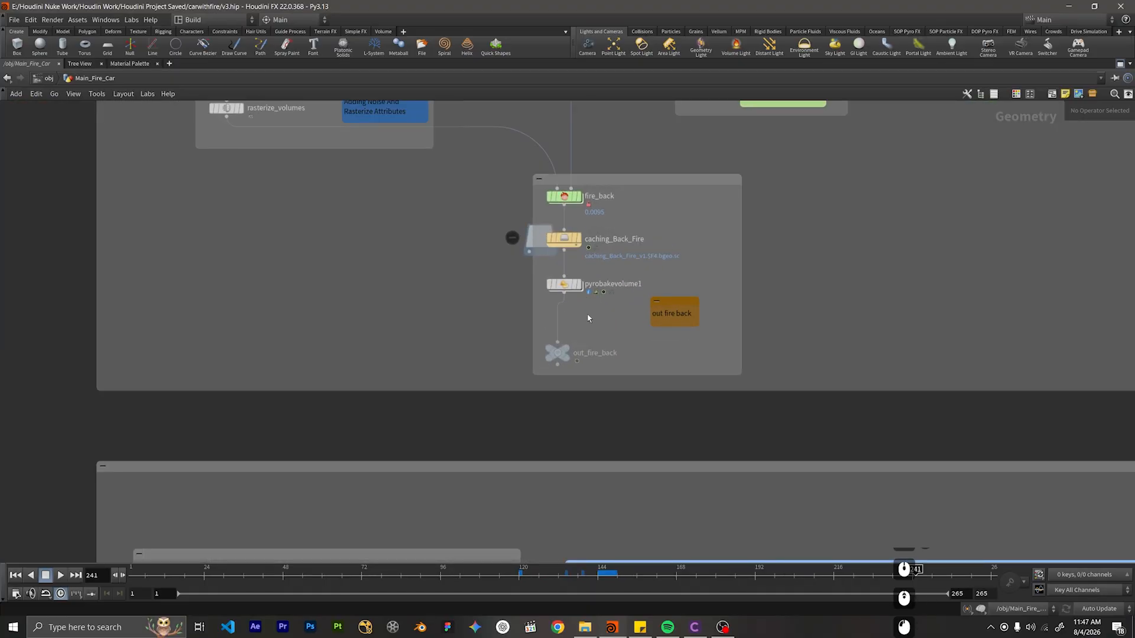
# Create a Sharpen Volume setup from pyrobakevolume1 and insert its subnetwork between pyrobakevolume1 and out_fire_back.
pyautogui.click(563, 284)
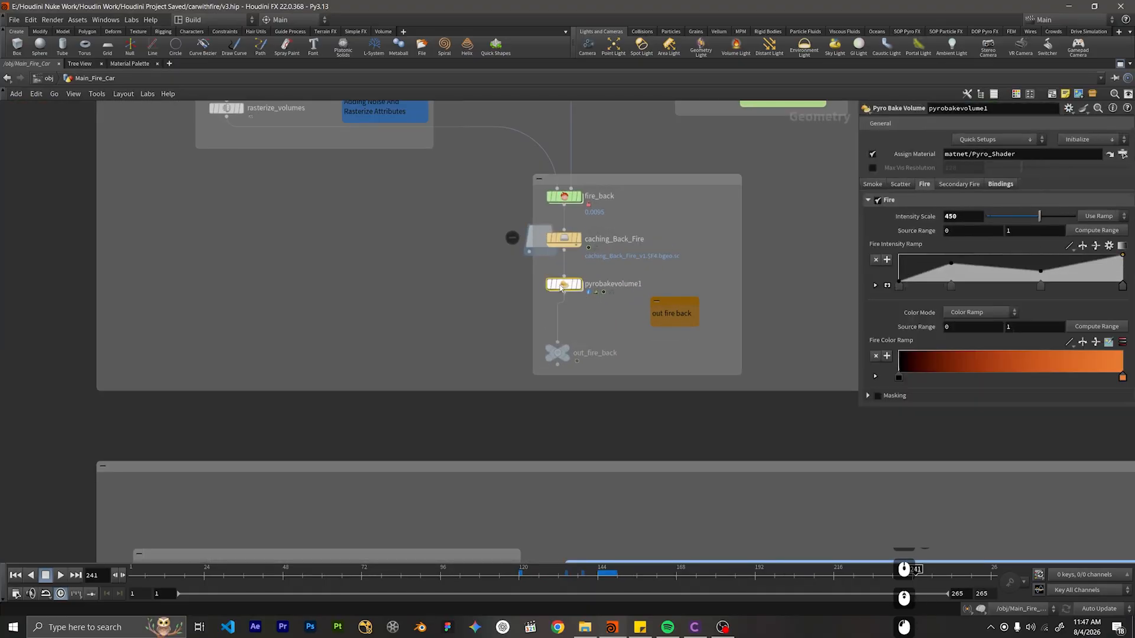
pyautogui.click(995, 143)
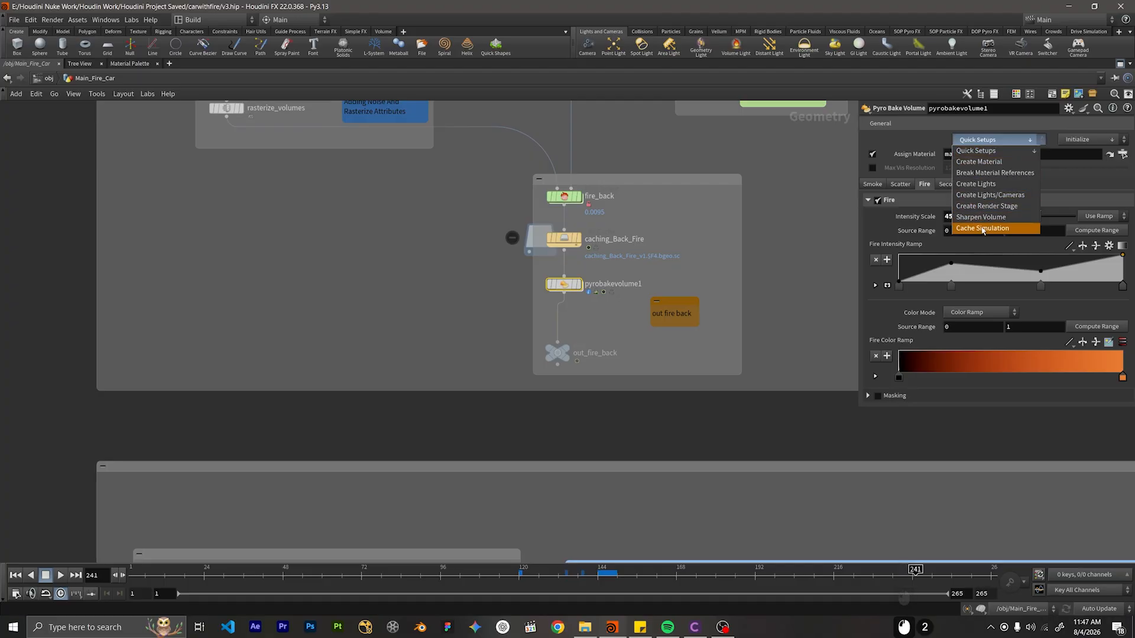
pyautogui.click(979, 217)
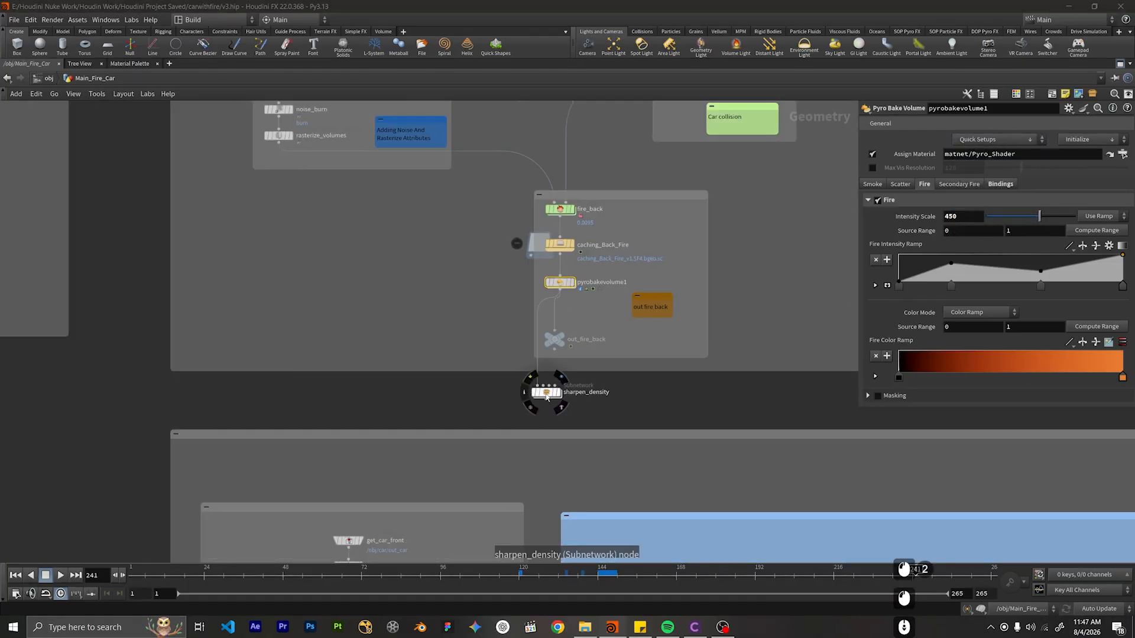
pyautogui.click(559, 319)
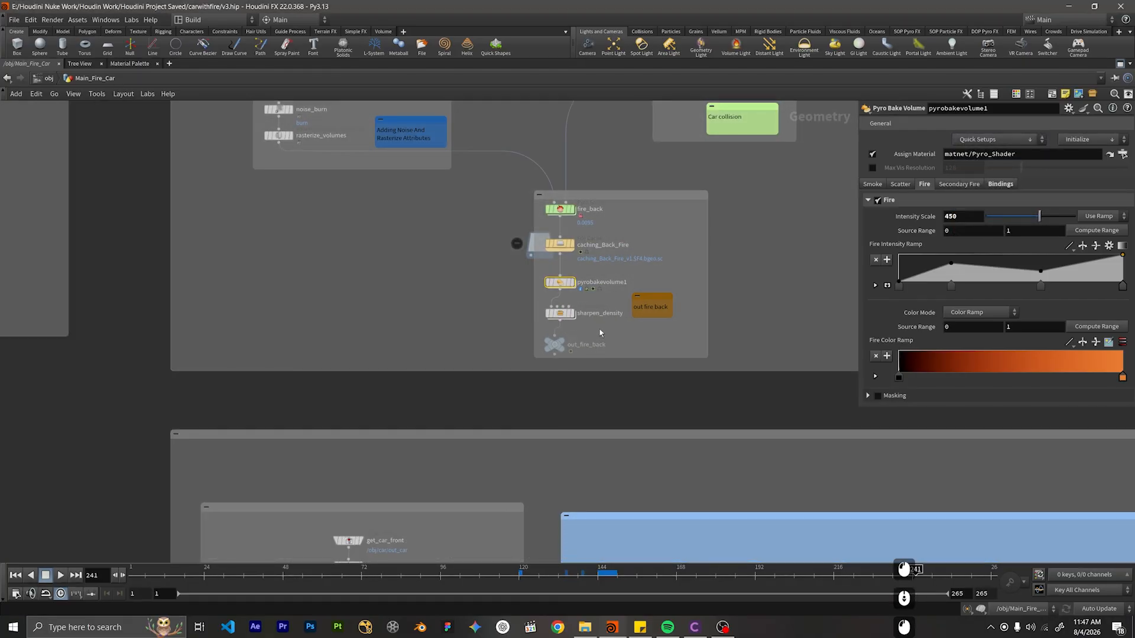
pyautogui.moveTo(600, 330); pyautogui.dragTo(594, 275, button='middle')
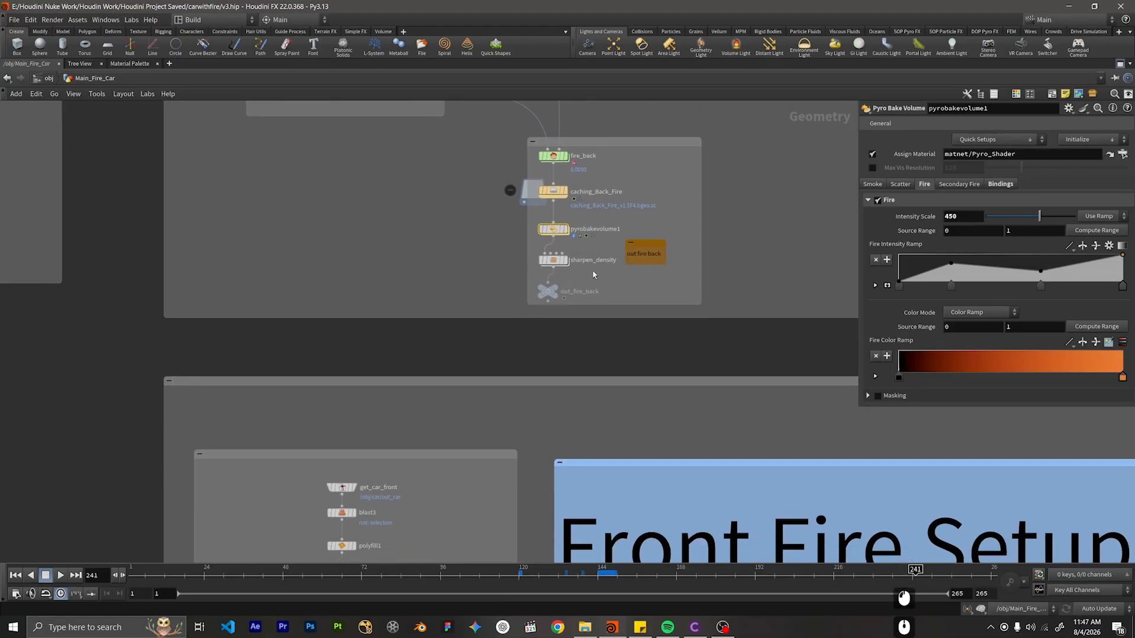
# Create a Sharpen Volume setup from pyrobakevolume4 in the Front Fire network and insert its subnetwork before out_front_fire.
pyautogui.scroll(-5, 690, 449)
pyautogui.moveTo(689, 449); pyautogui.dragTo(635, 197, button='middle')
pyautogui.moveTo(636, 408); pyautogui.dragTo(573, 207, button='middle')
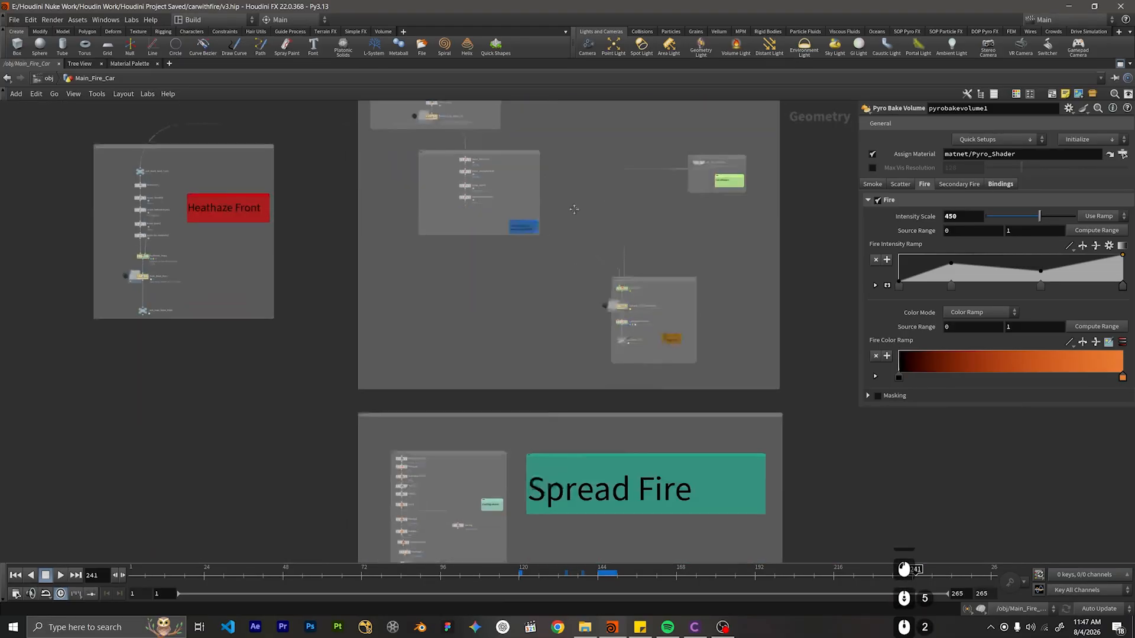
pyautogui.scroll(5, 629, 322)
pyautogui.scroll(2, 648, 338)
pyautogui.click(598, 315)
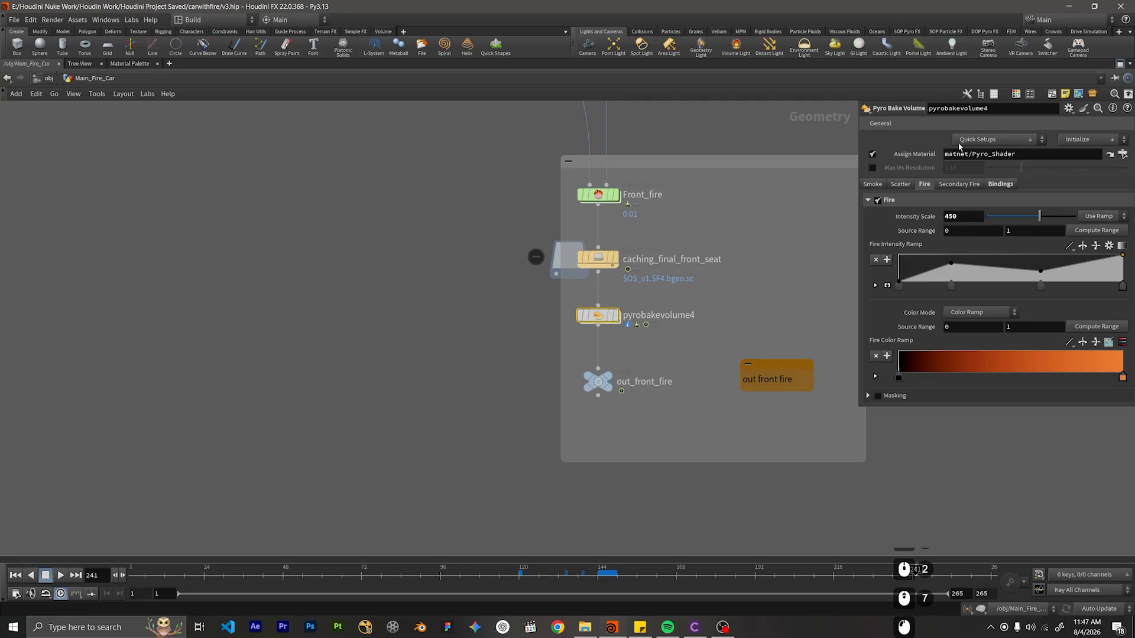
pyautogui.click(993, 140)
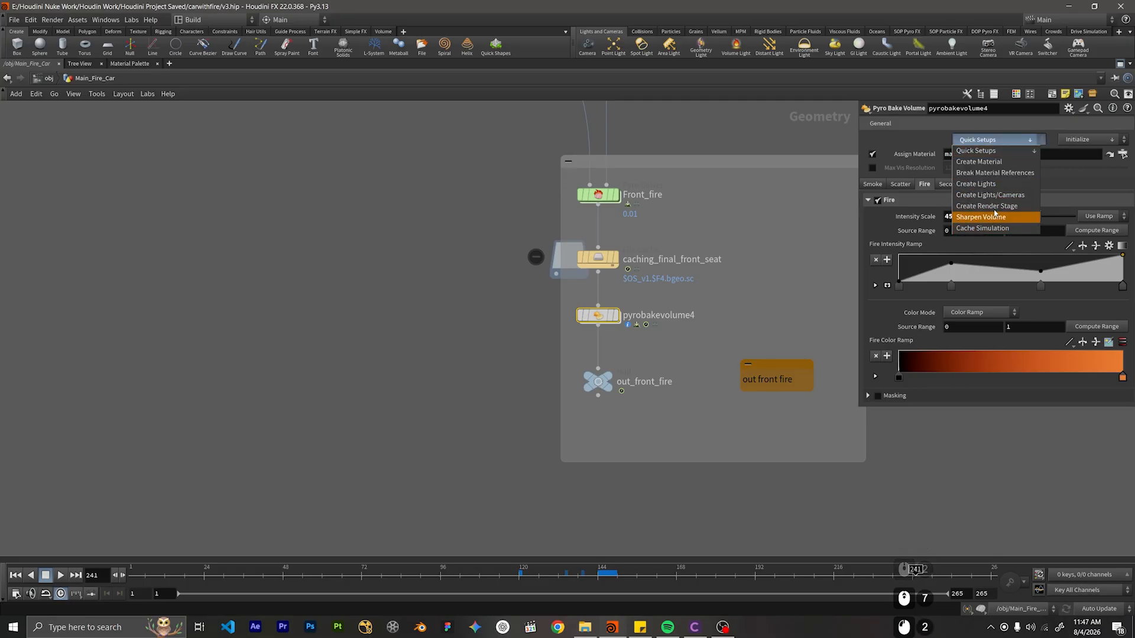
pyautogui.click(994, 218)
pyautogui.moveTo(403, 552); pyautogui.dragTo(597, 313)
# Create a Sharpen Volume setup from pyrobakevolume3 in the Spread Fire network.
pyautogui.scroll(-7, 656, 381)
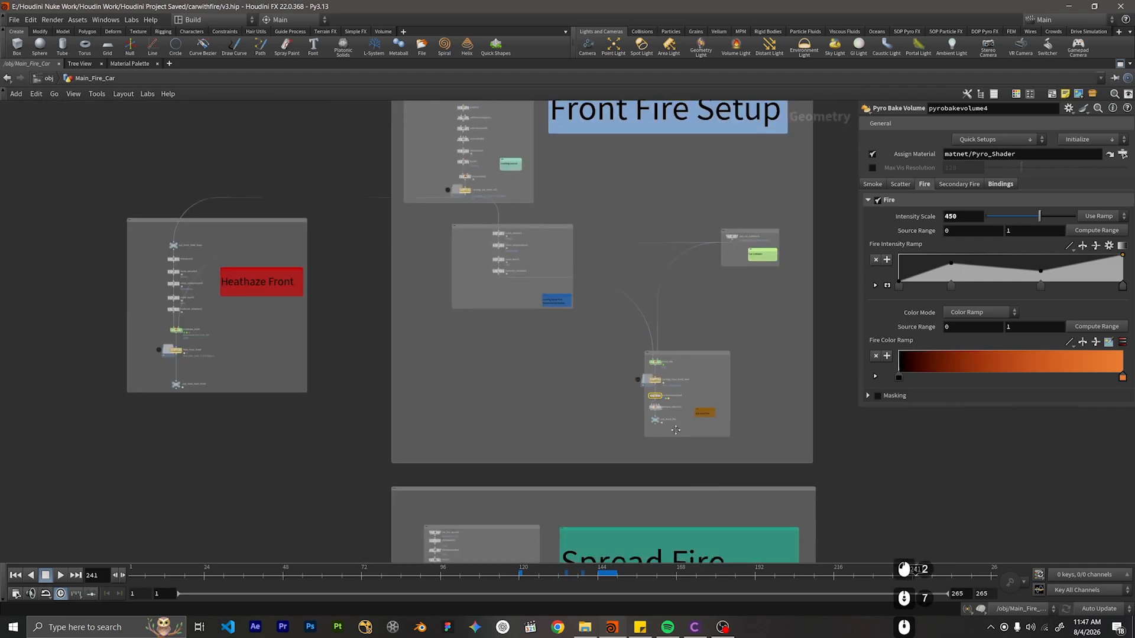
pyautogui.moveTo(673, 455); pyautogui.dragTo(578, 171, button='middle')
pyautogui.moveTo(578, 357); pyautogui.dragTo(586, 340, button='middle')
pyautogui.scroll(5, 495, 467)
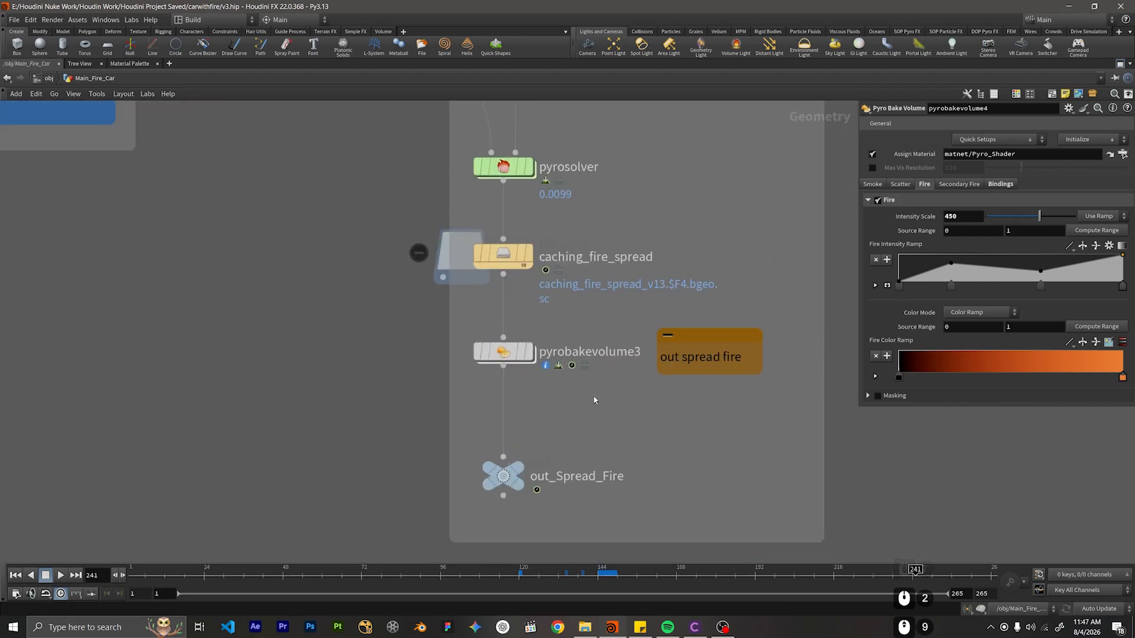
pyautogui.click(503, 352)
pyautogui.click(993, 140)
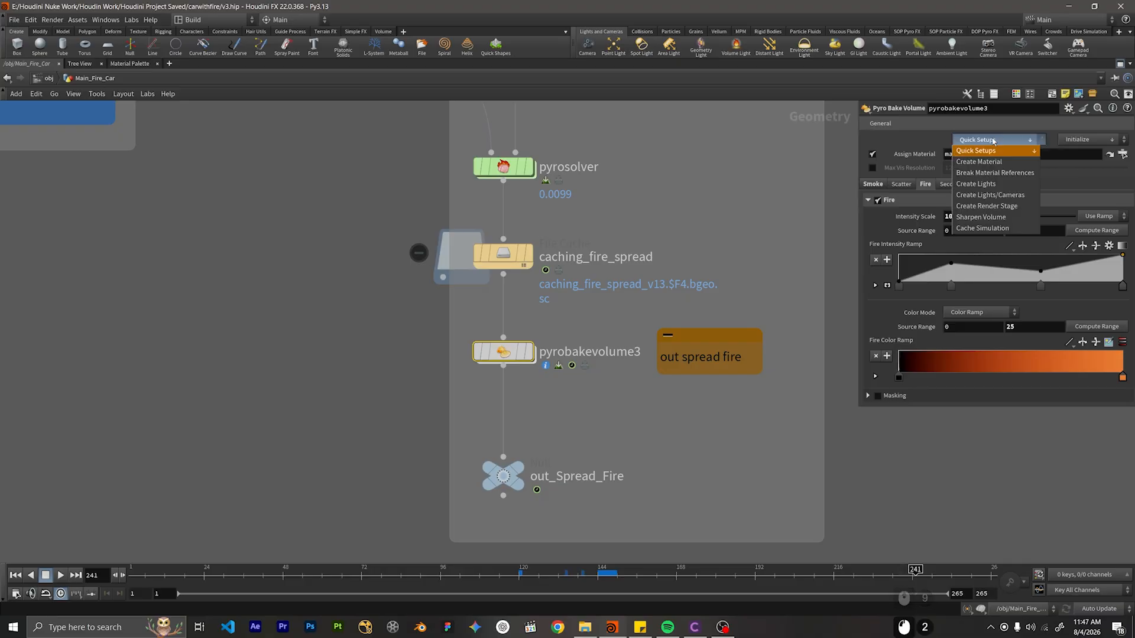
pyautogui.click(982, 227)
# Insert the new sharpening subnetwork between pyrobakevolume3 and out_Spread_Fire and align it in the node chain.
pyautogui.scroll(-4, 607, 506)
pyautogui.moveTo(607, 506); pyautogui.dragTo(584, 353, button='middle')
pyautogui.scroll(3, 584, 352)
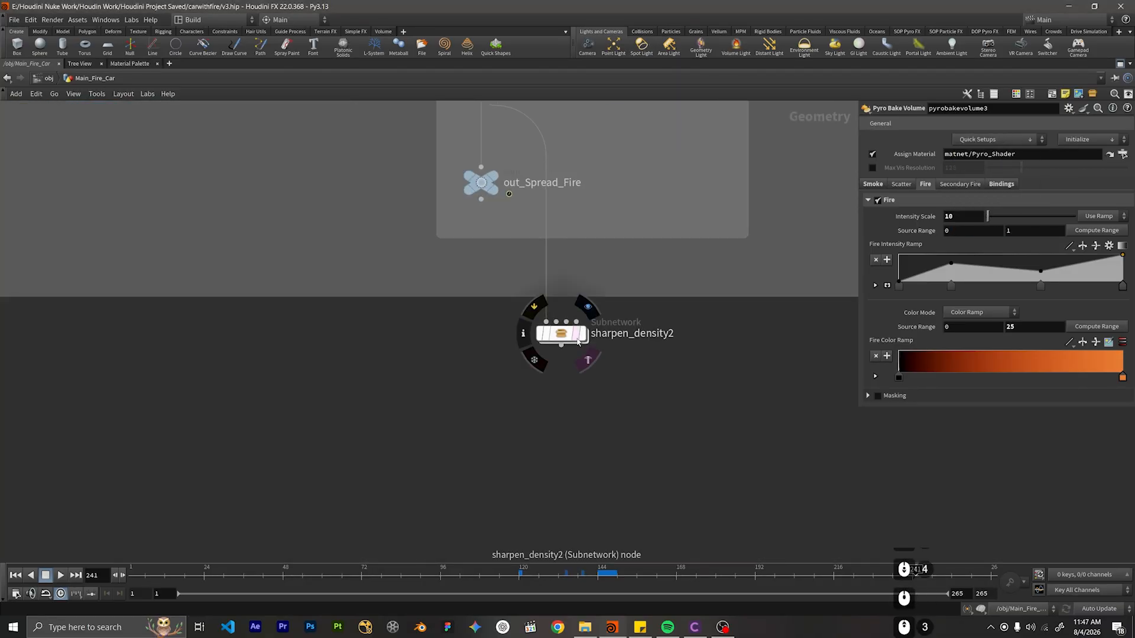
pyautogui.moveTo(579, 344); pyautogui.dragTo(497, 136)
pyautogui.scroll(-3, 328, 186)
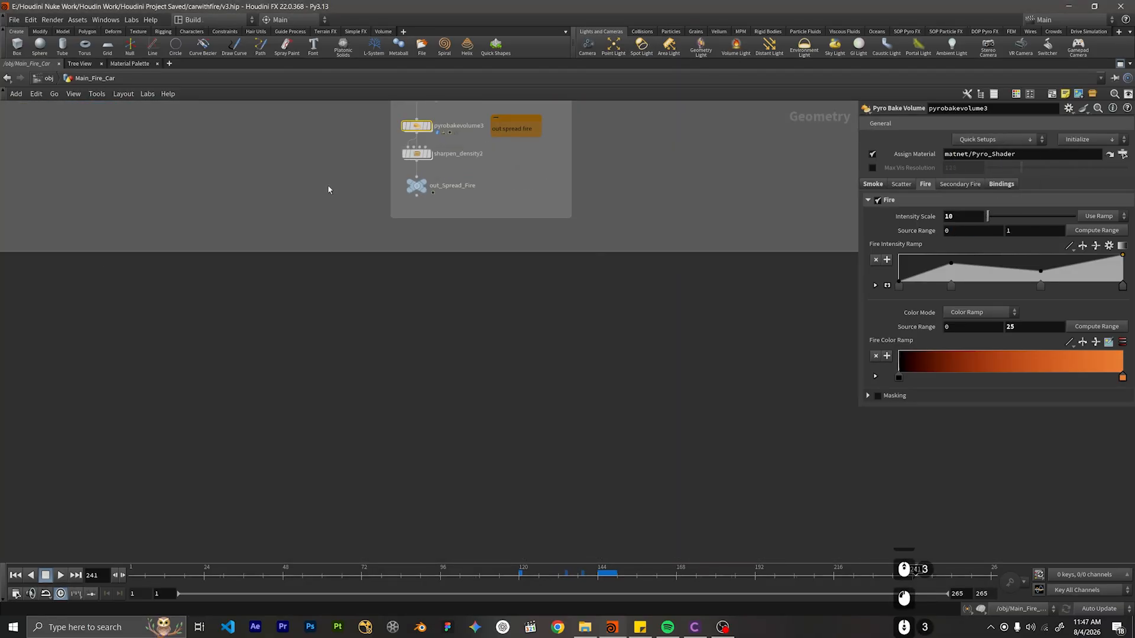
pyautogui.moveTo(328, 185); pyautogui.dragTo(519, 502, button='middle')
pyautogui.scroll(3, 629, 474)
pyautogui.moveTo(592, 472); pyautogui.dragTo(620, 480)
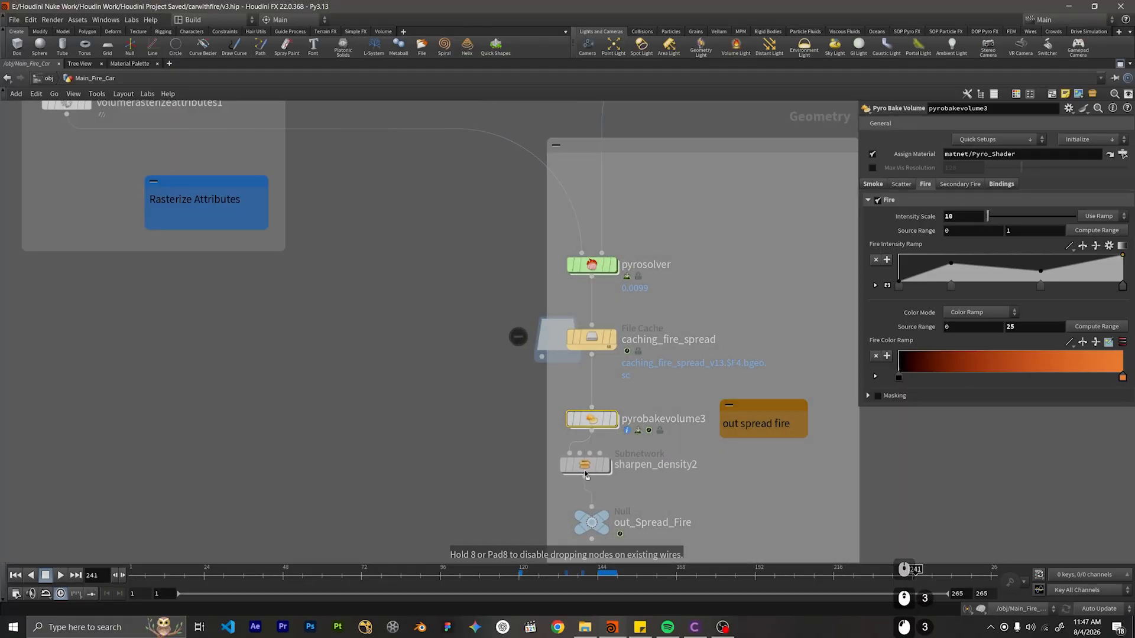
# Look over the back, front and spread fire setups and the heat haze networks beside them.
pyautogui.scroll(-10, 322, 377)
pyautogui.moveTo(321, 377); pyautogui.dragTo(538, 379, button='middle')
pyautogui.moveTo(401, 410); pyautogui.dragTo(558, 506, button='middle')
pyautogui.moveTo(529, 315); pyautogui.dragTo(517, 495, button='middle')
pyautogui.scroll(-2, 524, 443)
pyautogui.moveTo(524, 443); pyautogui.dragTo(467, 421, button='middle')
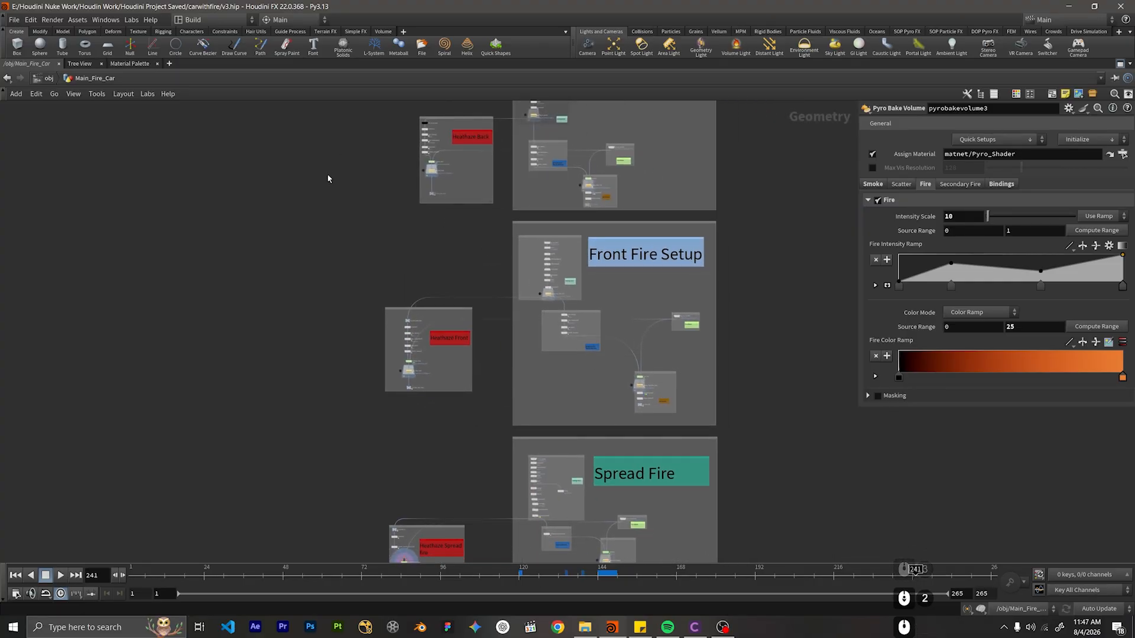
pyautogui.scroll(-3, 327, 178)
pyautogui.moveTo(338, 236); pyautogui.dragTo(352, 335, button='middle')
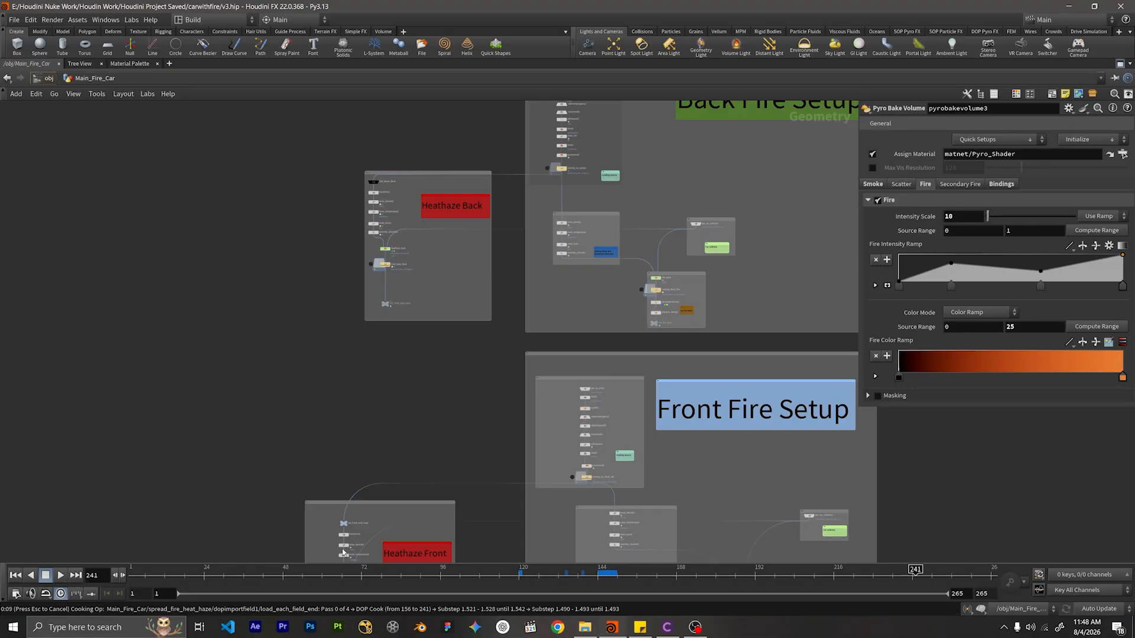
# Cancel the running cook and reopen the Main_Fire_Car network from the object level.
pyautogui.press('Escape')
pyautogui.scroll(-2, 469, 455)
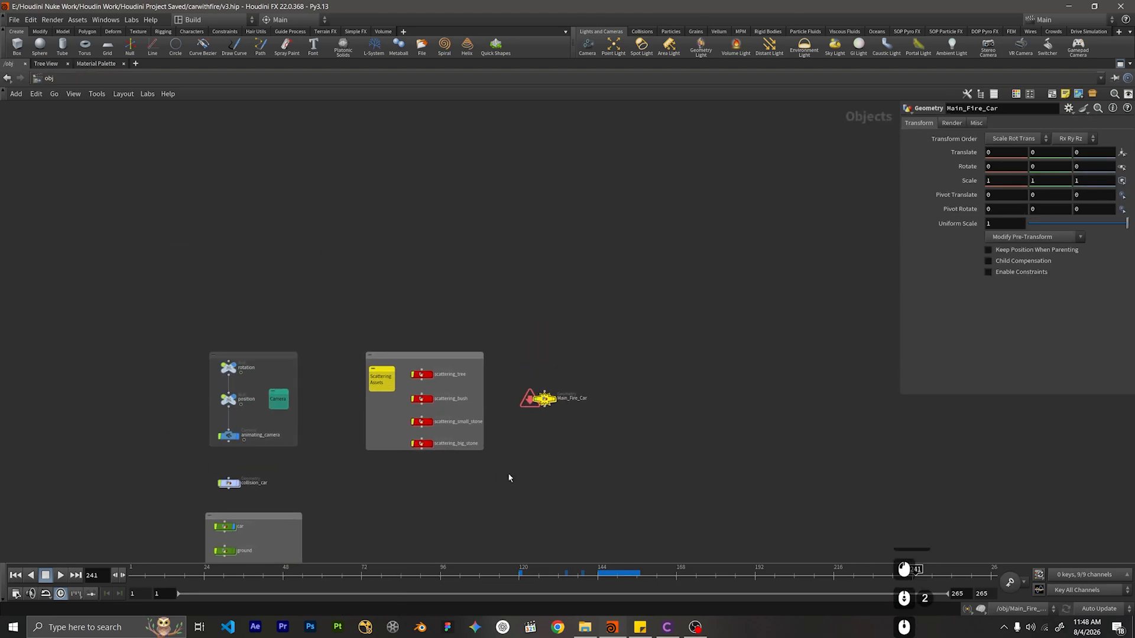
pyautogui.scroll(3, 508, 472)
pyautogui.doubleClick(554, 360)
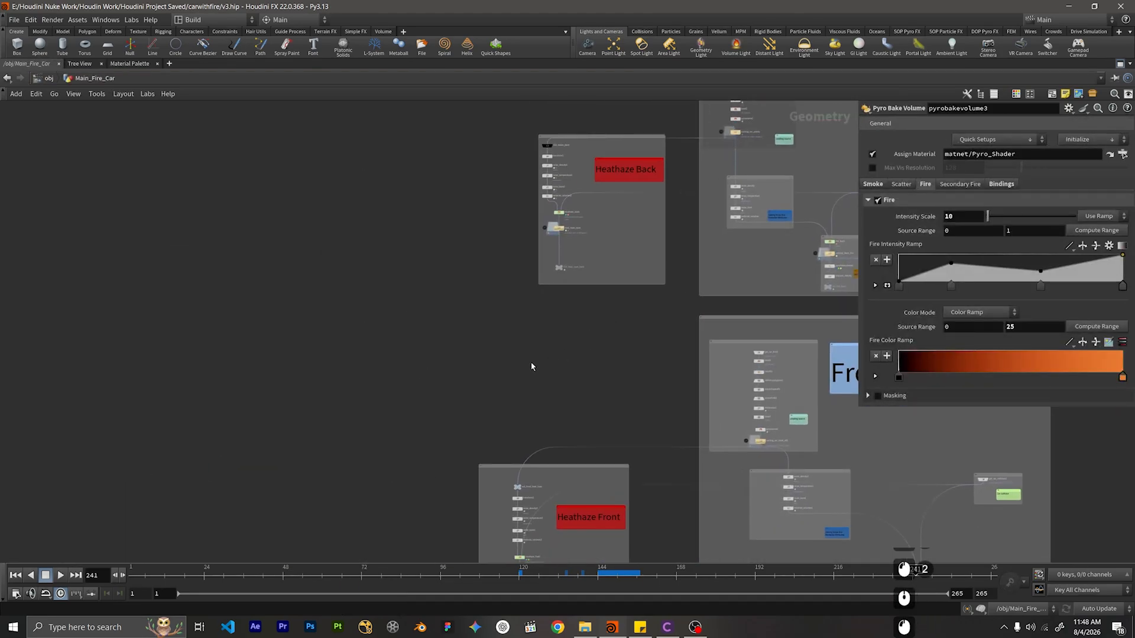
# Place a displayed Null node in the empty space below Heathaze Back and move the timeline to frame 7.
pyautogui.press('Tab')
pyautogui.write('null')
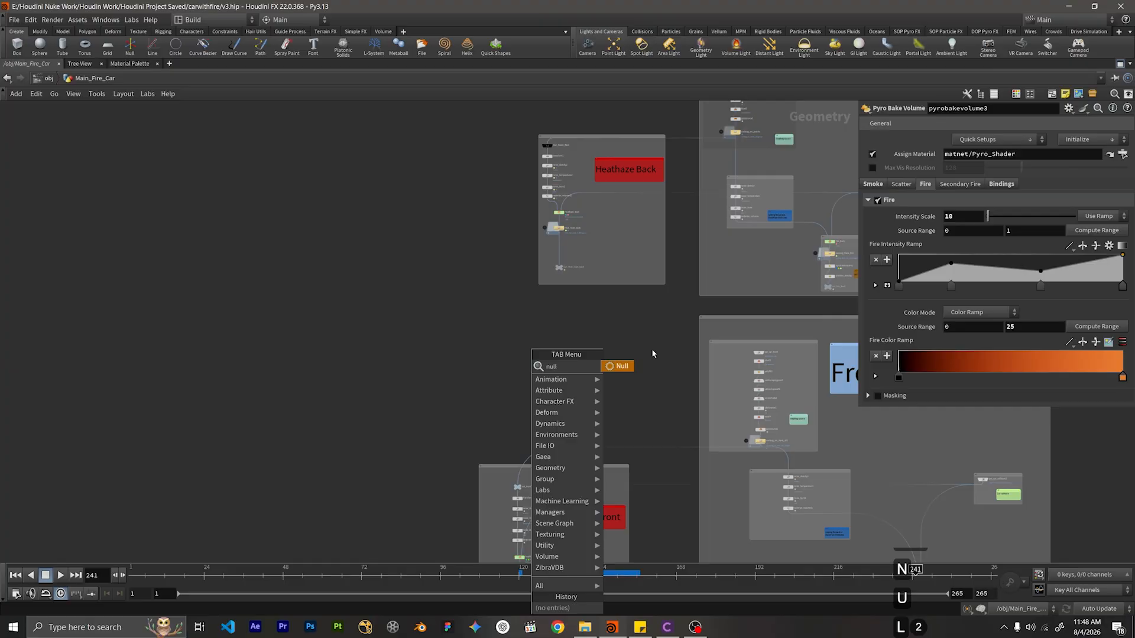
pyautogui.press('Return')
pyautogui.click(573, 371)
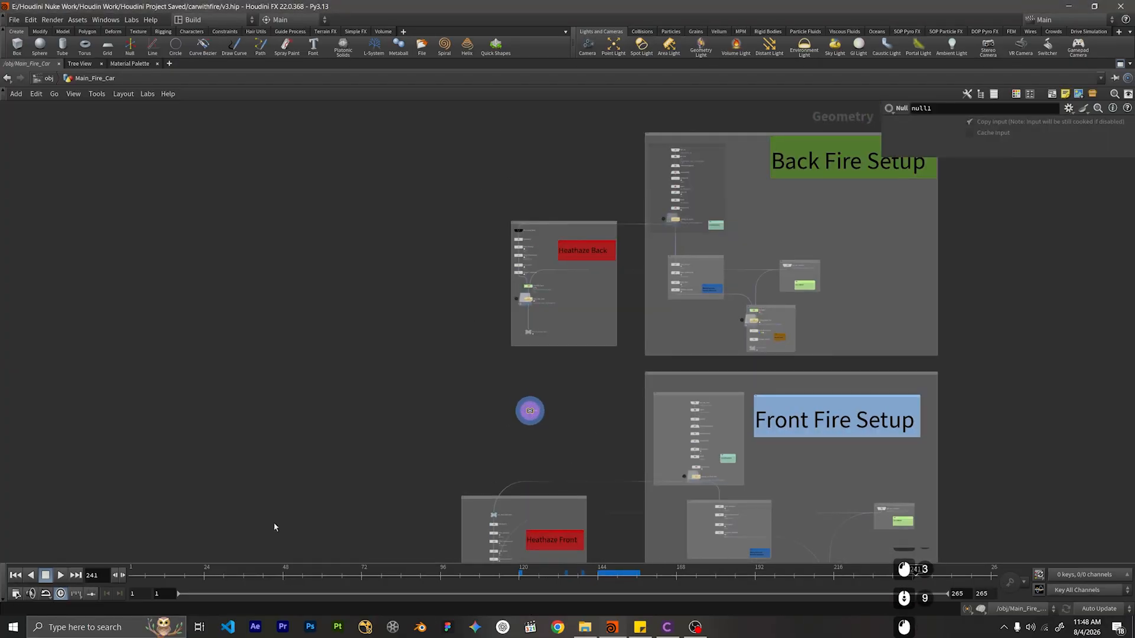
pyautogui.click(427, 570)
pyautogui.moveTo(949, 627); pyautogui.dragTo(149, 591)
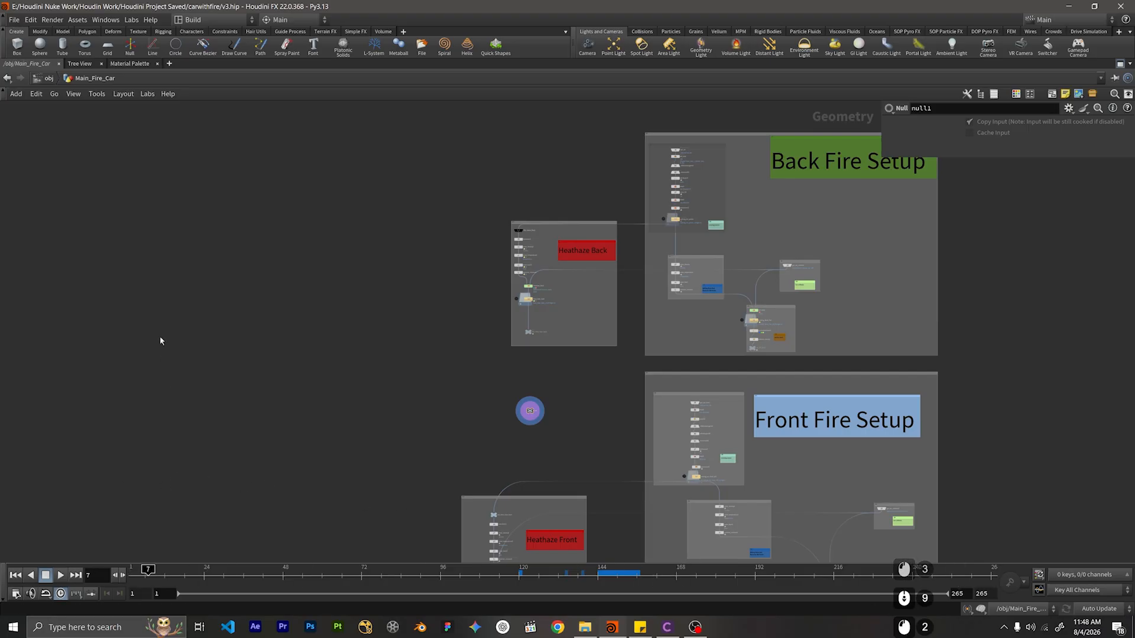
# Examine the heat_haze_back cache in the Heathaze Back network and the Heathaze Front network below it.
pyautogui.scroll(-1, 552, 337)
pyautogui.moveTo(593, 359); pyautogui.dragTo(510, 222, button='middle')
pyautogui.scroll(6, 461, 186)
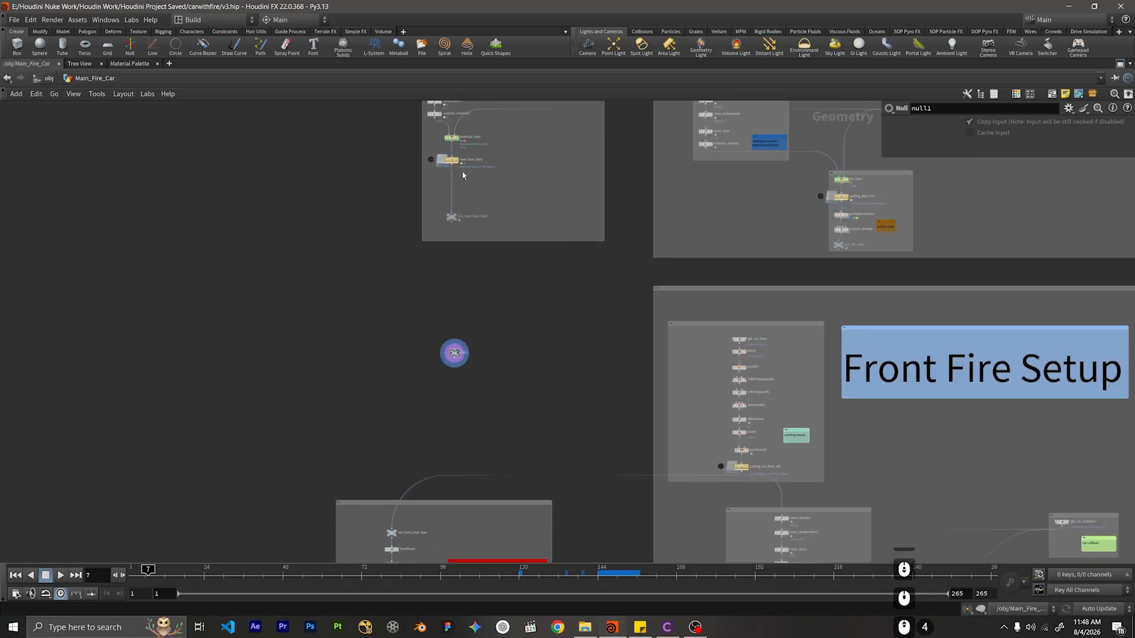
pyautogui.moveTo(440, 190); pyautogui.dragTo(520, 256)
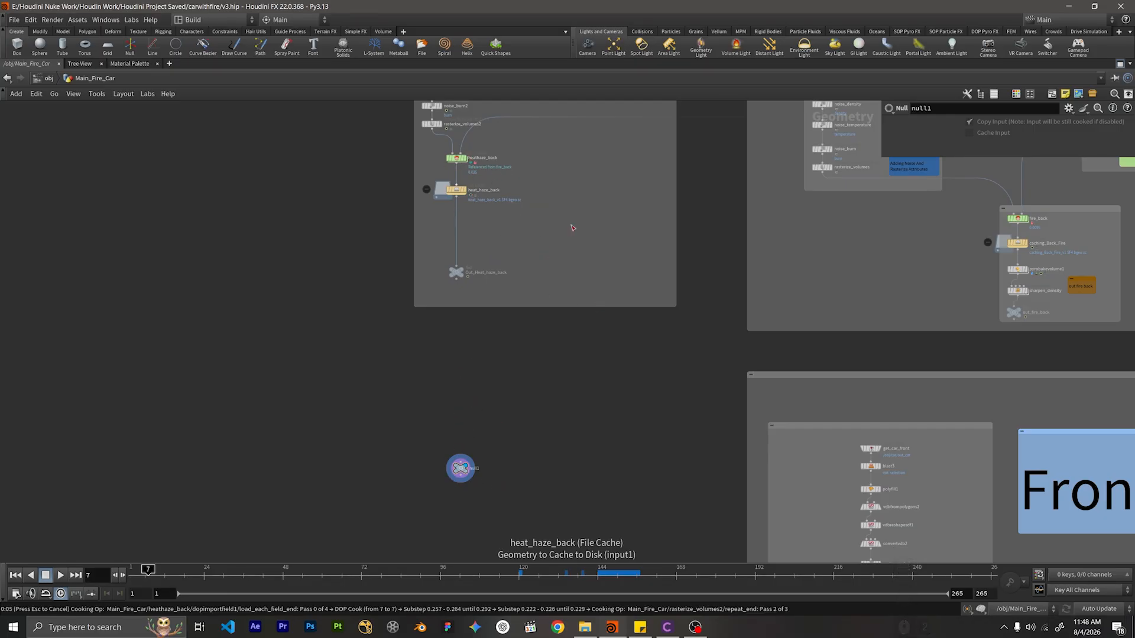
pyautogui.moveTo(570, 227); pyautogui.dragTo(586, 278, button='middle')
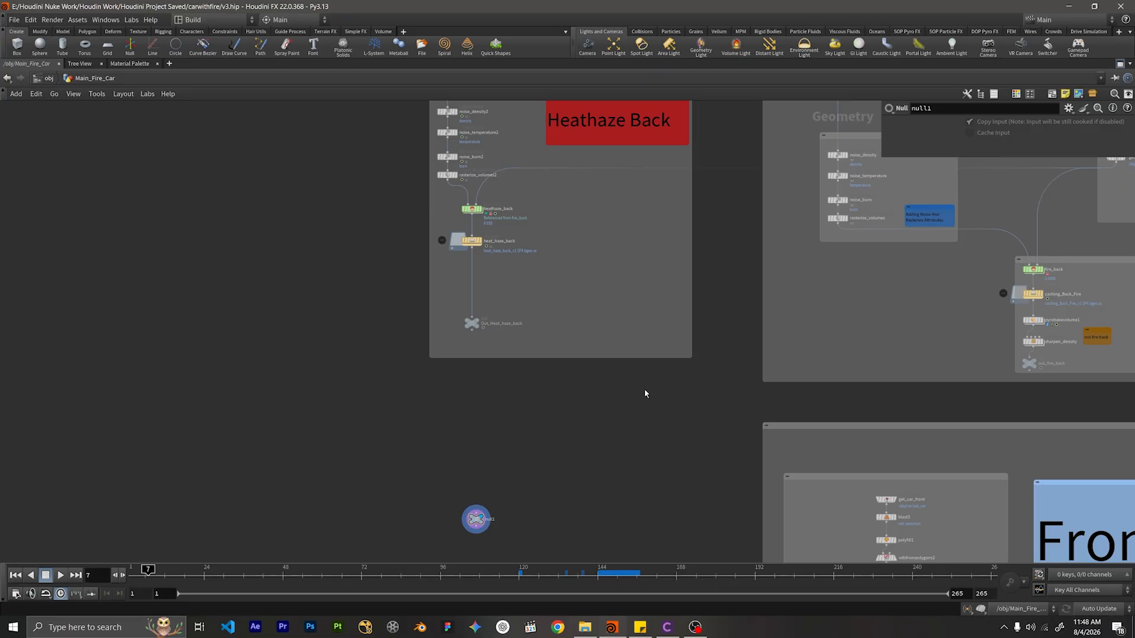
pyautogui.scroll(-4, 644, 393)
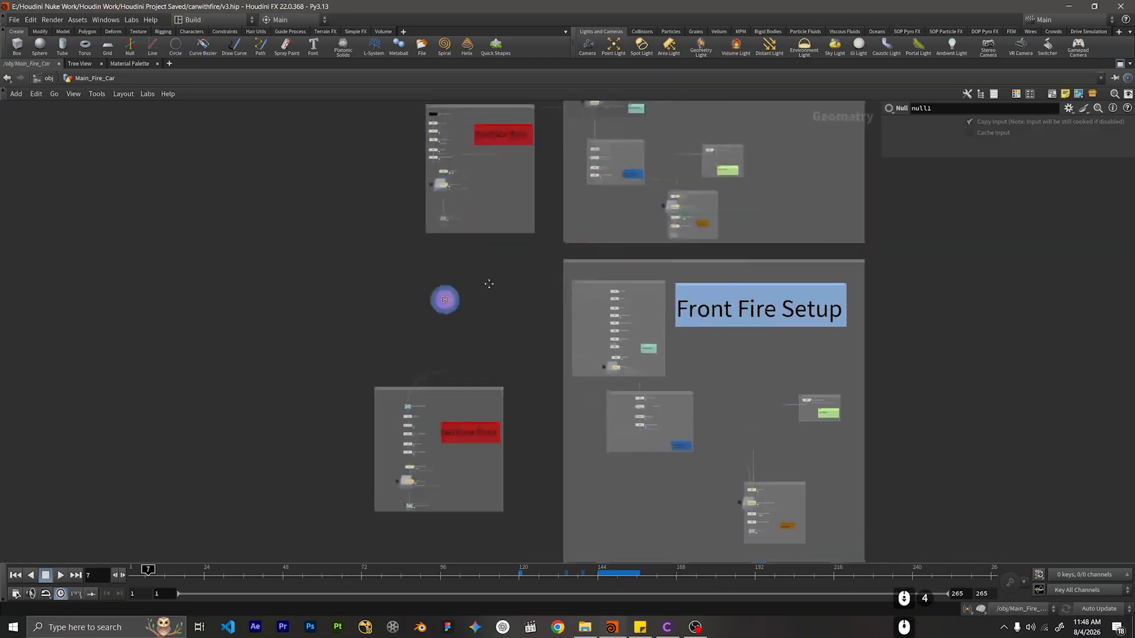
pyautogui.scroll(2, 431, 275)
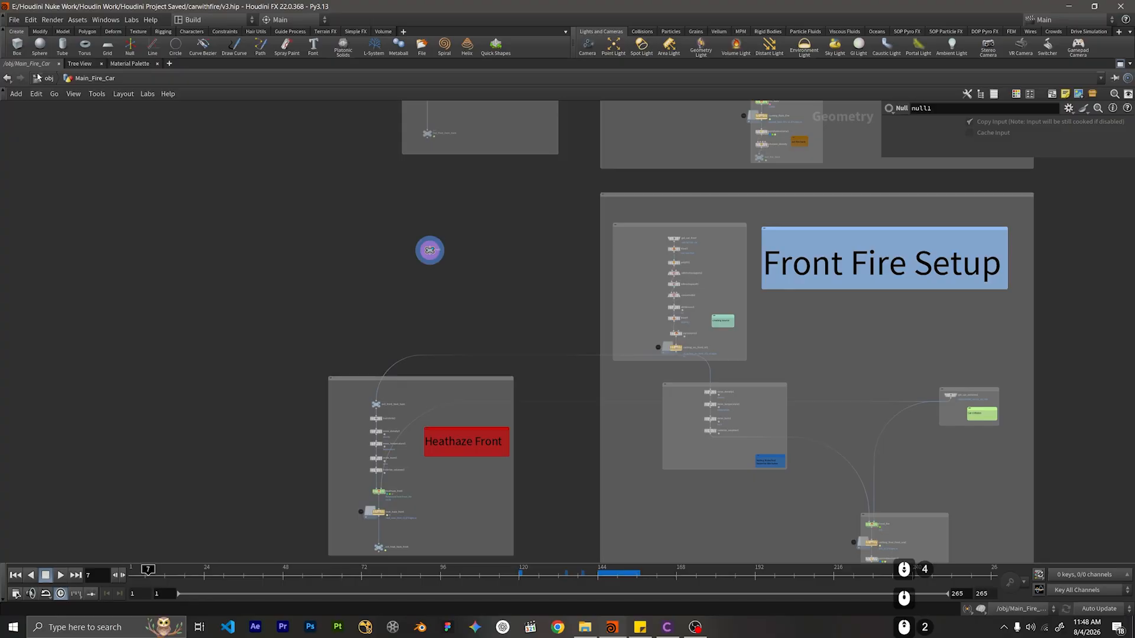
# Leave the Main_Fire_Car network and switch from the object level to the stage network.
pyautogui.click(37, 77)
pyautogui.scroll(-3, 562, 304)
pyautogui.scroll(2, 614, 409)
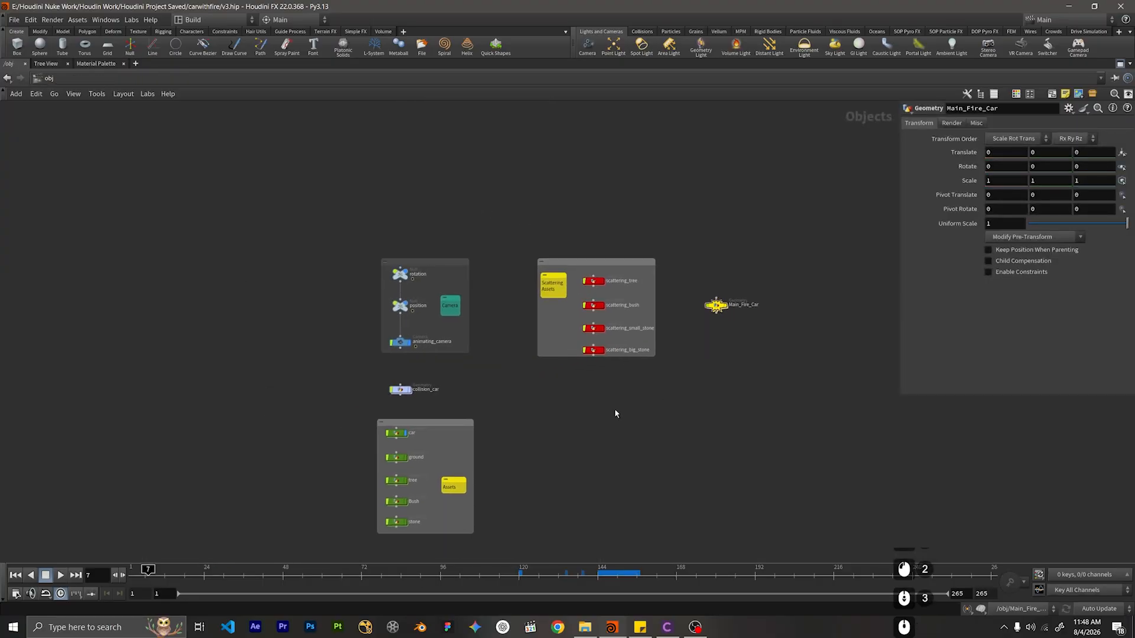
pyautogui.moveTo(615, 409); pyautogui.dragTo(605, 265, button='middle')
pyautogui.press('Tab')
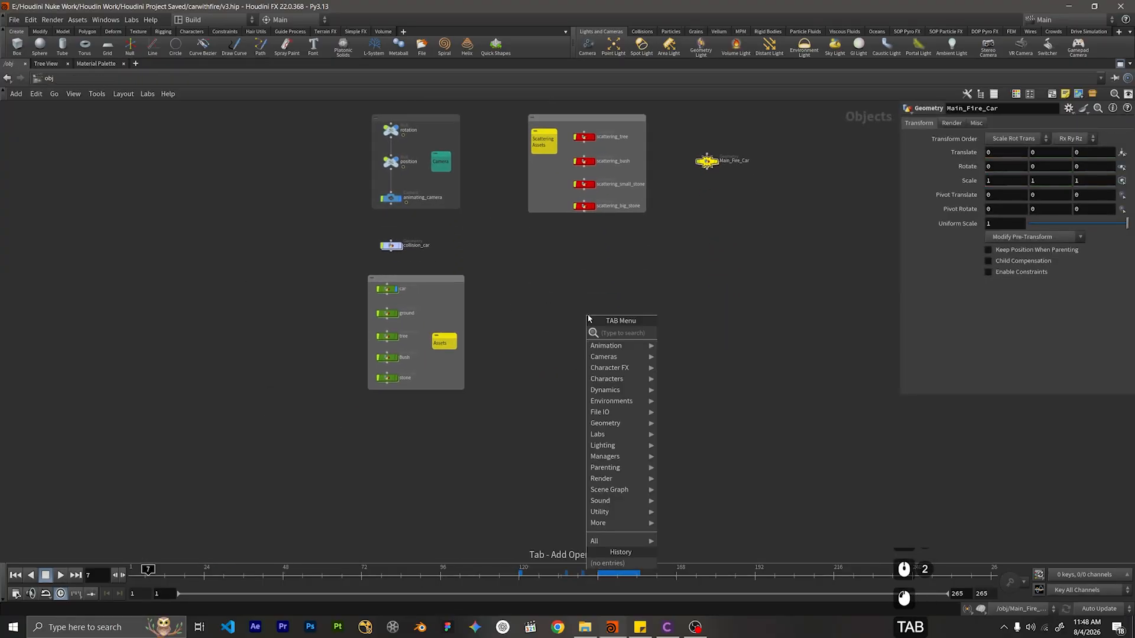
pyautogui.click(48, 77)
pyautogui.click(90, 143)
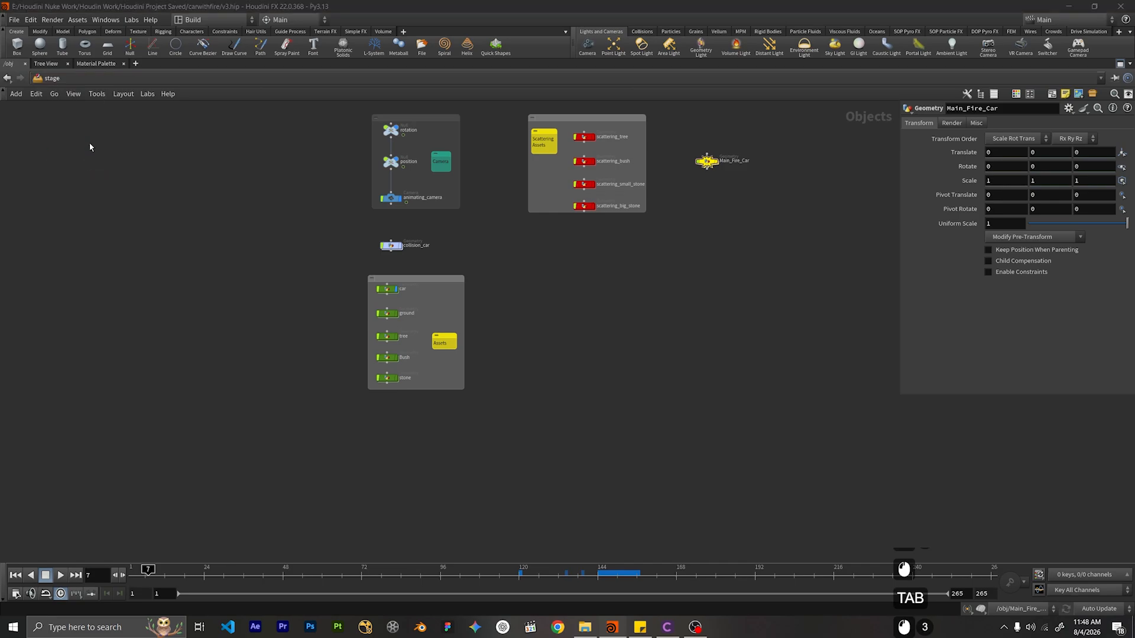
# Review the ground, car, camera import and tree material groups in the environment setup of the stage network.
pyautogui.scroll(10, 679, 321)
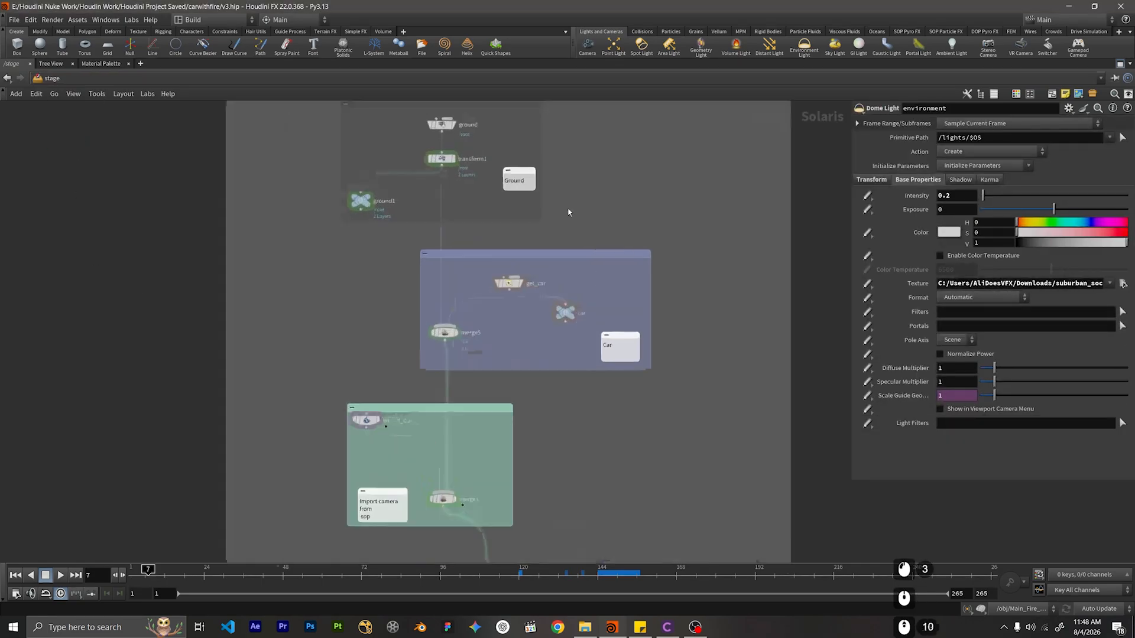
pyautogui.moveTo(569, 212); pyautogui.dragTo(576, 318, button='middle')
pyautogui.moveTo(578, 319); pyautogui.dragTo(323, 202)
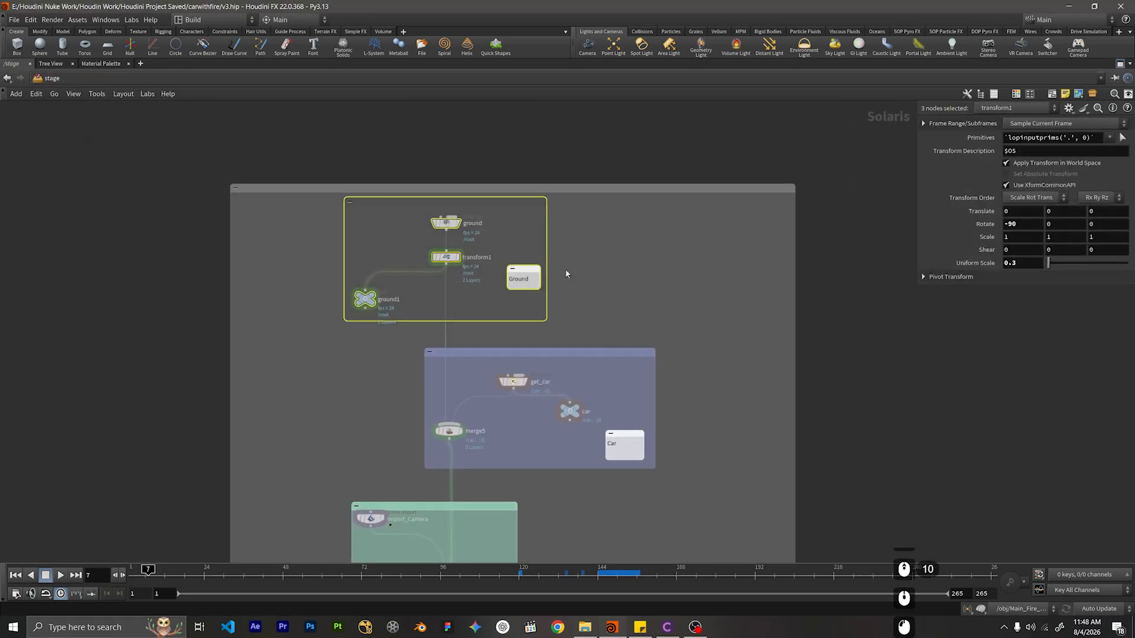
pyautogui.click(565, 273)
pyautogui.scroll(-2, 602, 221)
pyautogui.moveTo(622, 206); pyautogui.dragTo(382, 305)
pyautogui.moveTo(629, 346); pyautogui.dragTo(625, 245, button='middle')
pyautogui.moveTo(454, 245); pyautogui.dragTo(319, 329)
pyautogui.moveTo(656, 319); pyautogui.dragTo(641, 236, button='middle')
pyautogui.moveTo(640, 234); pyautogui.dragTo(406, 357)
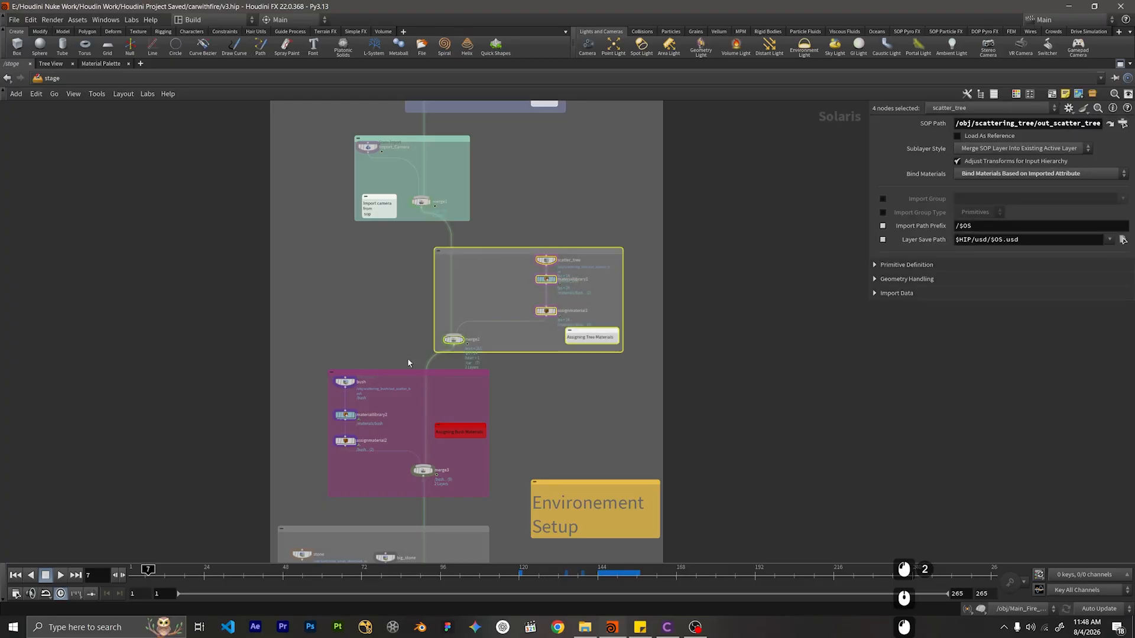
# Review the bush and stone material groups of the environment setup and inspect the small stone import node.
pyautogui.moveTo(514, 388); pyautogui.dragTo(573, 232, button='middle')
pyautogui.moveTo(528, 300); pyautogui.dragTo(516, 270, button='middle')
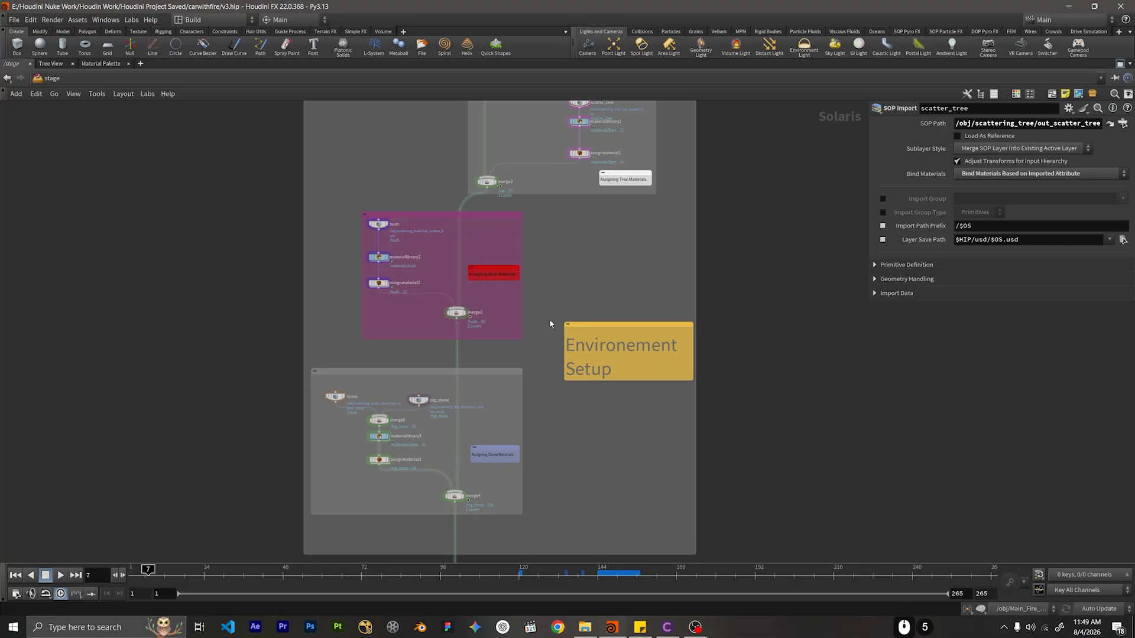
pyautogui.moveTo(550, 324); pyautogui.dragTo(484, 270, button='middle')
pyautogui.moveTo(546, 353); pyautogui.dragTo(633, 292, button='middle')
pyautogui.scroll(1, 475, 311)
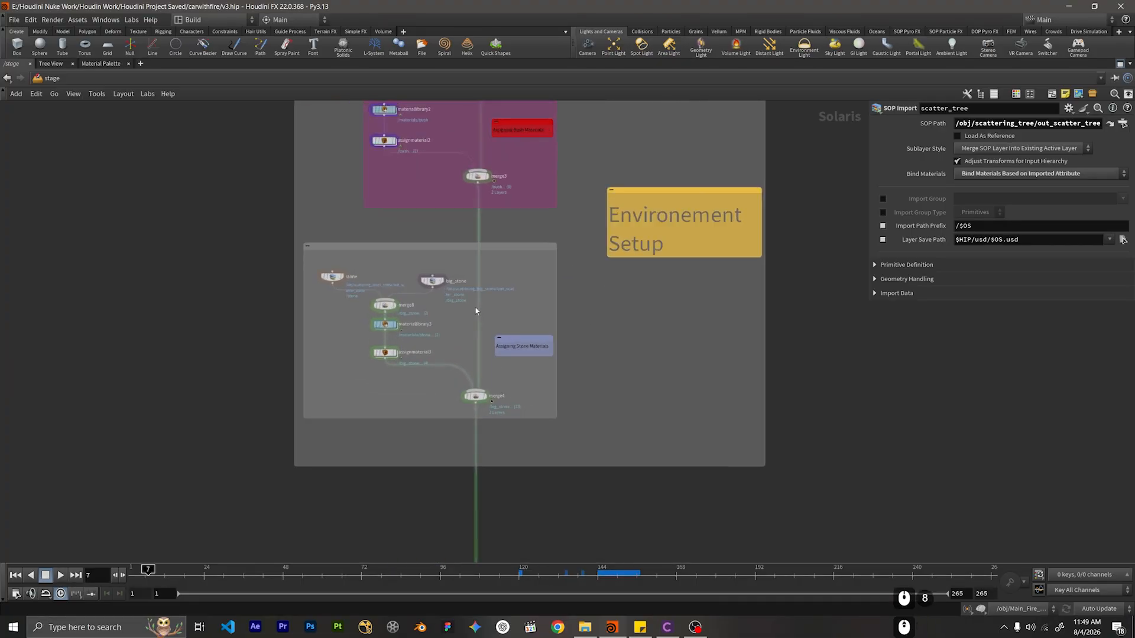
pyautogui.scroll(5, 354, 308)
pyautogui.moveTo(342, 318); pyautogui.dragTo(275, 217)
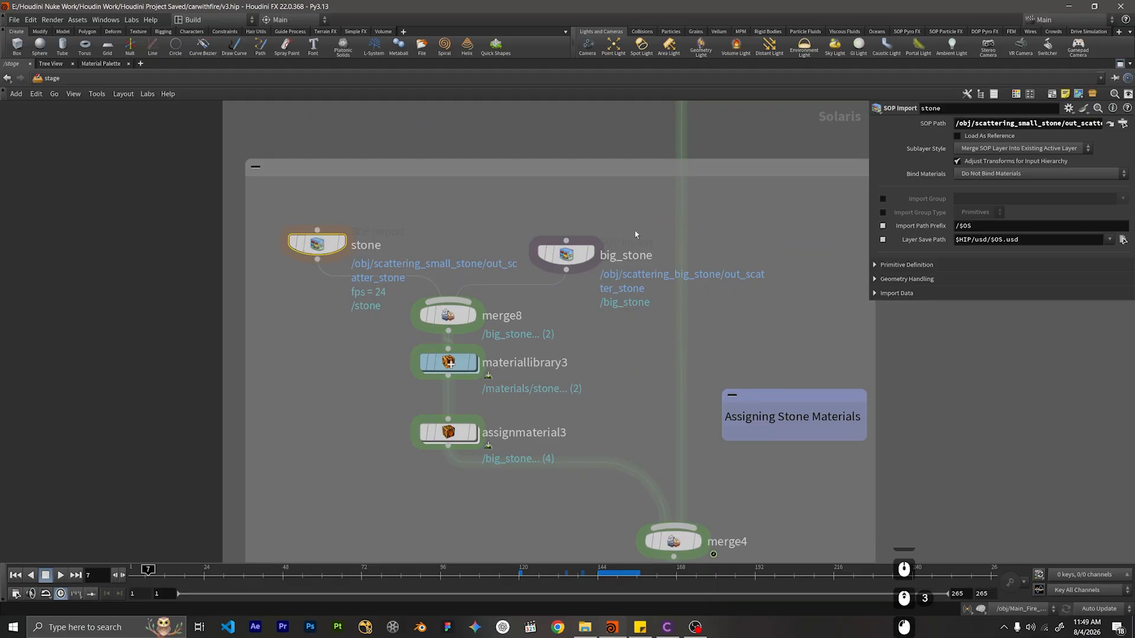
# Inspect the big_stone import node and the texture and transform settings of the environment dome light below the environment setup.
pyautogui.moveTo(636, 235); pyautogui.dragTo(542, 288)
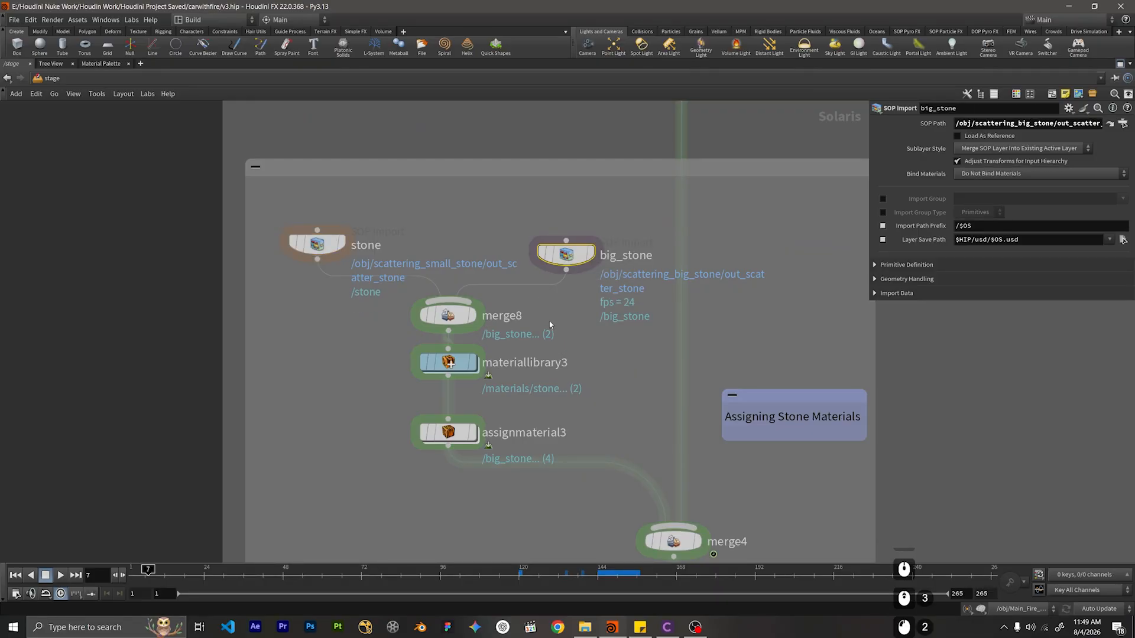
pyautogui.scroll(-4, 633, 481)
pyautogui.moveTo(658, 533); pyautogui.dragTo(494, 347, button='middle')
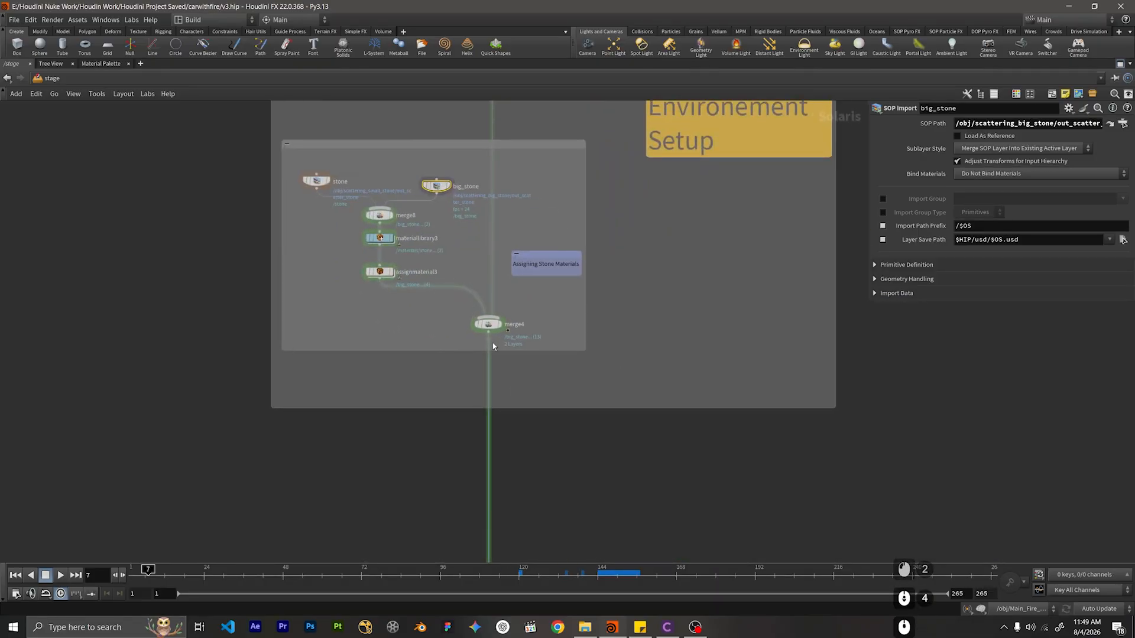
pyautogui.scroll(-4, 516, 410)
pyautogui.moveTo(517, 415); pyautogui.dragTo(504, 384, button='middle')
pyautogui.moveTo(495, 496); pyautogui.dragTo(513, 313, button='middle')
pyautogui.scroll(4, 512, 314)
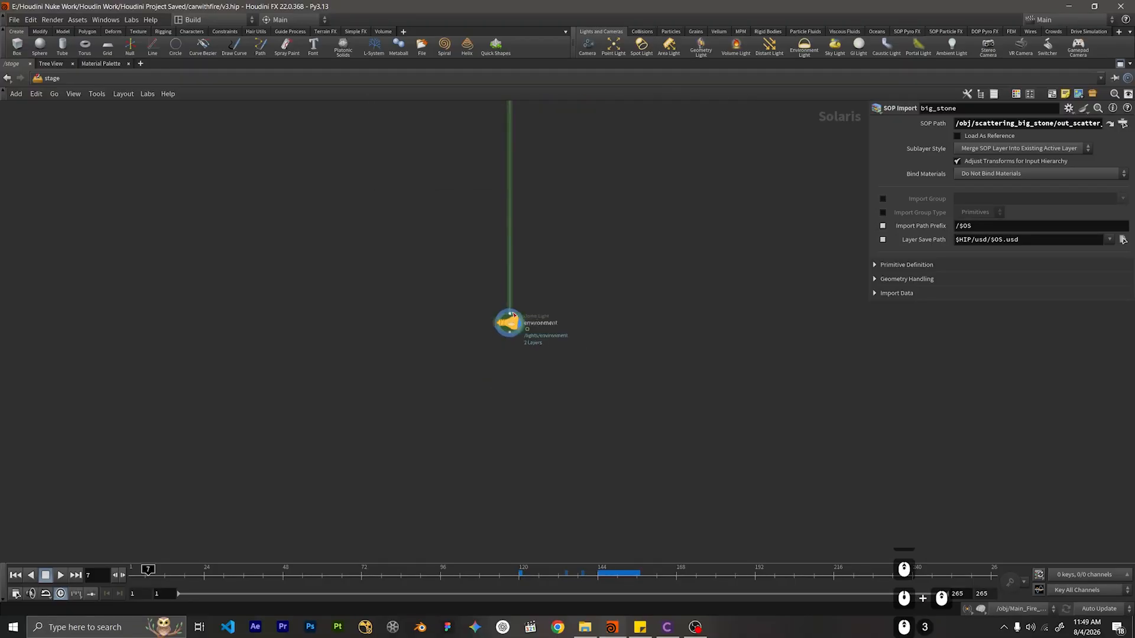
pyautogui.click(512, 319)
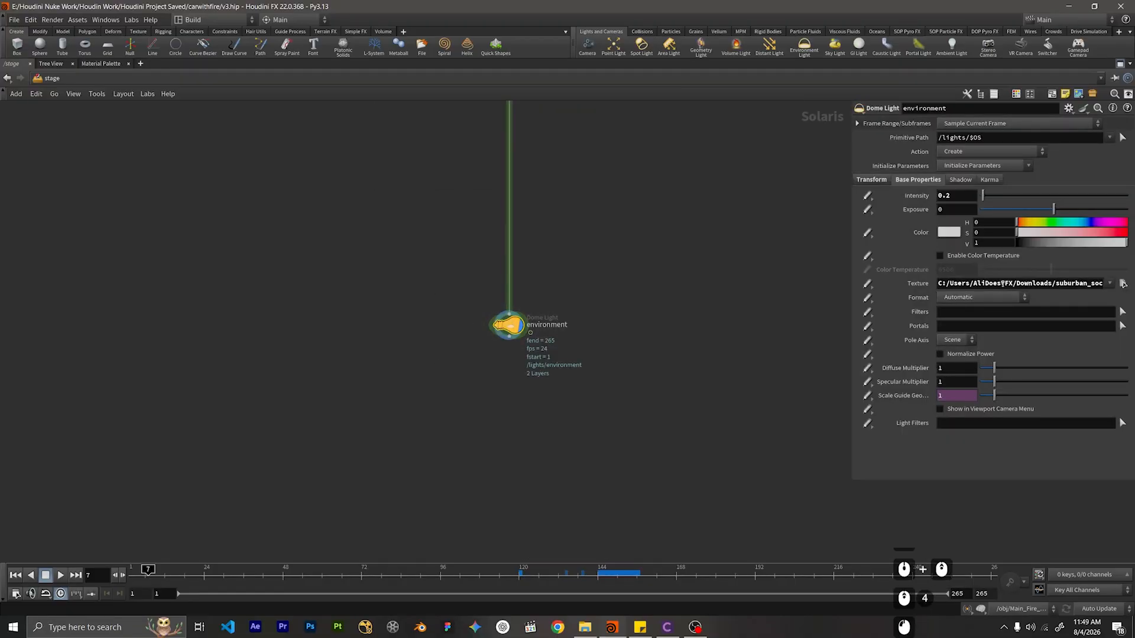
pyautogui.moveTo(1058, 283)
pyautogui.mouseDown()
pyautogui.moveTo(1100, 285)
pyautogui.moveTo(1075, 287)
pyautogui.mouseUp()
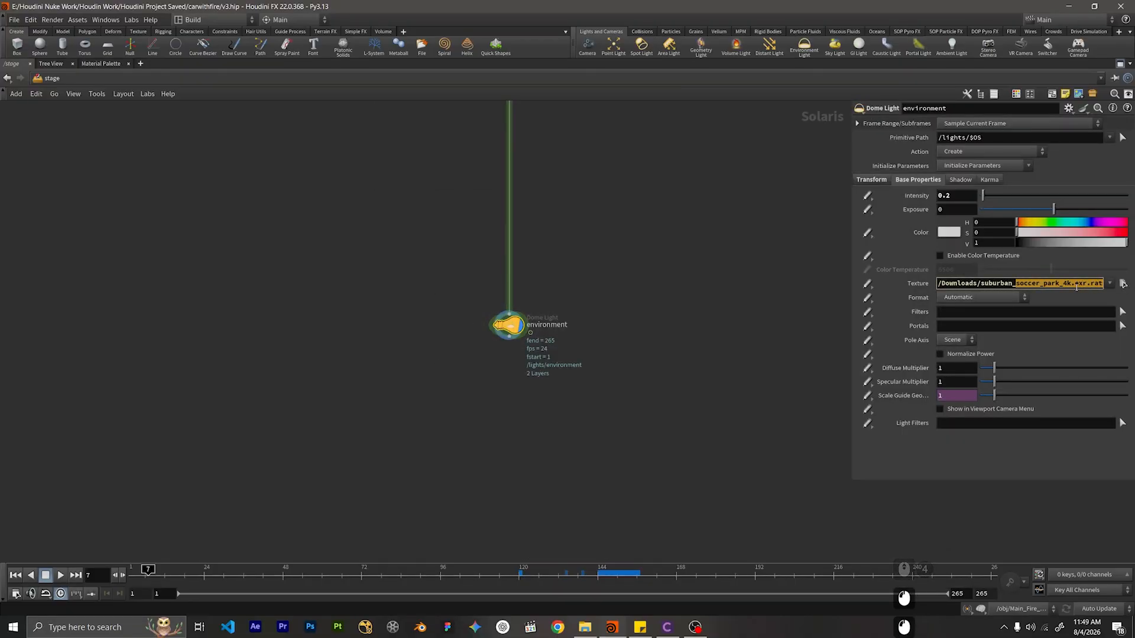
pyautogui.click(988, 284)
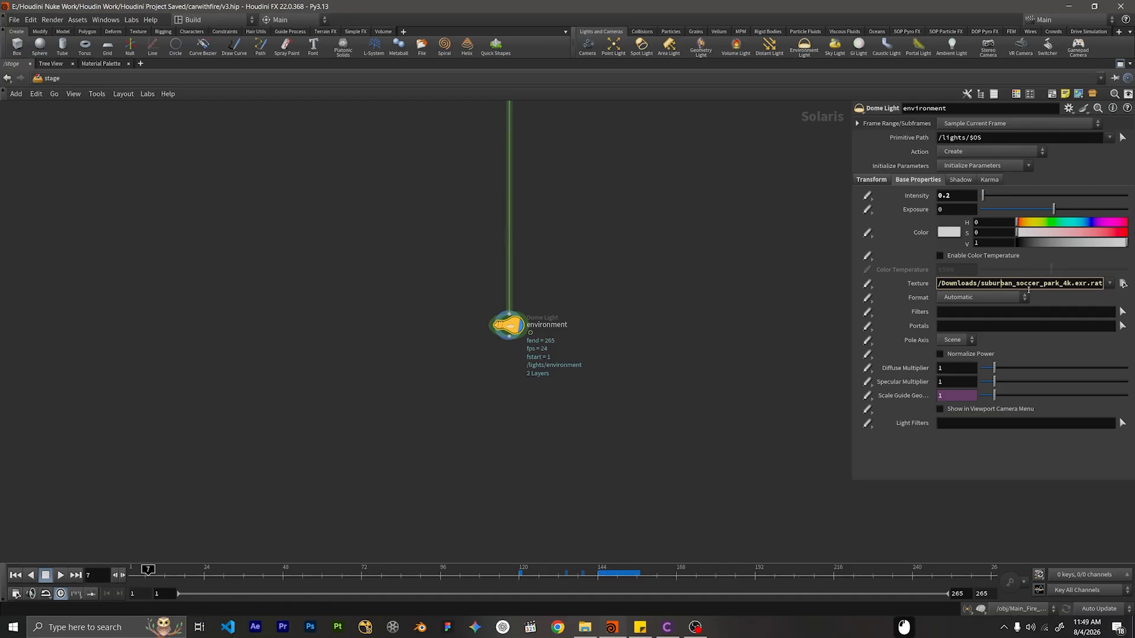
pyautogui.click(619, 347)
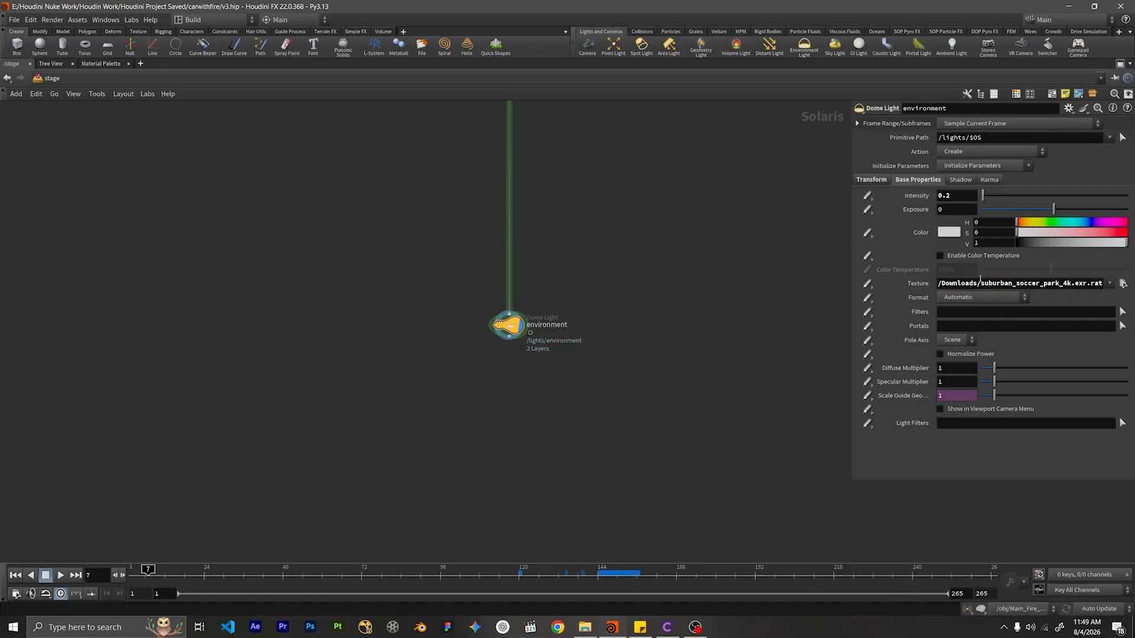
pyautogui.scroll(-4, 637, 135)
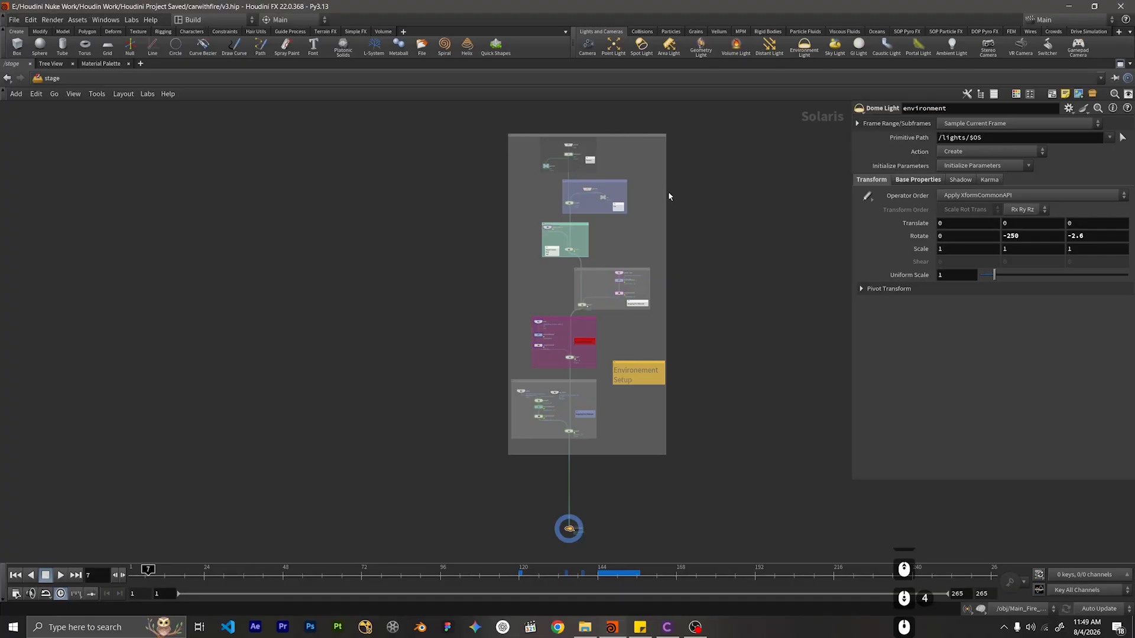
# Restore the split pane layout and insert a Prune node on the wire between merge4 and the environment dome light.
pyautogui.hotkey('ctrl', 'b')
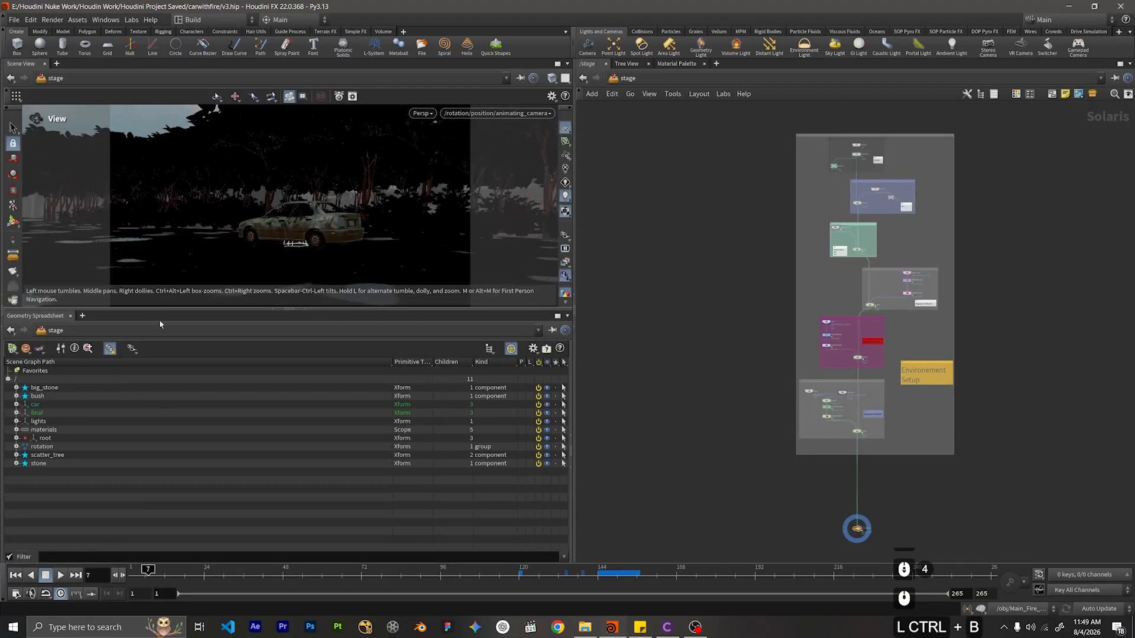
pyautogui.moveTo(918, 448); pyautogui.dragTo(796, 176, button='middle')
pyautogui.scroll(6, 762, 186)
pyautogui.moveTo(723, 178); pyautogui.dragTo(857, 311, button='middle')
pyautogui.press('Tab')
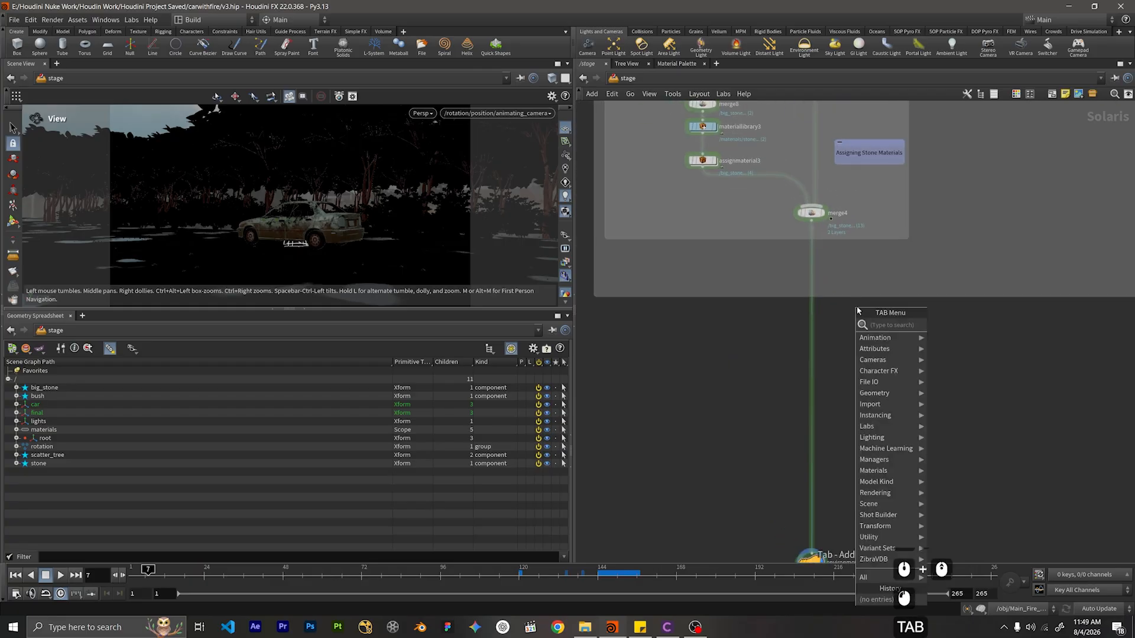
pyautogui.write('pu')
pyautogui.press('BackSpace')
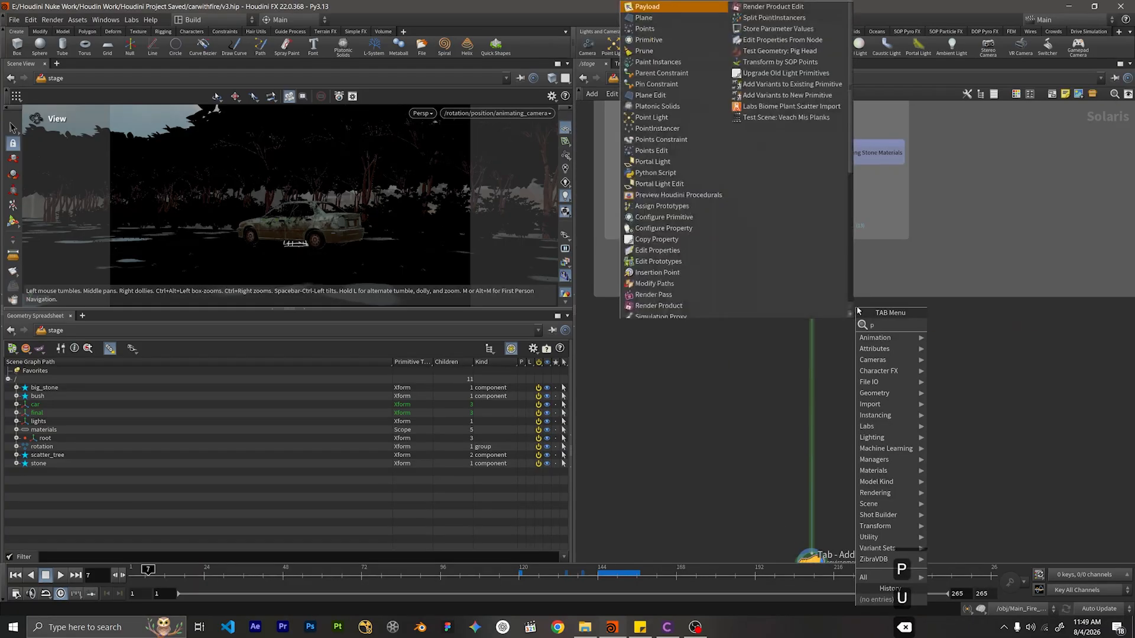
pyautogui.write('ru')
pyautogui.write('une')
pyautogui.press('Return')
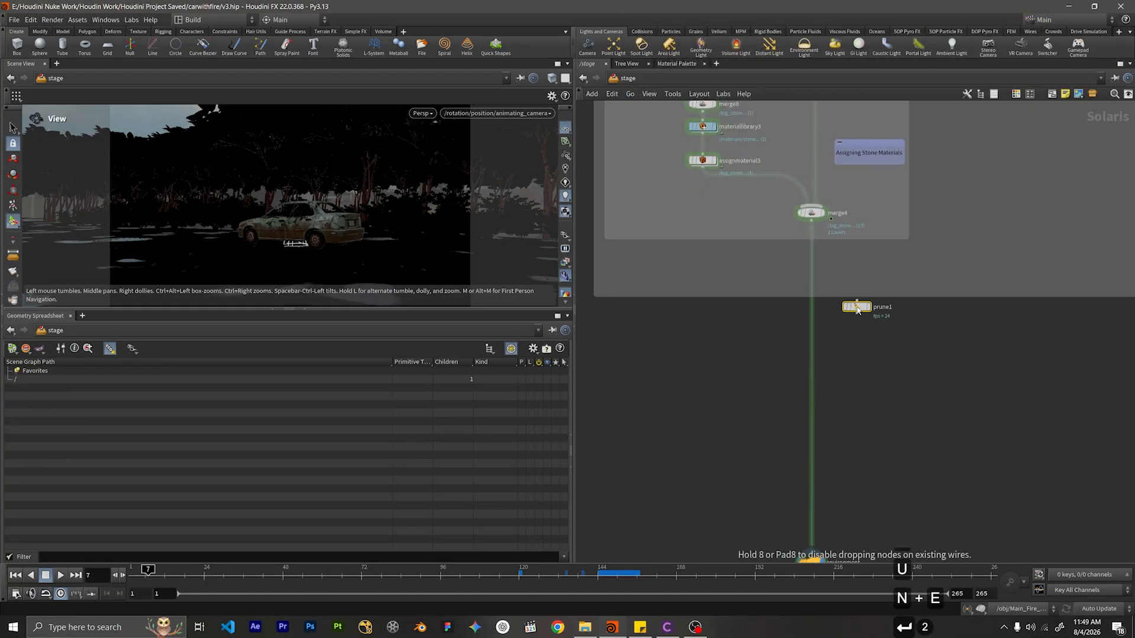
pyautogui.press('Return')
pyautogui.moveTo(857, 311); pyautogui.dragTo(812, 333)
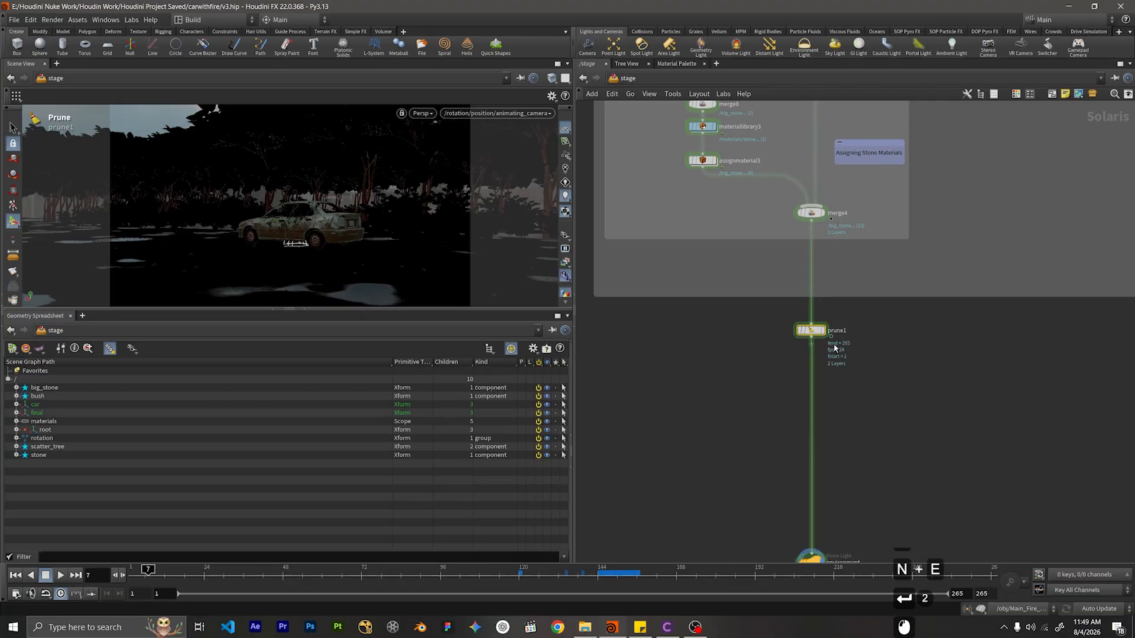
# Select the Prune node and show its parameters.
pyautogui.scroll(2, 834, 347)
pyautogui.moveTo(833, 347); pyautogui.dragTo(926, 380, button='middle')
pyautogui.moveTo(956, 393); pyautogui.dragTo(885, 357)
pyautogui.press('p')
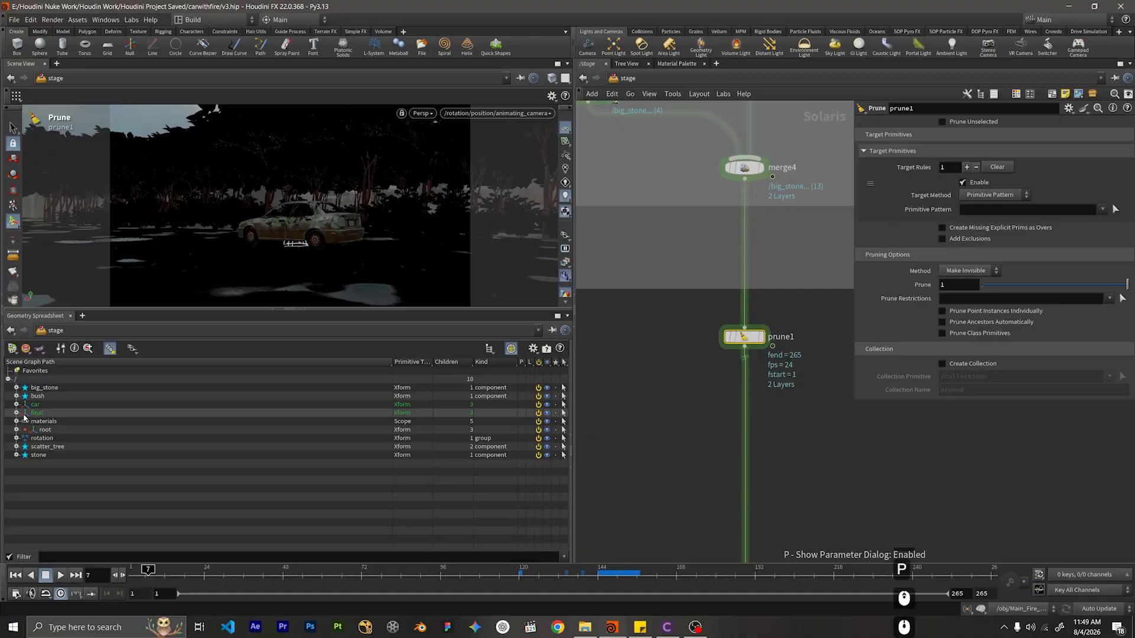
# Compare the car and final primitives in the scene graph and look through the children of final.
pyautogui.click(68, 414)
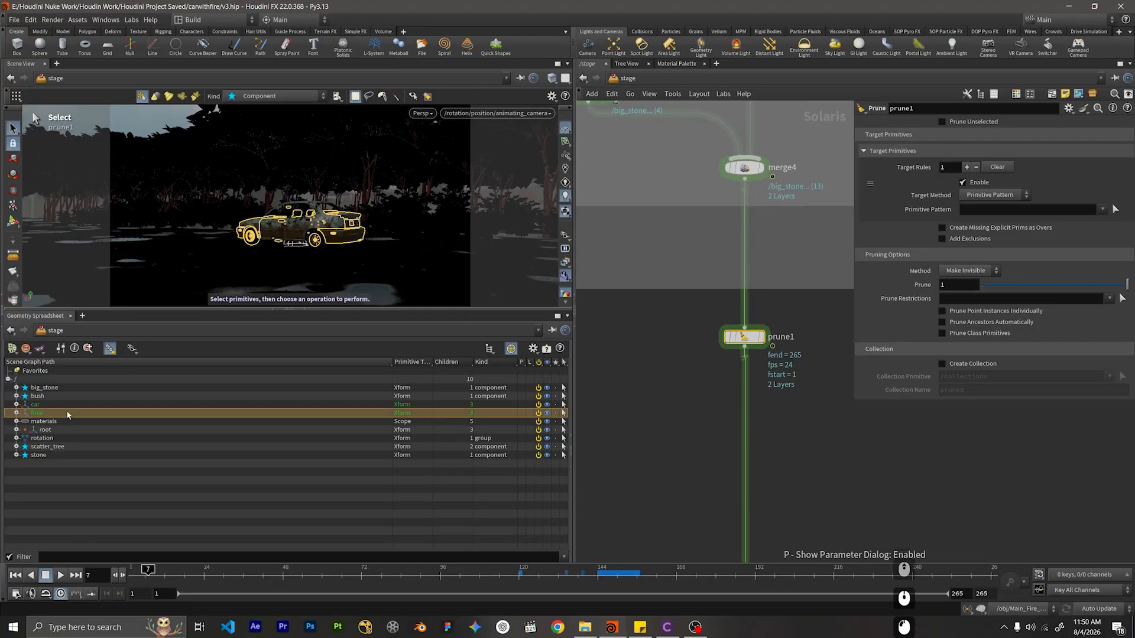
pyautogui.click(41, 406)
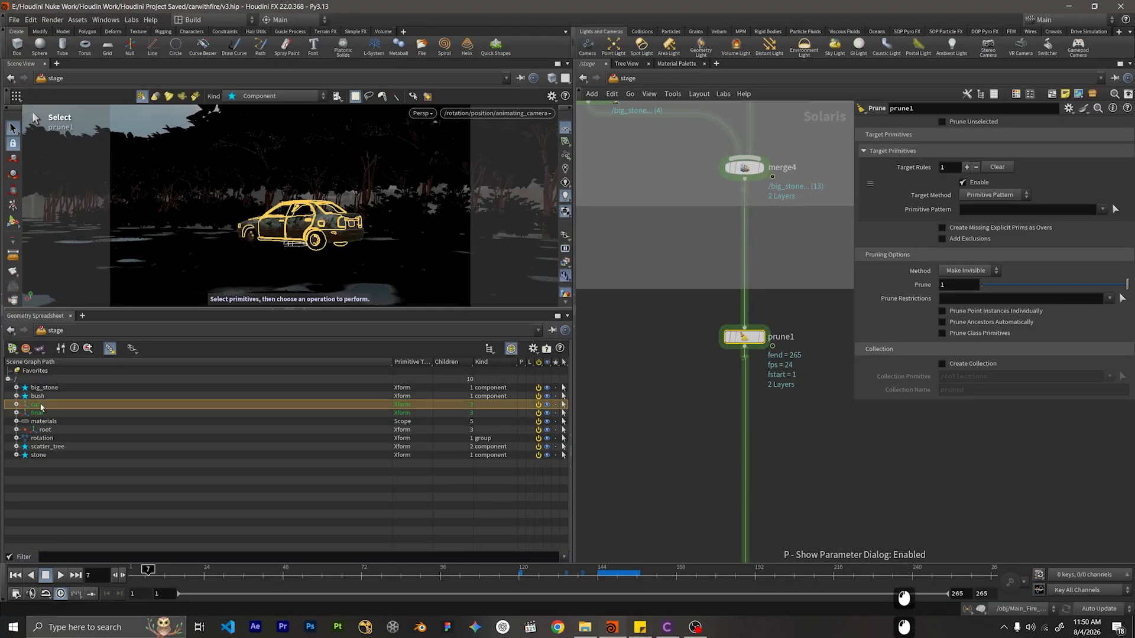
pyautogui.click(28, 413)
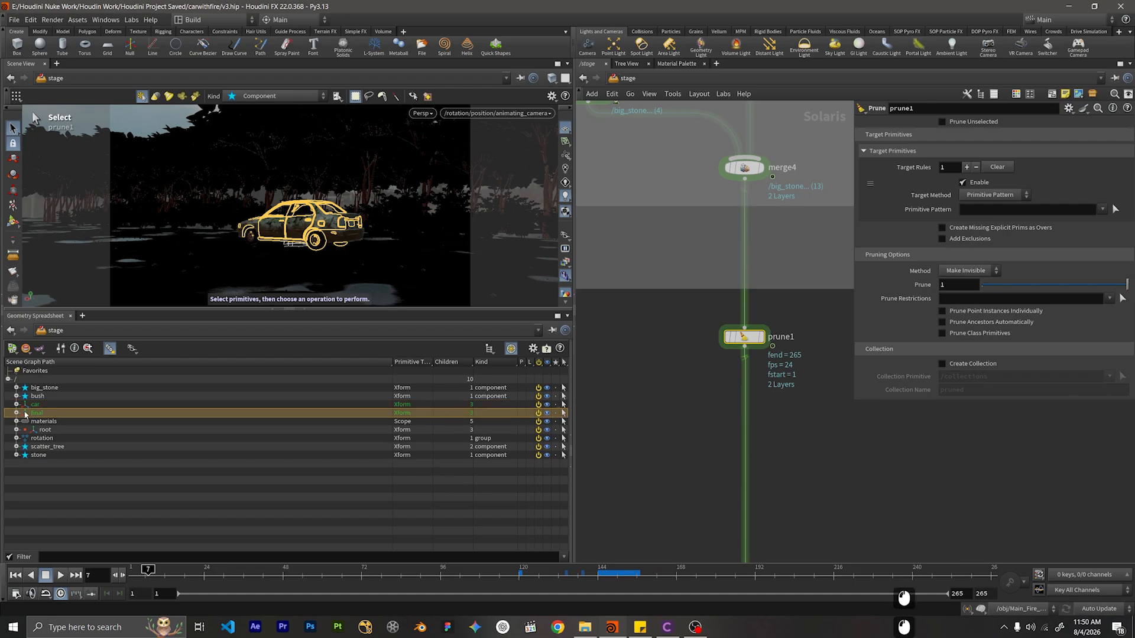
pyautogui.click(17, 413)
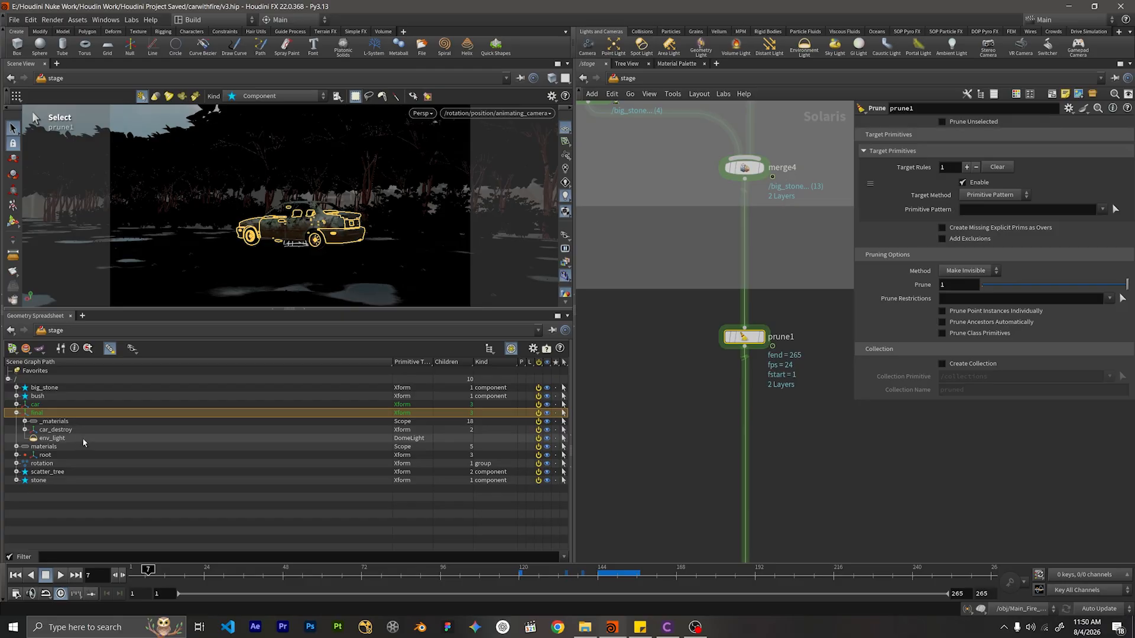
pyautogui.click(16, 412)
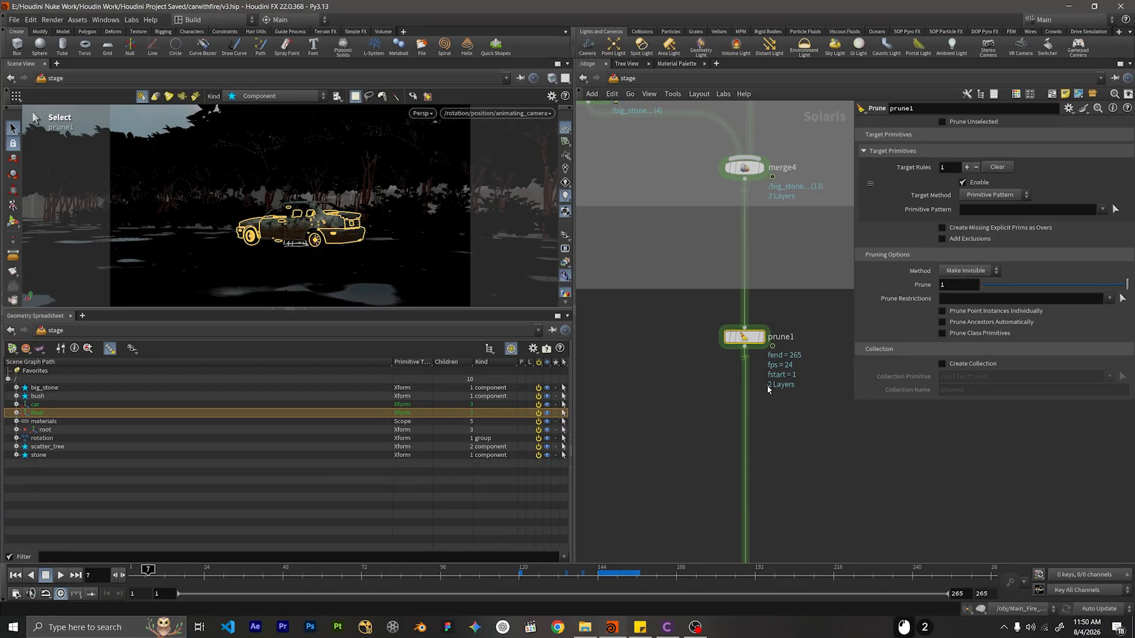
pyautogui.keyDown('ctrl'); pyautogui.click(479, 413); pyautogui.keyUp('ctrl')
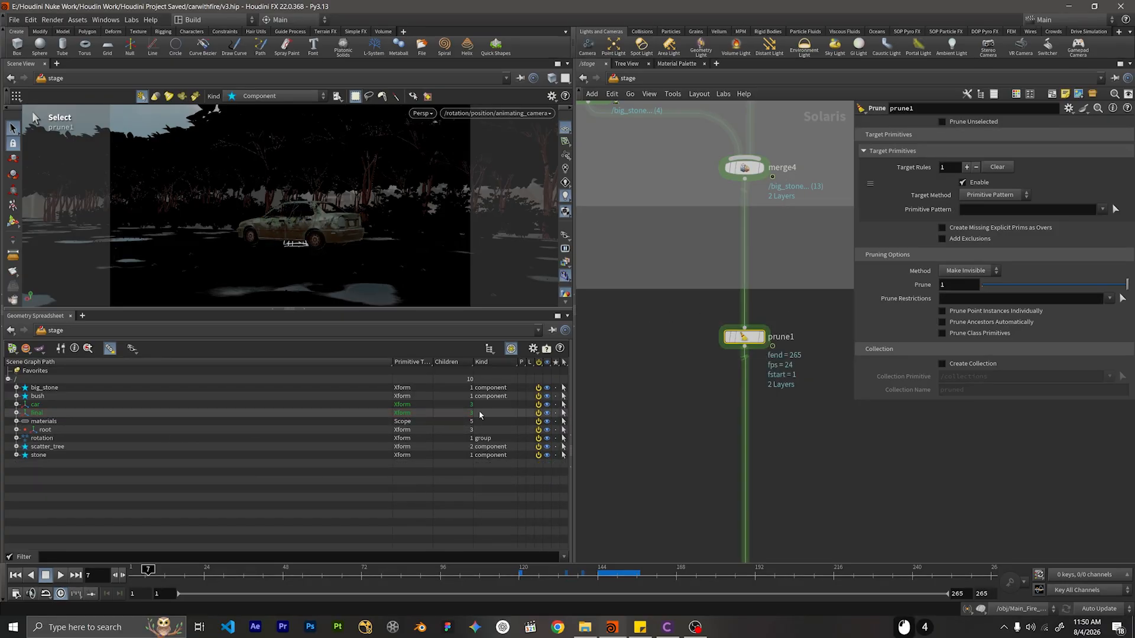
# Set the Prune node's Primitive Pattern to /final and leave its Prune Restrictions empty.
pyautogui.click(955, 298)
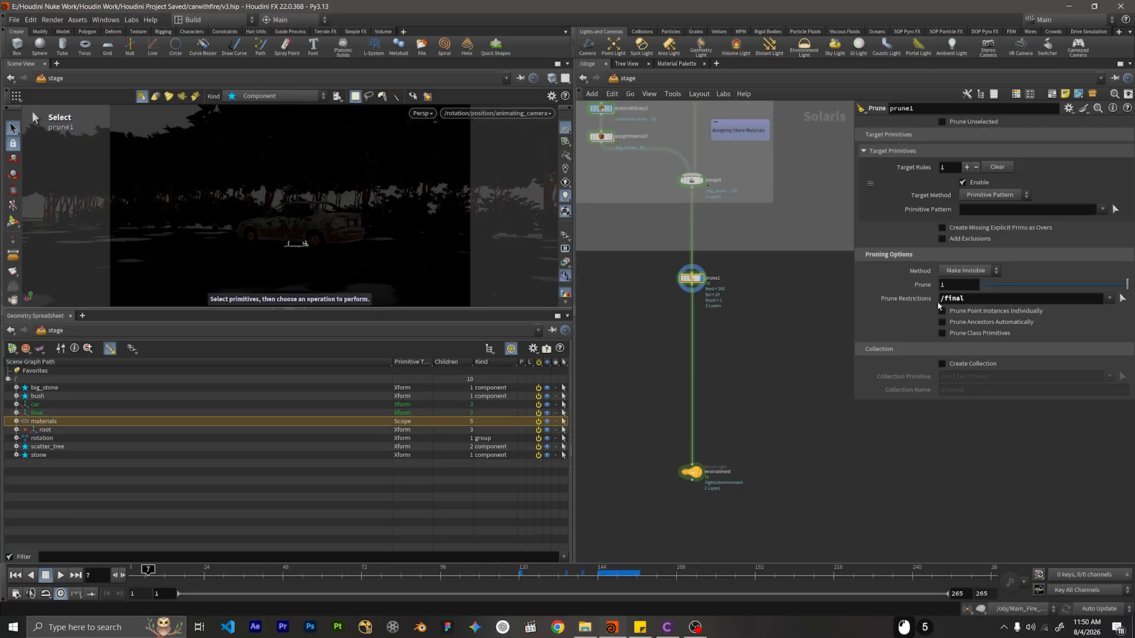
pyautogui.doubleClick(948, 300)
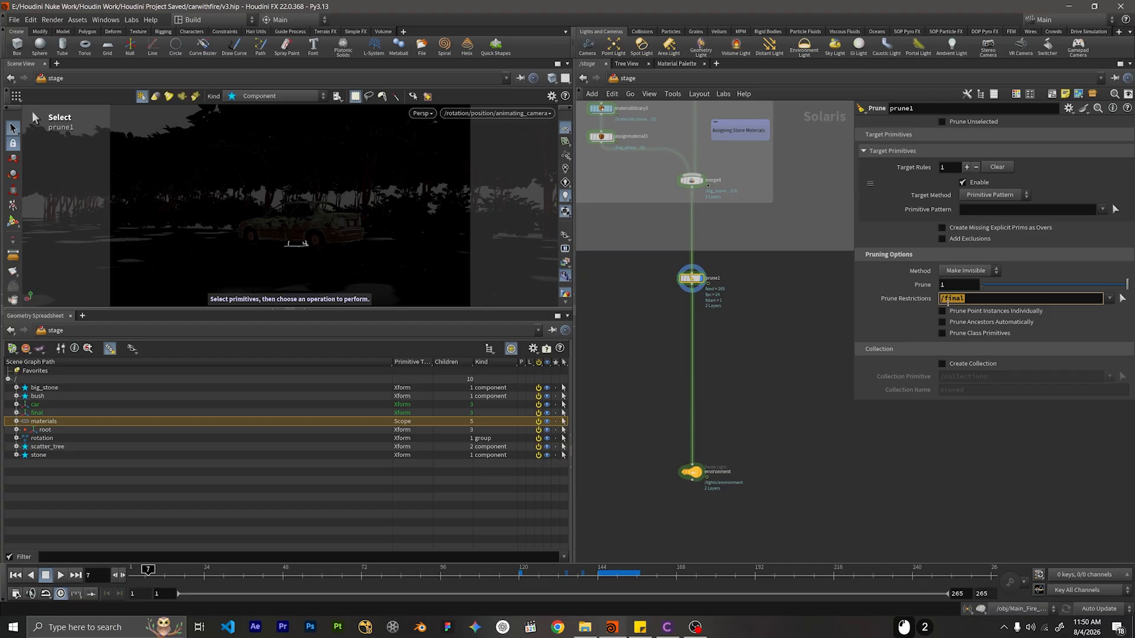
pyautogui.hotkey('ctrl', 'c')
pyautogui.hotkey('ctrl', 'x')
pyautogui.hotkey('ctrl', 'z')
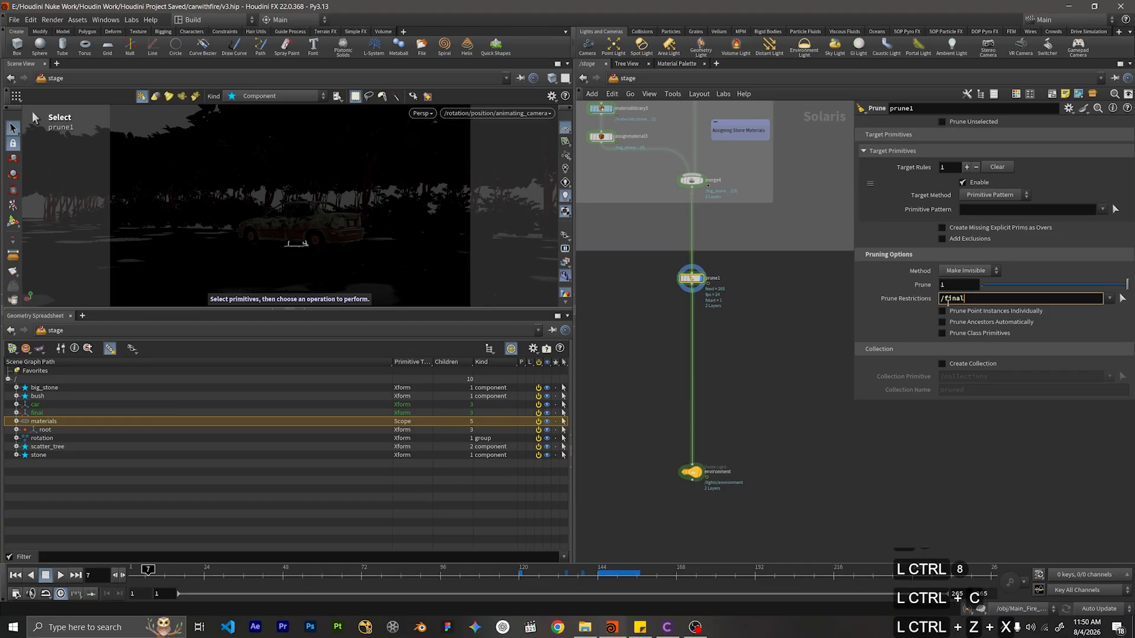
pyautogui.click(969, 211)
pyautogui.hotkey('ctrl', 'v')
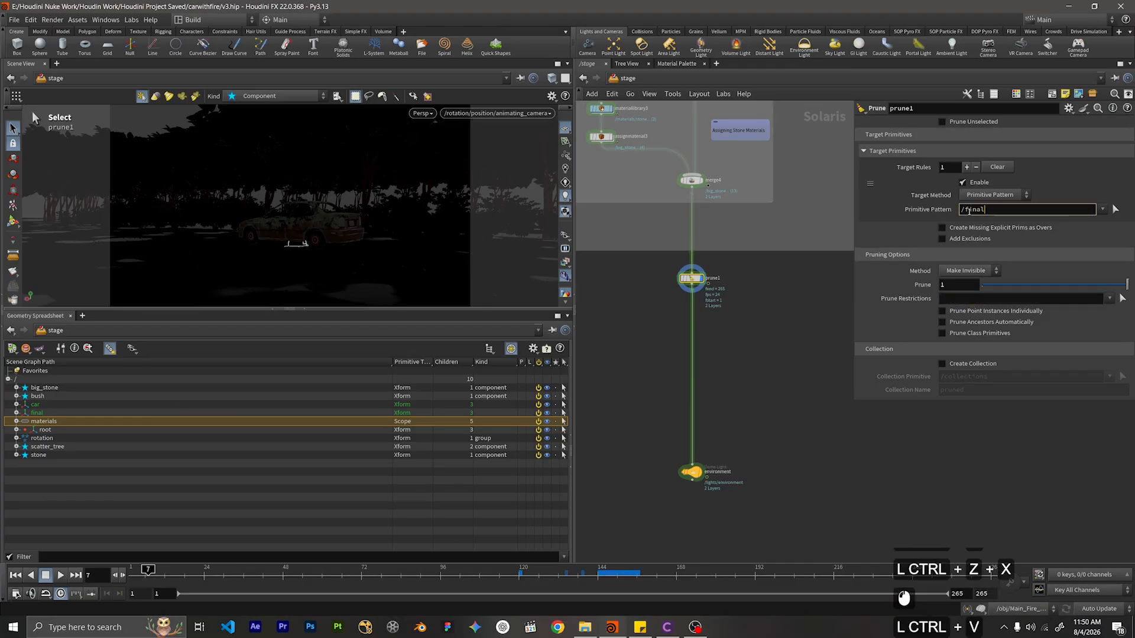
pyautogui.click(762, 413)
# Set the environment dome light as the displayed node and select it.
pyautogui.moveTo(770, 351); pyautogui.dragTo(775, 357, button='middle')
pyautogui.click(705, 480)
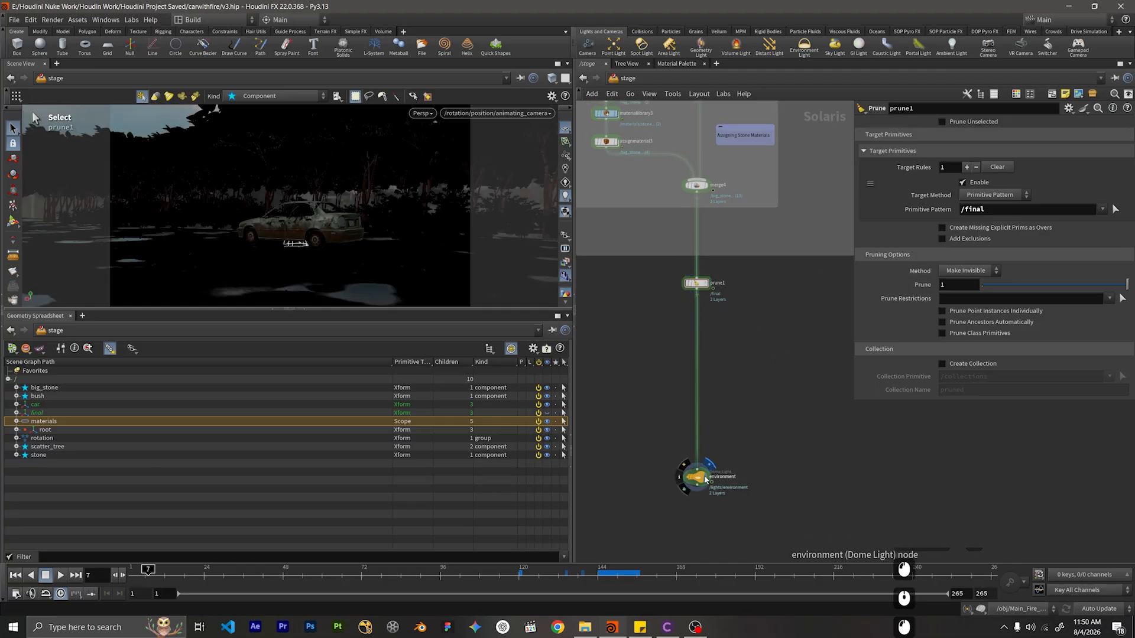
pyautogui.moveTo(798, 429); pyautogui.dragTo(598, 519)
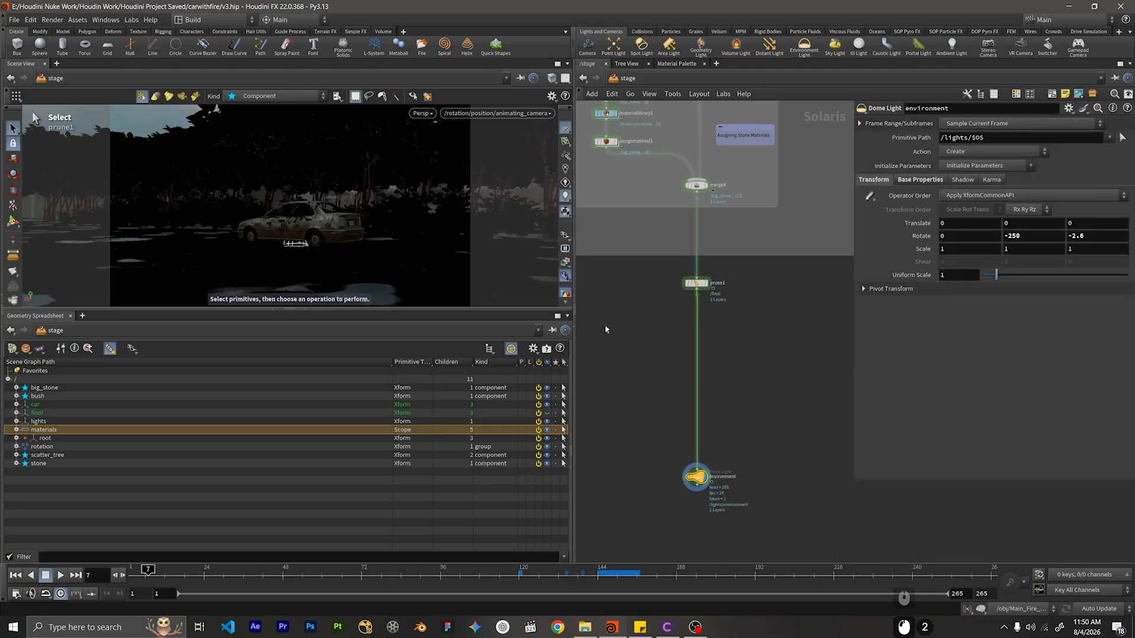
# Toggle the Prune node's bypass repeatedly to compare the car in the scene with and without pruning.
pyautogui.scroll(4, 695, 237)
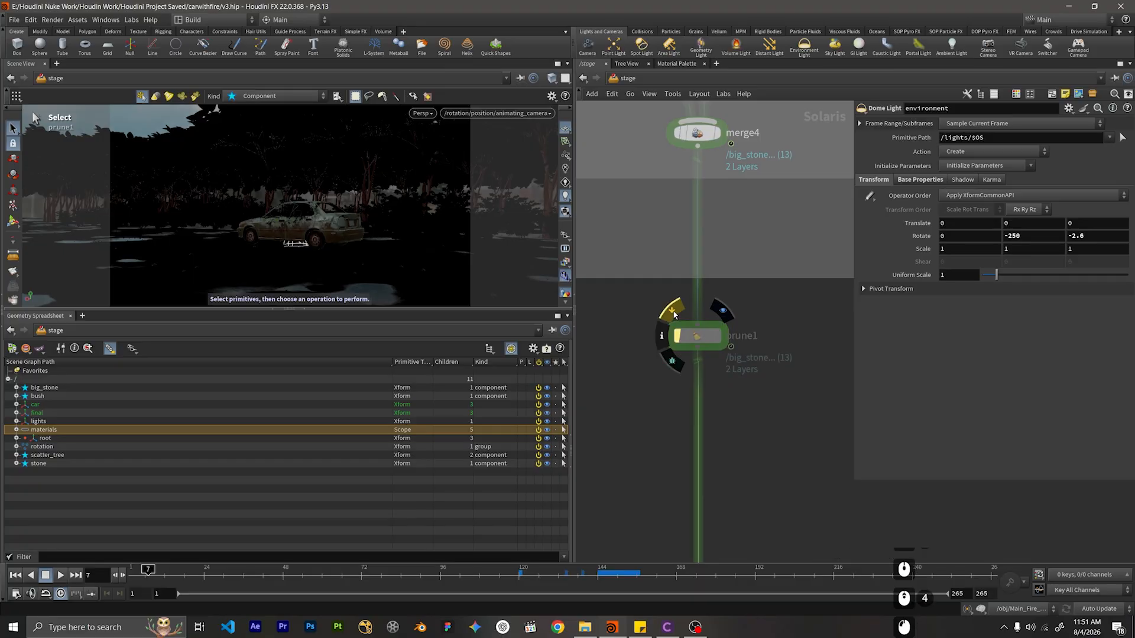
pyautogui.click(674, 315)
pyautogui.click(675, 315)
pyautogui.click(674, 315)
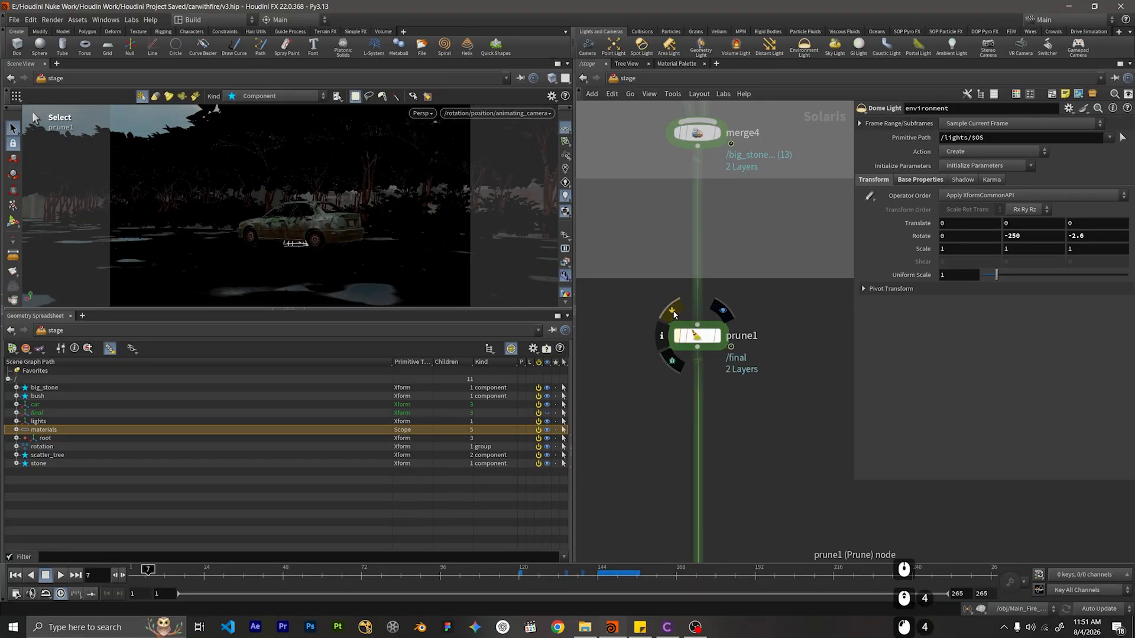
pyautogui.click(674, 315)
pyautogui.click(674, 315)
pyautogui.click(674, 315)
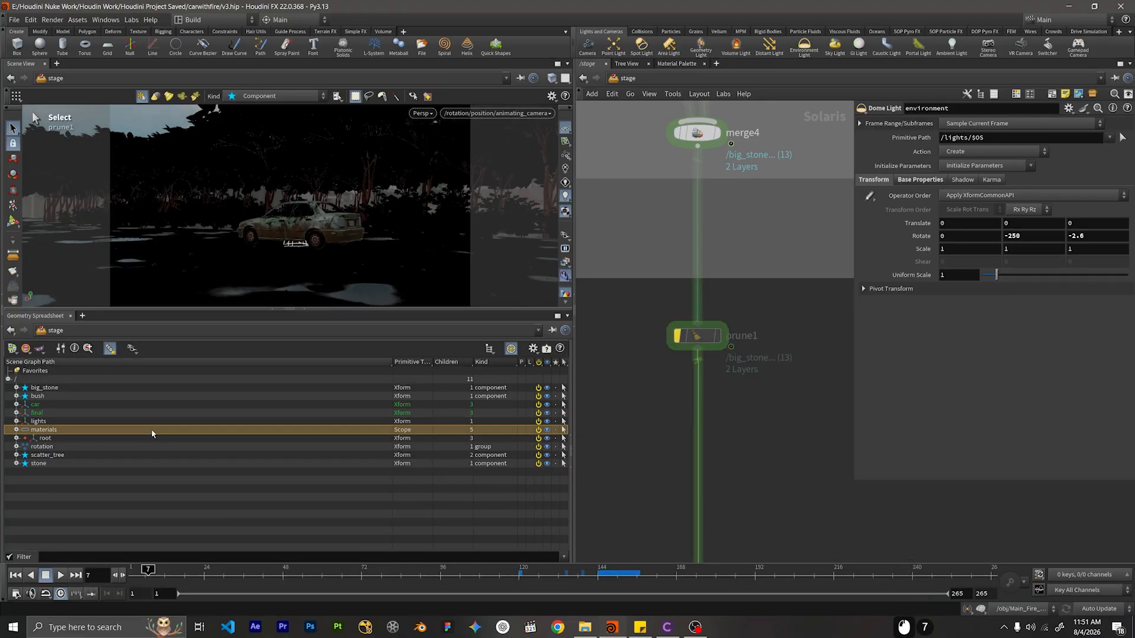
# Deactivate the final primitive in the scene graph, collapse its hierarchy and clear the selection.
pyautogui.scroll(-4, 724, 413)
pyautogui.moveTo(724, 413); pyautogui.dragTo(717, 335, button='middle')
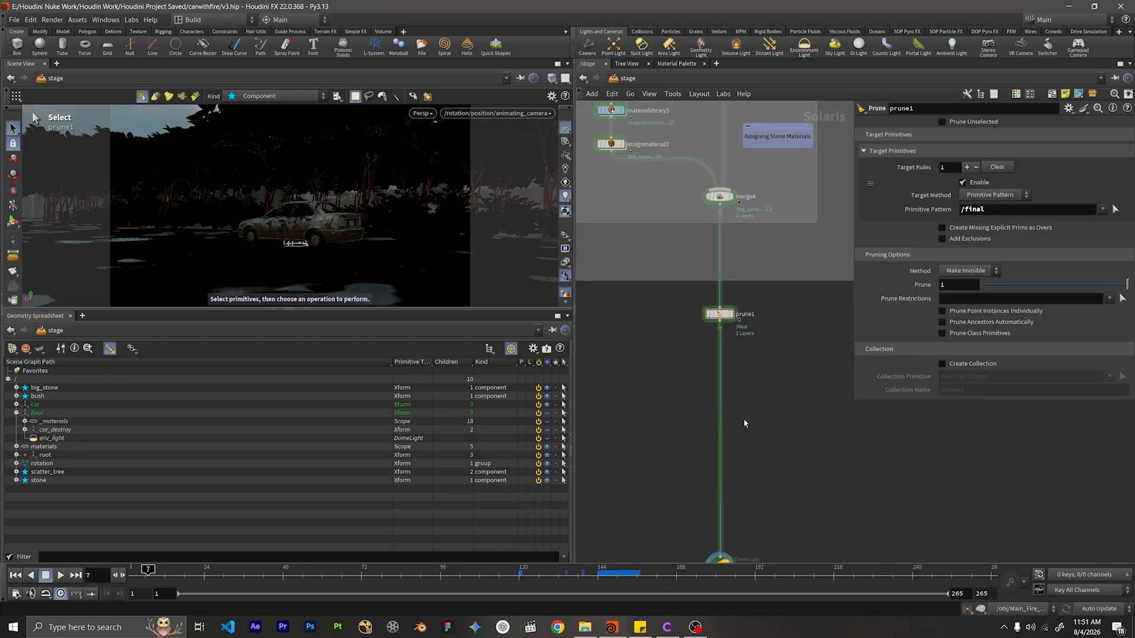
pyautogui.moveTo(740, 364); pyautogui.dragTo(738, 307, button='middle')
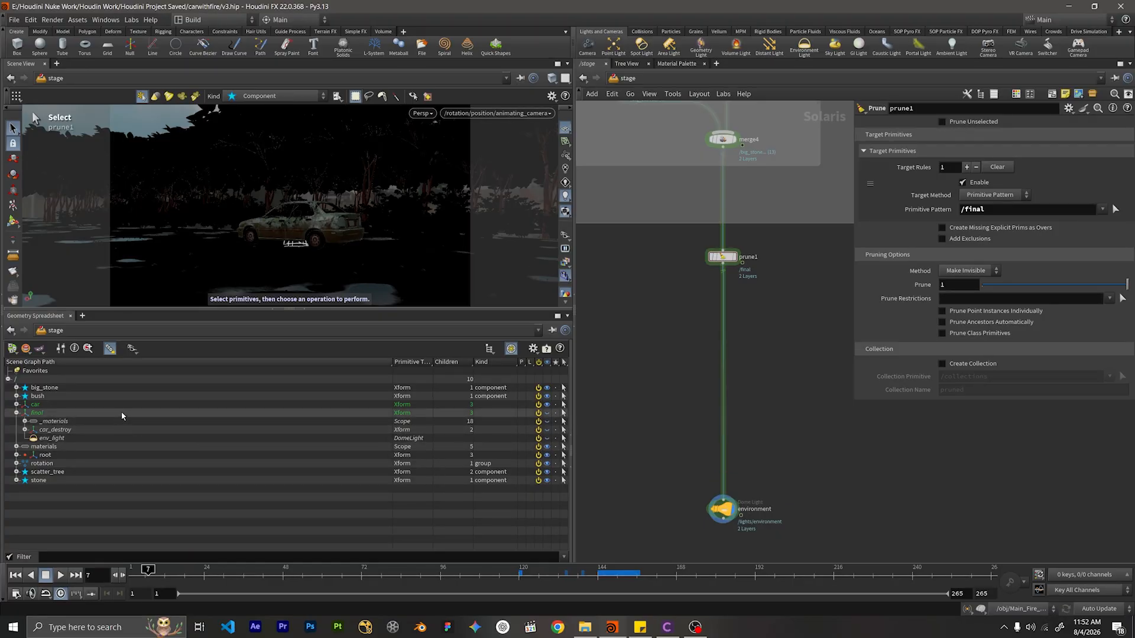
pyautogui.click(557, 413)
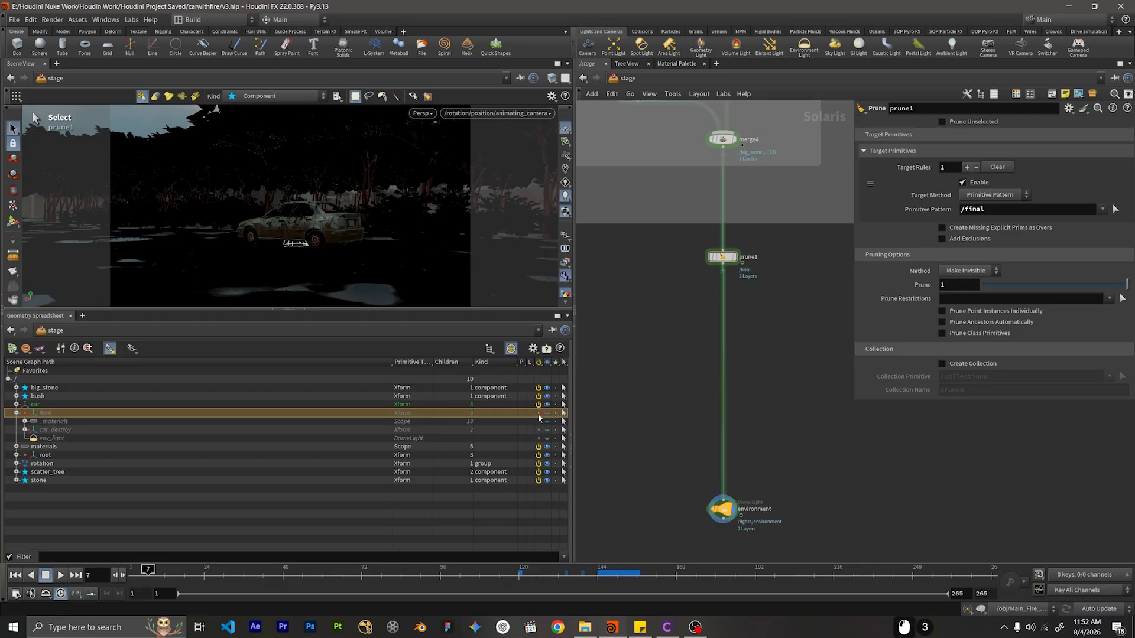
pyautogui.click(538, 413)
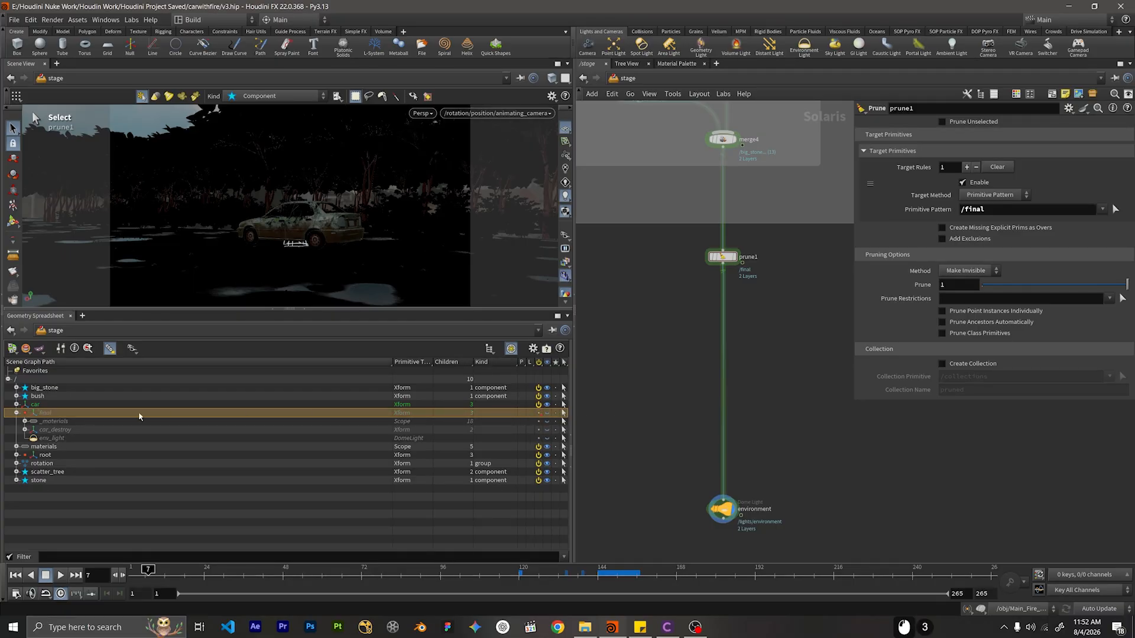
pyautogui.click(24, 413)
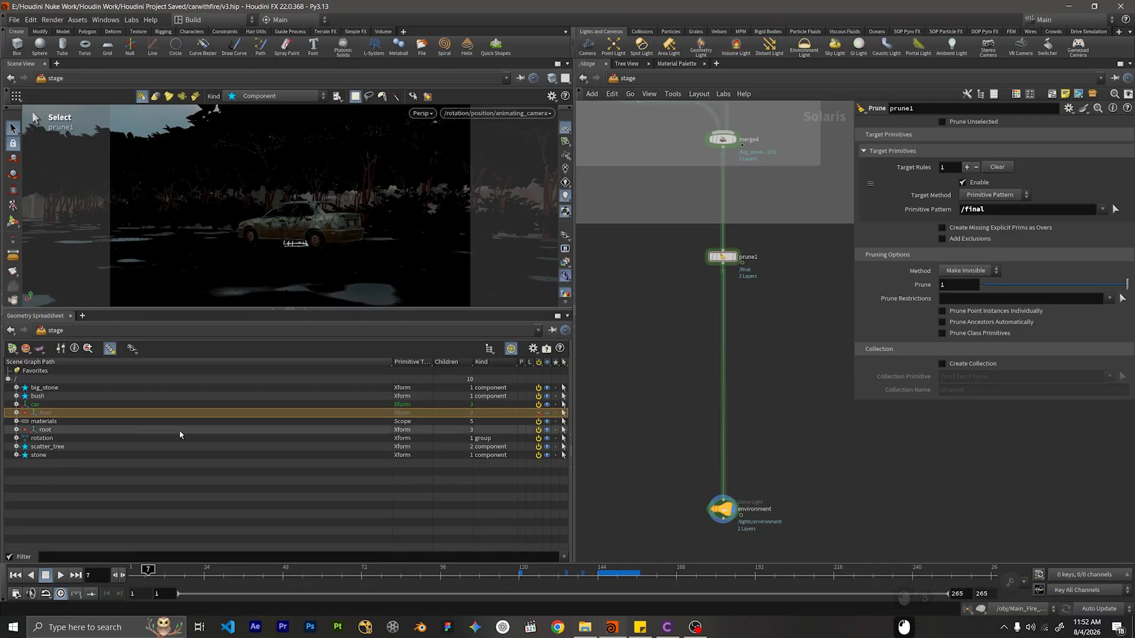
pyautogui.click(133, 468)
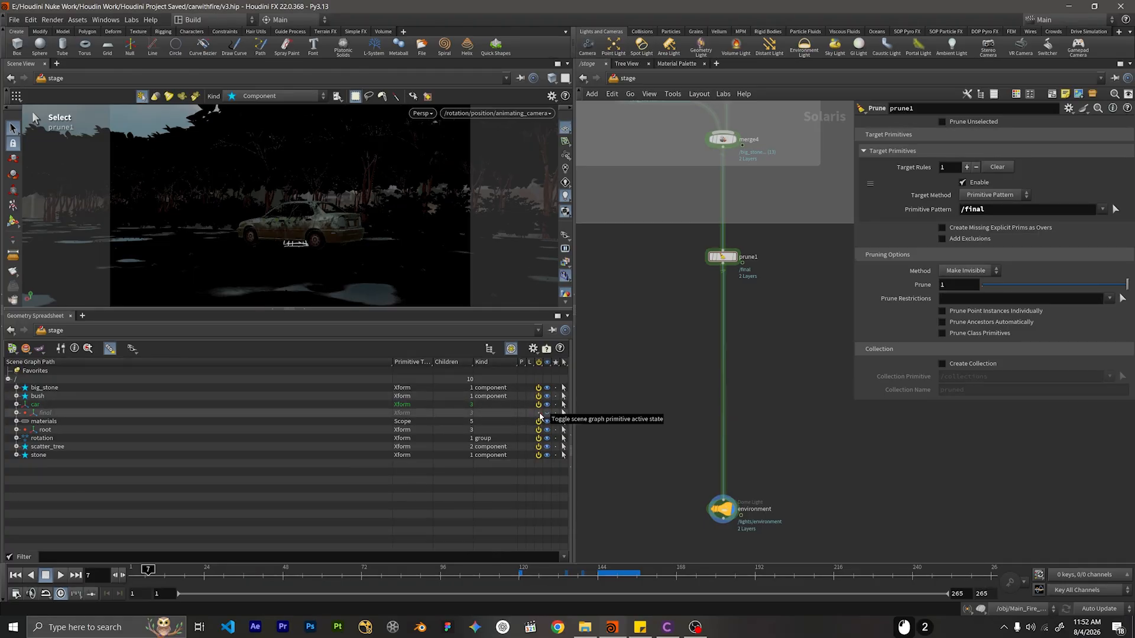
# Expand the root primitive in the scene graph and examine its _materials and Camera children.
pyautogui.scroll(-2, 783, 343)
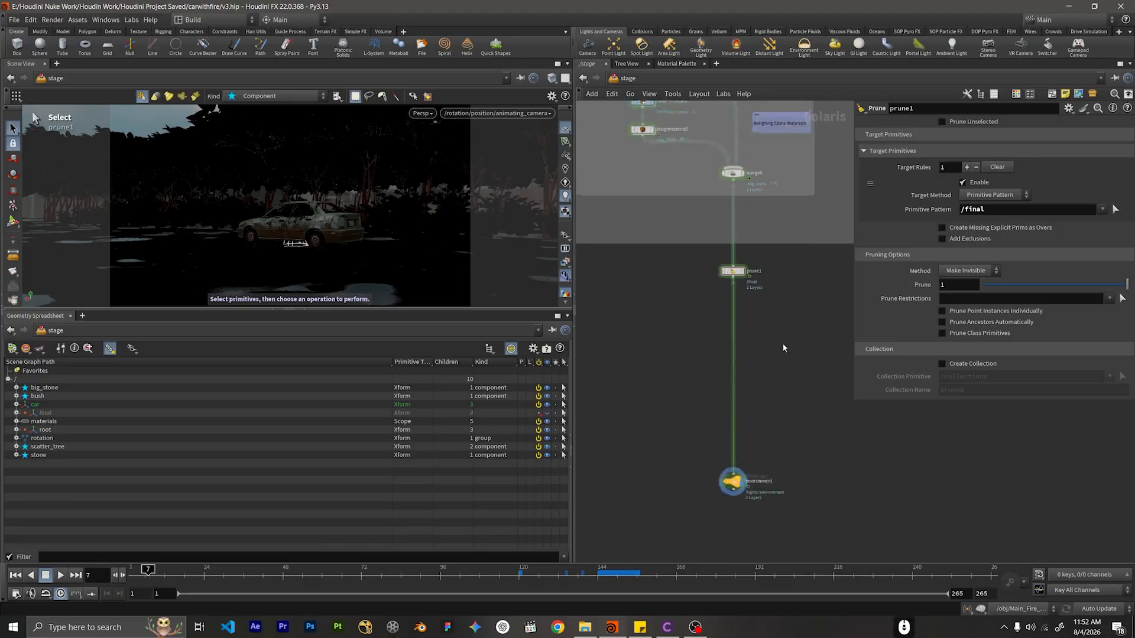
pyautogui.moveTo(783, 343); pyautogui.dragTo(753, 271, button='middle')
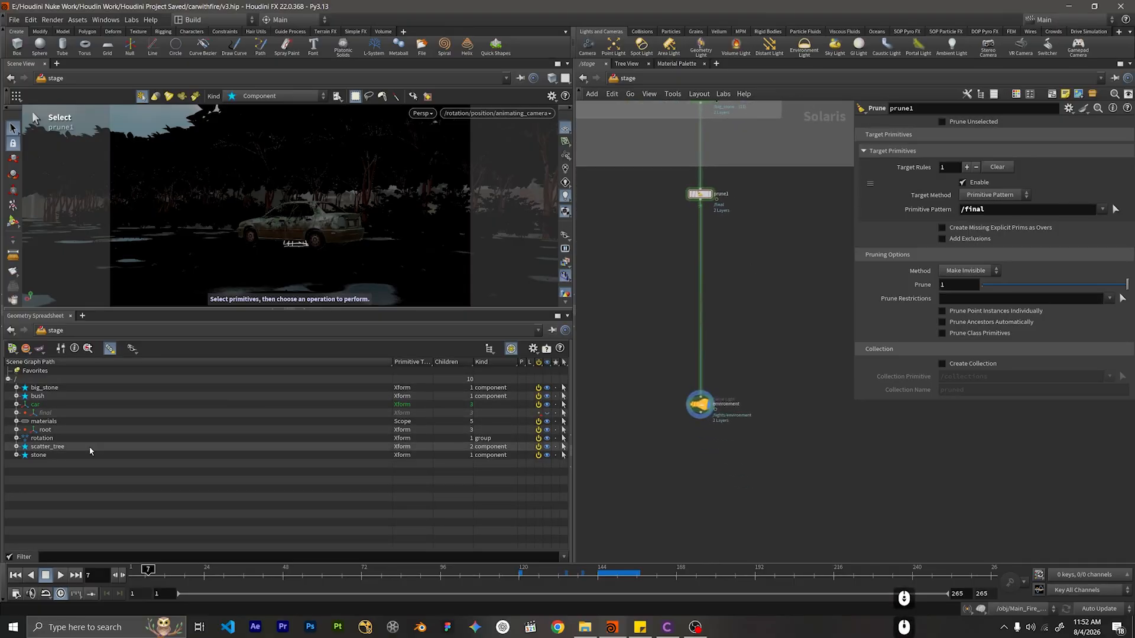
pyautogui.click(16, 430)
pyautogui.click(43, 438)
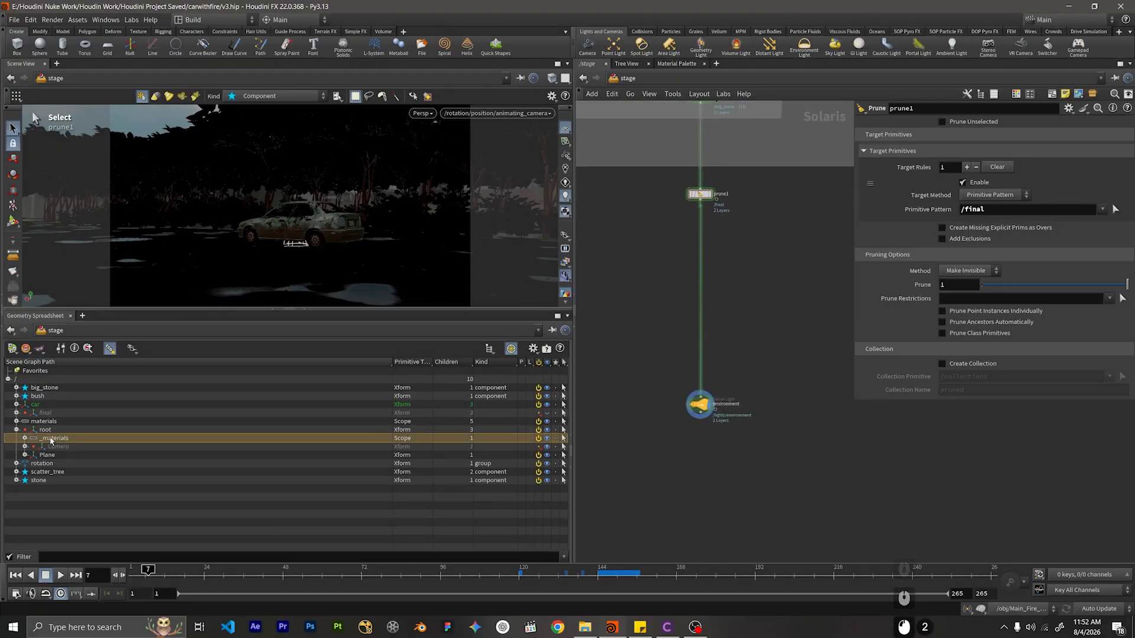
pyautogui.click(24, 439)
pyautogui.click(25, 438)
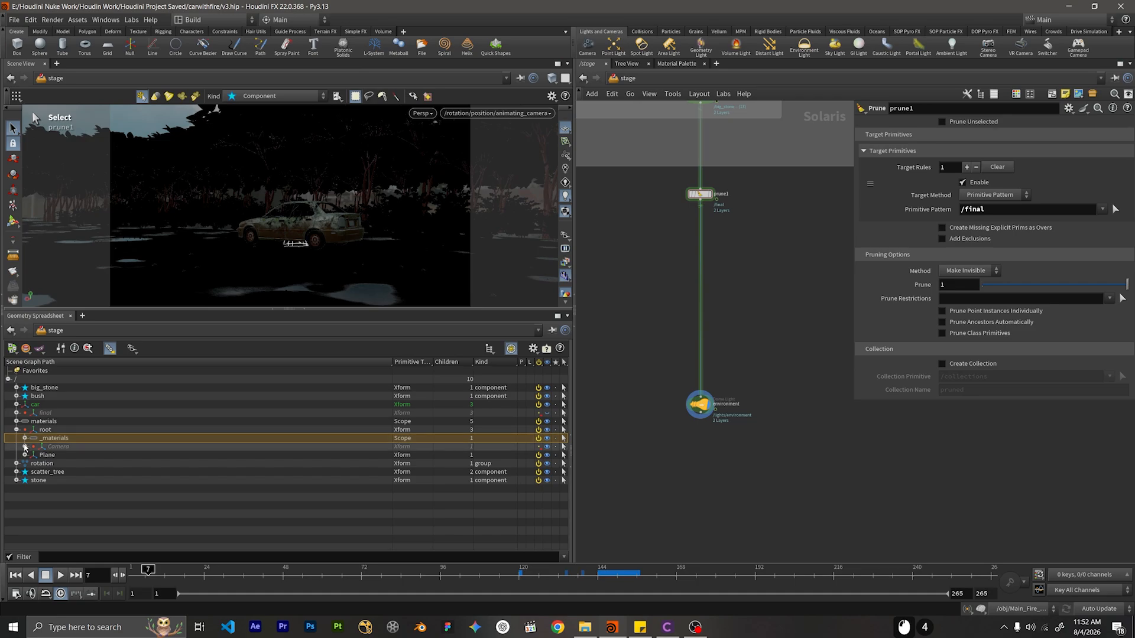
pyautogui.click(25, 447)
pyautogui.click(25, 446)
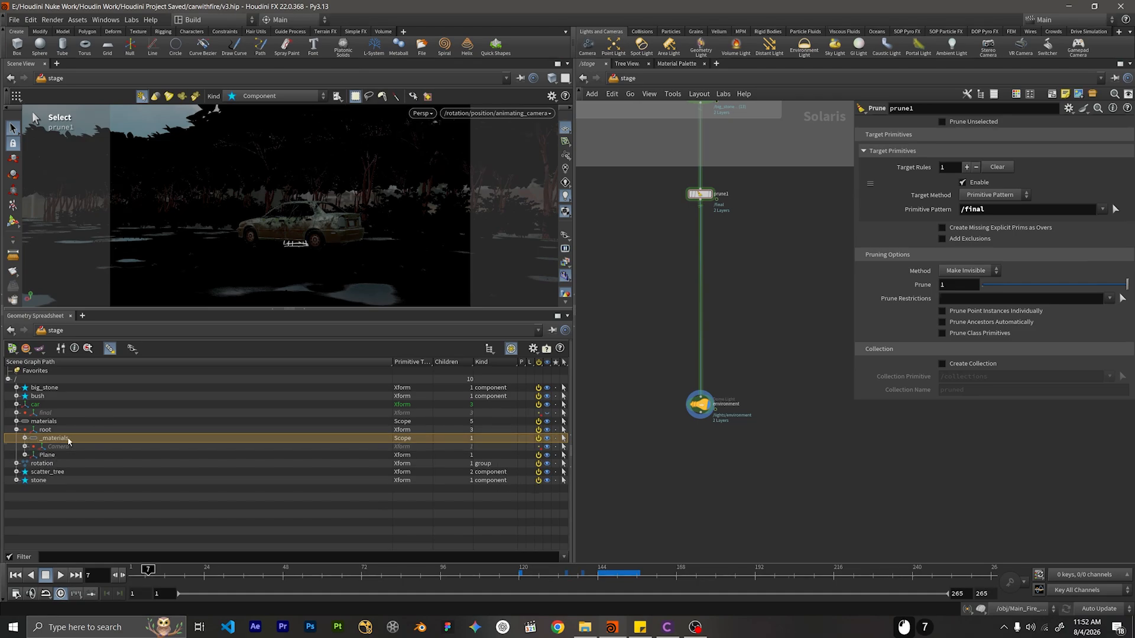
# Deactivate root's _materials primitive and reactivate it to compare the ground in the scene with and without it.
pyautogui.click(770, 273)
pyautogui.moveTo(742, 241); pyautogui.dragTo(737, 369, button='middle')
pyautogui.scroll(-1, 737, 369)
pyautogui.scroll(3, 737, 365)
pyautogui.moveTo(737, 369); pyautogui.dragTo(585, 274)
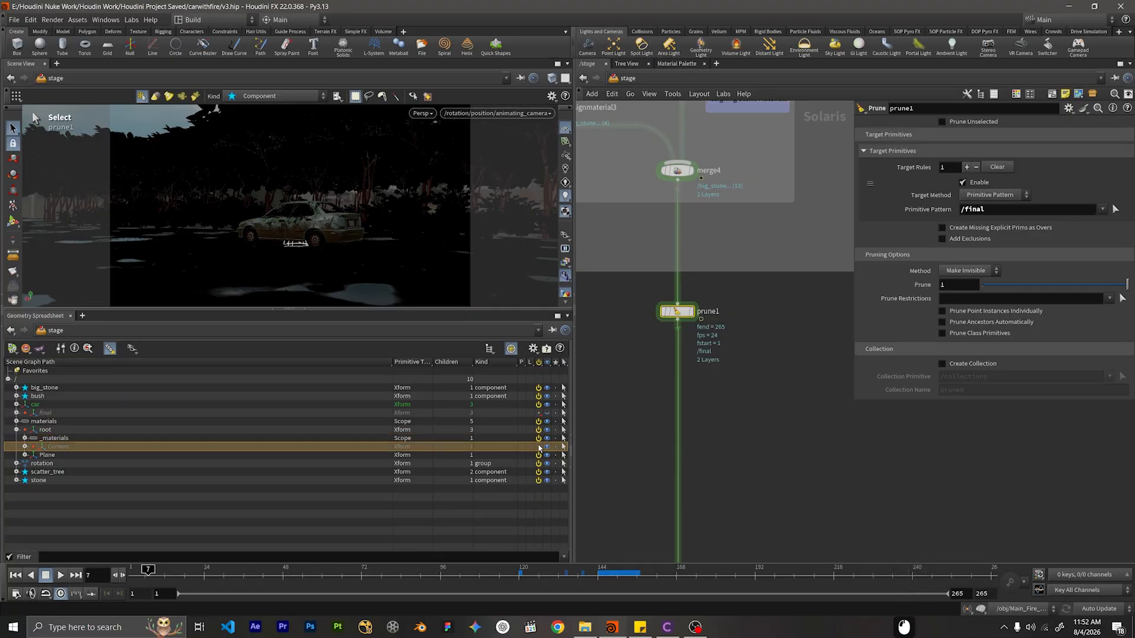
pyautogui.click(538, 438)
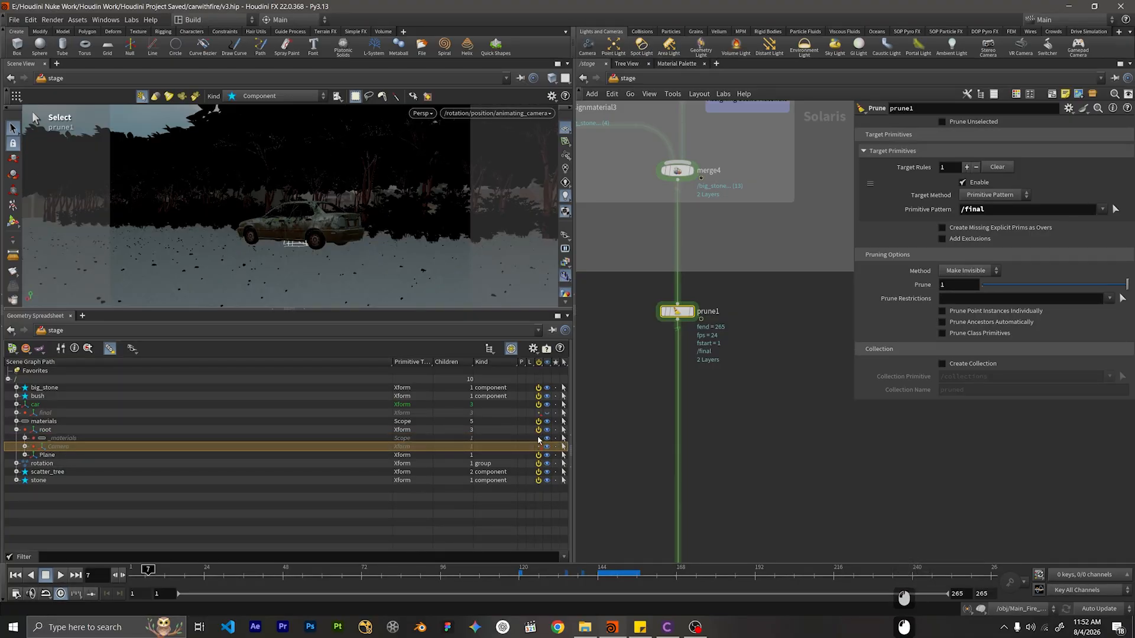
pyautogui.click(539, 438)
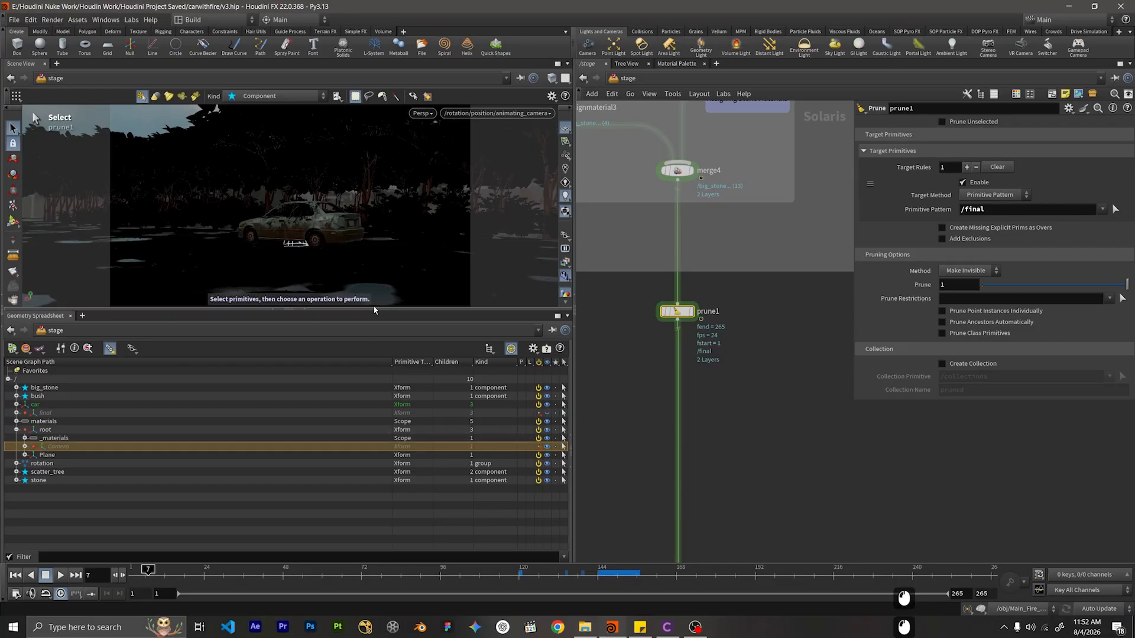
# Collapse the root hierarchy and check the contents of the materials scope in the scene graph.
pyautogui.click(17, 430)
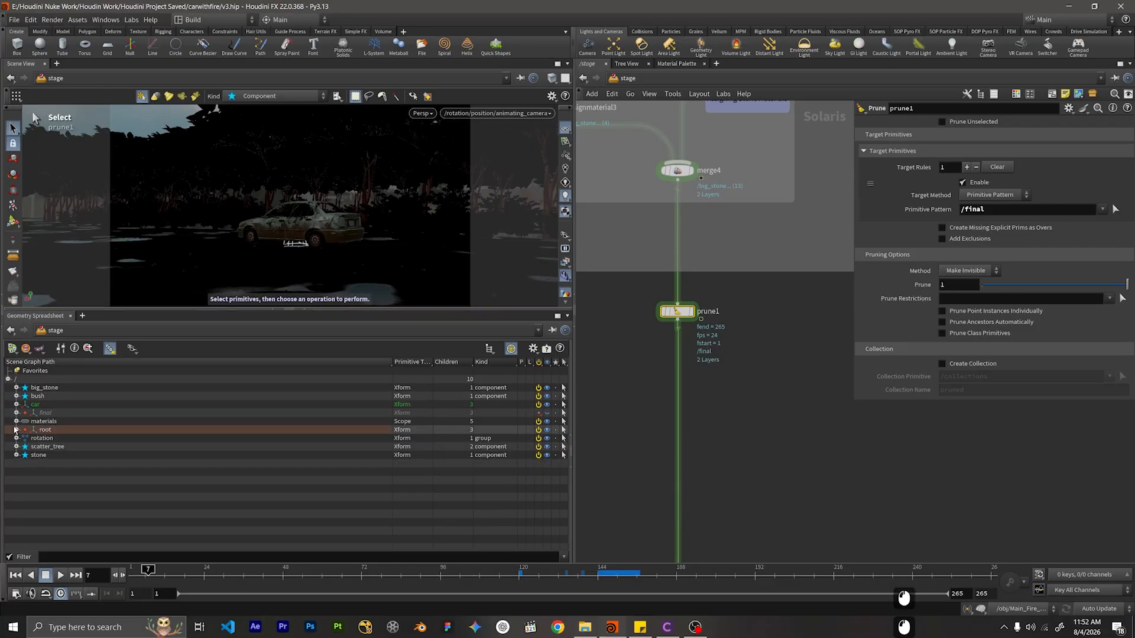
pyautogui.click(16, 422)
pyautogui.click(17, 421)
pyautogui.scroll(-3, 670, 244)
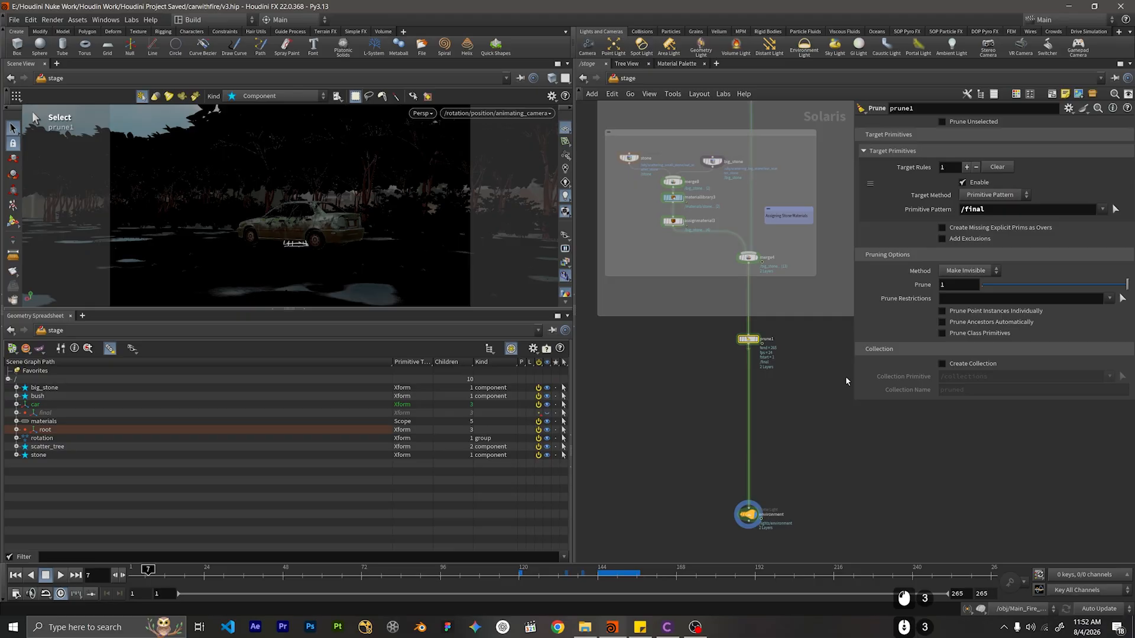
# Expand the rotation group down to its animating_camera primitive to inspect it, and collapse the group again.
pyautogui.click(20, 439)
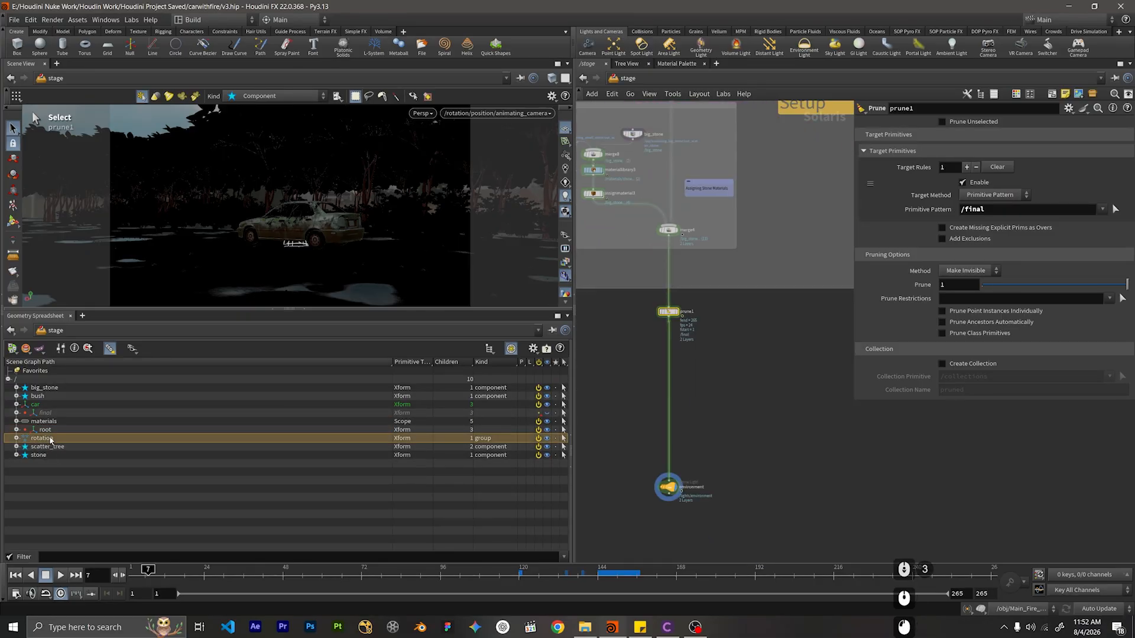
pyautogui.click(16, 439)
pyautogui.click(24, 446)
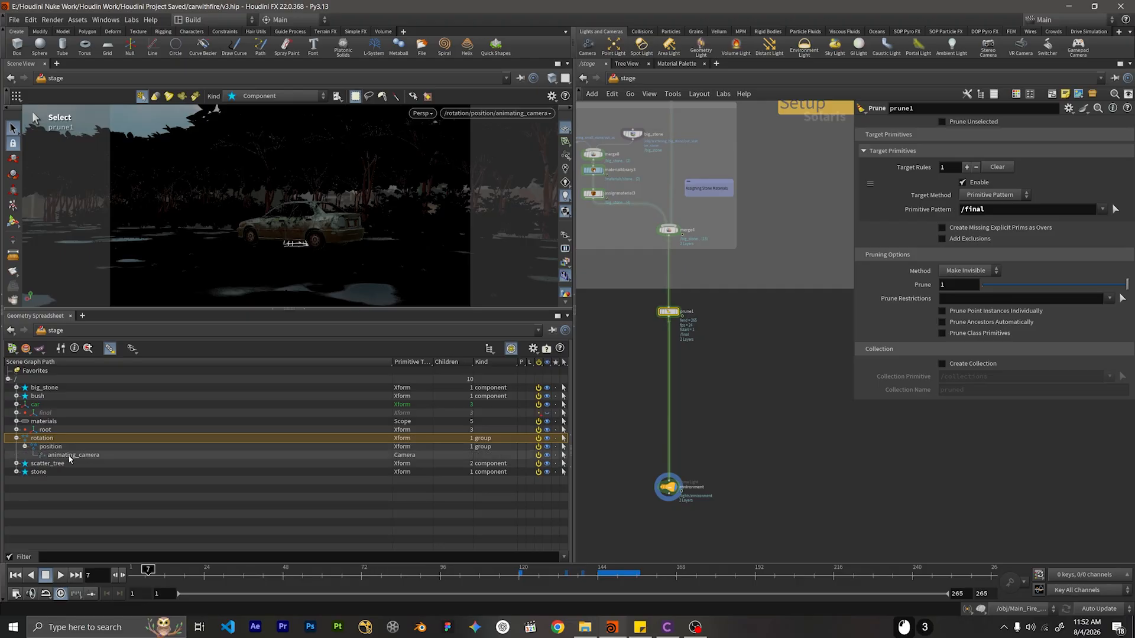
pyautogui.click(71, 455)
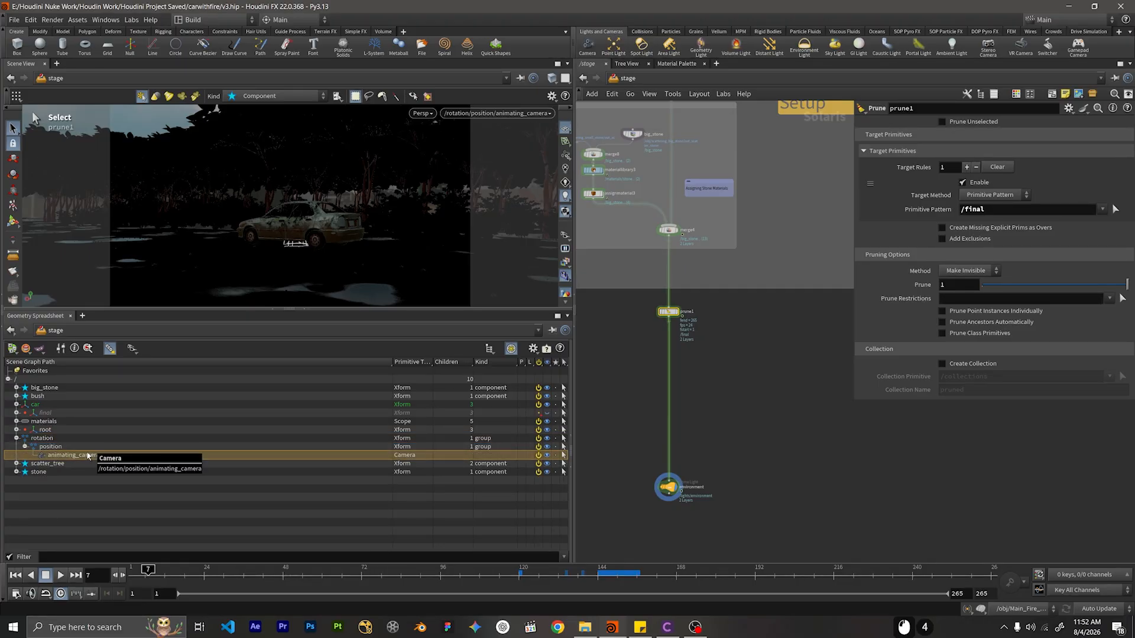
pyautogui.click(16, 438)
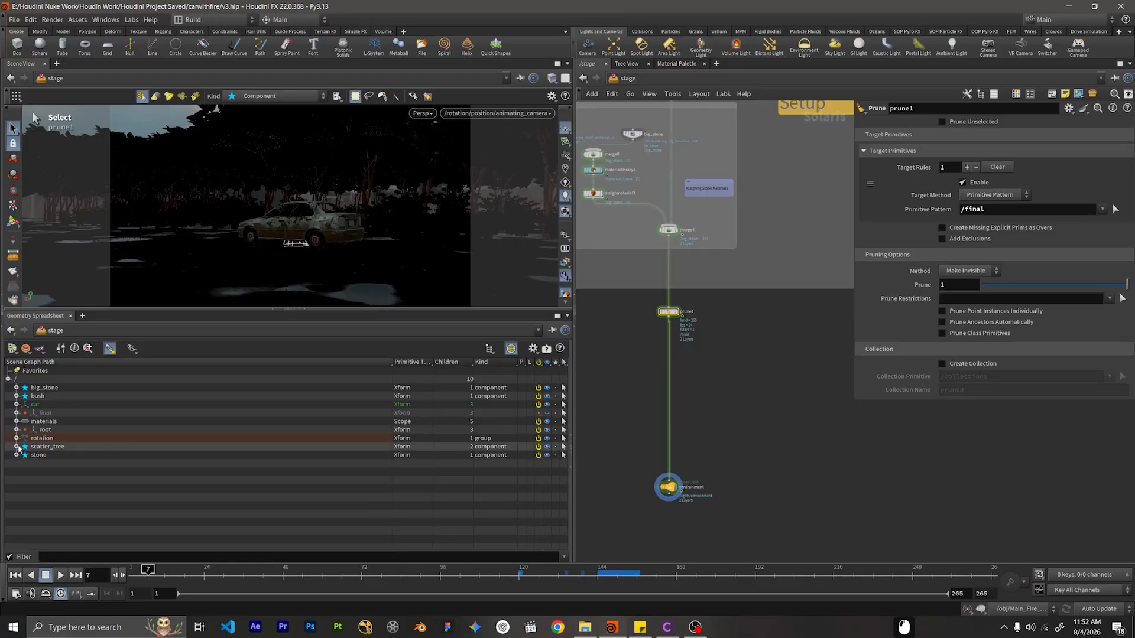
# Check the contents of the scatter_tree and big_stone components in the scene graph.
pyautogui.click(16, 447)
pyautogui.click(16, 446)
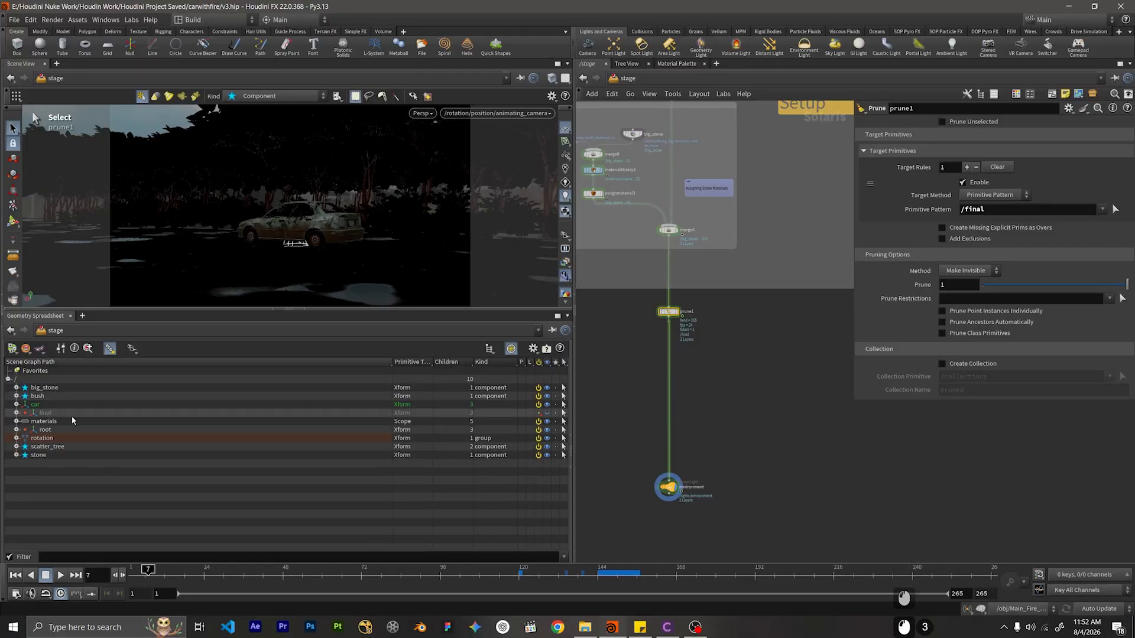
pyautogui.click(16, 387)
pyautogui.click(16, 387)
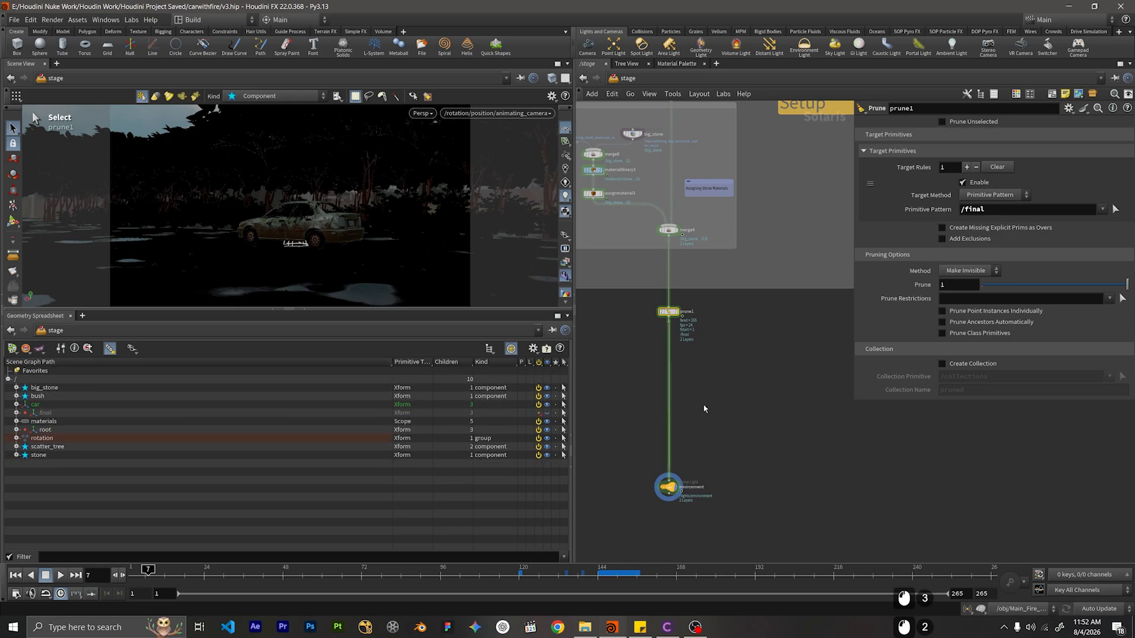
# Select the environment dome light node and collapse the scene graph view so the viewport fills the full height.
pyautogui.scroll(-1, 728, 385)
pyautogui.moveTo(719, 423); pyautogui.dragTo(721, 381, button='middle')
pyautogui.click(722, 380)
pyautogui.moveTo(729, 385); pyautogui.dragTo(614, 467)
pyautogui.click(303, 309)
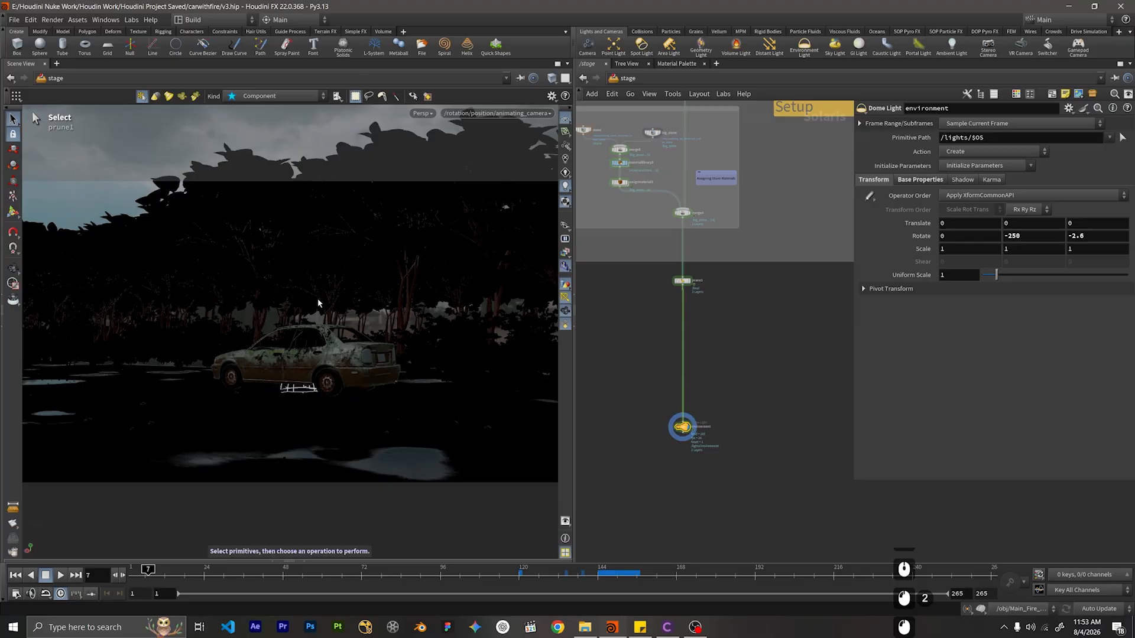
# Add a Karma render setup below the environment dome light in the node network.
pyautogui.moveTo(727, 428); pyautogui.dragTo(735, 322, button='middle')
pyautogui.scroll(4, 722, 410)
pyautogui.press('Tab')
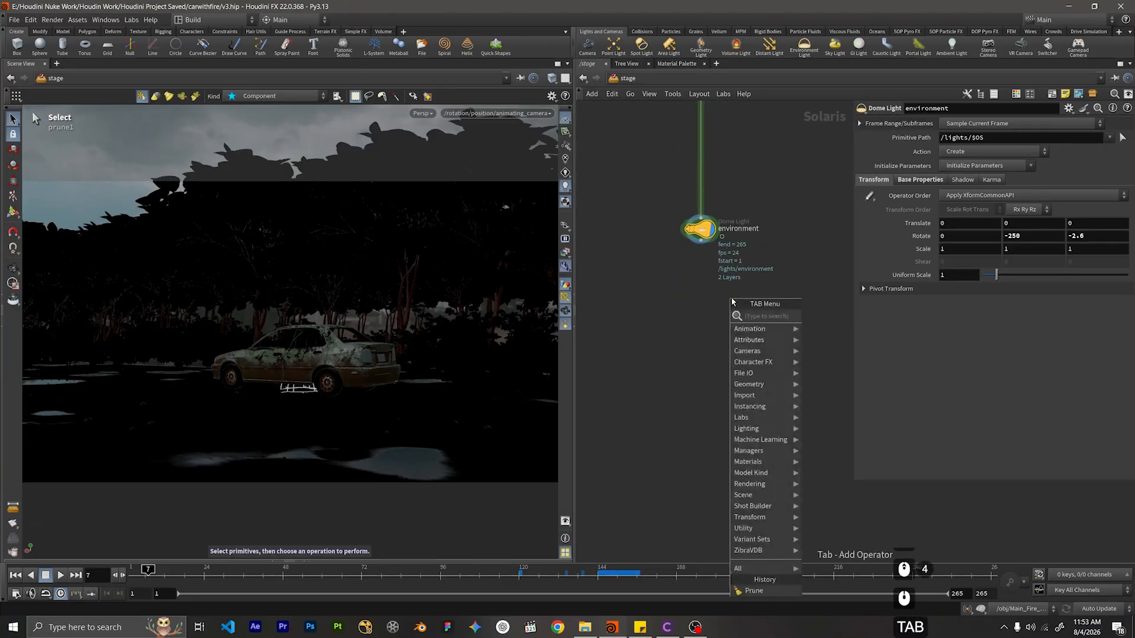
pyautogui.write('karma')
pyautogui.press('Return')
pyautogui.press('Return')
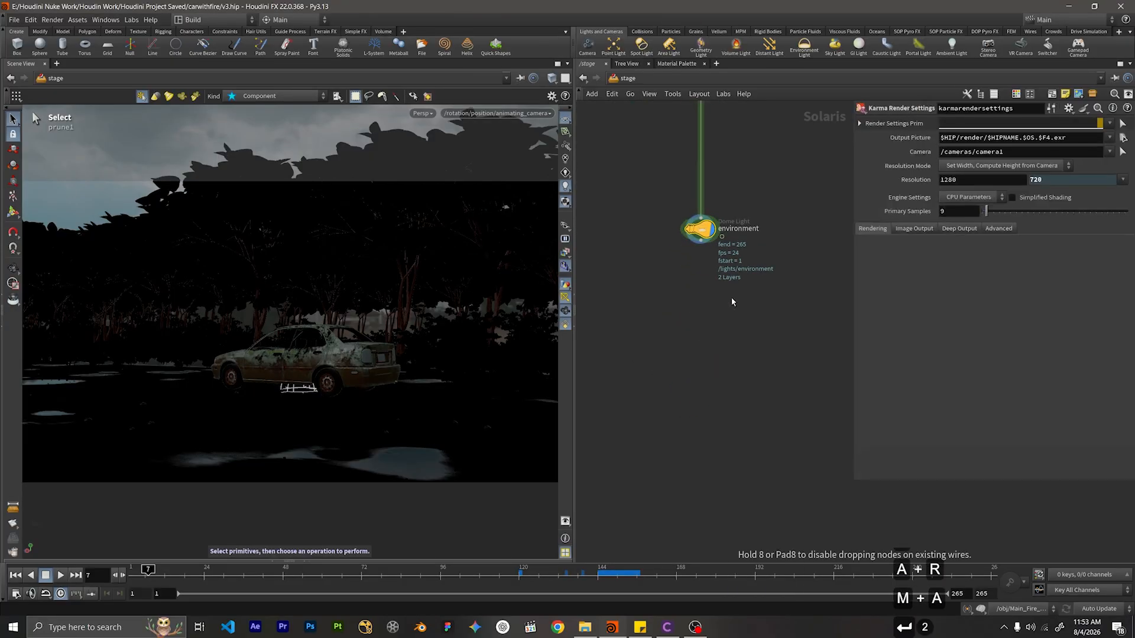
pyautogui.click(778, 358)
pyautogui.scroll(2, 786, 319)
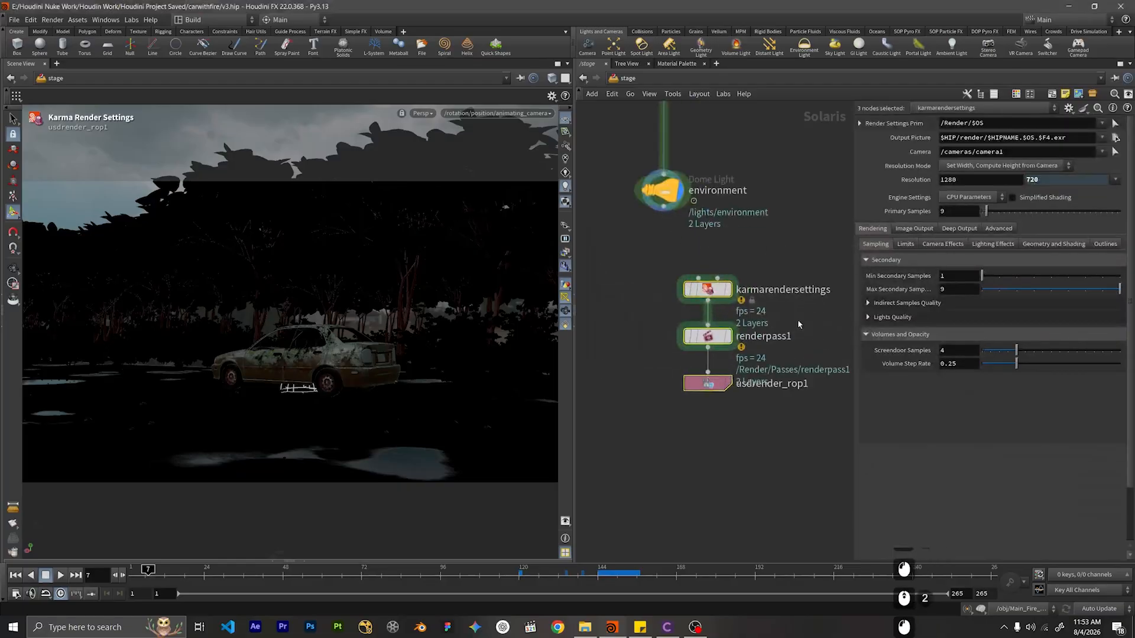
# Delete the renderpass1 node from the Karma render setup.
pyautogui.click(805, 321)
pyautogui.moveTo(813, 317); pyautogui.dragTo(554, 350)
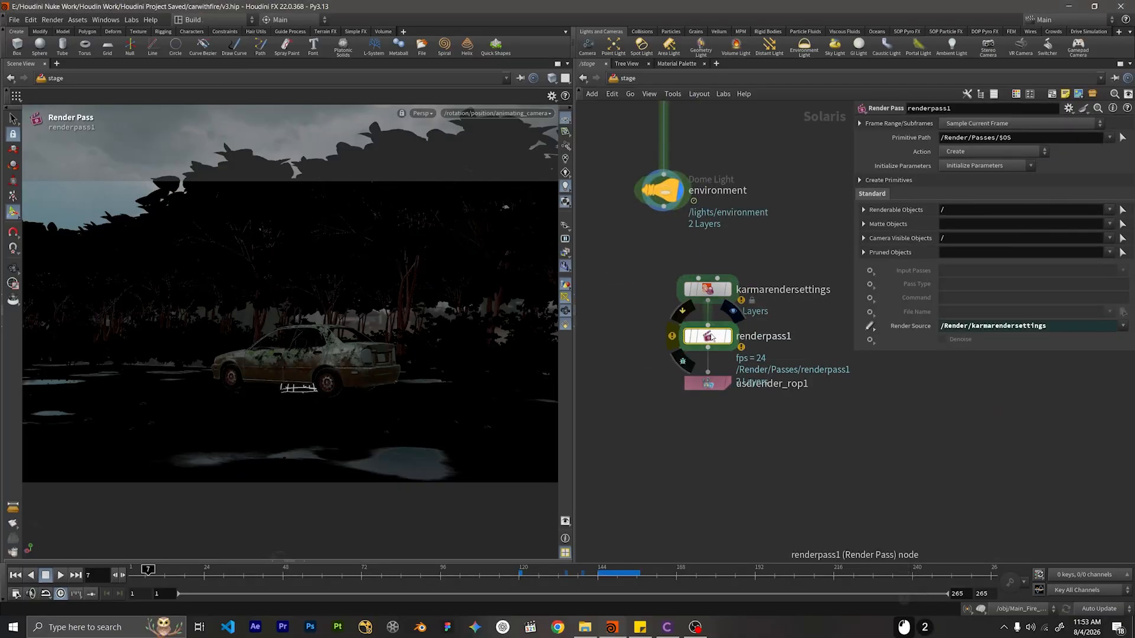
pyautogui.press('Delete')
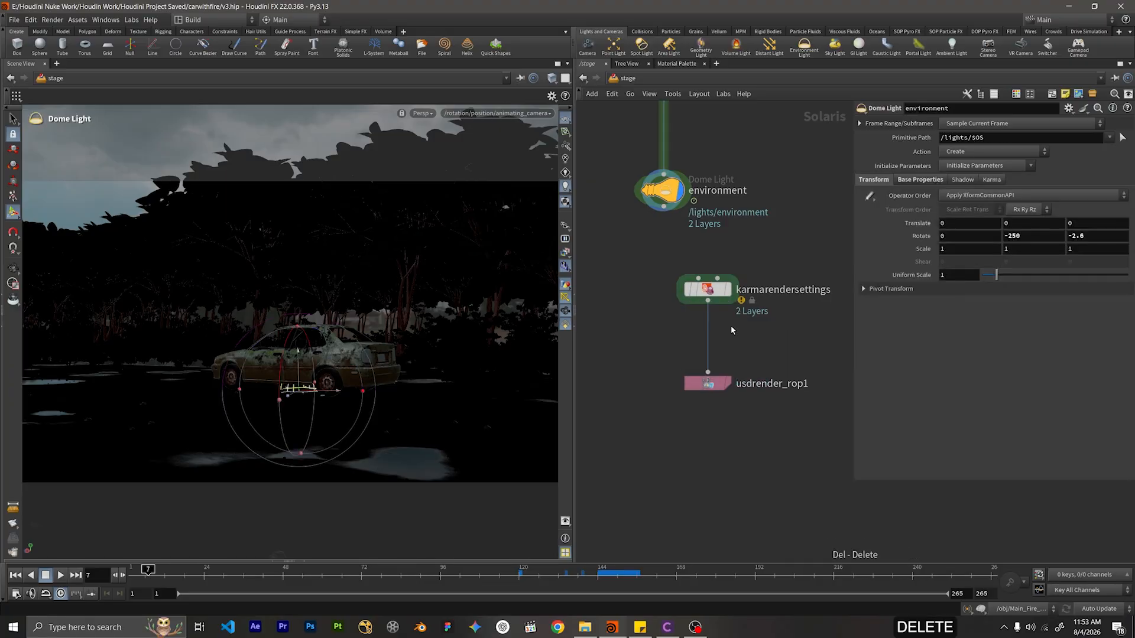
# Reposition the Karma render nodes, wire the environment dome light into karmarendersettings and make karmarendersettings the displayed node.
pyautogui.moveTo(761, 286); pyautogui.dragTo(627, 426)
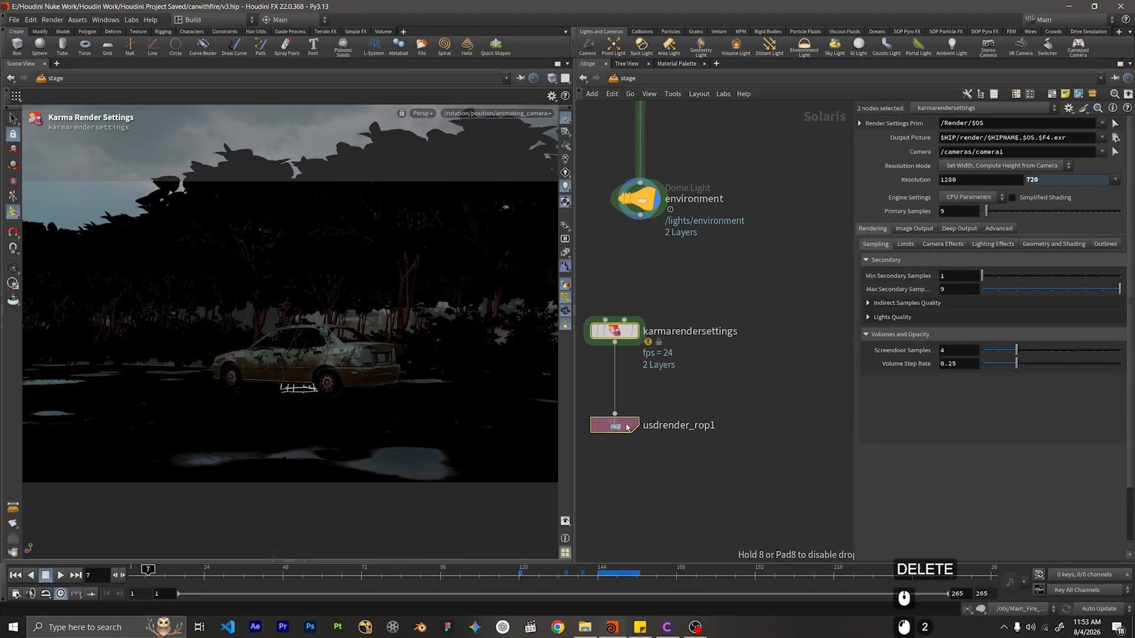
pyautogui.click(655, 260)
pyautogui.click(641, 217)
pyautogui.click(606, 318)
pyautogui.moveTo(694, 302); pyautogui.dragTo(780, 289, button='middle')
pyautogui.click(702, 318)
pyautogui.click(721, 317)
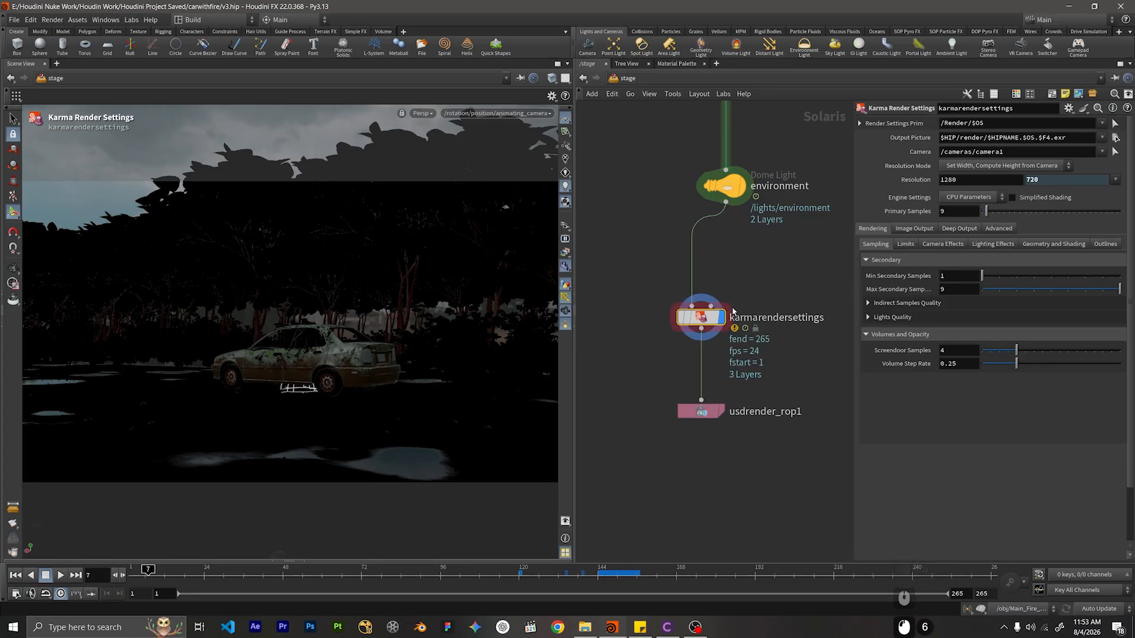
# Set the environment dome light back as the displayed node and select it.
pyautogui.scroll(-2, 762, 303)
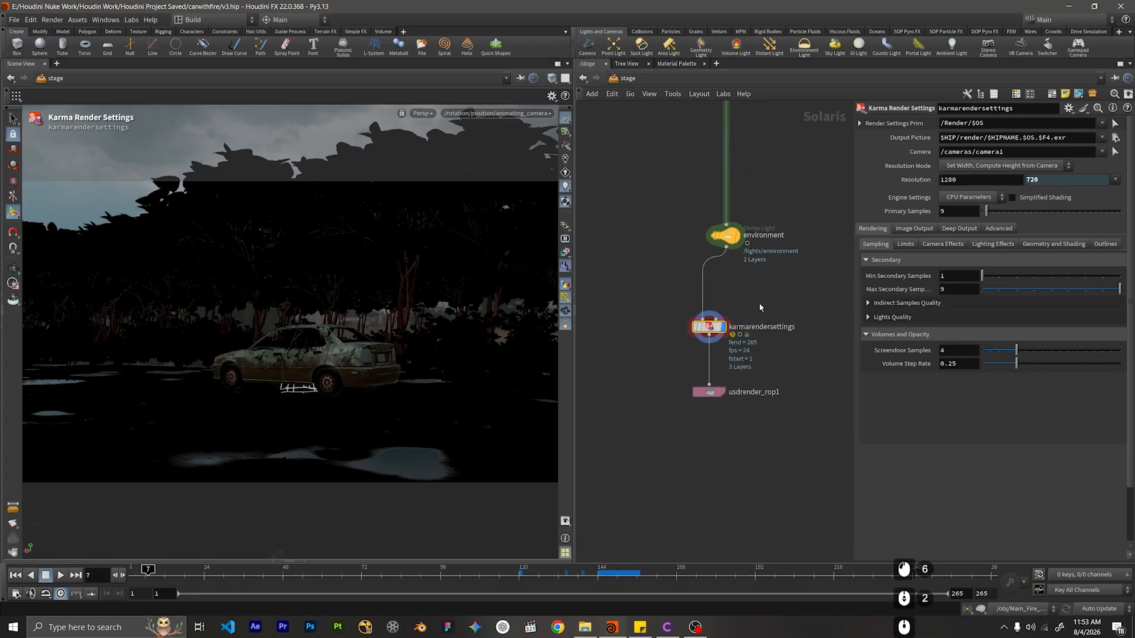
pyautogui.click(737, 236)
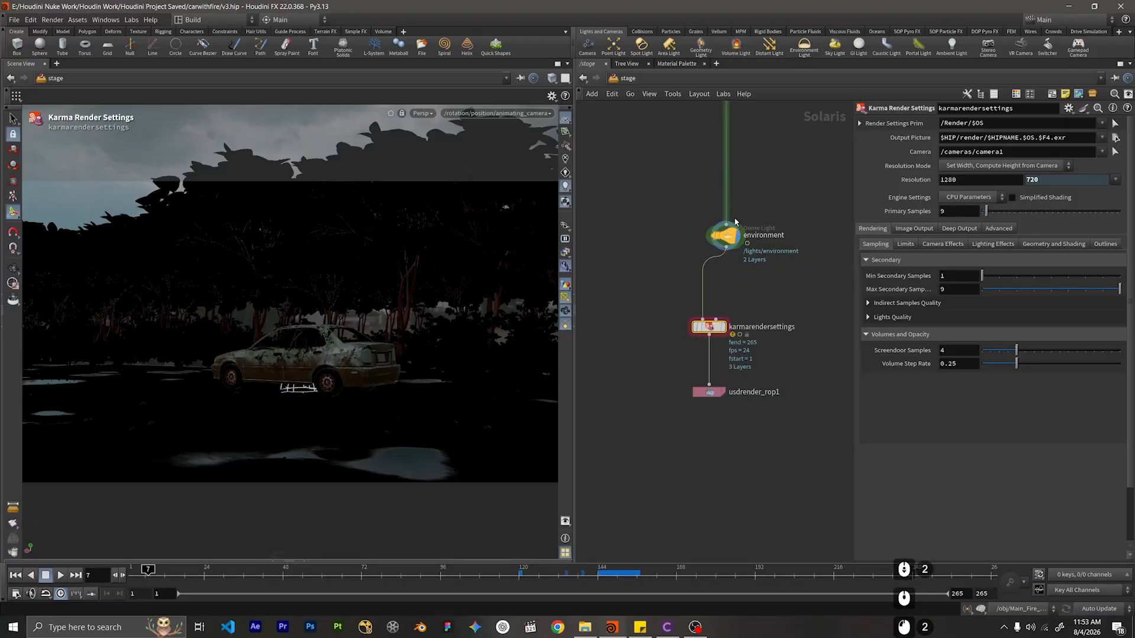
pyautogui.click(726, 235)
# Check the viewport's renderer choices and review the Karma XPU render options in Display Options.
pyautogui.click(421, 113)
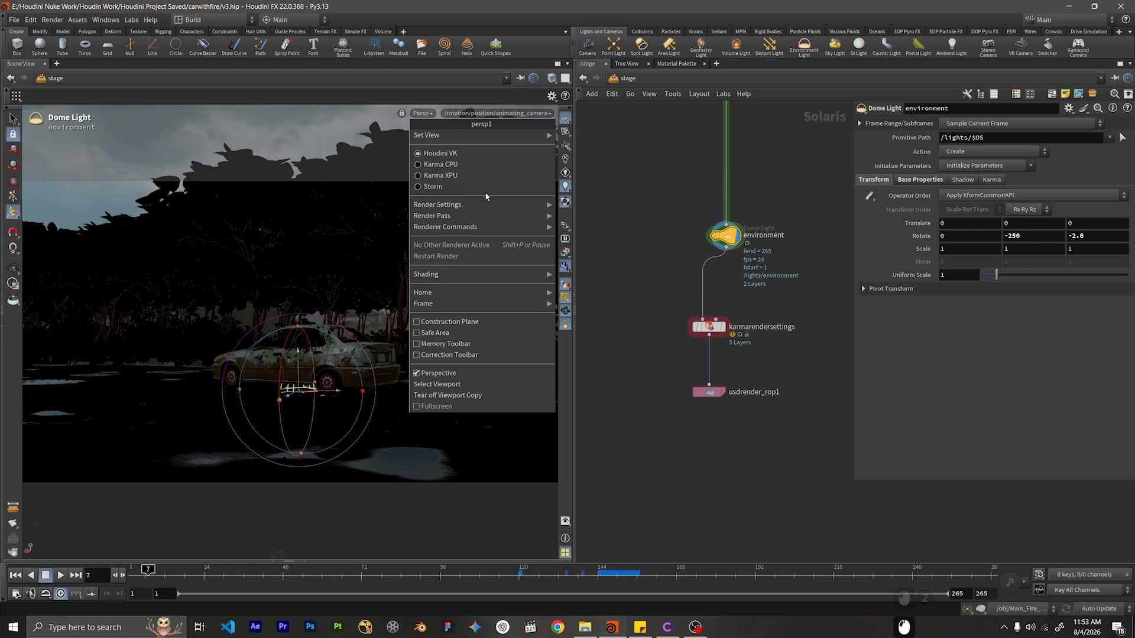
pyautogui.click(608, 183)
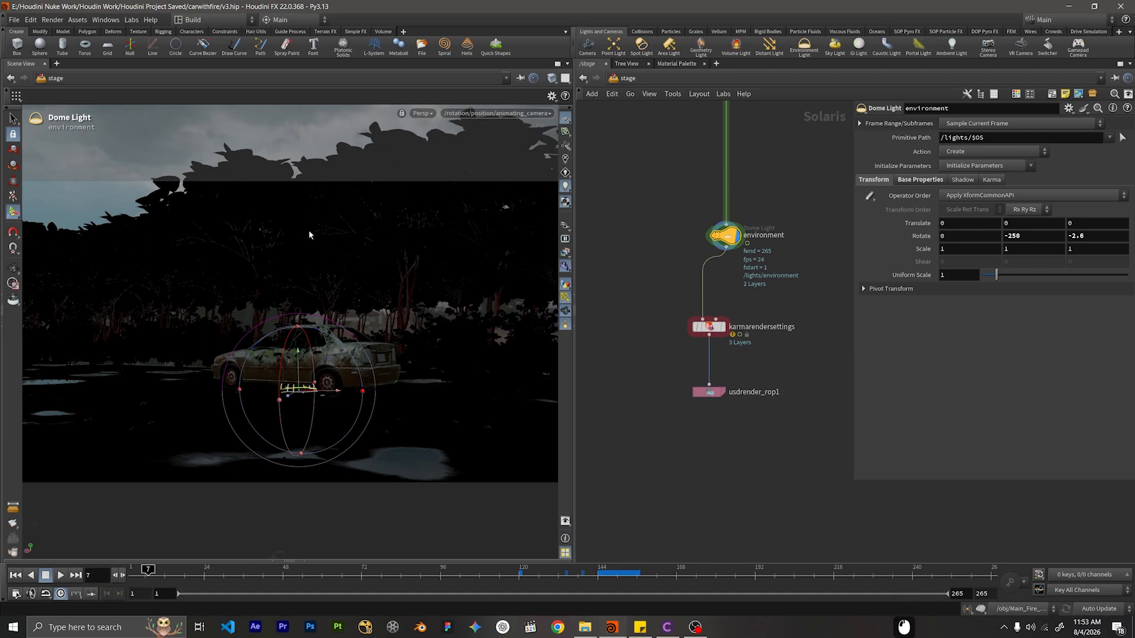
pyautogui.press('d')
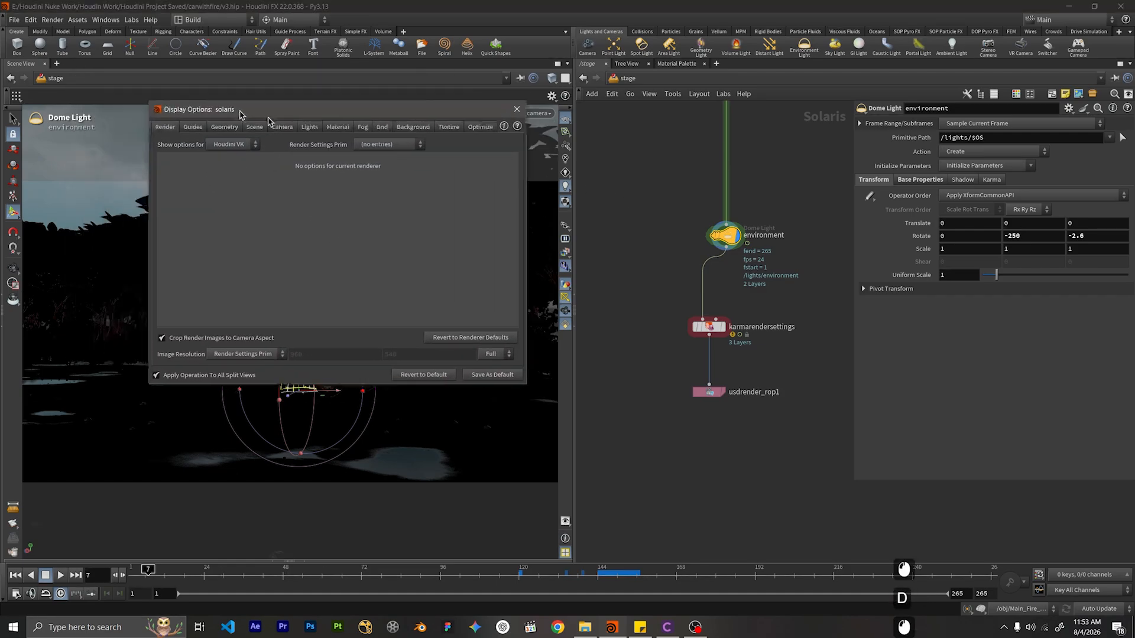
pyautogui.click(591, 208)
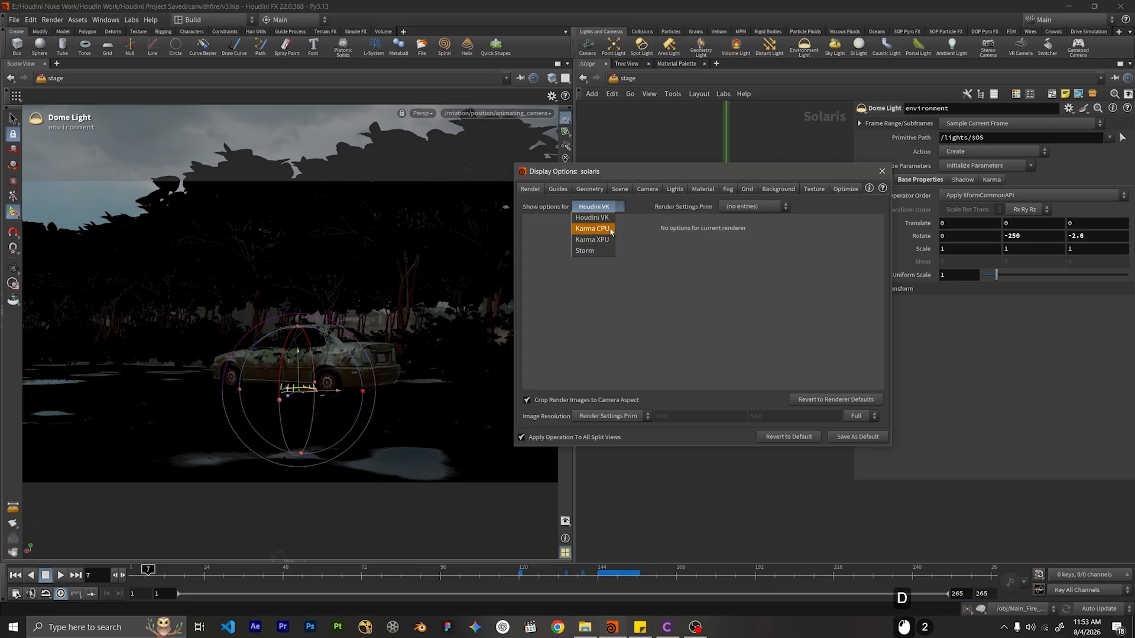
pyautogui.click(605, 240)
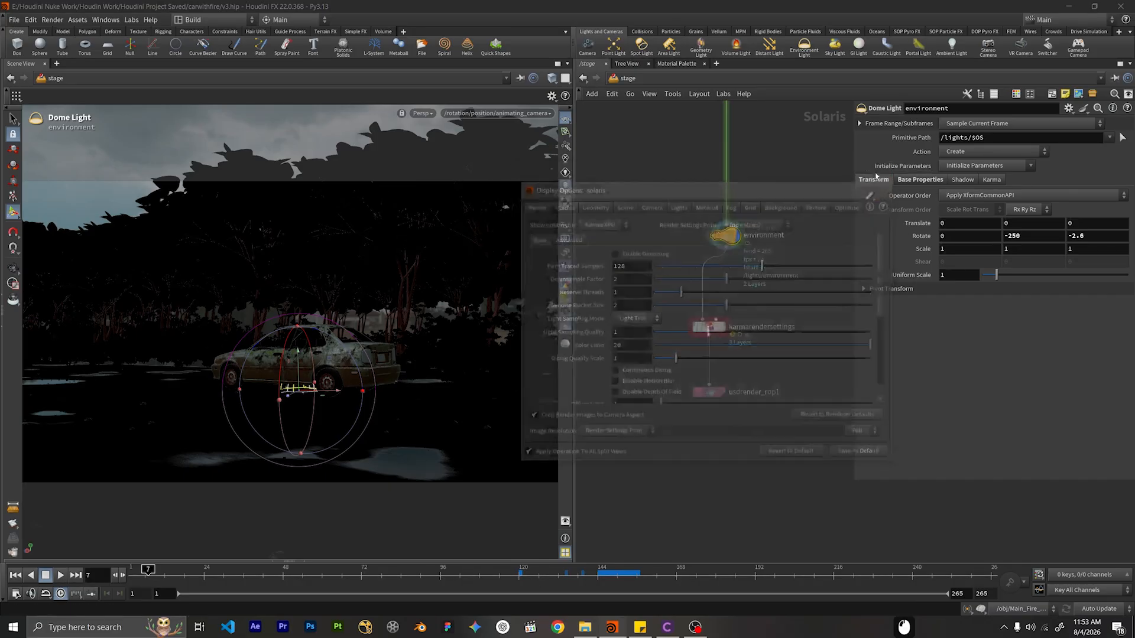
# Set karmarendersettings as the displayed node and select it for editing.
pyautogui.moveTo(766, 342); pyautogui.dragTo(761, 301, button='middle')
pyautogui.click(718, 286)
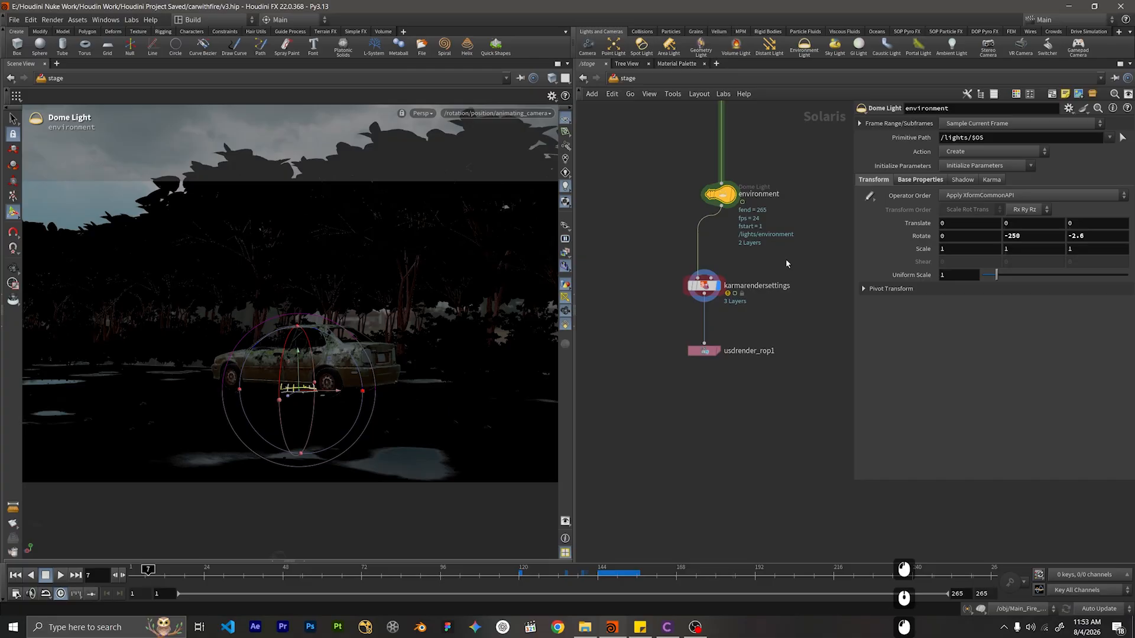
pyautogui.click(718, 286)
pyautogui.click(747, 288)
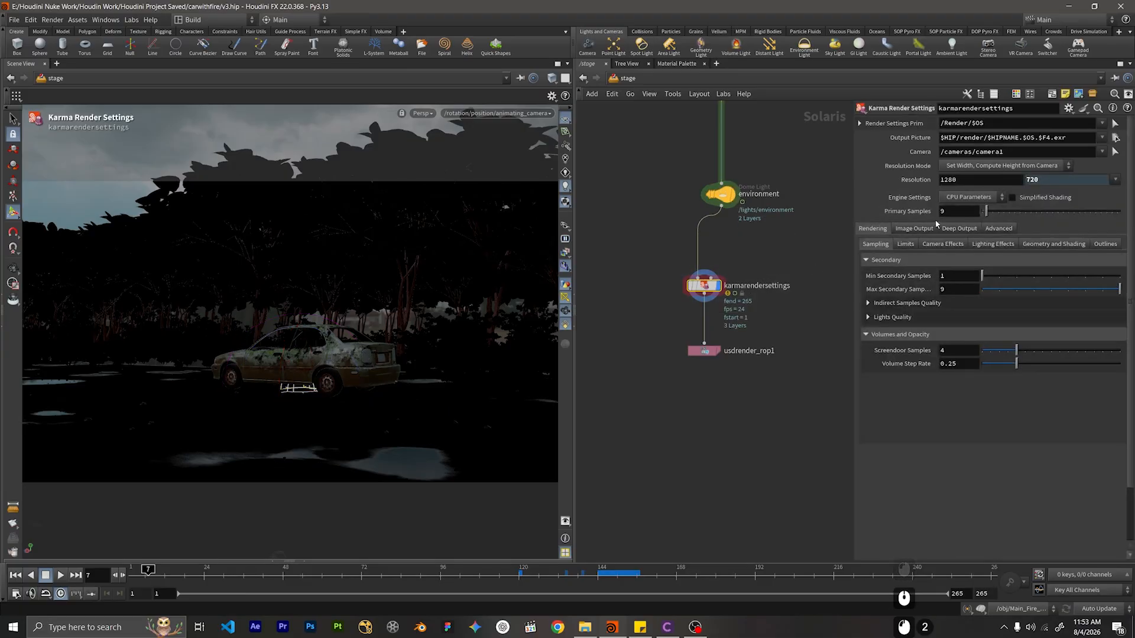
# Set the Karma engine settings to XPU Parameters and the Path Traced Samples to 32.
pyautogui.click(968, 197)
pyautogui.click(962, 220)
pyautogui.click(954, 211)
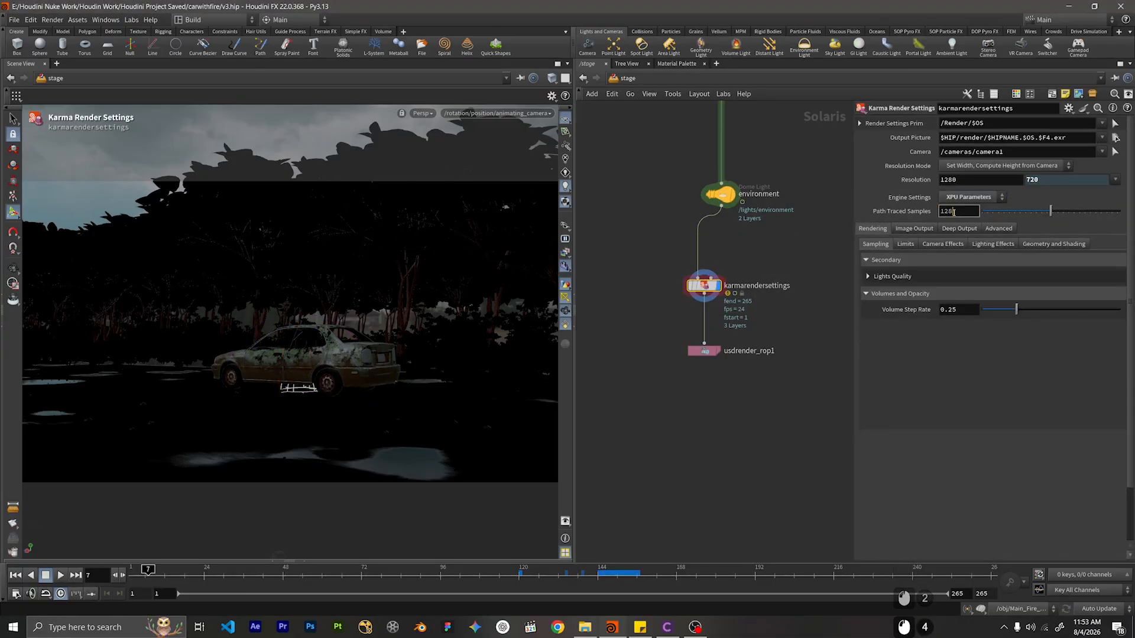
pyautogui.write('32')
pyautogui.press('KP_Enter')
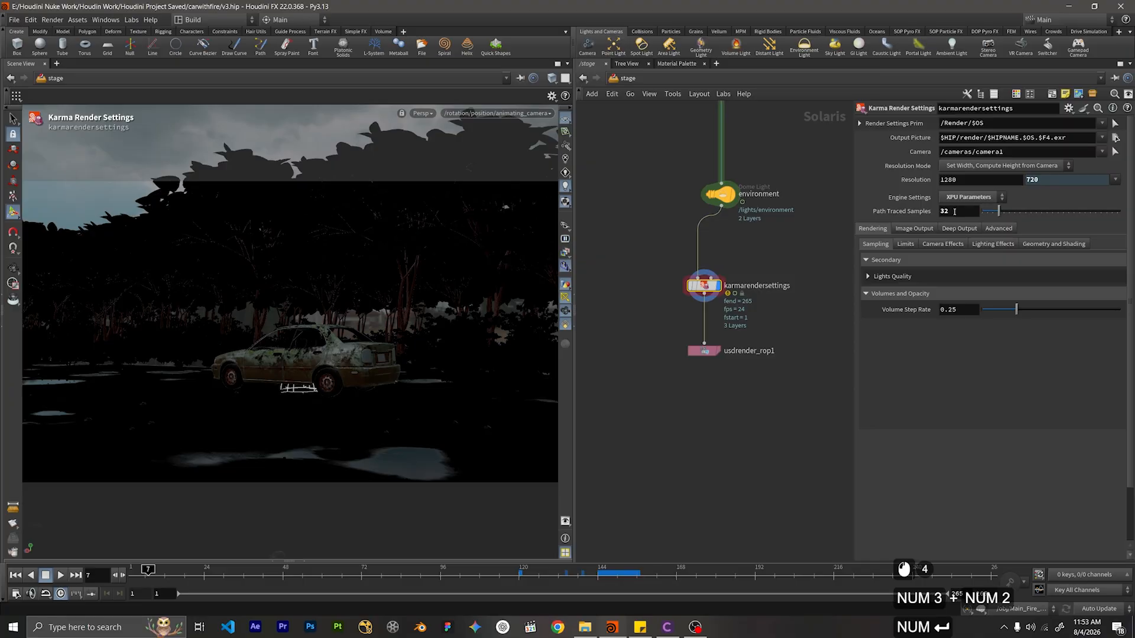
# Turn off depth of field and set the Reflection Limit and Refraction Limit to 1 in the Karma render settings.
pyautogui.click(925, 245)
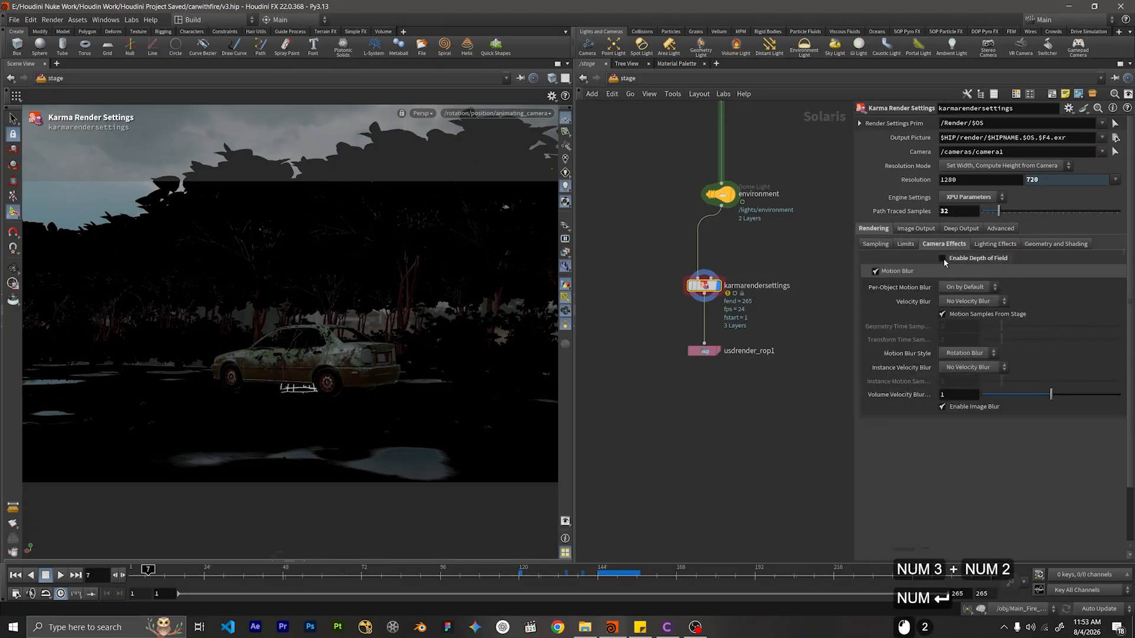
pyautogui.click(904, 244)
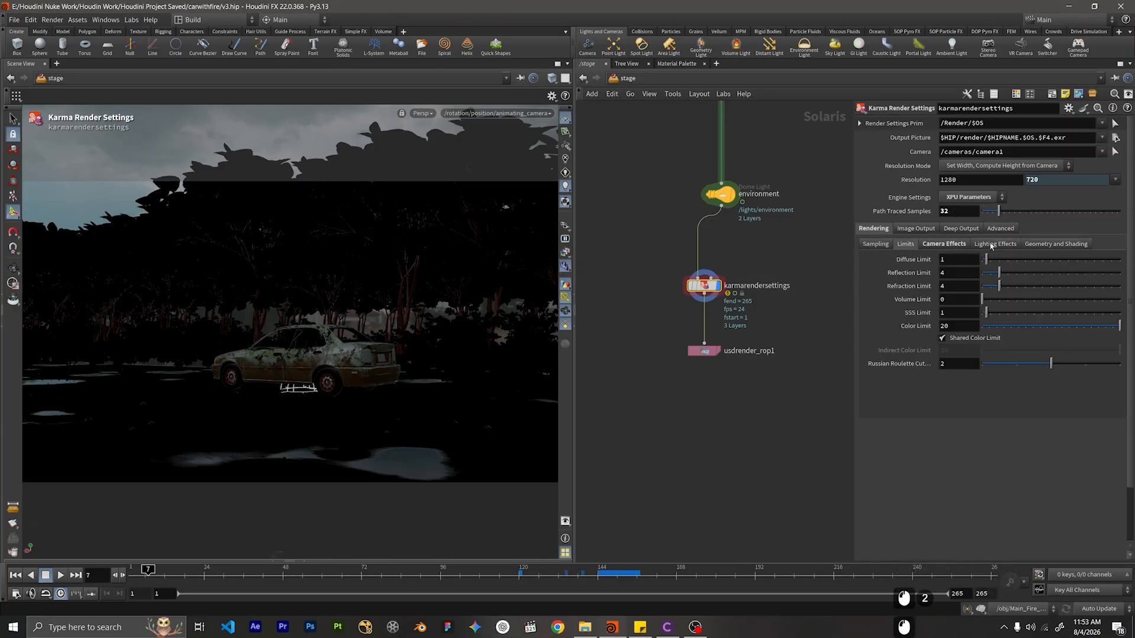
pyautogui.doubleClick(960, 269)
pyautogui.write('1')
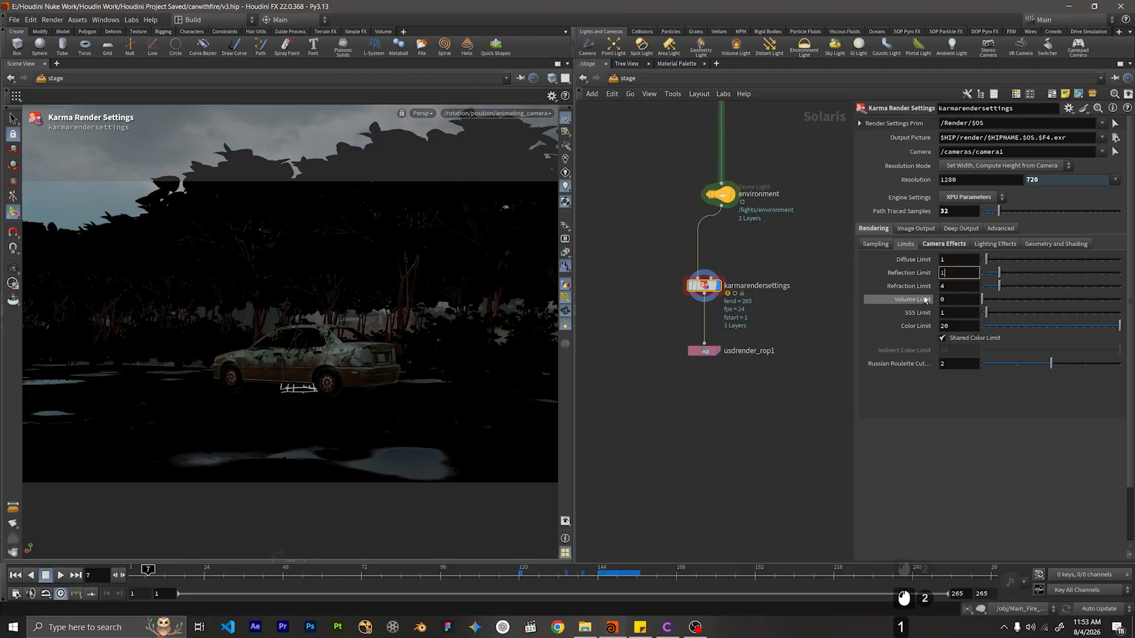
pyautogui.doubleClick(948, 287)
pyautogui.write('1')
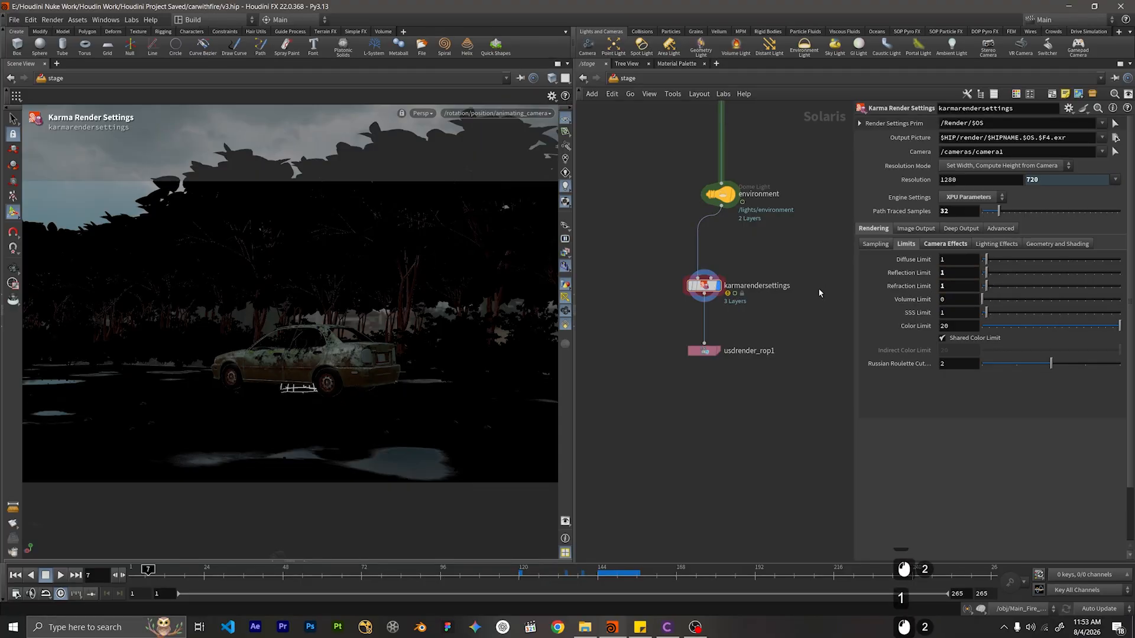
# Go to frame 145 and bring up the viewport's renderer choices.
pyautogui.scroll(-3, 755, 313)
pyautogui.moveTo(755, 313); pyautogui.dragTo(710, 391, button='middle')
pyautogui.scroll(-3, 624, 322)
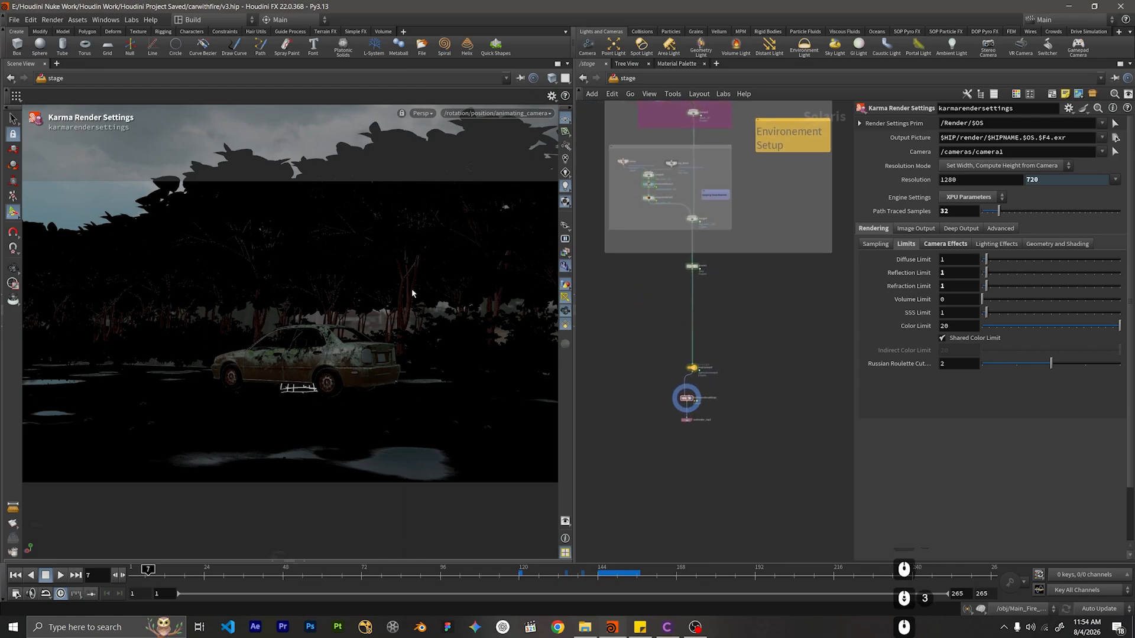
pyautogui.click(422, 114)
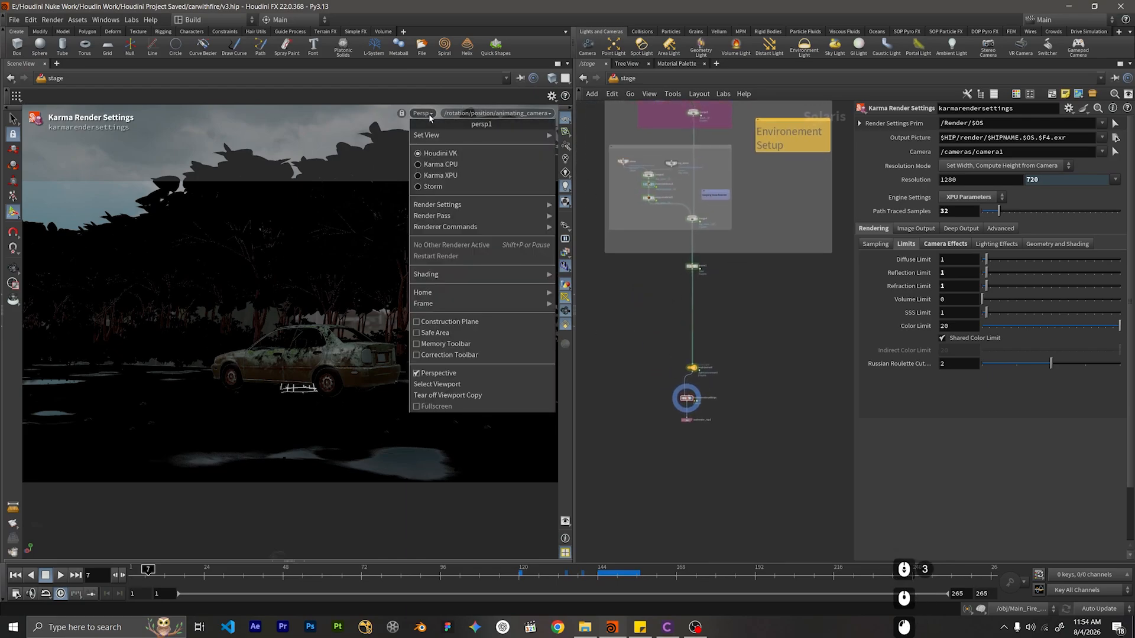
pyautogui.click(745, 374)
pyautogui.click(600, 574)
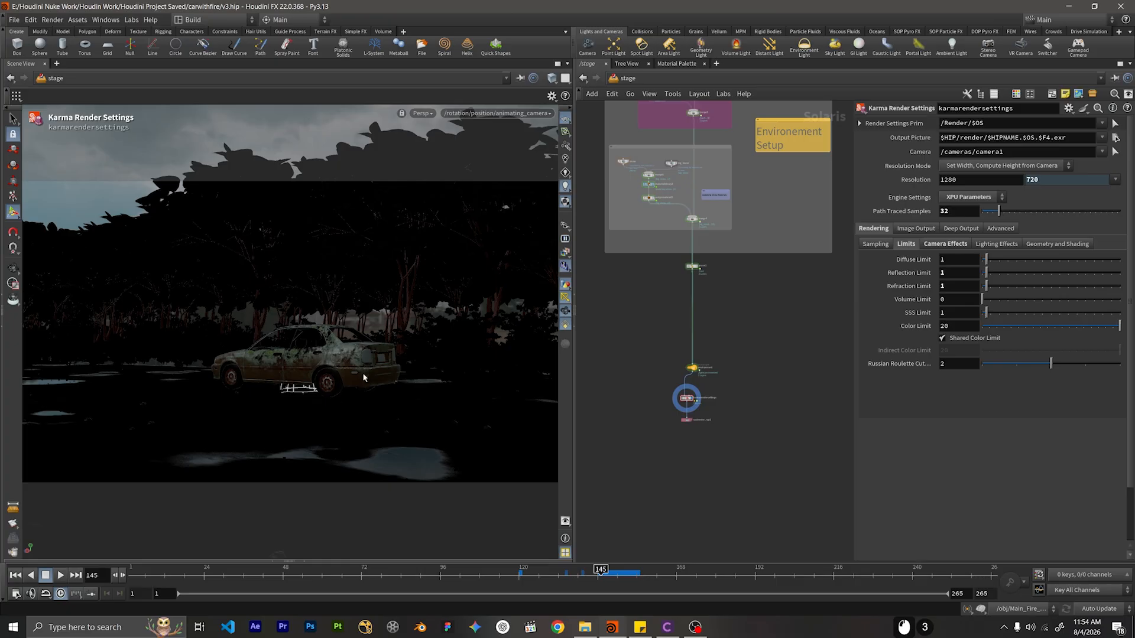
pyautogui.click(467, 114)
pyautogui.click(469, 171)
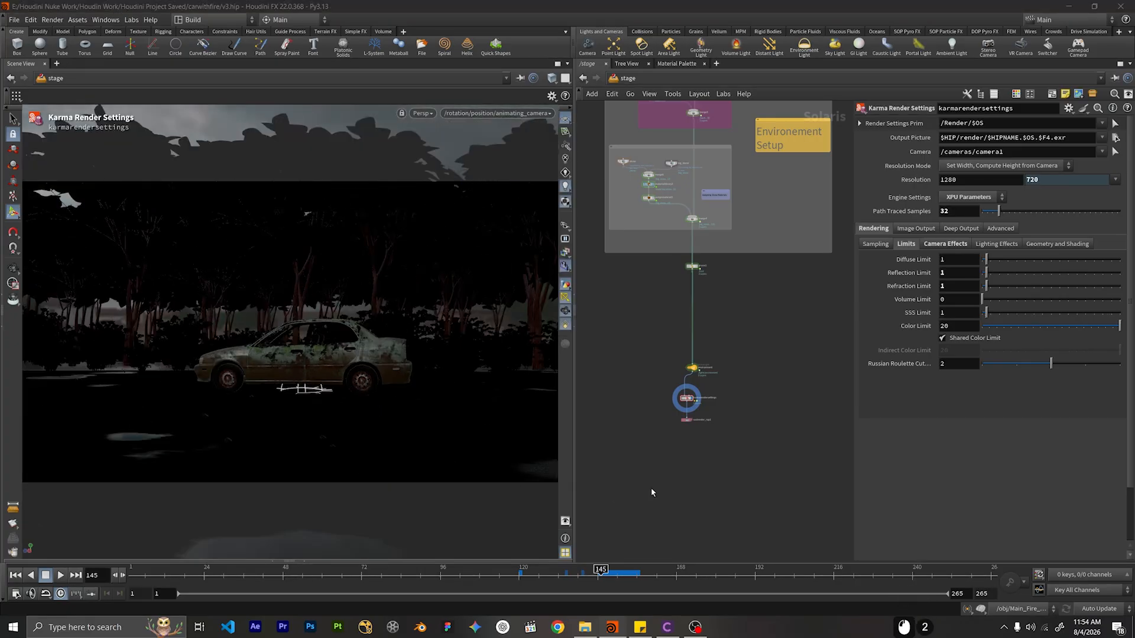
# Go to frame 202 and switch the viewport renderer to Karma XPU.
pyautogui.click(690, 575)
pyautogui.click(760, 576)
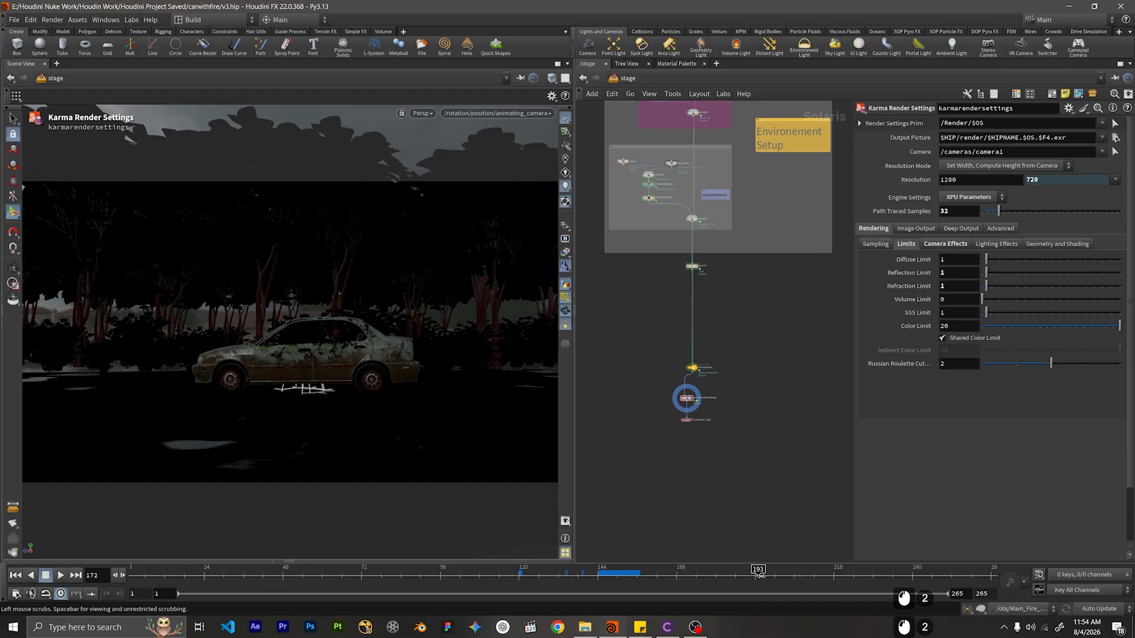
pyautogui.click(788, 575)
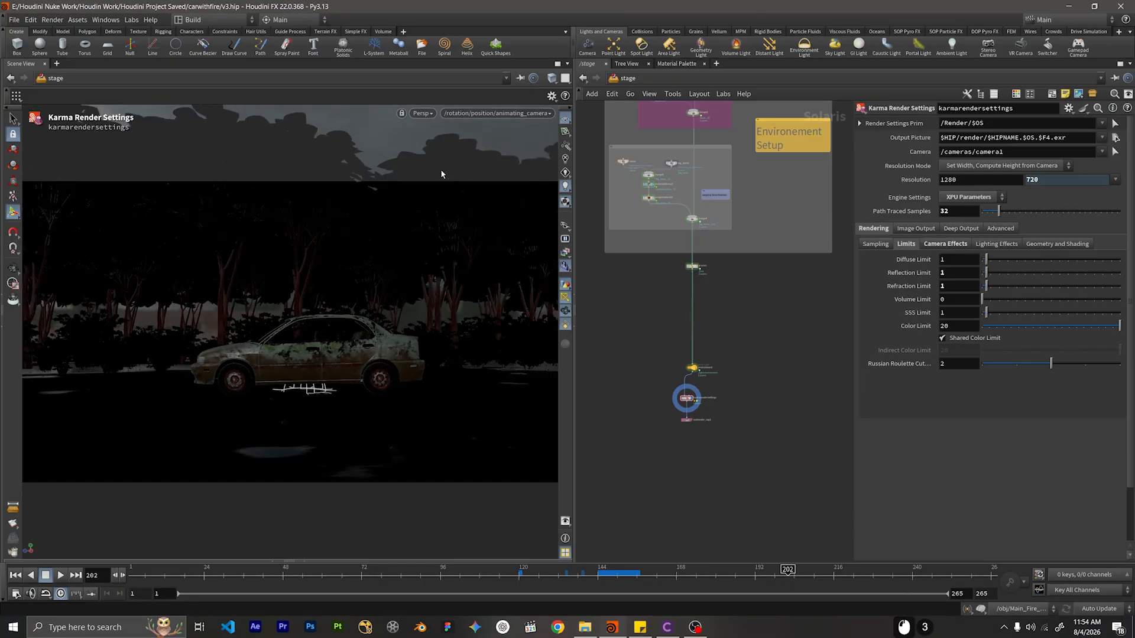
pyautogui.click(479, 114)
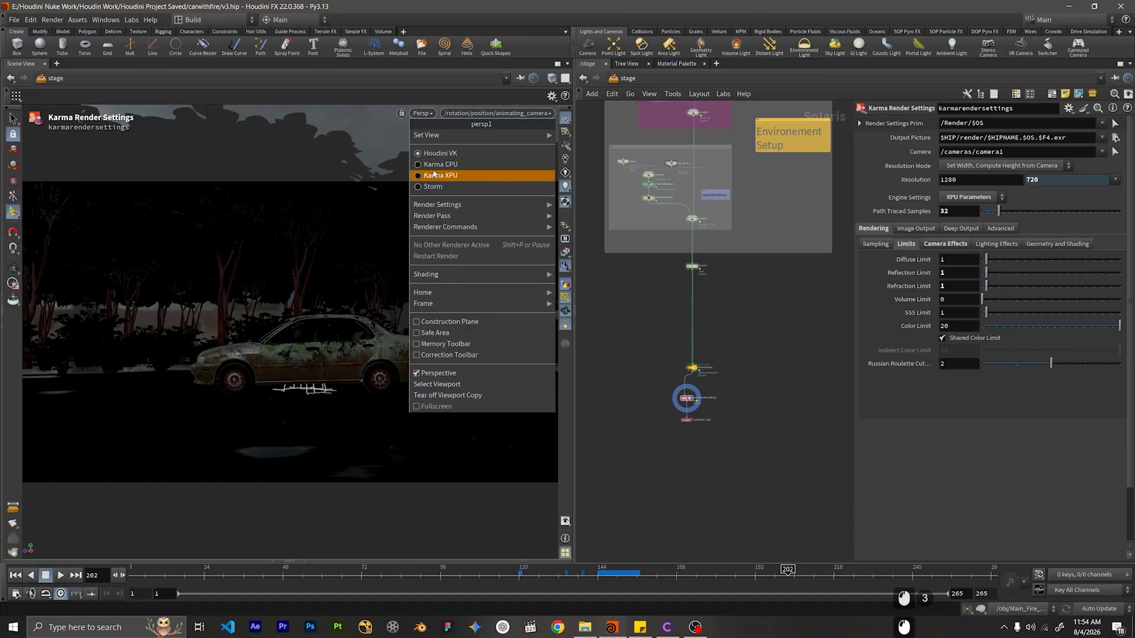
pyautogui.click(509, 172)
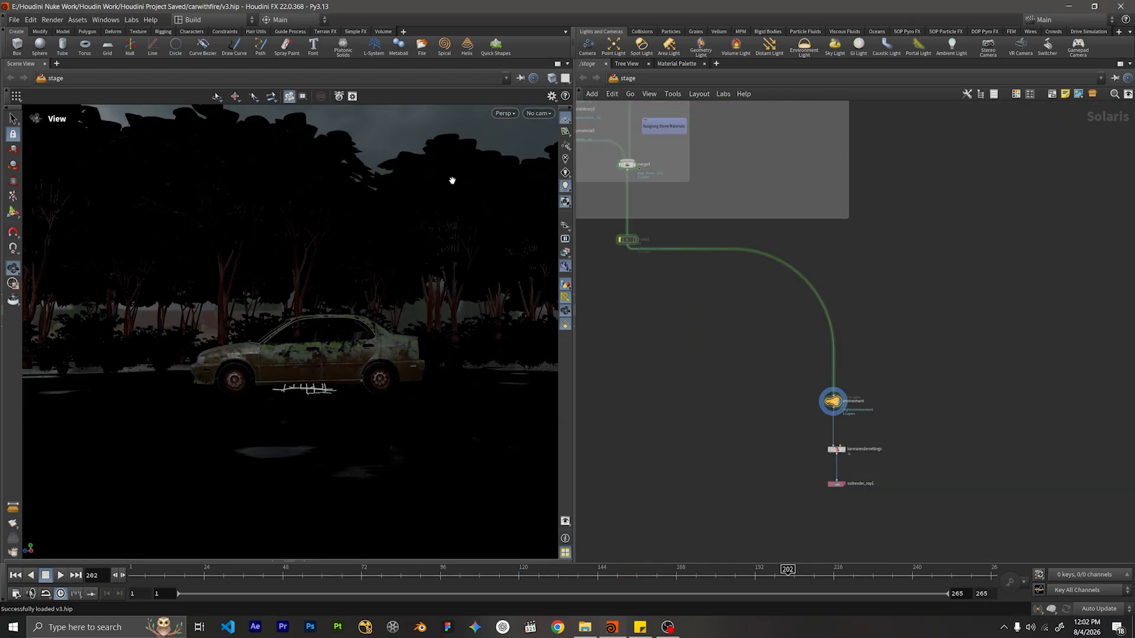
# Add a Merge node and insert it into the connection just above the environment light.
pyautogui.moveTo(644, 271); pyautogui.dragTo(689, 293, button='middle')
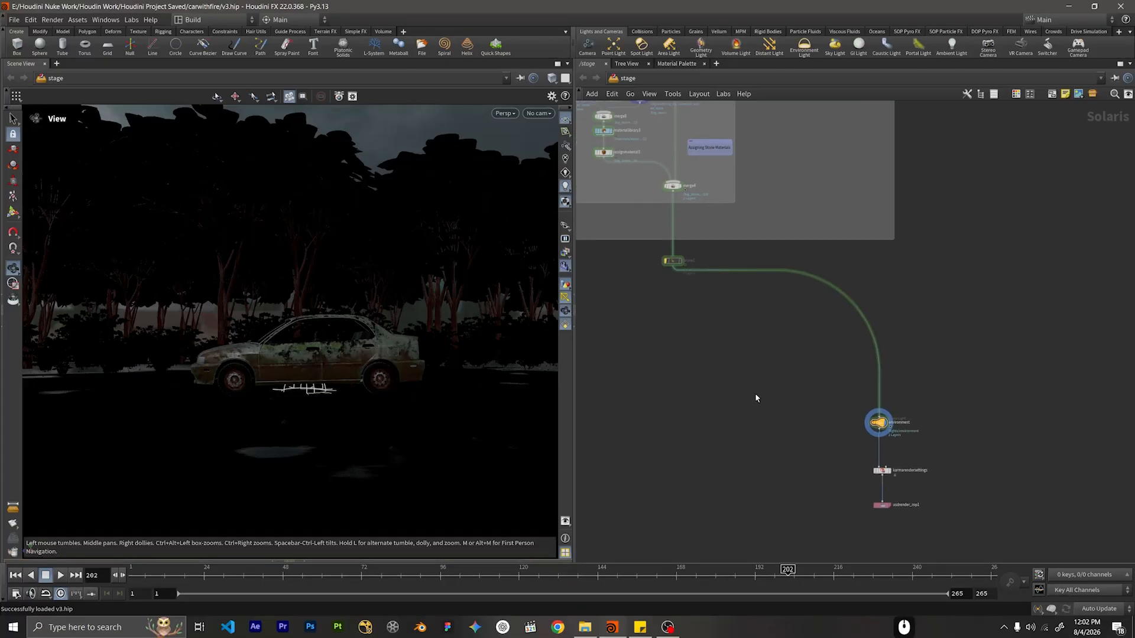
pyautogui.moveTo(934, 345); pyautogui.dragTo(910, 331, button='middle')
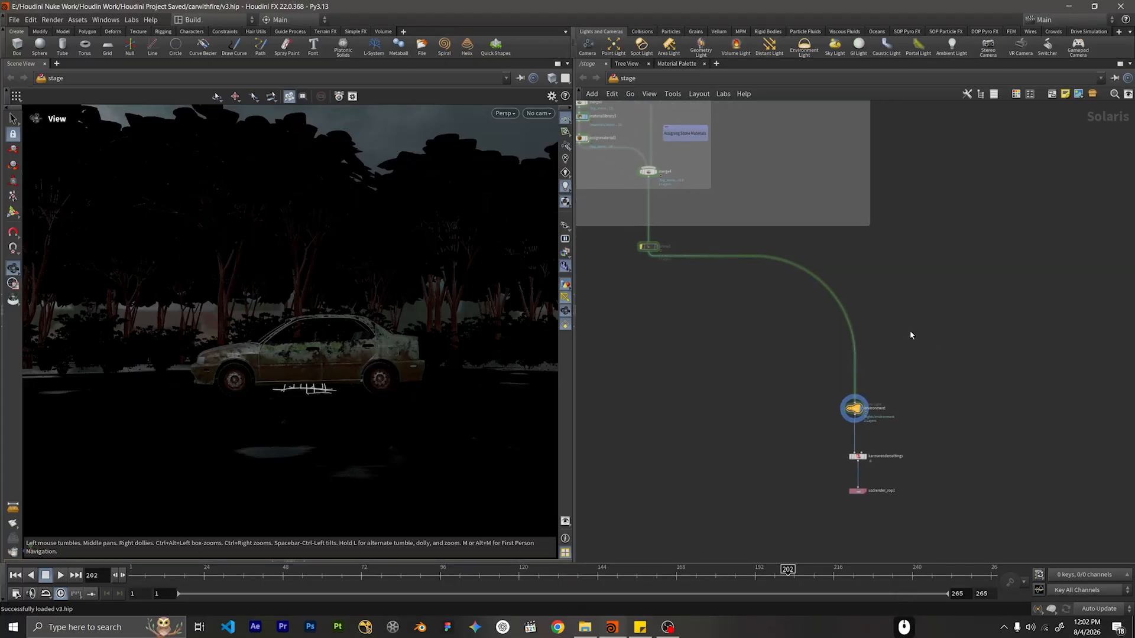
pyautogui.press('Tab')
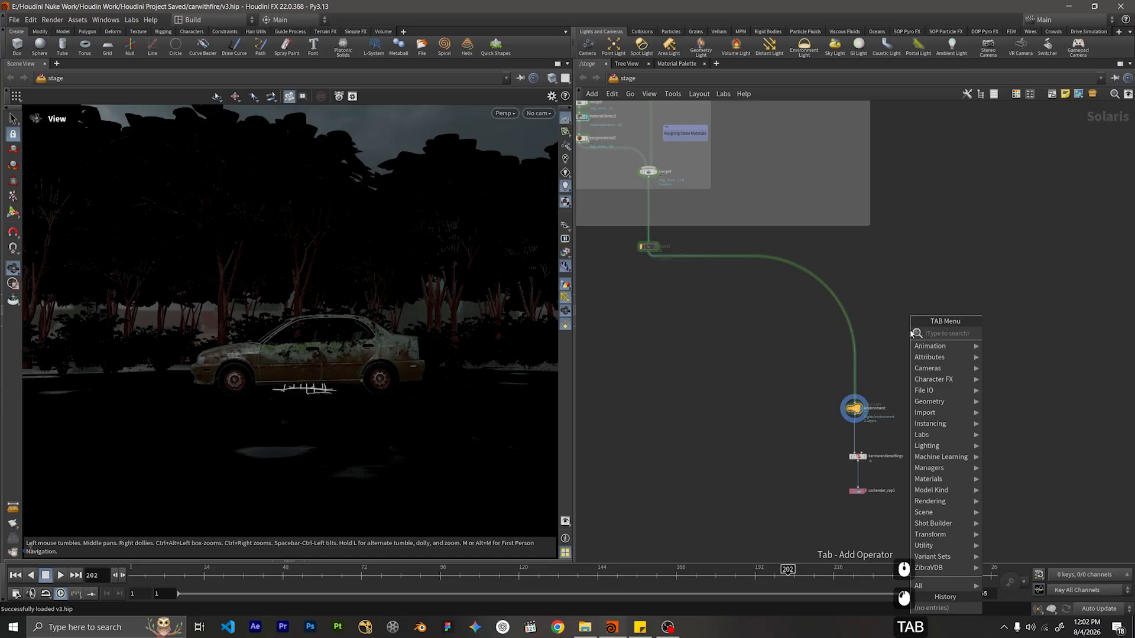
pyautogui.write('merge')
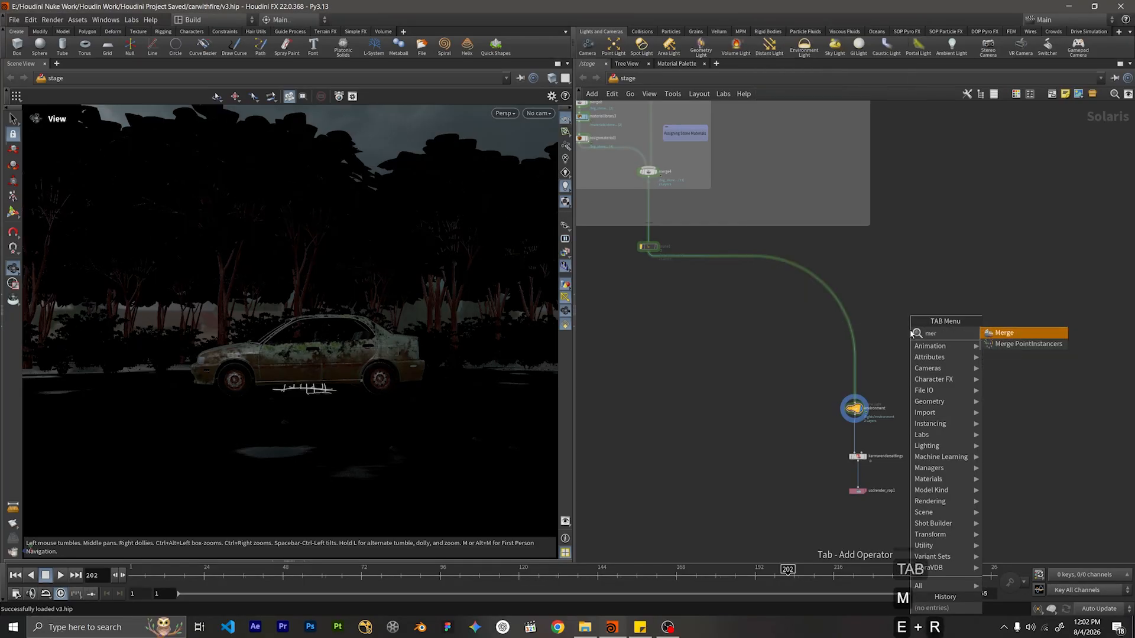
pyautogui.press('Return')
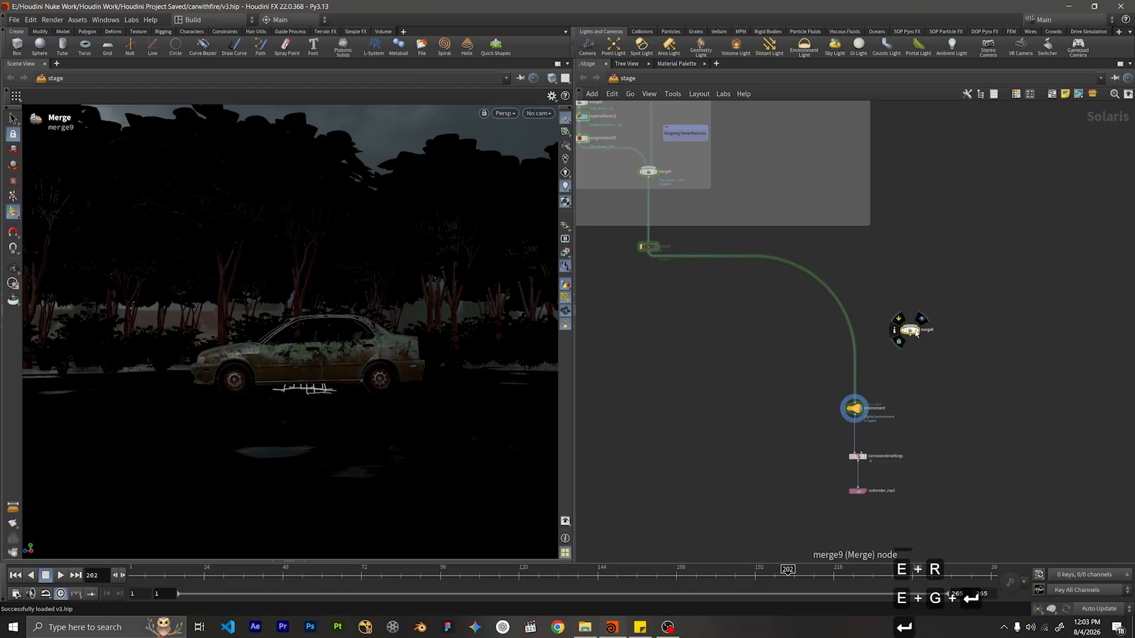
pyautogui.moveTo(909, 331); pyautogui.dragTo(882, 332)
pyautogui.click(954, 275)
pyautogui.moveTo(955, 275); pyautogui.dragTo(754, 406, button='middle')
pyautogui.click(785, 372)
pyautogui.moveTo(842, 356); pyautogui.dragTo(952, 333, button='middle')
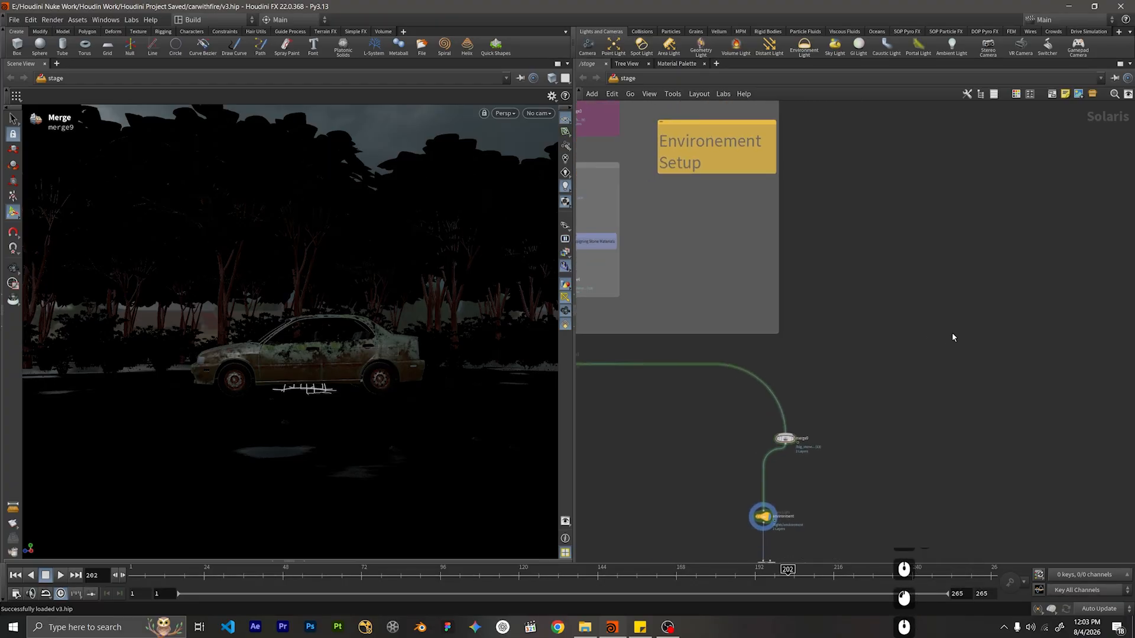
# Add a SOP Import node in the empty area beside the new merge node.
pyautogui.scroll(2, 920, 382)
pyautogui.moveTo(916, 381); pyautogui.dragTo(880, 337, button='middle')
pyautogui.click(880, 337)
pyautogui.press('Tab')
pyautogui.write('sop')
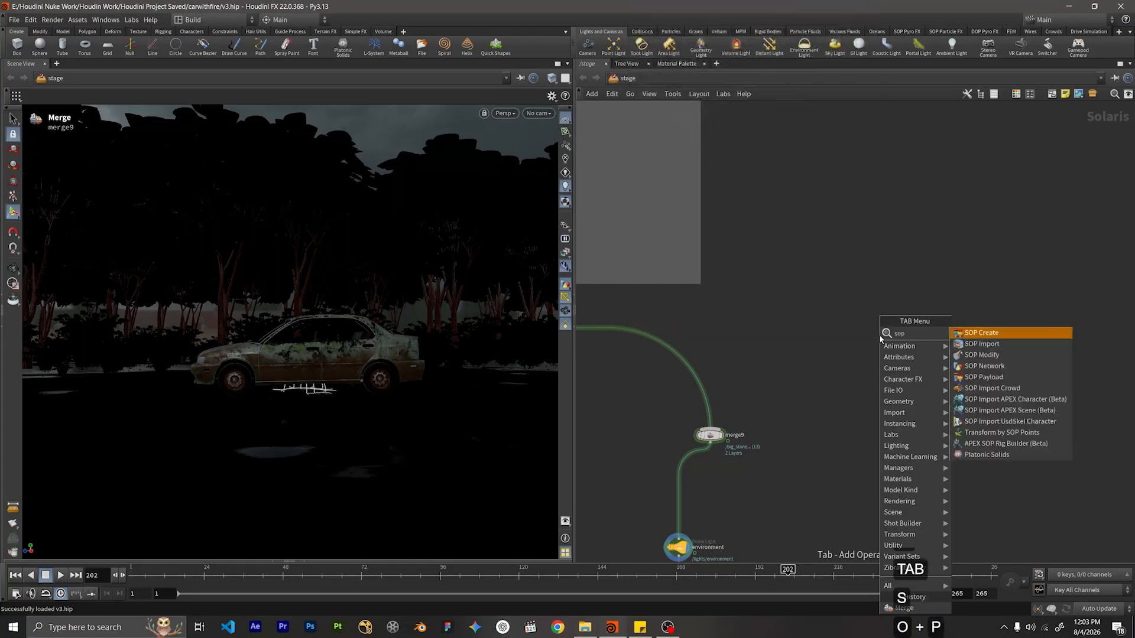
pyautogui.write('imp')
pyautogui.press('Return')
pyautogui.click(818, 335)
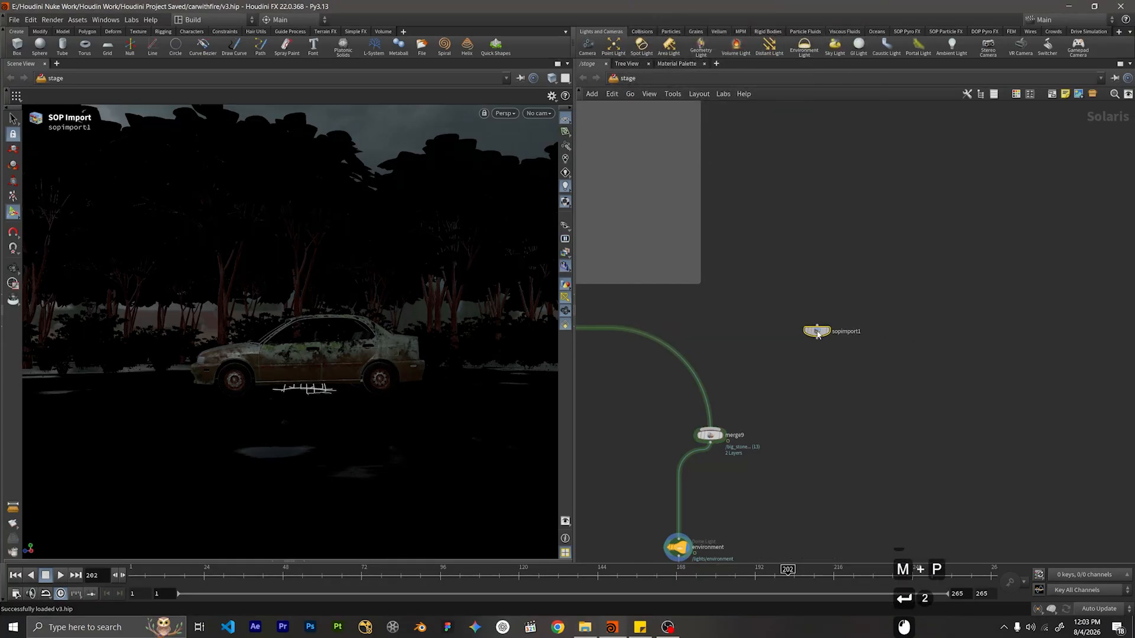
# Rename the SOP Import node Fire_back and show its parameters.
pyautogui.doubleClick(845, 331)
pyautogui.write('F')
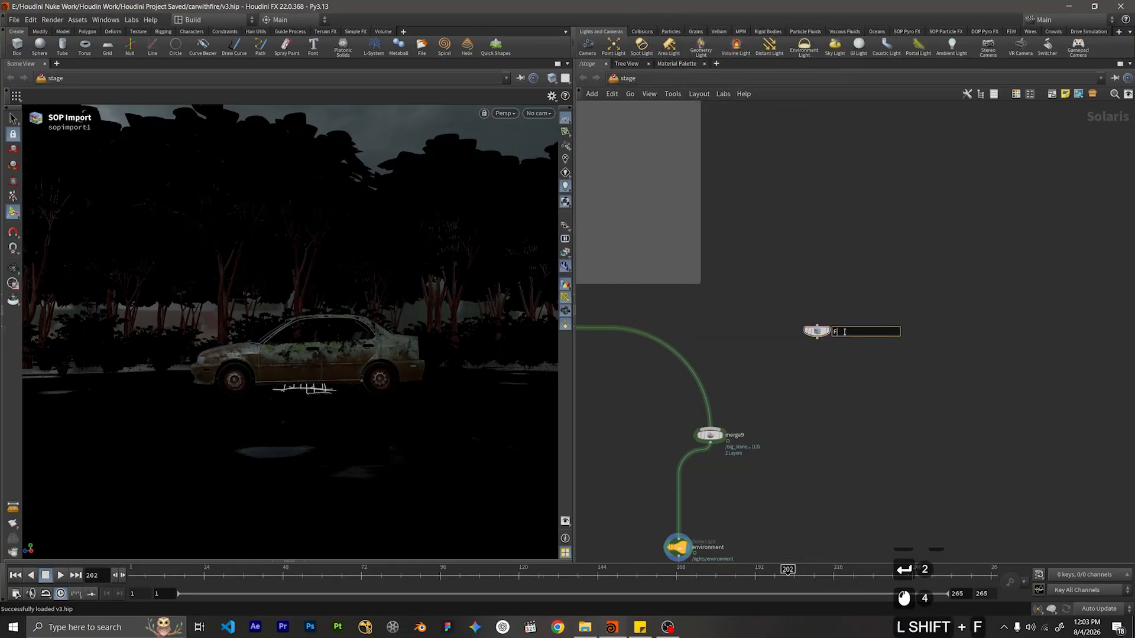
pyautogui.write('ire labacl')
pyautogui.press('BackSpace')
pyautogui.press('BackSpace')
pyautogui.press('BackSpace')
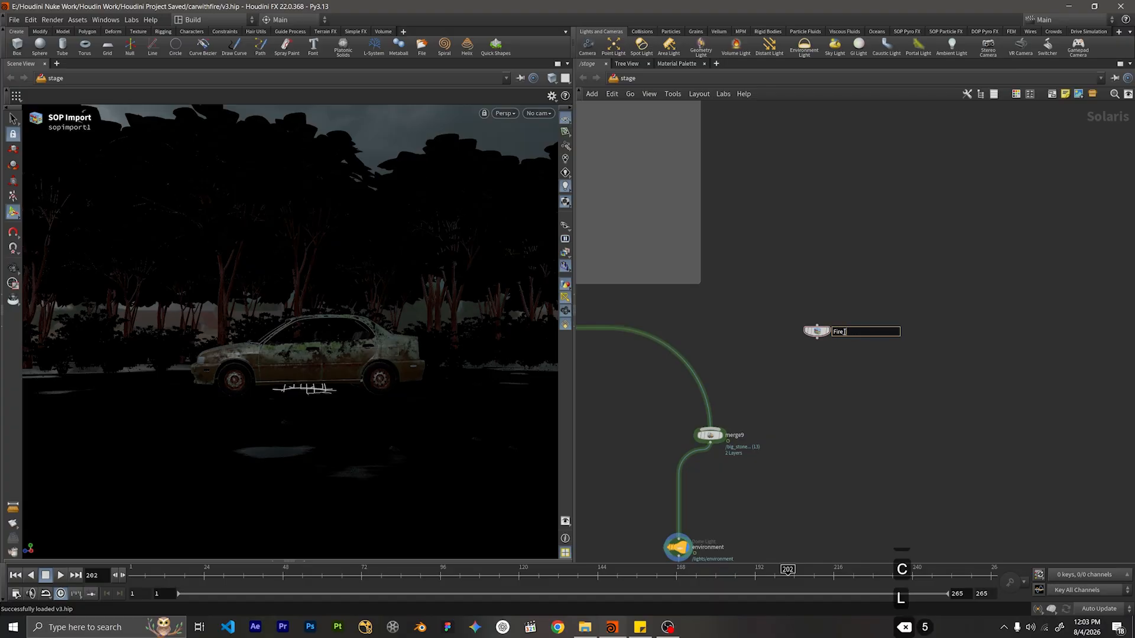
pyautogui.write('_back')
pyautogui.press('Return')
pyautogui.scroll(3, 845, 333)
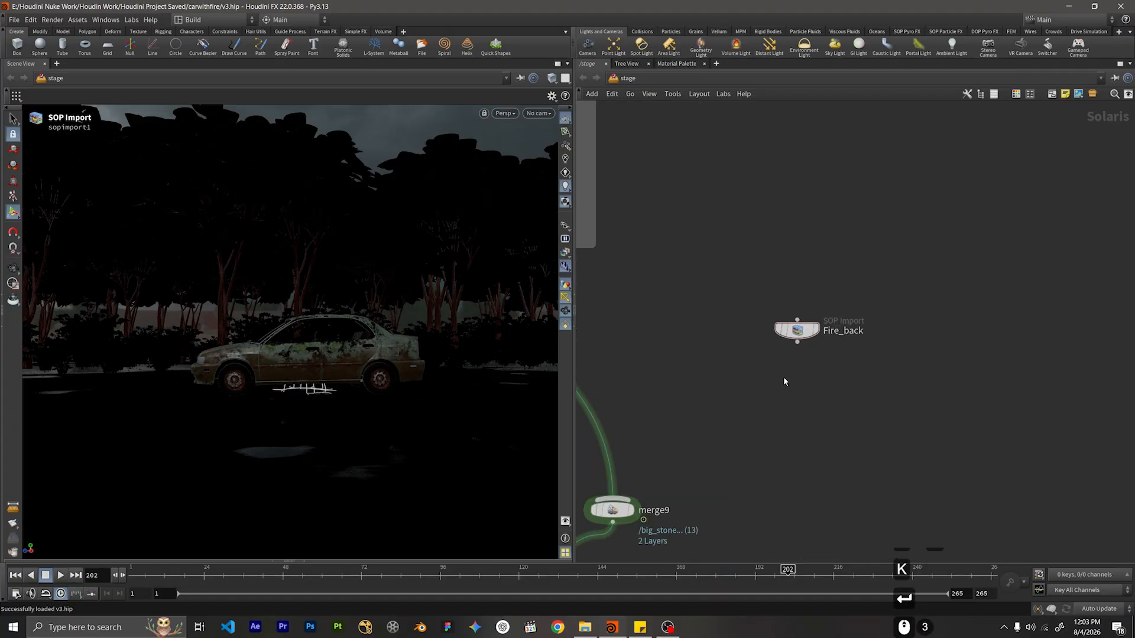
pyautogui.press('p')
pyautogui.moveTo(850, 373); pyautogui.dragTo(811, 309, button='middle')
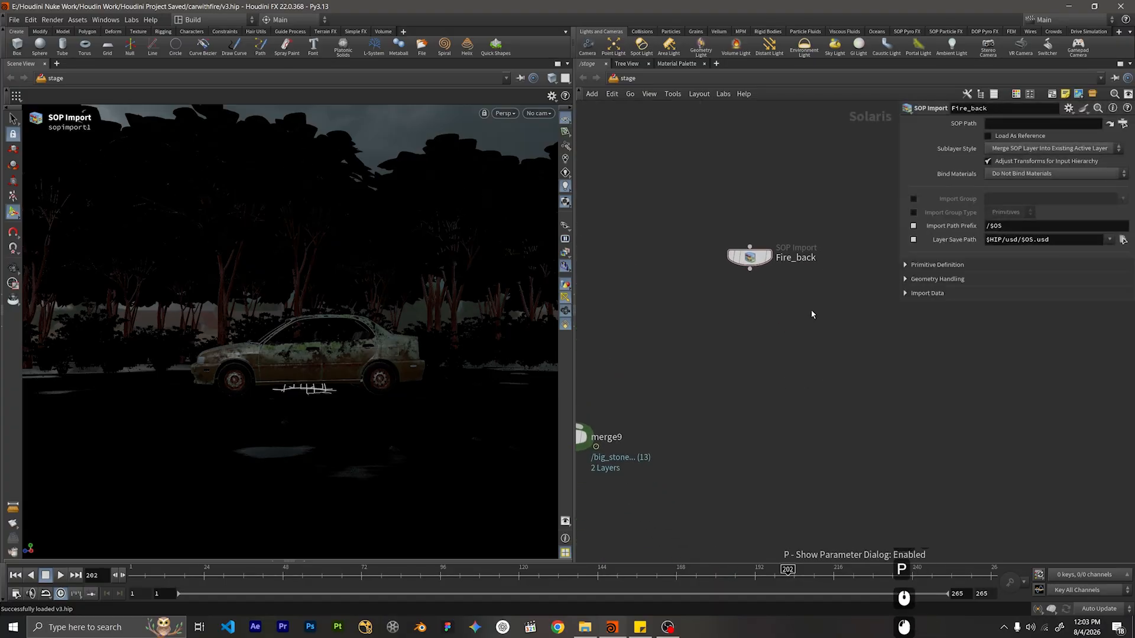
pyautogui.click(732, 304)
pyautogui.click(750, 269)
pyautogui.keyDown('alt'); pyautogui.click(741, 336); pyautogui.keyUp('alt')
pyautogui.click(742, 339)
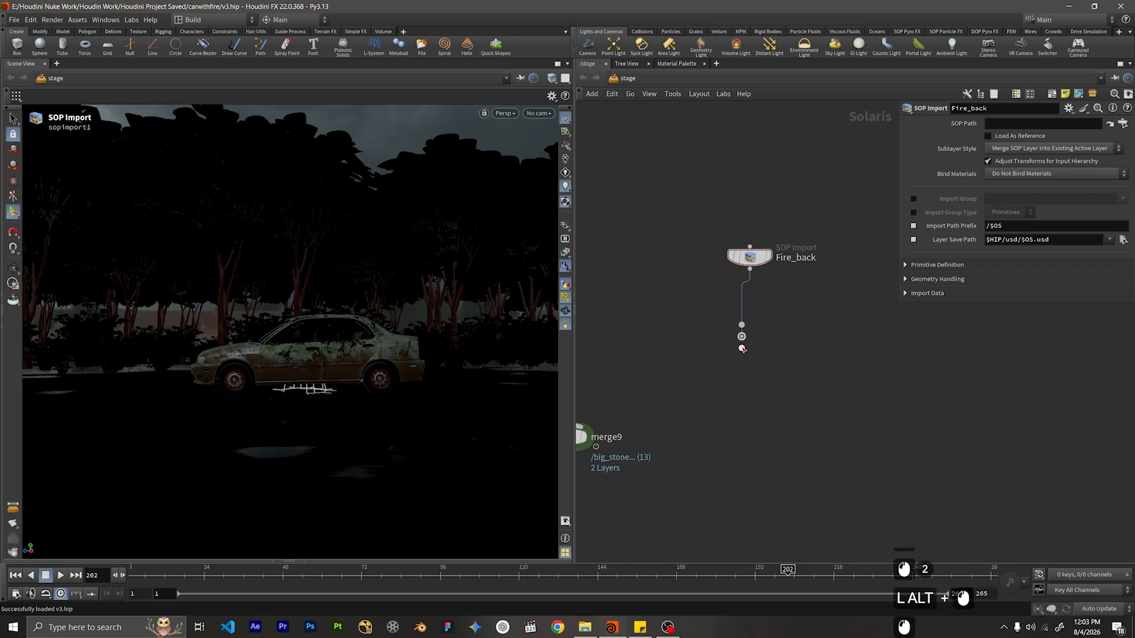
pyautogui.hotkey('ctrl', 'z')
# Set Fire_back's Import Path Prefix to /fire/$OS and reveal the scene graph list below the viewport.
pyautogui.scroll(-4, 769, 346)
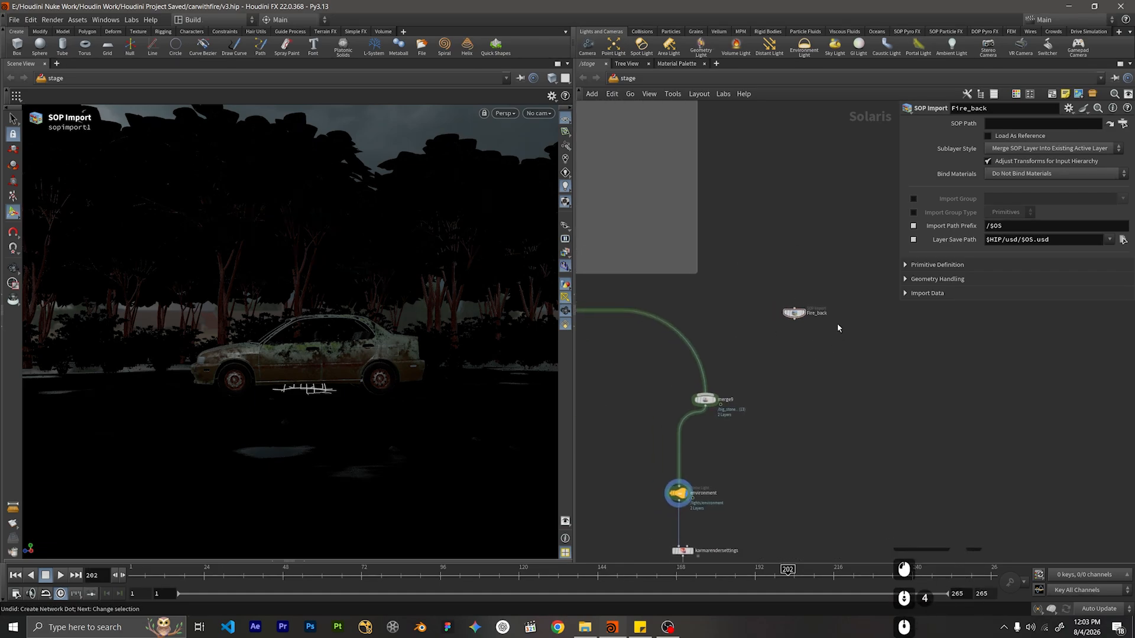
pyautogui.click(988, 226)
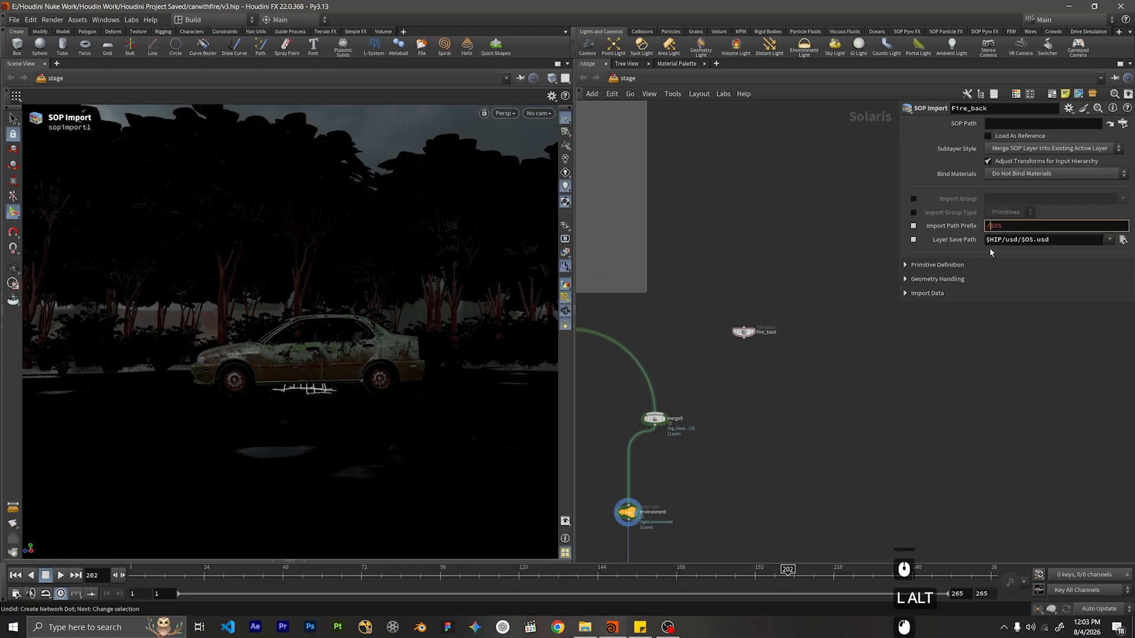
pyautogui.write('fire')
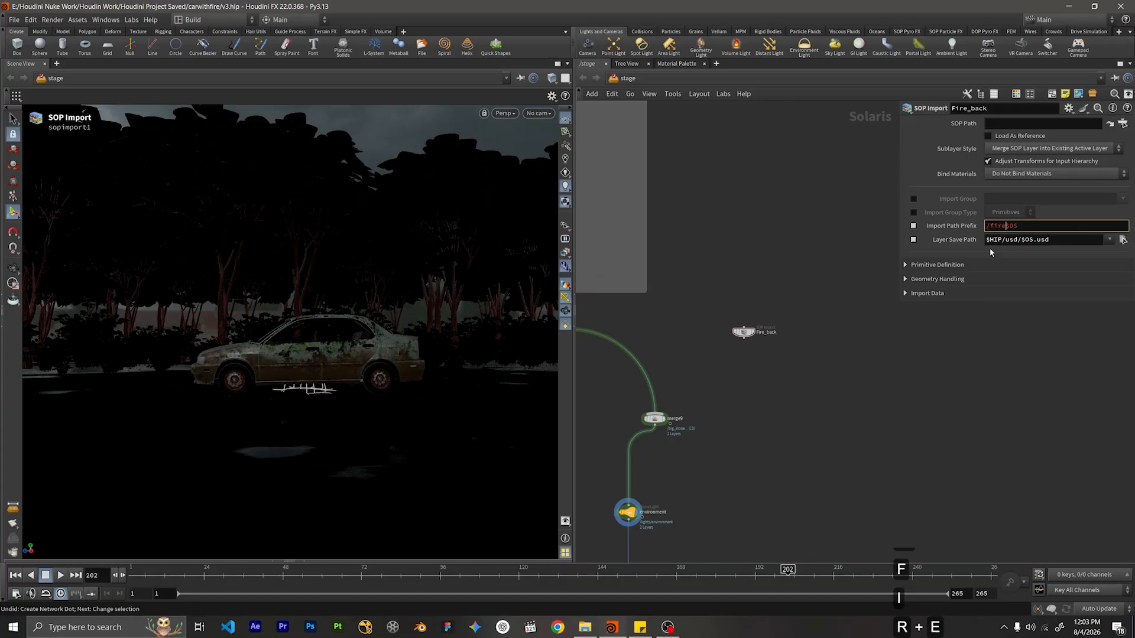
pyautogui.write('/')
pyautogui.press('Return')
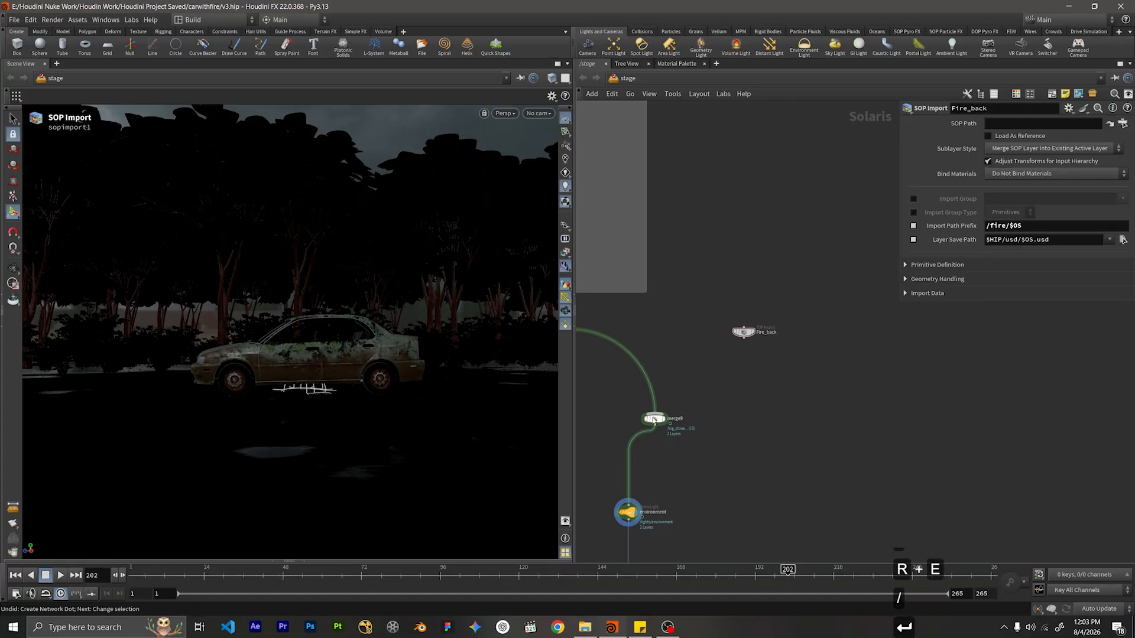
pyautogui.click(305, 561)
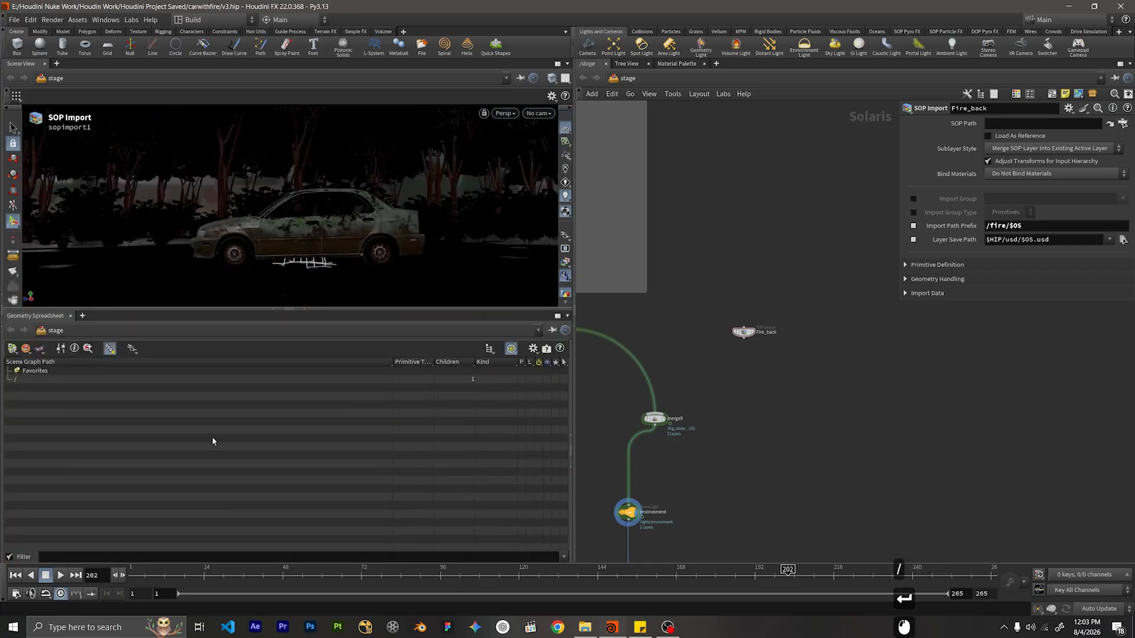
# Add a Merge node fed by Fire_back and connect its output into merge9 above the environment light.
pyautogui.moveTo(751, 394); pyautogui.dragTo(763, 411, button='middle')
pyautogui.moveTo(755, 356); pyautogui.dragTo(749, 434)
pyautogui.press('Tab')
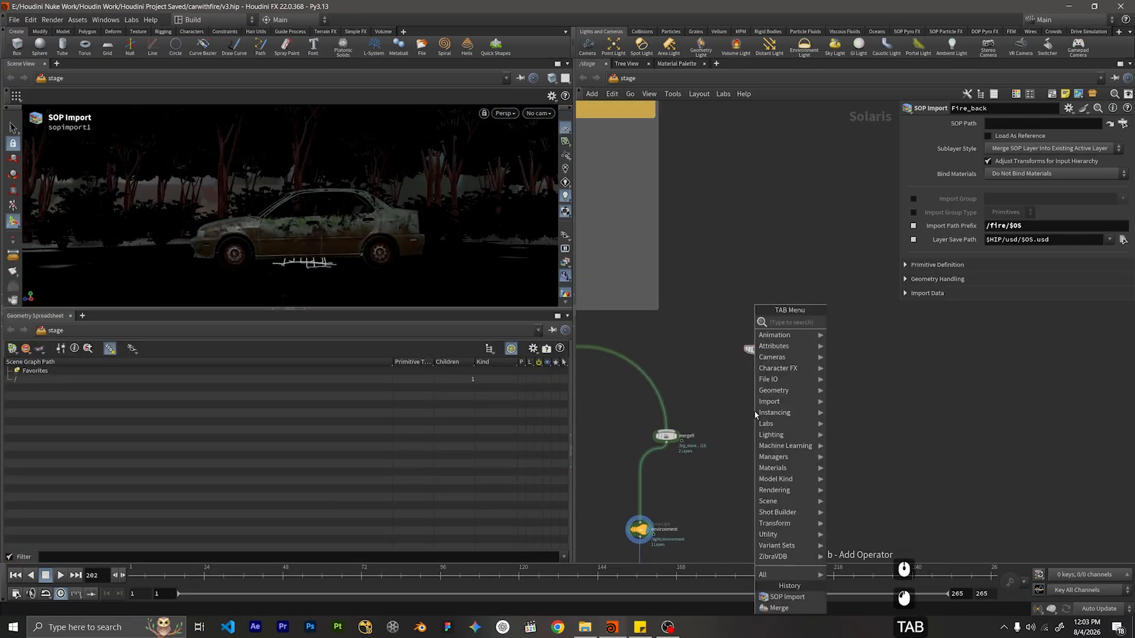
pyautogui.write('merge')
pyautogui.press('Return')
pyautogui.press('Return')
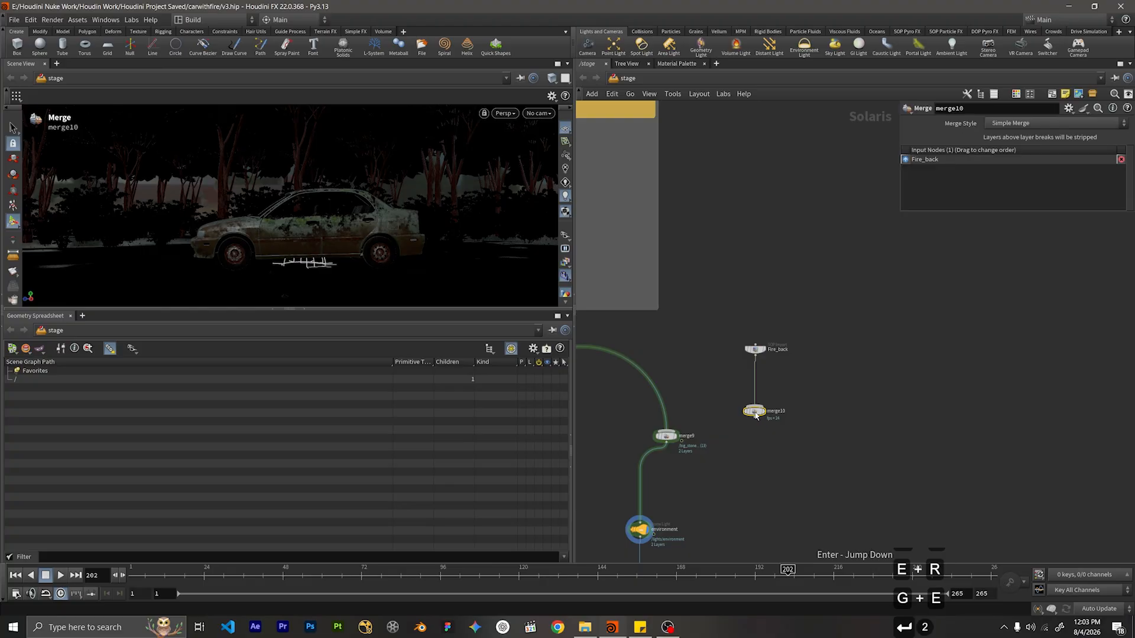
pyautogui.moveTo(756, 415); pyautogui.dragTo(666, 435)
pyautogui.moveTo(764, 342); pyautogui.dragTo(744, 403, button='middle')
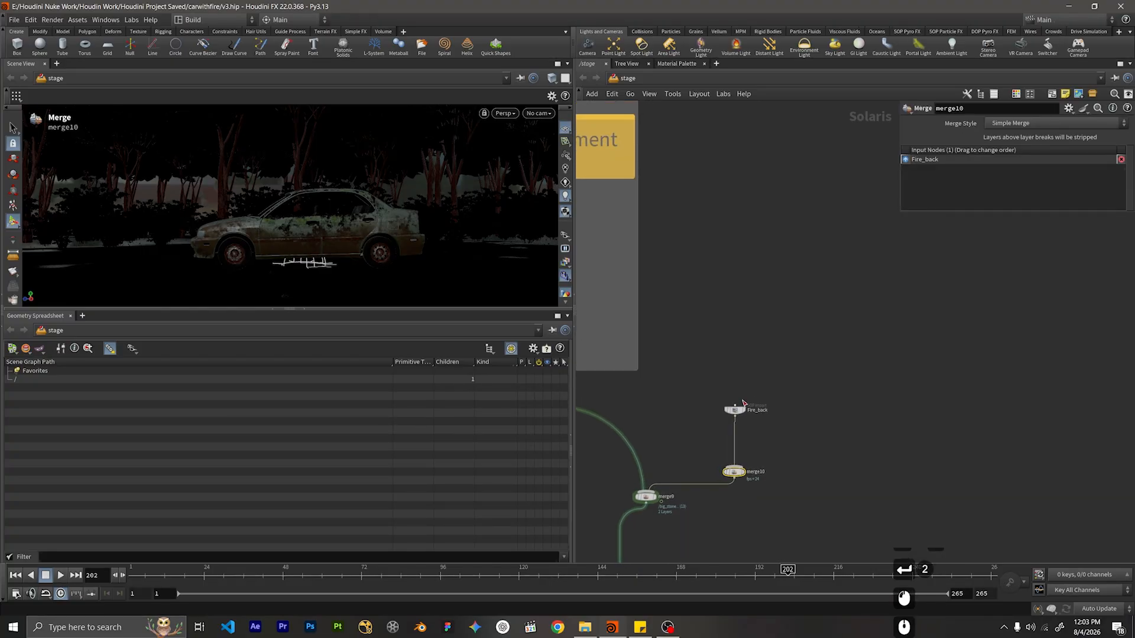
# Rearrange Fire_back and its merge node, spacing them apart to leave room for more fire imports.
pyautogui.moveTo(798, 385); pyautogui.dragTo(820, 403)
pyautogui.click(734, 479)
pyautogui.click(823, 448)
pyautogui.click(880, 403)
pyautogui.moveTo(869, 364); pyautogui.dragTo(941, 387, button='middle')
pyautogui.scroll(2, 795, 381)
pyautogui.moveTo(852, 364); pyautogui.dragTo(705, 329)
pyautogui.scroll(-2, 839, 359)
pyautogui.moveTo(839, 359); pyautogui.dragTo(747, 308, button='middle')
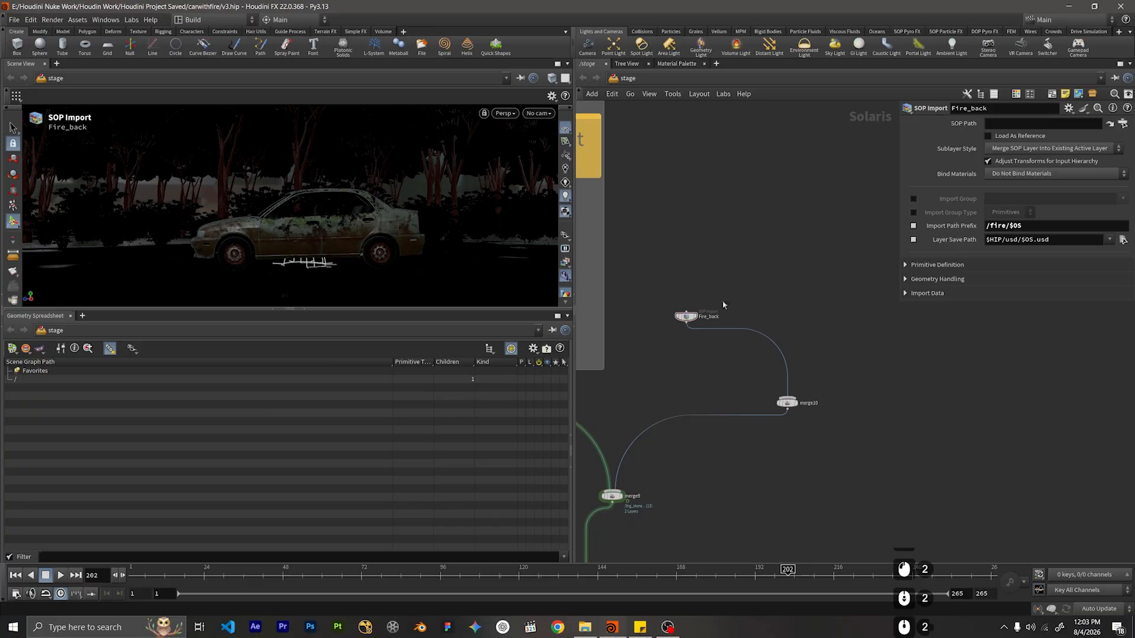
pyautogui.click(687, 316)
pyautogui.click(1122, 124)
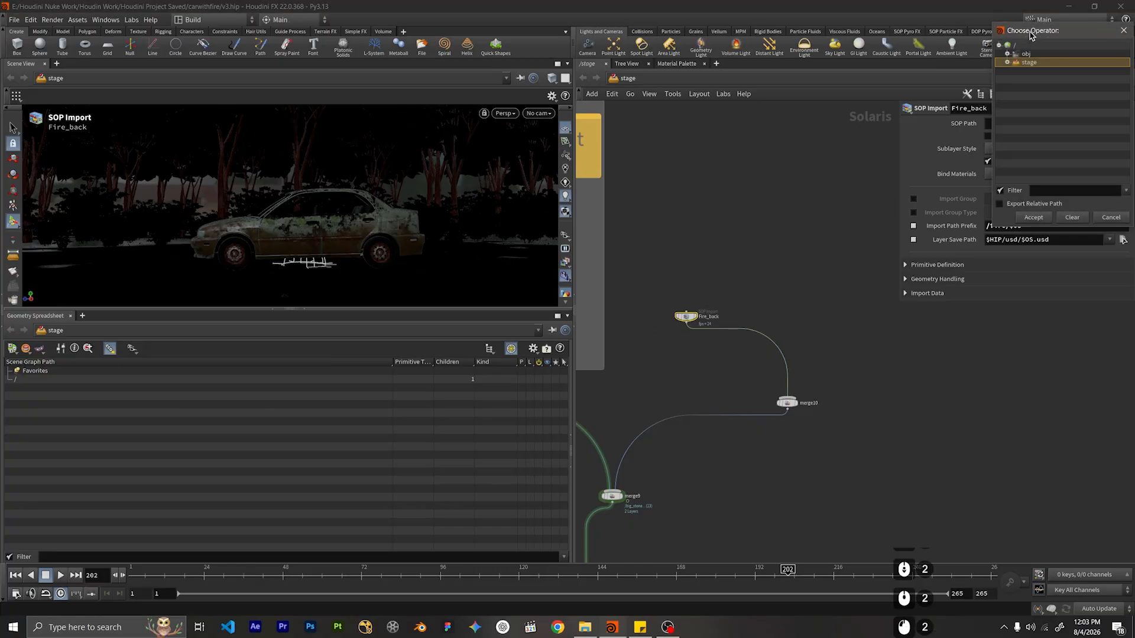
pyautogui.moveTo(1031, 35); pyautogui.dragTo(618, 214)
pyautogui.click(592, 231)
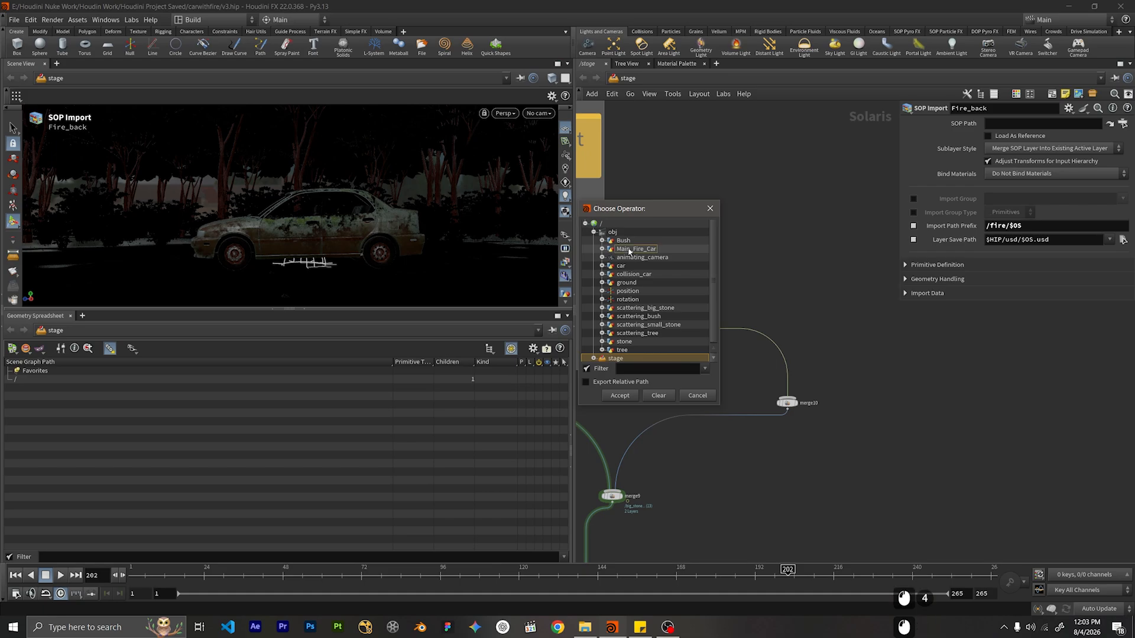
pyautogui.click(602, 250)
pyautogui.click(602, 250)
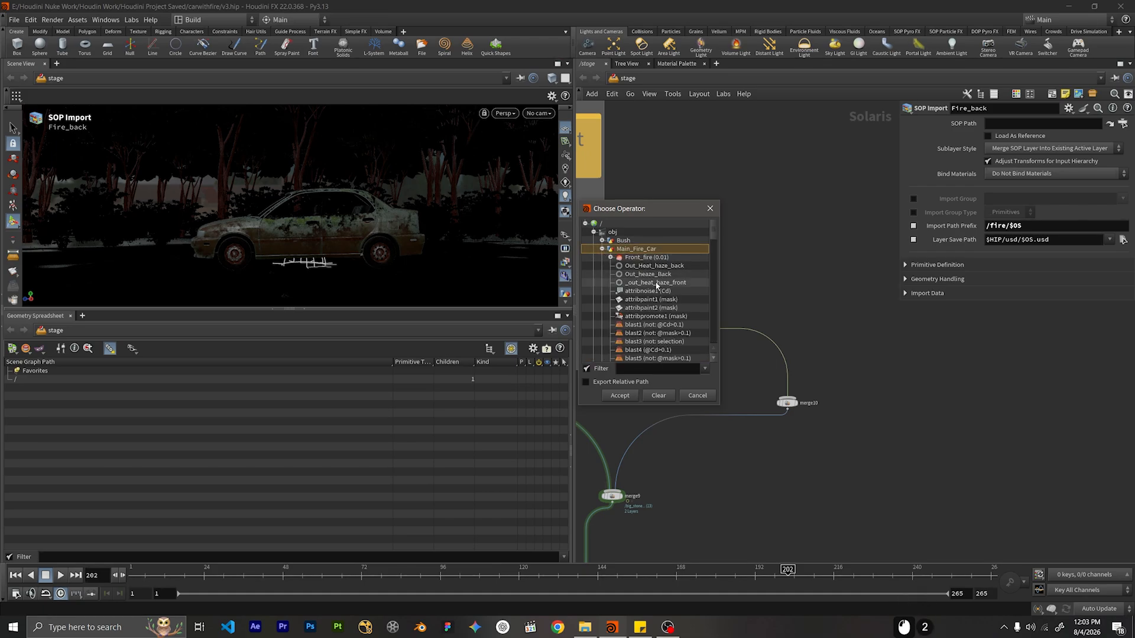
pyautogui.scroll(-15, 657, 287)
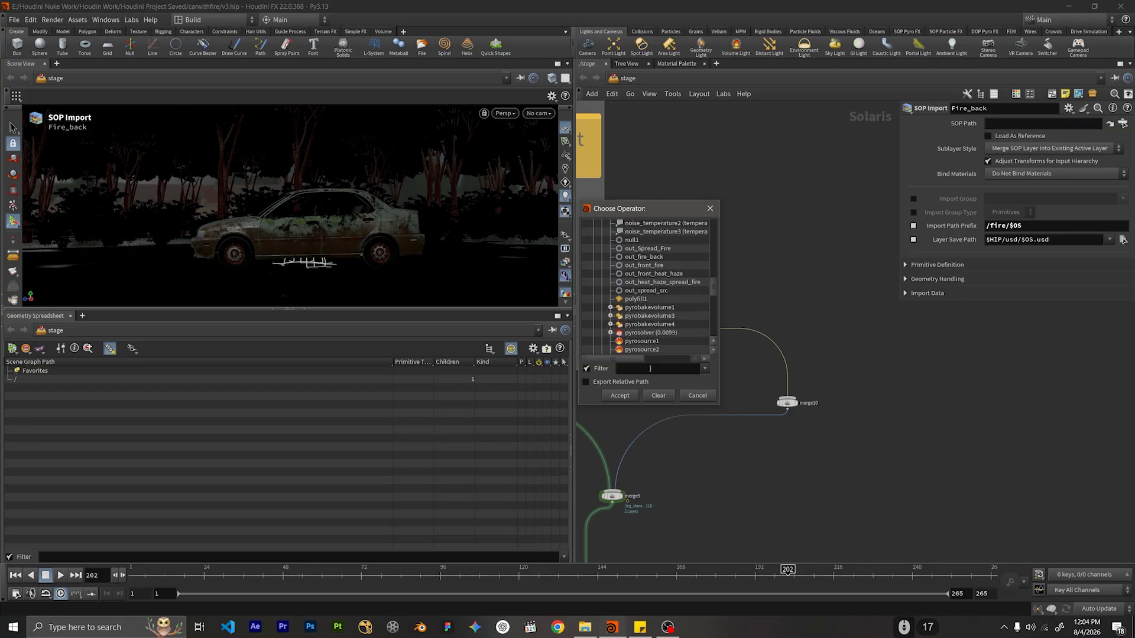
pyautogui.click(686, 396)
# Go to the object network, enter Main_Fire_Car and copy the out_fire_back null, marking its view as quickmark 1.
pyautogui.scroll(-2, 681, 364)
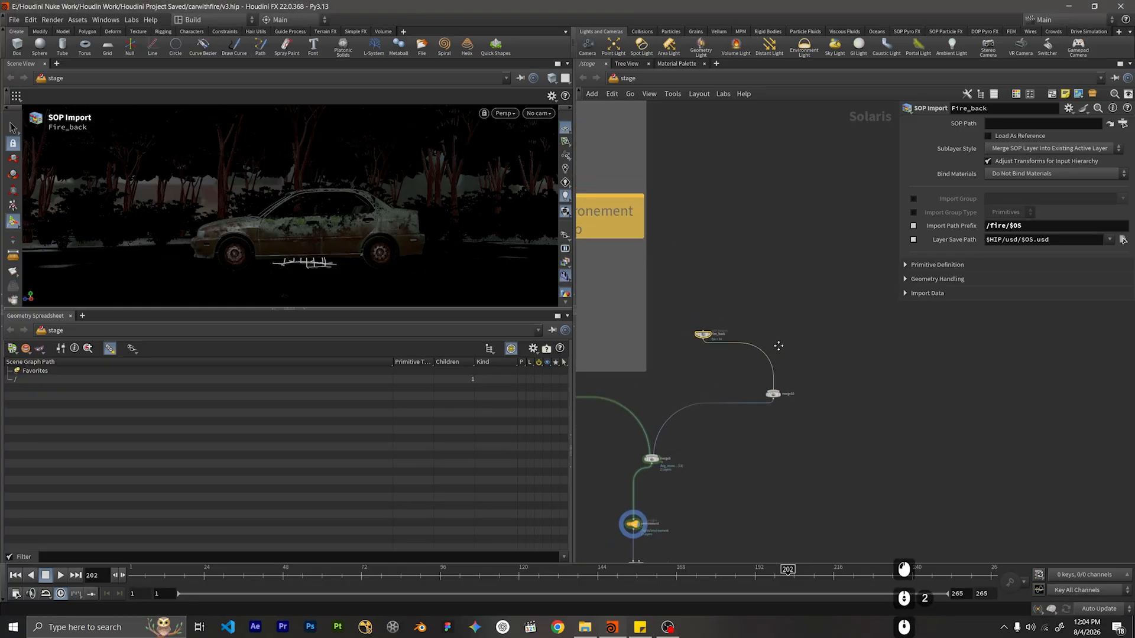
pyautogui.click(628, 94)
pyautogui.click(641, 122)
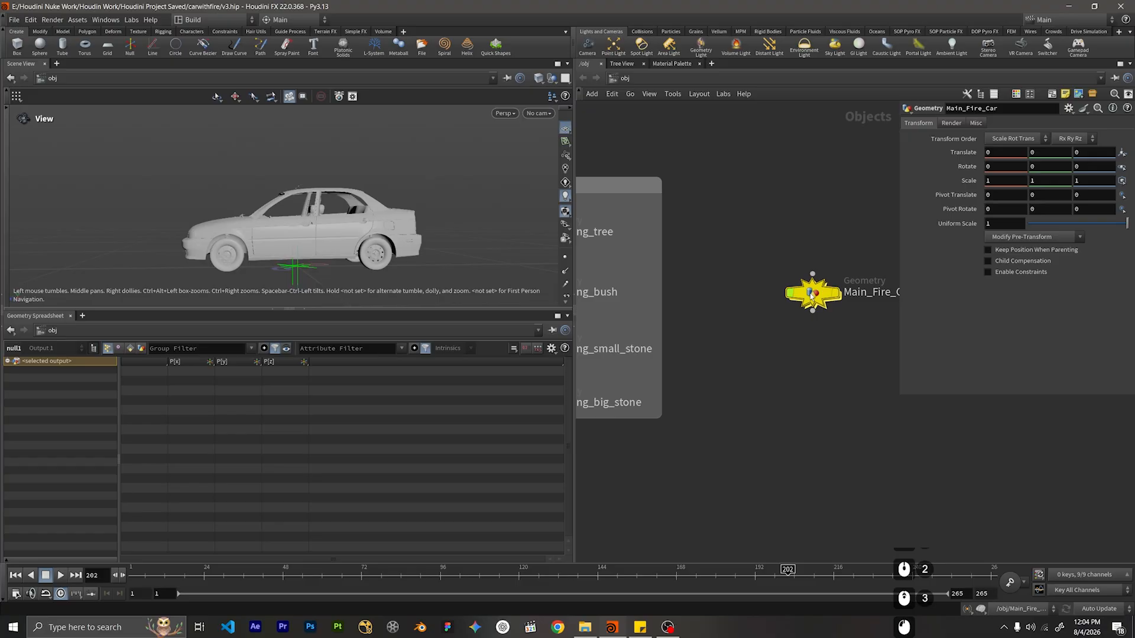
pyautogui.doubleClick(804, 294)
pyautogui.scroll(-3, 798, 313)
pyautogui.moveTo(804, 363); pyautogui.dragTo(679, 436, button='middle')
pyautogui.scroll(14, 701, 322)
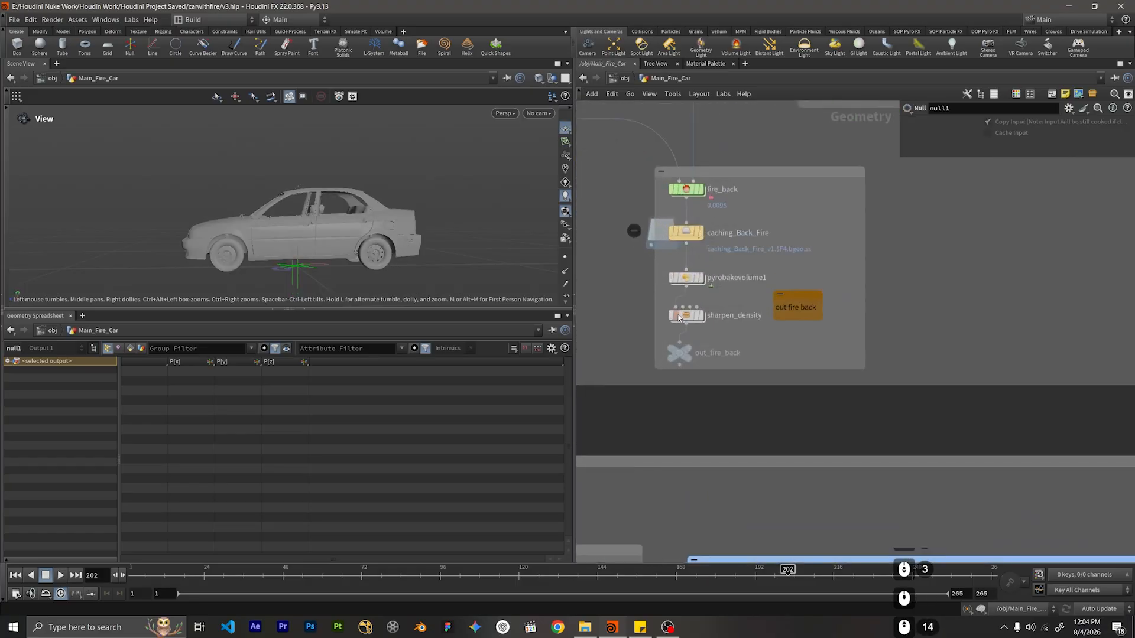
pyautogui.moveTo(742, 329); pyautogui.dragTo(813, 320, button='middle')
pyautogui.click(748, 347)
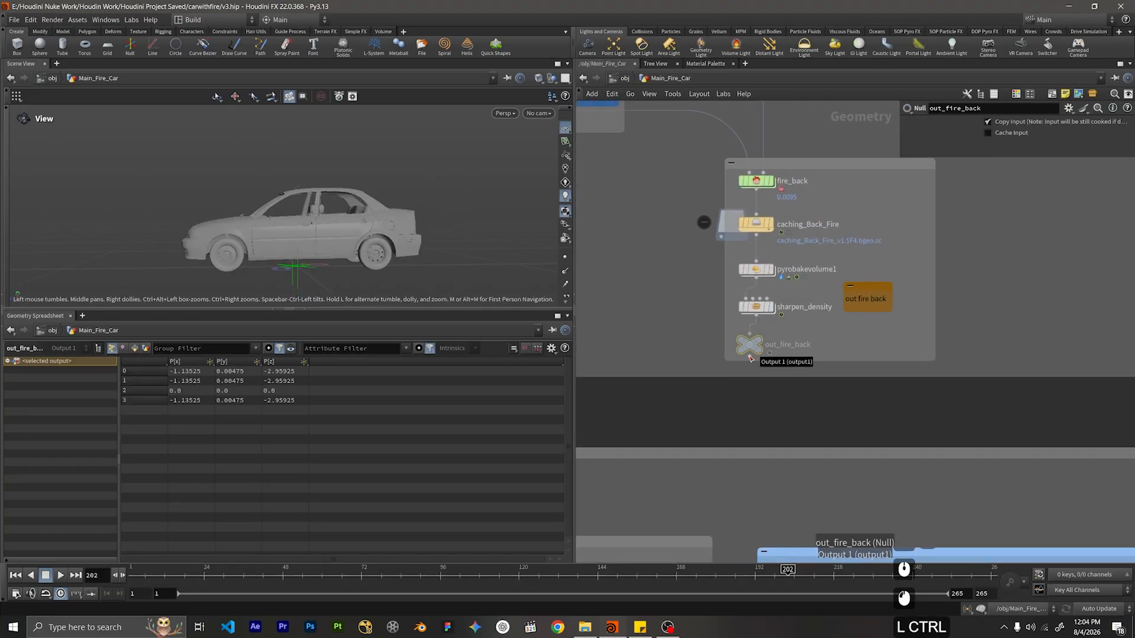
pyautogui.hotkey('ctrl', 'c')
pyautogui.hotkey('ctrl', '1')
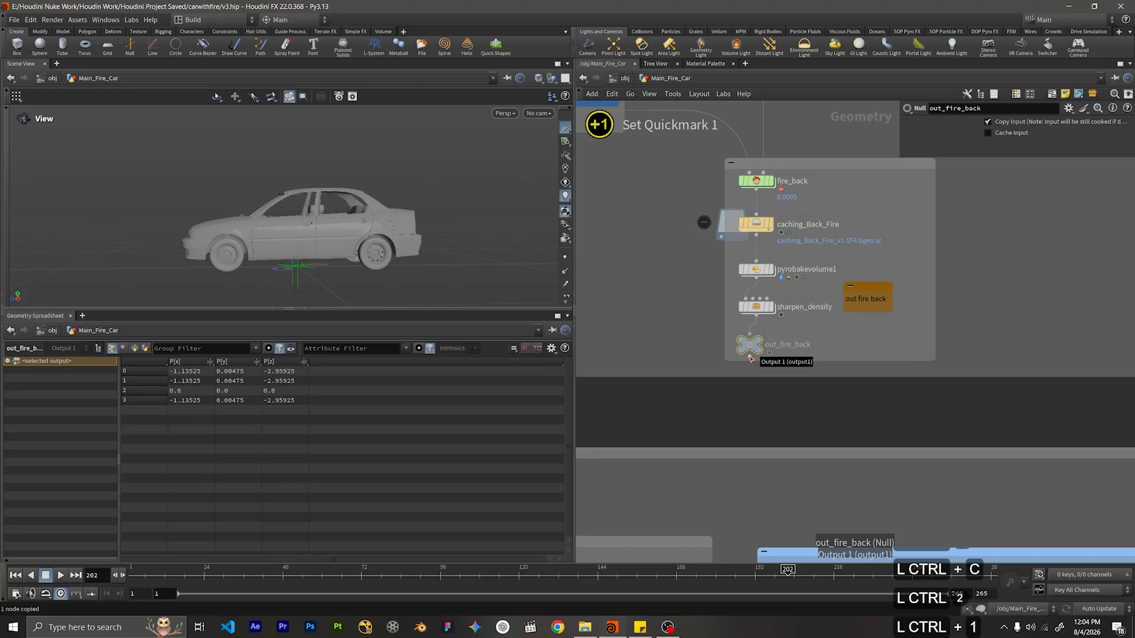
# Return to the stage network and paste the copied null's path as Fire_back's SOP Path, /obj/Main_Fire_Car/out_fire_back.
pyautogui.click(621, 79)
pyautogui.click(619, 83)
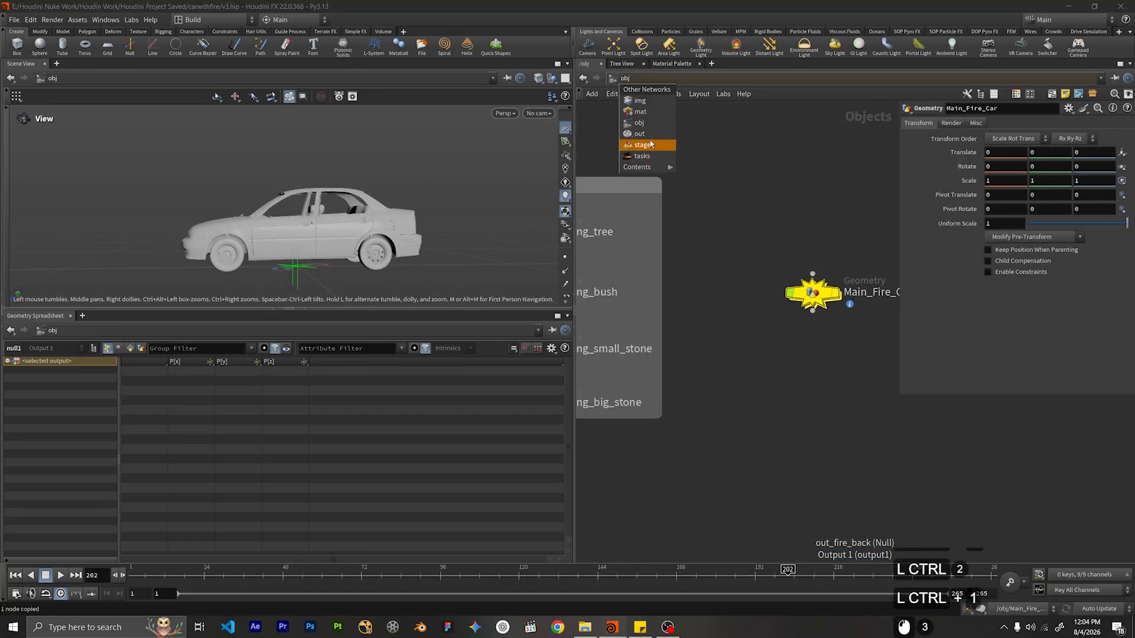
pyautogui.click(639, 146)
pyautogui.moveTo(700, 289); pyautogui.dragTo(601, 350)
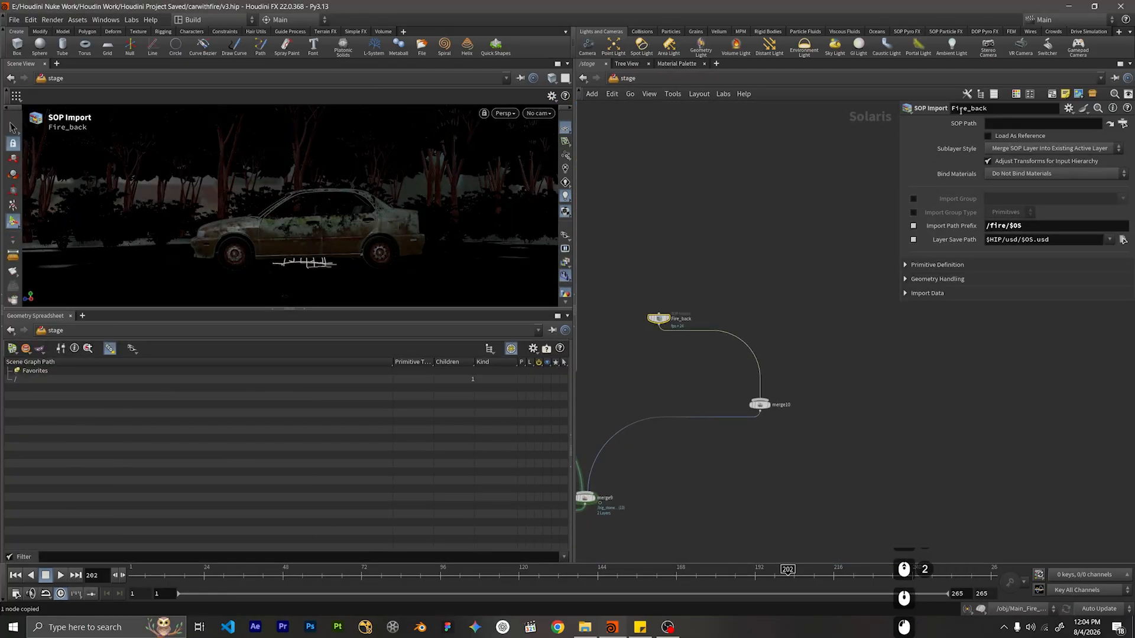
pyautogui.hotkey('ctrl', 'v')
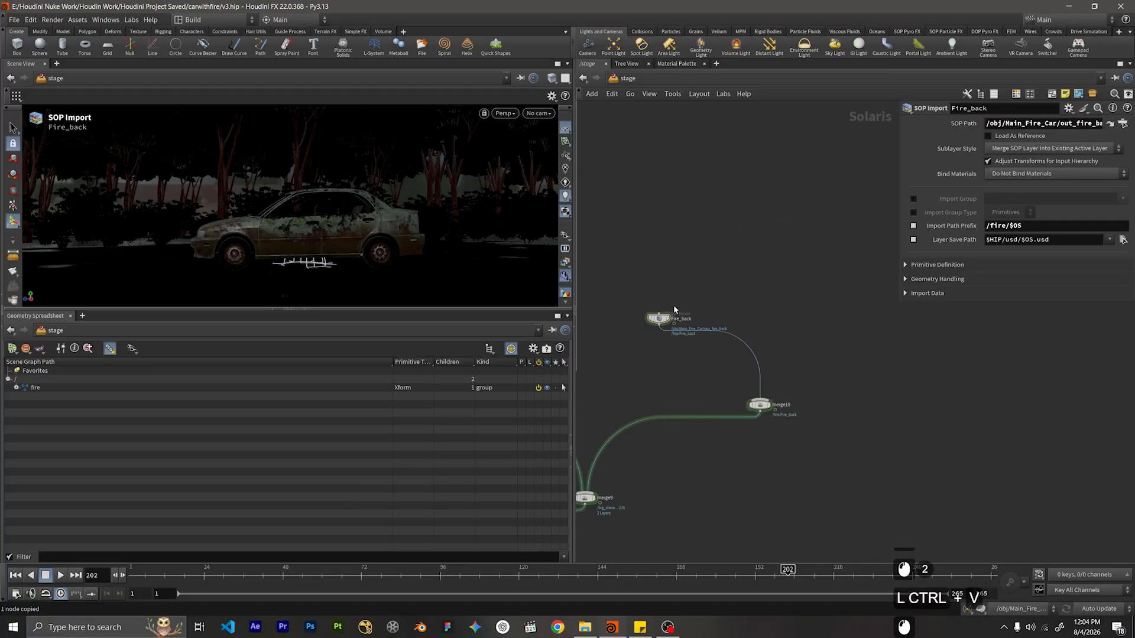
# Move the Fire_back node slightly up and closer to the column of its merge node.
pyautogui.moveTo(661, 321); pyautogui.dragTo(702, 303)
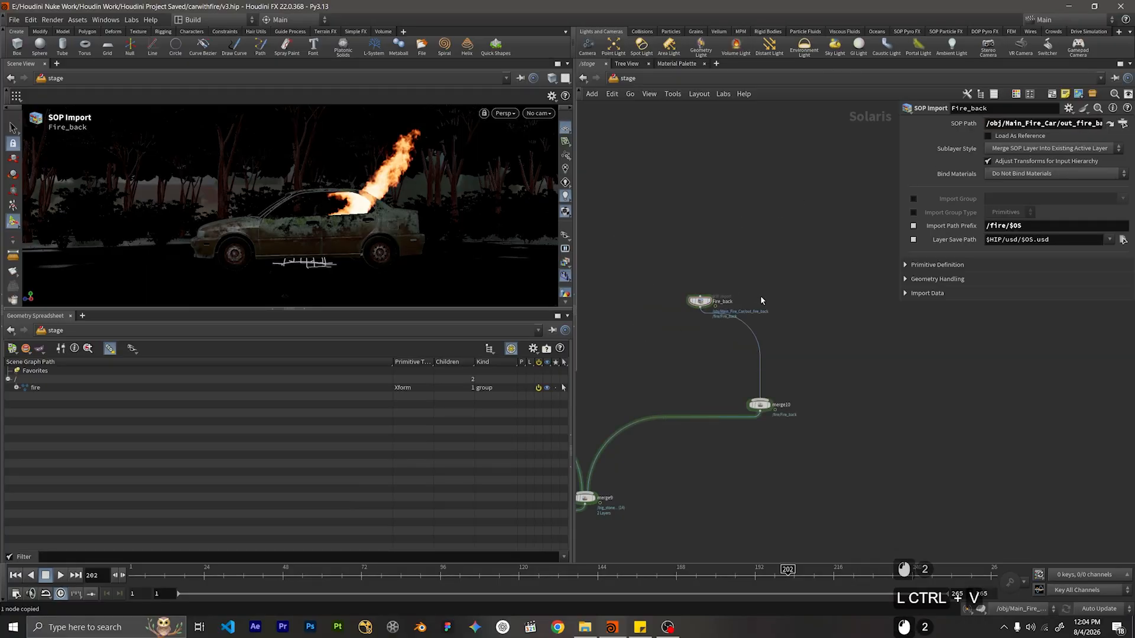
pyautogui.scroll(1, 762, 300)
pyautogui.moveTo(763, 302); pyautogui.dragTo(745, 320, button='middle')
pyautogui.scroll(-3, 736, 384)
pyautogui.moveTo(739, 389); pyautogui.dragTo(797, 352, button='middle')
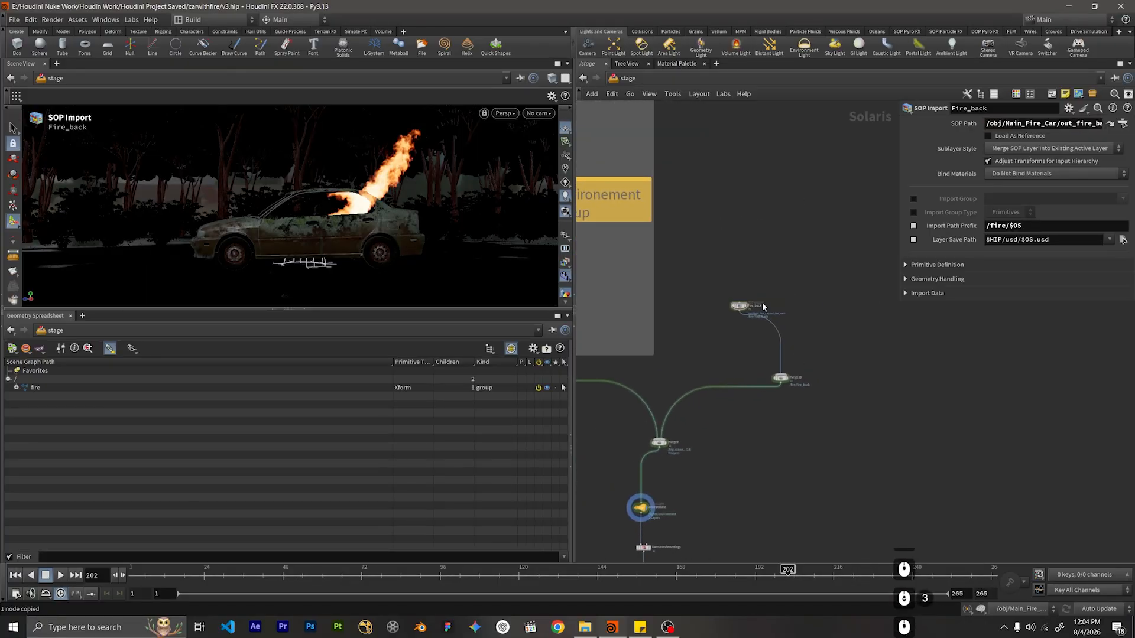
pyautogui.scroll(3, 831, 373)
pyautogui.moveTo(783, 353); pyautogui.dragTo(703, 410)
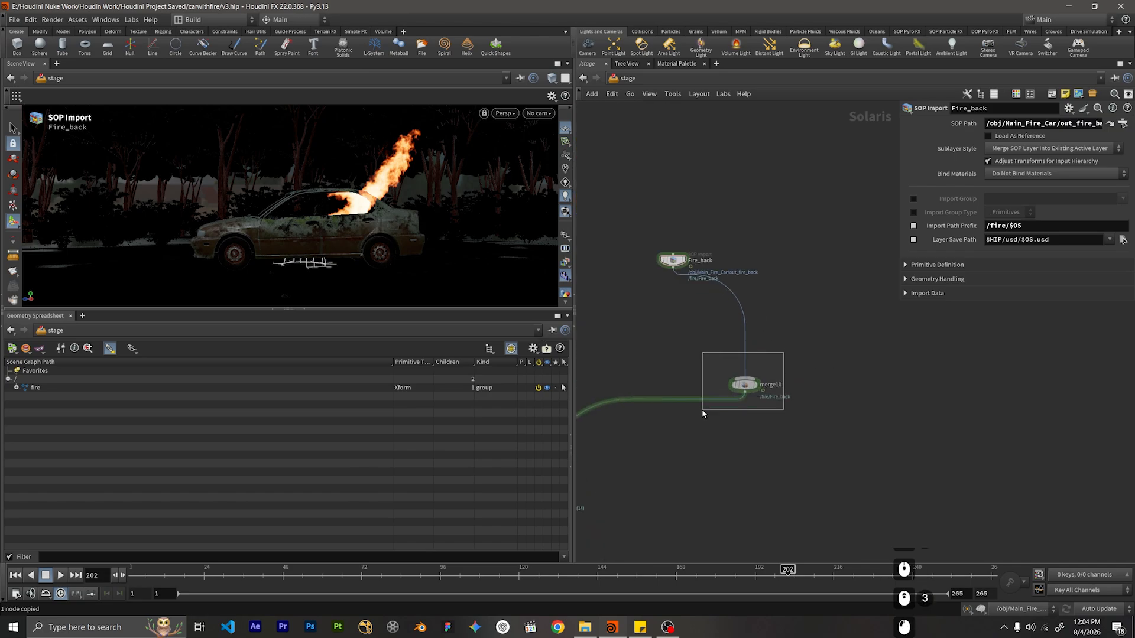
pyautogui.moveTo(713, 480); pyautogui.dragTo(894, 420, button='middle')
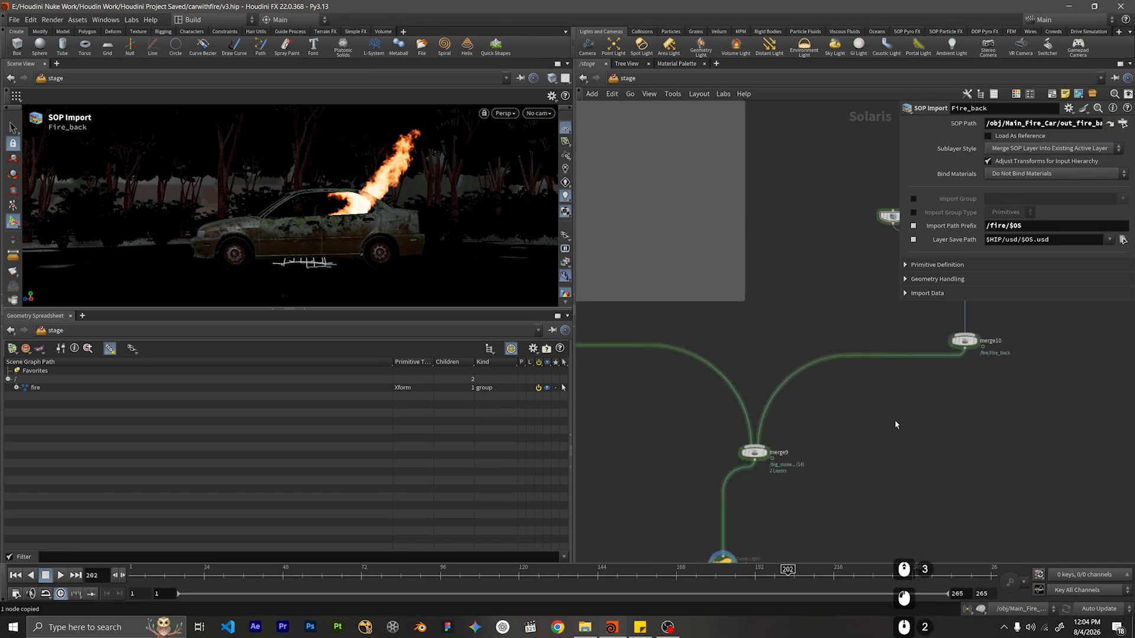
# Show merge9's scene graph, expand the fire group and examine the Fire_back primitive inside it.
pyautogui.moveTo(838, 437); pyautogui.dragTo(685, 475)
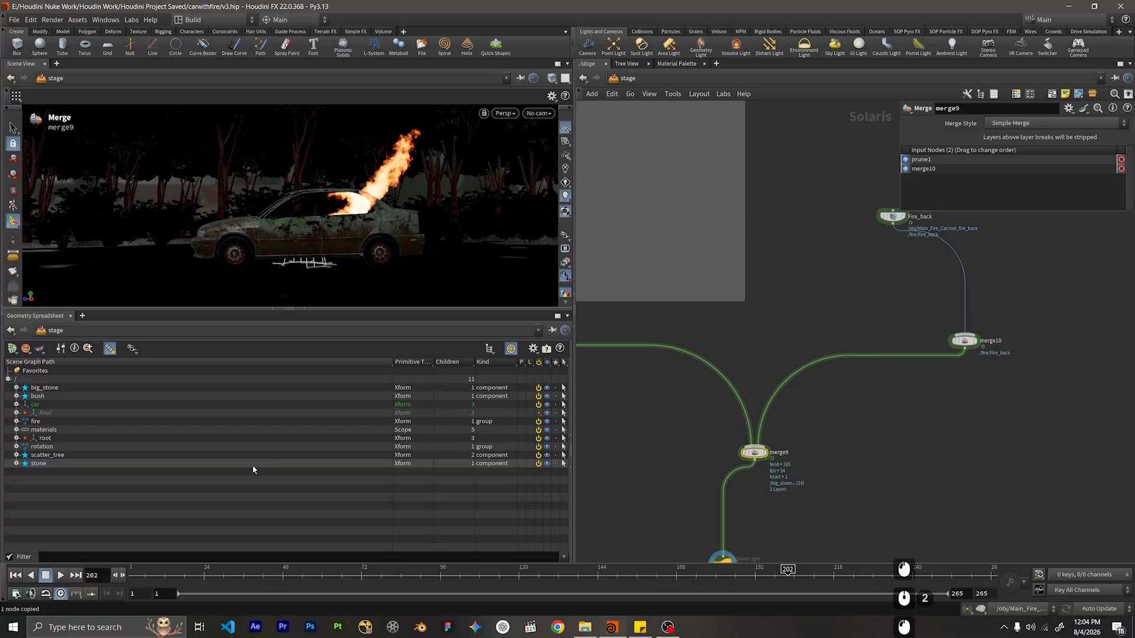
pyautogui.click(17, 421)
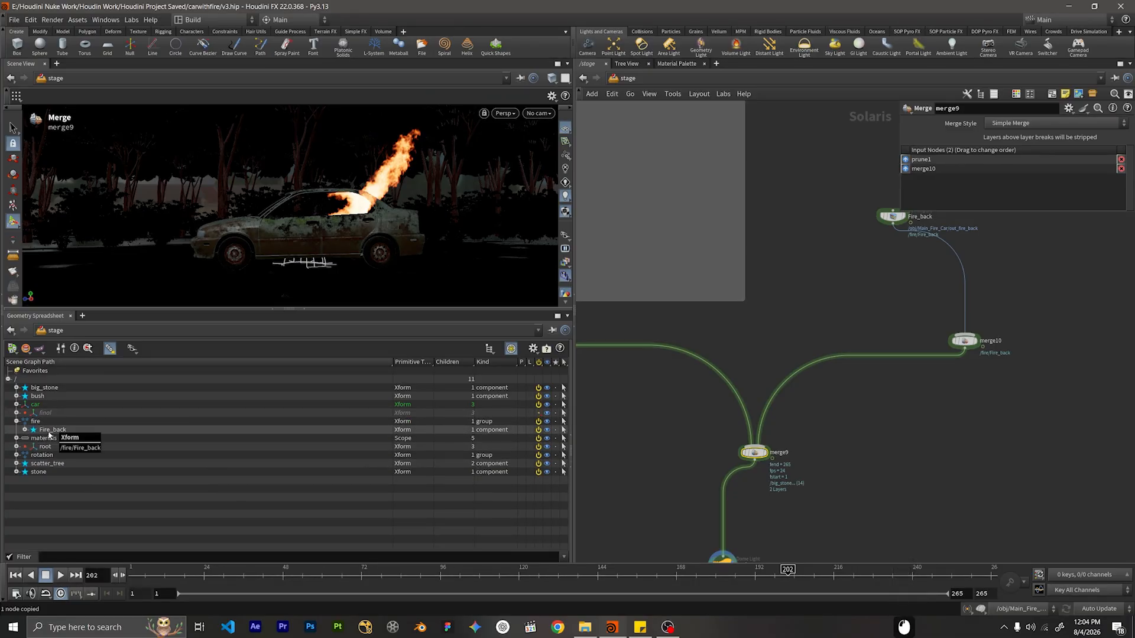
pyautogui.click(48, 431)
pyautogui.moveTo(950, 221); pyautogui.dragTo(844, 286, button='middle')
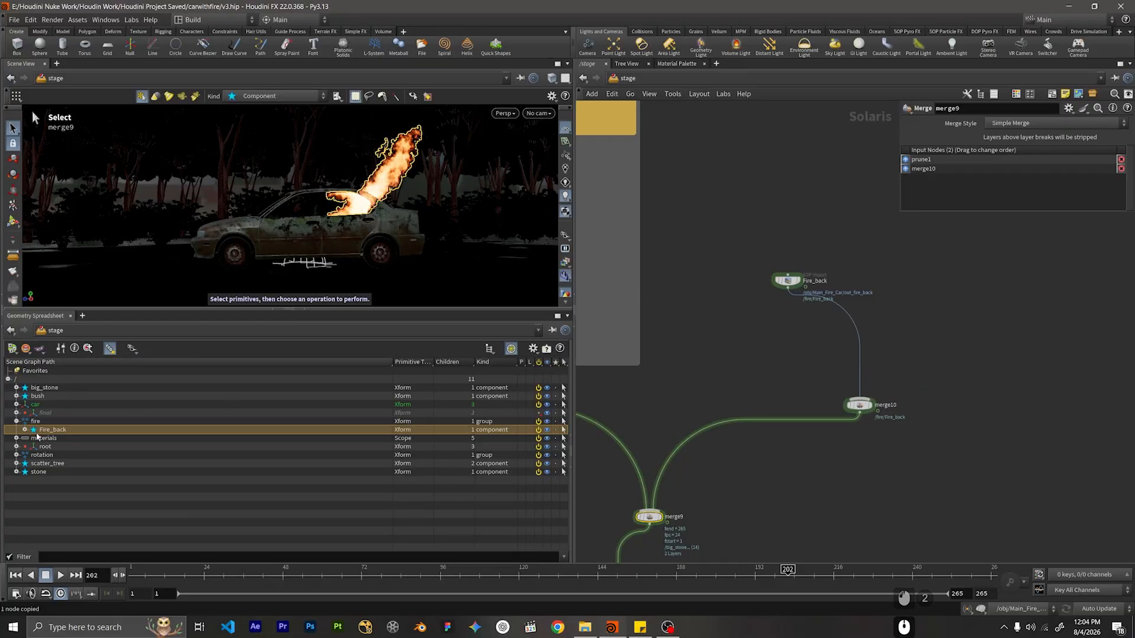
pyautogui.click(30, 422)
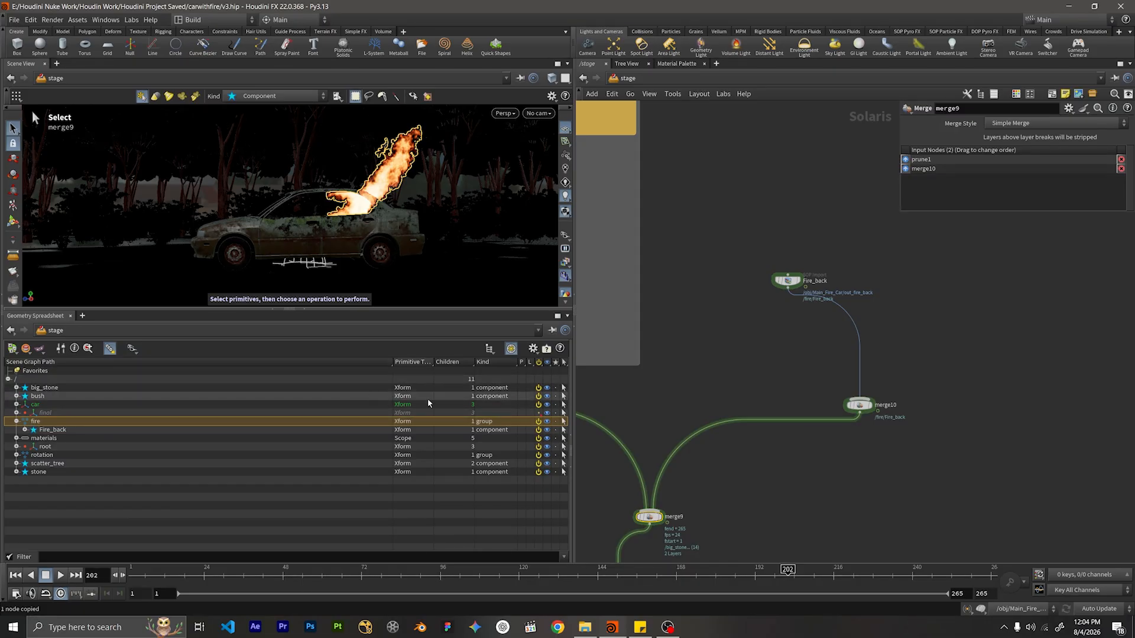
# Duplicate the Fire_back SOP Import node and place the copy beside the original.
pyautogui.moveTo(793, 286); pyautogui.dragTo(726, 337, button='middle')
pyautogui.press('Tab')
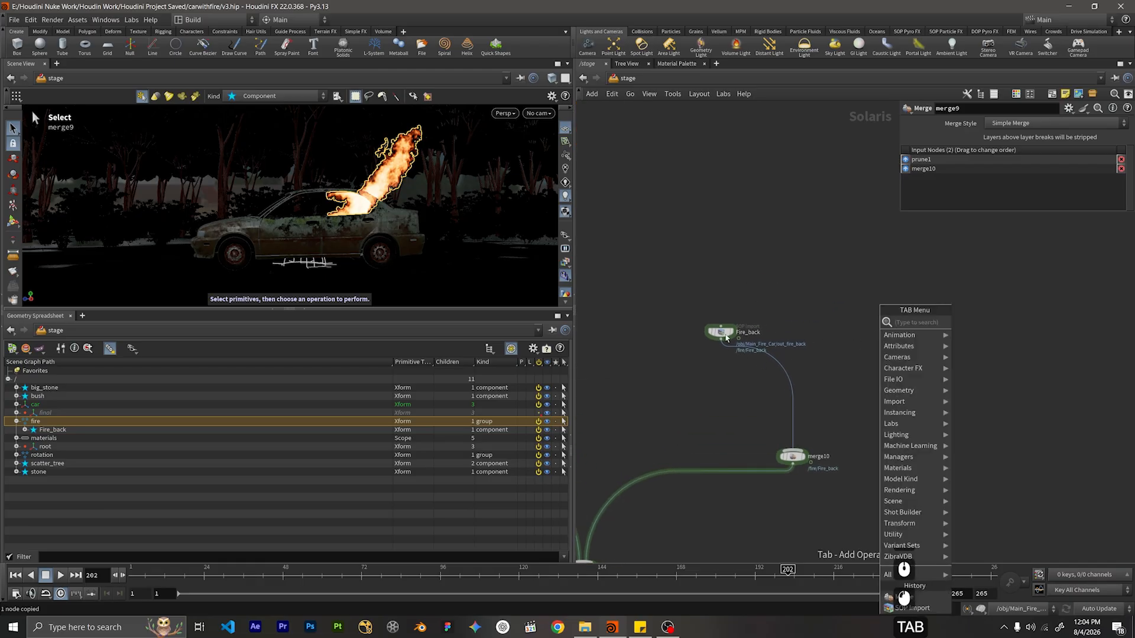
pyautogui.click(777, 344)
pyautogui.moveTo(809, 352); pyautogui.dragTo(789, 363, button='middle')
pyautogui.keyDown('alt'); pyautogui.moveTo(701, 343); pyautogui.dragTo(792, 346); pyautogui.keyUp('alt')
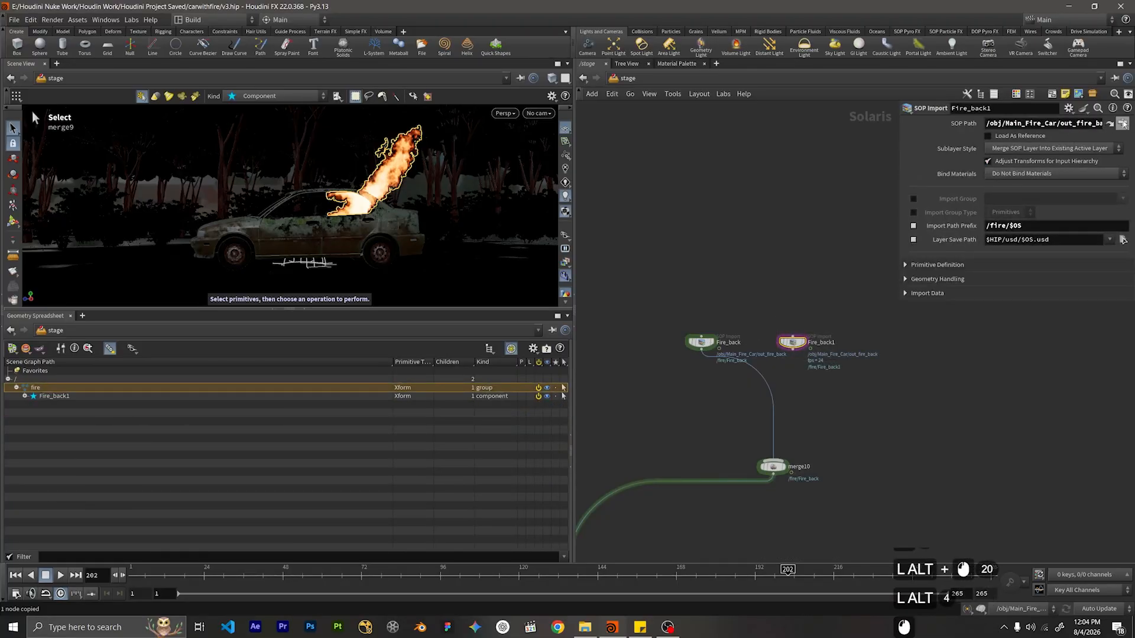
# Set the duplicated import's SOP Path to /obj/Main_Fire_Car/out_front_fire.
pyautogui.moveTo(1084, 124); pyautogui.dragTo(1101, 124)
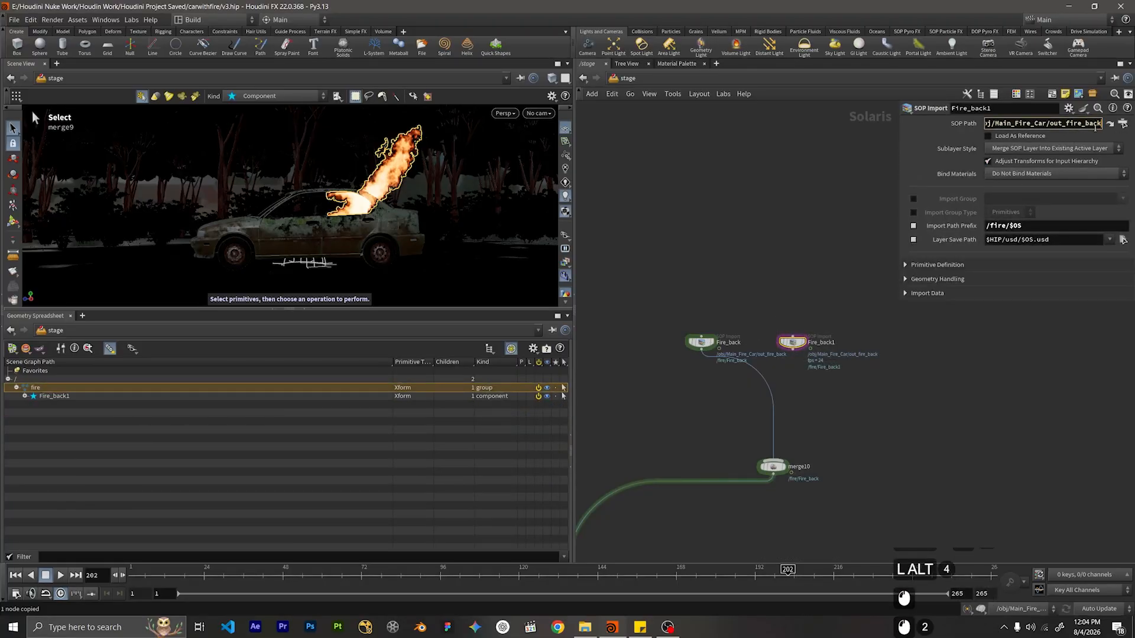
pyautogui.press('BackSpace')
pyautogui.press('BackSpace')
pyautogui.press('BackSpace')
pyautogui.press('BackSpace')
pyautogui.press('BackSpace')
pyautogui.press('BackSpace')
pyautogui.press('BackSpace')
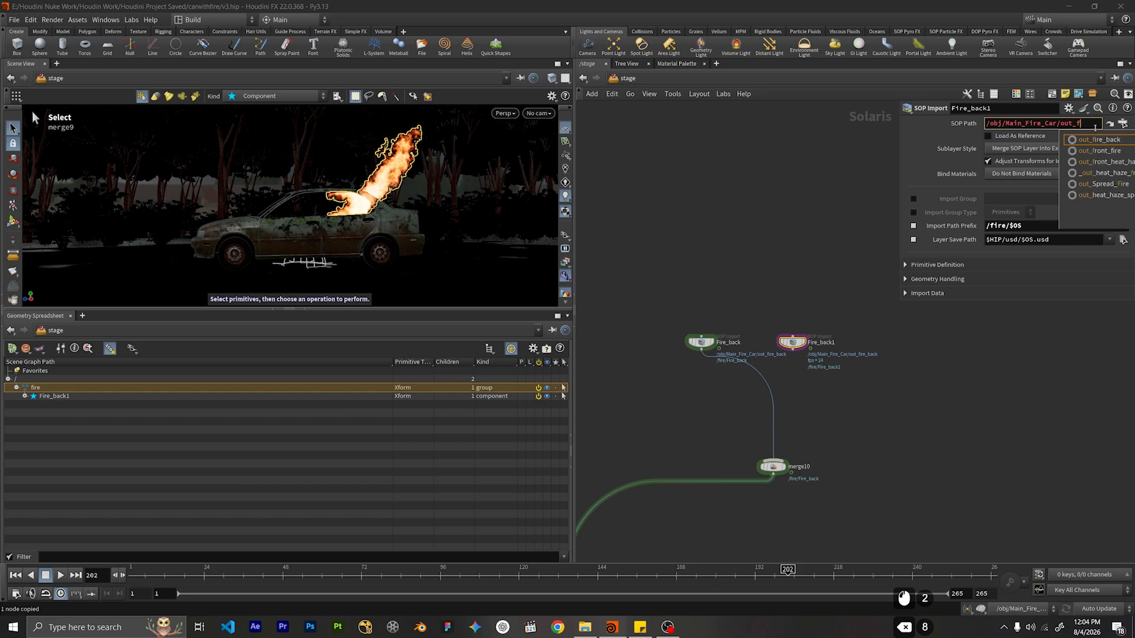
pyautogui.write('fr')
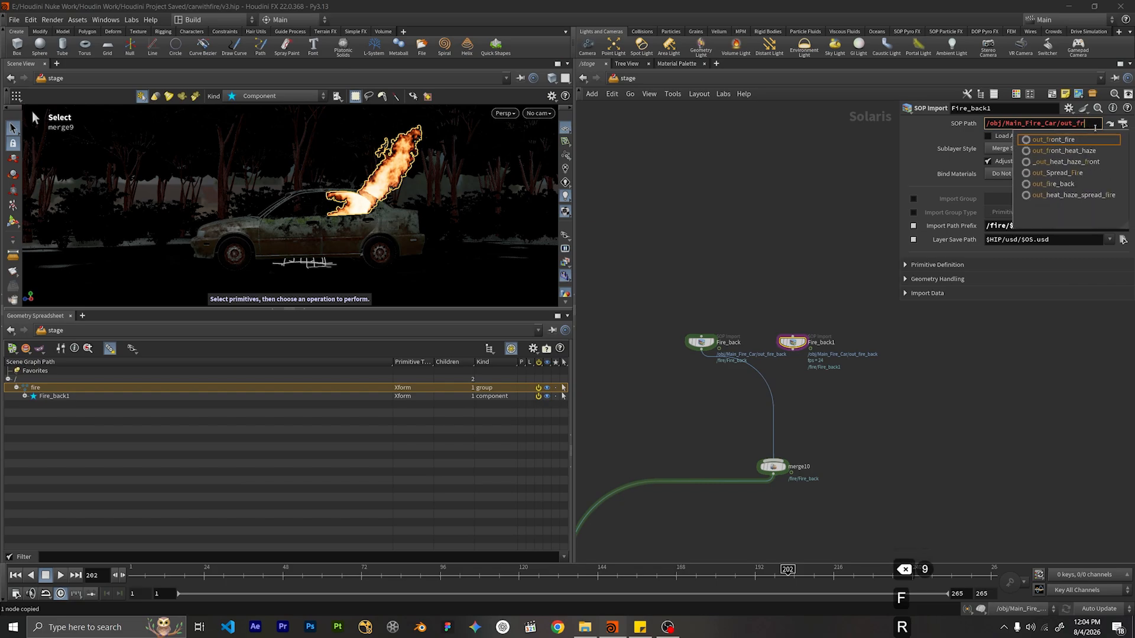
pyautogui.press('Down')
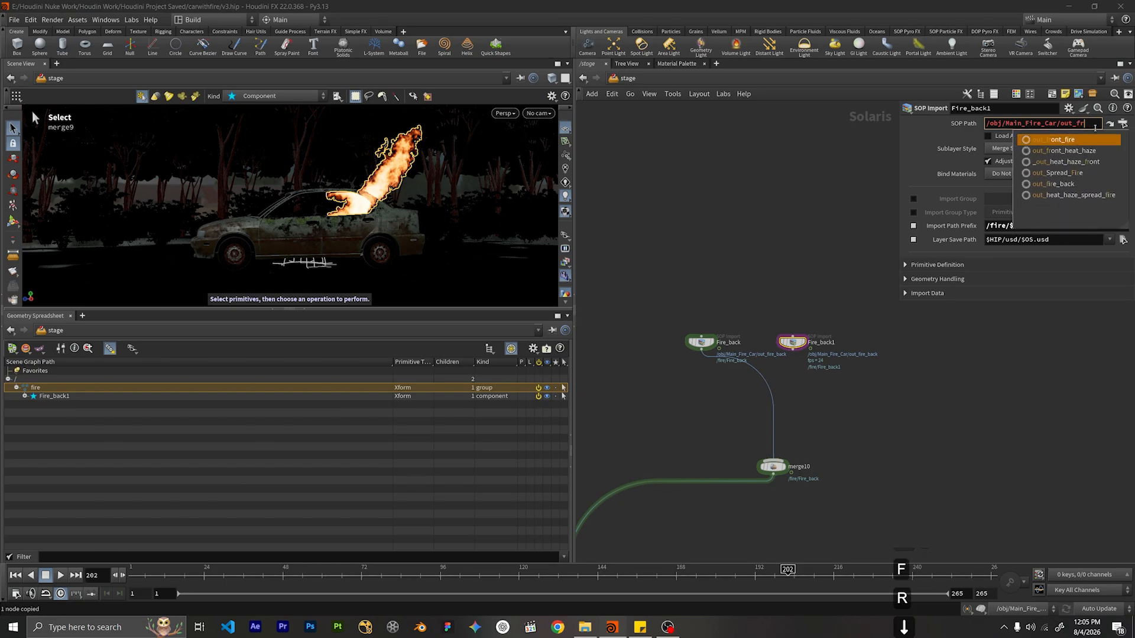
pyautogui.press('Return')
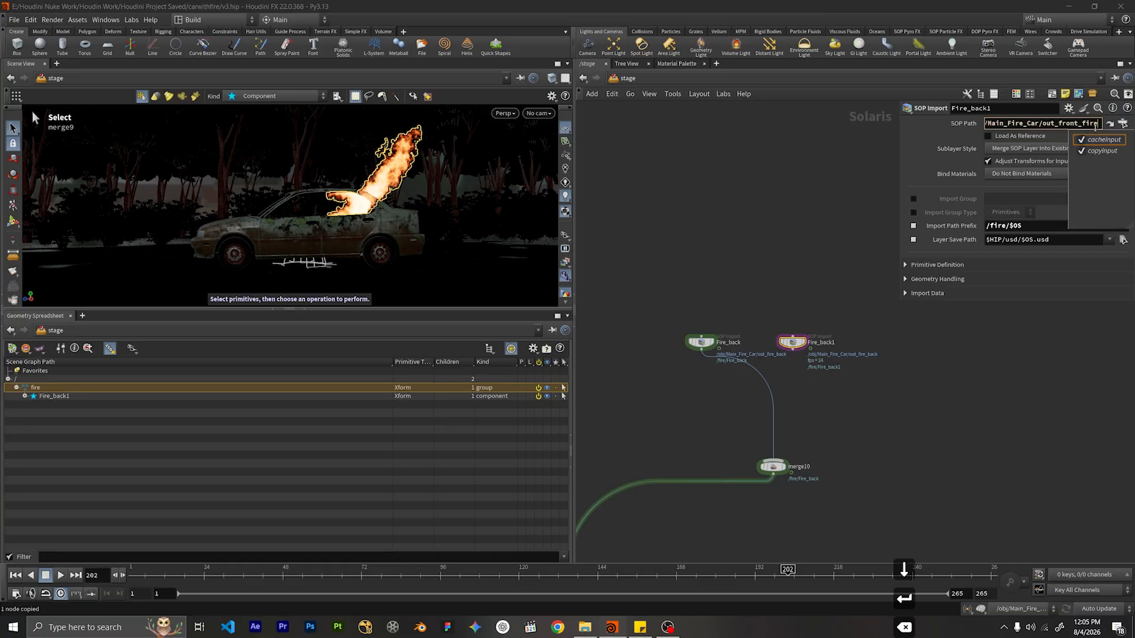
pyautogui.press('BackSpace')
pyautogui.click(955, 436)
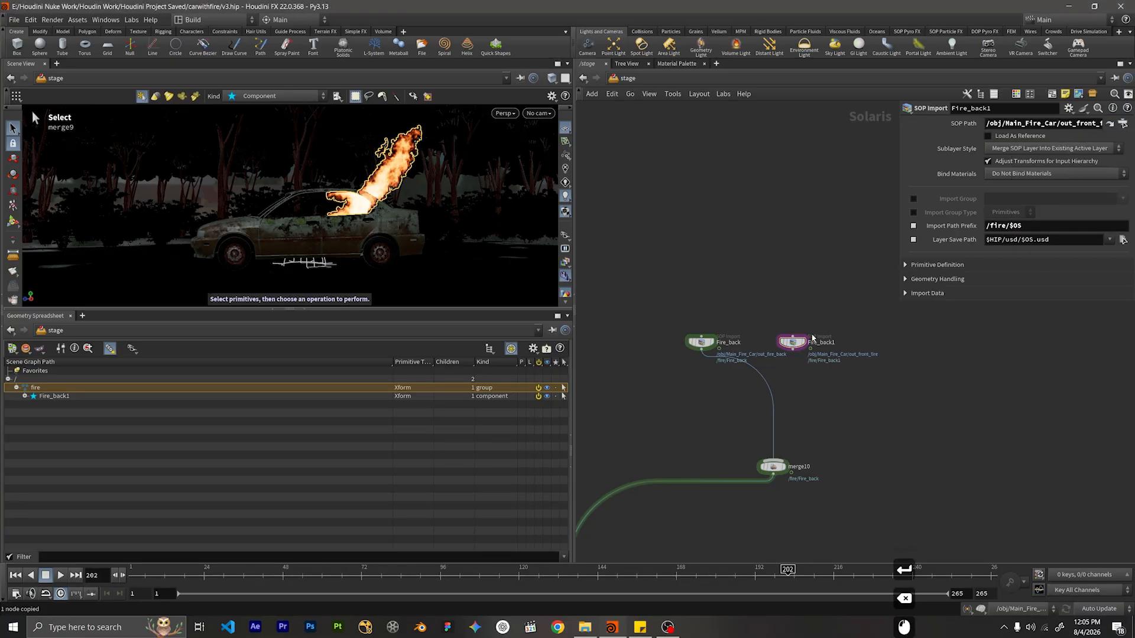
# Turn on the display flag of the duplicated import, close the Houdini Console and save the scene.
pyautogui.click(805, 345)
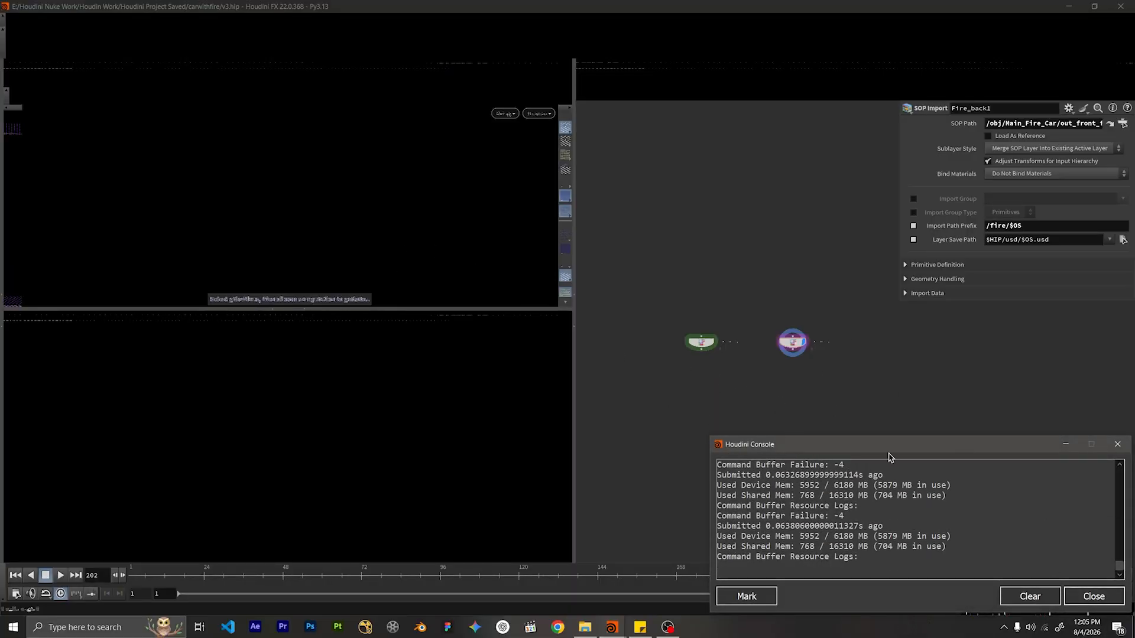
pyautogui.moveTo(889, 456); pyautogui.dragTo(596, 237)
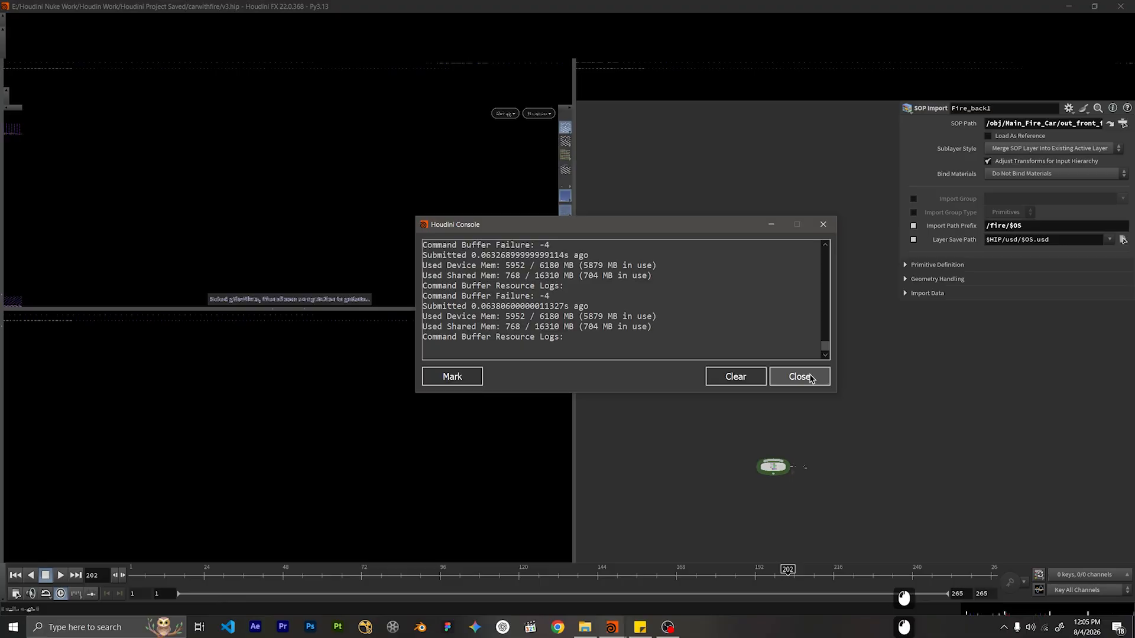
pyautogui.click(799, 376)
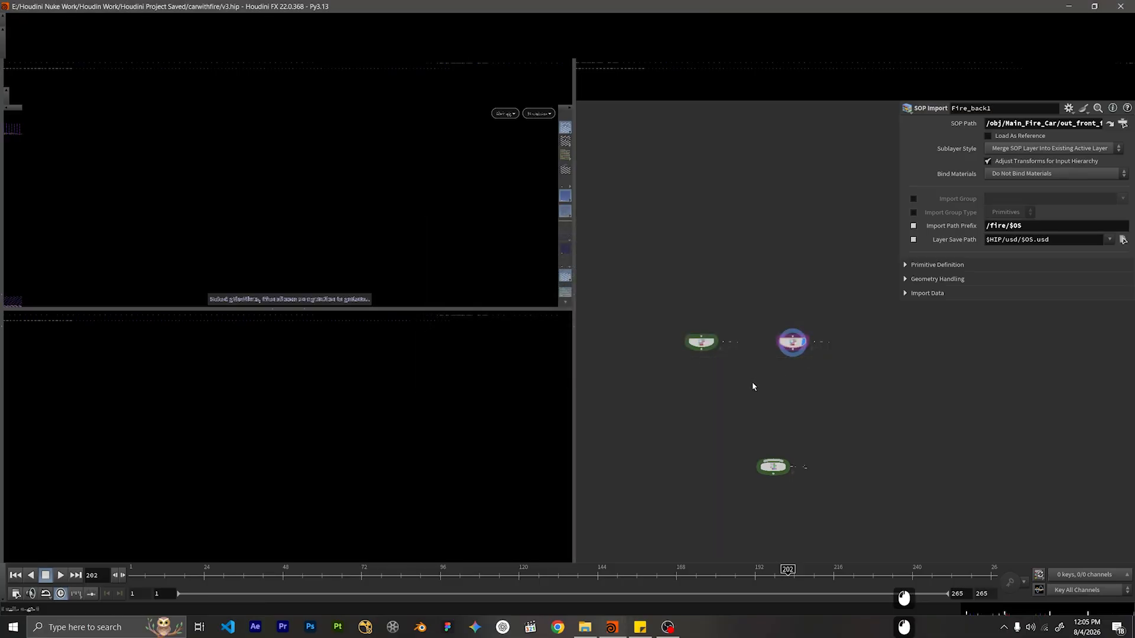
pyautogui.hotkey('ctrl', 's')
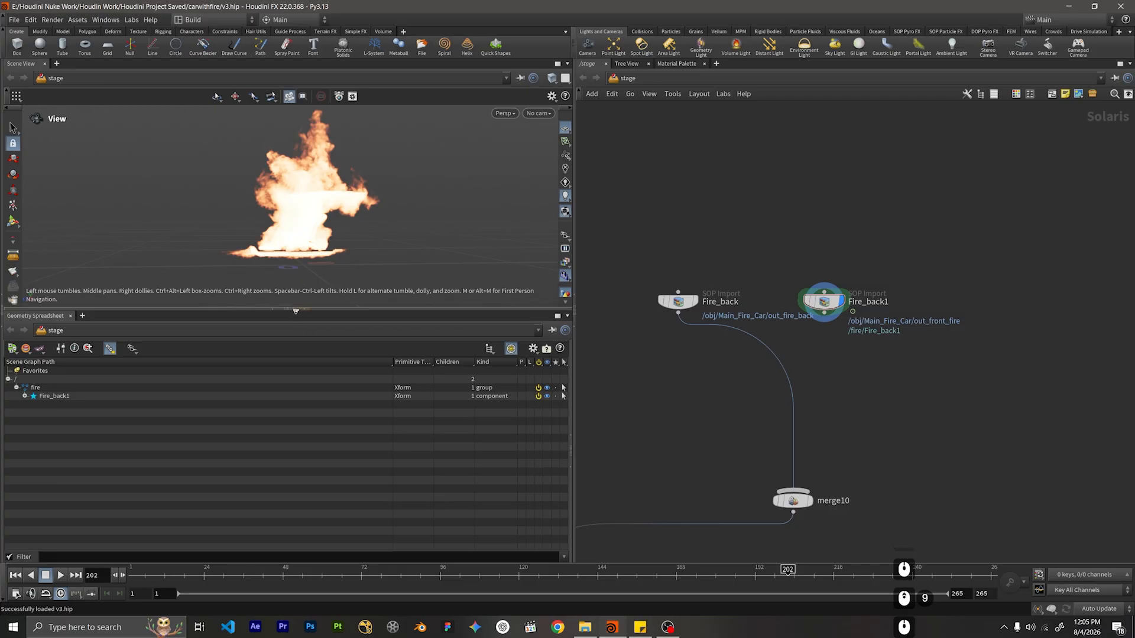
# Rename the duplicated SOP Import node as Fire_Front.
pyautogui.scroll(-1, 878, 375)
pyautogui.moveTo(859, 347); pyautogui.dragTo(849, 331, button='middle')
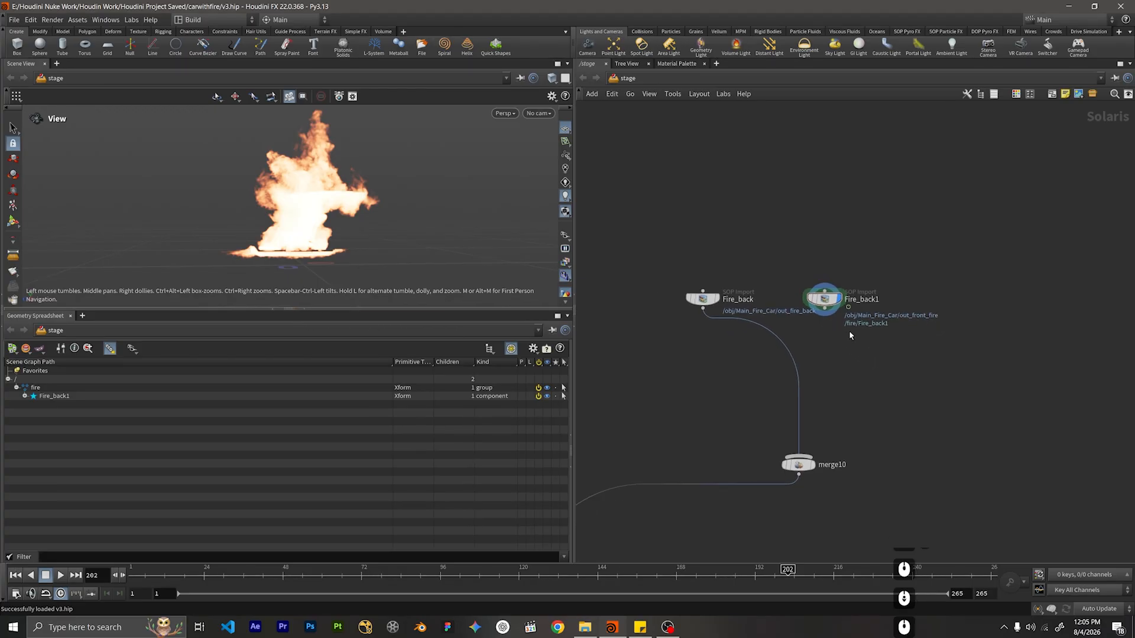
pyautogui.click(880, 300)
pyautogui.write('F')
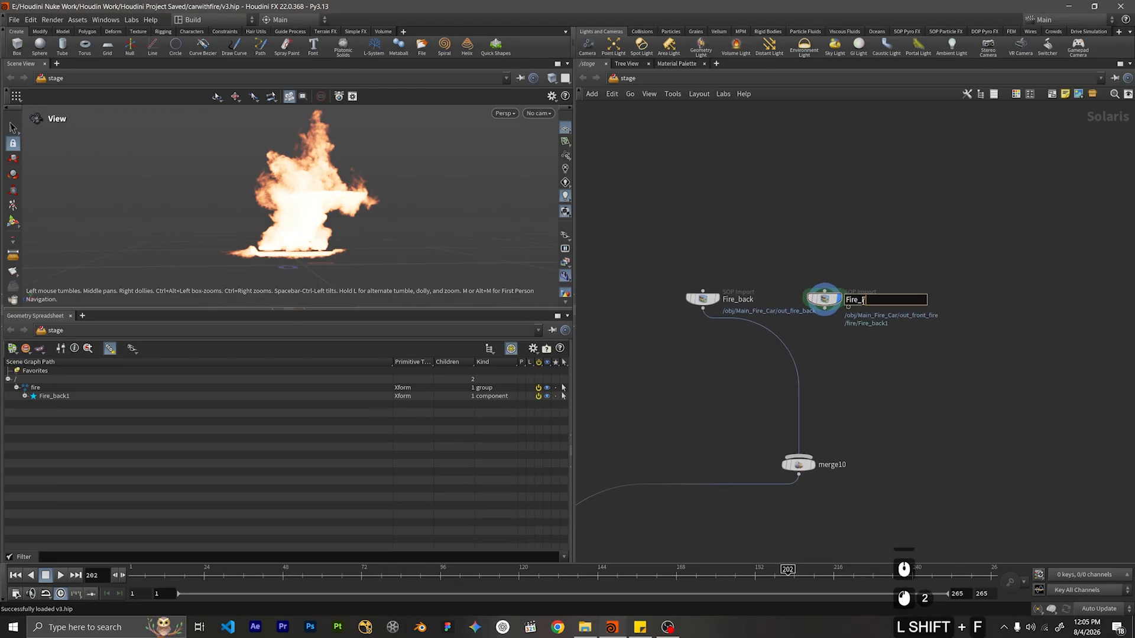
pyautogui.write('ront')
pyautogui.press('Return')
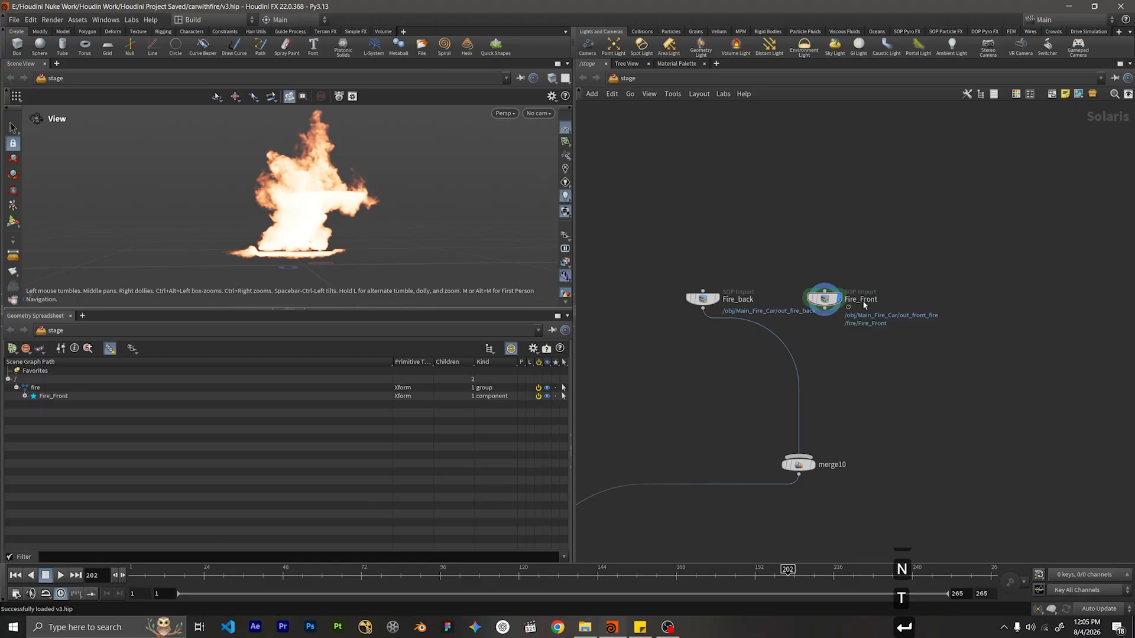
pyautogui.scroll(-4, 901, 408)
pyautogui.moveTo(899, 394); pyautogui.dragTo(828, 408, button='middle')
pyautogui.scroll(1, 818, 398)
pyautogui.scroll(1, 844, 375)
pyautogui.press('Tab')
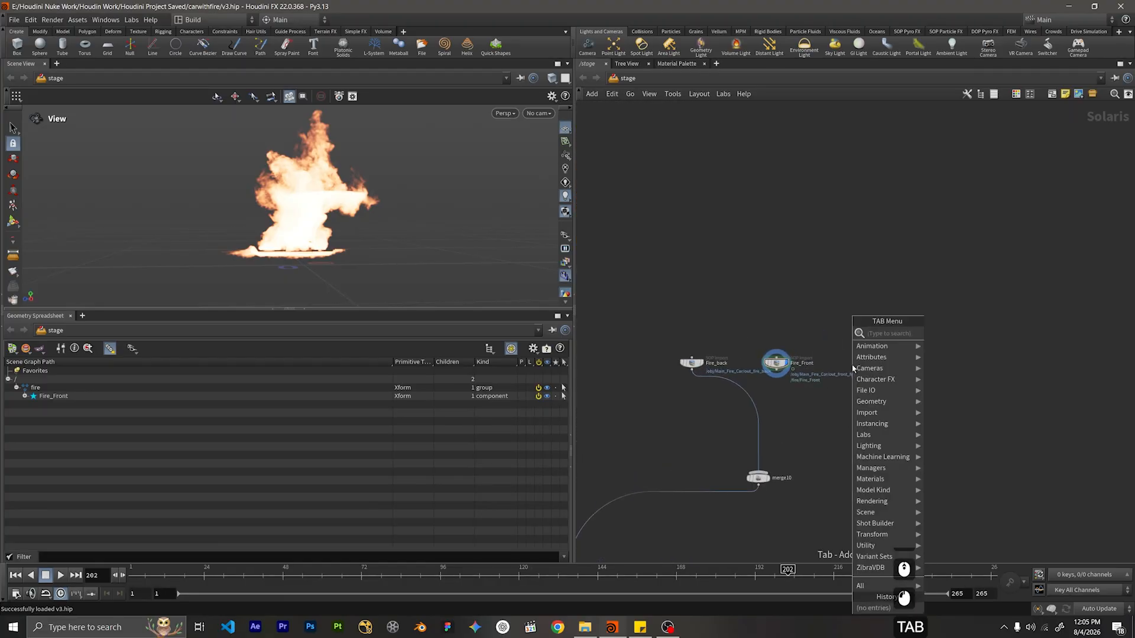
pyautogui.write('sopi')
pyautogui.press('Return')
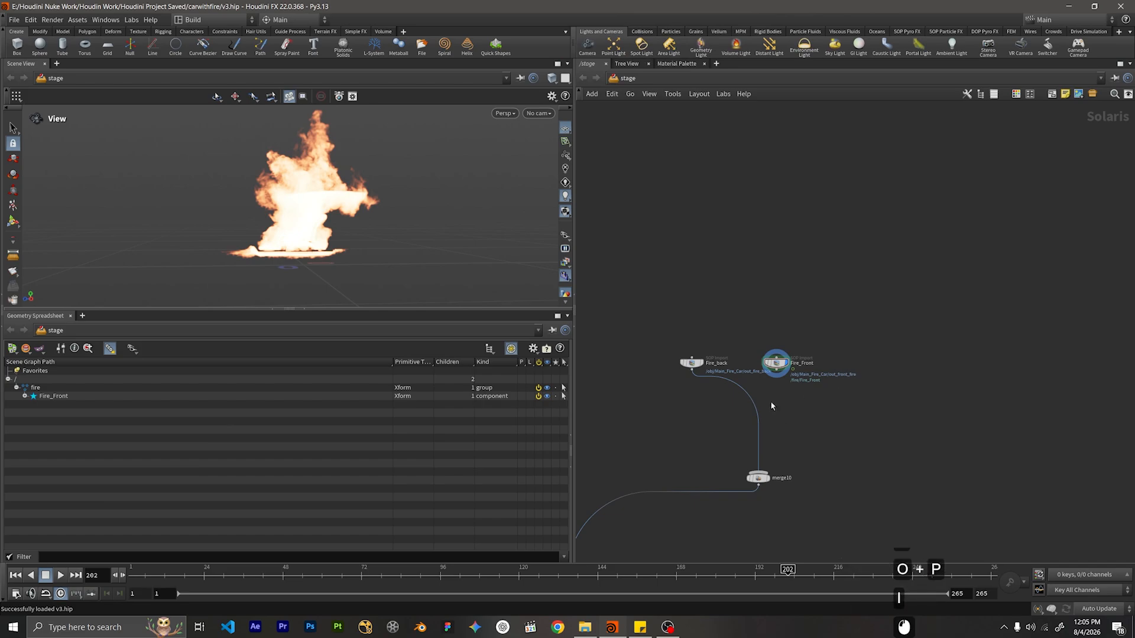
# Duplicate the Fire_back SOP Import node again, place the copy beyond Fire_Front and even out the spacing of the imports.
pyautogui.click(886, 366)
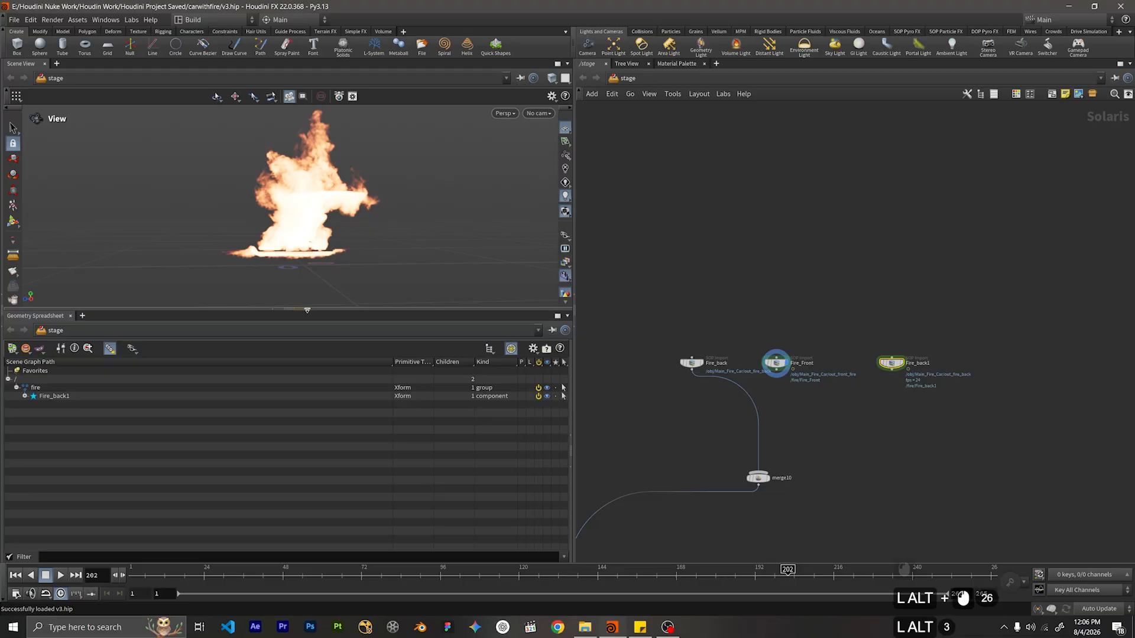
pyautogui.scroll(-2, 894, 380)
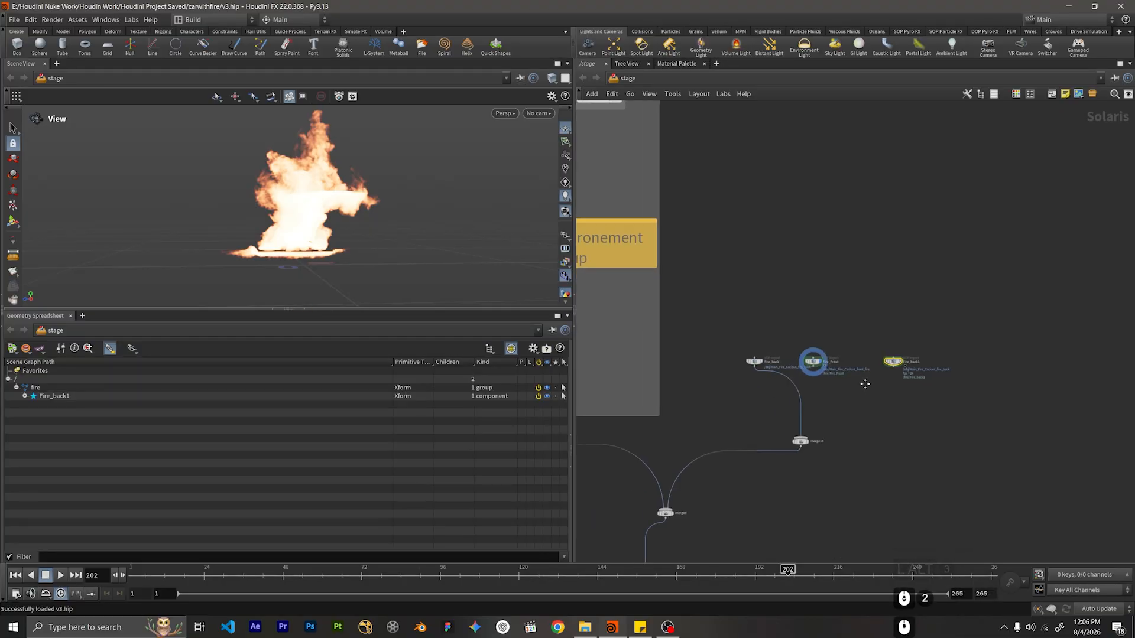
pyautogui.scroll(2, 863, 385)
pyautogui.moveTo(840, 395); pyautogui.dragTo(851, 413)
pyautogui.moveTo(914, 385); pyautogui.dragTo(906, 411, button='middle')
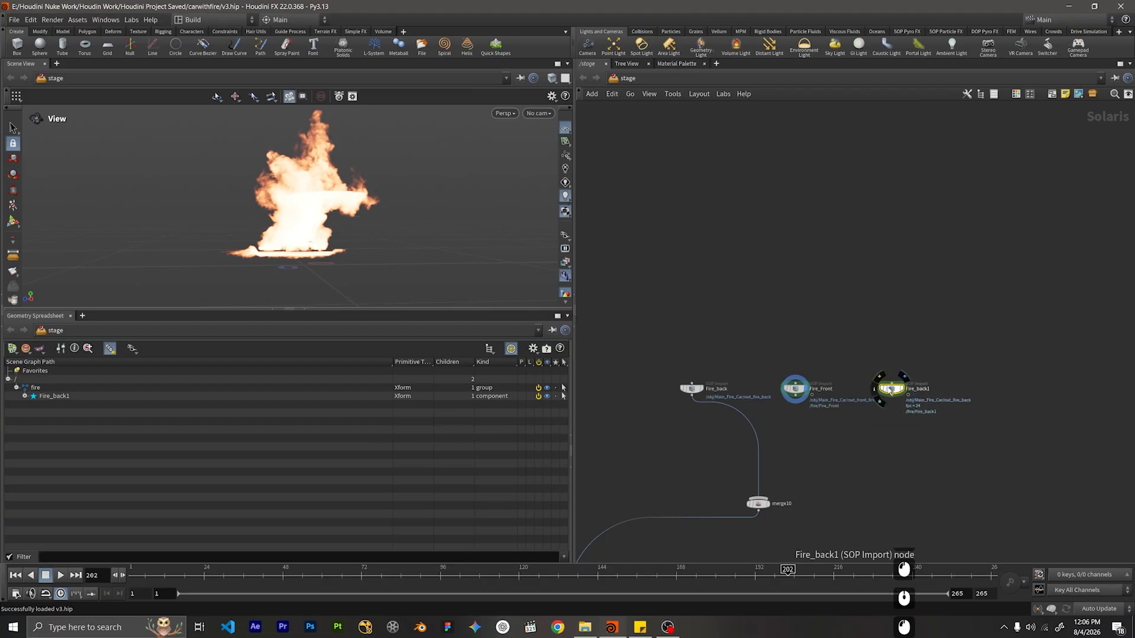
# Set the SOP Path of the new Fire_back copy to /obj/Main_Fire_Car/out_Spread_Fire.
pyautogui.press('p')
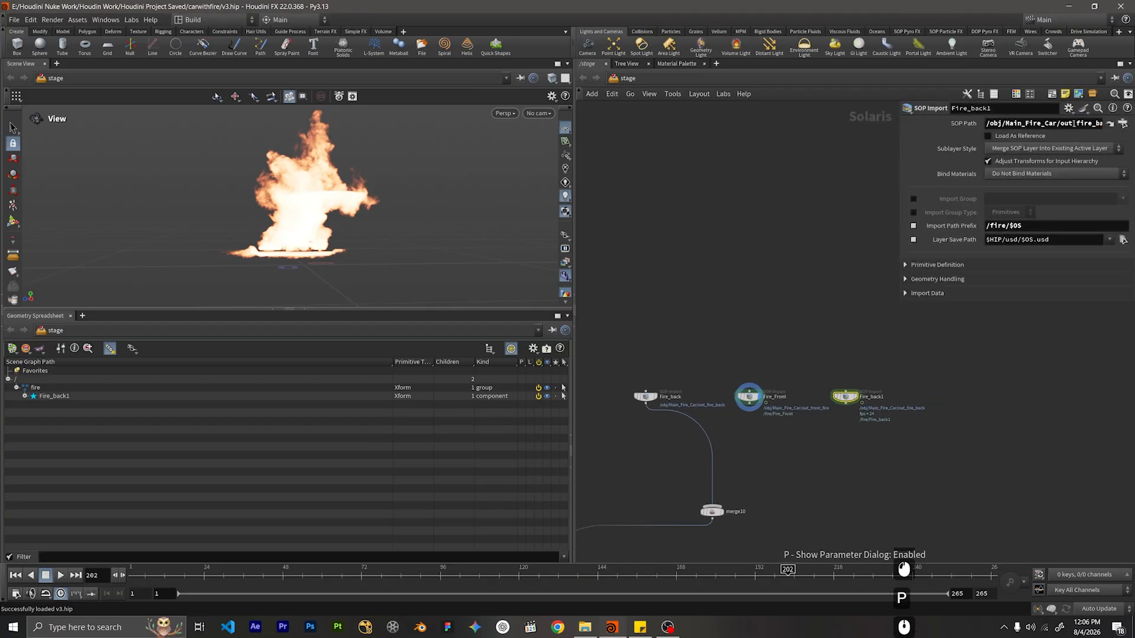
pyautogui.moveTo(1078, 123); pyautogui.dragTo(1114, 123)
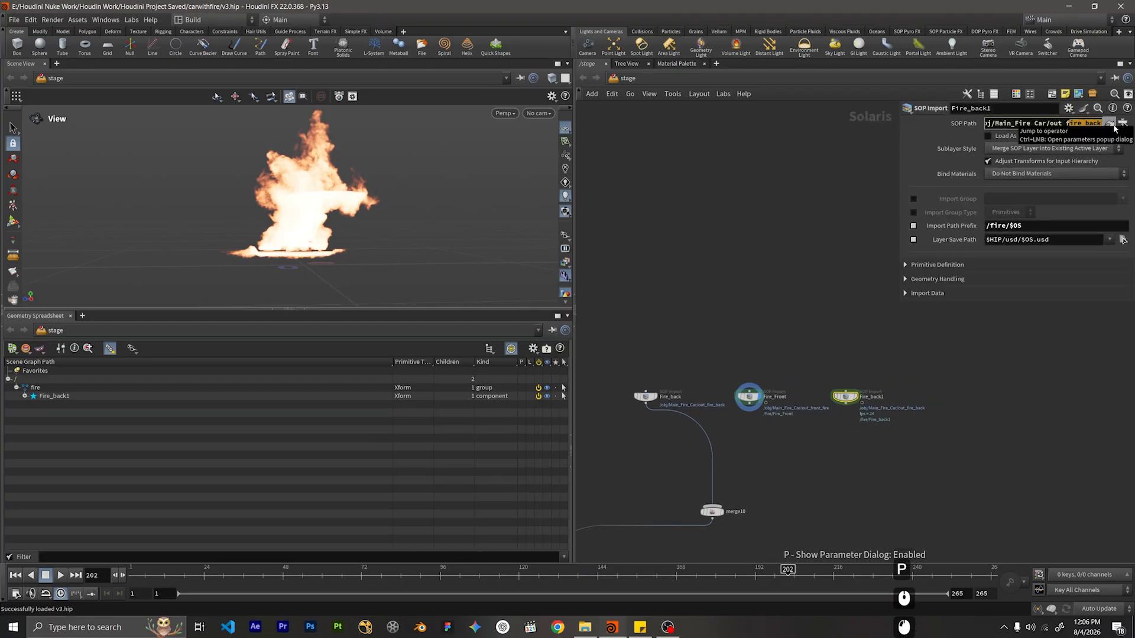
pyautogui.press('BackSpace')
pyautogui.press('BackSpace')
pyautogui.write('spread')
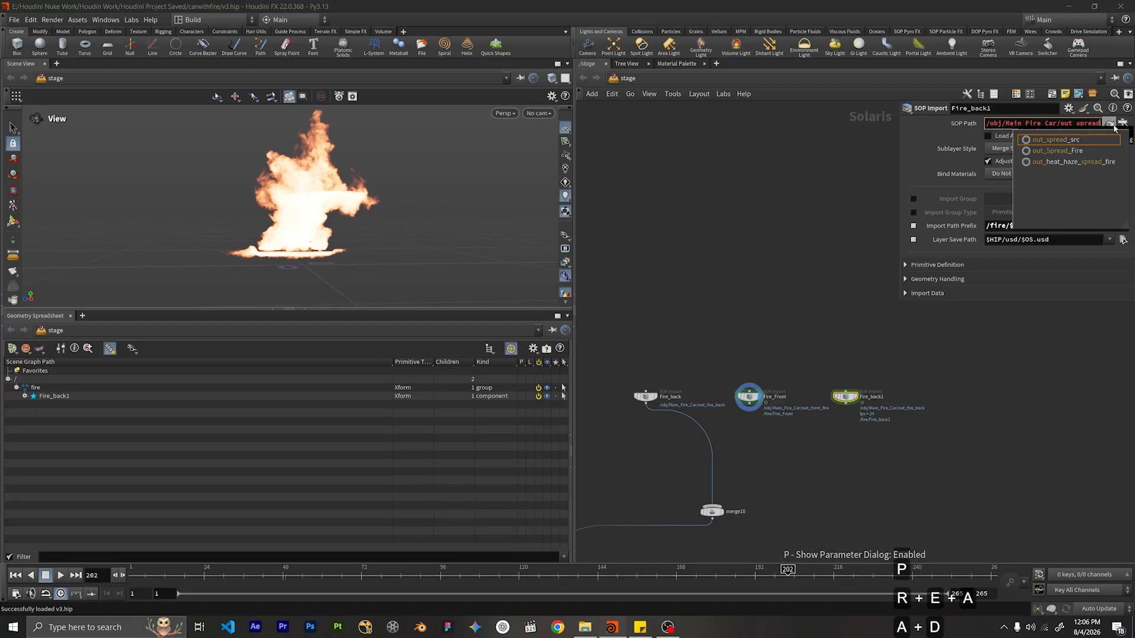
pyautogui.press('Down')
pyautogui.press('Return')
pyautogui.press('BackSpace')
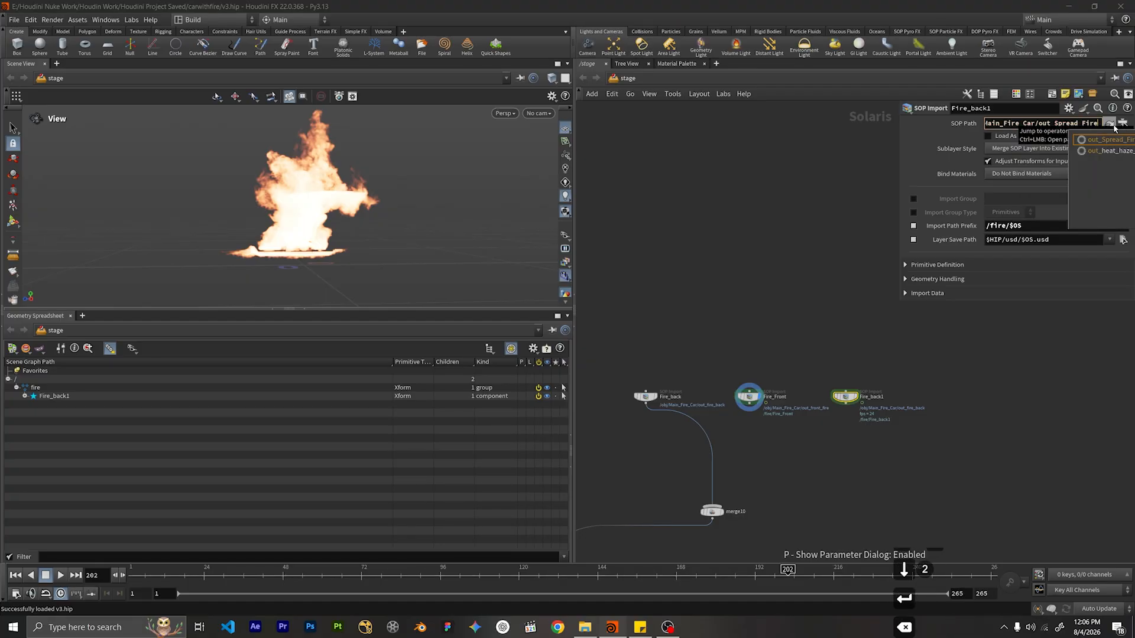
pyautogui.click(984, 499)
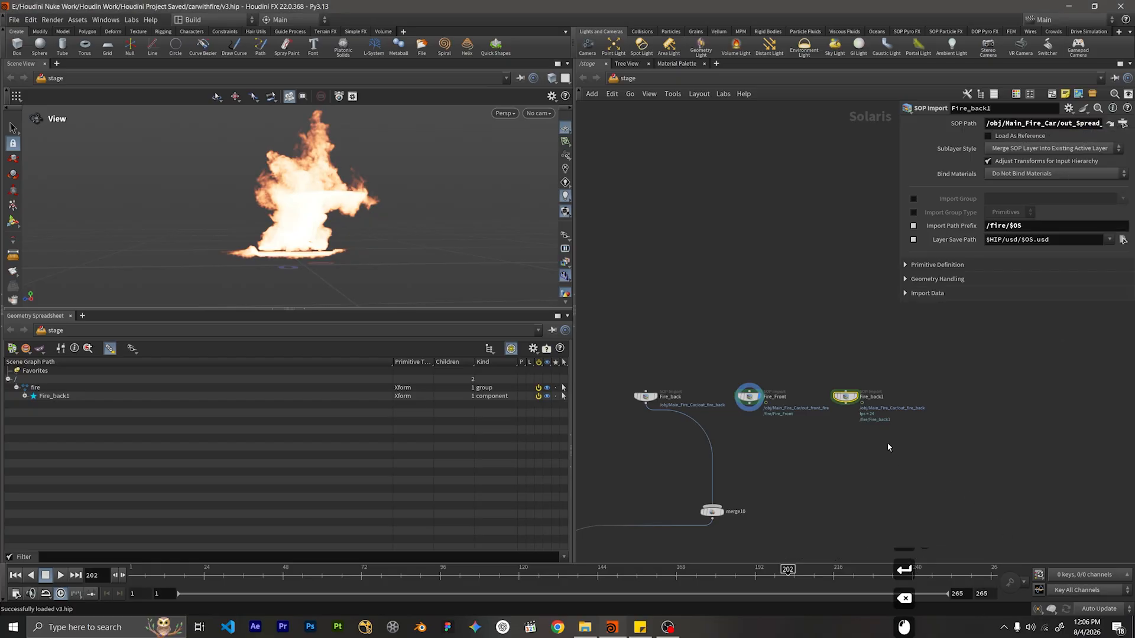
# Turn on the display flag of the spread fire import and inspect its volume in the viewport.
pyautogui.click(857, 398)
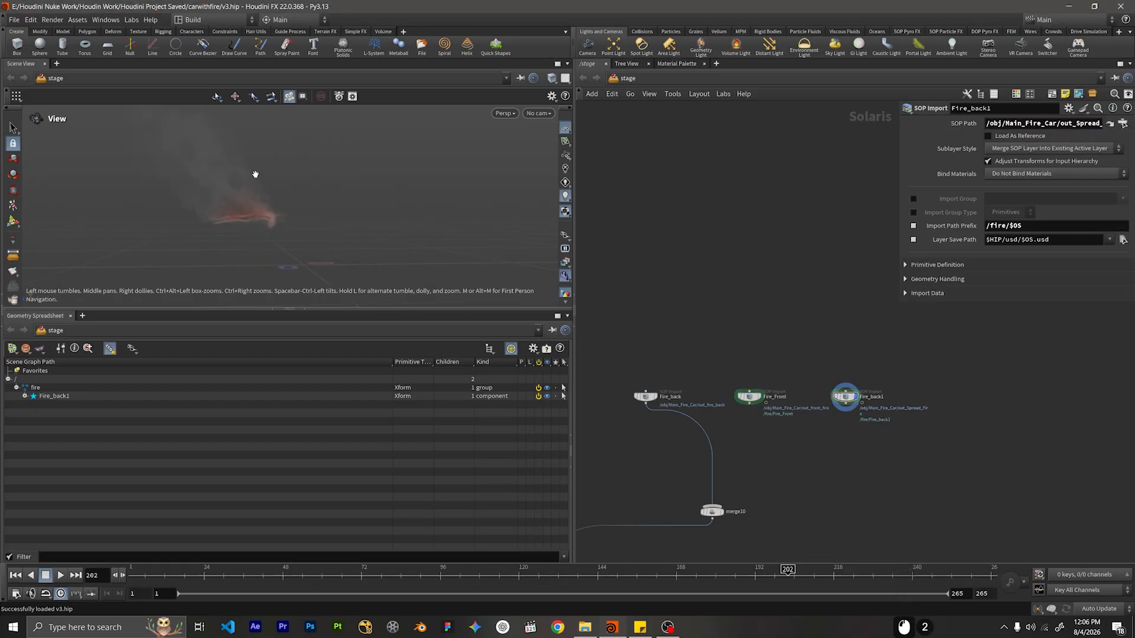
pyautogui.moveTo(265, 201)
pyautogui.mouseDown()
pyautogui.moveTo(235, 223)
pyautogui.moveTo(266, 220)
pyautogui.moveTo(266, 195)
pyautogui.mouseUp()
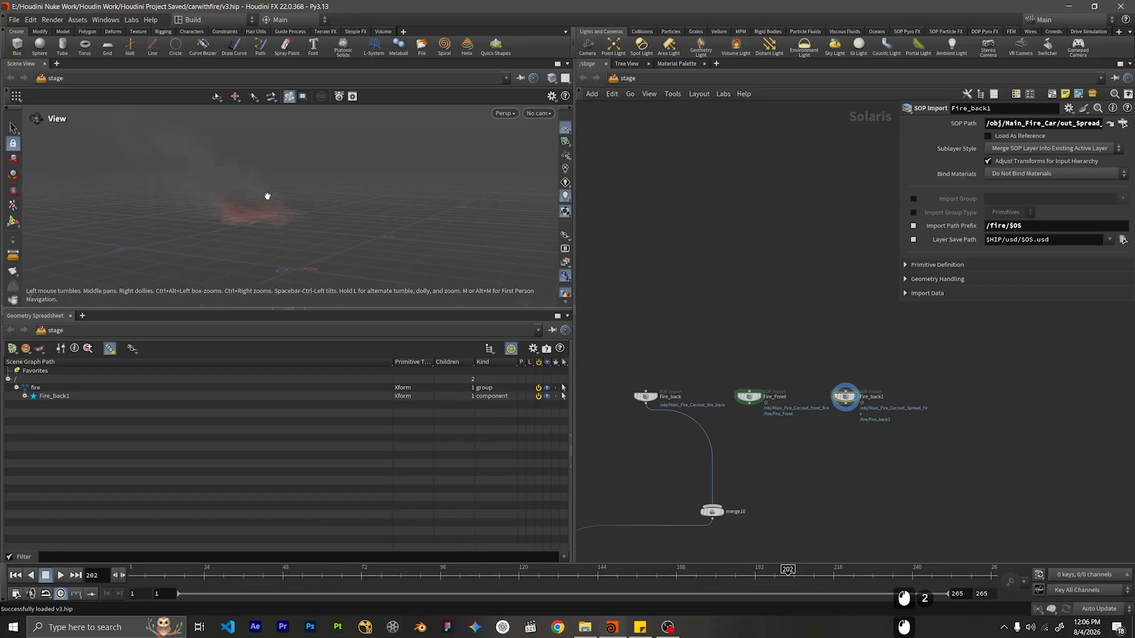
pyautogui.scroll(-2, 808, 380)
pyautogui.moveTo(897, 393); pyautogui.dragTo(610, 317)
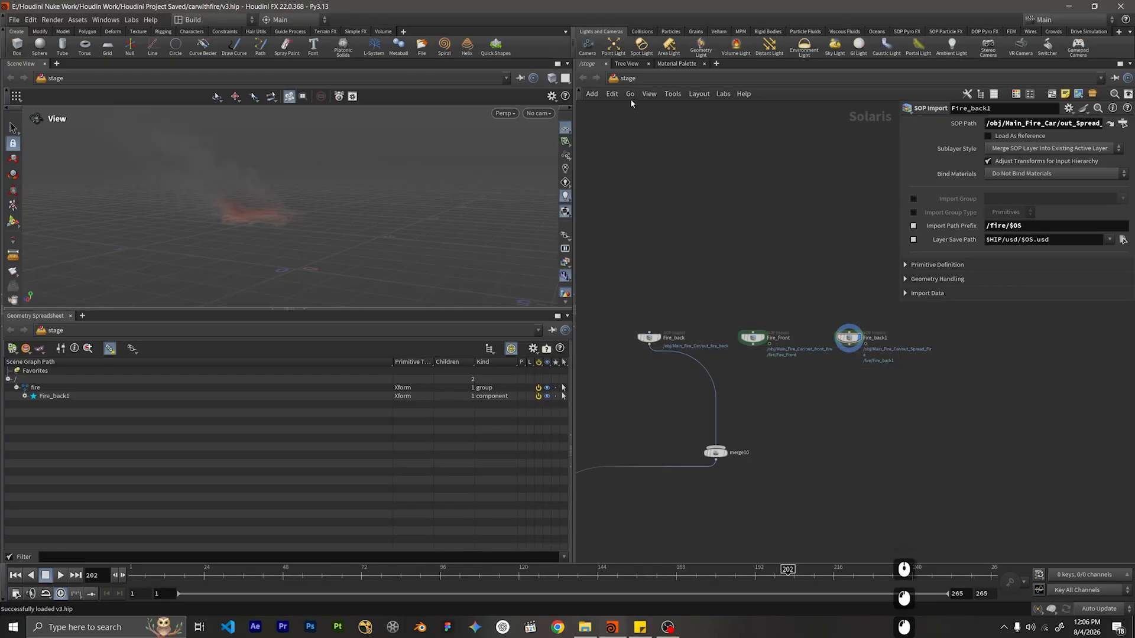
pyautogui.moveTo(828, 409); pyautogui.dragTo(826, 414, button='middle')
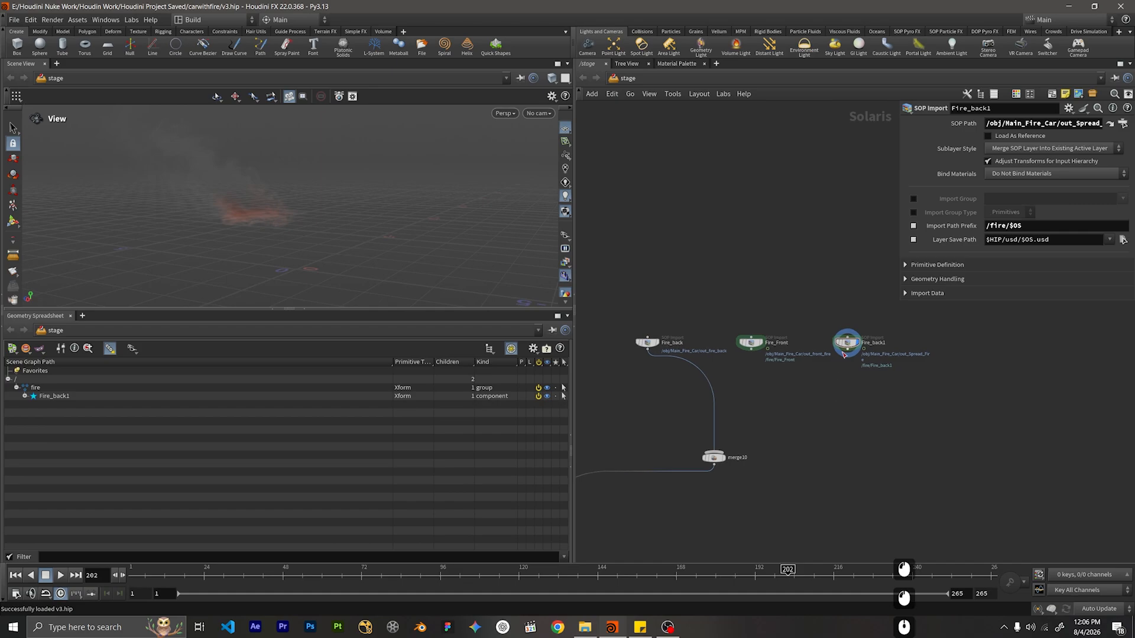
# Connect the spread fire import and Fire_Front to merge10 and display the merged fires.
pyautogui.moveTo(846, 352); pyautogui.dragTo(714, 452)
pyautogui.moveTo(751, 350); pyautogui.dragTo(715, 452)
pyautogui.click(723, 458)
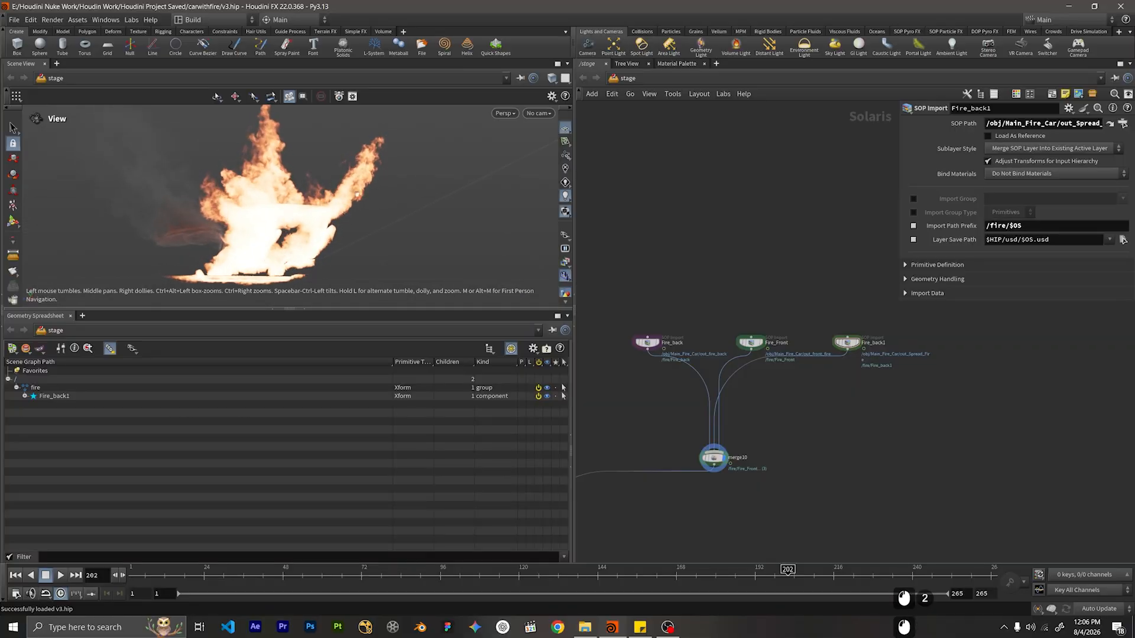
pyautogui.moveTo(357, 195); pyautogui.dragTo(366, 212)
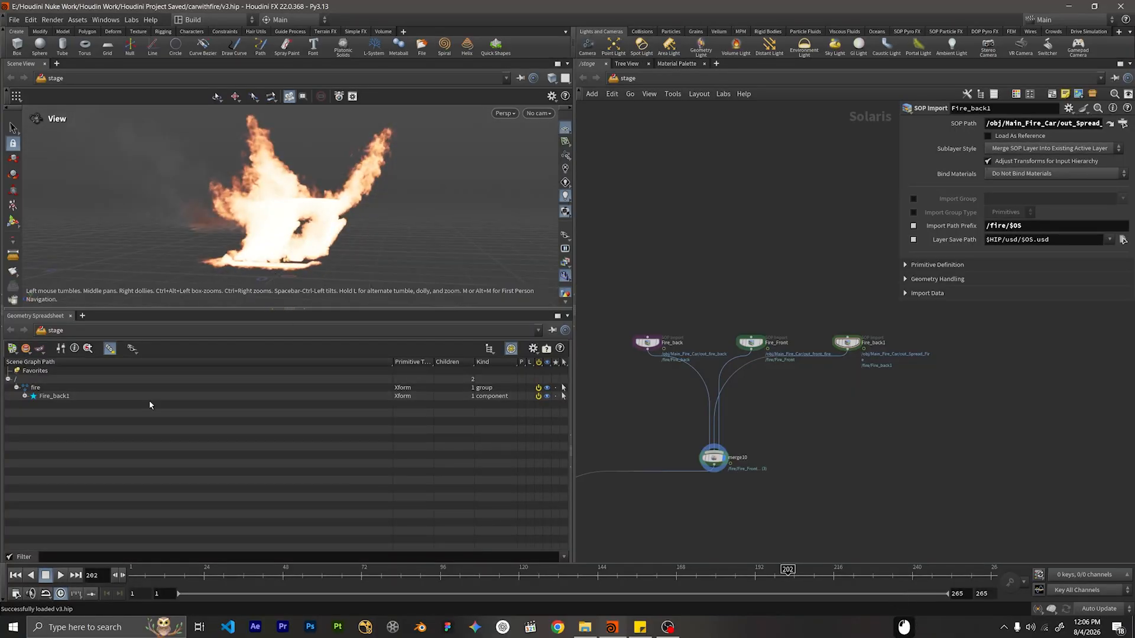
# Select merge10 and highlight its fire group in the scene graph to check the merged fire primitives.
pyautogui.moveTo(772, 387); pyautogui.dragTo(785, 324, button='middle')
pyautogui.moveTo(785, 325); pyautogui.dragTo(691, 418)
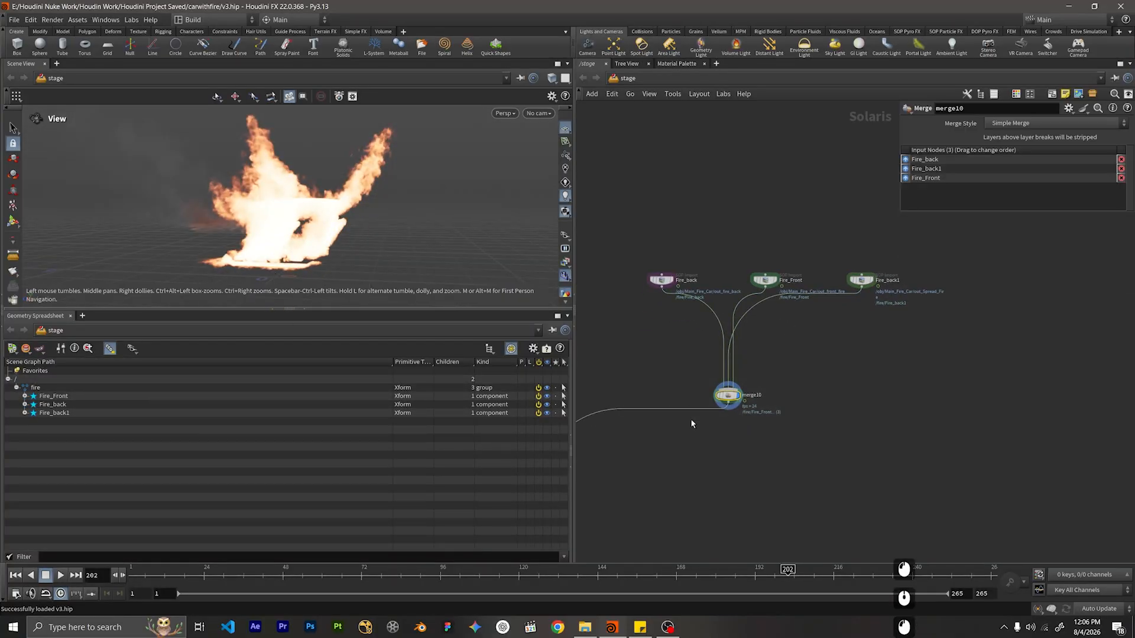
pyautogui.click(77, 388)
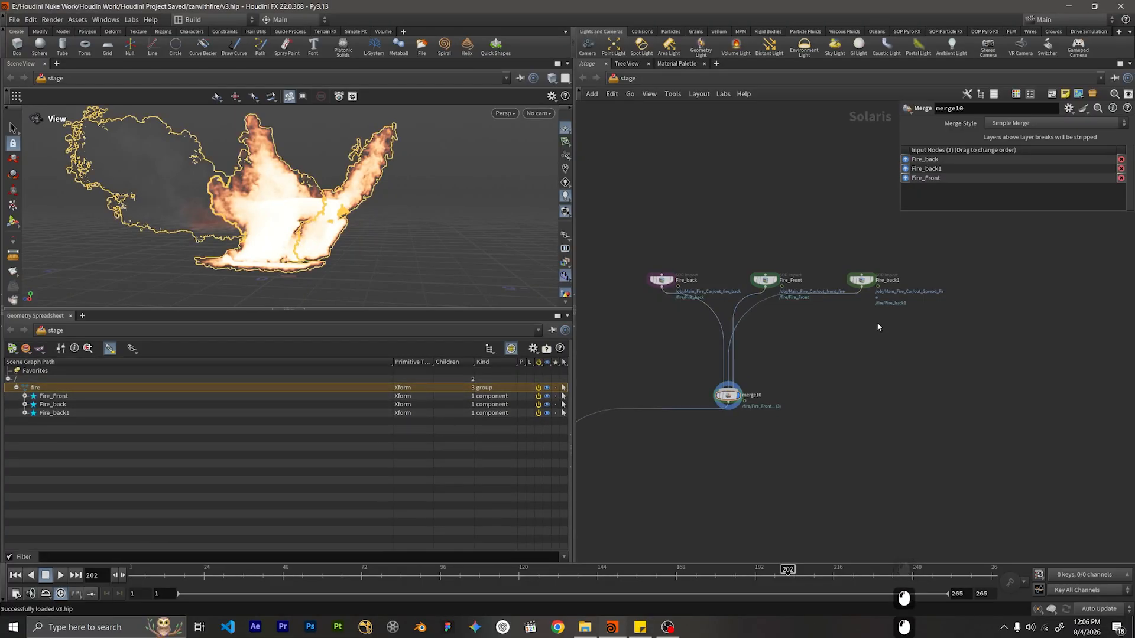
# Bypass the Fire_Front and spread fire imports so that merge10 outputs only Fire_back.
pyautogui.moveTo(921, 258); pyautogui.dragTo(750, 305)
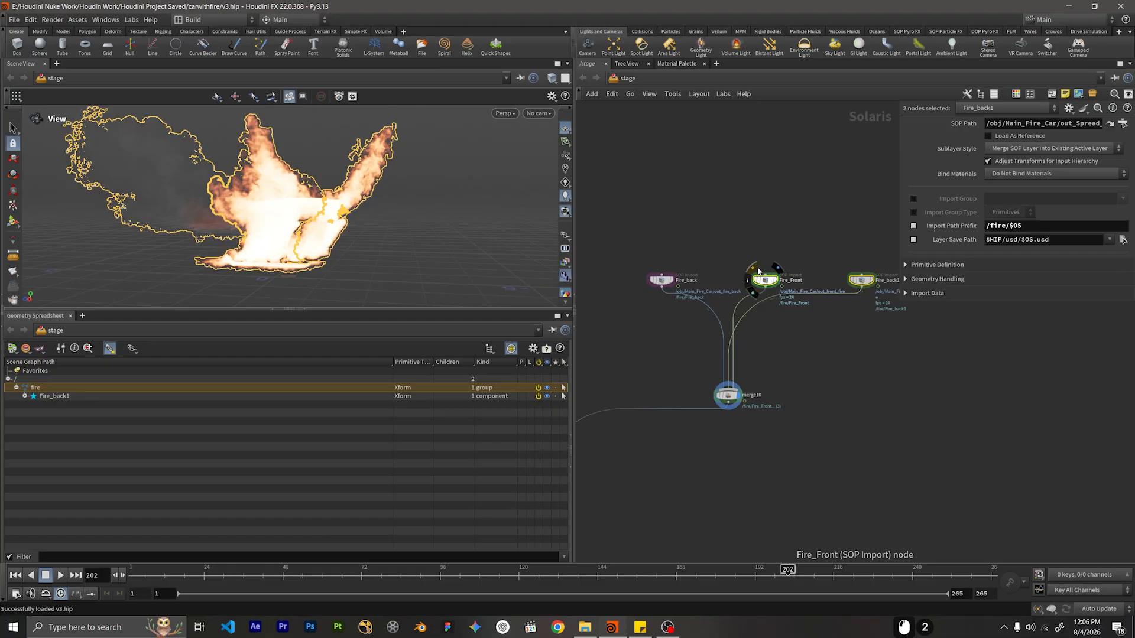
pyautogui.press('q')
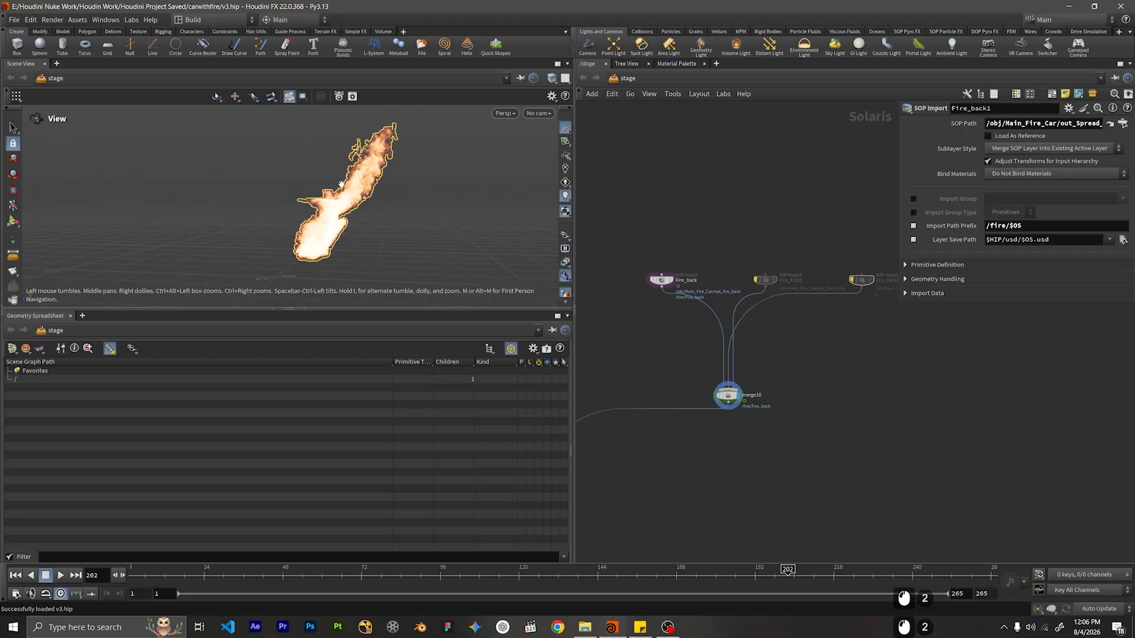
pyautogui.scroll(3, 340, 184)
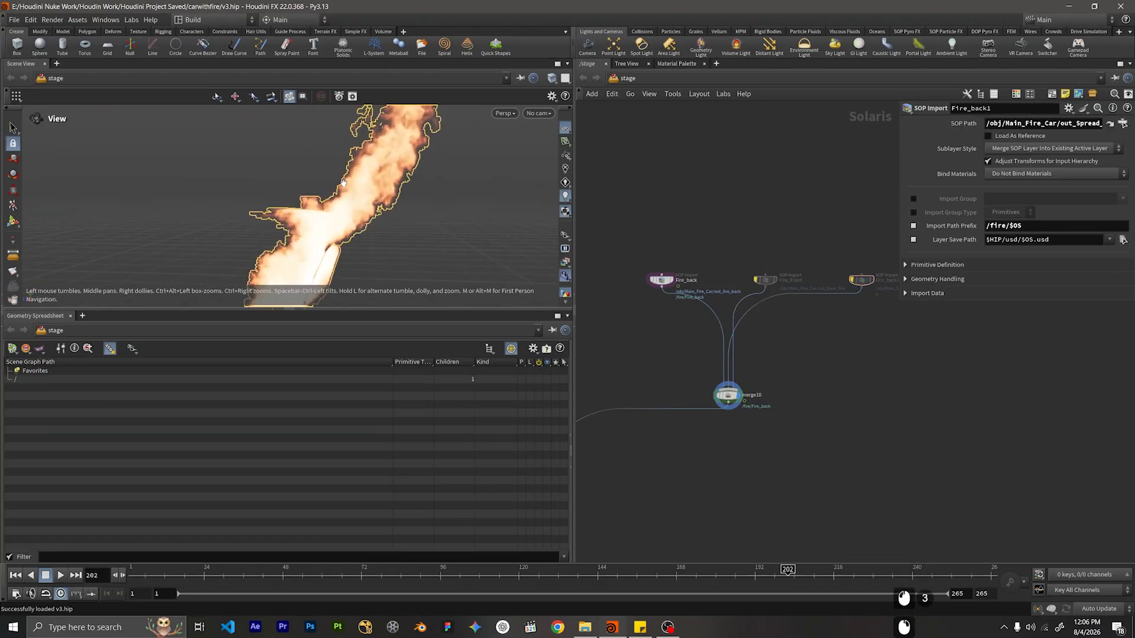
pyautogui.scroll(-5, 757, 359)
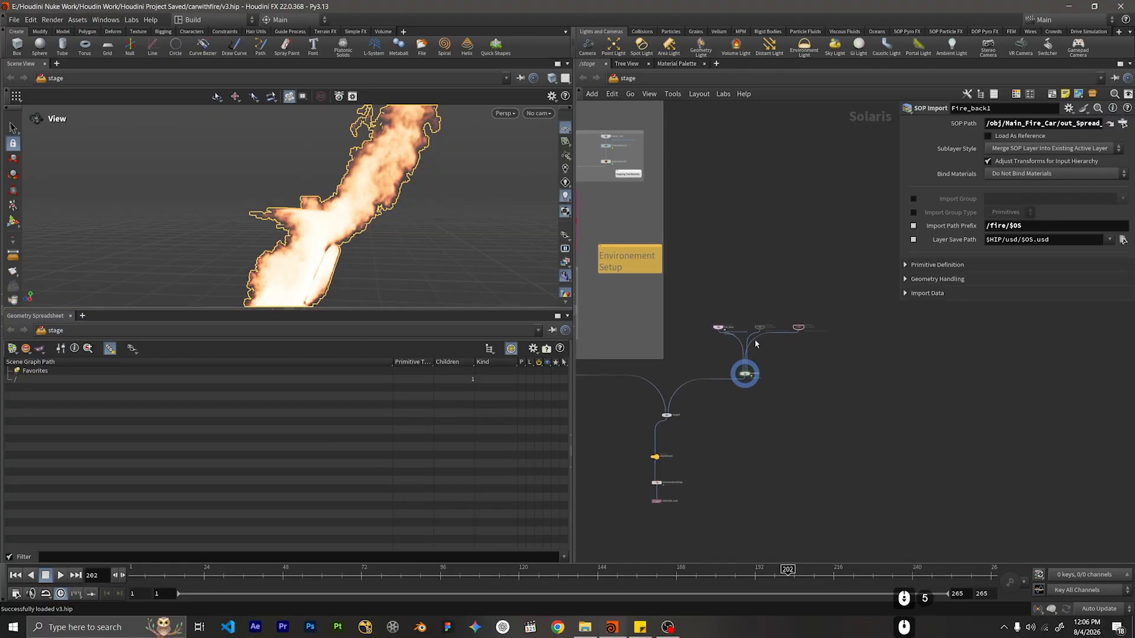
# Collapse the Geometry Spreadsheet pane to enlarge the Scene View and frame the back fire.
pyautogui.click(301, 309)
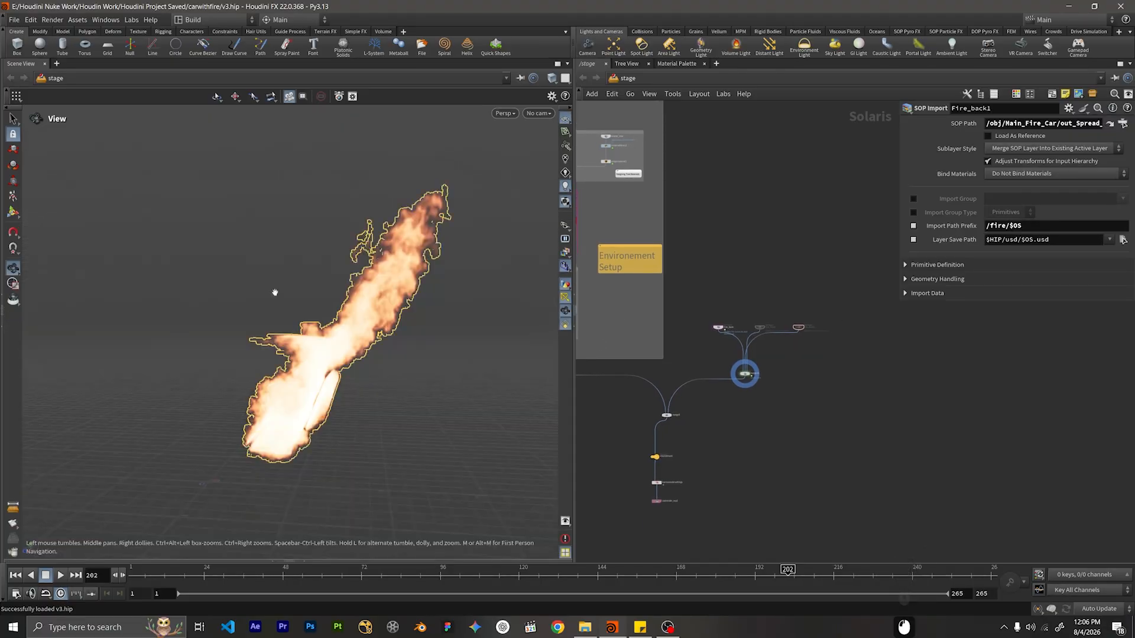
pyautogui.scroll(2, 747, 371)
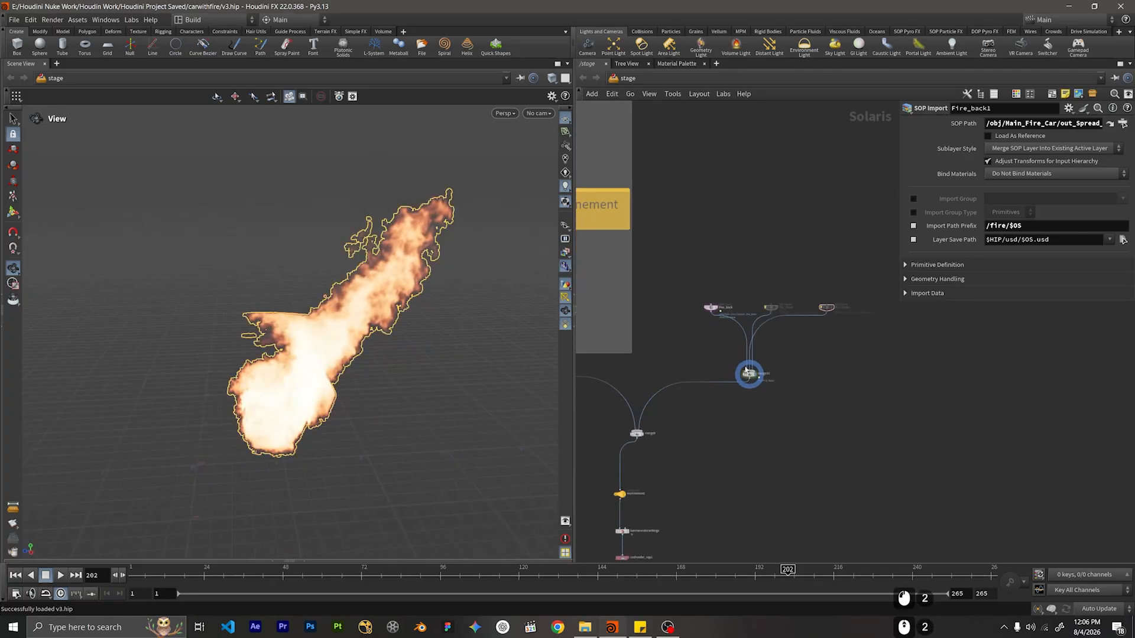
pyautogui.moveTo(864, 333); pyautogui.dragTo(880, 377)
pyautogui.moveTo(779, 412); pyautogui.dragTo(768, 379, button='middle')
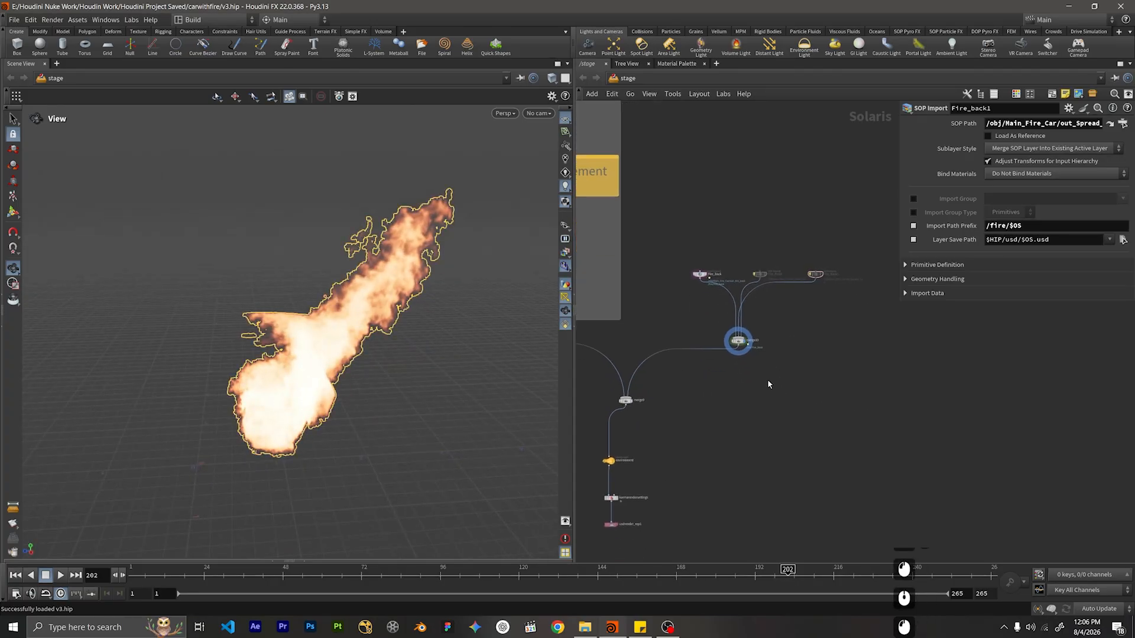
# Add a Material Library node and insert it on the wire directly after merge10.
pyautogui.press('Tab')
pyautogui.write('materialli')
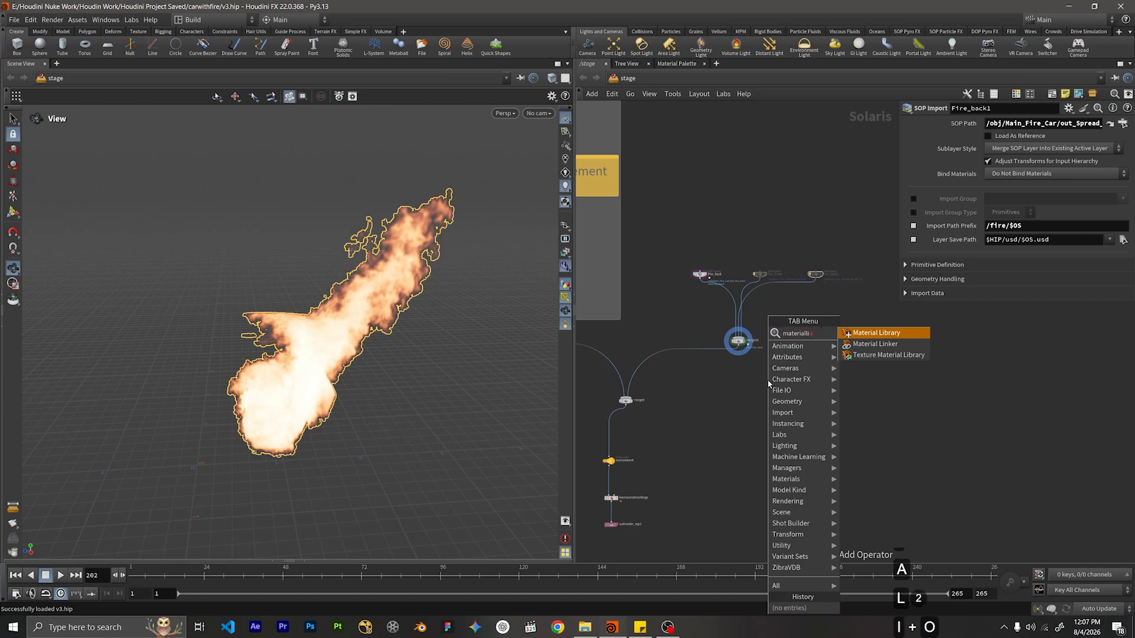
pyautogui.press('Return')
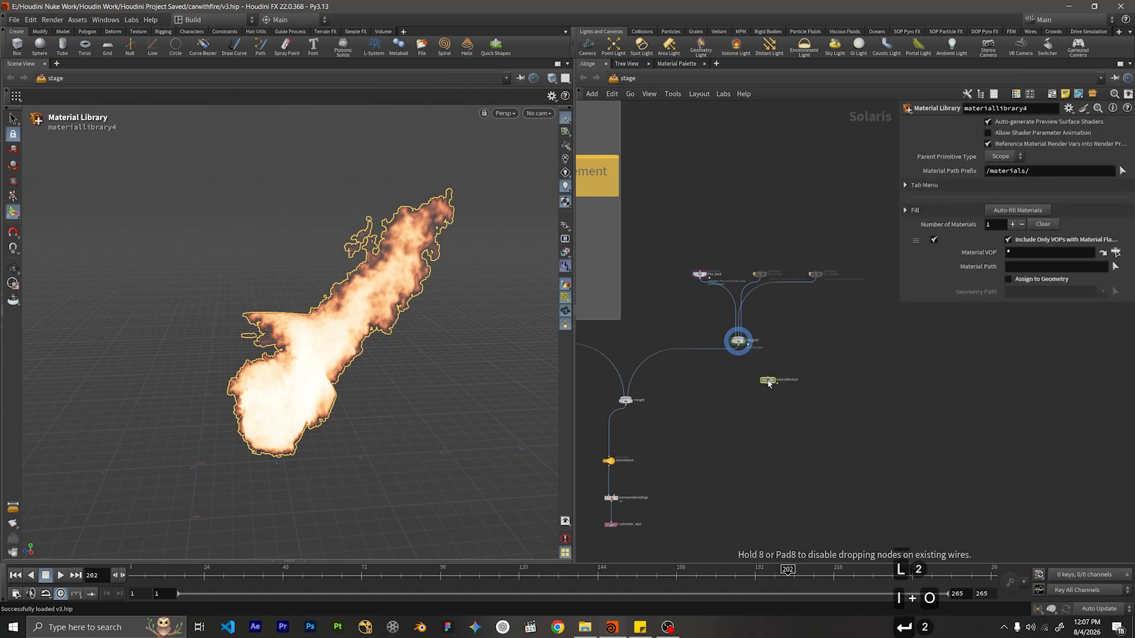
pyautogui.click(739, 367)
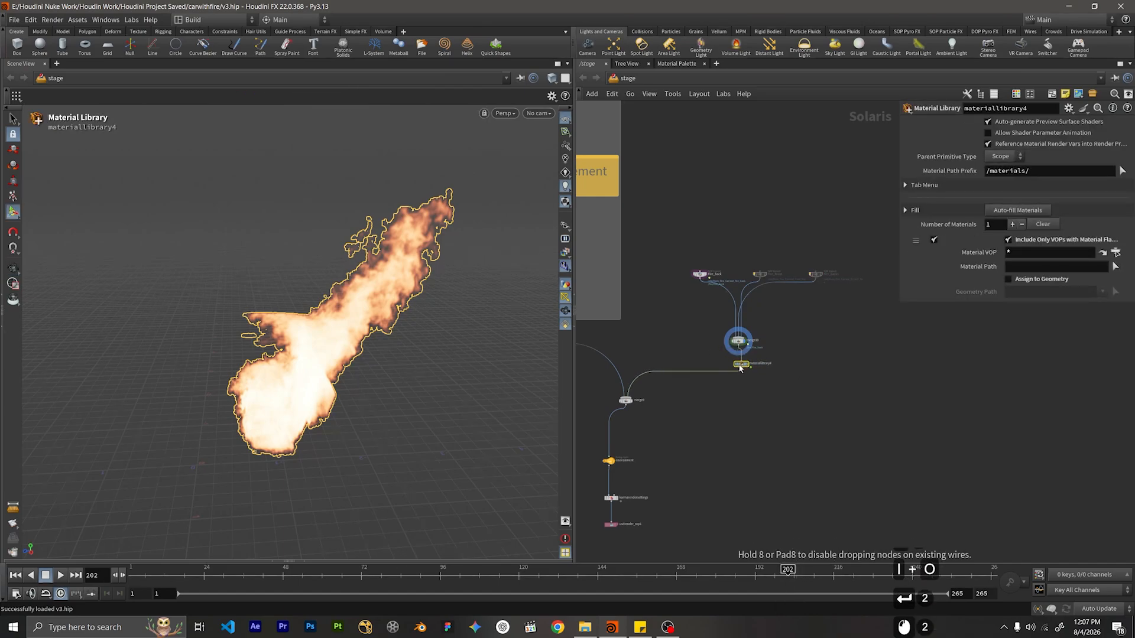
# Add an Assign Material node and insert it on the wire after the new Material Library.
pyautogui.press('Tab')
pyautogui.write('ass')
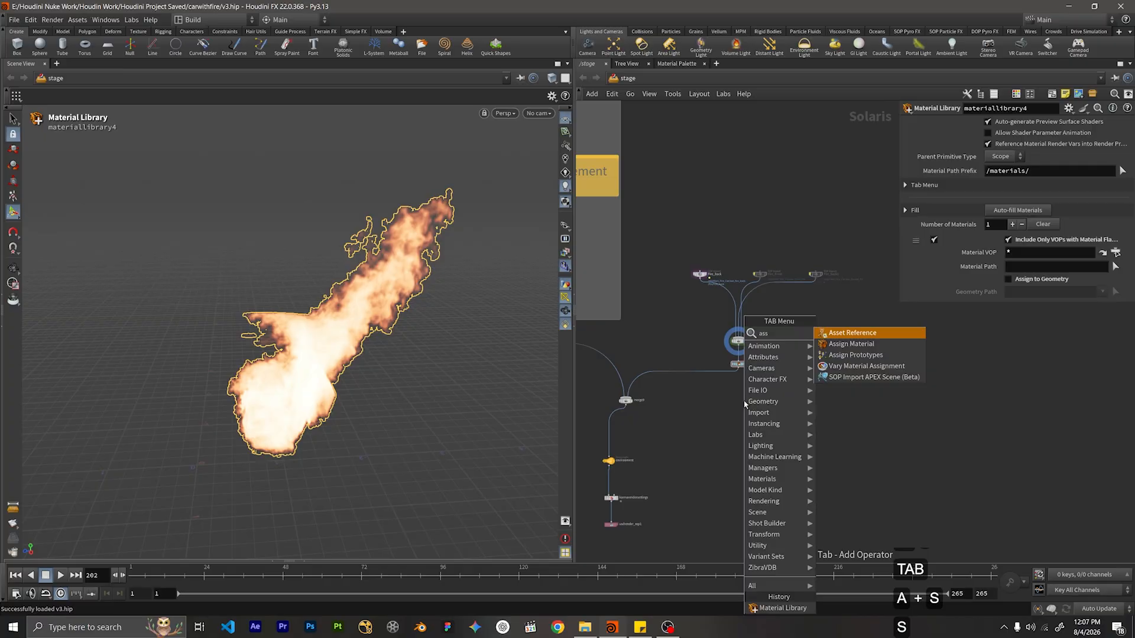
pyautogui.press('Return')
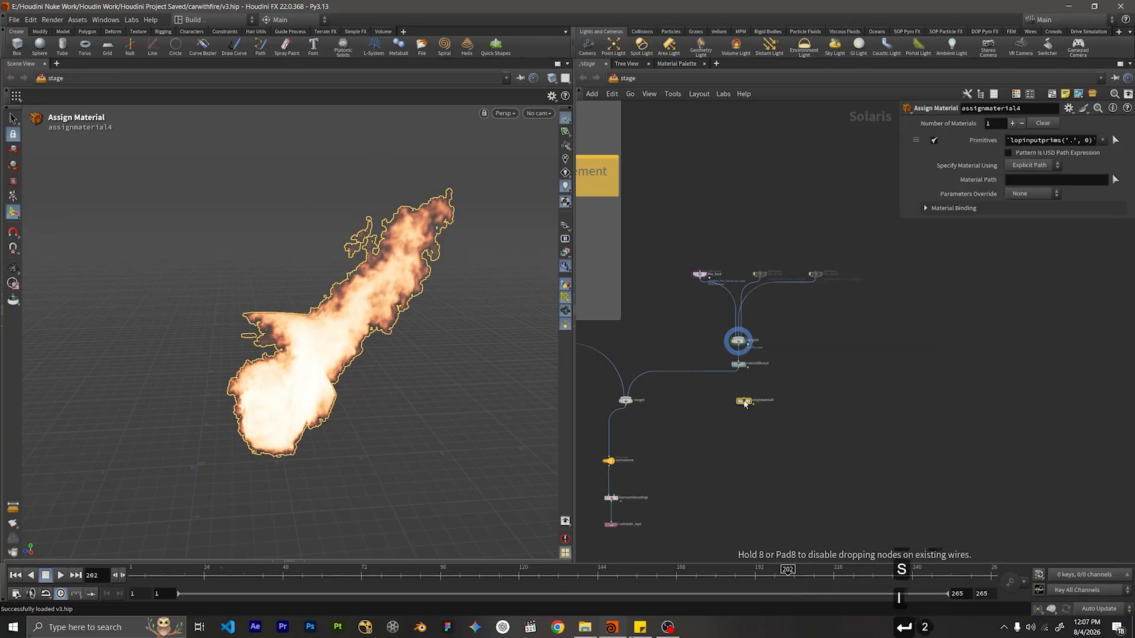
pyautogui.click(735, 391)
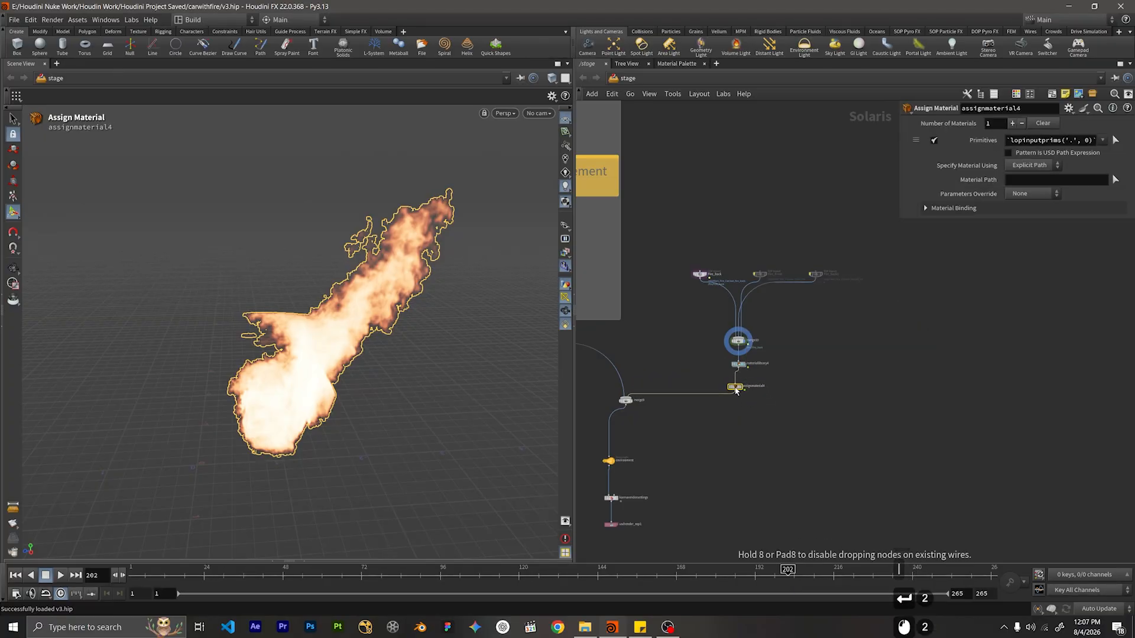
# Add a Karma Pyro Fire Material inside the new Material Library.
pyautogui.doubleClick(738, 364)
pyautogui.press('Tab')
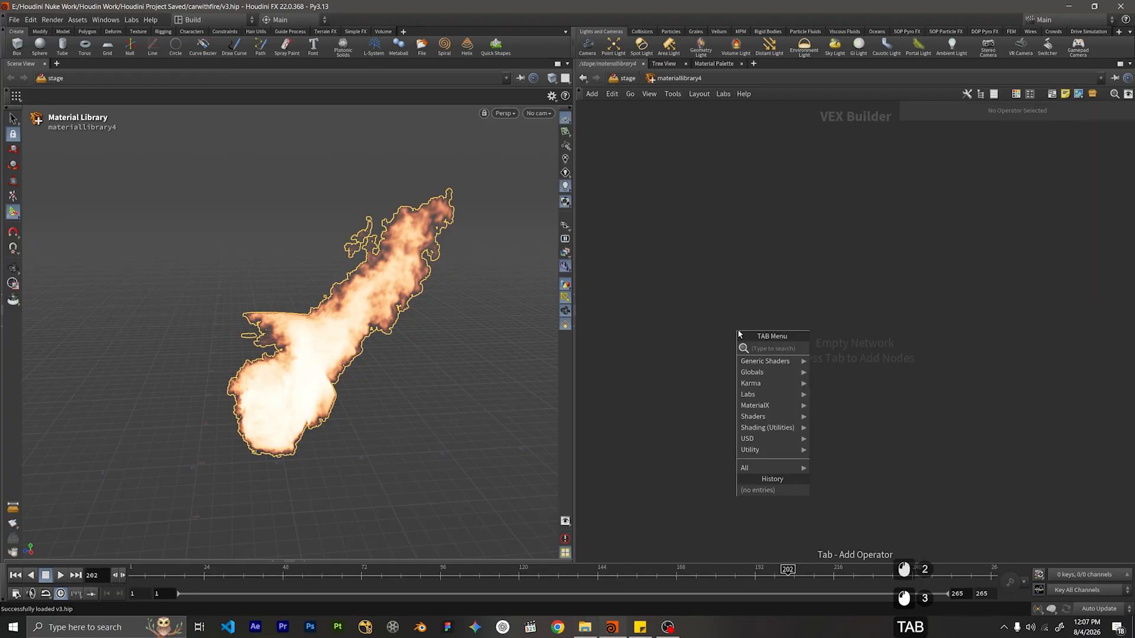
pyautogui.write('k')
pyautogui.press('BackSpace')
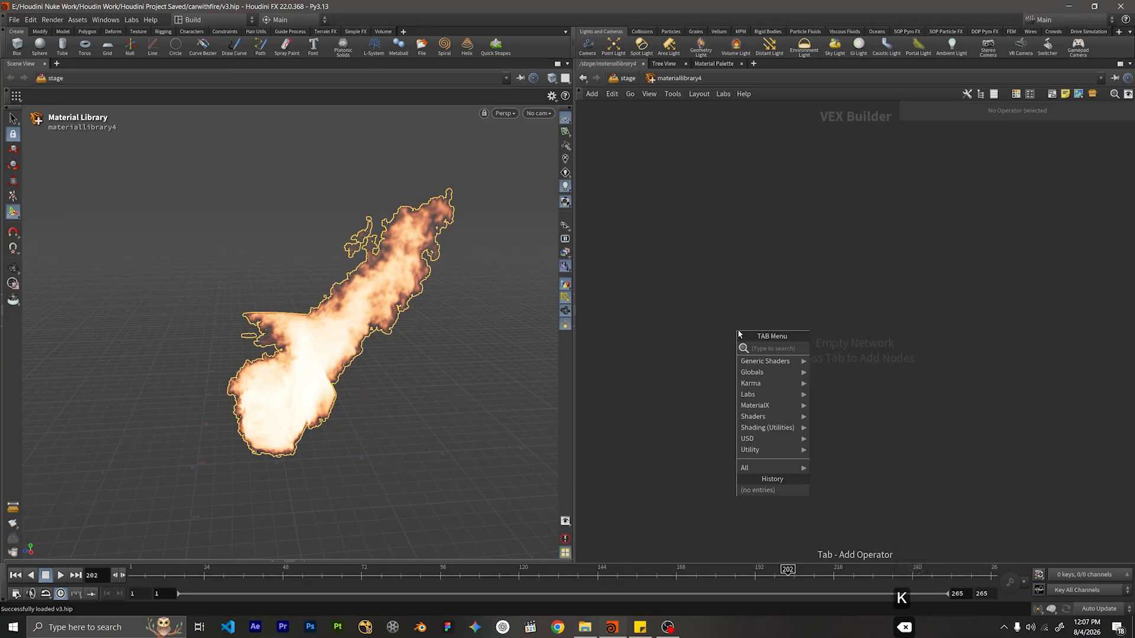
pyautogui.write('py')
pyautogui.press('BackSpace')
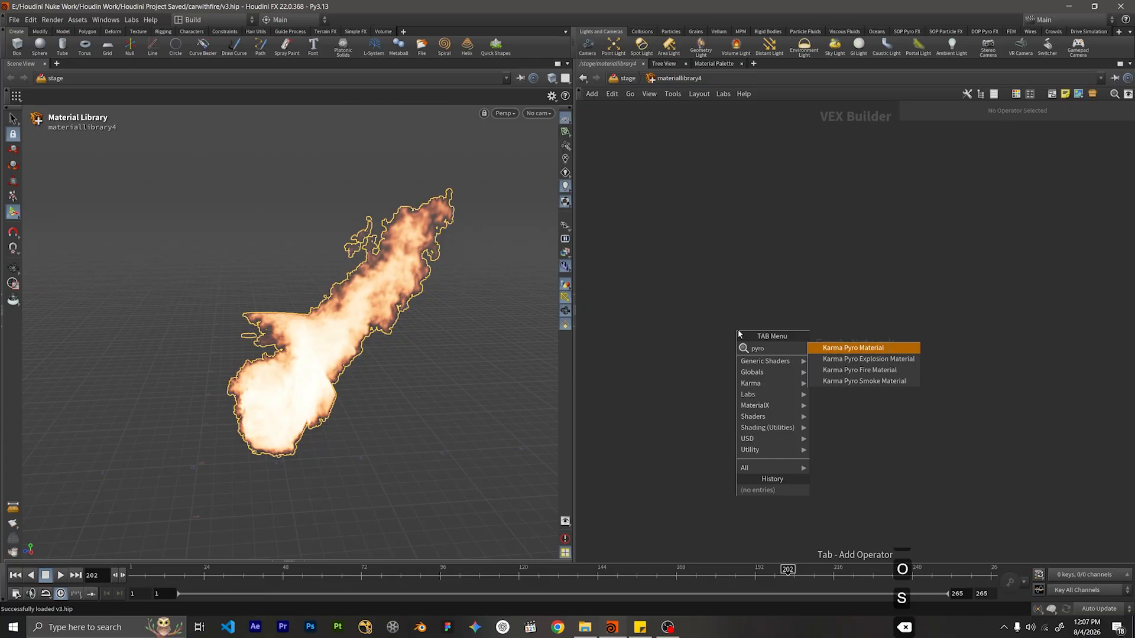
pyautogui.press('Down')
pyautogui.press('Down')
pyautogui.press('Return')
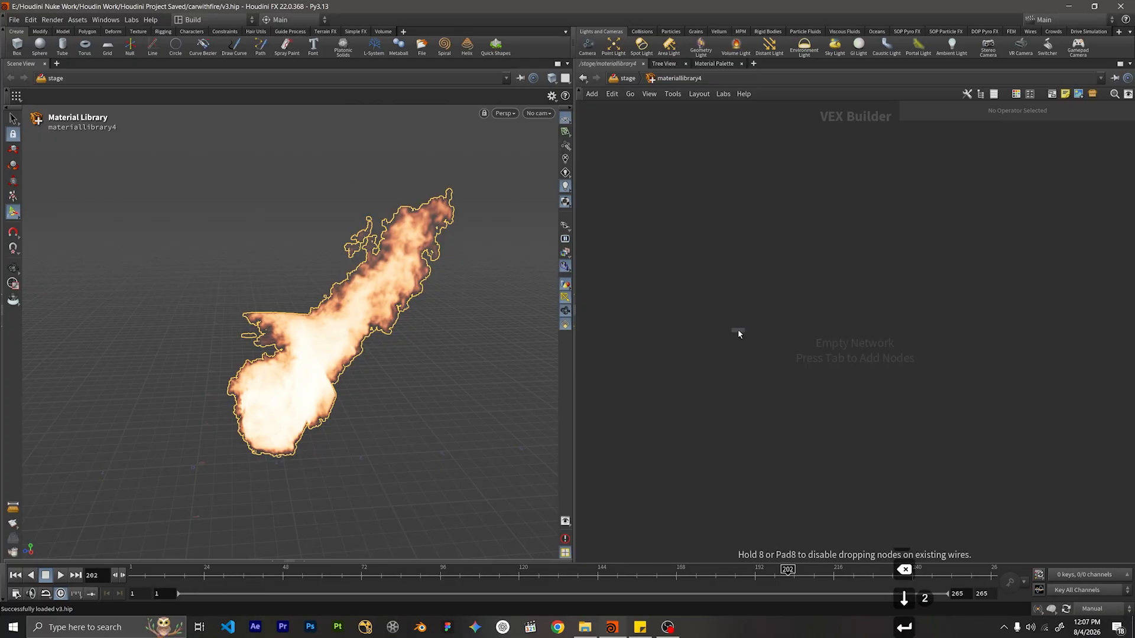
pyautogui.press('Return')
# Rename the pyro fire material subnetwork to Fire_material.
pyautogui.scroll(3, 738, 334)
pyautogui.doubleClick(750, 320)
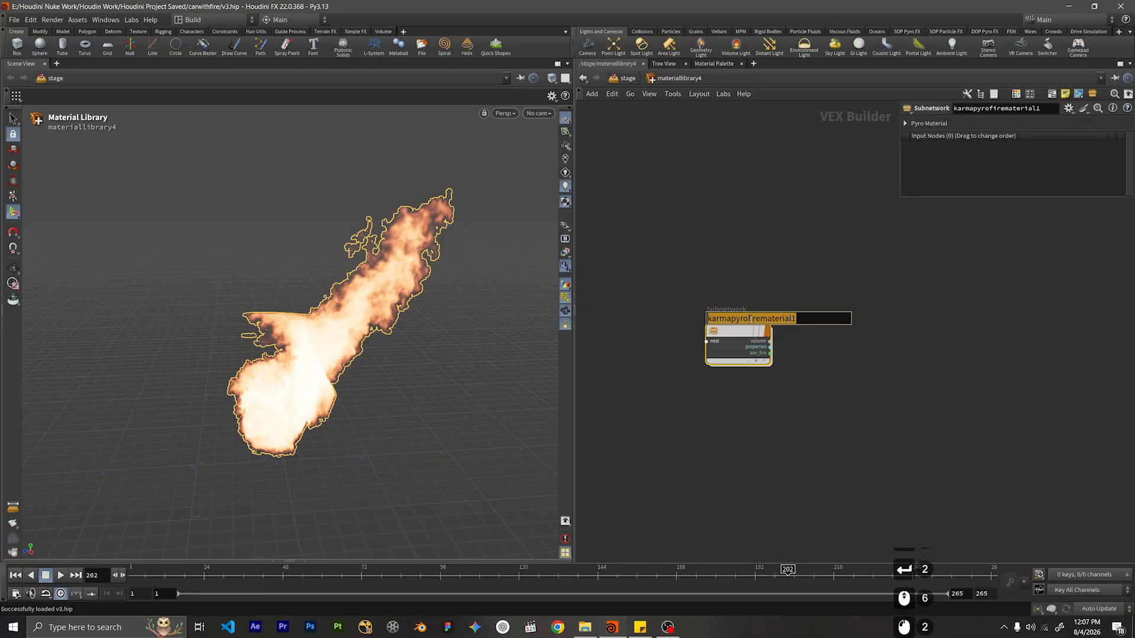
pyautogui.write('Fire_')
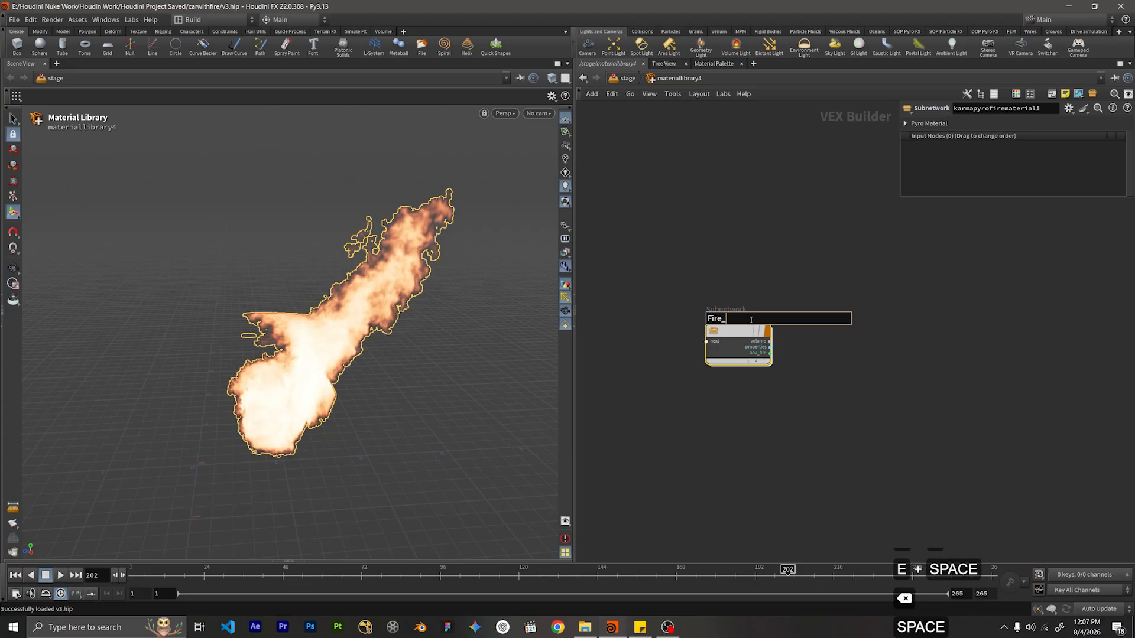
pyautogui.write('material')
pyautogui.press('Return')
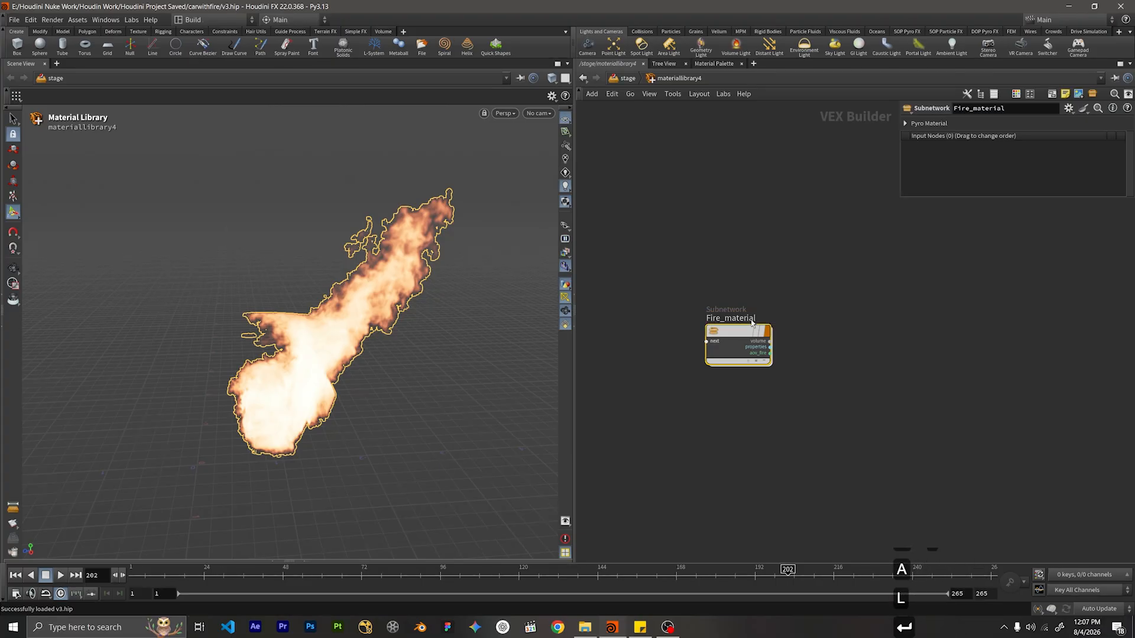
# Inside Fire_material, bind the Karma Pyro Shader's fire Intensity Volume to flame.
pyautogui.doubleClick(746, 334)
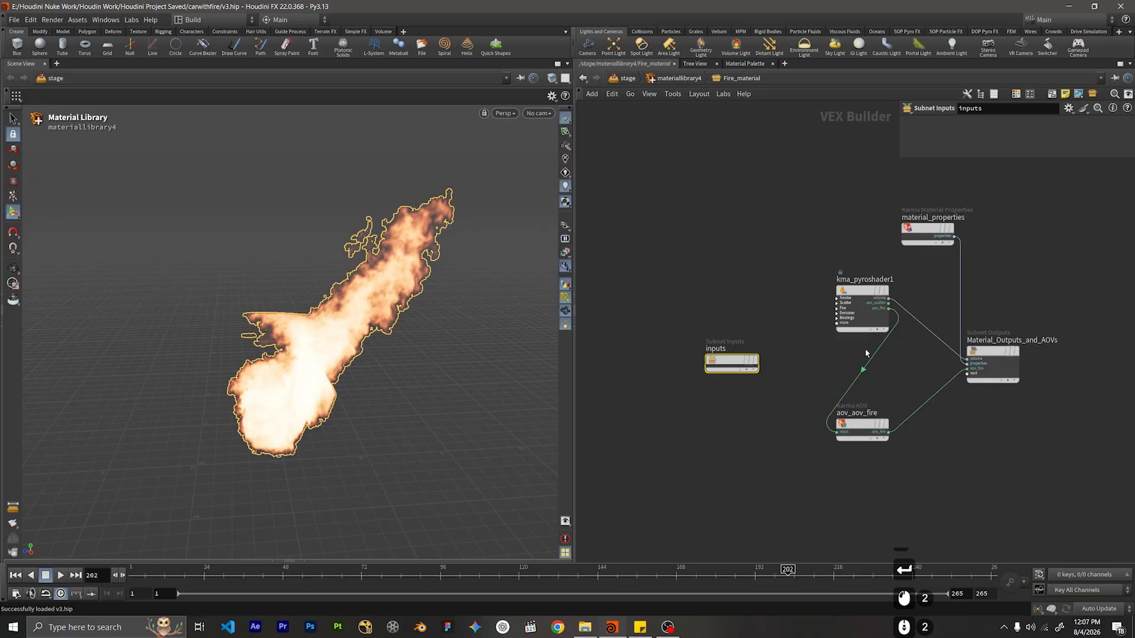
pyautogui.click(761, 352)
pyautogui.click(942, 123)
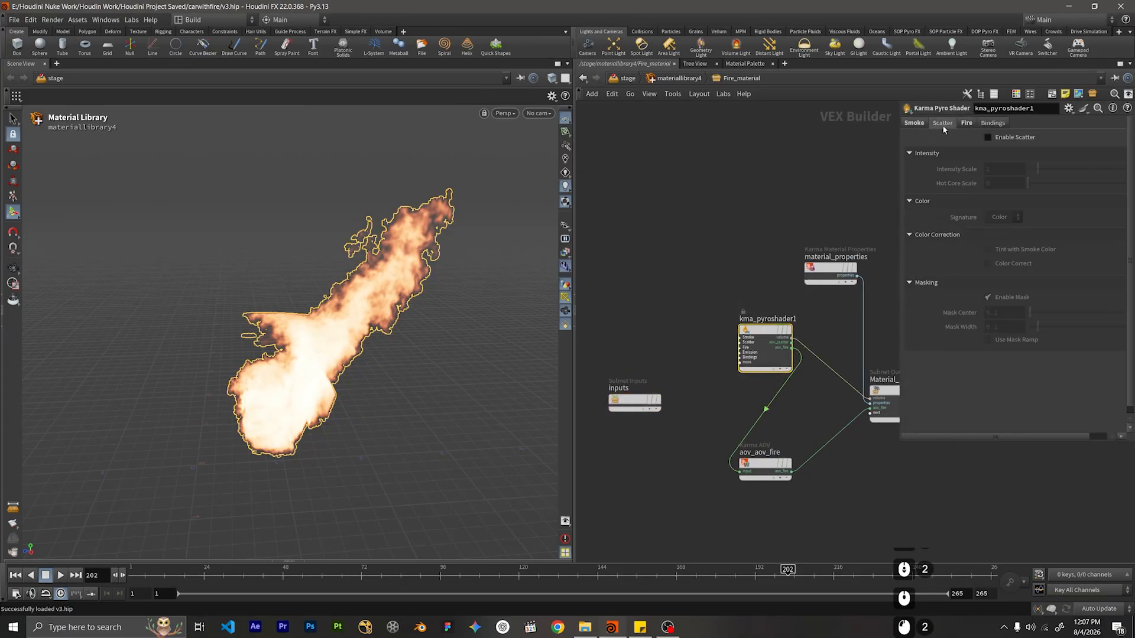
pyautogui.click(967, 123)
pyautogui.click(990, 124)
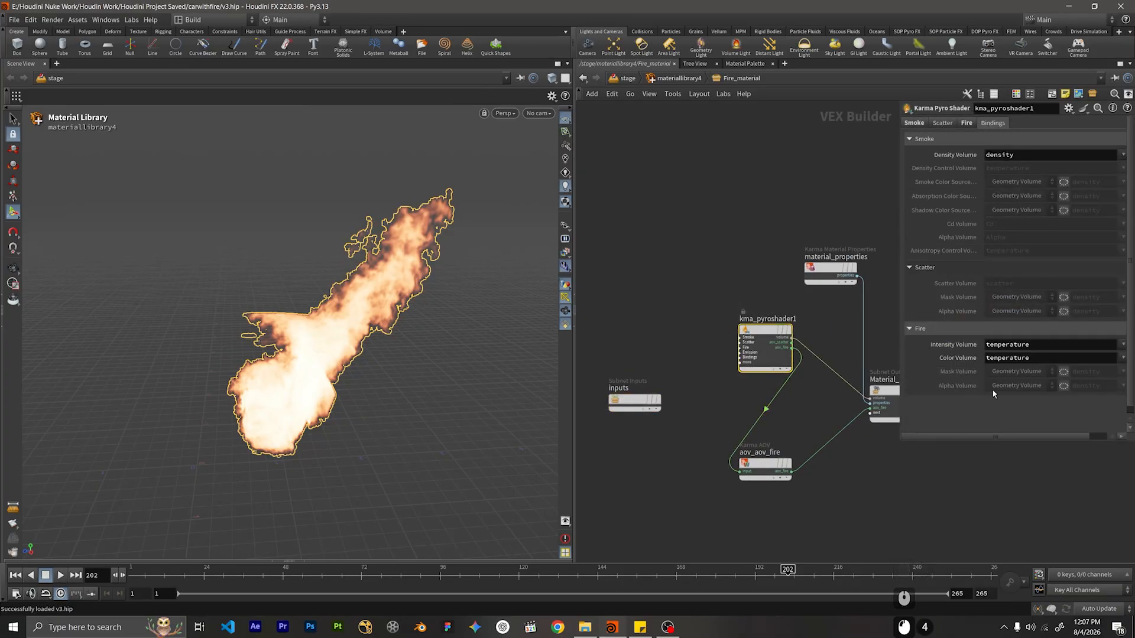
pyautogui.click(1121, 345)
pyautogui.click(1094, 378)
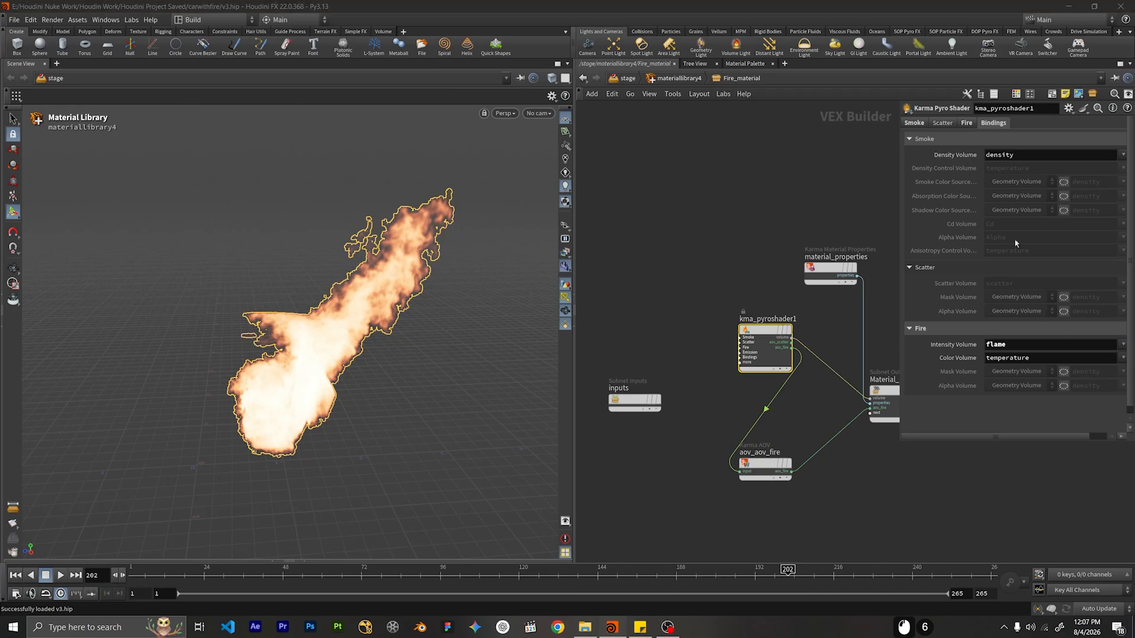
# Set the pyro shader's fire Intensity Scale to 100 and widen the parameter area to show the full ramps.
pyautogui.click(966, 123)
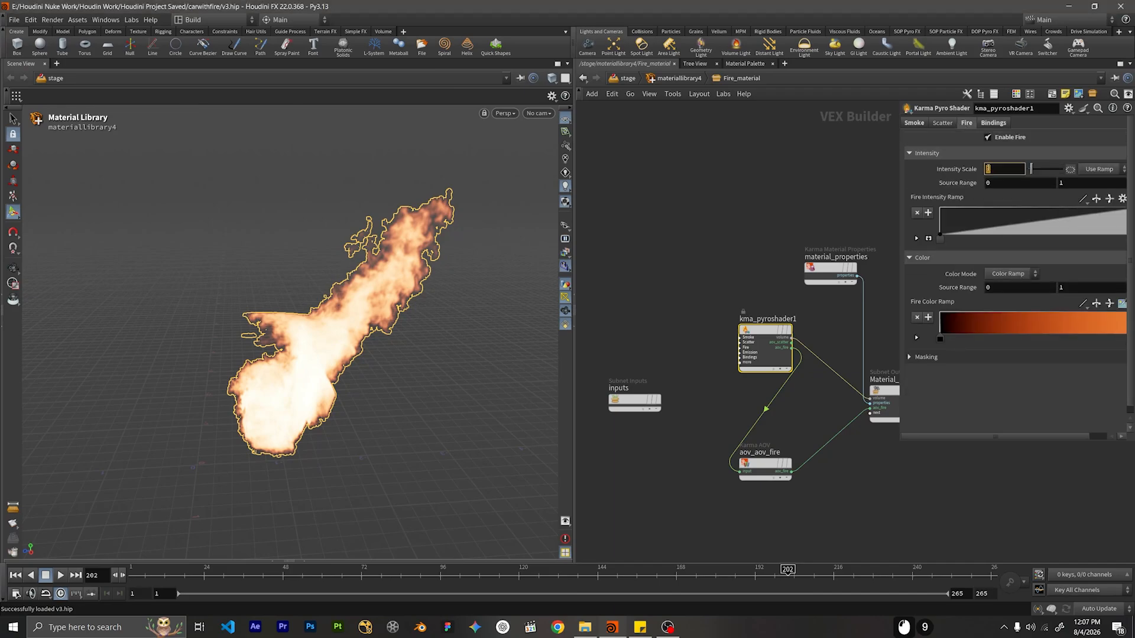
pyautogui.write('100')
pyautogui.press('Return')
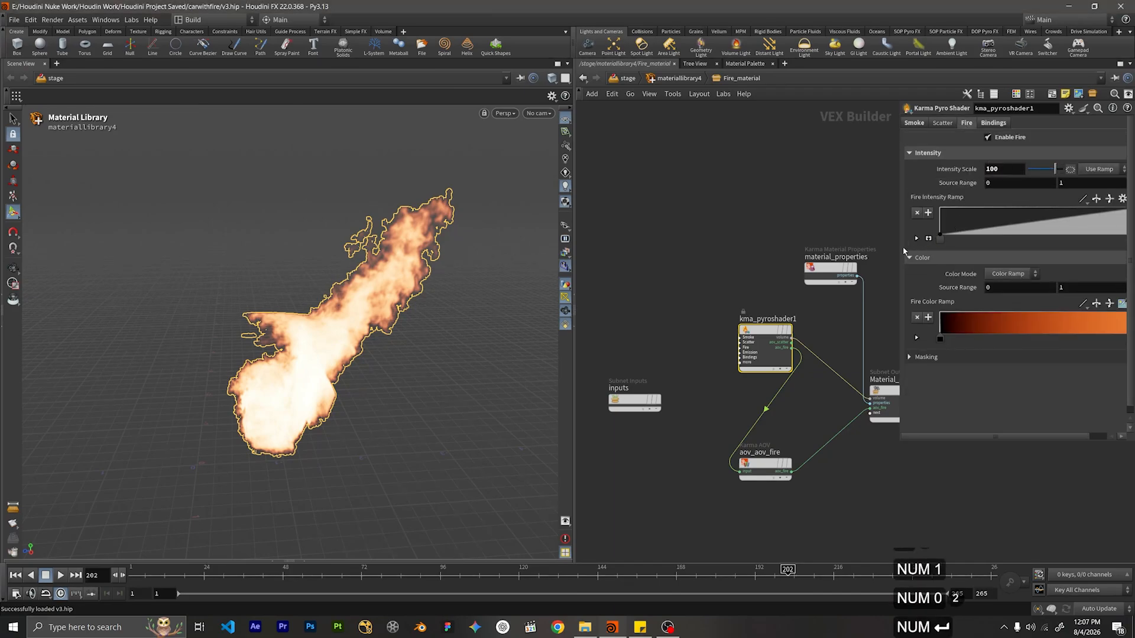
pyautogui.moveTo(898, 240); pyautogui.dragTo(799, 239)
pyautogui.moveTo(769, 374); pyautogui.dragTo(679, 392, button='middle')
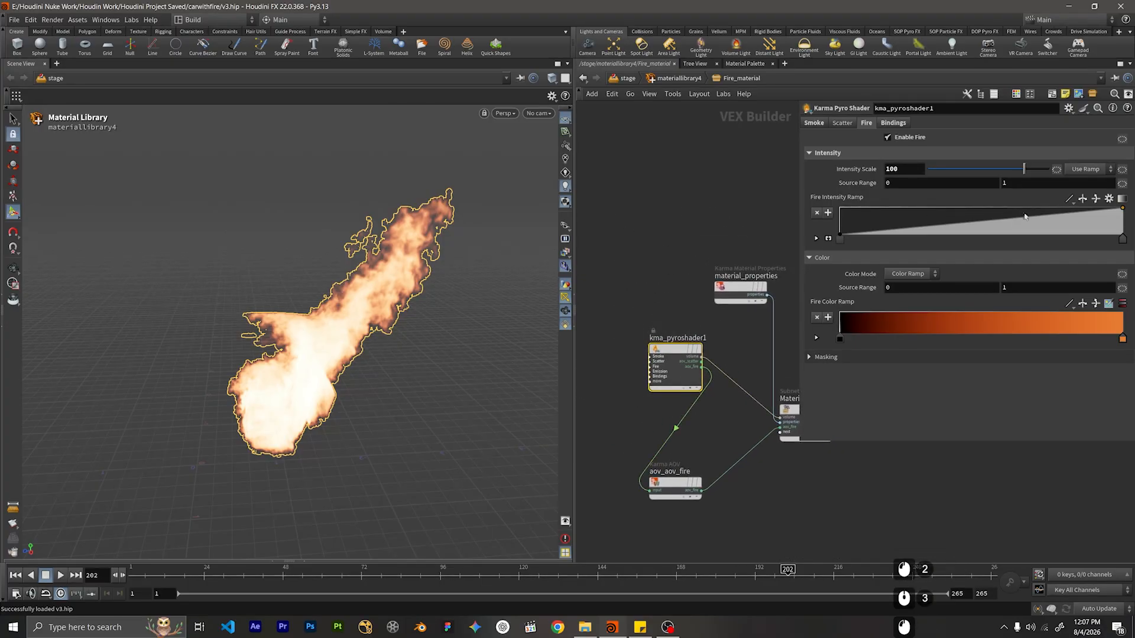
pyautogui.moveTo(1009, 222); pyautogui.dragTo(978, 186)
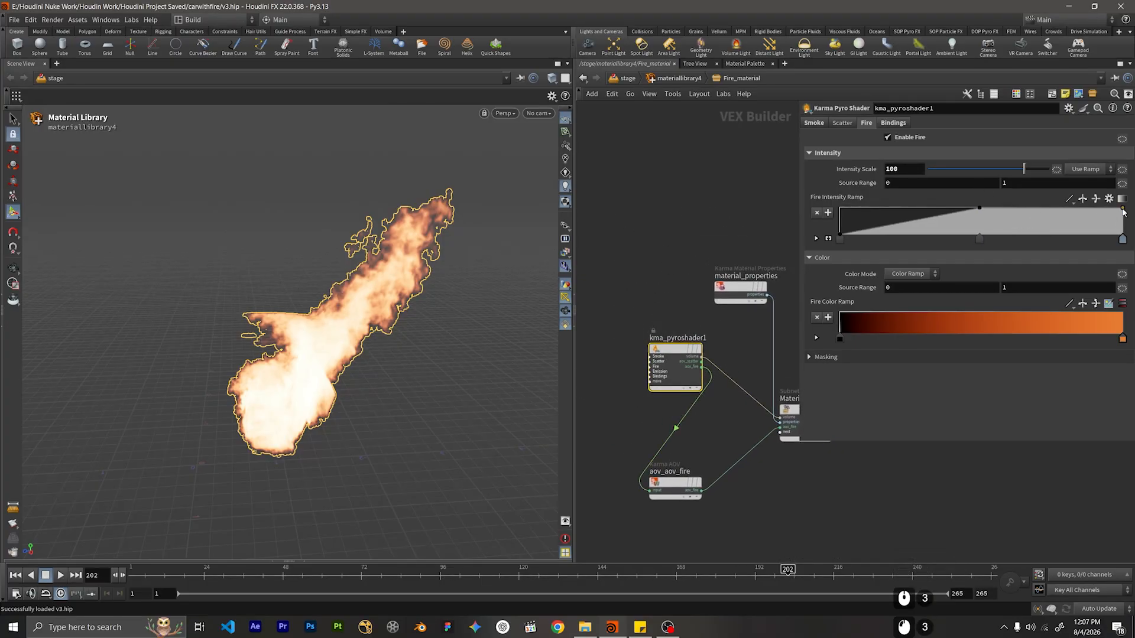
pyautogui.moveTo(1122, 208); pyautogui.dragTo(1127, 280)
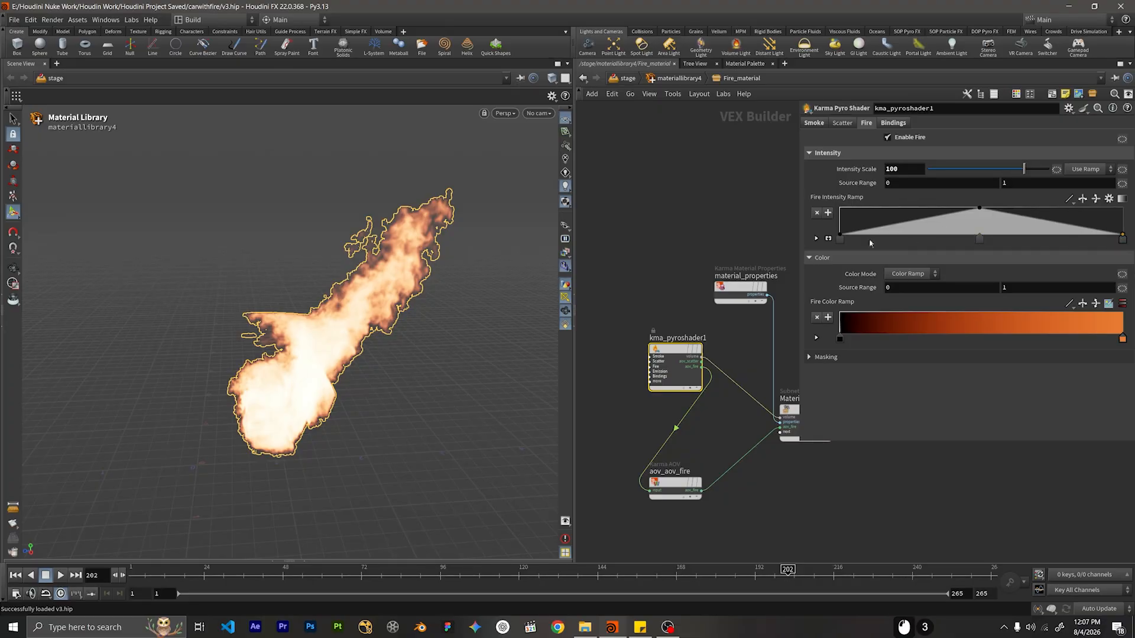
pyautogui.hotkey('ctrl', 'z')
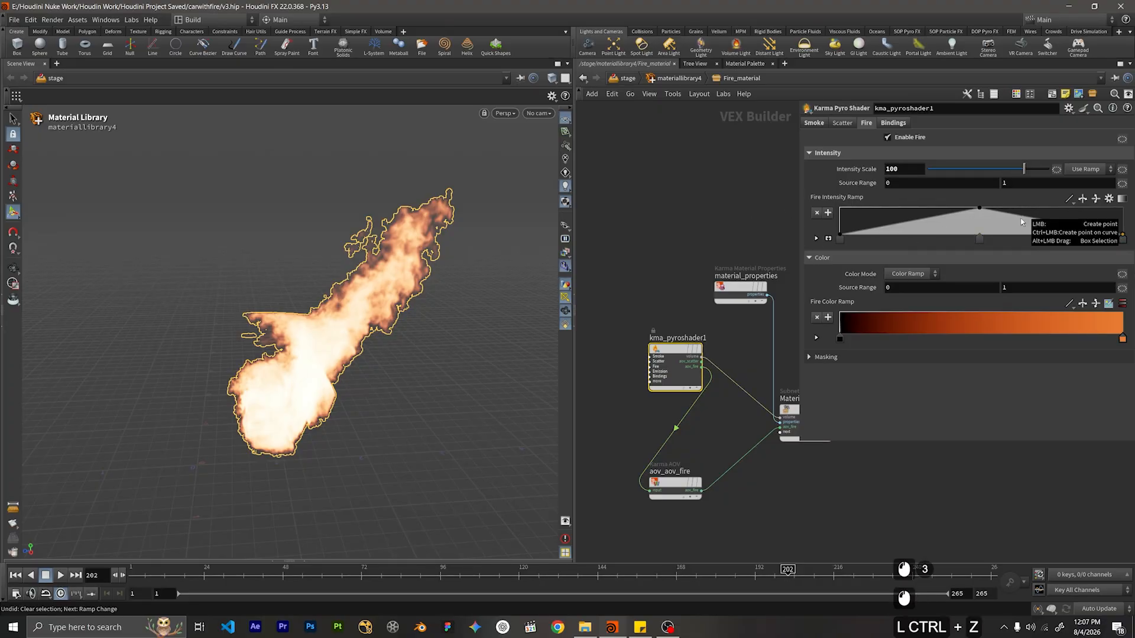
pyautogui.hotkey('ctrl', 'z')
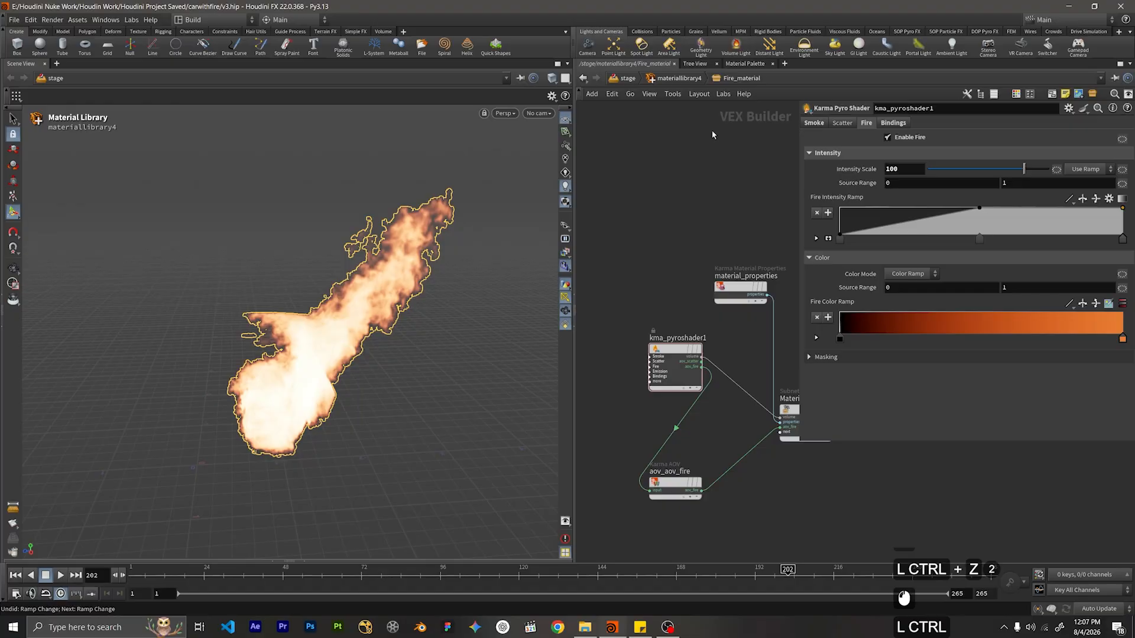
pyautogui.hotkey('ctrl', 'z')
pyautogui.hotkey('ctrl', 'z')
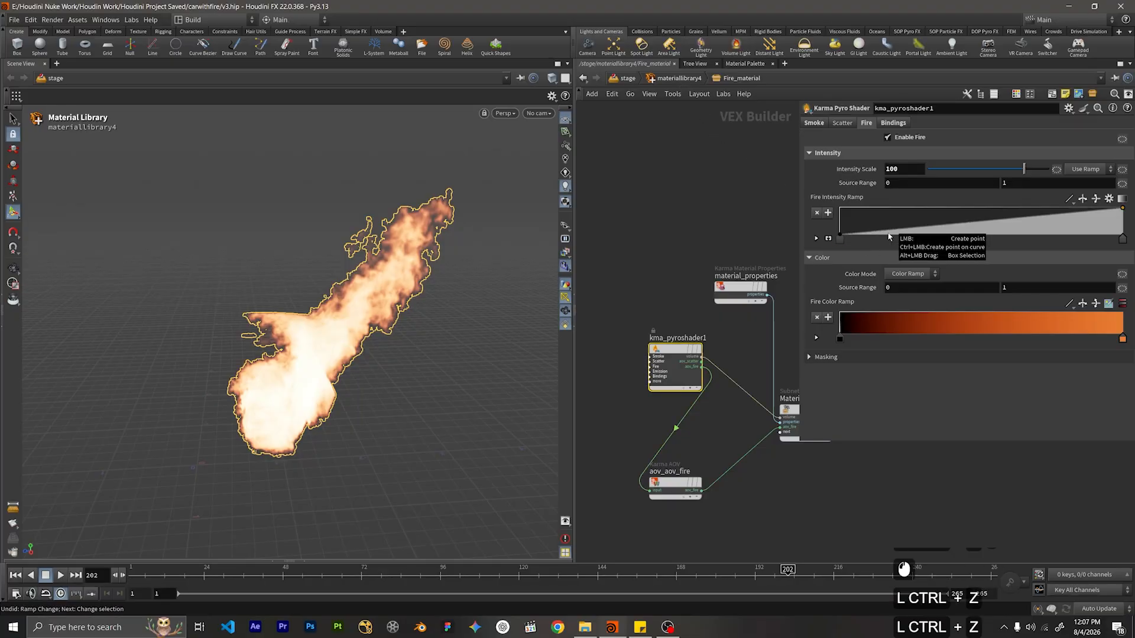
# Return to the stage network and set the Primitives of assignmaterial4 to /fire/Fire_back.
pyautogui.click(665, 80)
pyautogui.click(628, 79)
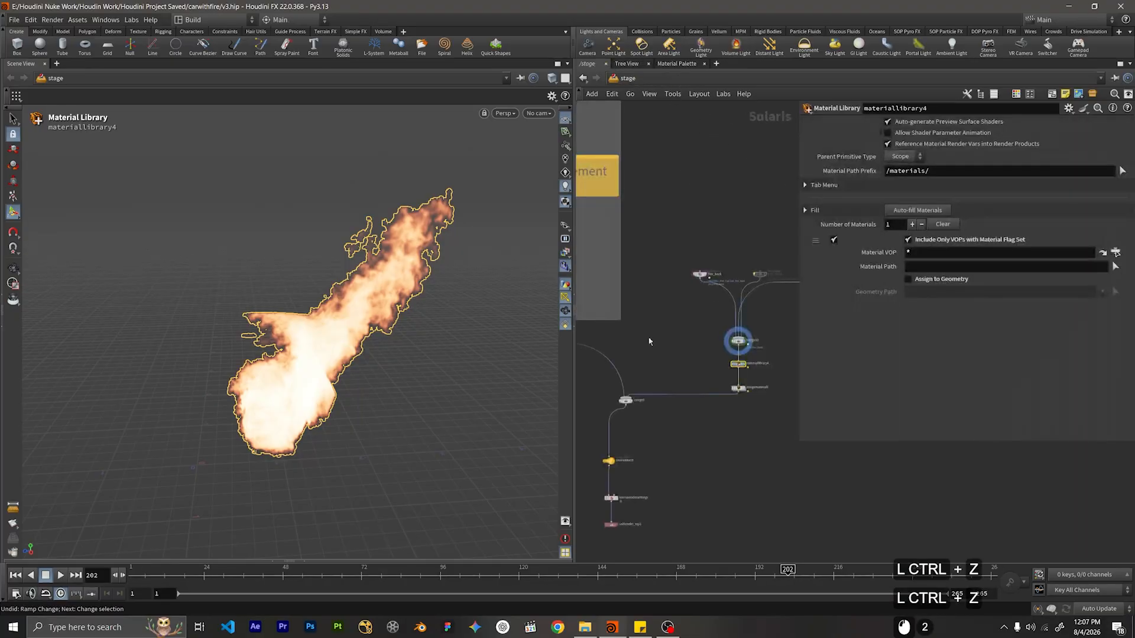
pyautogui.scroll(-4, 700, 333)
pyautogui.moveTo(777, 402); pyautogui.dragTo(761, 415, button='middle')
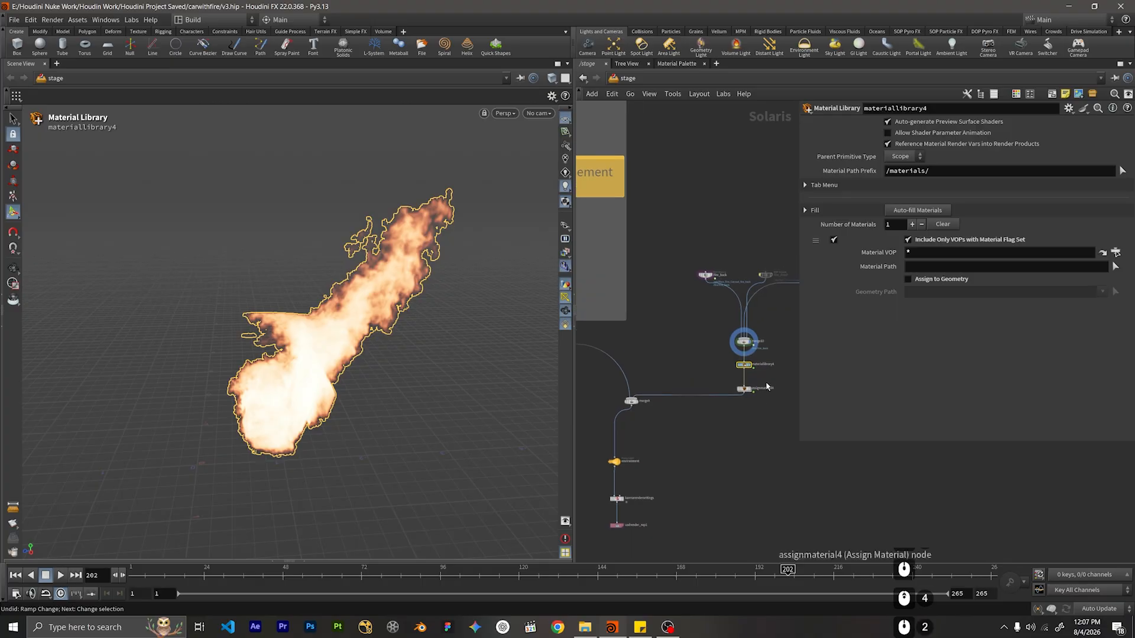
pyautogui.scroll(2, 767, 379)
pyautogui.click(733, 393)
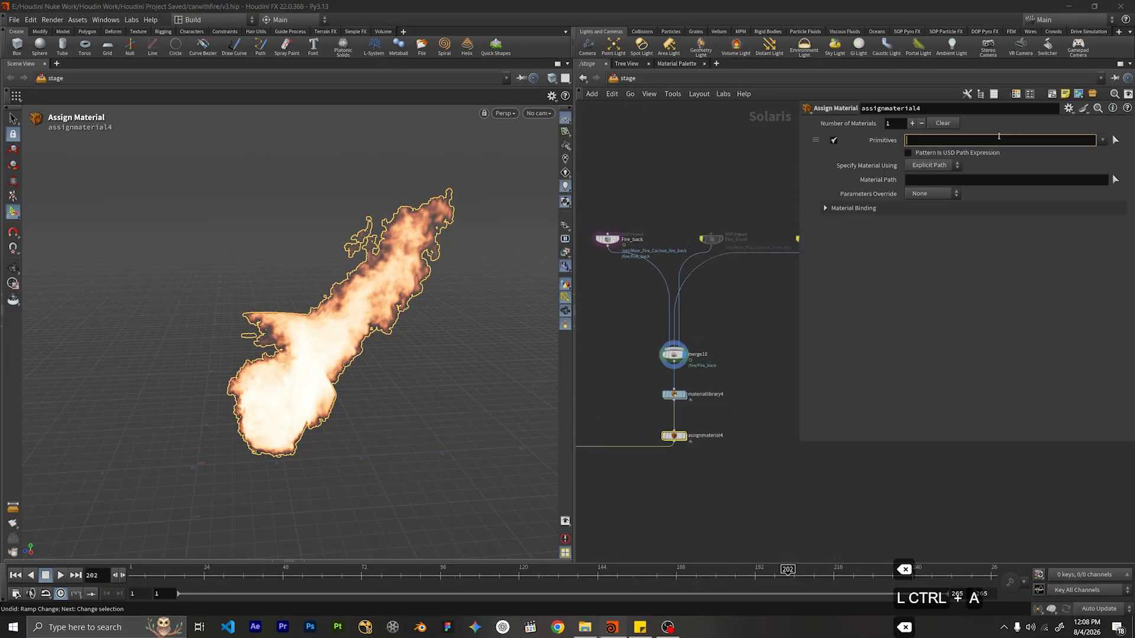
pyautogui.write('/')
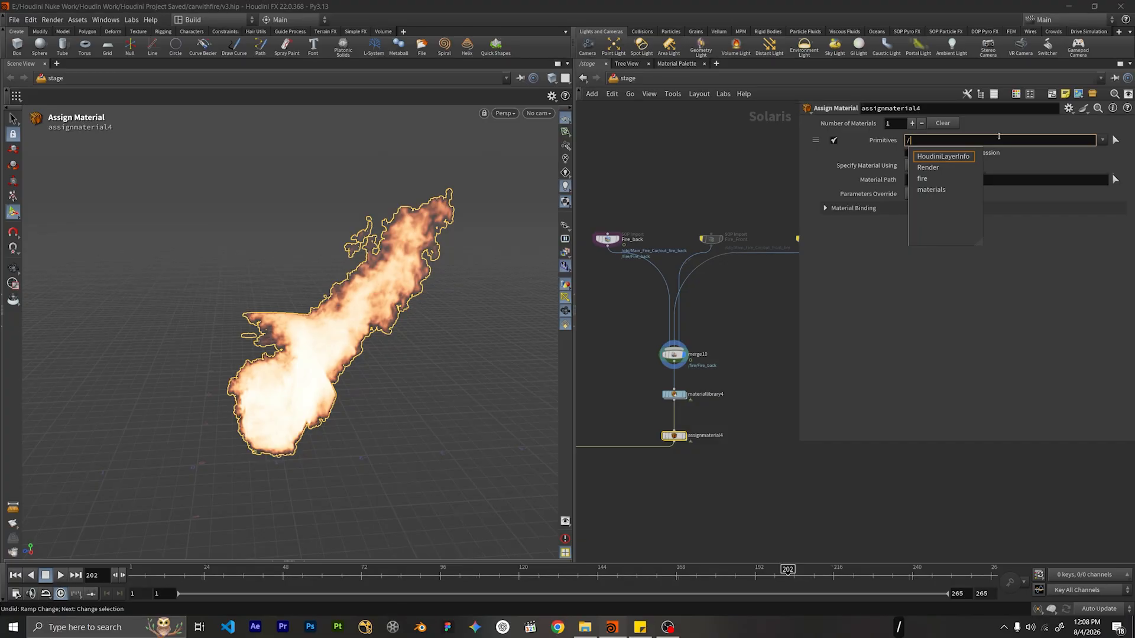
pyautogui.write('fire')
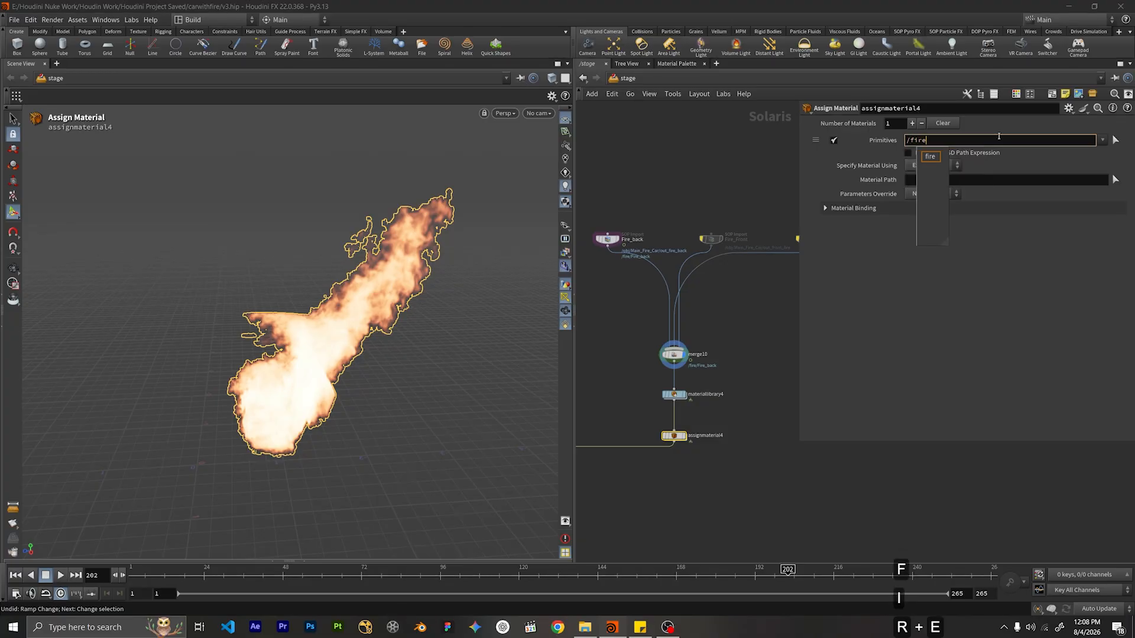
pyautogui.press('Return')
pyautogui.click(998, 139)
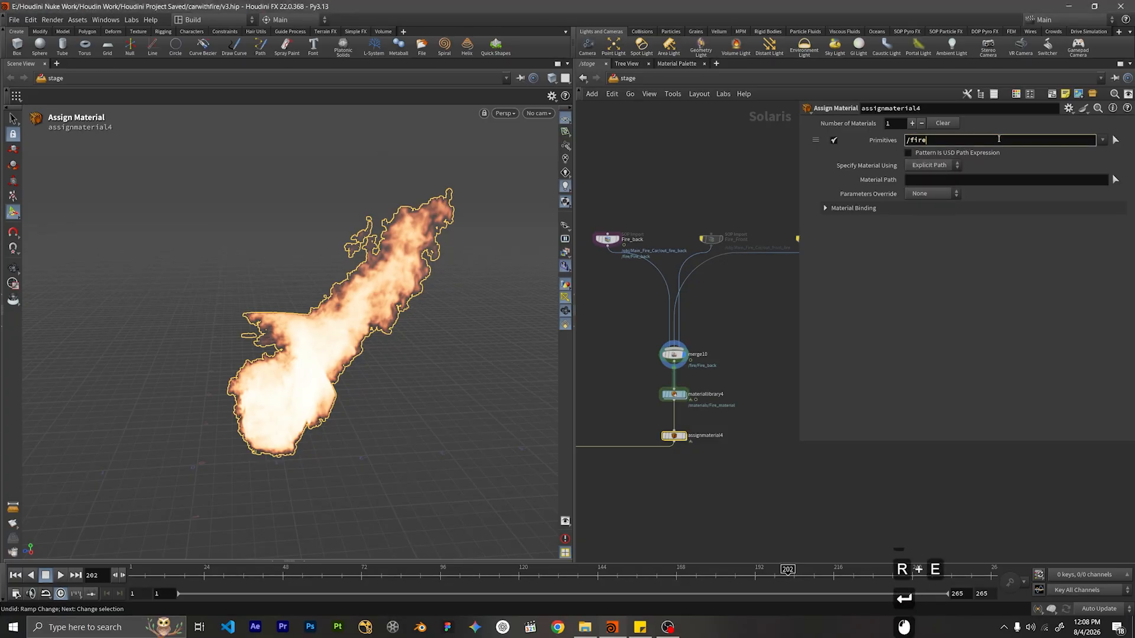
pyautogui.write('/')
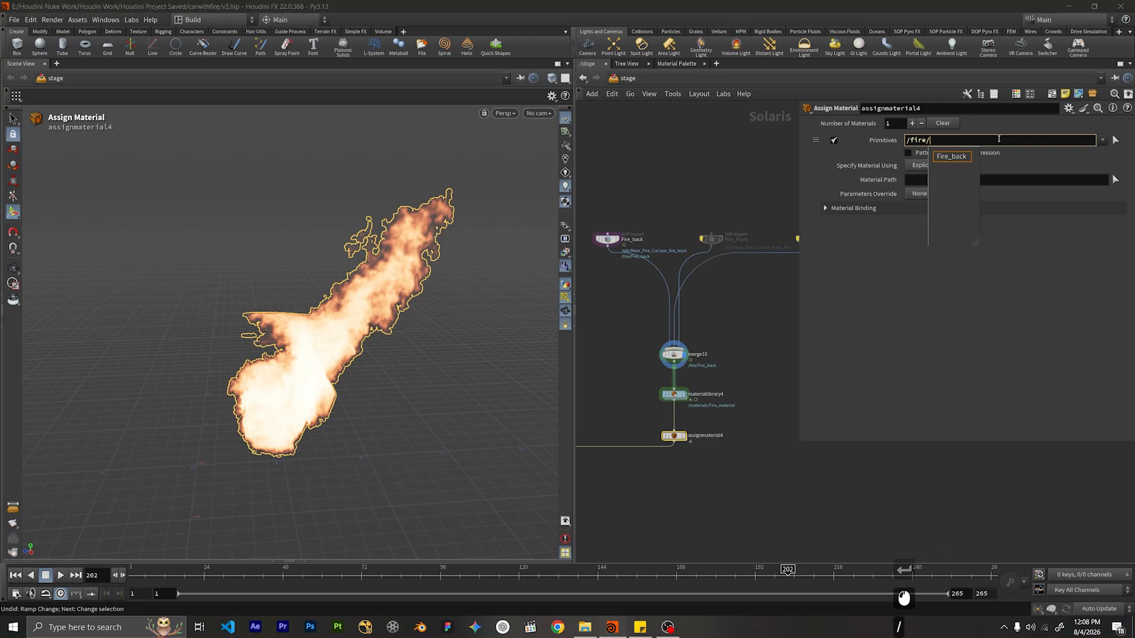
pyautogui.press('Down')
pyautogui.press('Return')
pyautogui.press('BackSpace')
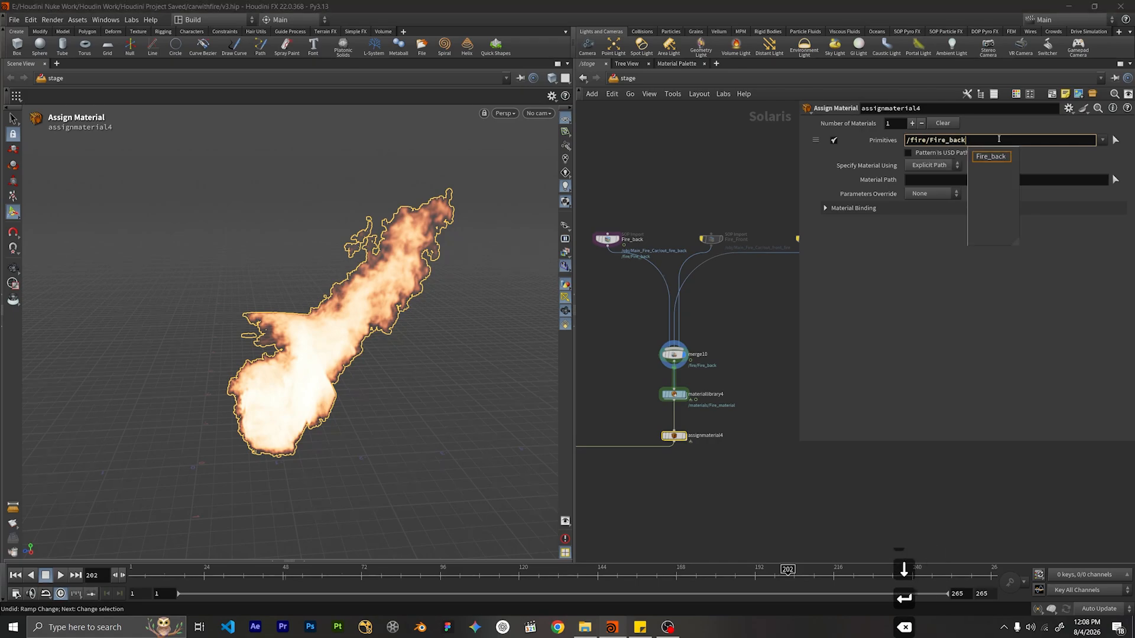
# Set the material path of assignmaterial4 to /materials/Fire_material and make this node the displayed output.
pyautogui.click(944, 178)
pyautogui.click(944, 178)
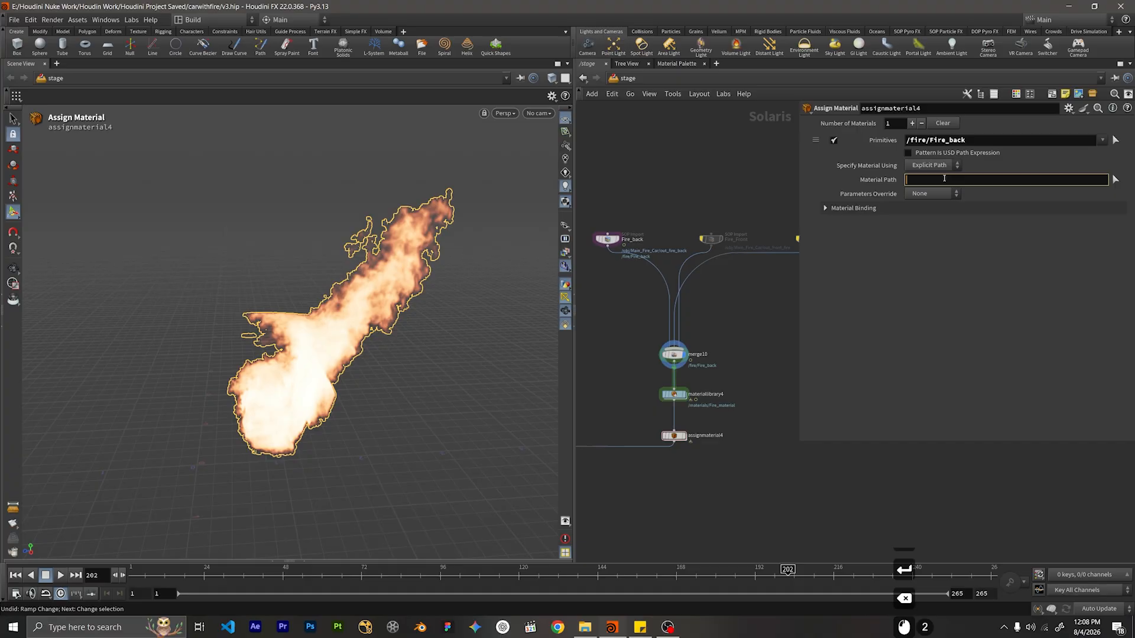
pyautogui.write('/mater')
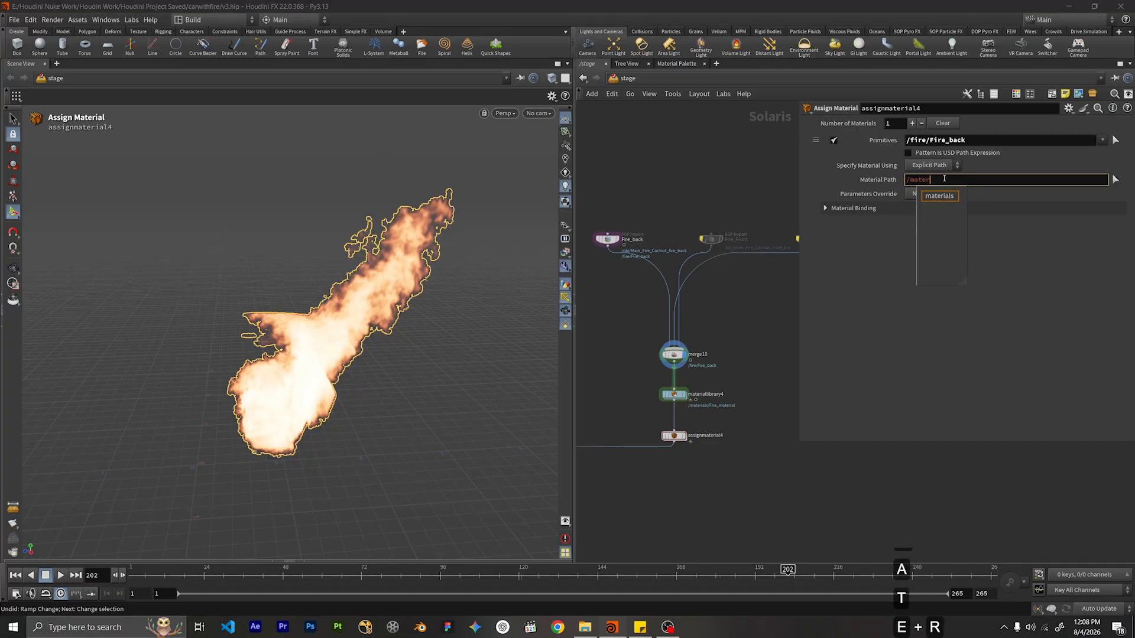
pyautogui.press('Return')
pyautogui.press('Down')
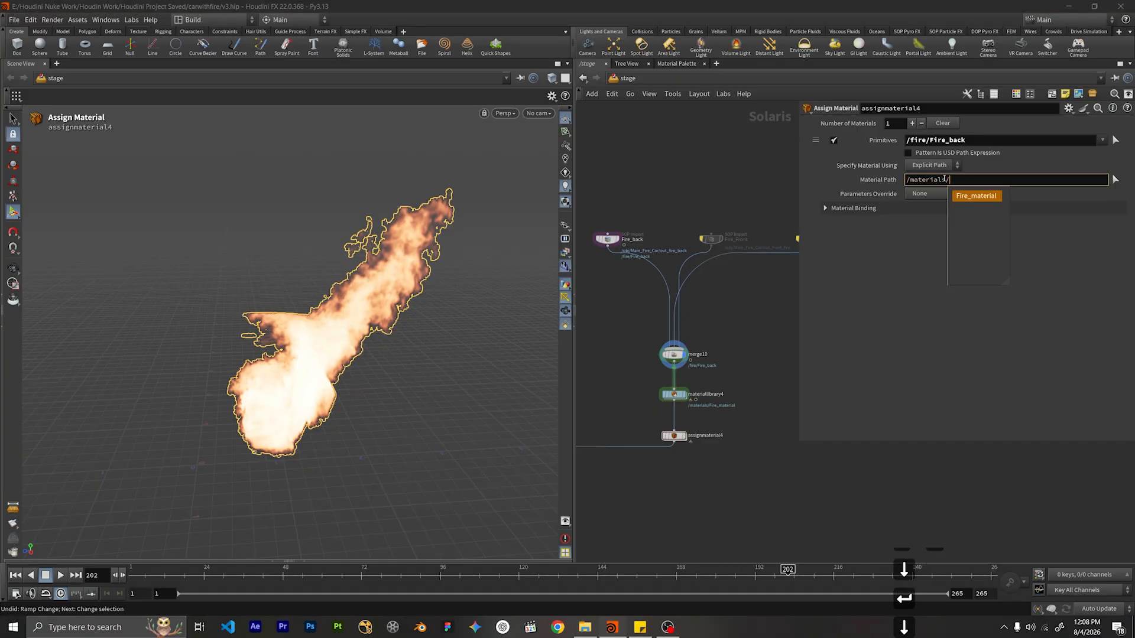
pyautogui.press('Return')
pyautogui.press('BackSpace')
pyautogui.click(1055, 225)
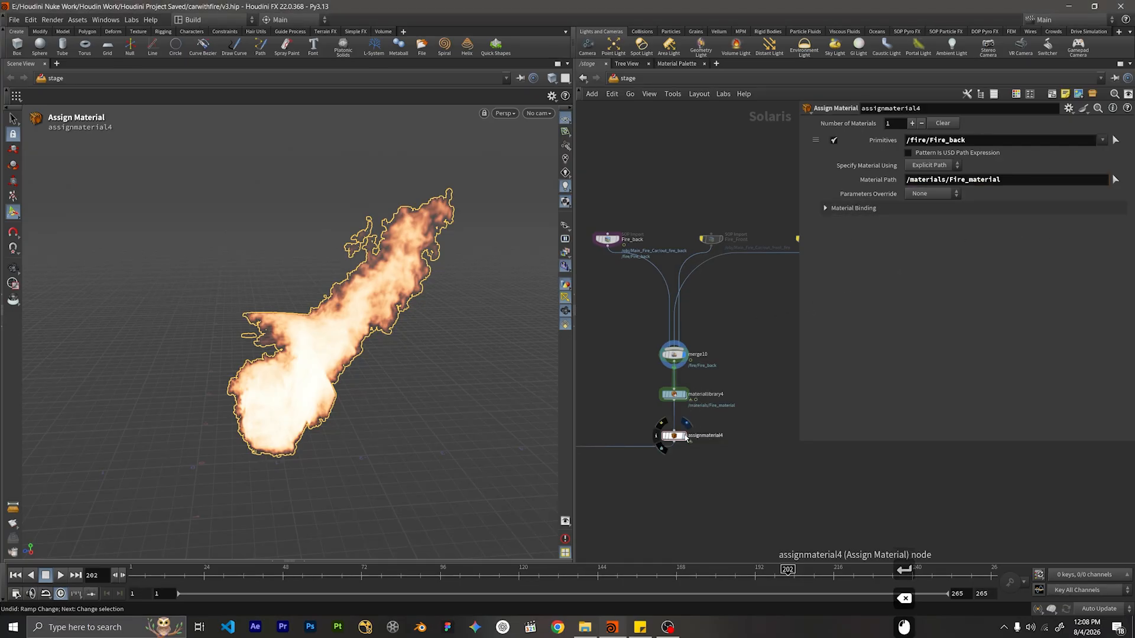
pyautogui.scroll(-3, 693, 423)
pyautogui.click(698, 417)
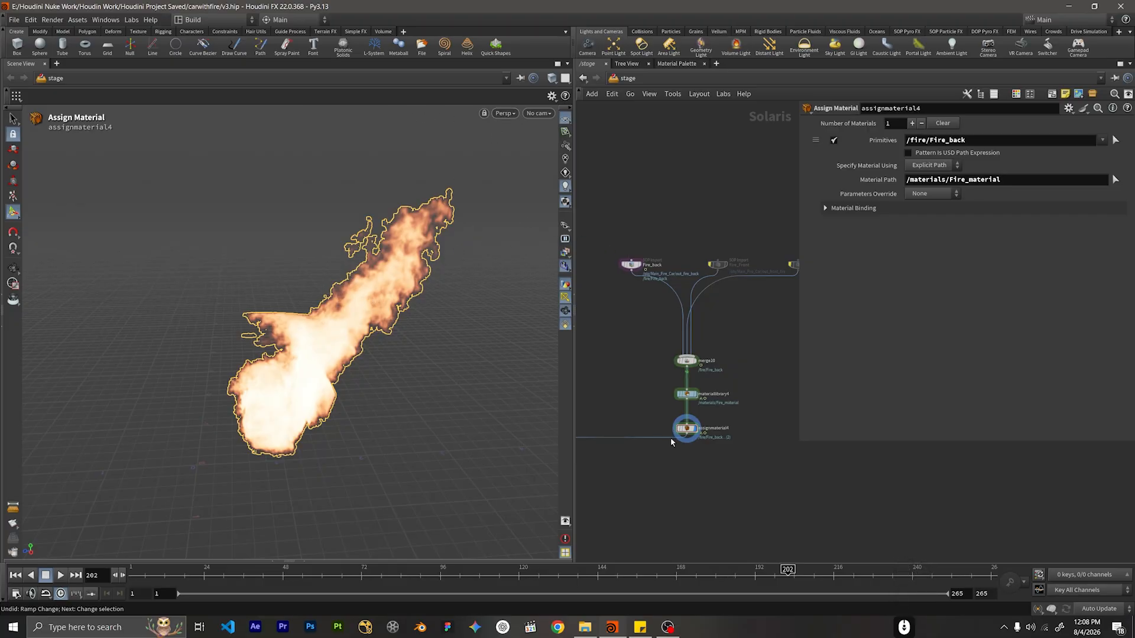
# Move the environment dome light aside, wire assignmaterial4 directly into it, and make the light the displayed node.
pyautogui.scroll(-3, 670, 437)
pyautogui.moveTo(670, 440); pyautogui.dragTo(752, 293, button='middle')
pyautogui.scroll(3, 713, 331)
pyautogui.moveTo(662, 331); pyautogui.dragTo(638, 390, button='middle')
pyautogui.moveTo(596, 399); pyautogui.dragTo(738, 377)
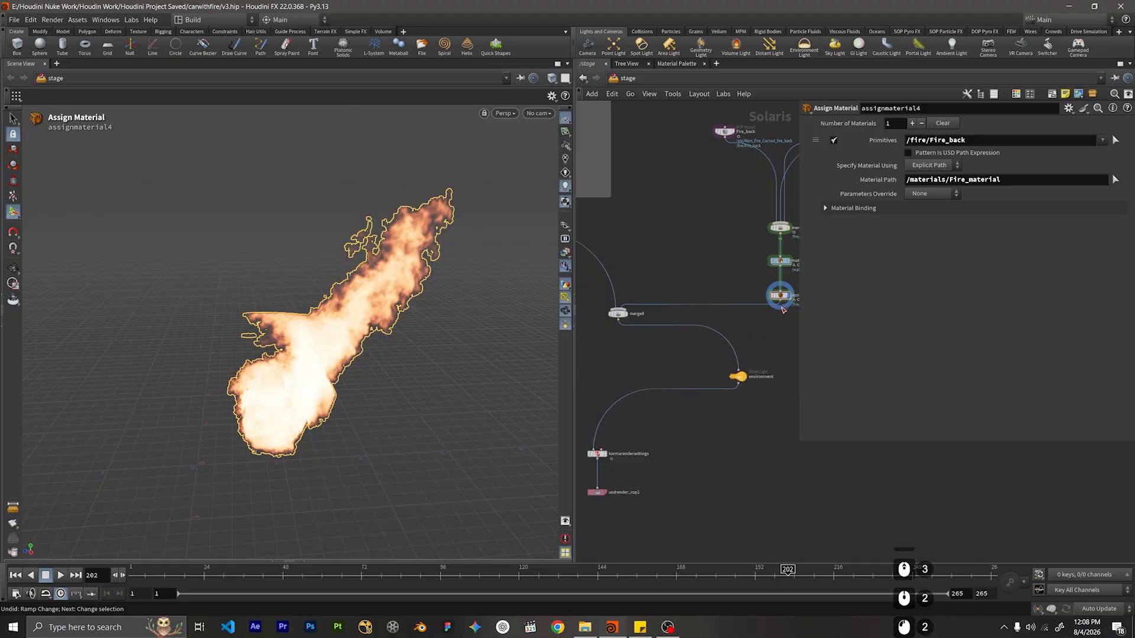
pyautogui.moveTo(780, 305); pyautogui.dragTo(746, 383)
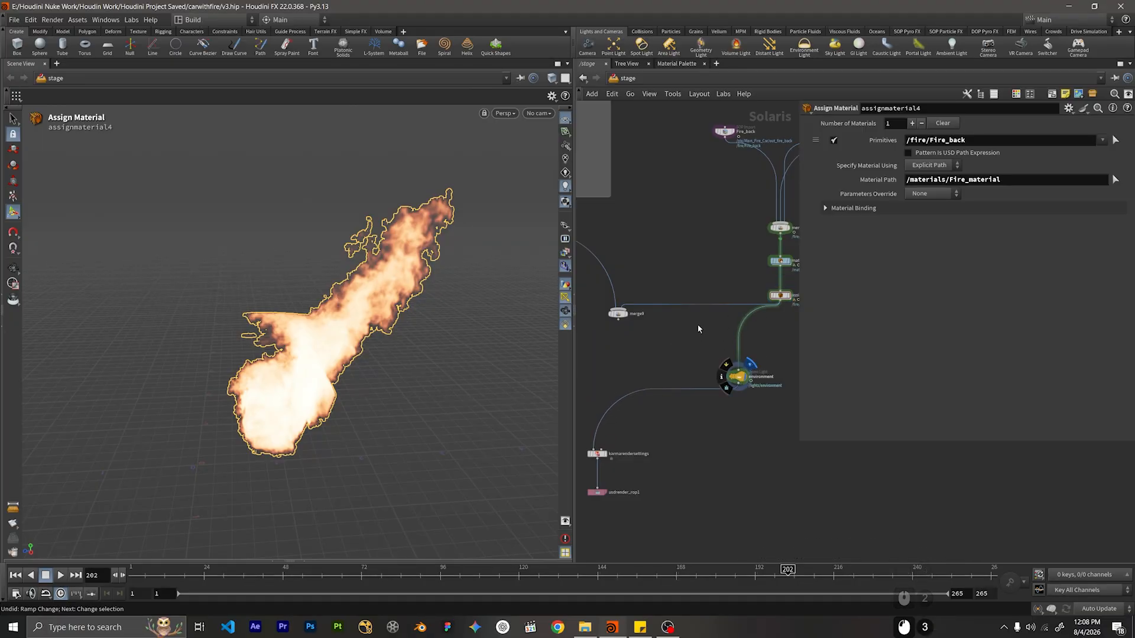
pyautogui.click(751, 363)
# Switch the viewport renderer to Karma XPU to preview the back fire under the environment light.
pyautogui.scroll(-1, 746, 373)
pyautogui.keyDown('alt'); pyautogui.moveTo(423, 243); pyautogui.dragTo(500, 142); pyautogui.keyUp('alt')
pyautogui.click(504, 113)
pyautogui.click(518, 175)
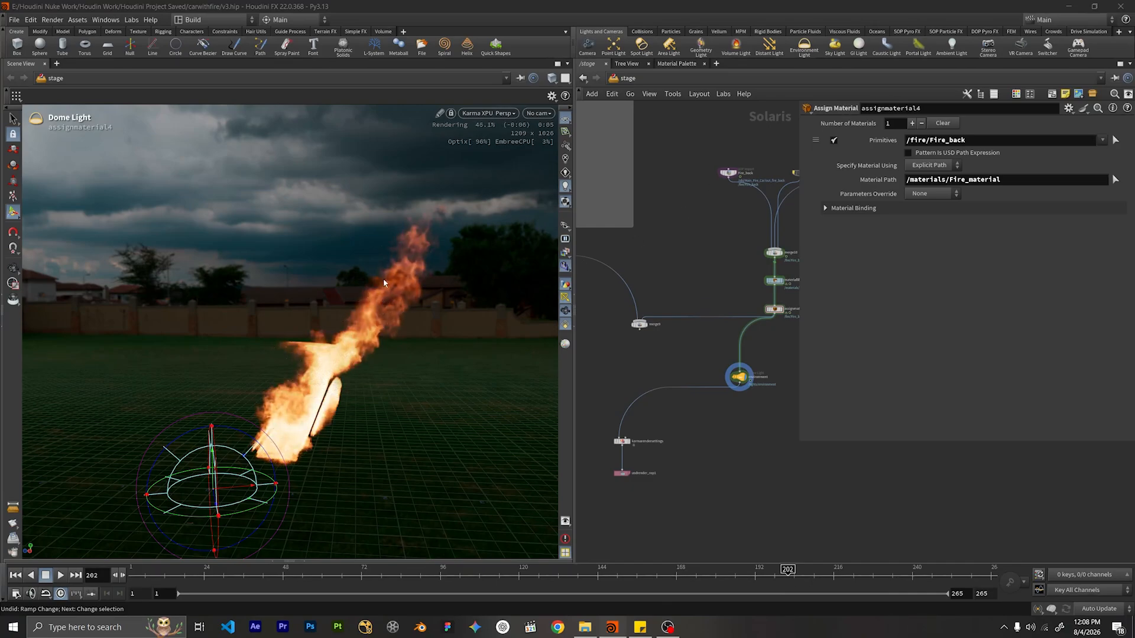
# Open Fire_material inside materiallibrary4 and review the Smoke, Scatter and Bindings settings of the Karma pyro shader.
pyautogui.keyDown('alt'); pyautogui.moveTo(383, 278); pyautogui.dragTo(410, 314); pyautogui.keyUp('alt')
pyautogui.keyDown('alt'); pyautogui.moveTo(313, 331); pyautogui.dragTo(470, 279, button='middle'); pyautogui.keyUp('alt')
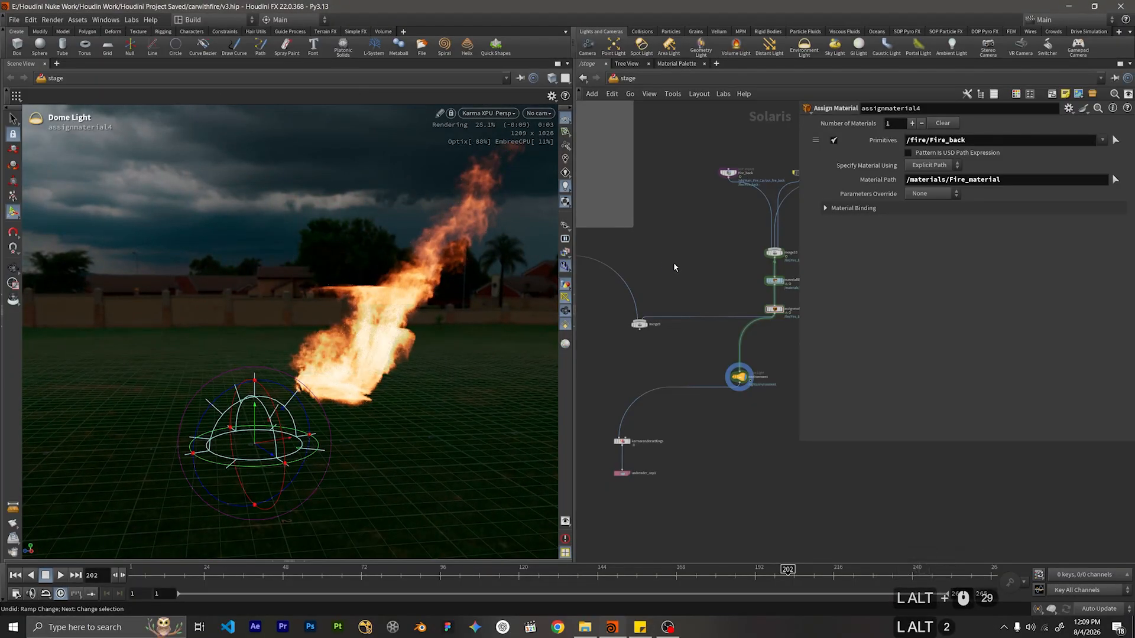
pyautogui.scroll(-3, 673, 261)
pyautogui.scroll(3, 685, 338)
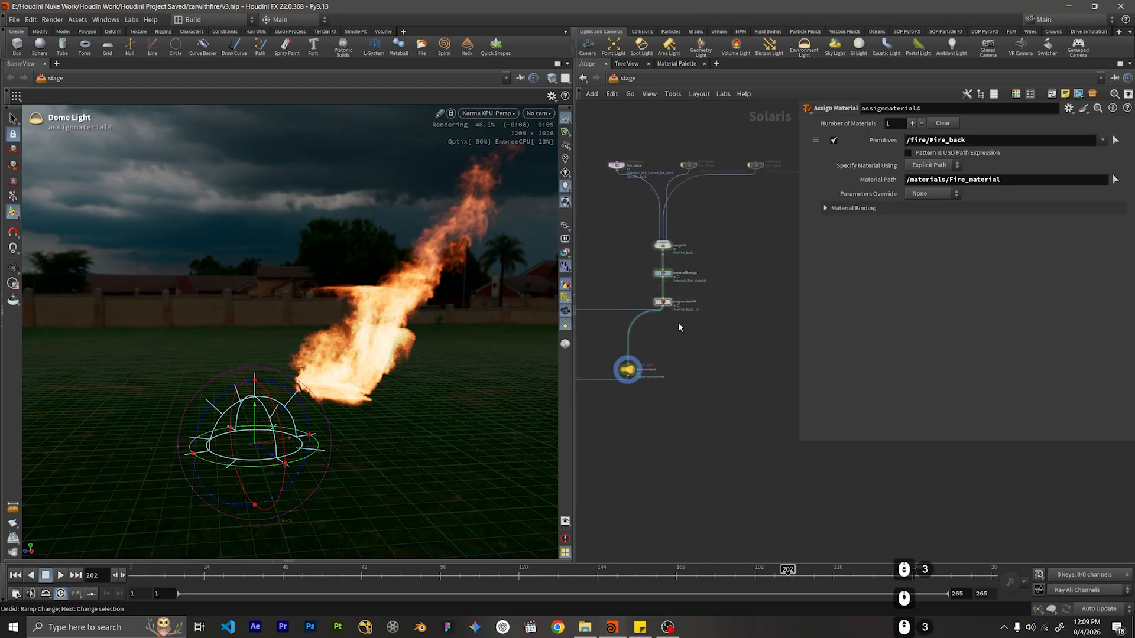
pyautogui.scroll(3, 679, 327)
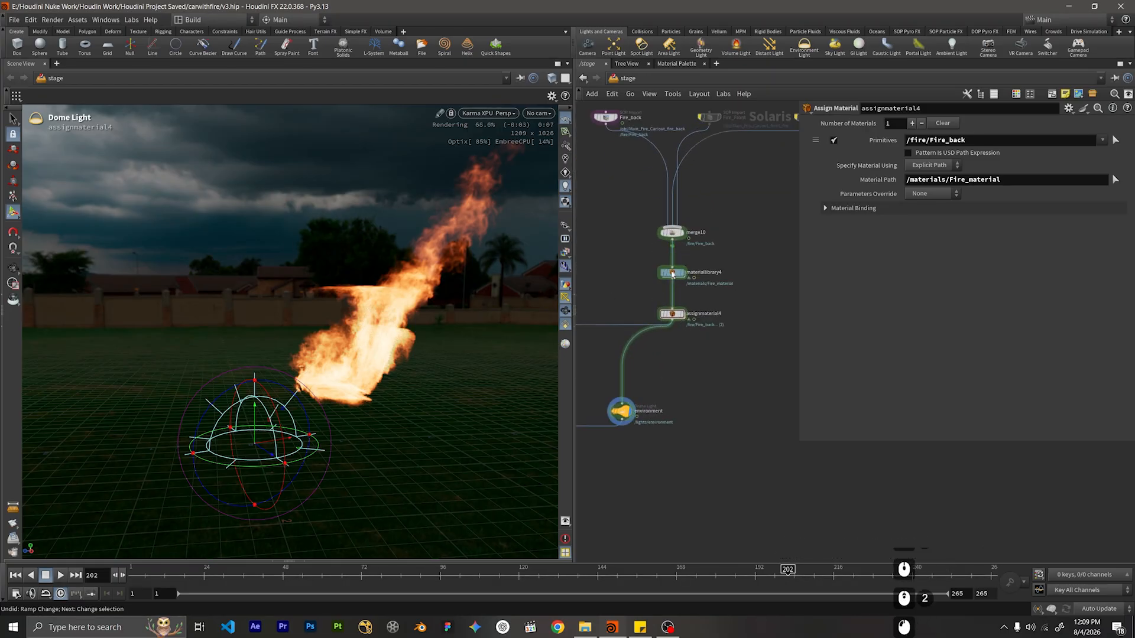
pyautogui.doubleClick(672, 274)
pyautogui.doubleClick(709, 331)
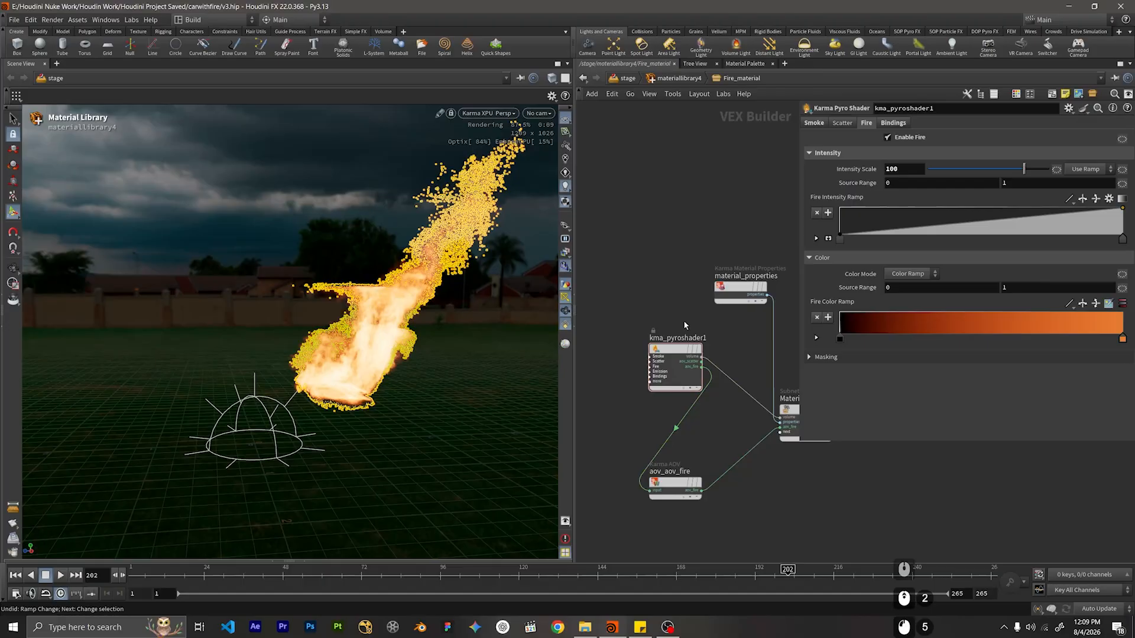
pyautogui.click(675, 354)
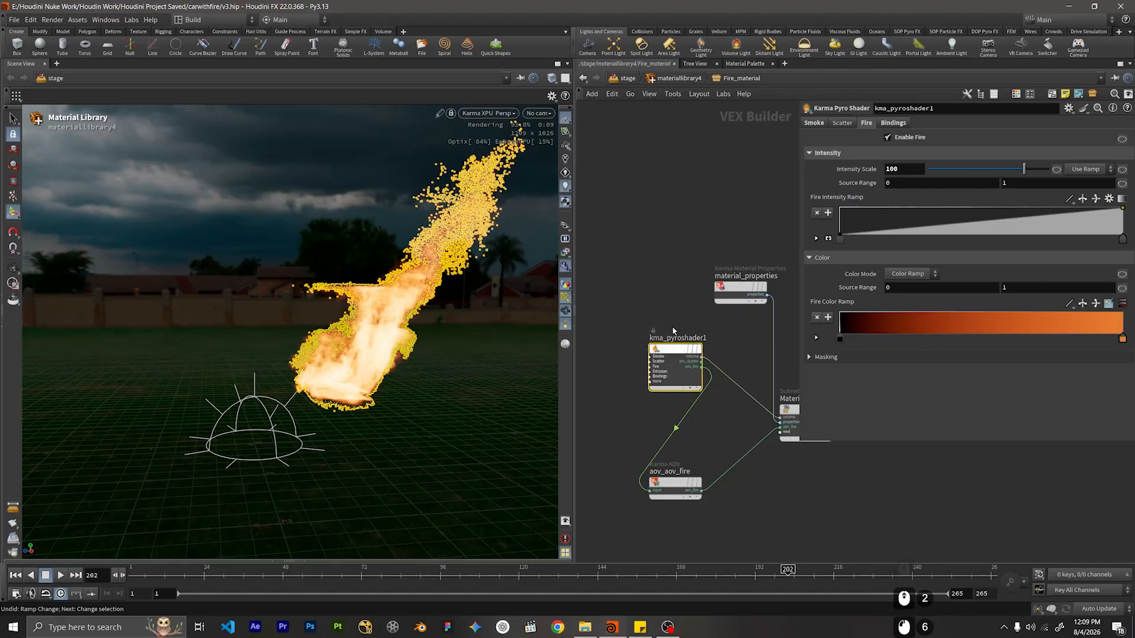
pyautogui.click(824, 125)
pyautogui.click(843, 123)
pyautogui.click(893, 123)
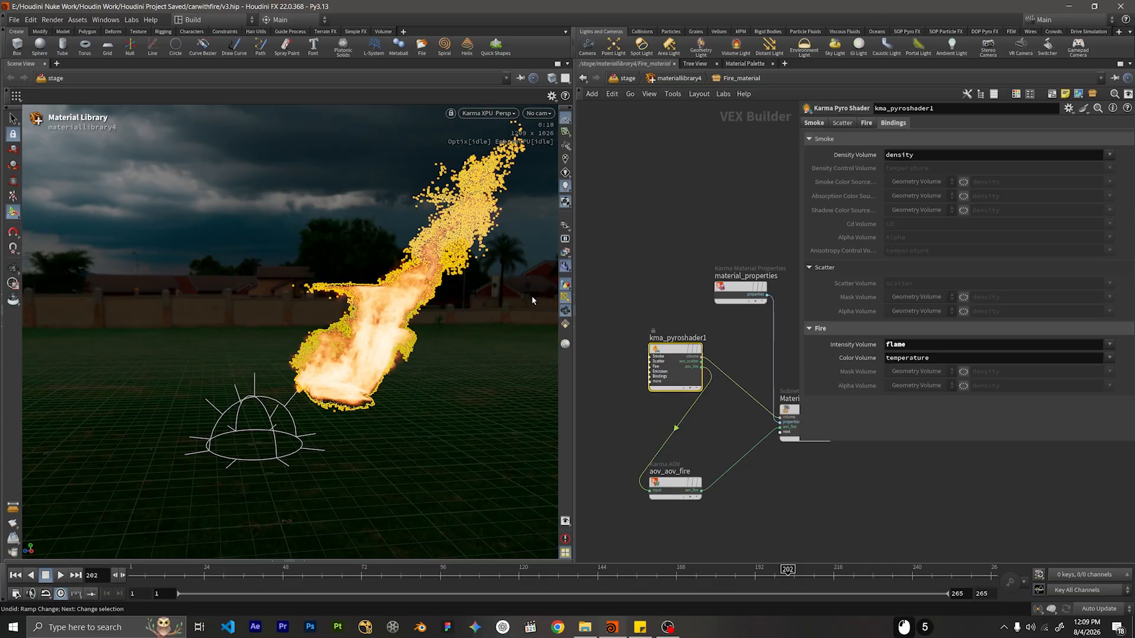
# Activate the viewport's Select tool and clear the pyro shader selection to view the fire without highlighting.
pyautogui.click(13, 118)
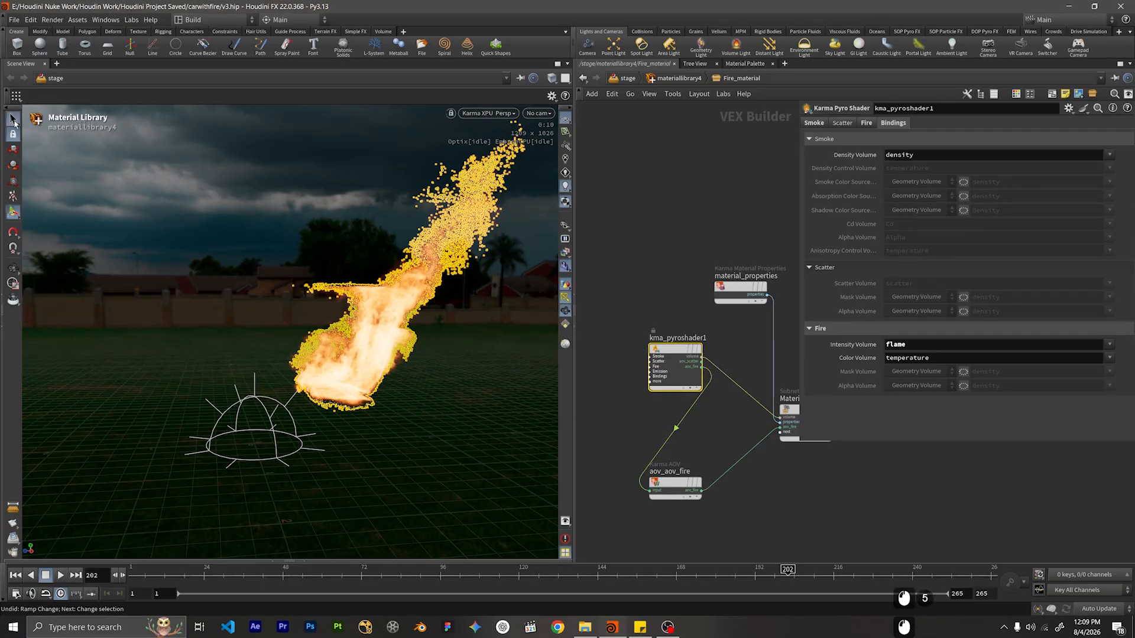
pyautogui.click(675, 269)
pyautogui.scroll(-2, 660, 241)
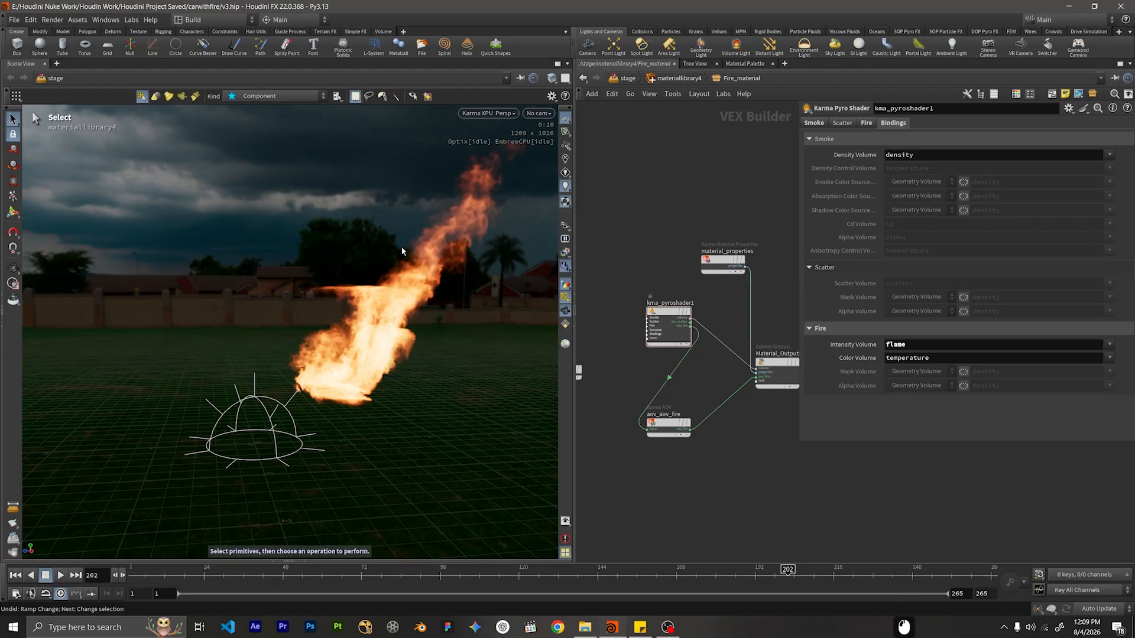
pyautogui.moveTo(638, 280); pyautogui.dragTo(695, 350)
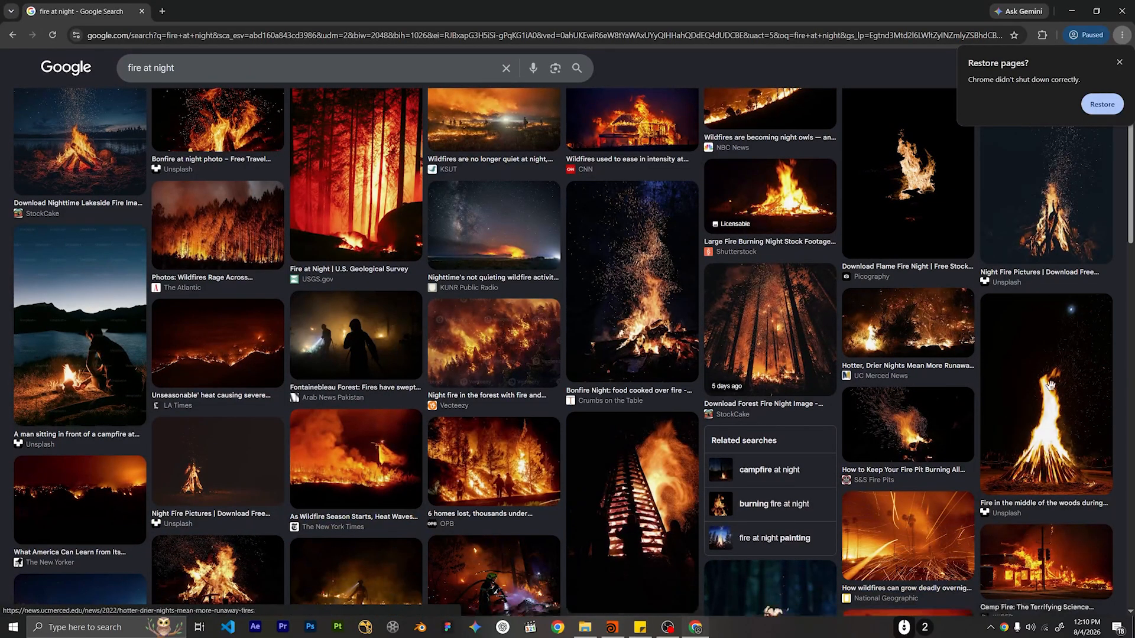
# In the browser's "fire at night" image results, examine campfire and bonfire photos for flame brightness and colour reference.
pyautogui.scroll(1, 708, 244)
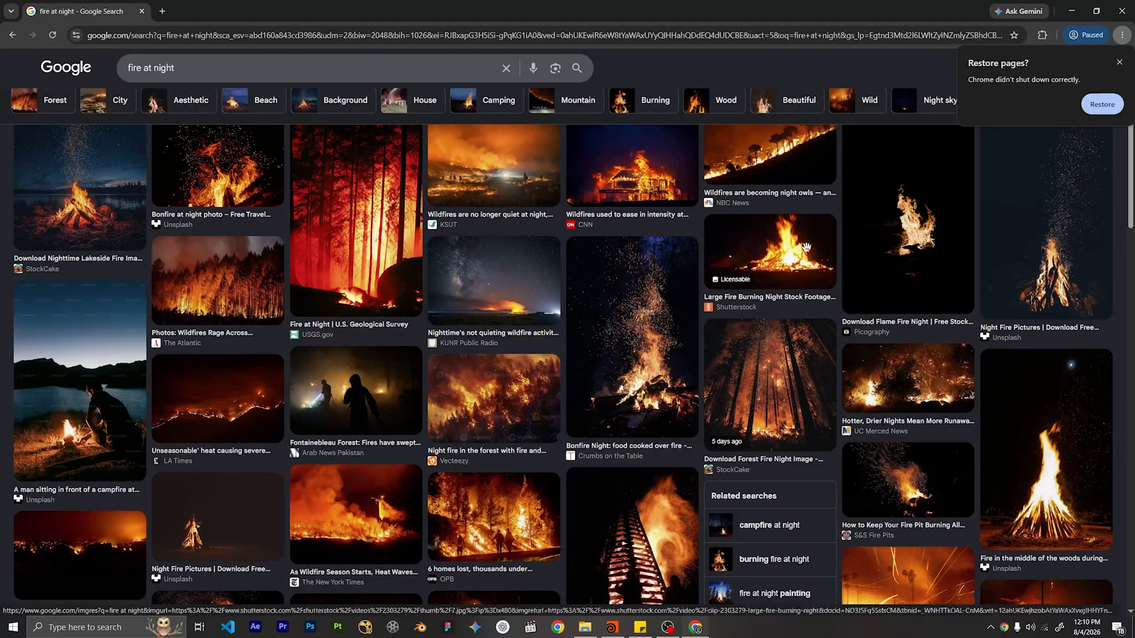
pyautogui.click(126, 387)
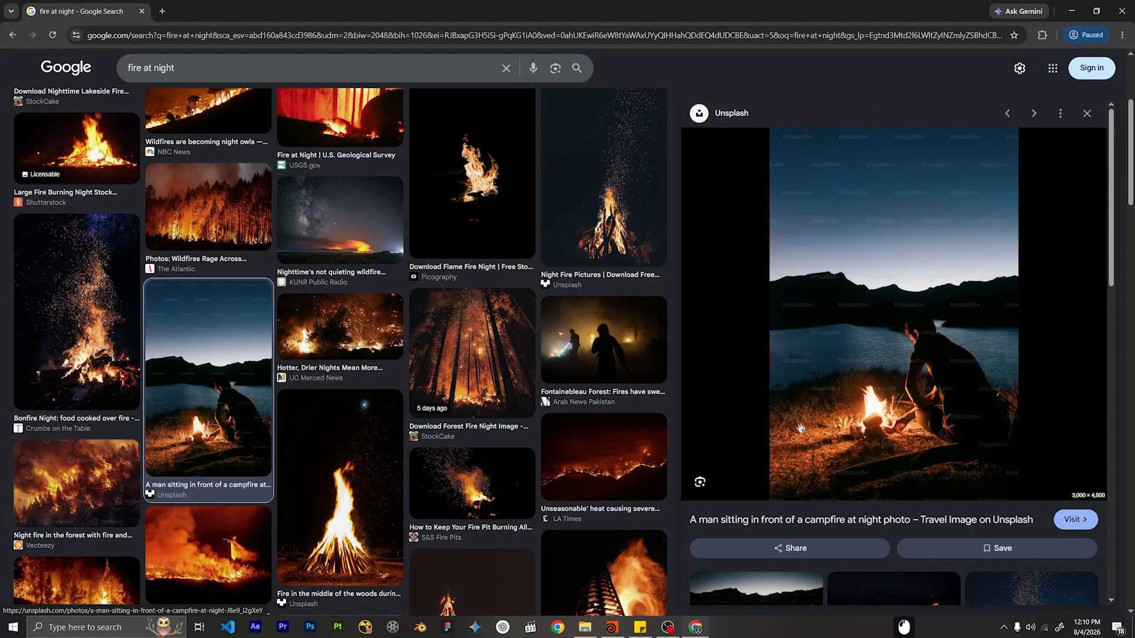
pyautogui.scroll(-2, 361, 382)
pyautogui.click(352, 379)
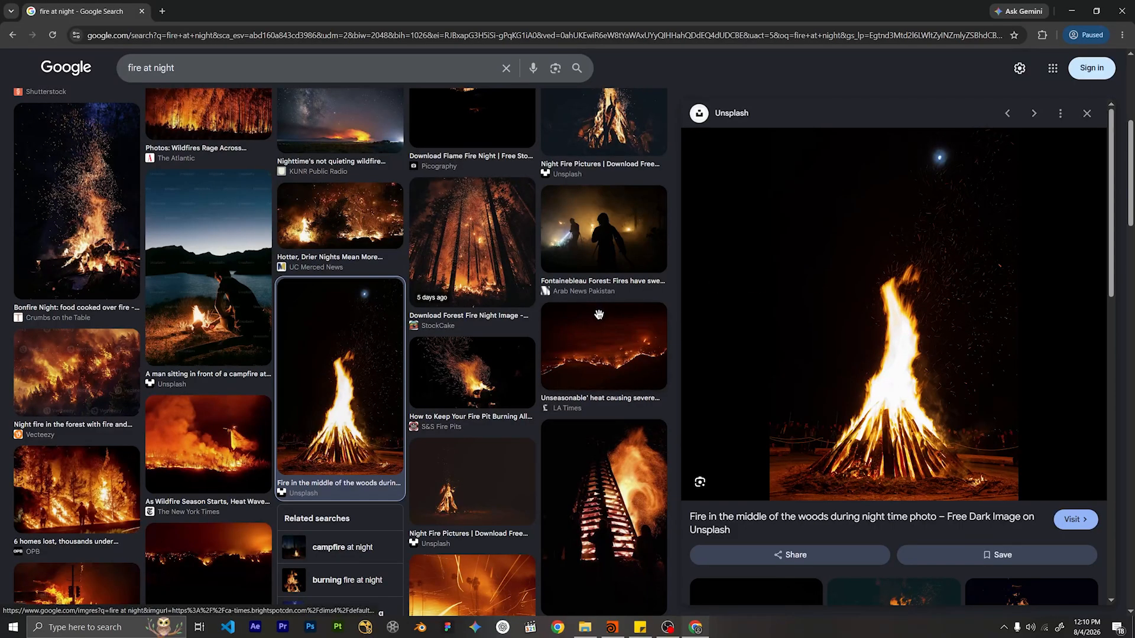
pyautogui.scroll(-2, 161, 386)
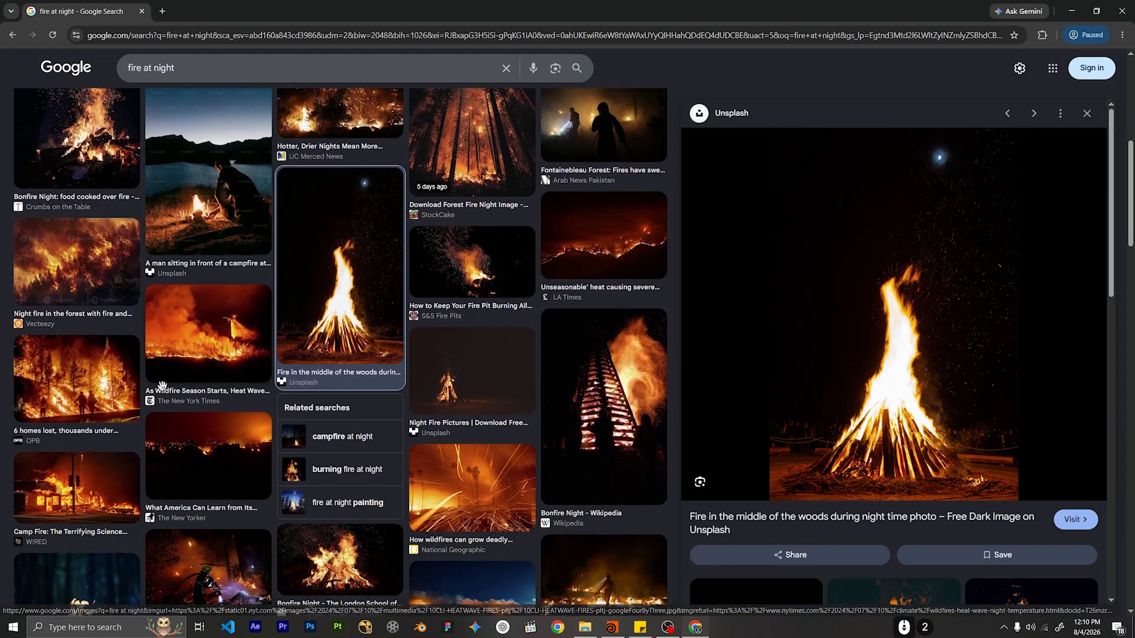
pyautogui.scroll(-4, 161, 386)
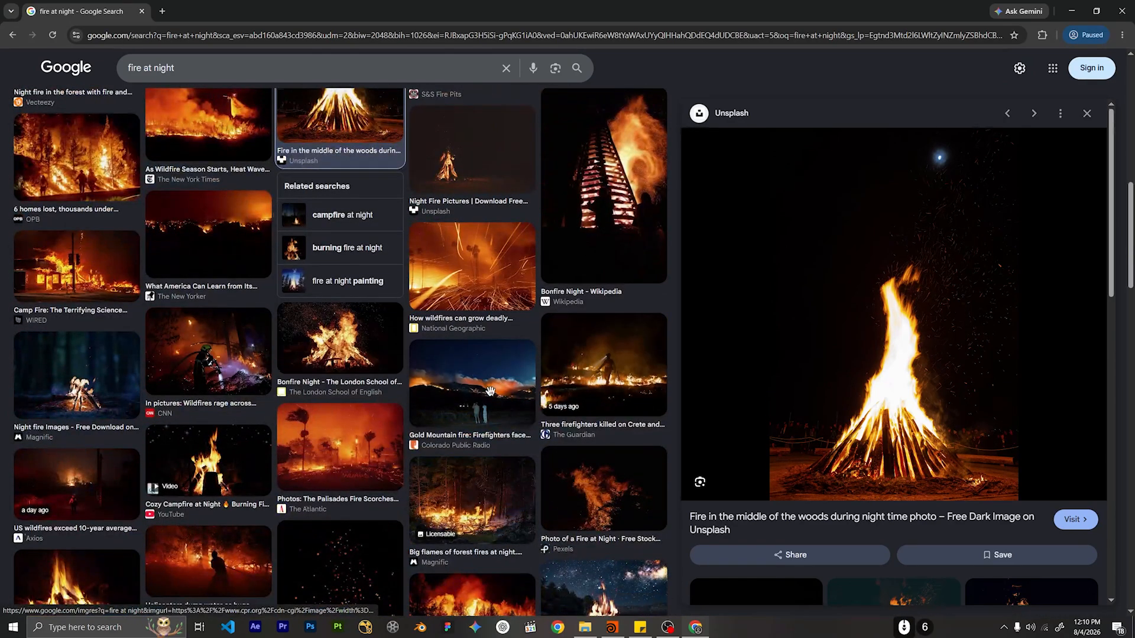
pyautogui.scroll(-5, 490, 391)
pyautogui.click(76, 334)
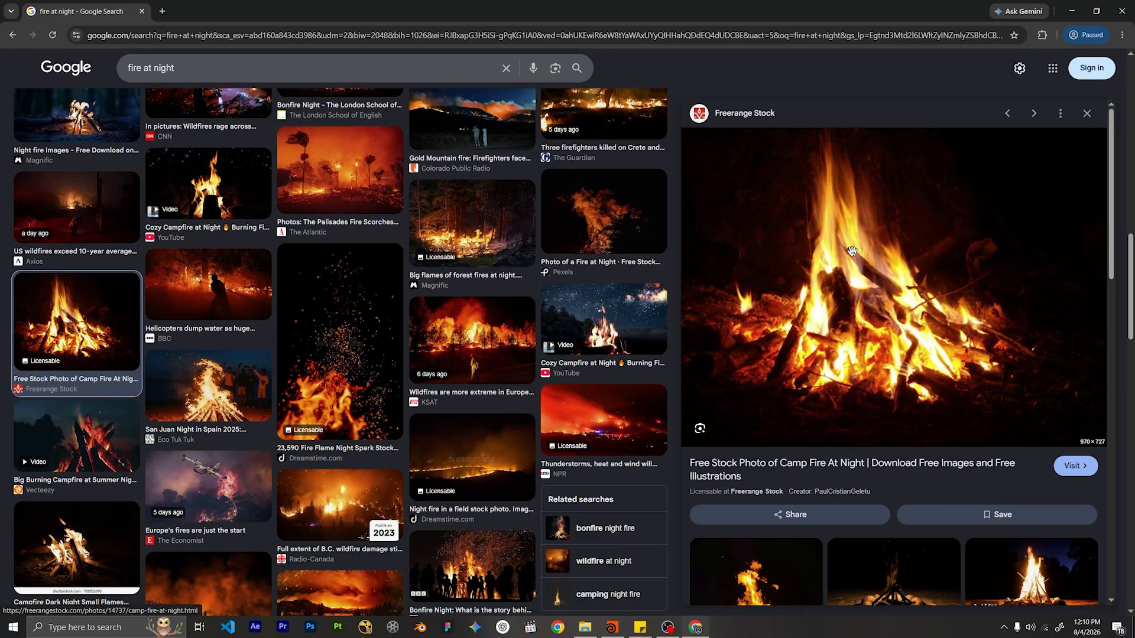
pyautogui.scroll(-3, 852, 251)
pyautogui.click(1016, 409)
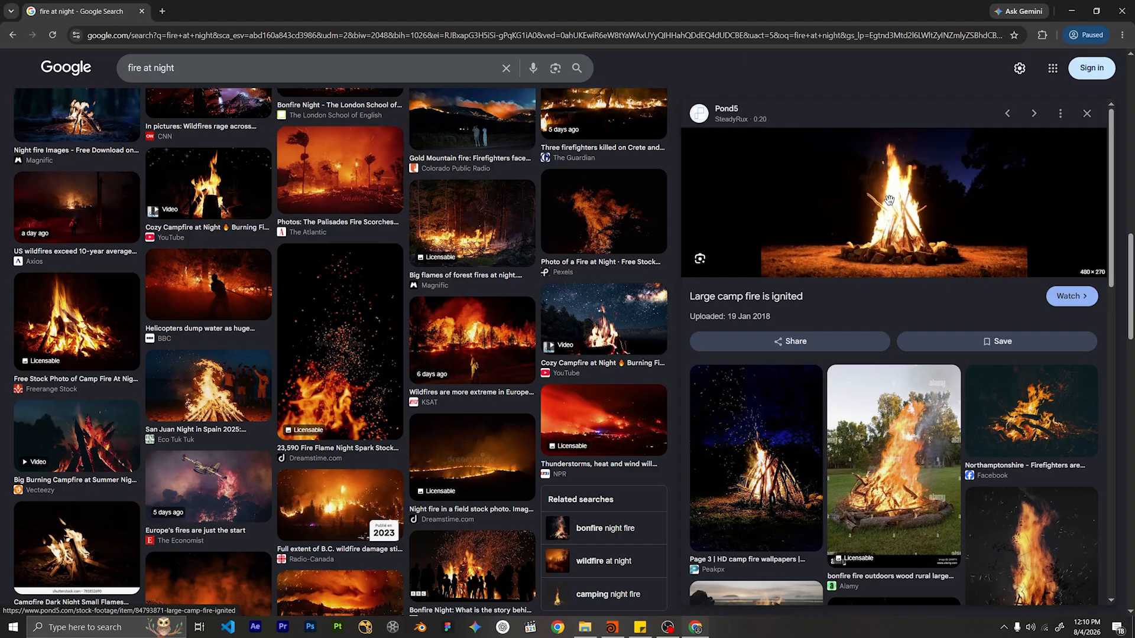
pyautogui.click(896, 432)
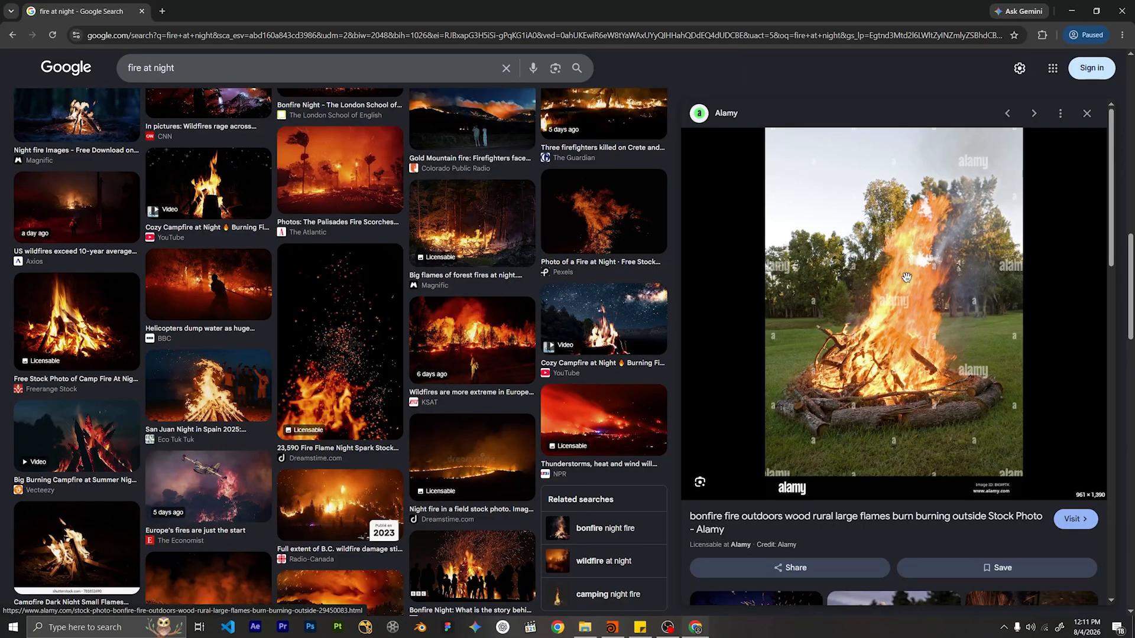
pyautogui.scroll(-4, 906, 277)
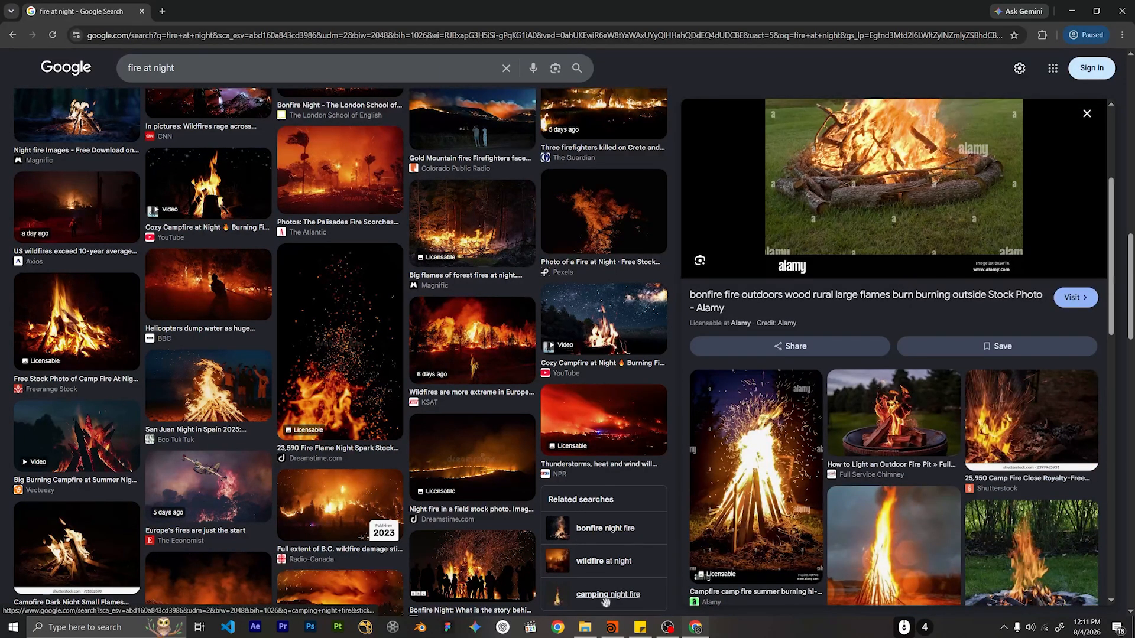
# Return to Houdini and set the fire Intensity Scale of kma_pyroshader1 to 250.
pyautogui.click(612, 627)
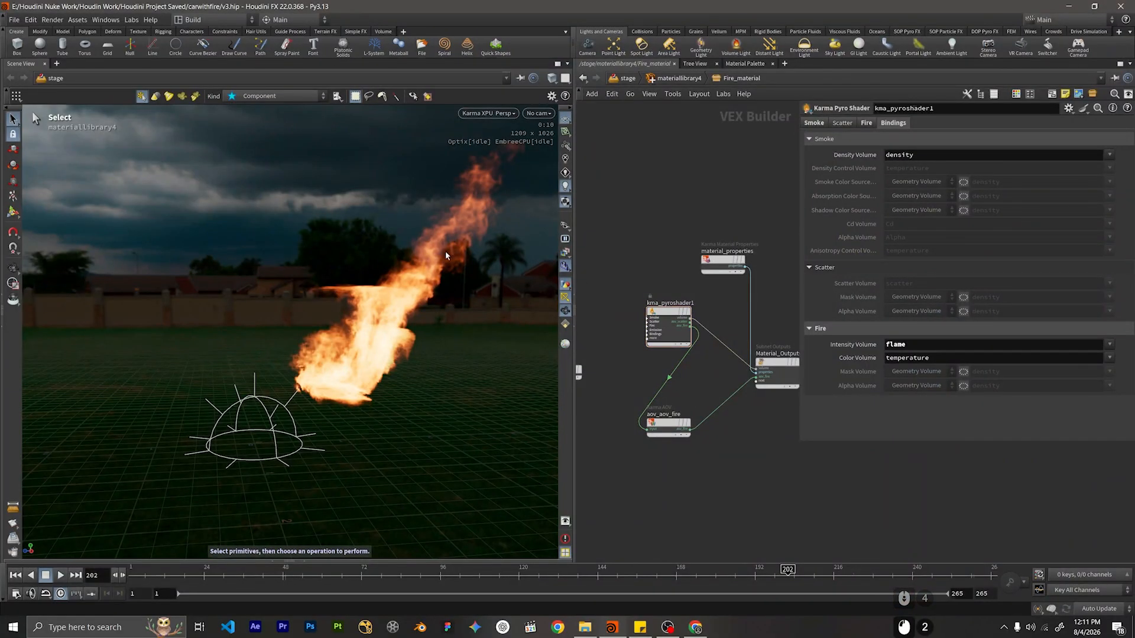
pyautogui.click(866, 123)
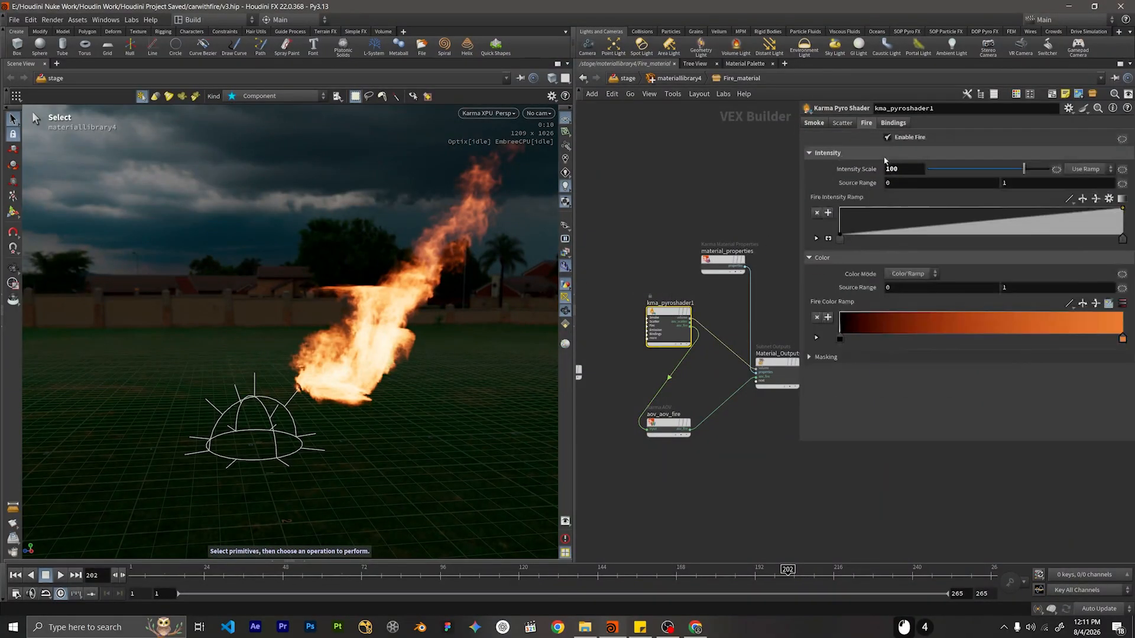
pyautogui.doubleClick(904, 168)
pyautogui.write('250')
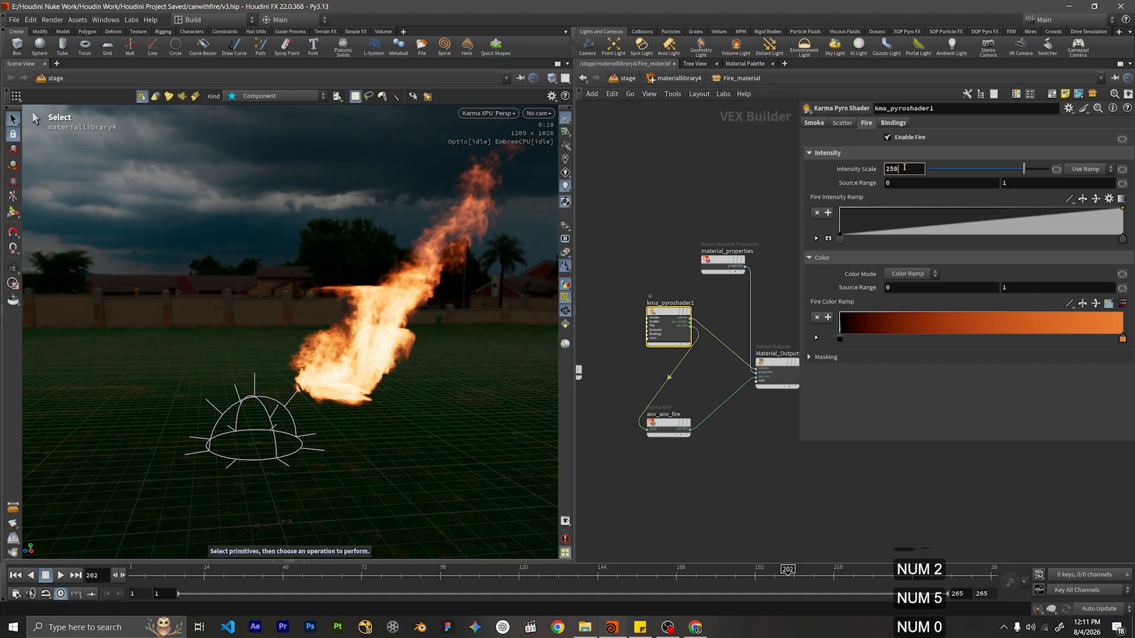
pyautogui.press('Return')
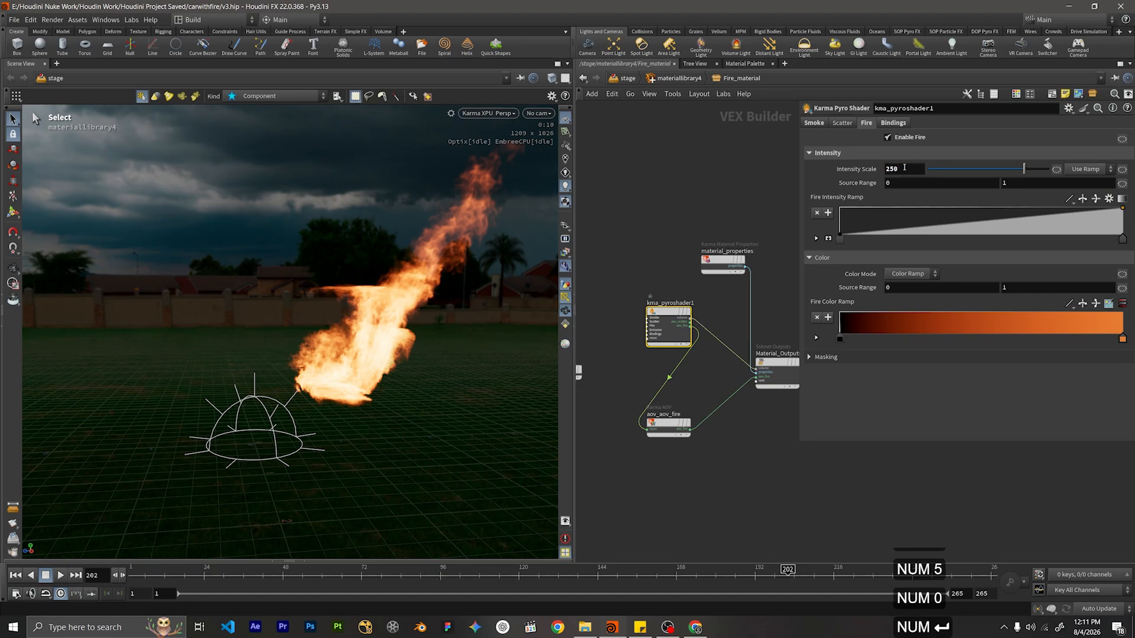
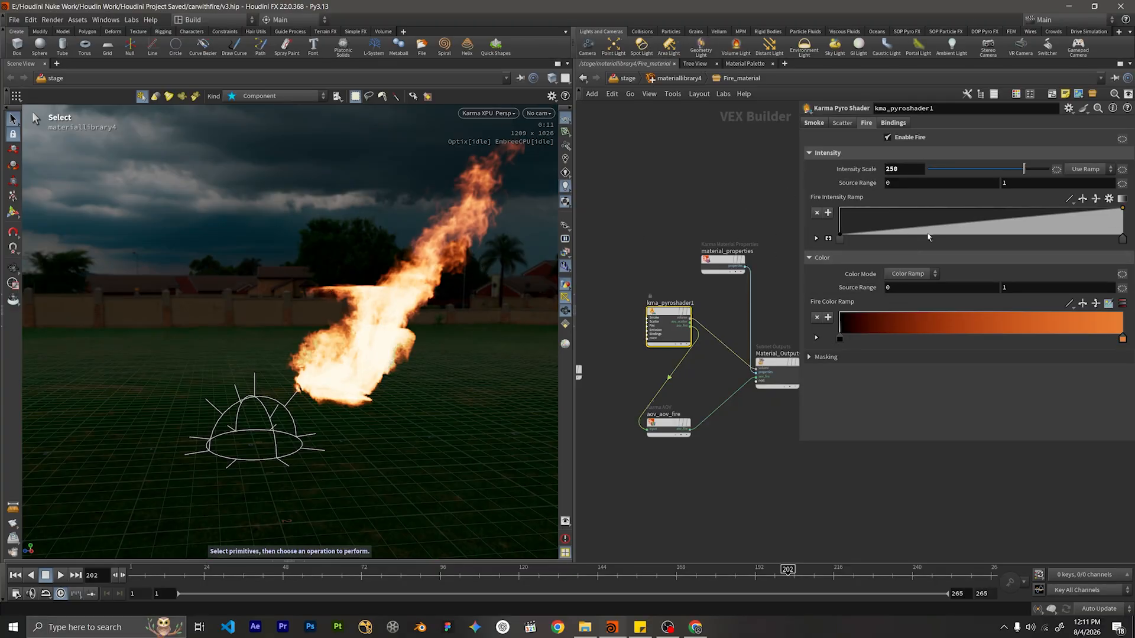
# Reshape the Fire Intensity Ramp into a peak with value 1 at about position 0.437, lowering the end point to 0.
pyautogui.moveTo(977, 223); pyautogui.dragTo(976, 182)
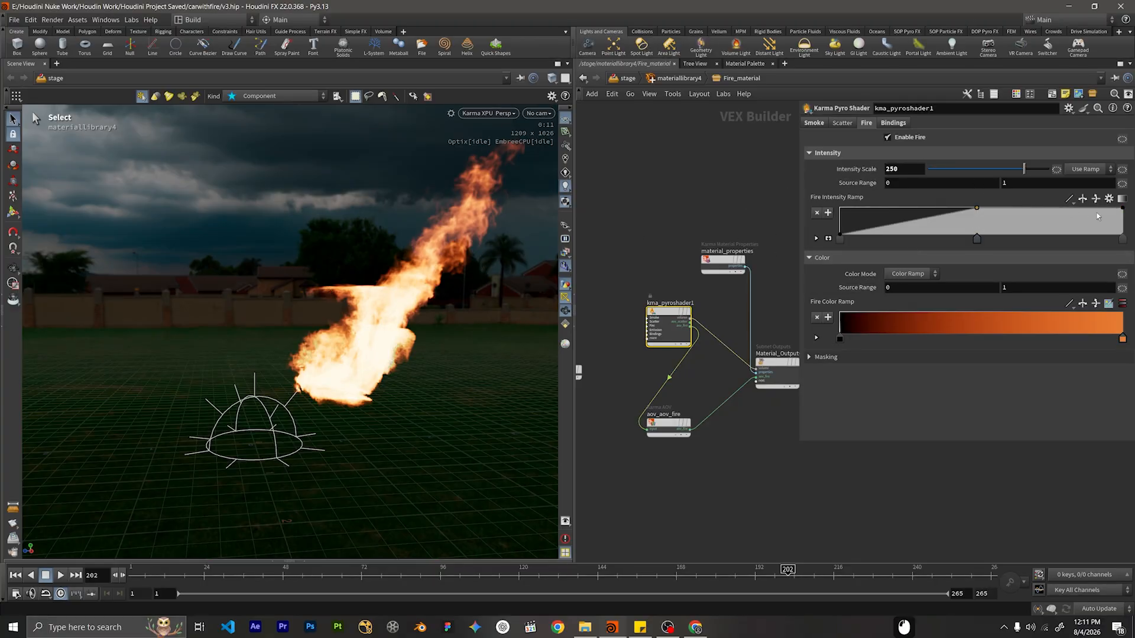
pyautogui.moveTo(1122, 208); pyautogui.dragTo(1125, 236)
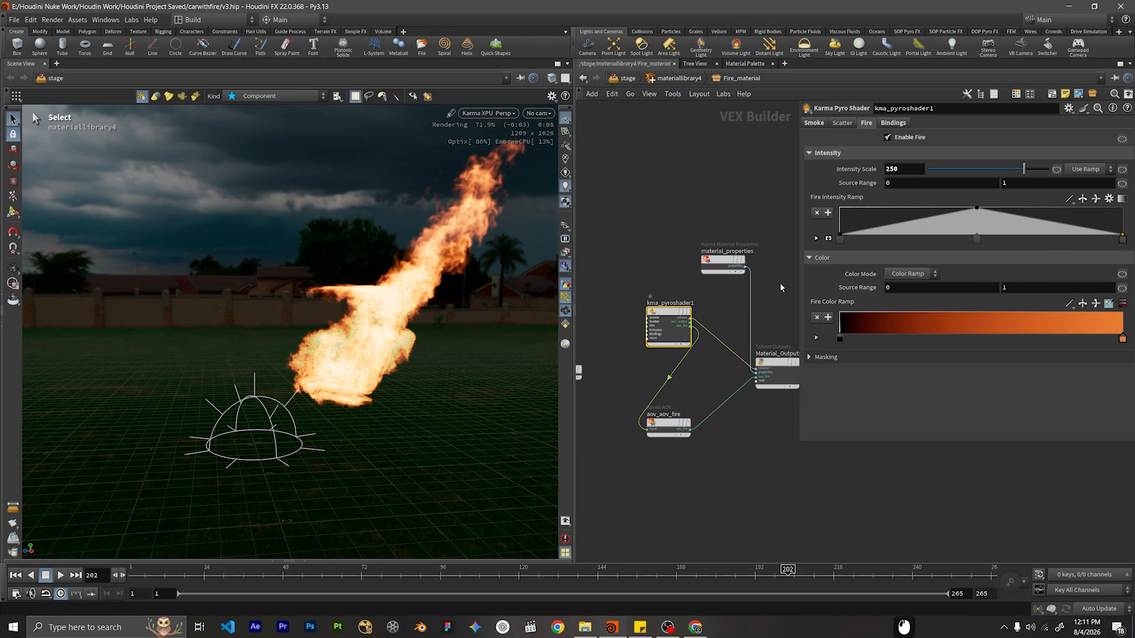
pyautogui.click(816, 238)
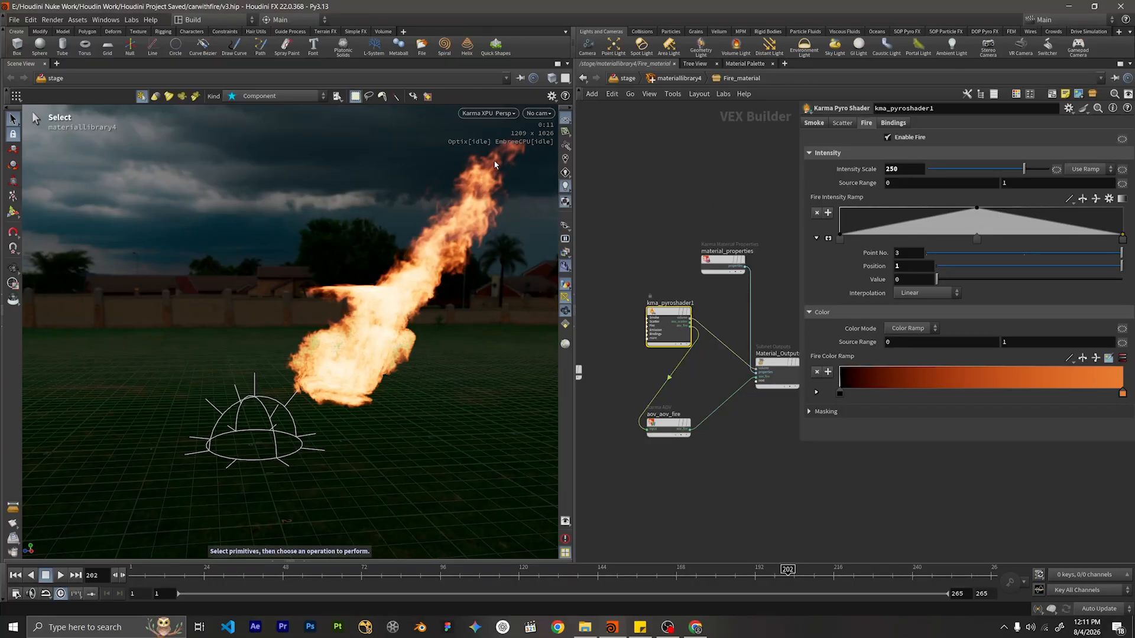
pyautogui.moveTo(977, 239); pyautogui.dragTo(1009, 240)
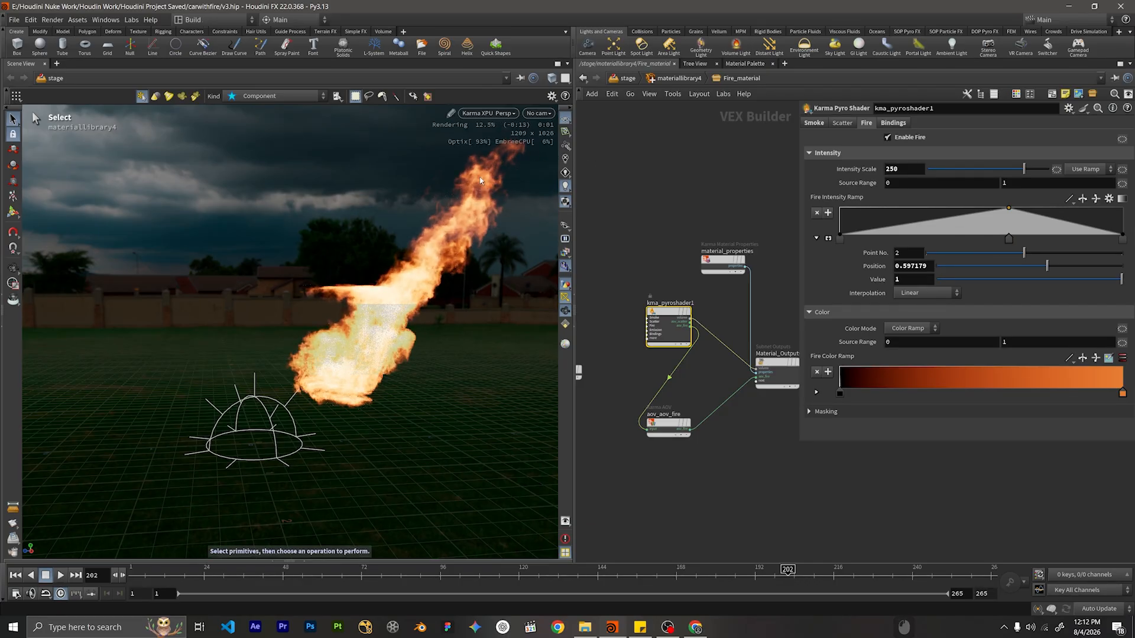
pyautogui.moveTo(1008, 240); pyautogui.dragTo(965, 238)
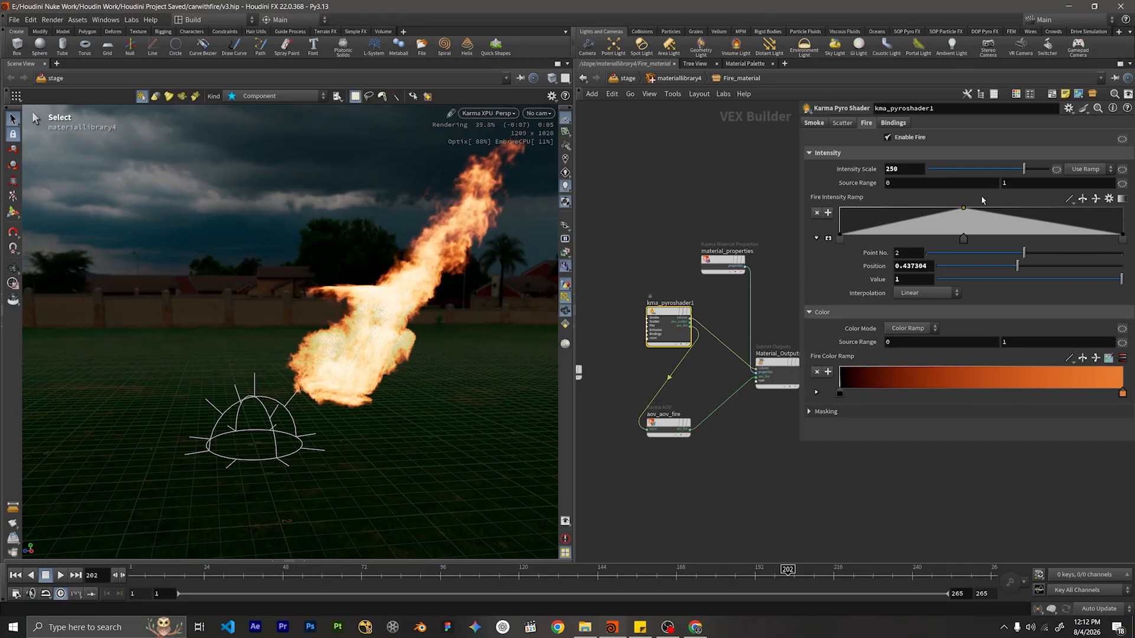
# Try a minimum of 0.5 for the fire color Source Range and reset it to 0.
pyautogui.doubleClick(906, 342)
pyautogui.write('.')
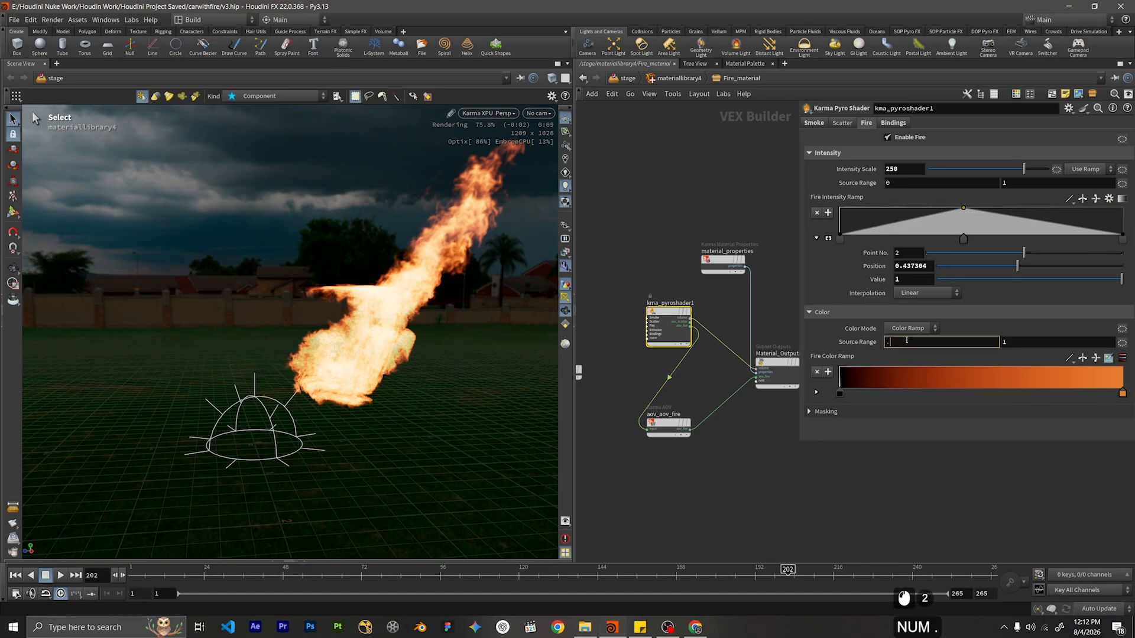
pyautogui.write('5')
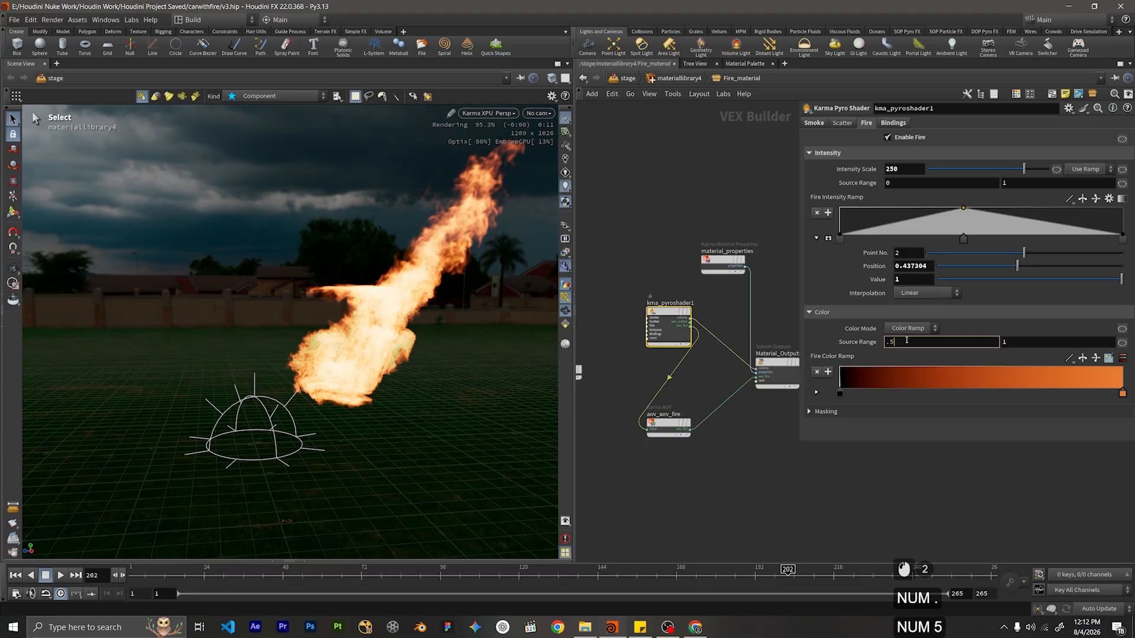
pyautogui.press('Return')
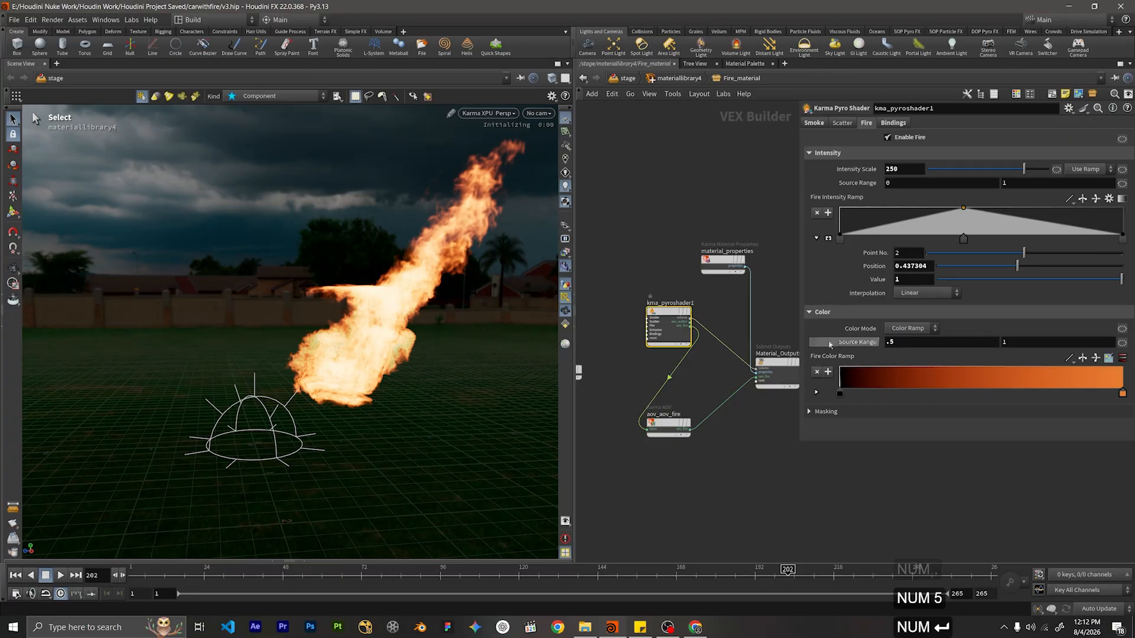
pyautogui.doubleClick(980, 341)
pyautogui.write('0')
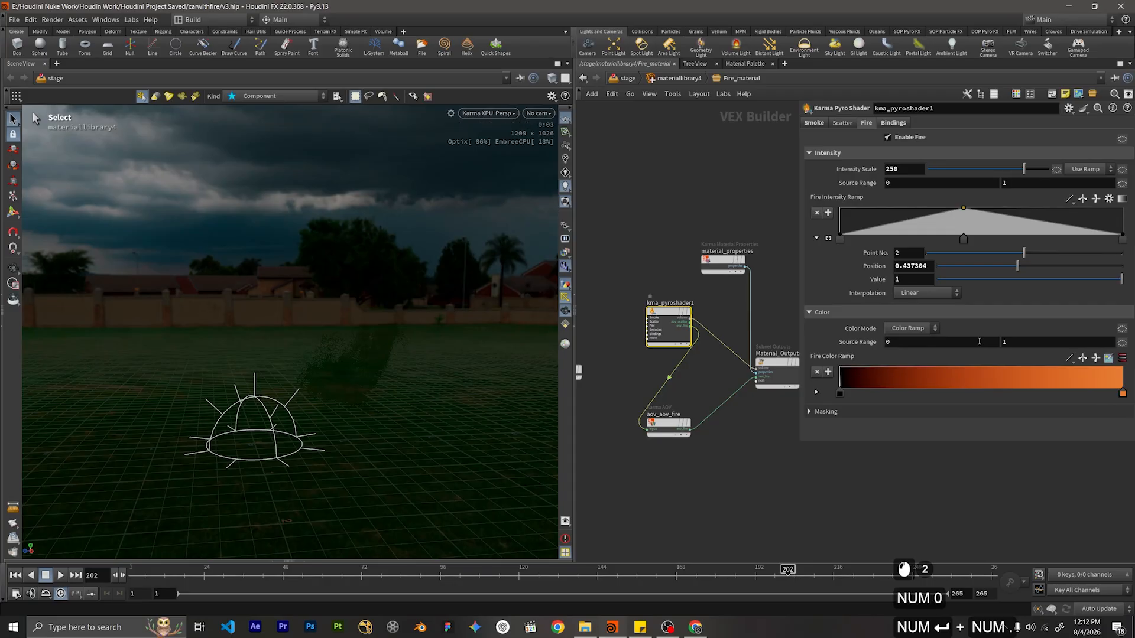
# Try a maximum of 2 for the fire color Source Range, and settle on 0.8.
pyautogui.doubleClick(1038, 344)
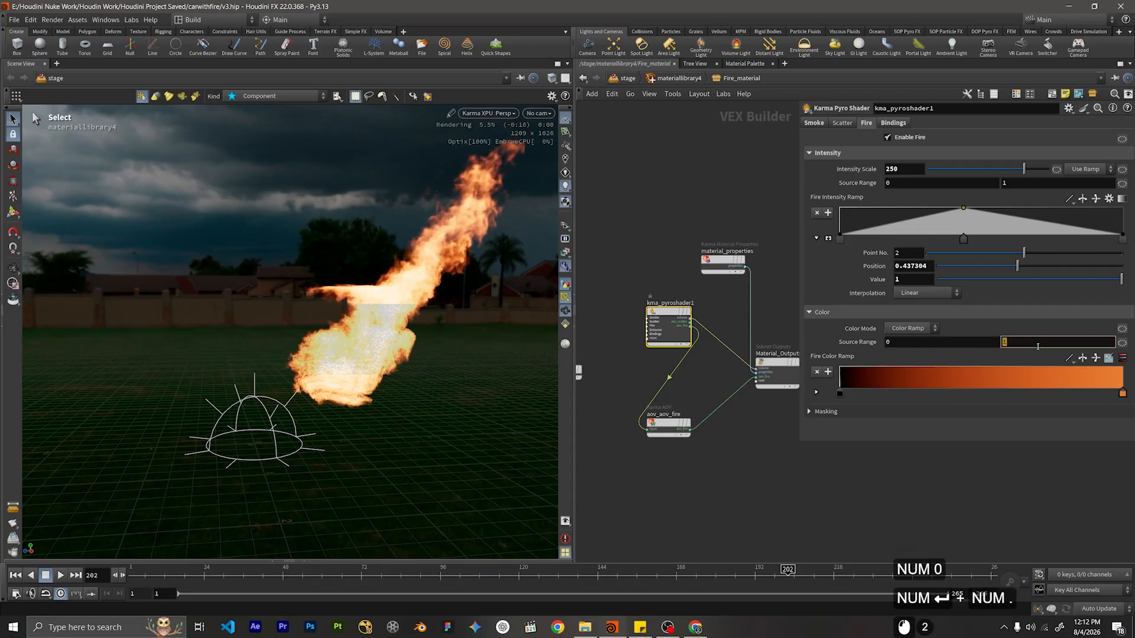
pyautogui.write('2')
pyautogui.press('Return')
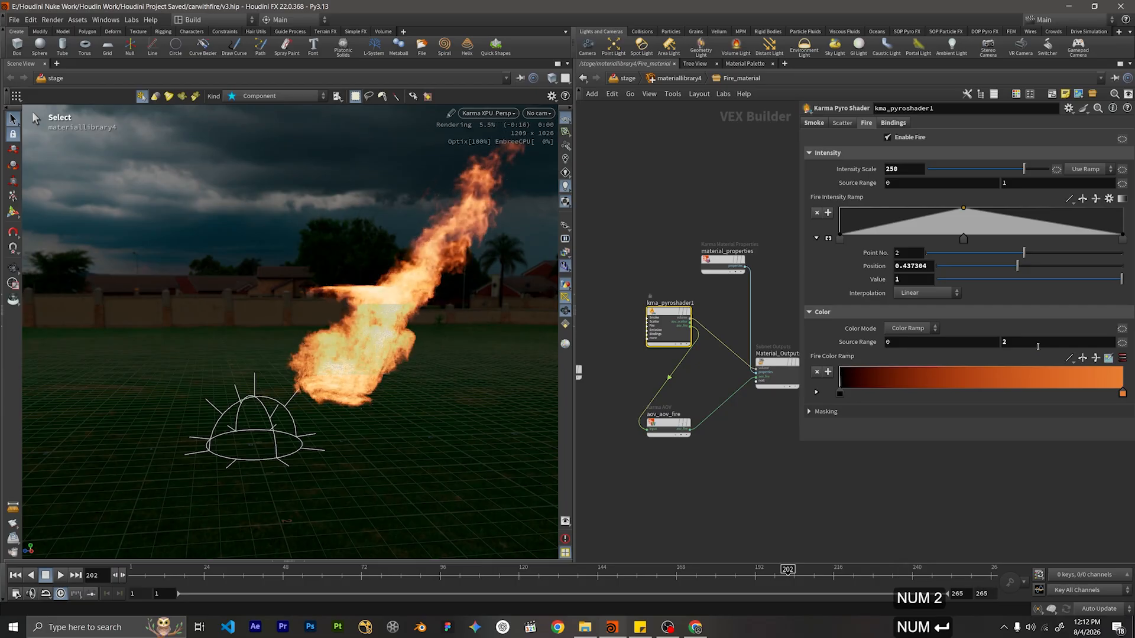
pyautogui.doubleClick(1037, 344)
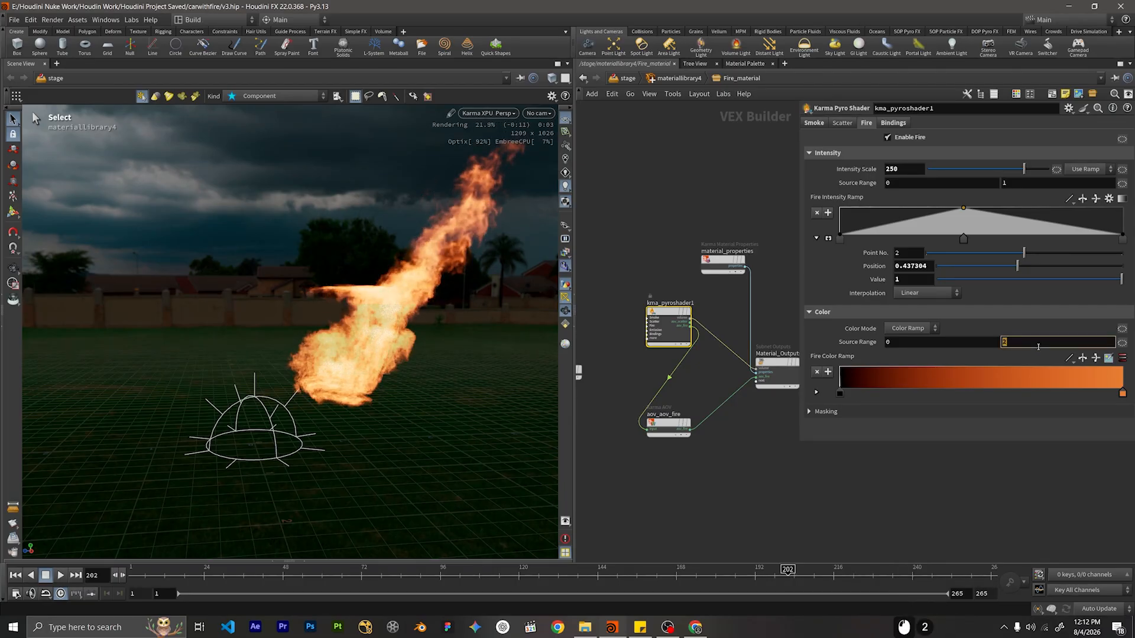
pyautogui.write('.')
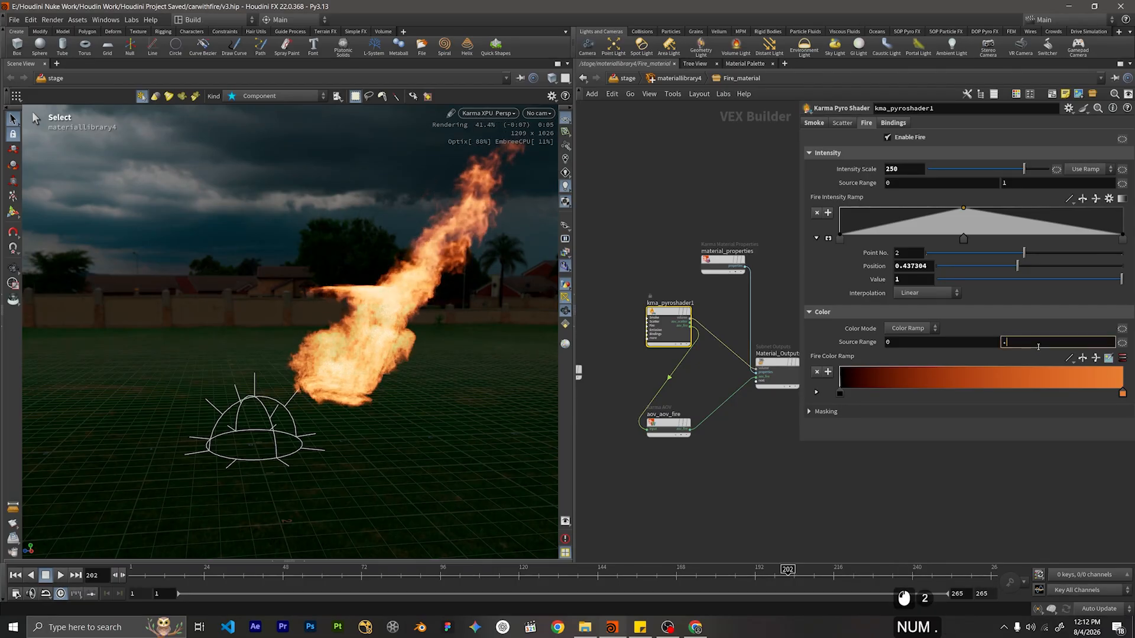
pyautogui.write('8')
pyautogui.press('Return')
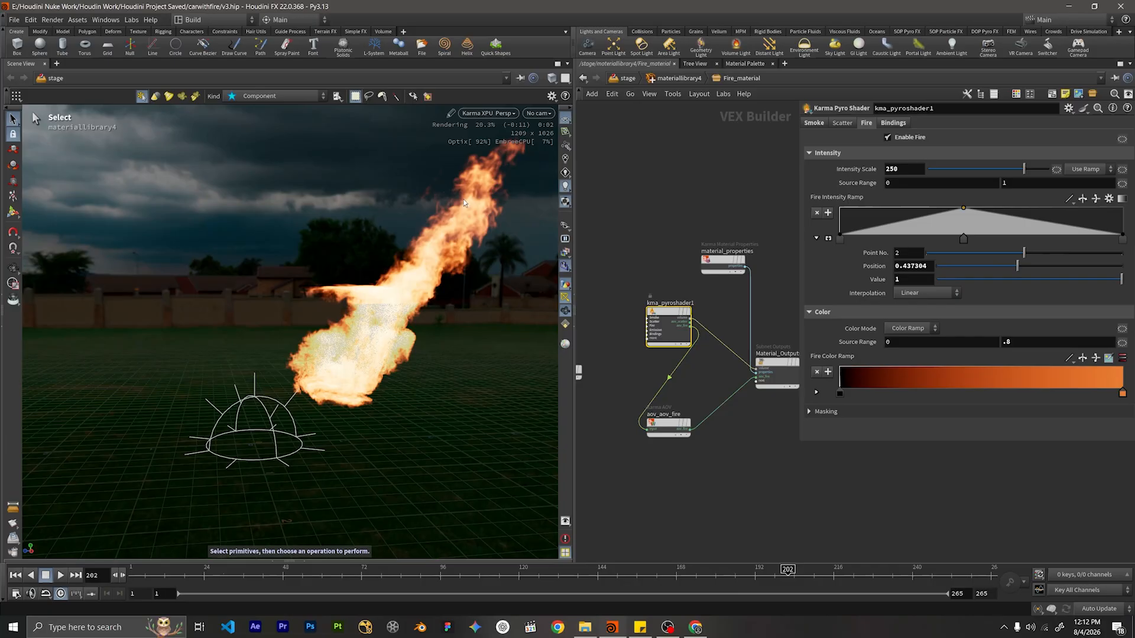
# Lower the fire Intensity Scale of kma_pyroshader1 to 200.
pyautogui.doubleClick(915, 172)
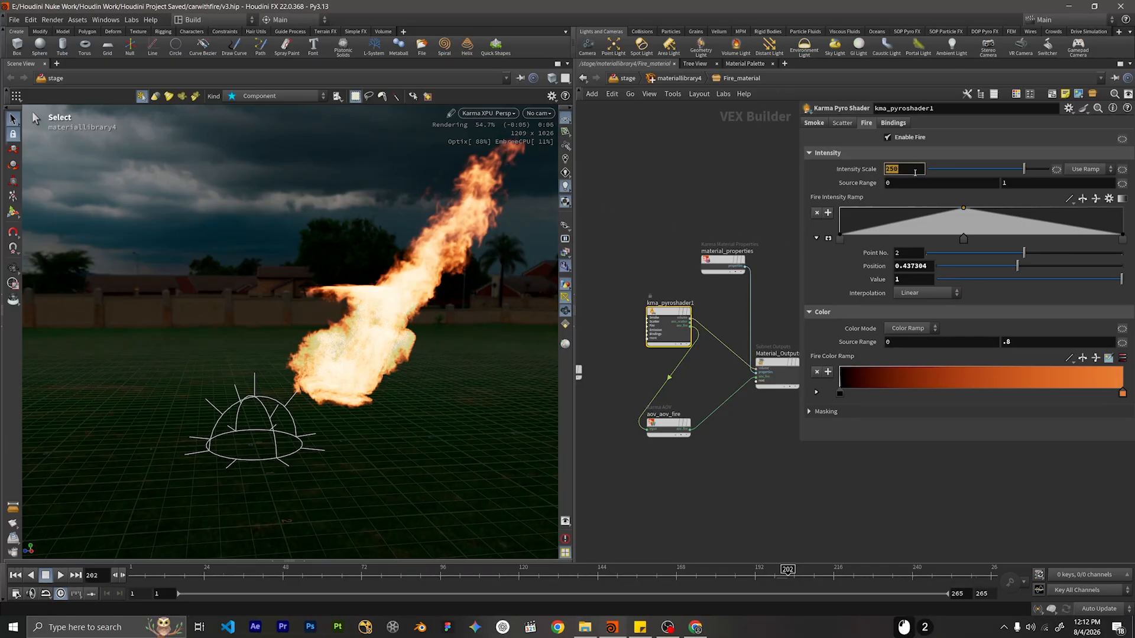
pyautogui.write('200')
pyautogui.press('Return')
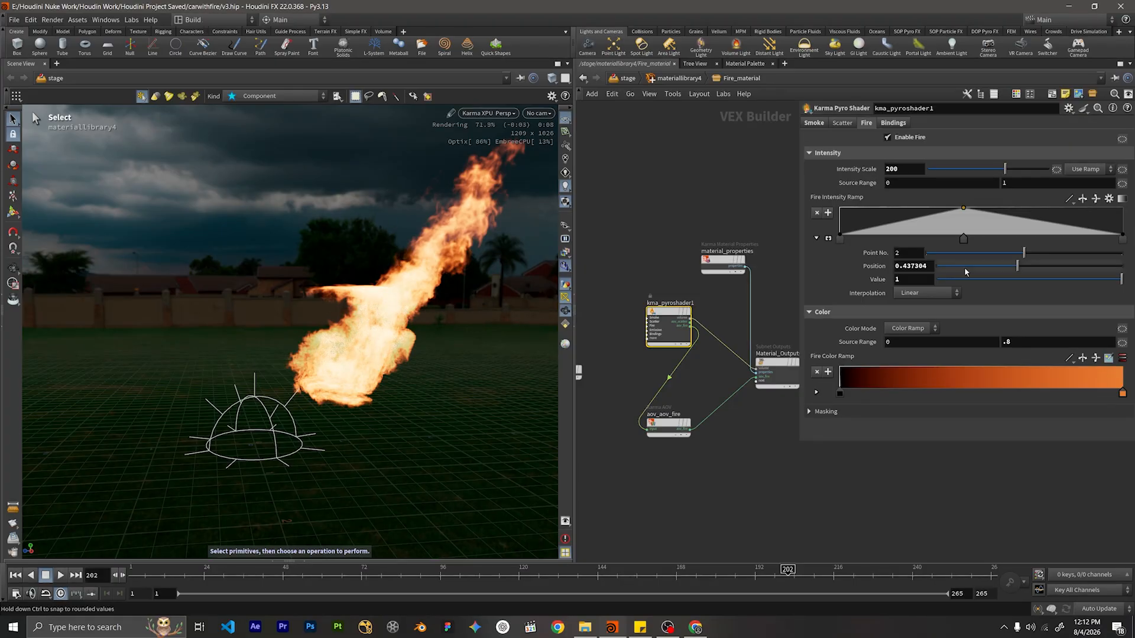
# Review the smoke settings of kma_pyroshader1 and bind its smoke Density Volume to flame.
pyautogui.scroll(-1, 675, 215)
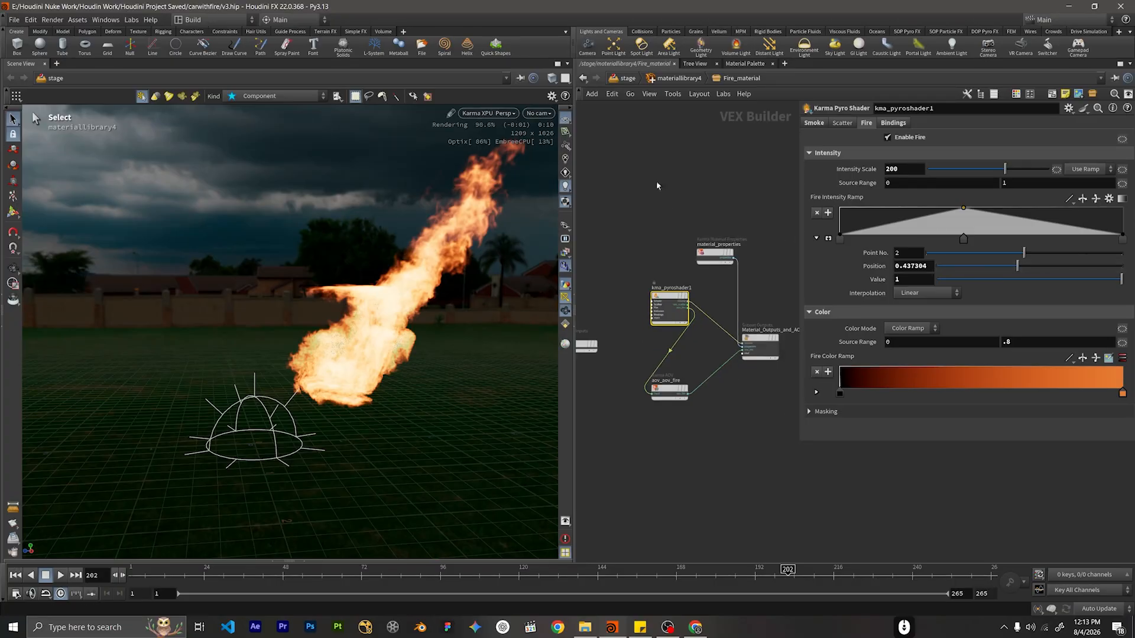
pyautogui.click(813, 123)
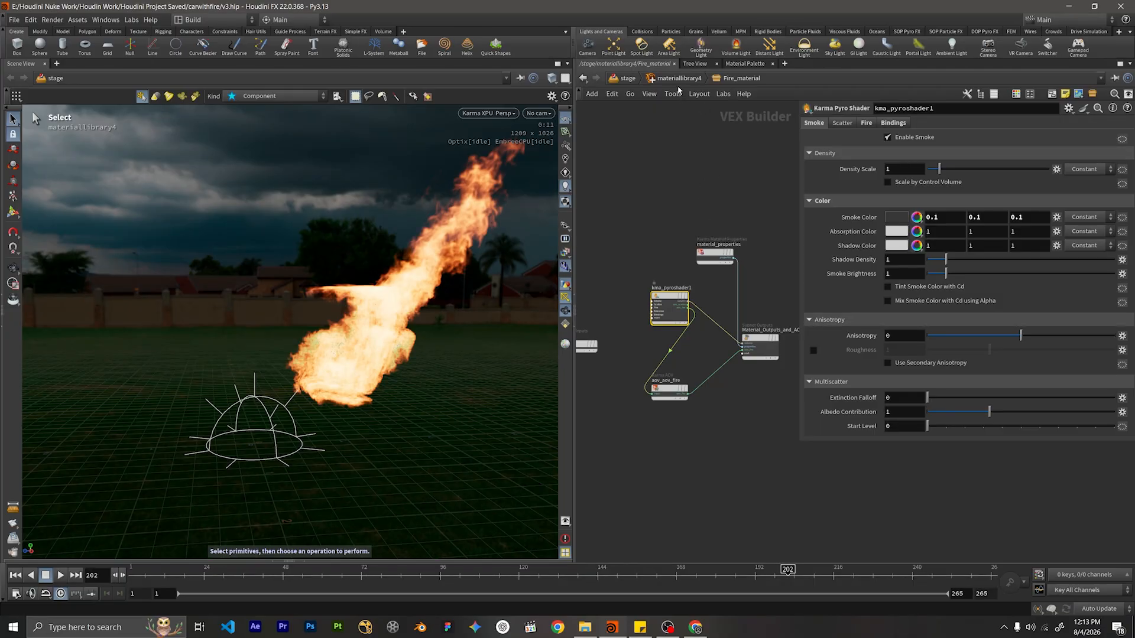
pyautogui.scroll(3, 663, 267)
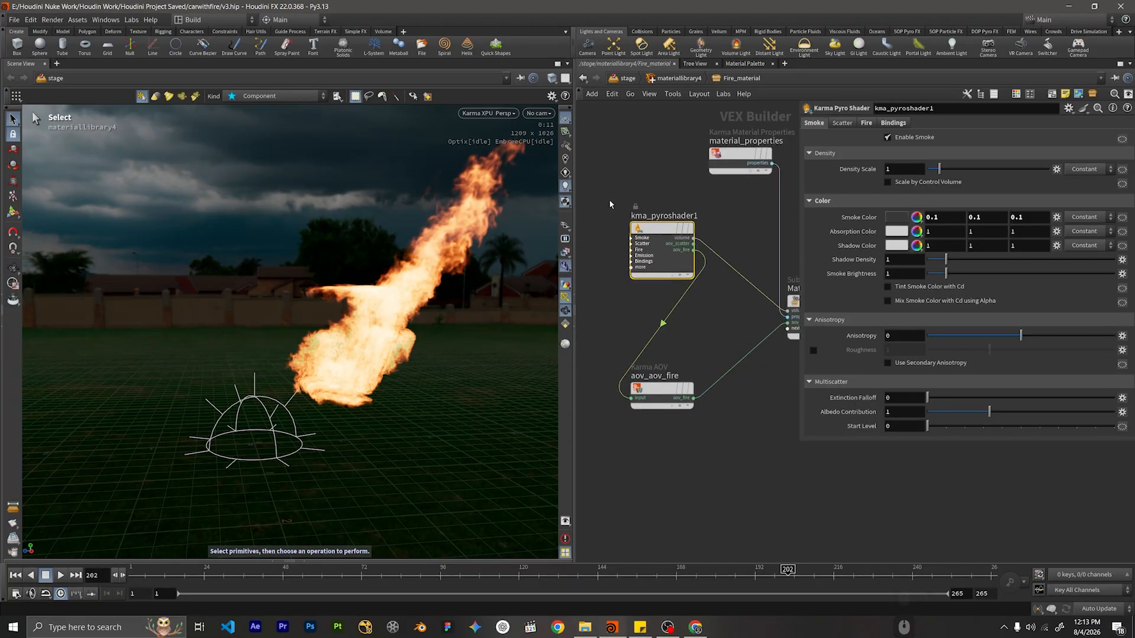
pyautogui.moveTo(611, 205); pyautogui.dragTo(592, 291)
pyautogui.moveTo(622, 196); pyautogui.dragTo(708, 276)
pyautogui.click(894, 124)
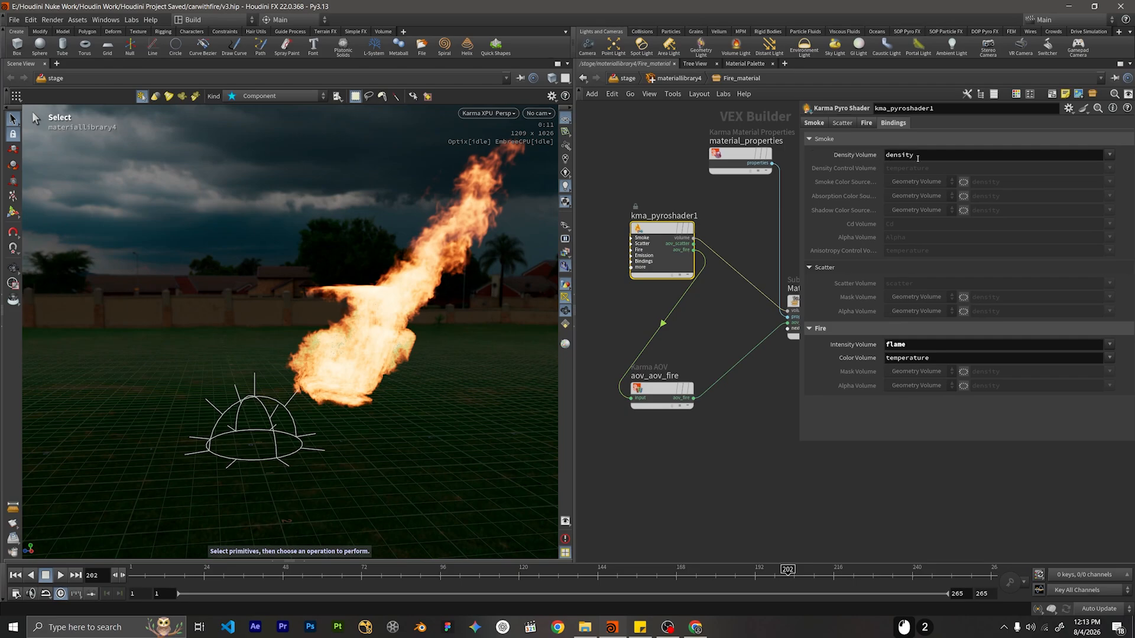
pyautogui.click(910, 159)
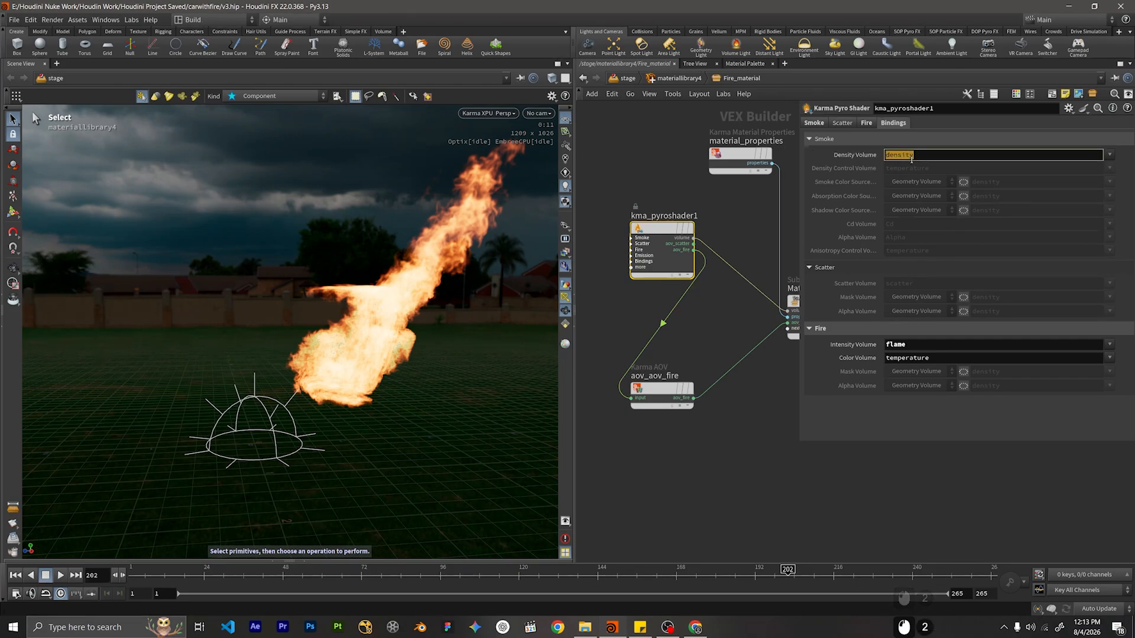
pyautogui.write('flame')
pyautogui.press('Return')
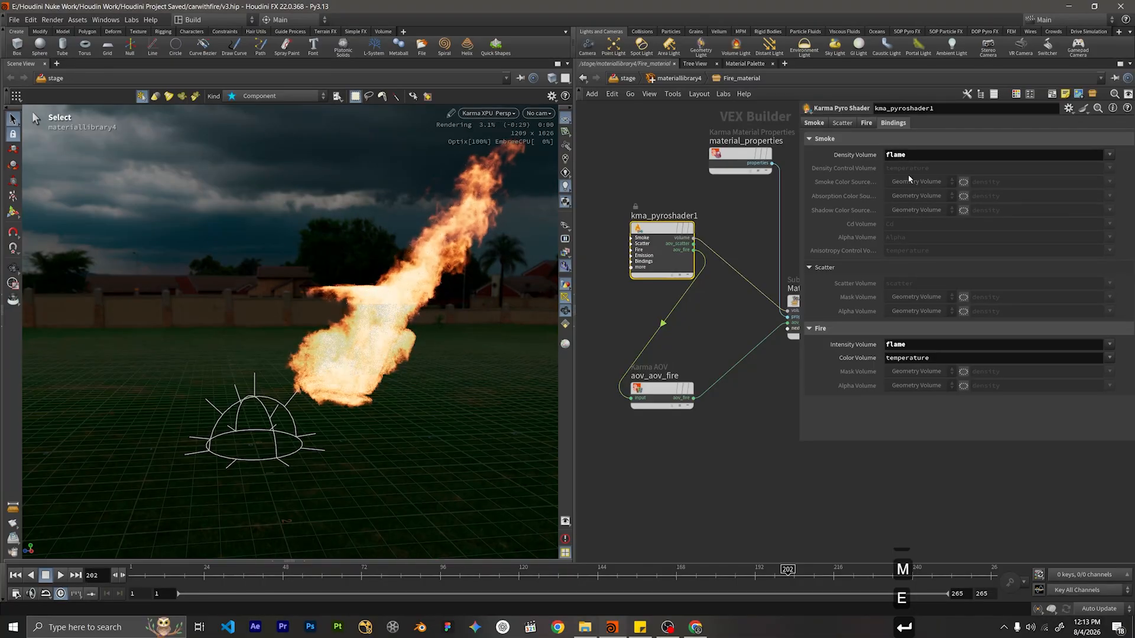
# Raise the smoke Density Scale of the pyro shader to 50.
pyautogui.click(814, 123)
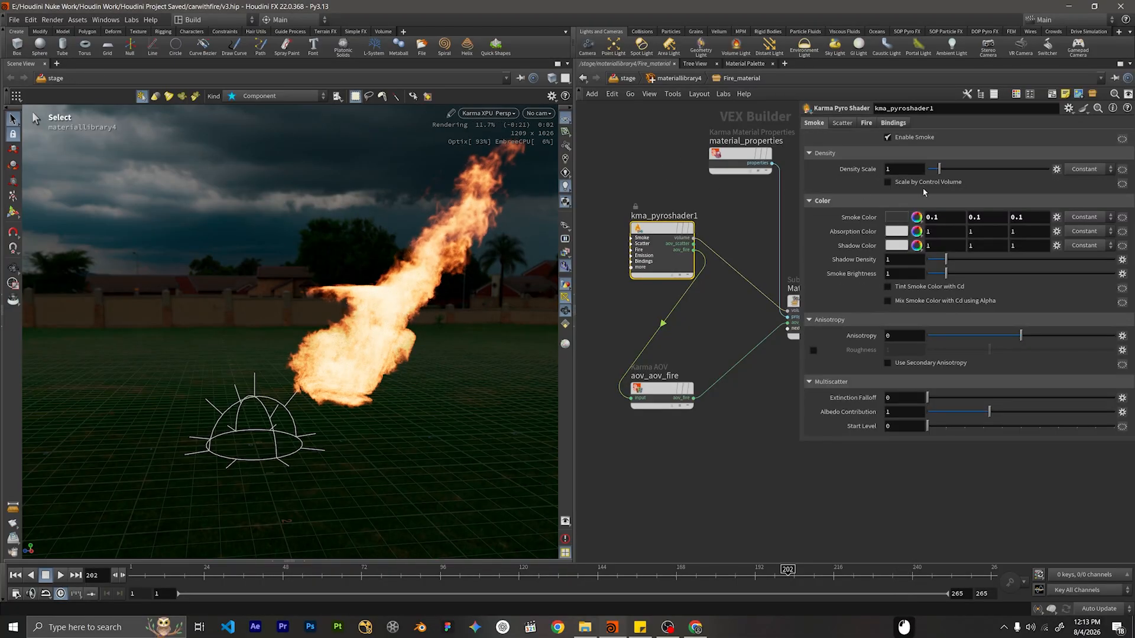
pyautogui.tripleClick(899, 171)
pyautogui.write('50')
pyautogui.press('Return')
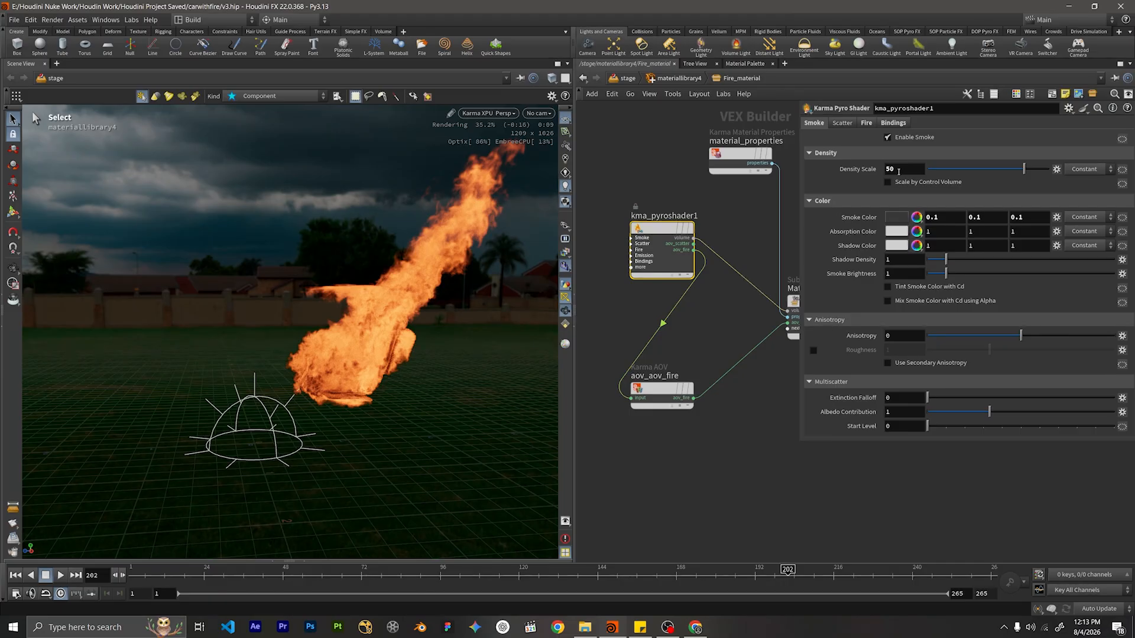
# Switch the smoke Density Volume binding back to density for comparison, and restore it to flame.
pyautogui.click(893, 122)
pyautogui.tripleClick(912, 156)
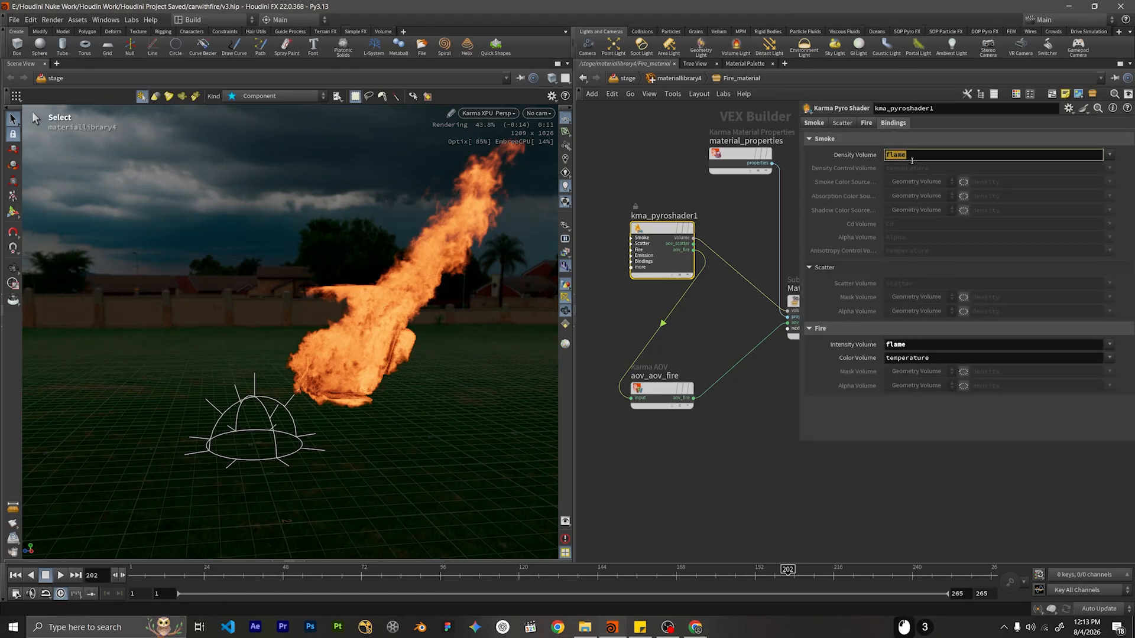
pyautogui.write('density')
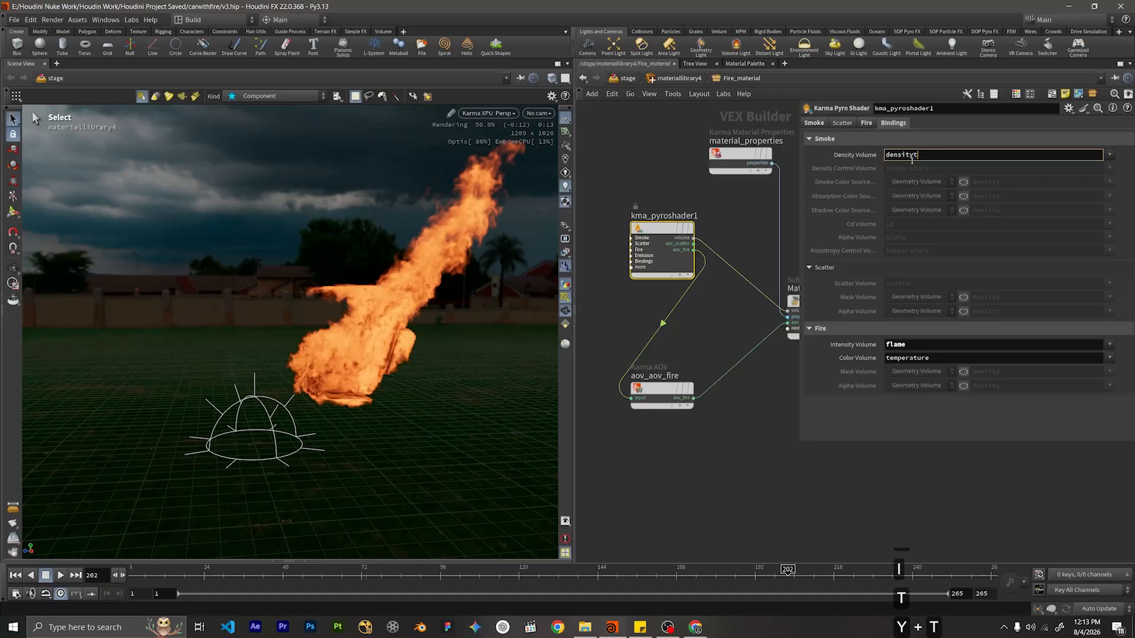
pyautogui.press('BackSpace')
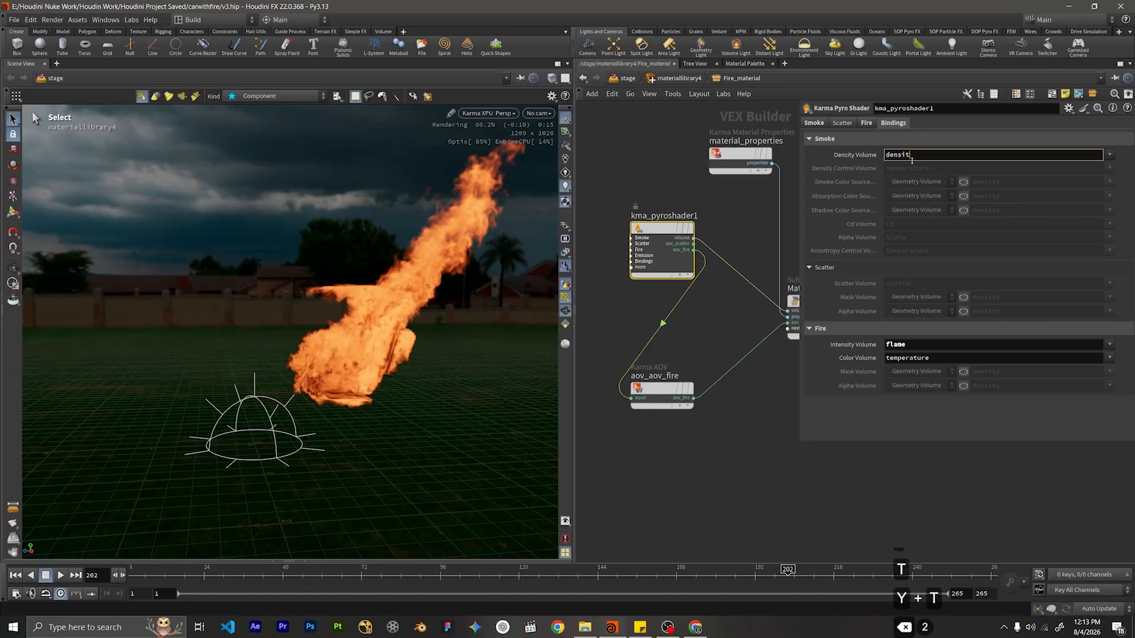
pyautogui.write('y')
pyautogui.press('Return')
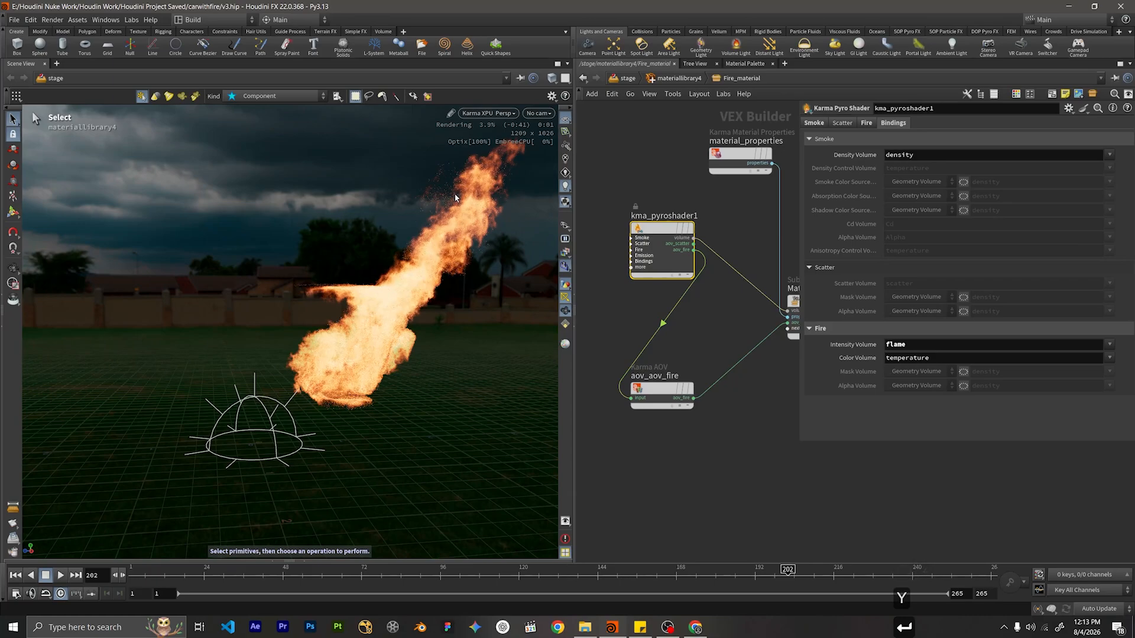
pyautogui.click(816, 124)
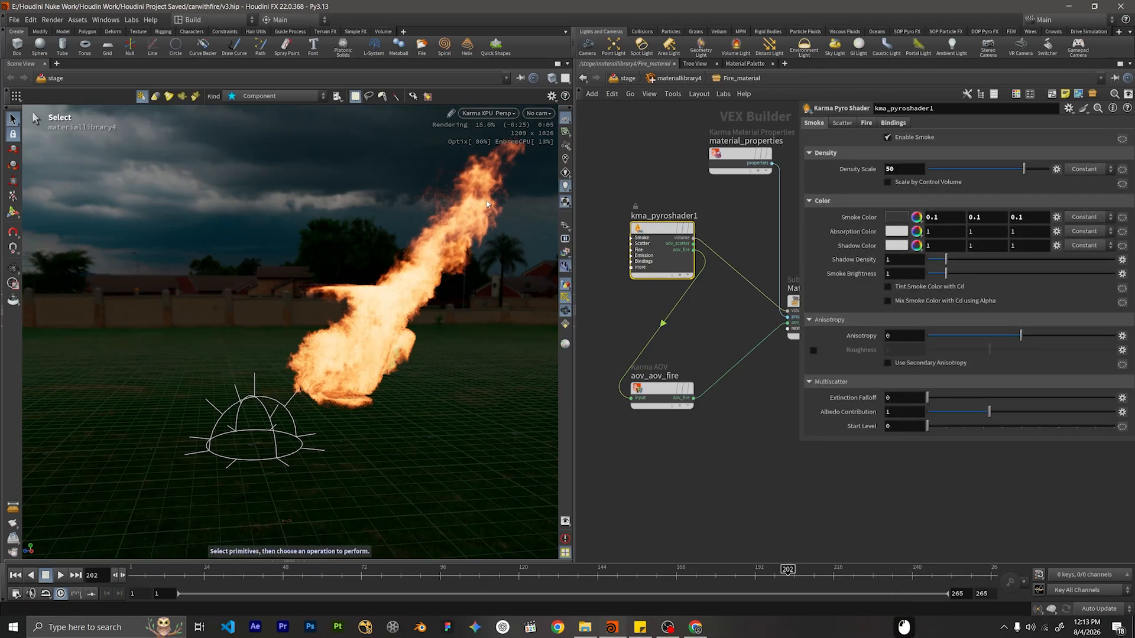
pyautogui.click(893, 123)
pyautogui.doubleClick(911, 154)
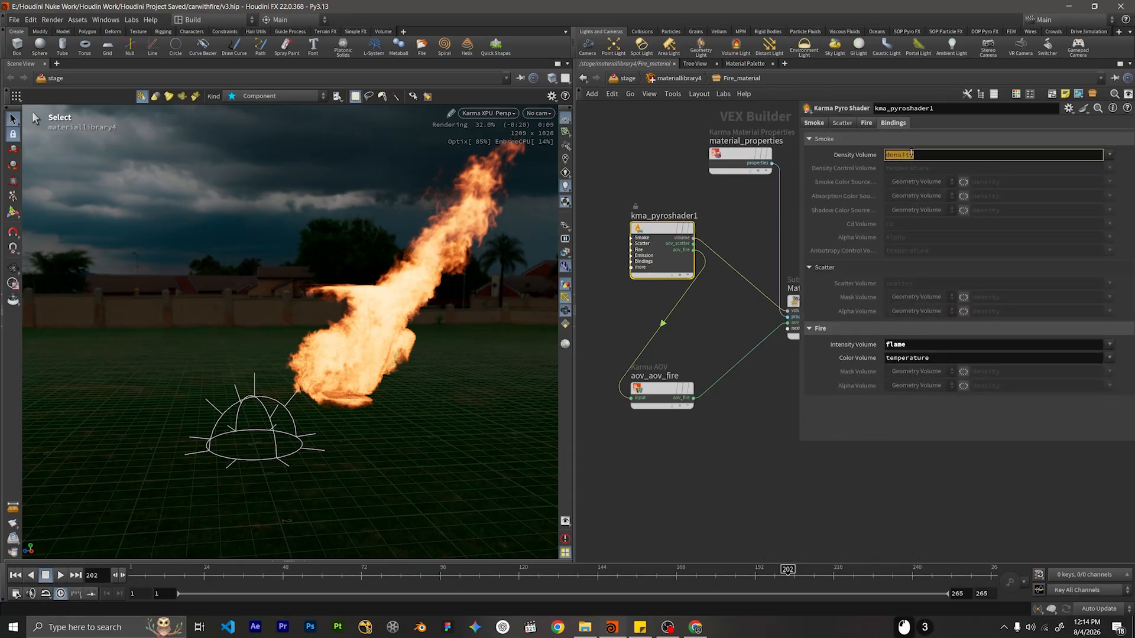
pyautogui.write('flame')
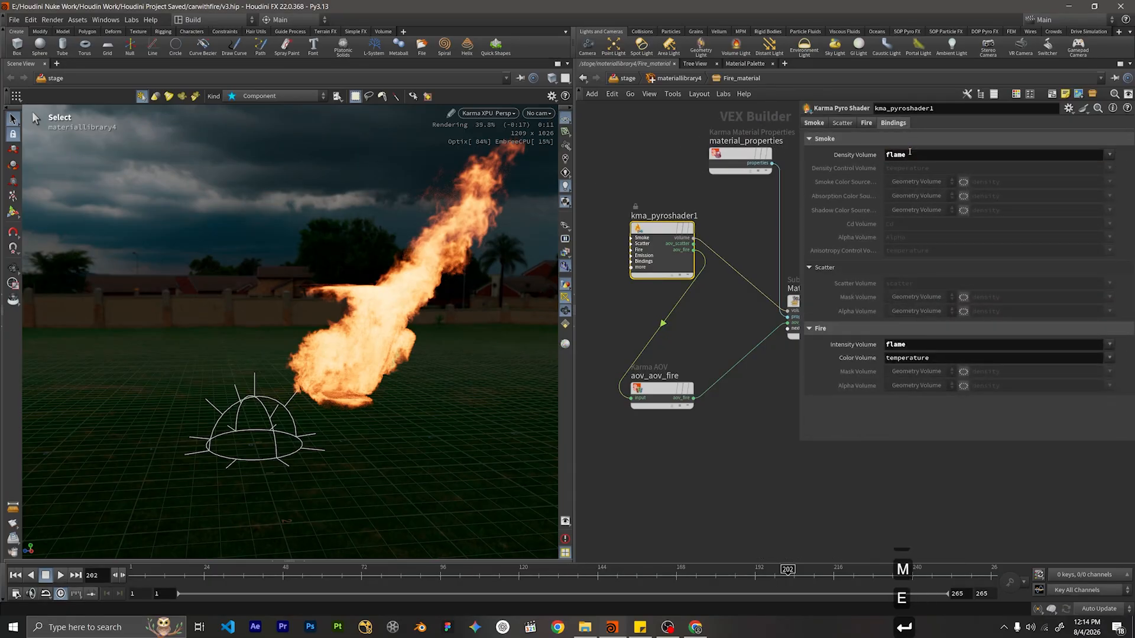
pyautogui.press('Return')
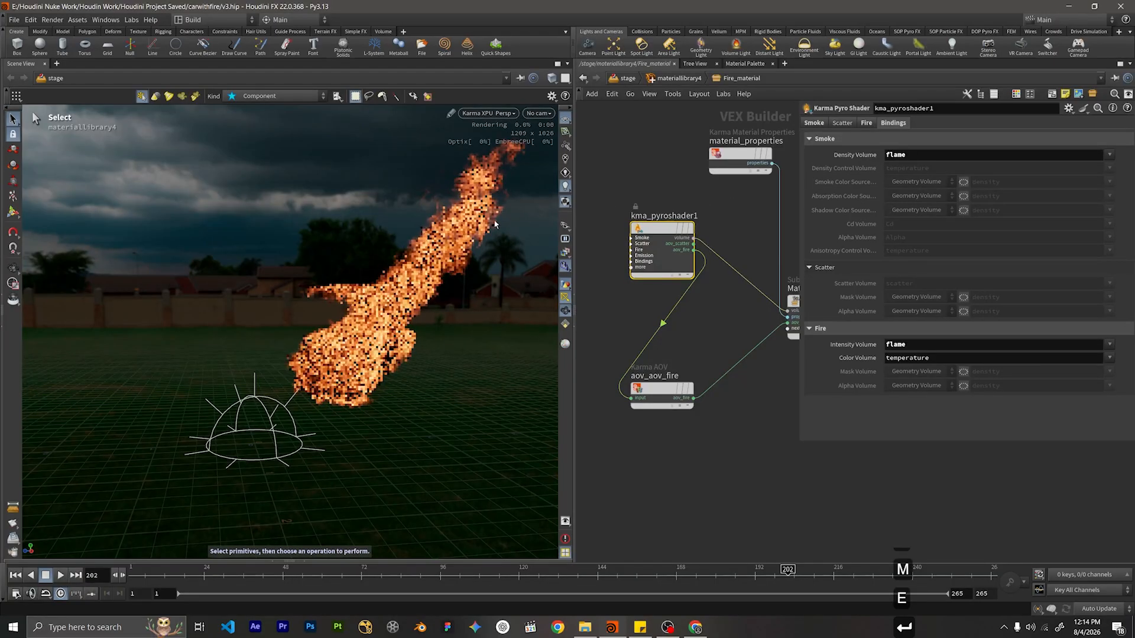
# Set the smoke Density Scale of the pyro shader to 15.
pyautogui.click(814, 123)
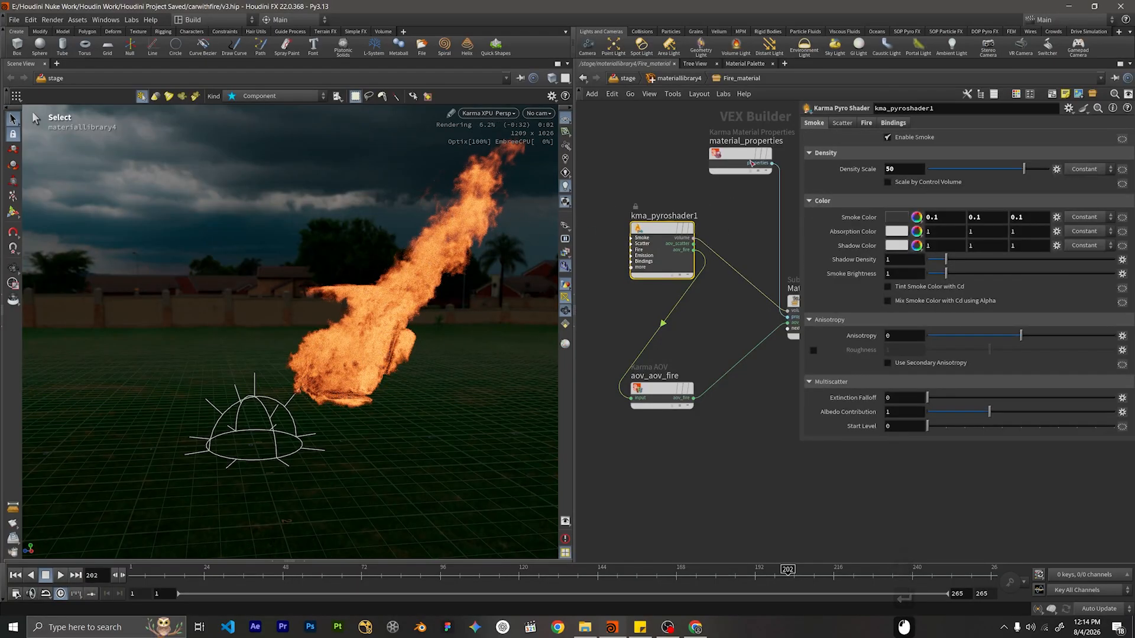
pyautogui.doubleClick(905, 169)
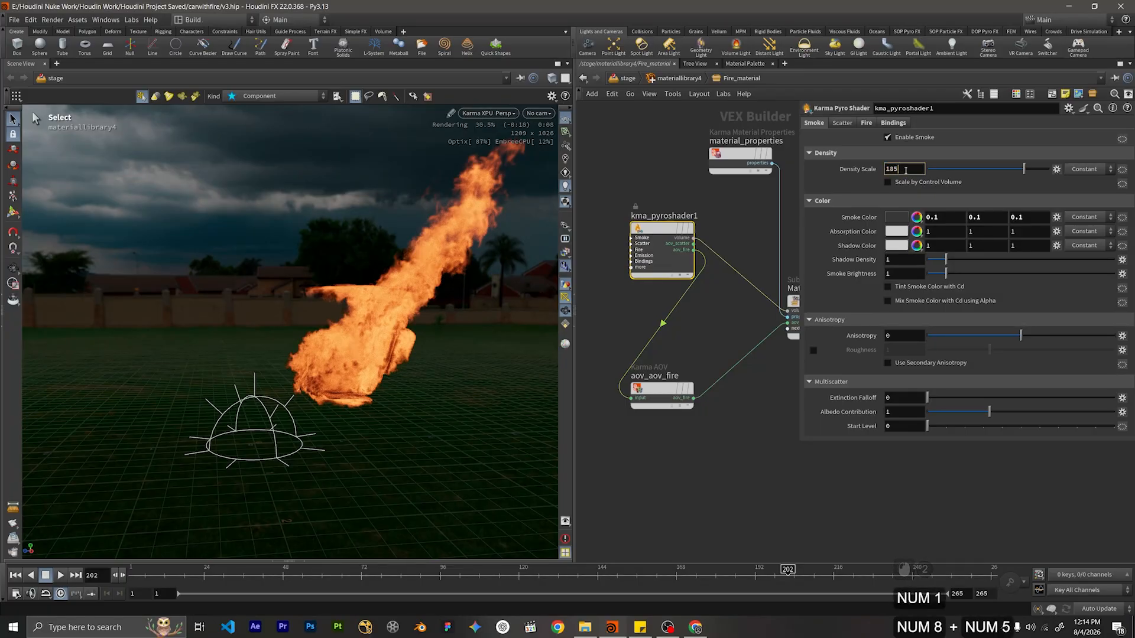
pyautogui.write('15')
pyautogui.press('Return')
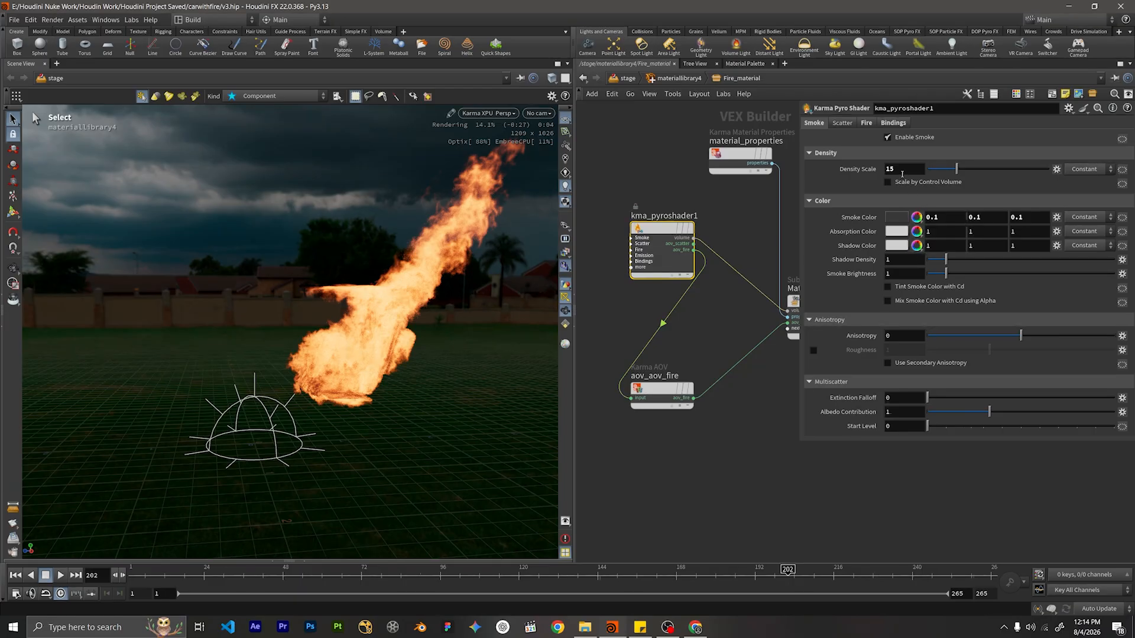
# Try enabling Scatter on the pyro shader with Mask Center 1 and Mask Width 2, and turn Scatter off again.
pyautogui.click(842, 123)
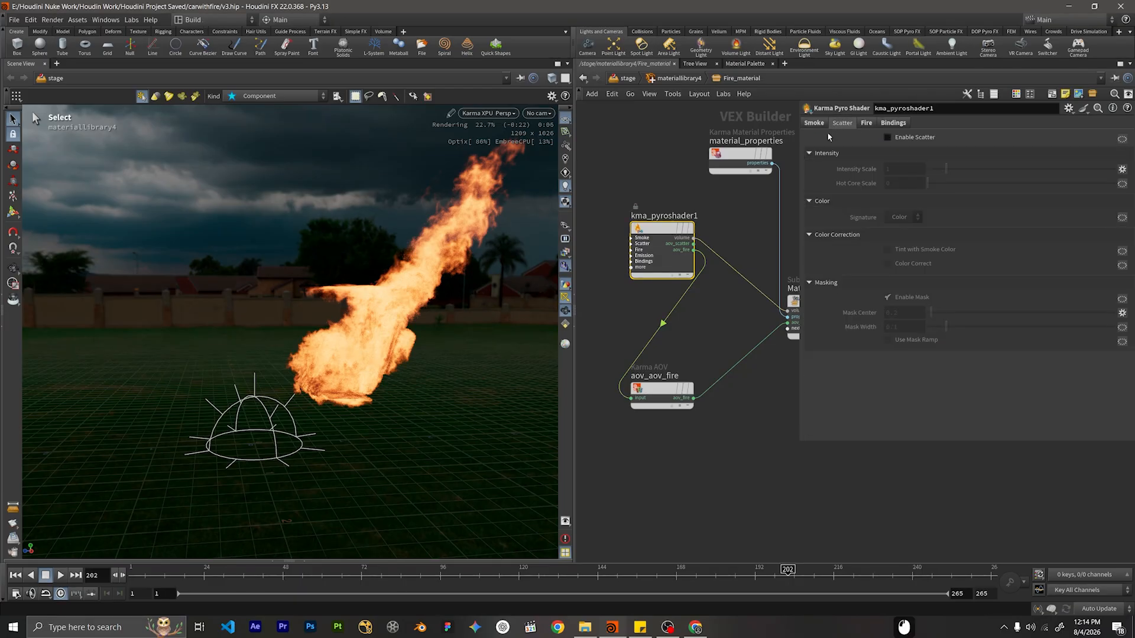
pyautogui.click(887, 137)
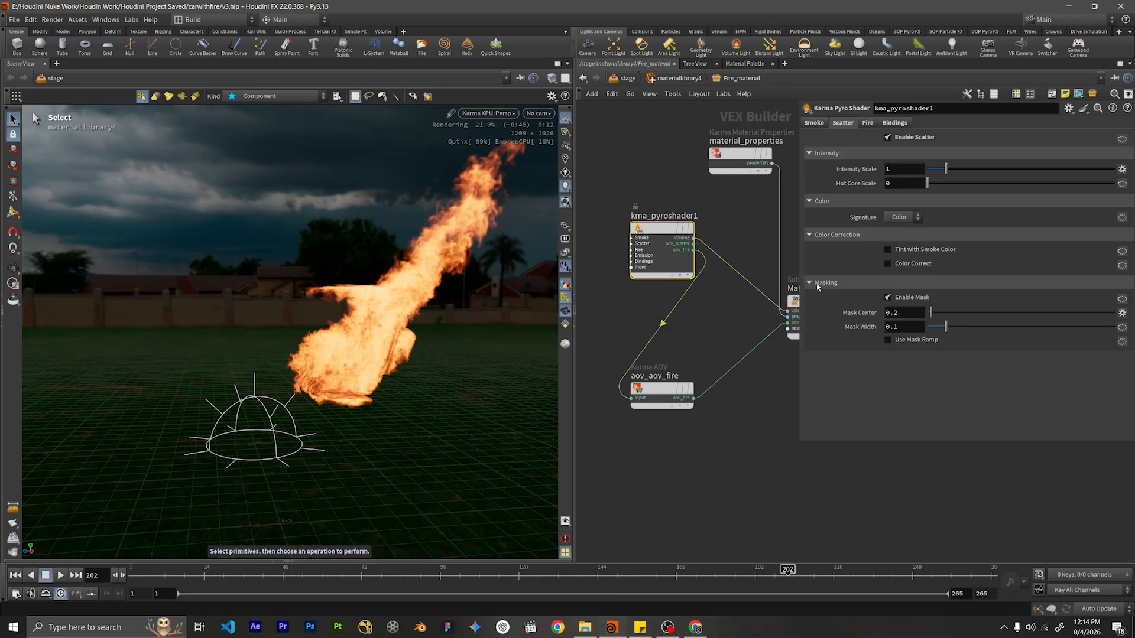
pyautogui.doubleClick(898, 311)
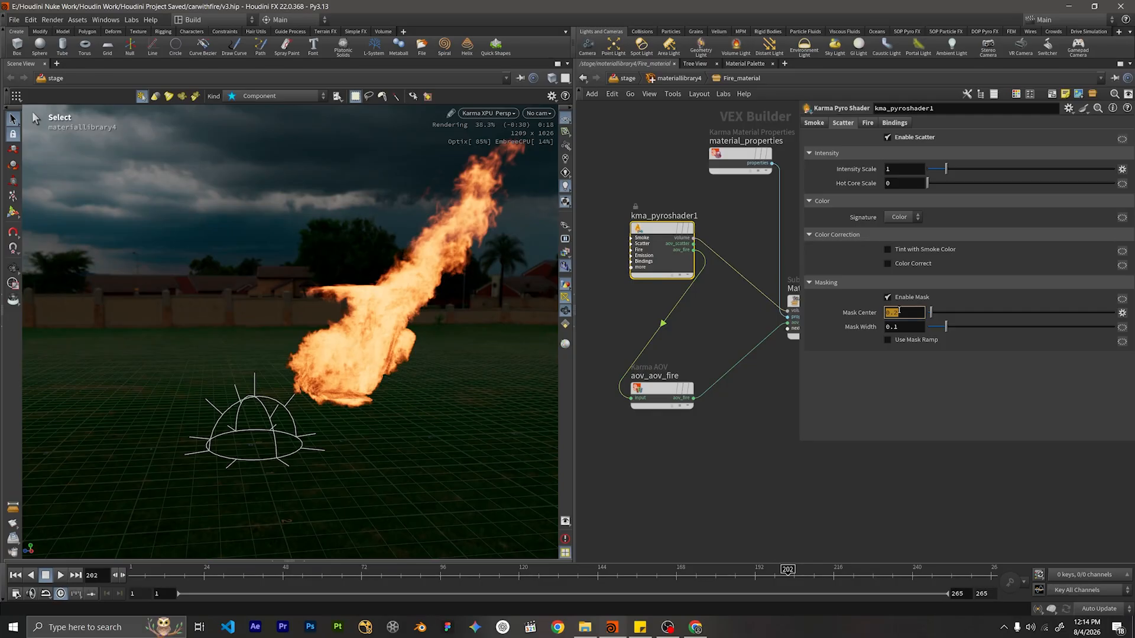
pyautogui.press('Tab')
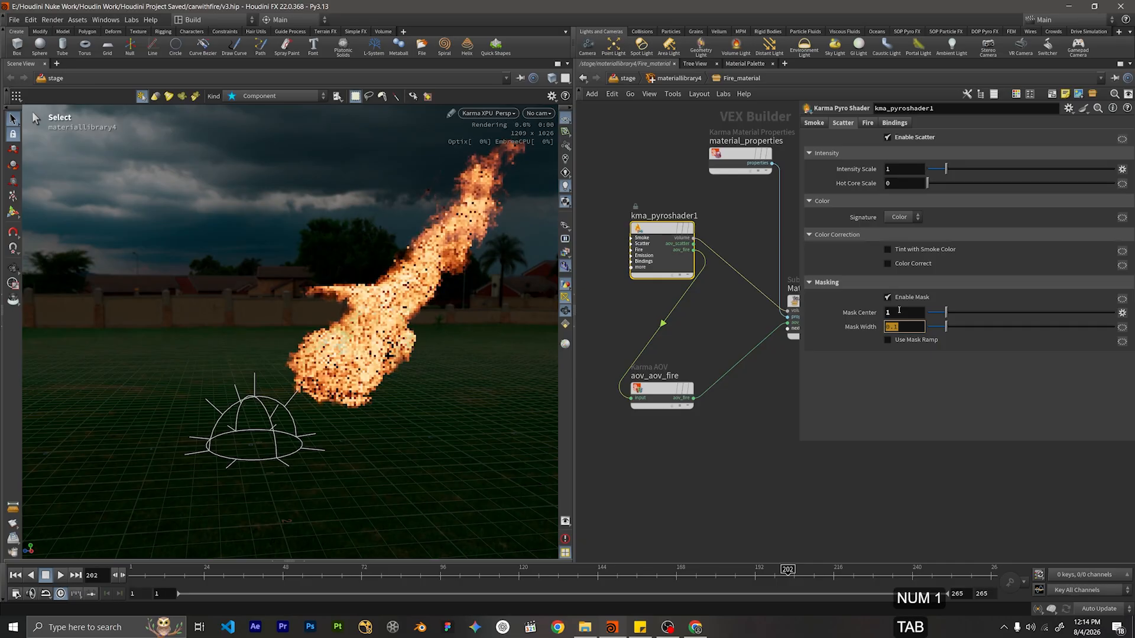
pyautogui.write('2')
pyautogui.press('Return')
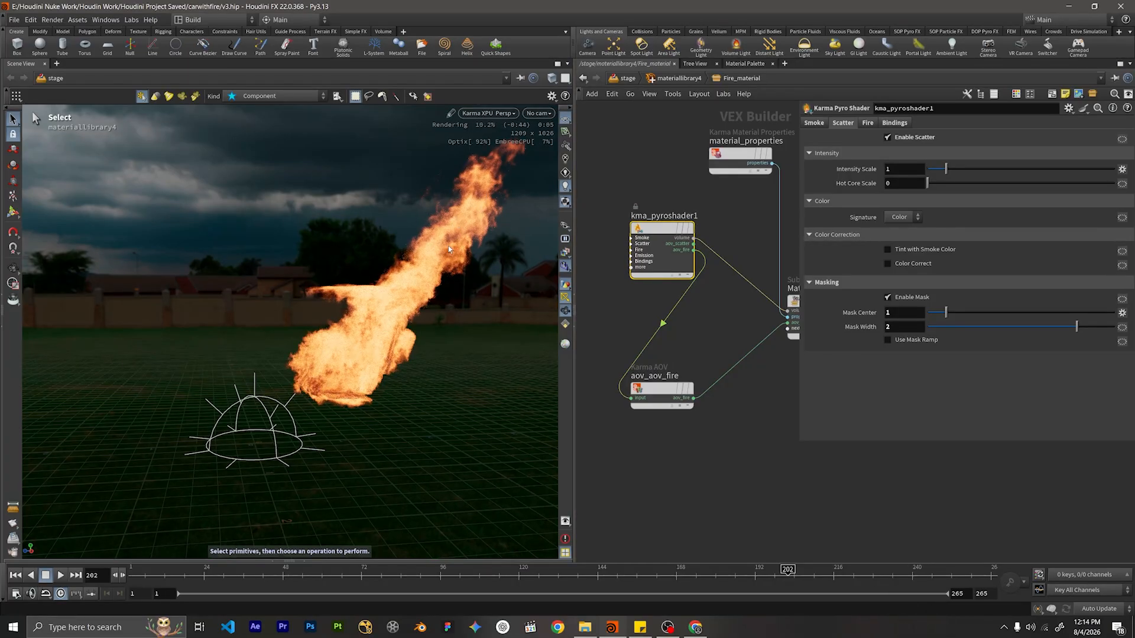
pyautogui.click(887, 137)
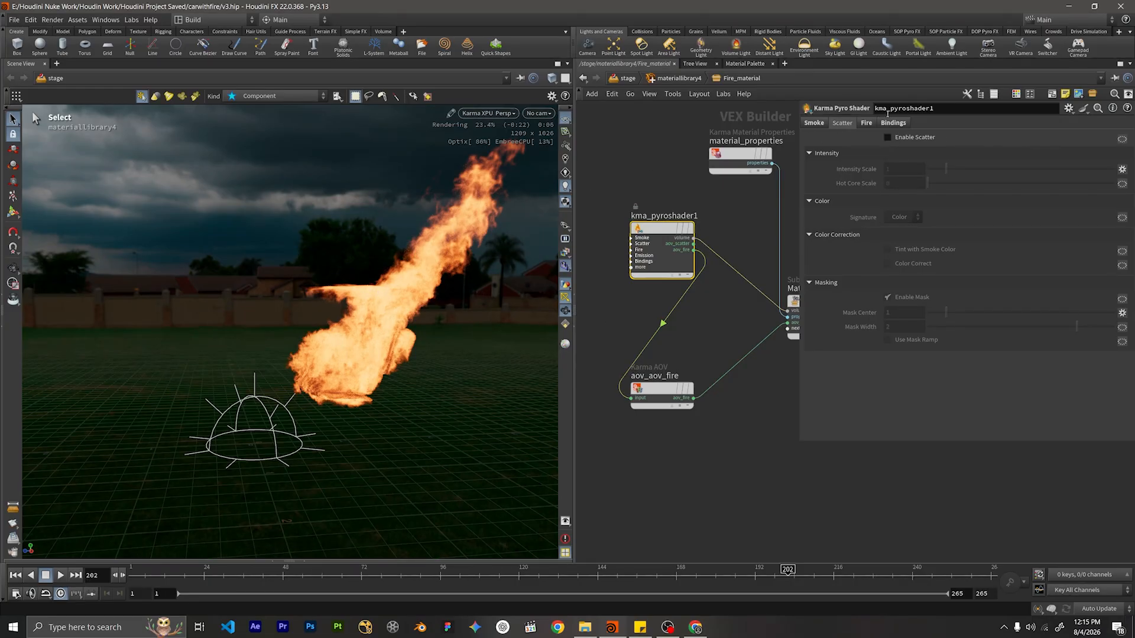
# Leave the Fire_material network and return to the Solaris stage network around the fire import and merge nodes.
pyautogui.scroll(-2, 725, 235)
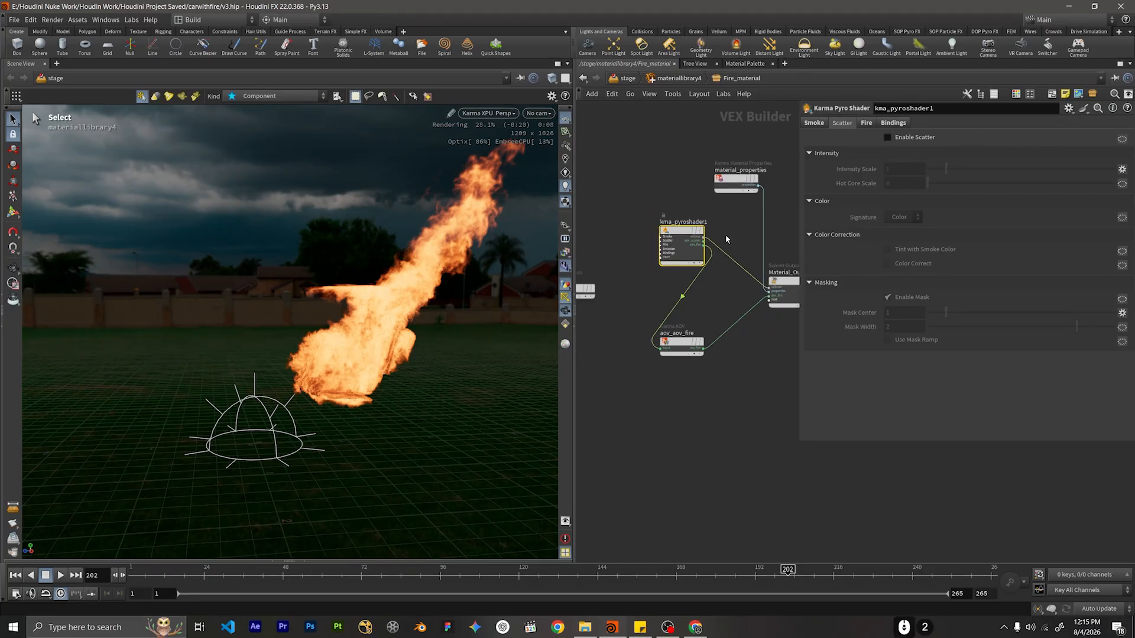
pyautogui.click(866, 122)
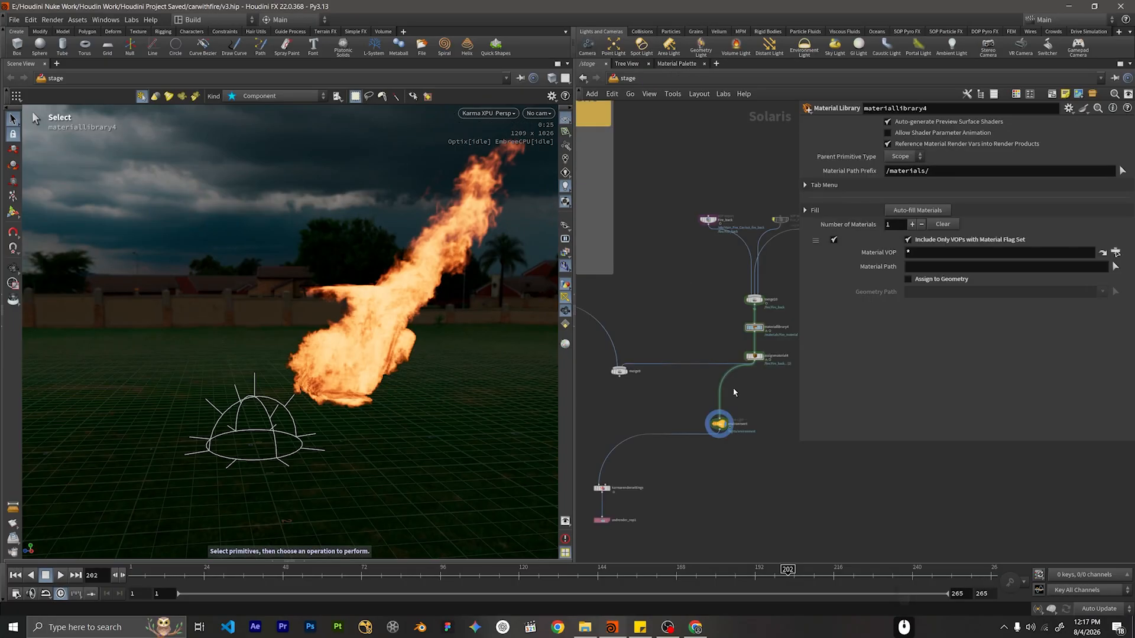
pyautogui.moveTo(679, 311); pyautogui.dragTo(614, 357, button='middle')
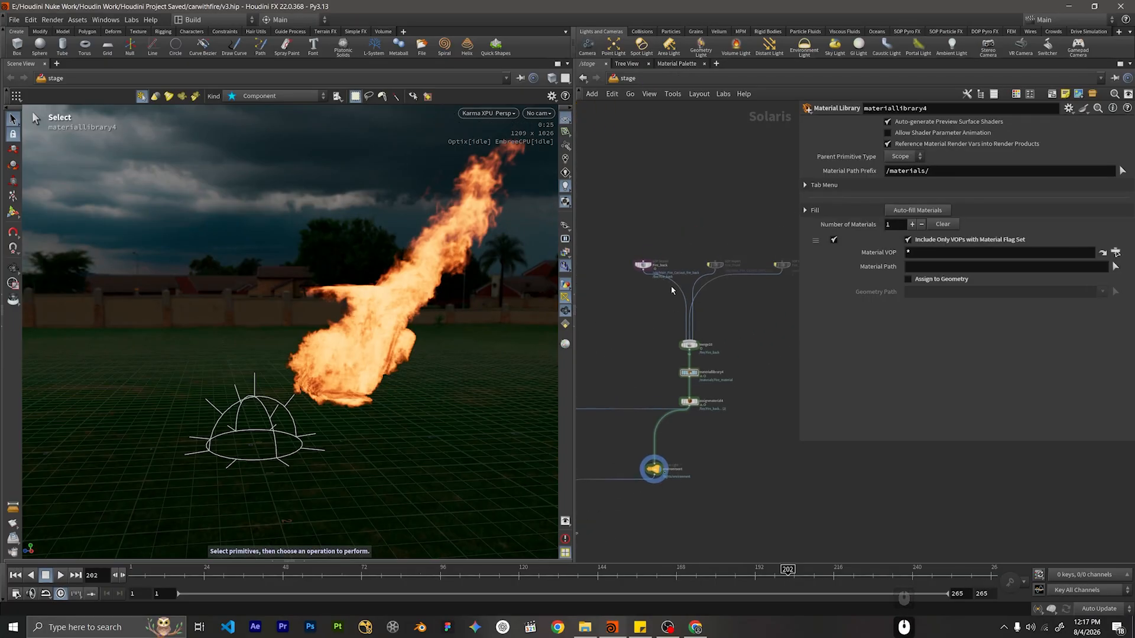
# Bypass the Fire_back import and add a second material entry to the assignmaterial4 node.
pyautogui.scroll(2, 692, 278)
pyautogui.moveTo(621, 257)
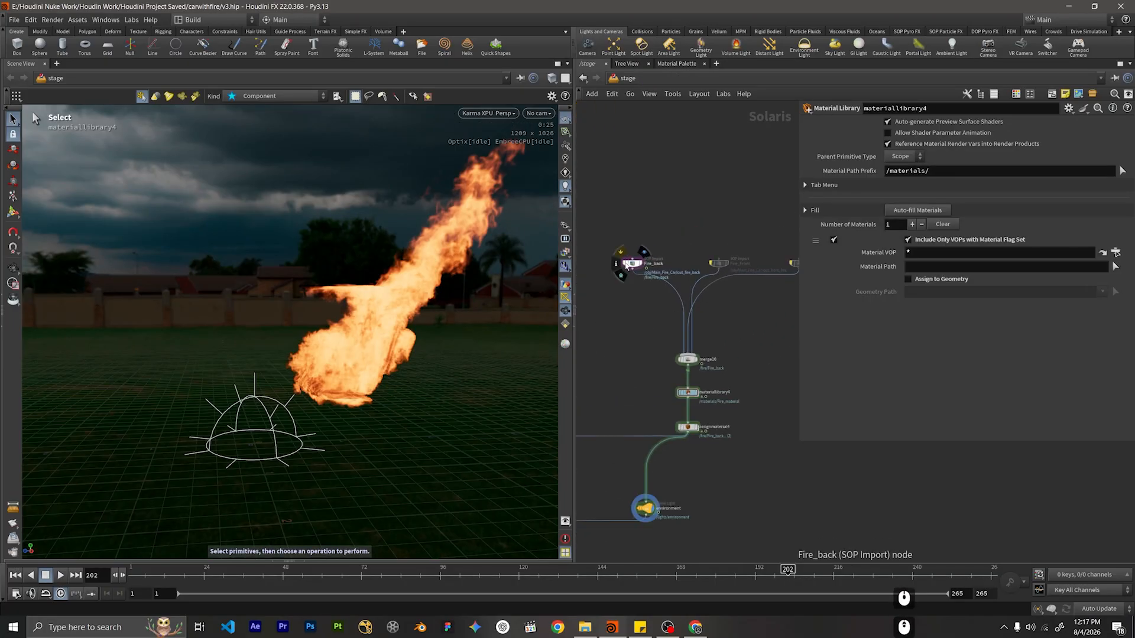
pyautogui.moveTo(646, 243); pyautogui.dragTo(600, 278)
pyautogui.click(687, 425)
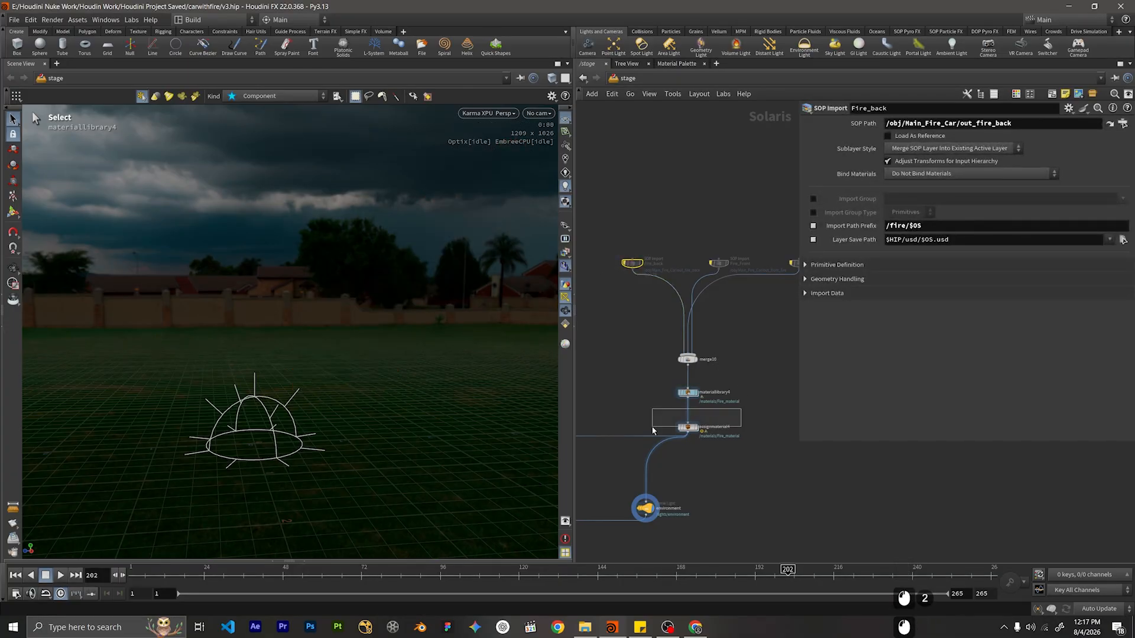
pyautogui.click(912, 123)
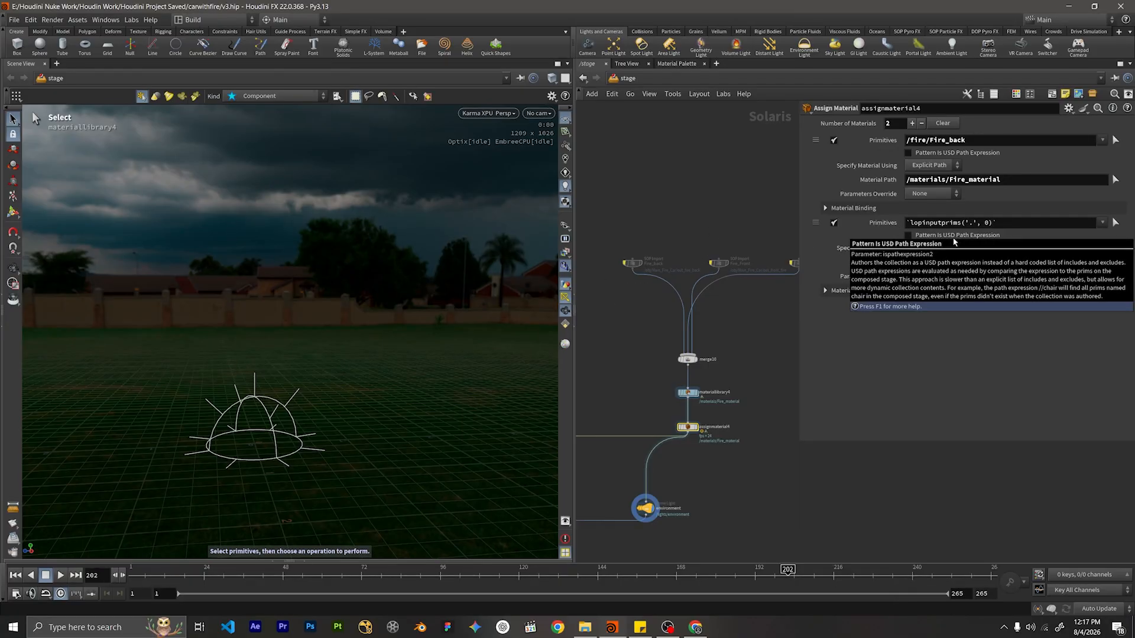
# Enable the Fire_Front import and set the primitives of assignmaterial4's second entry to /fire/Fire_Front.
pyautogui.scroll(3, 669, 231)
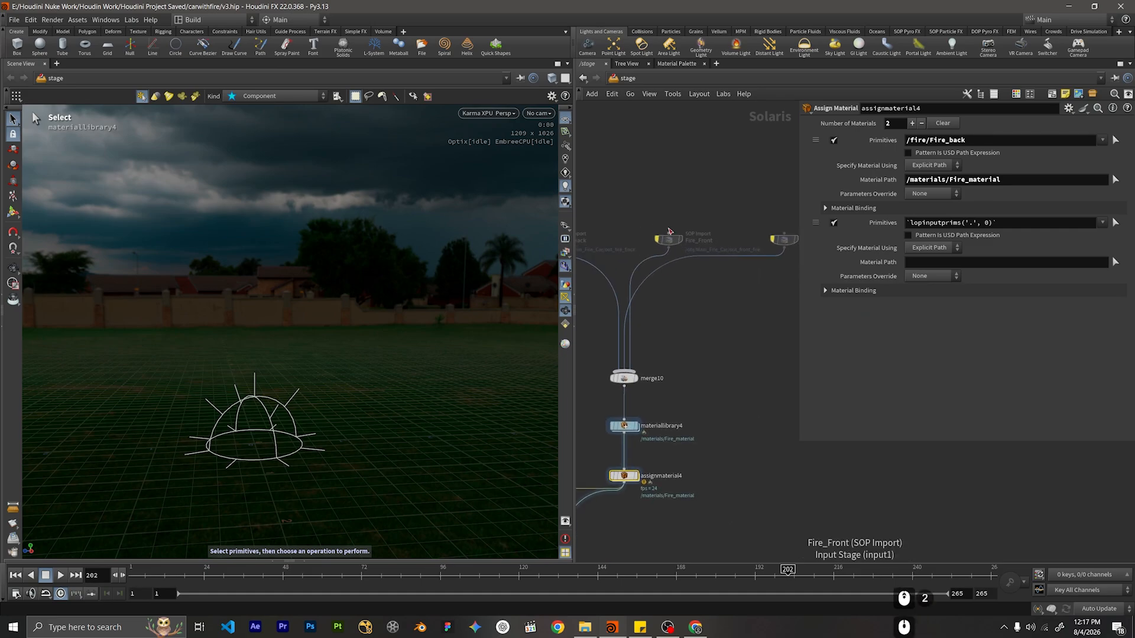
pyautogui.click(659, 239)
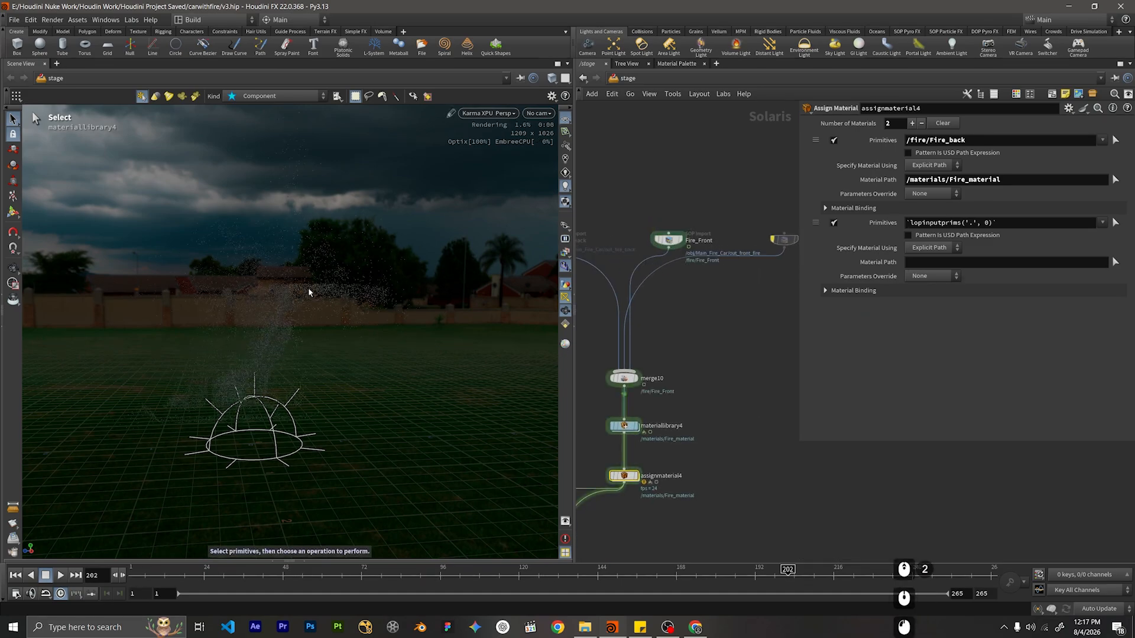
pyautogui.moveTo(719, 294); pyautogui.dragTo(731, 273, button='middle')
pyautogui.click(997, 225)
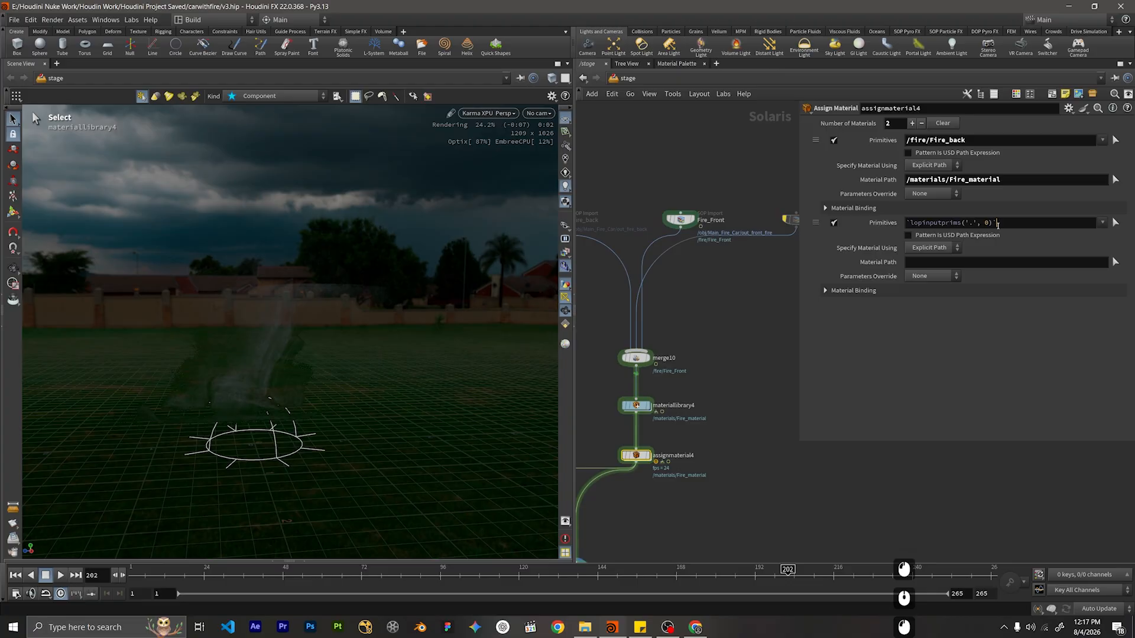
pyautogui.doubleClick(998, 226)
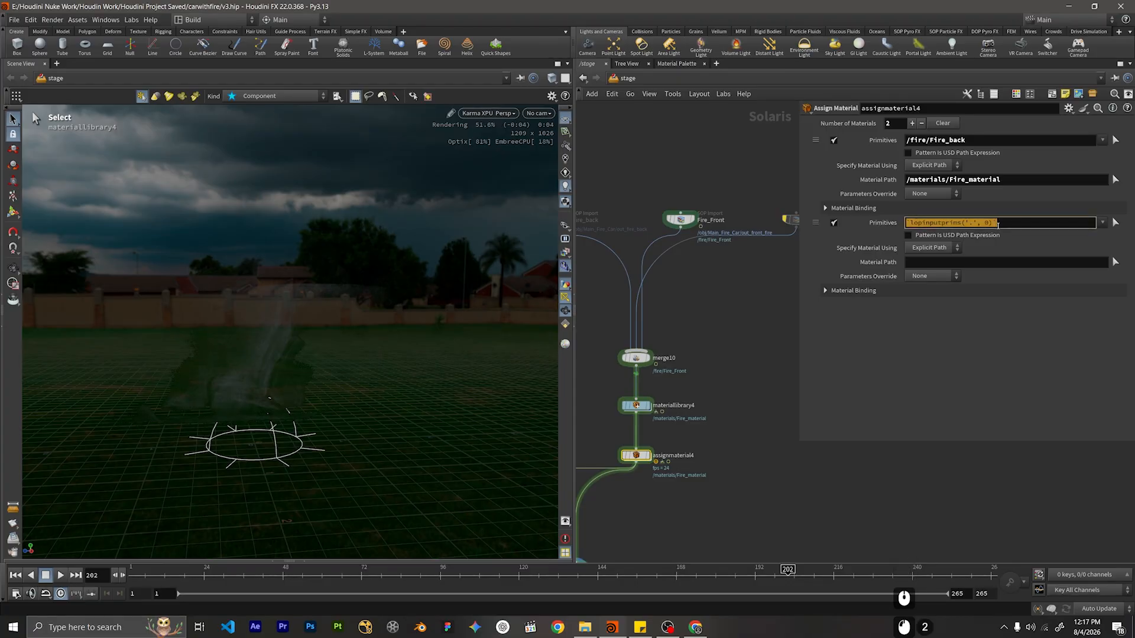
pyautogui.write('/')
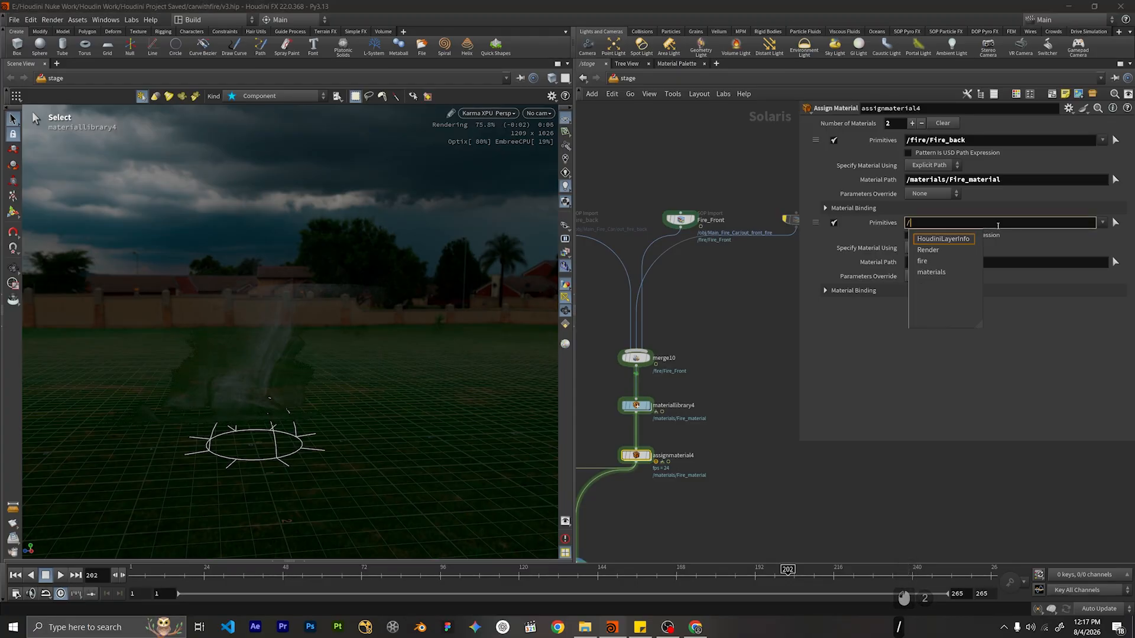
pyautogui.press('Down')
pyautogui.press('Down')
pyautogui.press('Down')
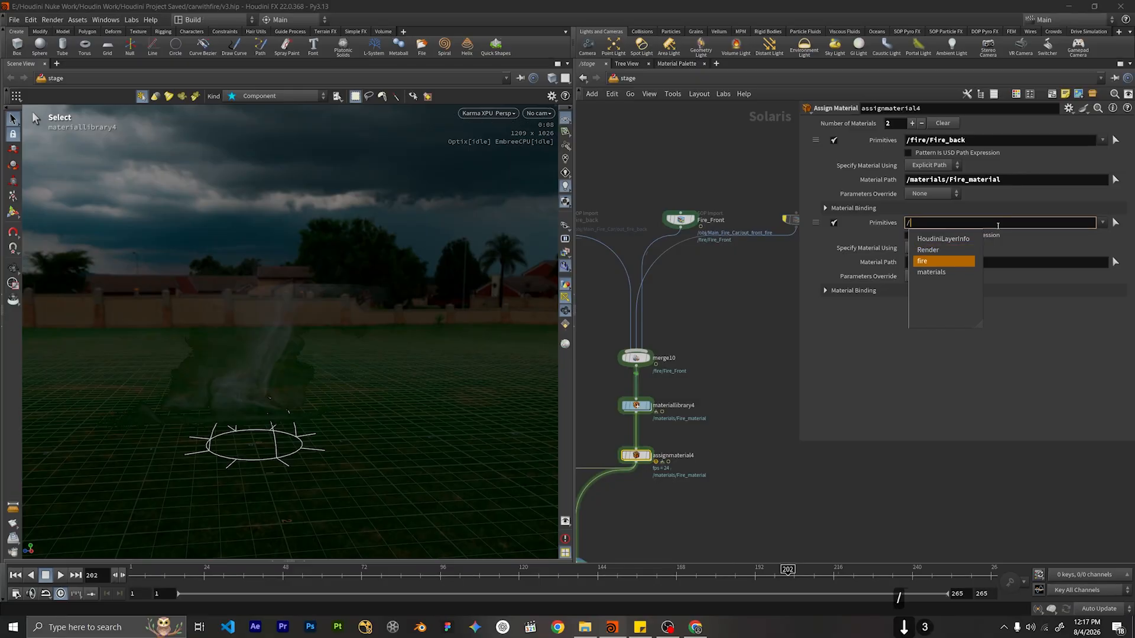
pyautogui.press('Return')
pyautogui.press('Return')
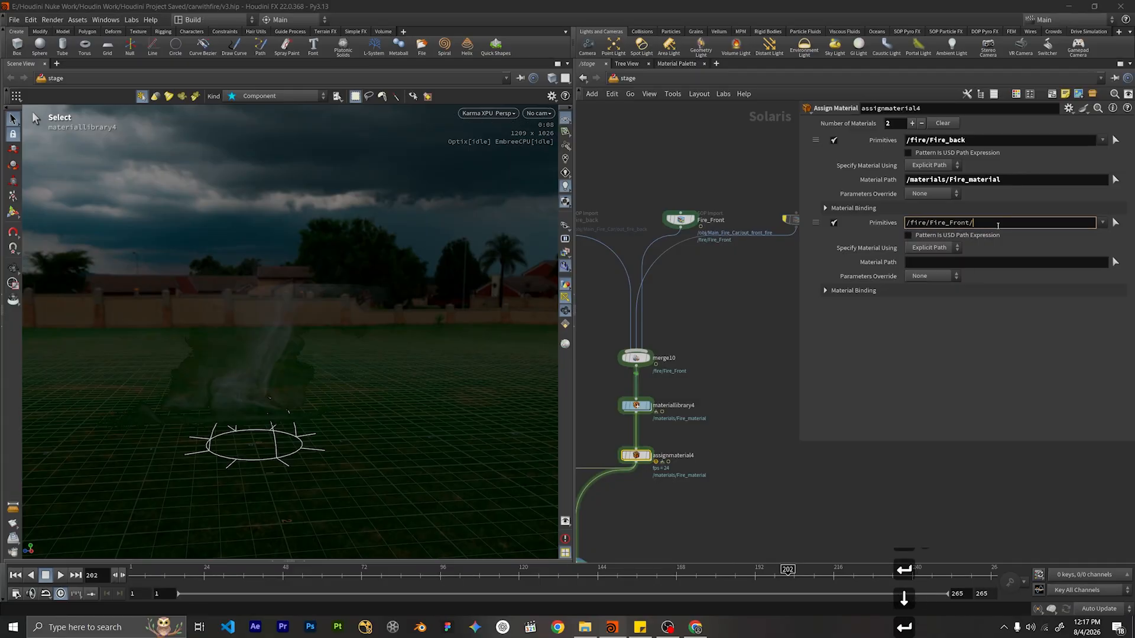
# Copy the material path /materials/Fire_material from the first entry into the second entry of assignmaterial4.
pyautogui.click(970, 179)
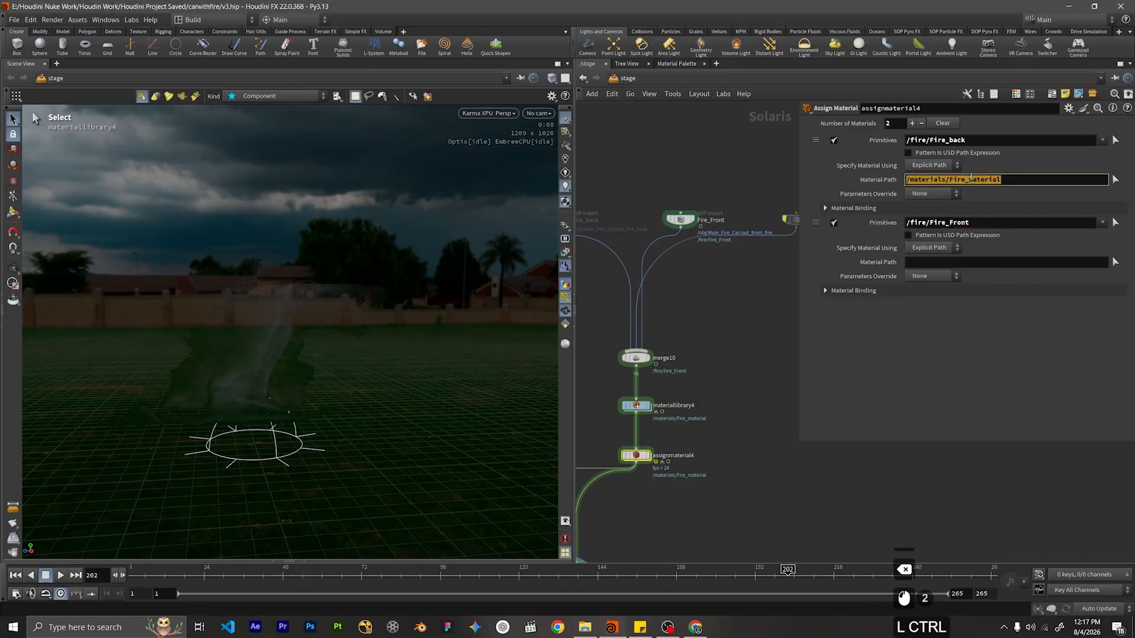
pyautogui.hotkey('ctrl', 'c')
pyautogui.click(953, 259)
pyautogui.hotkey('ctrl', 'v')
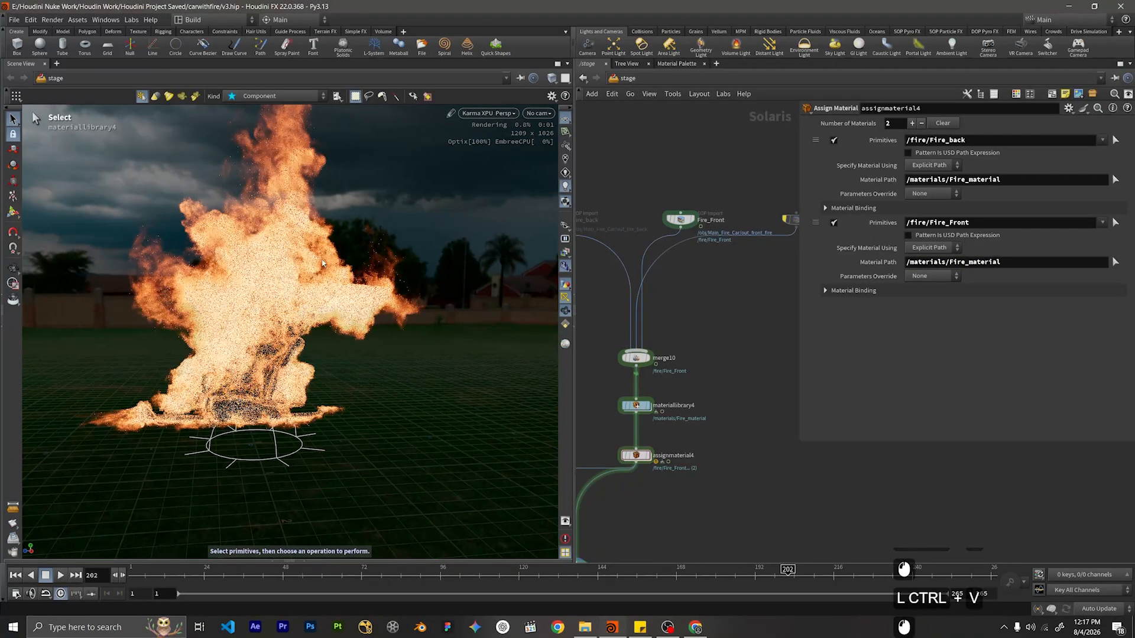
pyautogui.keyDown('alt'); pyautogui.moveTo(323, 263); pyautogui.dragTo(447, 232); pyautogui.keyUp('alt')
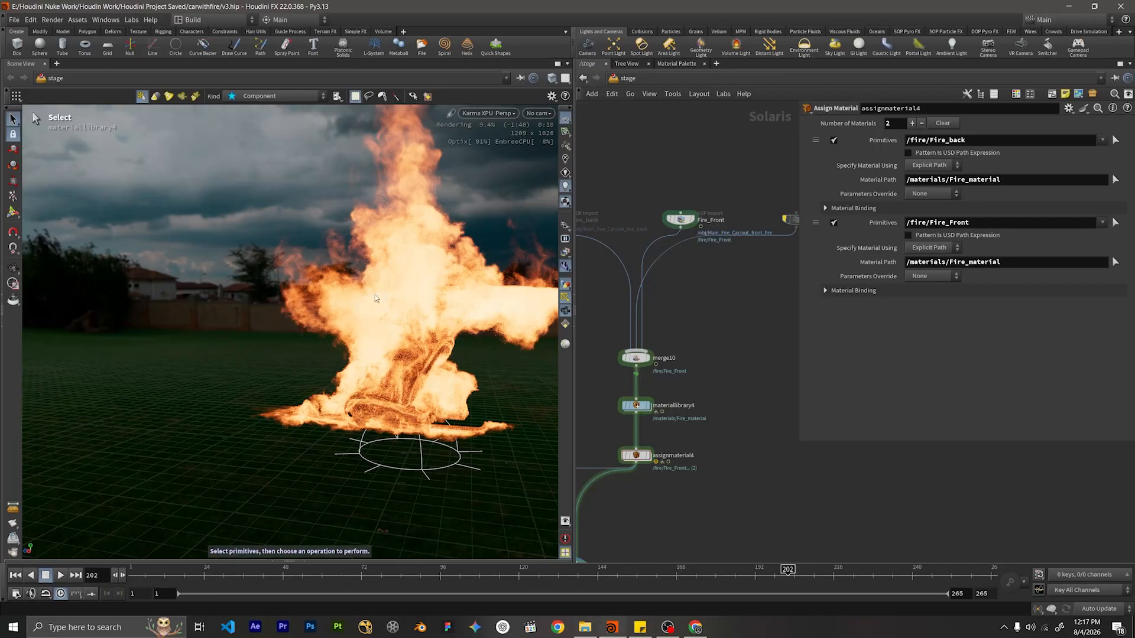
# Bypass the Fire_Front import and enable the Fire_back1 import instead.
pyautogui.scroll(-3, 604, 303)
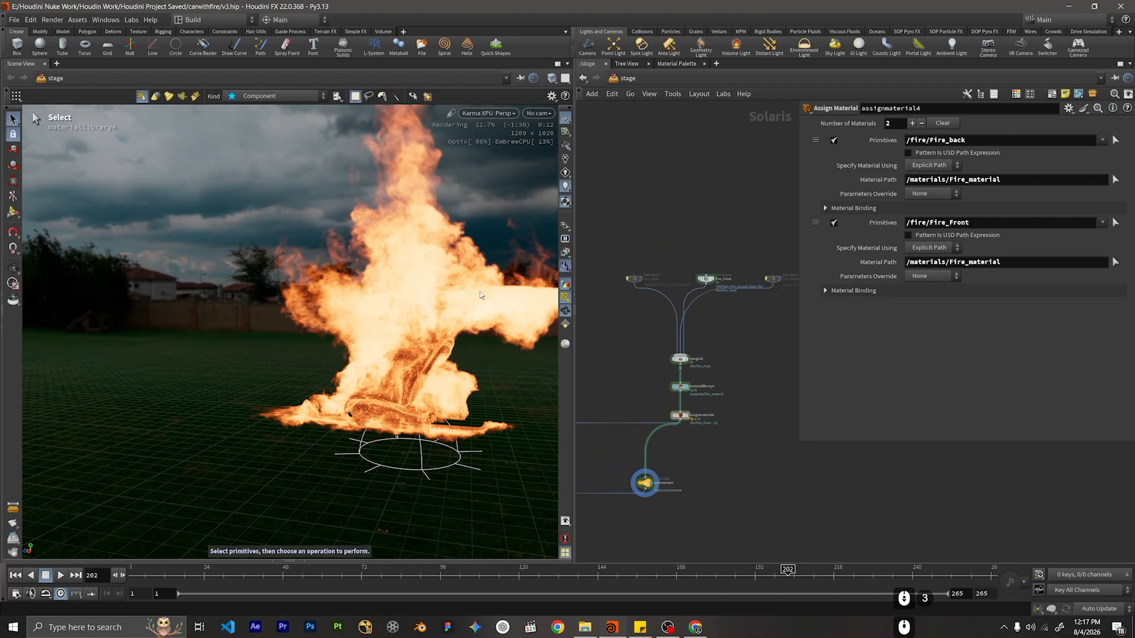
pyautogui.click(538, 114)
pyautogui.click(707, 182)
pyautogui.scroll(-3, 649, 371)
pyautogui.moveTo(641, 366); pyautogui.dragTo(752, 390, button='middle')
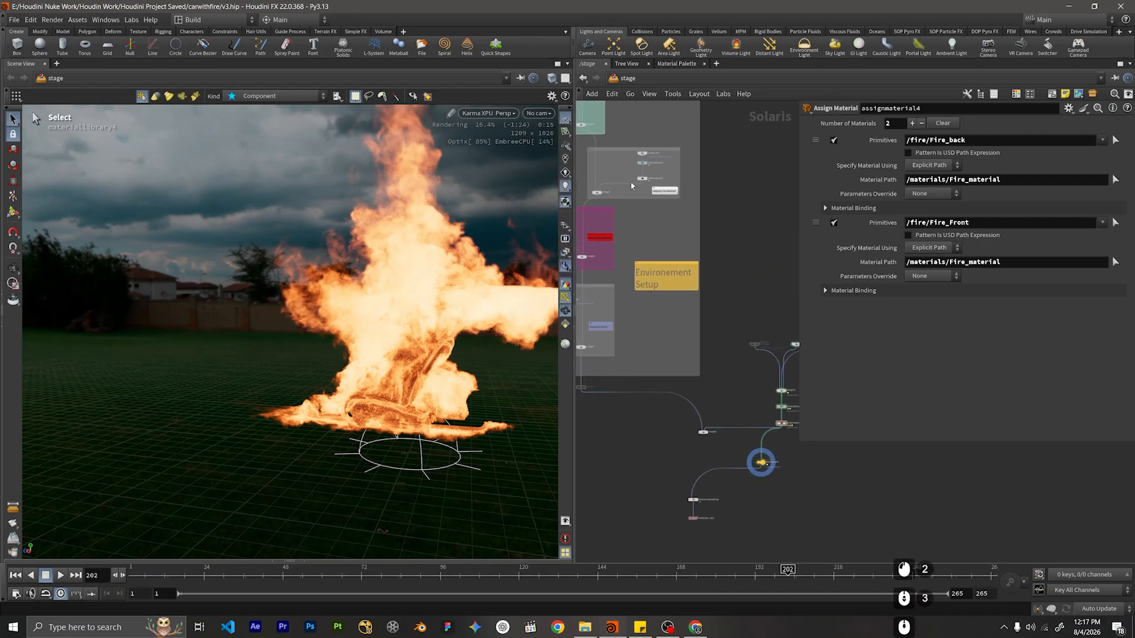
pyautogui.moveTo(646, 218); pyautogui.dragTo(601, 169, button='middle')
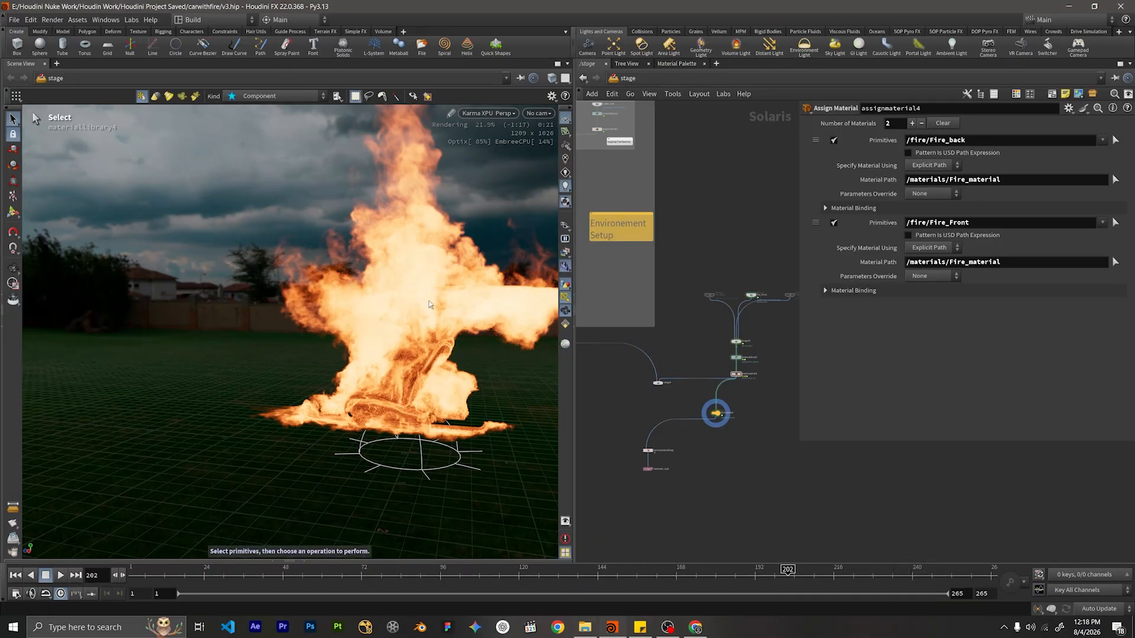
pyautogui.scroll(5, 768, 334)
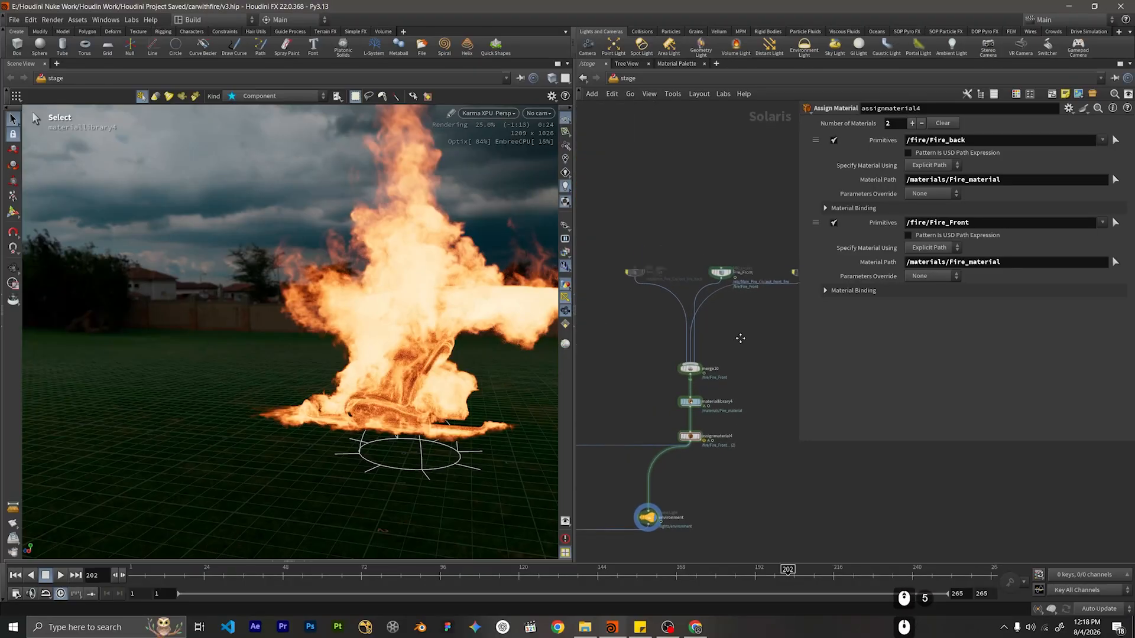
pyautogui.click(707, 274)
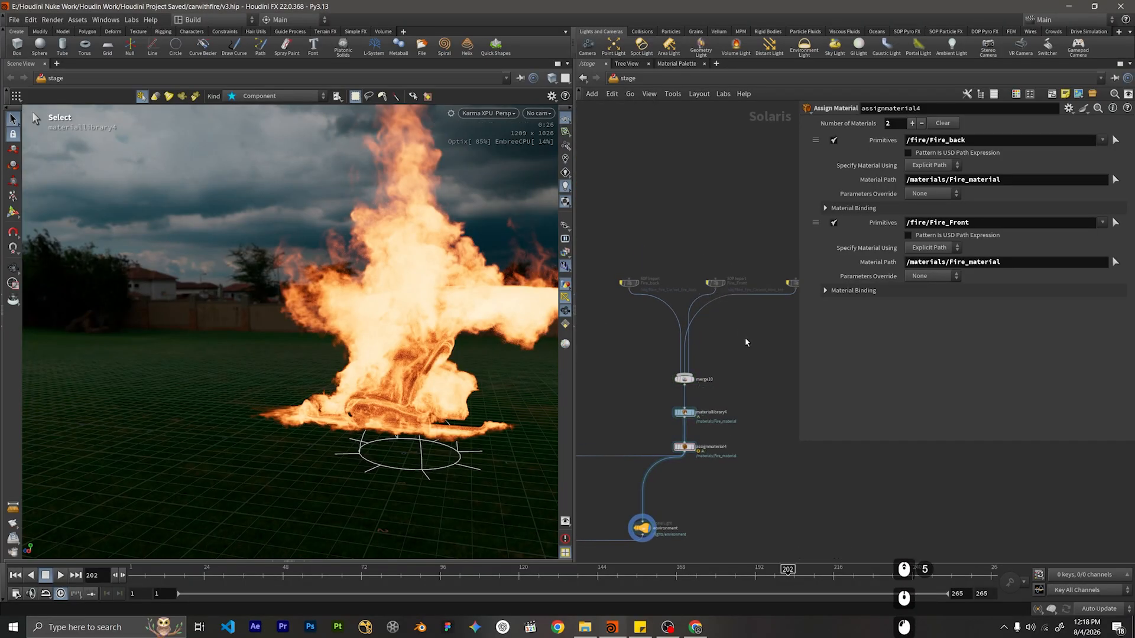
pyautogui.moveTo(745, 338); pyautogui.dragTo(716, 339, button='middle')
pyautogui.scroll(1, 764, 300)
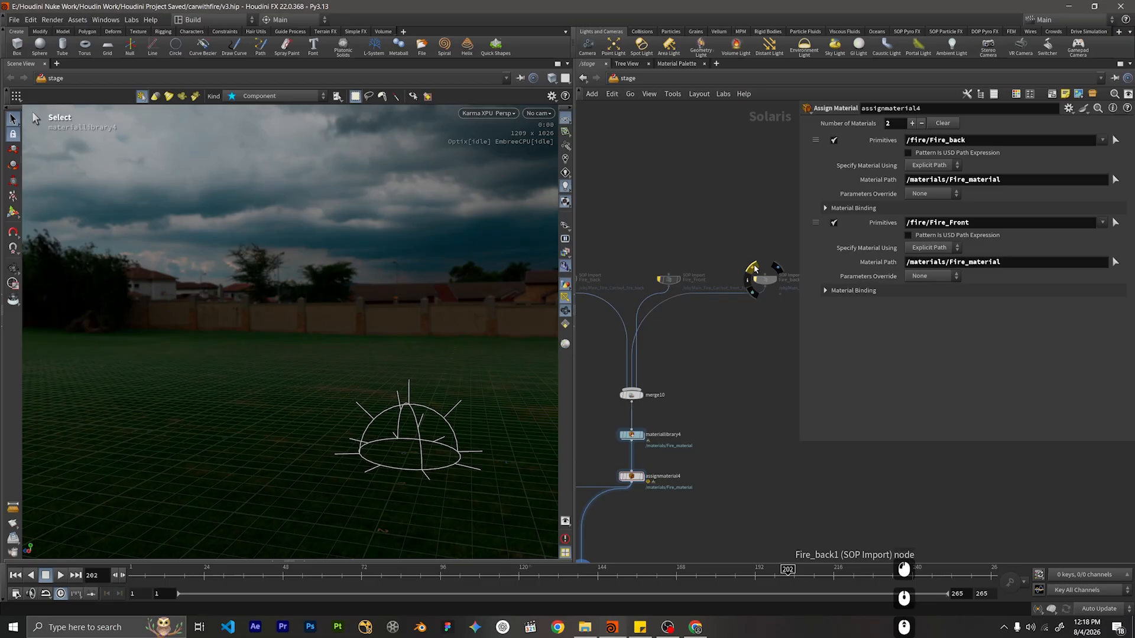
pyautogui.click(754, 266)
pyautogui.moveTo(766, 335); pyautogui.dragTo(691, 367, button='middle')
# Rename the Fire_back1 import node as Spread_Fire.
pyautogui.click(735, 279)
pyautogui.scroll(1, 760, 358)
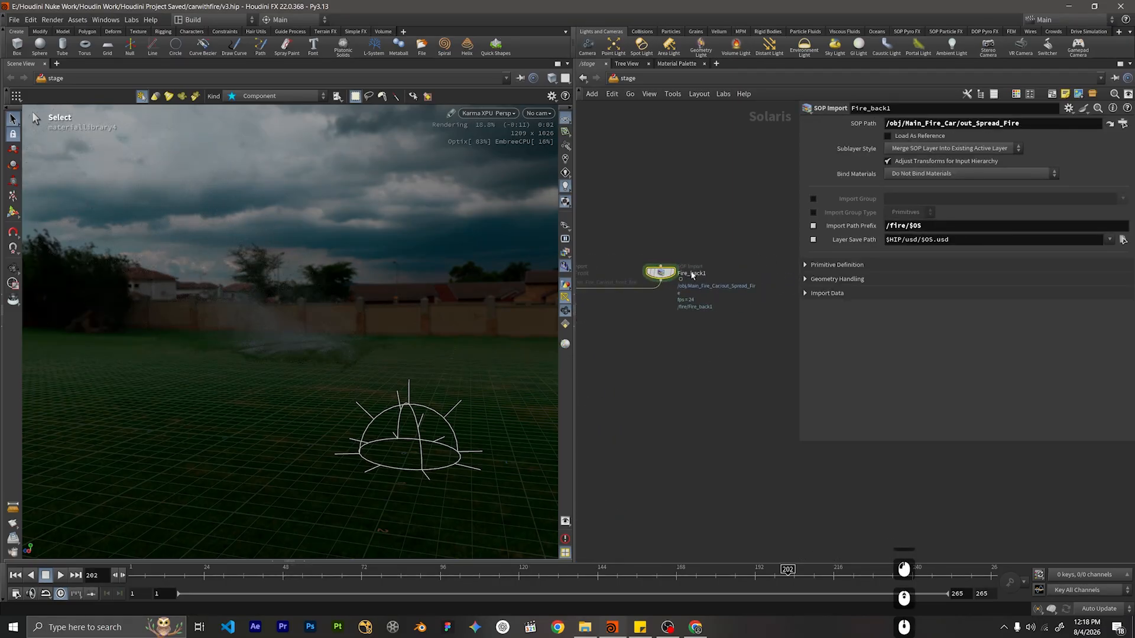
pyautogui.doubleClick(692, 274)
pyautogui.write('Spread ')
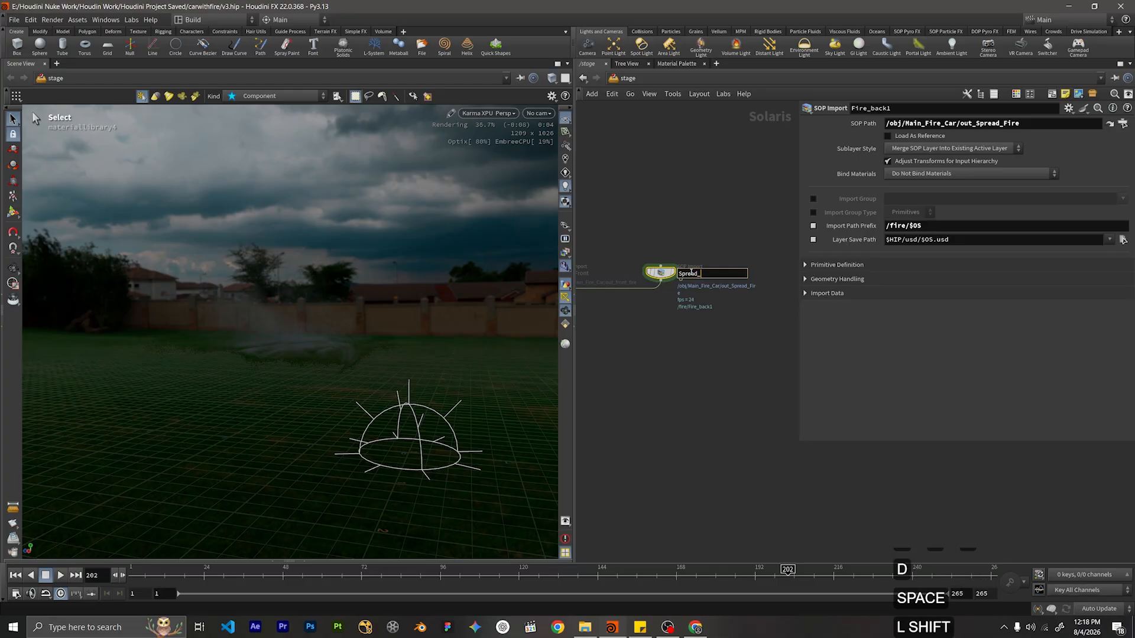
pyautogui.write('Fire')
pyautogui.press('Return')
pyautogui.moveTo(635, 342); pyautogui.dragTo(701, 329, button='middle')
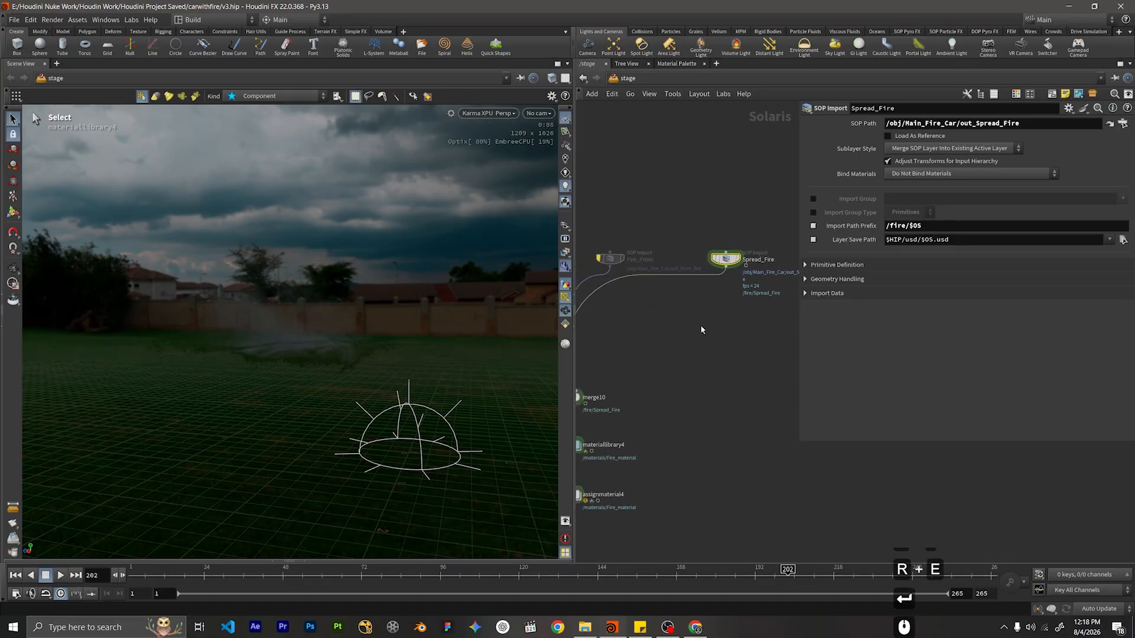
# Set the primitives of assignmaterial4's second entry to /fire/Spread_Fire.
pyautogui.scroll(-1, 688, 333)
pyautogui.scroll(-1, 695, 390)
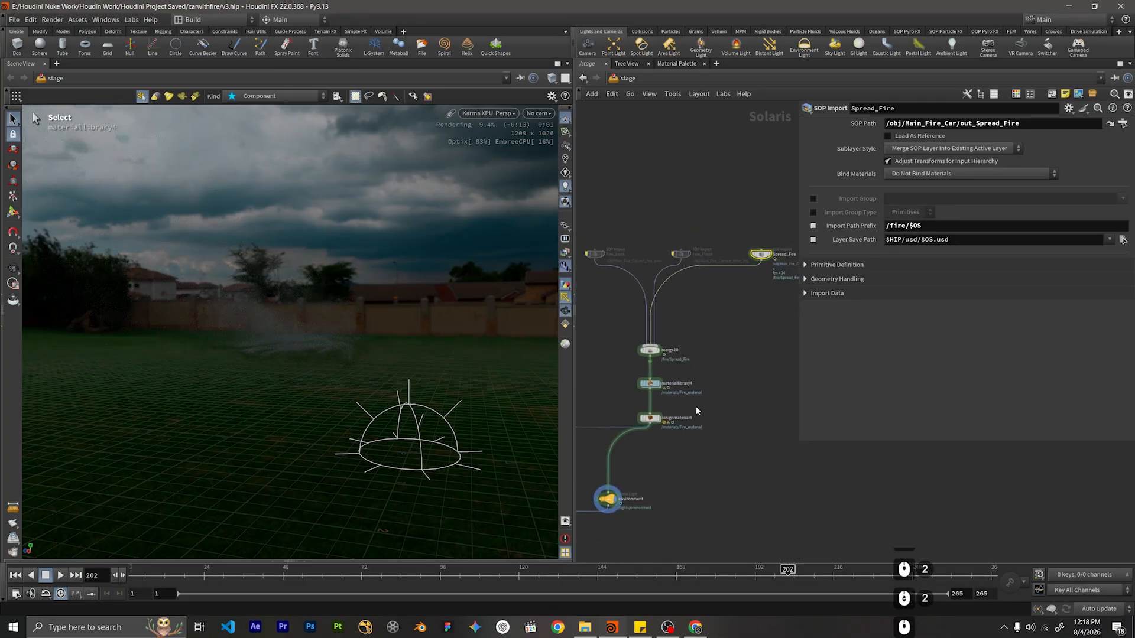
pyautogui.click(650, 418)
pyautogui.click(907, 126)
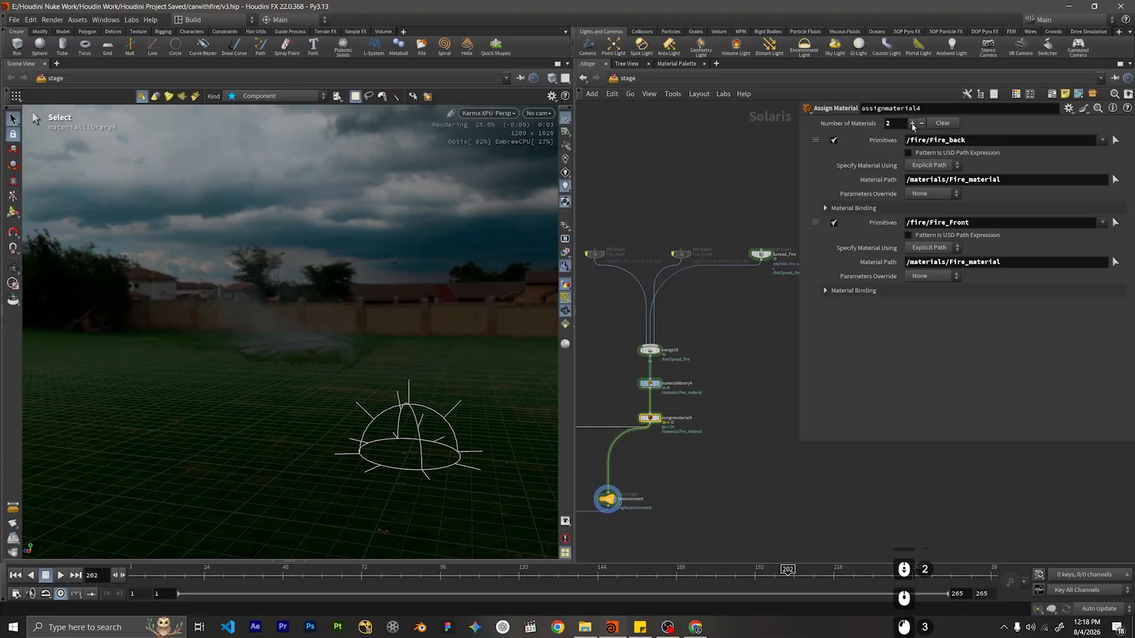
pyautogui.click(912, 123)
pyautogui.hotkey('ctrl', 'z')
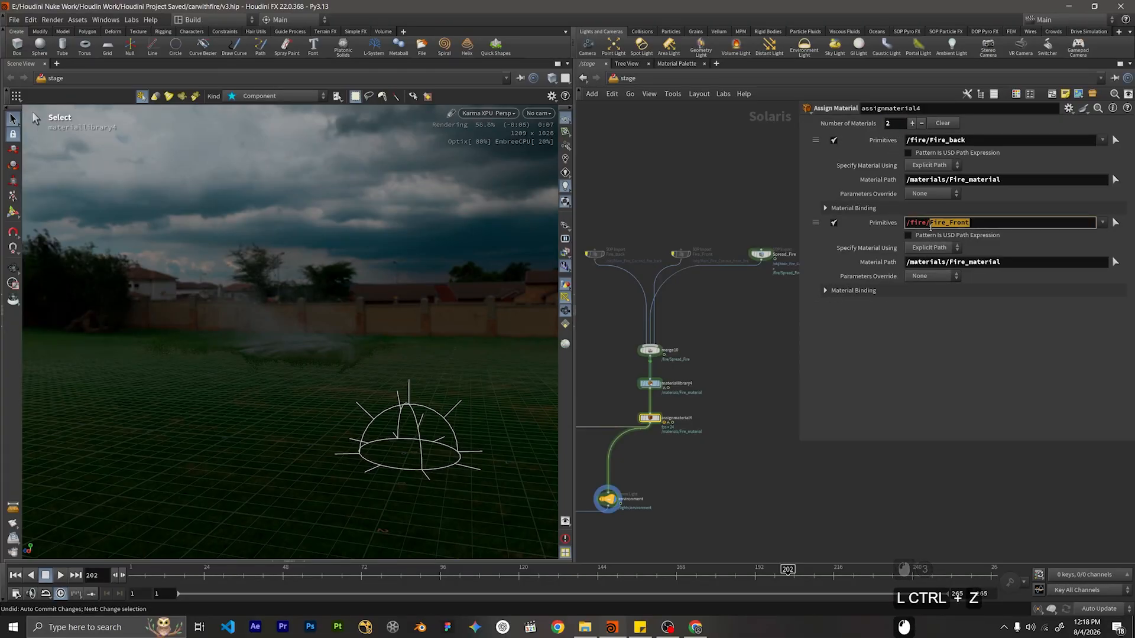
pyautogui.press('BackSpace')
pyautogui.write('s')
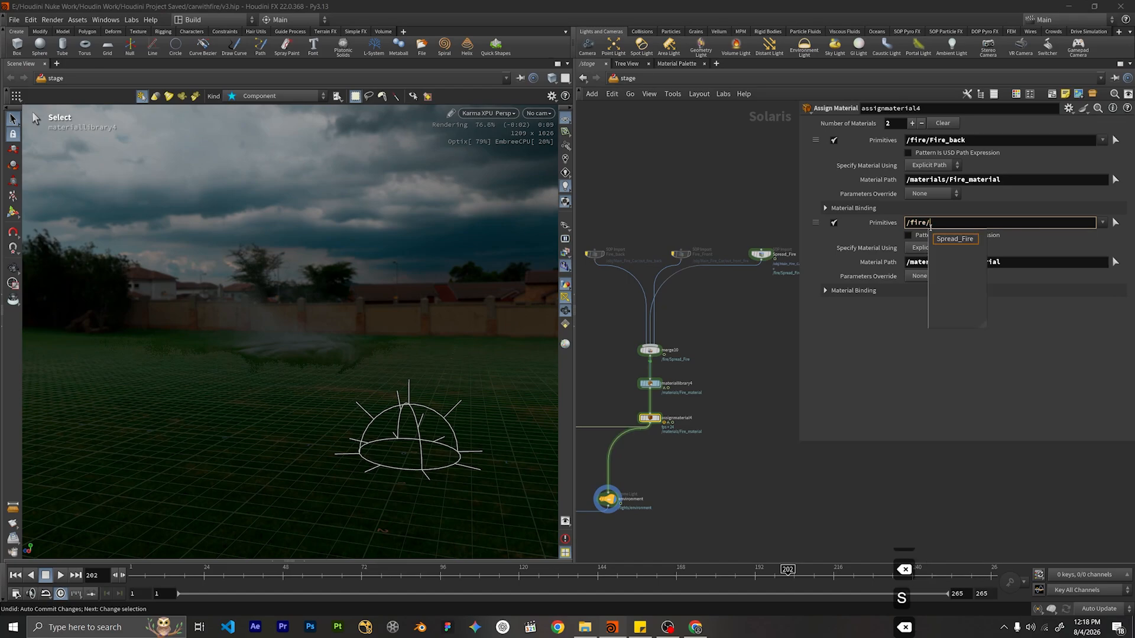
pyautogui.hotkey('shift', 'Return')
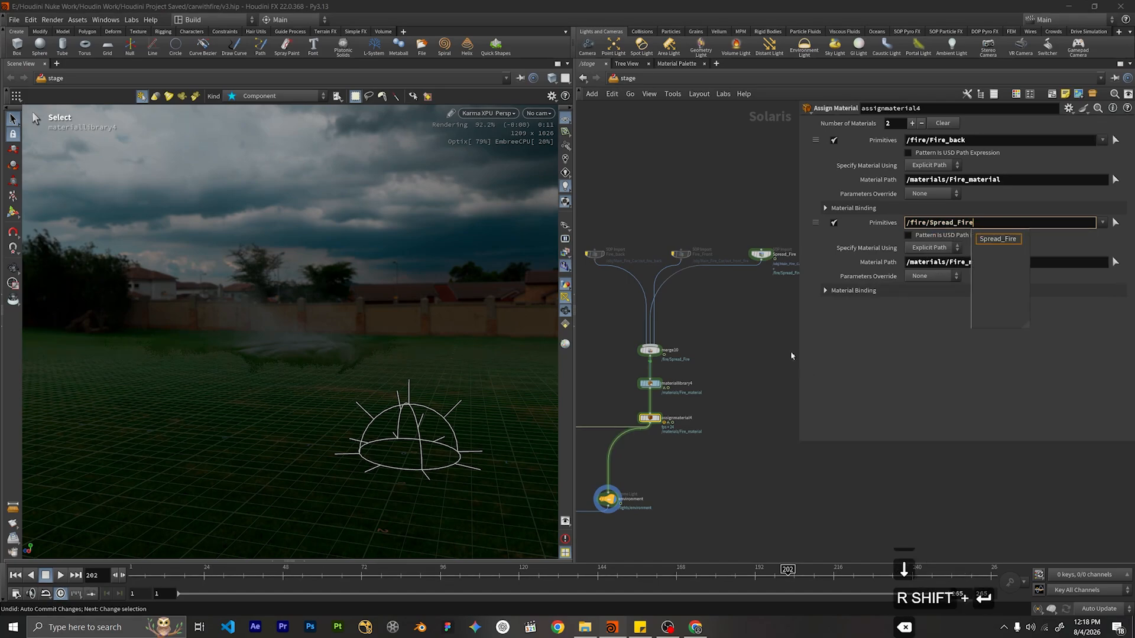
pyautogui.click(789, 353)
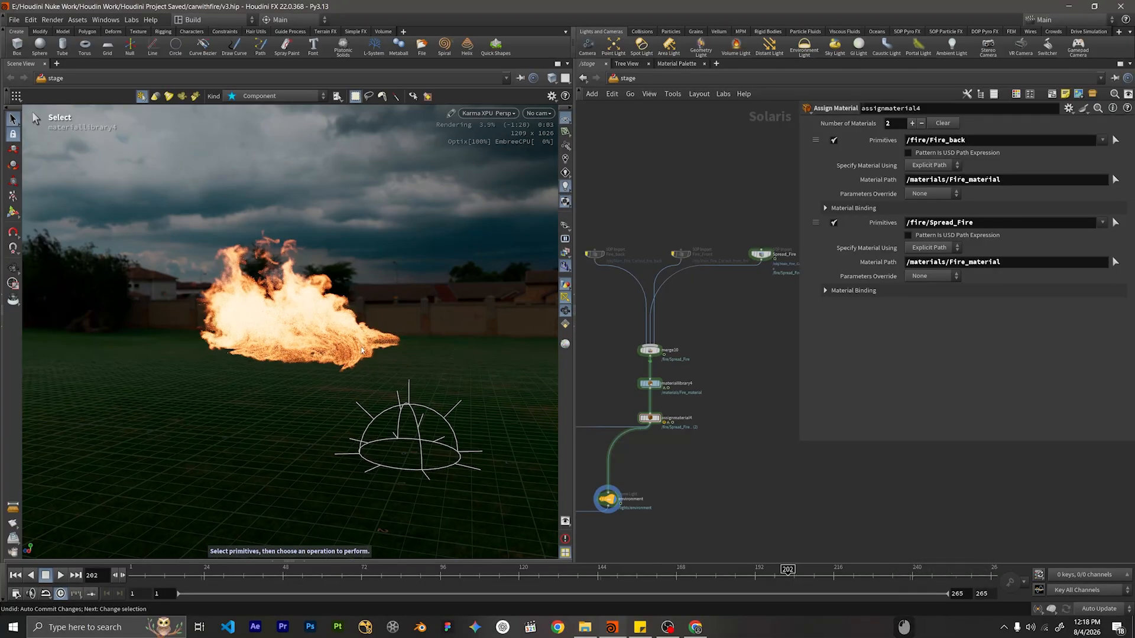
# Bypass the Spread_Fire import node.
pyautogui.scroll(-3, 712, 374)
pyautogui.moveTo(712, 370); pyautogui.dragTo(725, 304, button='middle')
pyautogui.scroll(3, 739, 257)
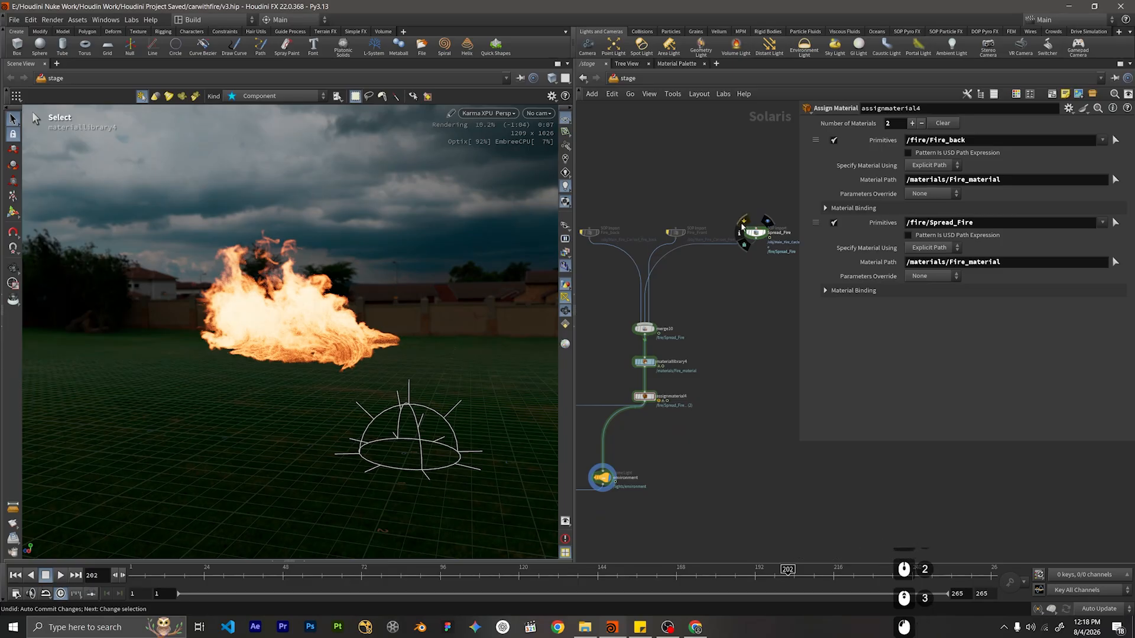
# Move the merge node that joins the environment setup and fire branches closer to the environment setup network box.
pyautogui.scroll(-3, 702, 313)
pyautogui.moveTo(652, 302); pyautogui.dragTo(740, 348, button='middle')
pyautogui.scroll(-3, 673, 292)
pyautogui.scroll(2, 734, 379)
pyautogui.moveTo(725, 370); pyautogui.dragTo(652, 397)
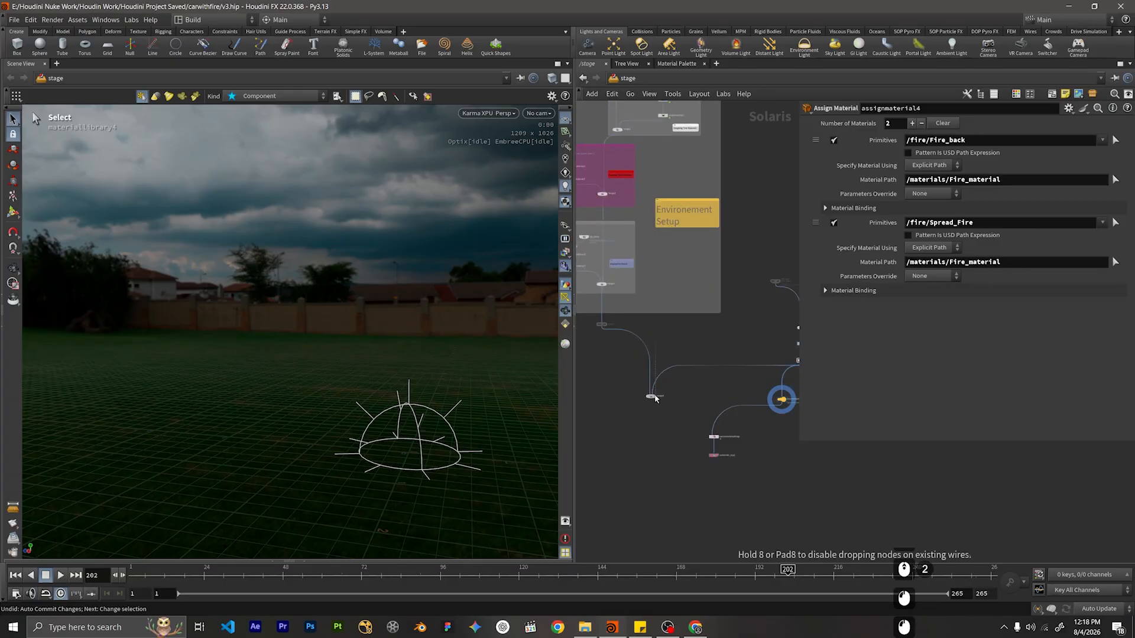
# Place the environment dome light directly above the Karma render settings node.
pyautogui.scroll(-2, 660, 402)
pyautogui.moveTo(660, 402); pyautogui.dragTo(662, 344, button='middle')
pyautogui.scroll(4, 746, 349)
pyautogui.moveTo(754, 335); pyautogui.dragTo(660, 337)
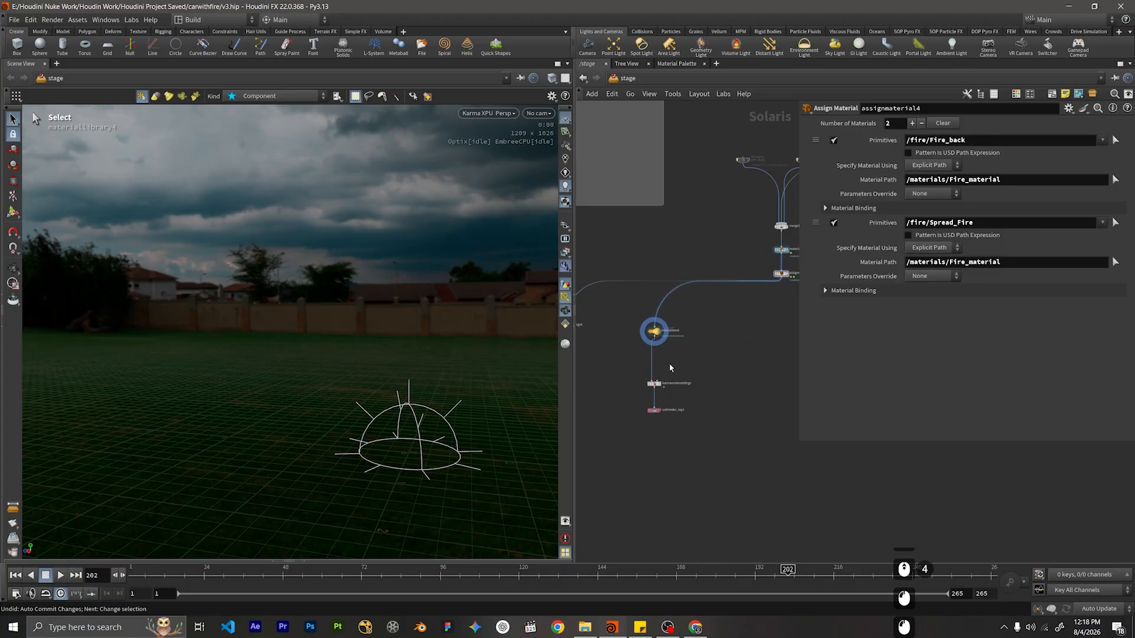
pyautogui.moveTo(667, 358); pyautogui.dragTo(680, 374, button='middle')
# Move the environment light, render settings and USD render nodes together beneath assignmaterial4, and adjust the dome light's spacing in the chain.
pyautogui.moveTo(703, 337); pyautogui.dragTo(652, 446)
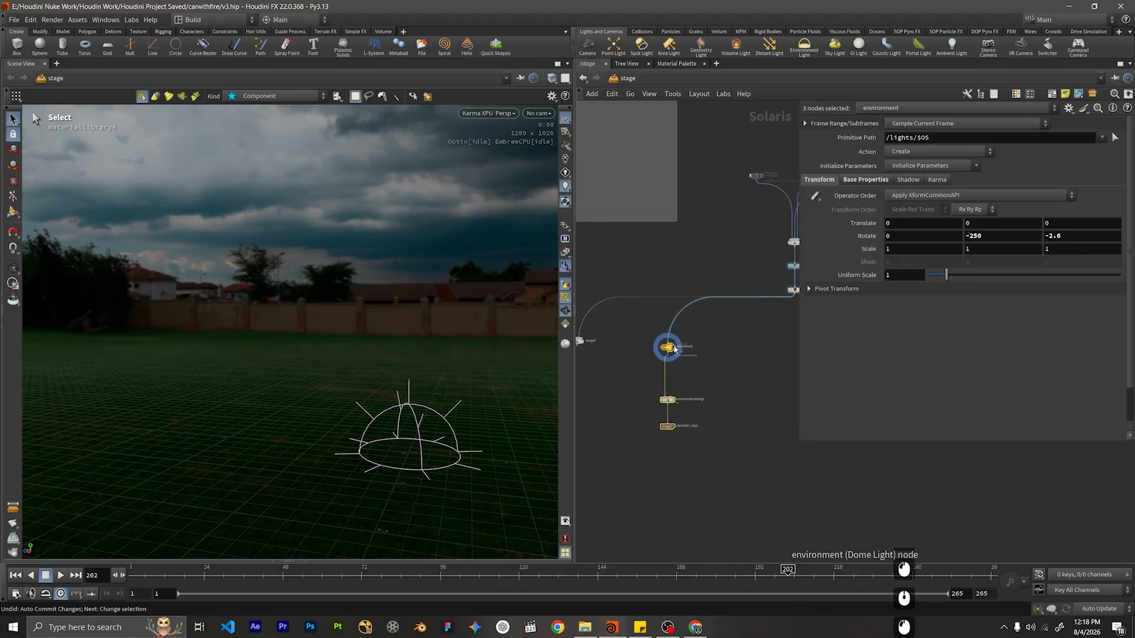
pyautogui.moveTo(669, 350); pyautogui.dragTo(770, 430)
pyautogui.scroll(-4, 720, 386)
pyautogui.moveTo(720, 381); pyautogui.dragTo(701, 287, button='middle')
pyautogui.scroll(6, 714, 340)
pyautogui.scroll(3, 703, 293)
pyautogui.moveTo(635, 334); pyautogui.dragTo(640, 263)
pyautogui.click(734, 321)
pyautogui.scroll(-5, 676, 239)
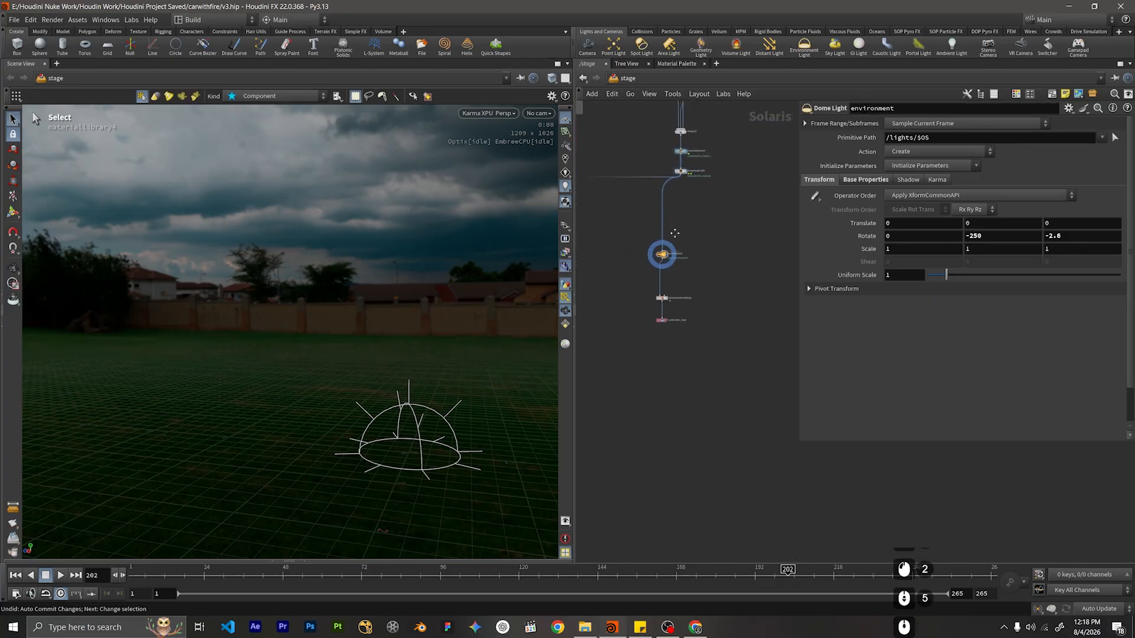
pyautogui.moveTo(674, 230); pyautogui.dragTo(700, 429, button='middle')
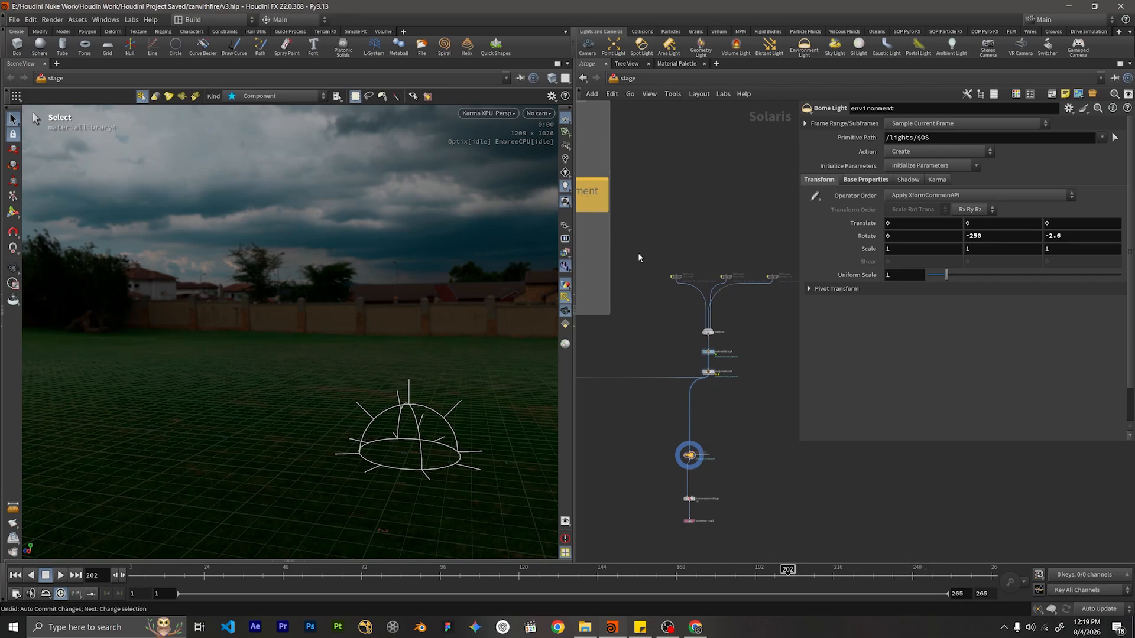
pyautogui.scroll(-3, 636, 259)
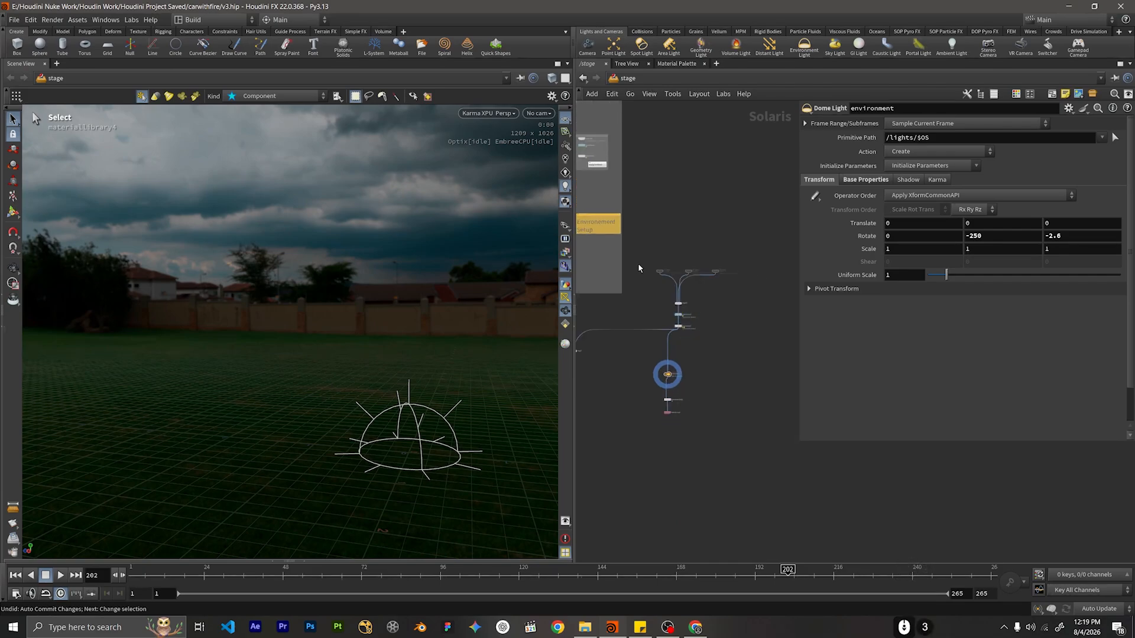
# Widen the network editor and reveal the geometry spreadsheet pane with the scene graph beneath the viewport.
pyautogui.moveTo(571, 201); pyautogui.dragTo(452, 201)
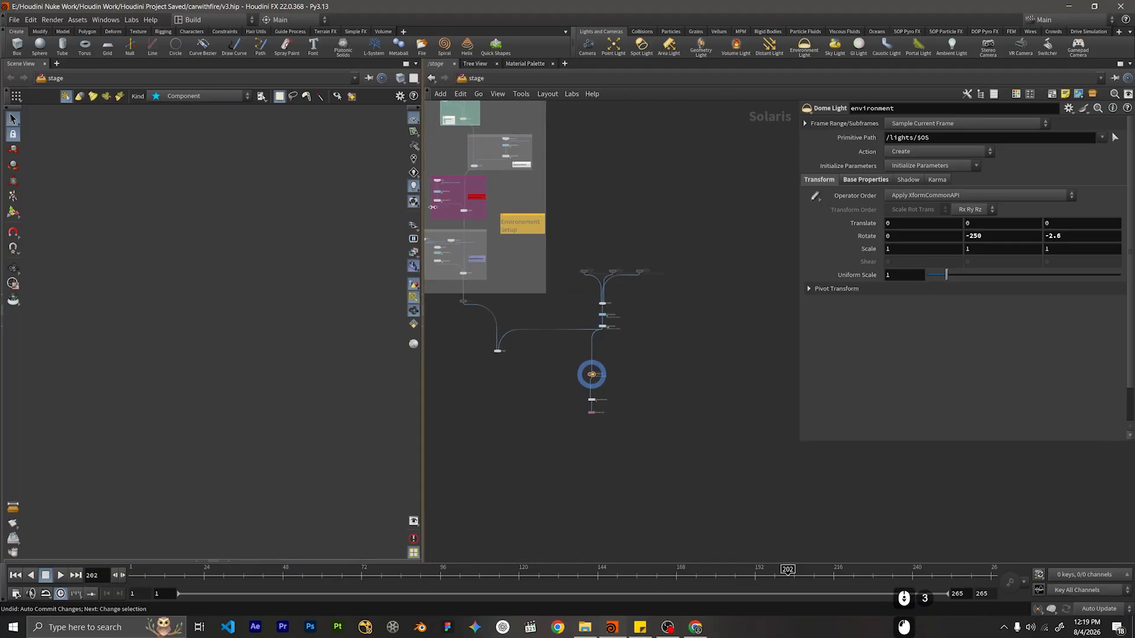
pyautogui.scroll(-2, 745, 371)
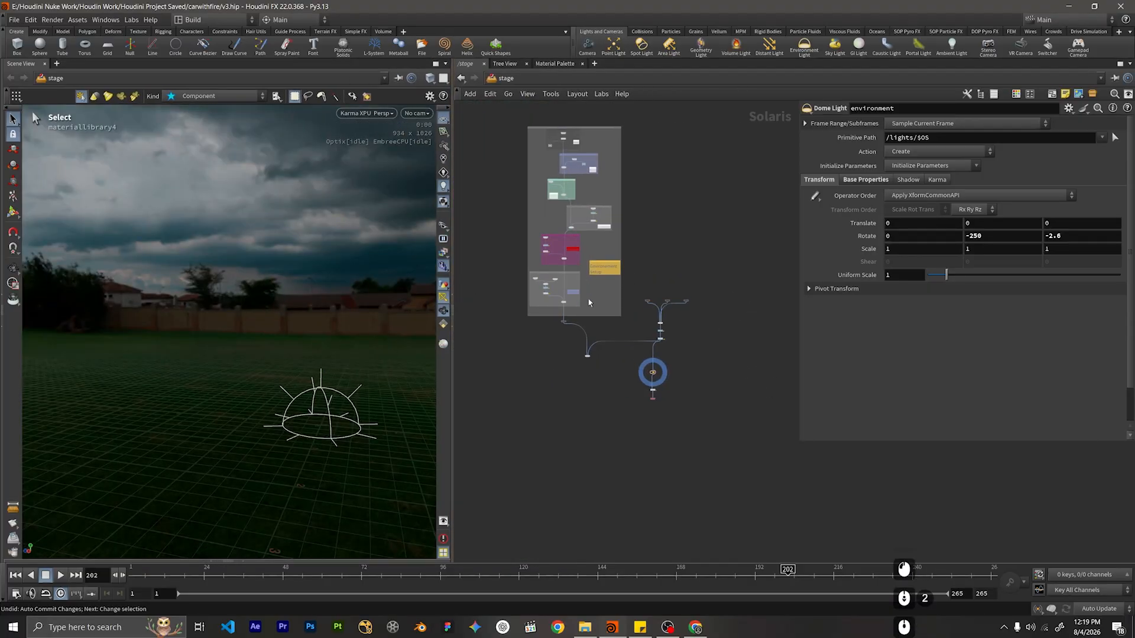
pyautogui.scroll(4, 579, 325)
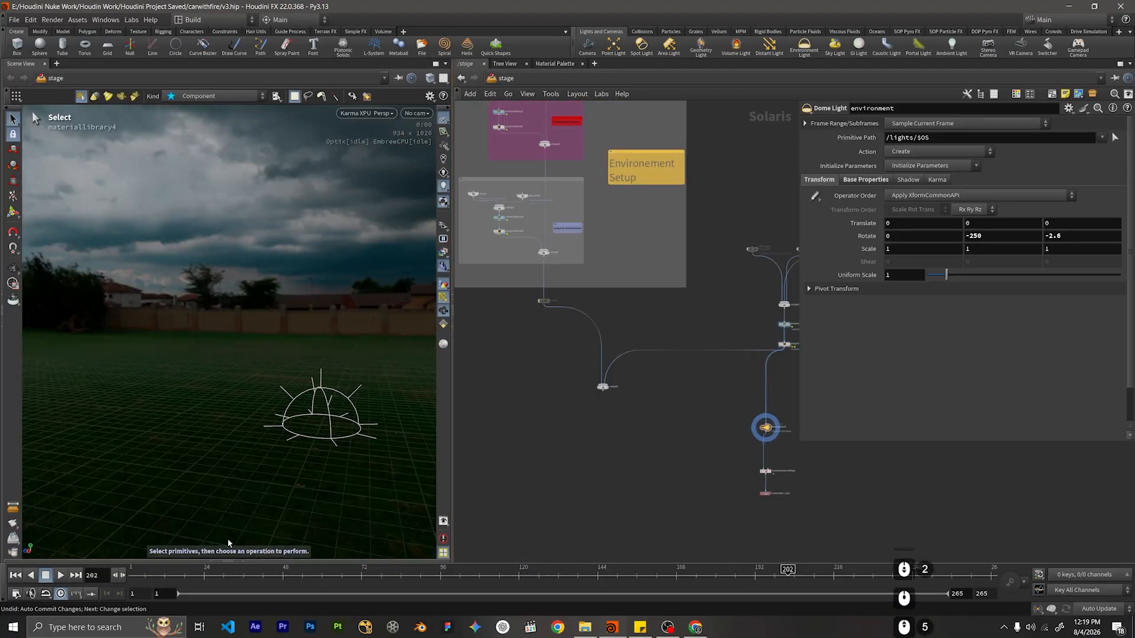
pyautogui.click(240, 562)
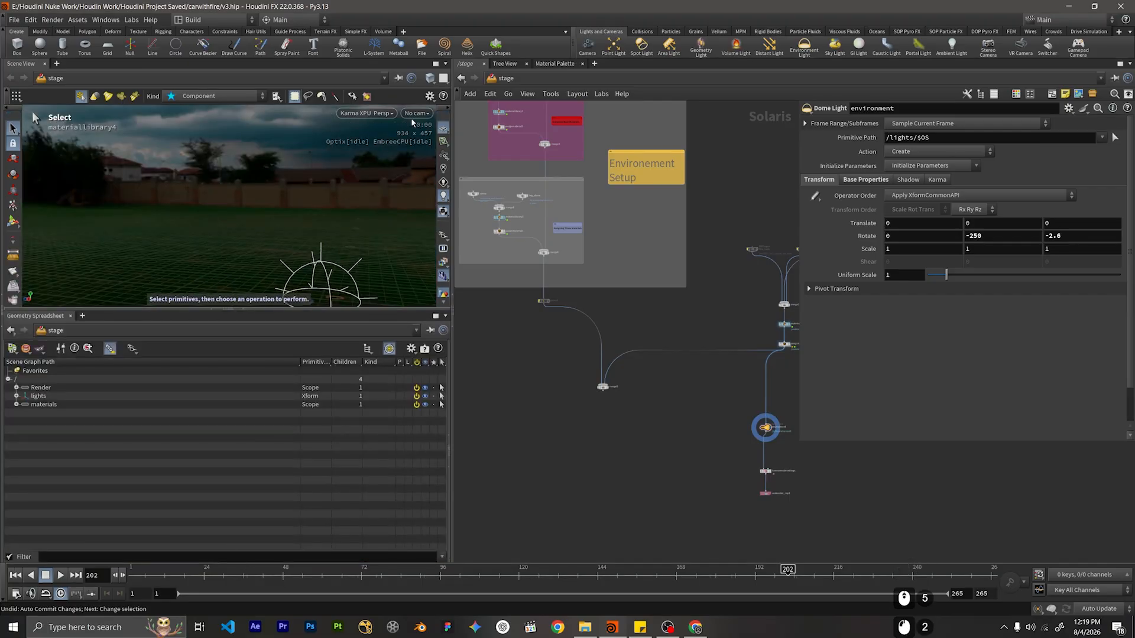
pyautogui.scroll(2, 606, 392)
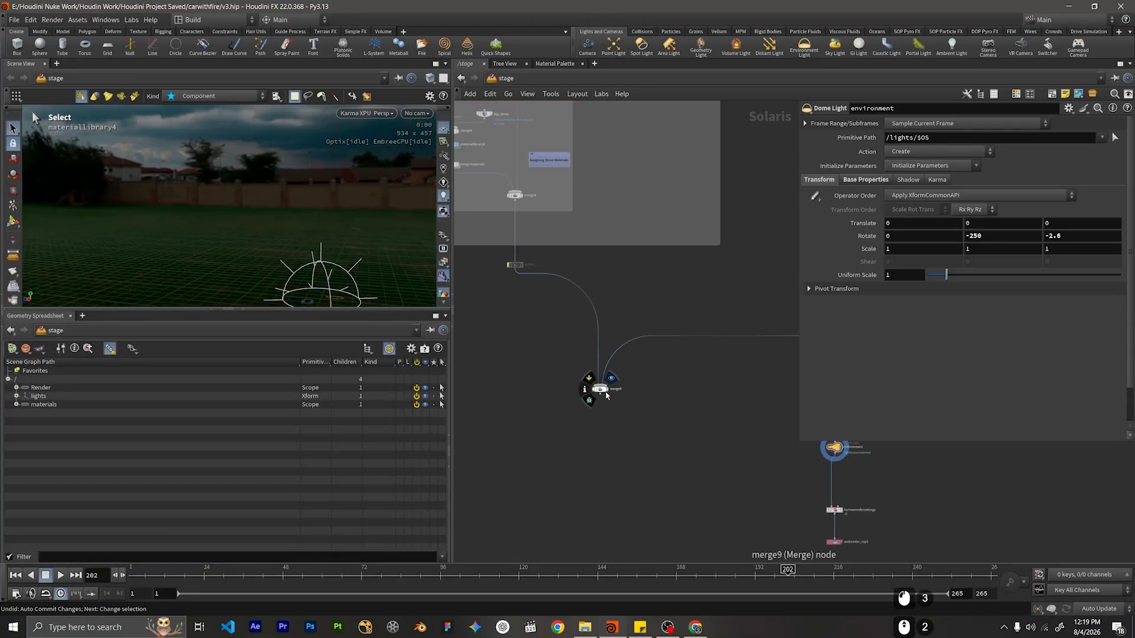
# Display the output of merge9, which joins the environment setup and fire branches, in the viewport.
pyautogui.click(606, 392)
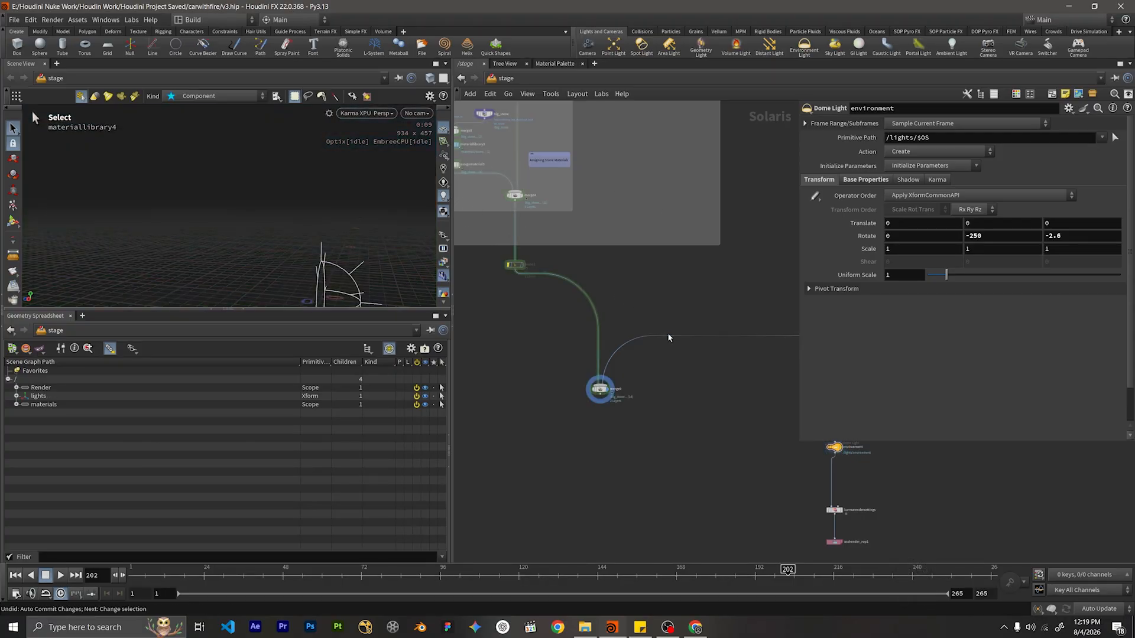
pyautogui.moveTo(671, 337); pyautogui.dragTo(591, 377, button='middle')
pyautogui.scroll(-1, 625, 441)
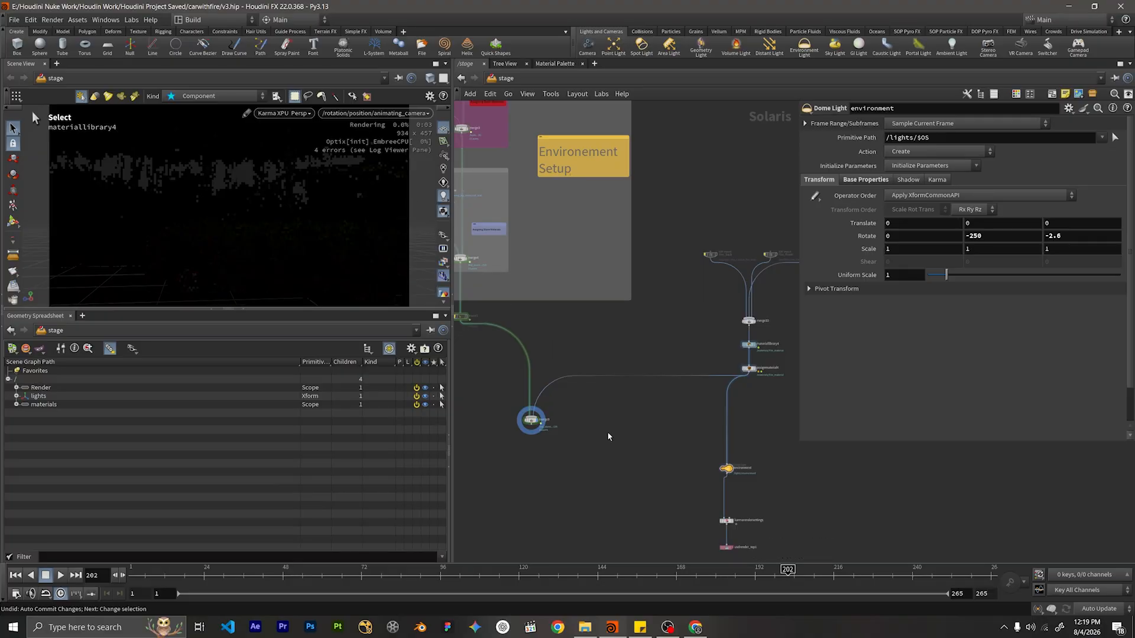
pyautogui.moveTo(574, 443); pyautogui.dragTo(613, 429, button='middle')
pyautogui.moveTo(782, 466); pyautogui.dragTo(759, 436, button='middle')
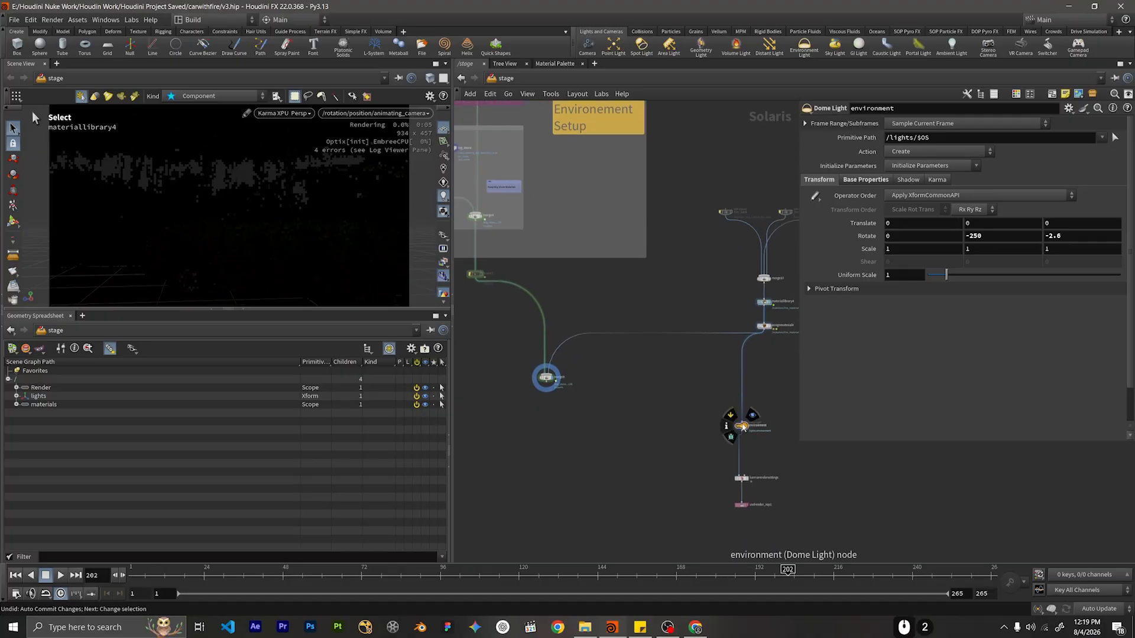
# Insert the environment dome light directly beneath merge9, wired to its output, and display the light node's result.
pyautogui.moveTo(743, 425); pyautogui.dragTo(547, 442)
pyautogui.moveTo(546, 385); pyautogui.dragTo(546, 442)
pyautogui.moveTo(546, 442); pyautogui.dragTo(546, 431)
pyautogui.click(556, 418)
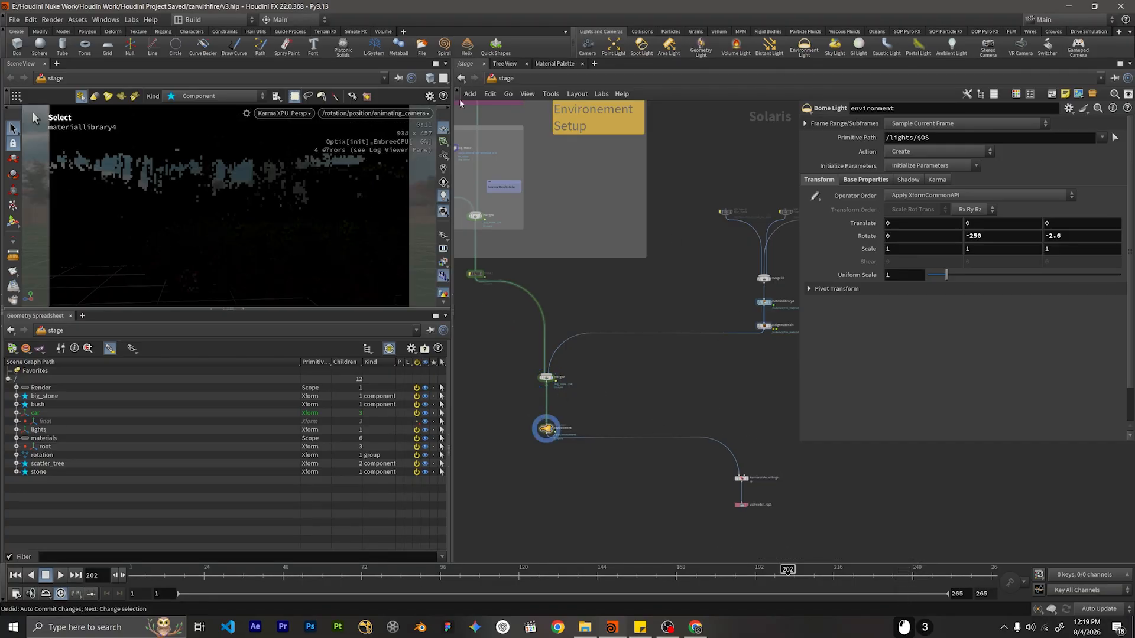
# Move the Karma render settings and USD render nodes beneath the relocated dome light and display the render settings output.
pyautogui.scroll(-4, 555, 153)
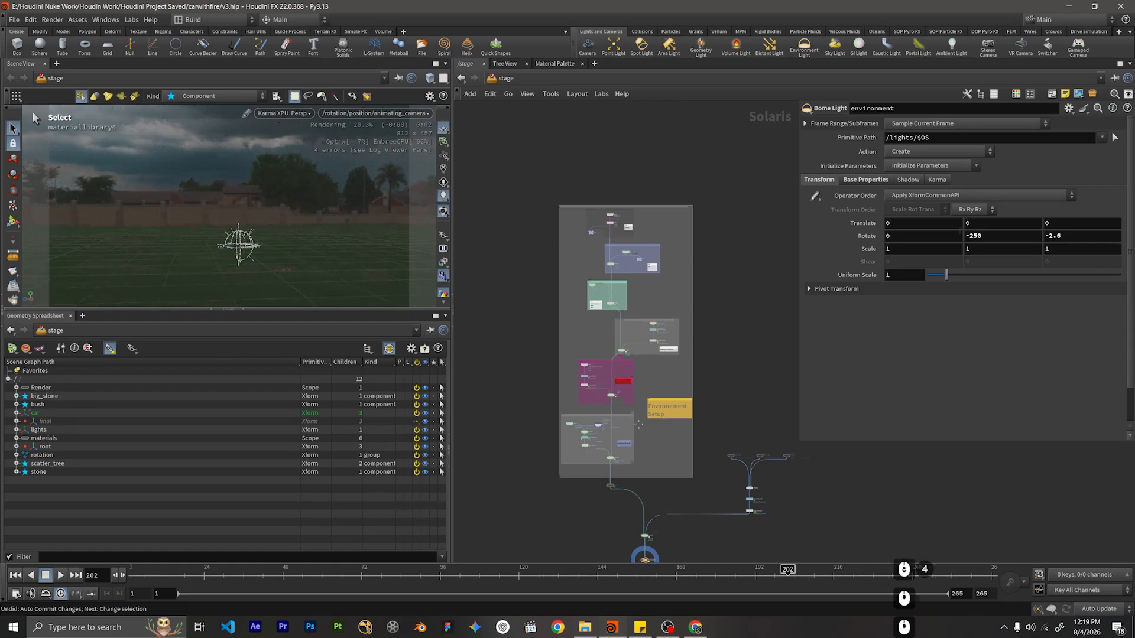
pyautogui.moveTo(627, 552); pyautogui.dragTo(596, 407, button='middle')
pyautogui.scroll(4, 700, 447)
pyautogui.moveTo(756, 416); pyautogui.dragTo(517, 427)
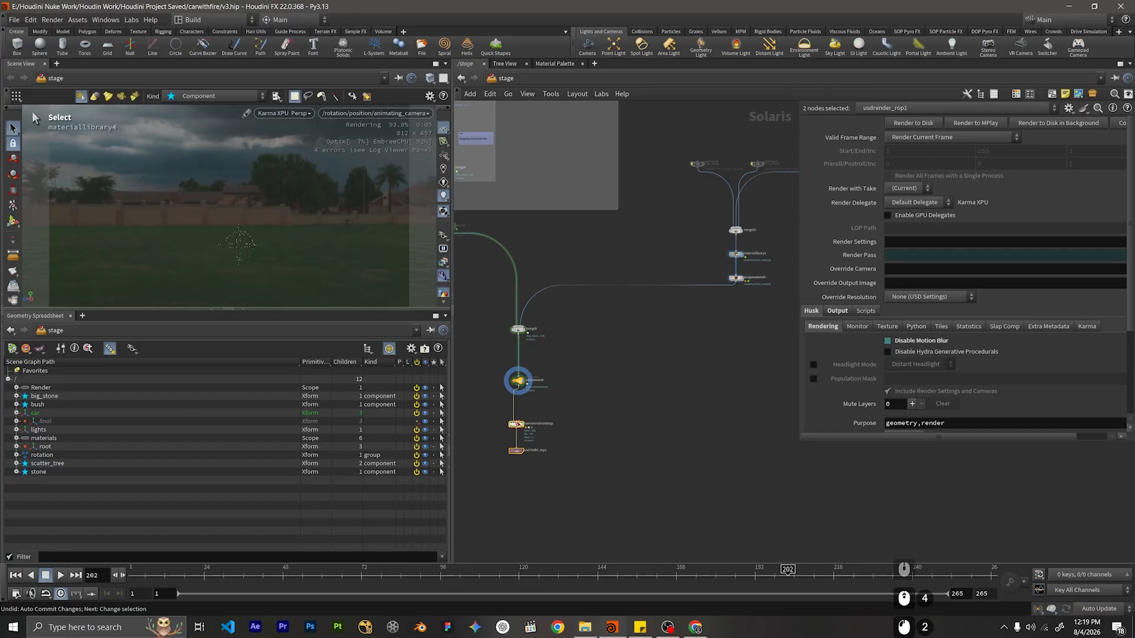
pyautogui.moveTo(518, 426); pyautogui.dragTo(531, 412, button='middle')
pyautogui.scroll(2, 532, 413)
pyautogui.click(535, 412)
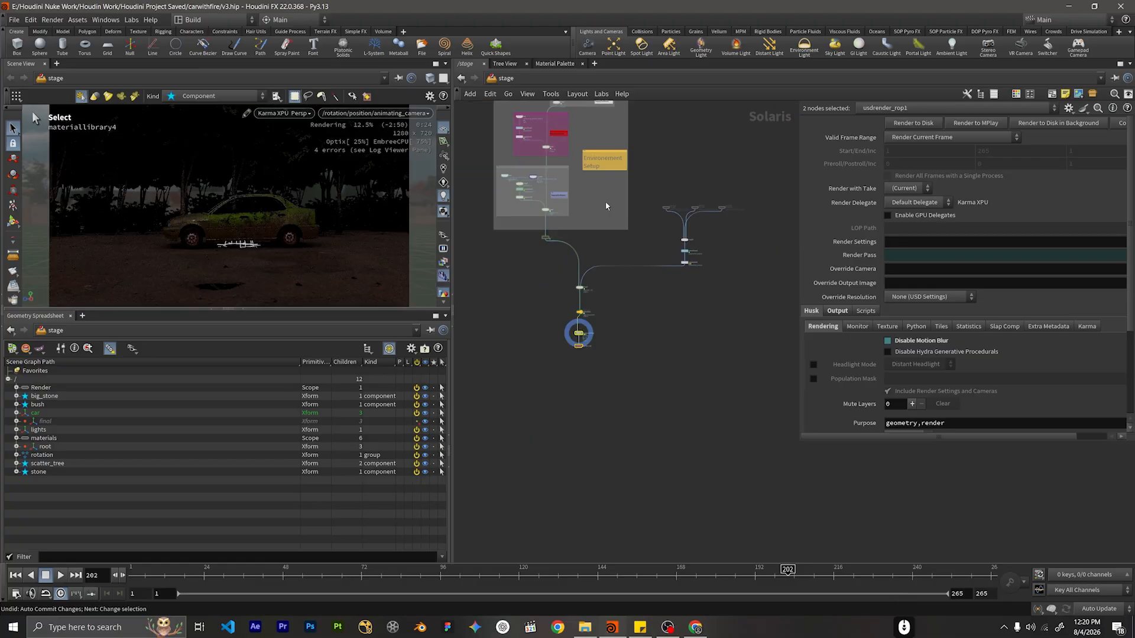
# Move the dome light, Karma render settings and USD render nodes together farther below merge9 to free space in the chain.
pyautogui.moveTo(606, 206); pyautogui.dragTo(614, 267, button='middle')
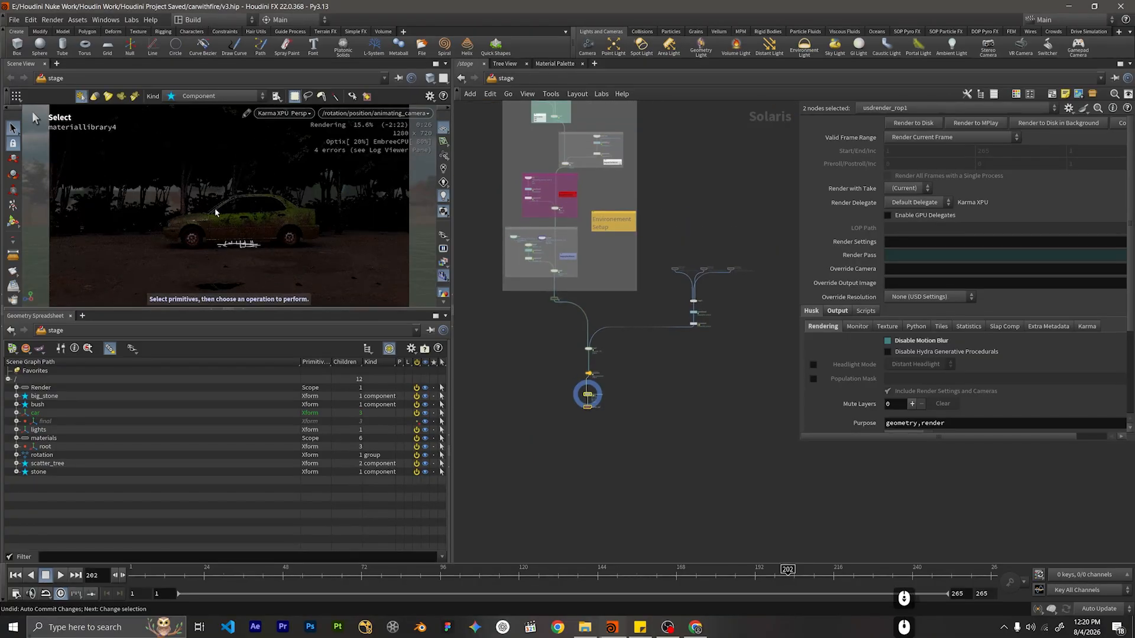
pyautogui.moveTo(620, 401); pyautogui.dragTo(617, 396, button='middle')
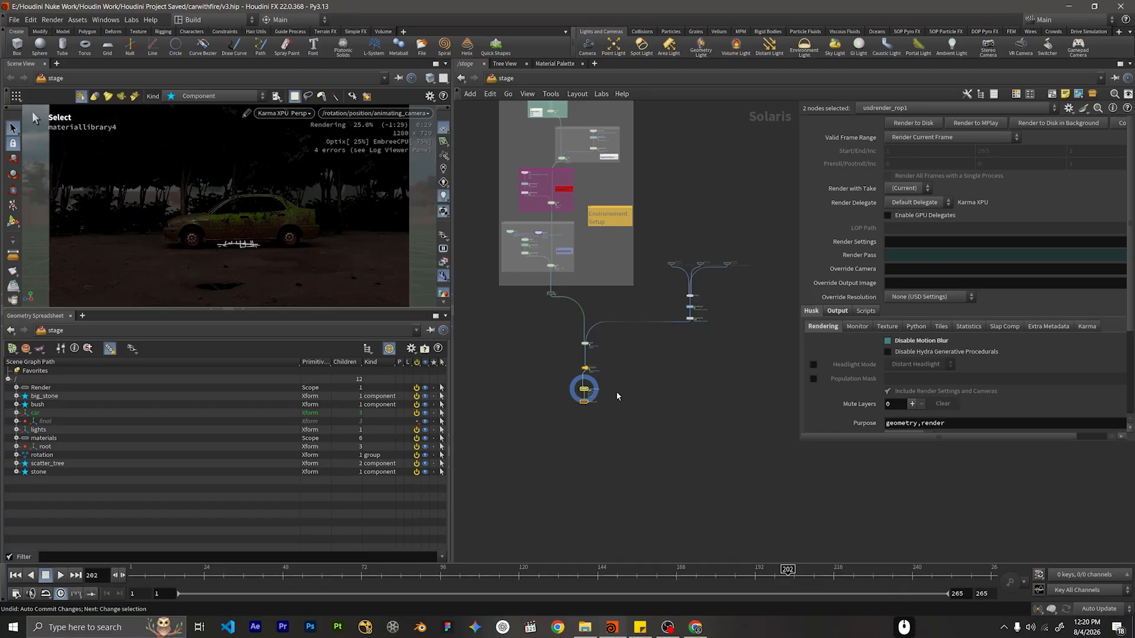
pyautogui.click(614, 394)
pyautogui.scroll(4, 613, 394)
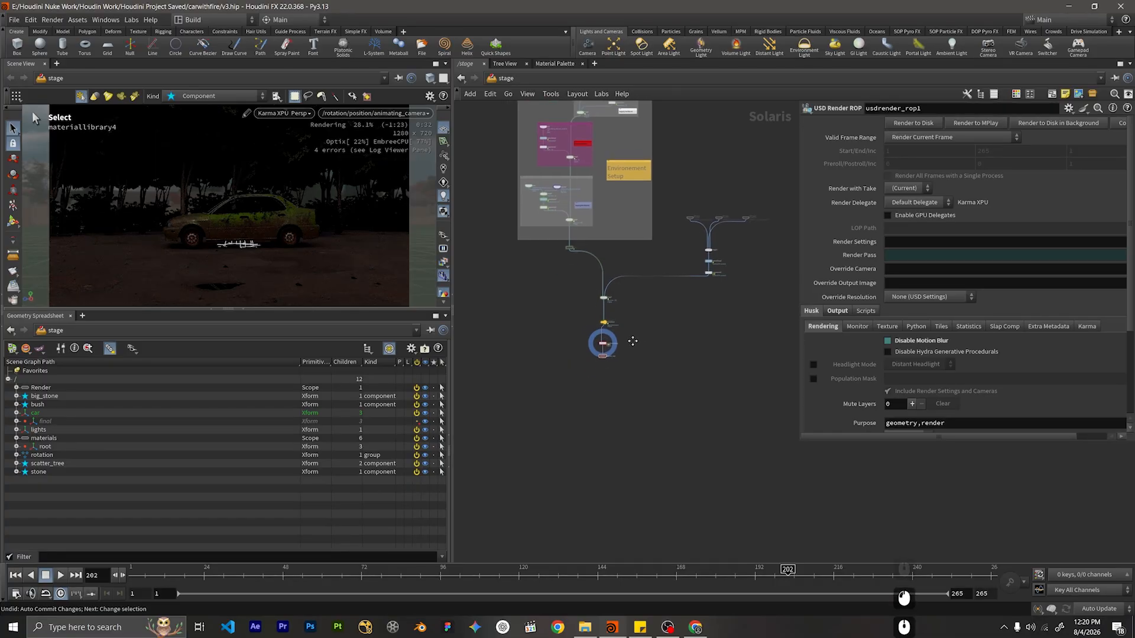
pyautogui.moveTo(638, 284); pyautogui.dragTo(580, 419)
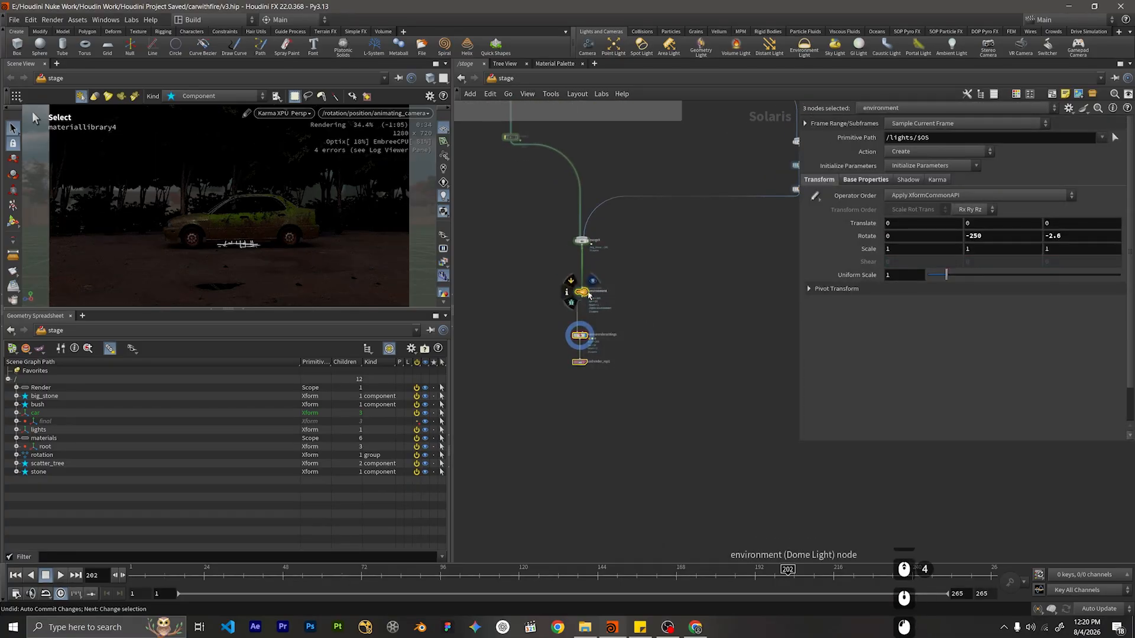
pyautogui.moveTo(582, 291); pyautogui.dragTo(582, 420)
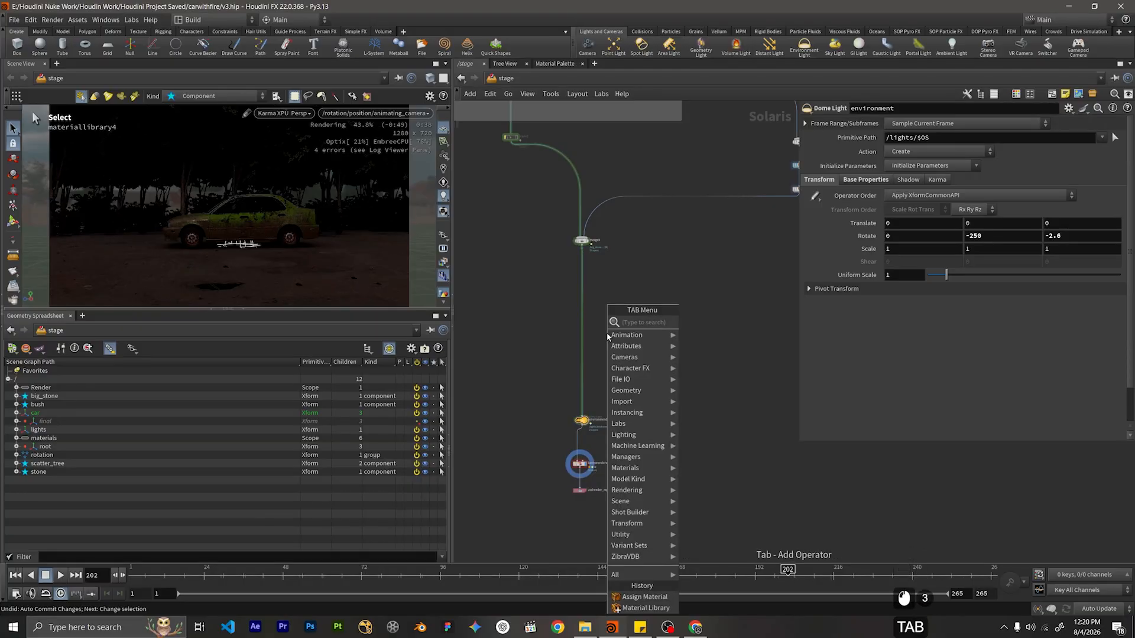
# Add a Karma Fog Box node beside the wire between merge9 and the environment light.
pyautogui.write('kara')
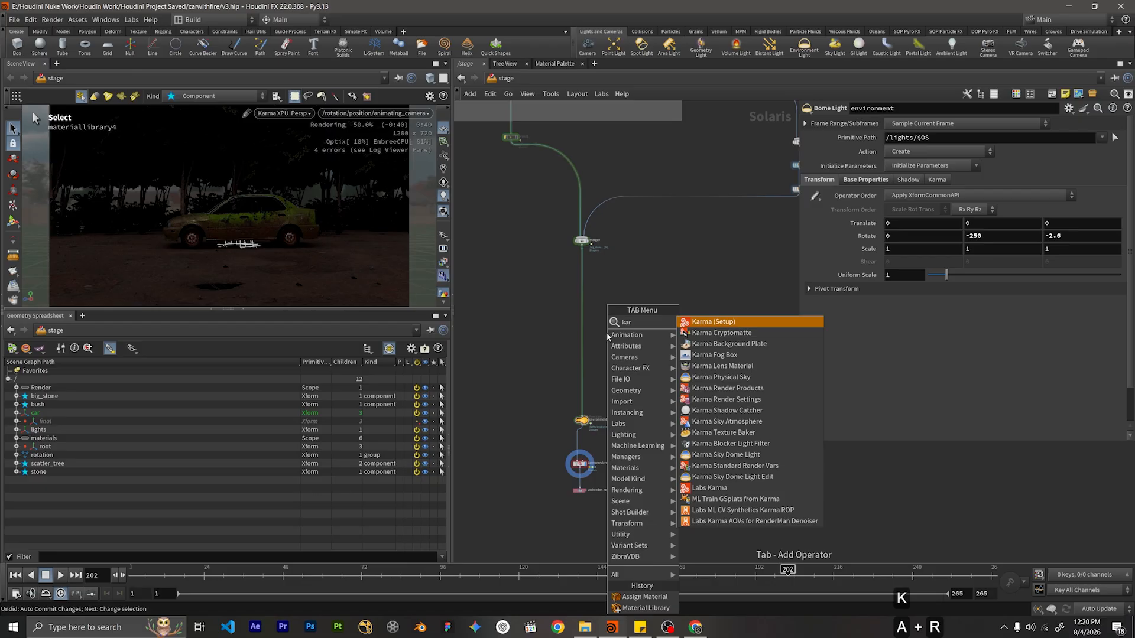
pyautogui.press('BackSpace')
pyautogui.press('BackSpace')
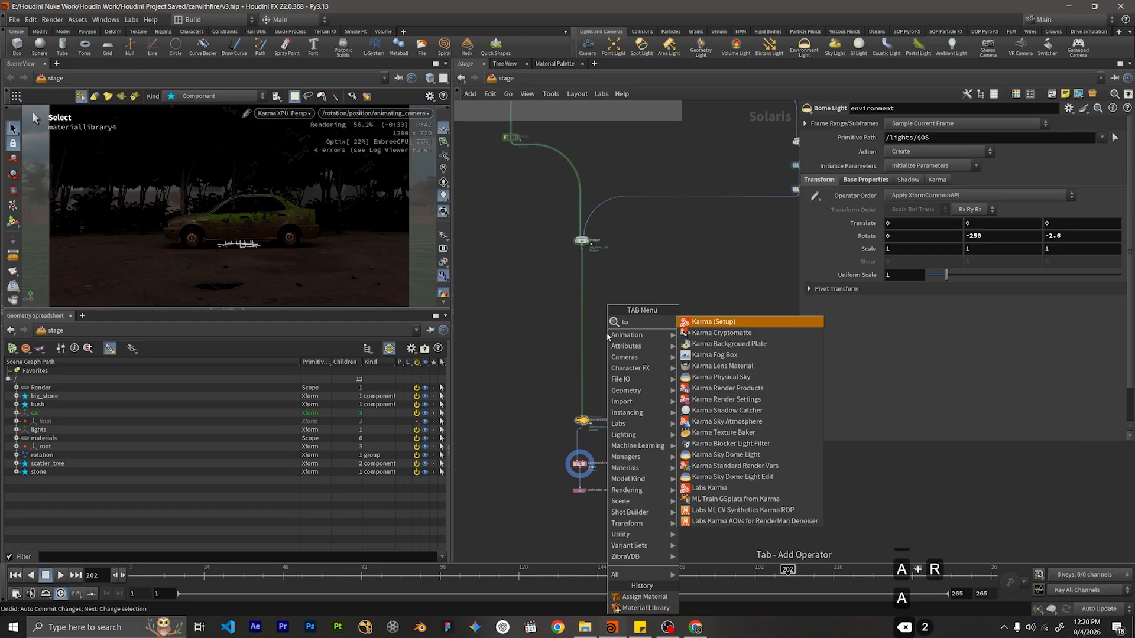
pyautogui.write('rmaf')
pyautogui.press('Return')
pyautogui.press('Return')
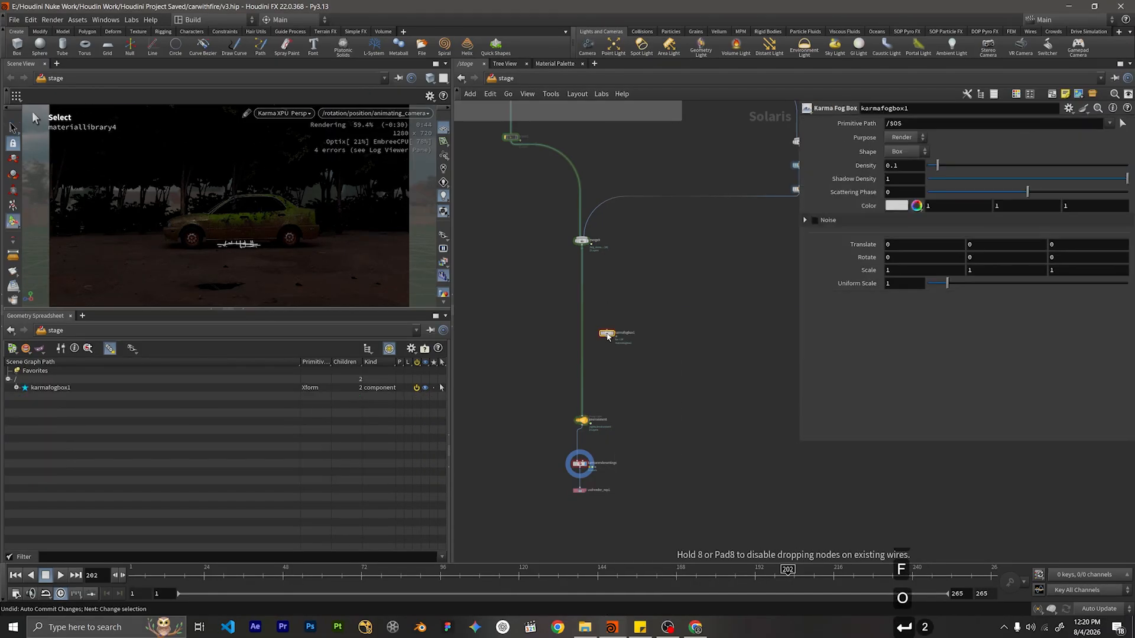
pyautogui.scroll(8, 608, 335)
pyautogui.scroll(1, 608, 335)
pyautogui.moveTo(591, 345)
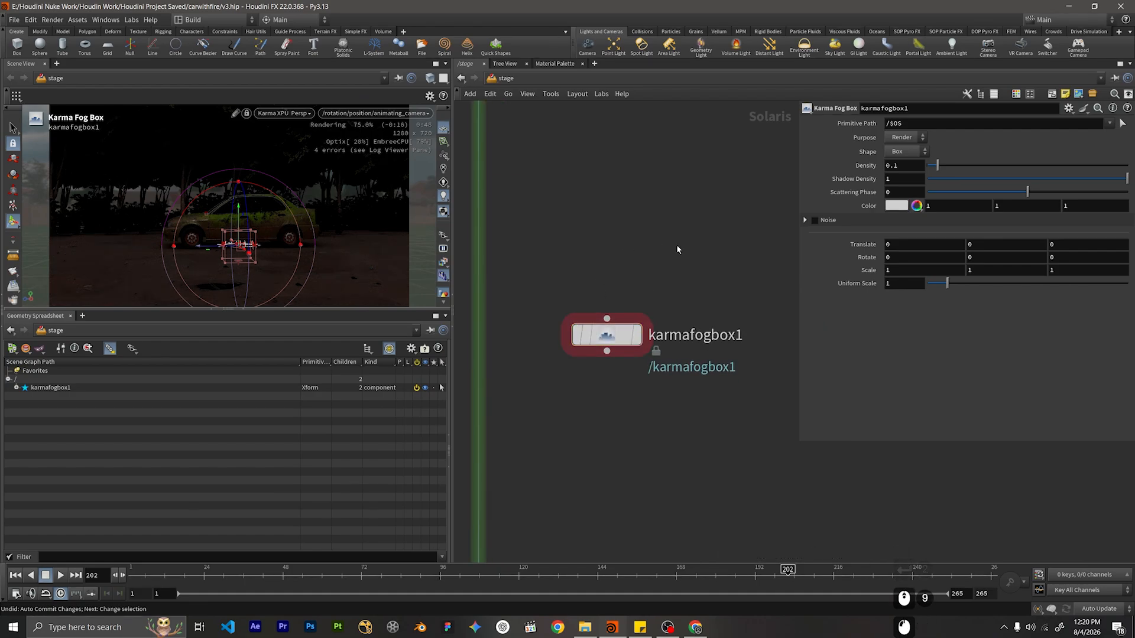
# Switch to the obj network, add a new Geometry object and go inside it.
pyautogui.click(502, 78)
pyautogui.click(520, 121)
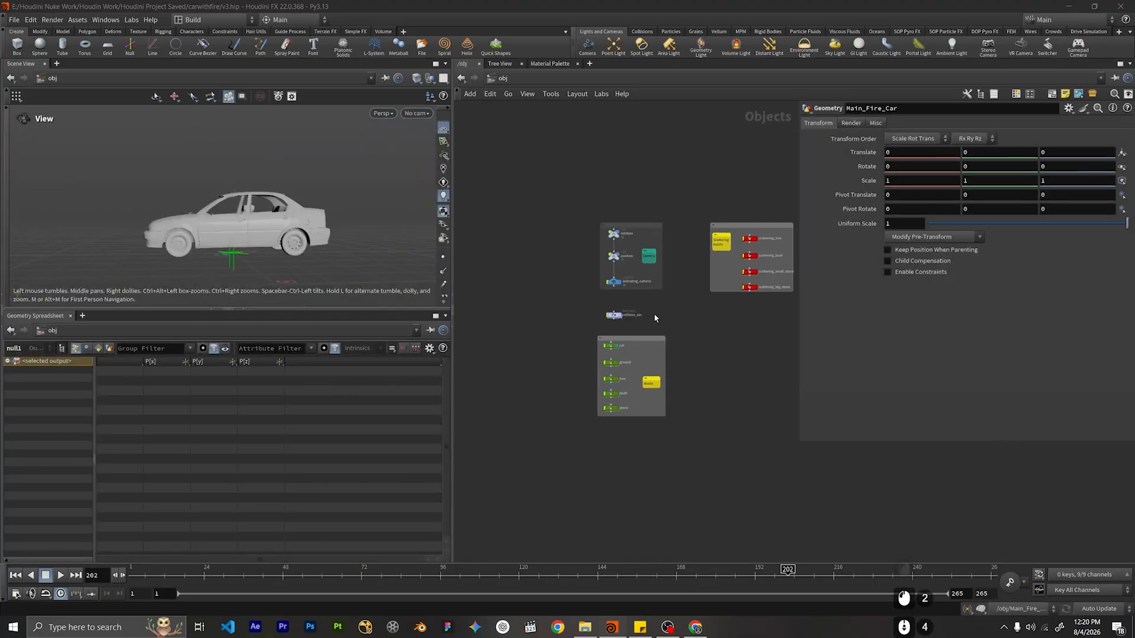
pyautogui.press('Tab')
pyautogui.write('ge')
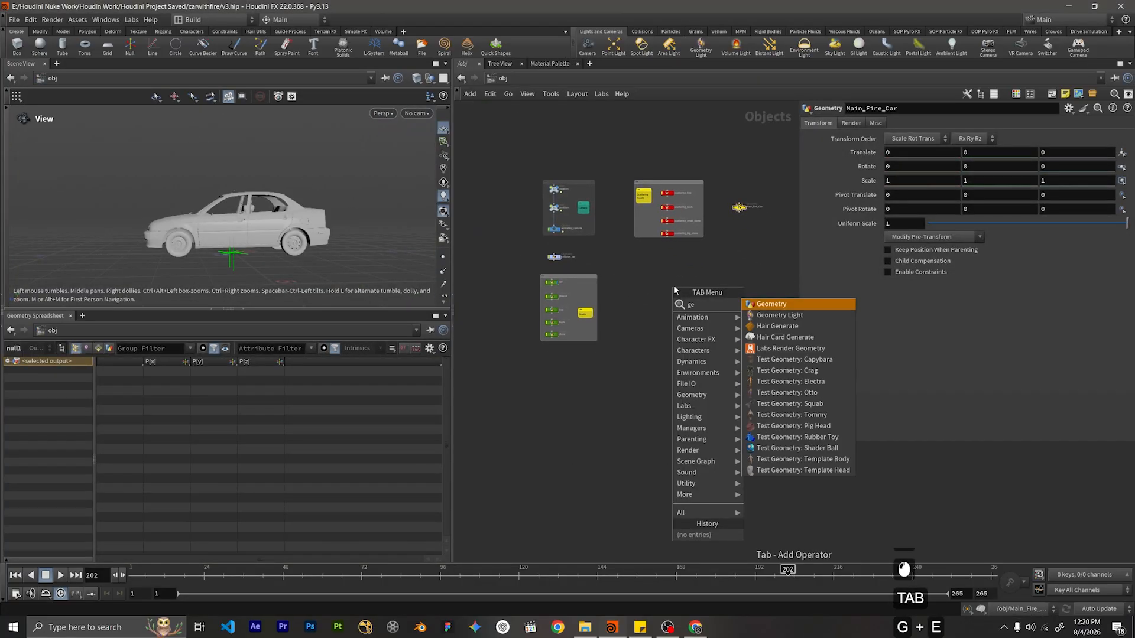
pyautogui.press('Return')
pyautogui.click(675, 288)
pyautogui.press('Return')
# Add a Box node inside the new geometry object.
pyautogui.press('Tab')
pyautogui.write('s')
pyautogui.press('BackSpace')
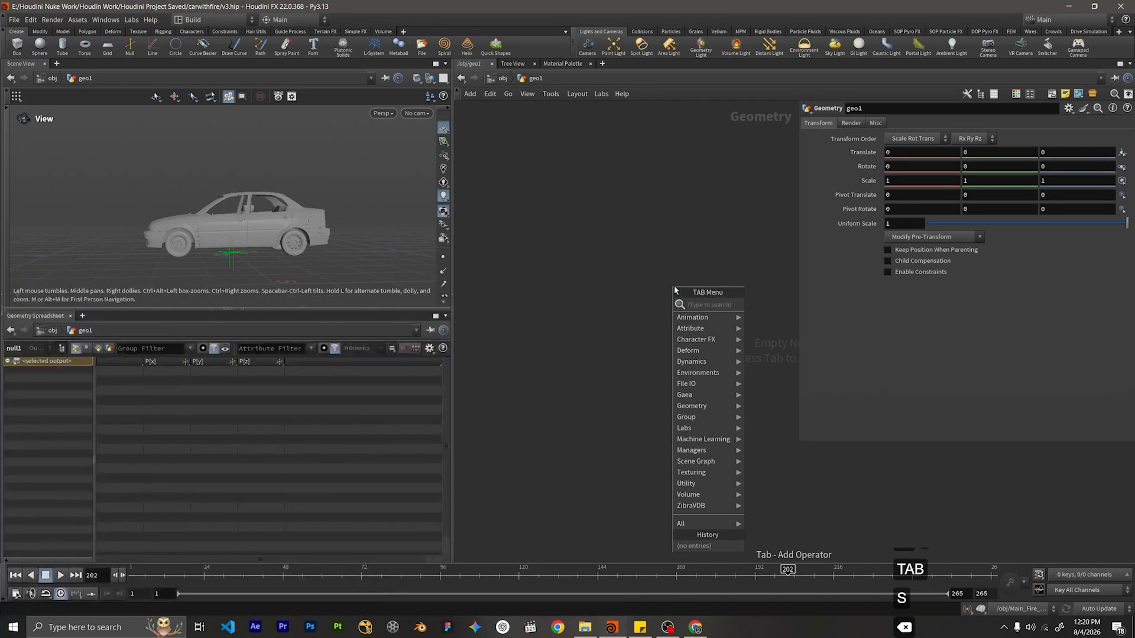
pyautogui.write('box')
pyautogui.press('Return')
pyautogui.click(674, 290)
# Add a VDB from Polygons node below the box, connect the box to its input and display the node.
pyautogui.press('Tab')
pyautogui.write('vdb')
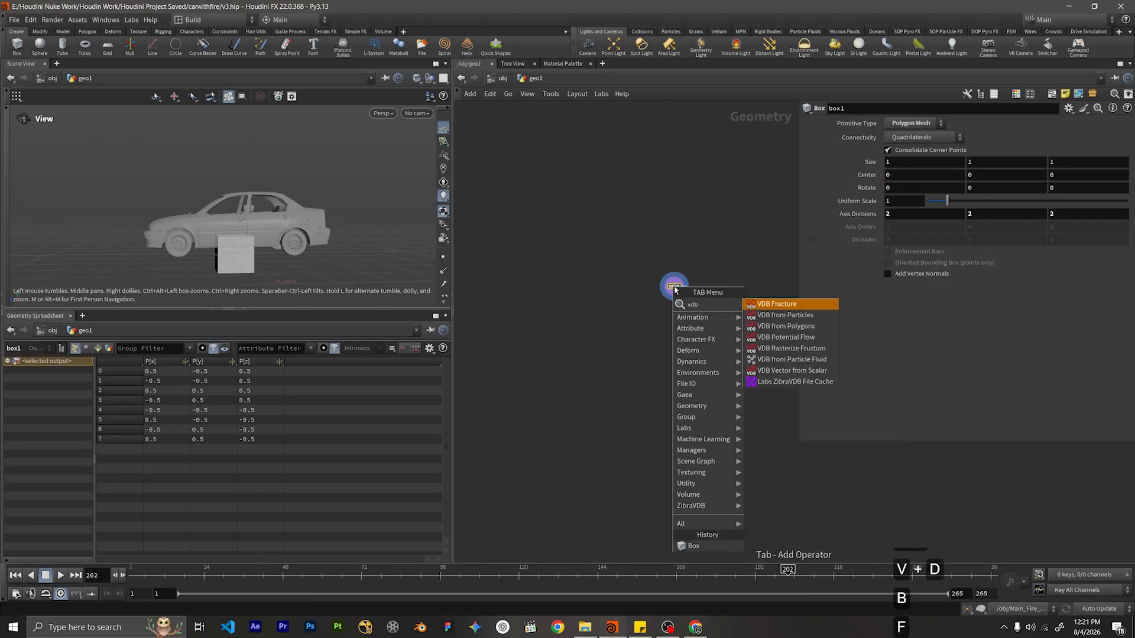
pyautogui.write('f')
pyautogui.press('Down')
pyautogui.press('Down')
pyautogui.press('Return')
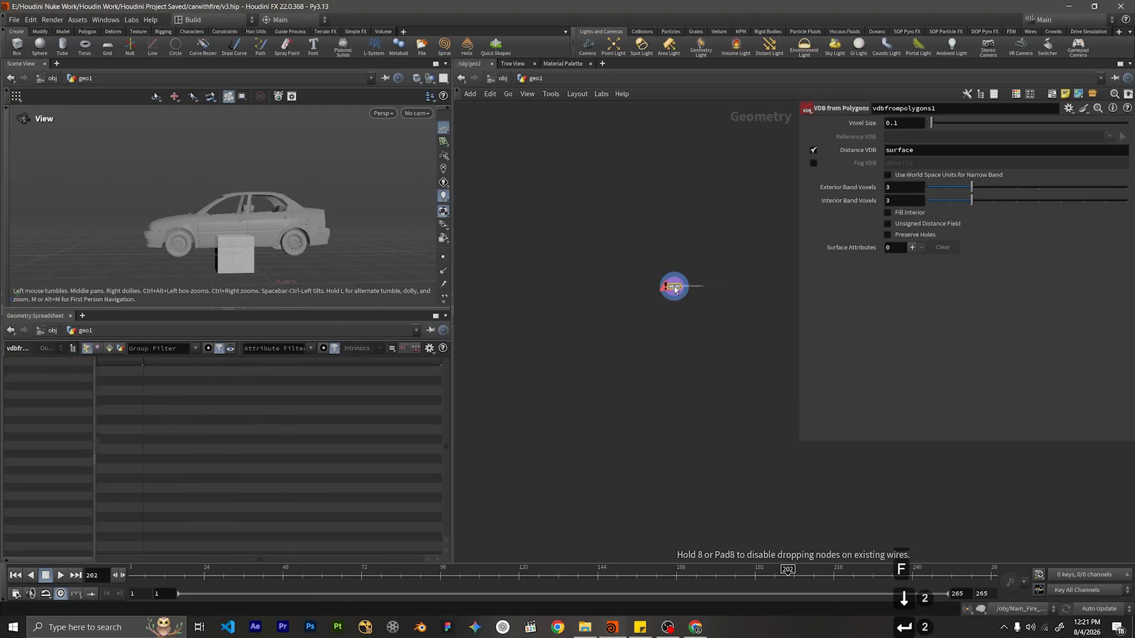
pyautogui.click(668, 399)
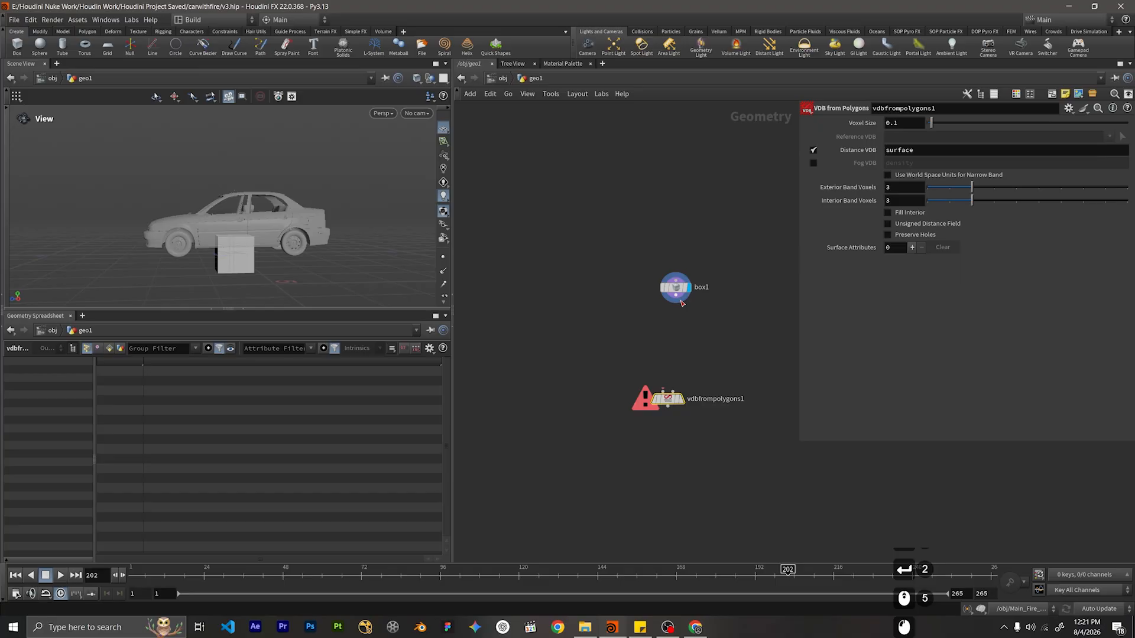
pyautogui.click(648, 373)
pyautogui.click(681, 399)
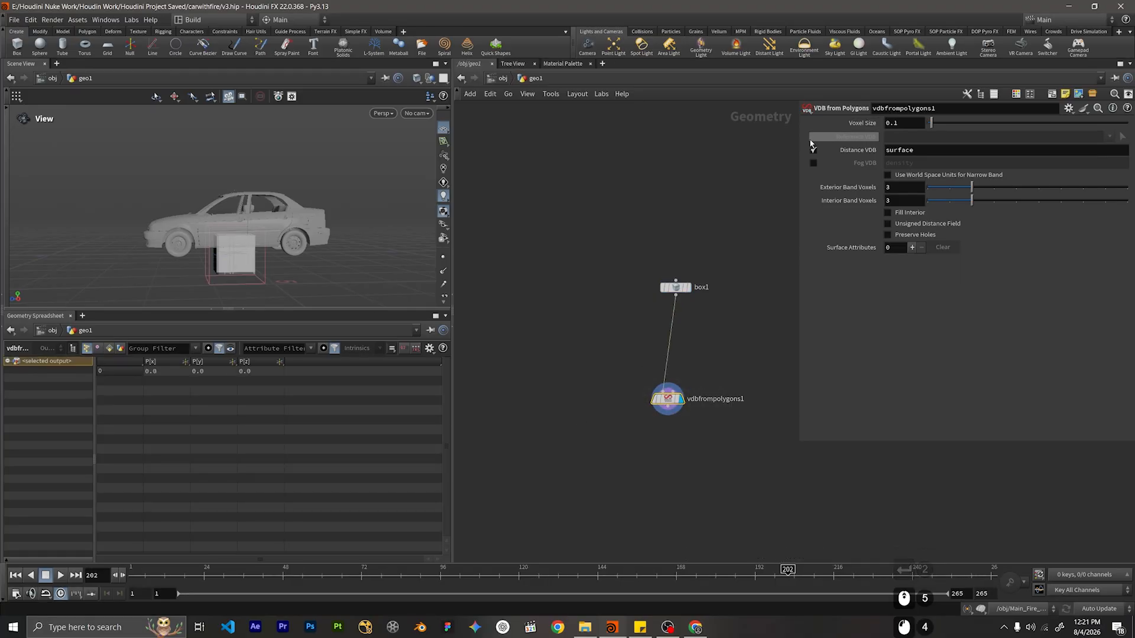
# Replace the distance VDB output with a fog VDB named density, and hide the other objects to frame the box volume.
pyautogui.click(813, 151)
pyautogui.click(813, 163)
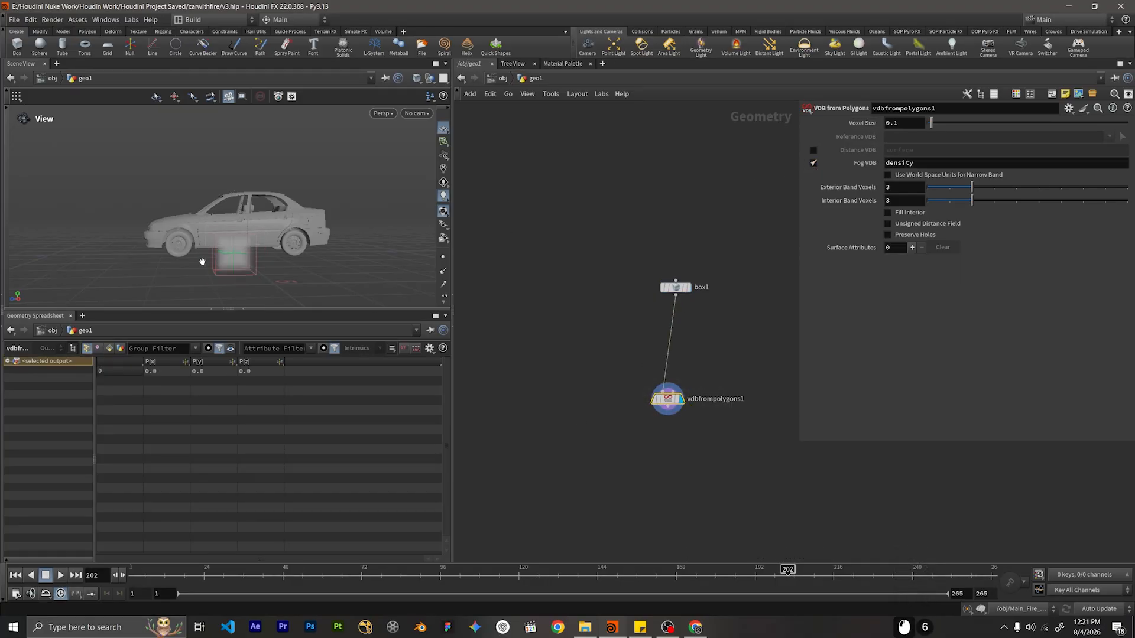
pyautogui.click(431, 79)
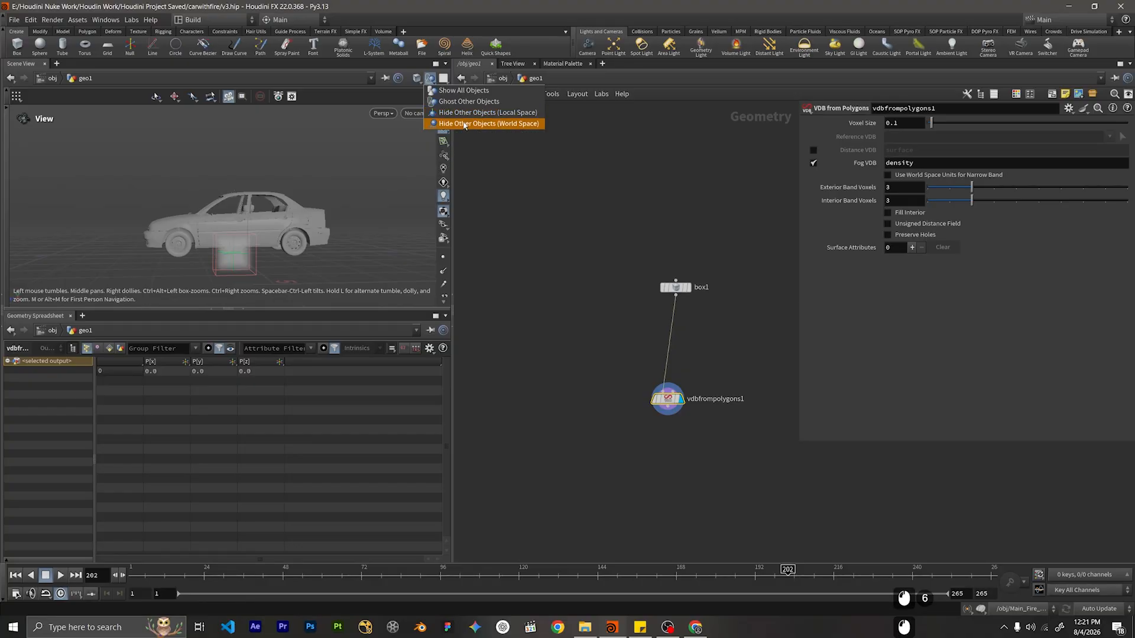
pyautogui.click(460, 91)
pyautogui.keyDown('alt'); pyautogui.moveTo(225, 269); pyautogui.dragTo(260, 234, button='middle'); pyautogui.keyUp('alt')
pyautogui.keyDown('alt'); pyautogui.moveTo(260, 234); pyautogui.dragTo(335, 129, button='right'); pyautogui.keyUp('alt')
pyautogui.keyDown('alt'); pyautogui.moveTo(246, 204); pyautogui.dragTo(301, 218); pyautogui.keyUp('alt')
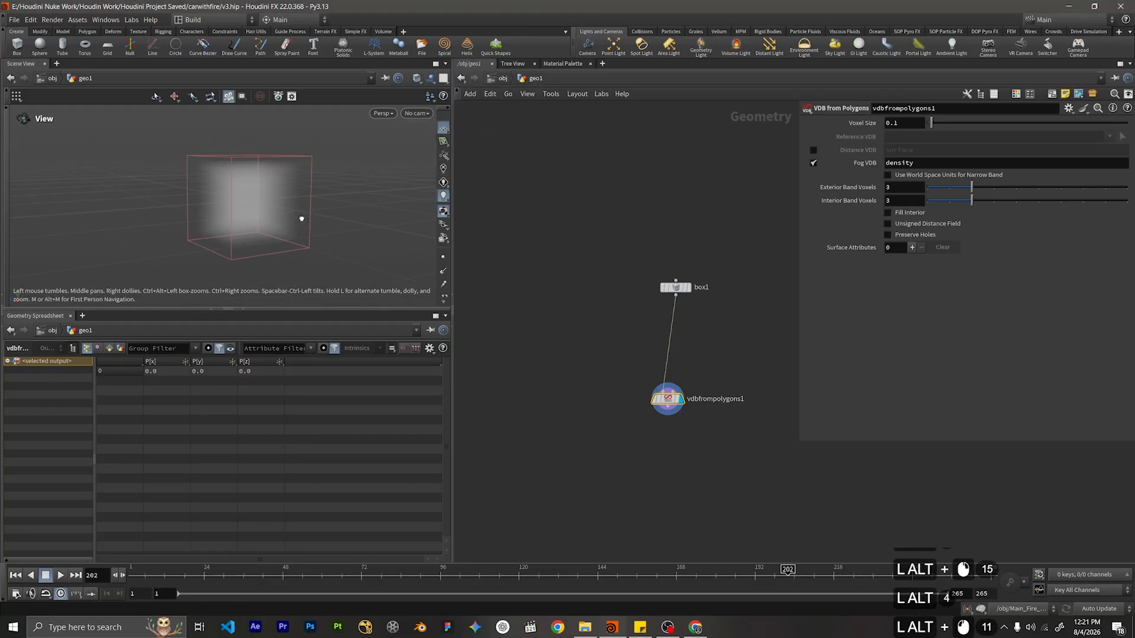
# Set the VDB from Polygons voxel size to 0.01 and place the node closer beneath the box.
pyautogui.doubleClick(902, 123)
pyautogui.write('0.01')
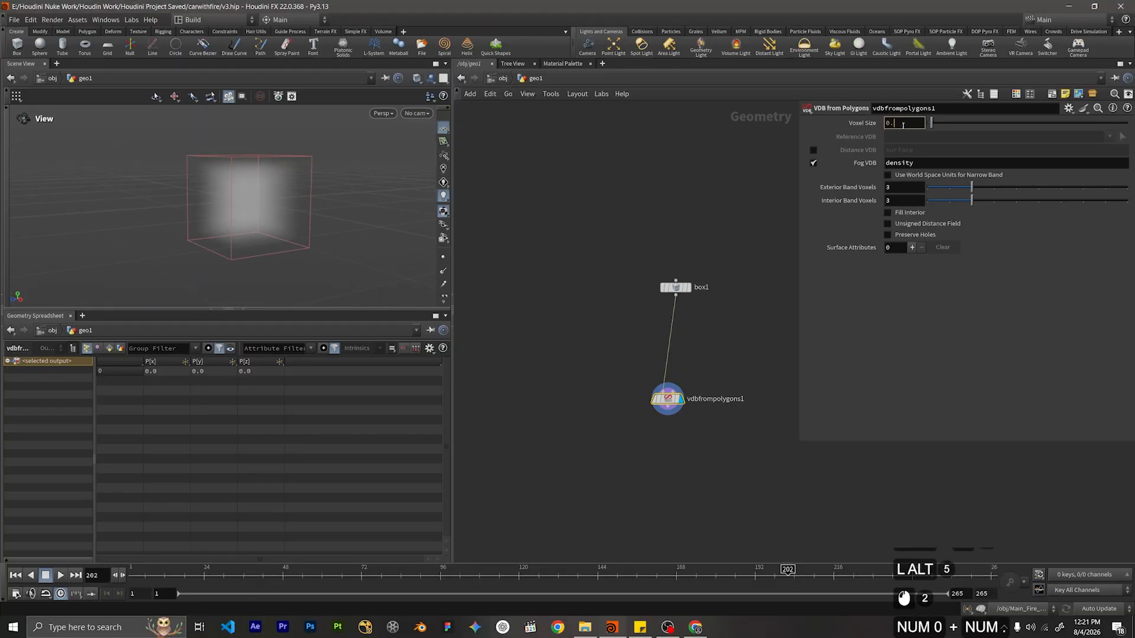
pyautogui.press('KP_Enter')
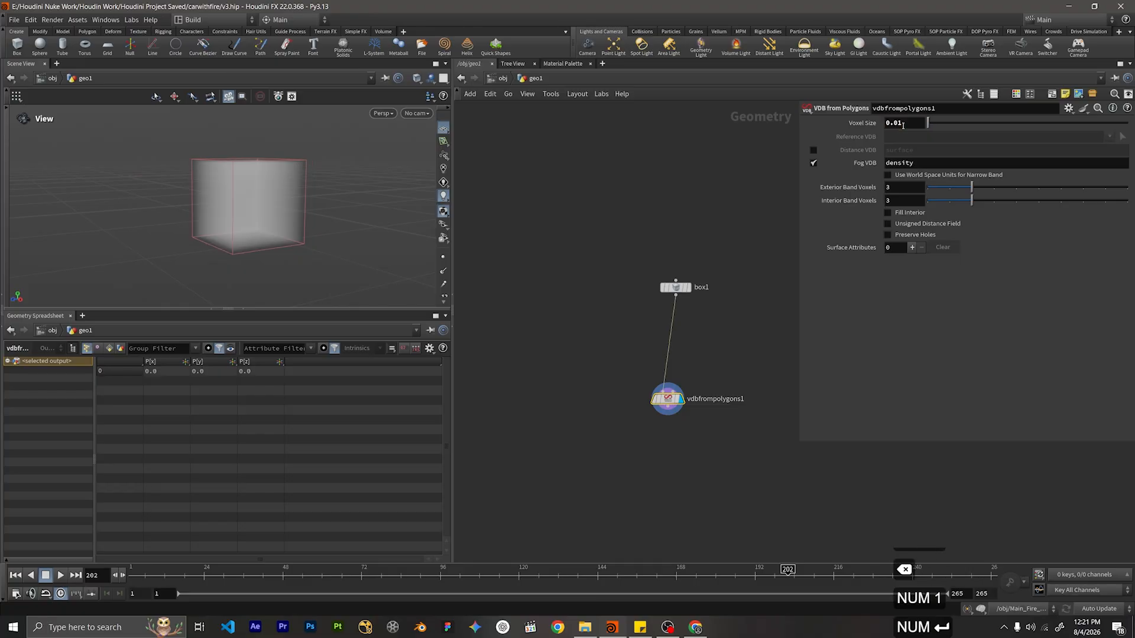
pyautogui.moveTo(714, 371)
pyautogui.mouseDown()
pyautogui.moveTo(650, 409)
pyautogui.moveTo(676, 353)
pyautogui.mouseUp()
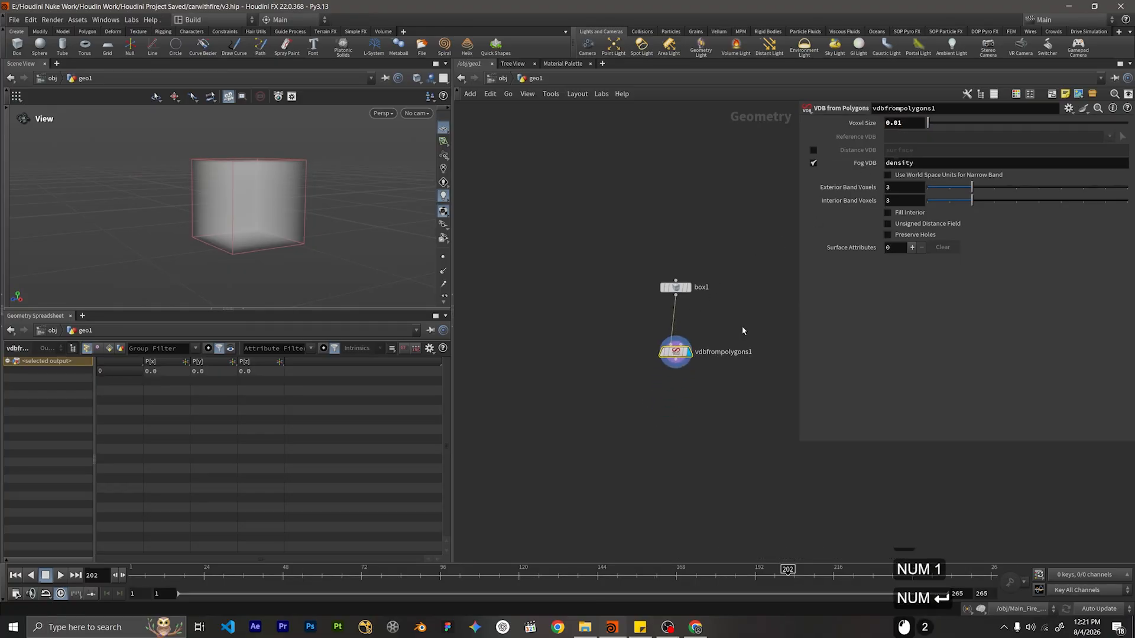
pyautogui.click(740, 329)
pyautogui.moveTo(711, 352); pyautogui.dragTo(686, 300, button='middle')
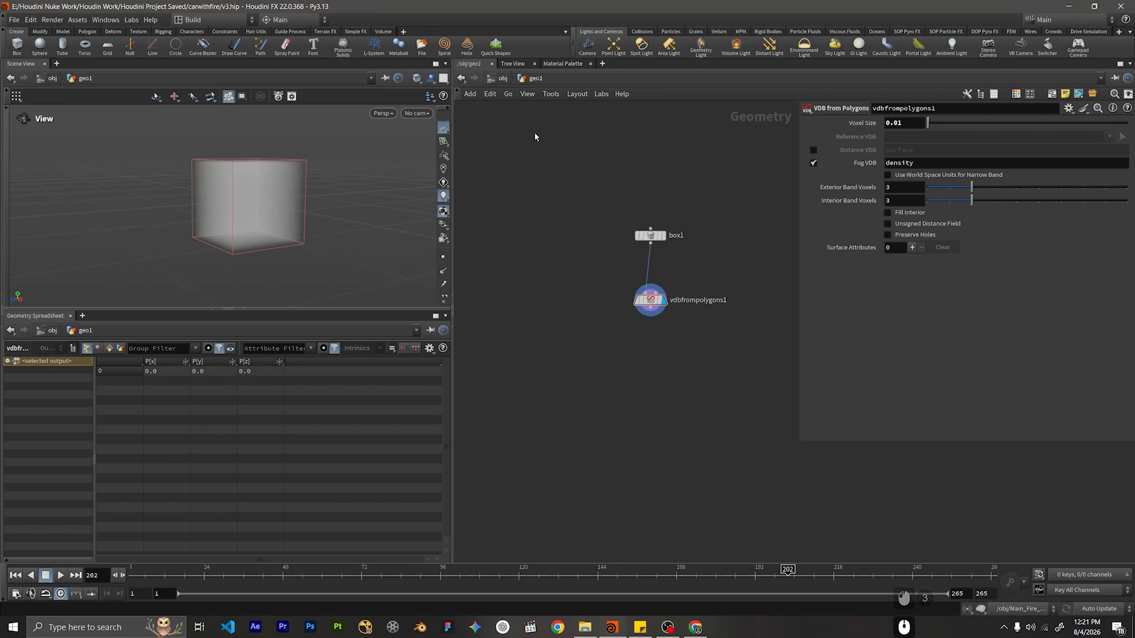
# Enlarge the viewport pane and scale the box uniformly to a size of 2.9 on all three axes.
pyautogui.scroll(-5, 298, 177)
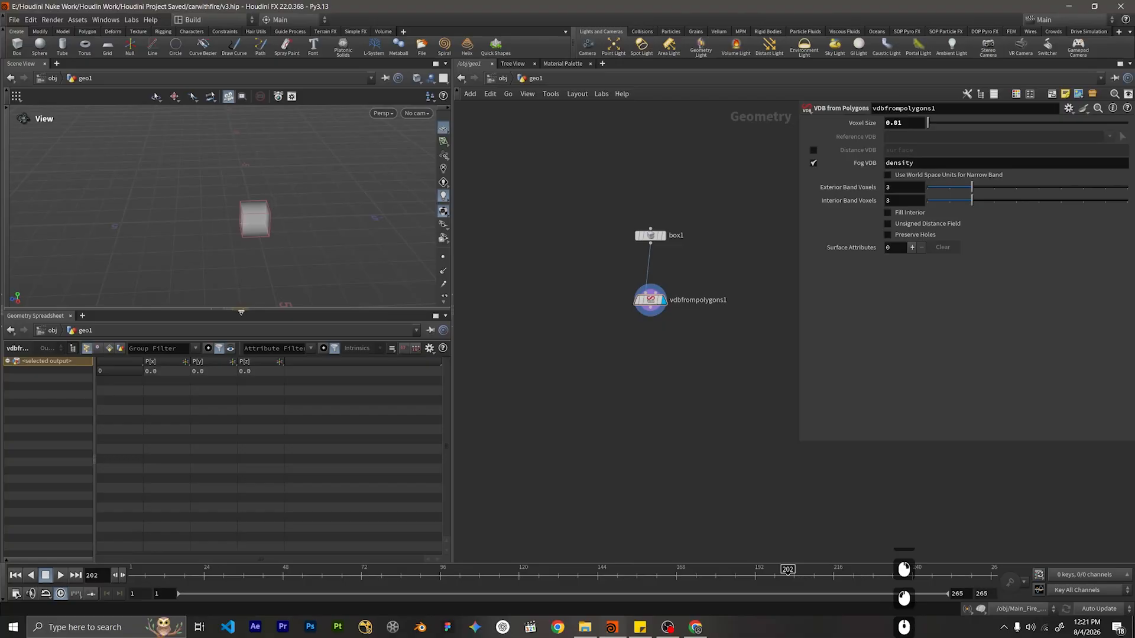
pyautogui.hotkey('ctrl', 'b')
pyautogui.moveTo(270, 339); pyautogui.dragTo(328, 335)
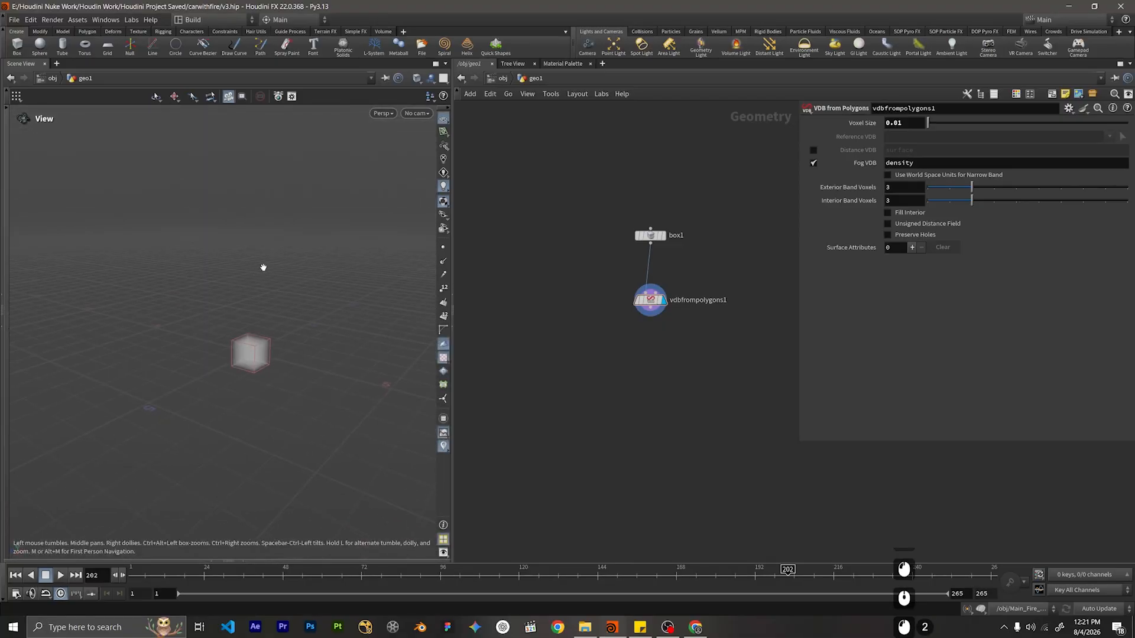
pyautogui.moveTo(701, 288); pyautogui.dragTo(691, 262, button='middle')
pyautogui.click(639, 209)
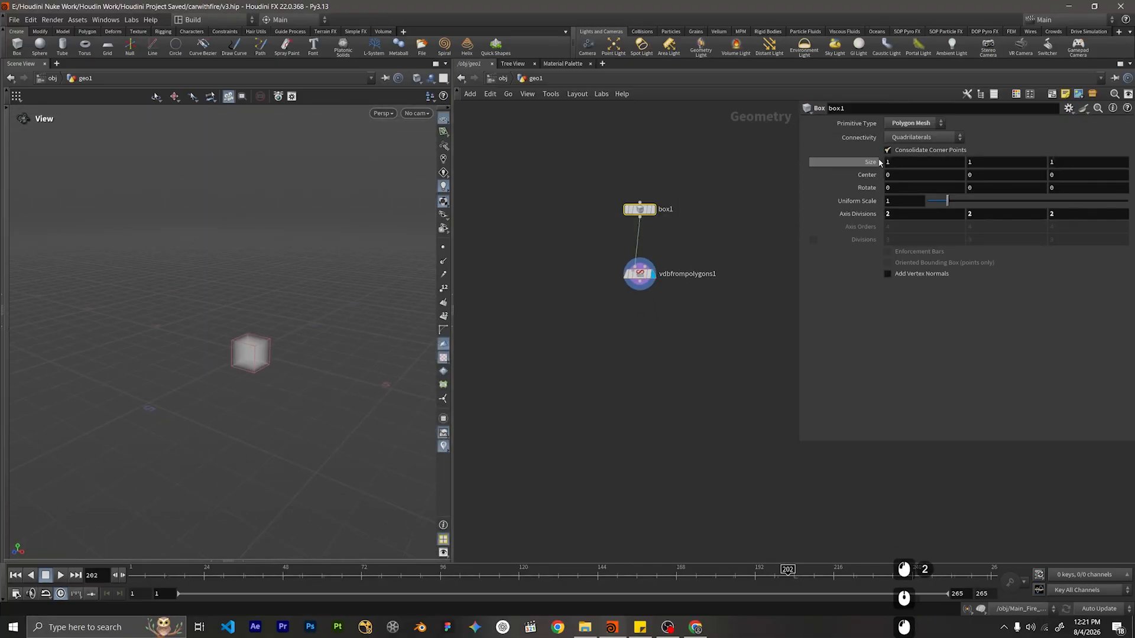
pyautogui.moveTo(878, 163); pyautogui.dragTo(1061, 163, button='middle')
pyautogui.moveTo(1132, 172); pyautogui.dragTo(1038, 175, button='middle')
pyautogui.moveTo(1127, 176); pyautogui.dragTo(1114, 173, button='middle')
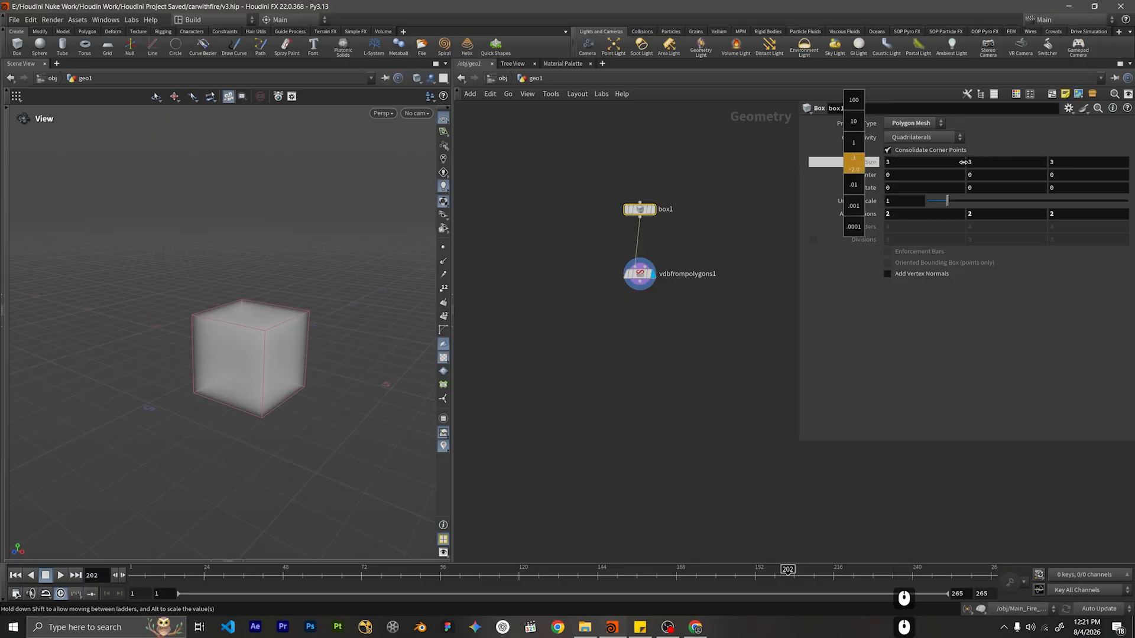
# Examine the enlarged fog volume from several angles, up close and from outside.
pyautogui.keyDown('alt'); pyautogui.moveTo(304, 349); pyautogui.dragTo(279, 360); pyautogui.keyUp('alt')
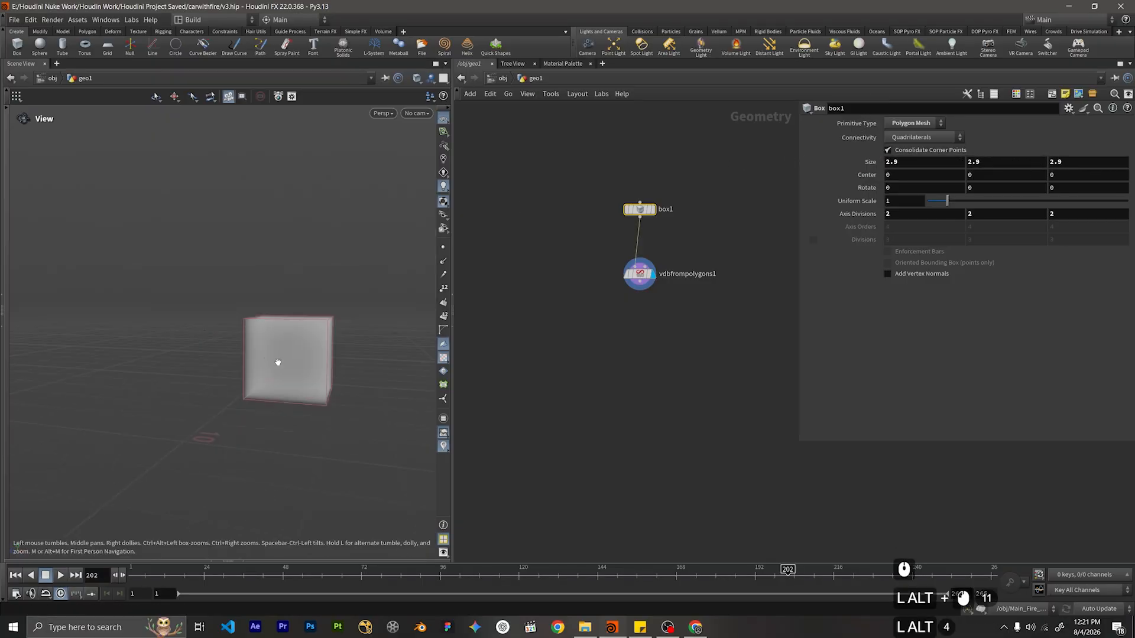
pyautogui.keyDown('alt'); pyautogui.moveTo(279, 360); pyautogui.dragTo(526, 201, button='right'); pyautogui.keyUp('alt')
pyautogui.keyDown('alt'); pyautogui.moveTo(276, 302); pyautogui.dragTo(172, 316); pyautogui.keyUp('alt')
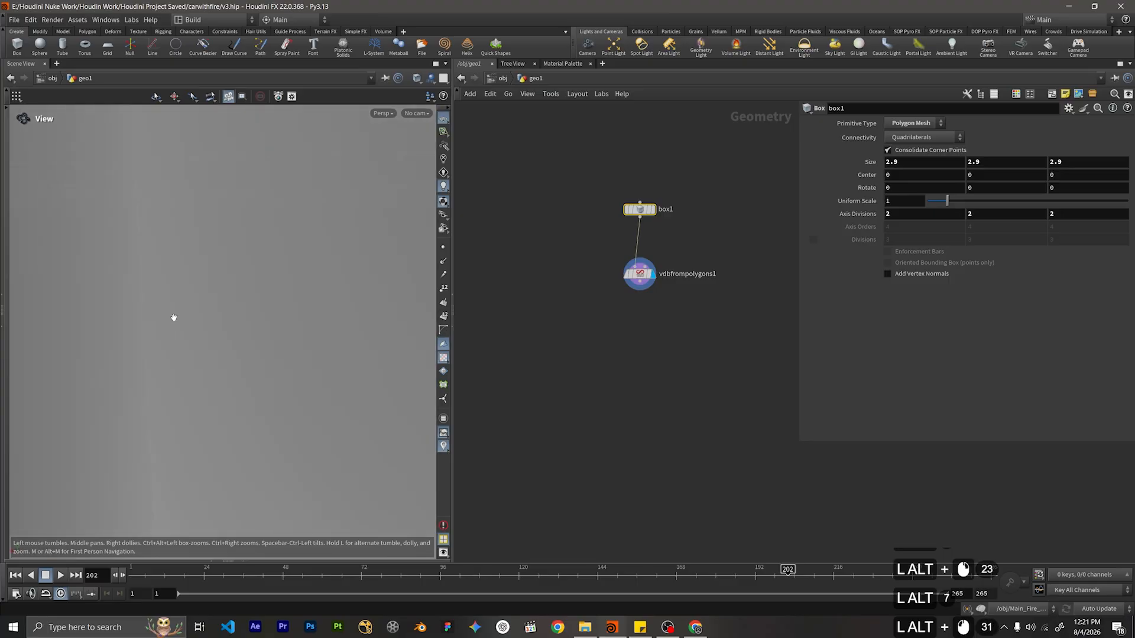
pyautogui.keyDown('alt'); pyautogui.moveTo(172, 317); pyautogui.dragTo(172, 547, button='right'); pyautogui.keyUp('alt')
pyautogui.keyDown('alt'); pyautogui.moveTo(249, 319); pyautogui.dragTo(277, 384); pyautogui.keyUp('alt')
pyautogui.keyDown('alt'); pyautogui.scroll(2, 278, 366); pyautogui.keyUp('alt')
pyautogui.keyDown('alt'); pyautogui.moveTo(346, 287); pyautogui.dragTo(276, 311); pyautogui.keyUp('alt')
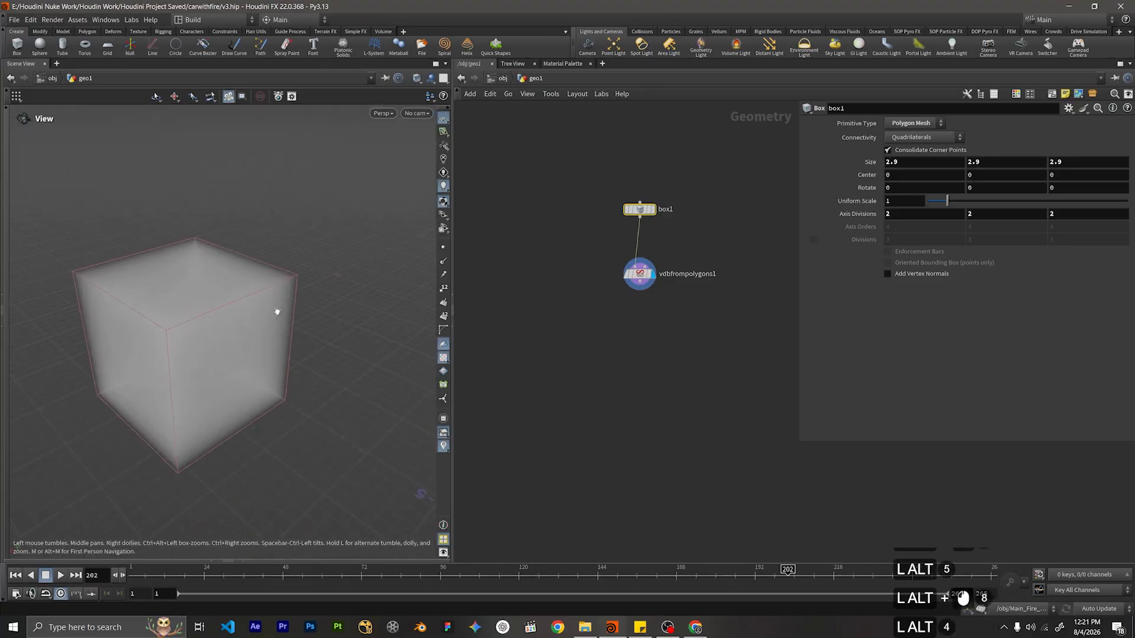
pyautogui.keyDown('alt'); pyautogui.moveTo(307, 335); pyautogui.dragTo(334, 329, button='middle'); pyautogui.keyUp('alt')
# Delete the box and VDB from Polygons nodes, and return to the Solaris stage network.
pyautogui.moveTo(674, 336); pyautogui.dragTo(673, 339, button='middle')
pyautogui.moveTo(673, 341); pyautogui.dragTo(603, 190)
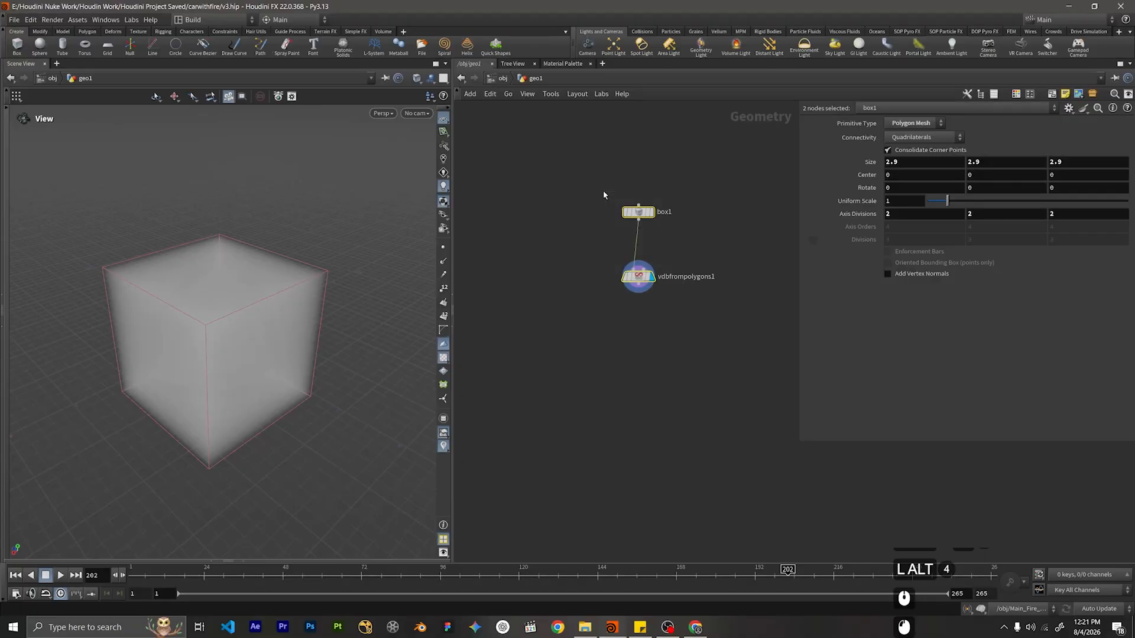
pyautogui.click(638, 276)
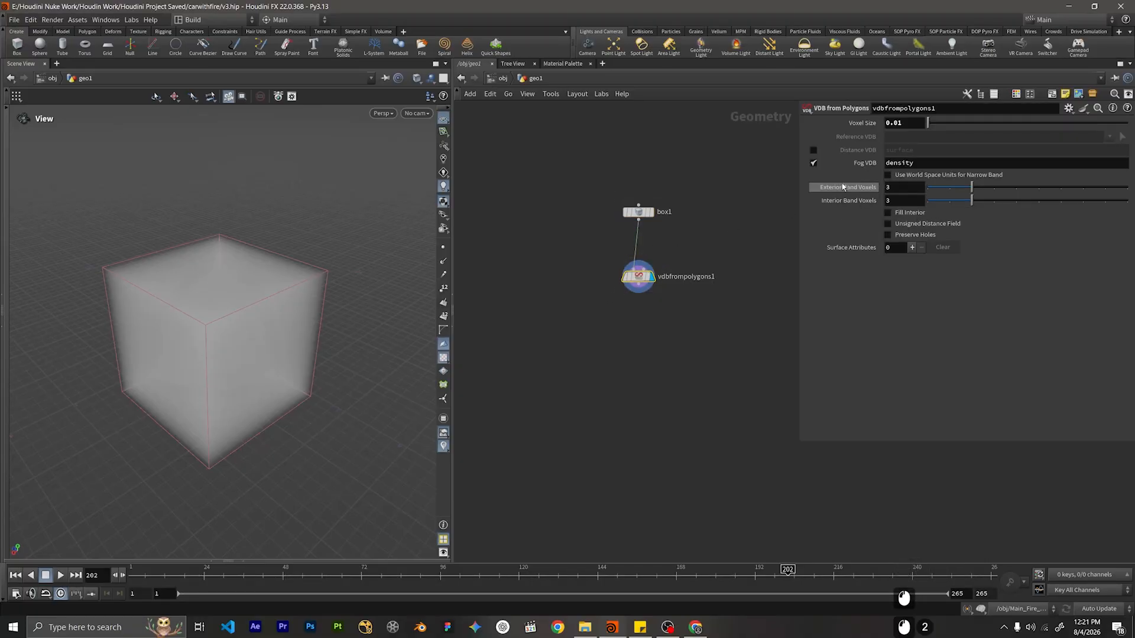
pyautogui.moveTo(708, 170); pyautogui.dragTo(564, 323)
pyautogui.press('Delete')
pyautogui.click(502, 78)
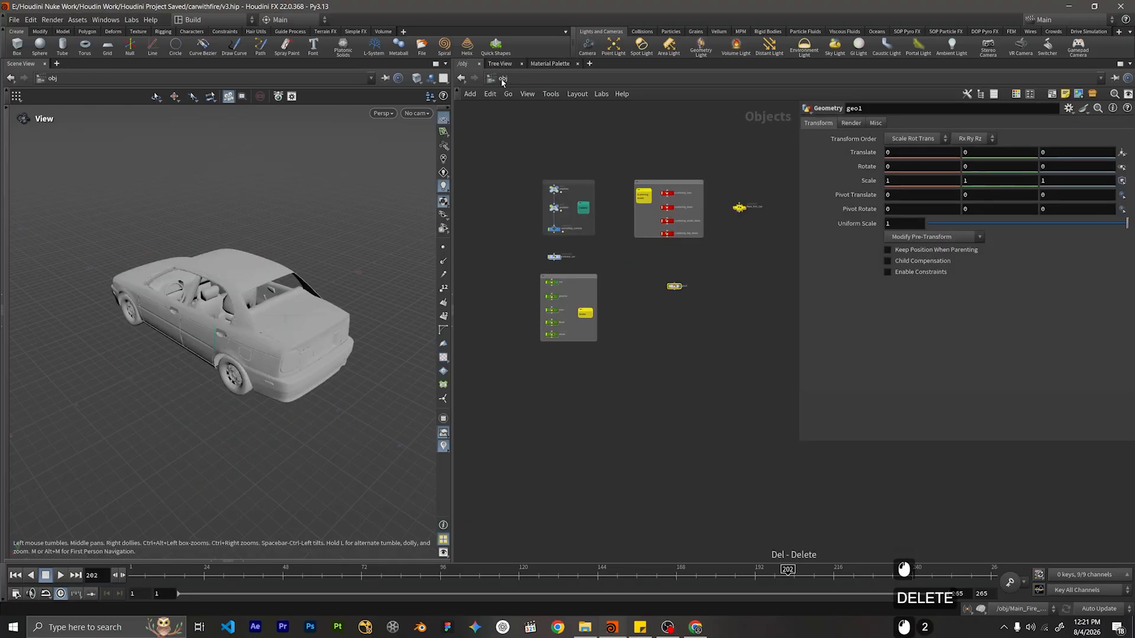
pyautogui.click(502, 78)
pyautogui.click(519, 143)
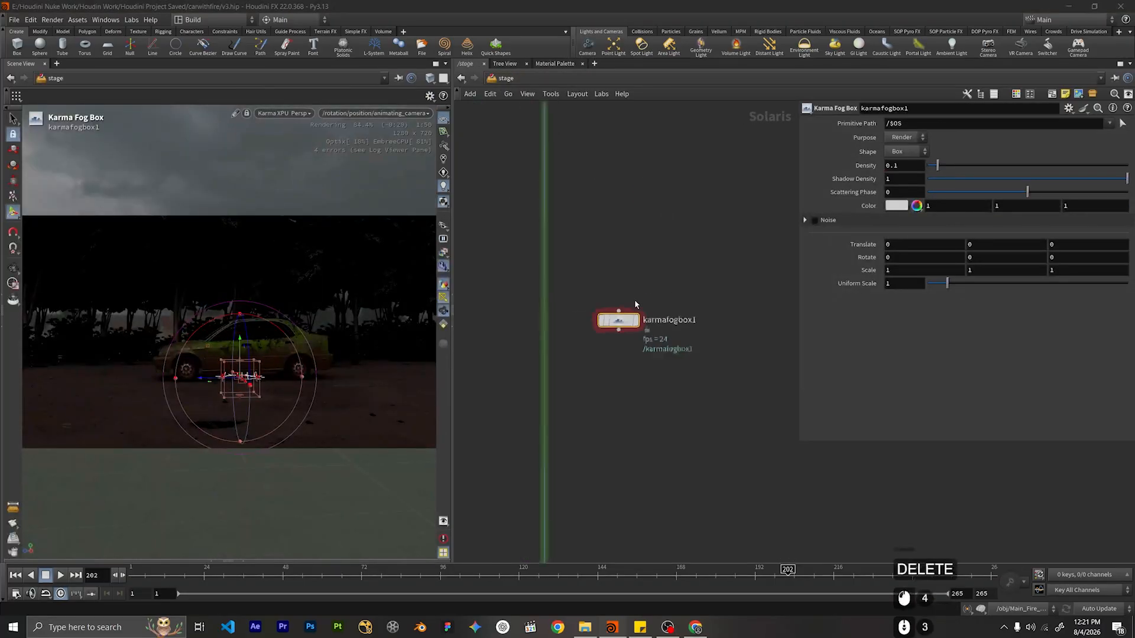
# Insert the Karma Fog Box node into the main chain between the final merge and the environment light.
pyautogui.moveTo(619, 320); pyautogui.dragTo(539, 260)
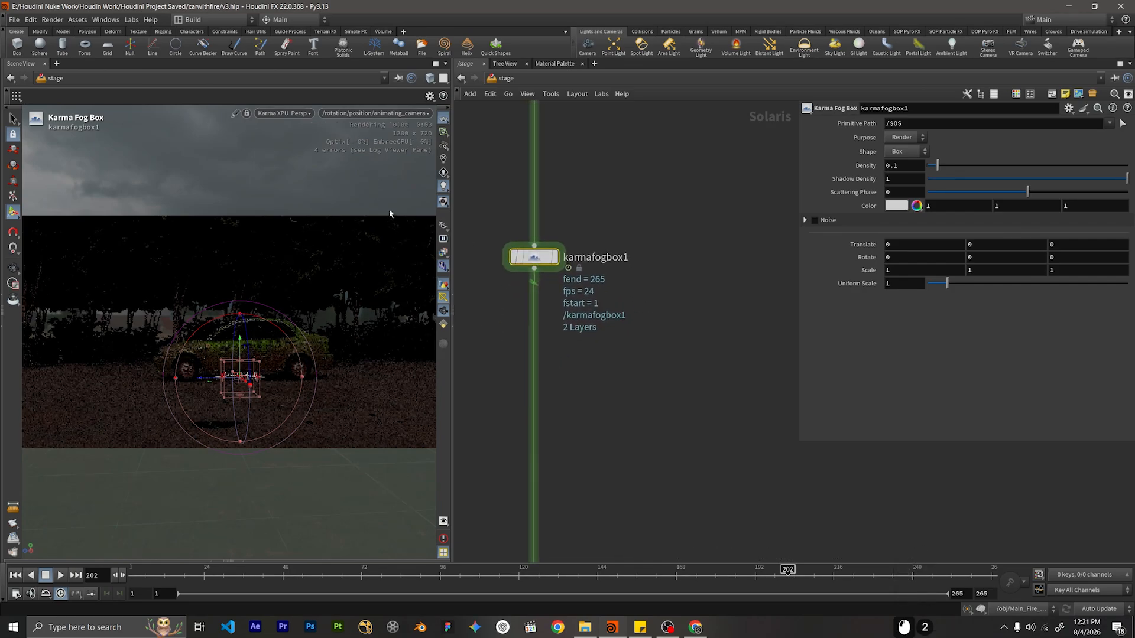
pyautogui.scroll(-6, 579, 260)
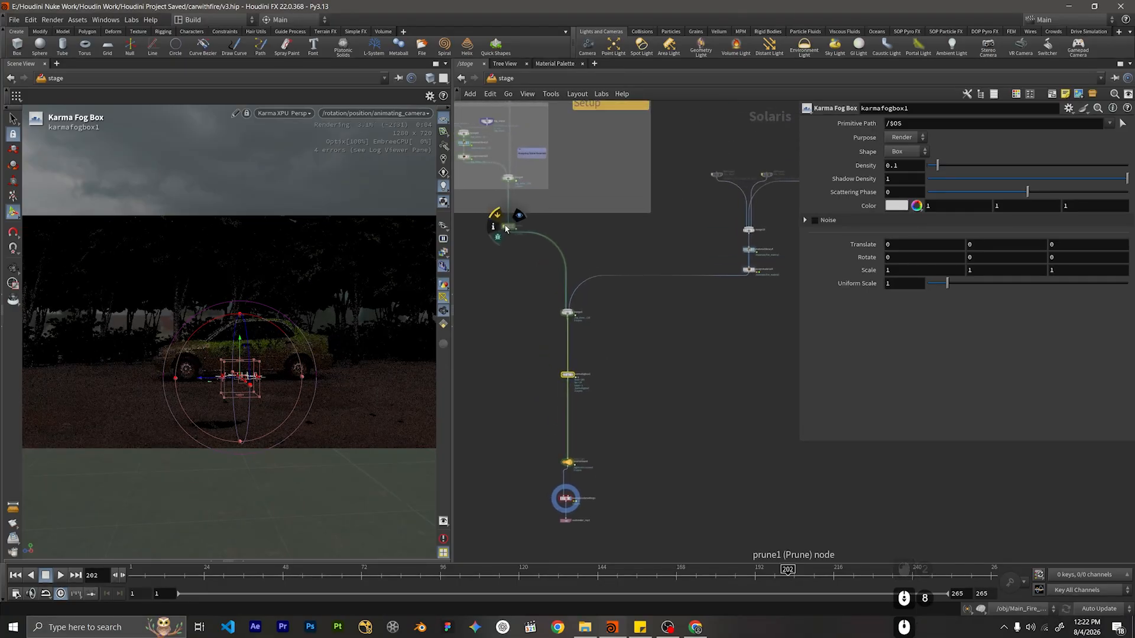
pyautogui.moveTo(490, 208); pyautogui.dragTo(566, 399, button='middle')
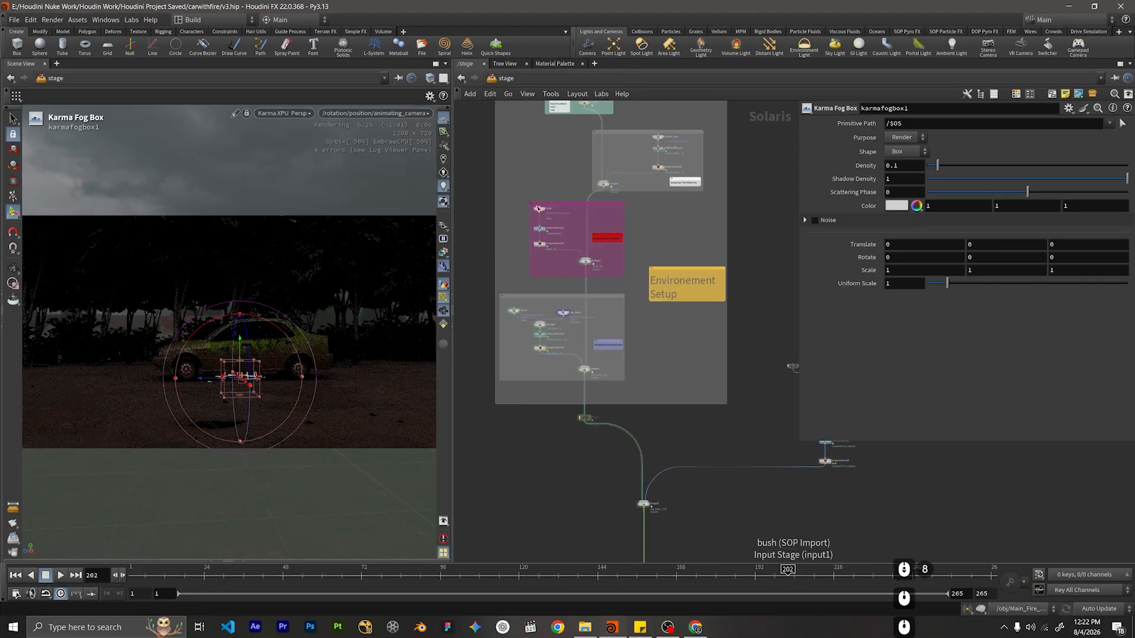
pyautogui.moveTo(605, 480); pyautogui.dragTo(587, 326, button='middle')
pyautogui.click(683, 377)
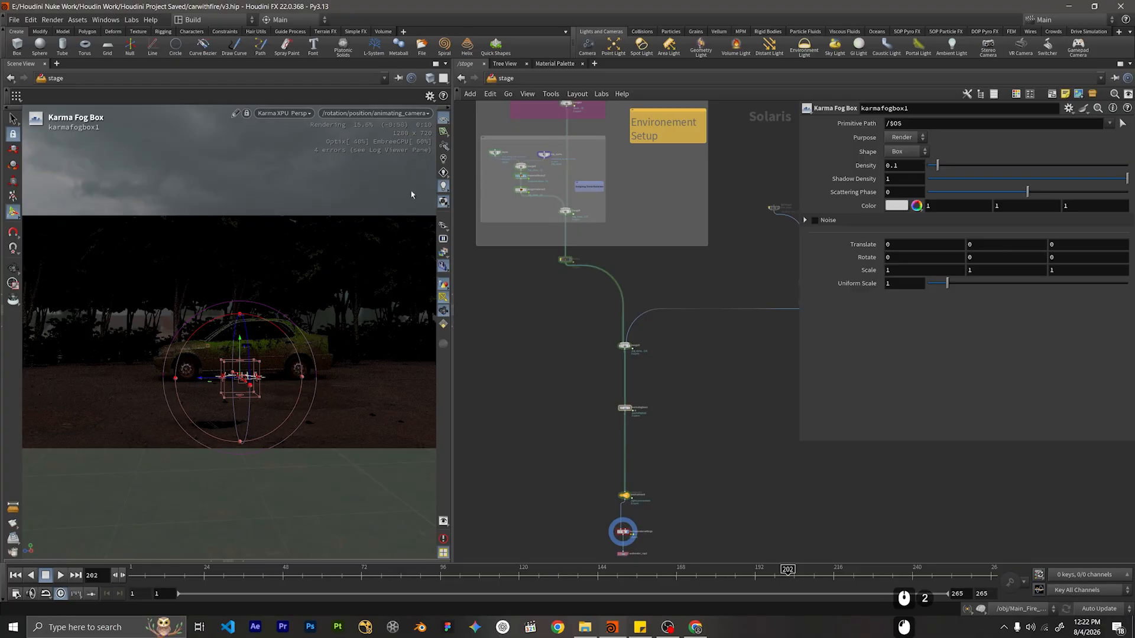
pyautogui.moveTo(628, 400); pyautogui.dragTo(628, 329, button='middle')
pyautogui.scroll(3, 627, 329)
pyautogui.moveTo(651, 402); pyautogui.dragTo(642, 301, button='middle')
pyautogui.scroll(1, 642, 301)
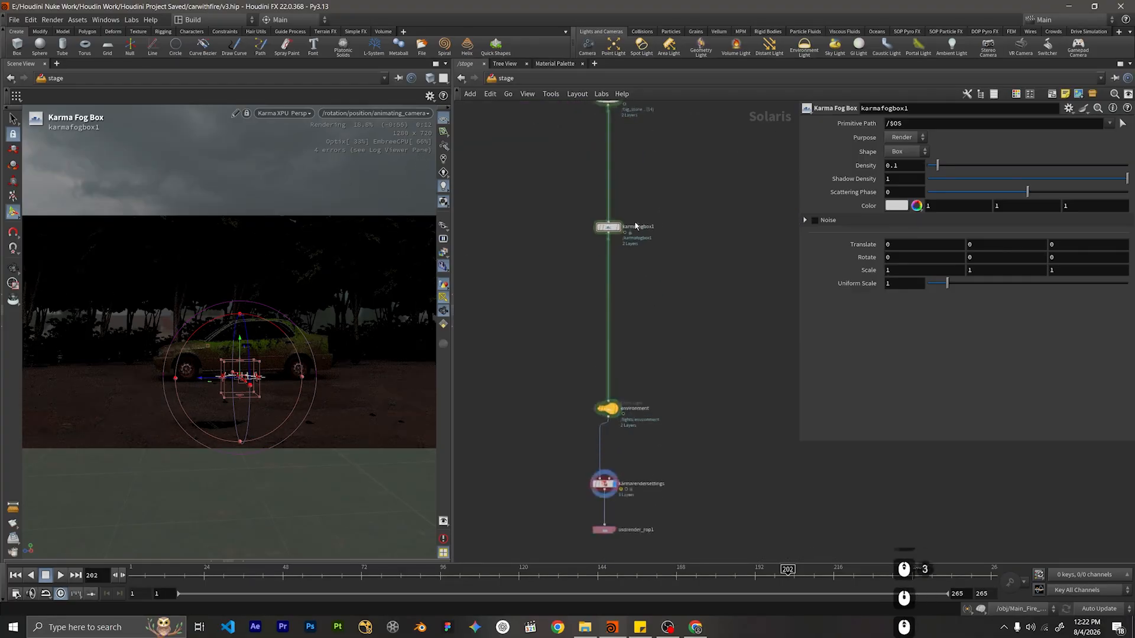
pyautogui.moveTo(565, 176); pyautogui.dragTo(572, 211, button='middle')
# Switch the viewport from Karma XPU rendering to the standard real-time display and deselect the fog box node.
pyautogui.click(285, 113)
pyautogui.click(284, 160)
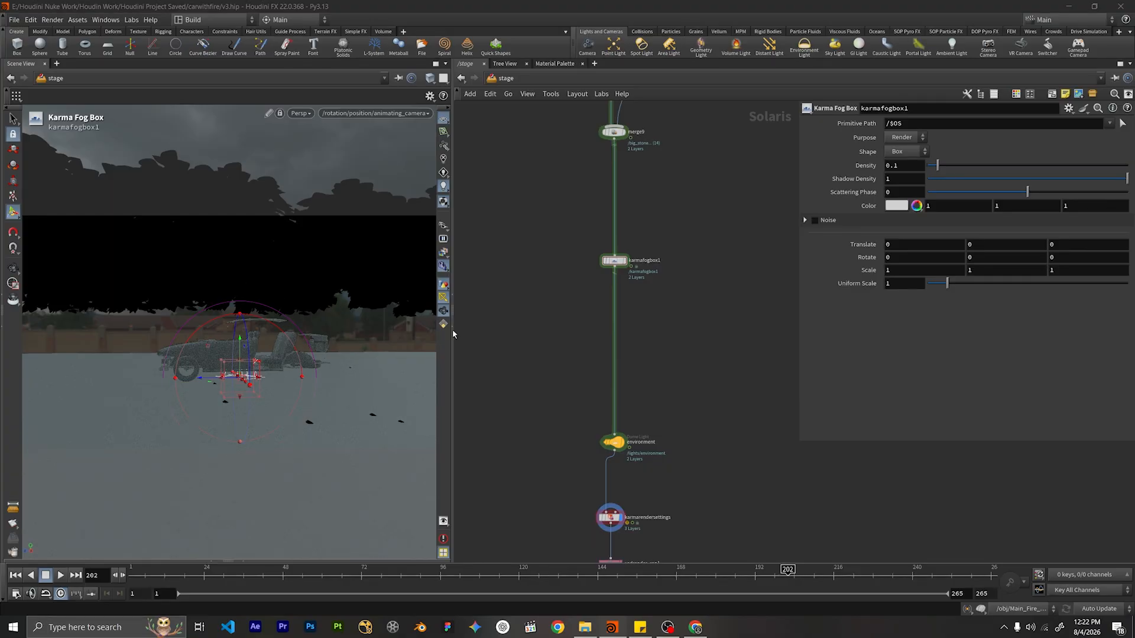
pyautogui.click(678, 343)
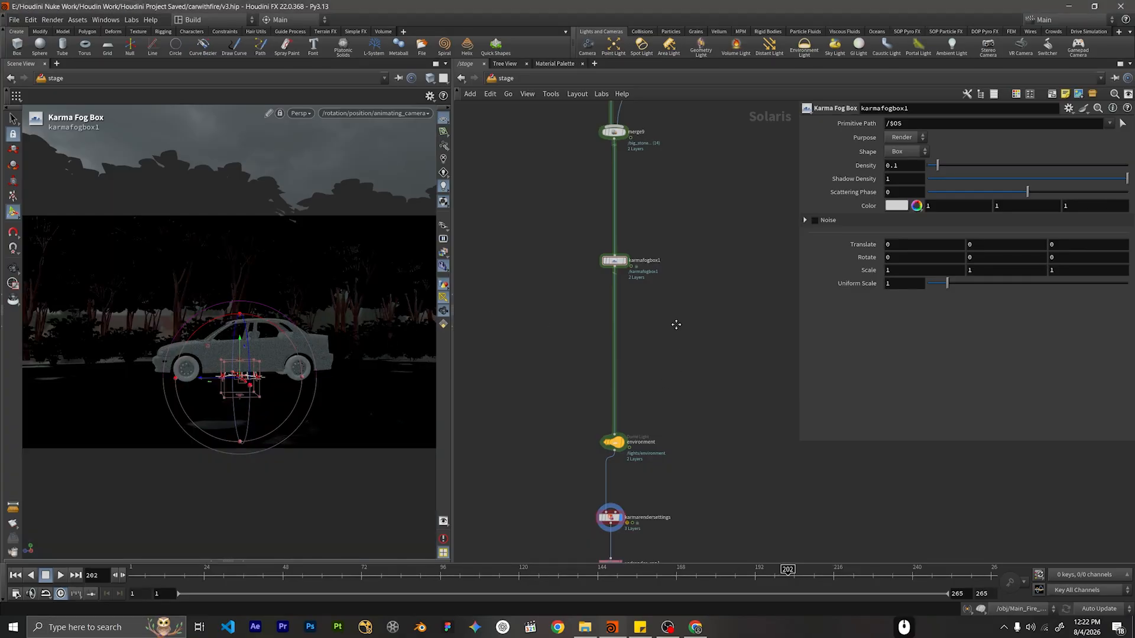
pyautogui.moveTo(676, 324); pyautogui.dragTo(638, 343, button='middle')
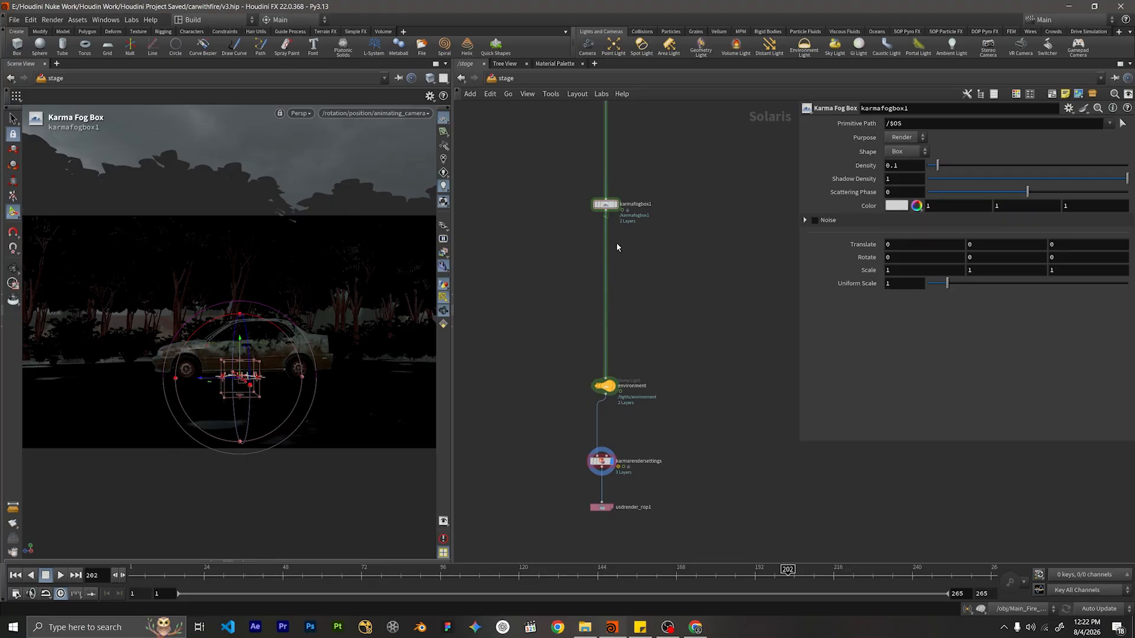
# Stretch the Karma fog box along Z in the viewport to a Z scale of about 12.37.
pyautogui.scroll(-2, 625, 247)
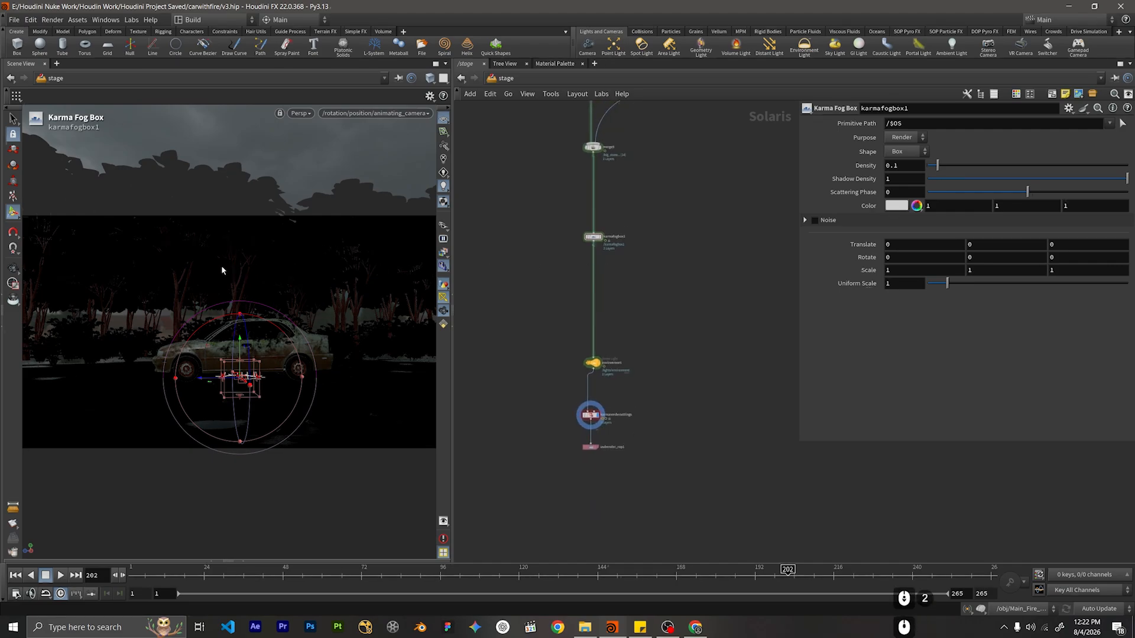
pyautogui.keyDown('alt'); pyautogui.moveTo(263, 260); pyautogui.dragTo(251, 451); pyautogui.keyUp('alt')
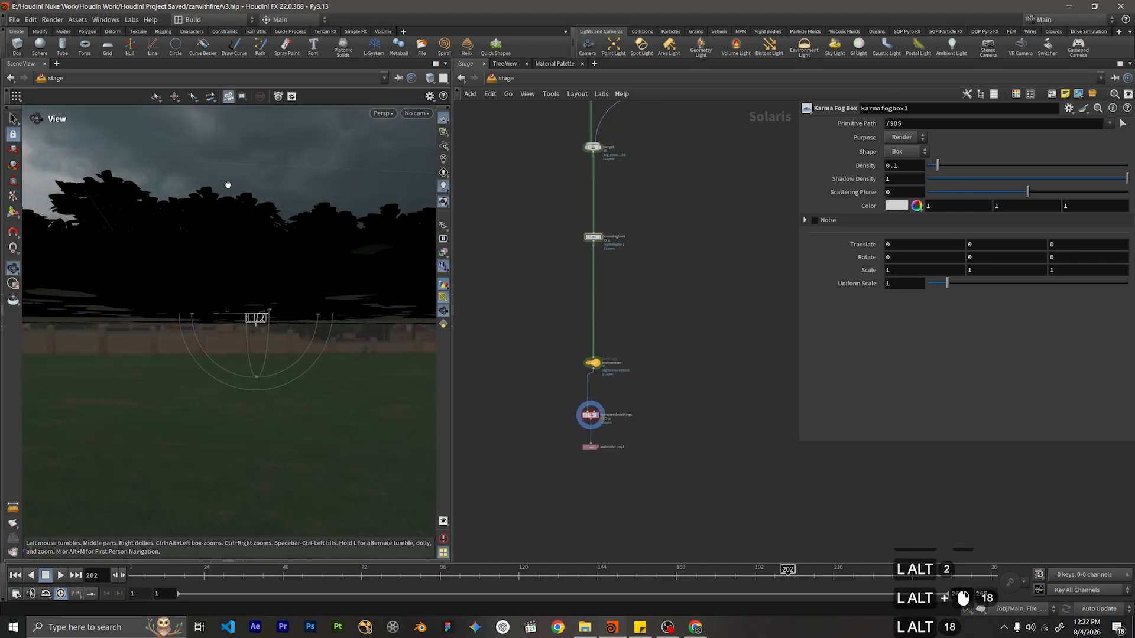
pyautogui.keyDown('alt'); pyautogui.moveTo(226, 185); pyautogui.dragTo(247, 234); pyautogui.keyUp('alt')
pyautogui.press('Return')
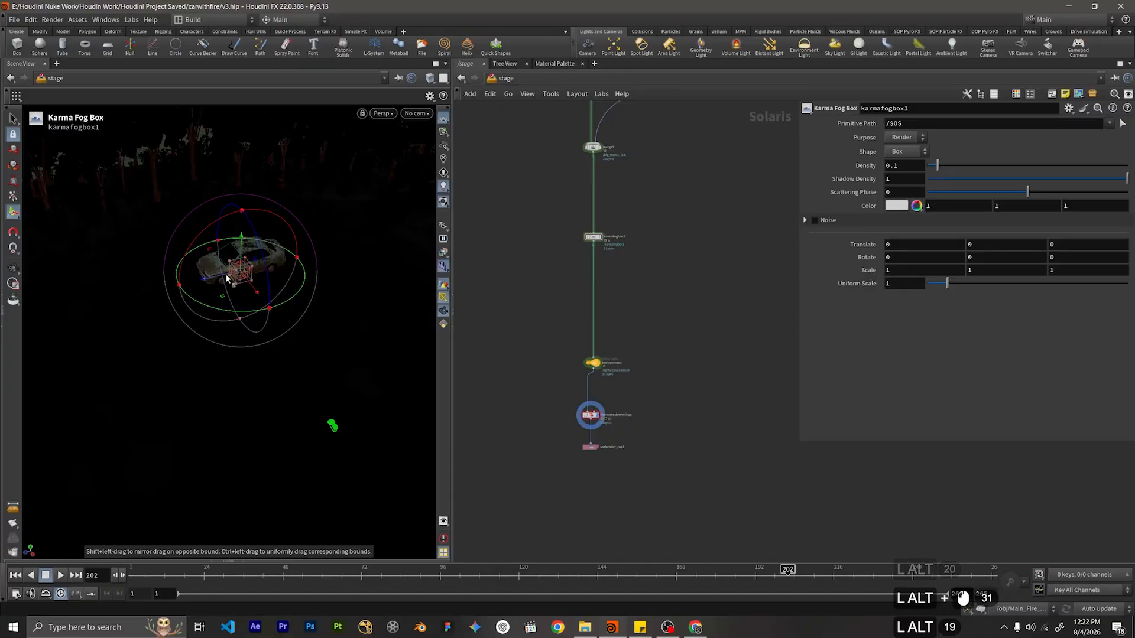
pyautogui.moveTo(233, 276); pyautogui.dragTo(234, 282)
pyautogui.moveTo(33, 340); pyautogui.dragTo(30, 338)
pyautogui.keyDown('alt'); pyautogui.moveTo(243, 508); pyautogui.dragTo(238, 481); pyautogui.keyUp('alt')
pyautogui.keyDown('alt'); pyautogui.moveTo(238, 481); pyautogui.dragTo(280, 183, button='right'); pyautogui.keyUp('alt')
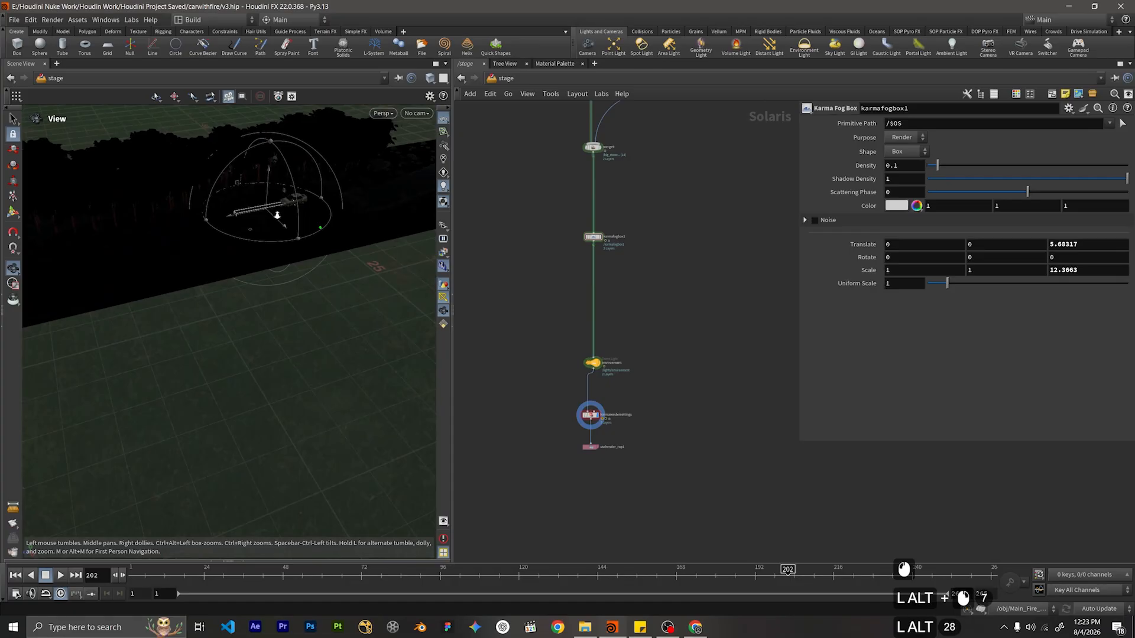
# Set the fog box's translation to X -9.5, Y 6.176 and Z 14.4531.
pyautogui.keyDown('alt'); pyautogui.moveTo(277, 215); pyautogui.dragTo(255, 240); pyautogui.keyUp('alt')
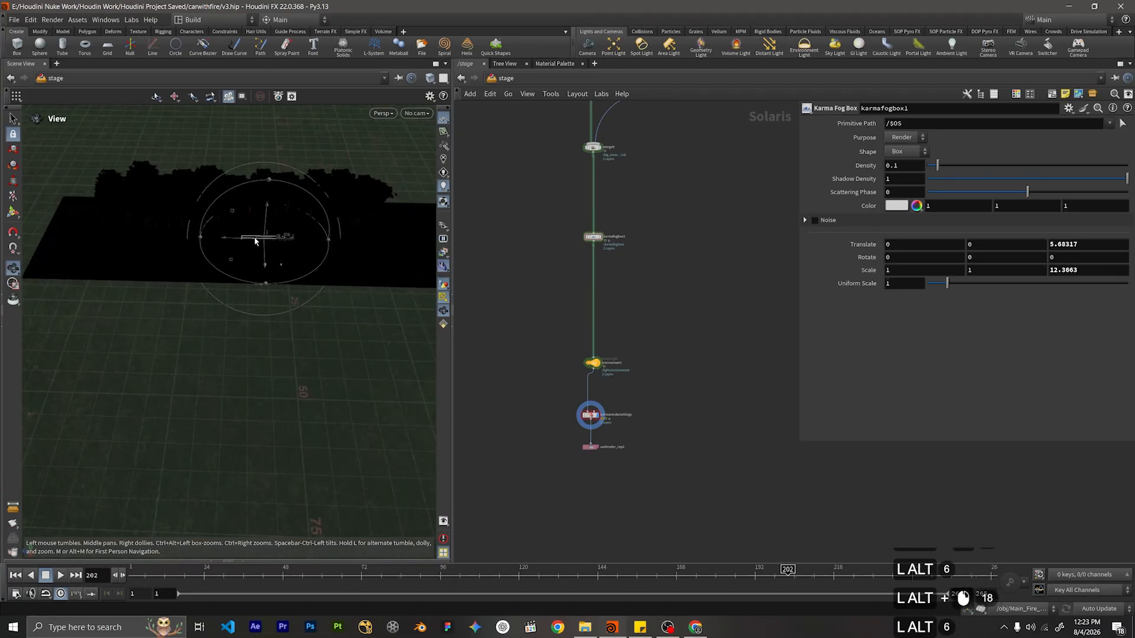
pyautogui.press('Return')
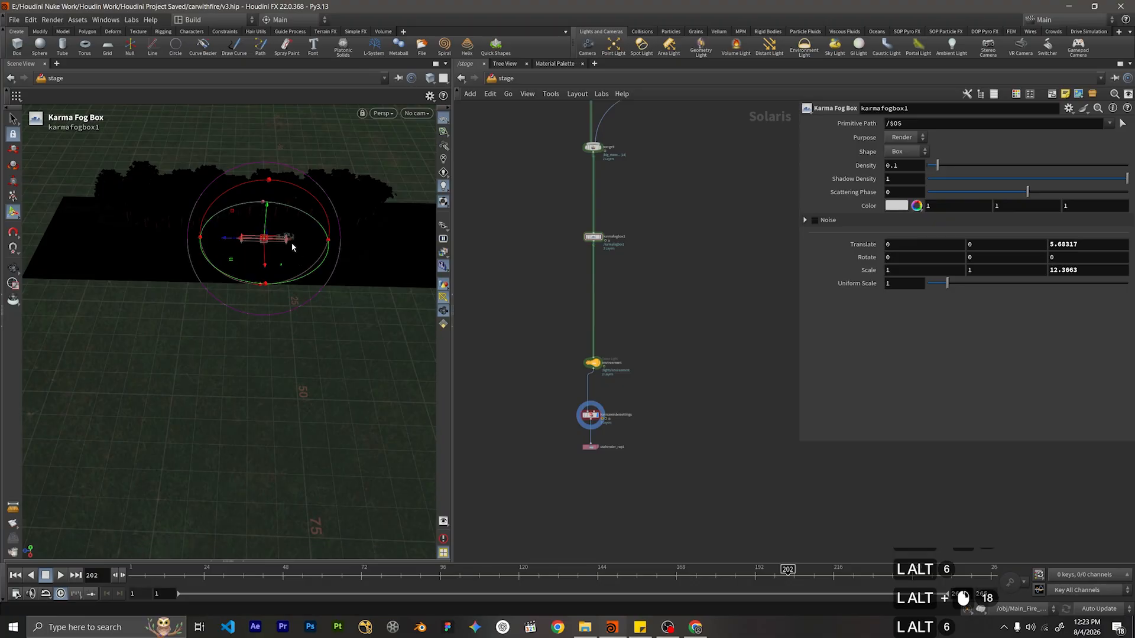
pyautogui.press('Escape')
pyautogui.keyDown('alt'); pyautogui.moveTo(354, 225); pyautogui.dragTo(248, 263); pyautogui.keyUp('alt')
pyautogui.press('Return')
pyautogui.click(938, 246)
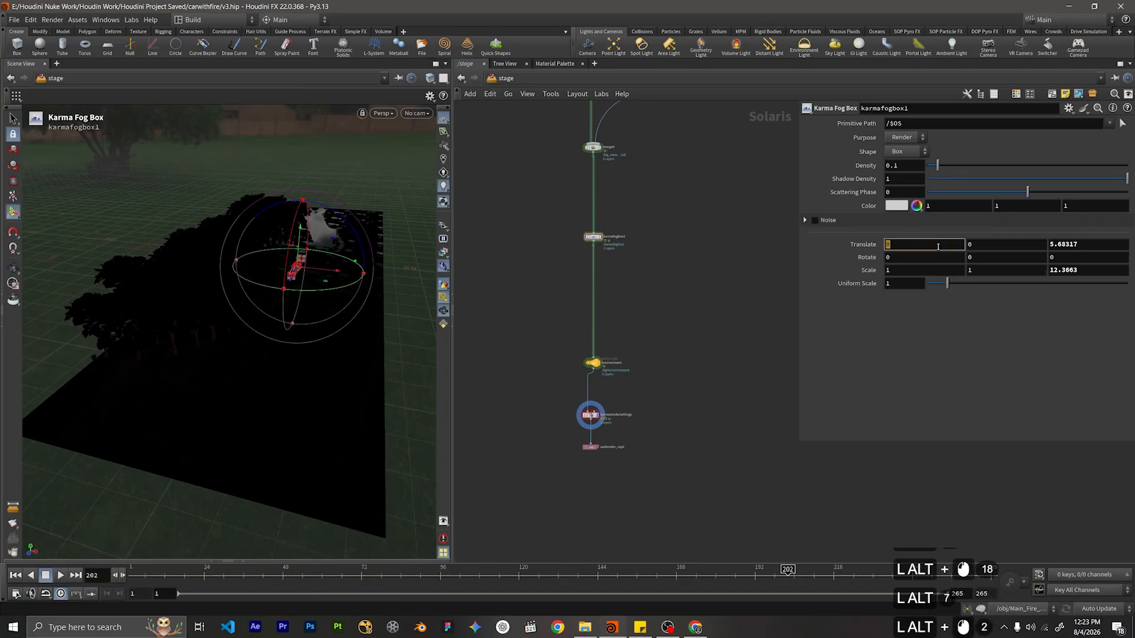
pyautogui.write('-9.5')
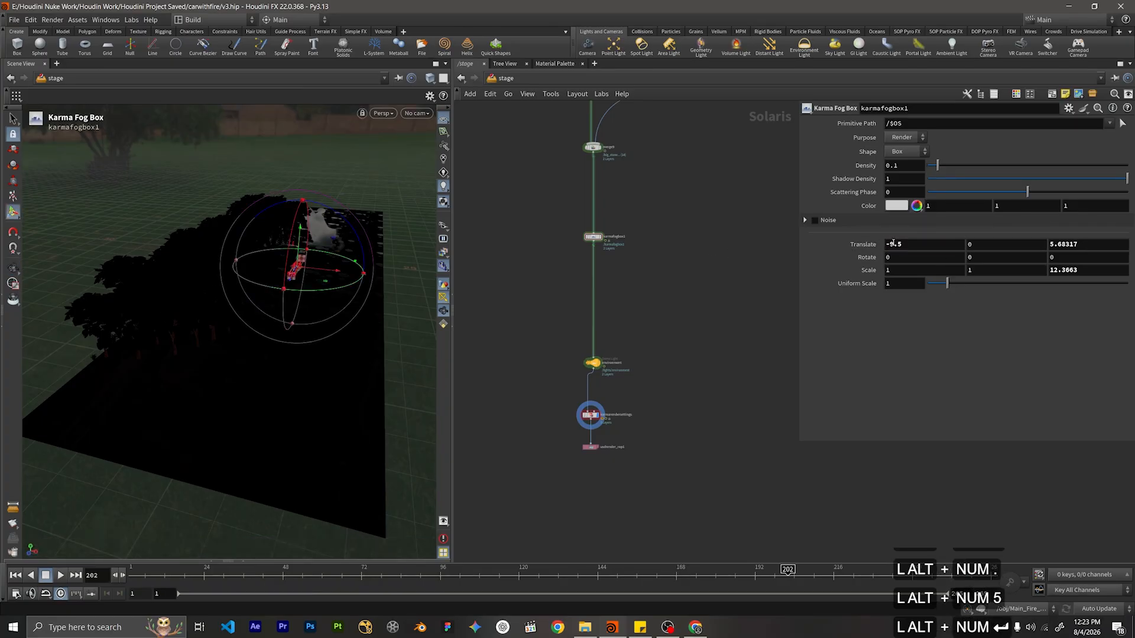
pyautogui.press('Return')
pyautogui.keyDown('alt'); pyautogui.click(893, 243); pyautogui.keyUp('alt')
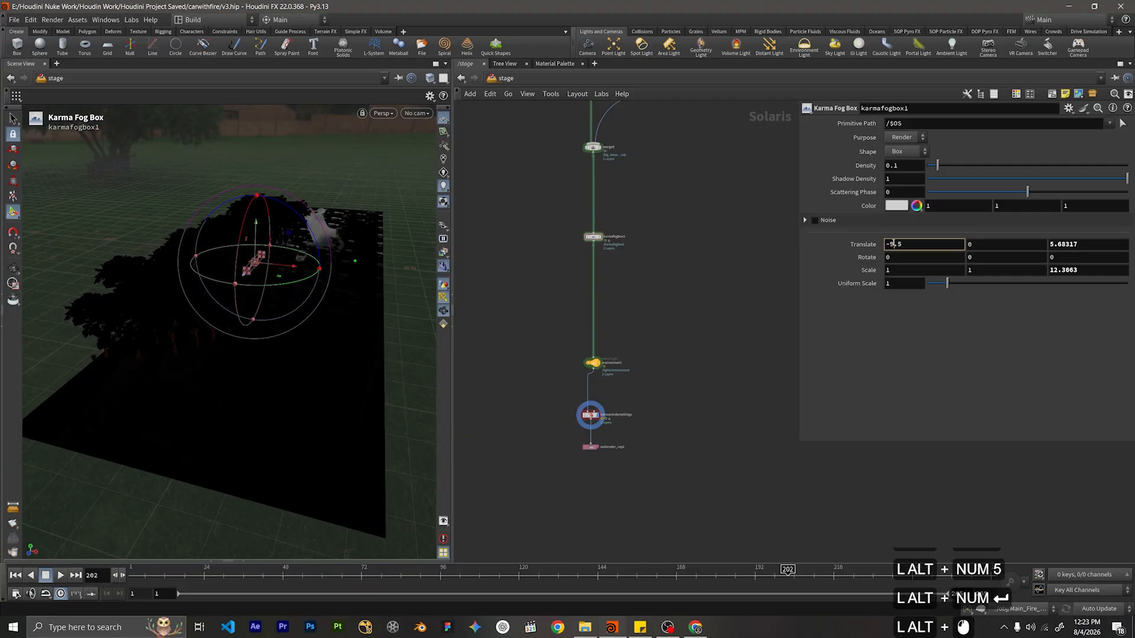
pyautogui.press('Tab')
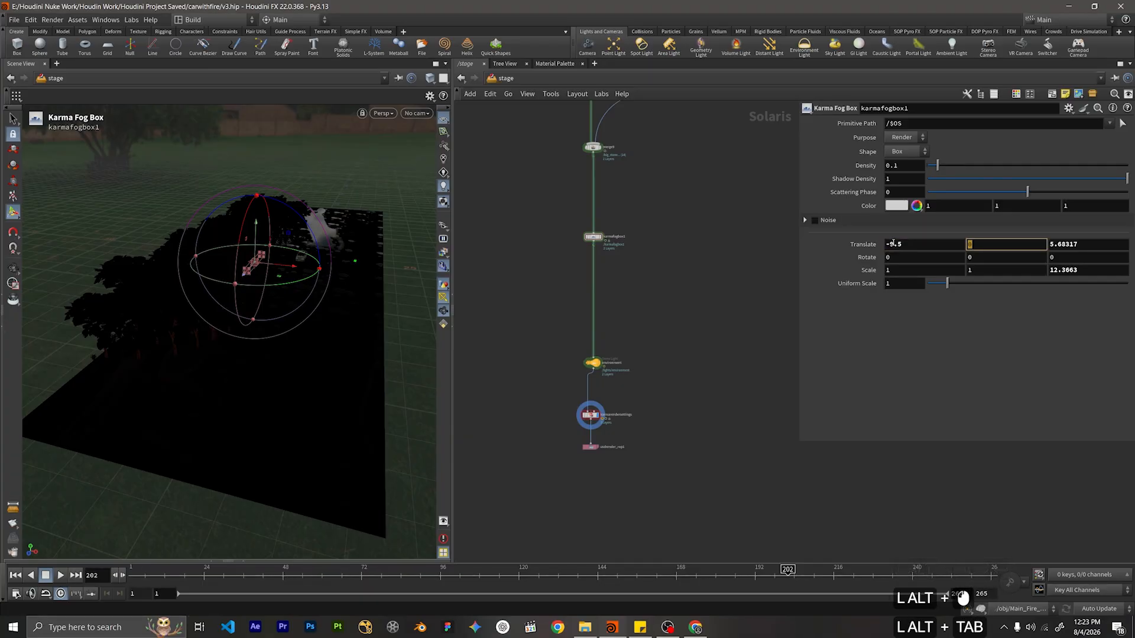
pyautogui.write('6.176')
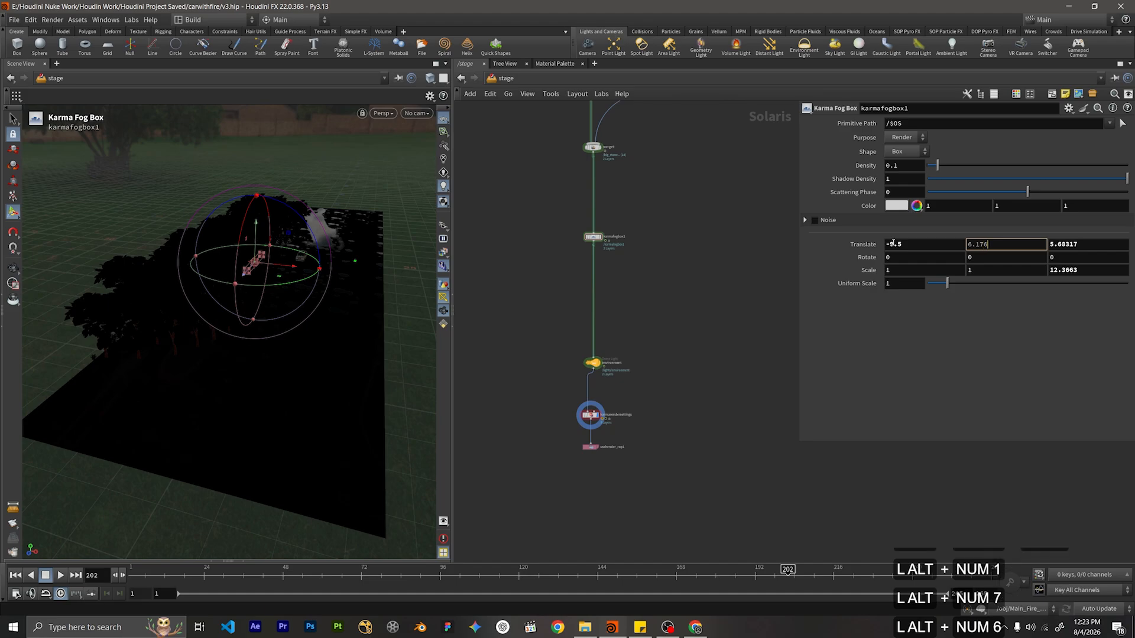
pyautogui.press('Tab')
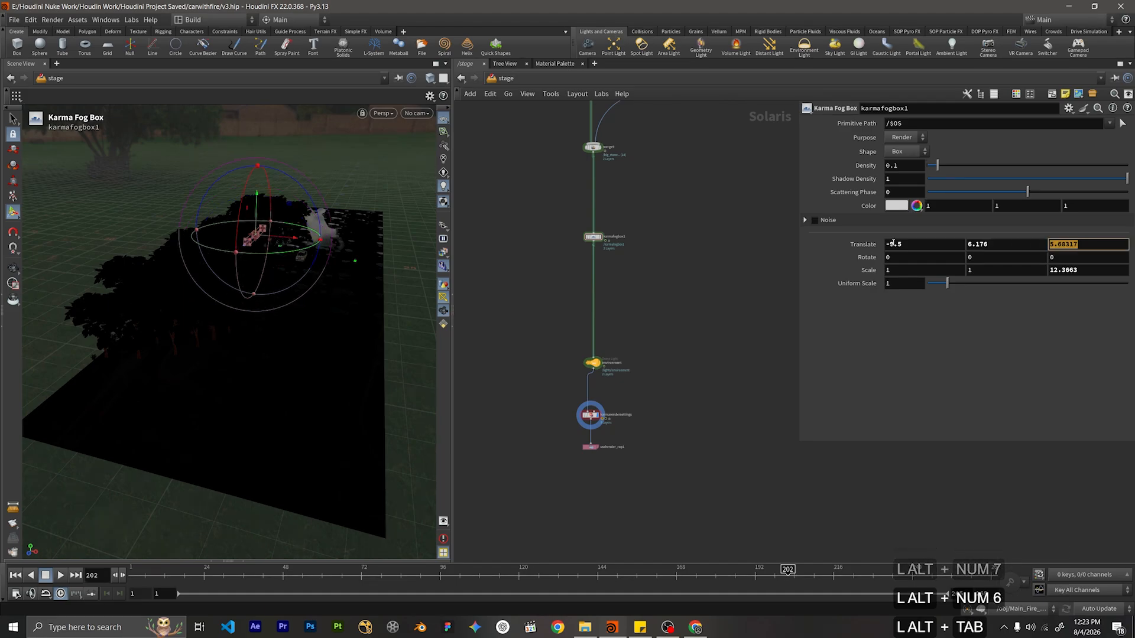
pyautogui.write('14.')
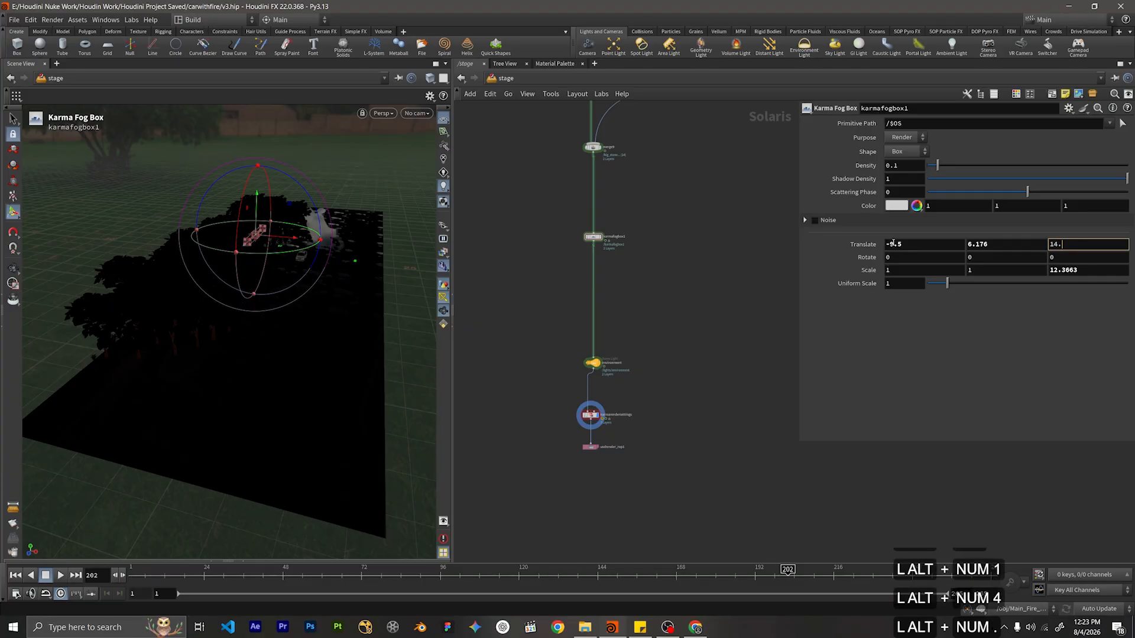
pyautogui.write('4531')
# Set the fog box's scale to X 35.4768, Y 14.2352 and Z 101.096 to enclose the scene.
pyautogui.press('Tab')
pyautogui.press('Tab')
pyautogui.press('Tab')
pyautogui.press('Tab')
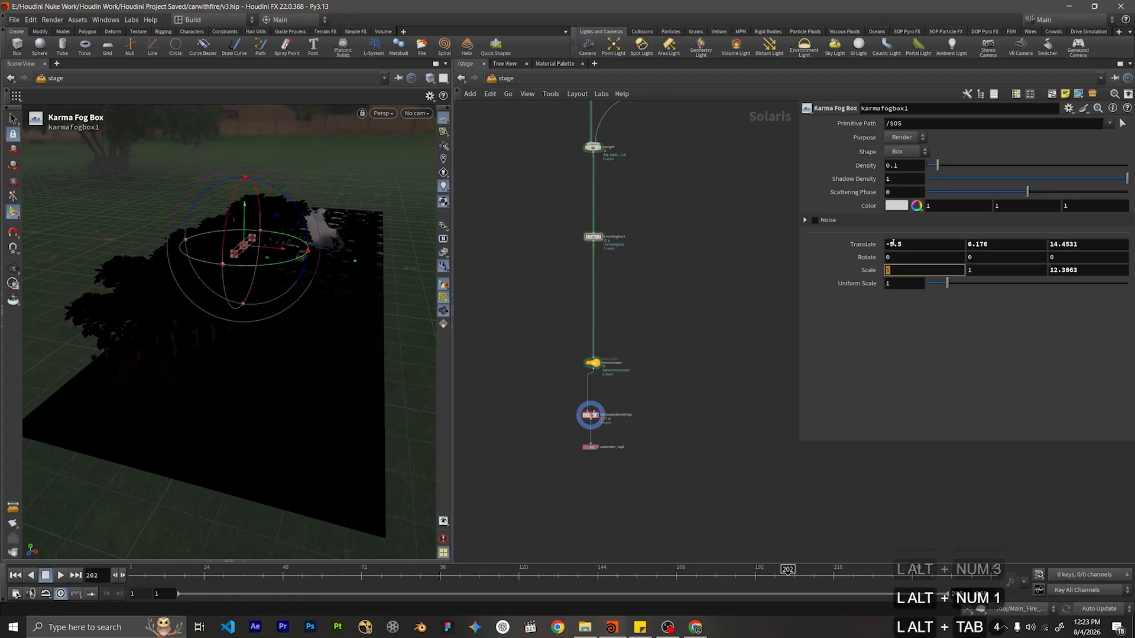
pyautogui.write('35')
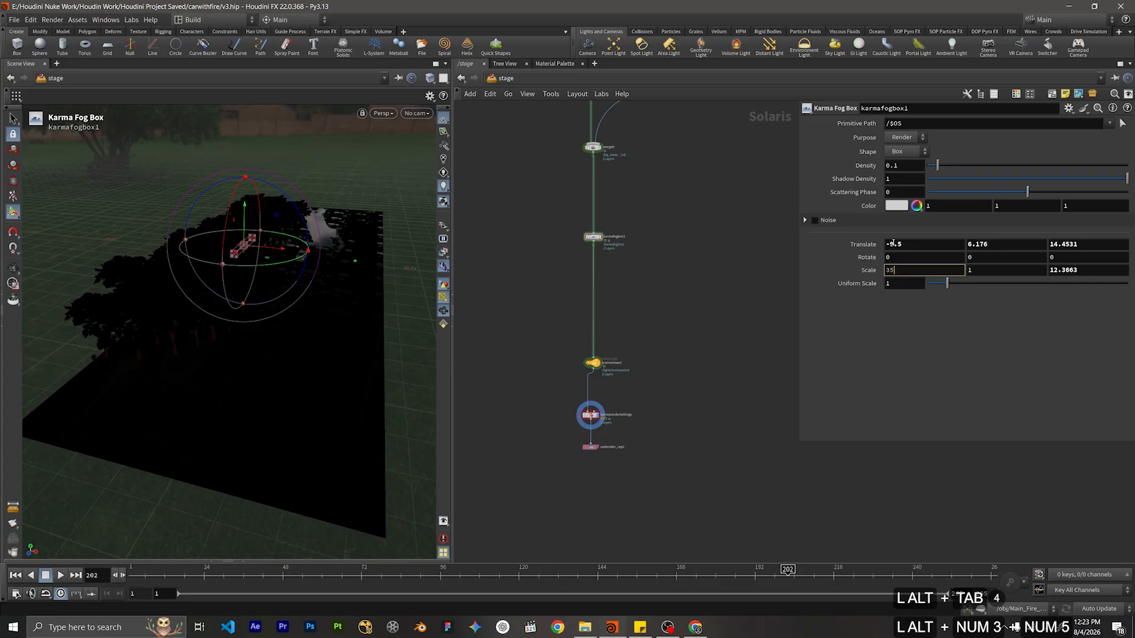
pyautogui.write('.4')
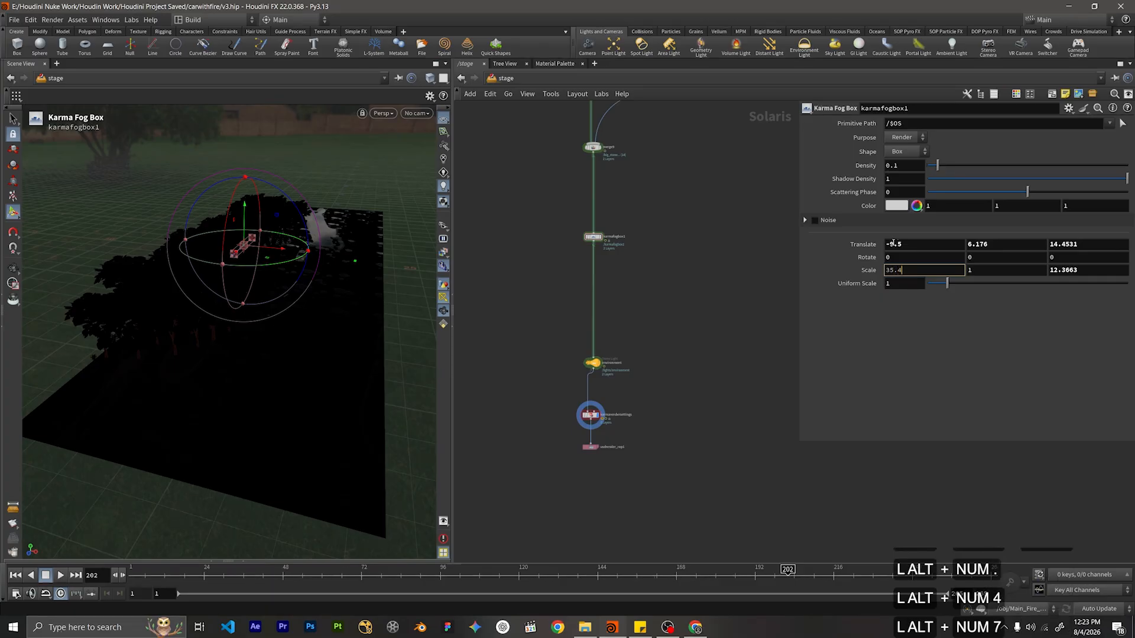
pyautogui.write('768')
pyautogui.press('Tab')
pyautogui.write('14.')
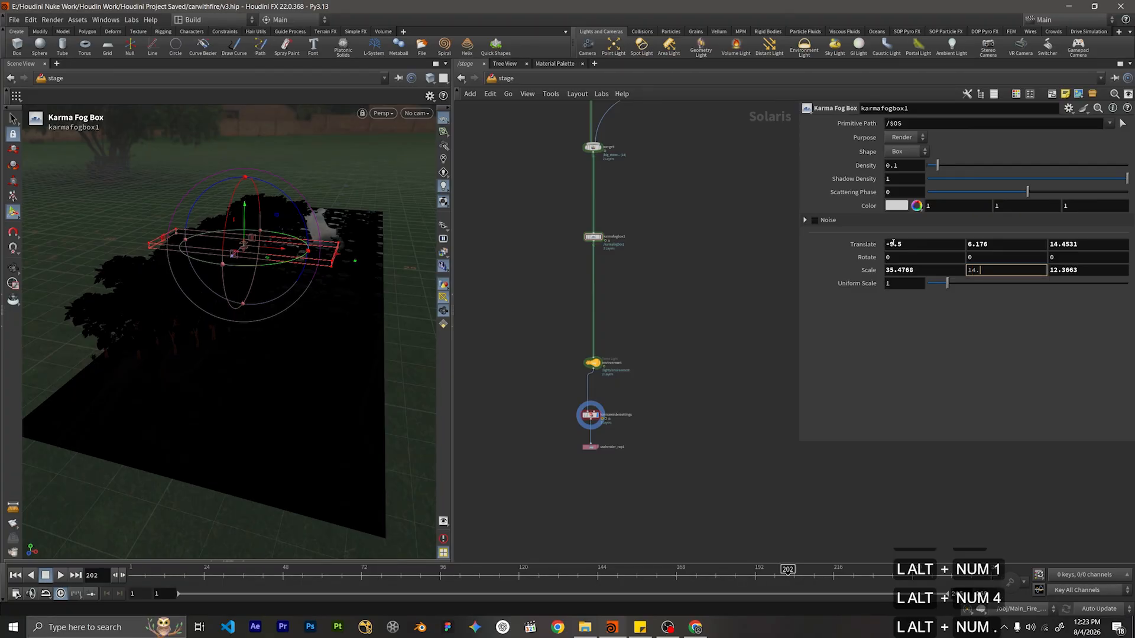
pyautogui.write('2352')
pyautogui.press('Tab')
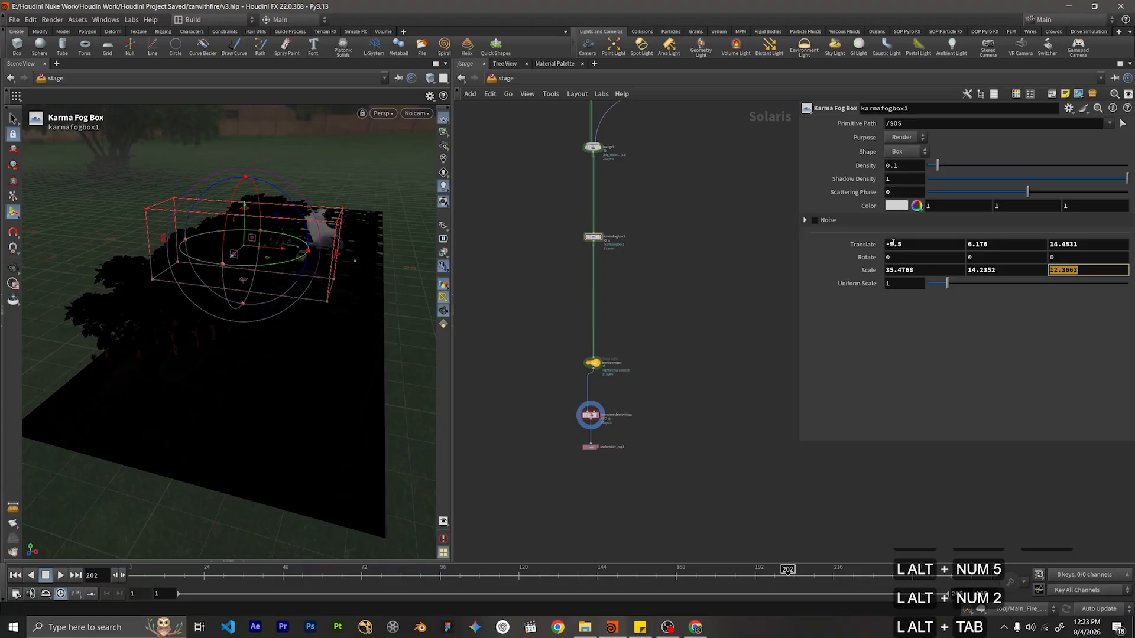
pyautogui.write('1')
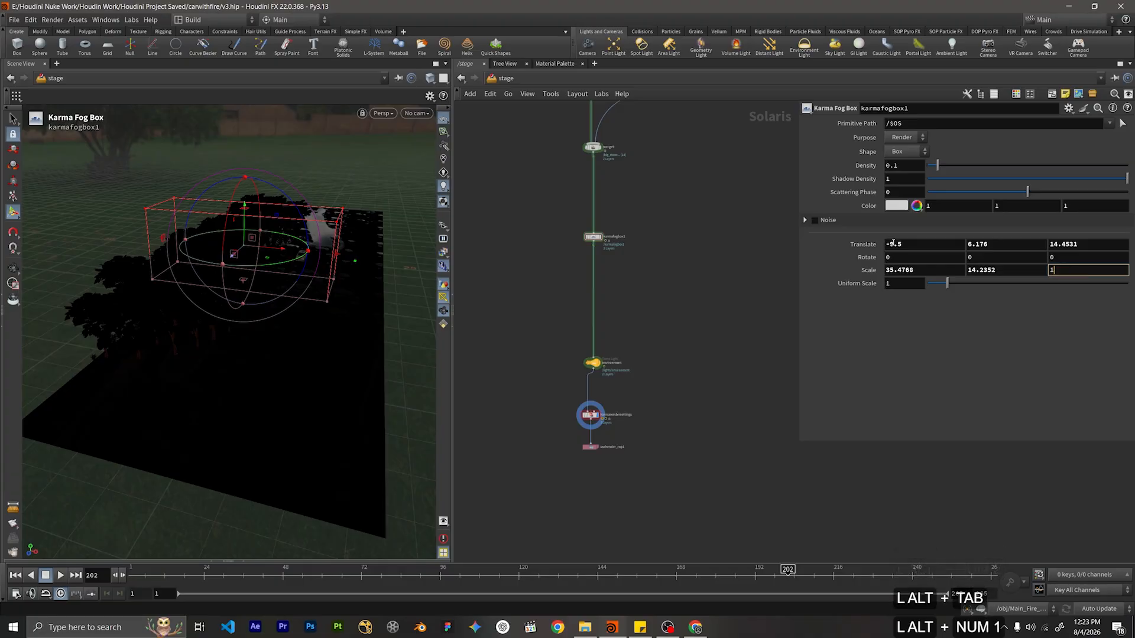
pyautogui.write('01.0')
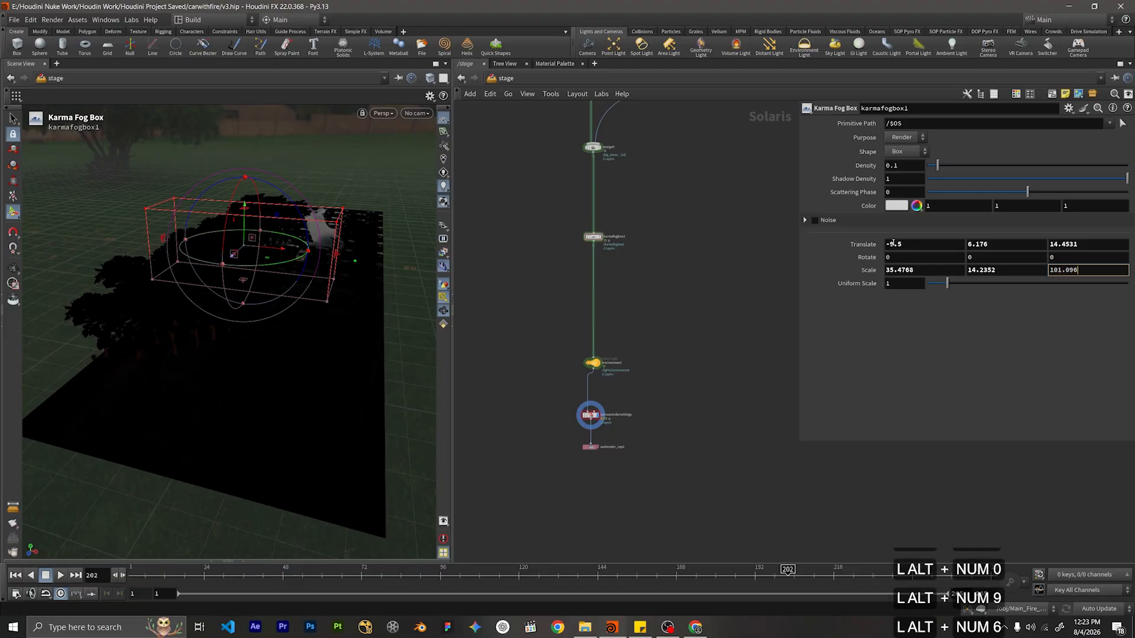
pyautogui.write('96')
pyautogui.press('Return')
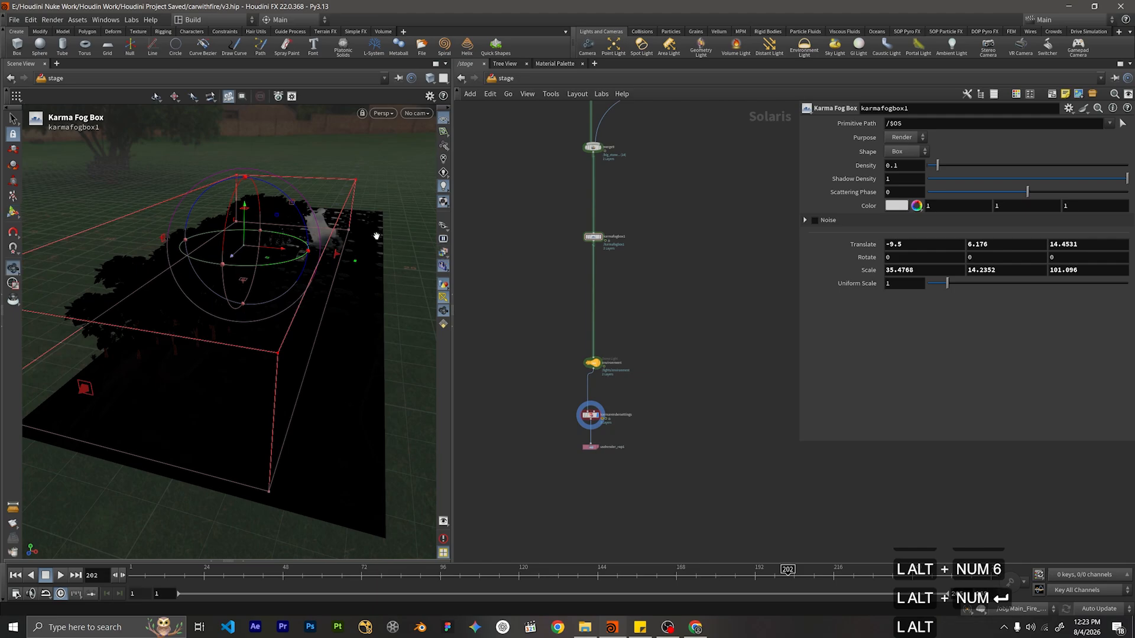
pyautogui.keyDown('alt'); pyautogui.moveTo(334, 245); pyautogui.dragTo(233, 208); pyautogui.keyUp('alt')
pyautogui.keyDown('alt'); pyautogui.moveTo(233, 207); pyautogui.dragTo(311, 311, button='middle'); pyautogui.keyUp('alt')
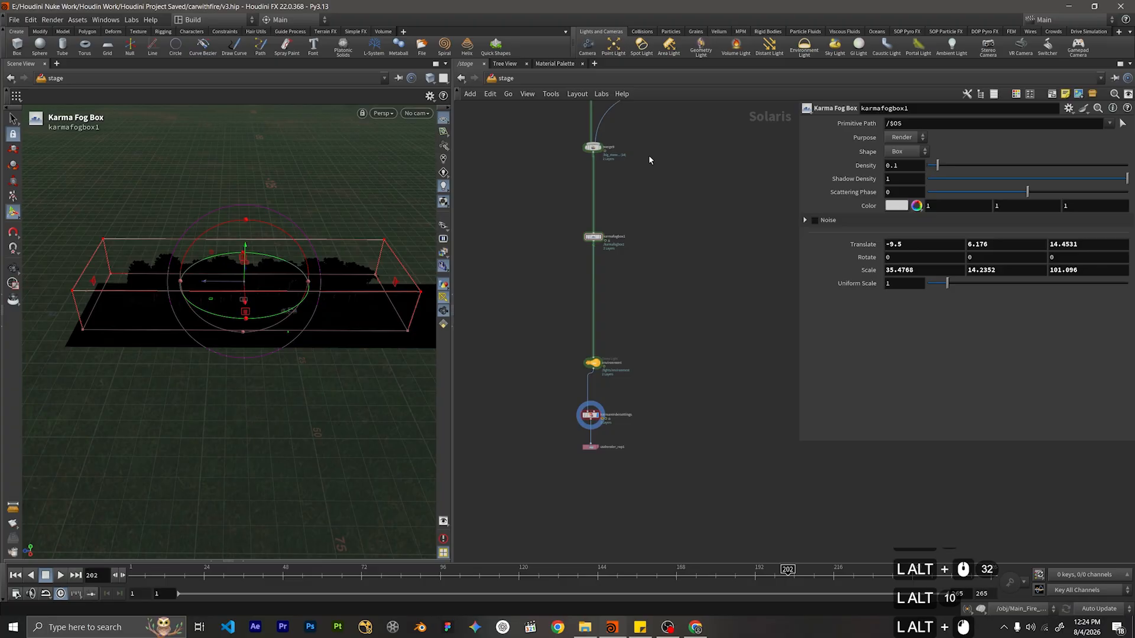
pyautogui.click(501, 81)
pyautogui.click(516, 119)
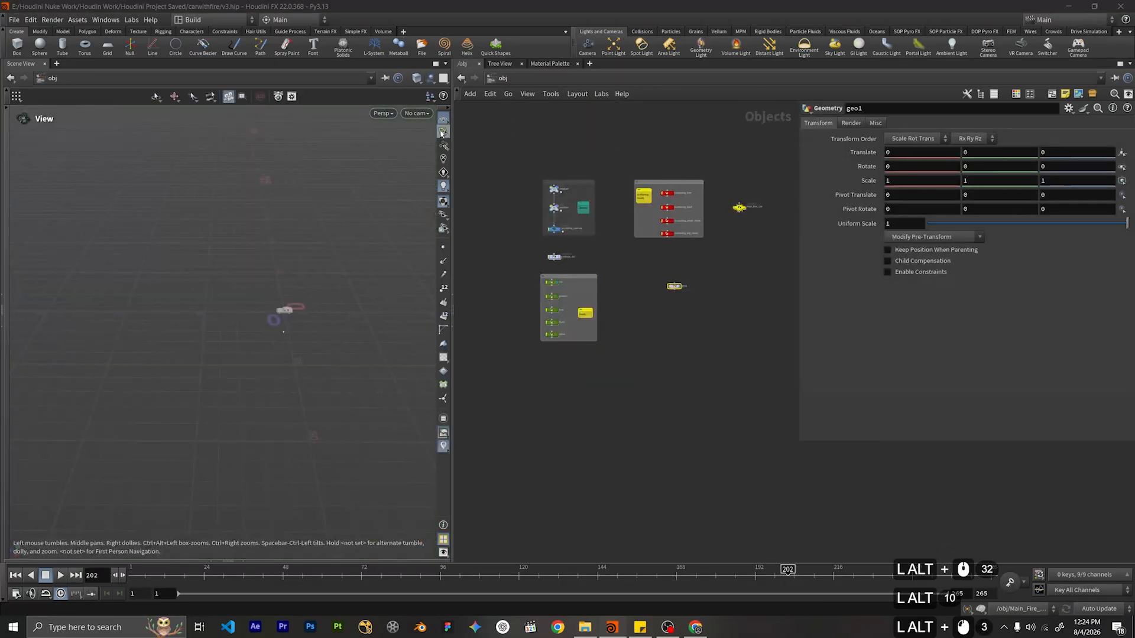
pyautogui.click(501, 79)
pyautogui.click(518, 134)
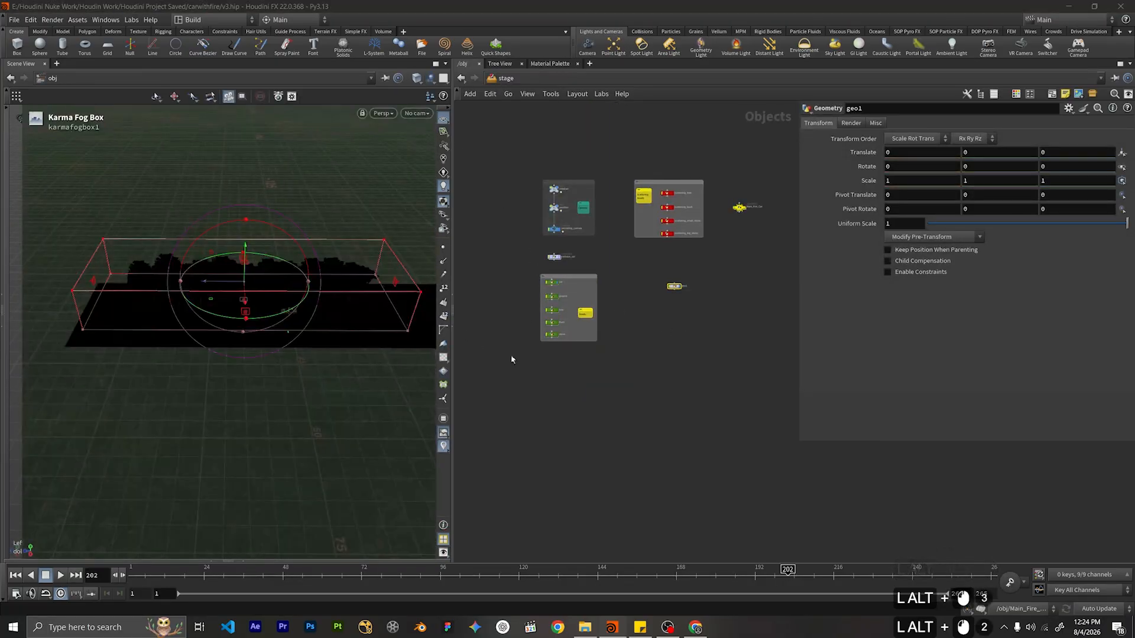
pyautogui.keyDown('alt'); pyautogui.moveTo(626, 282); pyautogui.dragTo(640, 259, button='right'); pyautogui.keyUp('alt')
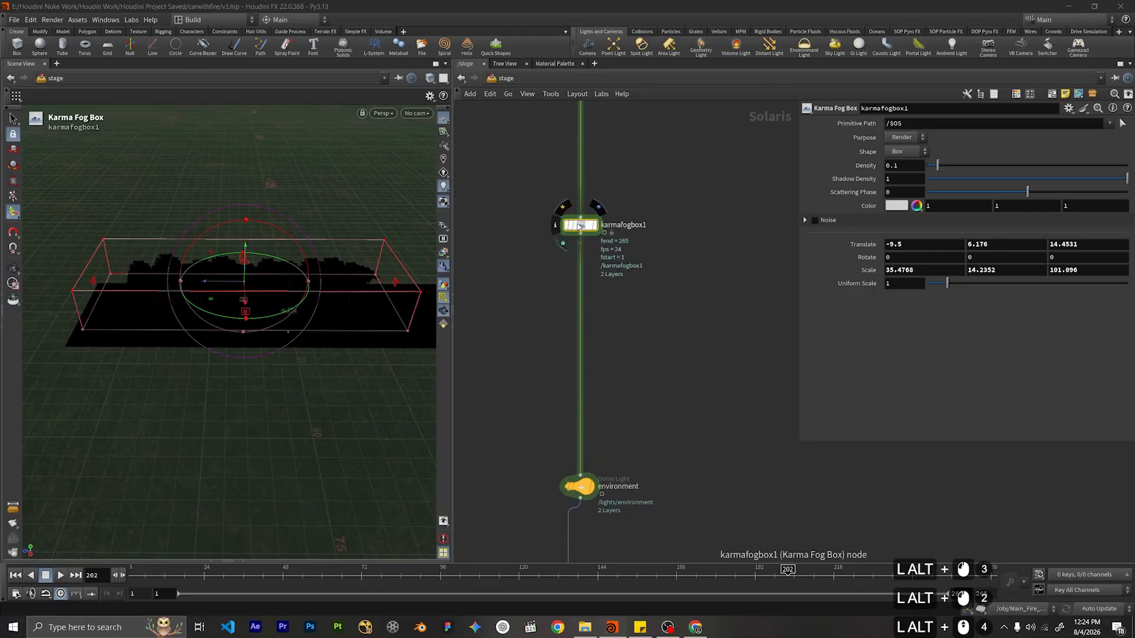
# Switch to the obj network and look through animating_camera in the viewport.
pyautogui.click(501, 79)
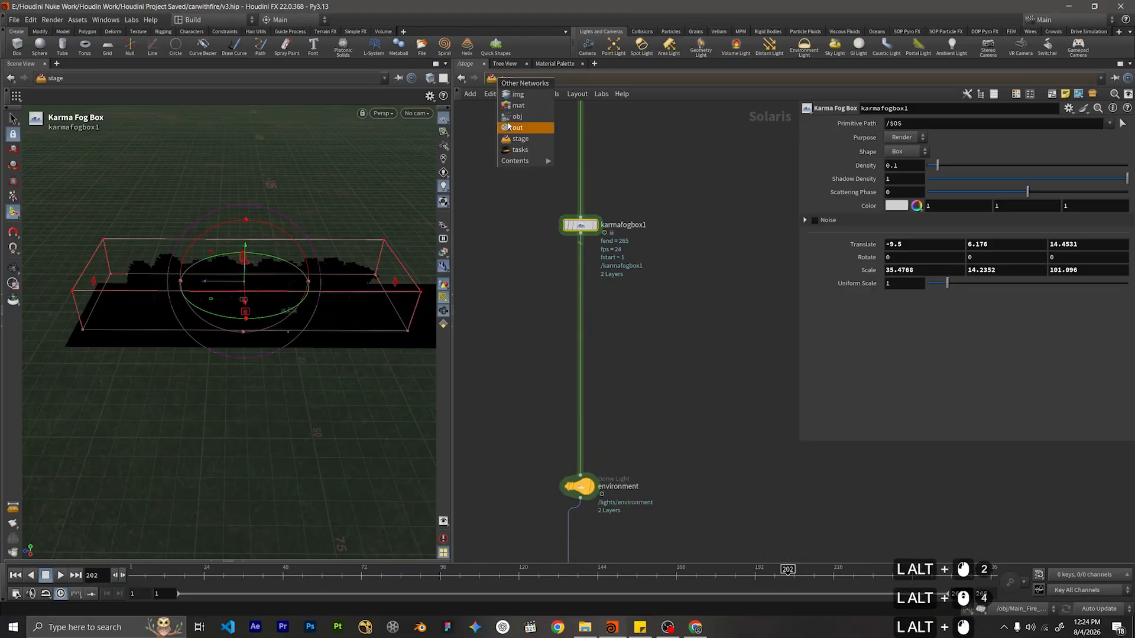
pyautogui.click(507, 118)
pyautogui.scroll(3, 654, 271)
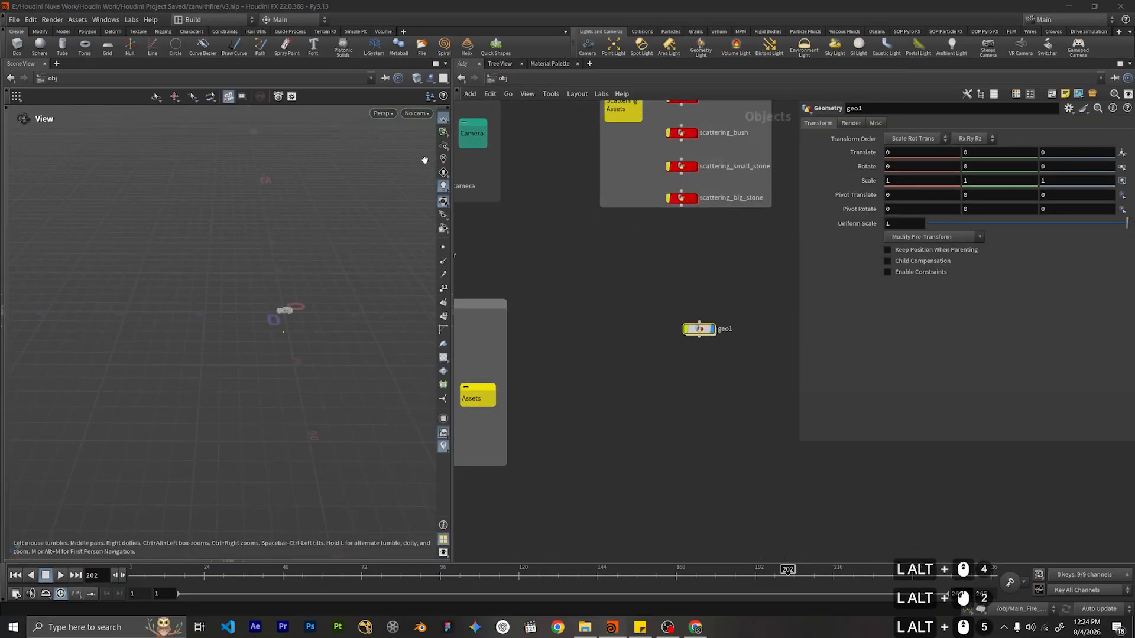
pyautogui.click(417, 113)
pyautogui.click(421, 161)
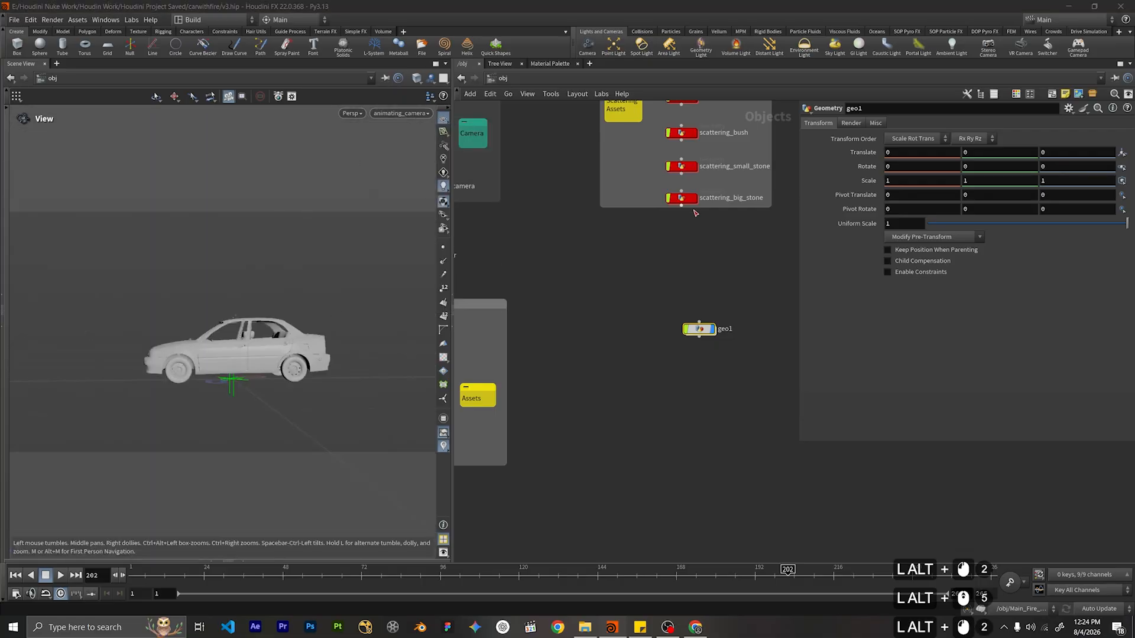
pyautogui.keyDown('alt'); pyautogui.scroll(-4, 562, 243); pyautogui.keyUp('alt')
pyautogui.keyDown('alt'); pyautogui.moveTo(561, 243); pyautogui.dragTo(571, 313); pyautogui.keyUp('alt')
pyautogui.keyDown('alt'); pyautogui.scroll(2, 660, 303); pyautogui.keyUp('alt')
pyautogui.keyDown('alt'); pyautogui.moveTo(661, 303); pyautogui.dragTo(715, 319); pyautogui.keyUp('alt')
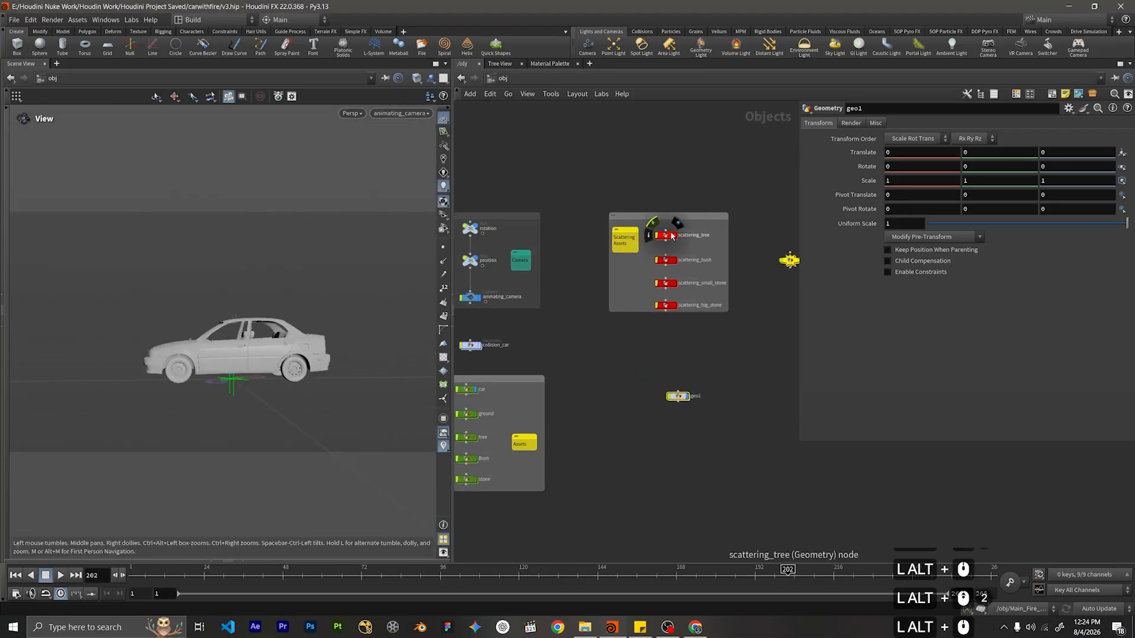
pyautogui.keyDown('alt'); pyautogui.scroll(-2, 684, 328); pyautogui.keyUp('alt')
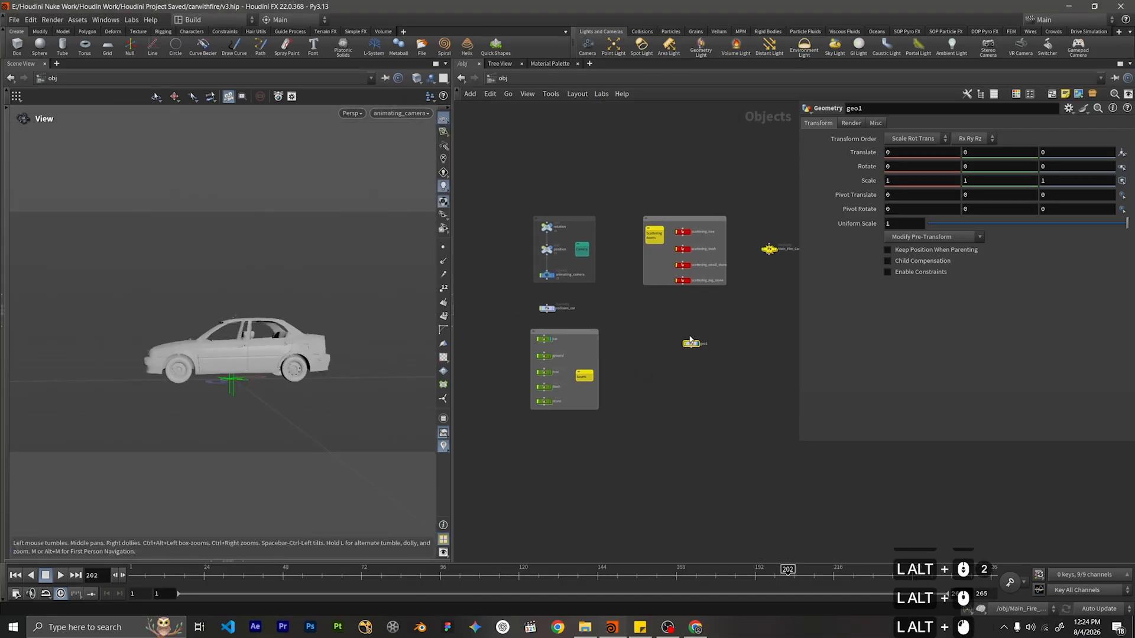
# Add a Box object below geo1 in the obj network and enter its geometry network.
pyautogui.press('Tab')
pyautogui.write('bo')
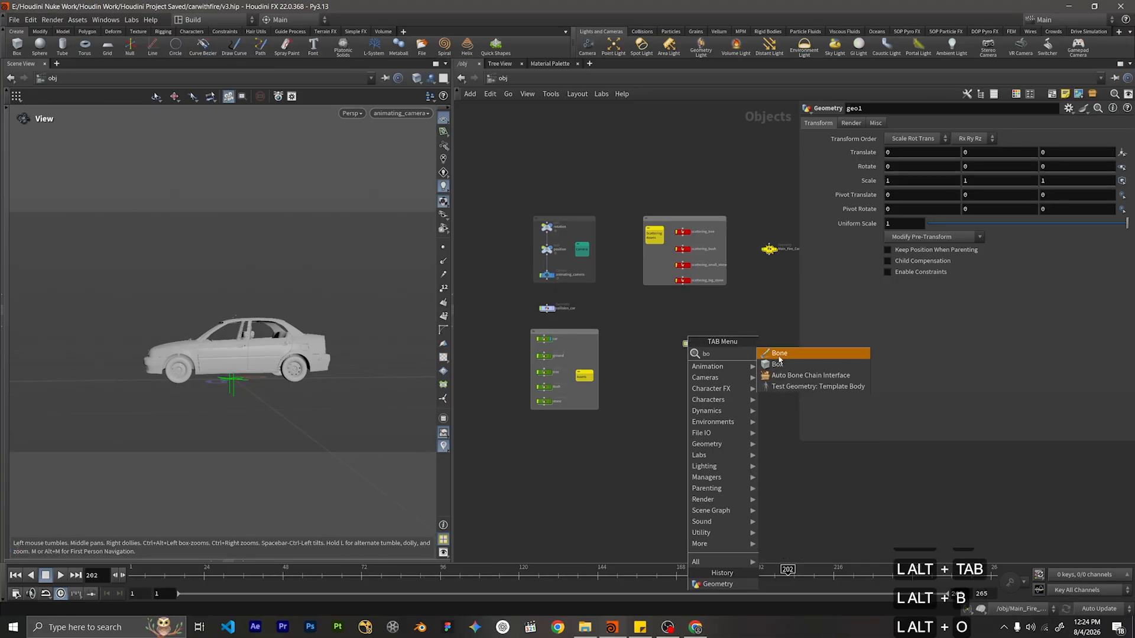
pyautogui.click(778, 364)
pyautogui.click(683, 393)
pyautogui.doubleClick(683, 392)
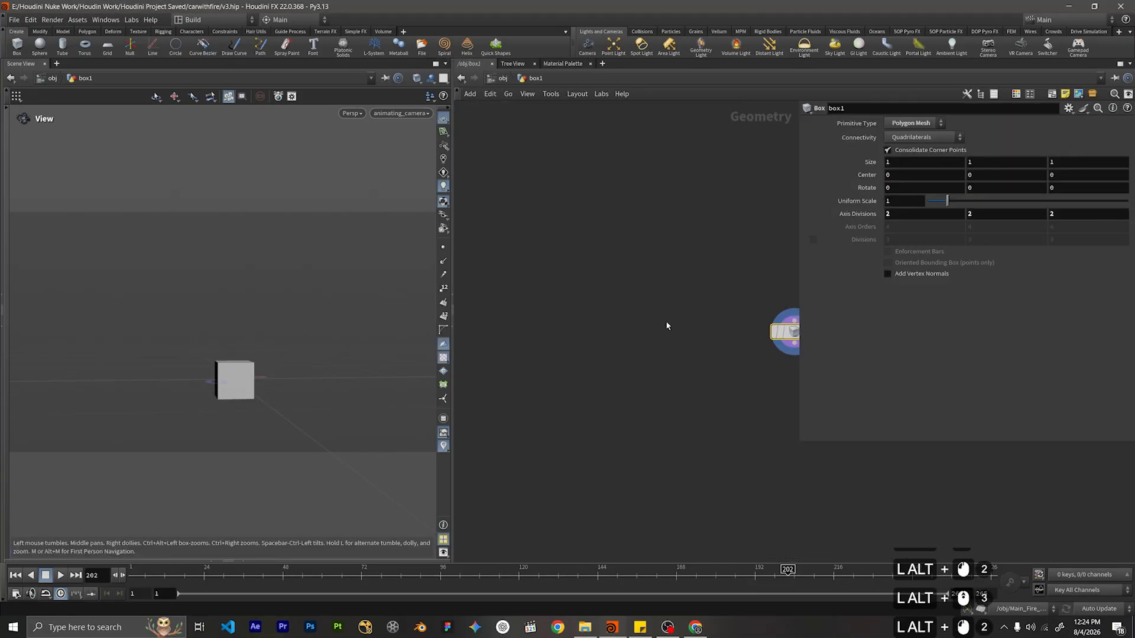
# Try to stretch the box in the viewport to about 94 units along Z and flatten its height to 0.
pyautogui.keyDown('alt'); pyautogui.moveTo(263, 291); pyautogui.dragTo(225, 459, button='right'); pyautogui.keyUp('alt')
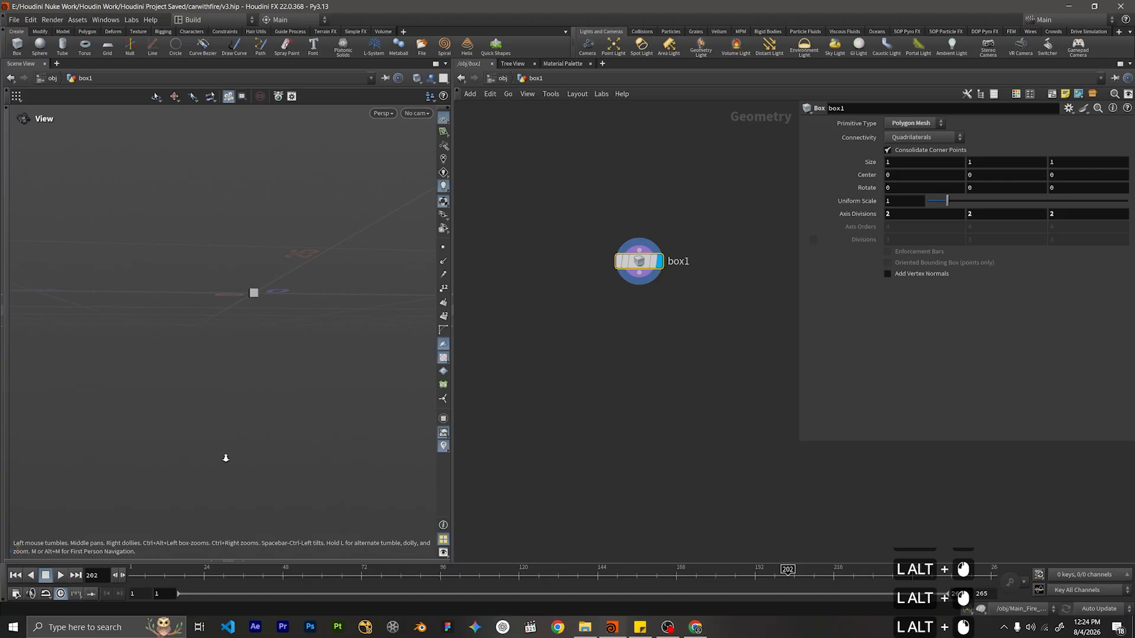
pyautogui.keyDown('alt'); pyautogui.moveTo(236, 206); pyautogui.dragTo(287, 287); pyautogui.keyUp('alt')
pyautogui.moveTo(694, 314); pyautogui.dragTo(565, 239)
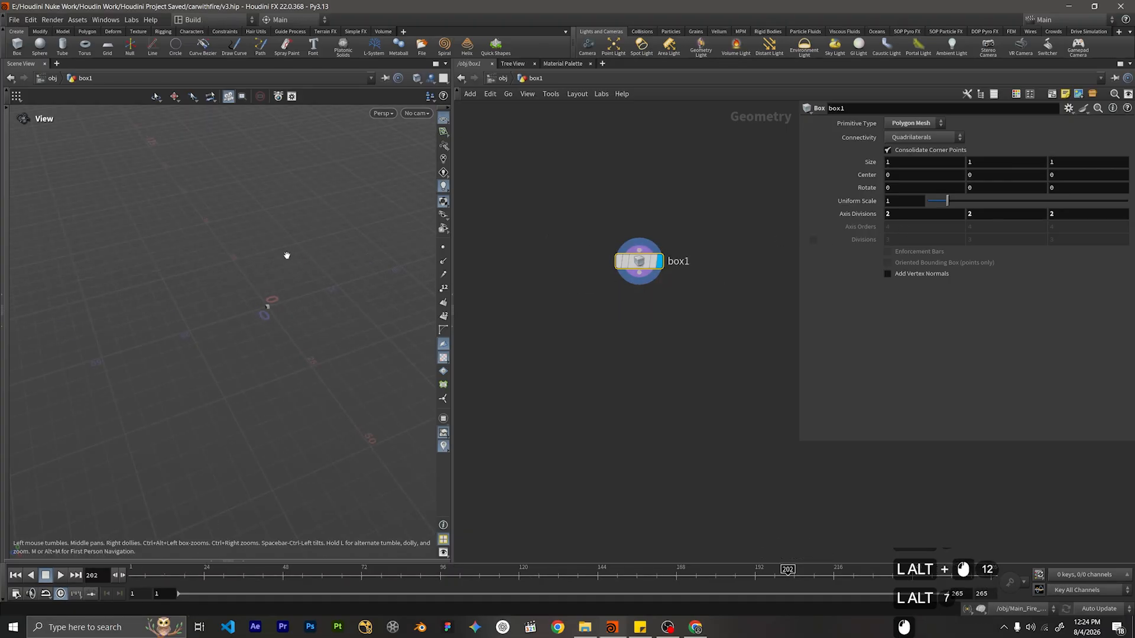
pyautogui.press('Return')
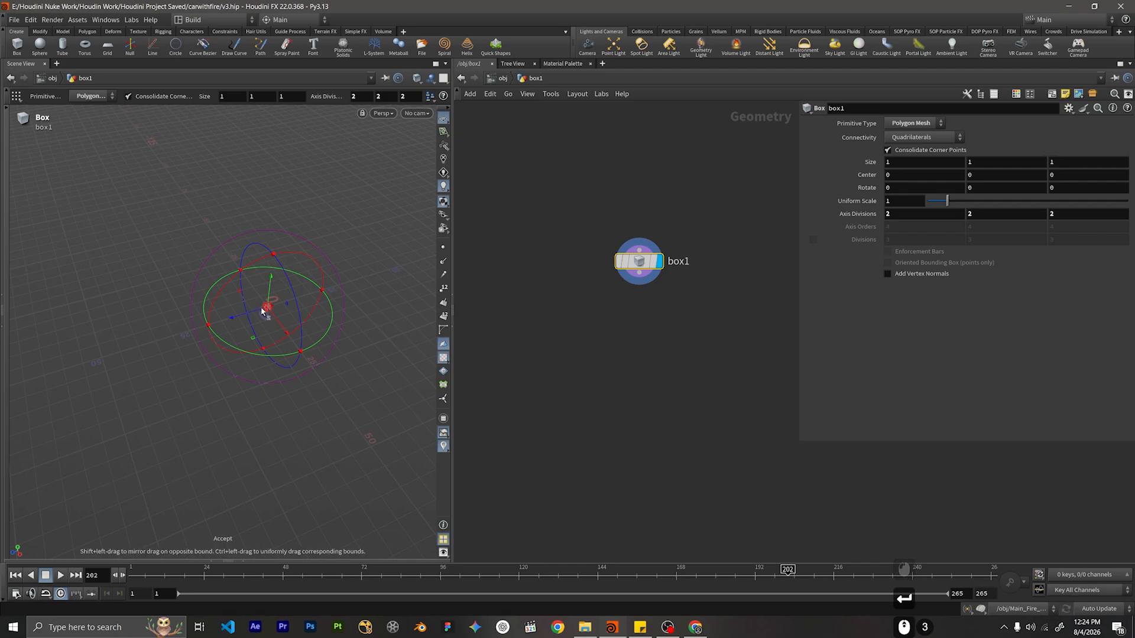
pyautogui.moveTo(266, 309); pyautogui.dragTo(28, 352)
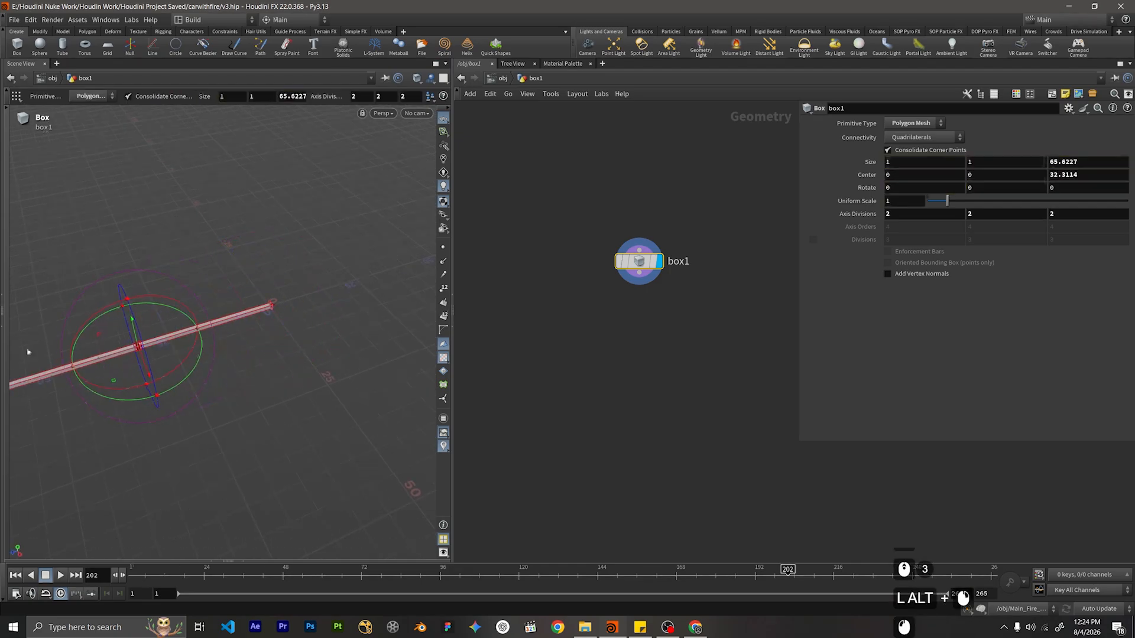
pyautogui.moveTo(271, 310); pyautogui.dragTo(370, 307)
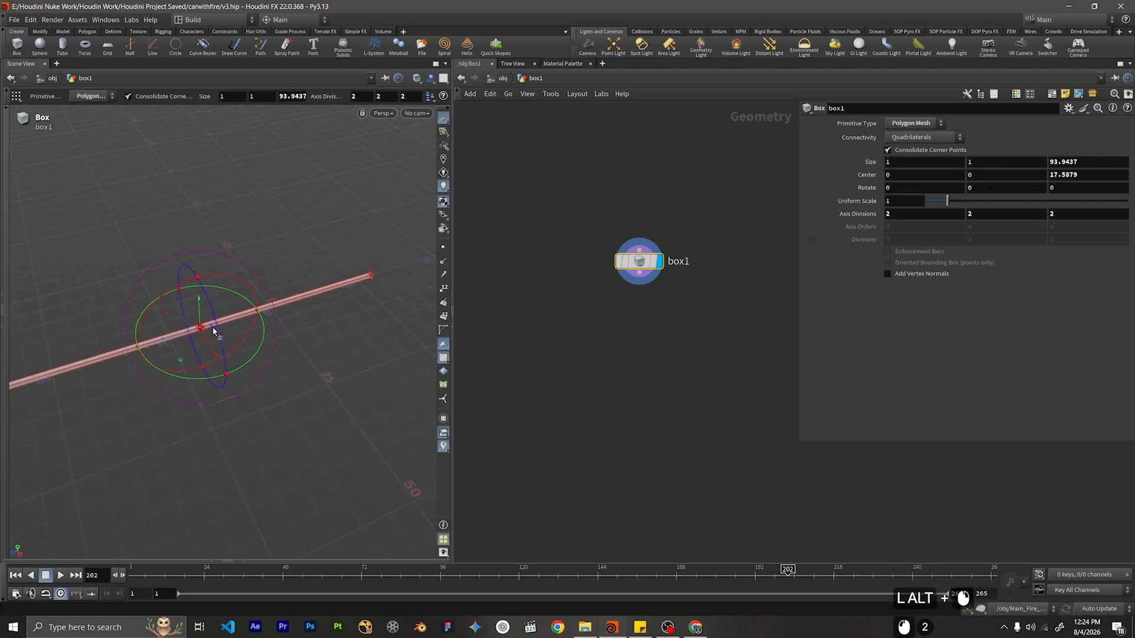
pyautogui.moveTo(212, 330); pyautogui.dragTo(248, 362)
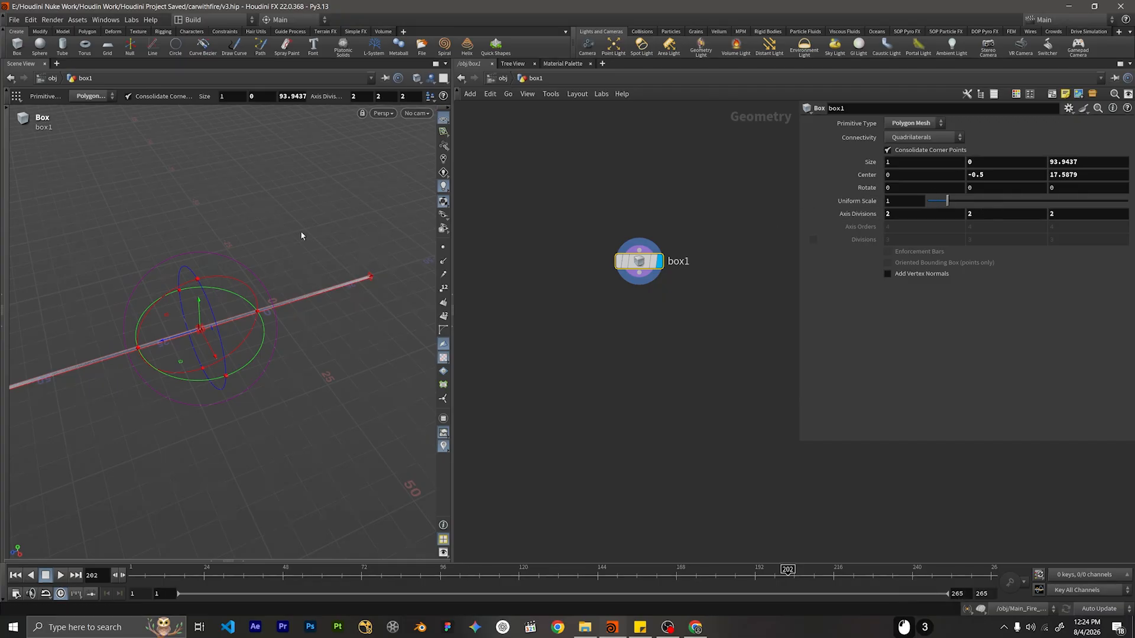
pyautogui.keyDown('alt'); pyautogui.moveTo(302, 236); pyautogui.dragTo(225, 440, button='right'); pyautogui.keyUp('alt')
pyautogui.keyDown('alt'); pyautogui.moveTo(248, 266); pyautogui.dragTo(289, 248); pyautogui.keyUp('alt')
pyautogui.keyDown('alt'); pyautogui.moveTo(289, 248); pyautogui.dragTo(388, 197, button='right'); pyautogui.keyUp('alt')
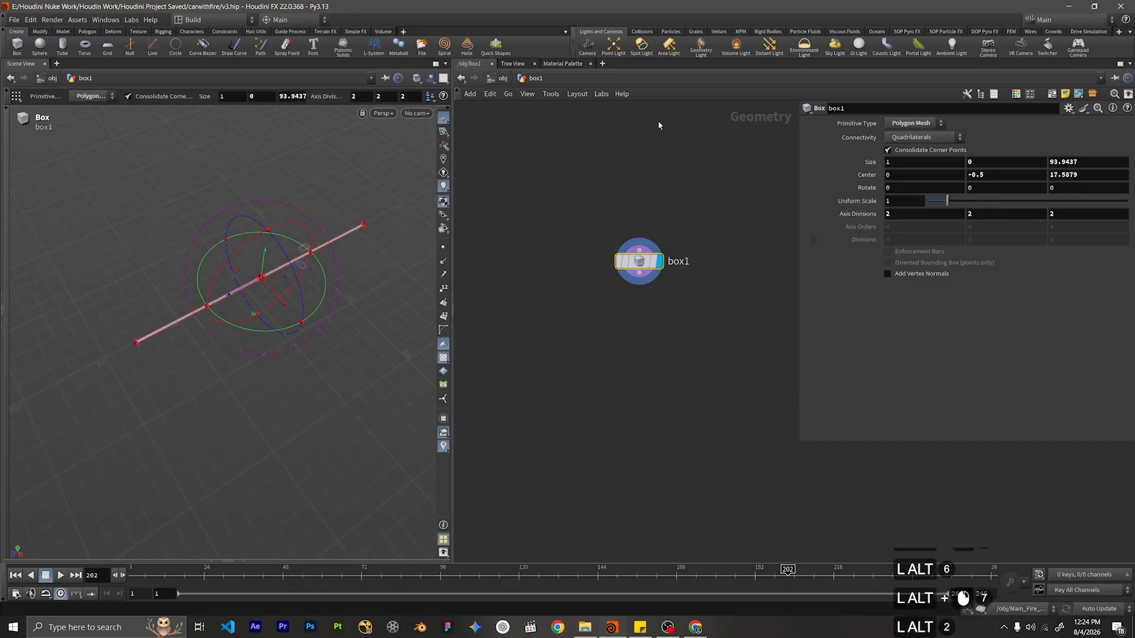
# Delete the box object from the obj network and return to the stage network.
pyautogui.click(502, 79)
pyautogui.moveTo(741, 276); pyautogui.dragTo(719, 326)
pyautogui.moveTo(712, 360); pyautogui.dragTo(680, 403)
pyautogui.press('Delete')
pyautogui.click(498, 78)
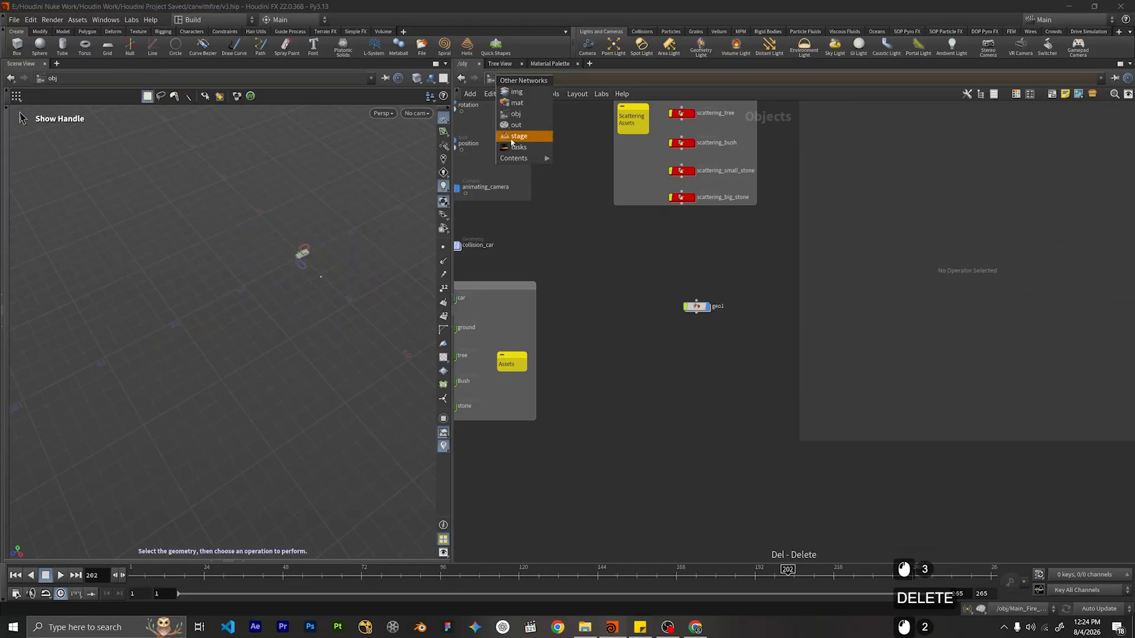
pyautogui.click(513, 140)
# Set the Karma fog box's density to 0.07 and its shadow density to 0.1.
pyautogui.scroll(-4, 650, 162)
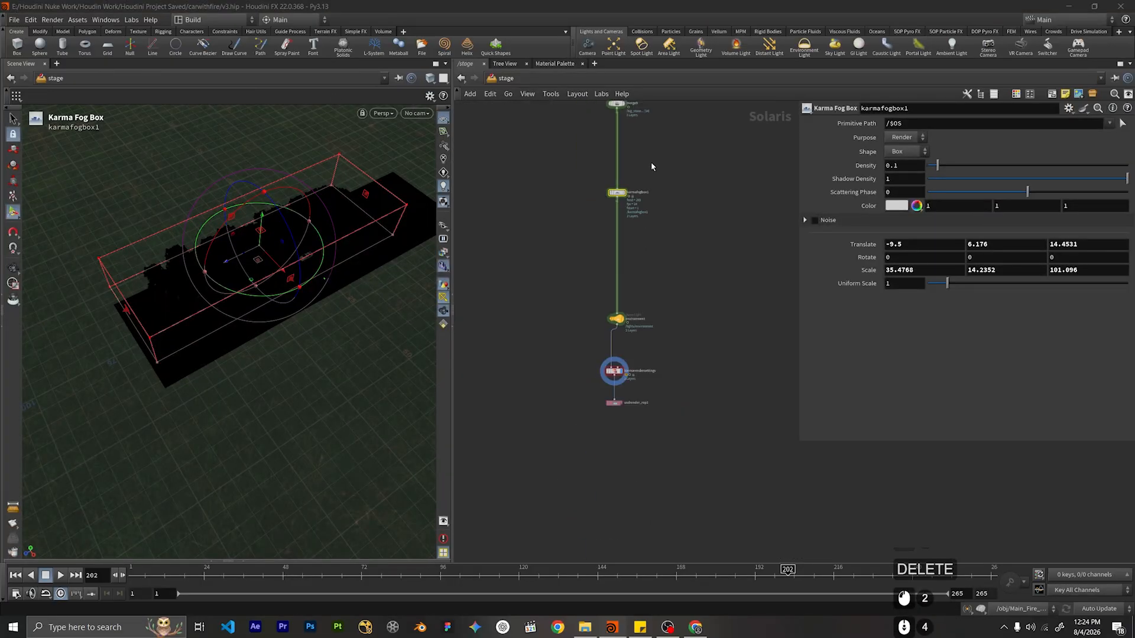
pyautogui.scroll(3, 643, 231)
pyautogui.moveTo(650, 161); pyautogui.dragTo(655, 262, button='middle')
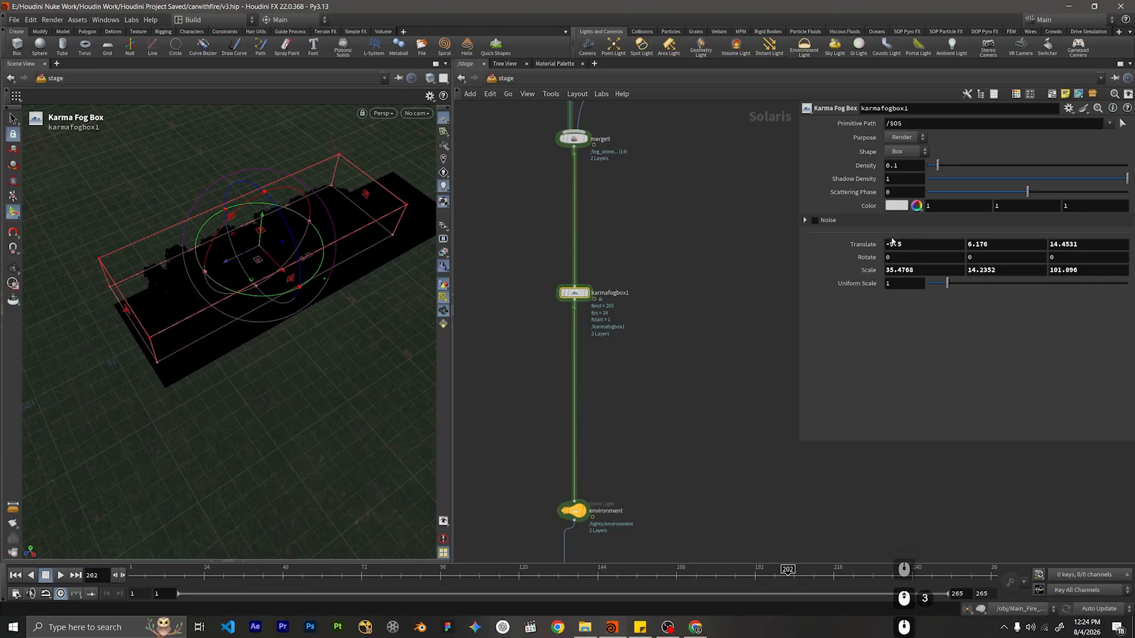
pyautogui.doubleClick(902, 166)
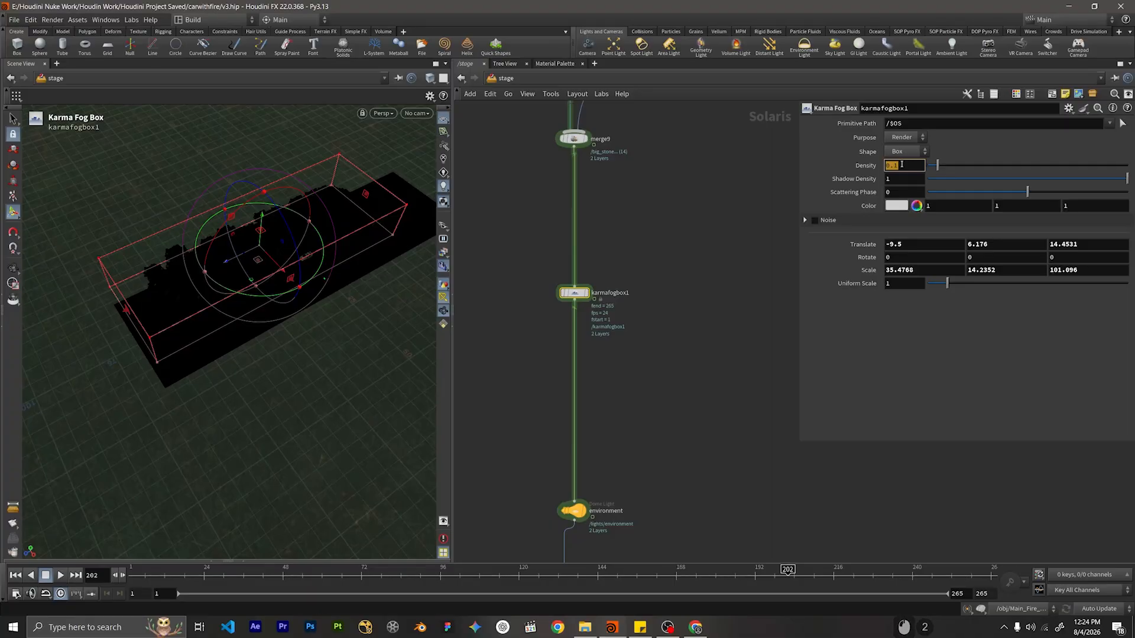
pyautogui.write('0.07')
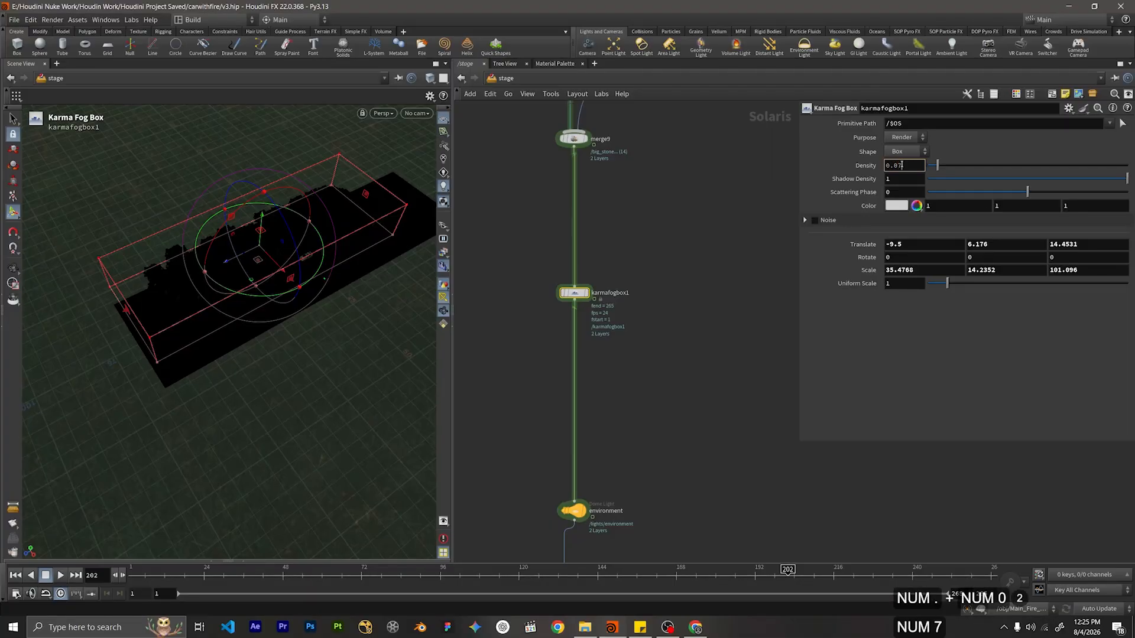
pyautogui.press('Tab')
pyautogui.write('0.1')
pyautogui.press('Return')
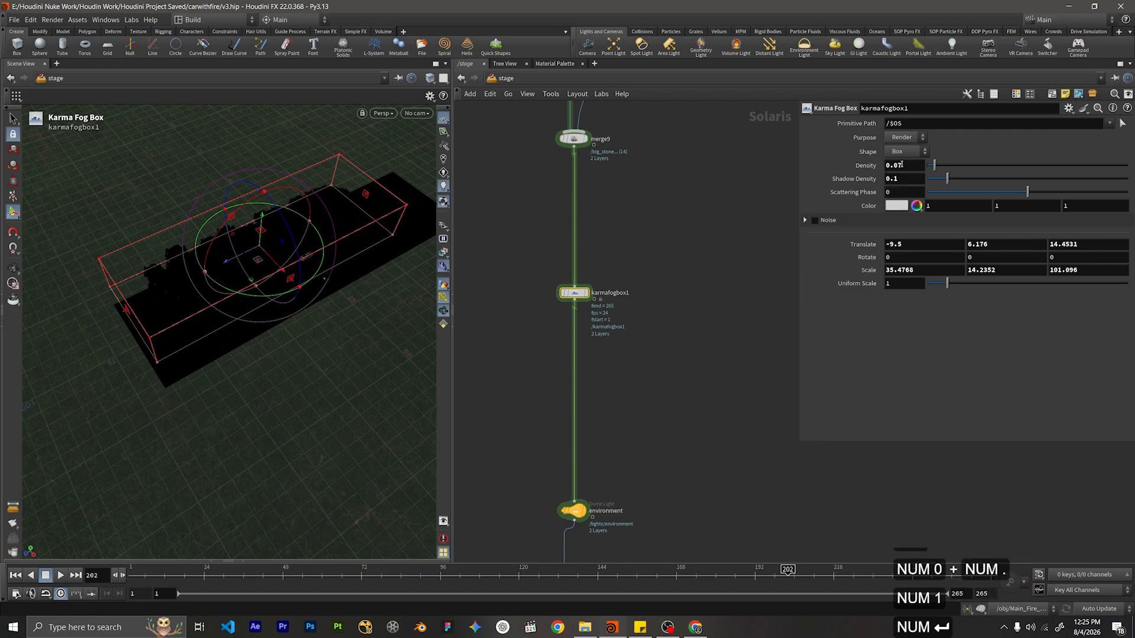
# Look through animating_camera in the stage viewport.
pyautogui.scroll(-2, 620, 242)
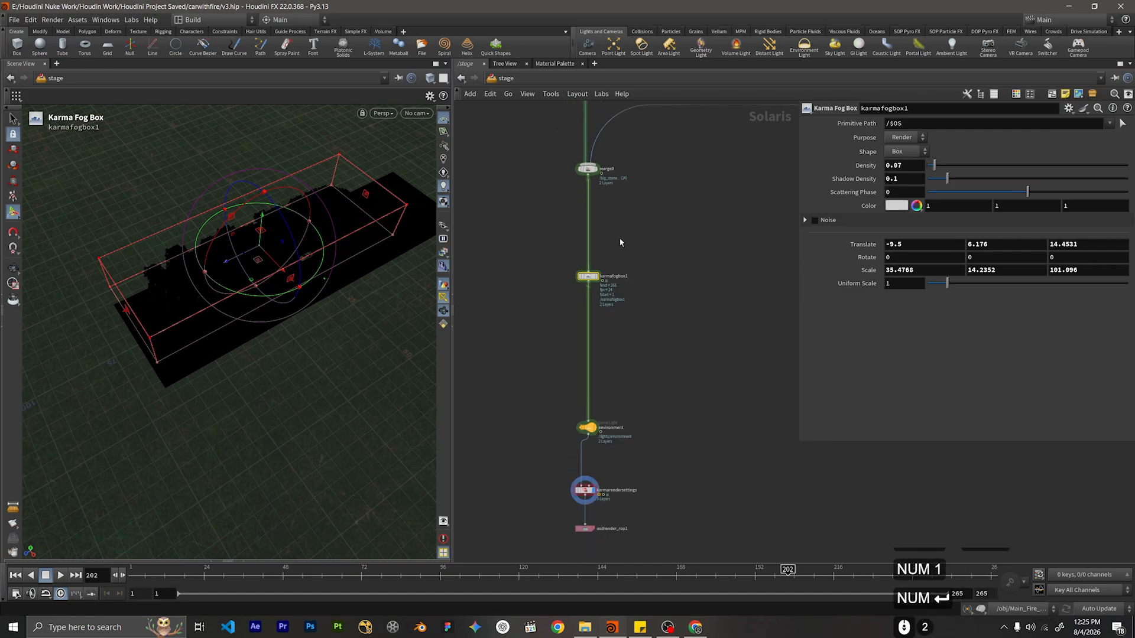
pyautogui.click(416, 112)
pyautogui.click(415, 182)
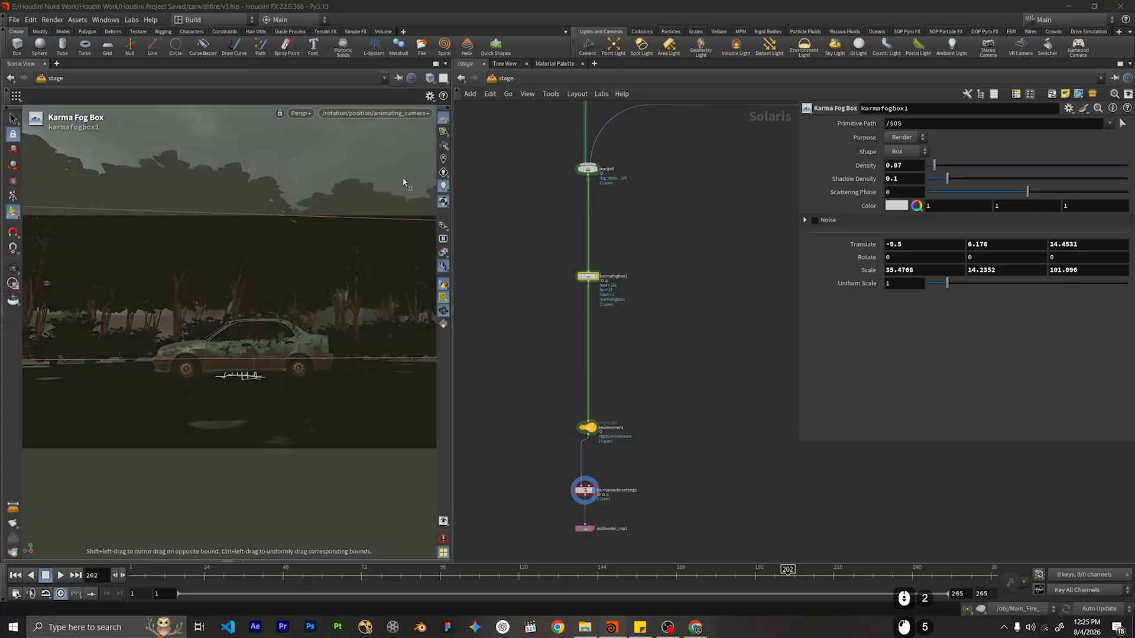
# Save the scene and render the viewport with Karma XPU.
pyautogui.scroll(4, 643, 344)
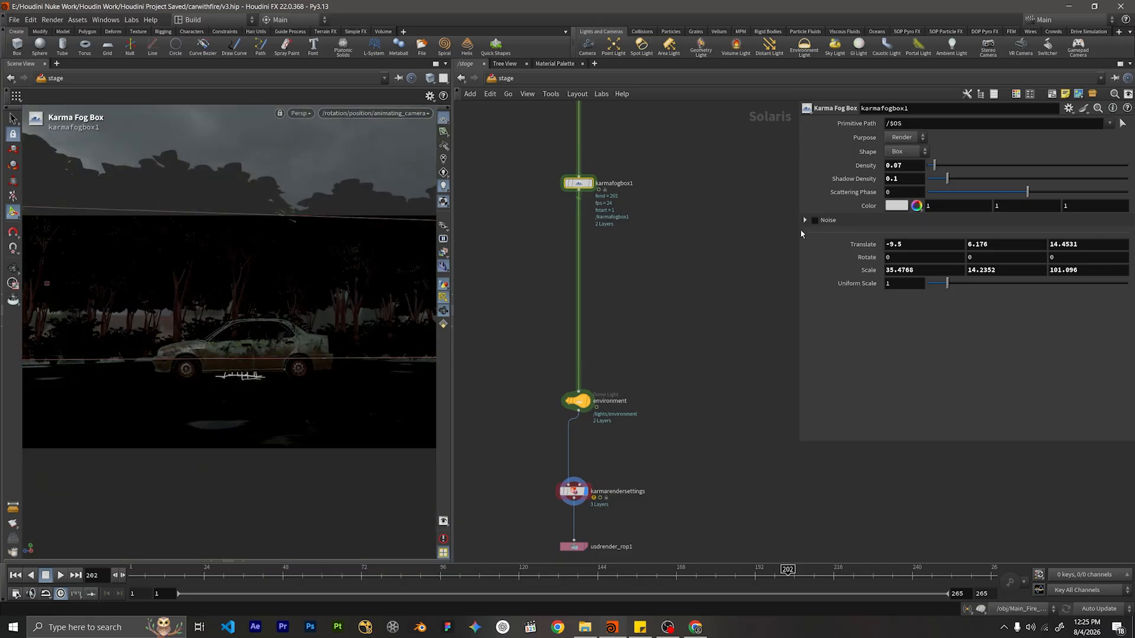
pyautogui.click(295, 114)
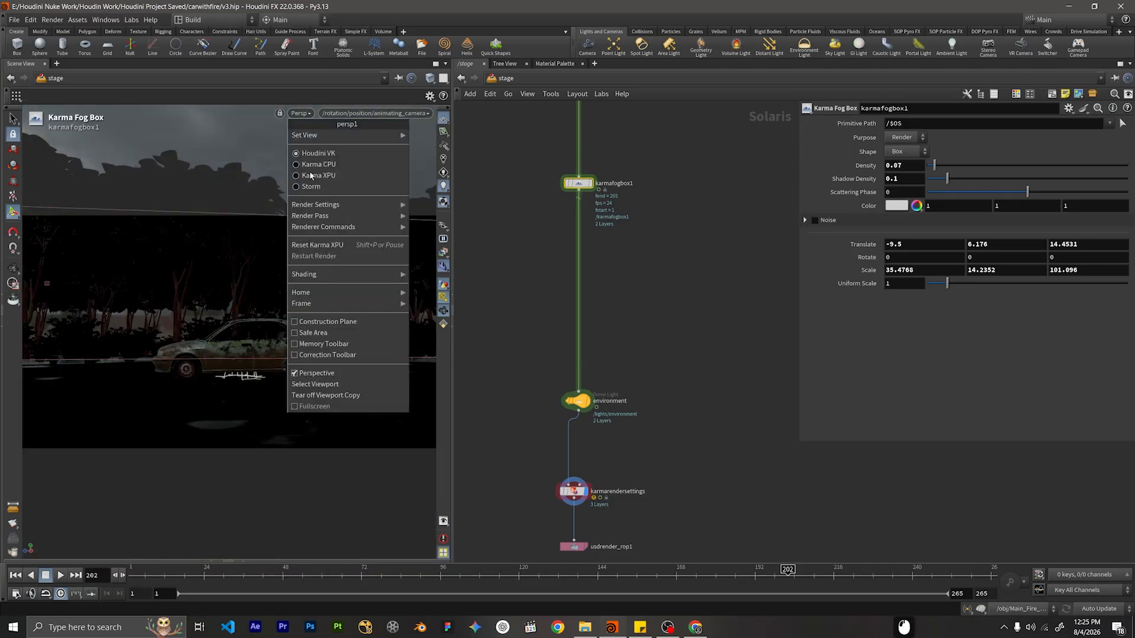
pyautogui.click(364, 180)
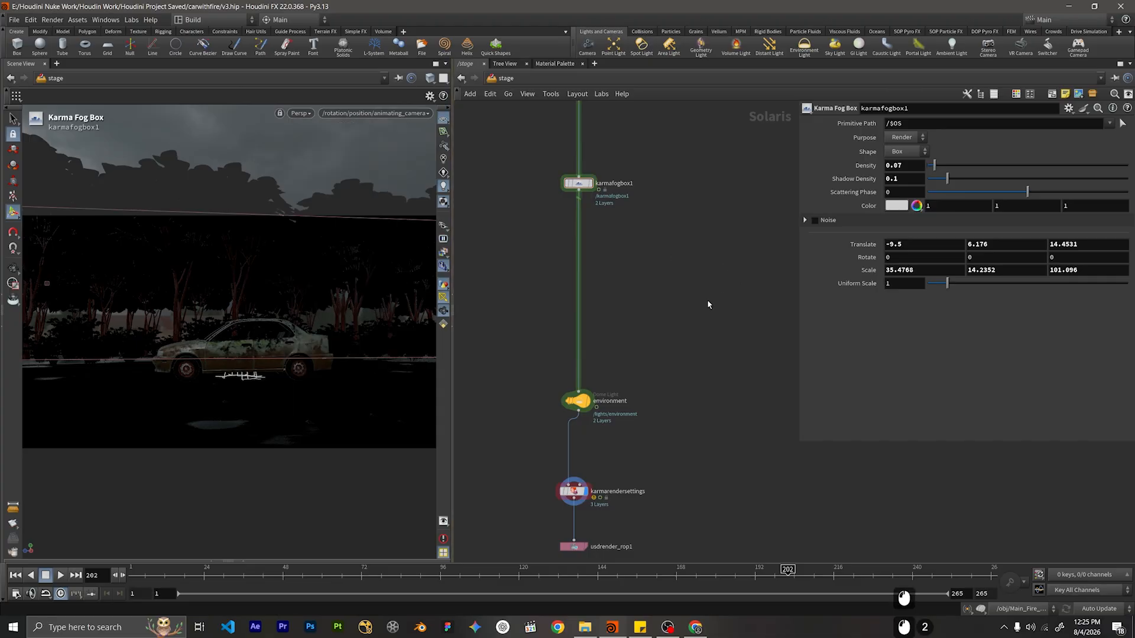
pyautogui.hotkey('ctrl', 's')
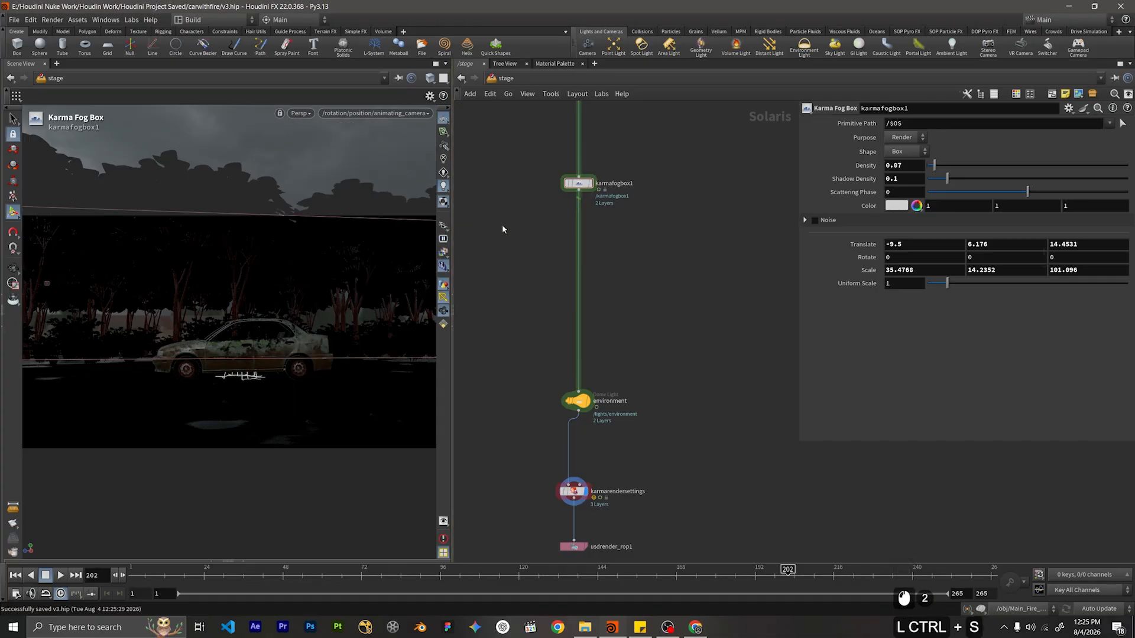
pyautogui.click(300, 112)
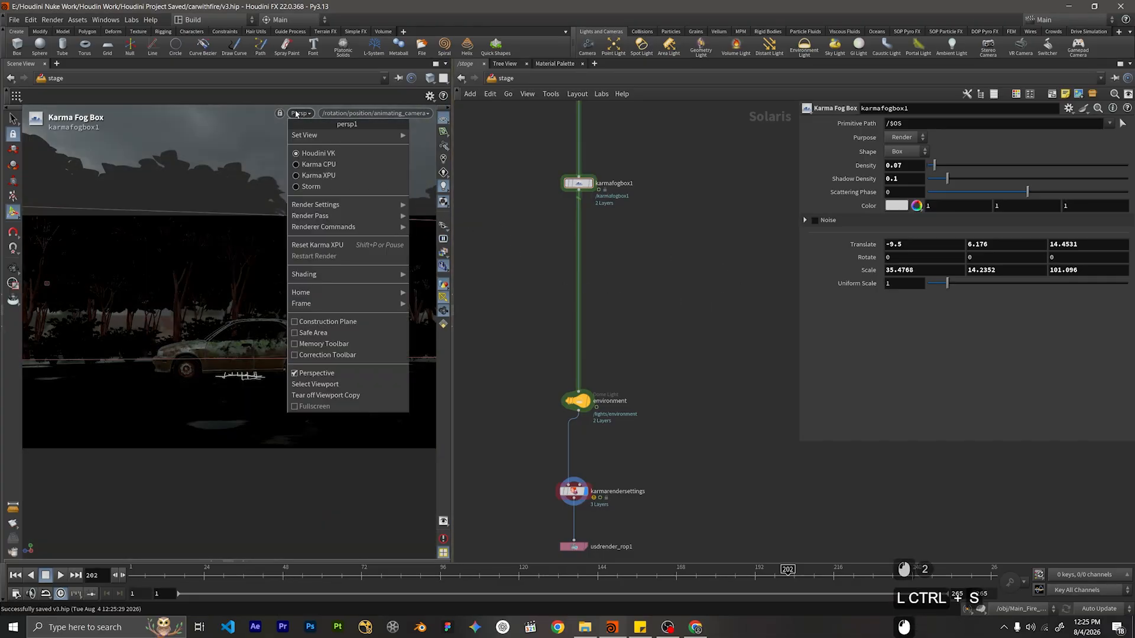
pyautogui.click(327, 177)
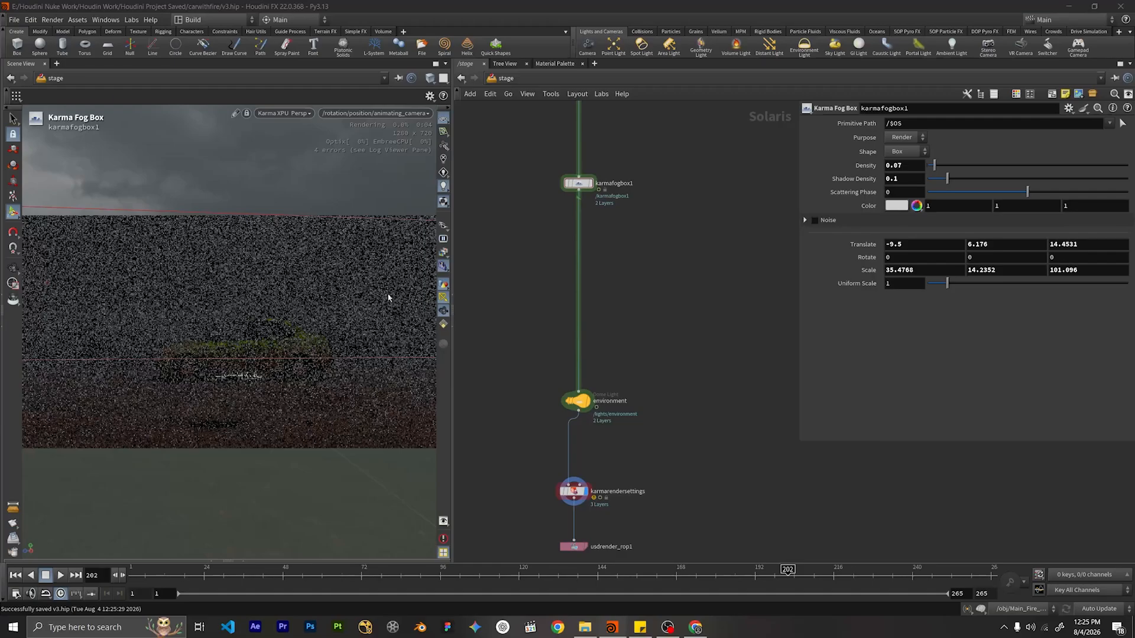
# Switch to the Select tool to hide the fog box handles and select the karmarendersettings node.
pyautogui.scroll(-2, 686, 399)
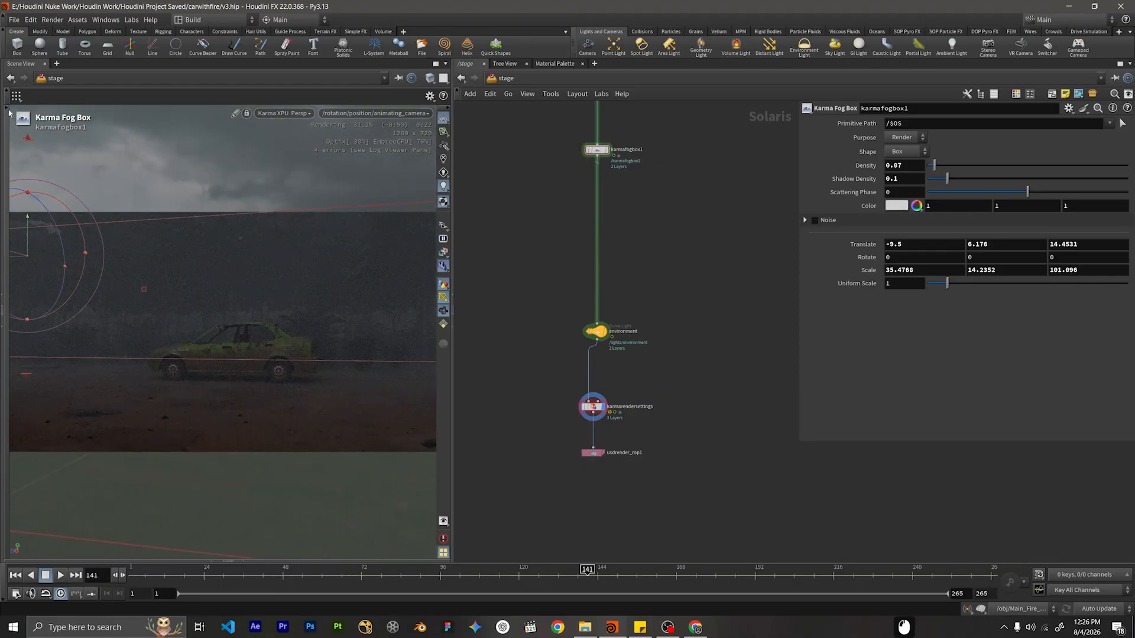
pyautogui.click(10, 120)
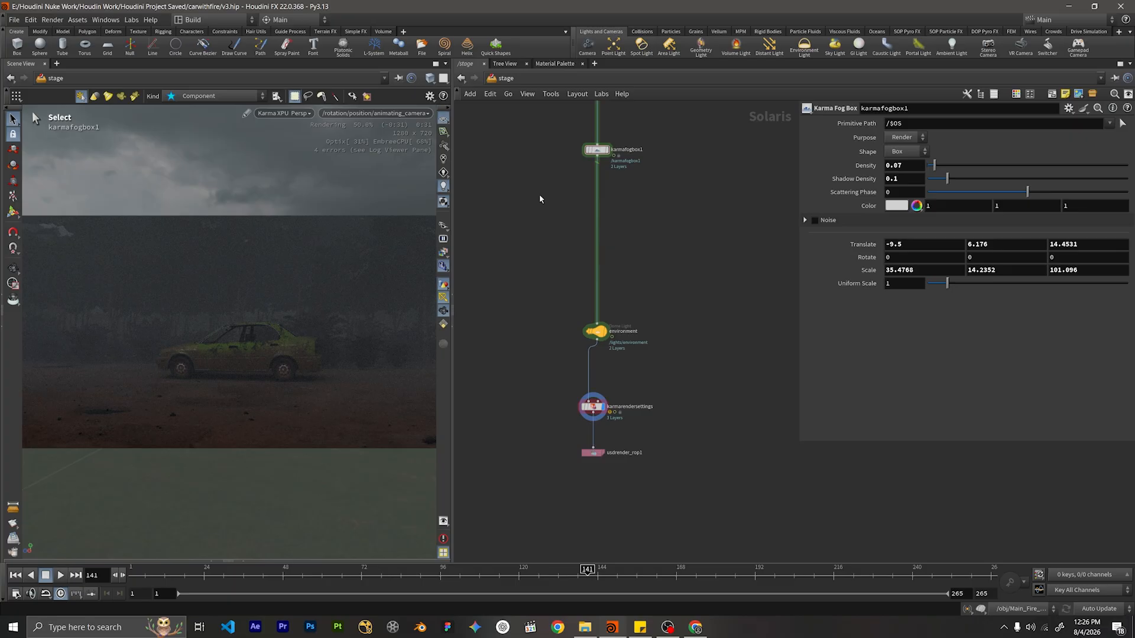
pyautogui.moveTo(704, 362); pyautogui.dragTo(704, 296, button='middle')
pyautogui.moveTo(686, 324); pyautogui.dragTo(538, 352)
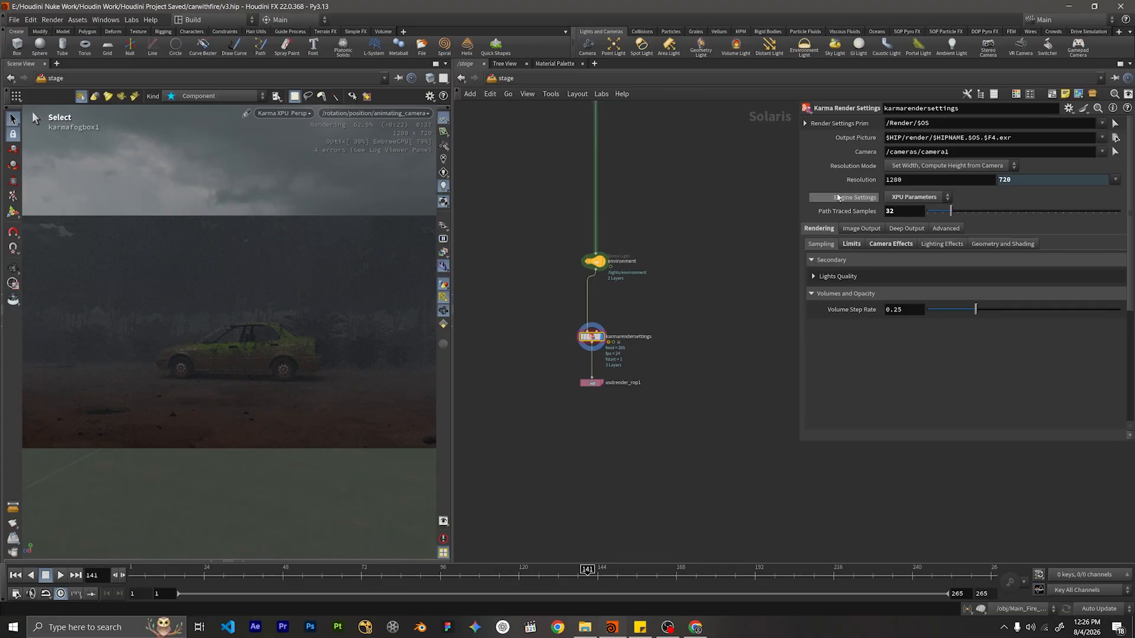
# Disable the /fire/Spread_Fire material assignment in the assignmaterial4 node of the fire branch.
pyautogui.scroll(-5, 595, 397)
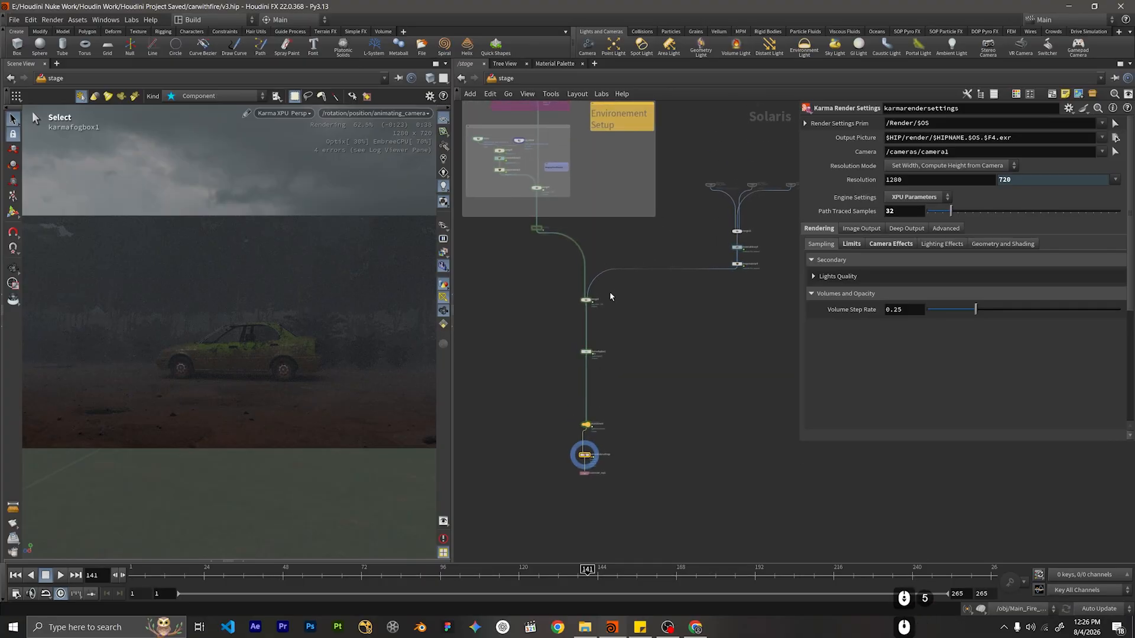
pyautogui.scroll(6, 585, 319)
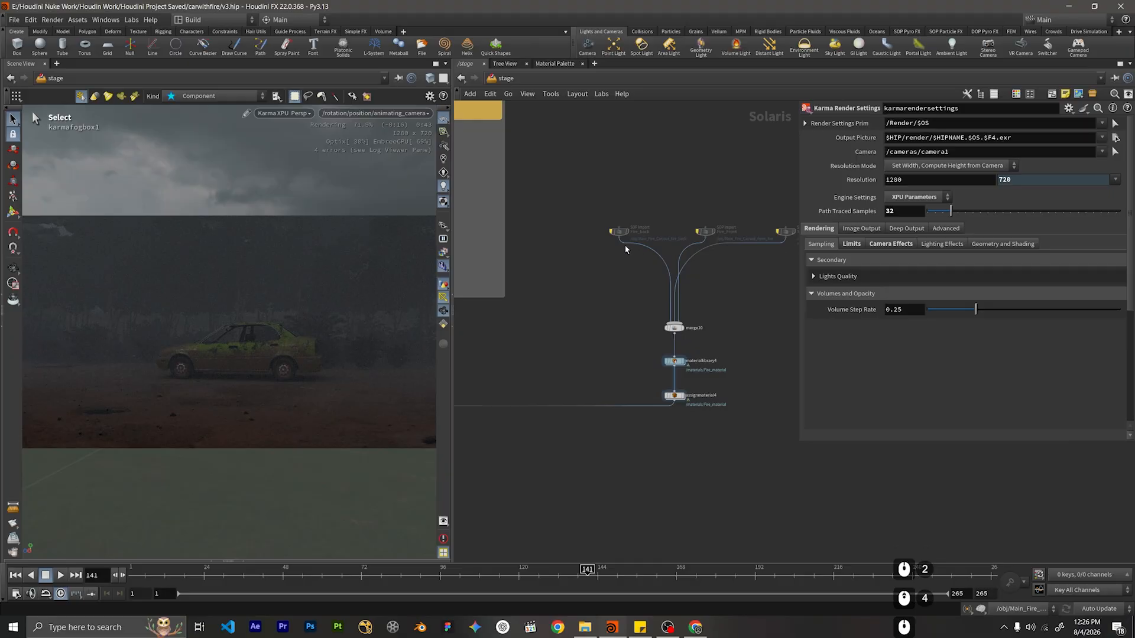
pyautogui.scroll(2, 625, 250)
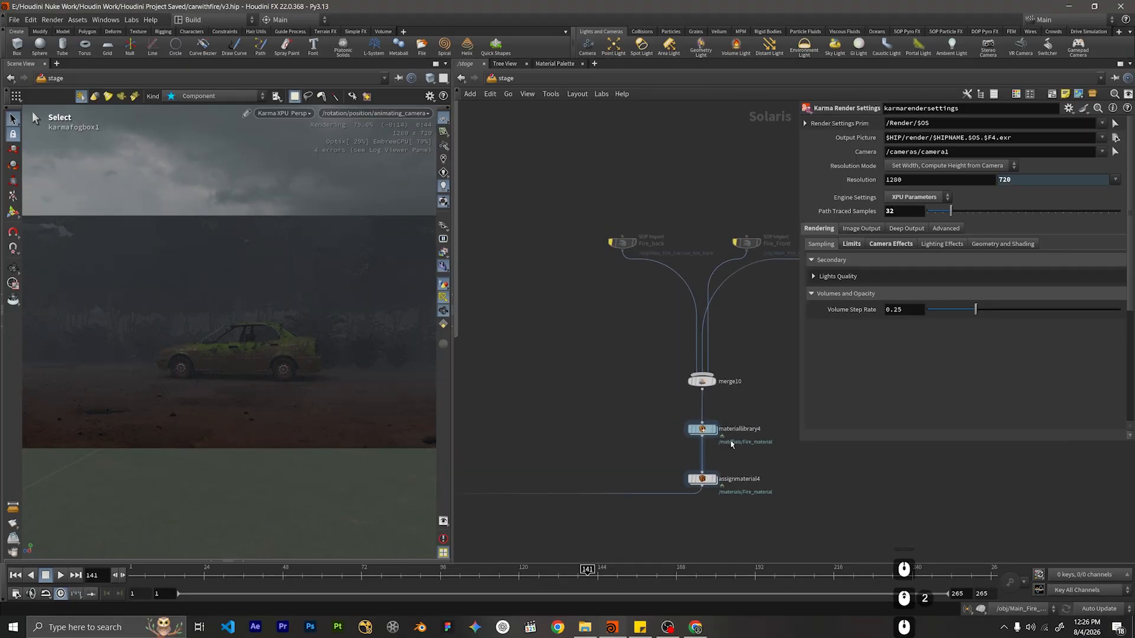
pyautogui.click(702, 479)
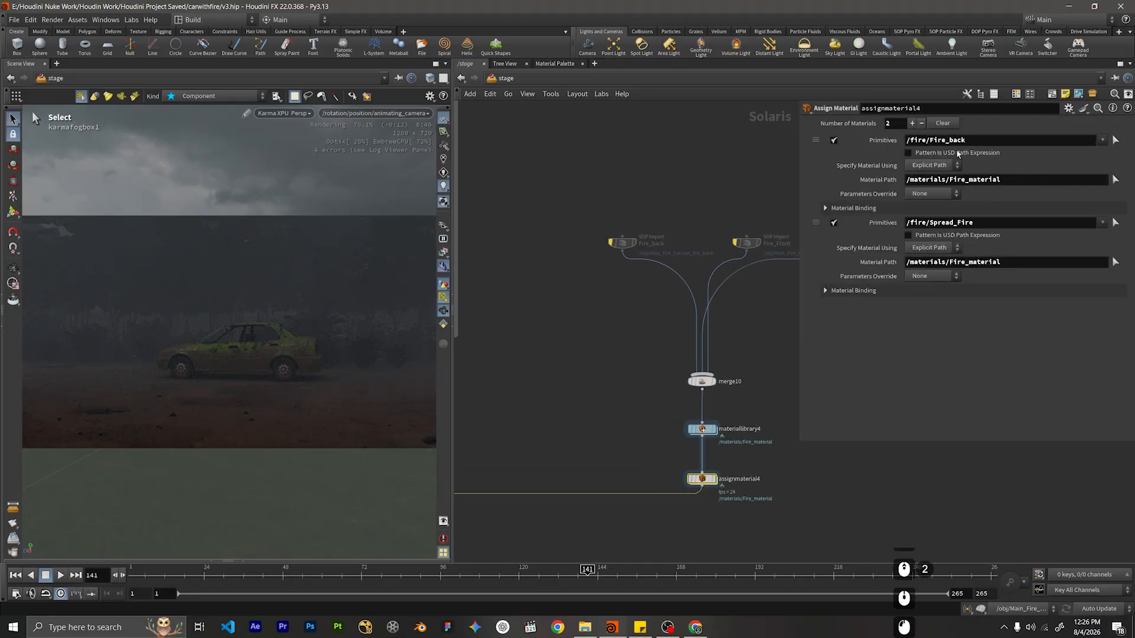
pyautogui.click(835, 223)
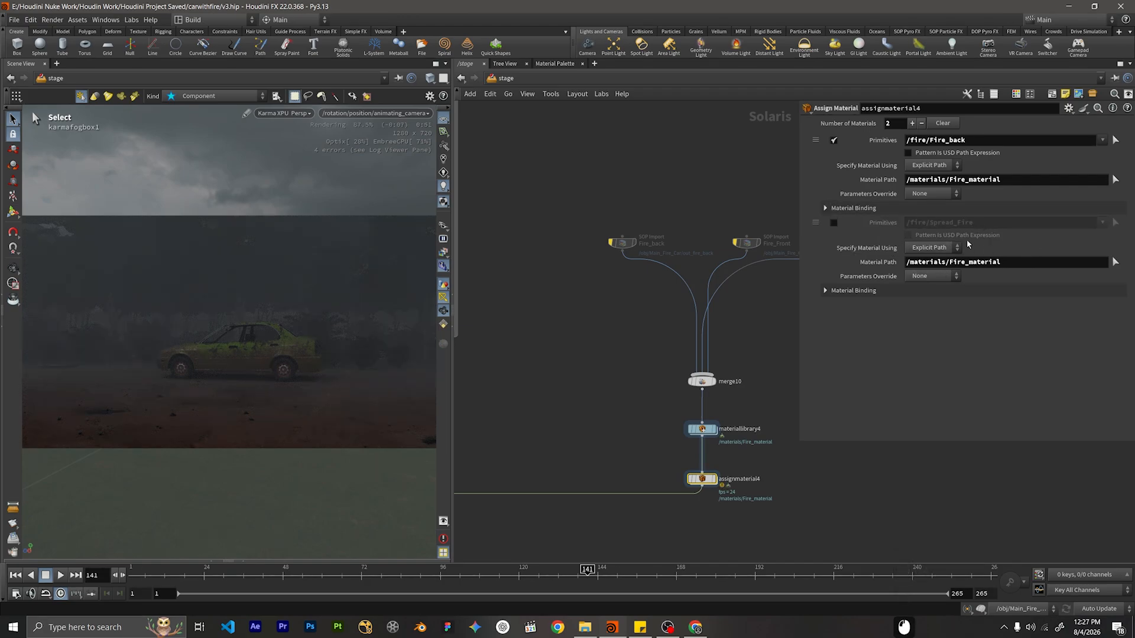
pyautogui.moveTo(613, 247)
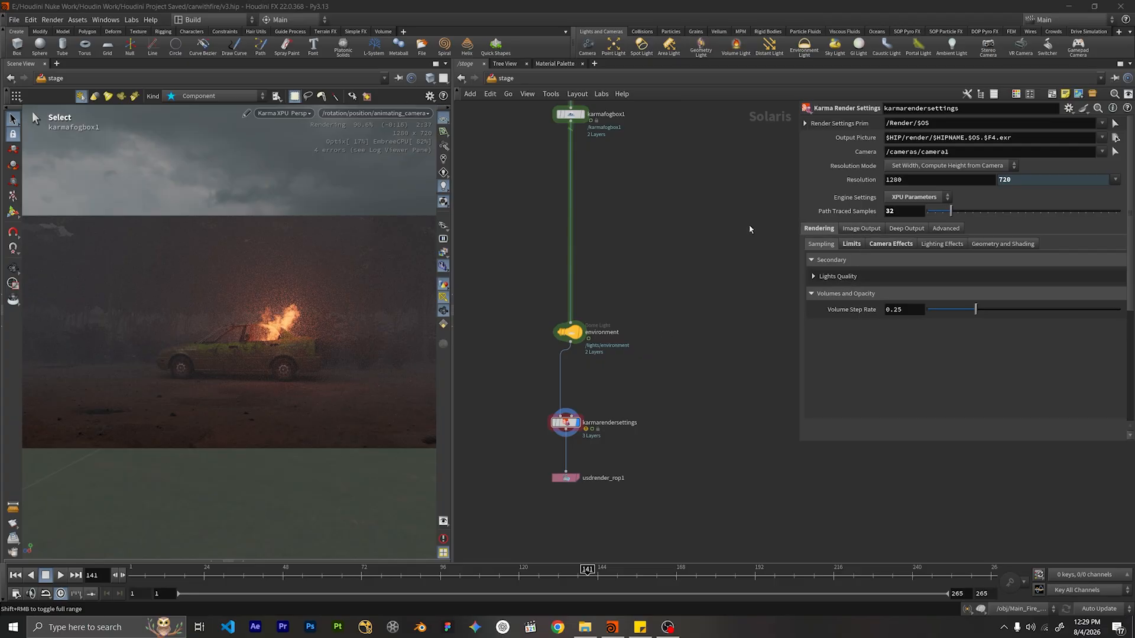
pyautogui.scroll(1, 609, 234)
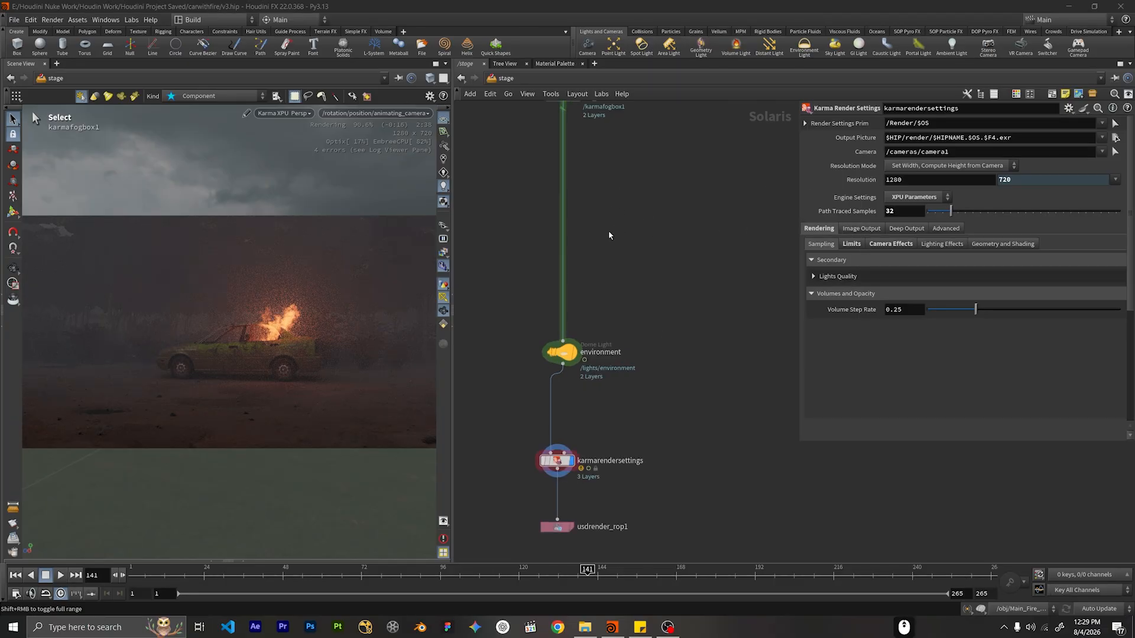
pyautogui.moveTo(597, 243); pyautogui.dragTo(612, 296, button='middle')
pyautogui.scroll(-4, 586, 299)
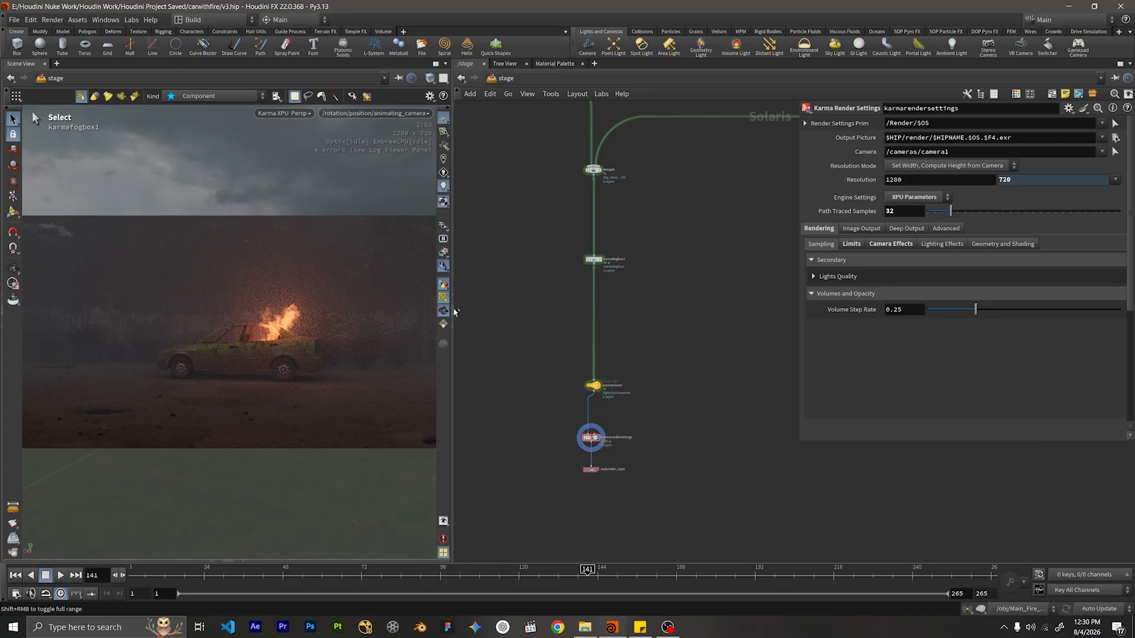
pyautogui.scroll(-5, 648, 335)
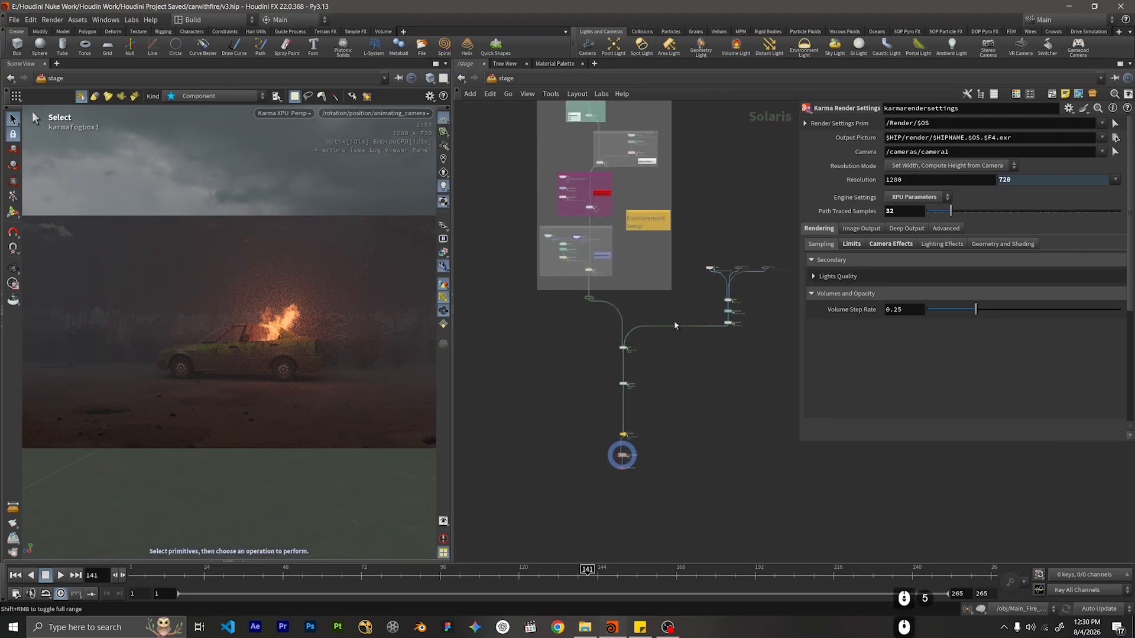
pyautogui.scroll(4, 737, 267)
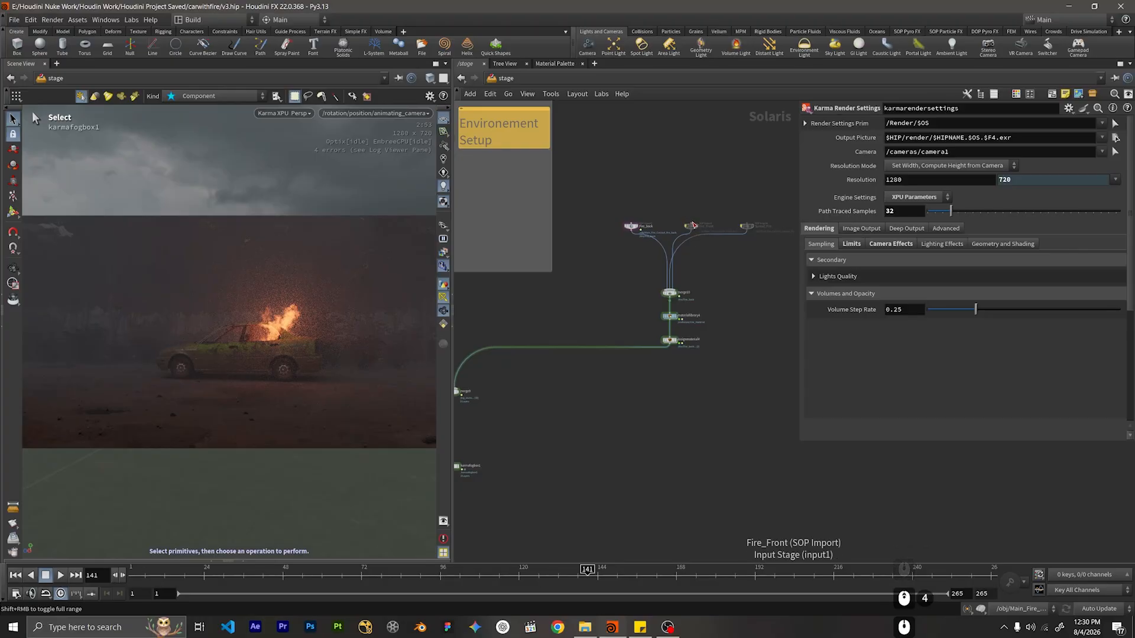
pyautogui.scroll(-2, 691, 232)
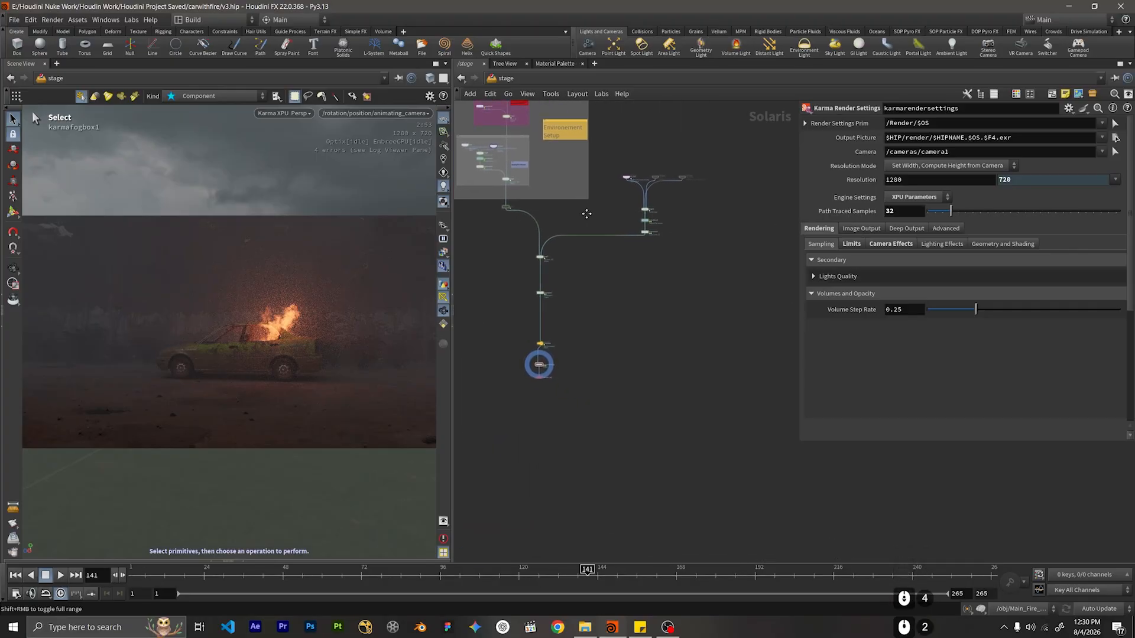
# Review the stage network from the top of the environment setup down to the fog box and dome light nodes.
pyautogui.scroll(-3, 703, 233)
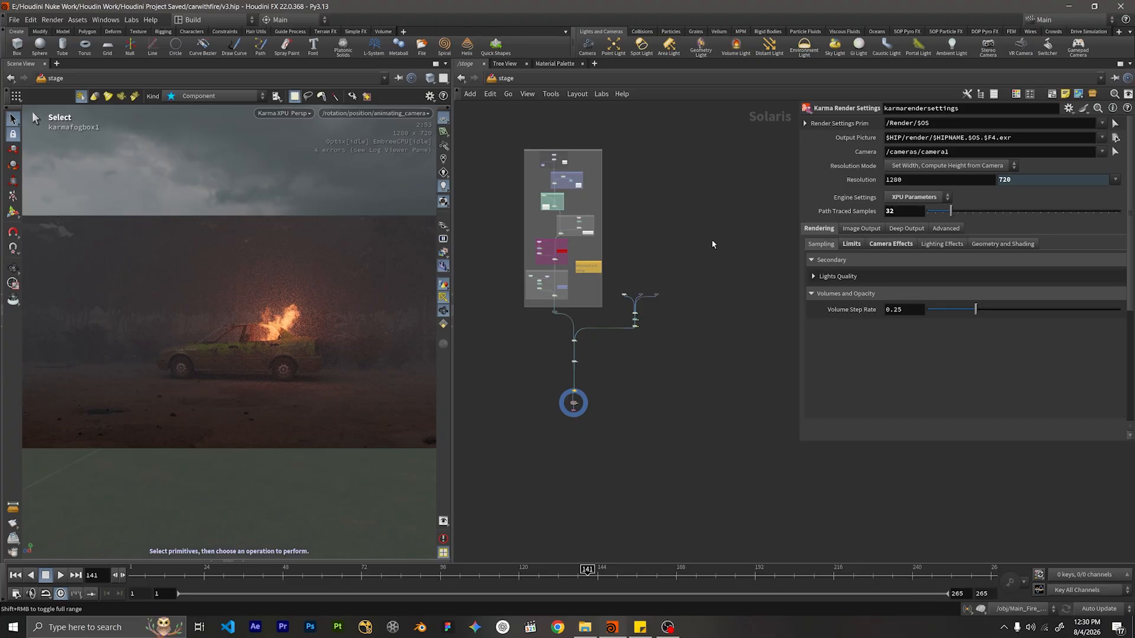
pyautogui.scroll(2, 530, 210)
pyautogui.scroll(1, 565, 147)
pyautogui.moveTo(565, 147); pyautogui.dragTo(539, 347, button='middle')
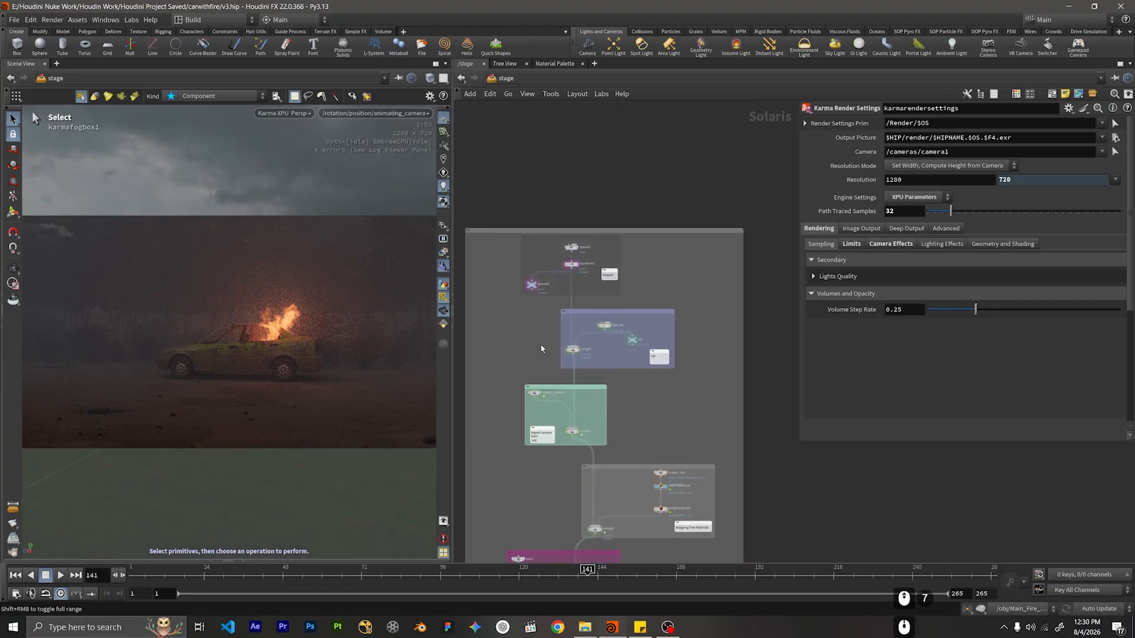
pyautogui.scroll(7, 552, 325)
pyautogui.moveTo(687, 285); pyautogui.dragTo(484, 172)
pyautogui.click(482, 260)
pyautogui.scroll(-5, 505, 332)
pyautogui.moveTo(517, 378); pyautogui.dragTo(550, 171, button='middle')
pyautogui.moveTo(600, 487); pyautogui.dragTo(609, 327, button='middle')
pyautogui.scroll(2, 660, 428)
pyautogui.moveTo(660, 428); pyautogui.dragTo(635, 285, button='middle')
# Move the karmafogbox1 and environment nodes up the main chain so they sit closely beneath merge9.
pyautogui.moveTo(575, 201); pyautogui.dragTo(575, 183)
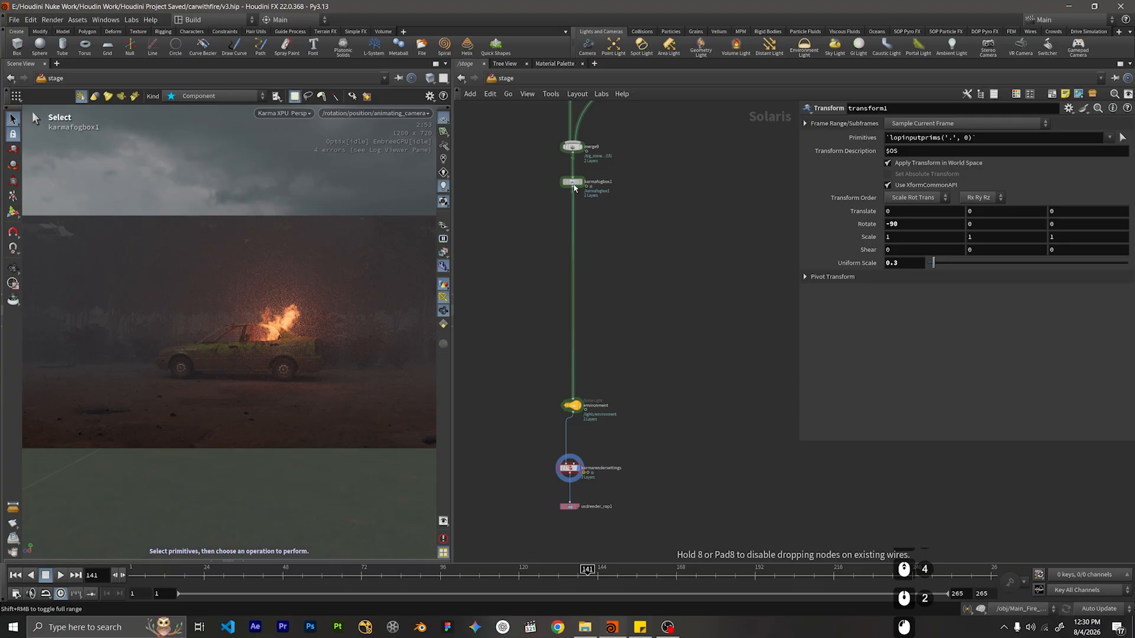
pyautogui.click(615, 328)
pyautogui.moveTo(615, 329); pyautogui.dragTo(608, 276, button='middle')
pyautogui.moveTo(568, 358); pyautogui.dragTo(569, 174)
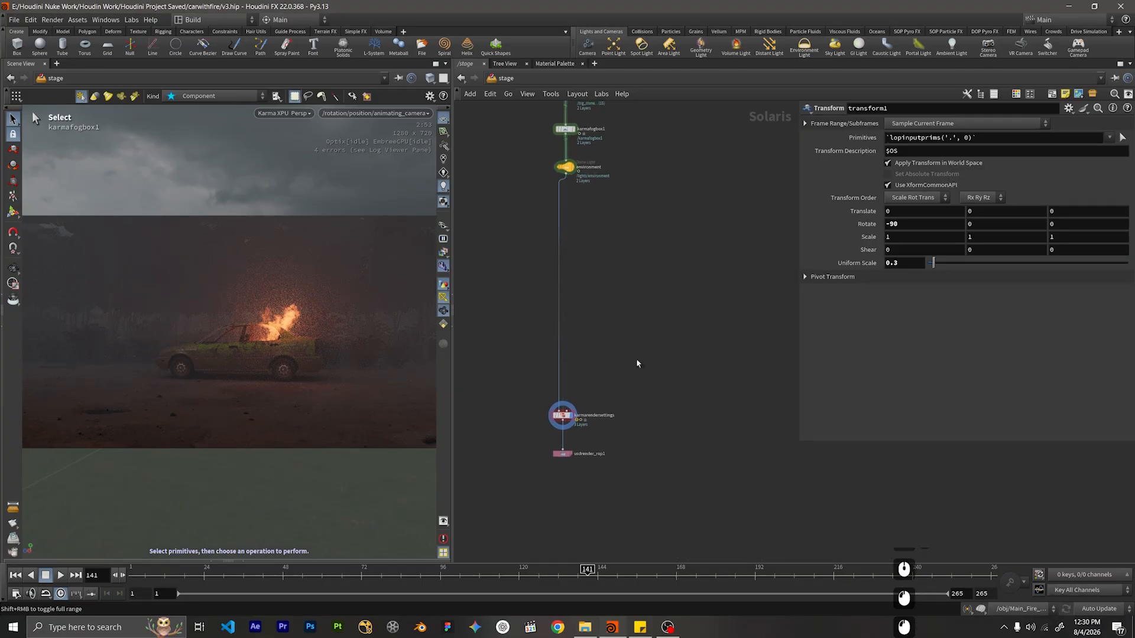
# Delete the karmarendersettings node and the USD render ROP at the end of the stage network.
pyautogui.moveTo(682, 414); pyautogui.dragTo(542, 478)
pyautogui.moveTo(636, 393); pyautogui.dragTo(633, 373, button='middle')
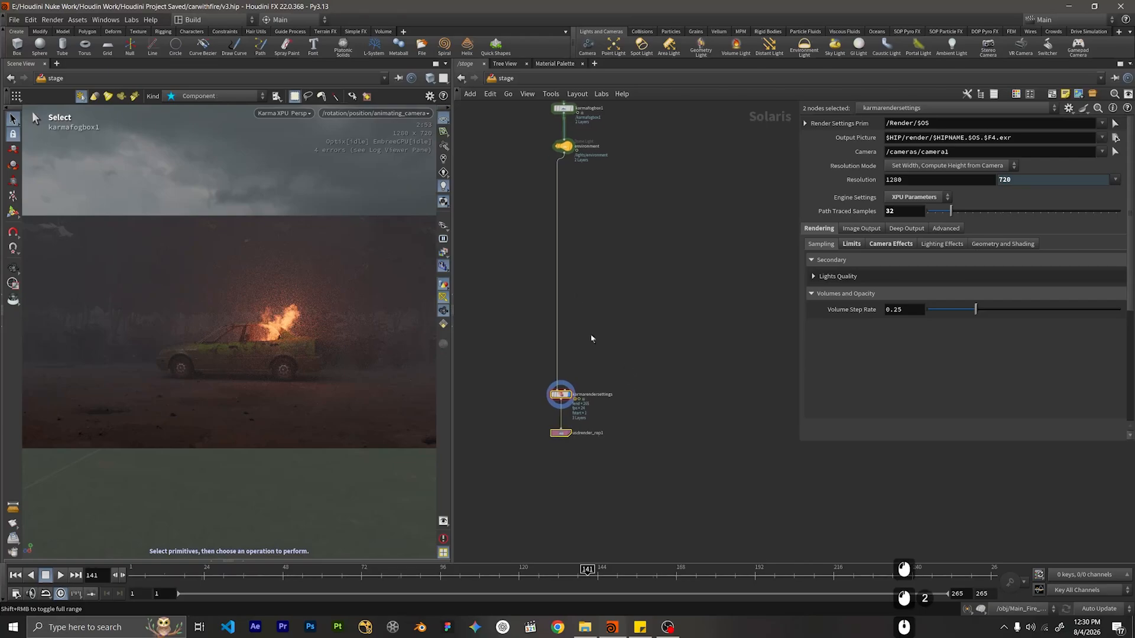
pyautogui.moveTo(588, 303); pyautogui.dragTo(583, 380, button='middle')
pyautogui.click(596, 381)
pyautogui.moveTo(679, 390)
pyautogui.mouseDown()
pyautogui.moveTo(640, 441)
pyautogui.moveTo(506, 517)
pyautogui.mouseUp()
pyautogui.press('Delete')
# Switch the viewport renderer from Karma XPU to Houdini VK.
pyautogui.moveTo(561, 336); pyautogui.dragTo(666, 347, button='middle')
pyautogui.click(297, 114)
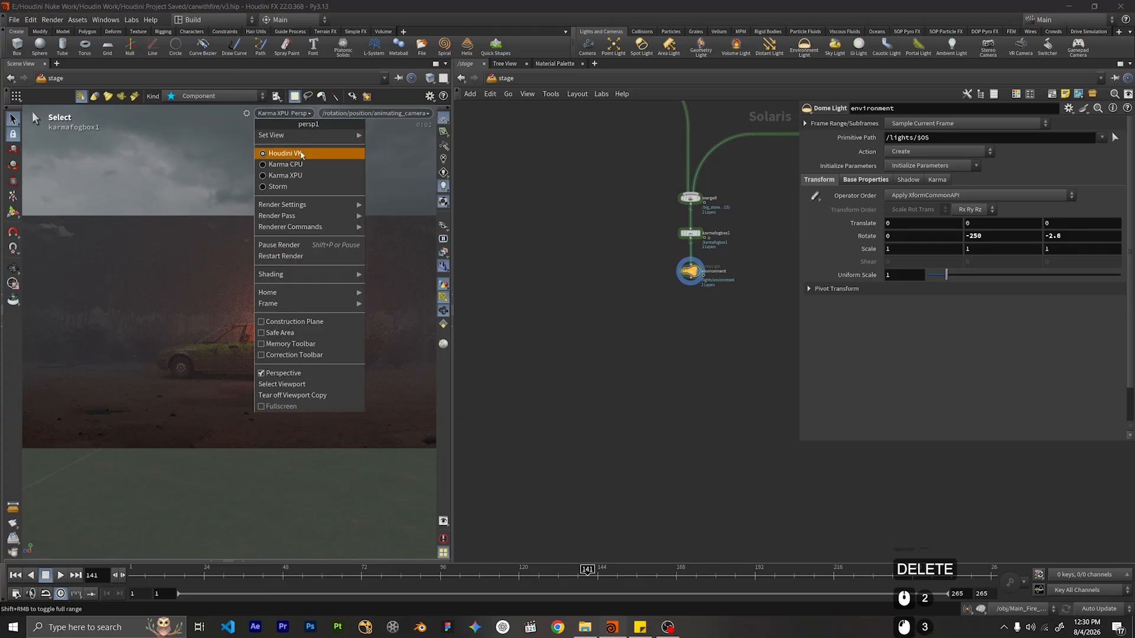
pyautogui.click(250, 177)
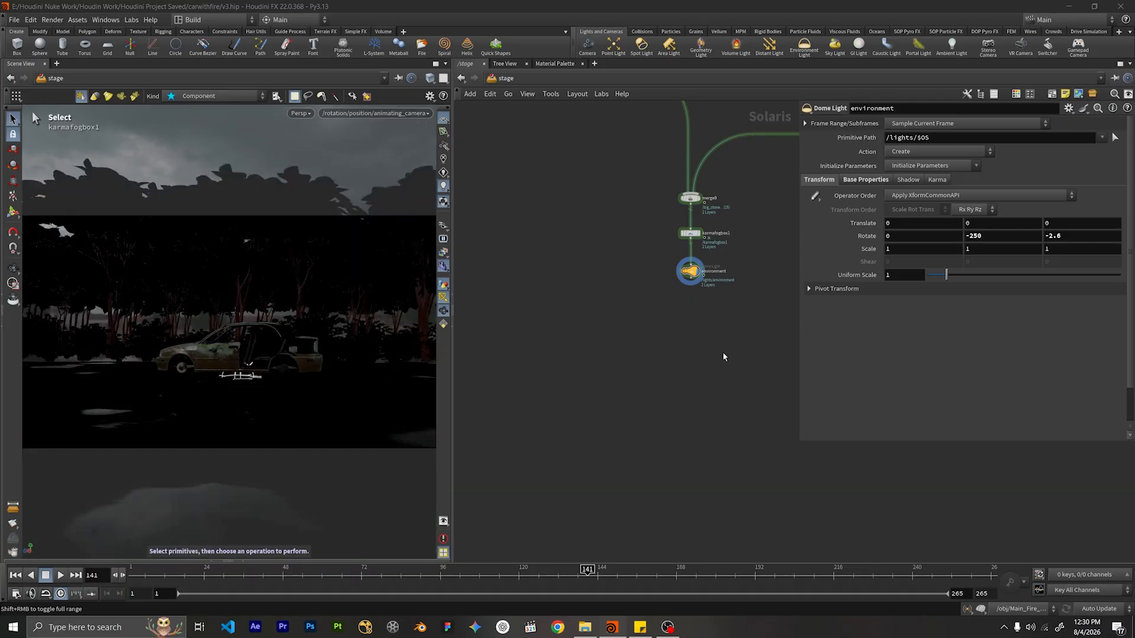
# Re-enable the bypassed Fire_Front and Spread_Fire SOP Import nodes in the fire branch.
pyautogui.scroll(3, 709, 337)
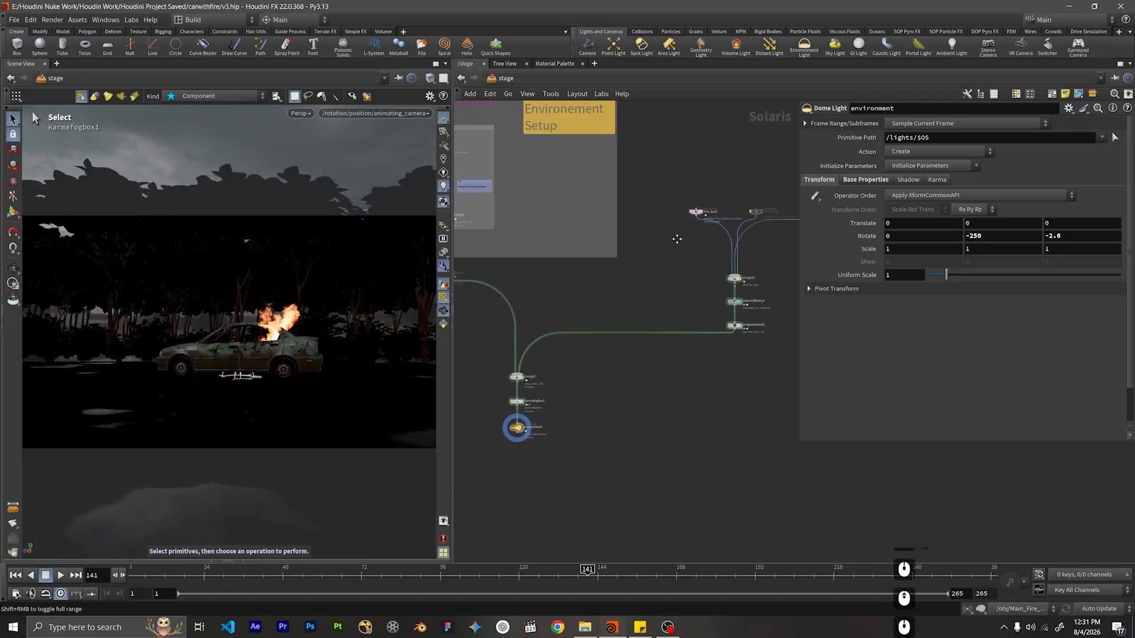
pyautogui.click(578, 243)
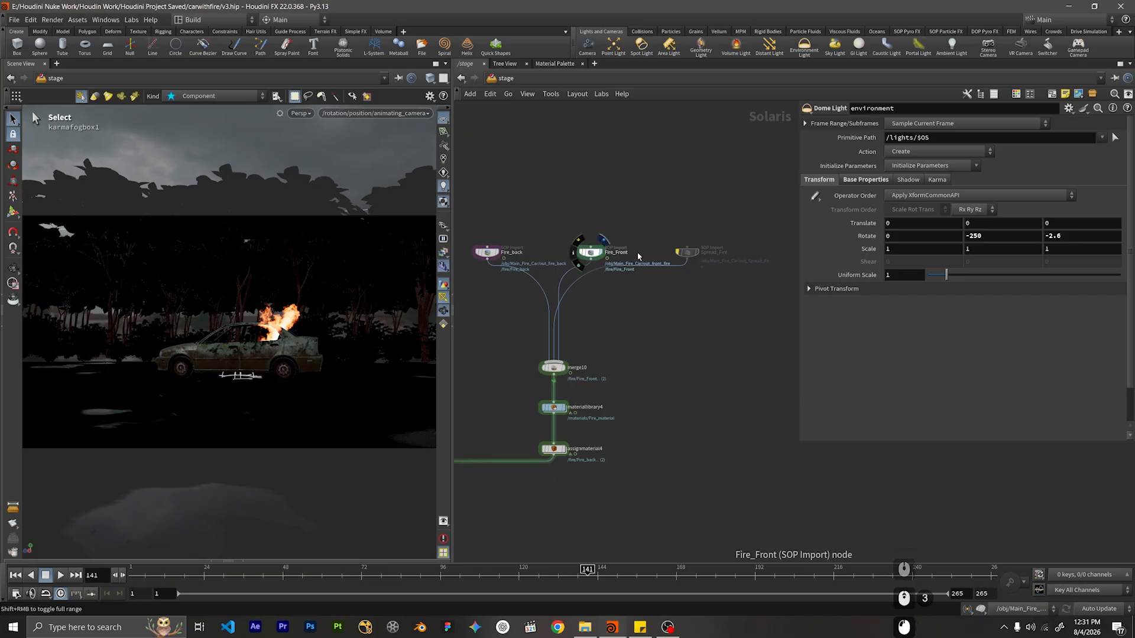
pyautogui.click(679, 252)
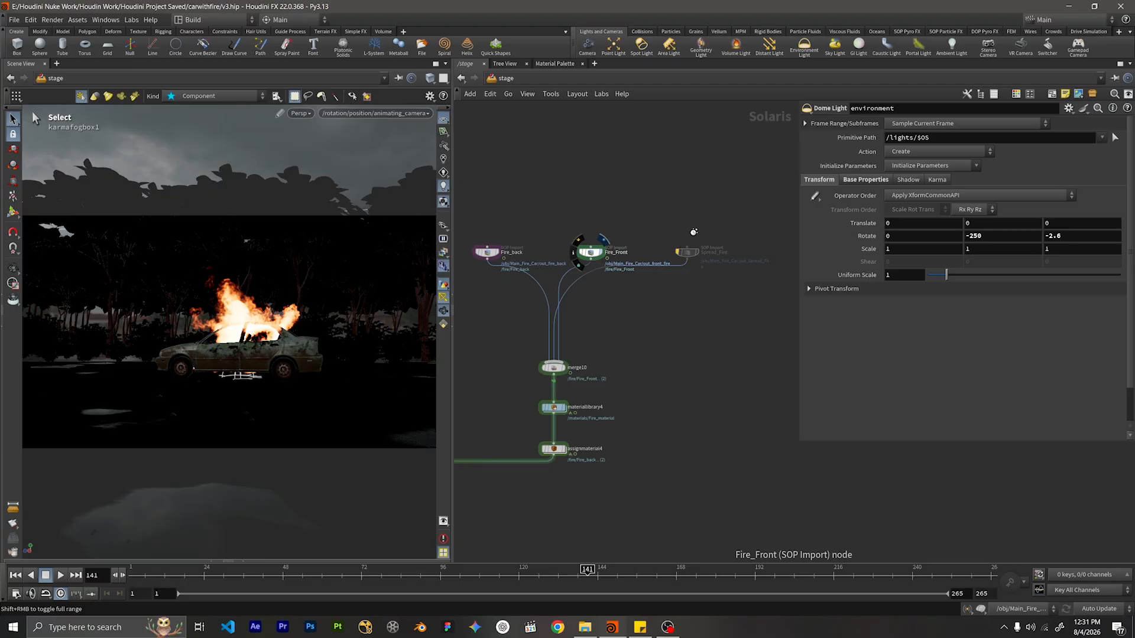
pyautogui.click(674, 241)
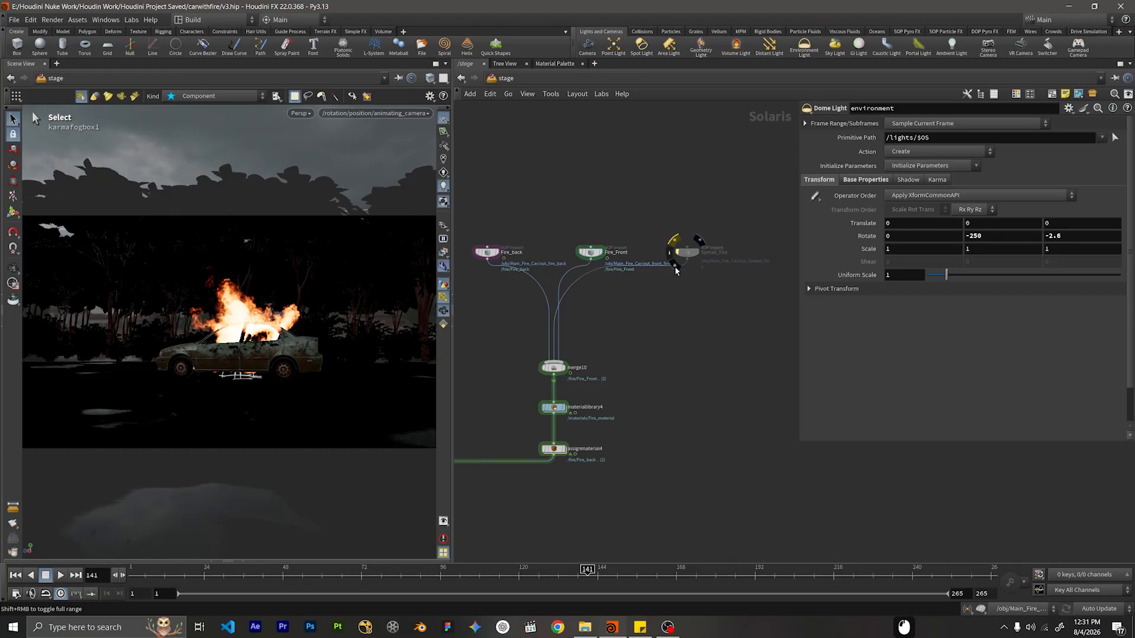
# Re-enable the /fire/Spread_Fire material assignment in the assignmaterial4 node.
pyautogui.scroll(-4, 647, 349)
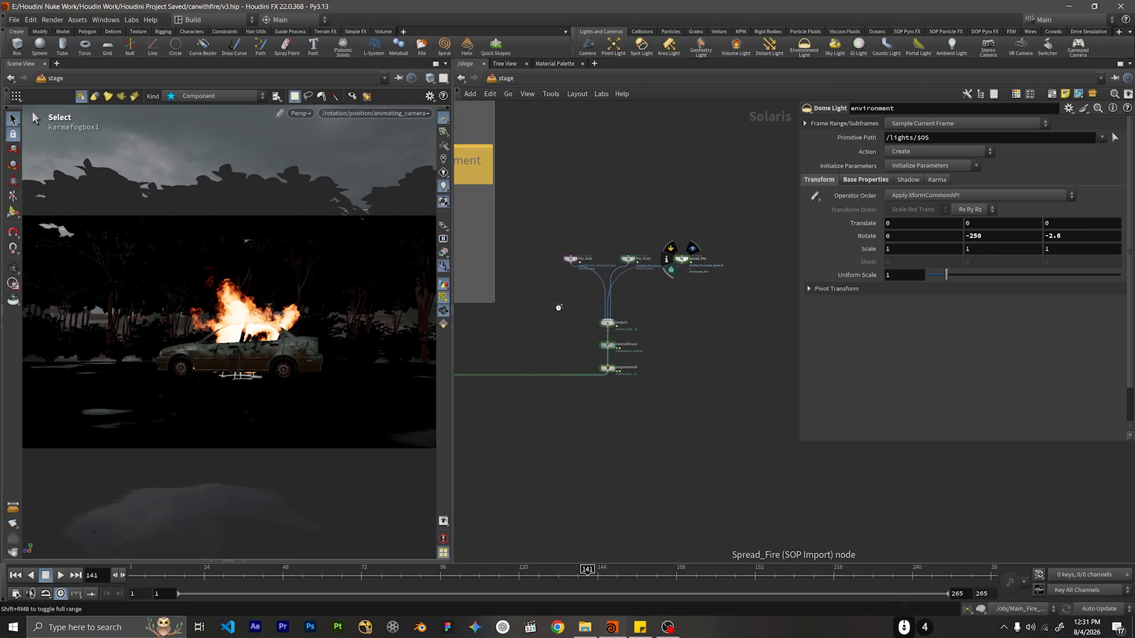
pyautogui.moveTo(519, 321); pyautogui.dragTo(669, 320, button='middle')
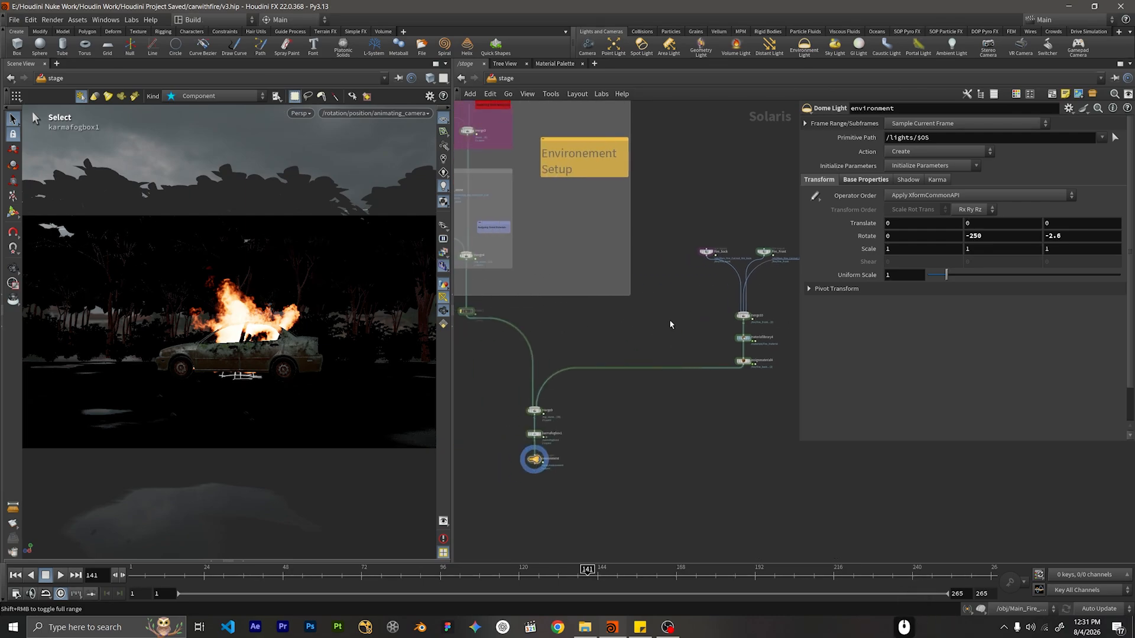
pyautogui.scroll(4, 725, 374)
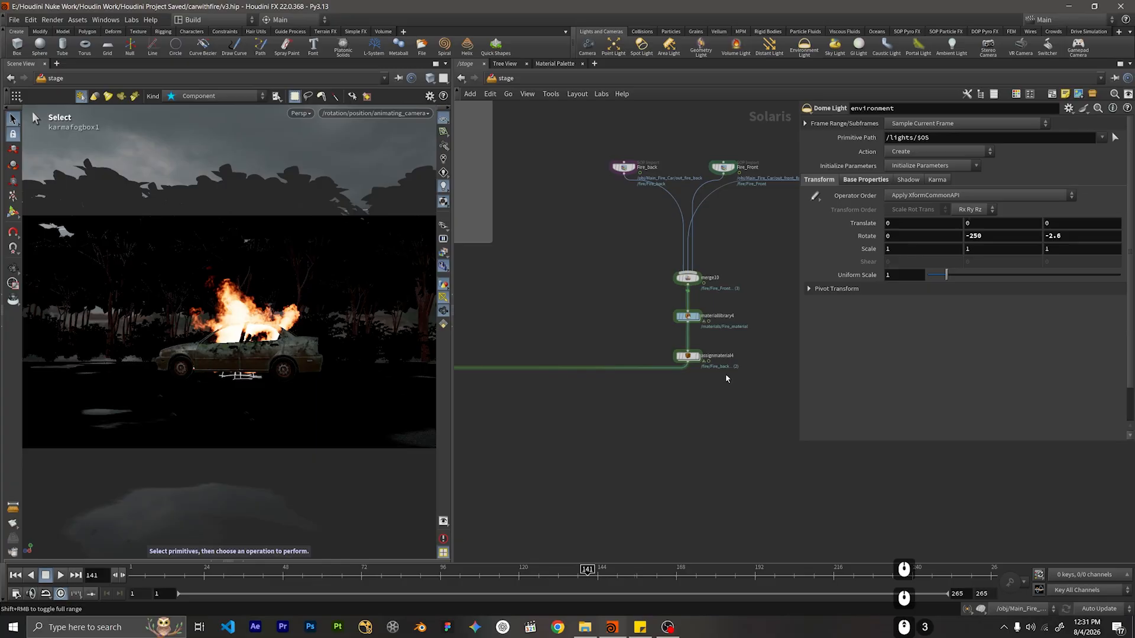
pyautogui.click(681, 354)
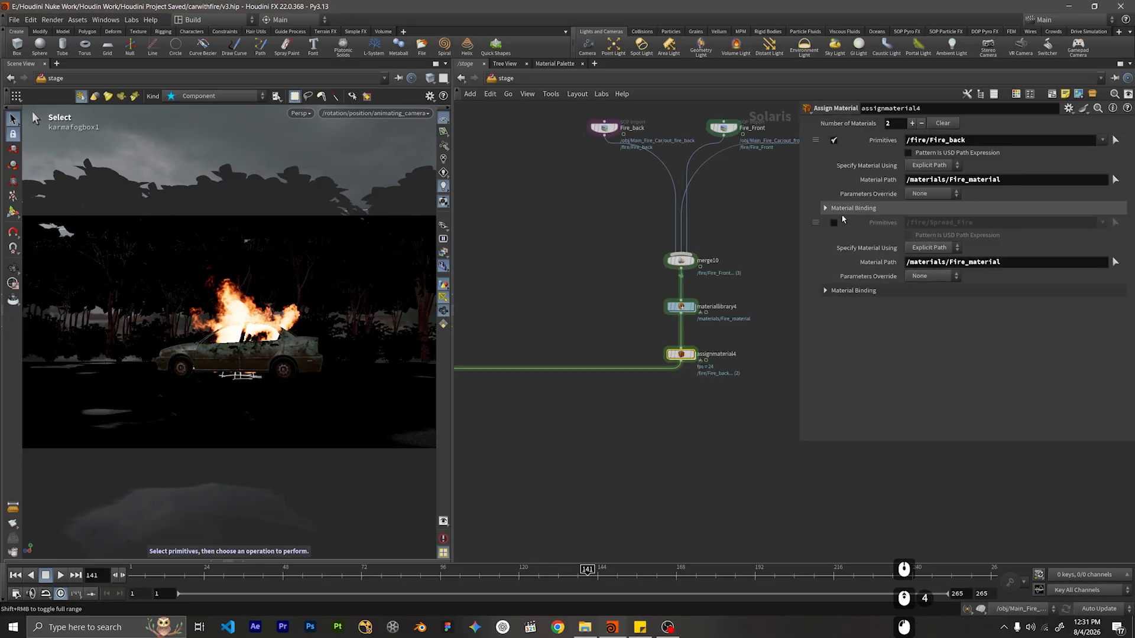
pyautogui.click(834, 223)
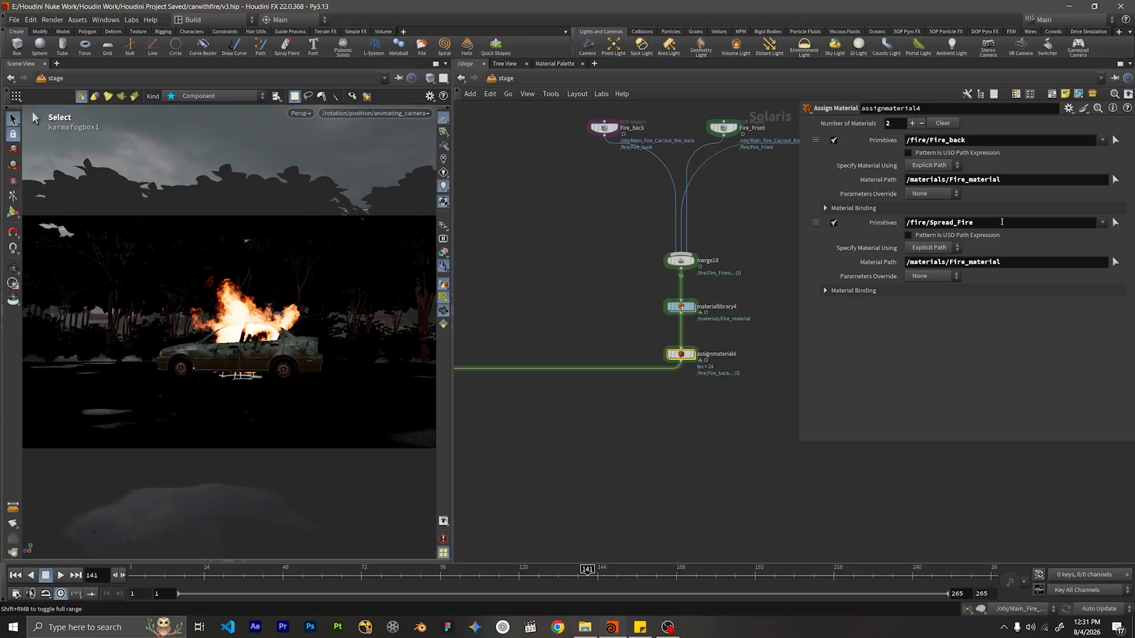
# Add a third material entry in assignmaterial4 and set its primitives to /fire/Fire_Front.
pyautogui.click(912, 124)
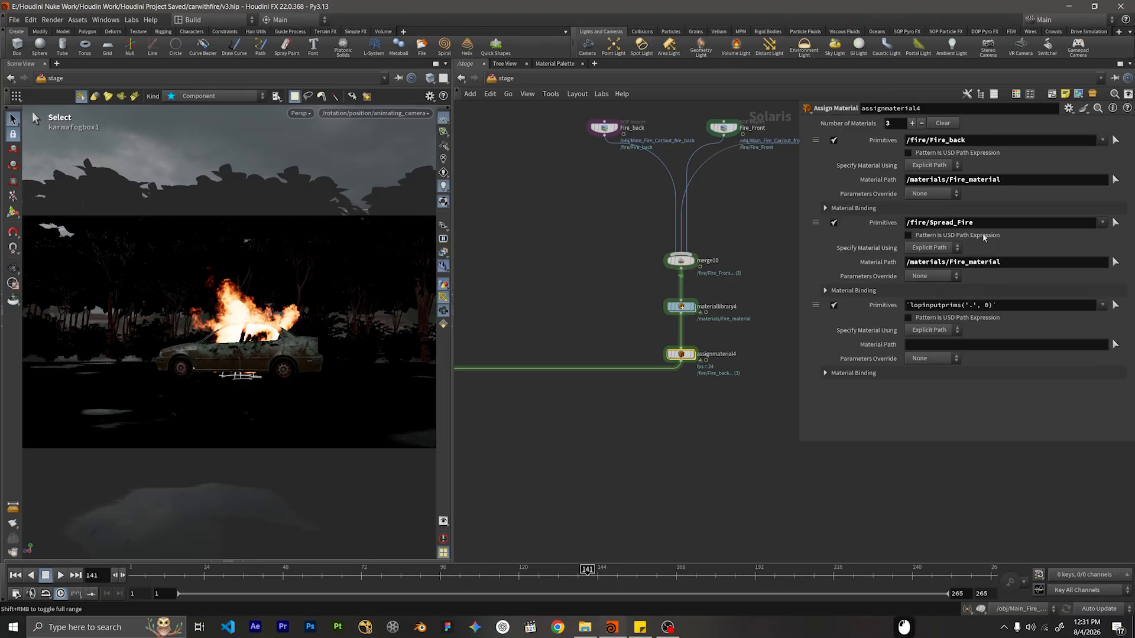
pyautogui.doubleClick(994, 306)
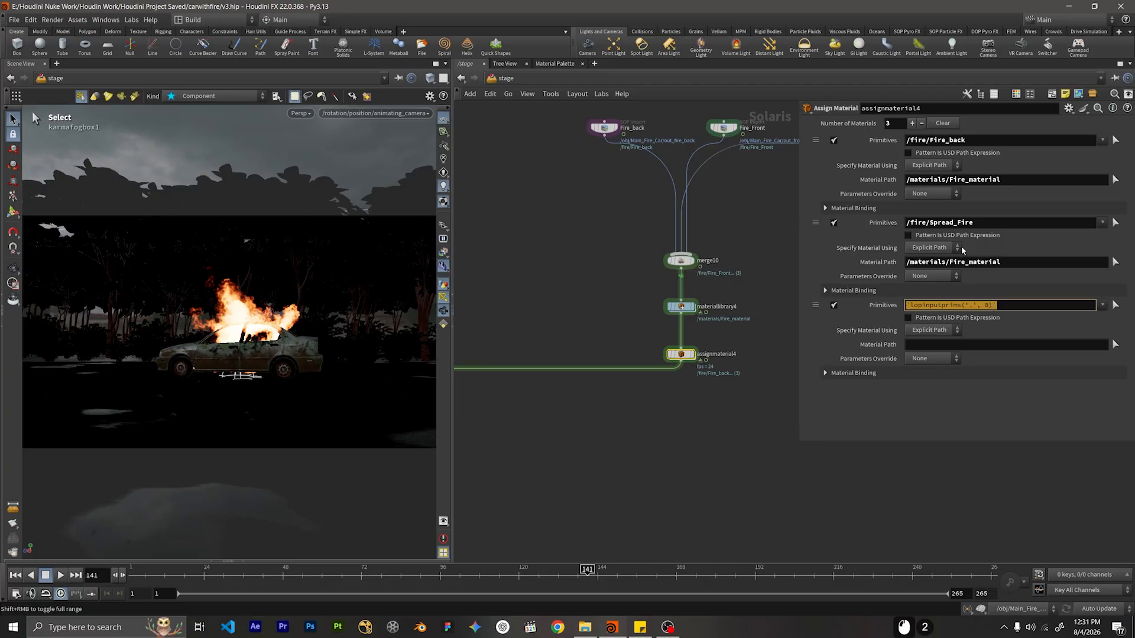
pyautogui.write('/fire/')
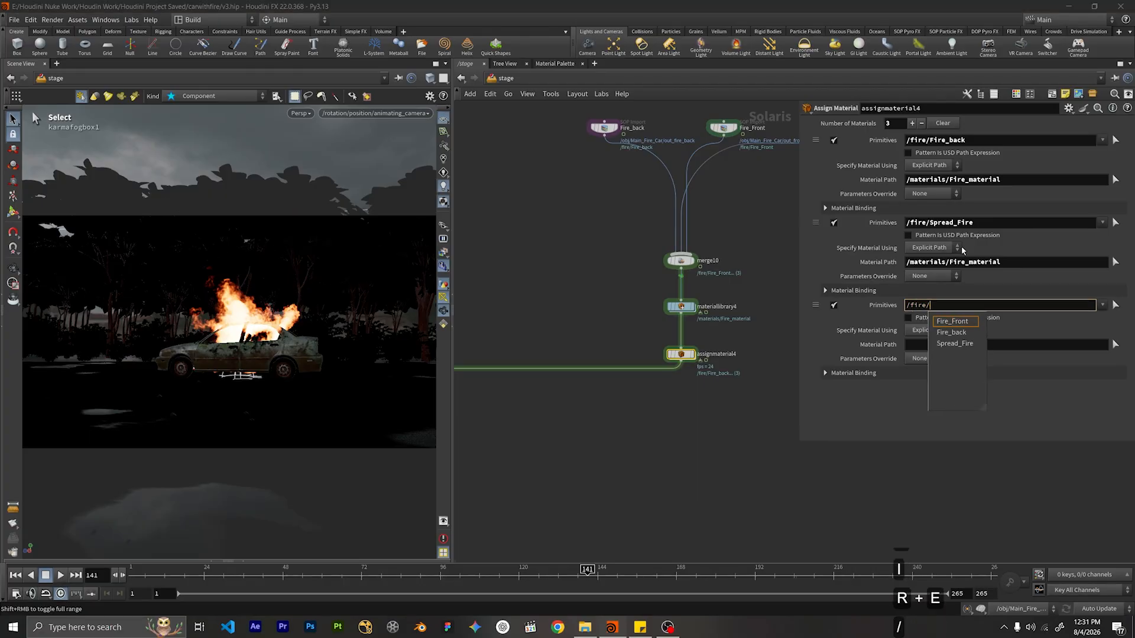
pyautogui.press('Down')
pyautogui.press('Return')
pyautogui.press('BackSpace')
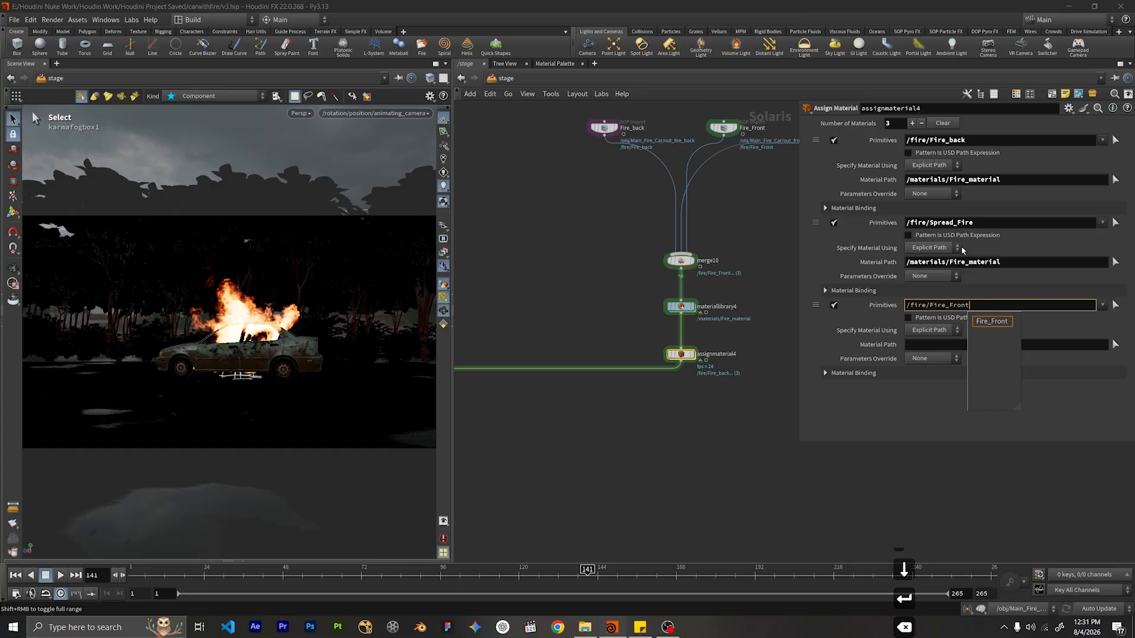
# Set the material path of the /fire/Fire_Front entry to /materials/Fire_material.
pyautogui.click(934, 341)
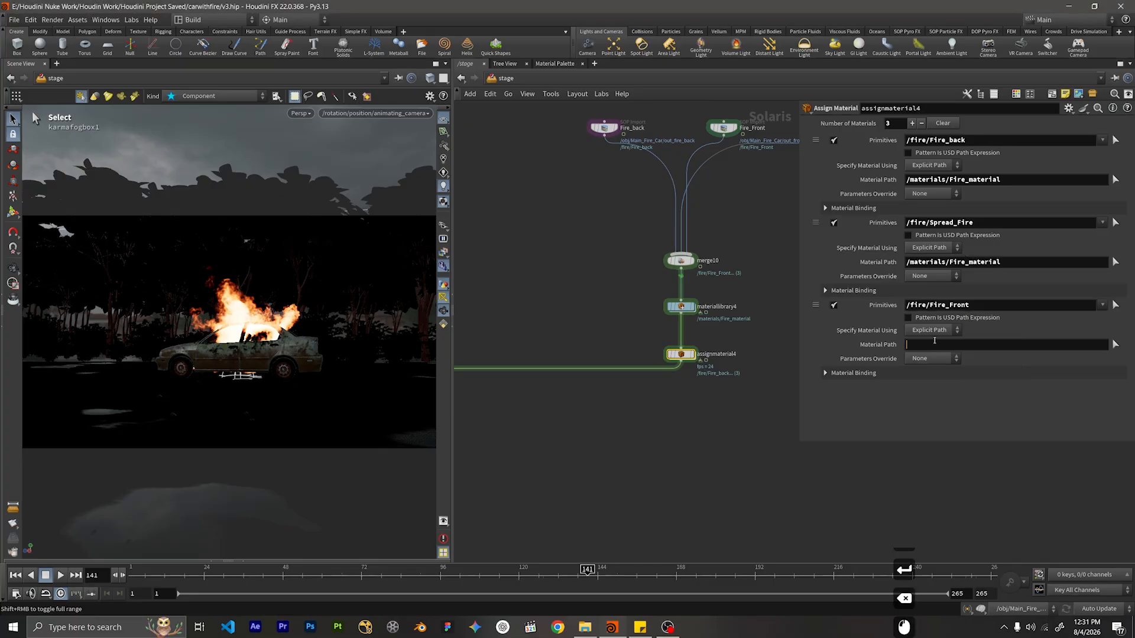
pyautogui.write('/materia')
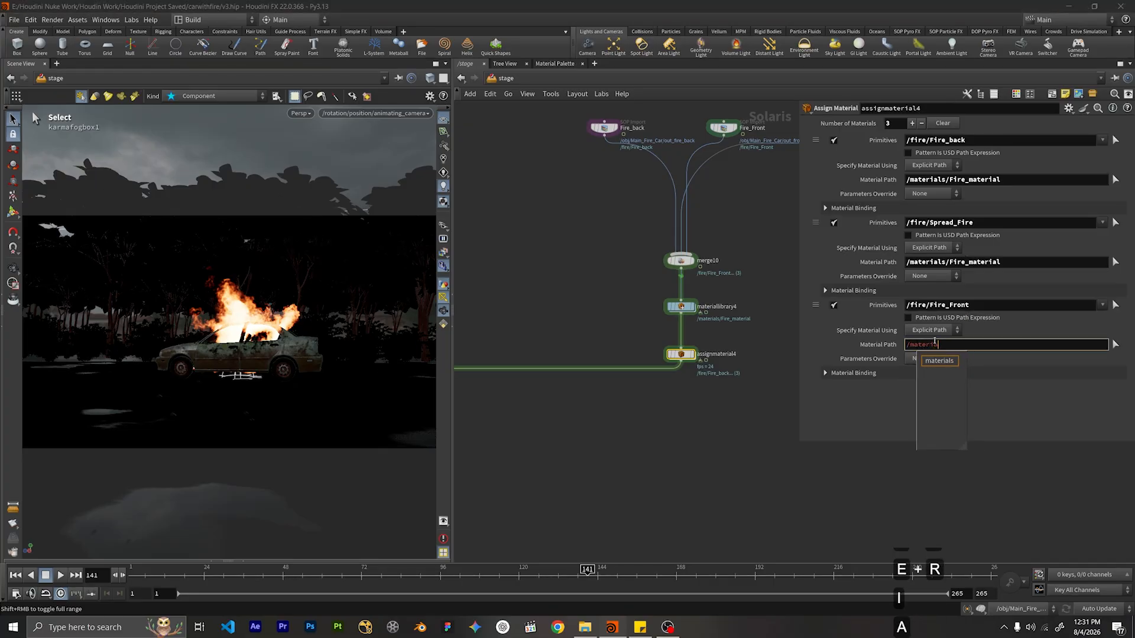
pyautogui.press('Down')
pyautogui.press('Return')
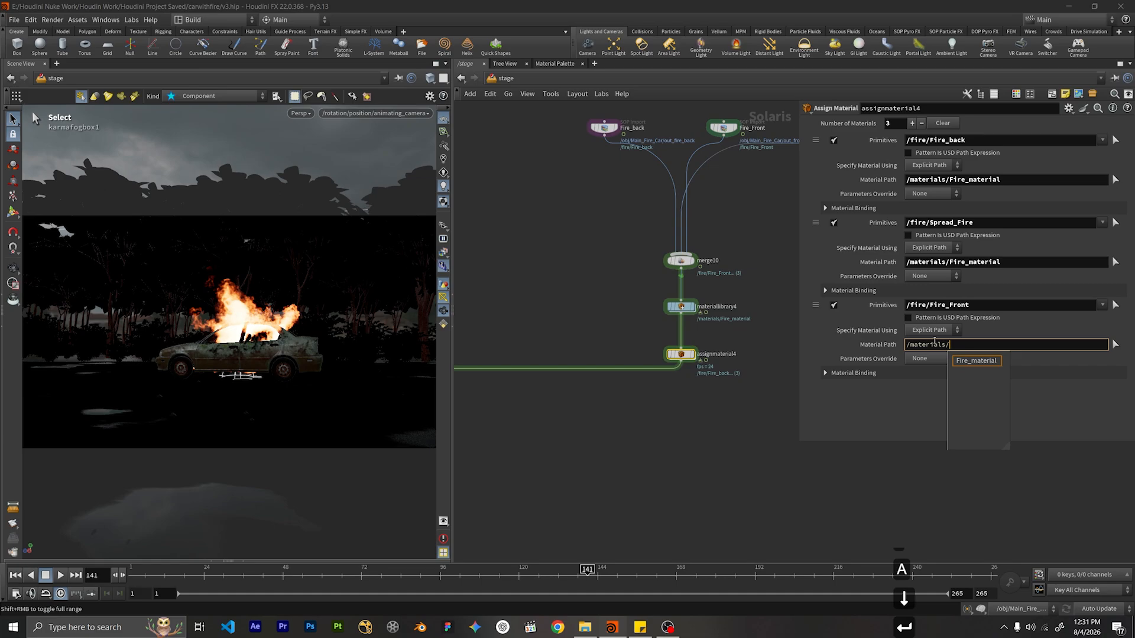
pyautogui.press('Down')
pyautogui.press('Return')
pyautogui.press('BackSpace')
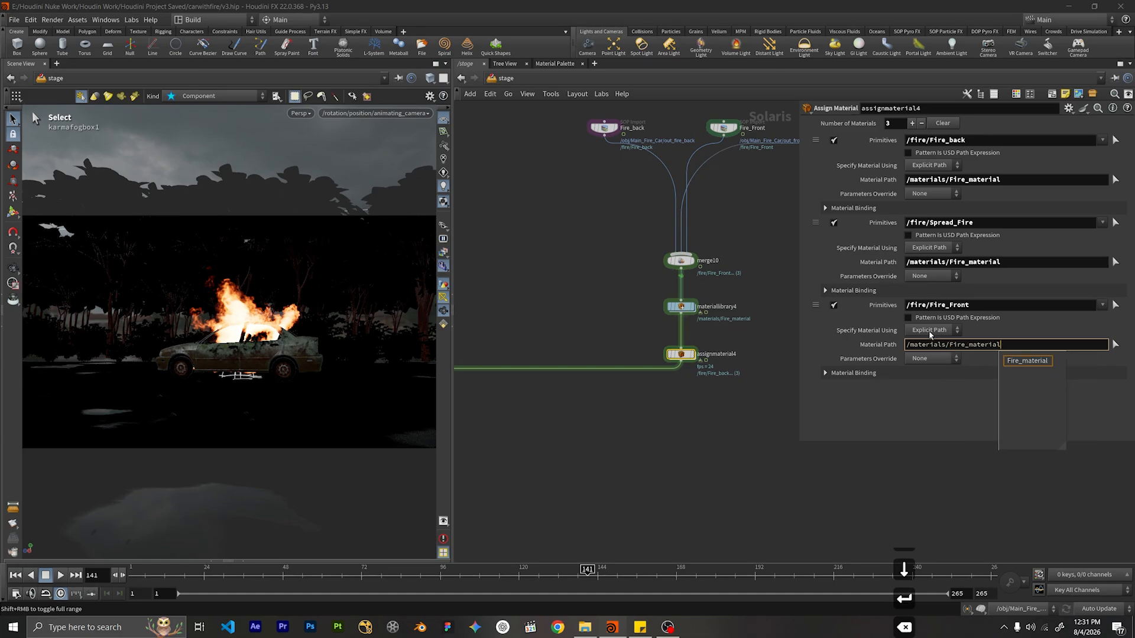
pyautogui.click(729, 480)
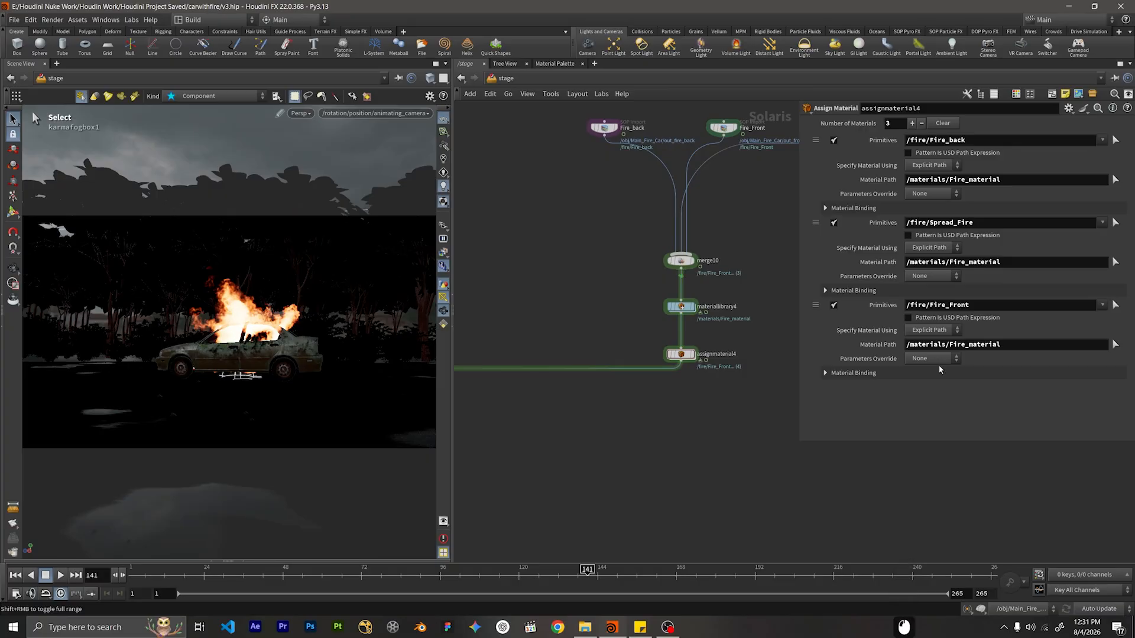
# Select karmafogbox1 and environment together and move both nodes closer to merge9.
pyautogui.scroll(4, 651, 403)
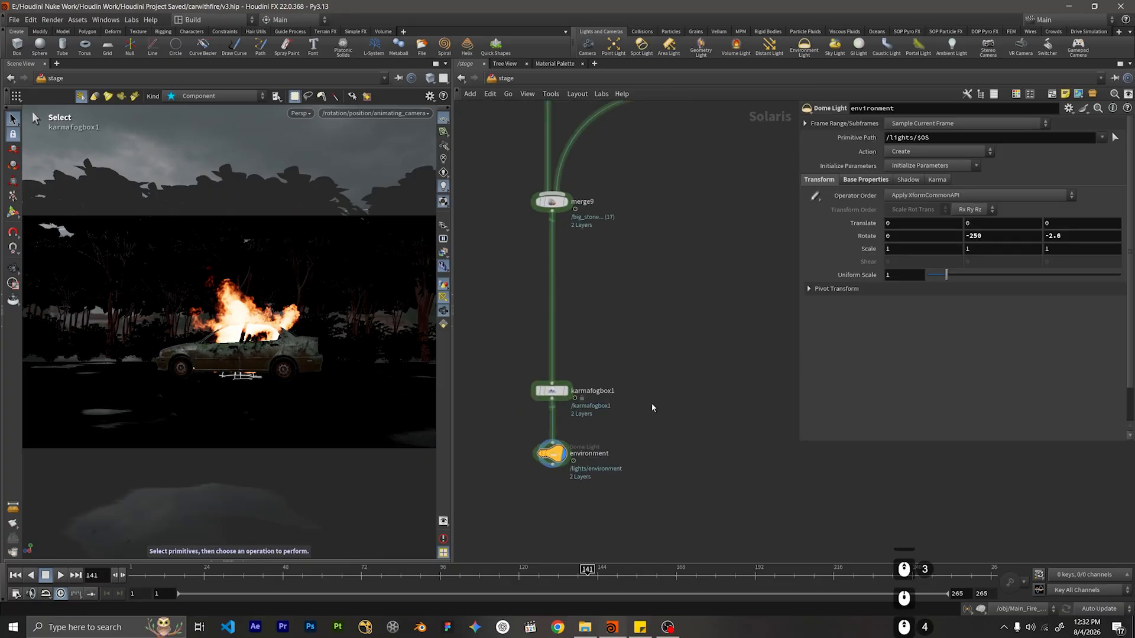
pyautogui.moveTo(695, 360); pyautogui.dragTo(712, 378, button='middle')
pyautogui.moveTo(612, 358); pyautogui.dragTo(544, 389)
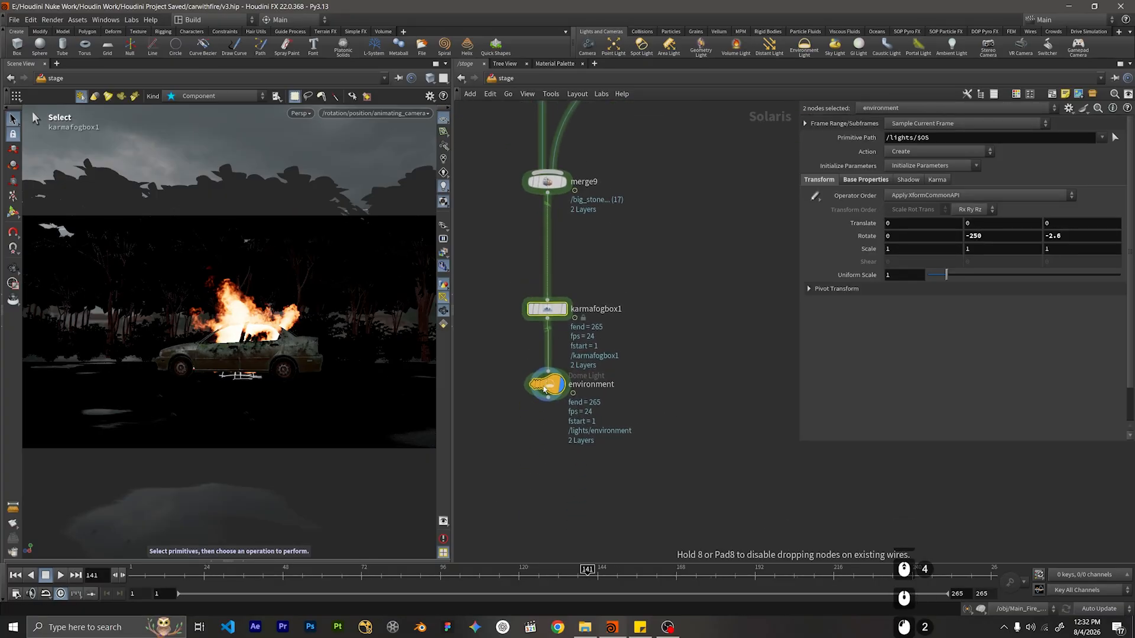
pyautogui.click(544, 389)
# Add a Prune node below the environment dome light, wire it to that light's output and display it.
pyautogui.moveTo(495, 462); pyautogui.dragTo(602, 433, button='middle')
pyautogui.press('Tab')
pyautogui.write('p')
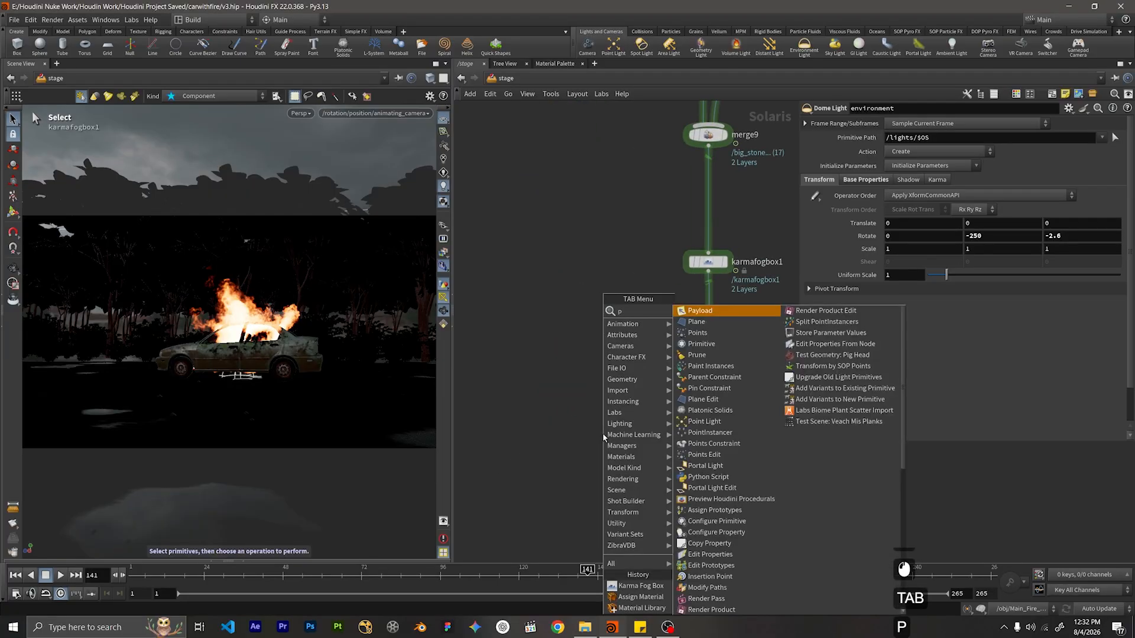
pyautogui.write('ruj')
pyautogui.press('BackSpace')
pyautogui.press('BackSpace')
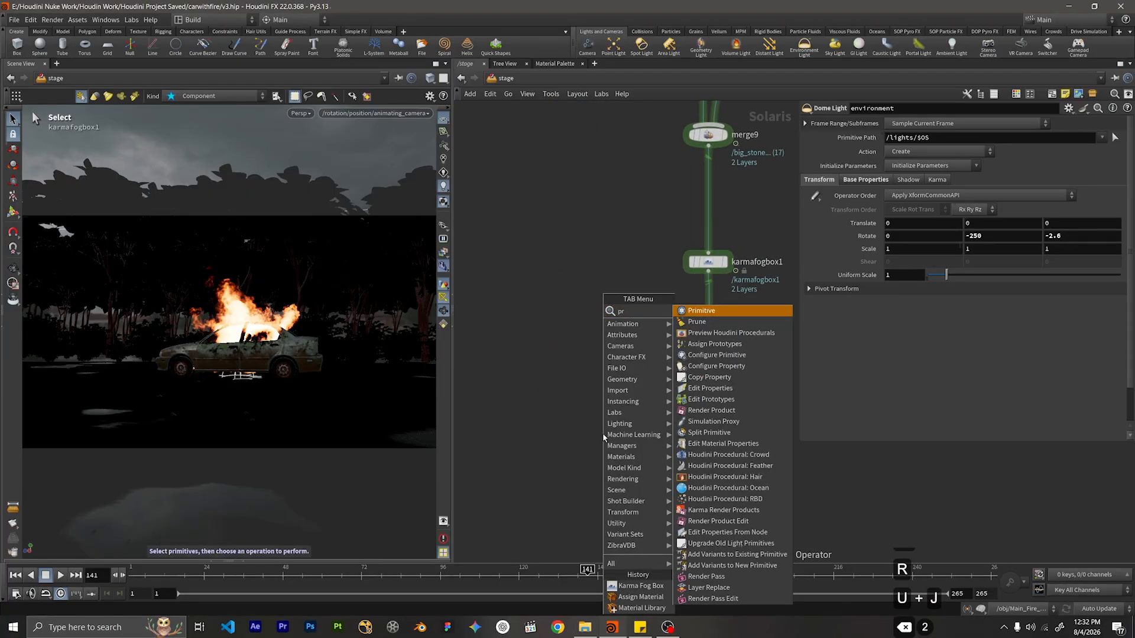
pyautogui.write('une')
pyautogui.press('Return')
pyautogui.click(602, 434)
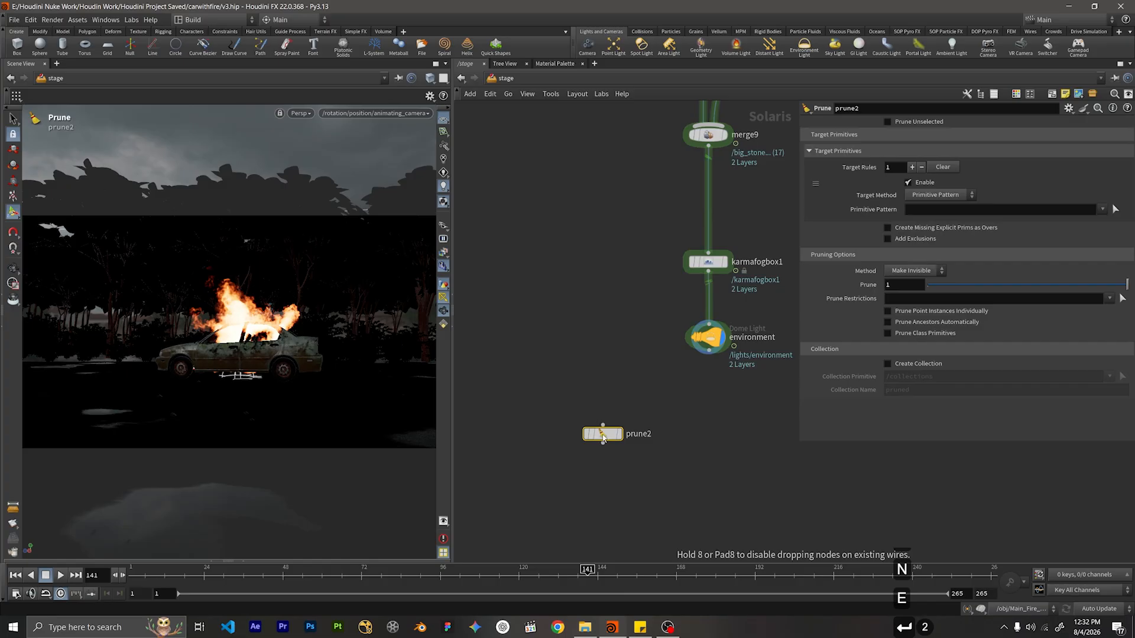
pyautogui.moveTo(603, 424); pyautogui.dragTo(562, 424)
pyautogui.click(574, 422)
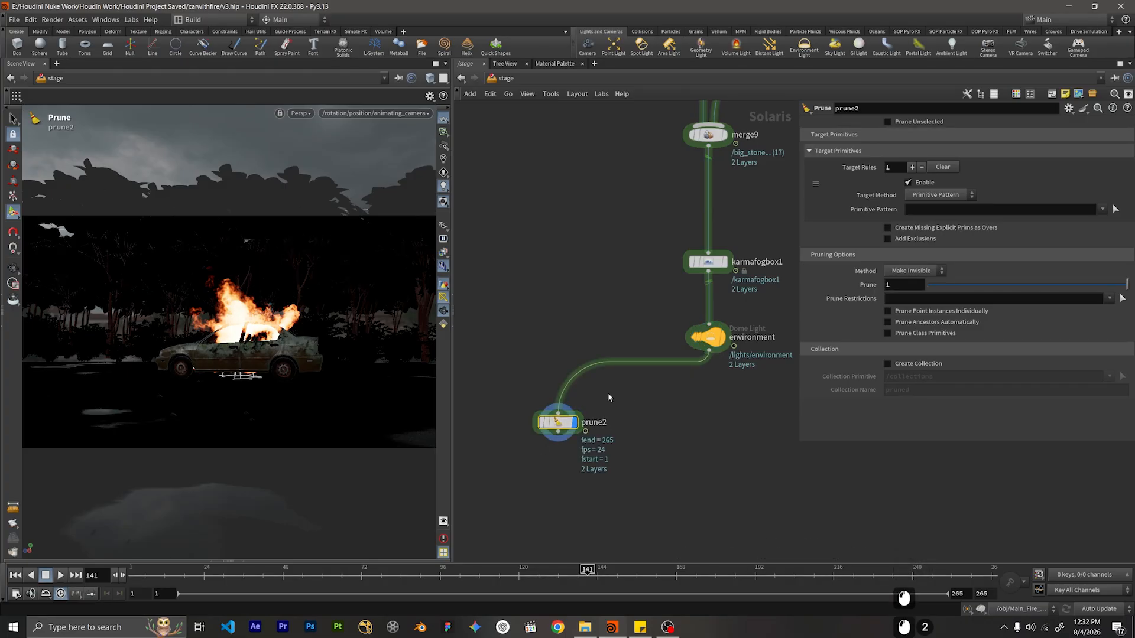
# Show the scene graph below the viewport and select the scatter_tree primitive, with the fire group collapsed.
pyautogui.click(237, 561)
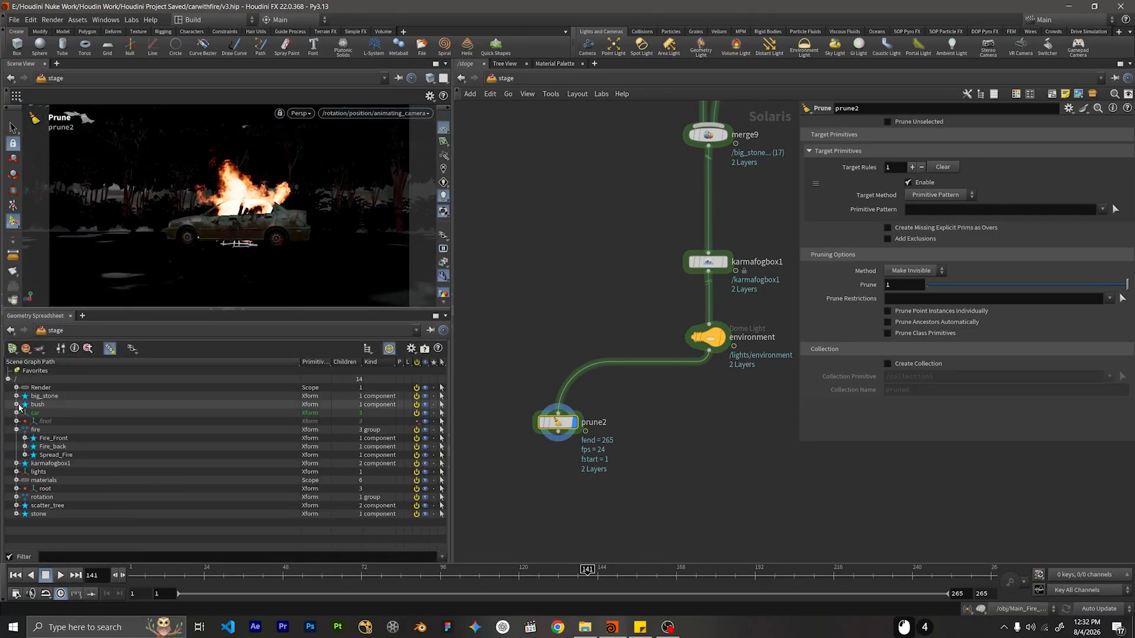
pyautogui.click(17, 430)
pyautogui.click(17, 430)
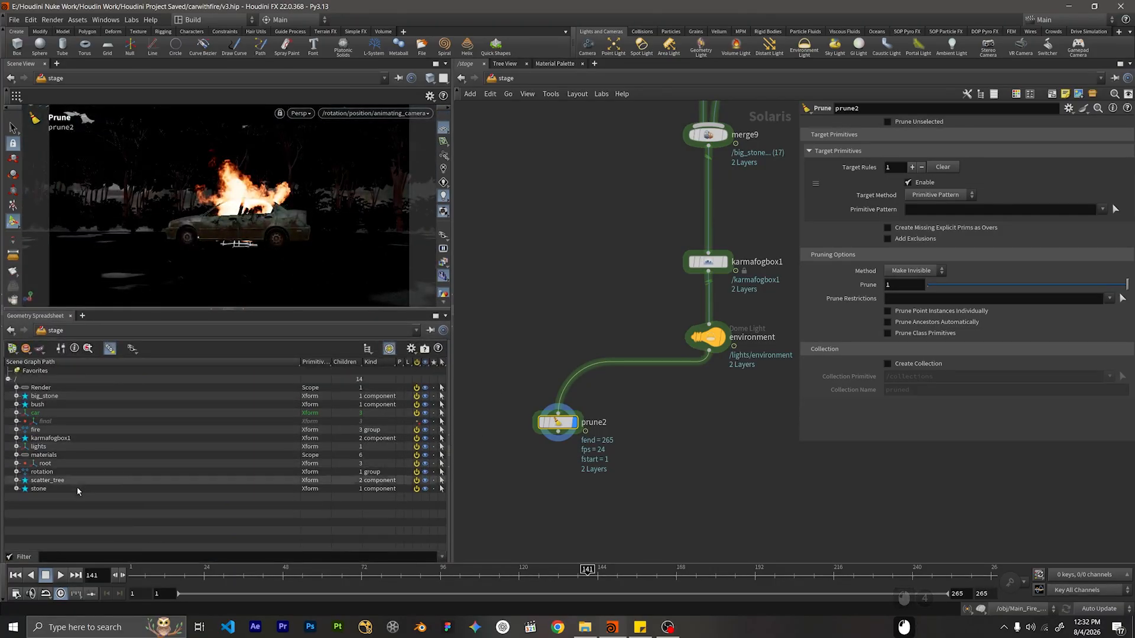
pyautogui.click(47, 480)
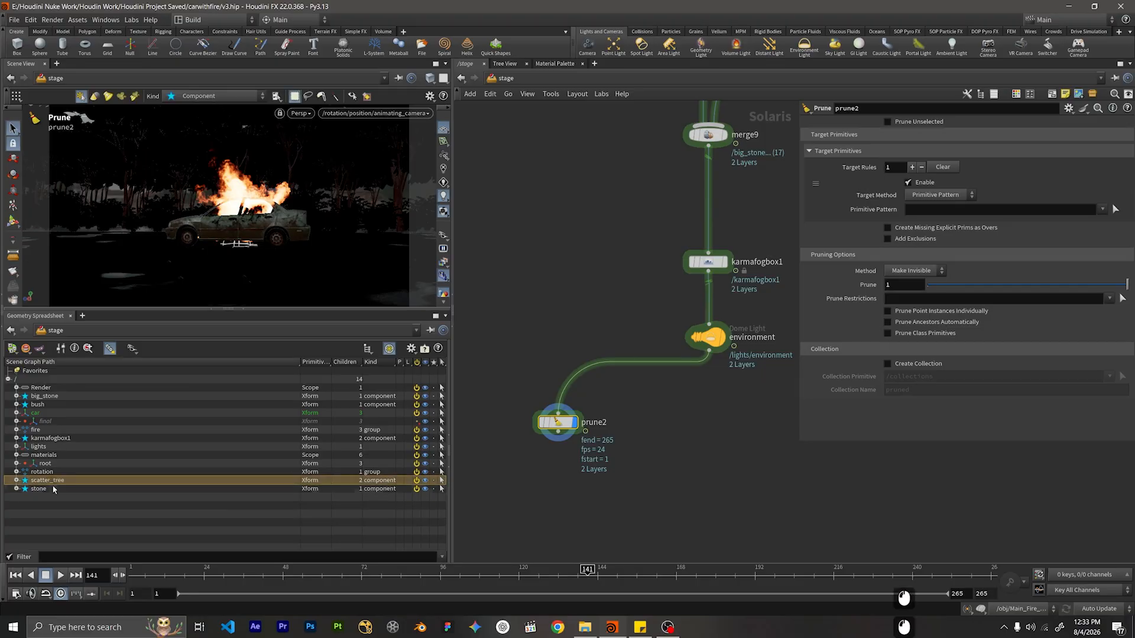
pyautogui.click(946, 215)
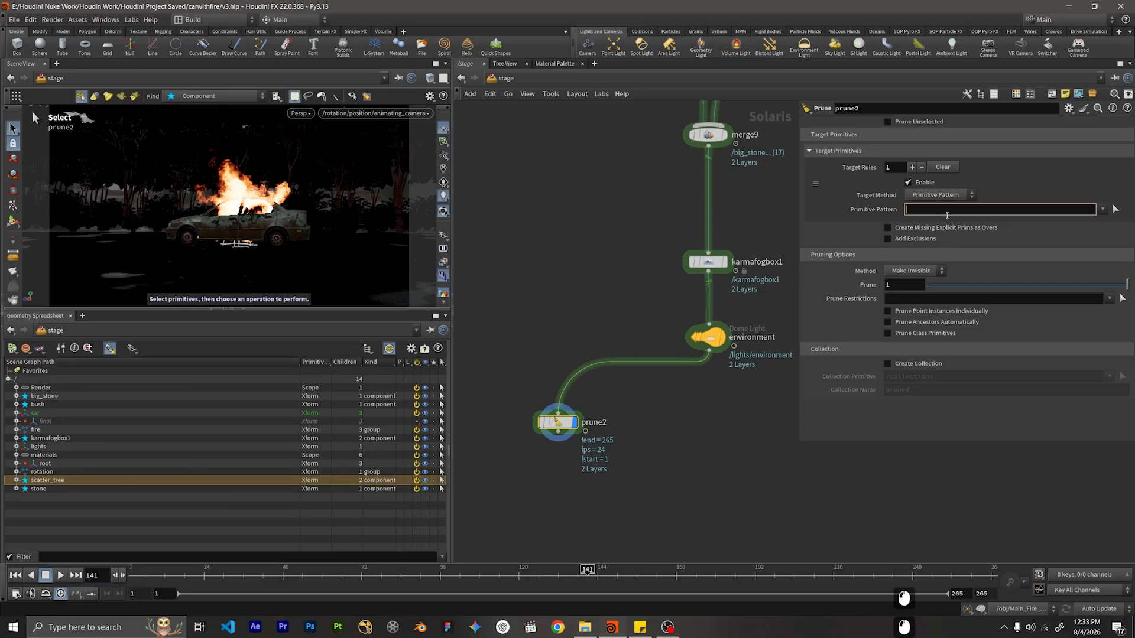
pyautogui.write('/scatt')
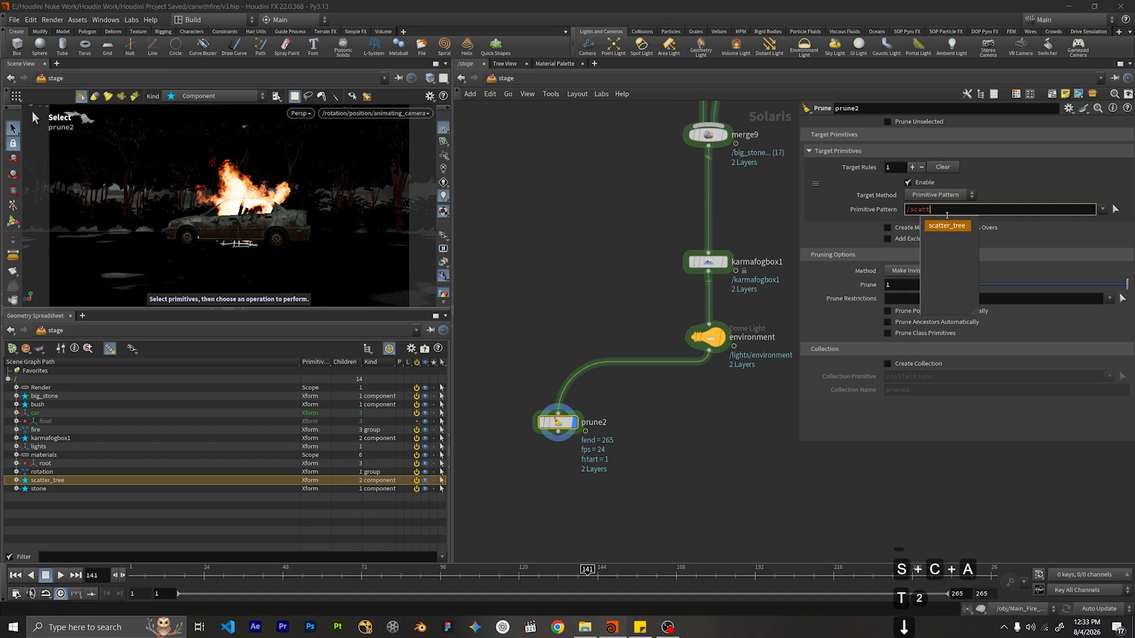
pyautogui.press('Return')
pyautogui.press('BackSpace')
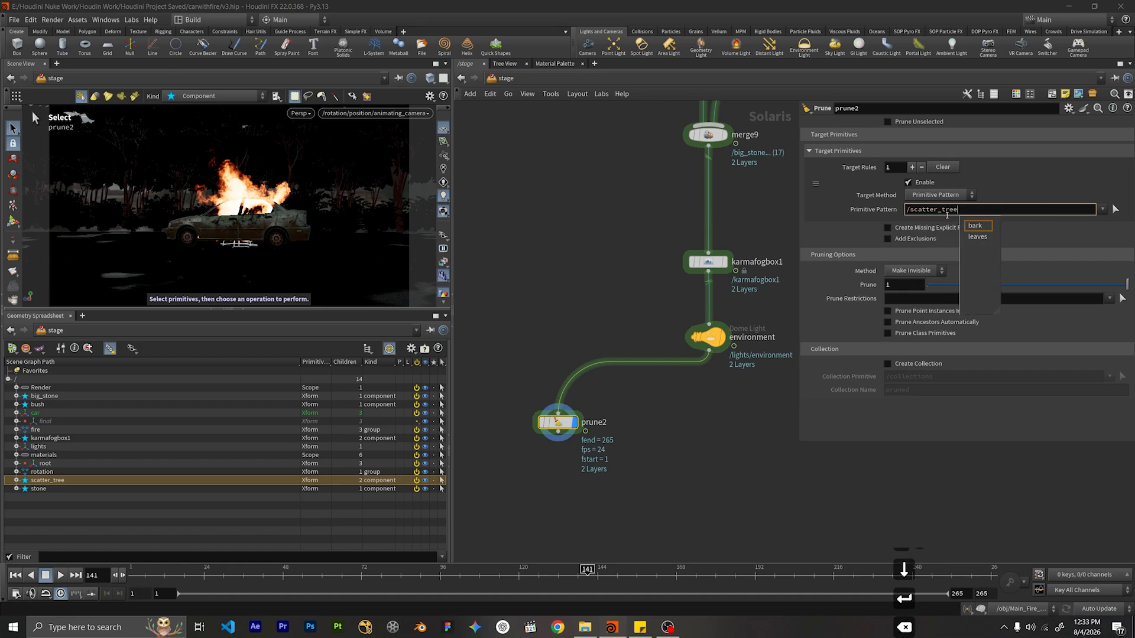
pyautogui.write('/')
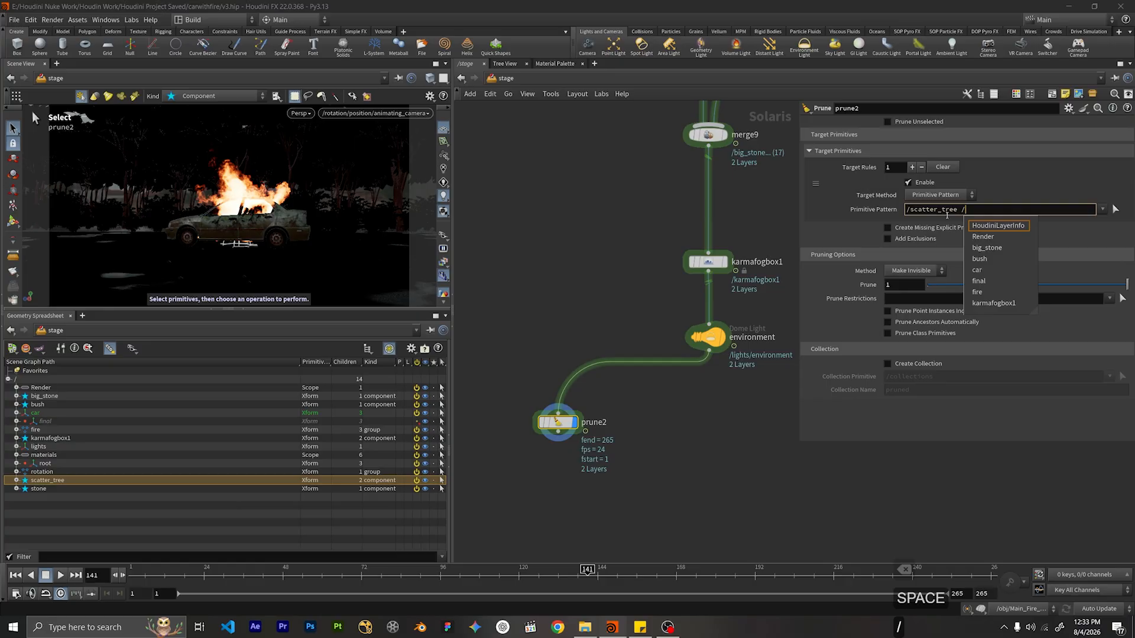
pyautogui.write('big')
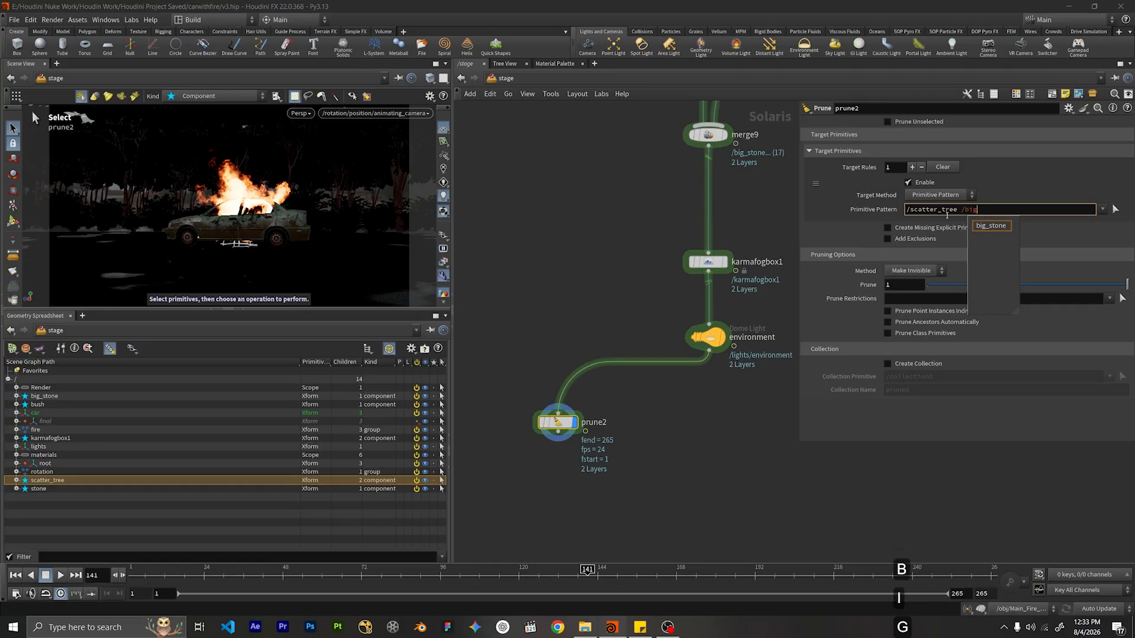
pyautogui.press('Down')
pyautogui.press('Return')
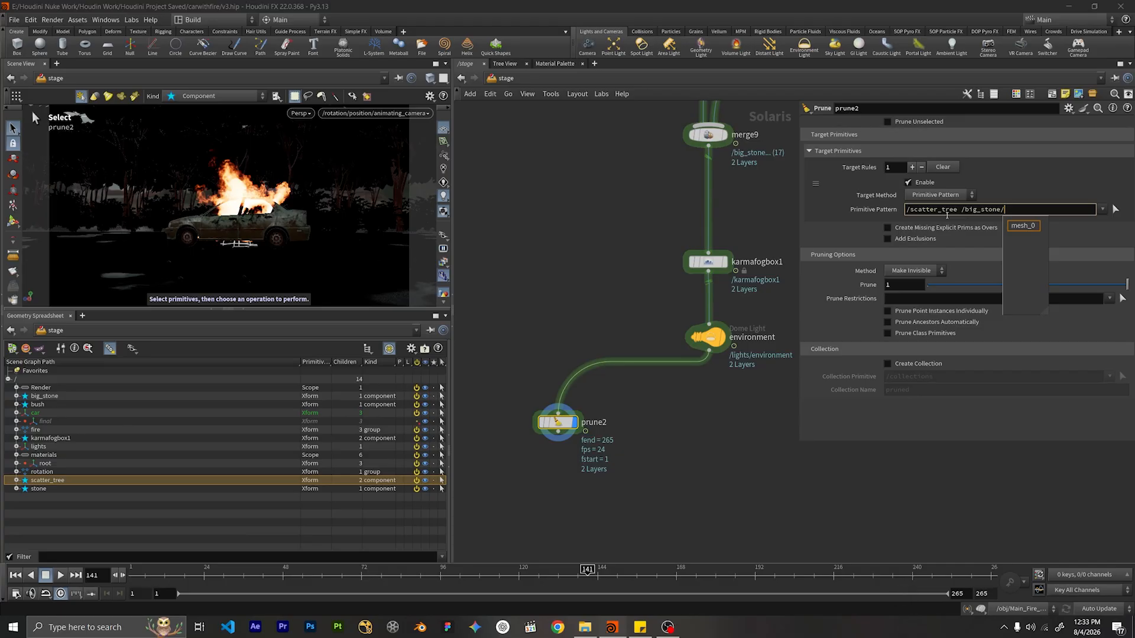
pyautogui.press('BackSpace')
pyautogui.write('/')
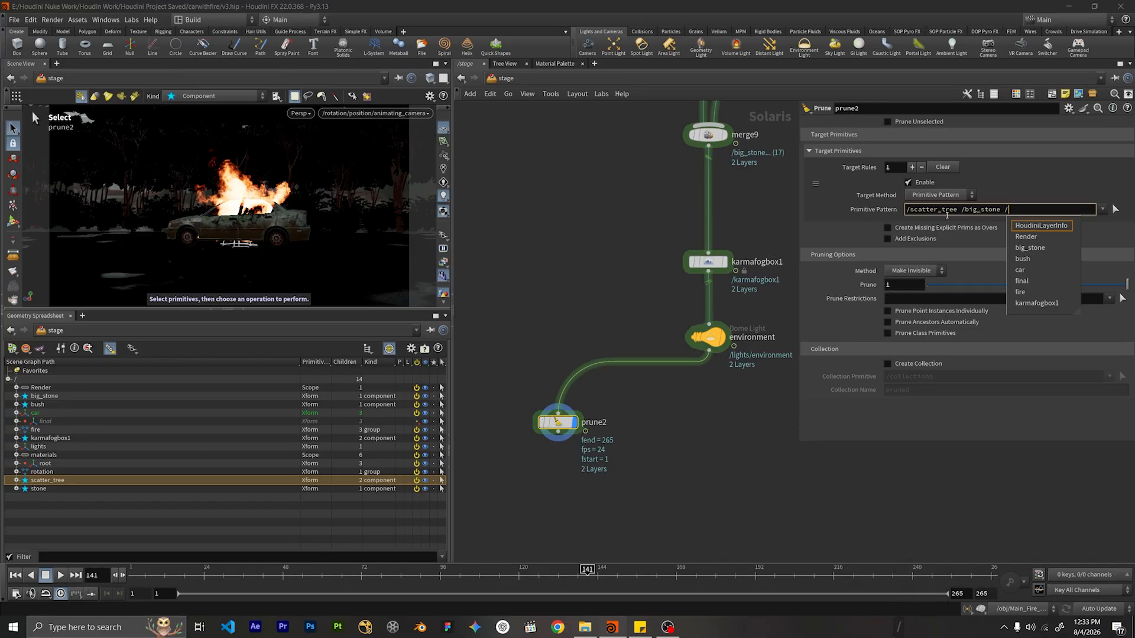
pyautogui.write('karma')
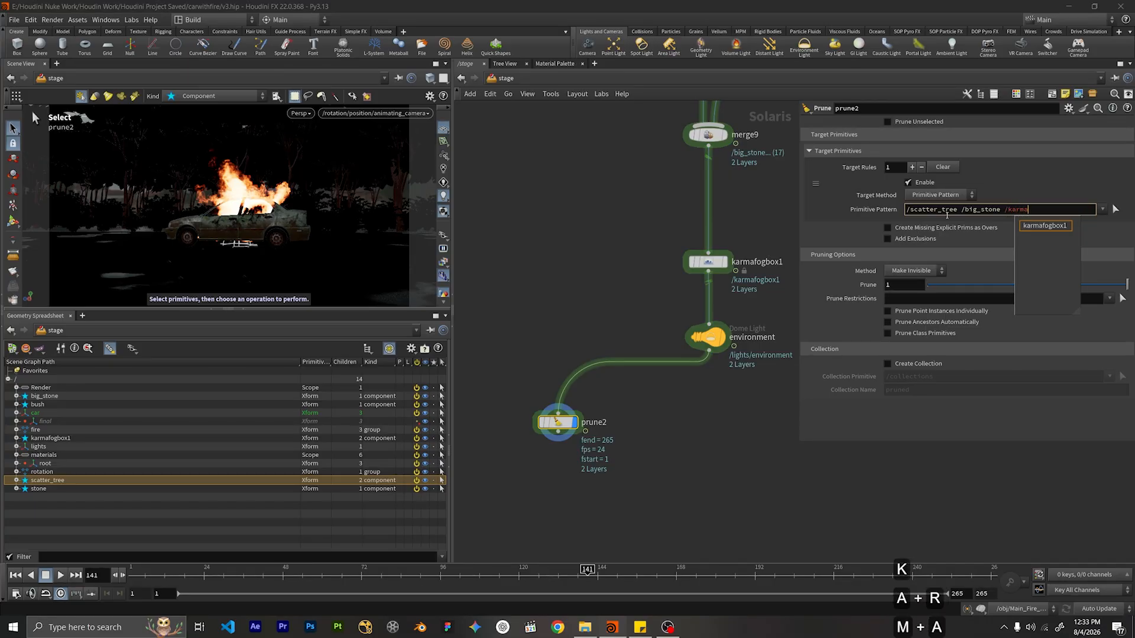
pyautogui.press('Return')
pyautogui.press('BackSpace')
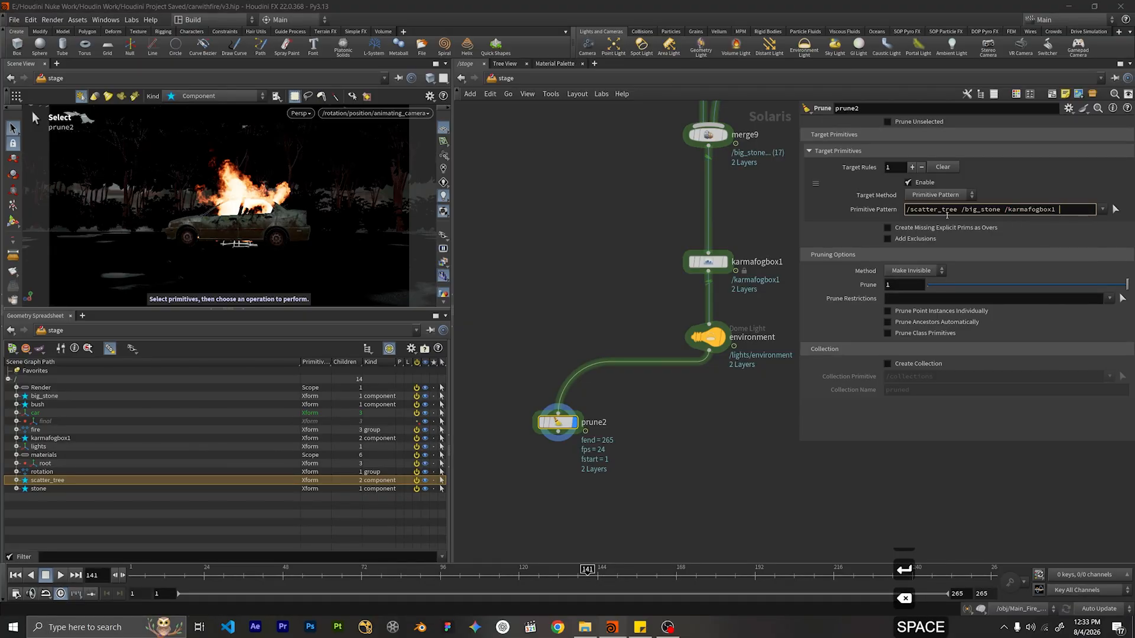
pyautogui.write('/')
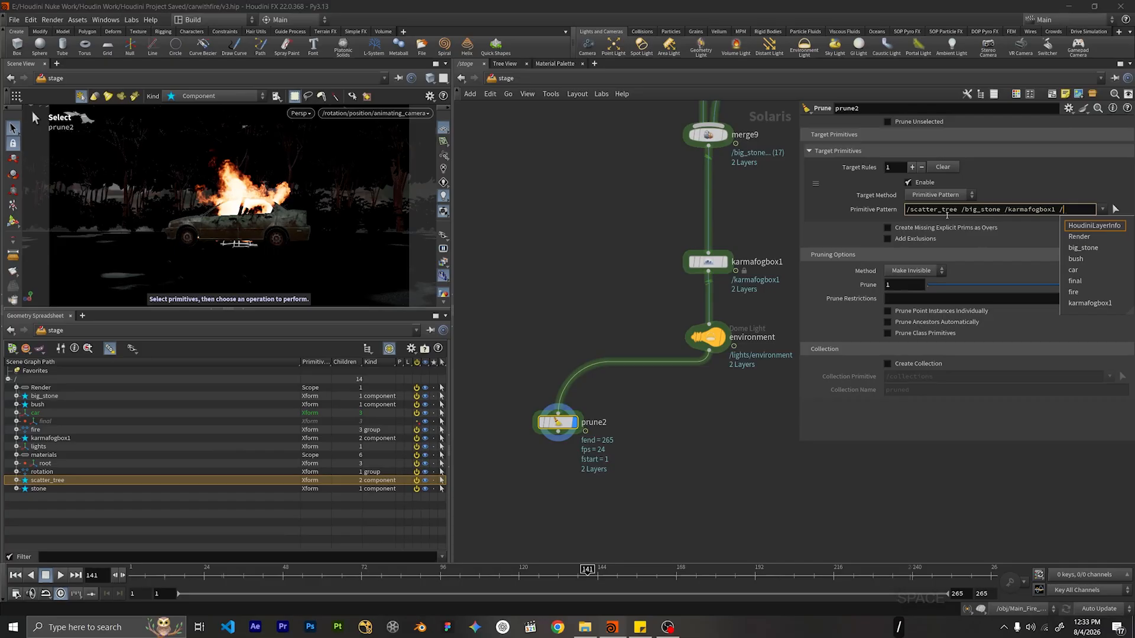
pyautogui.write('bush')
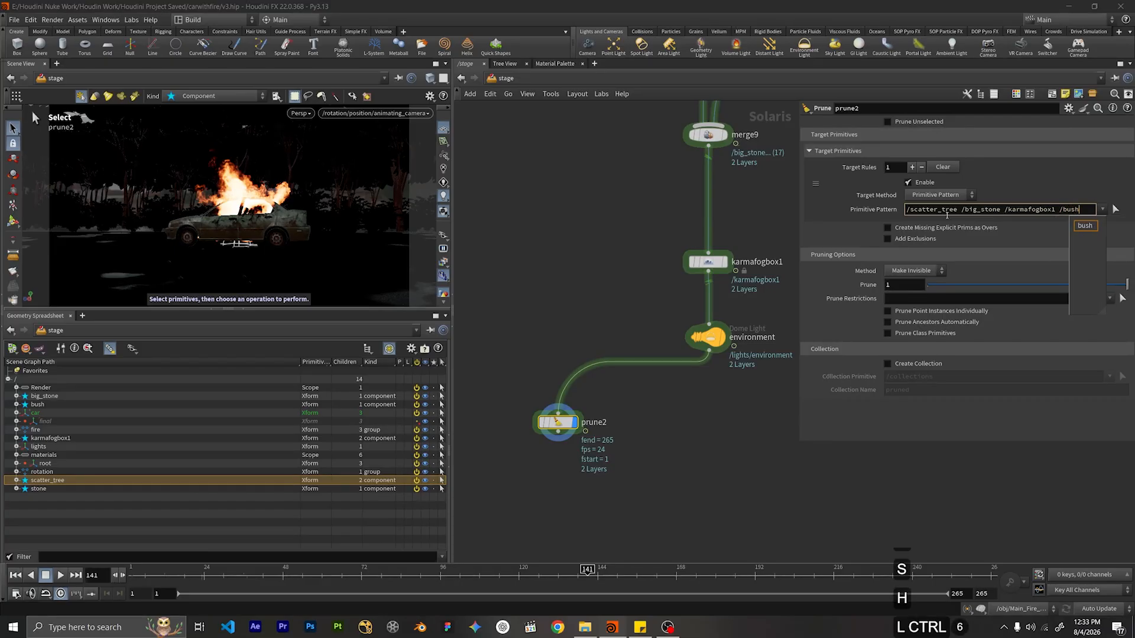
pyautogui.hotkey('ctrl', 'a')
pyautogui.press('BackSpace')
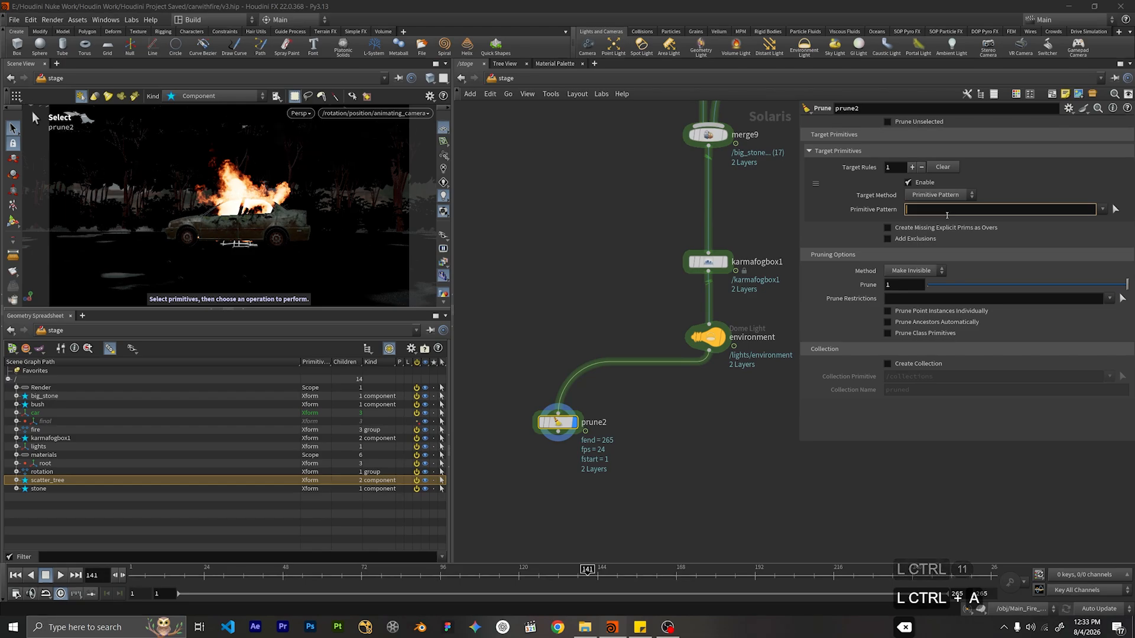
# Enter /root/Plane as the primitive pattern of prune2.
pyautogui.write('/')
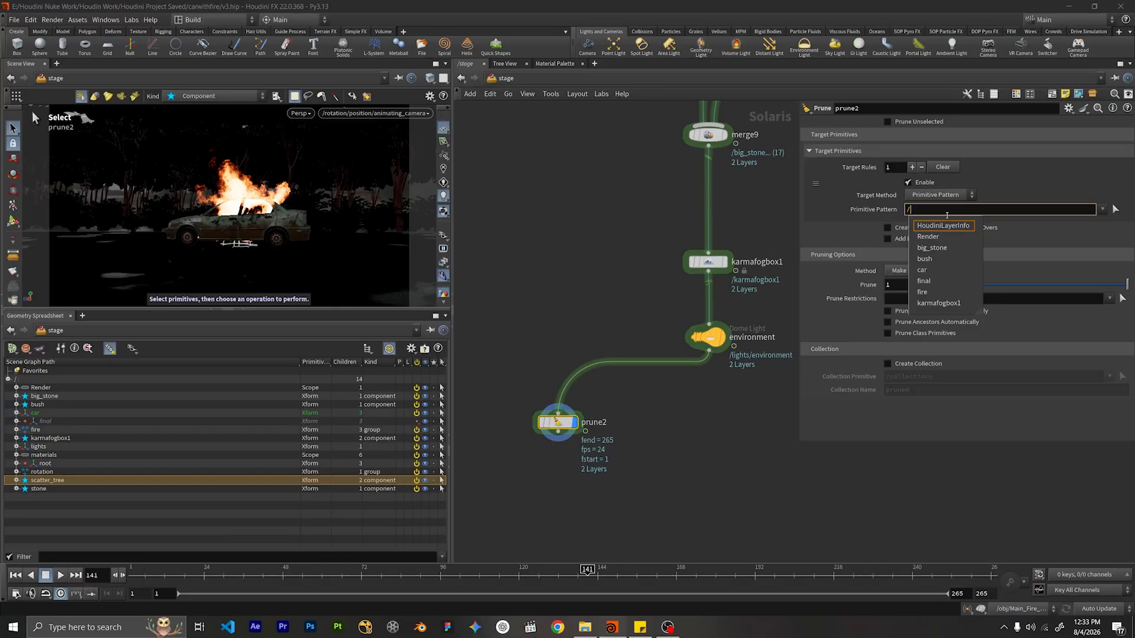
pyautogui.write('root')
pyautogui.press('Down')
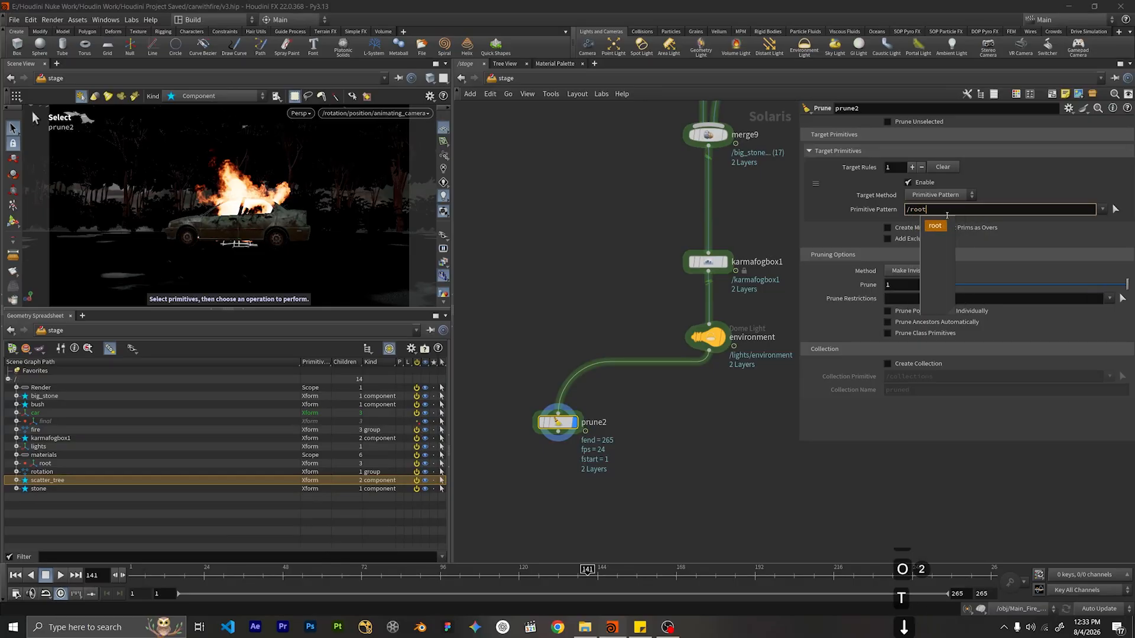
pyautogui.press('Return')
pyautogui.press('Down')
pyautogui.press('Down')
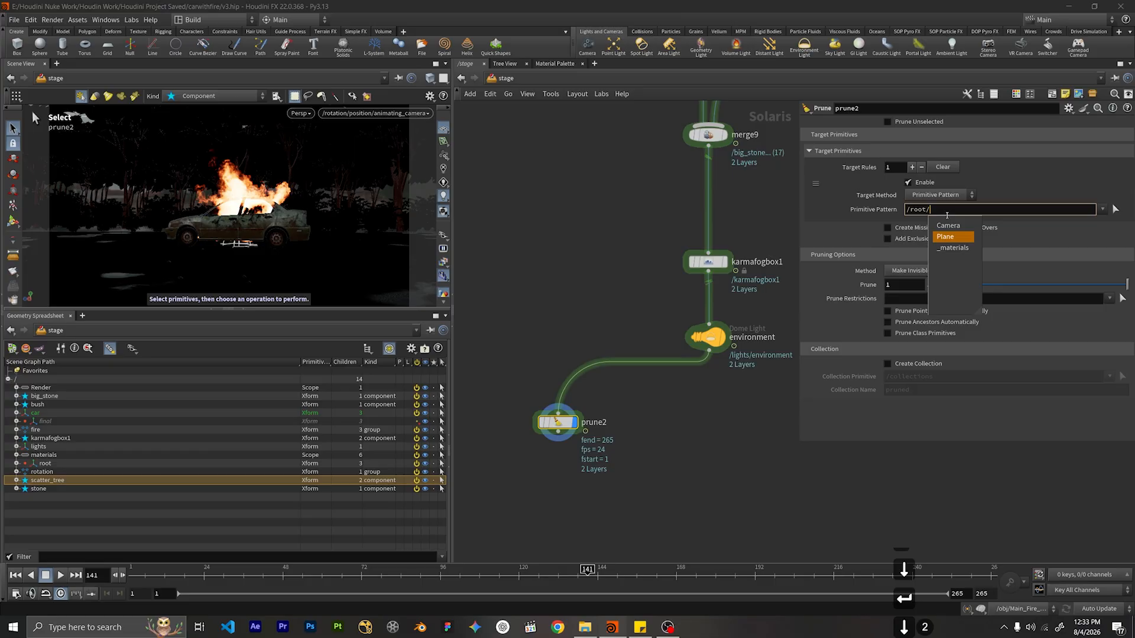
pyautogui.press('Return')
pyautogui.press('BackSpace')
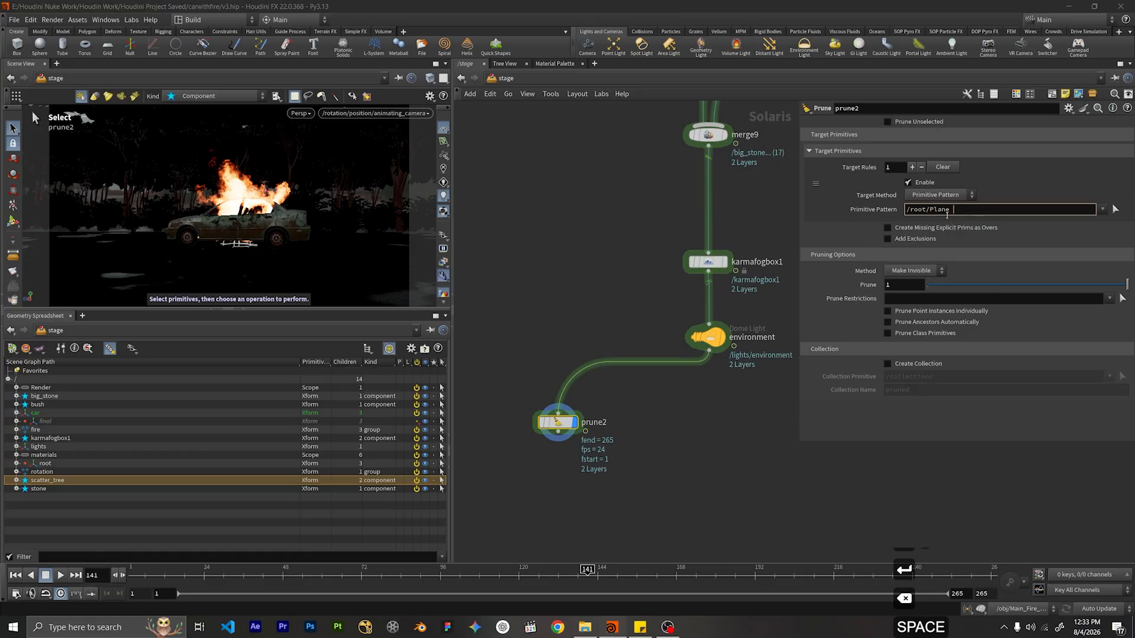
# Add /fire to prune2's primitive pattern and enable Prune Unselected.
pyautogui.write('/')
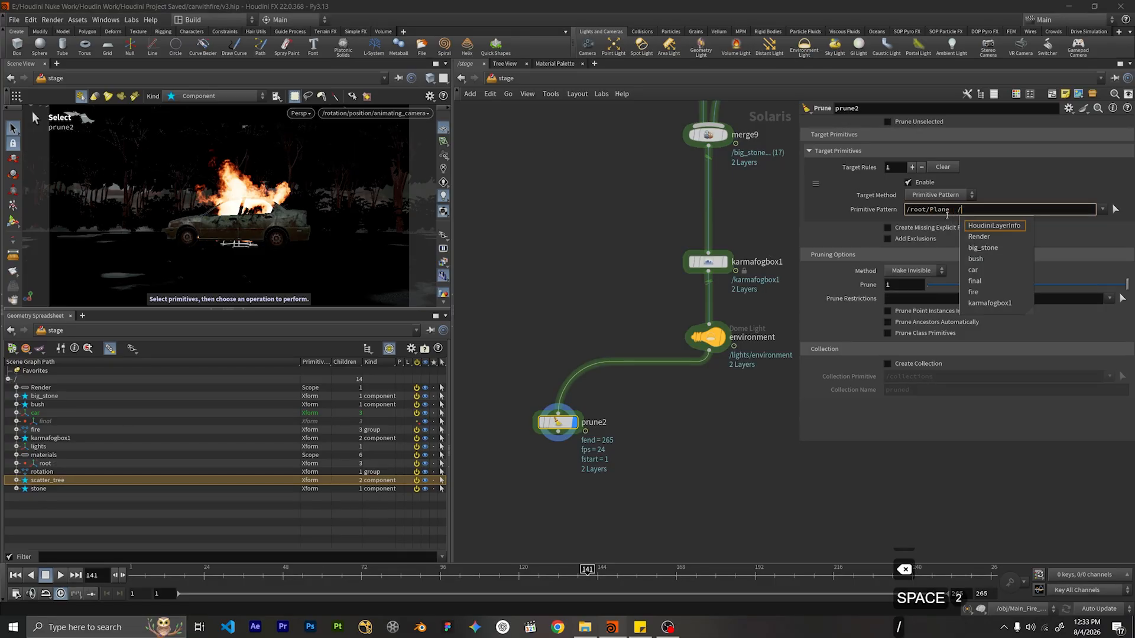
pyautogui.write('fi')
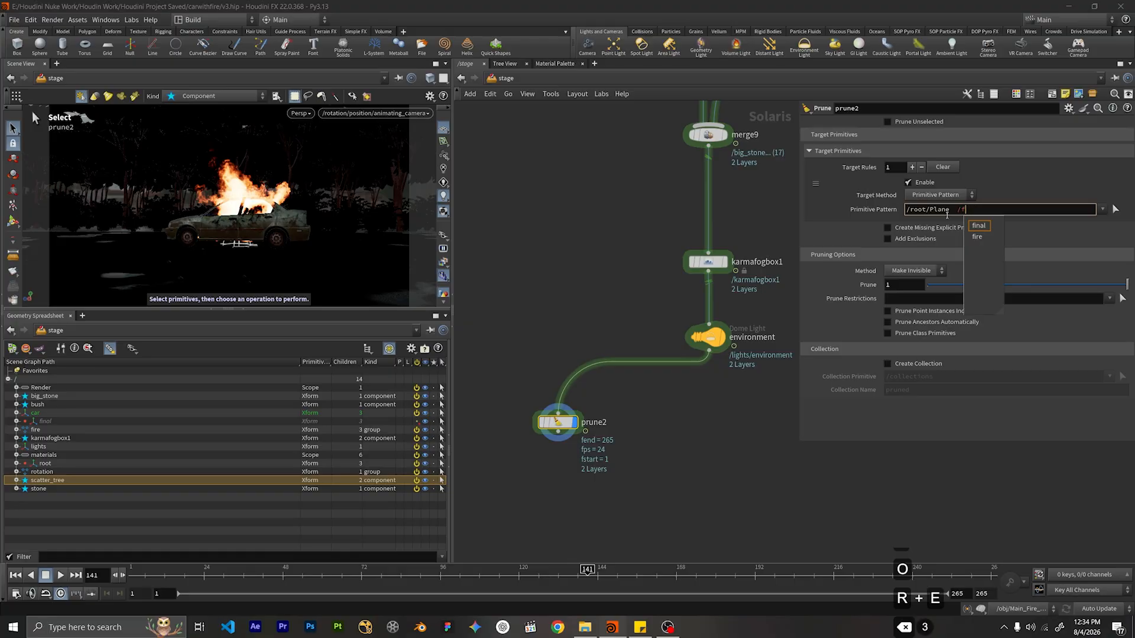
pyautogui.write('re')
pyautogui.press('Down')
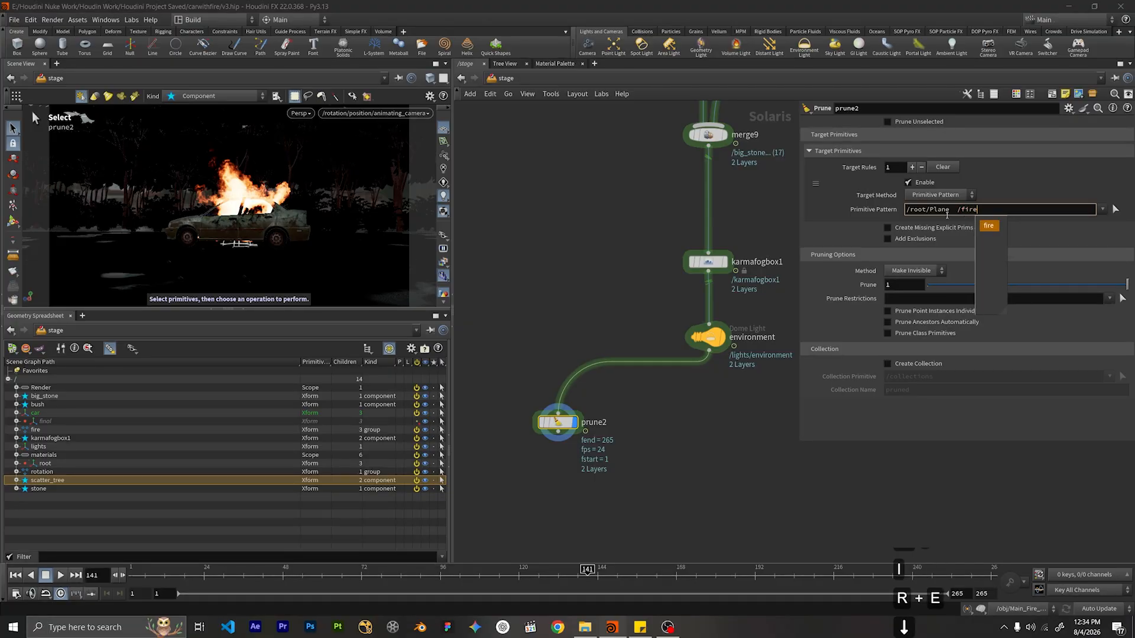
pyautogui.press('Return')
pyautogui.press('BackSpace')
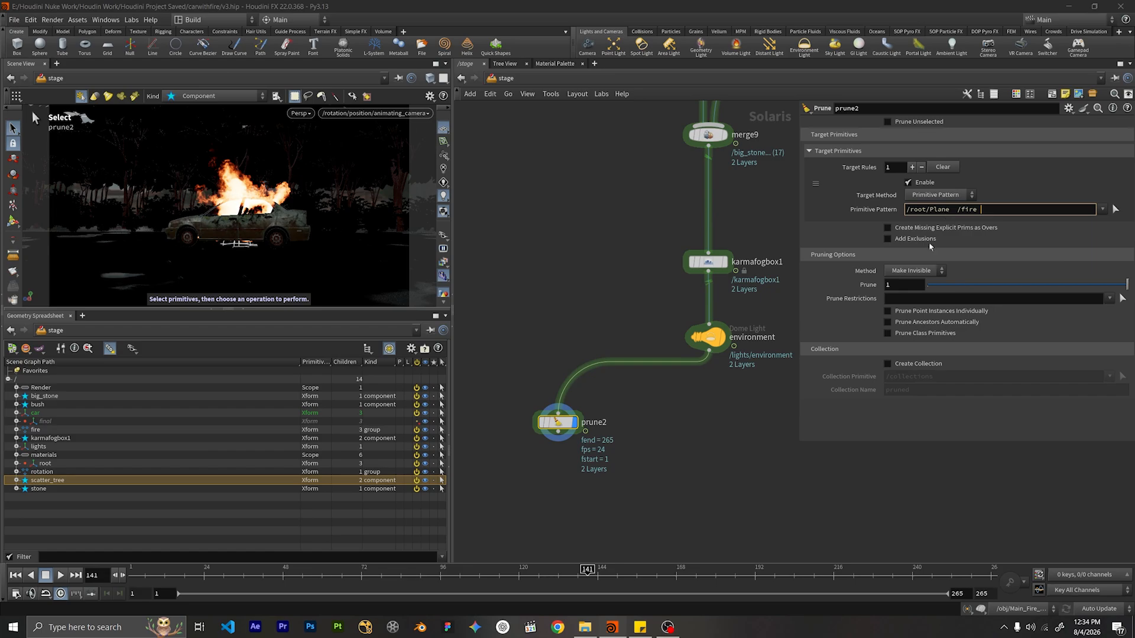
pyautogui.click(676, 404)
pyautogui.moveTo(681, 424); pyautogui.dragTo(678, 393, button='middle')
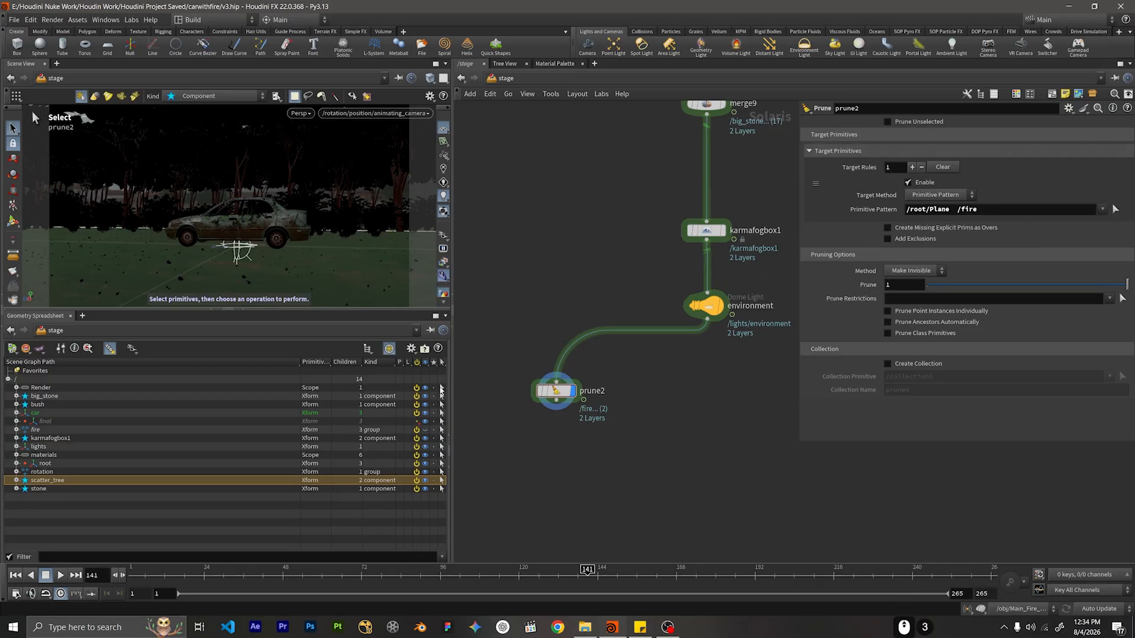
pyautogui.click(915, 122)
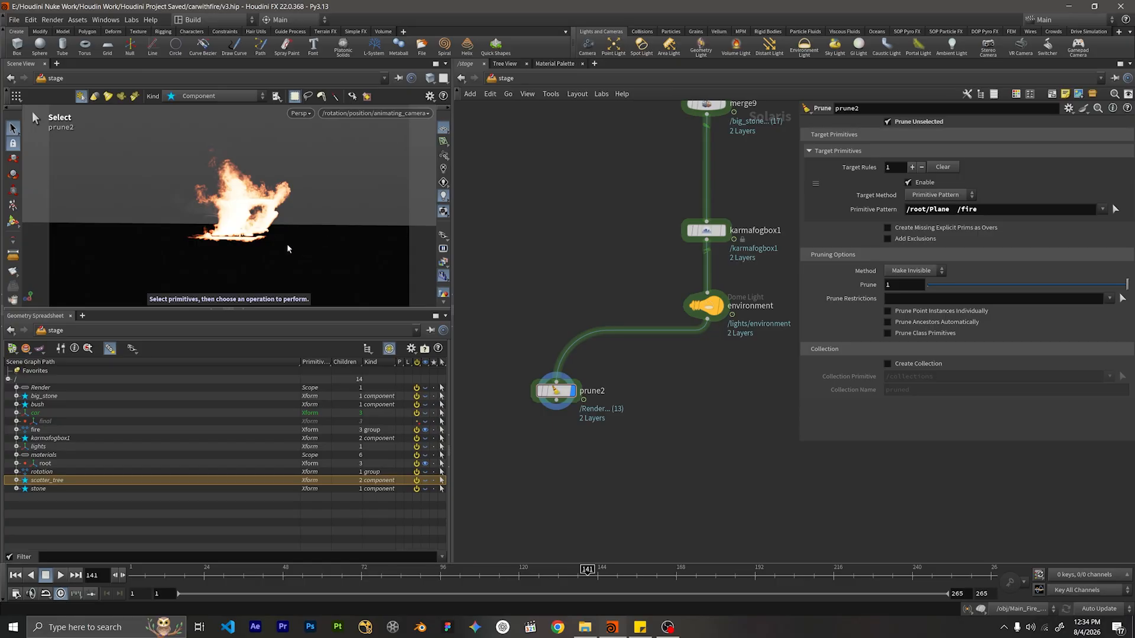
# Add a Render Geometry Settings node below prune2, wire it to prune2's output and display it.
pyautogui.moveTo(679, 372); pyautogui.dragTo(704, 312, button='middle')
pyautogui.moveTo(617, 413); pyautogui.dragTo(617, 353, button='middle')
pyautogui.press('Tab')
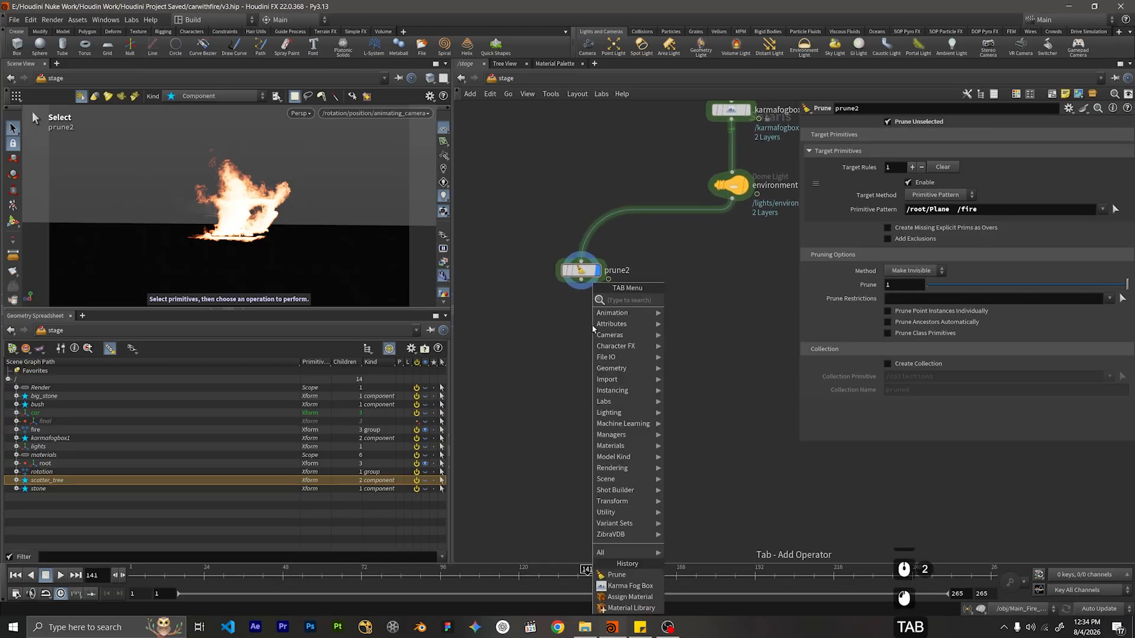
pyautogui.write('re')
pyautogui.write('geo')
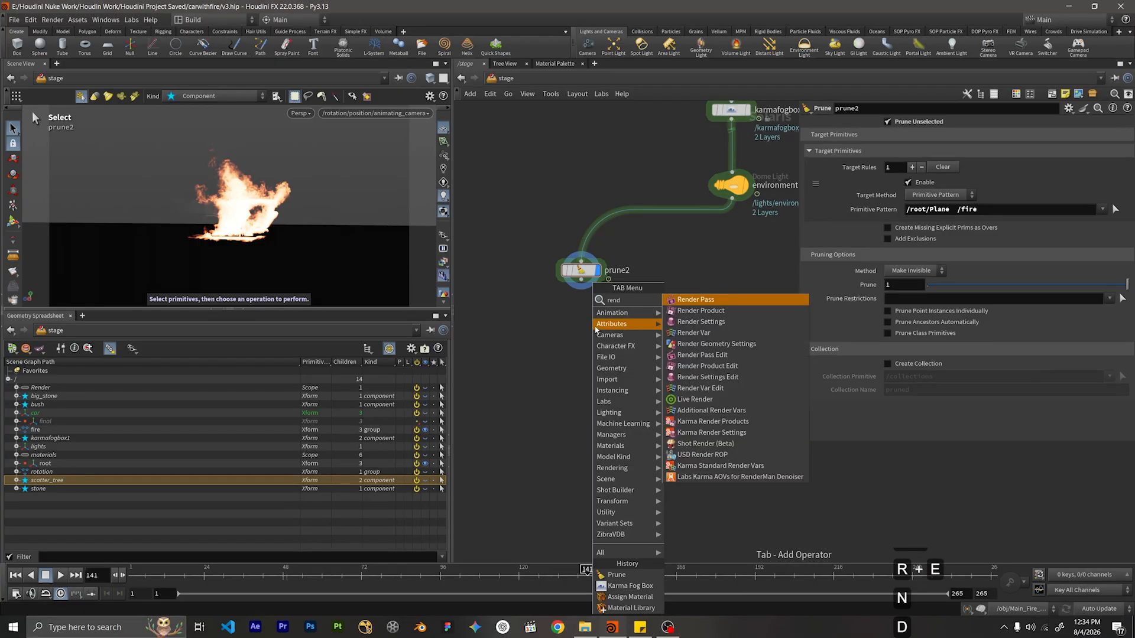
pyautogui.press('Return')
pyautogui.click(584, 323)
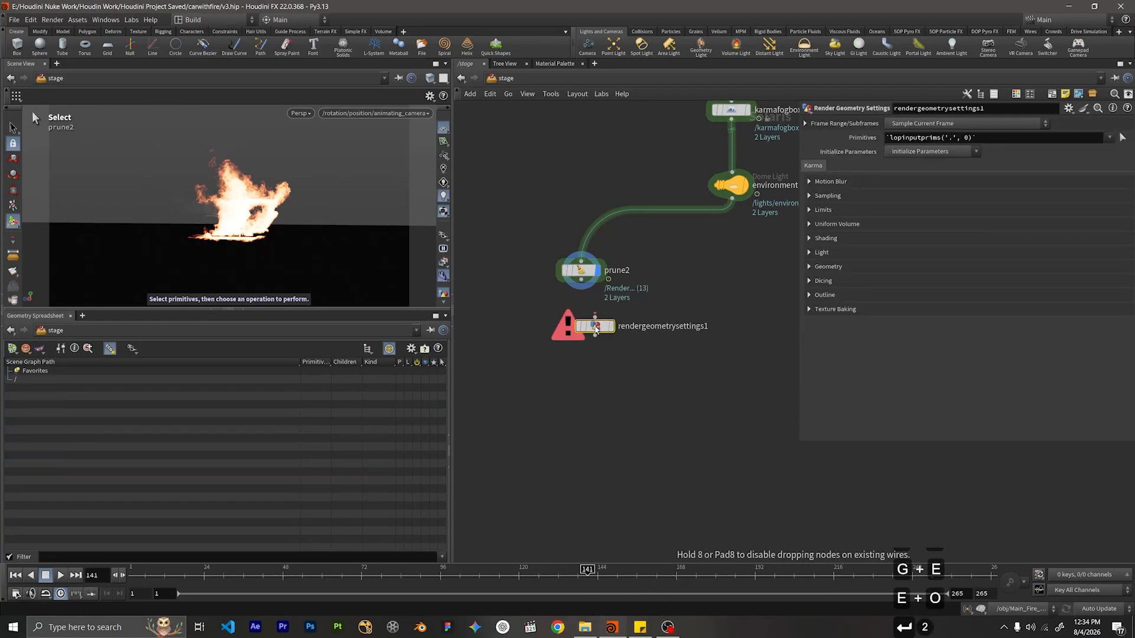
pyautogui.moveTo(581, 290); pyautogui.dragTo(580, 371)
pyautogui.click(587, 354)
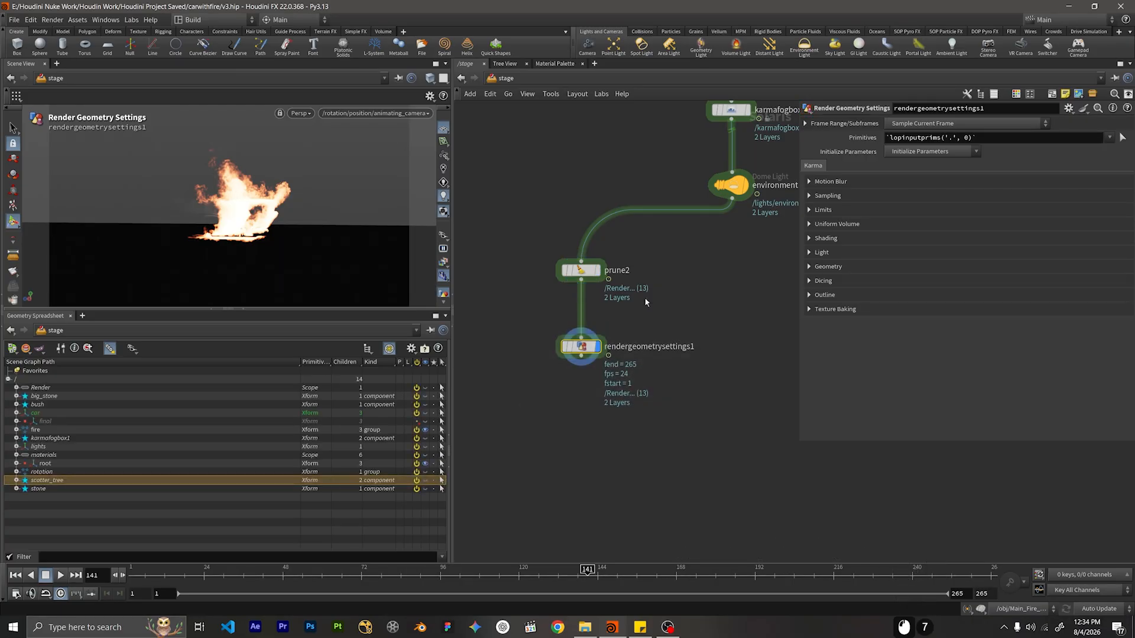
# Set the primitives of rendergeometrysettings1 to /fire.
pyautogui.doubleClick(971, 136)
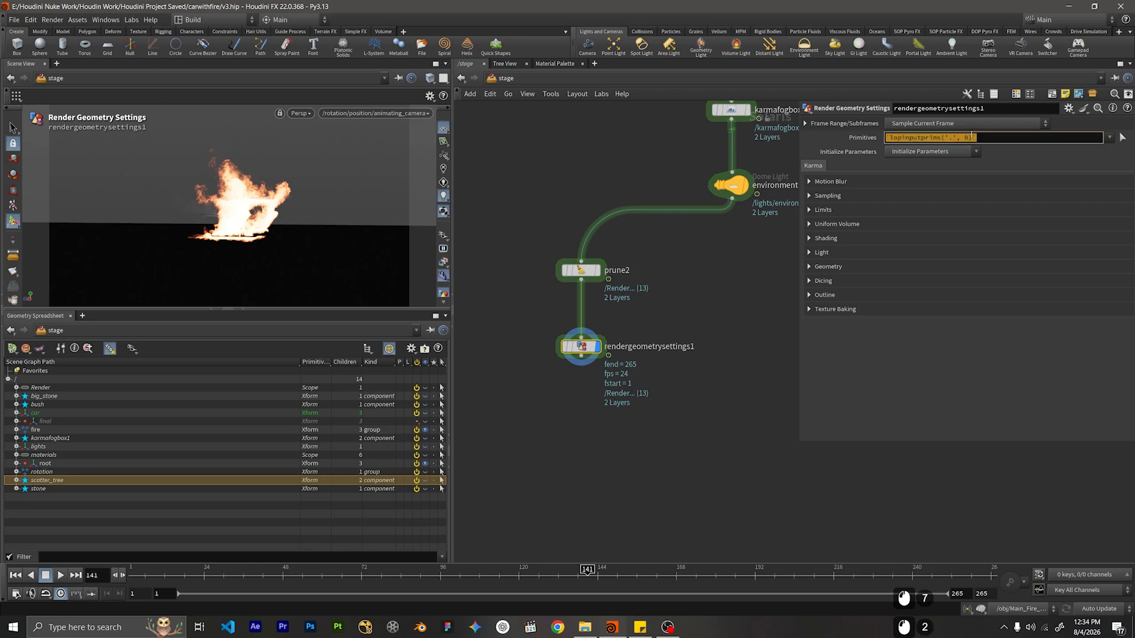
pyautogui.write('/fire')
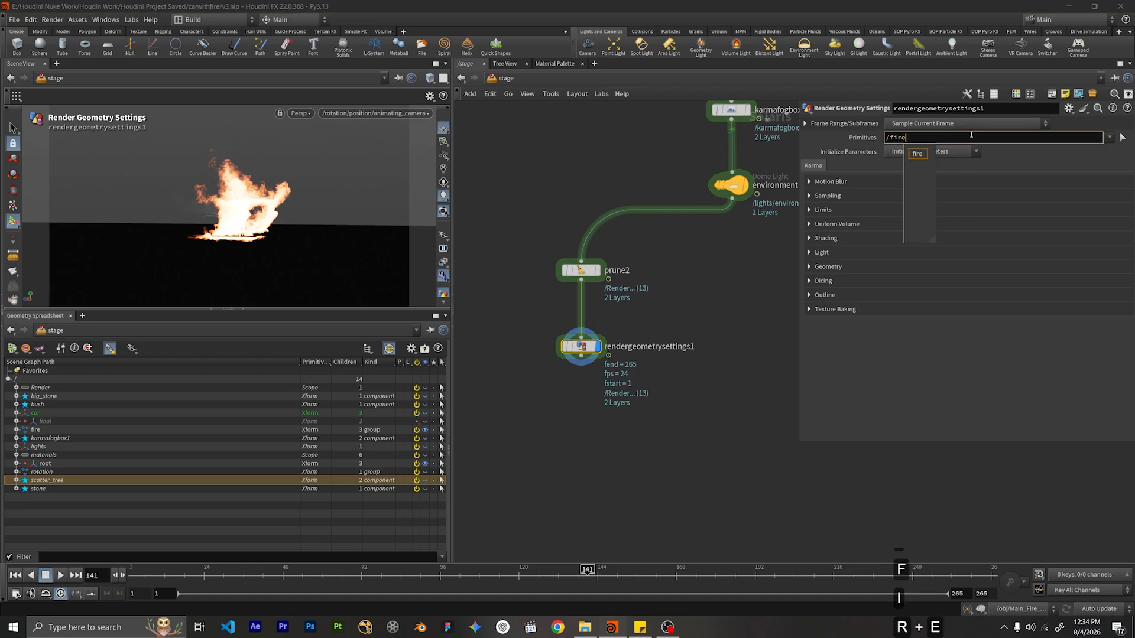
pyautogui.press('Return')
pyautogui.press('BackSpace')
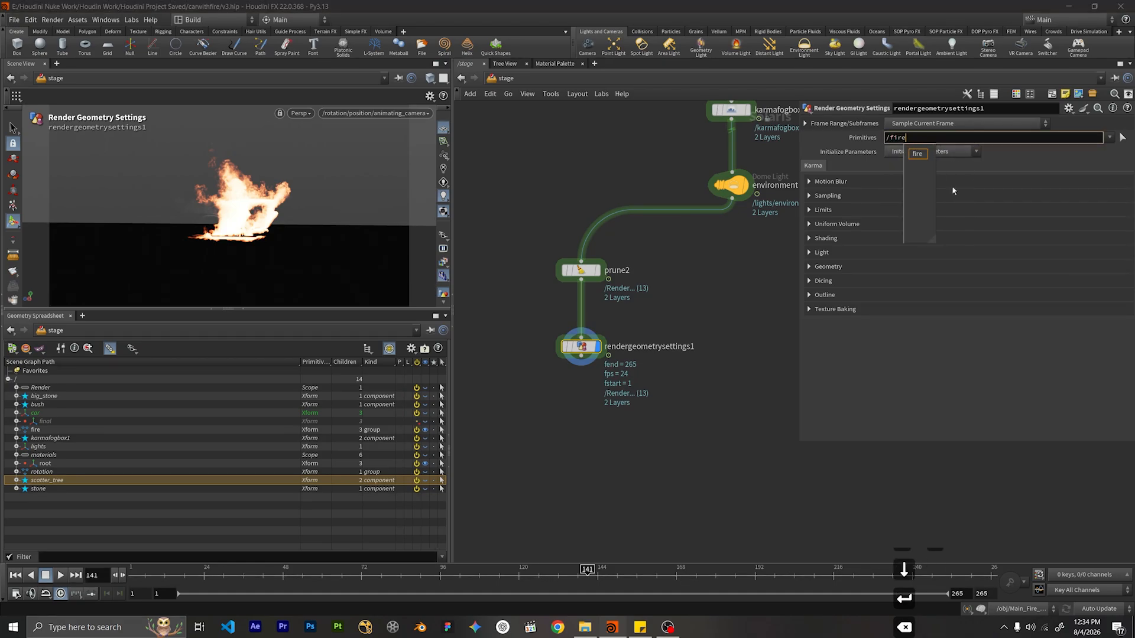
pyautogui.click(640, 321)
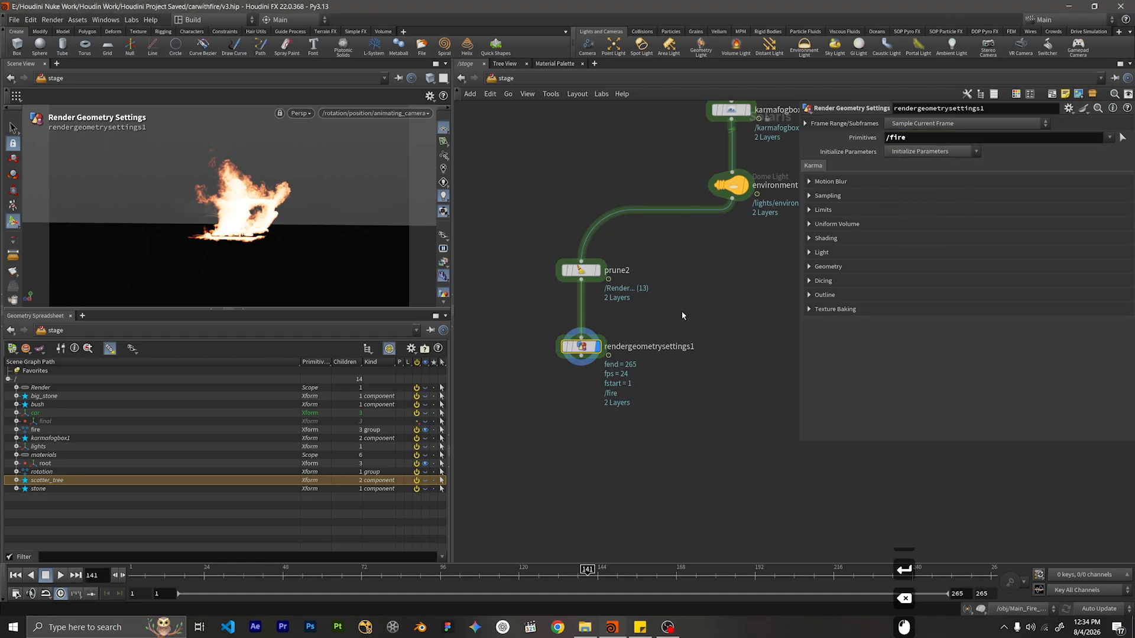
# Enable Render Visibility in the Shading settings of rendergeometrysettings1 and set it to Invisible to primary rays (Phantom).
pyautogui.click(827, 237)
pyautogui.click(821, 240)
pyautogui.click(819, 243)
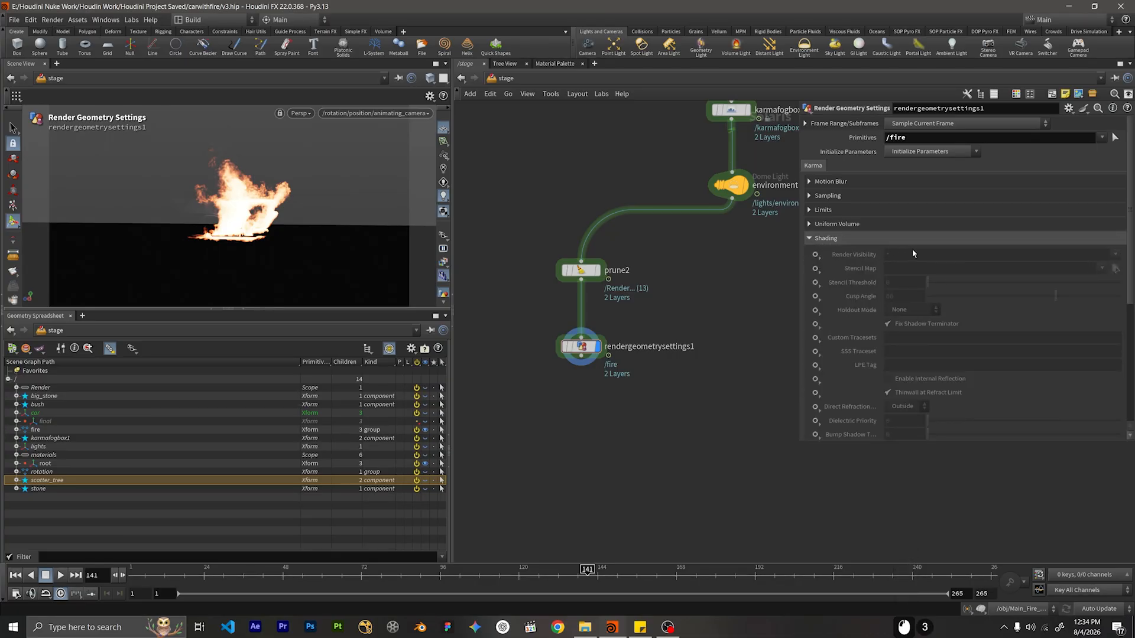
pyautogui.scroll(-3, 912, 249)
pyautogui.click(816, 198)
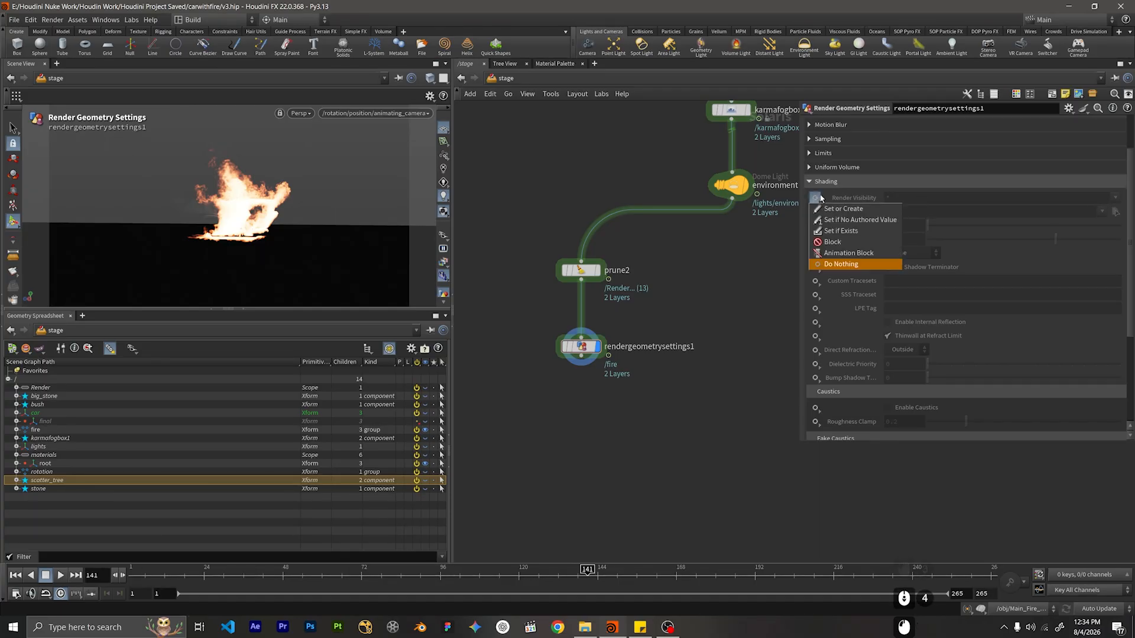
pyautogui.click(842, 209)
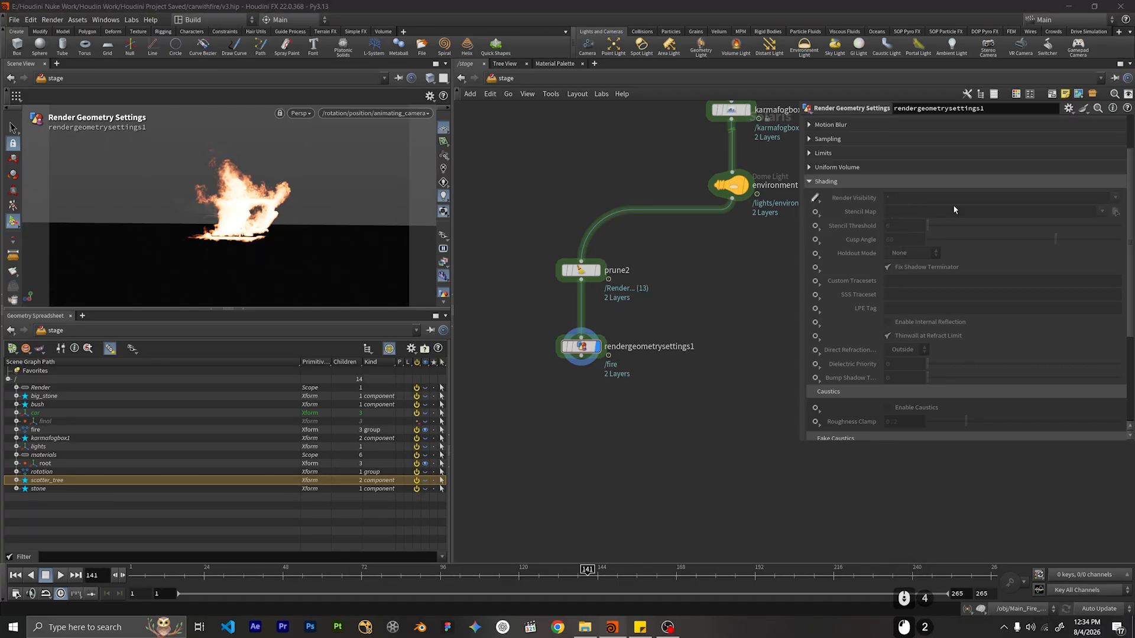
pyautogui.click(1114, 199)
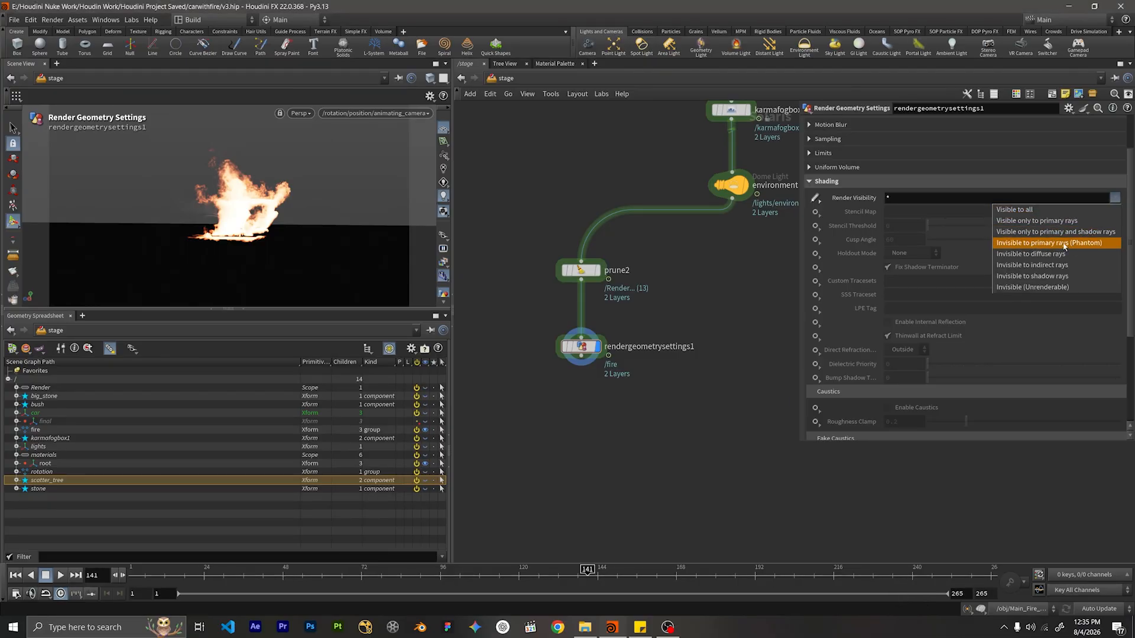
pyautogui.click(1064, 243)
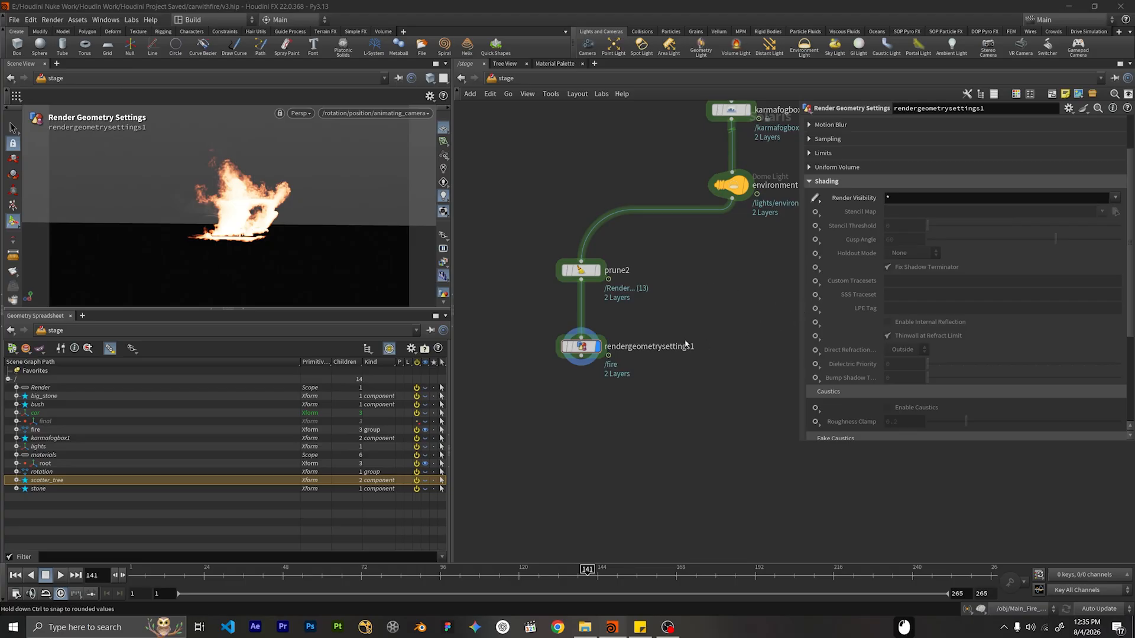
# Add a Karma (Setup) node group below rendergeometrysettings1.
pyautogui.scroll(-2, 638, 308)
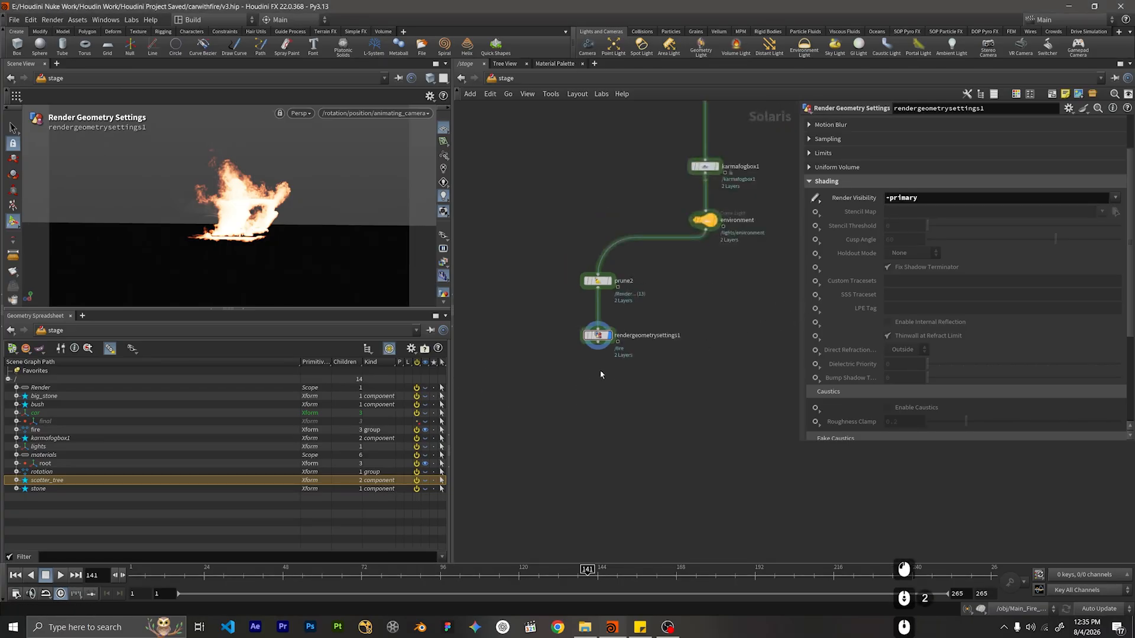
pyautogui.moveTo(584, 357); pyautogui.dragTo(604, 334, button='middle')
pyautogui.press('Tab')
pyautogui.write('karma')
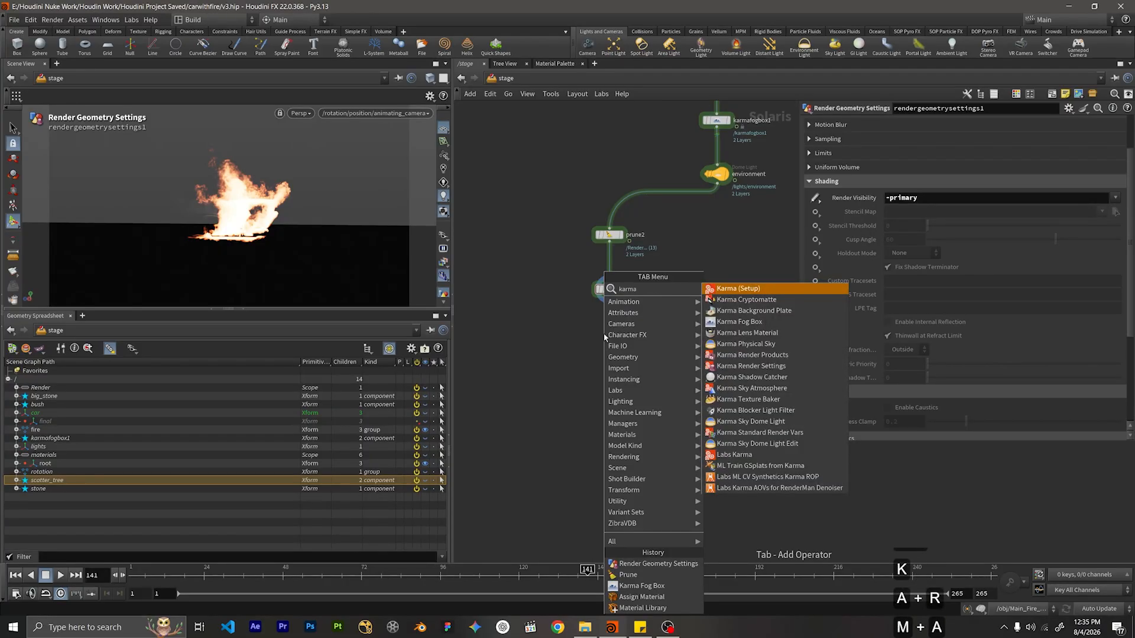
pyautogui.press('Return')
pyautogui.click(604, 336)
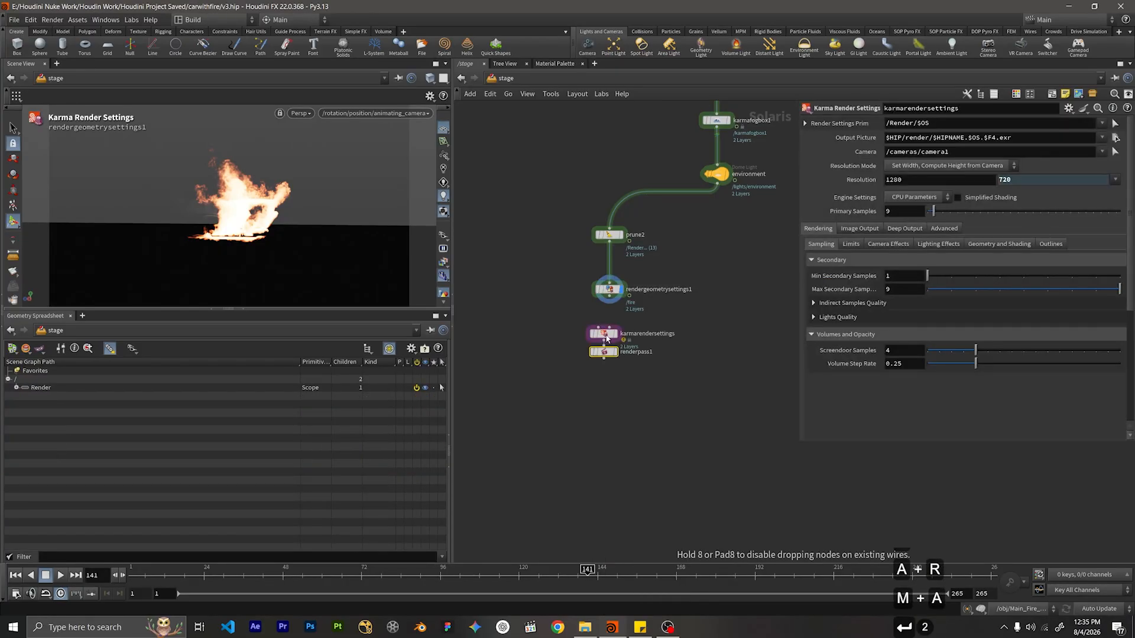
pyautogui.click(675, 454)
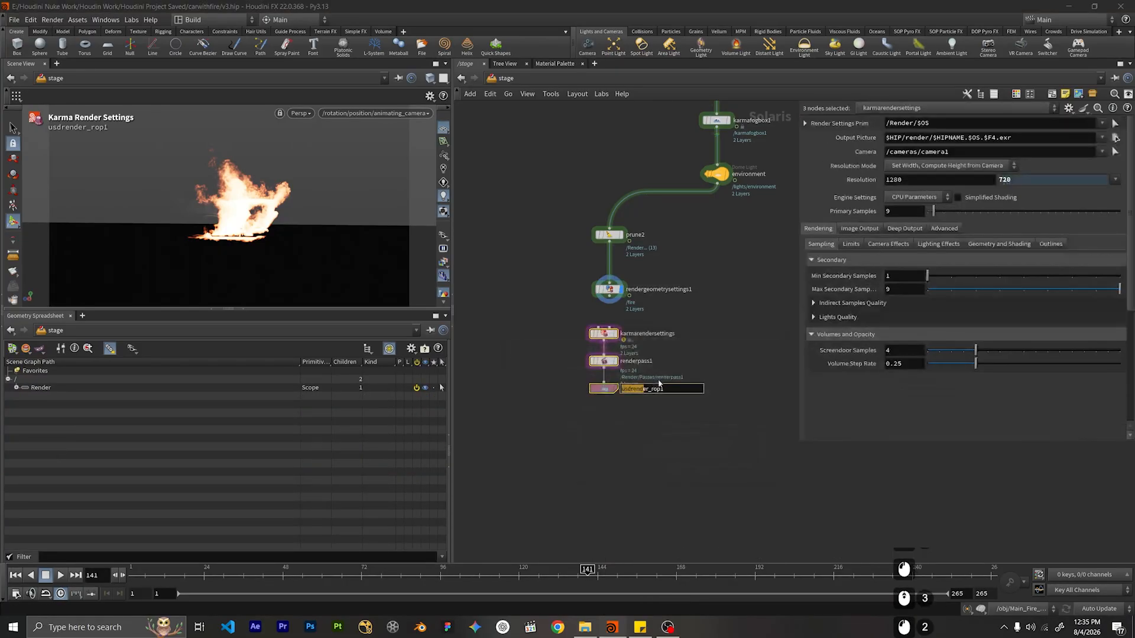
# Delete the renderpass1 node from between karmarendersettings and usdrender_rop1.
pyautogui.scroll(3, 664, 371)
pyautogui.moveTo(709, 376); pyautogui.dragTo(456, 326)
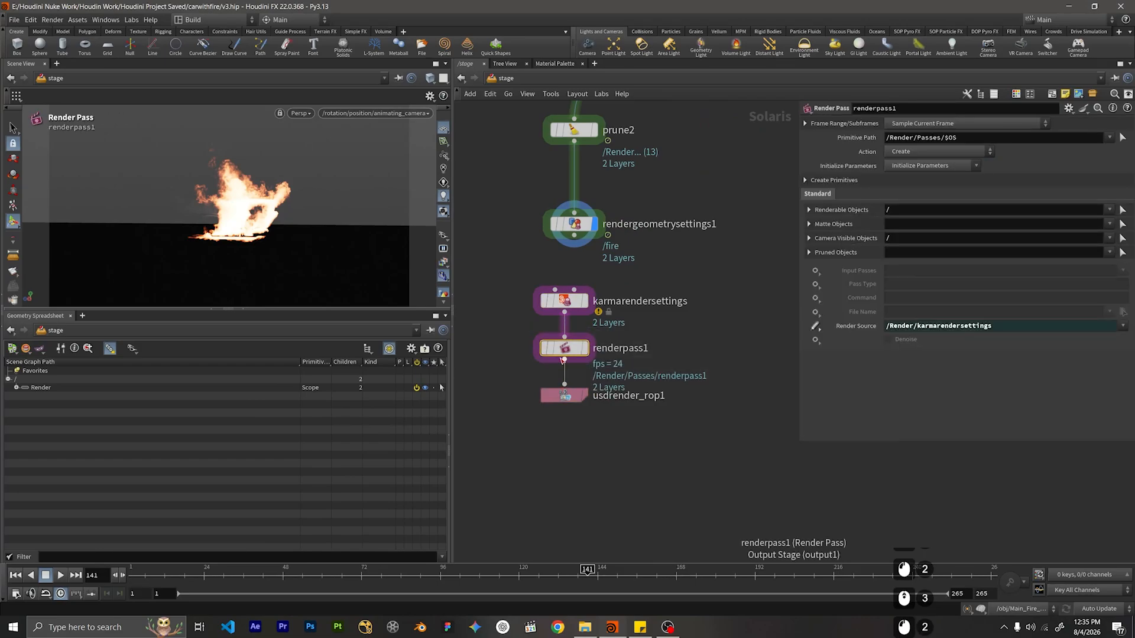
pyautogui.press('Delete')
# Reposition the Karma nodes, wire rendergeometrysettings1 into karmarendersettings and display karmarendersettings.
pyautogui.moveTo(704, 285); pyautogui.dragTo(509, 435)
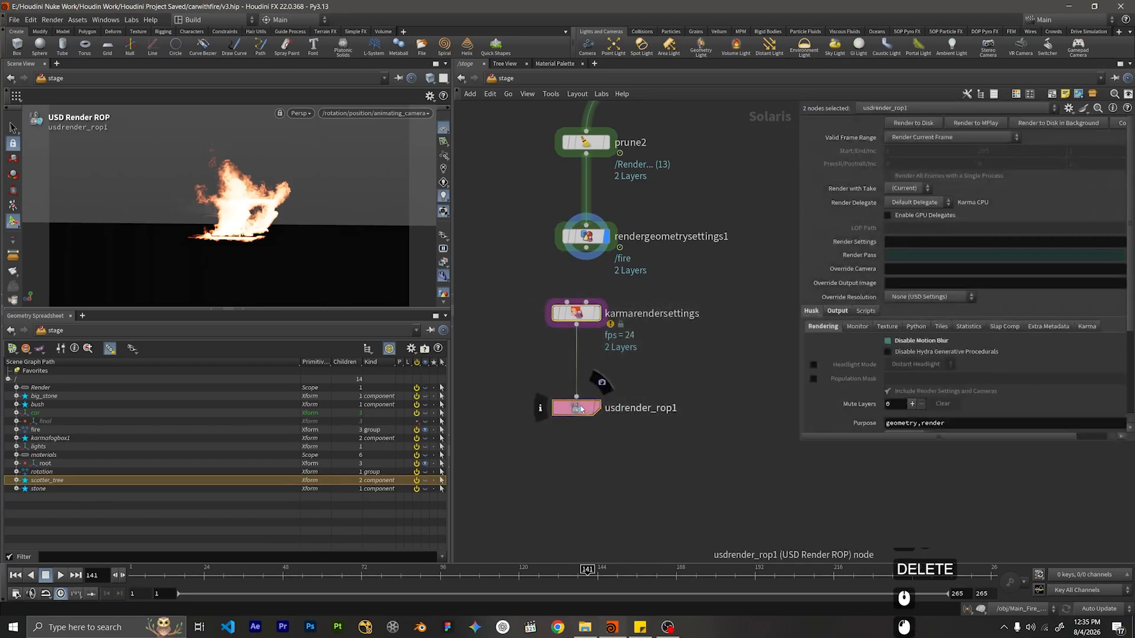
pyautogui.moveTo(585, 411); pyautogui.dragTo(591, 453)
pyautogui.moveTo(586, 248); pyautogui.dragTo(586, 346)
pyautogui.scroll(-6, 629, 309)
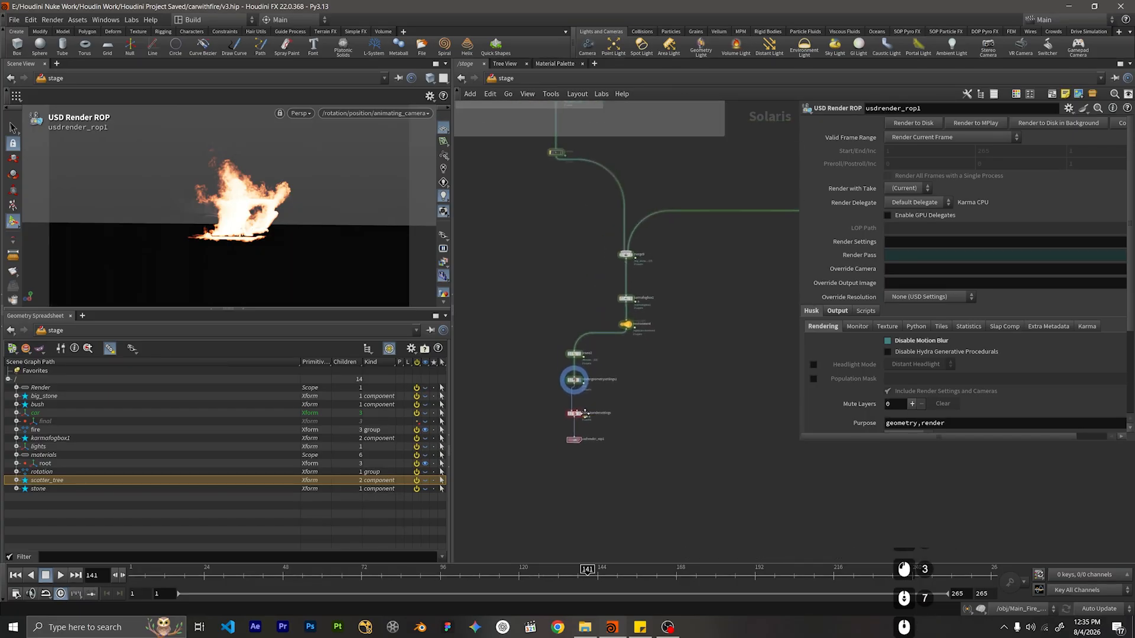
pyautogui.scroll(4, 580, 361)
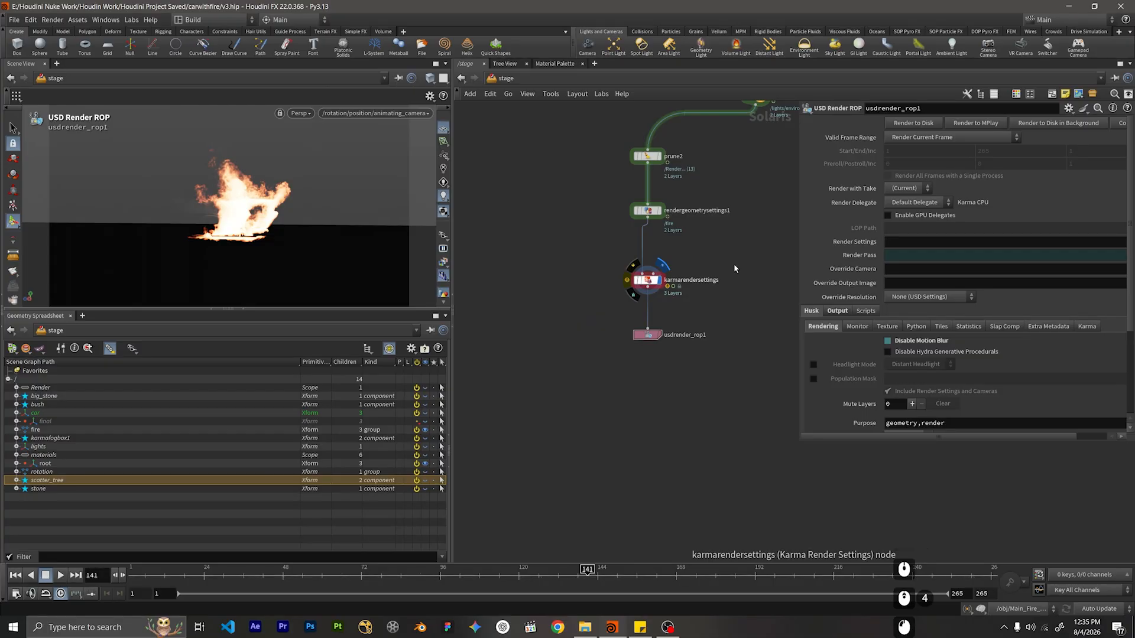
# Set the engine settings of karmarendersettings to XPU Parameters.
pyautogui.click(705, 281)
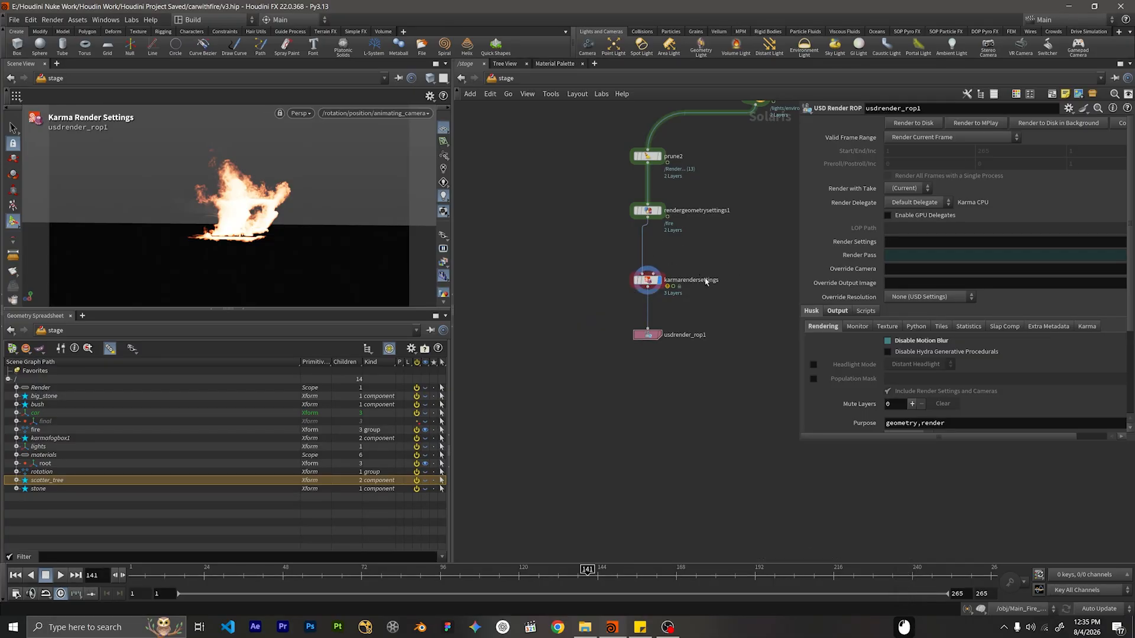
pyautogui.click(705, 282)
pyautogui.scroll(-3, 650, 354)
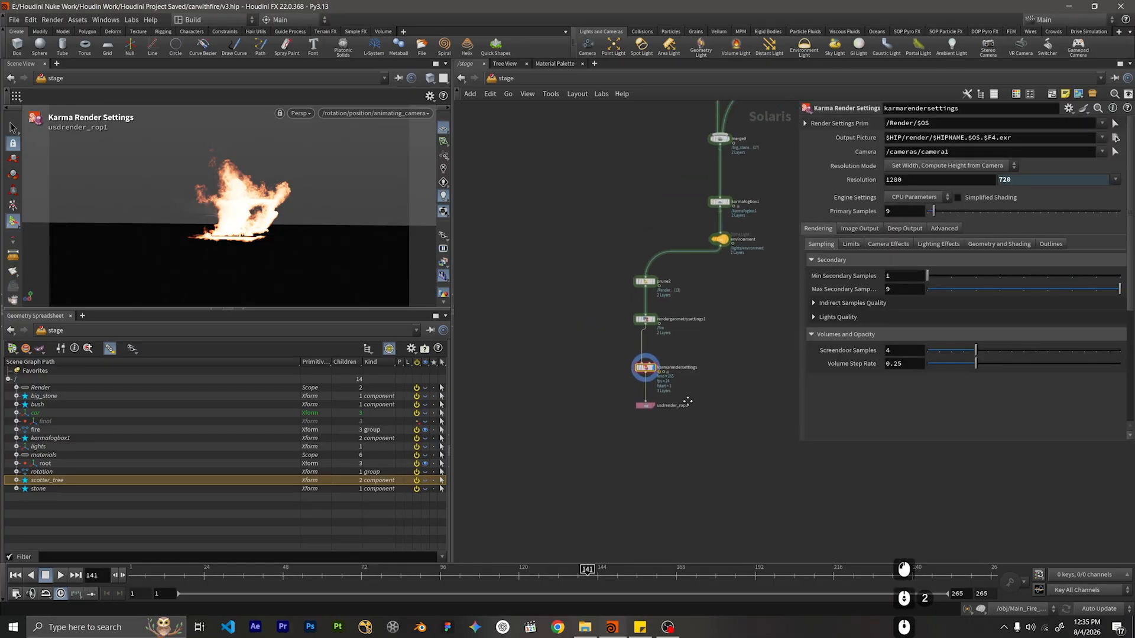
pyautogui.click(899, 202)
pyautogui.click(913, 214)
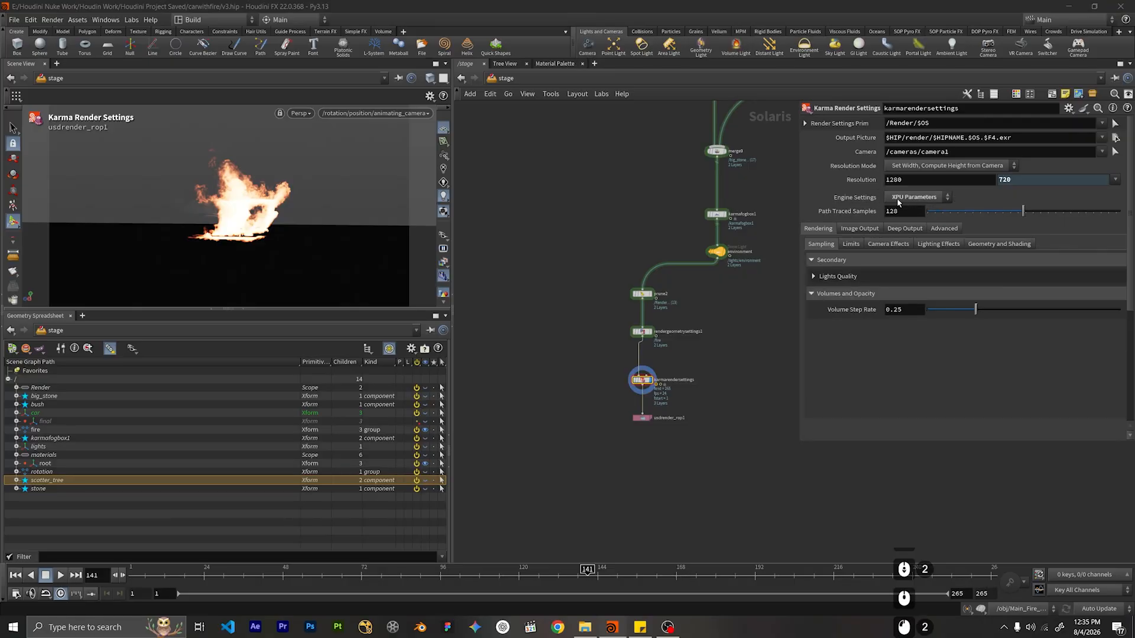
pyautogui.click(1114, 181)
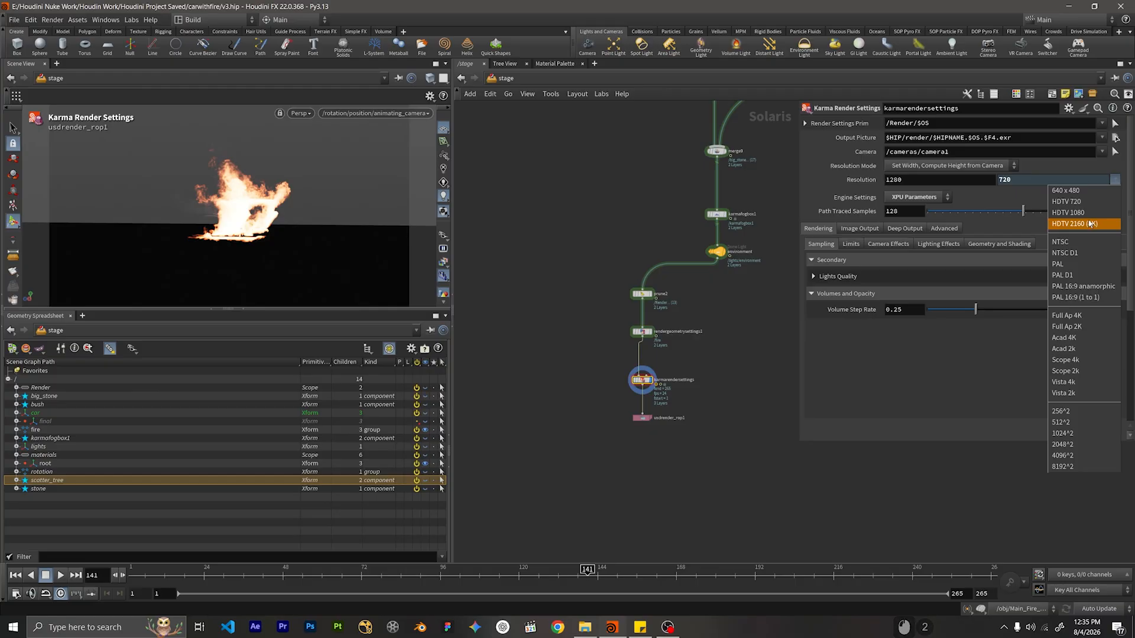
pyautogui.click(958, 181)
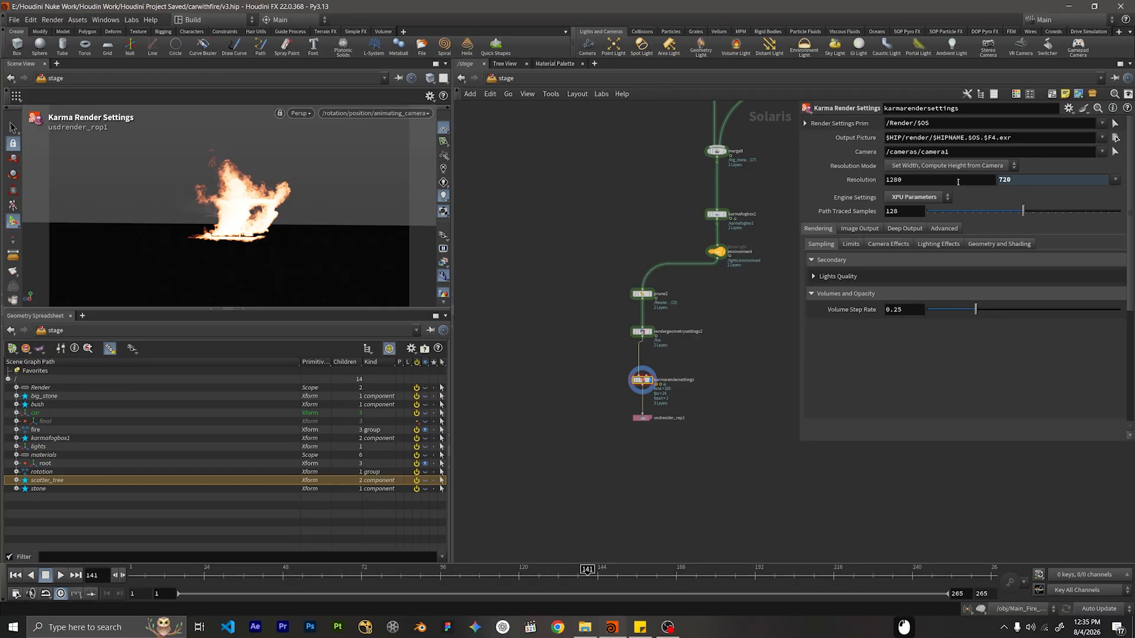
pyautogui.doubleClick(958, 182)
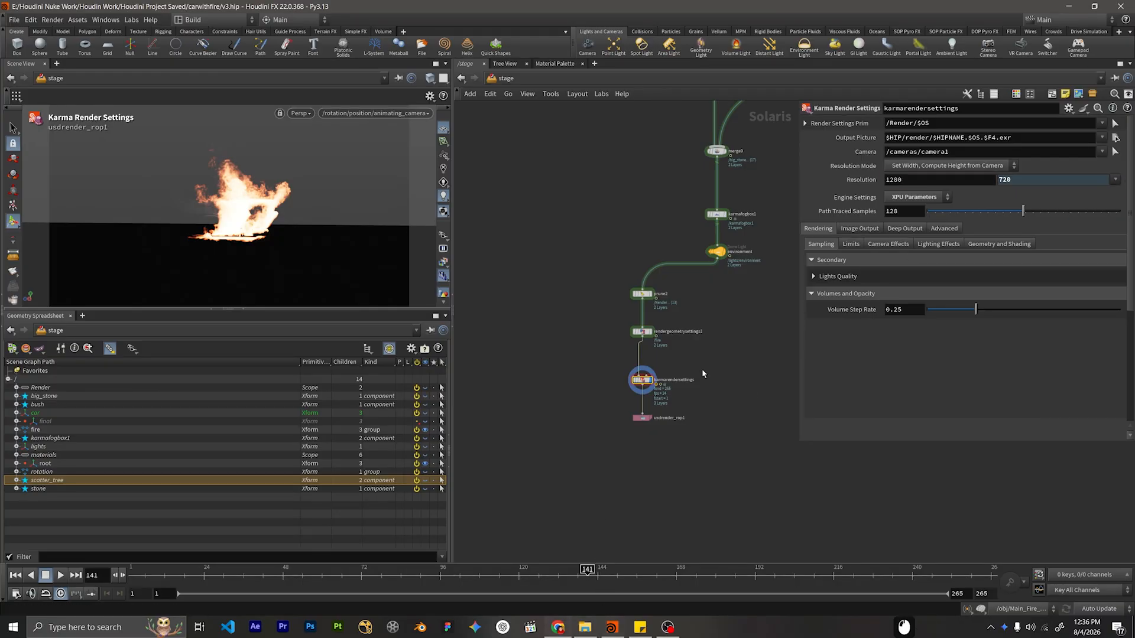
pyautogui.click(700, 369)
# Set the camera of karmarendersettings to /rotation/position/animating_camera.
pyautogui.moveTo(727, 345); pyautogui.dragTo(724, 373, button='middle')
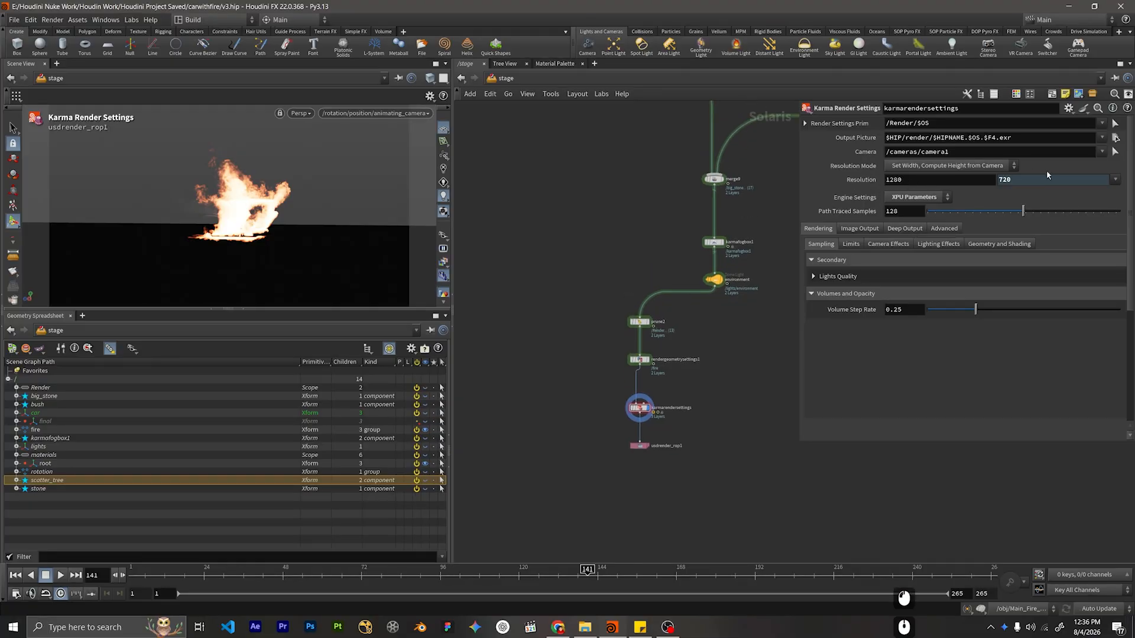
pyautogui.click(1102, 152)
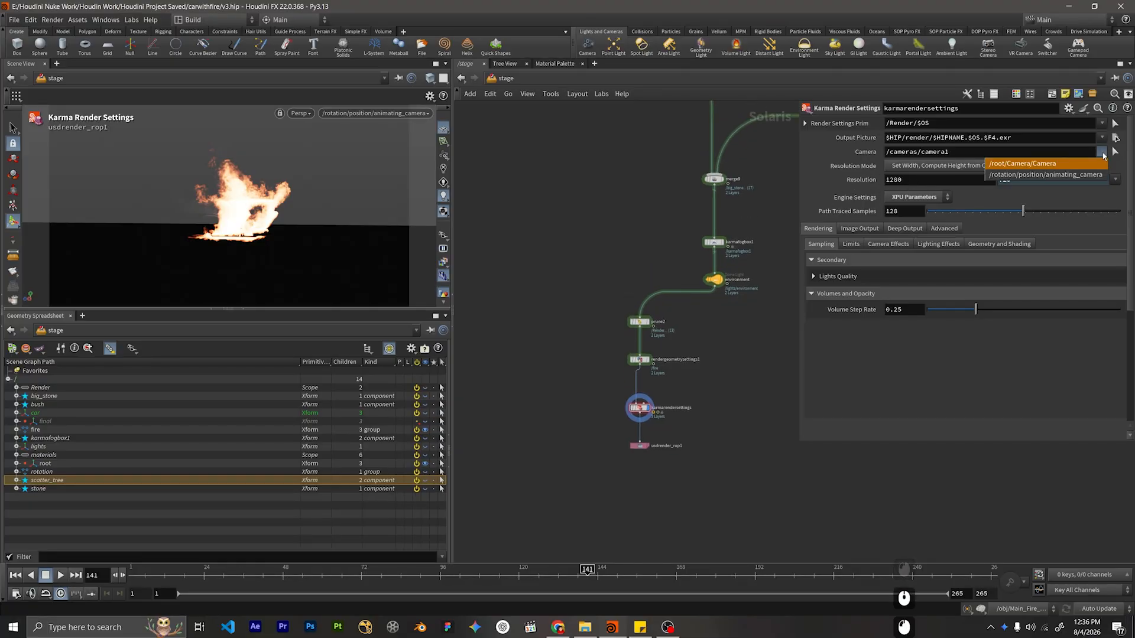
pyautogui.click(1022, 176)
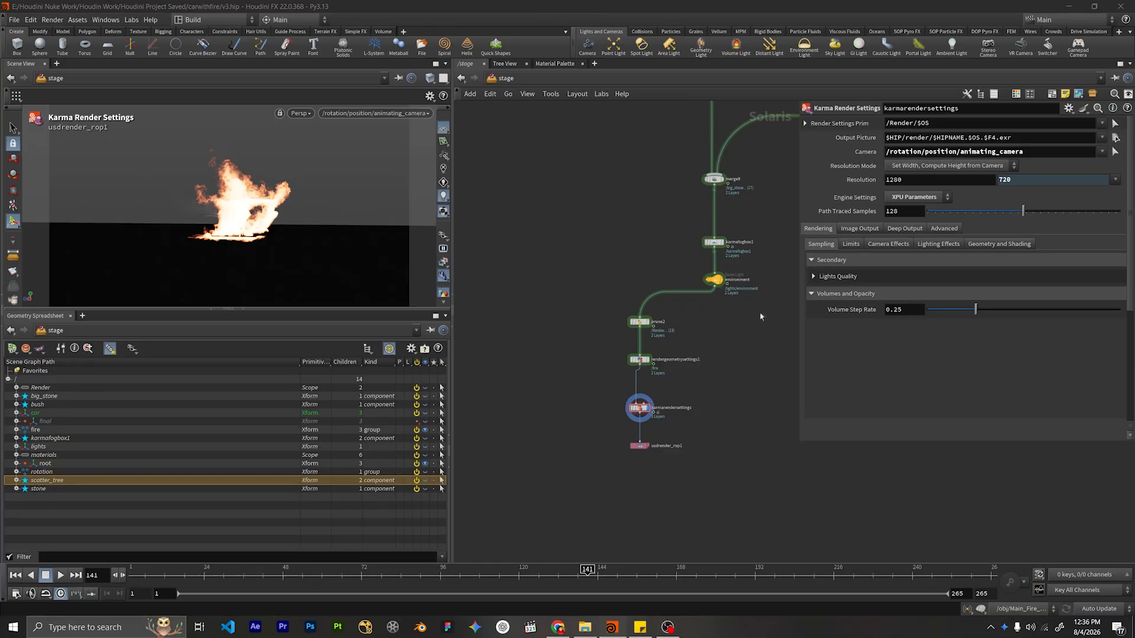
# Switch the viewport renderer to Karma XPU to preview the fire render branch.
pyautogui.moveTo(715, 349); pyautogui.dragTo(678, 381, button='middle')
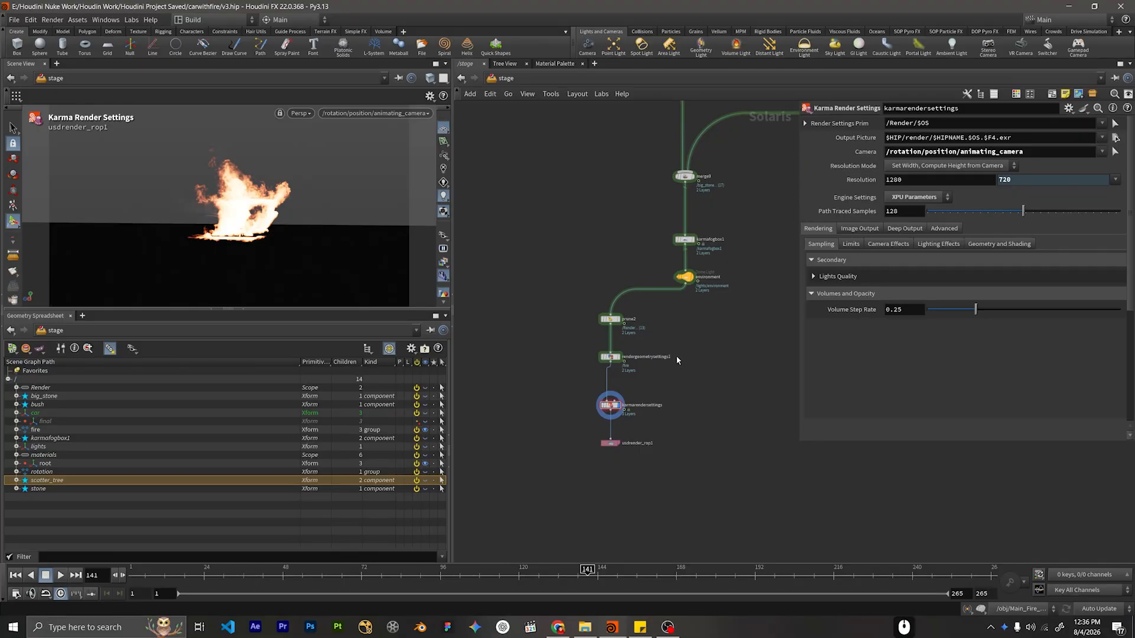
pyautogui.scroll(3, 657, 377)
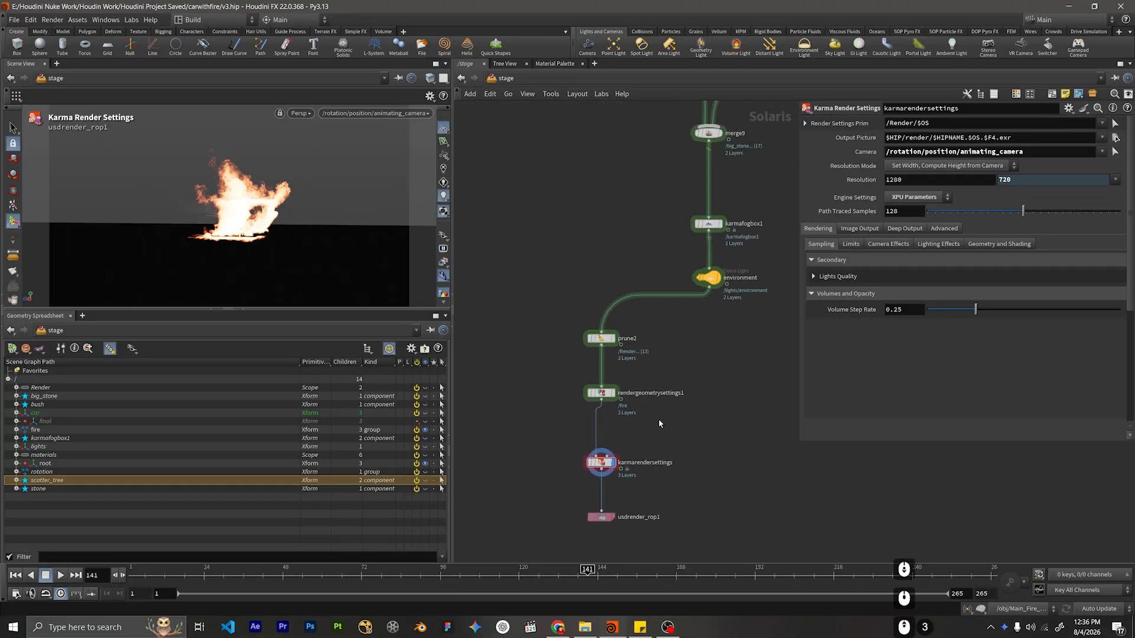
pyautogui.scroll(-2, 659, 423)
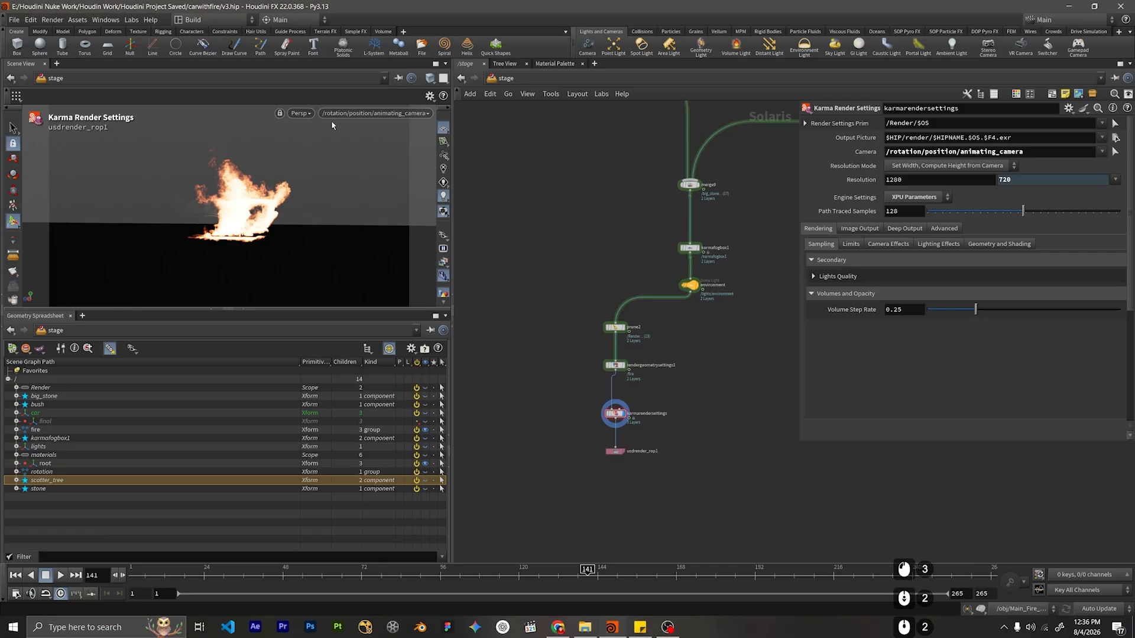
pyautogui.click(301, 113)
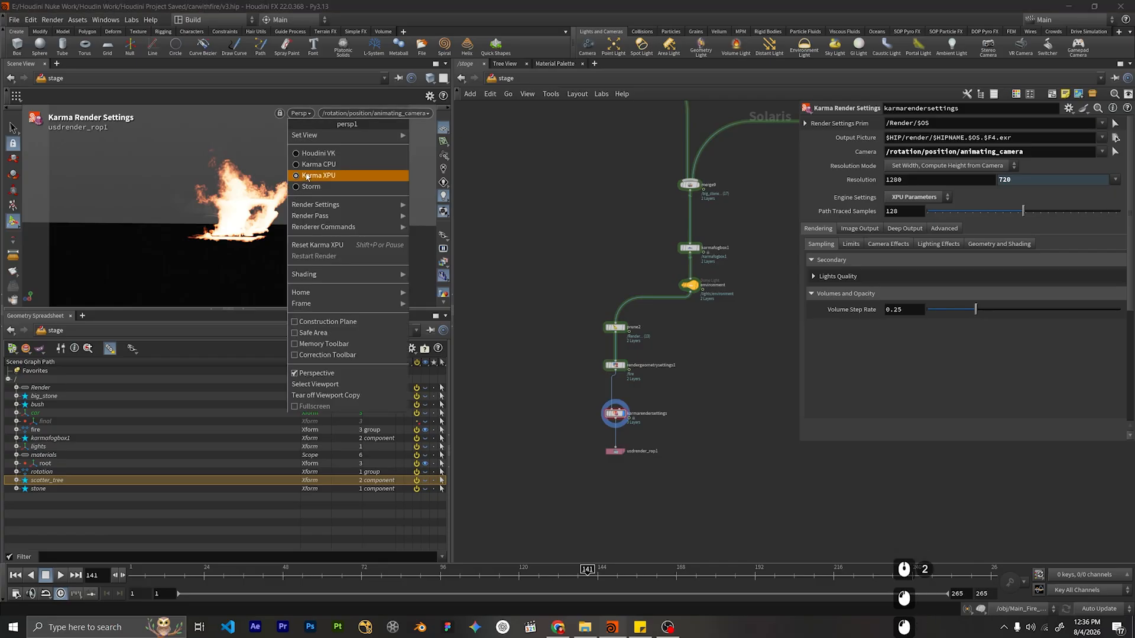
pyautogui.click(306, 176)
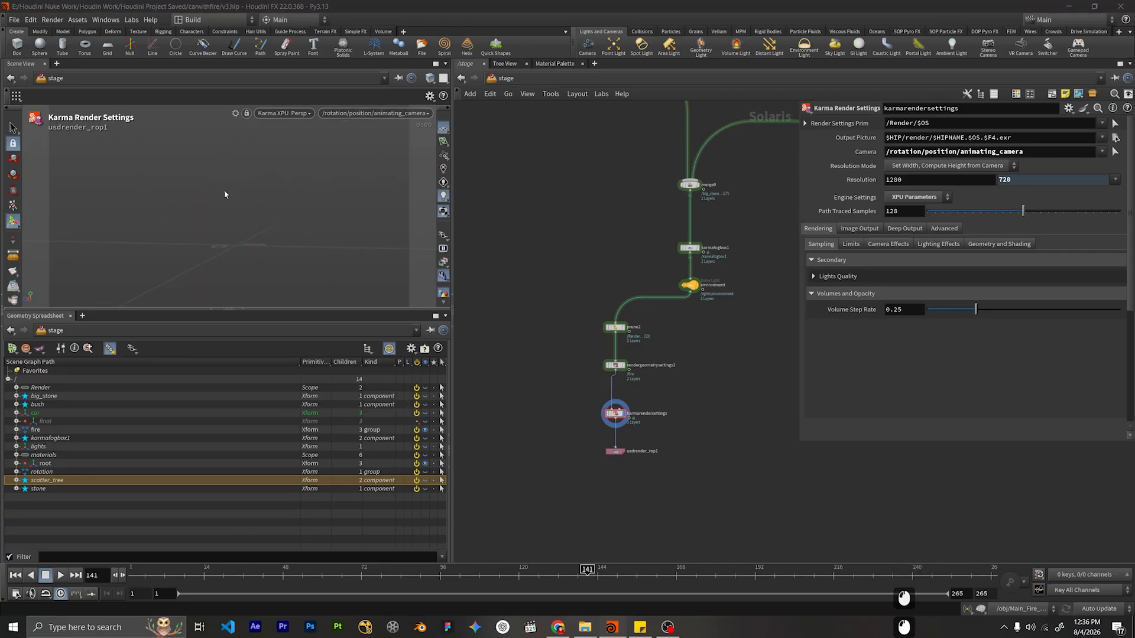
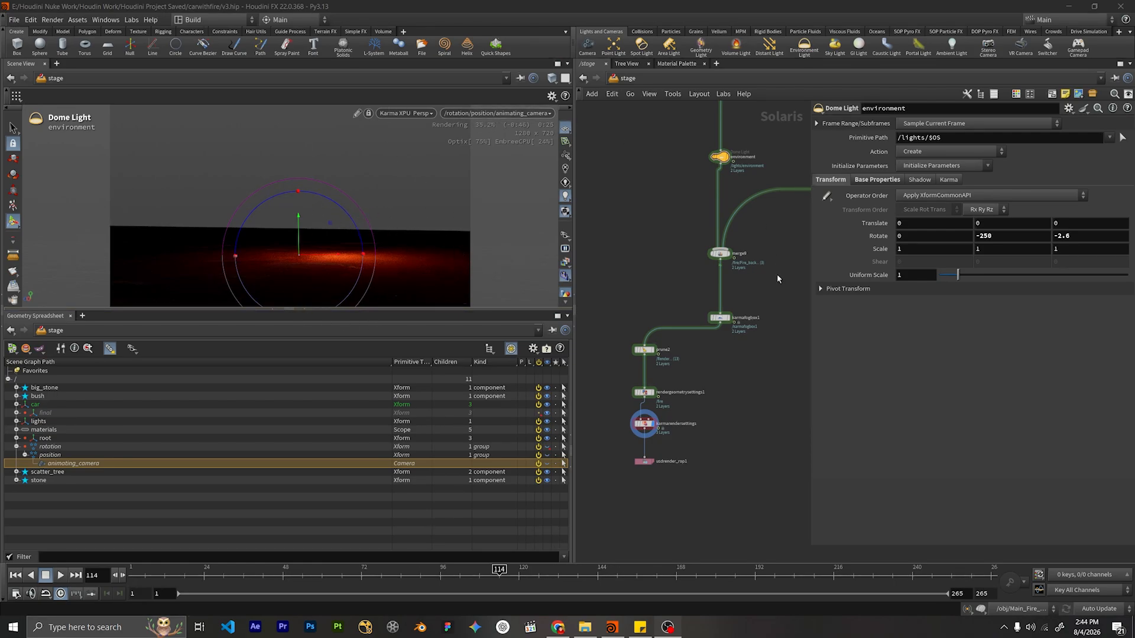
# Try the environment dome light between prune2 and rendergeometrysettings1, and put it back above the merge node.
pyautogui.moveTo(668, 188); pyautogui.dragTo(652, 251, button='middle')
pyautogui.moveTo(652, 434); pyautogui.dragTo(657, 408, button='middle')
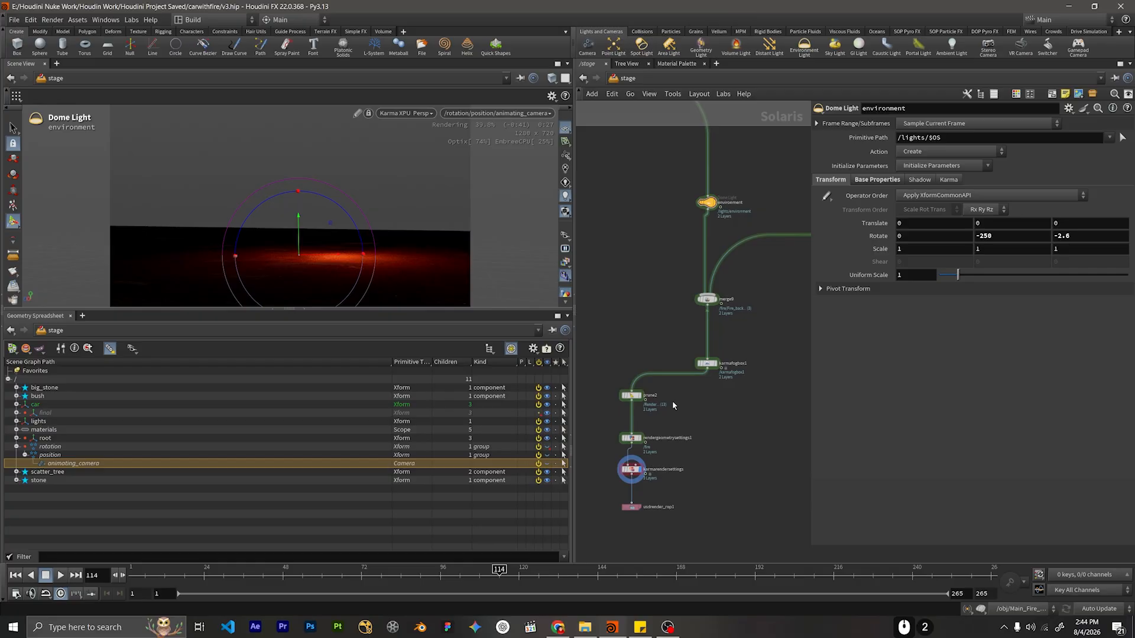
pyautogui.click(632, 394)
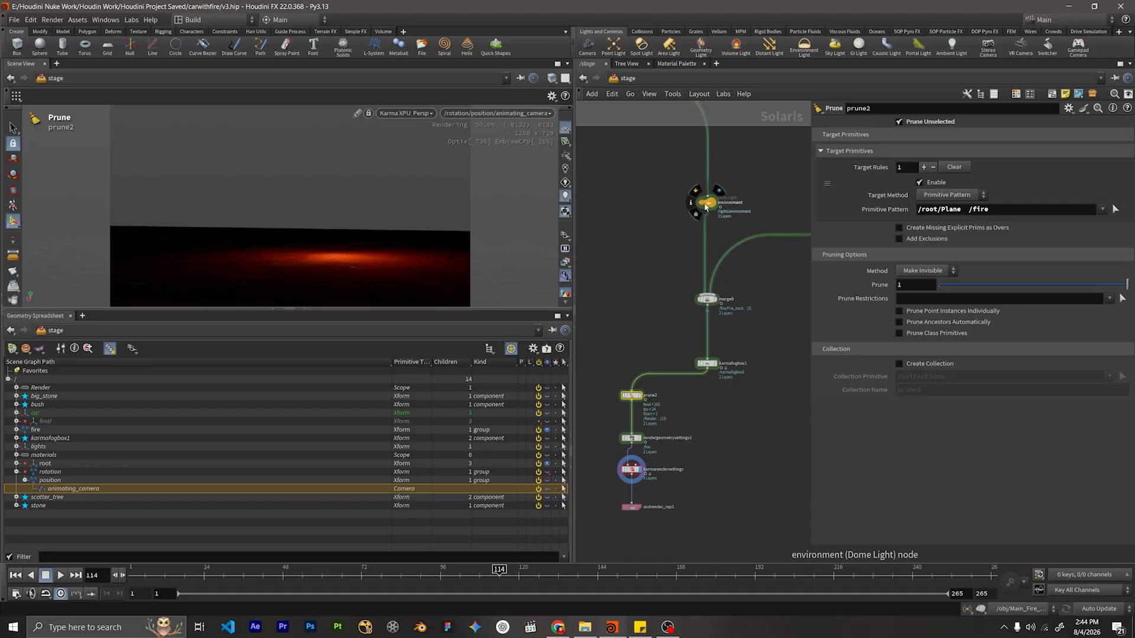
pyautogui.moveTo(707, 202); pyautogui.dragTo(631, 416)
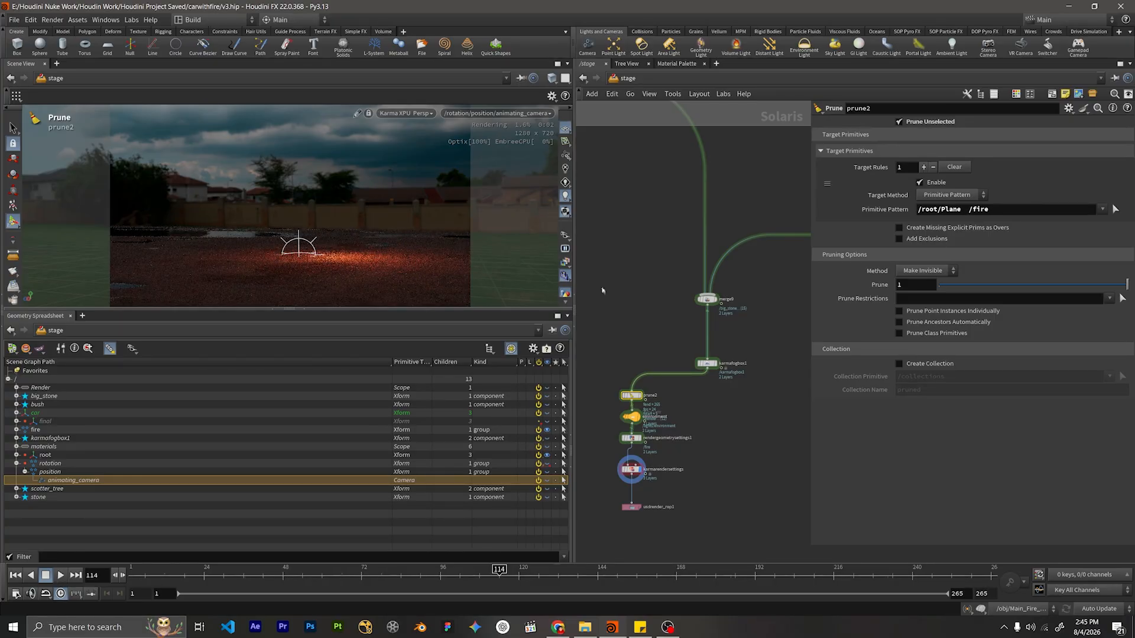
pyautogui.click(652, 395)
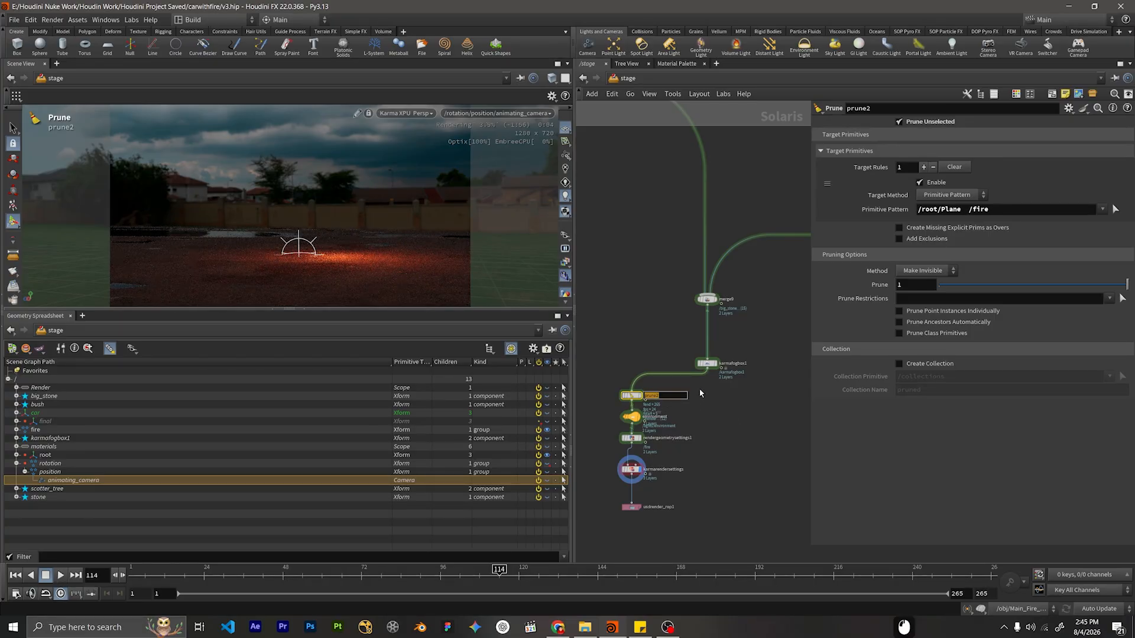
pyautogui.moveTo(698, 389); pyautogui.dragTo(705, 195)
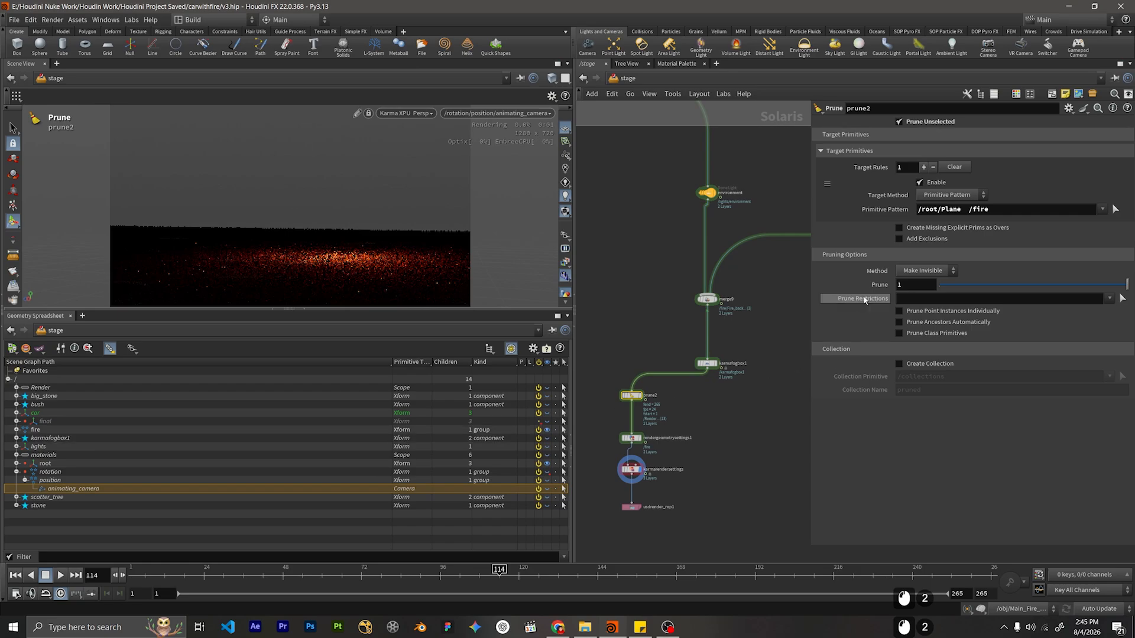
# Add /lights to the primitive pattern of prune2, after /root/Plane and /fire.
pyautogui.click(1034, 209)
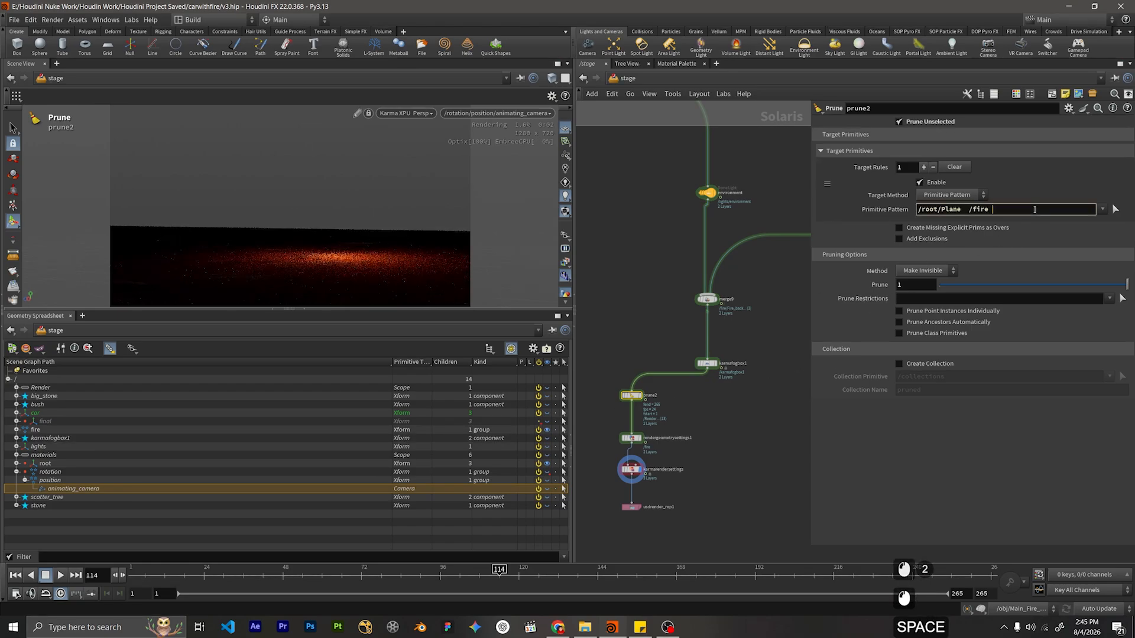
pyautogui.write('/')
pyautogui.write('light')
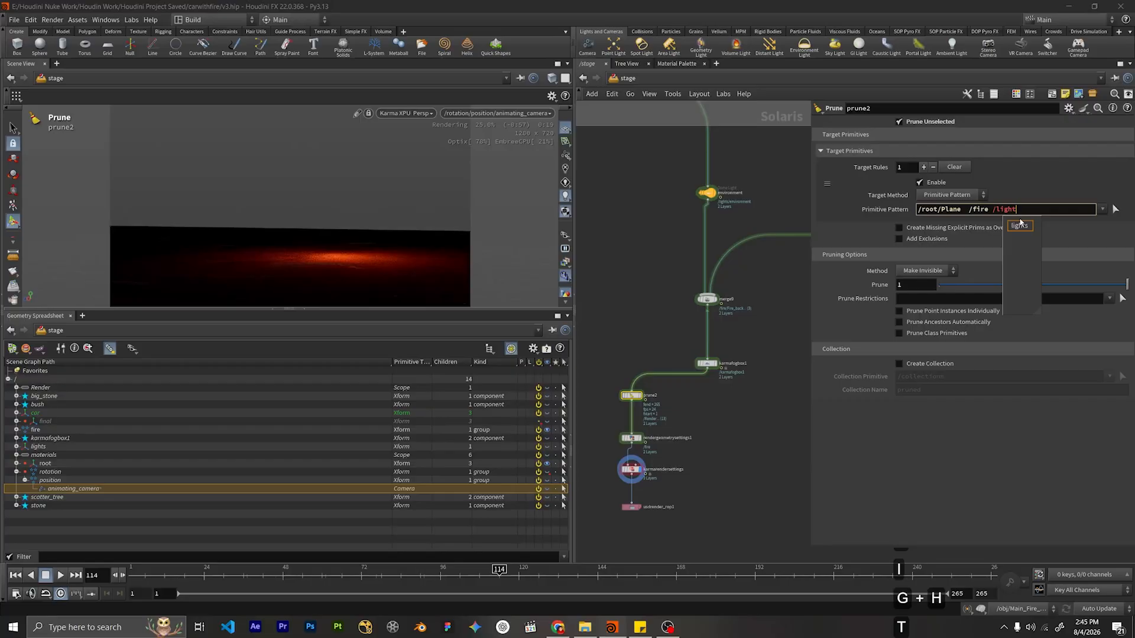
pyautogui.press('Down')
pyautogui.press('Return')
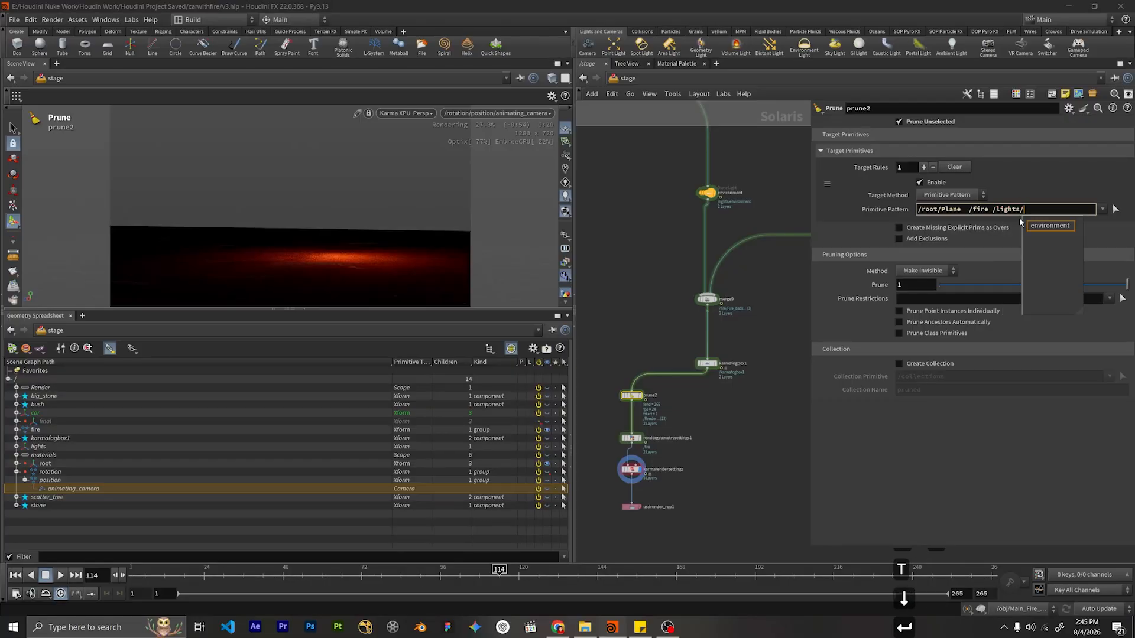
pyautogui.press('BackSpace')
pyautogui.press('Return')
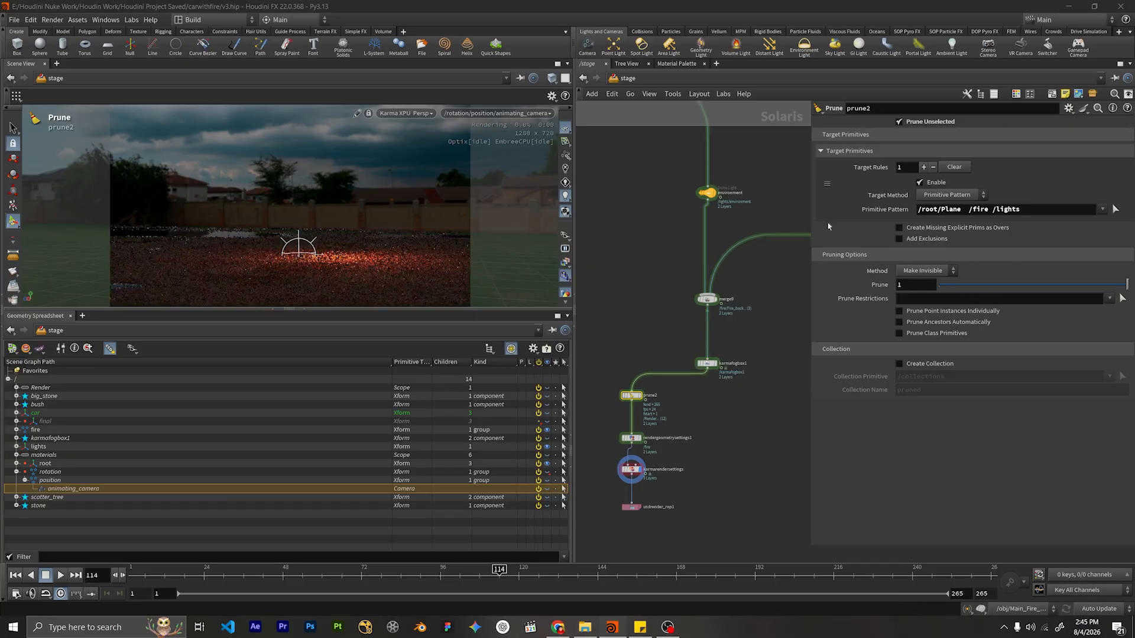
# Move the rendergeometrysettings1 node up so it sits closely beneath prune2.
pyautogui.moveTo(763, 391); pyautogui.dragTo(795, 290, button='middle')
pyautogui.scroll(1, 786, 305)
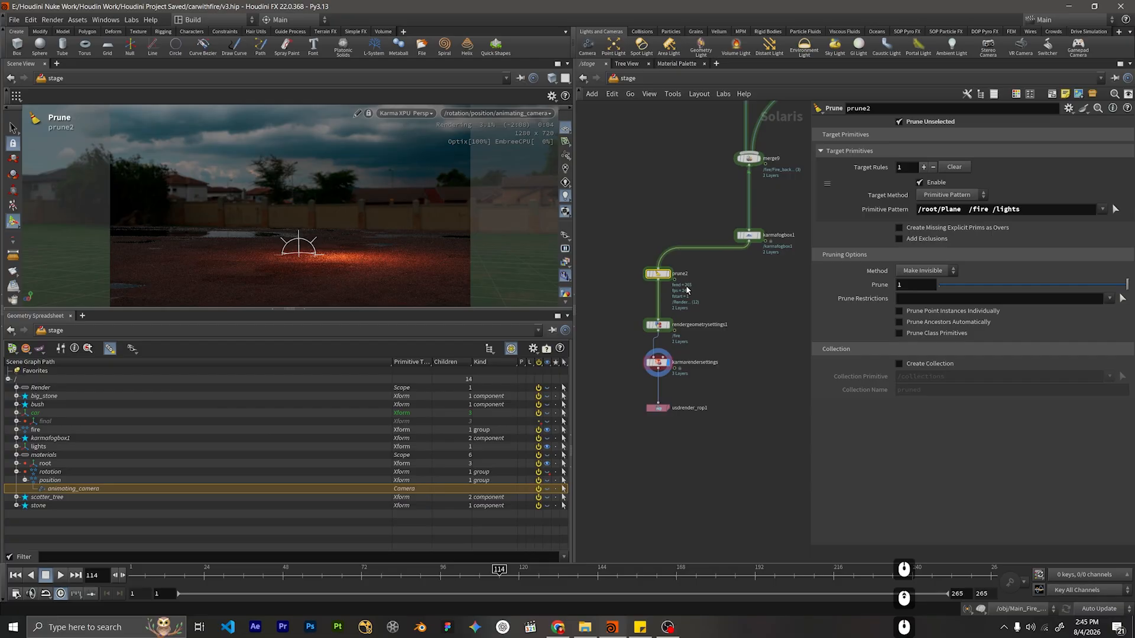
pyautogui.moveTo(666, 279)
pyautogui.moveTo(667, 279); pyautogui.dragTo(667, 272)
pyautogui.moveTo(658, 324); pyautogui.dragTo(657, 298)
pyautogui.scroll(-1, 704, 321)
pyautogui.moveTo(704, 321); pyautogui.dragTo(660, 330, button='middle')
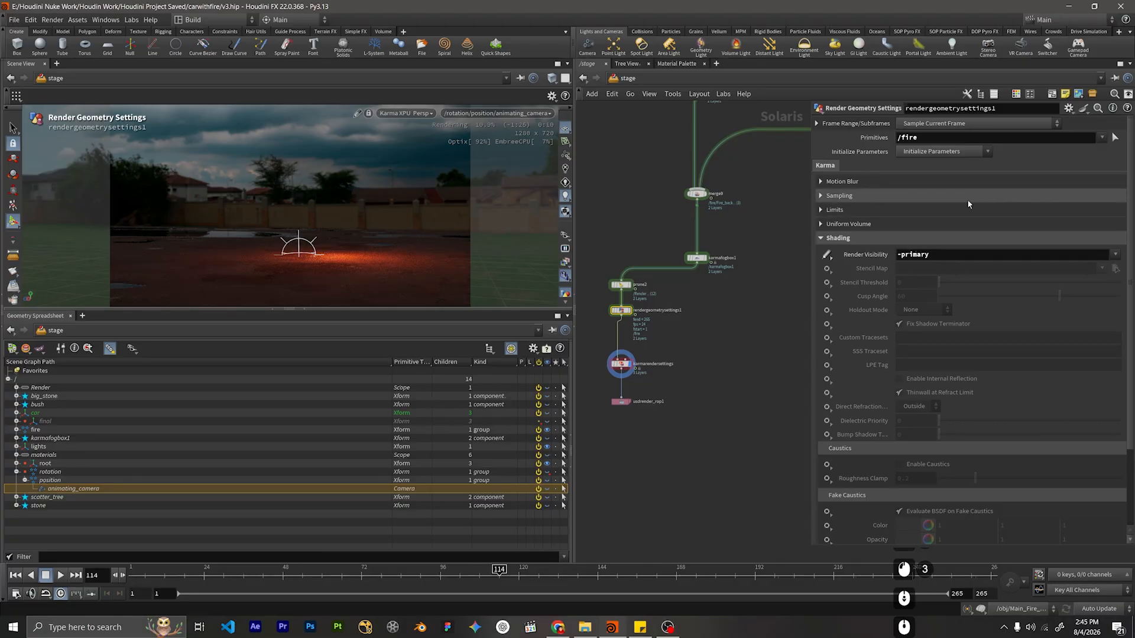
pyautogui.click(949, 123)
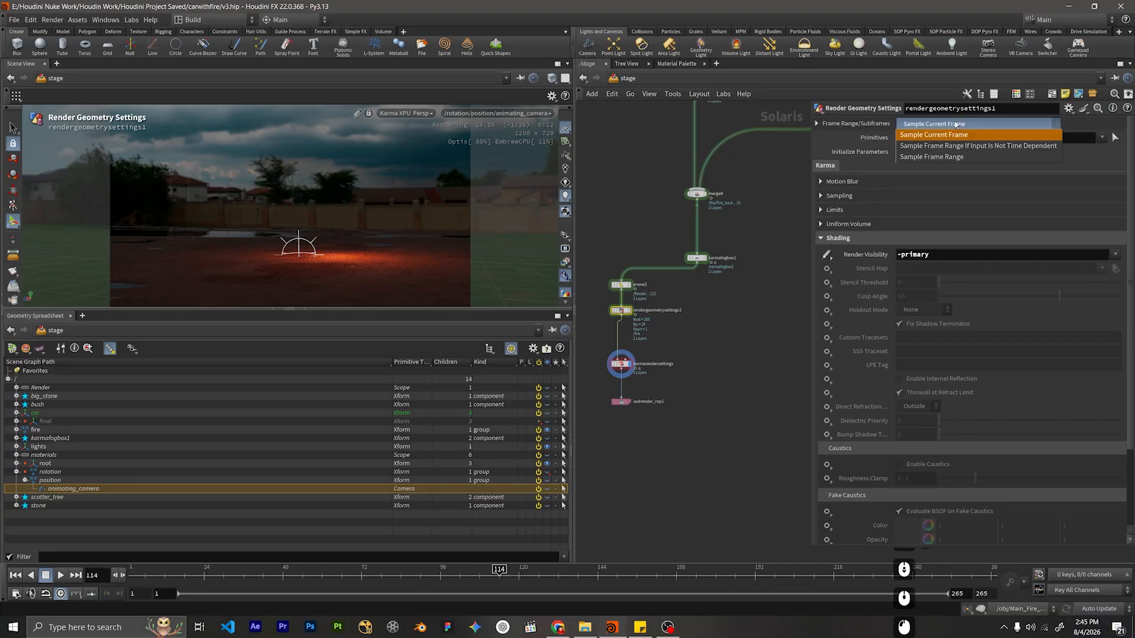
pyautogui.click(949, 125)
pyautogui.scroll(-5, 934, 270)
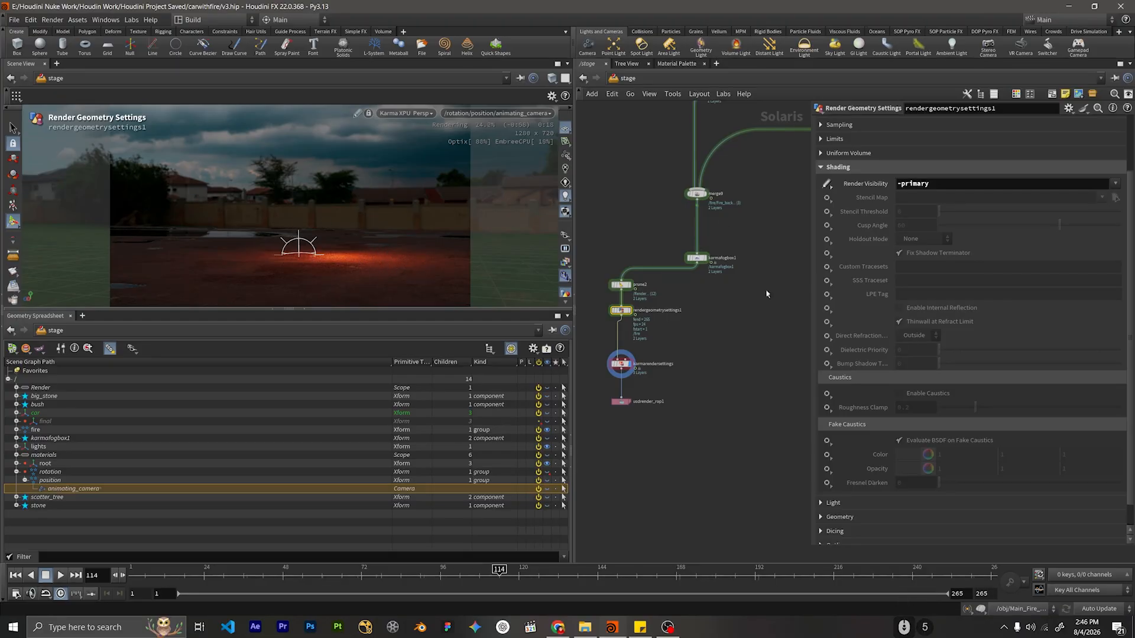
# Move karmarendersettings and usdrender_rop1 up beneath rendergeometrysettings1 to compact the render branch.
pyautogui.moveTo(734, 287); pyautogui.dragTo(722, 350, button='middle')
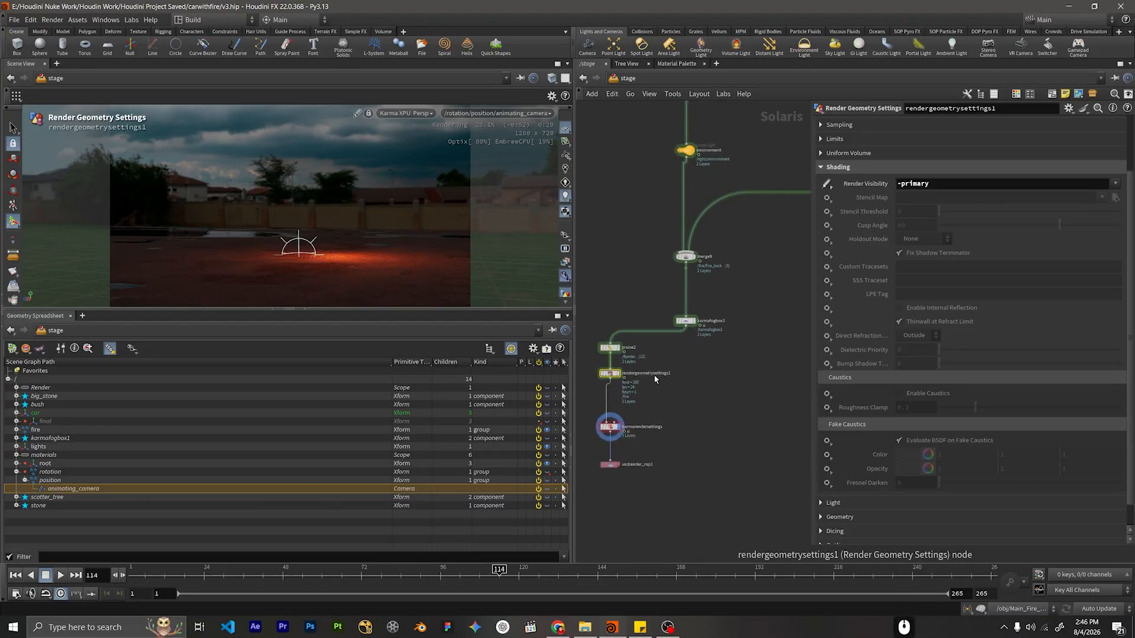
pyautogui.scroll(3, 690, 381)
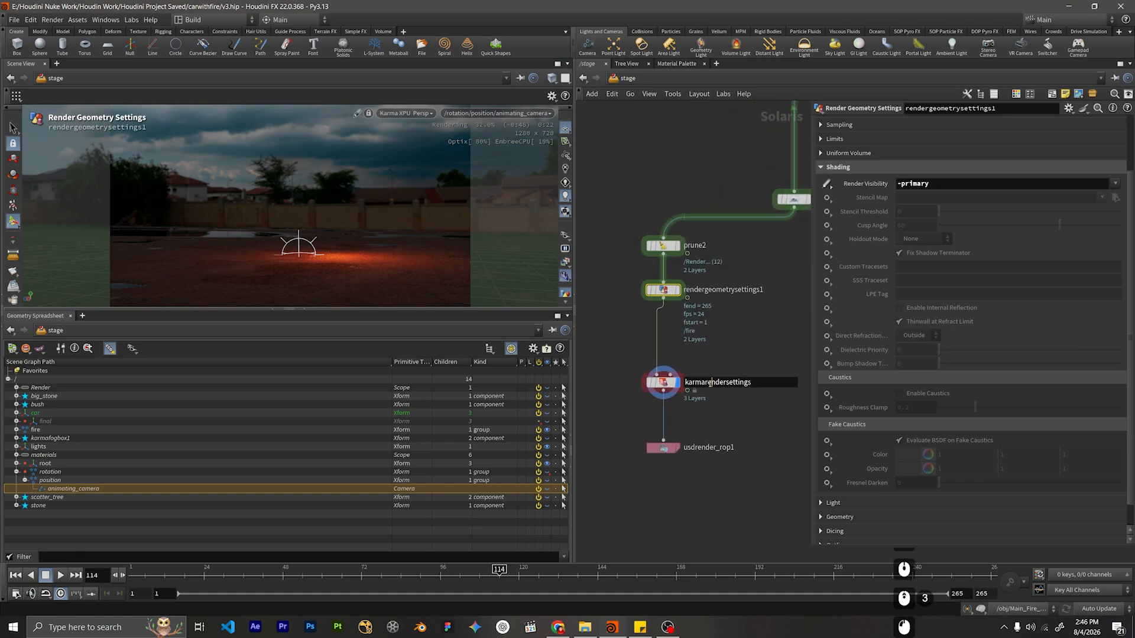
pyautogui.moveTo(663, 384); pyautogui.dragTo(670, 334)
pyautogui.moveTo(669, 448); pyautogui.dragTo(676, 388)
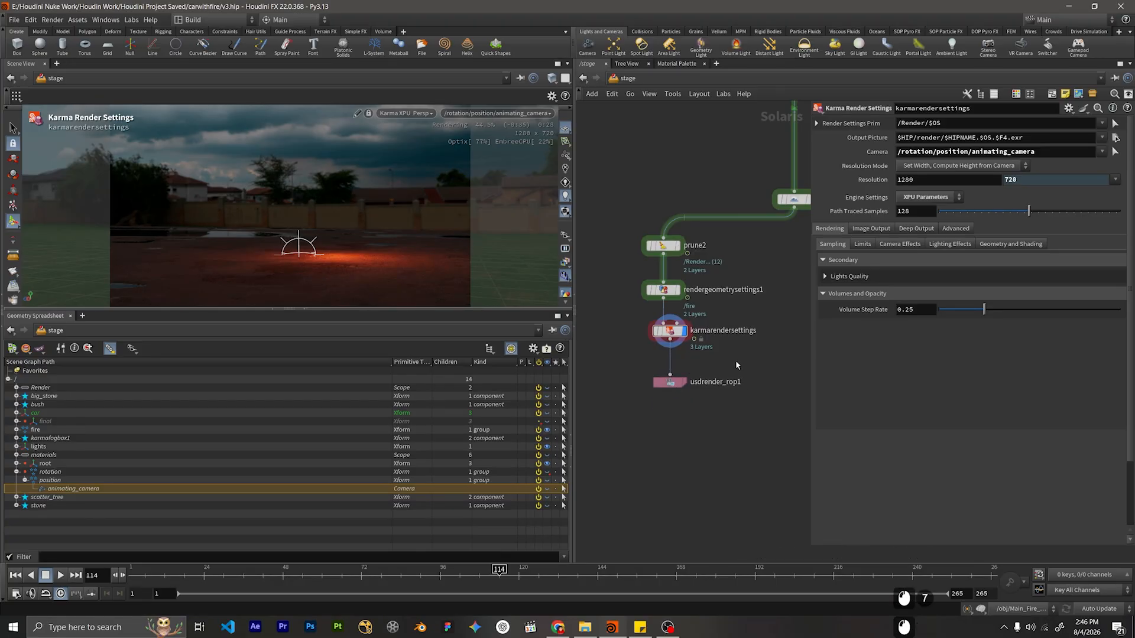
pyautogui.scroll(-2, 735, 360)
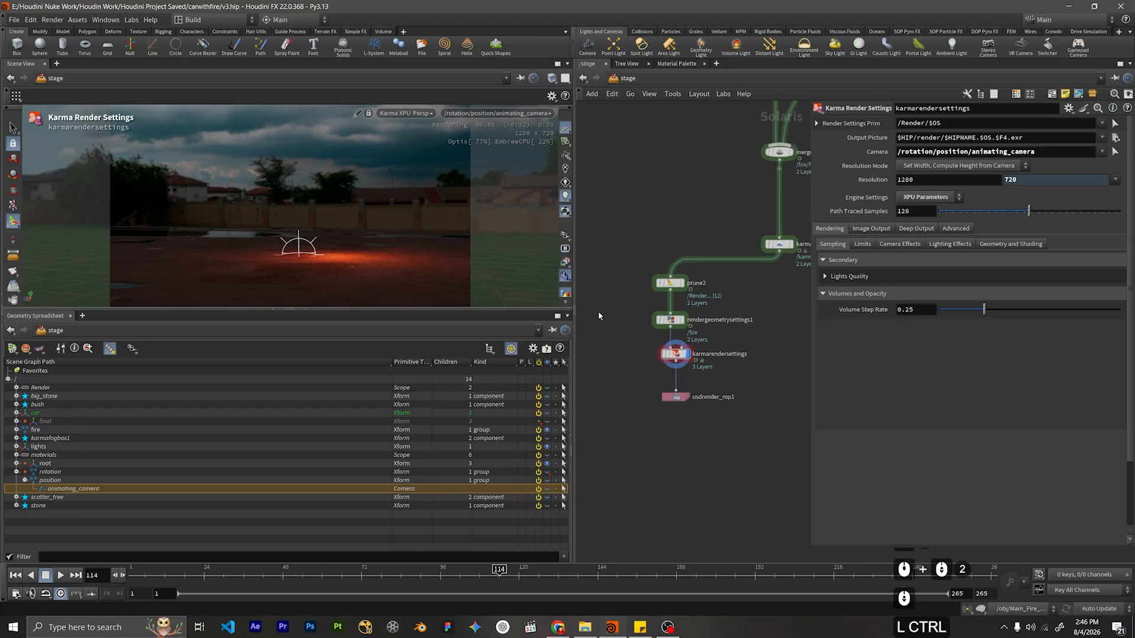
# Enlarge the network editor over the viewport and scene graph, and frame the fire render branch.
pyautogui.hotkey('ctrl', 'b')
pyautogui.scroll(3, 472, 331)
pyautogui.scroll(-4, 544, 289)
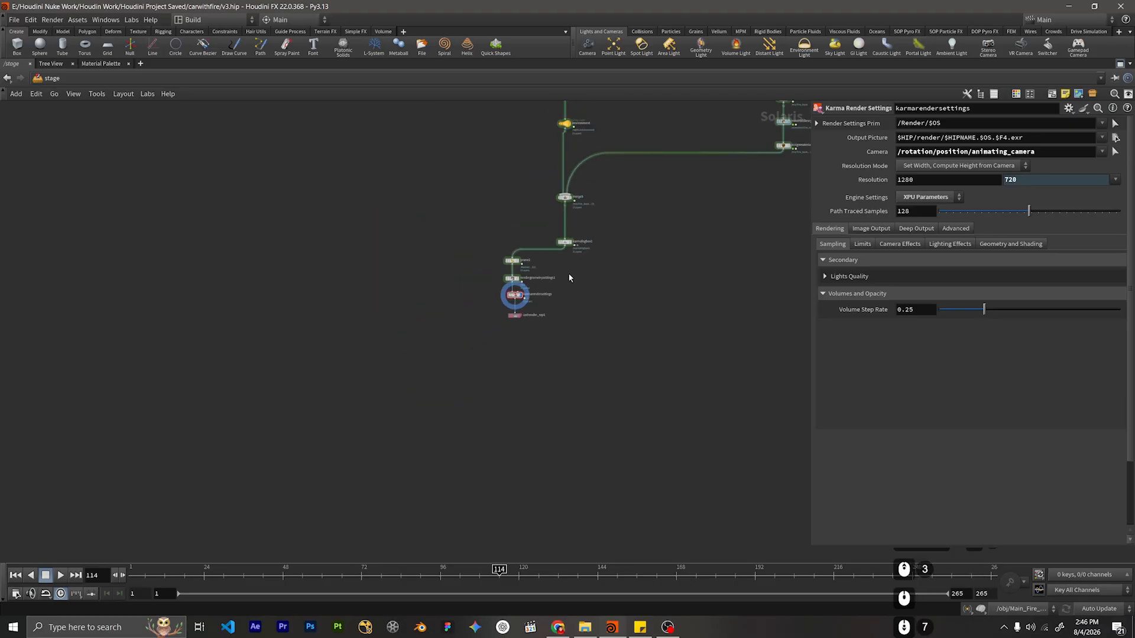
pyautogui.moveTo(569, 271); pyautogui.dragTo(696, 317, button='middle')
pyautogui.moveTo(513, 319); pyautogui.dragTo(459, 428)
pyautogui.scroll(4, 574, 388)
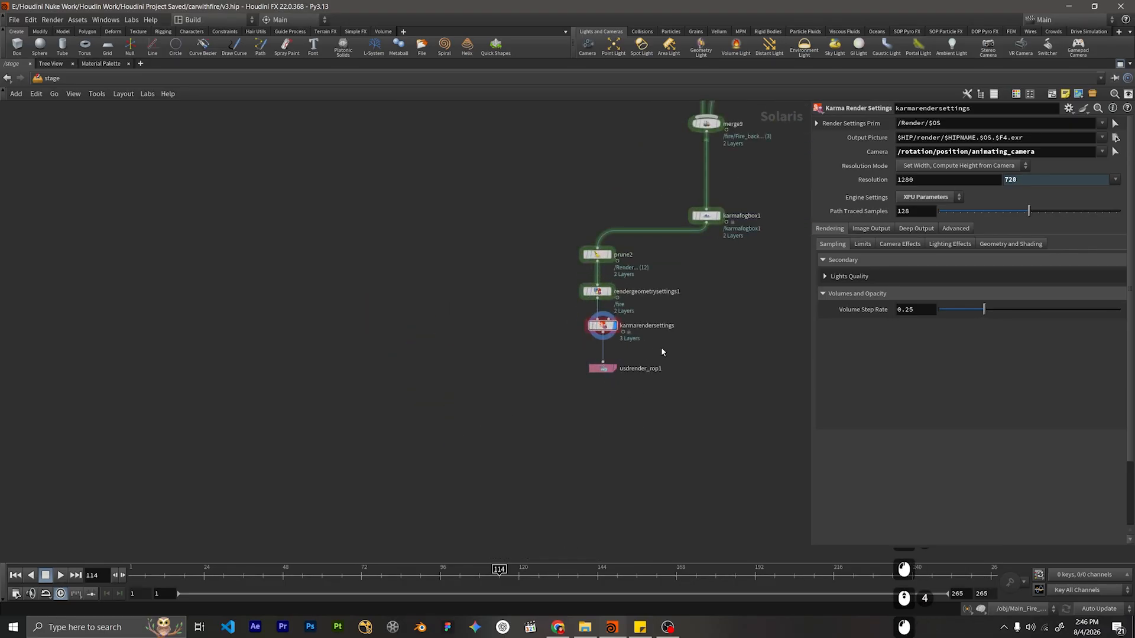
# Rename the rendergeometrysettings1 node to fire_primary_on_ground.
pyautogui.click(597, 254)
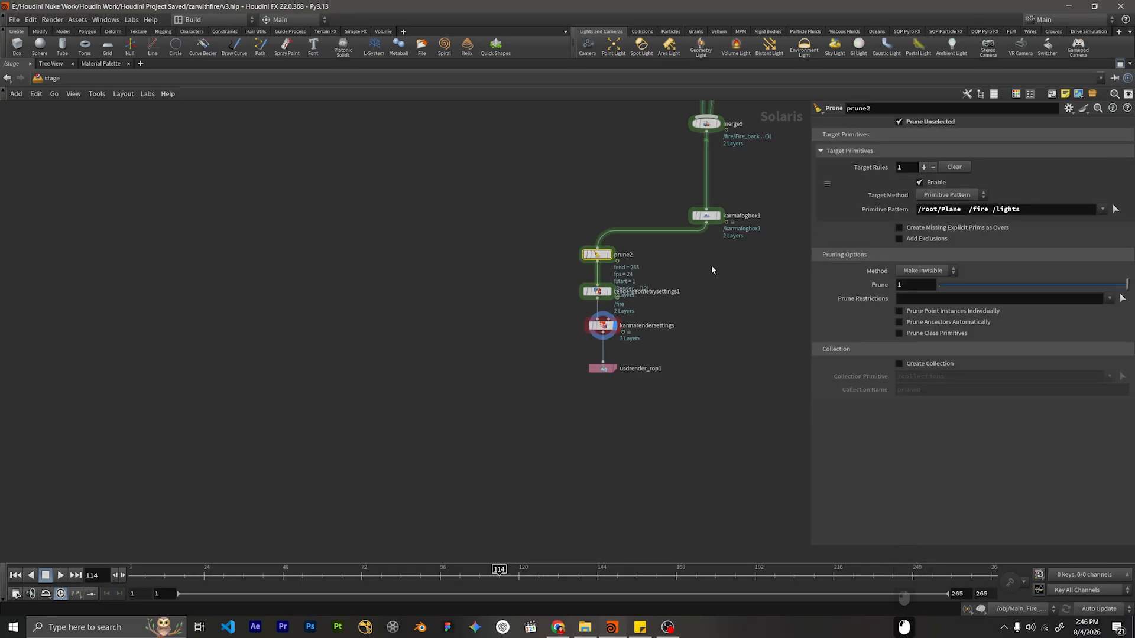
pyautogui.moveTo(674, 280); pyautogui.dragTo(559, 304)
pyautogui.doubleClick(664, 292)
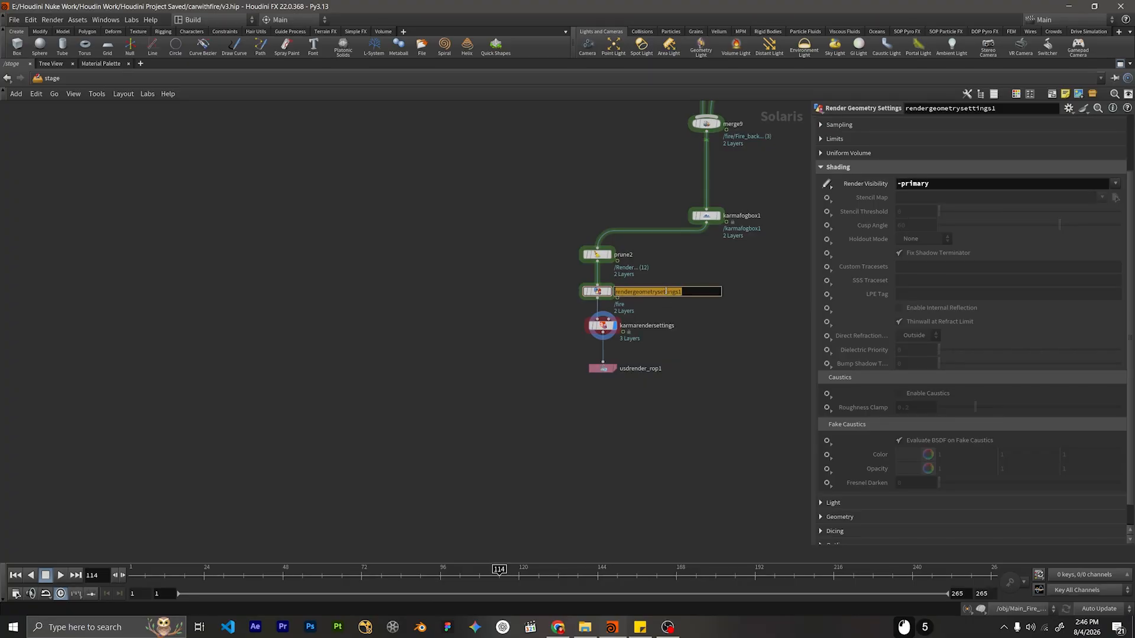
pyautogui.write('fire_')
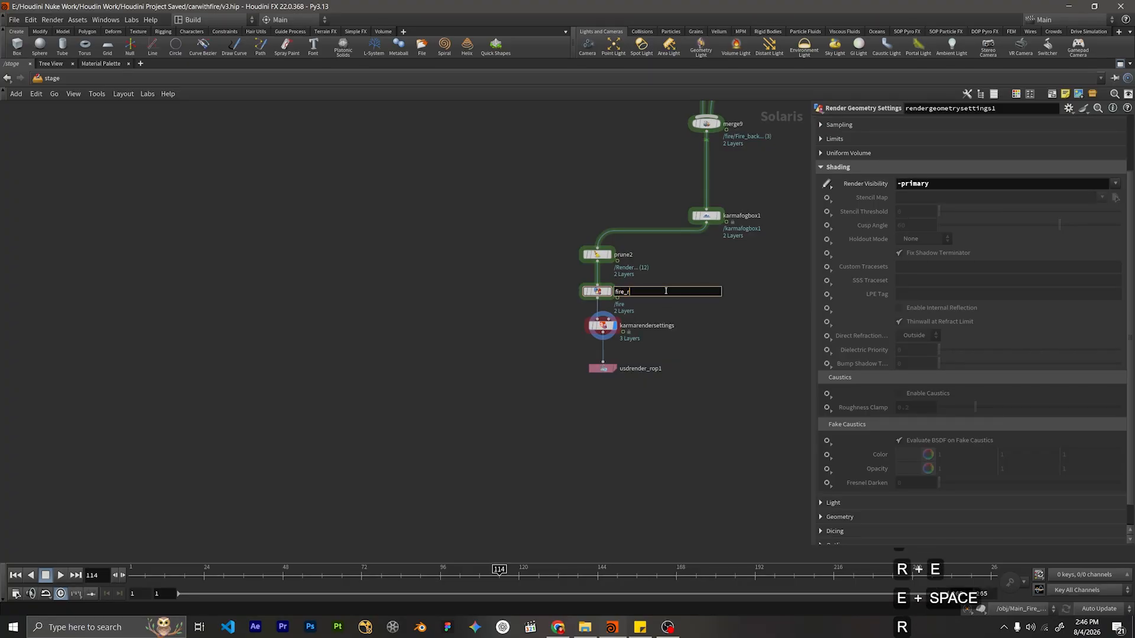
pyautogui.write('prima')
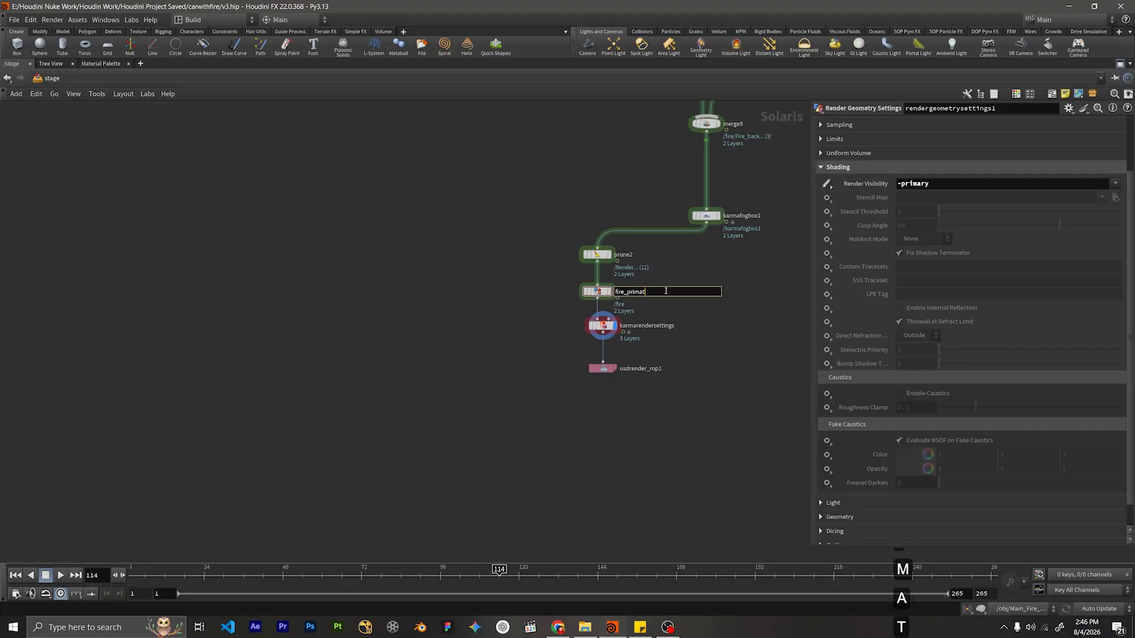
pyautogui.write('ry_o')
pyautogui.press('BackSpace')
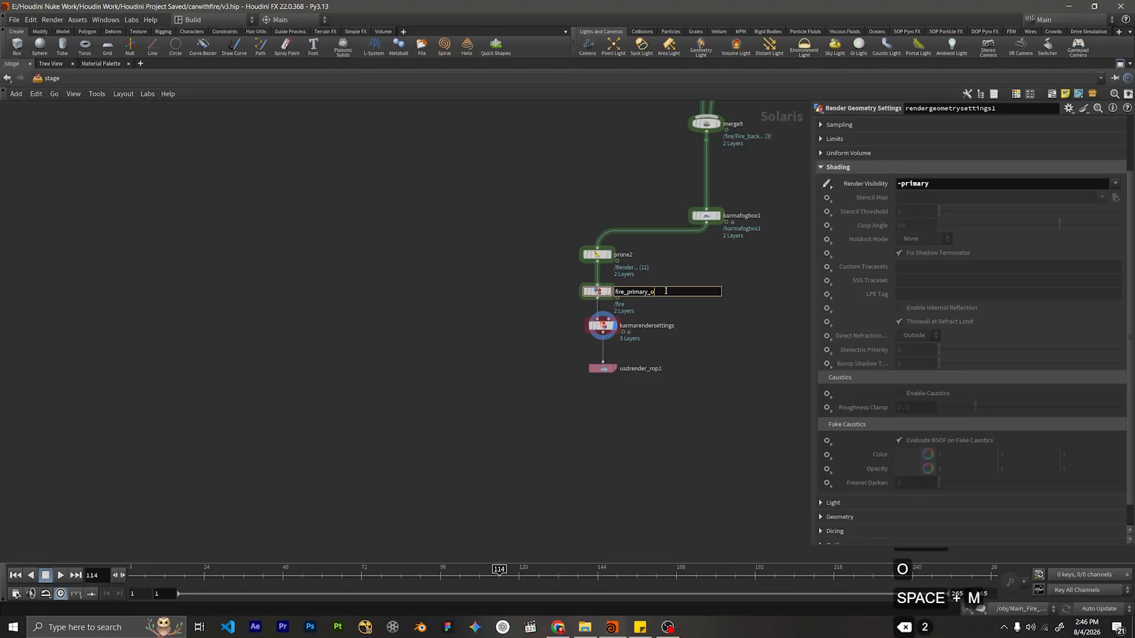
pyautogui.write('n_ground')
pyautogui.press('Return')
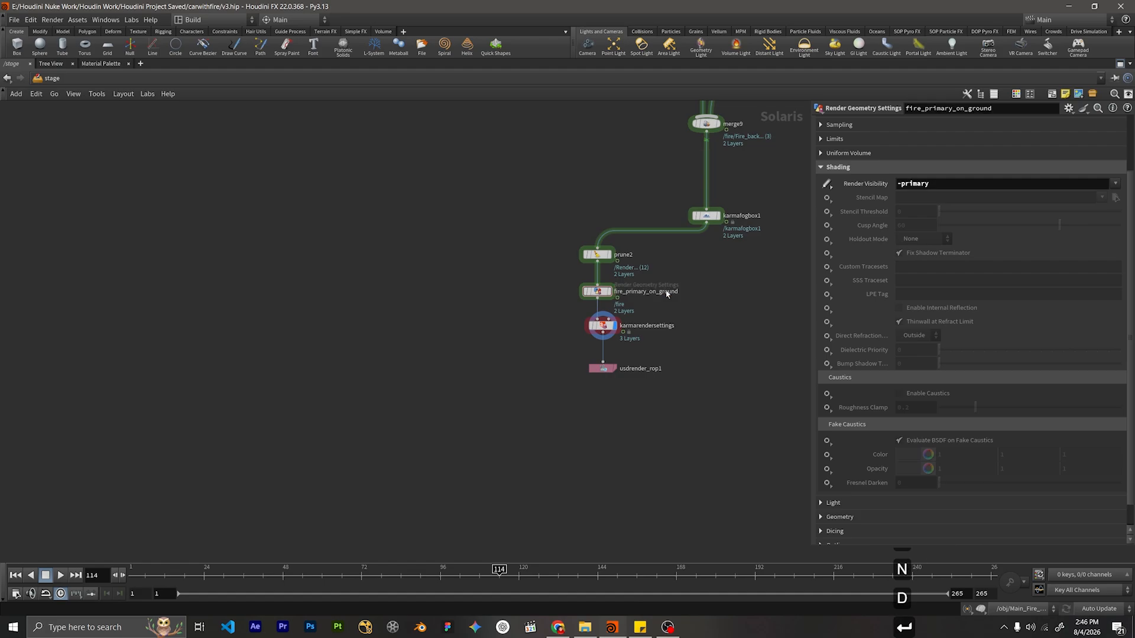
# Rename the prune2 node to Get_Car_Fire_lights.
pyautogui.doubleClick(628, 257)
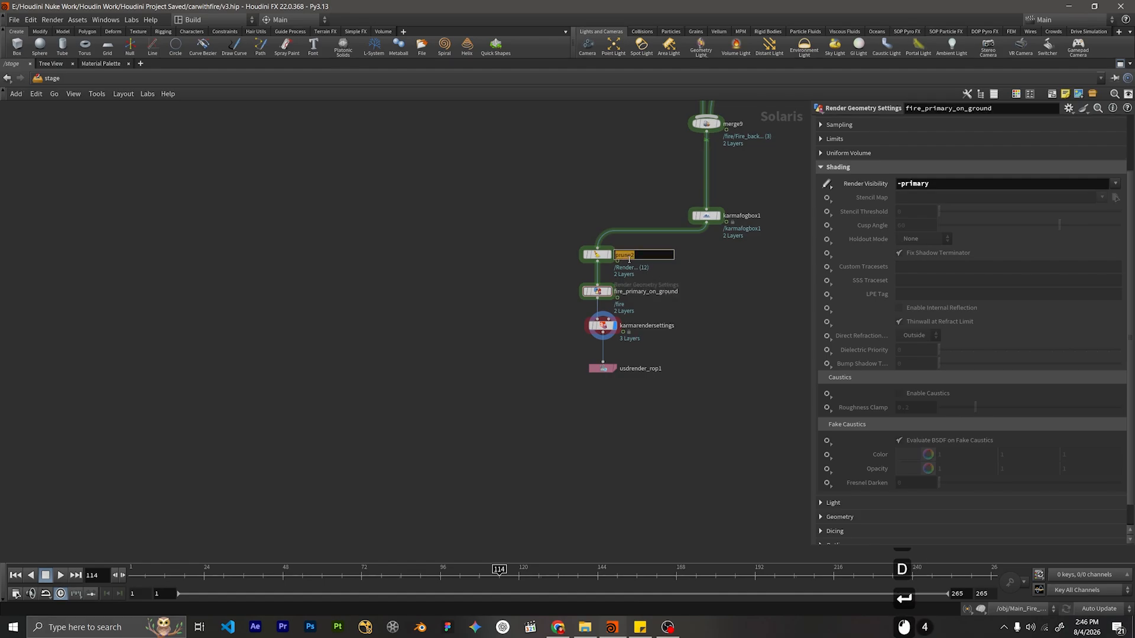
pyautogui.press('shift')
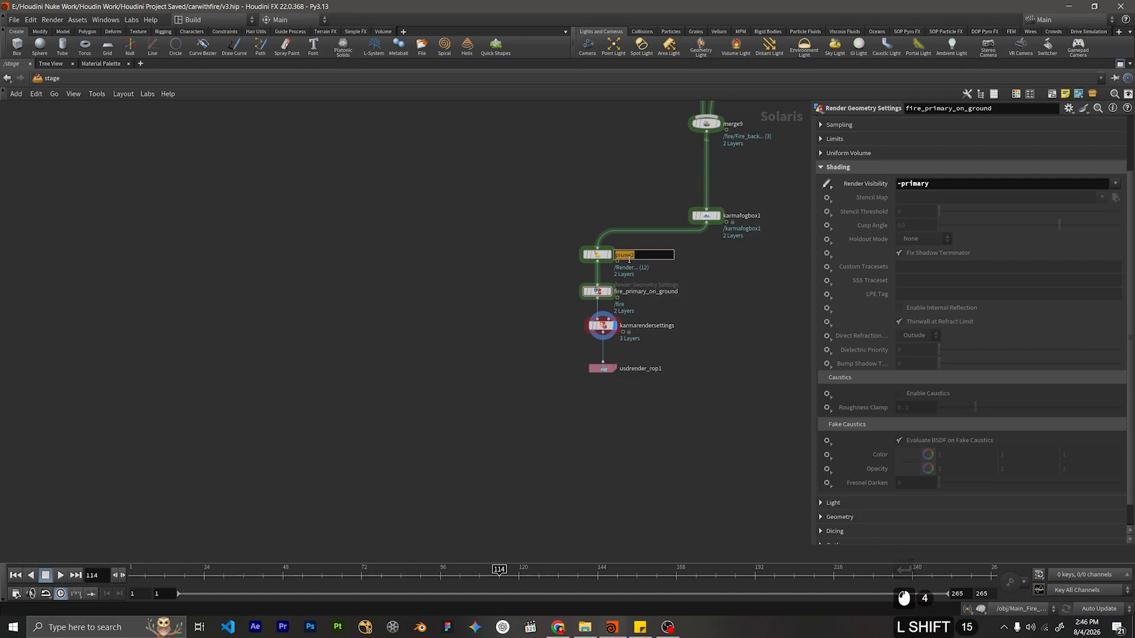
pyautogui.press('BackSpace')
pyautogui.write('car_')
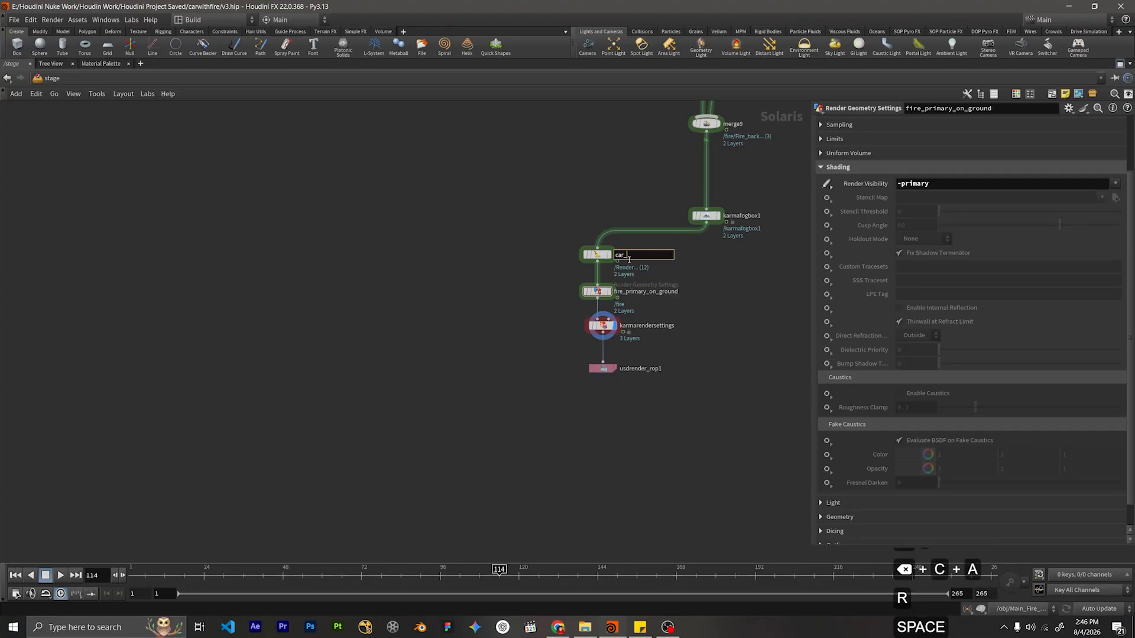
pyautogui.press('BackSpace')
pyautogui.press('BackSpace')
pyautogui.press('BackSpace')
pyautogui.press('BackSpace')
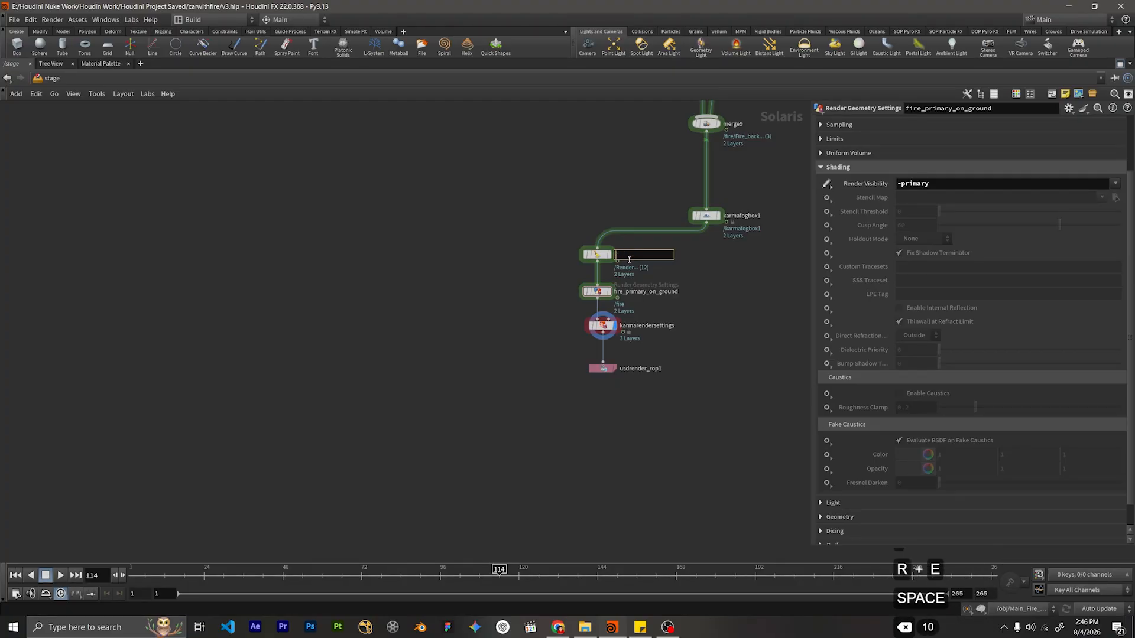
pyautogui.write('Get_Car_')
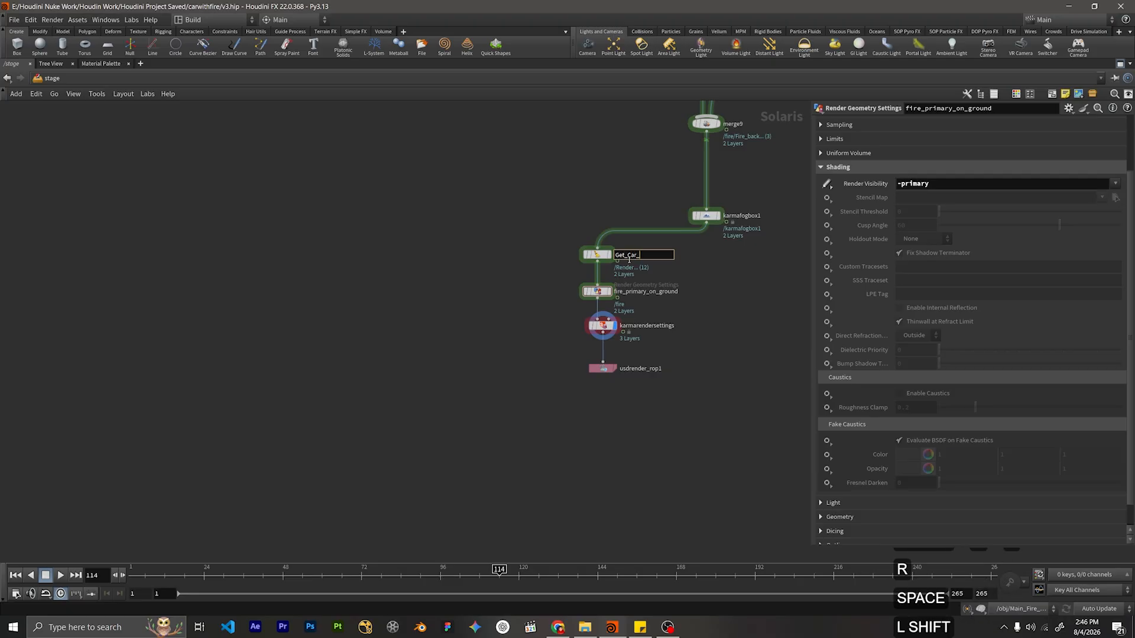
pyautogui.write('Fire__L')
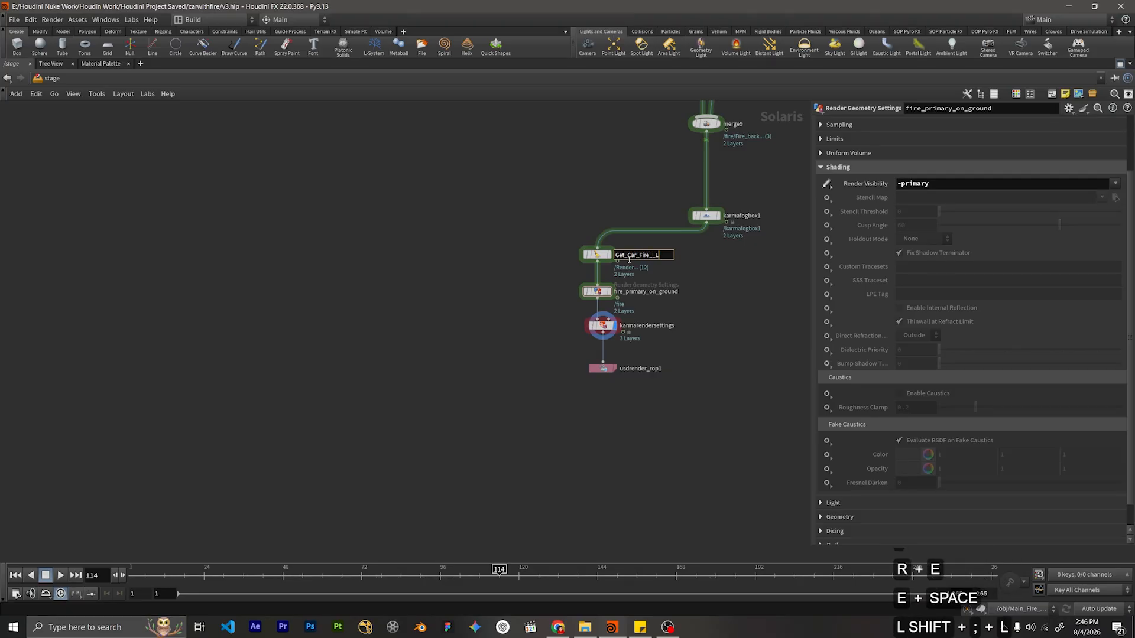
pyautogui.press('BackSpace')
pyautogui.press('BackSpace')
pyautogui.write('ligth')
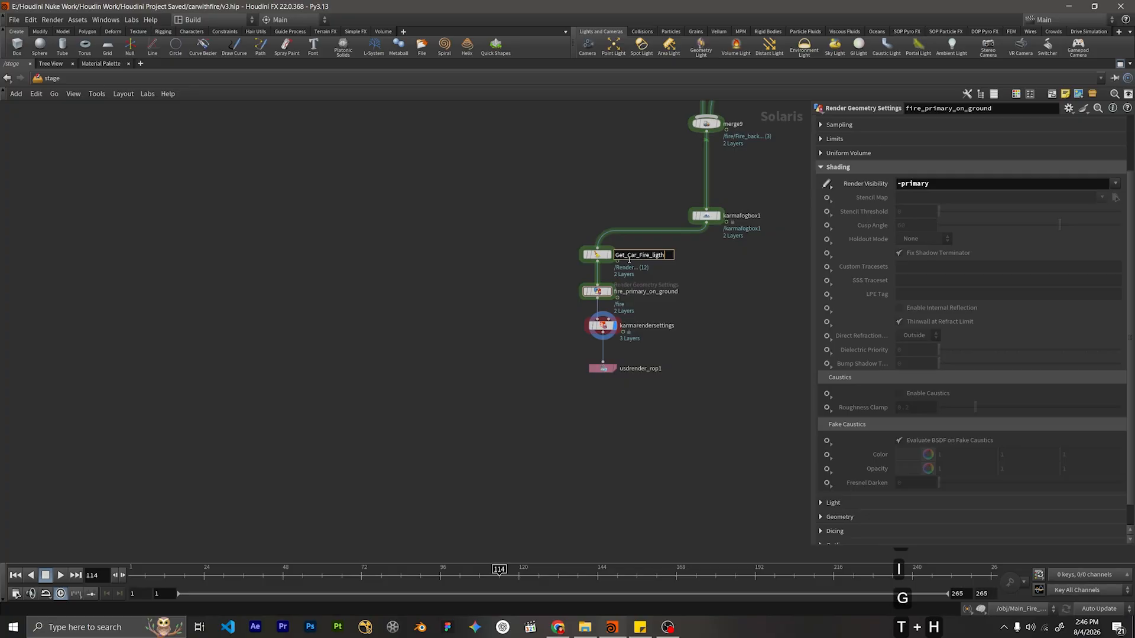
pyautogui.press('BackSpace')
pyautogui.press('BackSpace')
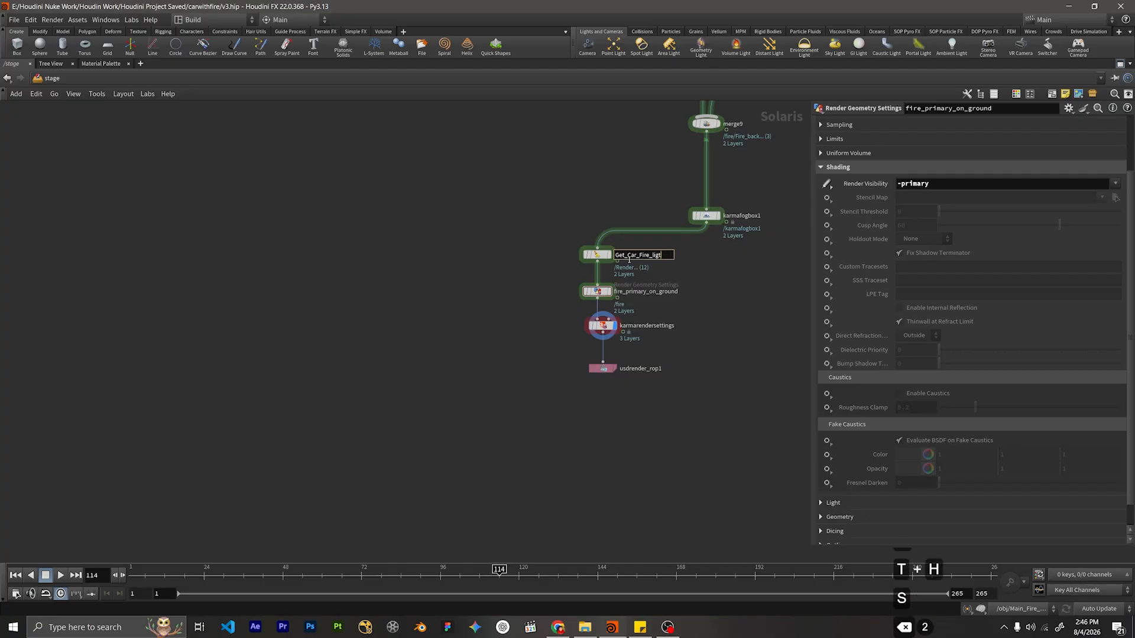
pyautogui.write('ts')
pyautogui.press('Return')
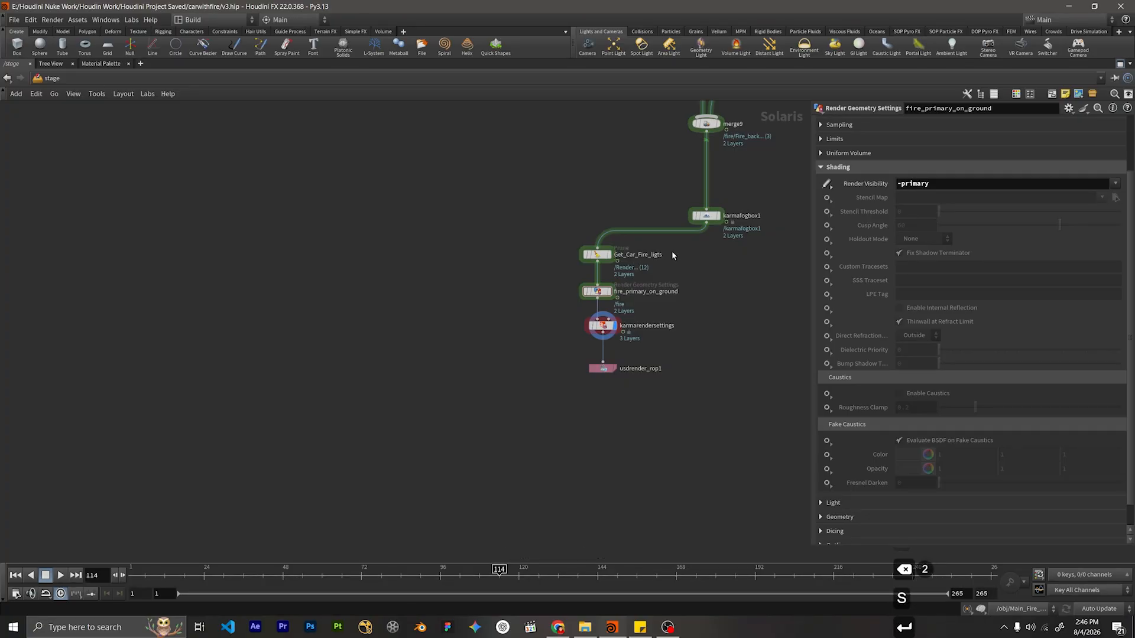
pyautogui.doubleClick(656, 254)
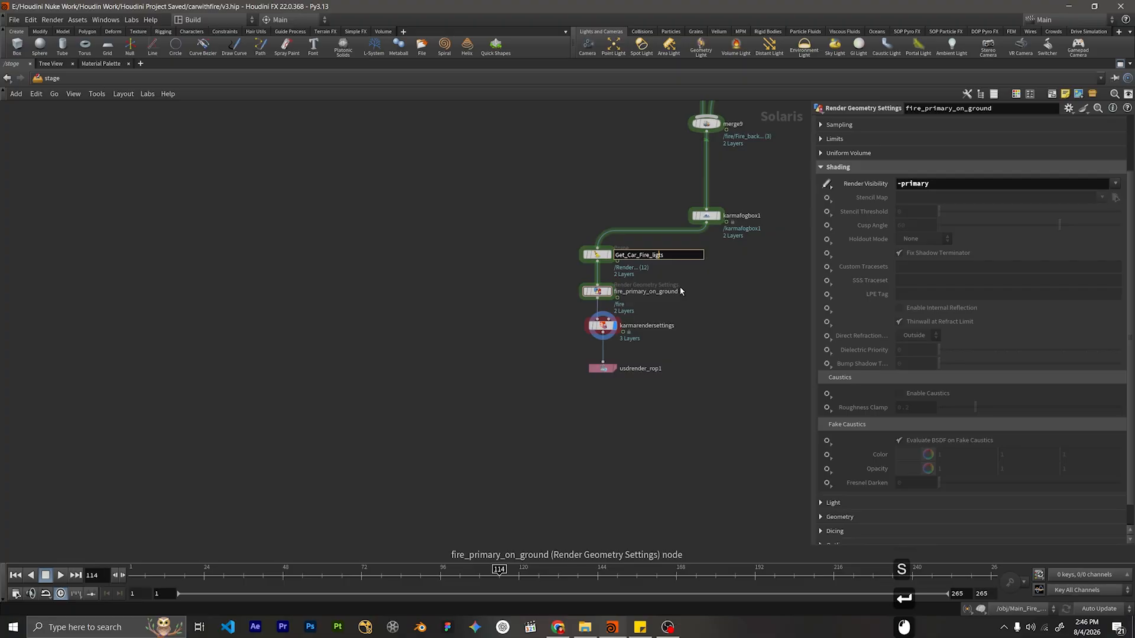
pyautogui.write('h')
pyautogui.moveTo(712, 314); pyautogui.dragTo(623, 239, button='middle')
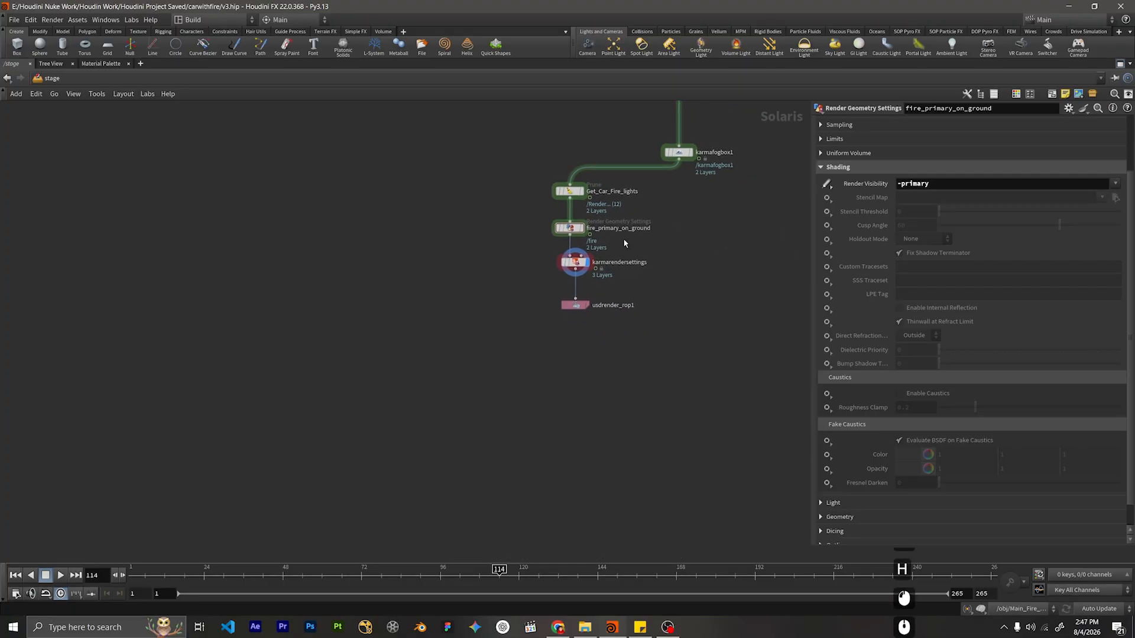
pyautogui.scroll(3, 582, 220)
pyautogui.doubleClick(661, 258)
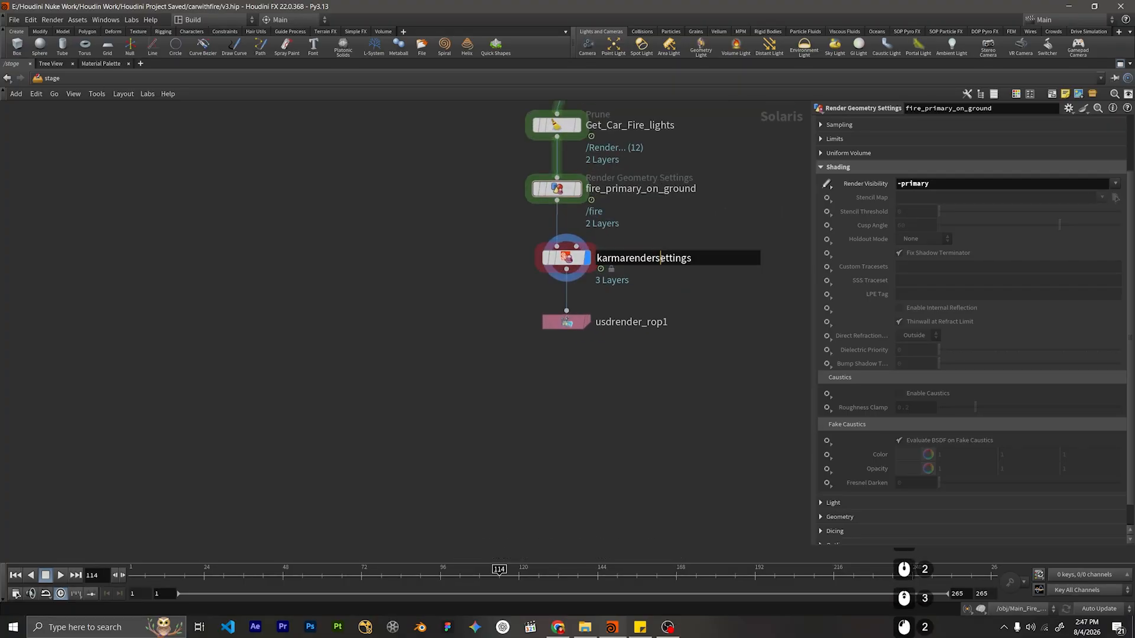
pyautogui.doubleClick(660, 258)
pyautogui.click(715, 297)
pyautogui.doubleClick(669, 258)
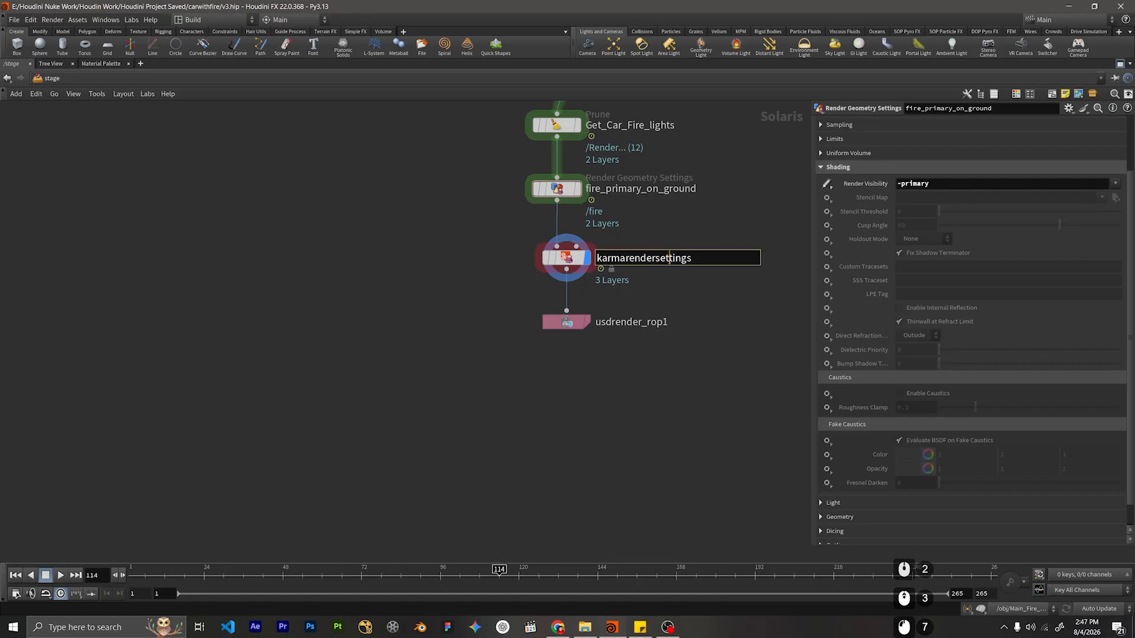
# Rename the karmarendersettings node to Rendering_Ground.
pyautogui.click(566, 258)
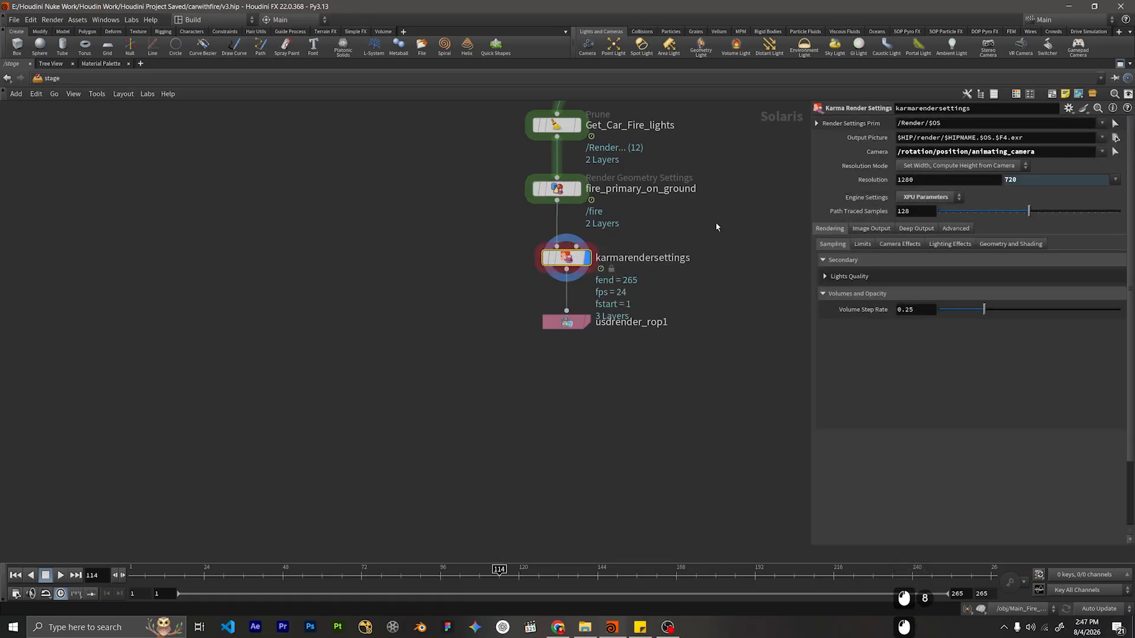
pyautogui.doubleClick(660, 258)
pyautogui.hotkey('ctrl', 'a')
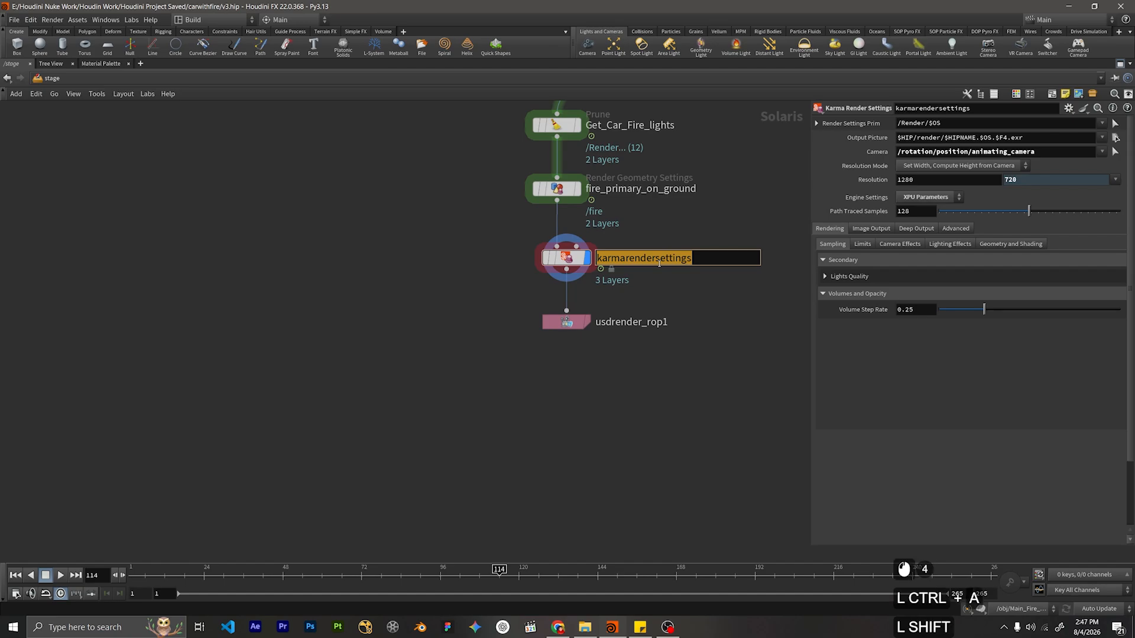
pyautogui.write('Redn')
pyautogui.press('BackSpace')
pyautogui.press('BackSpace')
pyautogui.write('ndering_')
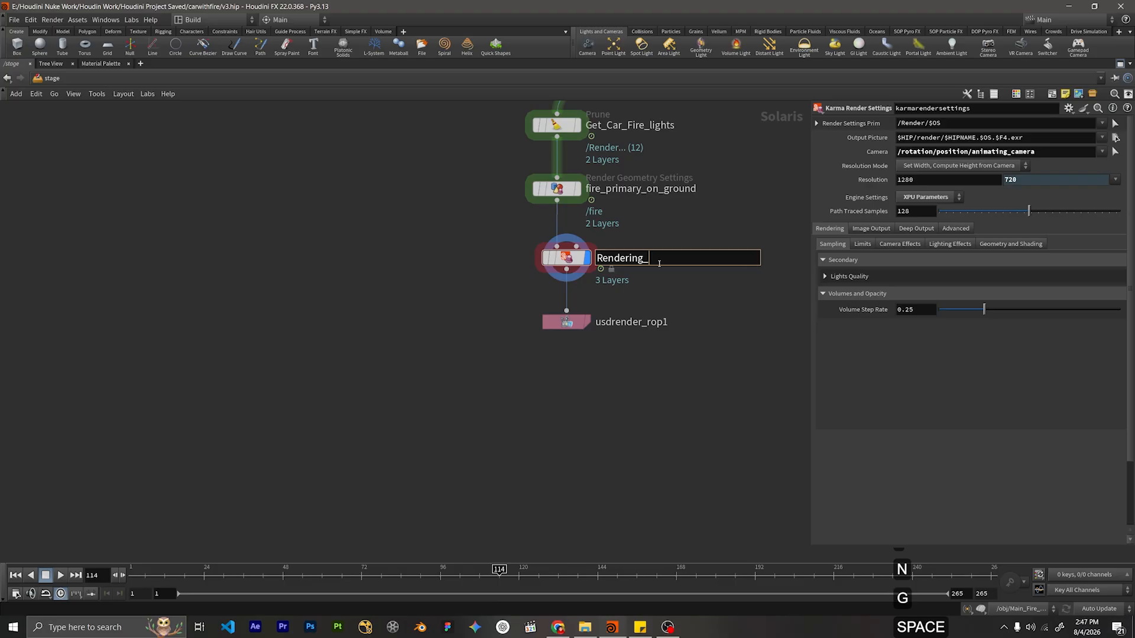
pyautogui.write('G')
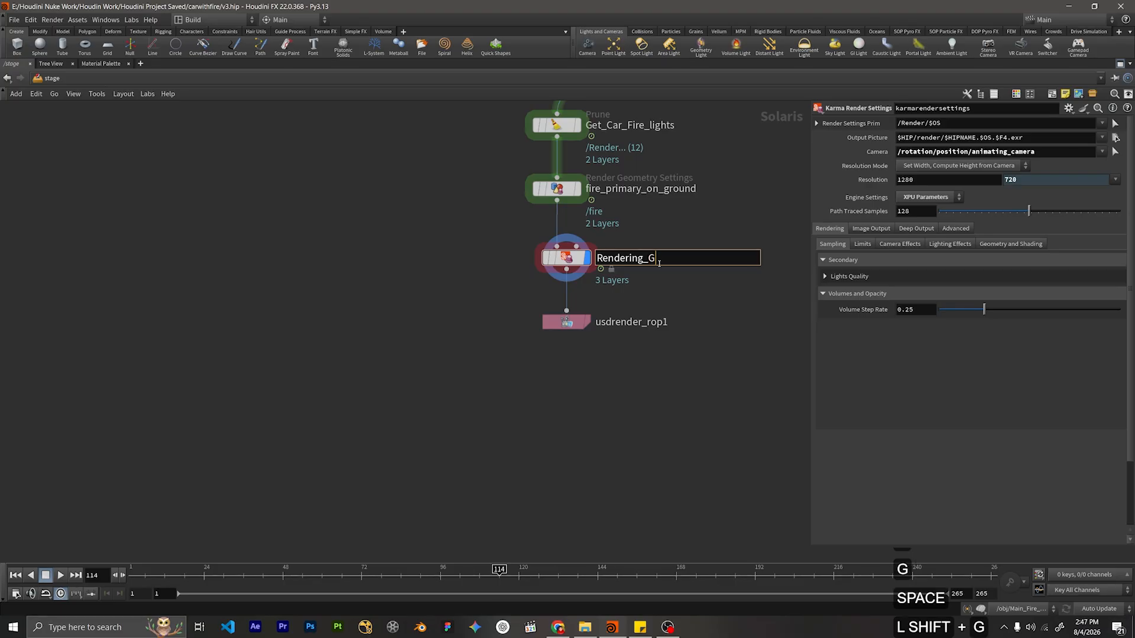
pyautogui.write('round_W')
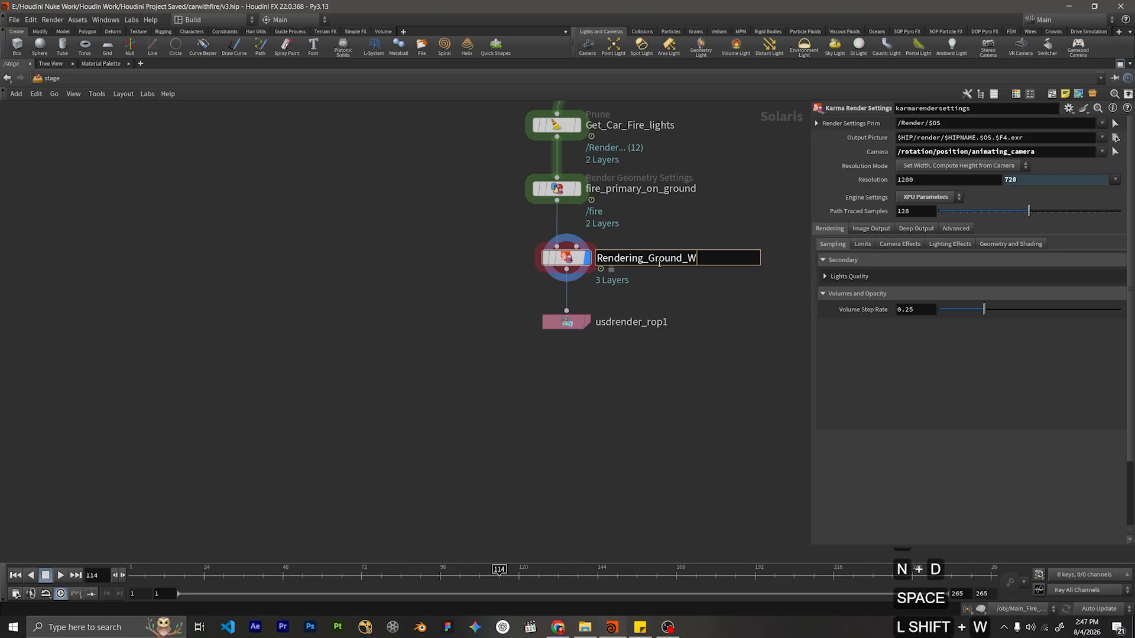
pyautogui.write('ith_')
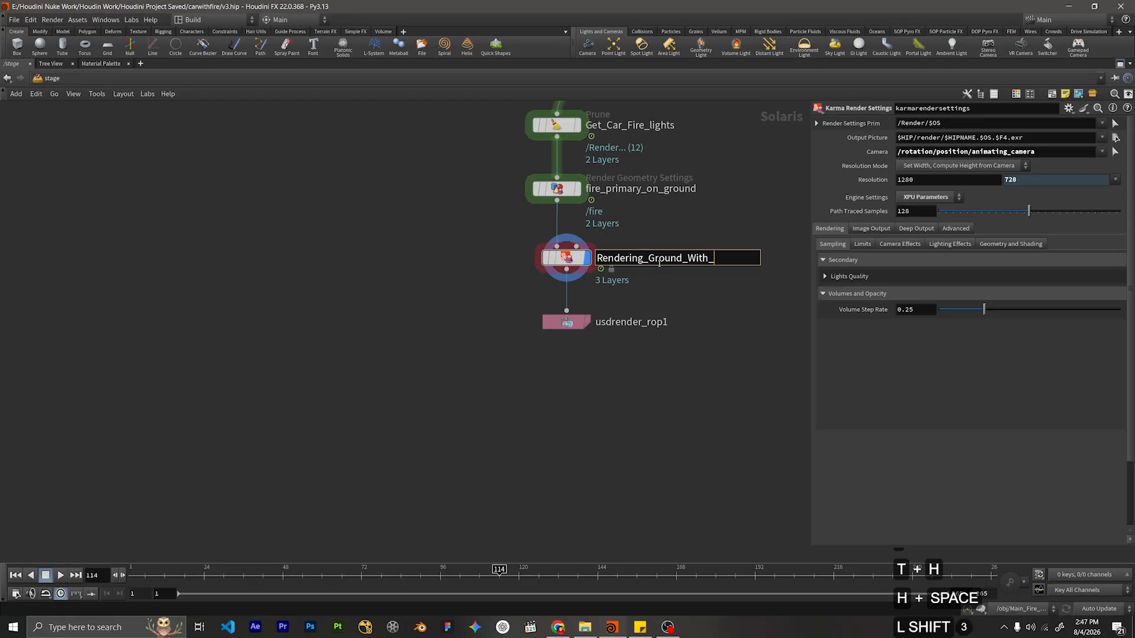
pyautogui.press('BackSpace')
pyautogui.press('BackSpace')
pyautogui.press('BackSpace')
pyautogui.press('BackSpace')
pyautogui.press('BackSpace')
pyautogui.press('BackSpace')
pyautogui.press('BackSpace')
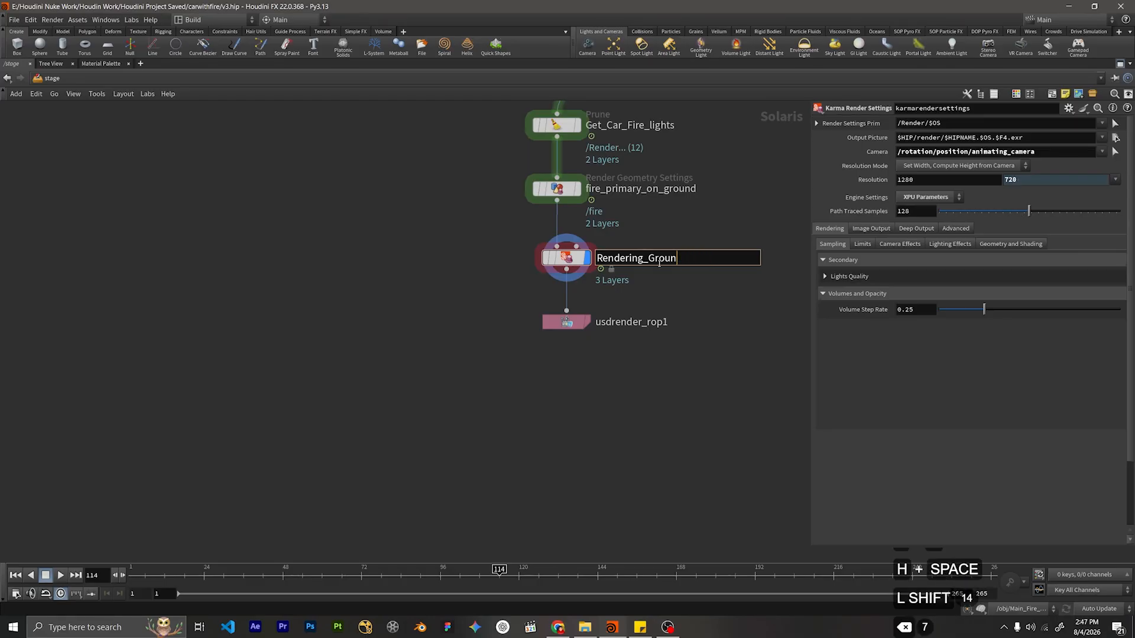
pyautogui.write('d')
pyautogui.press('Return')
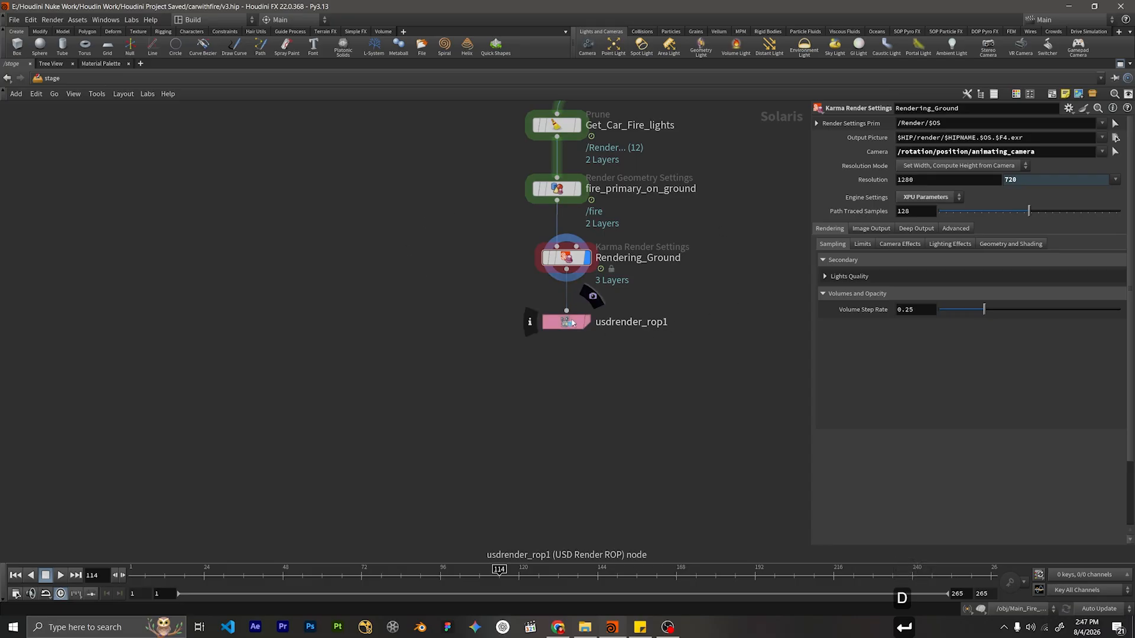
# Rename the usdrender_rop1 node to usdrender_rop.
pyautogui.scroll(-4, 709, 319)
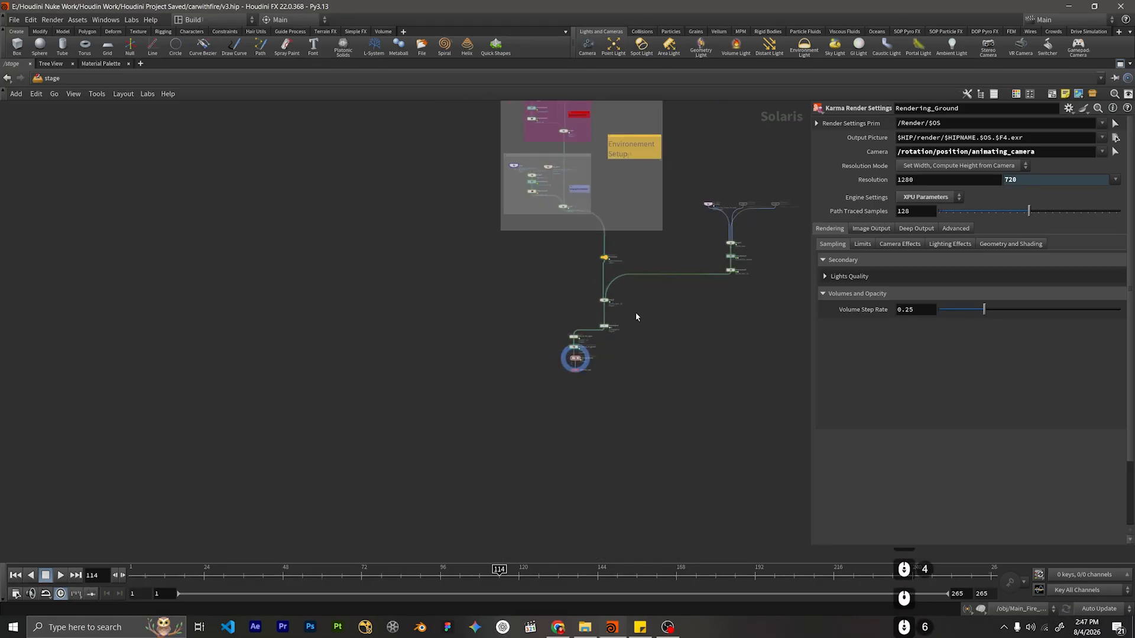
pyautogui.scroll(6, 601, 414)
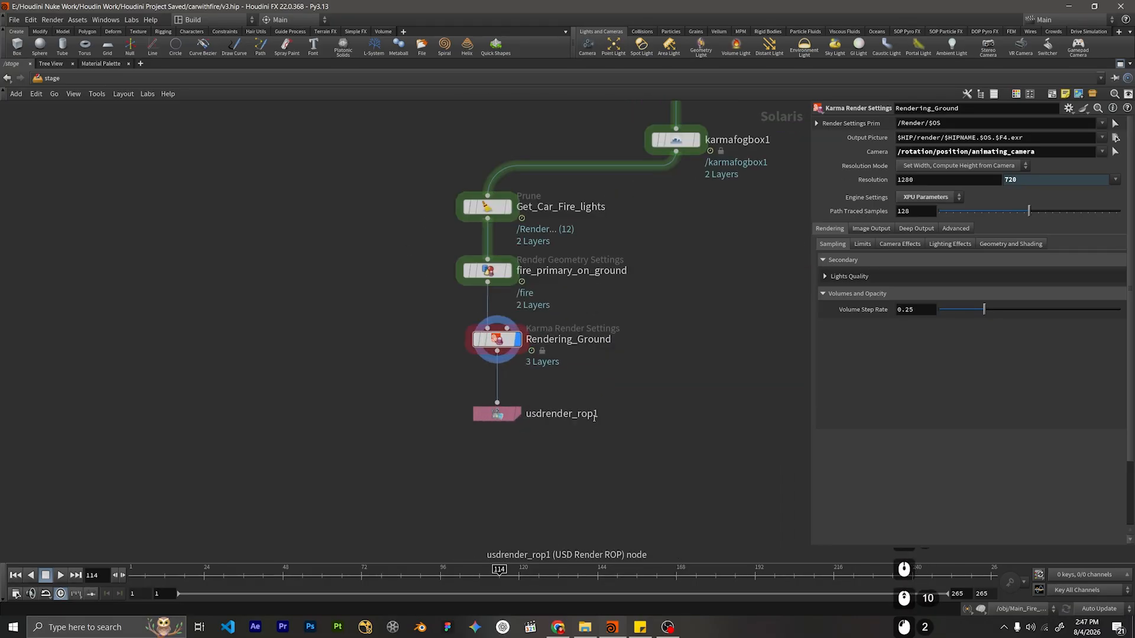
pyautogui.doubleClick(591, 414)
pyautogui.press('BackSpace')
pyautogui.click(623, 443)
pyautogui.scroll(-10, 699, 305)
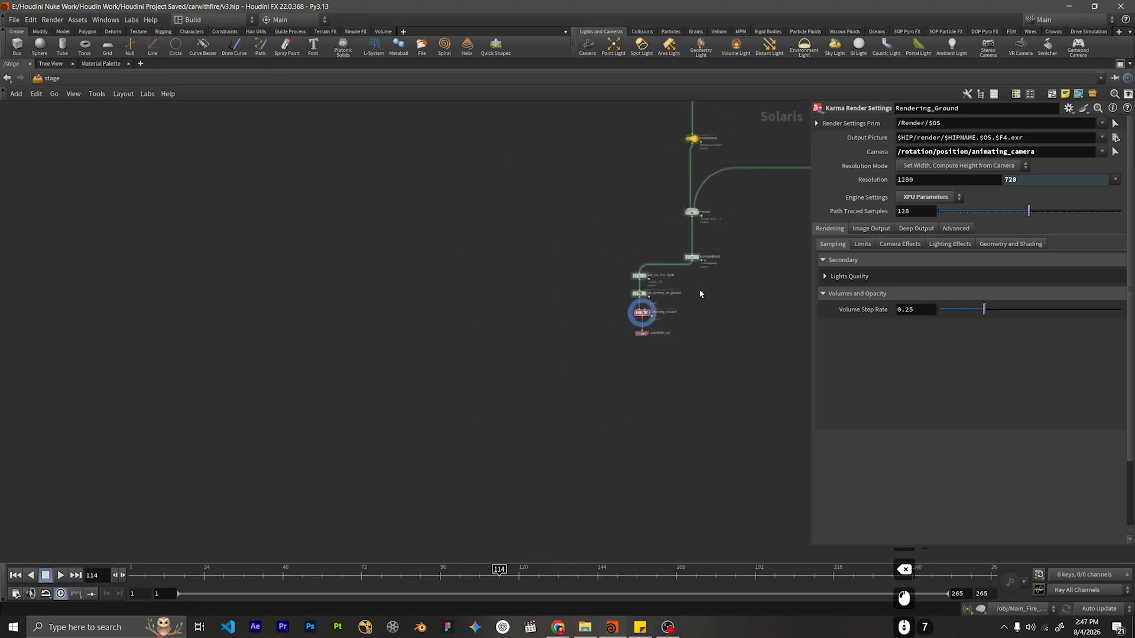
# Choose /rotation/position/animating_camera as the render camera of Rendering_Ground and save the scene file.
pyautogui.moveTo(700, 290); pyautogui.dragTo(564, 387, button='middle')
pyautogui.scroll(8, 555, 473)
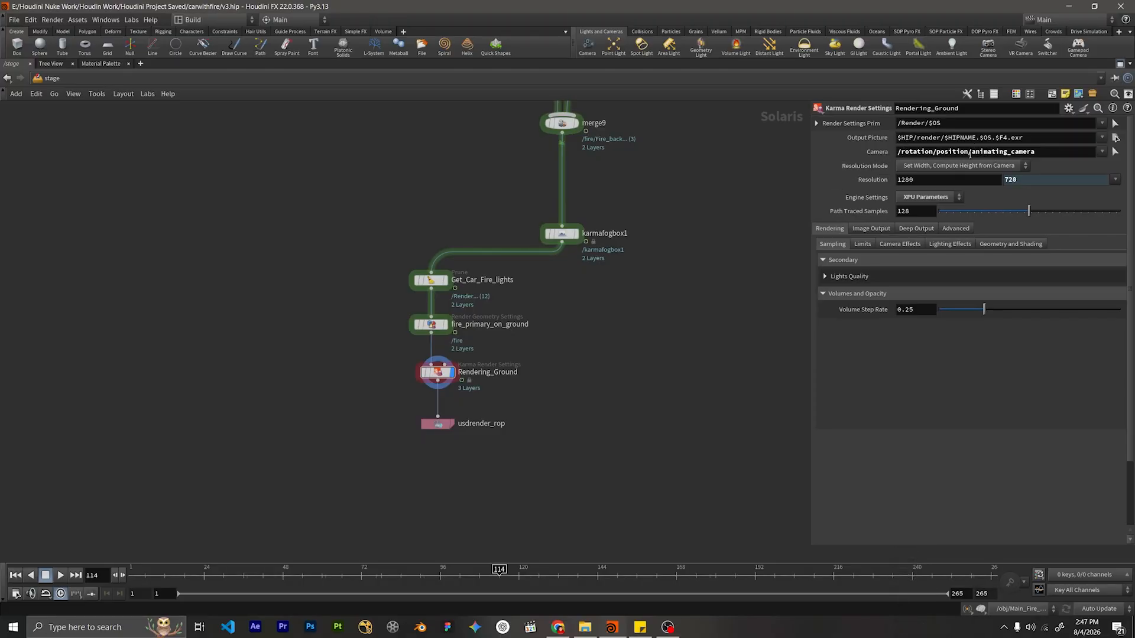
pyautogui.click(1101, 152)
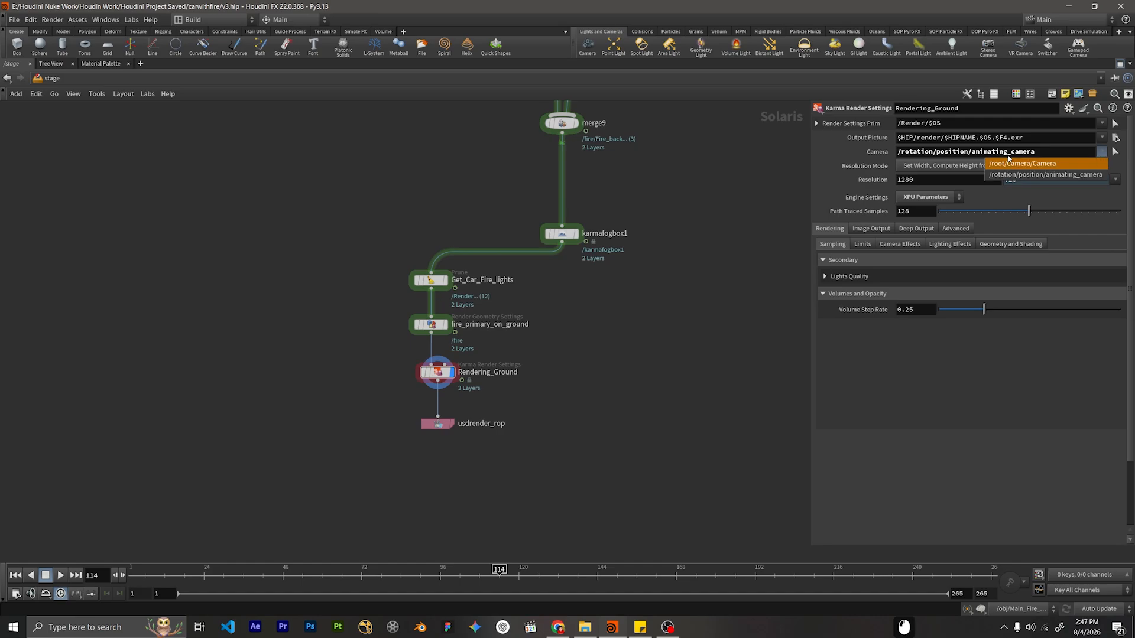
pyautogui.click(1081, 175)
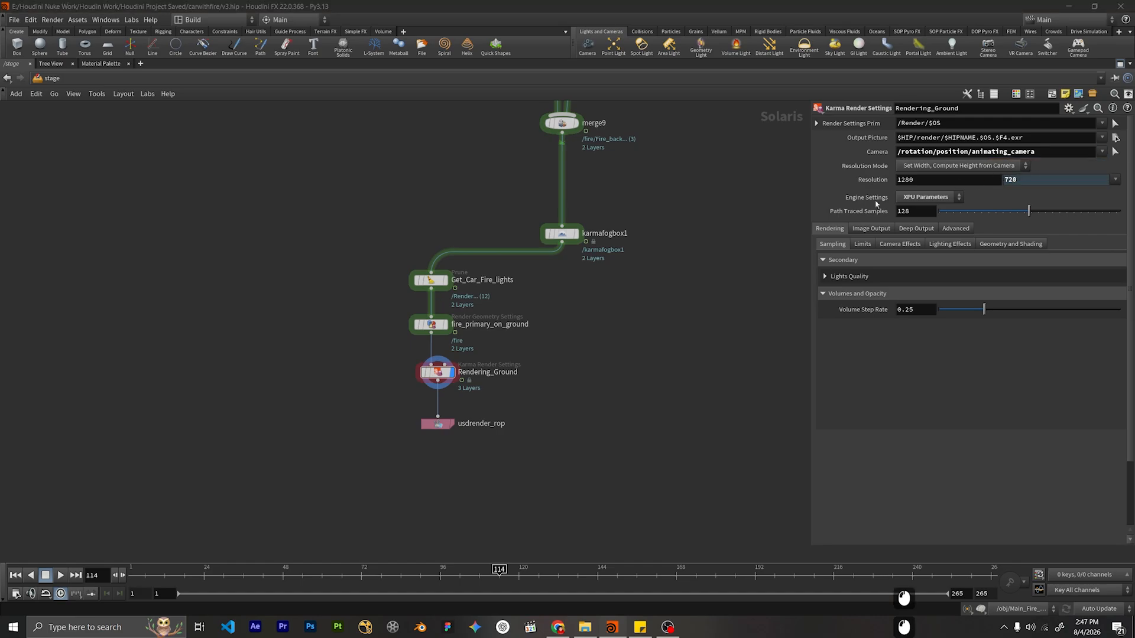
pyautogui.hotkey('ctrl', 's')
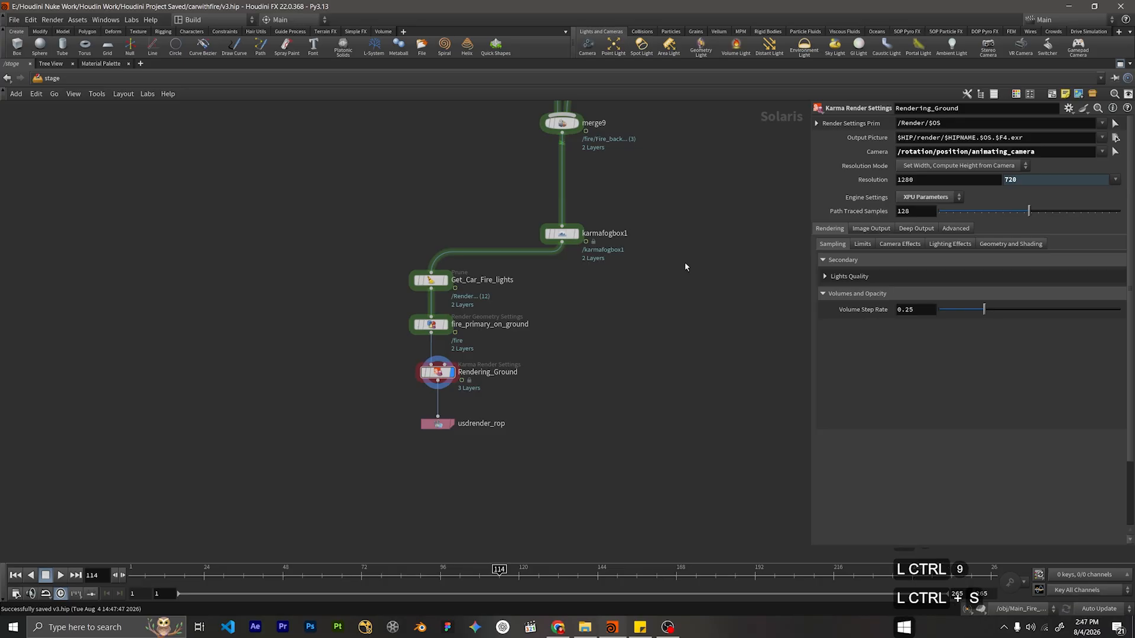
# Restore the viewport and scene graph beside the network, and set the Rendering_Ground resolution width to 2048.
pyautogui.hotkey('ctrl', 'b')
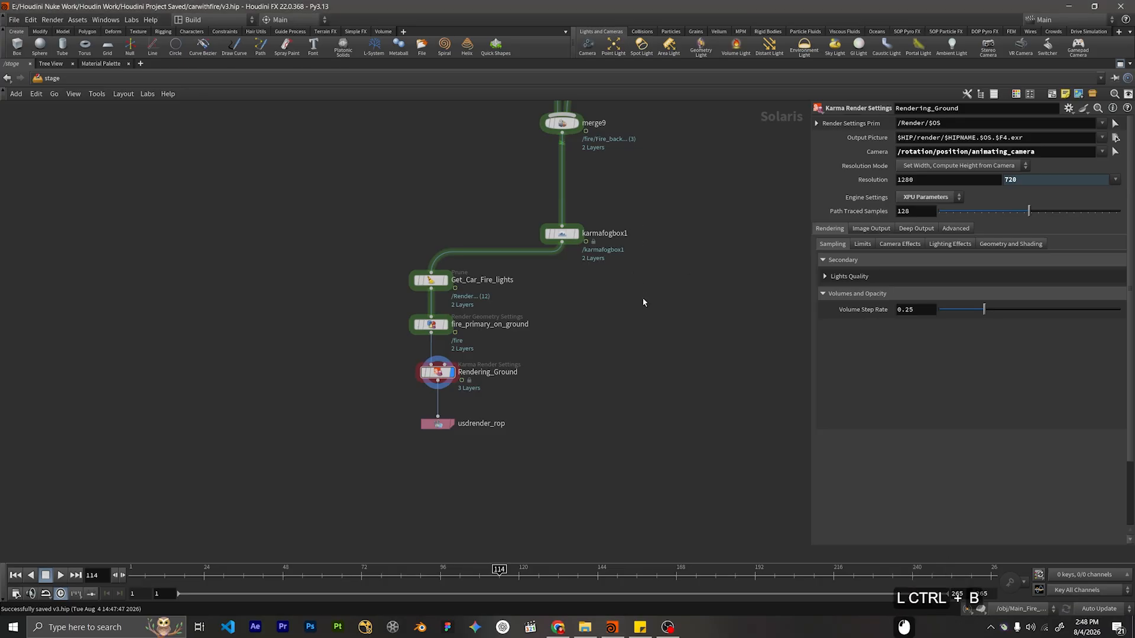
pyautogui.hotkey('ctrl', 'b')
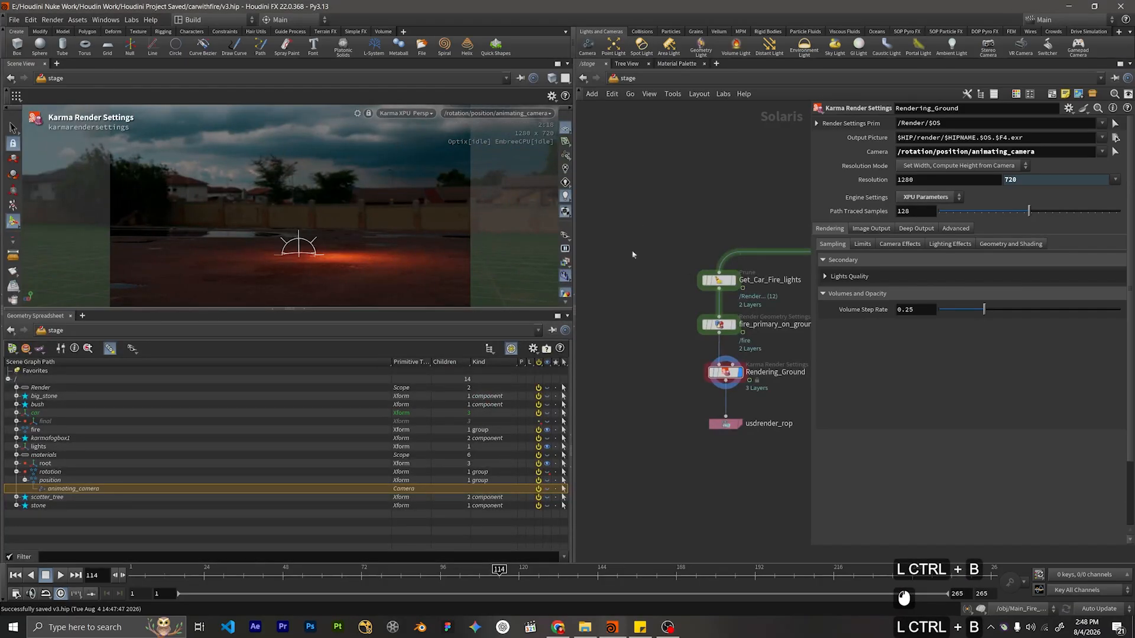
pyautogui.doubleClick(916, 180)
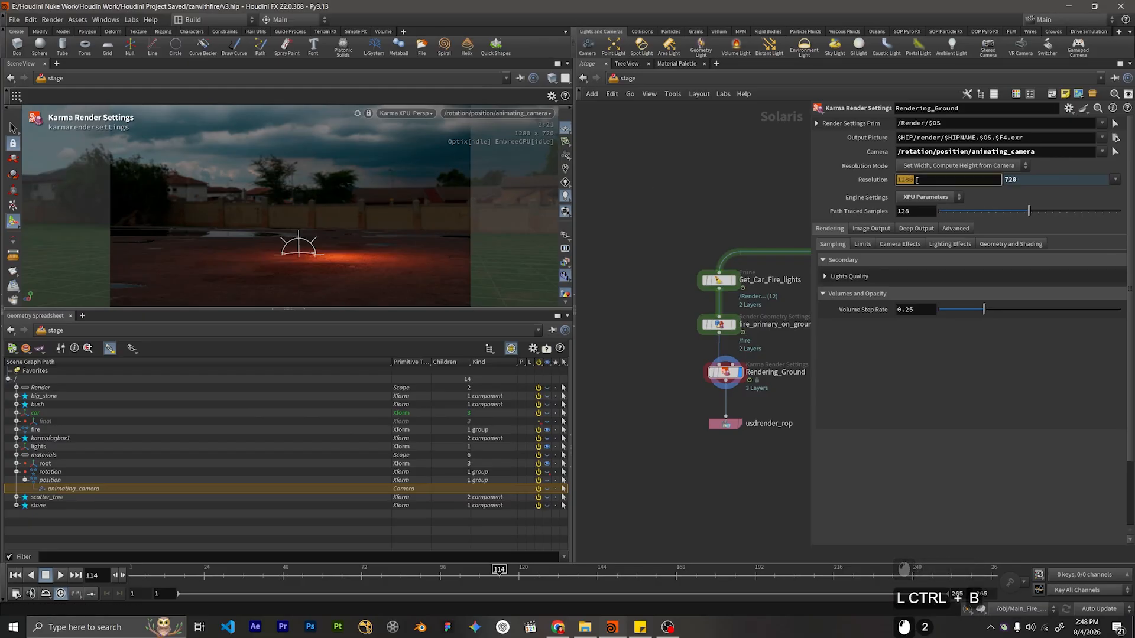
pyautogui.write('2048')
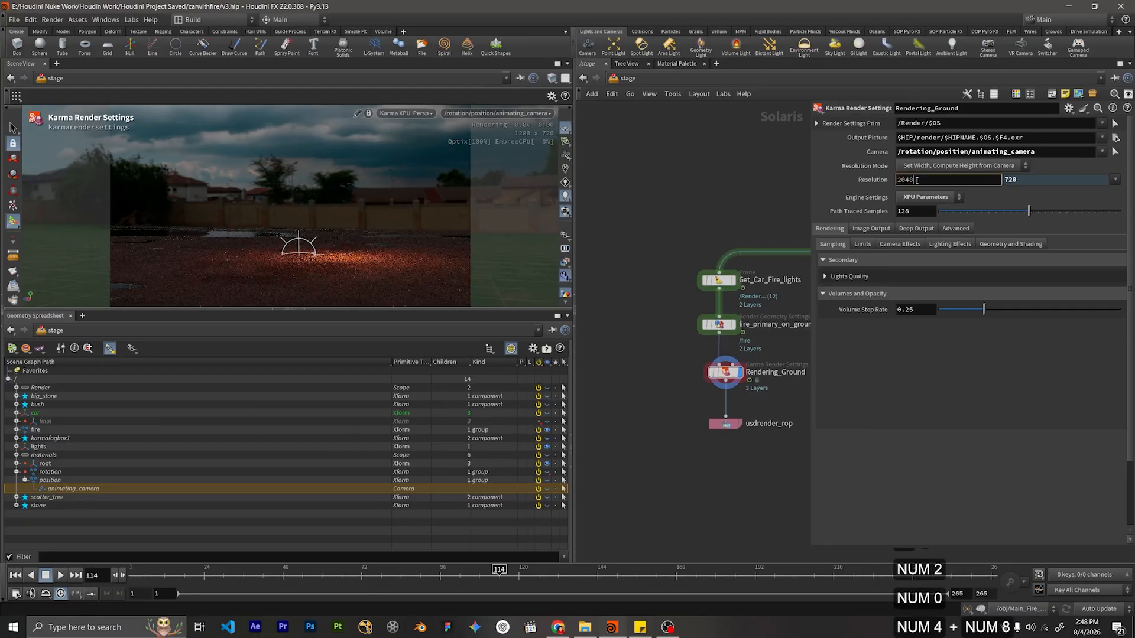
pyautogui.press('Return')
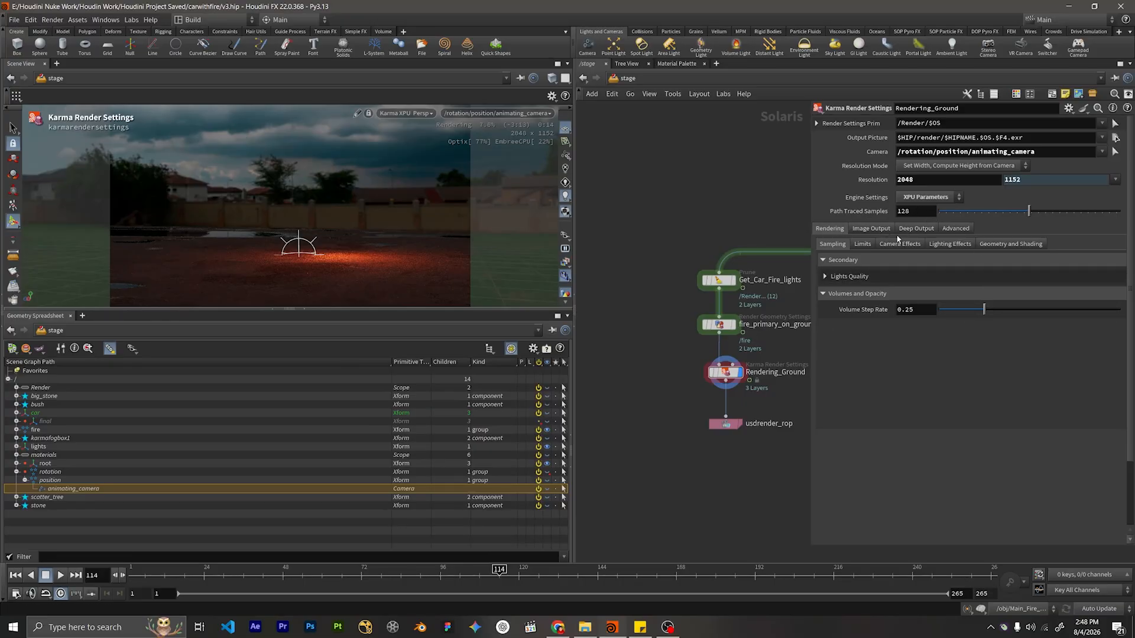
# Enable motion blur in the Rendering_Ground camera effects and set its velocity blur mode to Velocity Blur.
pyautogui.scroll(-2, 661, 422)
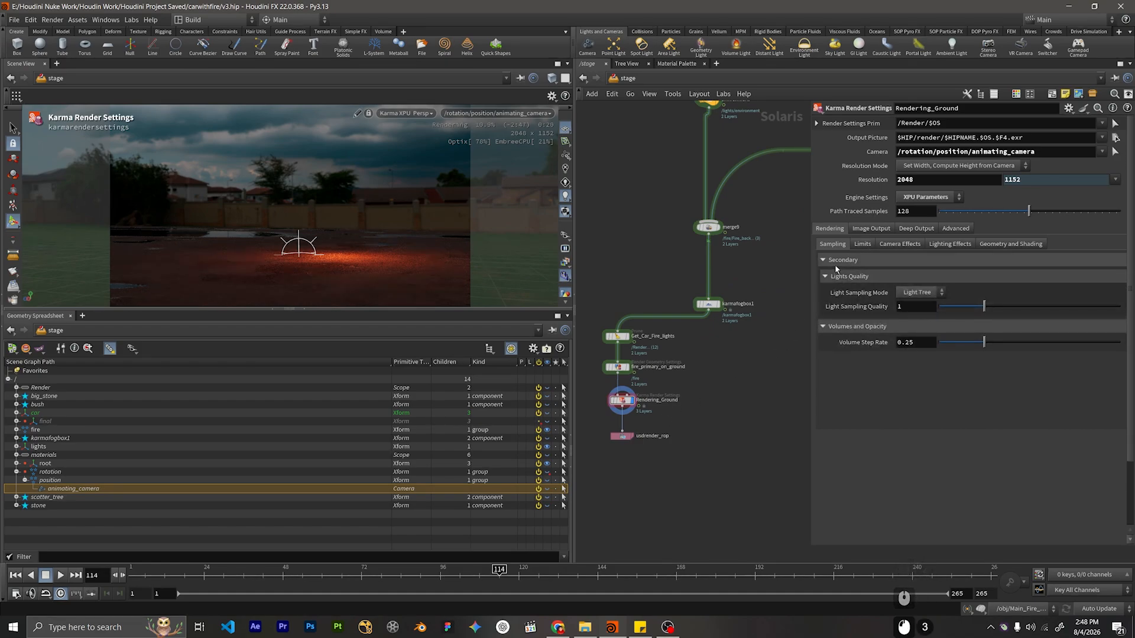
pyautogui.click(862, 245)
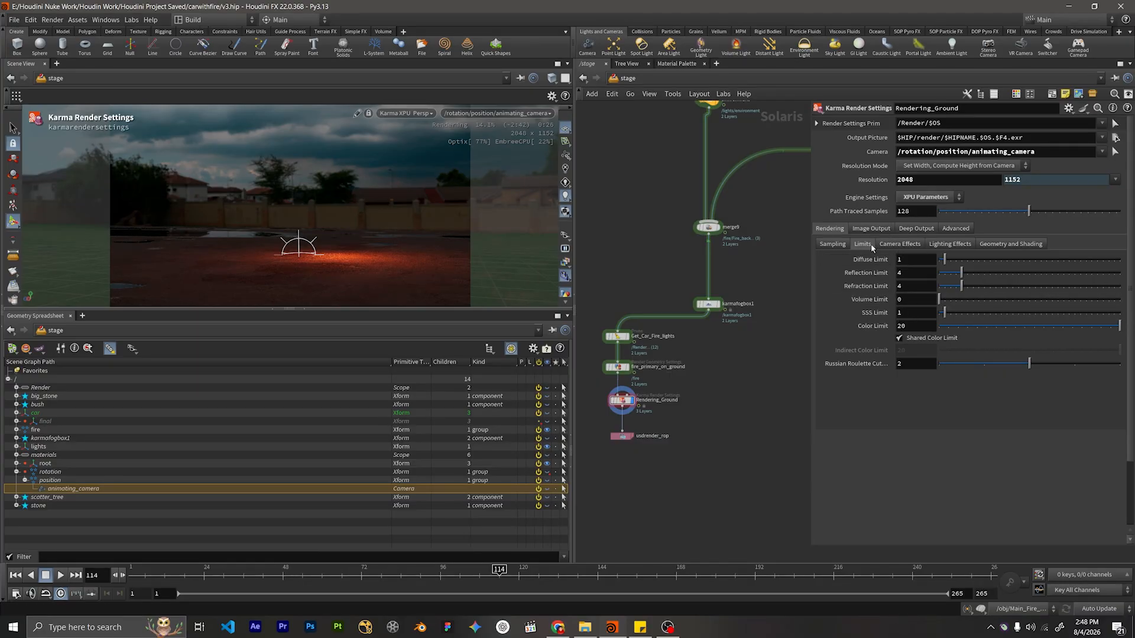
pyautogui.click(899, 244)
pyautogui.click(912, 259)
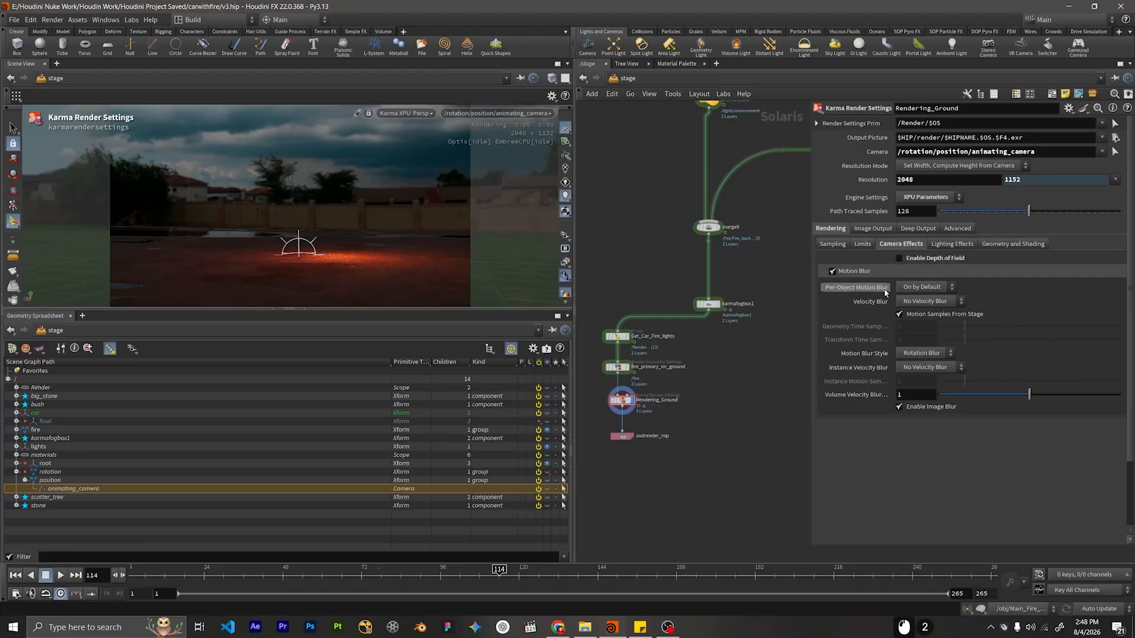
pyautogui.scroll(-2, 704, 268)
pyautogui.scroll(3, 691, 276)
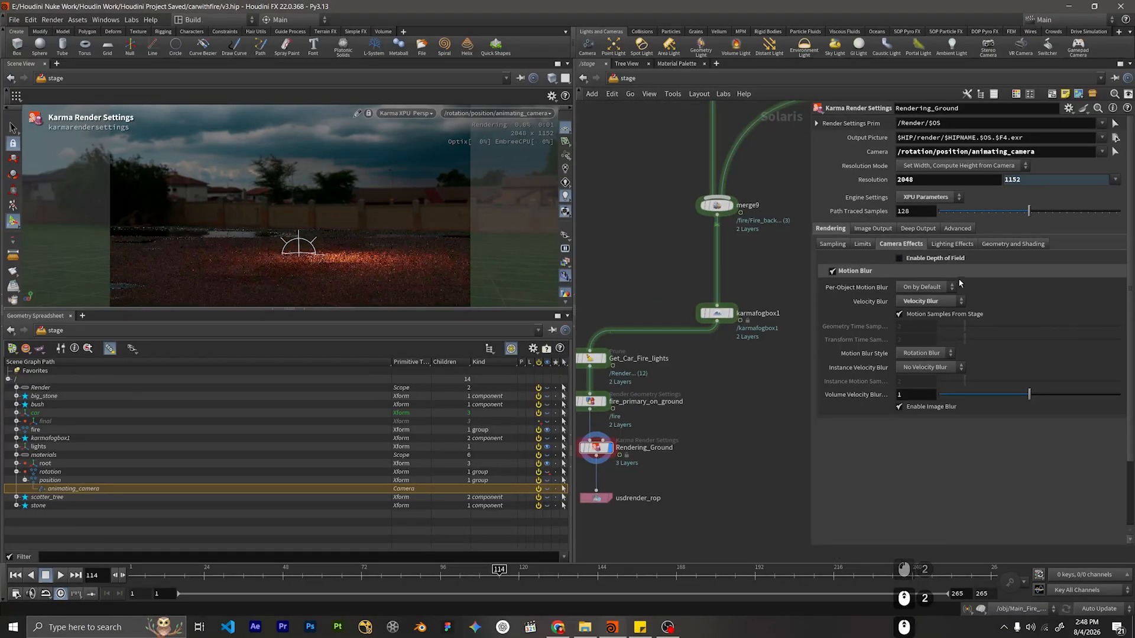
# Examine the AOV options of Rendering_Ground, including the beauty and diffuse component outputs.
pyautogui.click(862, 244)
pyautogui.click(872, 228)
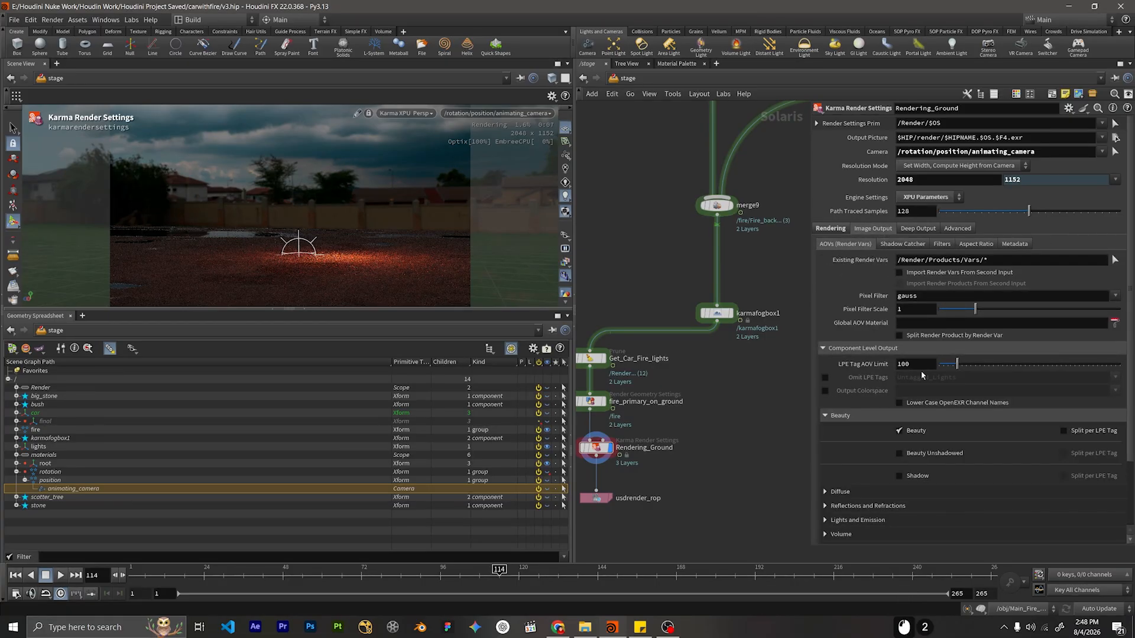
pyautogui.scroll(-5, 921, 370)
pyautogui.scroll(-1, 920, 370)
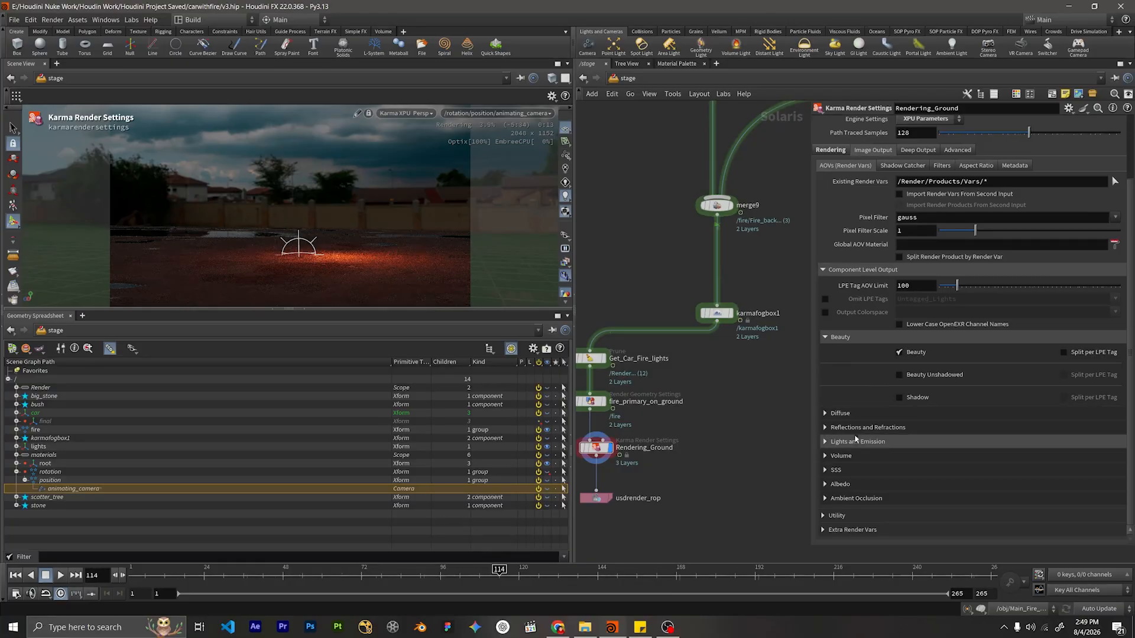
pyautogui.click(853, 414)
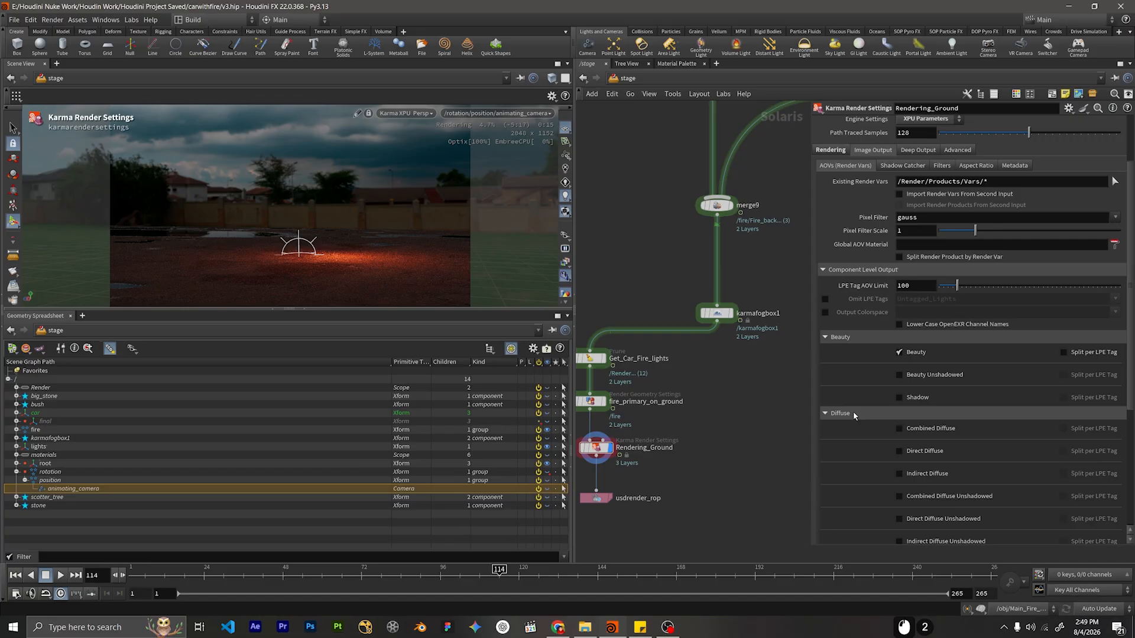
pyautogui.scroll(-3, 852, 411)
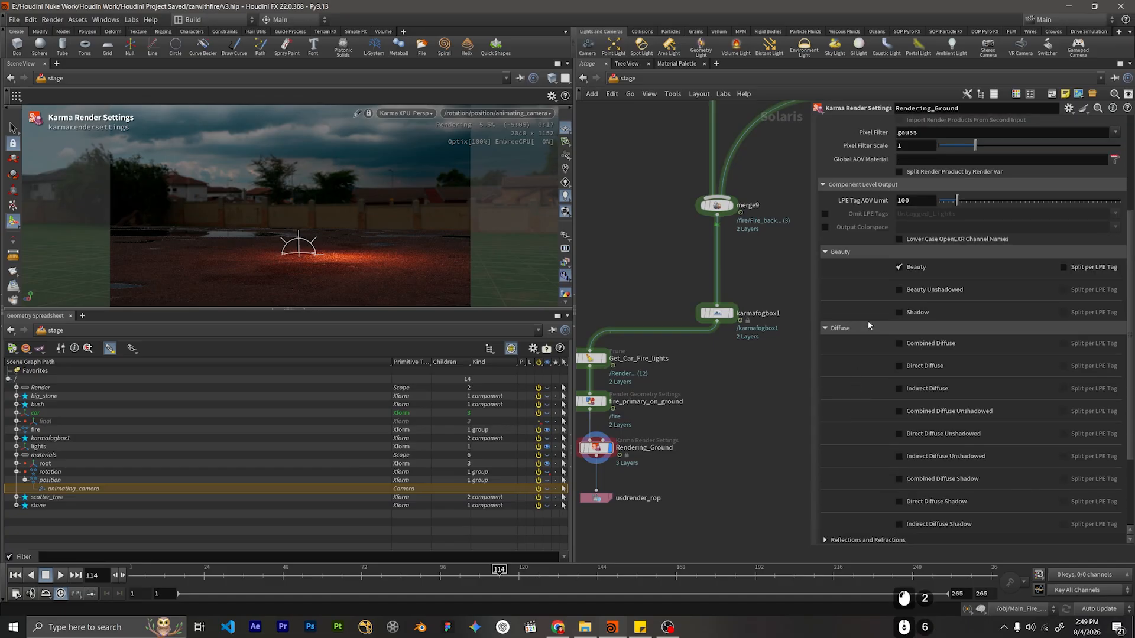
pyautogui.click(867, 325)
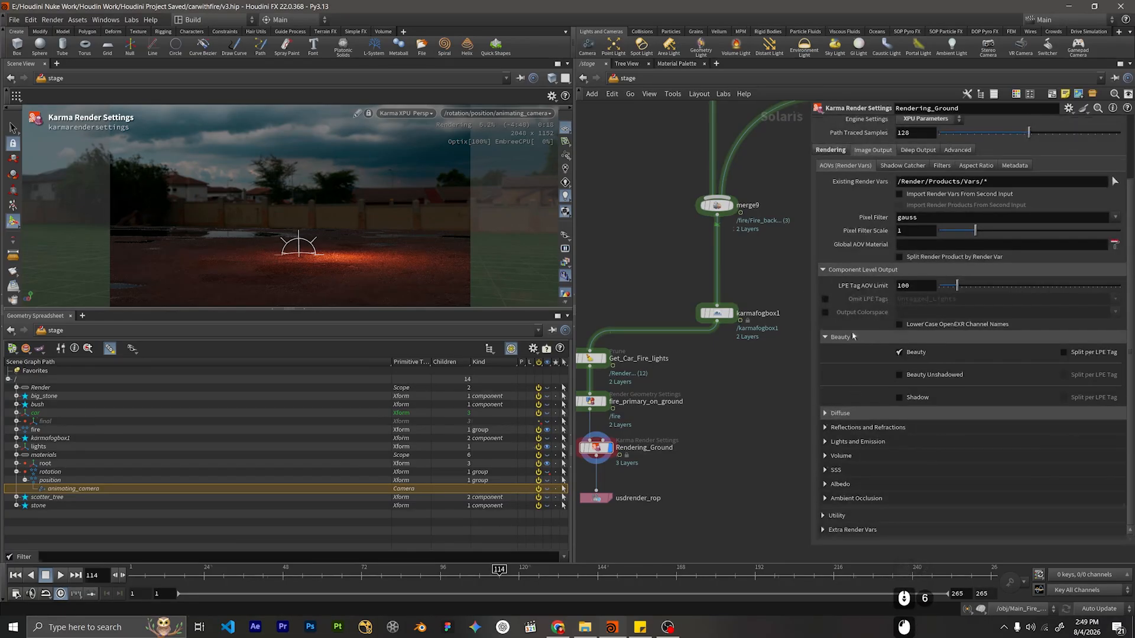
# Set the denoiser in the built-in image filters of Rendering_Ground to NVIDIA OptiX Denoiser.
pyautogui.click(902, 166)
pyautogui.click(943, 165)
pyautogui.scroll(1, 935, 235)
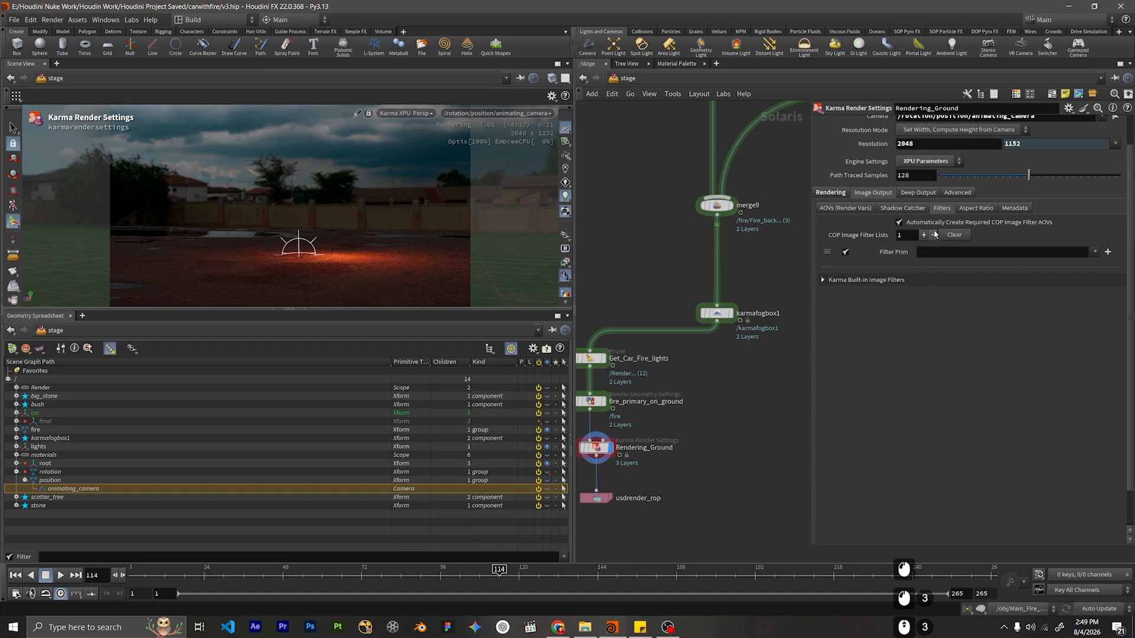
pyautogui.scroll(1, 922, 284)
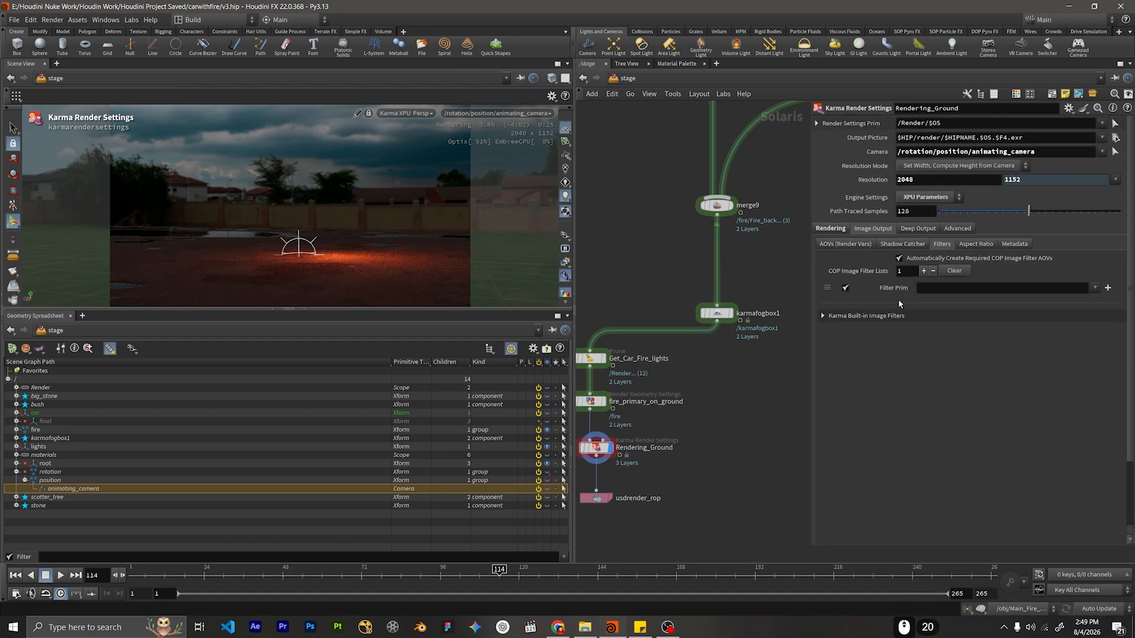
pyautogui.click(904, 316)
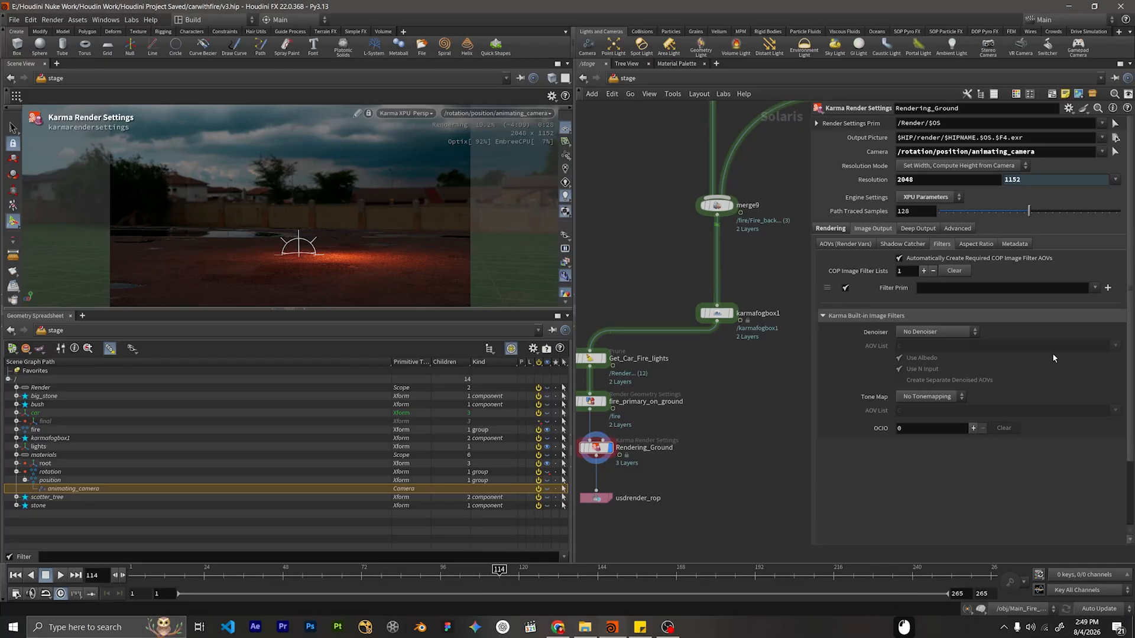
pyautogui.click(928, 332)
pyautogui.click(939, 355)
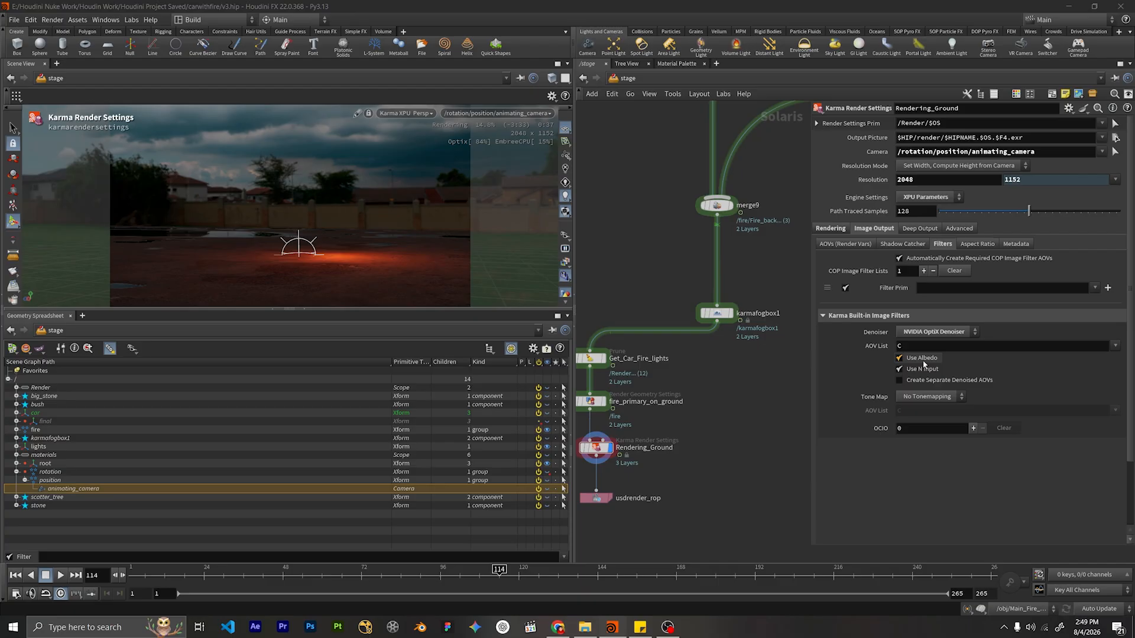
# Enable the Albedo AOV in the component level output of Rendering_Ground and switch the viewport renderer to Houdini VK.
pyautogui.click(853, 244)
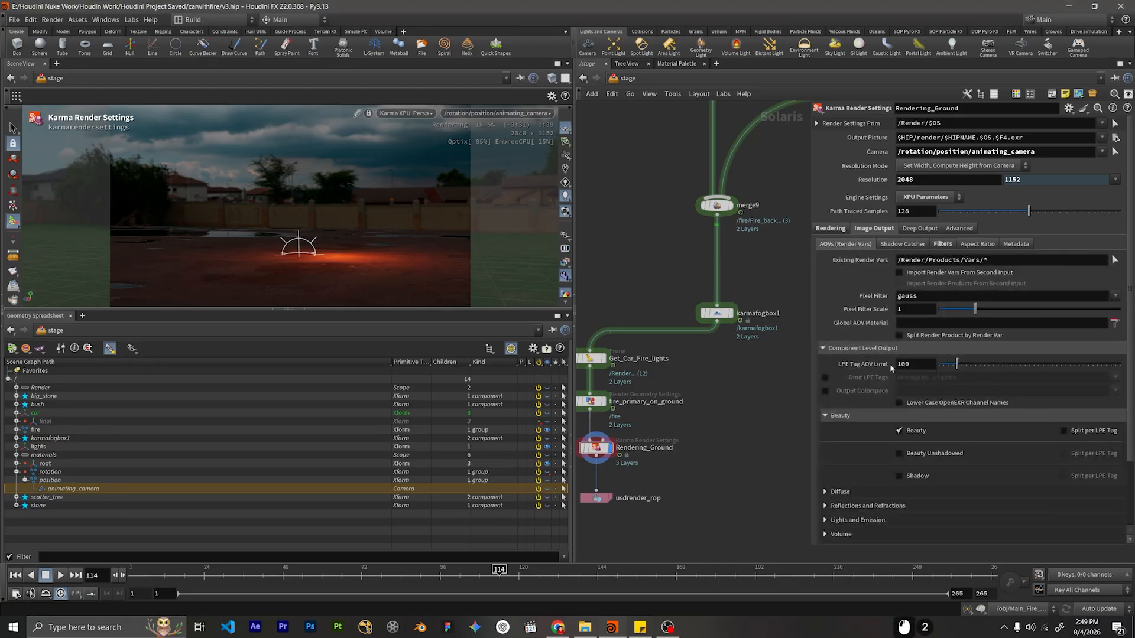
pyautogui.scroll(-6, 889, 378)
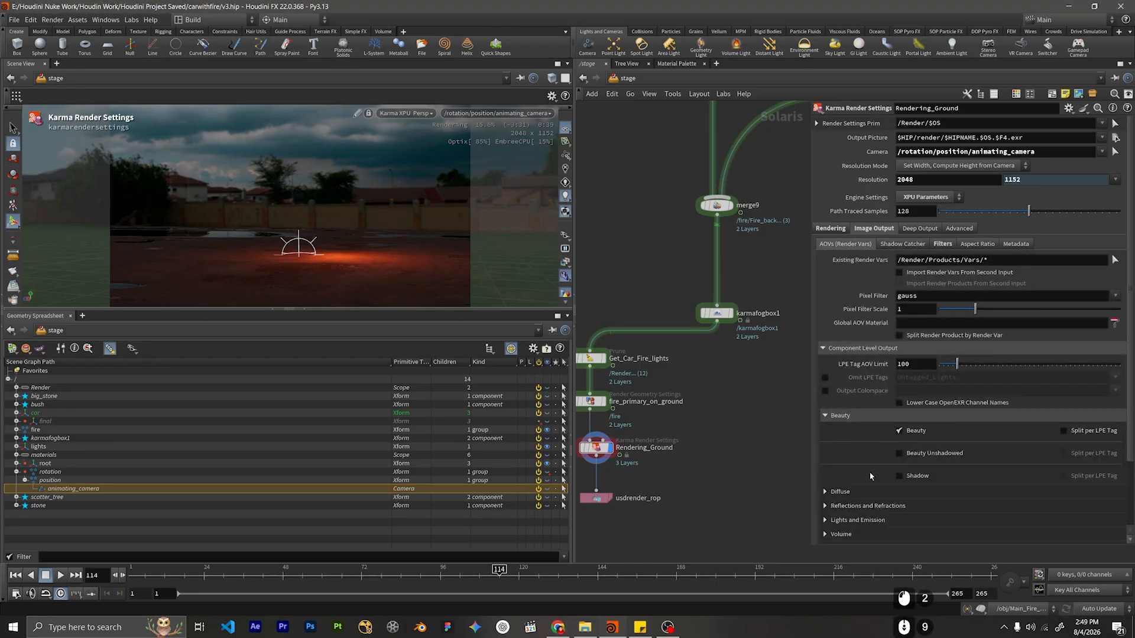
pyautogui.scroll(-2, 926, 350)
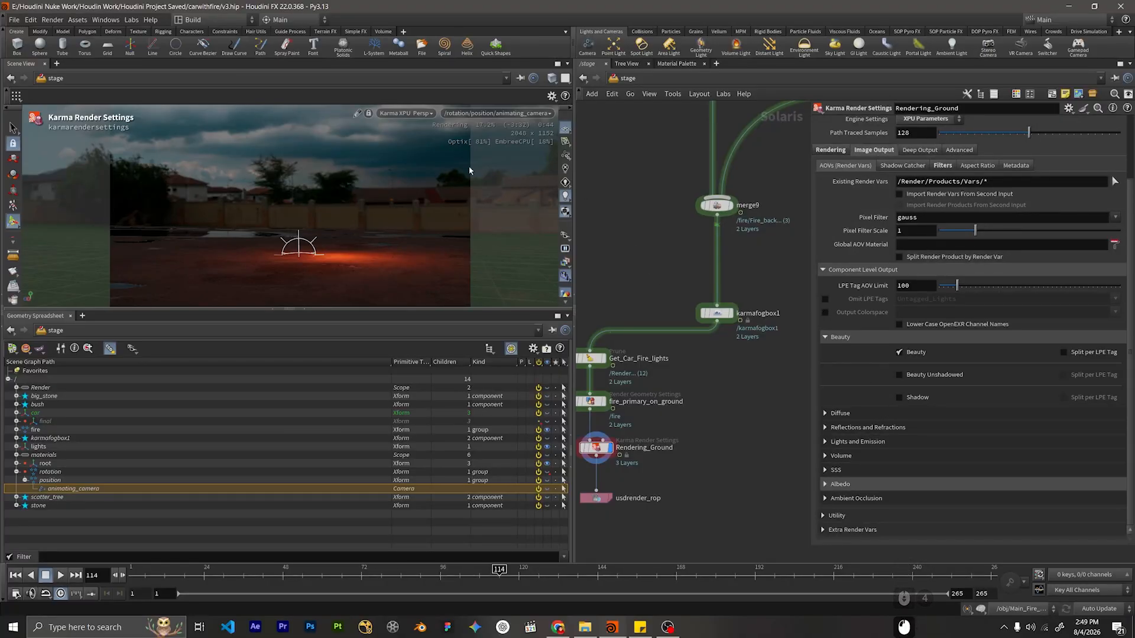
pyautogui.click(898, 484)
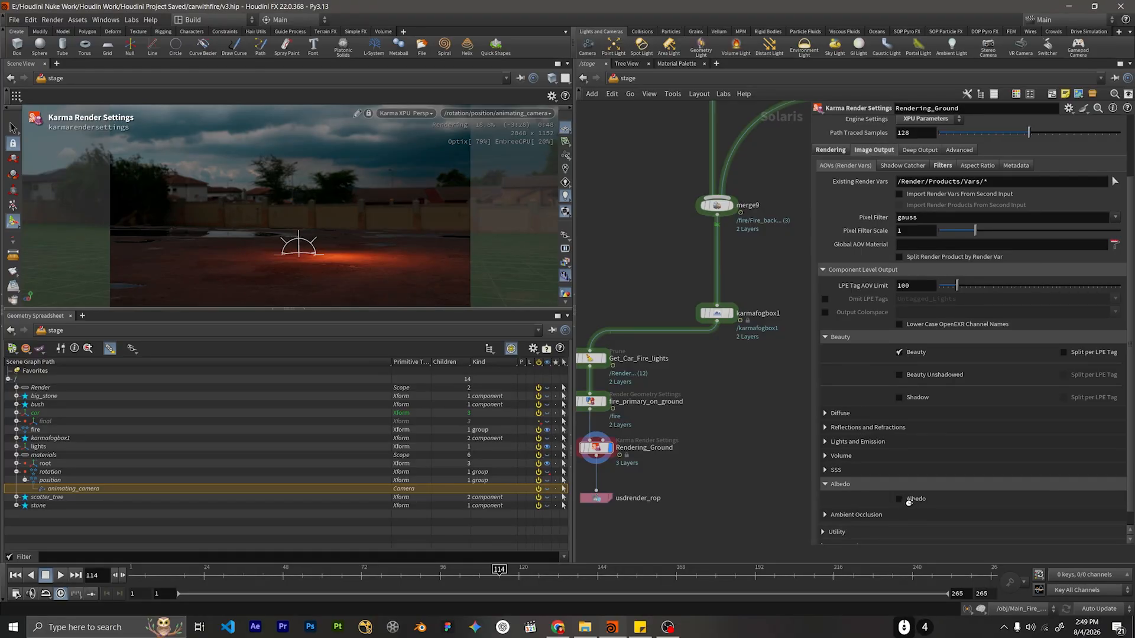
pyautogui.scroll(-1, 898, 499)
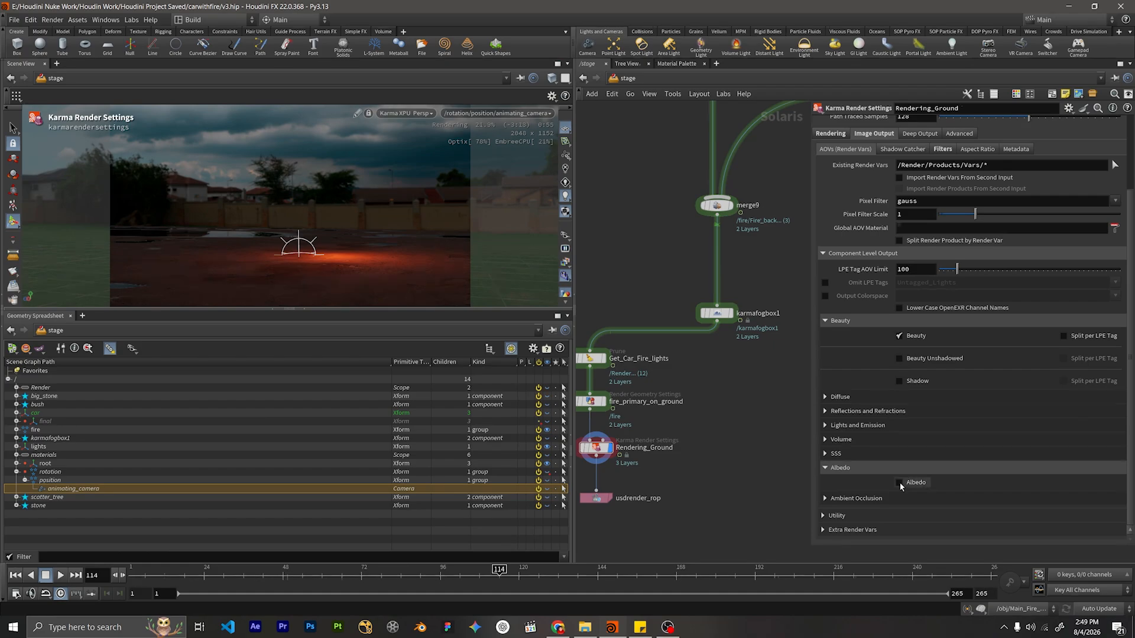
pyautogui.click(899, 481)
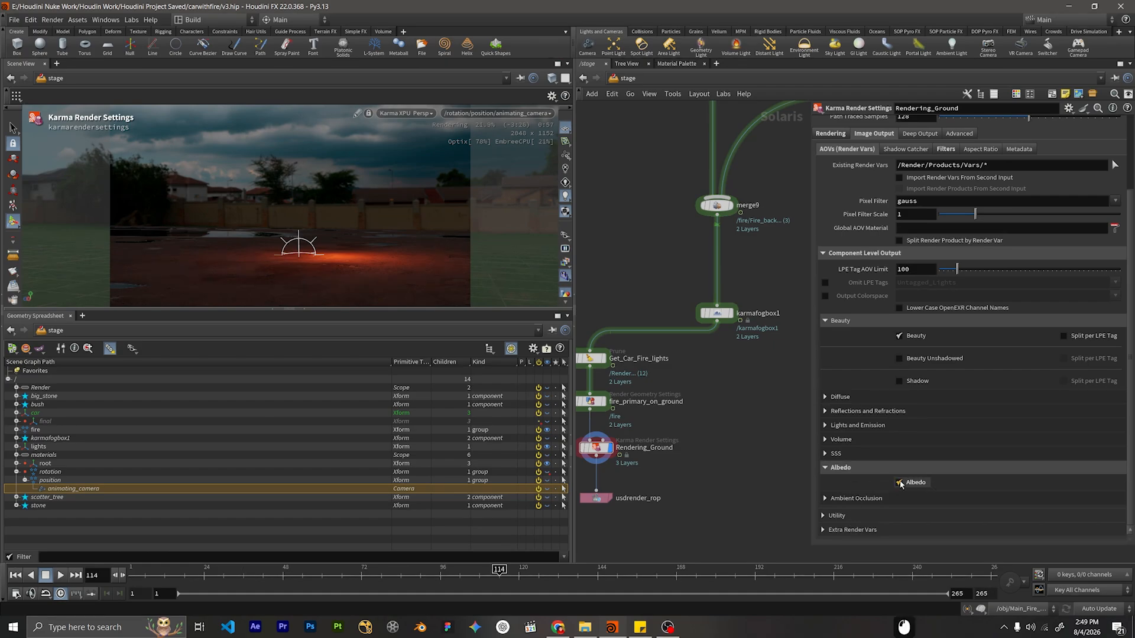
pyautogui.click(414, 116)
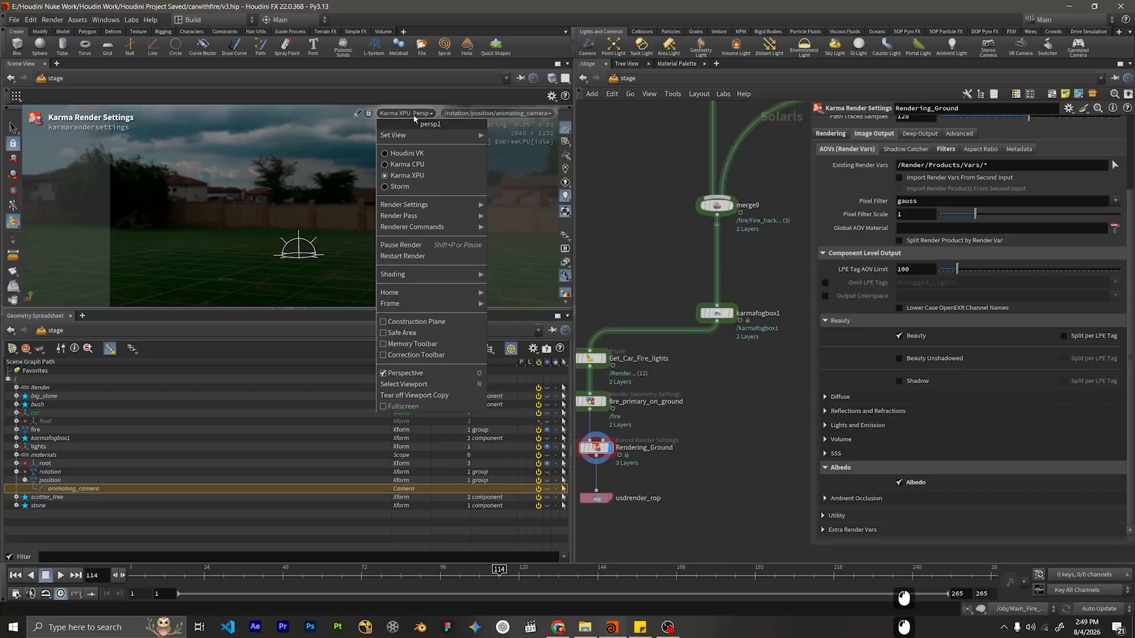
pyautogui.click(414, 153)
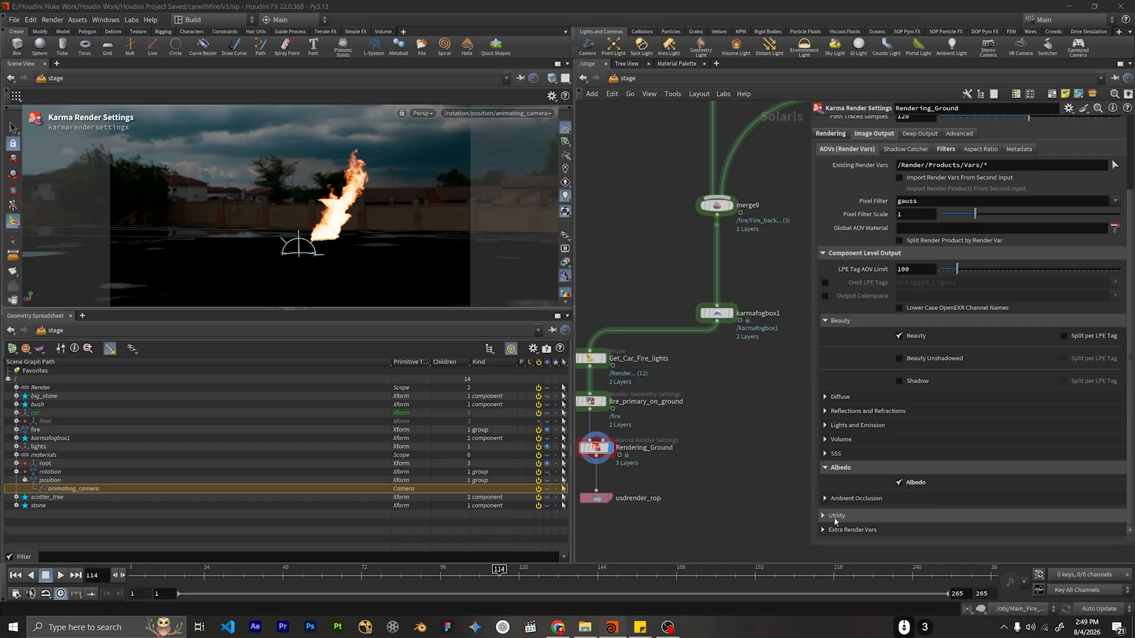
# Enable the N (Smooth Normal) utility AOV of Rendering_Ground and return to its image filter settings.
pyautogui.click(877, 516)
pyautogui.scroll(-12, 877, 474)
pyautogui.scroll(-1, 877, 474)
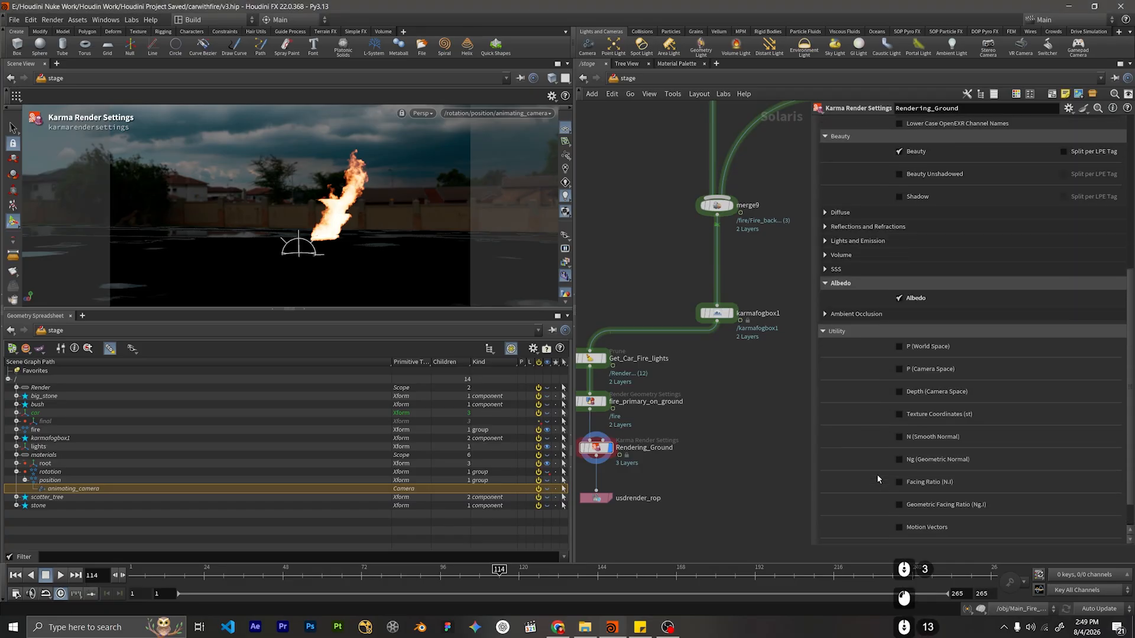
pyautogui.click(897, 438)
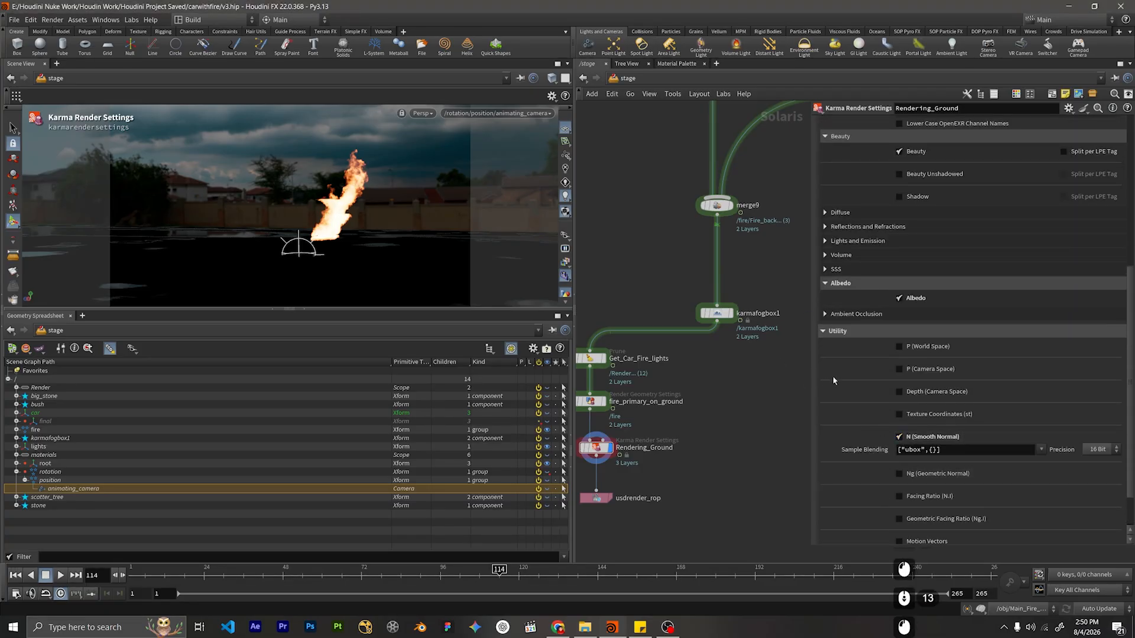
pyautogui.scroll(20, 934, 298)
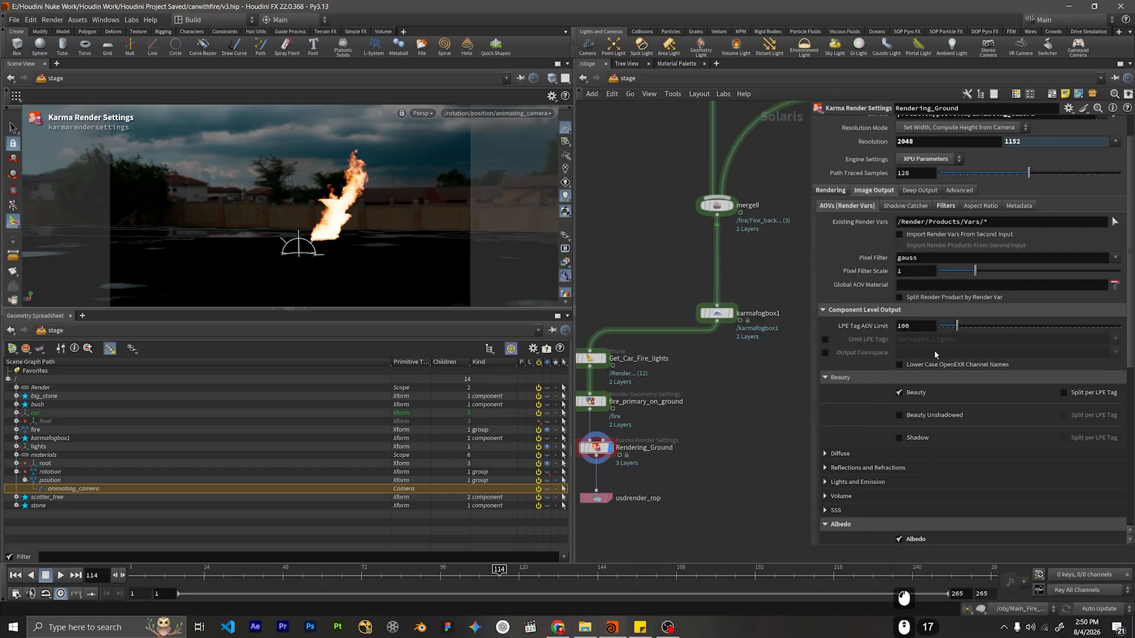
pyautogui.click(945, 244)
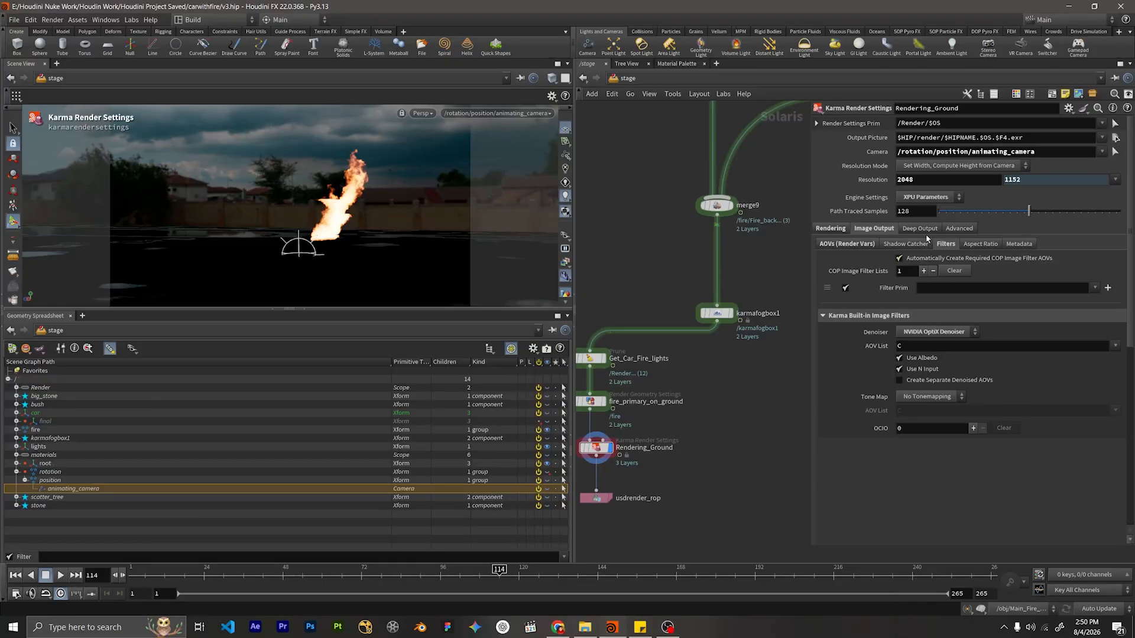
# Remove the $HIPNAME part from the Rendering_Ground output picture path, leaving $HIP/render/$OS.$F4.exr.
pyautogui.scroll(9, 946, 229)
pyautogui.click(976, 138)
pyautogui.press('BackSpace')
pyautogui.press('BackSpace')
pyautogui.press('BackSpace')
pyautogui.press('BackSpace')
pyautogui.press('BackSpace')
pyautogui.press('BackSpace')
pyautogui.press('BackSpace')
pyautogui.press('BackSpace')
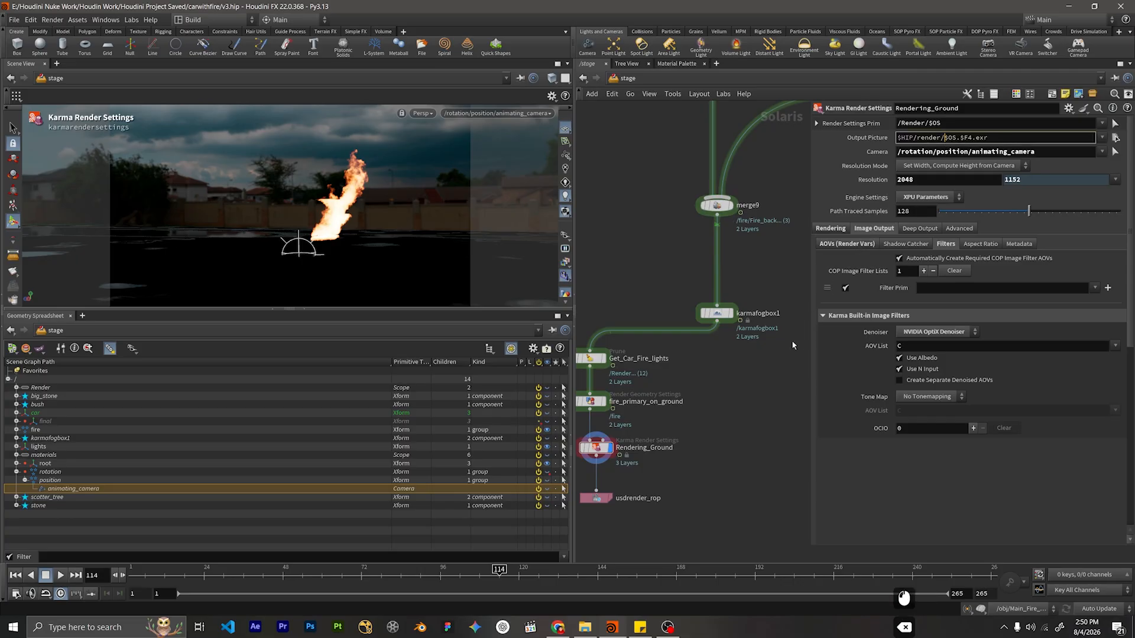
pyautogui.click(760, 398)
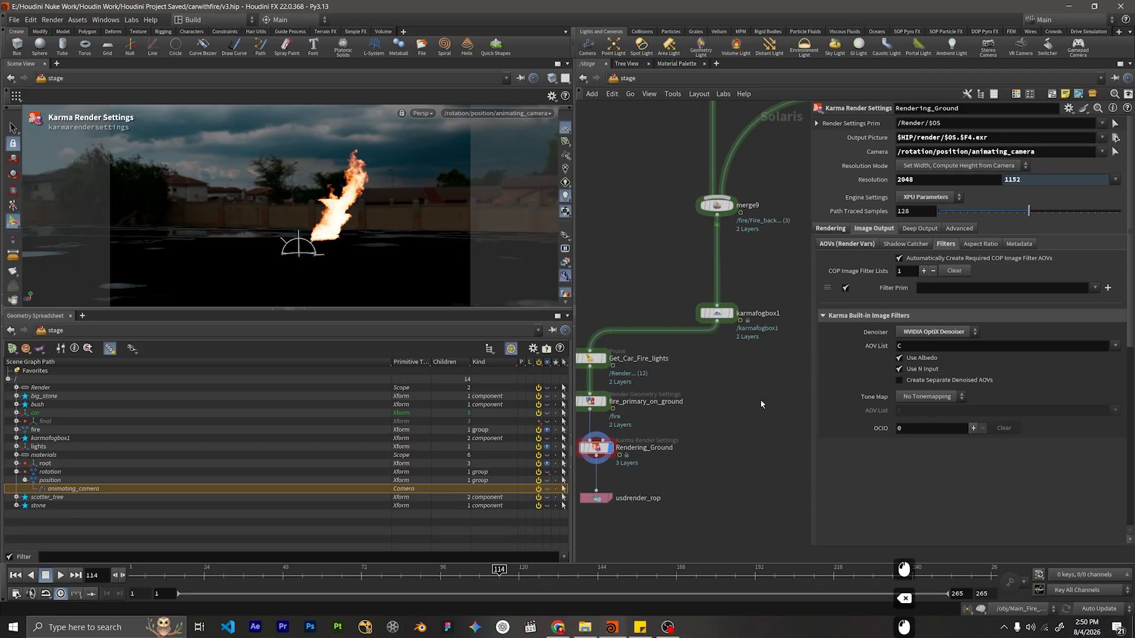
# Insert a GroundRender subfolder into the output picture path, making it $HIP/render/GroundRender/$OS.$F4.exr.
pyautogui.click(945, 137)
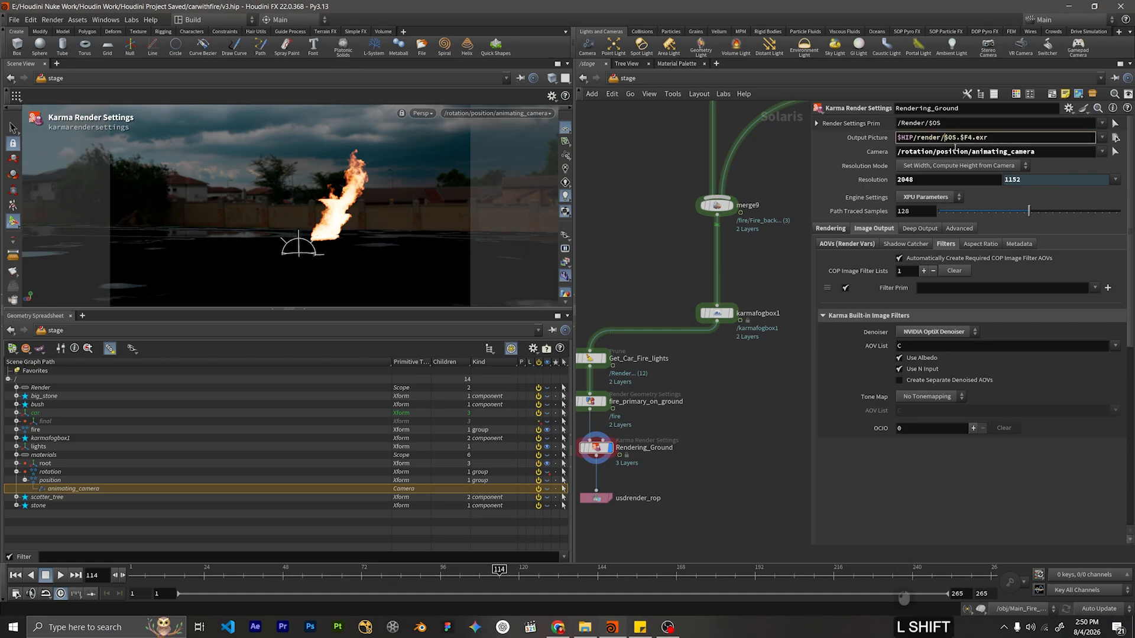
pyautogui.write('Grouin')
pyautogui.press('BackSpace')
pyautogui.press('BackSpace')
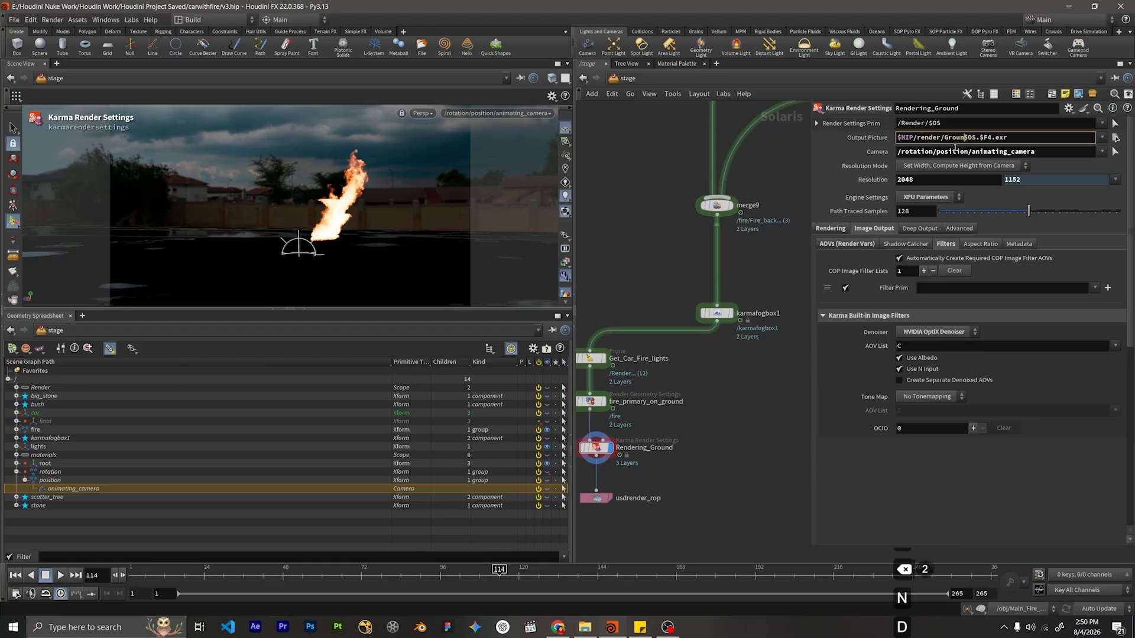
pyautogui.write('ndRE')
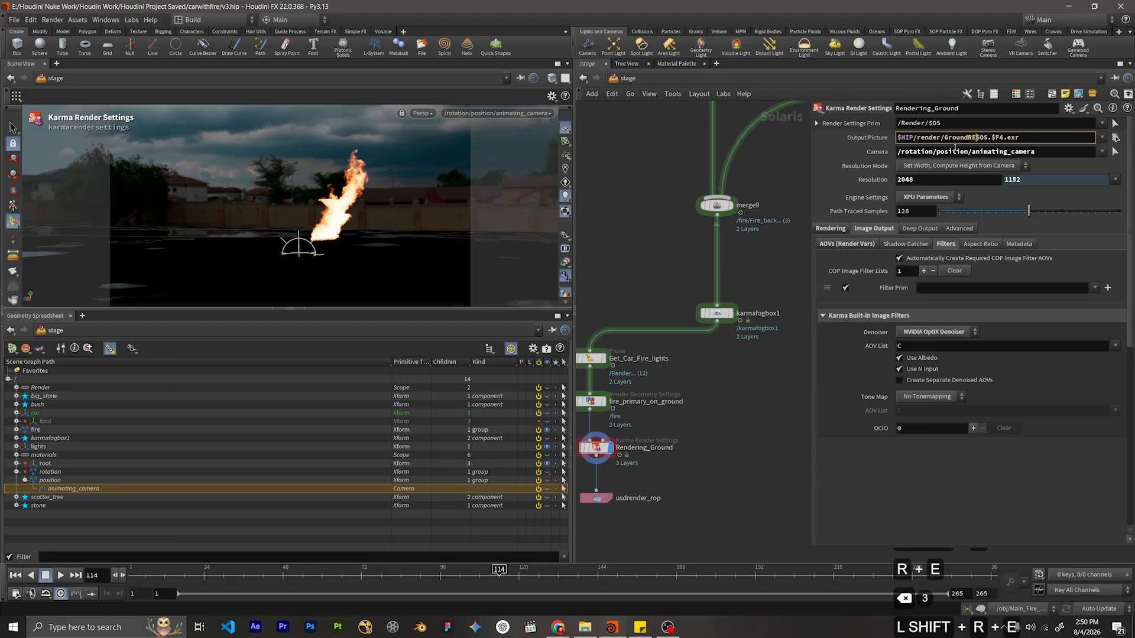
pyautogui.press('BackSpace')
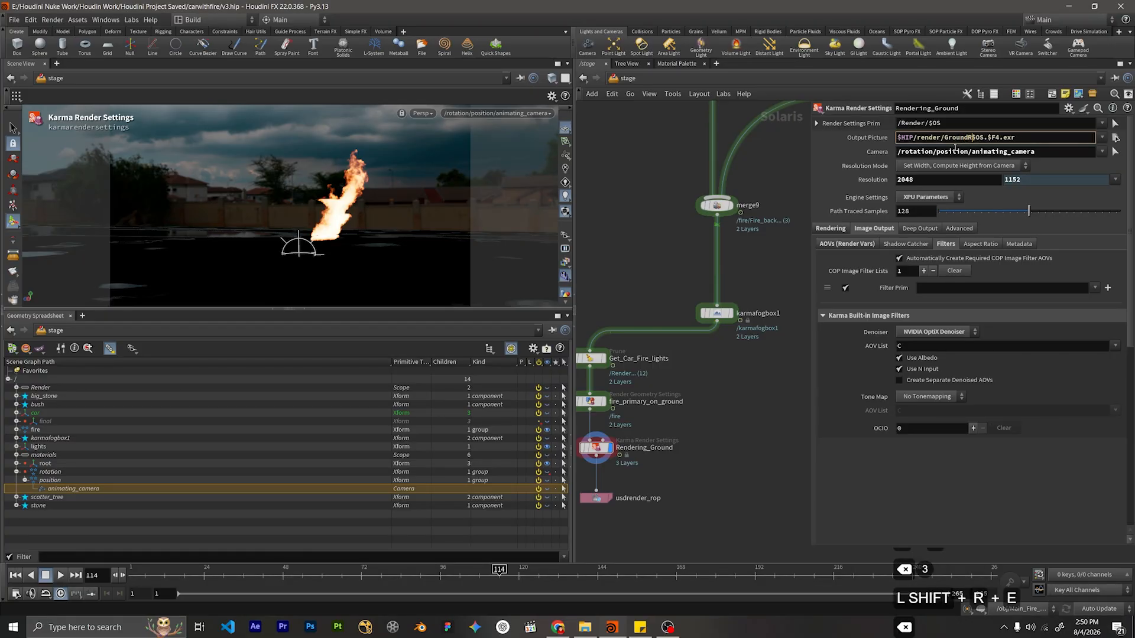
pyautogui.write('ender')
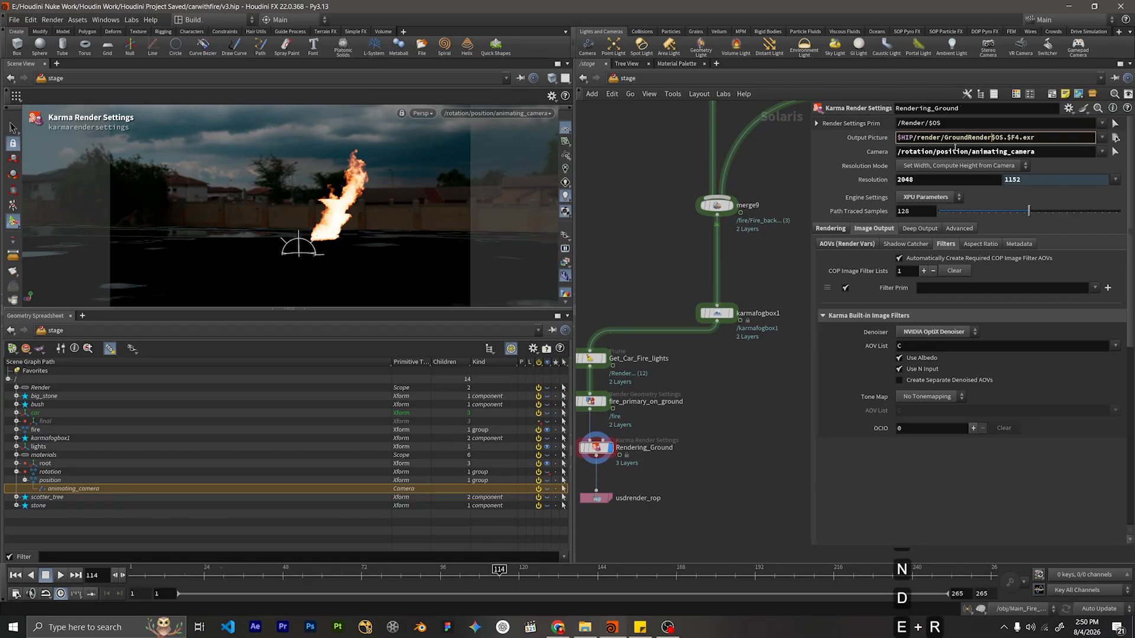
pyautogui.write('/')
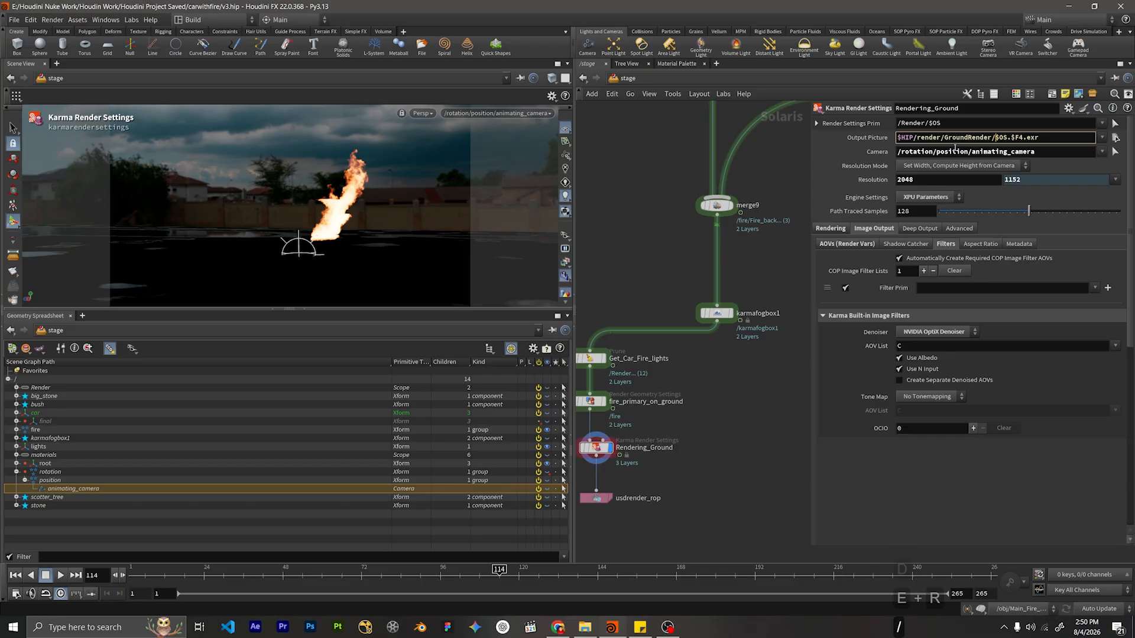
pyautogui.click(699, 429)
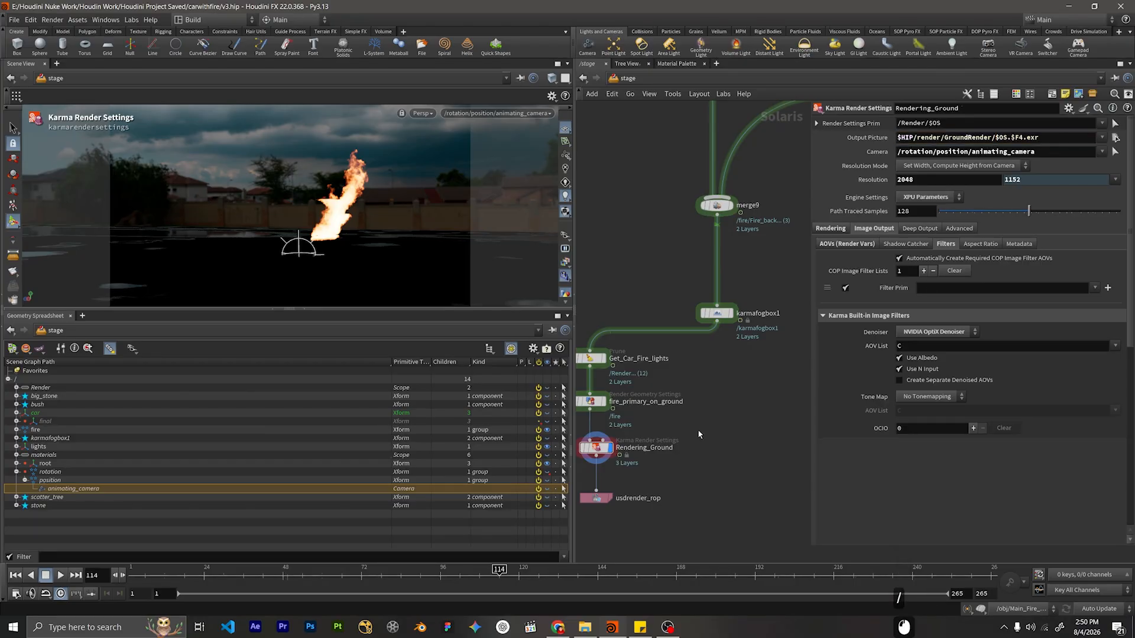
# Preview the ground render in the viewport with Karma XPU and return the viewport to Houdini VK.
pyautogui.moveTo(697, 429); pyautogui.dragTo(727, 370, button='middle')
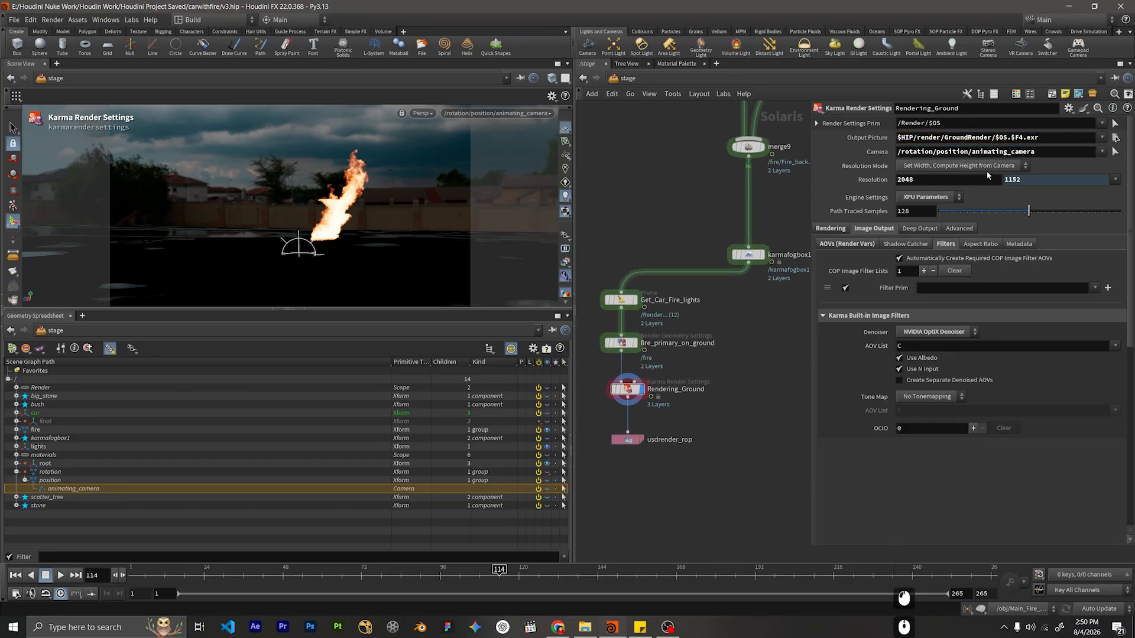
pyautogui.moveTo(761, 367); pyautogui.dragTo(751, 340, button='middle')
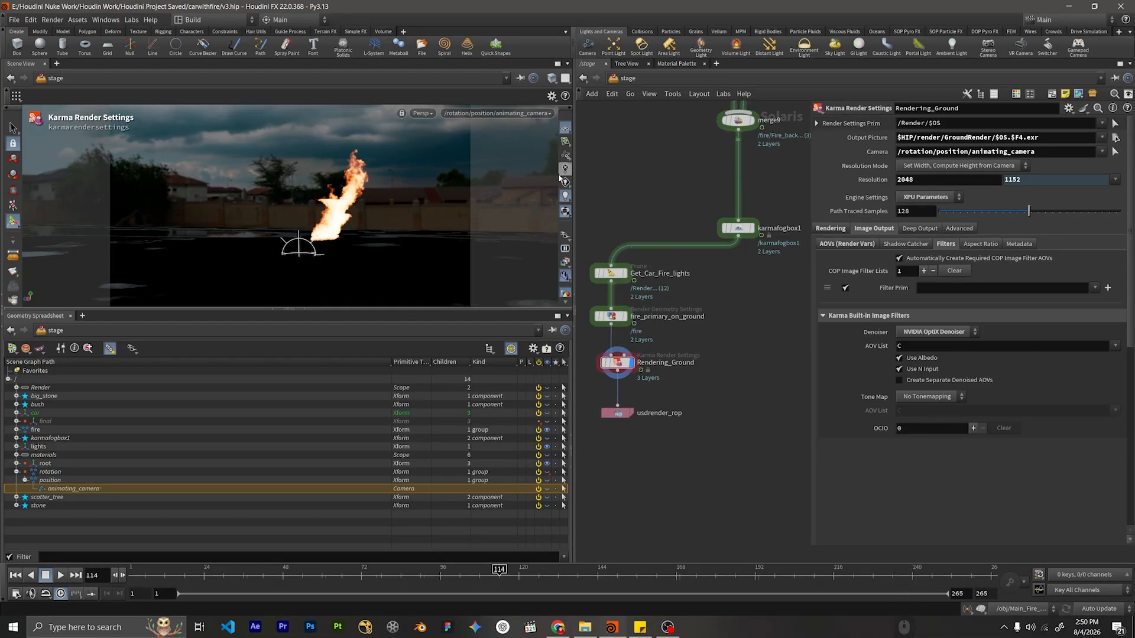
pyautogui.click(432, 114)
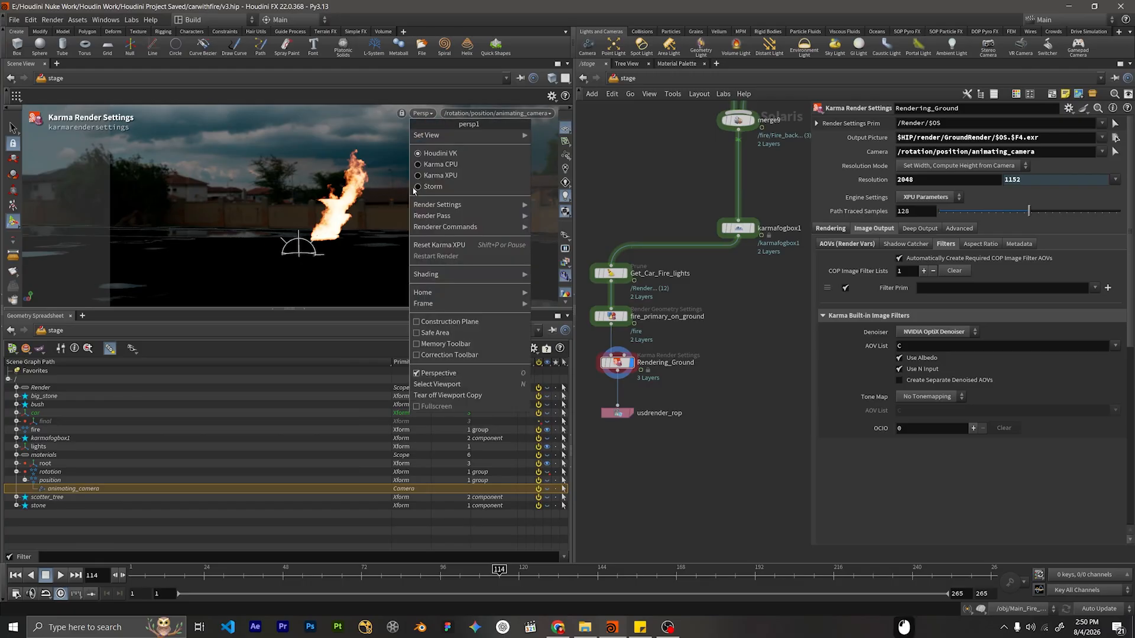
pyautogui.click(446, 174)
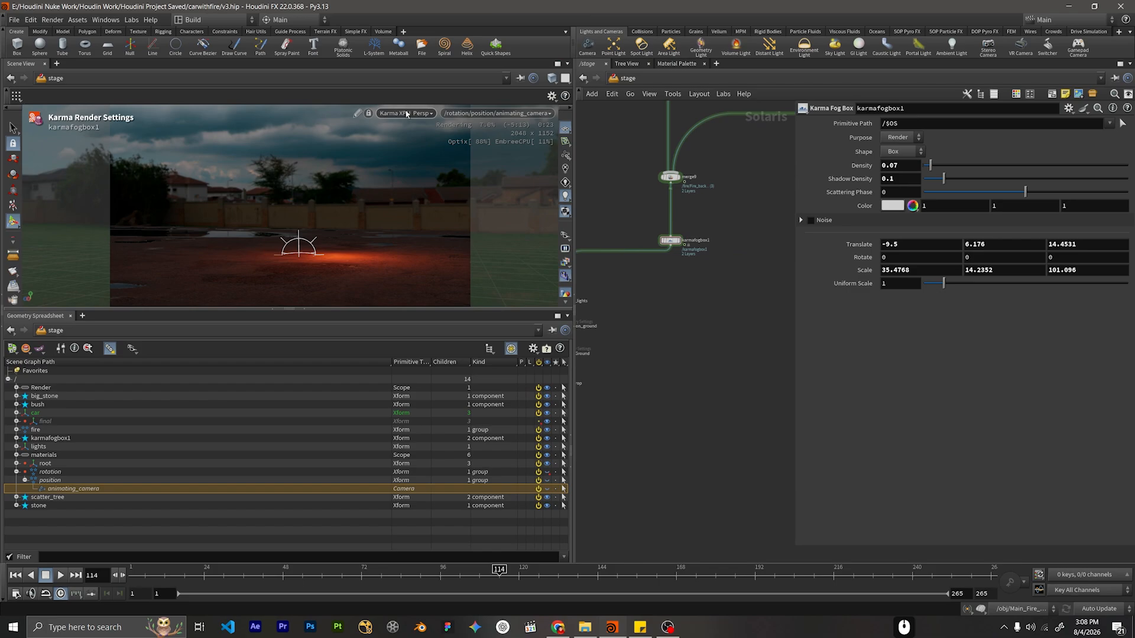
pyautogui.click(406, 114)
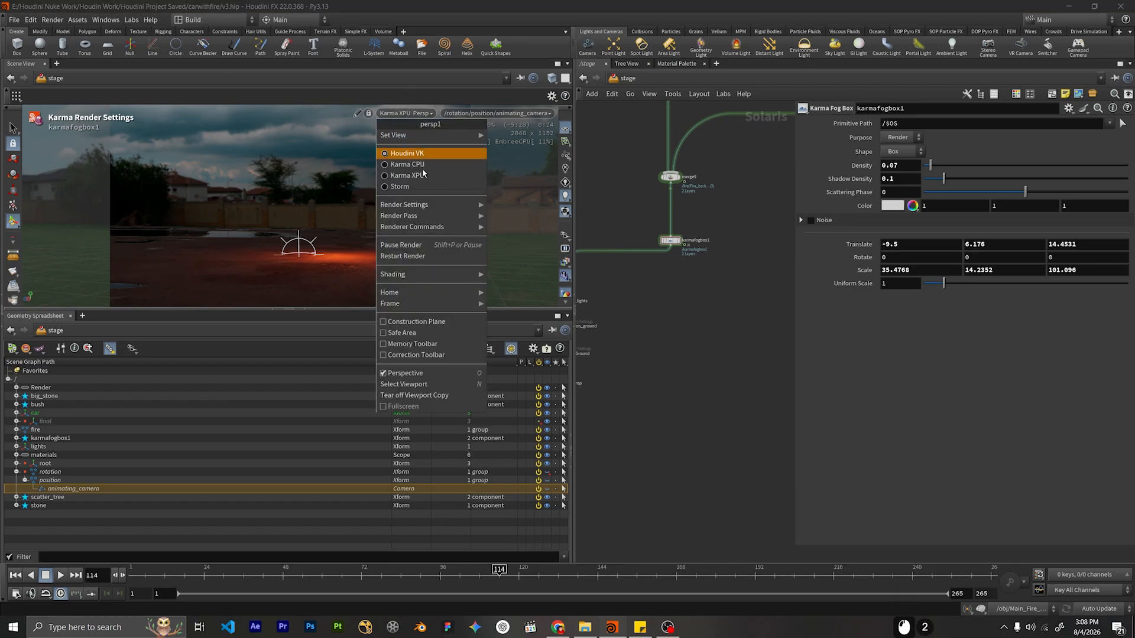
pyautogui.click(402, 152)
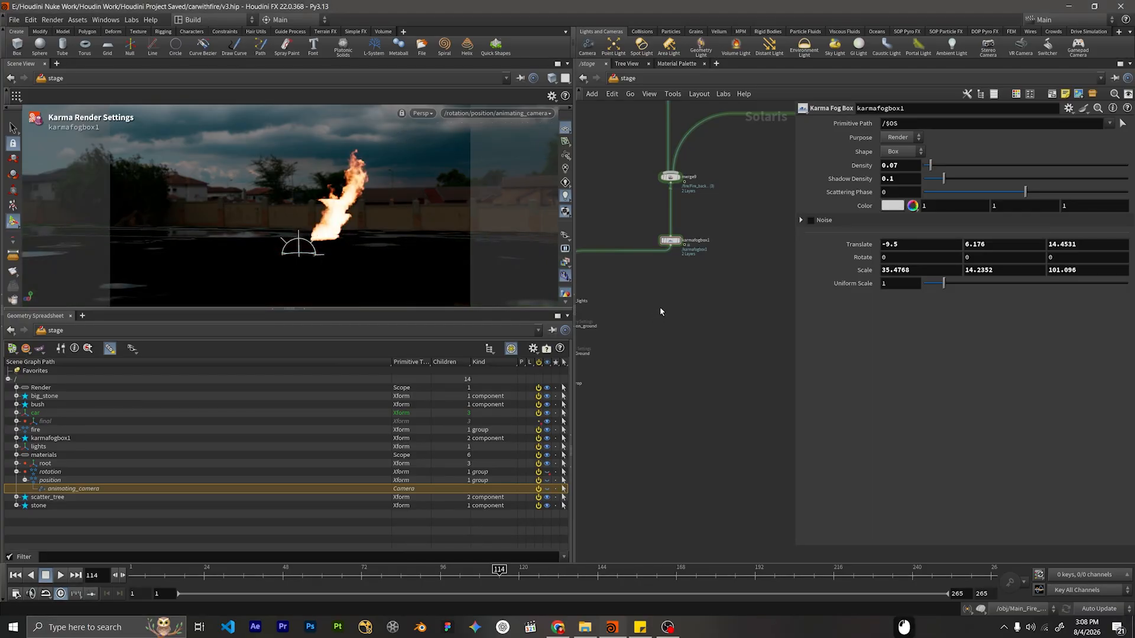
# Maximise the network editor and place a new Prune node below karmafogbox1.
pyautogui.scroll(2, 708, 317)
pyautogui.scroll(2, 704, 256)
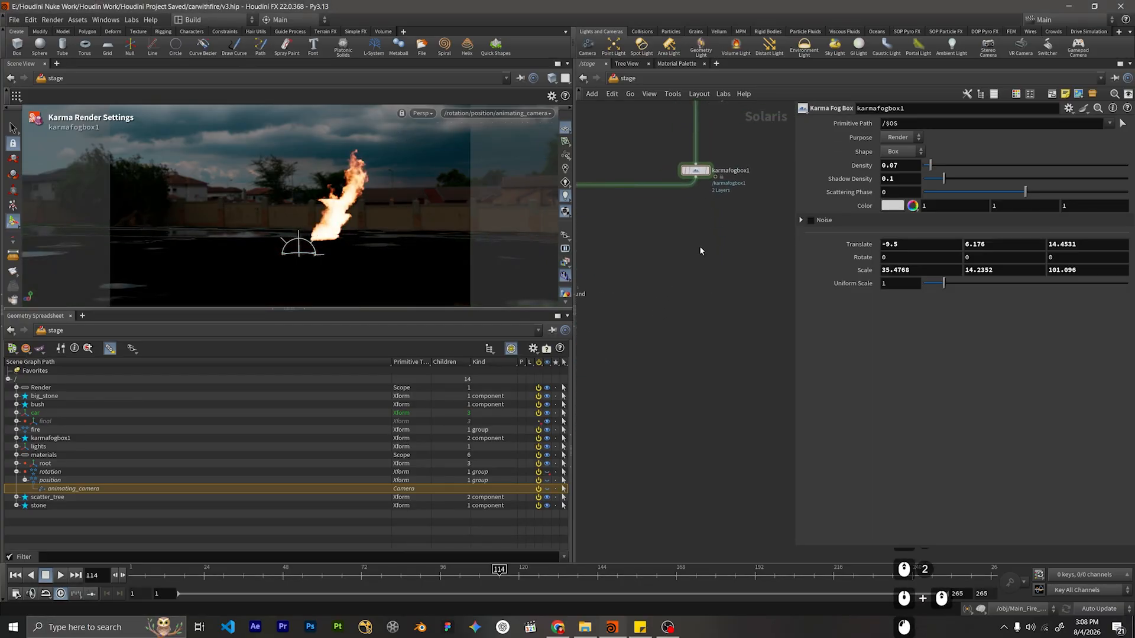
pyautogui.press('Tab')
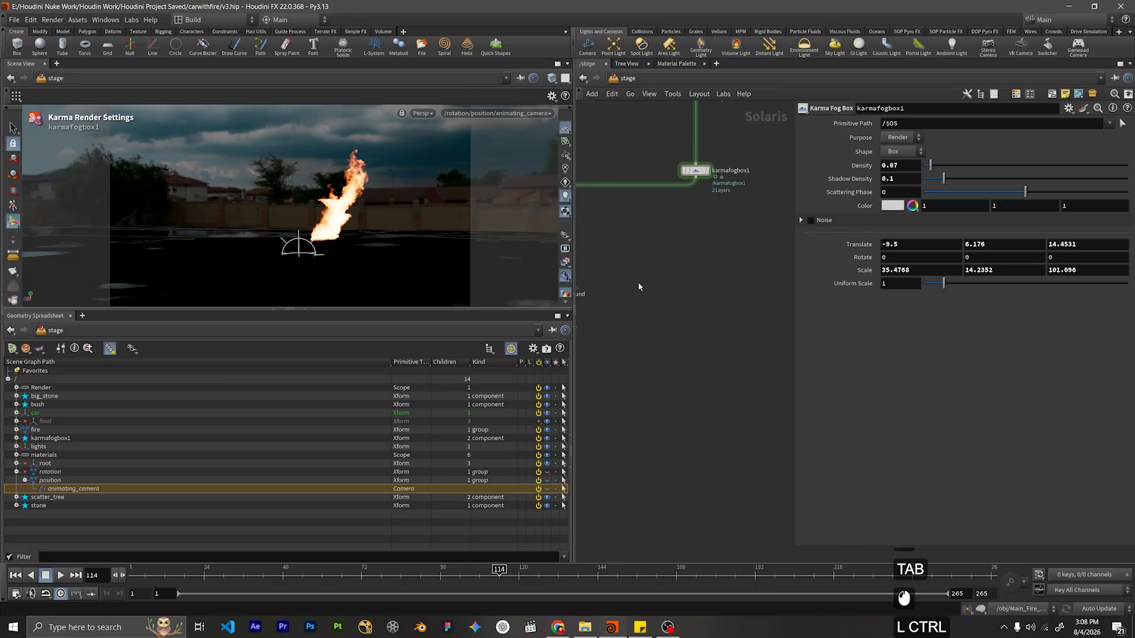
pyautogui.hotkey('ctrl', 'b')
pyautogui.scroll(2, 544, 247)
pyautogui.press('Tab')
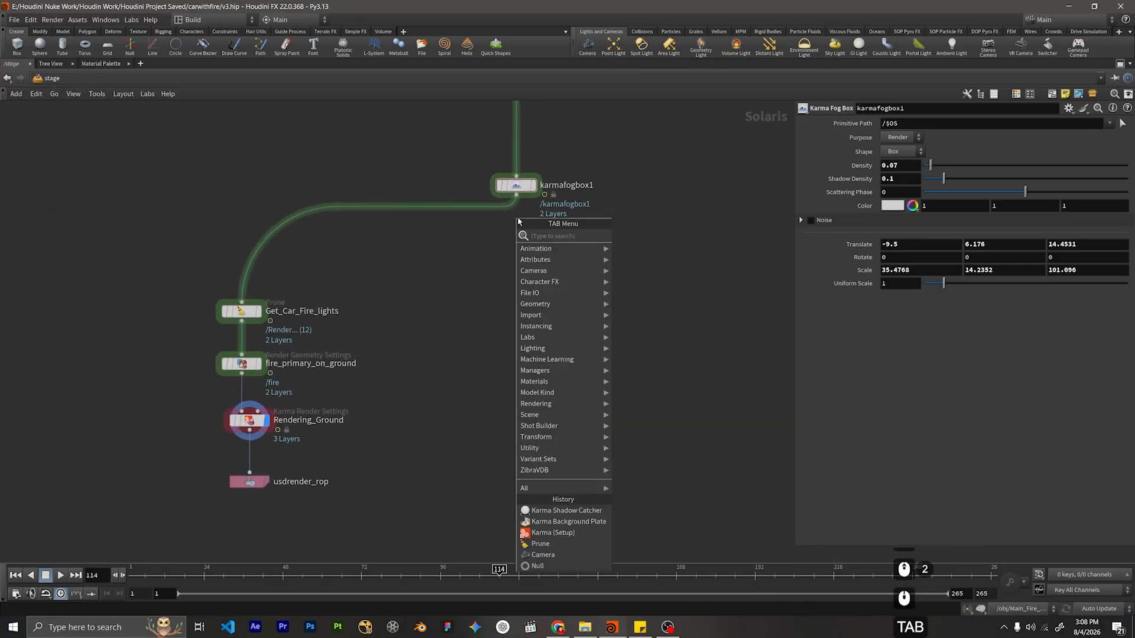
pyautogui.write('p')
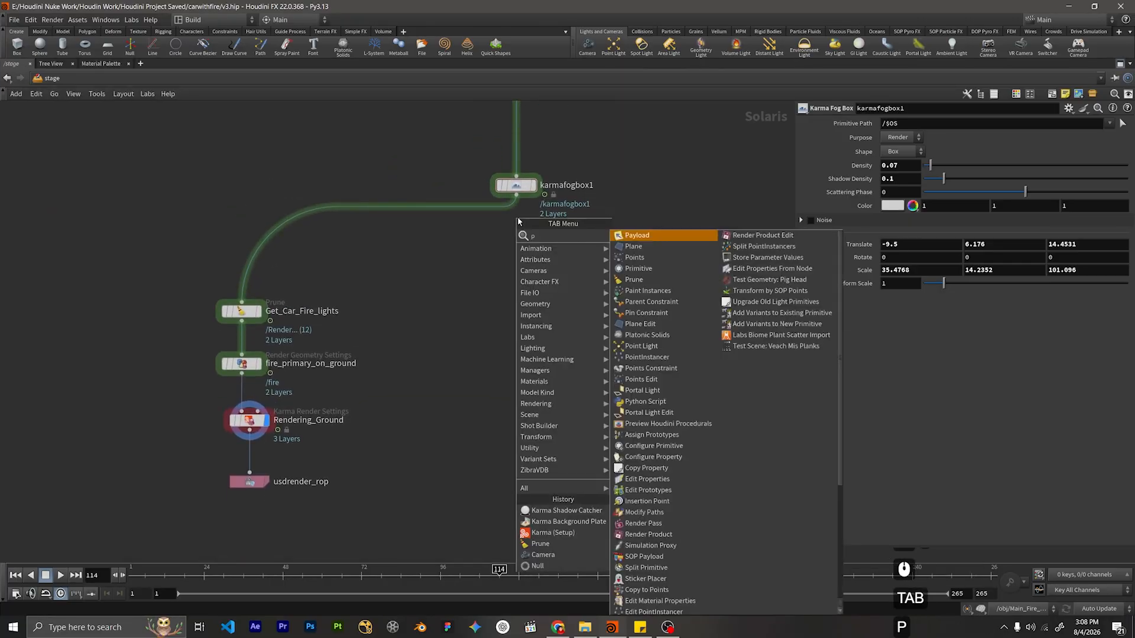
pyautogui.write('rune')
pyautogui.press('Return')
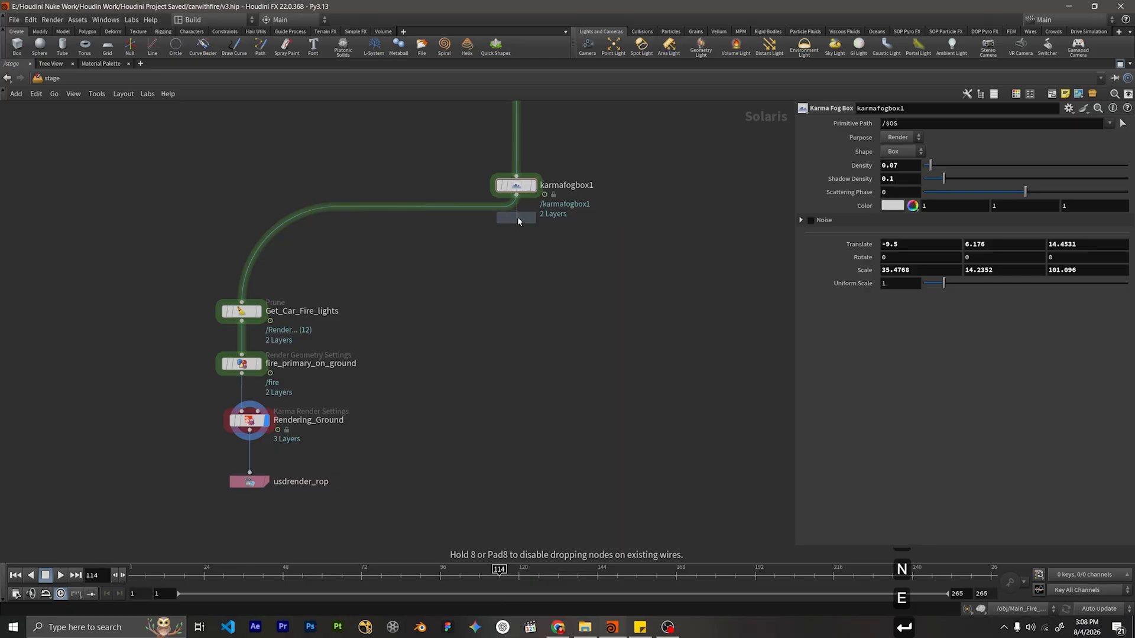
pyautogui.click(515, 296)
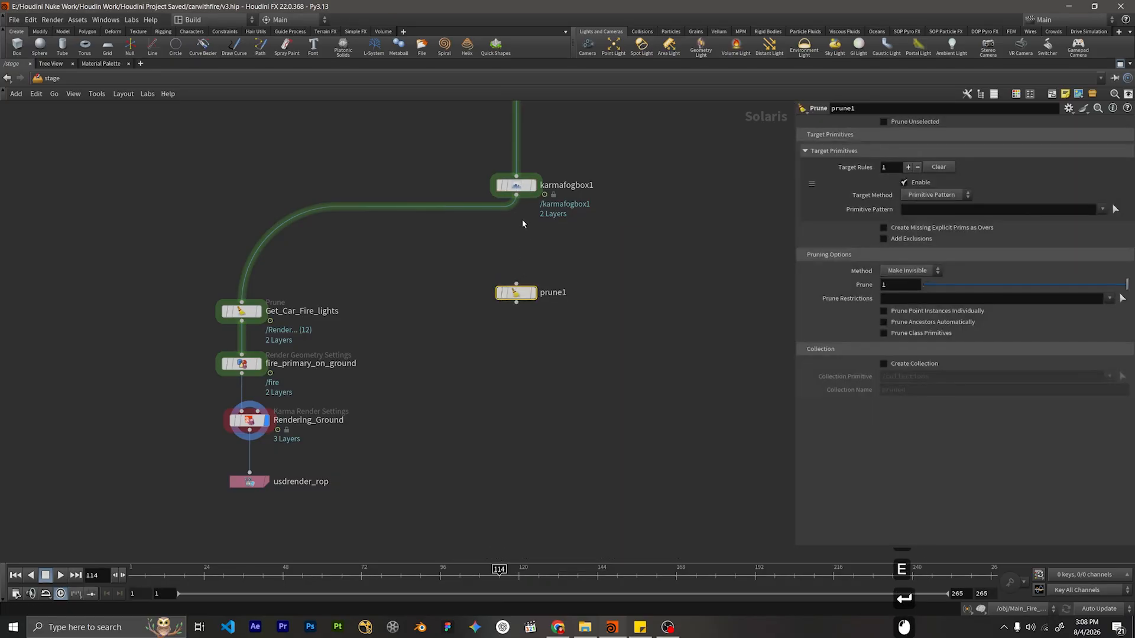
# Wire the new Prune node to karmafogbox1, level with Get_Car_Fire_lights, and make it the displayed node.
pyautogui.moveTo(523, 298); pyautogui.dragTo(526, 318)
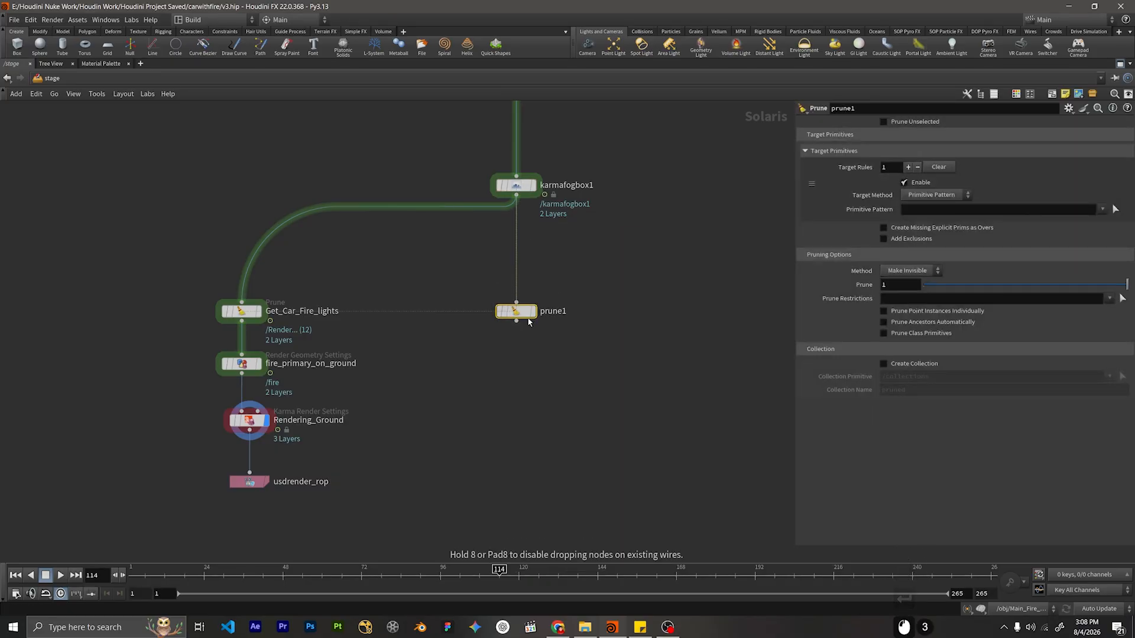
pyautogui.click(534, 312)
pyautogui.moveTo(567, 307); pyautogui.dragTo(552, 271, button='middle')
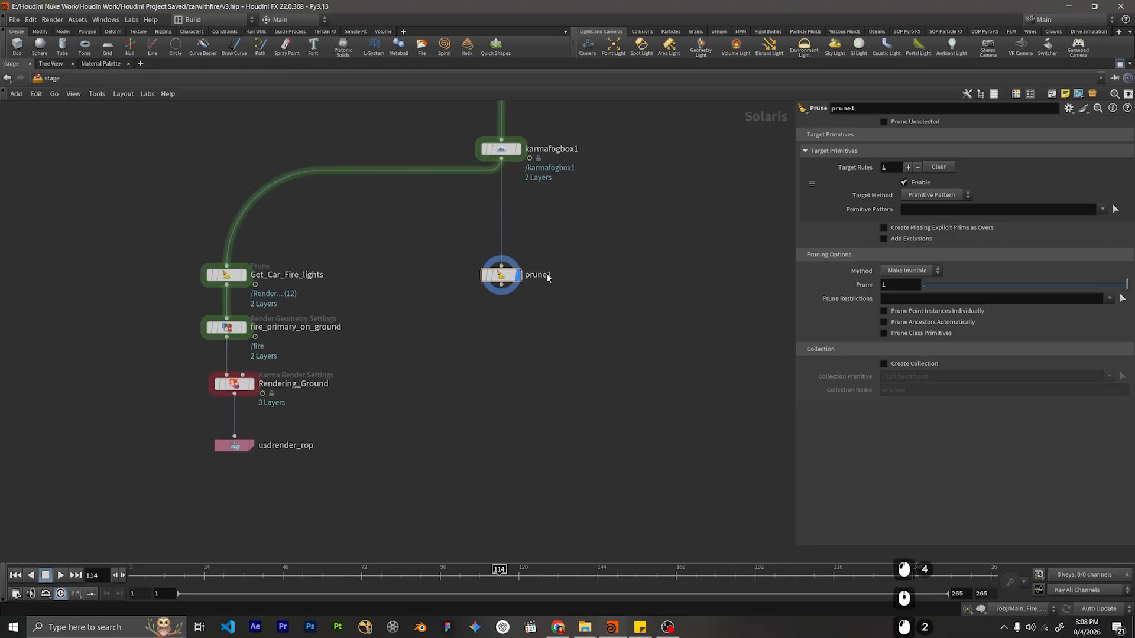
# Rename the new Prune node below karmafogbox1 to Get_car_lights_fire_plane.
pyautogui.doubleClick(549, 274)
pyautogui.write('Get_ca')
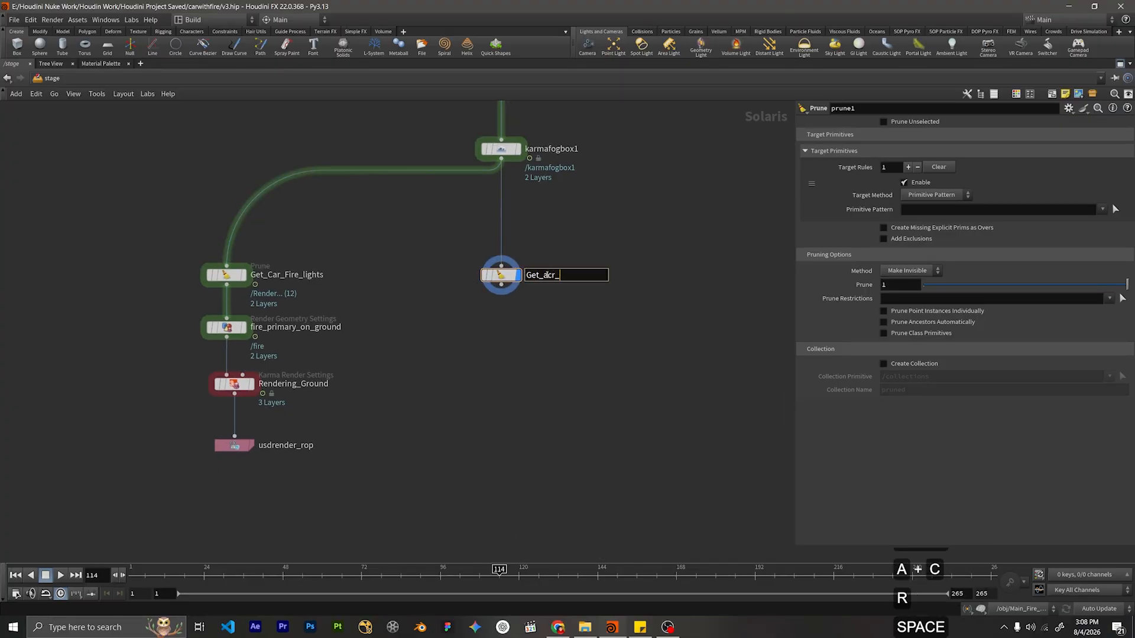
pyautogui.write('r_l')
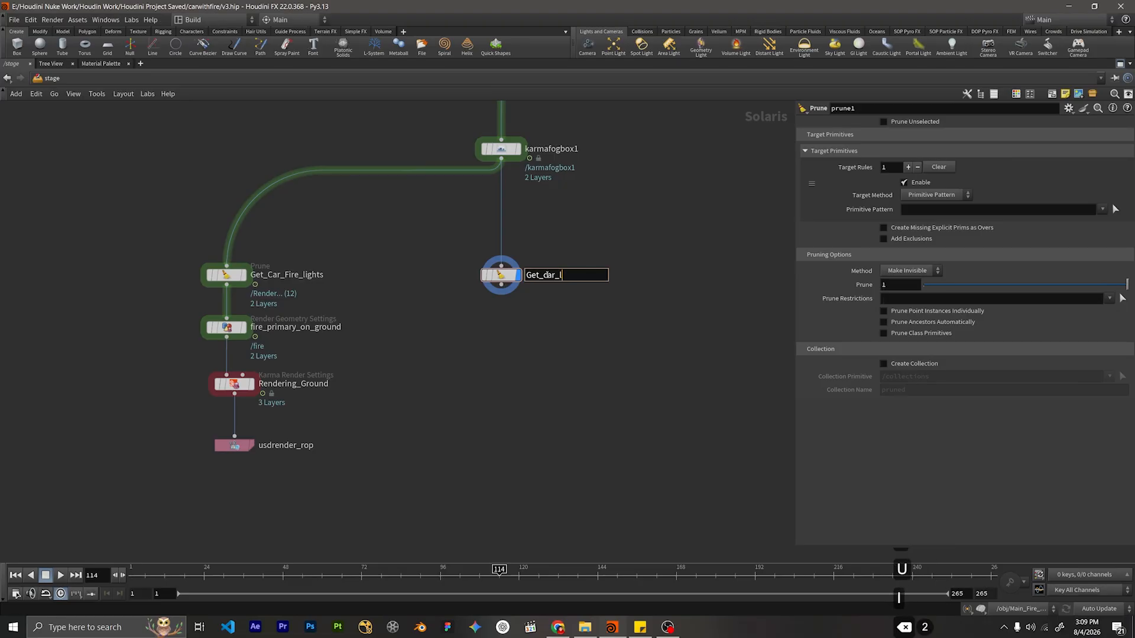
pyautogui.write('ights_')
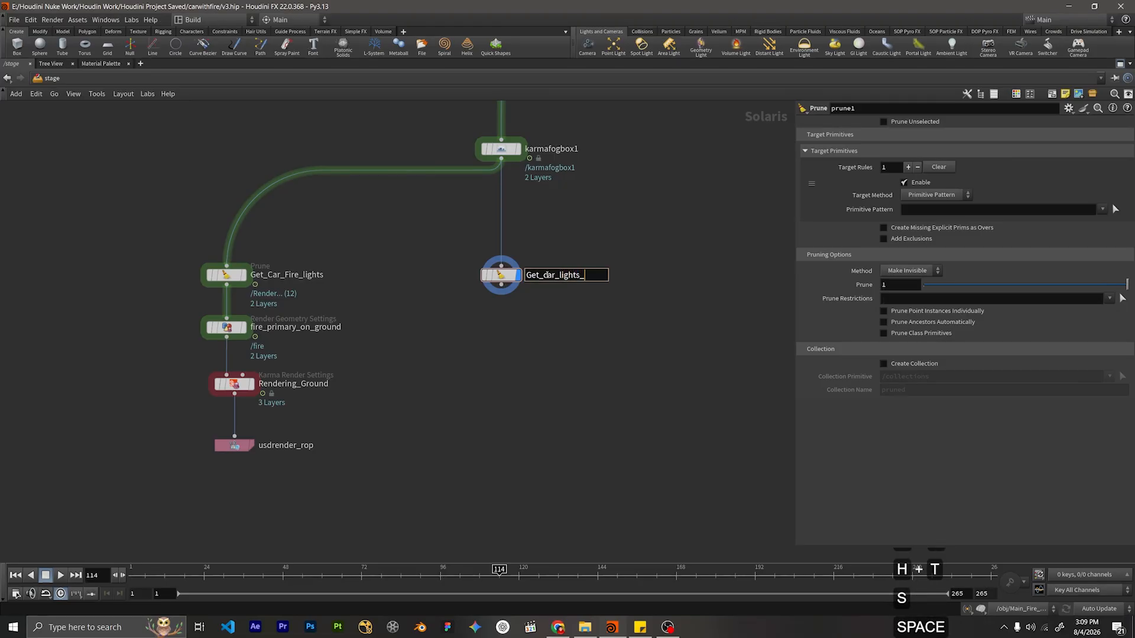
pyautogui.write('fire_')
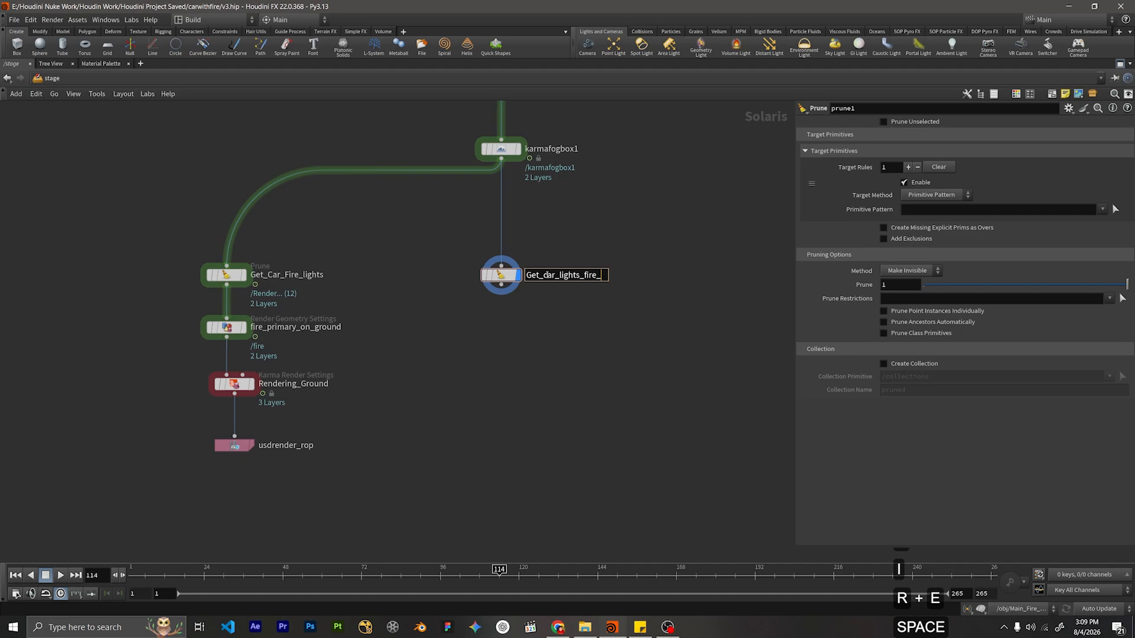
pyautogui.write('plane')
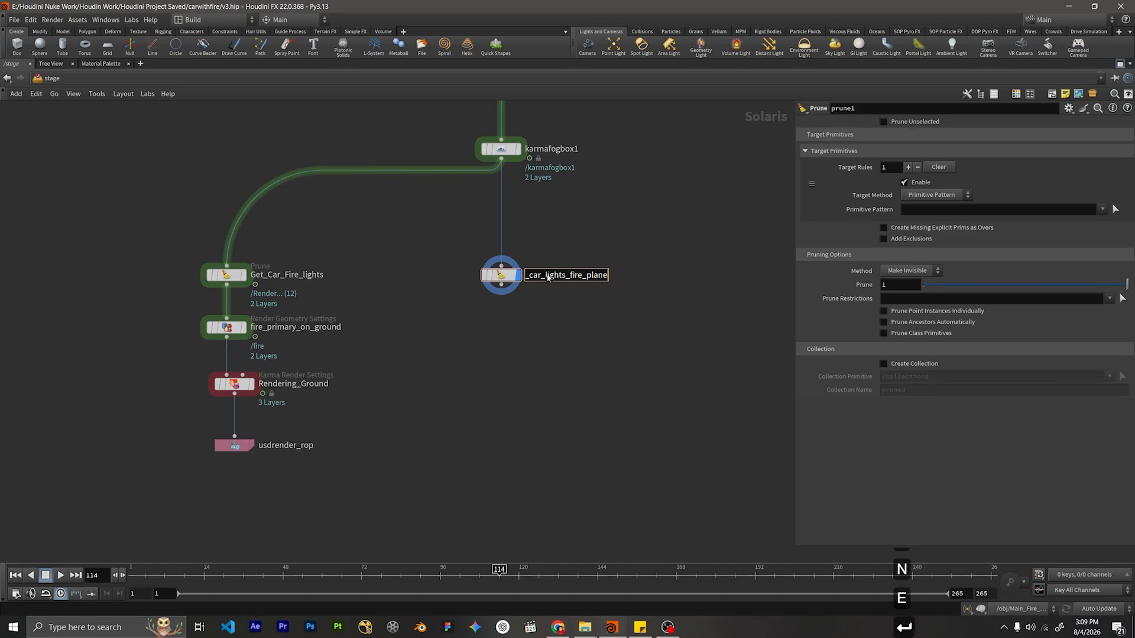
pyautogui.press('Return')
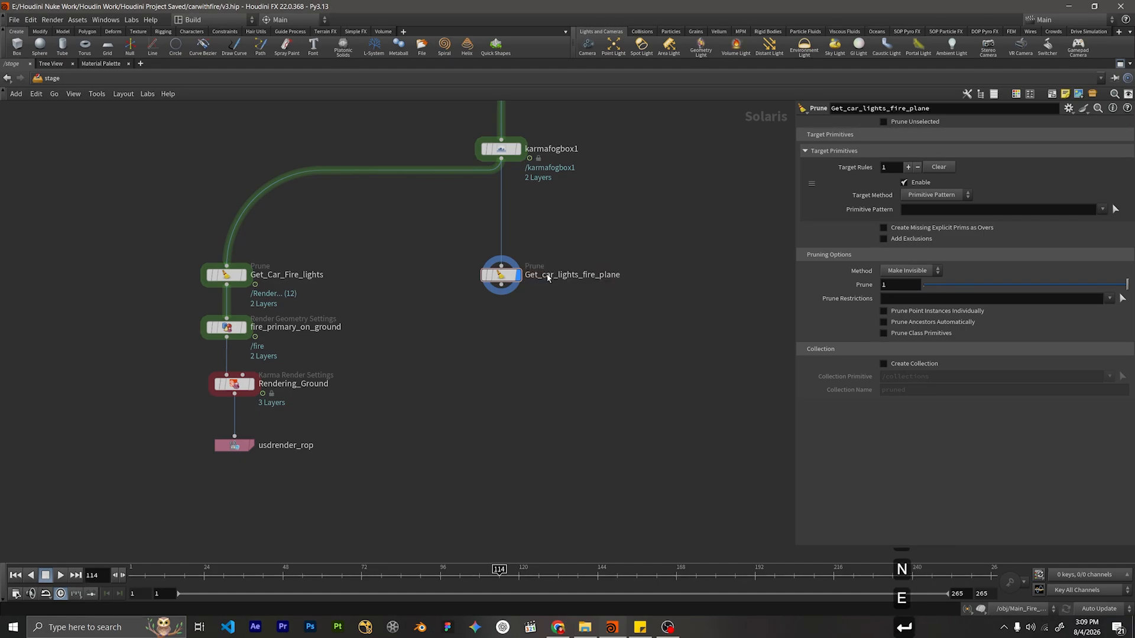
# Rename the ground branch's Get_Car_Fire_lights Prune node to Get_ground_Fire_lights.
pyautogui.doubleClick(282, 276)
pyautogui.press('BackSpace')
pyautogui.press('BackSpace')
pyautogui.press('BackSpace')
pyautogui.press('BackSpace')
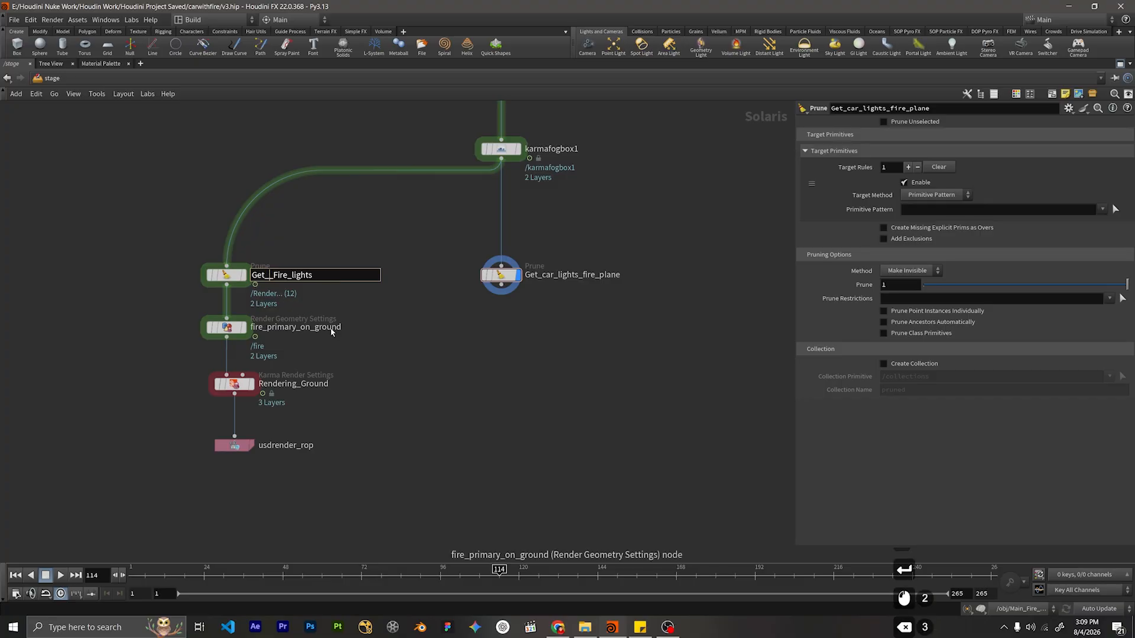
pyautogui.write('_ground')
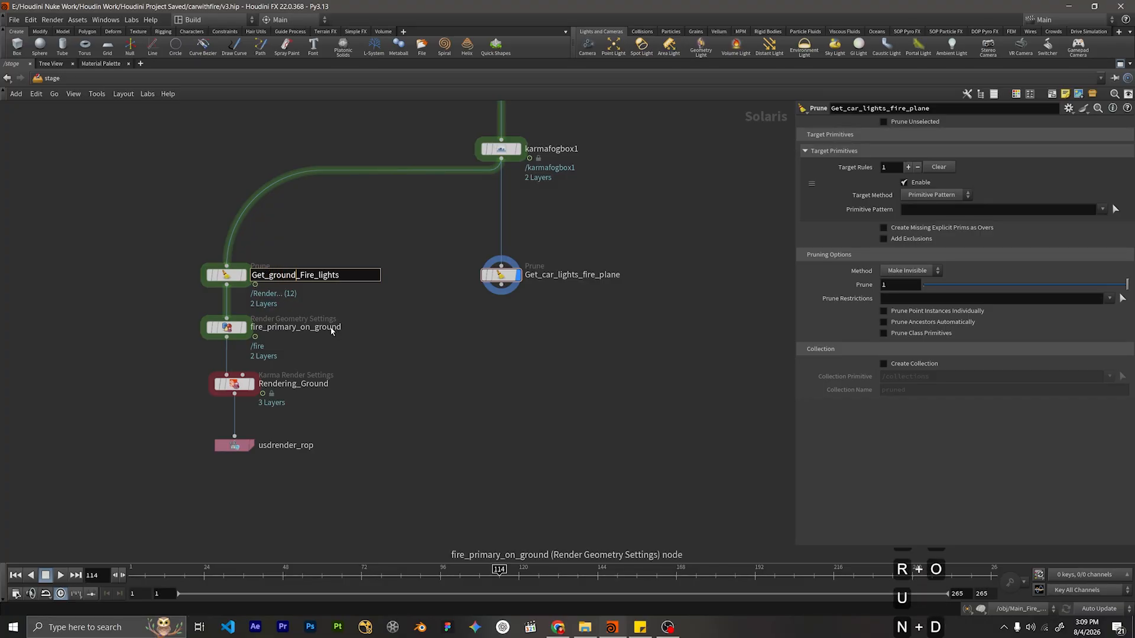
pyautogui.press('Return')
# Examine the network from the fire import nodes and their merge down to the two Prune branches.
pyautogui.moveTo(529, 343); pyautogui.dragTo(512, 284, button='middle')
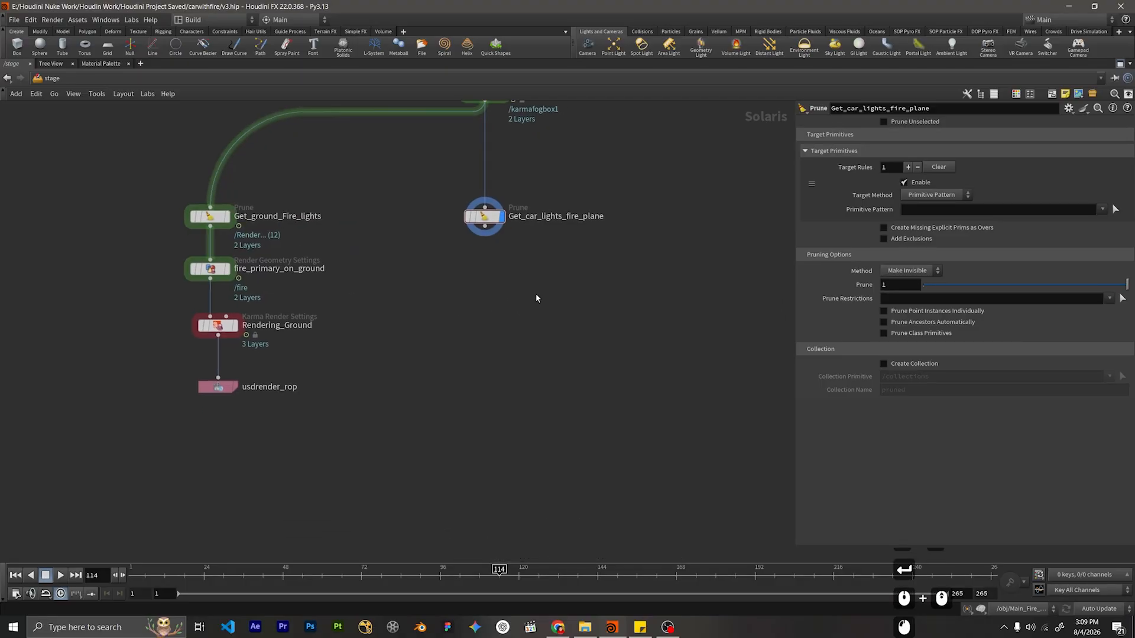
pyautogui.moveTo(536, 294); pyautogui.dragTo(441, 210)
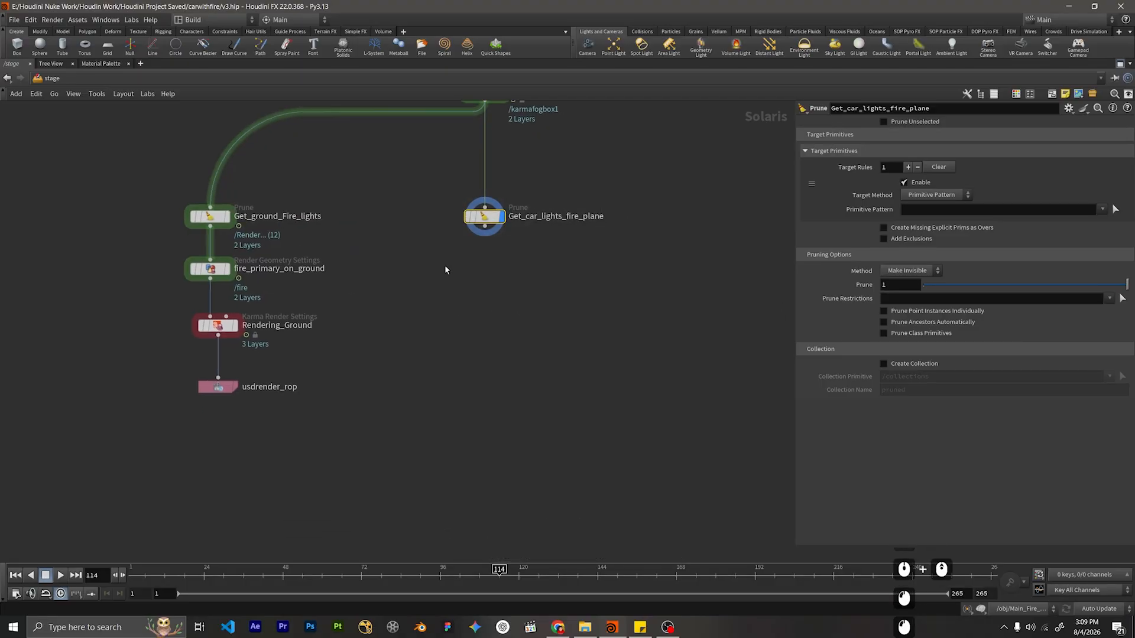
pyautogui.scroll(-3, 622, 221)
pyautogui.moveTo(622, 221); pyautogui.dragTo(547, 437, button='middle')
pyautogui.scroll(-4, 560, 251)
pyautogui.moveTo(560, 250); pyautogui.dragTo(494, 367, button='middle')
pyautogui.scroll(5, 703, 269)
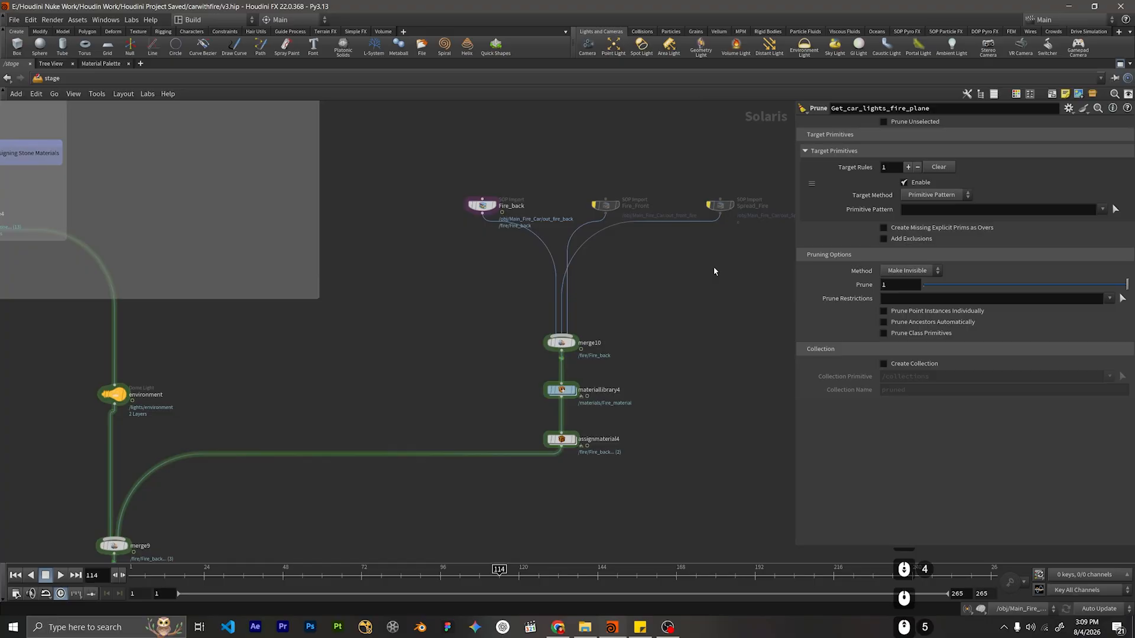
pyautogui.moveTo(714, 267); pyautogui.dragTo(677, 326, button='middle')
pyautogui.moveTo(696, 302); pyautogui.dragTo(630, 317)
pyautogui.scroll(-2, 461, 349)
pyautogui.moveTo(349, 518); pyautogui.dragTo(461, 291, button='middle')
pyautogui.scroll(2, 335, 406)
pyautogui.moveTo(373, 408); pyautogui.dragTo(471, 370, button='middle')
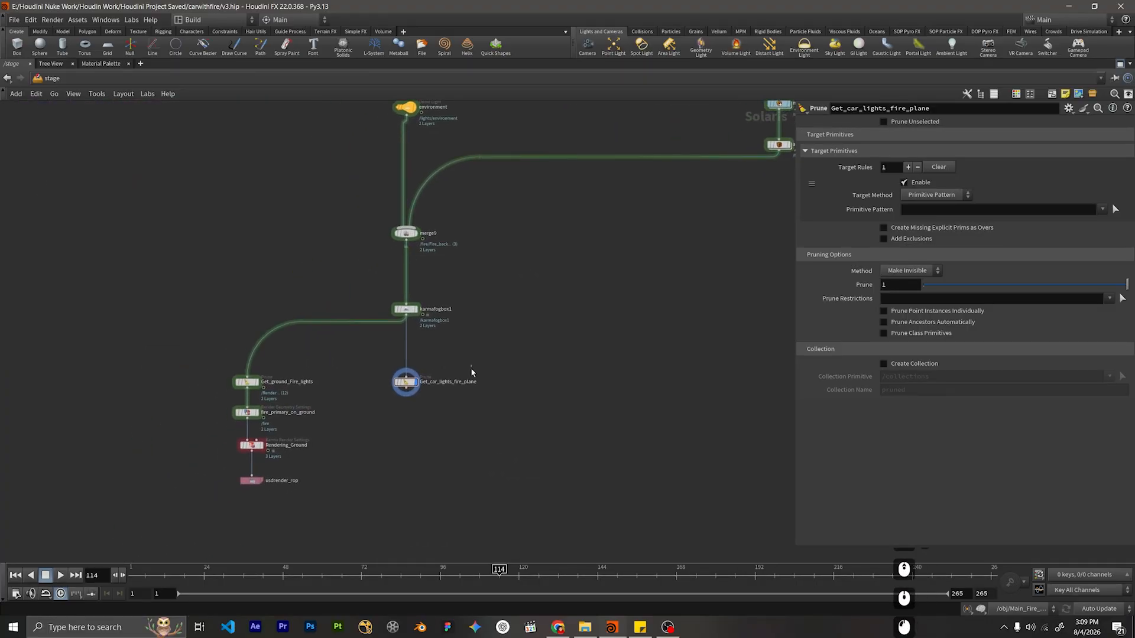
# Inspect the primitive pattern of Get_ground_Fire_lights and compare it with the fire import nodes feeding the scene.
pyautogui.click(407, 382)
pyautogui.click(248, 382)
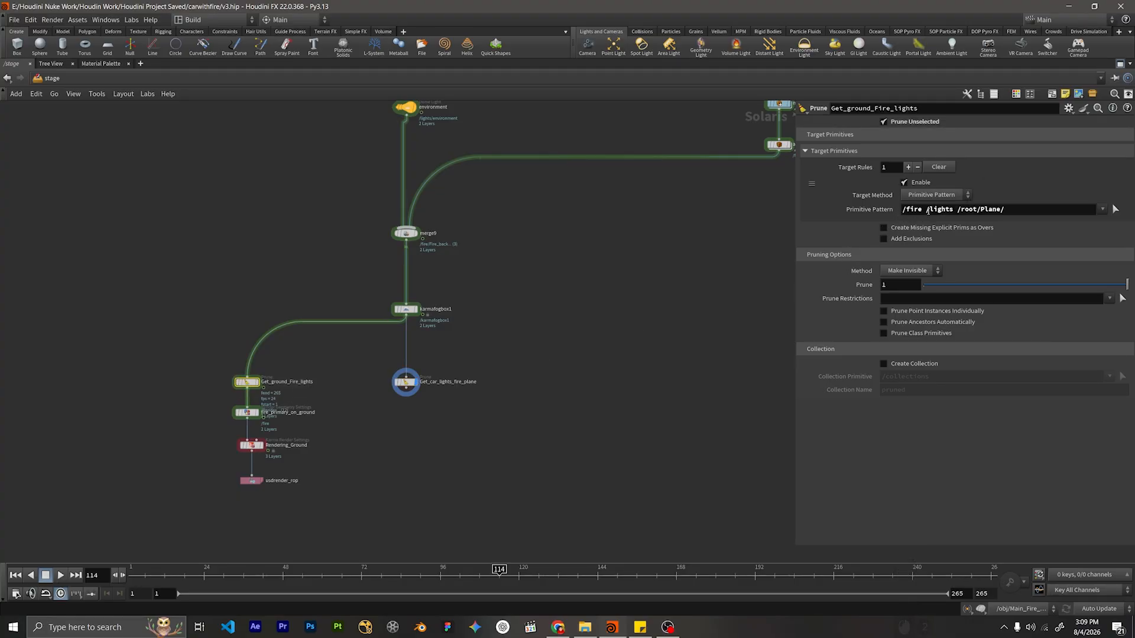
pyautogui.moveTo(687, 226); pyautogui.dragTo(596, 297, button='middle')
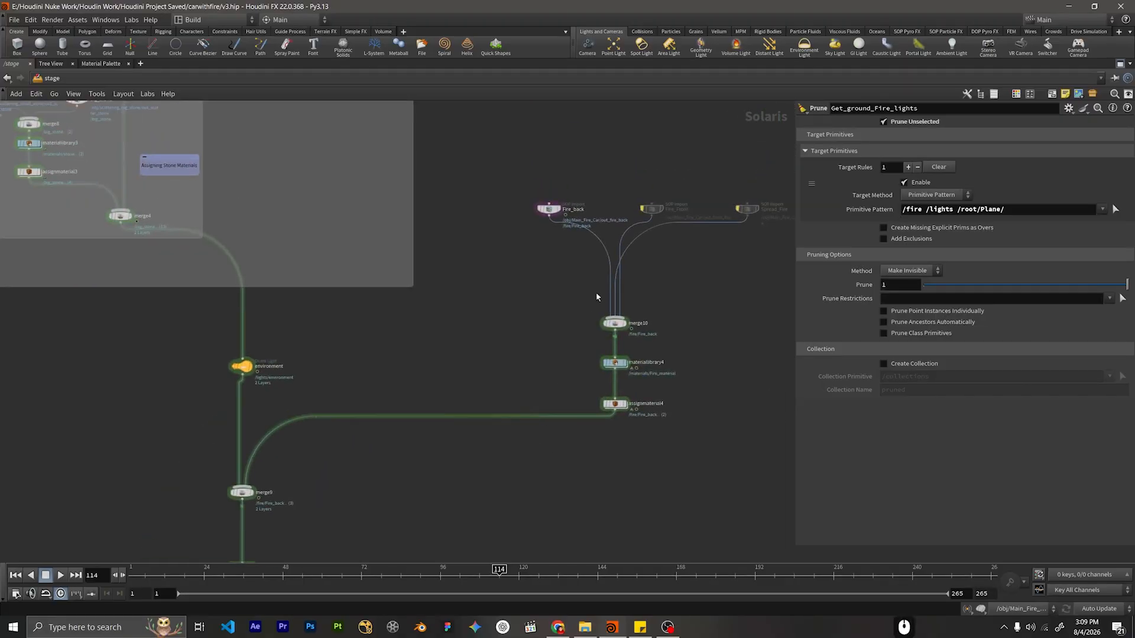
pyautogui.moveTo(500, 161); pyautogui.dragTo(758, 246)
pyautogui.moveTo(649, 179); pyautogui.dragTo(775, 229)
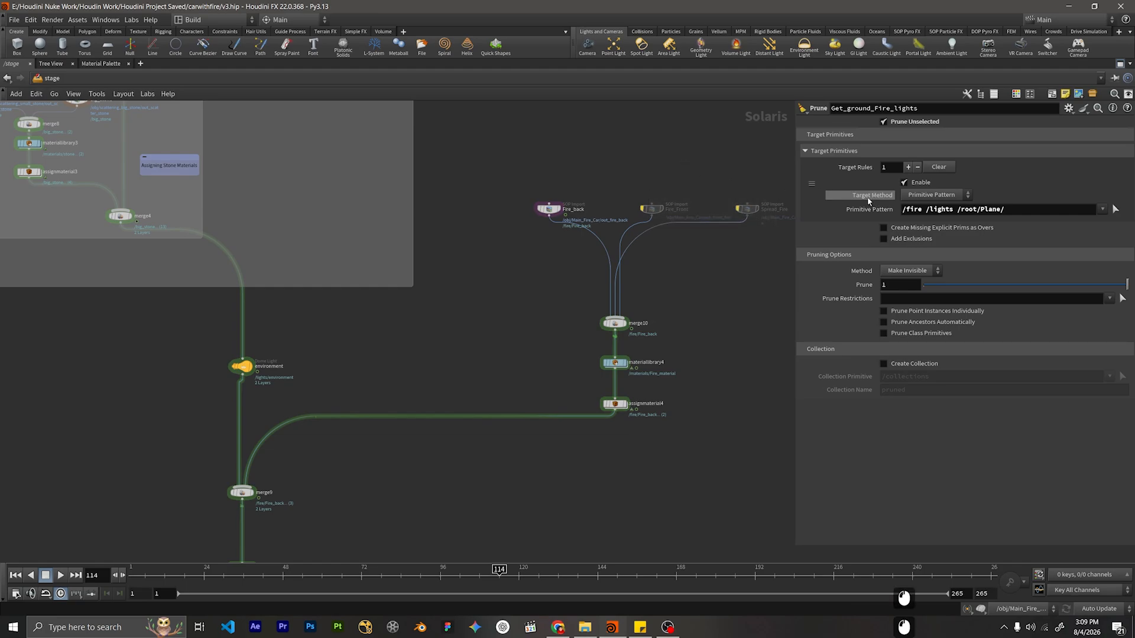
pyautogui.scroll(-4, 731, 275)
pyautogui.moveTo(731, 275); pyautogui.dragTo(716, 184, button='middle')
pyautogui.scroll(4, 428, 357)
pyautogui.scroll(4, 542, 378)
pyautogui.moveTo(574, 373); pyautogui.dragTo(567, 340, button='middle')
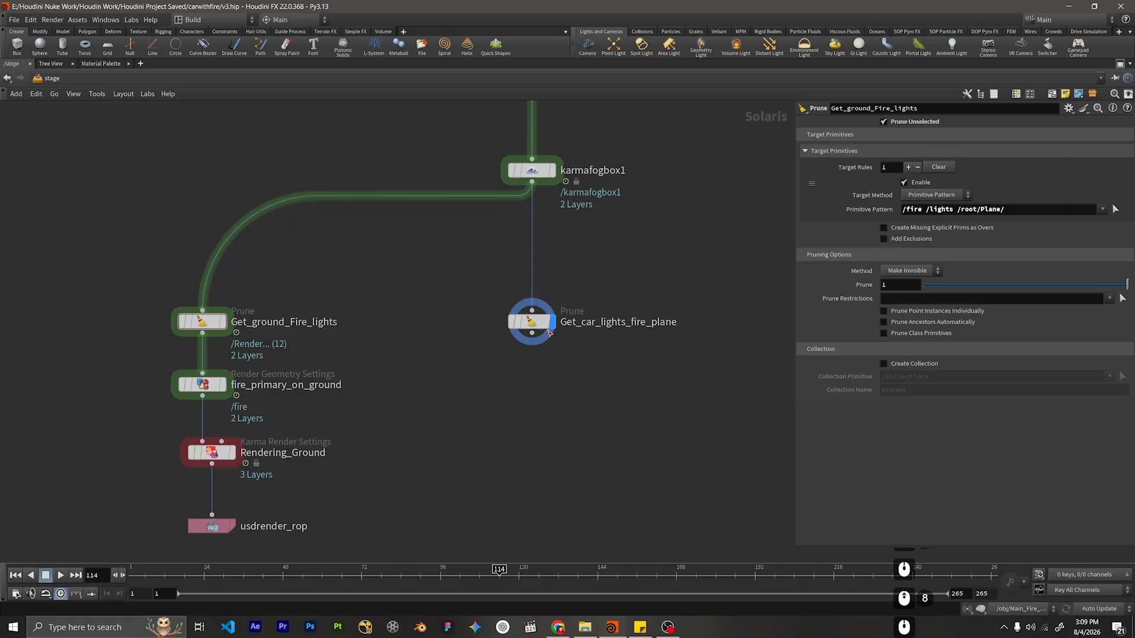
# Enter /car as the primitive pattern of the Get_car_lights_fire_plane Prune node.
pyautogui.moveTo(532, 328); pyautogui.dragTo(533, 328)
pyautogui.scroll(-3, 762, 158)
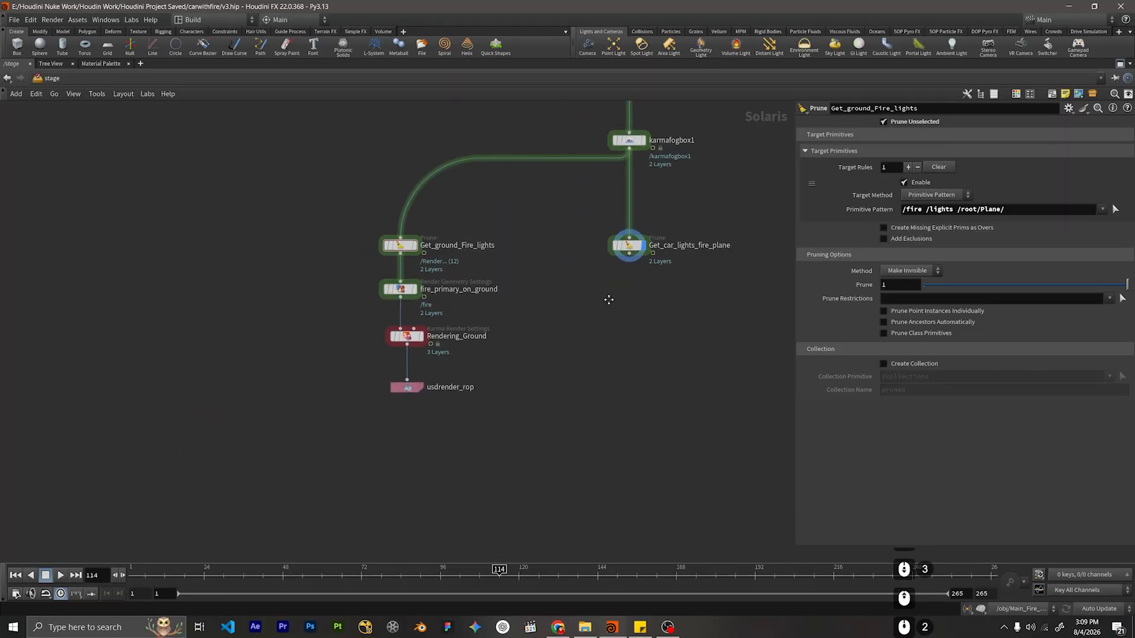
pyautogui.scroll(4, 593, 272)
pyautogui.scroll(-3, 618, 281)
pyautogui.moveTo(618, 279); pyautogui.dragTo(553, 353, button='middle')
pyautogui.scroll(2, 555, 352)
pyautogui.click(533, 325)
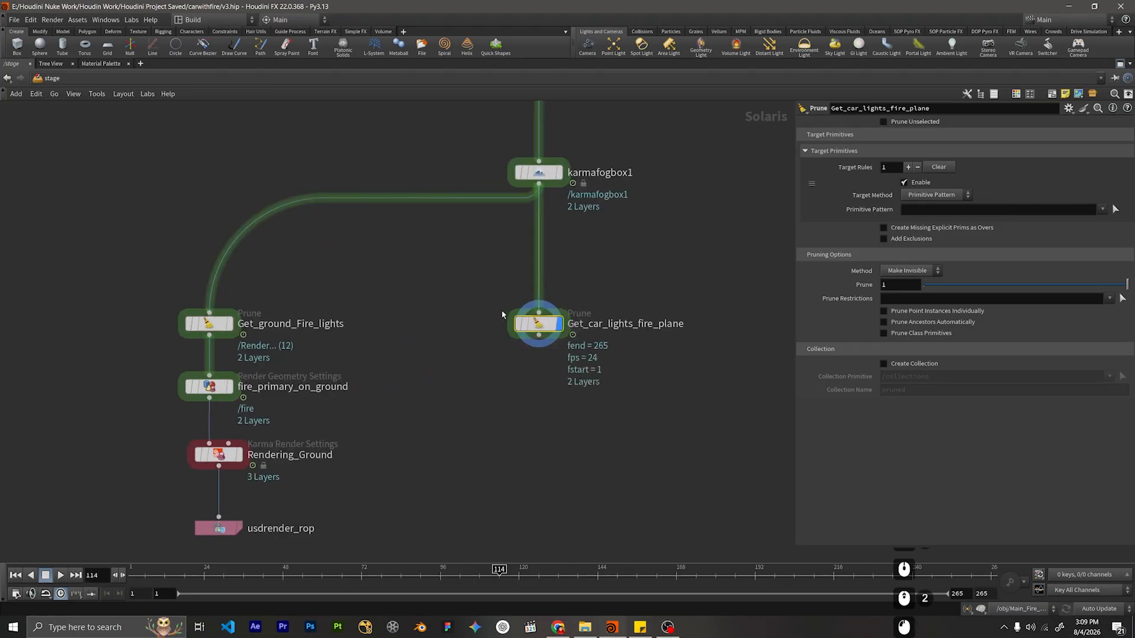
pyautogui.click(958, 212)
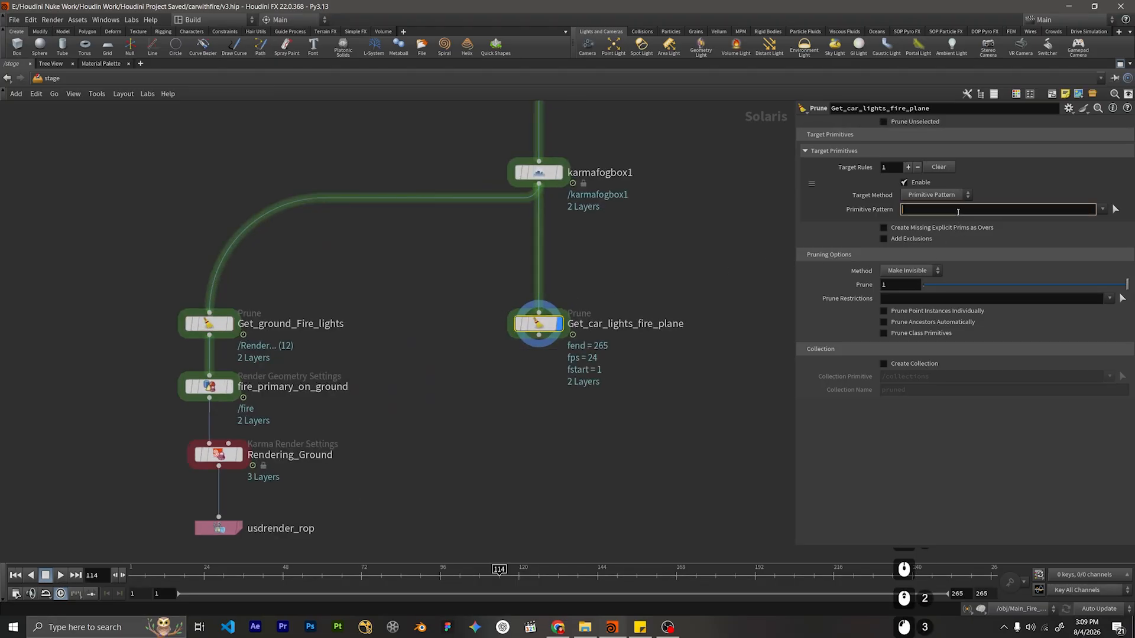
pyautogui.write('/car')
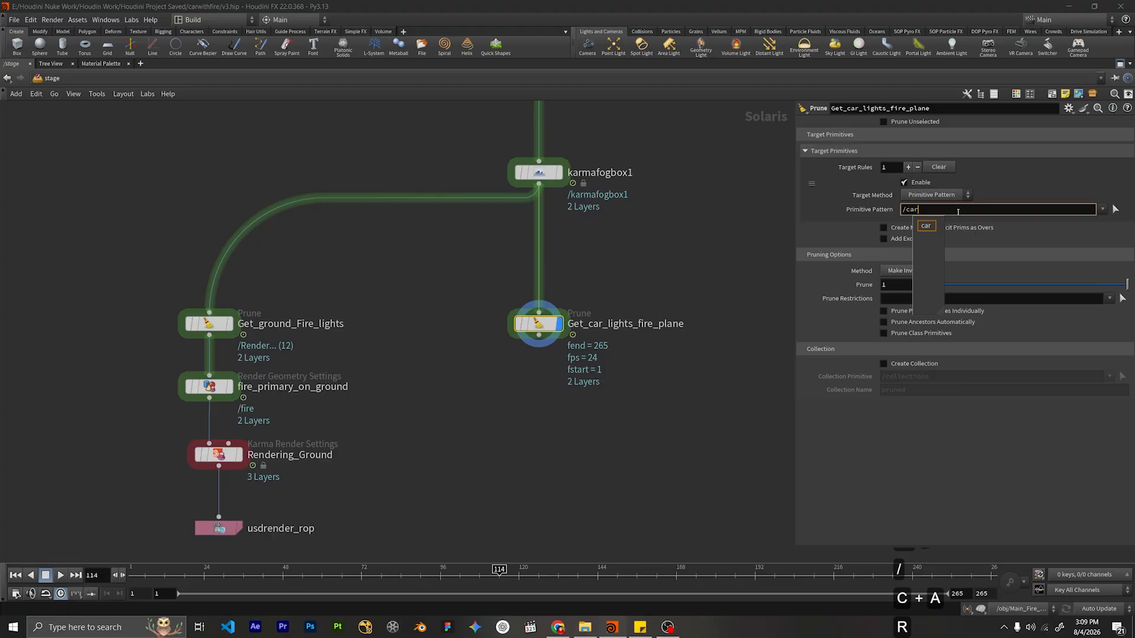
pyautogui.press('Return')
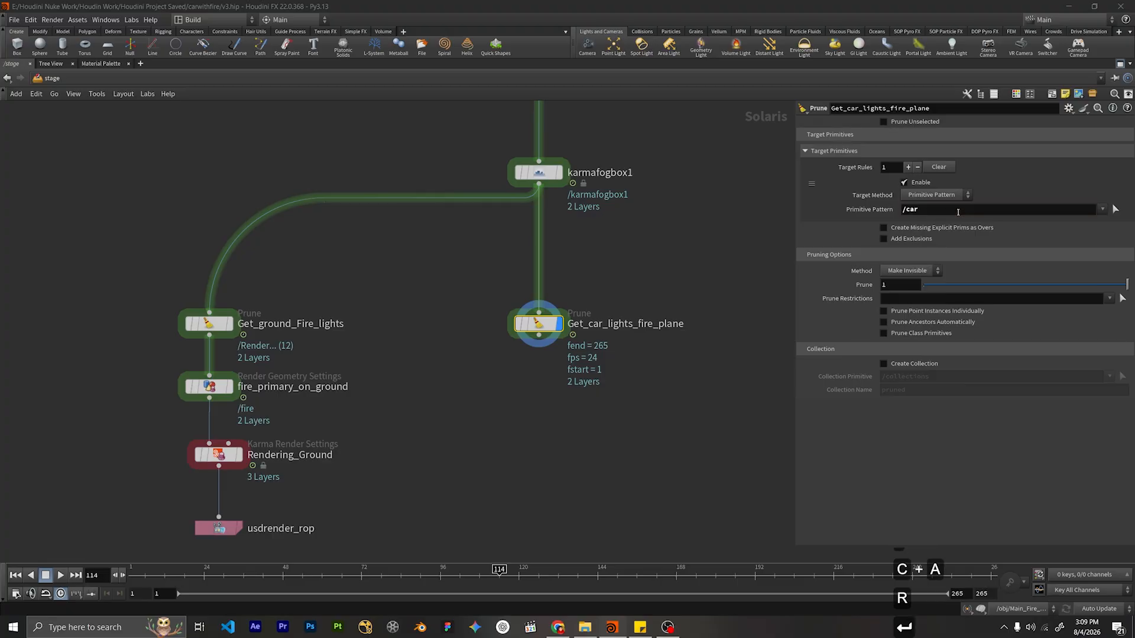
# Append /lights and /fire to the primitive pattern of Get_car_lights_fire_plane.
pyautogui.doubleClick(958, 211)
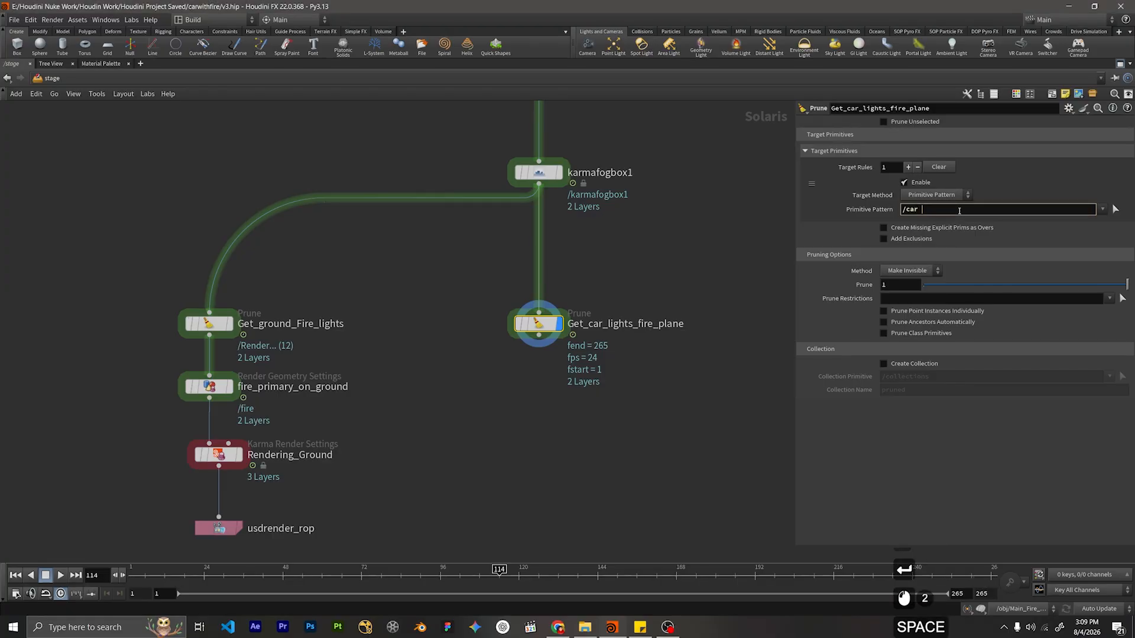
pyautogui.write('/')
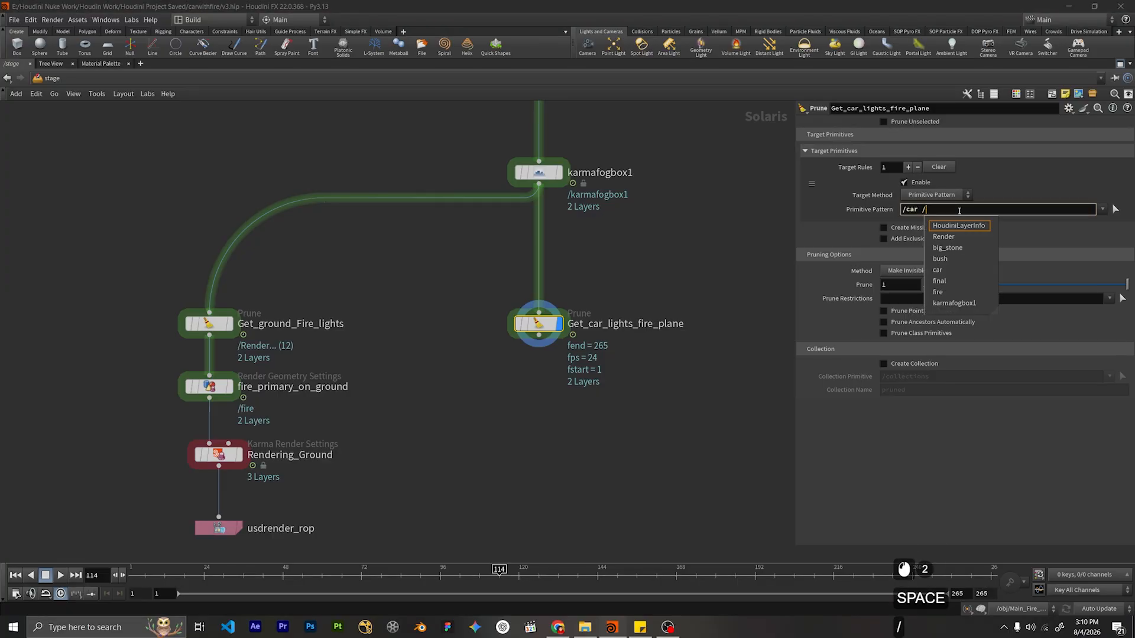
pyautogui.write('lights')
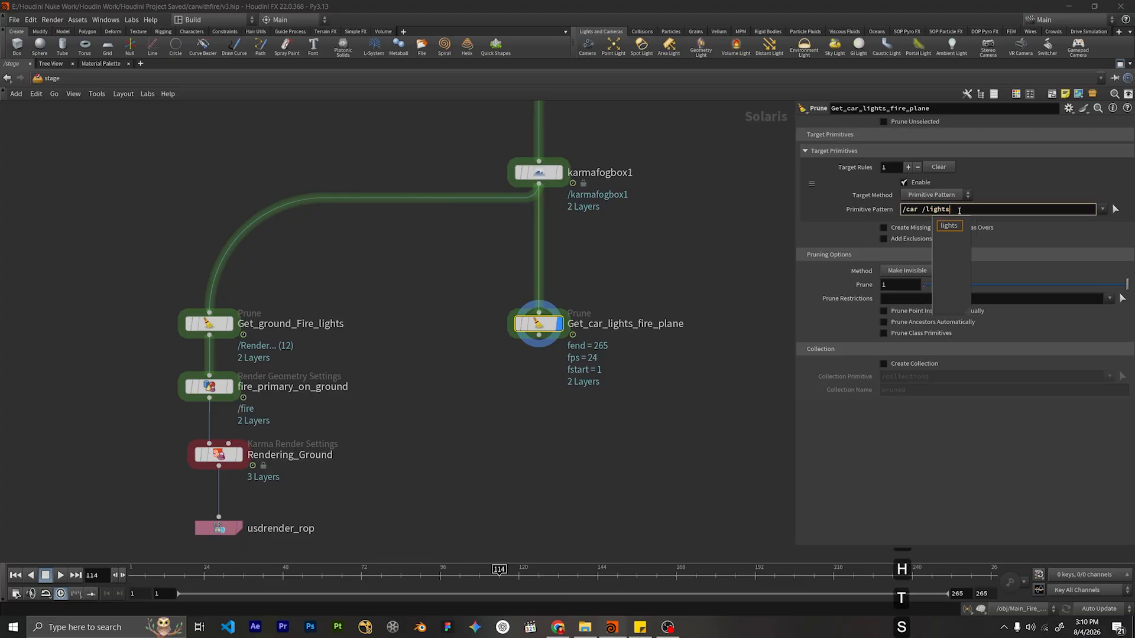
pyautogui.press('Return')
pyautogui.press('BackSpace')
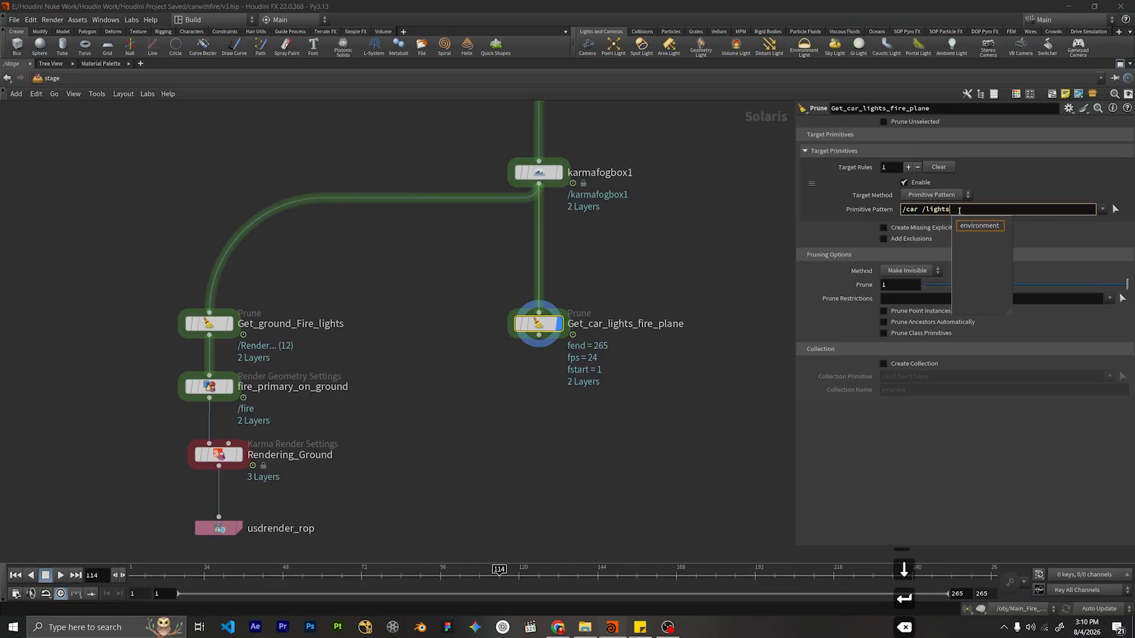
pyautogui.write('/')
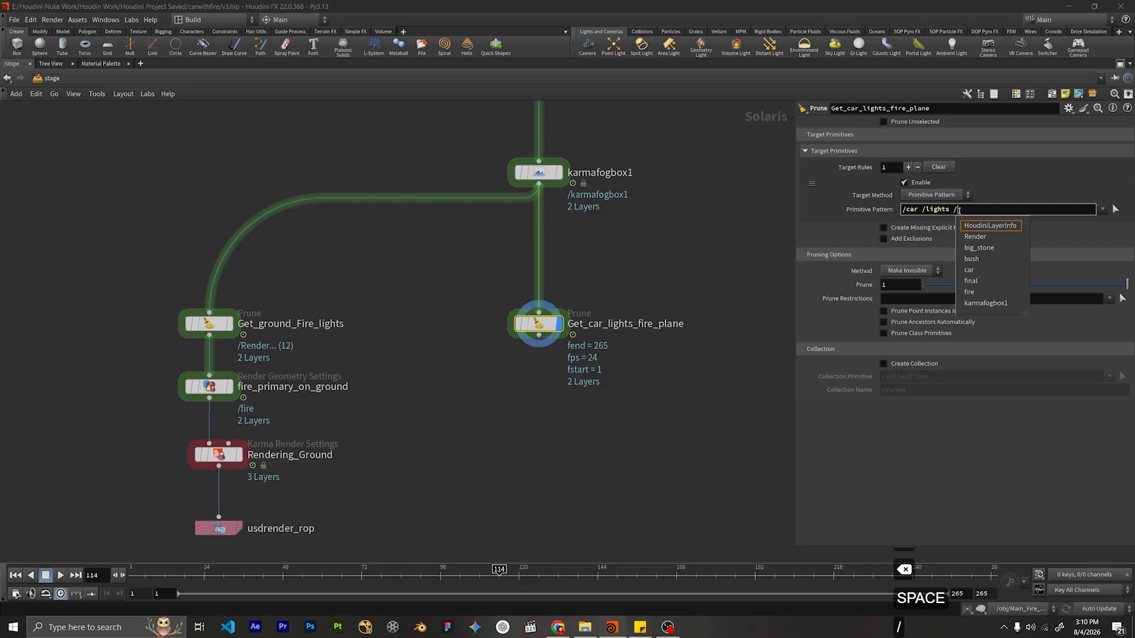
pyautogui.write('fire')
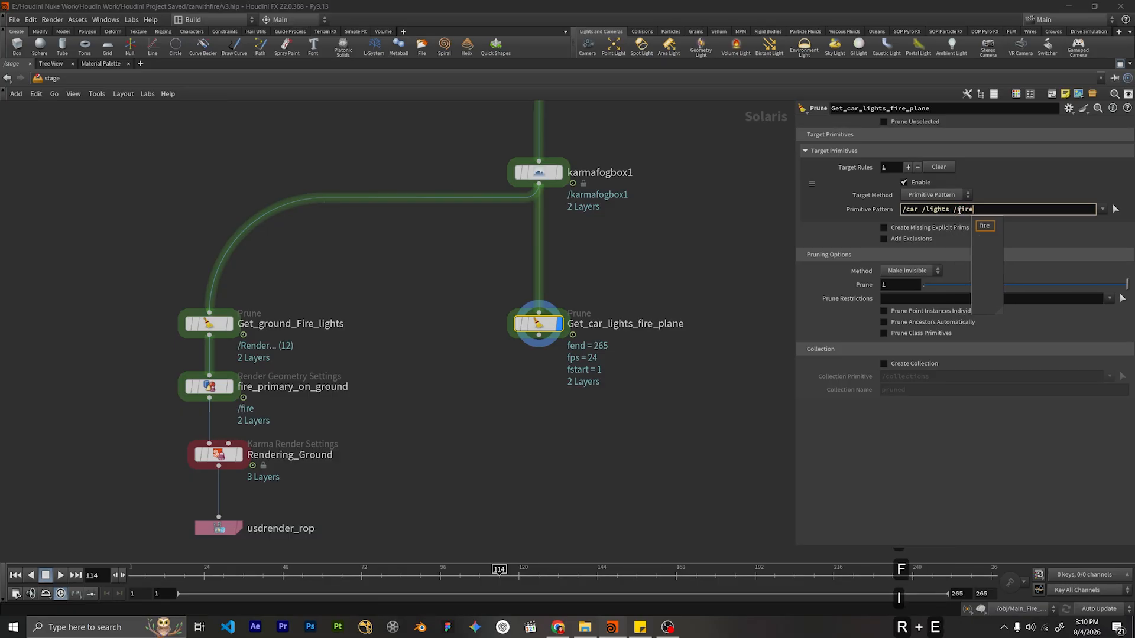
pyautogui.press('Return')
# Add /root/Plane to the end of the Get_car_lights_fire_plane primitive pattern and apply it.
pyautogui.click(974, 212)
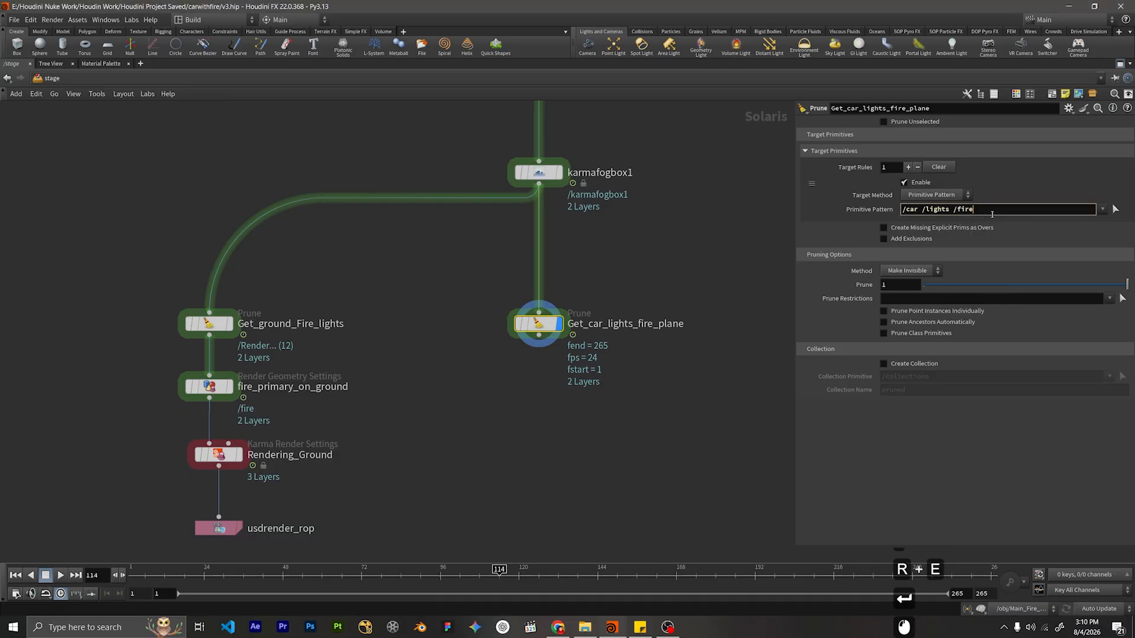
pyautogui.write('/[')
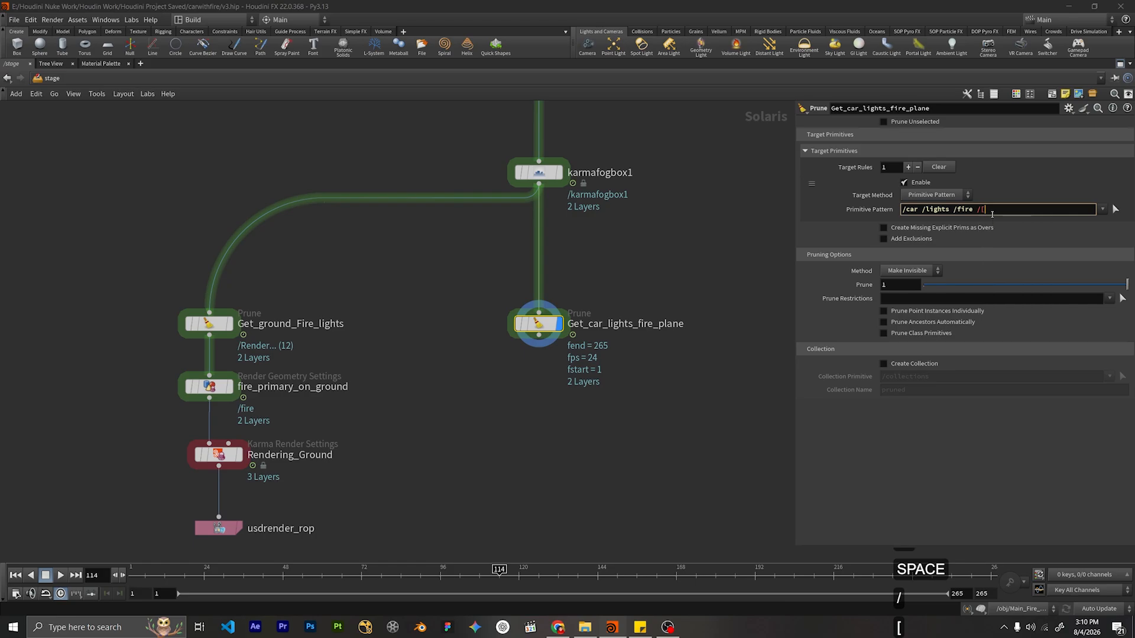
pyautogui.press('BackSpace')
pyautogui.write('plam')
pyautogui.press('BackSpace')
pyautogui.press('BackSpace')
pyautogui.press('BackSpace')
pyautogui.press('BackSpace')
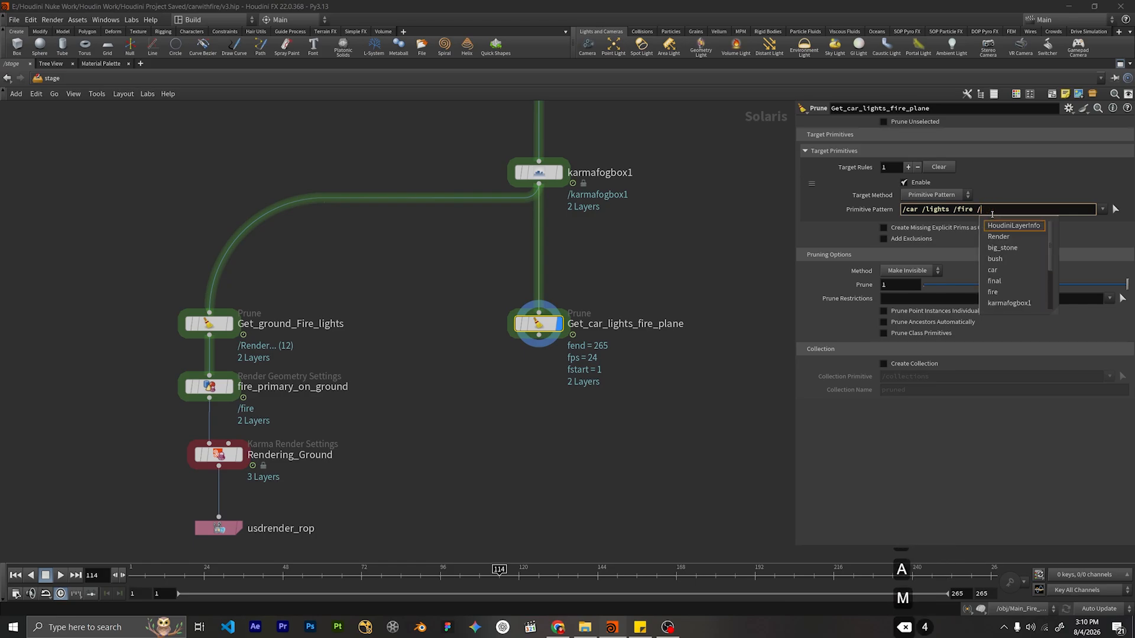
pyautogui.write('root')
pyautogui.press('Down')
pyautogui.press('Return')
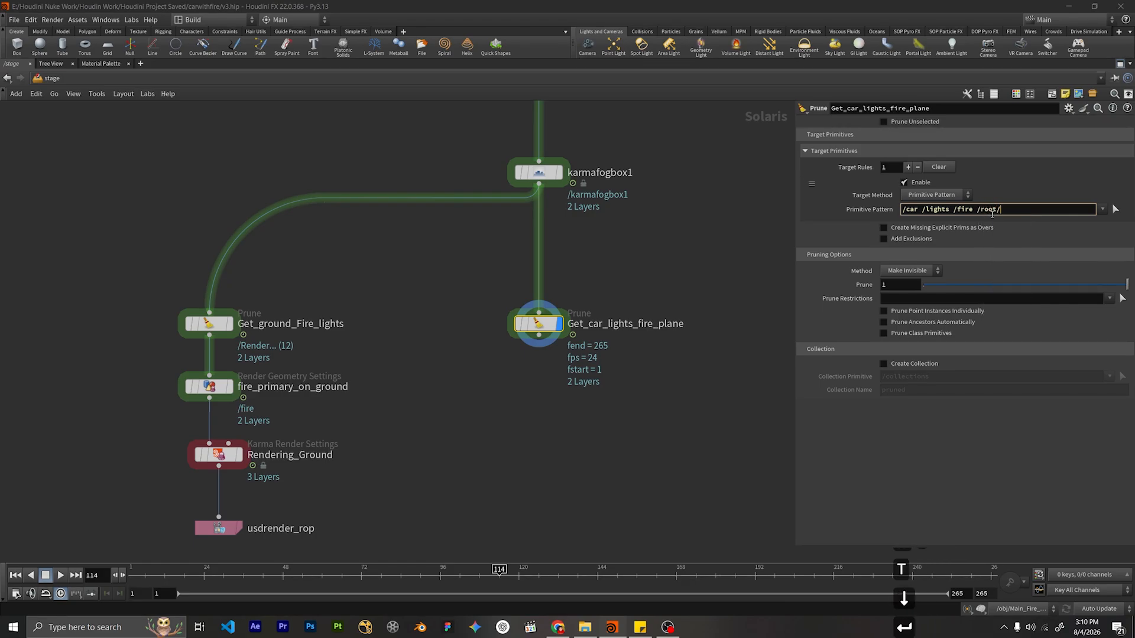
pyautogui.press('Down')
pyautogui.press('Down')
pyautogui.press('Return')
pyautogui.press('BackSpace')
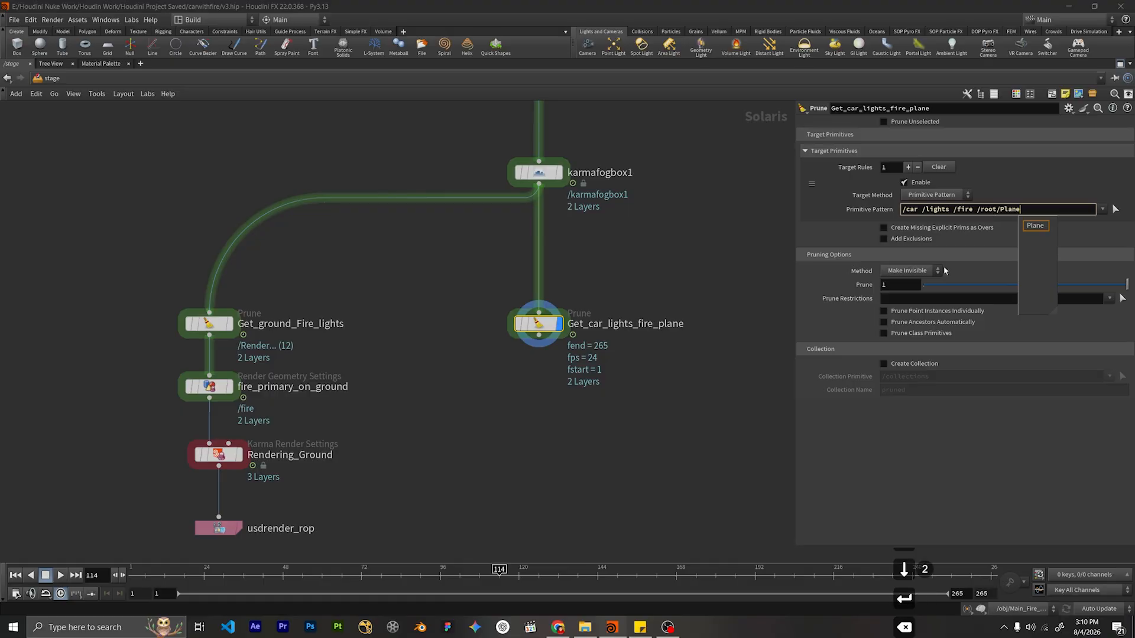
pyautogui.click(708, 394)
pyautogui.moveTo(704, 390); pyautogui.dragTo(701, 330, button='middle')
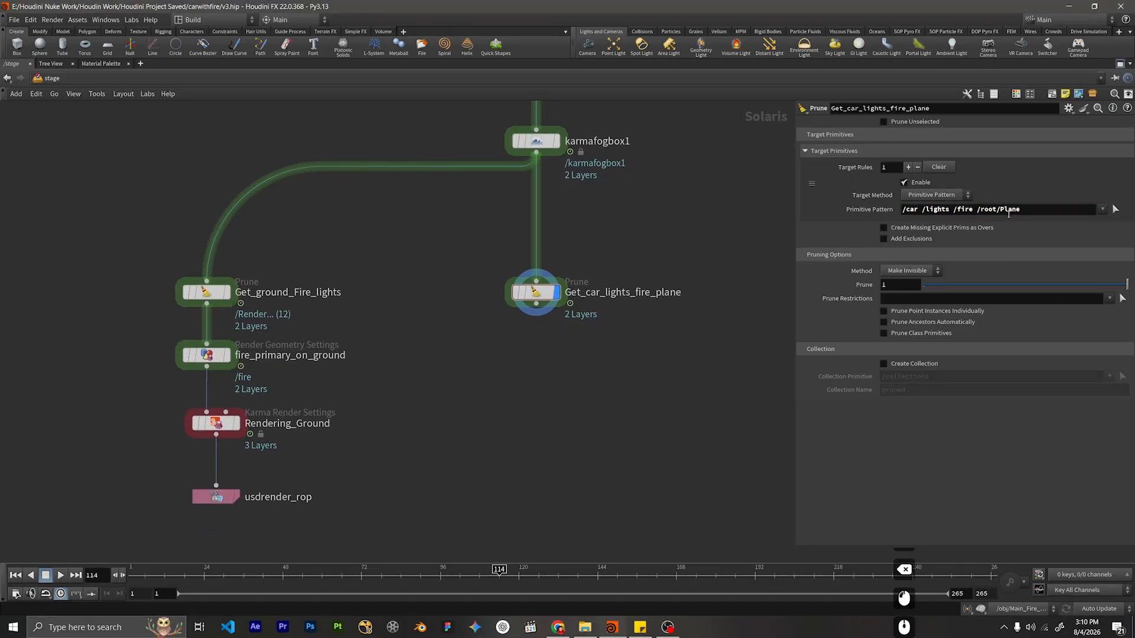
# Restore the network editor from its maximised size so the scene viewport and scene graph are shown again.
pyautogui.press('ctrl')
pyautogui.press('ctrl')
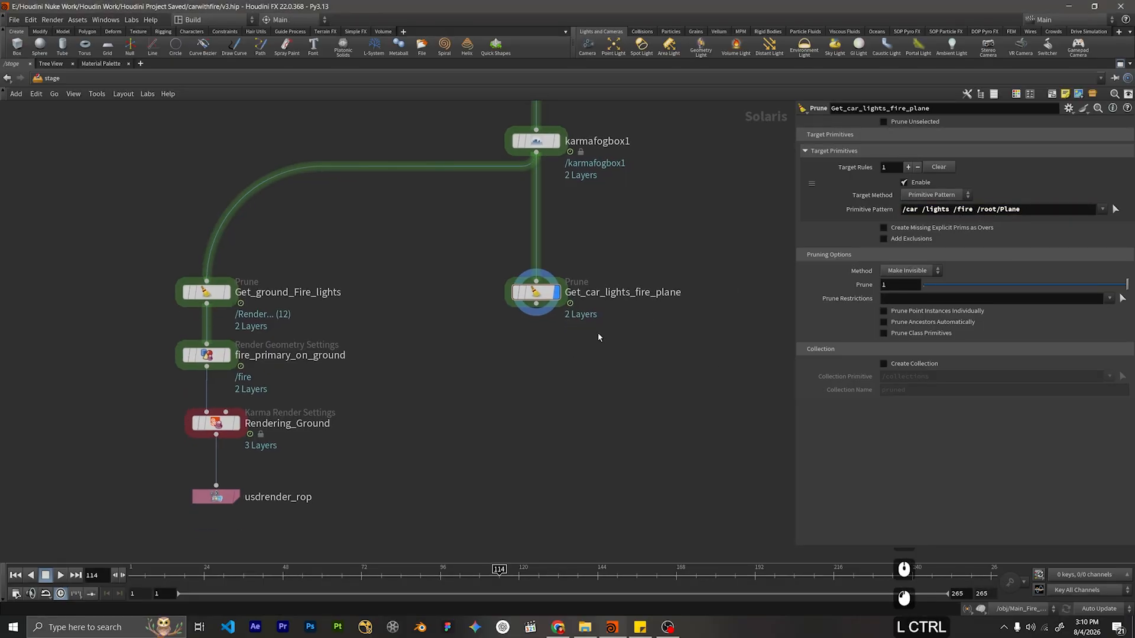
pyautogui.hotkey('ctrl', 'b')
pyautogui.scroll(-4, 689, 268)
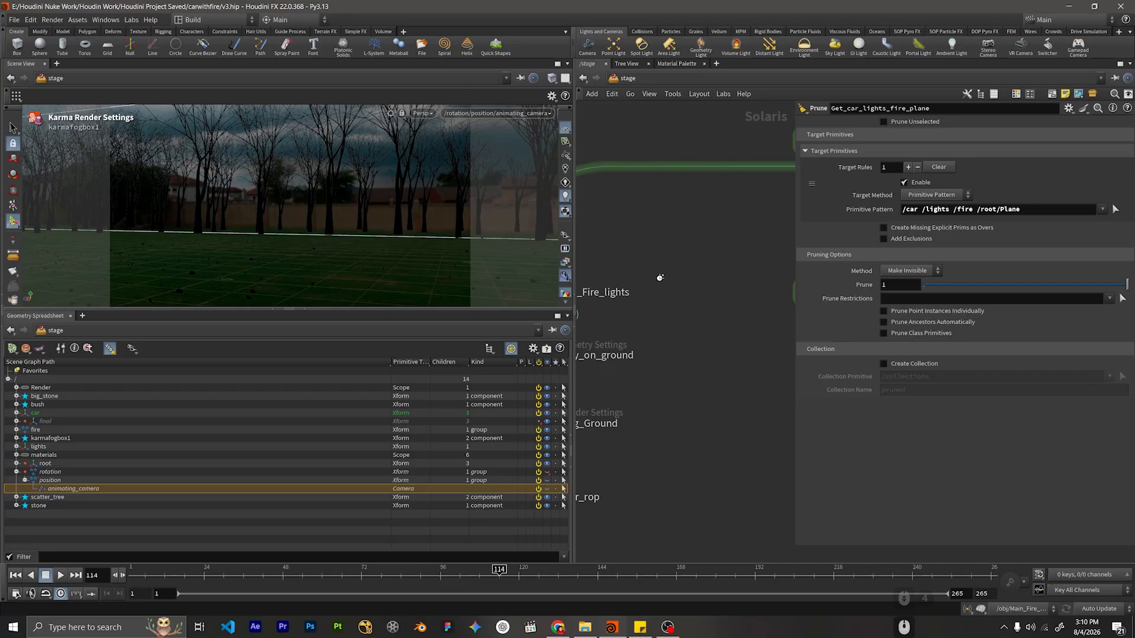
# Display the Get_car_lights_fire_plane Prune node and enable Prune Unselected on it.
pyautogui.scroll(-4, 659, 278)
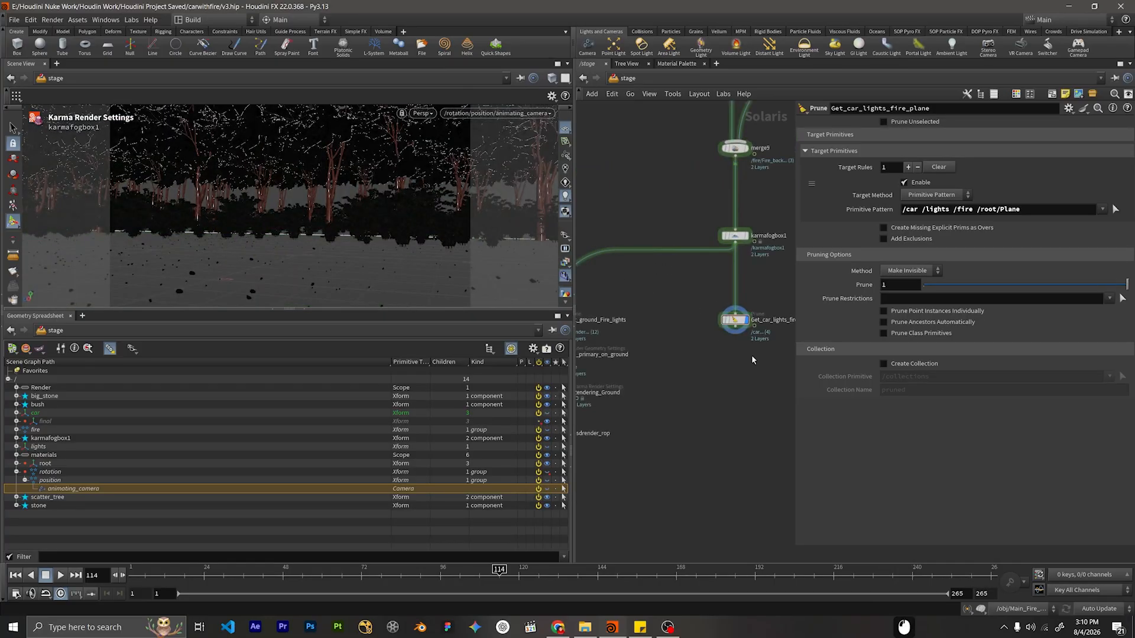
pyautogui.click(734, 320)
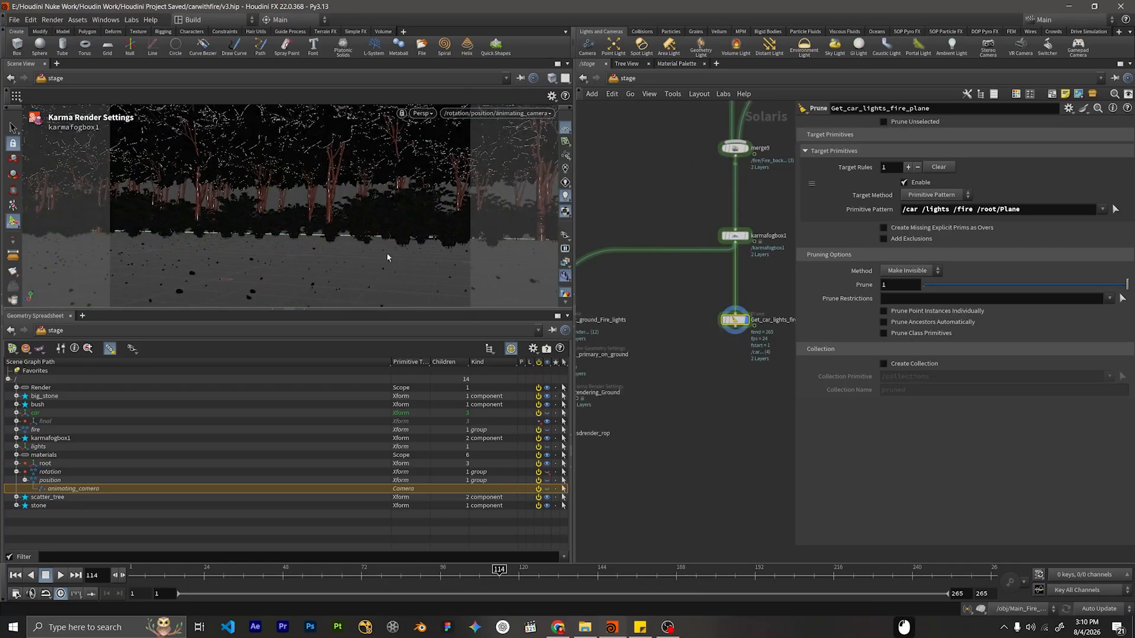
pyautogui.click(882, 122)
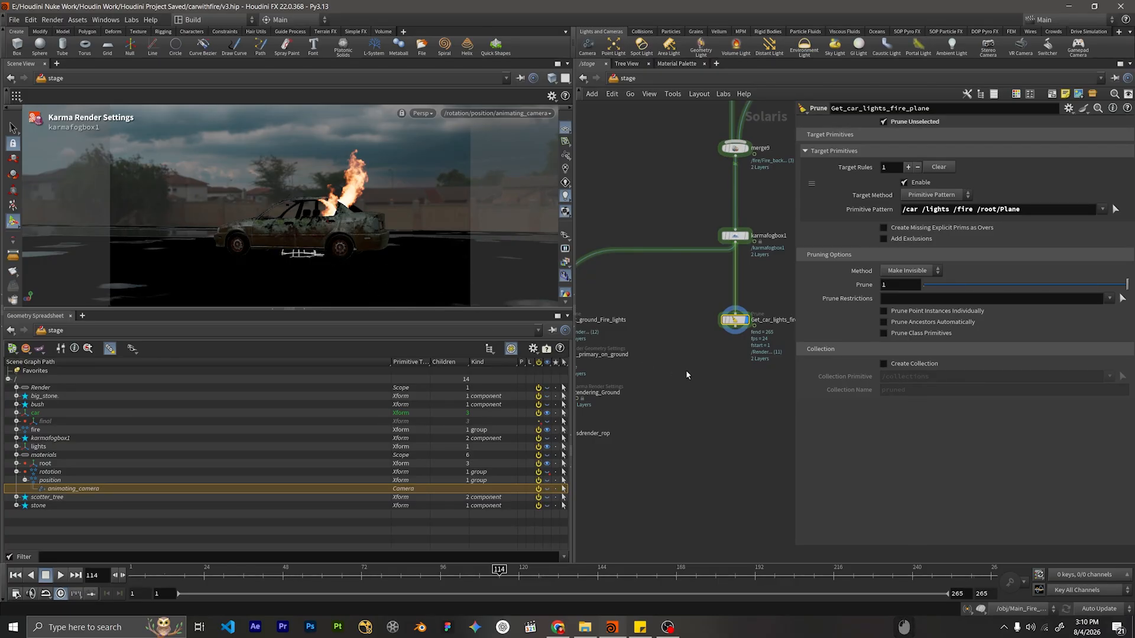
# Display the Rendering_Ground node, preview it with Karma XPU, and return the viewport to Houdini VK.
pyautogui.scroll(-2, 685, 370)
pyautogui.scroll(2, 671, 318)
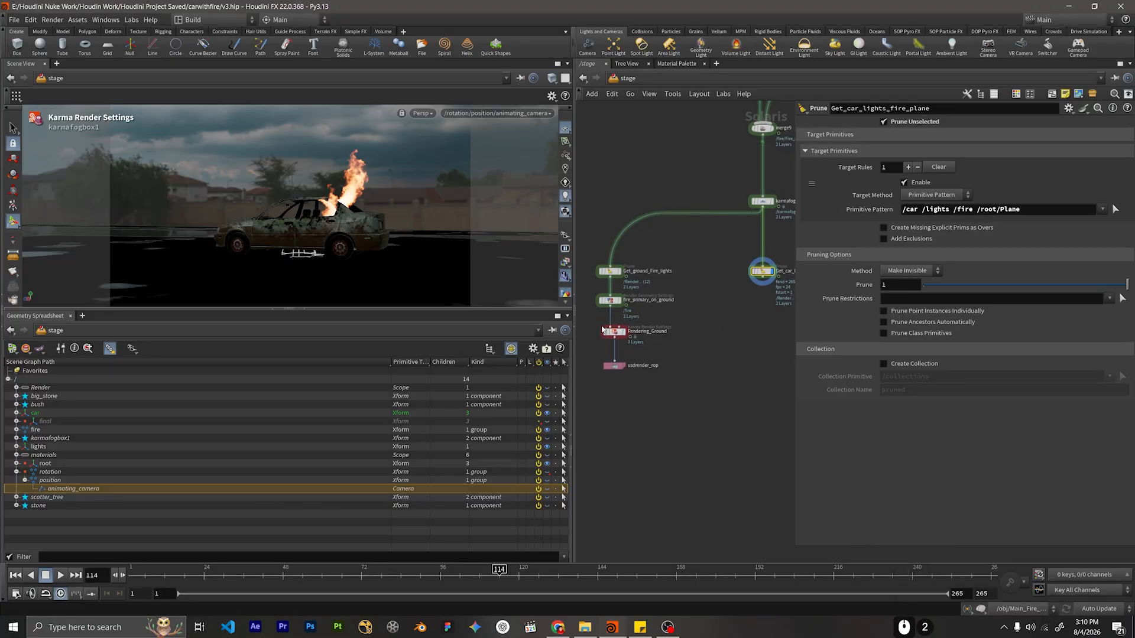
pyautogui.click(626, 335)
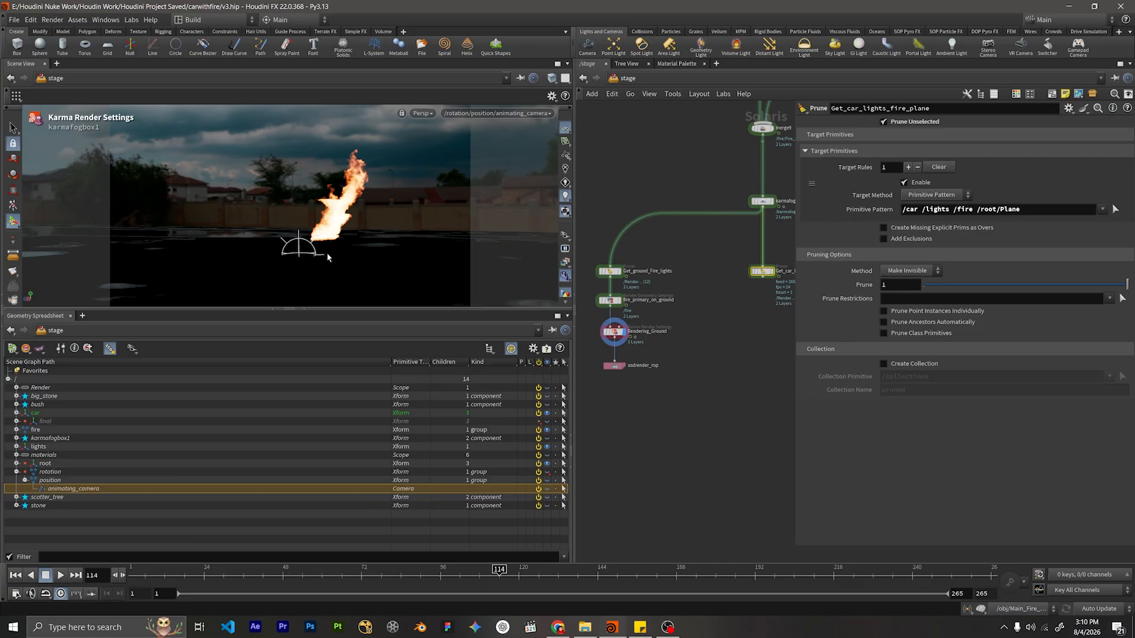
pyautogui.click(427, 113)
pyautogui.click(427, 115)
pyautogui.click(424, 114)
pyautogui.click(441, 176)
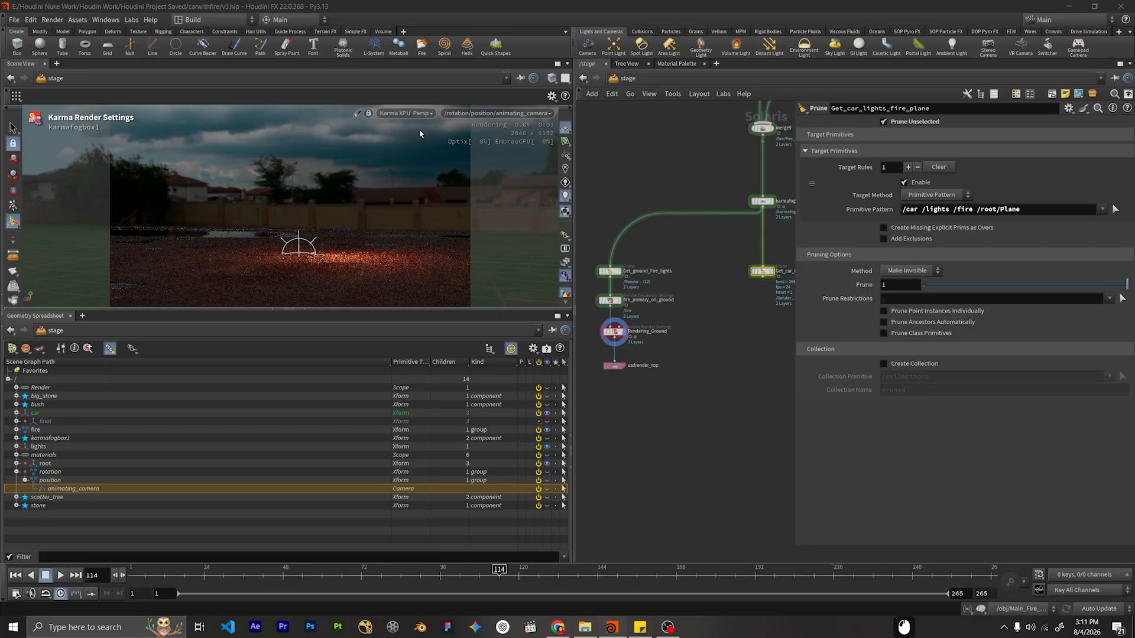
pyautogui.click(407, 113)
pyautogui.click(401, 152)
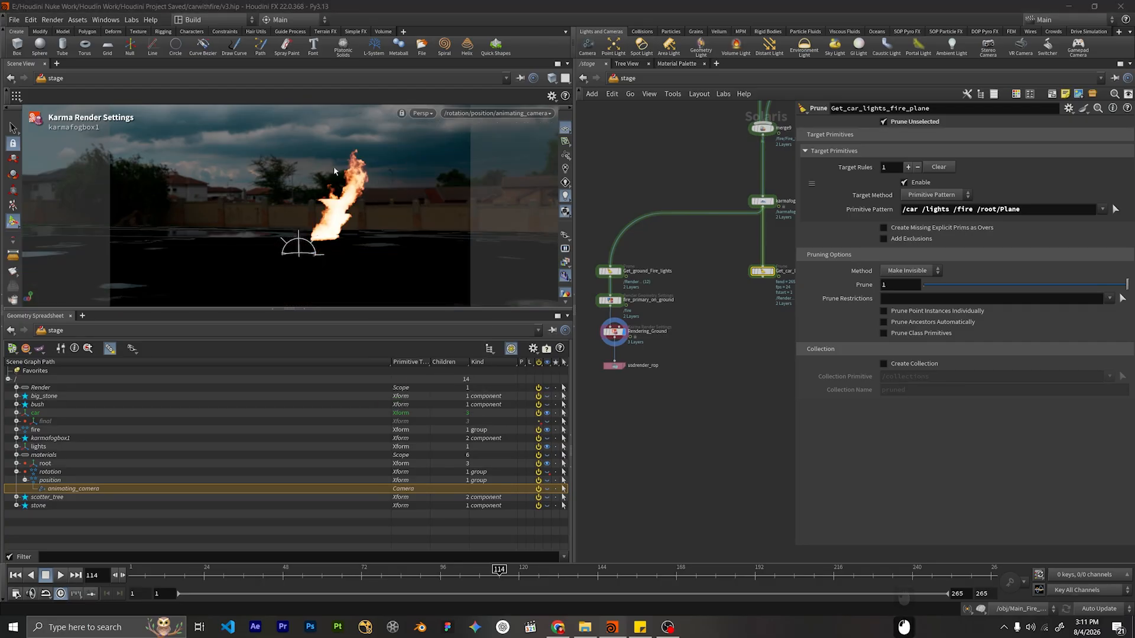
# Add a Render Geometry Settings node below Get_car_lights_fire_plane, connect it to the Prune output and display it.
pyautogui.scroll(-2, 709, 288)
pyautogui.scroll(3, 675, 280)
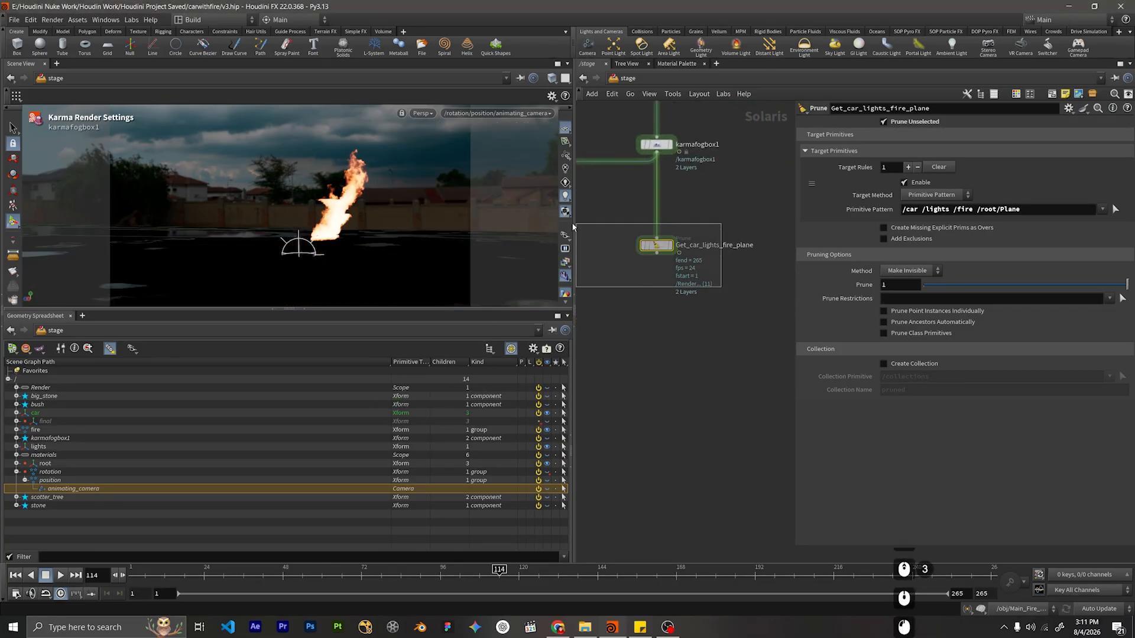
pyautogui.moveTo(657, 297); pyautogui.dragTo(675, 215, button='middle')
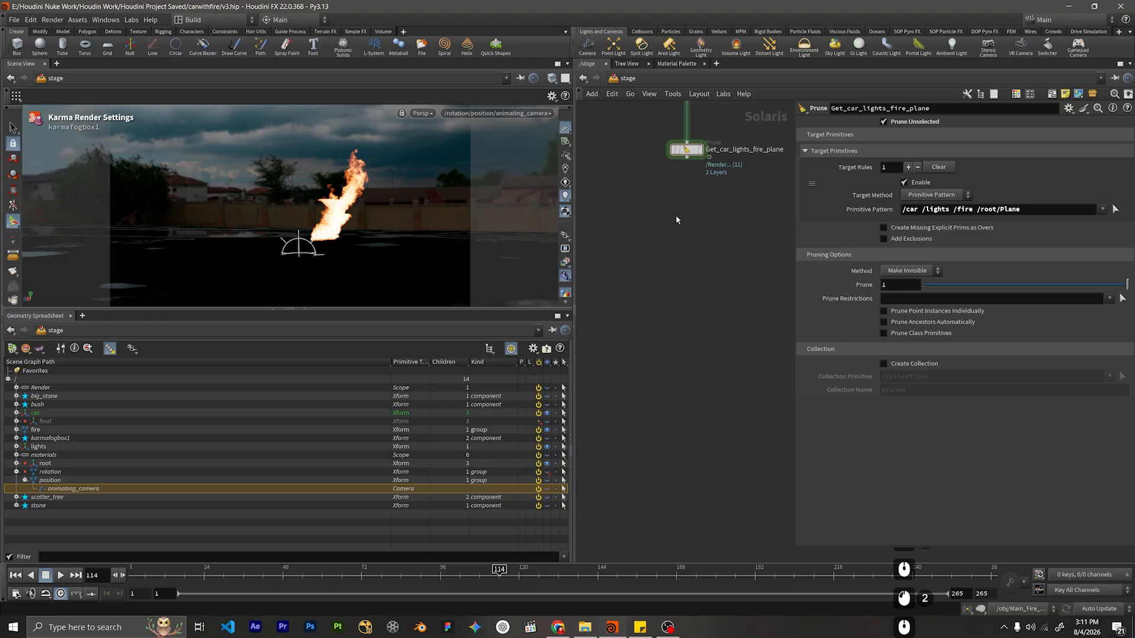
pyautogui.press('Tab')
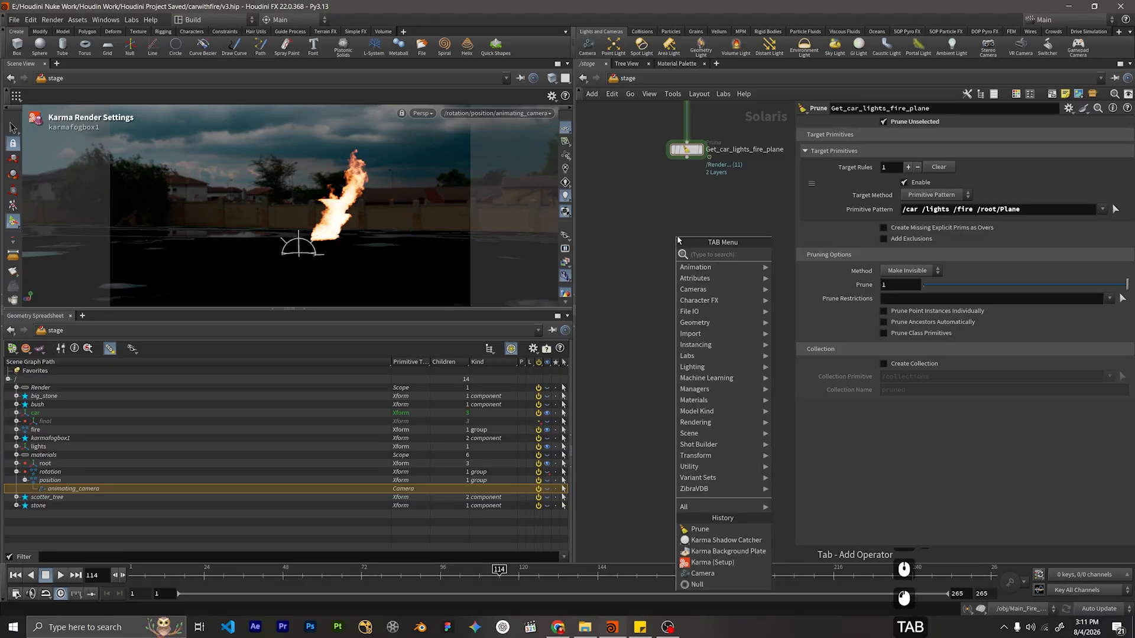
pyautogui.write('render')
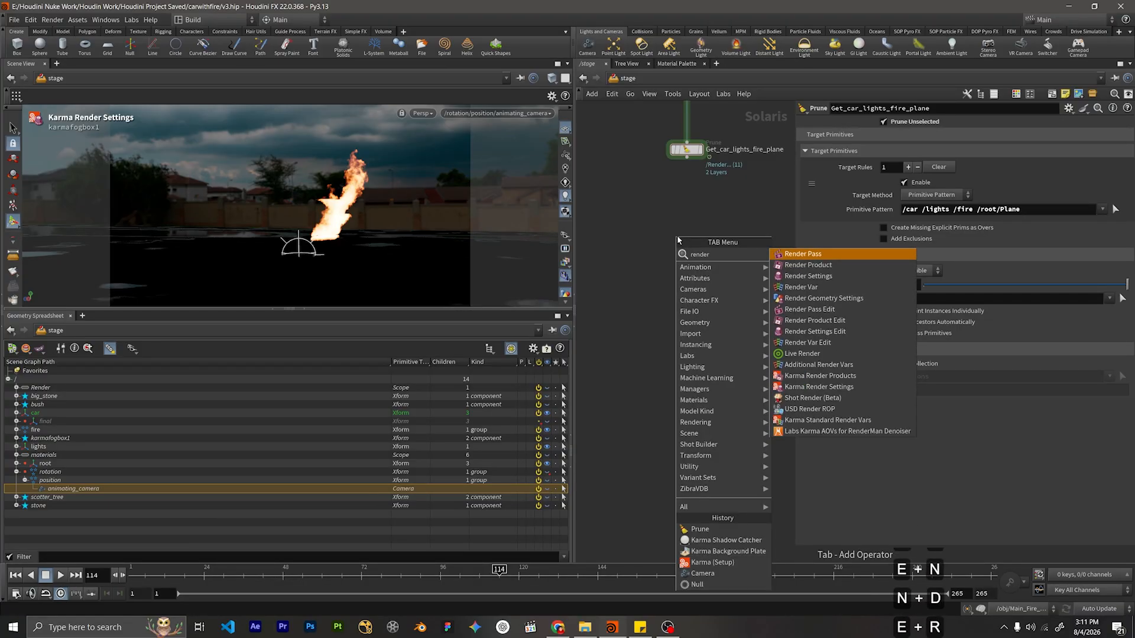
pyautogui.write('geom')
pyautogui.press('Return')
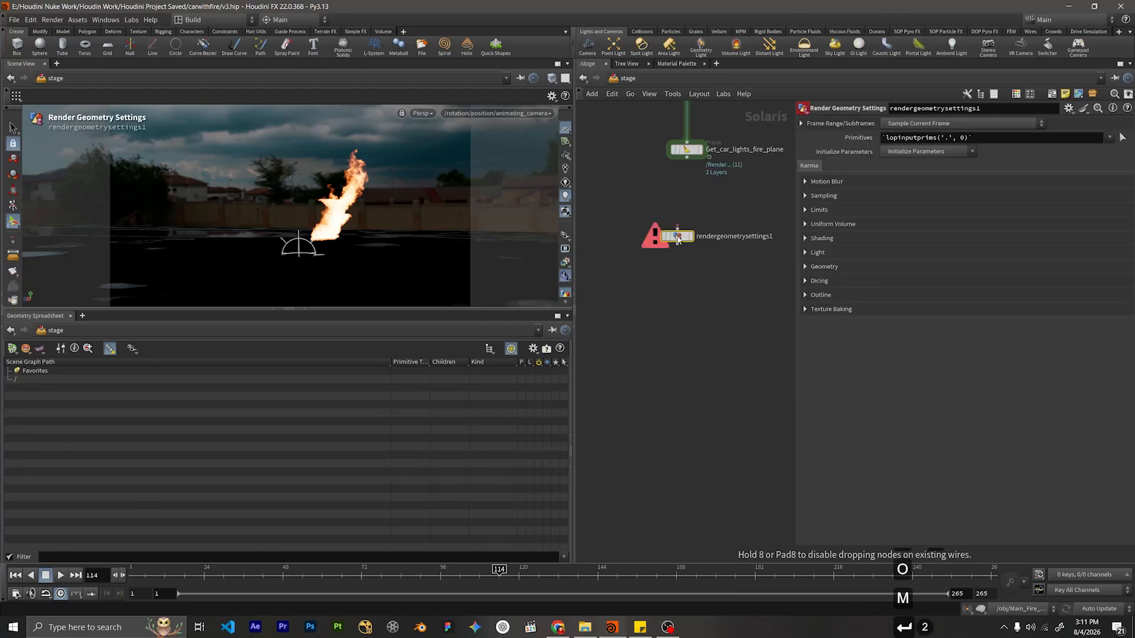
pyautogui.click(691, 249)
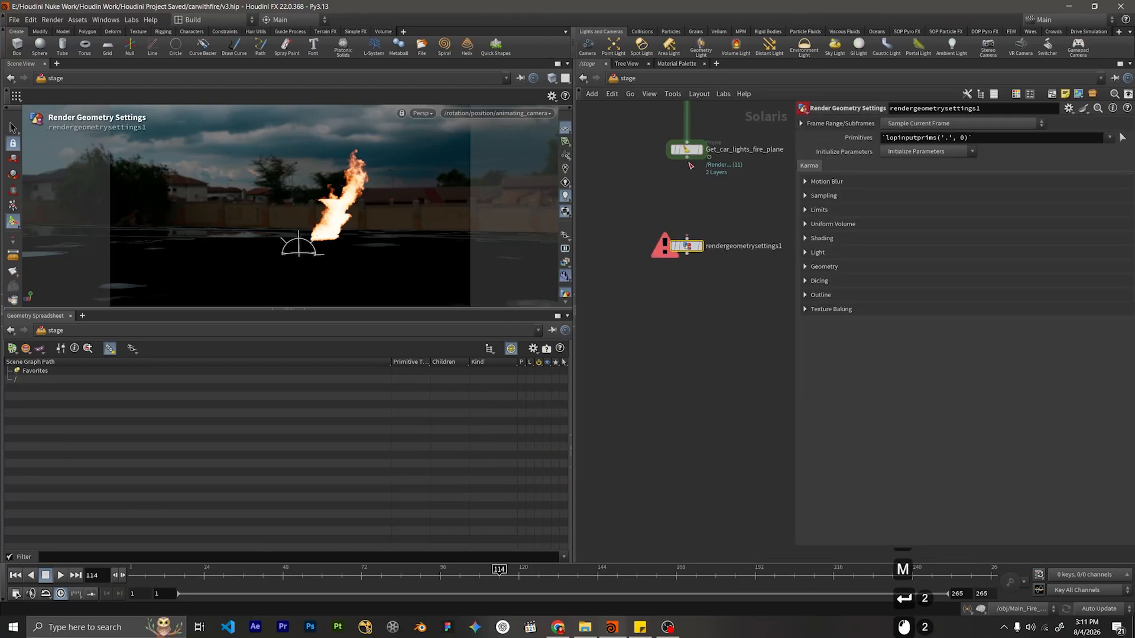
pyautogui.moveTo(686, 157); pyautogui.dragTo(686, 239)
pyautogui.click(700, 250)
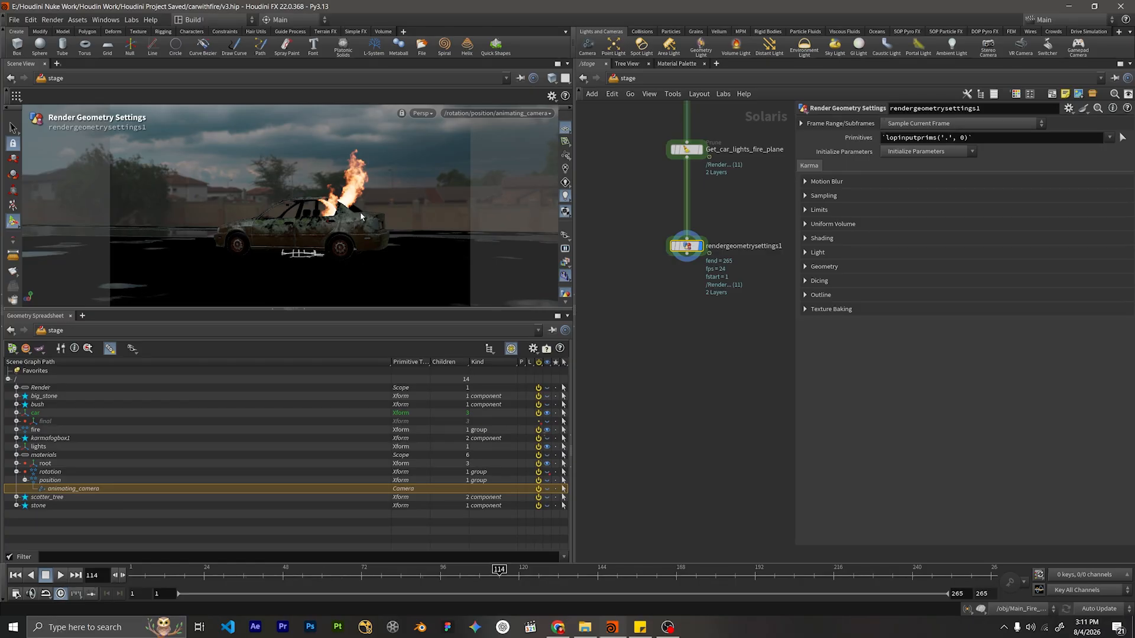
# Preview the car branch in the viewport with the Karma XPU renderer.
pyautogui.scroll(-1, 705, 297)
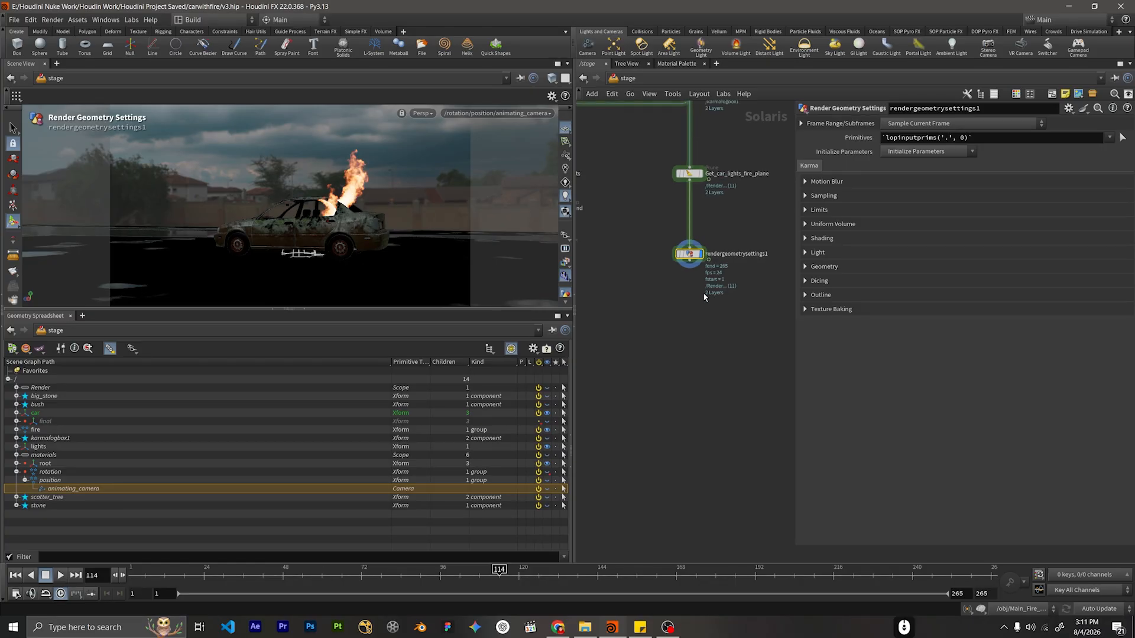
pyautogui.moveTo(704, 296); pyautogui.dragTo(683, 319, button='middle')
pyautogui.click(421, 113)
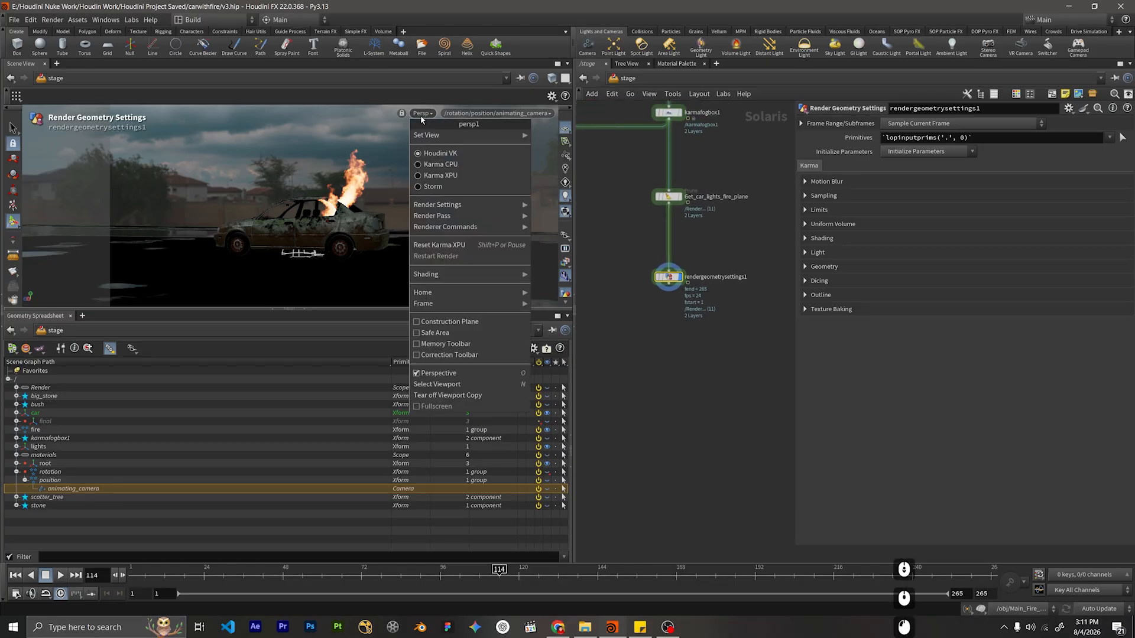
pyautogui.click(464, 179)
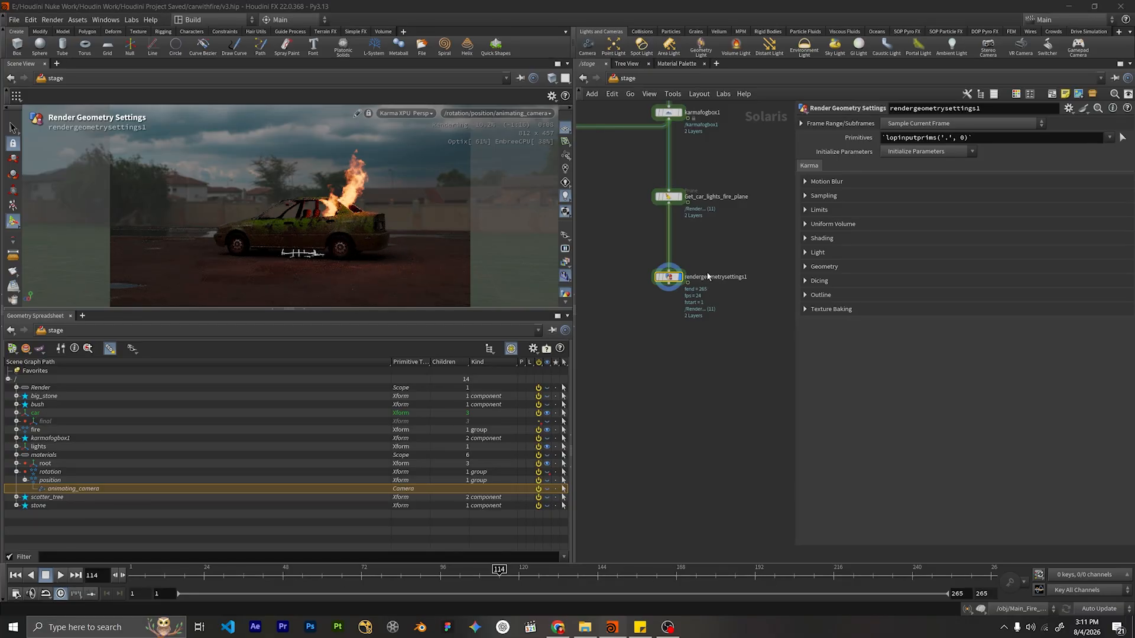
# Set the Primitives of the new Render Geometry Settings node to /fire.
pyautogui.moveTo(686, 323); pyautogui.dragTo(678, 308, button='middle')
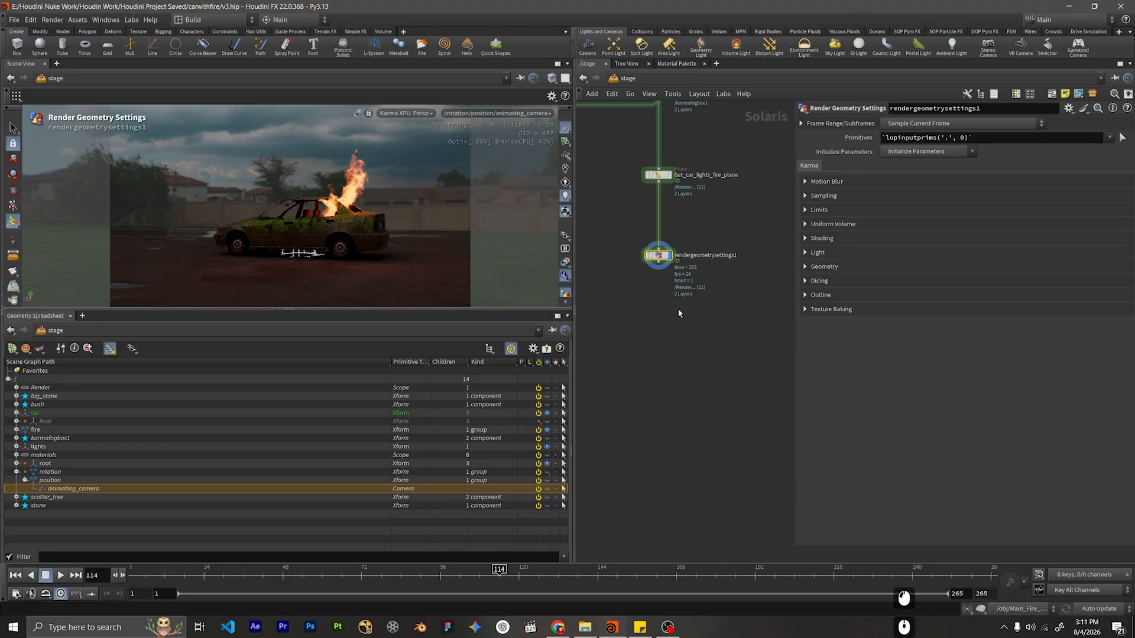
pyautogui.doubleClick(980, 142)
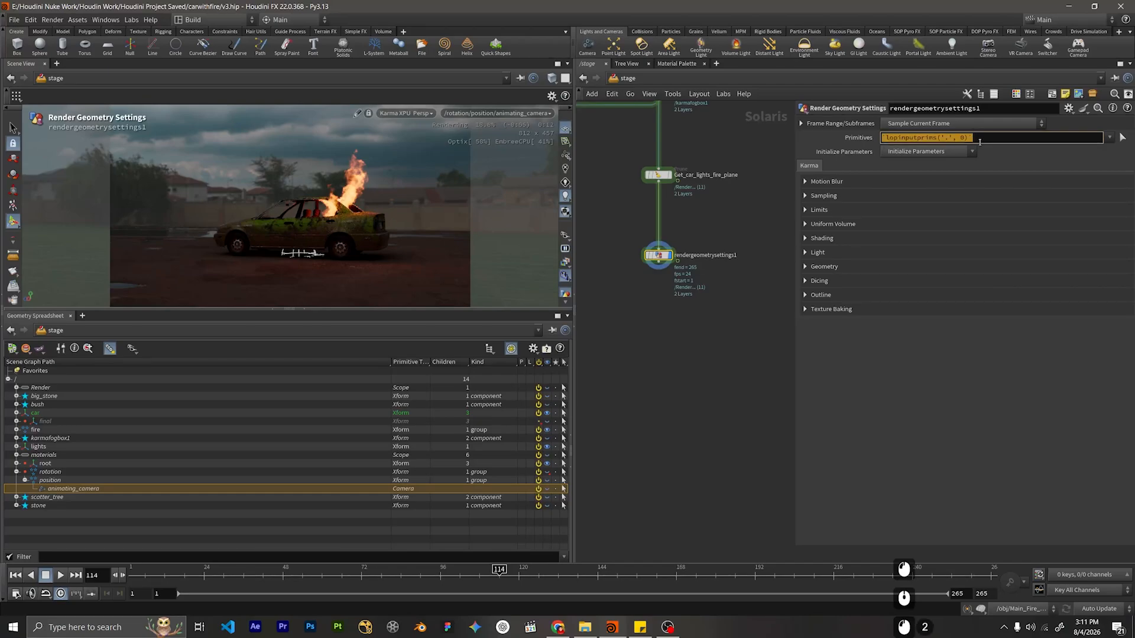
pyautogui.write('/fire')
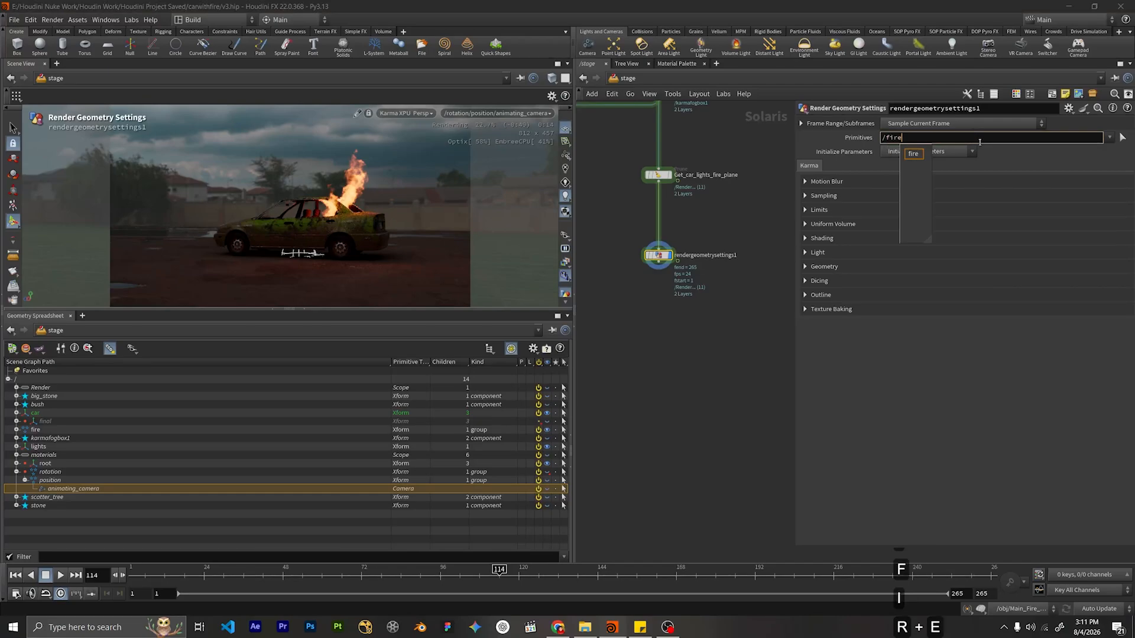
pyautogui.press('Down')
pyautogui.press('Return')
pyautogui.press('BackSpace')
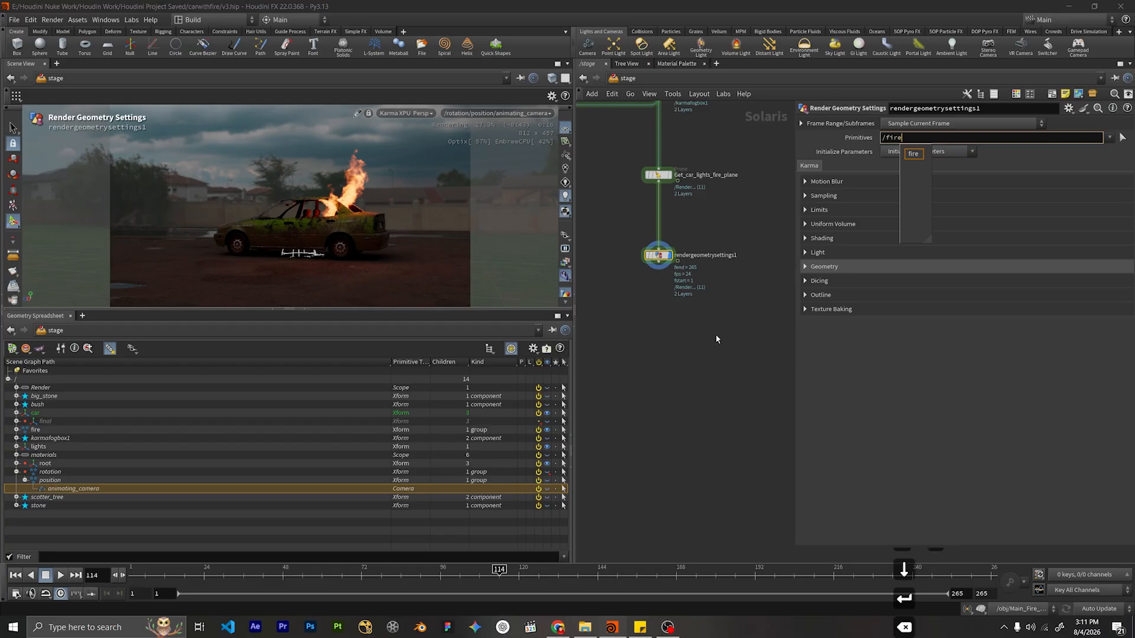
pyautogui.click(716, 339)
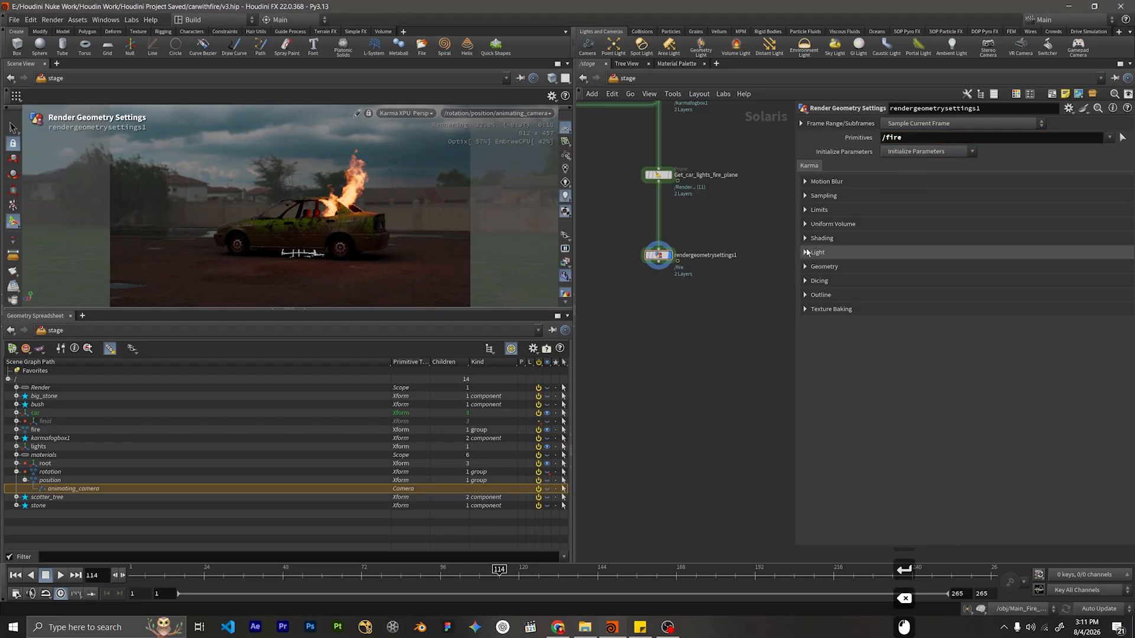
# Enable Render Visibility in the Shading settings for the fire and set it to Invisible to primary rays (Phantom).
pyautogui.click(812, 238)
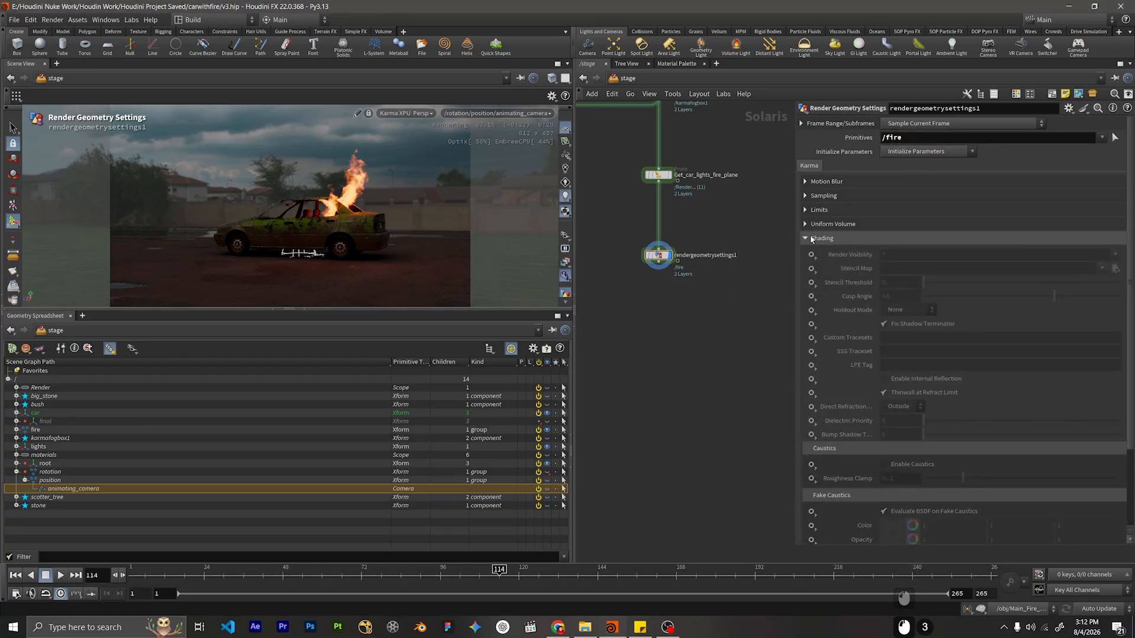
pyautogui.click(811, 254)
pyautogui.click(833, 263)
pyautogui.click(1115, 255)
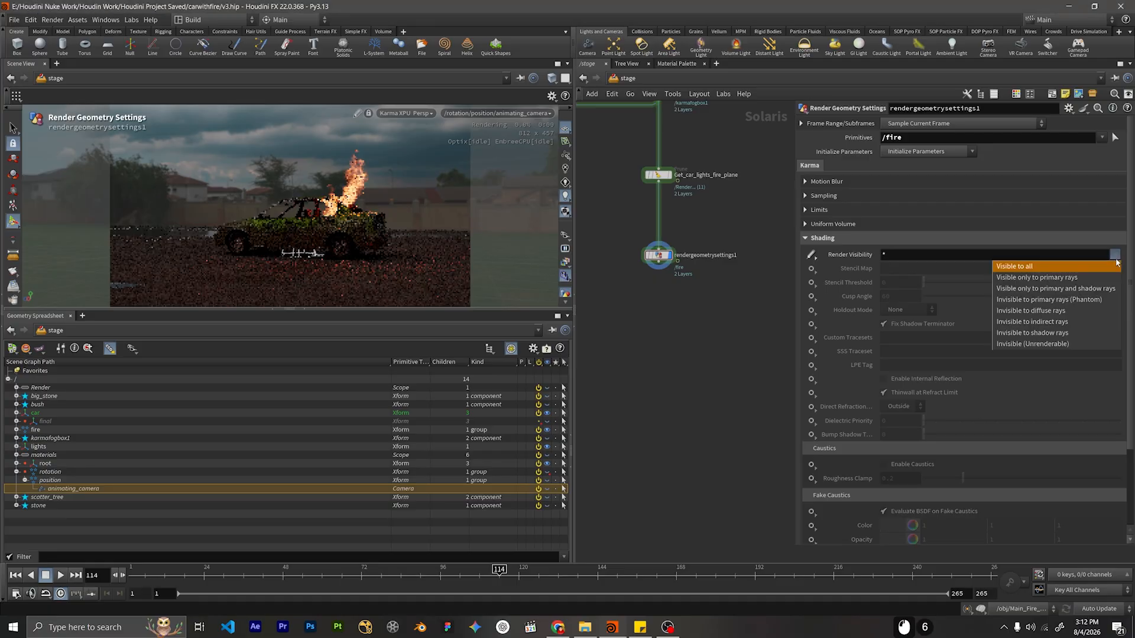
pyautogui.click(1088, 298)
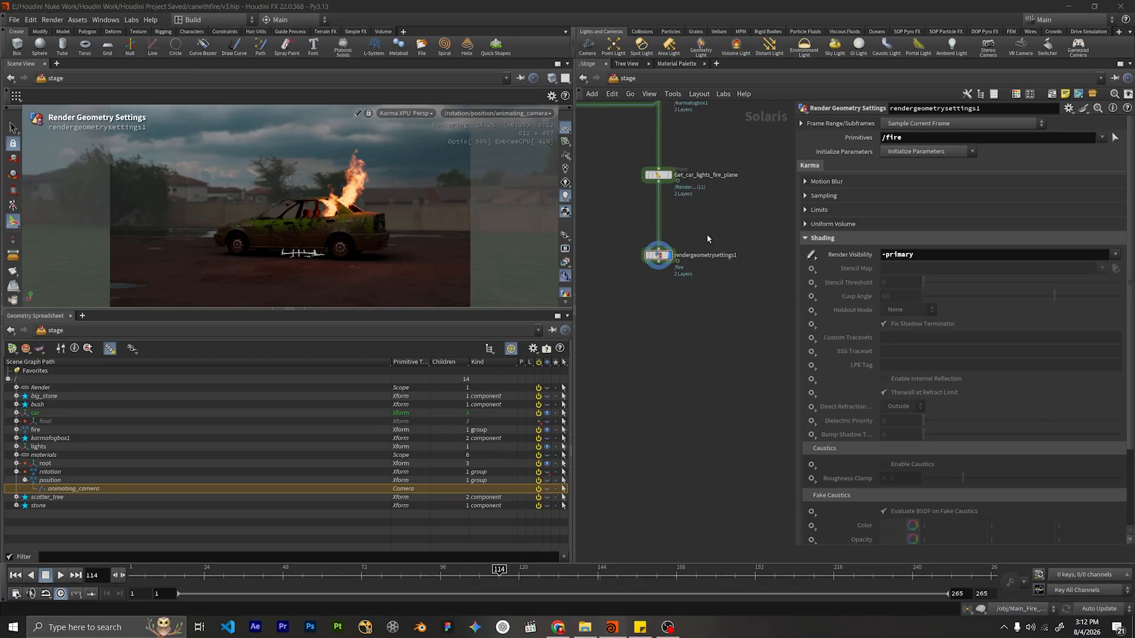
# Restart the Karma XPU viewport render to check the fire's visibility setting on the car.
pyautogui.moveTo(699, 286); pyautogui.dragTo(698, 275, button='middle')
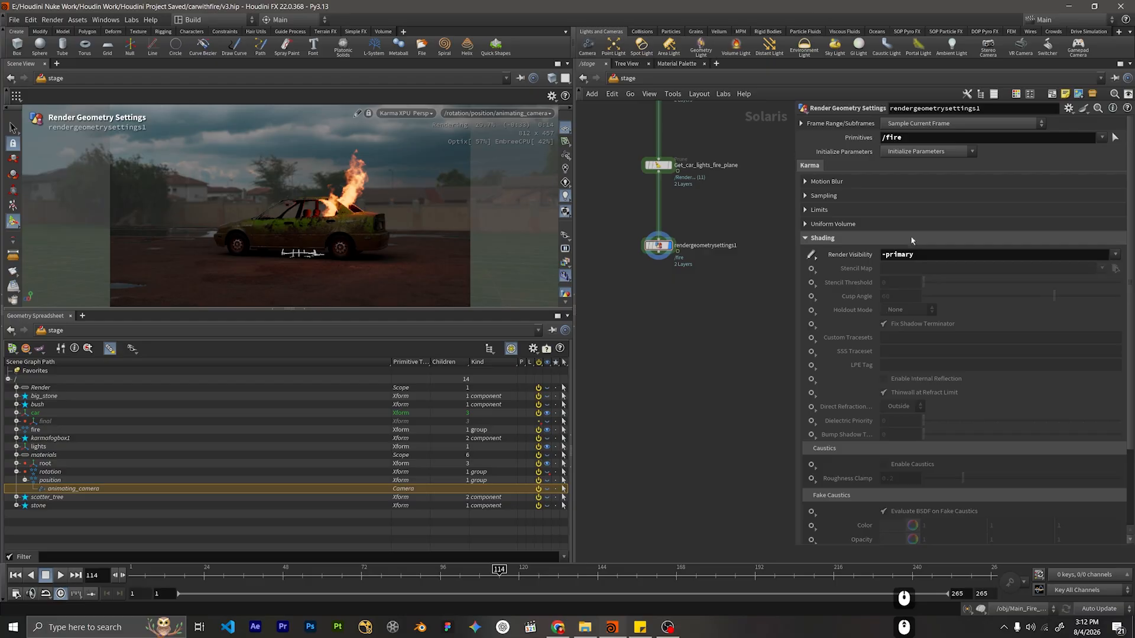
pyautogui.click(418, 113)
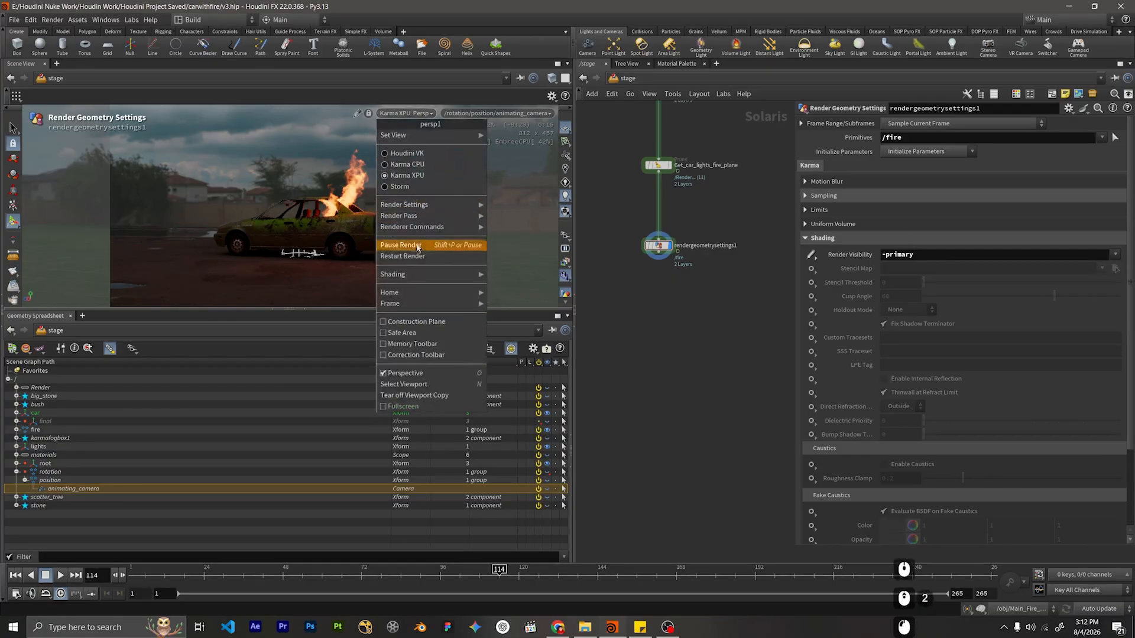
pyautogui.click(437, 256)
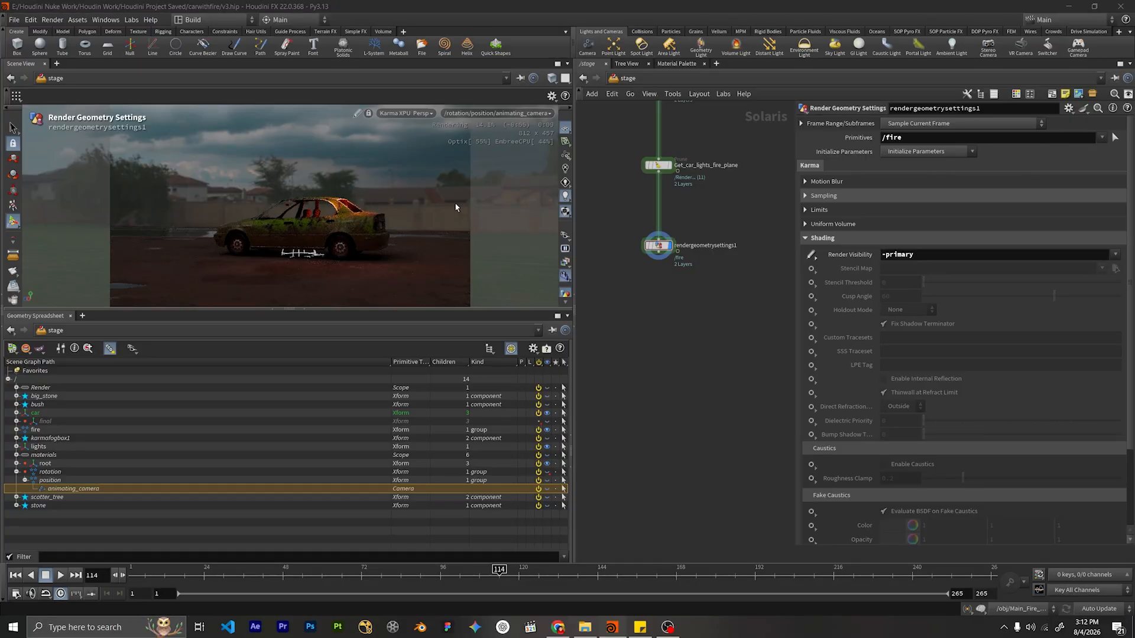
# Rename the Render Geometry Settings node in the car branch fire_primary_on_car, reusing the name of the ground branch's matching node.
pyautogui.scroll(-6, 721, 293)
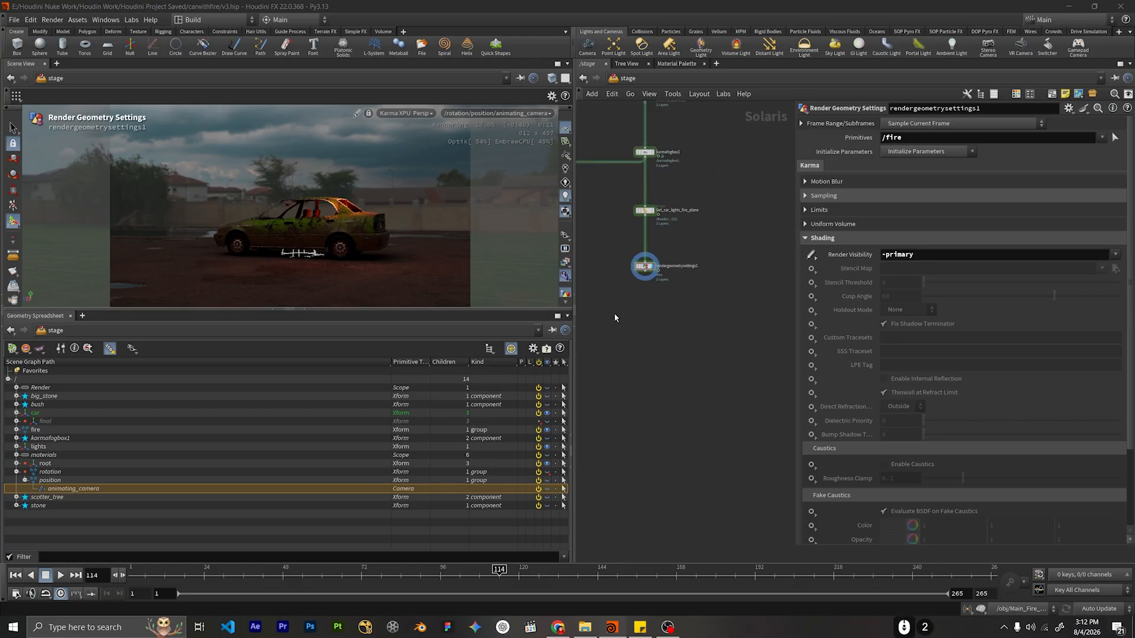
pyautogui.scroll(3, 624, 251)
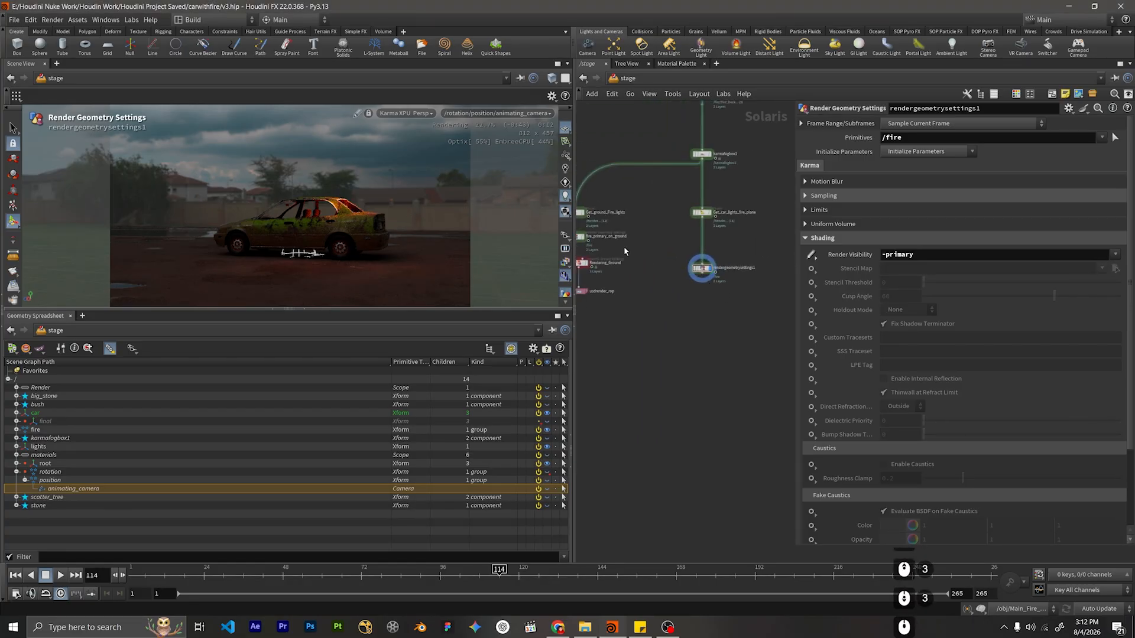
pyautogui.scroll(2, 623, 246)
pyautogui.doubleClick(756, 289)
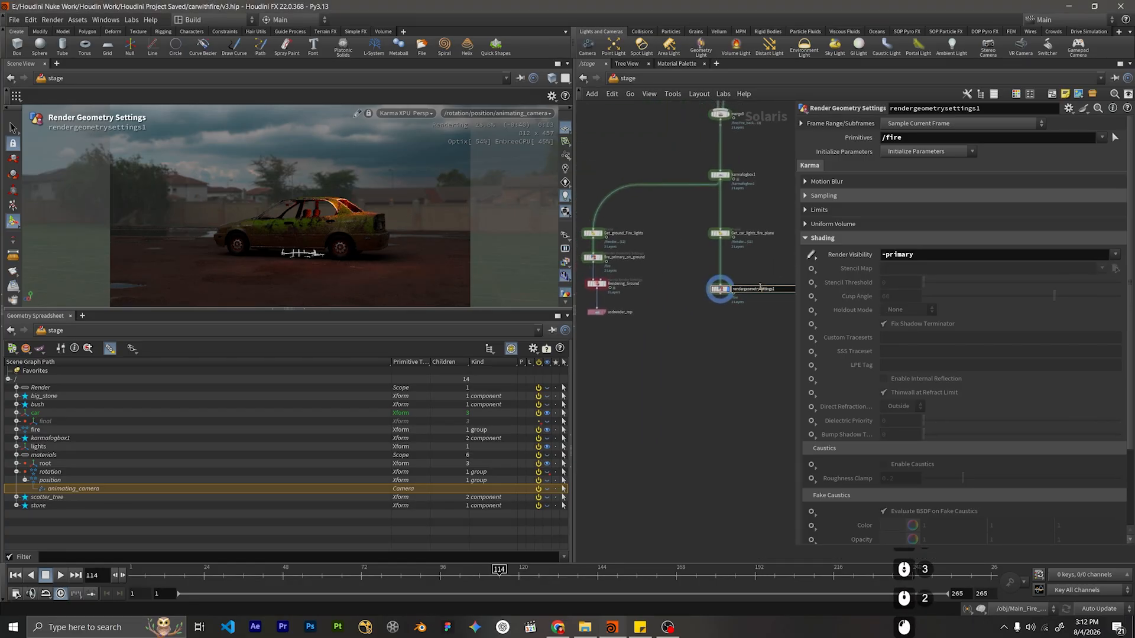
pyautogui.doubleClick(626, 258)
pyautogui.hotkey('ctrl', 'c')
pyautogui.doubleClick(751, 289)
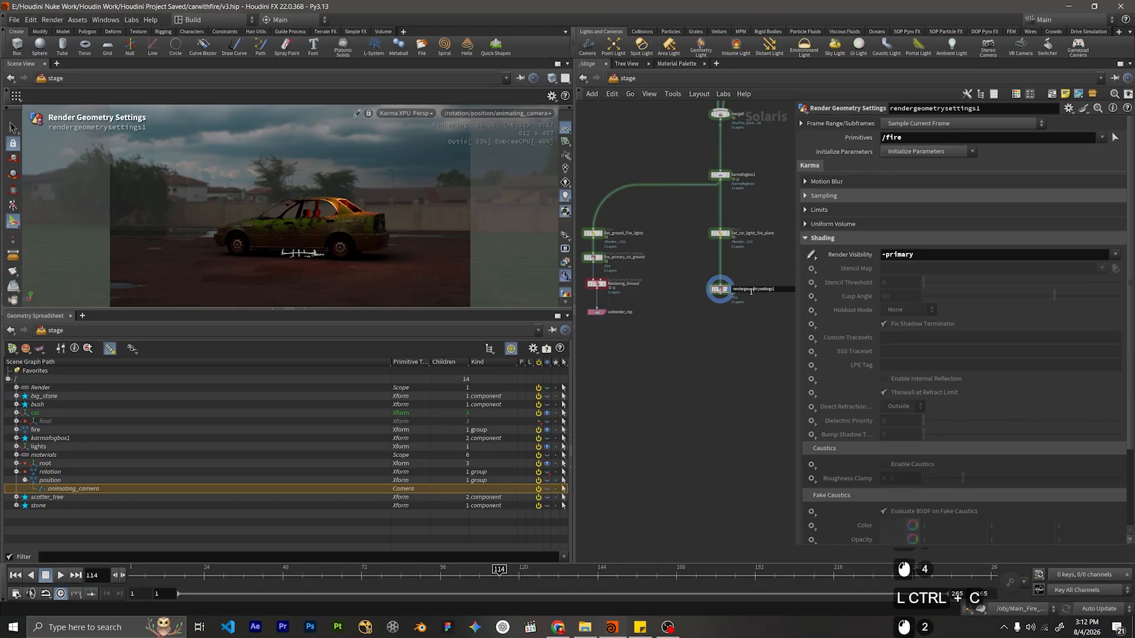
pyautogui.hotkey('ctrl', 'v')
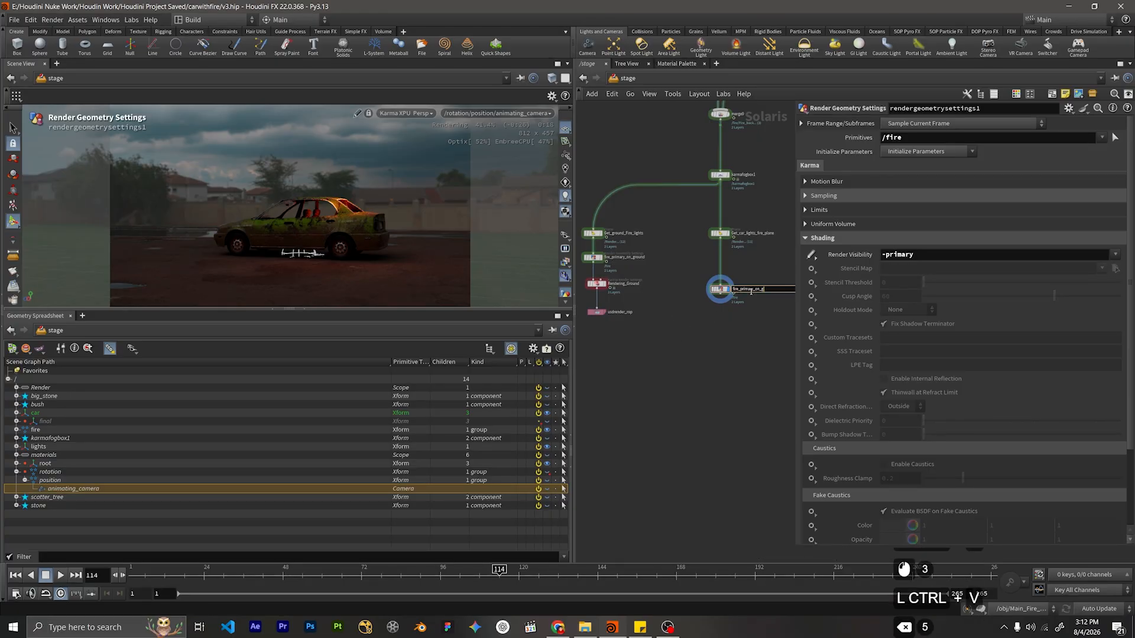
pyautogui.press('BackSpace')
pyautogui.press('BackSpace')
pyautogui.press('BackSpace')
pyautogui.press('BackSpace')
pyautogui.press('BackSpace')
pyautogui.press('BackSpace')
pyautogui.write('car')
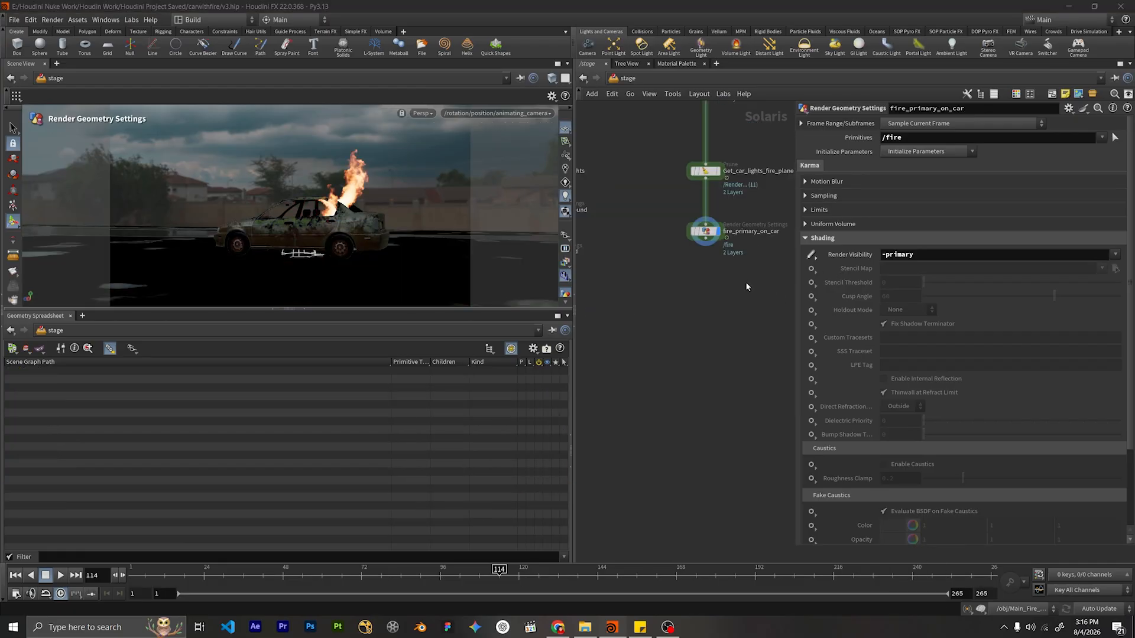
# Add a Karma render setup, wire it to the output of fire_primary_on_car and line its nodes up below.
pyautogui.moveTo(746, 287); pyautogui.dragTo(710, 259, button='middle')
pyautogui.press('Tab')
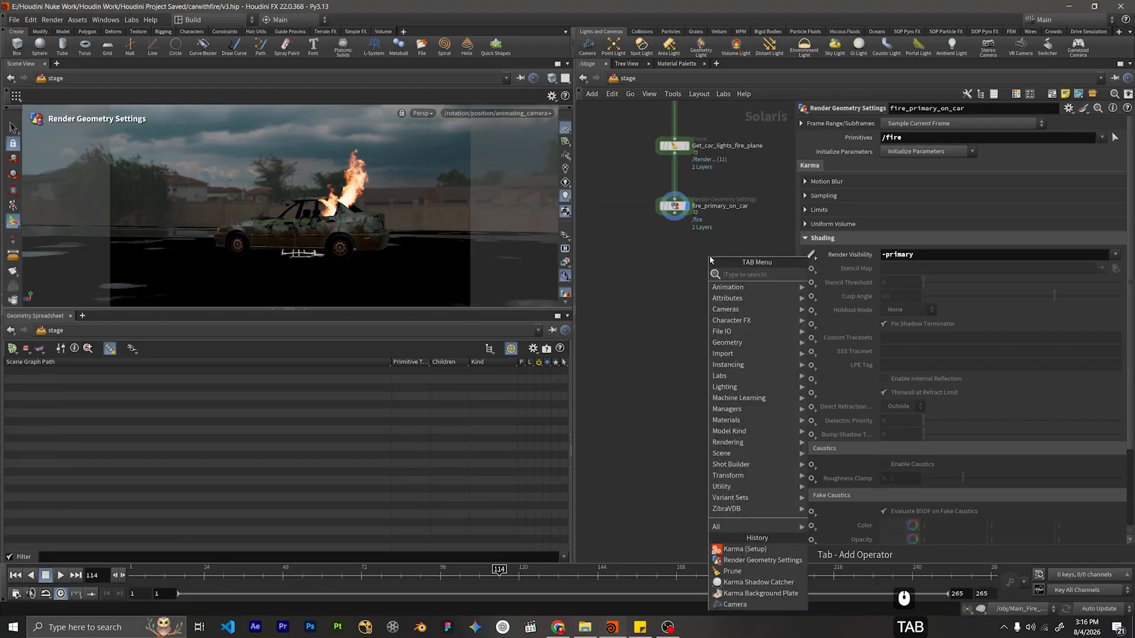
pyautogui.write('karma')
pyautogui.press('Return')
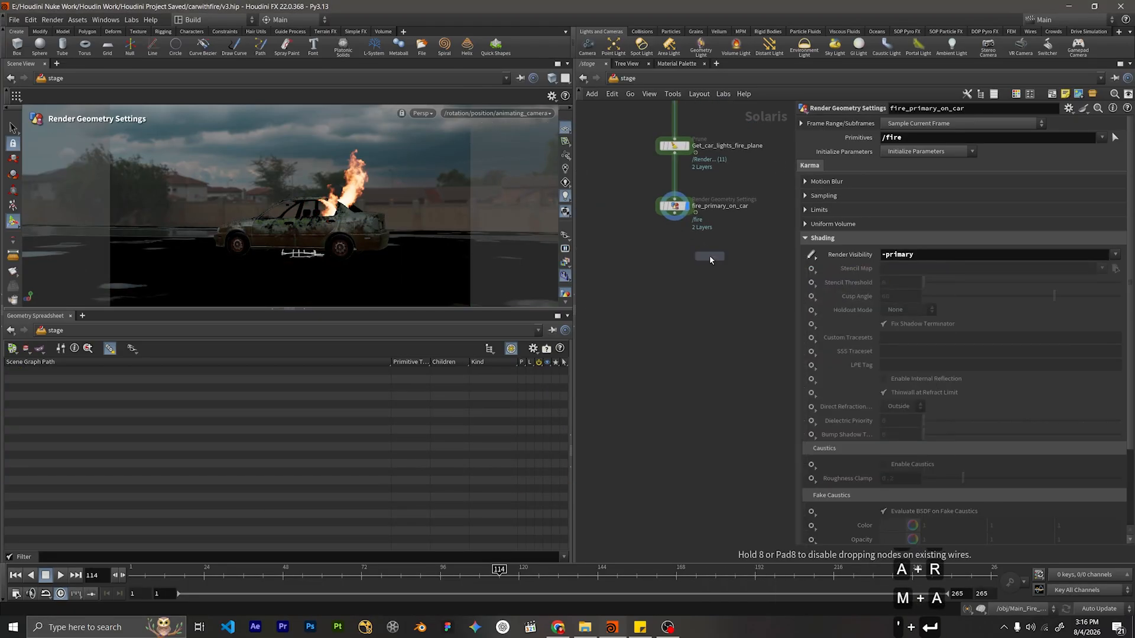
pyautogui.click(739, 314)
pyautogui.click(711, 255)
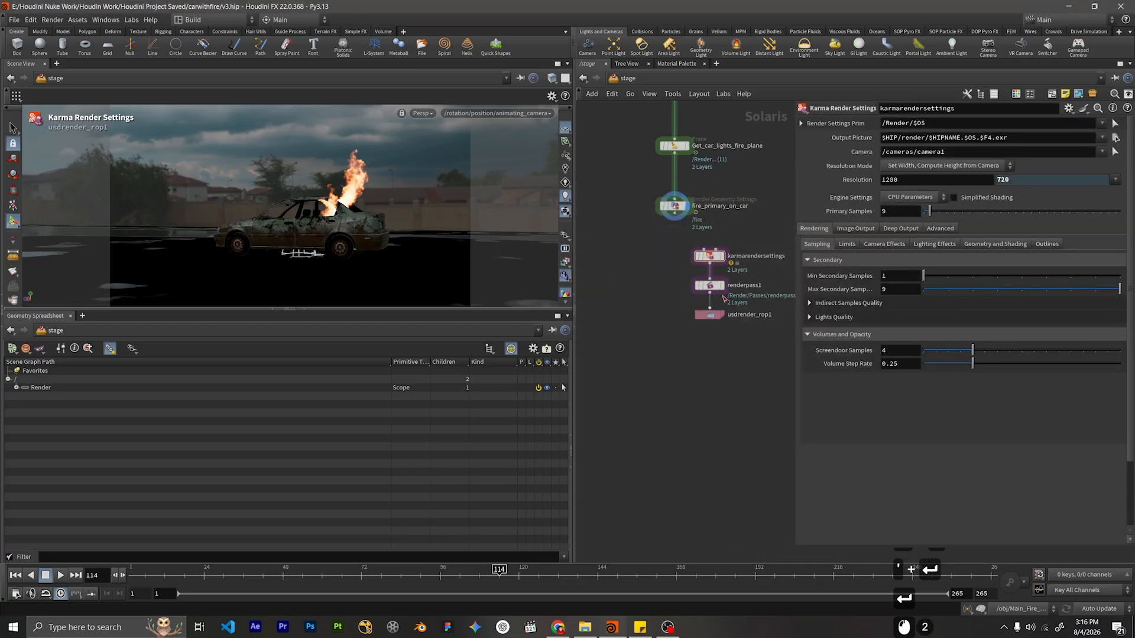
pyautogui.moveTo(703, 249); pyautogui.dragTo(674, 214)
pyautogui.moveTo(734, 237); pyautogui.dragTo(702, 319)
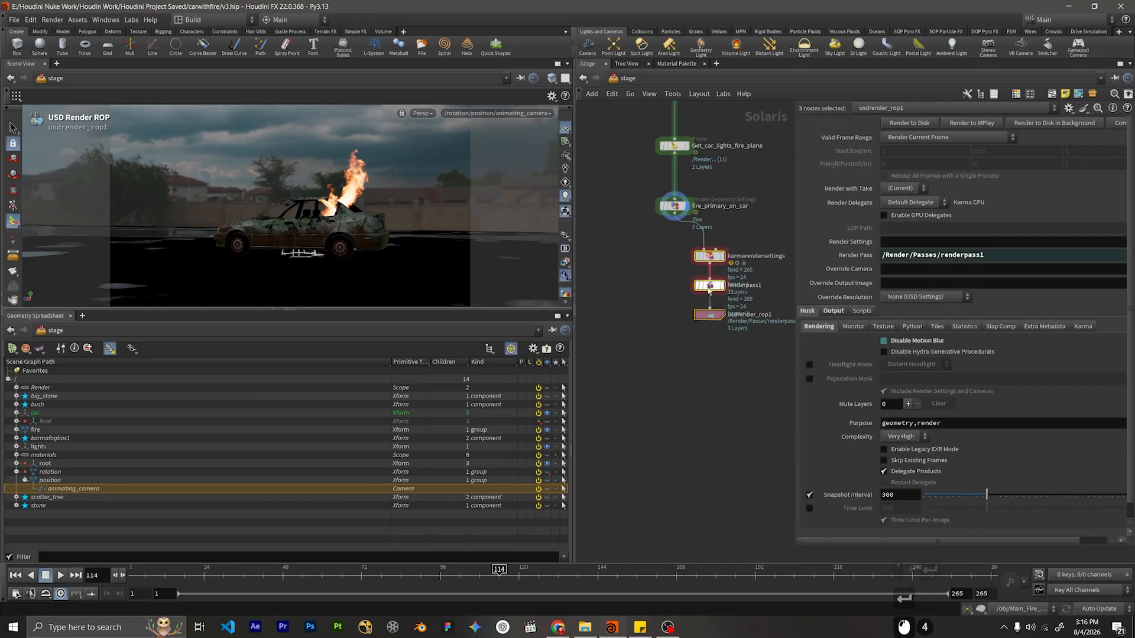
pyautogui.moveTo(715, 261); pyautogui.dragTo(677, 294)
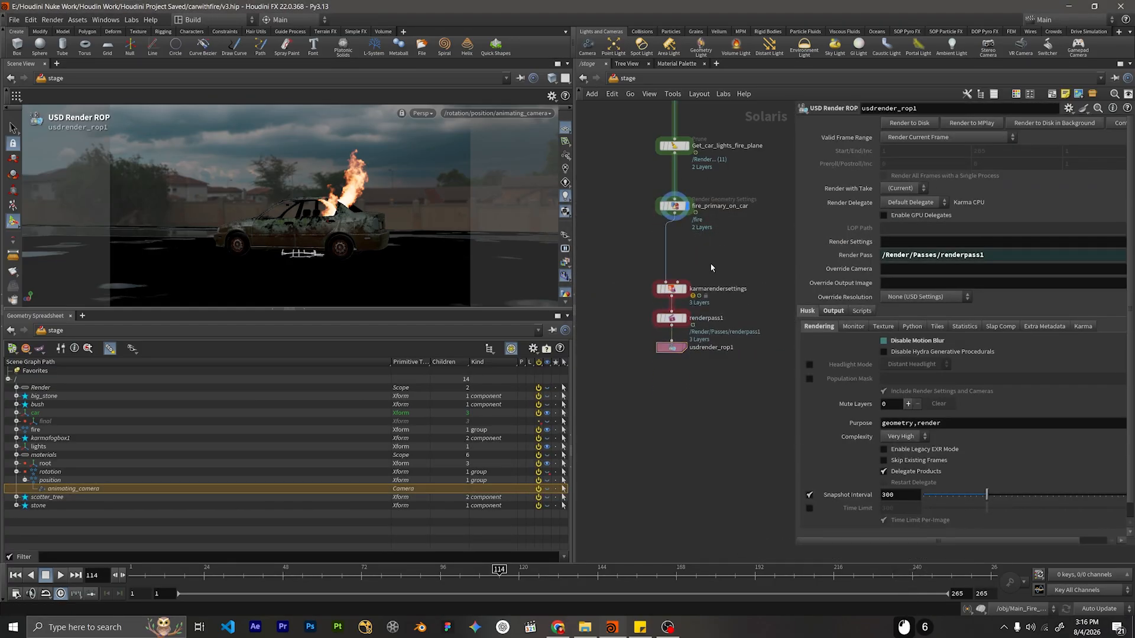
# Set the car branch's Karma render camera to /rotation/position/animating_camera and the resolution width to 2048.
pyautogui.click(671, 289)
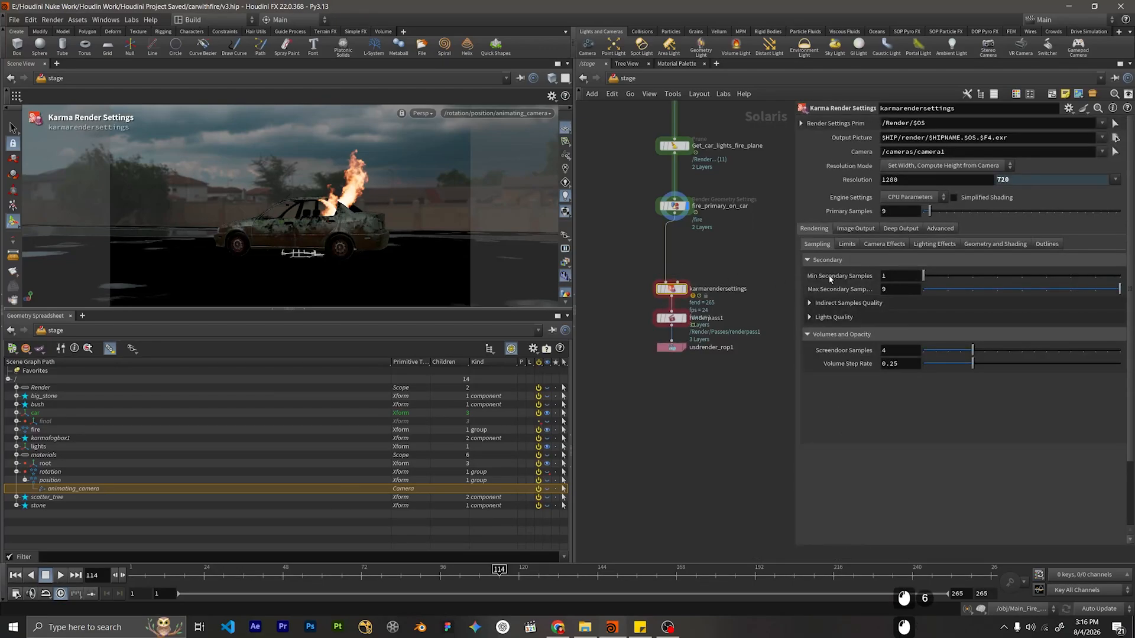
pyautogui.click(1102, 152)
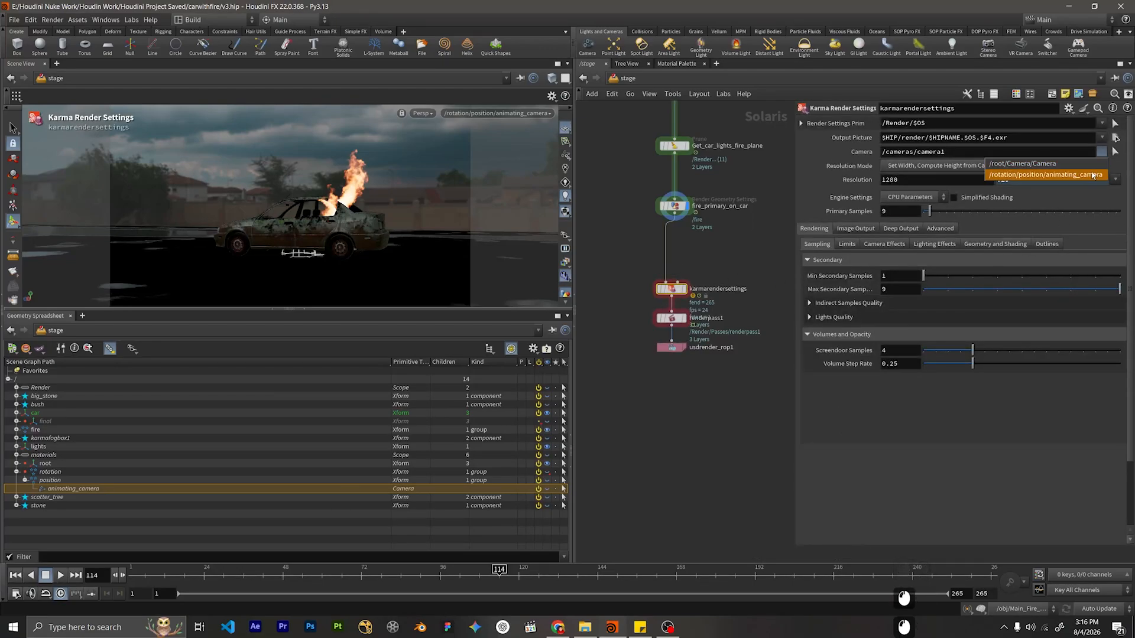
pyautogui.click(1092, 175)
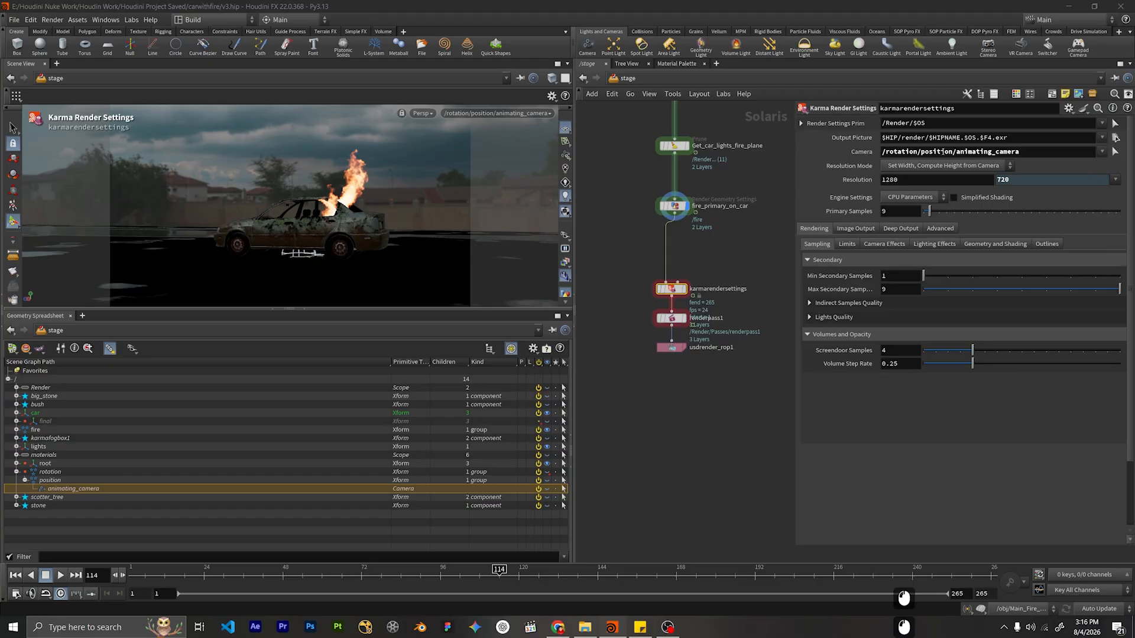
pyautogui.doubleClick(949, 175)
pyautogui.write('20')
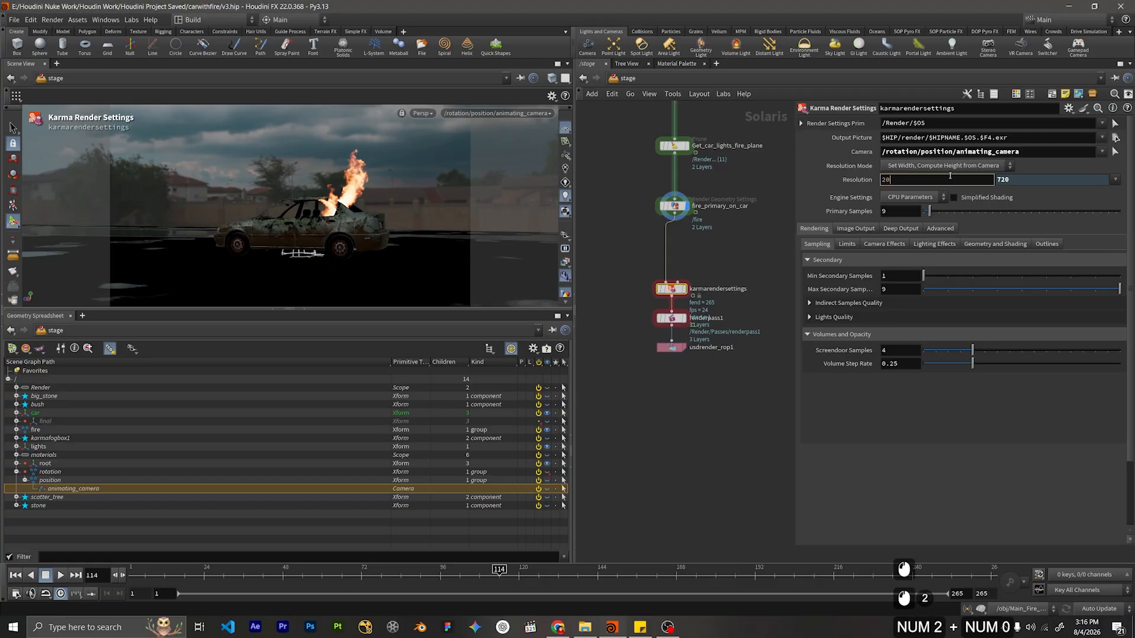
pyautogui.write('48')
pyautogui.press('Return')
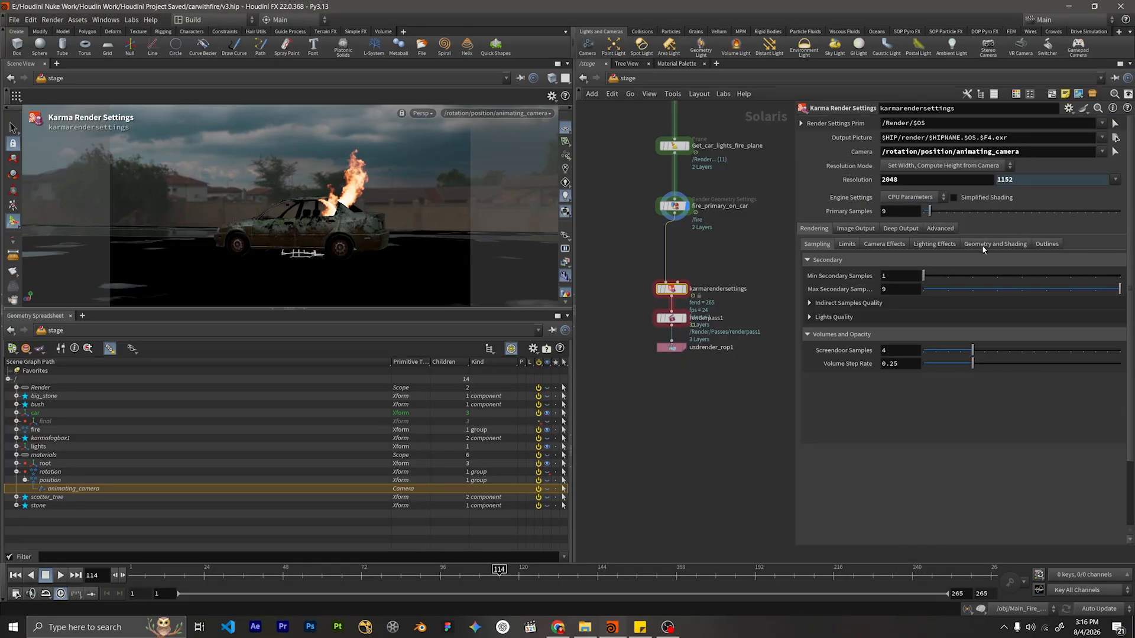
# Switch the Karma engine settings to XPU Parameters and apply the HDTV 2160 (4K) resolution preset.
pyautogui.click(893, 198)
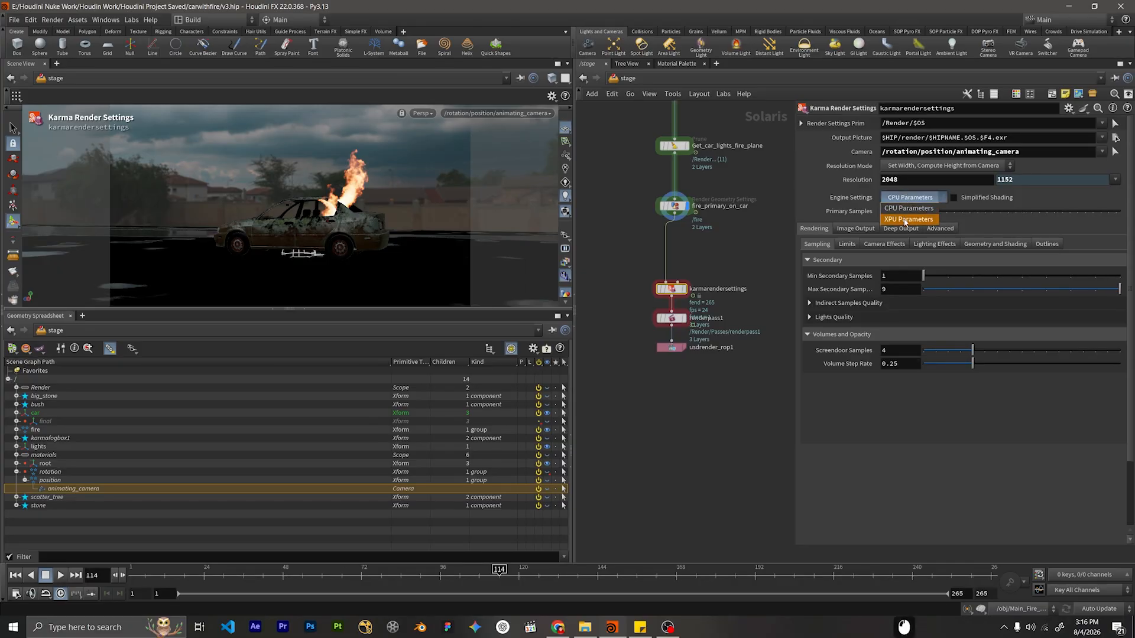
pyautogui.click(905, 214)
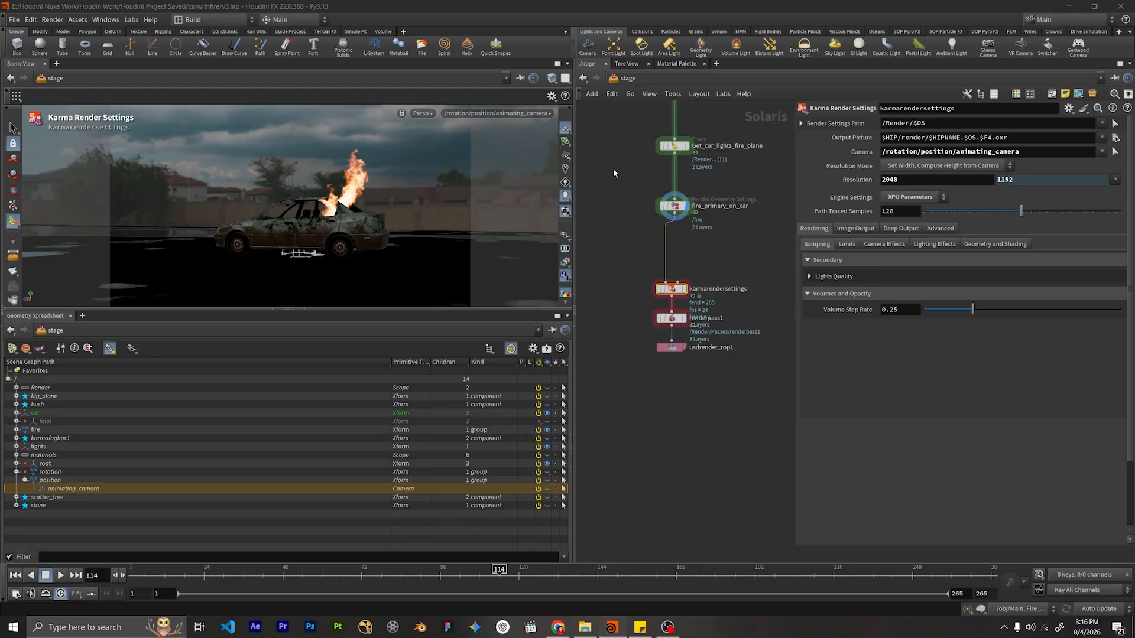
pyautogui.click(1110, 184)
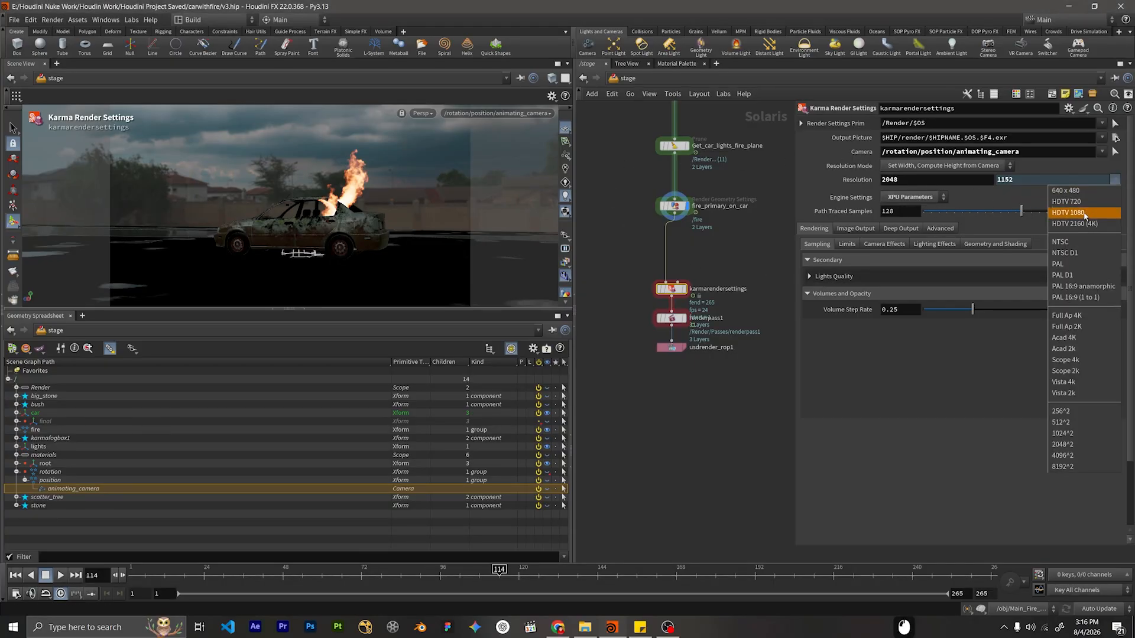
pyautogui.click(1082, 231)
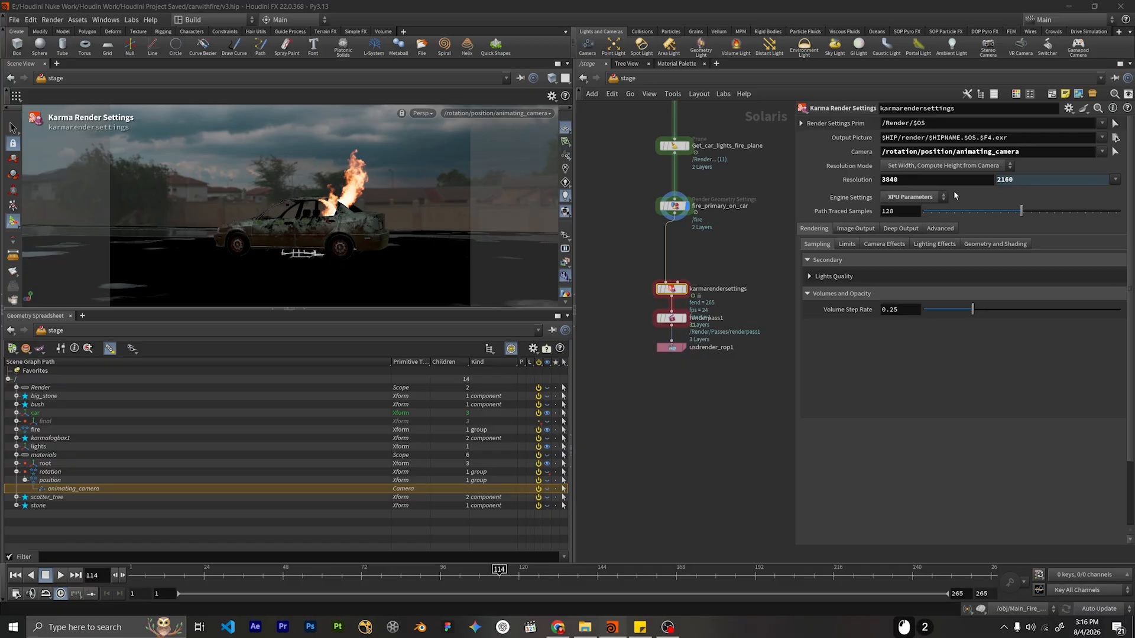
# Render the car branch in the viewport with Karma XPU through its Karma Render Settings node.
pyautogui.click(496, 113)
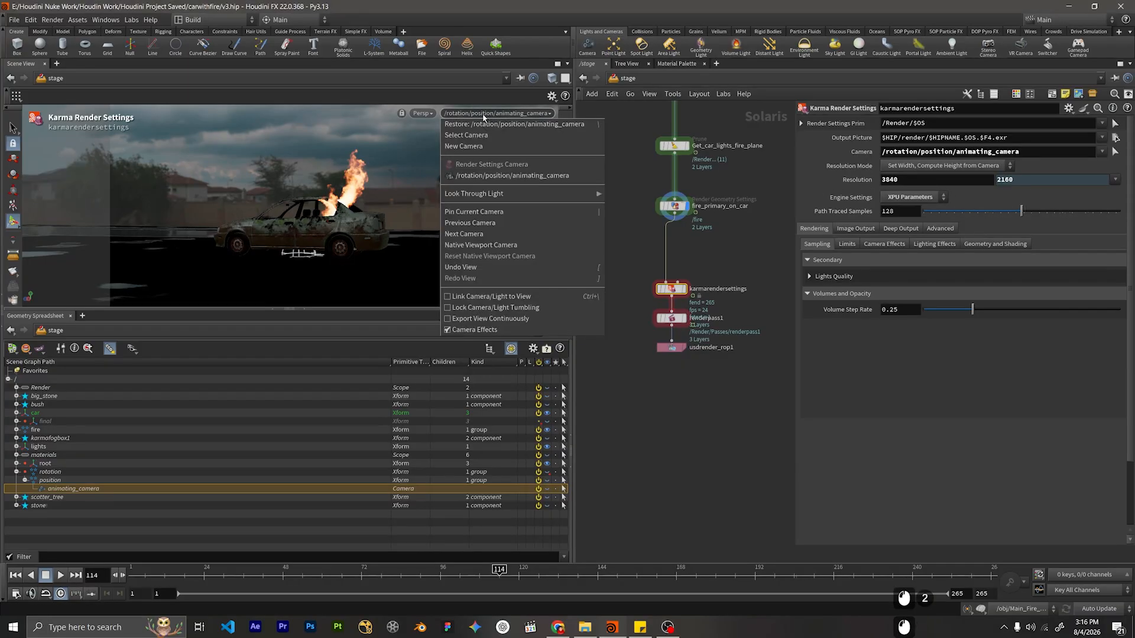
pyautogui.click(496, 113)
pyautogui.click(422, 112)
pyautogui.click(429, 177)
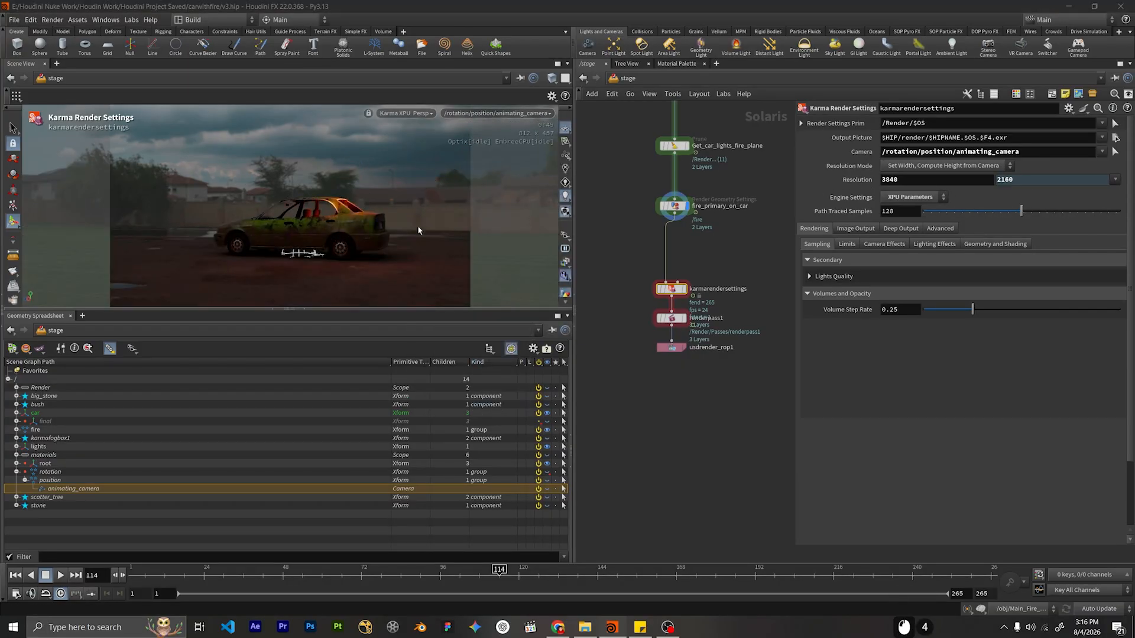
pyautogui.click(671, 288)
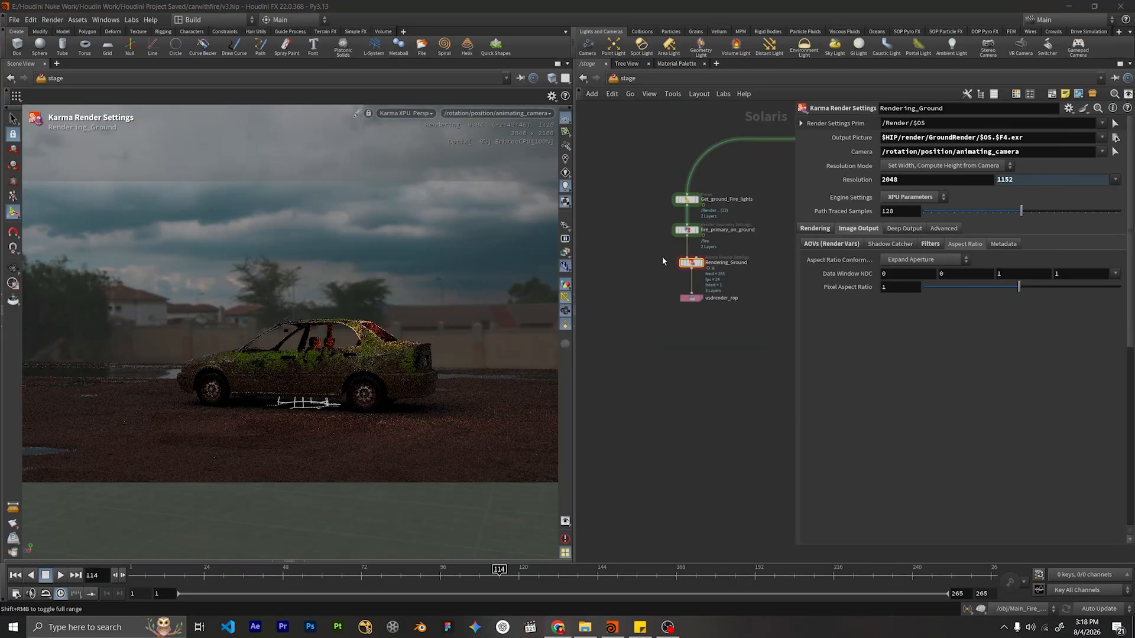
# Set the resolution width in the car branch's Karma Render Settings to 2048, matching the ground branch.
pyautogui.moveTo(746, 152); pyautogui.dragTo(635, 195, button='middle')
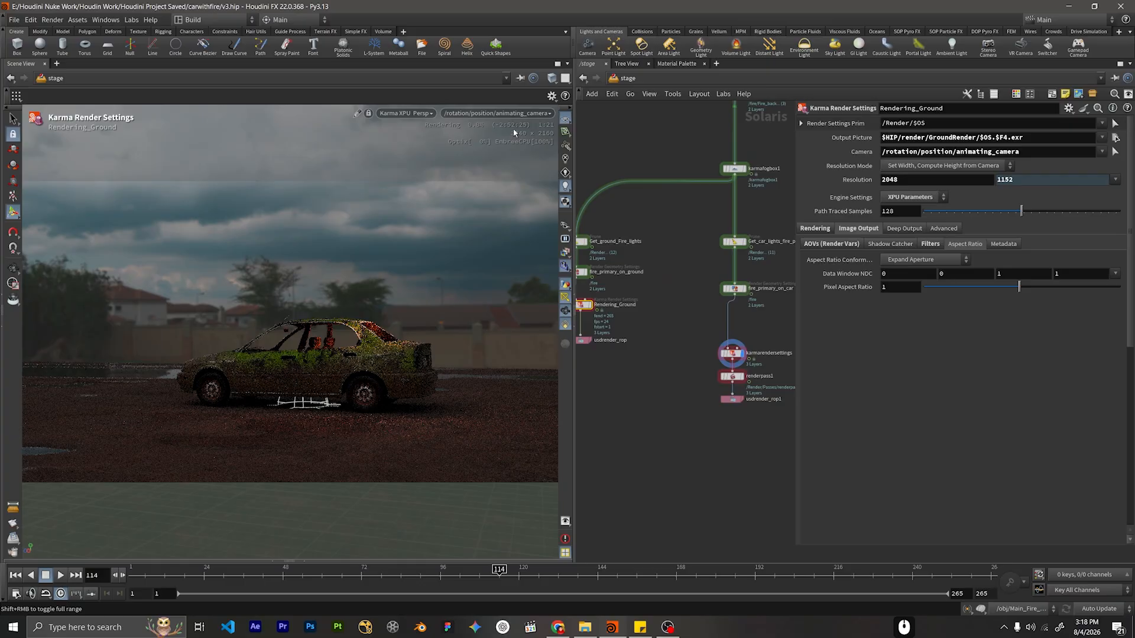
pyautogui.click(731, 353)
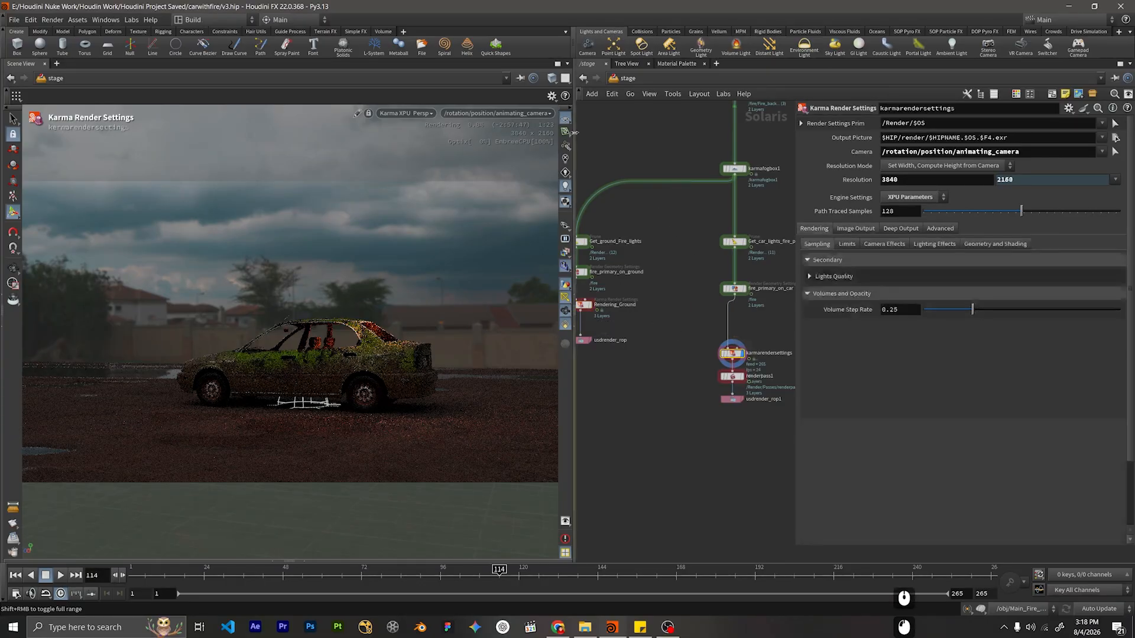
pyautogui.click(781, 331)
pyautogui.hotkey('ctrl', 'z')
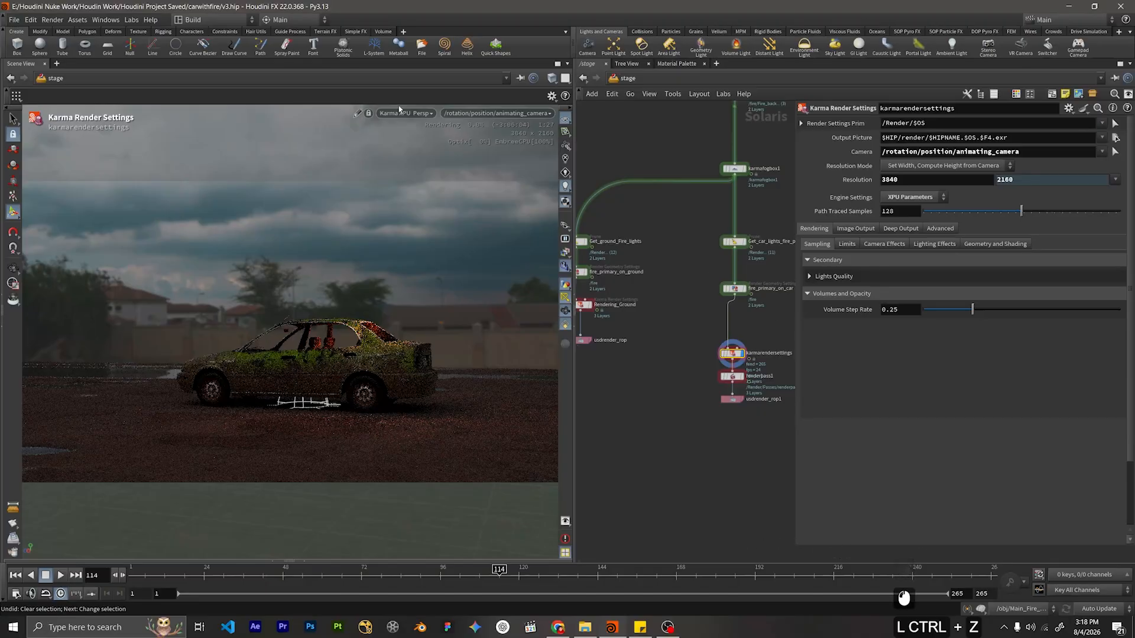
pyautogui.doubleClick(926, 180)
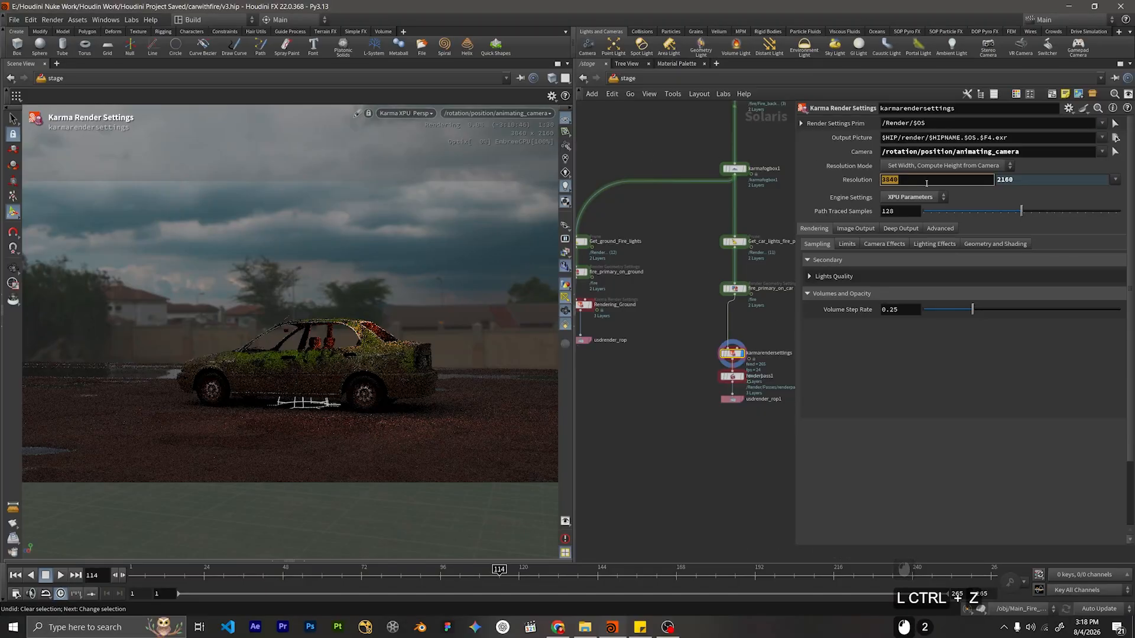
pyautogui.write('2048')
pyautogui.press('Return')
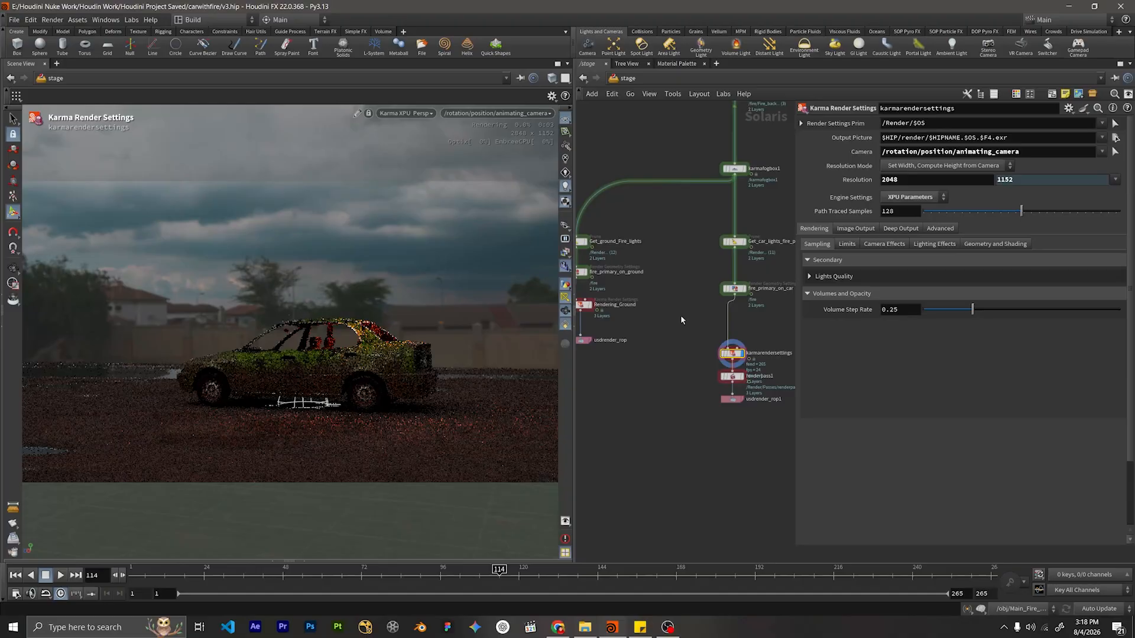
# Move the car branch's Karma render nodes up so they sit directly below fire_primary_on_car.
pyautogui.moveTo(761, 334); pyautogui.dragTo(678, 415)
pyautogui.moveTo(687, 346); pyautogui.dragTo(690, 315)
pyautogui.click(758, 300)
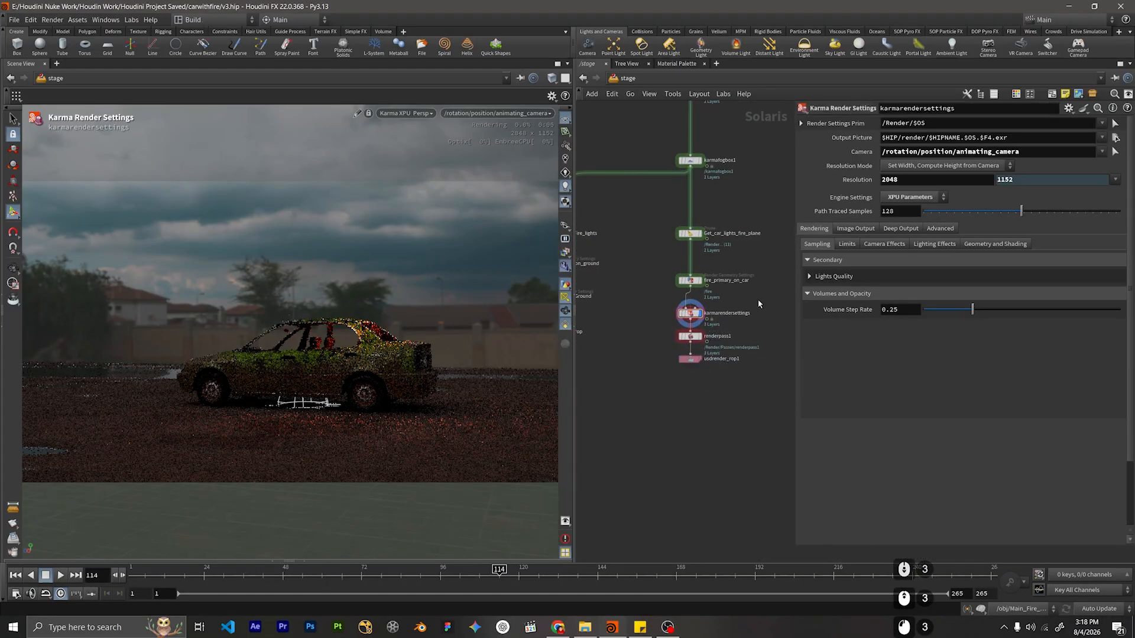
# Delete the Render Pass node between the car branch's Karma Render Settings and USD Render ROP.
pyautogui.moveTo(759, 300); pyautogui.dragTo(662, 331)
pyautogui.moveTo(755, 324); pyautogui.dragTo(669, 377)
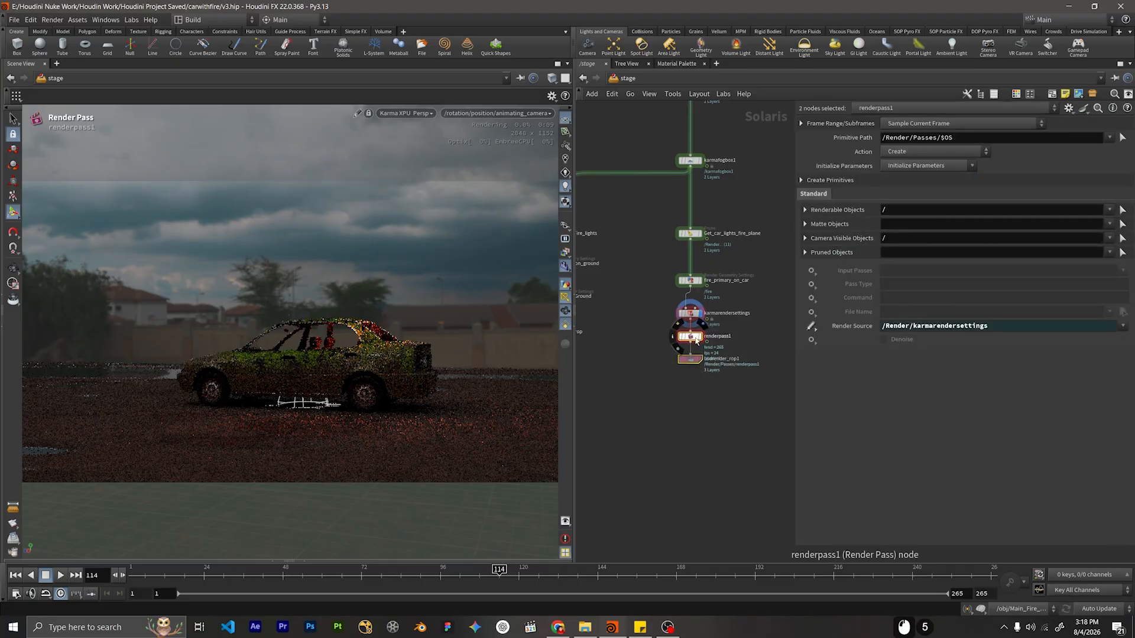
pyautogui.moveTo(741, 328); pyautogui.dragTo(668, 341)
pyautogui.press('Delete')
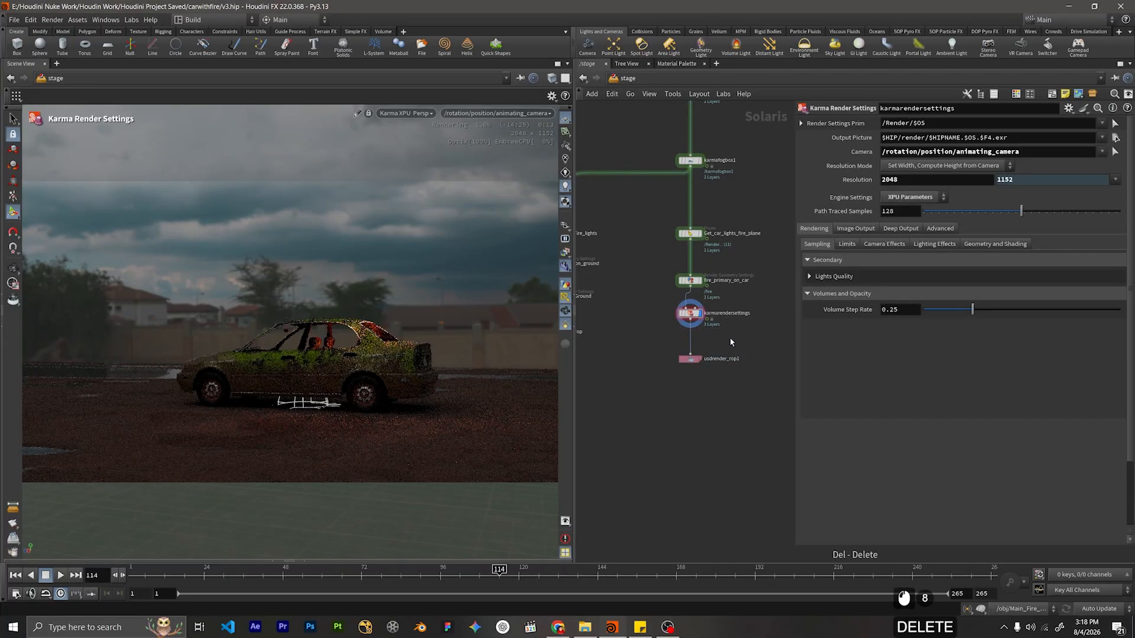
pyautogui.moveTo(731, 339); pyautogui.dragTo(728, 359, button='middle')
pyautogui.moveTo(729, 358); pyautogui.dragTo(669, 328)
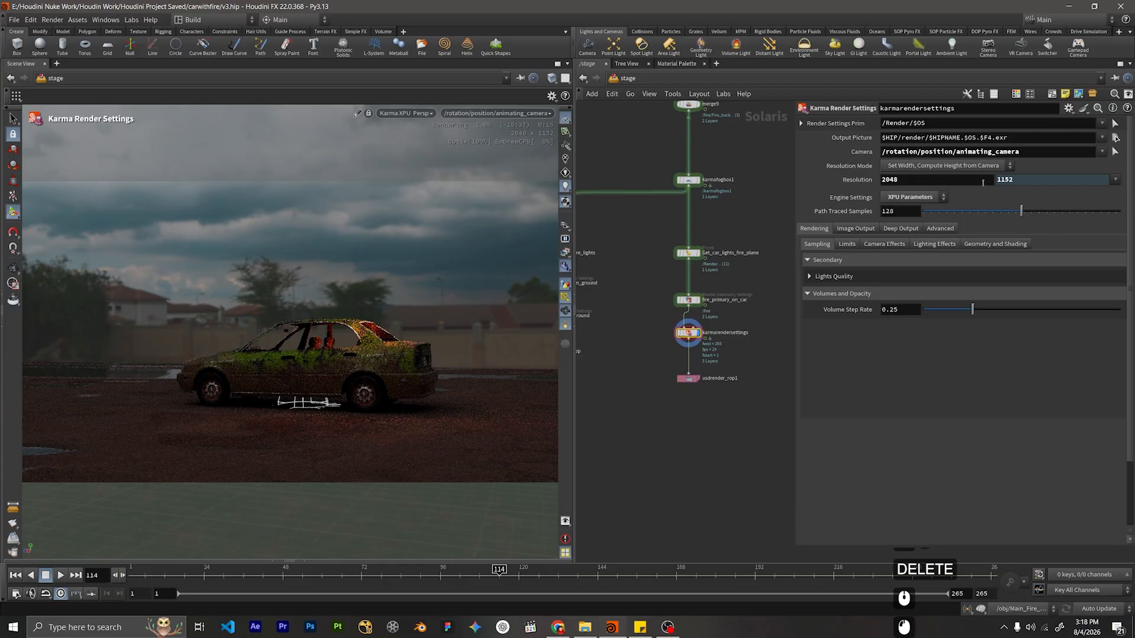
pyautogui.scroll(-4, 761, 178)
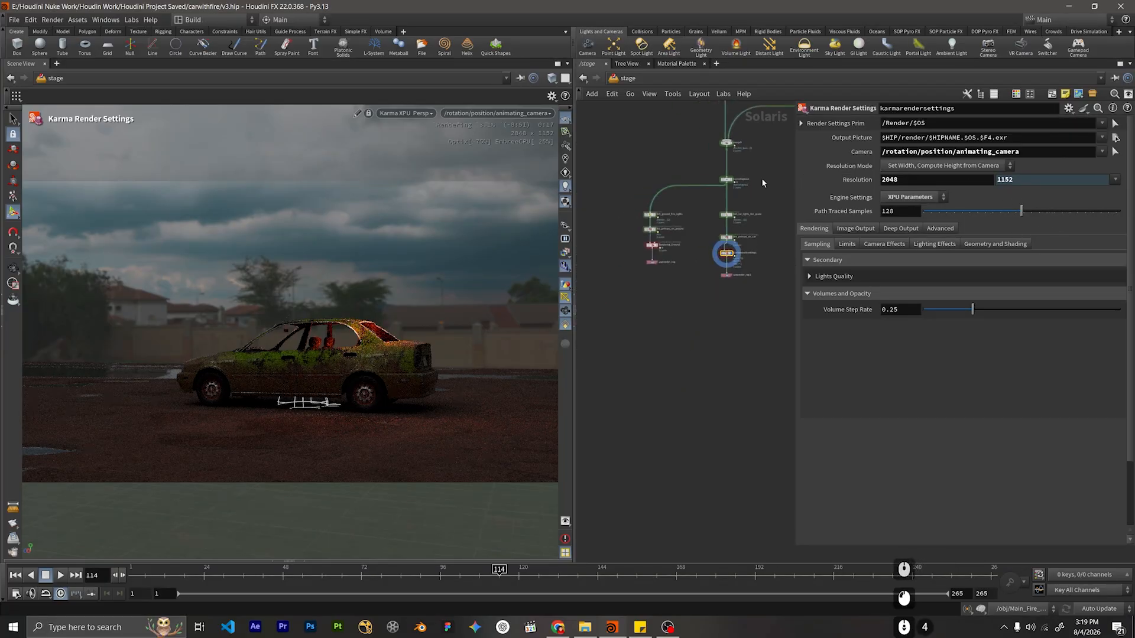
pyautogui.moveTo(762, 178); pyautogui.dragTo(731, 154, button='middle')
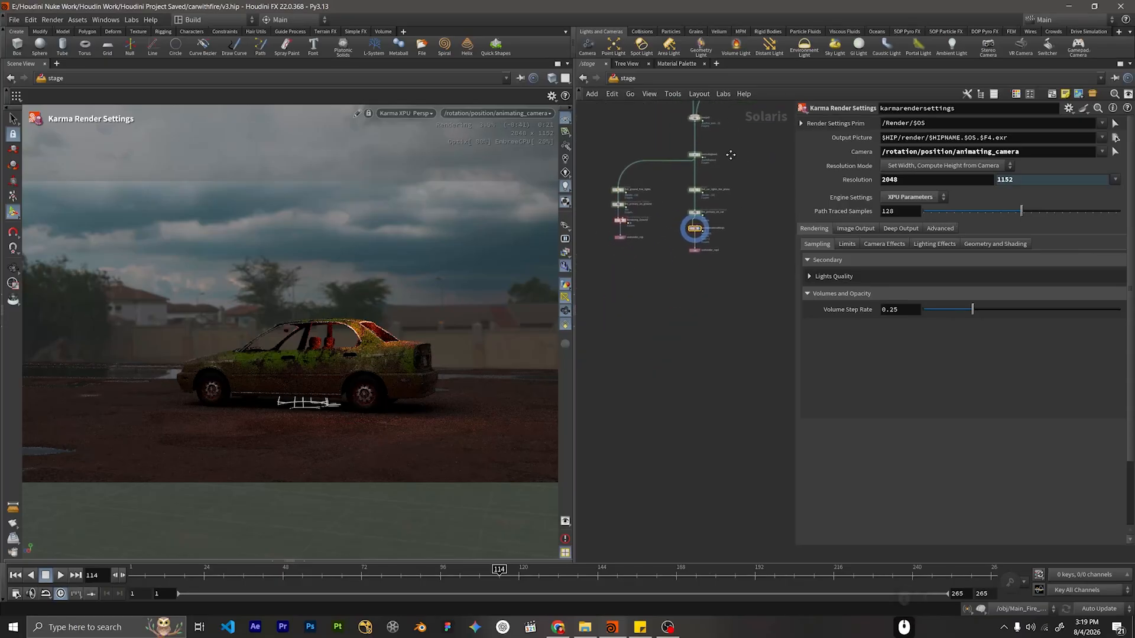
pyautogui.scroll(5, 715, 196)
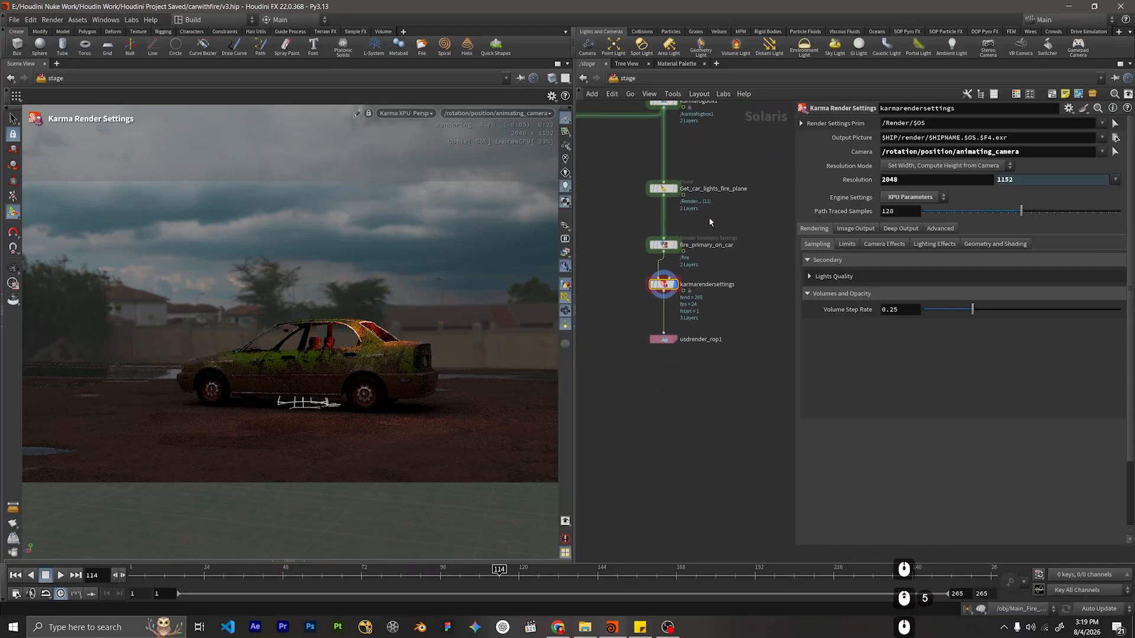
pyautogui.scroll(2, 709, 222)
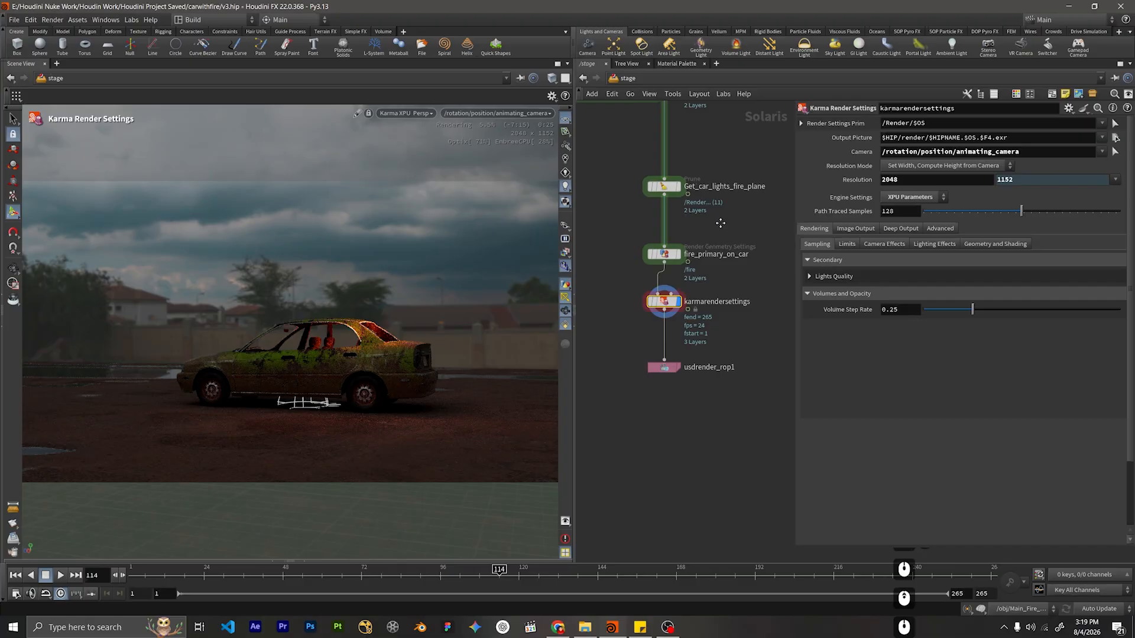
pyautogui.moveTo(721, 223); pyautogui.dragTo(721, 220, button='middle')
# Set the output picture in the car branch's Karma Render Settings to $HIP/render/carRender/$OS.$F4.exr.
pyautogui.click(734, 294)
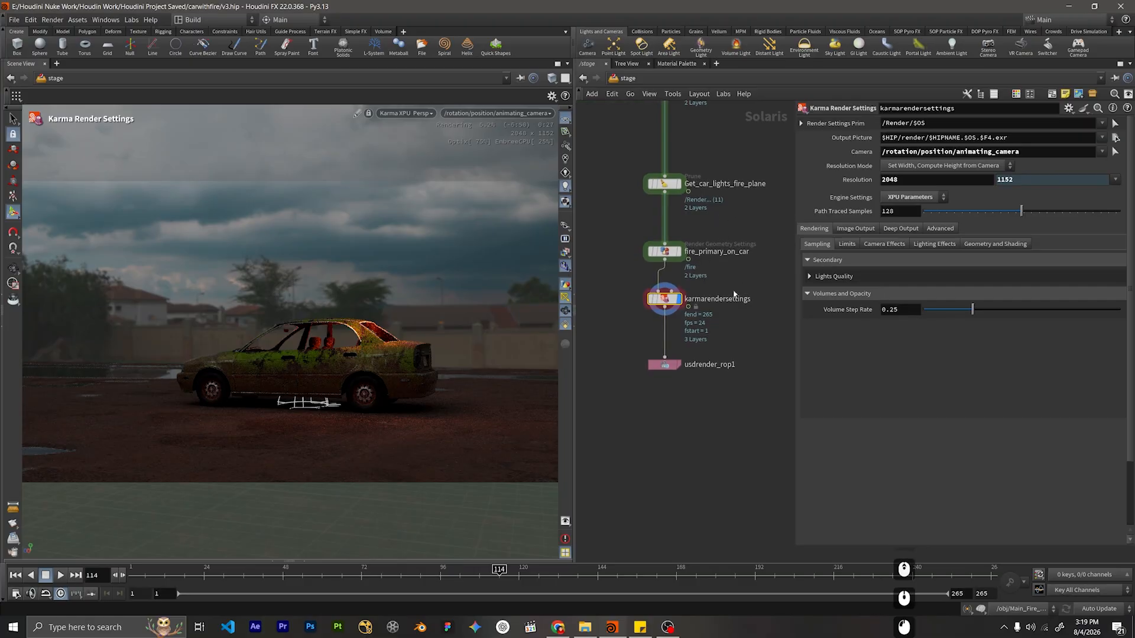
pyautogui.moveTo(743, 284); pyautogui.dragTo(618, 319)
pyautogui.click(959, 138)
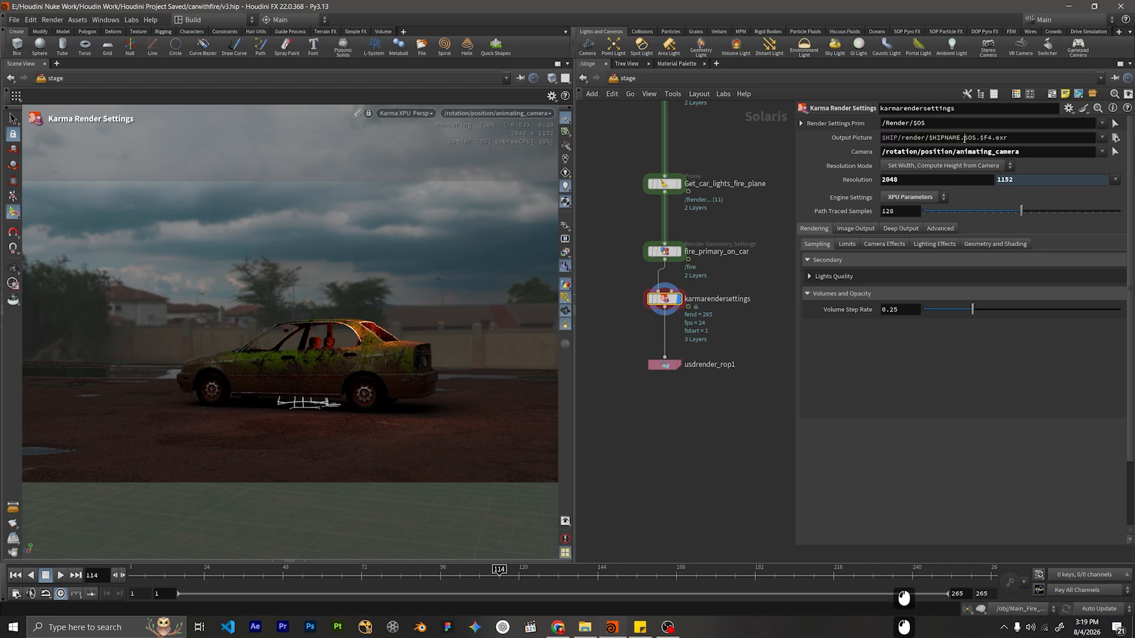
pyautogui.press('BackSpace')
pyautogui.press('BackSpace')
pyautogui.press('BackSpace')
pyautogui.press('BackSpace')
pyautogui.press('BackSpace')
pyautogui.press('BackSpace')
pyautogui.press('BackSpace')
pyautogui.press('BackSpace')
pyautogui.press('BackSpace')
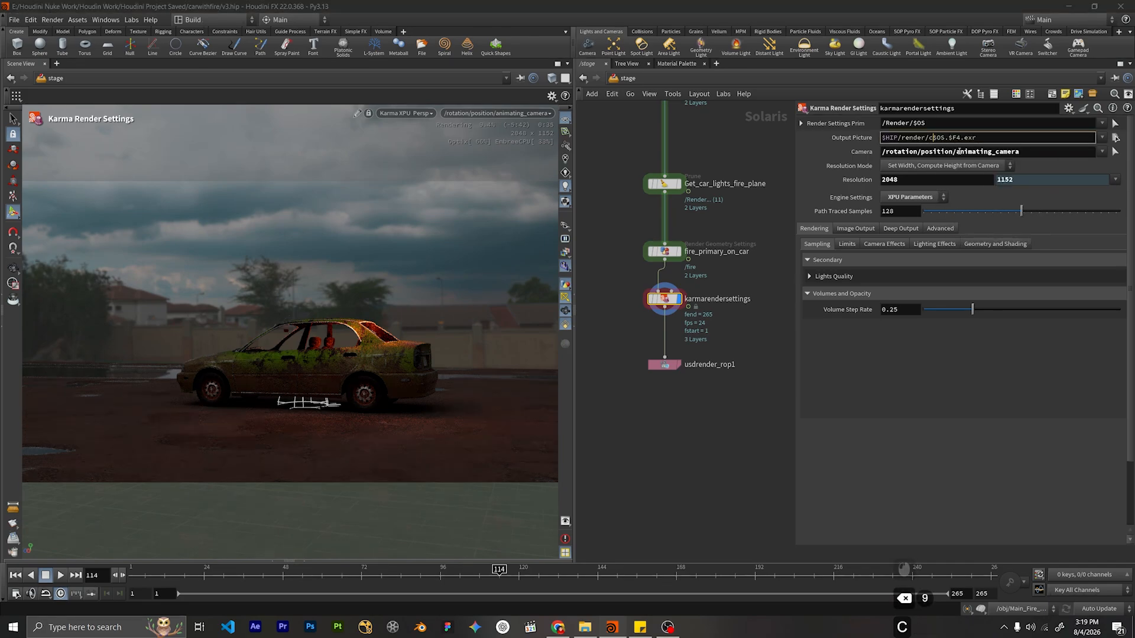
pyautogui.write('carRend')
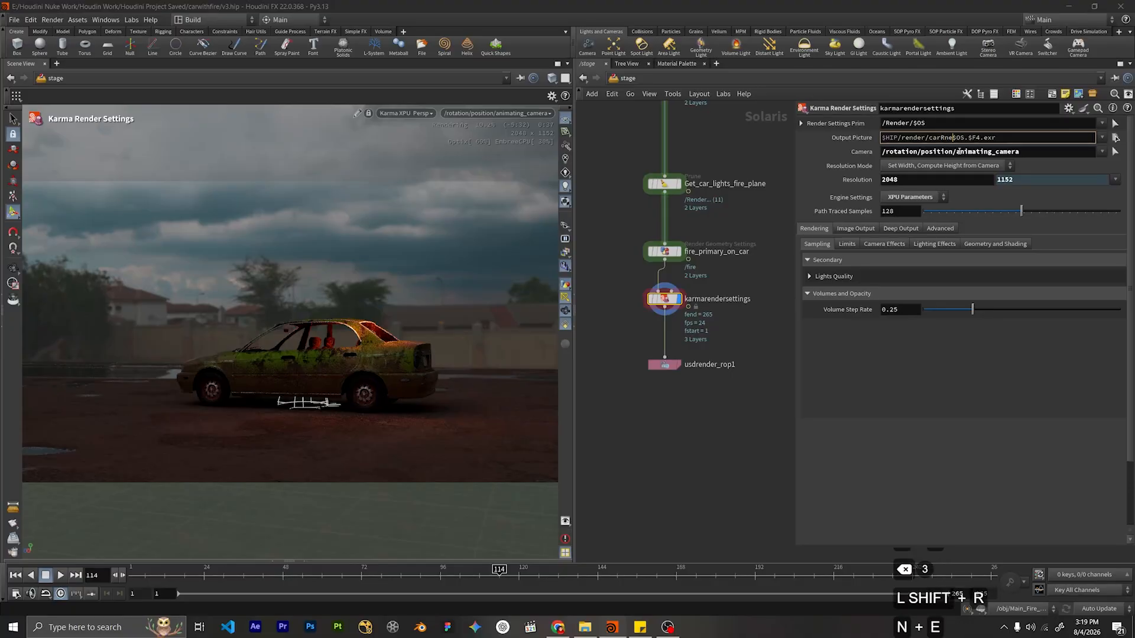
pyautogui.write('er')
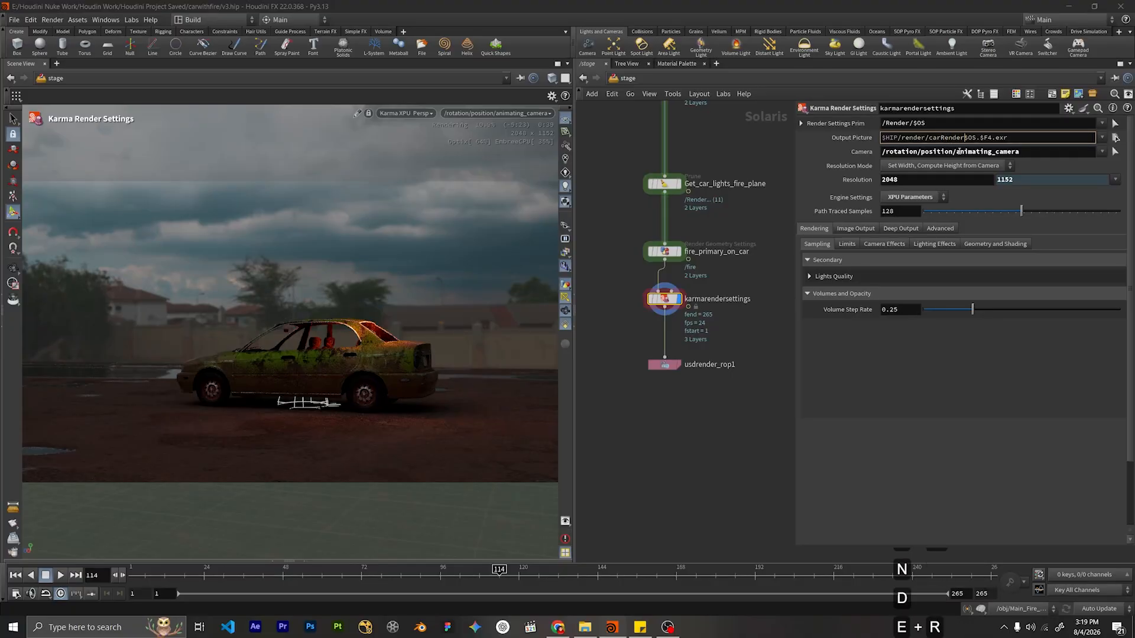
pyautogui.write('/')
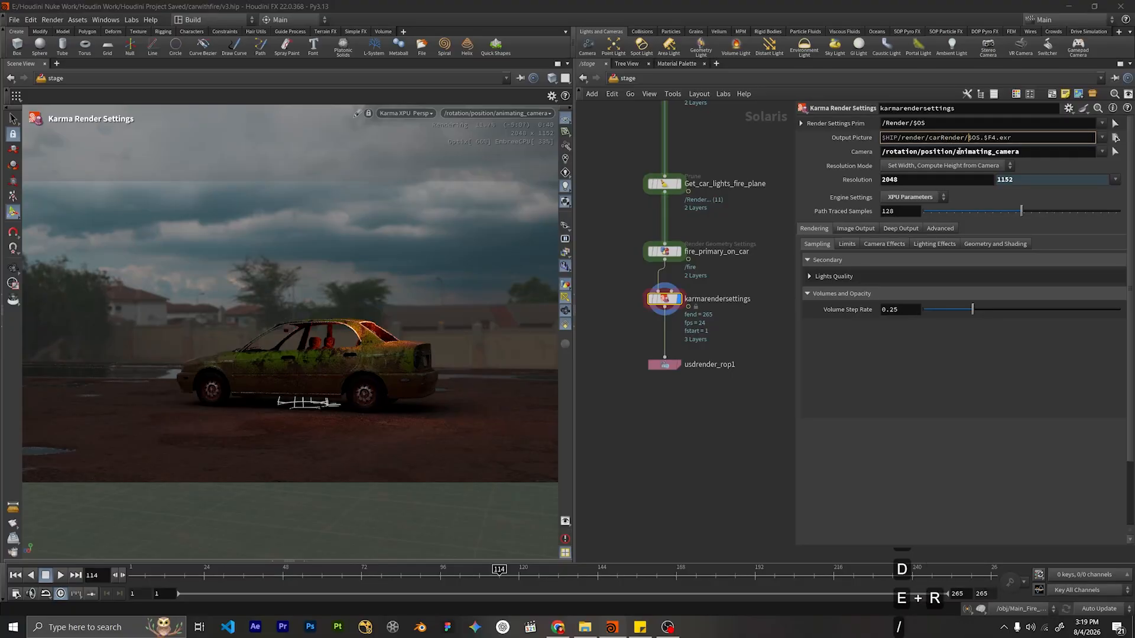
pyautogui.click(685, 420)
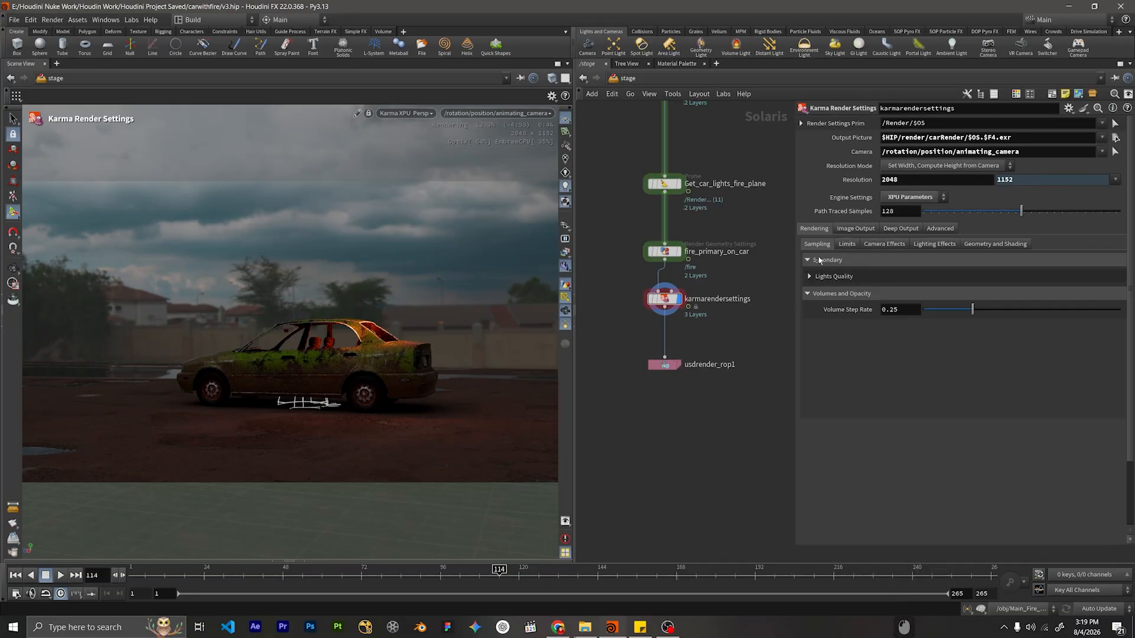
# Move the car branch's Karma Render Settings and USD Render ROP nodes down to open a gap below fire_primary_on_car.
pyautogui.click(845, 244)
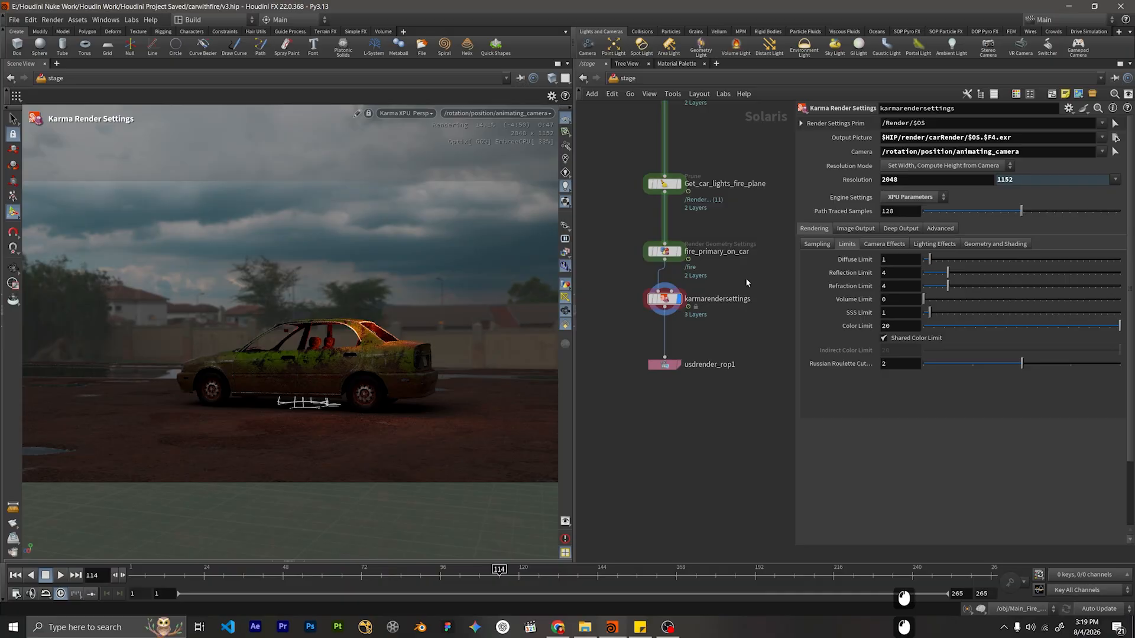
pyautogui.moveTo(746, 278); pyautogui.dragTo(640, 376)
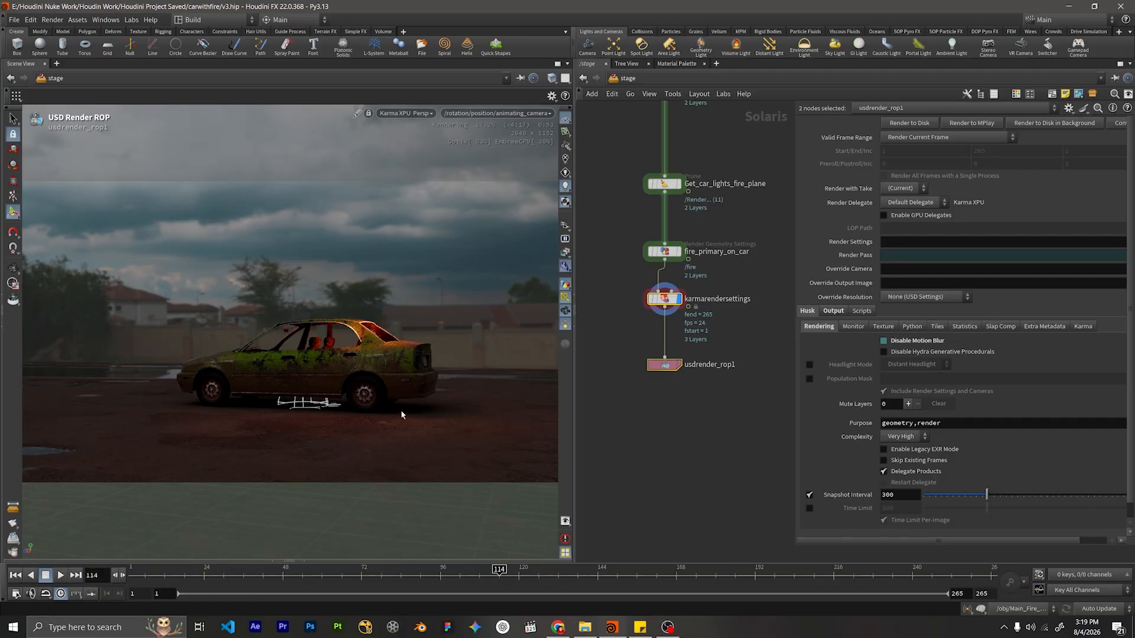
pyautogui.moveTo(753, 284); pyautogui.dragTo(630, 385)
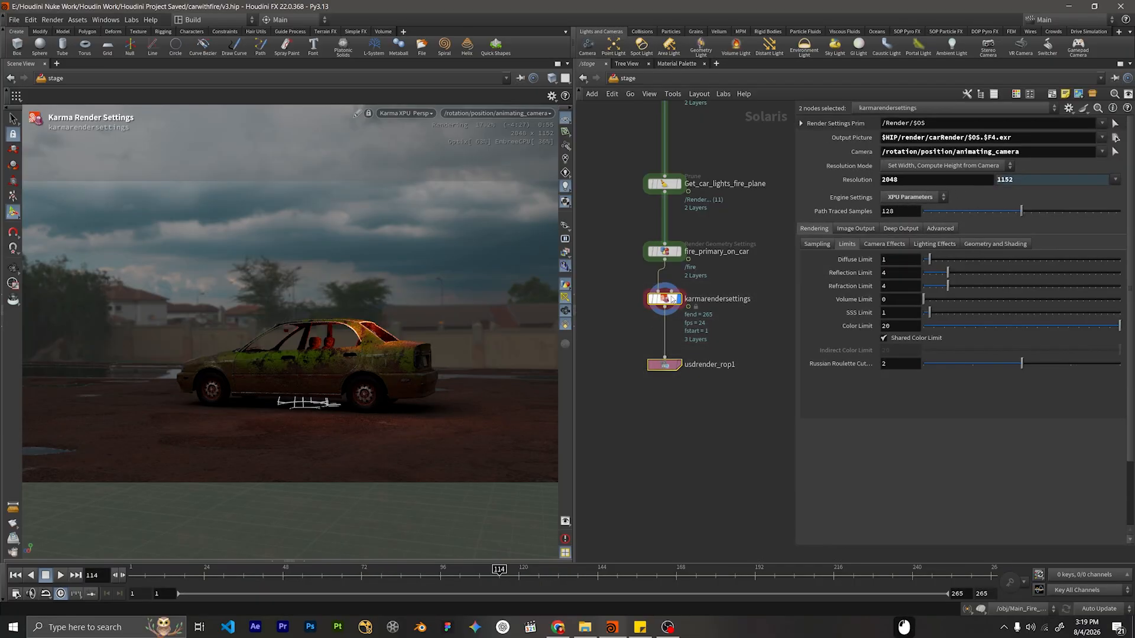
pyautogui.moveTo(672, 300); pyautogui.dragTo(673, 376)
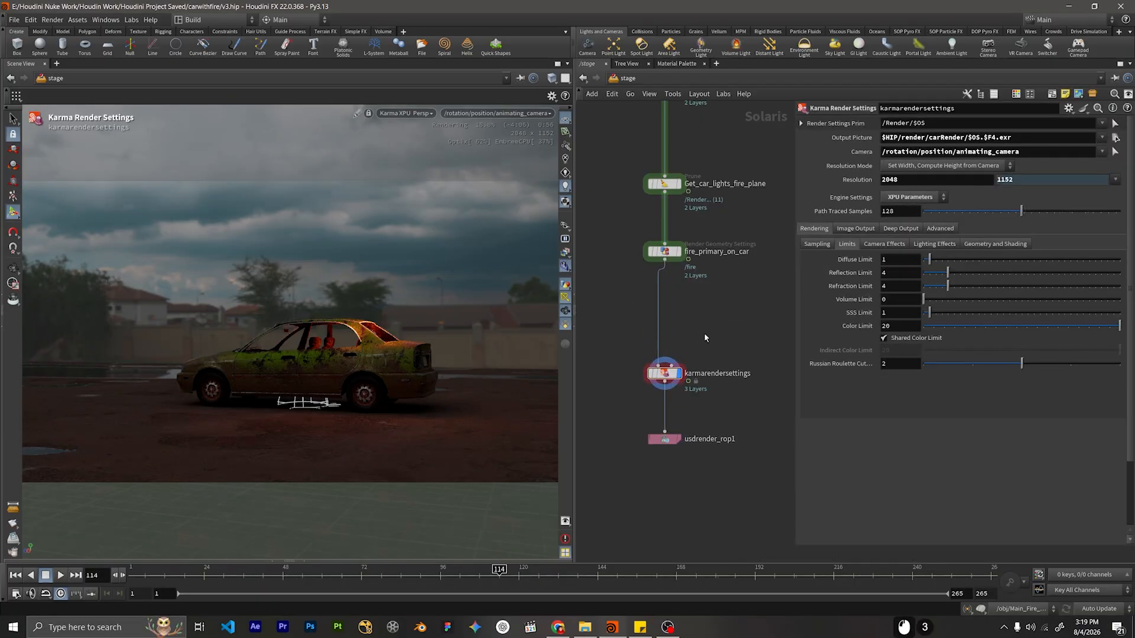
# Insert a Karma Shadow Catcher node between fire_primary_on_car and the car branch's Karma Render Settings.
pyautogui.press('Tab')
pyautogui.write('shadow')
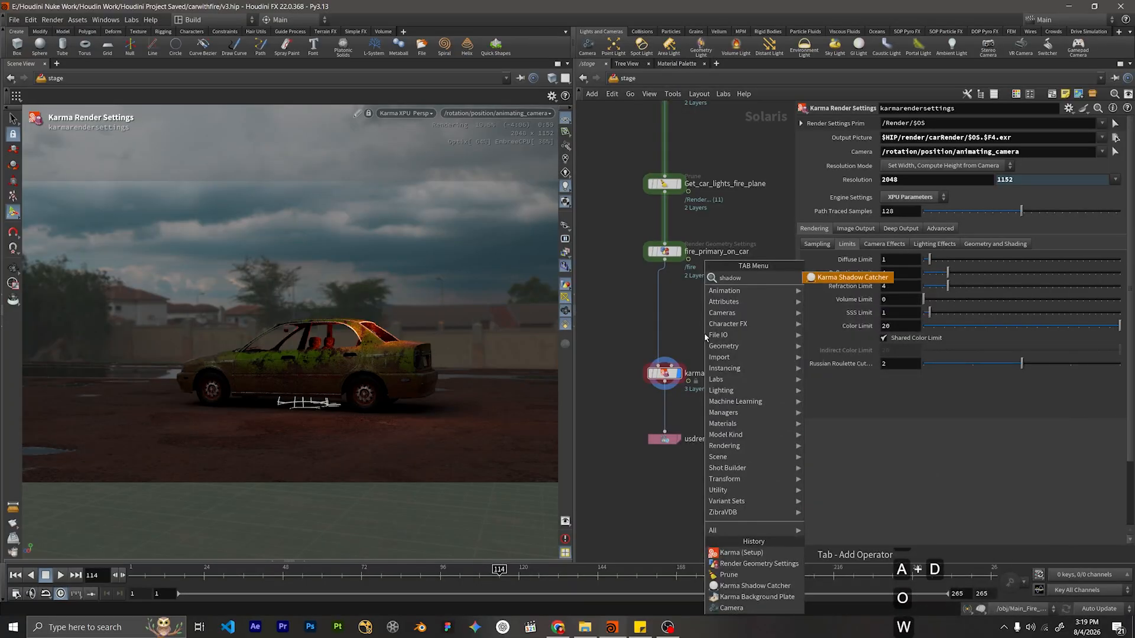
pyautogui.press('Return')
pyautogui.press('Return')
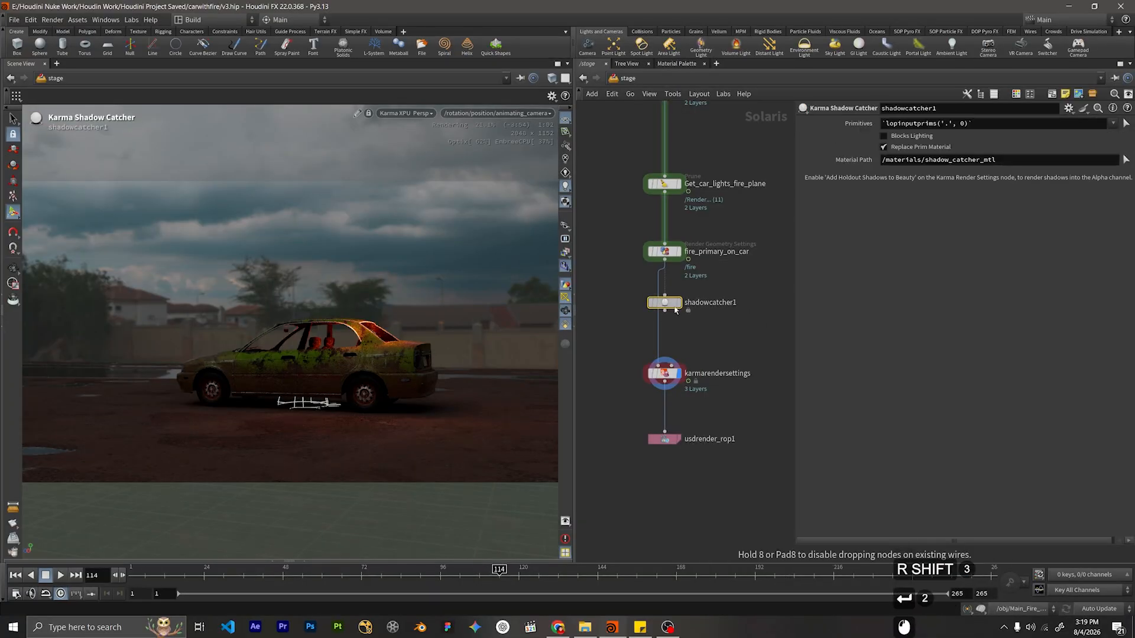
pyautogui.click(686, 313)
pyautogui.moveTo(686, 313); pyautogui.dragTo(667, 313)
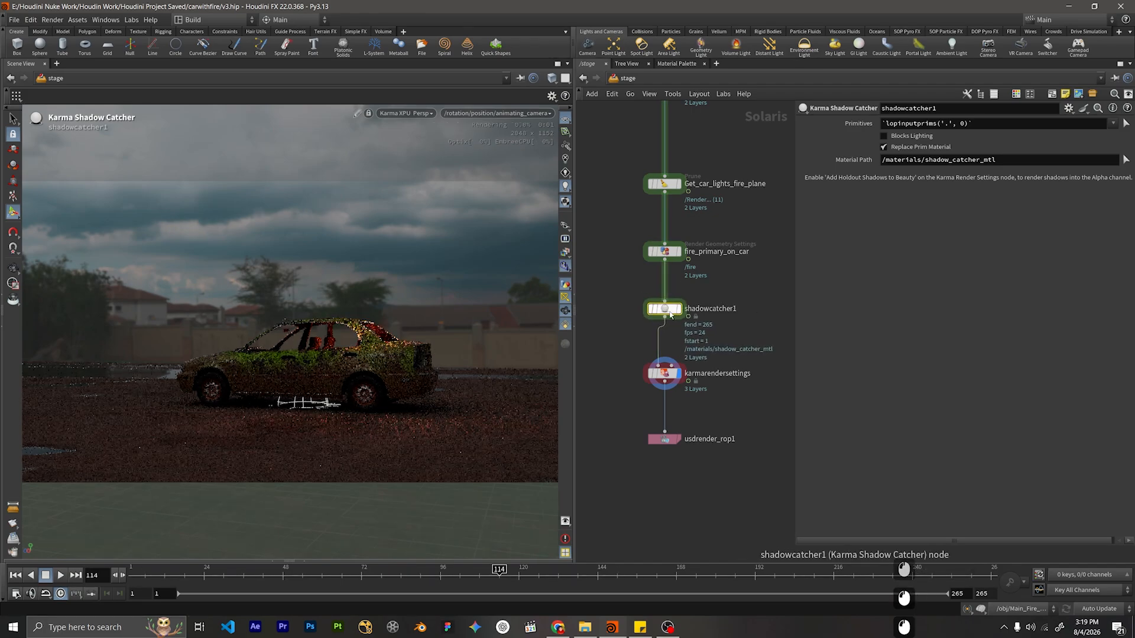
# Set the shadow catcher's target primitives to /root/Plane.
pyautogui.moveTo(746, 297)
pyautogui.mouseDown(button='middle')
pyautogui.moveTo(702, 294)
pyautogui.moveTo(741, 297)
pyautogui.mouseUp(button='middle')
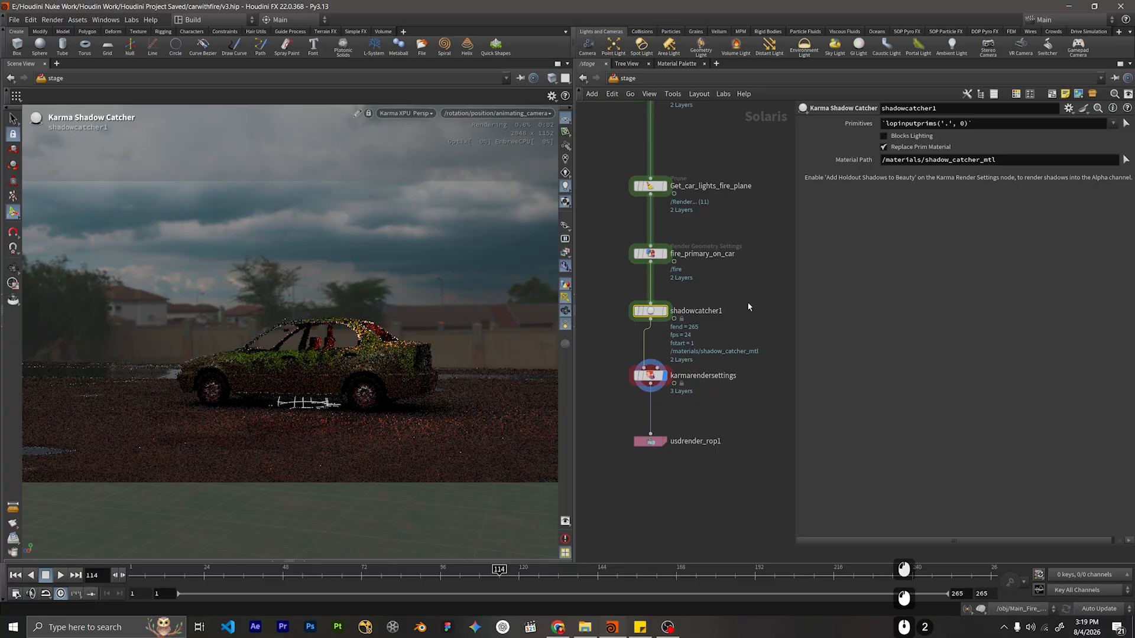
pyautogui.moveTo(720, 293); pyautogui.dragTo(608, 335)
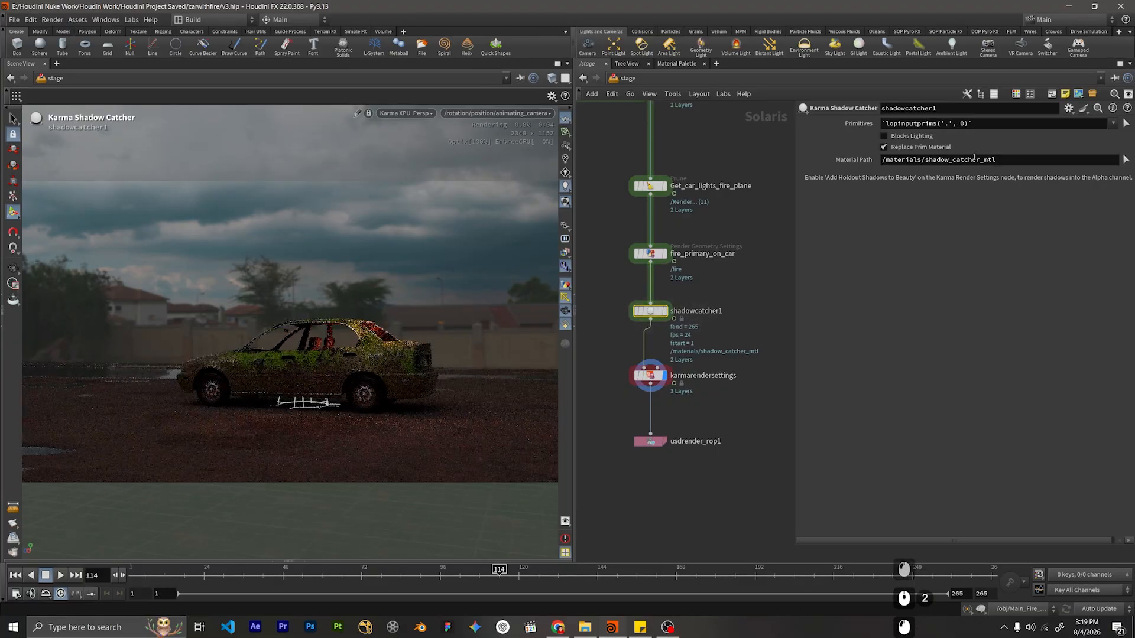
pyautogui.doubleClick(981, 123)
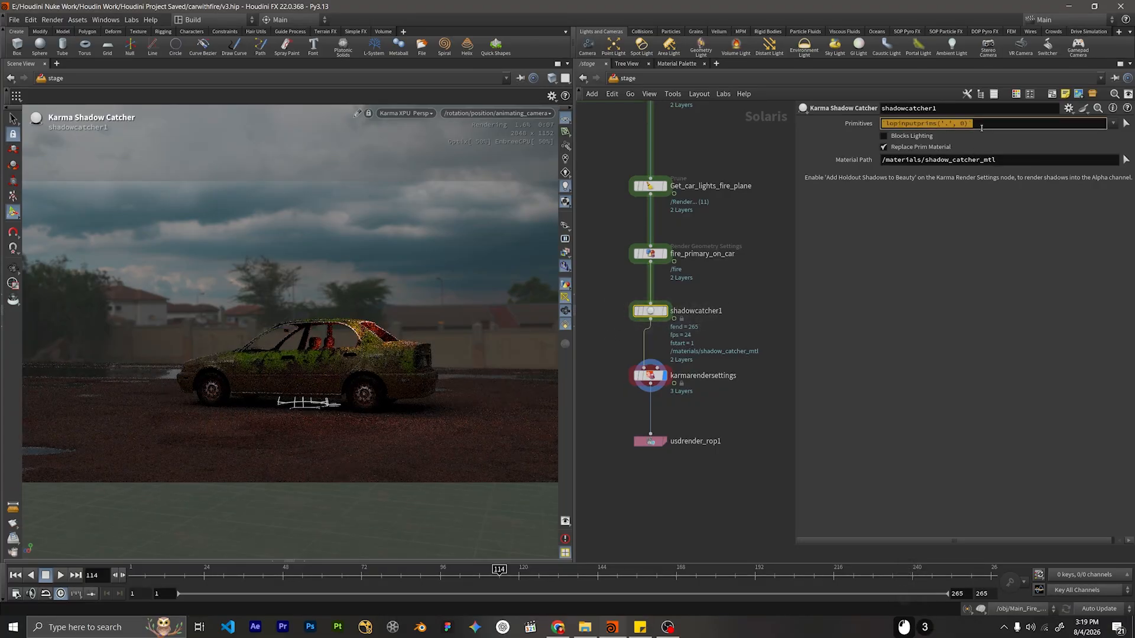
pyautogui.write('/')
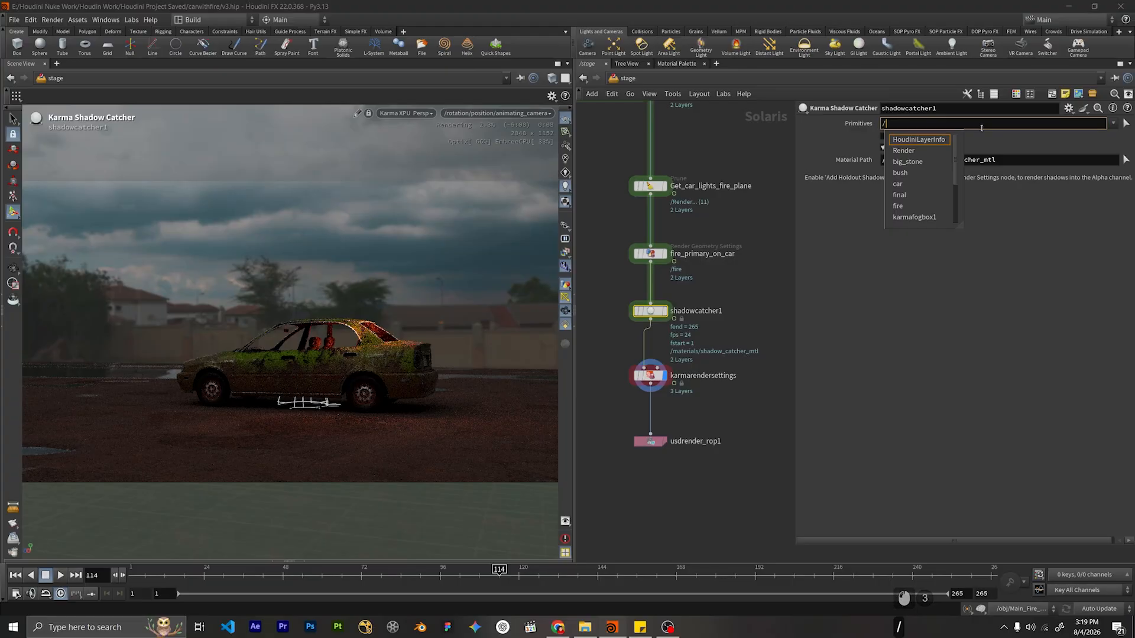
pyautogui.write('r')
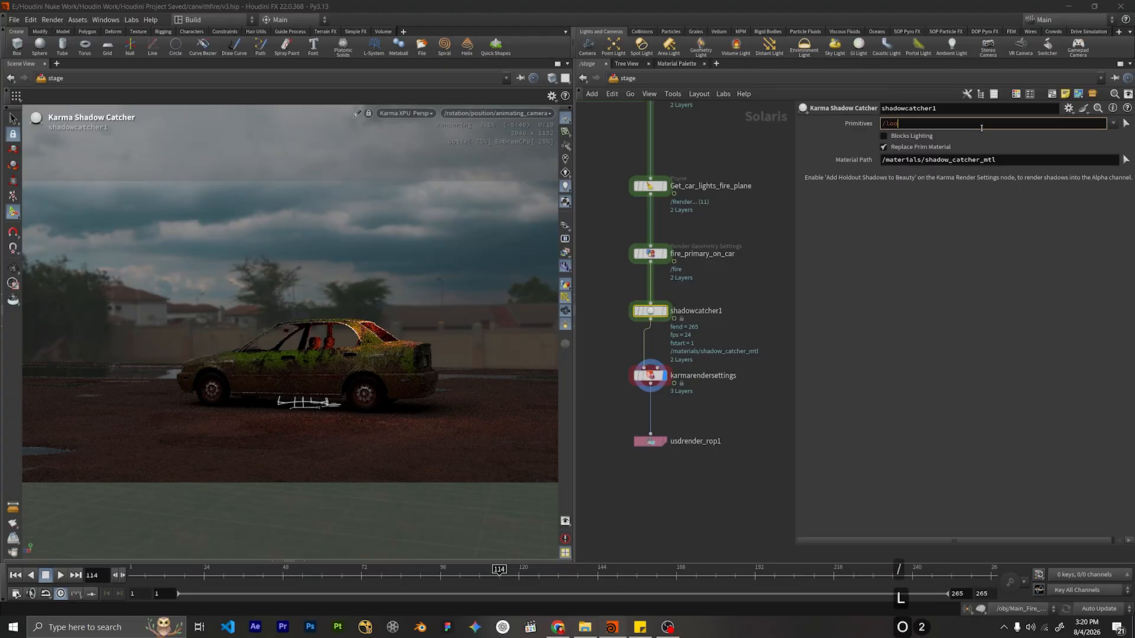
pyautogui.write('oot')
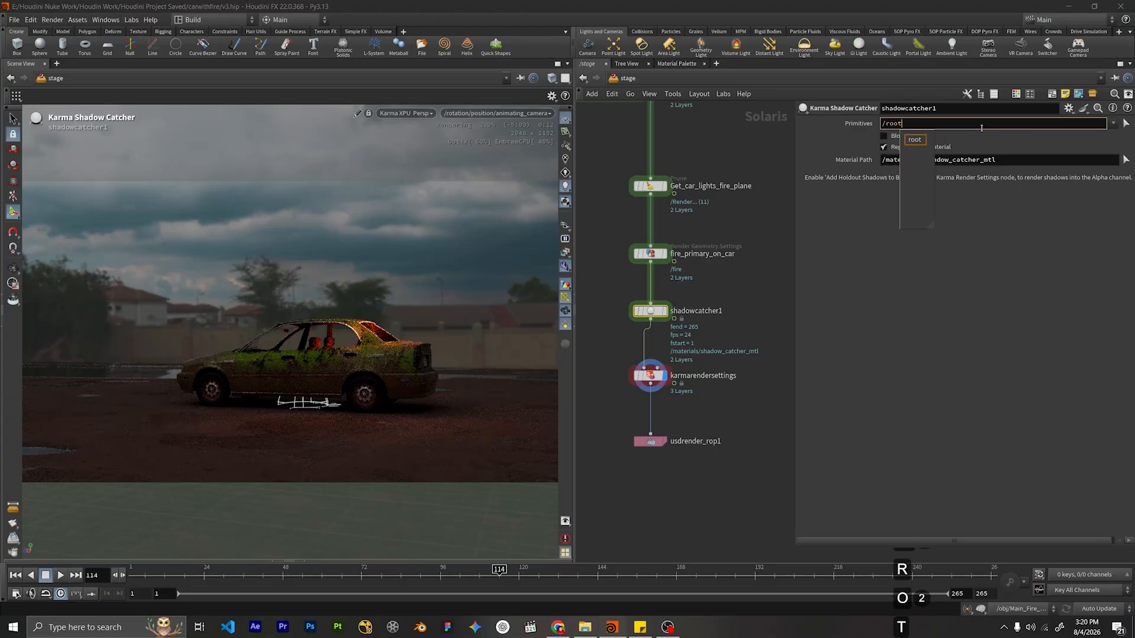
pyautogui.press('Down')
pyautogui.press('Return')
pyautogui.press('Down')
pyautogui.press('Down')
pyautogui.press('Return')
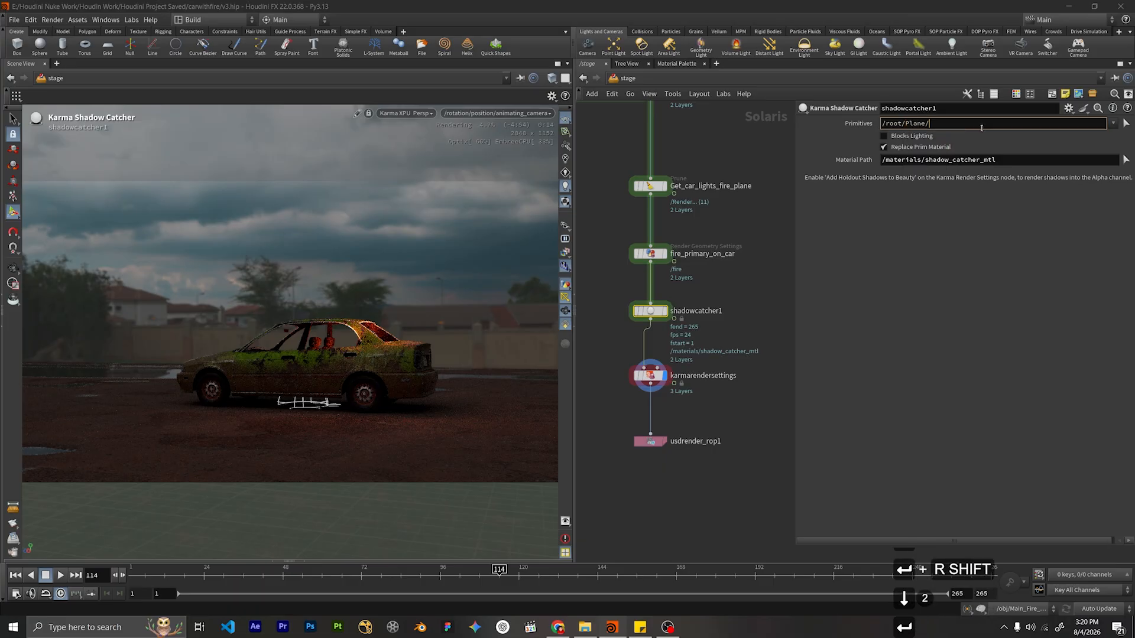
pyautogui.press('BackSpace')
pyautogui.click(725, 267)
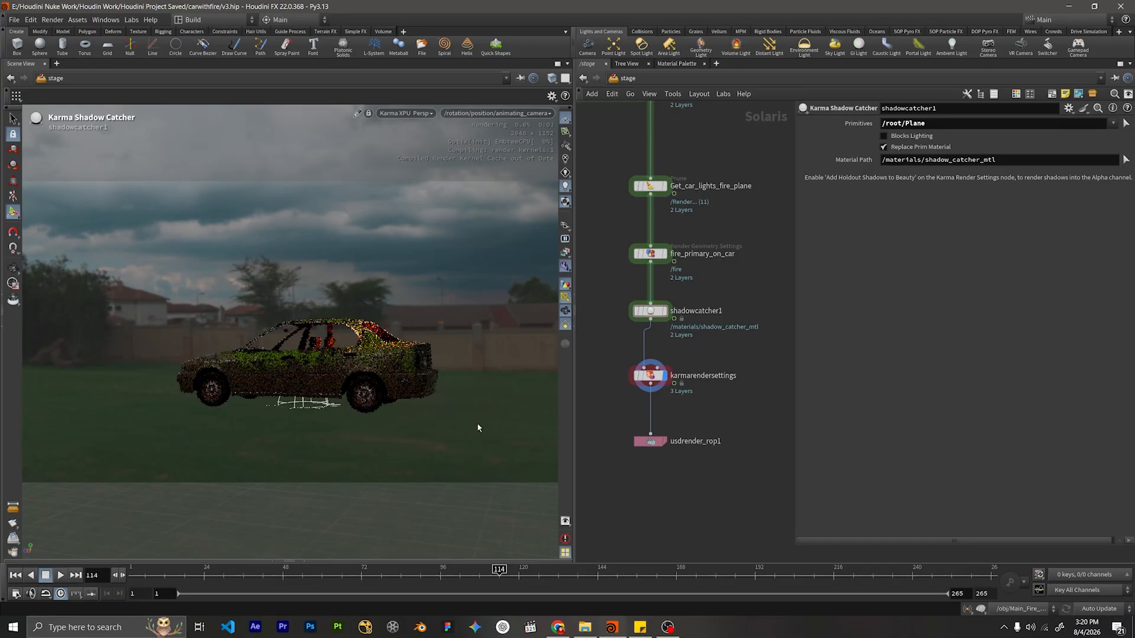
# Enable Add Holdout Shadows To Beauty in the car branch's Karma Render Settings.
pyautogui.click(650, 375)
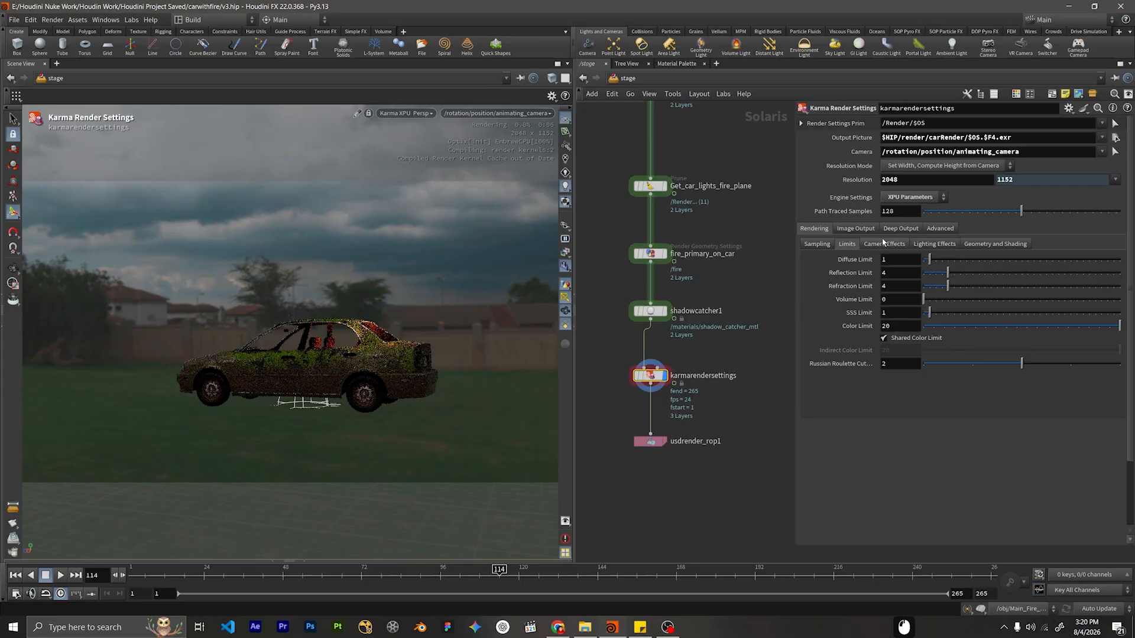
pyautogui.click(856, 229)
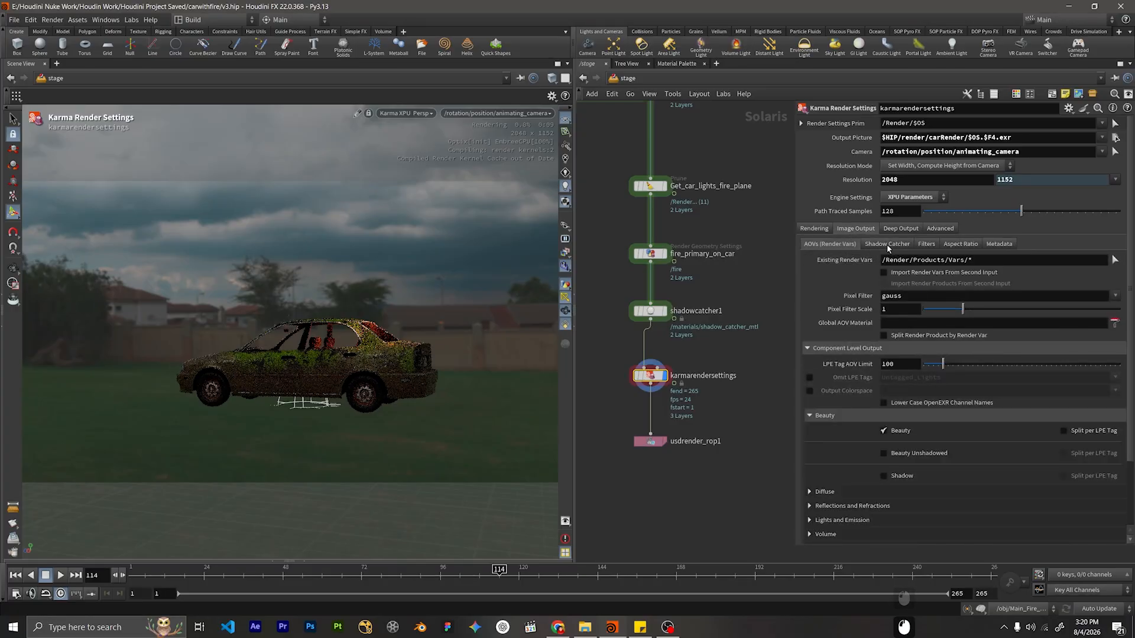
pyautogui.click(887, 243)
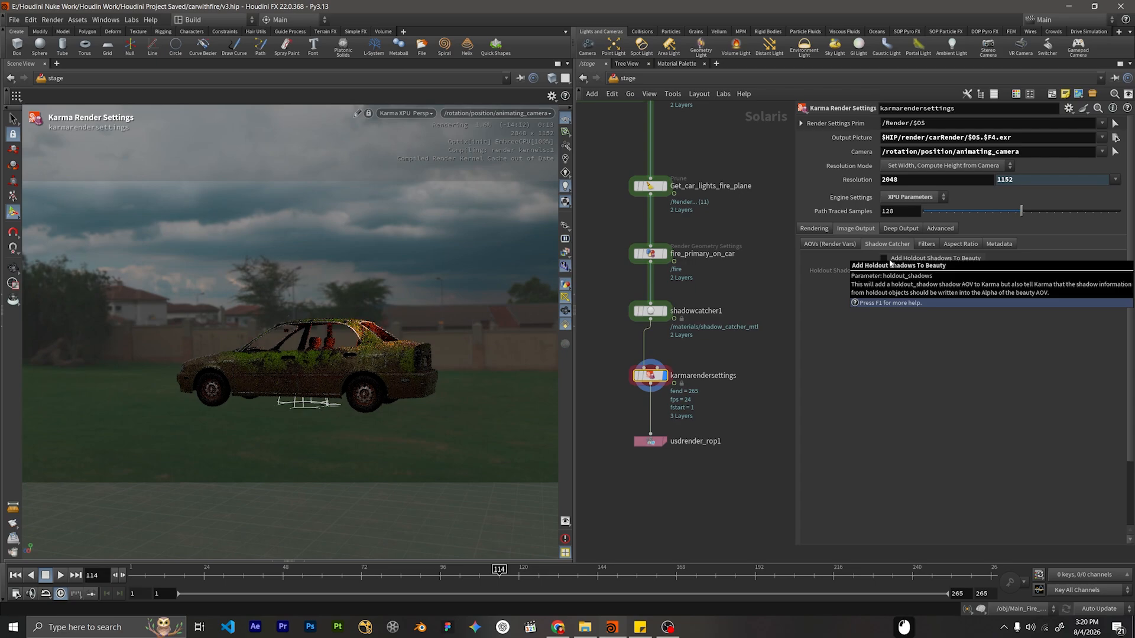
pyautogui.click(890, 263)
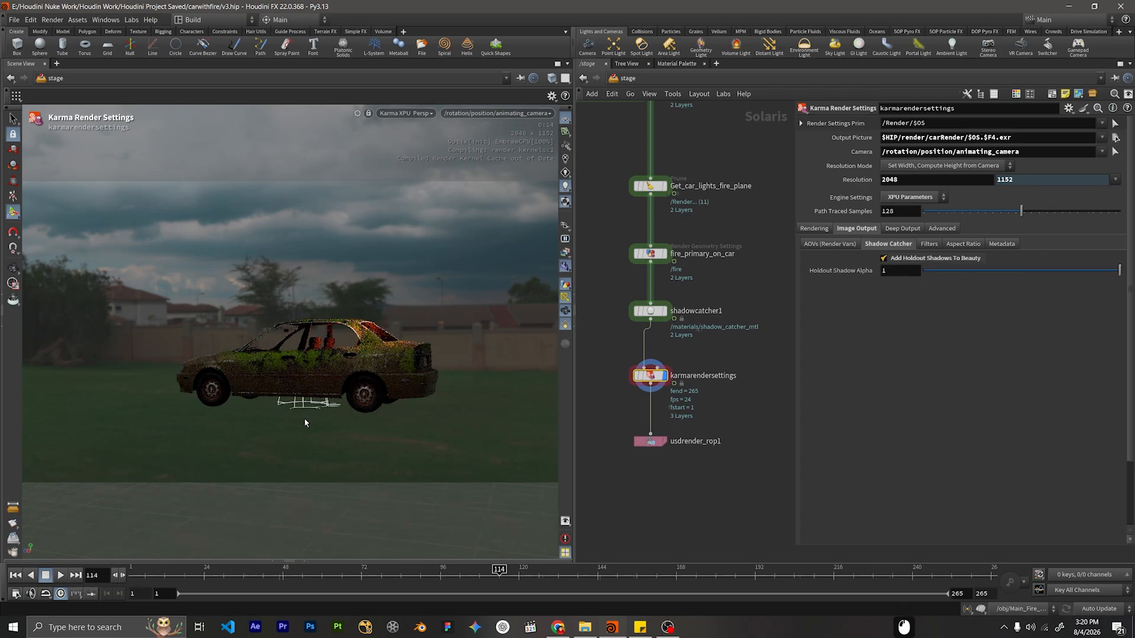
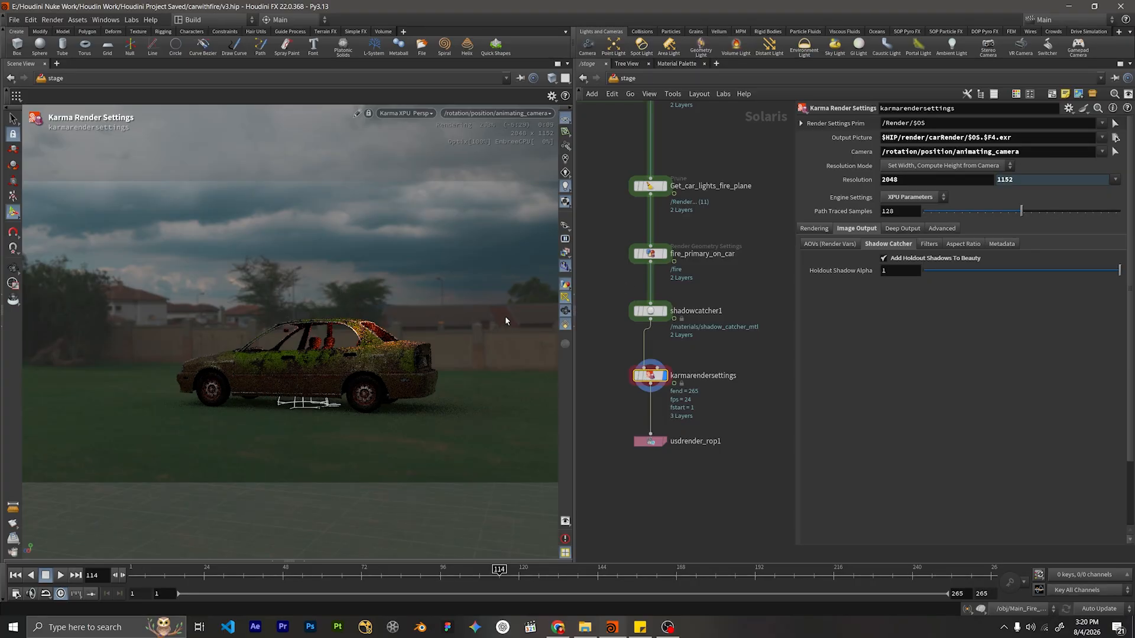
# Rename the car branch's Karma Render Settings node to RNDR_CAR.
pyautogui.scroll(-2, 715, 362)
pyautogui.scroll(3, 712, 359)
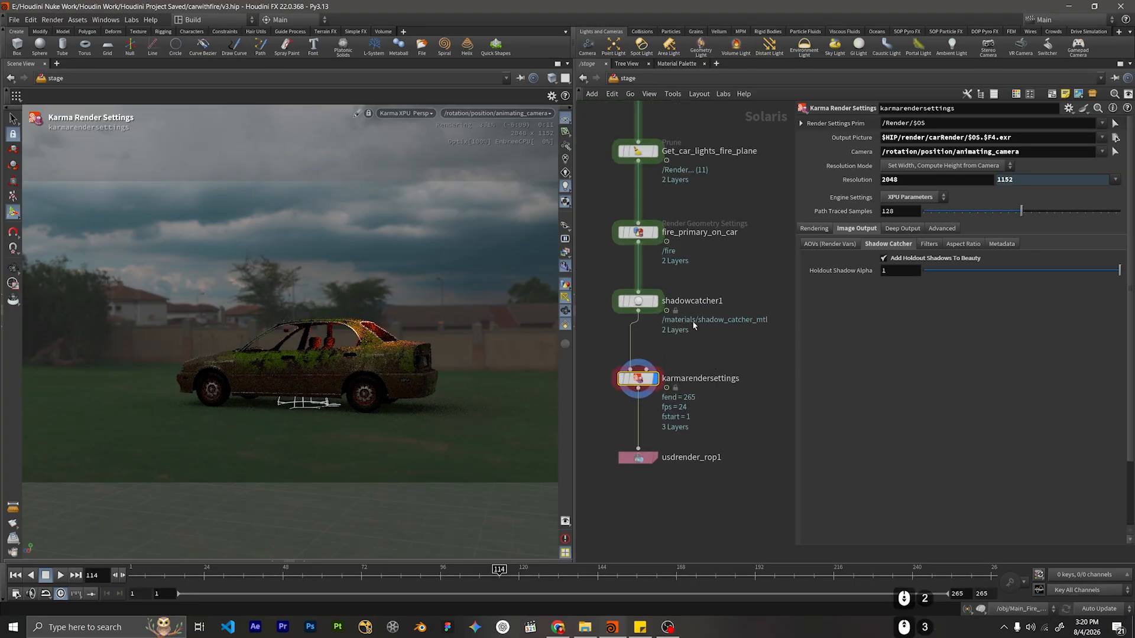
pyautogui.doubleClick(718, 379)
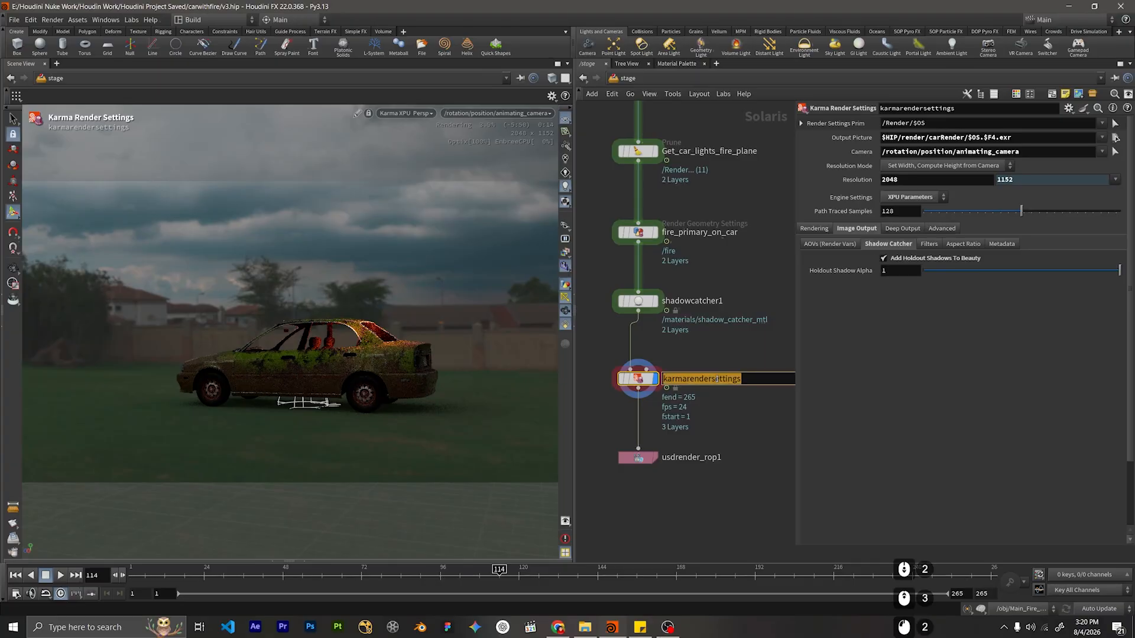
pyautogui.write('RND')
pyautogui.press('BackSpace')
pyautogui.write('DD')
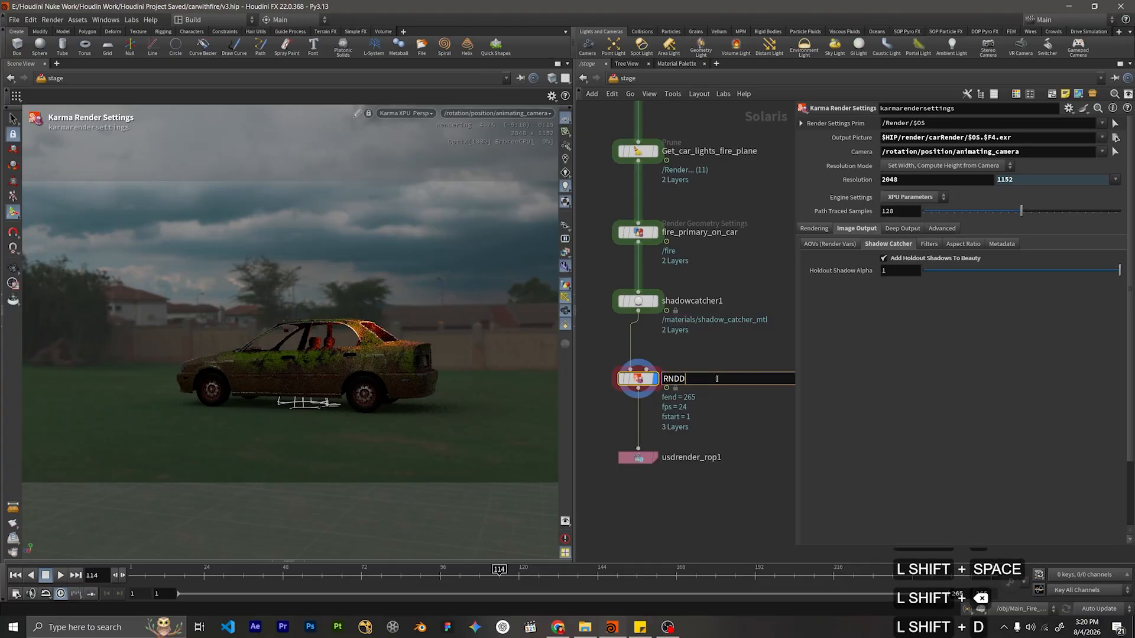
pyautogui.press('BackSpace')
pyautogui.write('R_CAR')
pyautogui.press('Return')
pyautogui.scroll(-4, 717, 378)
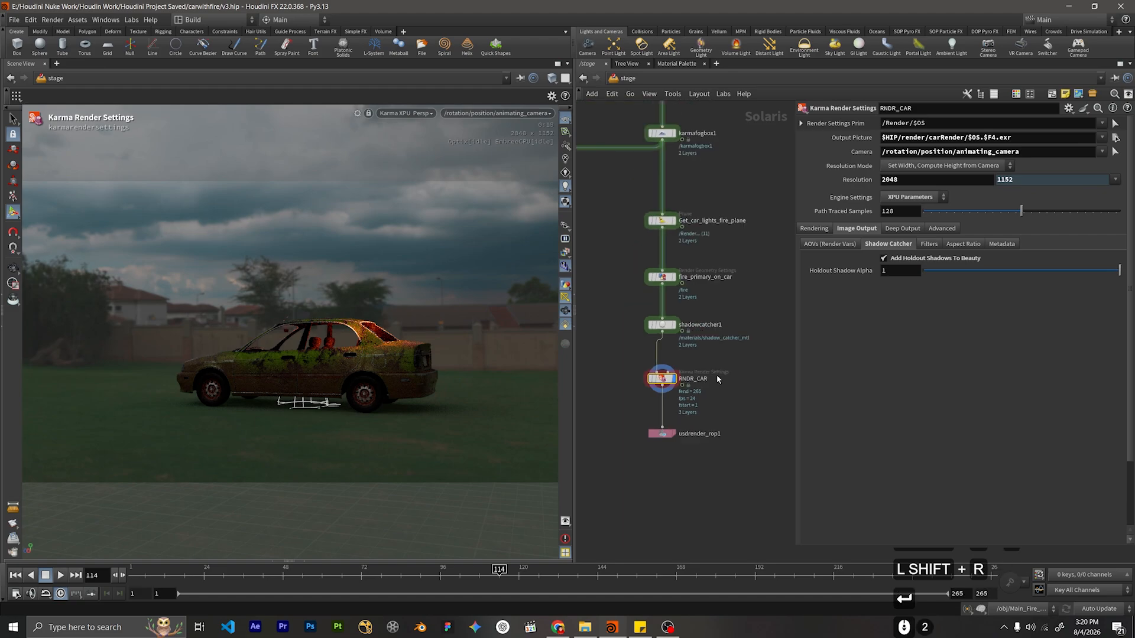
pyautogui.scroll(2, 672, 385)
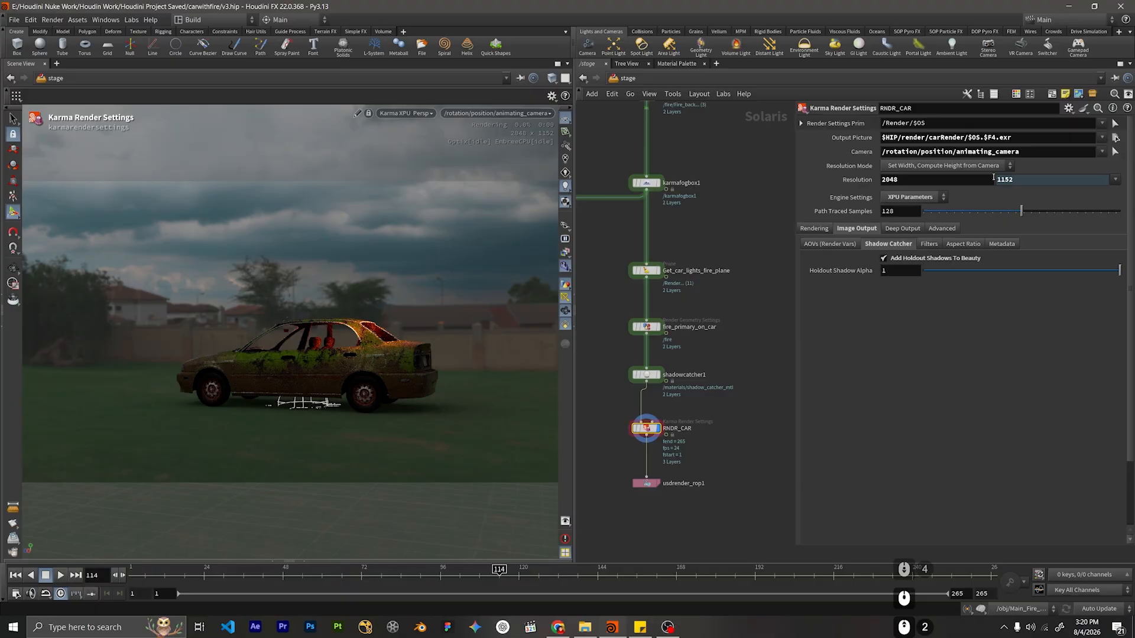
# Preview the holdout_shadow render output in the viewport, ending on the beauty output C.
pyautogui.click(565, 253)
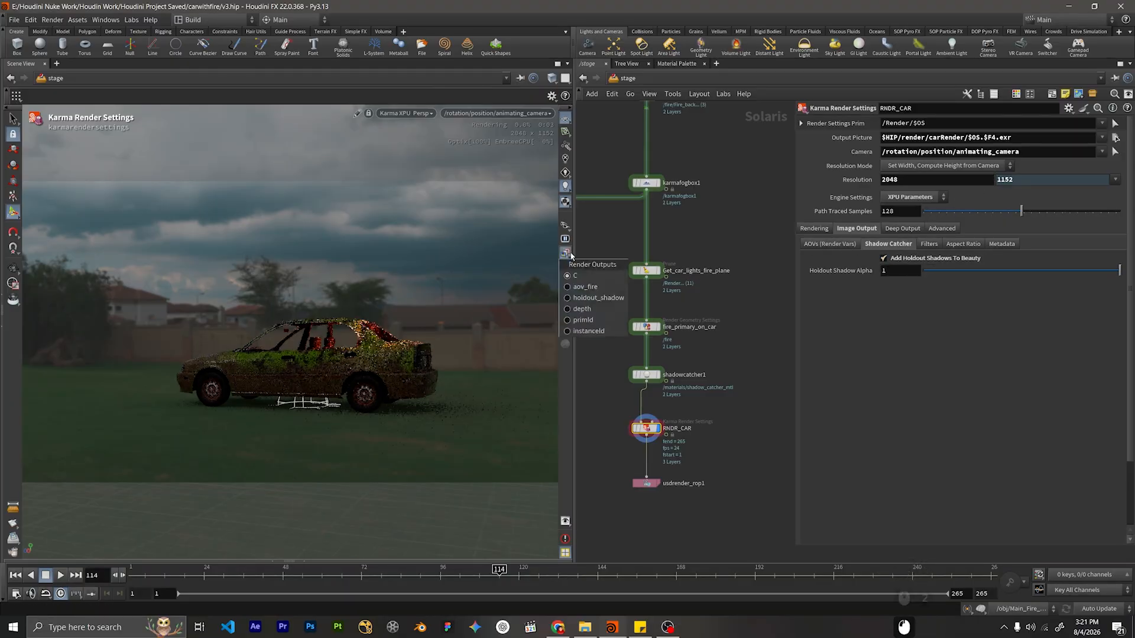
pyautogui.click(580, 298)
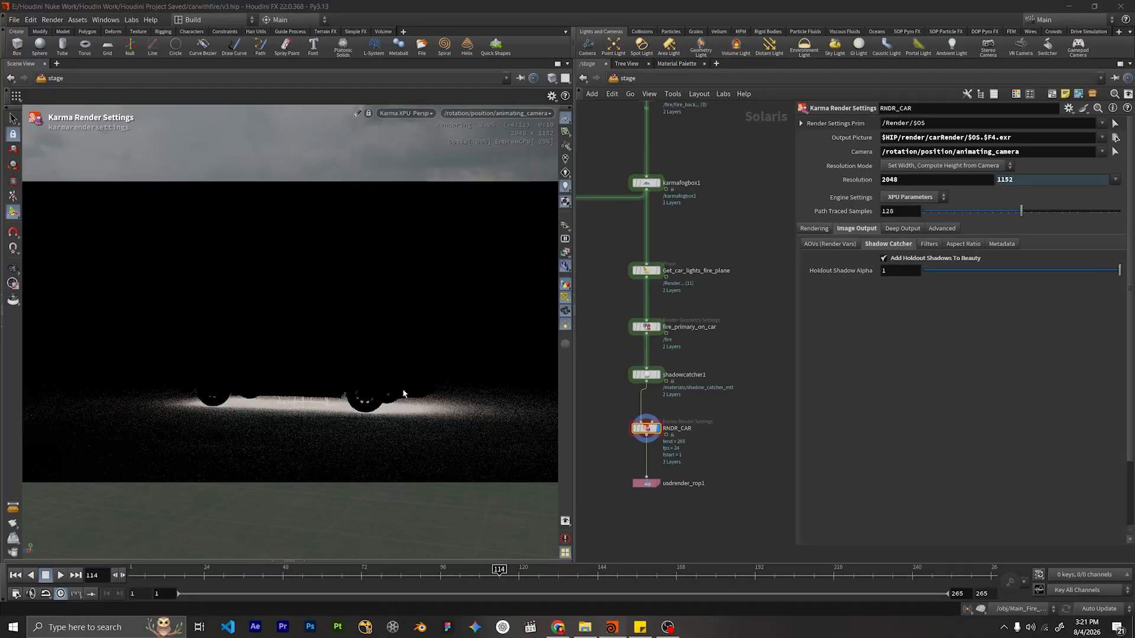
pyautogui.click(565, 253)
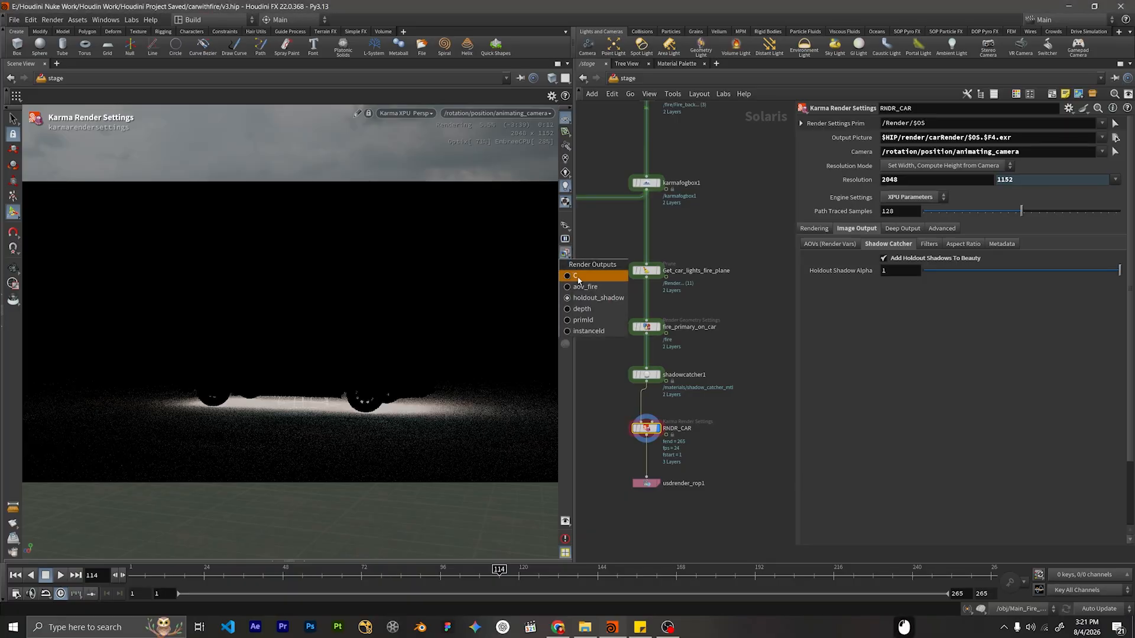
pyautogui.click(577, 276)
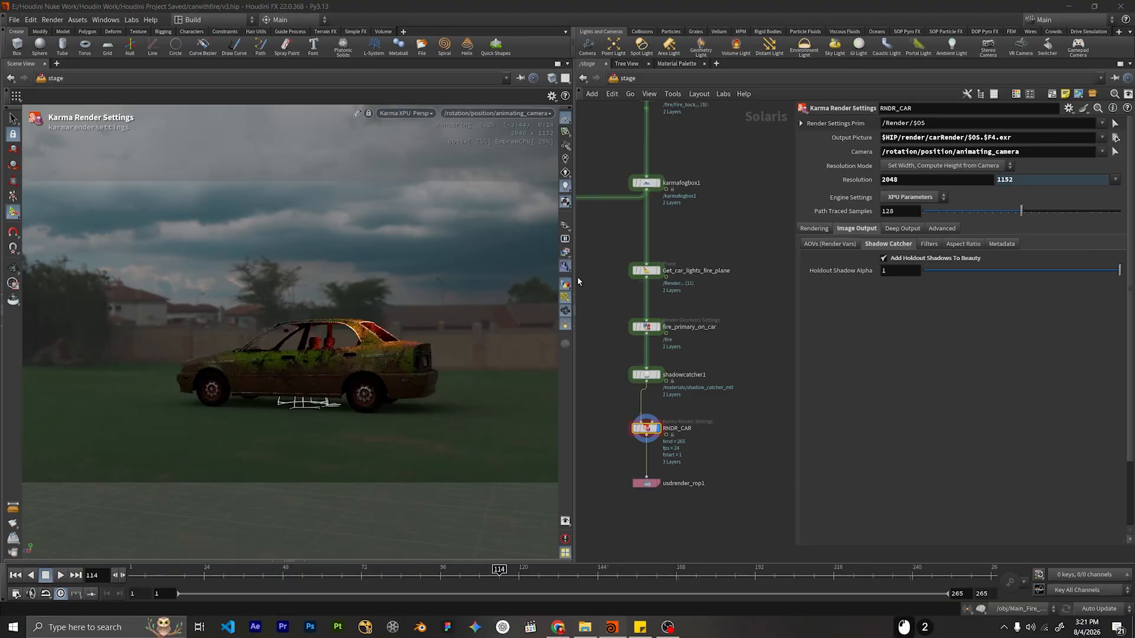
# Inspect the aov_fire and depth render outputs in the viewport, returning to the beauty output C.
pyautogui.click(565, 252)
pyautogui.click(591, 286)
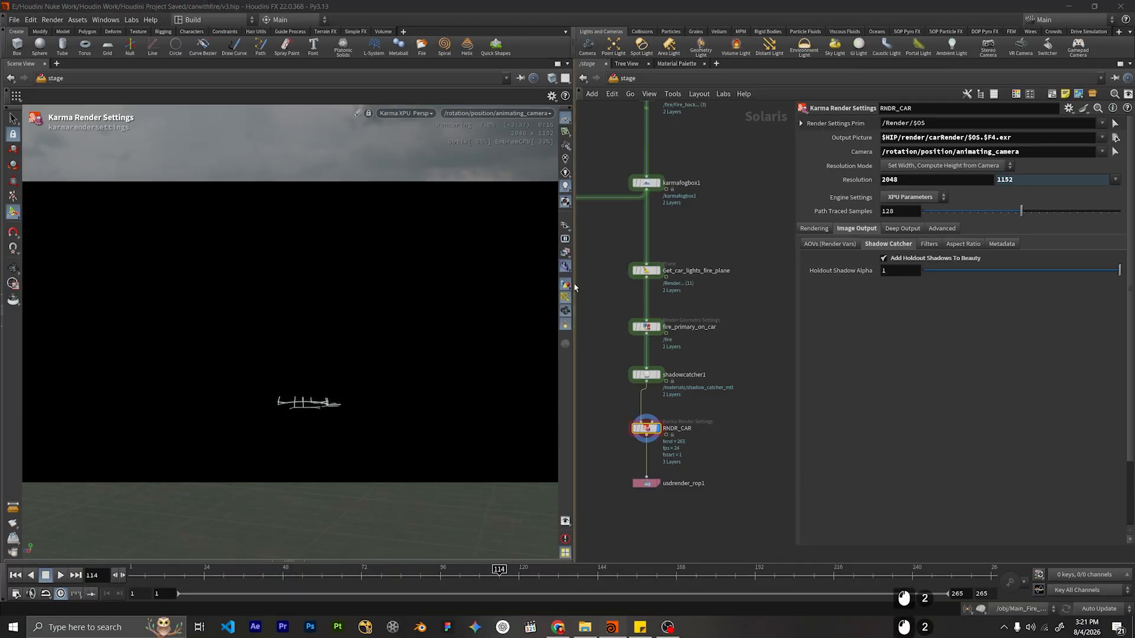
pyautogui.click(565, 253)
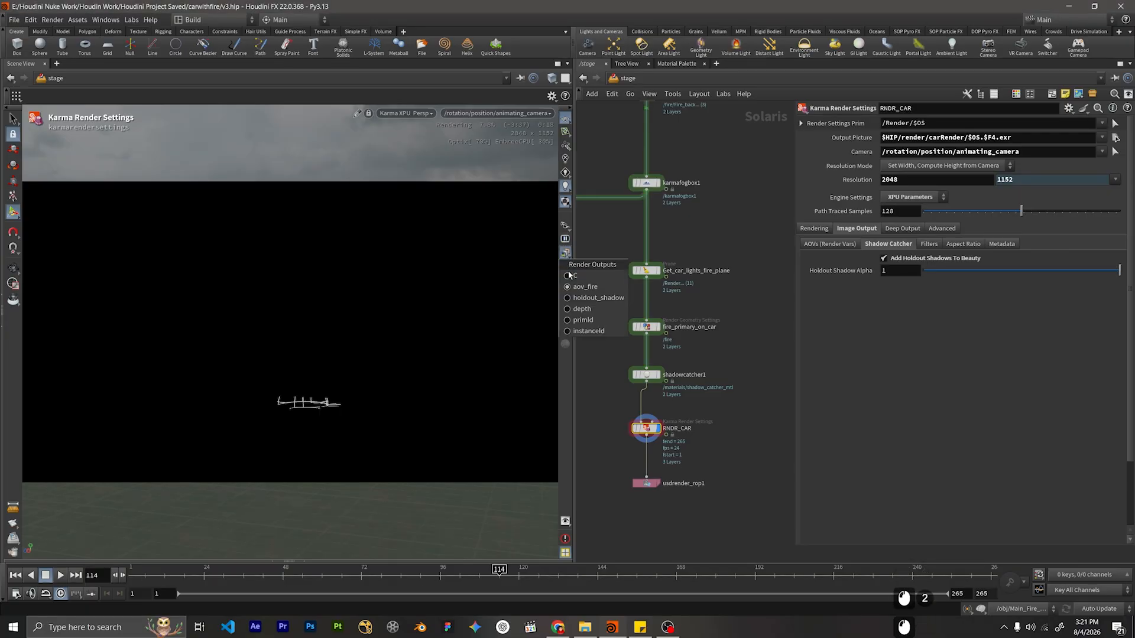
pyautogui.click(569, 275)
pyautogui.click(565, 253)
pyautogui.click(567, 309)
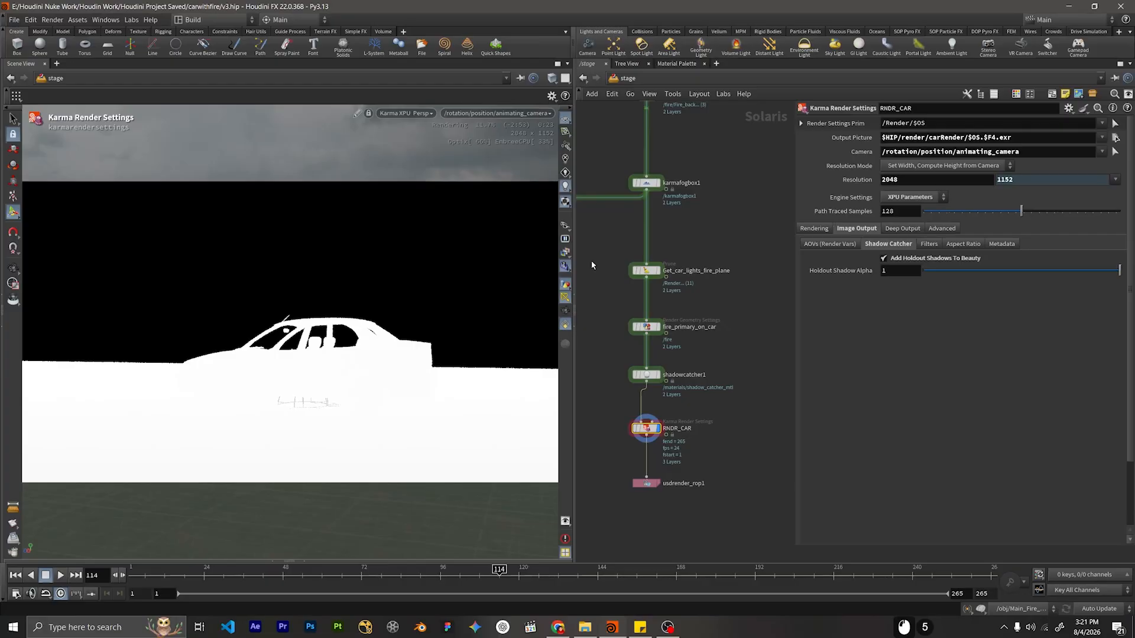
pyautogui.click(565, 253)
pyautogui.click(571, 274)
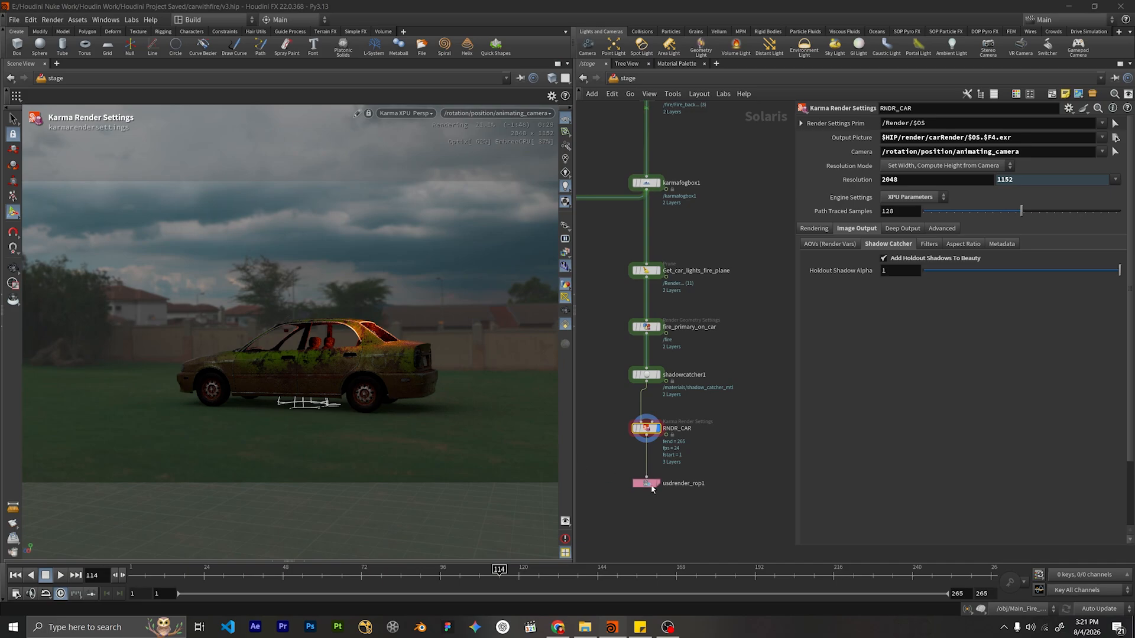
# Check the denoiser options in the Karma built-in image filters of RNDR_CAR.
pyautogui.scroll(-3, 740, 423)
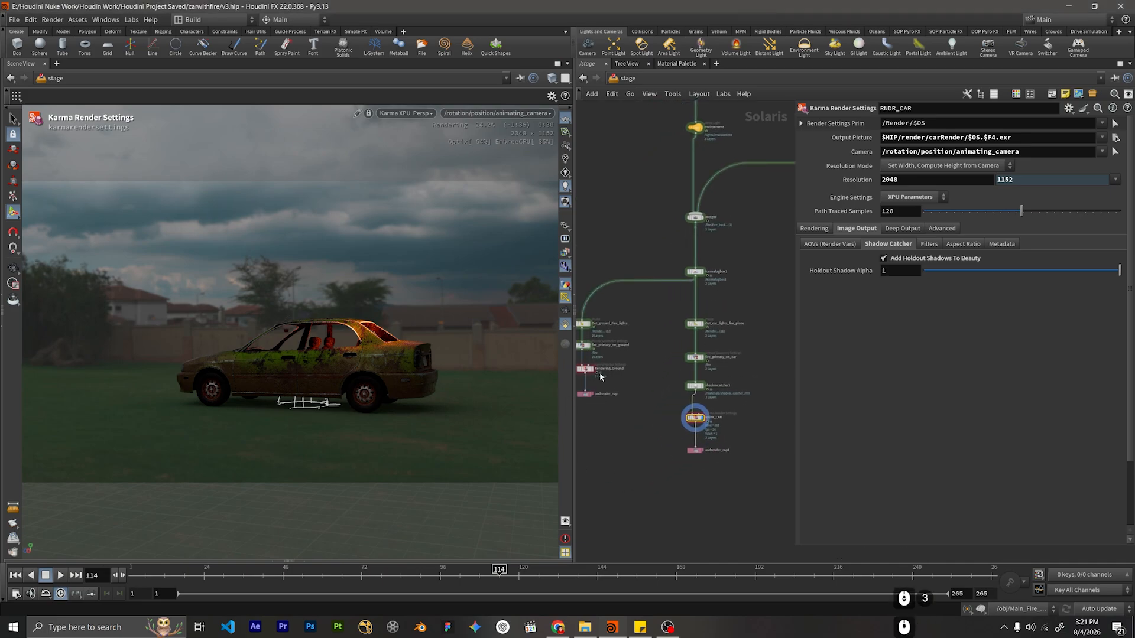
pyautogui.scroll(2, 603, 384)
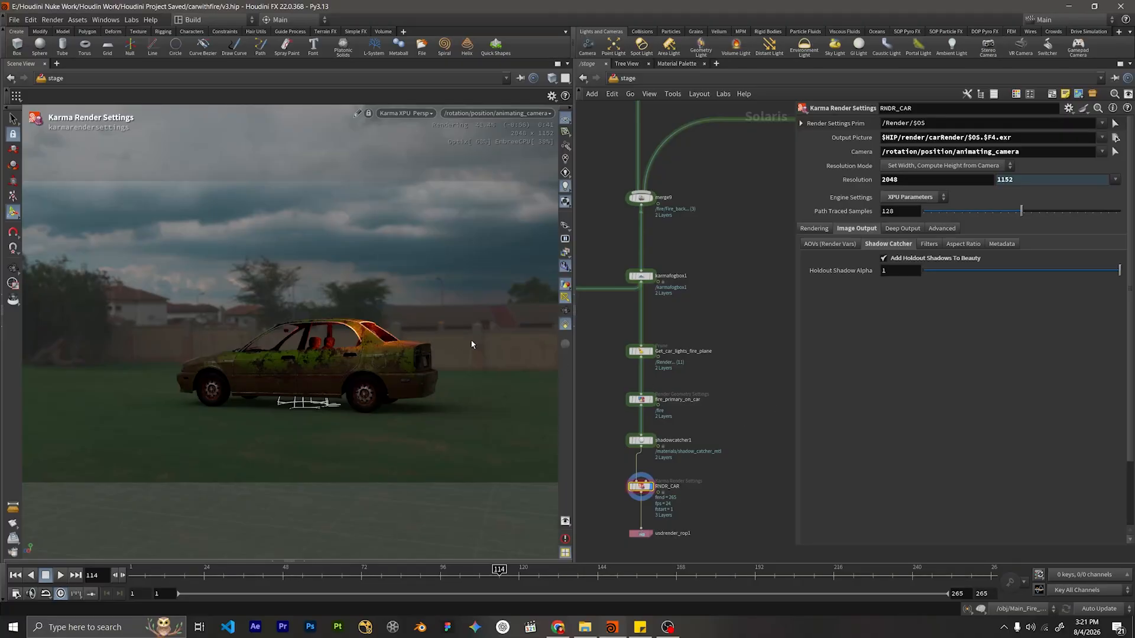
pyautogui.click(922, 244)
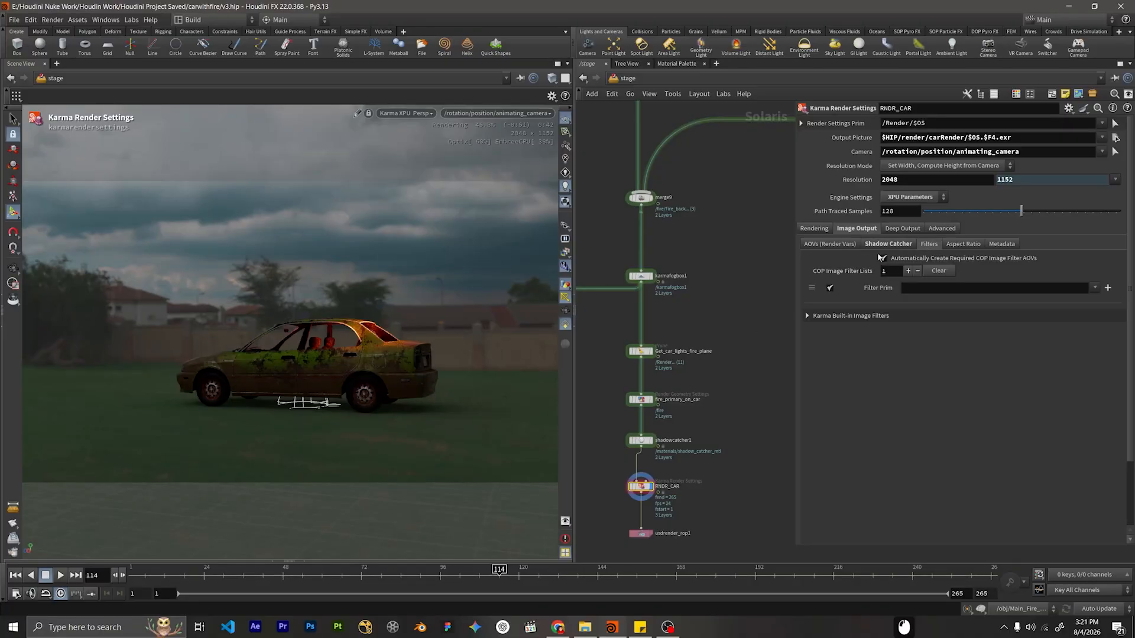
pyautogui.click(811, 315)
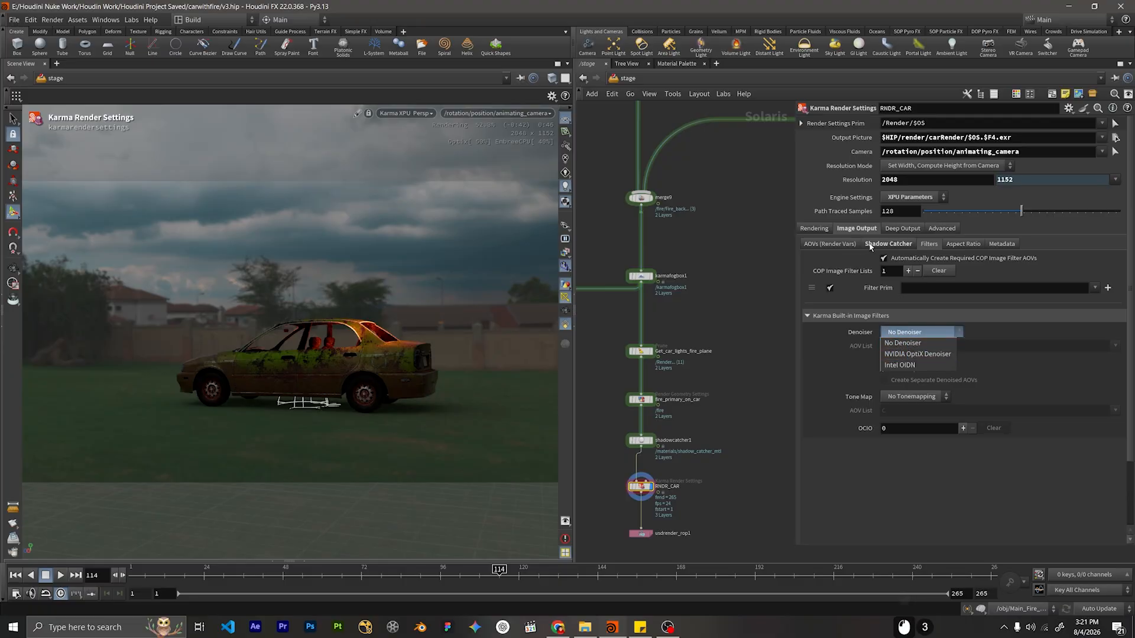
pyautogui.click(870, 246)
# Enable the N (Smooth Normal) and Albedo AOVs in the RNDR_CAR render settings.
pyautogui.click(838, 245)
pyautogui.scroll(-3, 896, 440)
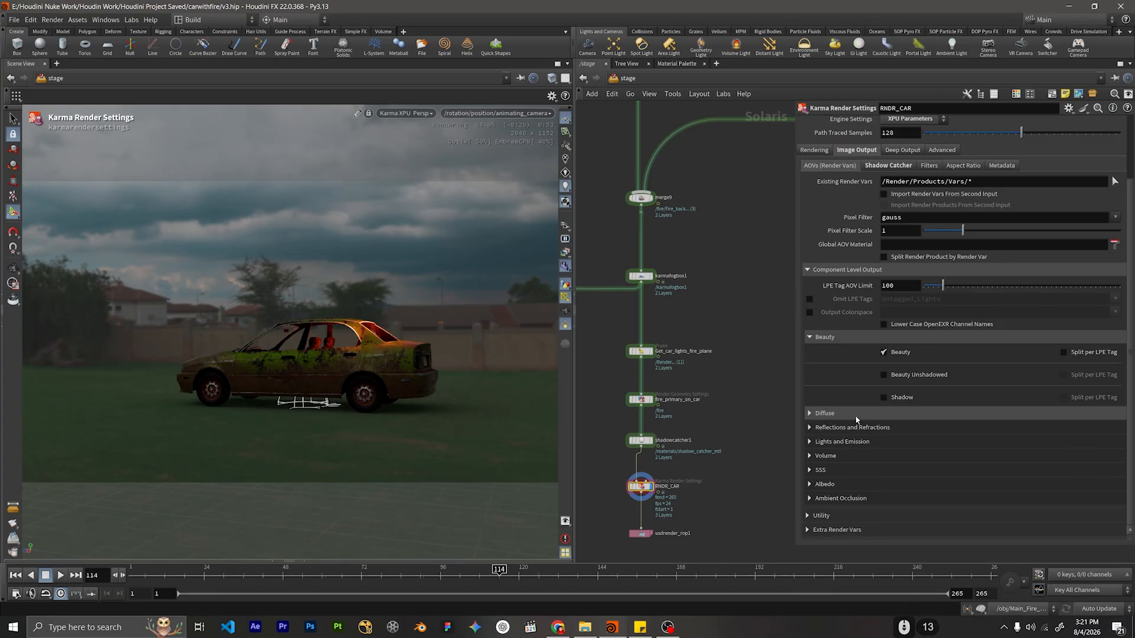
pyautogui.click(825, 457)
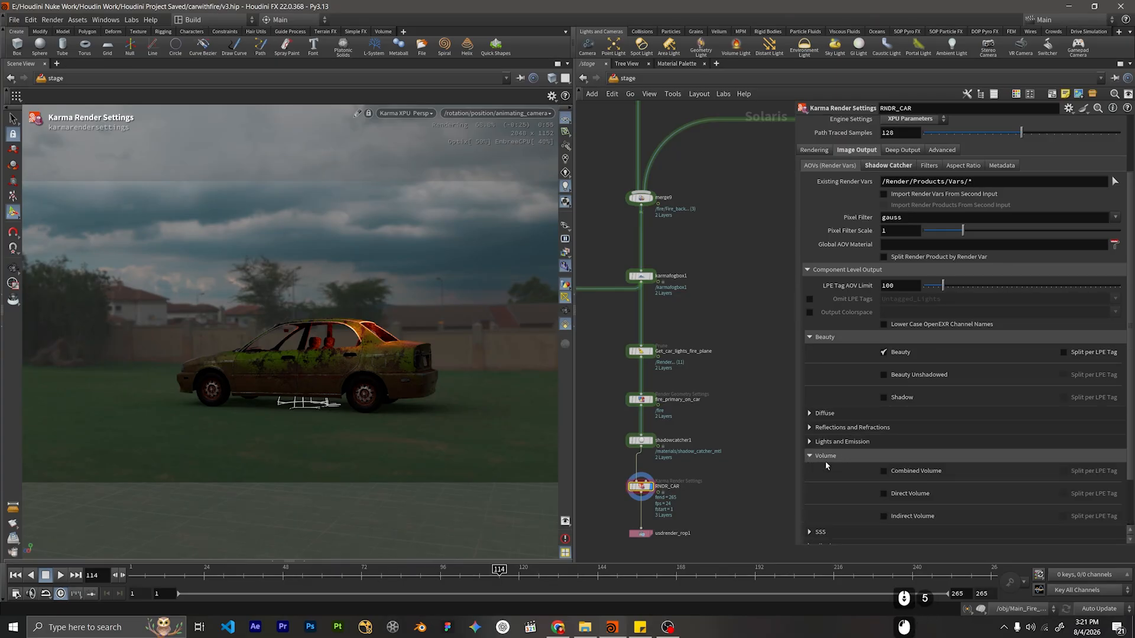
pyautogui.scroll(-2, 825, 459)
pyautogui.scroll(-3, 826, 478)
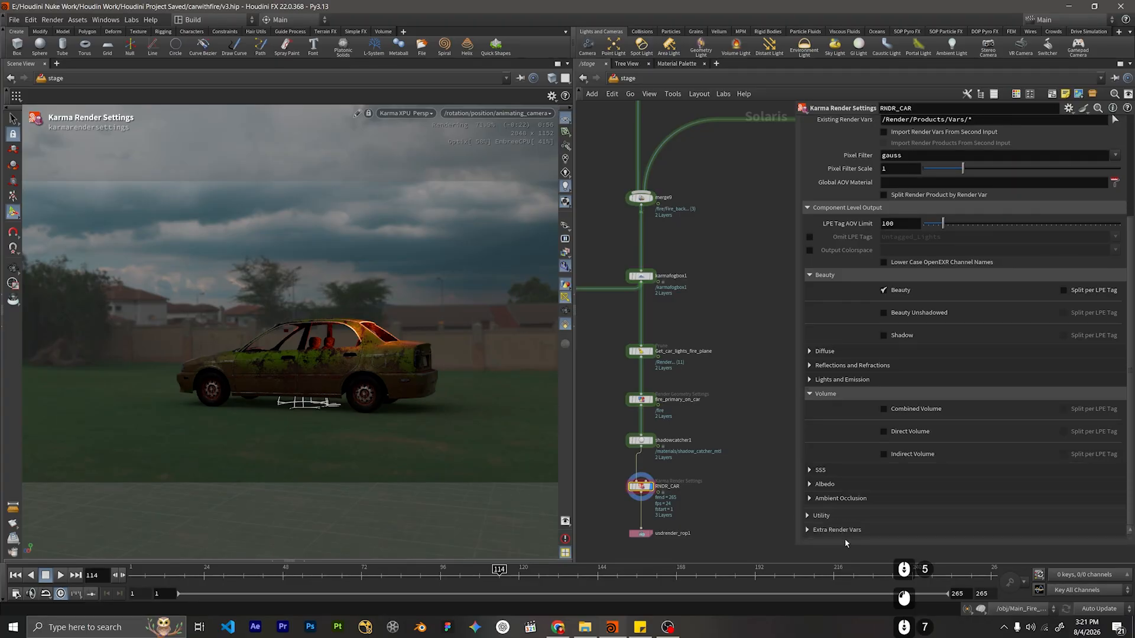
pyautogui.click(822, 515)
pyautogui.scroll(-8, 863, 465)
pyautogui.scroll(-8, 863, 465)
pyautogui.click(883, 400)
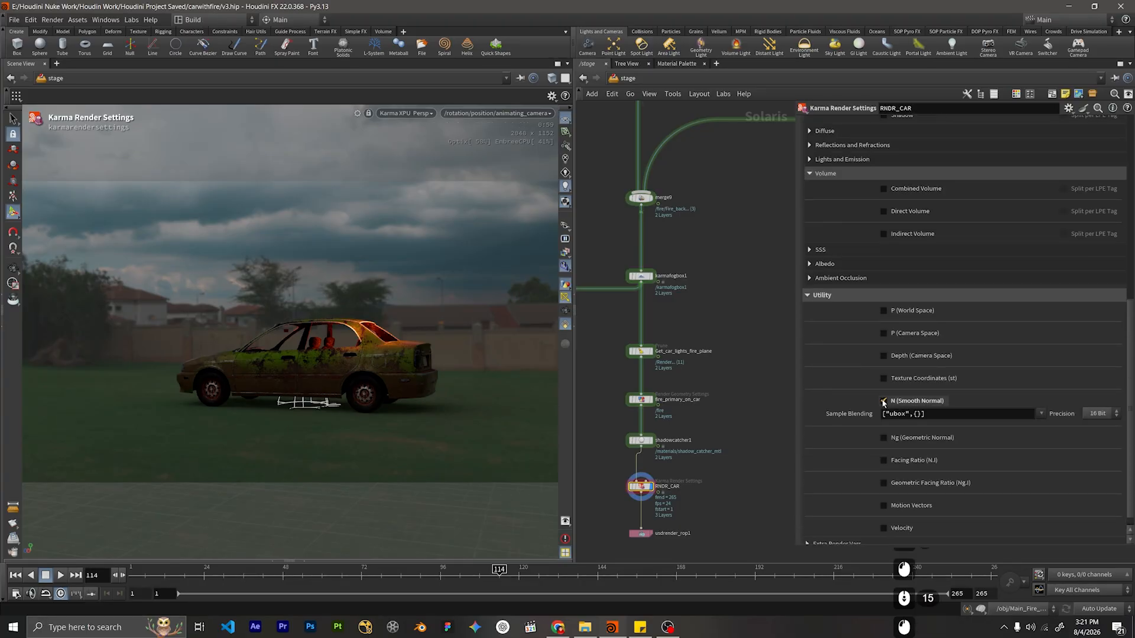
pyautogui.click(822, 263)
pyautogui.click(890, 279)
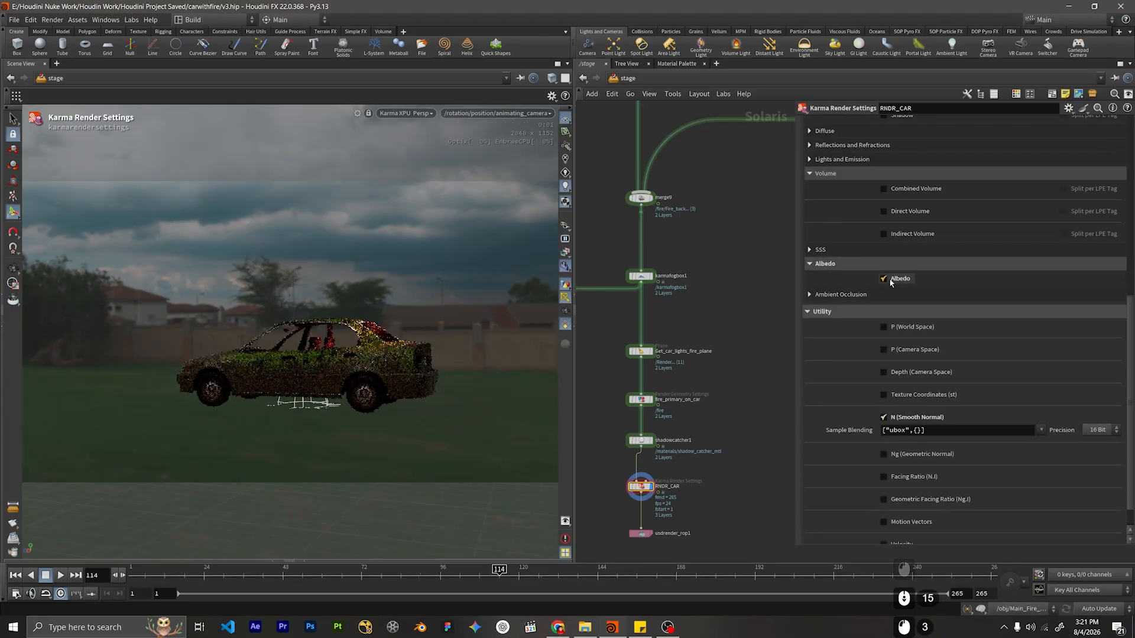
# Set the denoiser of RNDR_CAR to NVIDIA OptiX Denoiser in the built-in image filters.
pyautogui.scroll(10, 890, 282)
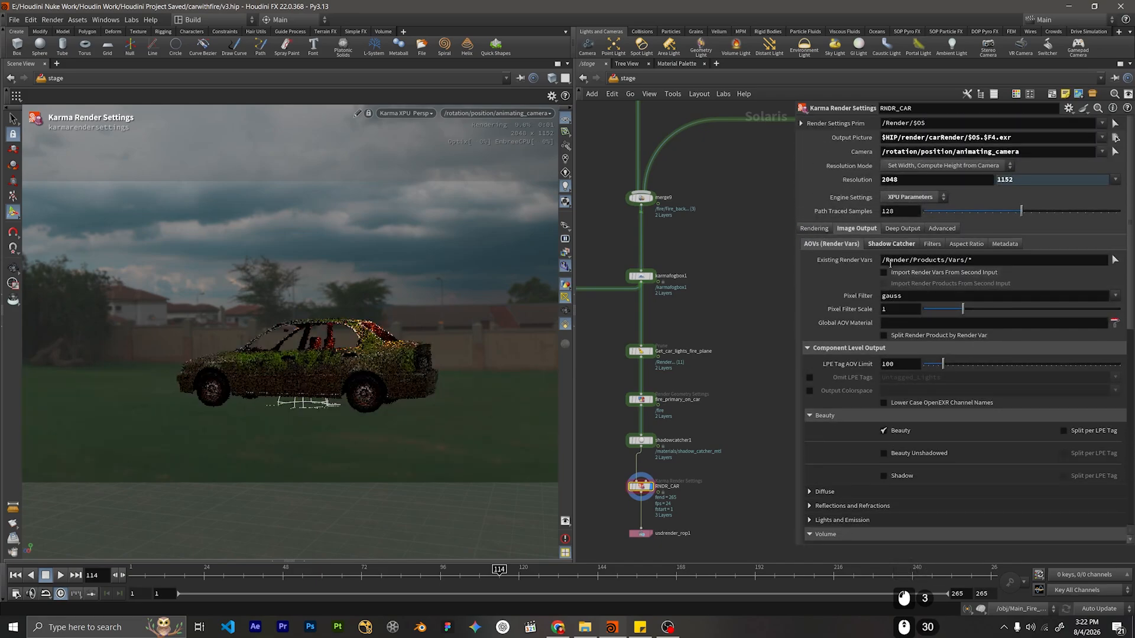
pyautogui.click(913, 245)
pyautogui.click(933, 244)
pyautogui.click(920, 333)
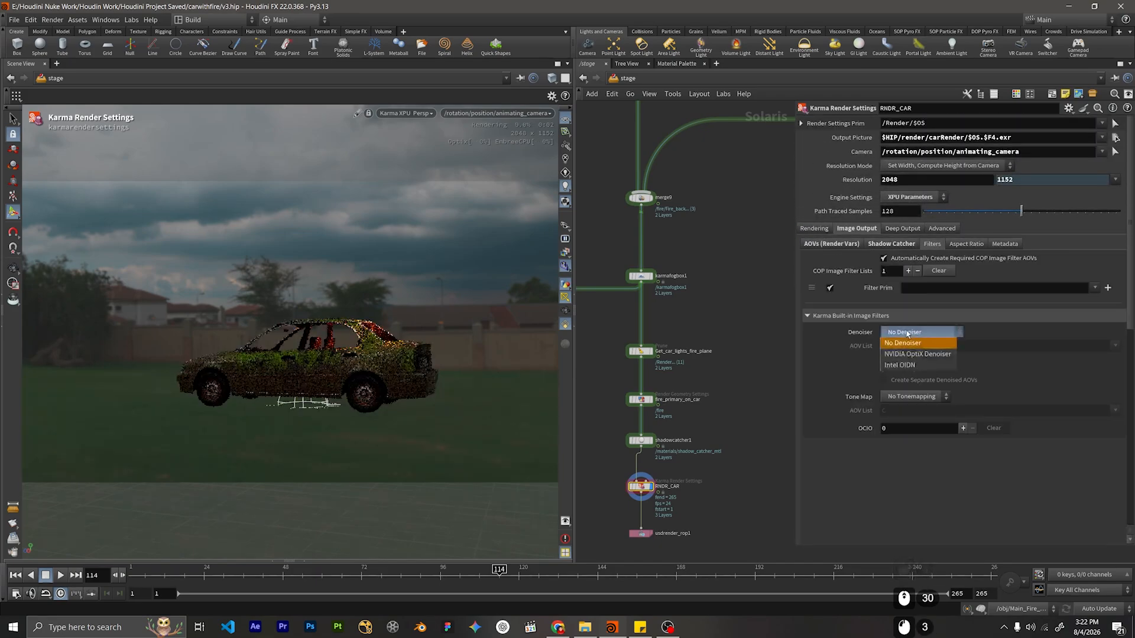
pyautogui.click(910, 355)
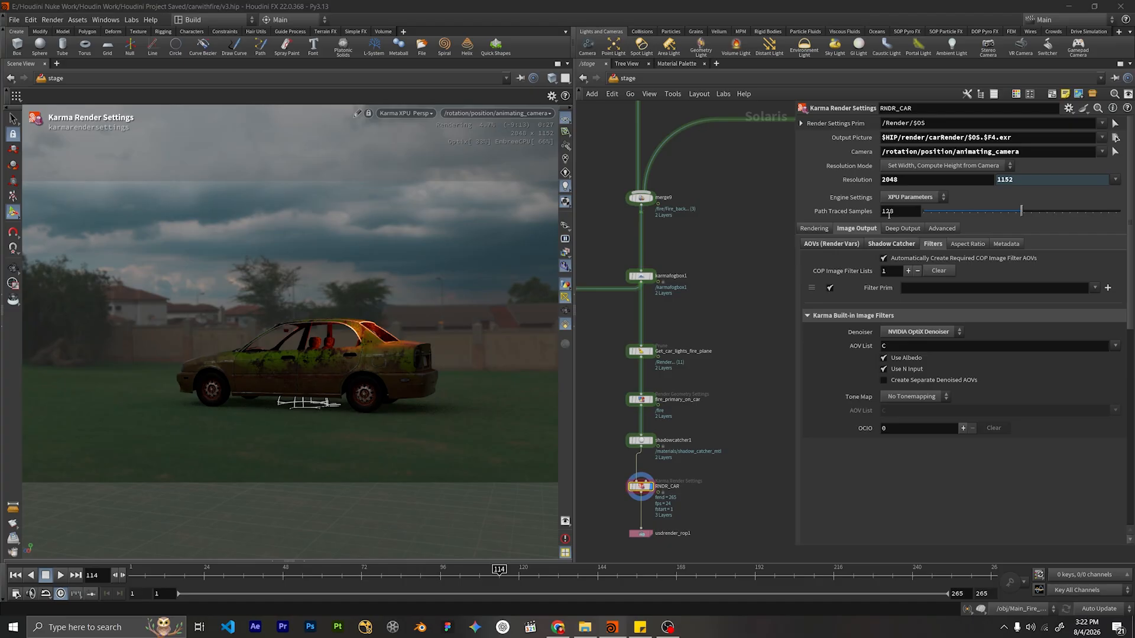
pyautogui.click(963, 244)
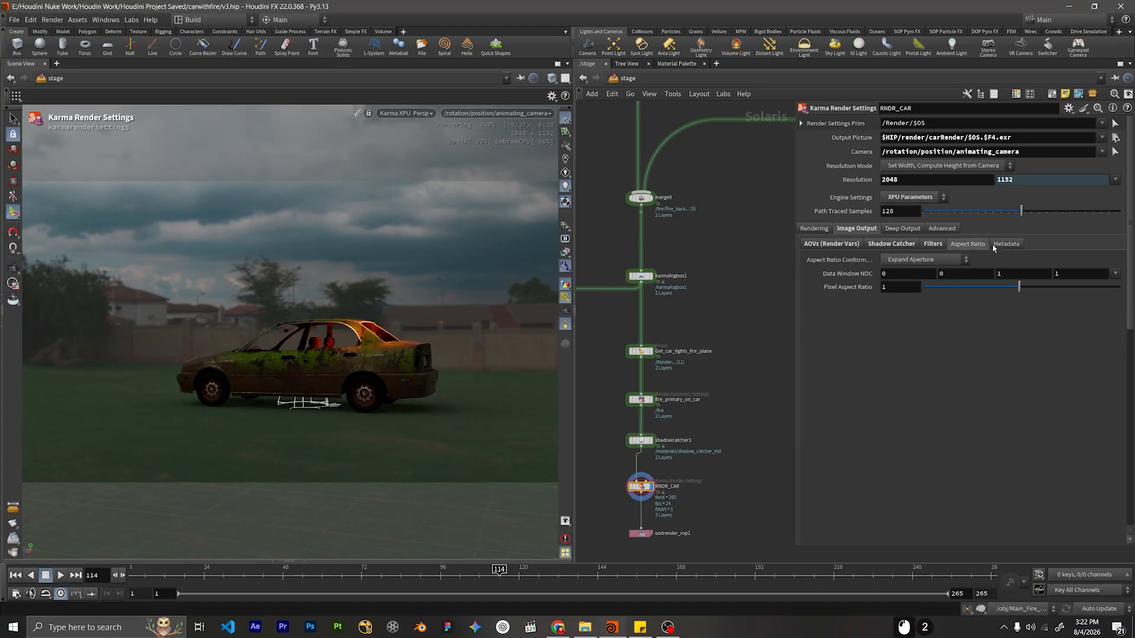
pyautogui.click(906, 229)
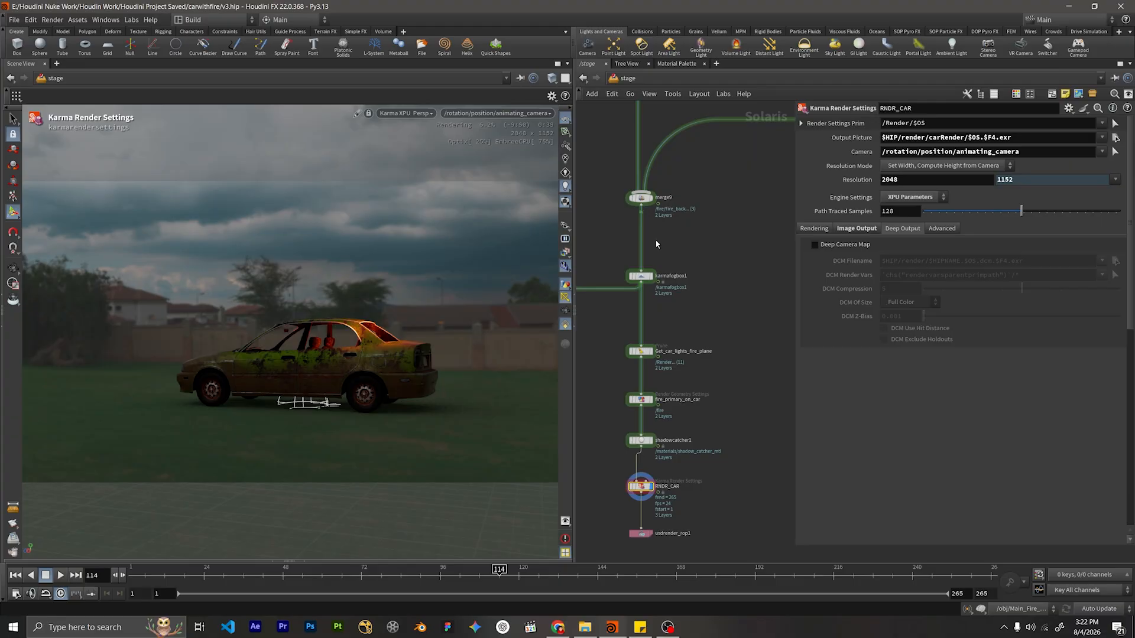
pyautogui.click(684, 249)
pyautogui.scroll(-4, 708, 232)
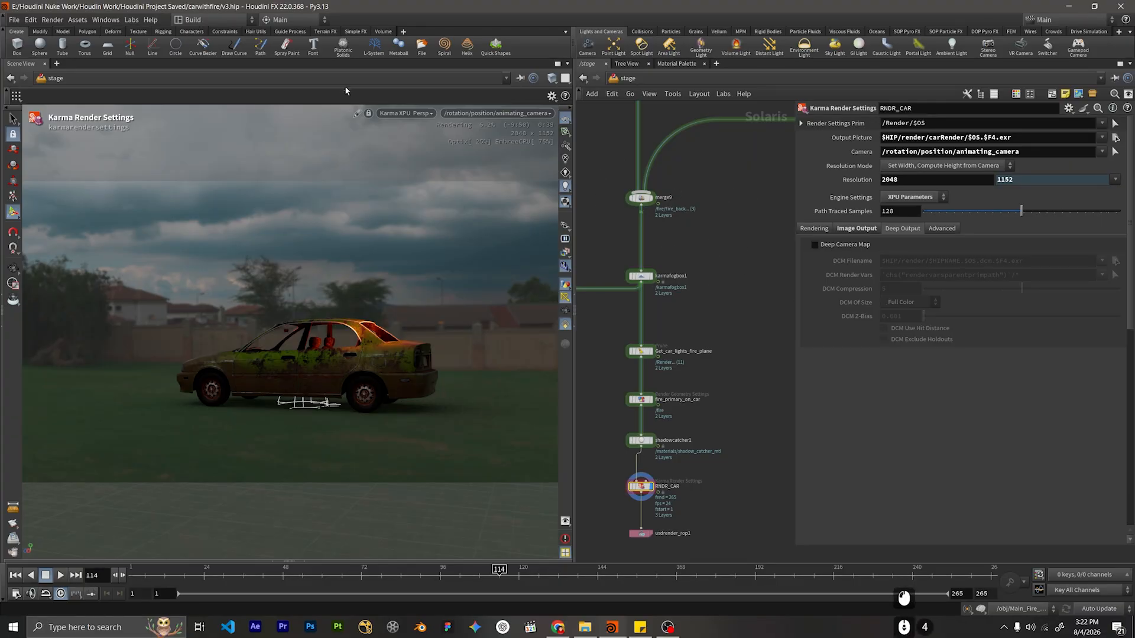
pyautogui.click(407, 112)
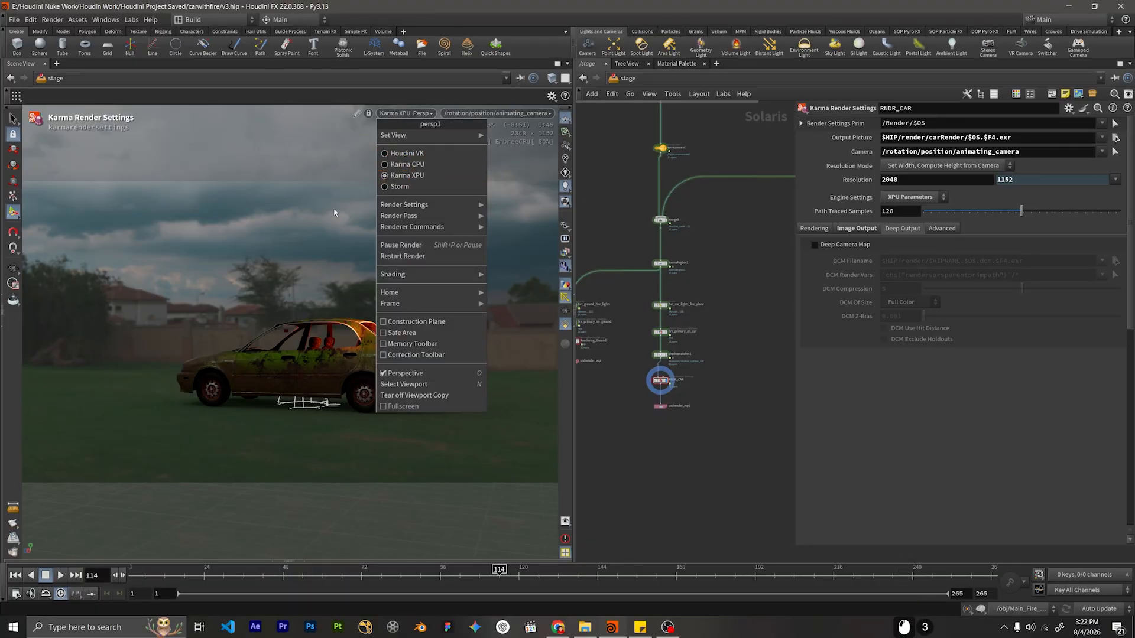
pyautogui.click(358, 233)
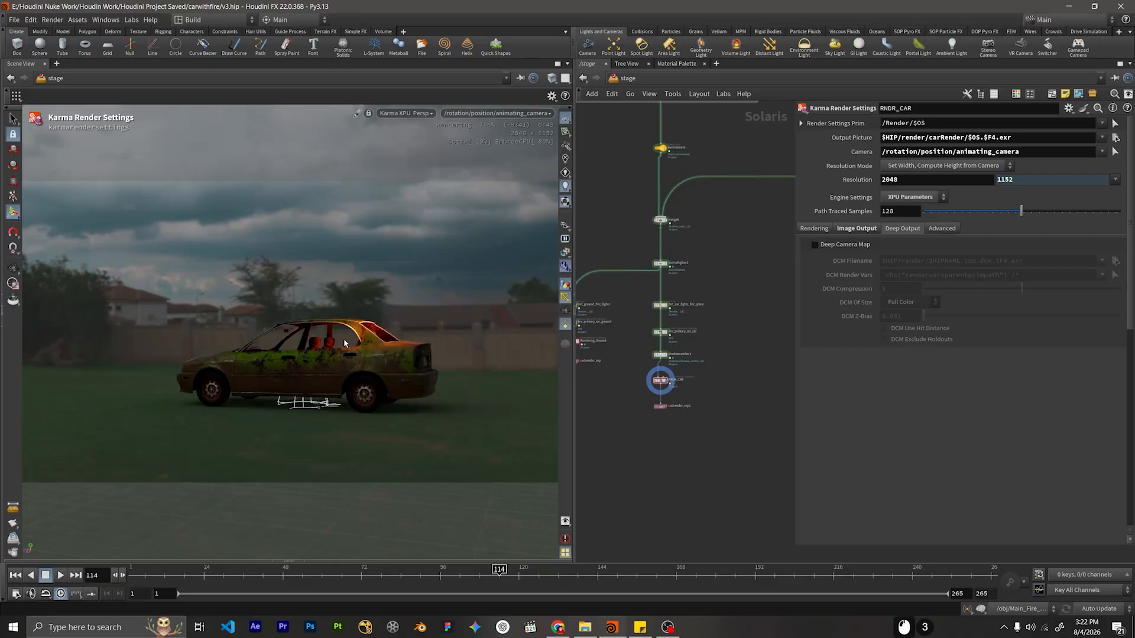
# Switch the viewport renderer from Karma to Houdini VK.
pyautogui.click(421, 111)
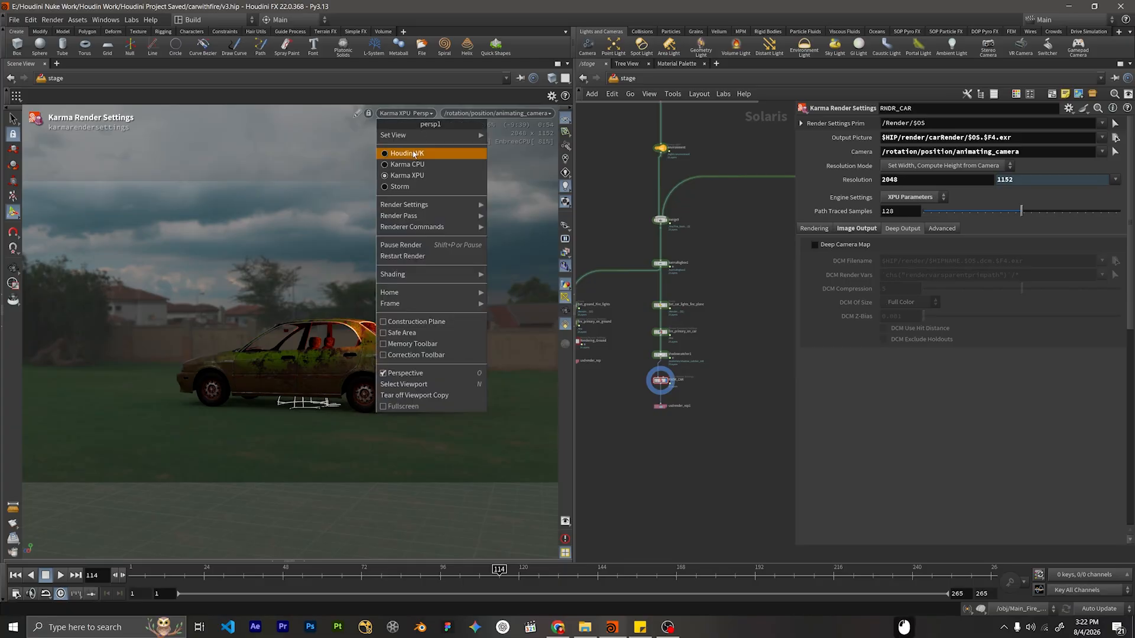
pyautogui.click(413, 155)
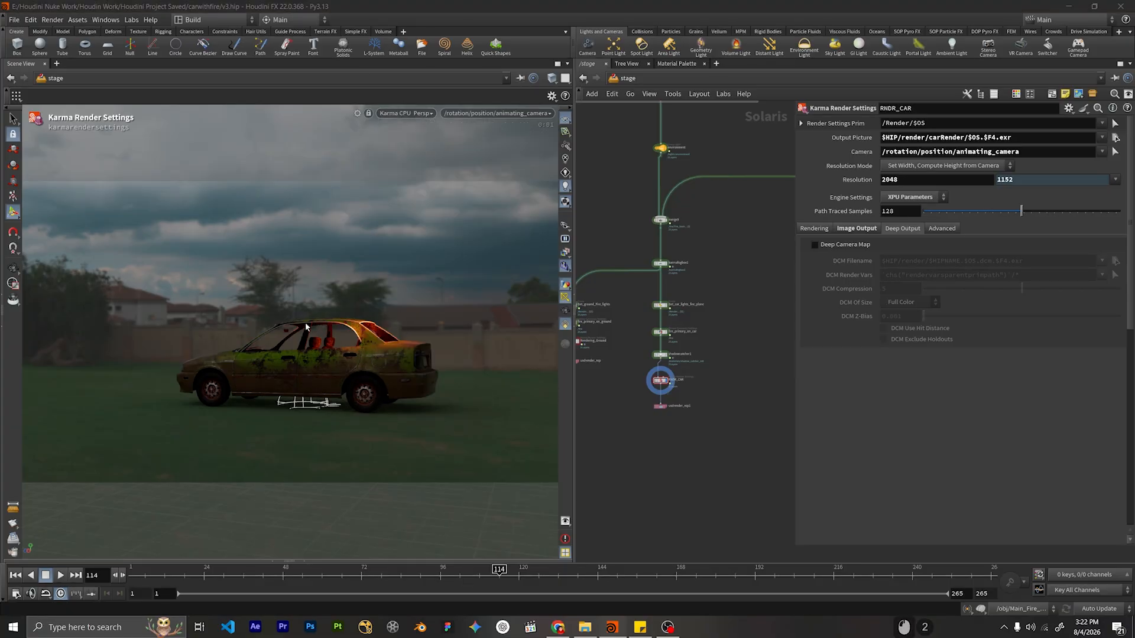
pyautogui.click(406, 113)
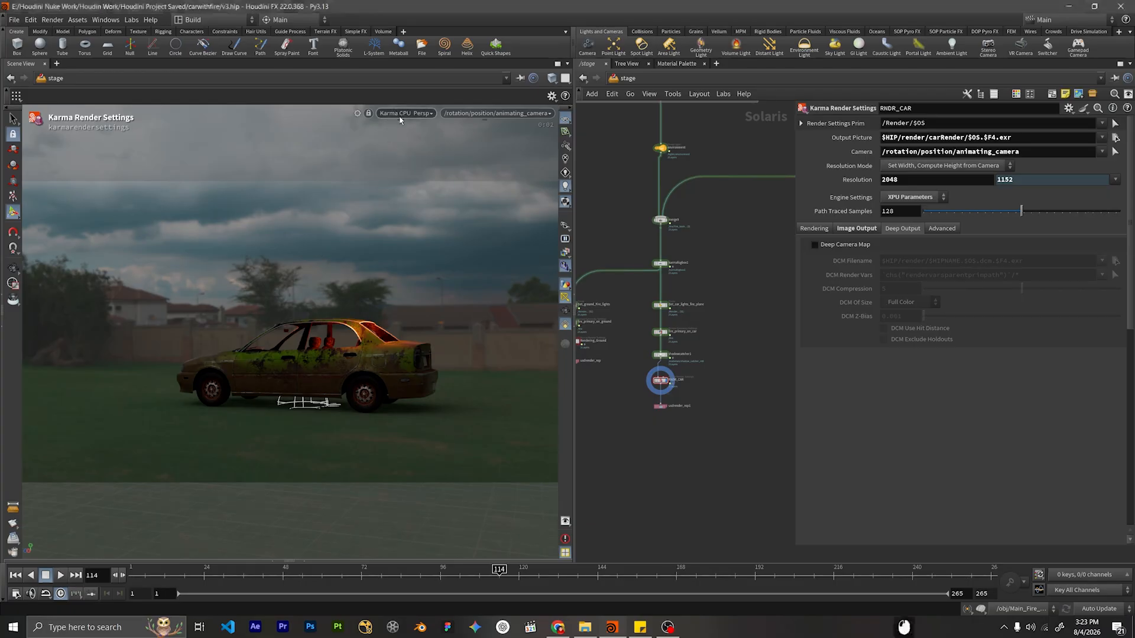
pyautogui.click(397, 153)
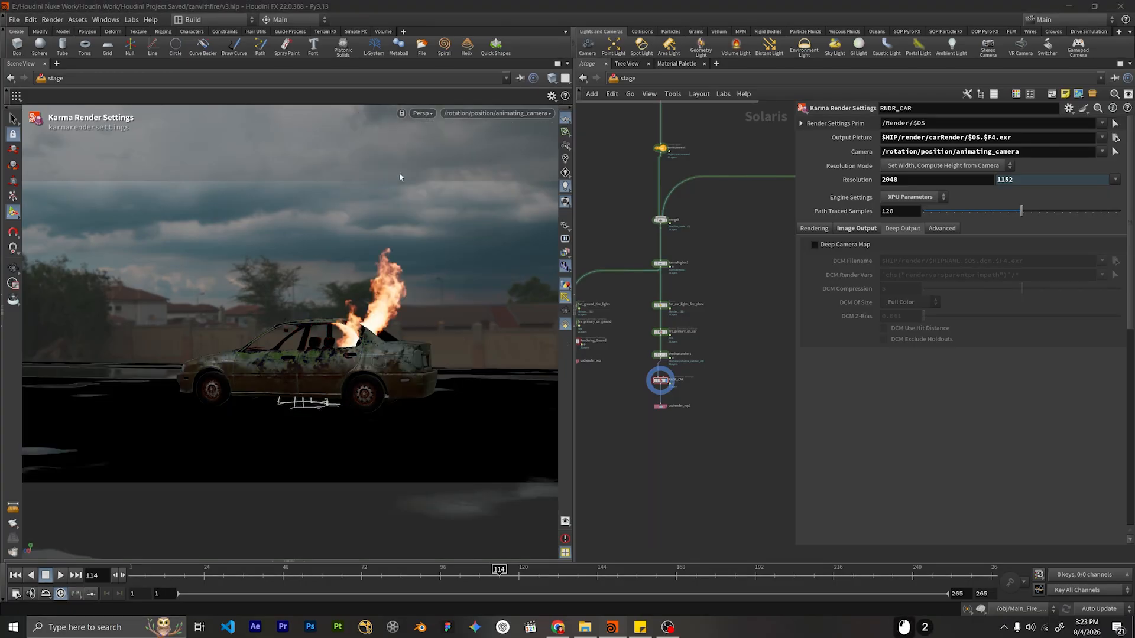
# Rename the USD render node below RNDR_CAR to out_RNDR_CAR, reusing the copied name of the render settings node.
pyautogui.scroll(-3, 750, 281)
pyautogui.moveTo(730, 300); pyautogui.dragTo(704, 276, button='middle')
pyautogui.click(703, 312)
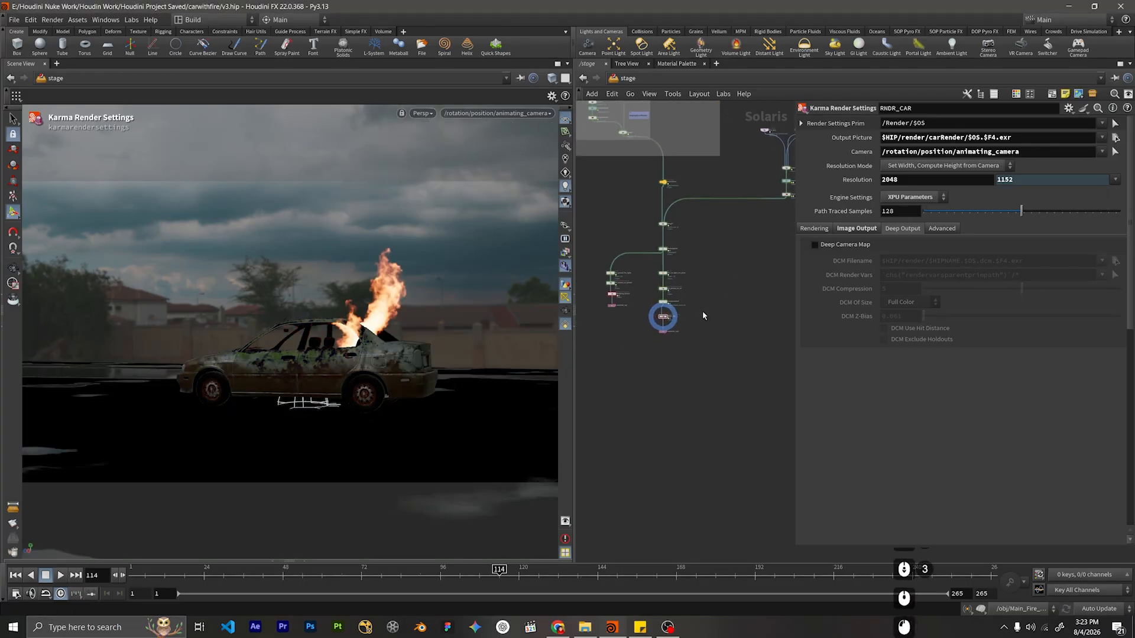
pyautogui.scroll(5, 659, 348)
pyautogui.scroll(2, 697, 292)
pyautogui.moveTo(712, 300); pyautogui.dragTo(637, 328)
pyautogui.scroll(2, 726, 301)
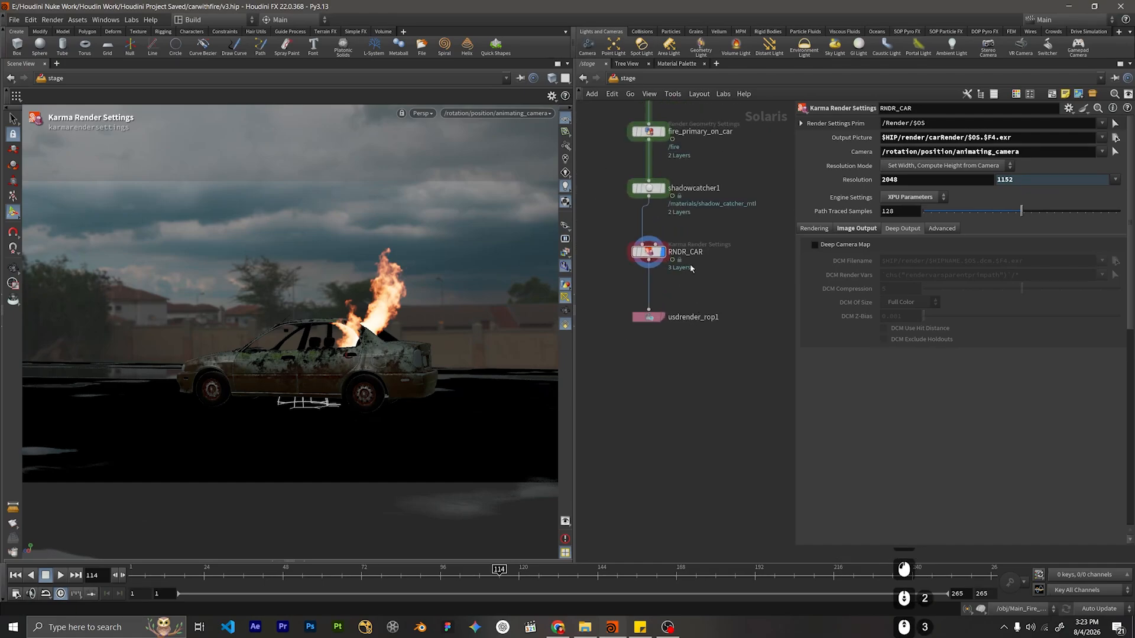
pyautogui.doubleClick(690, 253)
pyautogui.hotkey('ctrl', 'c')
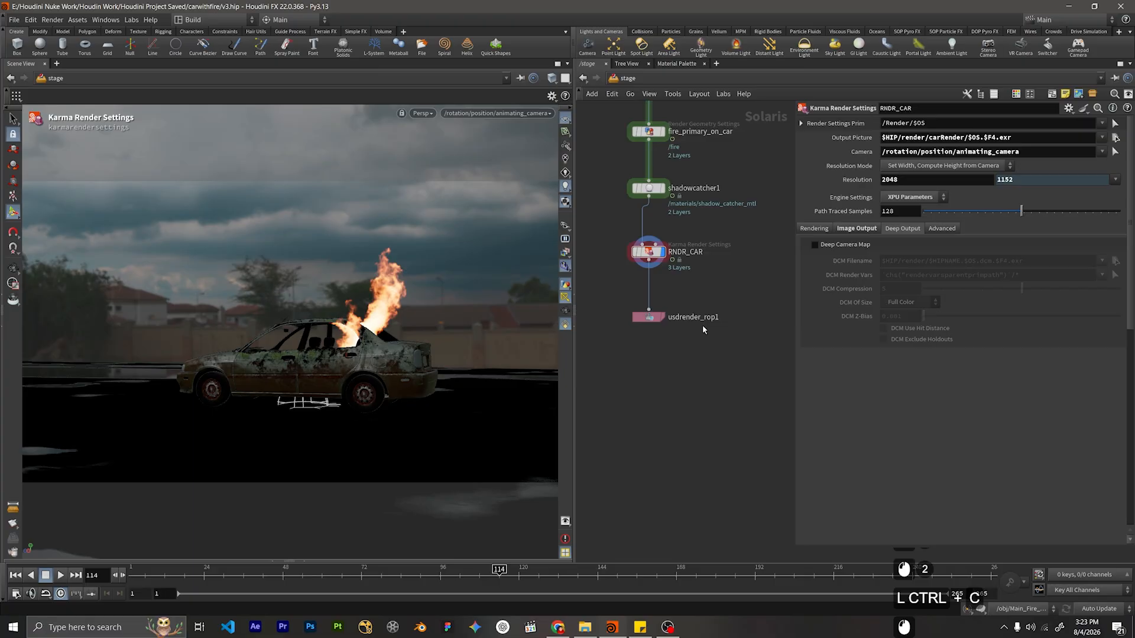
pyautogui.doubleClick(698, 318)
pyautogui.hotkey('ctrl', 'v')
pyautogui.click(669, 318)
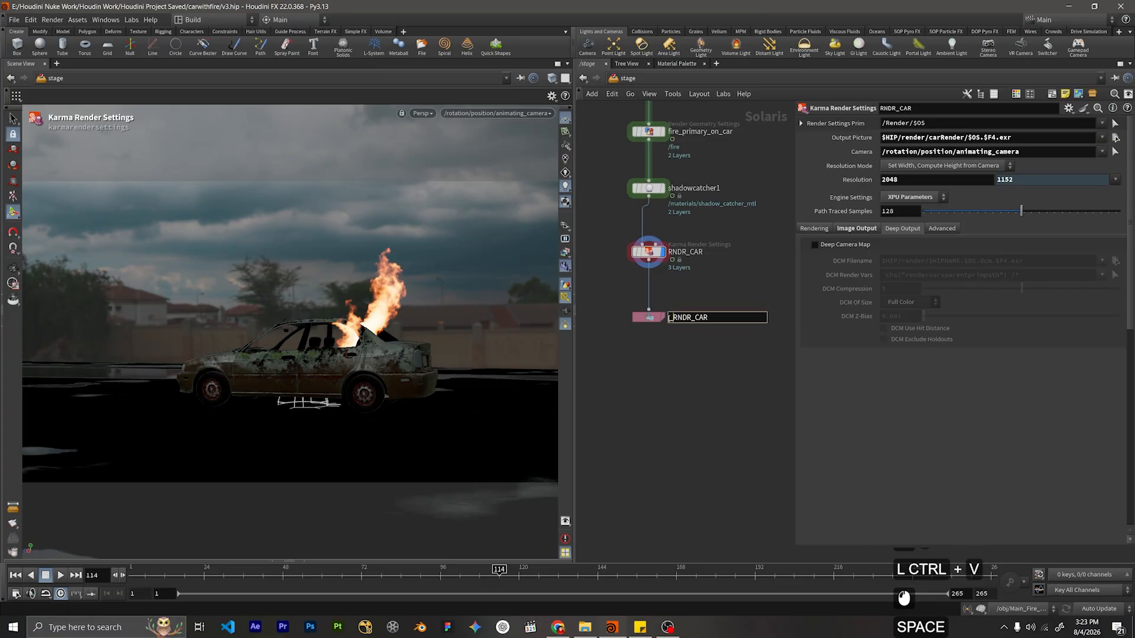
pyautogui.write('out')
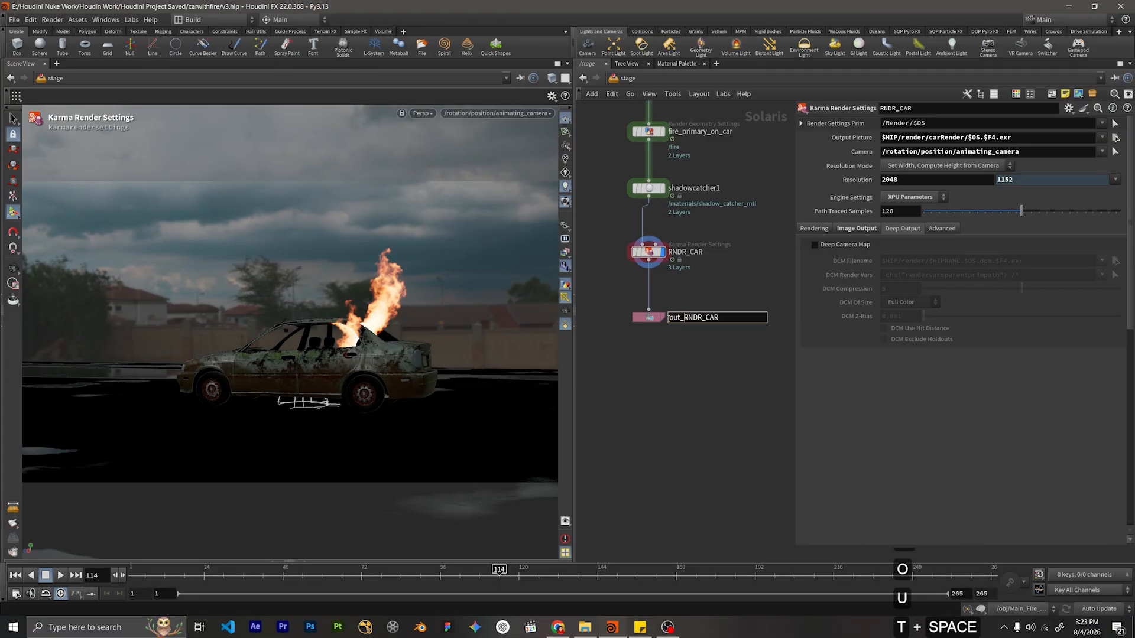
pyautogui.press('Return')
# Rename the USD render node below Rendering_Ground to out_Rendering_Ground, reusing the copied name of the render settings node.
pyautogui.scroll(-1, 613, 300)
pyautogui.moveTo(609, 278); pyautogui.dragTo(727, 394, button='middle')
pyautogui.moveTo(626, 334); pyautogui.dragTo(680, 339, button='middle')
pyautogui.scroll(2, 678, 343)
pyautogui.doubleClick(687, 281)
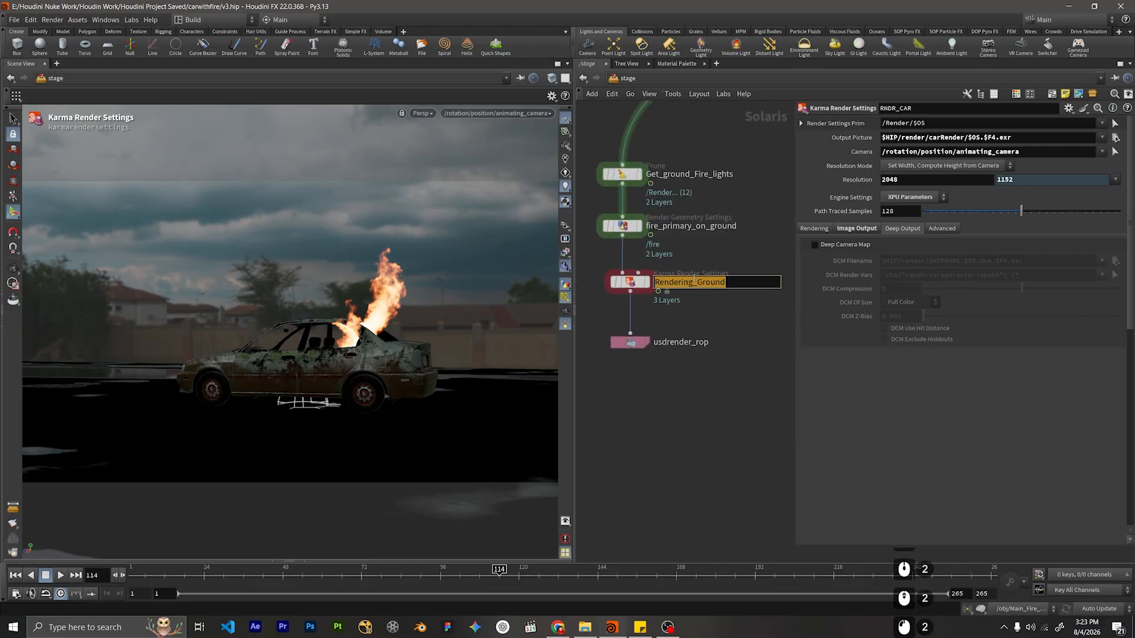
pyautogui.hotkey('ctrl', 'c')
pyautogui.doubleClick(673, 342)
pyautogui.hotkey('ctrl', 'v')
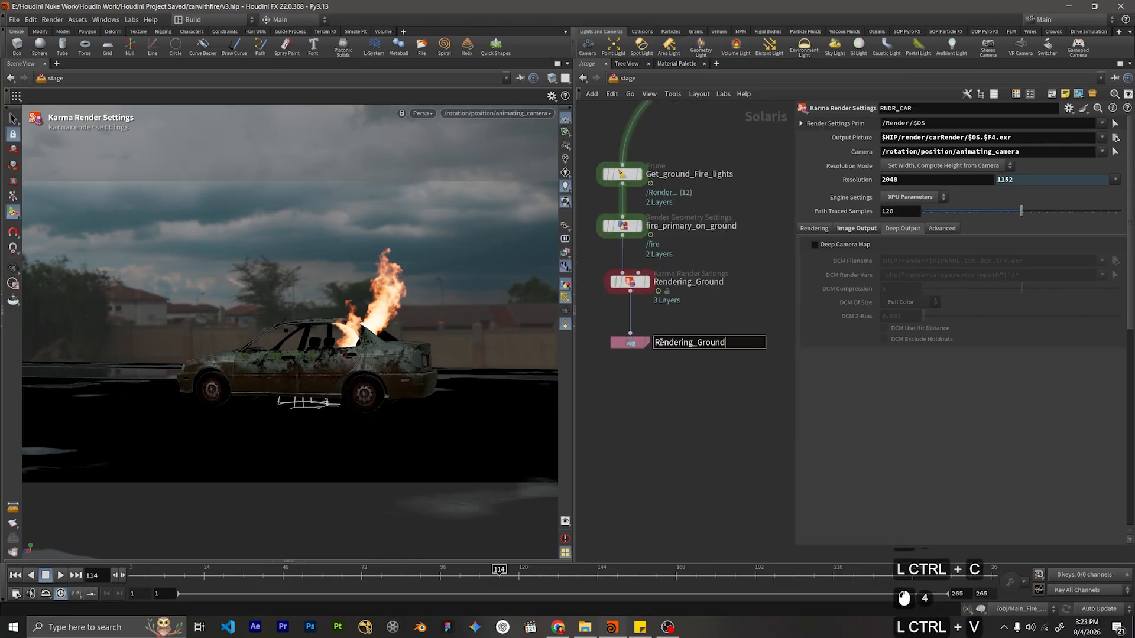
pyautogui.click(655, 342)
pyautogui.write('out')
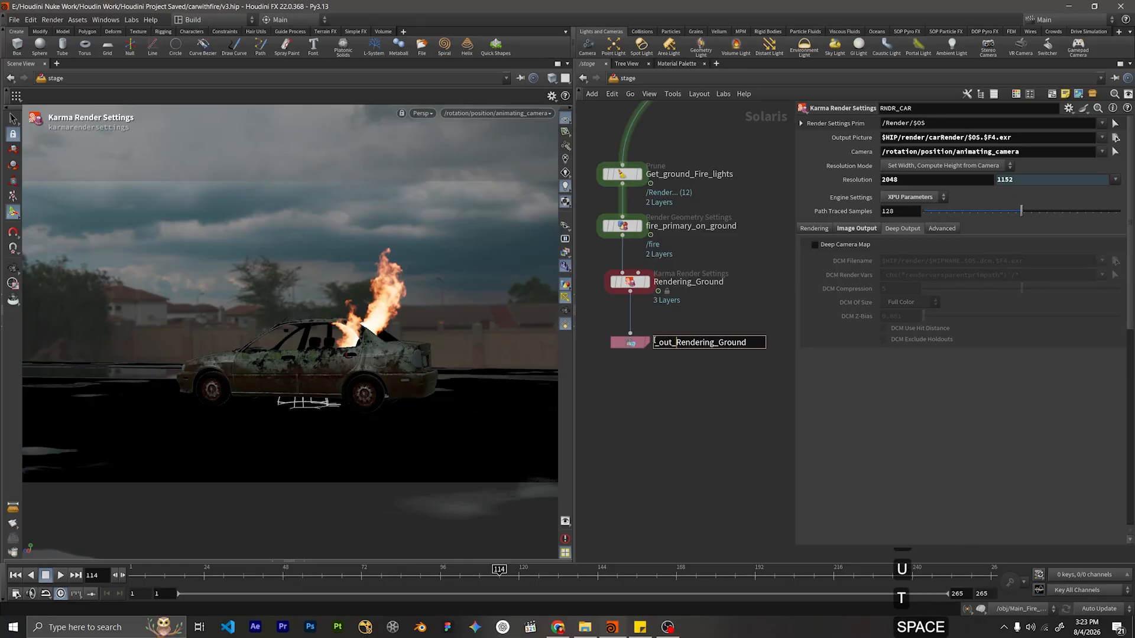
pyautogui.press('Left')
pyautogui.press('Left')
pyautogui.press('Left')
pyautogui.press('Left')
pyautogui.press('Left')
pyautogui.press('Right')
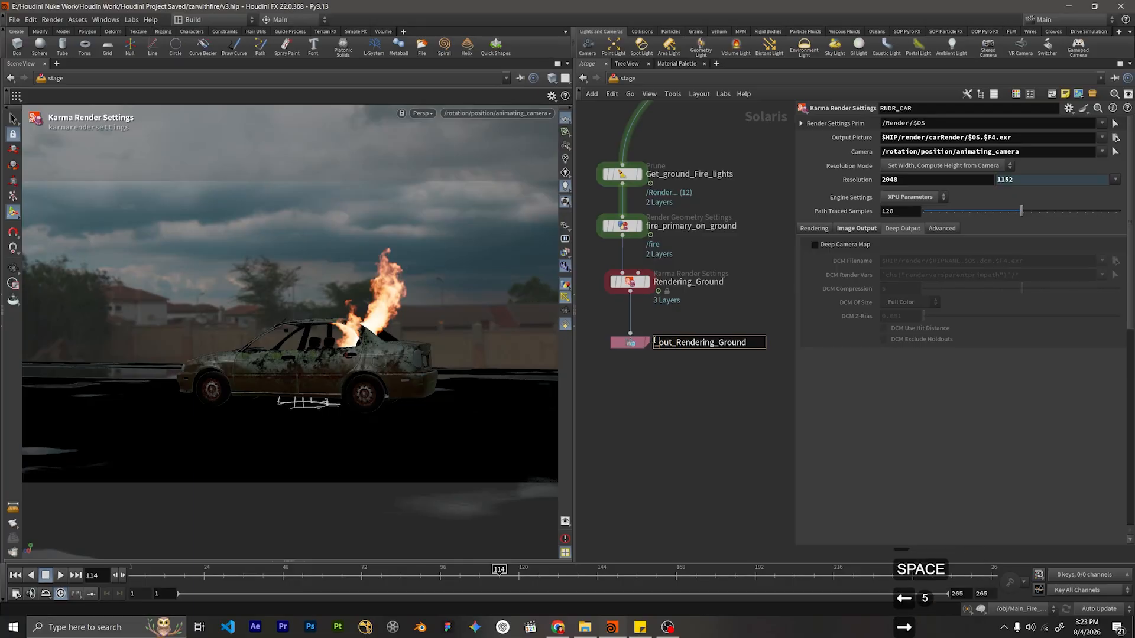
pyautogui.press('BackSpace')
pyautogui.press('Return')
# Look through the stage network, examining the car, camera, tree material and environment setup sections down to the render branches.
pyautogui.scroll(-6, 651, 366)
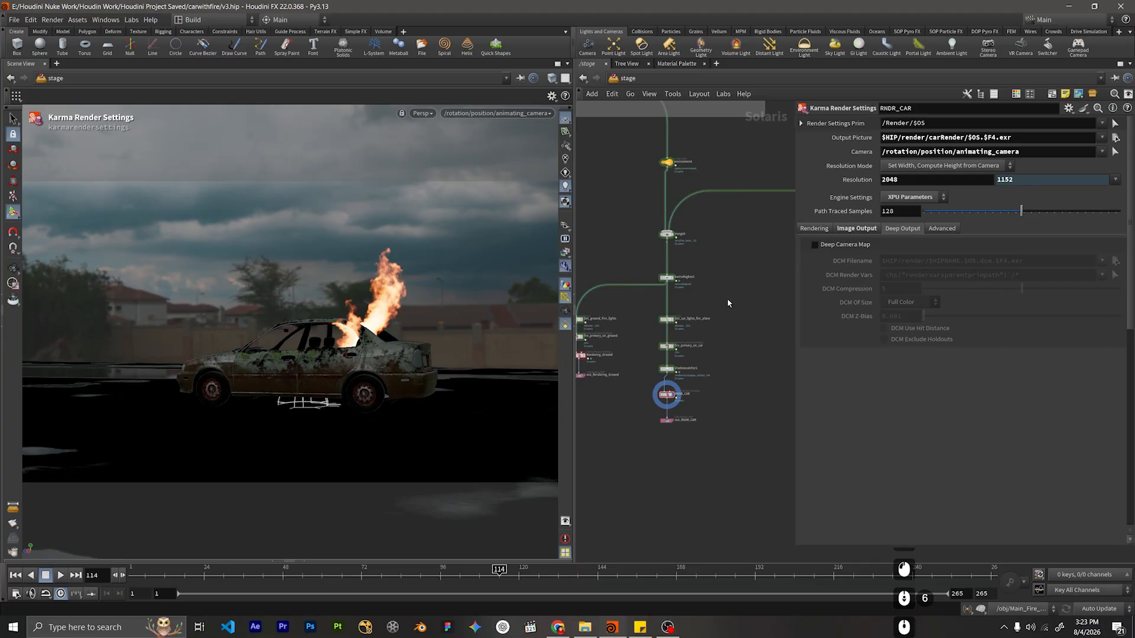
pyautogui.scroll(-1, 712, 262)
pyautogui.scroll(-2, 714, 259)
pyautogui.moveTo(706, 222); pyautogui.dragTo(713, 398, button='middle')
pyautogui.scroll(5, 705, 289)
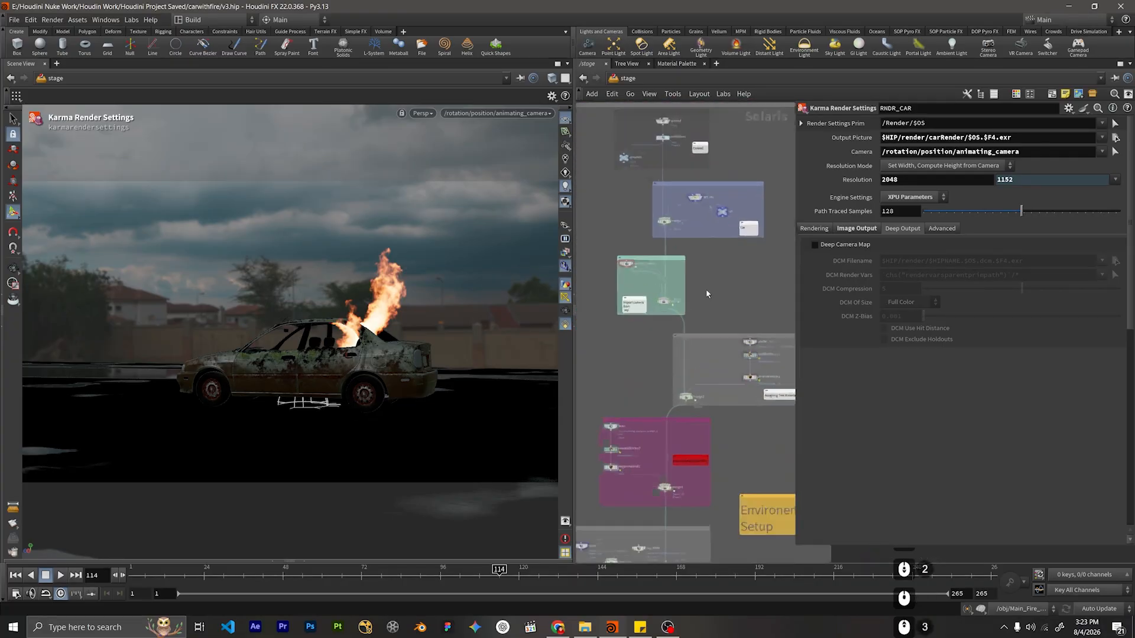
pyautogui.moveTo(692, 187); pyautogui.dragTo(664, 183, button='middle')
pyautogui.scroll(-2, 712, 234)
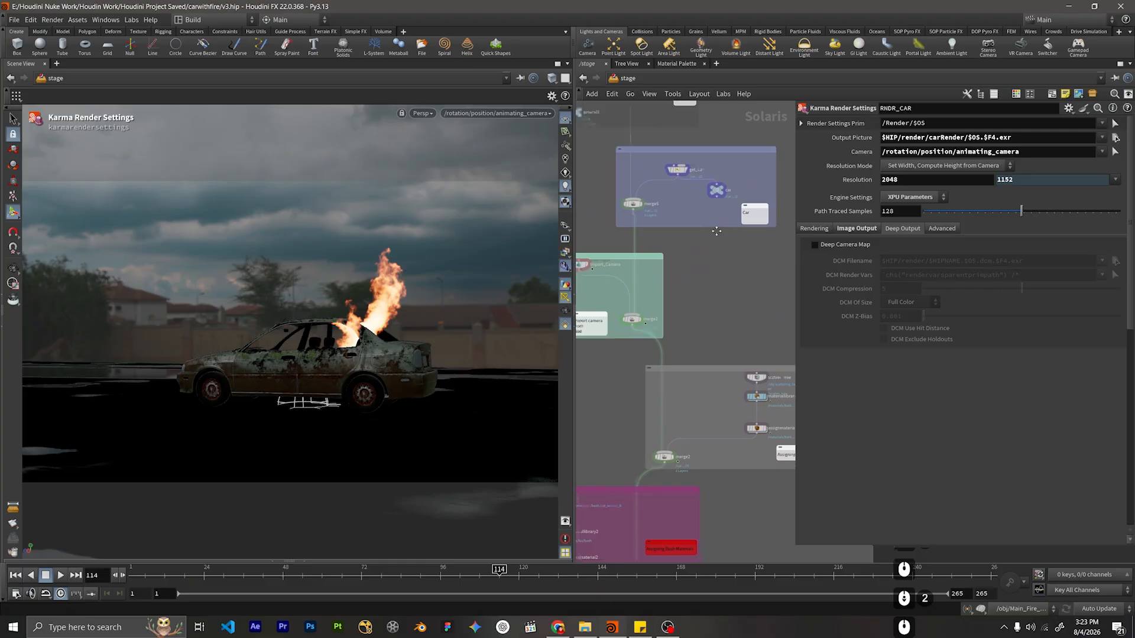
pyautogui.moveTo(714, 234); pyautogui.dragTo(758, 206, button='middle')
pyautogui.scroll(1, 700, 272)
pyautogui.moveTo(726, 297); pyautogui.dragTo(653, 181, button='middle')
pyautogui.scroll(-3, 687, 229)
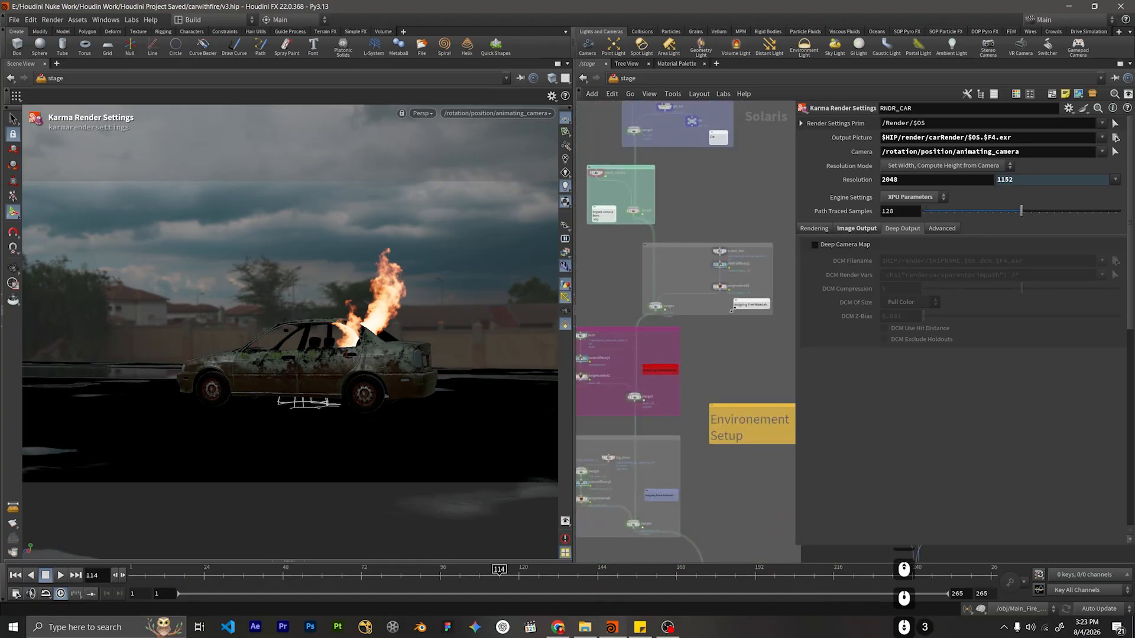
pyautogui.scroll(3, 771, 324)
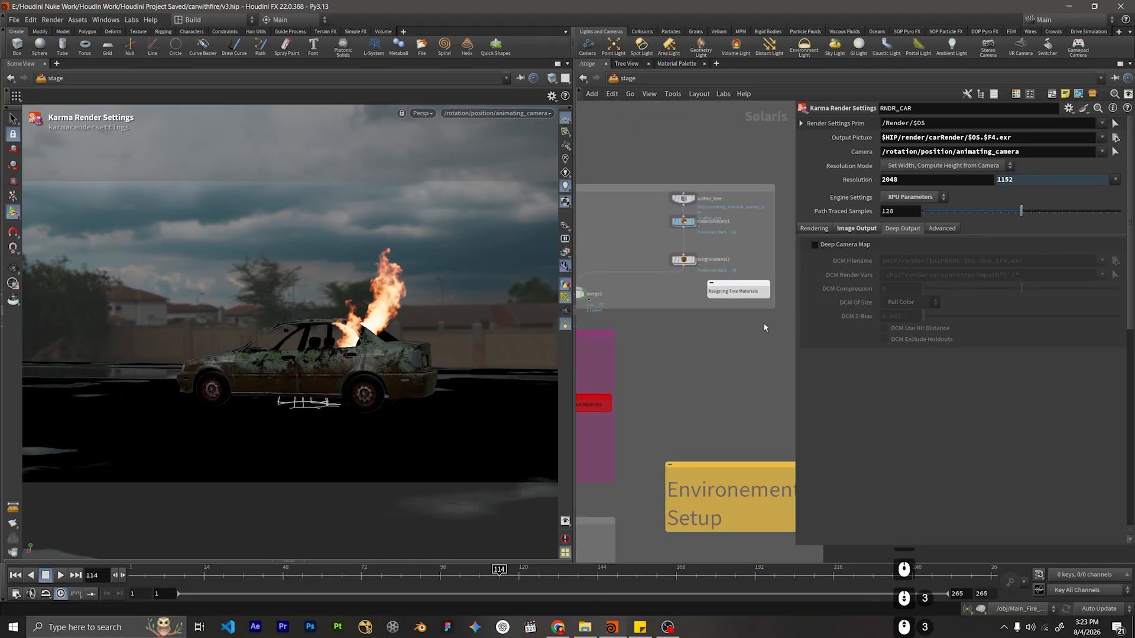
pyautogui.moveTo(758, 344); pyautogui.dragTo(713, 322, button='middle')
pyautogui.scroll(-2, 770, 364)
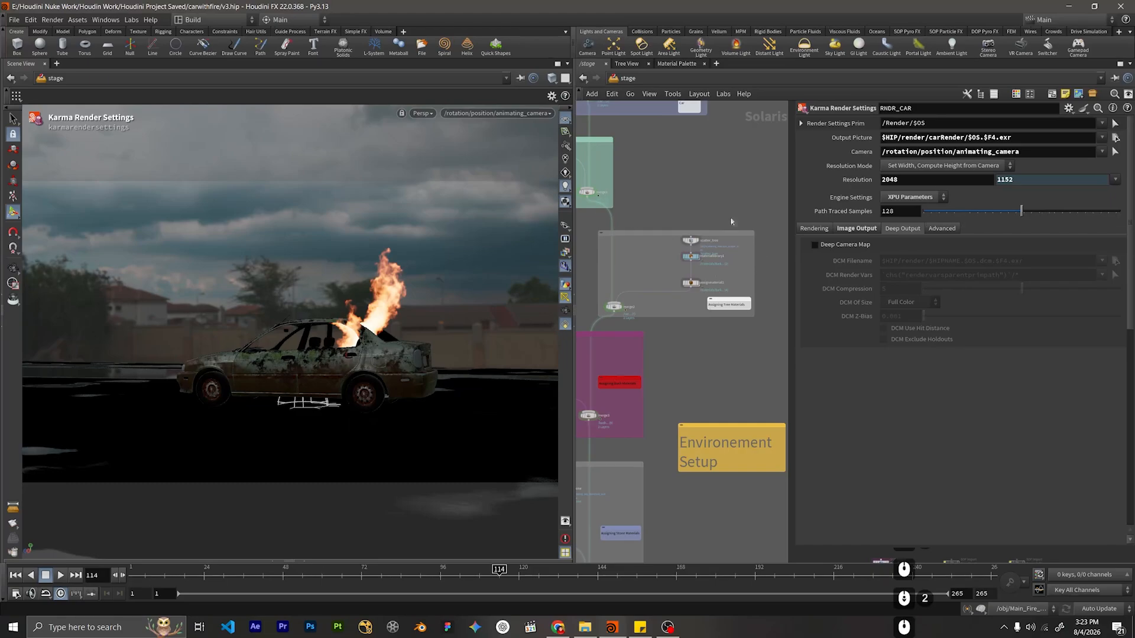
pyautogui.scroll(1, 721, 258)
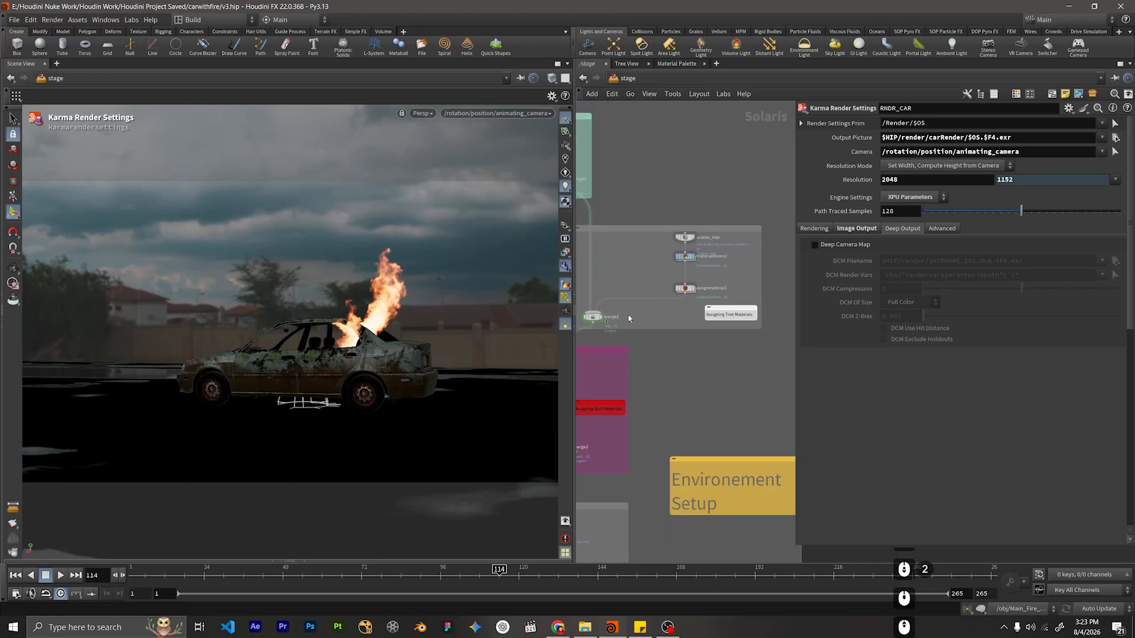
pyautogui.scroll(-4, 628, 318)
pyautogui.moveTo(627, 544); pyautogui.dragTo(629, 360, button='middle')
pyautogui.scroll(-3, 629, 360)
pyautogui.scroll(4, 657, 408)
pyautogui.moveTo(657, 408); pyautogui.dragTo(722, 335, button='middle')
# Shift the ground and car render branches together to one side below the fog box, making room for another branch.
pyautogui.moveTo(732, 322); pyautogui.dragTo(591, 455)
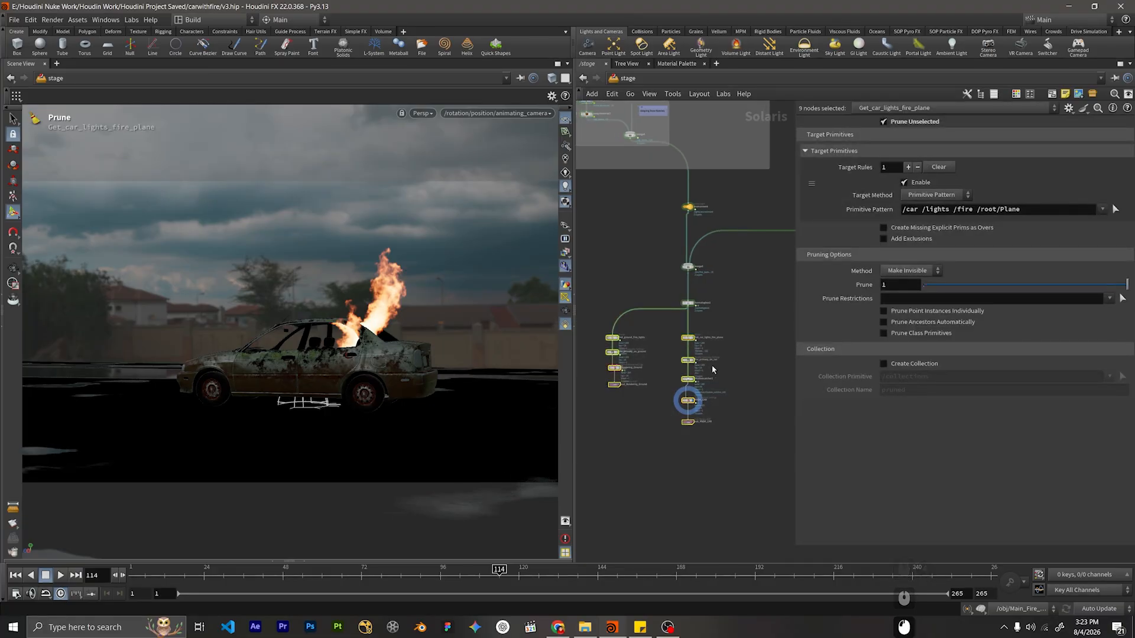
pyautogui.moveTo(688, 339); pyautogui.dragTo(670, 347)
pyautogui.click(739, 349)
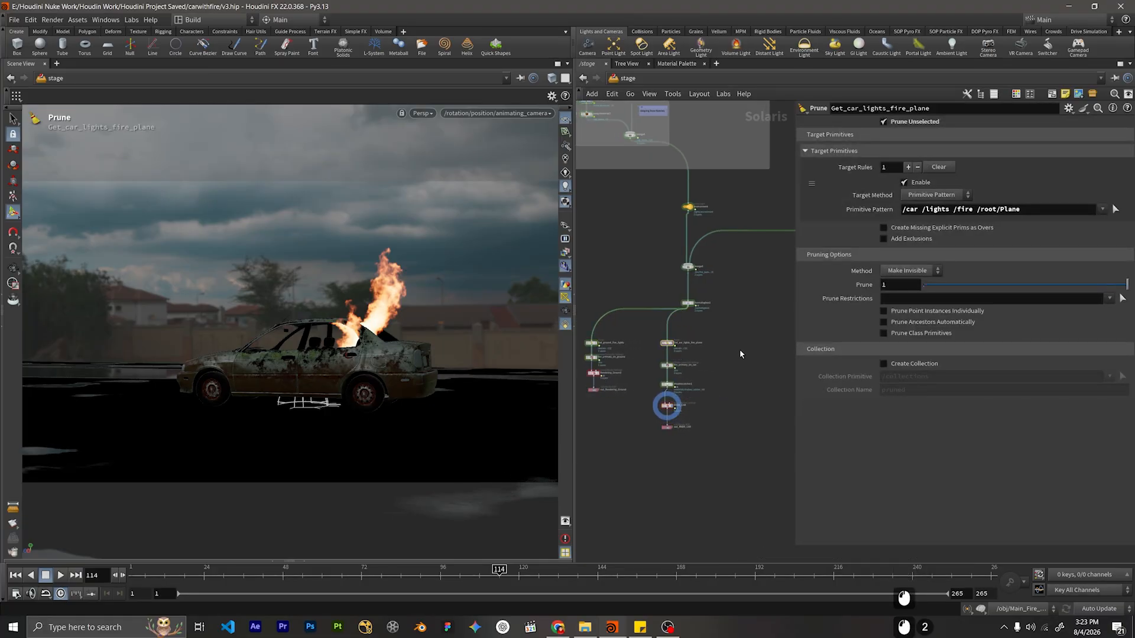
# Move the out_RNDR_CAR node slightly closer beneath the RNDR_CAR render settings.
pyautogui.moveTo(739, 349); pyautogui.dragTo(706, 345, button='middle')
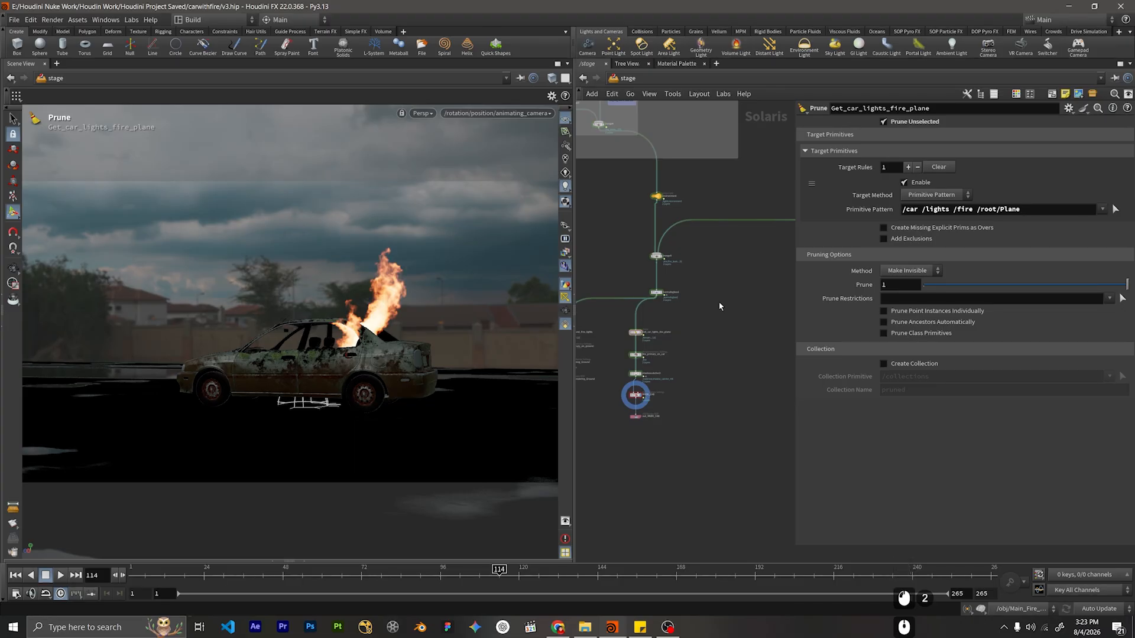
pyautogui.scroll(4, 655, 316)
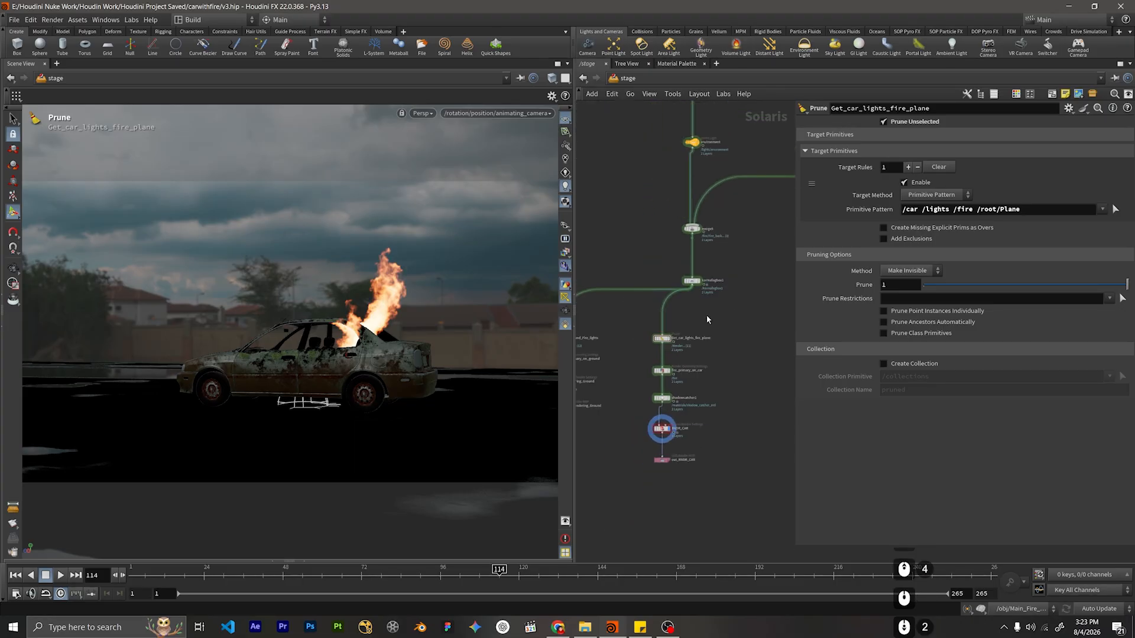
pyautogui.moveTo(708, 319); pyautogui.dragTo(764, 303, button='middle')
pyautogui.scroll(2, 643, 338)
pyautogui.moveTo(678, 341); pyautogui.dragTo(604, 330, button='middle')
pyautogui.moveTo(684, 483); pyautogui.dragTo(684, 467)
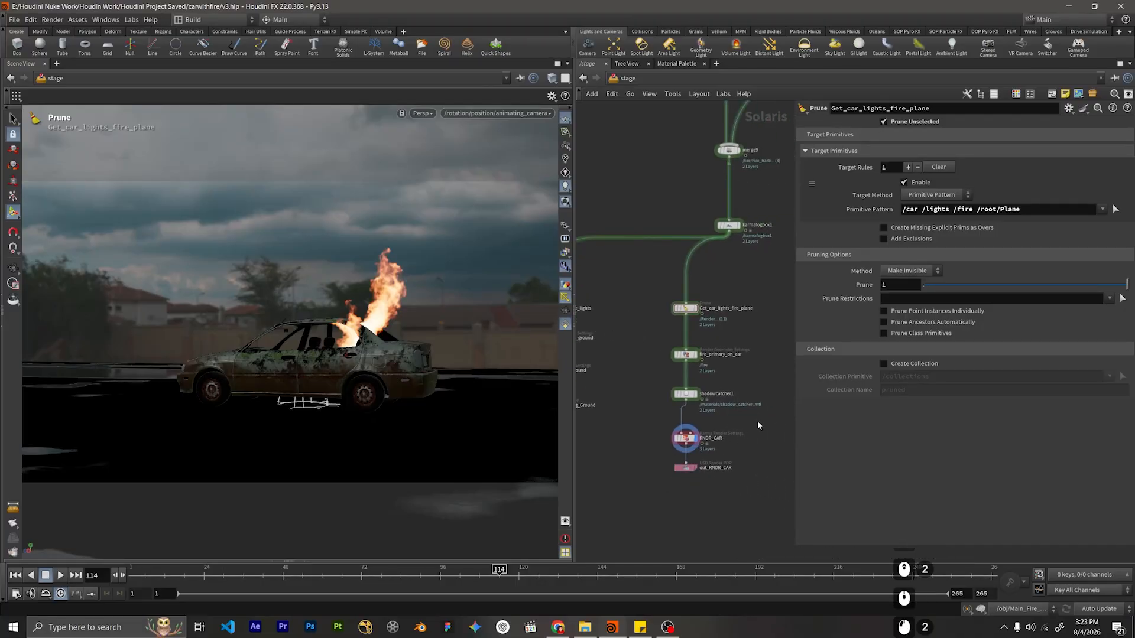
# Add a Prune node on a new branch from the karmafogbox1 output and display its result in the viewport.
pyautogui.moveTo(757, 421); pyautogui.dragTo(597, 424, button='middle')
pyautogui.moveTo(654, 320); pyautogui.dragTo(708, 318, button='middle')
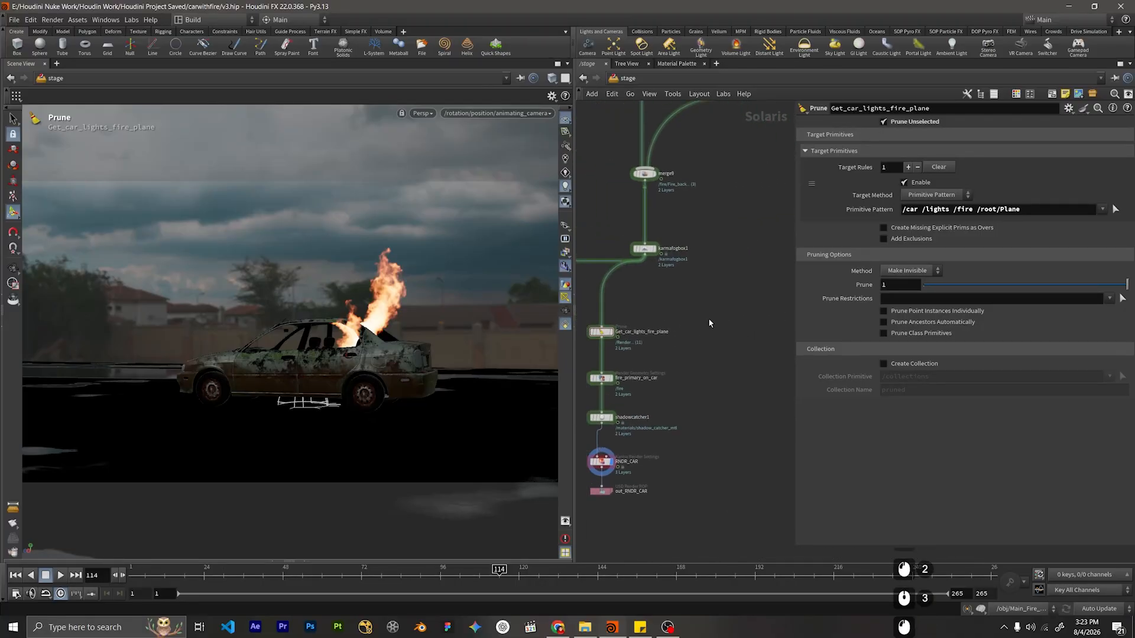
pyautogui.click(644, 256)
pyautogui.press('Tab')
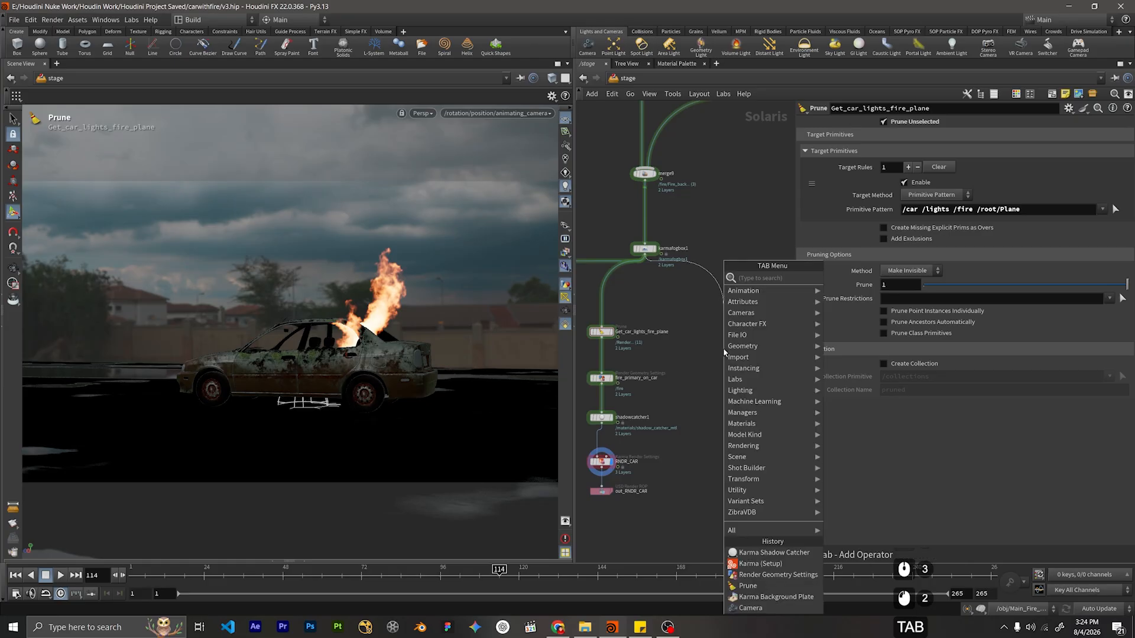
pyautogui.write('prune')
pyautogui.press('Return')
pyautogui.scroll(5, 733, 349)
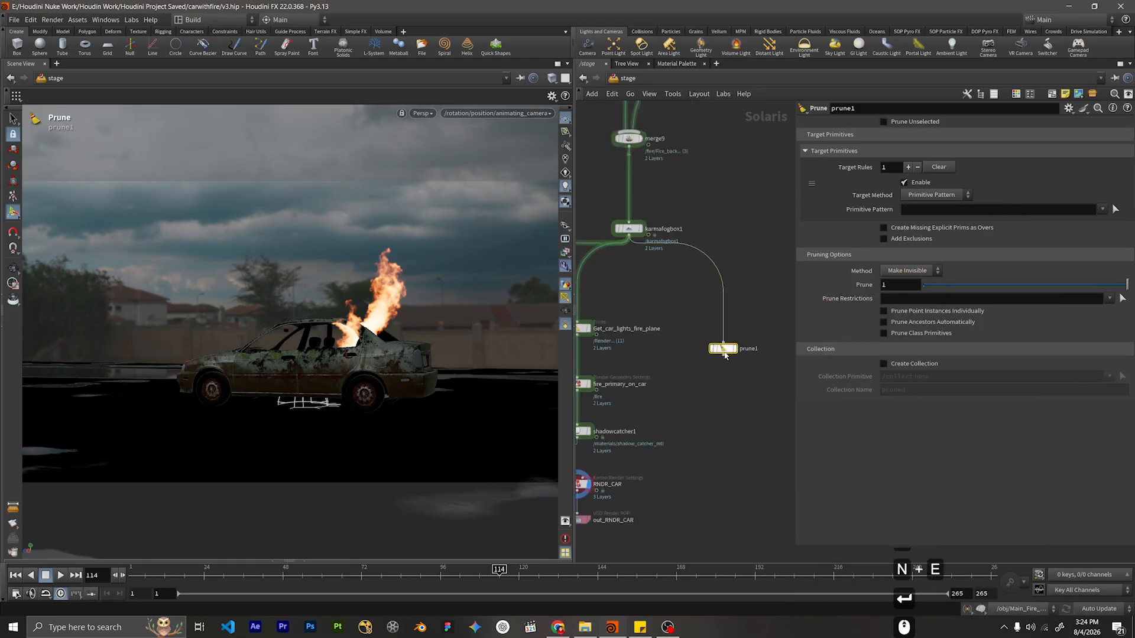
pyautogui.click(742, 350)
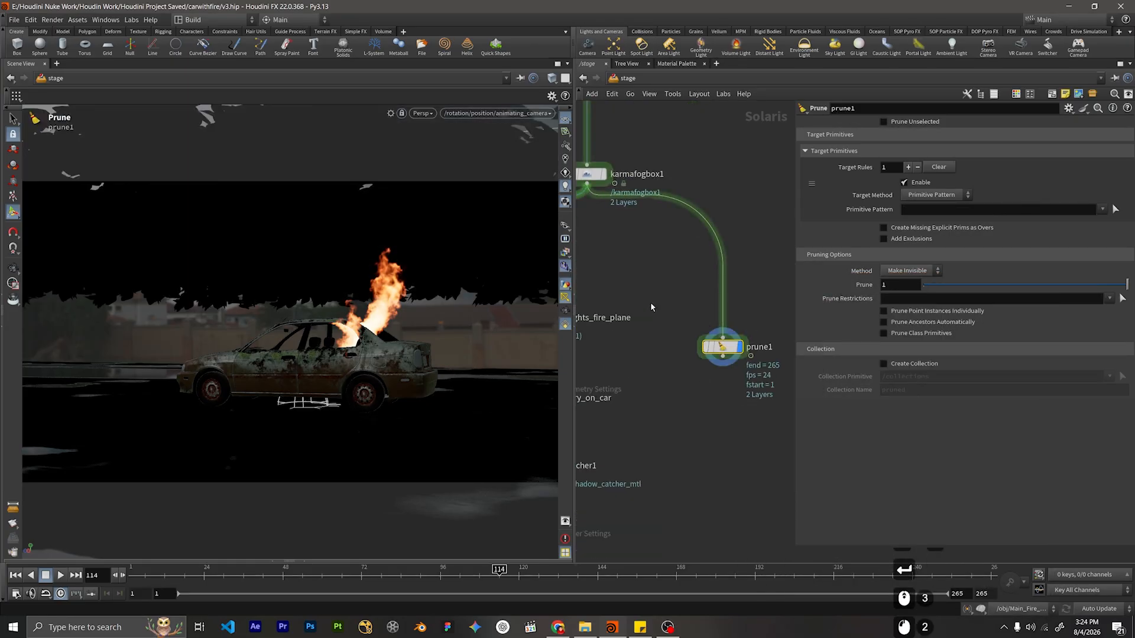
pyautogui.moveTo(732, 364); pyautogui.dragTo(649, 289)
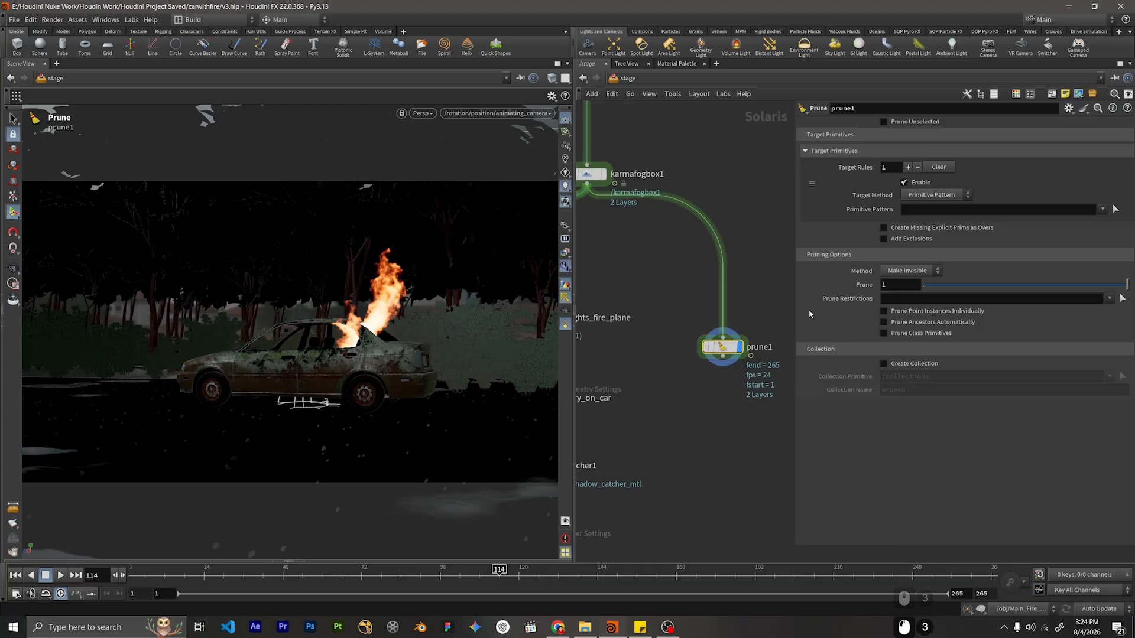
pyautogui.moveTo(759, 297); pyautogui.dragTo(717, 368)
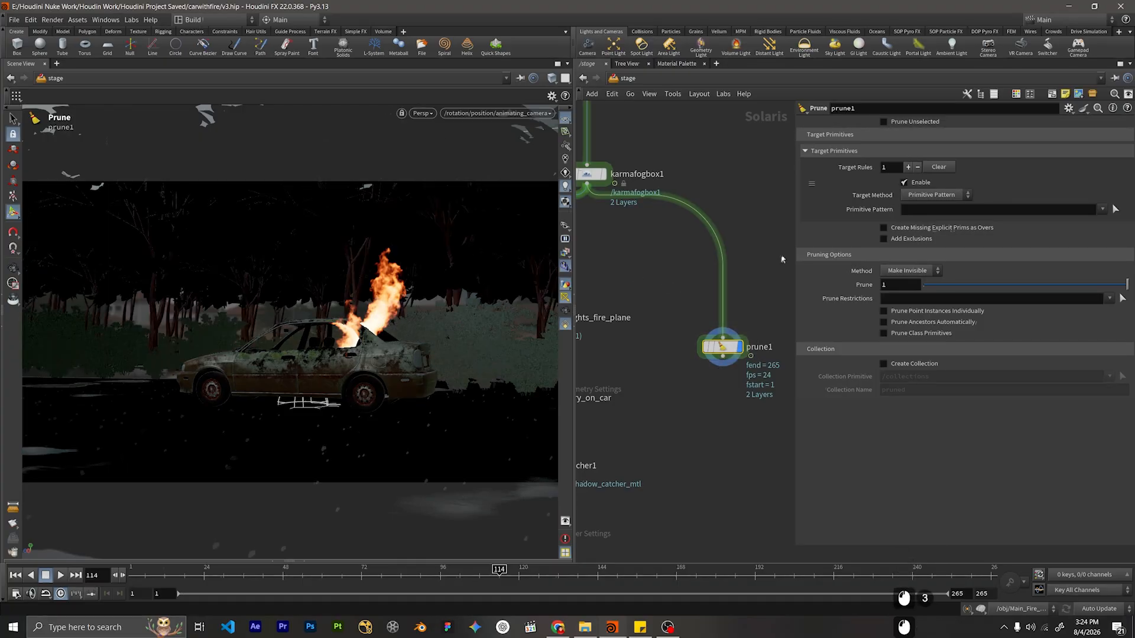
# Set the primitive pattern of the new prune node to /scatter_tree.
pyautogui.click(934, 209)
pyautogui.write('sca')
pyautogui.press('BackSpace')
pyautogui.press('BackSpace')
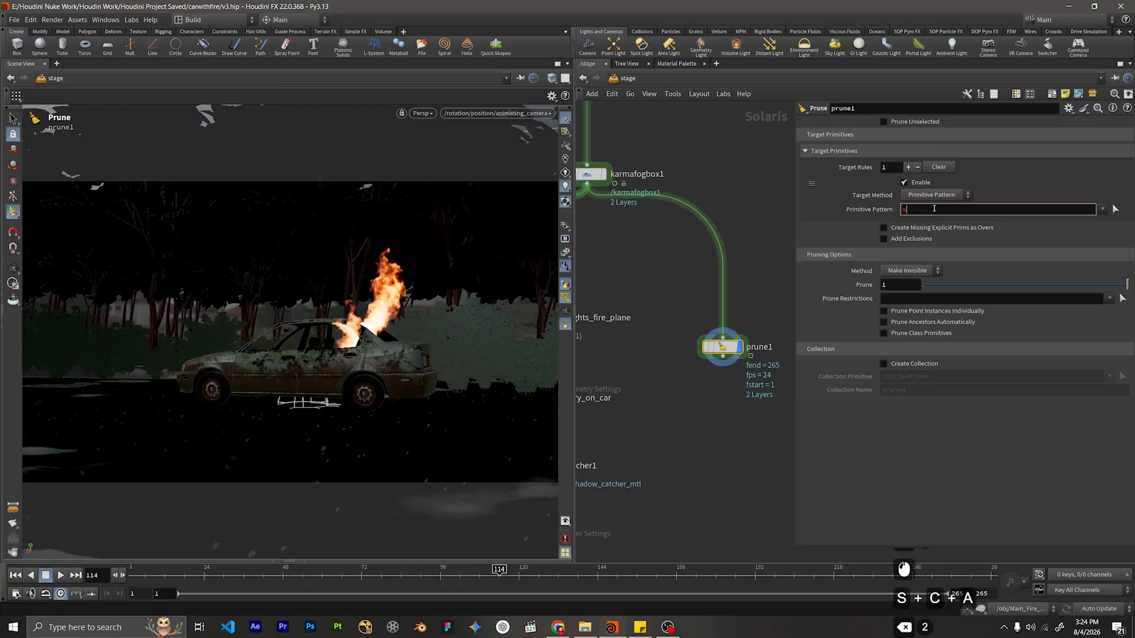
pyautogui.write(';')
pyautogui.press('Insert')
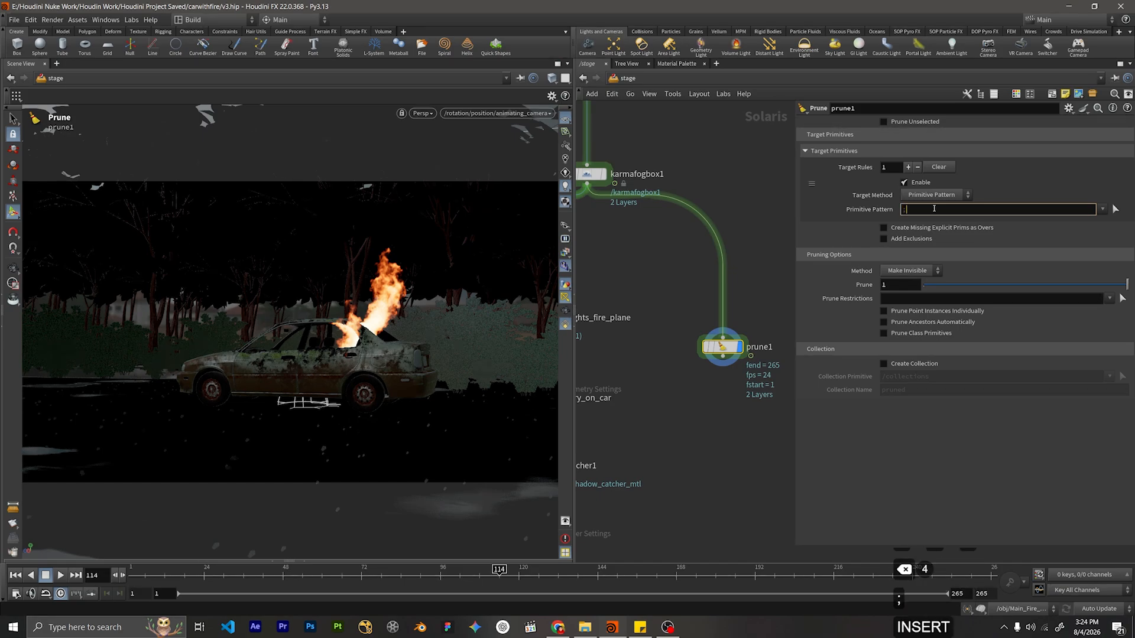
pyautogui.press('BackSpace')
pyautogui.press('BackSpace')
pyautogui.write('/sactter')
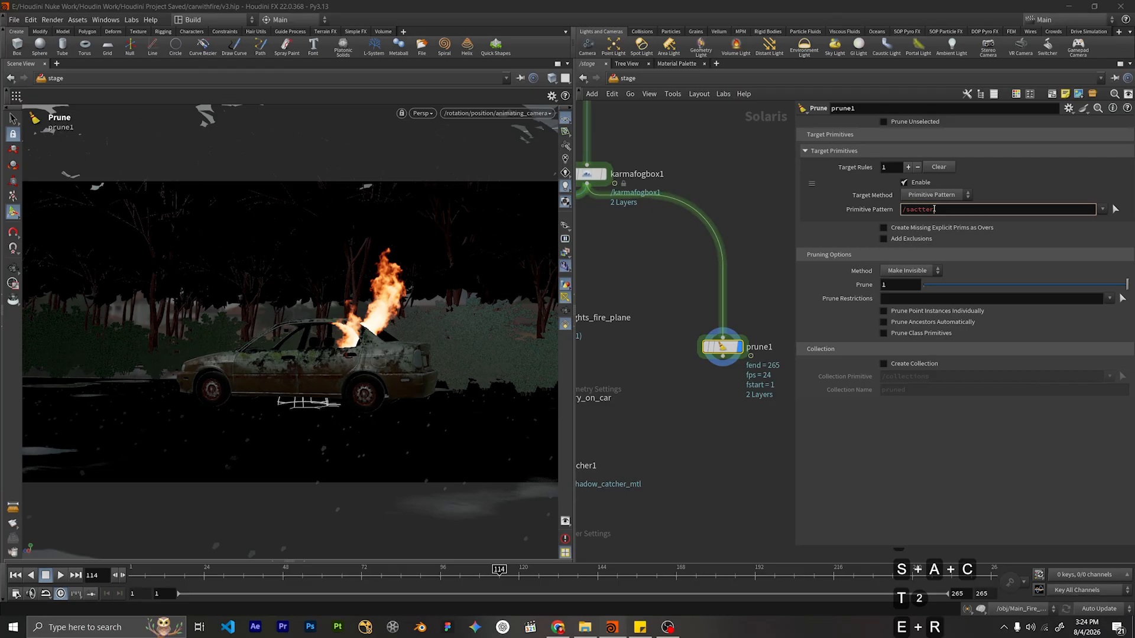
pyautogui.press('BackSpace')
pyautogui.press('BackSpace')
pyautogui.press('BackSpace')
pyautogui.write('c')
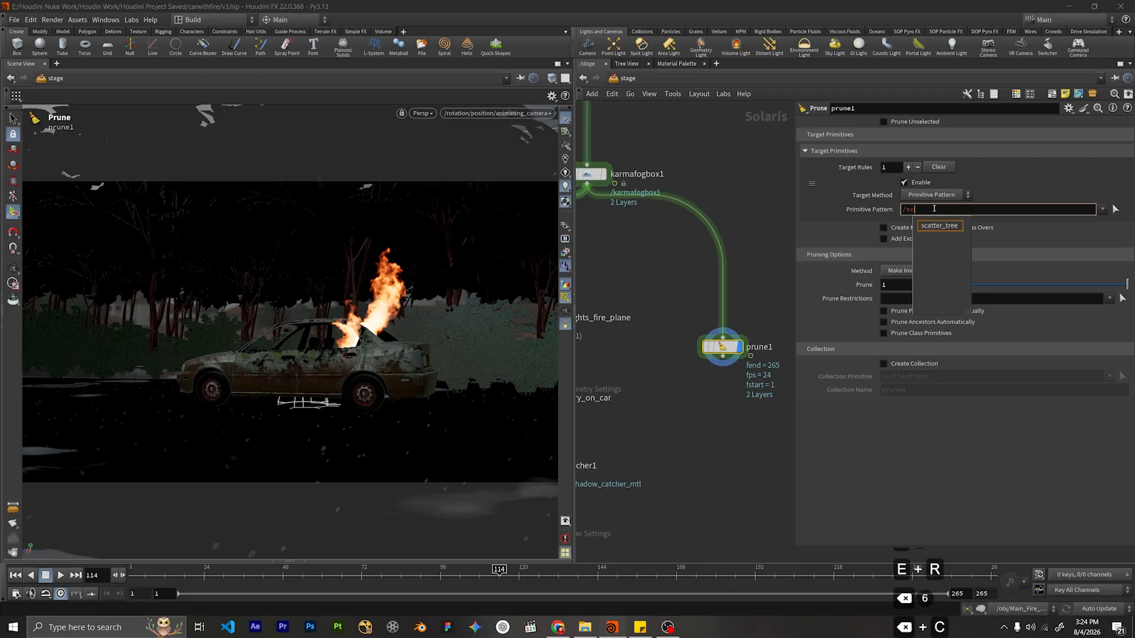
pyautogui.press('Down')
pyautogui.press('Return')
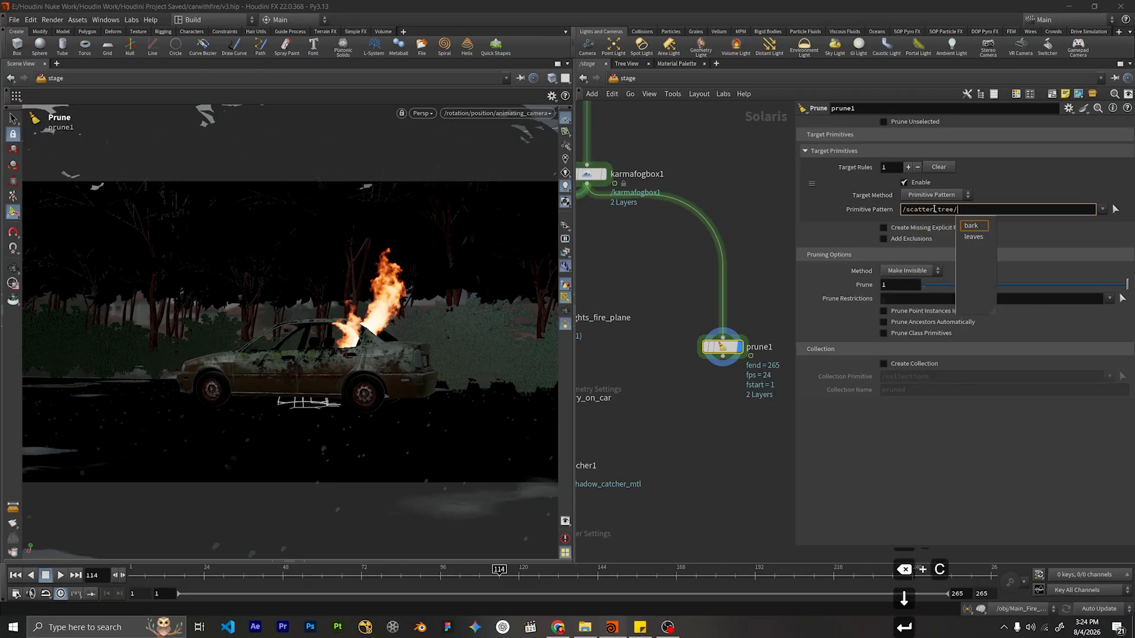
pyautogui.press('BackSpace')
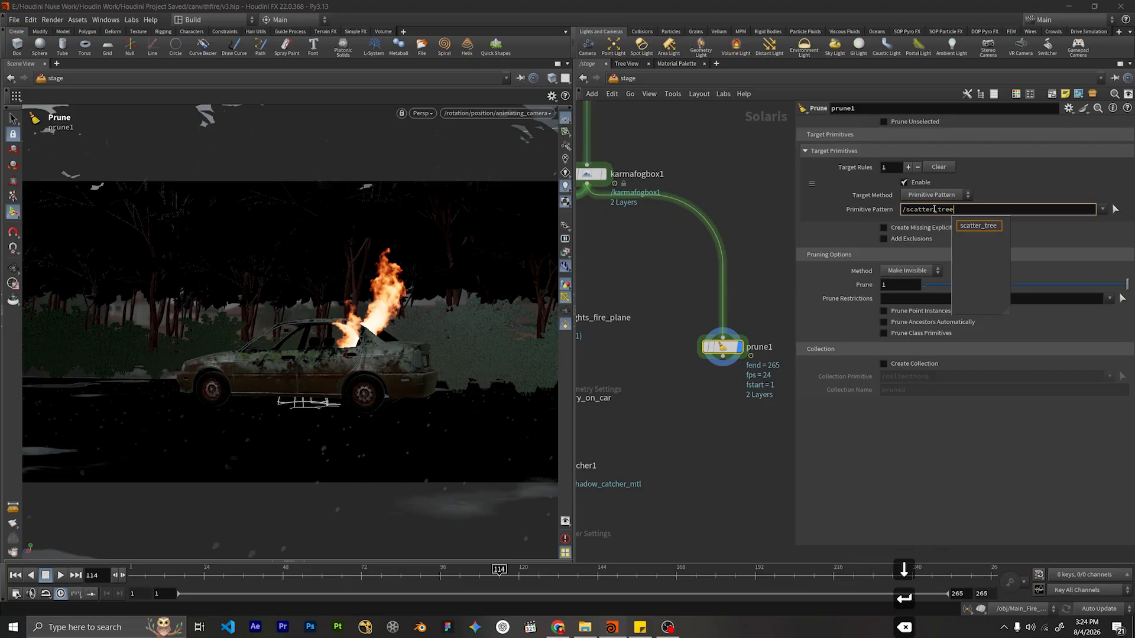
pyautogui.click(764, 295)
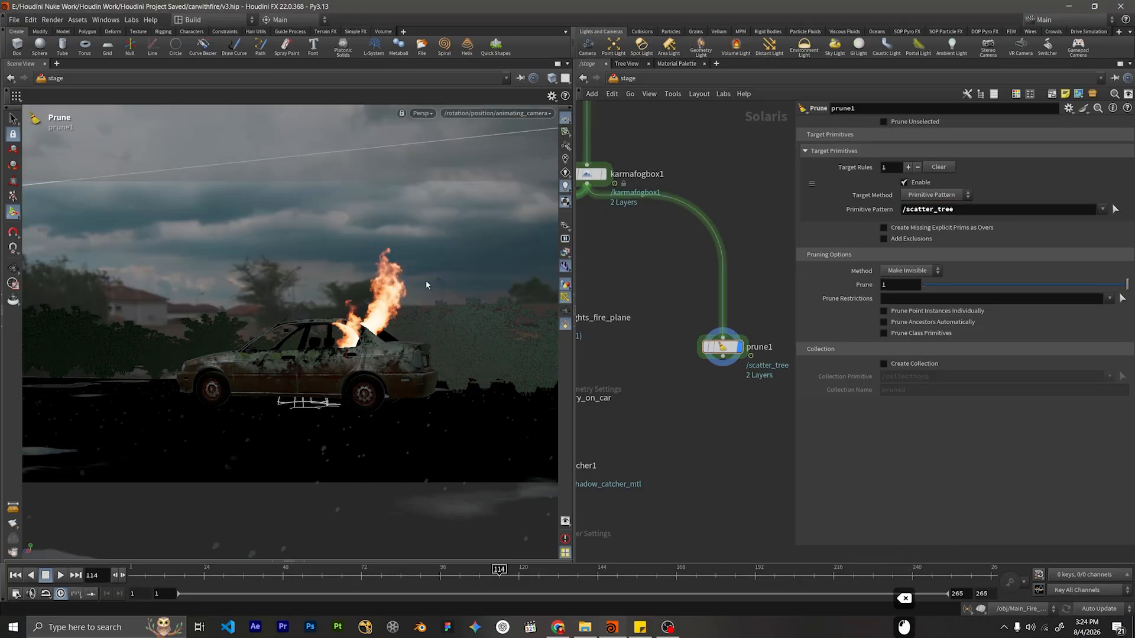
# Enable Prune Unselected on the tree prune node and check the scattered trees at frame 110.
pyautogui.click(911, 124)
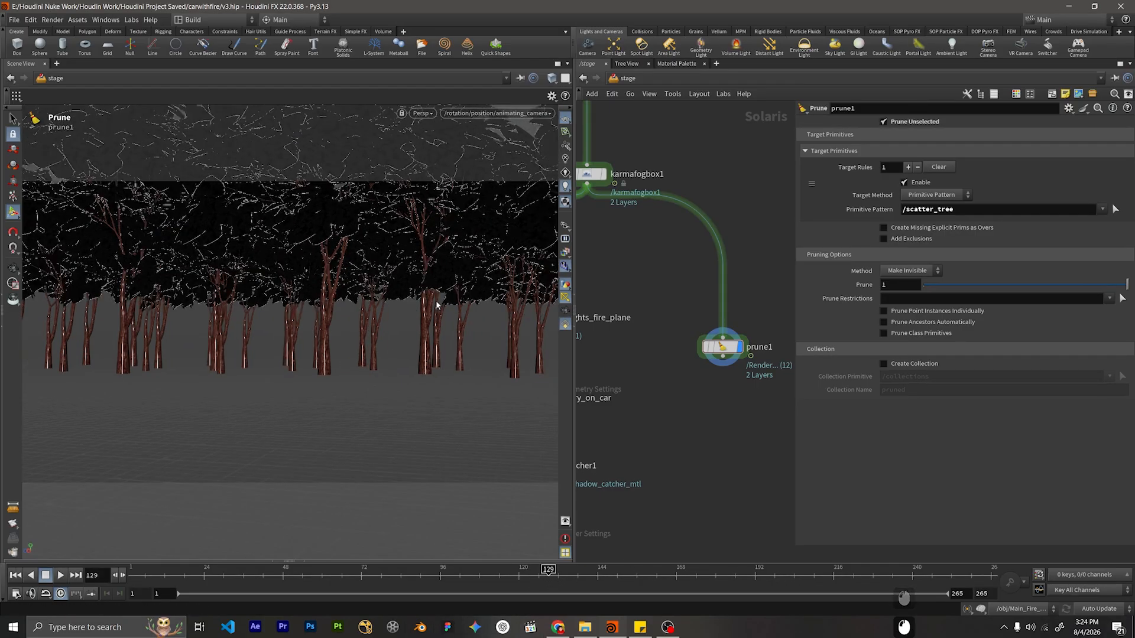
pyautogui.click(486, 576)
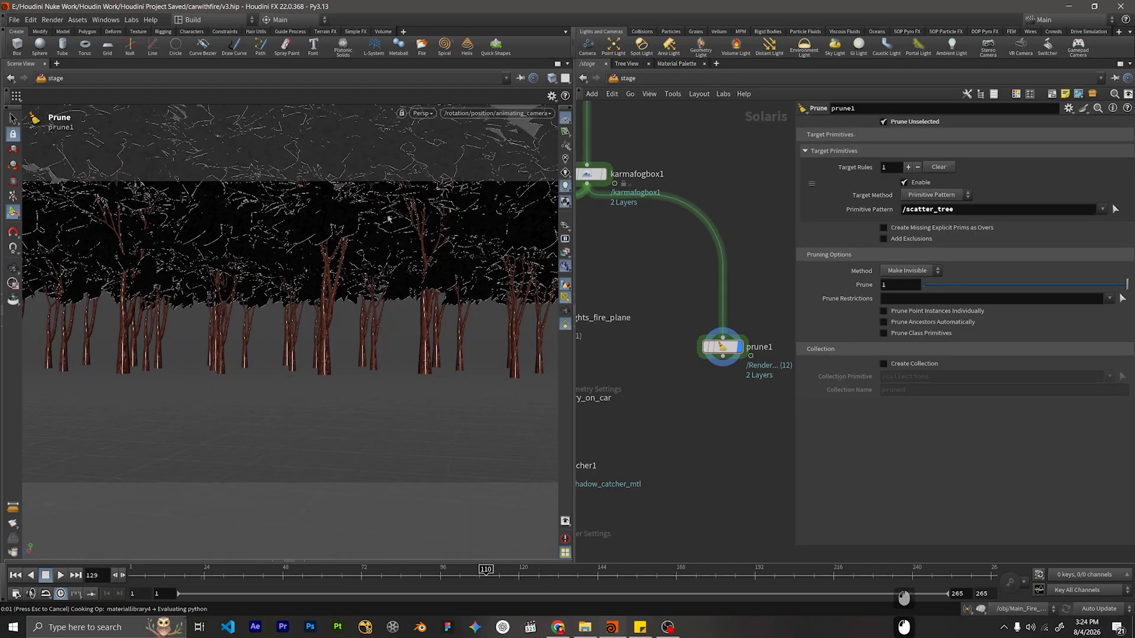
# Move the tree prune node up so it sits level with Get_car_lights_fire_plane.
pyautogui.scroll(-4, 650, 299)
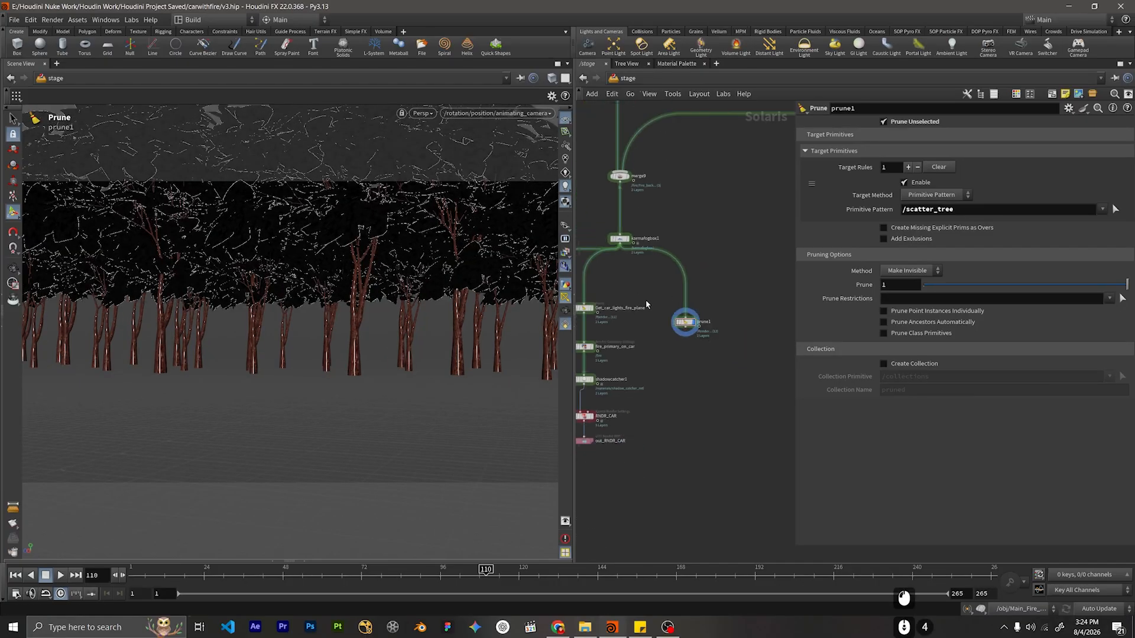
pyautogui.scroll(3, 731, 313)
pyautogui.moveTo(729, 310); pyautogui.dragTo(718, 330, button='middle')
pyautogui.moveTo(750, 337); pyautogui.dragTo(750, 313)
pyautogui.scroll(-3, 750, 313)
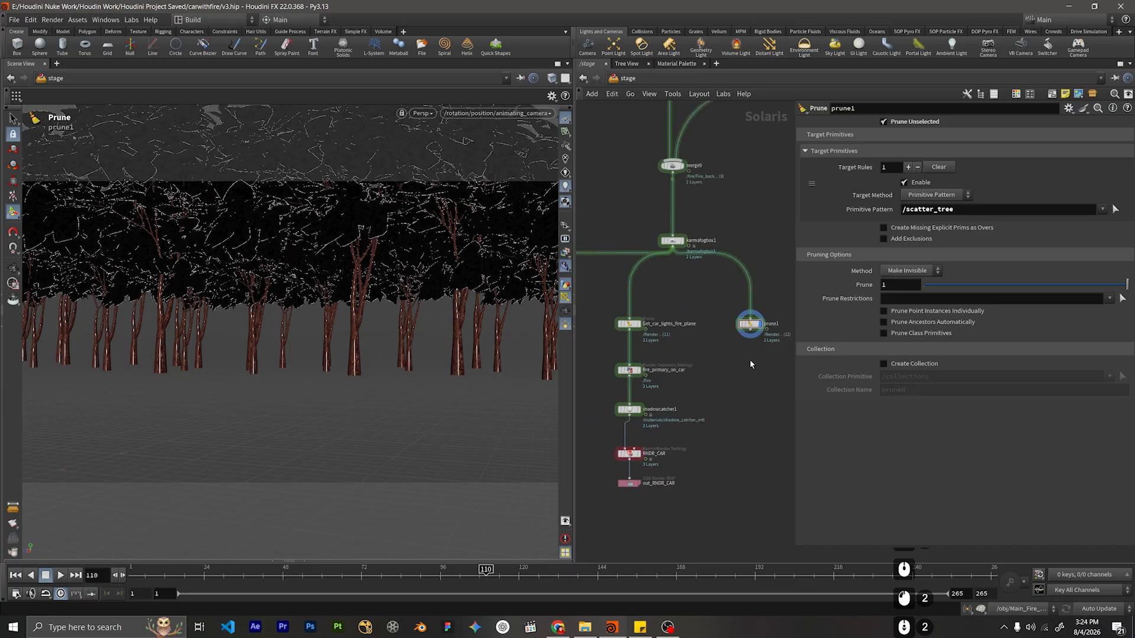
# Rename the tree prune node to Get_Tress.
pyautogui.doubleClick(739, 273)
pyautogui.click(741, 278)
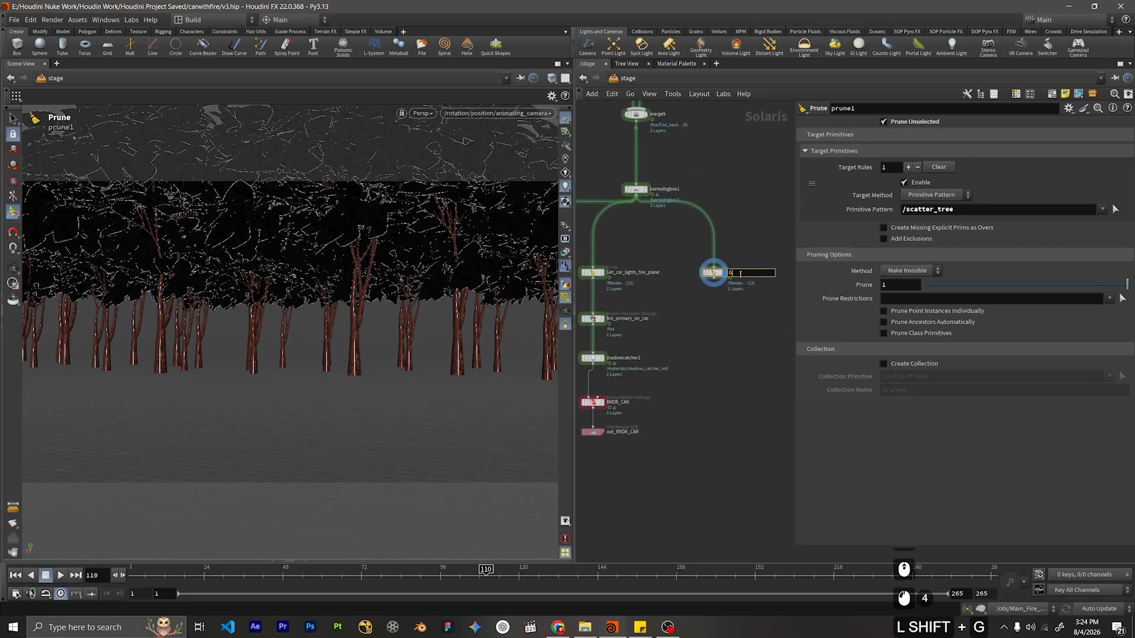
pyautogui.write('Get_Tress')
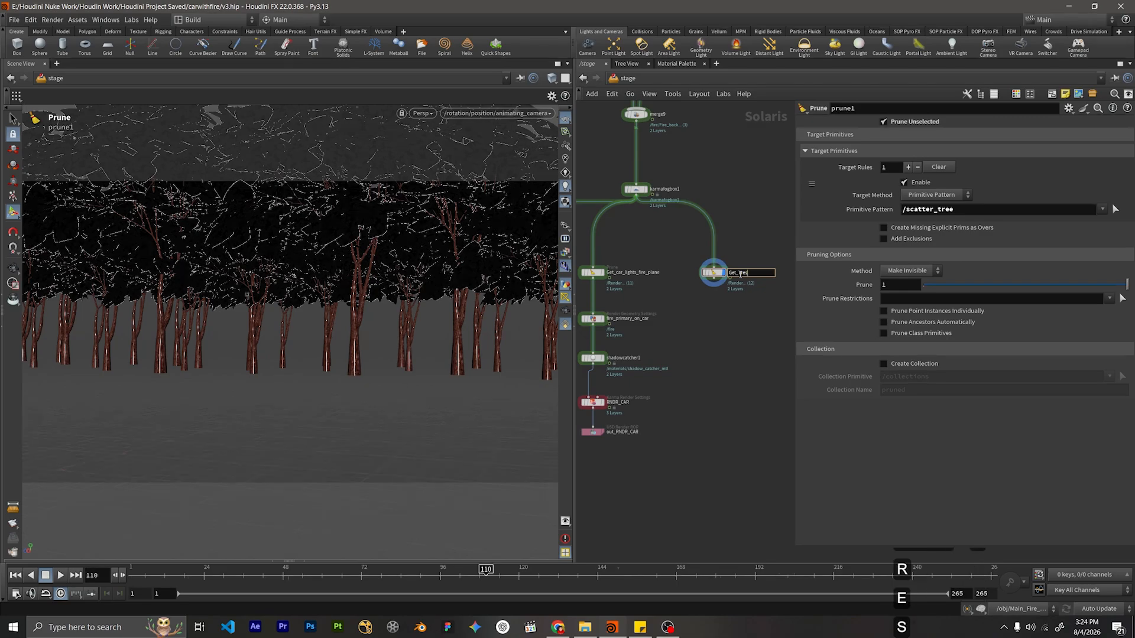
pyautogui.press('Return')
pyautogui.scroll(3, 740, 275)
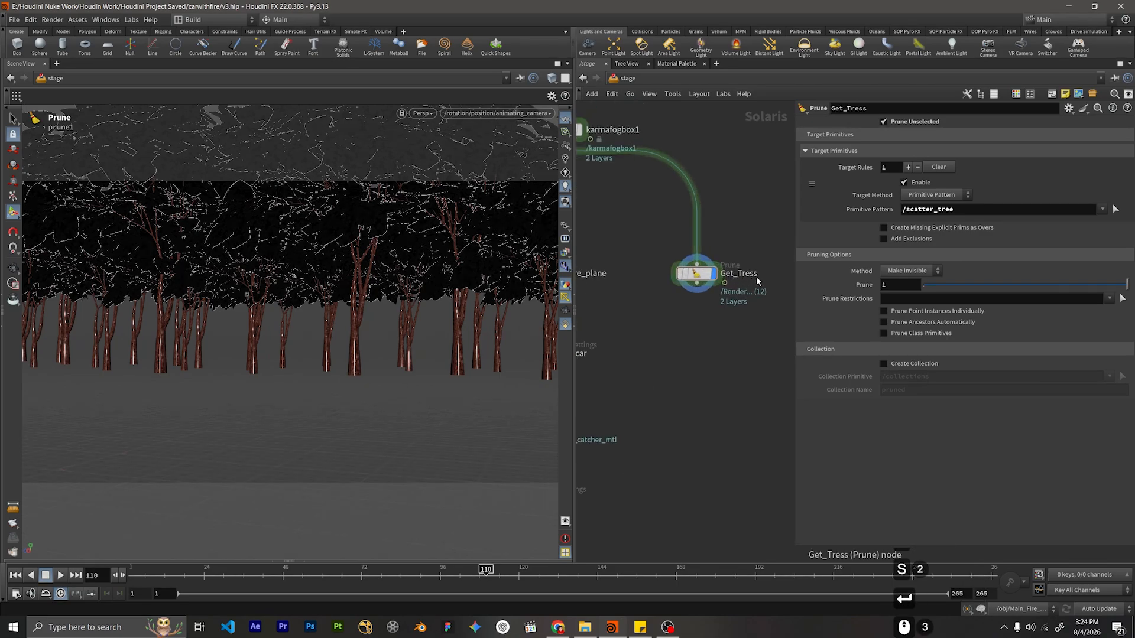
# Add a Karma render setup below Get_Tress and connect its render settings node to the Get_Tress output.
pyautogui.scroll(-3, 656, 340)
pyautogui.moveTo(657, 337)
pyautogui.mouseDown(button='middle')
pyautogui.moveTo(679, 319)
pyautogui.moveTo(704, 269)
pyautogui.moveTo(694, 271)
pyautogui.mouseUp(button='middle')
pyautogui.press('Tab')
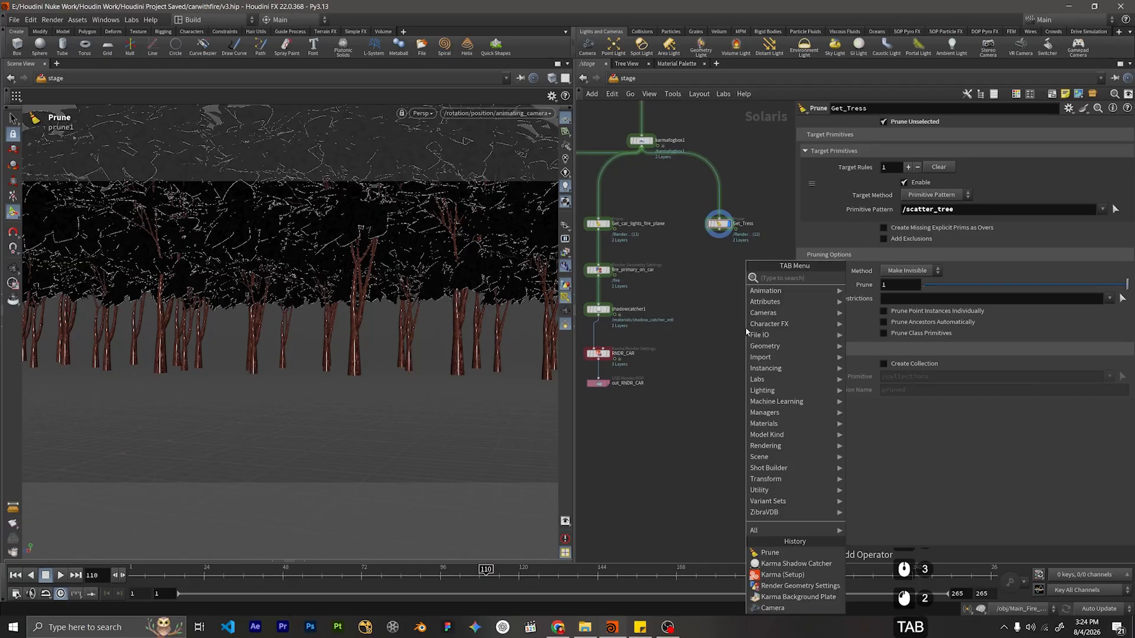
pyautogui.write('karma')
pyautogui.press('Return')
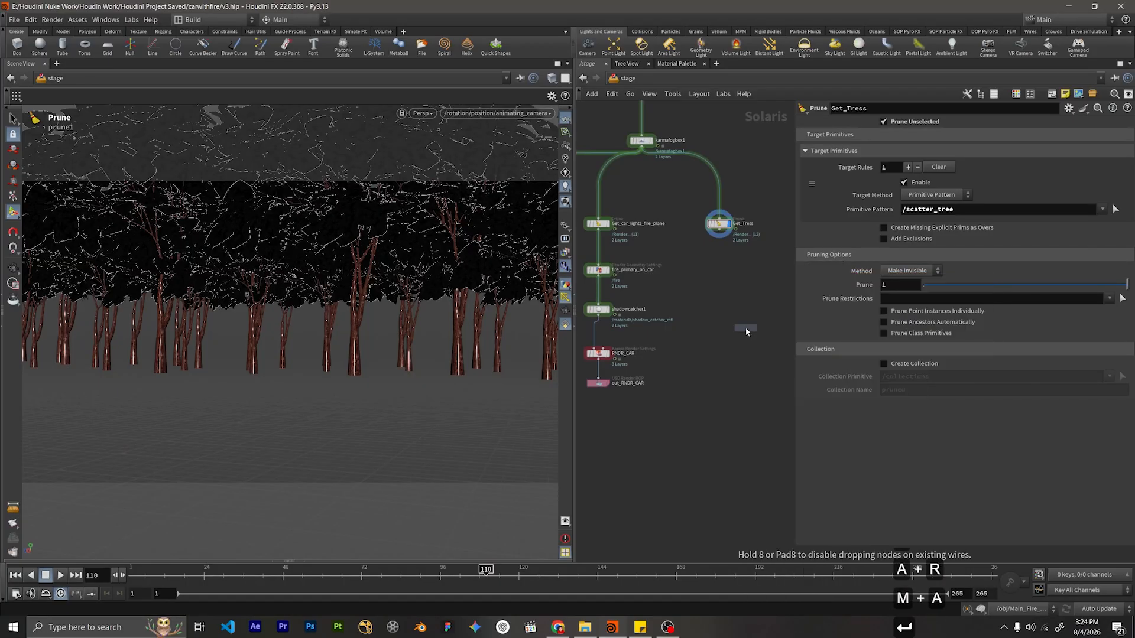
pyautogui.click(746, 331)
pyautogui.click(640, 386)
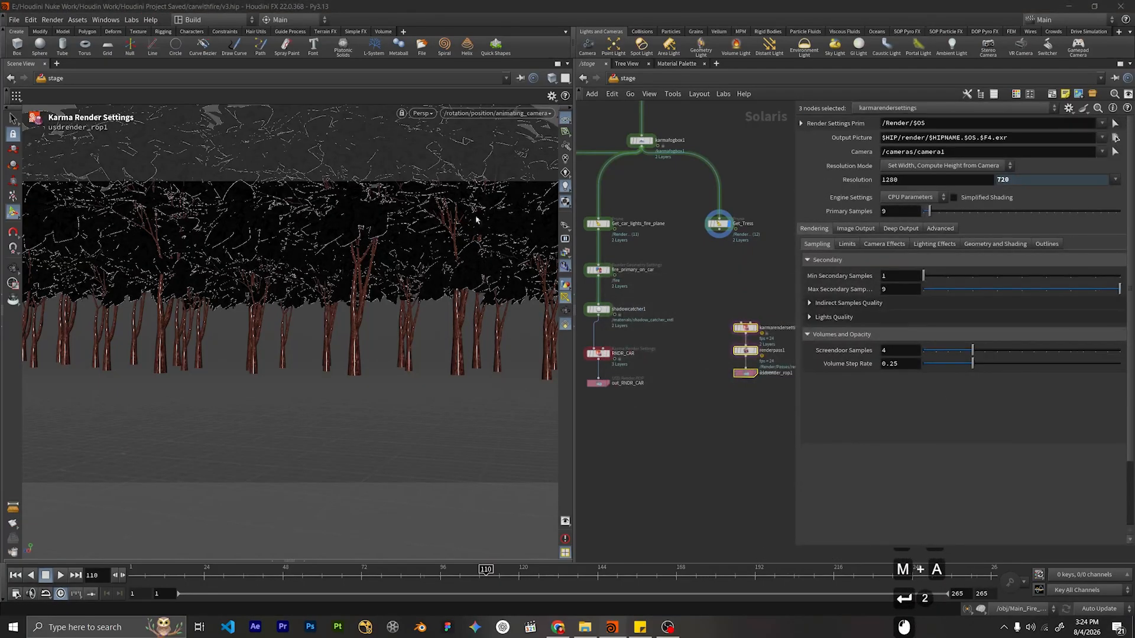
pyautogui.click(736, 276)
pyautogui.scroll(3, 736, 278)
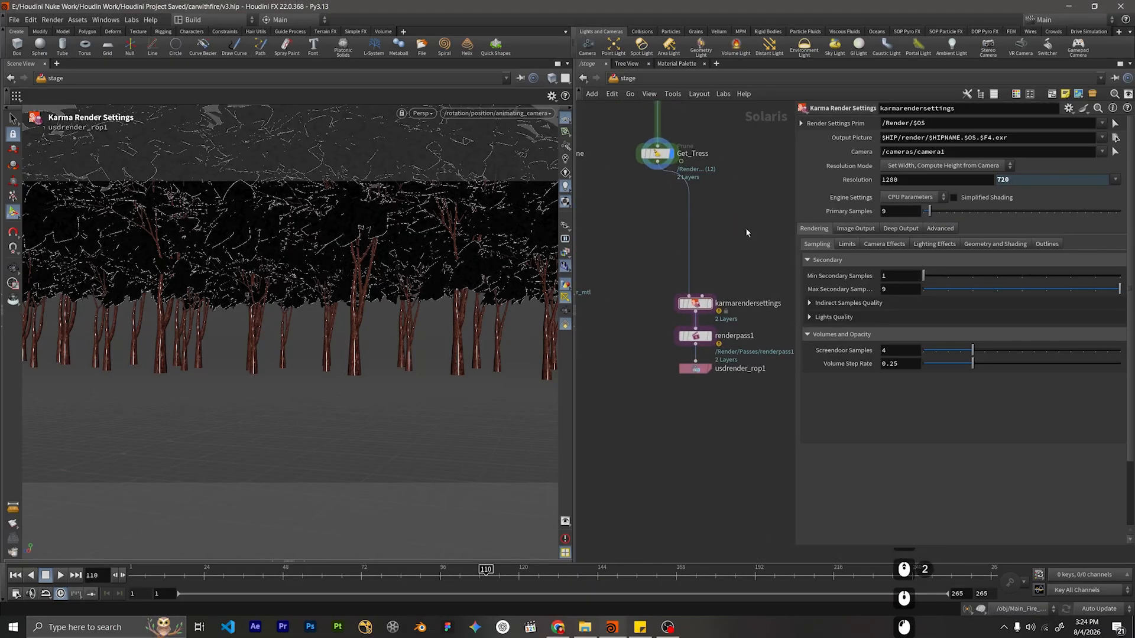
# Remove the renderpass1 node and align the Karma render settings and USD render nodes directly beneath Get_Tress.
pyautogui.moveTo(692, 305); pyautogui.dragTo(662, 227)
pyautogui.click(695, 336)
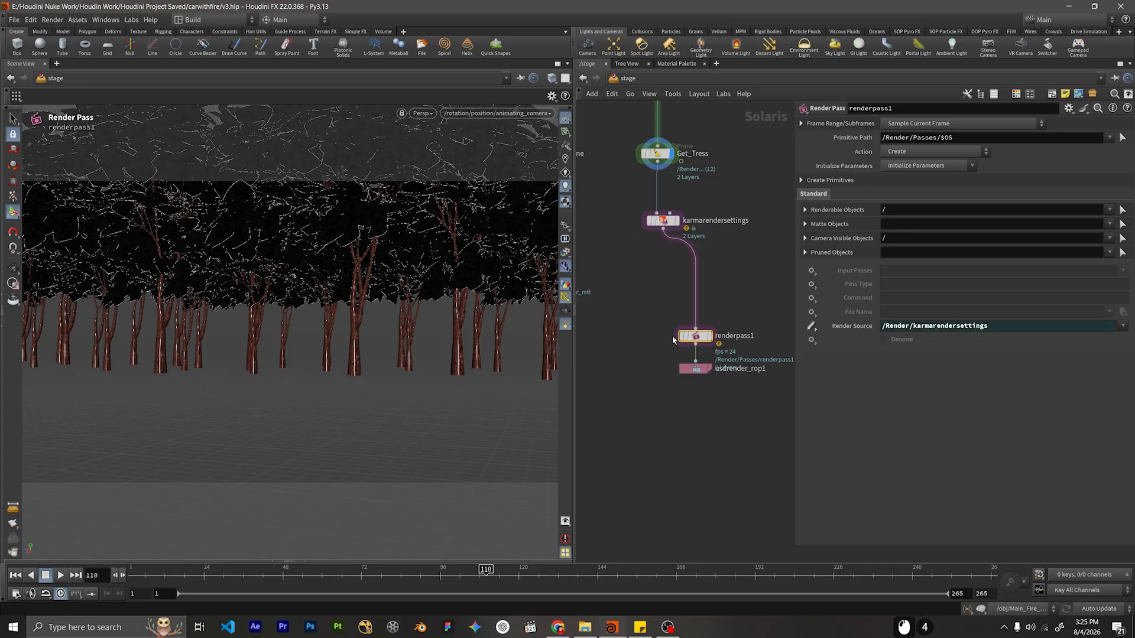
pyautogui.press('Delete')
pyautogui.moveTo(695, 368); pyautogui.dragTo(668, 277)
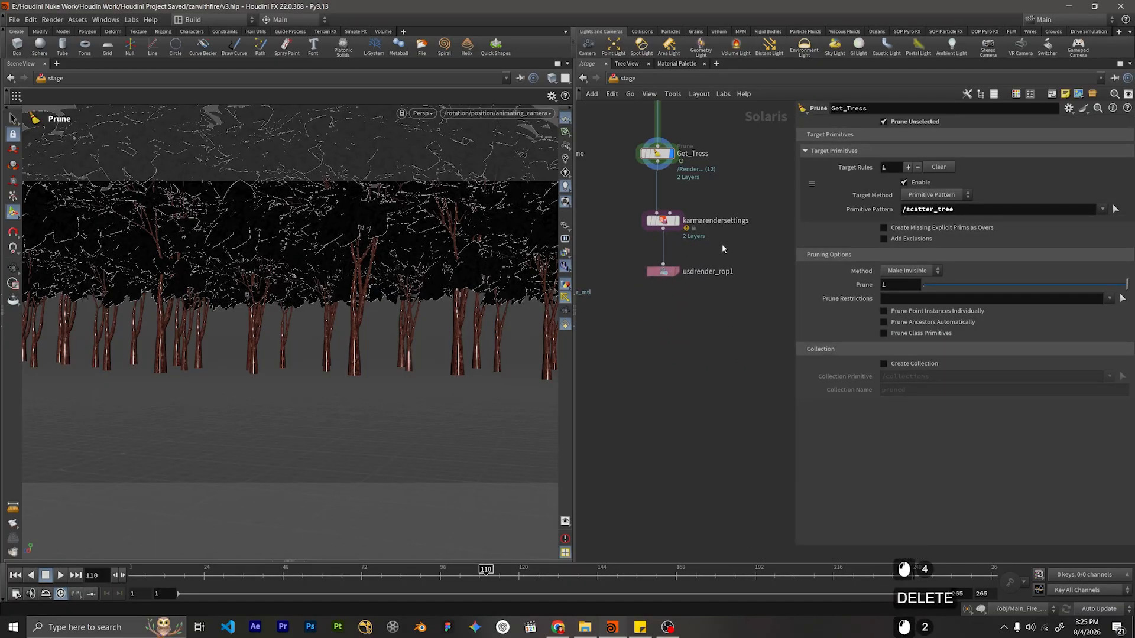
# Configure the tree branch's Karma render settings with XPU Parameters, a resolution width of 2048 and the /rotation/position/animating_camera camera.
pyautogui.moveTo(684, 190); pyautogui.dragTo(748, 281, button='middle')
pyautogui.click(669, 276)
pyautogui.click(907, 198)
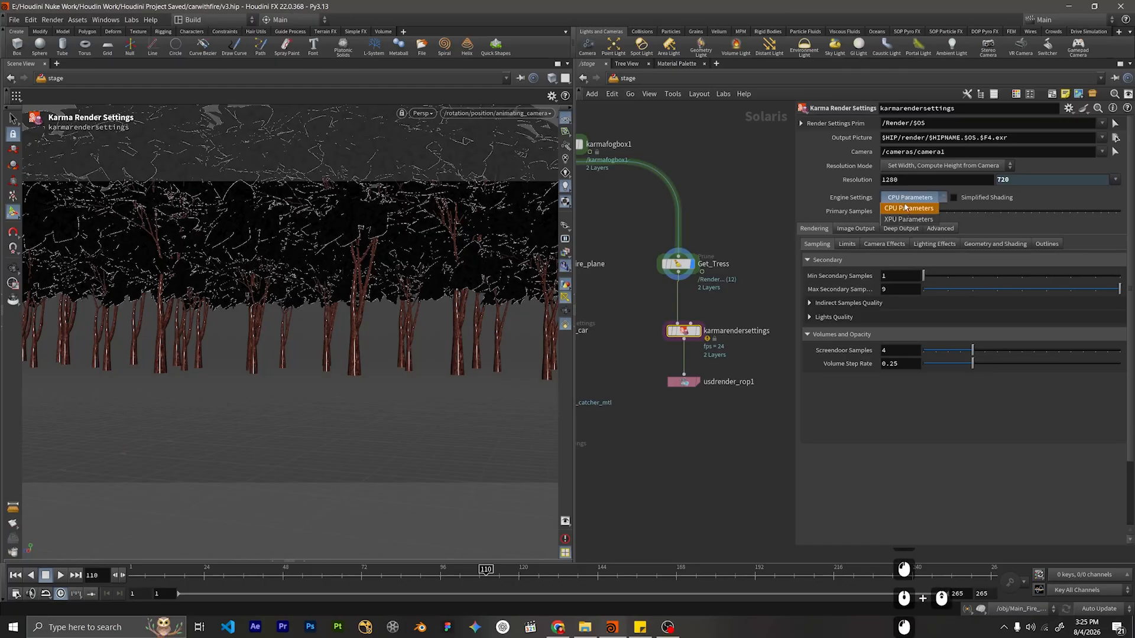
pyautogui.click(906, 218)
pyautogui.click(908, 182)
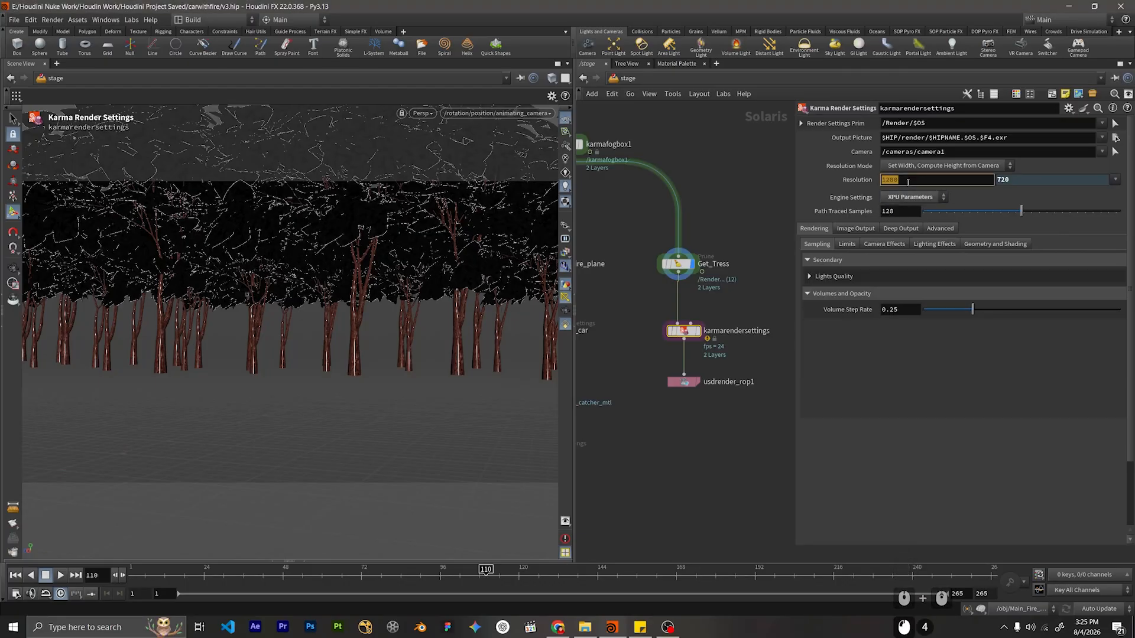
pyautogui.write('2048')
pyautogui.press('Return')
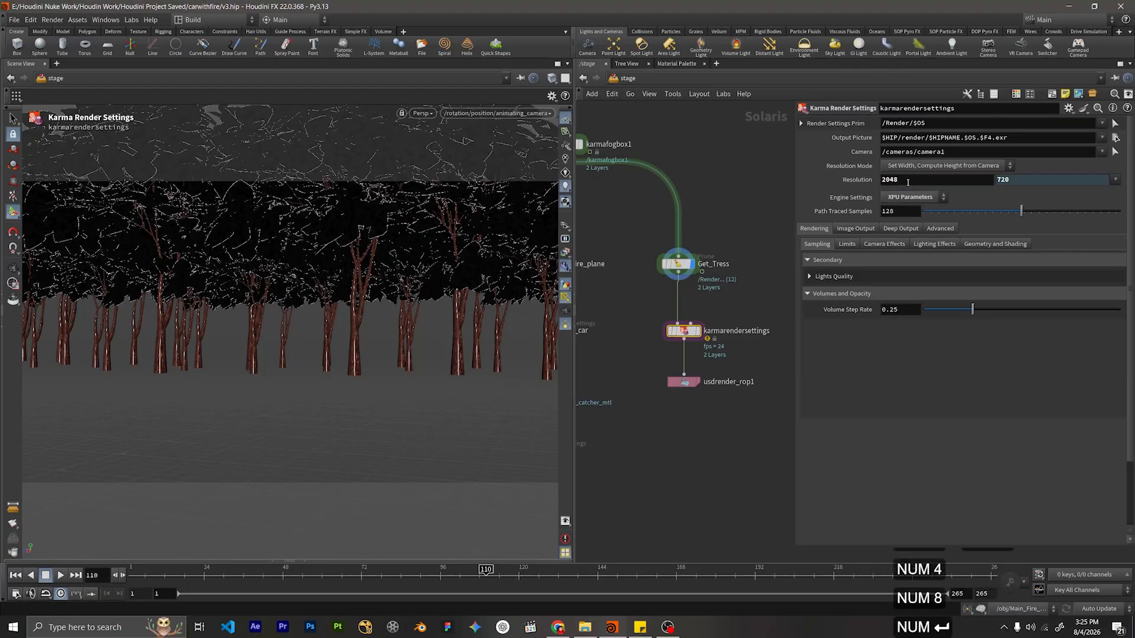
pyautogui.click(1102, 152)
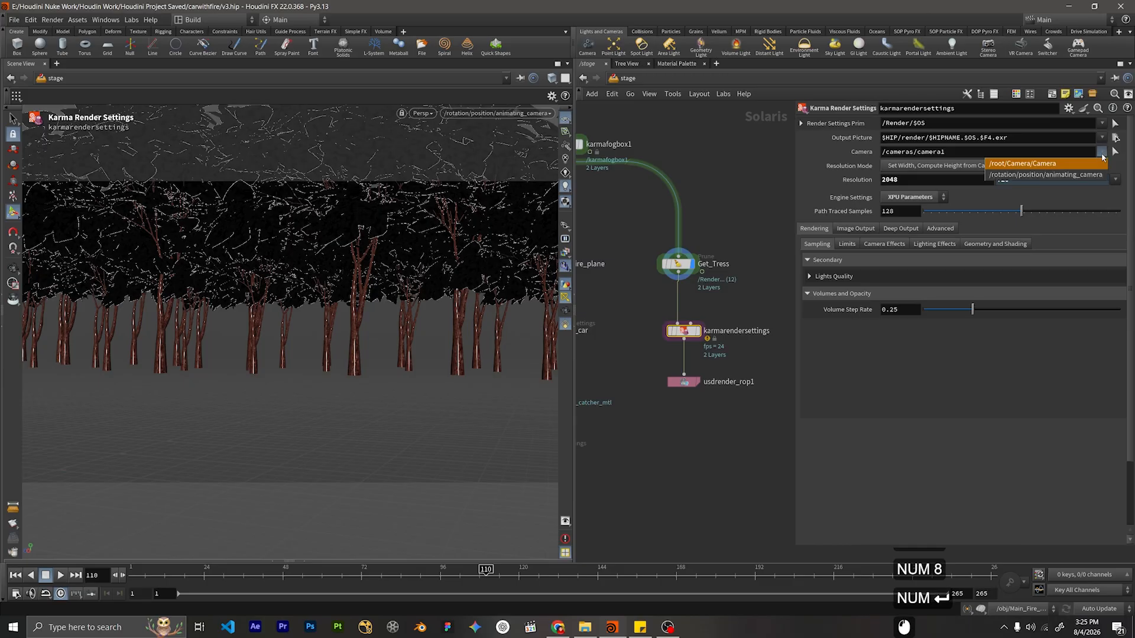
pyautogui.click(1043, 175)
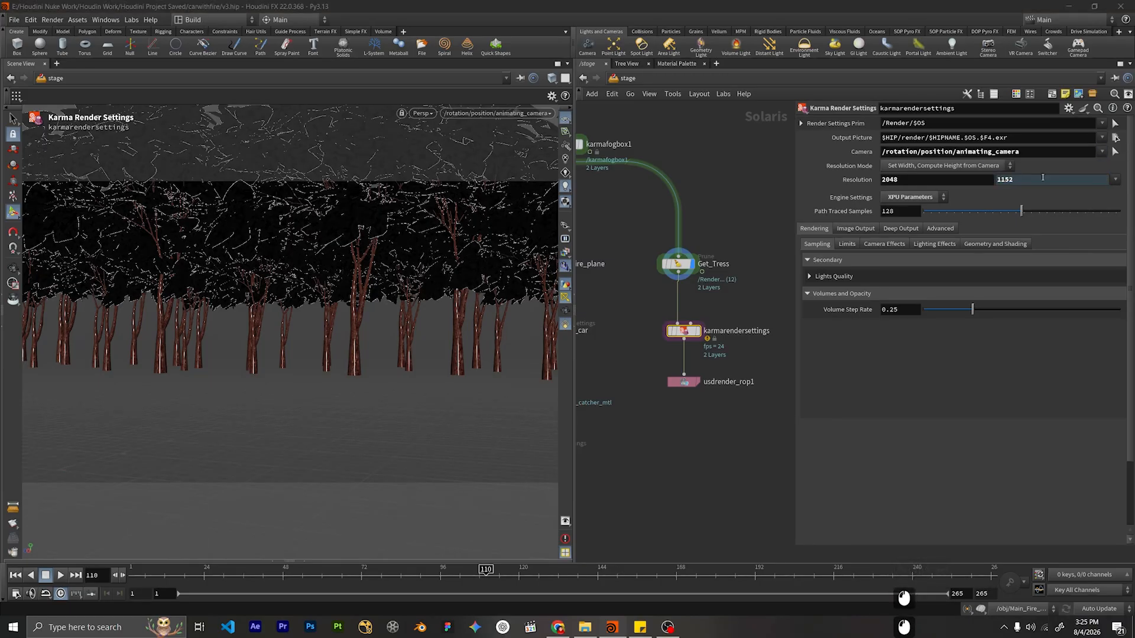
# Set the tree branch's output picture path to $HIP/render/treeRndr/$OS.$F4.exr.
pyautogui.click(959, 137)
pyautogui.press('BackSpace')
pyautogui.press('BackSpace')
pyautogui.press('BackSpace')
pyautogui.press('BackSpace')
pyautogui.press('BackSpace')
pyautogui.press('BackSpace')
pyautogui.press('BackSpace')
pyautogui.press('BackSpace')
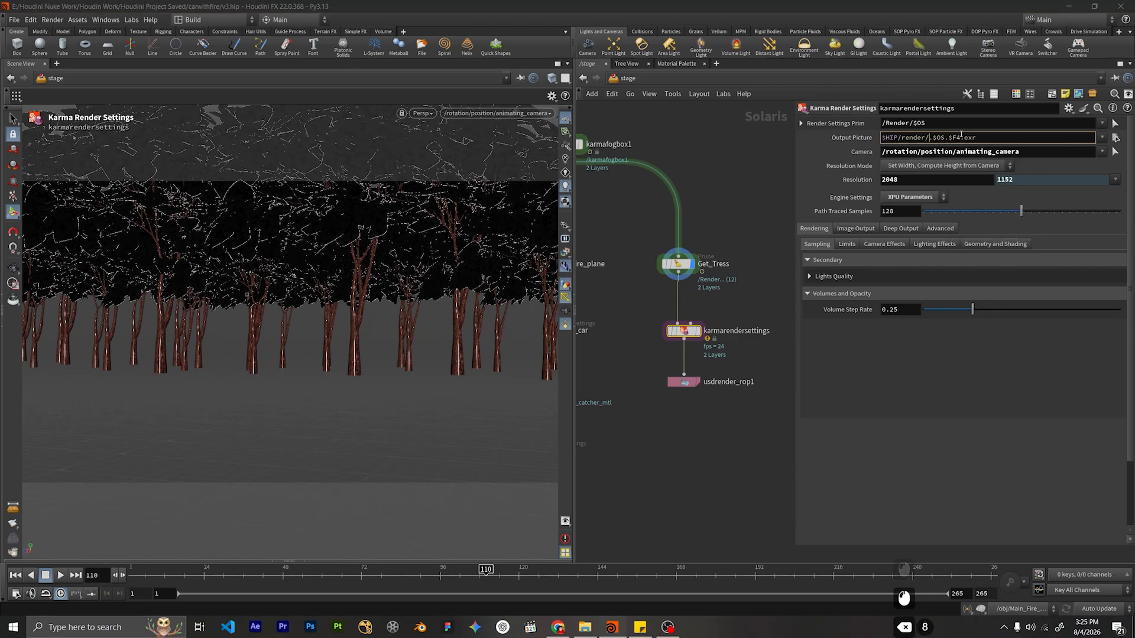
pyautogui.write('treeRnm')
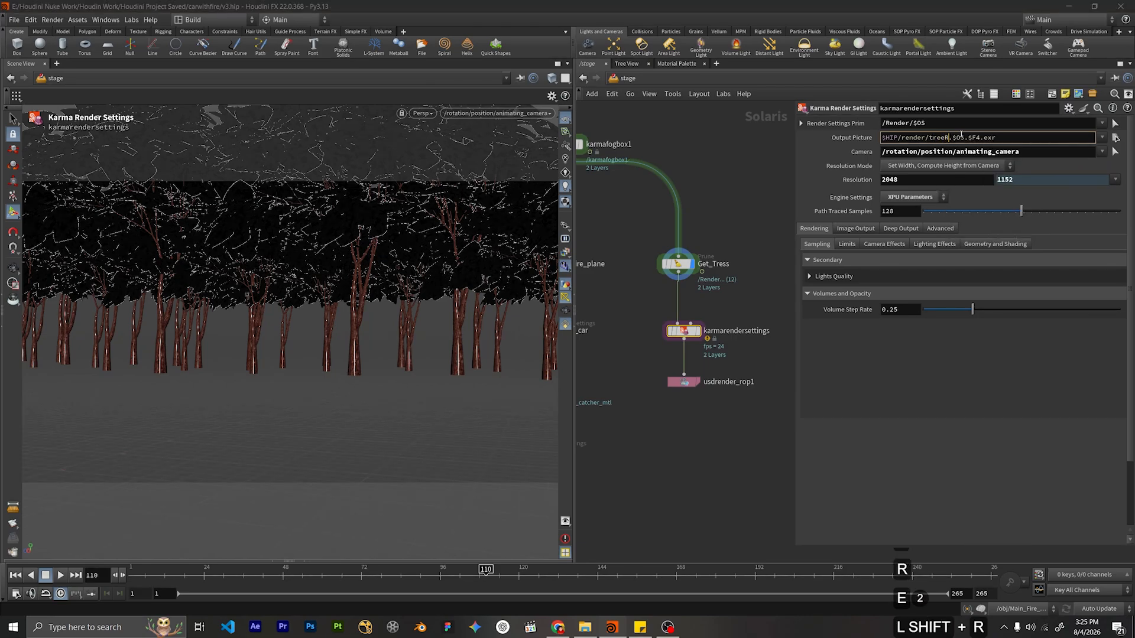
pyautogui.press('BackSpace')
pyautogui.write('dr')
pyautogui.press('Right')
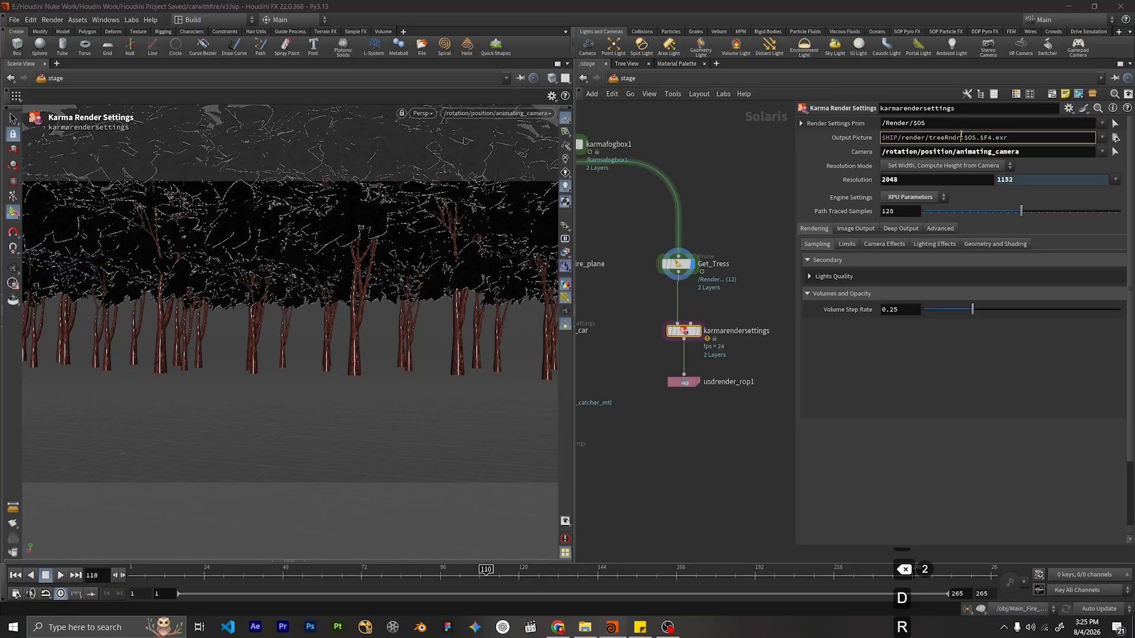
pyautogui.press('BackSpace')
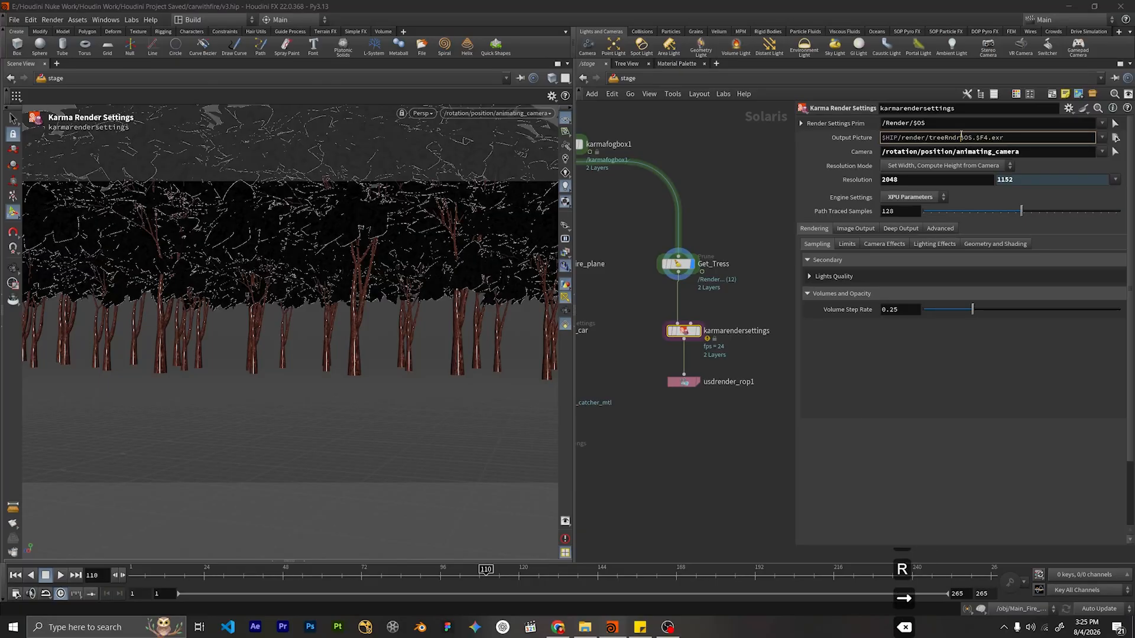
pyautogui.write('/')
pyautogui.click(775, 168)
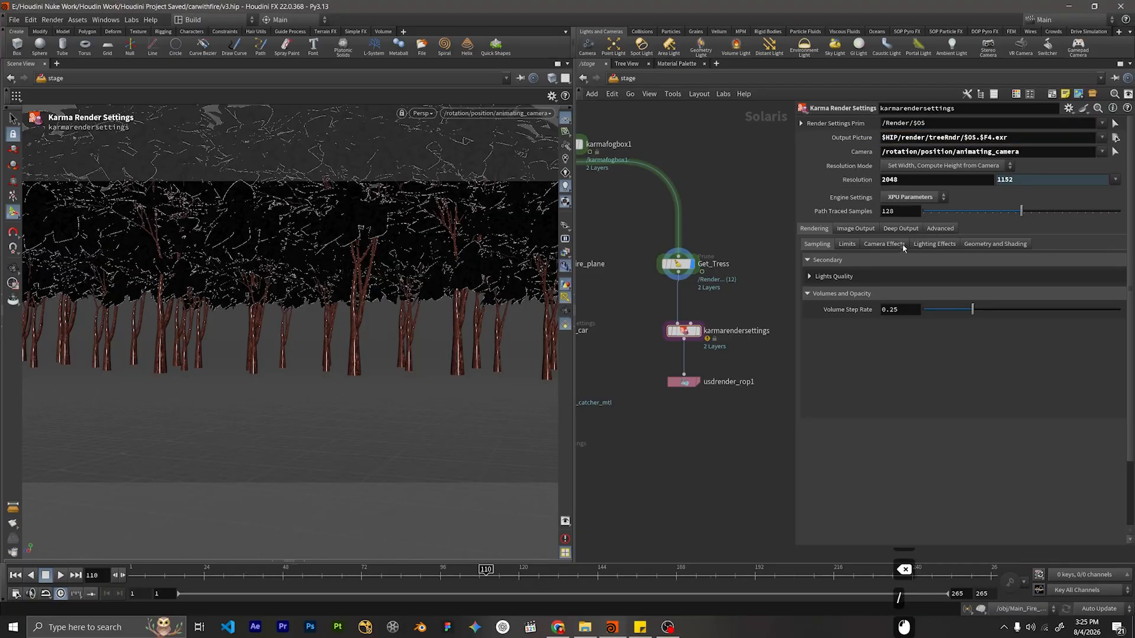
# Set the reflection and refraction limits of the tree render settings to 0, keeping the SSS limit at 1.
pyautogui.click(851, 243)
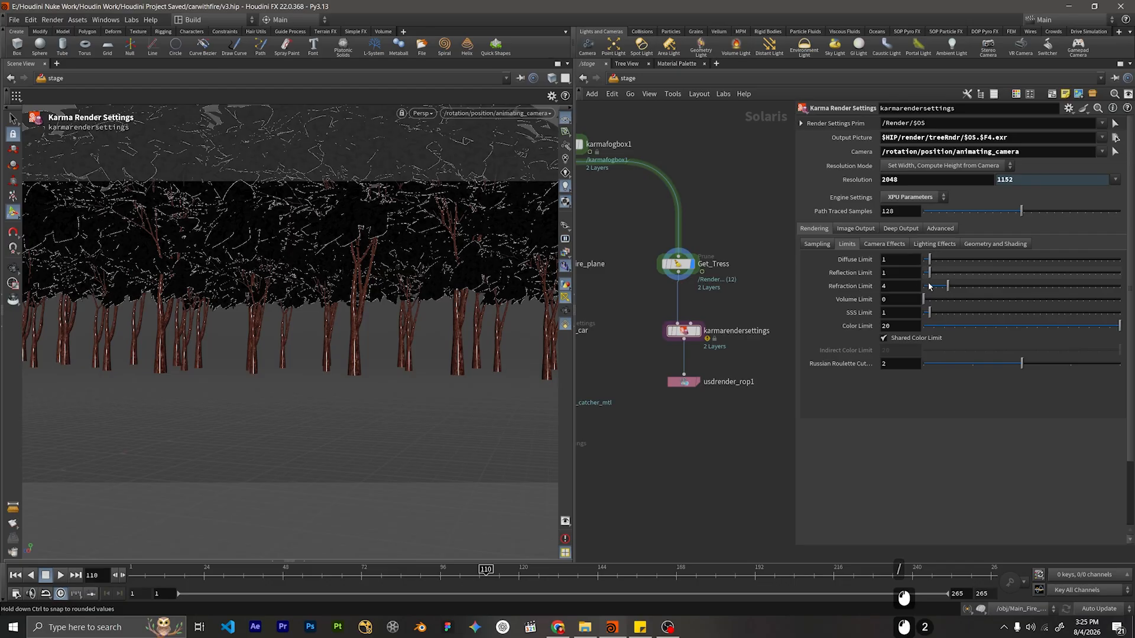
pyautogui.moveTo(928, 285); pyautogui.dragTo(902, 276)
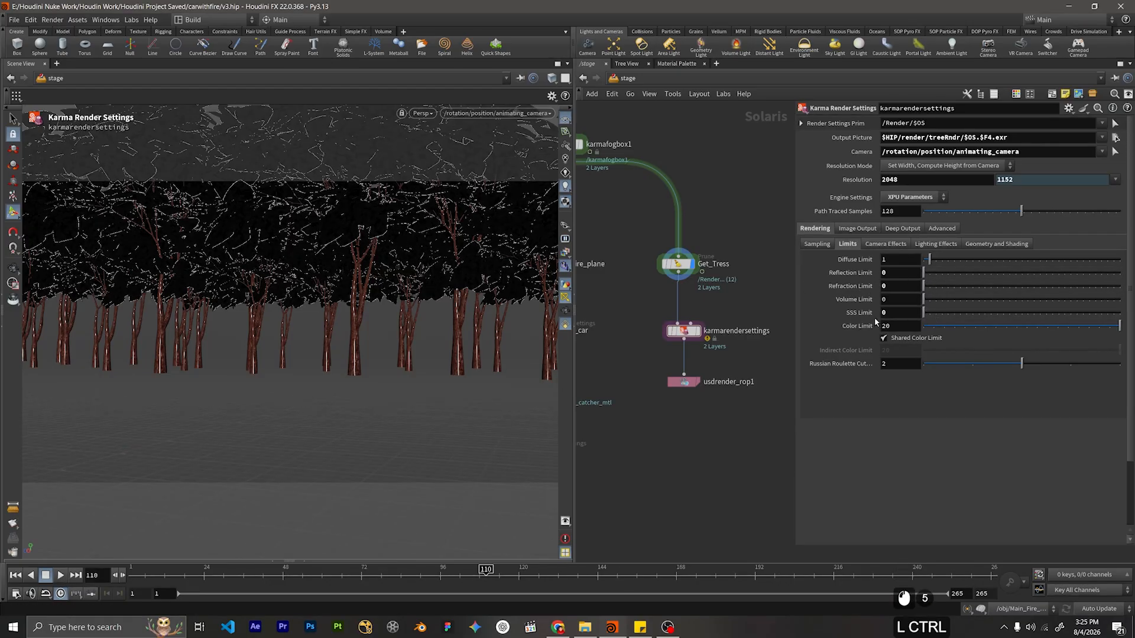
pyautogui.hotkey('ctrl', 'z')
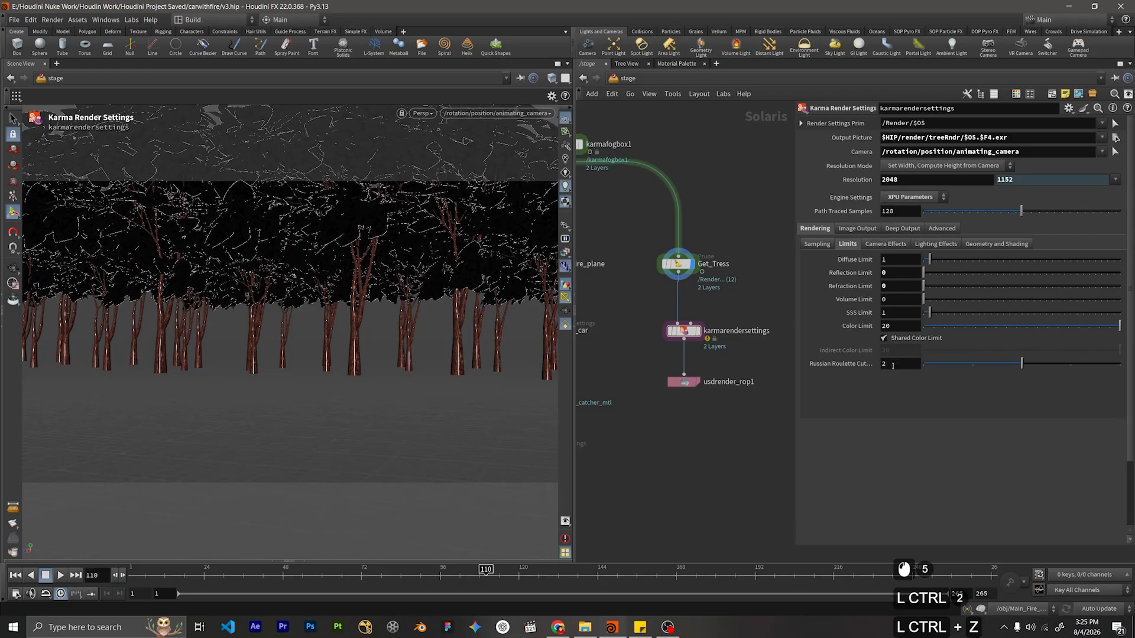
# Review the tree branch's camera effects, and examine the image output and AOV settings of RNDR_CAR for comparison.
pyautogui.click(884, 243)
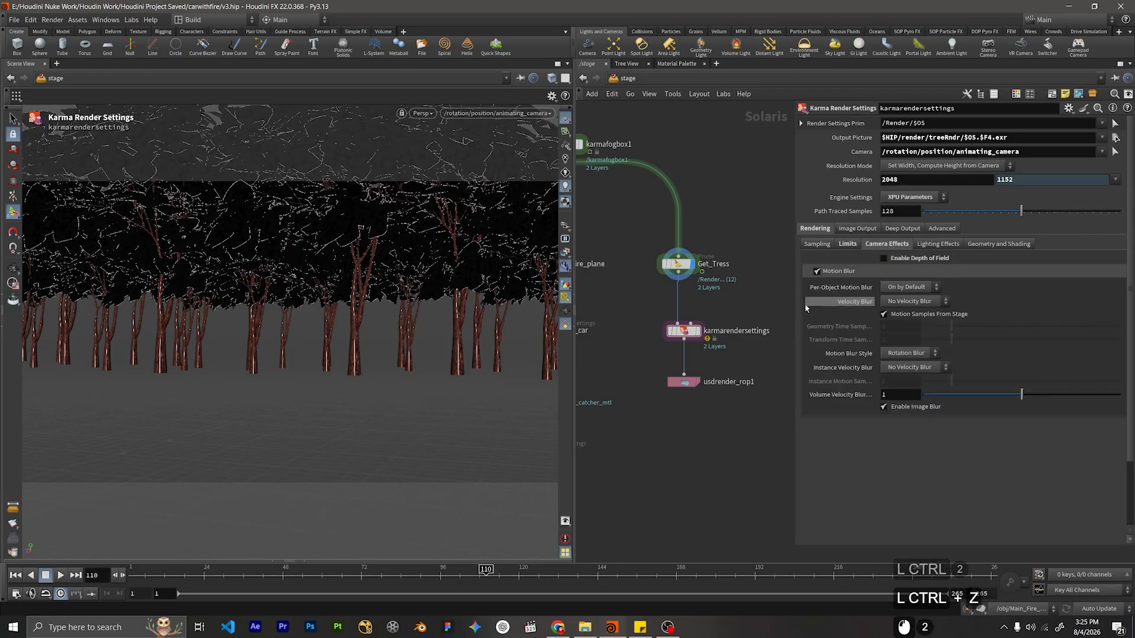
pyautogui.scroll(-4, 780, 311)
pyautogui.scroll(4, 696, 327)
pyautogui.moveTo(682, 339); pyautogui.dragTo(719, 338, button='middle')
pyautogui.moveTo(711, 420); pyautogui.dragTo(612, 460)
pyautogui.click(857, 228)
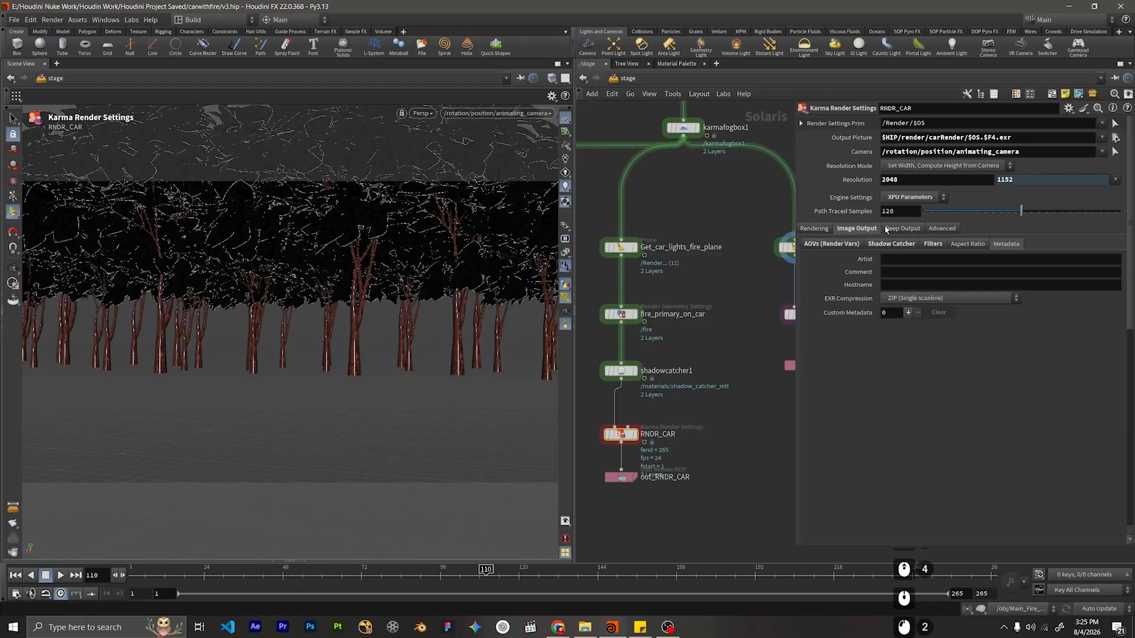
pyautogui.click(898, 228)
pyautogui.click(856, 228)
pyautogui.click(831, 244)
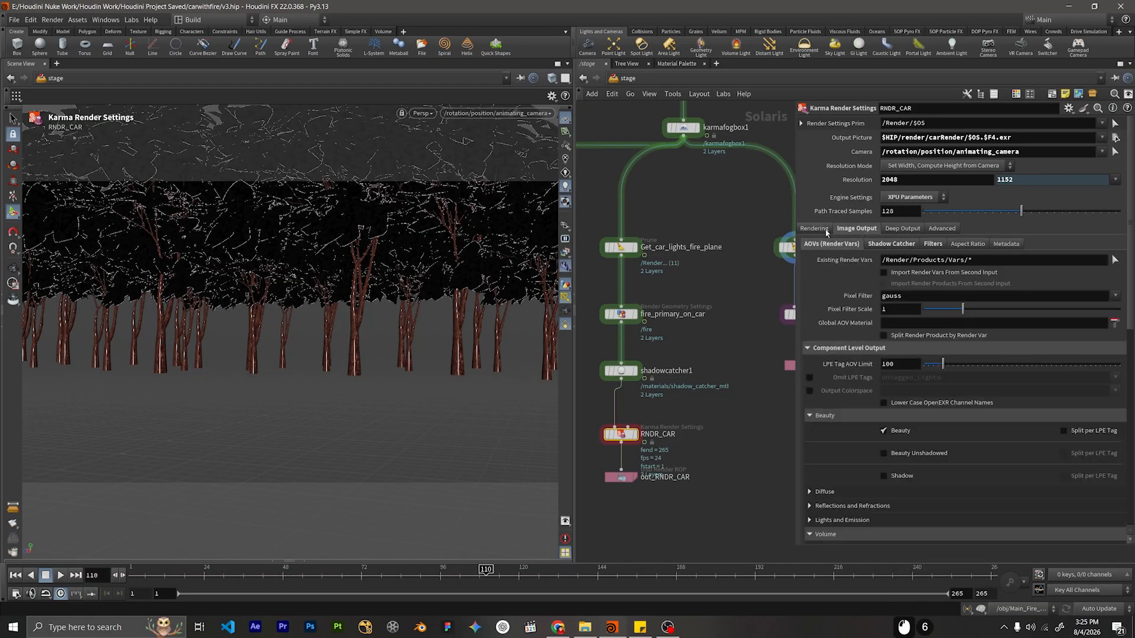
# Review the limits, camera effects, geometry and shading, and advanced sampling settings of the tree branch's Karma render settings.
pyautogui.moveTo(704, 357); pyautogui.dragTo(566, 367, button='middle')
pyautogui.click(667, 321)
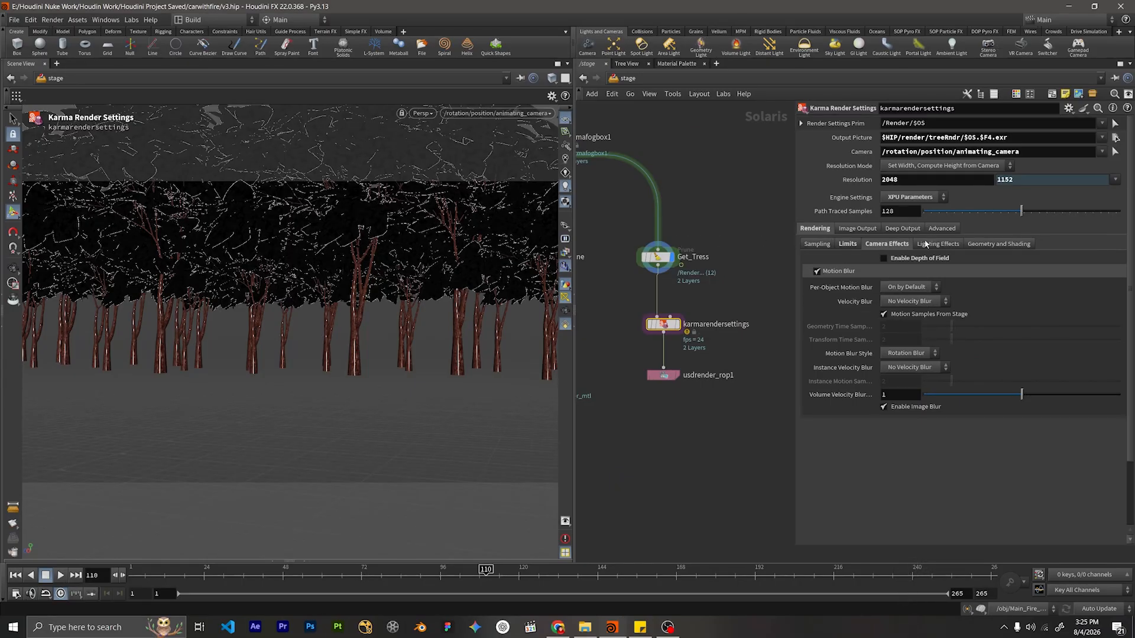
pyautogui.click(858, 244)
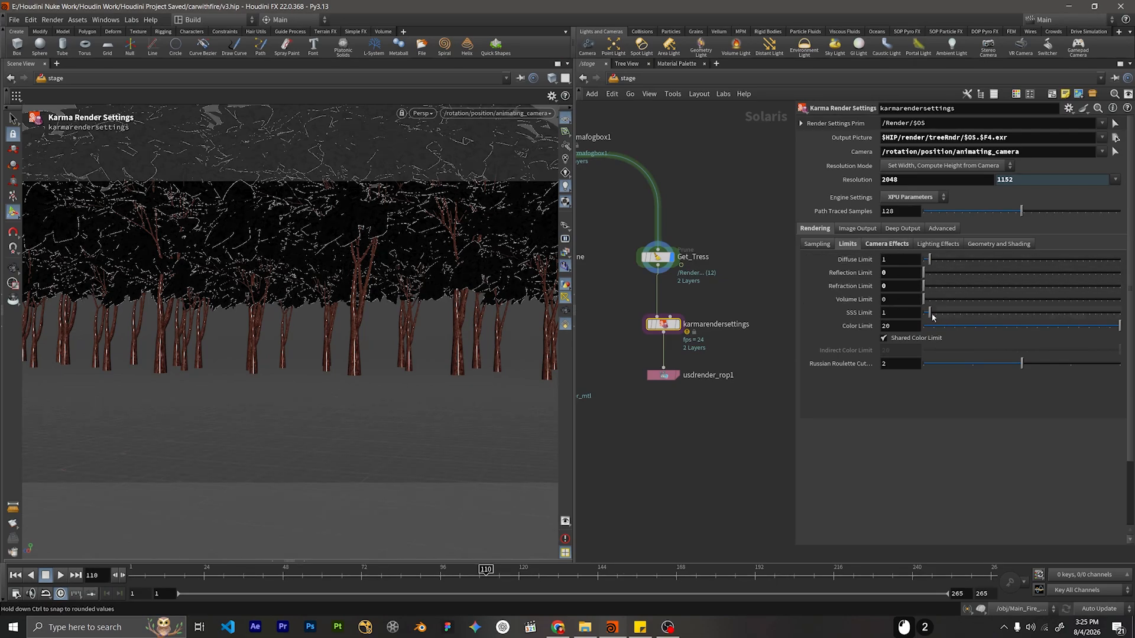
pyautogui.click(886, 244)
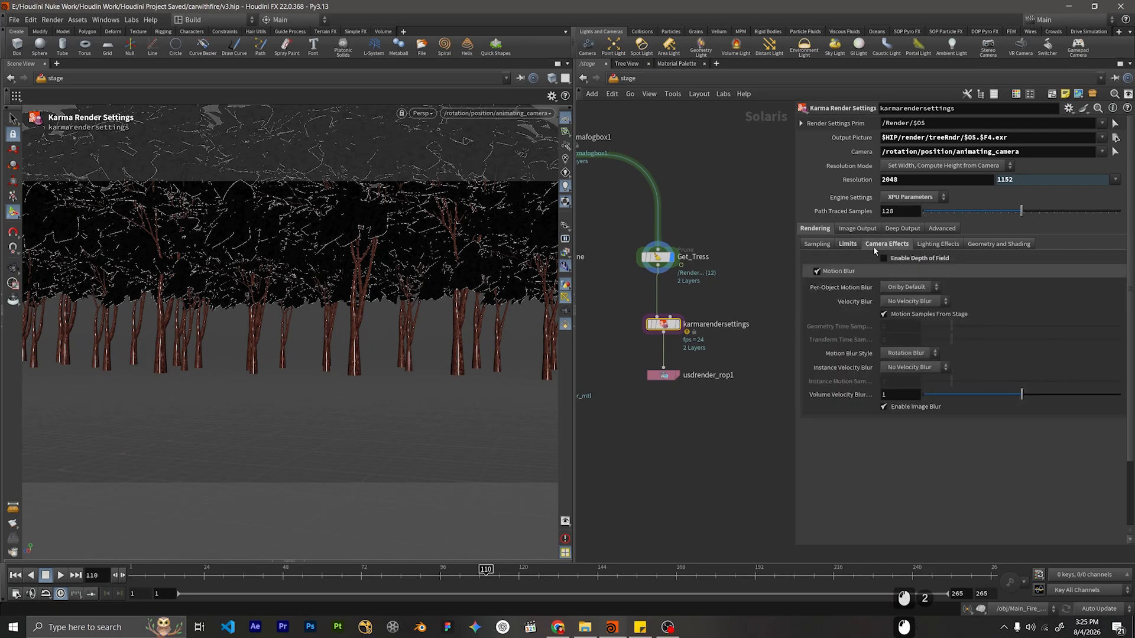
pyautogui.click(954, 245)
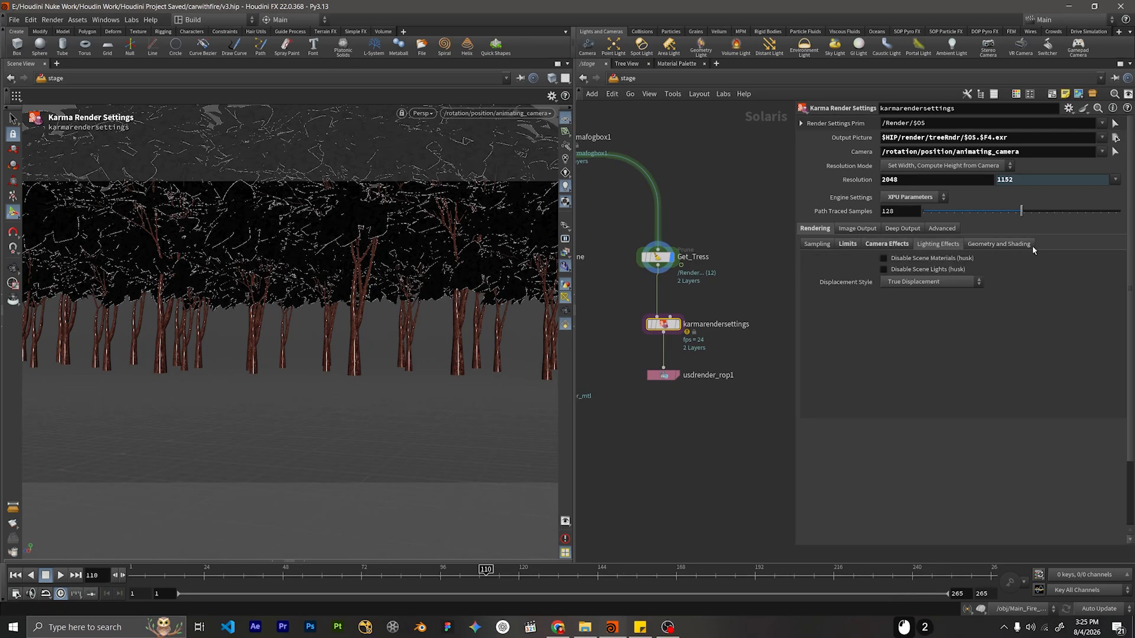
pyautogui.click(941, 230)
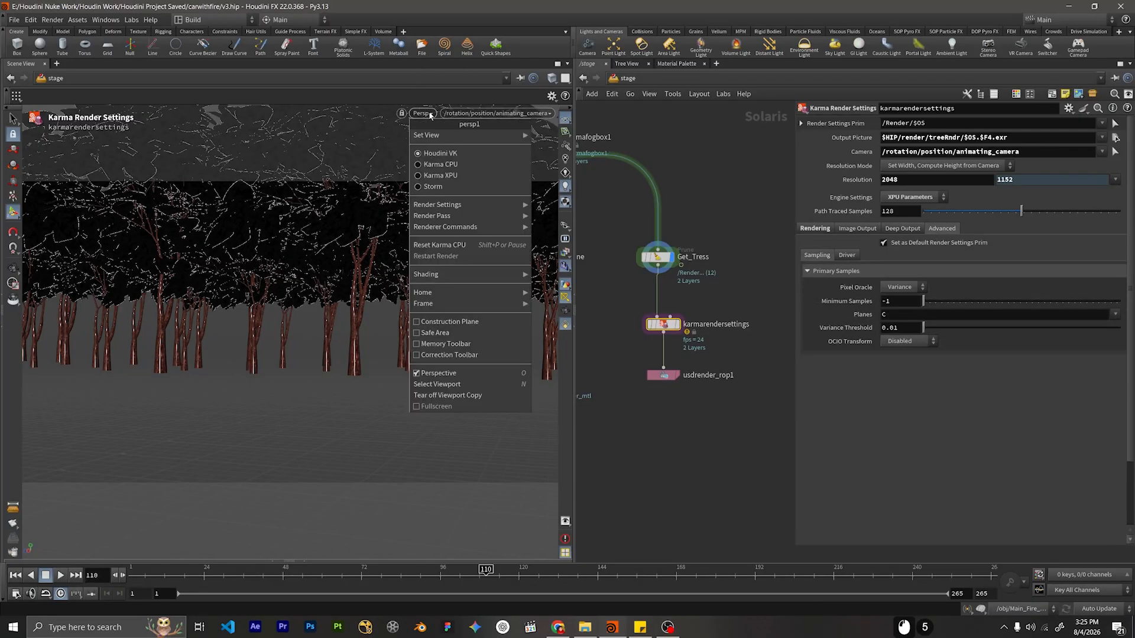
# Render the trees in the viewport with Karma XPU and display the depth render output.
pyautogui.click(440, 176)
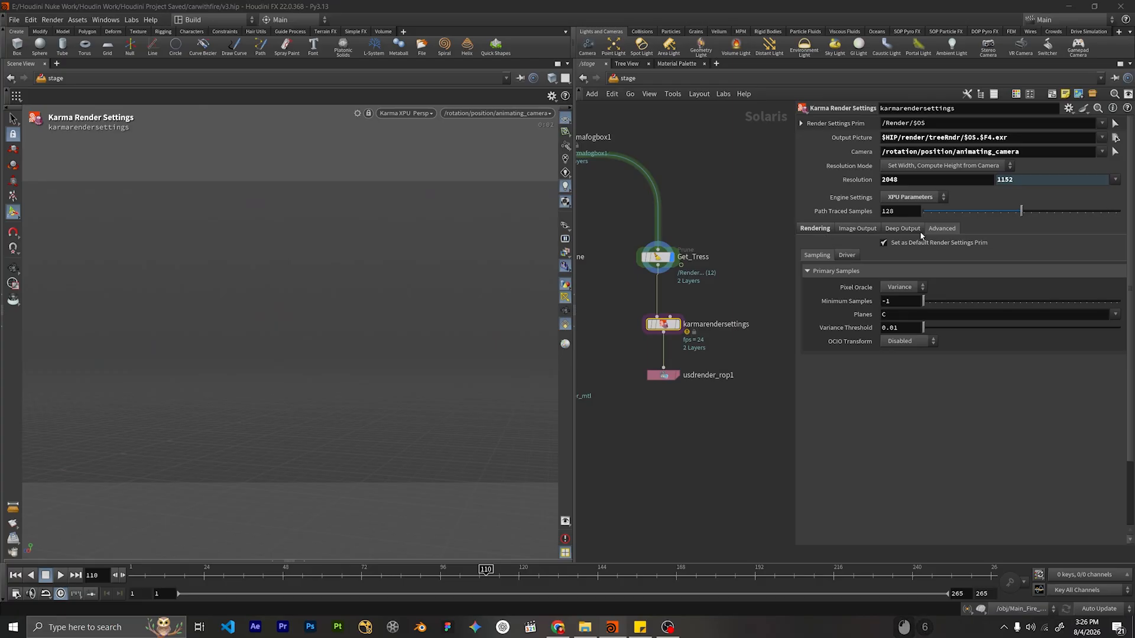
pyautogui.click(893, 229)
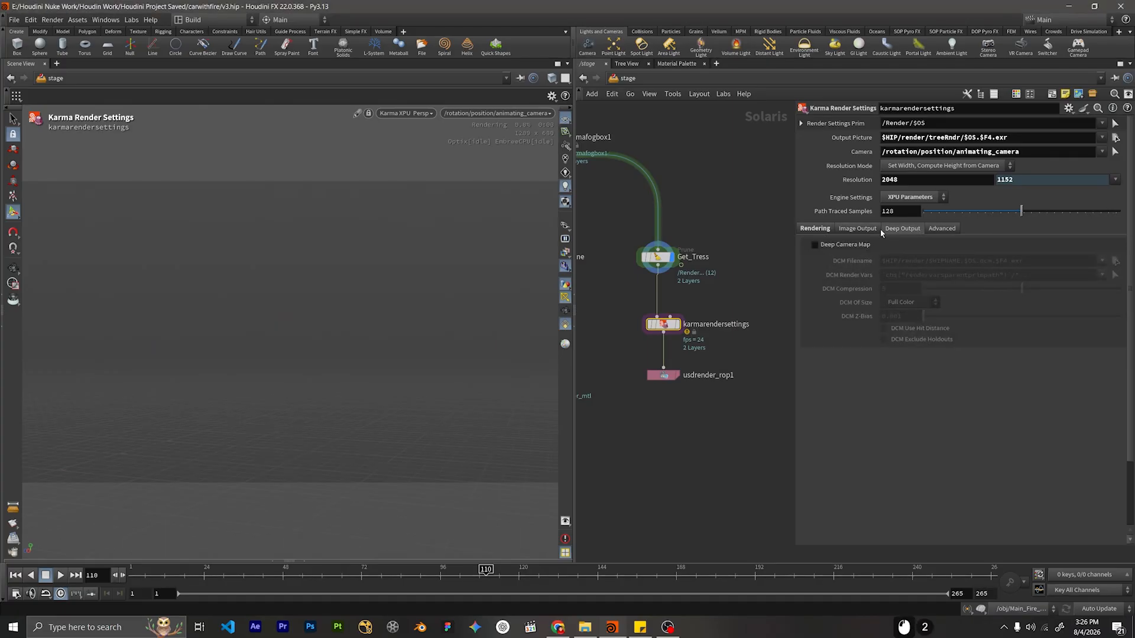
pyautogui.click(881, 228)
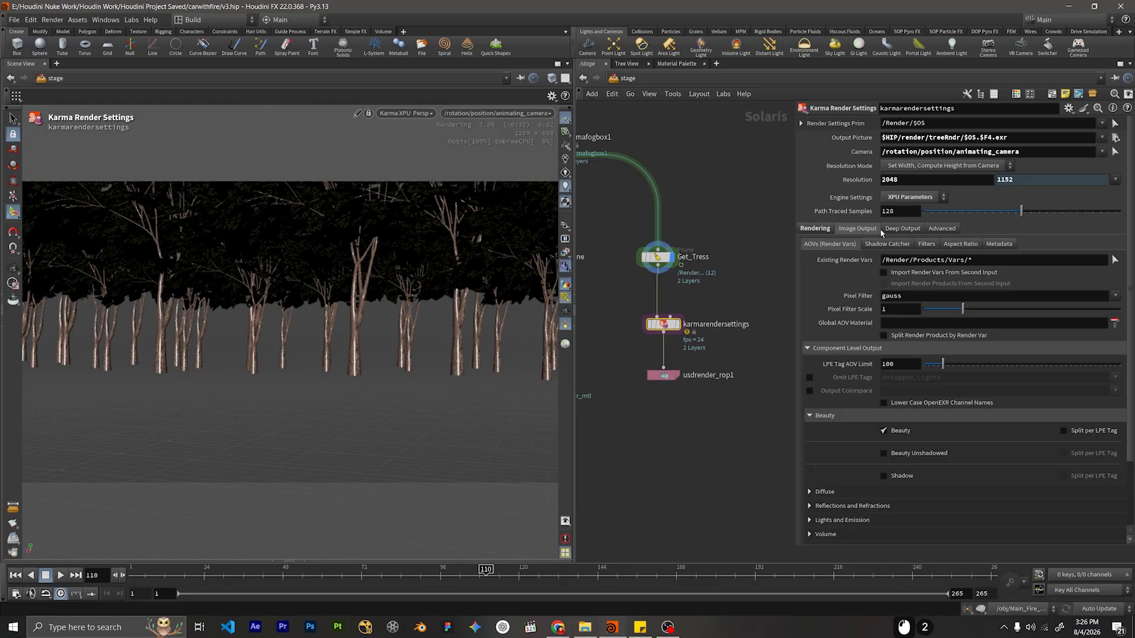
pyautogui.click(562, 252)
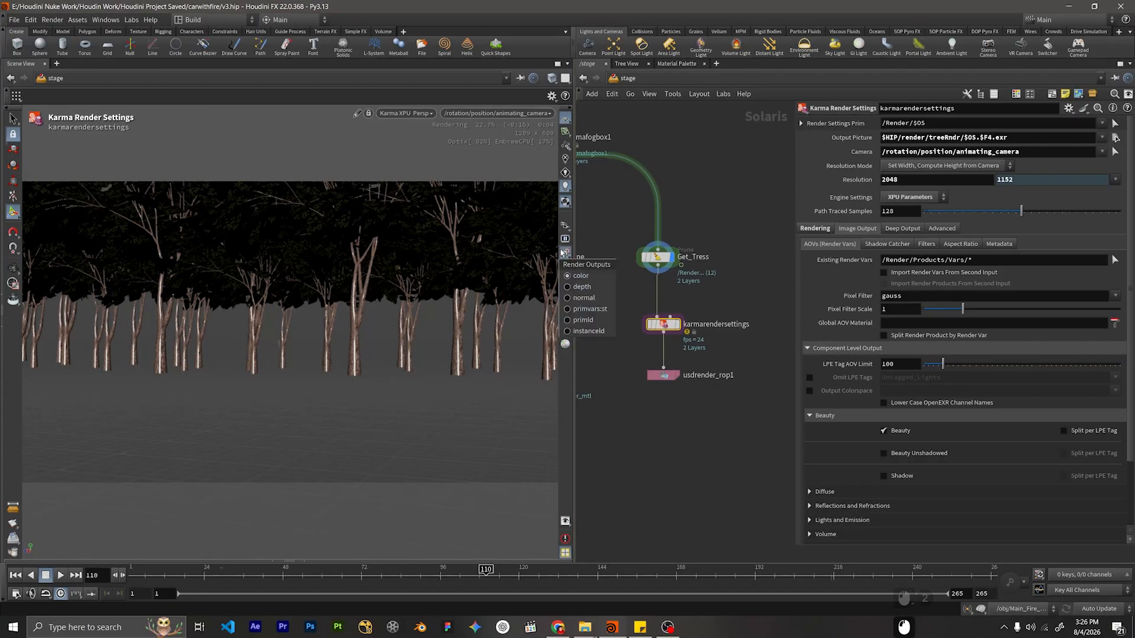
pyautogui.click(588, 284)
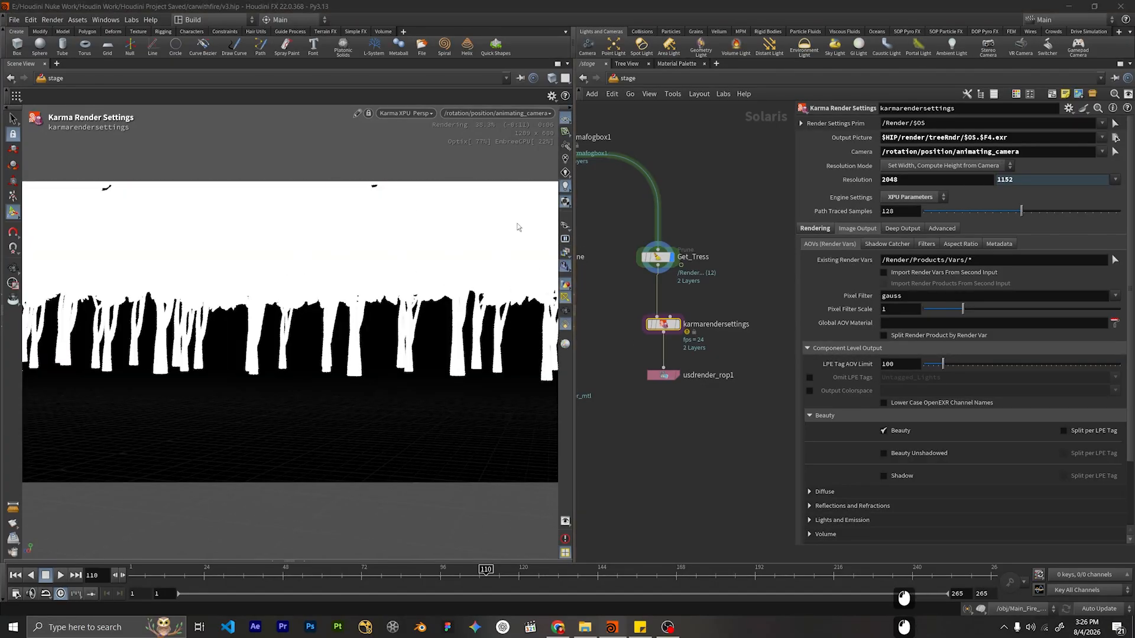
# Show the beauty render output in the viewport and move the Get_Tress node farther above the tree branch's render settings.
pyautogui.click(565, 252)
pyautogui.click(571, 279)
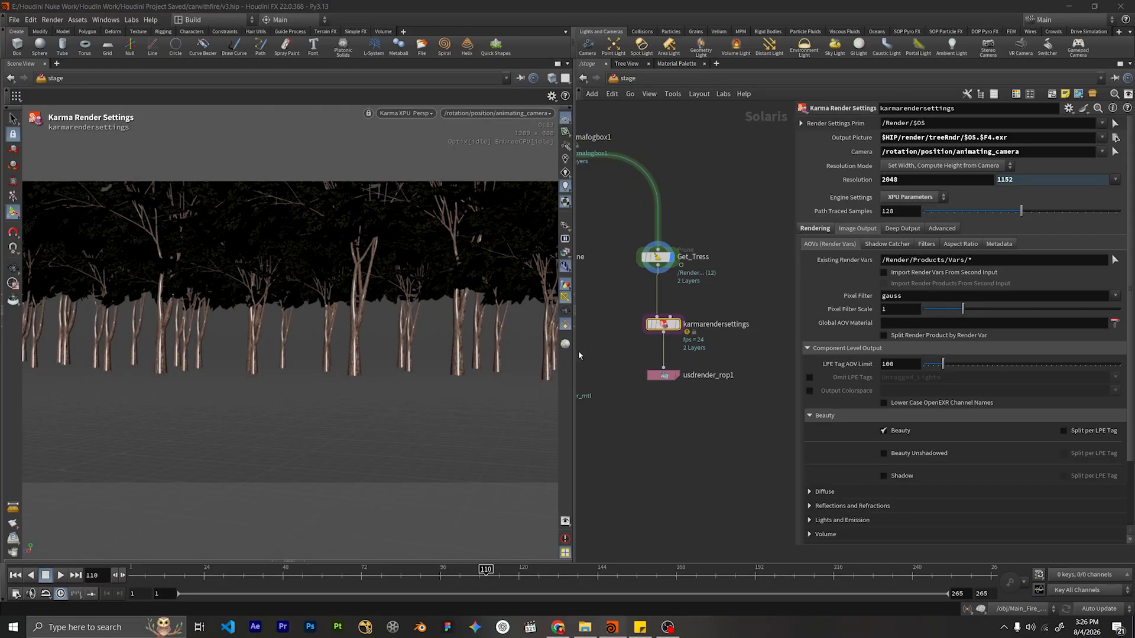
pyautogui.moveTo(702, 295); pyautogui.dragTo(705, 265, button='middle')
pyautogui.moveTo(659, 228); pyautogui.dragTo(660, 201)
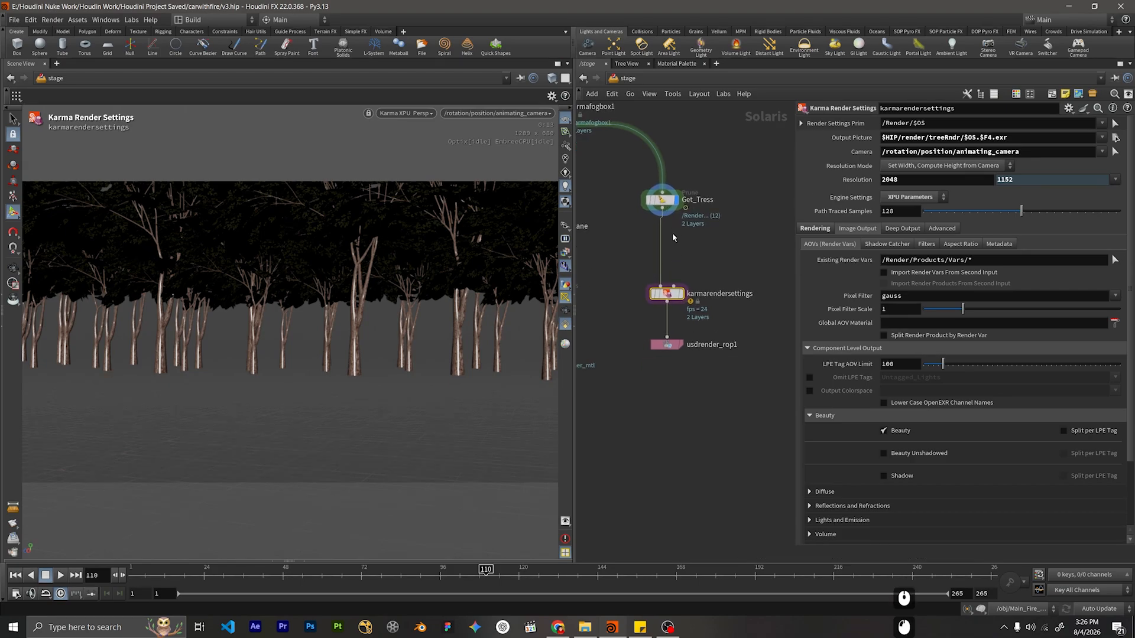
# Insert a Karma Shadow Catcher node between Get_Tress and the tree branch's render settings.
pyautogui.press('Tab')
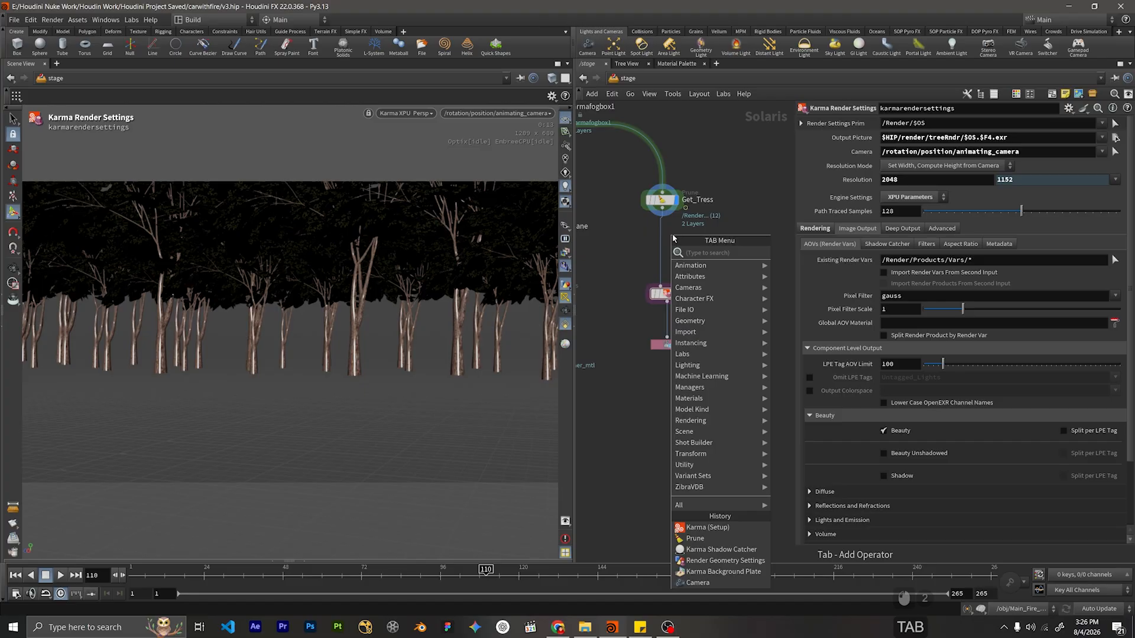
pyautogui.write('shadow')
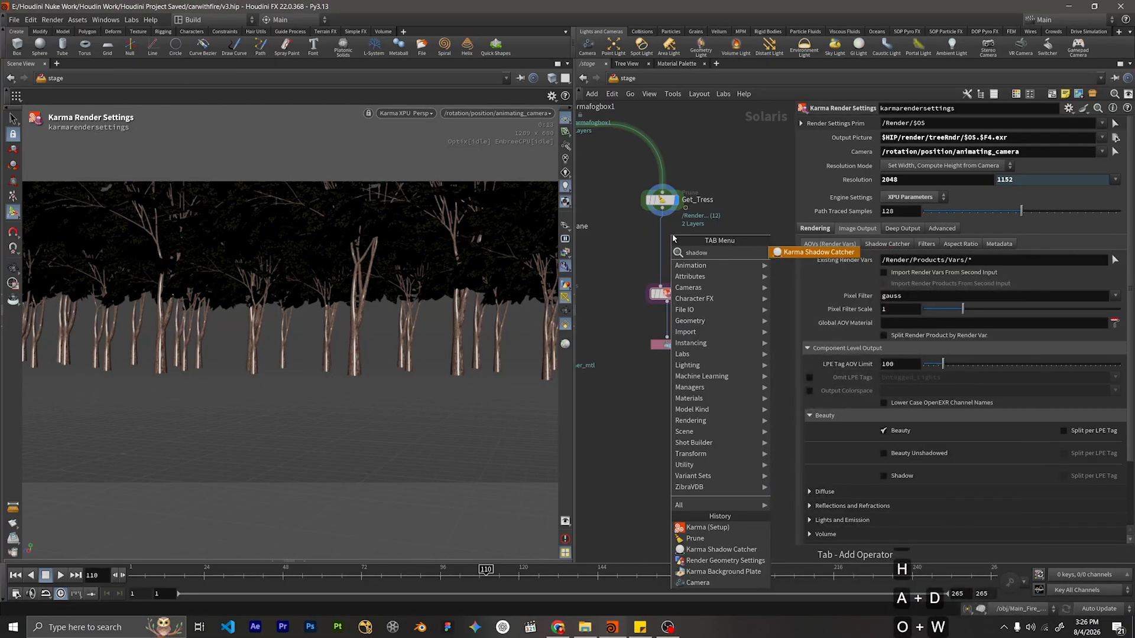
pyautogui.press('Return')
pyautogui.press('Return')
pyautogui.press('Return')
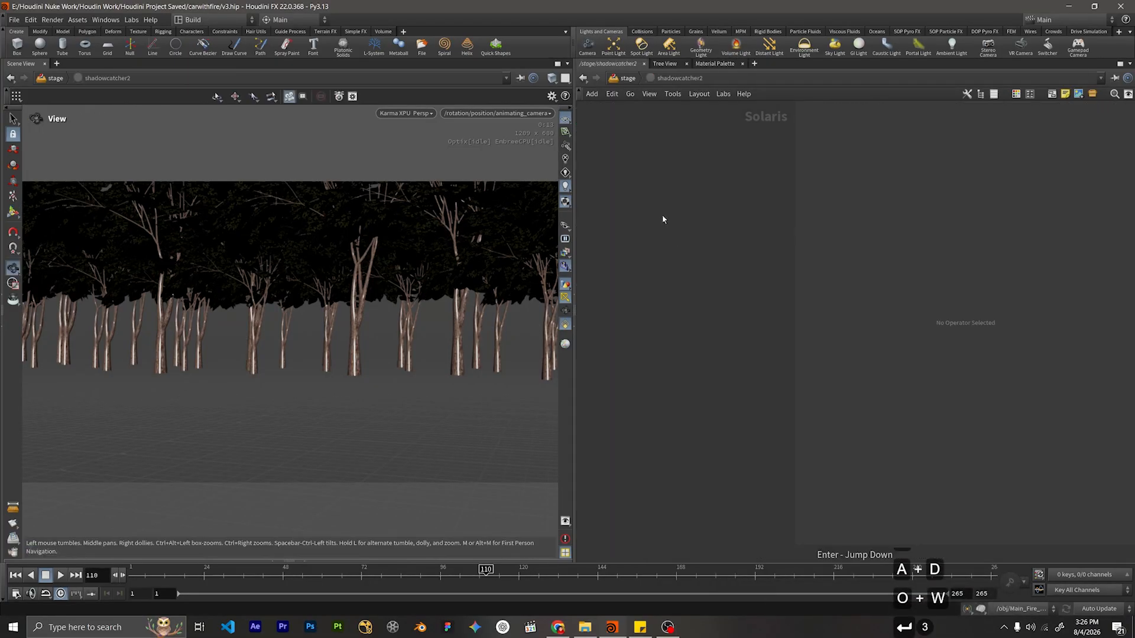
pyautogui.click(622, 80)
pyautogui.moveTo(710, 299)
pyautogui.mouseDown()
pyautogui.moveTo(692, 322)
pyautogui.moveTo(701, 317)
pyautogui.mouseUp()
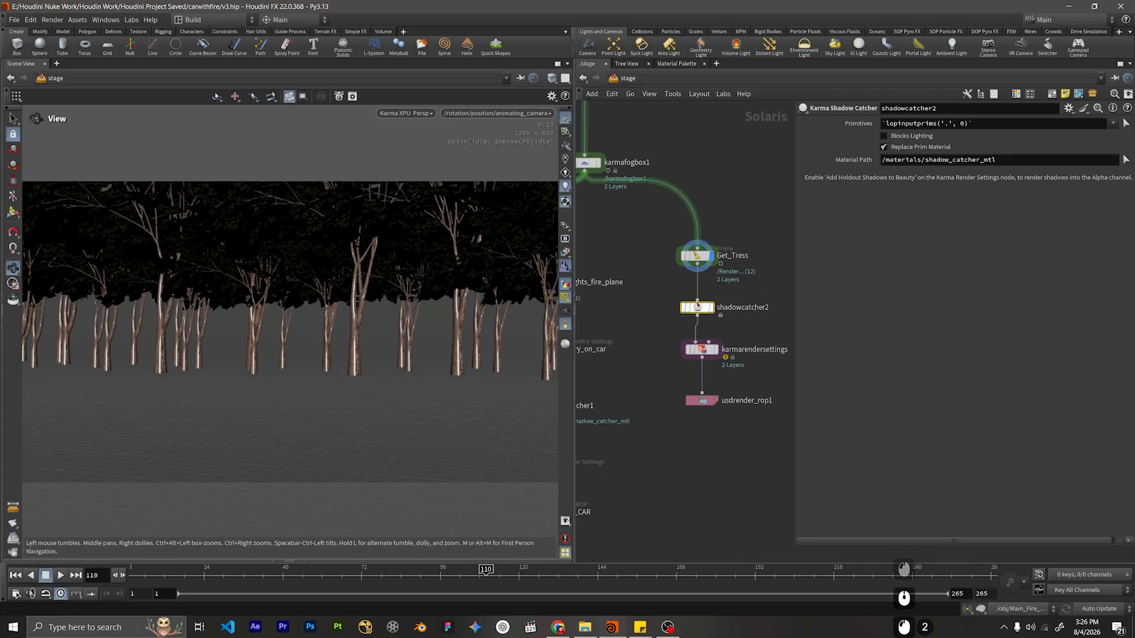
# Add /root/Plane to the primitive pattern of the Get_Tress prune node.
pyautogui.click(697, 255)
pyautogui.click(980, 210)
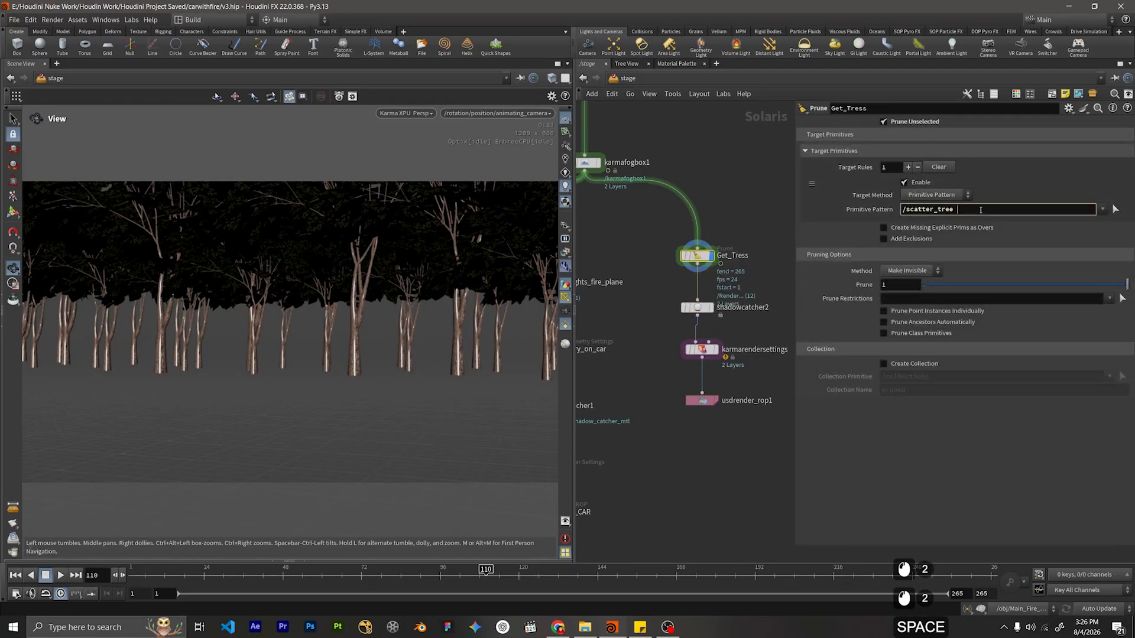
pyautogui.write('/pln')
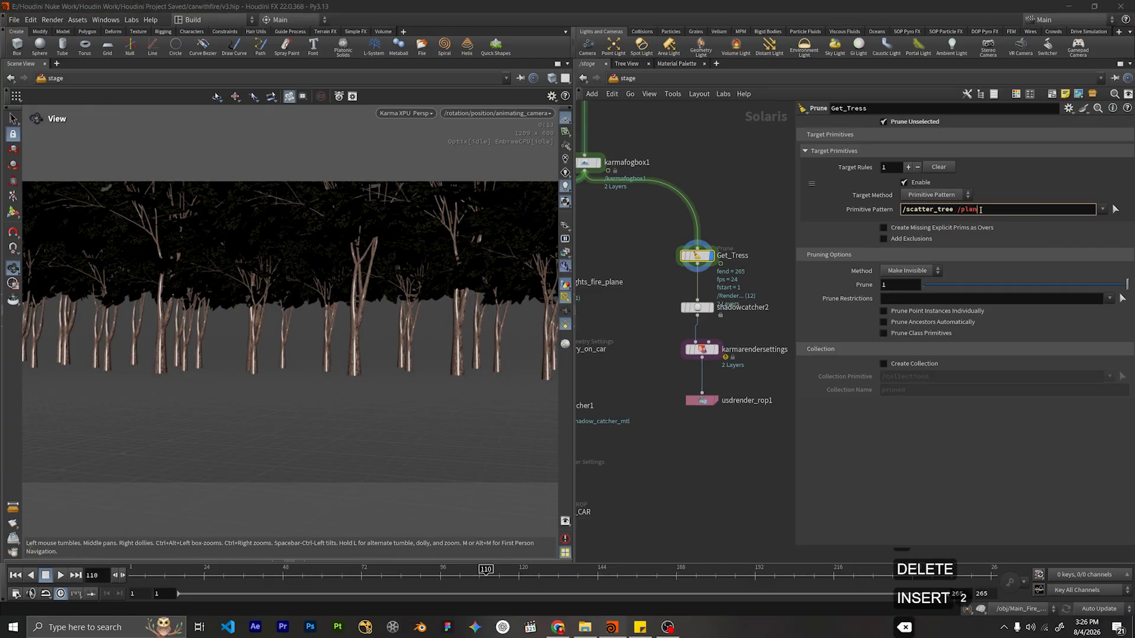
pyautogui.press('BackSpace')
pyautogui.press('BackSpace')
pyautogui.press('BackSpace')
pyautogui.write('root')
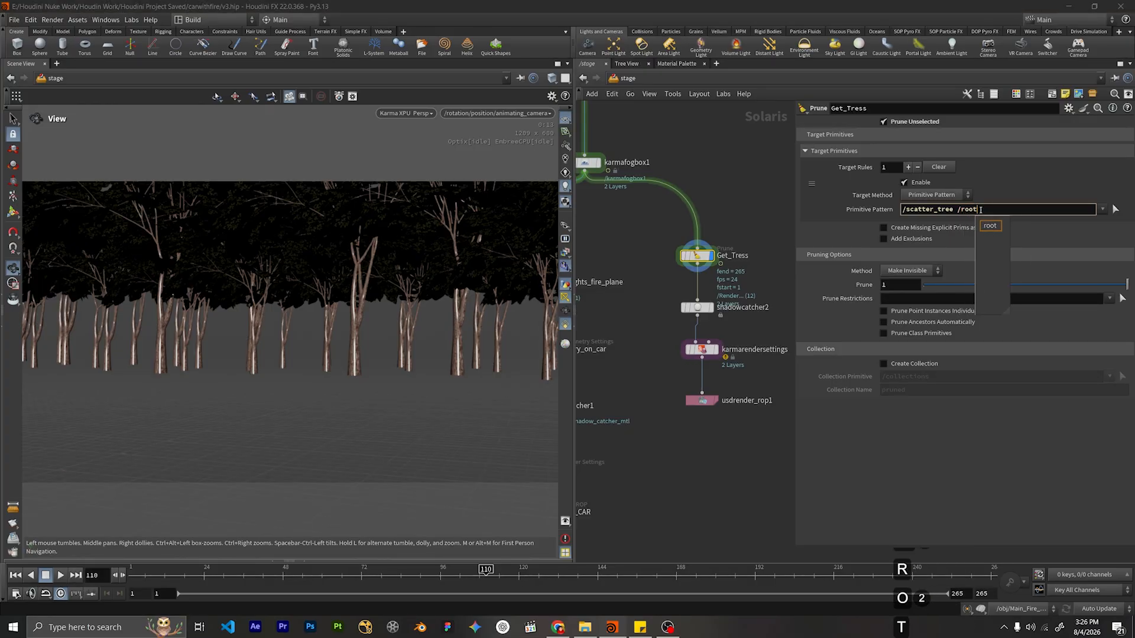
pyautogui.write('/')
pyautogui.press('Down')
pyautogui.press('Down')
pyautogui.press('Return')
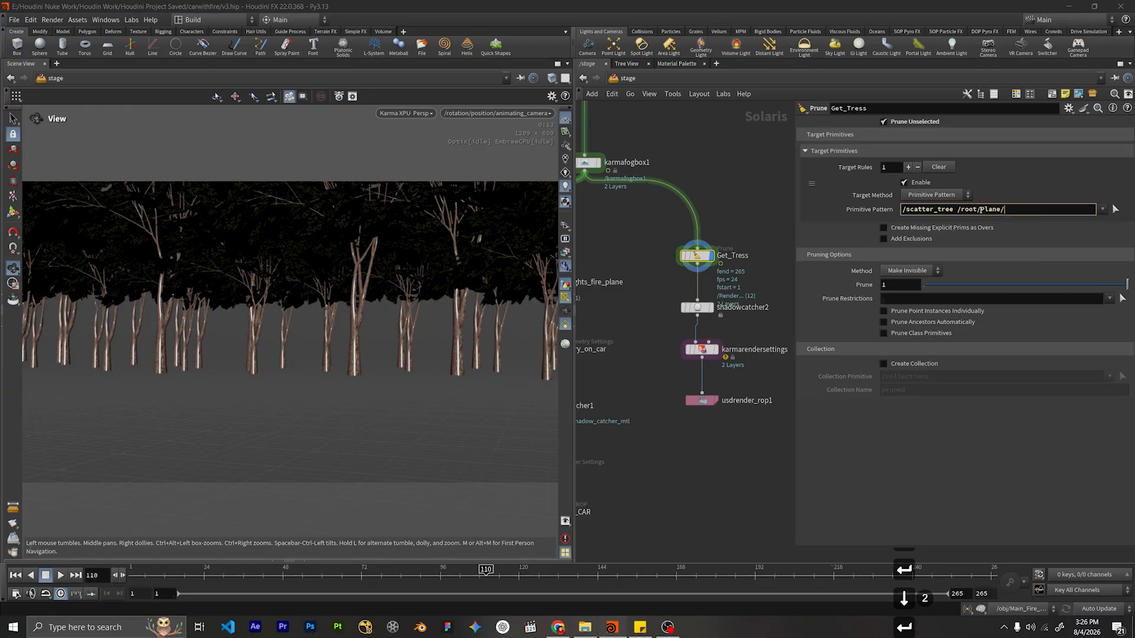
pyautogui.press('BackSpace')
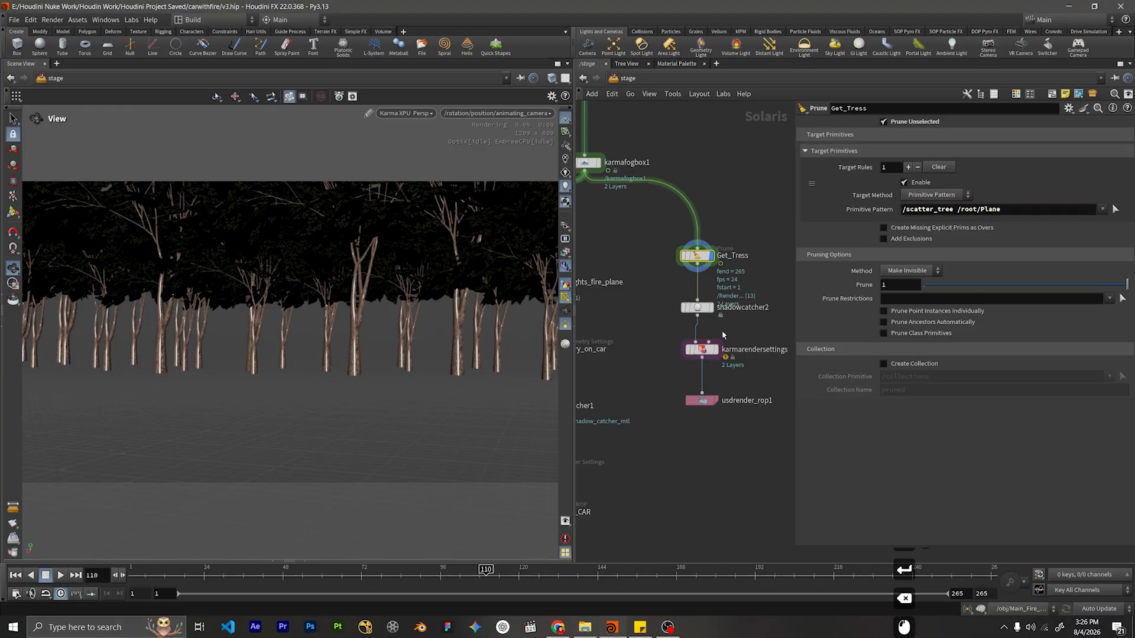
# Set the primitives of the tree branch's shadow catcher to /root/Plane.
pyautogui.click(686, 307)
pyautogui.tripleClick(933, 124)
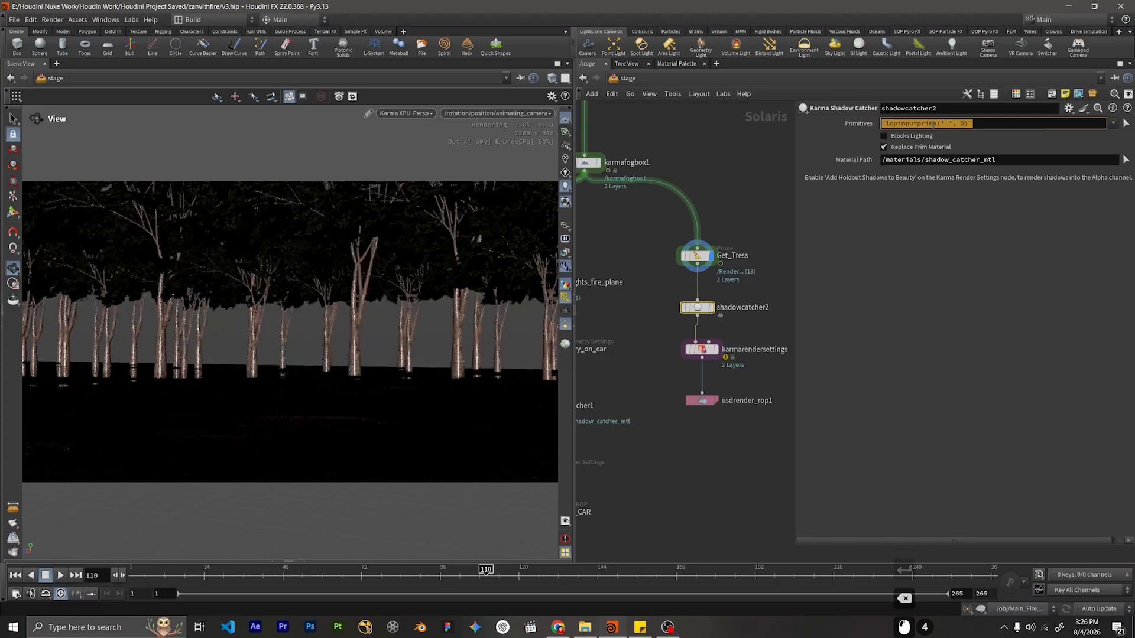
pyautogui.write('/root/')
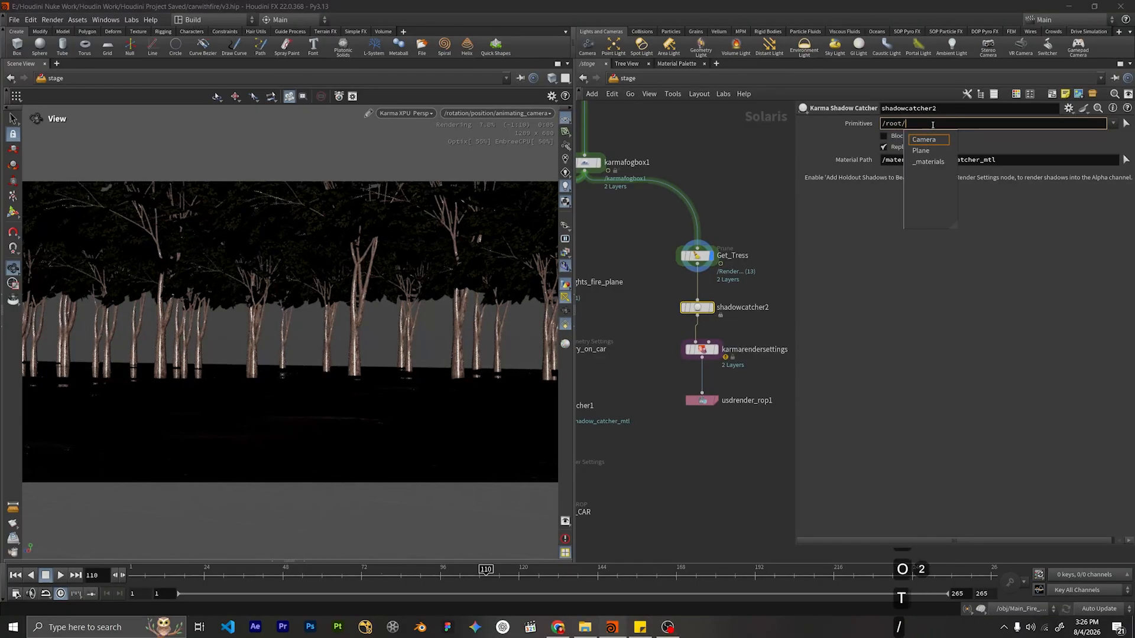
pyautogui.write('pane')
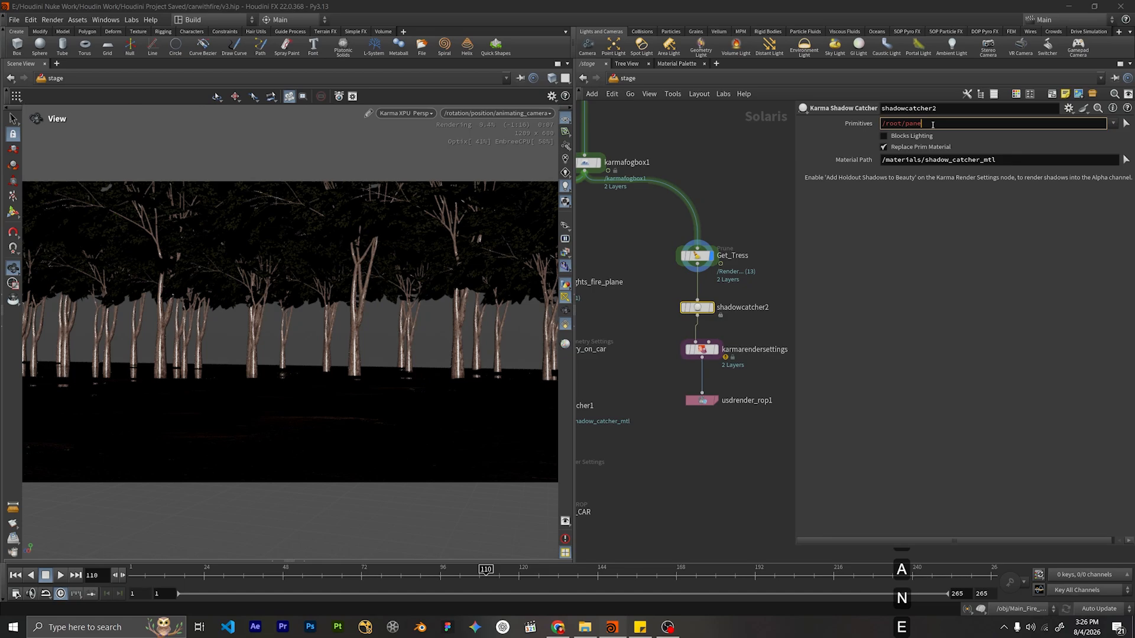
pyautogui.press('BackSpace')
pyautogui.press('BackSpace')
pyautogui.press('BackSpace')
pyautogui.press('BackSpace')
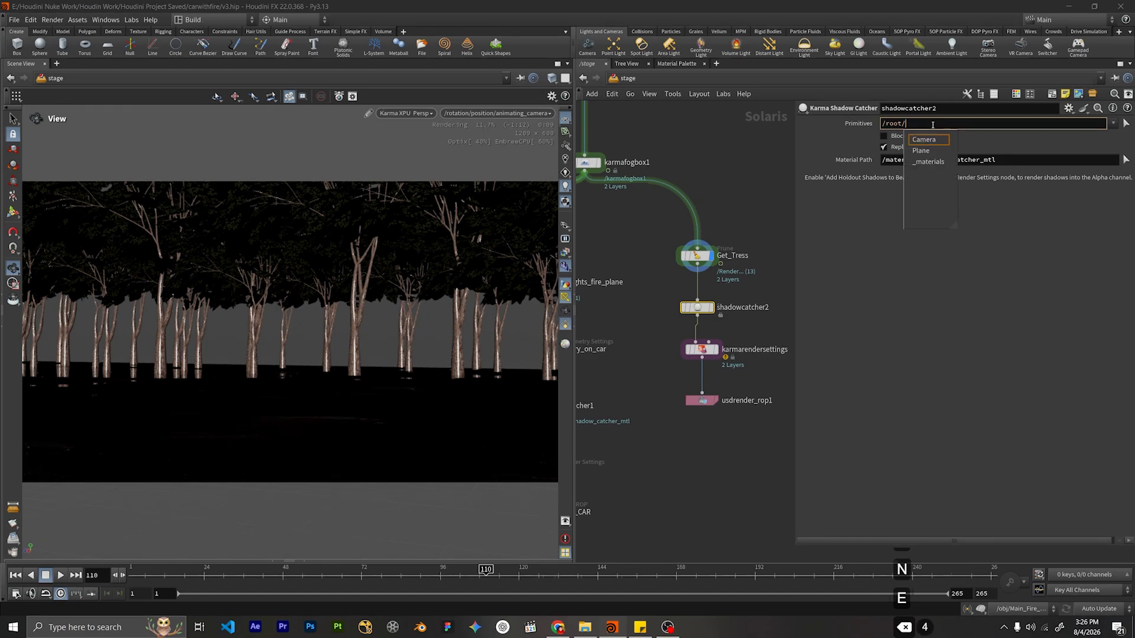
pyautogui.press('Down')
pyautogui.press('Down')
pyautogui.press('Return')
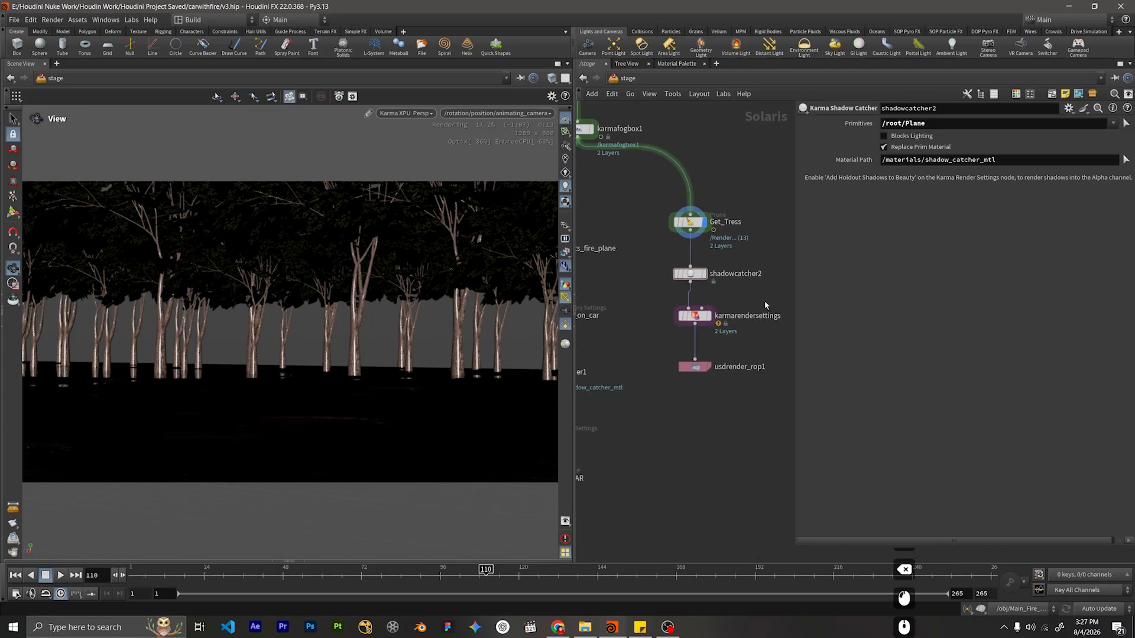
# Enable Add Holdout Shadows To Beauty in the tree branch's Karma render settings and restart the viewport render.
pyautogui.click(731, 317)
pyautogui.click(886, 244)
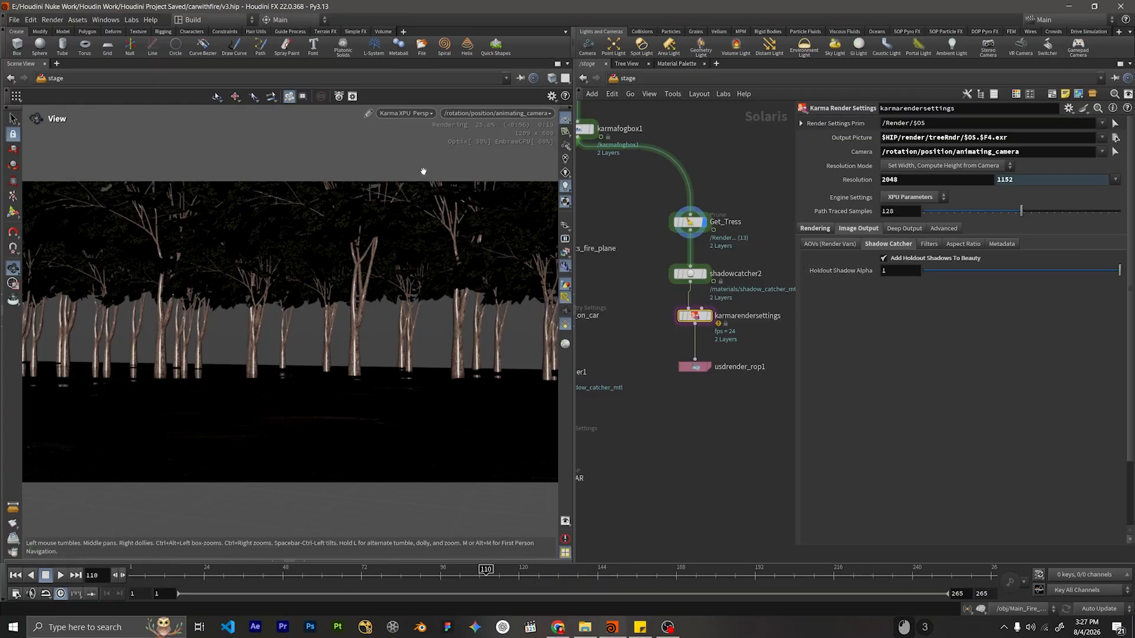
pyautogui.click(407, 113)
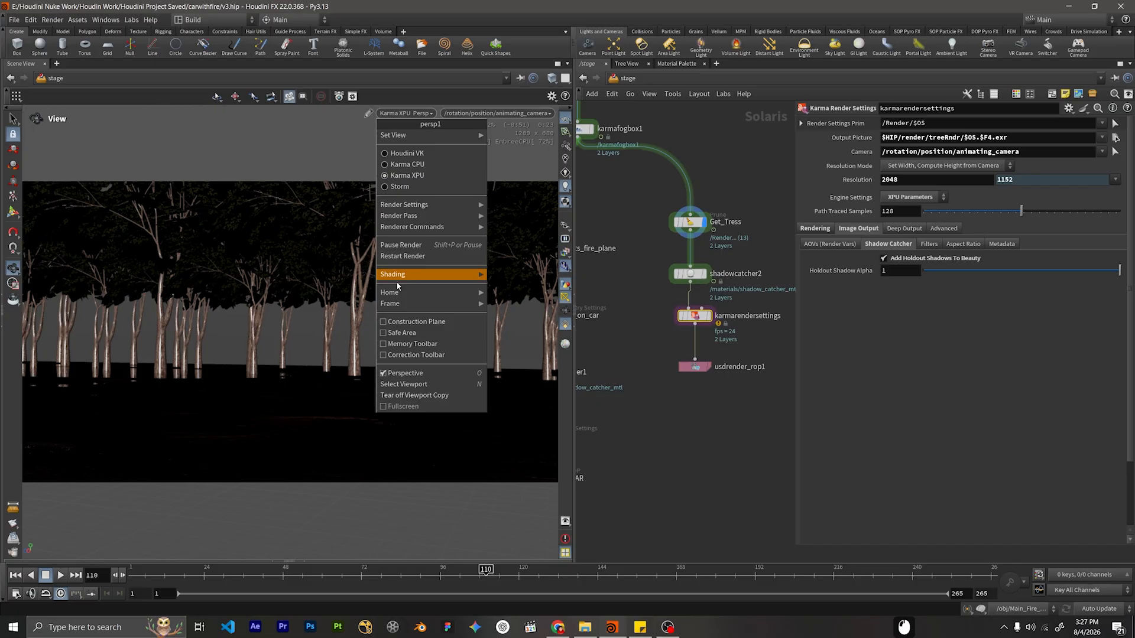
pyautogui.click(413, 256)
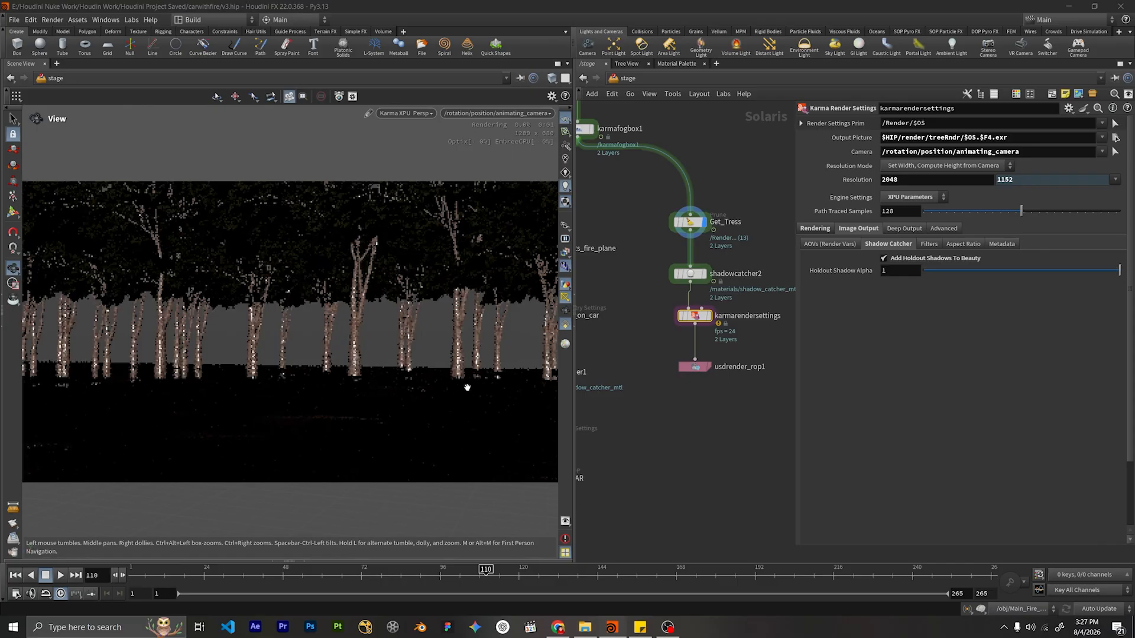
# Add /lights to the primitive pattern of the Get_Tress prune node.
pyautogui.click(712, 318)
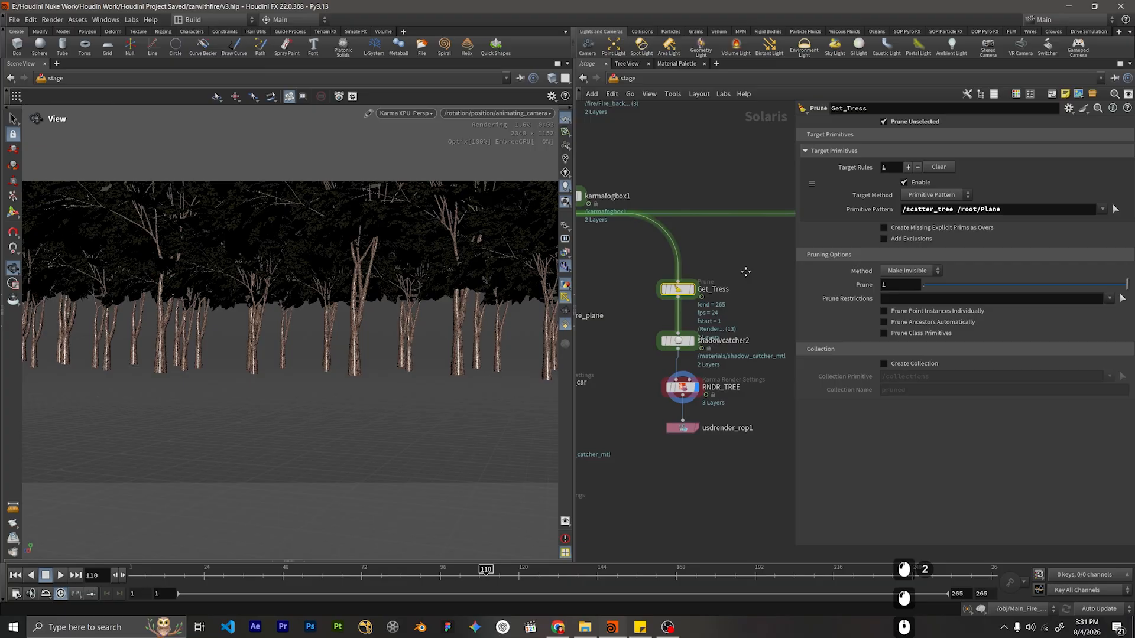
pyautogui.moveTo(753, 247); pyautogui.dragTo(714, 224, button='middle')
pyautogui.click(1018, 210)
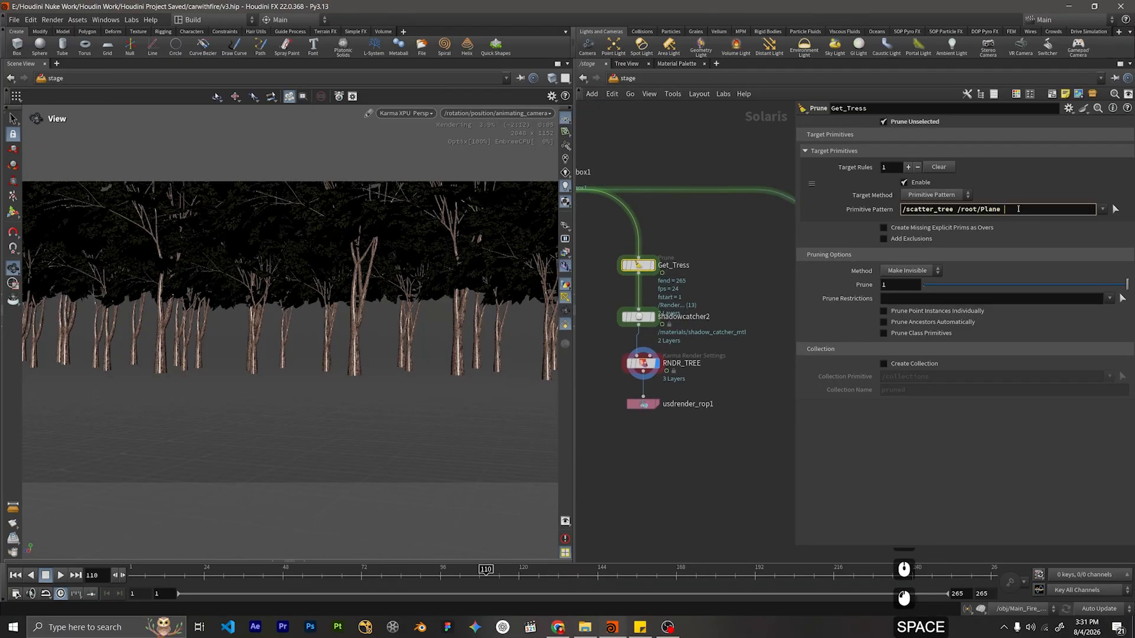
pyautogui.write('/light')
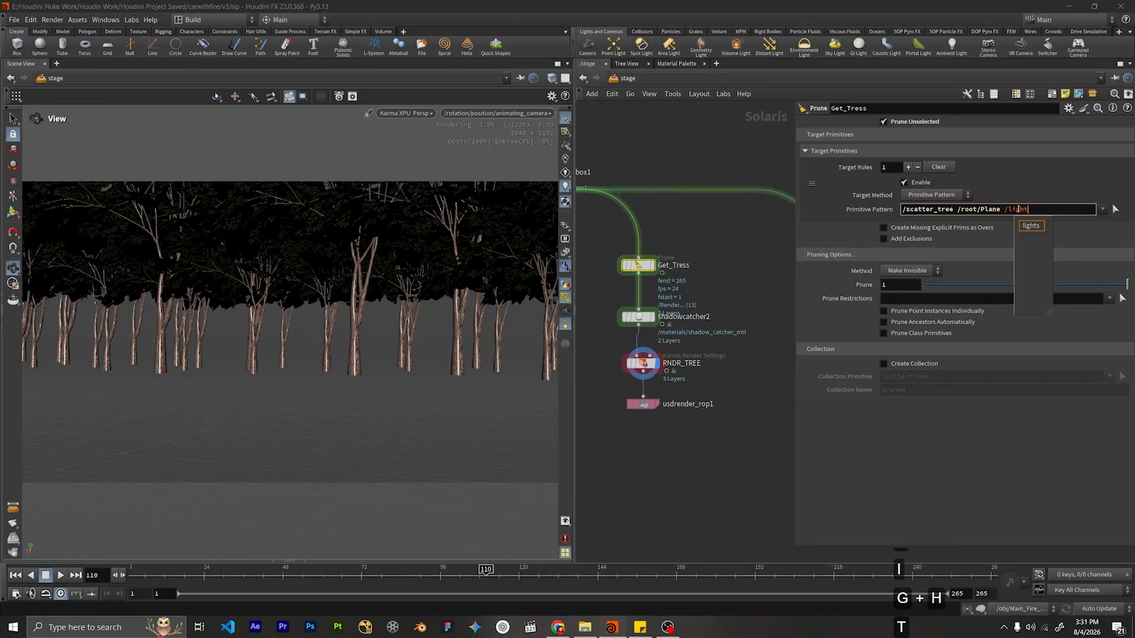
pyautogui.press('Down')
pyautogui.press('Return')
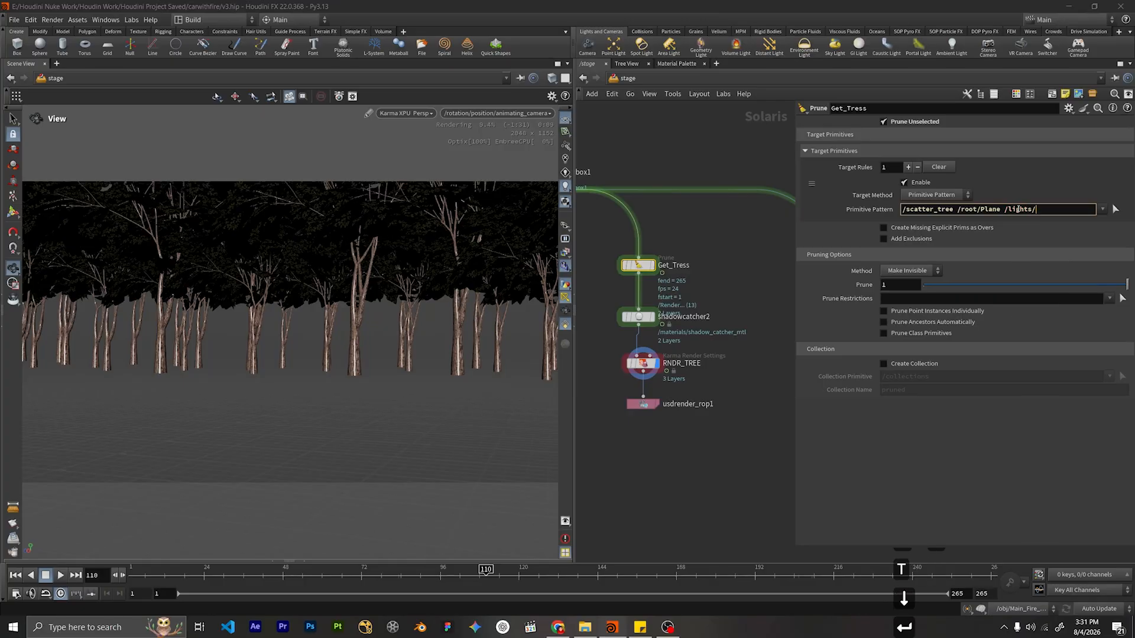
pyautogui.press('BackSpace')
pyautogui.click(393, 365)
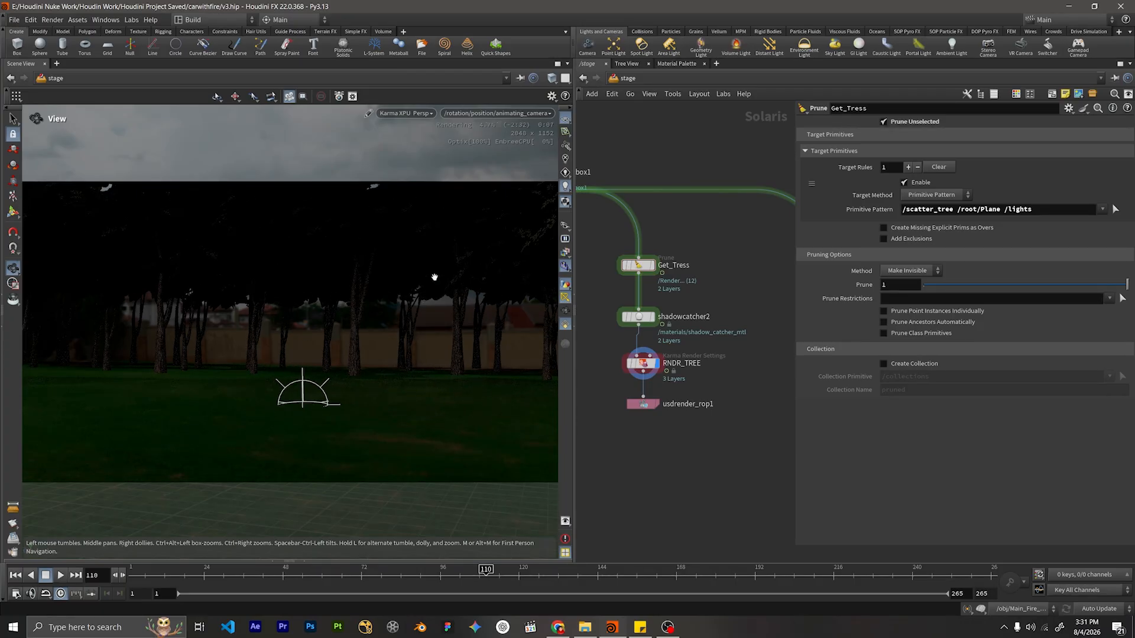
# Rename the Get_Tress1 prune node of the bush branch to Get_bush.
pyautogui.scroll(-3, 634, 339)
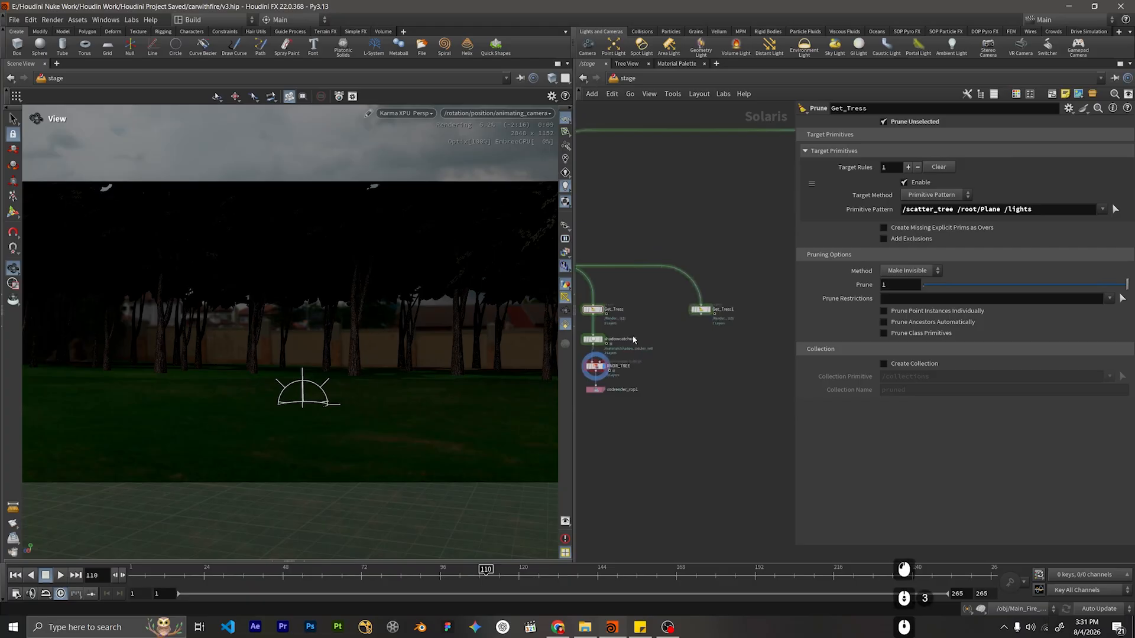
pyautogui.scroll(3, 718, 349)
pyautogui.click(696, 308)
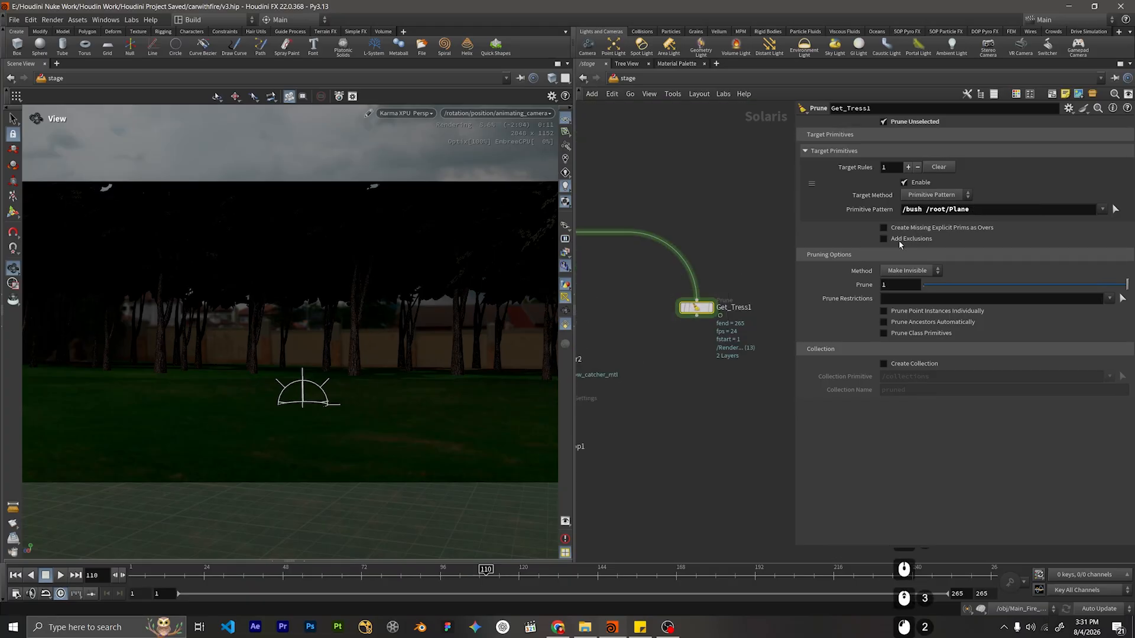
pyautogui.moveTo(748, 334); pyautogui.dragTo(733, 340, button='middle')
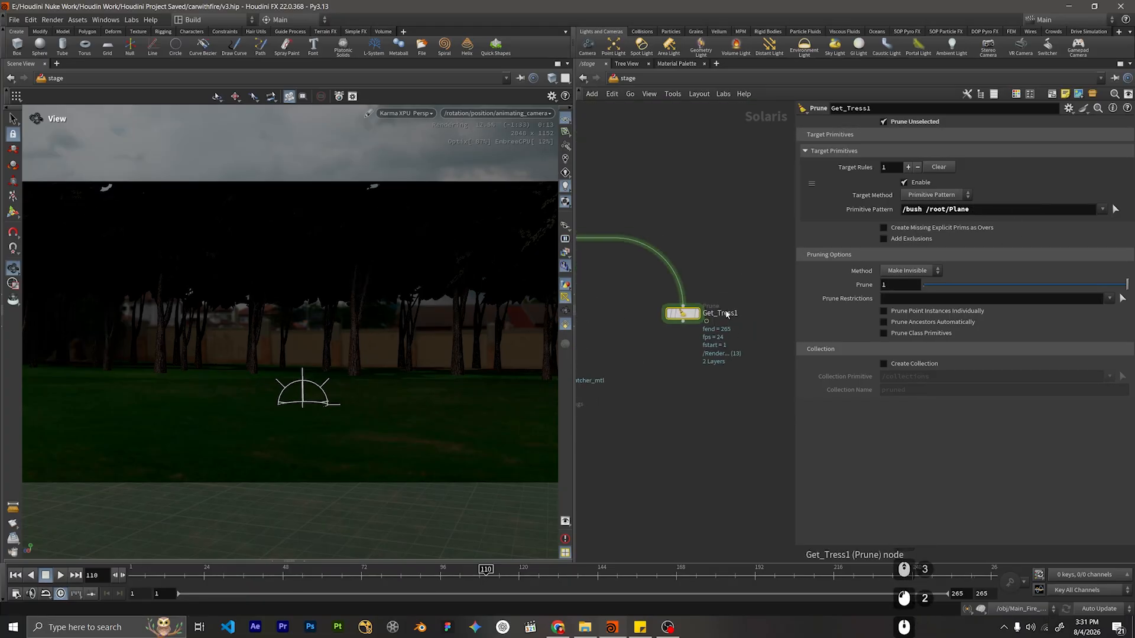
pyautogui.scroll(1, 728, 313)
pyautogui.click(730, 314)
pyautogui.moveTo(742, 316); pyautogui.dragTo(709, 323)
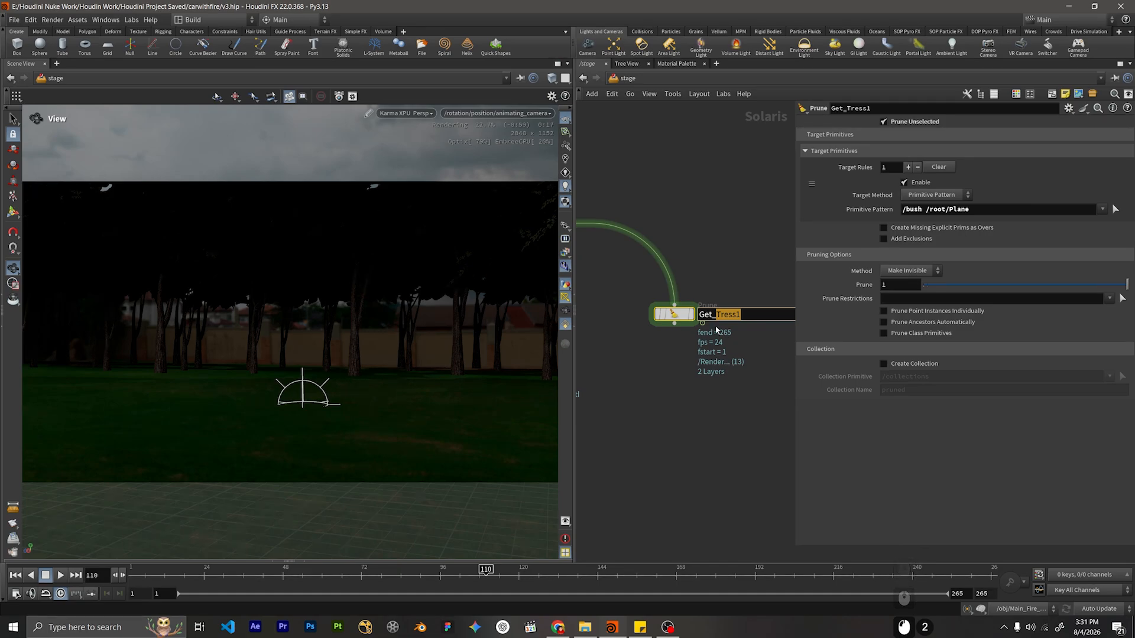
pyautogui.write('bush')
pyautogui.press('Return')
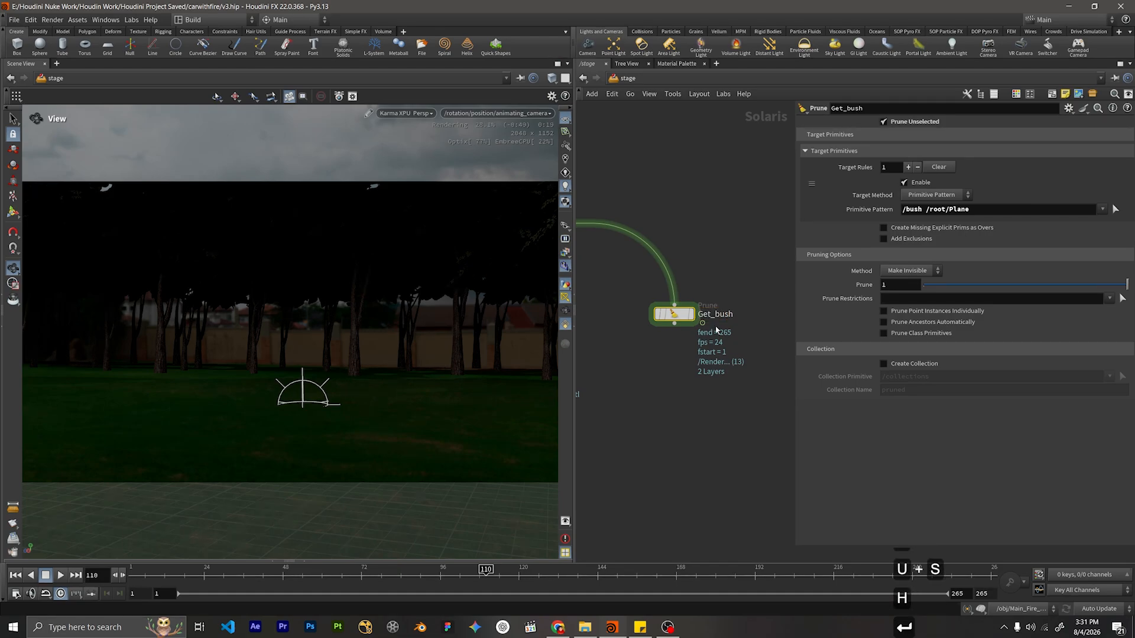
# Display the Get_bush prune node in the viewport and add /lights to its primitive pattern.
pyautogui.moveTo(692, 319)
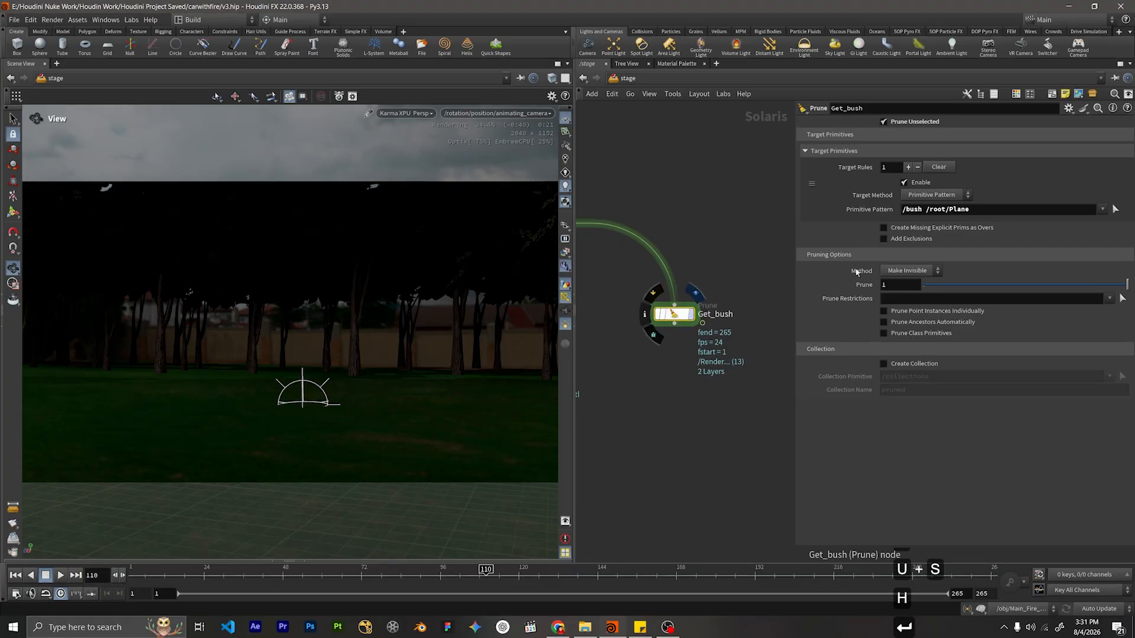
pyautogui.click(695, 293)
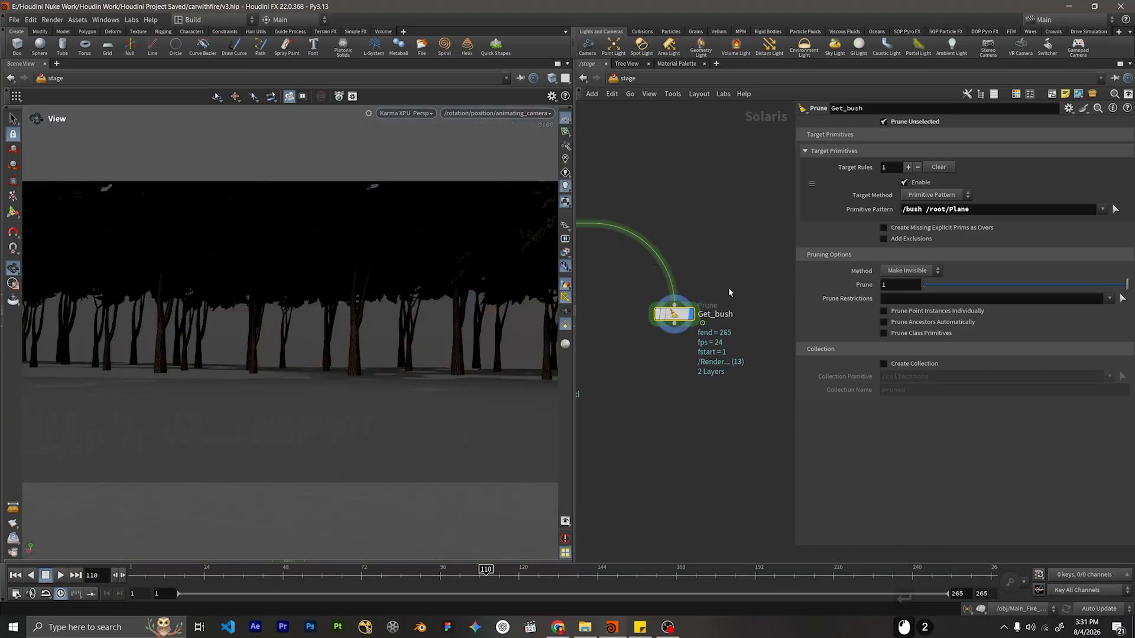
pyautogui.moveTo(733, 285); pyautogui.dragTo(634, 349)
pyautogui.scroll(-2, 636, 359)
pyautogui.moveTo(636, 359); pyautogui.dragTo(721, 363, button='middle')
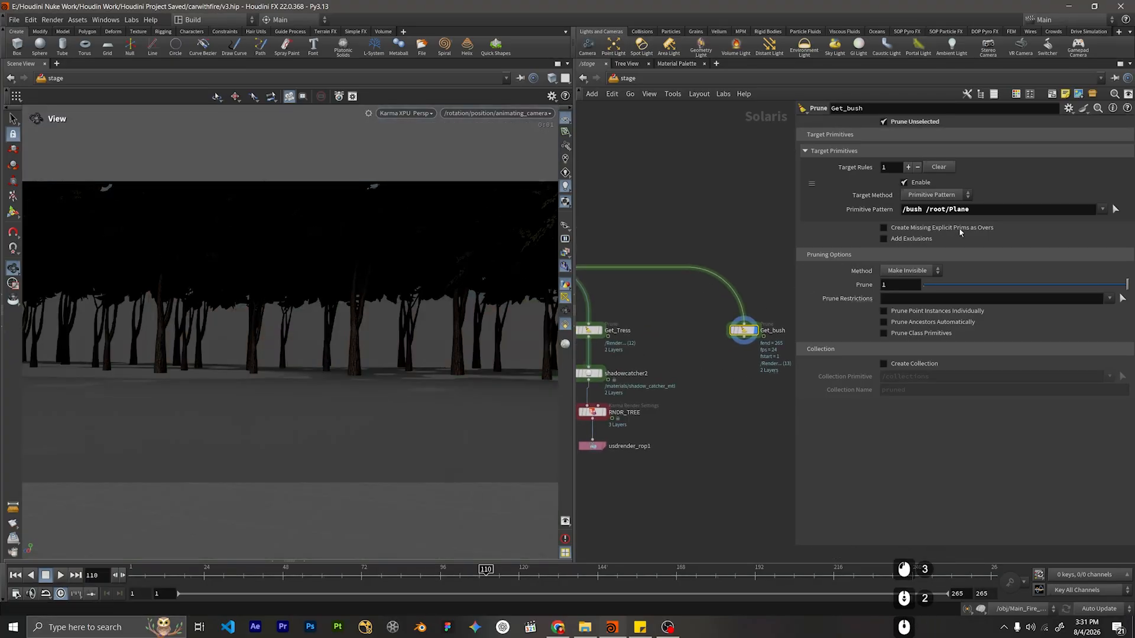
pyautogui.click(984, 212)
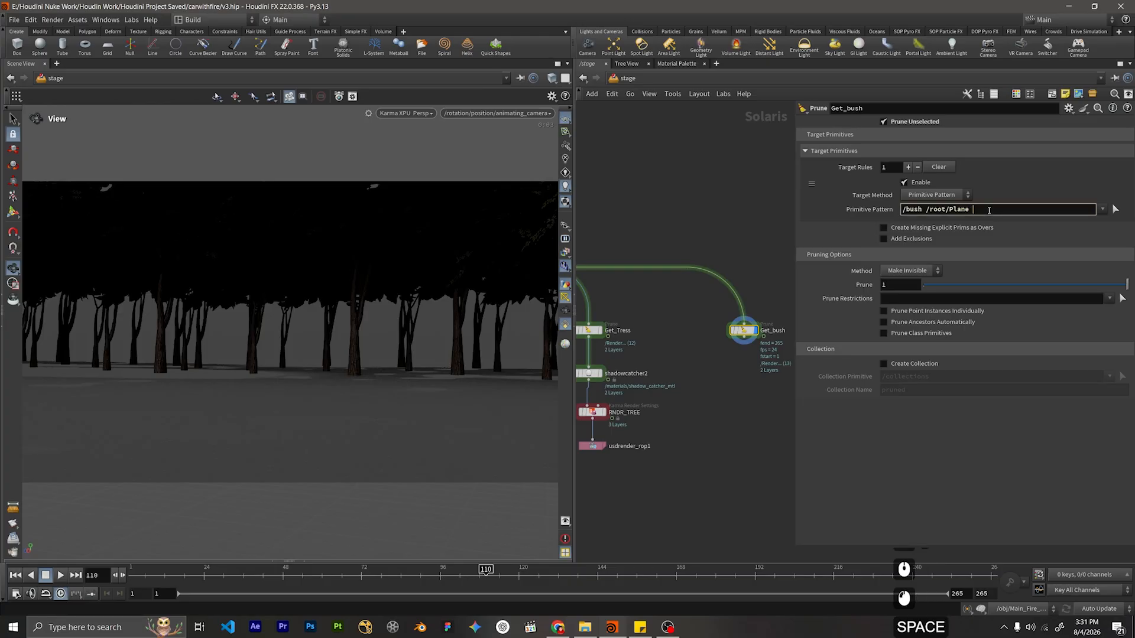
pyautogui.write('/')
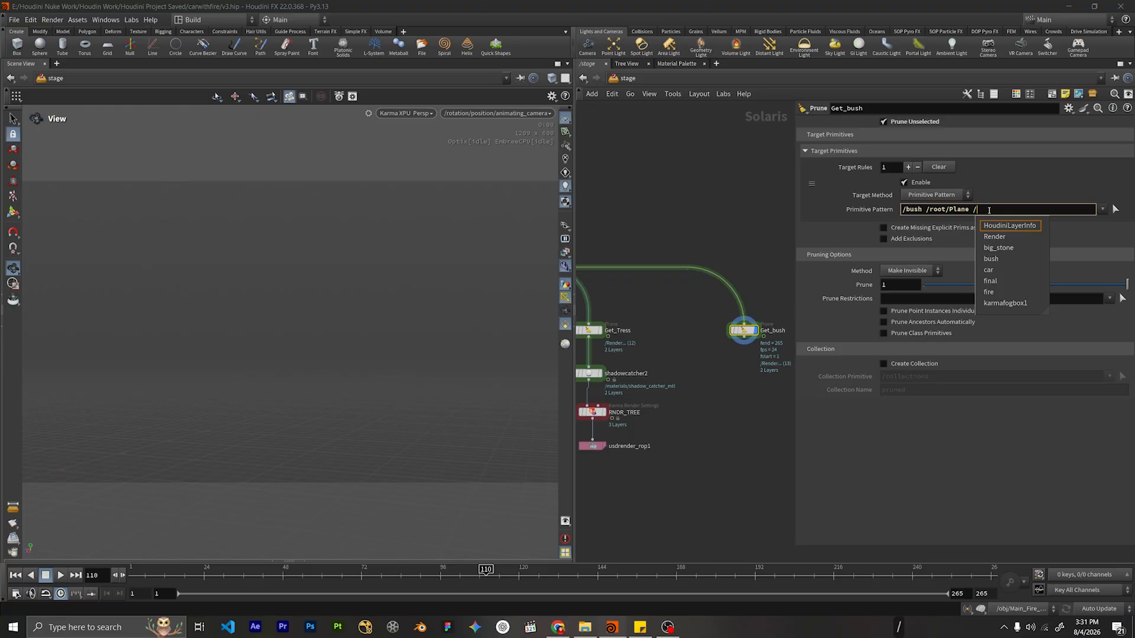
pyautogui.write('lights')
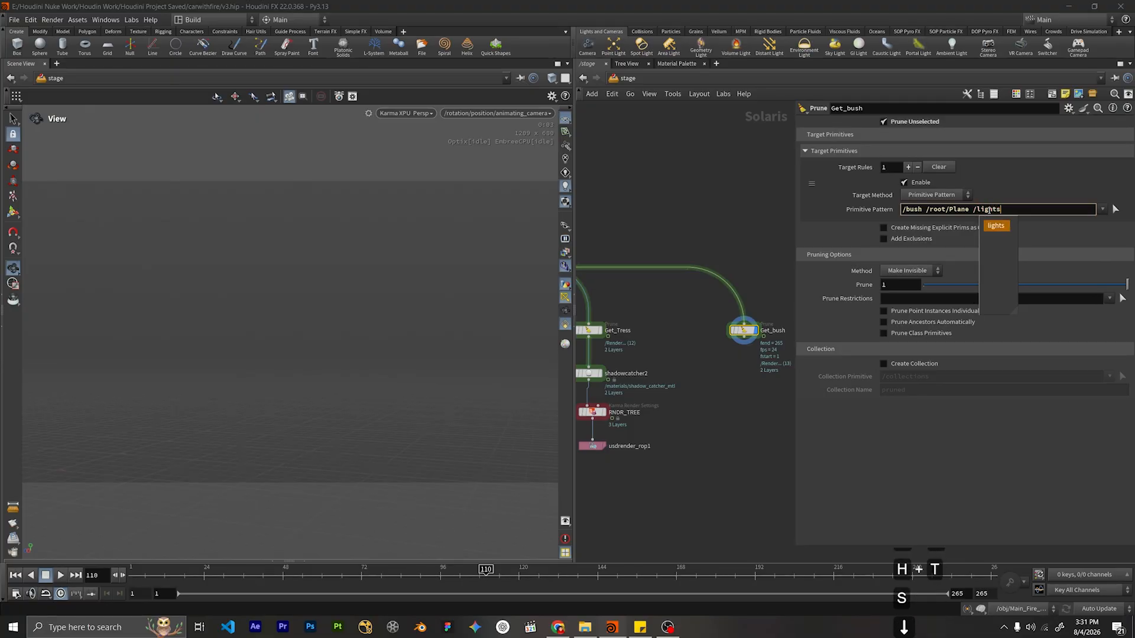
pyautogui.press('Return')
pyautogui.press('BackSpace')
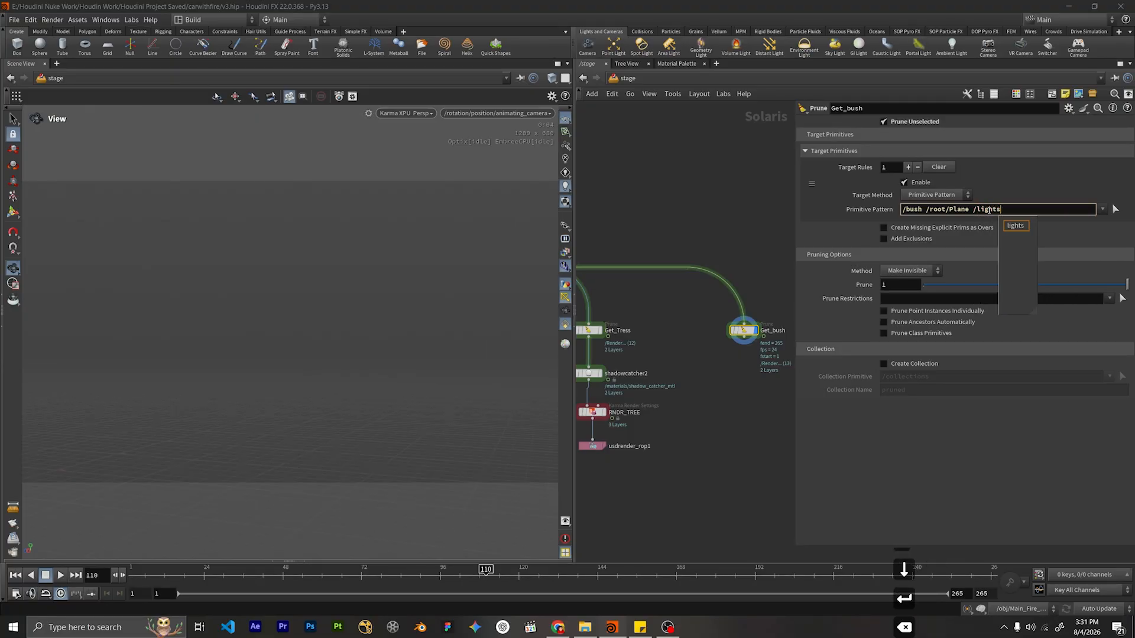
pyautogui.click(780, 244)
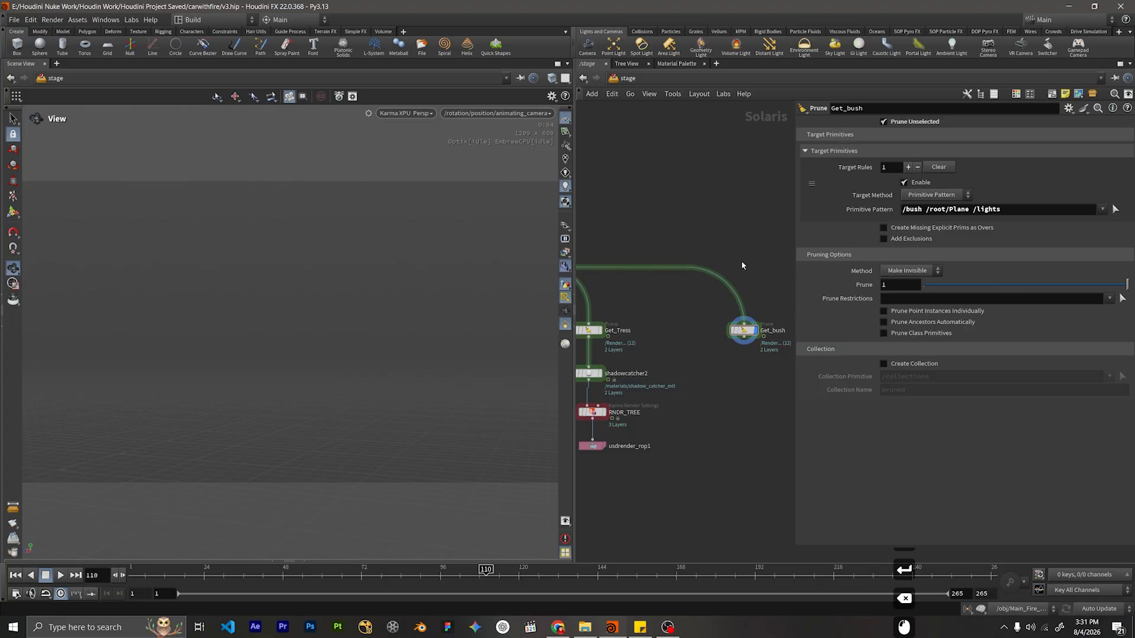
# Duplicate the tree branch's shadow catcher and Karma render settings, and wire the copies in below Get_bush.
pyautogui.scroll(-5, 742, 266)
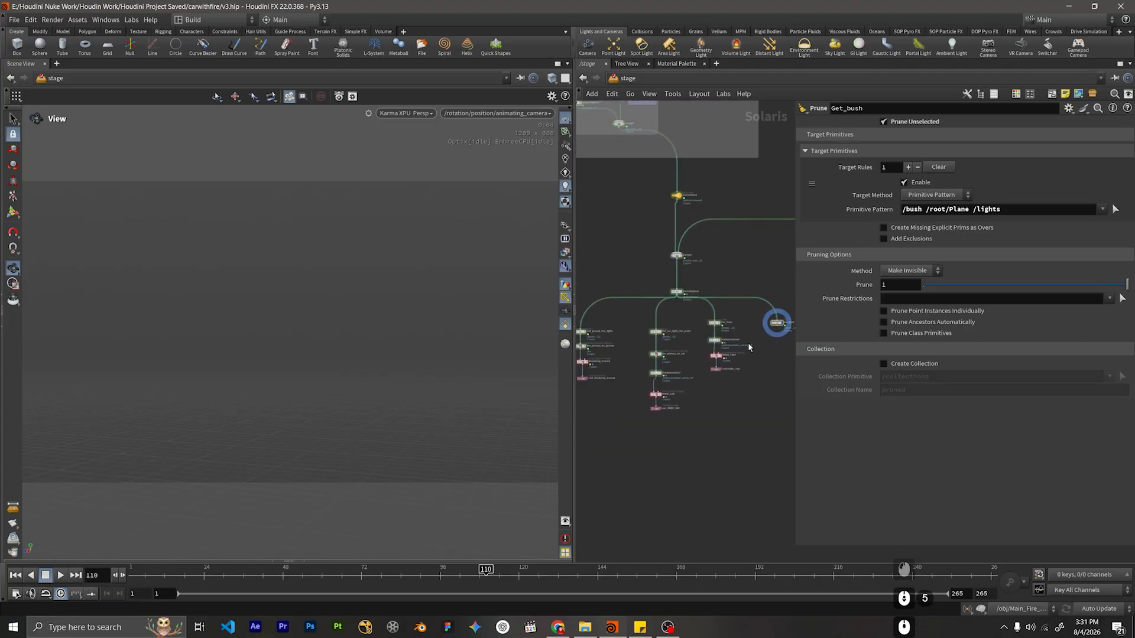
pyautogui.scroll(-2, 748, 347)
pyautogui.scroll(-4, 678, 285)
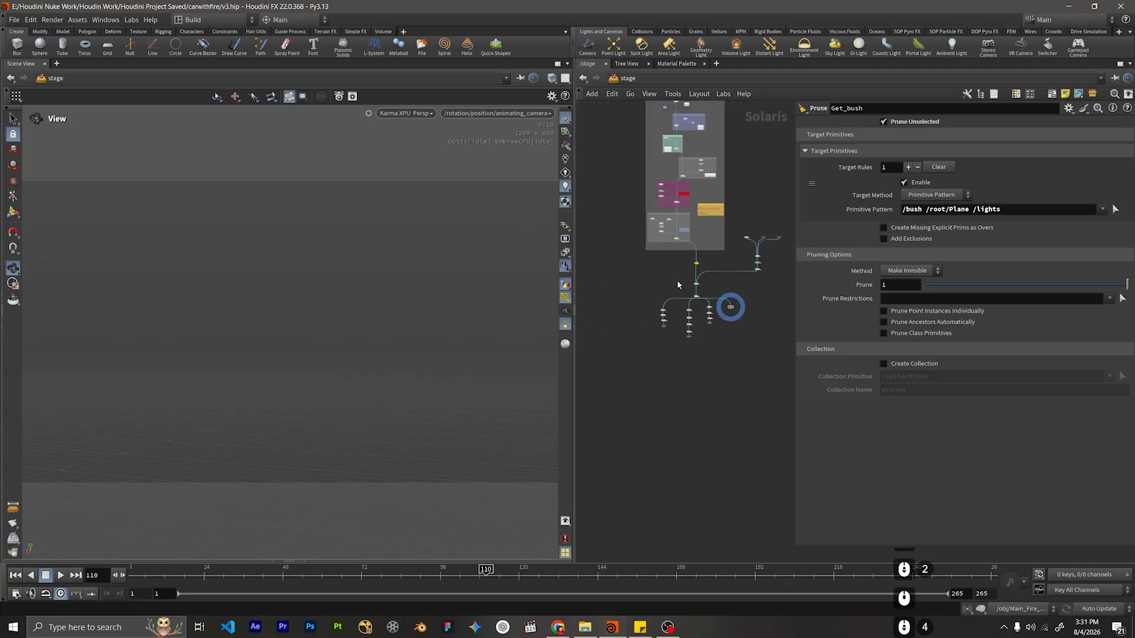
pyautogui.scroll(6, 726, 366)
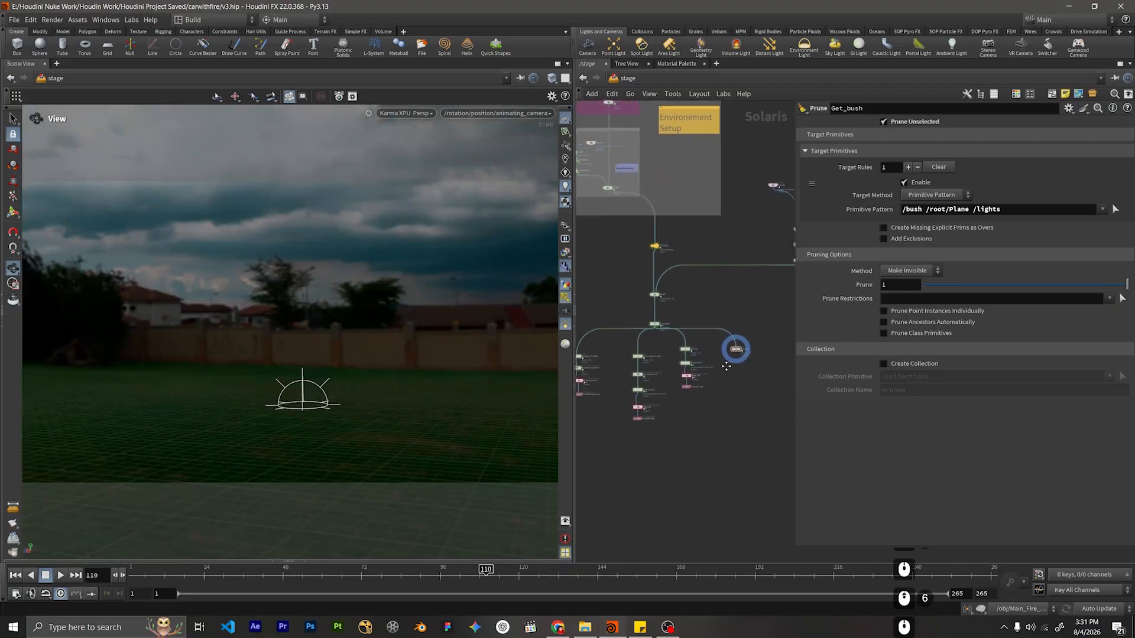
pyautogui.scroll(7, 704, 336)
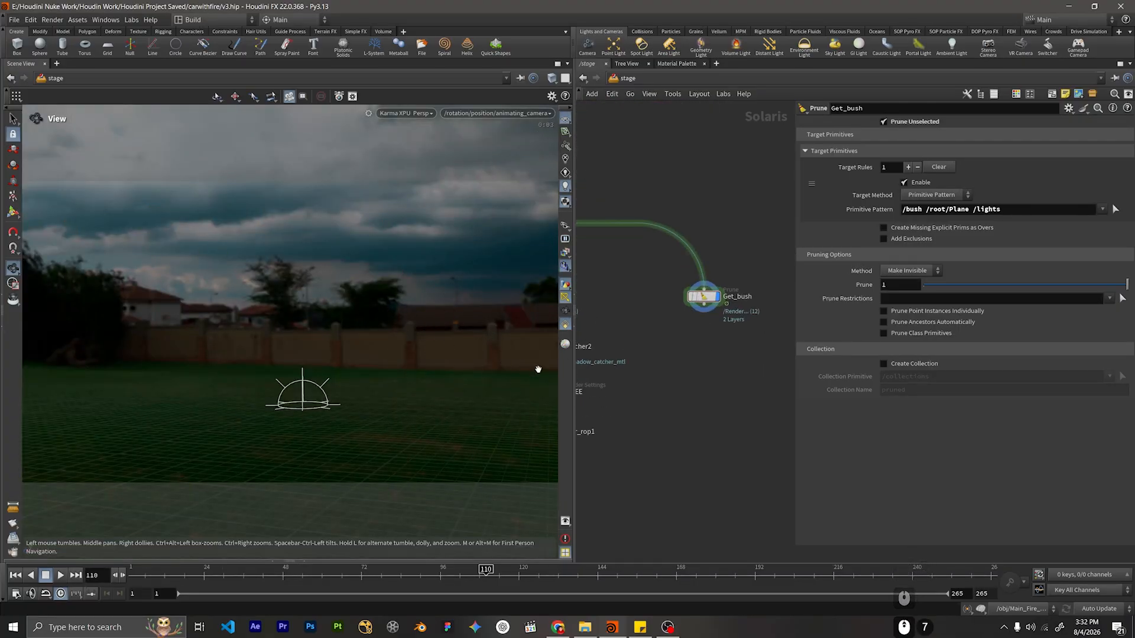
pyautogui.scroll(-2, 686, 345)
pyautogui.moveTo(686, 346); pyautogui.dragTo(721, 339, button='middle')
pyautogui.moveTo(654, 321); pyautogui.dragTo(667, 324, button='middle')
pyautogui.moveTo(673, 328); pyautogui.dragTo(598, 381)
pyautogui.hotkey('ctrl', 'c')
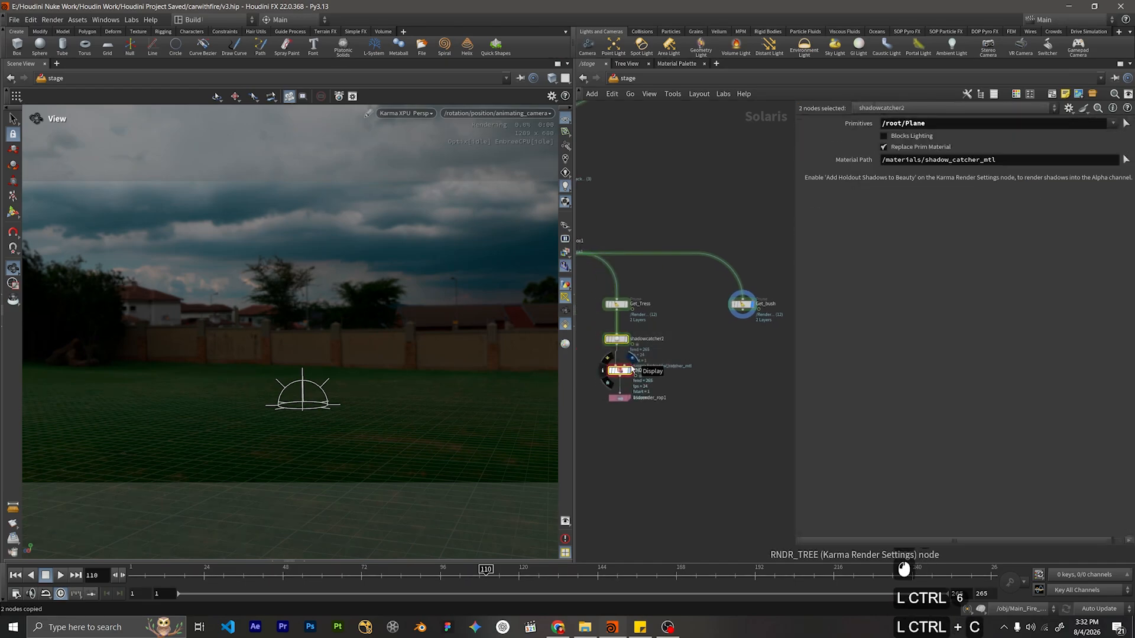
pyautogui.hotkey('ctrl', 'v')
pyautogui.click(745, 374)
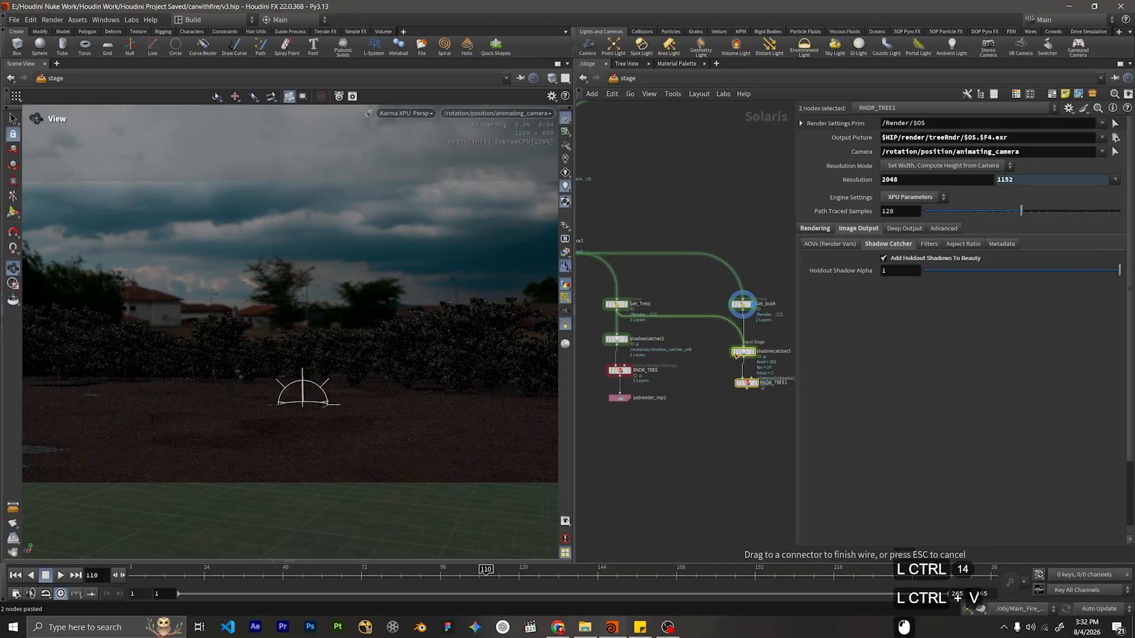
pyautogui.click(704, 339)
pyautogui.click(744, 352)
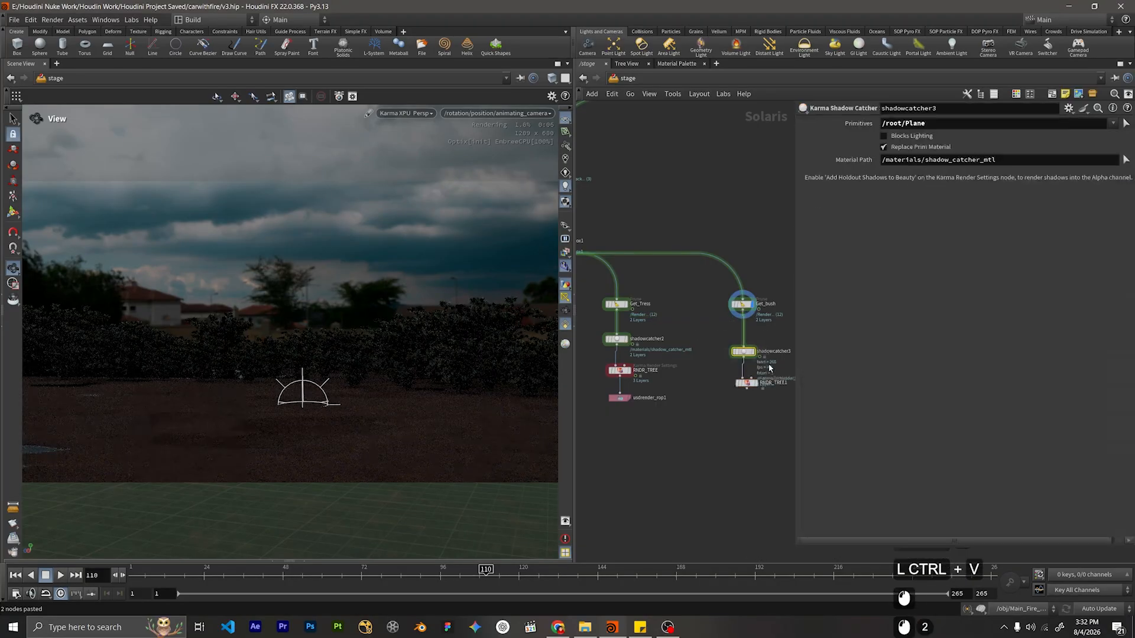
pyautogui.click(754, 352)
# Display the bush branch's copied render settings and connect a duplicate of the tree branch's USD Render ROP below them.
pyautogui.click(756, 384)
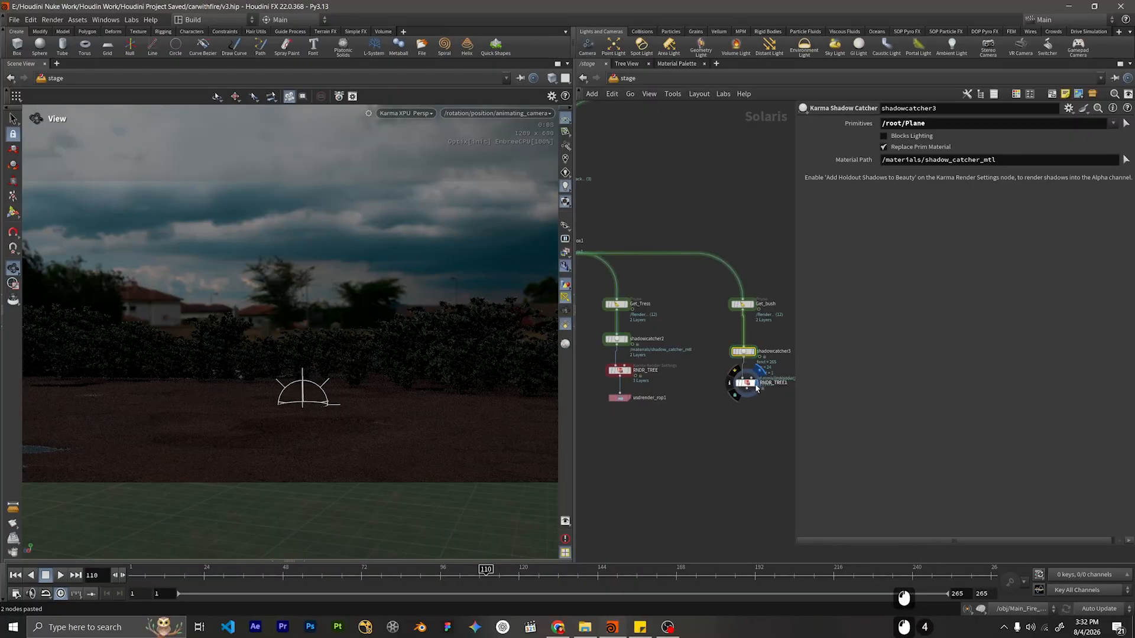
pyautogui.click(746, 383)
pyautogui.click(621, 399)
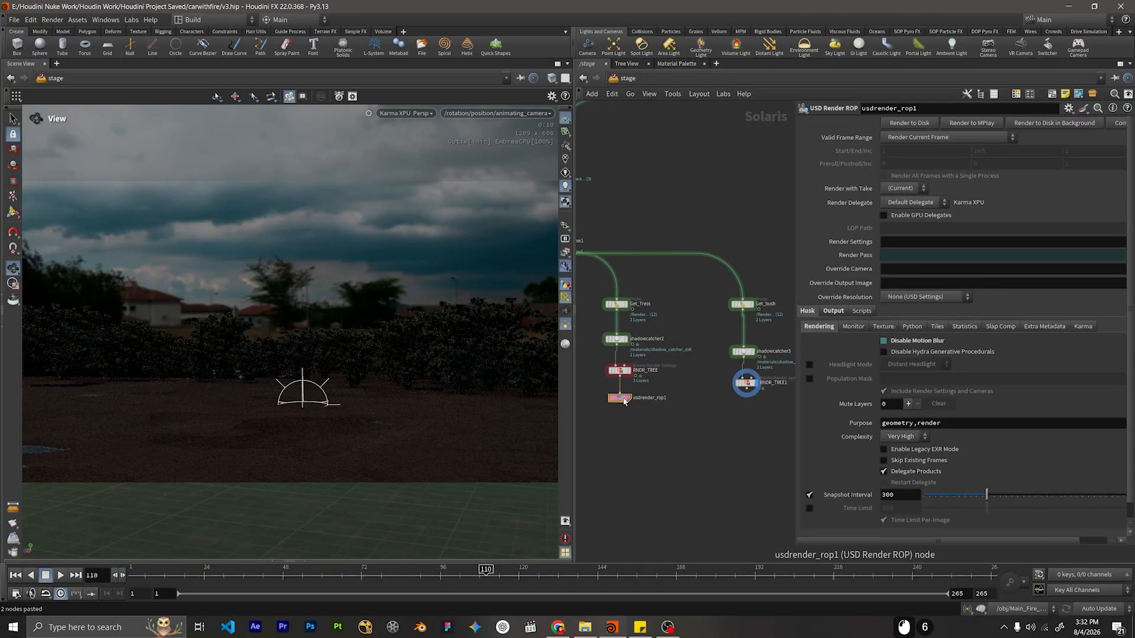
pyautogui.hotkey('ctrl', 'c')
pyautogui.hotkey('ctrl', 'v')
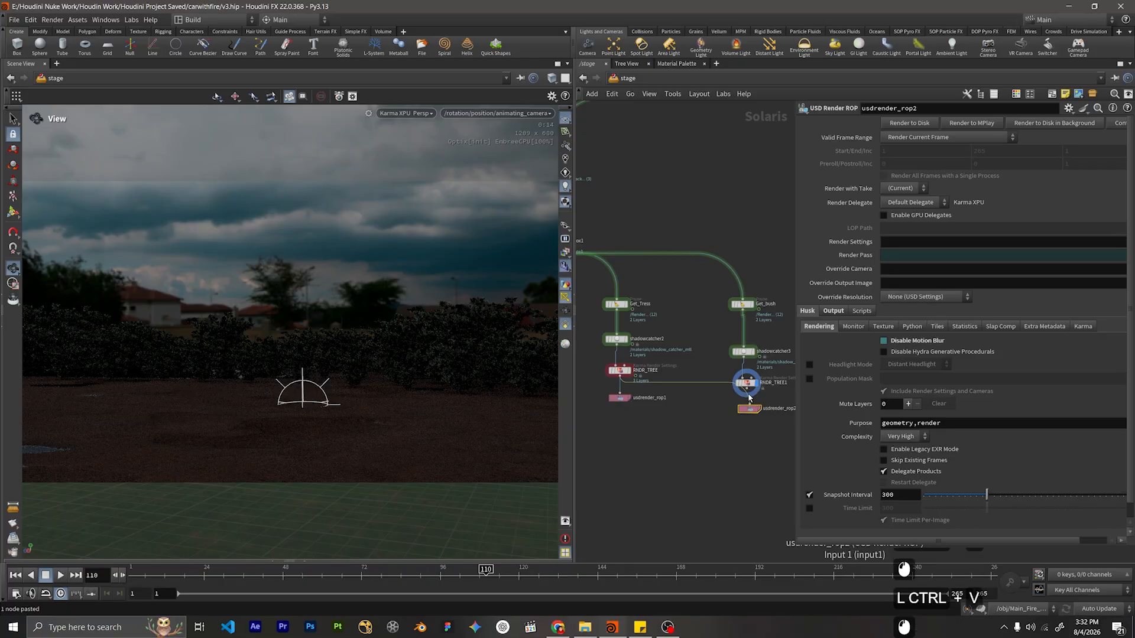
pyautogui.click(748, 397)
pyautogui.click(748, 392)
pyautogui.moveTo(750, 409); pyautogui.dragTo(748, 417)
pyautogui.scroll(-3, 754, 406)
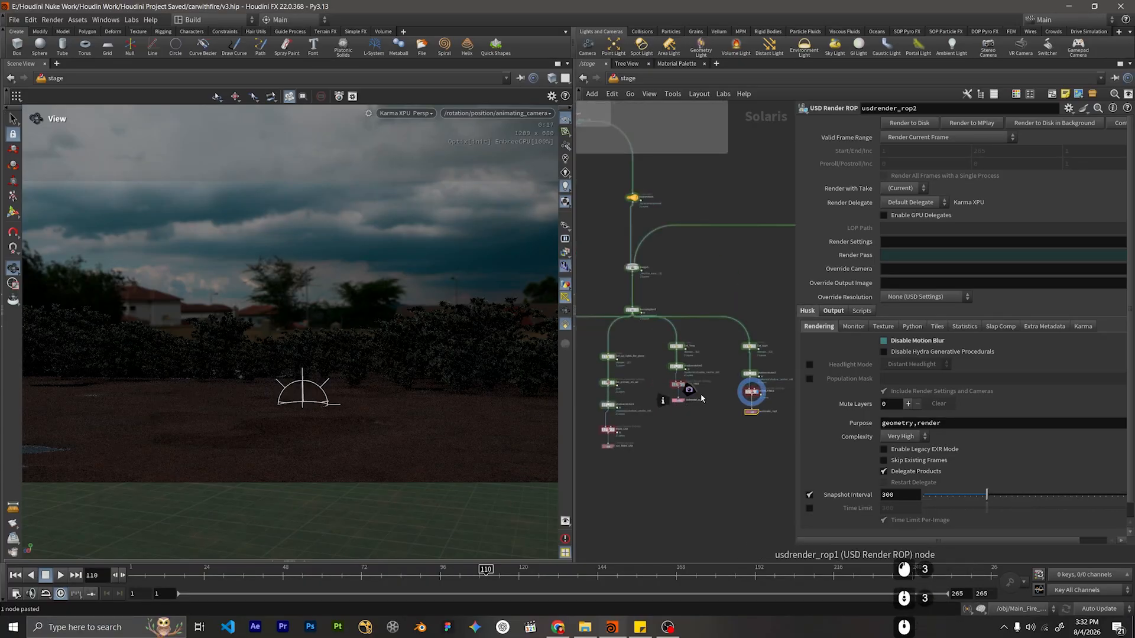
# Tidy the position of usdrender_rop2 beneath RNDR_TREE1 and bring up the image filter settings of RNDR_TREE1.
pyautogui.moveTo(591, 463); pyautogui.dragTo(647, 447, button='middle')
pyautogui.scroll(5, 655, 445)
pyautogui.scroll(-3, 686, 434)
pyautogui.moveTo(764, 431); pyautogui.dragTo(596, 499, button='middle')
pyautogui.scroll(3, 678, 467)
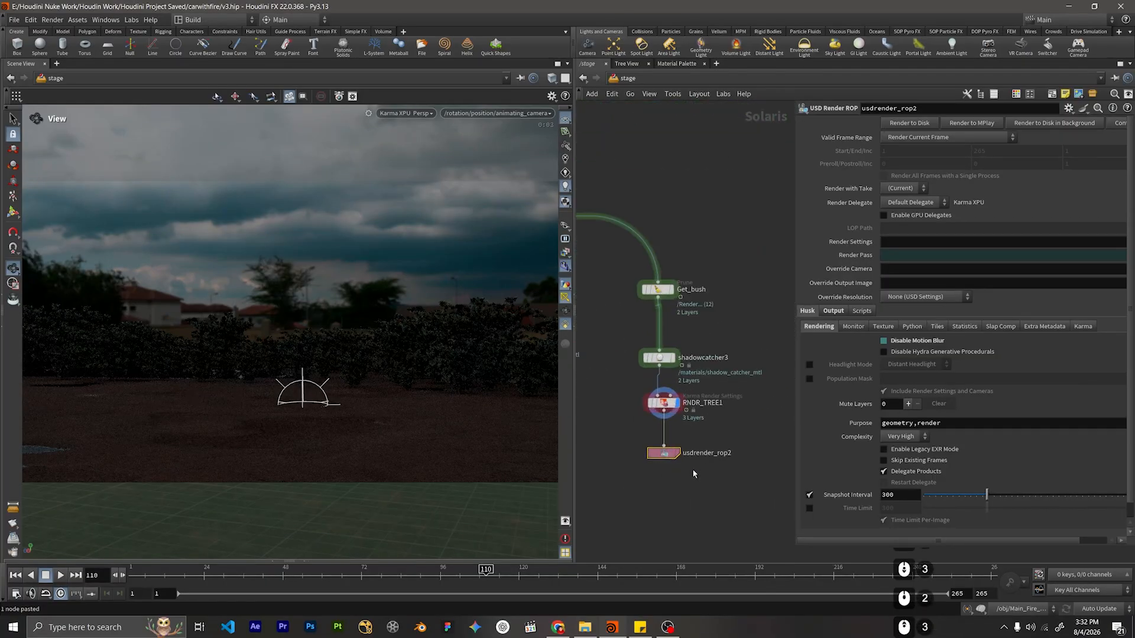
pyautogui.moveTo(663, 454); pyautogui.dragTo(663, 444)
pyautogui.moveTo(741, 417); pyautogui.dragTo(600, 398)
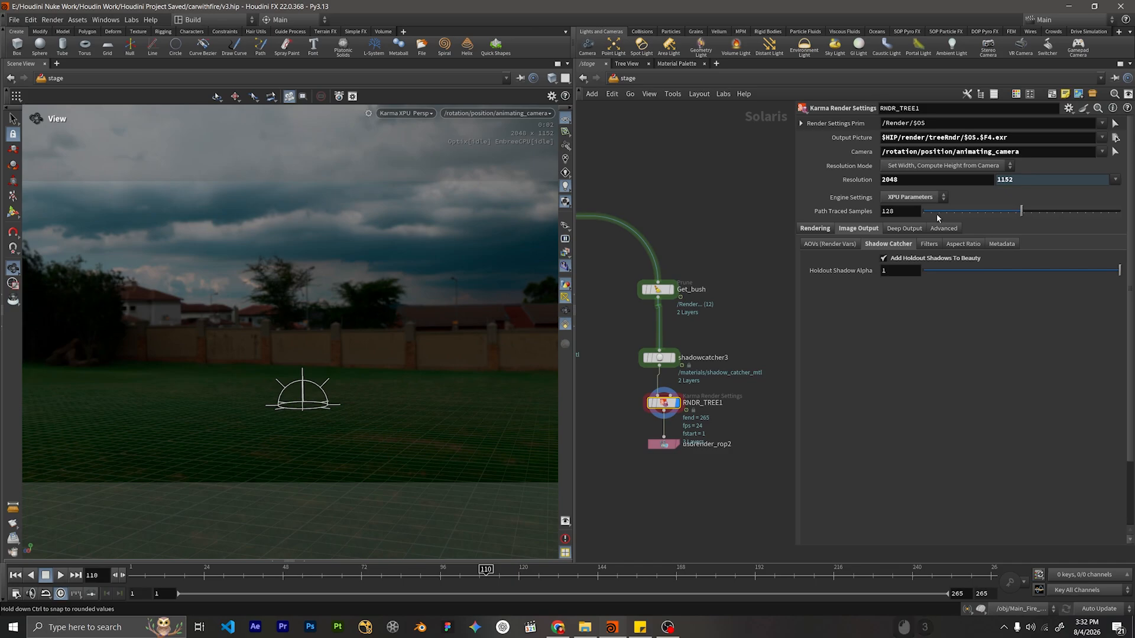
pyautogui.click(937, 244)
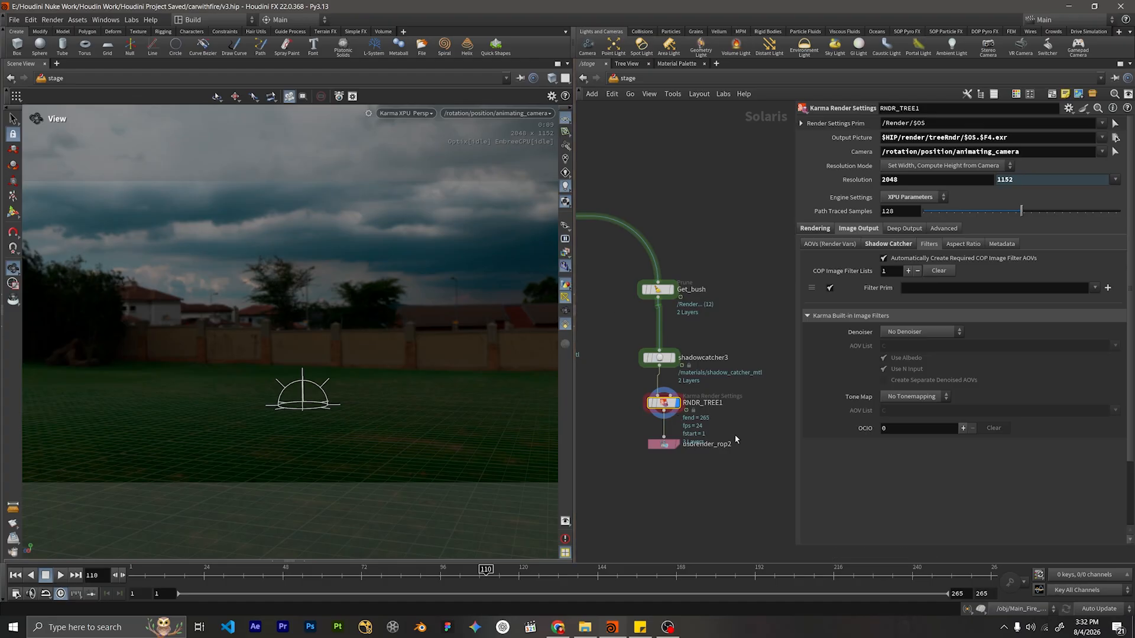
pyautogui.moveTo(670, 444); pyautogui.dragTo(669, 452)
pyautogui.click(728, 315)
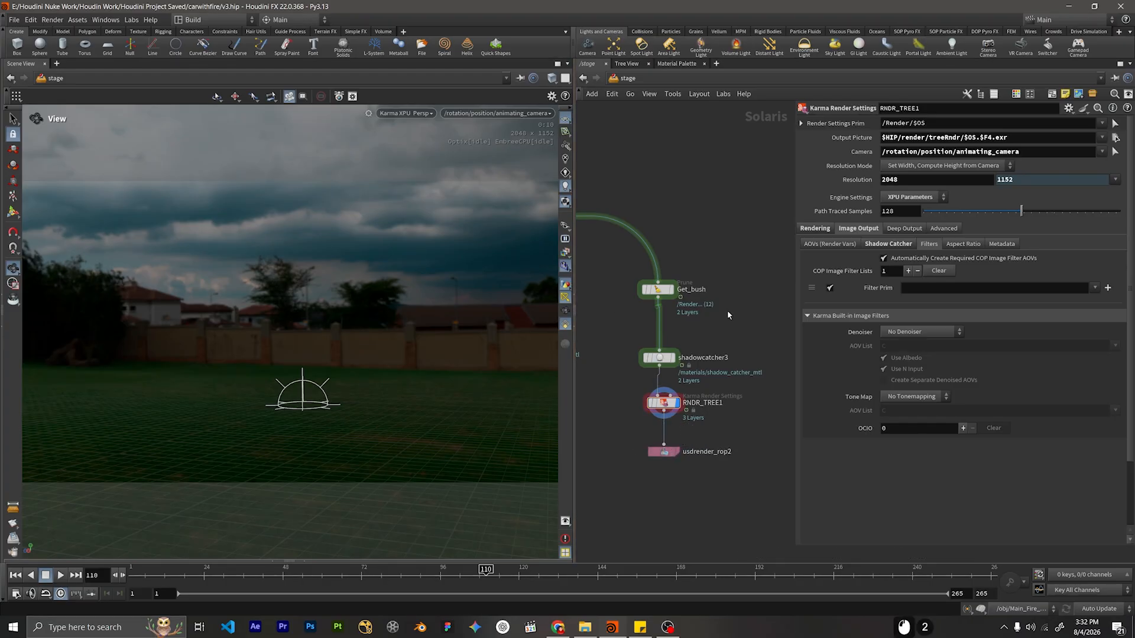
# Set the output picture of RNDR_TREE1 to $HIP/render/bush/$OS.$F4.exr.
pyautogui.scroll(-2, 628, 316)
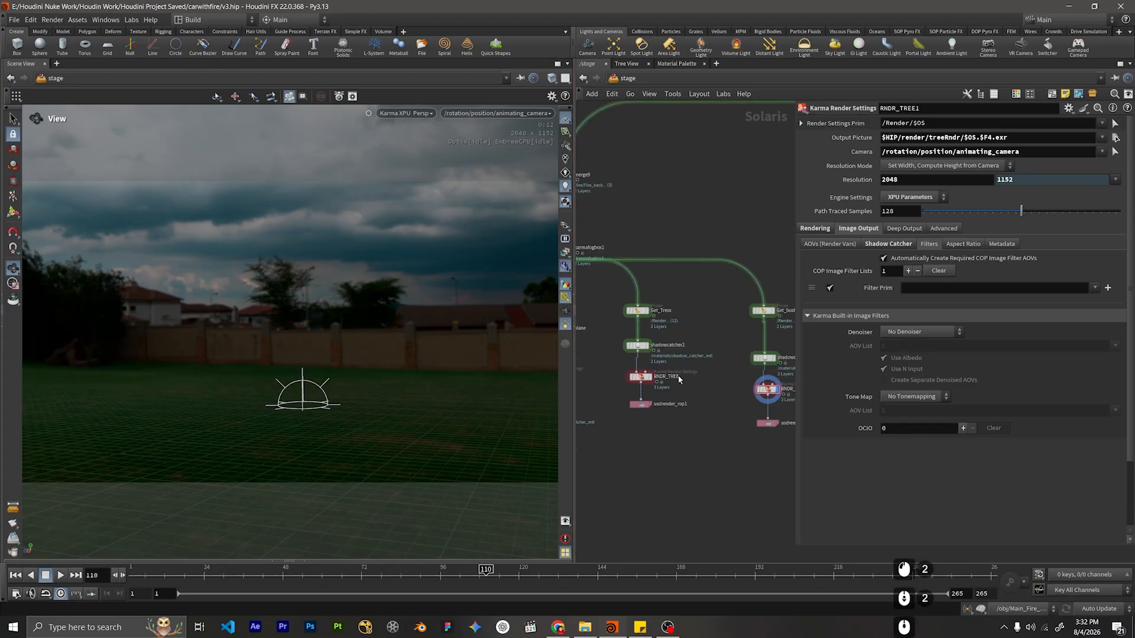
pyautogui.moveTo(705, 368); pyautogui.dragTo(614, 347, button='middle')
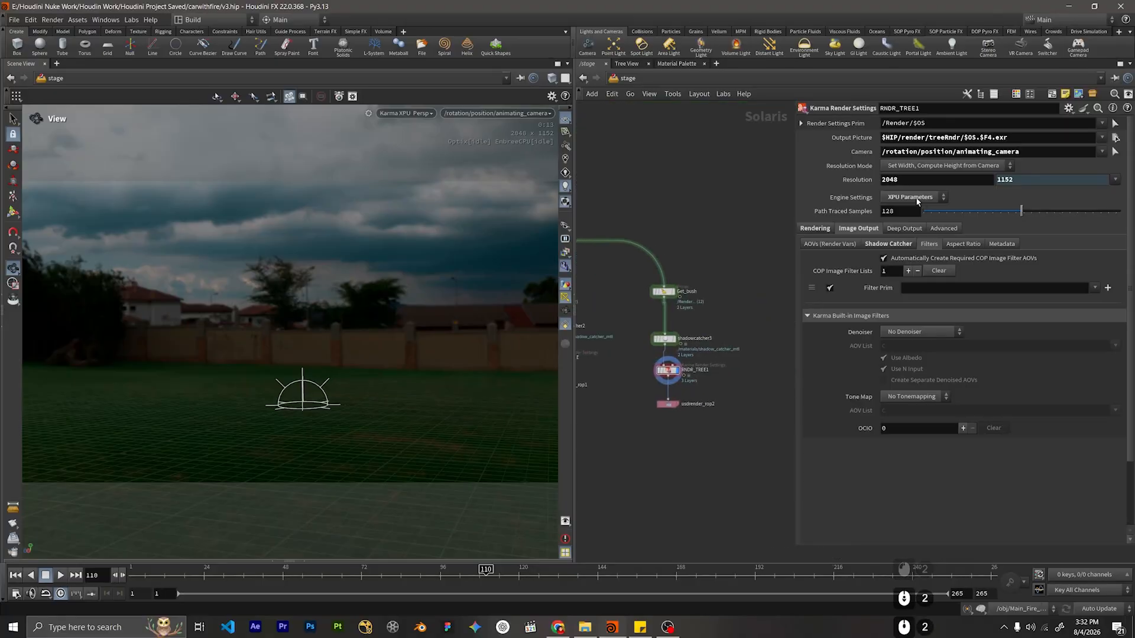
pyautogui.click(960, 138)
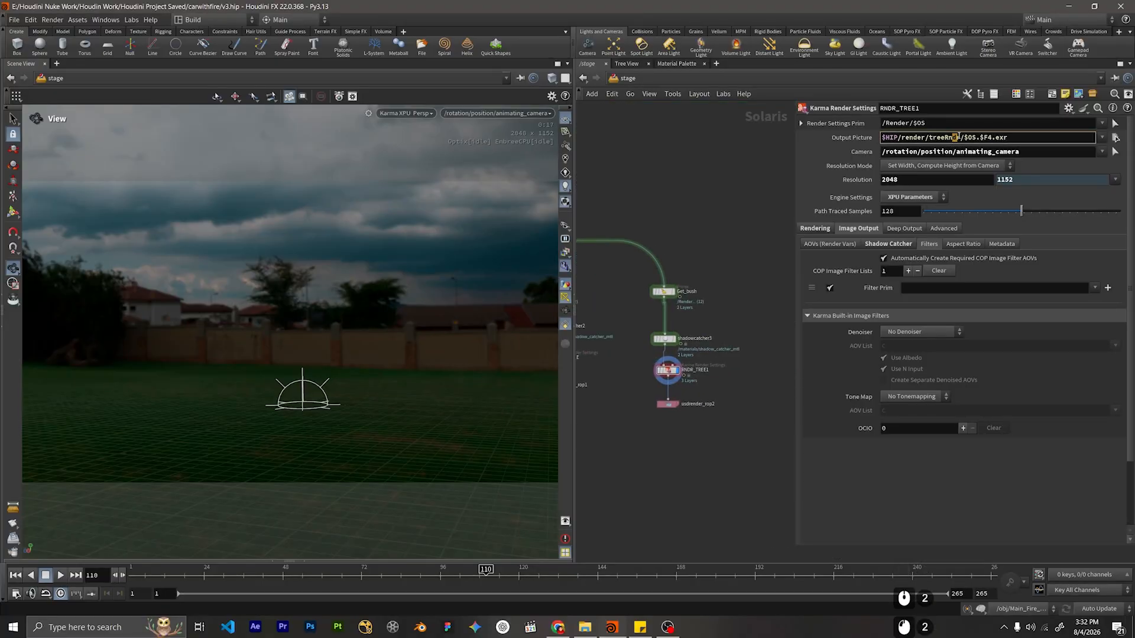
pyautogui.moveTo(960, 137); pyautogui.dragTo(934, 138)
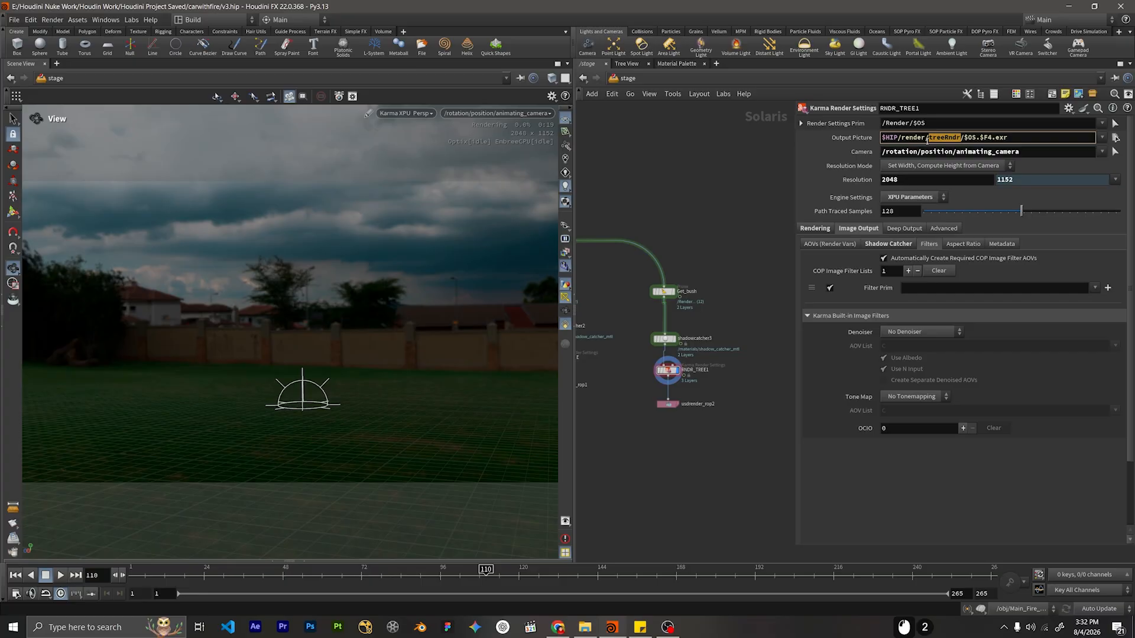
pyautogui.write('bush')
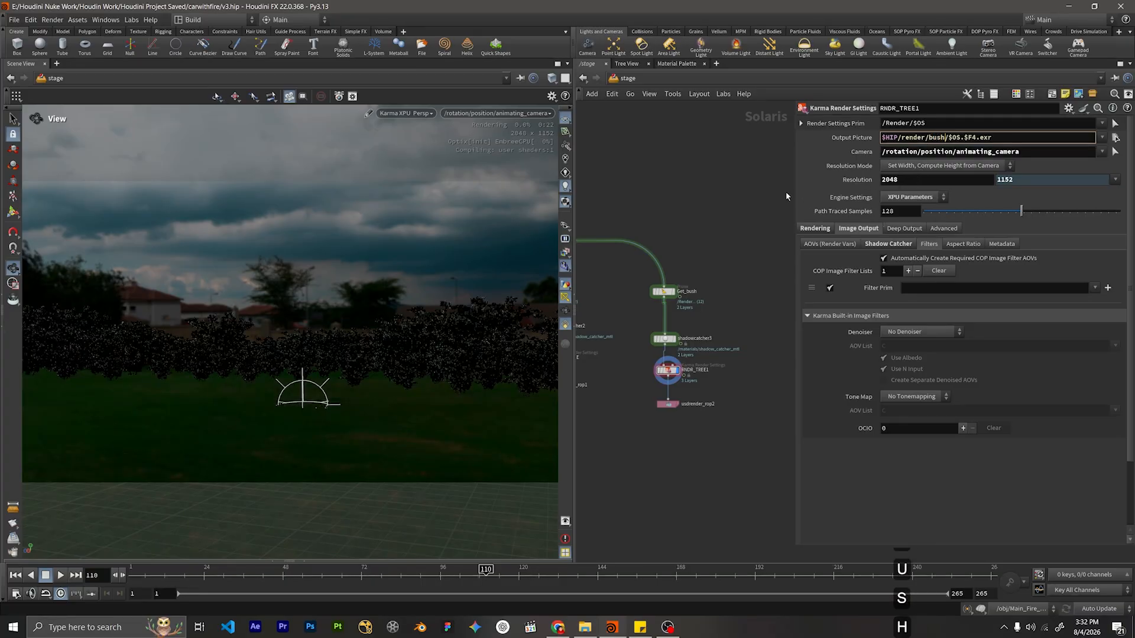
pyautogui.click(773, 203)
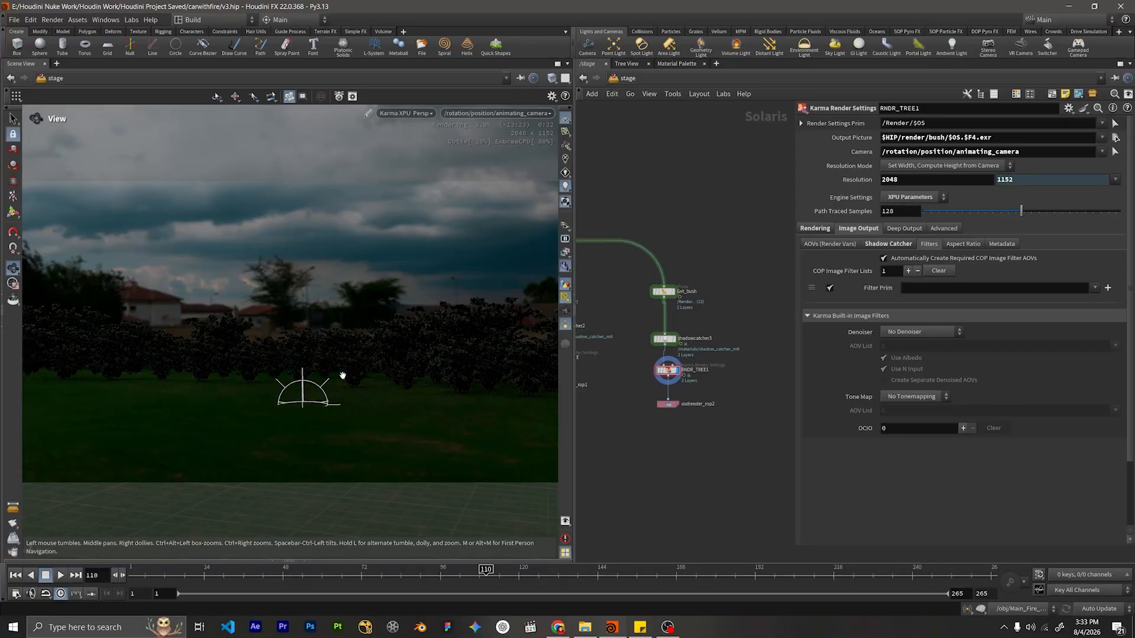
# Check the settings of shadowcatcher3 and tighten the node spacing in the bush branch.
pyautogui.moveTo(721, 331)
pyautogui.mouseDown()
pyautogui.moveTo(630, 349)
pyautogui.moveTo(704, 335)
pyautogui.mouseUp()
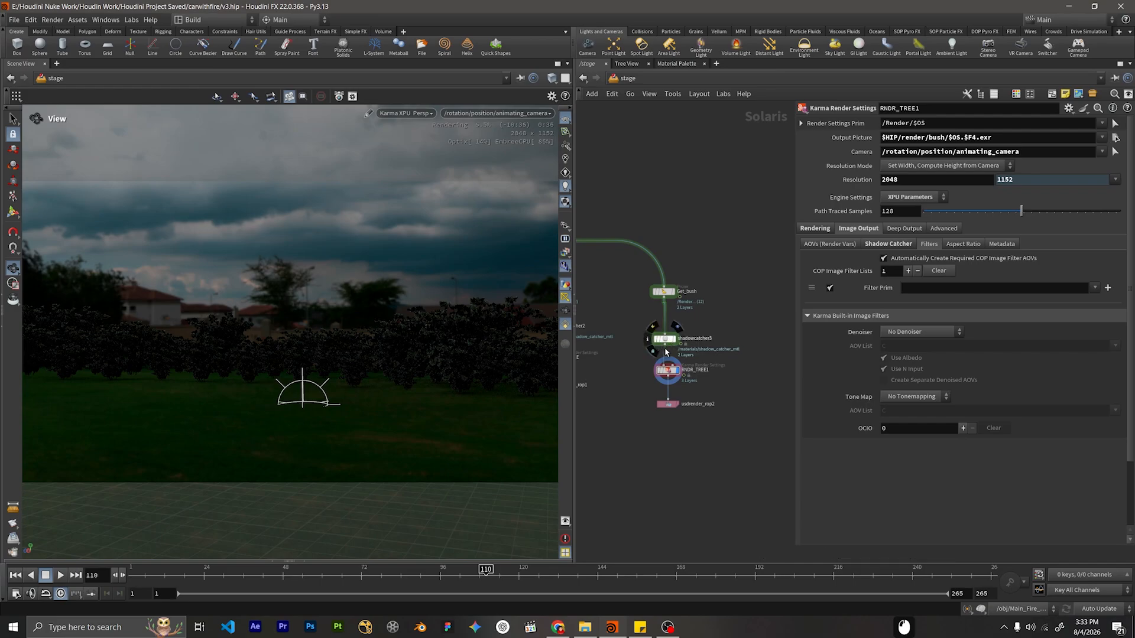
pyautogui.click(663, 340)
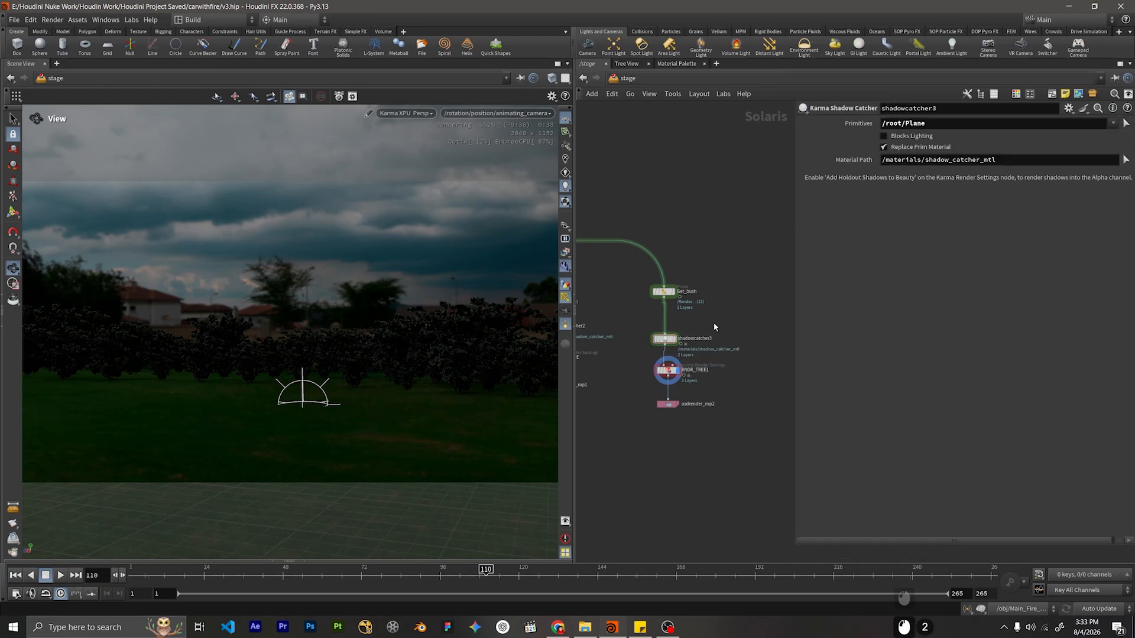
pyautogui.moveTo(714, 322); pyautogui.dragTo(712, 303, button='middle')
pyautogui.moveTo(673, 322); pyautogui.dragTo(673, 307)
pyautogui.click(675, 347)
pyautogui.moveTo(675, 348); pyautogui.dragTo(675, 343)
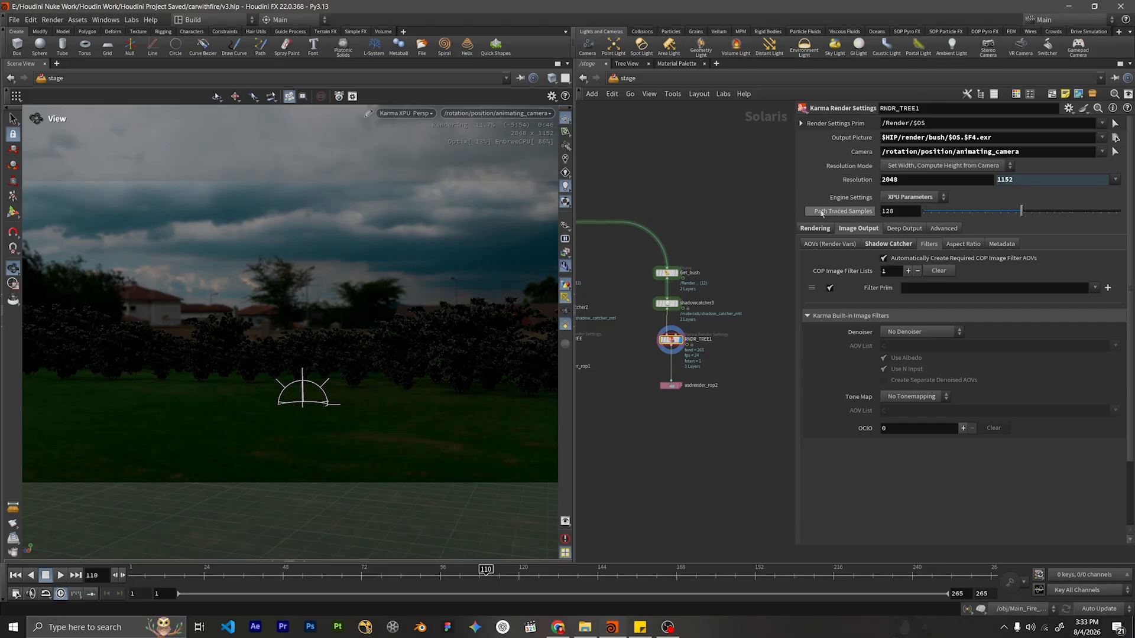
# Check the motion blur options among the camera effects of RNDR_TREE1.
pyautogui.click(816, 229)
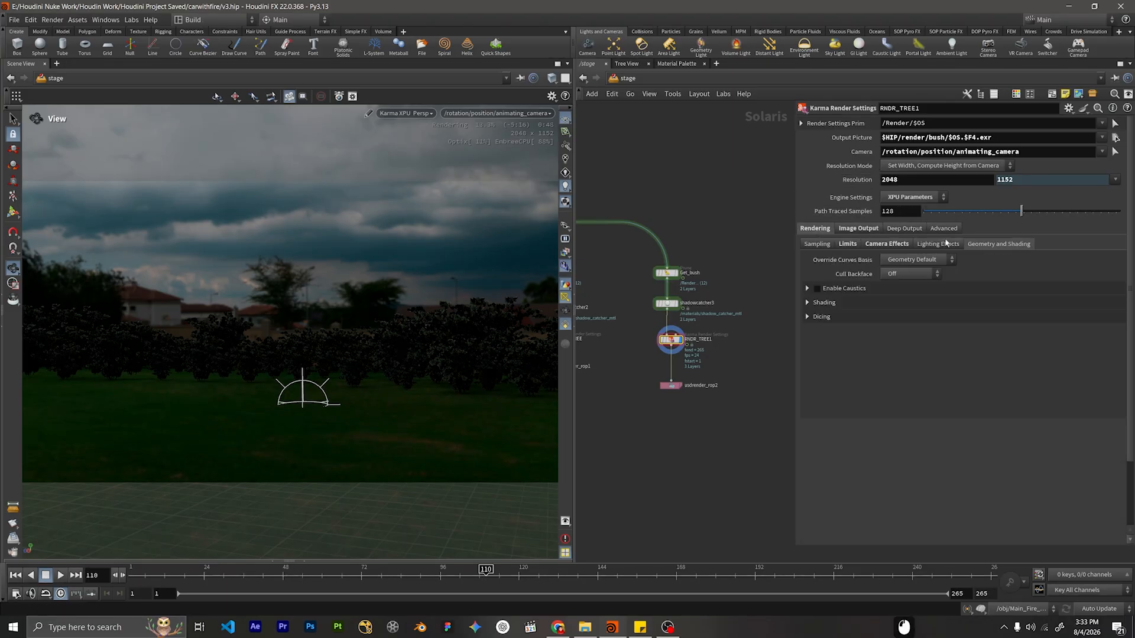
pyautogui.click(886, 244)
pyautogui.scroll(-2, 764, 352)
pyautogui.scroll(-4, 764, 353)
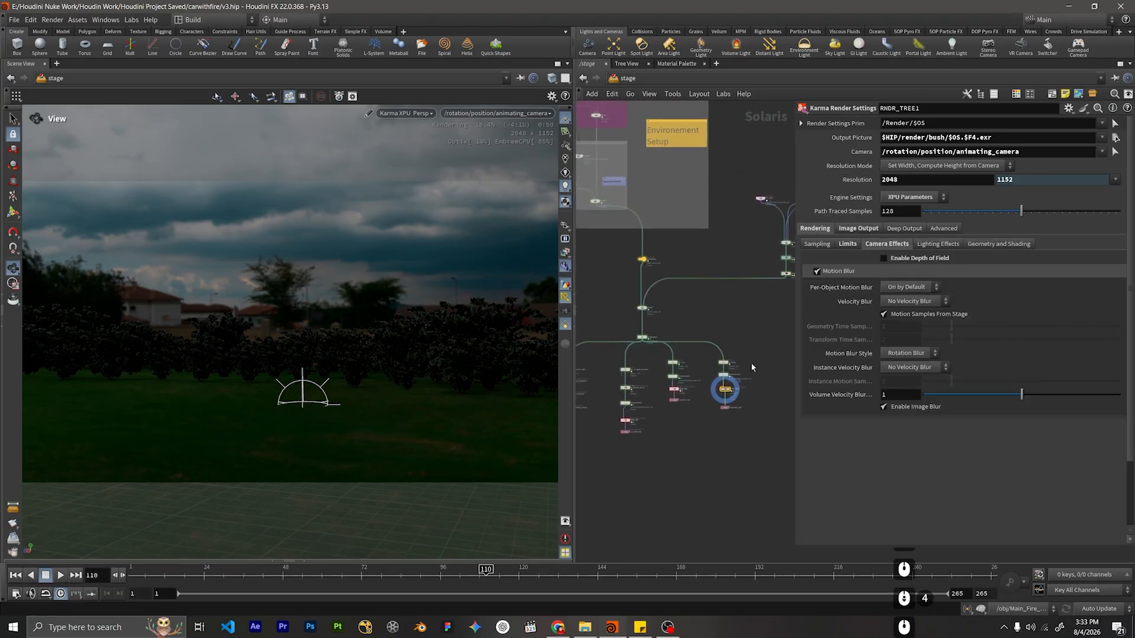
pyautogui.scroll(6, 684, 287)
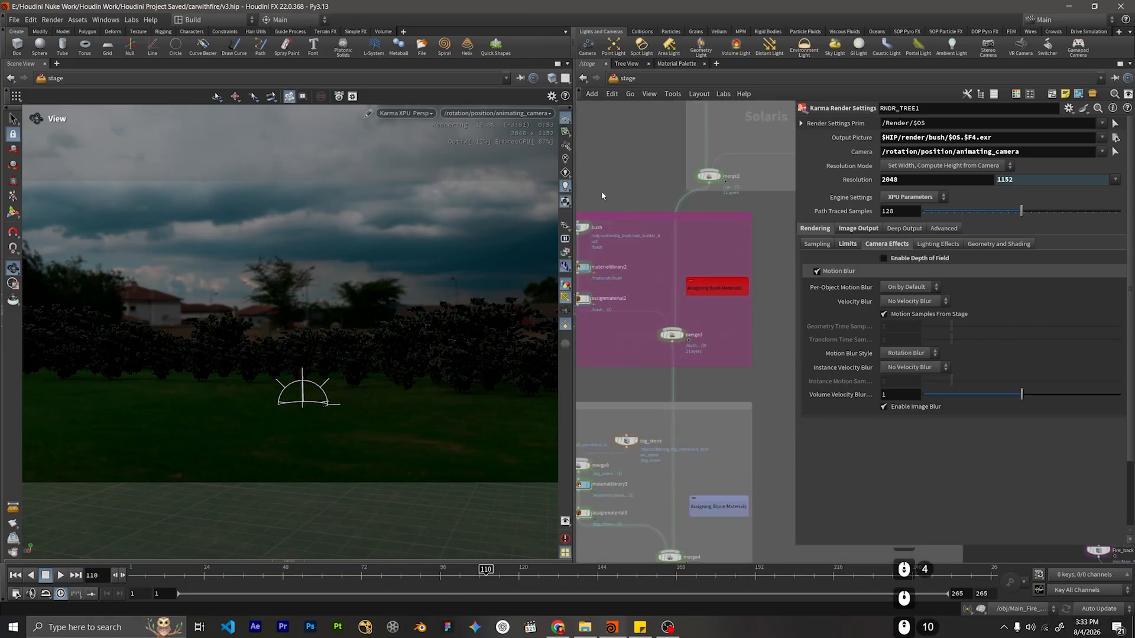
# Look over the network from the environment setup down to the four Karma render branches.
pyautogui.scroll(5, 701, 343)
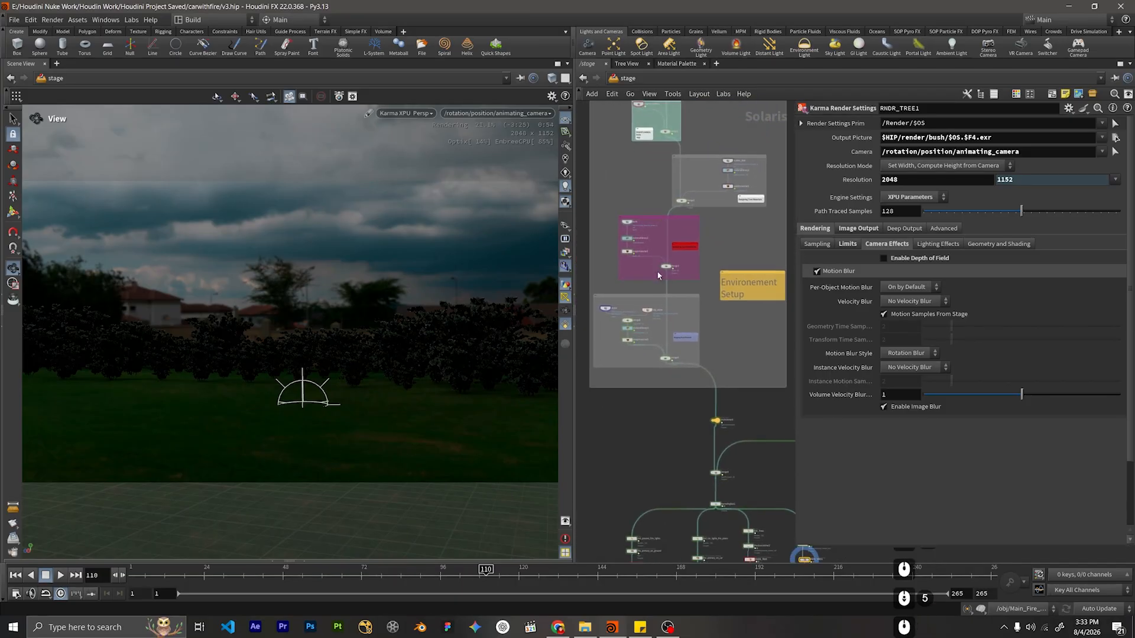
pyautogui.scroll(-2, 712, 344)
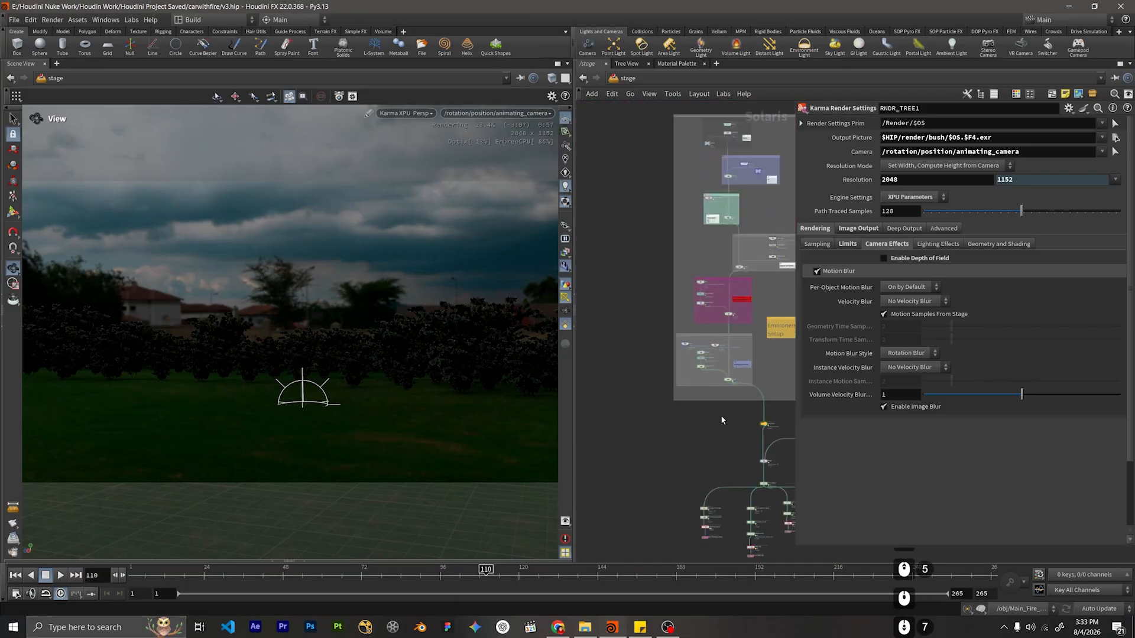
pyautogui.moveTo(755, 350); pyautogui.dragTo(593, 449)
pyautogui.moveTo(698, 373)
pyautogui.mouseDown()
pyautogui.moveTo(671, 383)
pyautogui.moveTo(704, 383)
pyautogui.mouseUp()
pyautogui.click(732, 385)
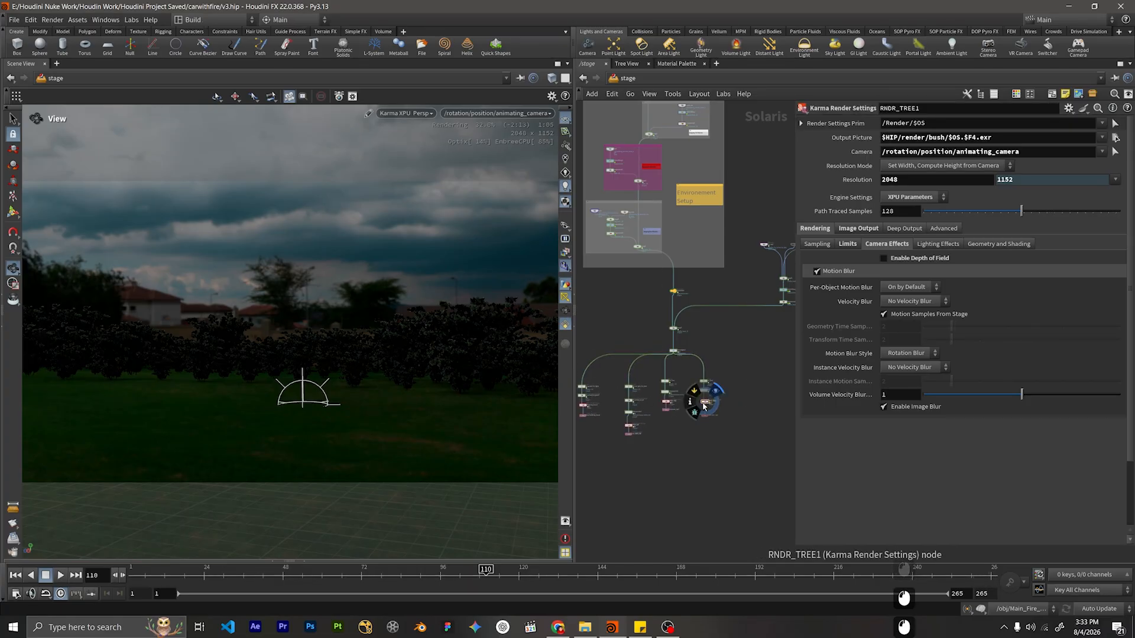
pyautogui.moveTo(738, 383); pyautogui.dragTo(707, 375, button='middle')
pyautogui.scroll(2, 675, 406)
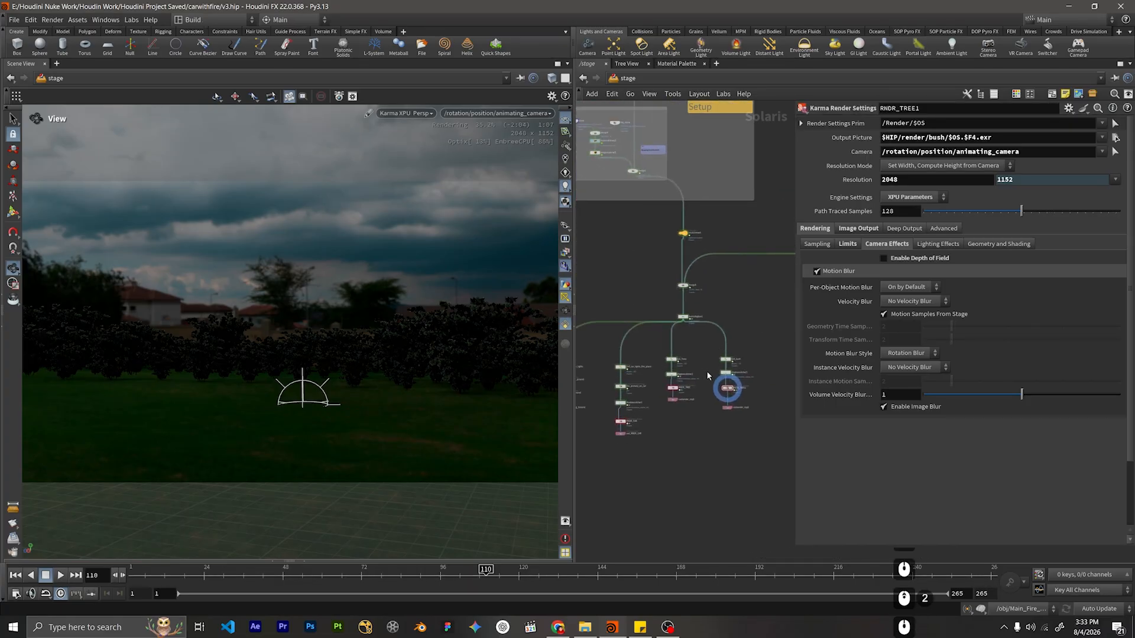
pyautogui.moveTo(746, 456); pyautogui.dragTo(738, 456, button='middle')
# Expand the network editor over the scene view so all render branches have room.
pyautogui.hotkey('ctrl', 'b')
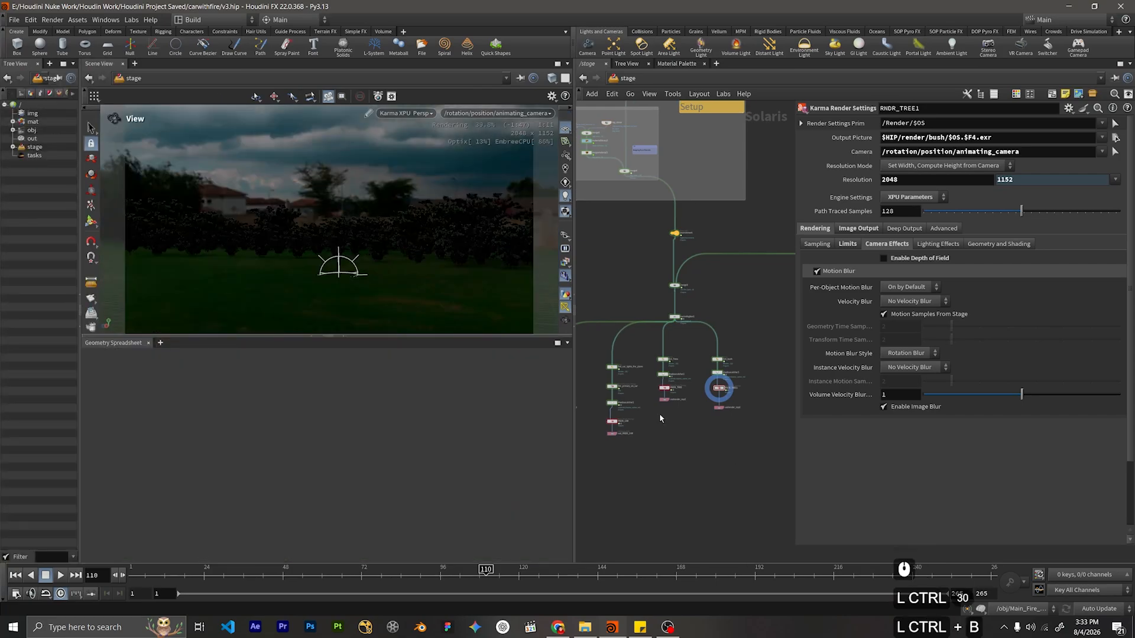
pyautogui.hotkey('ctrl', 'b')
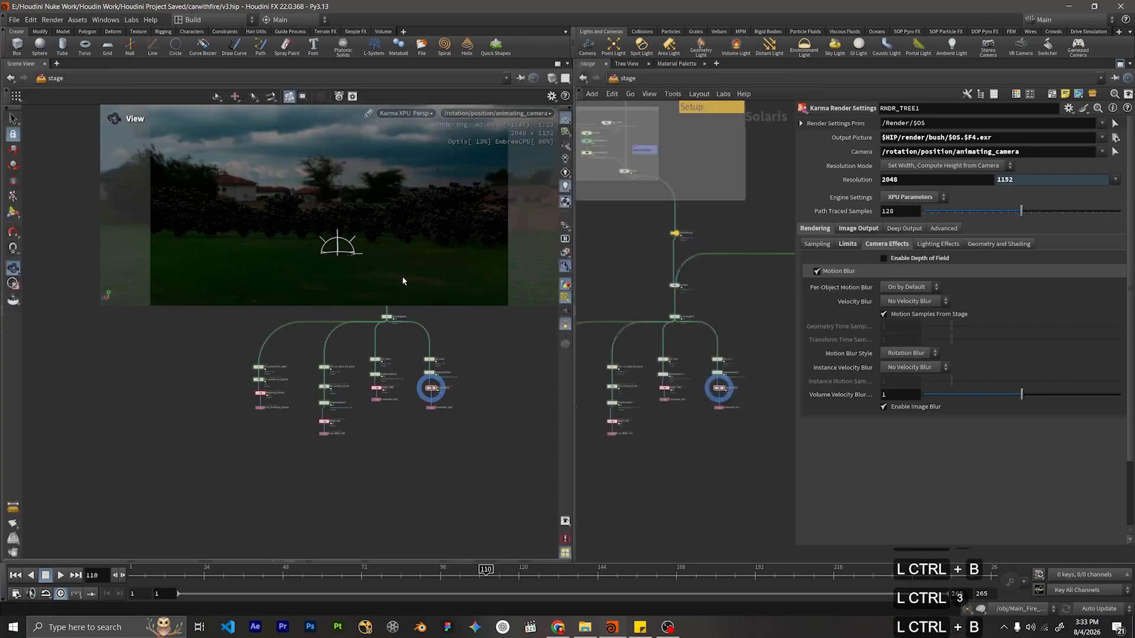
pyautogui.click(421, 114)
pyautogui.click(452, 116)
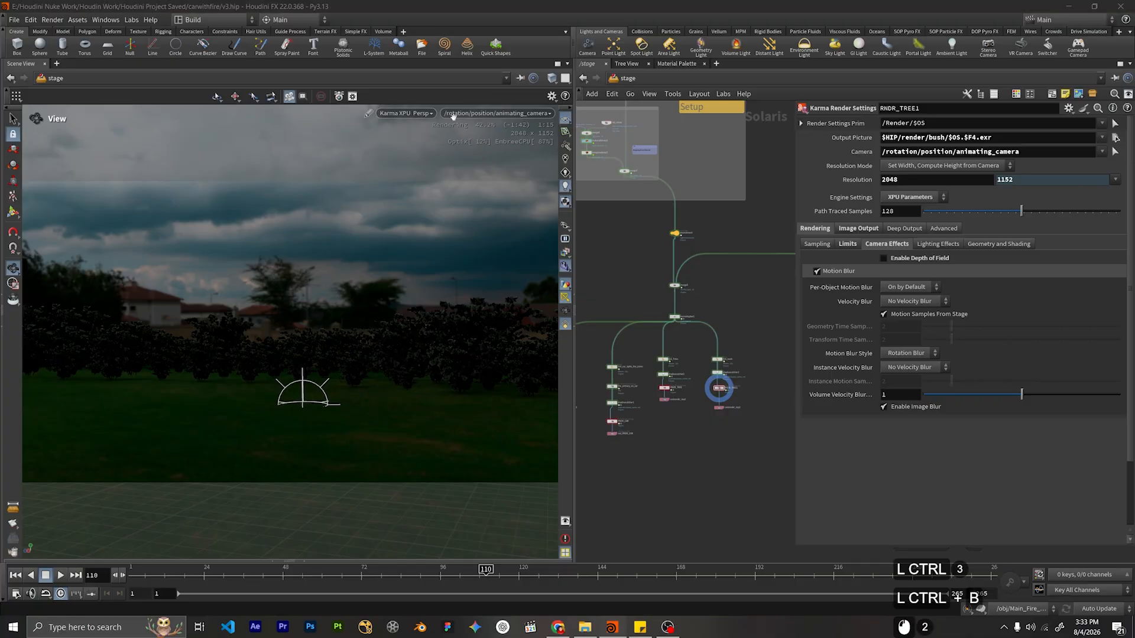
pyautogui.hotkey('ctrl', 'b')
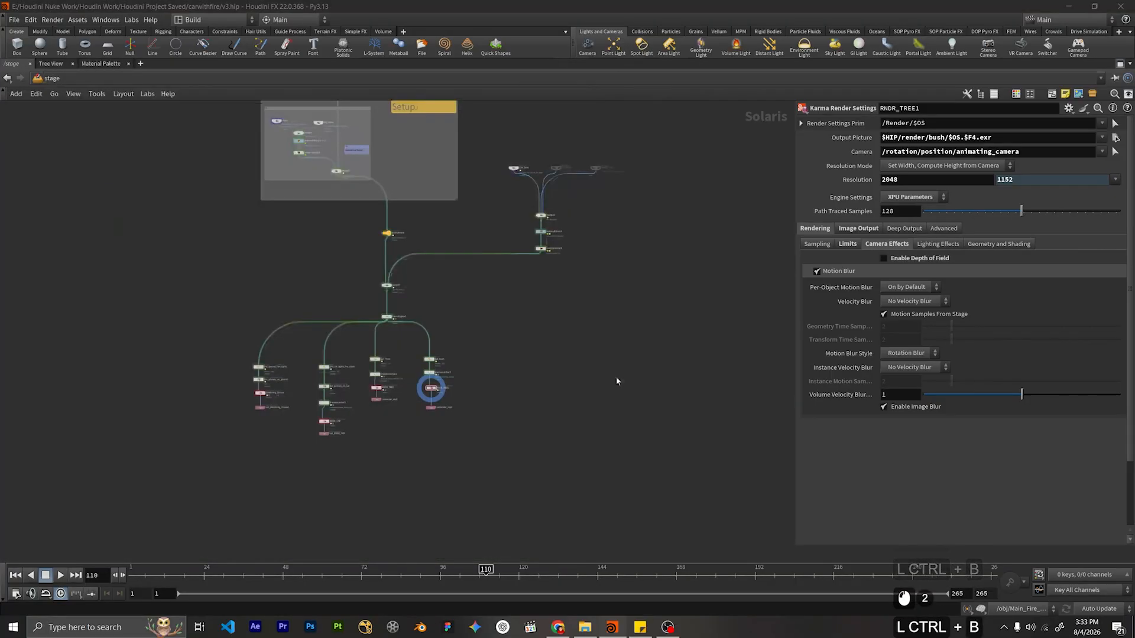
# Branch a Prune node off karmafogbox1, place it beside Get_bush and make it the displayed node.
pyautogui.scroll(3, 416, 343)
pyautogui.scroll(2, 416, 340)
pyautogui.moveTo(460, 333); pyautogui.dragTo(511, 283, button='middle')
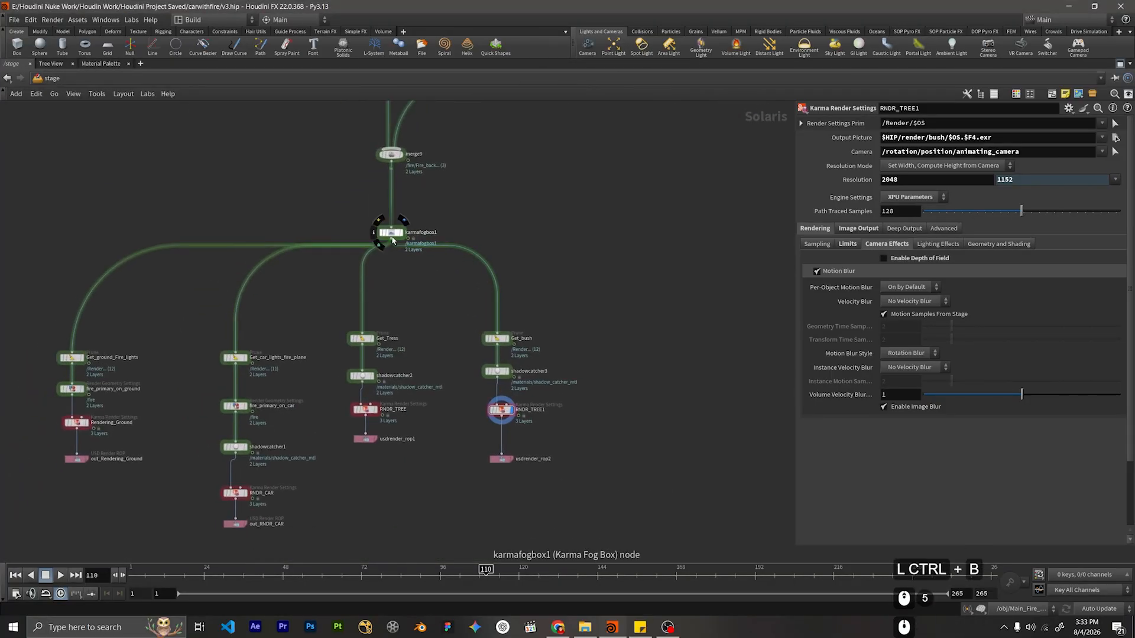
pyautogui.click(392, 240)
pyautogui.press('Tab')
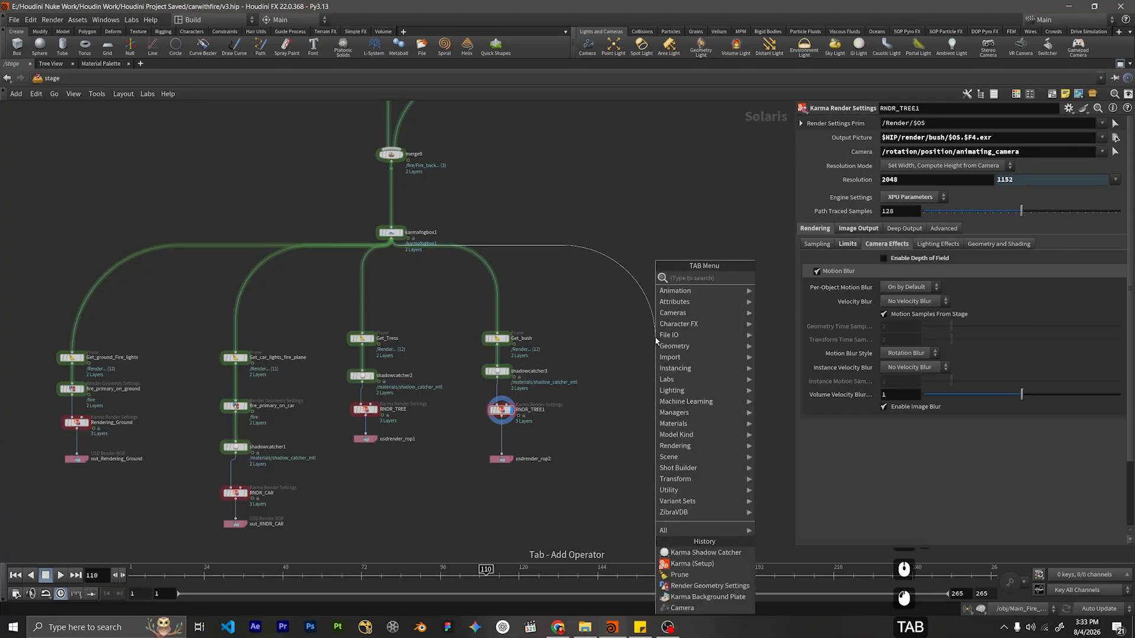
pyautogui.write('prun')
pyautogui.press('Return')
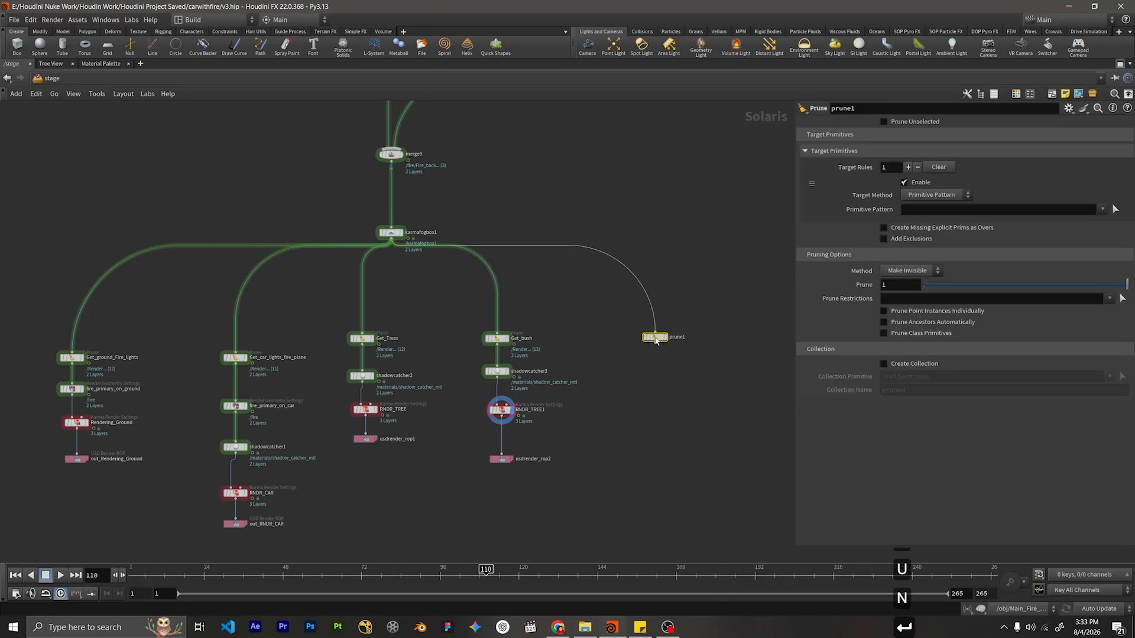
pyautogui.scroll(3, 654, 339)
pyautogui.moveTo(659, 338); pyautogui.dragTo(626, 344)
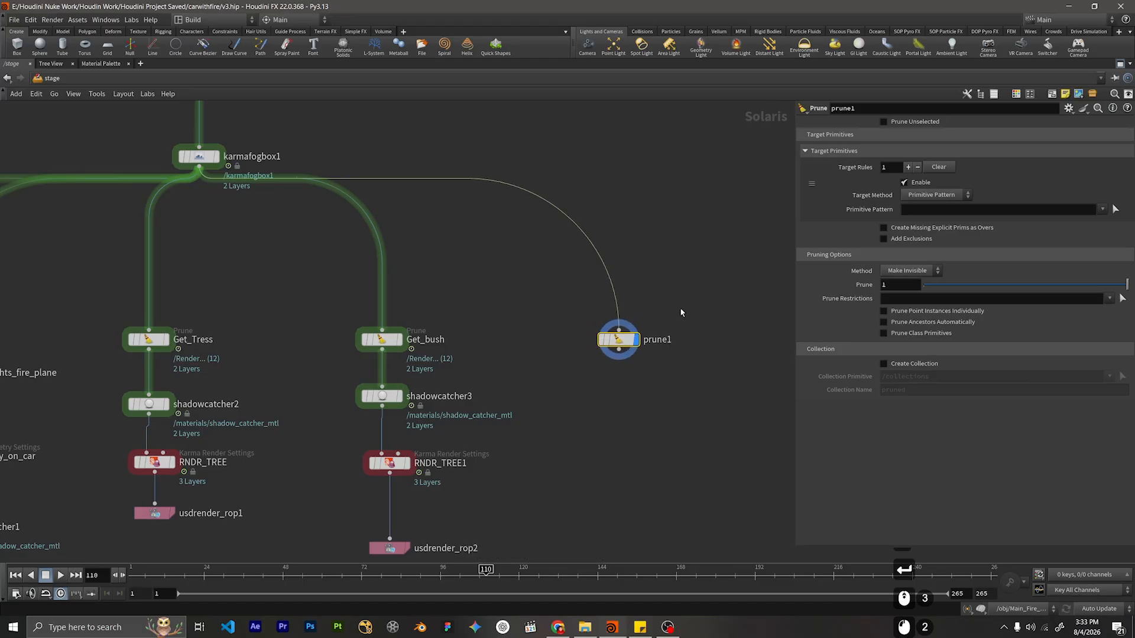
# Enter /stone and /big_stone in the primitive pattern of the new Prune node.
pyautogui.click(920, 210)
pyautogui.write('/st')
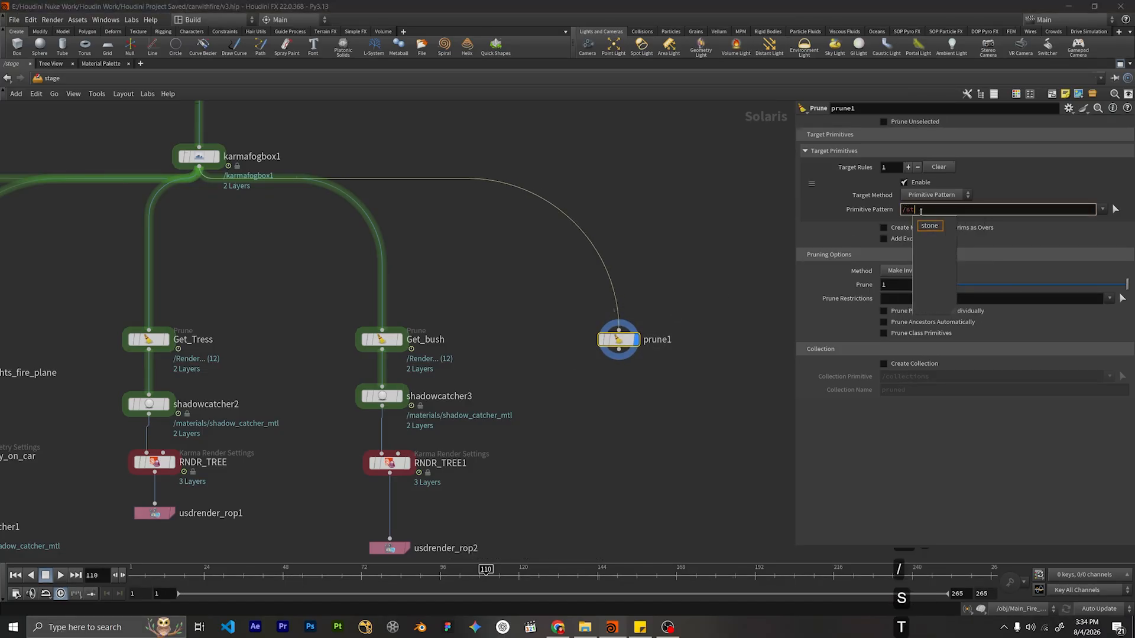
pyautogui.press('Down')
pyautogui.press('Return')
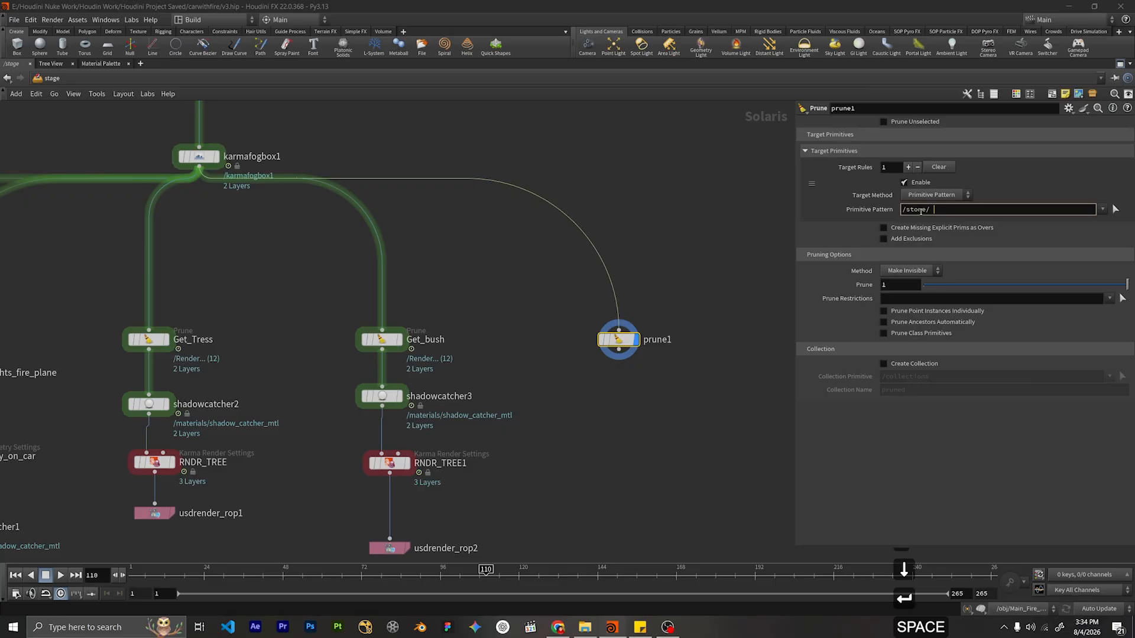
pyautogui.press('BackSpace')
pyautogui.press('BackSpace')
pyautogui.write('/big')
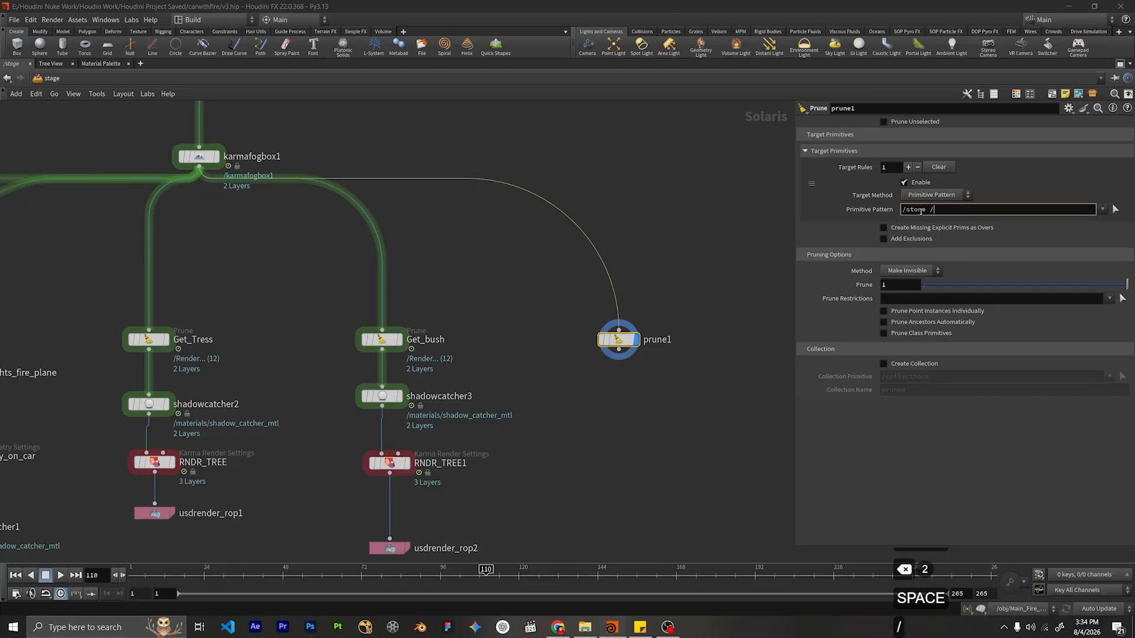
pyautogui.press('Down')
pyautogui.press('Return')
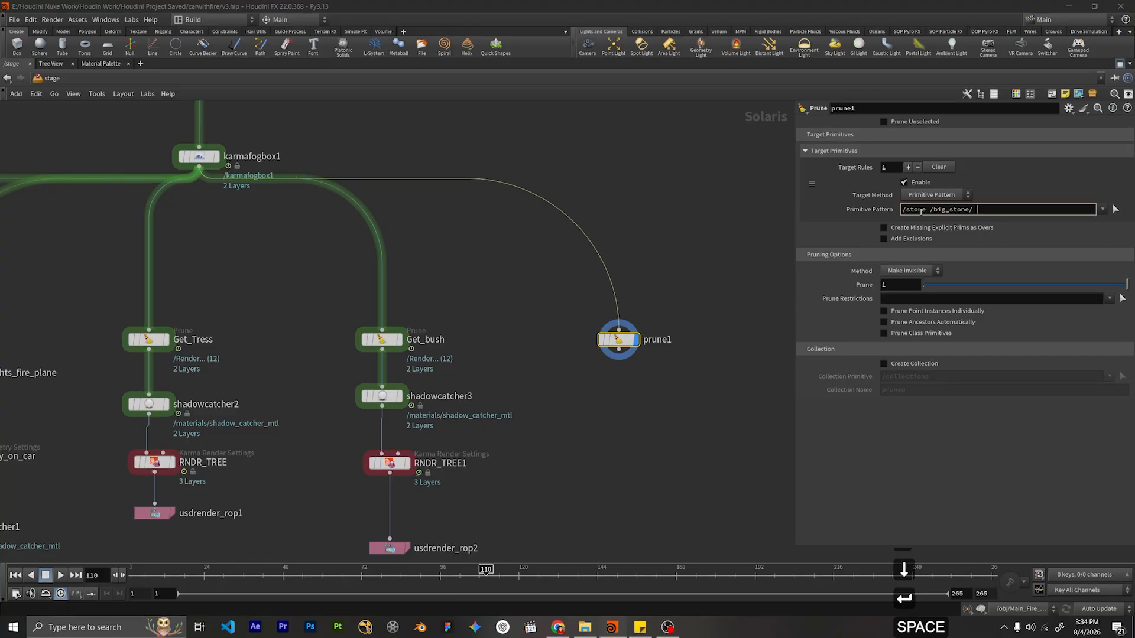
pyautogui.write('plane')
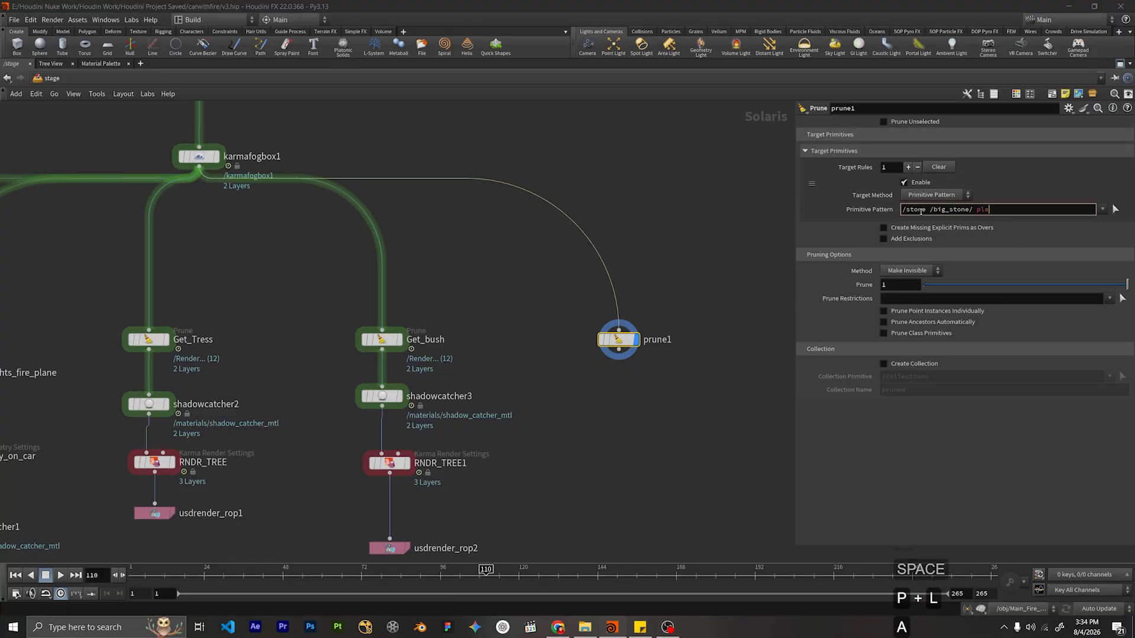
pyautogui.press('BackSpace')
pyautogui.press('BackSpace')
pyautogui.press('BackSpace')
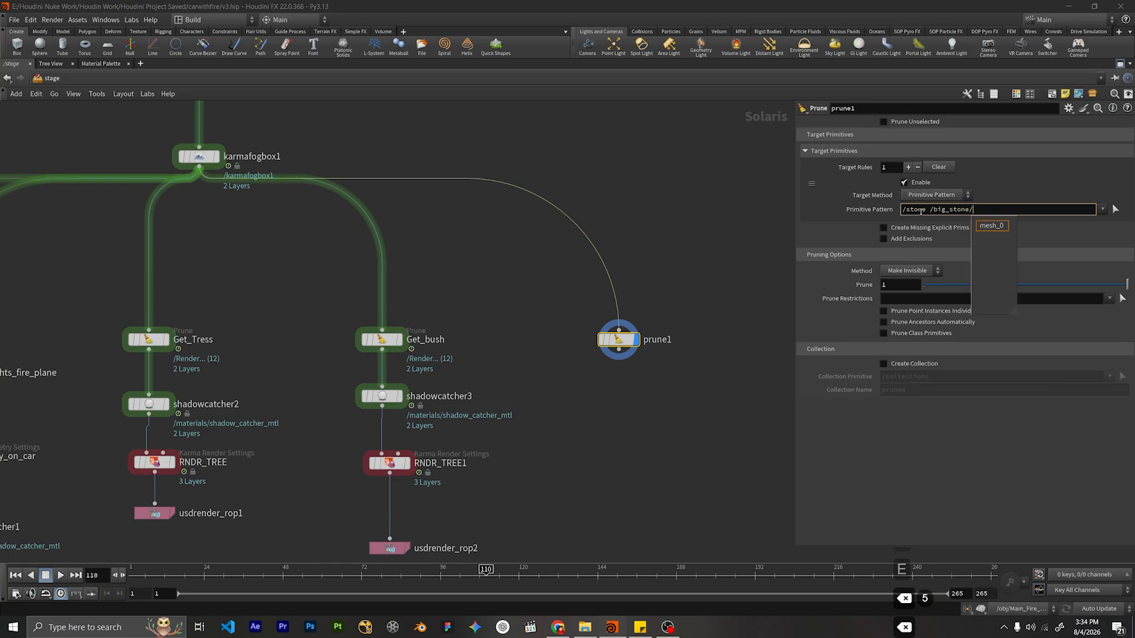
pyautogui.write('plane')
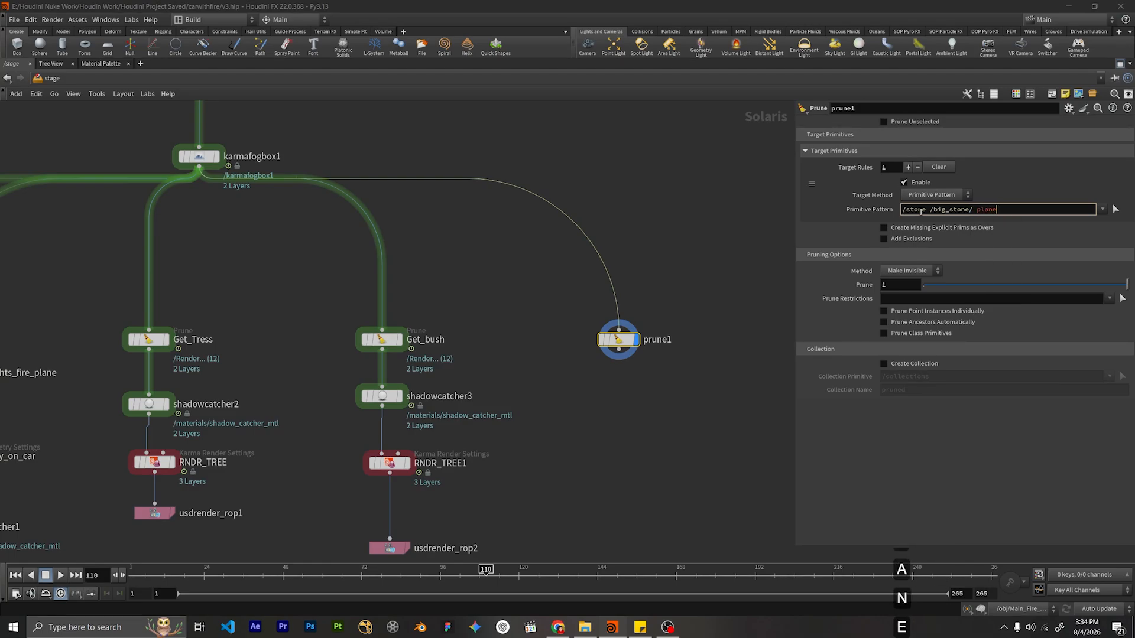
pyautogui.press('BackSpace')
pyautogui.press('BackSpace')
pyautogui.press('BackSpace')
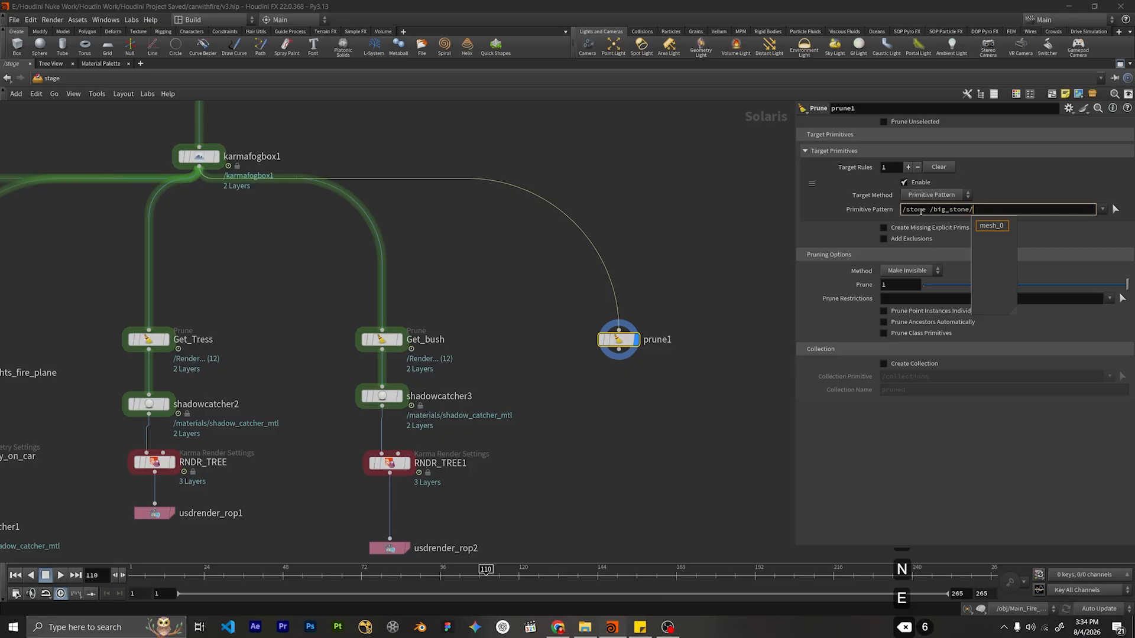
# Remove the trailing slash after /big_stone and add /root/Plane to the primitive pattern.
pyautogui.press('BackSpace')
pyautogui.write('/')
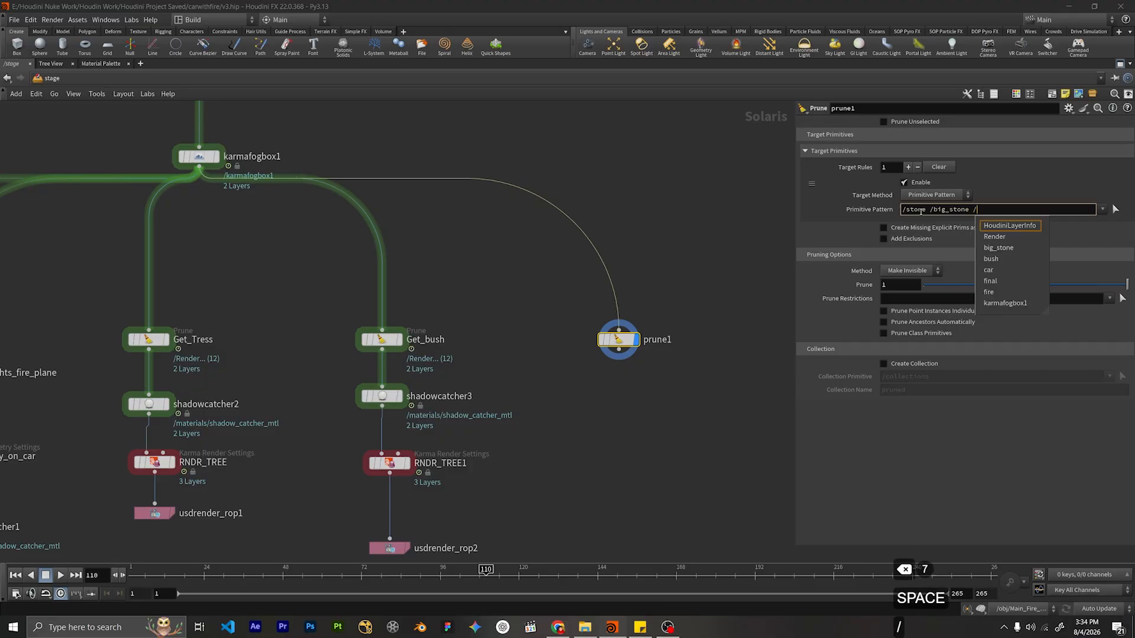
pyautogui.write('r')
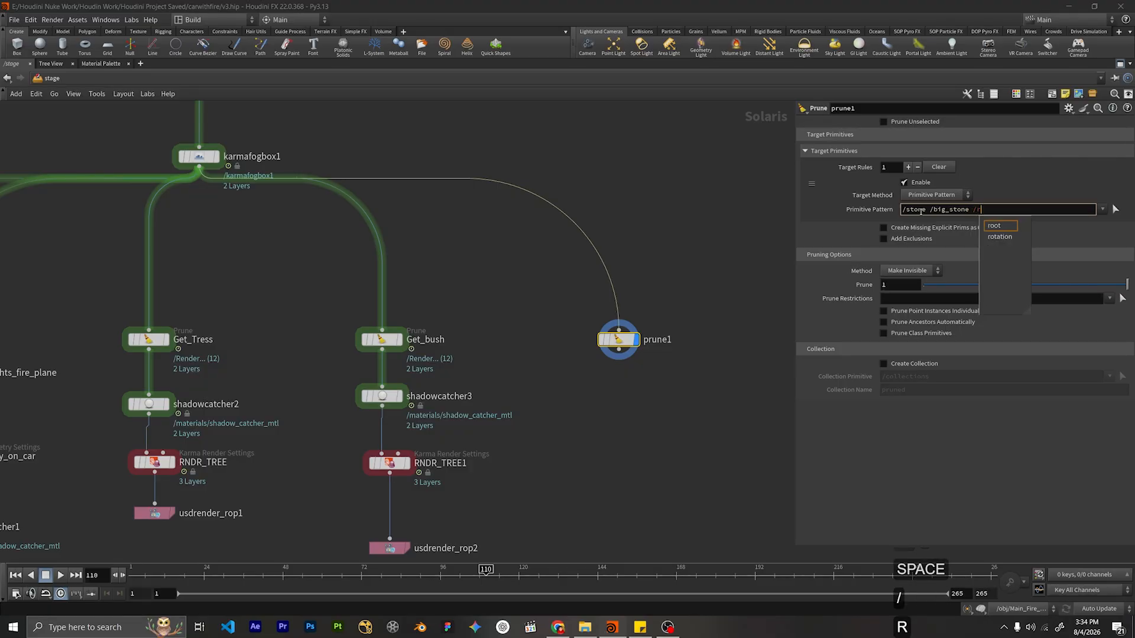
pyautogui.press('BackSpace')
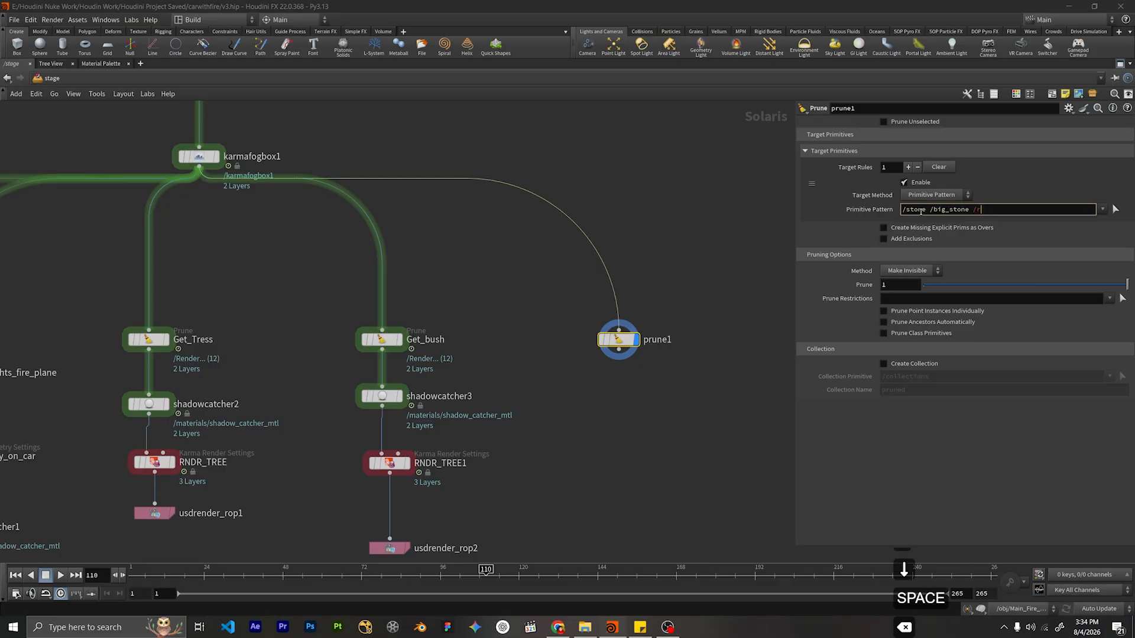
pyautogui.press('Down')
pyautogui.press('Return')
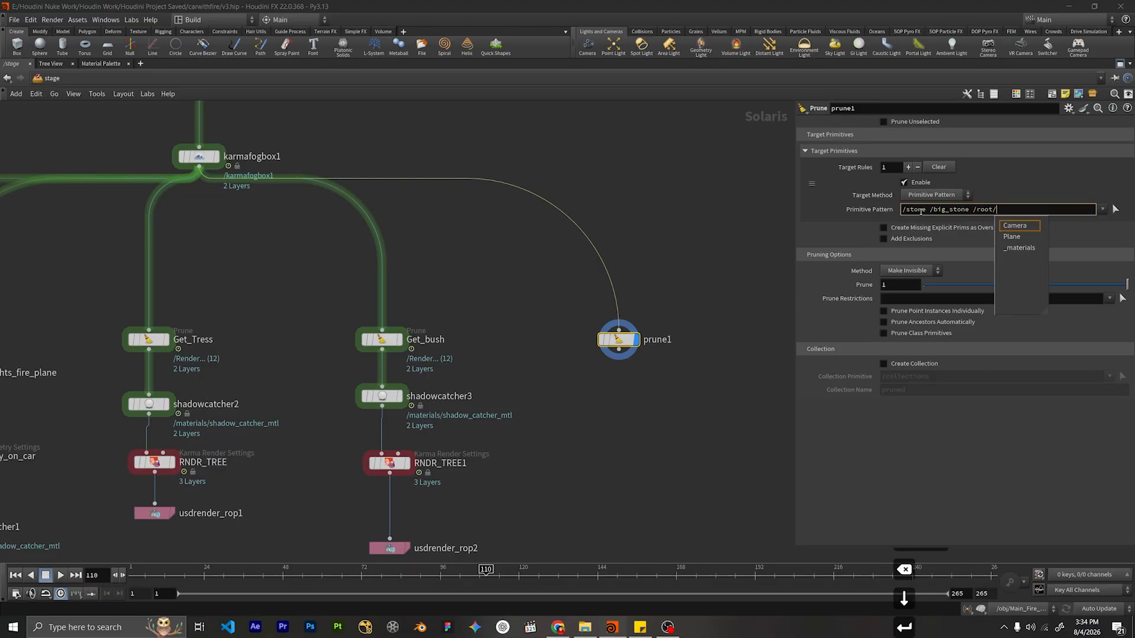
pyautogui.press('Down')
pyautogui.press('Return')
pyautogui.press('BackSpace')
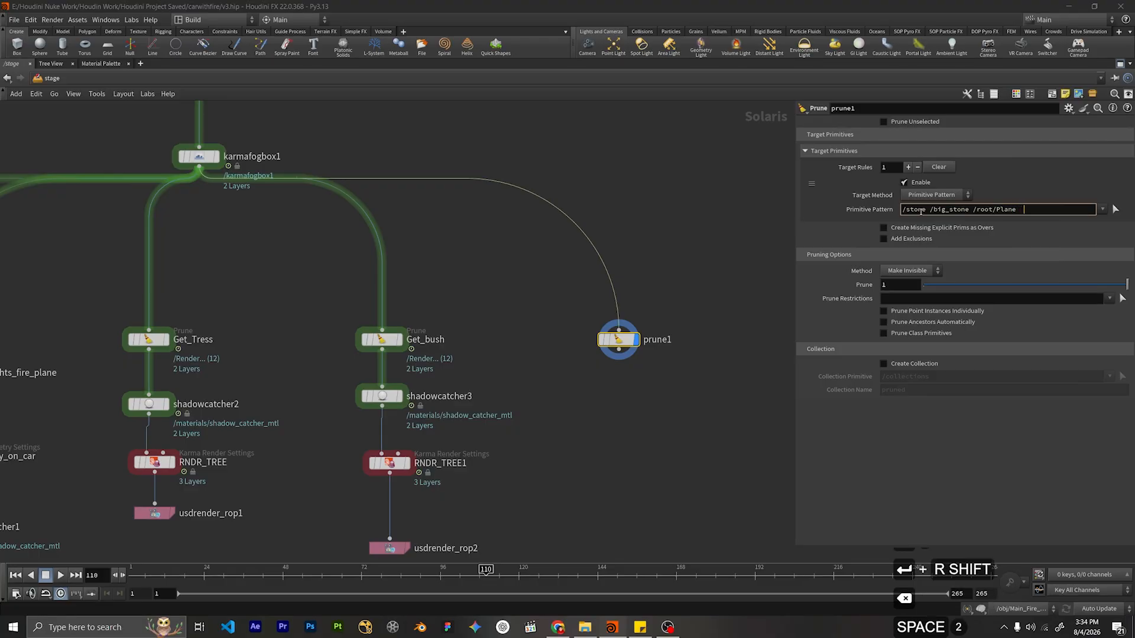
# Clean up the extra spaces and complete the primitive pattern with /fire.
pyautogui.write('/')
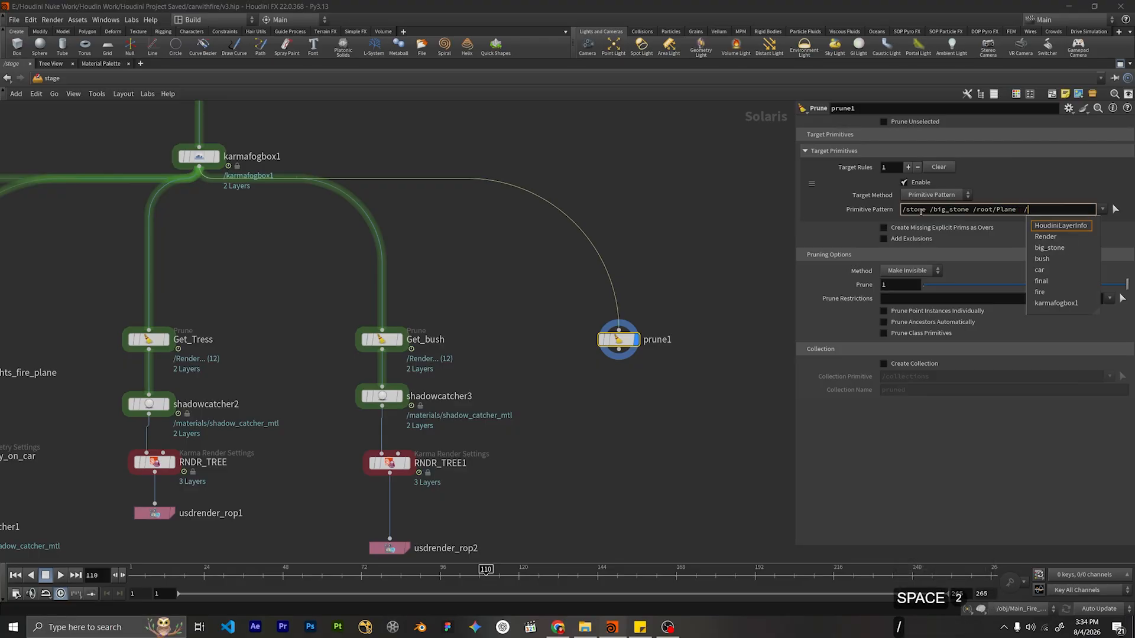
pyautogui.press('BackSpace')
pyautogui.press('BackSpace')
pyautogui.press('BackSpace')
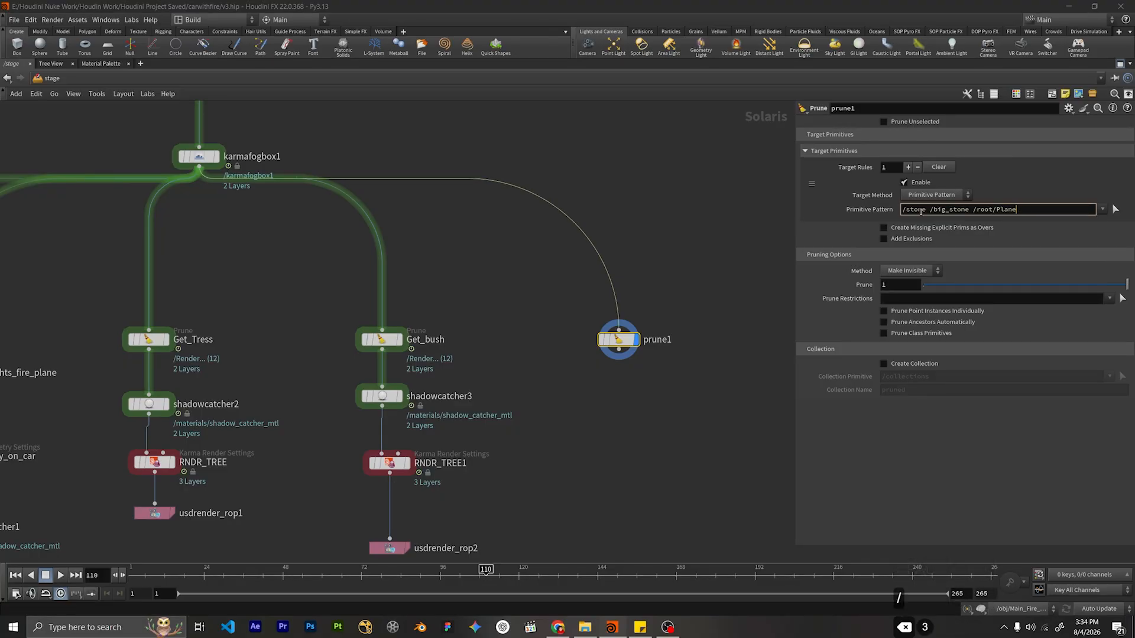
pyautogui.write('/ fire')
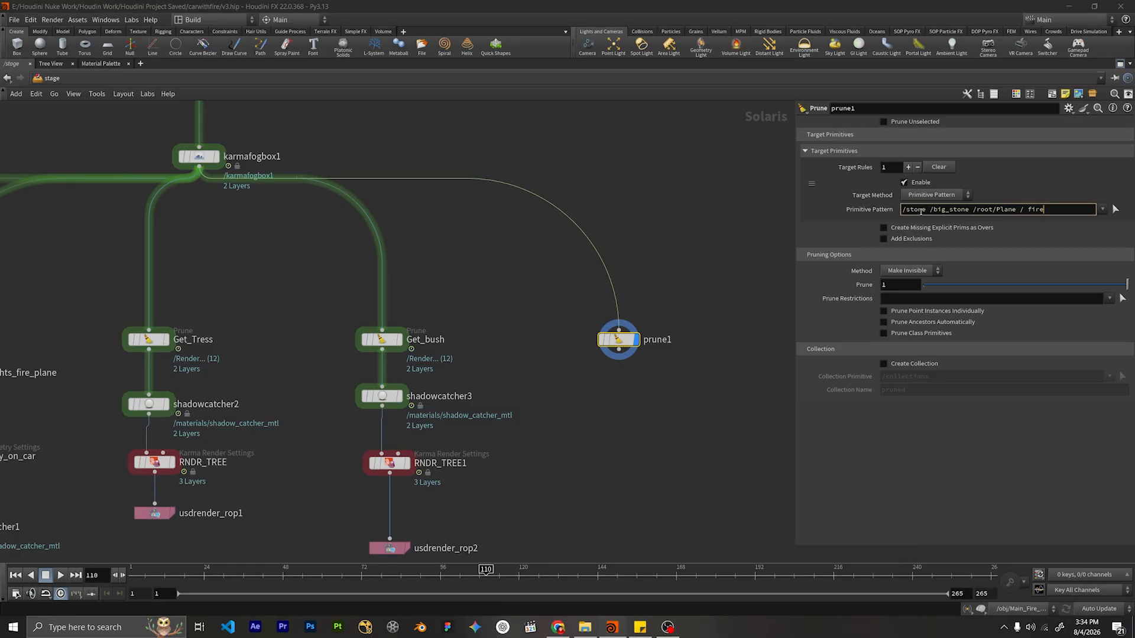
pyautogui.press('BackSpace')
pyautogui.press('BackSpace')
pyautogui.write('fire')
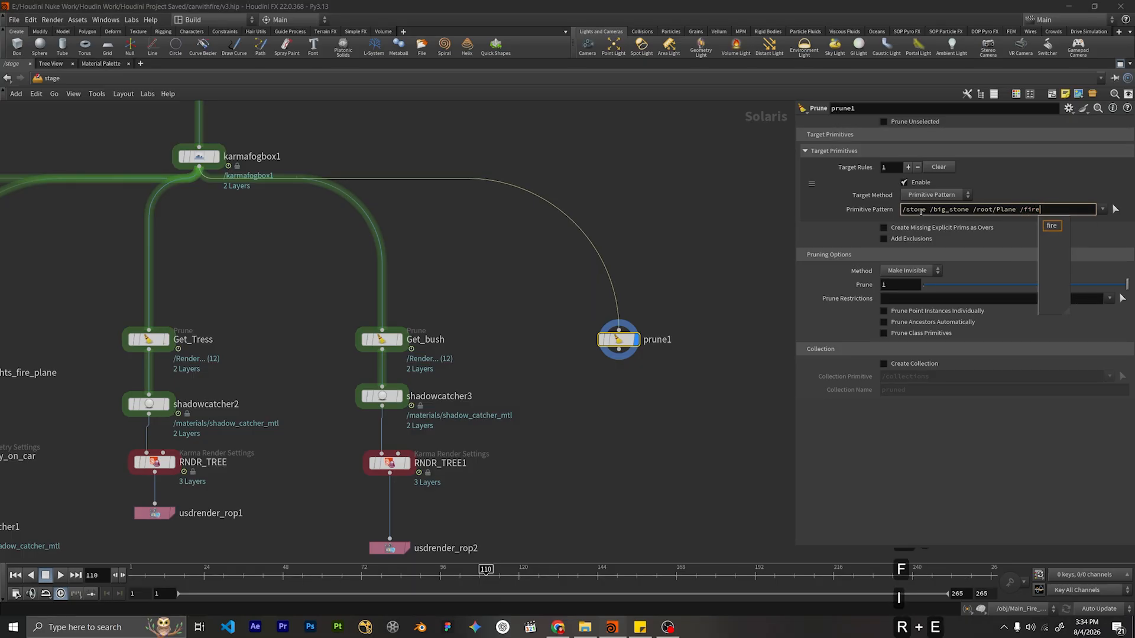
pyautogui.press('Return')
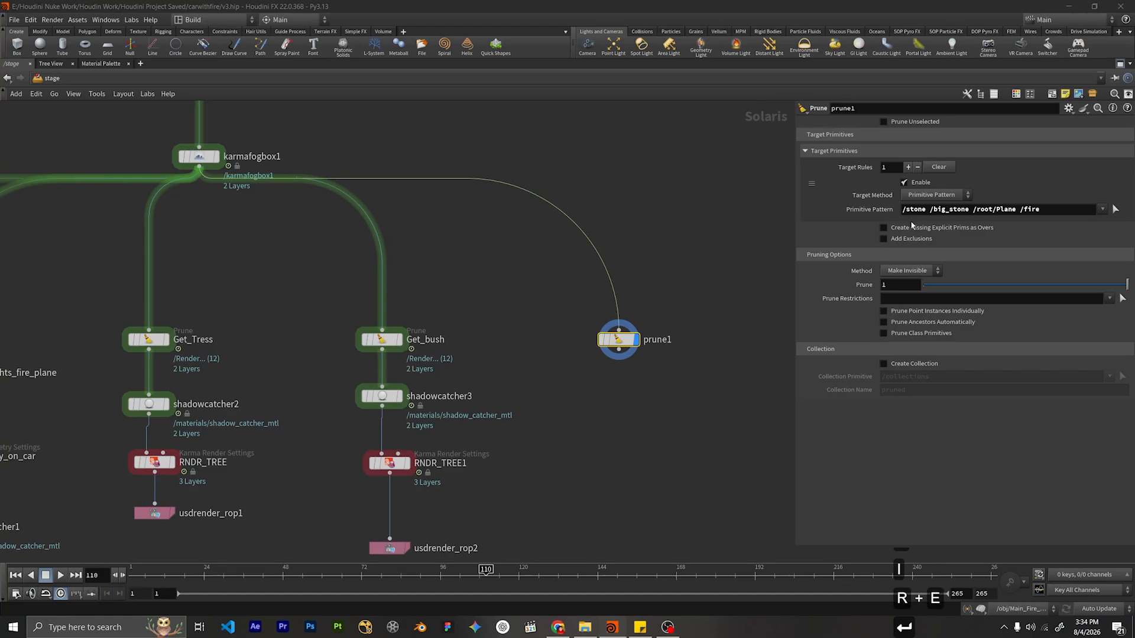
# Rename the new Prune node as Get_Stone.
pyautogui.doubleClick(656, 339)
pyautogui.write('St')
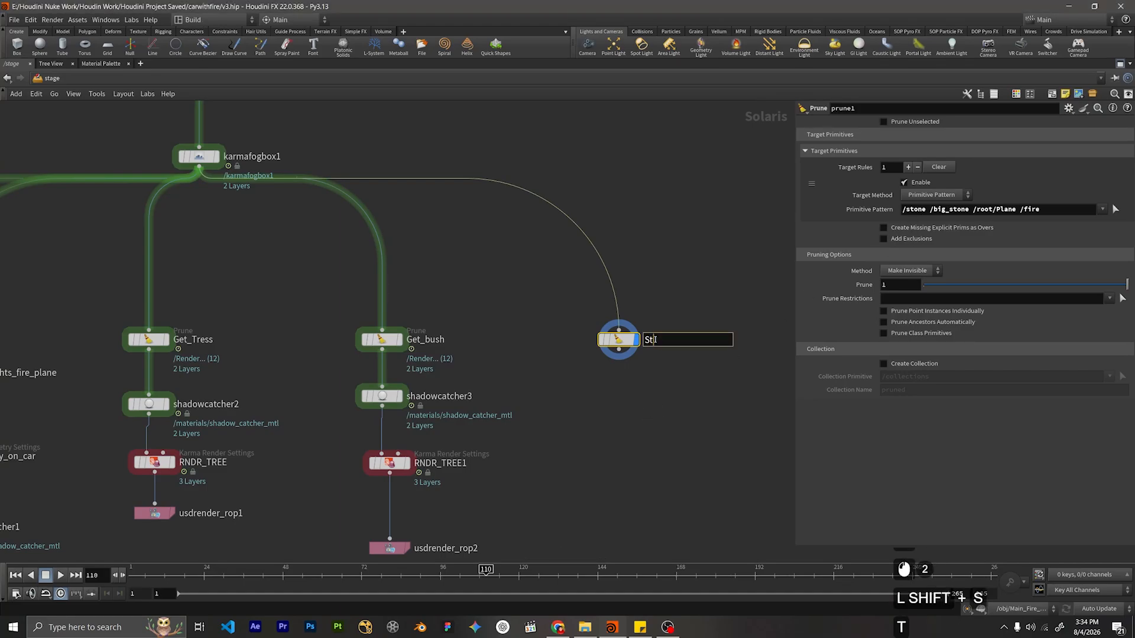
pyautogui.press('BackSpace')
pyautogui.press('BackSpace')
pyautogui.write('Get_Sto')
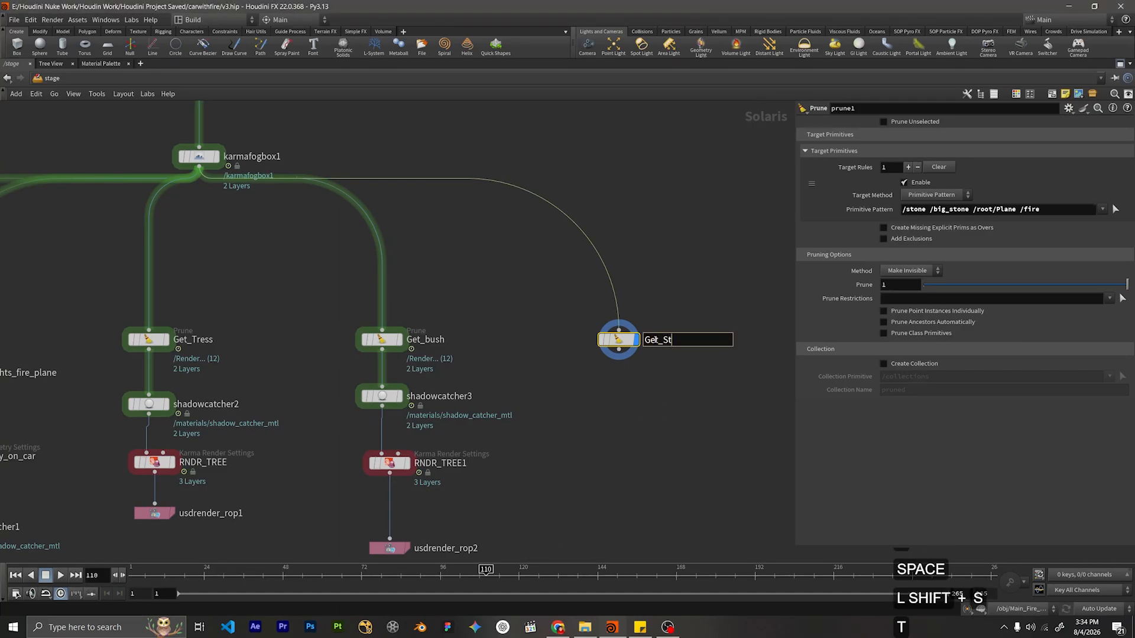
pyautogui.write('ne')
pyautogui.press('Return')
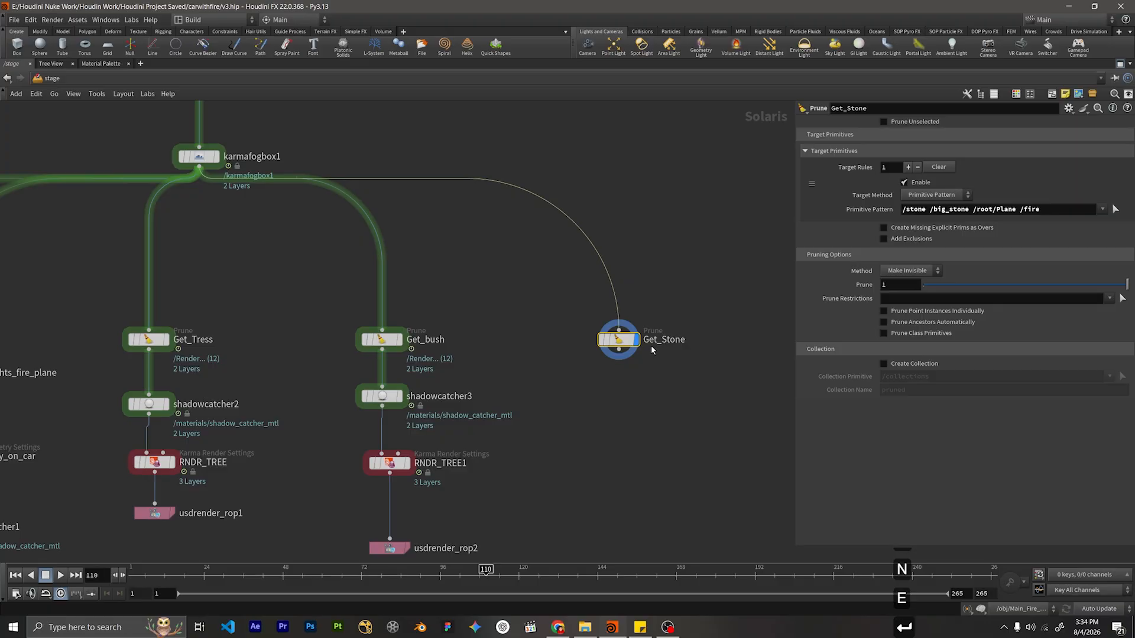
pyautogui.scroll(-5, 610, 384)
pyautogui.scroll(6, 579, 349)
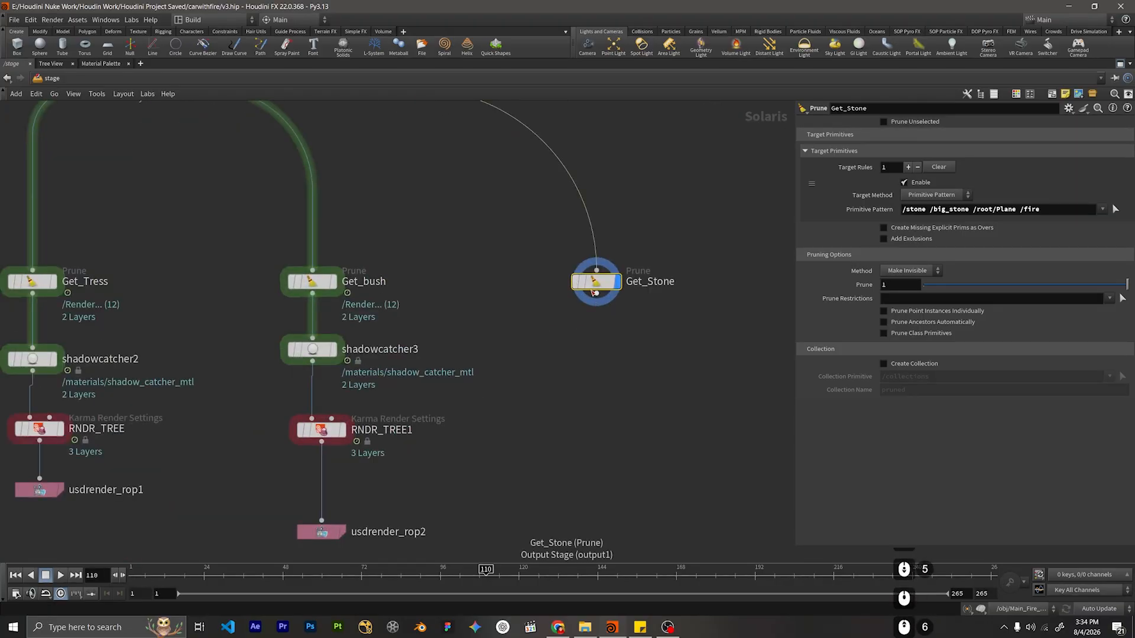
pyautogui.click(596, 293)
pyautogui.click(594, 345)
pyautogui.click(644, 352)
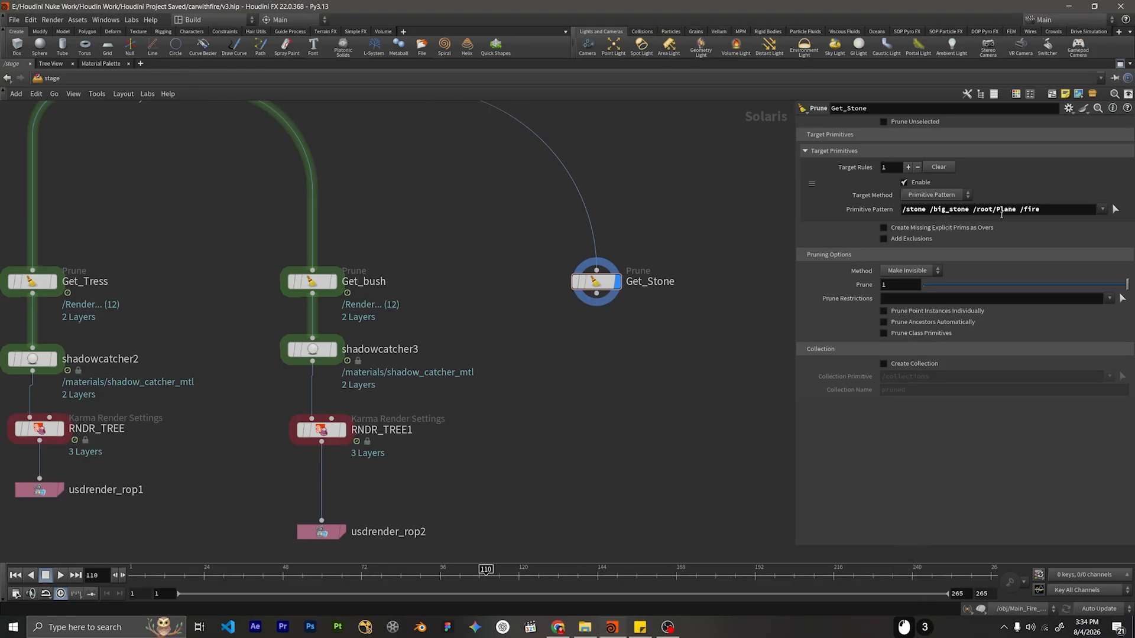
# Enable Prune Unselected on Get_Stone and wire a new Render Geometry Settings node below it.
pyautogui.click(883, 122)
pyautogui.moveTo(585, 330); pyautogui.dragTo(552, 277, button='middle')
pyautogui.press('Tab')
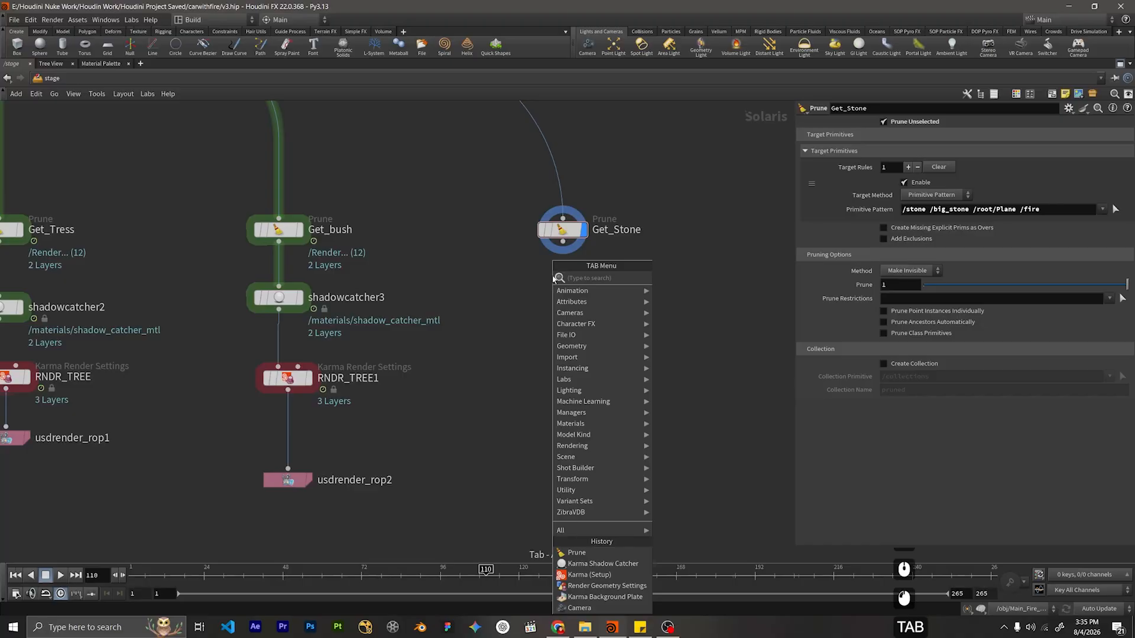
pyautogui.write('render')
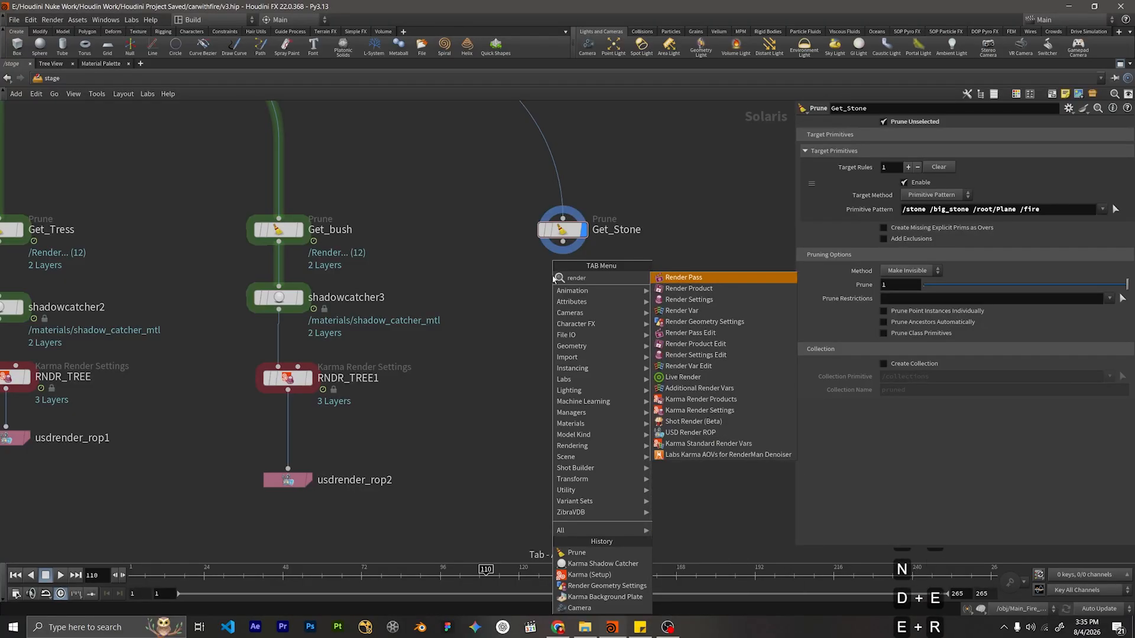
pyautogui.write('ge')
pyautogui.press('Return')
pyautogui.press('Return')
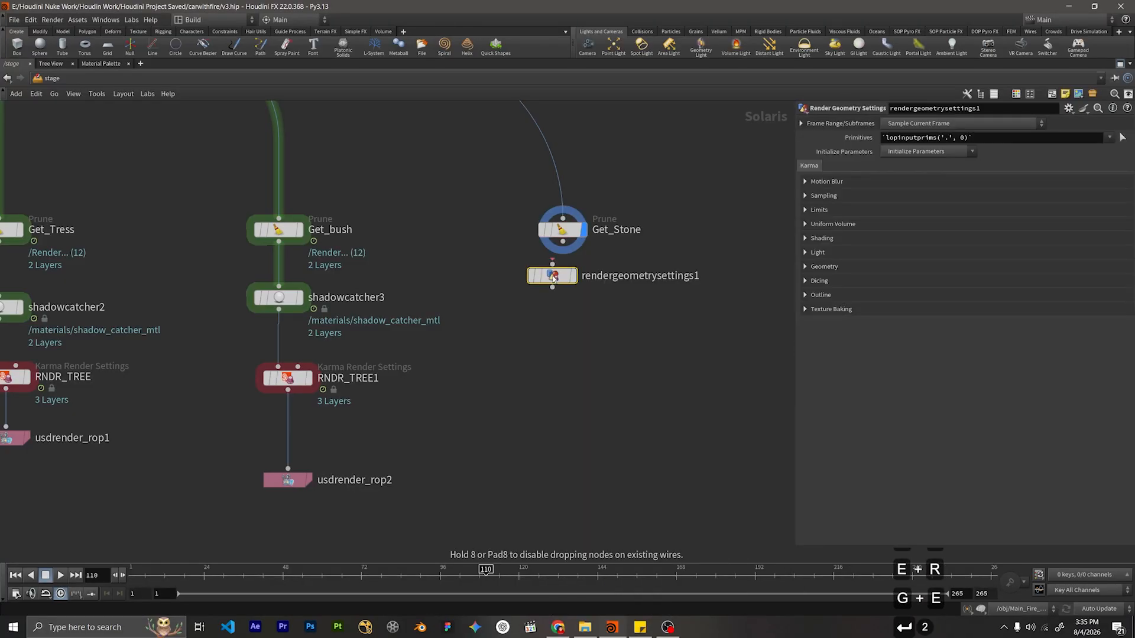
pyautogui.moveTo(554, 279); pyautogui.dragTo(564, 301)
pyautogui.click(563, 242)
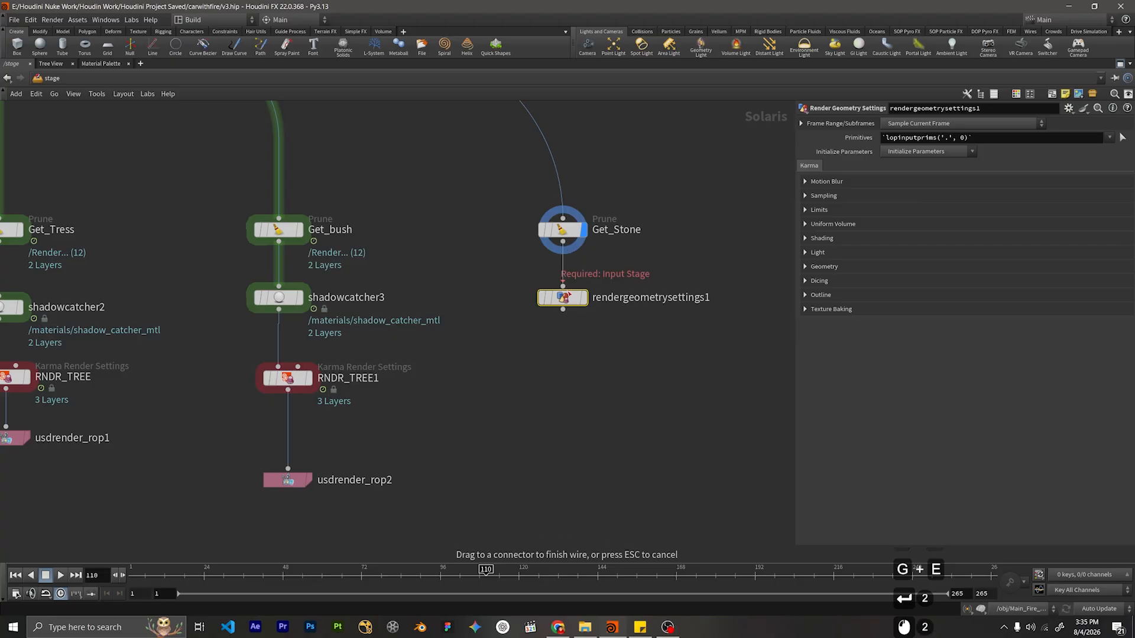
pyautogui.click(563, 286)
# Rename the new Render Geometry Settings node as fire_primary_rays_stone.
pyautogui.doubleClick(641, 303)
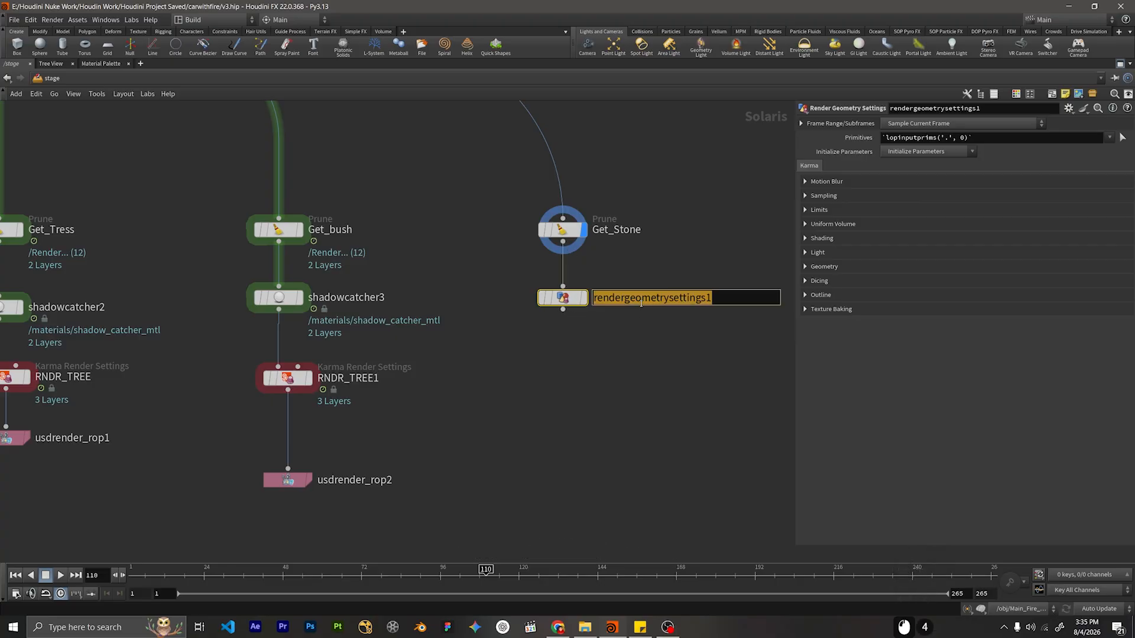
pyautogui.write('fi')
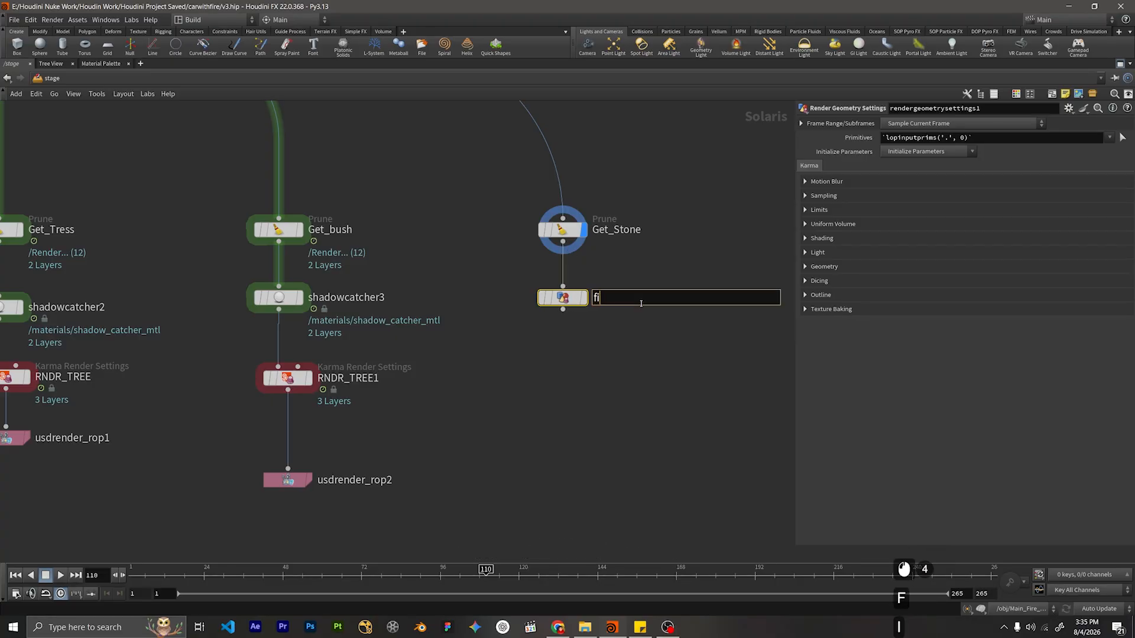
pyautogui.write('re_primary_ra')
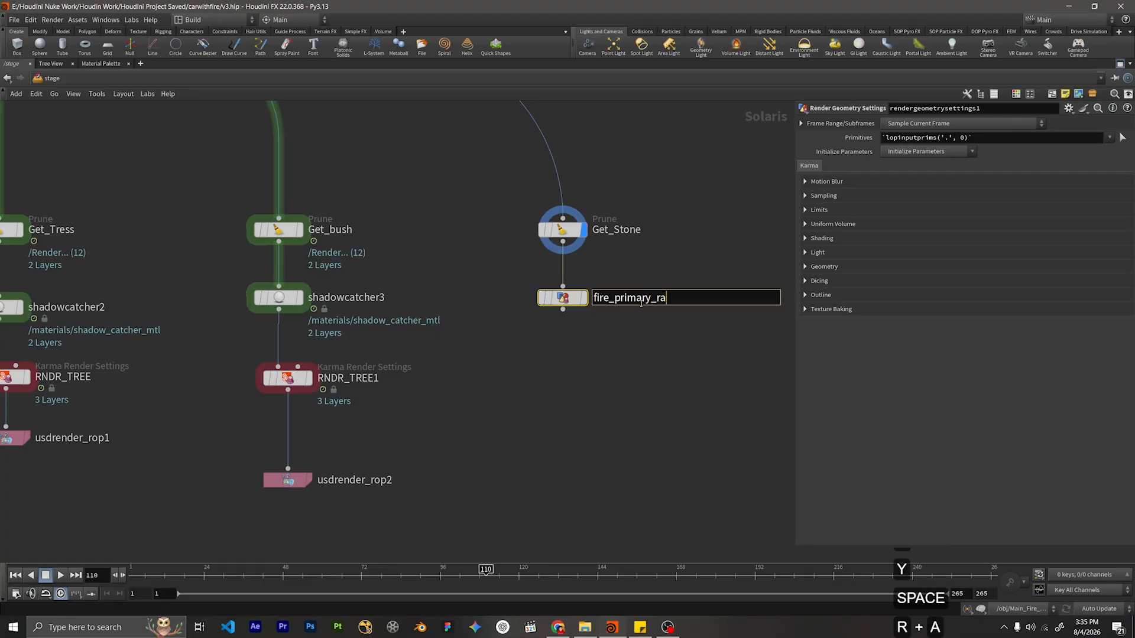
pyautogui.write('ys_bot')
pyautogui.press('BackSpace')
pyautogui.press('BackSpace')
pyautogui.press('BackSpace')
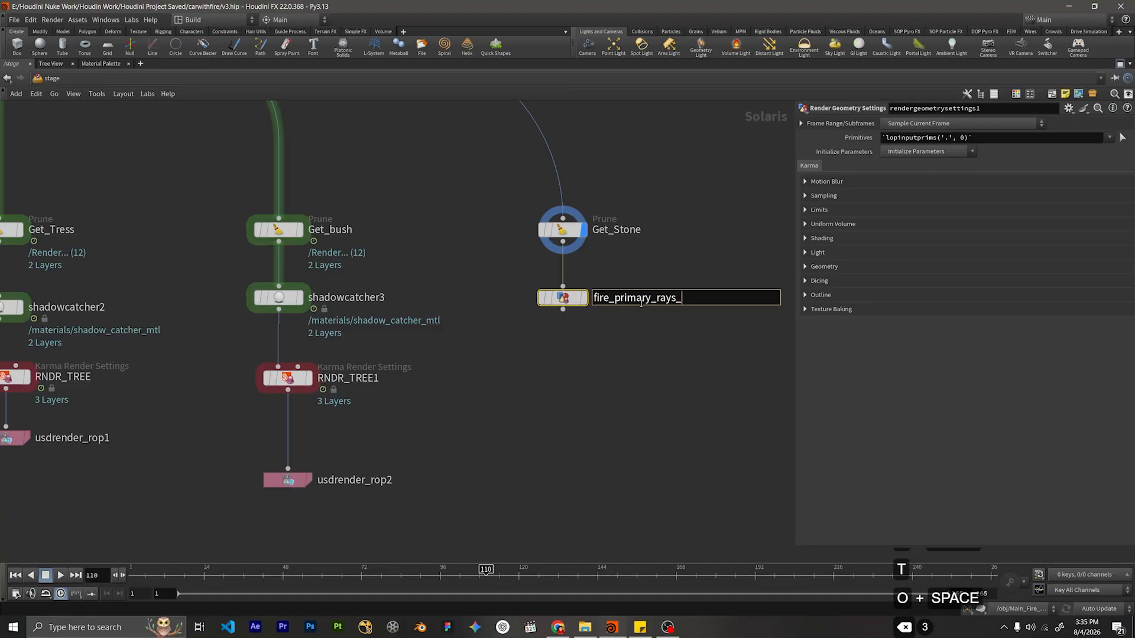
pyautogui.write('s')
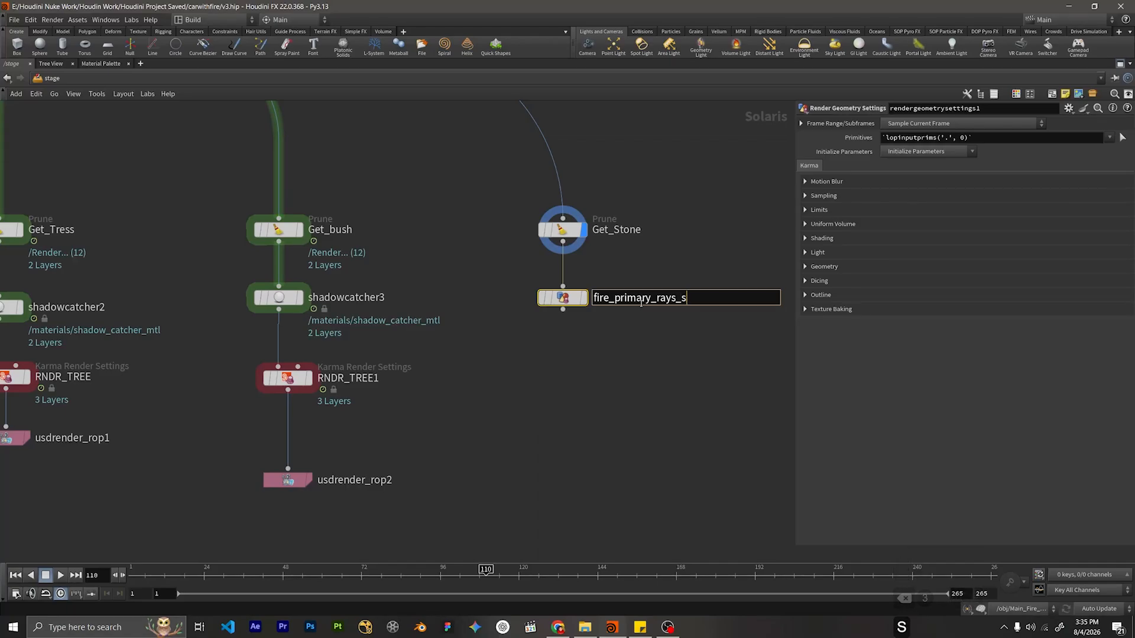
pyautogui.write('tone')
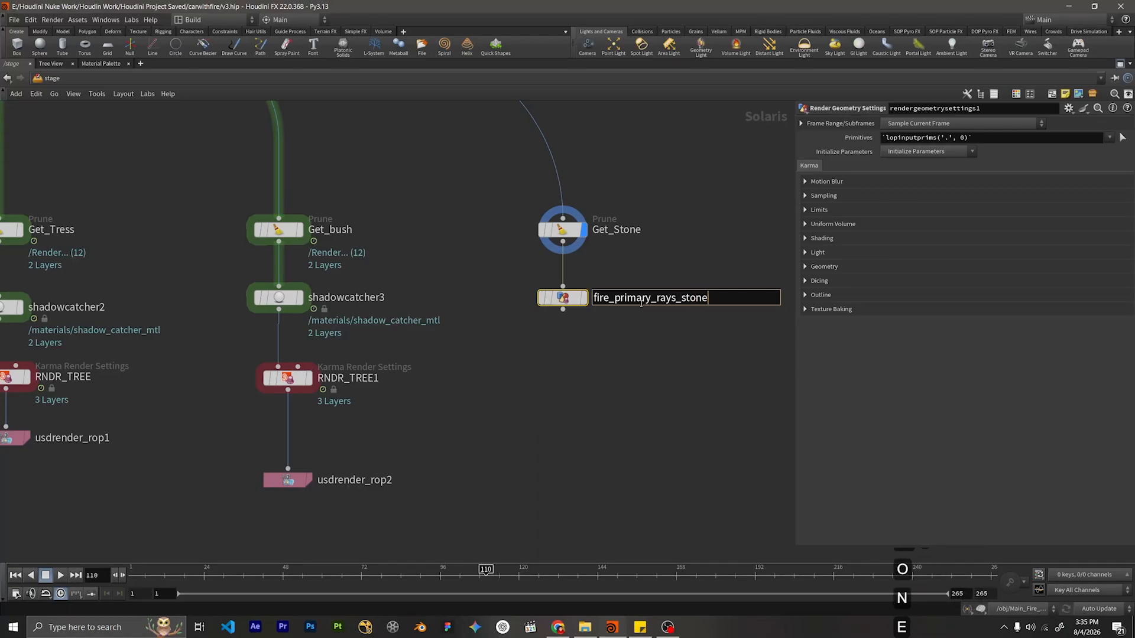
pyautogui.click(635, 371)
# Set the primitives of fire_primary_rays_stone to /fire and save the scene file.
pyautogui.moveTo(635, 373); pyautogui.dragTo(622, 314, button='middle')
pyautogui.moveTo(623, 314); pyautogui.dragTo(547, 239)
pyautogui.click(565, 233)
pyautogui.click(961, 137)
pyautogui.tripleClick(960, 137)
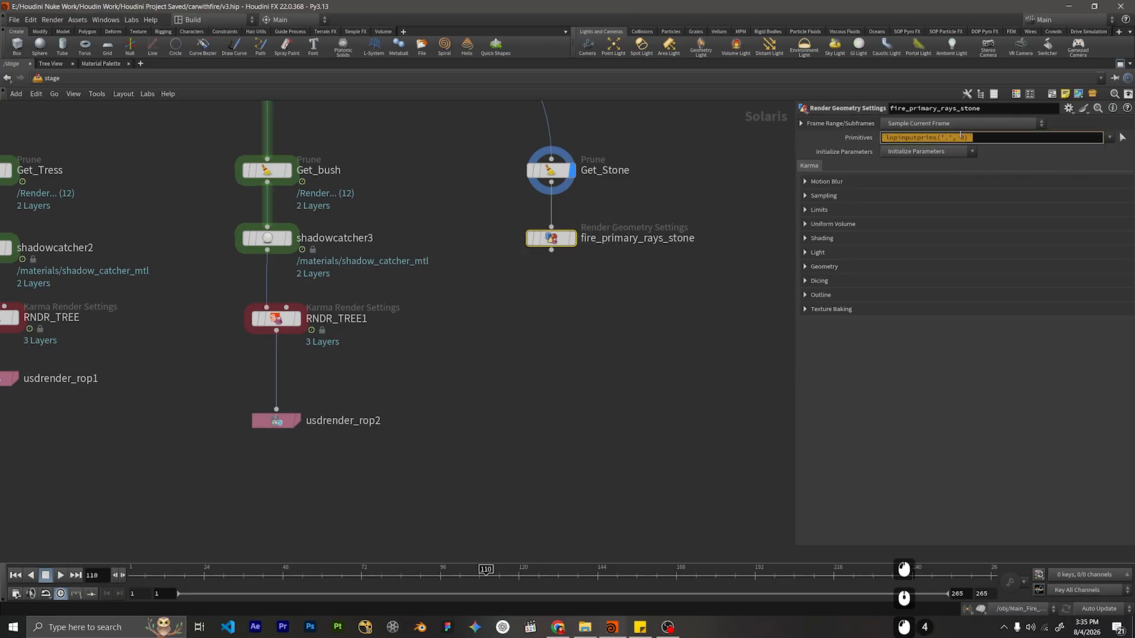
pyautogui.write('/')
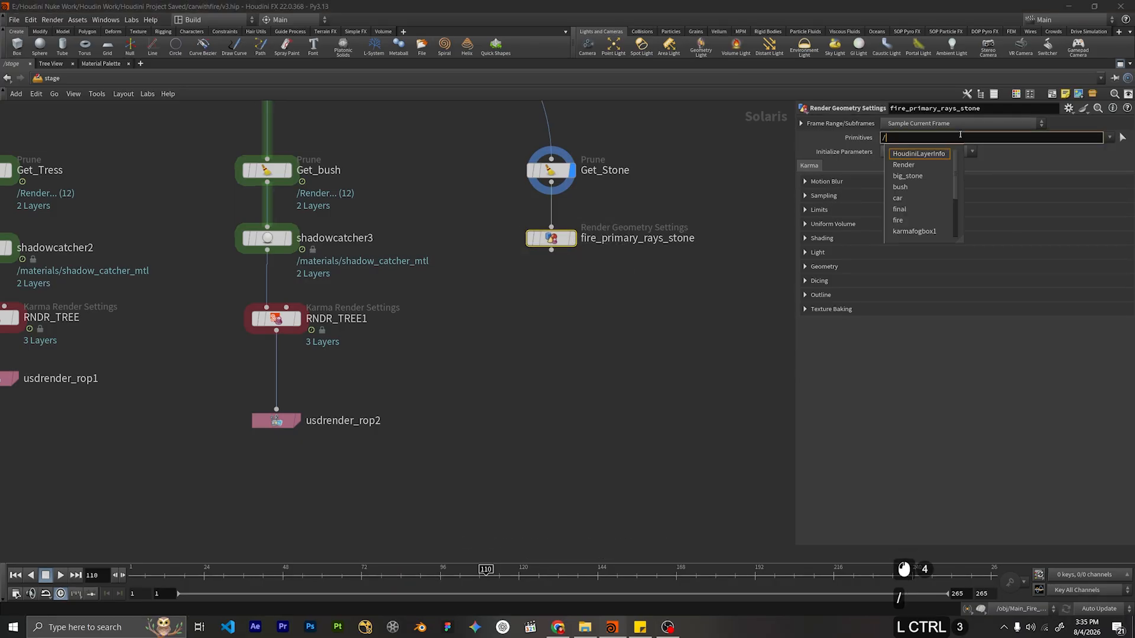
pyautogui.hotkey('ctrl', 's')
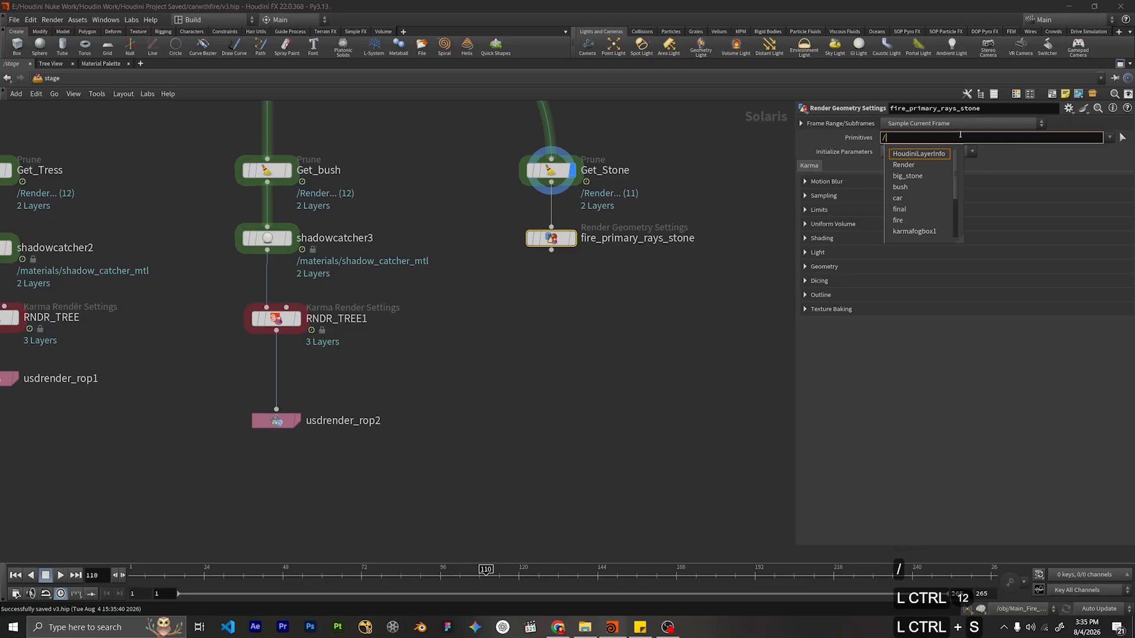
pyautogui.write('fire')
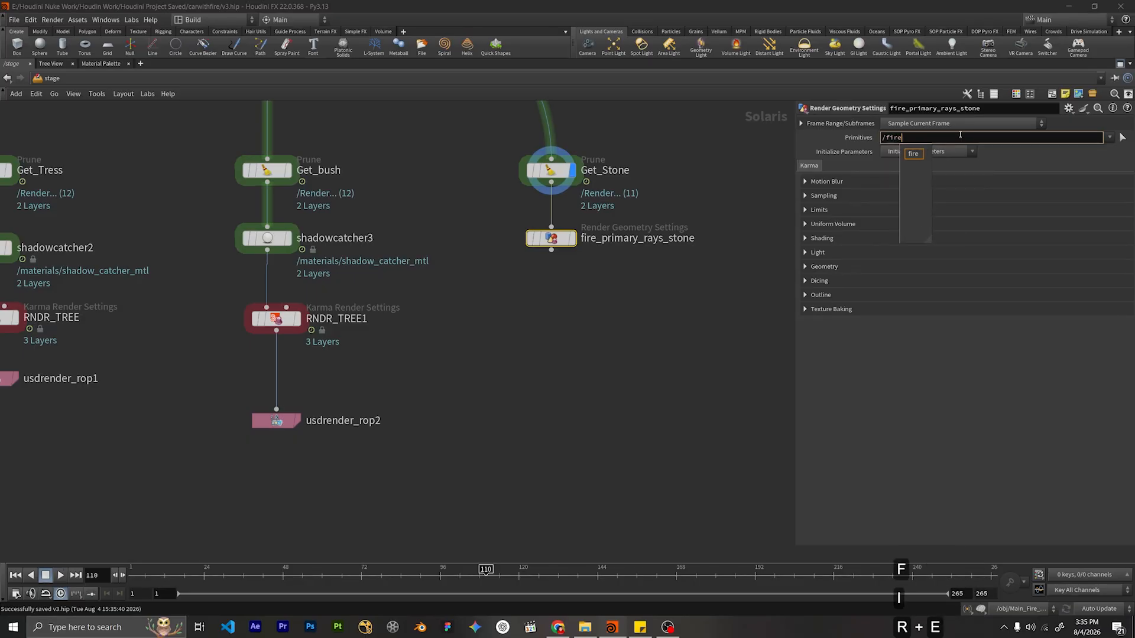
pyautogui.press('Return')
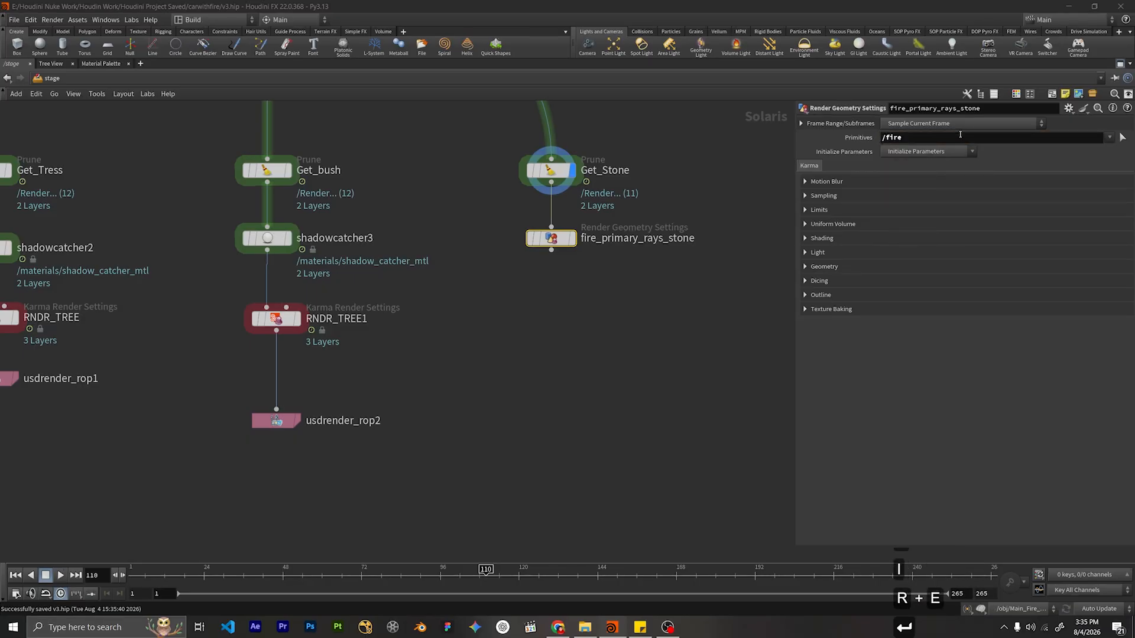
# In the Shading settings of fire_primary_rays_stone, enable Render Visibility and set it to -primary.
pyautogui.click(822, 238)
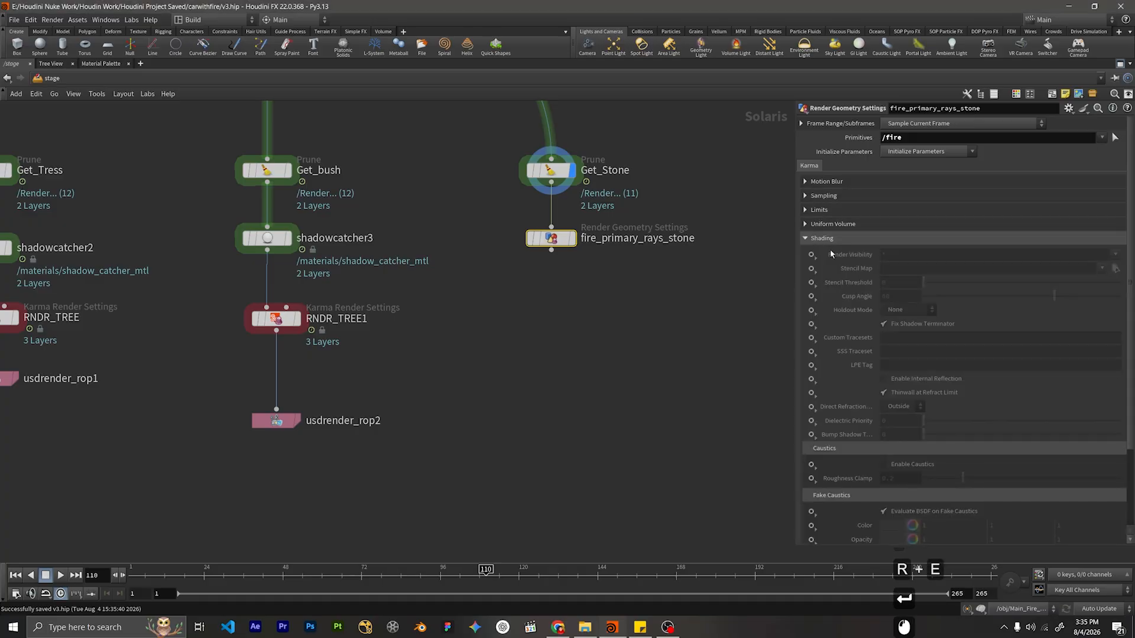
pyautogui.click(810, 256)
pyautogui.click(840, 265)
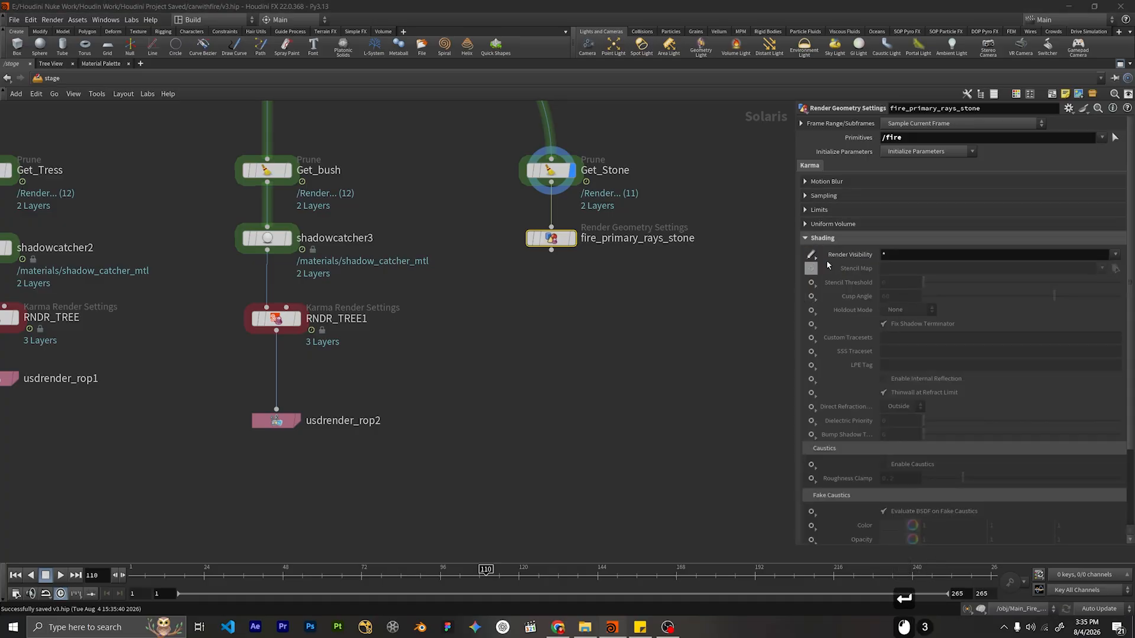
pyautogui.click(1114, 254)
pyautogui.click(1089, 299)
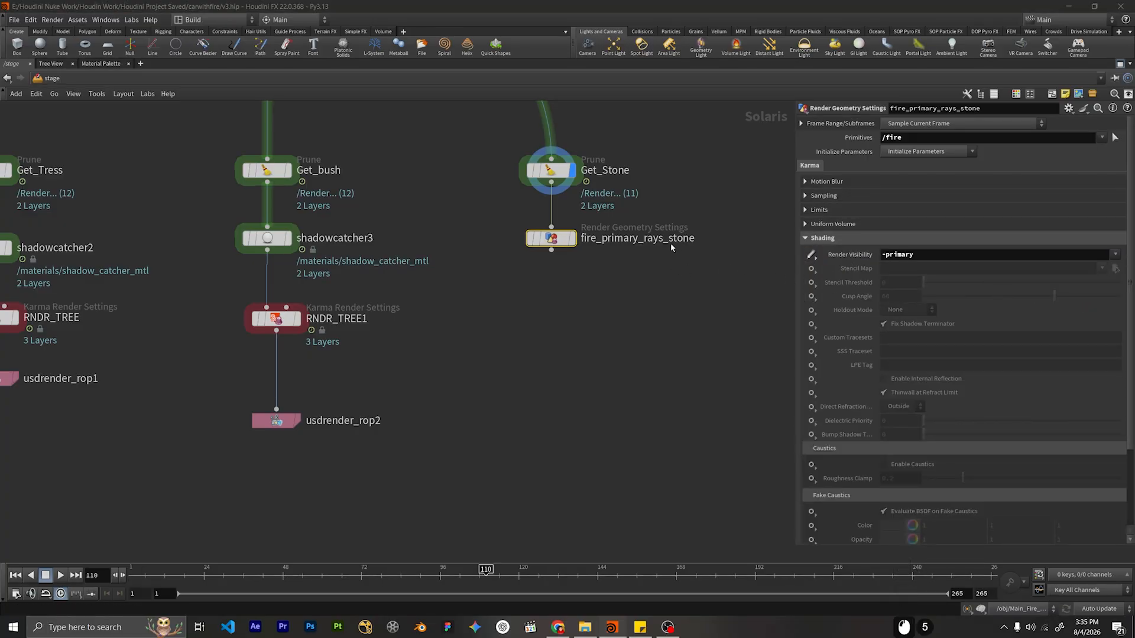
# Make fire_primary_rays_stone the displayed node of the stage network.
pyautogui.moveTo(606, 282); pyautogui.dragTo(585, 251, button='middle')
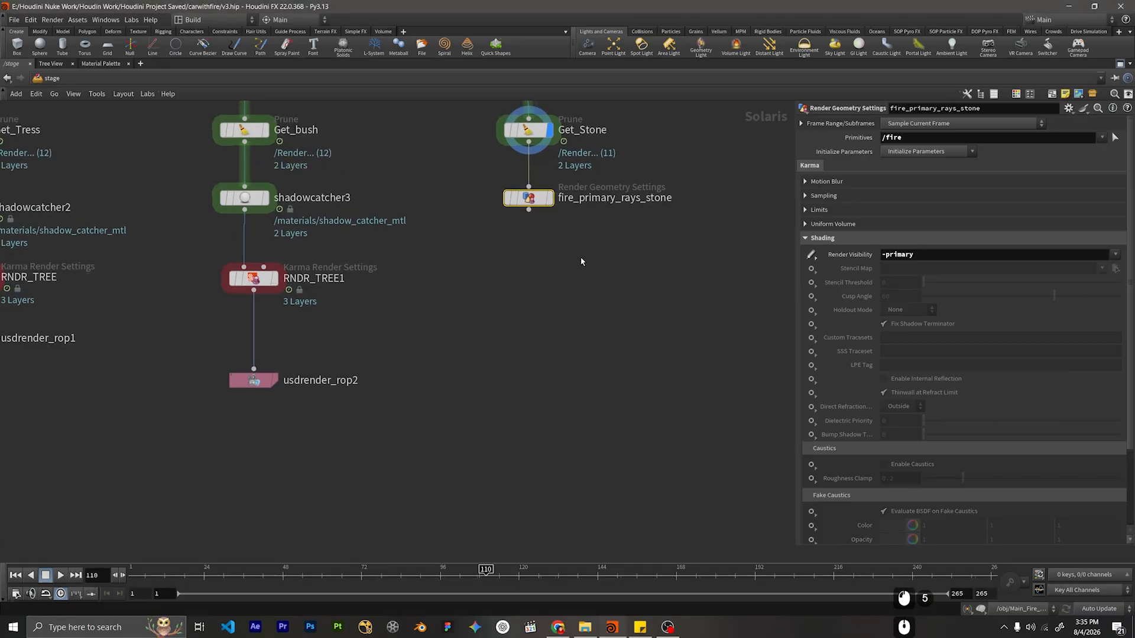
pyautogui.scroll(-6, 580, 261)
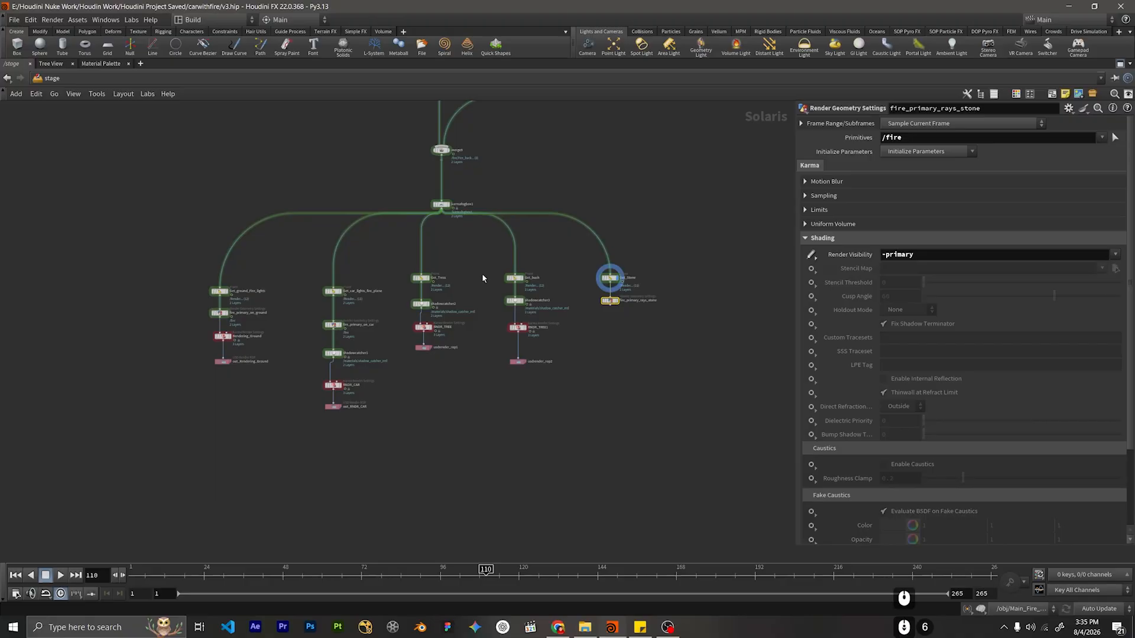
pyautogui.moveTo(475, 325); pyautogui.dragTo(469, 327, button='middle')
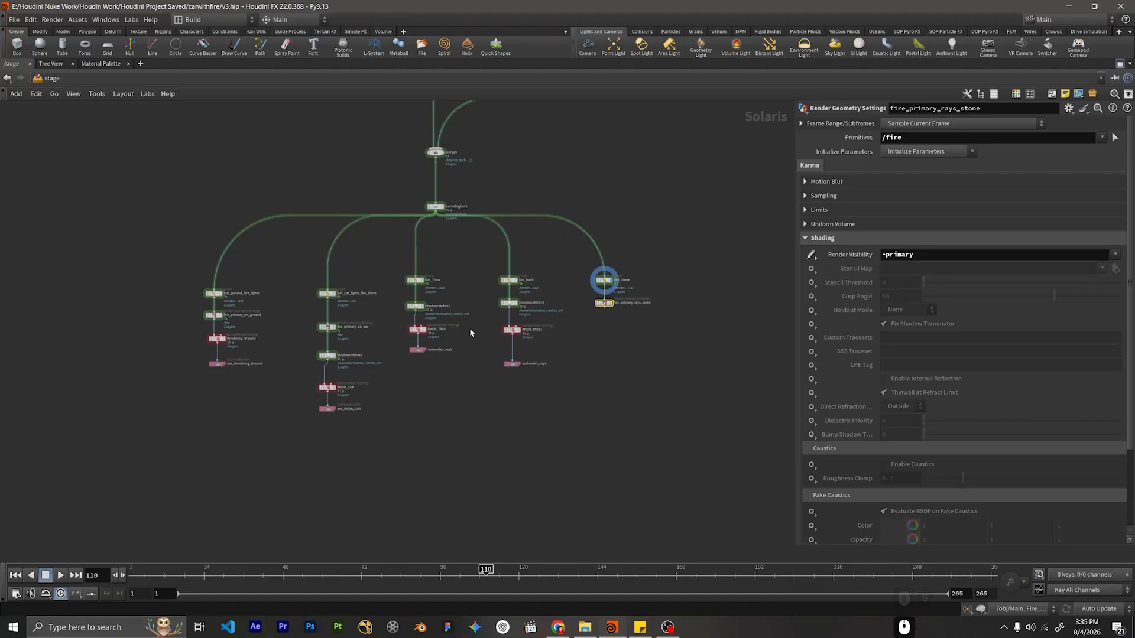
pyautogui.scroll(4, 583, 354)
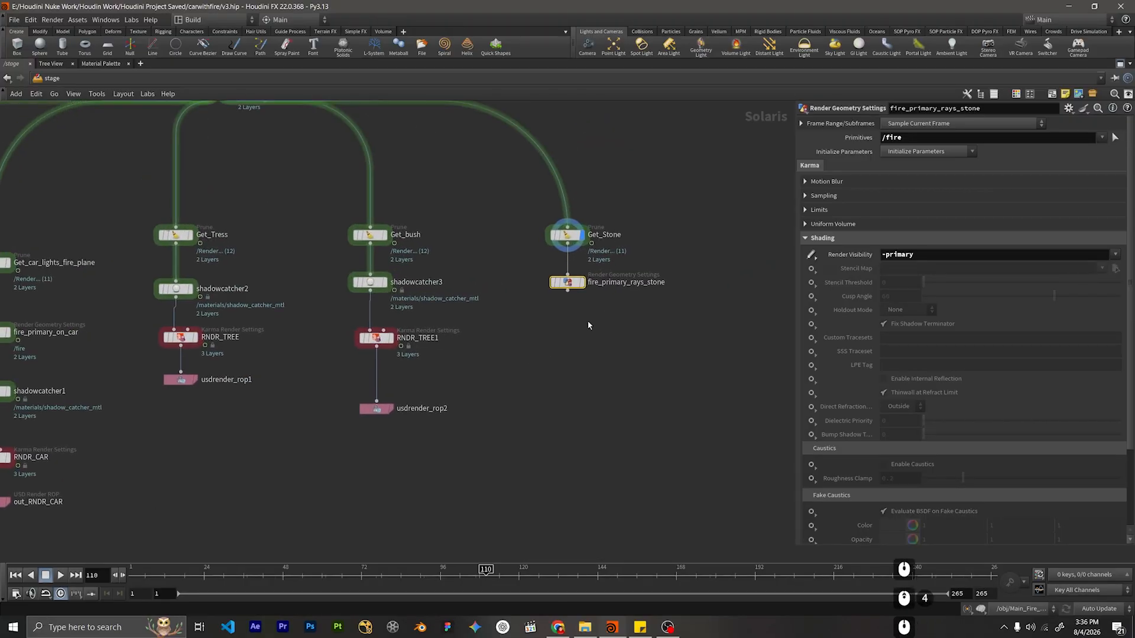
pyautogui.moveTo(588, 321); pyautogui.dragTo(568, 311, button='middle')
pyautogui.doubleClick(563, 272)
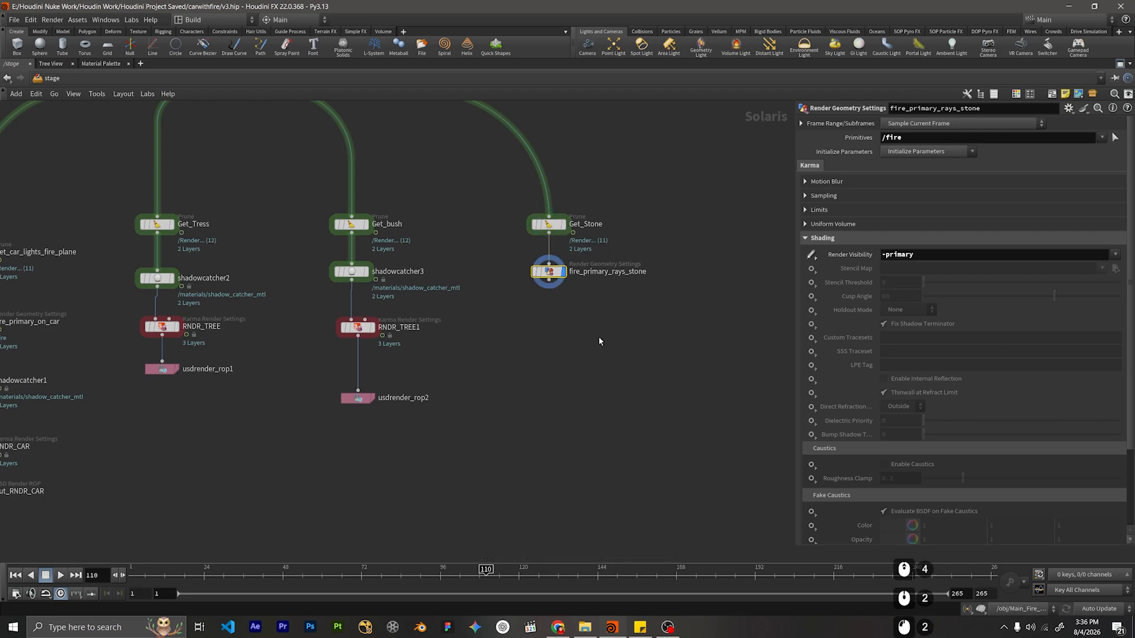
# Add a Karma Shadow Catcher node and wire it below fire_primary_rays_stone.
pyautogui.moveTo(568, 308); pyautogui.dragTo(567, 268, button='middle')
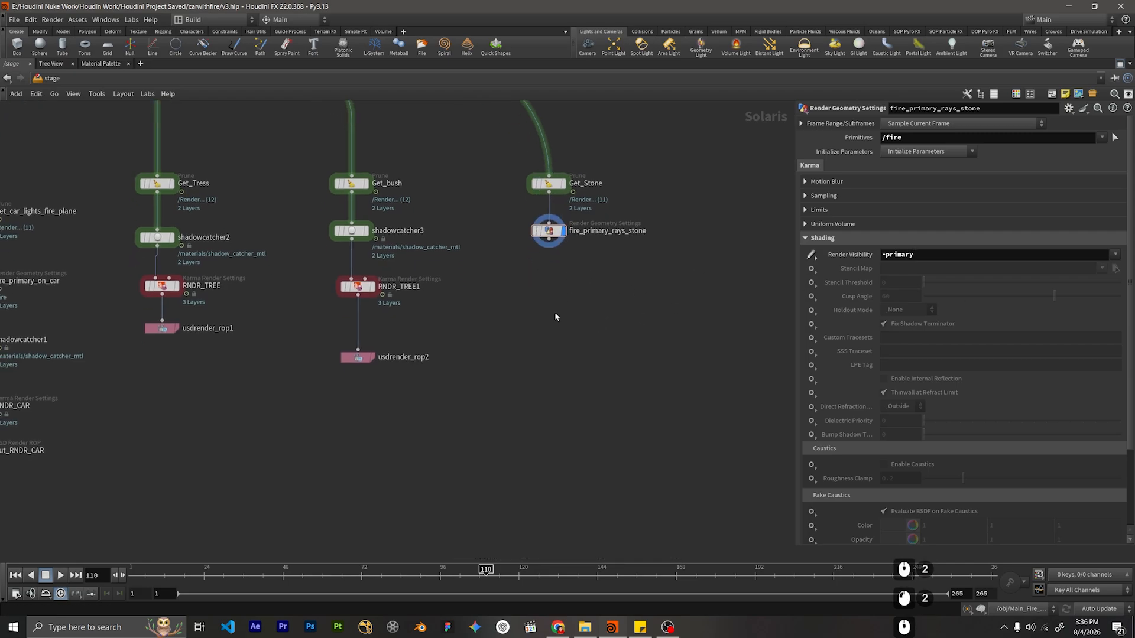
pyautogui.press('Tab')
pyautogui.write('shadow')
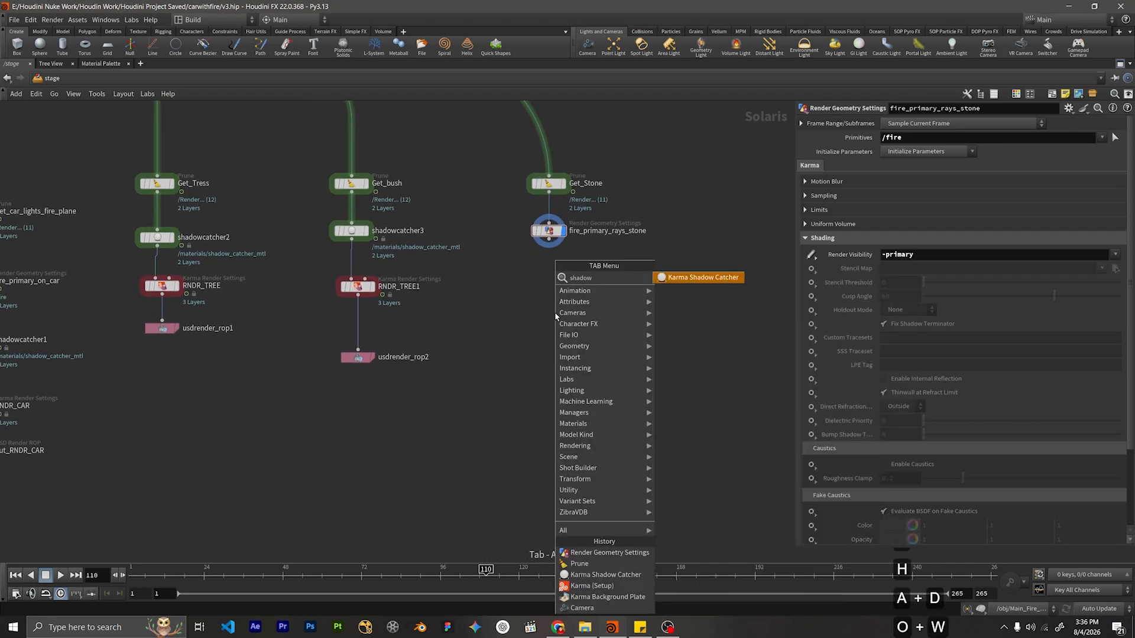
pyautogui.press('Return')
pyautogui.press('Return')
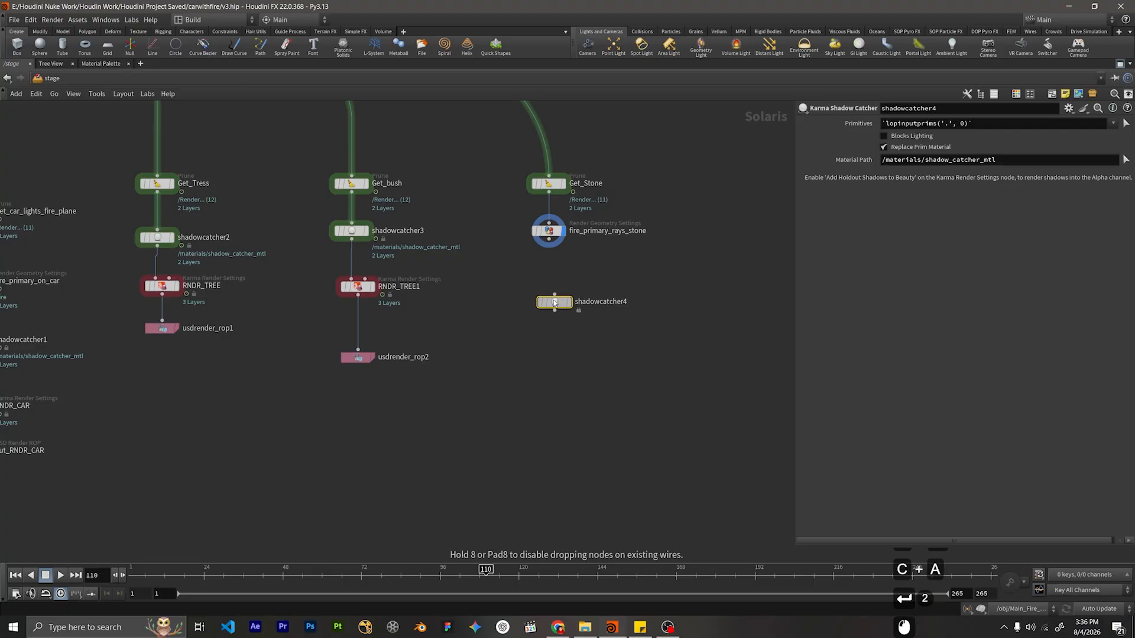
pyautogui.click(550, 296)
pyautogui.moveTo(550, 239); pyautogui.dragTo(549, 271)
pyautogui.press('Tab')
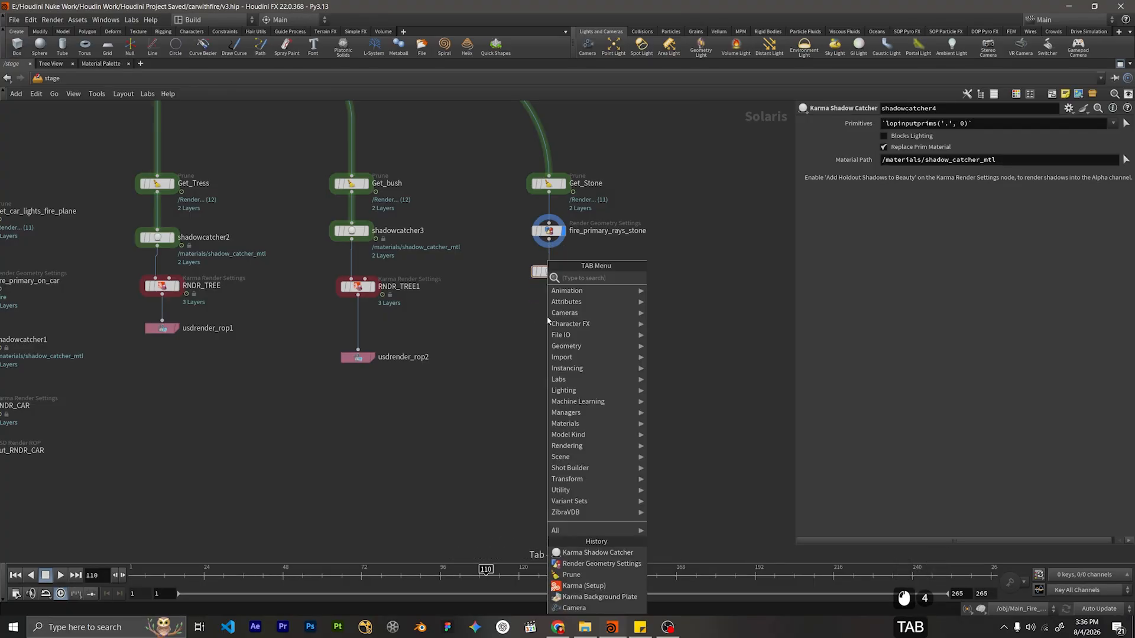
pyautogui.write('karma')
pyautogui.press('Return')
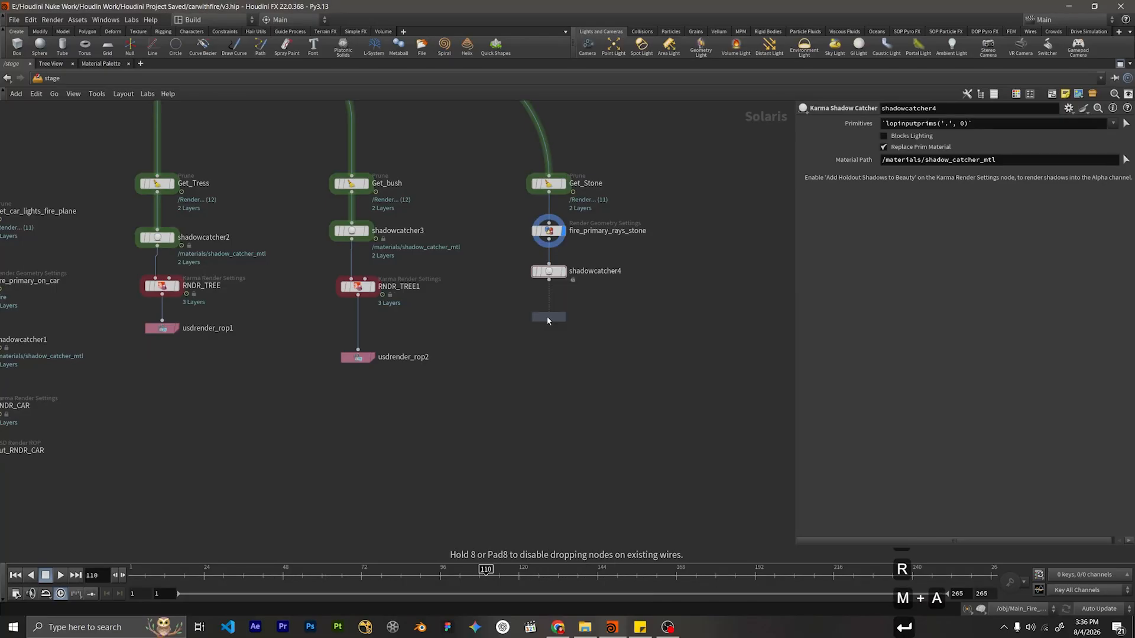
pyautogui.rightClick(547, 328)
pyautogui.press('Tab')
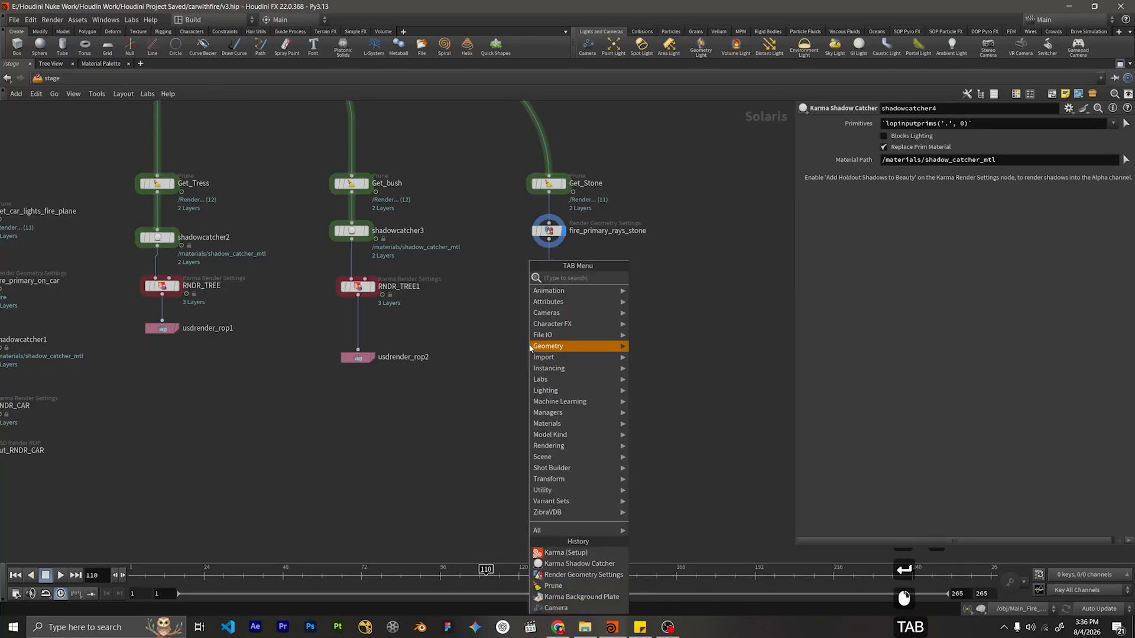
pyautogui.click(428, 323)
# Duplicate RNDR_TREE1 and usdrender_rop2 from the bush branch and connect the copies below shadowcatcher4.
pyautogui.moveTo(470, 263); pyautogui.dragTo(335, 379)
pyautogui.hotkey('ctrl', 'c')
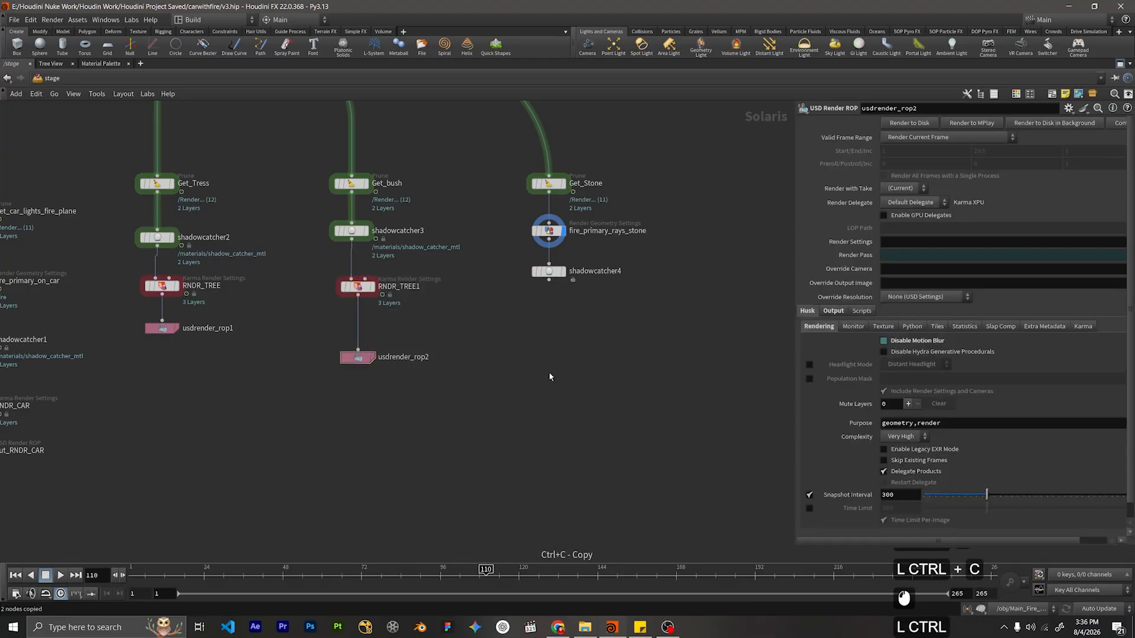
pyautogui.hotkey('ctrl', 'v')
pyautogui.click(542, 329)
pyautogui.click(549, 280)
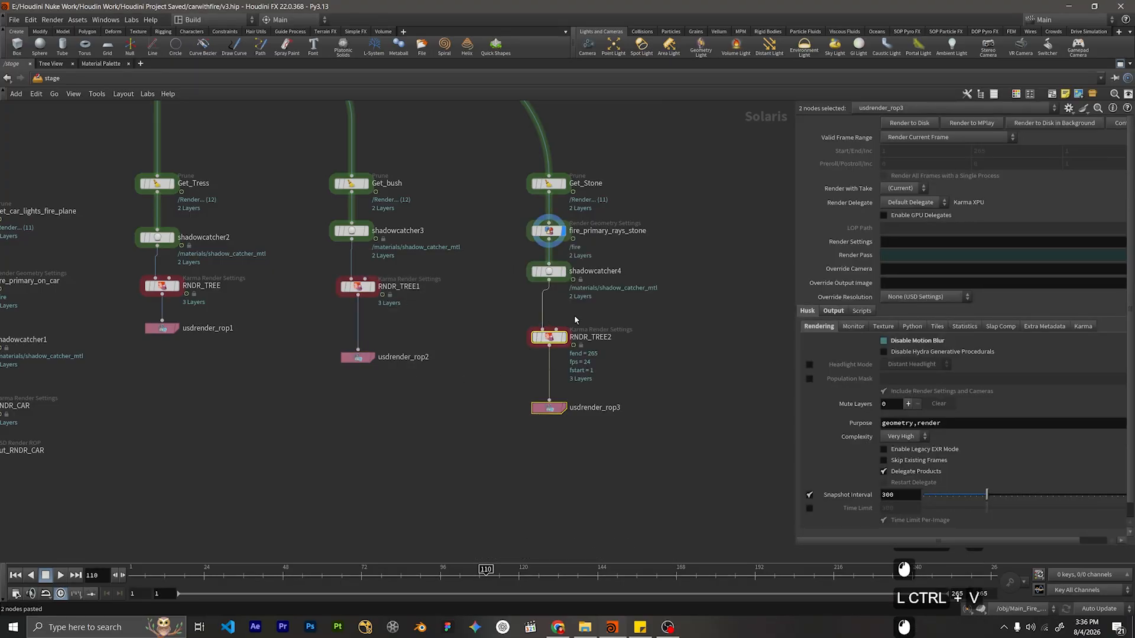
# Replace the primitives of shadowcatcher4 with /root/Plane.
pyautogui.moveTo(588, 302); pyautogui.dragTo(518, 264)
pyautogui.doubleClick(904, 123)
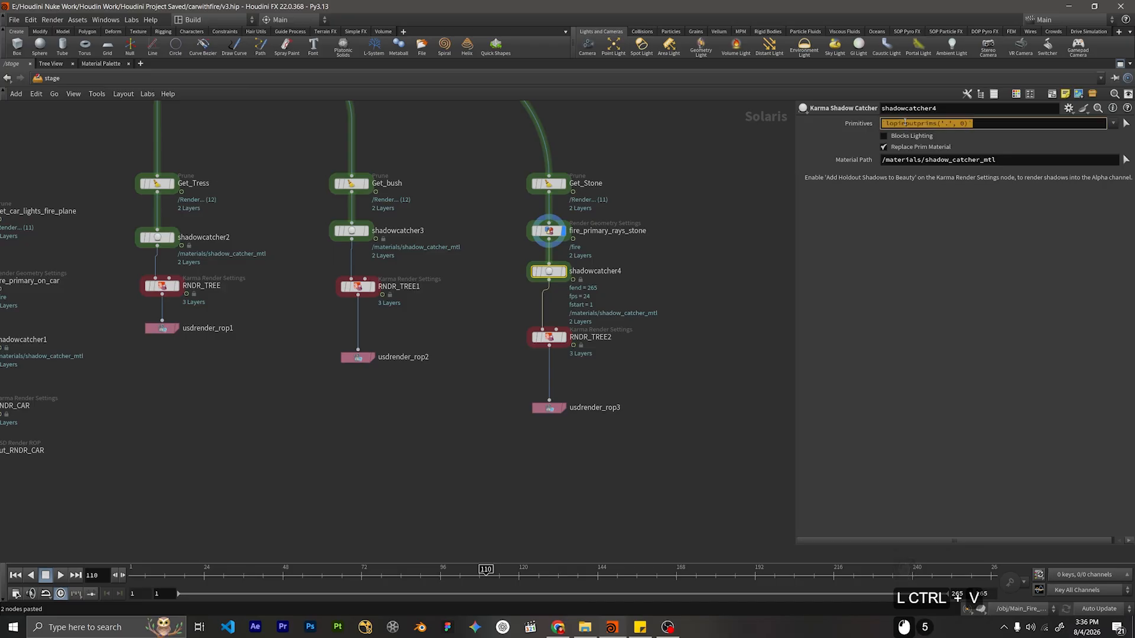
pyautogui.write('/root')
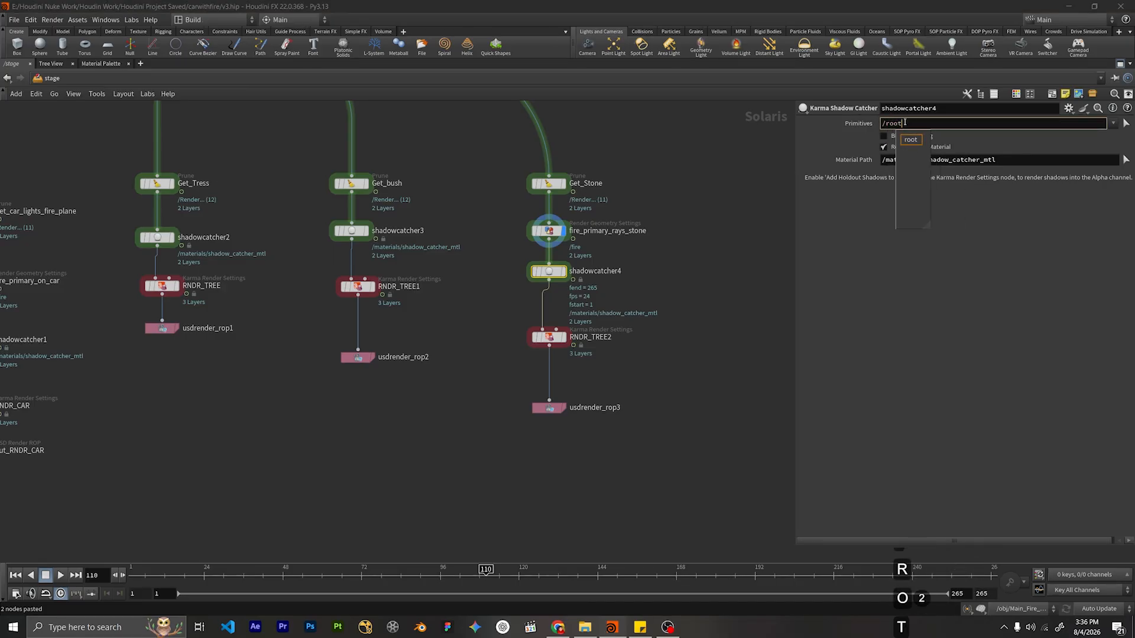
pyautogui.press('Down')
pyautogui.press('Return')
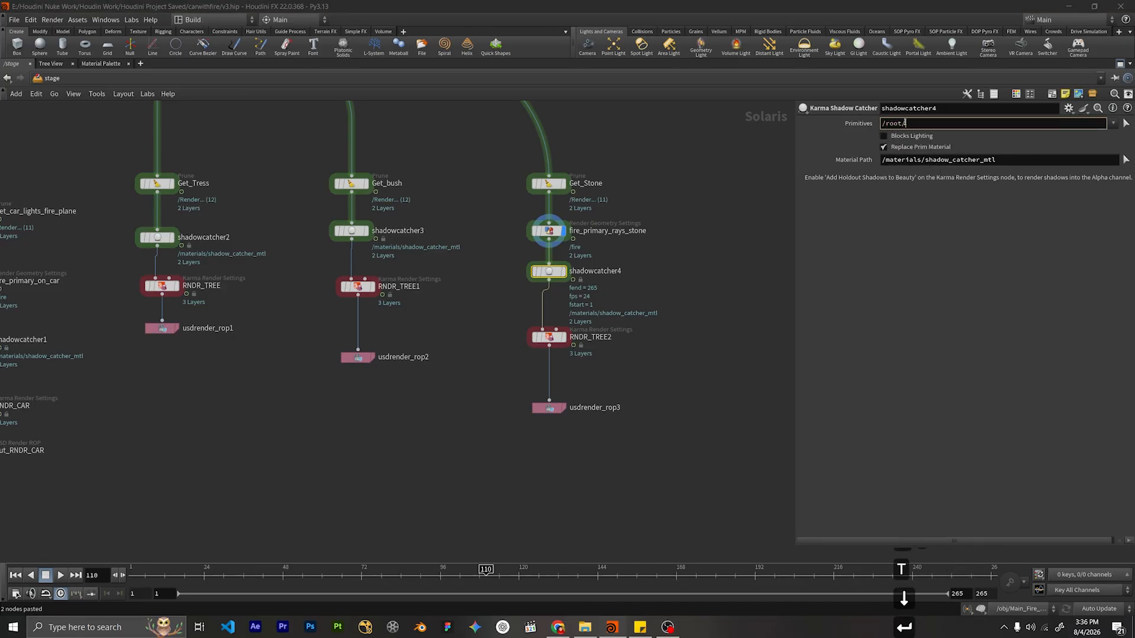
pyautogui.press('Down')
pyautogui.press('Down')
pyautogui.press('Return')
pyautogui.press('BackSpace')
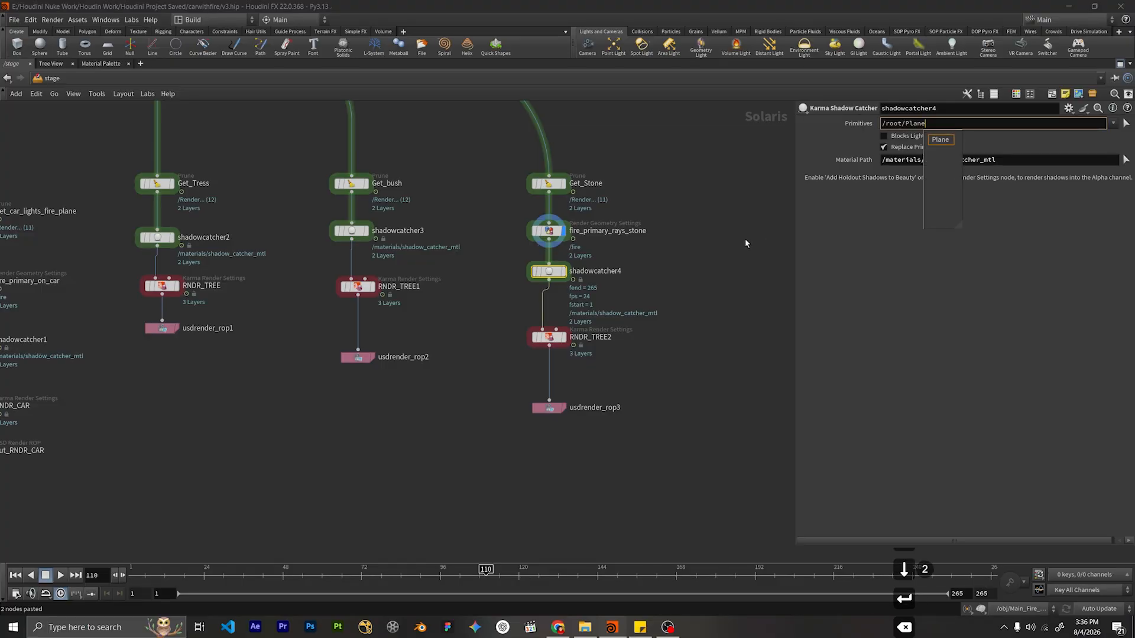
# Set the output picture of RNDR_TREE2 in the stone branch to $HIP/render/Stonerender/$OS.$F4.exr.
pyautogui.scroll(-3, 649, 258)
pyautogui.scroll(3, 659, 266)
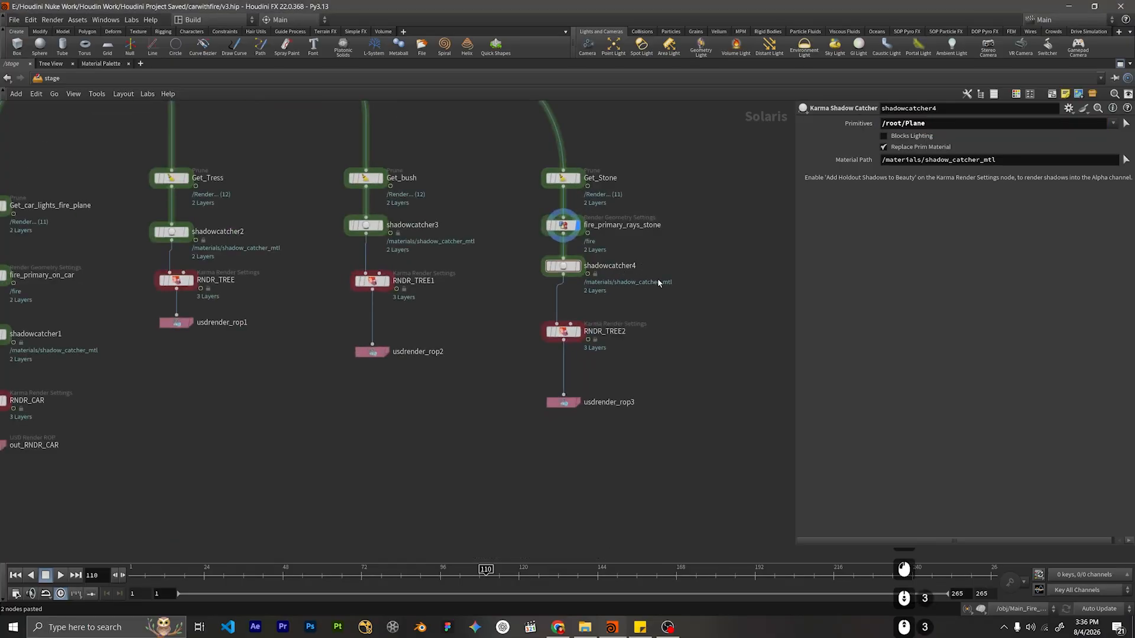
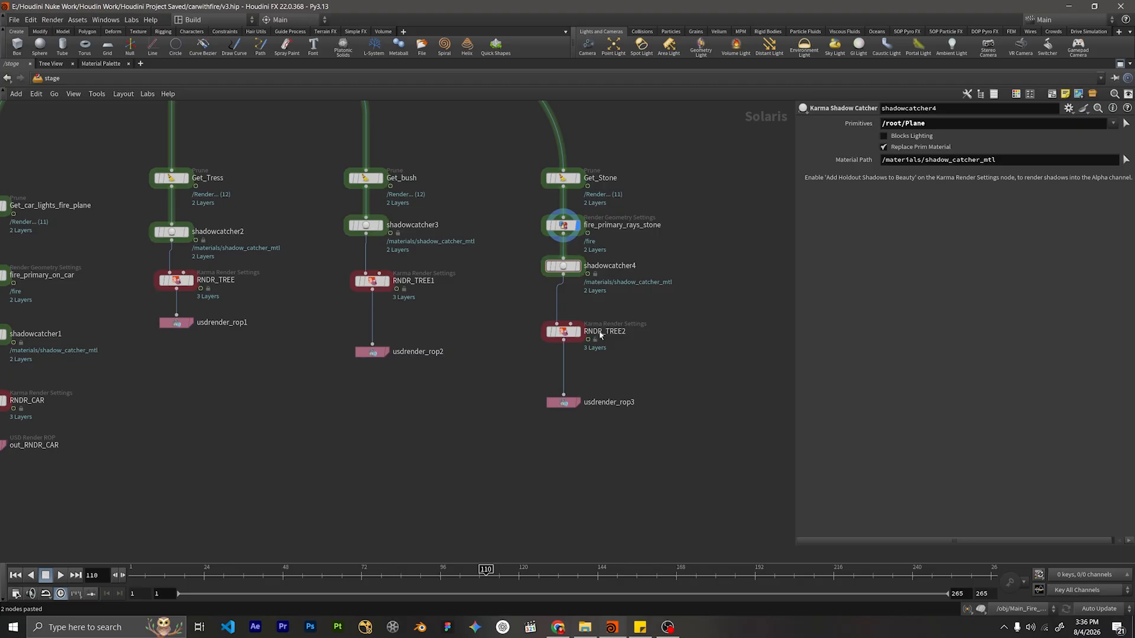
pyautogui.moveTo(615, 303); pyautogui.dragTo(518, 261)
pyautogui.moveTo(679, 308); pyautogui.dragTo(510, 346)
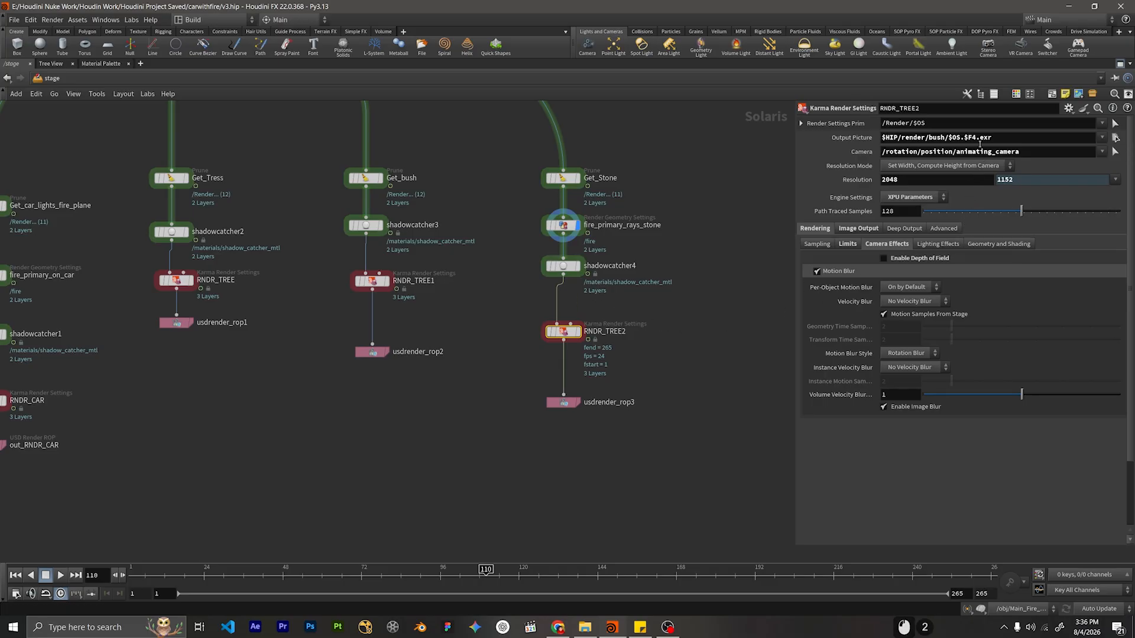
pyautogui.doubleClick(932, 138)
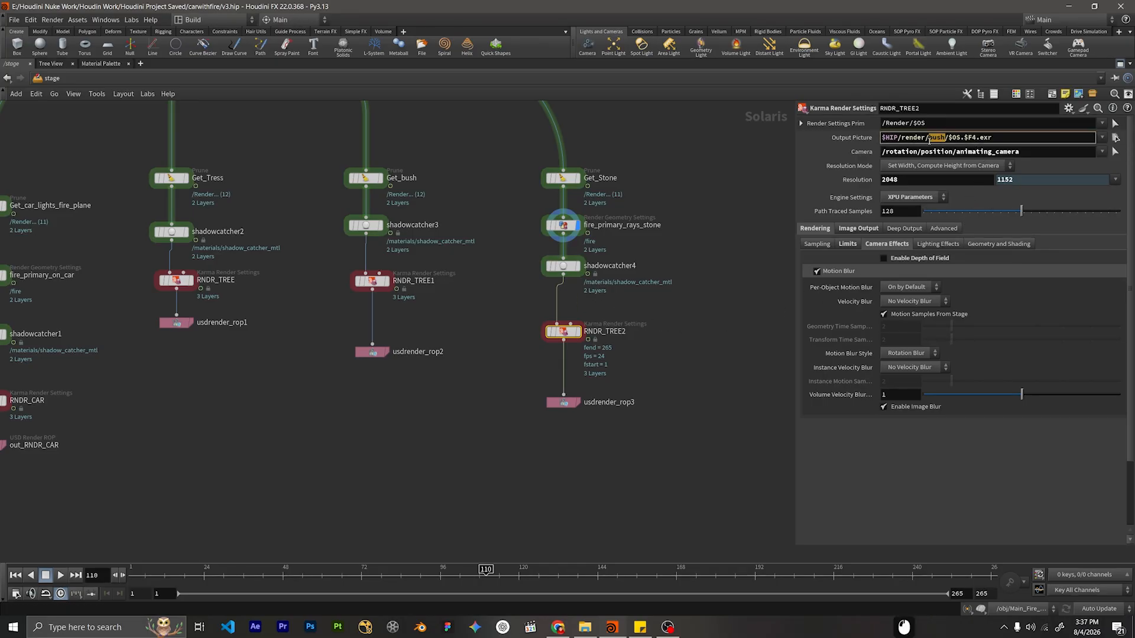
pyautogui.write('St')
pyautogui.write('onerender')
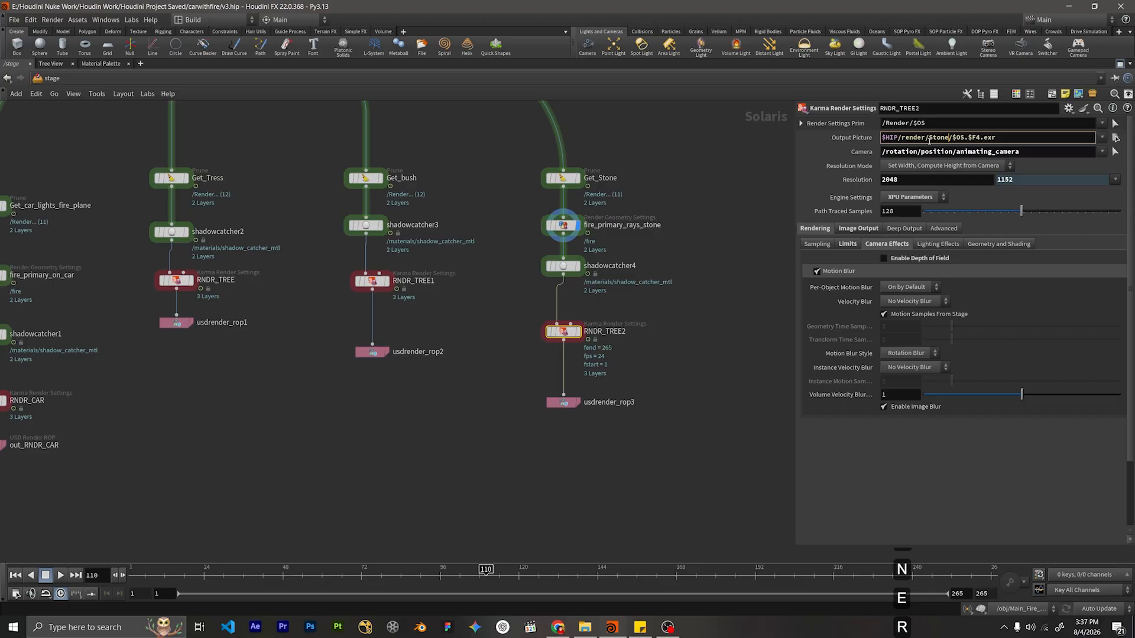
pyautogui.click(793, 297)
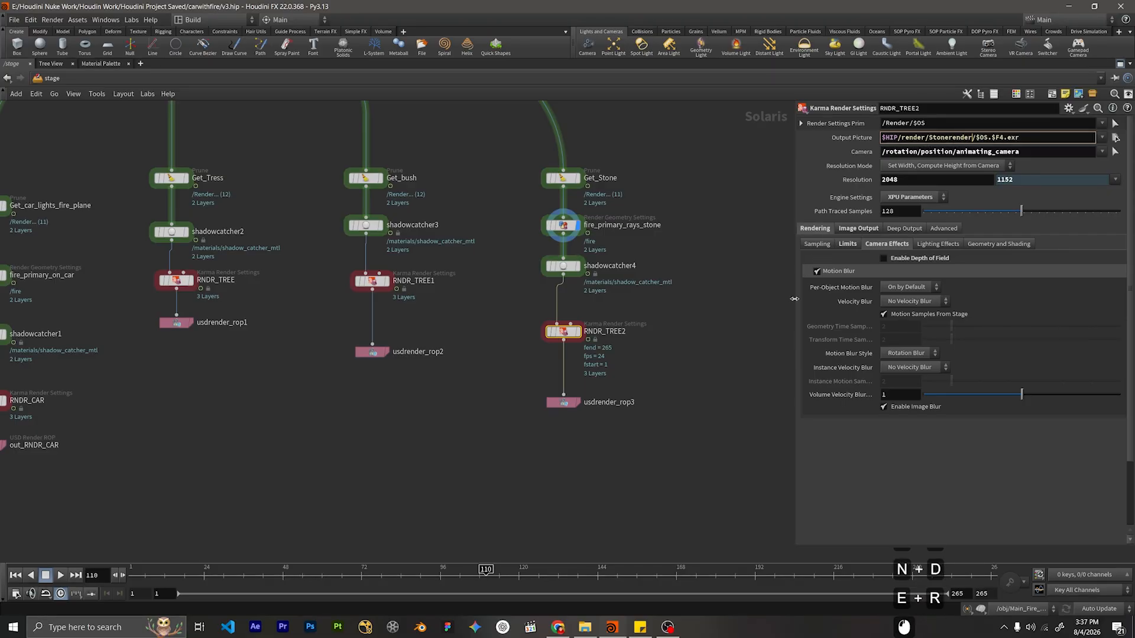
# Reset the reflection and refraction limits of RNDR_TREE2 to their default of 4, and the volume limit to its default of 0.
pyautogui.scroll(-2, 686, 289)
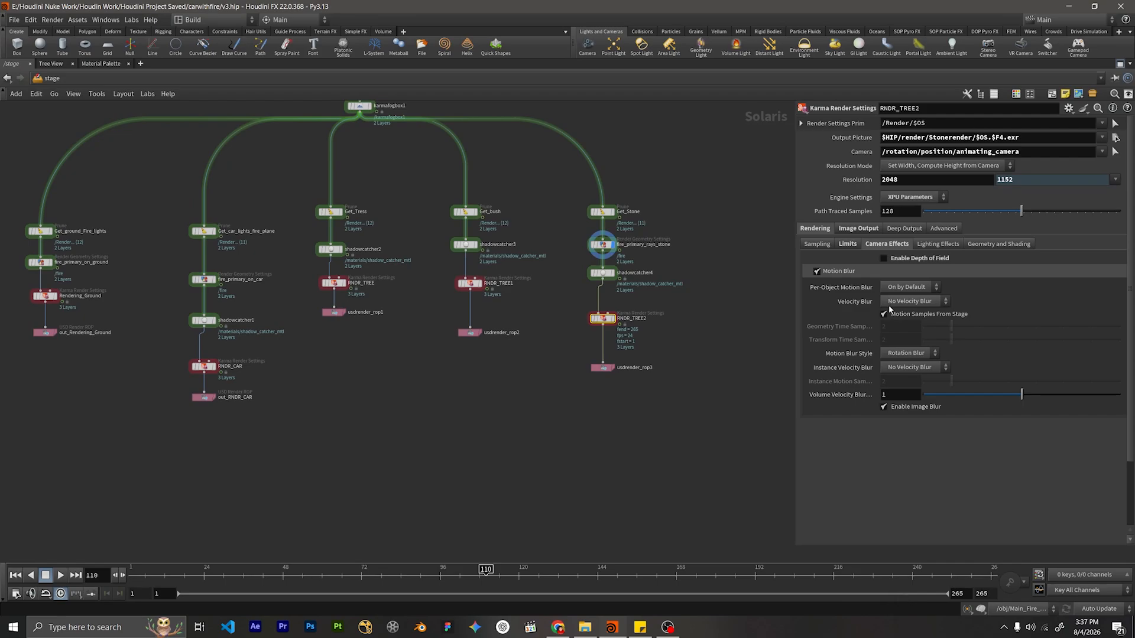
pyautogui.click(804, 270)
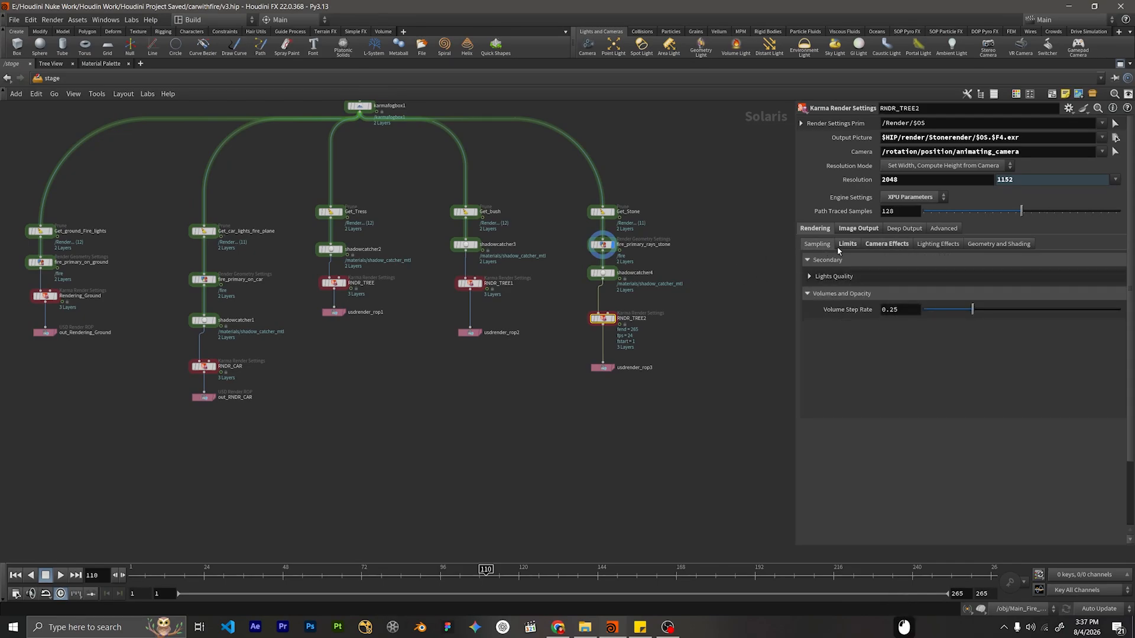
pyautogui.click(847, 243)
pyautogui.click(870, 248)
pyautogui.click(854, 243)
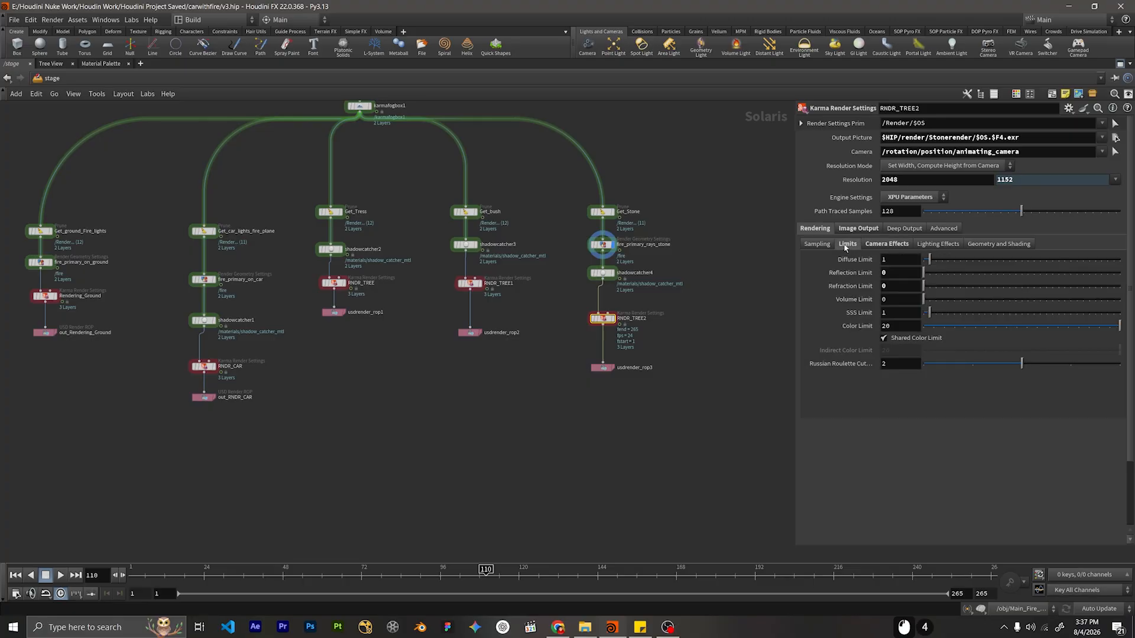
pyautogui.moveTo(923, 273); pyautogui.dragTo(947, 275)
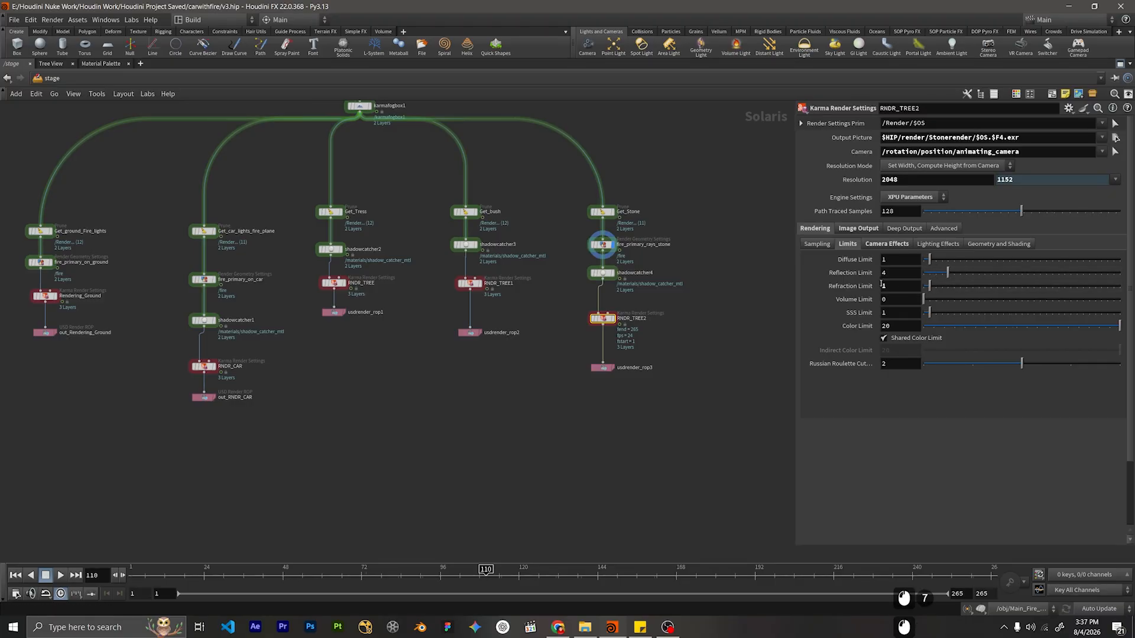
pyautogui.keyDown('ctrl'); pyautogui.middleClick(854, 274); pyautogui.keyUp('ctrl')
pyautogui.keyDown('ctrl'); pyautogui.middleClick(854, 286); pyautogui.keyUp('ctrl')
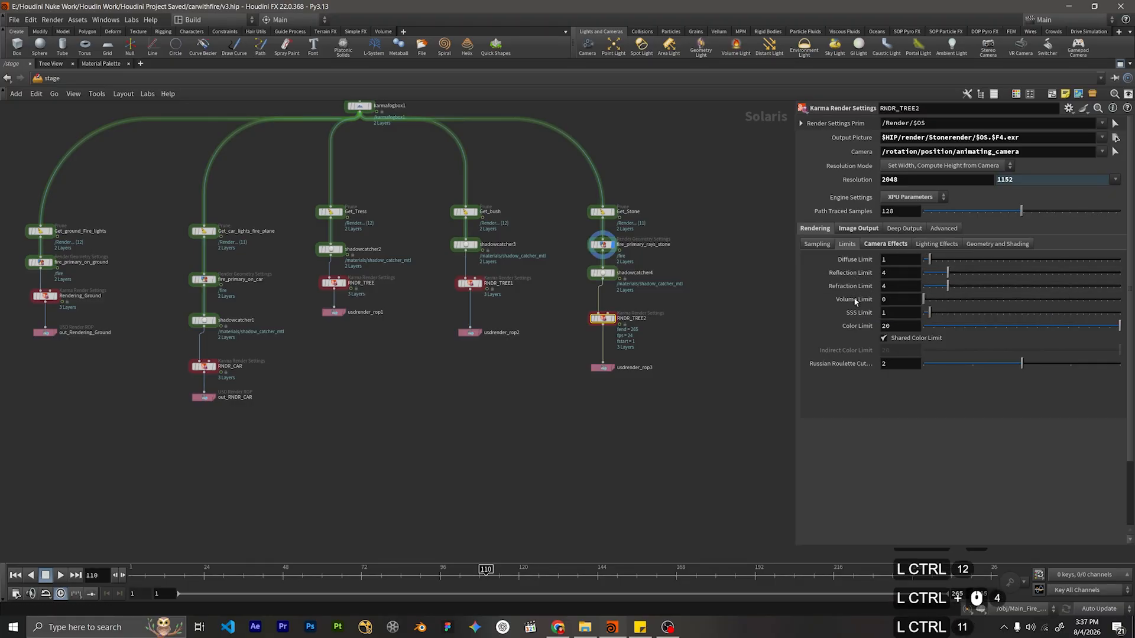
pyautogui.keyDown('ctrl'); pyautogui.middleClick(854, 299); pyautogui.keyUp('ctrl')
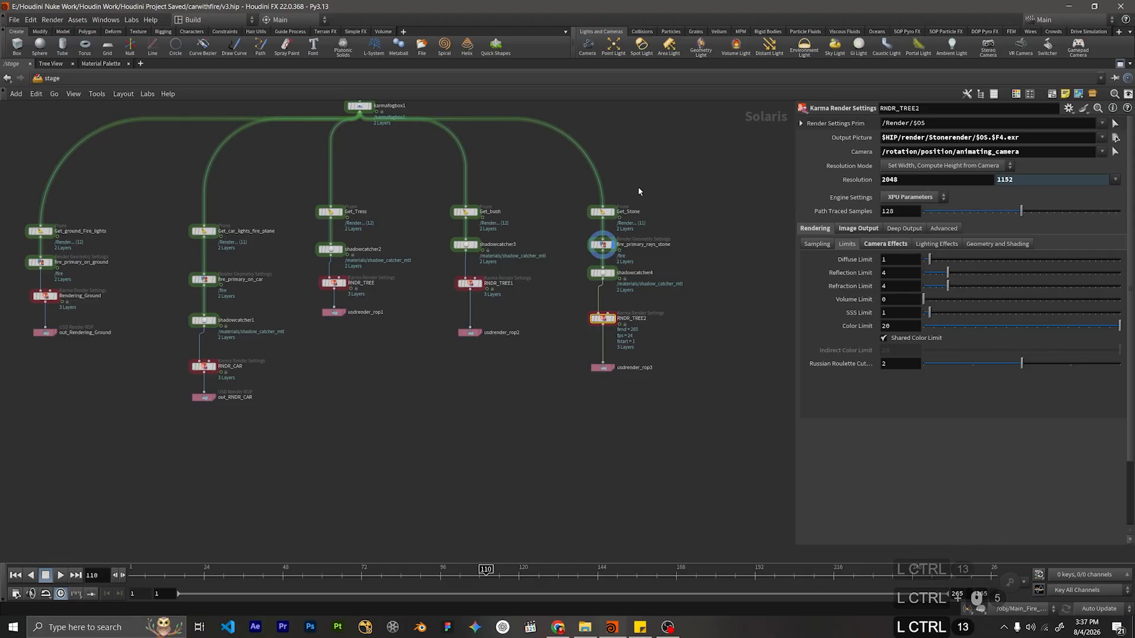
# Set the image filter denoiser of RNDR_TREE2 to NVIDIA OptiX Denoiser.
pyautogui.click(867, 229)
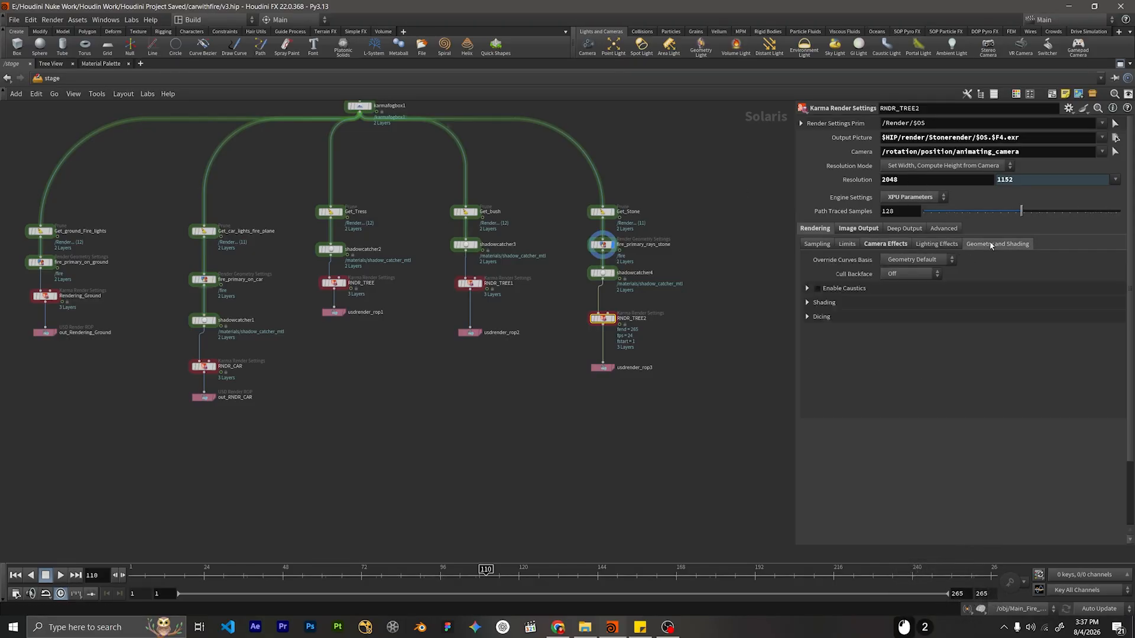
pyautogui.click(891, 230)
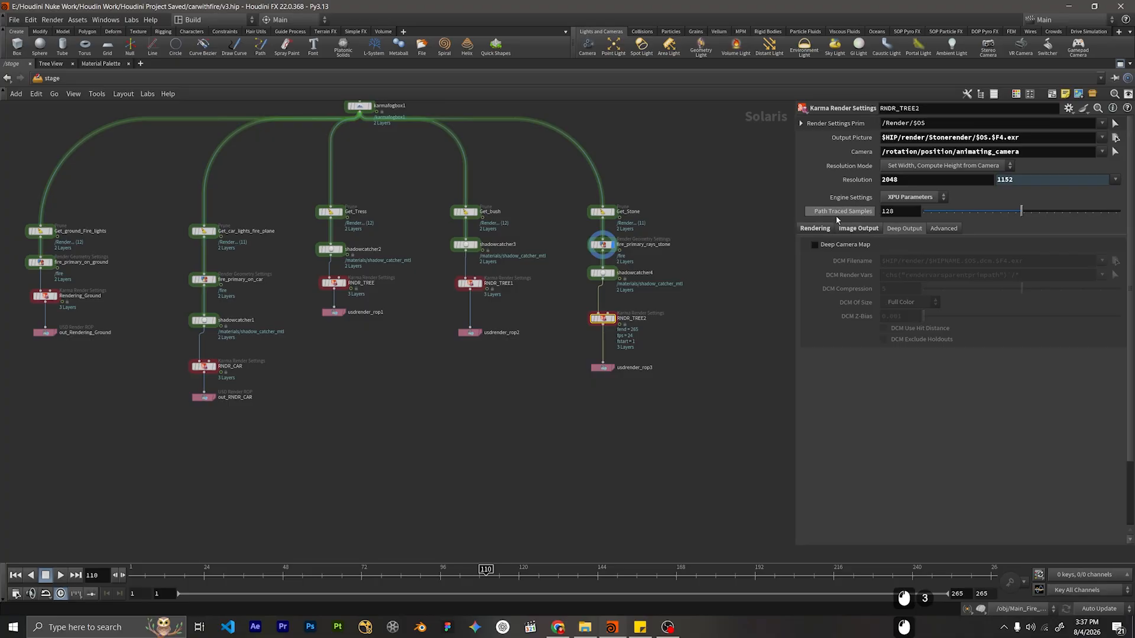
pyautogui.click(858, 228)
pyautogui.click(888, 244)
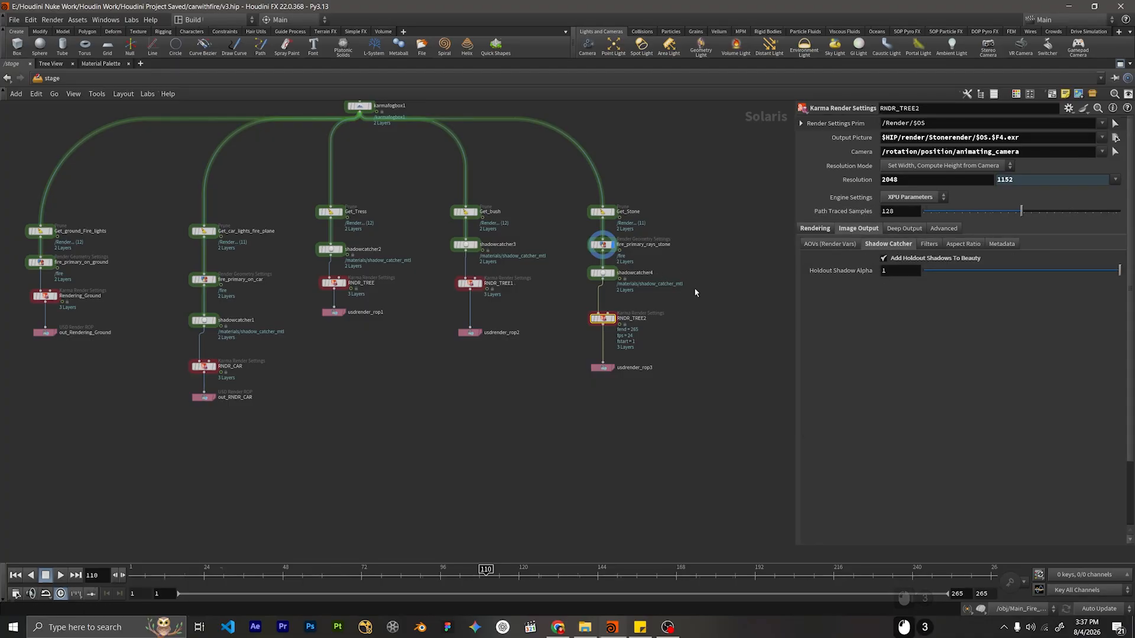
pyautogui.click(831, 244)
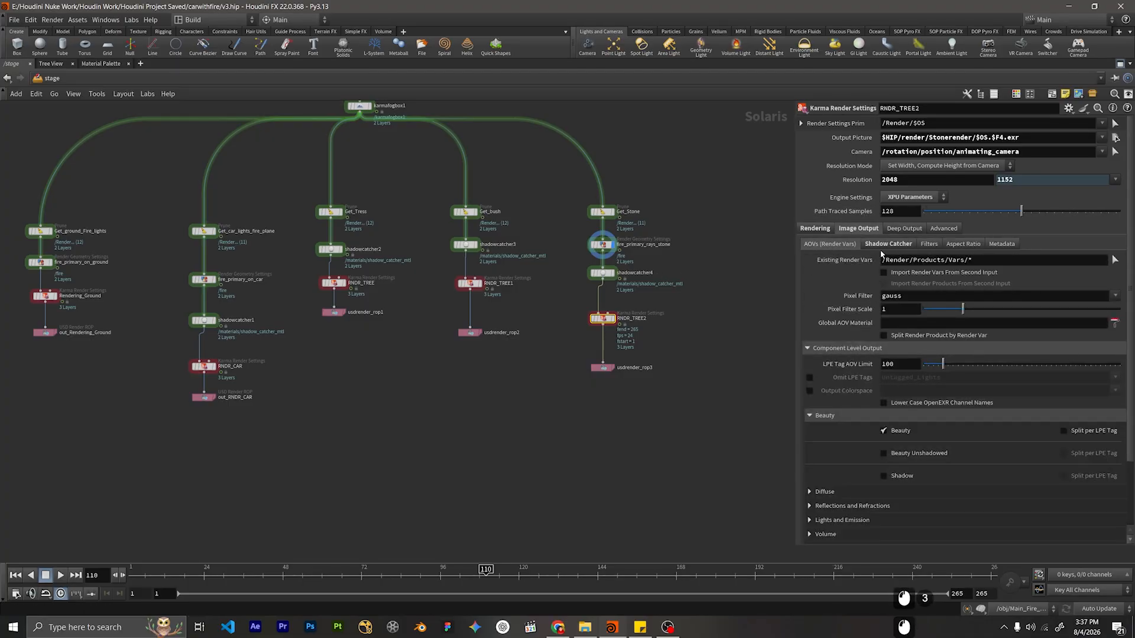
pyautogui.click(929, 244)
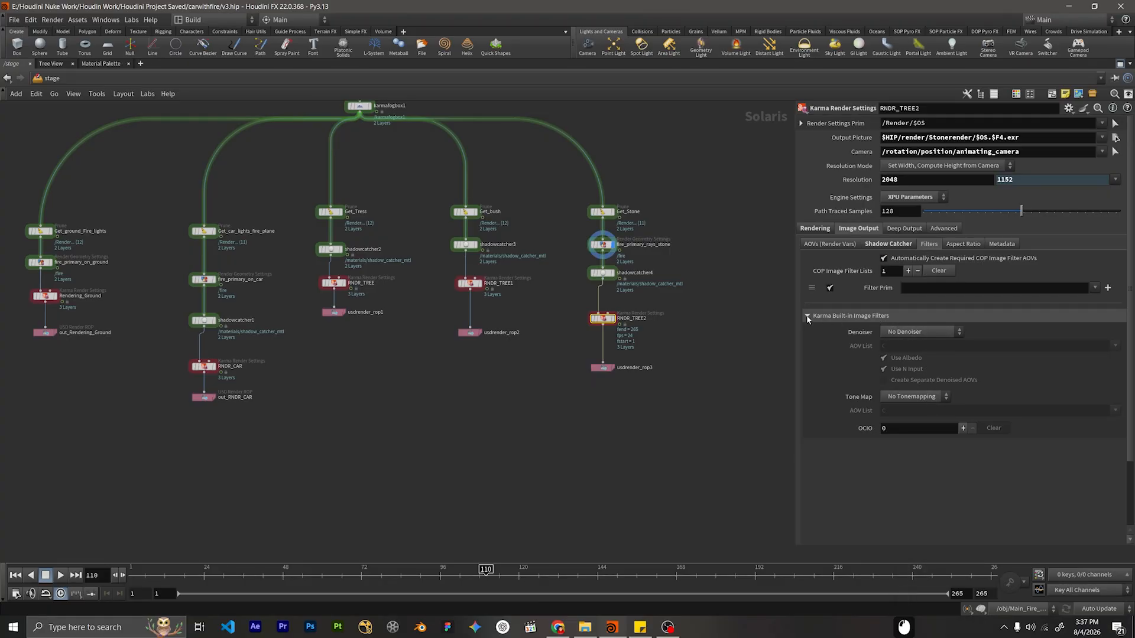
pyautogui.click(958, 333)
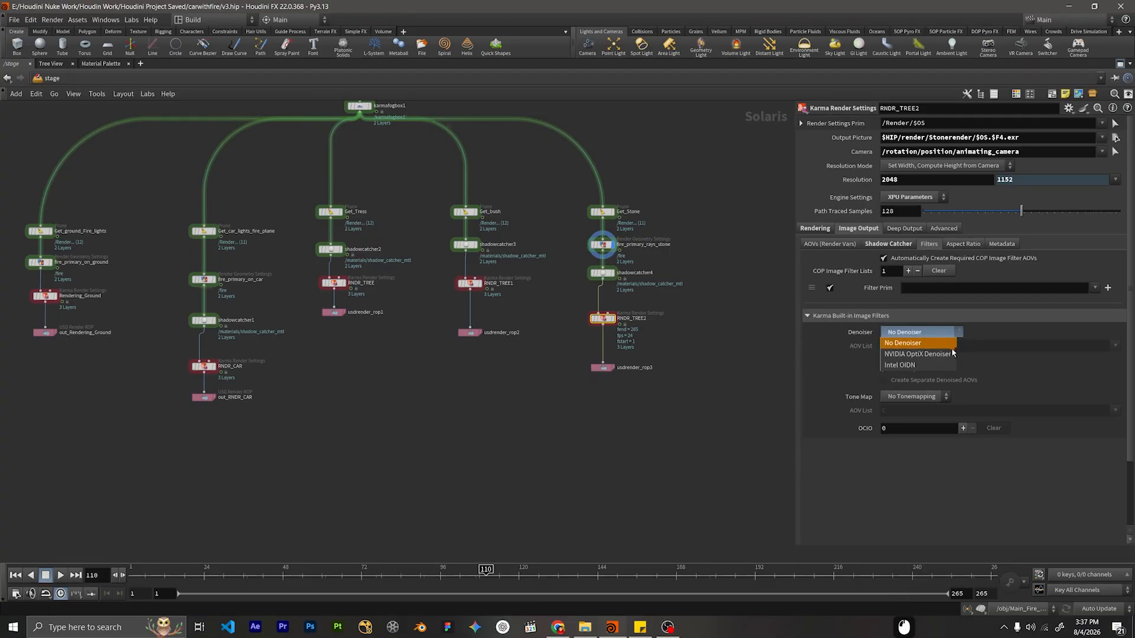
pyautogui.click(945, 350)
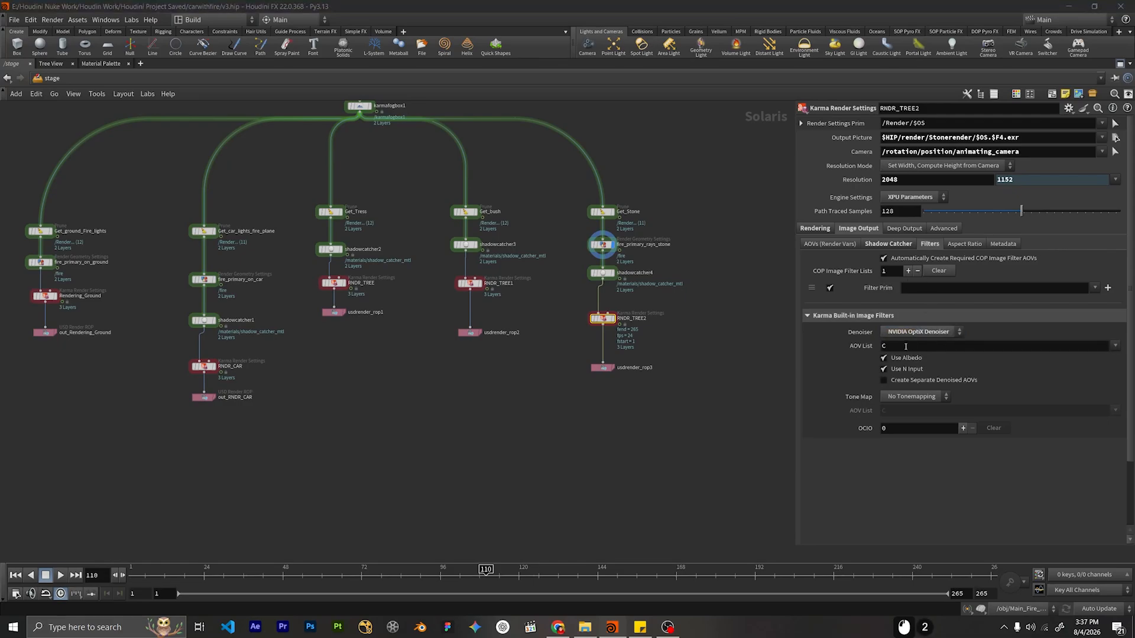
# Enable the N (Smooth Normal) and Albedo render vars in the image output of RNDR_TREE2.
pyautogui.click(857, 245)
pyautogui.scroll(-3, 826, 481)
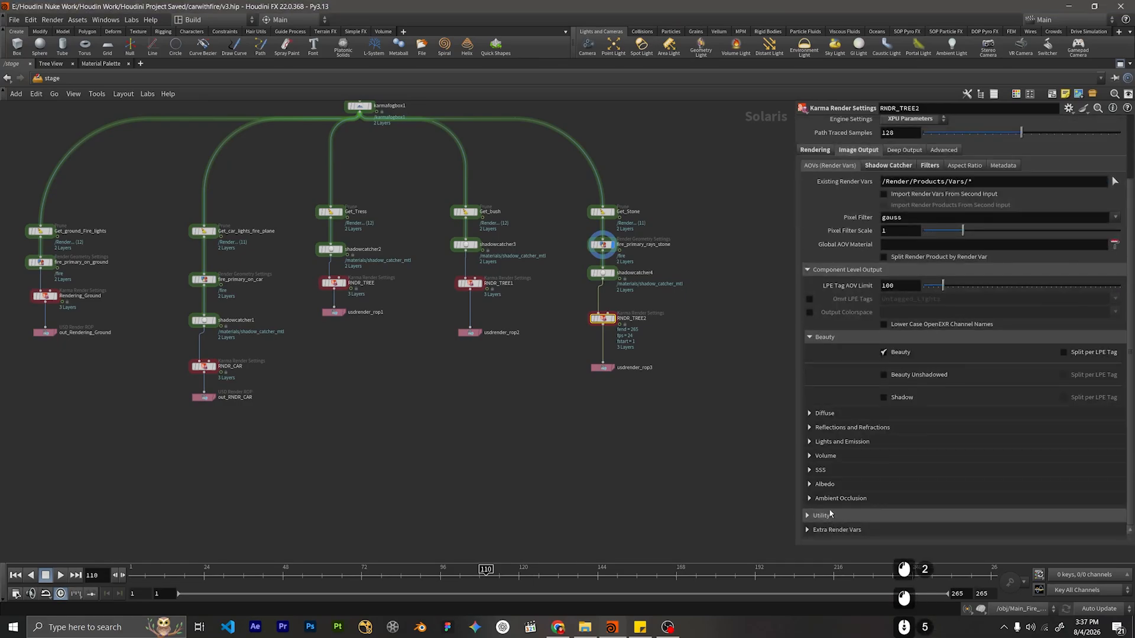
pyautogui.click(822, 516)
pyautogui.scroll(-5, 868, 458)
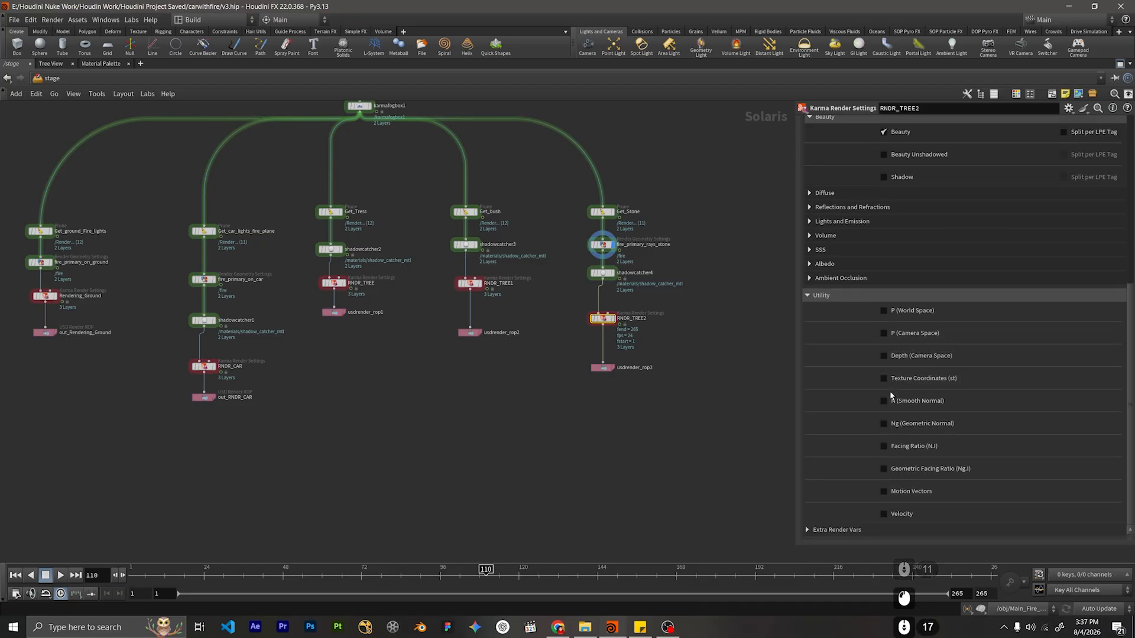
pyautogui.click(883, 403)
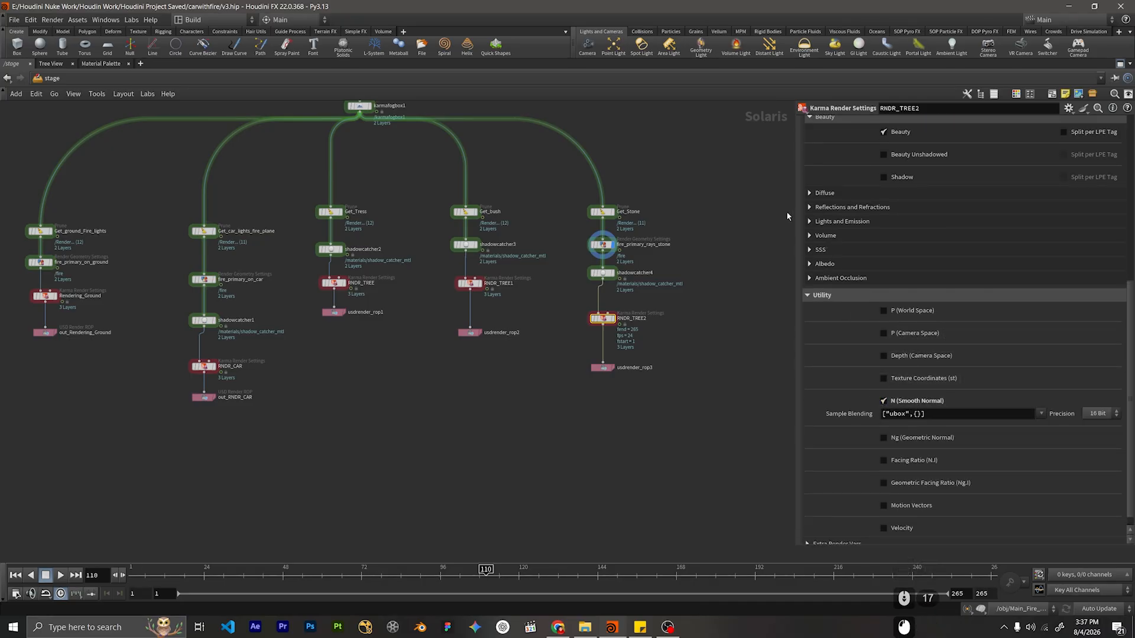
pyautogui.click(827, 263)
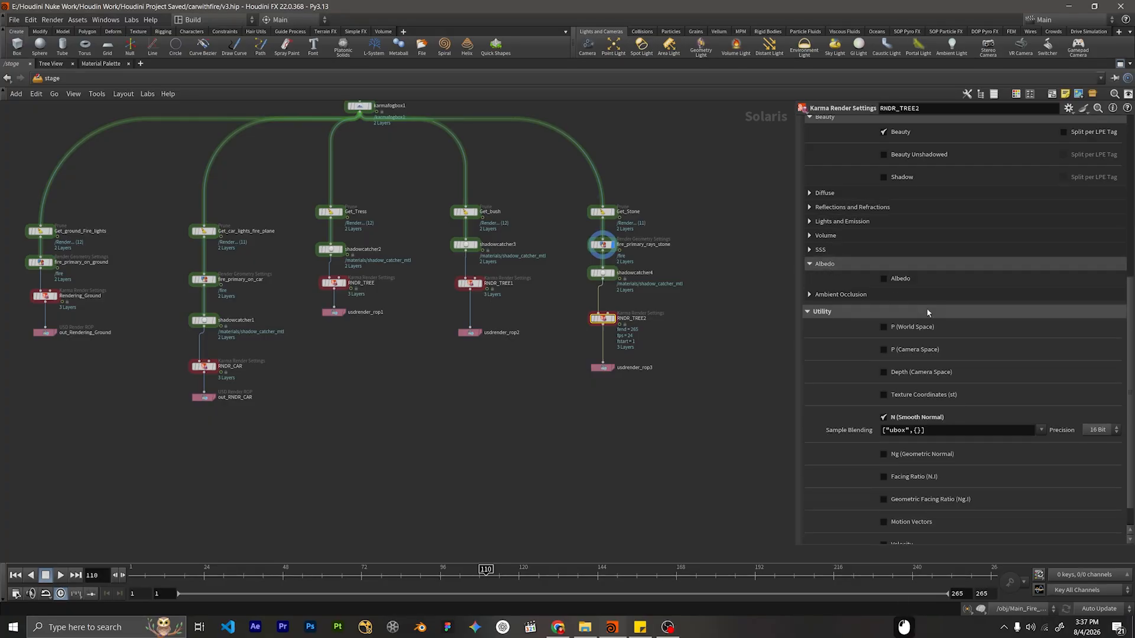
pyautogui.click(883, 279)
pyautogui.scroll(-1, 934, 349)
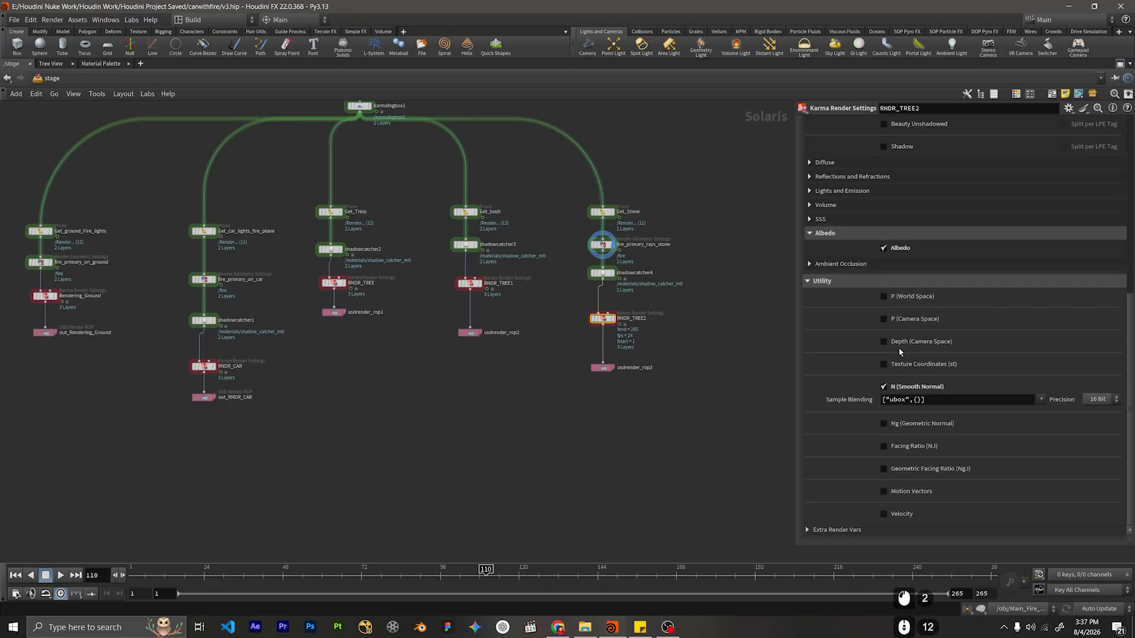
# Add one extra render var to RNDR_TREE2 and look through the predefined render var names without choosing one.
pyautogui.scroll(10, 898, 352)
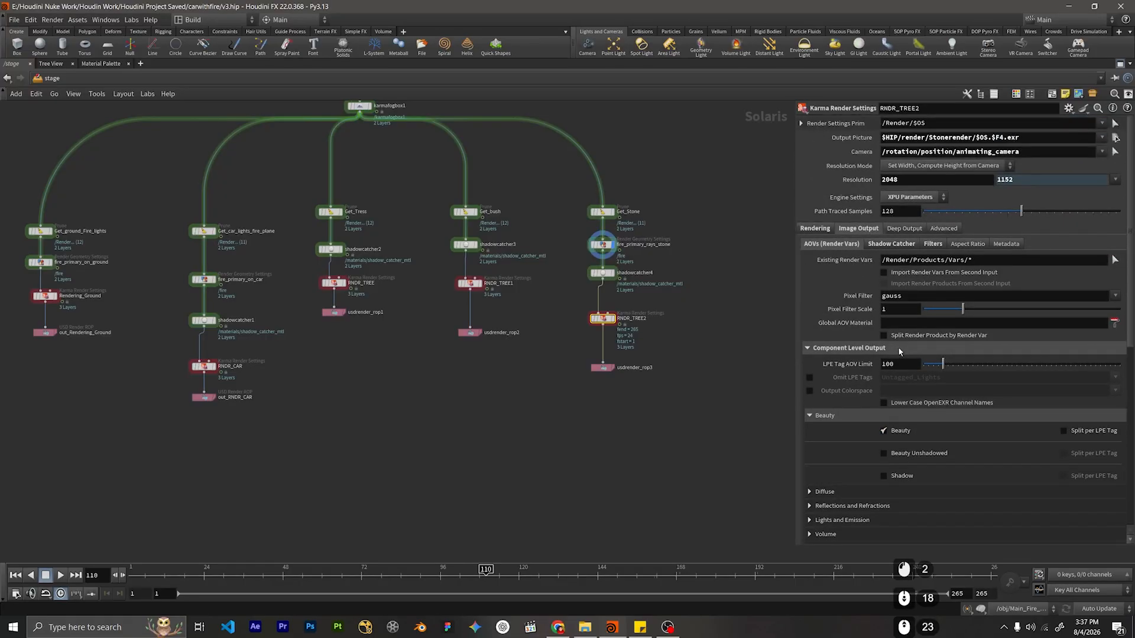
pyautogui.scroll(-10, 900, 351)
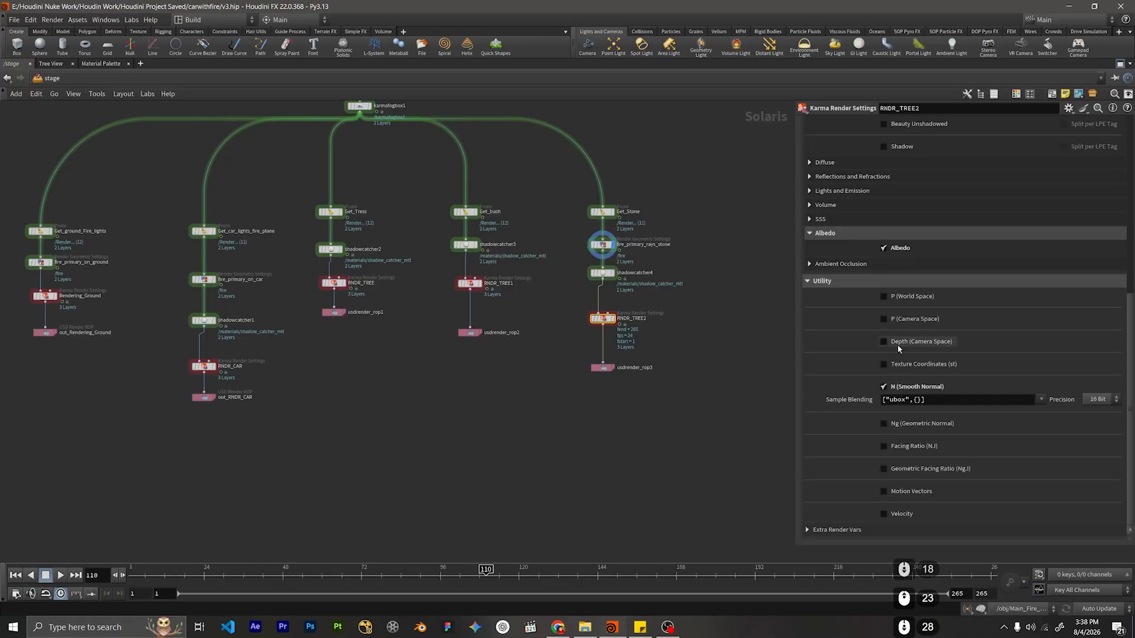
pyautogui.click(823, 530)
pyautogui.scroll(-1, 828, 477)
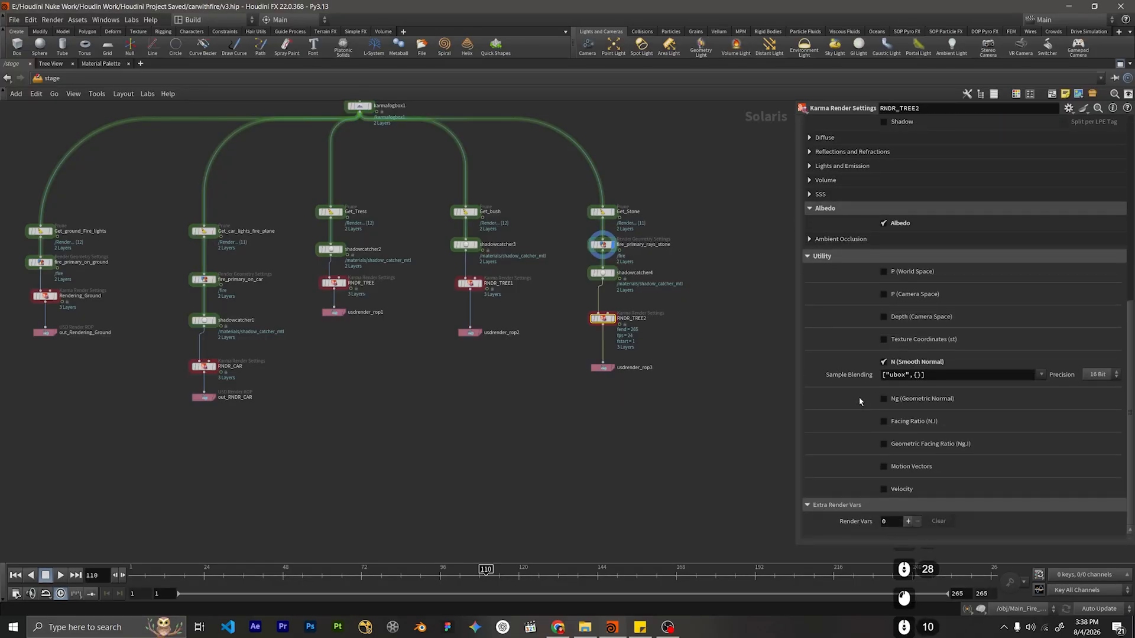
pyautogui.click(908, 520)
pyautogui.scroll(-6, 908, 466)
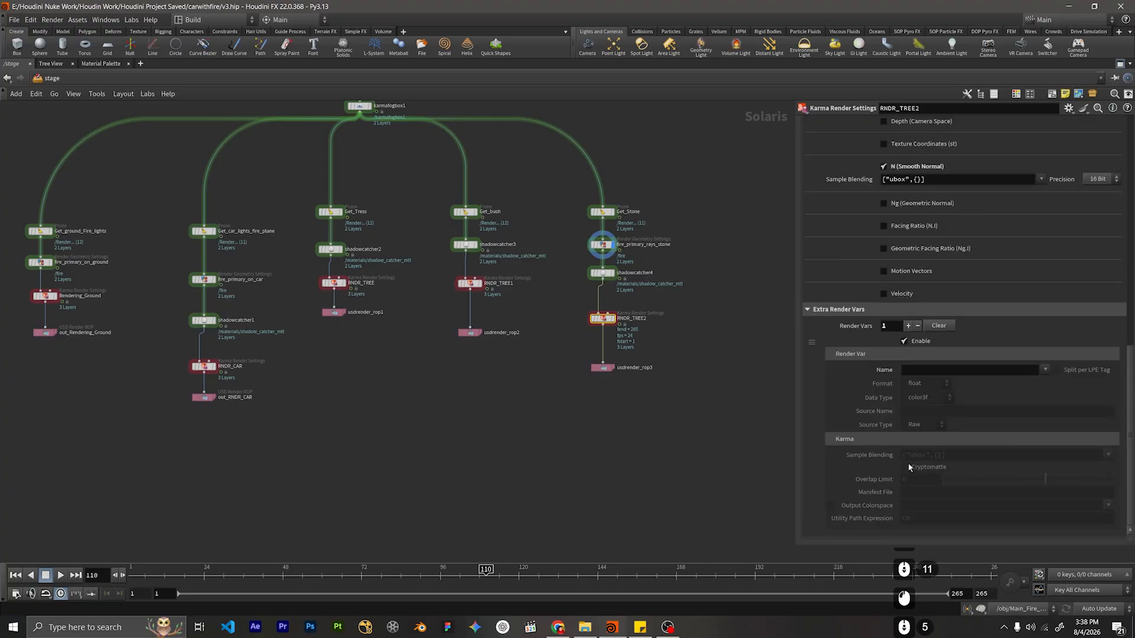
pyautogui.click(1044, 370)
pyautogui.scroll(-3, 992, 328)
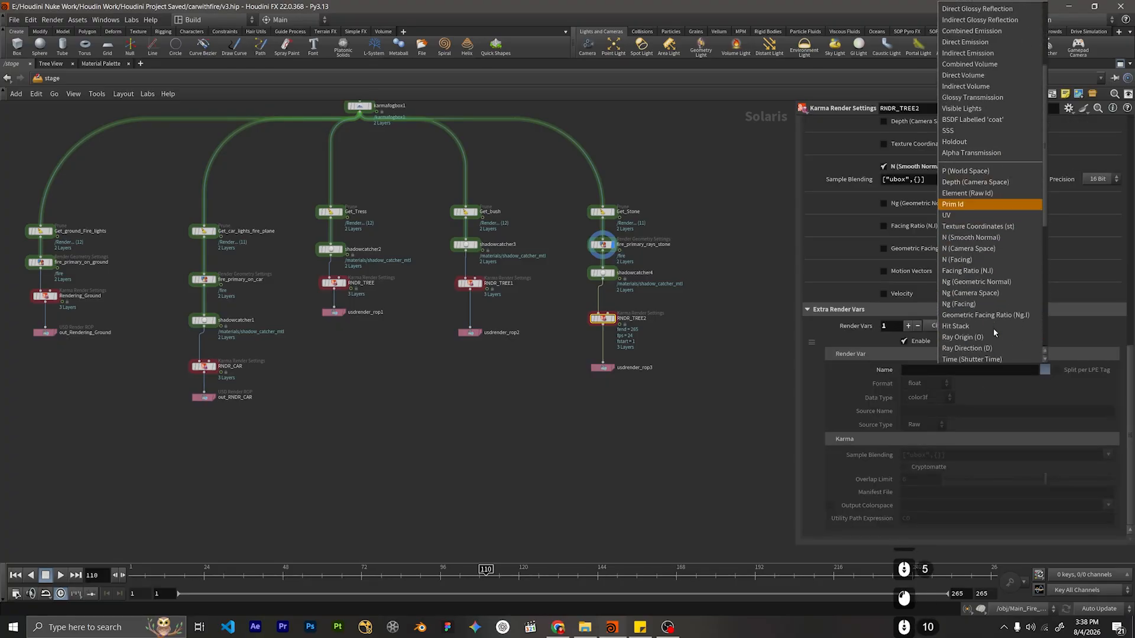
pyautogui.scroll(-8, 993, 328)
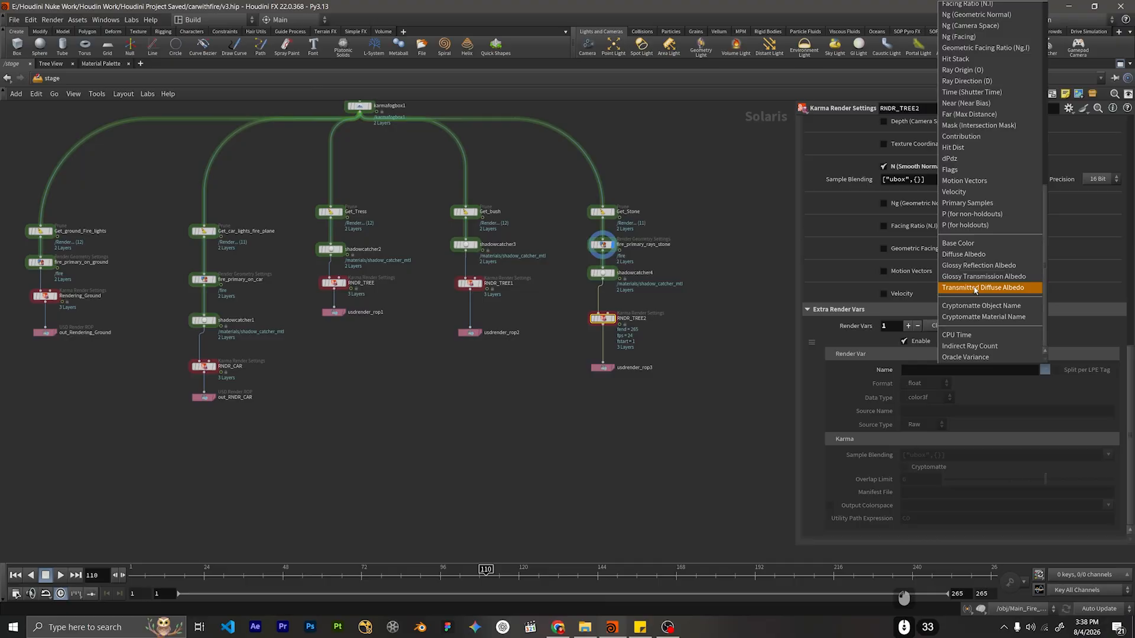
pyautogui.click(657, 398)
# Save the scene file v3.hip.
pyautogui.scroll(10, 875, 452)
pyautogui.scroll(-2, 730, 414)
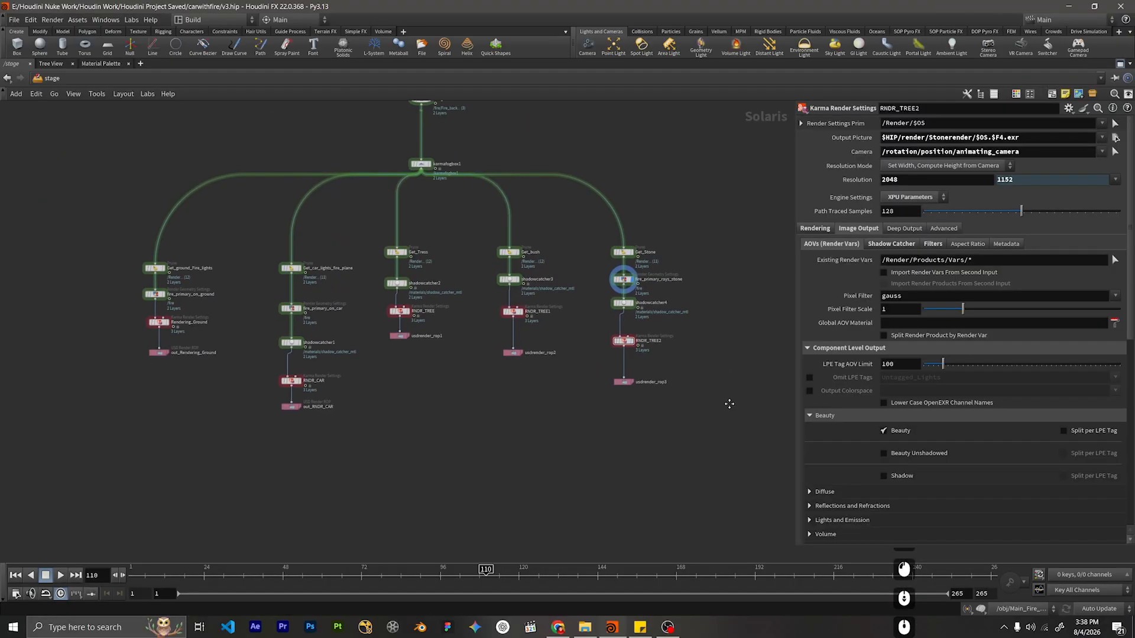
pyautogui.hotkey('ctrl', 's')
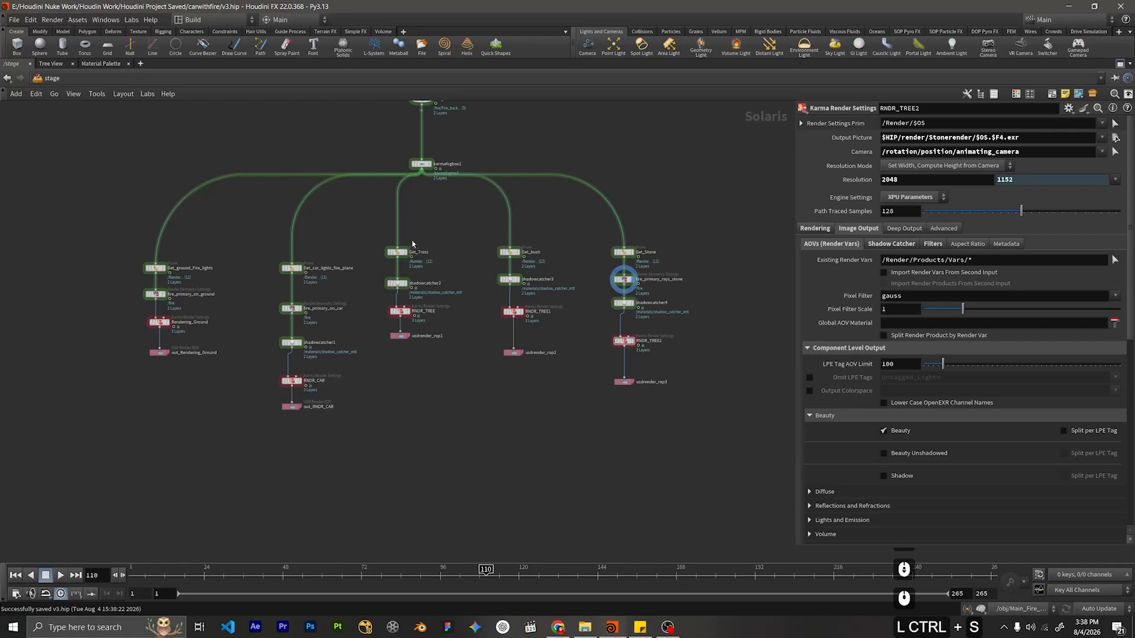
# Review the stage network from the environment setup and the fire import chain down to the five render branches.
pyautogui.moveTo(432, 223); pyautogui.dragTo(476, 477, button='middle')
pyautogui.scroll(-5, 504, 360)
pyautogui.moveTo(448, 281); pyautogui.dragTo(443, 355, button='middle')
pyautogui.scroll(4, 443, 355)
pyautogui.scroll(3, 443, 355)
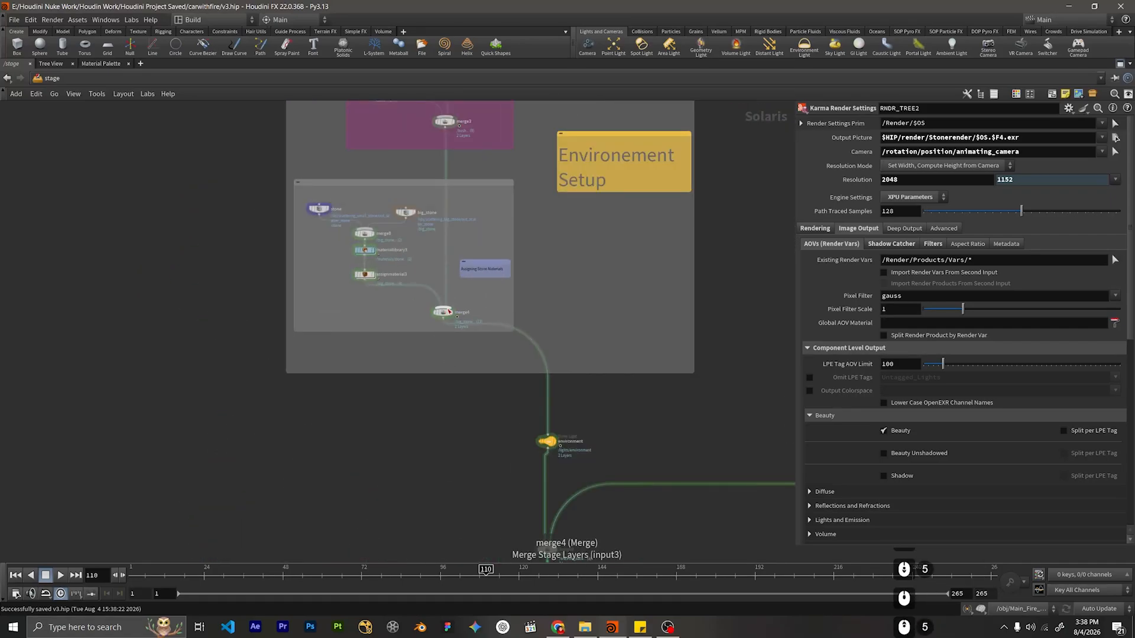
pyautogui.moveTo(720, 355); pyautogui.dragTo(324, 355, button='middle')
pyautogui.scroll(-3, 576, 342)
pyautogui.scroll(-9, 592, 349)
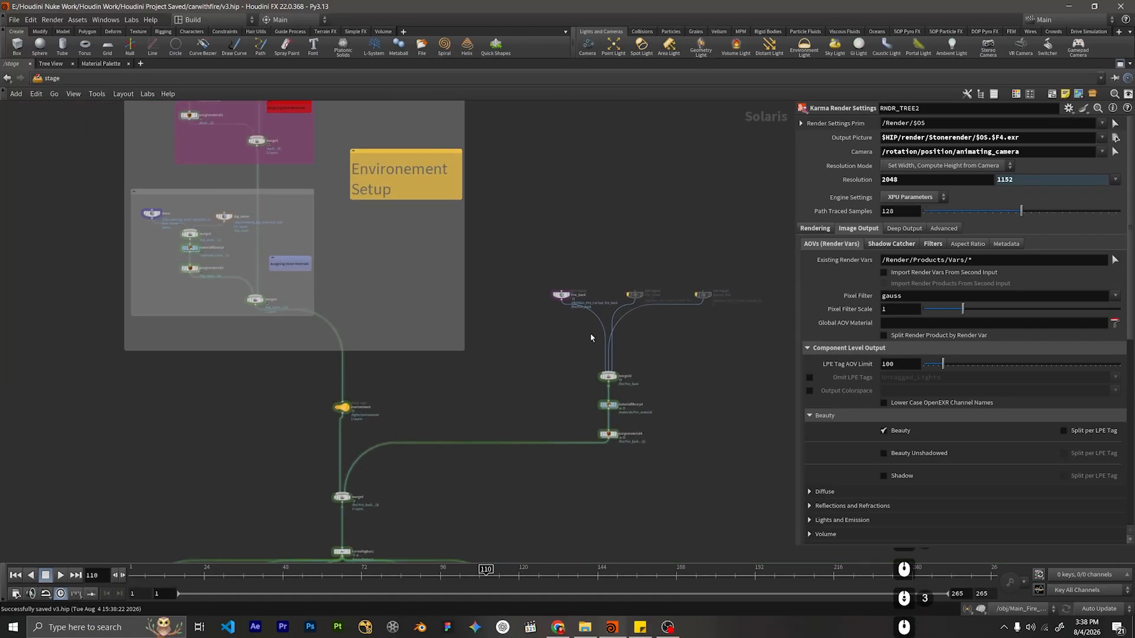
pyautogui.scroll(-2, 571, 411)
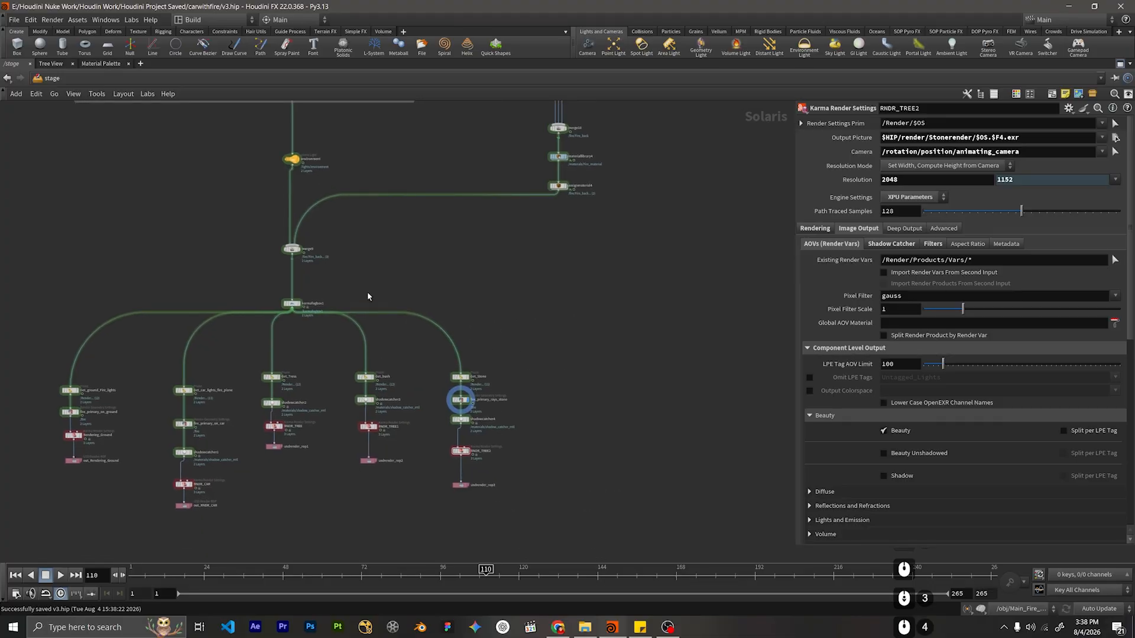
pyautogui.click(292, 310)
pyautogui.moveTo(567, 318); pyautogui.dragTo(553, 342)
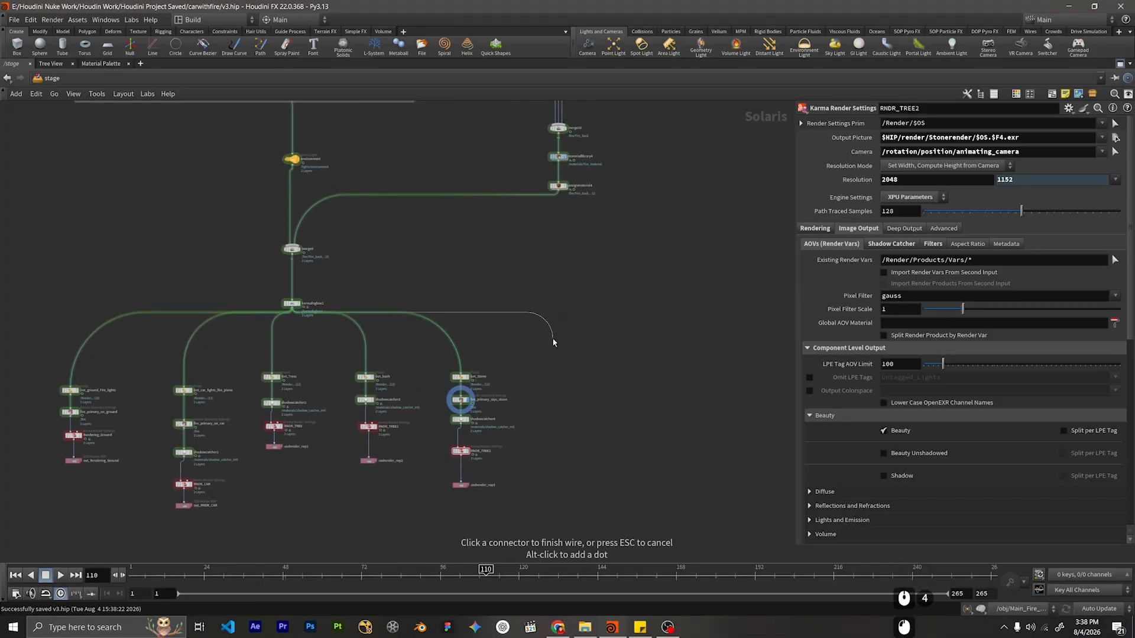
pyautogui.press('Tab')
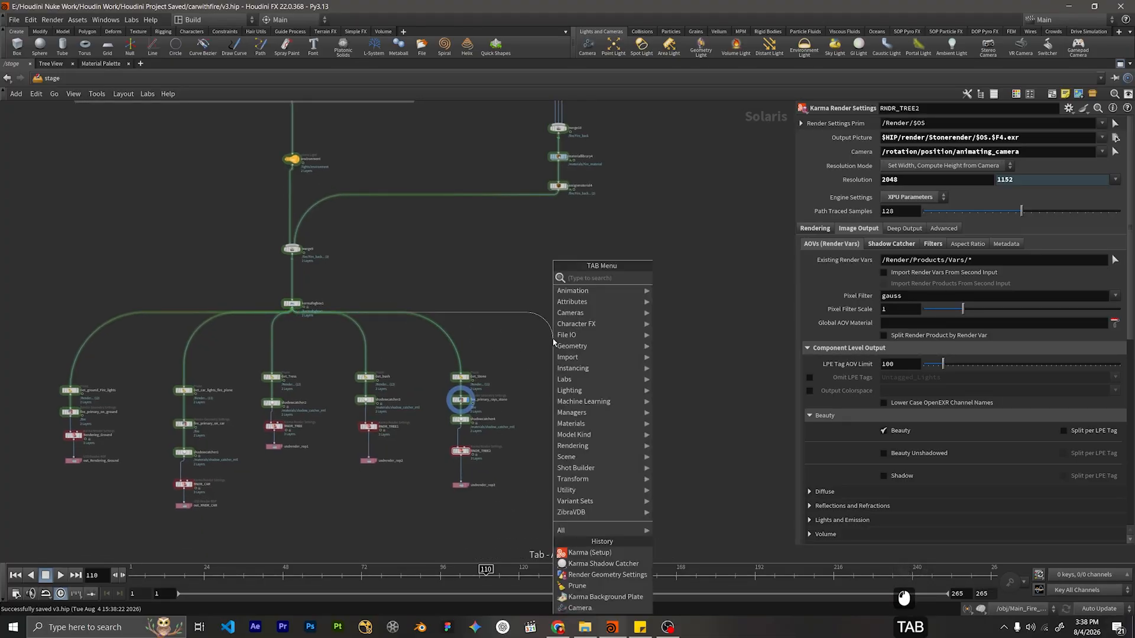
pyautogui.write('fire')
pyautogui.press('Return')
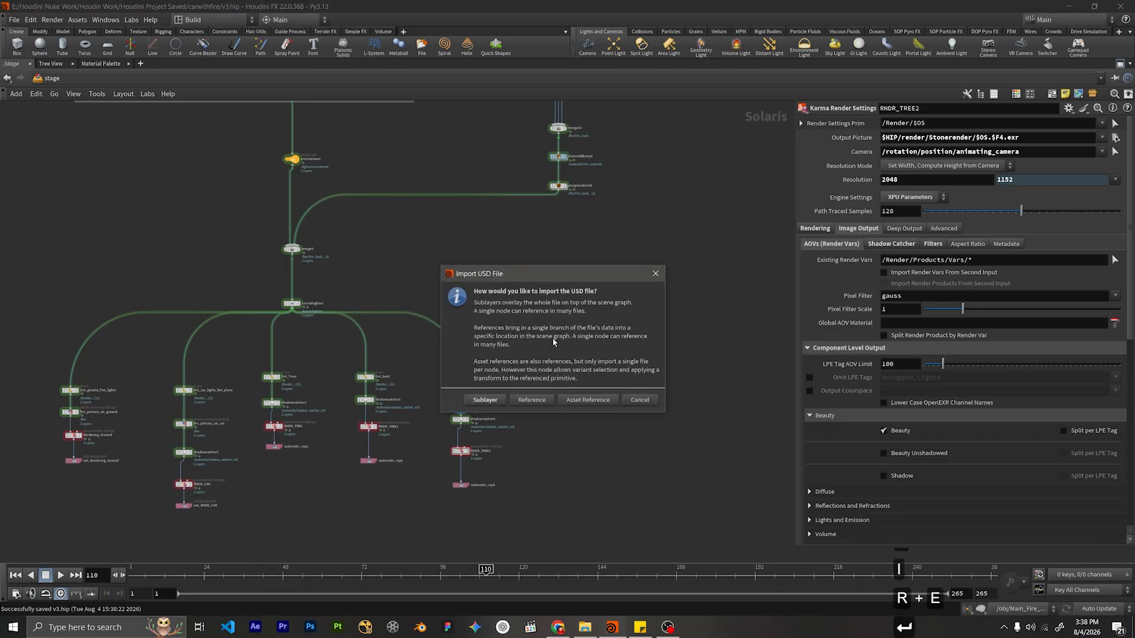
pyautogui.click(633, 400)
# Branch a new Prune node off karmafogbox1, place it beside Get_Stone, and make it the displayed node.
pyautogui.scroll(3, 532, 382)
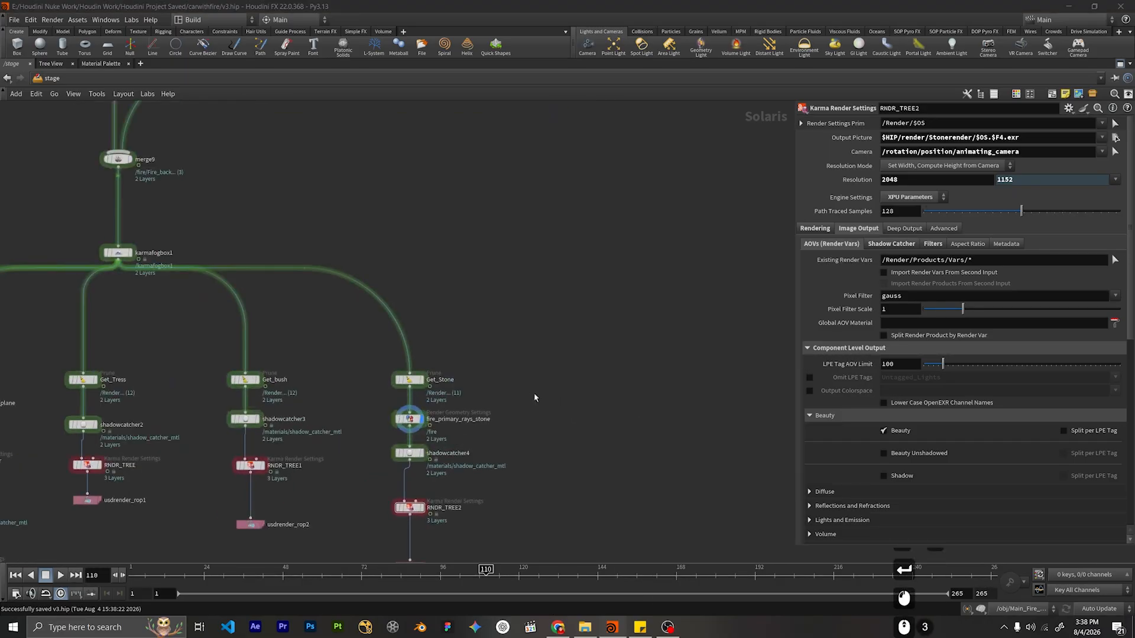
pyautogui.moveTo(534, 393); pyautogui.dragTo(545, 412, button='middle')
pyautogui.click(131, 282)
pyautogui.press('Tab')
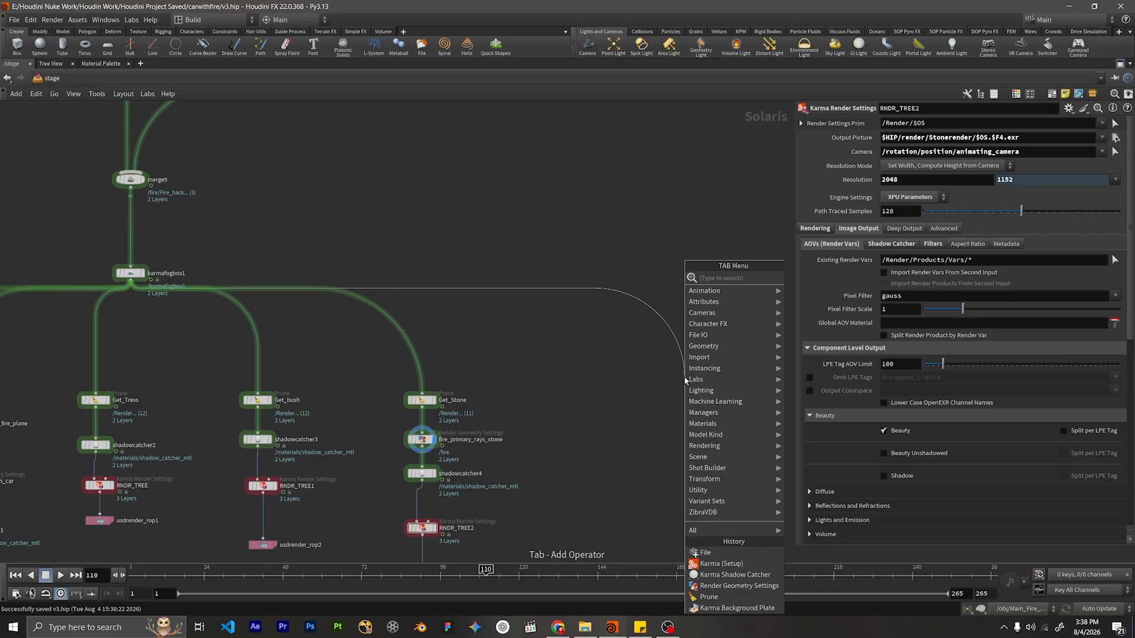
pyautogui.write('prune')
pyautogui.press('Return')
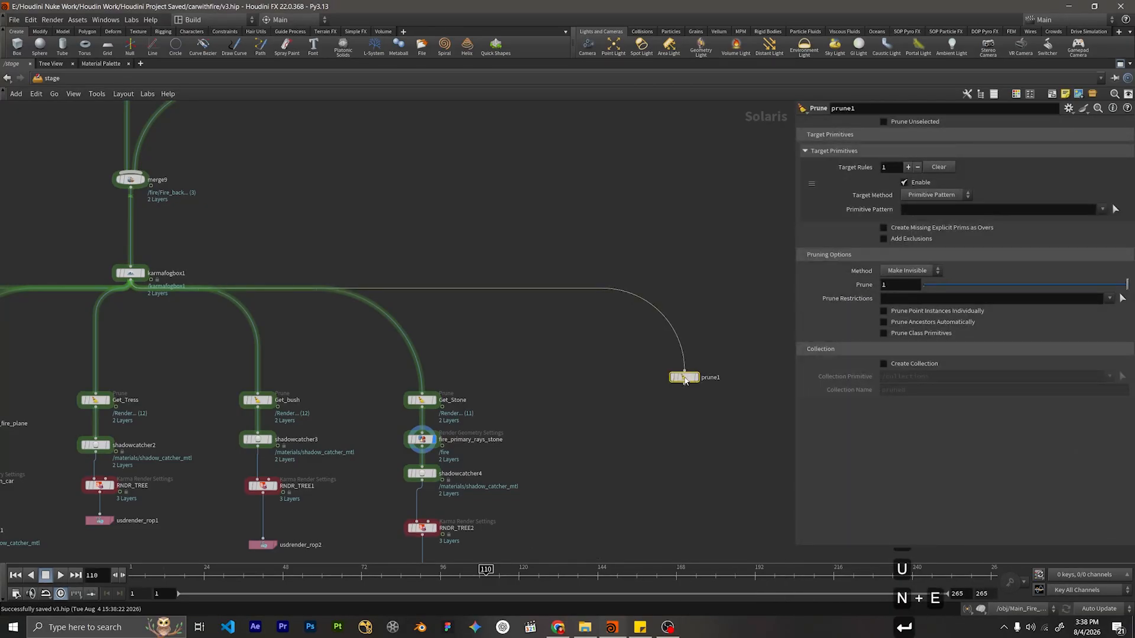
pyautogui.moveTo(686, 380); pyautogui.dragTo(575, 401)
pyautogui.scroll(3, 594, 411)
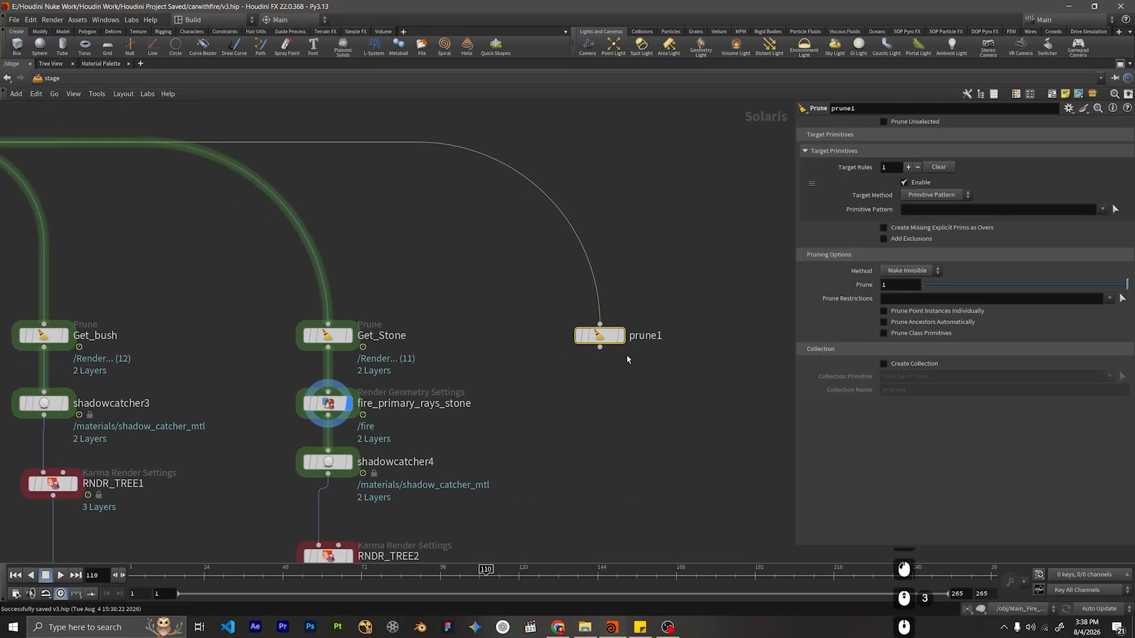
pyautogui.click(621, 336)
pyautogui.click(661, 387)
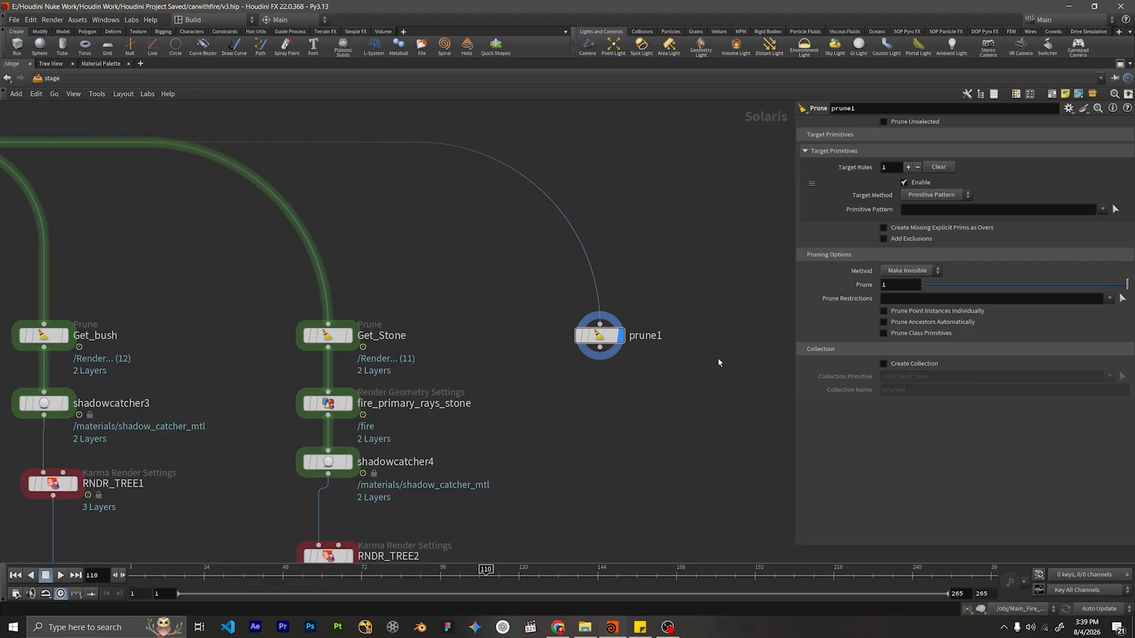
# Set the new prune node's primitive pattern to /fire and /root/Plane.
pyautogui.click(923, 209)
pyautogui.write('fire')
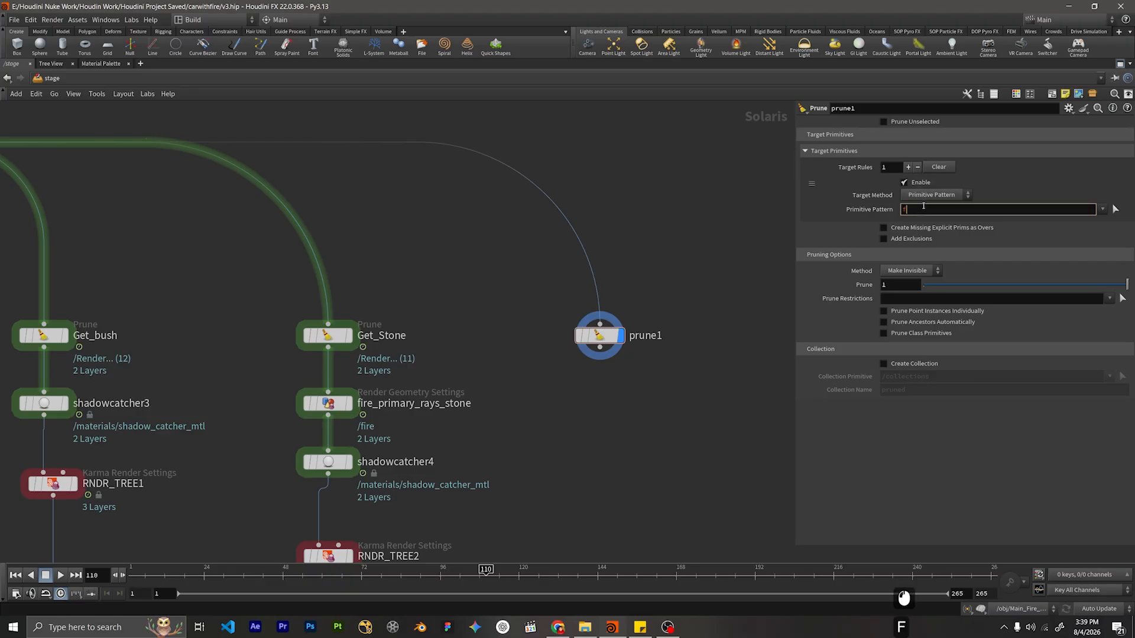
pyautogui.press('BackSpace')
pyautogui.press('BackSpace')
pyautogui.press('BackSpace')
pyautogui.press('BackSpace')
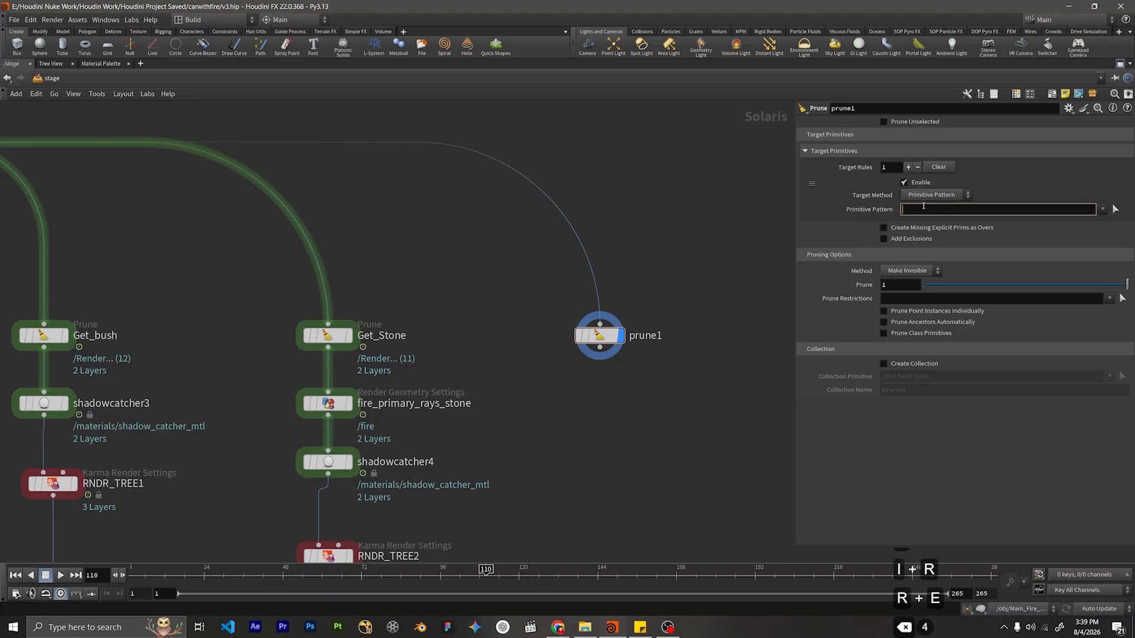
pyautogui.write('/fire')
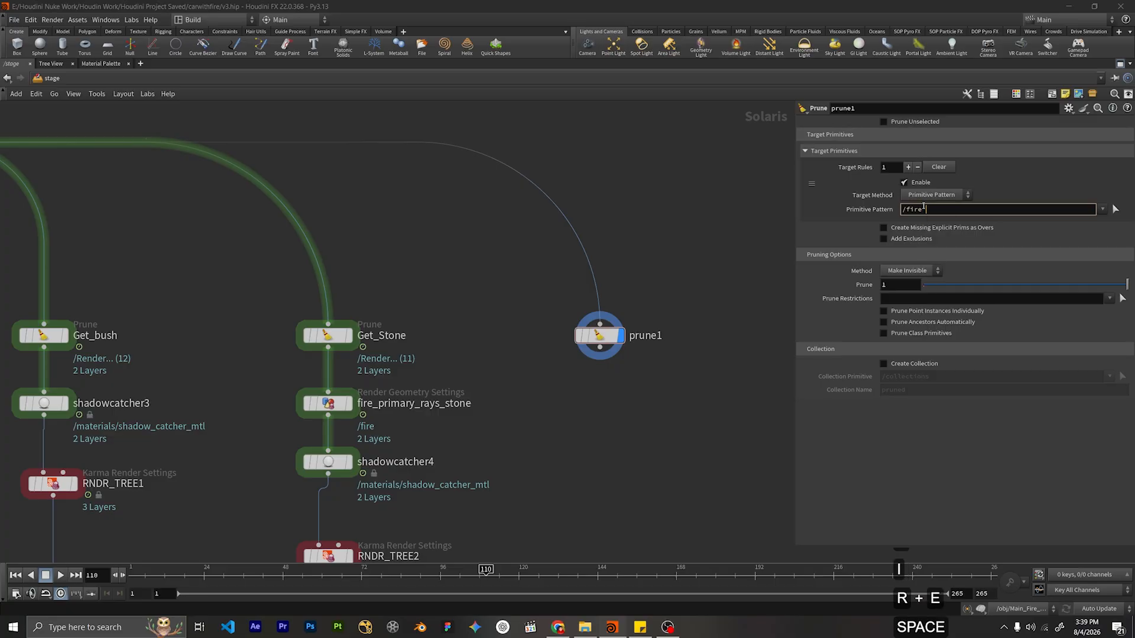
pyautogui.write(' /')
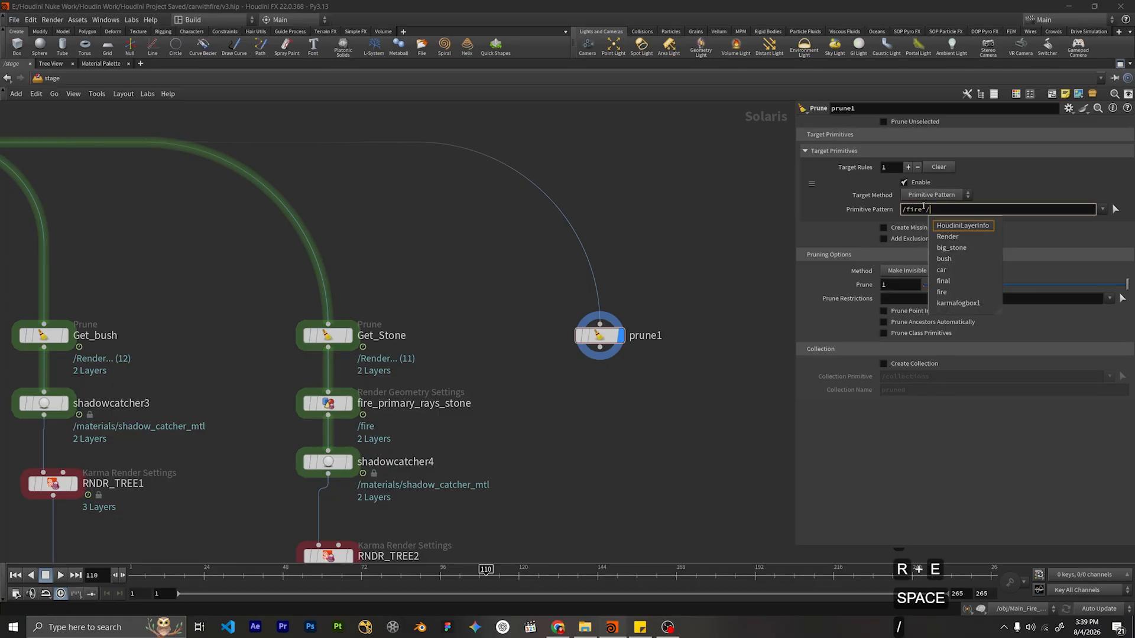
pyautogui.write('grou')
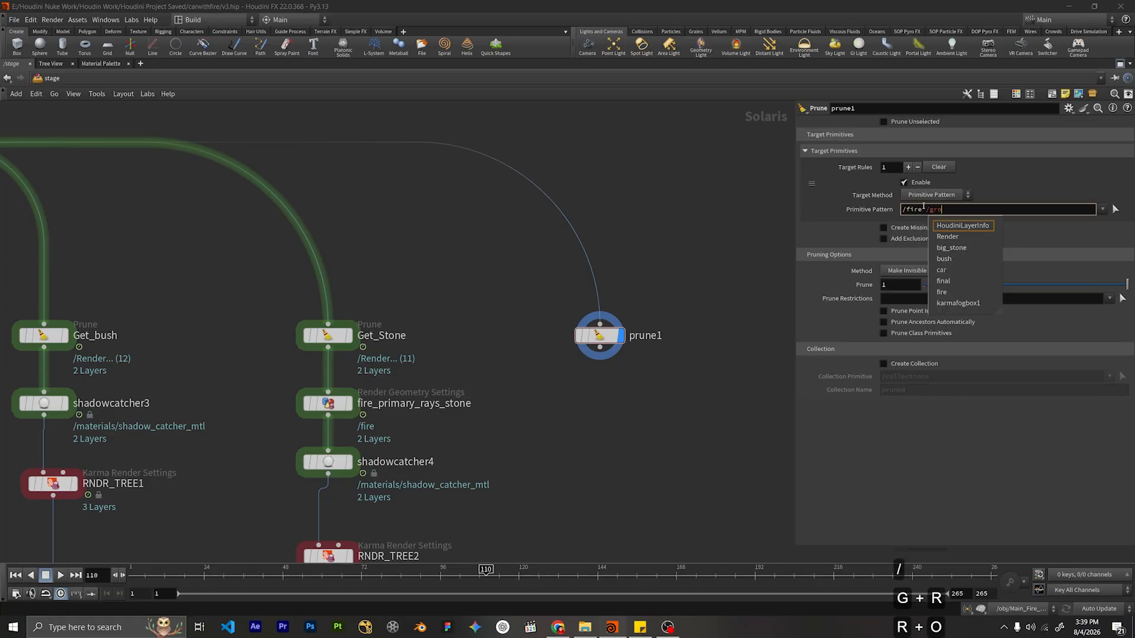
pyautogui.press('BackSpace')
pyautogui.press('BackSpace')
pyautogui.press('BackSpace')
pyautogui.press('BackSpace')
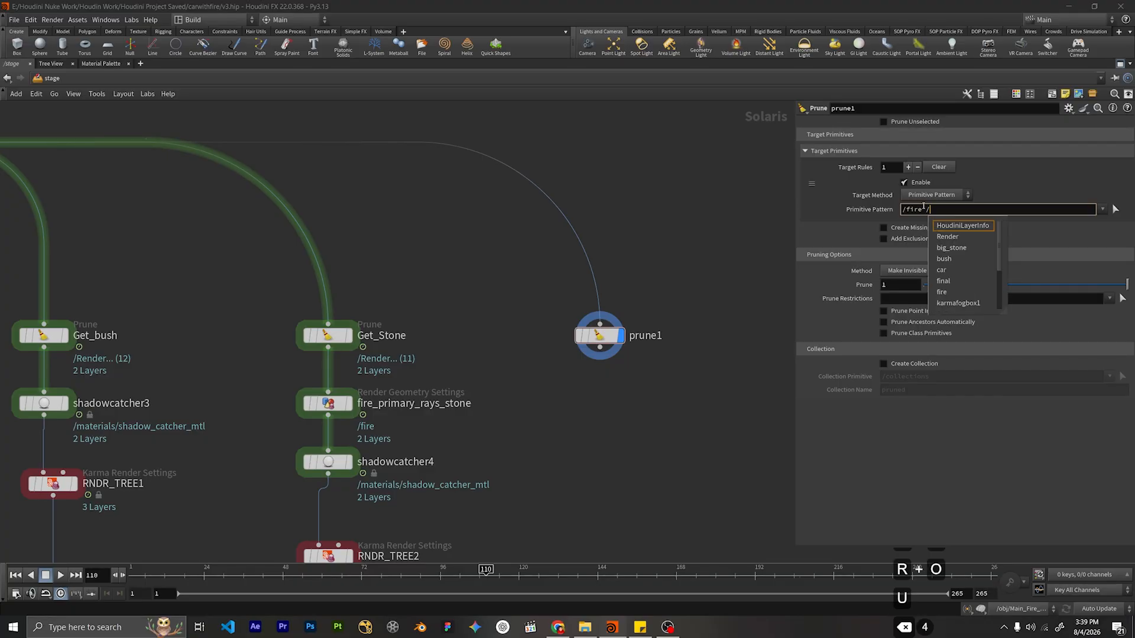
pyautogui.write('root')
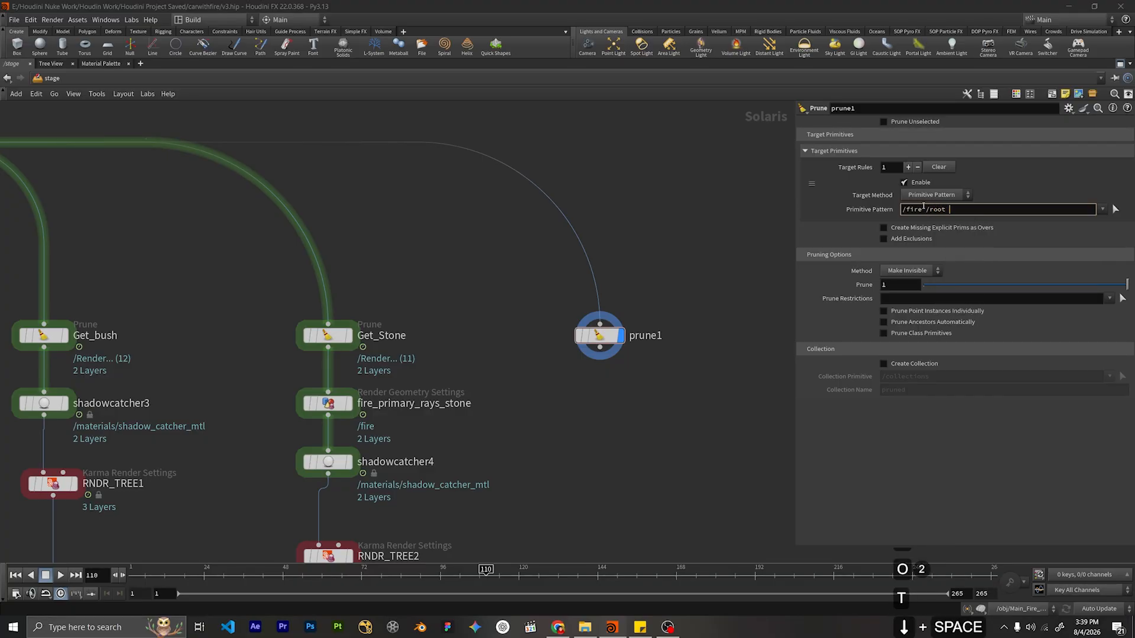
pyautogui.press('BackSpace')
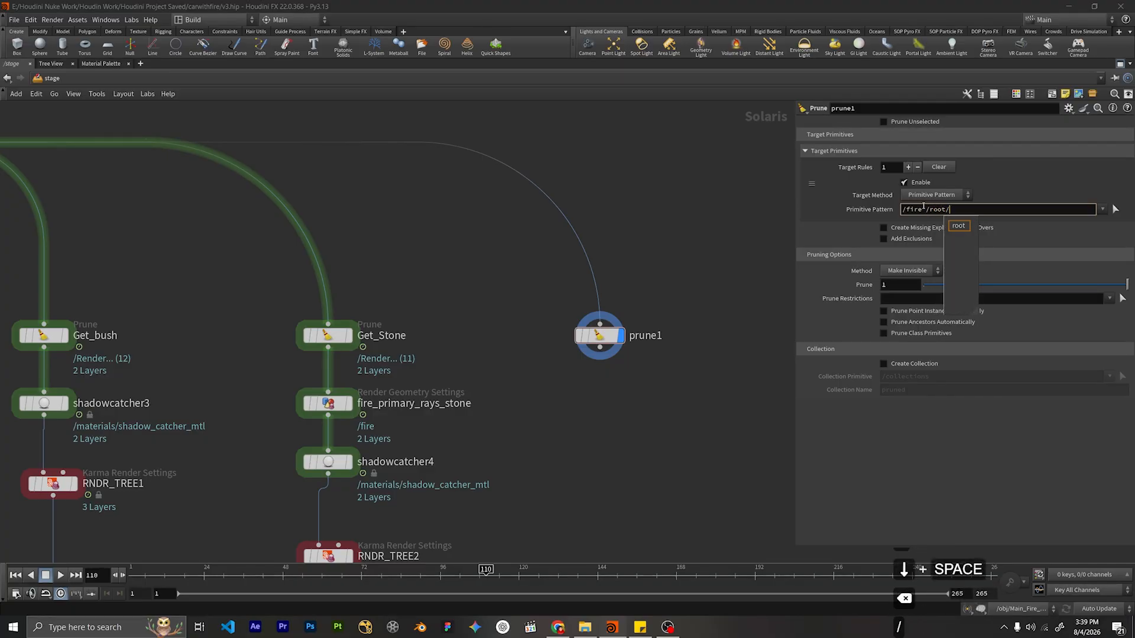
pyautogui.write('/gr')
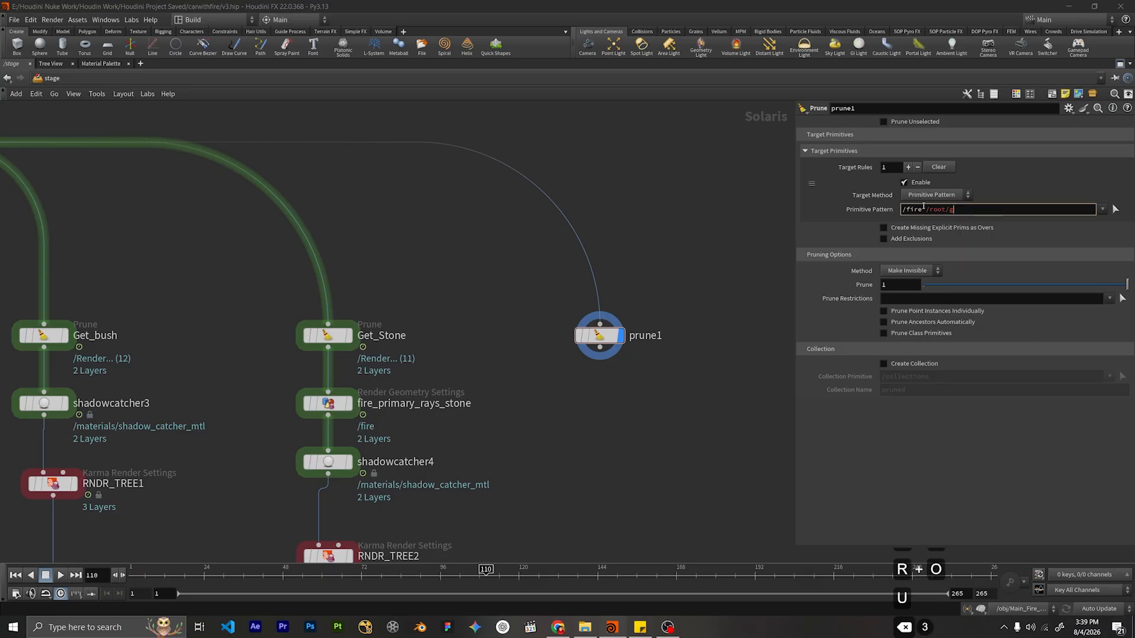
pyautogui.press('BackSpace')
pyautogui.press('BackSpace')
pyautogui.press('Down')
pyautogui.press('Down')
pyautogui.press('Return')
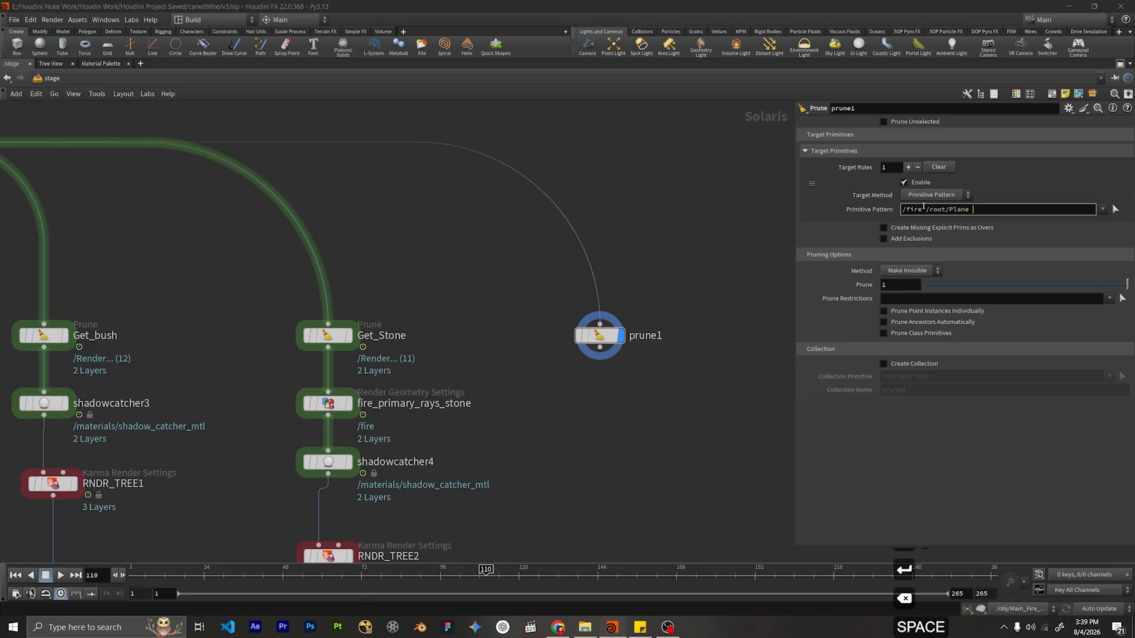
# Add /car and /karmafogbox1 to the prune node's primitive pattern and enable Prune Unselected.
pyautogui.write('/')
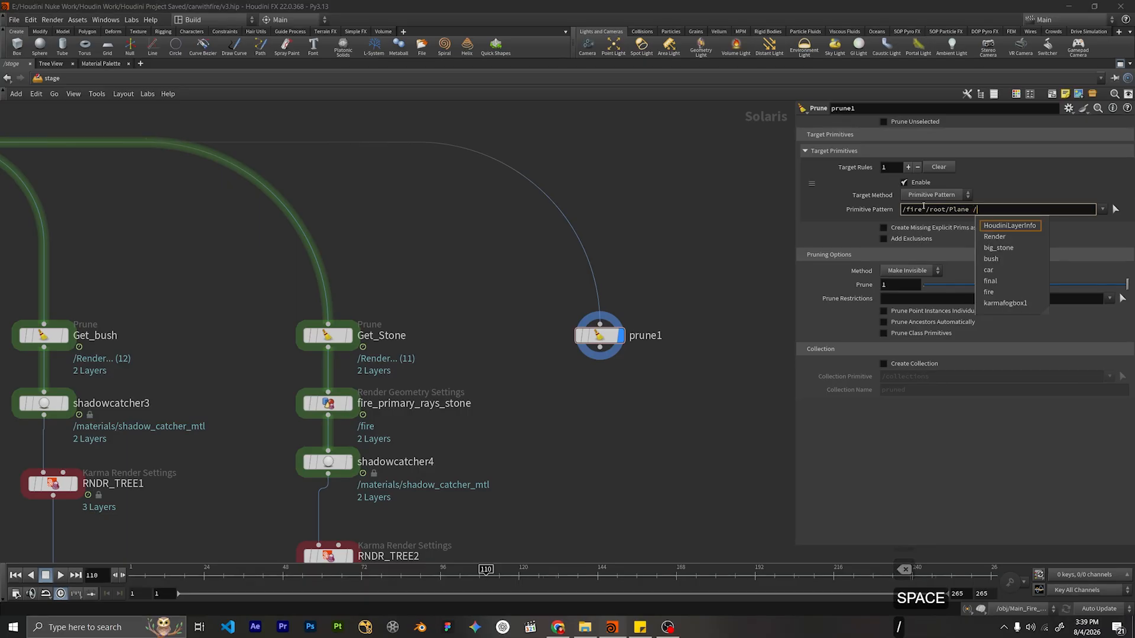
pyautogui.write('car')
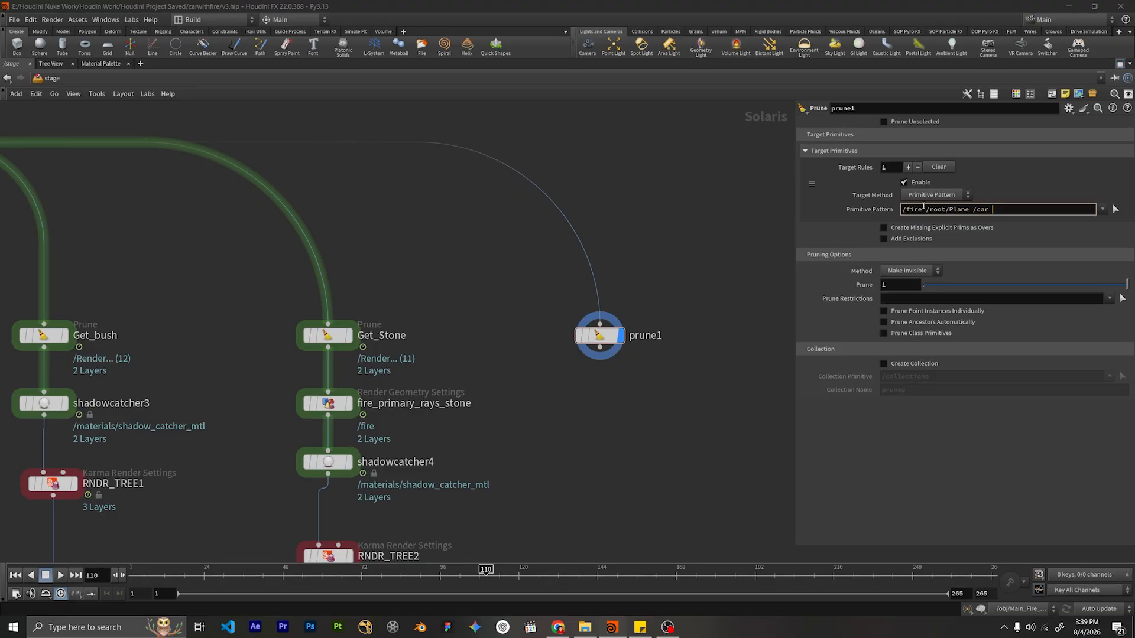
pyautogui.write('k')
pyautogui.press('BackSpace')
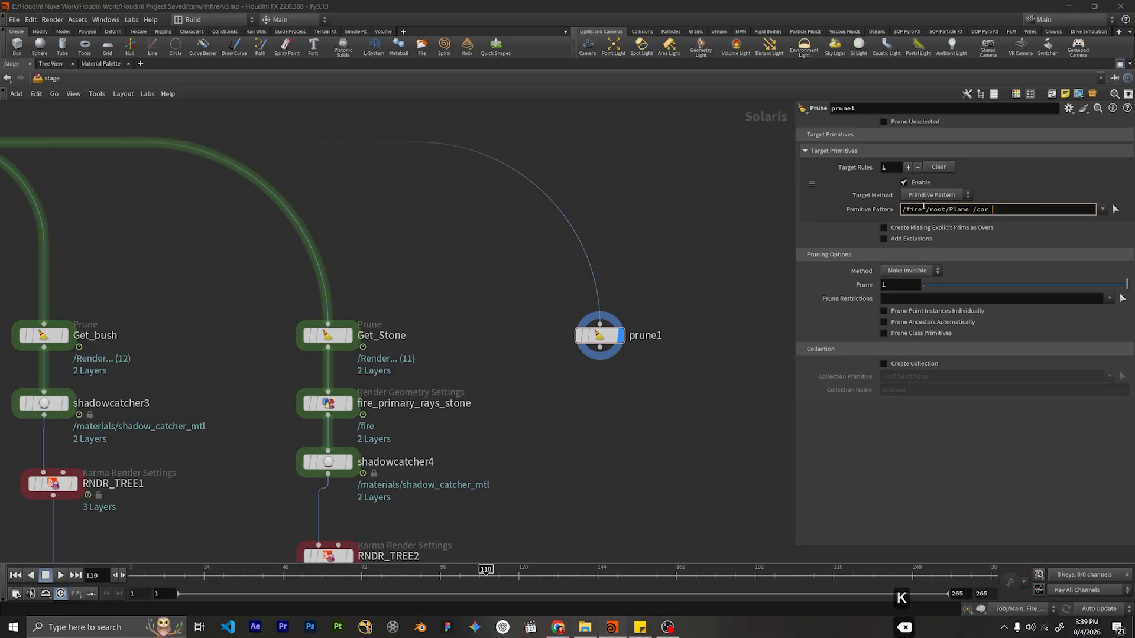
pyautogui.write('/kar')
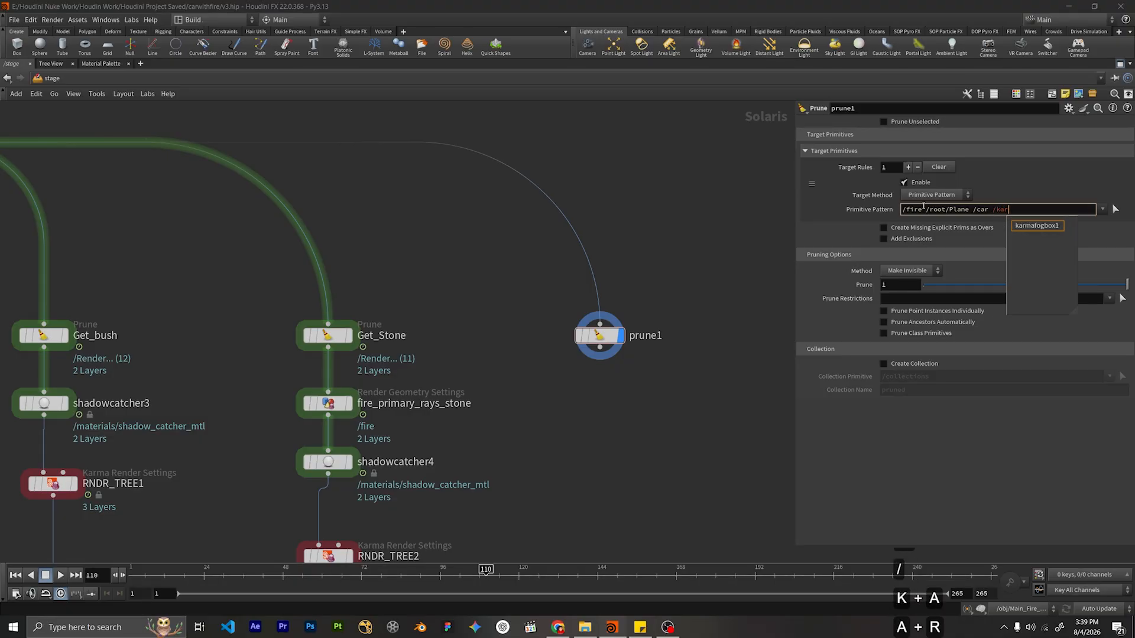
pyautogui.press('Down')
pyautogui.press('Return')
pyautogui.press('BackSpace')
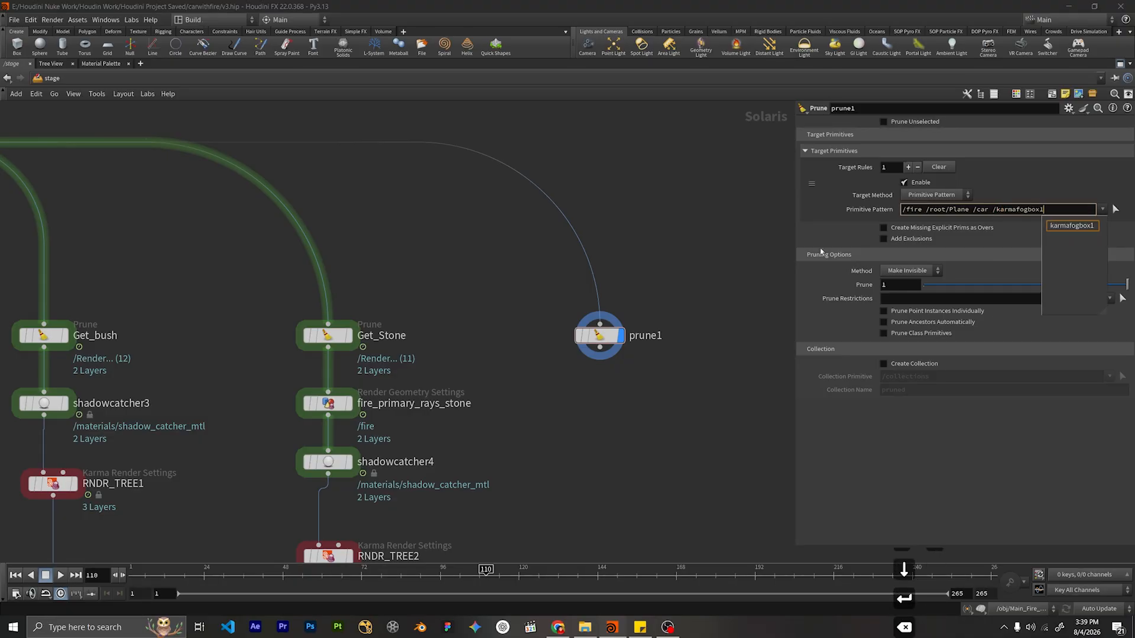
pyautogui.click(736, 226)
pyautogui.click(893, 123)
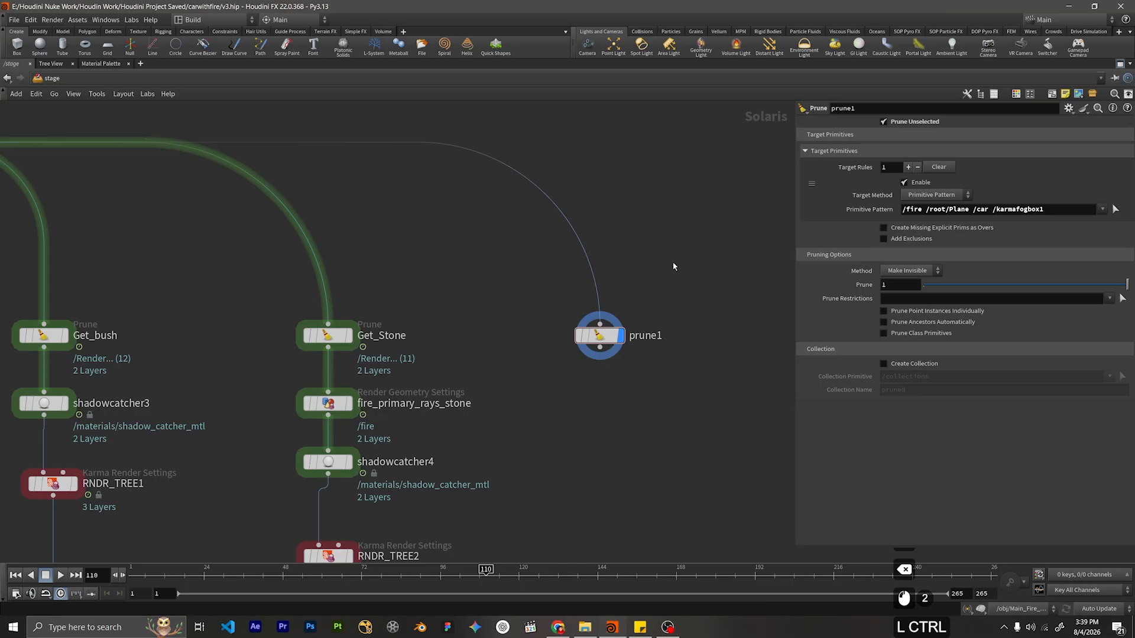
# Restore the scene viewport beside the network and examine the prune result along with the overall branch layout.
pyautogui.hotkey('ctrl', 'b')
pyautogui.scroll(-7, 672, 258)
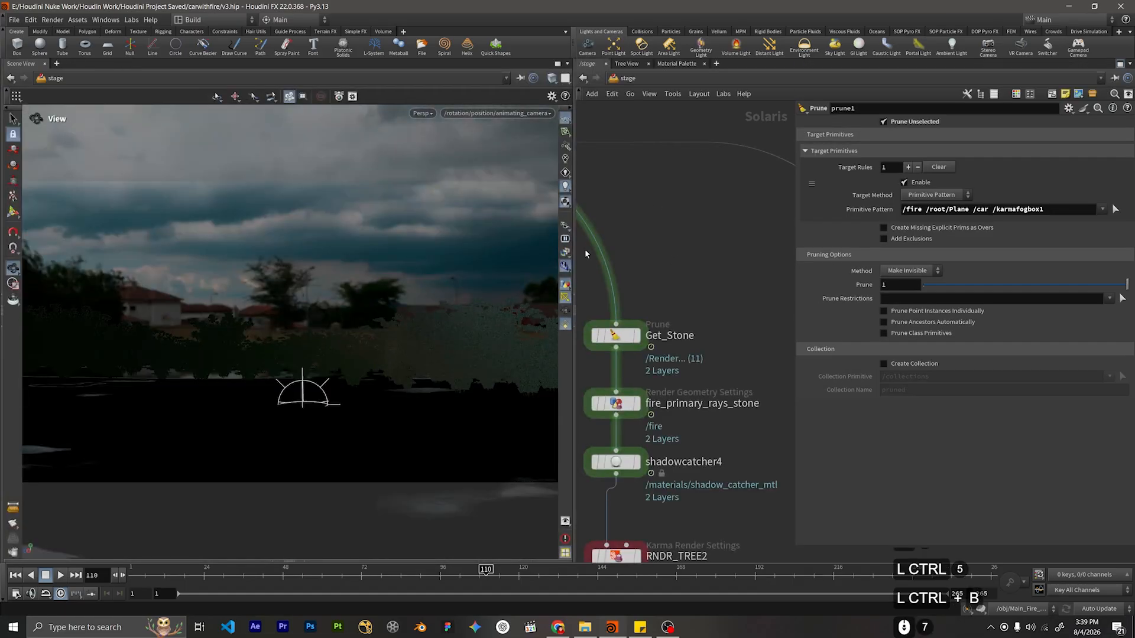
pyautogui.scroll(-10, 628, 260)
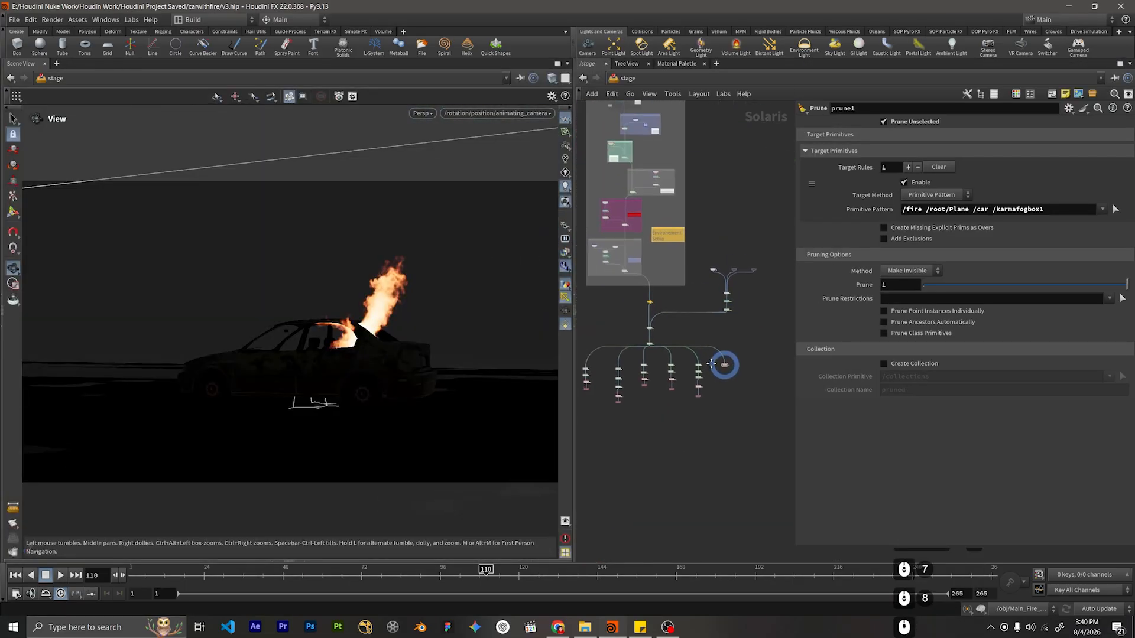
pyautogui.scroll(6, 711, 363)
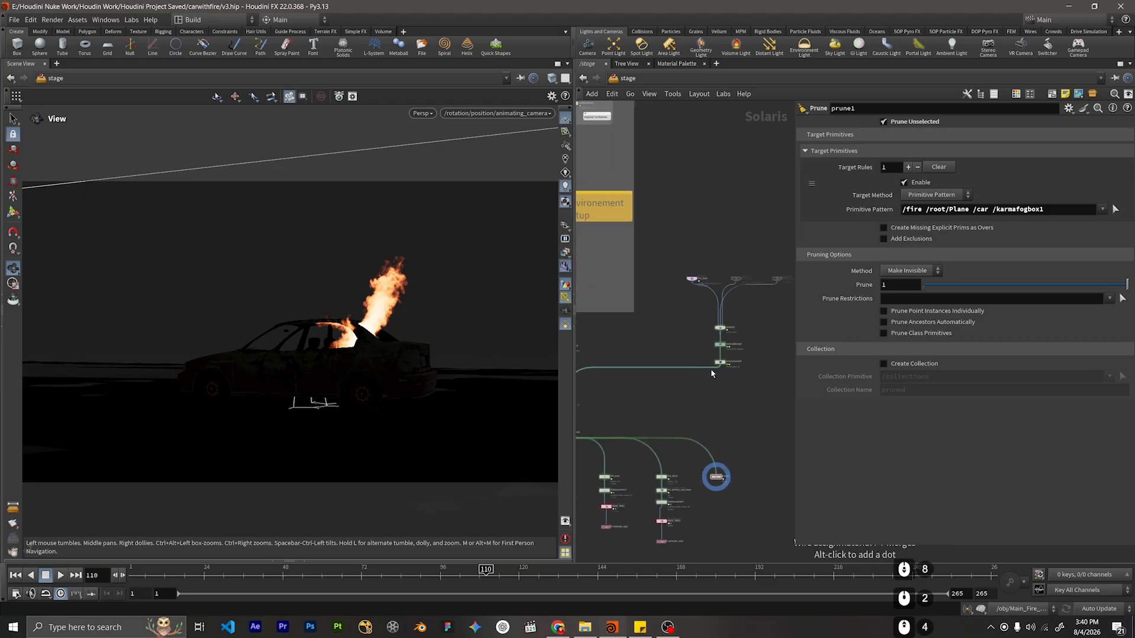
pyautogui.scroll(-5, 712, 372)
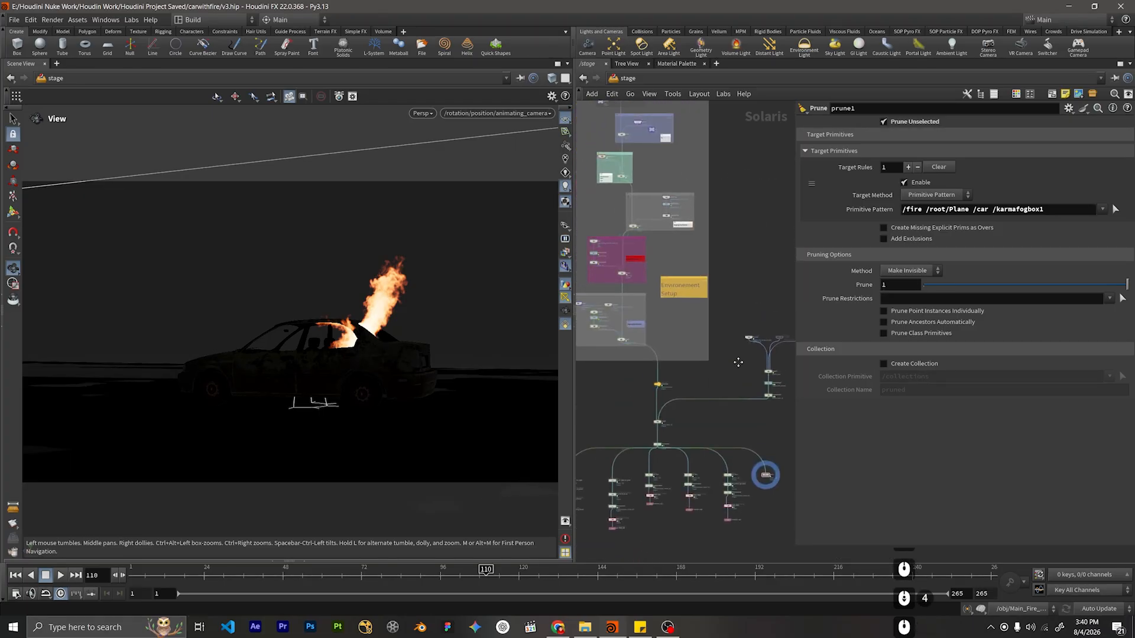
pyautogui.scroll(-3, 738, 355)
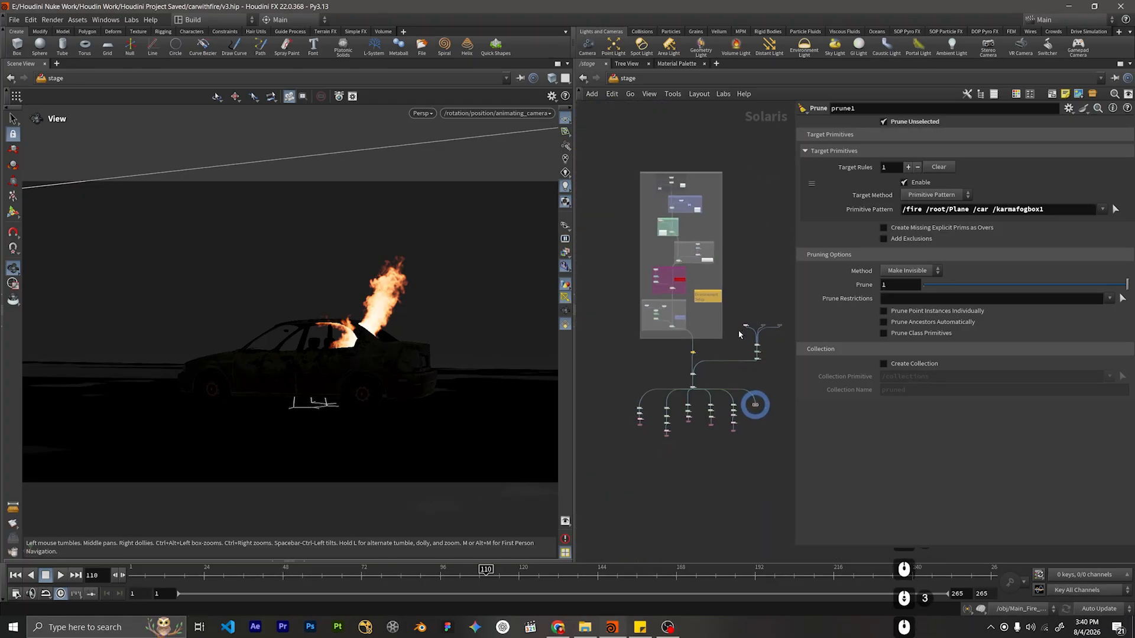
pyautogui.scroll(1, 750, 385)
pyautogui.moveTo(752, 432); pyautogui.dragTo(738, 324, button='middle')
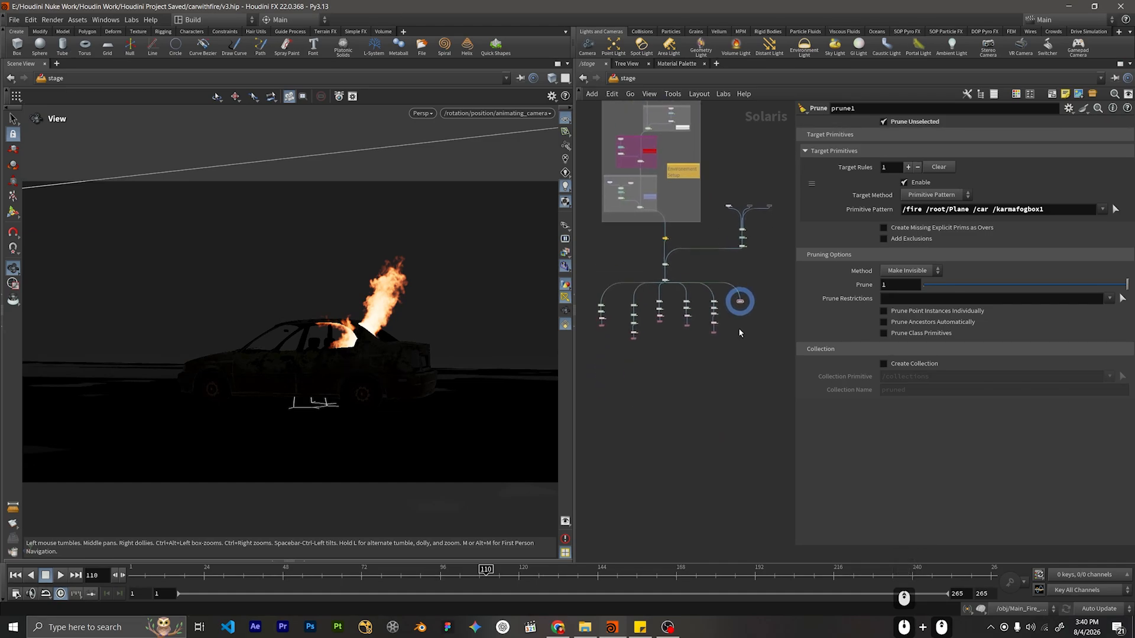
pyautogui.scroll(4, 739, 320)
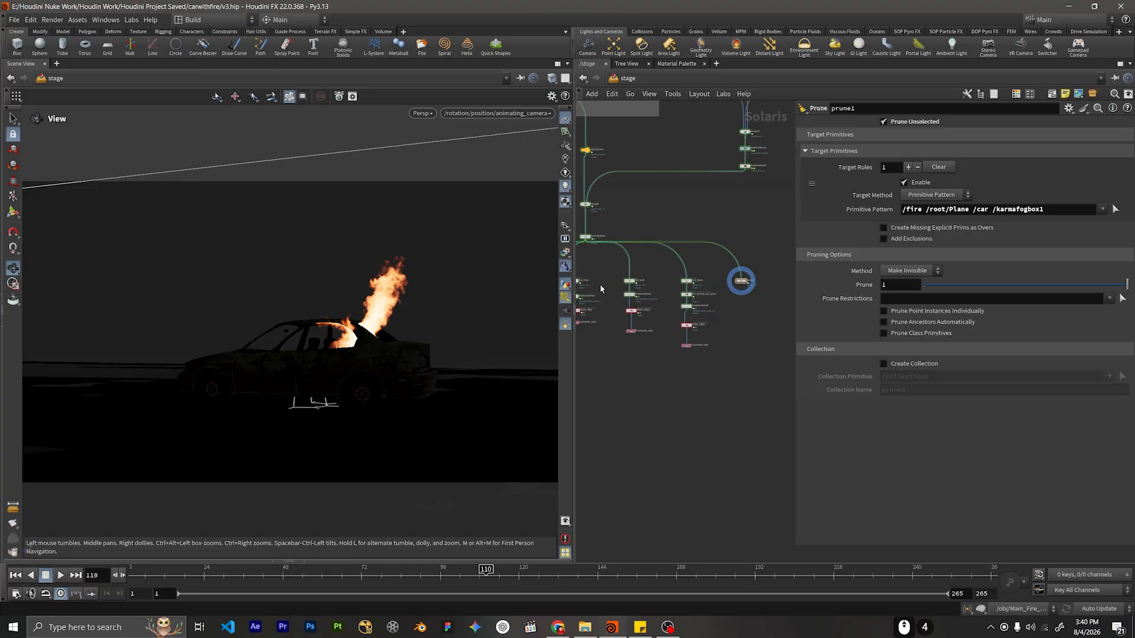
pyautogui.moveTo(600, 285); pyautogui.dragTo(661, 340, button='middle')
pyautogui.scroll(-4, 661, 339)
pyautogui.moveTo(654, 411); pyautogui.dragTo(671, 437, button='middle')
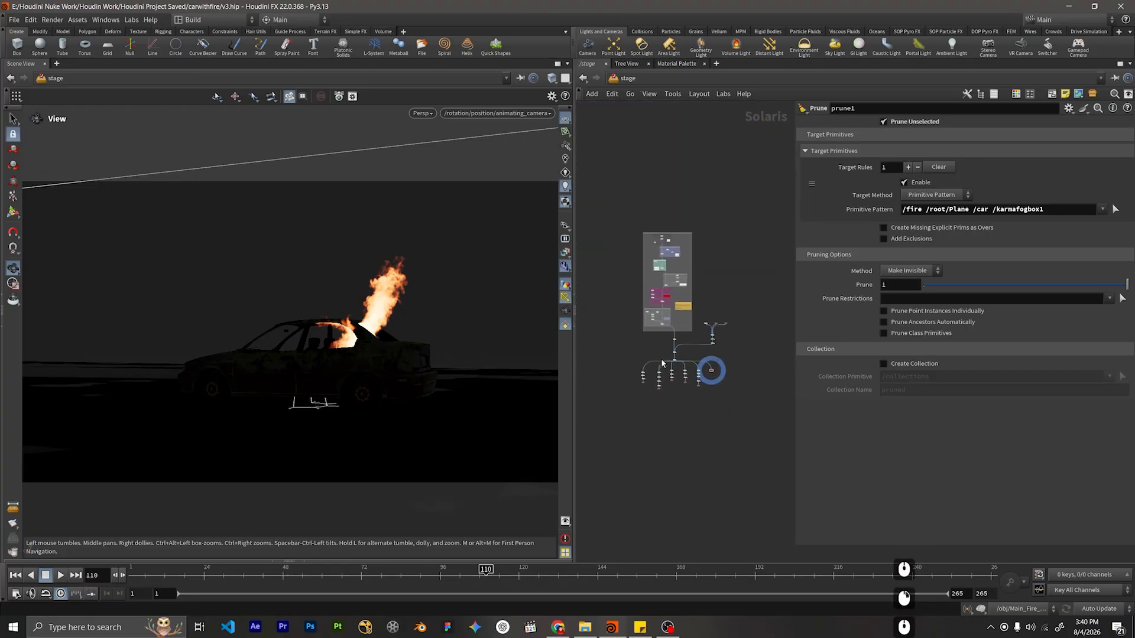
# Rename the prune1 node as Get_Fire.
pyautogui.scroll(12, 662, 363)
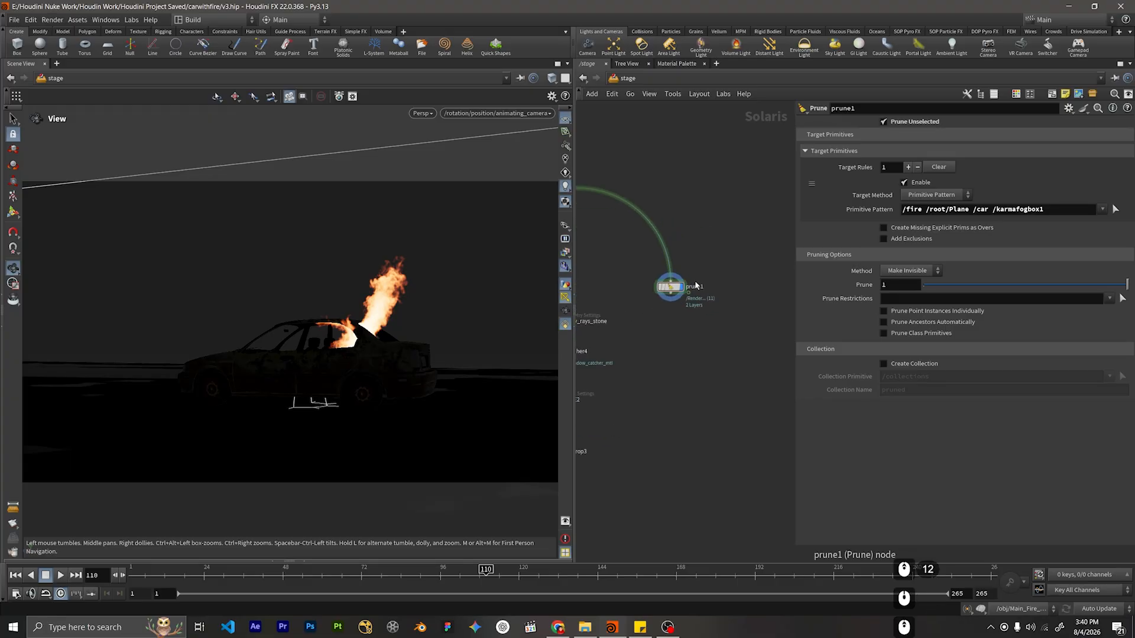
pyautogui.scroll(4, 695, 282)
pyautogui.scroll(-4, 678, 302)
pyautogui.moveTo(673, 306); pyautogui.dragTo(687, 350, button='middle')
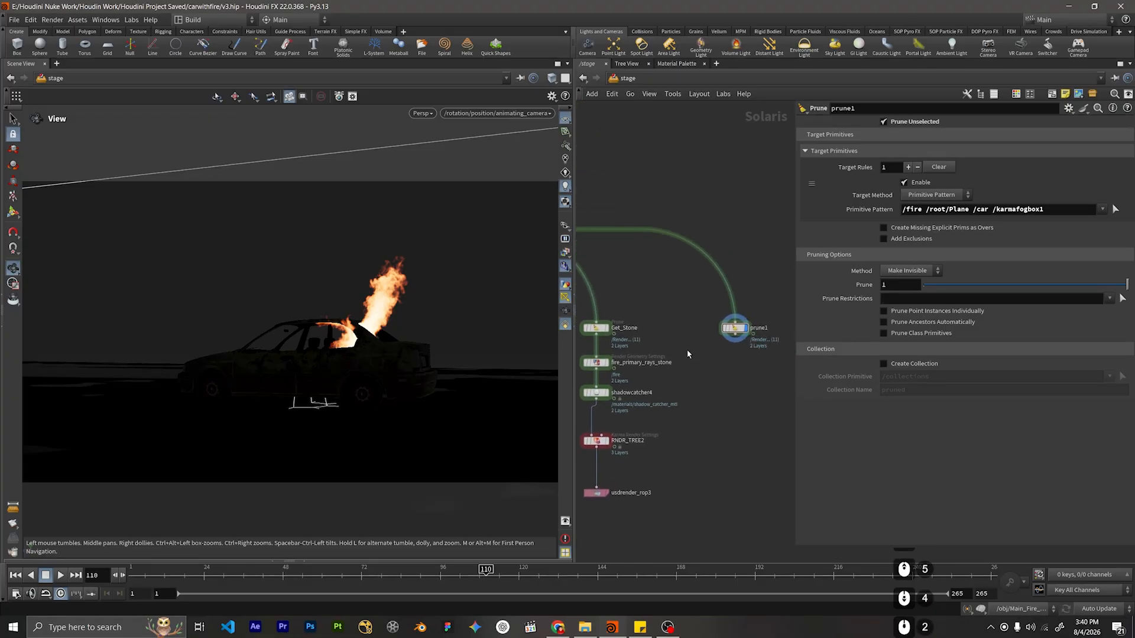
pyautogui.doubleClick(769, 328)
pyautogui.write('Fire')
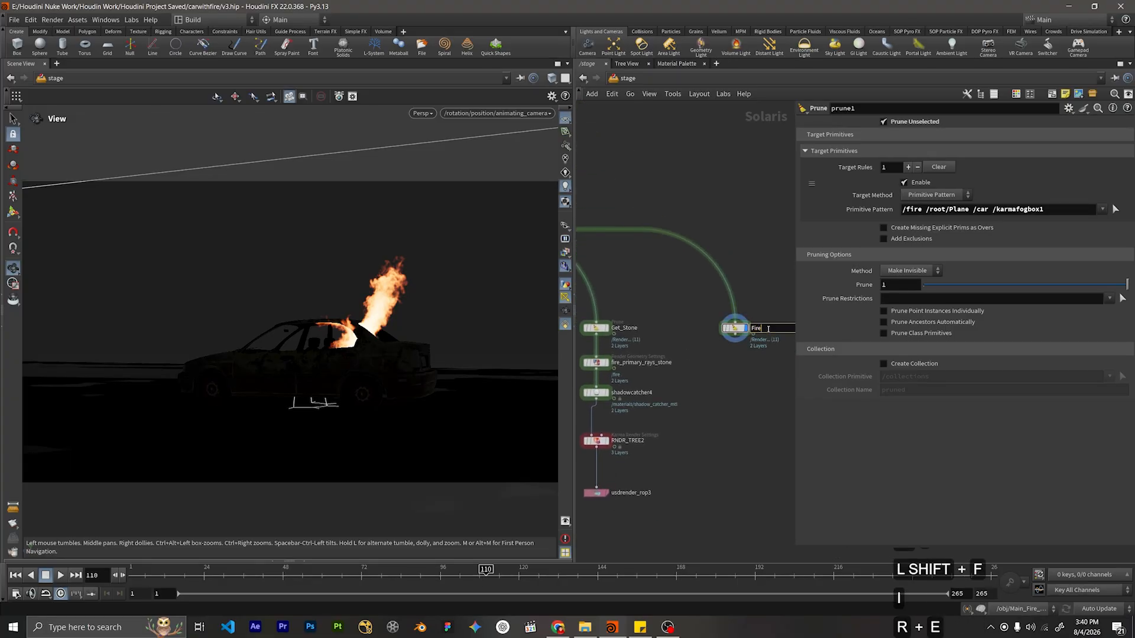
pyautogui.press('BackSpace')
pyautogui.press('BackSpace')
pyautogui.press('BackSpace')
pyautogui.press('BackSpace')
pyautogui.write('Gre')
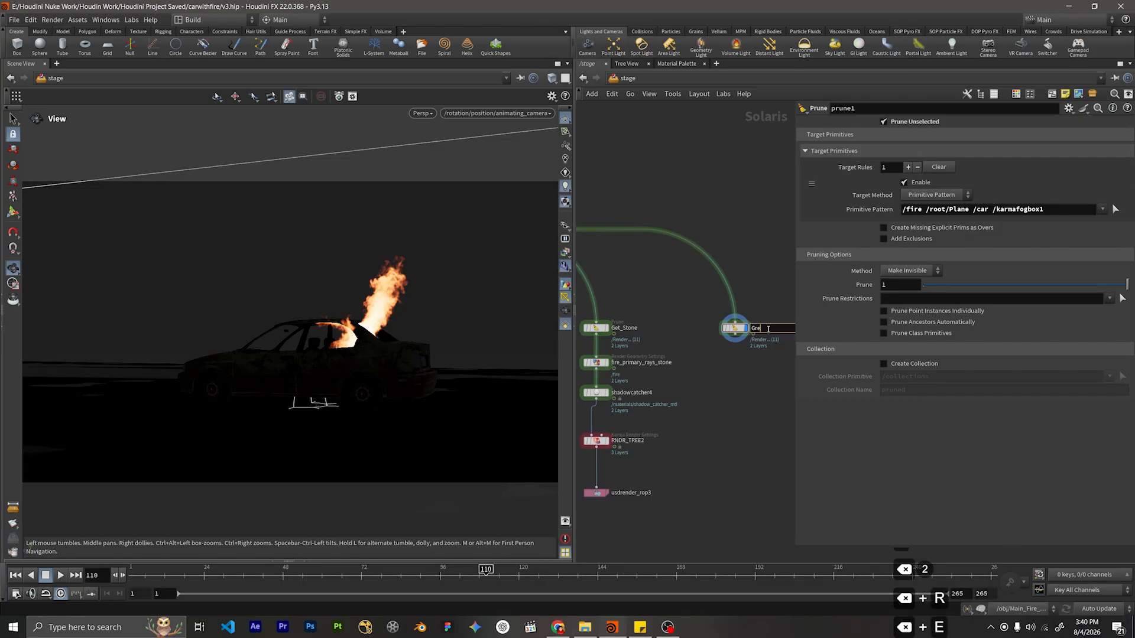
pyautogui.press('BackSpace')
pyautogui.press('BackSpace')
pyautogui.write('et_Fir')
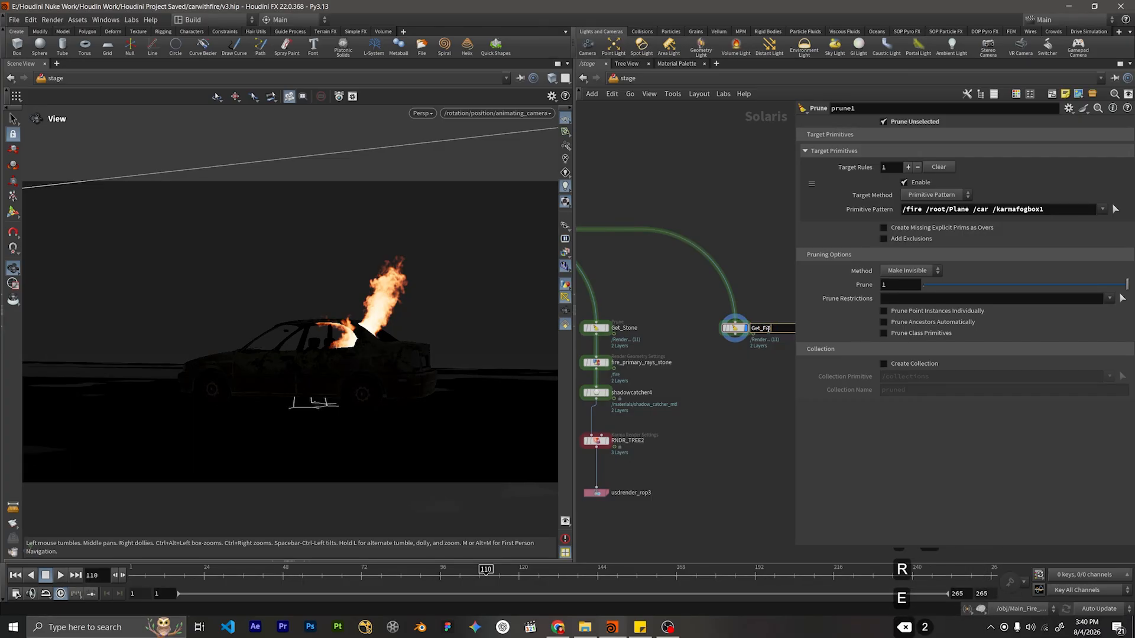
pyautogui.write('e')
pyautogui.press('Return')
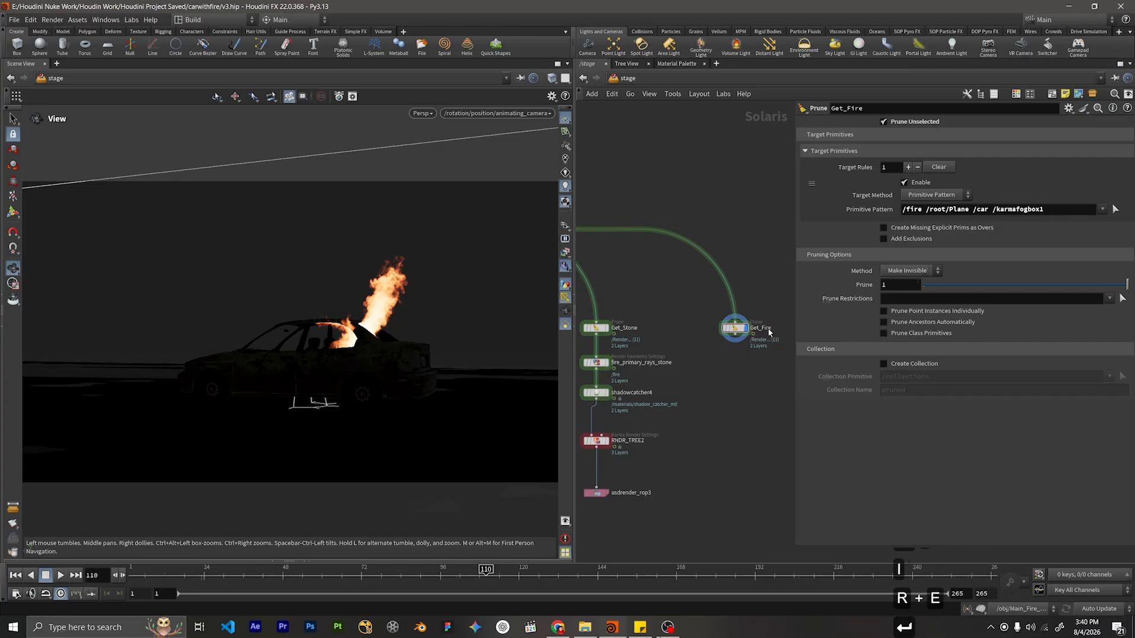
# Add a Render Geometry Settings node directly below Get_Fire, connect it to Get_Fire, and make it the displayed node.
pyautogui.moveTo(714, 369); pyautogui.dragTo(705, 294, button='middle')
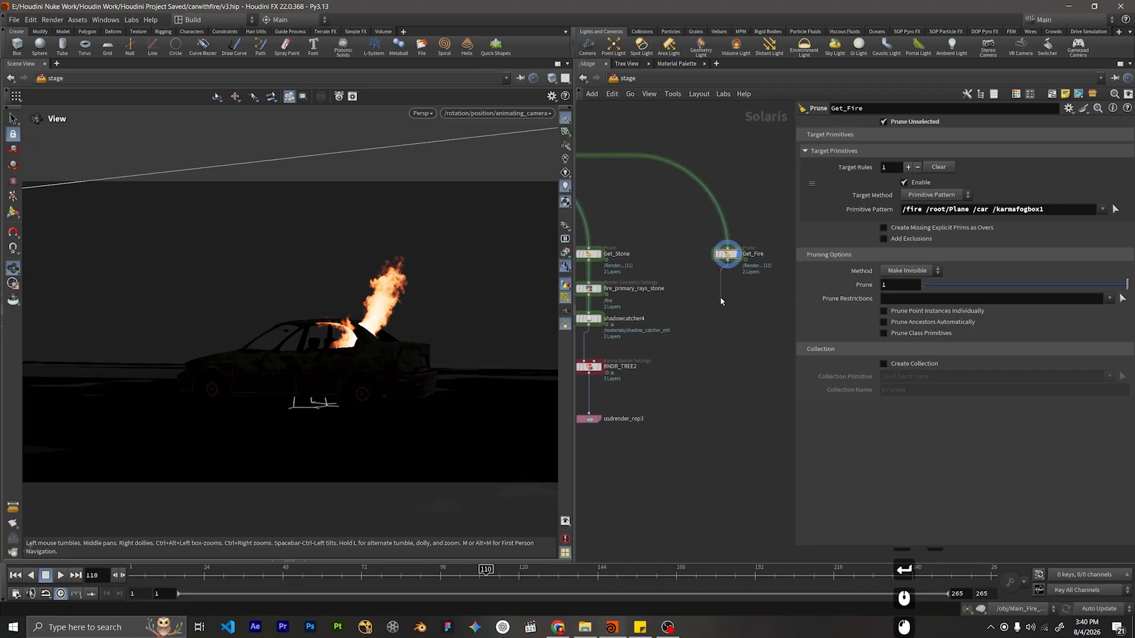
pyautogui.press('Tab')
pyautogui.write('rendergeome')
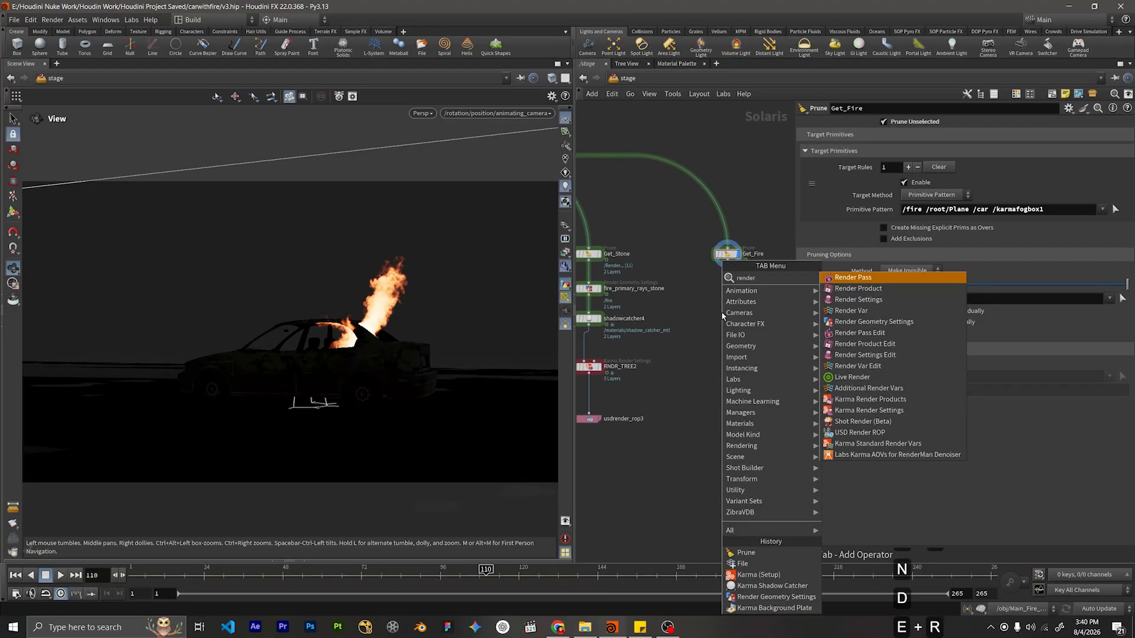
pyautogui.press('Return')
pyautogui.press('Return')
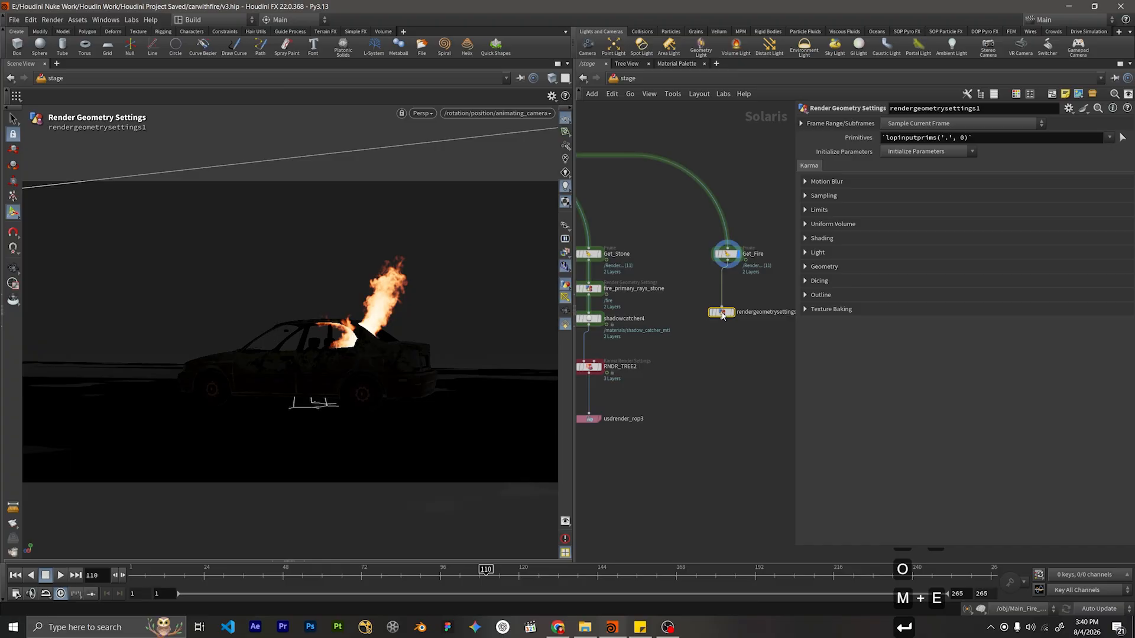
pyautogui.moveTo(722, 316); pyautogui.dragTo(728, 297)
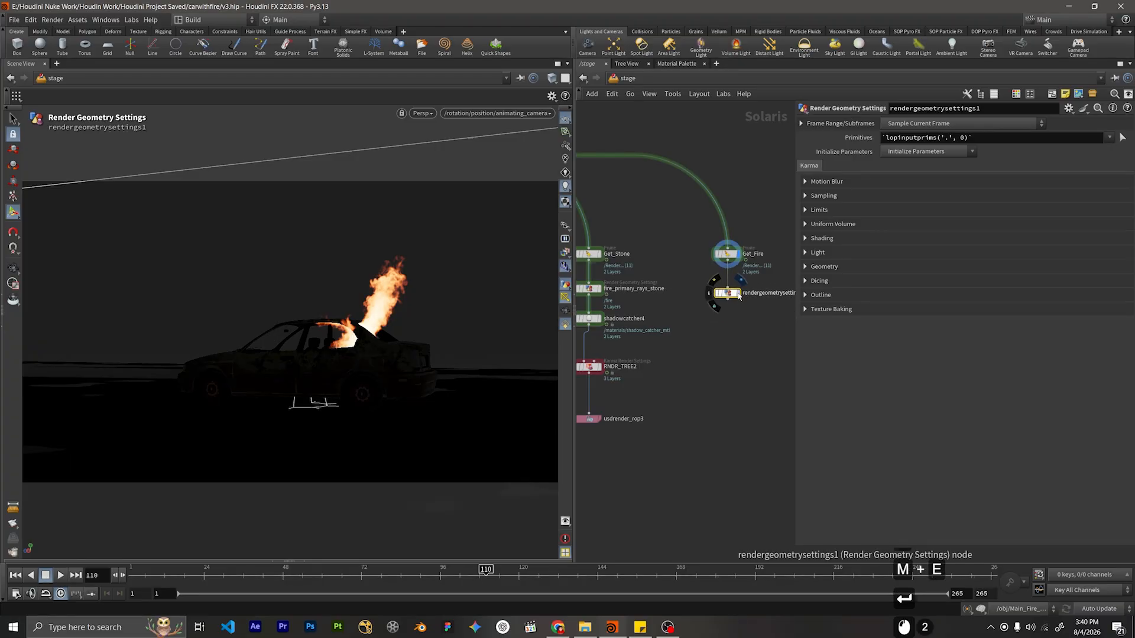
pyautogui.click(738, 293)
pyautogui.moveTo(779, 335); pyautogui.dragTo(699, 380, button='middle')
pyautogui.moveTo(704, 381)
pyautogui.mouseDown()
pyautogui.moveTo(630, 313)
pyautogui.moveTo(597, 337)
pyautogui.mouseUp()
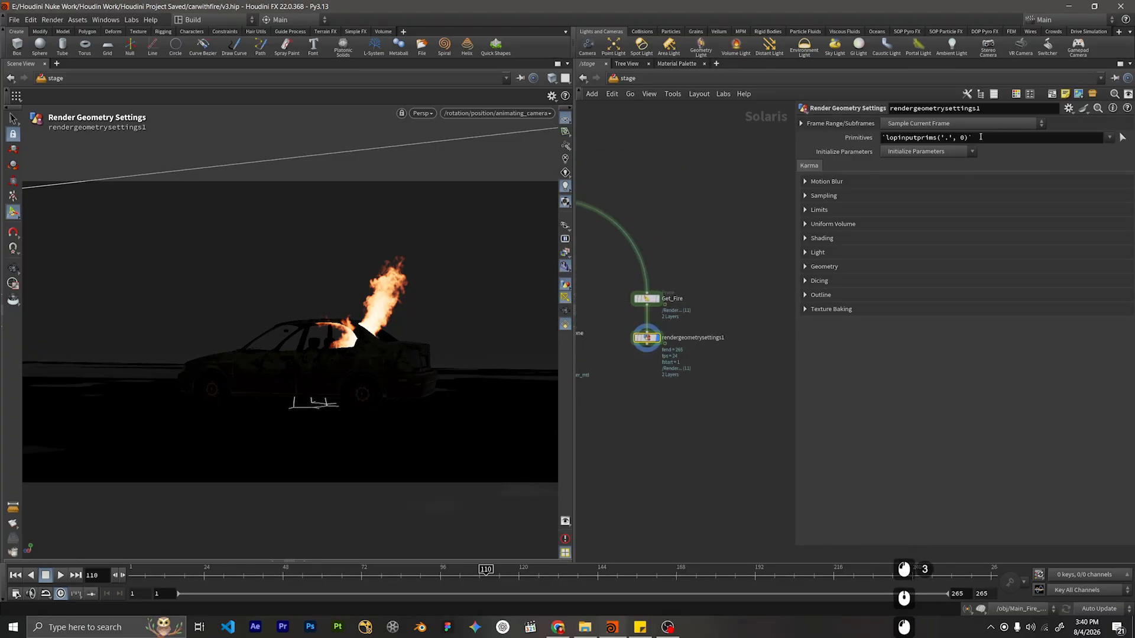
# Replace the default primitives expression on the render geometry settings node with /karmafogbox1.
pyautogui.tripleClick(980, 136)
pyautogui.write('/')
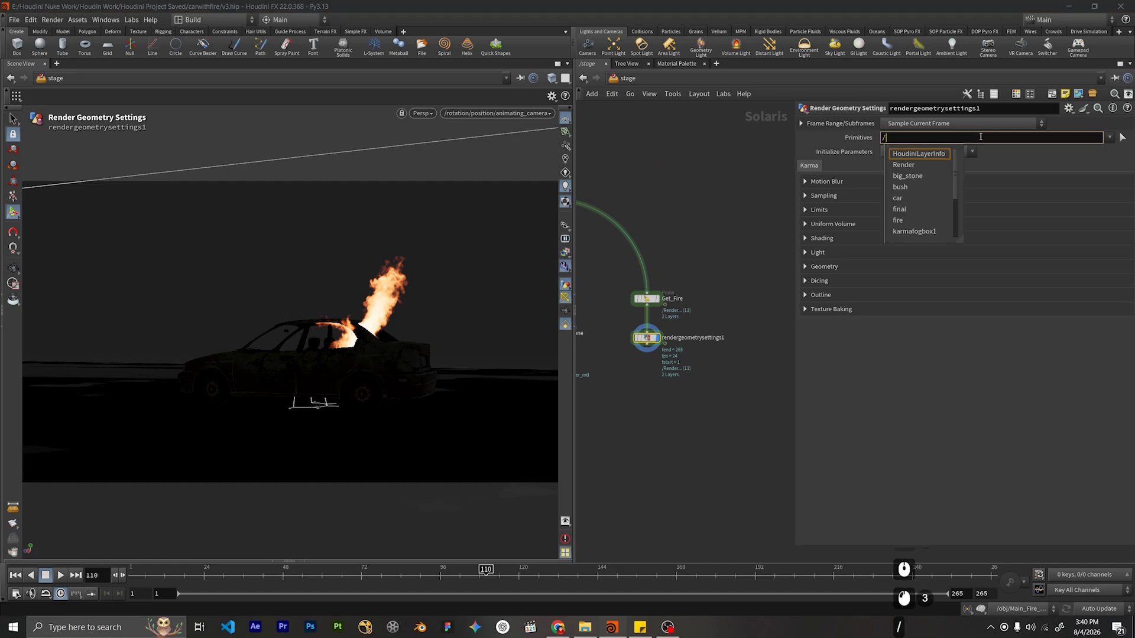
pyautogui.write('karma')
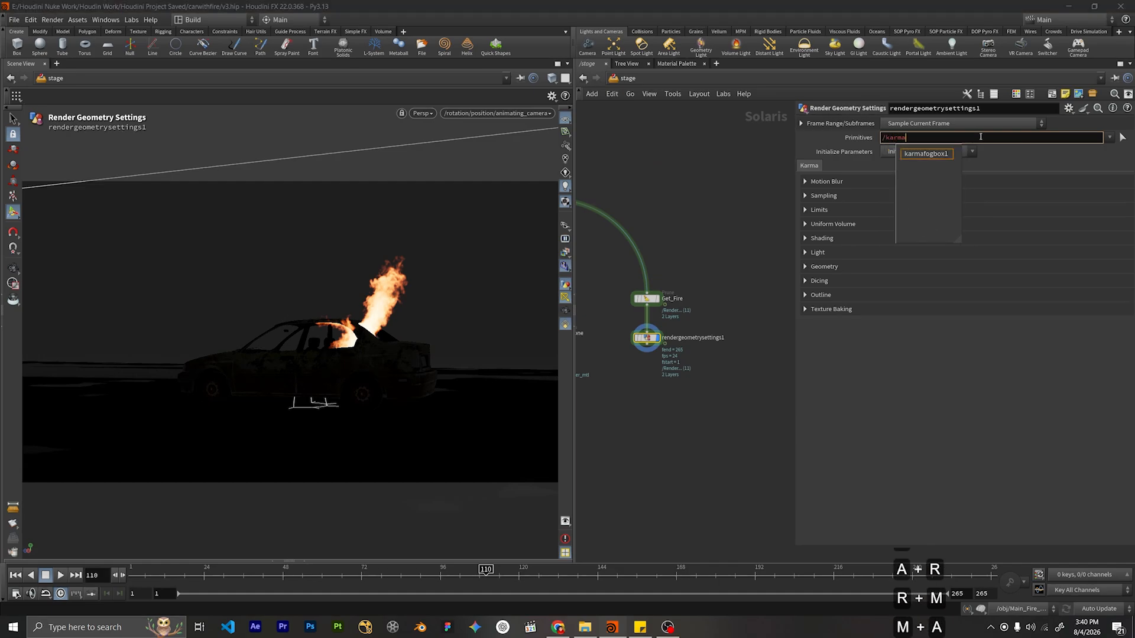
pyautogui.press('Down')
pyautogui.press('Return')
pyautogui.press('BackSpace')
pyautogui.press('BackSpace')
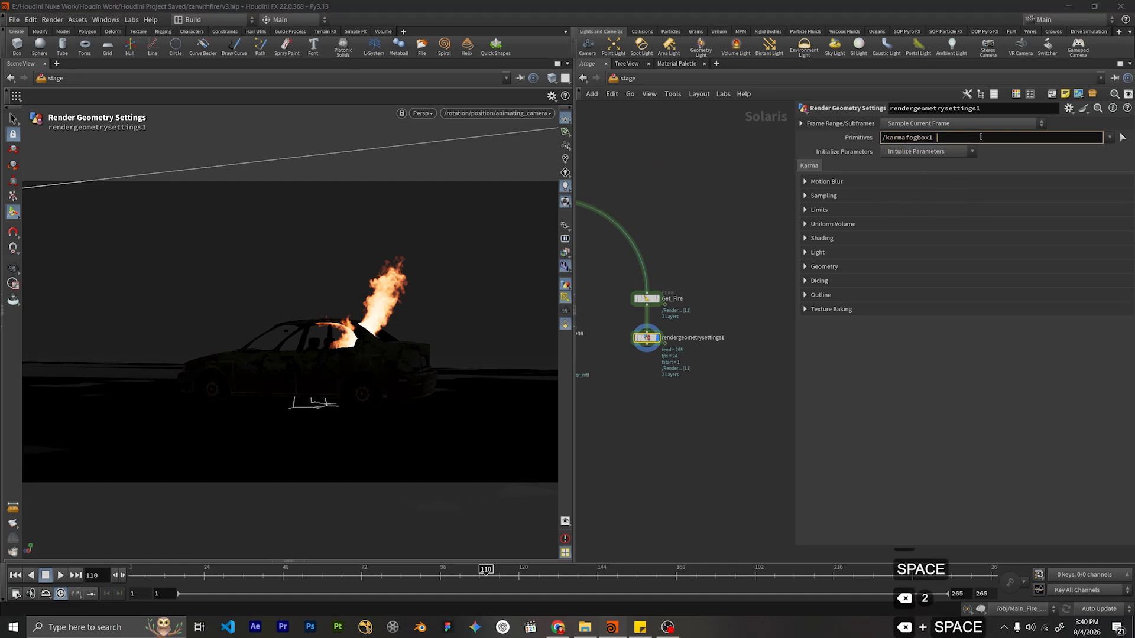
# Add /root/Plane to the render geometry settings node's primitives after the fog box.
pyautogui.write('/')
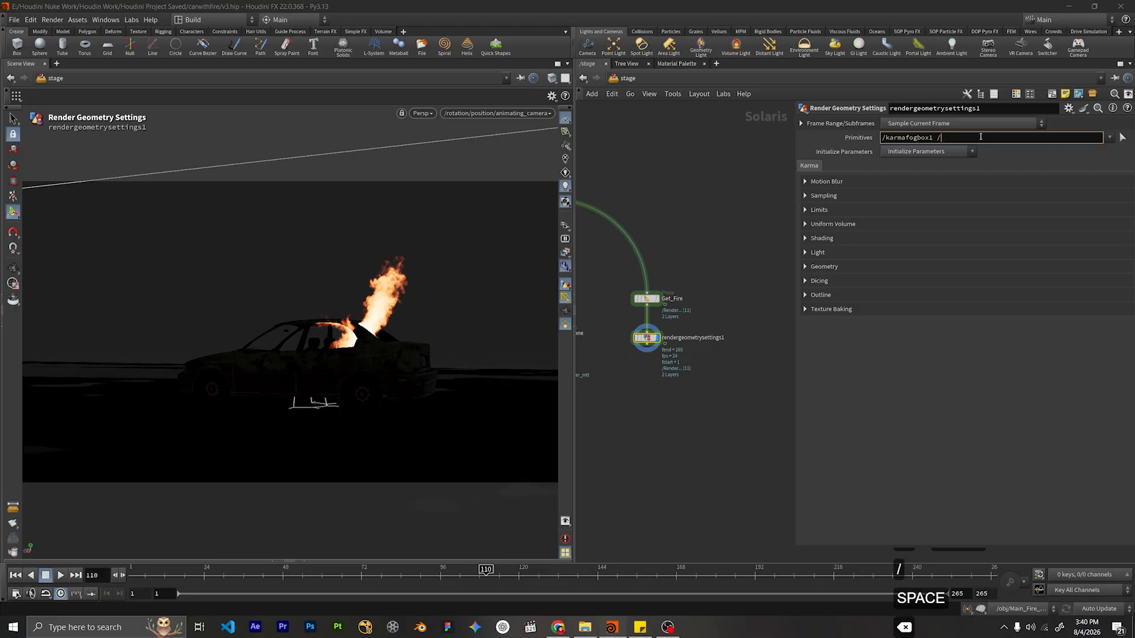
pyautogui.write('ground')
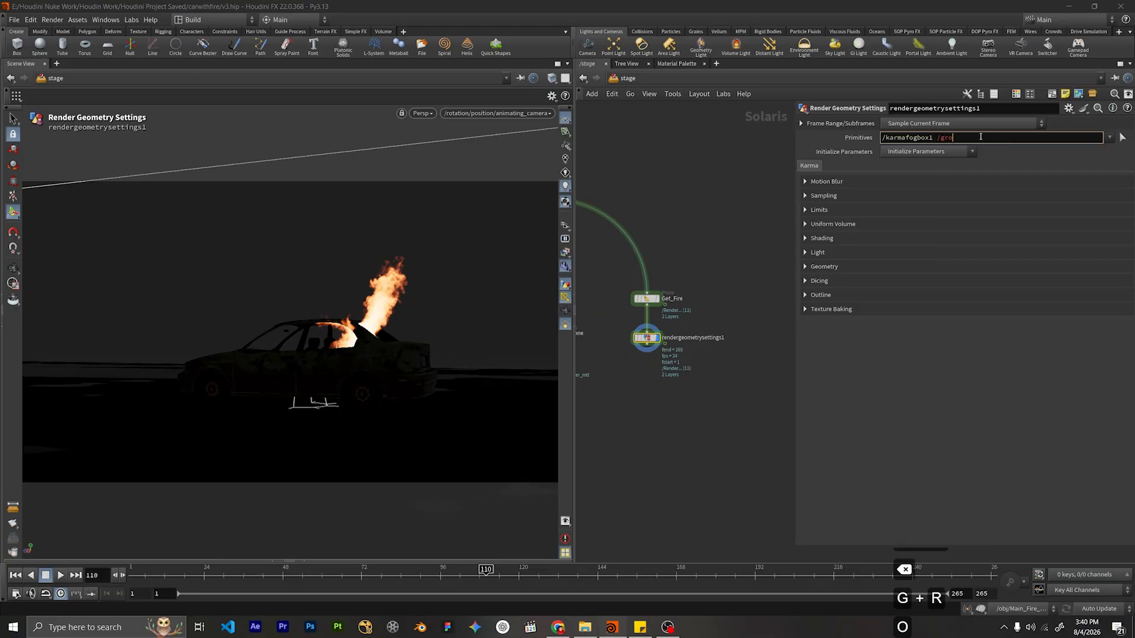
pyautogui.press('BackSpace')
pyautogui.press('BackSpace')
pyautogui.press('BackSpace')
pyautogui.press('BackSpace')
pyautogui.press('BackSpace')
pyautogui.press('BackSpace')
pyautogui.write('root')
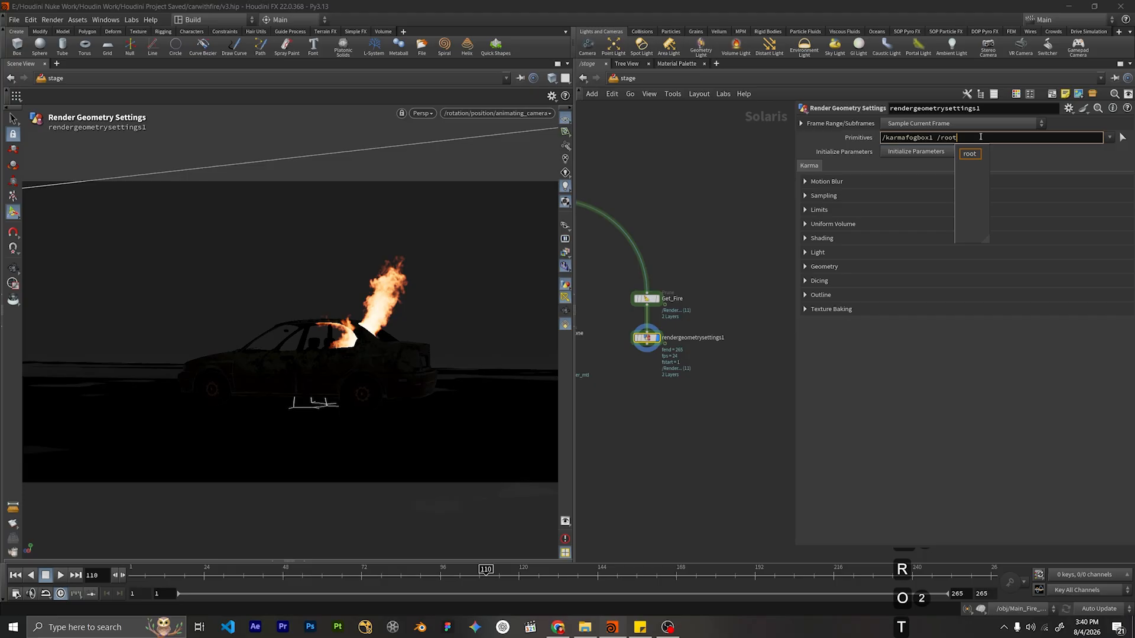
pyautogui.press('Down')
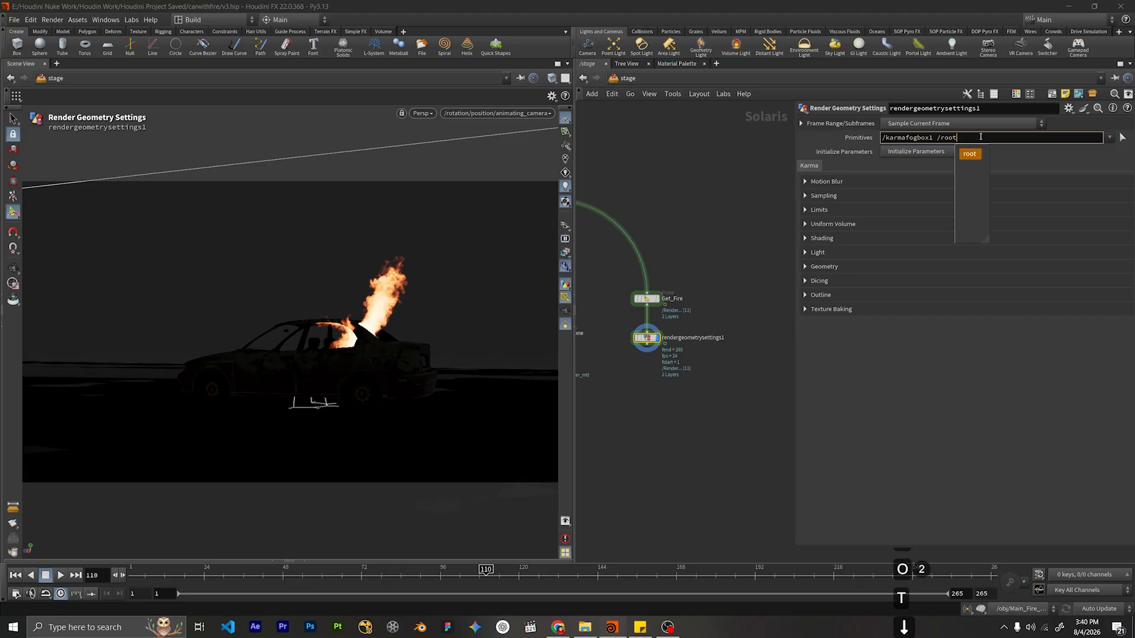
pyautogui.press('Return')
pyautogui.press('Down')
pyautogui.press('Down')
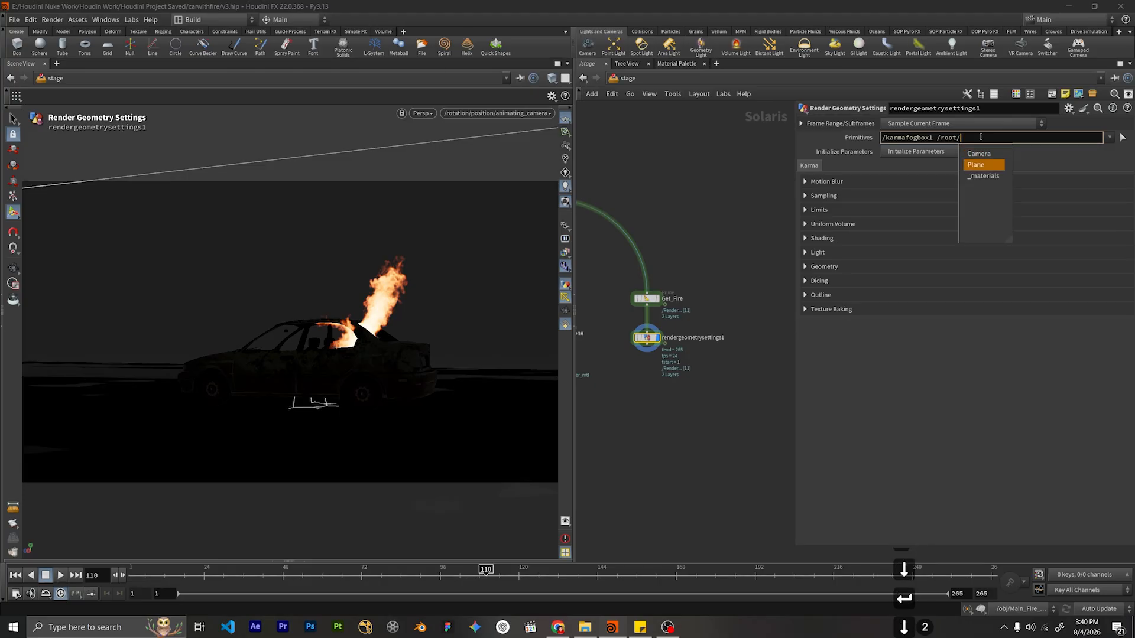
pyautogui.press('Return')
pyautogui.press('BackSpace')
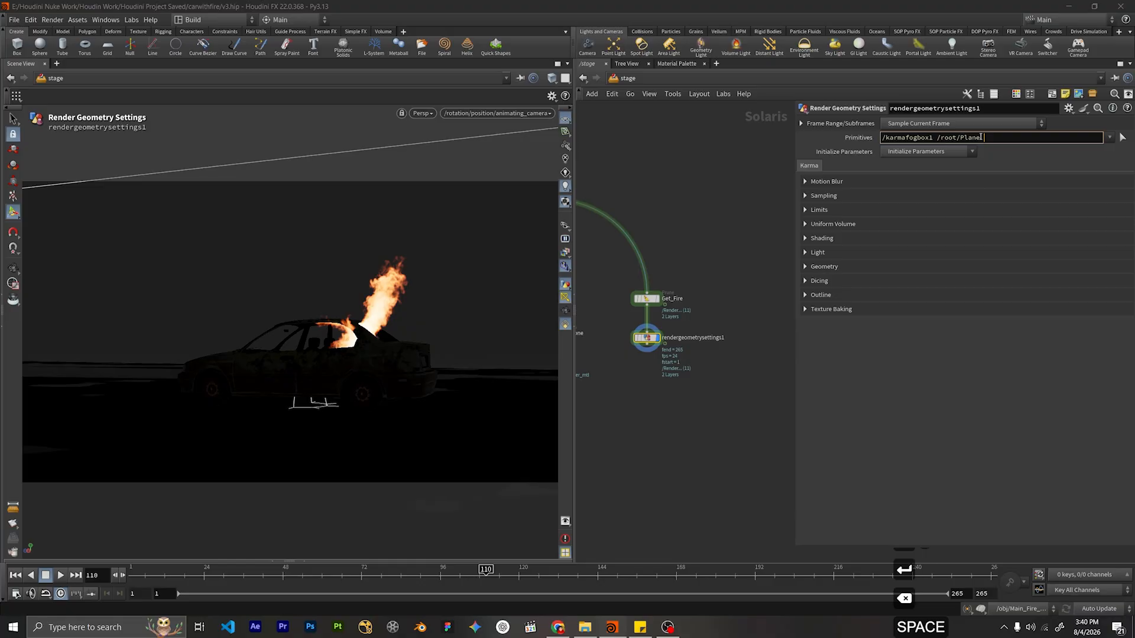
# Add /car to the render geometry settings node's primitives and apply the list.
pyautogui.write('/car')
pyautogui.press('Down')
pyautogui.press('Return')
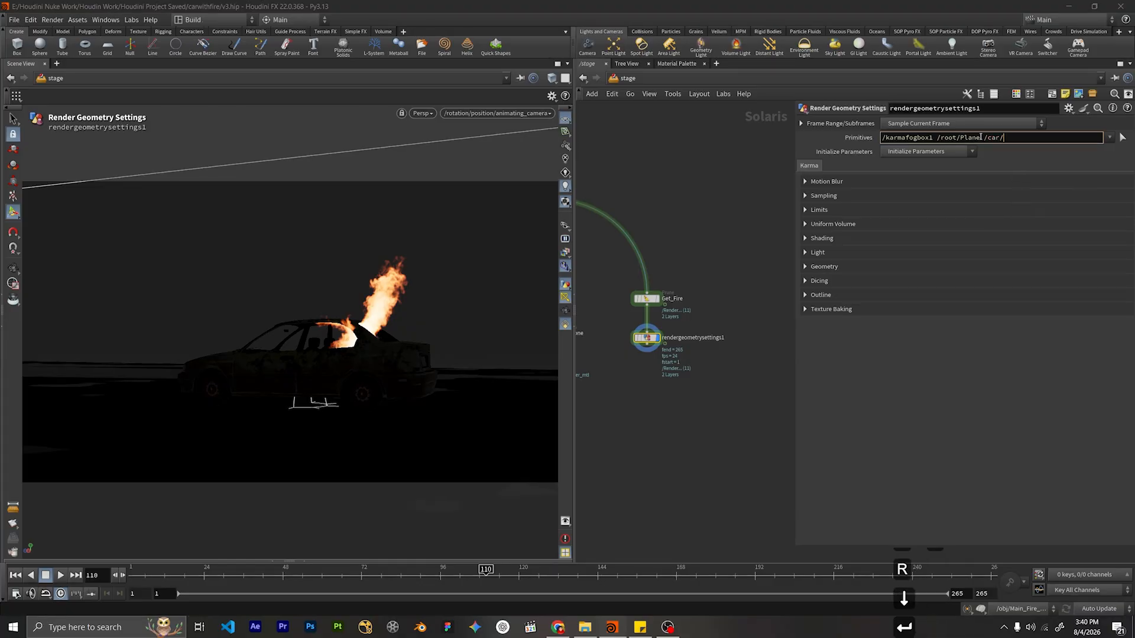
pyautogui.press('BackSpace')
pyautogui.click(731, 195)
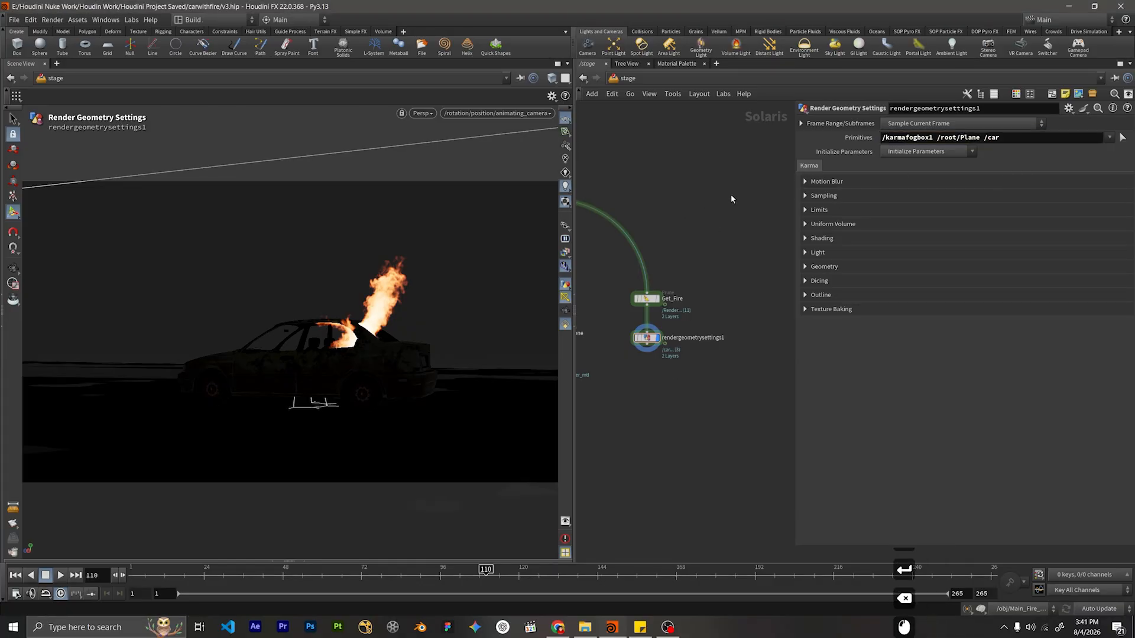
# Find Holdout Mode among the render geometry's shading settings, enable it with Set or Create, and set it to Matte.
pyautogui.click(827, 266)
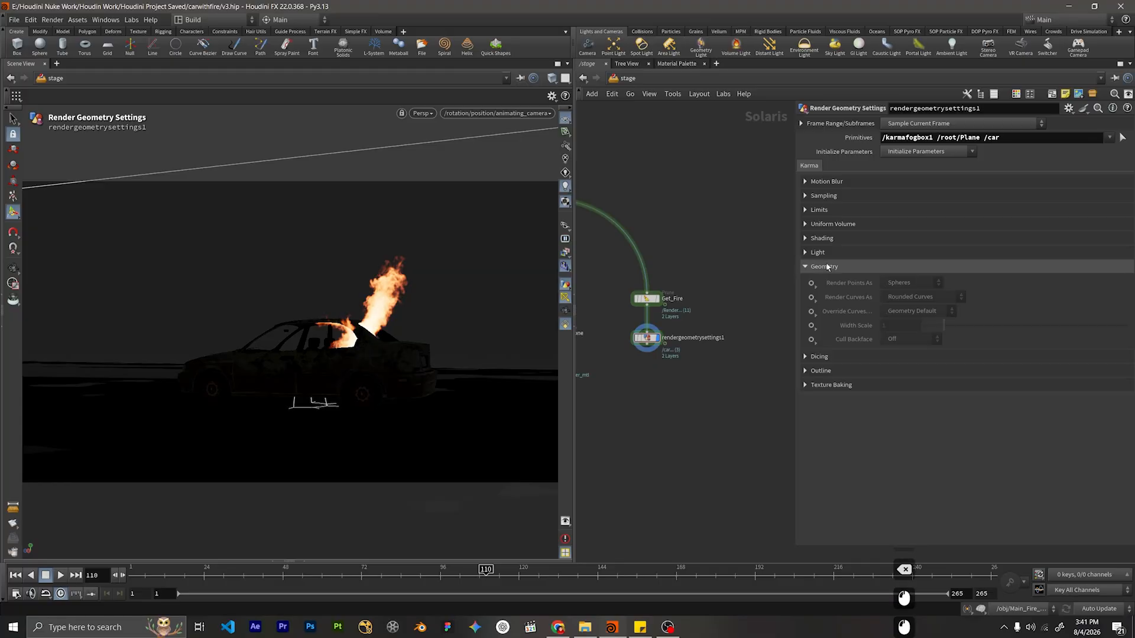
pyautogui.click(826, 266)
pyautogui.click(825, 224)
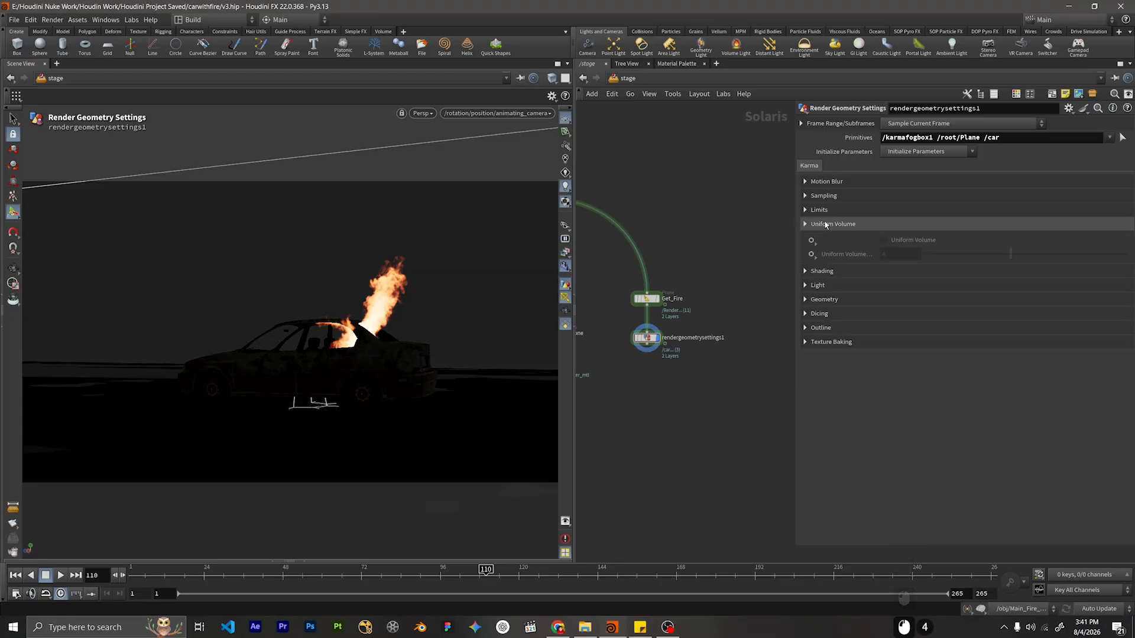
pyautogui.click(825, 224)
pyautogui.click(824, 211)
pyautogui.click(823, 211)
pyautogui.click(823, 195)
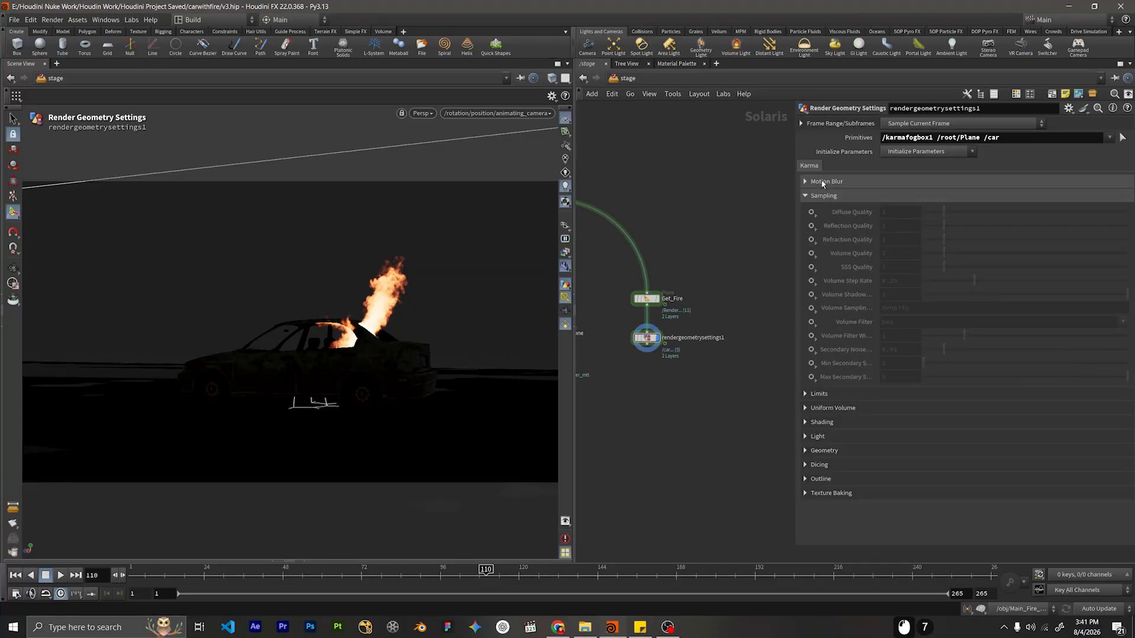
pyautogui.click(822, 182)
pyautogui.scroll(-15, 874, 408)
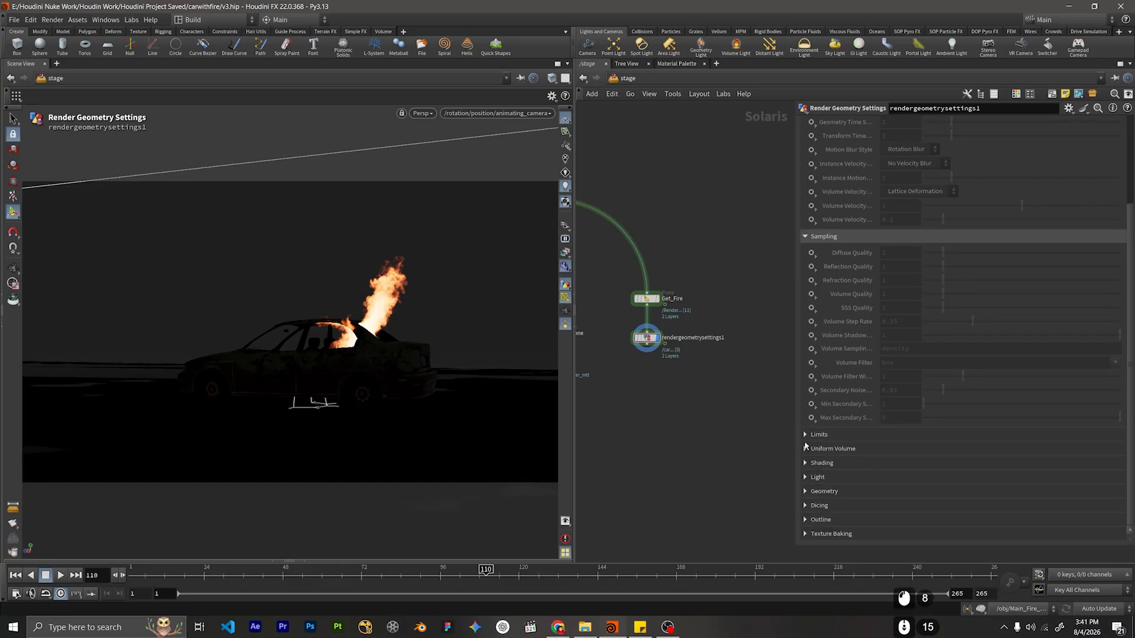
pyautogui.click(828, 434)
pyautogui.scroll(-5, 842, 462)
pyautogui.scroll(-1, 841, 463)
pyautogui.click(841, 463)
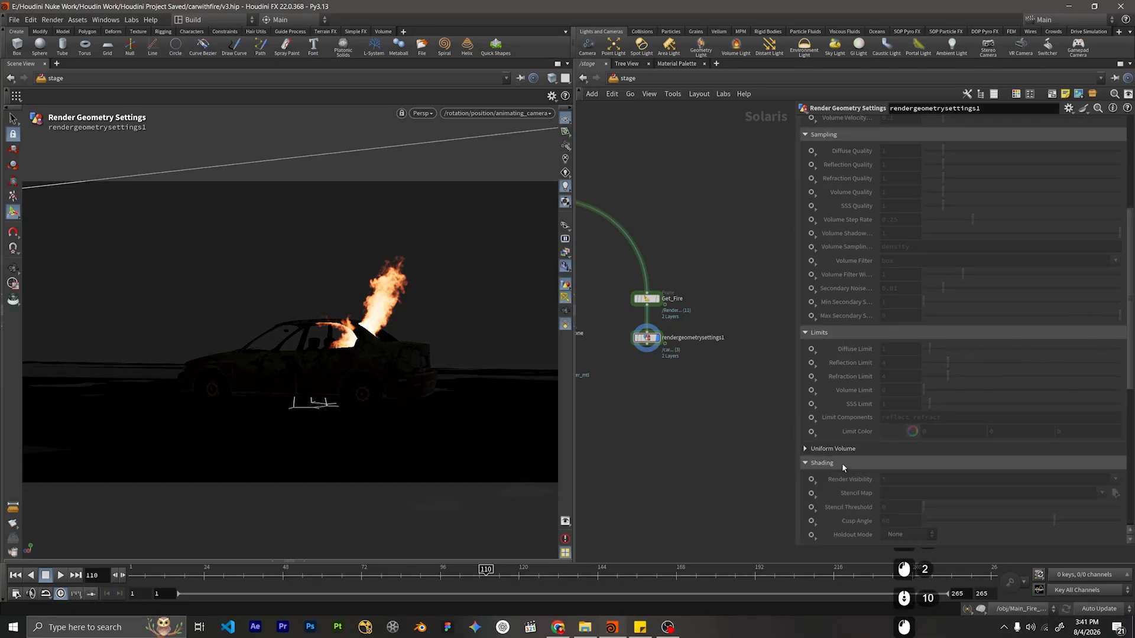
pyautogui.scroll(-3, 842, 463)
pyautogui.click(916, 379)
pyautogui.scroll(-5, 841, 421)
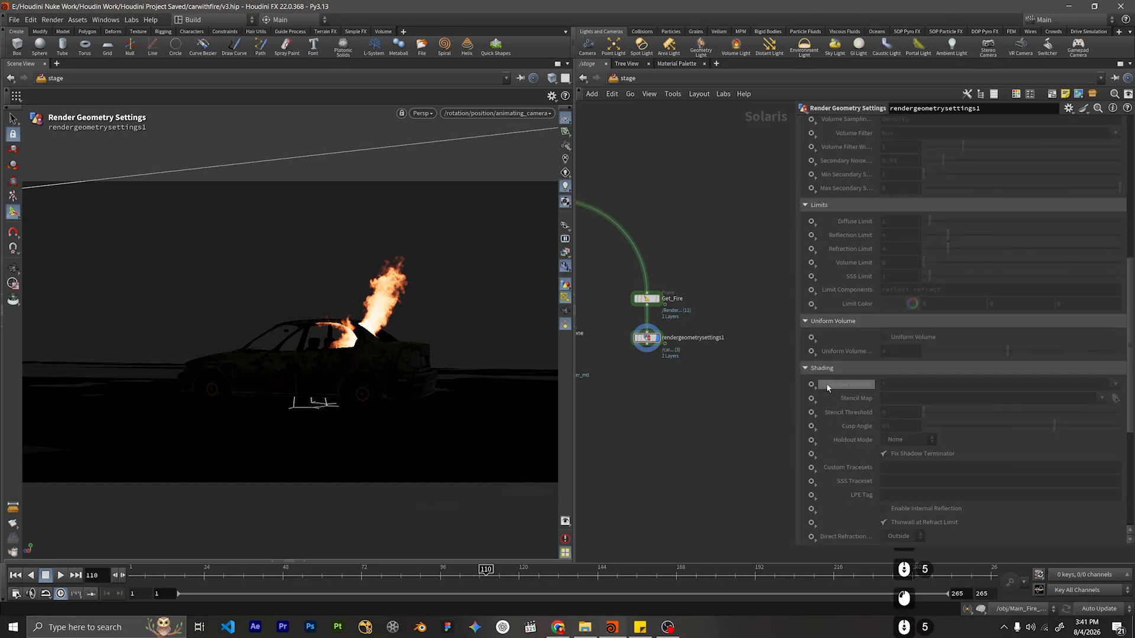
pyautogui.scroll(-2, 840, 421)
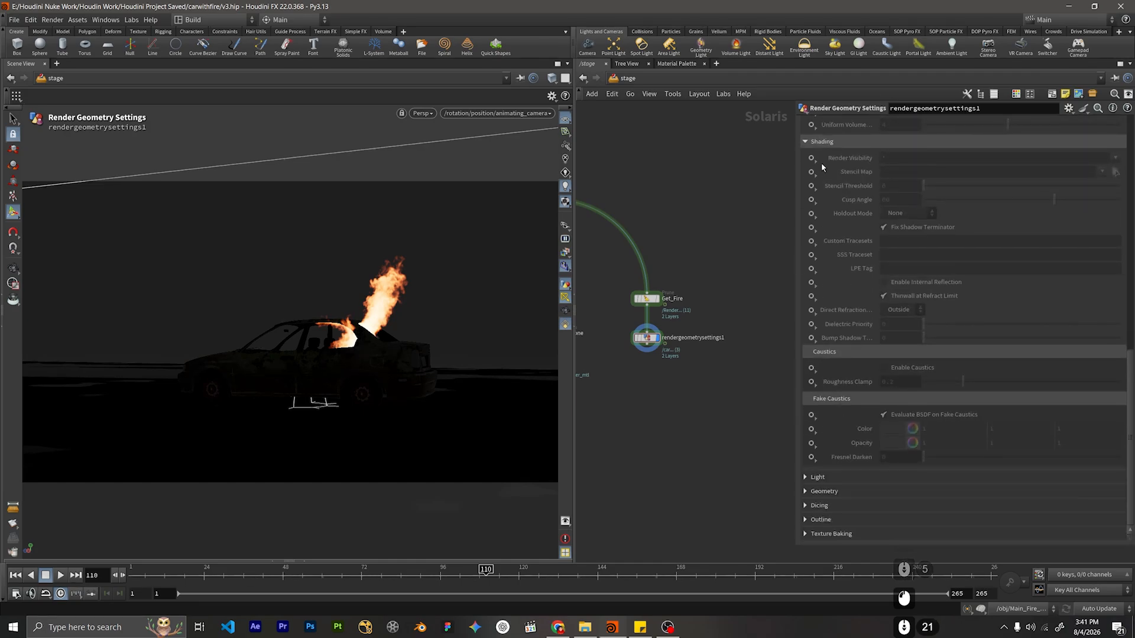
pyautogui.click(810, 218)
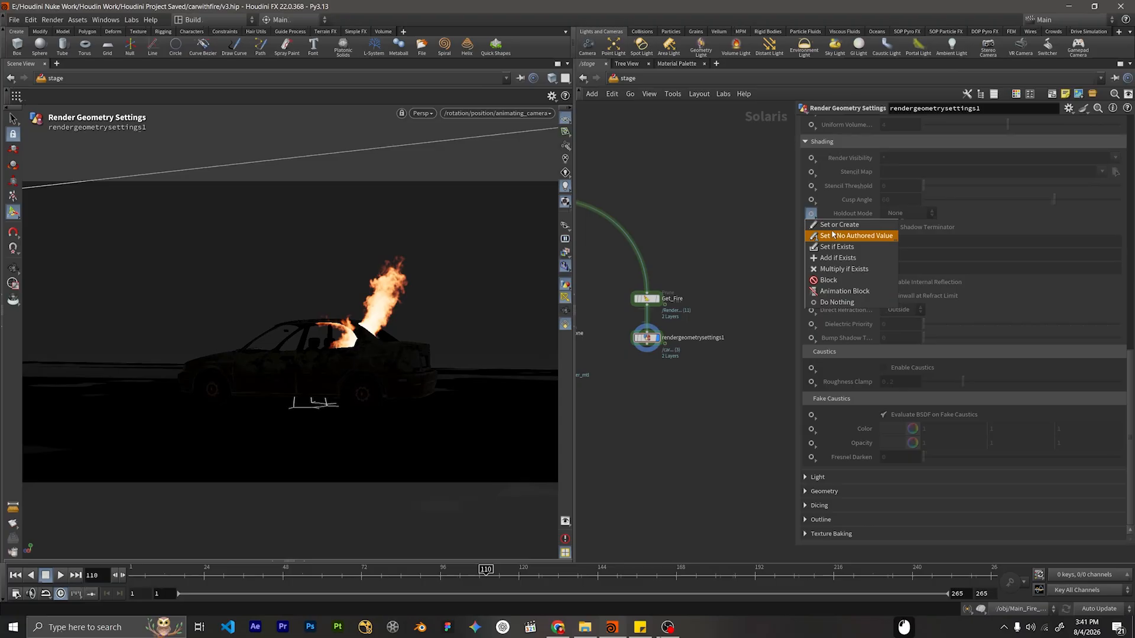
pyautogui.click(833, 222)
pyautogui.click(897, 214)
pyautogui.click(893, 235)
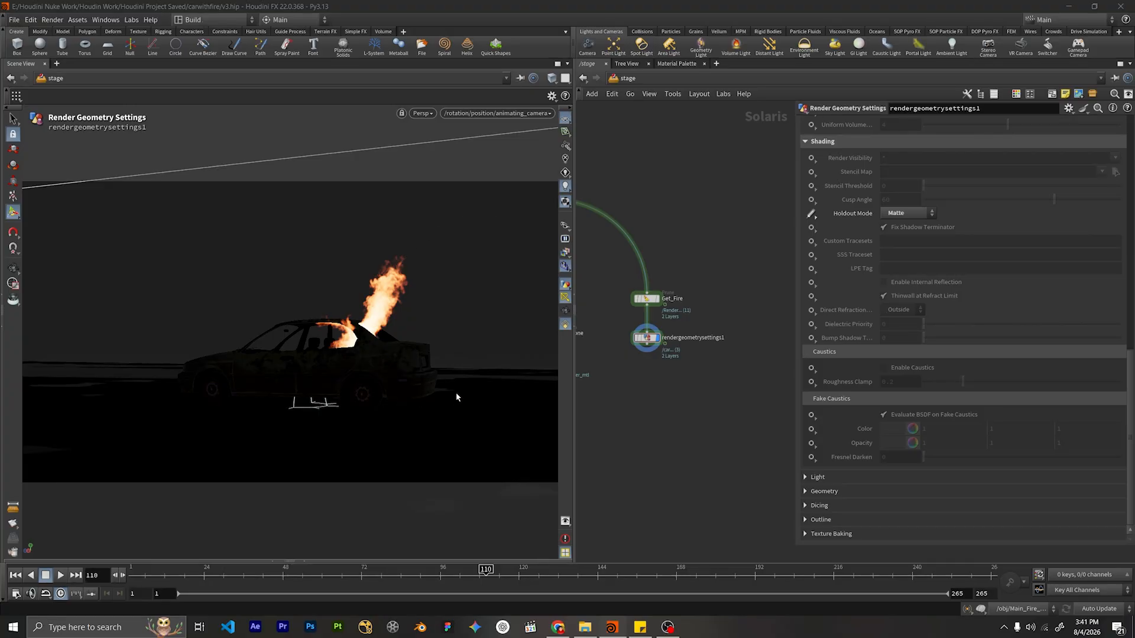
# Switch the viewport renderer to Karma XPU to preview the fire with the matte holdout objects.
pyautogui.click(433, 114)
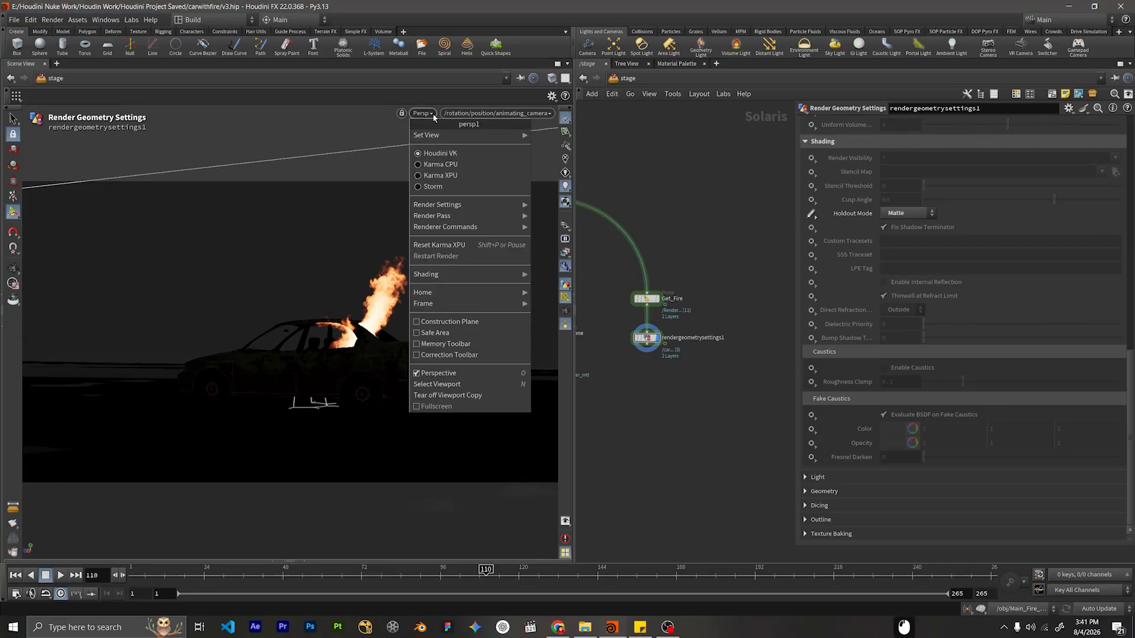
pyautogui.click(436, 175)
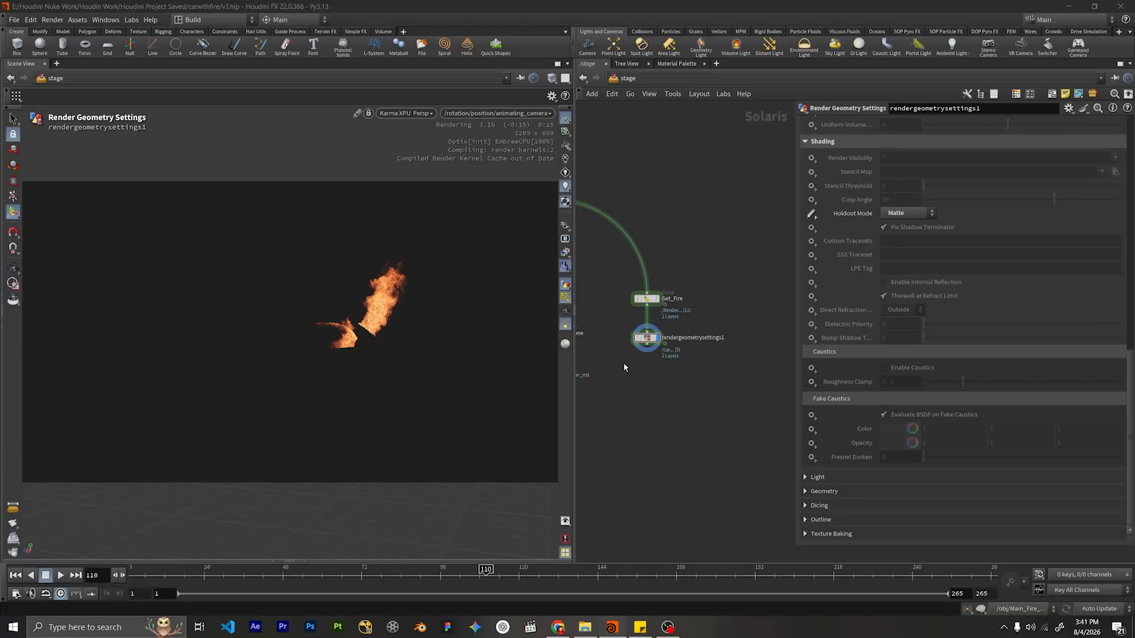
pyautogui.scroll(-6, 623, 363)
pyautogui.scroll(6, 722, 341)
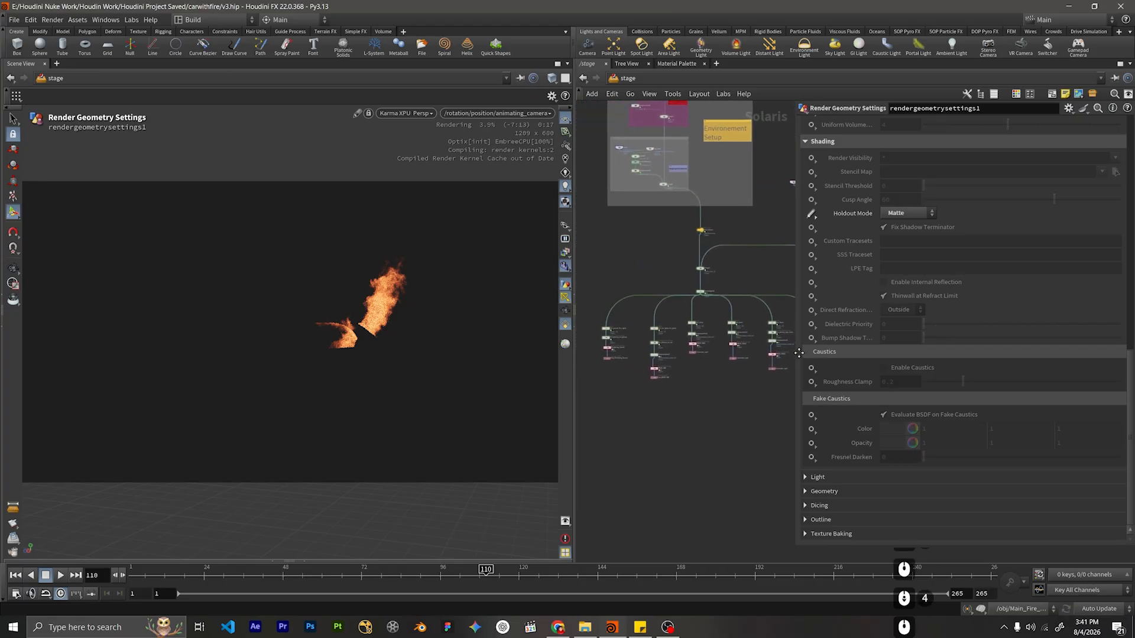
pyautogui.scroll(5, 756, 285)
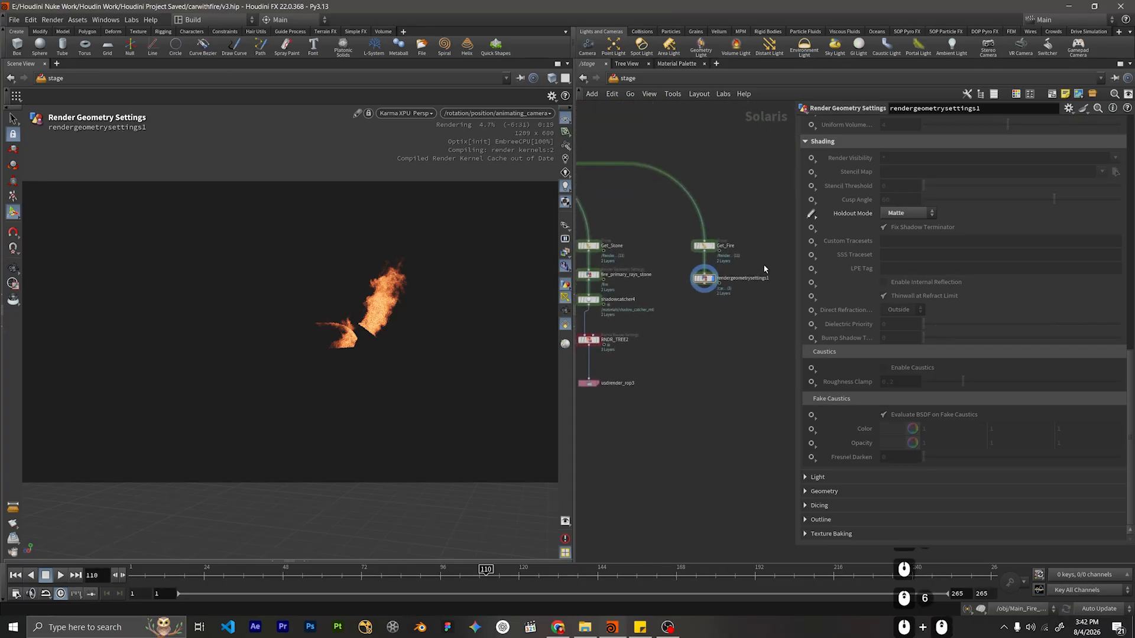
# Rename the render geometry settings node below Get_Fire as holdout_mode.
pyautogui.doubleClick(740, 273)
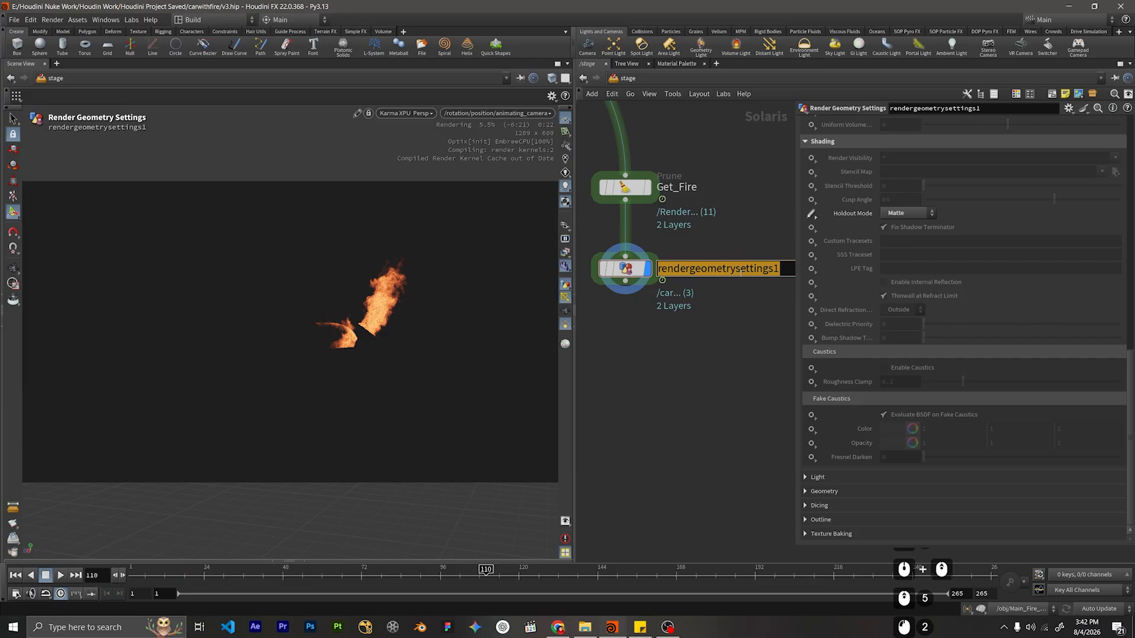
pyautogui.write('h')
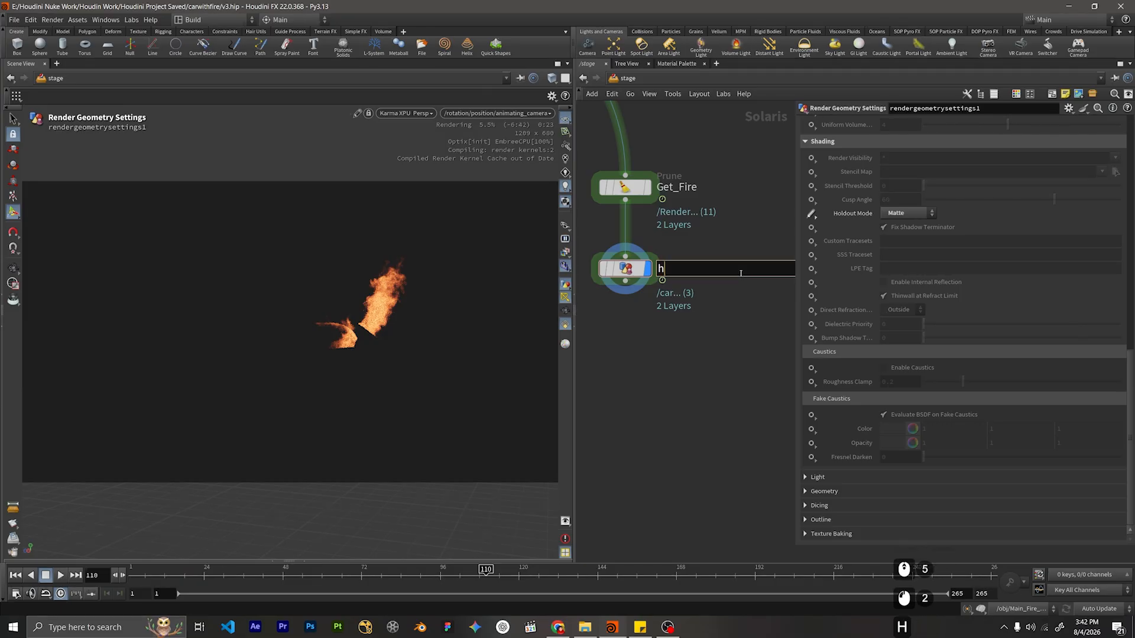
pyautogui.write('oldo')
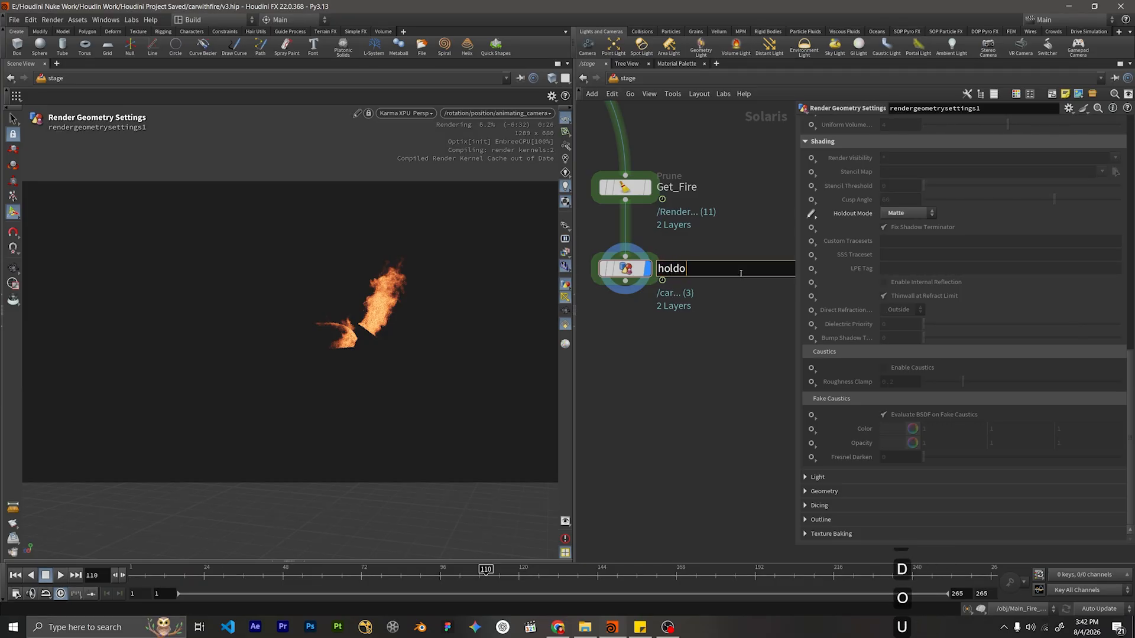
pyautogui.write('ut_mode')
pyautogui.press('Return')
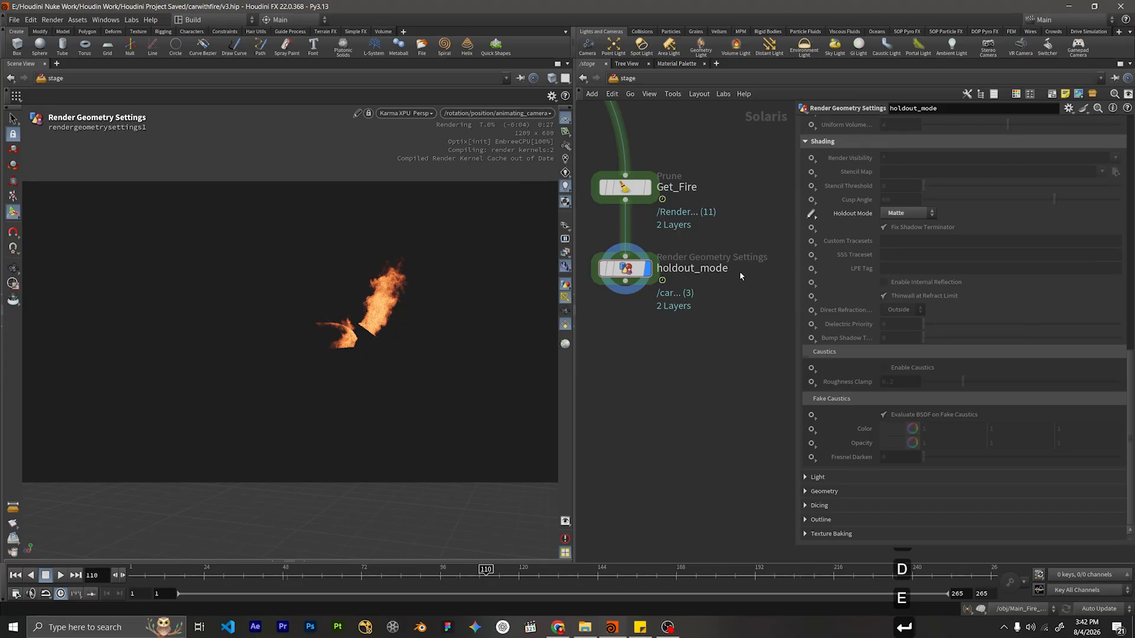
pyautogui.scroll(-4, 766, 268)
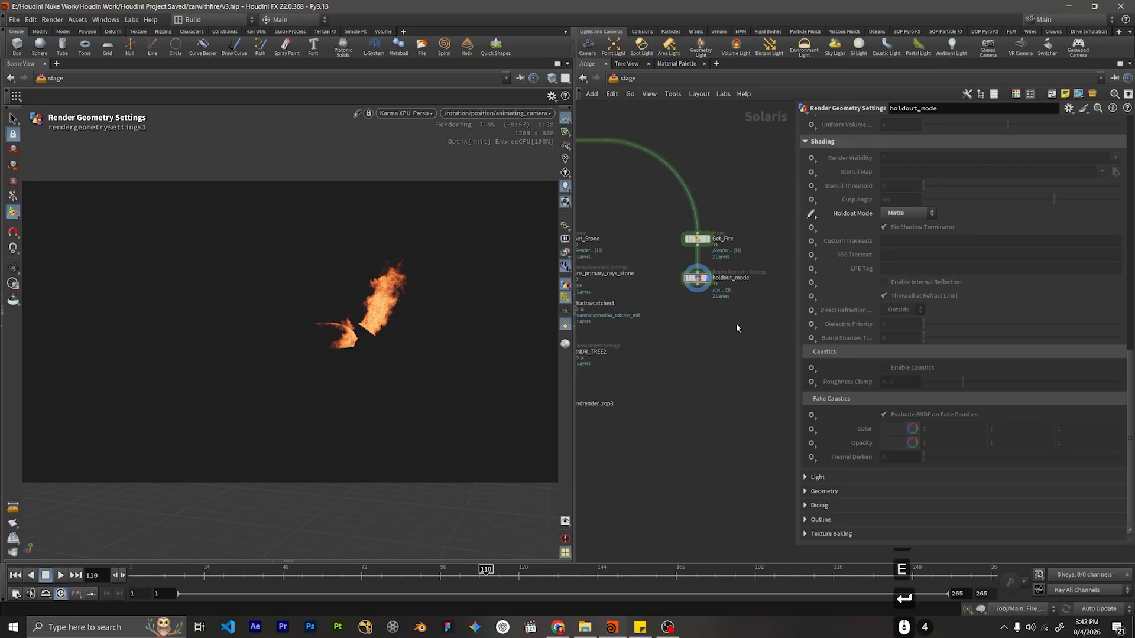
pyautogui.scroll(13, 817, 357)
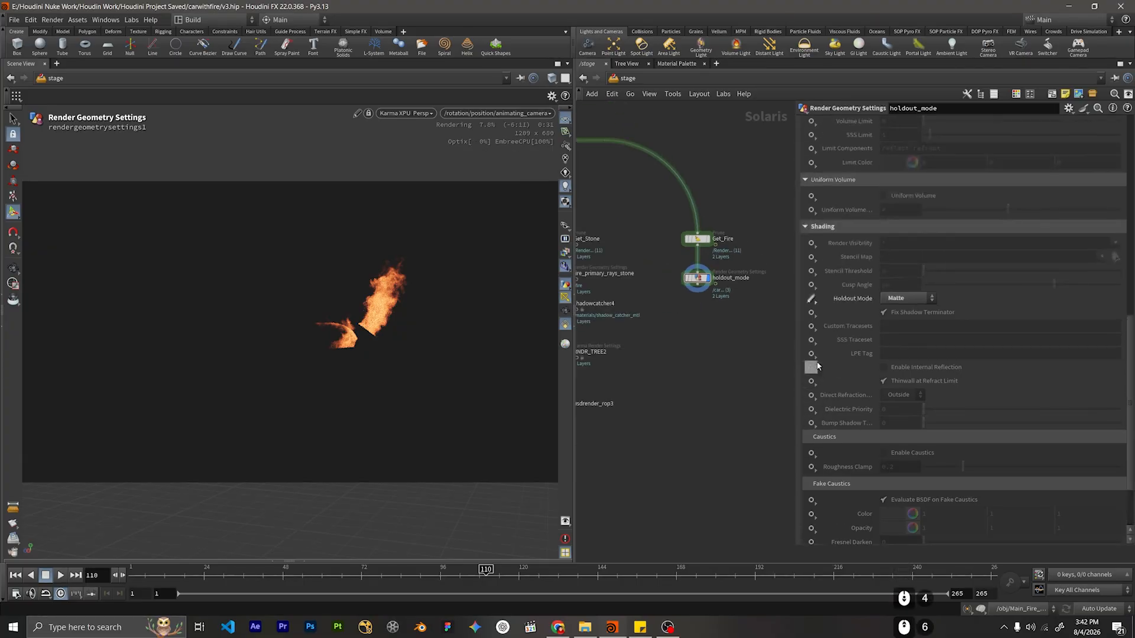
pyautogui.scroll(20, 817, 357)
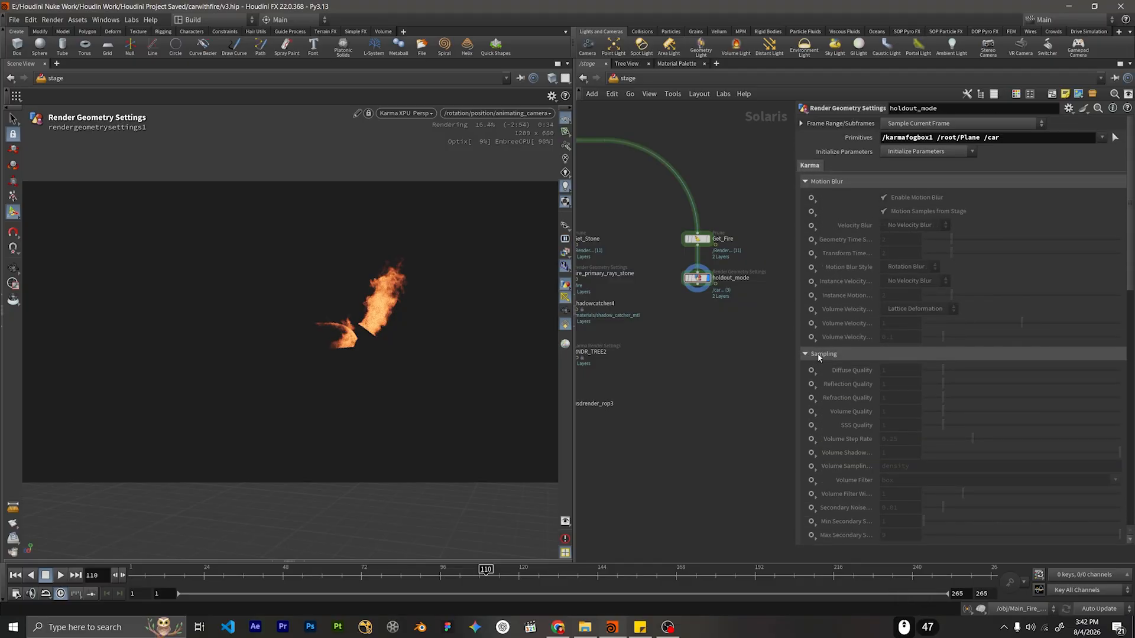
# Add a Karma (Setup) chain below holdout_mode with its render settings wired to that node, dismissing the kernel pre-compile tip.
pyautogui.click(766, 324)
pyautogui.moveTo(698, 278)
pyautogui.mouseDown()
pyautogui.moveTo(699, 289)
pyautogui.moveTo(699, 280)
pyautogui.mouseUp()
pyautogui.moveTo(717, 272); pyautogui.dragTo(720, 296, button='middle')
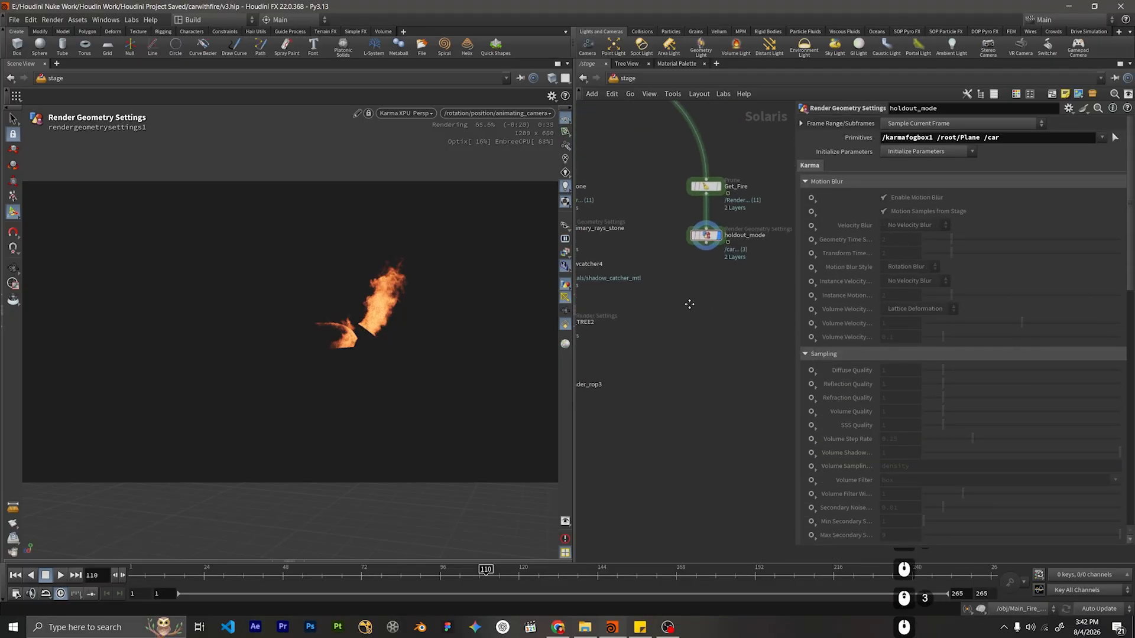
pyautogui.press('Tab')
pyautogui.write('karma')
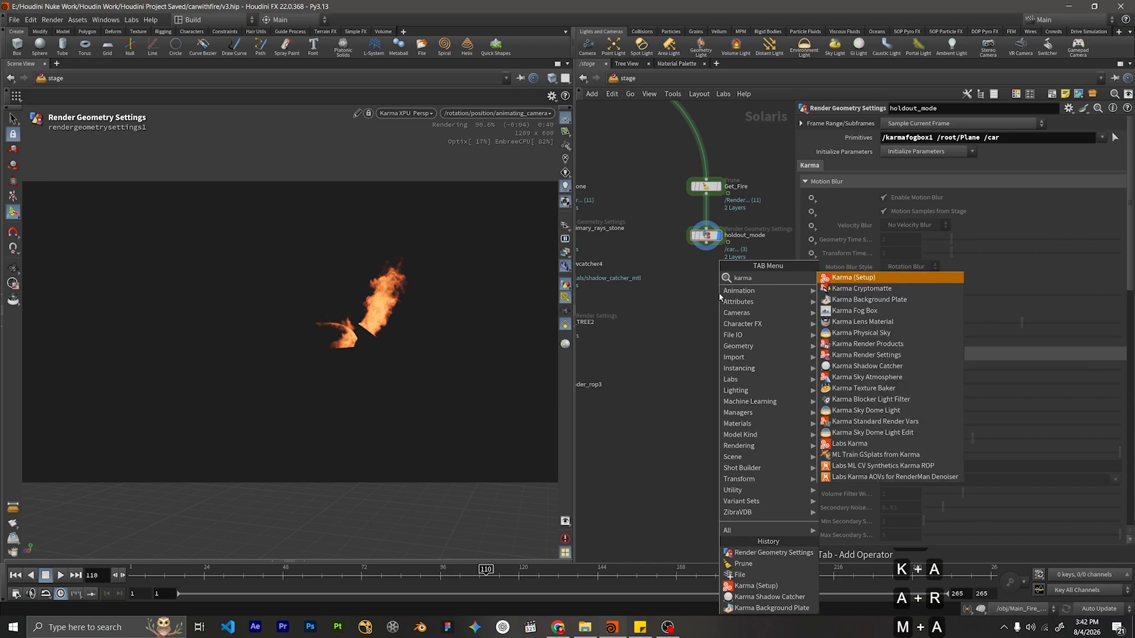
pyautogui.press('Return')
pyautogui.press('Return')
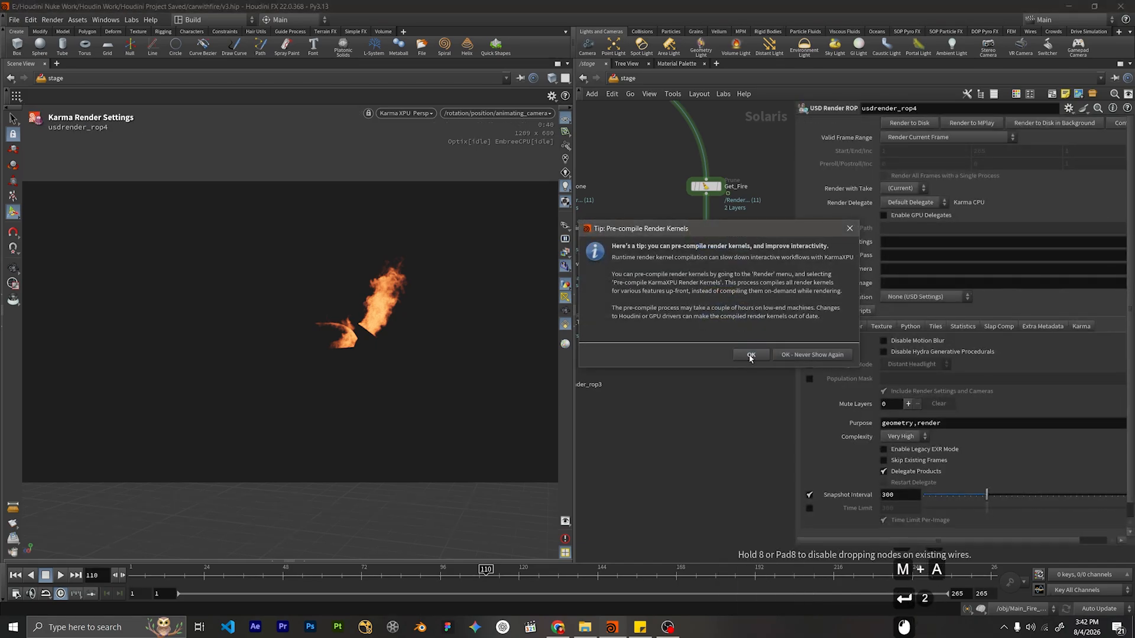
pyautogui.click(810, 353)
pyautogui.click(708, 289)
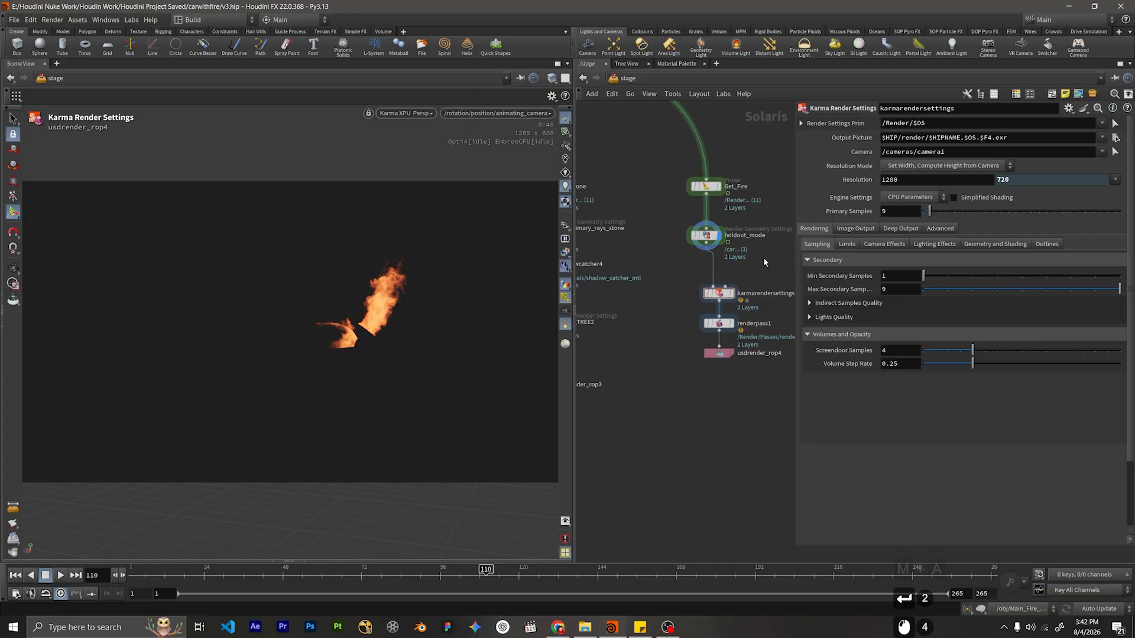
pyautogui.moveTo(764, 257); pyautogui.dragTo(707, 365)
pyautogui.click(710, 291)
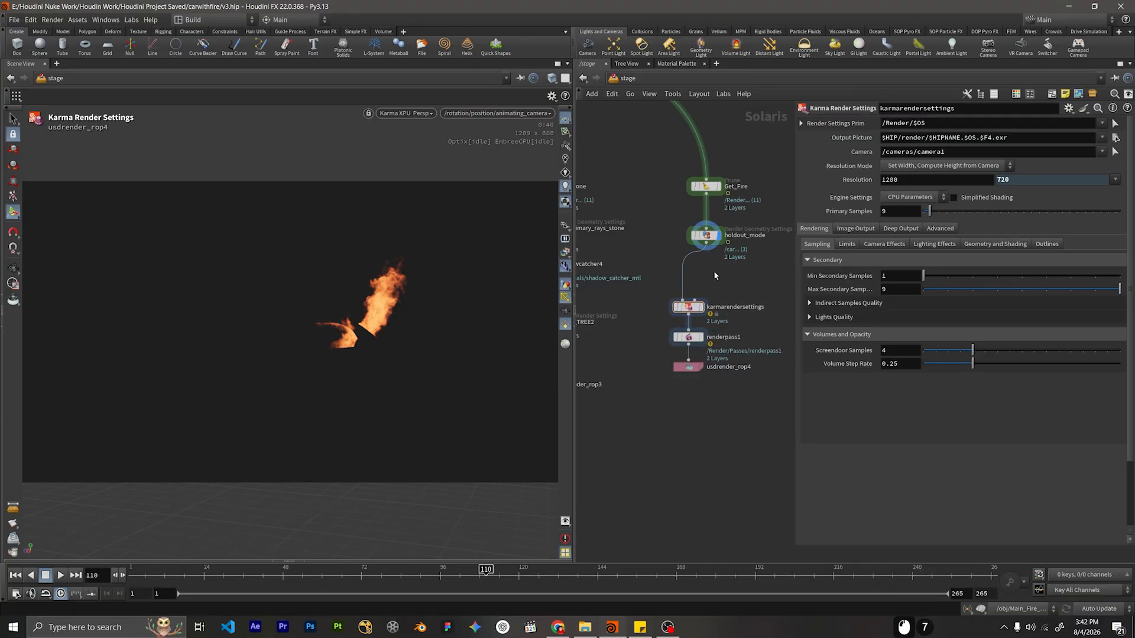
# Add /lights to the end of the Get_Stone prune node's primitive pattern.
pyautogui.scroll(-10, 721, 249)
pyautogui.scroll(4, 660, 286)
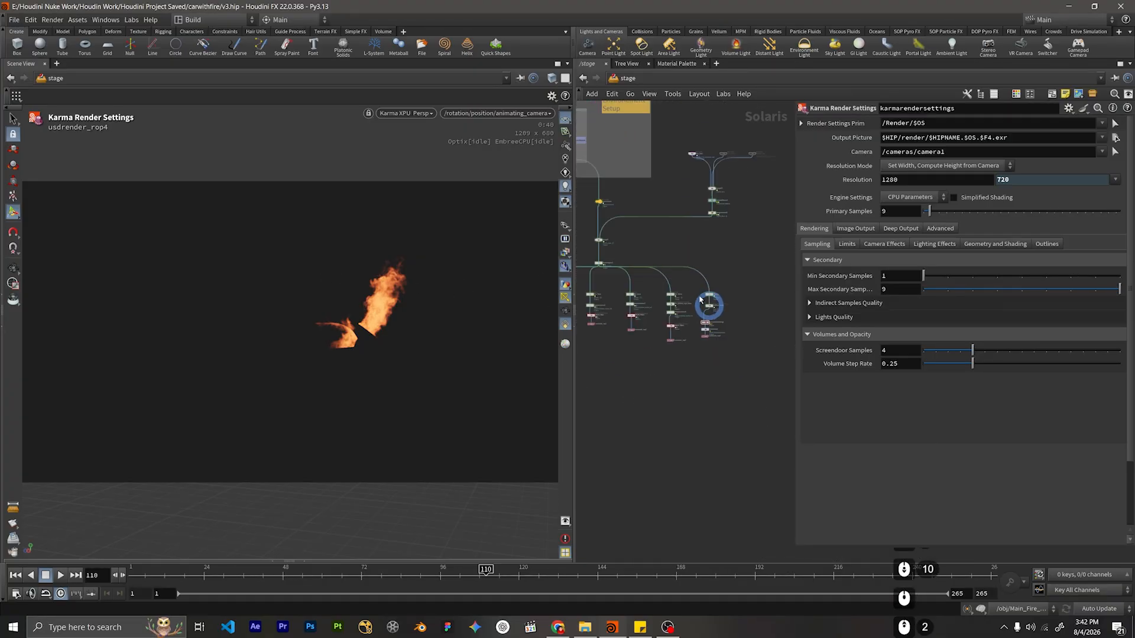
pyautogui.moveTo(693, 280); pyautogui.dragTo(623, 291)
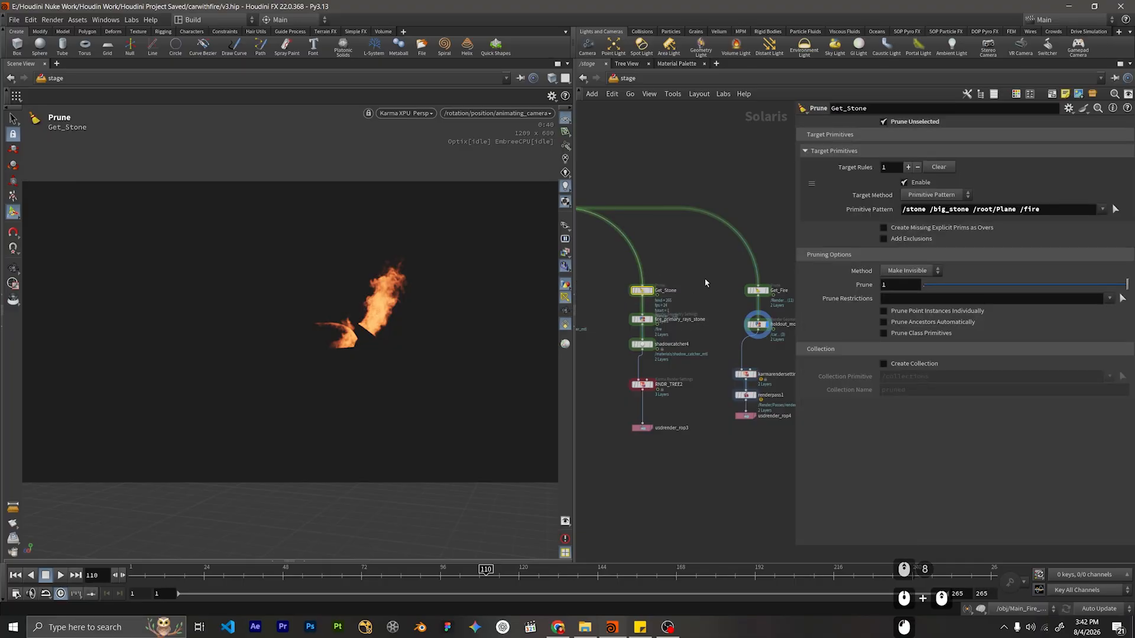
pyautogui.moveTo(744, 274)
pyautogui.mouseDown()
pyautogui.moveTo(767, 298)
pyautogui.moveTo(686, 284)
pyautogui.moveTo(587, 313)
pyautogui.mouseUp()
pyautogui.scroll(-3, 618, 298)
pyautogui.moveTo(619, 298); pyautogui.dragTo(662, 298, button='middle')
pyautogui.scroll(3, 661, 298)
pyautogui.moveTo(624, 289); pyautogui.dragTo(563, 314)
pyautogui.moveTo(685, 281); pyautogui.dragTo(744, 302)
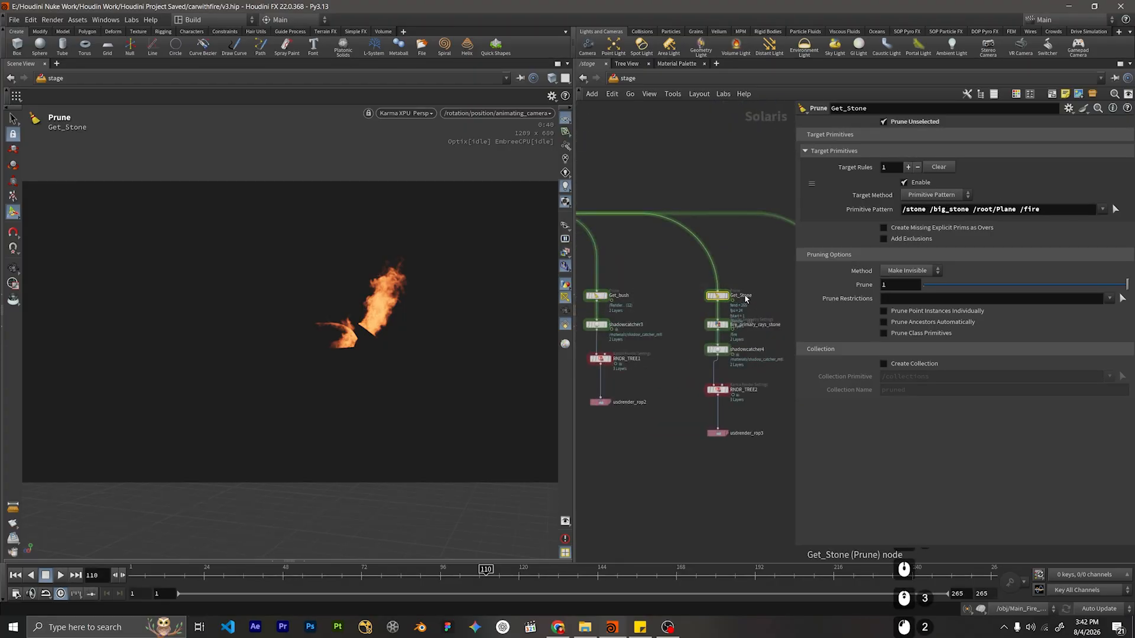
pyautogui.scroll(4, 744, 305)
pyautogui.click(1056, 208)
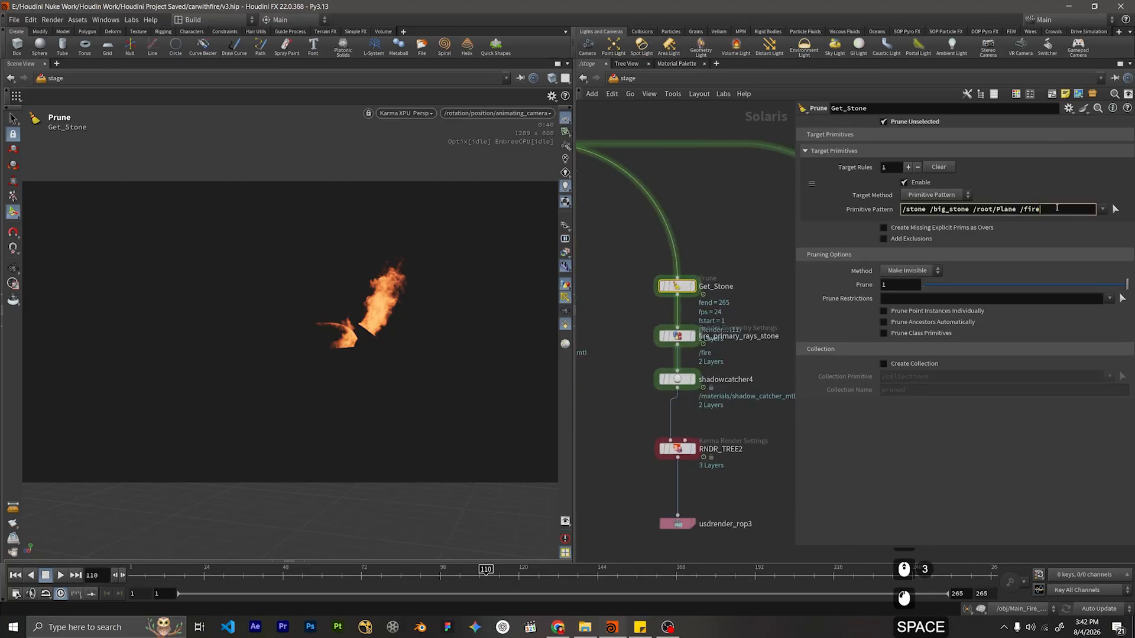
pyautogui.write('/lights')
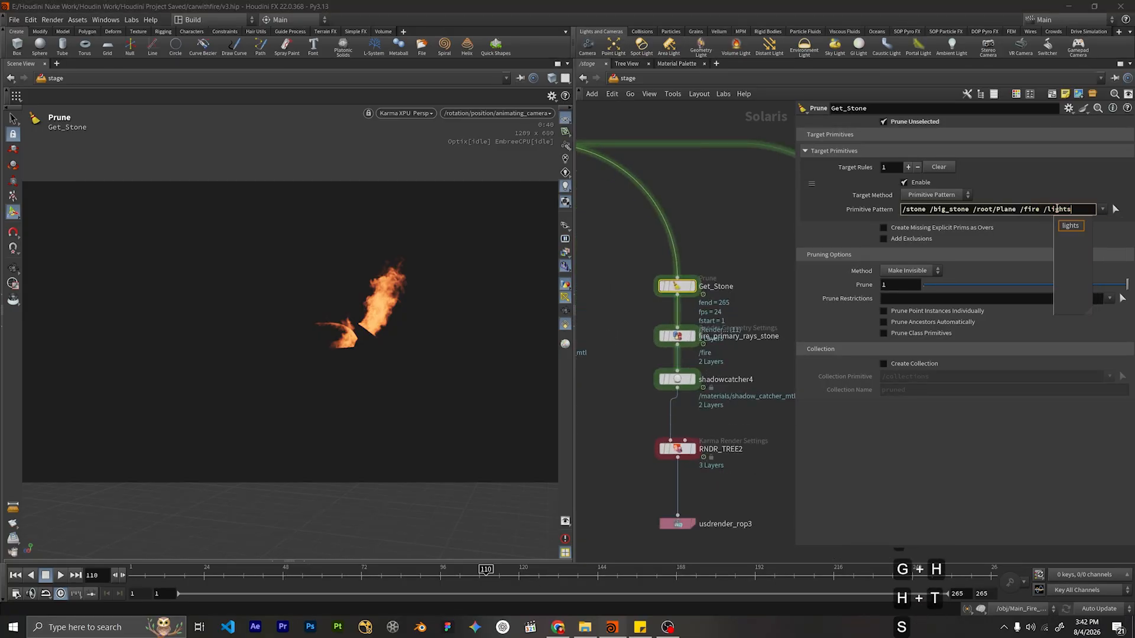
pyautogui.press('Return')
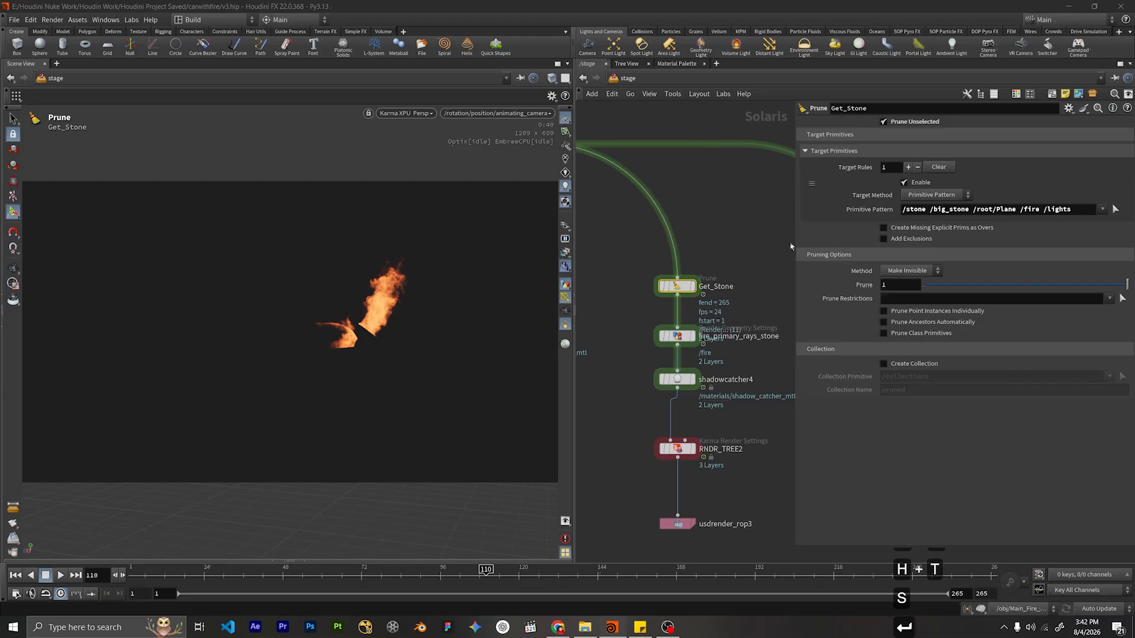
# Add /lights to the end of the Get_Fire prune node's primitive pattern and save the scene.
pyautogui.scroll(-2, 724, 251)
pyautogui.moveTo(716, 252); pyautogui.dragTo(661, 258, button='middle')
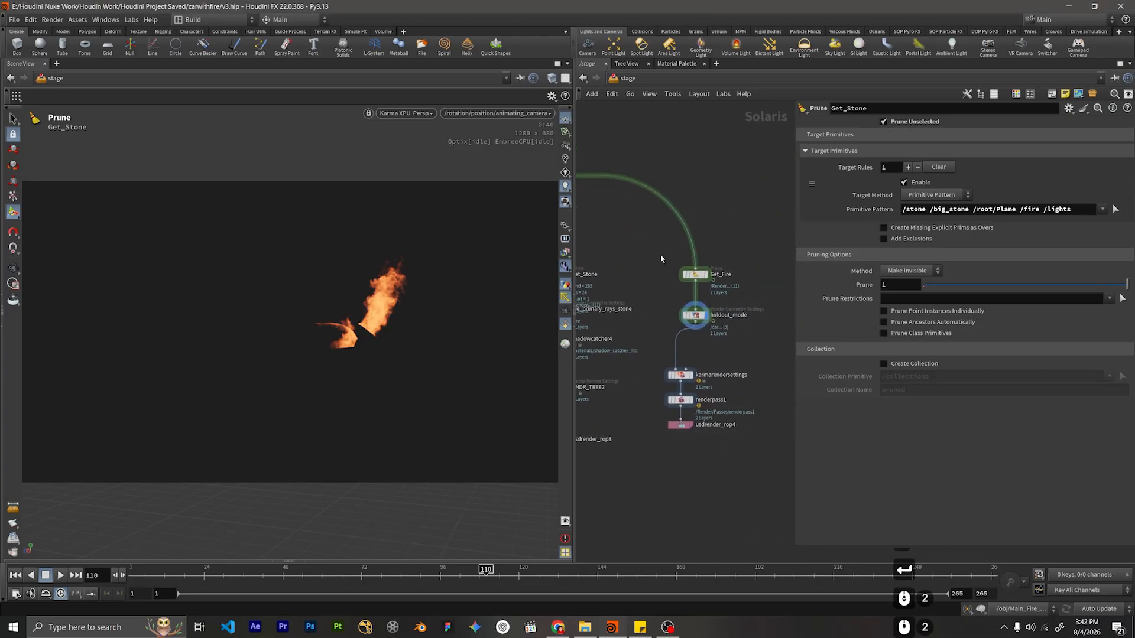
pyautogui.click(695, 273)
pyautogui.scroll(4, 725, 284)
pyautogui.click(1072, 210)
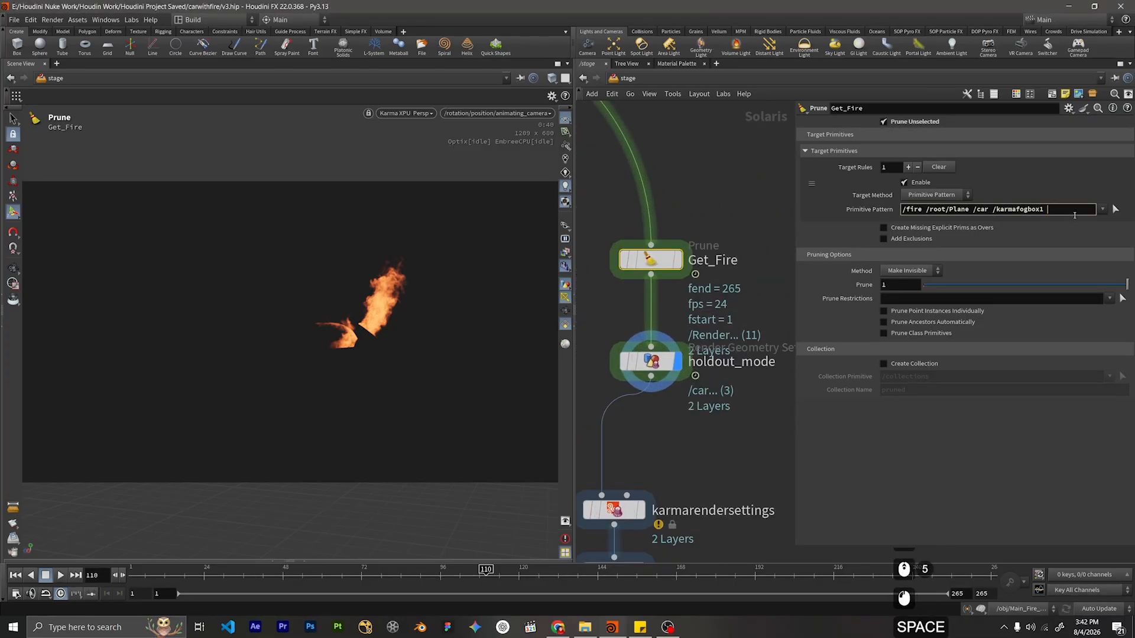
pyautogui.write('/lights')
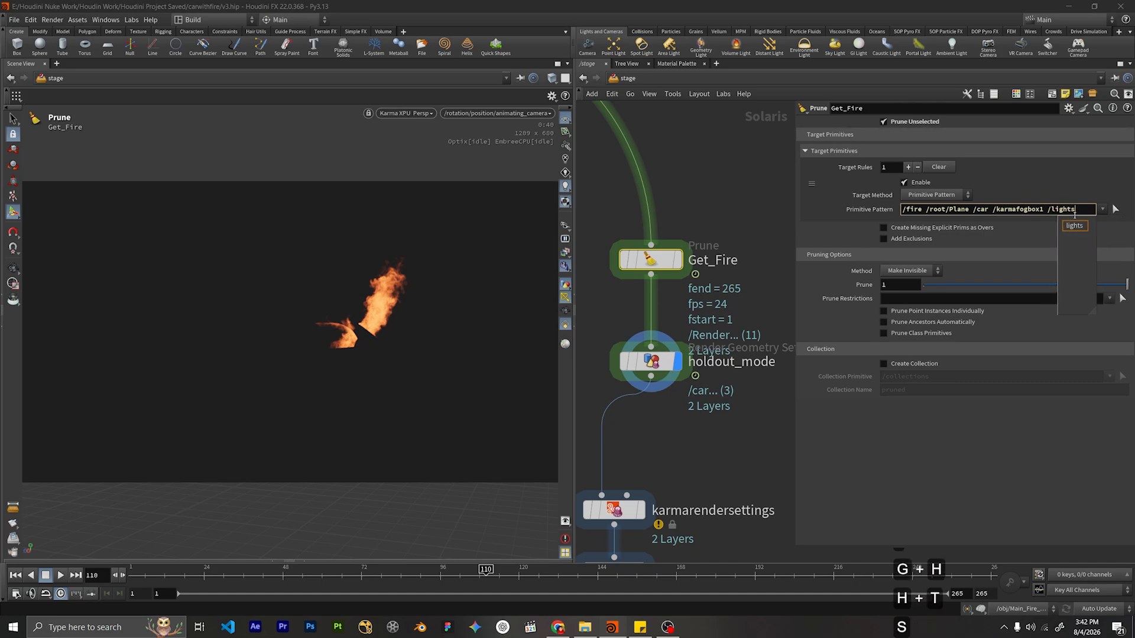
pyautogui.press('Return')
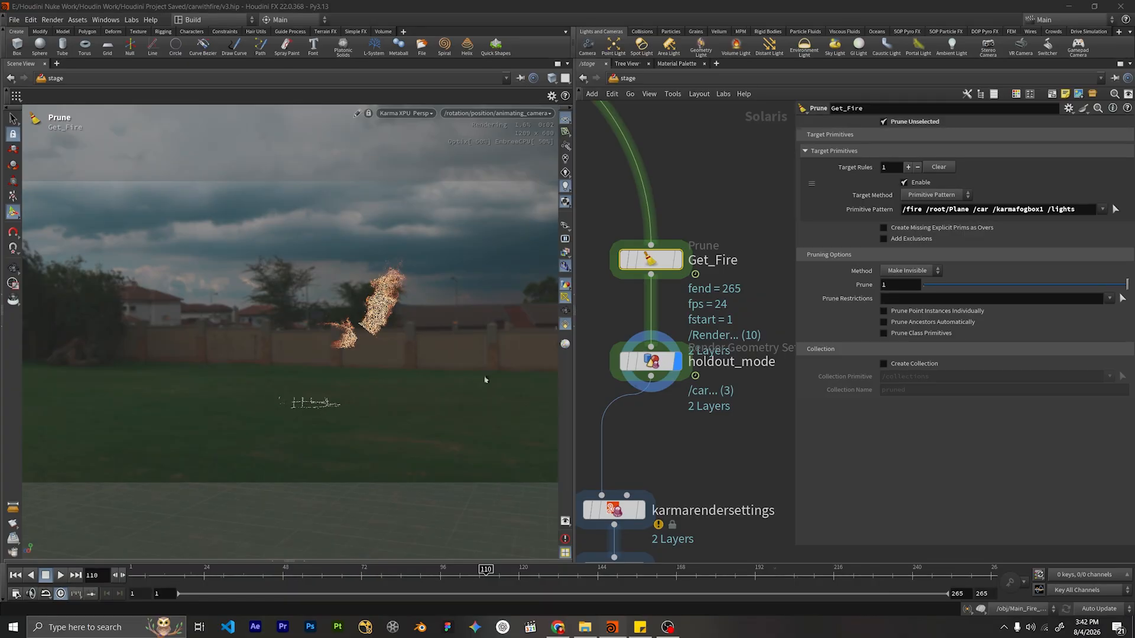
pyautogui.hotkey('ctrl', 's')
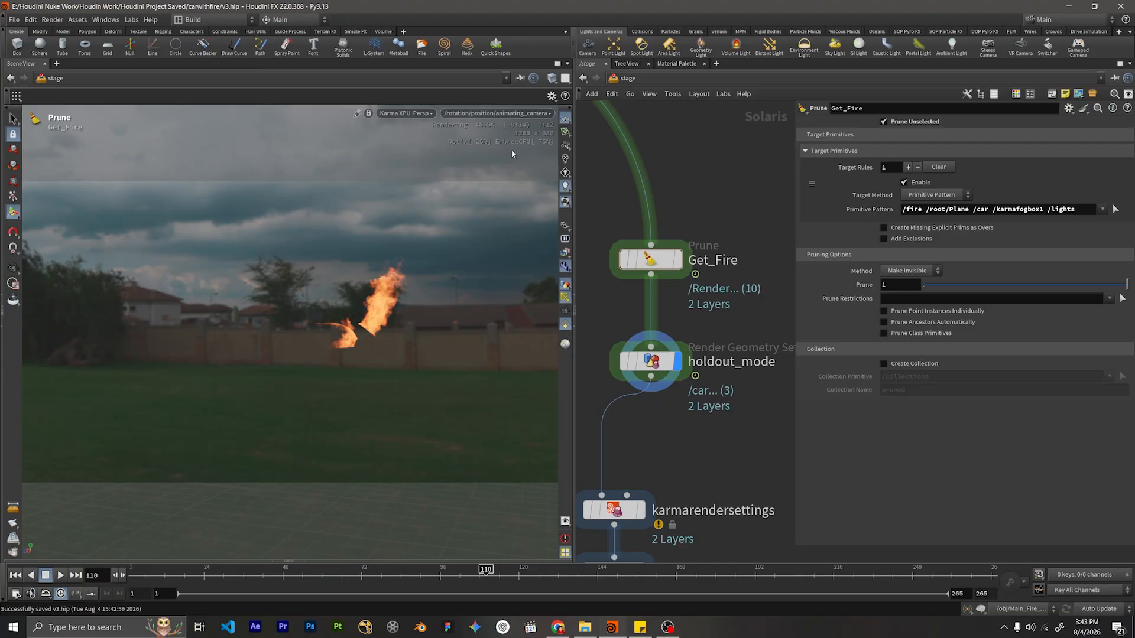
# Re-enable the bypassed Fire_Front and Spread_Fire SOP import nodes feeding the fire merge.
pyautogui.scroll(-4, 692, 310)
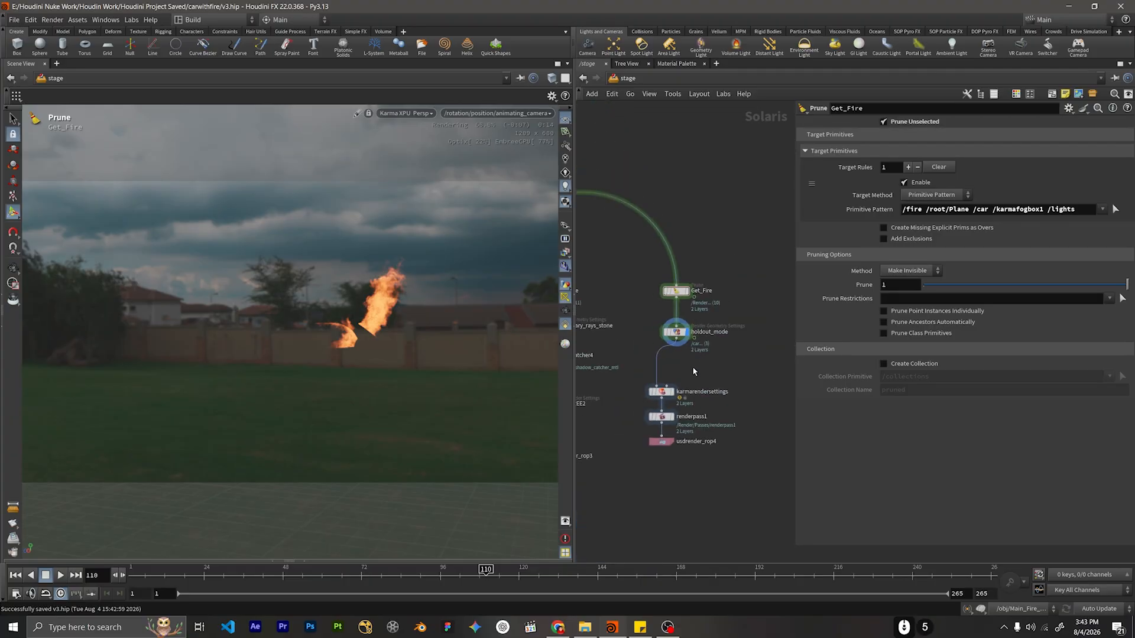
pyautogui.scroll(-2, 647, 134)
pyautogui.moveTo(647, 134); pyautogui.dragTo(649, 477, button='middle')
pyautogui.moveTo(742, 319); pyautogui.dragTo(690, 393, button='middle')
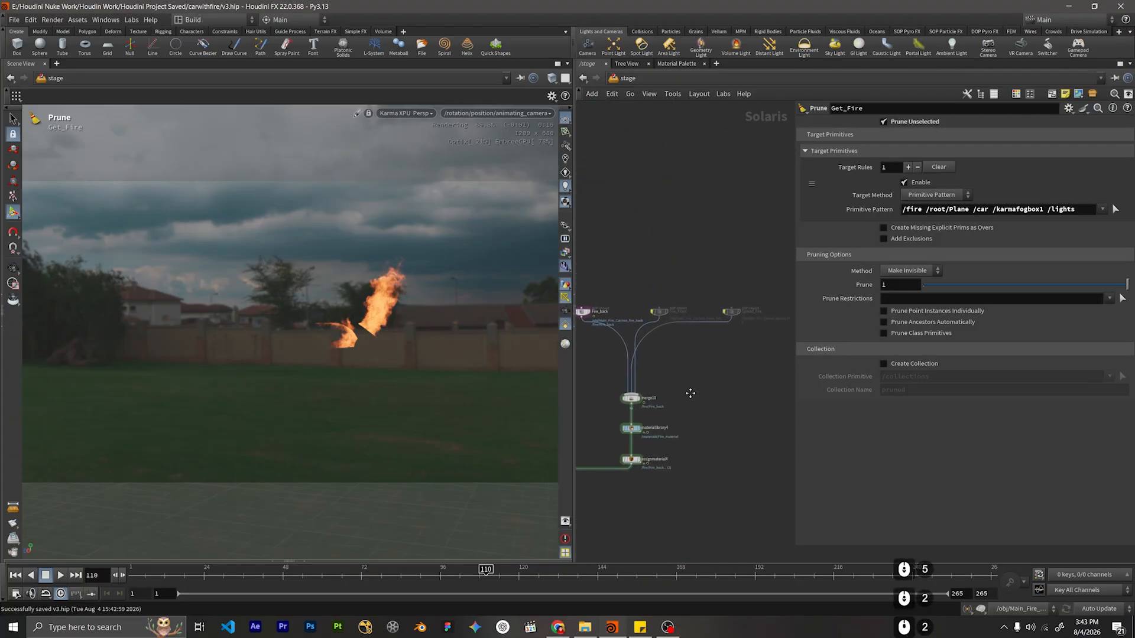
pyautogui.moveTo(647, 278); pyautogui.dragTo(757, 326)
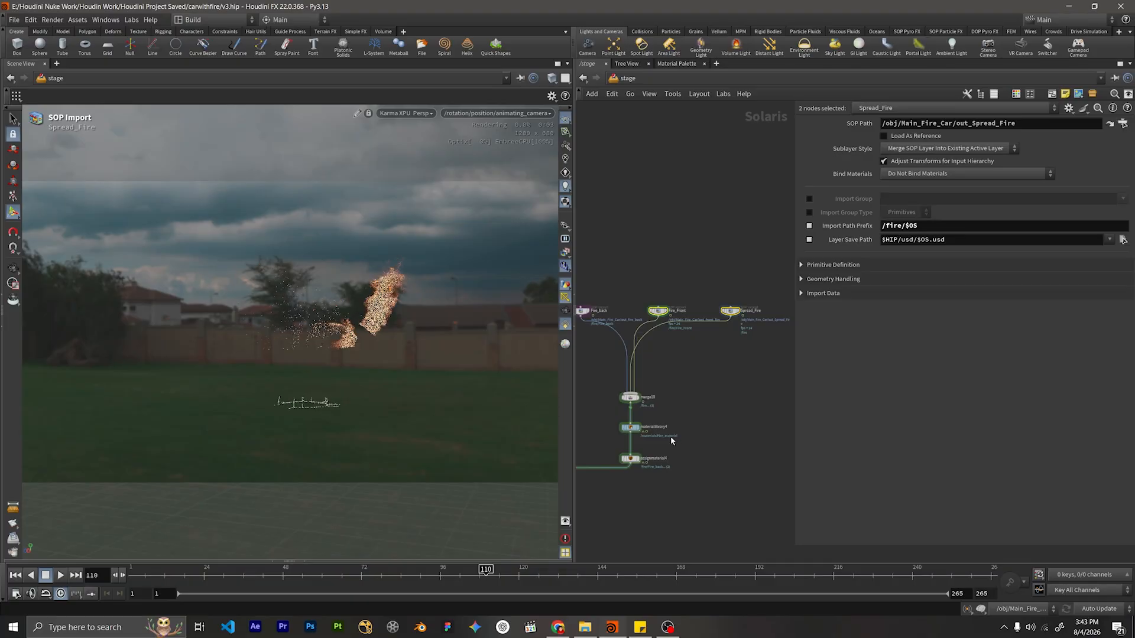
# Enable the /fire/Spread_Fire and /fire/Fire_Front entries in assignmaterial4 so both use /materials/Fire_material.
pyautogui.scroll(3, 670, 436)
pyautogui.moveTo(690, 432); pyautogui.dragTo(717, 400, button='middle')
pyautogui.click(679, 417)
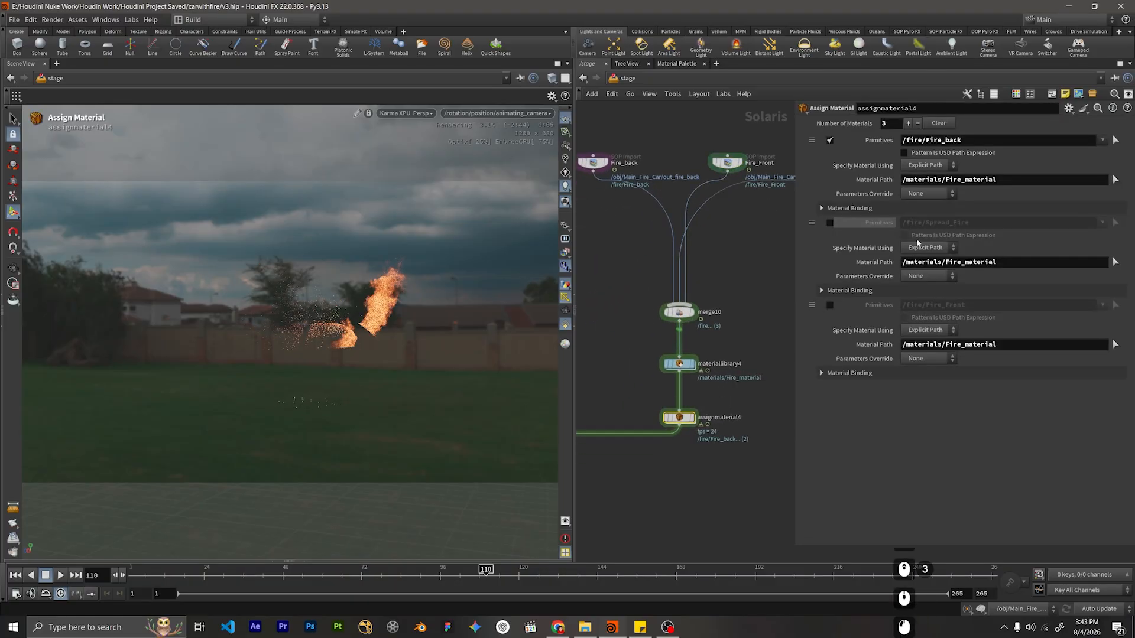
pyautogui.click(830, 305)
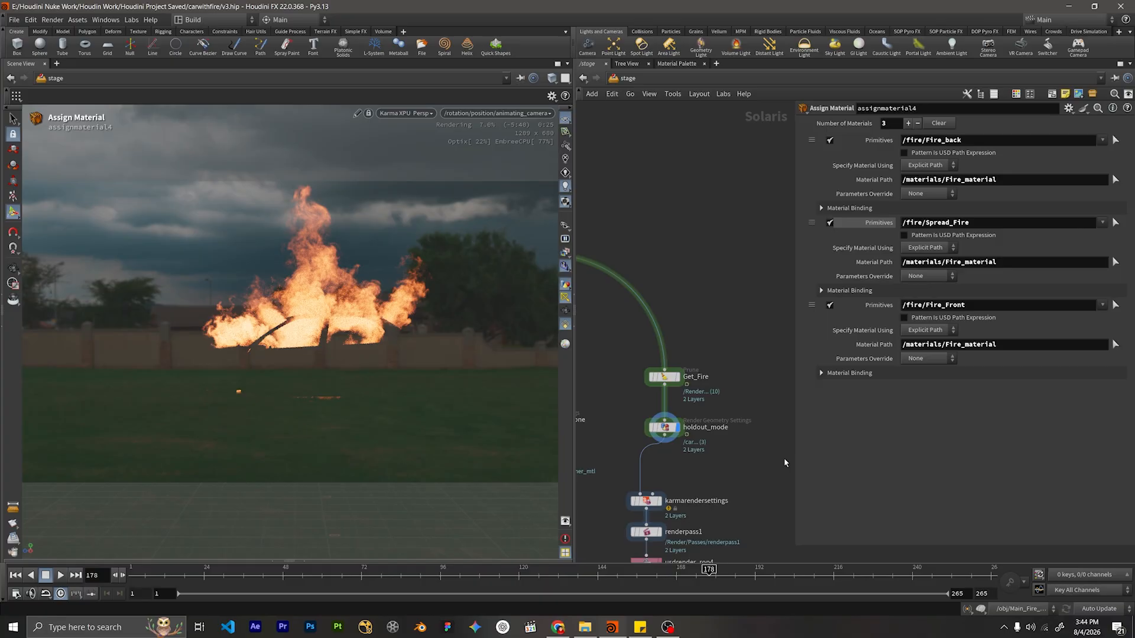
# Line up the new Karma render chain beneath holdout_mode and display its karmarendersettings node.
pyautogui.moveTo(784, 458); pyautogui.dragTo(698, 368, button='middle')
pyautogui.moveTo(718, 346); pyautogui.dragTo(670, 391)
pyautogui.click(717, 347)
pyautogui.click(682, 360)
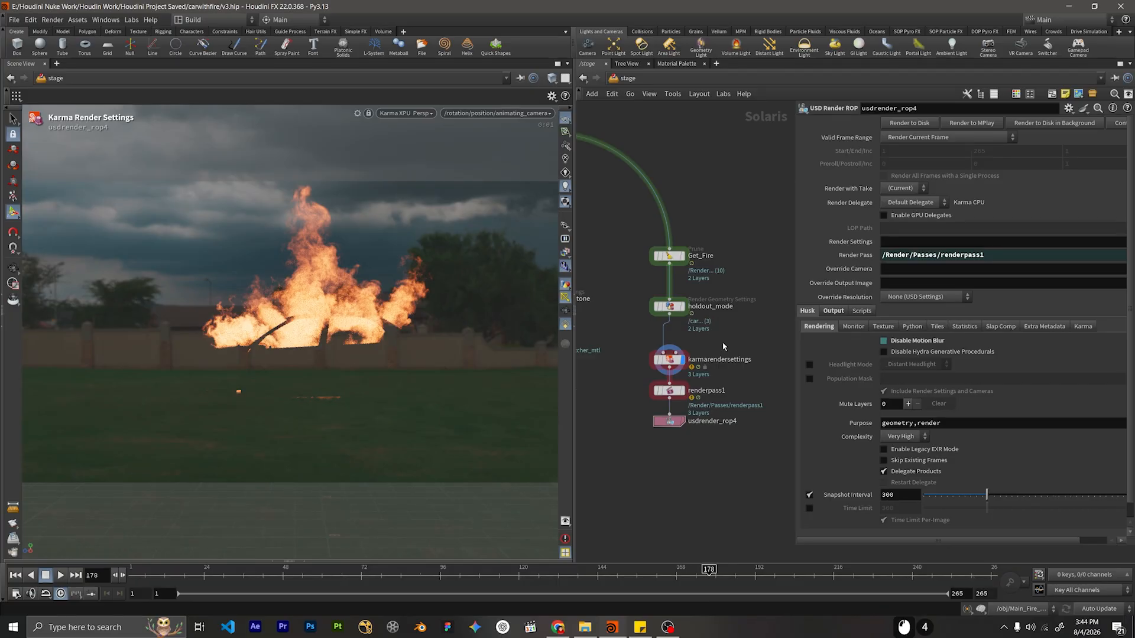
# Set karmarendersettings to XPU engine parameters and choose /rotation/position/animating_camera as its camera.
pyautogui.click(671, 359)
pyautogui.click(904, 203)
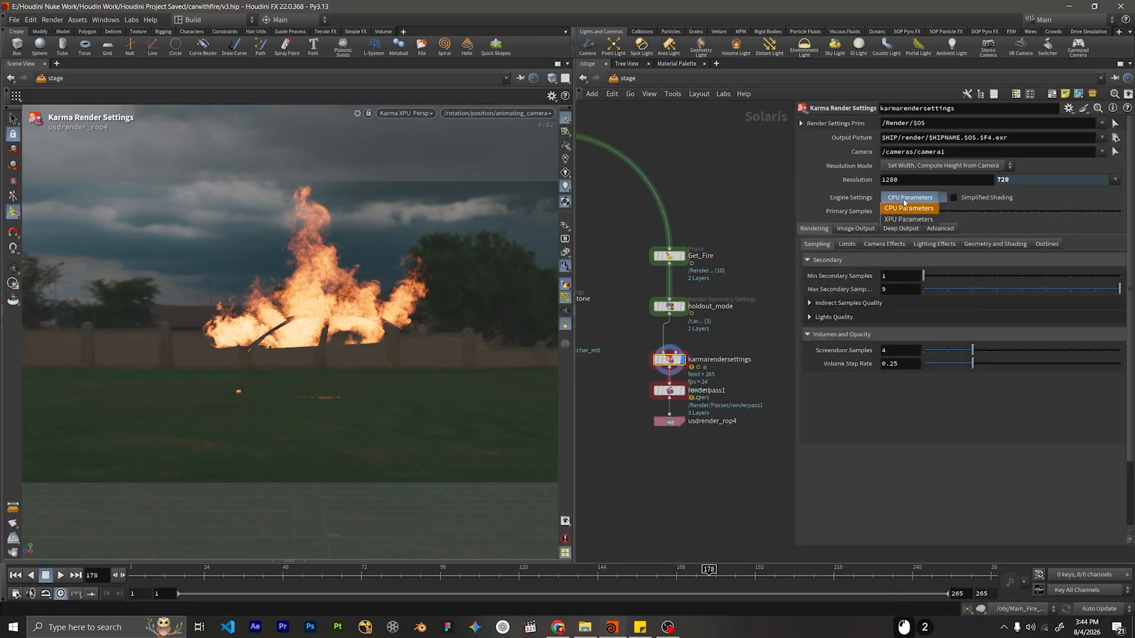
pyautogui.click(906, 210)
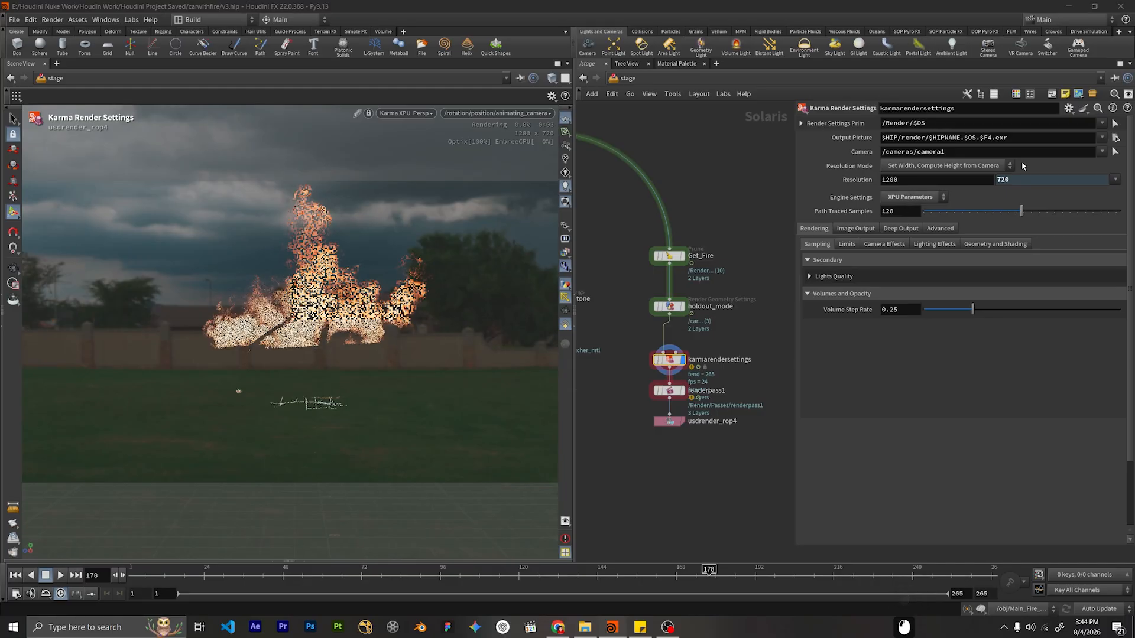
pyautogui.click(1100, 153)
pyautogui.click(1046, 174)
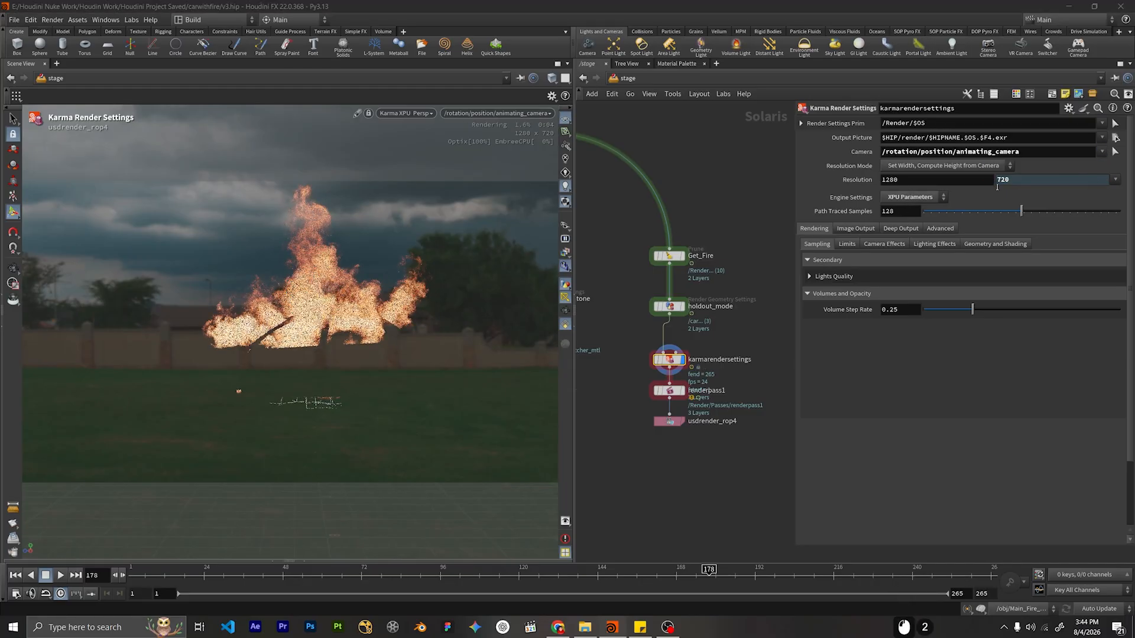
# Set the fire render's output picture path to $HIP/render/MainFireRender/$OS.$F4.exr.
pyautogui.doubleClick(962, 137)
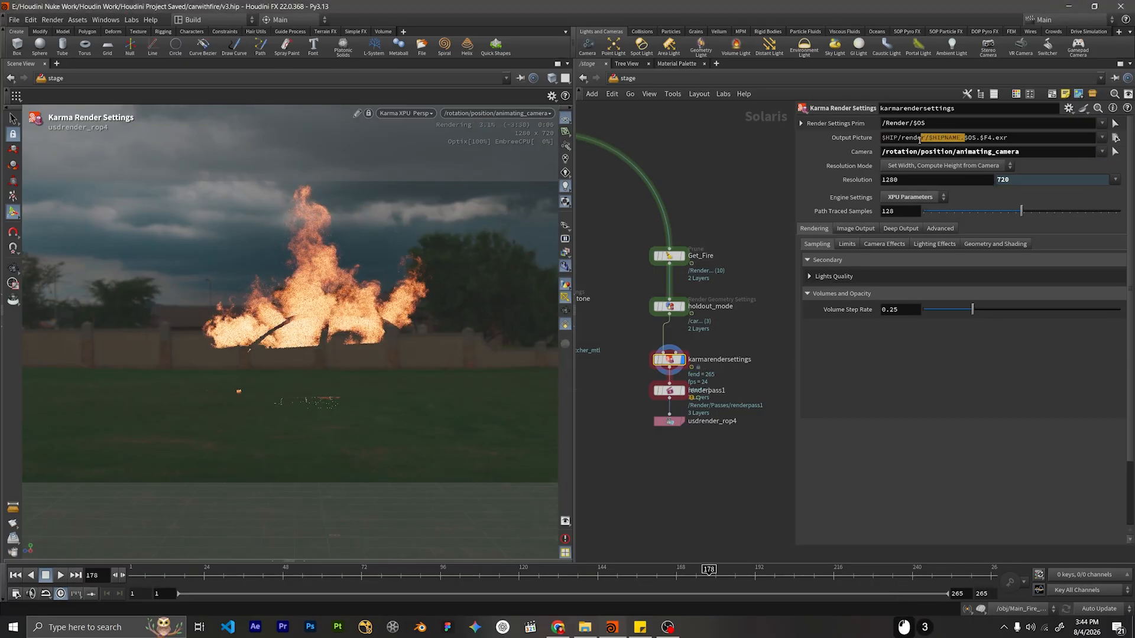
pyautogui.moveTo(930, 139); pyautogui.dragTo(928, 138)
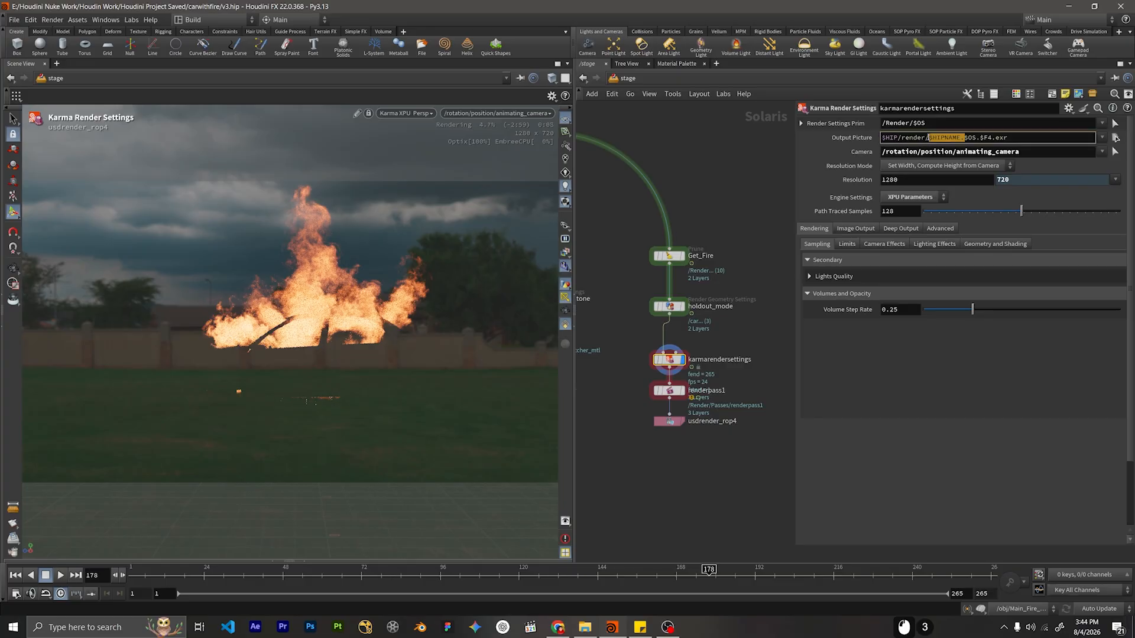
pyautogui.write('MainF')
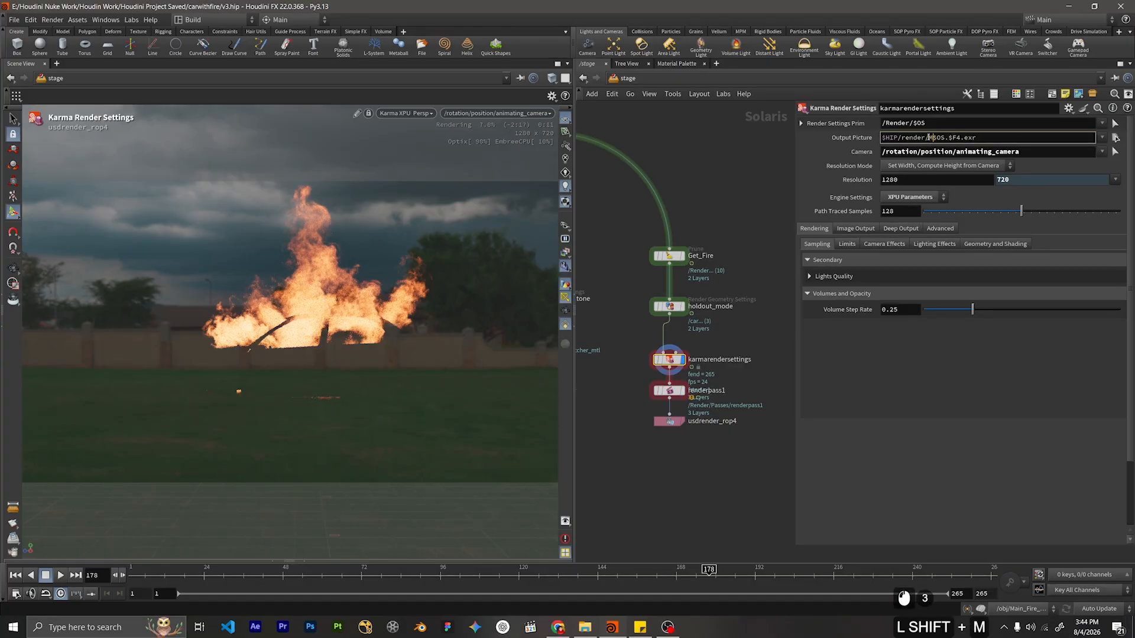
pyautogui.write('ireR')
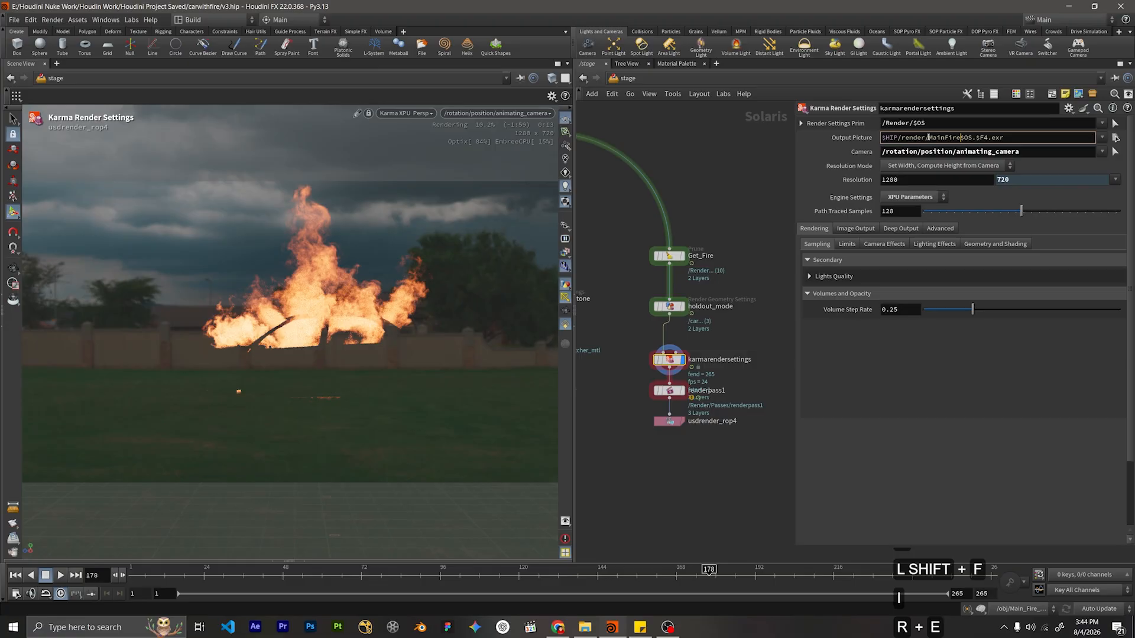
pyautogui.write('ender')
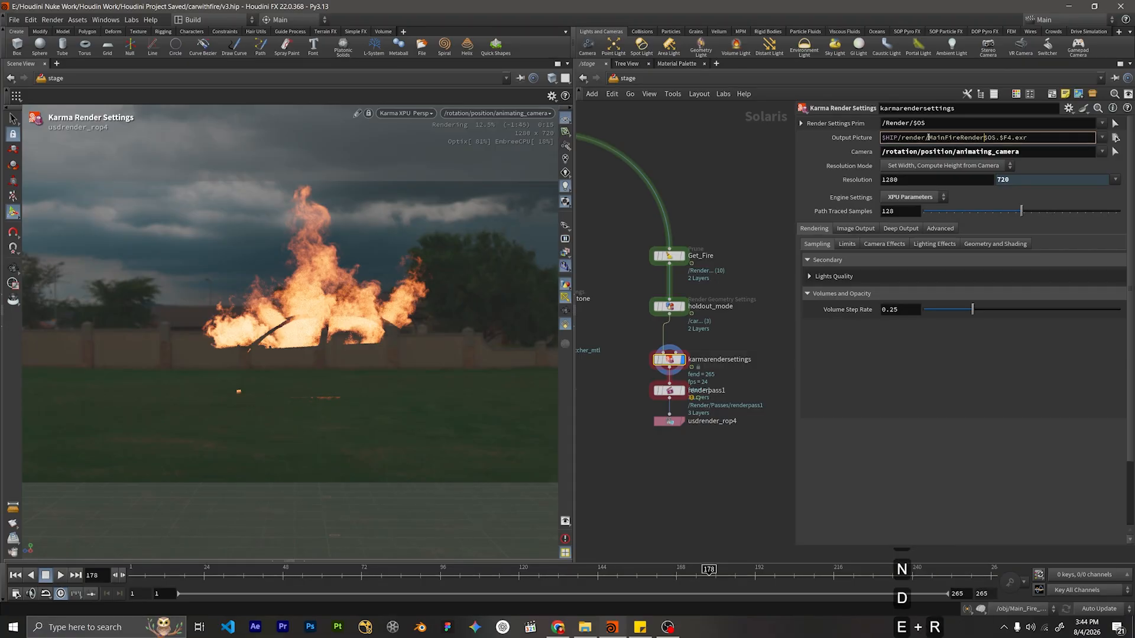
pyautogui.write('/')
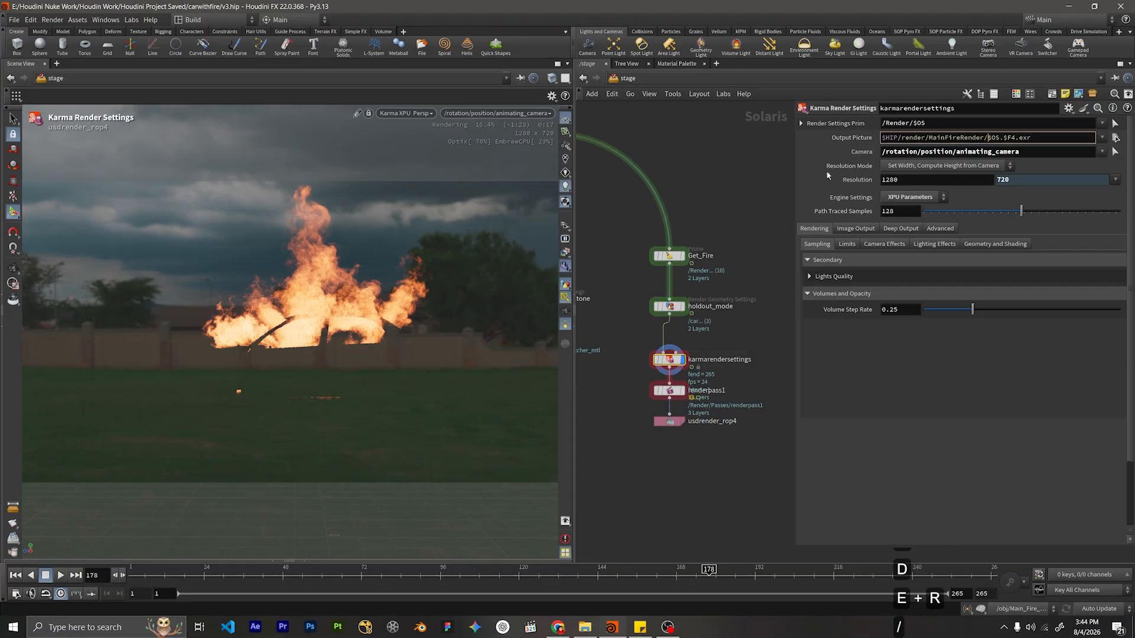
pyautogui.click(732, 163)
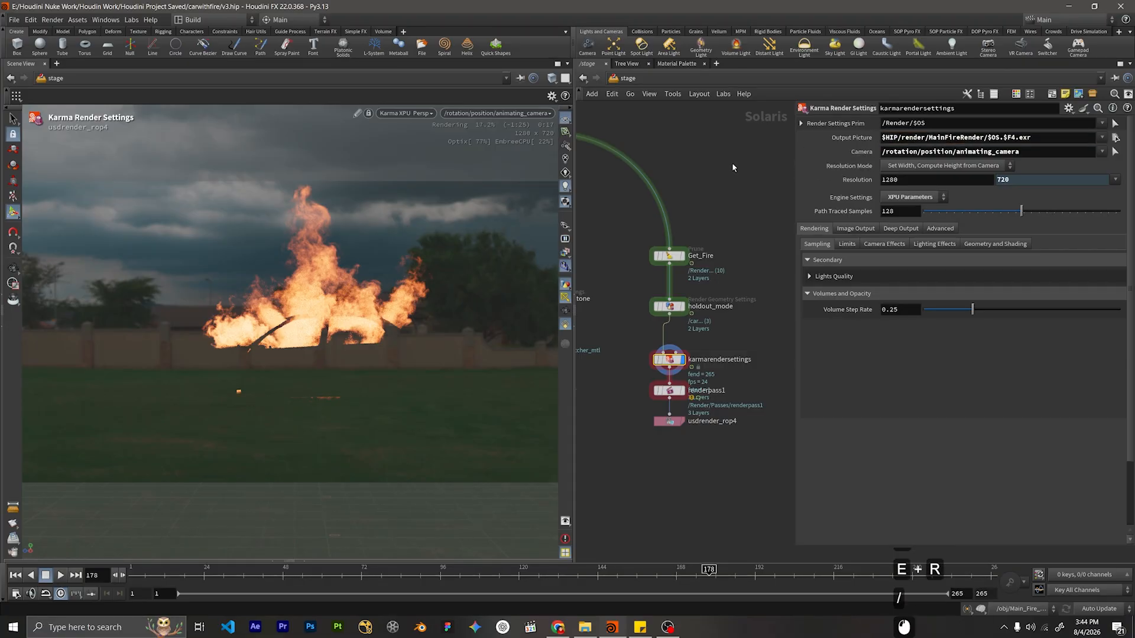
# Set the karmarendersettings resolution width to 2048 and display the Camera Effects settings.
pyautogui.doubleClick(930, 177)
pyautogui.write('2048')
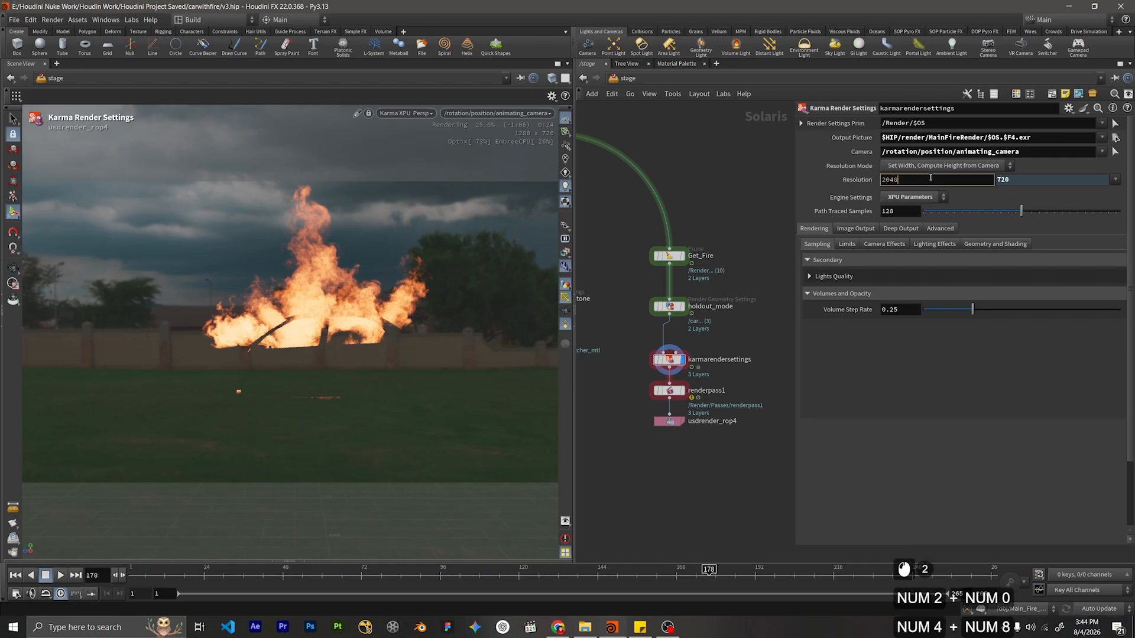
pyautogui.press('Return')
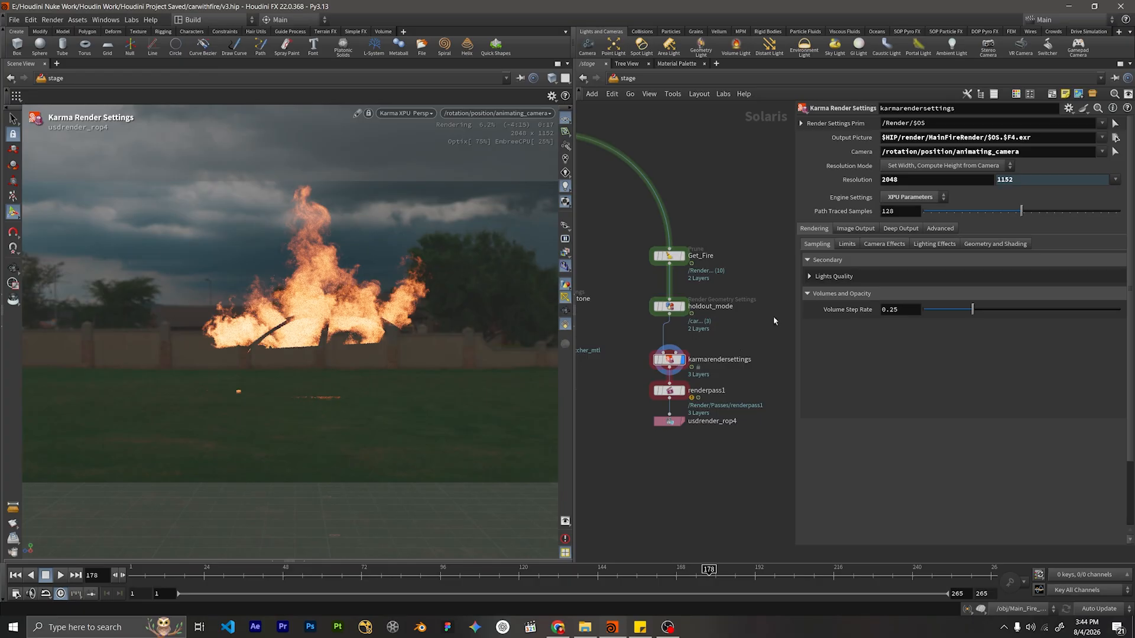
pyautogui.click(884, 244)
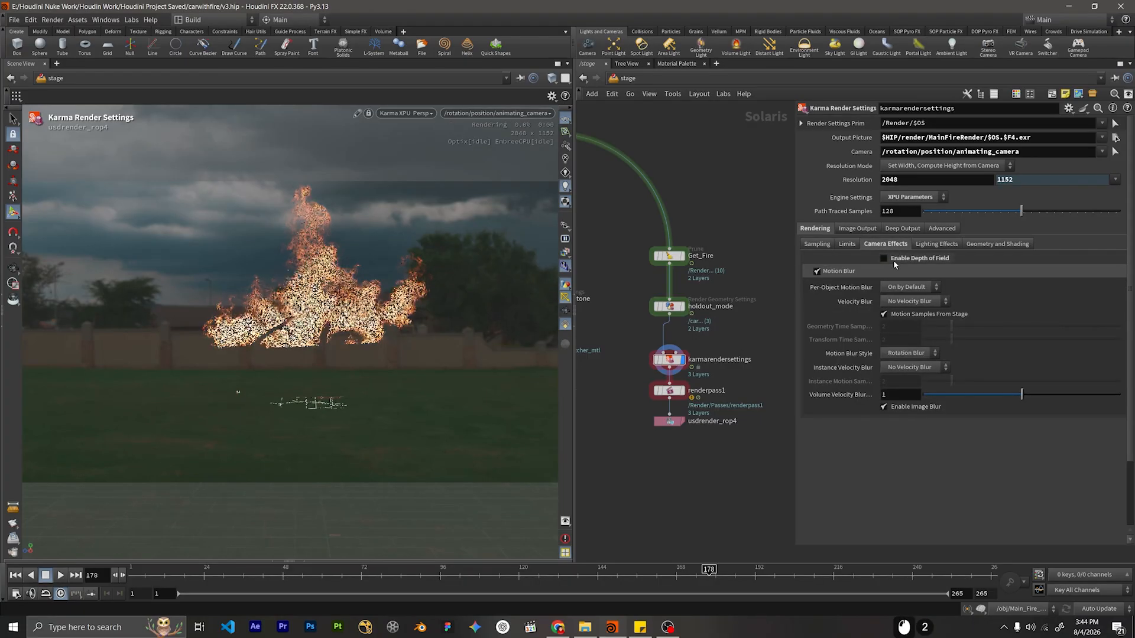
# Move karmafogbox1 and all six render branches together further down, leaving more space below the upstream merge.
pyautogui.scroll(-9, 772, 264)
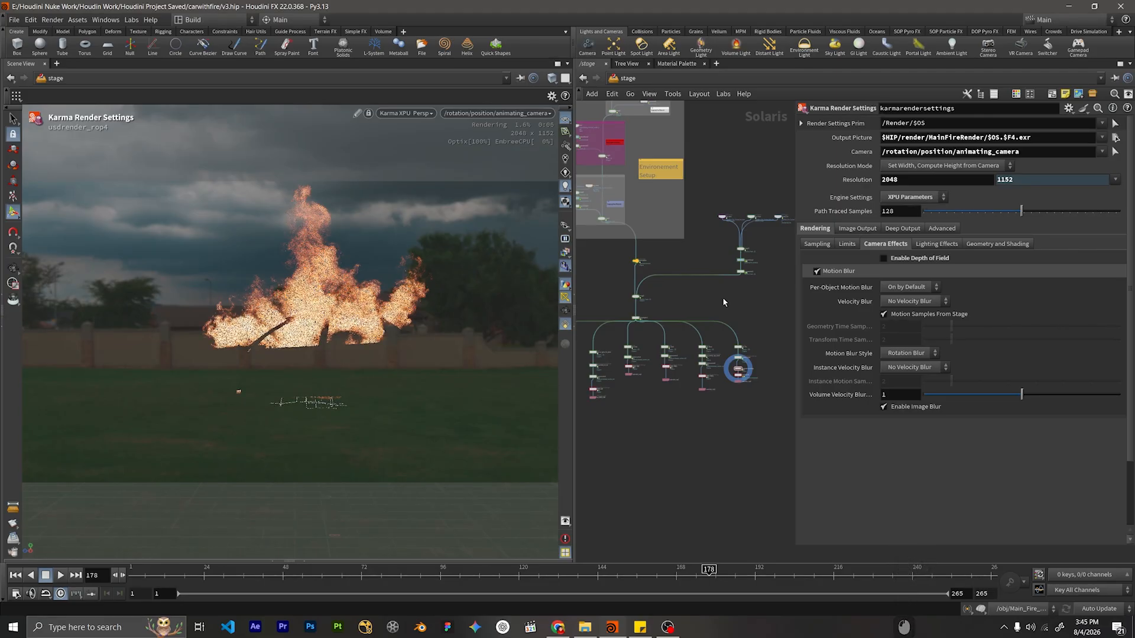
pyautogui.scroll(-2, 722, 297)
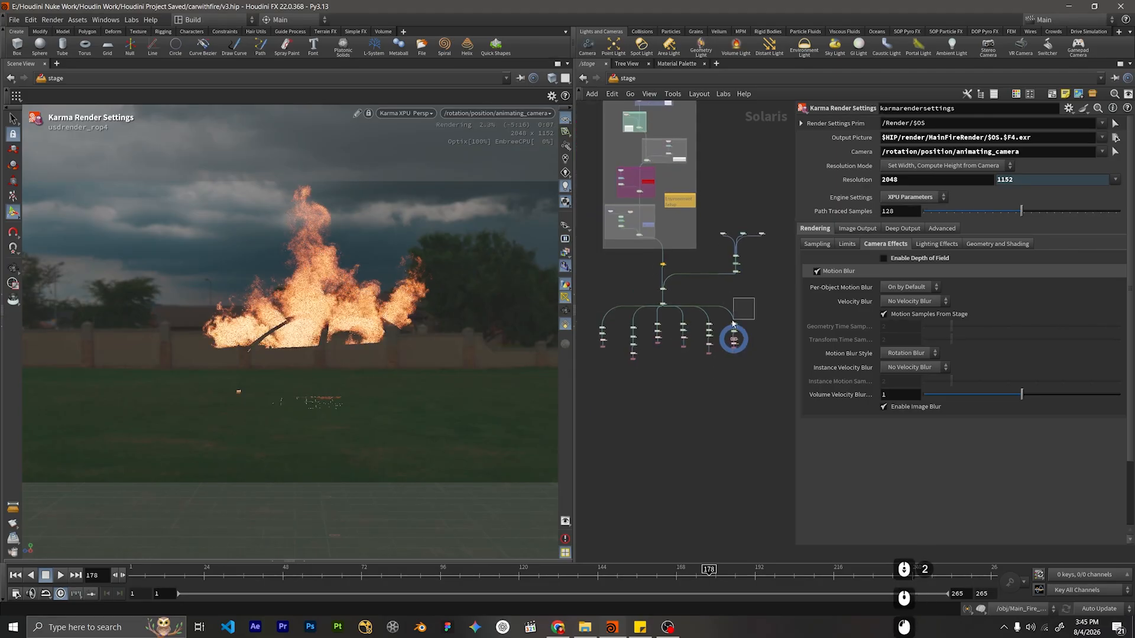
pyautogui.moveTo(754, 299); pyautogui.dragTo(590, 371)
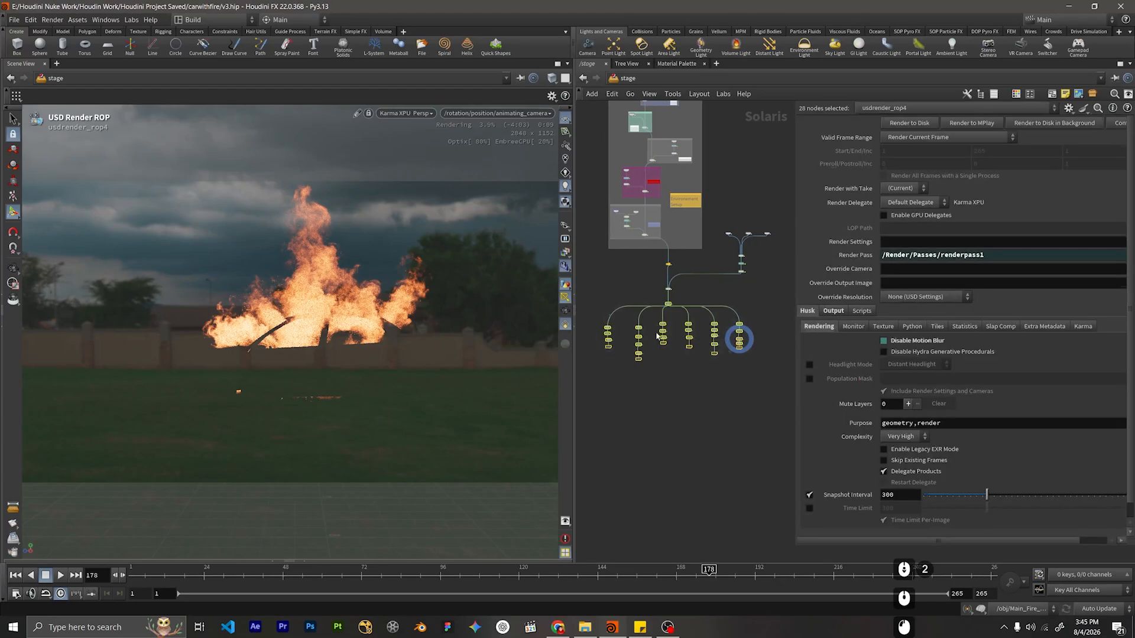
pyautogui.click(669, 305)
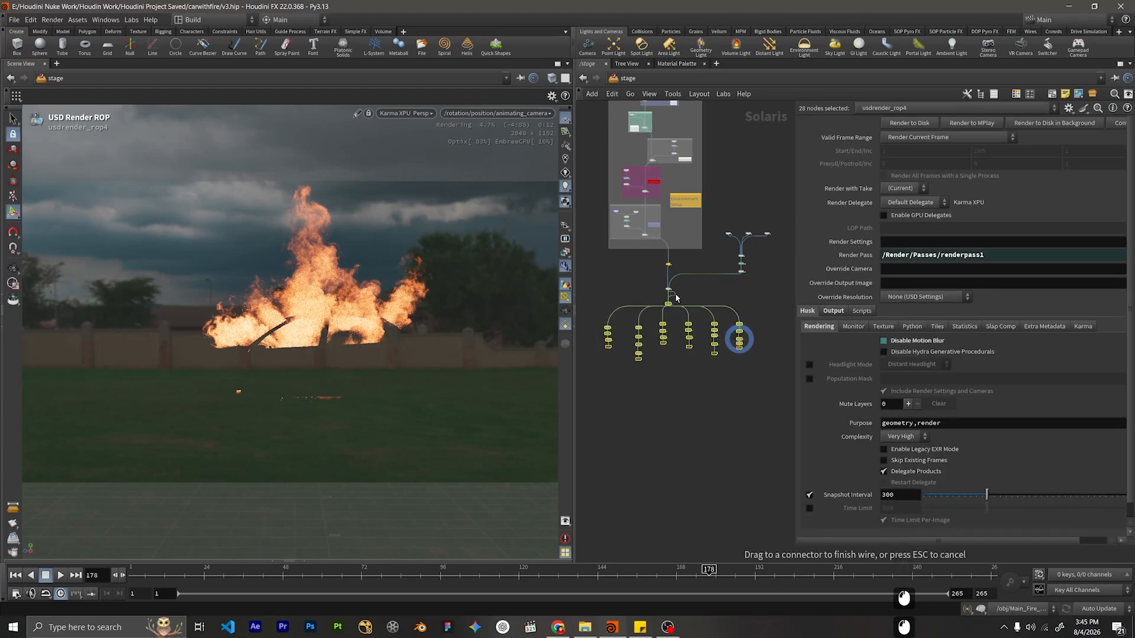
pyautogui.click(709, 300)
pyautogui.scroll(4, 668, 306)
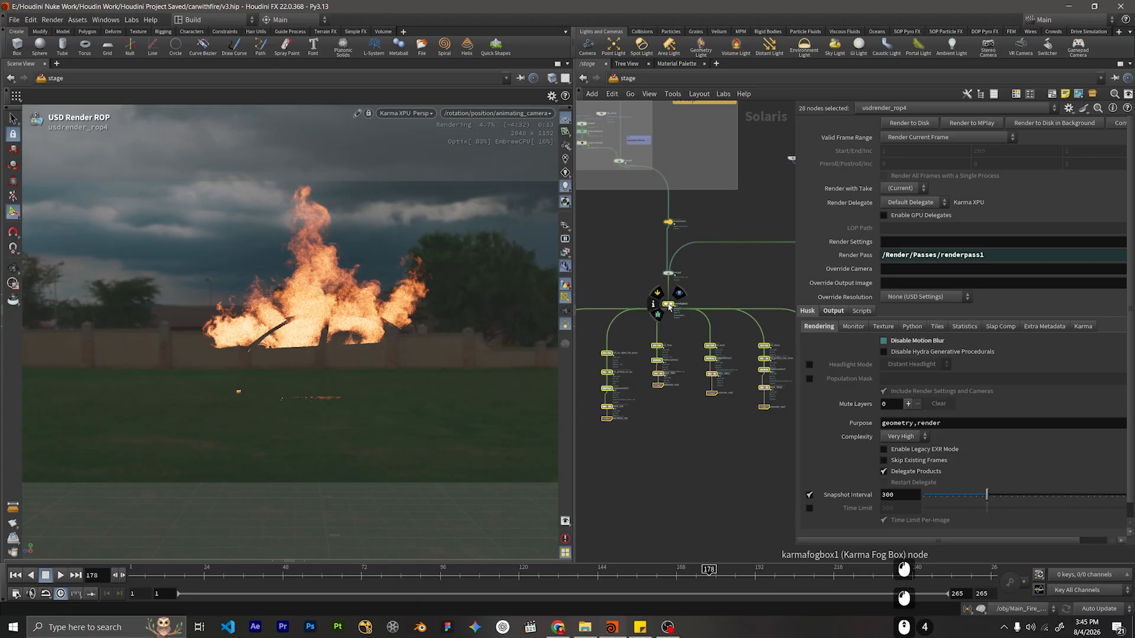
pyautogui.moveTo(670, 307); pyautogui.dragTo(670, 404)
pyautogui.click(692, 355)
pyautogui.scroll(-6, 699, 357)
pyautogui.moveTo(701, 357); pyautogui.dragTo(680, 315, button='middle')
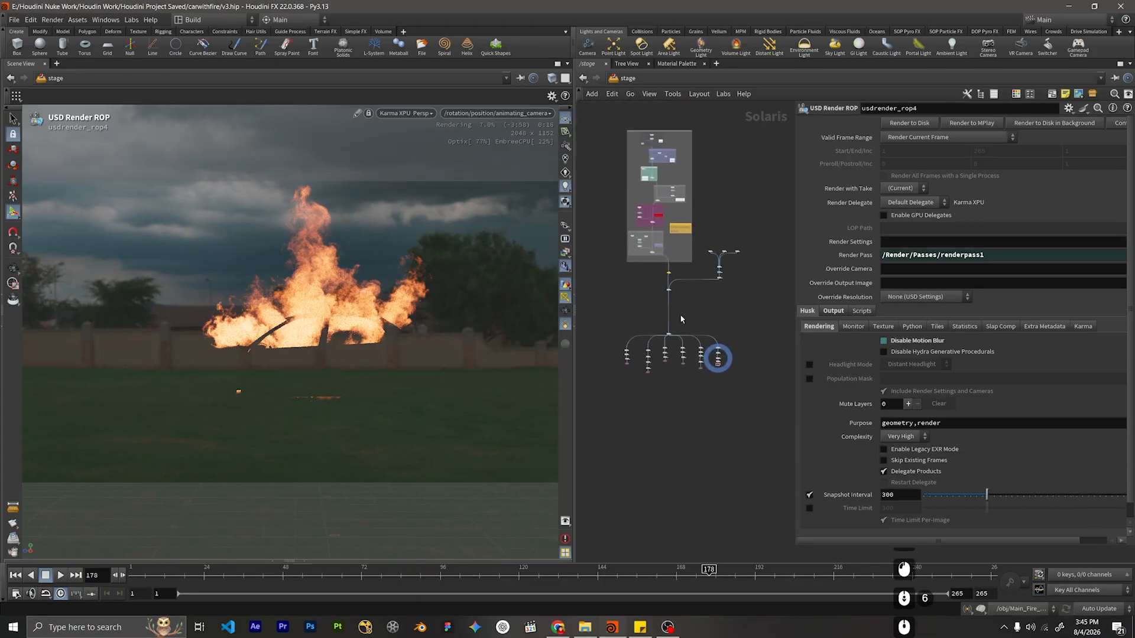
# Open the name of the karmarendersettings node beneath holdout_mode in the fire branch for editing.
pyautogui.scroll(4, 756, 355)
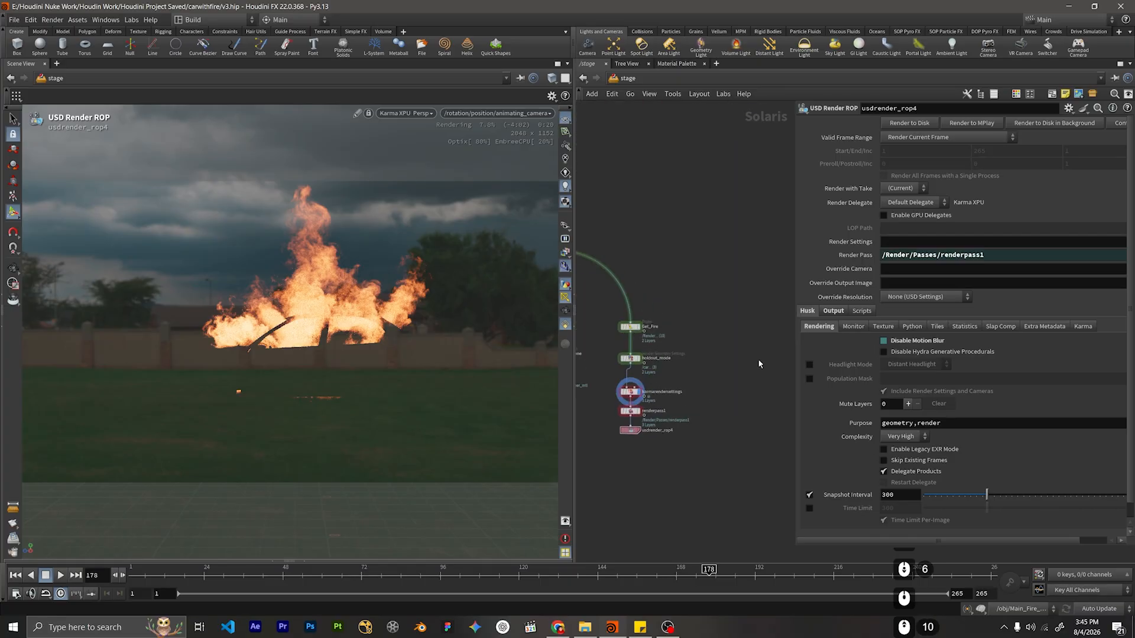
pyautogui.moveTo(694, 372); pyautogui.dragTo(739, 360, button='middle')
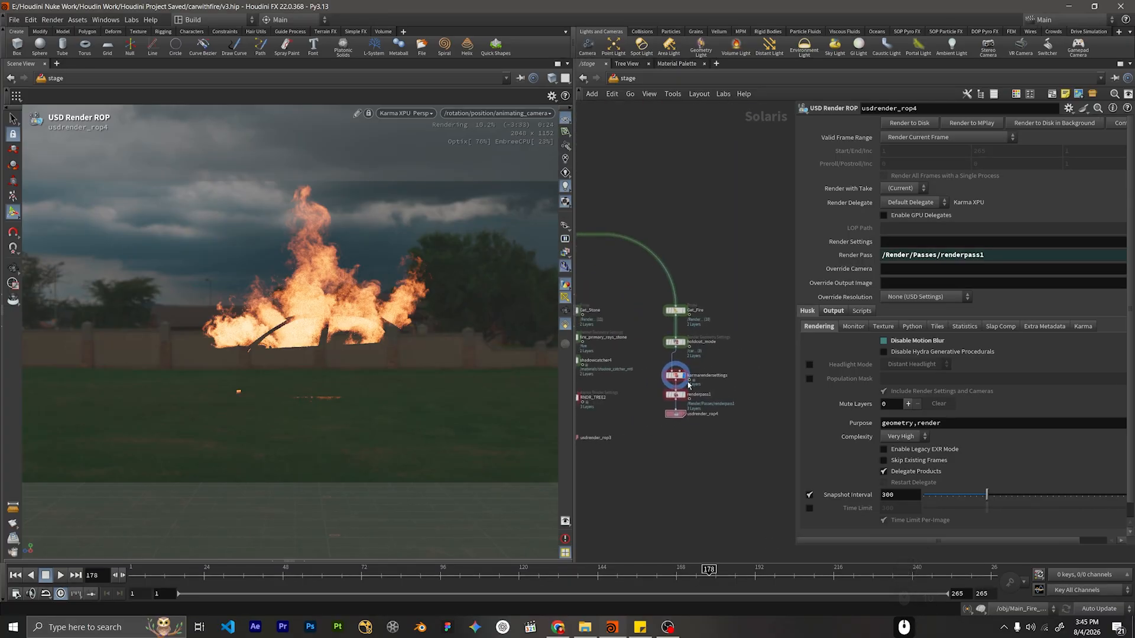
pyautogui.moveTo(670, 398)
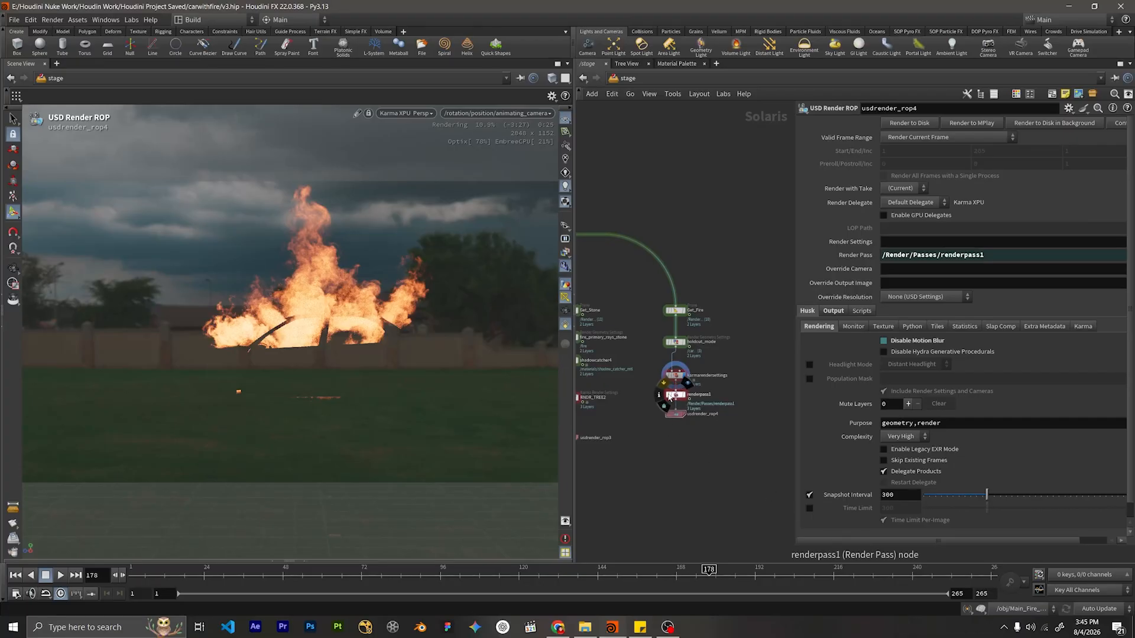
pyautogui.scroll(5, 698, 390)
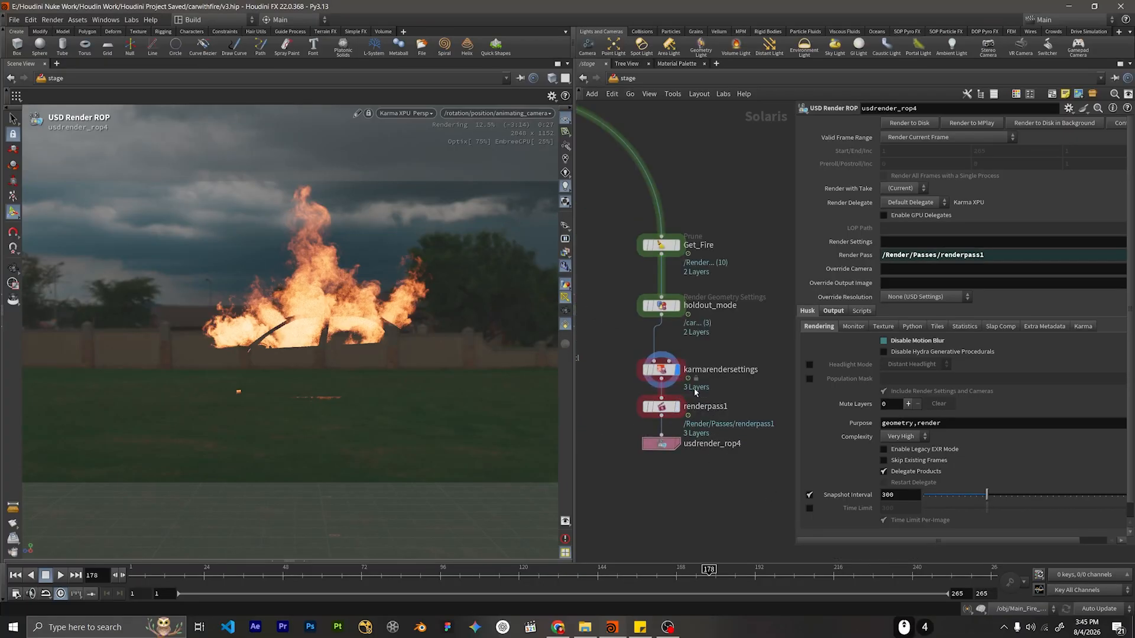
pyautogui.click(669, 363)
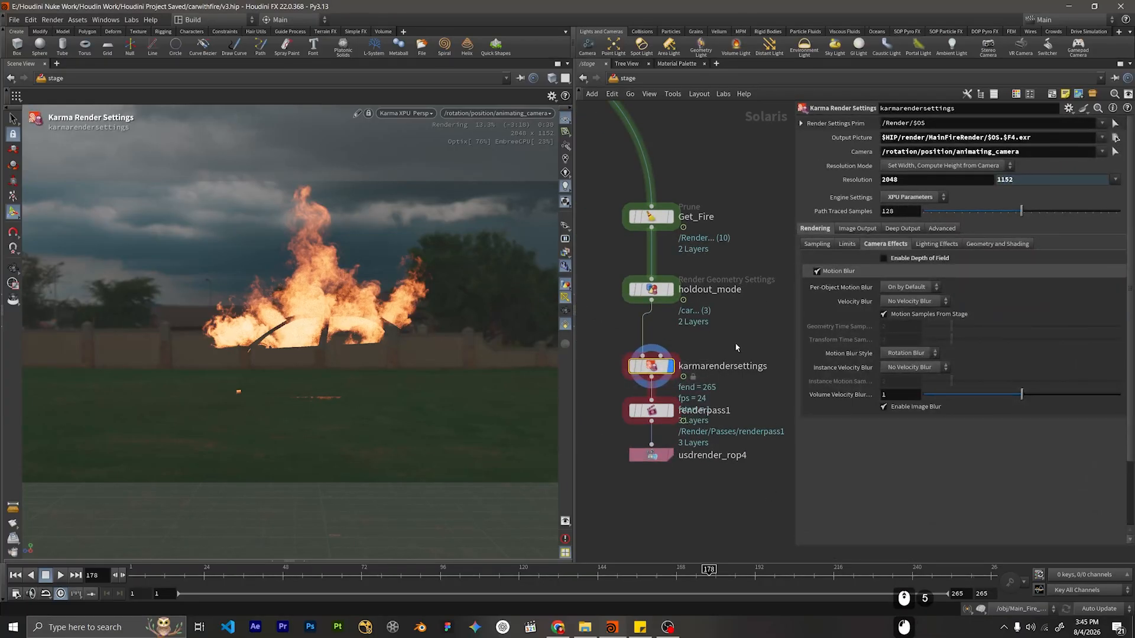
pyautogui.doubleClick(735, 367)
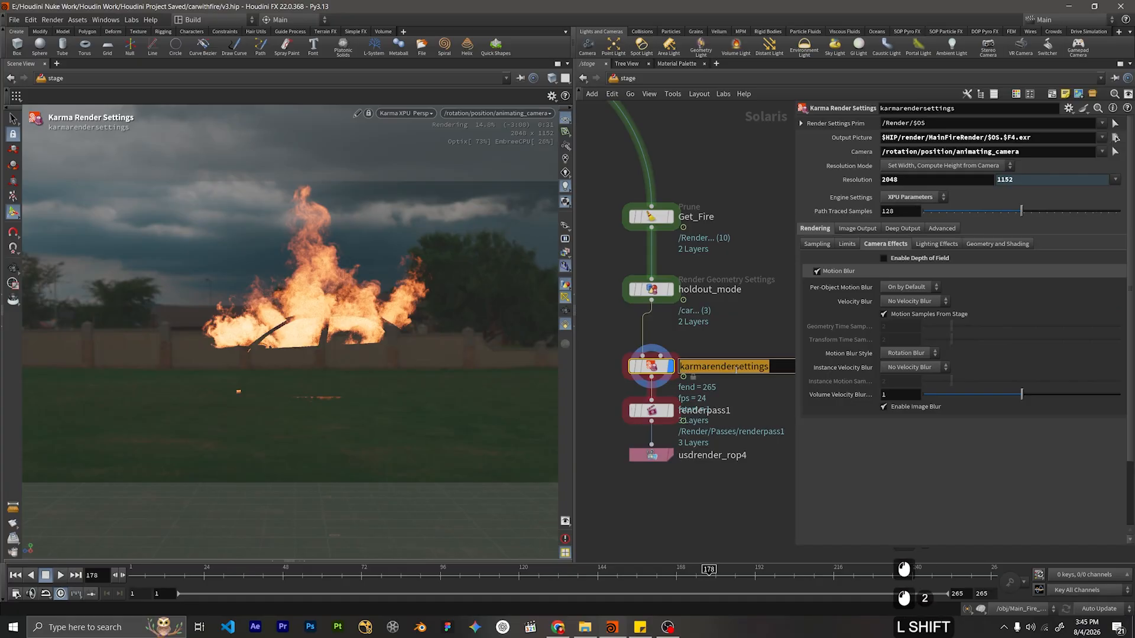
pyautogui.write('Fire_Render')
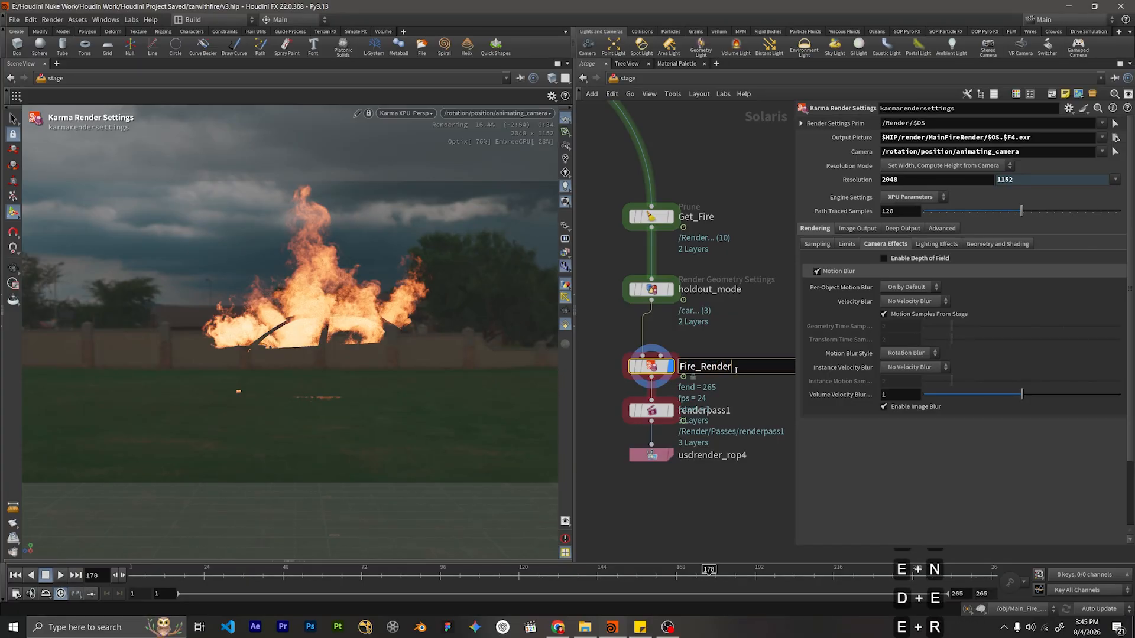
pyautogui.press('BackSpace')
pyautogui.press('BackSpace')
pyautogui.press('BackSpace')
pyautogui.press('BackSpace')
pyautogui.press('BackSpace')
pyautogui.press('BackSpace')
pyautogui.press('BackSpace')
pyautogui.press('BackSpace')
pyautogui.press('BackSpace')
pyautogui.press('BackSpace')
pyautogui.press('BackSpace')
pyautogui.press('BackSpace')
pyautogui.press('BackSpace')
pyautogui.press('BackSpace')
pyautogui.press('BackSpace')
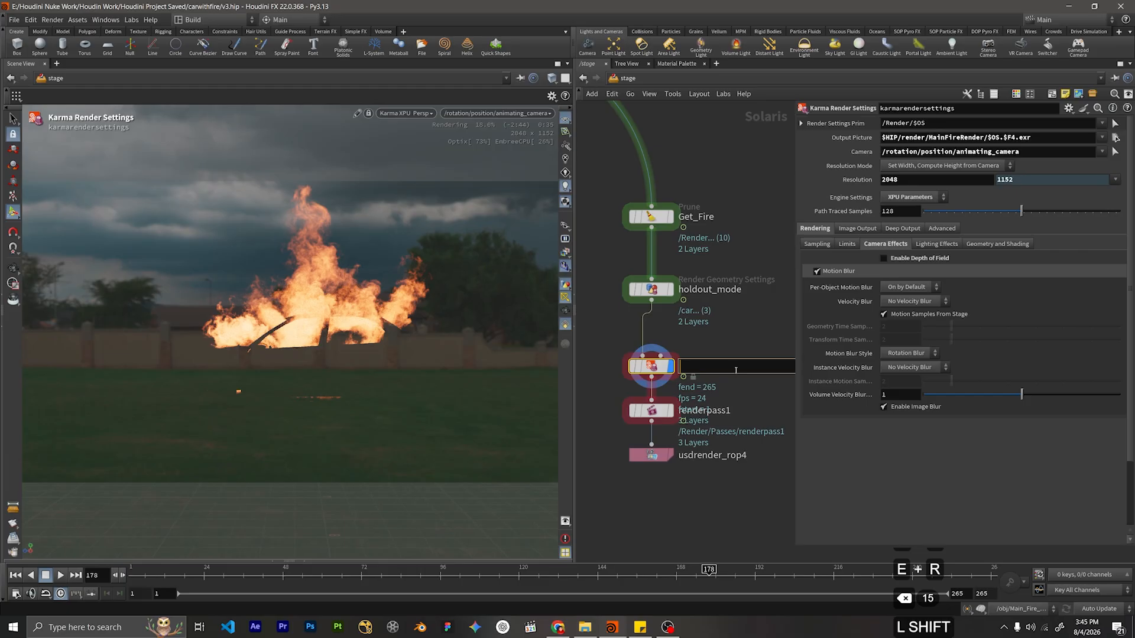
# Rename the fire branch's karmarendersettings node, beginning the new name with RNDR_MA.
pyautogui.write('M')
pyautogui.press('BackSpace')
pyautogui.write('RND')
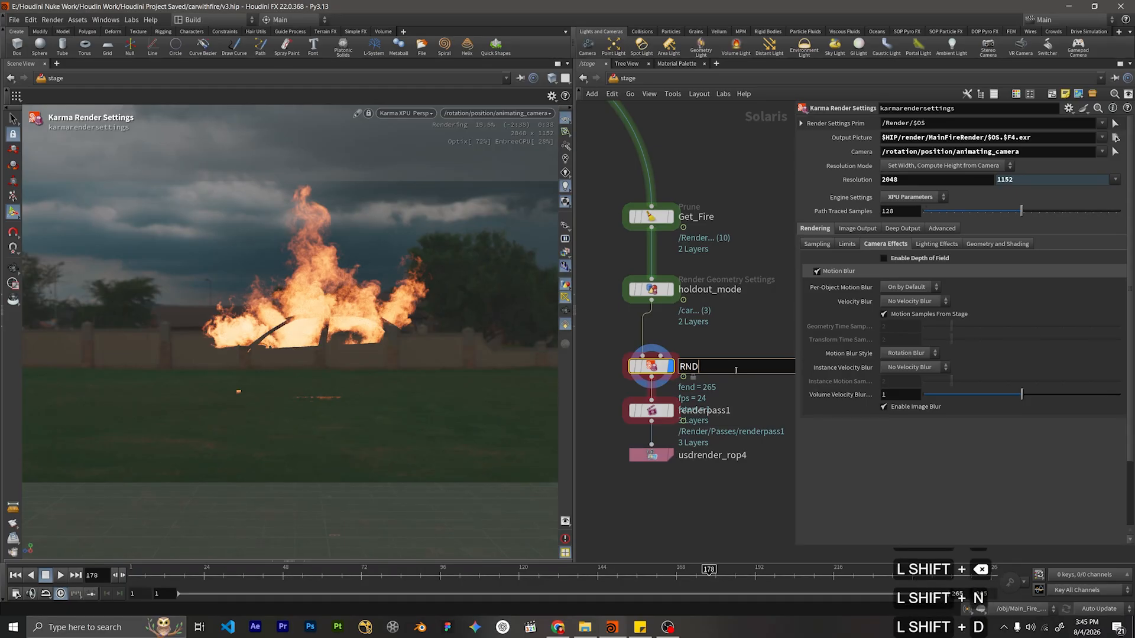
pyautogui.press('BackSpace')
pyautogui.write('DR_MA')
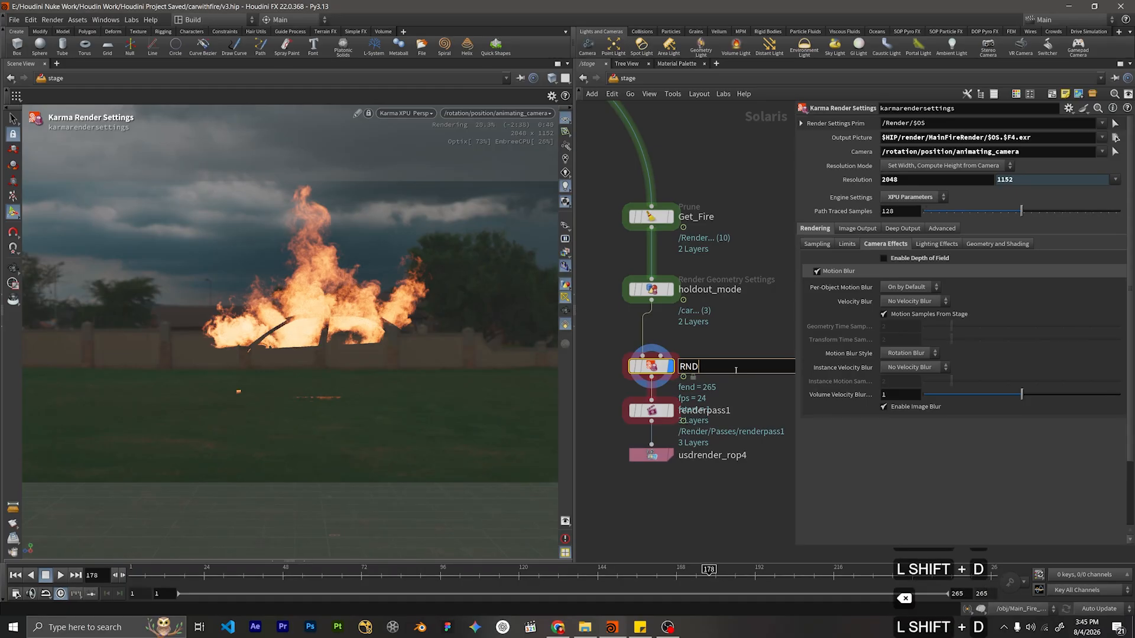
# Rename the fire branch's Karma render settings node as RNDR_MAIN_FIRE.
pyautogui.write('IN_FIER')
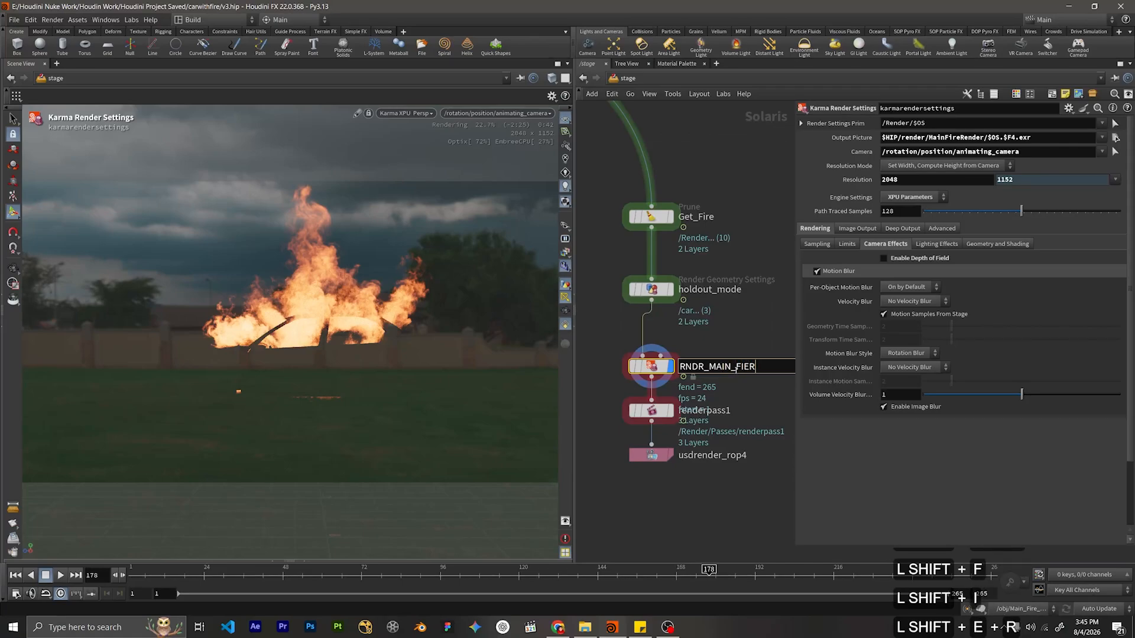
pyautogui.press('Return')
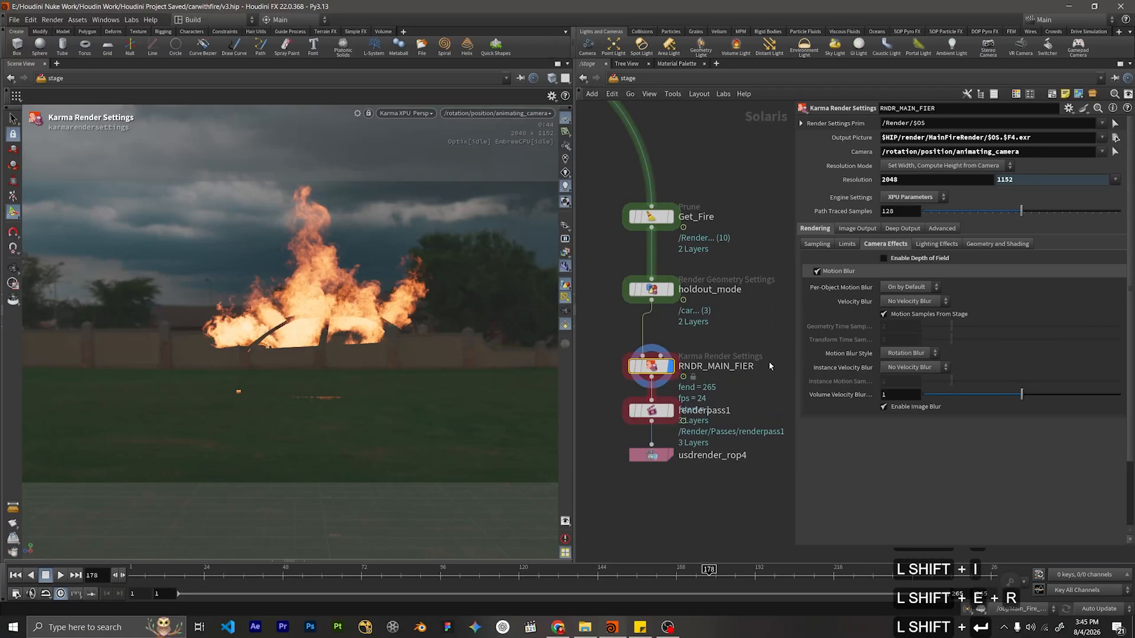
pyautogui.doubleClick(746, 368)
pyautogui.press('BackSpace')
pyautogui.press('BackSpace')
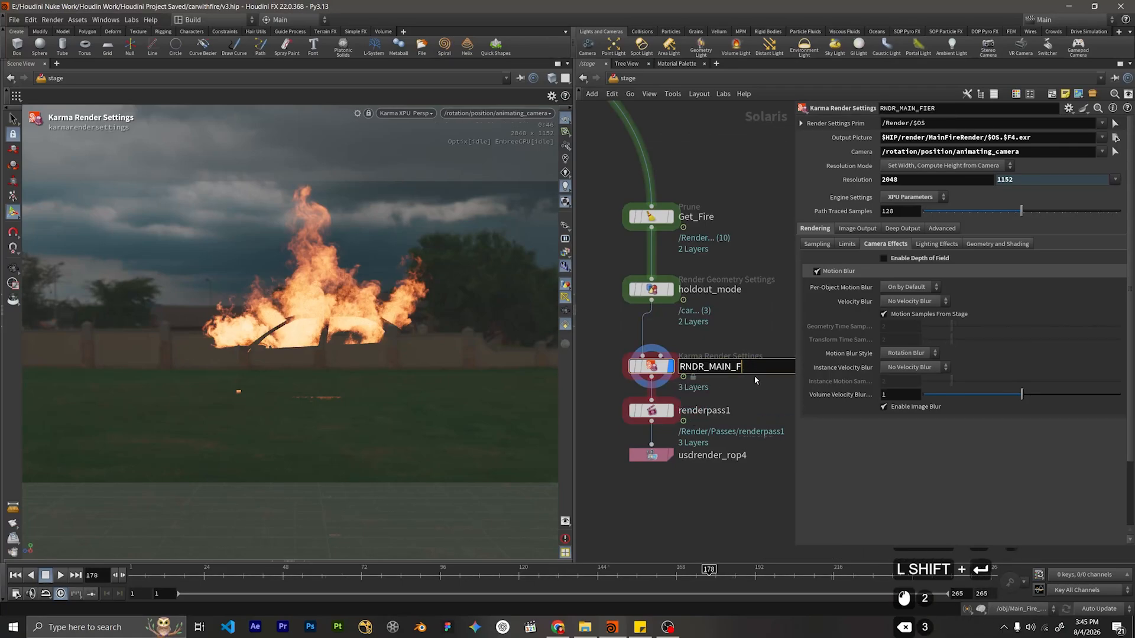
pyautogui.write('IRE')
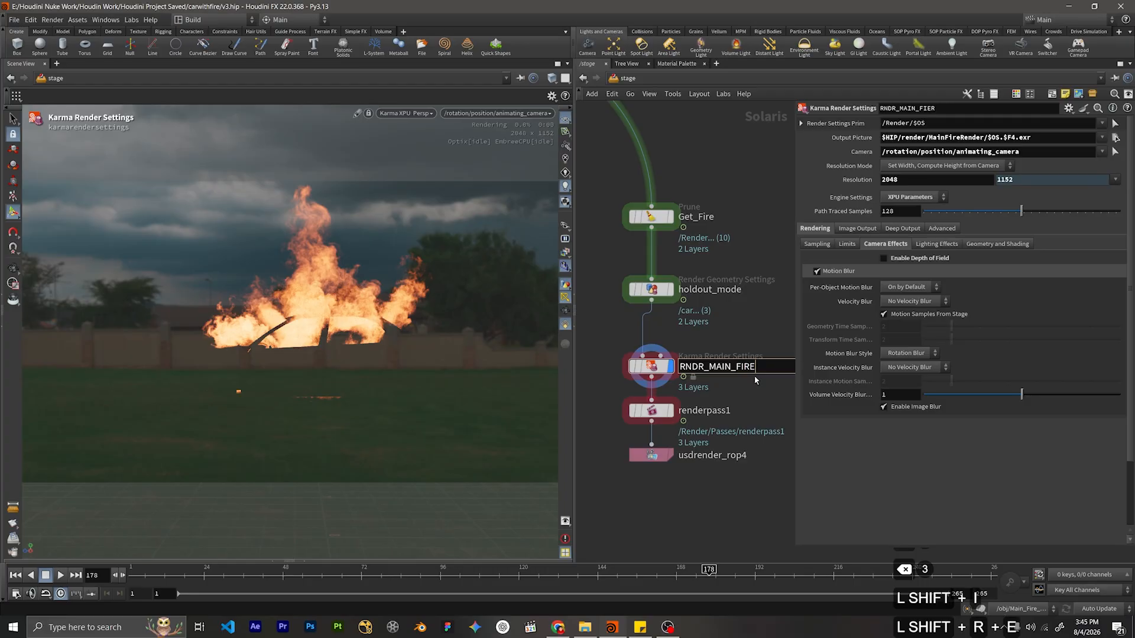
pyautogui.press('Return')
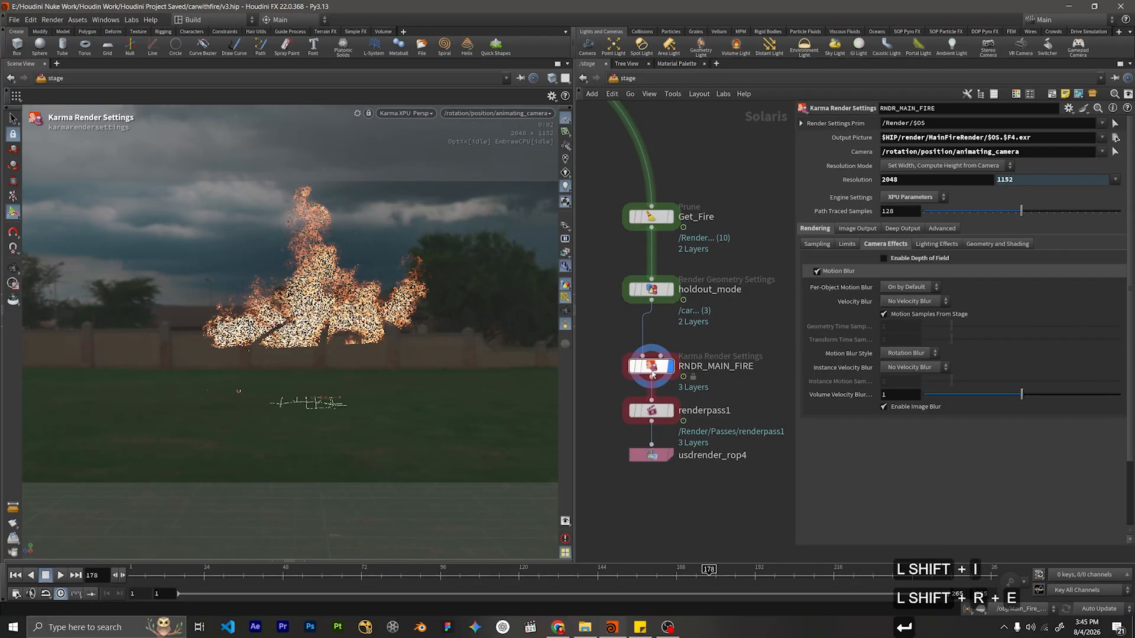
# Move RNDR_MAIN_FIRE up closer to holdout_mode and delete the render pass node below it.
pyautogui.moveTo(651, 369); pyautogui.dragTo(651, 348)
pyautogui.moveTo(729, 382); pyautogui.dragTo(655, 423)
pyautogui.press('Delete')
# Rename the USD Render ROP below RNDR_MAIN_FIRE as Out_RNDR_MAIN_FIRE, reusing the render settings node's name.
pyautogui.doubleClick(715, 347)
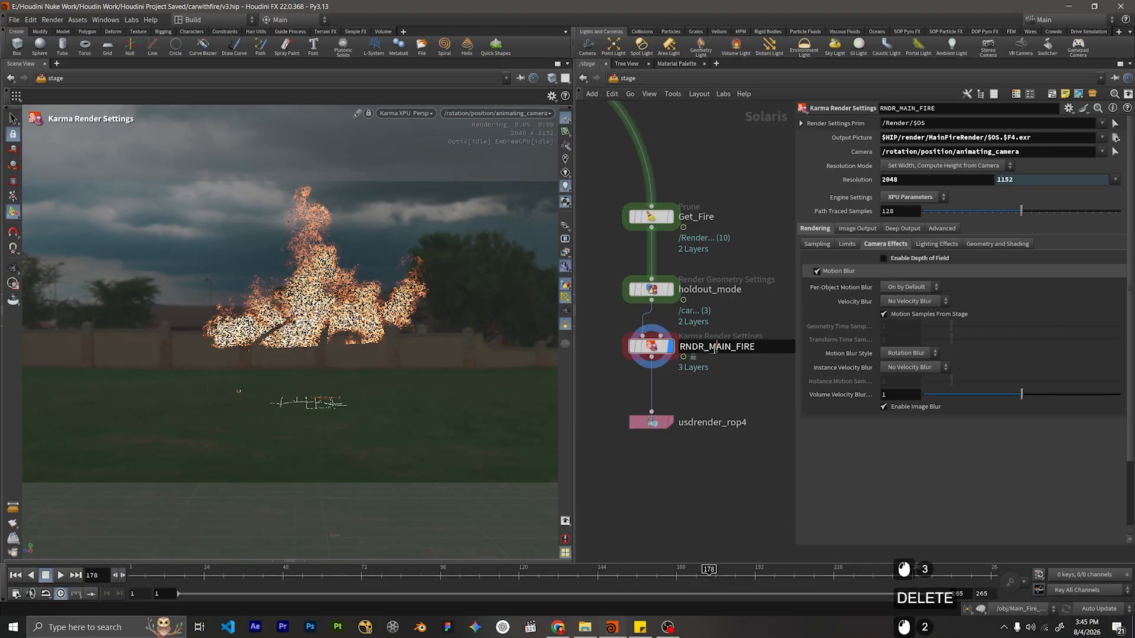
pyautogui.hotkey('ctrl', 'c')
pyautogui.doubleClick(712, 422)
pyautogui.hotkey('ctrl', 'v')
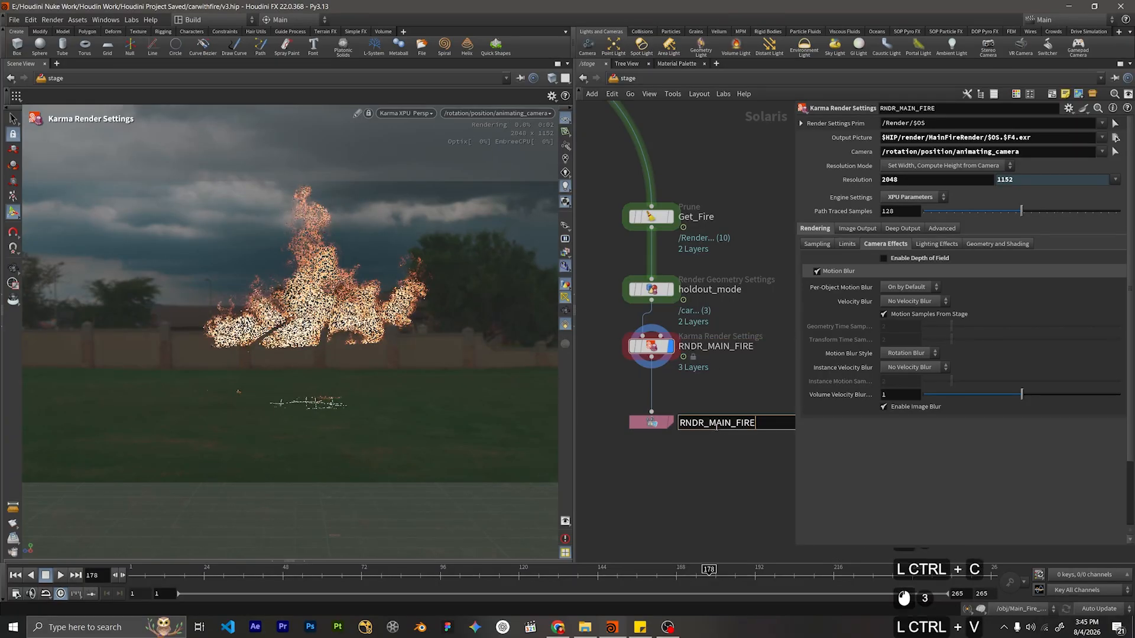
pyautogui.write('out')
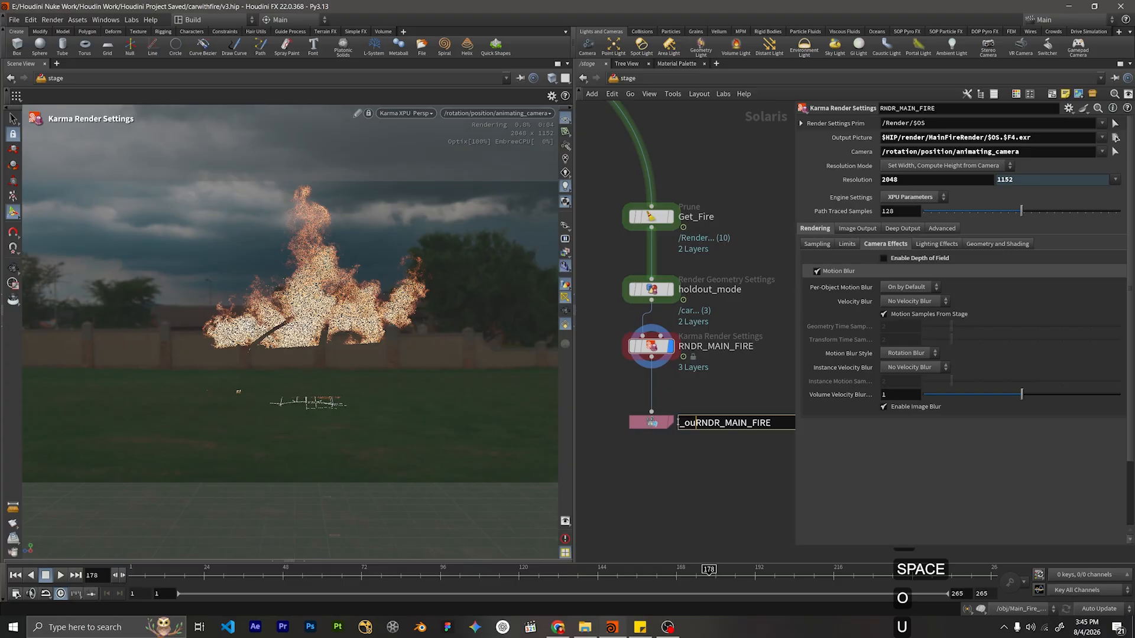
pyautogui.press('BackSpace')
pyautogui.press('BackSpace')
pyautogui.press('BackSpace')
pyautogui.press('BackSpace')
pyautogui.write('Out')
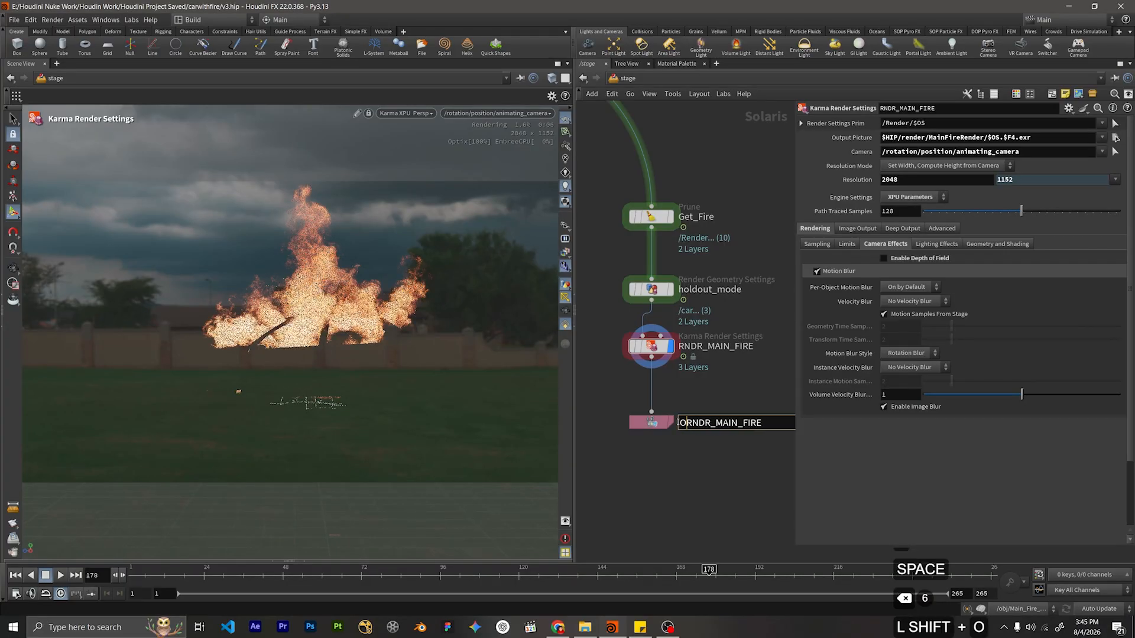
pyautogui.press('Return')
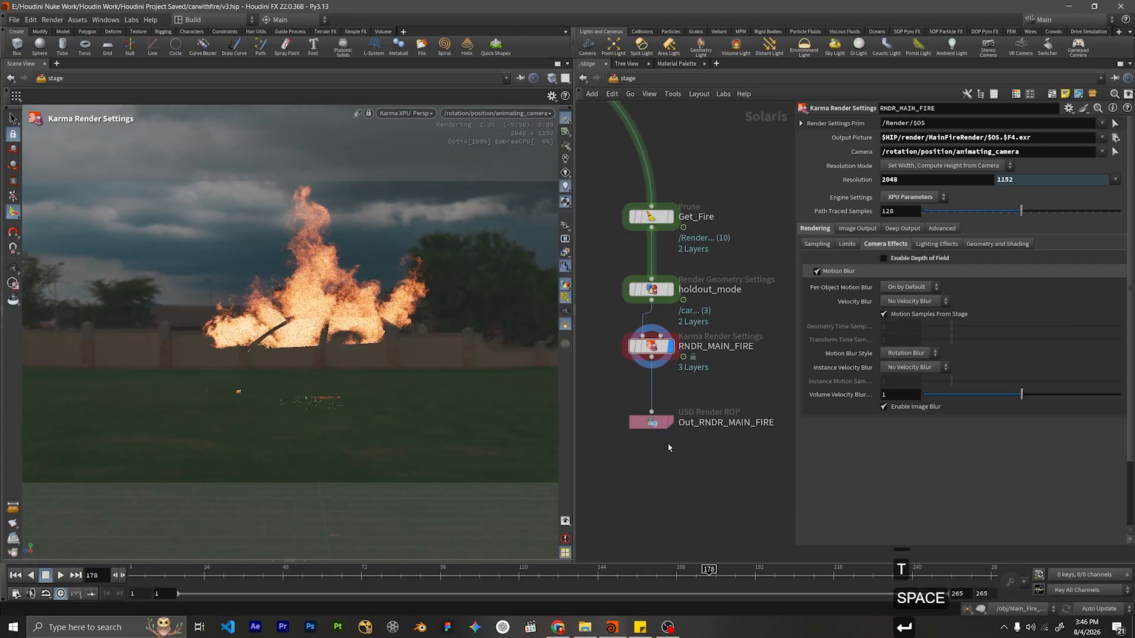
# Enable Split per LPE Tag for Combined Volume in RNDR_MAIN_FIRE and save the scene.
pyautogui.scroll(-10, 751, 425)
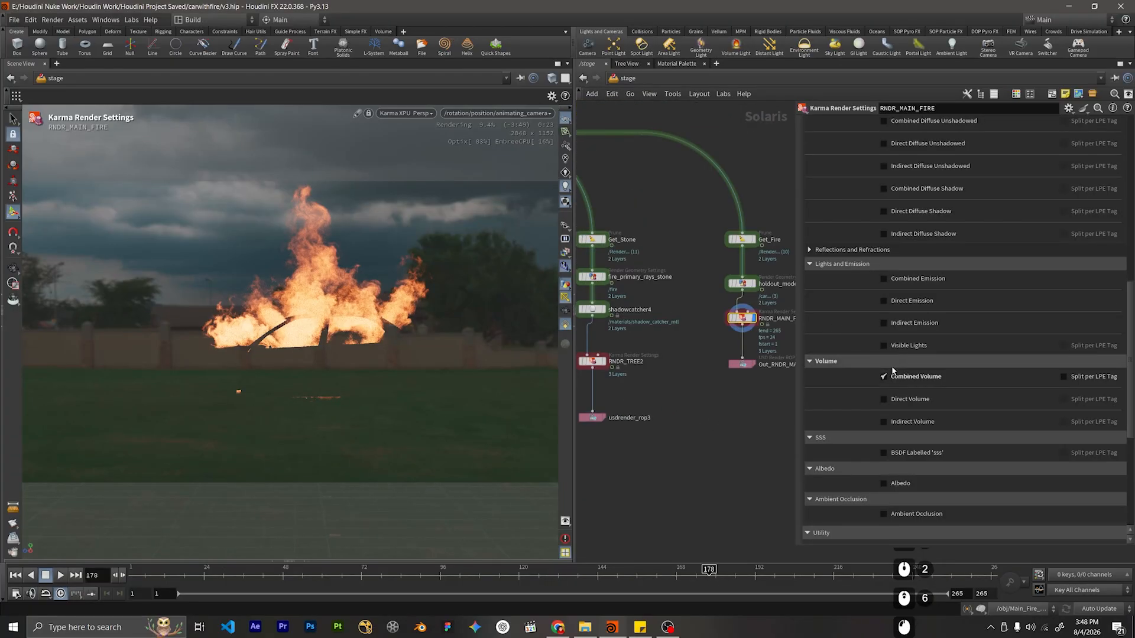
pyautogui.click(1064, 376)
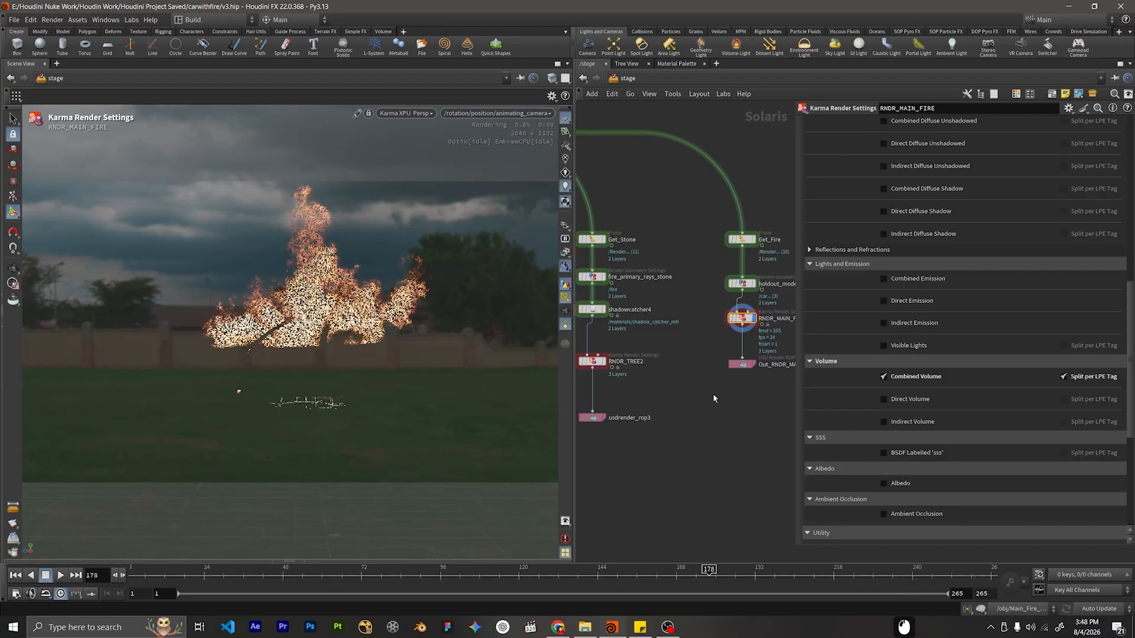
pyautogui.scroll(-7, 713, 396)
pyautogui.scroll(8, 713, 402)
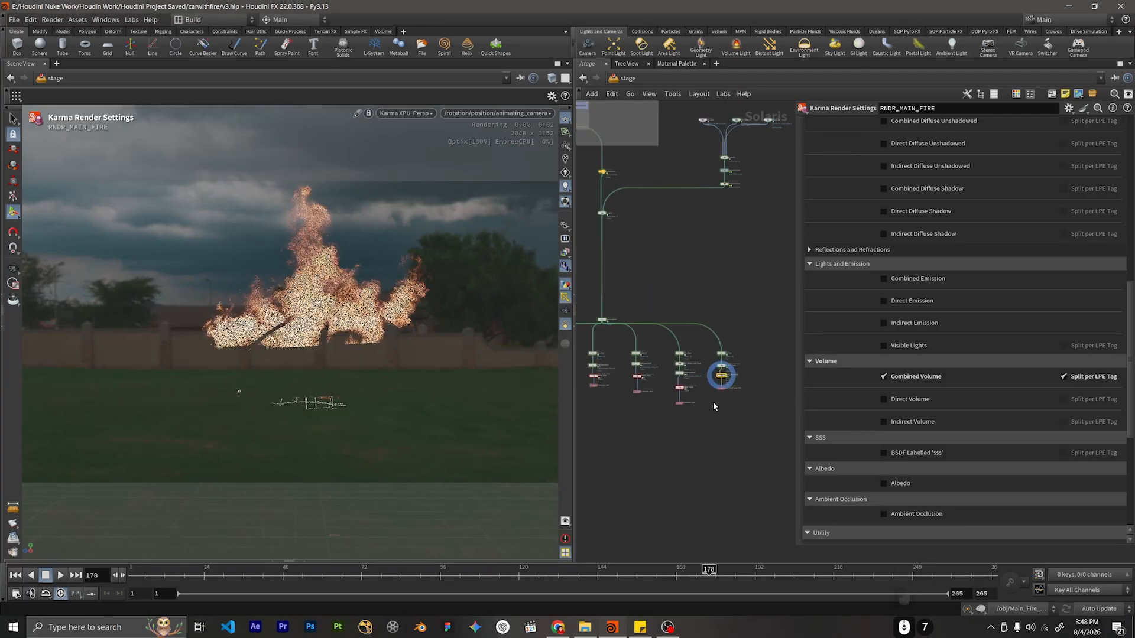
pyautogui.scroll(-5, 714, 391)
pyautogui.scroll(20, 848, 347)
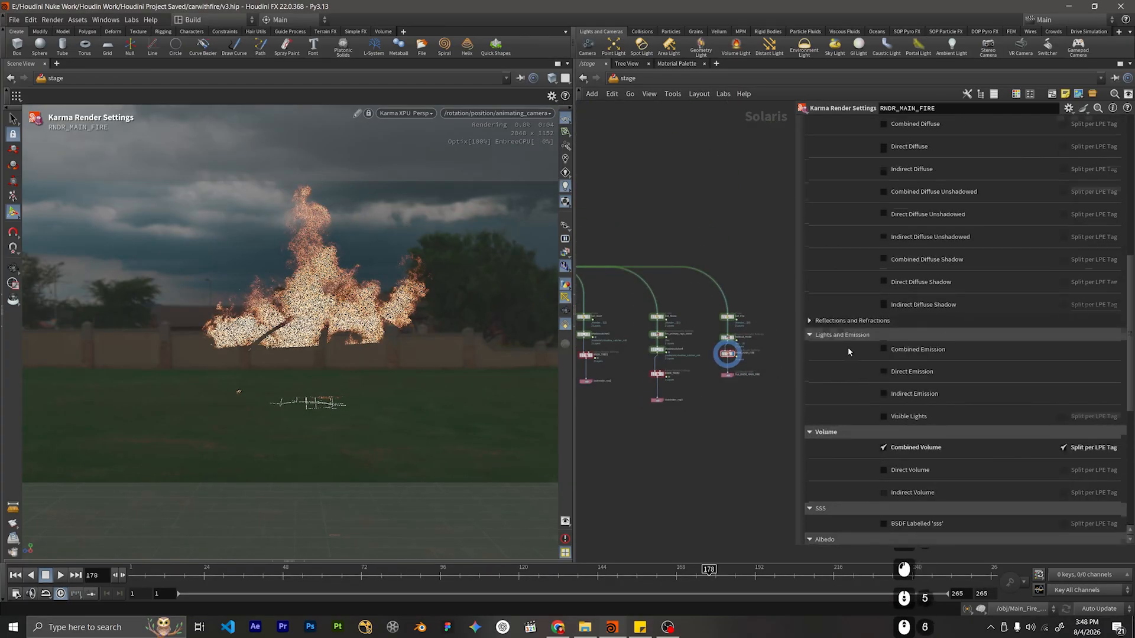
pyautogui.scroll(14, 882, 460)
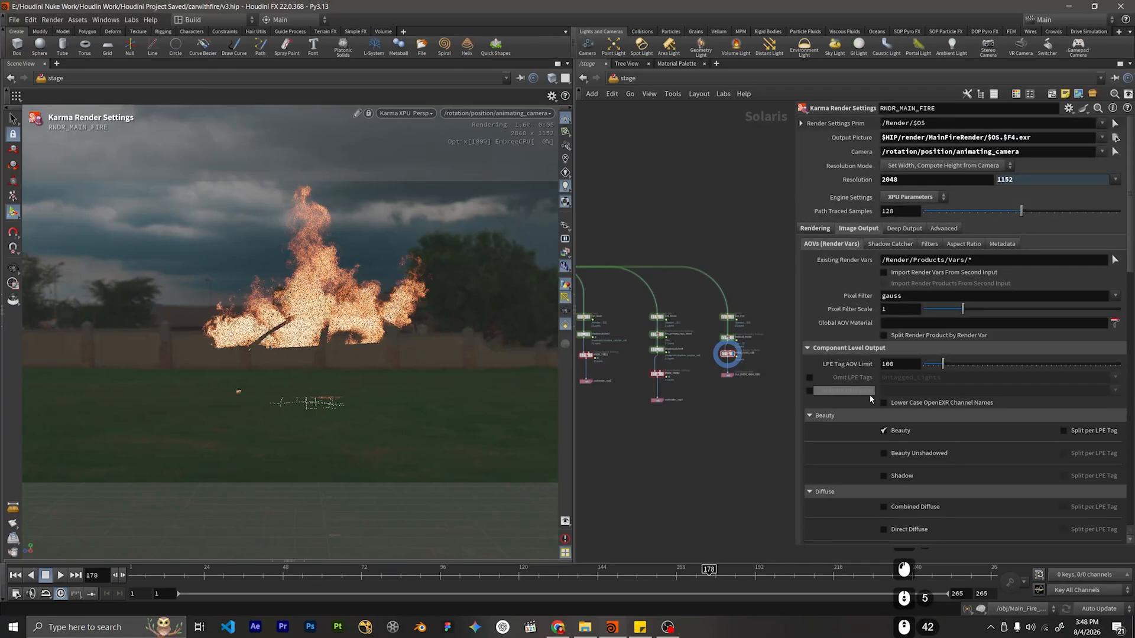
pyautogui.scroll(-6, 722, 275)
pyautogui.scroll(-2, 750, 257)
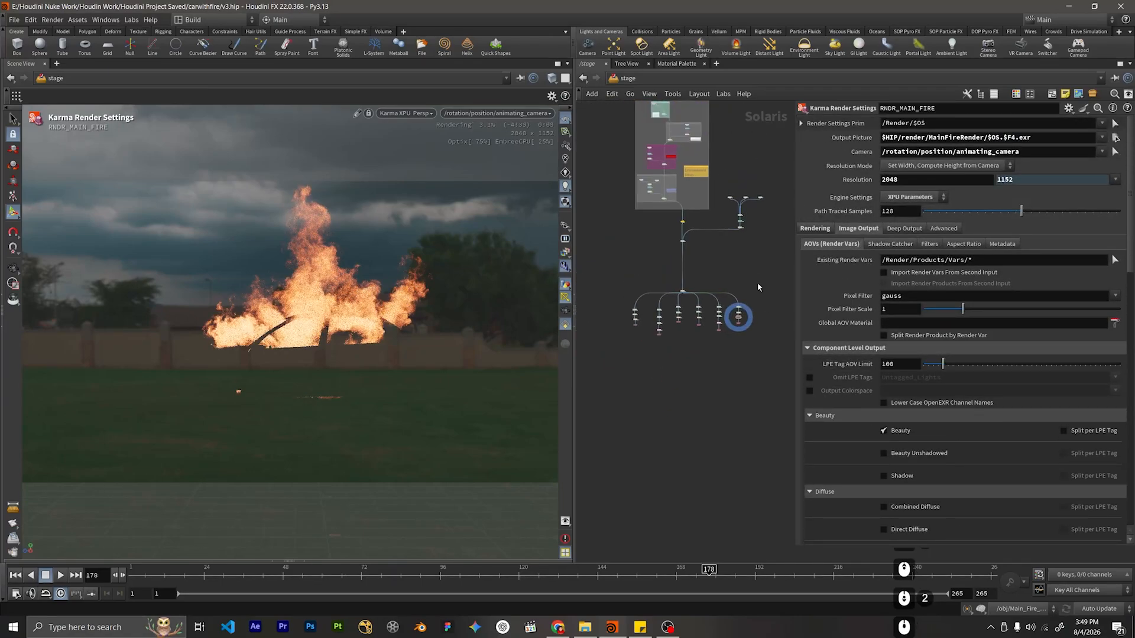
pyautogui.hotkey('ctrl', 's')
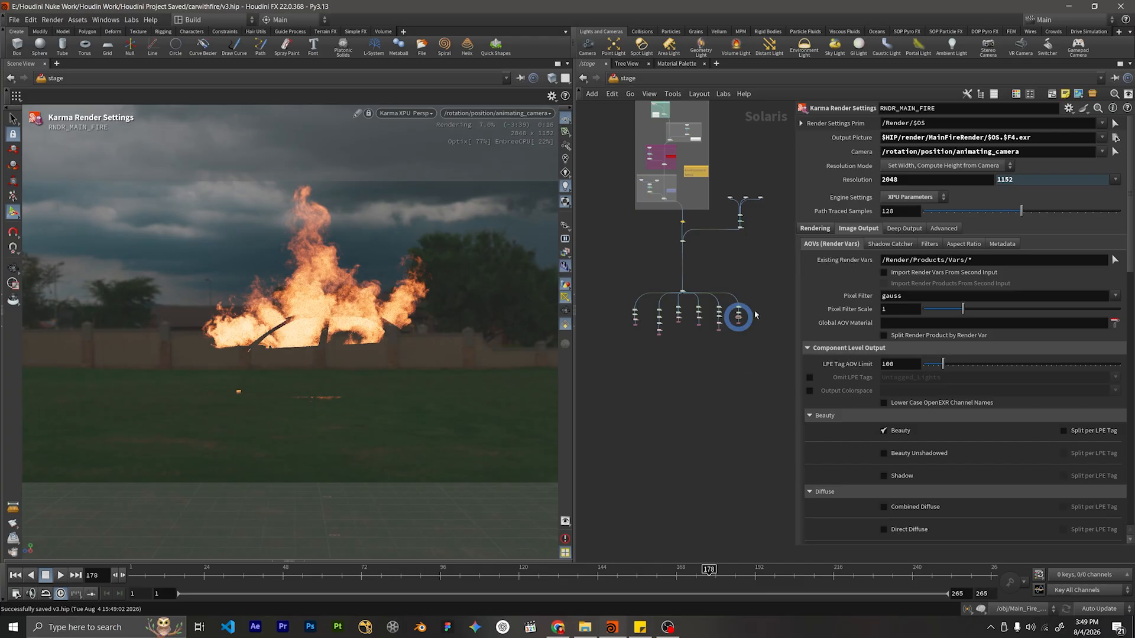
# Move the fog box node and all render branches below it farther down to make room in the main chain.
pyautogui.moveTo(767, 280); pyautogui.dragTo(613, 346)
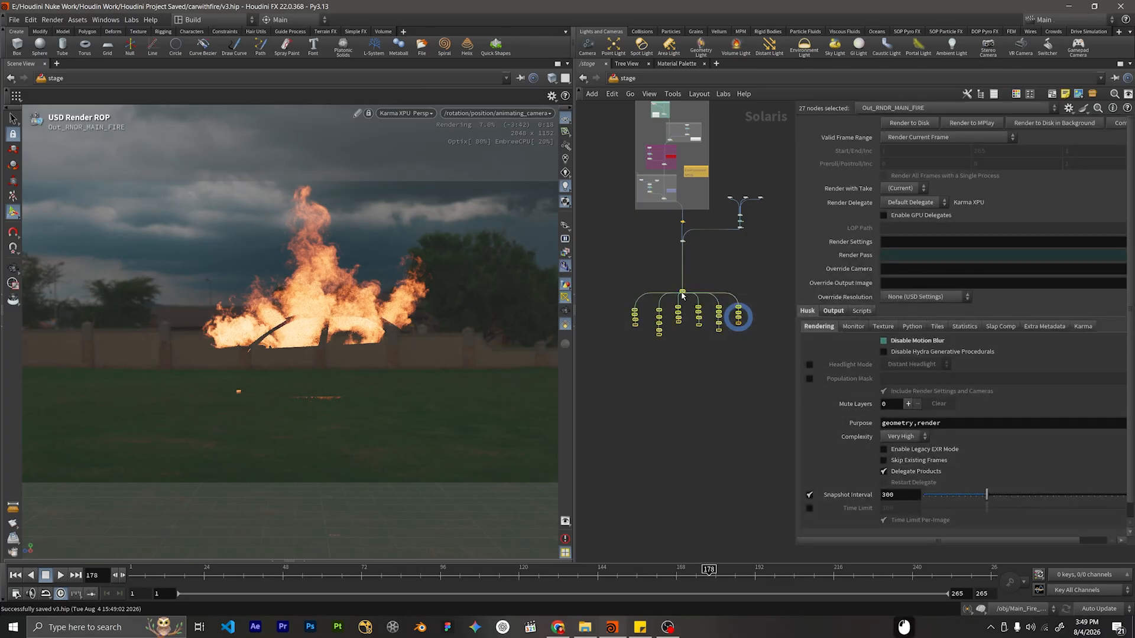
pyautogui.moveTo(682, 292); pyautogui.dragTo(682, 305)
pyautogui.click(702, 297)
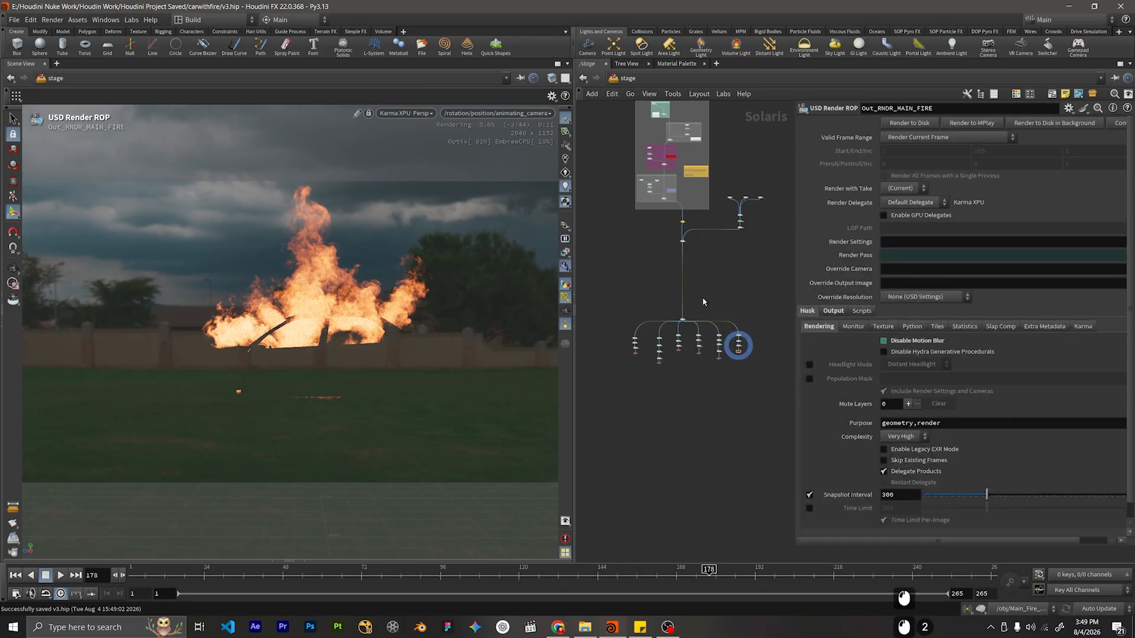
# Add a Merge node beside the main wire, above the fog box and render branches.
pyautogui.scroll(6, 683, 274)
pyautogui.scroll(1, 668, 260)
pyautogui.moveTo(668, 260); pyautogui.dragTo(747, 326, button='middle')
pyautogui.click(706, 326)
pyautogui.scroll(-3, 686, 303)
pyautogui.press('Tab')
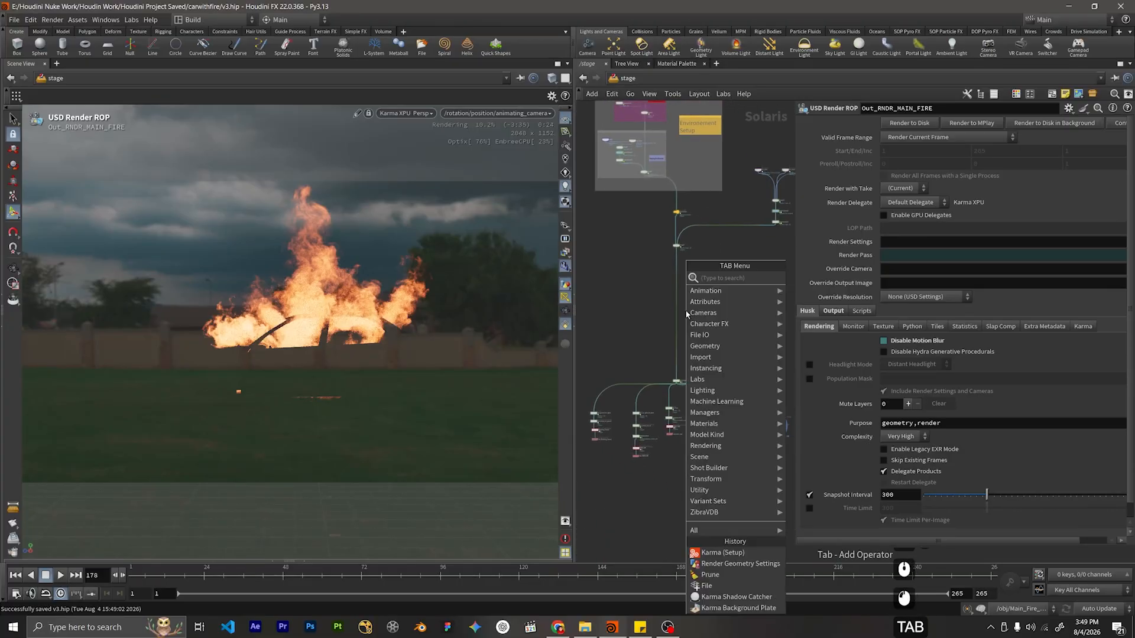
pyautogui.write('mer')
pyautogui.press('Return')
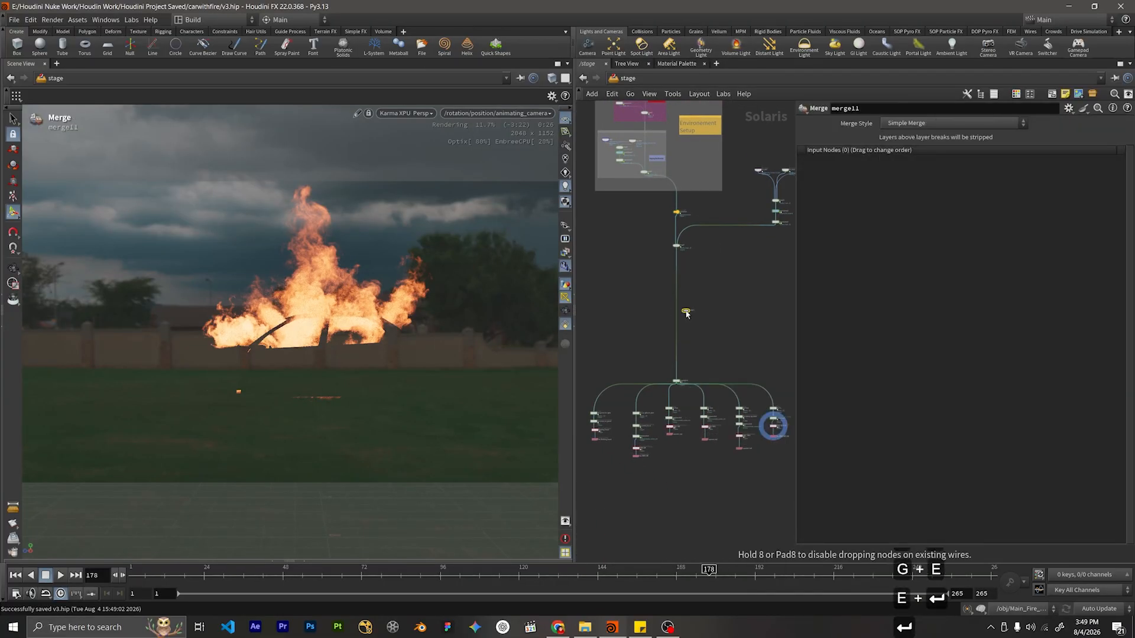
# Bypass the Fire_back, Fire_Front and Spread_Fire imports together with the merge node that joins them.
pyautogui.moveTo(722, 284); pyautogui.dragTo(682, 311, button='middle')
pyautogui.moveTo(707, 155); pyautogui.dragTo(803, 228)
pyautogui.scroll(3, 771, 203)
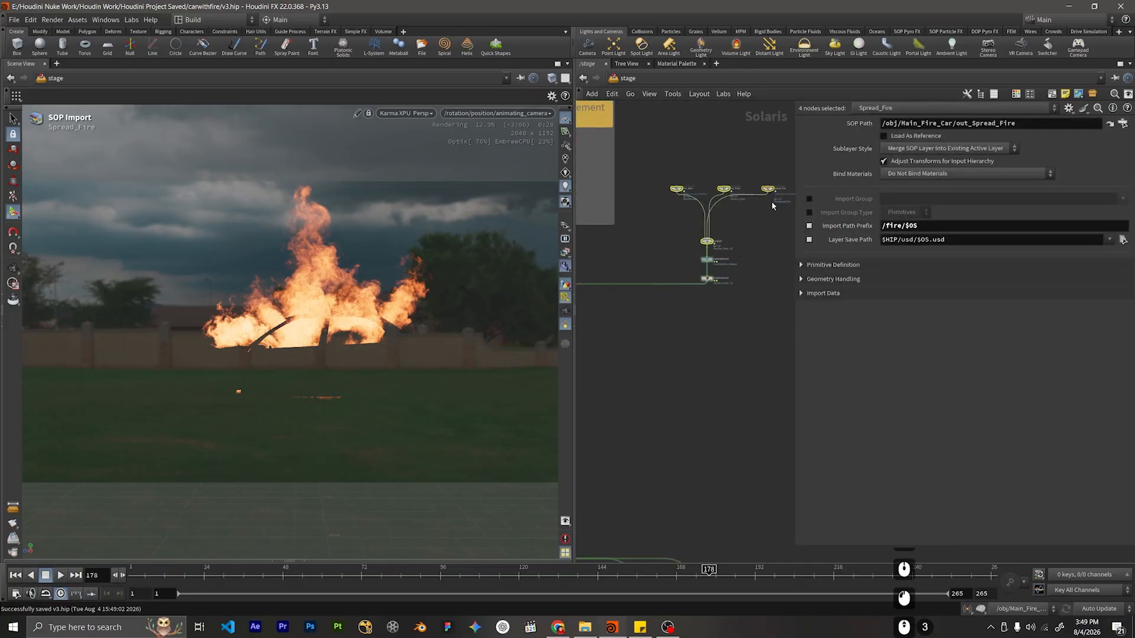
pyautogui.scroll(4, 768, 198)
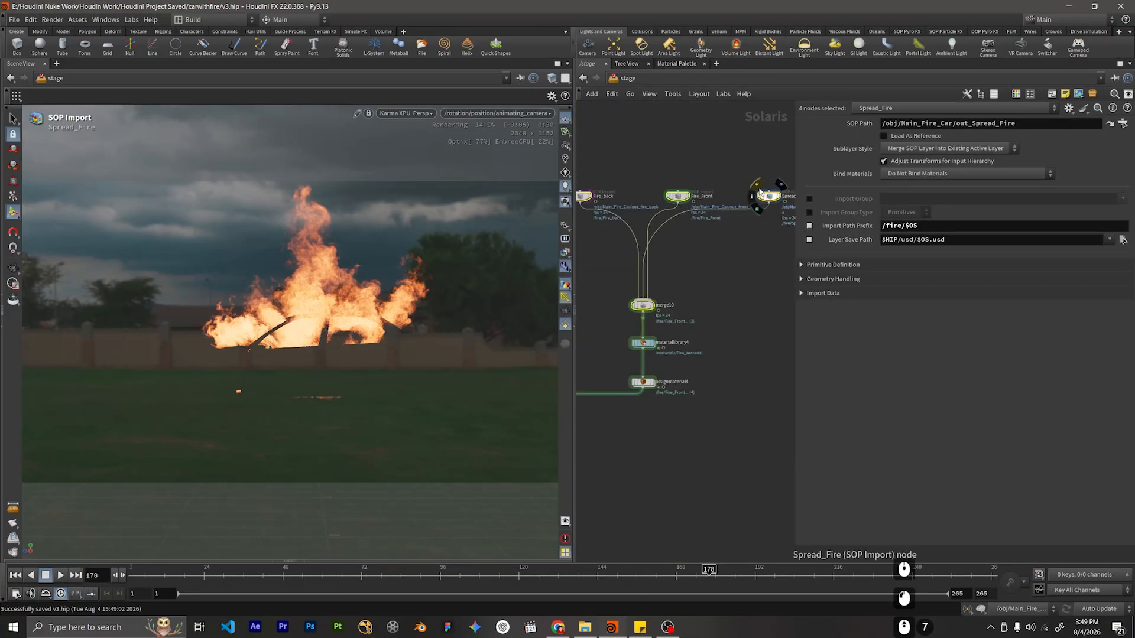
pyautogui.click(757, 185)
# Insert the new Merge node into the main wire between the existing merge and the fog box, and display its output.
pyautogui.scroll(-4, 627, 343)
pyautogui.moveTo(637, 365); pyautogui.dragTo(779, 306, button='middle')
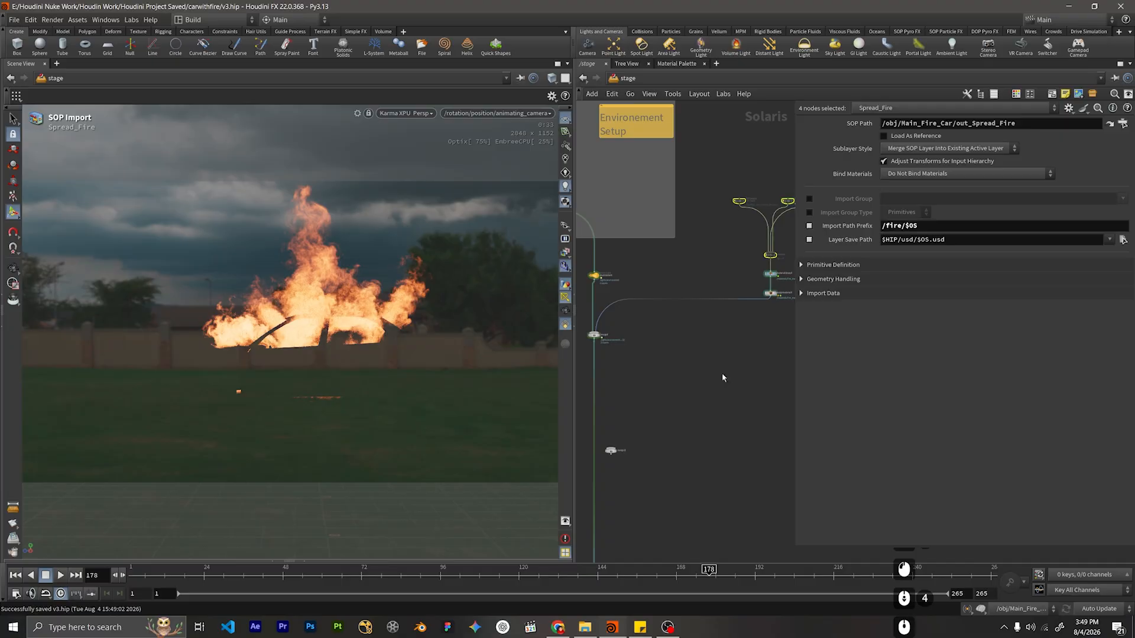
pyautogui.moveTo(722, 373); pyautogui.dragTo(743, 340, button='middle')
pyautogui.scroll(2, 619, 412)
pyautogui.moveTo(649, 401); pyautogui.dragTo(703, 395, button='middle')
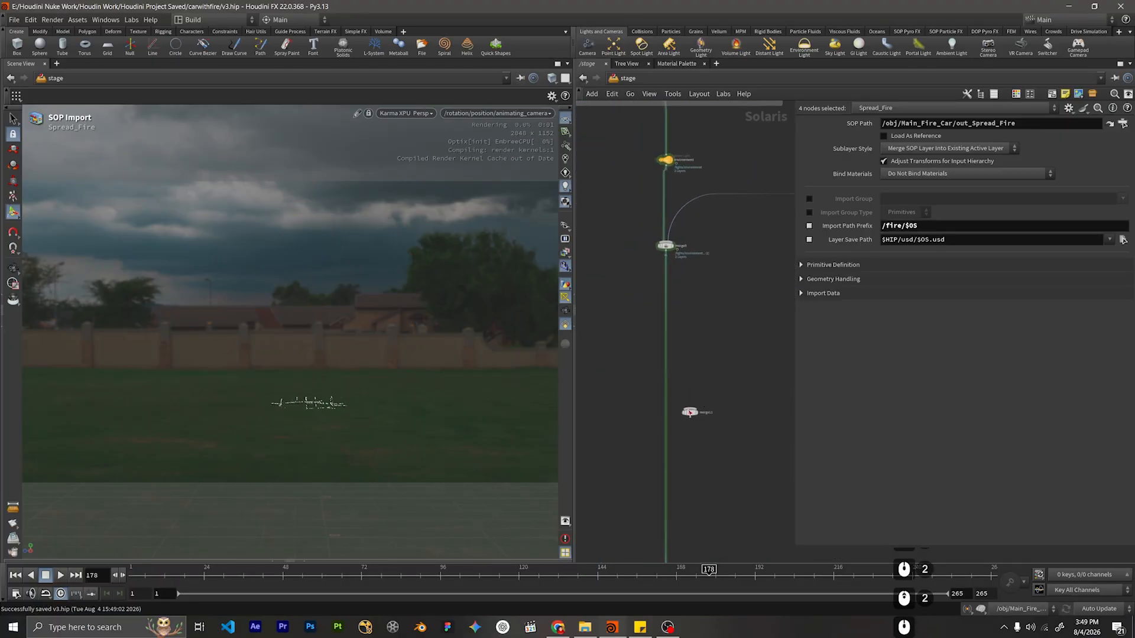
pyautogui.moveTo(690, 411)
pyautogui.mouseDown()
pyautogui.moveTo(657, 395)
pyautogui.moveTo(668, 404)
pyautogui.mouseUp()
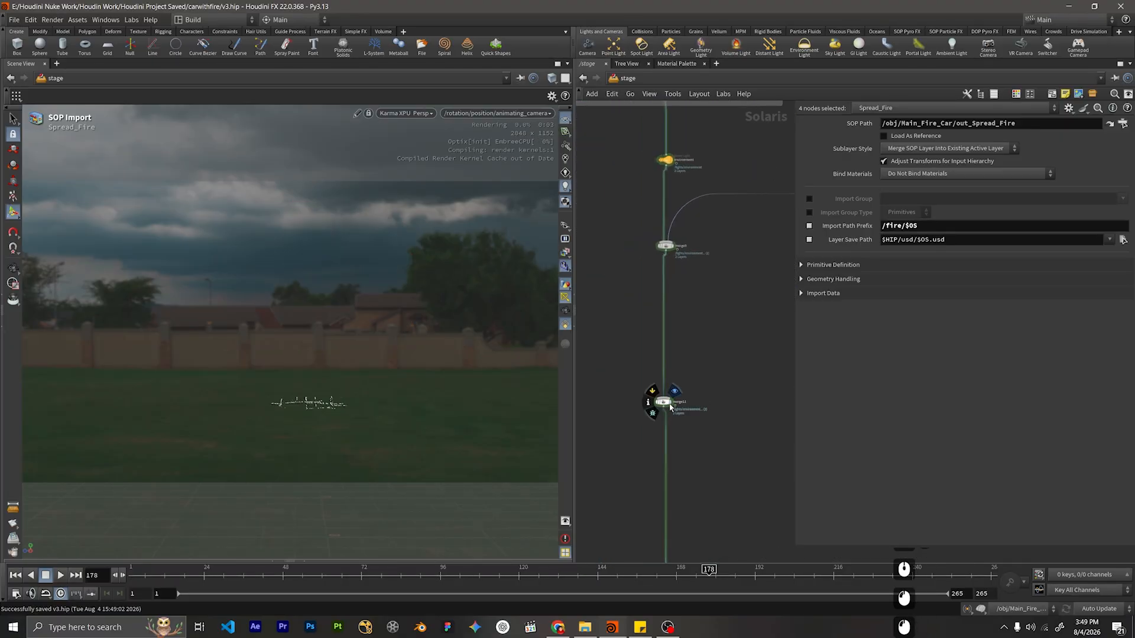
pyautogui.click(670, 403)
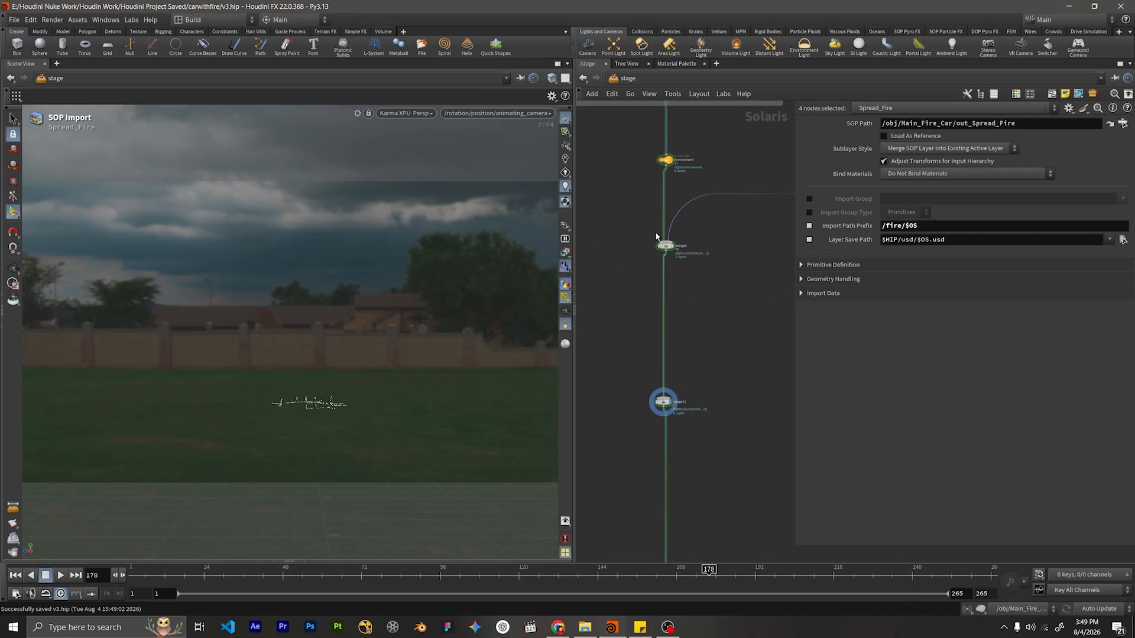
# Shift the fog box node and all render branches beneath it together, slightly down and left of the new merge.
pyautogui.scroll(-5, 623, 295)
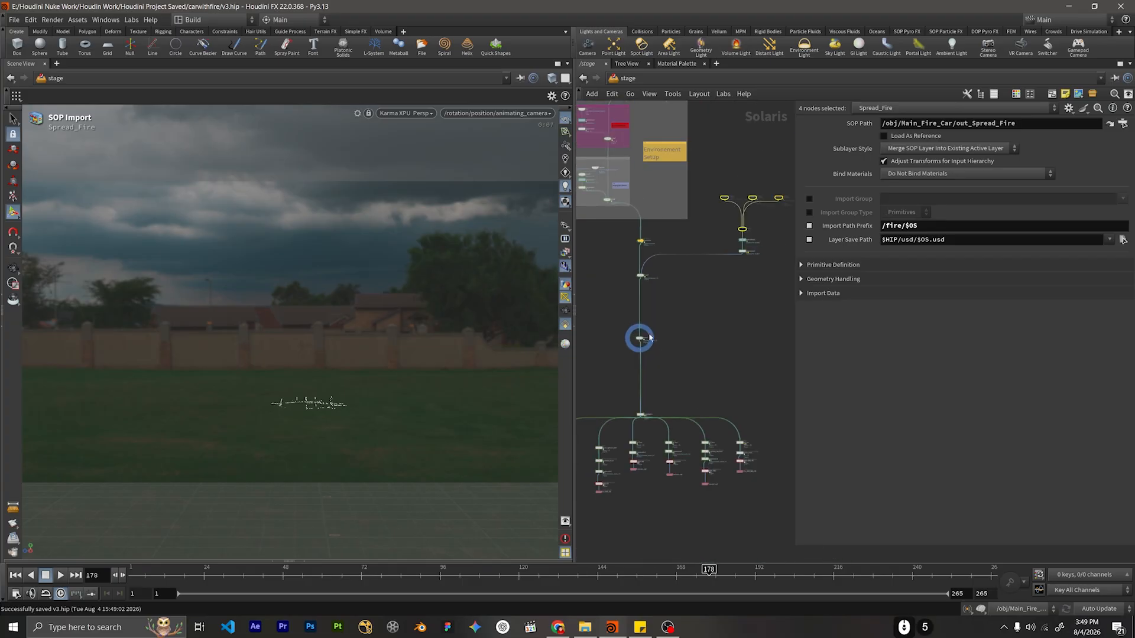
pyautogui.scroll(-3, 640, 332)
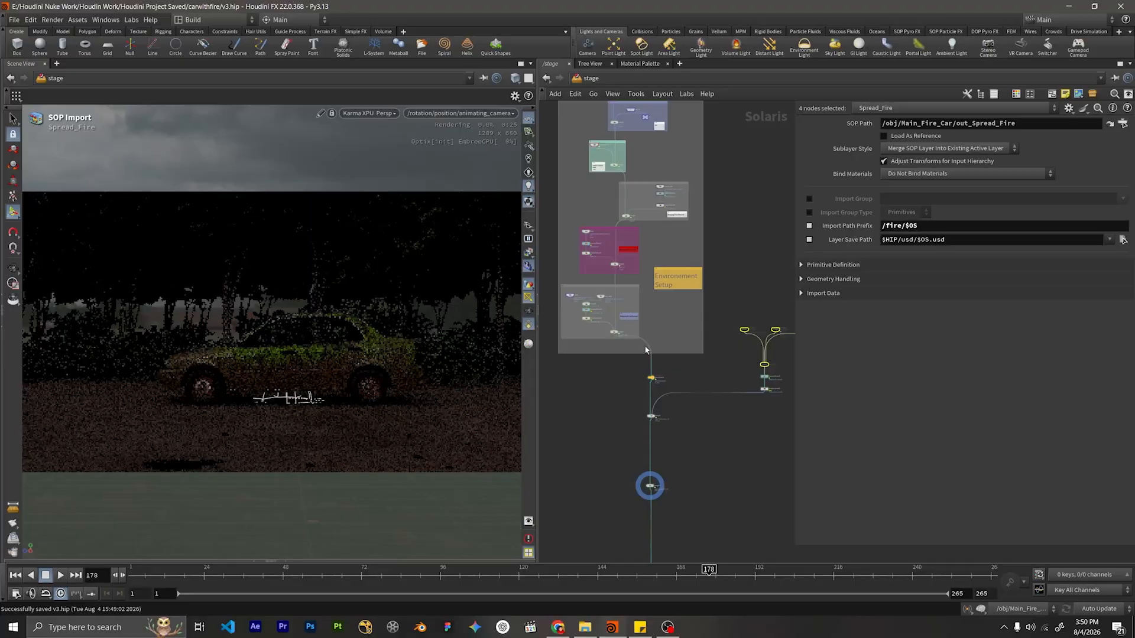
pyautogui.scroll(3, 662, 439)
pyautogui.moveTo(702, 447); pyautogui.dragTo(636, 198, button='middle')
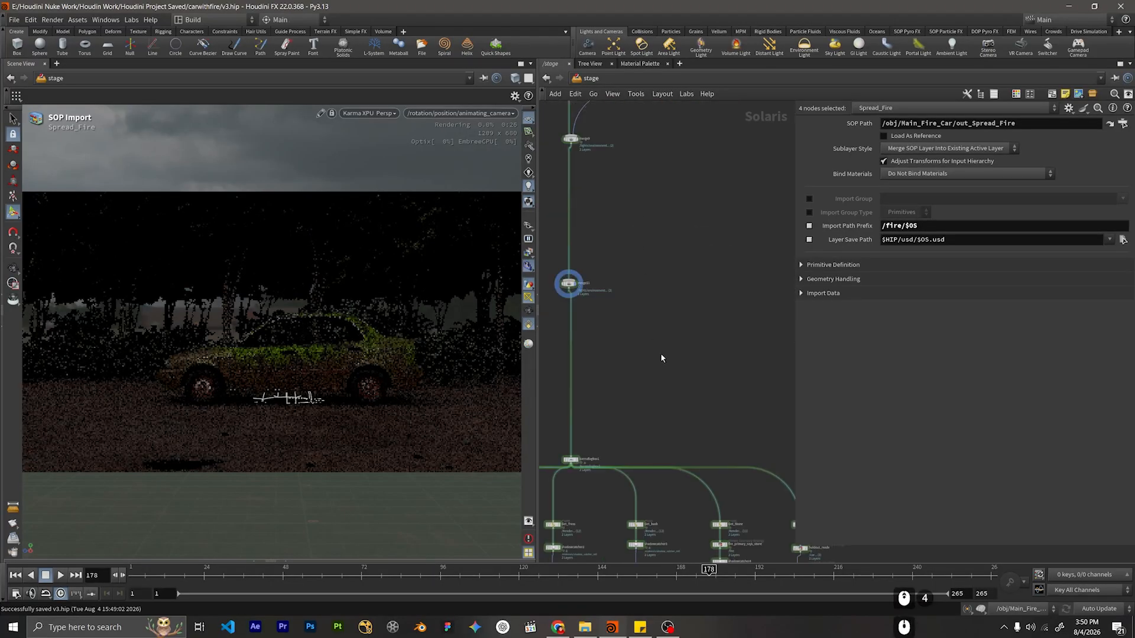
pyautogui.scroll(-5, 661, 354)
pyautogui.moveTo(691, 341); pyautogui.dragTo(628, 249, button='middle')
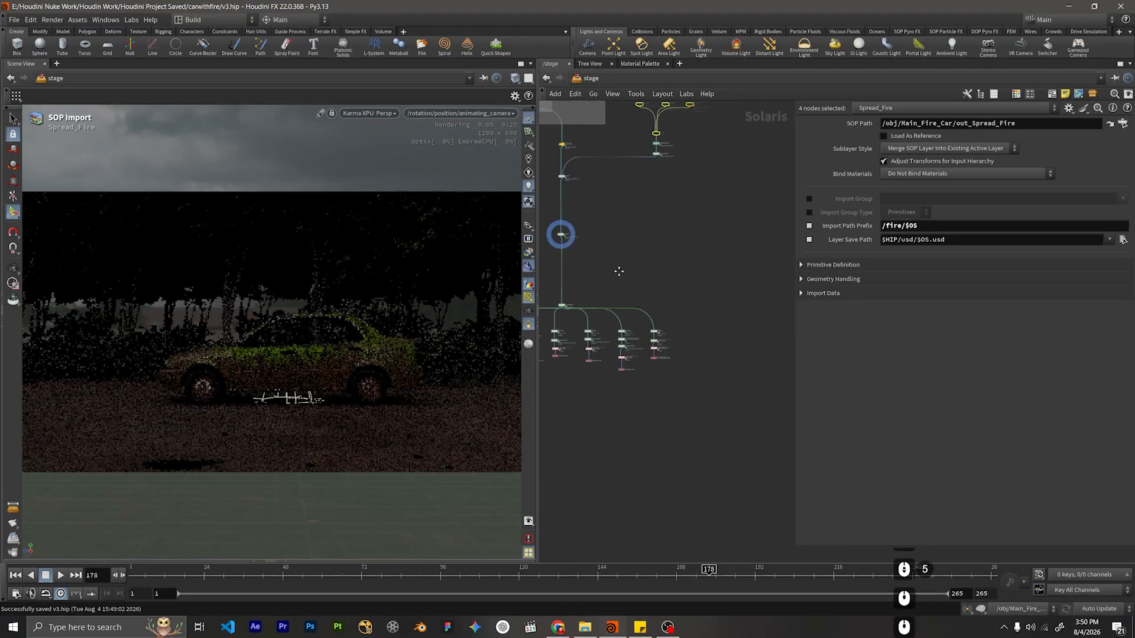
pyautogui.moveTo(644, 288); pyautogui.dragTo(709, 287, button='middle')
pyautogui.moveTo(749, 294); pyautogui.dragTo(566, 408)
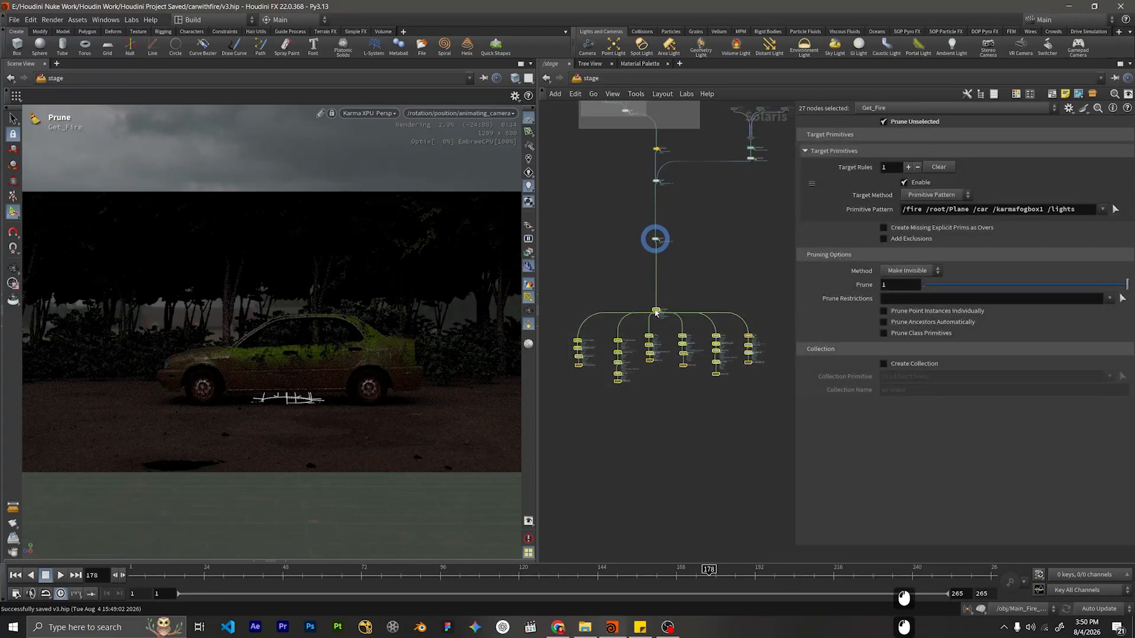
pyautogui.press('l')
pyautogui.click(682, 306)
pyautogui.scroll(3, 682, 306)
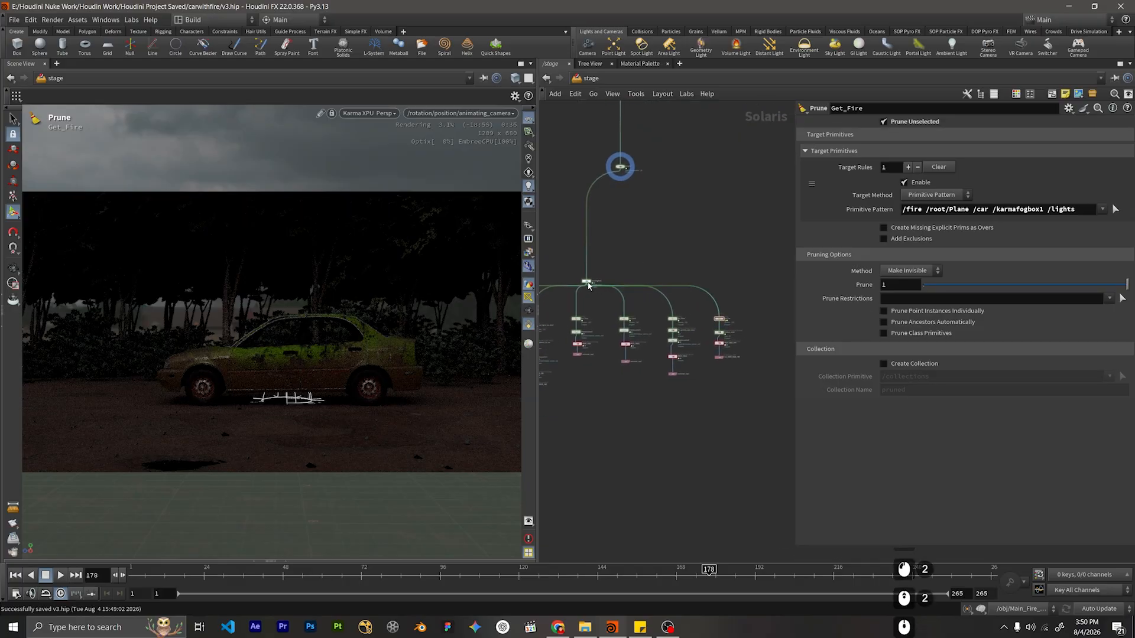
# Branch a new Prune node off the karmafogbox1 output, beyond the existing render branches.
pyautogui.moveTo(587, 286); pyautogui.dragTo(737, 266)
pyautogui.click(739, 269)
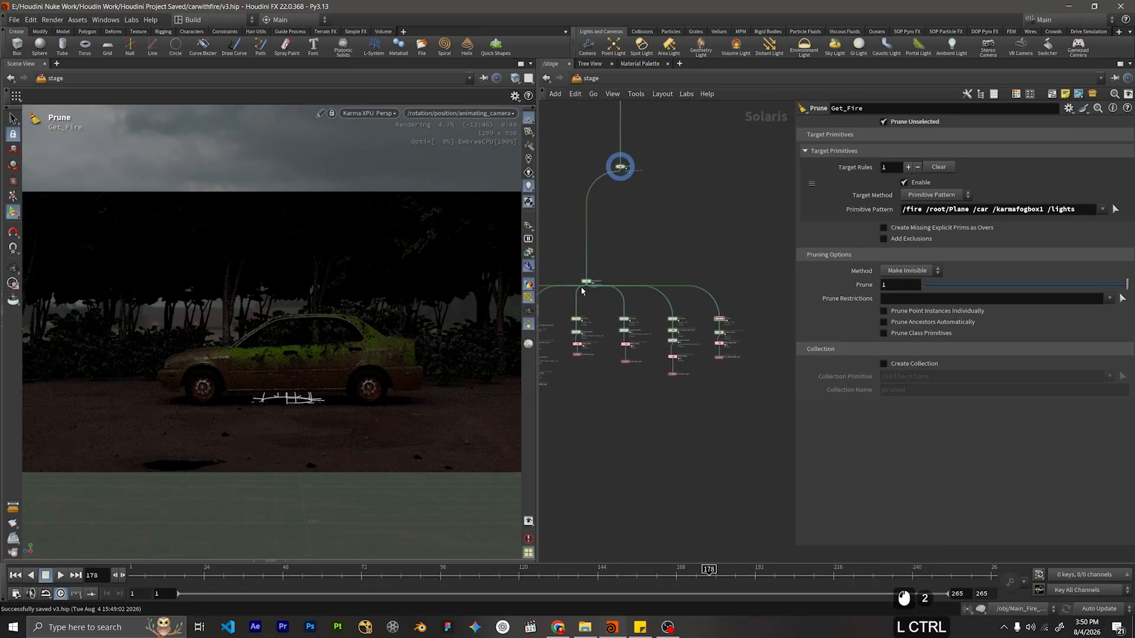
pyautogui.scroll(8, 585, 285)
pyautogui.moveTo(575, 283); pyautogui.dragTo(774, 263, button='middle')
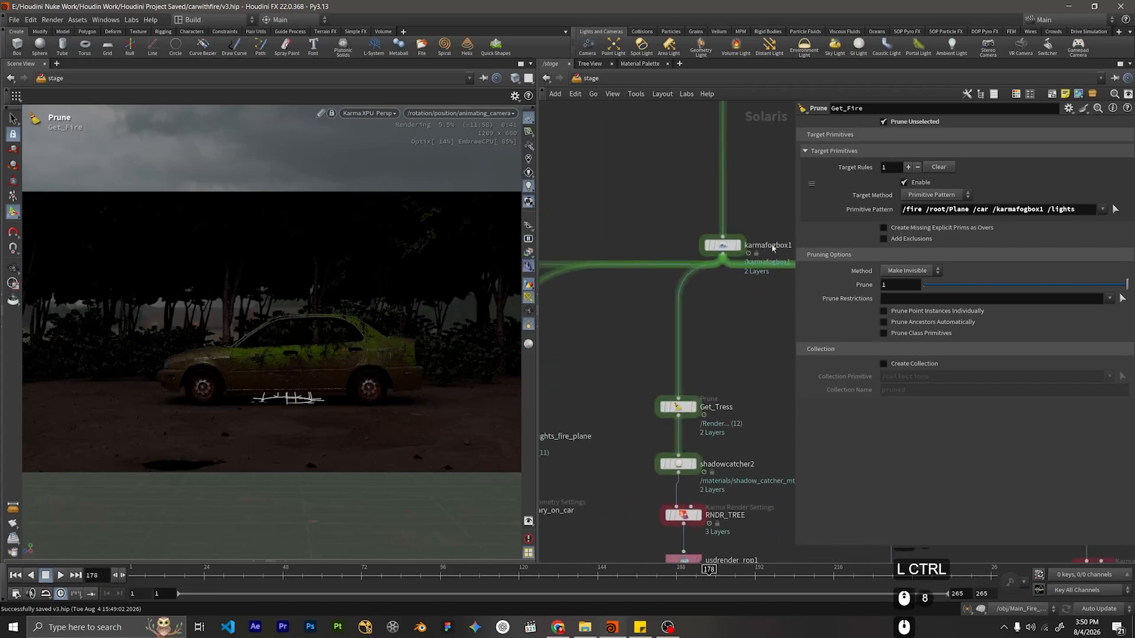
pyautogui.click(723, 256)
pyautogui.scroll(-7, 718, 242)
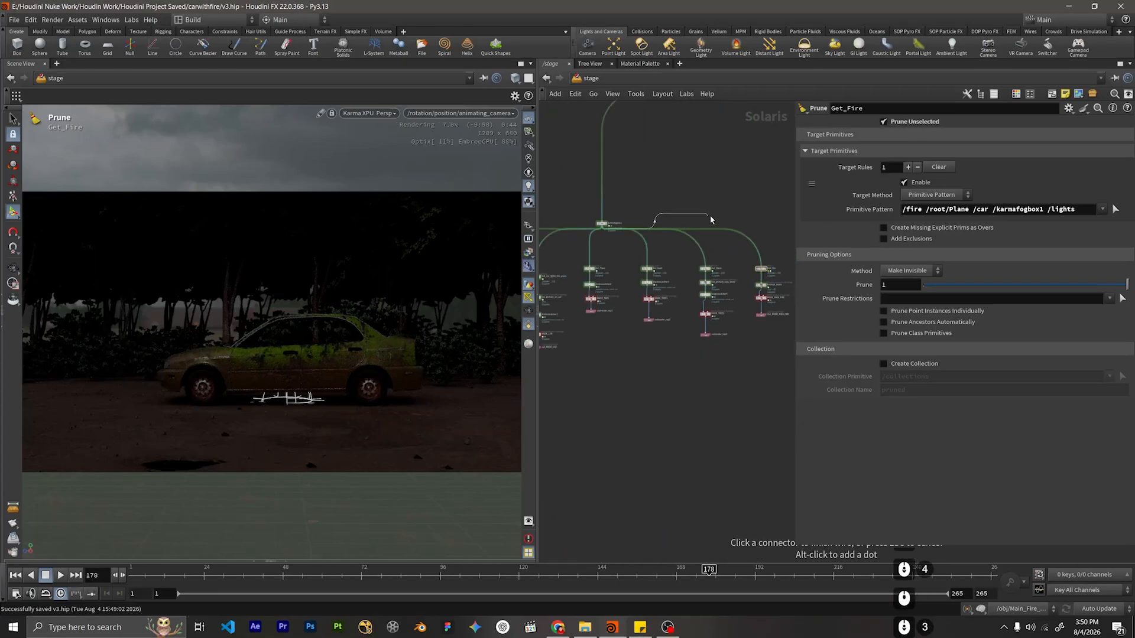
pyautogui.scroll(-1, 724, 219)
pyautogui.moveTo(734, 221); pyautogui.dragTo(628, 249, button='middle')
pyautogui.press('Tab')
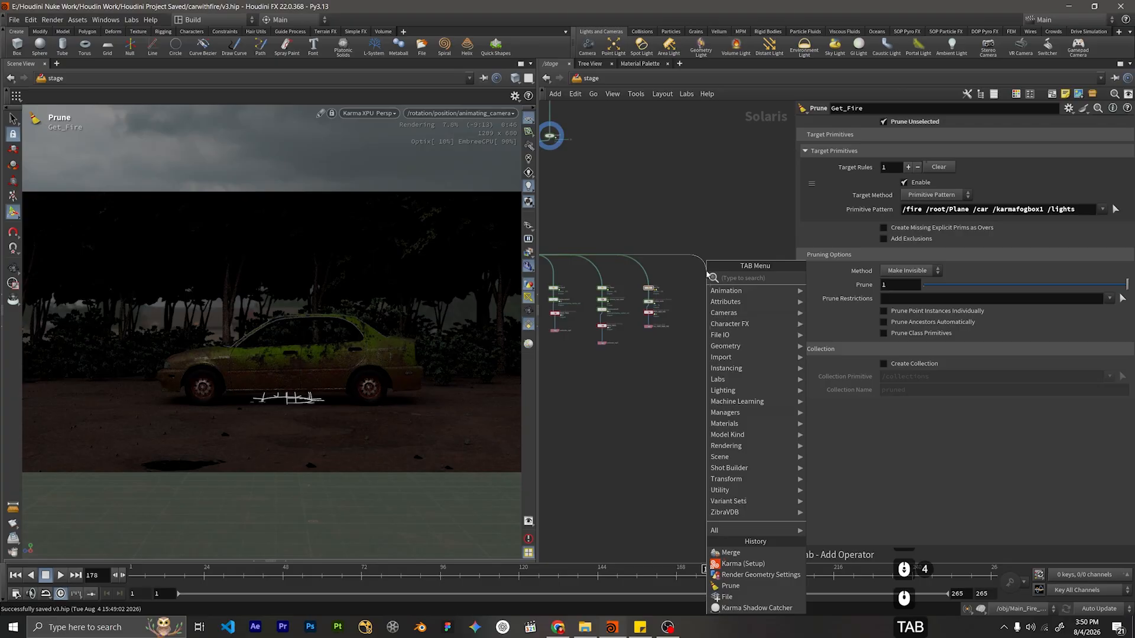
pyautogui.write('prune')
pyautogui.press('Return')
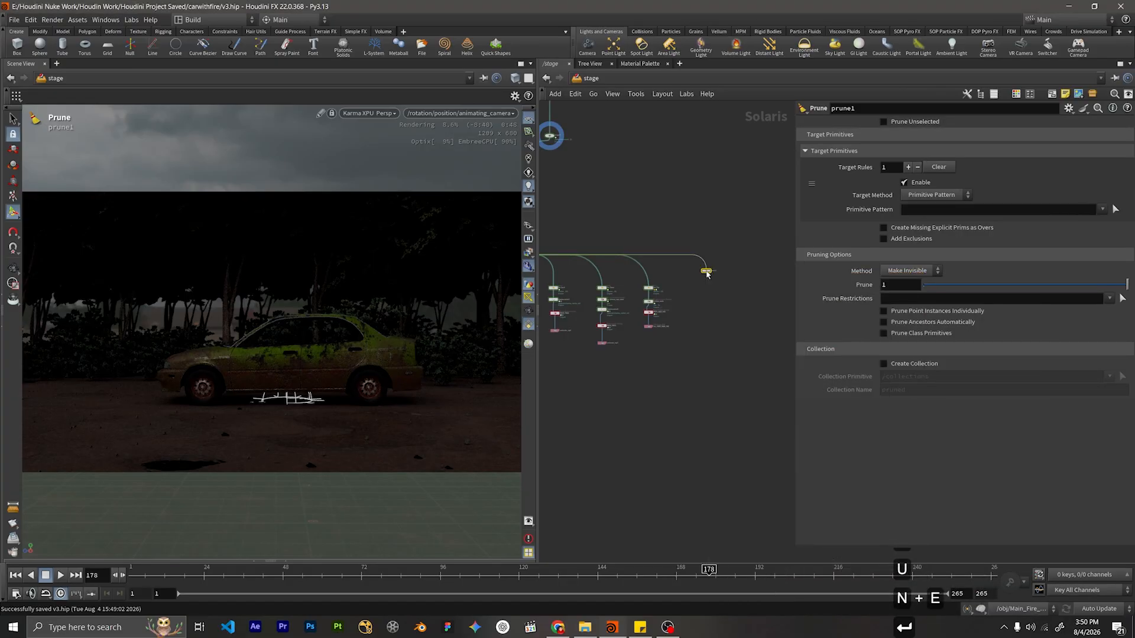
pyautogui.scroll(8, 708, 273)
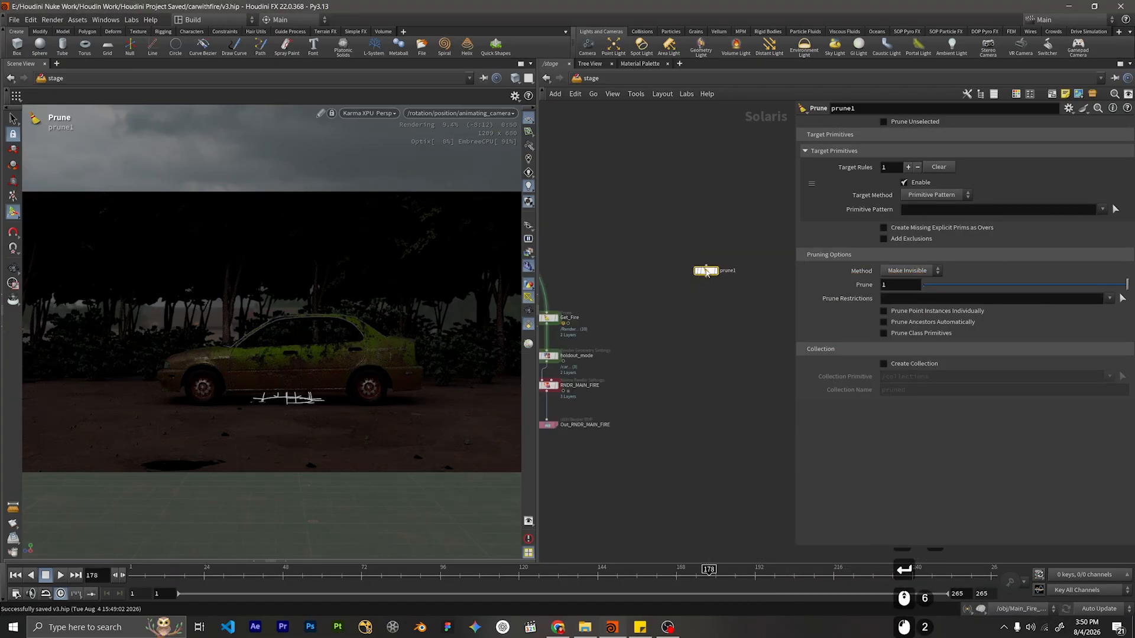
pyautogui.scroll(-8, 710, 318)
pyautogui.hotkey('ctrl', 'x')
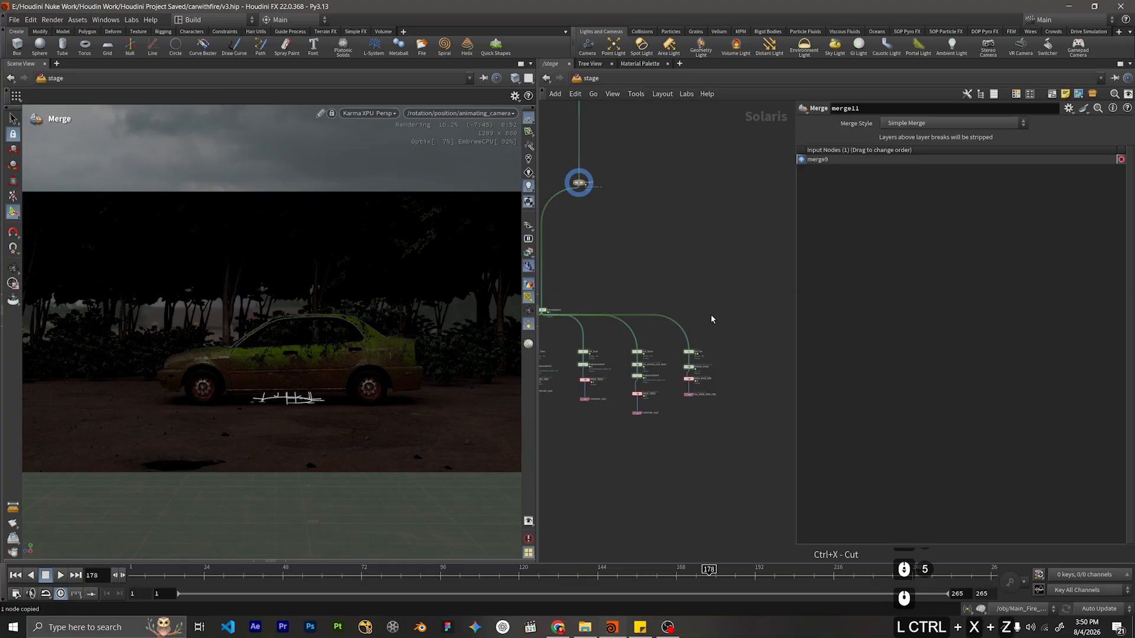
pyautogui.hotkey('ctrl', 'shift', 'z')
pyautogui.hotkey('ctrl', 'z')
pyautogui.hotkey('ctrl', 'z')
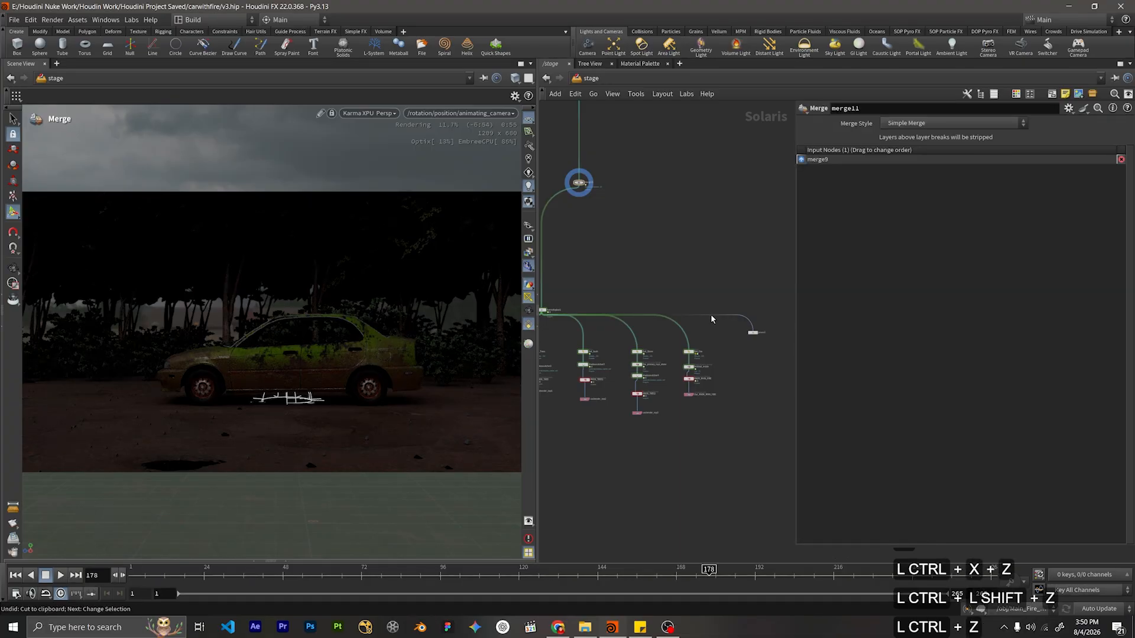
# Move the new Prune node level with Get_Fire and rename it fog.
pyautogui.scroll(6, 710, 319)
pyautogui.moveTo(711, 320); pyautogui.dragTo(655, 369)
pyautogui.click(677, 364)
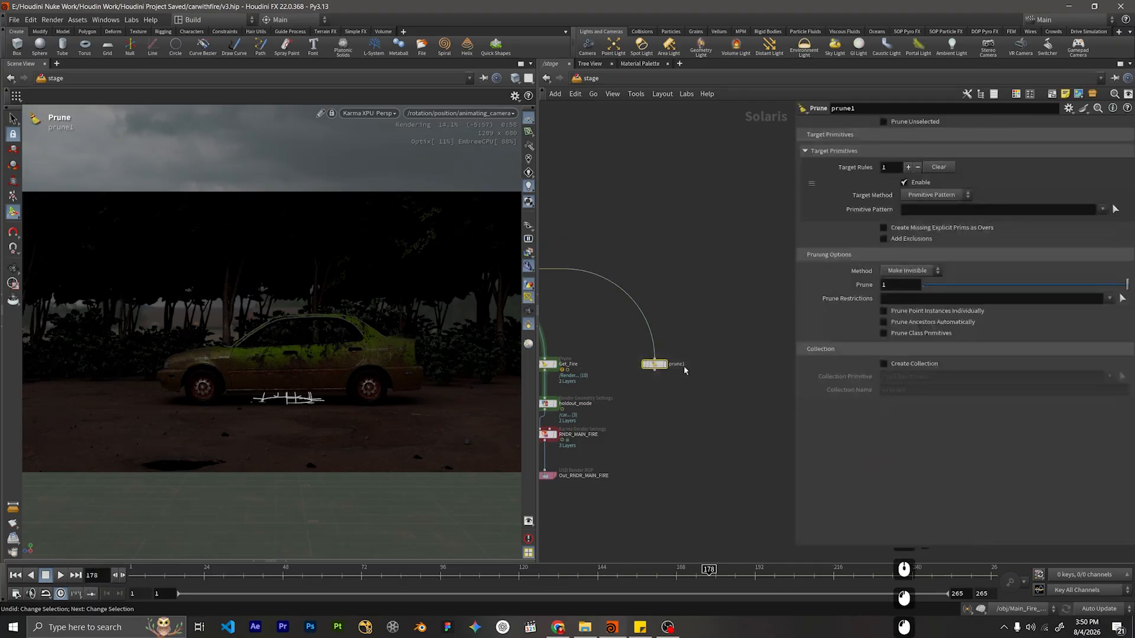
pyautogui.click(678, 365)
pyautogui.write('fog')
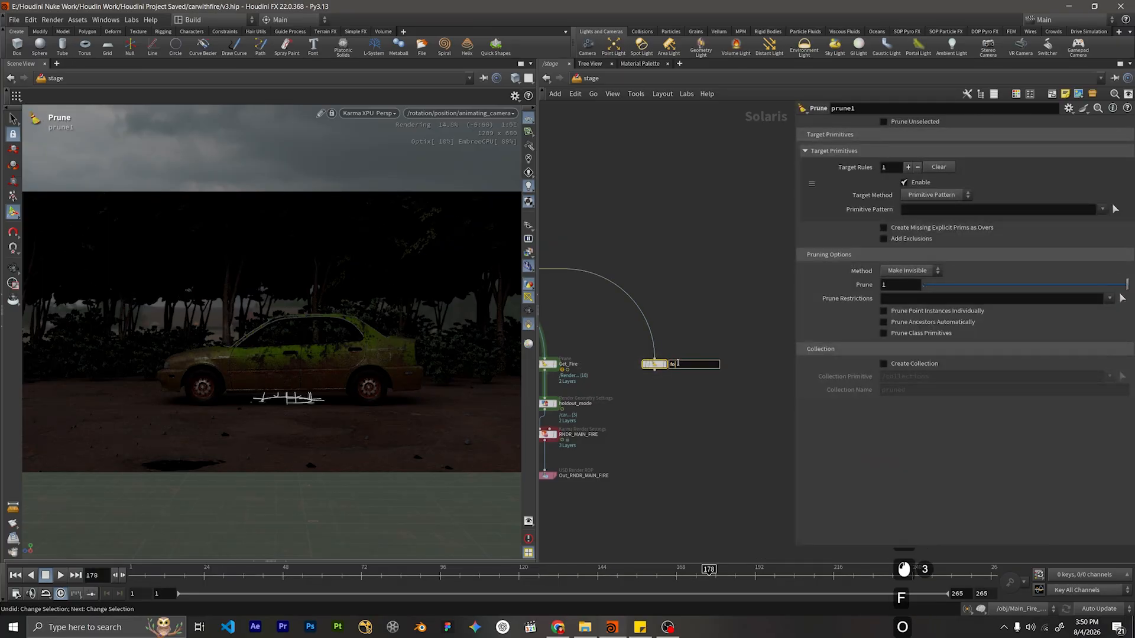
pyautogui.press('Return')
# Set the fog prune to keep only /karmafogbox1 and /lights using Prune Unselected, and display its output.
pyautogui.click(928, 210)
pyautogui.write('/karma')
pyautogui.press('Down')
pyautogui.press('Return')
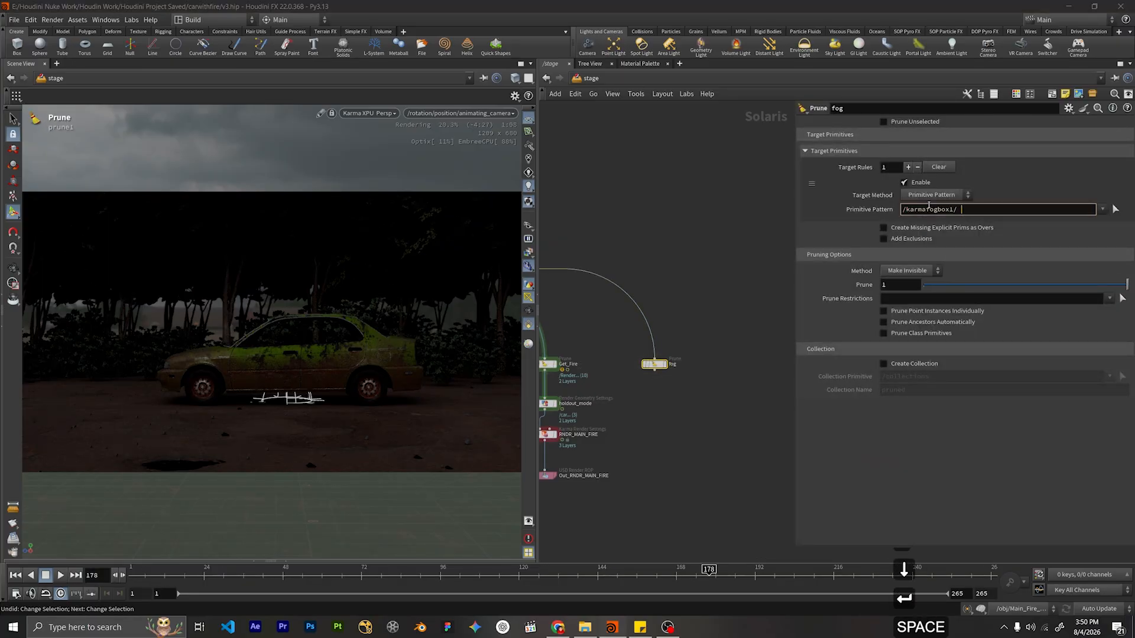
pyautogui.press('BackSpace')
pyautogui.press('BackSpace')
pyautogui.write('/lights')
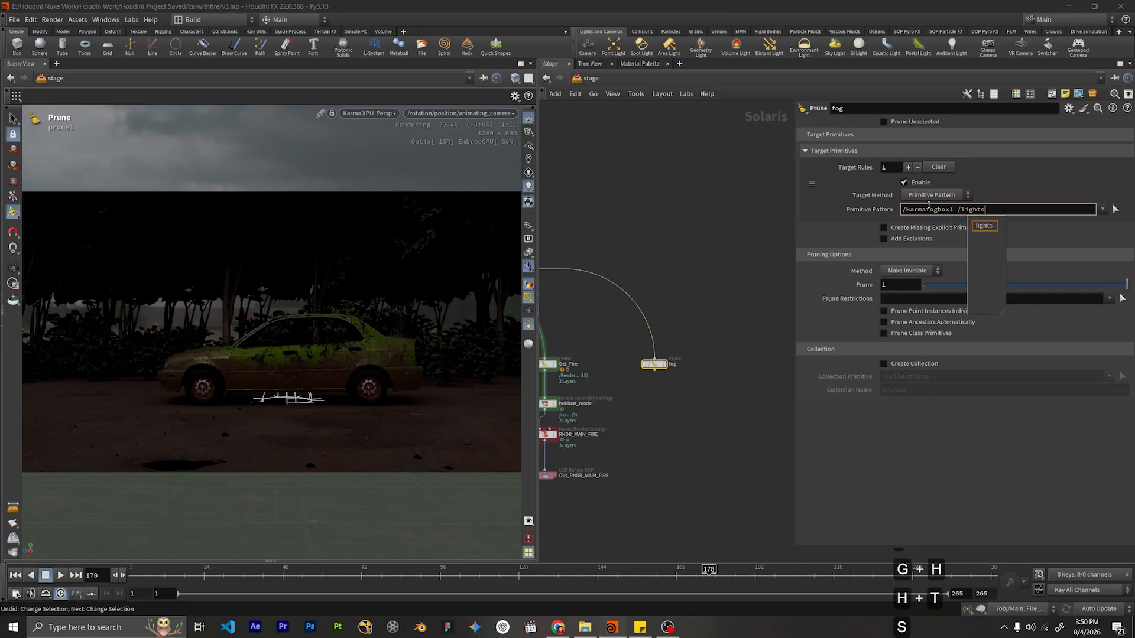
pyautogui.press('Return')
pyautogui.click(918, 124)
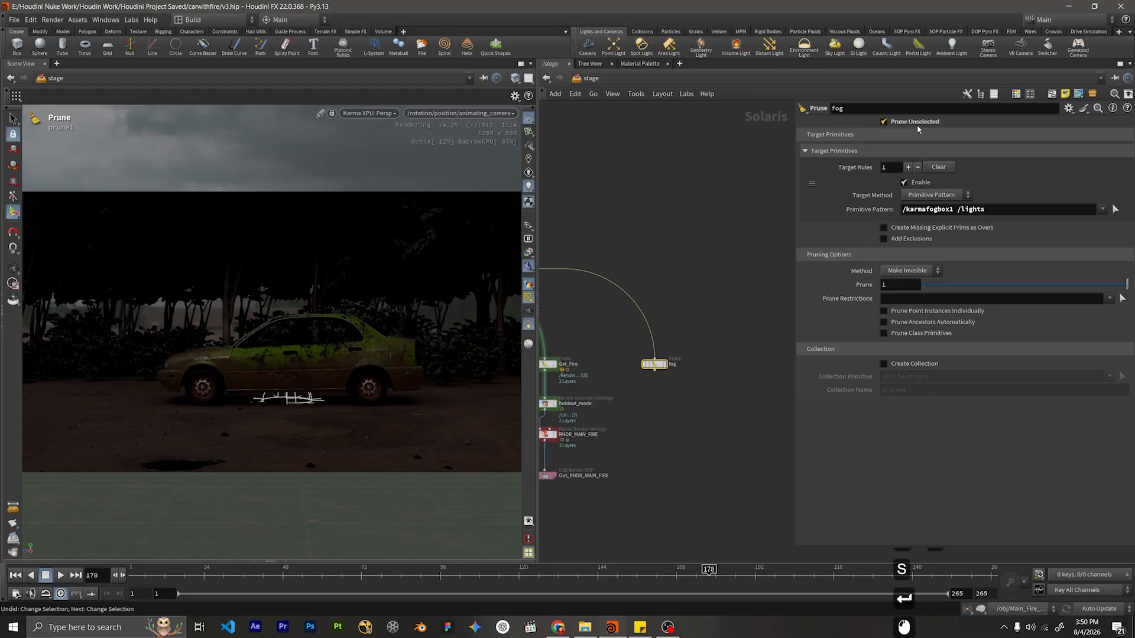
pyautogui.click(664, 364)
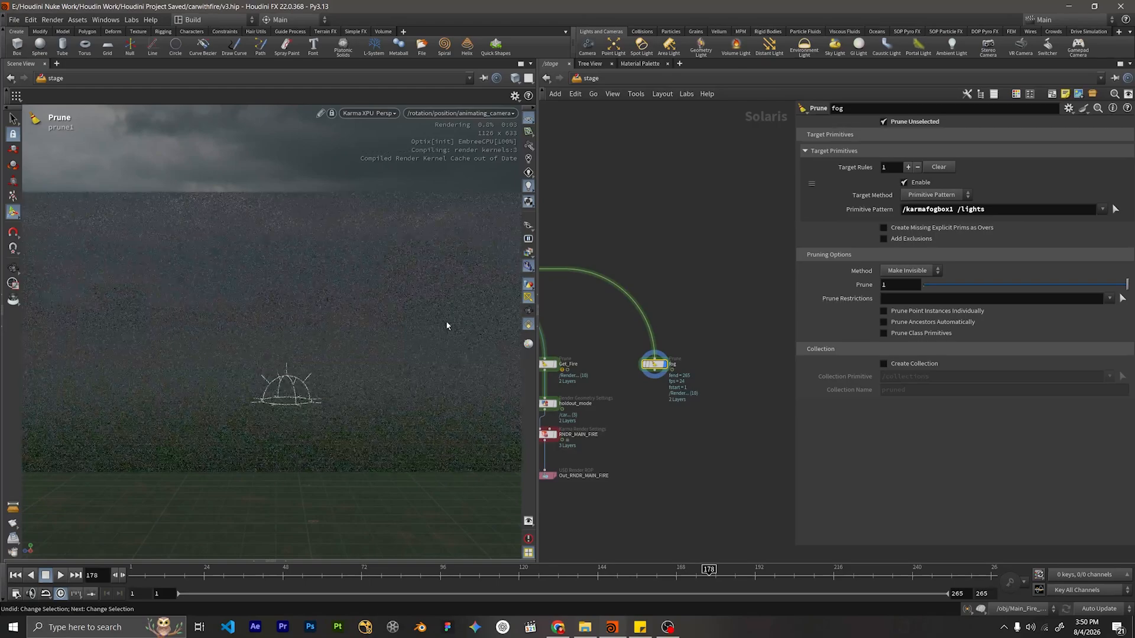
pyautogui.moveTo(657, 365); pyautogui.dragTo(646, 366)
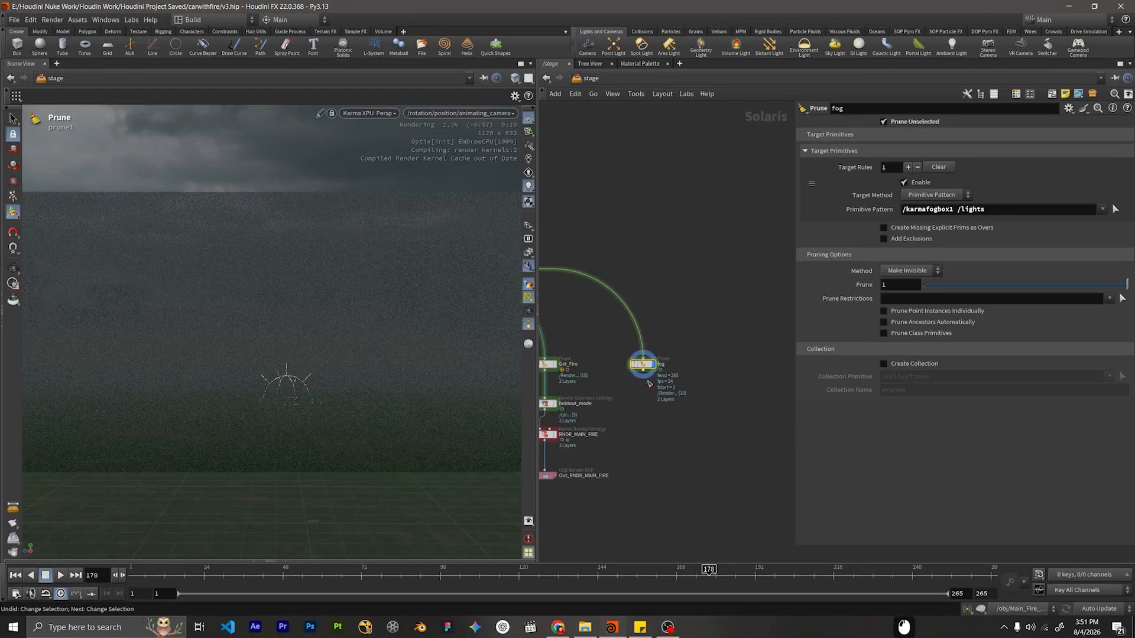
# Place a Render Geometry Settings node directly below the fog prune.
pyautogui.moveTo(651, 387); pyautogui.dragTo(677, 348, button='middle')
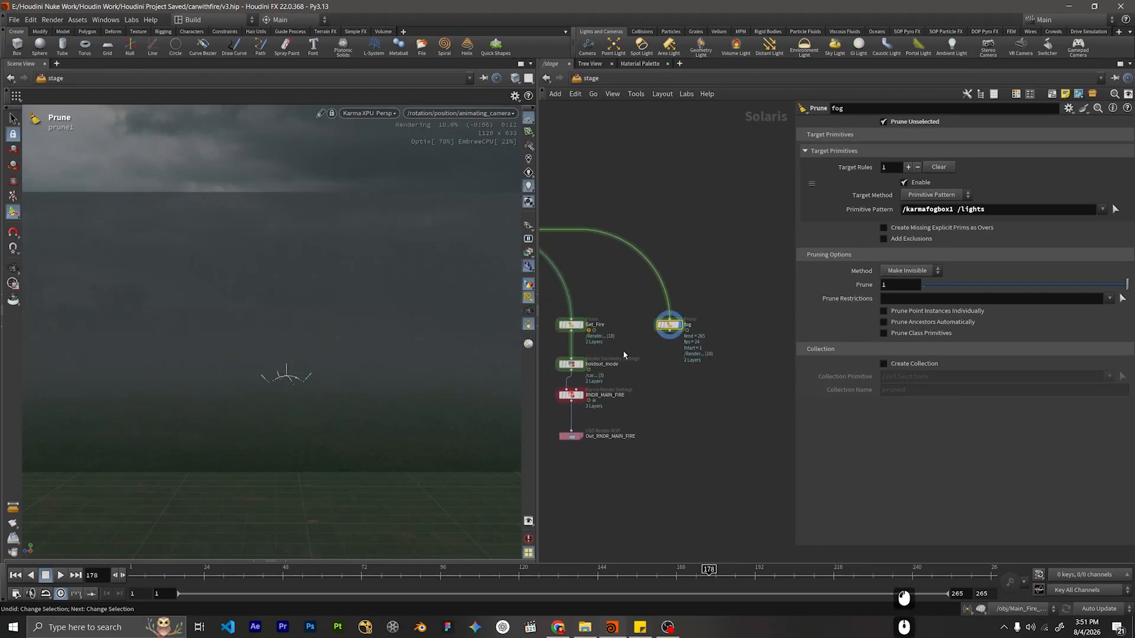
pyautogui.moveTo(669, 365); pyautogui.dragTo(666, 348, button='middle')
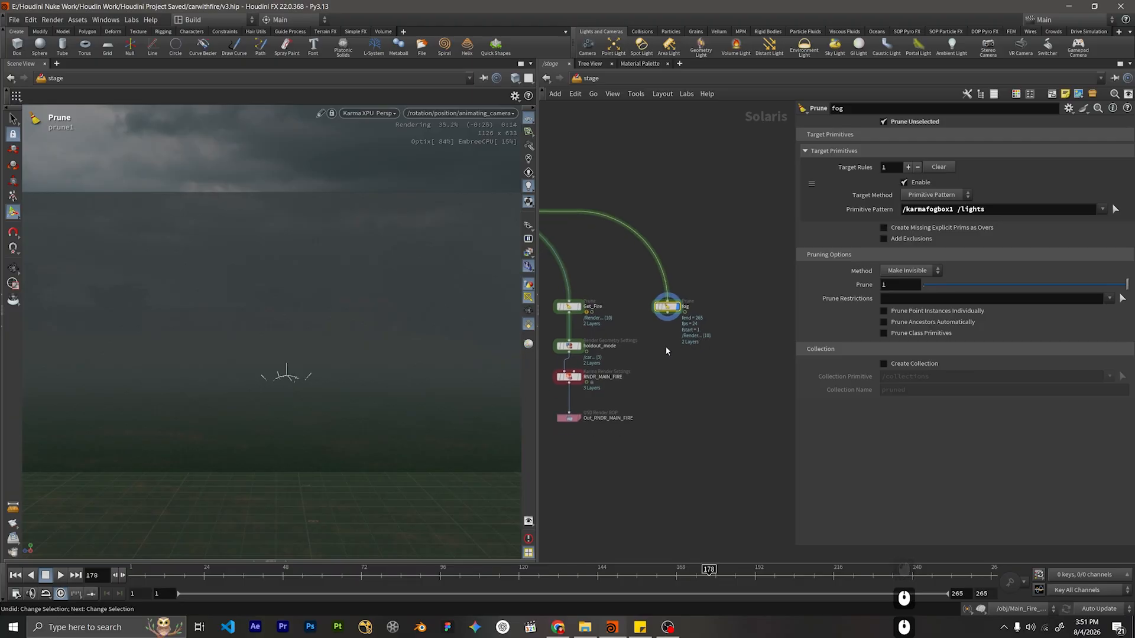
pyautogui.press('Tab')
pyautogui.write('re')
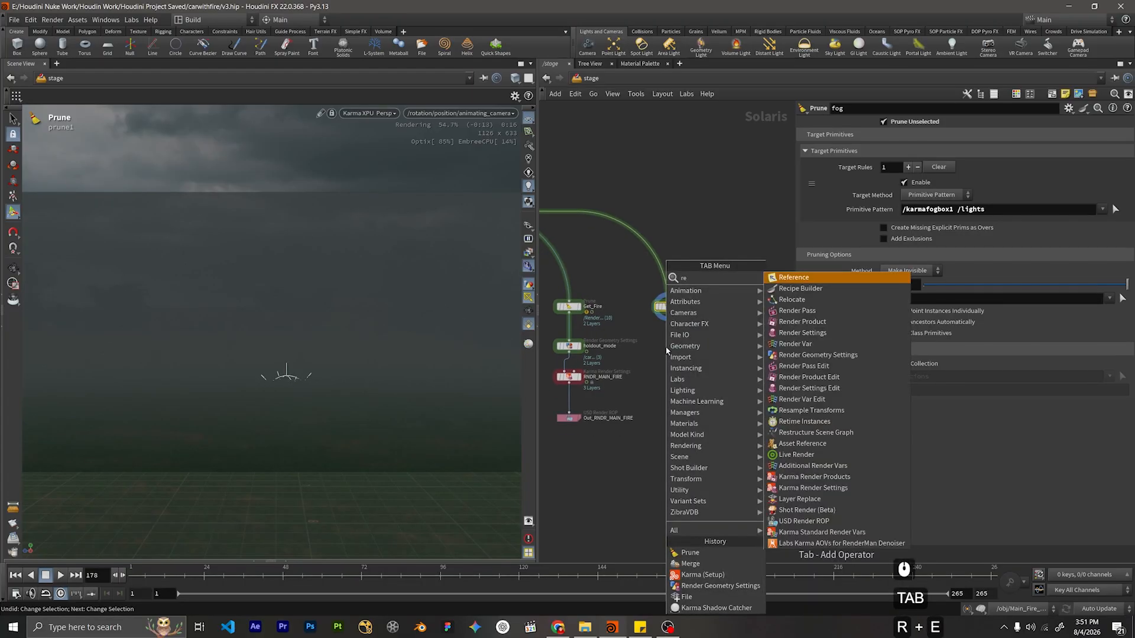
pyautogui.write('n geo')
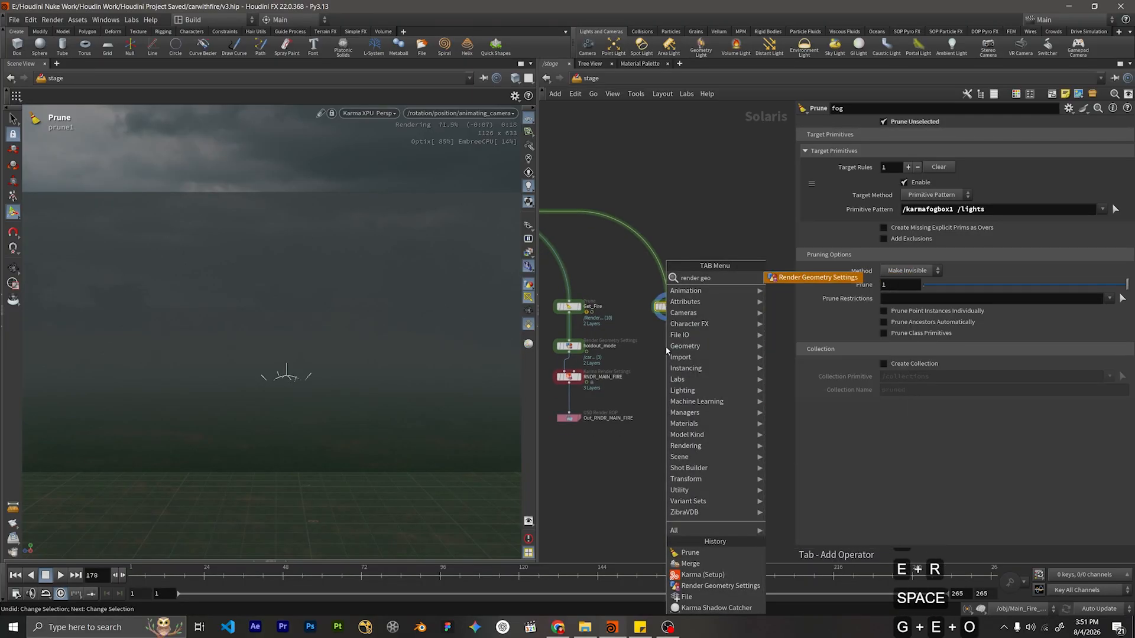
pyautogui.press('Return')
pyautogui.press('Return')
pyautogui.click(666, 350)
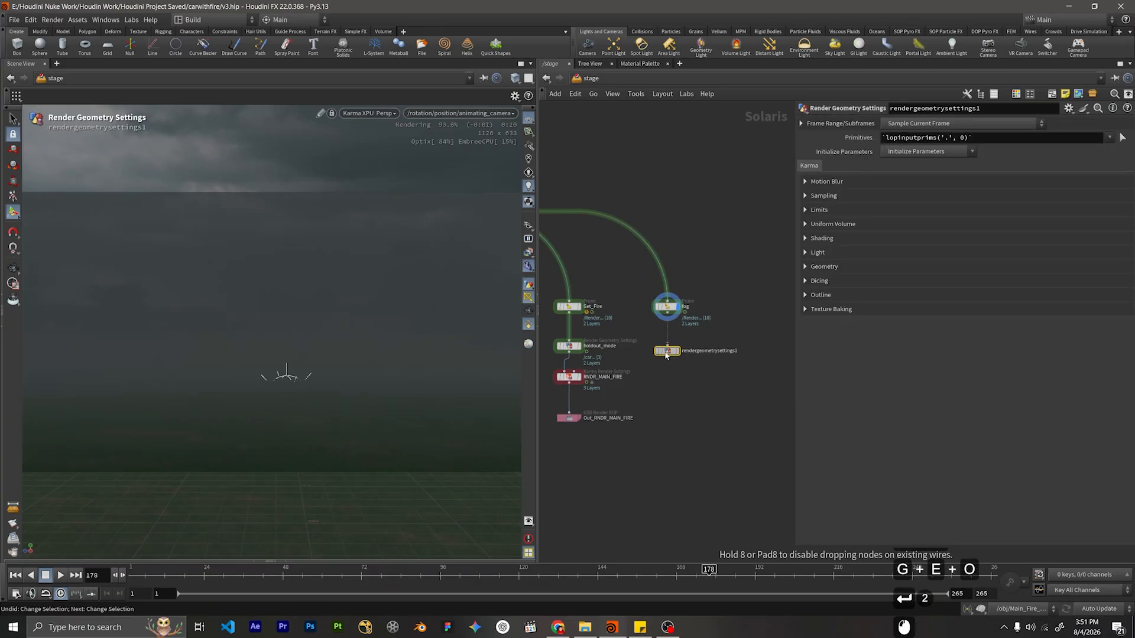
# Add /fire to the fog prune's primitive pattern after /karmafogbox1 and /lights.
pyautogui.click(668, 307)
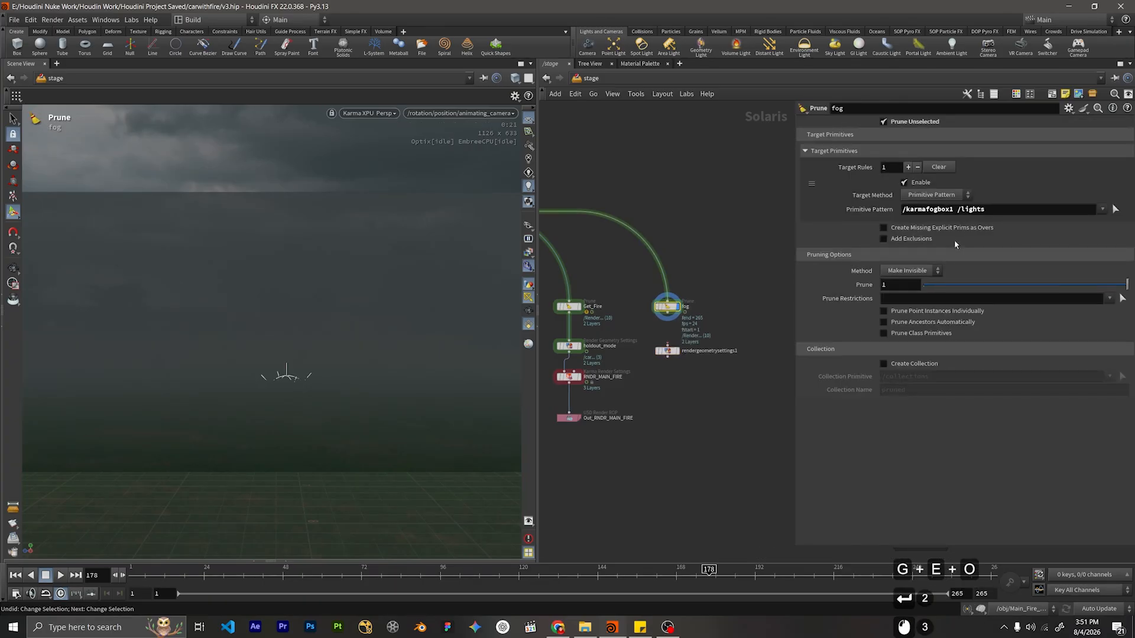
pyautogui.click(990, 210)
pyautogui.write('/fire')
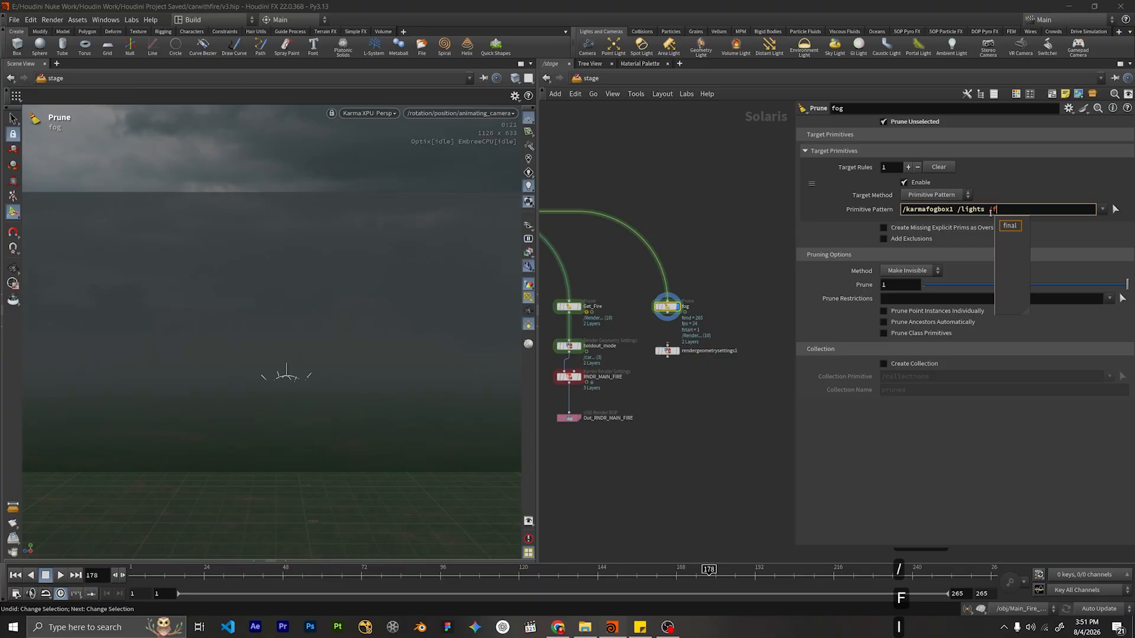
pyautogui.press('BackSpace')
pyautogui.press('BackSpace')
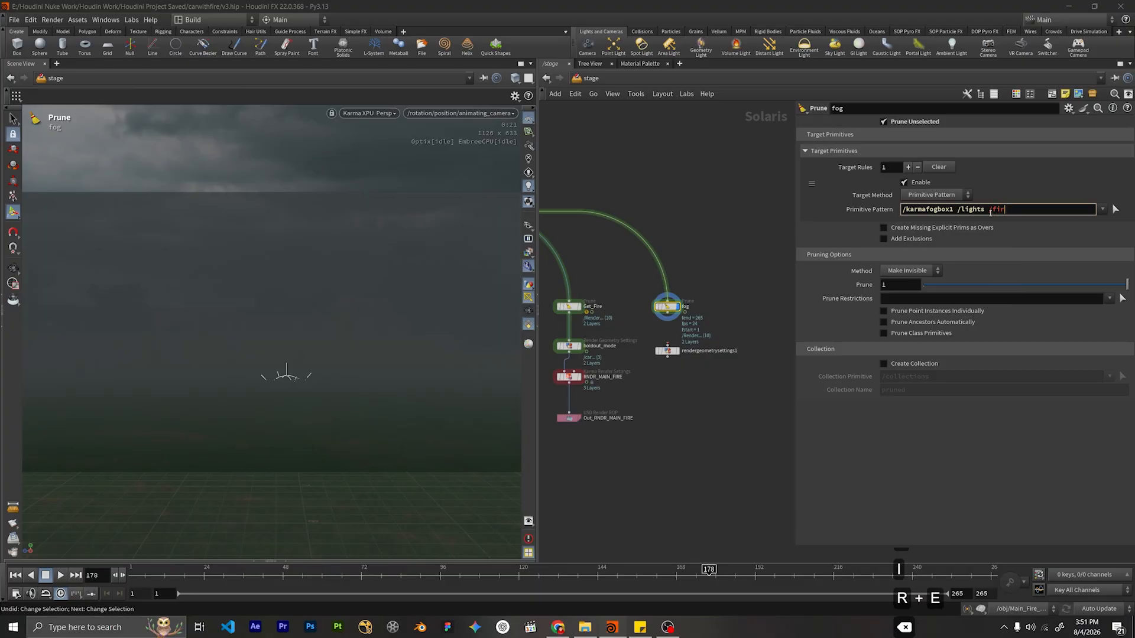
pyautogui.press('BackSpace')
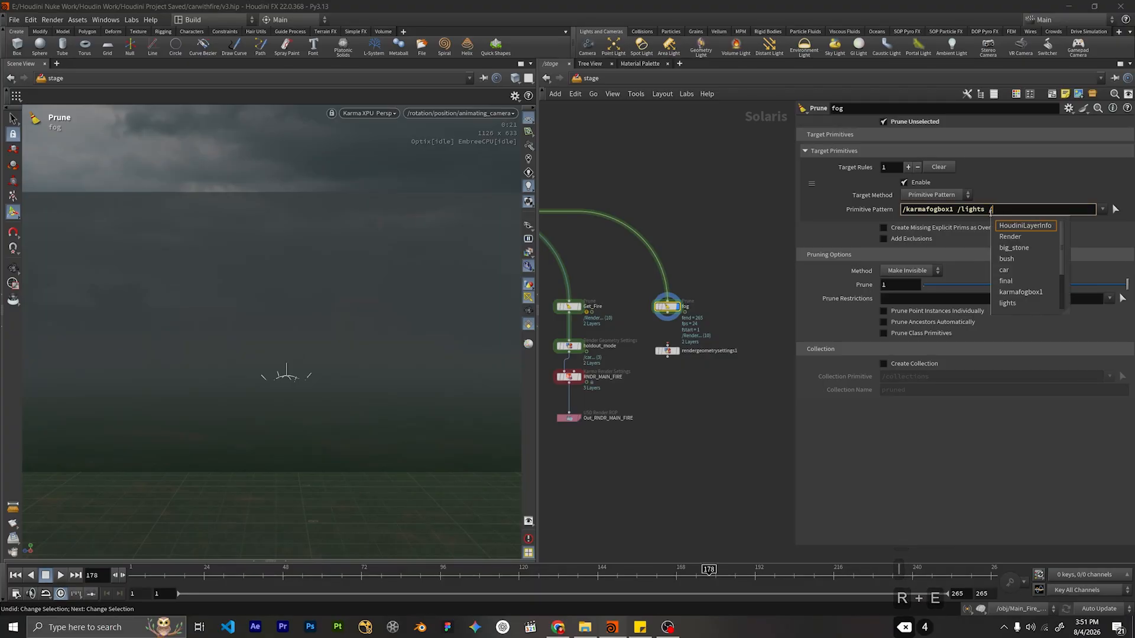
pyautogui.write('f')
pyautogui.press('BackSpace')
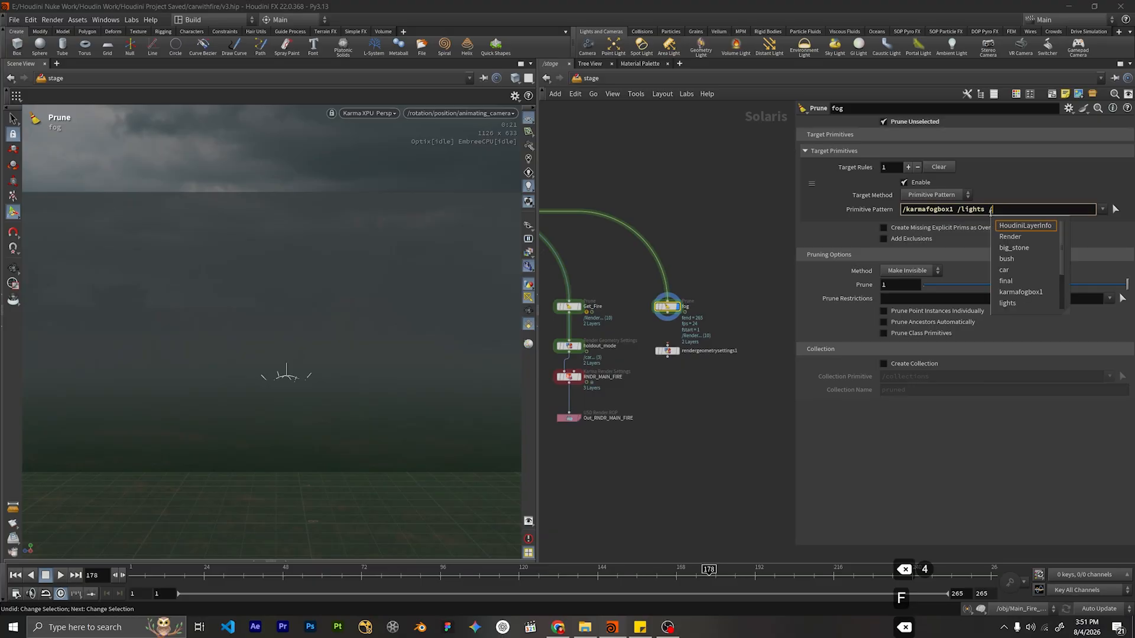
pyautogui.write('fire')
pyautogui.press('Return')
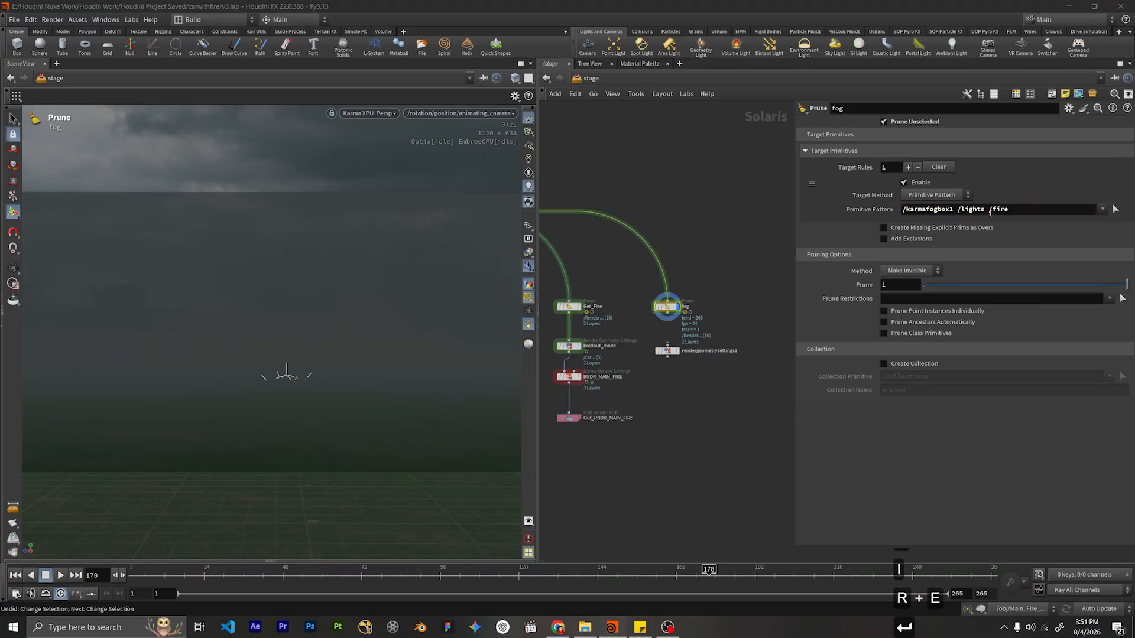
# Turn off the bypass on the Fire_back import and on the merge node that joins the fire imports.
pyautogui.scroll(-7, 717, 204)
pyautogui.moveTo(698, 179); pyautogui.dragTo(662, 381, button='middle')
pyautogui.scroll(4, 639, 277)
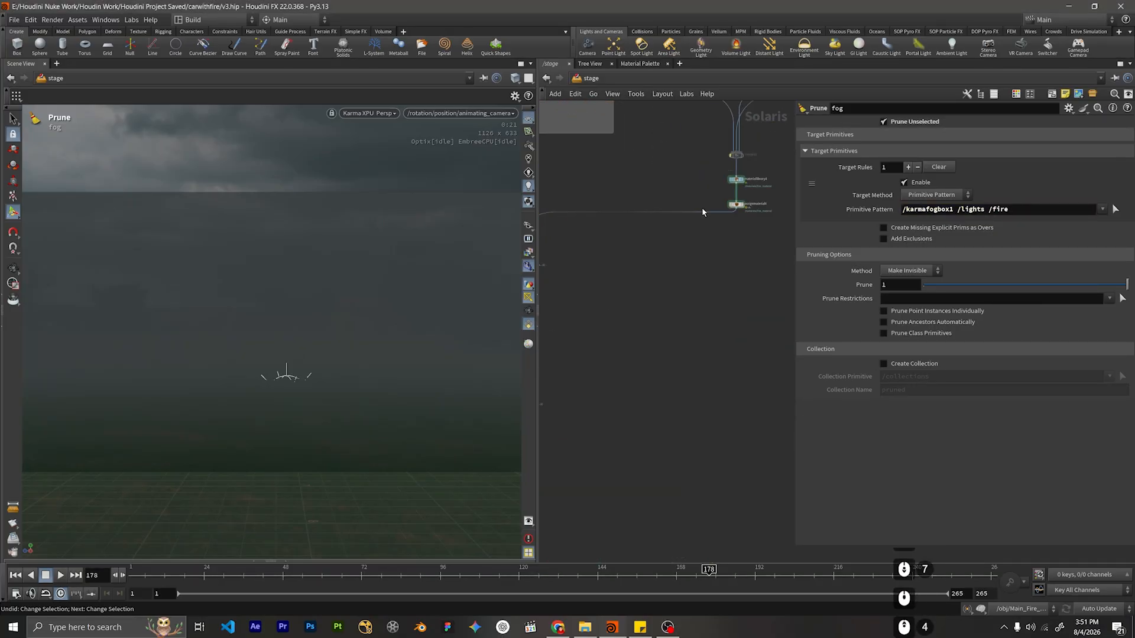
pyautogui.moveTo(702, 214); pyautogui.dragTo(669, 398, button='middle')
pyautogui.click(656, 253)
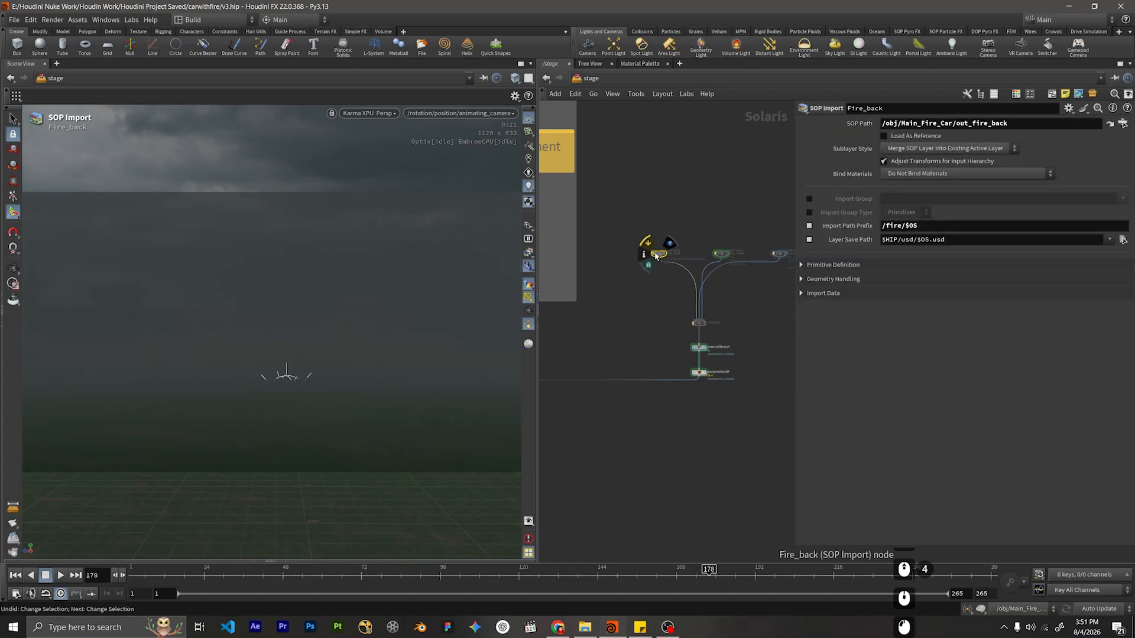
pyautogui.click(698, 322)
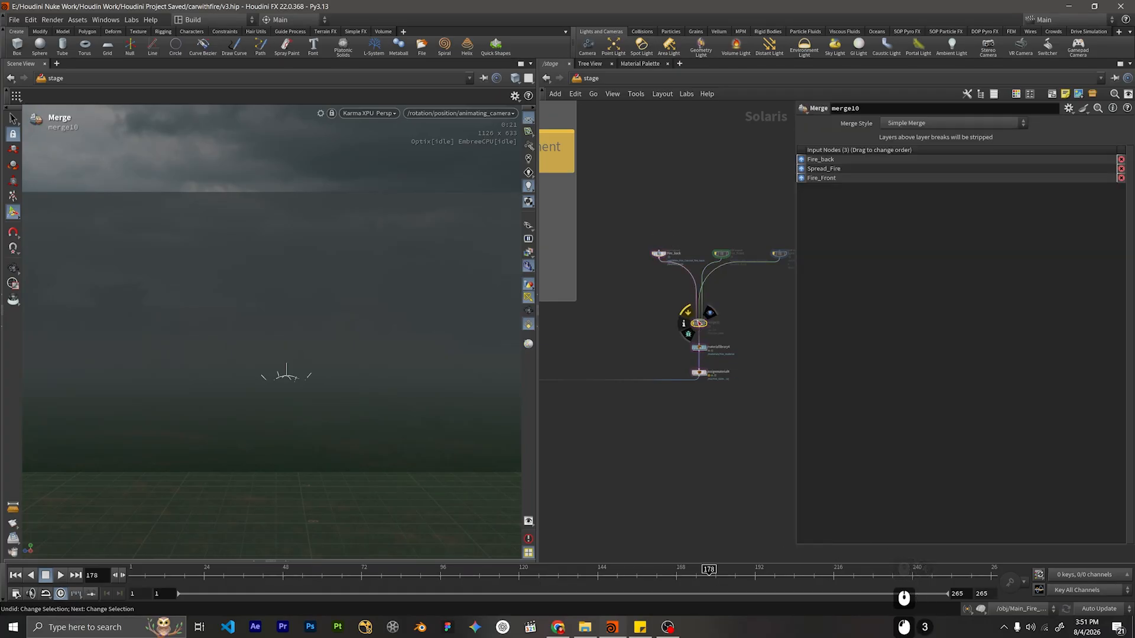
# Return to the fog prune and re-enter /fire at the end of its primitive pattern.
pyautogui.scroll(-5, 713, 482)
pyautogui.moveTo(714, 483); pyautogui.dragTo(698, 355, button='middle')
pyautogui.moveTo(733, 485); pyautogui.dragTo(718, 359, button='middle')
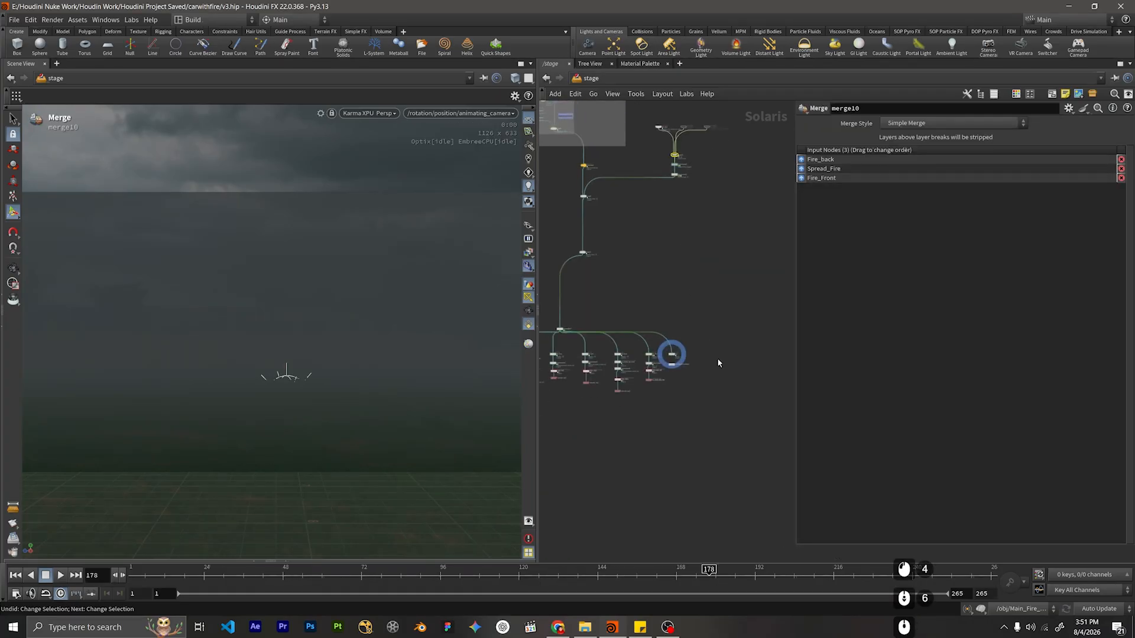
pyautogui.scroll(8, 704, 358)
pyautogui.moveTo(659, 336); pyautogui.dragTo(674, 343, button='middle')
pyautogui.moveTo(647, 298); pyautogui.dragTo(711, 346)
pyautogui.moveTo(1014, 210)
pyautogui.mouseDown()
pyautogui.moveTo(985, 212)
pyautogui.moveTo(993, 217)
pyautogui.mouseUp()
pyautogui.press('BackSpace')
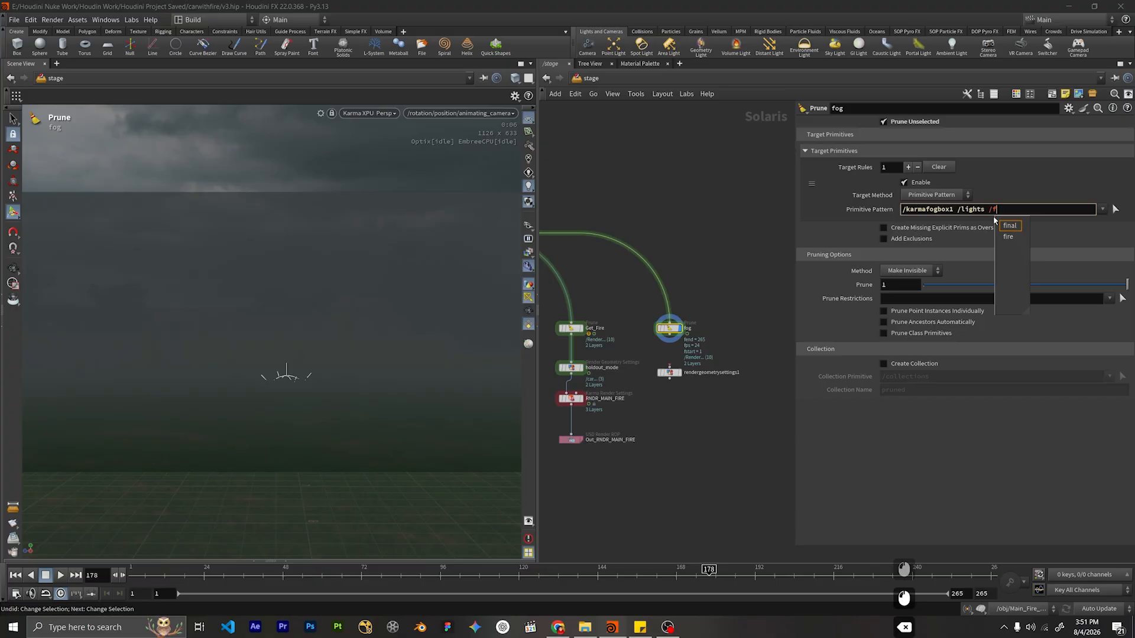
pyautogui.press('Down')
pyautogui.press('Return')
pyautogui.press('BackSpace')
pyautogui.press('BackSpace')
pyautogui.press('BackSpace')
pyautogui.press('BackSpace')
pyautogui.press('BackSpace')
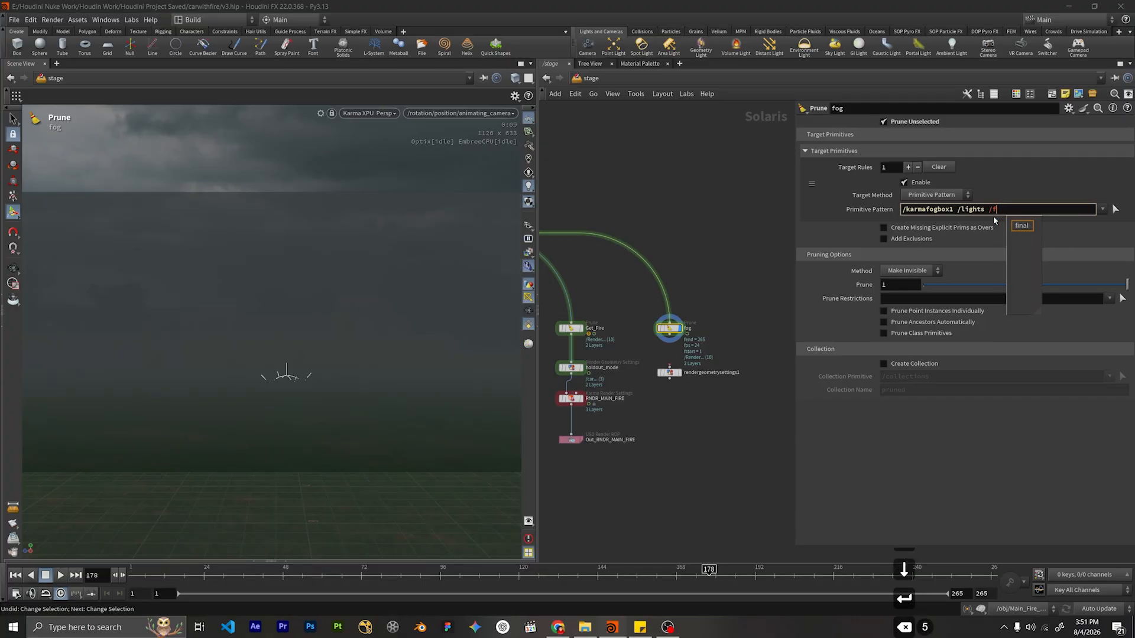
pyautogui.write('ire')
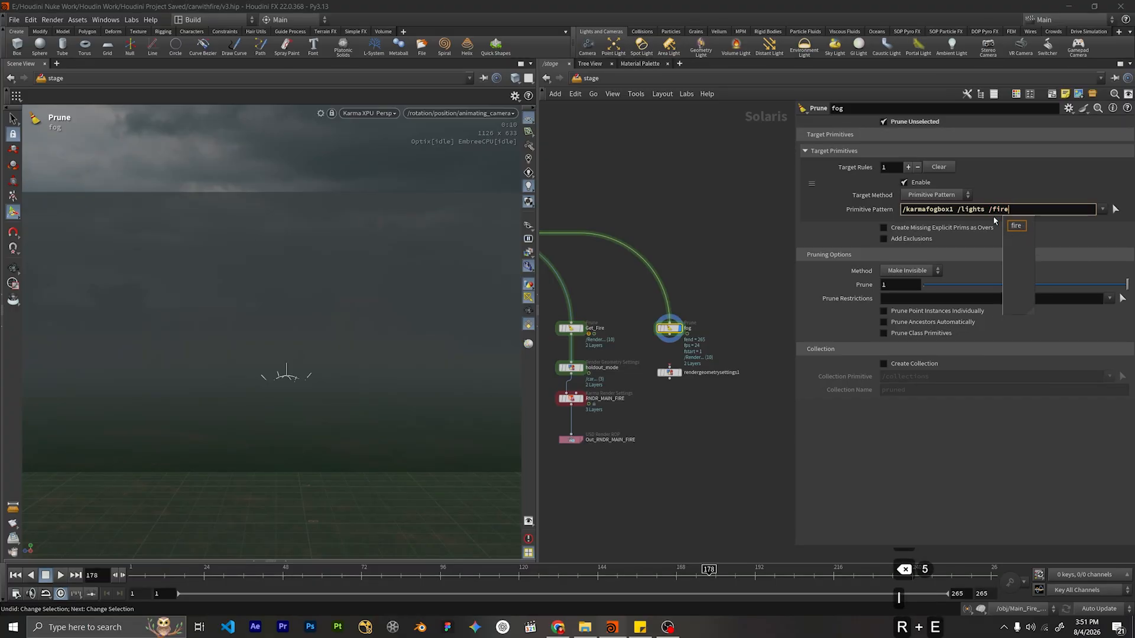
pyautogui.press('Return')
# Connect the Render Geometry Settings node's input to the output of the fog prune.
pyautogui.scroll(2, 697, 390)
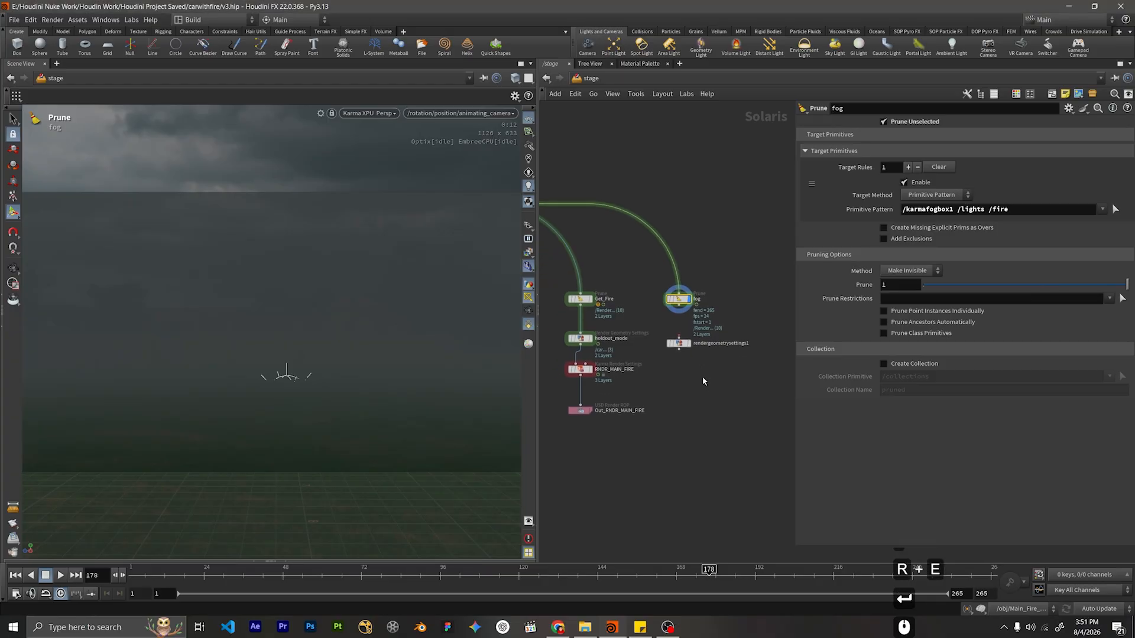
pyautogui.moveTo(678, 329); pyautogui.dragTo(673, 298)
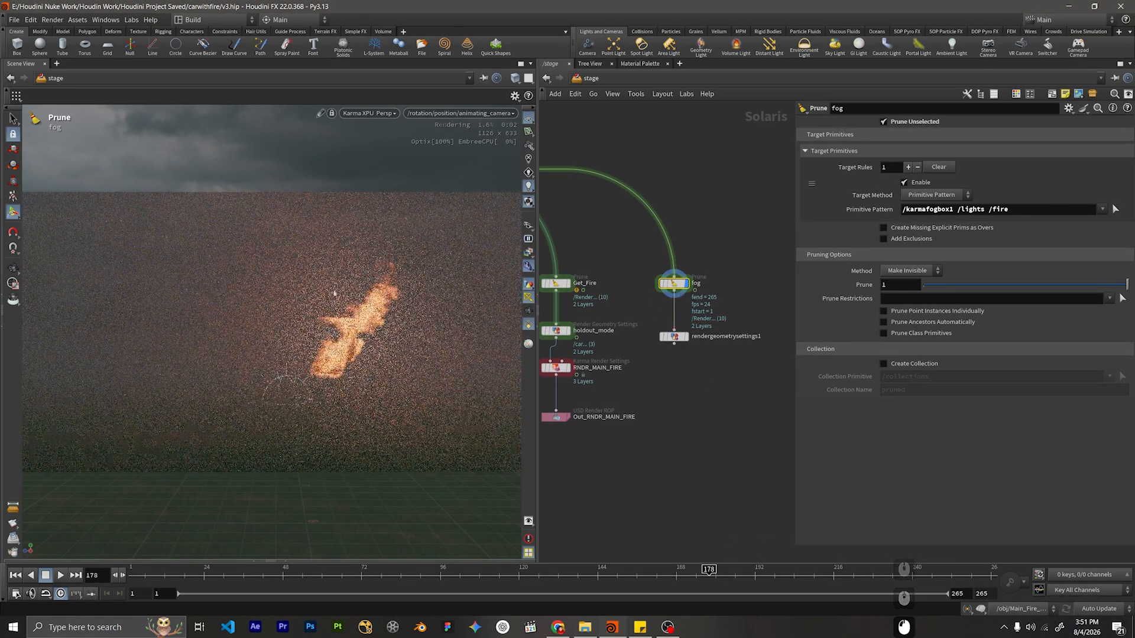
# Rename the Render Geometry Settings node under the fog prune as Primary_Rays.
pyautogui.moveTo(664, 375); pyautogui.dragTo(650, 366, button='middle')
pyautogui.moveTo(659, 330); pyautogui.dragTo(660, 324)
pyautogui.doubleClick(708, 322)
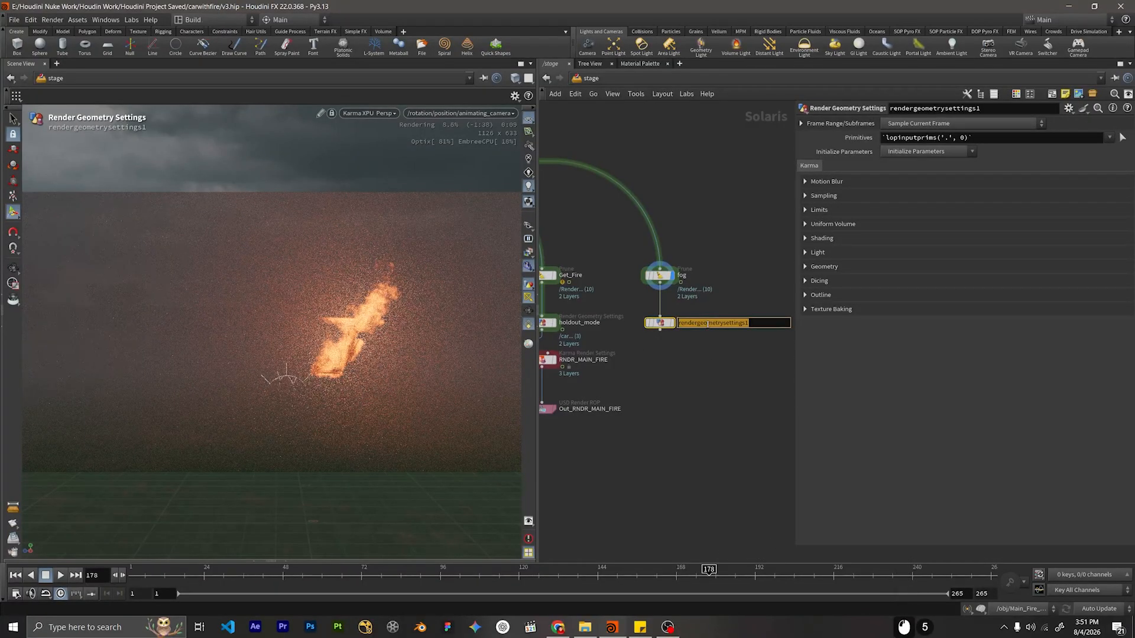
pyautogui.write('Prima')
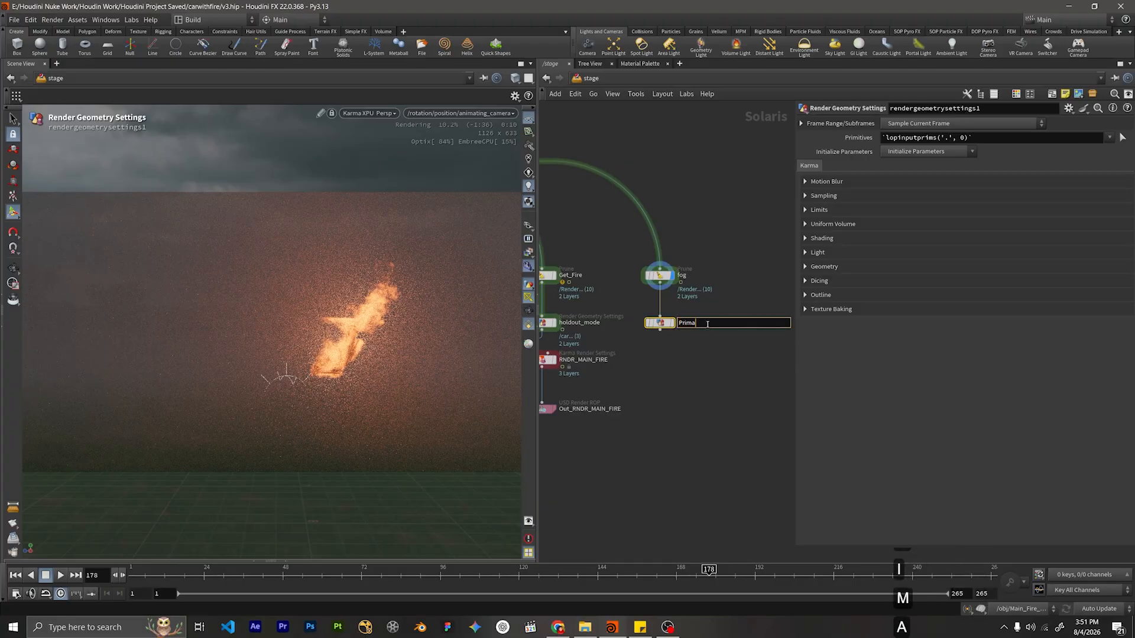
pyautogui.write('ry_Rays')
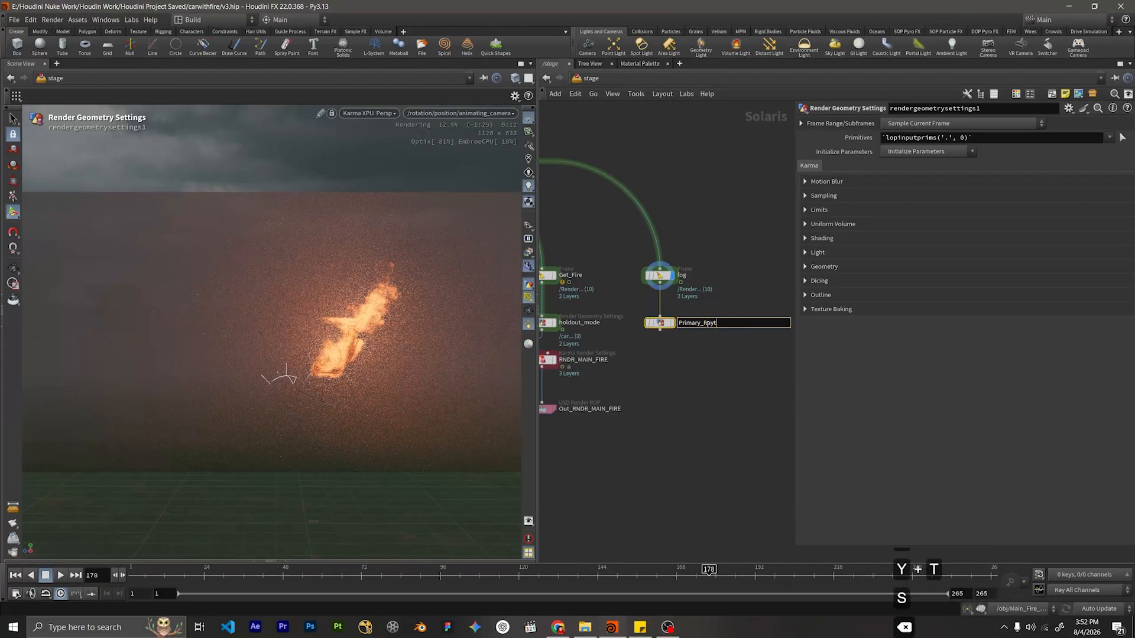
pyautogui.press('Return')
pyautogui.click(673, 357)
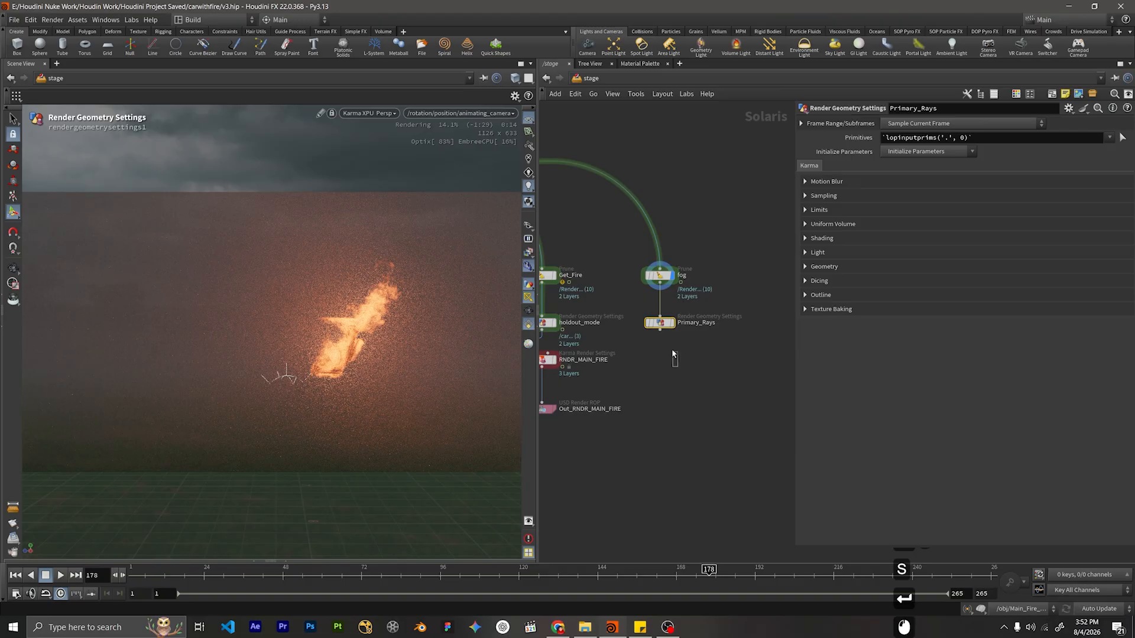
# Display the Primary_Rays node and set its target primitives to /fire.
pyautogui.click(671, 323)
pyautogui.moveTo(682, 353); pyautogui.dragTo(715, 340, button='middle')
pyautogui.moveTo(729, 357); pyautogui.dragTo(661, 310)
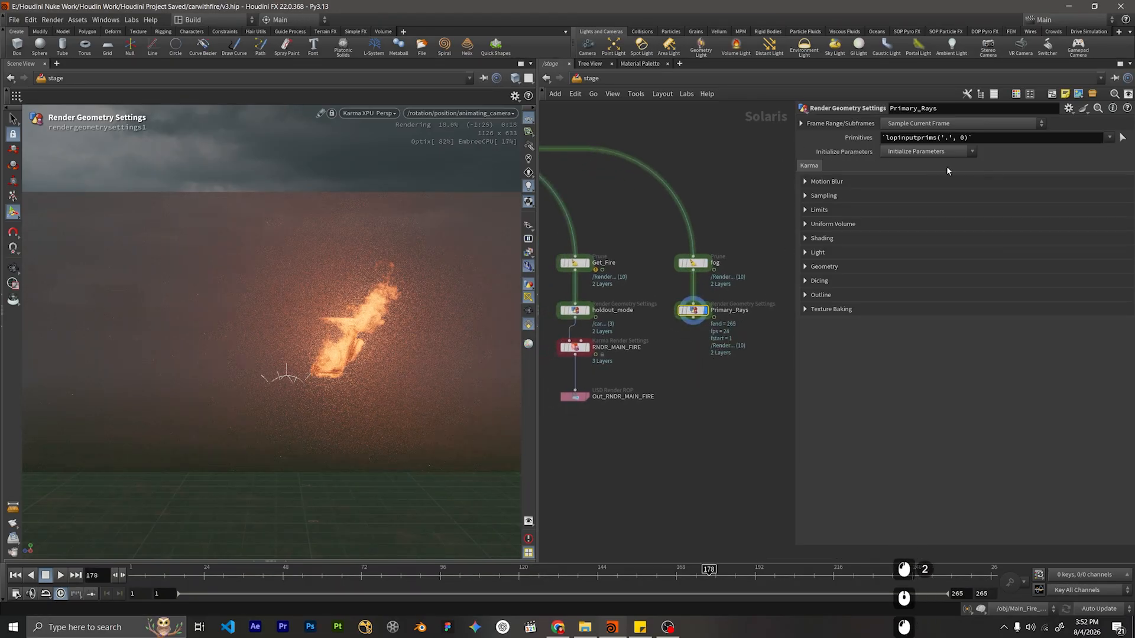
pyautogui.doubleClick(958, 139)
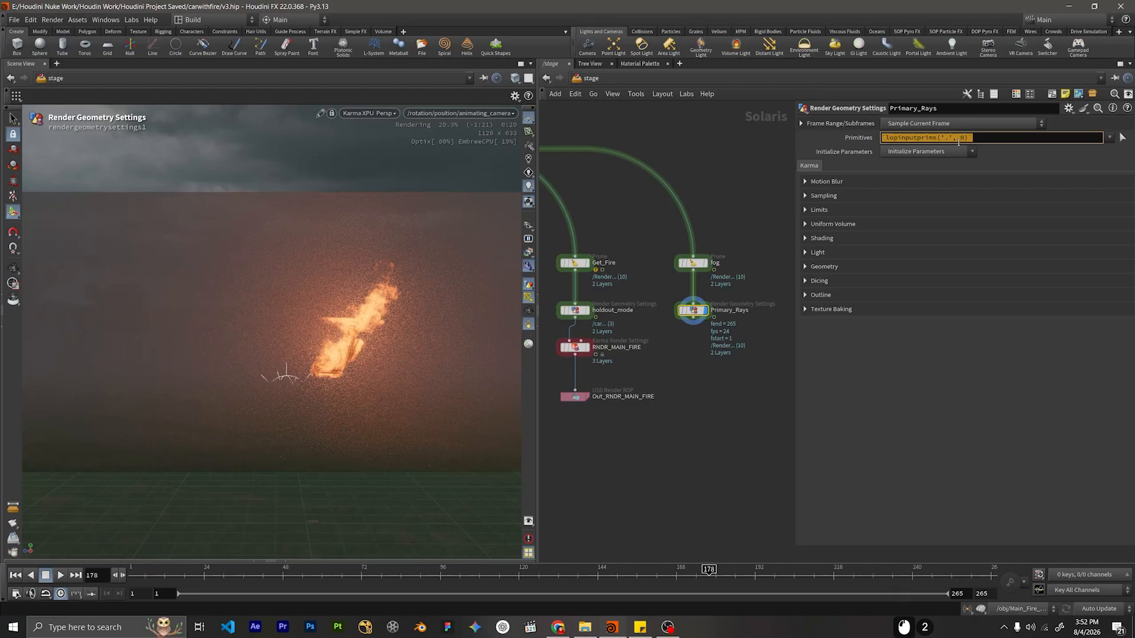
pyautogui.write('/fire')
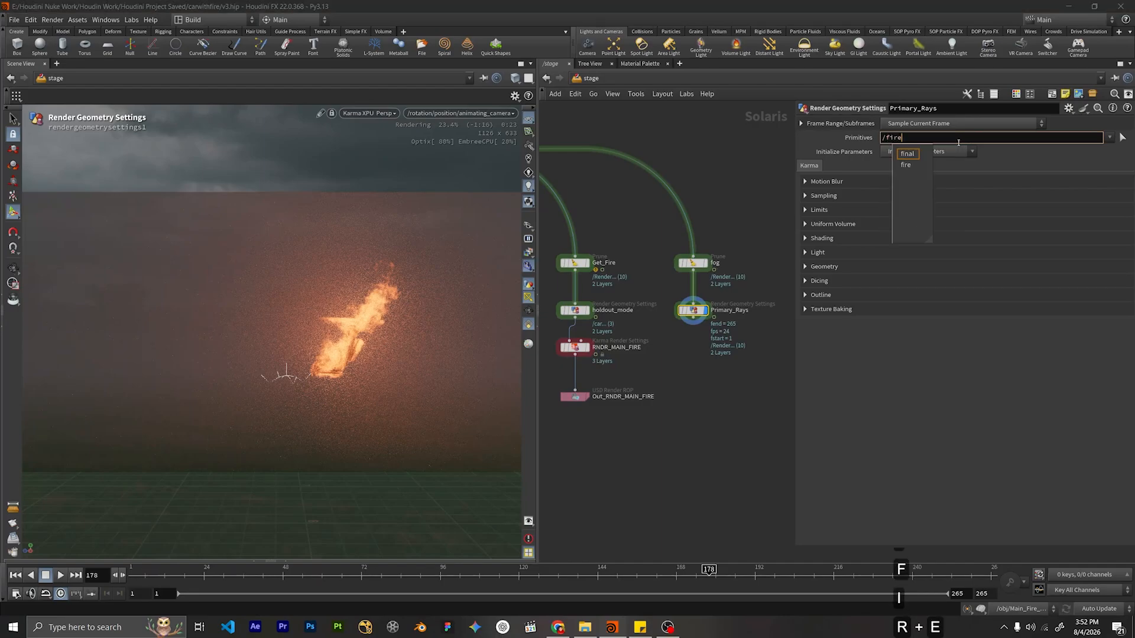
pyautogui.press('Return')
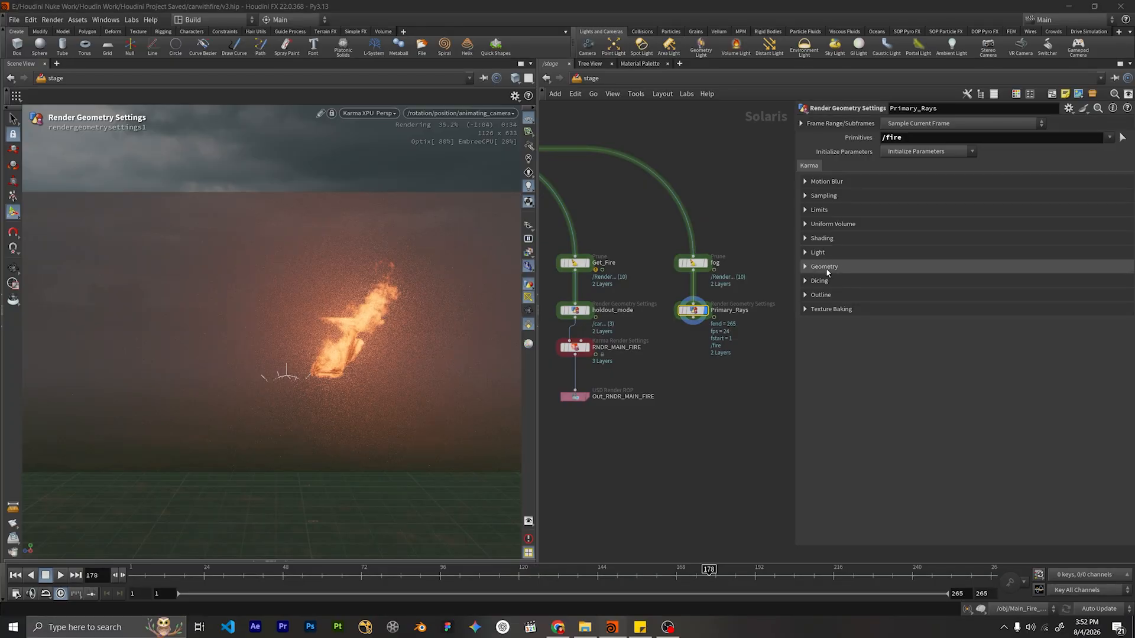
# In the Shading settings of Primary_Rays, enable Render Visibility with Set or Create and set it to -primary.
pyautogui.click(822, 238)
pyautogui.click(811, 255)
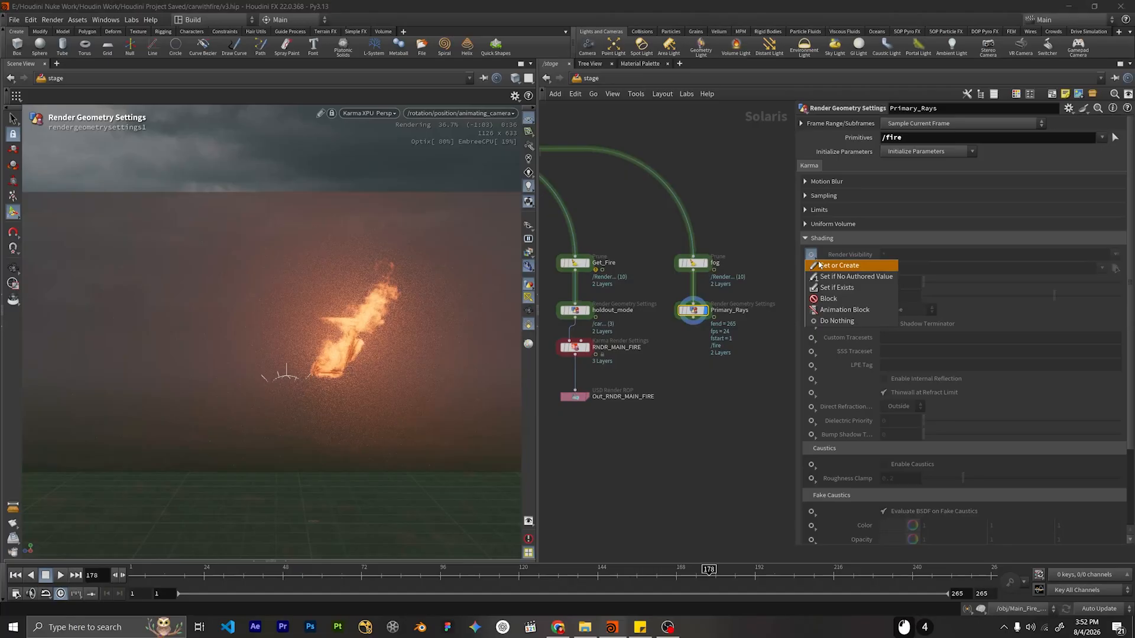
pyautogui.click(833, 265)
pyautogui.click(1115, 254)
pyautogui.click(1056, 300)
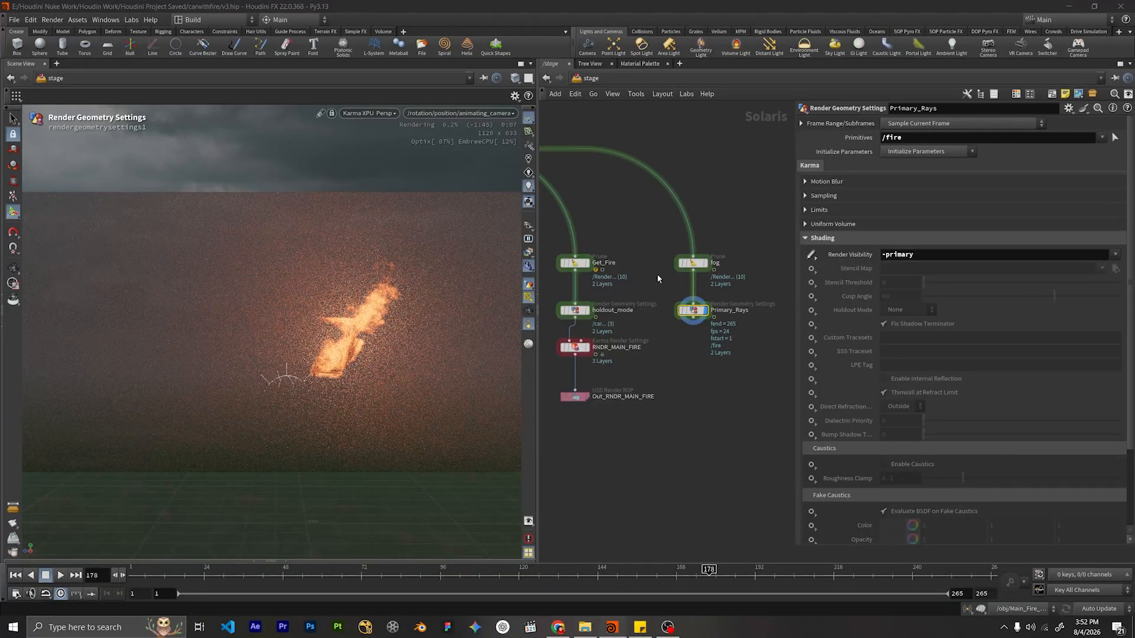
# Check the fog prune's primitive pattern and restart the Karma viewport render with Primary_Rays displayed.
pyautogui.click(692, 262)
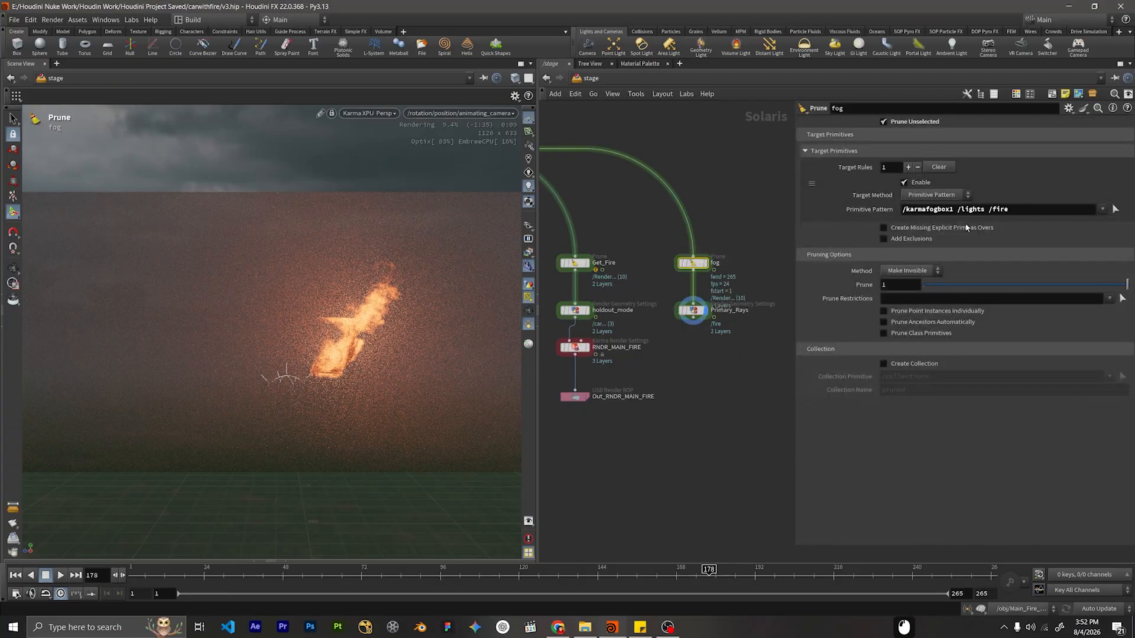
pyautogui.click(693, 309)
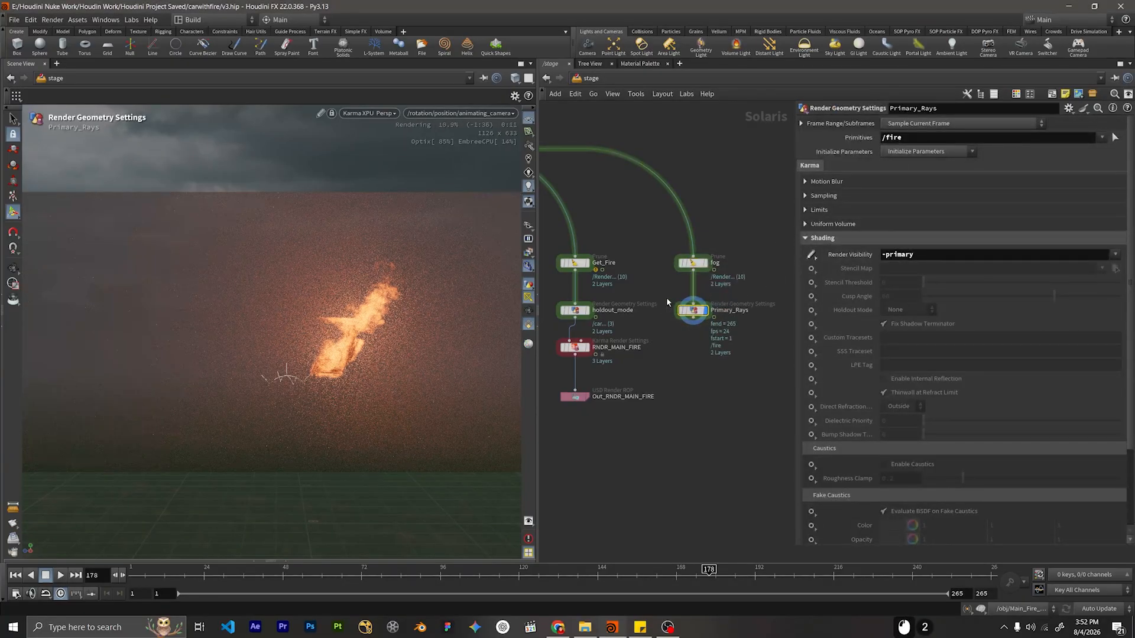
pyautogui.click(369, 113)
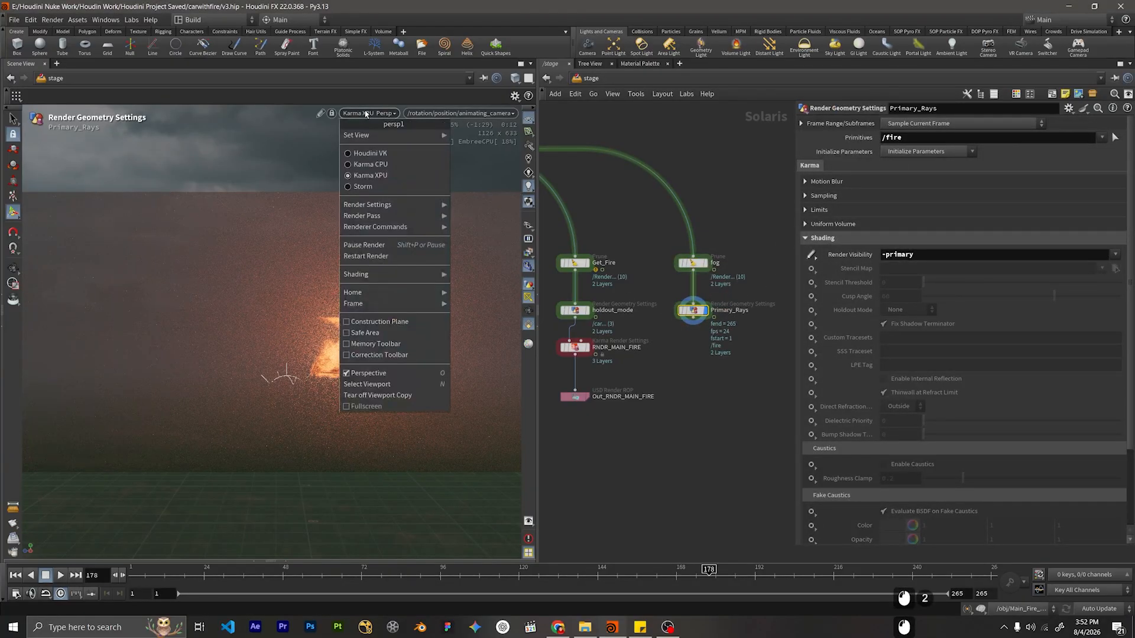
pyautogui.click(410, 258)
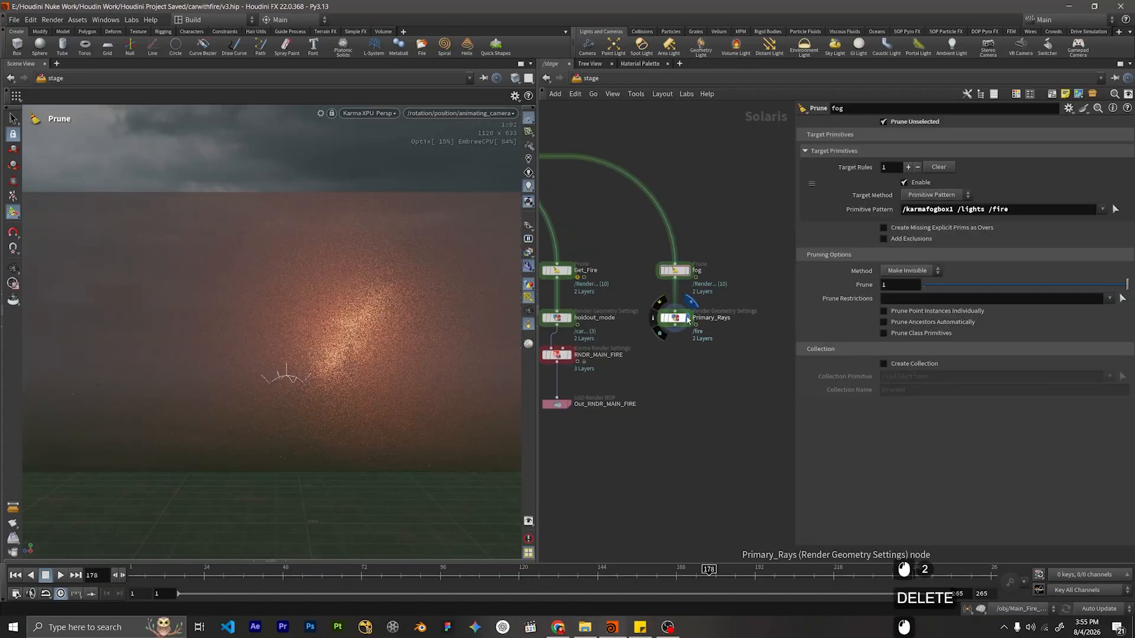
pyautogui.click(687, 320)
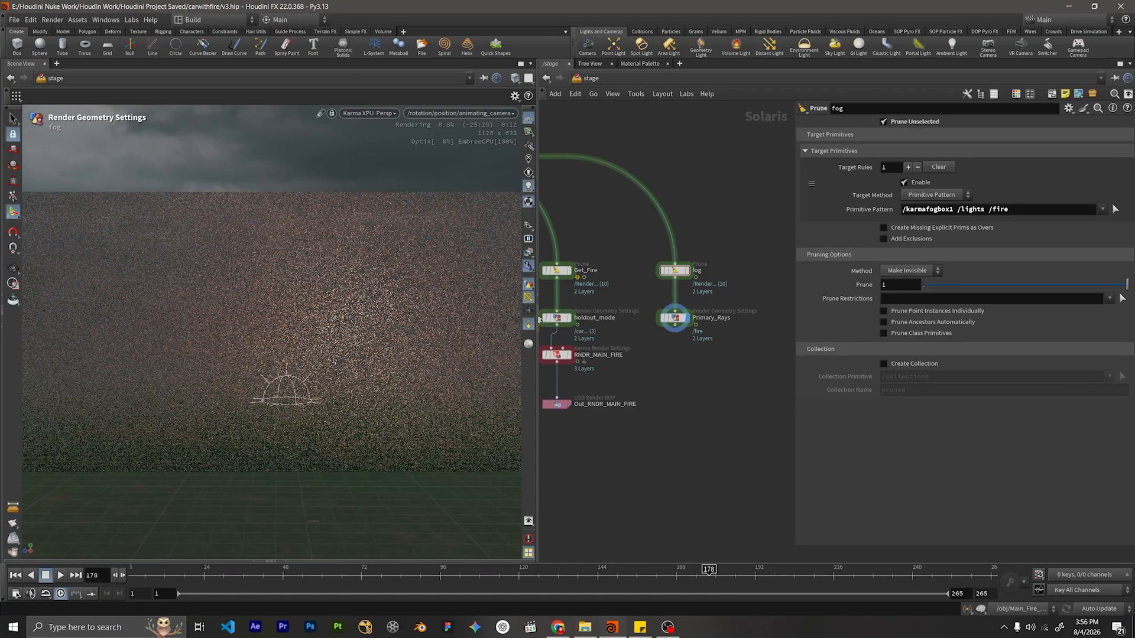
# Duplicate the RNDR_MAIN_FIRE render settings and its Out_RNDR_MAIN_FIRE ROP, placing and connecting the copies below Primary_Rays.
pyautogui.moveTo(687, 346); pyautogui.dragTo(693, 327, button='middle')
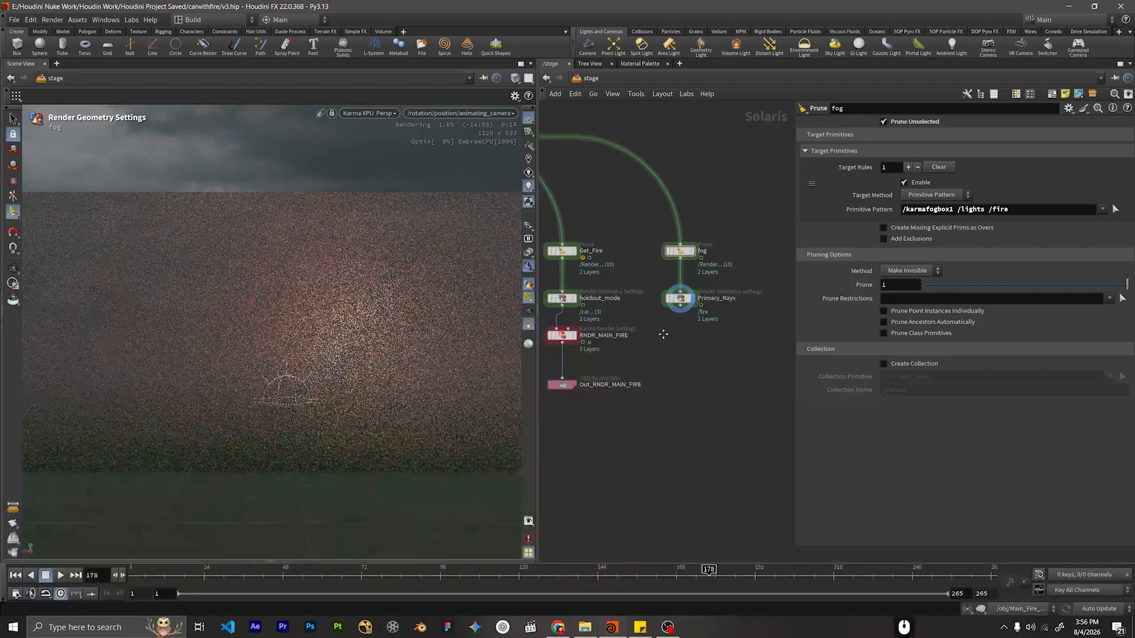
pyautogui.moveTo(663, 322); pyautogui.dragTo(530, 419)
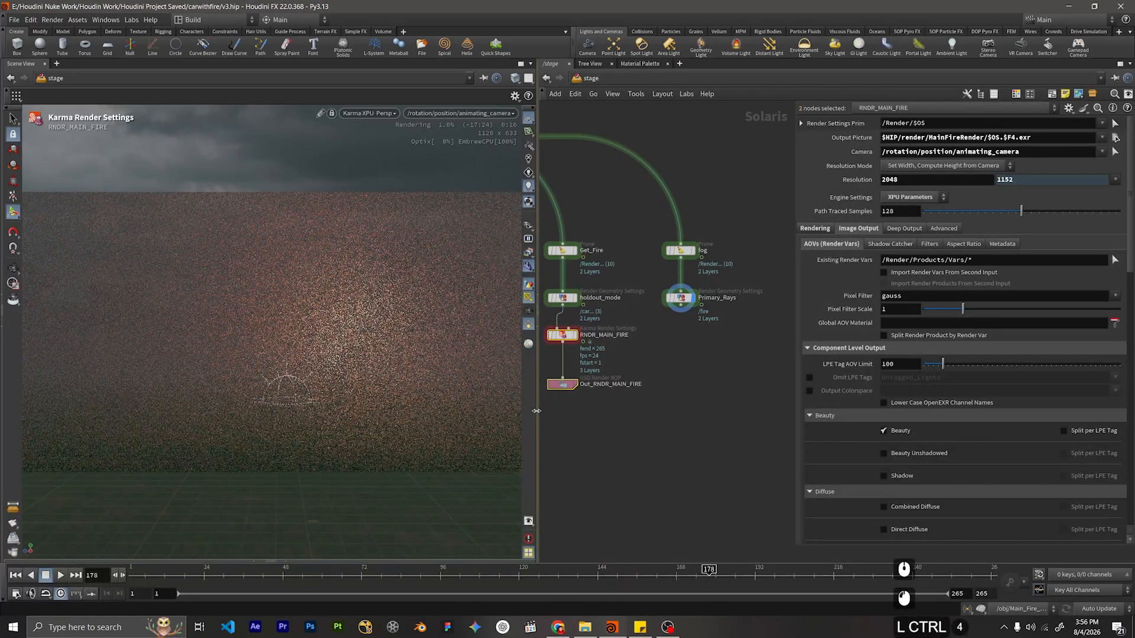
pyautogui.hotkey('ctrl', 'c')
pyautogui.hotkey('ctrl', 'v')
pyautogui.moveTo(681, 306); pyautogui.dragTo(698, 361)
pyautogui.moveTo(754, 338); pyautogui.dragTo(675, 455)
pyautogui.moveTo(703, 374); pyautogui.dragTo(681, 339)
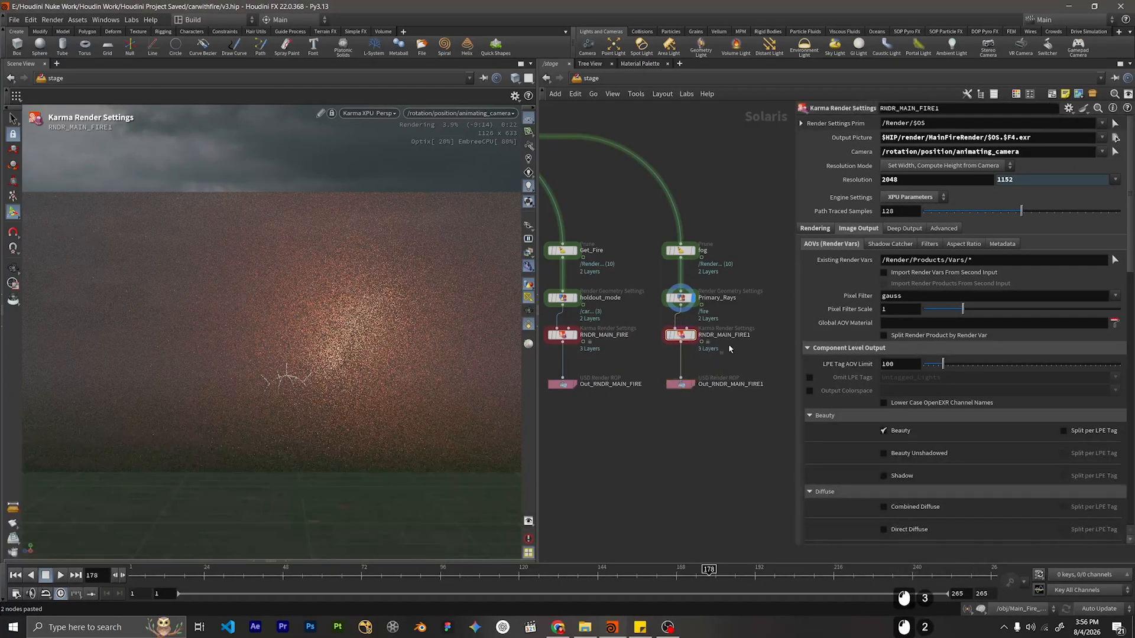
# Set the copied render settings' output picture to $HIP/render/Fog/$OS.$F4.exr.
pyautogui.click(758, 362)
pyautogui.moveTo(982, 138); pyautogui.dragTo(929, 138)
pyautogui.write('FOG')
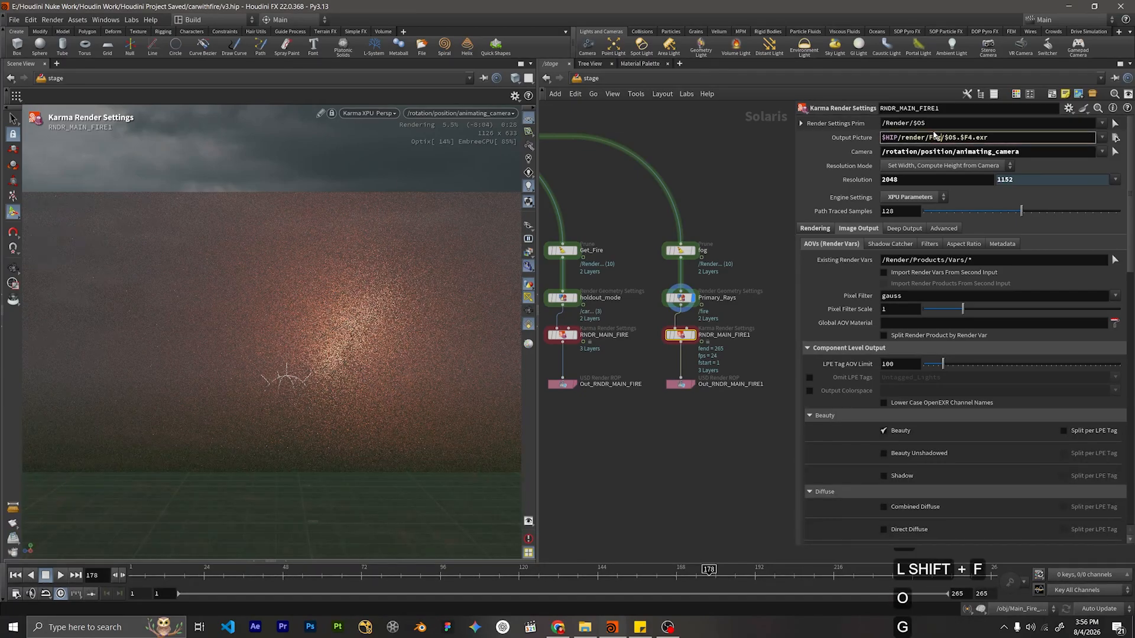
pyautogui.click(735, 206)
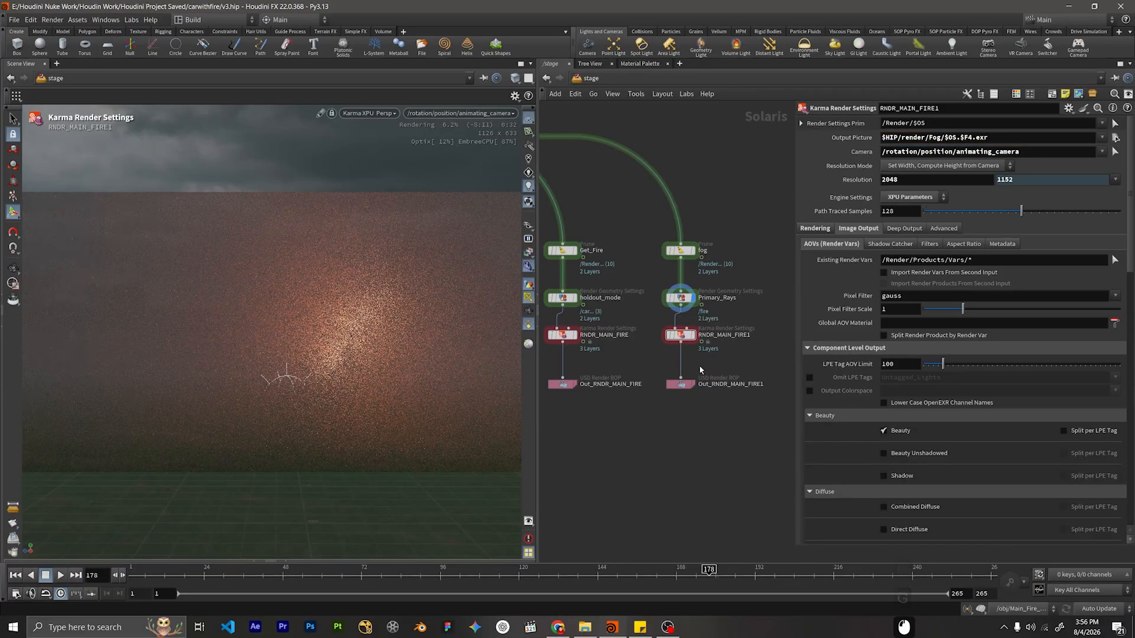
# Display the RNDR_MAIN_FIRE1 render settings node in the viewport.
pyautogui.click(694, 339)
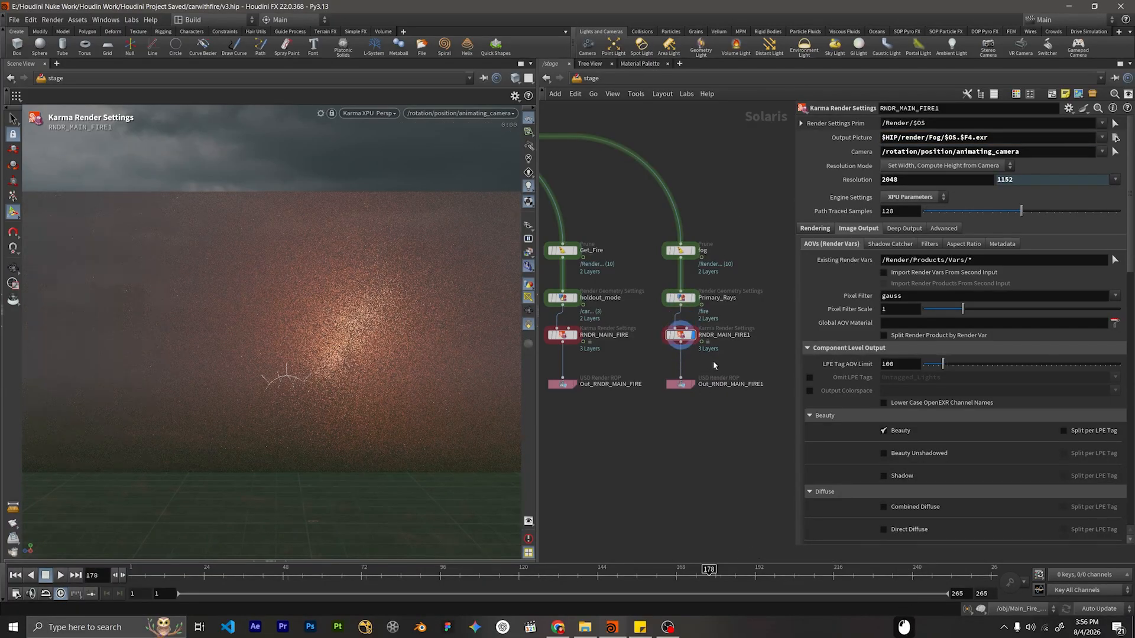
pyautogui.moveTo(721, 364); pyautogui.dragTo(664, 326)
pyautogui.scroll(-9, 644, 308)
pyautogui.moveTo(643, 302); pyautogui.dragTo(678, 359, button='middle')
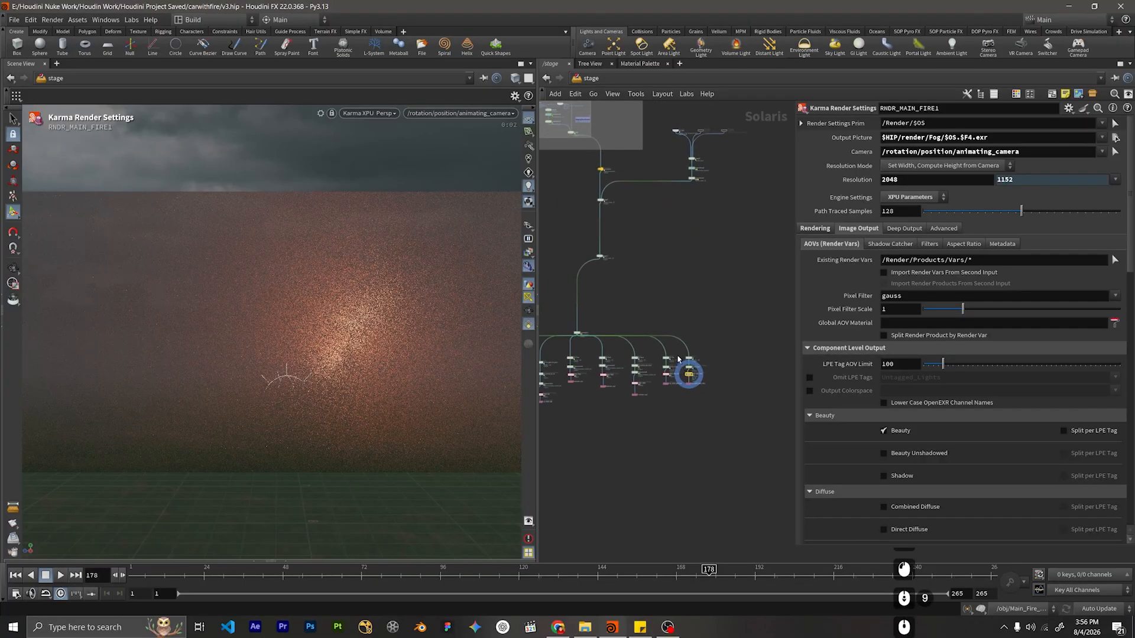
pyautogui.scroll(-2, 684, 381)
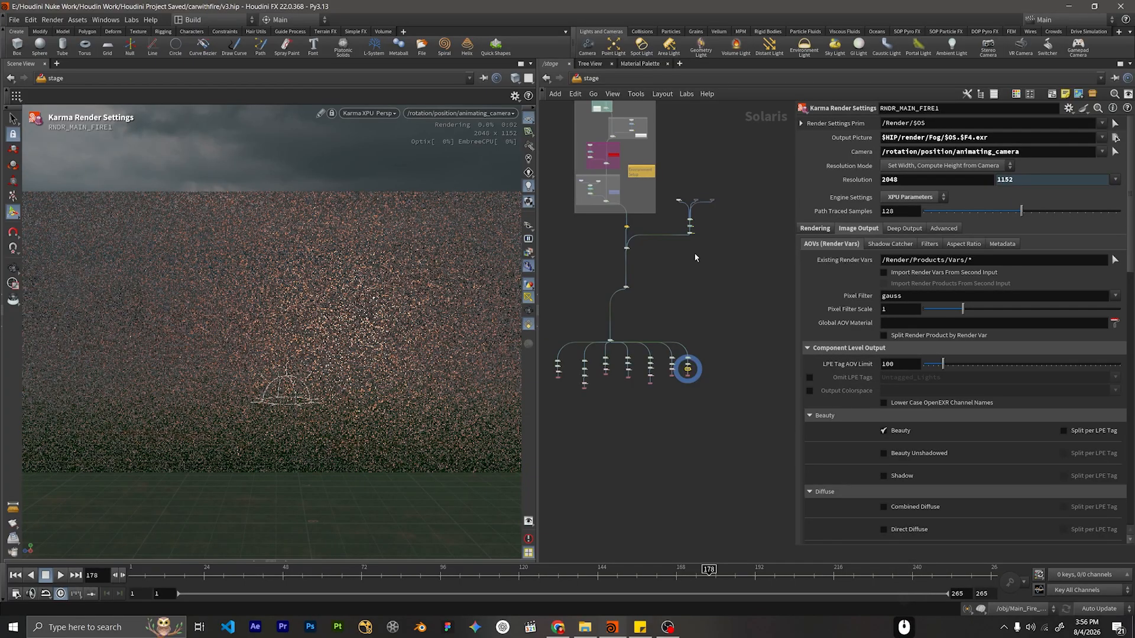
# Compare the combinedvolume, combinedvolume_emission and aov_fire render outputs of the fog branch in the viewport.
pyautogui.scroll(3, 576, 333)
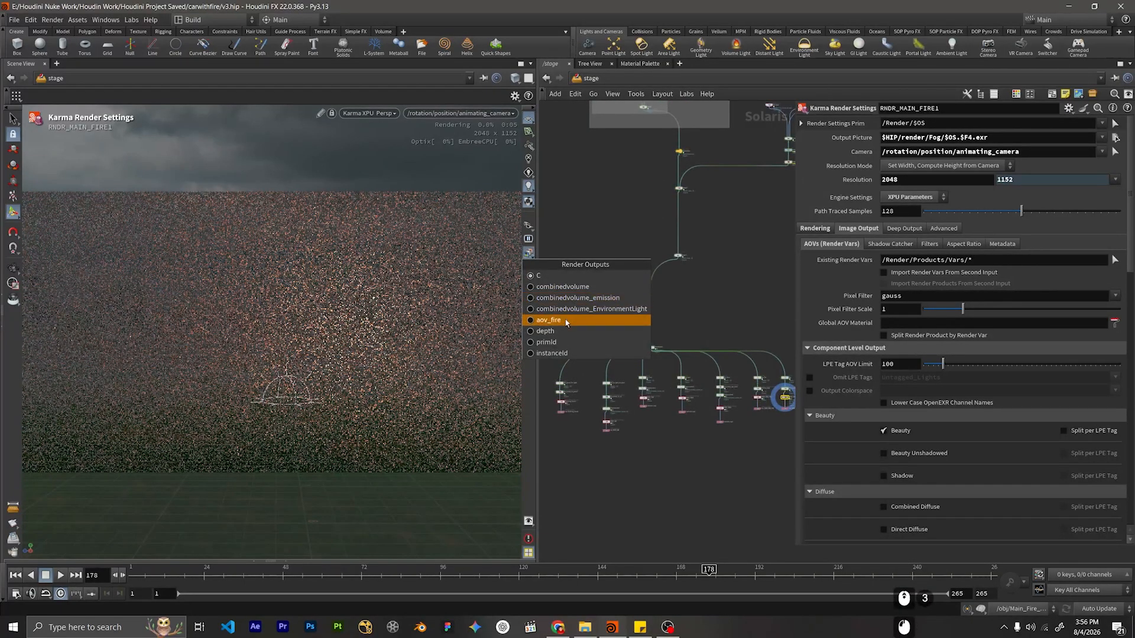
pyautogui.click(602, 310)
pyautogui.moveTo(793, 346); pyautogui.dragTo(818, 335)
pyautogui.moveTo(817, 335); pyautogui.dragTo(660, 266, button='middle')
pyautogui.scroll(4, 659, 290)
pyautogui.click(528, 253)
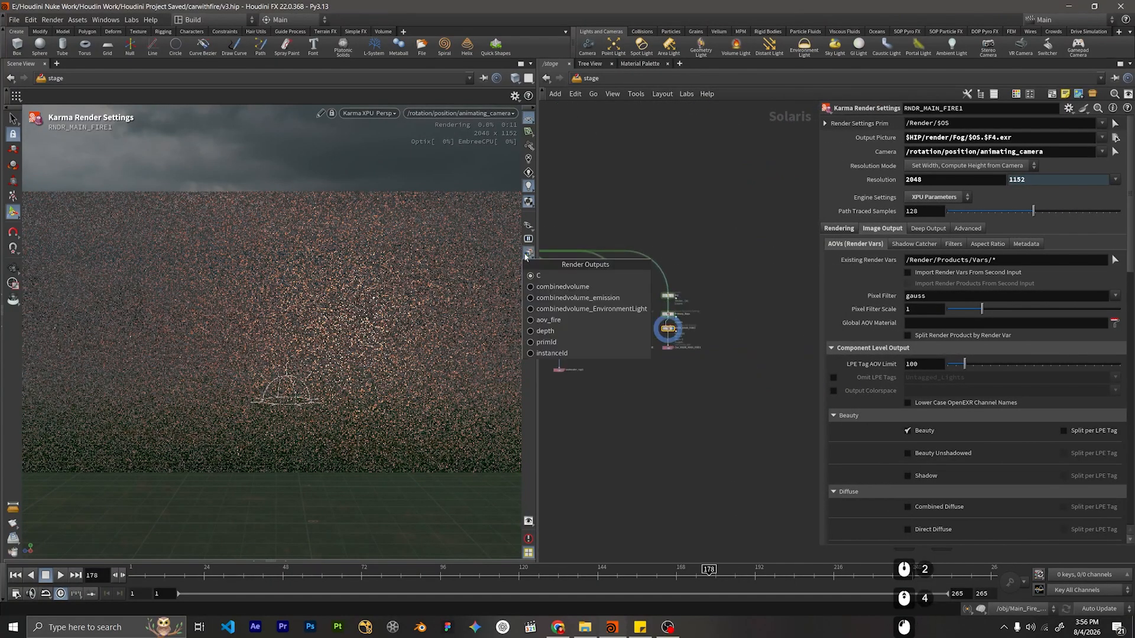
pyautogui.click(544, 286)
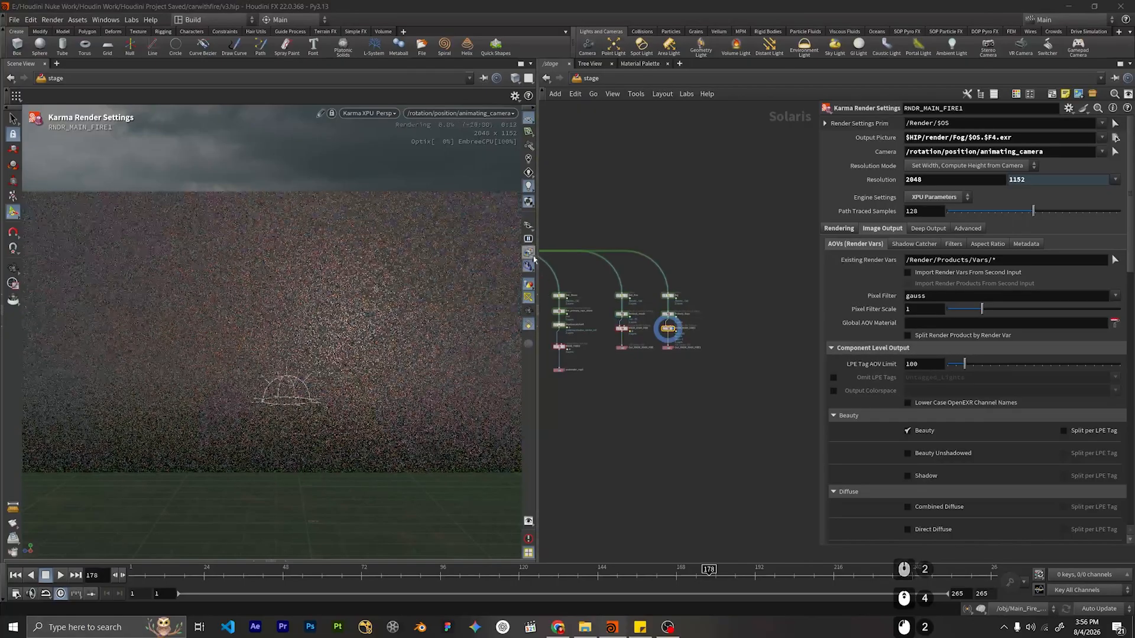
pyautogui.click(528, 253)
pyautogui.click(545, 300)
pyautogui.click(529, 254)
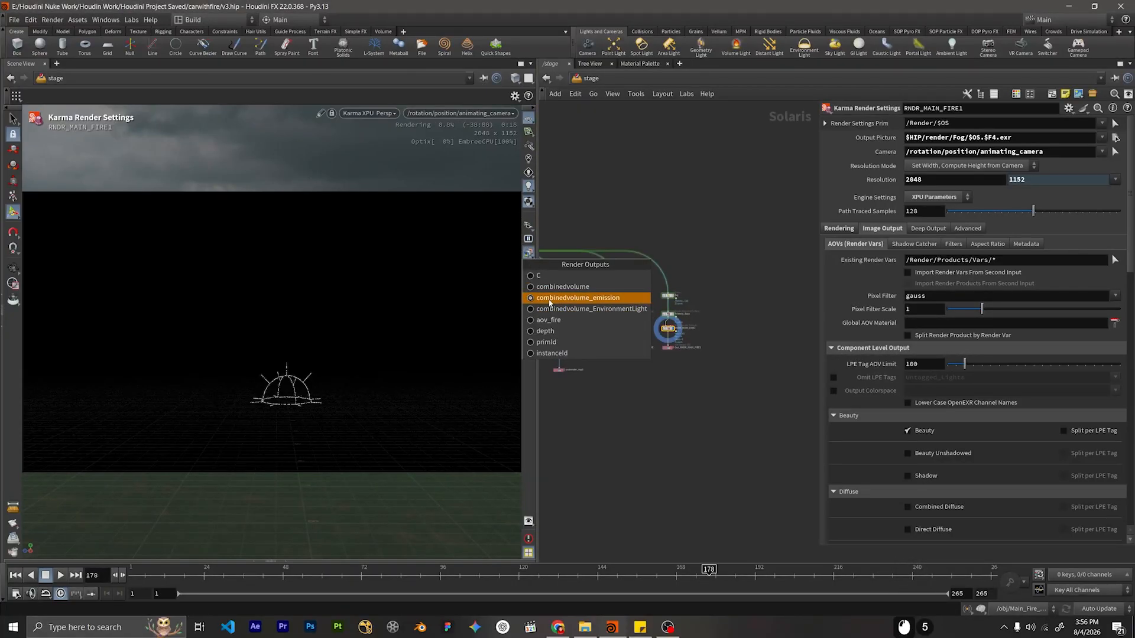
pyautogui.click(549, 321)
pyautogui.click(528, 253)
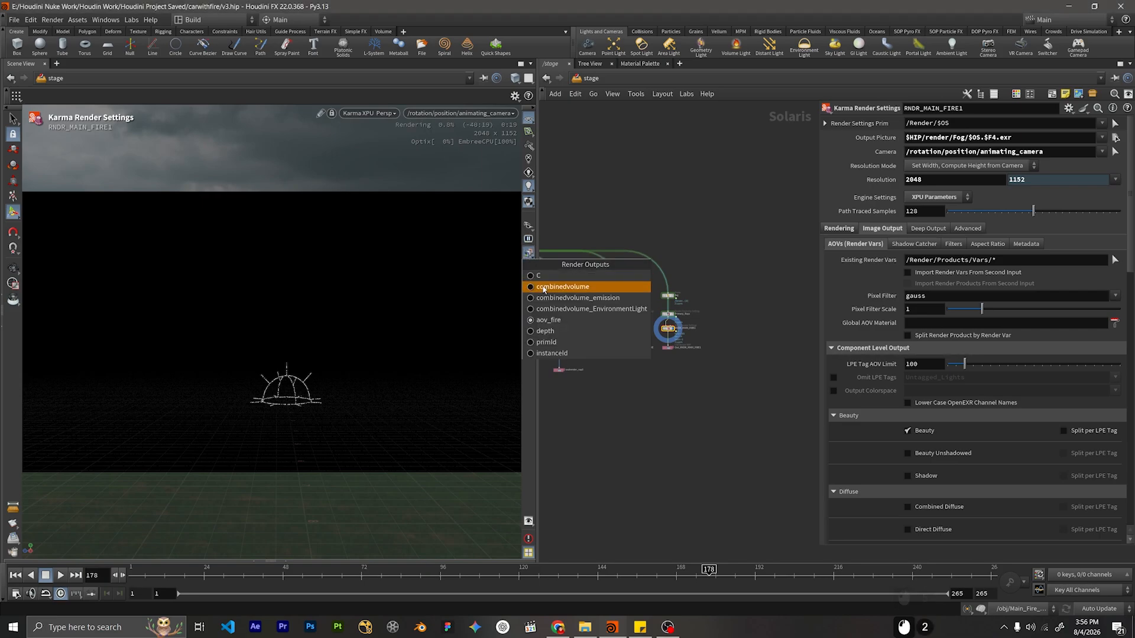
pyautogui.click(567, 287)
# Delete the duplicated RNDR_MAIN_FIRE1 and Out_RNDR_MAIN_FIRE1 nodes from the fog branch.
pyautogui.scroll(2, 679, 340)
pyautogui.scroll(3, 679, 340)
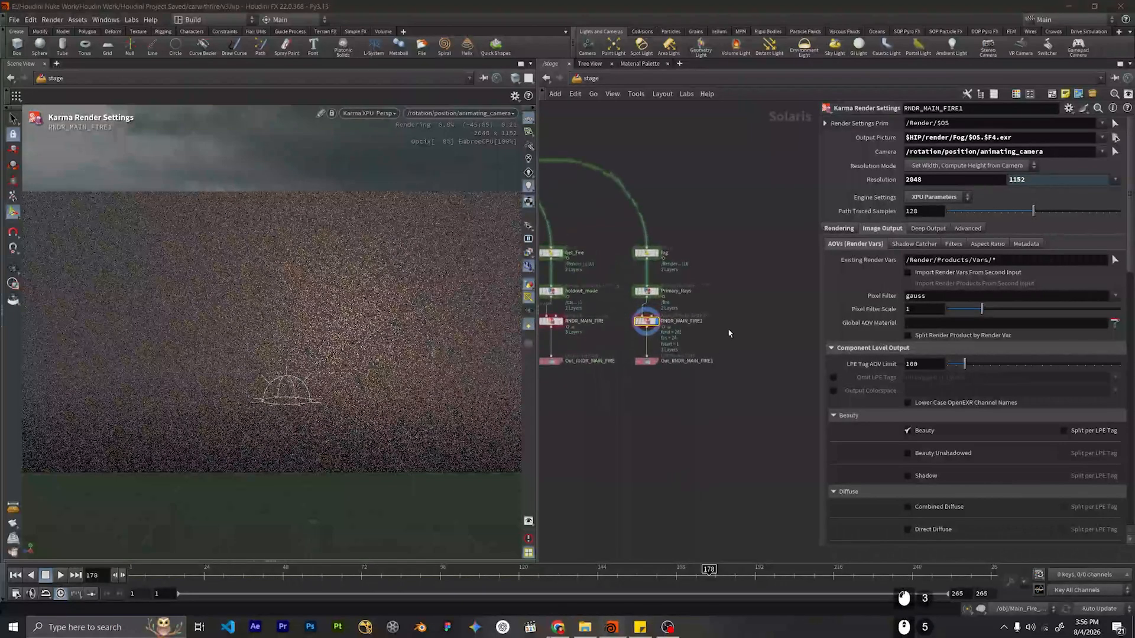
pyautogui.press('Delete')
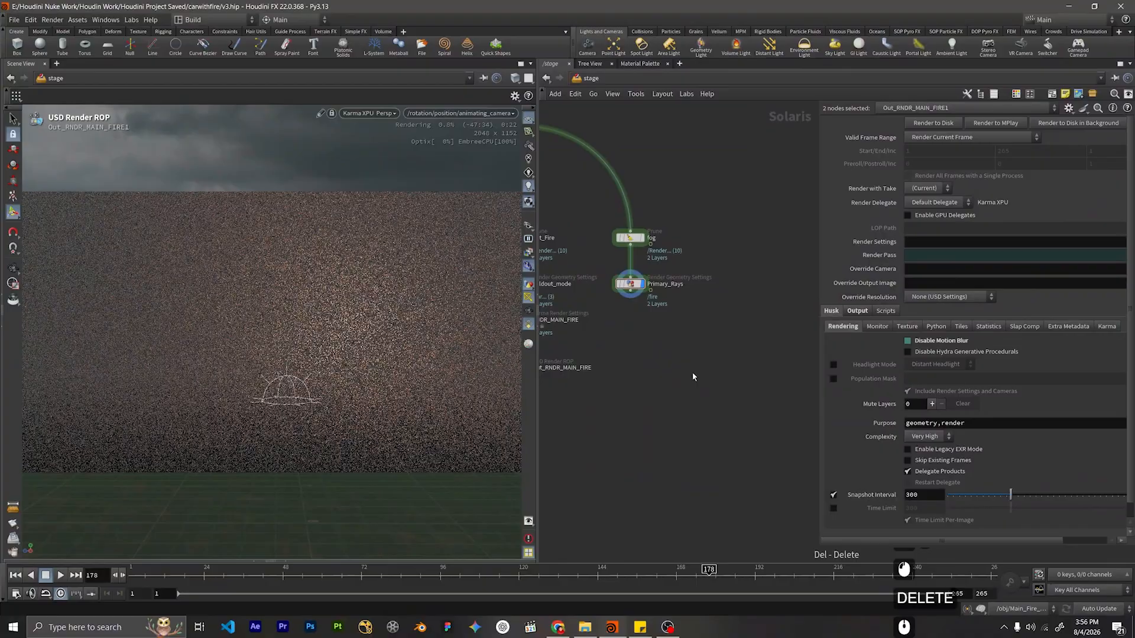
pyautogui.press('Tab')
pyautogui.write('r')
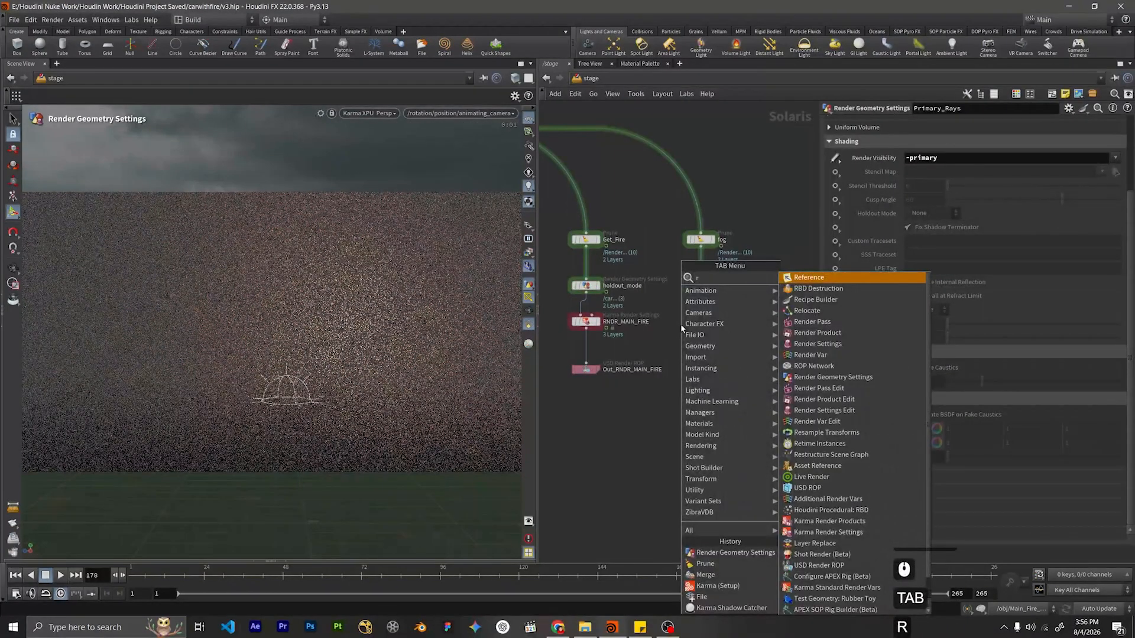
pyautogui.write('ender')
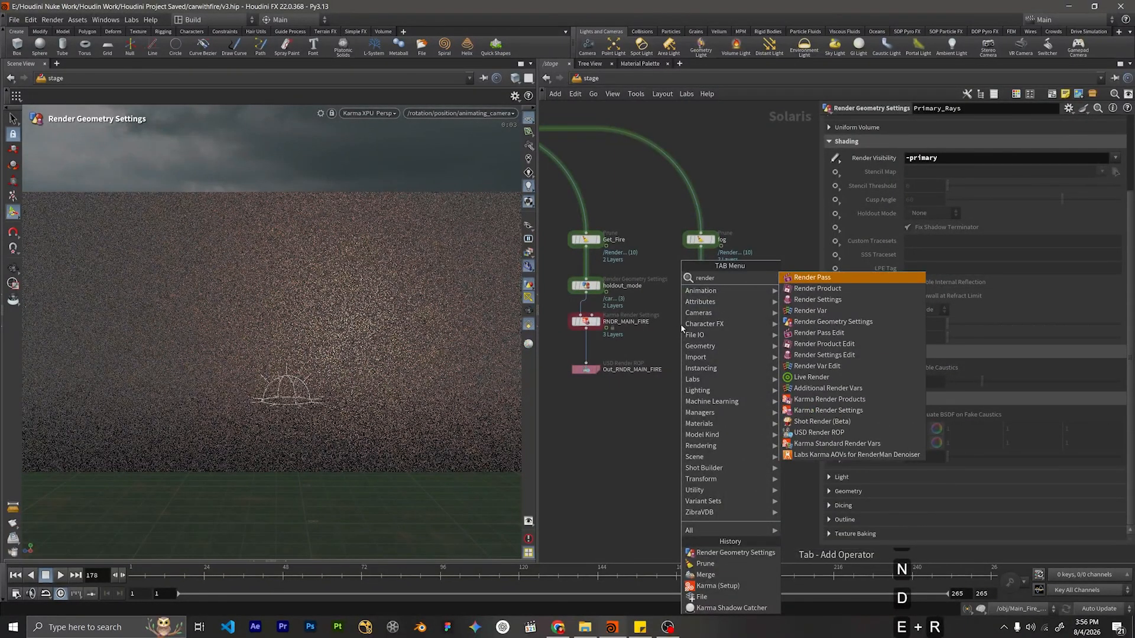
pyautogui.press('Up')
pyautogui.press('Up')
pyautogui.press('Up')
pyautogui.press('Down')
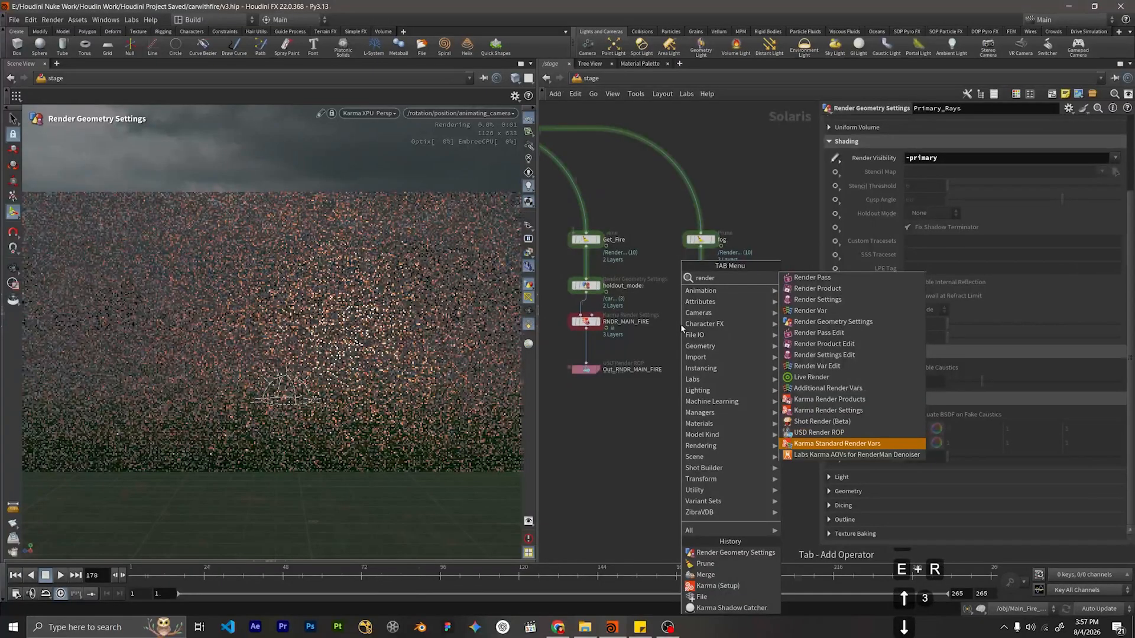
pyautogui.press('Up')
pyautogui.press('Up')
pyautogui.press('Up')
pyautogui.press('Up')
pyautogui.press('Up')
pyautogui.press('Up')
pyautogui.press('BackSpace')
pyautogui.press('BackSpace')
pyautogui.press('BackSpace')
pyautogui.press('BackSpace')
pyautogui.press('BackSpace')
pyautogui.press('BackSpace')
pyautogui.press('BackSpace')
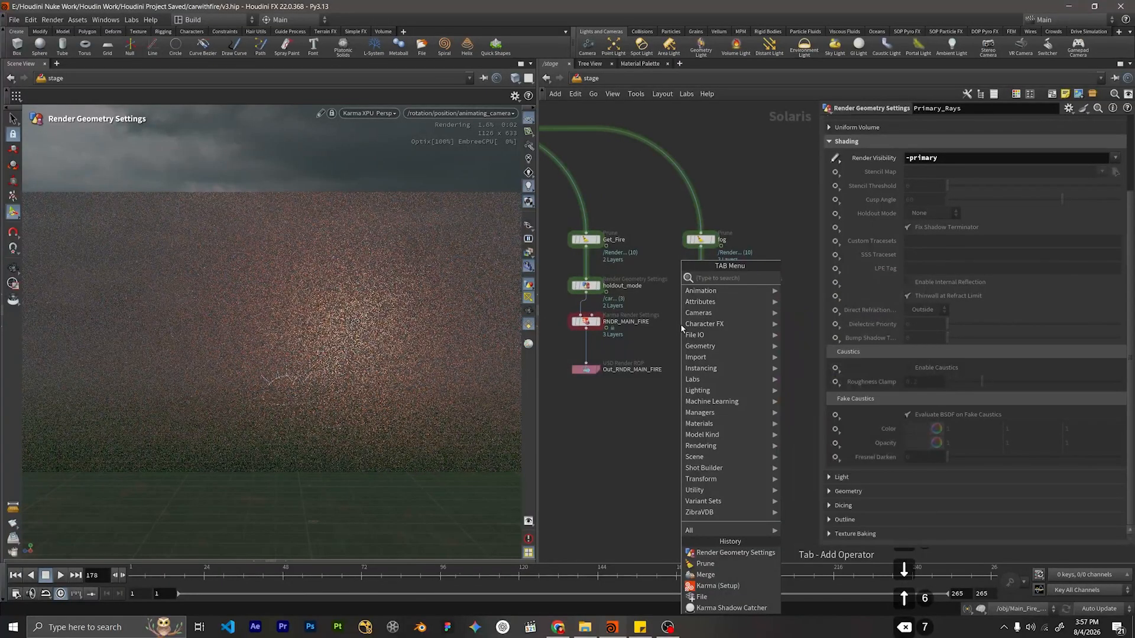
# Add a new Karma setup with its Karma Render Settings and USD Render ROP nodes below Primary_Rays.
pyautogui.write('karma')
pyautogui.press('Return')
pyautogui.press('Return')
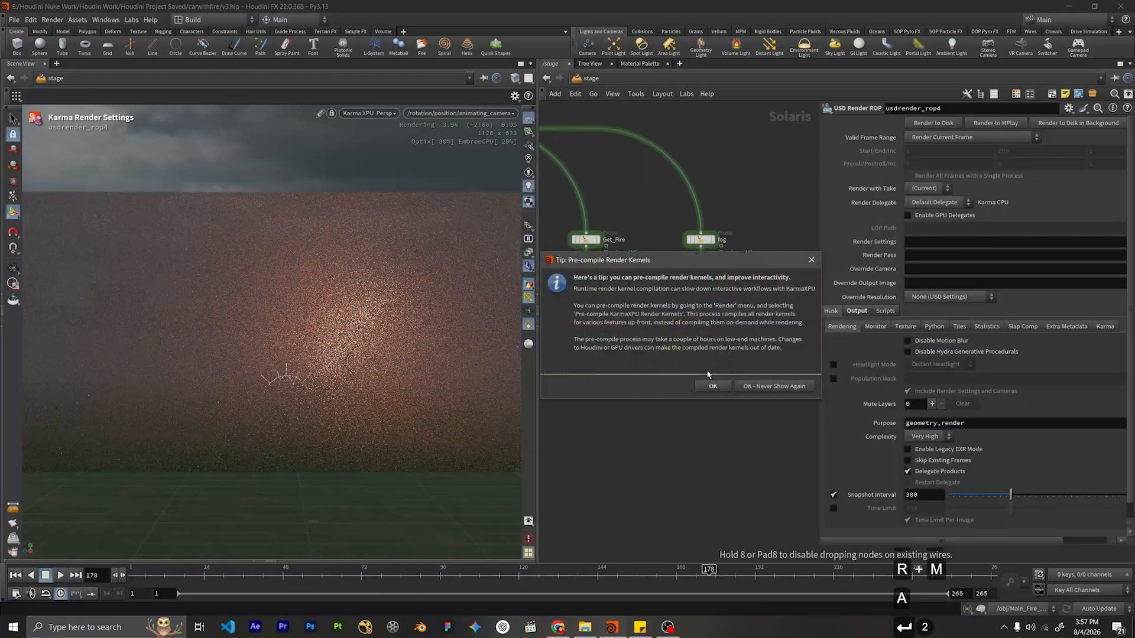
# Dismiss the render kernels tip, move the new Karma nodes below Primary_Rays, connect them to it and display the render settings node.
pyautogui.click(713, 386)
pyautogui.press('Delete')
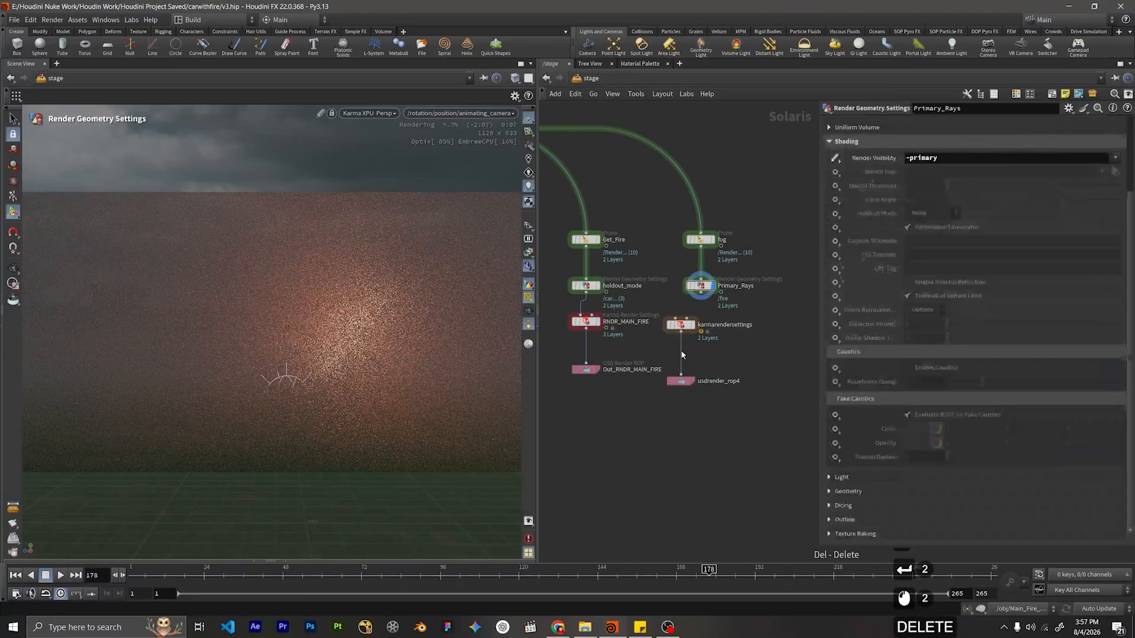
pyautogui.moveTo(714, 309); pyautogui.dragTo(671, 389)
pyautogui.moveTo(681, 327); pyautogui.dragTo(701, 353)
pyautogui.click(701, 295)
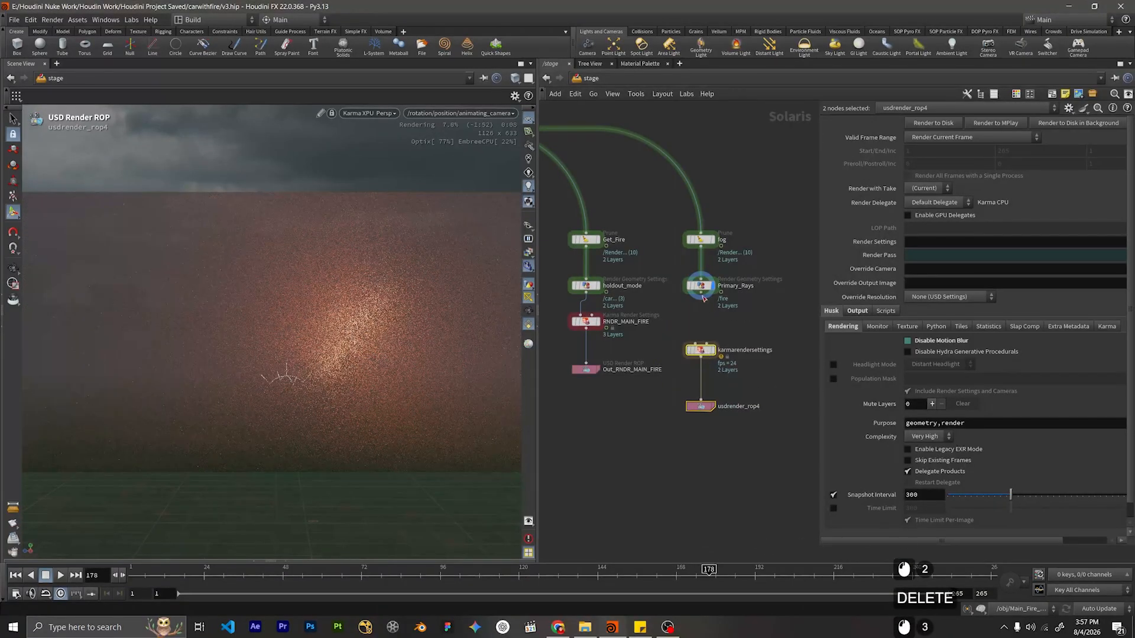
pyautogui.moveTo(702, 297); pyautogui.dragTo(695, 344)
pyautogui.click(768, 328)
pyautogui.click(714, 350)
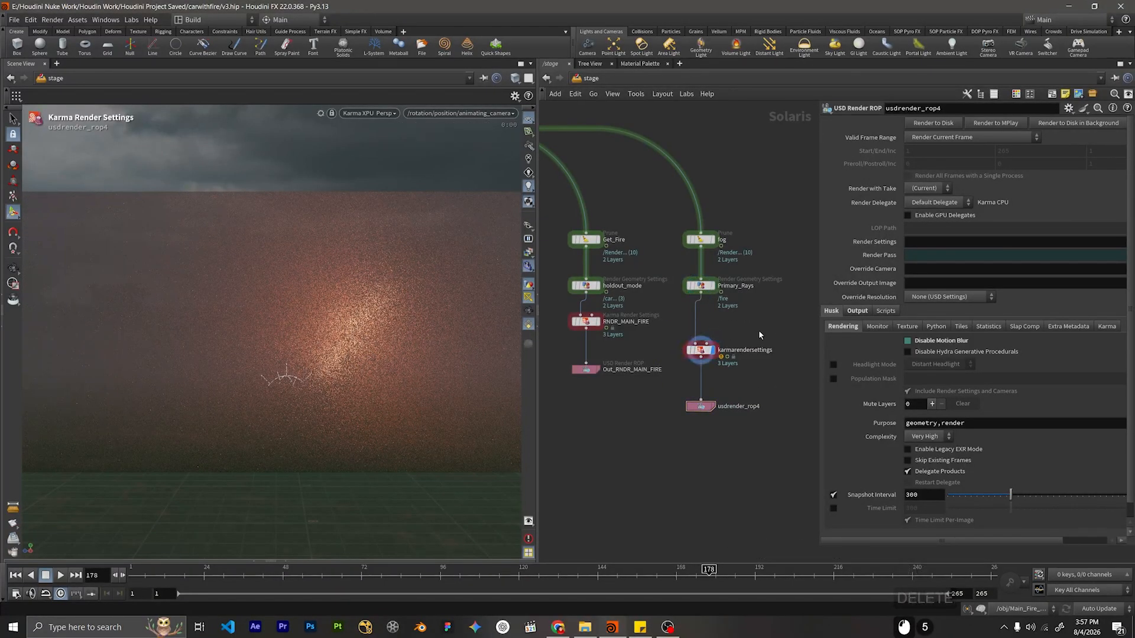
# Set the fog branch's render output picture to $HIP/render/fogrender/$OS.$F4.exr.
pyautogui.click(707, 350)
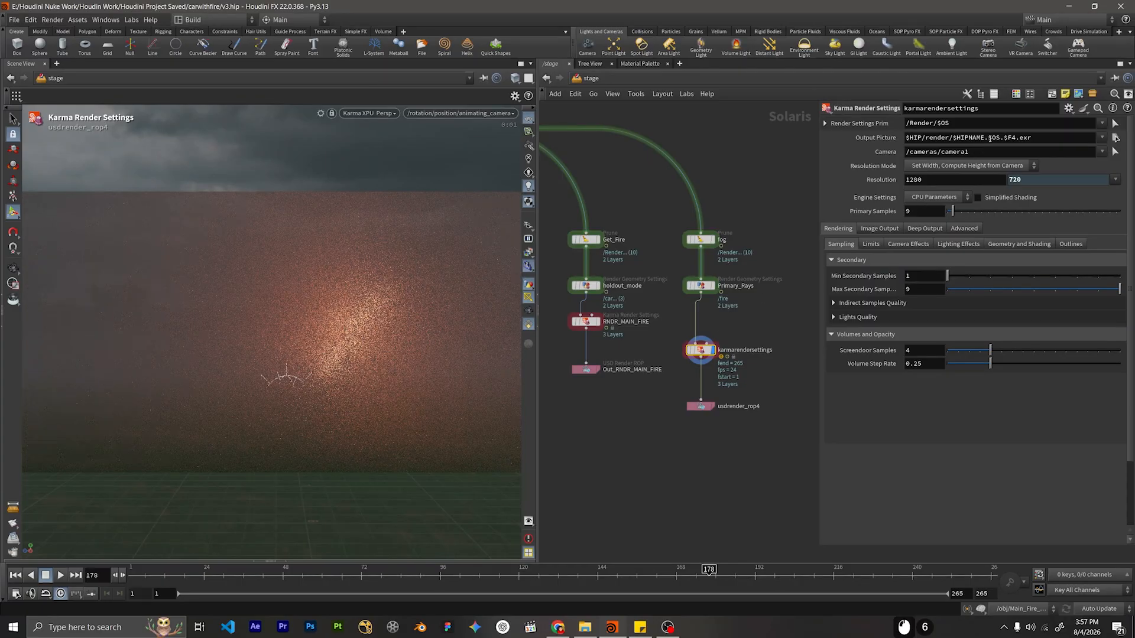
pyautogui.moveTo(988, 138); pyautogui.dragTo(952, 129)
pyautogui.press('BackSpace')
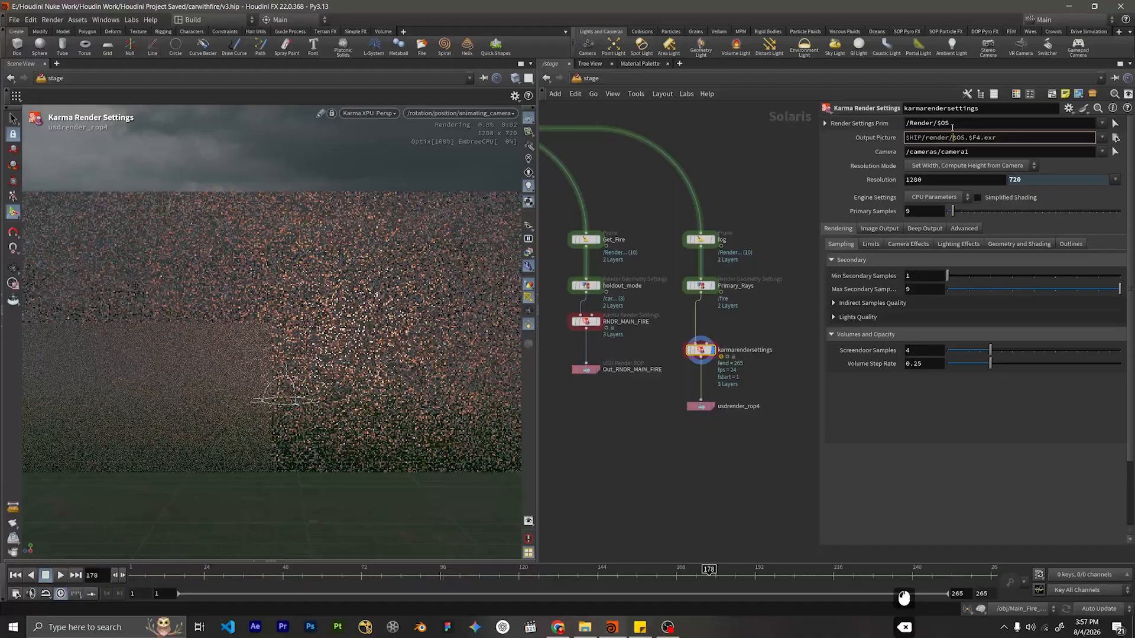
pyautogui.write('fo')
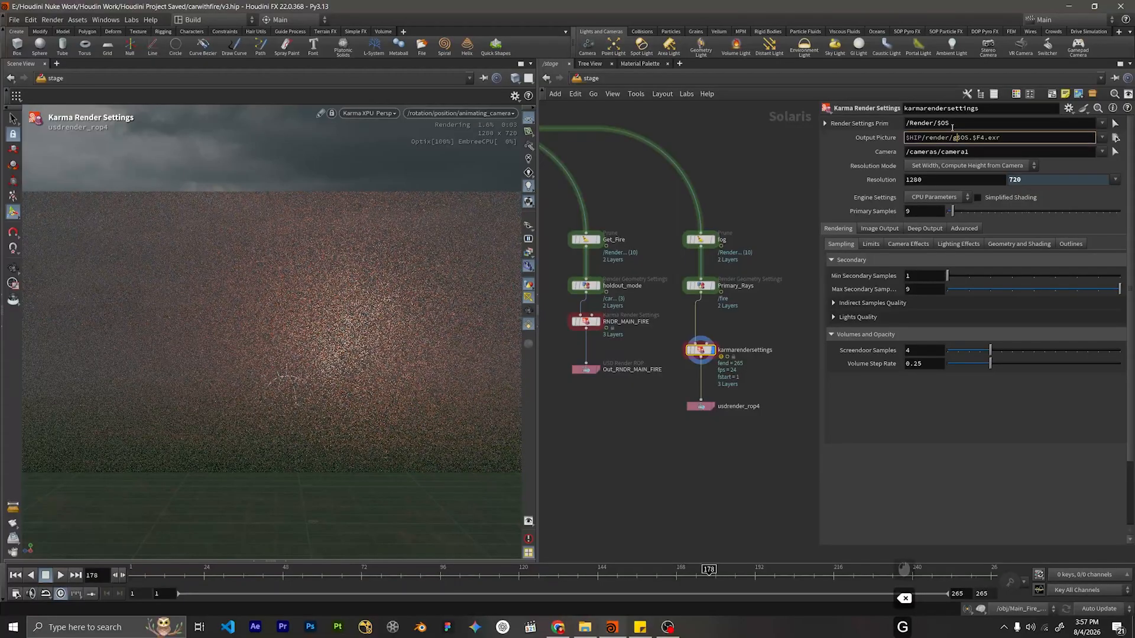
pyautogui.write('grender')
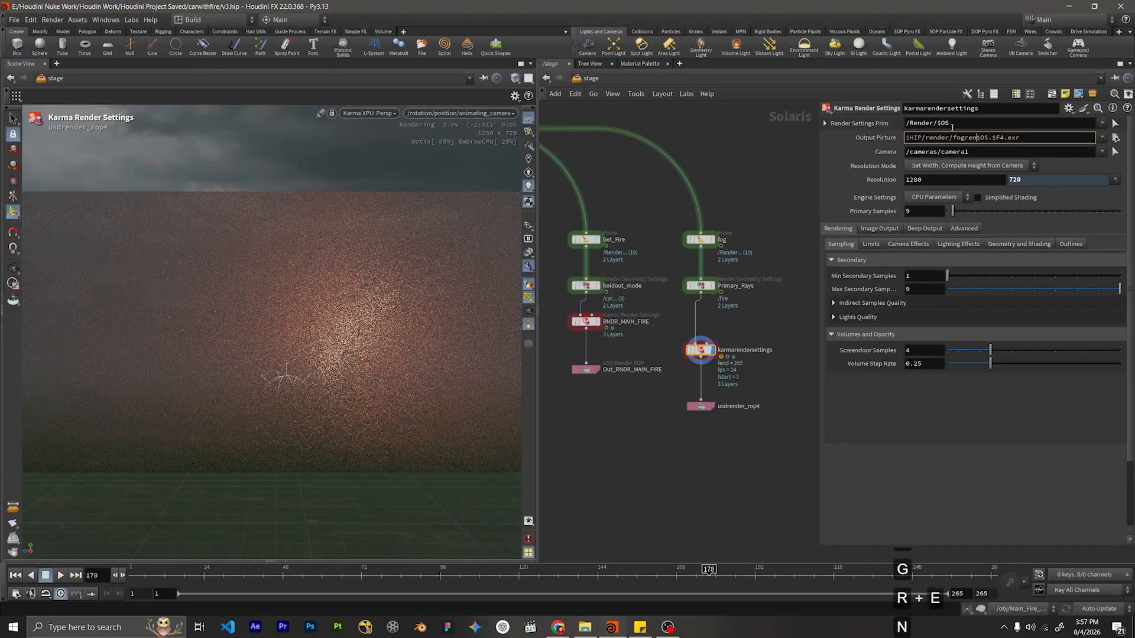
pyautogui.write('/')
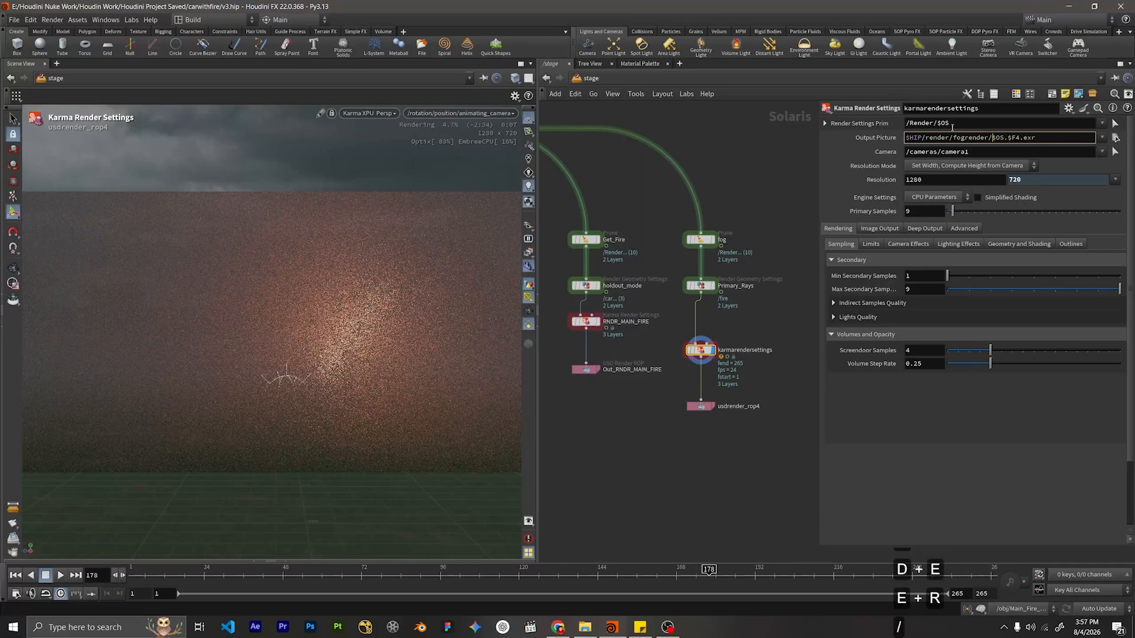
pyautogui.click(710, 171)
# Rename the fog branch's render settings node RNDR_FOG and set its camera to /rotation/position/animating_camera.
pyautogui.doubleClick(745, 350)
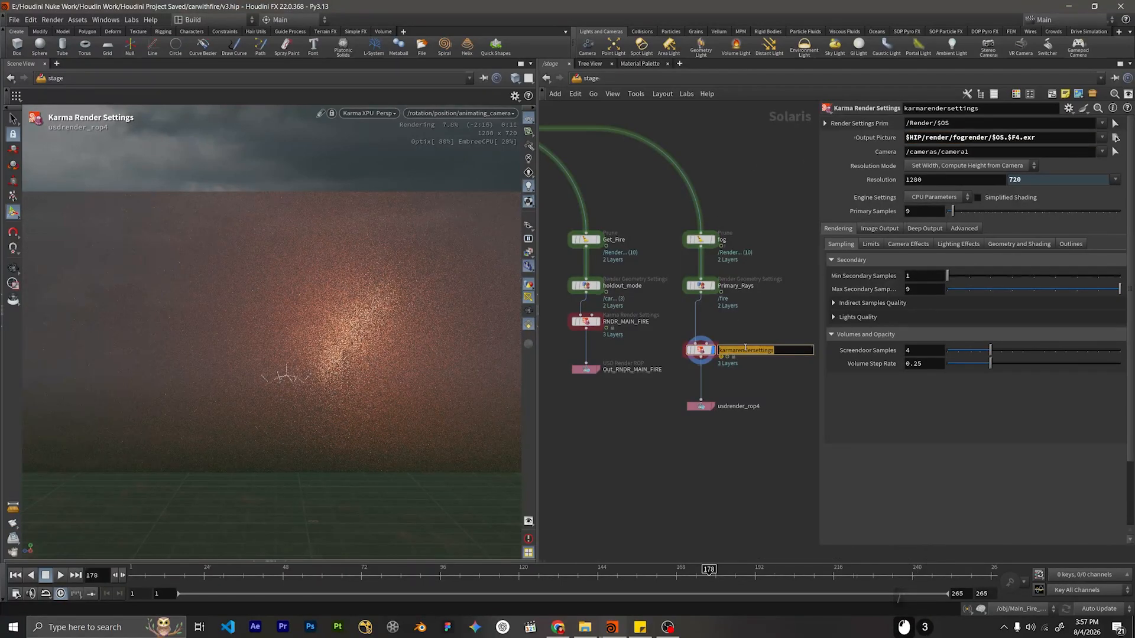
pyautogui.write('RNDR_FOG')
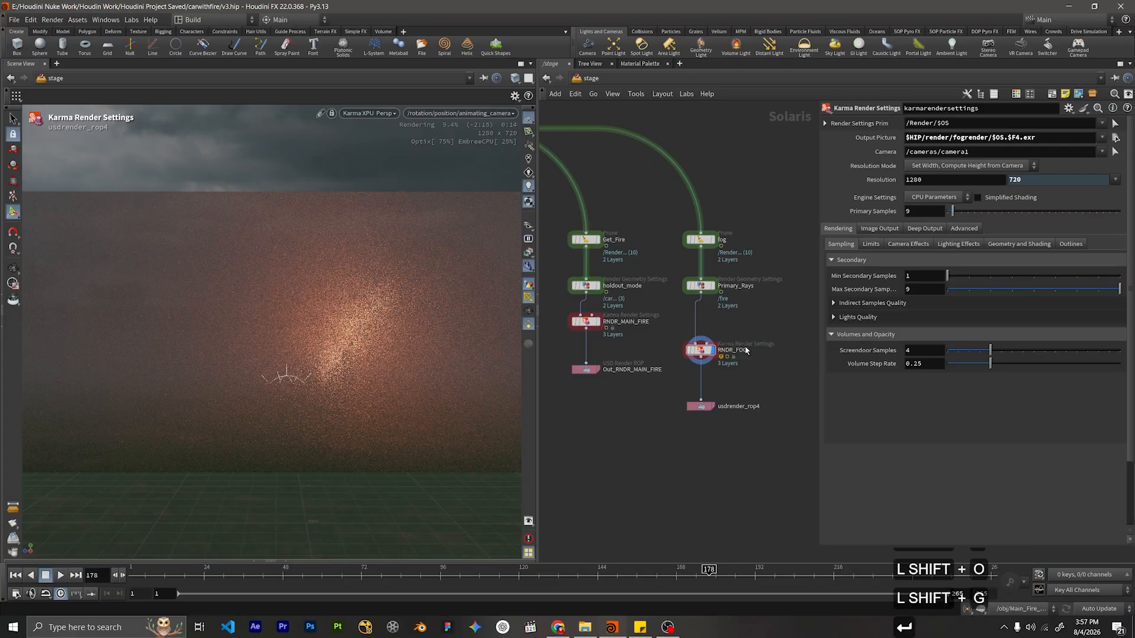
pyautogui.press('Return')
pyautogui.moveTo(736, 366); pyautogui.dragTo(733, 333, button='middle')
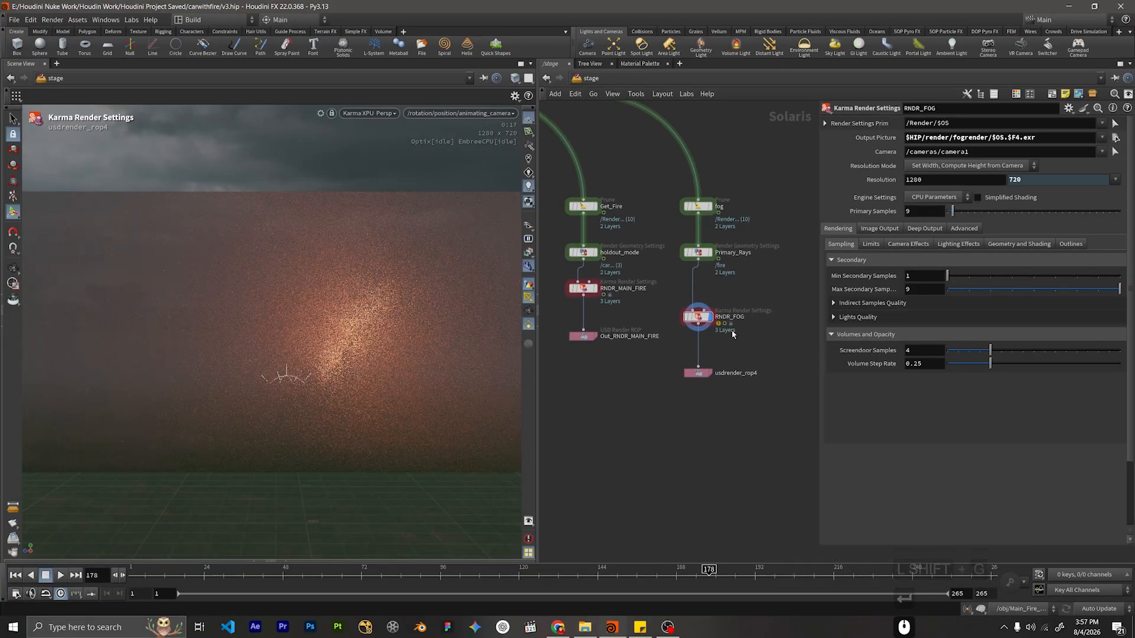
pyautogui.click(1102, 151)
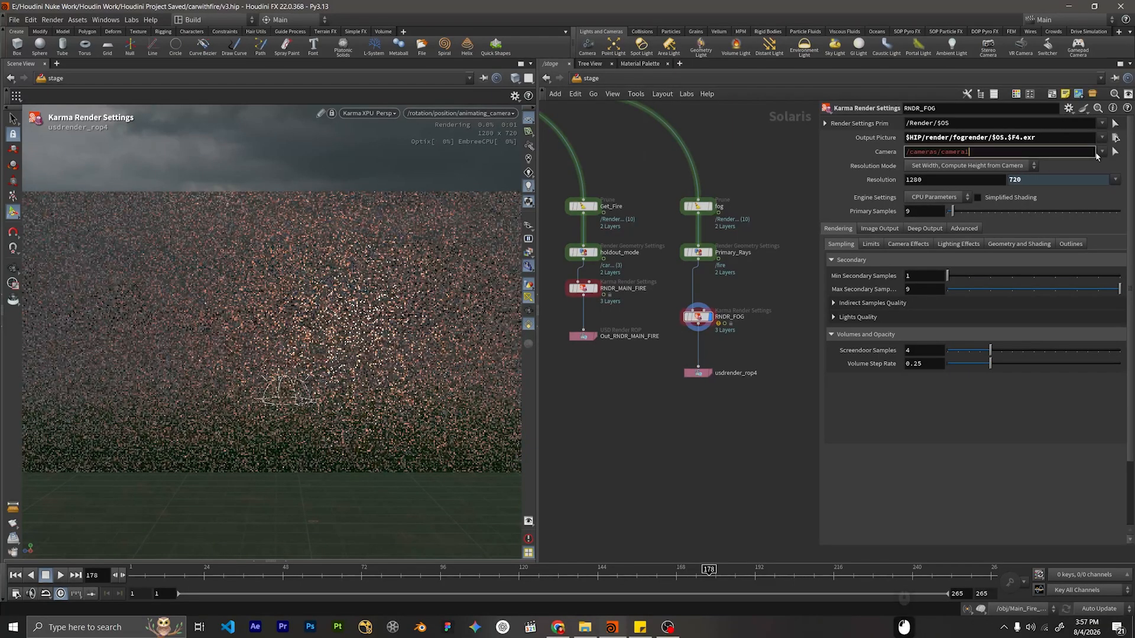
pyautogui.click(1093, 176)
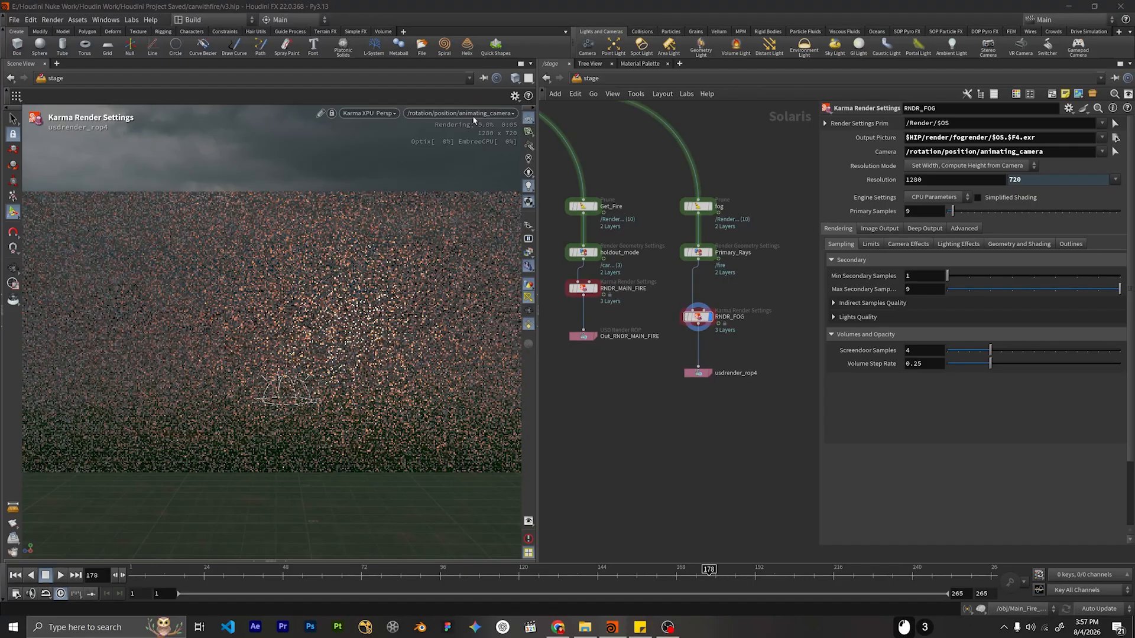
# Set the RNDR_FOG resolution width to 2048 and its engine settings to XPU Parameters.
pyautogui.doubleClick(925, 179)
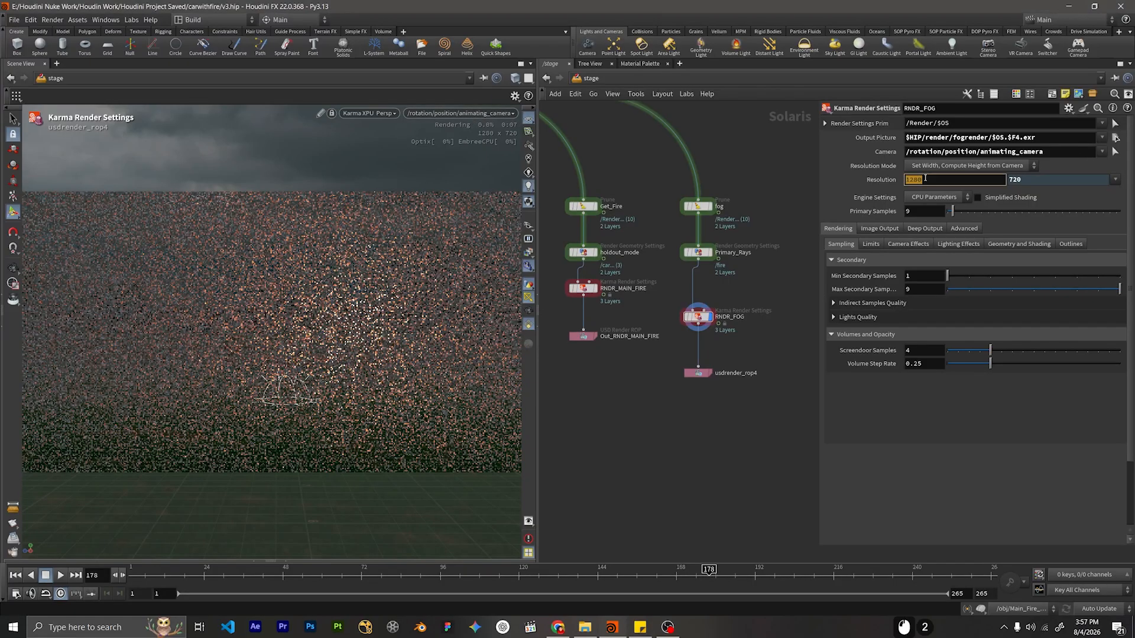
pyautogui.write('2045')
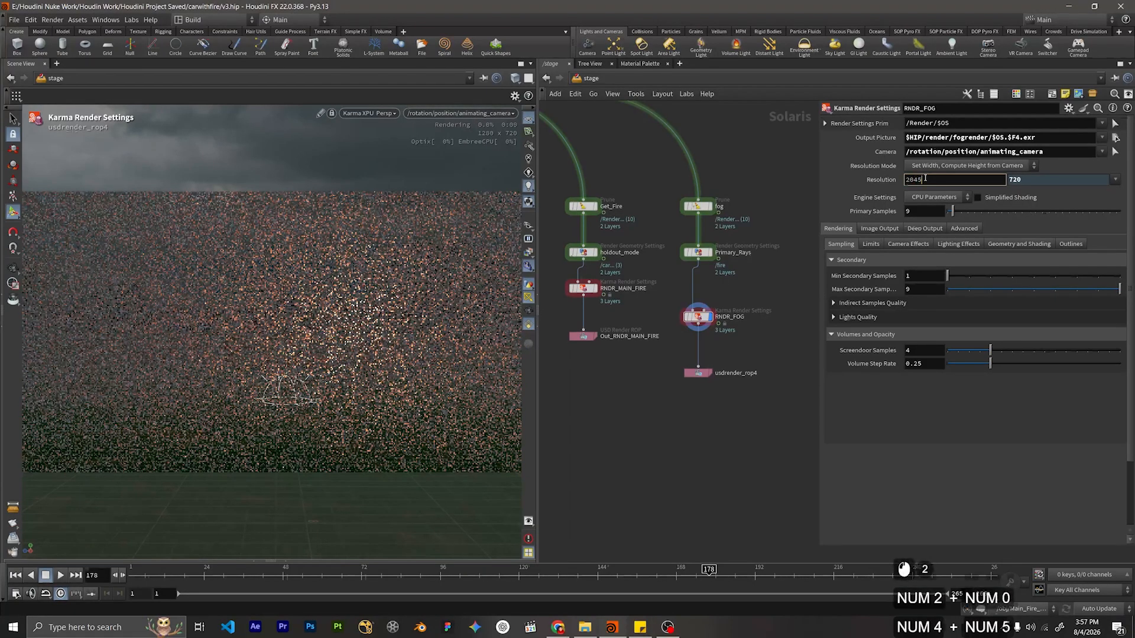
pyautogui.press('BackSpace')
pyautogui.press('BackSpace')
pyautogui.write('48')
pyautogui.press('Return')
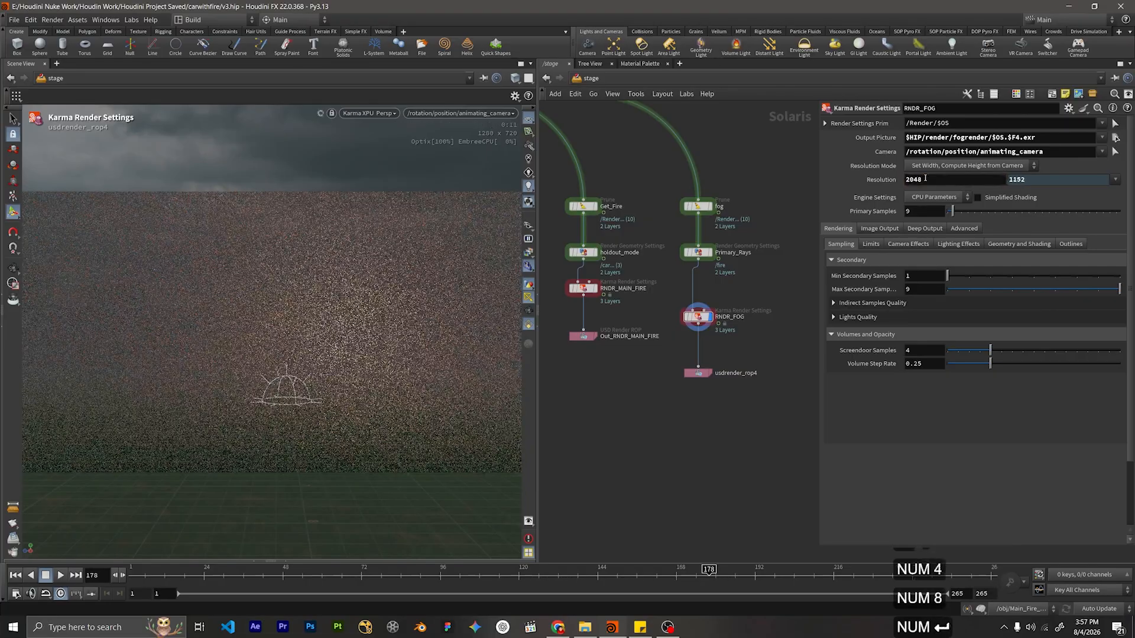
pyautogui.click(939, 197)
pyautogui.click(931, 216)
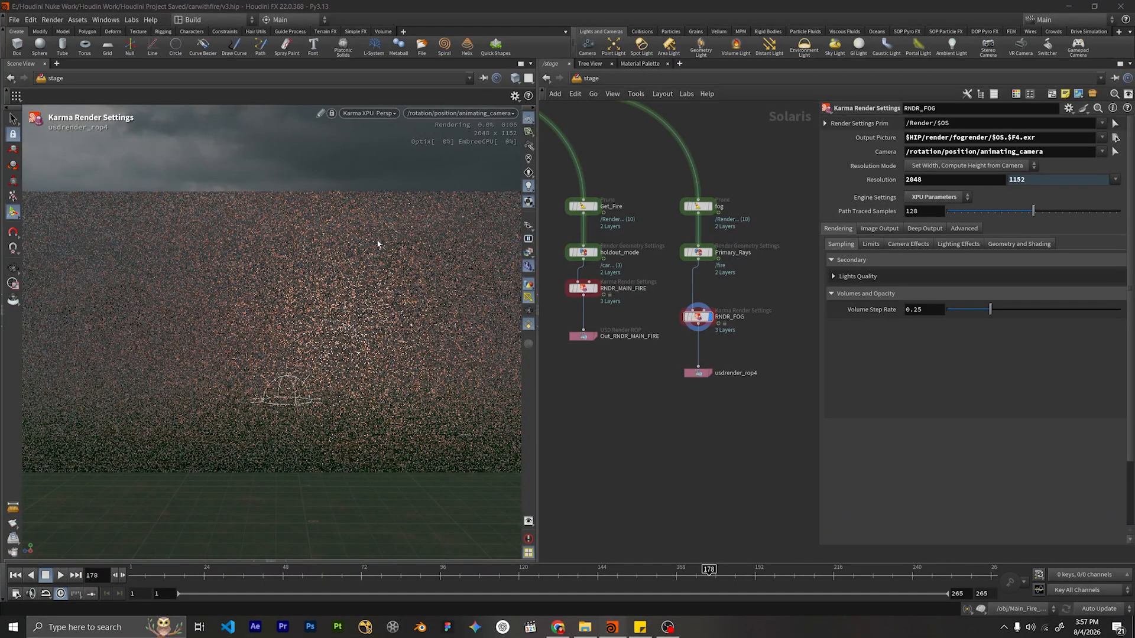
# Set the RNDR_FOG built-in image filter denoiser to NVIDIA OptiX Denoiser.
pyautogui.click(898, 244)
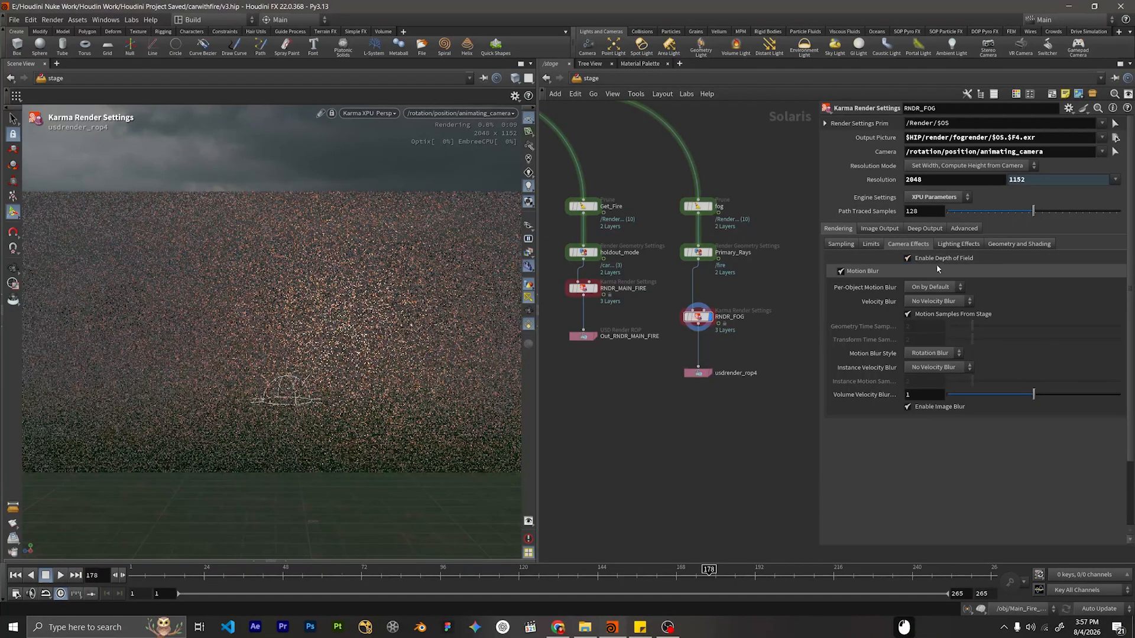
pyautogui.click(922, 230)
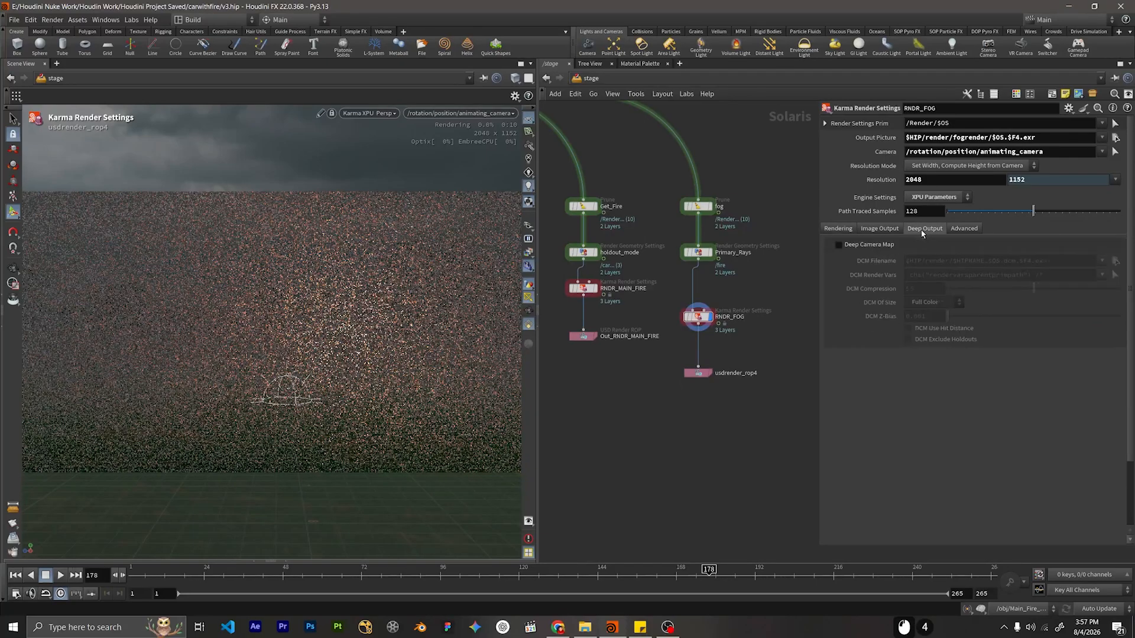
pyautogui.click(880, 229)
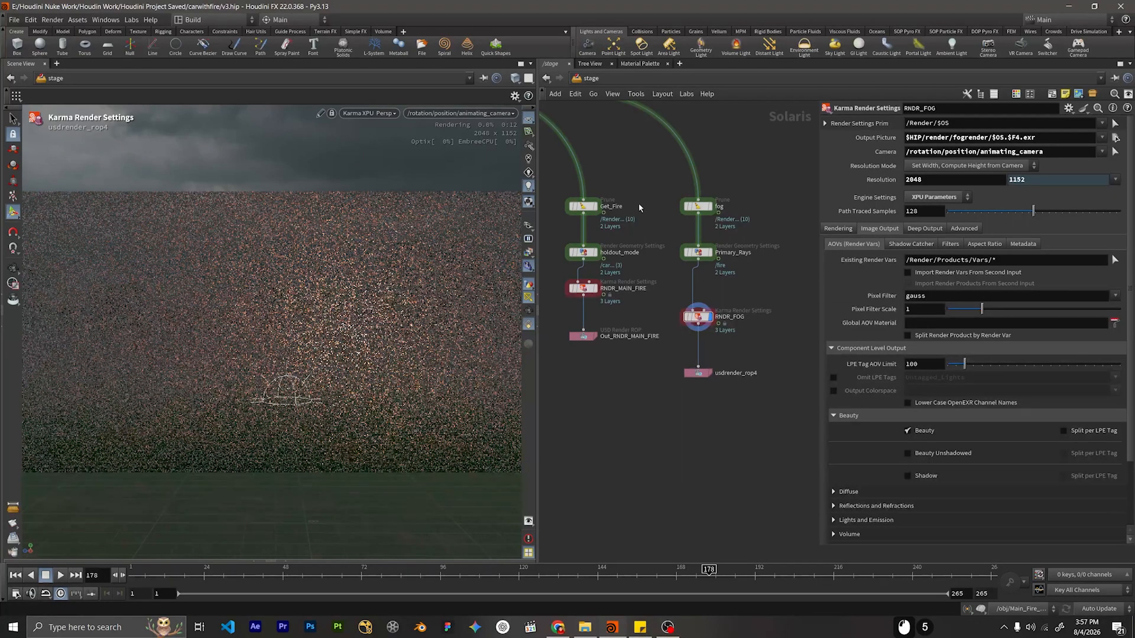
pyautogui.scroll(-8, 626, 266)
pyautogui.scroll(6, 795, 298)
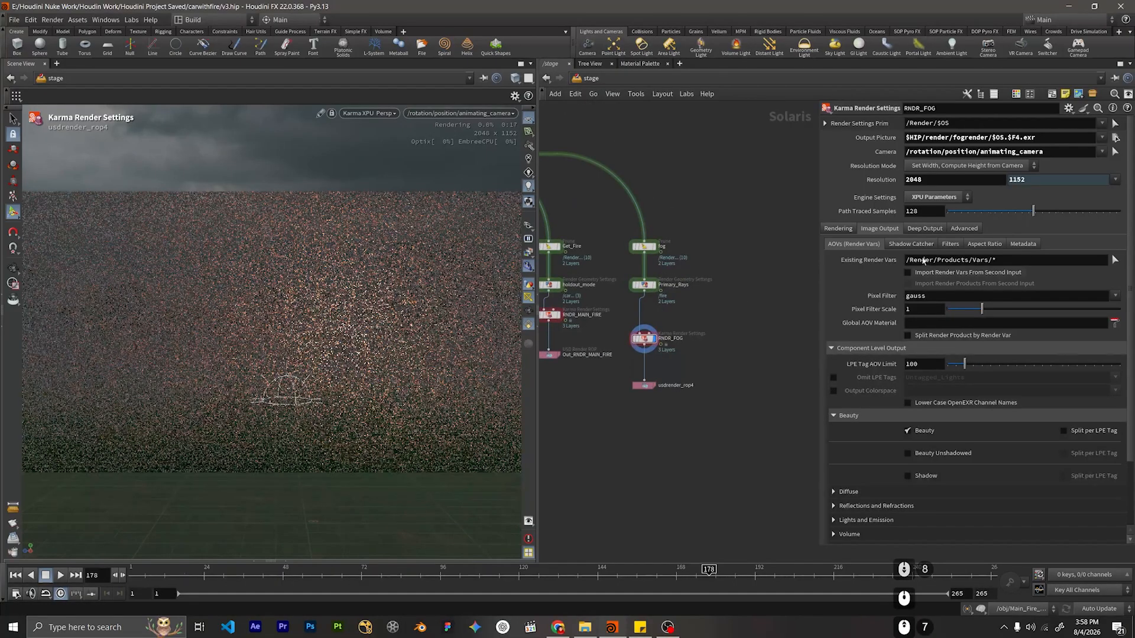
pyautogui.click(949, 243)
pyautogui.click(904, 316)
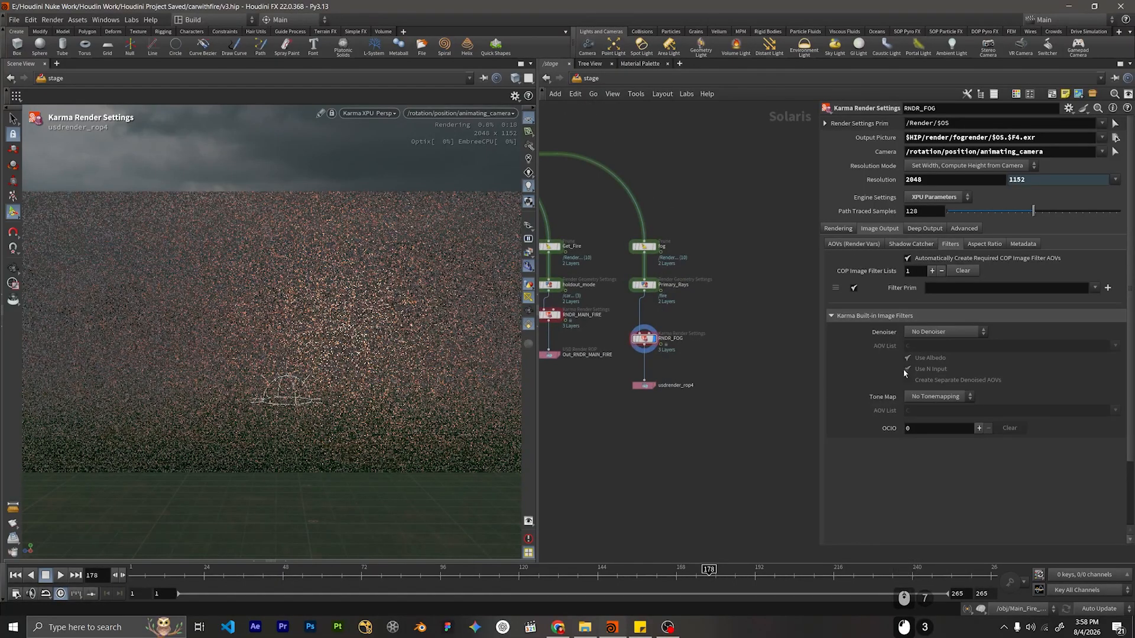
pyautogui.click(925, 332)
pyautogui.click(926, 342)
pyautogui.click(927, 332)
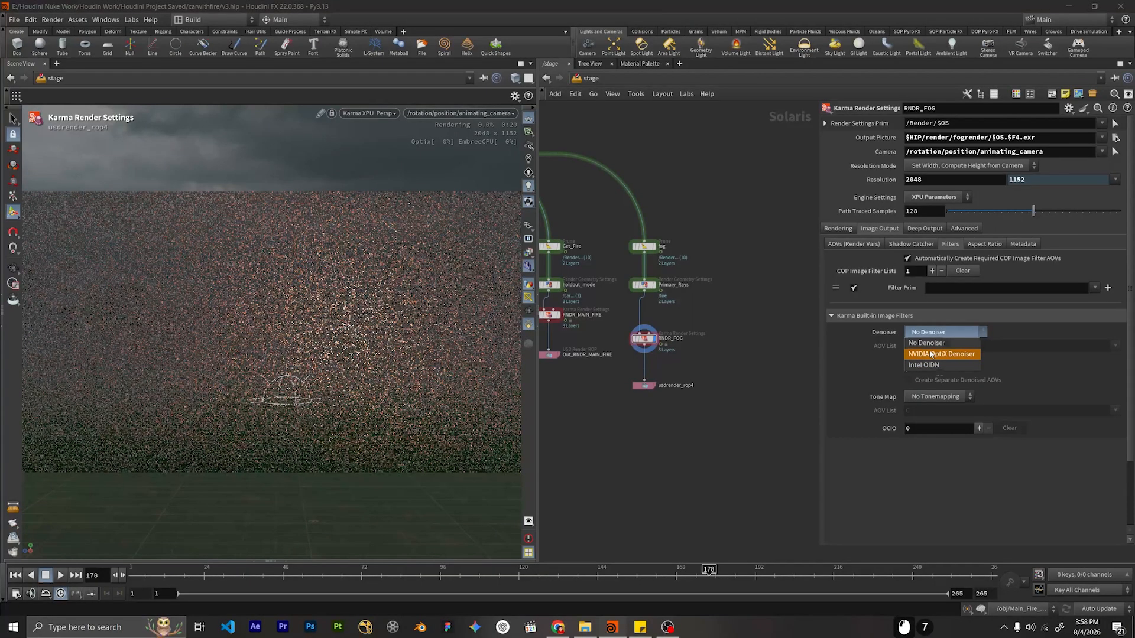
pyautogui.click(931, 354)
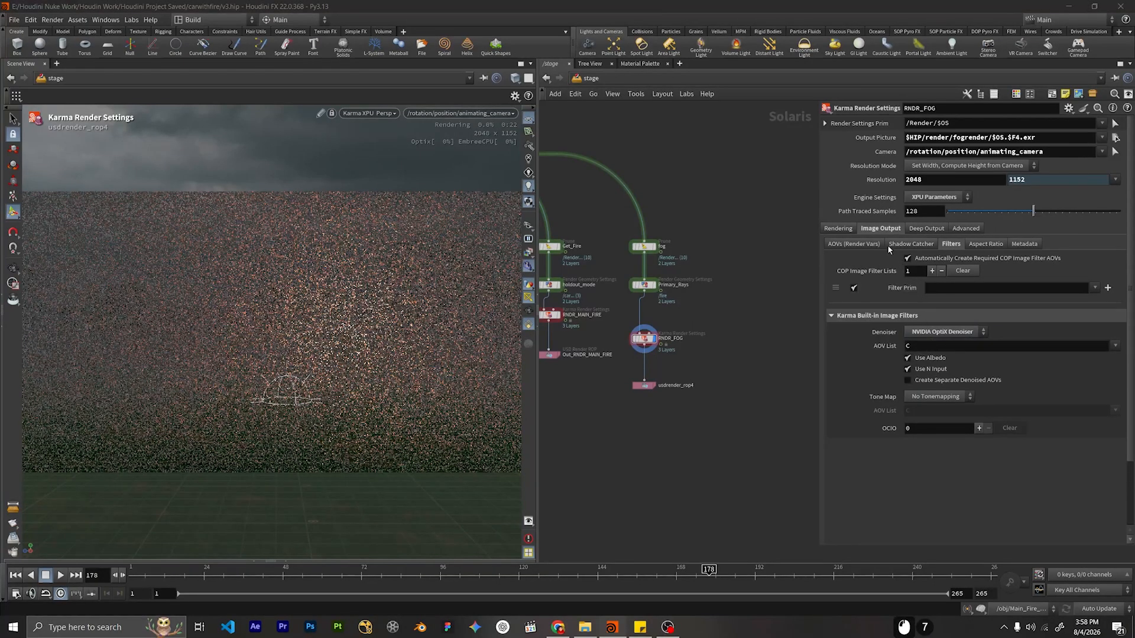
# Enable the Albedo and N (Smooth Normal) render vars on RNDR_FOG.
pyautogui.click(857, 244)
pyautogui.scroll(-15, 916, 417)
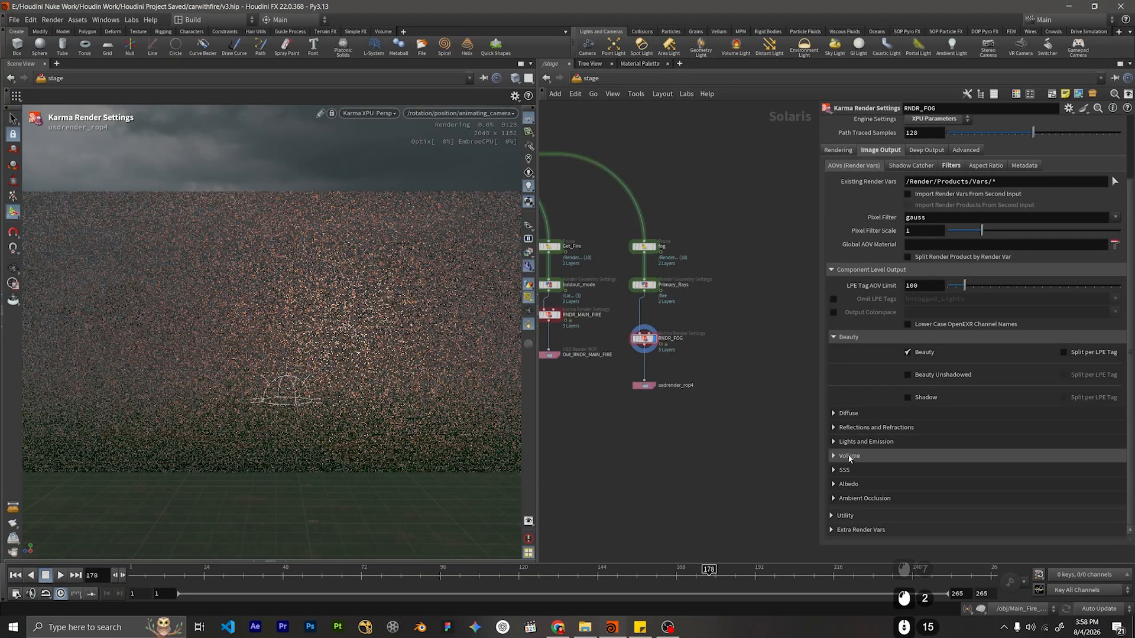
pyautogui.click(849, 486)
pyautogui.scroll(-7, 906, 492)
pyautogui.click(907, 482)
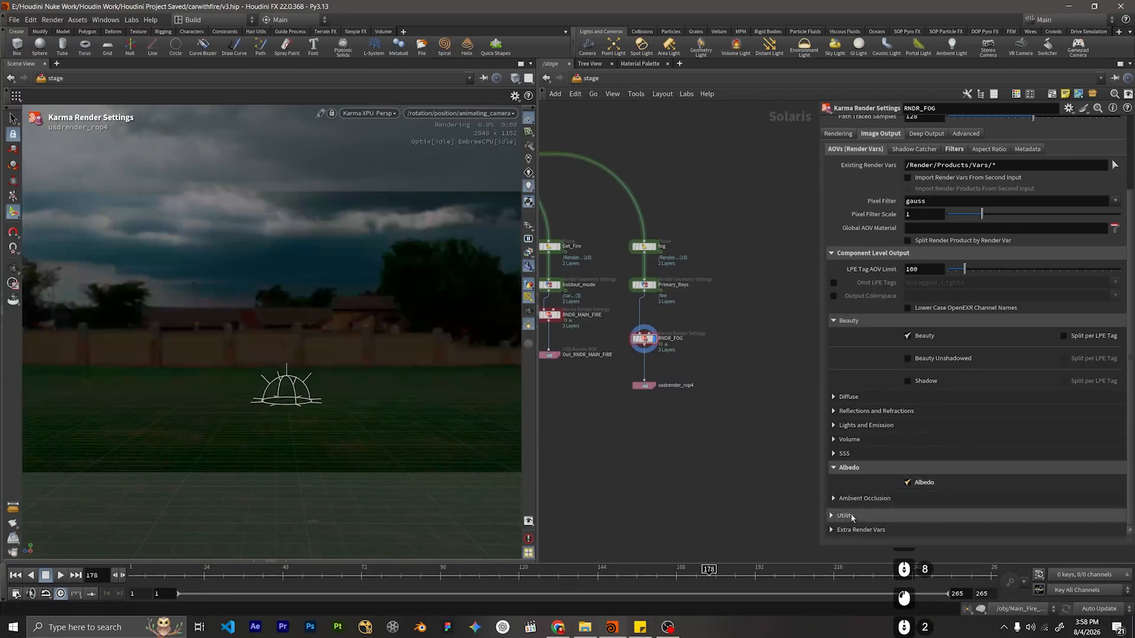
pyautogui.click(845, 516)
pyautogui.scroll(-8, 938, 481)
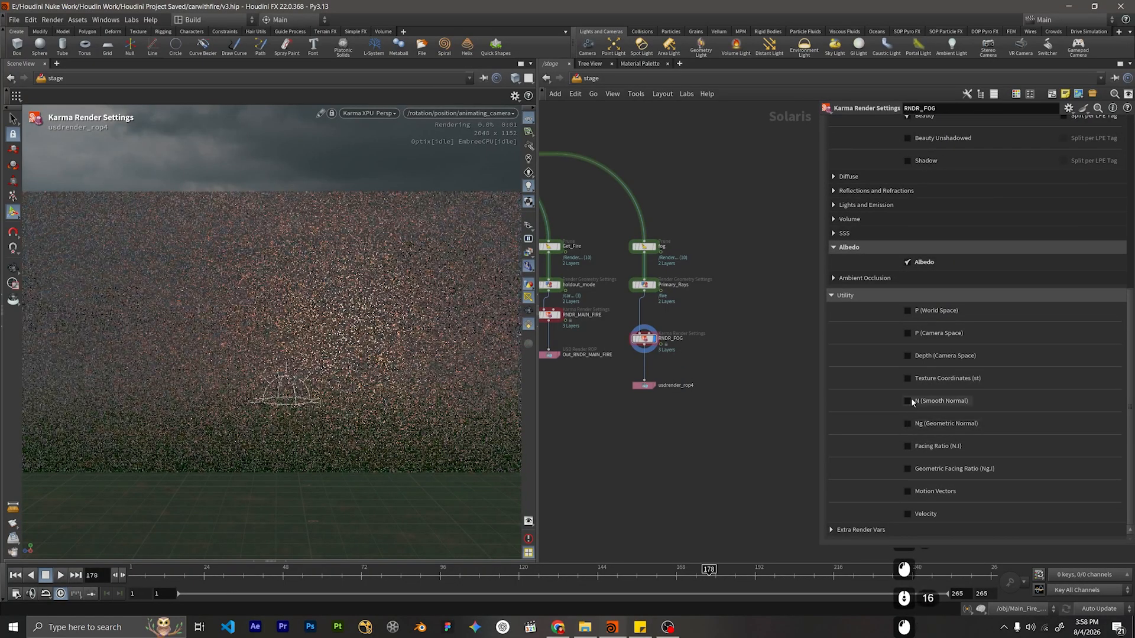
pyautogui.click(908, 400)
pyautogui.scroll(12, 872, 313)
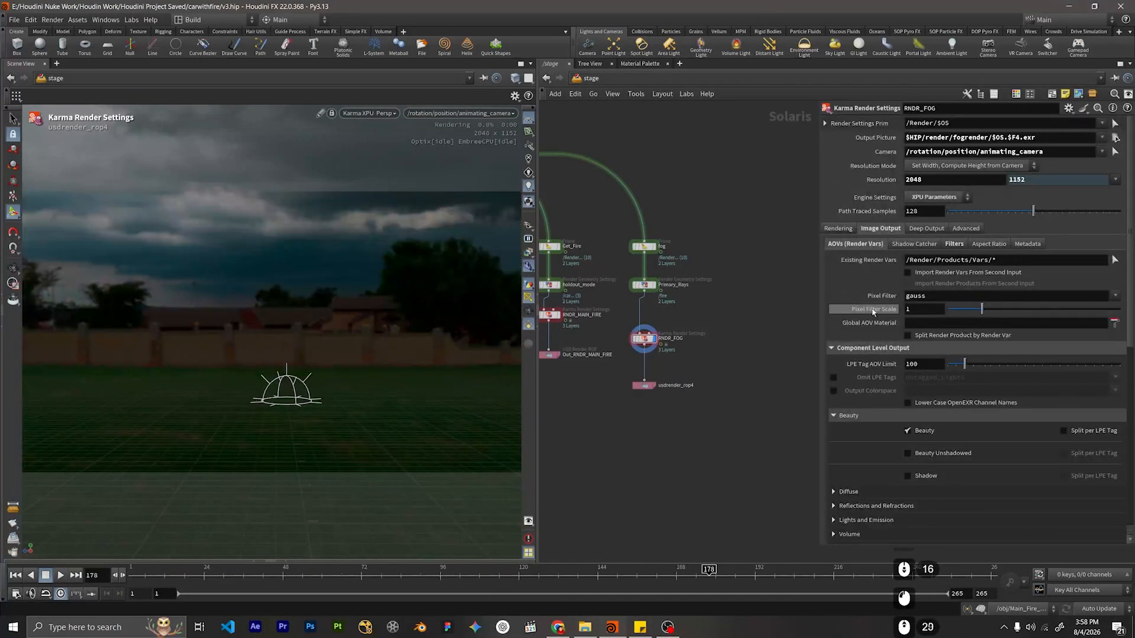
# Review the remaining RNDR_FOG settings, including shadow catcher, aspect ratio, metadata, advanced sampling, deep output and ray limits.
pyautogui.click(914, 244)
pyautogui.click(988, 244)
pyautogui.click(1025, 247)
pyautogui.click(960, 231)
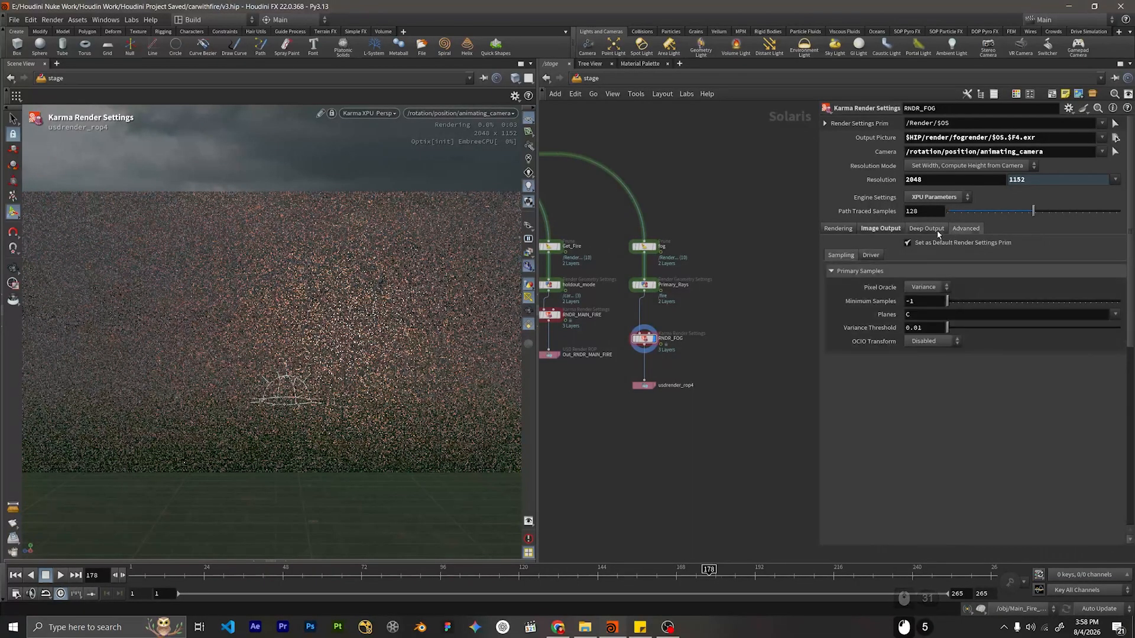
pyautogui.click(937, 231)
pyautogui.click(891, 232)
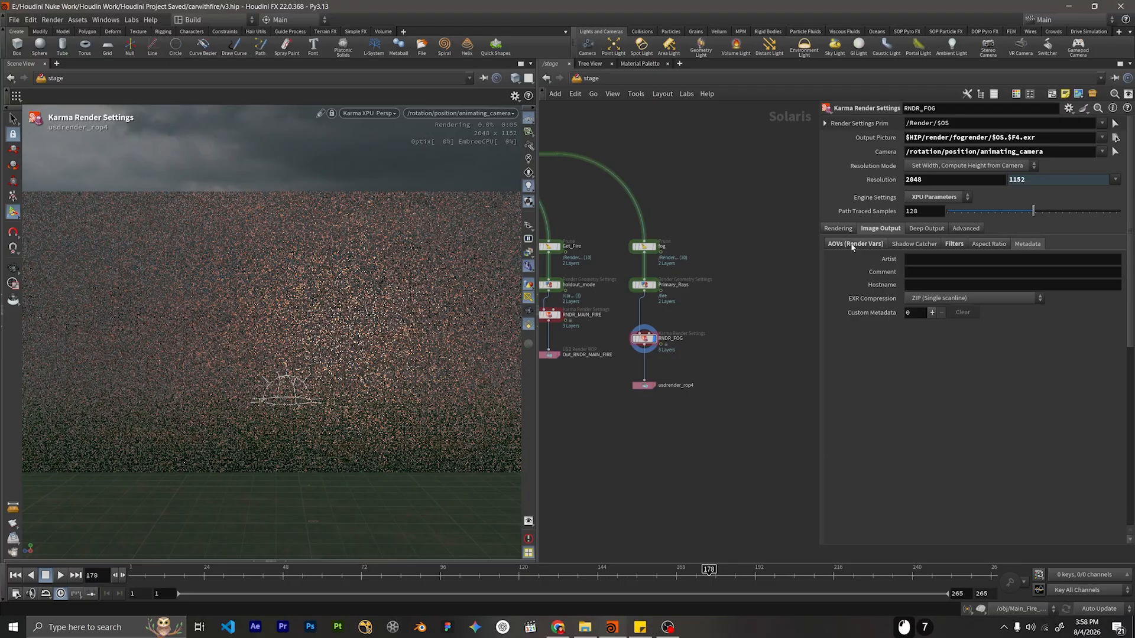
pyautogui.click(853, 244)
pyautogui.click(953, 244)
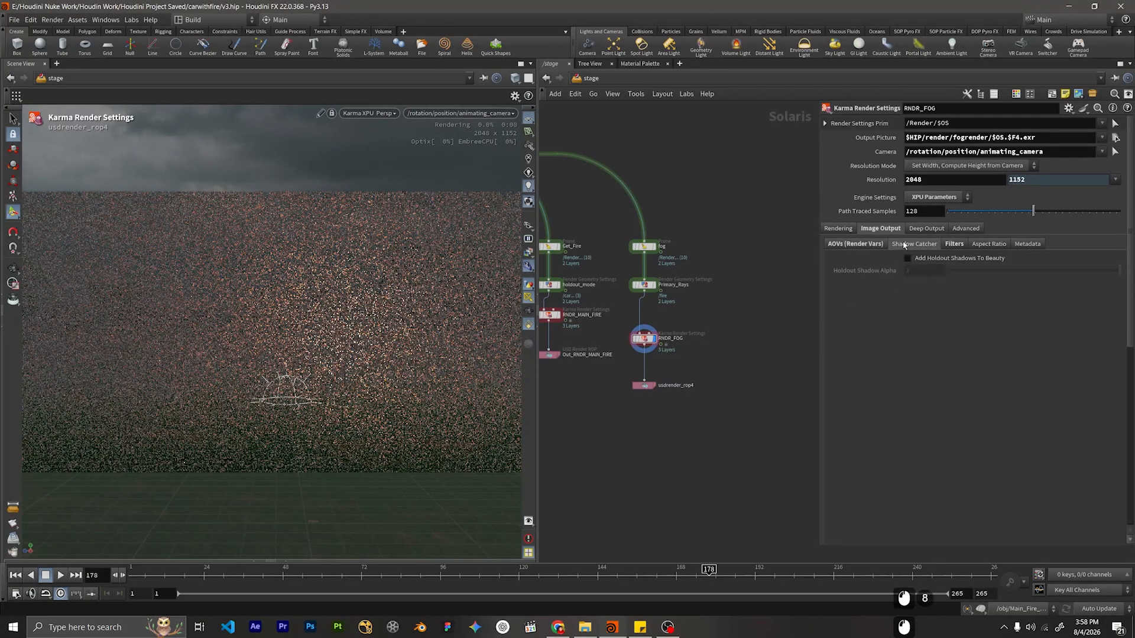
pyautogui.click(988, 244)
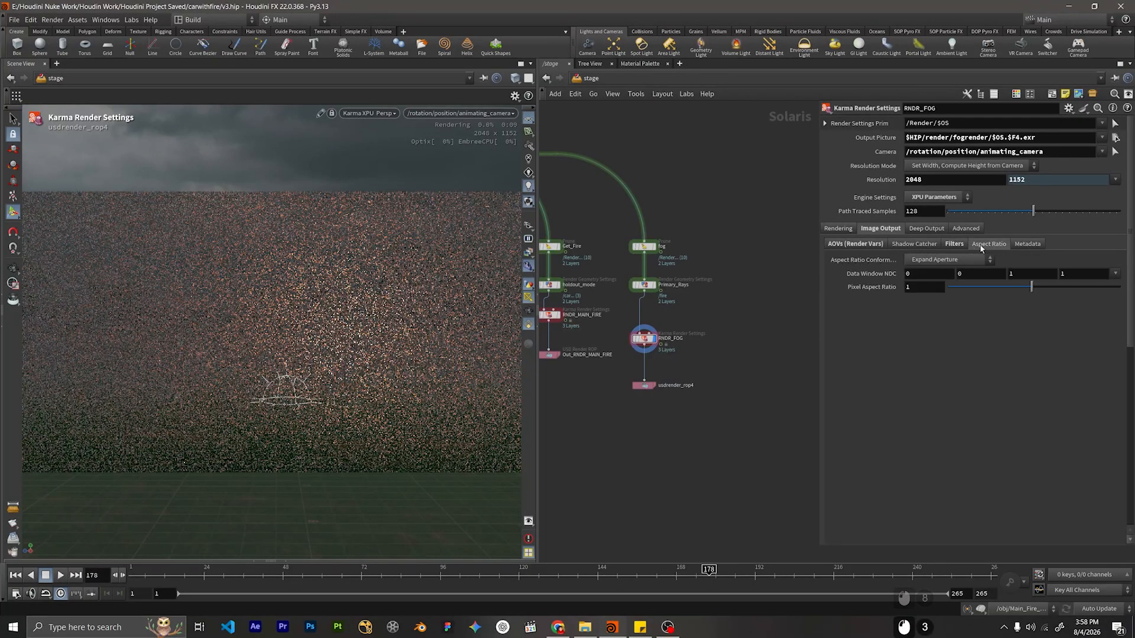
pyautogui.click(1027, 244)
pyautogui.click(847, 229)
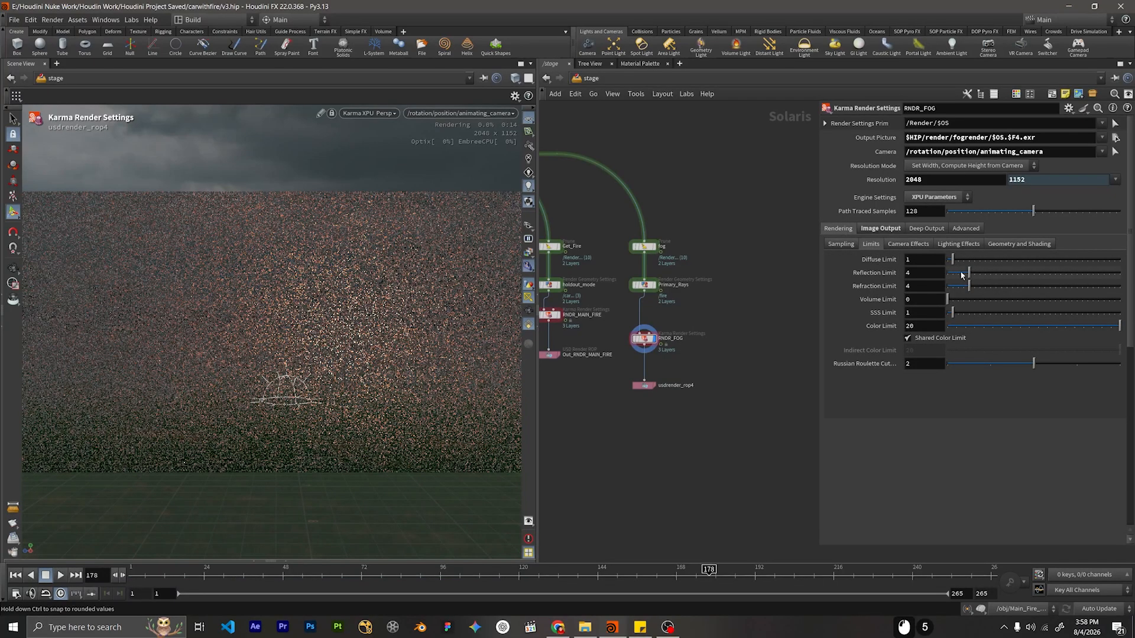
pyautogui.scroll(-5, 729, 276)
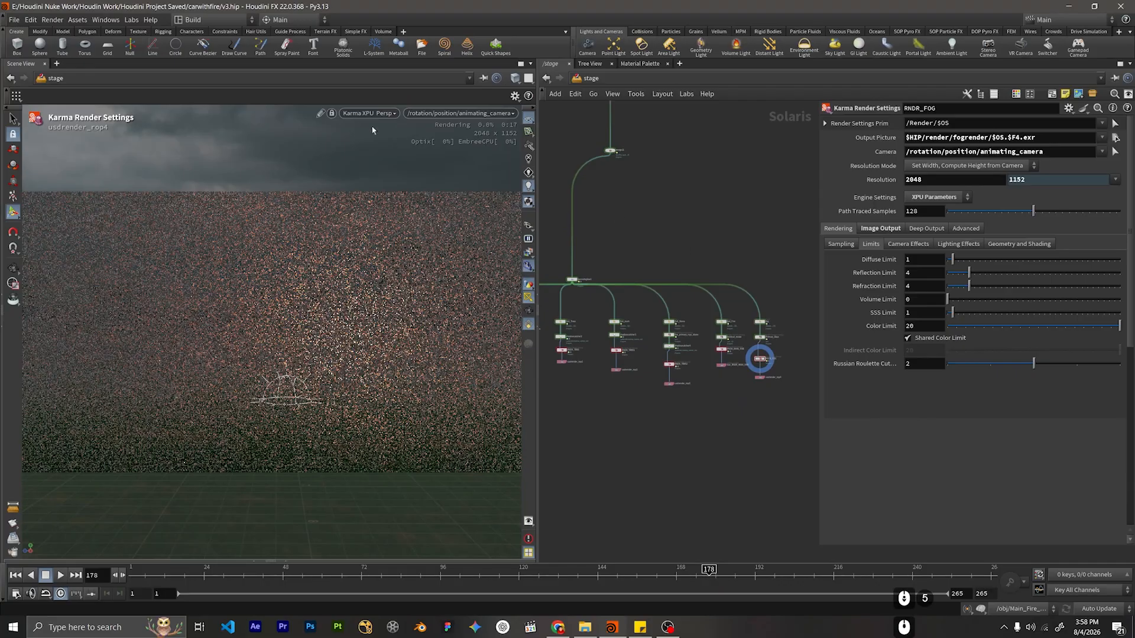
pyautogui.moveTo(570, 174); pyautogui.dragTo(636, 343, button='middle')
pyautogui.scroll(-3, 651, 248)
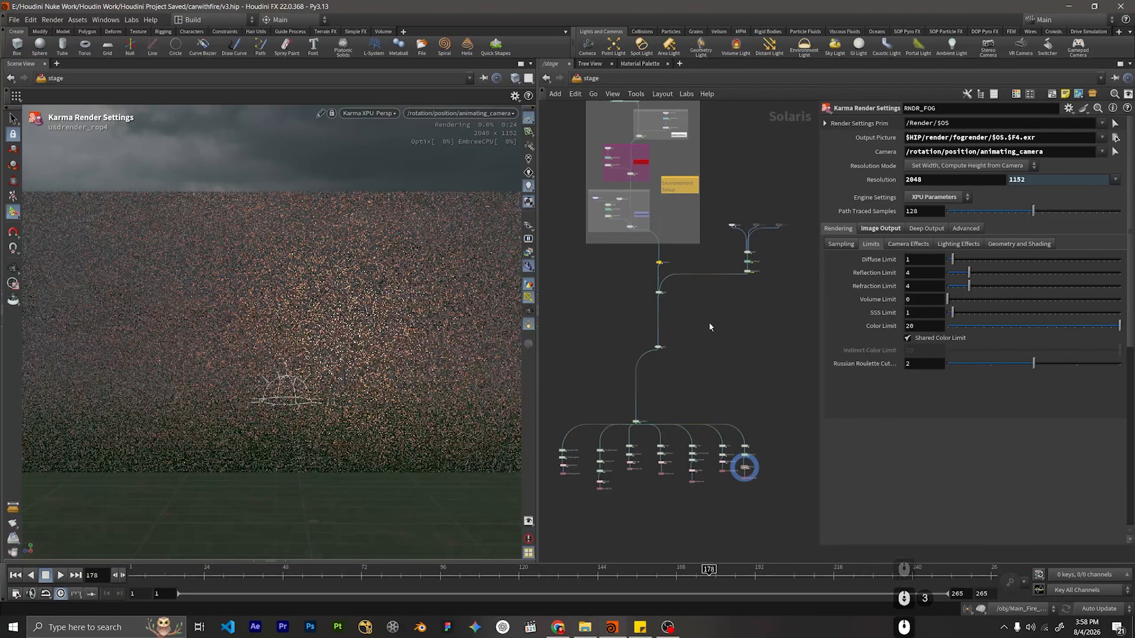
# Switch the viewport from Karma XPU rendering back to the standard Houdini viewport renderer.
pyautogui.moveTo(768, 438); pyautogui.dragTo(763, 367, button='middle')
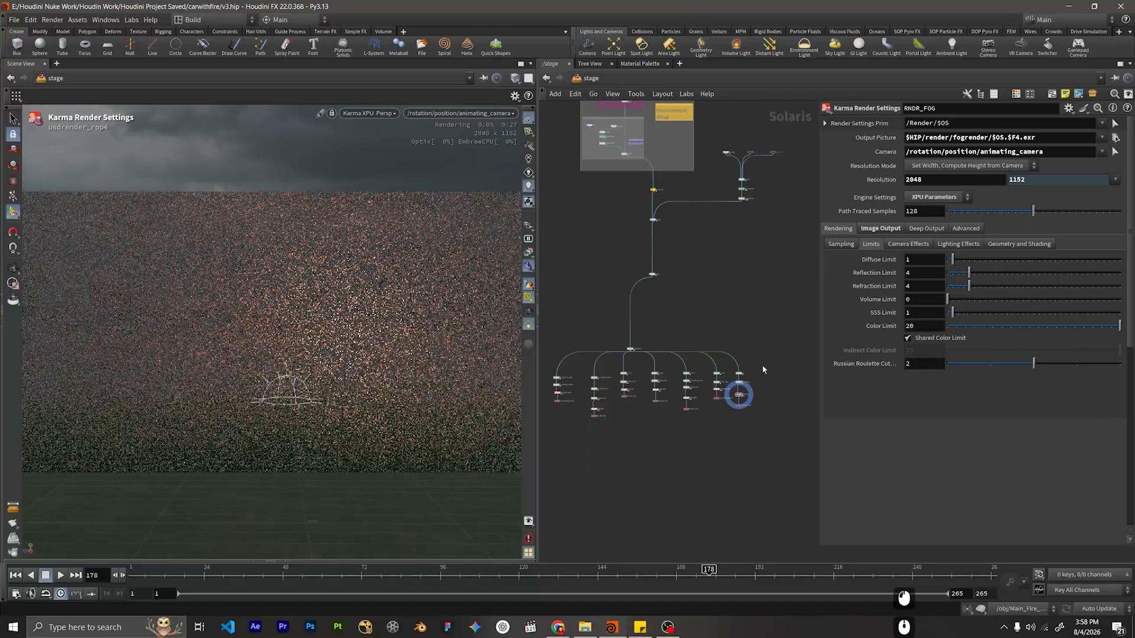
pyautogui.scroll(2, 711, 335)
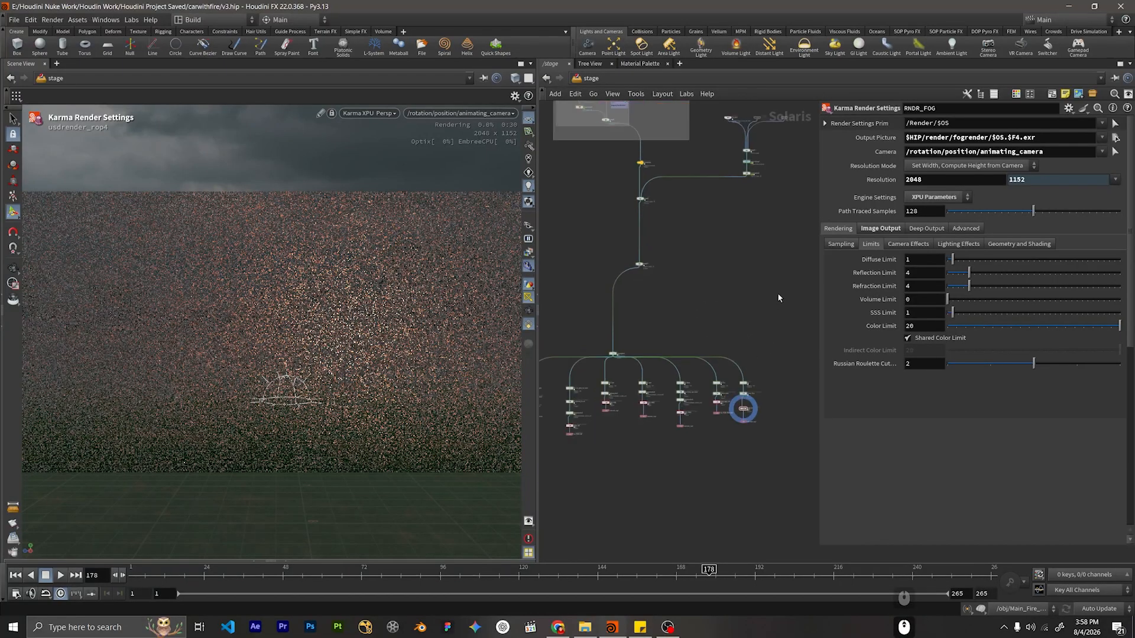
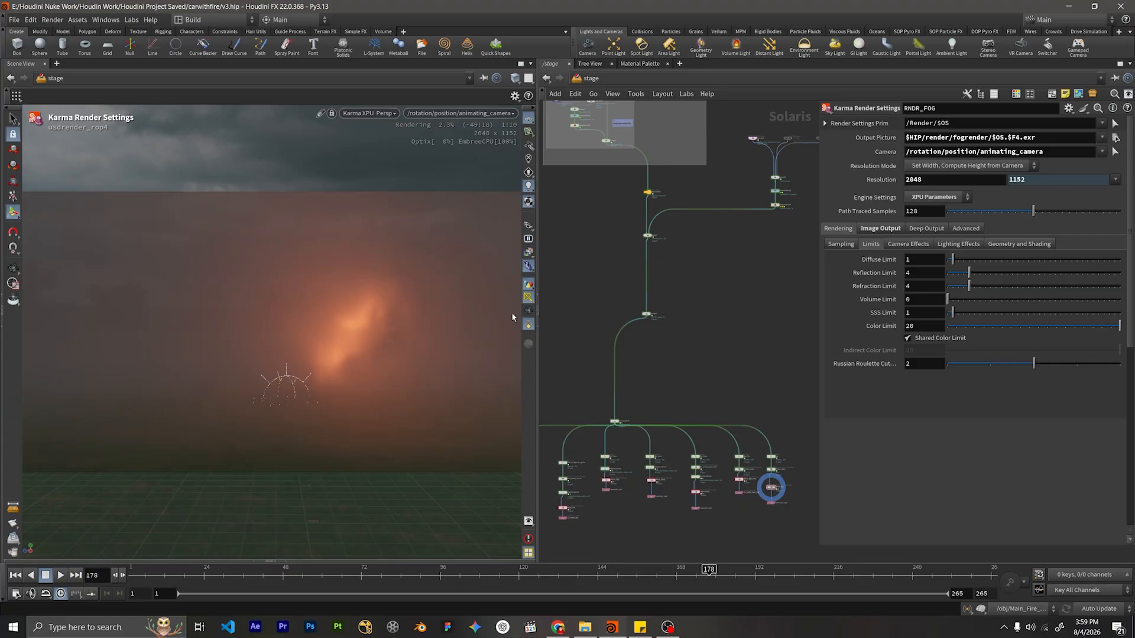
pyautogui.click(388, 113)
pyautogui.click(390, 153)
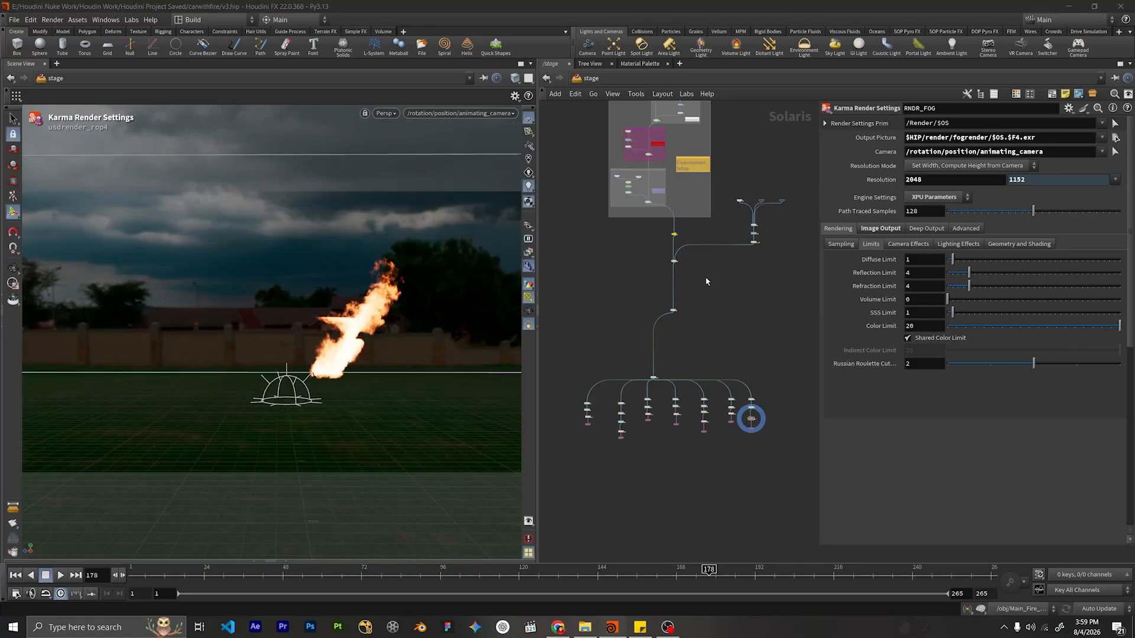
pyautogui.click(724, 356)
pyautogui.moveTo(750, 348); pyautogui.dragTo(750, 334, button='middle')
pyautogui.moveTo(767, 342); pyautogui.dragTo(526, 464)
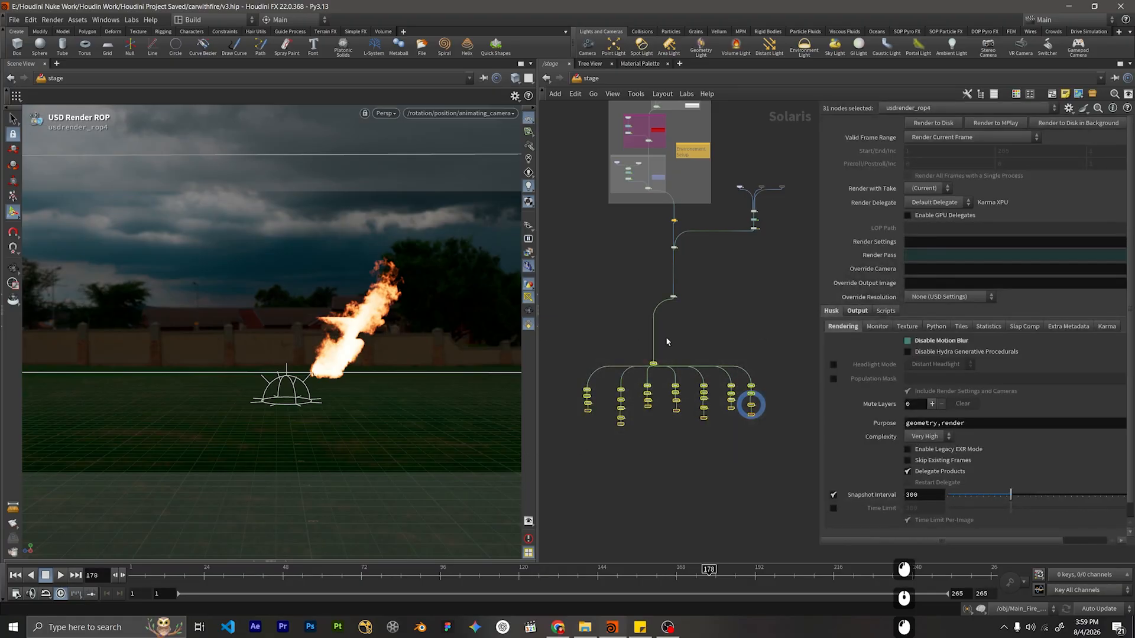
pyautogui.click(654, 361)
pyautogui.click(675, 346)
pyautogui.click(675, 332)
pyautogui.scroll(9, 672, 304)
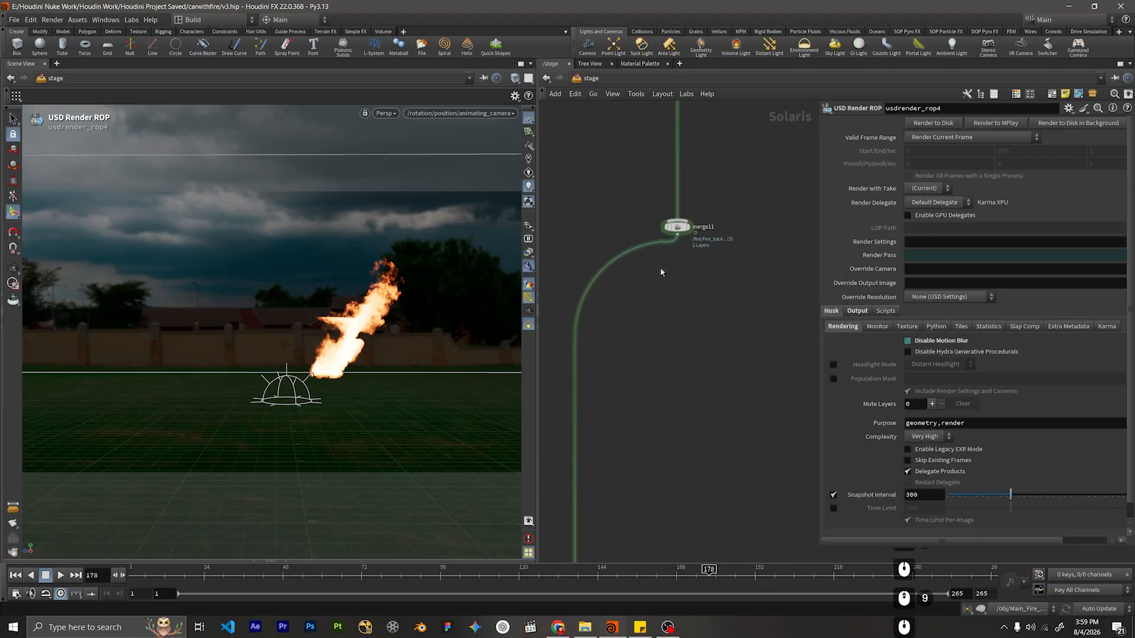
pyautogui.click(592, 93)
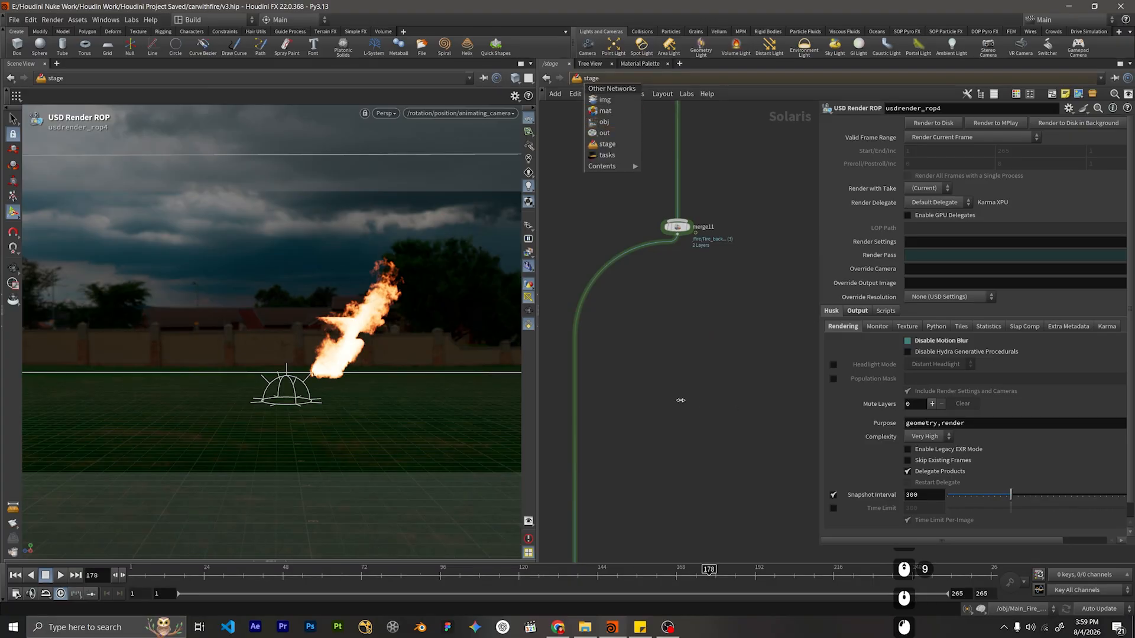
pyautogui.scroll(-5, 662, 331)
pyautogui.moveTo(677, 372); pyautogui.dragTo(724, 453, button='middle')
pyautogui.moveTo(665, 304); pyautogui.dragTo(716, 360, button='middle')
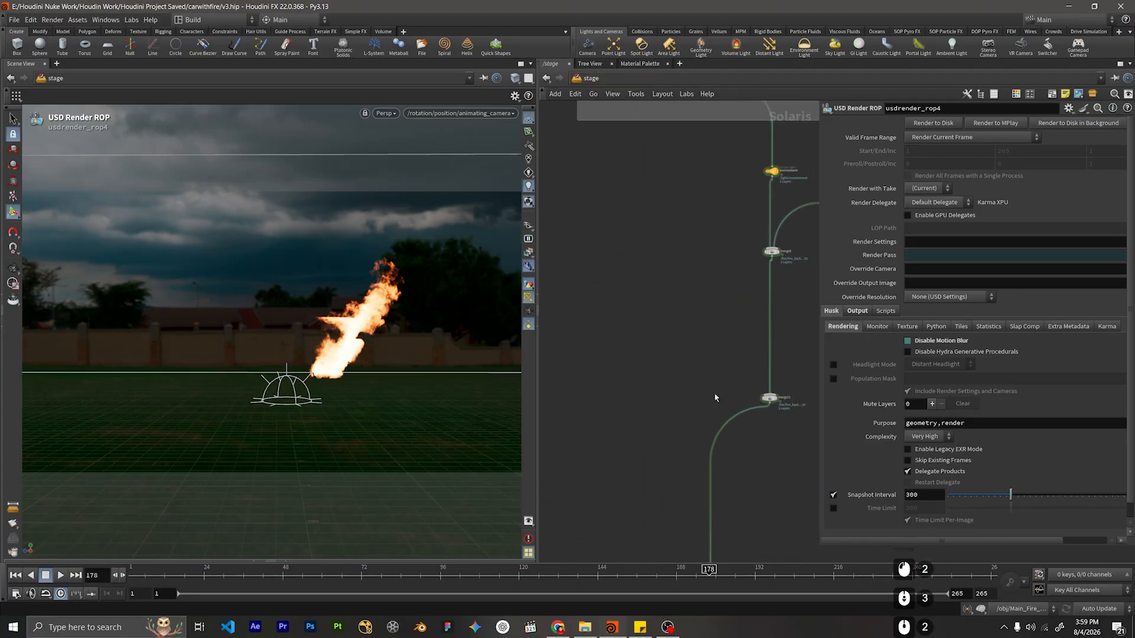
# Add a SOP Import node in the empty area beside the main merge chain.
pyautogui.click(638, 344)
pyautogui.press('Tab')
pyautogui.write('mp')
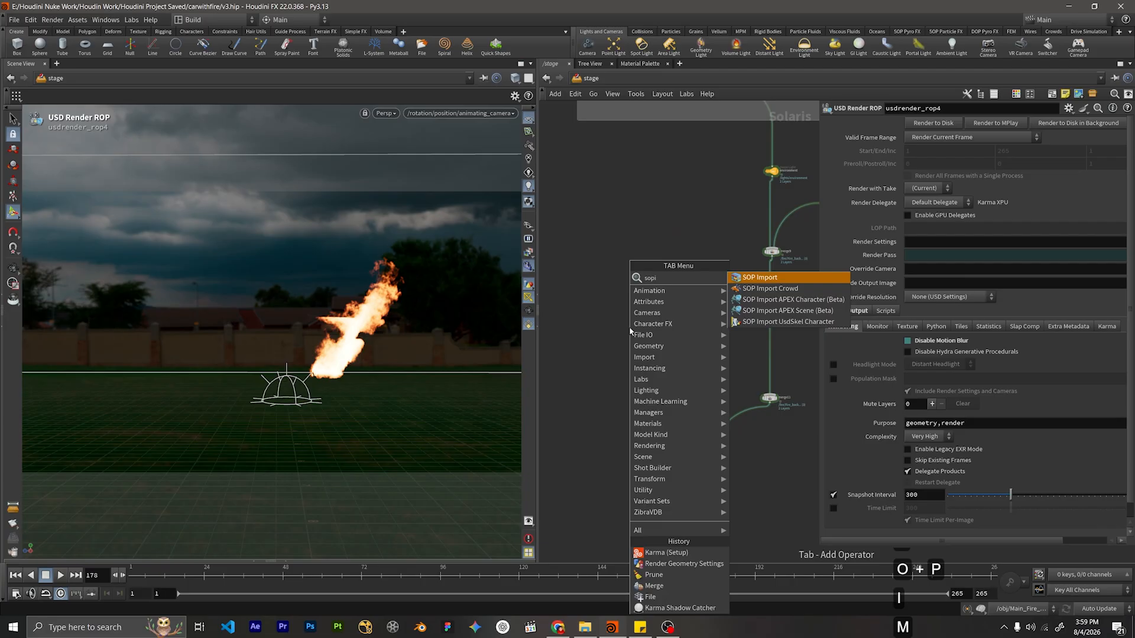
pyautogui.press('Return')
pyautogui.click(629, 326)
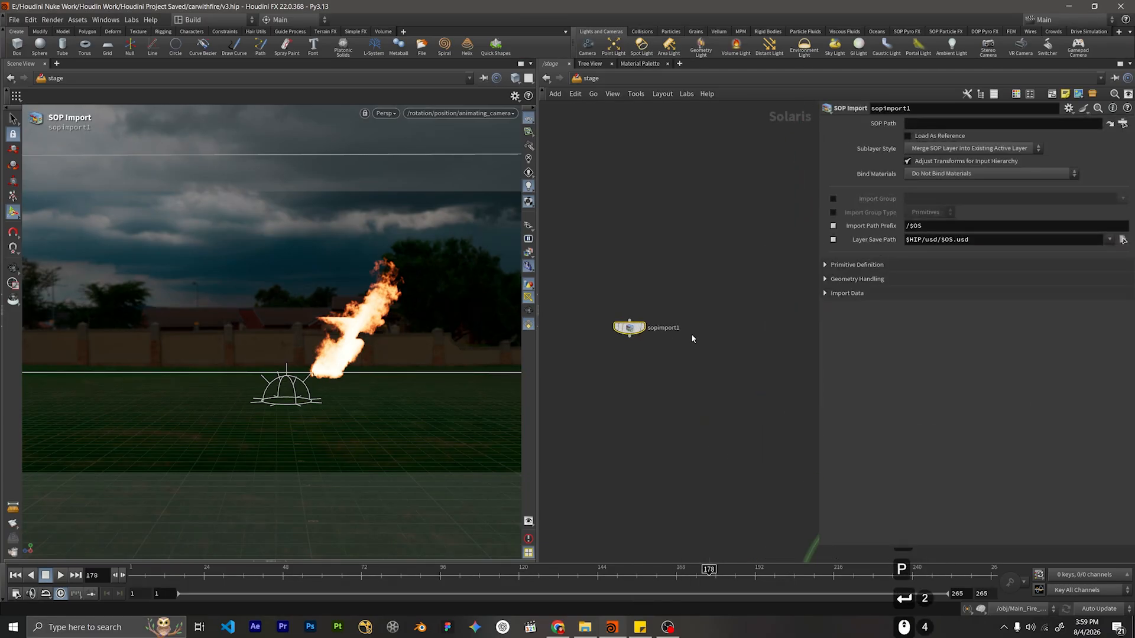
# Rename the new SOP Import node as heathaze_back.
pyautogui.doubleClick(664, 328)
pyautogui.write('heathaze_r')
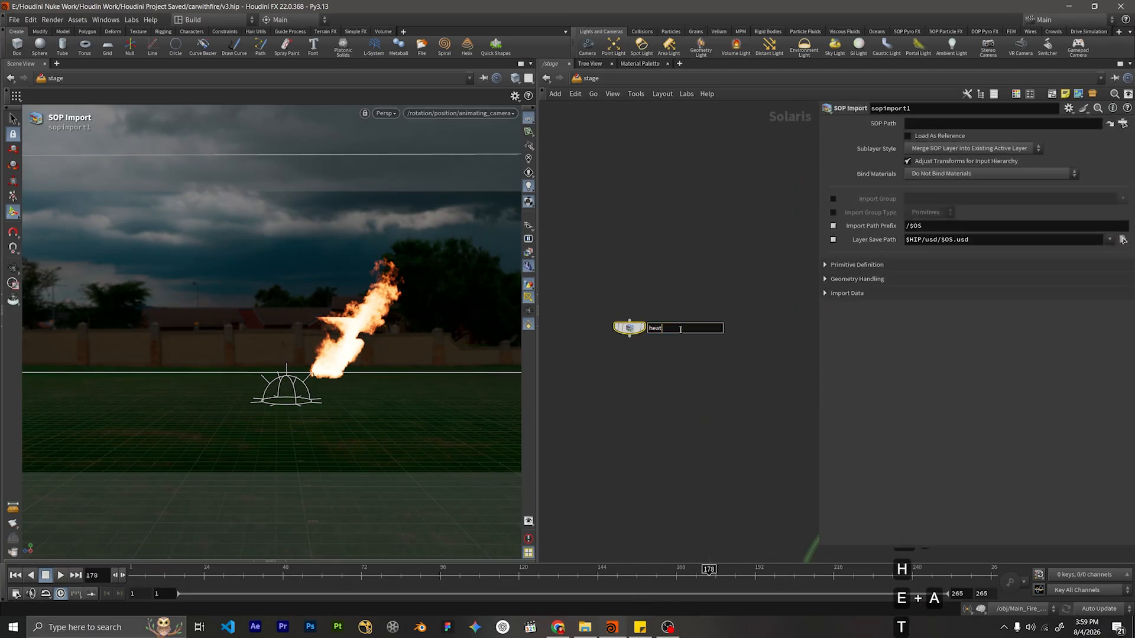
pyautogui.press('BackSpace')
pyautogui.press('BackSpace')
pyautogui.press('BackSpace')
pyautogui.press('BackSpace')
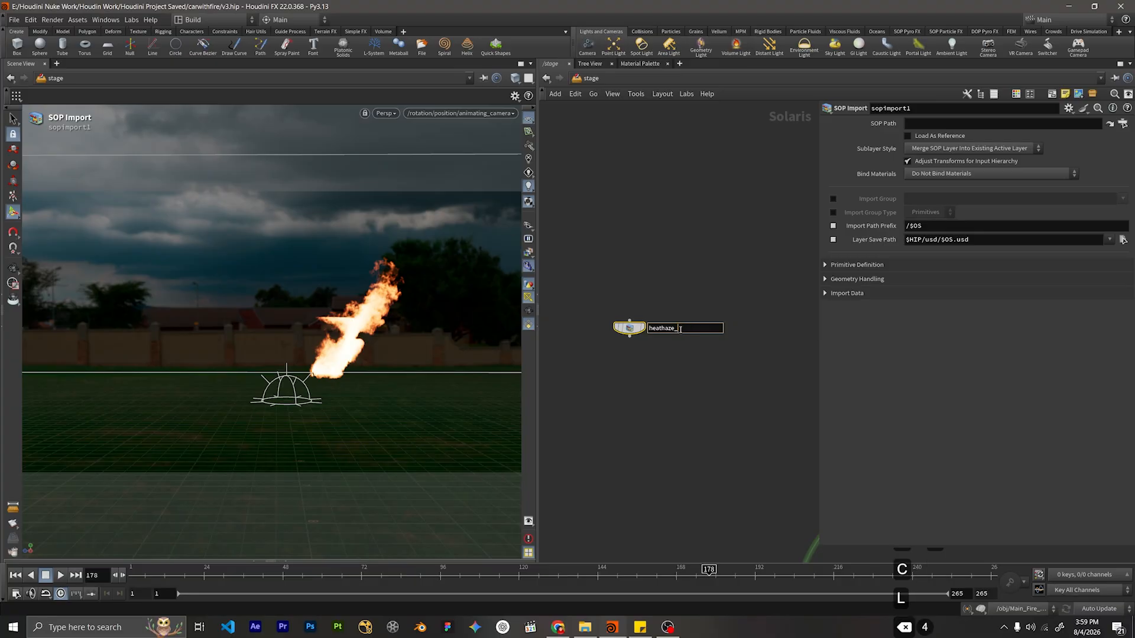
pyautogui.write('back')
pyautogui.press('Return')
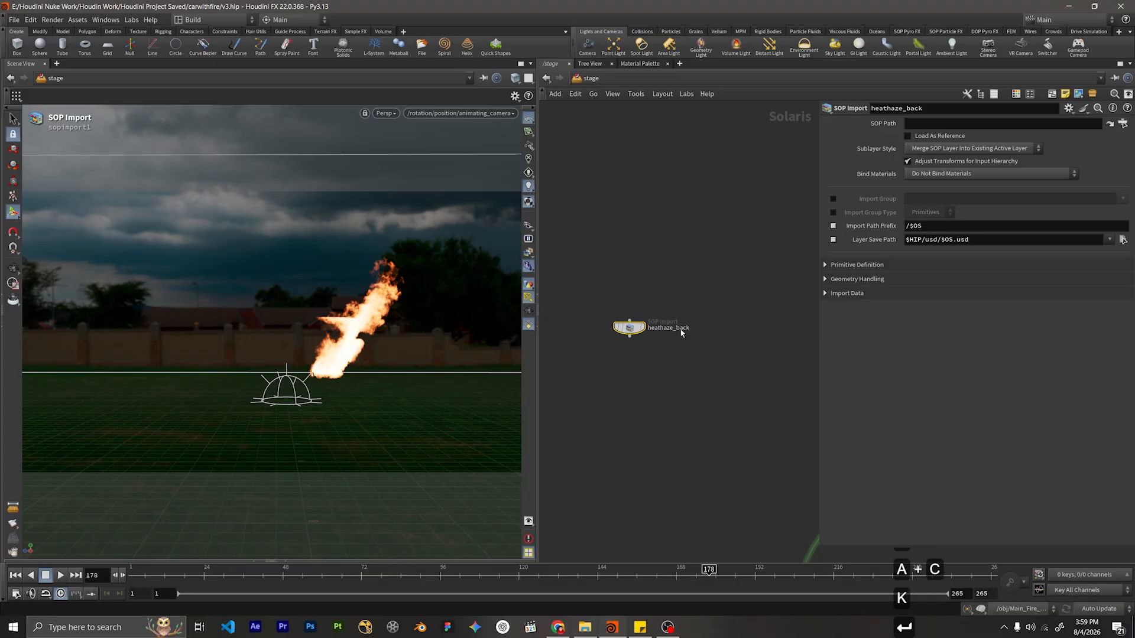
# Duplicate the heathaze_back import and name the copy heathaze_Front.
pyautogui.scroll(-3, 696, 391)
pyautogui.moveTo(696, 391); pyautogui.dragTo(657, 406, button='middle')
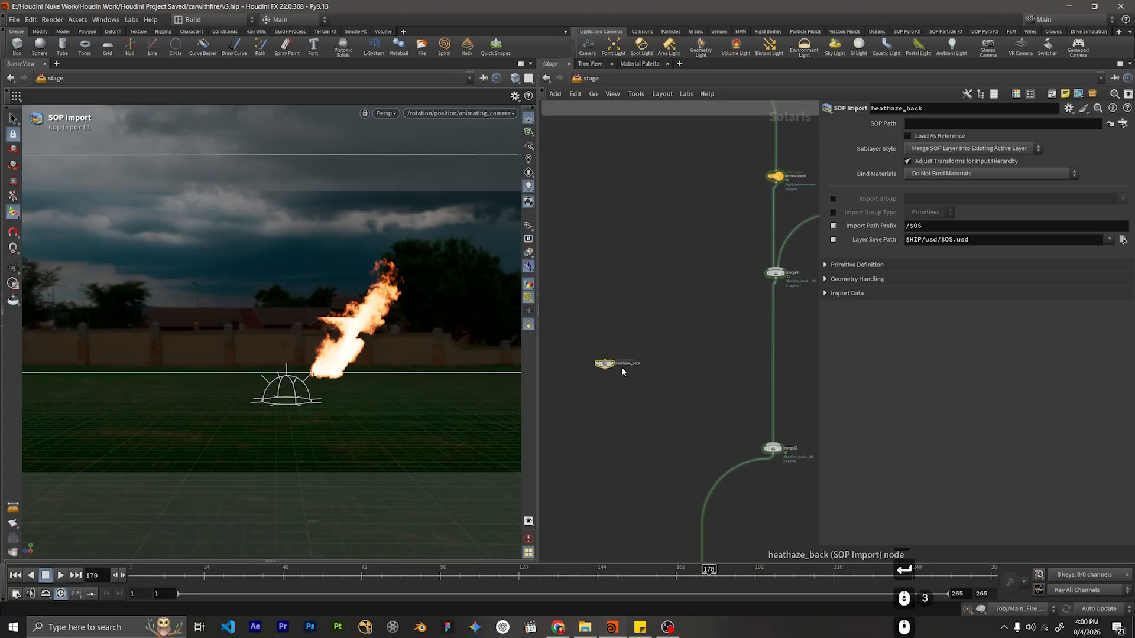
pyautogui.scroll(2, 604, 362)
pyautogui.keyDown('alt'); pyautogui.moveTo(600, 363); pyautogui.dragTo(733, 364); pyautogui.keyUp('alt')
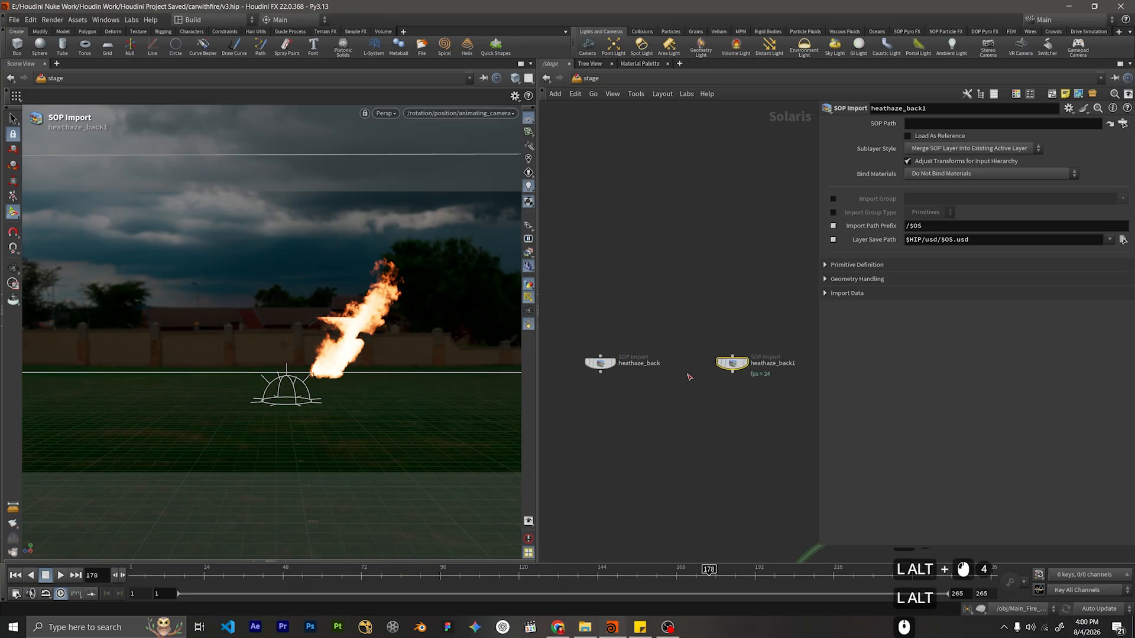
pyautogui.doubleClick(775, 364)
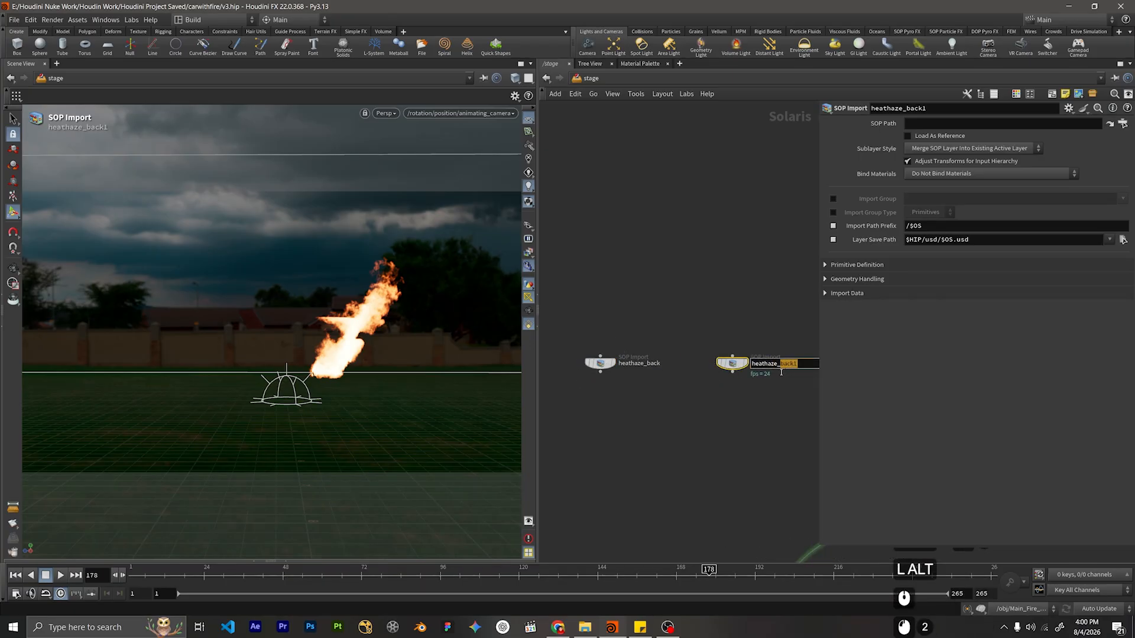
pyautogui.hotkey('shift', 'f')
pyautogui.write('re')
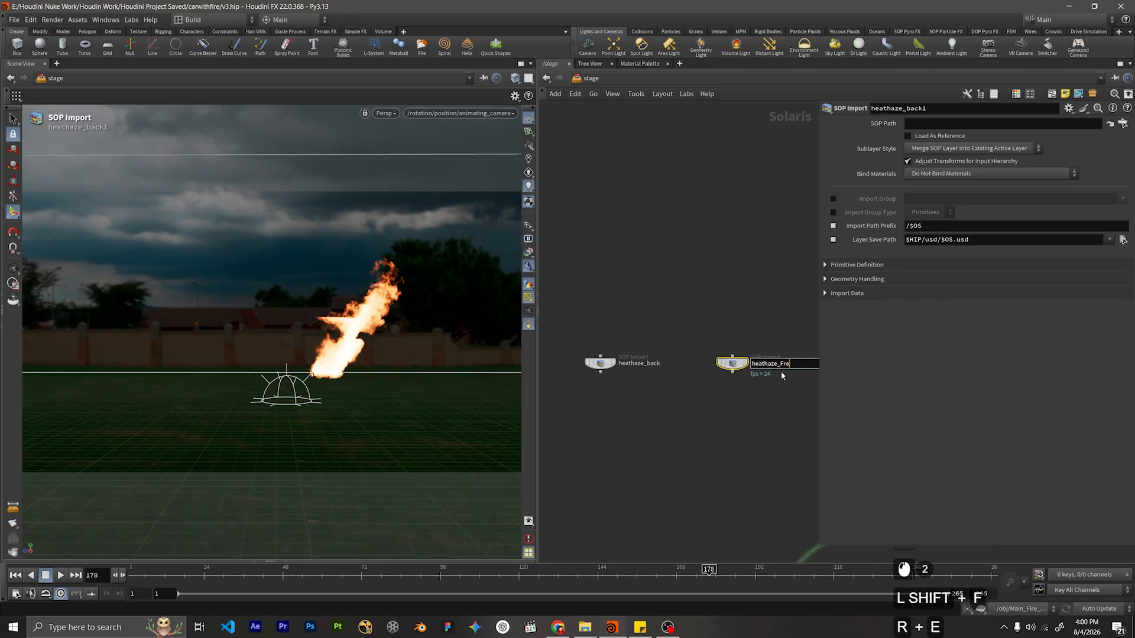
pyautogui.press('BackSpace')
pyautogui.write('ont')
pyautogui.press('Return')
pyautogui.scroll(-2, 779, 371)
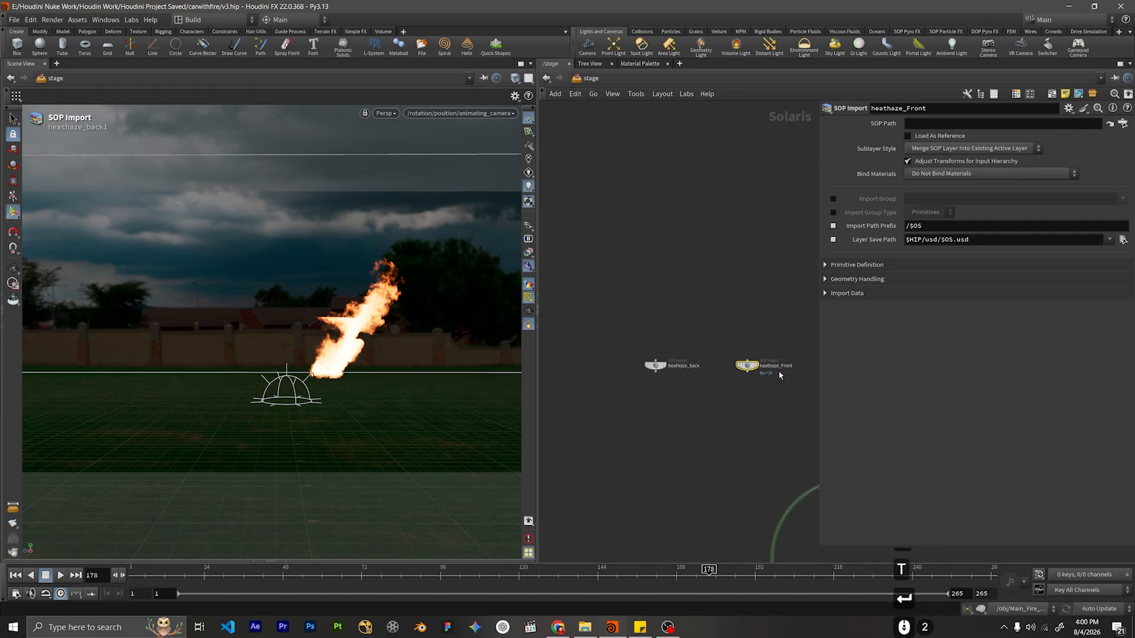
# Duplicate the heathaze_Front import, reposition the import nodes beside the main chain, and name the copy heathaze_Spread_Fire.
pyautogui.moveTo(740, 386); pyautogui.dragTo(692, 390, button='middle')
pyautogui.keyDown('alt'); pyautogui.moveTo(700, 369); pyautogui.dragTo(769, 369); pyautogui.keyUp('alt')
pyautogui.moveTo(769, 403); pyautogui.dragTo(706, 407, button='middle')
pyautogui.moveTo(721, 346); pyautogui.dragTo(548, 399)
pyautogui.scroll(-2, 612, 401)
pyautogui.moveTo(636, 388); pyautogui.dragTo(581, 368)
pyautogui.scroll(3, 644, 385)
pyautogui.doubleClick(670, 351)
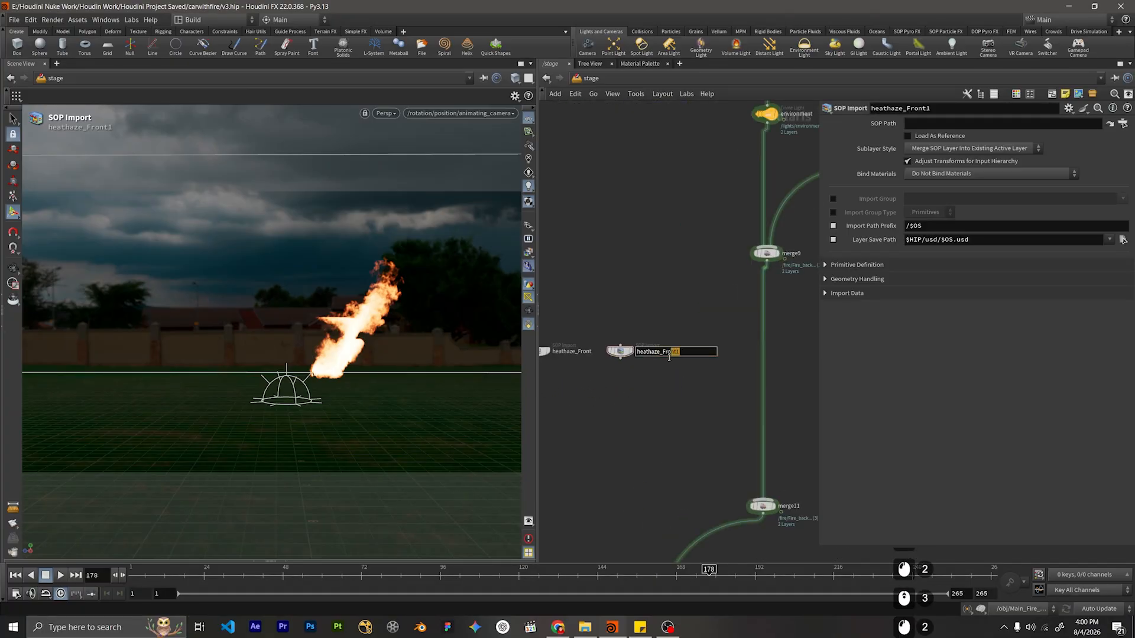
pyautogui.write('Sp')
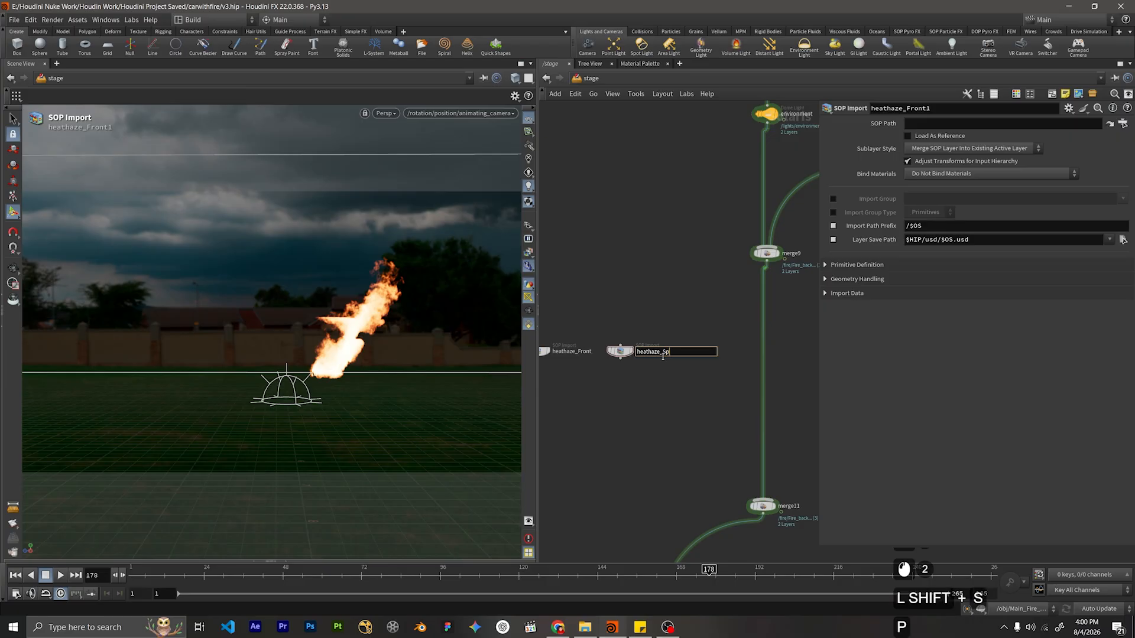
pyautogui.write('read_Fire')
pyautogui.press('Return')
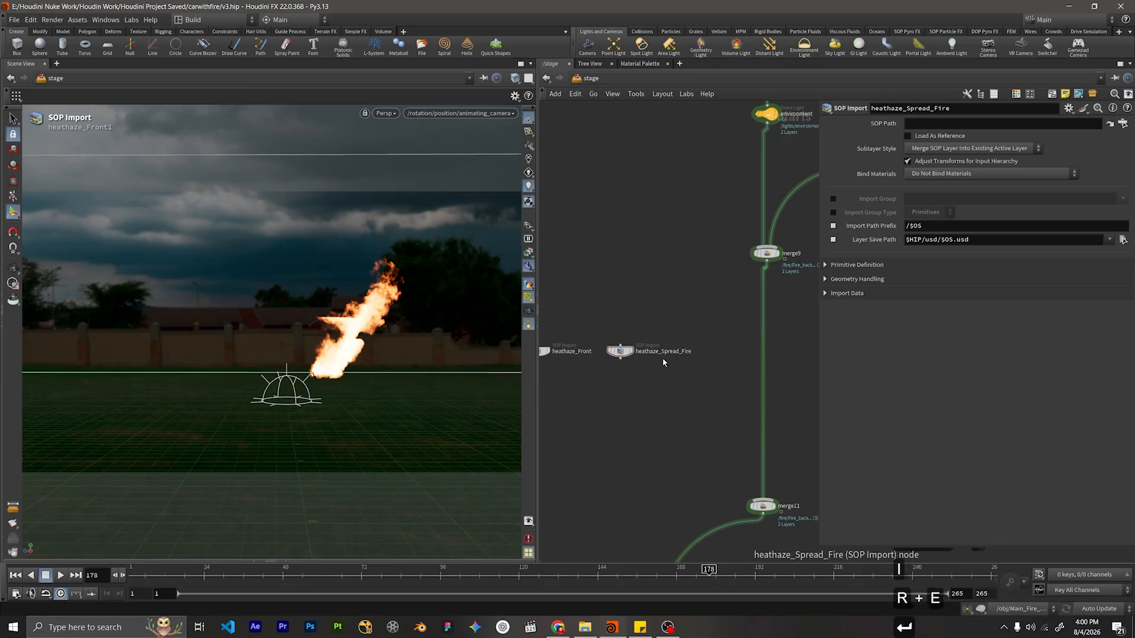
# Move the heathaze_back node closer to heathaze_Front to even out the row of imports.
pyautogui.scroll(-4, 717, 430)
pyautogui.scroll(3, 641, 390)
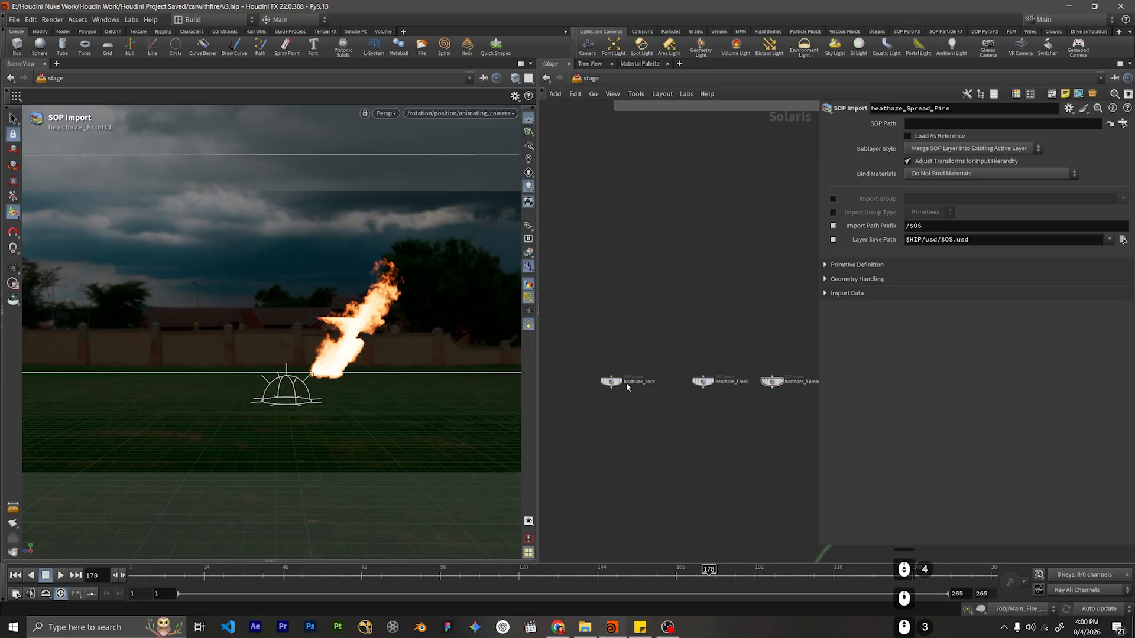
pyautogui.moveTo(609, 380)
pyautogui.mouseDown()
pyautogui.moveTo(643, 377)
pyautogui.moveTo(627, 381)
pyautogui.mouseUp()
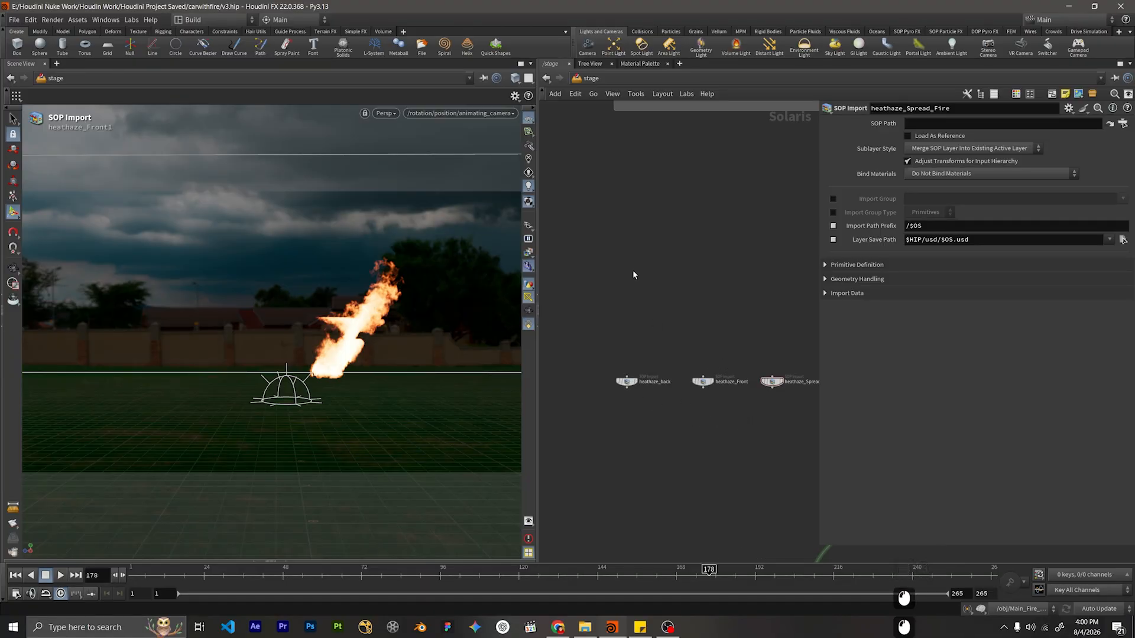
# Set the SOP Path of heathaze_back to /obj/Main_Fire_Car/Out_Heat_haze_back.
pyautogui.scroll(-3, 616, 338)
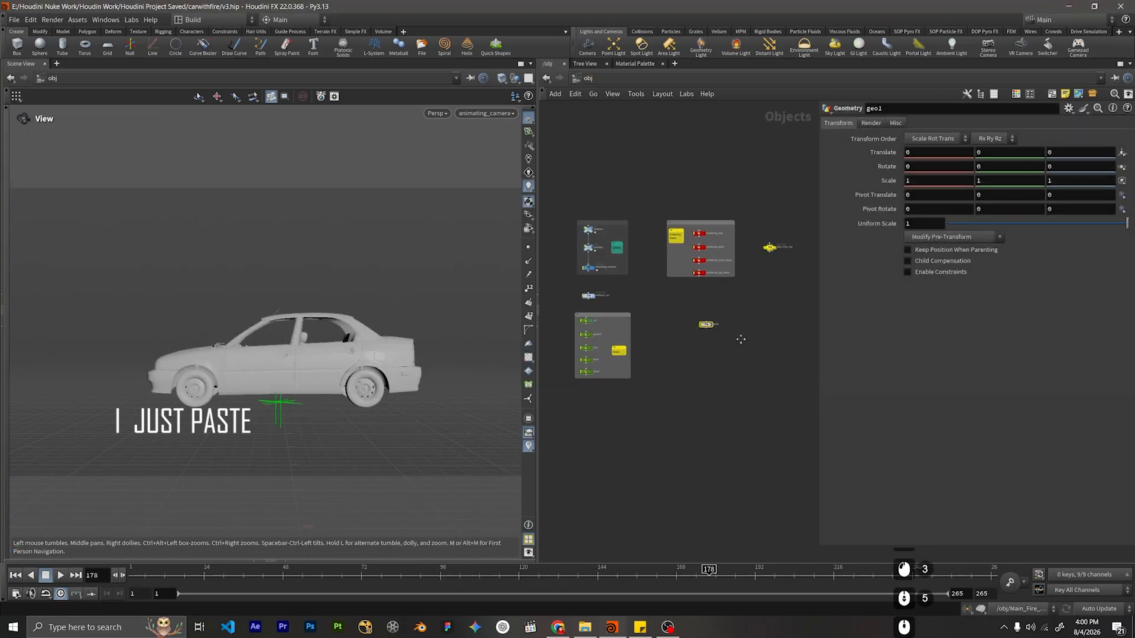
pyautogui.hotkey('ctrl', 'c')
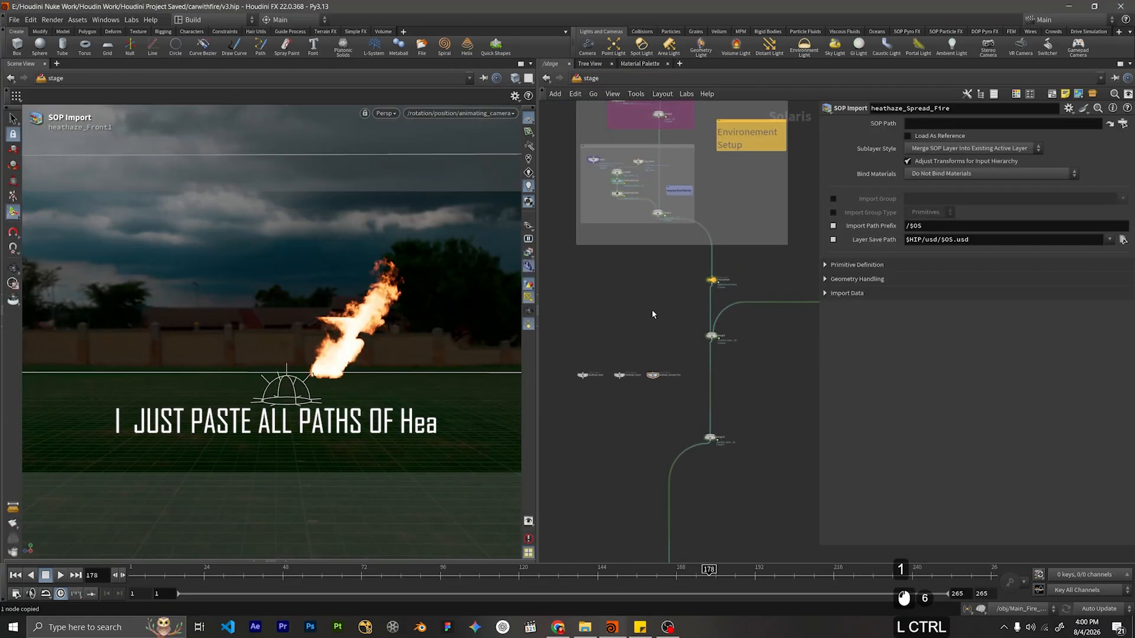
pyautogui.hotkey('ctrl', 'v')
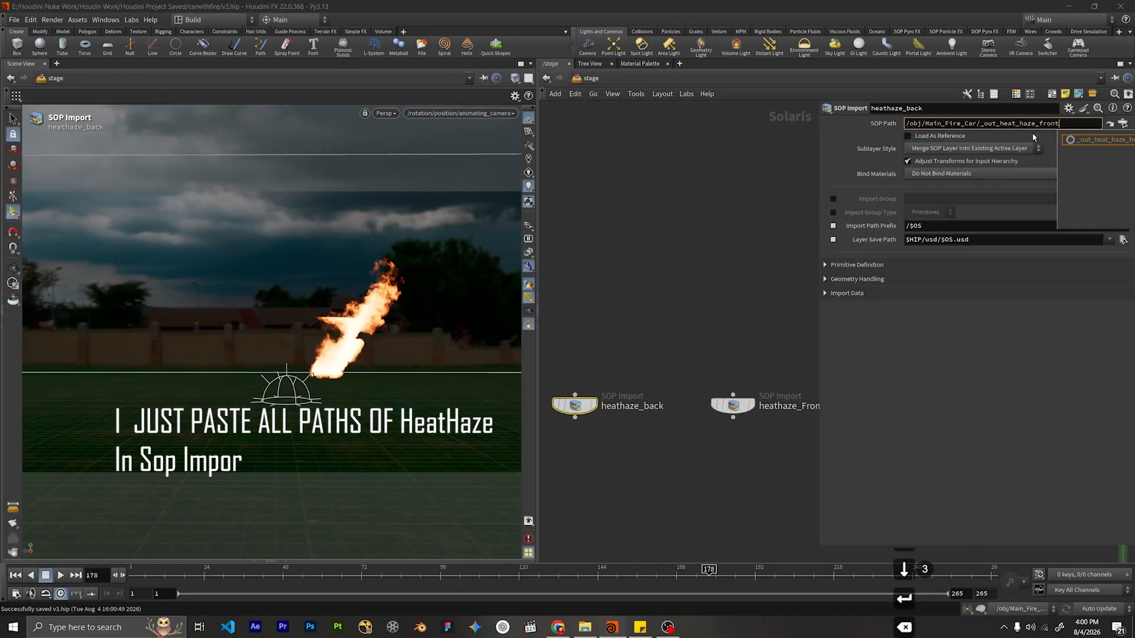
pyautogui.hotkey('ctrl', 'z')
pyautogui.hotkey('ctrl', 'shift', 'z')
pyautogui.write('back')
pyautogui.press('BackSpace')
pyautogui.press('BackSpace')
pyautogui.press('BackSpace')
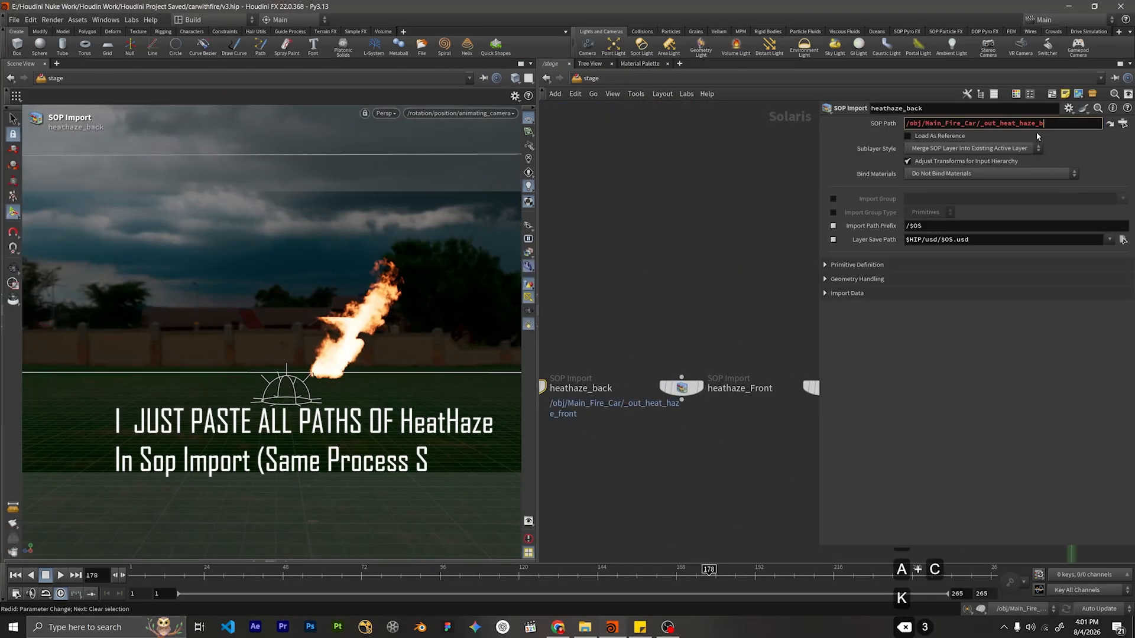
pyautogui.hotkey('ctrl', 'a')
pyautogui.hotkey('ctrl', 'v')
# Set the SOP Path of heathaze_Front to /obj/Main_Fire_Car/_out_heat_haze_front.
pyautogui.click(622, 341)
pyautogui.keyDown('alt'); pyautogui.moveTo(449, 322); pyautogui.dragTo(379, 325); pyautogui.keyUp('alt')
pyautogui.click(689, 386)
pyautogui.hotkey('ctrl', 'v')
pyautogui.write('front')
pyautogui.press('Return')
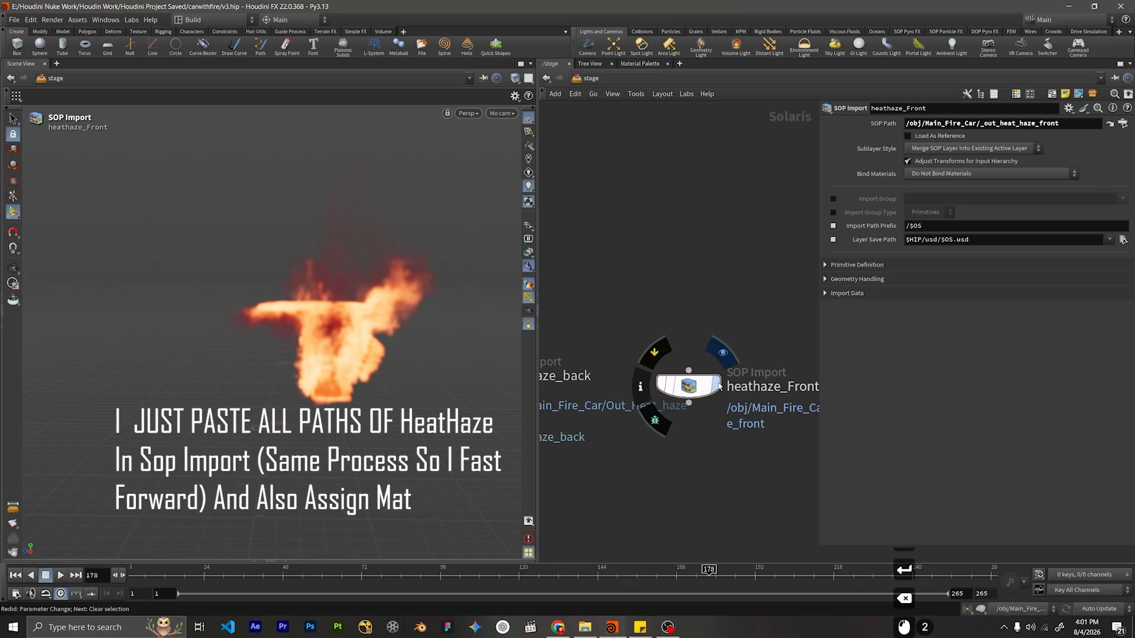
# Display heathaze_Front and set the SOP Path of heathaze_Spread_Fire to /obj/Main_Fire_Car/out_heat_haze_spread_fire.
pyautogui.click(718, 387)
pyautogui.scroll(-3, 719, 386)
pyautogui.moveTo(719, 386); pyautogui.dragTo(599, 325, button='middle')
pyautogui.click(716, 318)
pyautogui.click(964, 126)
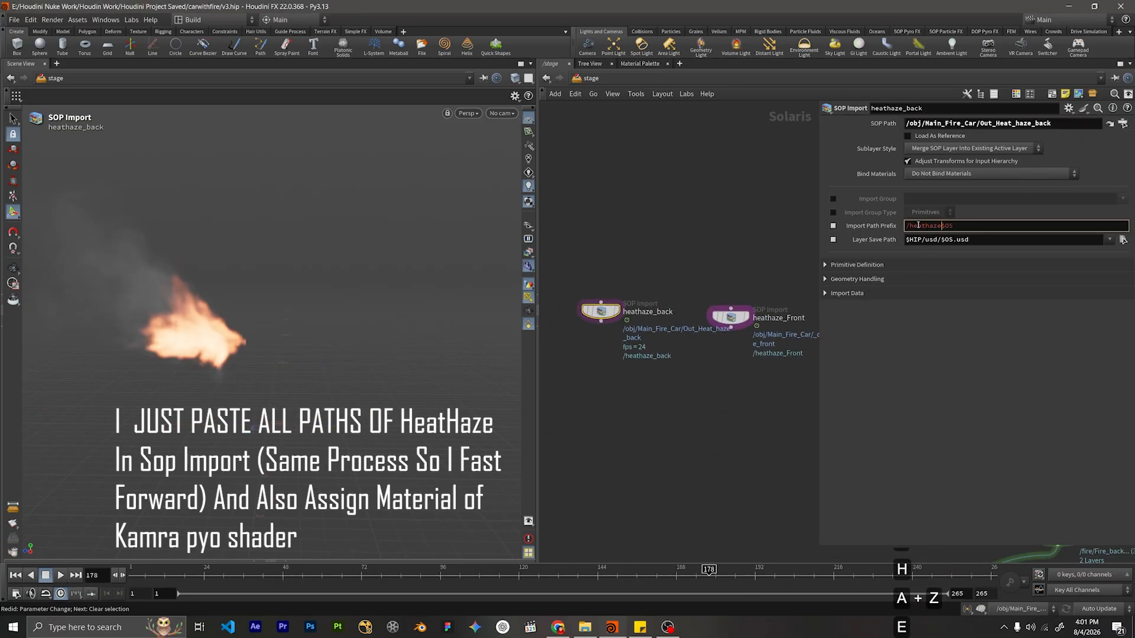
# Set the Import Path Prefix of the three heathaze imports to /heathaze/$OS.
pyautogui.hotkey('ctrl', 'c')
pyautogui.click(1005, 226)
pyautogui.hotkey('ctrl', 'v')
pyautogui.moveTo(779, 342); pyautogui.dragTo(665, 331, button='middle')
pyautogui.click(737, 305)
pyautogui.click(1005, 226)
pyautogui.hotkey('ctrl', 'v')
# Merge the three heathaze imports and add an Assign Material node below the merge.
pyautogui.scroll(-4, 772, 313)
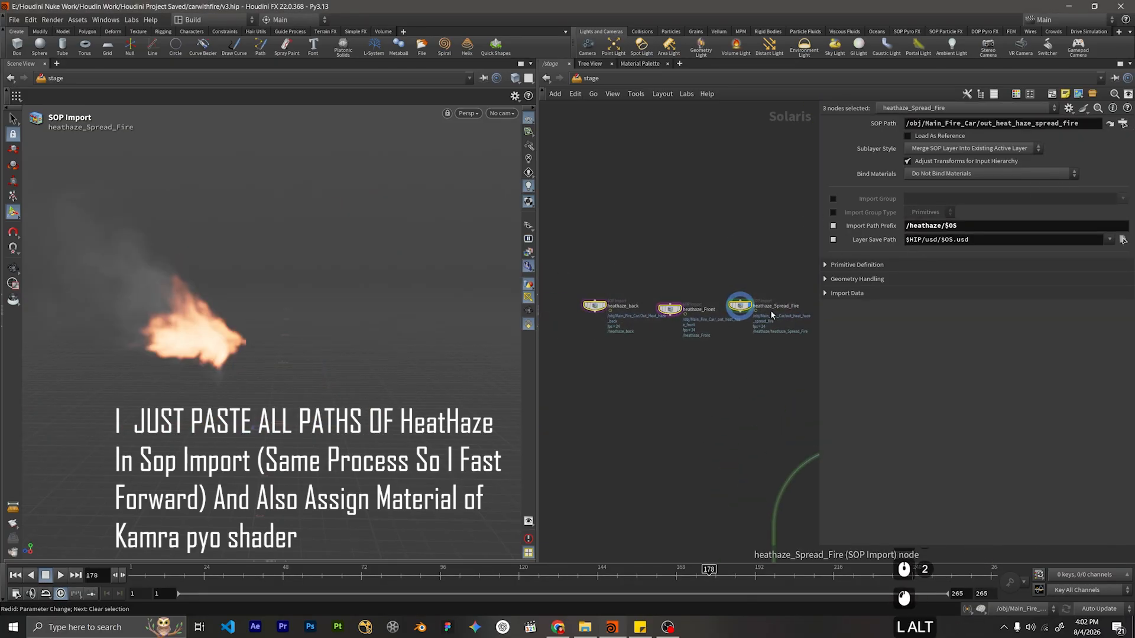
pyautogui.moveTo(676, 325); pyautogui.dragTo(564, 438)
pyautogui.moveTo(591, 384); pyautogui.dragTo(808, 384, button='middle')
pyautogui.press('Tab')
pyautogui.press('Return')
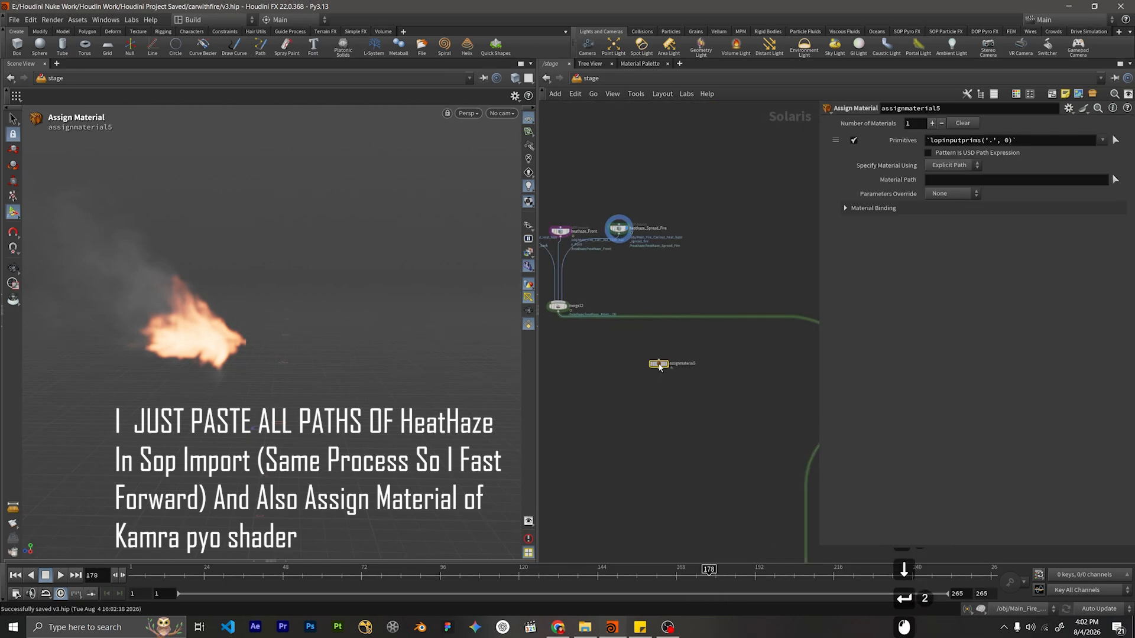
# Add a Material Library node and wire it with the Assign Material node below the heat haze merge.
pyautogui.press('Tab')
pyautogui.write('materia')
pyautogui.press('Return')
pyautogui.click(606, 356)
pyautogui.moveTo(713, 348); pyautogui.dragTo(606, 389)
# Create a Karma pyro shader named Heathaze inside the new material library and return to the stage network.
pyautogui.doubleClick(683, 361)
pyautogui.press('Tab')
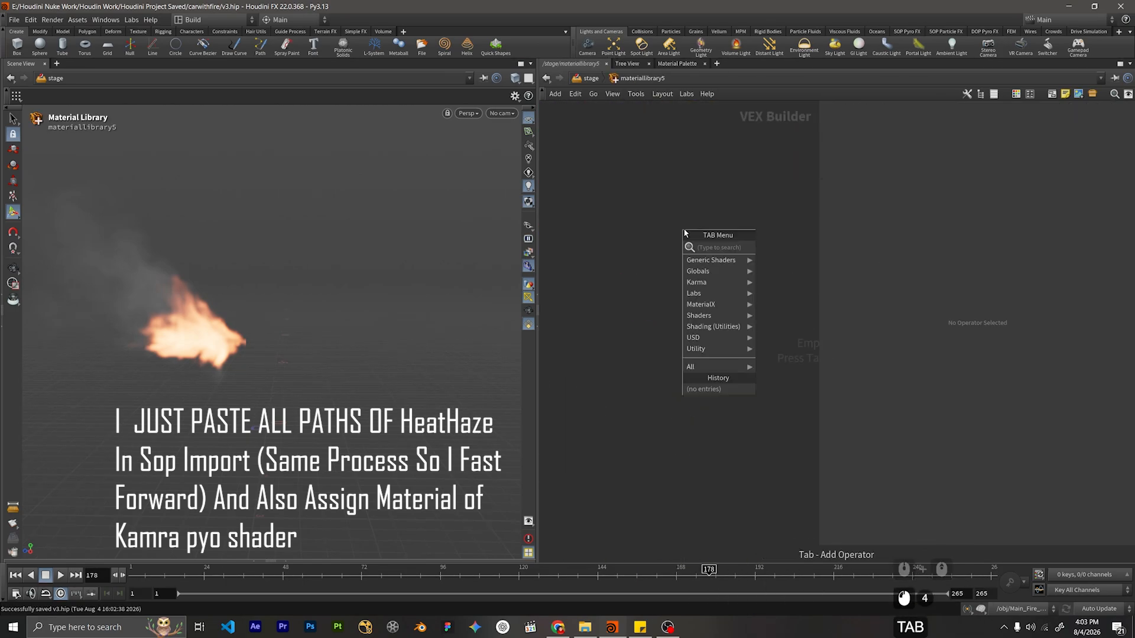
pyautogui.write('karma')
pyautogui.click(811, 314)
pyautogui.click(680, 247)
pyautogui.doubleClick(690, 218)
pyautogui.press('space')
pyautogui.press('BackSpace')
pyautogui.write('S')
pyautogui.press('Return')
pyautogui.doubleClick(679, 247)
pyautogui.moveTo(600, 231); pyautogui.dragTo(669, 330)
pyautogui.click(883, 123)
pyautogui.click(591, 78)
# Assign /materials/Heathaze to the primitive /heathaze/heathaze_back and display the Assign Material result.
pyautogui.click(669, 383)
pyautogui.tripleClick(961, 141)
pyautogui.write('/heathaze/heathaze_back')
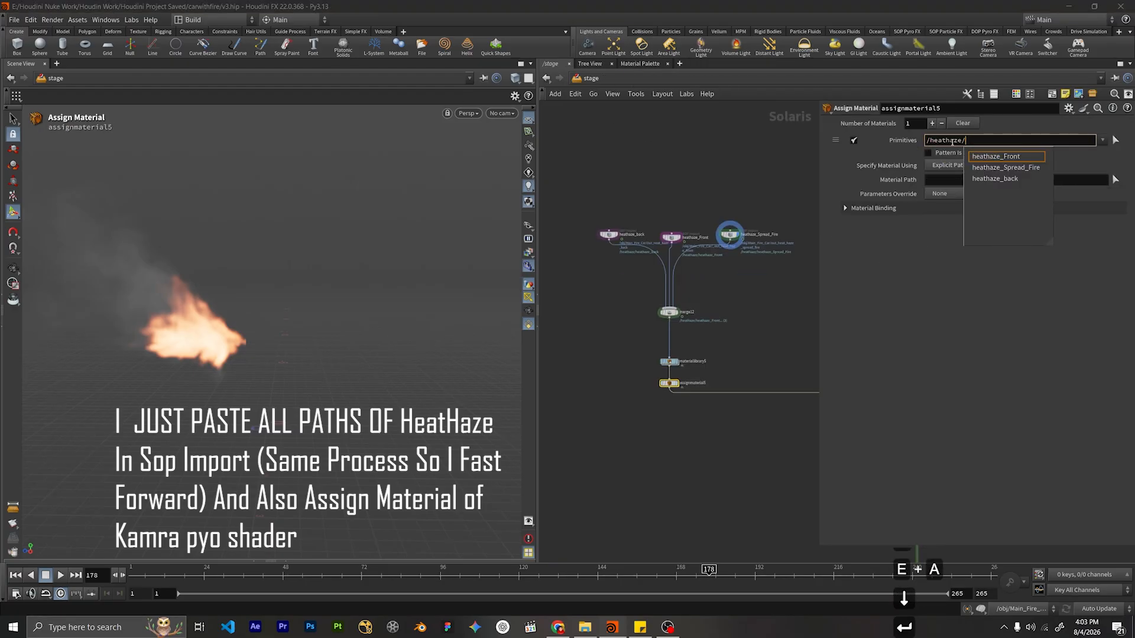
pyautogui.press('Return')
pyautogui.click(961, 180)
pyautogui.write('/materials/Heathaze/')
pyautogui.press('Return')
pyautogui.press('BackSpace')
pyautogui.click(711, 308)
pyautogui.scroll(4, 711, 308)
pyautogui.click(723, 408)
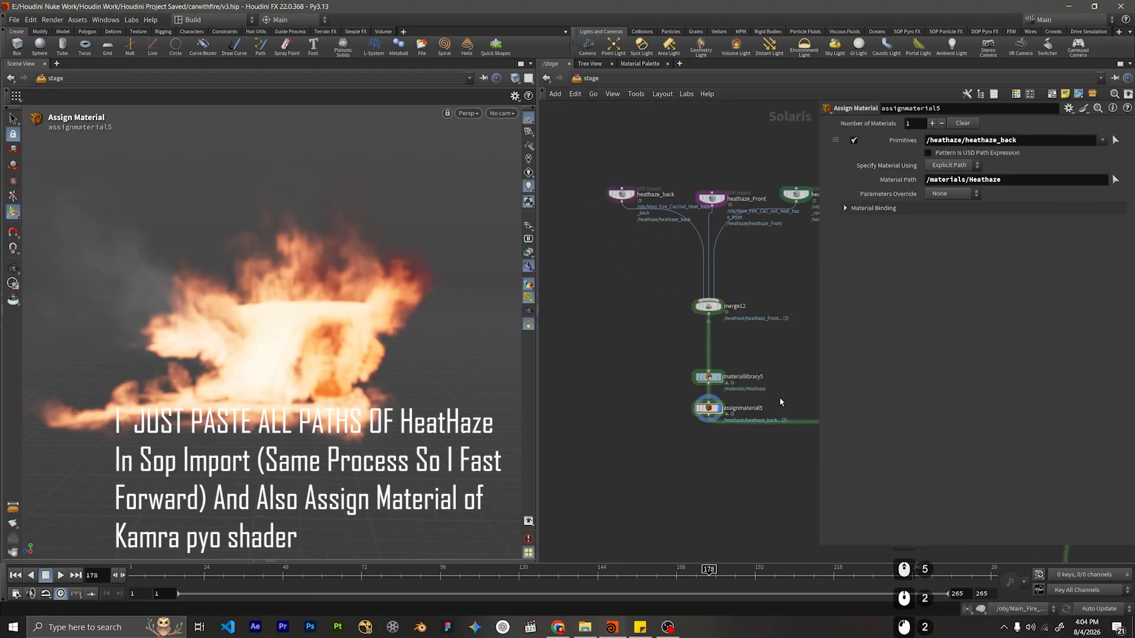
# Bypass the heathaze_Front import and the third heat haze import, leaving only heathaze_back active.
pyautogui.moveTo(779, 396); pyautogui.dragTo(728, 406, button='middle')
pyautogui.click(663, 211)
pyautogui.click(653, 211)
pyautogui.click(561, 206)
pyautogui.moveTo(709, 308); pyautogui.dragTo(694, 262, button='middle')
pyautogui.click(644, 375)
pyautogui.click(723, 161)
pyautogui.moveTo(579, 137); pyautogui.dragTo(547, 168)
pyautogui.click(548, 161)
pyautogui.click(644, 375)
pyautogui.click(975, 140)
pyautogui.click(585, 161)
pyautogui.hotkey('ctrl', 'c')
# Open the Karma Pyro Shader inside the Heathaze material, view its smoke settings and preview the volume with Karma XPU.
pyautogui.doubleClick(643, 344)
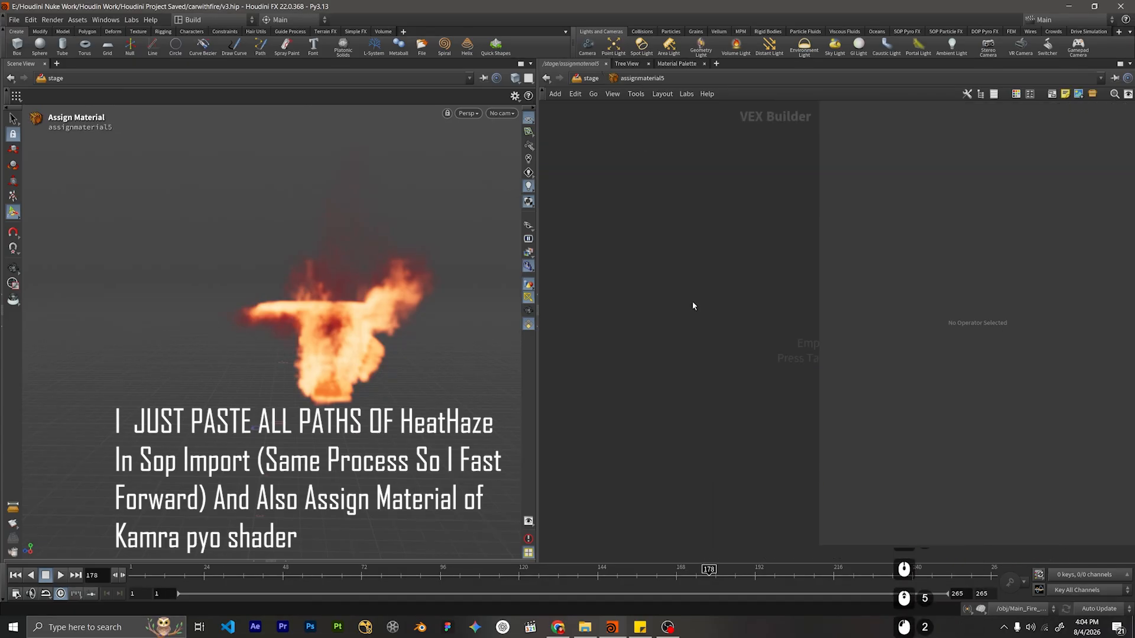
pyautogui.press('u')
pyautogui.click(605, 338)
pyautogui.doubleClick(605, 338)
pyautogui.click(633, 290)
pyautogui.click(886, 123)
pyautogui.click(468, 112)
pyautogui.click(494, 331)
pyautogui.click(833, 123)
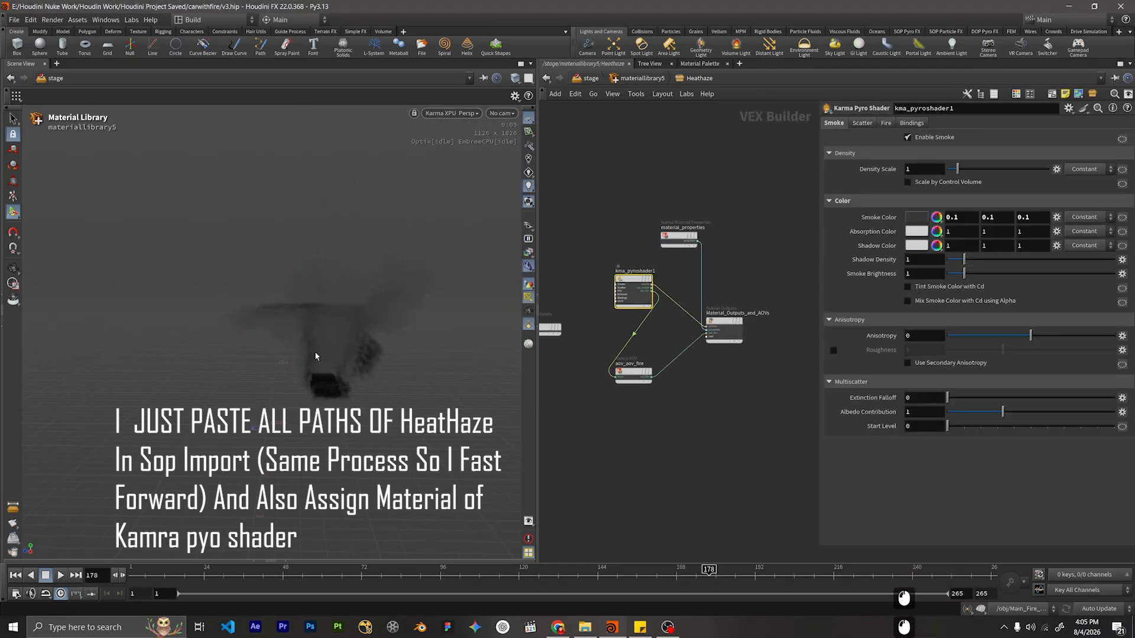
# Raise the pyro shader's smoke Density Scale to 50 and finally to 100.
pyautogui.doubleClick(917, 170)
pyautogui.write('50')
pyautogui.press('Return')
pyautogui.scroll(4, 653, 288)
pyautogui.doubleClick(916, 171)
pyautogui.write('100')
pyautogui.press('Return')
pyautogui.click(692, 254)
pyautogui.keyDown('alt'); pyautogui.moveTo(331, 260); pyautogui.dragTo(249, 266); pyautogui.keyUp('alt')
# Drive the smoke color with a ramp and load the purple-to-yellow color preset into it.
pyautogui.click(1085, 217)
pyautogui.click(1085, 239)
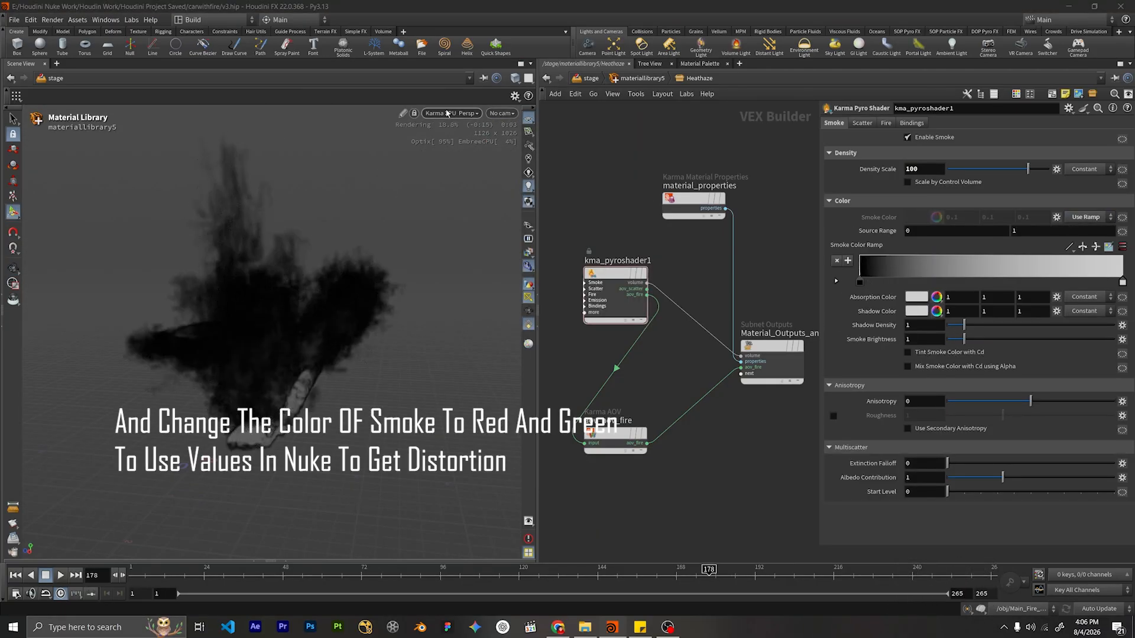
pyautogui.click(1122, 247)
pyautogui.scroll(-3, 1064, 413)
pyautogui.click(1068, 393)
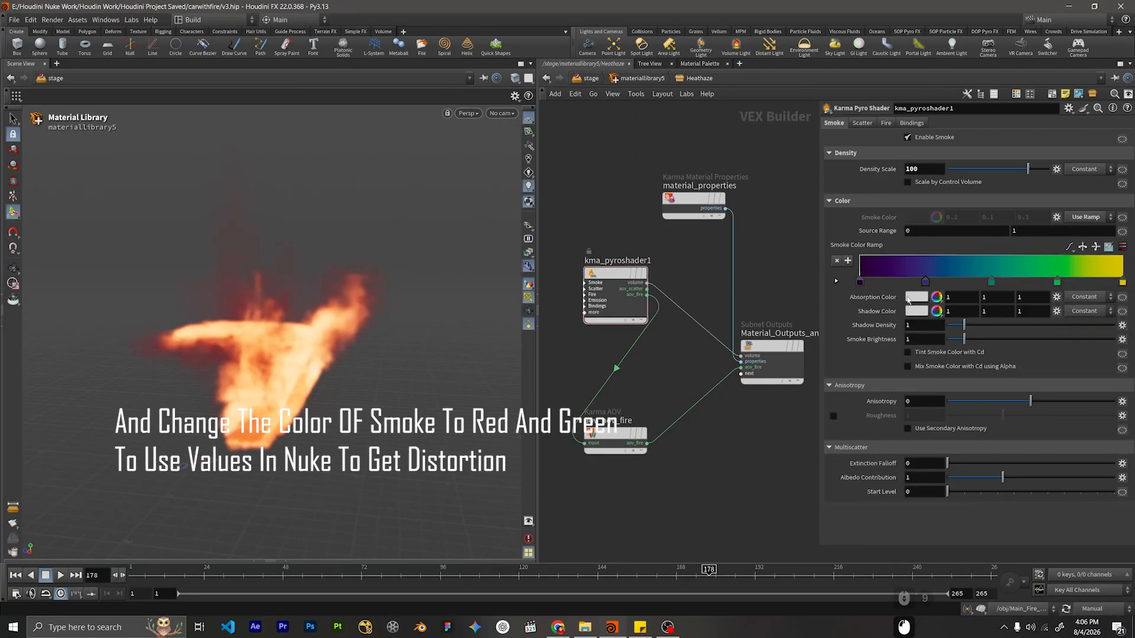
# Recolor the first smoke ramp point red and move the second preset point to about position 0.1.
pyautogui.doubleClick(860, 281)
pyautogui.click(836, 281)
pyautogui.press('Tab')
pyautogui.write('0')
pyautogui.press('Return')
pyautogui.moveTo(924, 277); pyautogui.dragTo(882, 276)
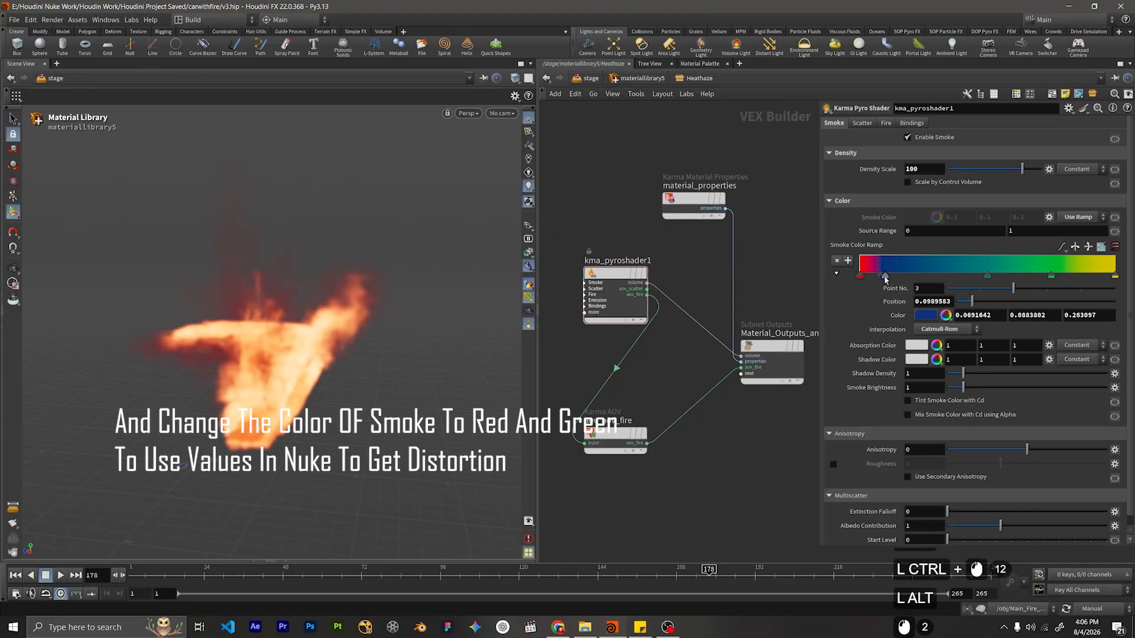
# Add a ramp point at about position 0.08 with color 1, 0, 0, with a green point beside it.
pyautogui.click(893, 264)
pyautogui.doubleClick(893, 276)
pyautogui.click(881, 276)
pyautogui.doubleClick(970, 316)
pyautogui.write('1')
pyautogui.doubleClick(1030, 316)
pyautogui.write('0`0')
pyautogui.press('Return')
pyautogui.doubleClick(1029, 316)
pyautogui.write('0')
pyautogui.doubleClick(1076, 315)
pyautogui.write('0')
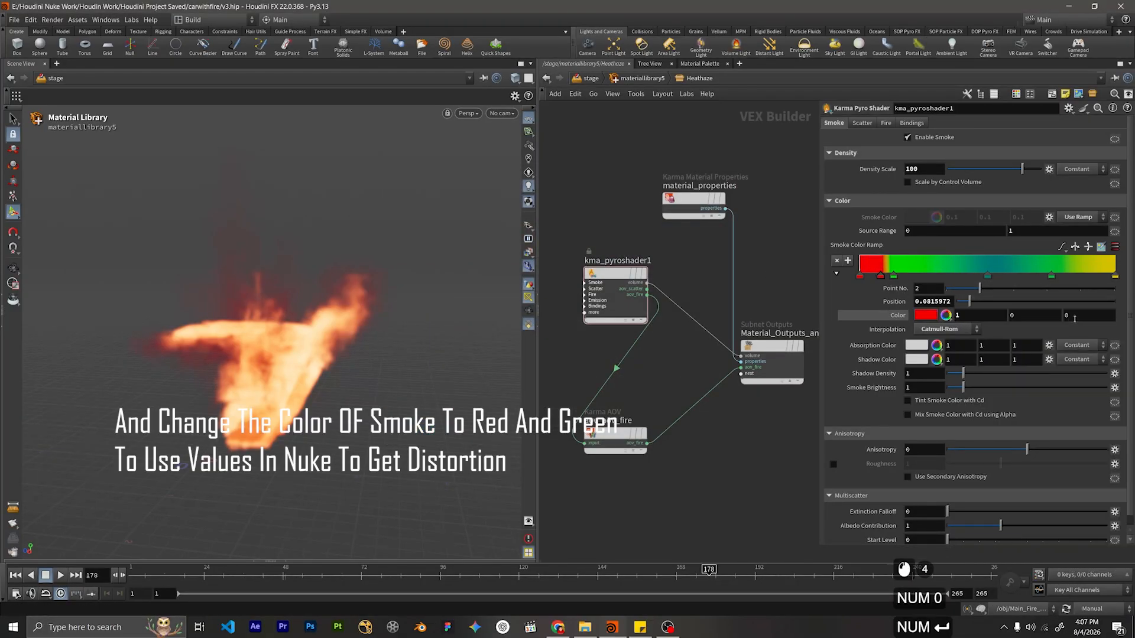
# Move the green ramp point to about 0.1 and add points that end the green stripe and start red at about 0.2.
pyautogui.moveTo(893, 276); pyautogui.dragTo(886, 276)
pyautogui.click(898, 269)
pyautogui.click(913, 269)
pyautogui.write('0')
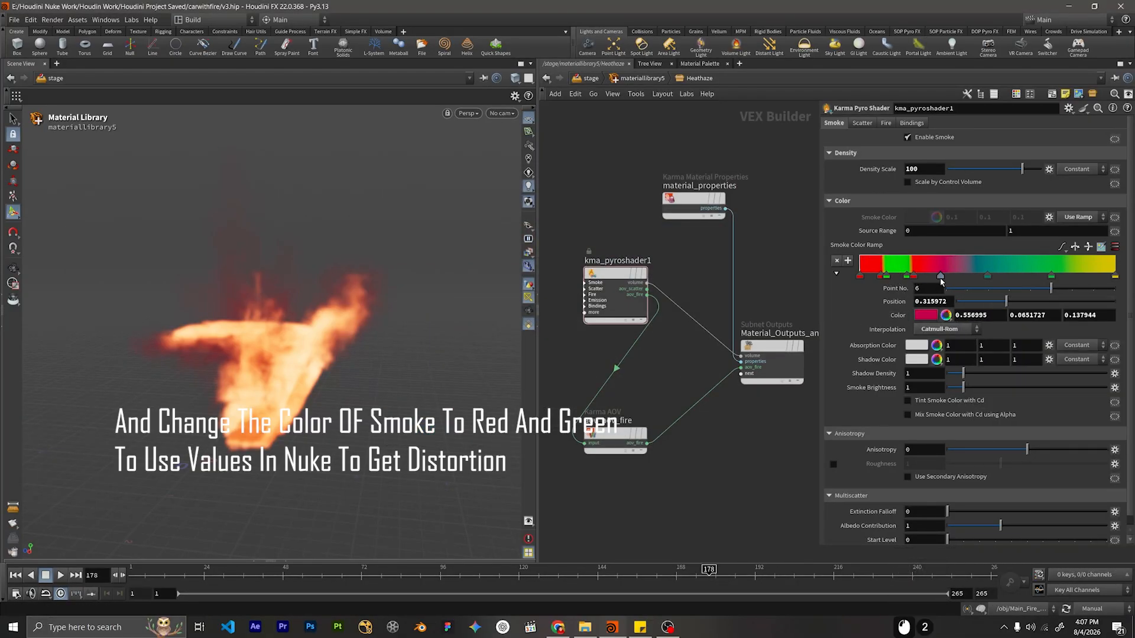
# Add a red ramp point (1, 0, 0) at about 0.3 and another point directly beside it at about 0.32.
pyautogui.click(943, 277)
pyautogui.click(940, 277)
pyautogui.doubleClick(969, 316)
pyautogui.write('1')
pyautogui.press('Tab')
pyautogui.write('0')
pyautogui.moveTo(941, 276); pyautogui.dragTo(934, 277)
pyautogui.click(943, 276)
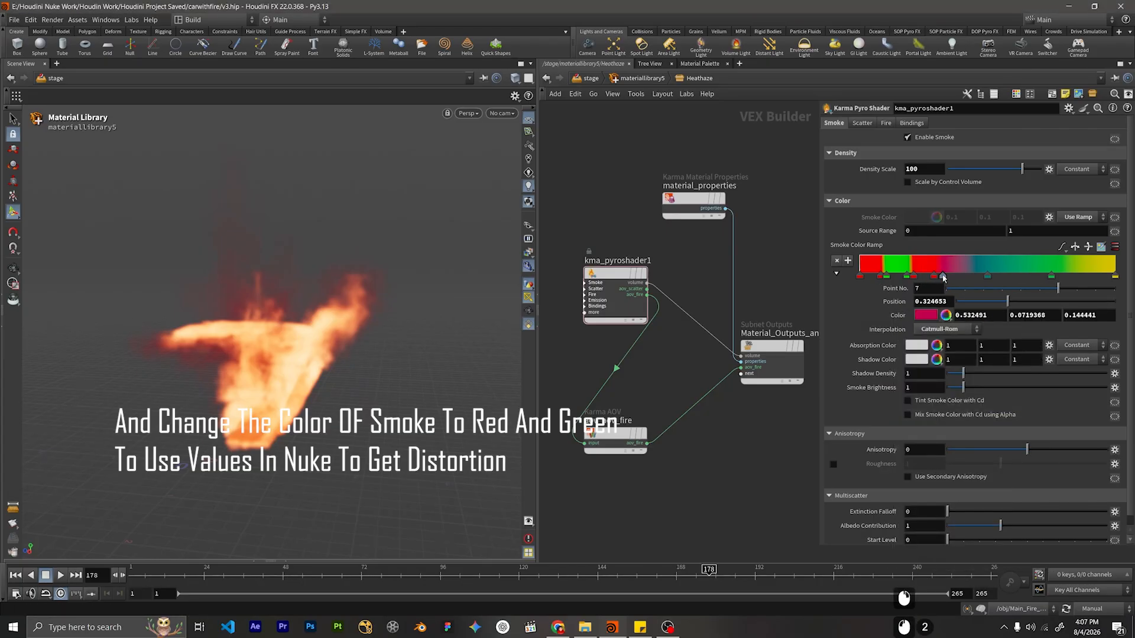
# Copy green onto the ramp points from about 0.32 to 0.4 and add a point at about 0.42.
pyautogui.rightClick(892, 317)
pyautogui.click(922, 408)
pyautogui.click(961, 276)
pyautogui.rightClick(883, 316)
pyautogui.click(913, 408)
pyautogui.click(967, 275)
pyautogui.doubleClick(966, 279)
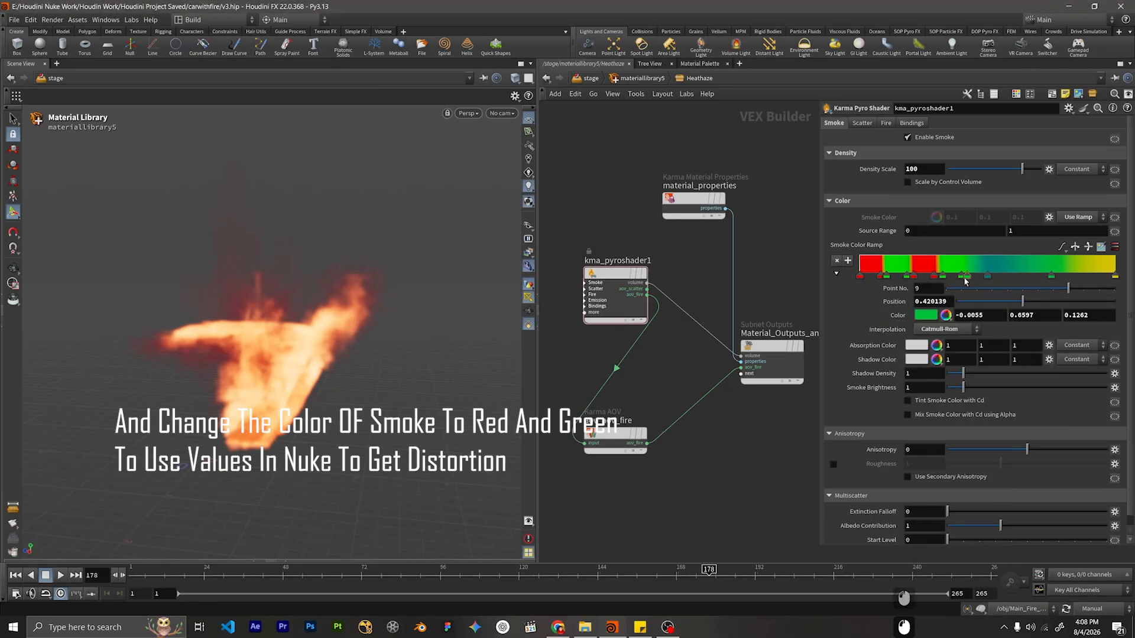
# Paste the red color onto the ramp points at about 0.42 and 0.5 to form the next red stripe.
pyautogui.rightClick(898, 317)
pyautogui.click(923, 425)
pyautogui.click(987, 276)
pyautogui.moveTo(967, 276); pyautogui.dragTo(987, 277)
pyautogui.rightClick(898, 317)
pyautogui.click(924, 425)
# Copy the green point's color onto a new ramp point at about 0.6 and place a red point right beside it.
pyautogui.click(943, 277)
pyautogui.rightClick(899, 317)
pyautogui.click(923, 409)
pyautogui.click(1011, 276)
pyautogui.rightClick(897, 317)
pyautogui.click(923, 426)
pyautogui.moveTo(1014, 276); pyautogui.dragTo(1009, 276)
pyautogui.click(1012, 277)
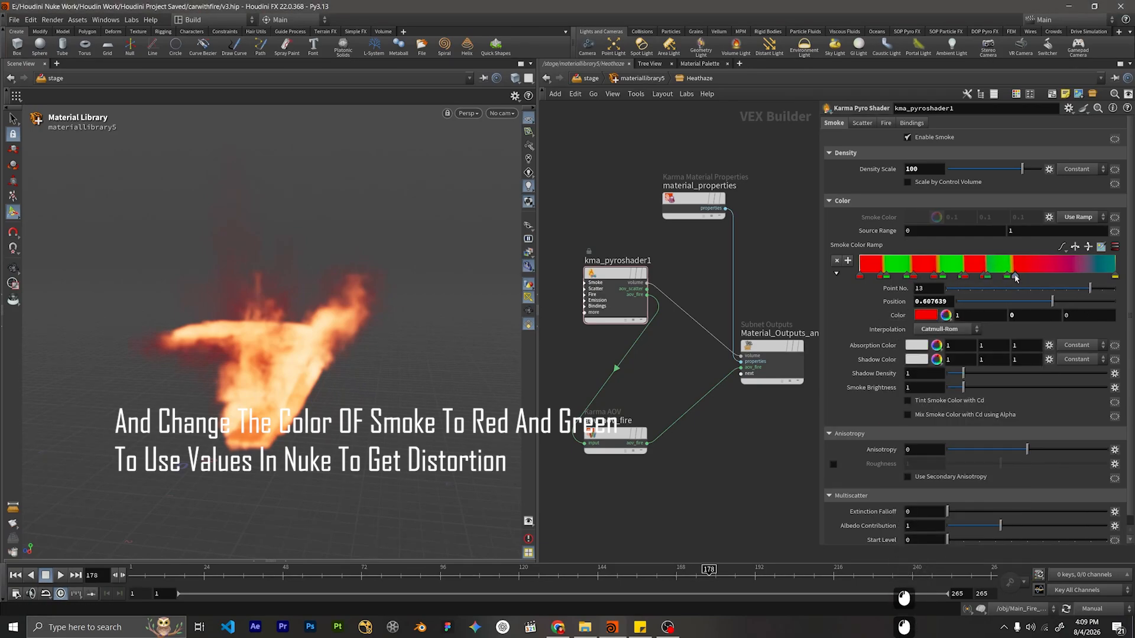
# Extend the red ramp stripe to about 0.7, add a neighbouring point for the next green stripe, and save the scene.
pyautogui.click(1039, 276)
pyautogui.click(1041, 277)
pyautogui.rightClick(895, 317)
pyautogui.click(922, 440)
pyautogui.click(1057, 277)
pyautogui.rightClick(883, 316)
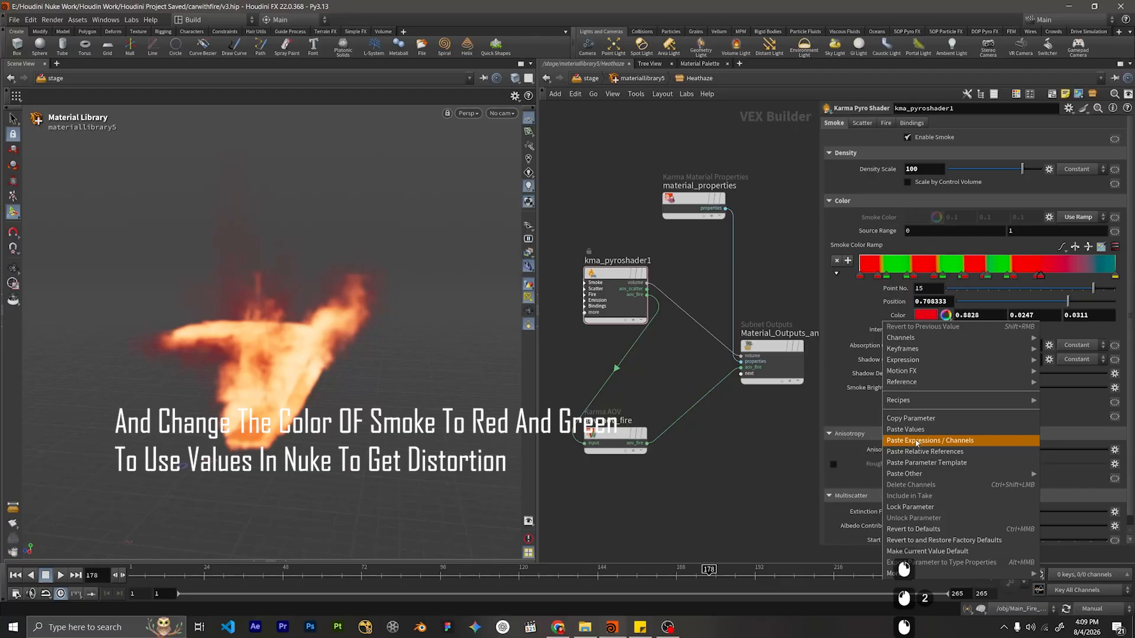
pyautogui.click(917, 441)
pyautogui.hotkey('ctrl', 's')
# Paste the stripe colors onto new smoke ramp points at about 0.8 and 0.87.
pyautogui.click(1064, 276)
pyautogui.rightClick(899, 317)
pyautogui.click(927, 426)
pyautogui.click(1087, 277)
pyautogui.rightClick(888, 317)
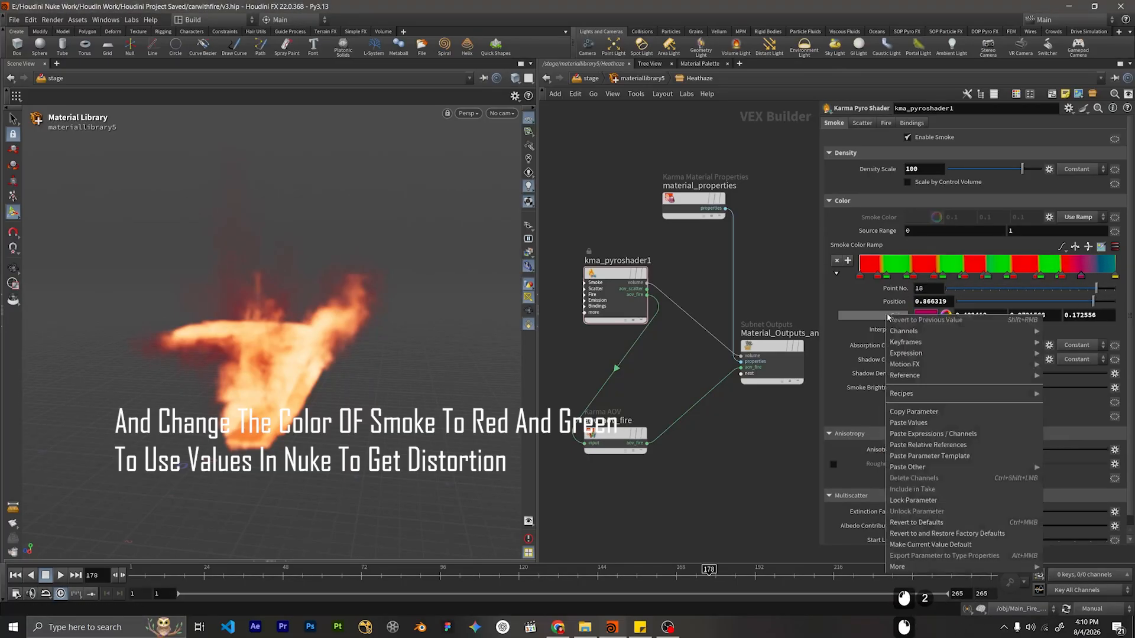
pyautogui.click(917, 425)
# Adjust the ramp point near 0.87 and paste the green stripe color onto a point at about 0.93.
pyautogui.click(1078, 277)
pyautogui.moveTo(1086, 277); pyautogui.dragTo(1083, 277)
pyautogui.rightClick(861, 316)
pyautogui.click(910, 426)
pyautogui.click(1099, 277)
pyautogui.rightClick(890, 316)
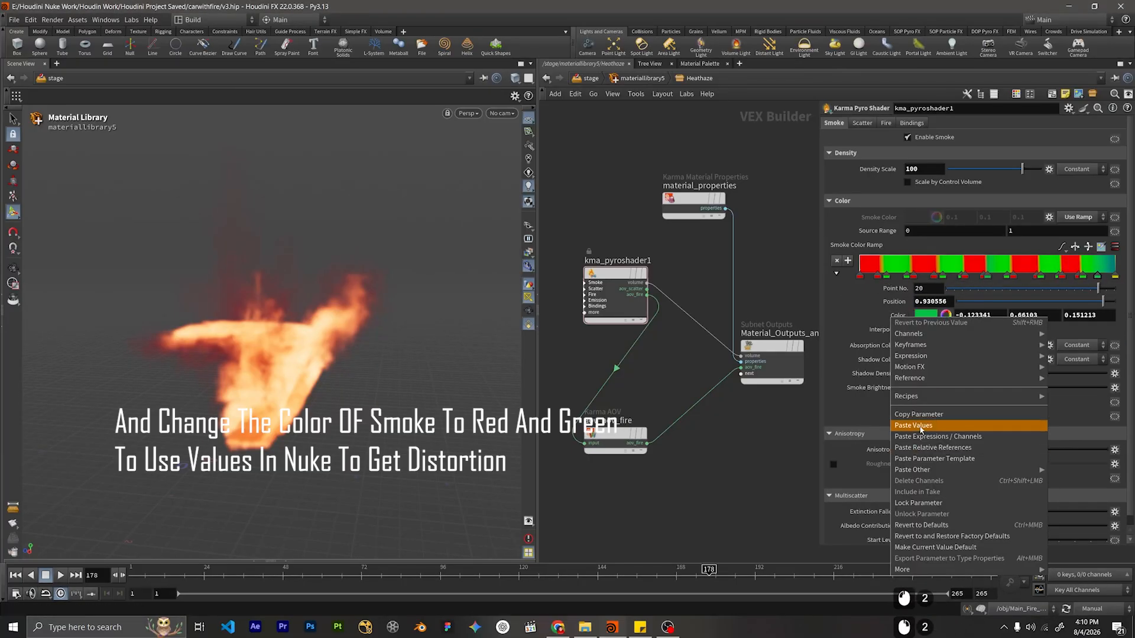
pyautogui.click(922, 427)
# Copy the red color onto the ramp's last point at position 1.
pyautogui.click(1062, 276)
pyautogui.rightClick(900, 317)
pyautogui.click(923, 426)
pyautogui.click(1115, 277)
pyautogui.rightClick(887, 318)
pyautogui.click(913, 440)
# Try deleting points from the smoke color ramp and undo the deletions.
pyautogui.click(1107, 276)
pyautogui.press('Delete')
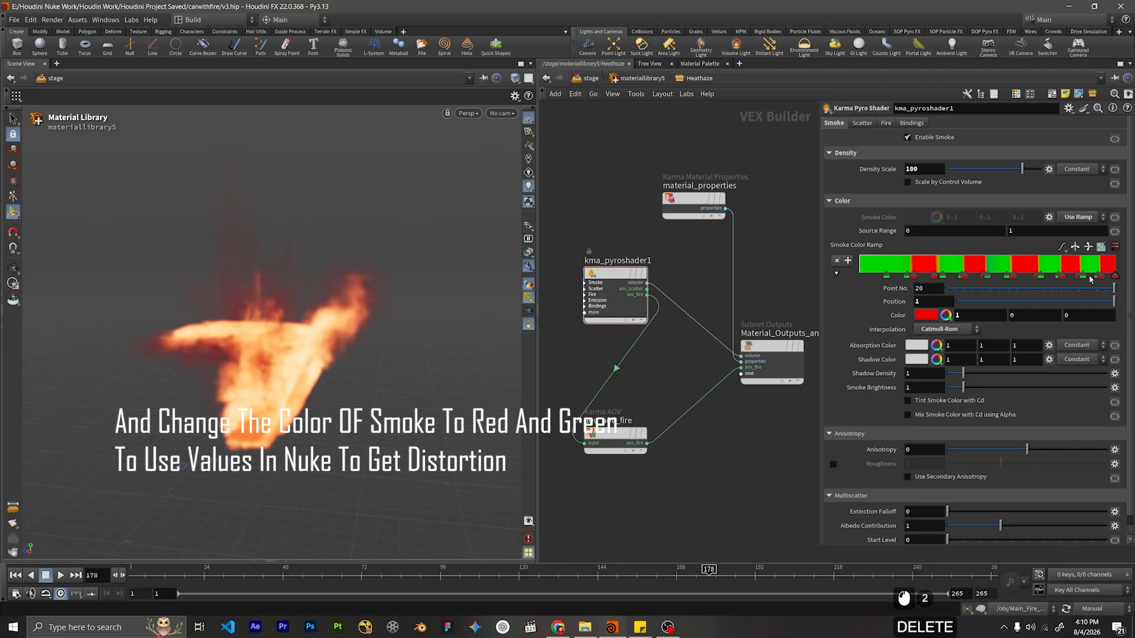
pyautogui.hotkey('ctrl', 'z')
pyautogui.hotkey('ctrl', 'z')
pyautogui.hotkey('ctrl', 'z')
pyautogui.press('Delete')
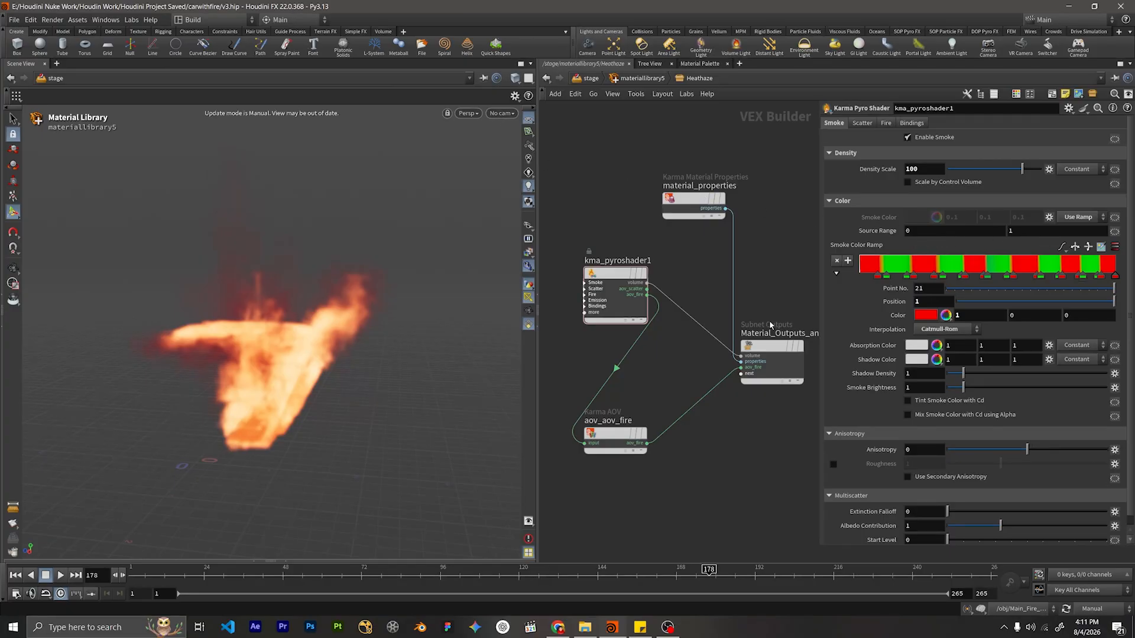
# Set the cooking mode to Auto Update and switch the viewport renderer to Karma XPU.
pyautogui.click(1091, 609)
pyautogui.click(1094, 577)
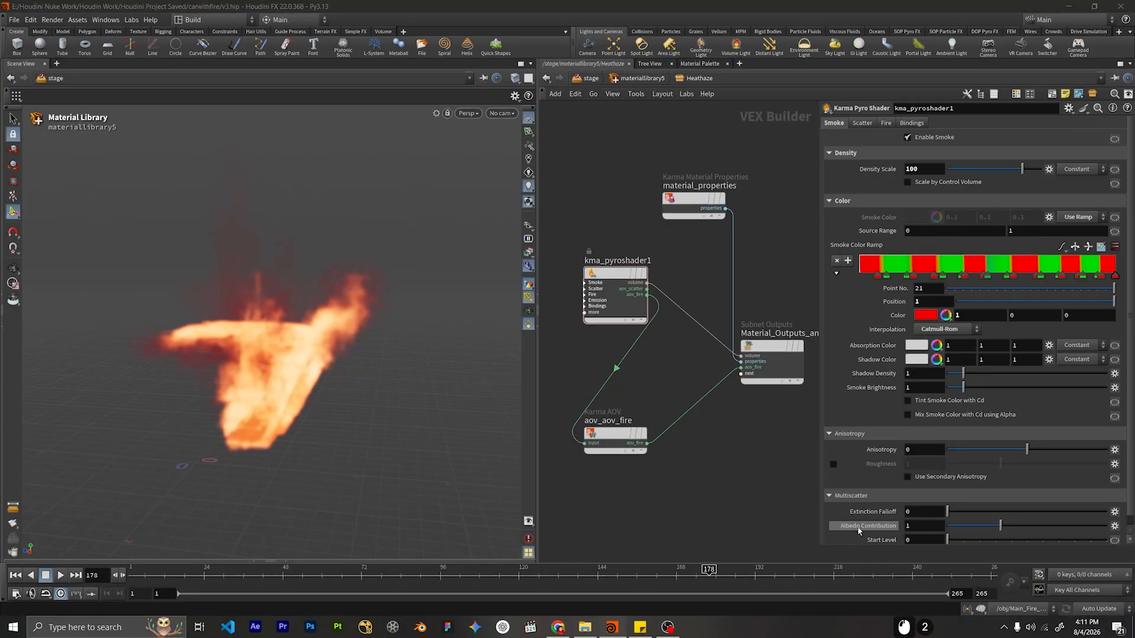
pyautogui.click(466, 113)
pyautogui.click(474, 177)
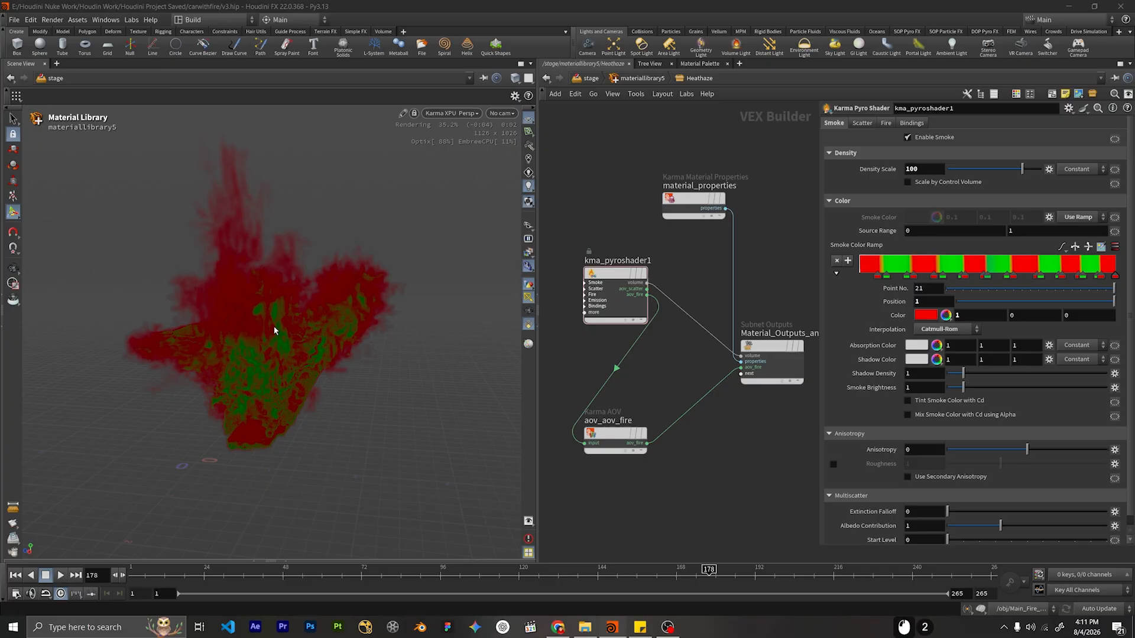
# Try an upper Source Range of 3 for the smoke color ramp and return it to 1.
pyautogui.click(1061, 227)
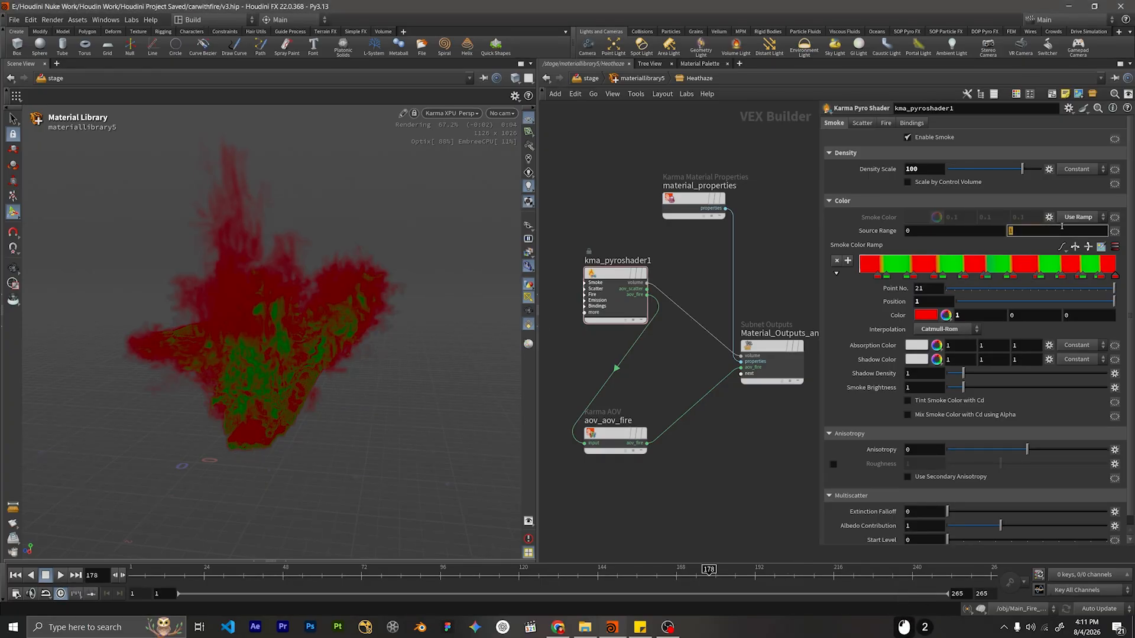
pyautogui.write('3')
pyautogui.press('Return')
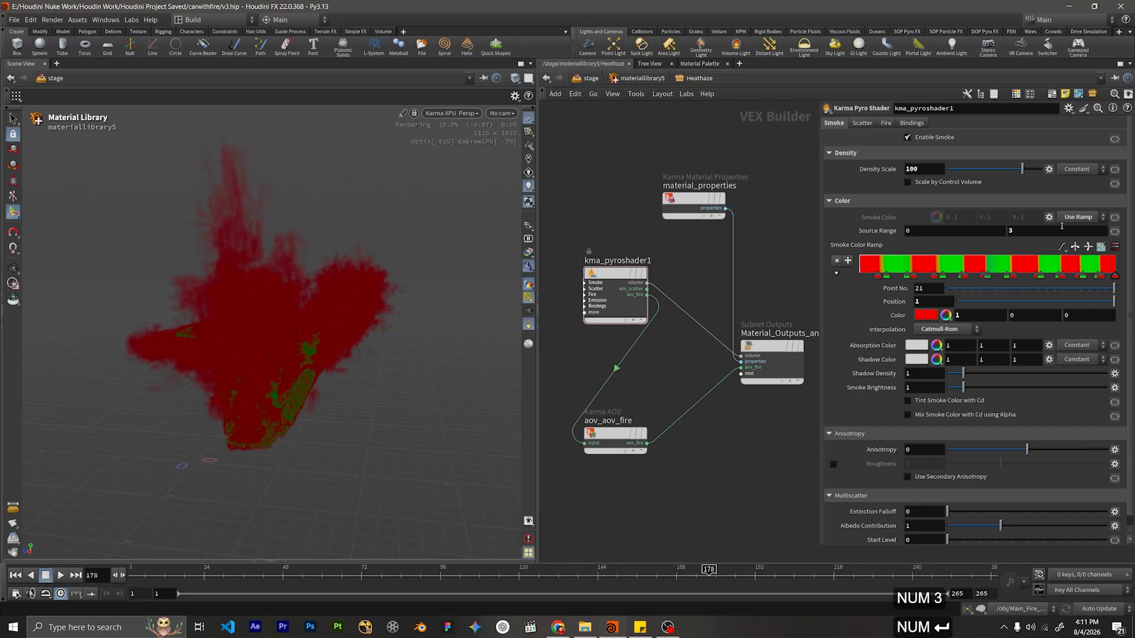
pyautogui.click(1061, 229)
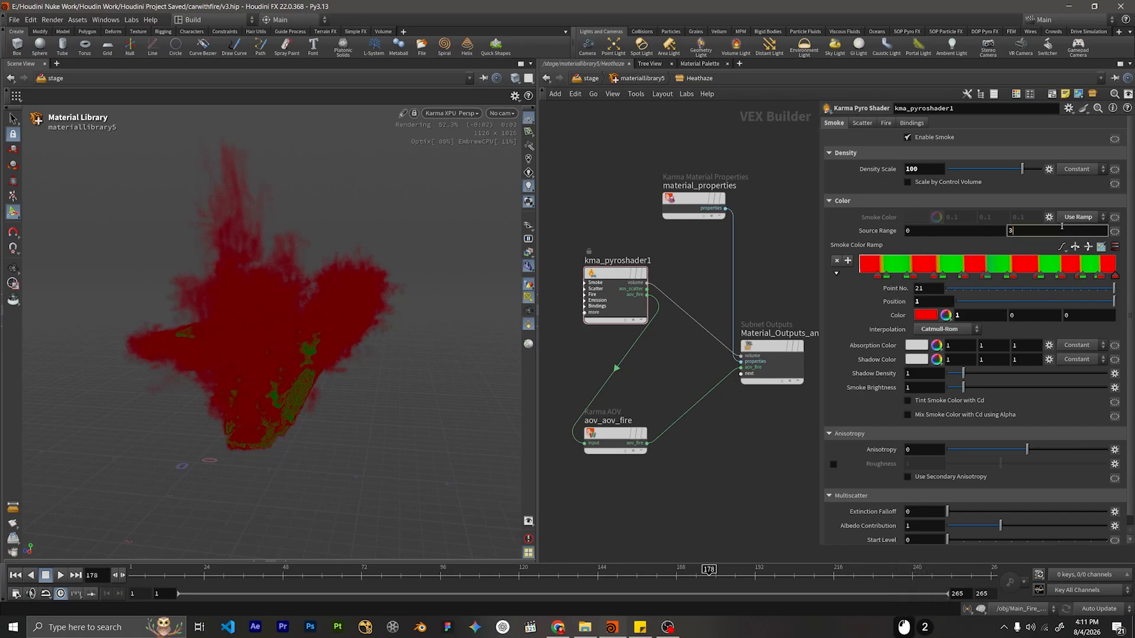
pyautogui.write('1')
pyautogui.press('Return')
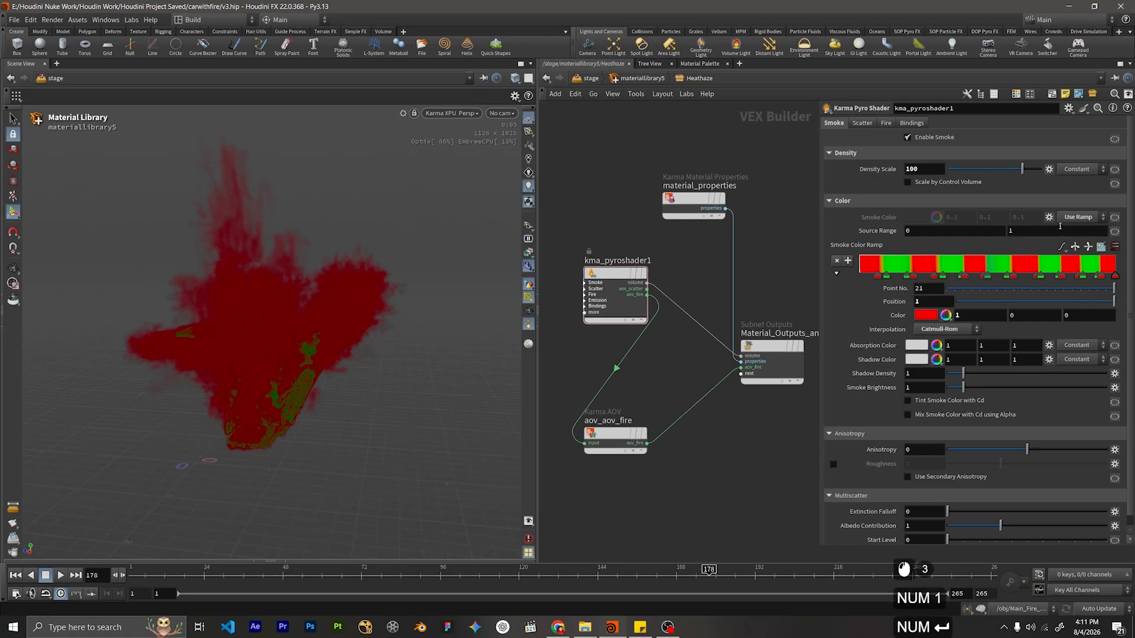
# Set the smoke color ramp's upper Source Range to .8 and return to the stage network.
pyautogui.click(1058, 229)
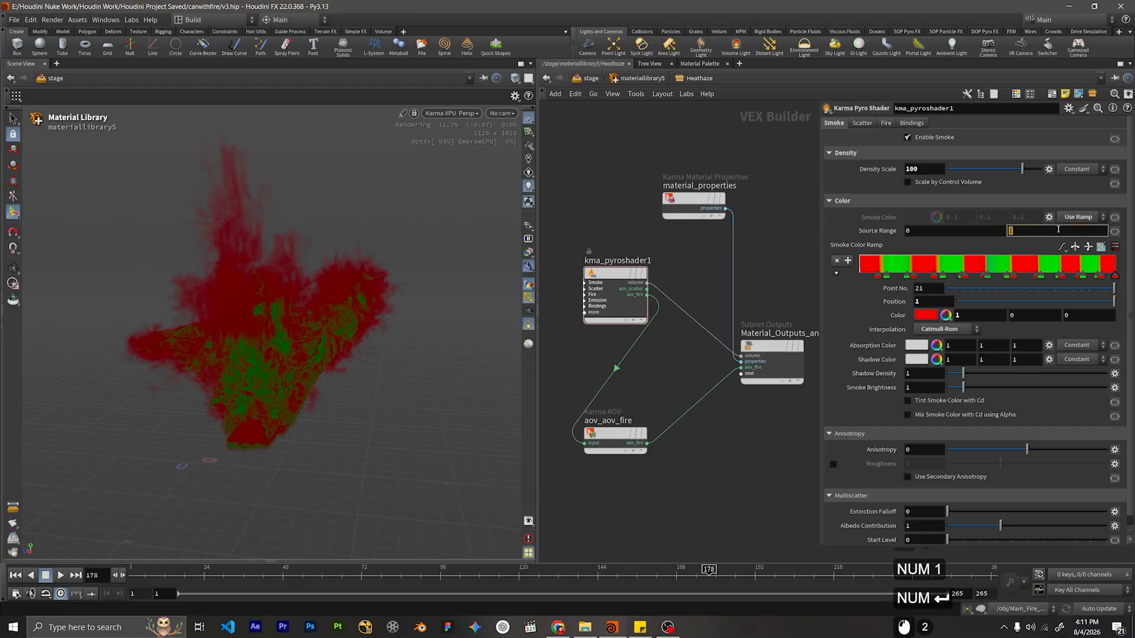
pyautogui.write('.8')
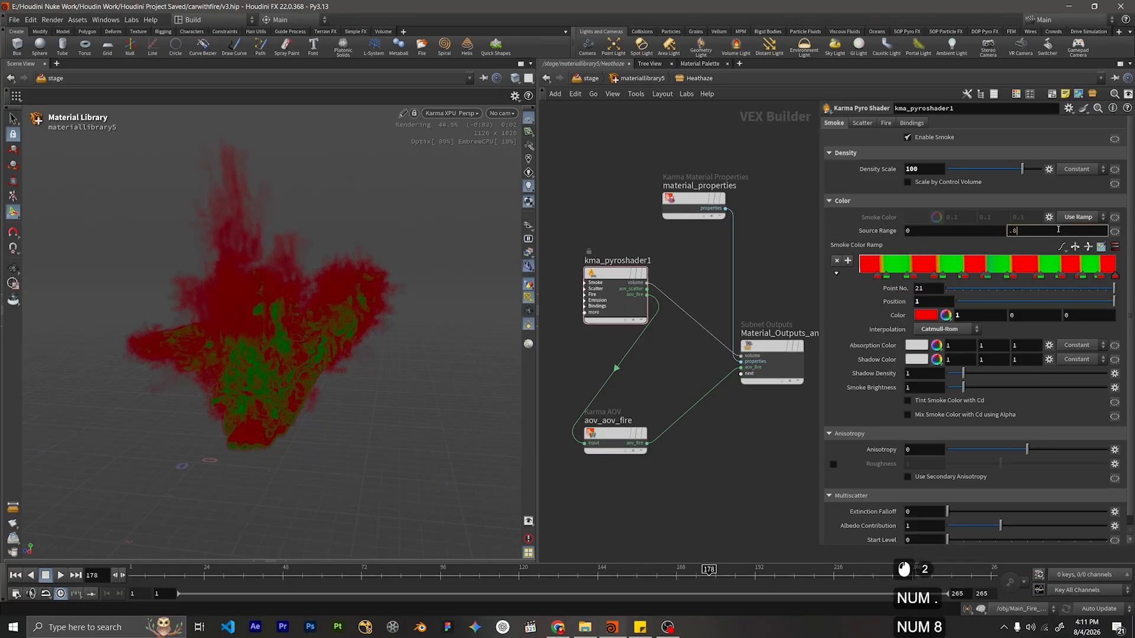
pyautogui.press('Return')
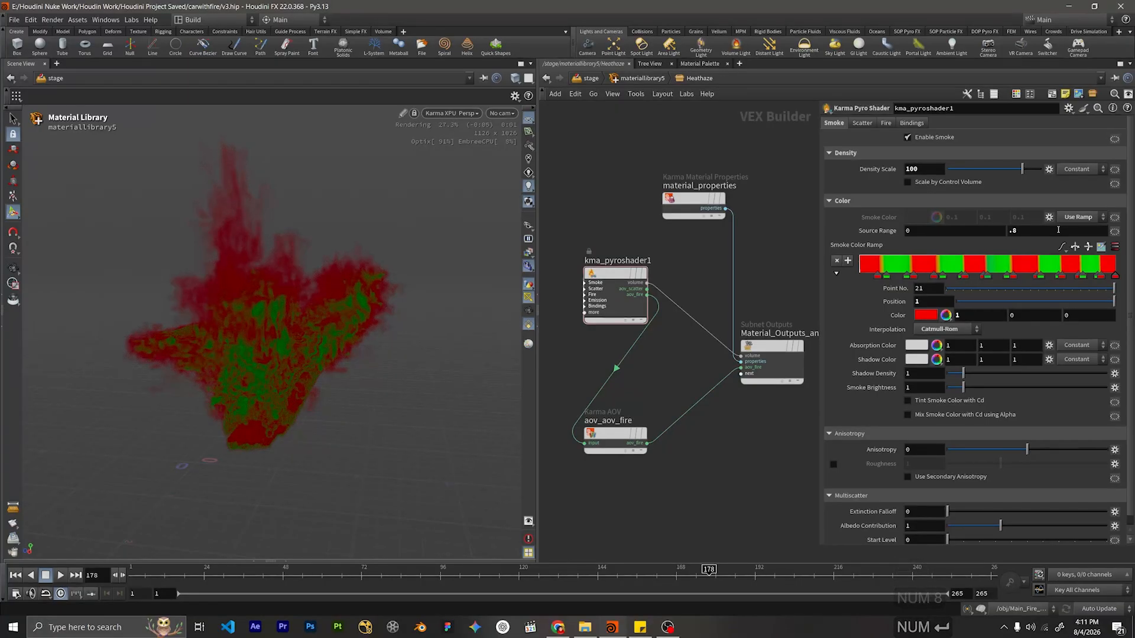
pyautogui.click(601, 195)
pyautogui.click(634, 81)
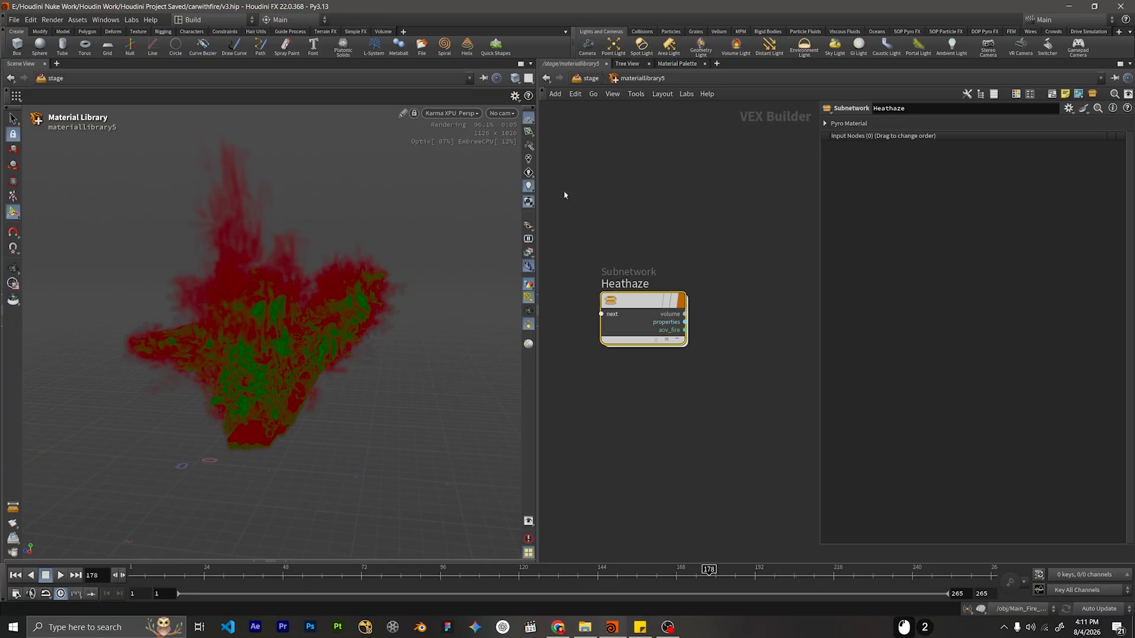
pyautogui.click(585, 78)
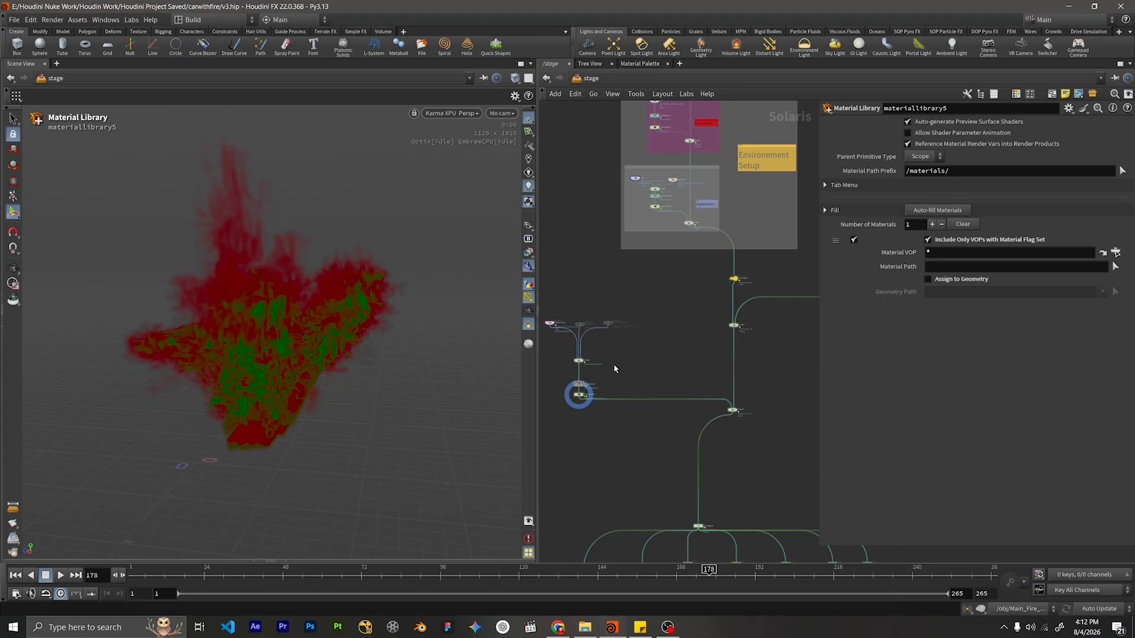
# Increase the number of materials on the heat haze Assign Material node to 3.
pyautogui.moveTo(613, 364); pyautogui.dragTo(620, 323, button='middle')
pyautogui.moveTo(658, 356); pyautogui.dragTo(707, 335, button='middle')
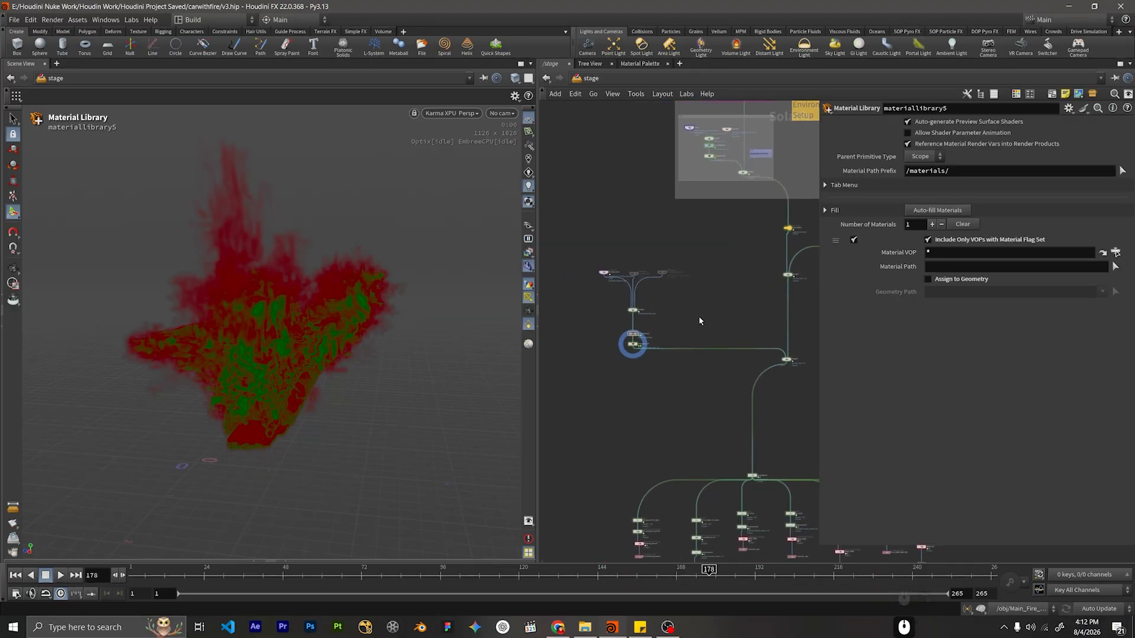
pyautogui.scroll(4, 615, 277)
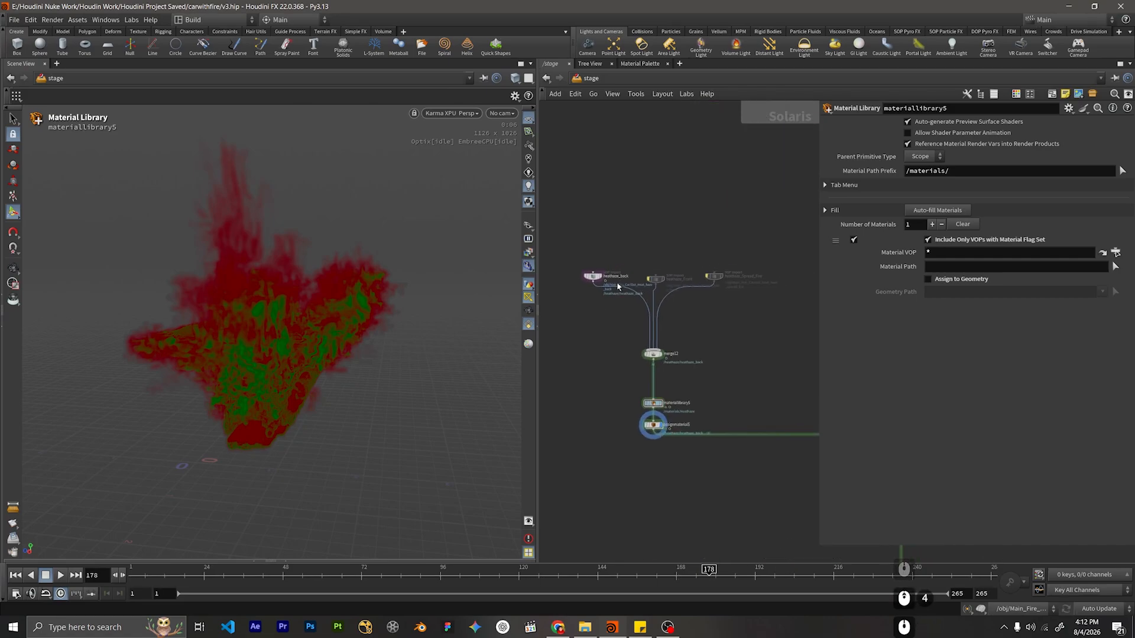
pyautogui.scroll(3, 620, 270)
pyautogui.moveTo(680, 285)
pyautogui.mouseDown()
pyautogui.moveTo(659, 280)
pyautogui.moveTo(679, 289)
pyautogui.mouseUp()
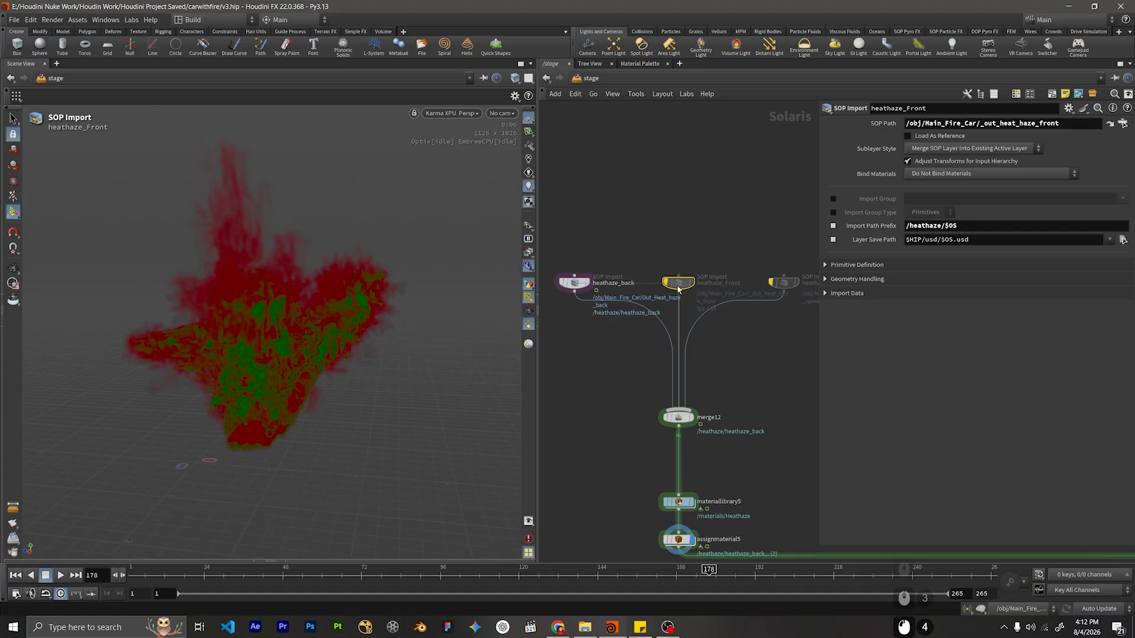
pyautogui.moveTo(760, 516); pyautogui.dragTo(705, 367, button='middle')
pyautogui.moveTo(699, 377); pyautogui.dragTo(597, 399)
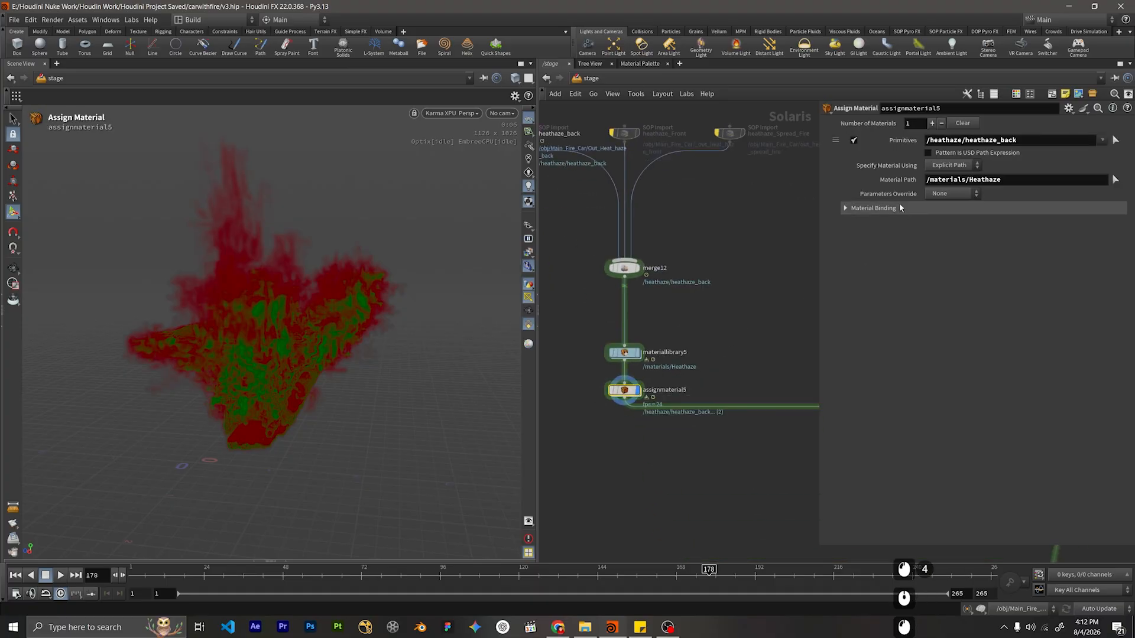
pyautogui.doubleClick(932, 124)
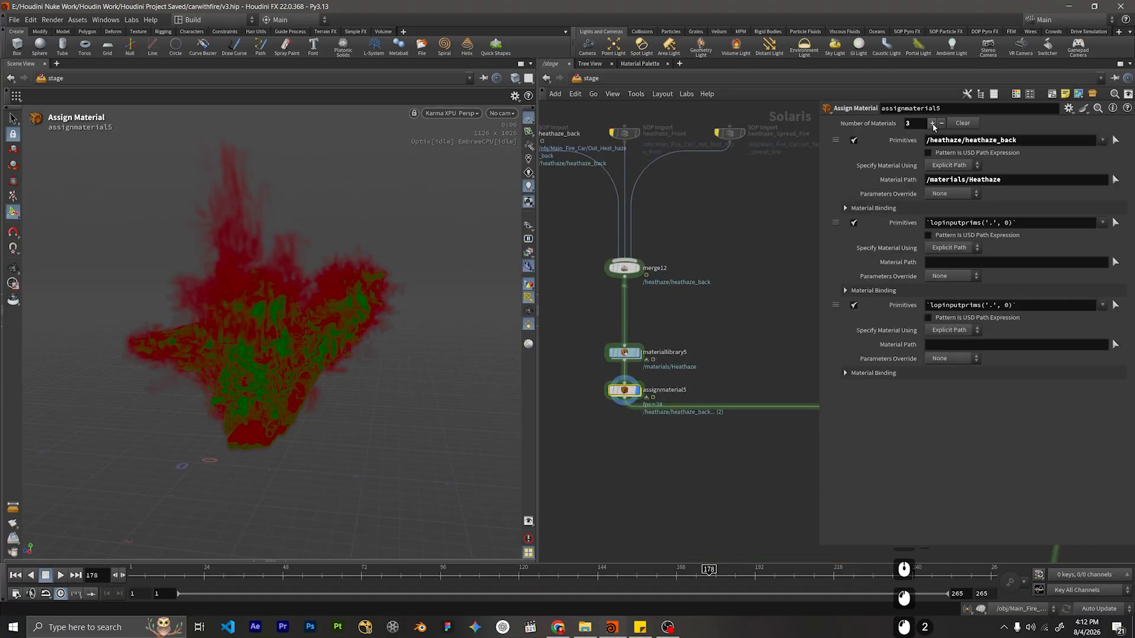
pyautogui.keyDown('ctrl'); pyautogui.doubleClick(1012, 144); pyautogui.keyUp('ctrl')
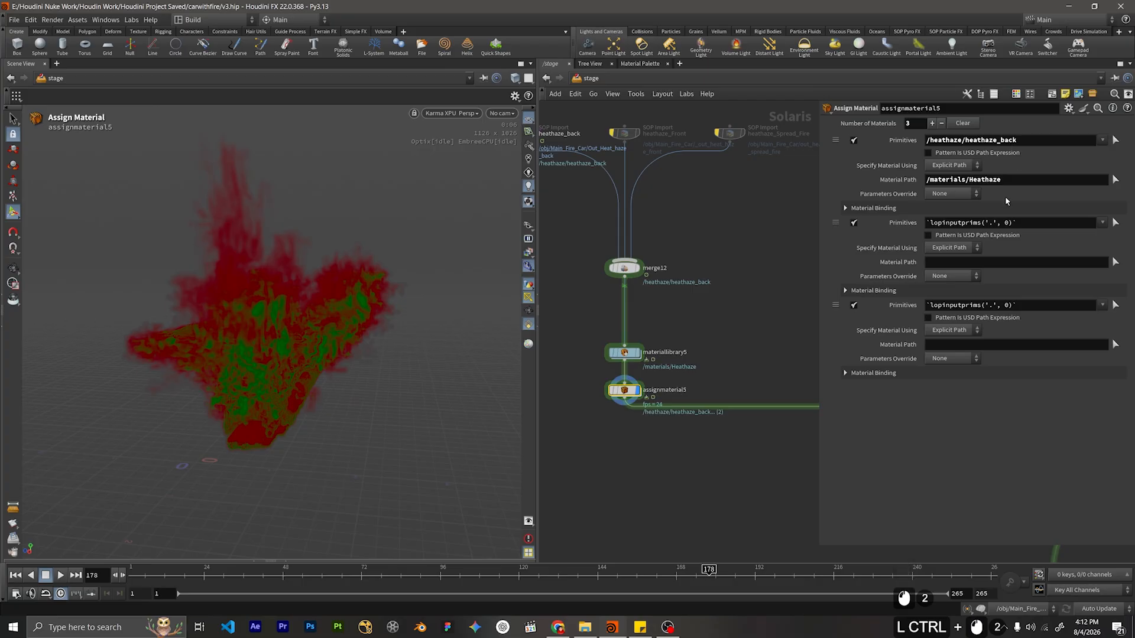
# Copy the material path /materials/Heathaze into the second and third material assignments.
pyautogui.doubleClick(1005, 179)
pyautogui.hotkey('ctrl', 'c')
pyautogui.click(999, 262)
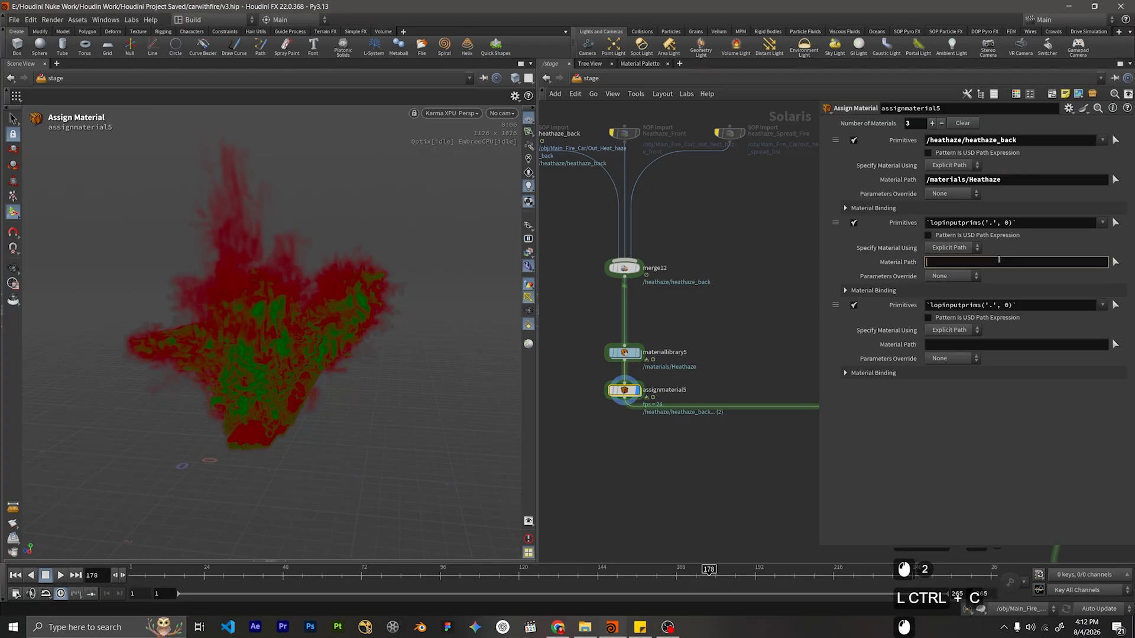
pyautogui.hotkey('ctrl', 'v')
pyautogui.click(998, 344)
pyautogui.hotkey('ctrl', 'v')
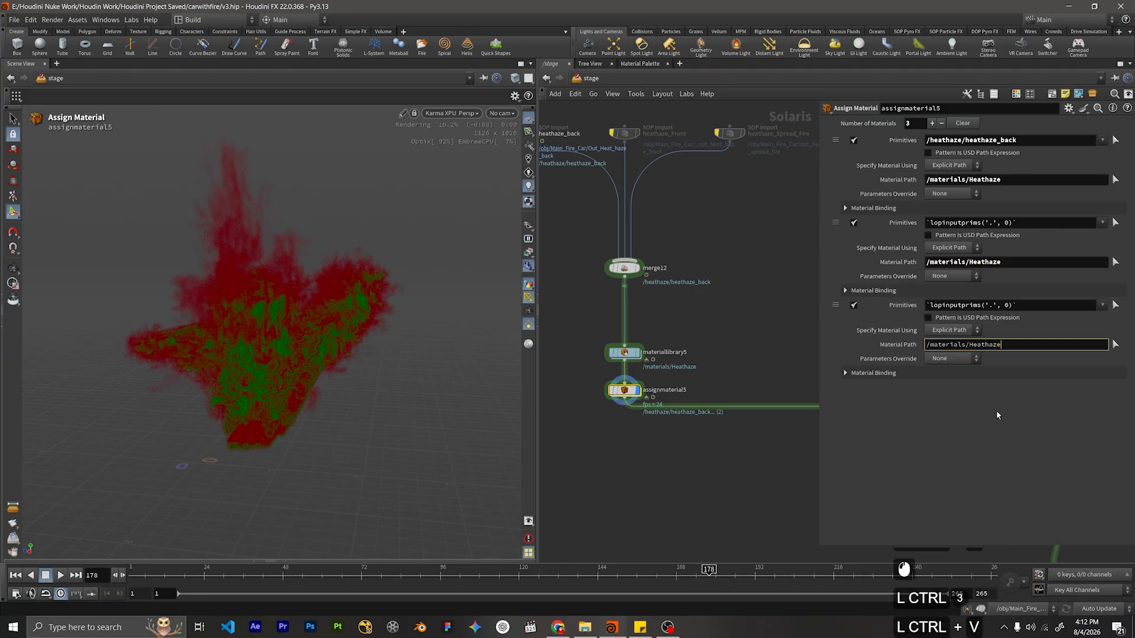
pyautogui.click(996, 412)
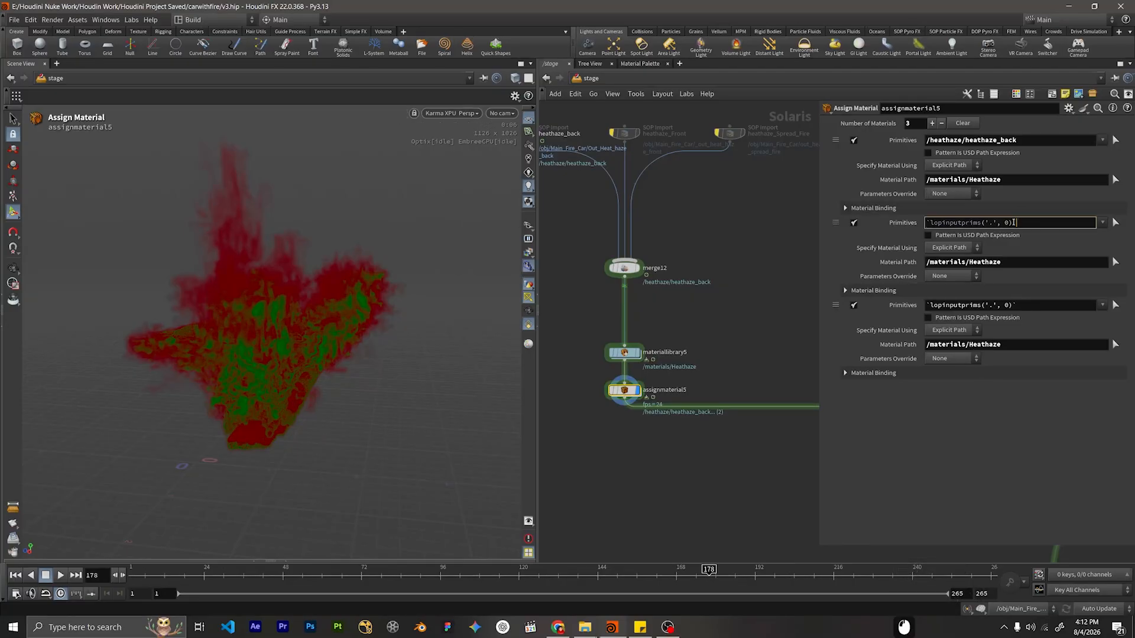
# Copy the first assignment's primitives path into the second assignment's Primitives, replacing its expression, and trim it to /heathaze/.
pyautogui.moveTo(926, 140); pyautogui.dragTo(993, 141)
pyautogui.doubleClick(991, 141)
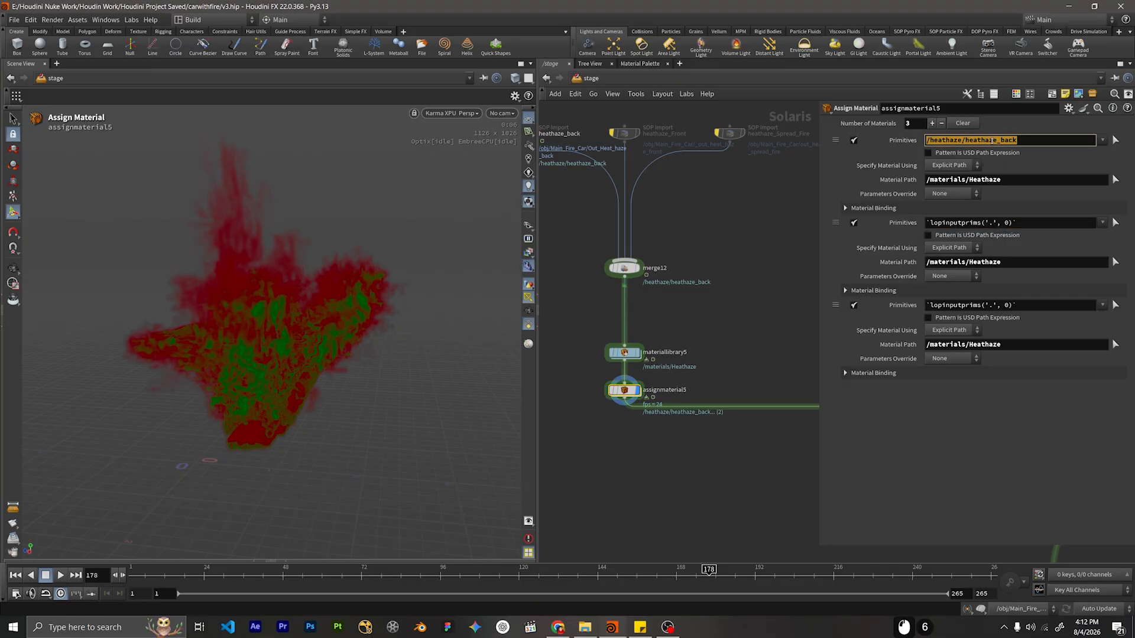
pyautogui.hotkey('ctrl', 'c')
pyautogui.click(985, 222)
pyautogui.hotkey('ctrl', 'v')
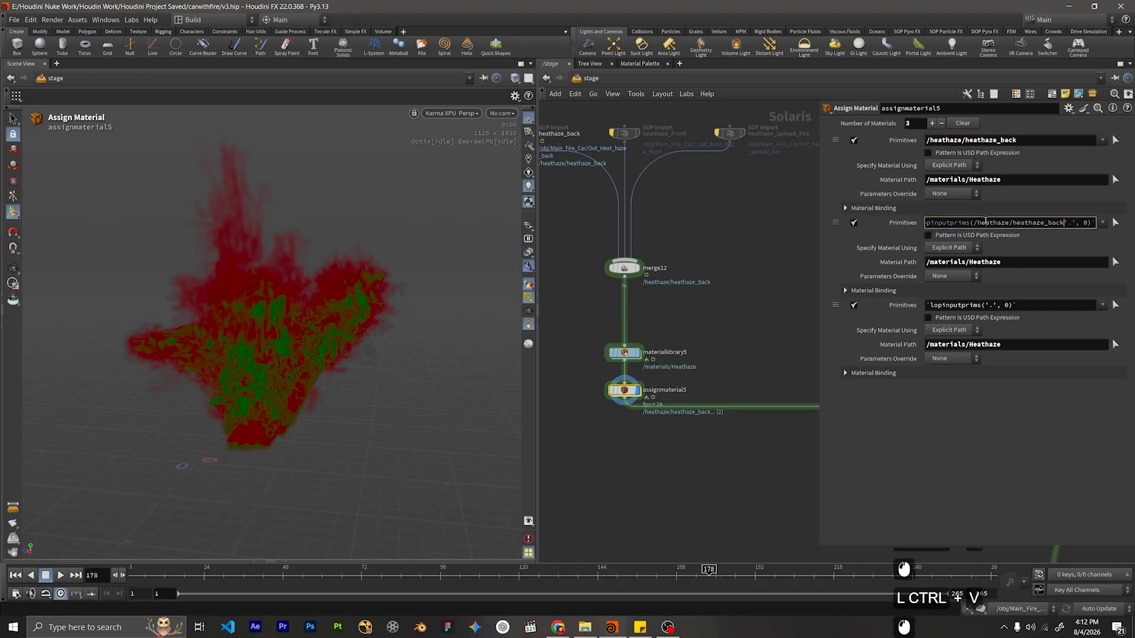
pyautogui.press('BackSpace')
pyautogui.press('BackSpace')
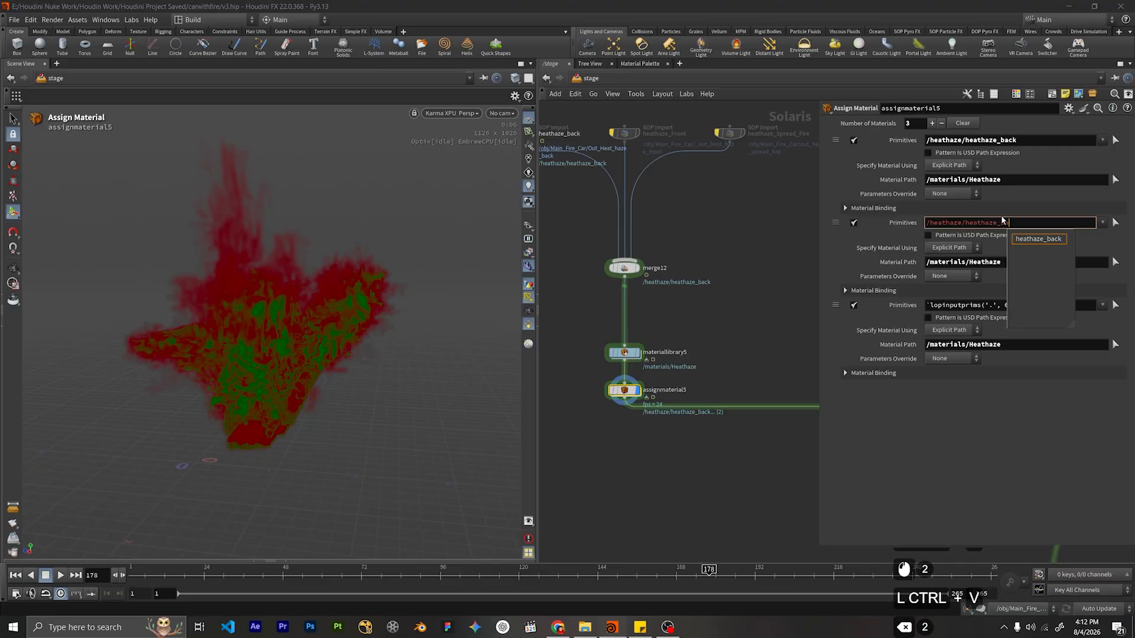
pyautogui.press('BackSpace')
pyautogui.press('BackSpace')
pyautogui.press('BackSpace')
pyautogui.press('BackSpace')
pyautogui.press('BackSpace')
pyautogui.press('BackSpace')
pyautogui.press('BackSpace')
pyautogui.press('BackSpace')
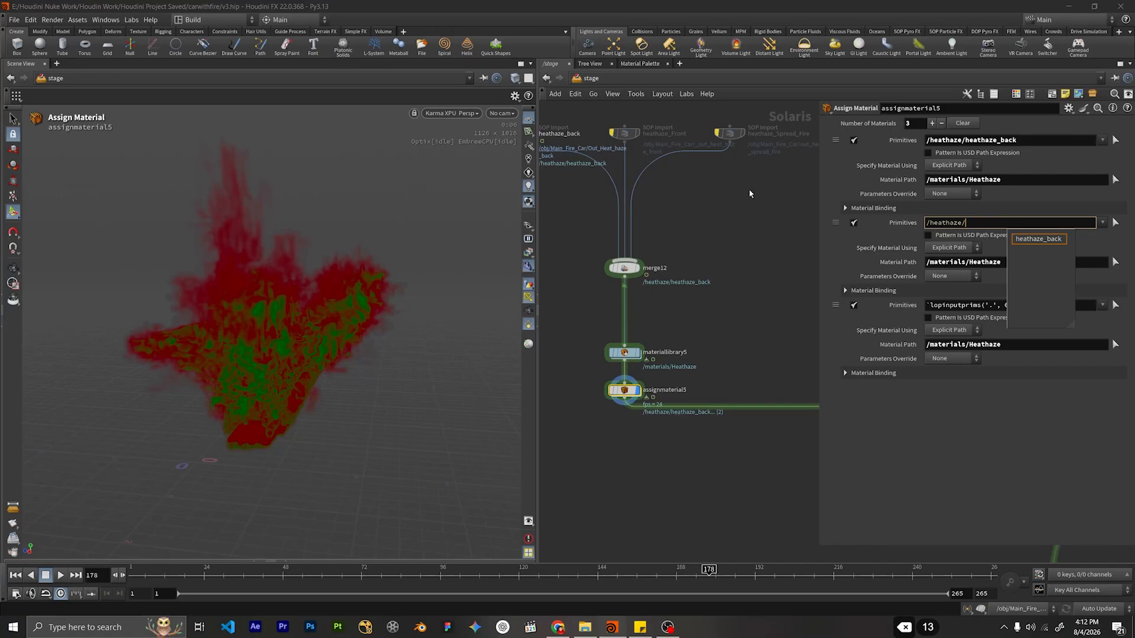
# Re-enable the bypassed heathaze_Front and heathaze_Spread_Fire SOP Import nodes and view all the heat haze volumes together.
pyautogui.moveTo(755, 186); pyautogui.dragTo(622, 111)
pyautogui.click(610, 122)
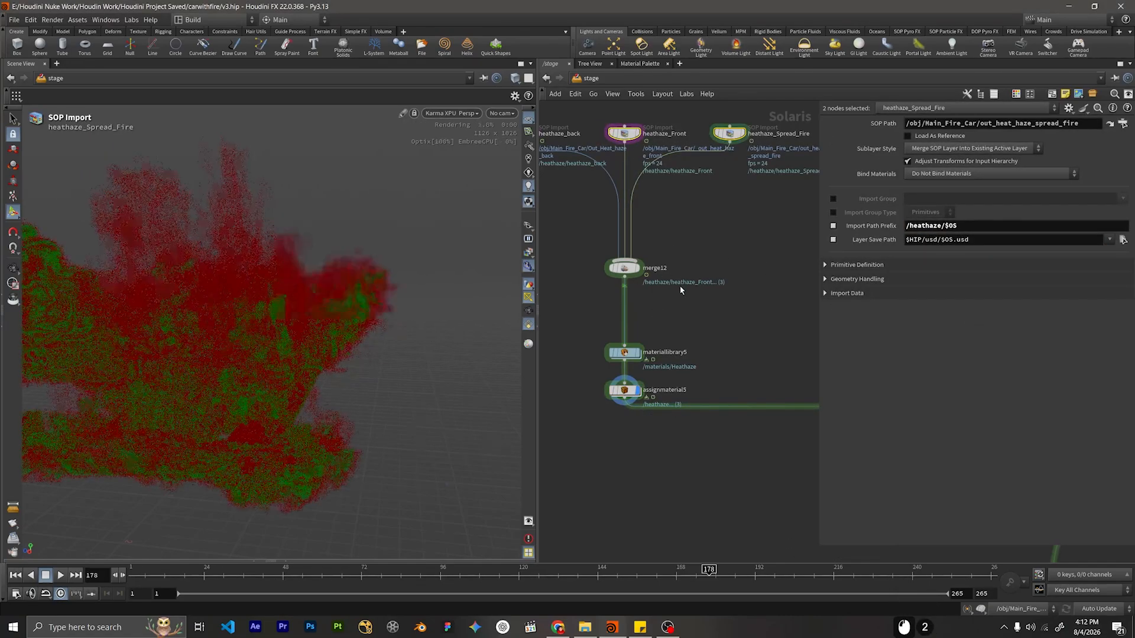
pyautogui.keyDown('alt'); pyautogui.moveTo(211, 346); pyautogui.dragTo(246, 400); pyautogui.keyUp('alt')
pyautogui.keyDown('alt'); pyautogui.moveTo(246, 400); pyautogui.dragTo(256, 370, button='right'); pyautogui.keyUp('alt')
pyautogui.keyDown('alt'); pyautogui.moveTo(256, 370); pyautogui.dragTo(270, 301); pyautogui.keyUp('alt')
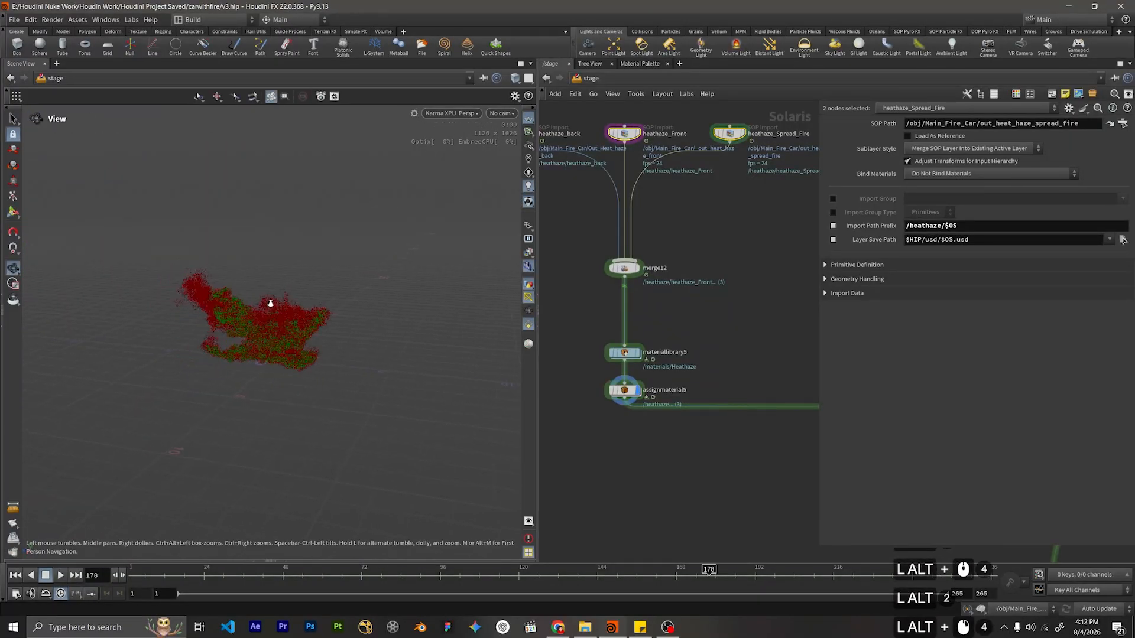
pyautogui.keyDown('alt'); pyautogui.moveTo(270, 301); pyautogui.dragTo(377, 182, button='right'); pyautogui.keyUp('alt')
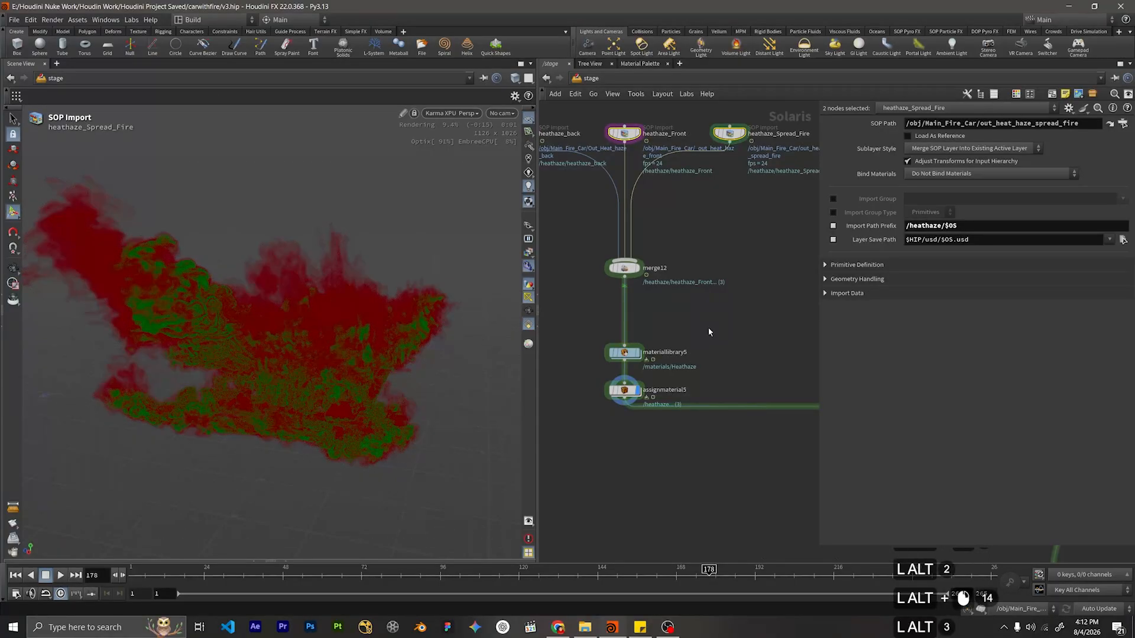
# Set the second material assignment's Primitives on the heat haze Assign Material node to /heathaze/heathaze_Front.
pyautogui.moveTo(694, 369); pyautogui.dragTo(586, 406)
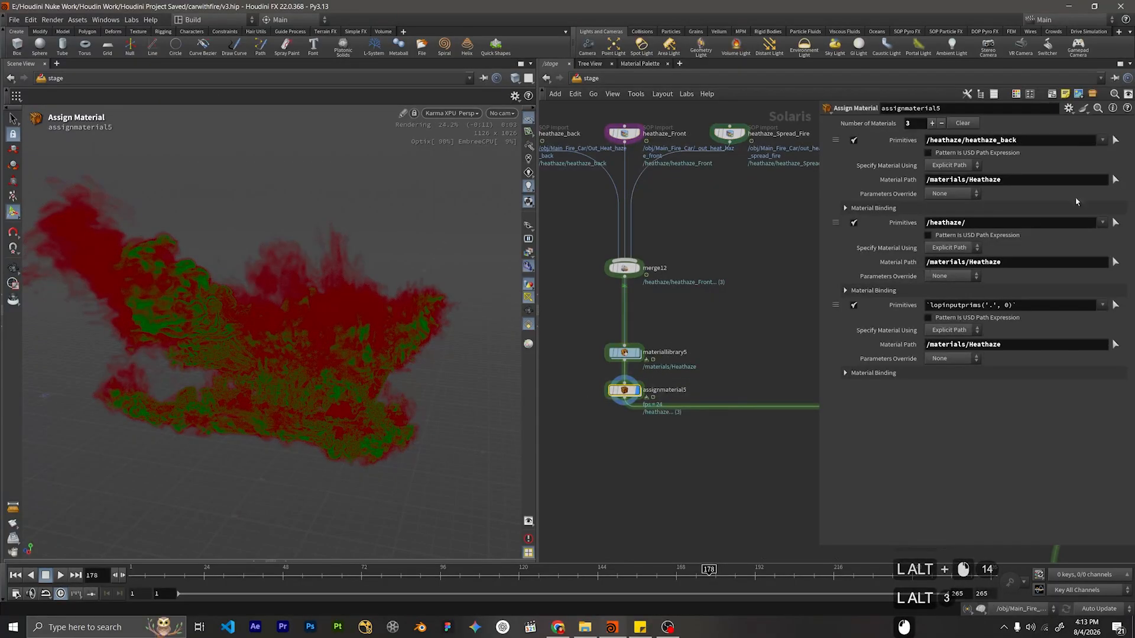
pyautogui.click(972, 224)
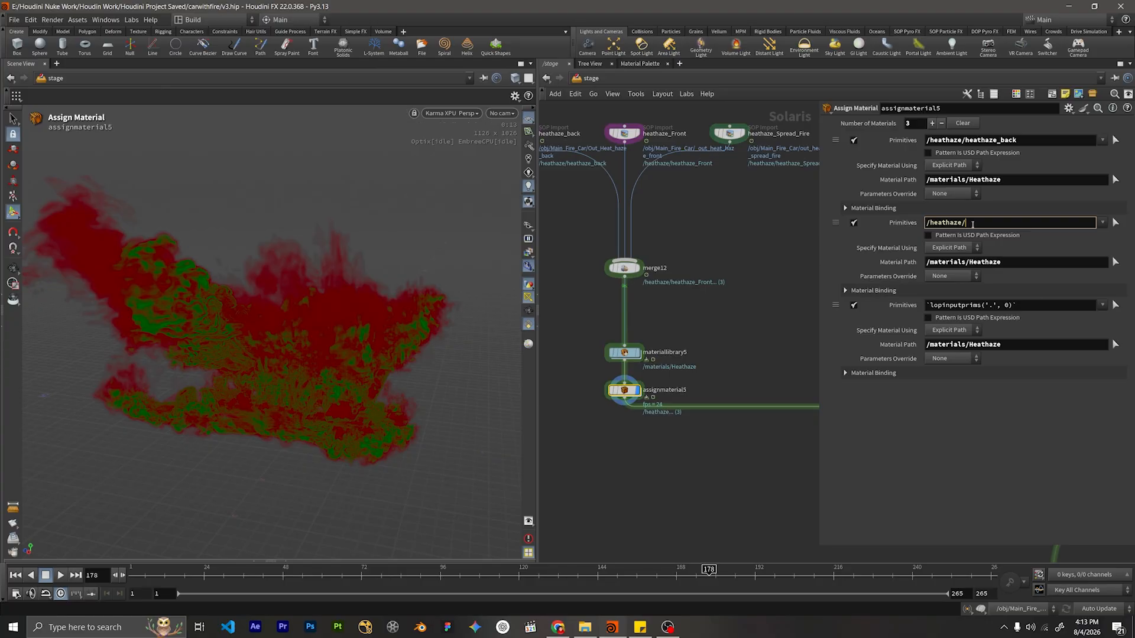
pyautogui.write('bac')
pyautogui.press('BackSpace')
pyautogui.write('=')
pyautogui.press('BackSpace')
pyautogui.press('BackSpace')
pyautogui.press('BackSpace')
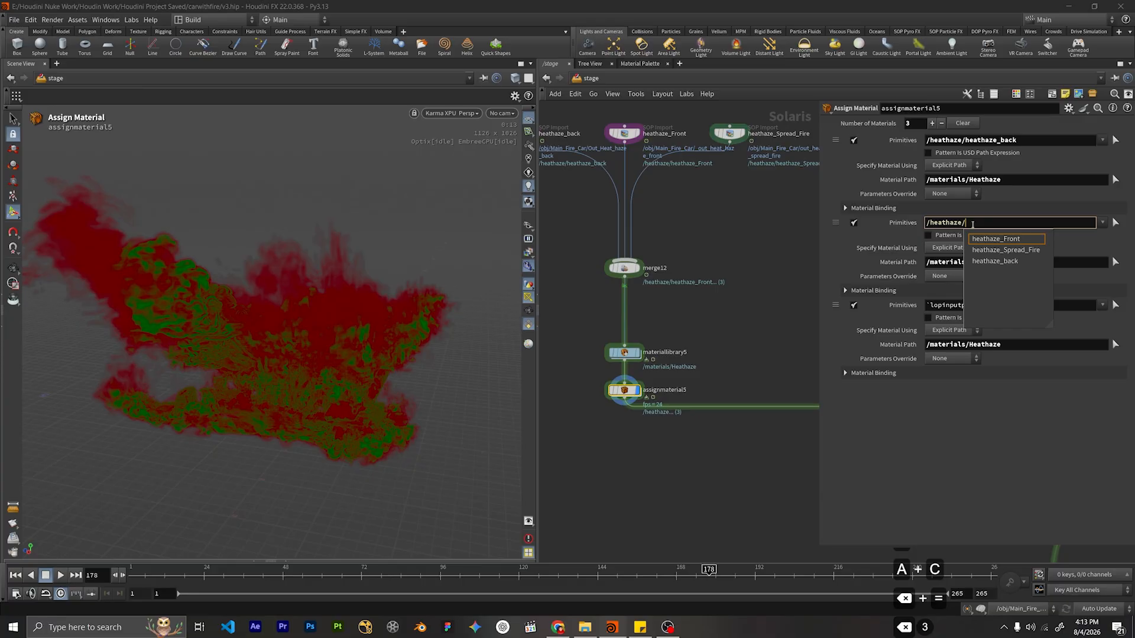
pyautogui.press('Down')
pyautogui.press('Return')
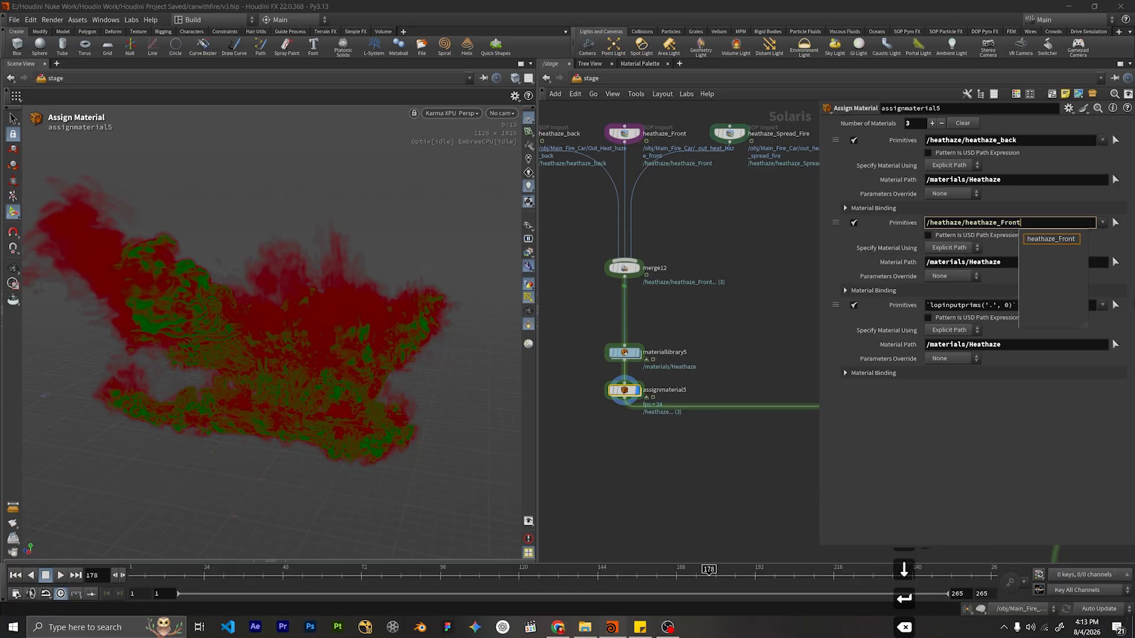
# Set the third material assignment's Primitives to /heathaze/heathaze_Spread_Fire.
pyautogui.doubleClick(1000, 305)
pyautogui.write('/heathaze/heathaze_back')
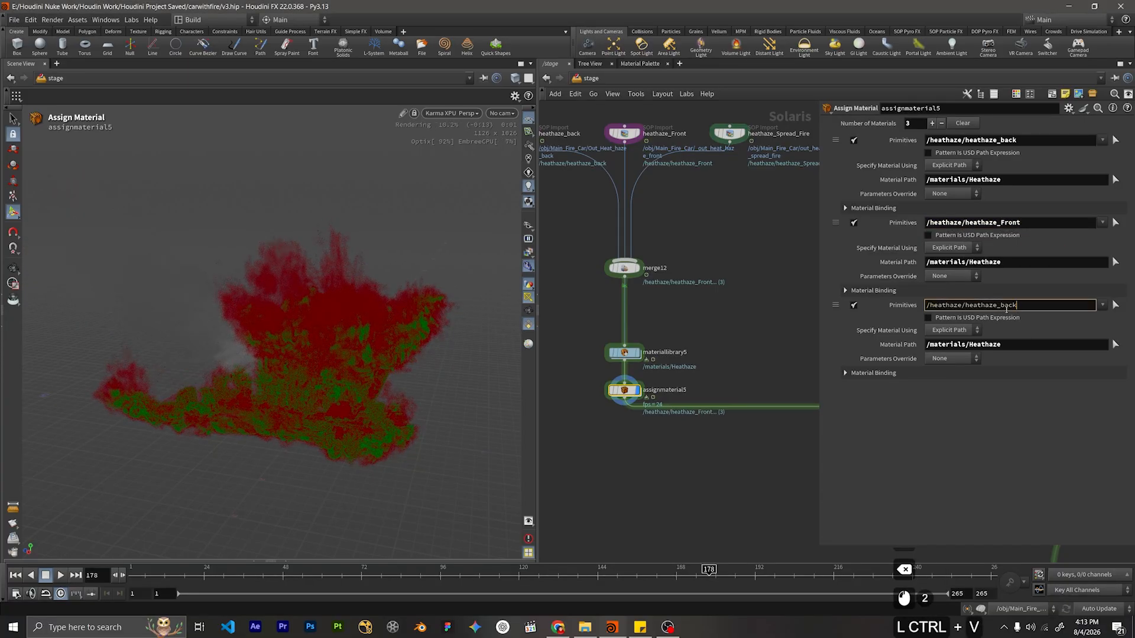
pyautogui.doubleClick(1000, 305)
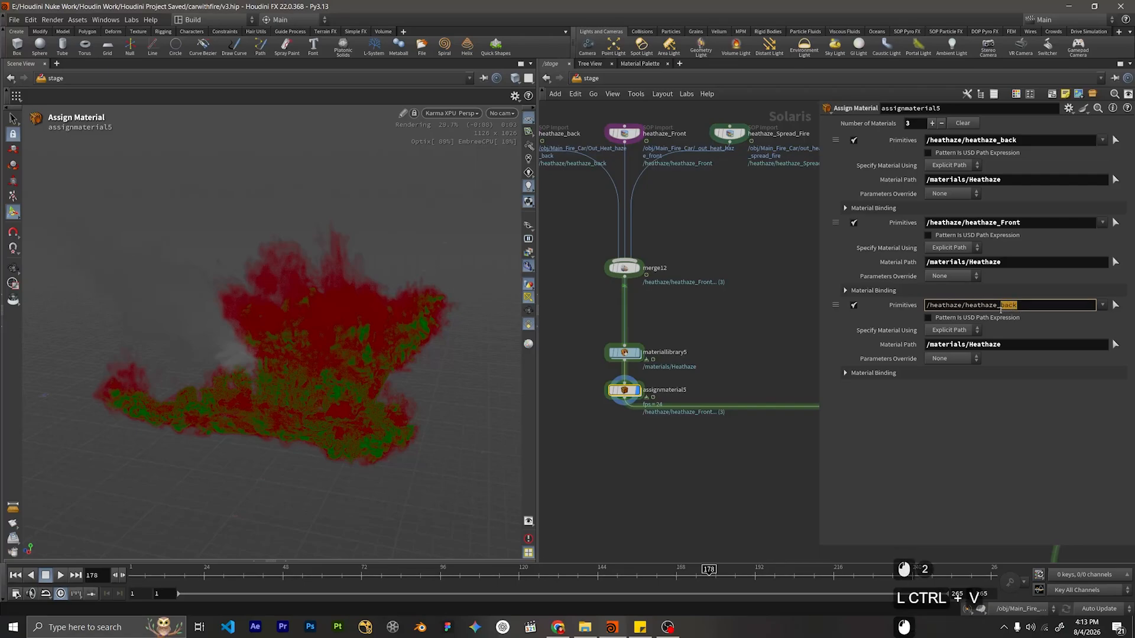
pyautogui.write('ack')
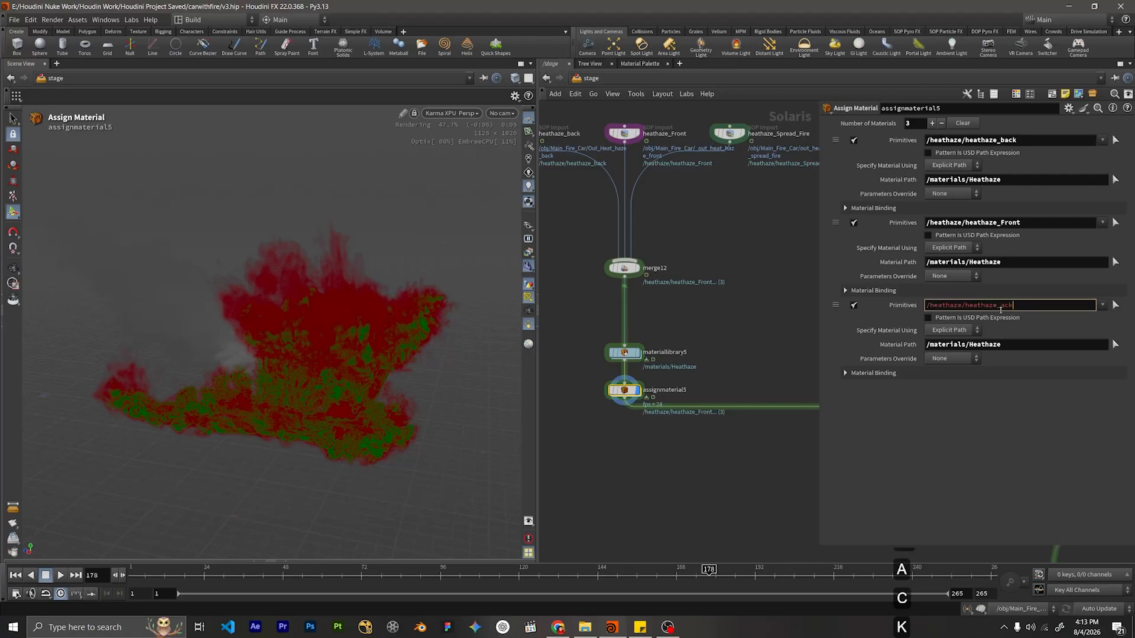
pyautogui.press('BackSpace')
pyautogui.press('BackSpace')
pyautogui.press('BackSpace')
pyautogui.write('bac')
pyautogui.press('BackSpace')
pyautogui.press('BackSpace')
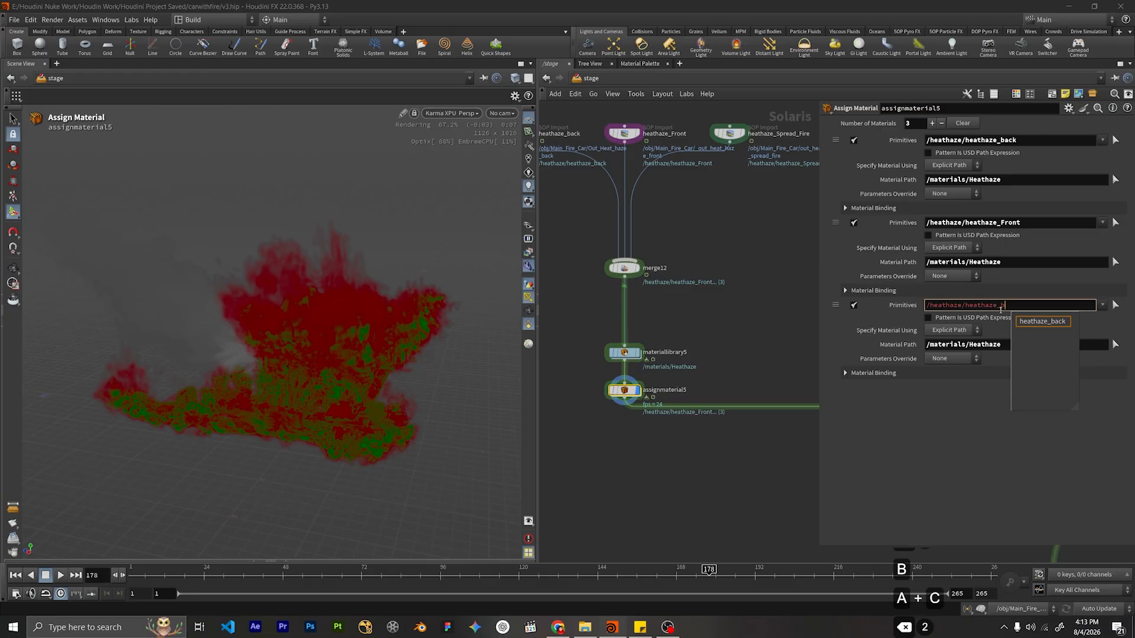
pyautogui.press('BackSpace')
pyautogui.write('Front/')
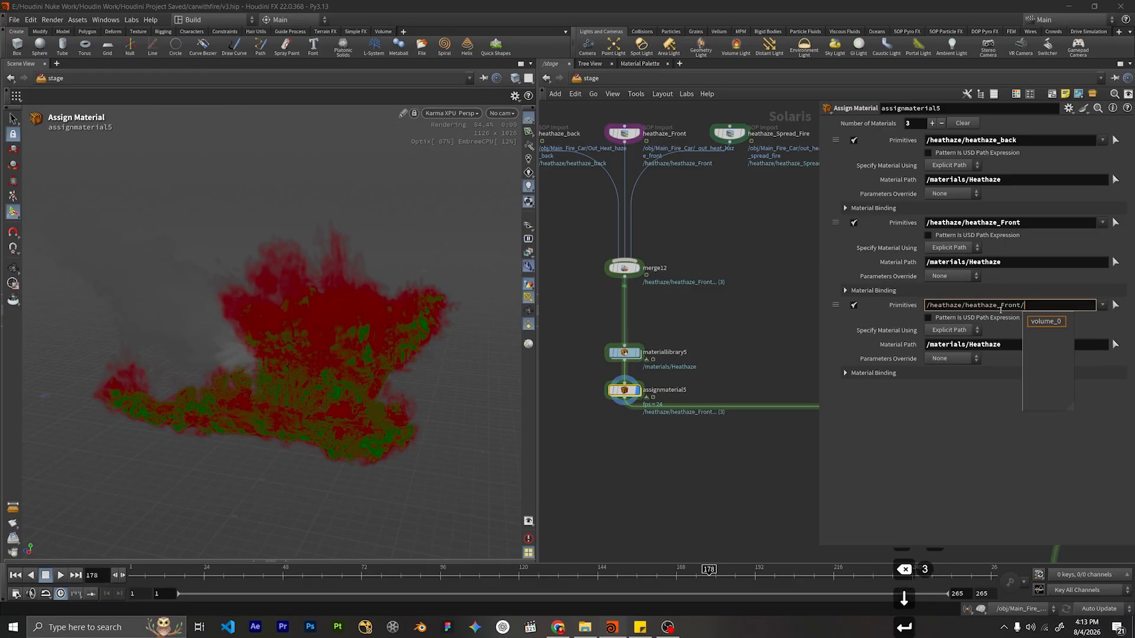
pyautogui.press('BackSpace')
pyautogui.press('BackSpace')
pyautogui.press('Down')
pyautogui.press('Down')
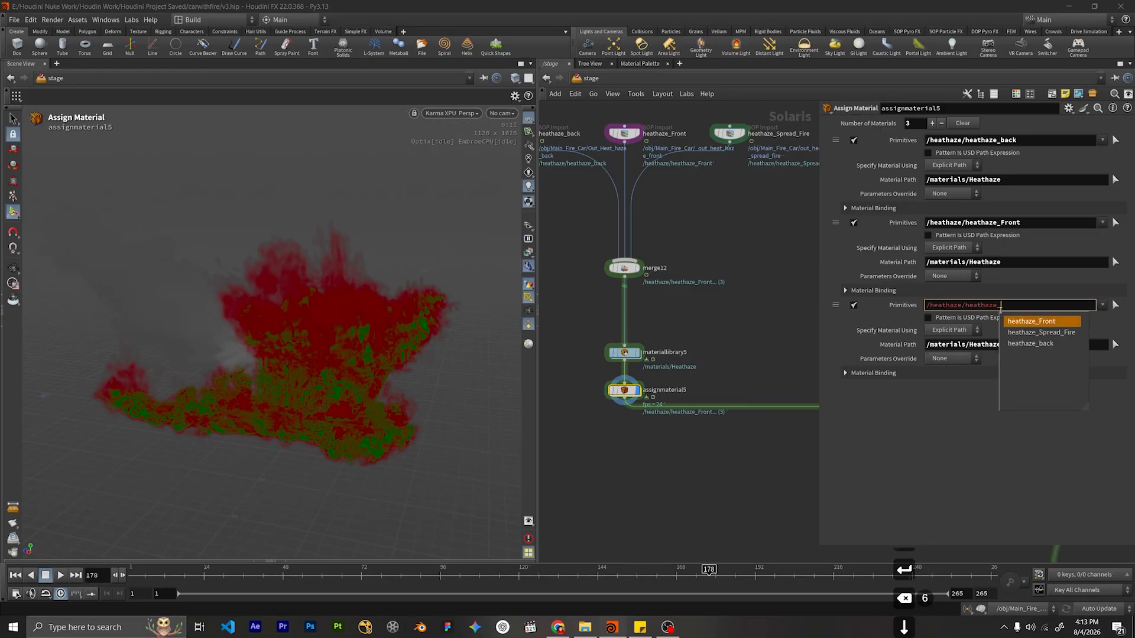
pyautogui.press('Return')
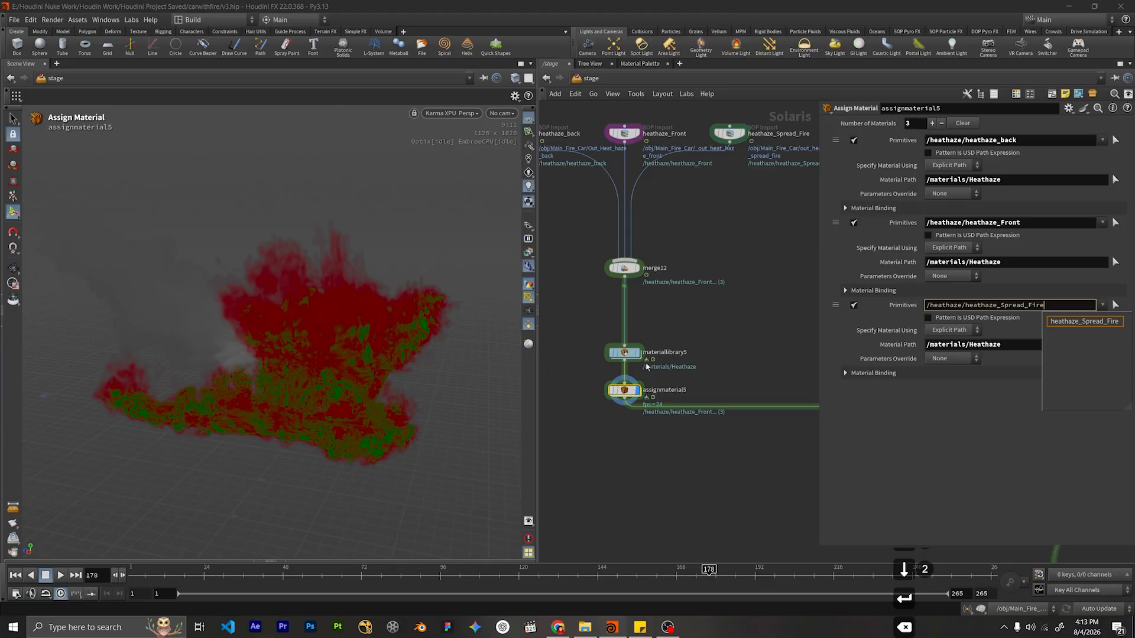
pyautogui.click(725, 340)
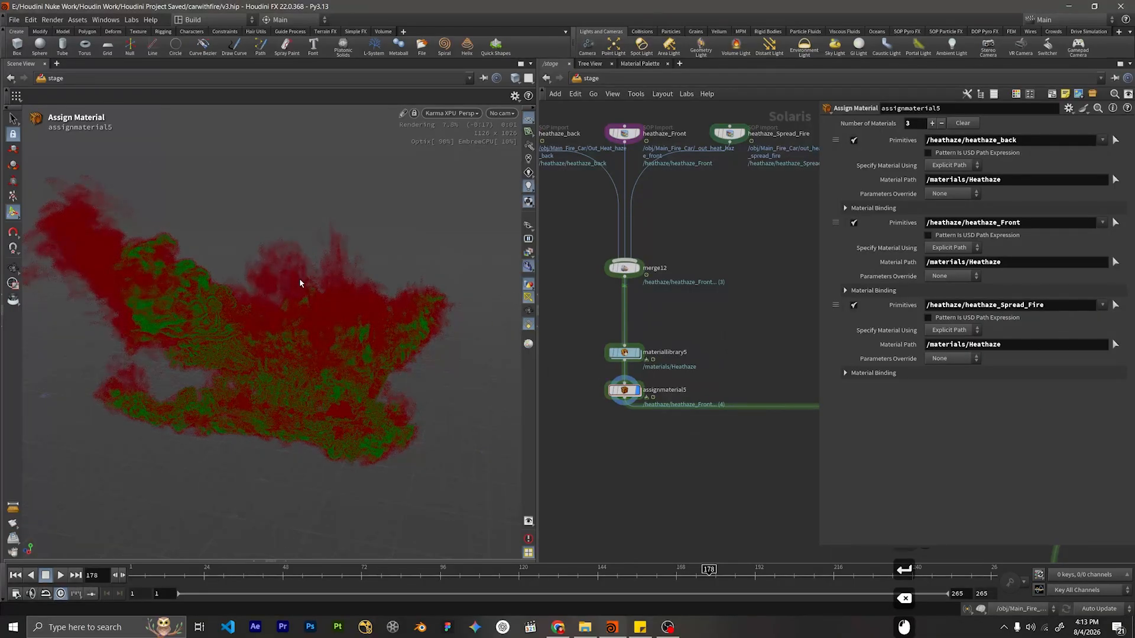
# Branch a new Prune node off the karmafogbox1 output, beside the existing render branches.
pyautogui.keyDown('alt'); pyautogui.moveTo(300, 283); pyautogui.dragTo(356, 424); pyautogui.keyUp('alt')
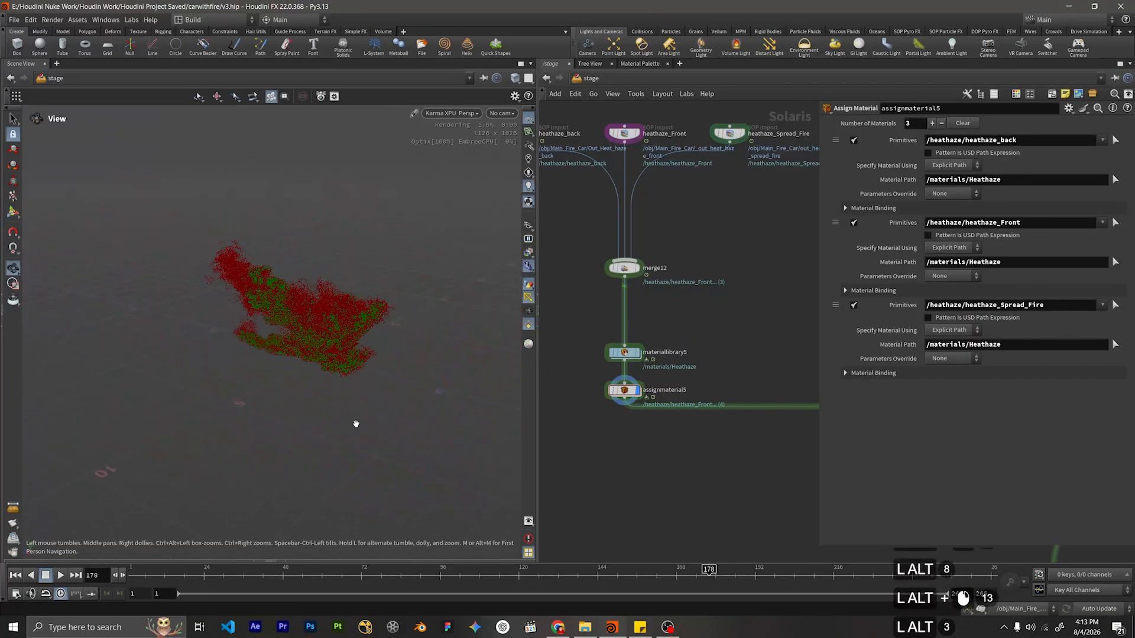
pyautogui.scroll(-4, 718, 297)
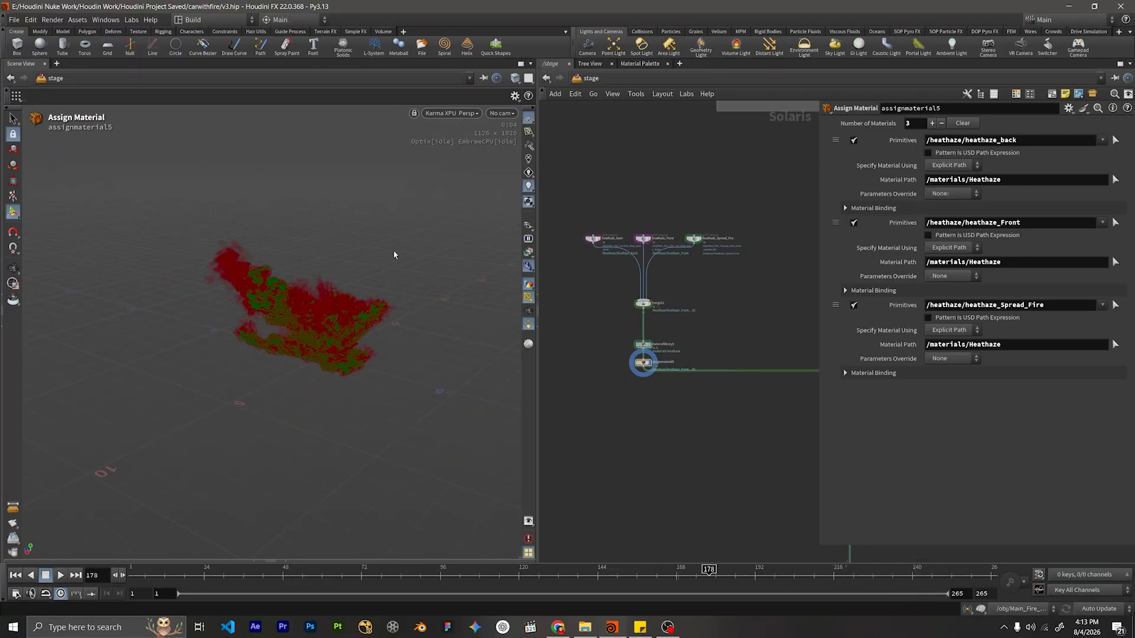
pyautogui.keyDown('alt'); pyautogui.moveTo(350, 273); pyautogui.dragTo(349, 273); pyautogui.keyUp('alt')
pyautogui.keyDown('alt'); pyautogui.moveTo(350, 273); pyautogui.dragTo(346, 252); pyautogui.keyUp('alt')
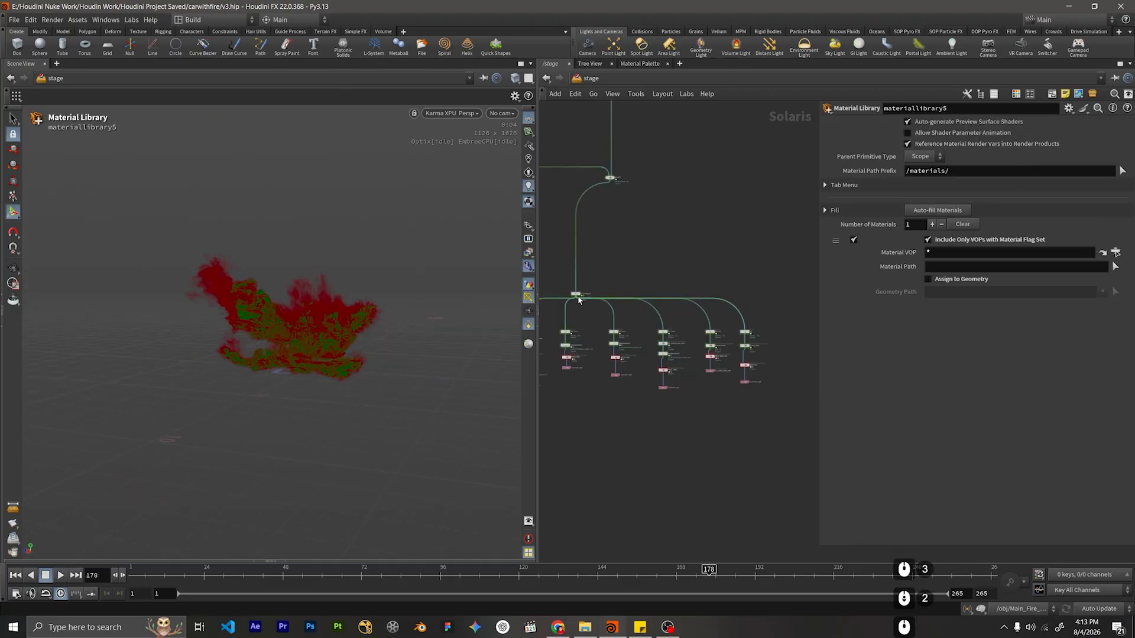
pyautogui.scroll(9, 576, 297)
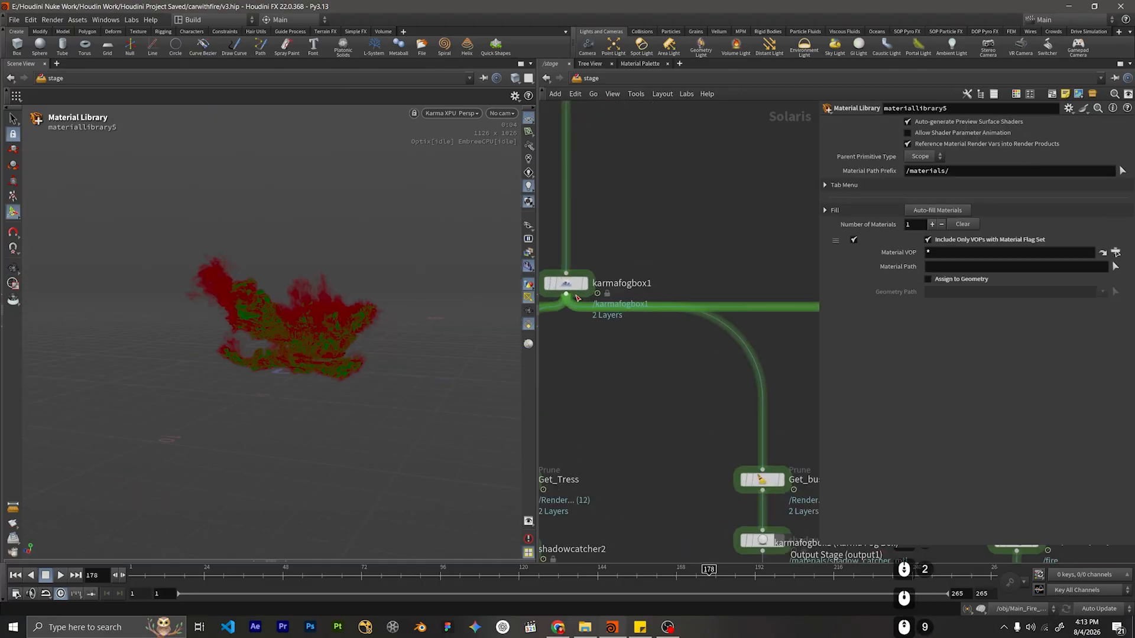
pyautogui.click(566, 295)
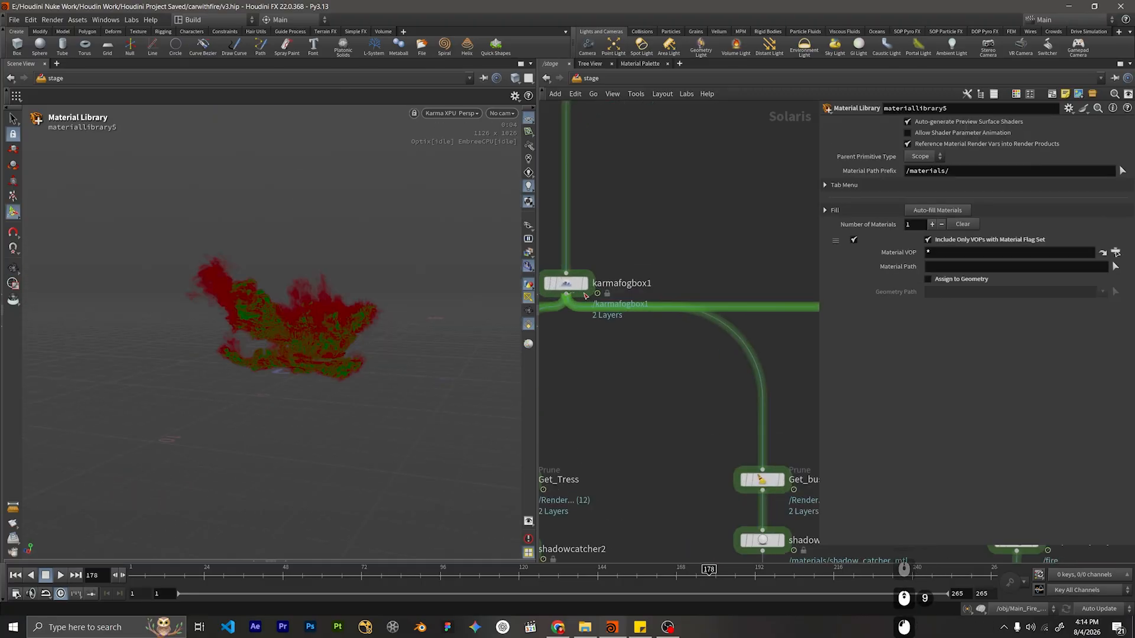
pyautogui.scroll(-4, 779, 255)
pyautogui.scroll(-3, 718, 223)
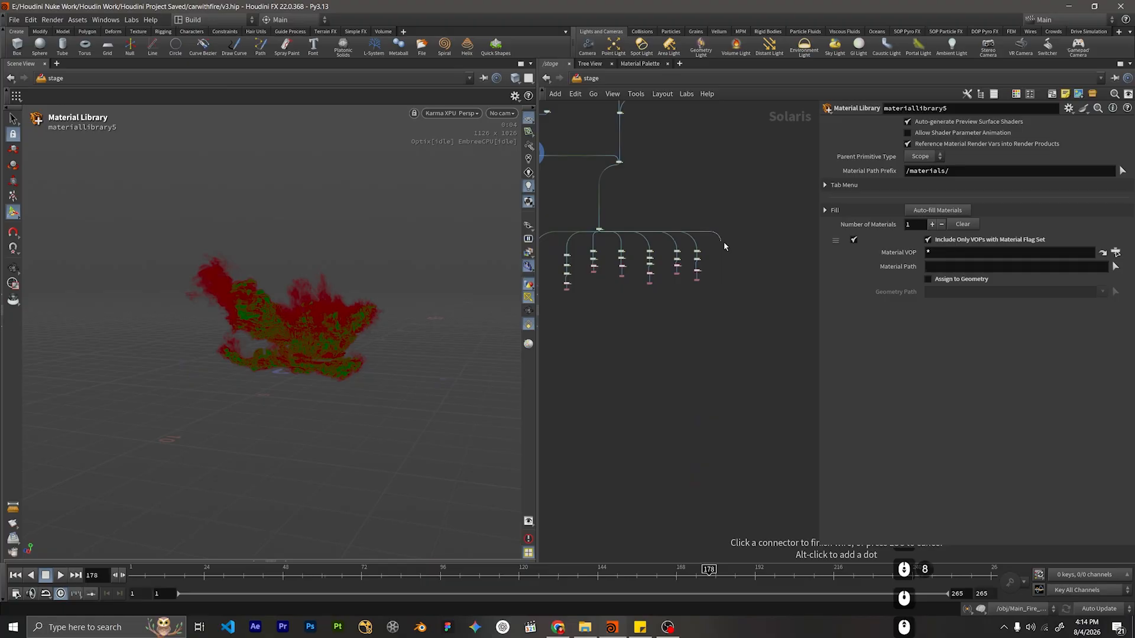
pyautogui.scroll(3, 731, 244)
pyautogui.press('Tab')
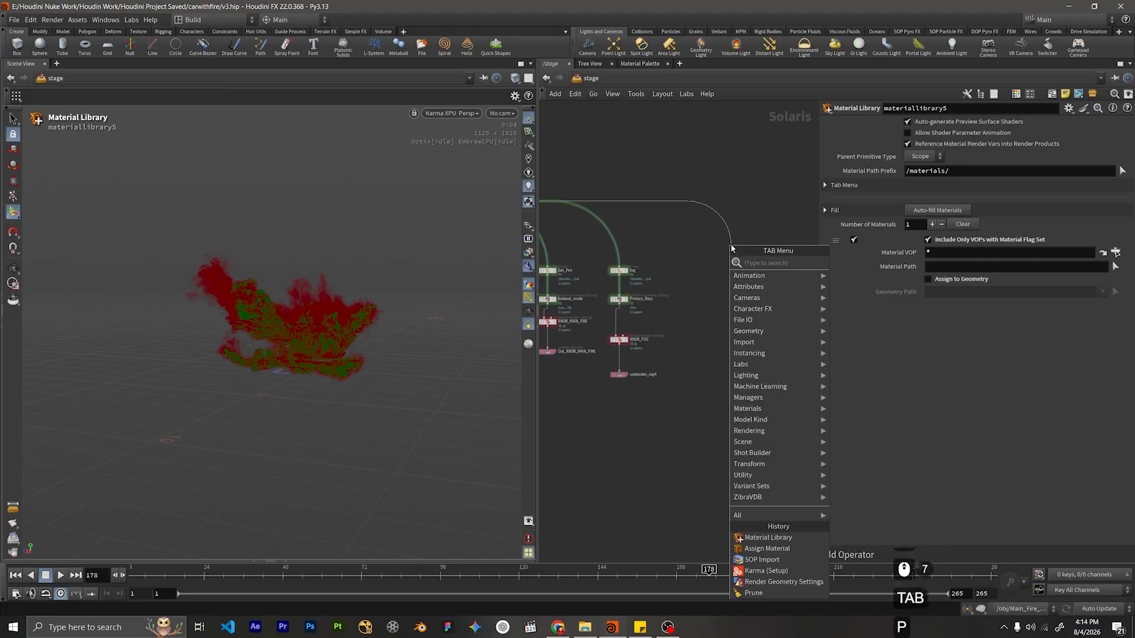
pyautogui.write('prune')
pyautogui.press('Return')
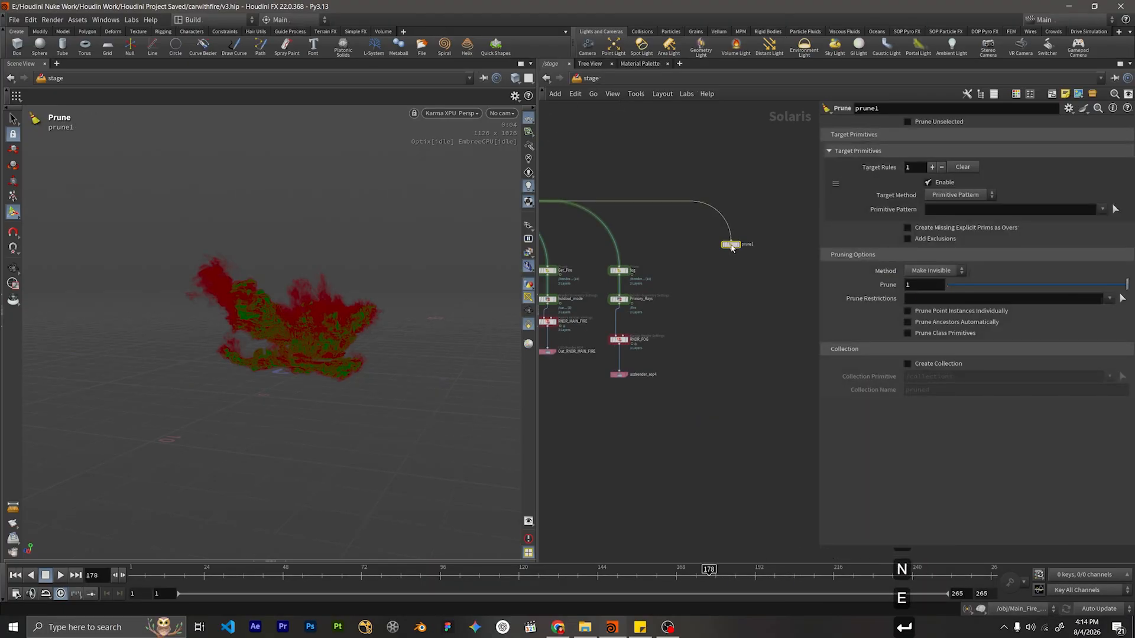
# Enable Prune Unselected on the new Prune node and set its Primitive Pattern to /heathaze.
pyautogui.scroll(6, 732, 247)
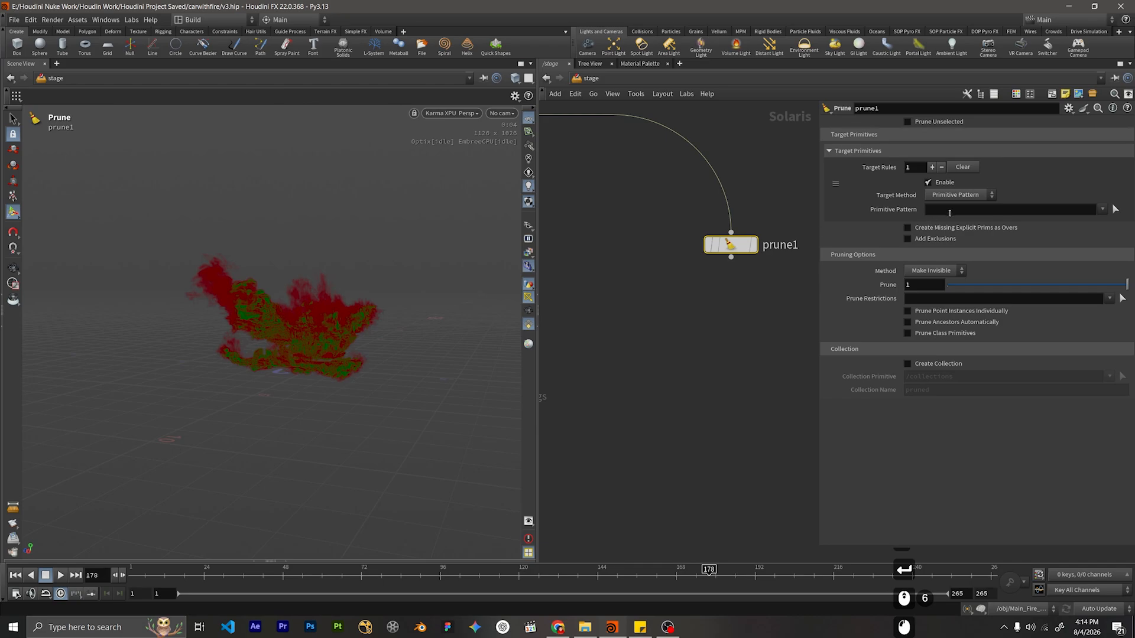
pyautogui.click(907, 122)
pyautogui.click(948, 208)
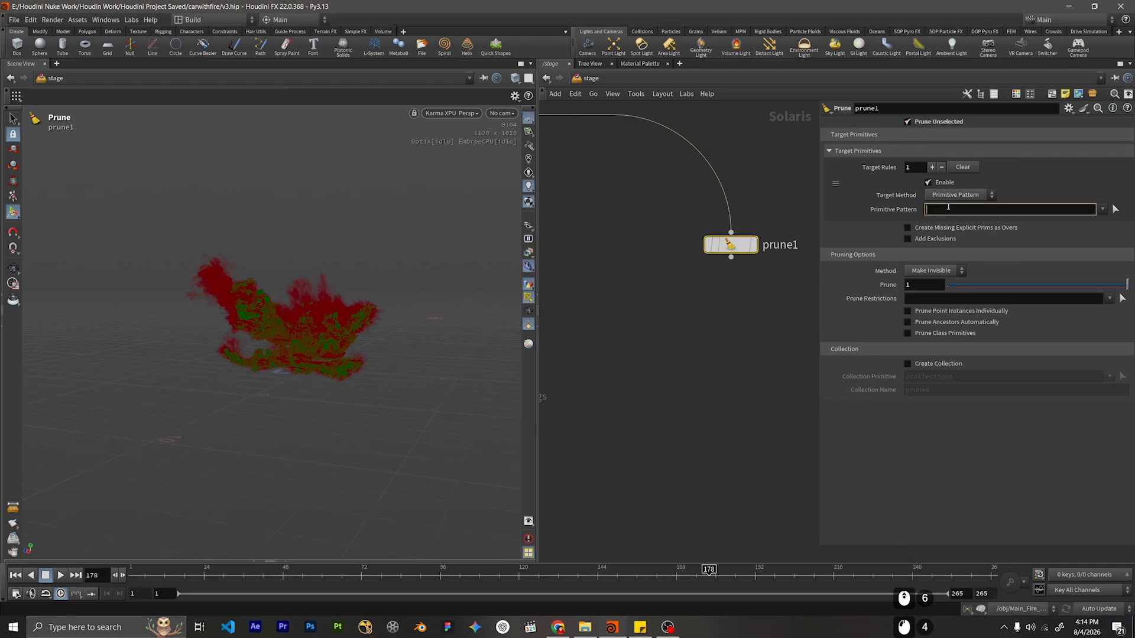
pyautogui.write('h')
pyautogui.press('BackSpace')
pyautogui.press('BackSpace')
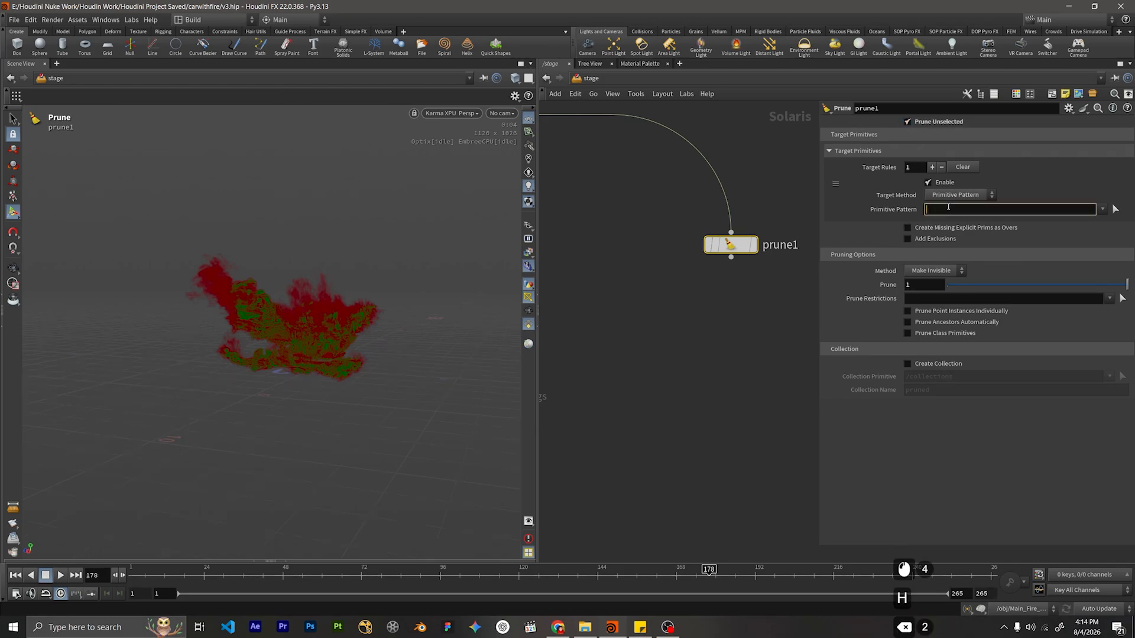
pyautogui.write('/heat')
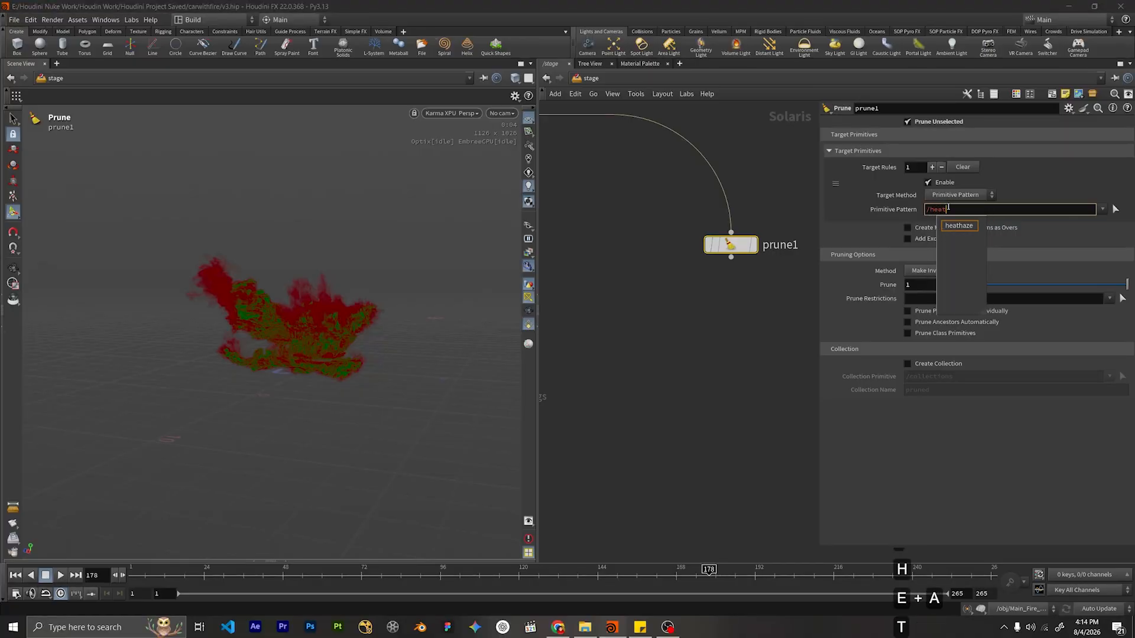
pyautogui.press('Return')
pyautogui.press('BackSpace')
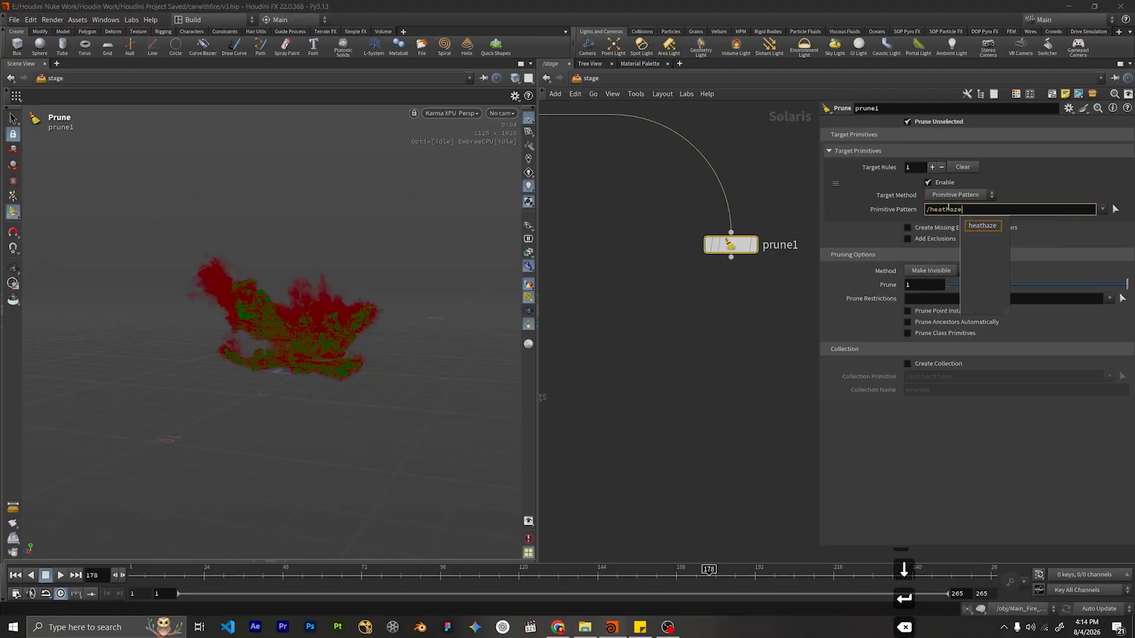
pyautogui.press('Return')
# Display the new Prune node's result in the Karma XPU viewport.
pyautogui.click(753, 245)
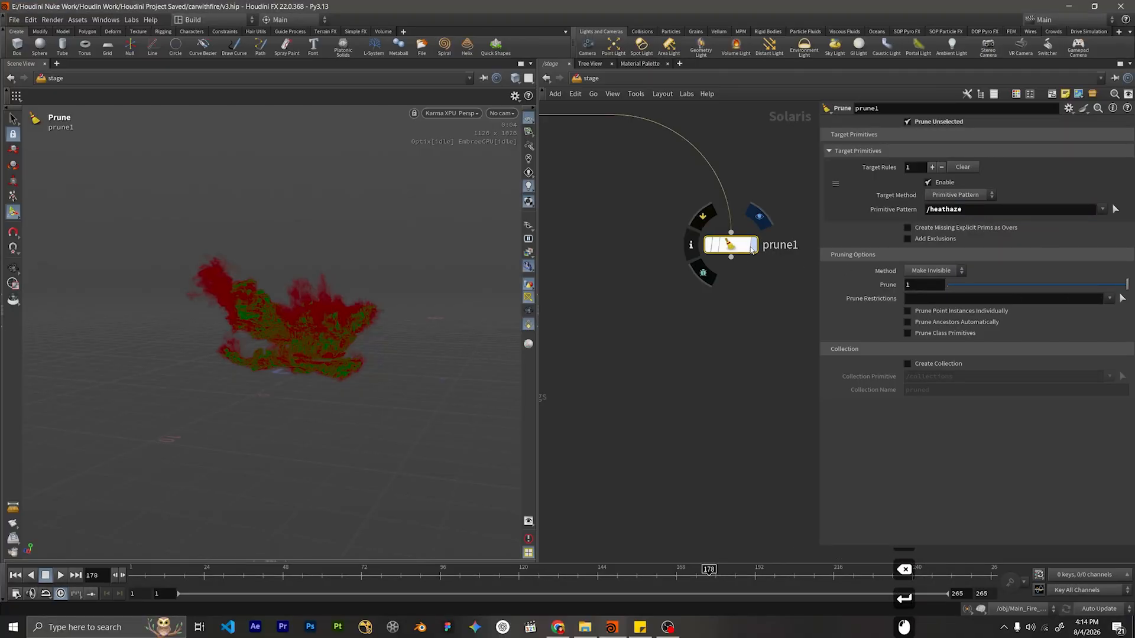
pyautogui.moveTo(790, 337); pyautogui.dragTo(682, 204)
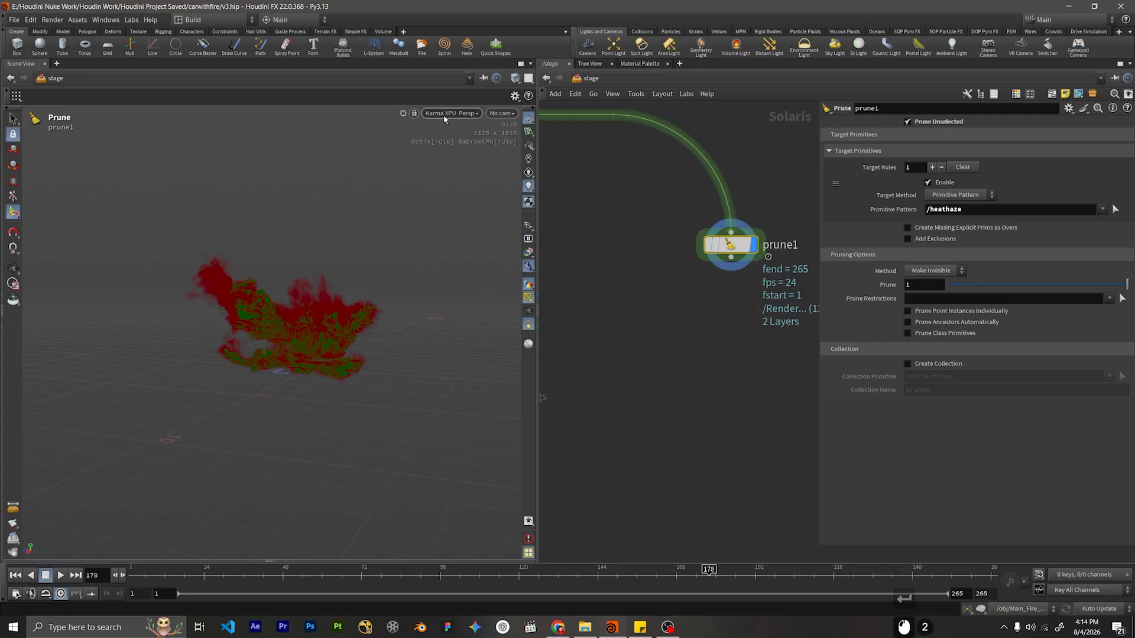
pyautogui.click(444, 114)
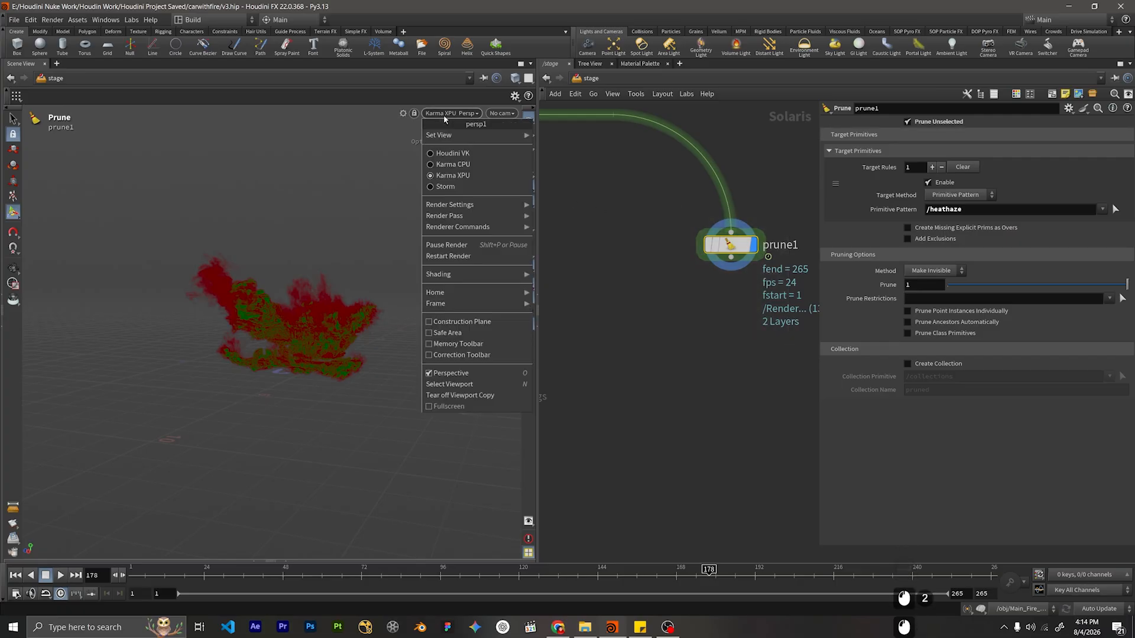
pyautogui.click(296, 170)
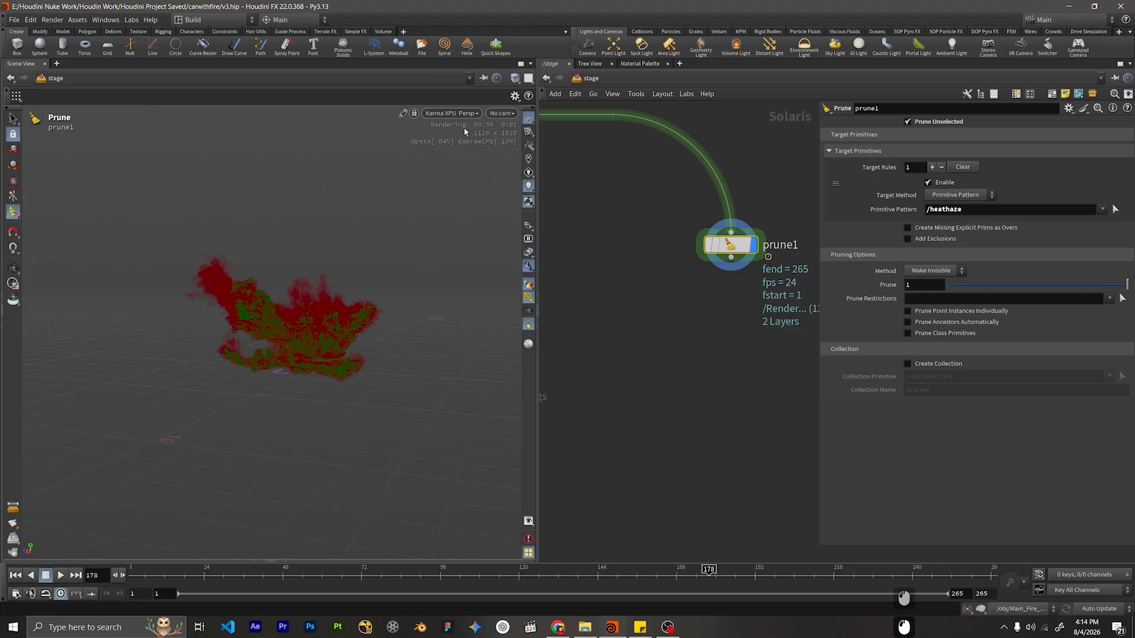
pyautogui.keyDown('alt'); pyautogui.moveTo(347, 266); pyautogui.dragTo(370, 321); pyautogui.keyUp('alt')
# Examine the node network, from the heat haze import and material chain to the new Prune node beside the render branches.
pyautogui.scroll(-10, 627, 265)
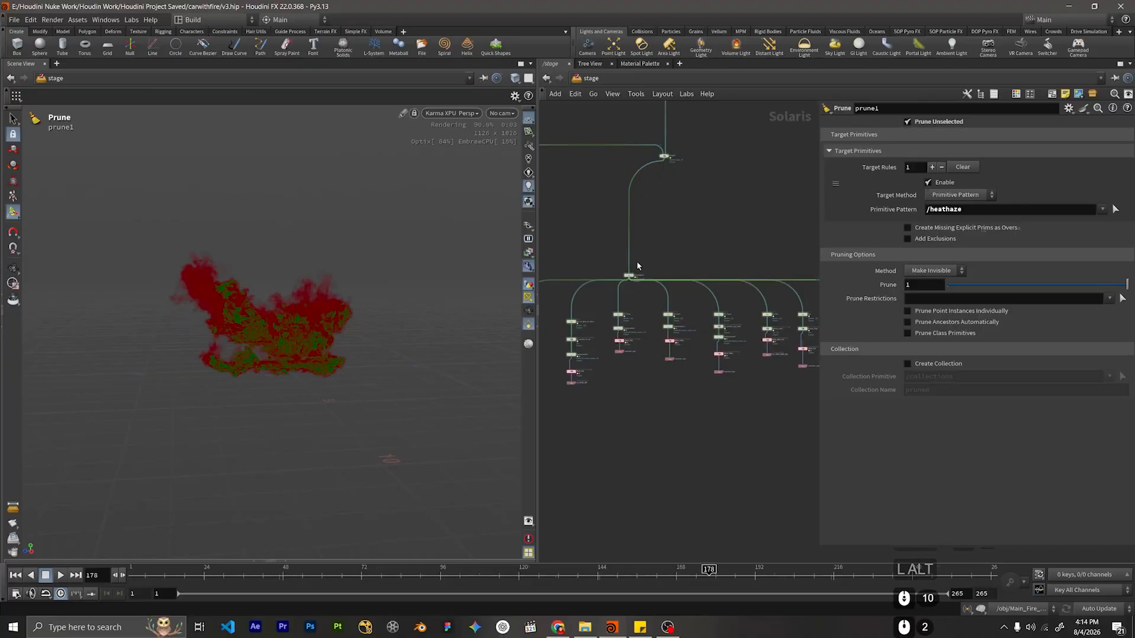
pyautogui.moveTo(679, 186); pyautogui.dragTo(707, 283, button='middle')
pyautogui.scroll(-4, 626, 255)
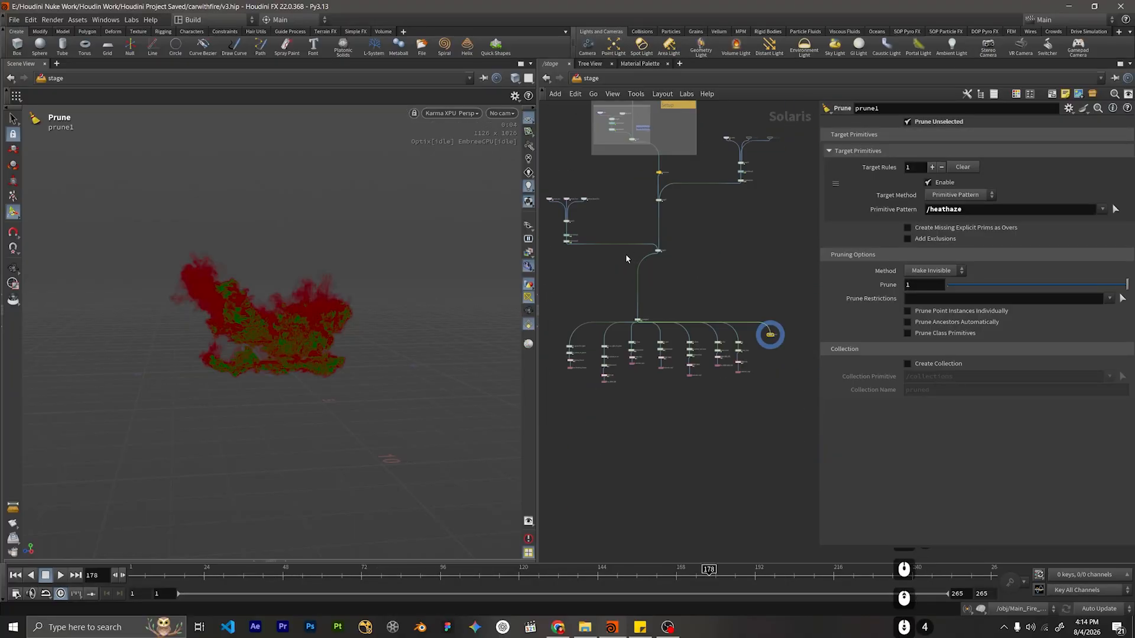
pyautogui.moveTo(598, 231); pyautogui.dragTo(634, 269, button='middle')
pyautogui.scroll(5, 634, 269)
pyautogui.scroll(-3, 633, 268)
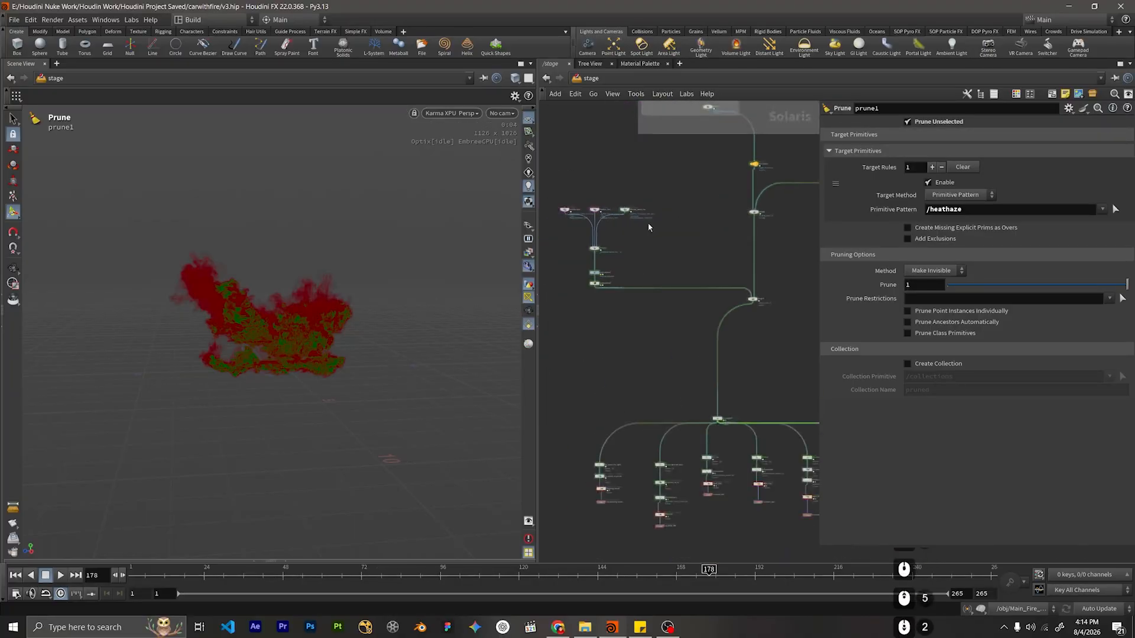
pyautogui.scroll(5, 648, 223)
pyautogui.moveTo(593, 177); pyautogui.dragTo(647, 199, button='middle')
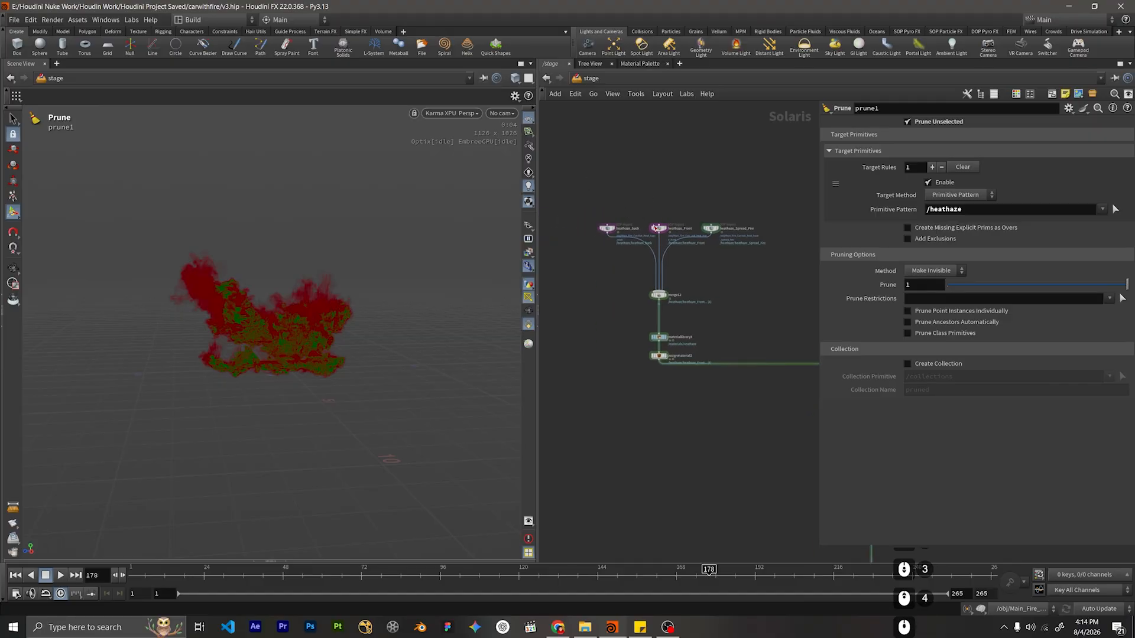
pyautogui.scroll(-6, 737, 272)
pyautogui.moveTo(738, 273); pyautogui.dragTo(588, 247)
pyautogui.scroll(7, 758, 366)
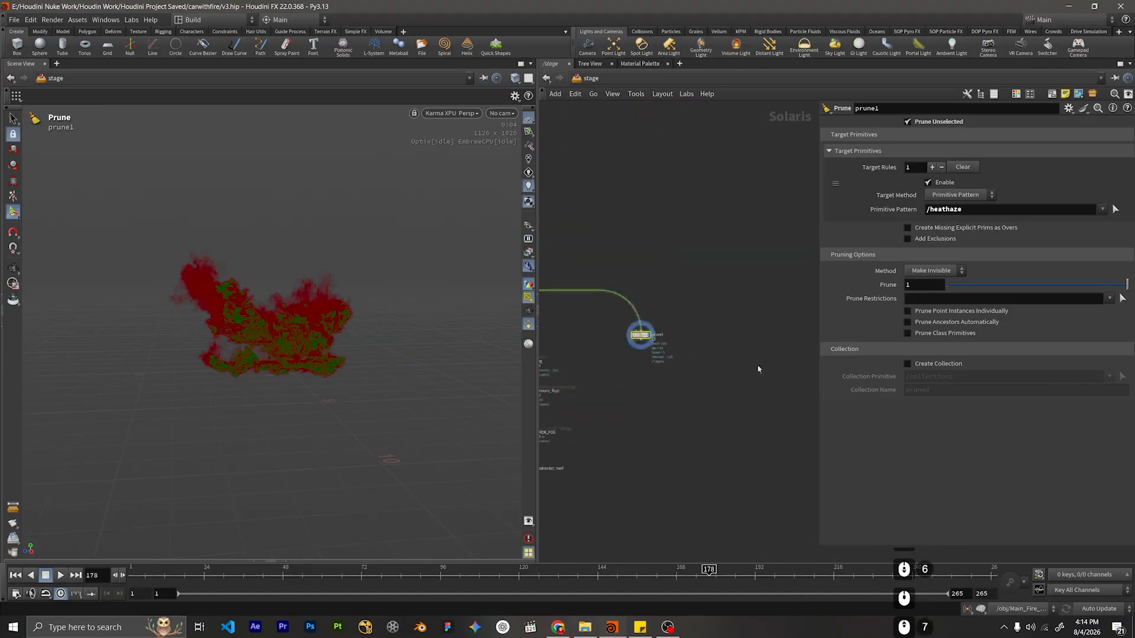
pyautogui.moveTo(618, 370); pyautogui.dragTo(661, 353, button='middle')
pyautogui.moveTo(636, 359); pyautogui.dragTo(694, 339, button='middle')
pyautogui.scroll(4, 730, 319)
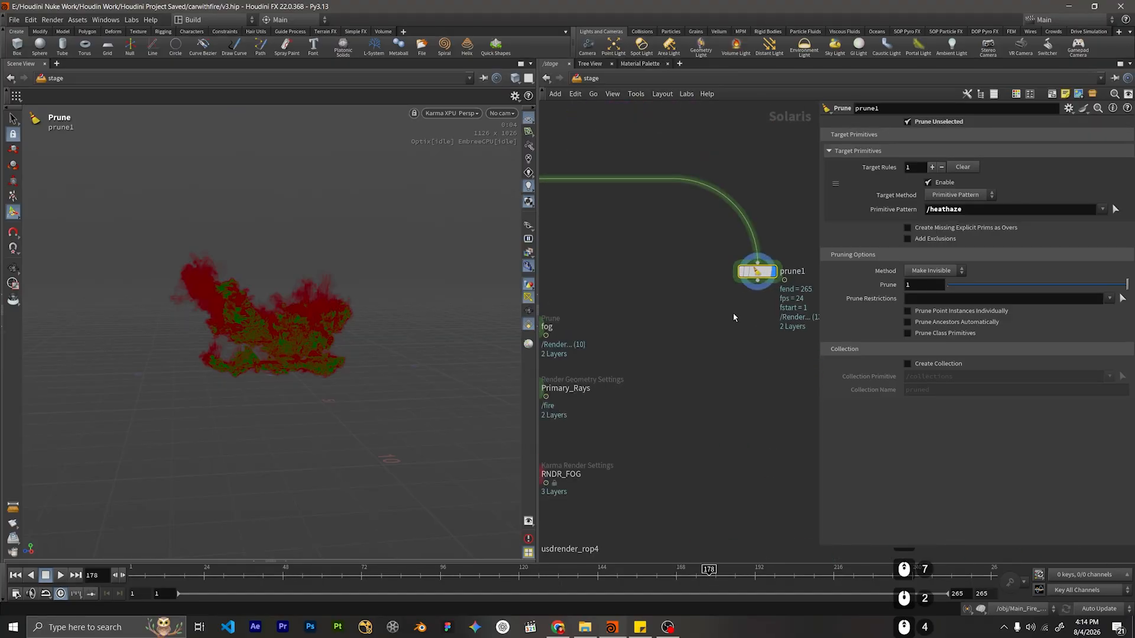
pyautogui.moveTo(757, 272); pyautogui.dragTo(709, 343)
pyautogui.scroll(-7, 611, 312)
pyautogui.moveTo(591, 296); pyautogui.dragTo(640, 290, button='middle')
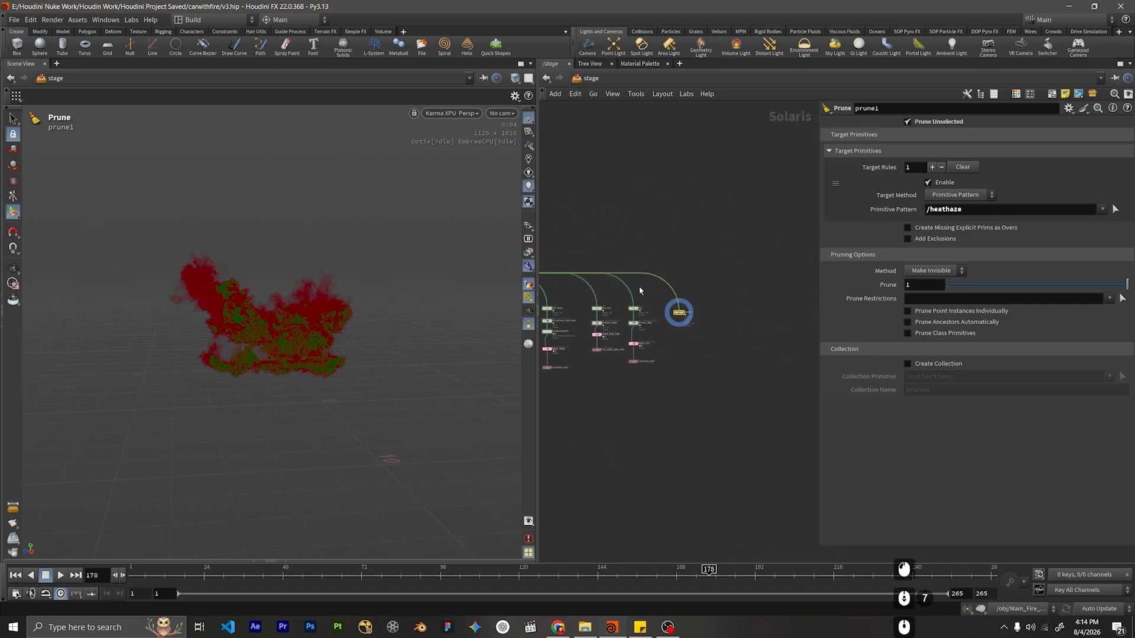
pyautogui.hotkey('ctrl', 'z')
# Add /car to the Prune node's Primitive Pattern, making it /heathaze /car.
pyautogui.scroll(4, 683, 306)
pyautogui.moveTo(688, 276); pyautogui.dragTo(690, 309)
pyautogui.scroll(6, 697, 336)
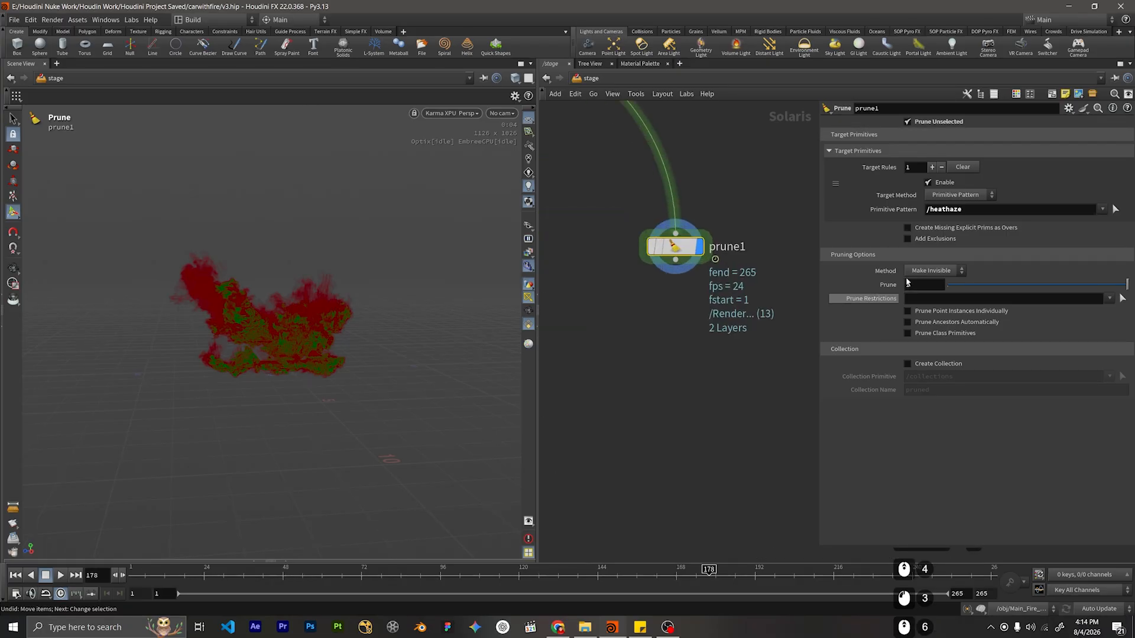
pyautogui.click(1003, 211)
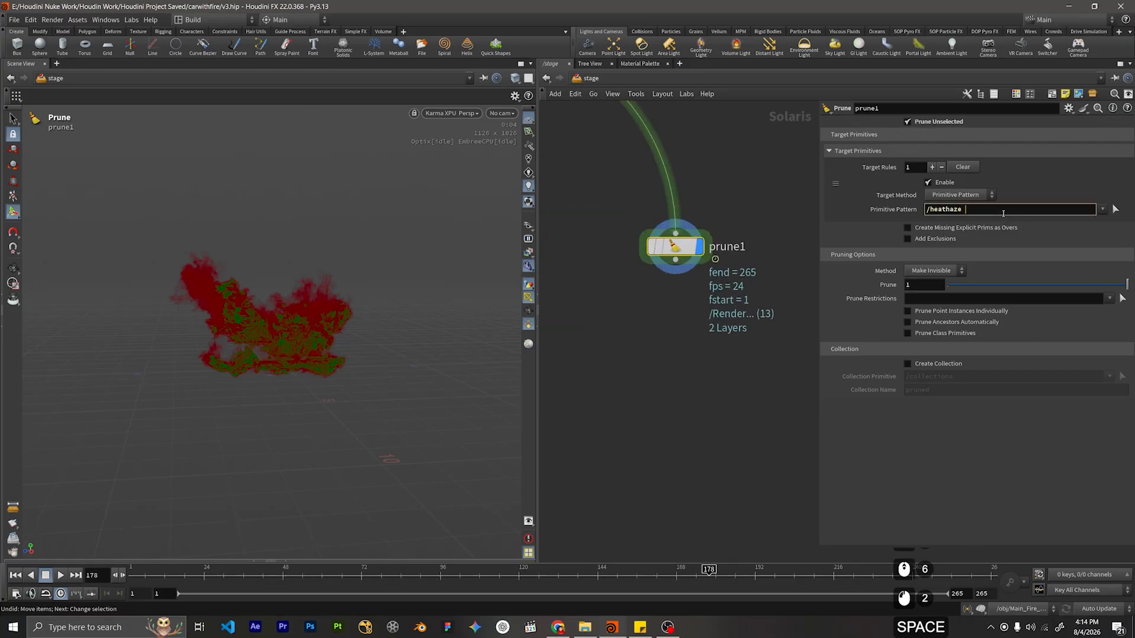
pyautogui.write('/car')
pyautogui.press('Return')
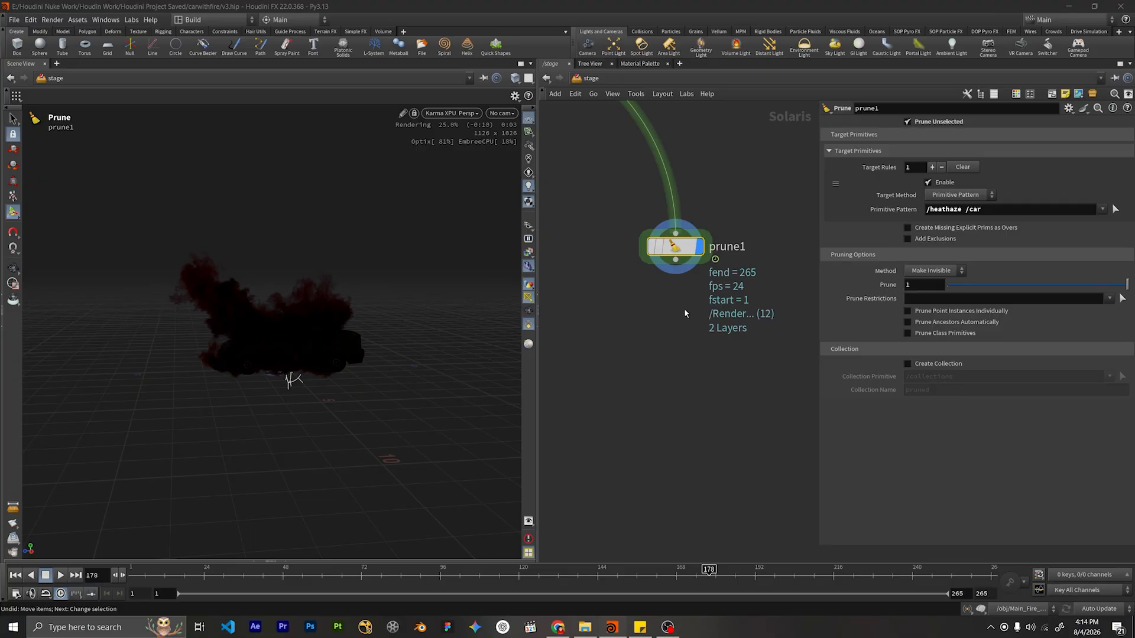
pyautogui.scroll(-2, 684, 313)
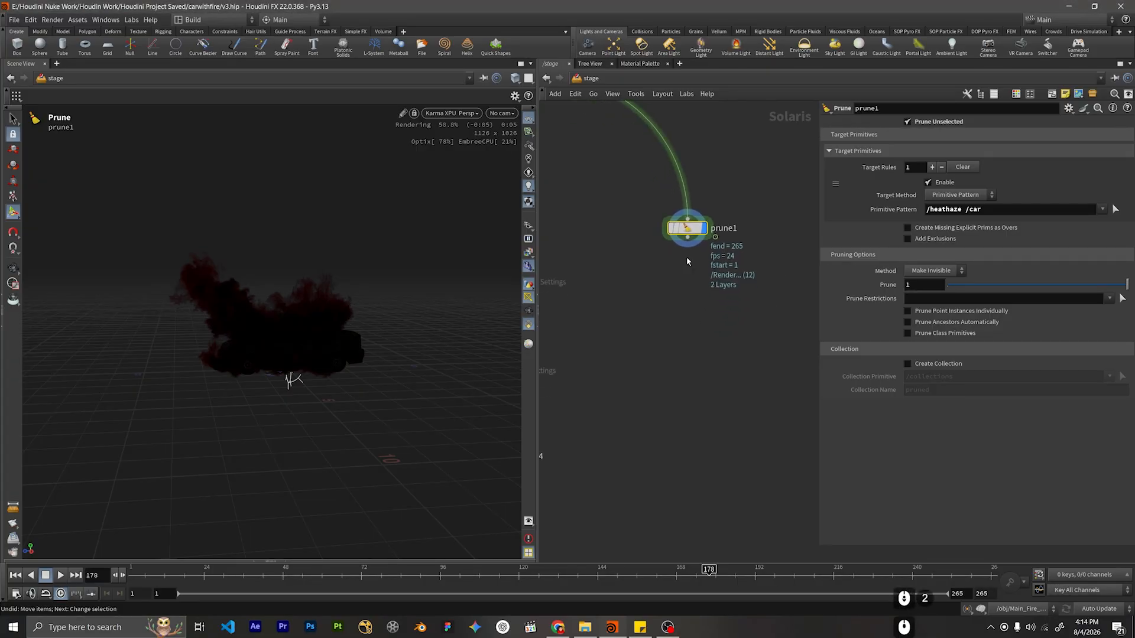
# Narrow the car entry in the Prune node's Primitive Pattern to /car/car_destroy.
pyautogui.click(982, 210)
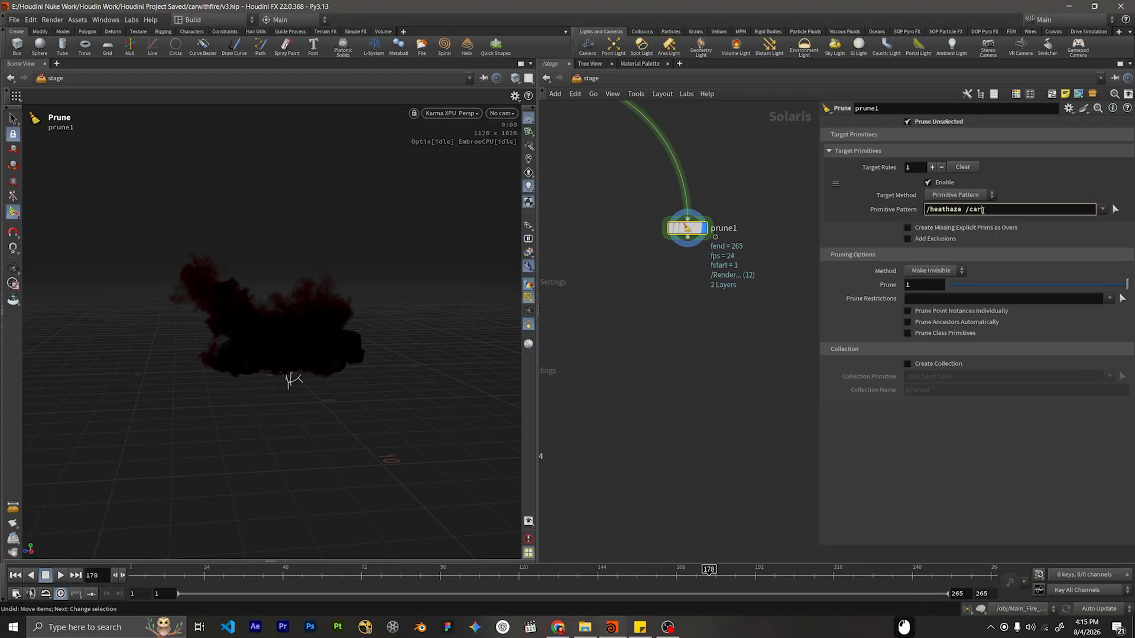
pyautogui.write('/')
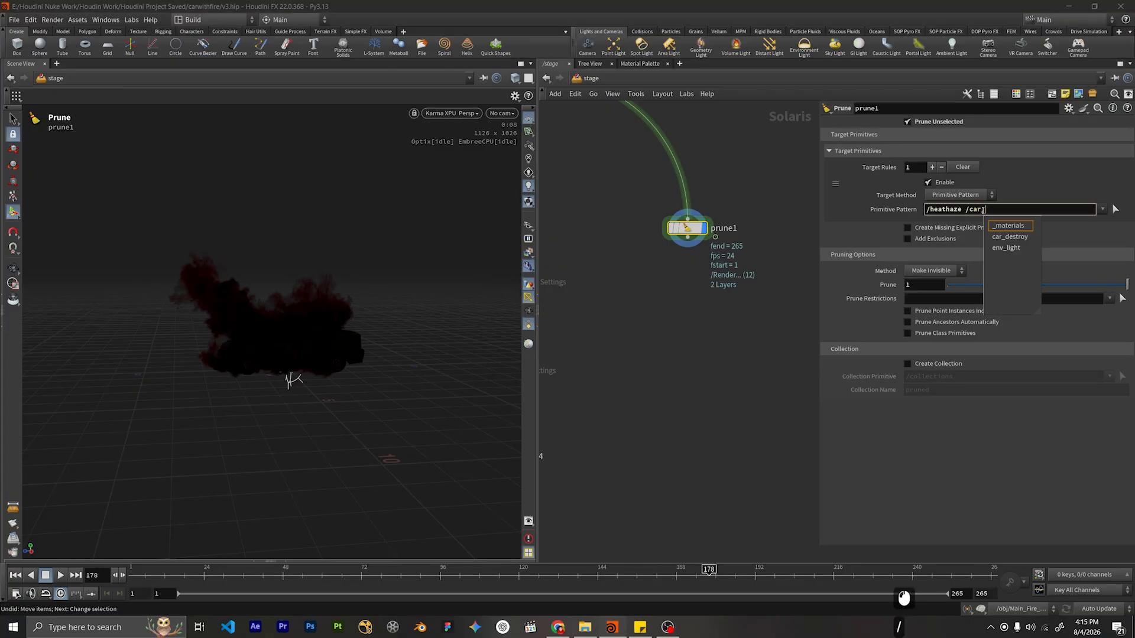
pyautogui.press('Down')
pyautogui.press('Down')
pyautogui.press('Return')
pyautogui.press('BackSpace')
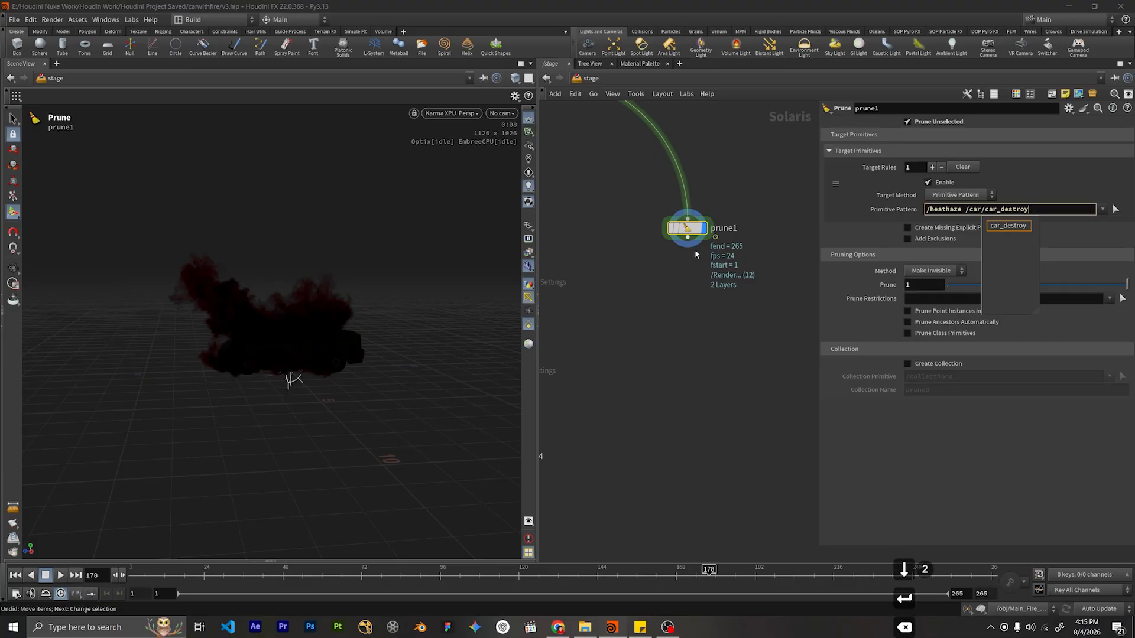
pyautogui.click(750, 318)
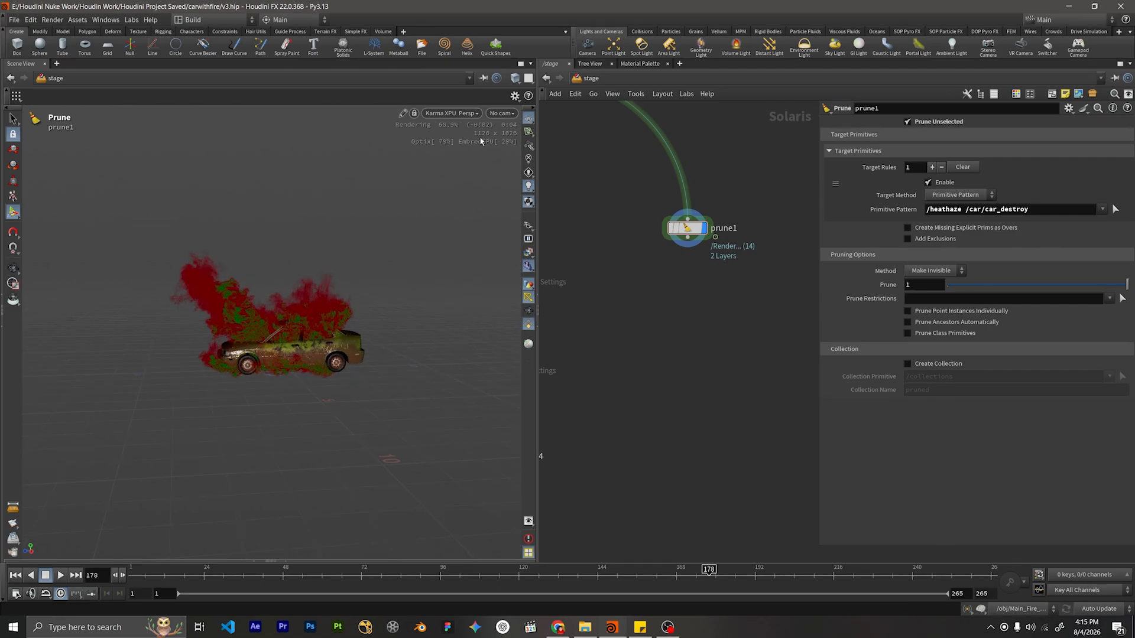
pyautogui.scroll(2, 690, 246)
pyautogui.click(698, 230)
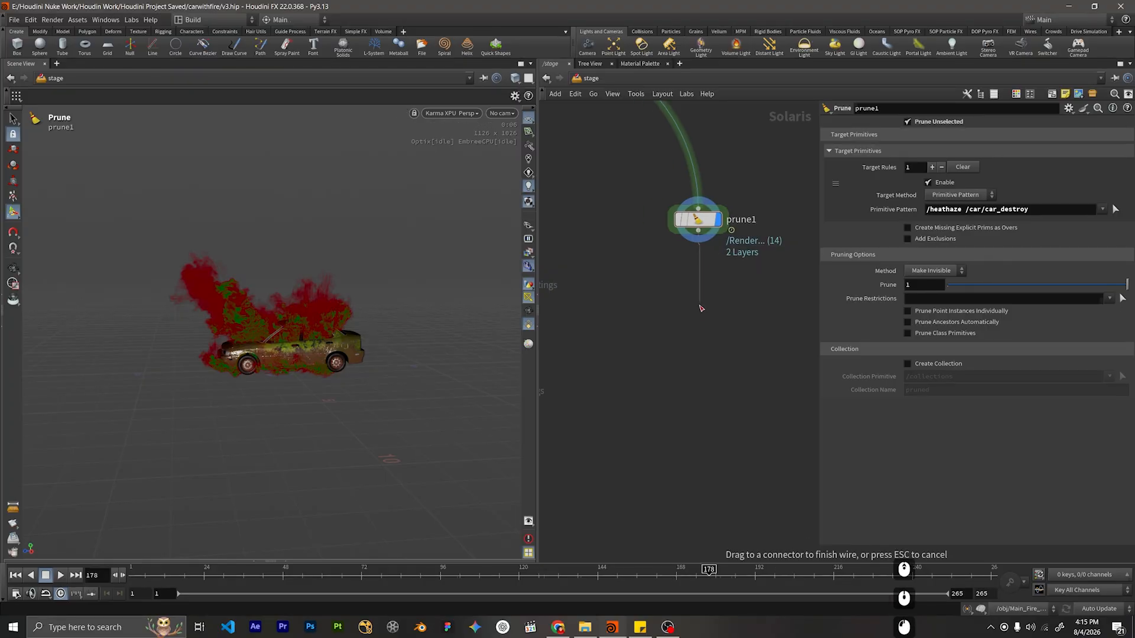
pyautogui.press('Tab')
pyautogui.click(689, 321)
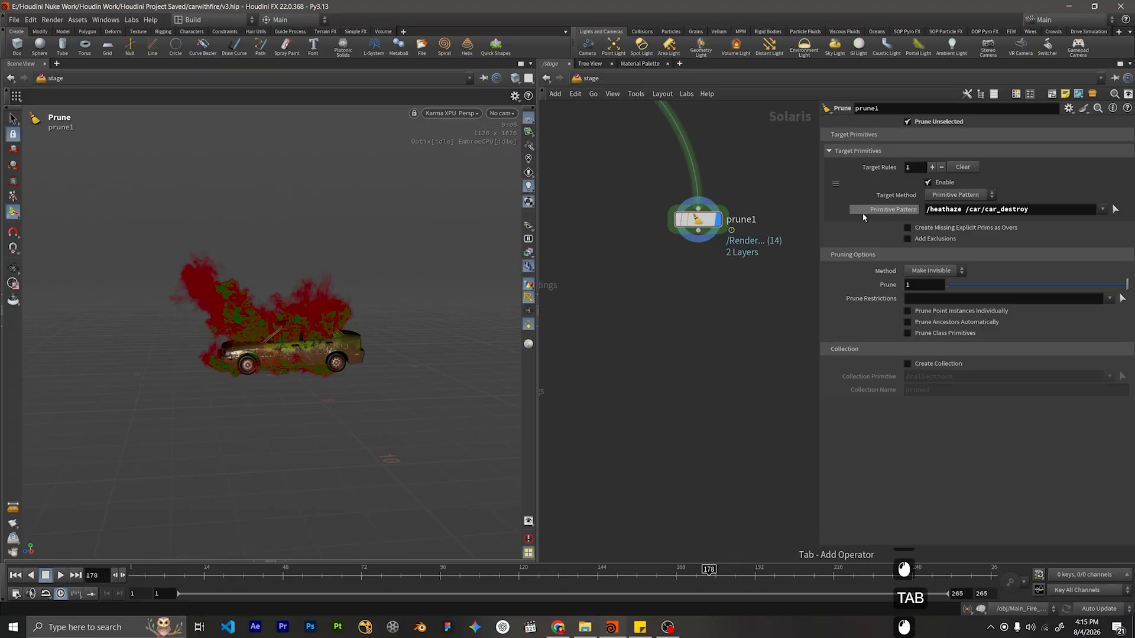
# Trim the Primitive Pattern back to /heathaze /car to compare the render, and restore it to /heathaze /car/car_destroy.
pyautogui.moveTo(1031, 213); pyautogui.dragTo(977, 225)
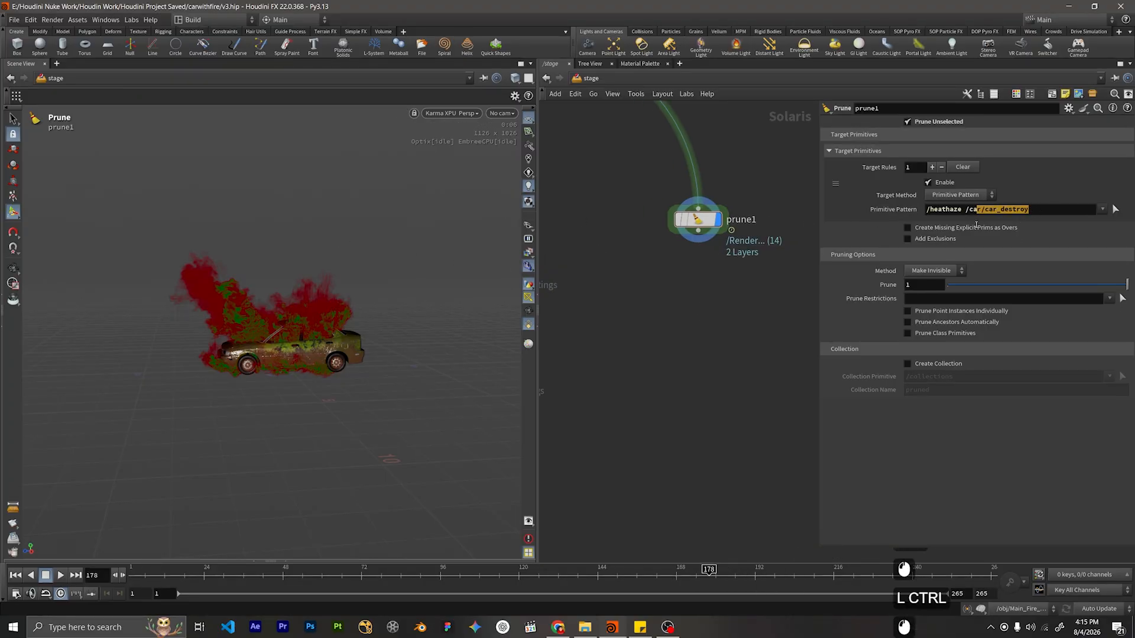
pyautogui.press('BackSpace')
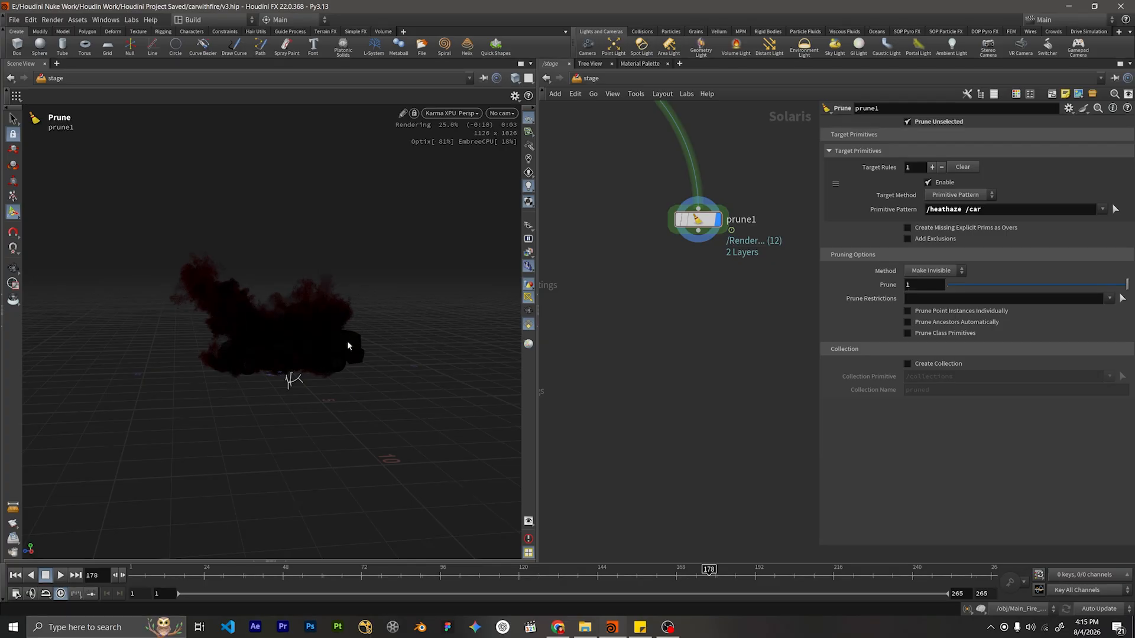
pyautogui.click(1013, 213)
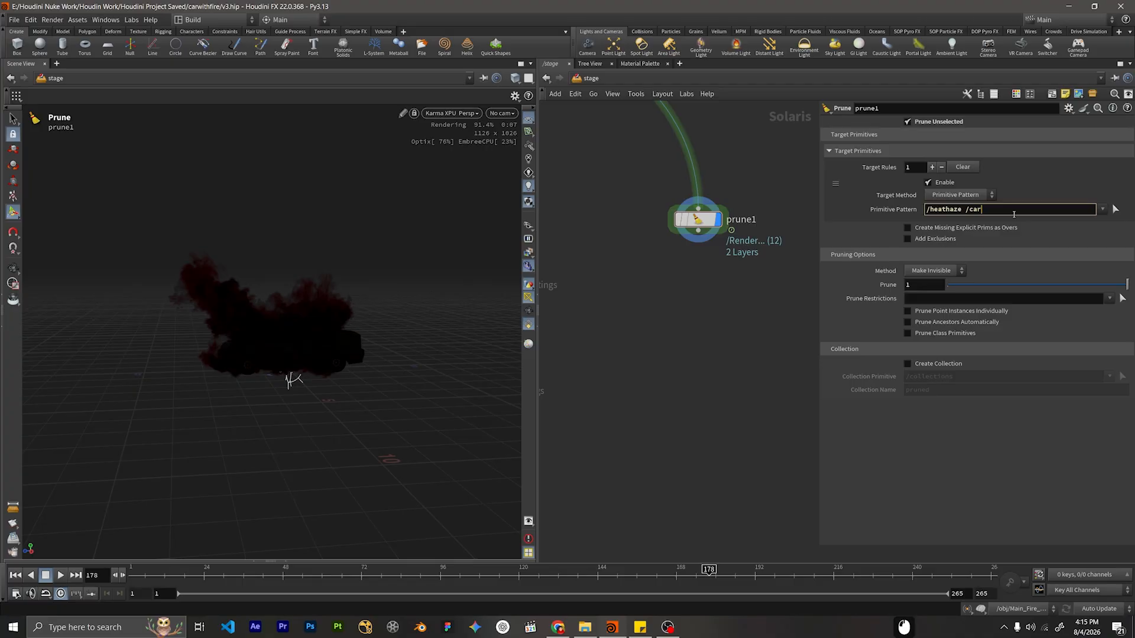
pyautogui.write('/car')
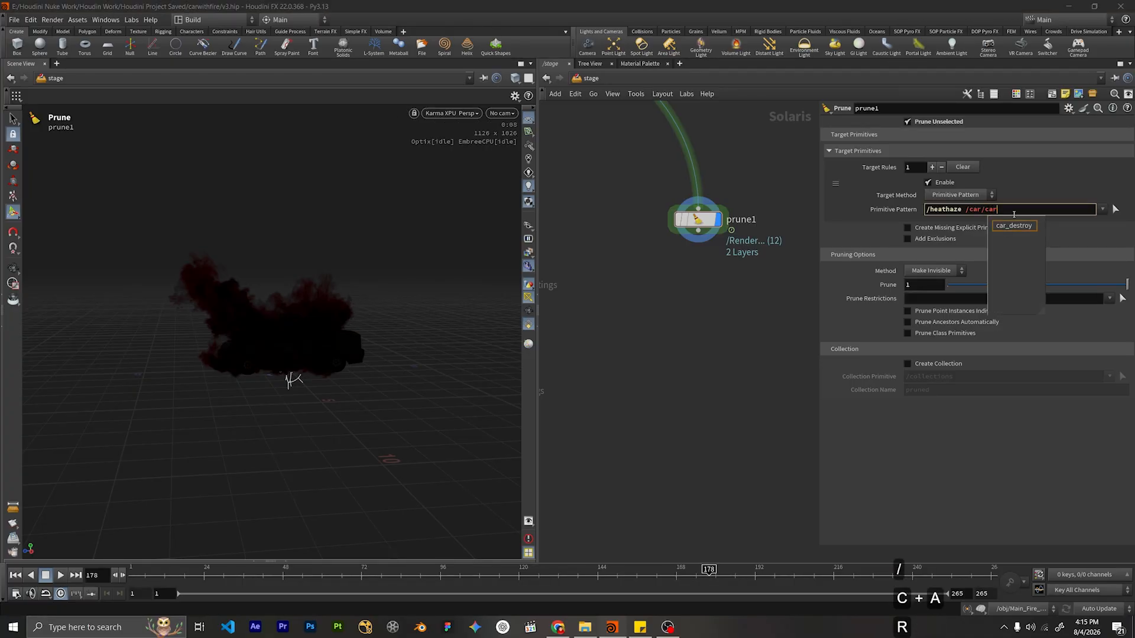
pyautogui.press('Down')
pyautogui.press('Return')
pyautogui.press('BackSpace')
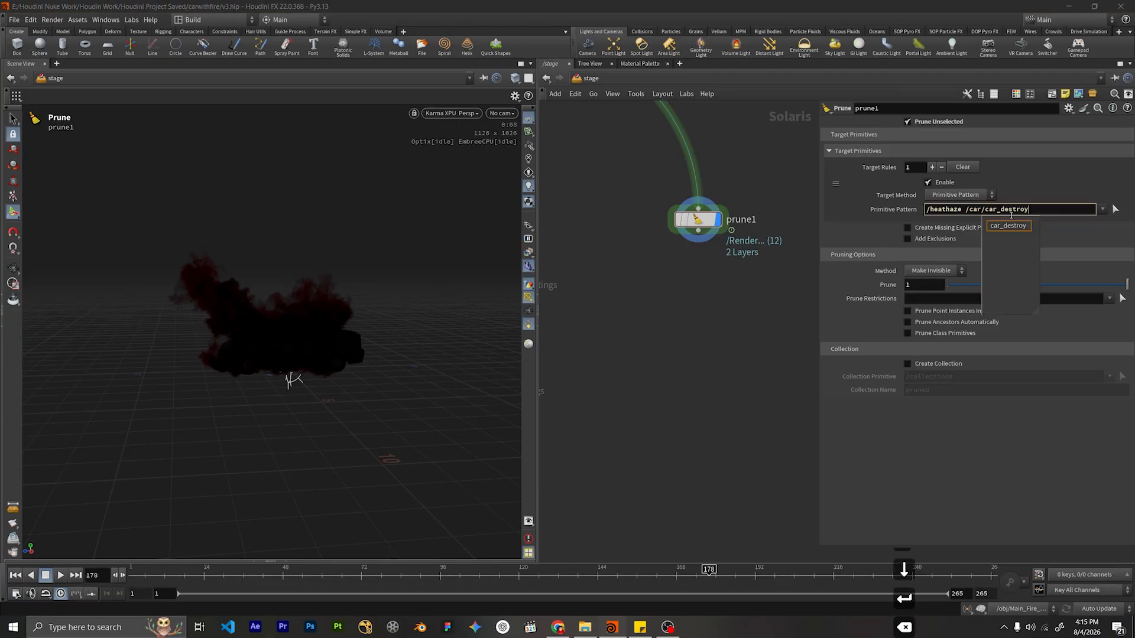
pyautogui.click(965, 213)
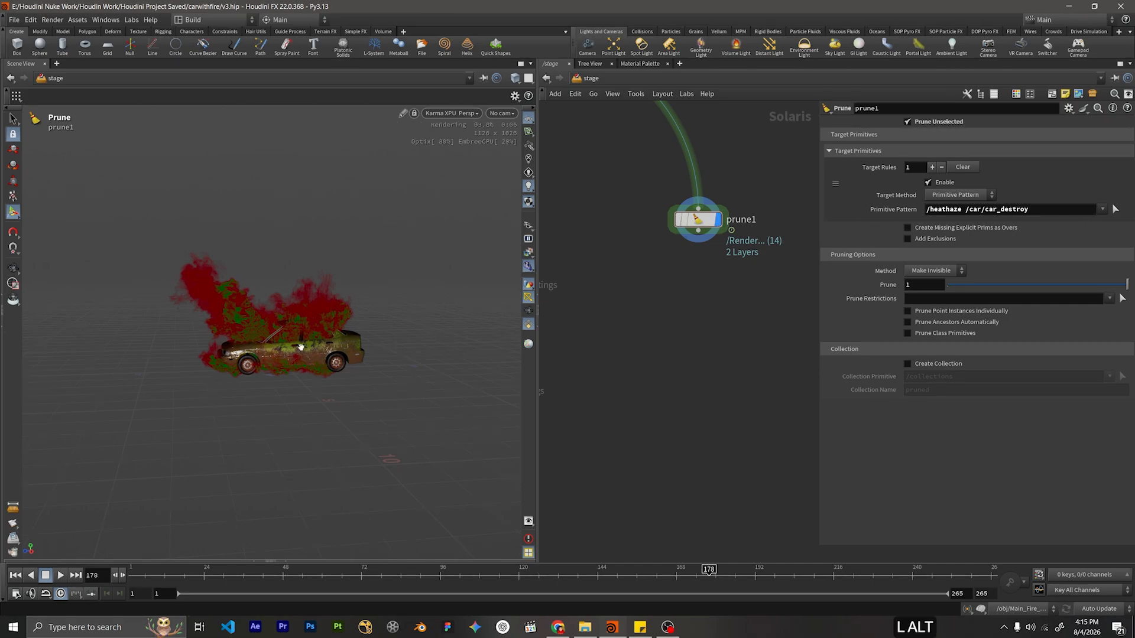
# Append the ground plane to the Prune node's Primitive Pattern, making it /heathaze /car/car_destroy /root/Plane.
pyautogui.keyDown('alt'); pyautogui.moveTo(278, 331); pyautogui.dragTo(301, 351); pyautogui.keyUp('alt')
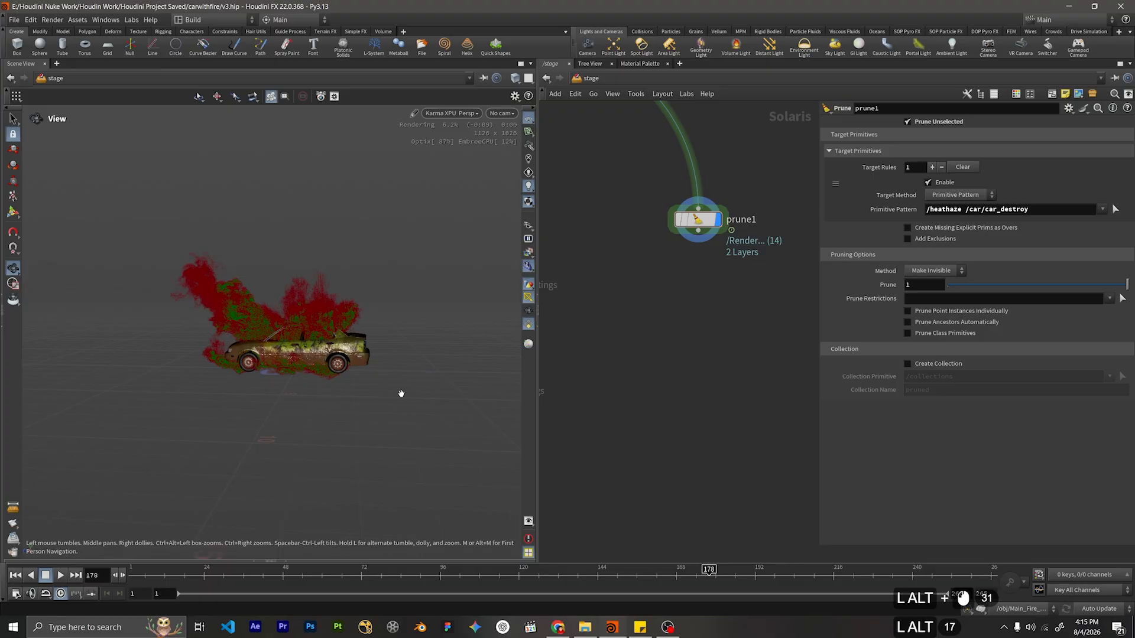
pyautogui.moveTo(778, 294); pyautogui.dragTo(763, 287, button='middle')
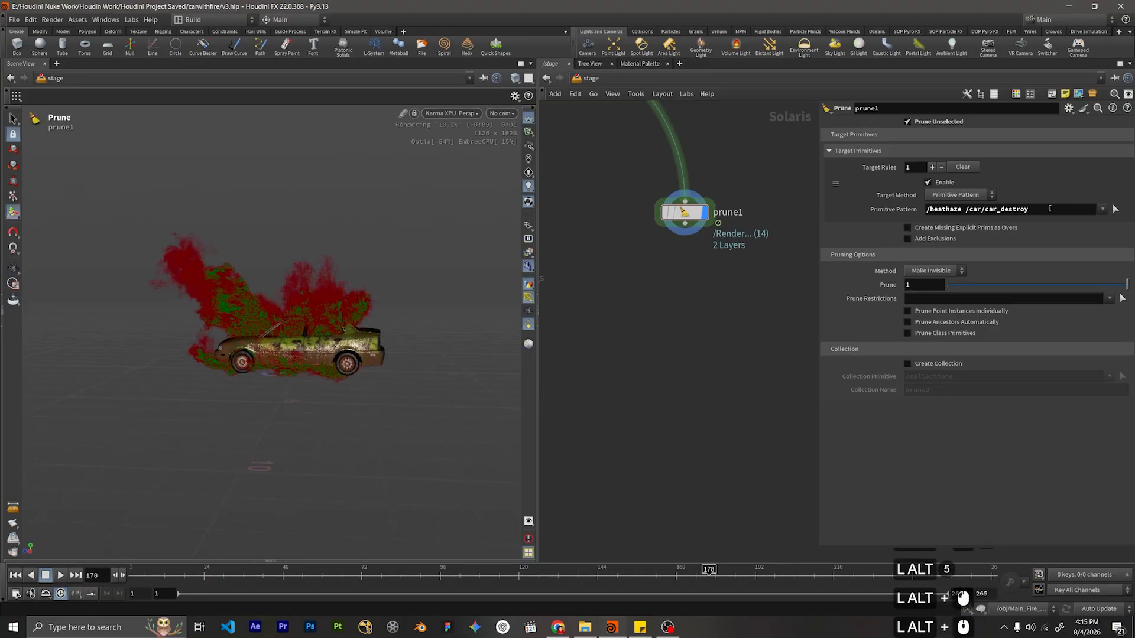
pyautogui.click(1051, 207)
pyautogui.write('/gr')
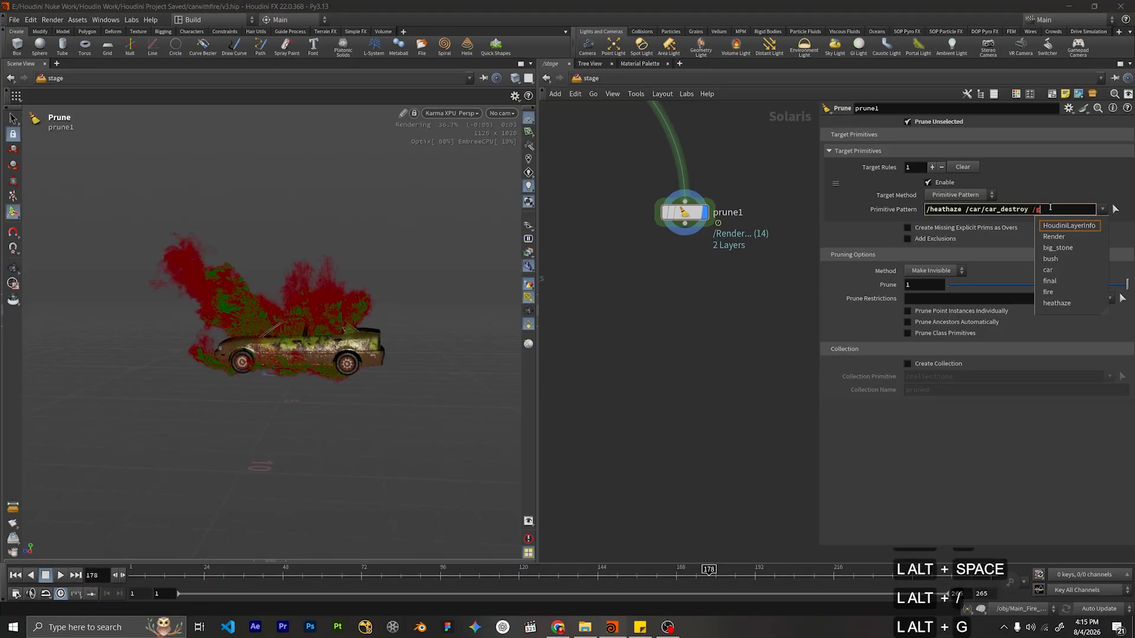
pyautogui.press('BackSpace')
pyautogui.write('root')
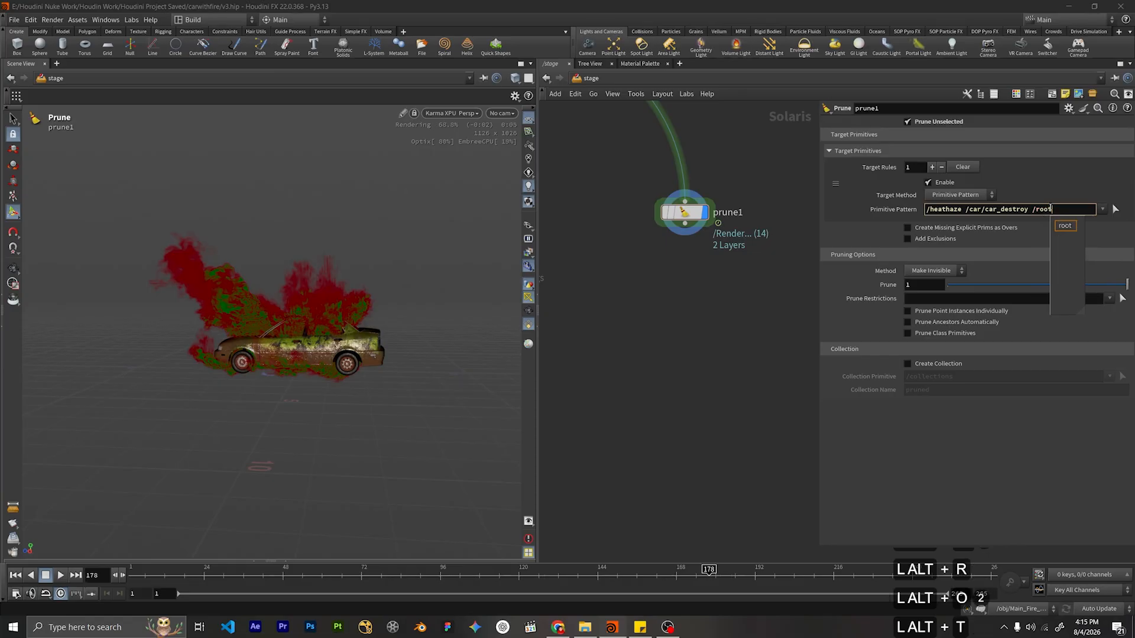
pyautogui.press('Down')
pyautogui.press('Return')
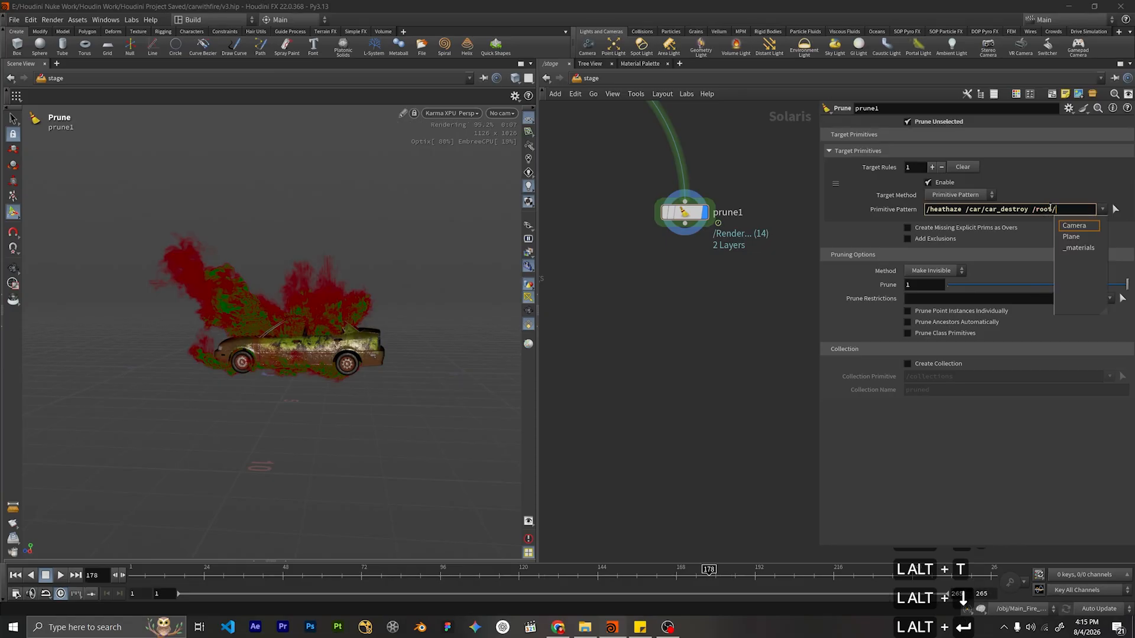
pyautogui.press('Down')
pyautogui.press('Down')
pyautogui.press('Down')
pyautogui.press('Up')
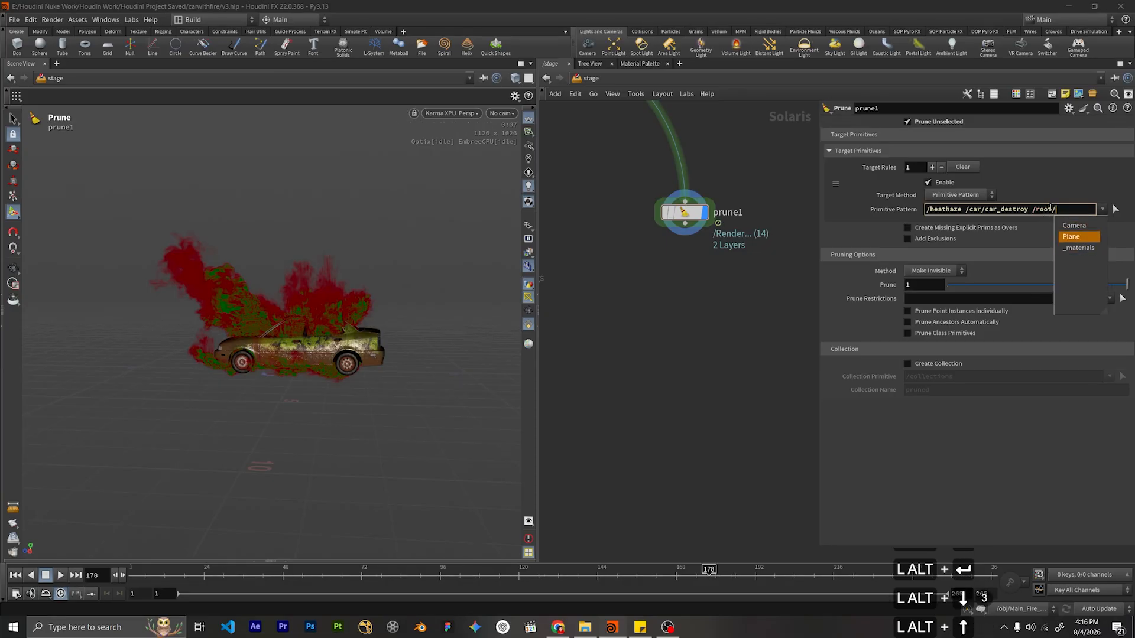
pyautogui.press('Return')
pyautogui.press('BackSpace')
pyautogui.moveTo(741, 312); pyautogui.dragTo(766, 271, button='middle')
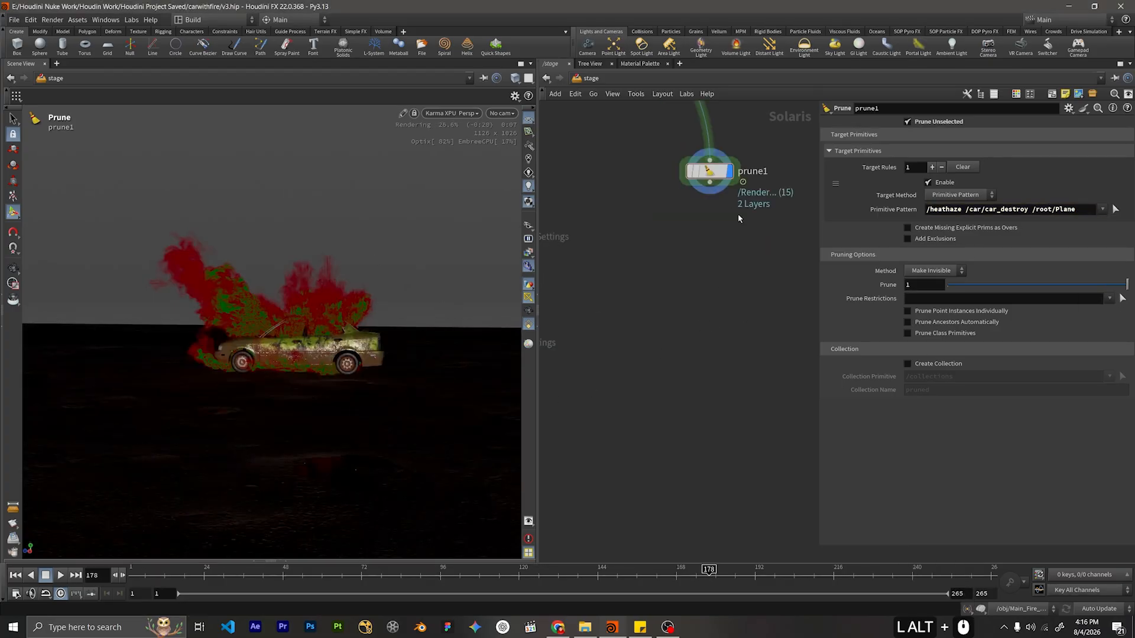
# Add a Render Geometry Settings node below prune1, wired to its output, and display it in the viewport.
pyautogui.keyDown('alt'); pyautogui.click(732, 212); pyautogui.keyUp('alt')
pyautogui.keyDown('alt'); pyautogui.click(713, 228); pyautogui.keyUp('alt')
pyautogui.keyDown('alt'); pyautogui.click(710, 184); pyautogui.keyUp('alt')
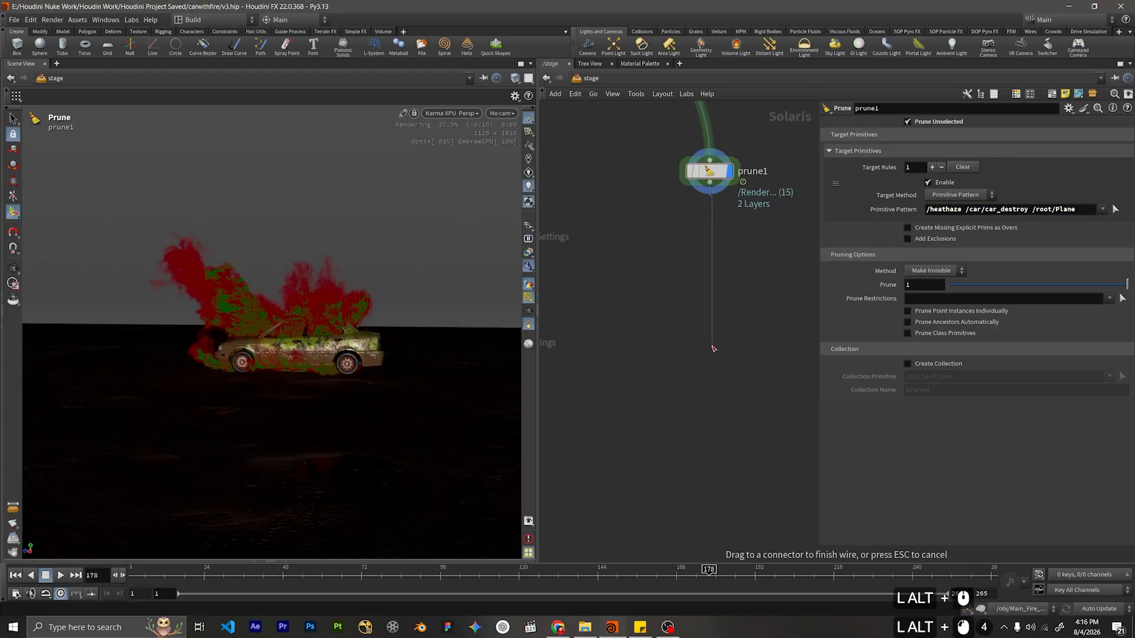
pyautogui.press('Tab')
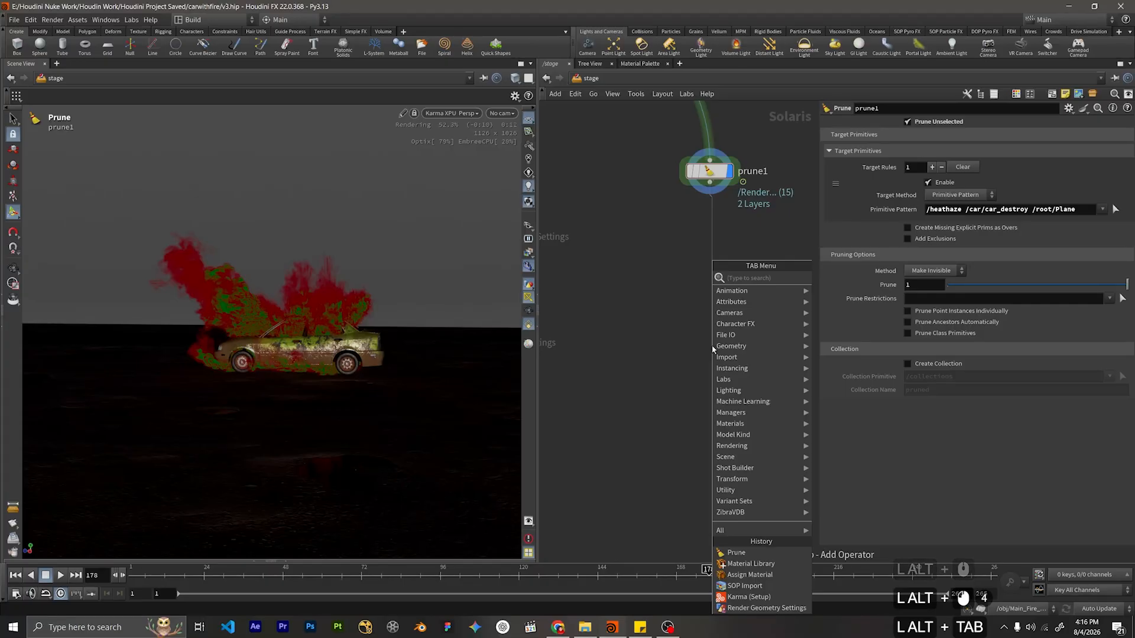
pyautogui.write('renderge')
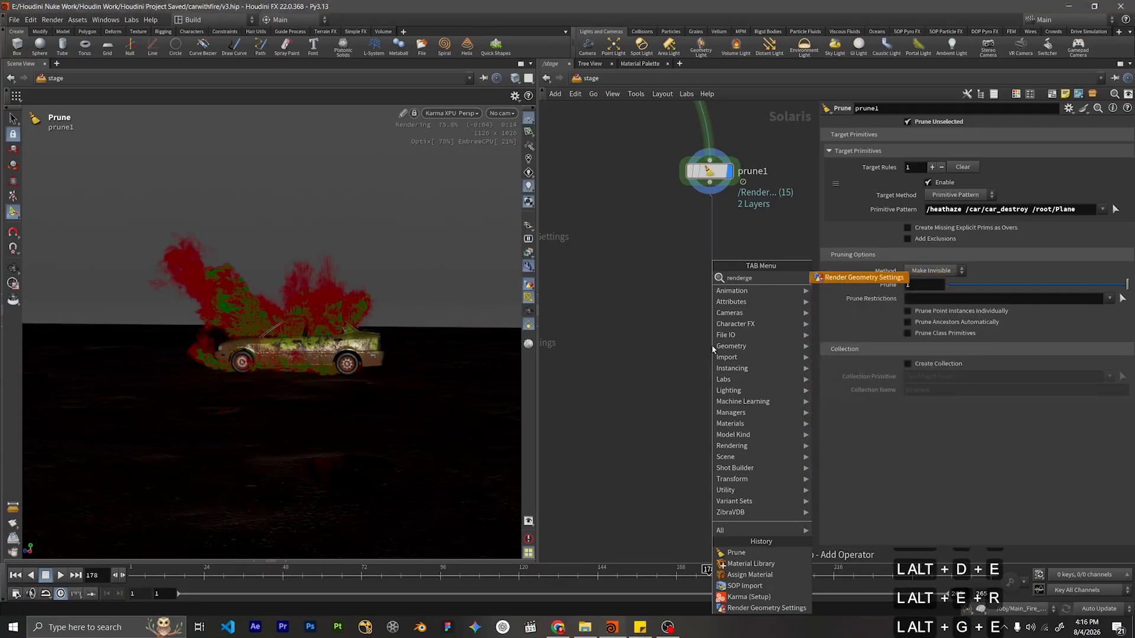
pyautogui.press('Return')
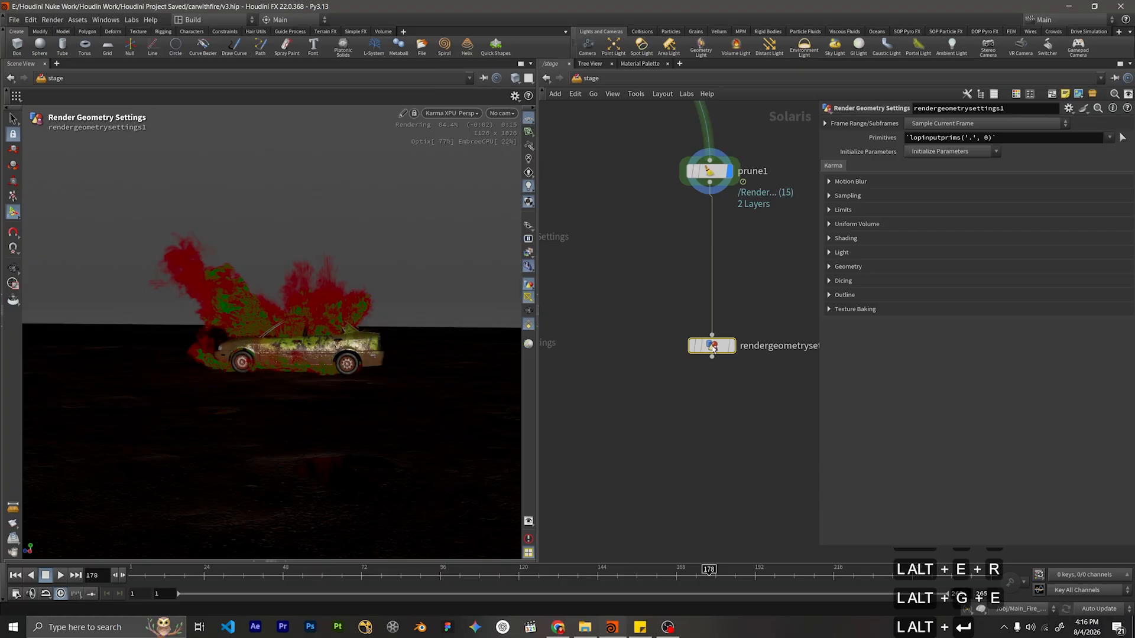
pyautogui.moveTo(713, 349); pyautogui.dragTo(711, 311)
pyautogui.click(730, 308)
pyautogui.moveTo(739, 317); pyautogui.dragTo(599, 291, button='middle')
# Rename the new Render Geometry Settings node to hold_out_mode_heathaze.
pyautogui.click(685, 286)
pyautogui.doubleClick(686, 286)
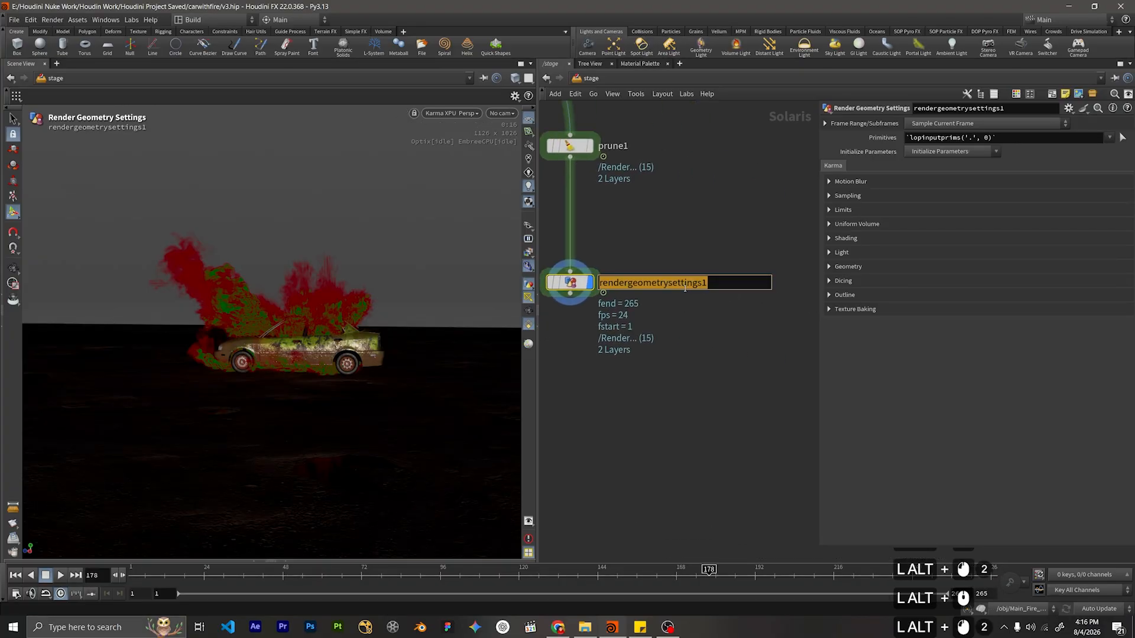
pyautogui.write('hold_hour')
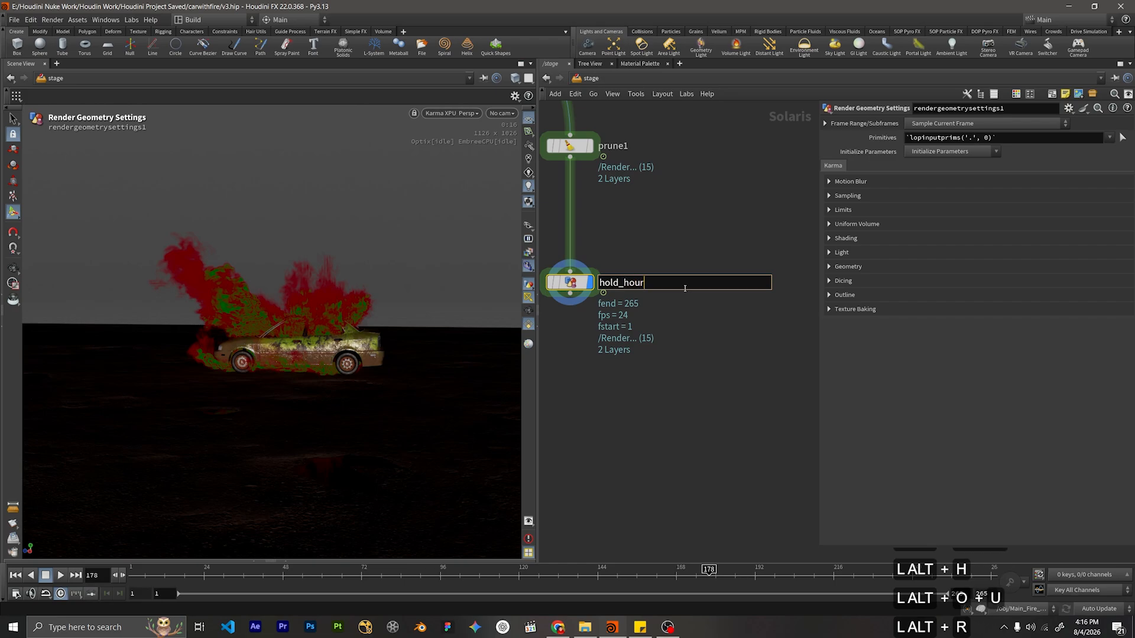
pyautogui.press('BackSpace')
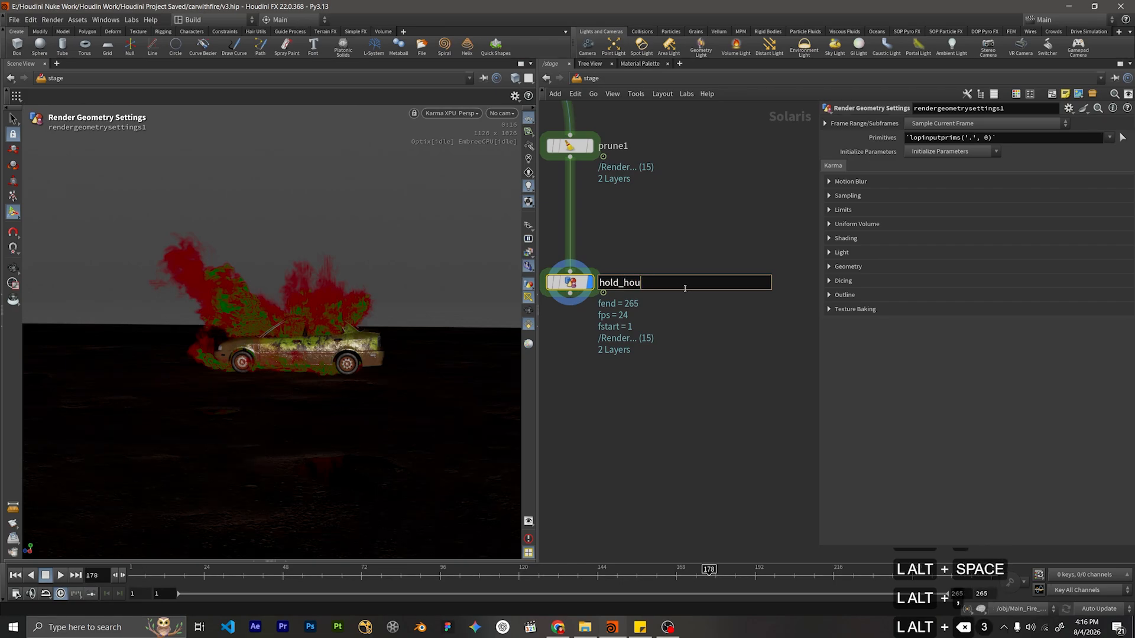
pyautogui.write('out_mode_')
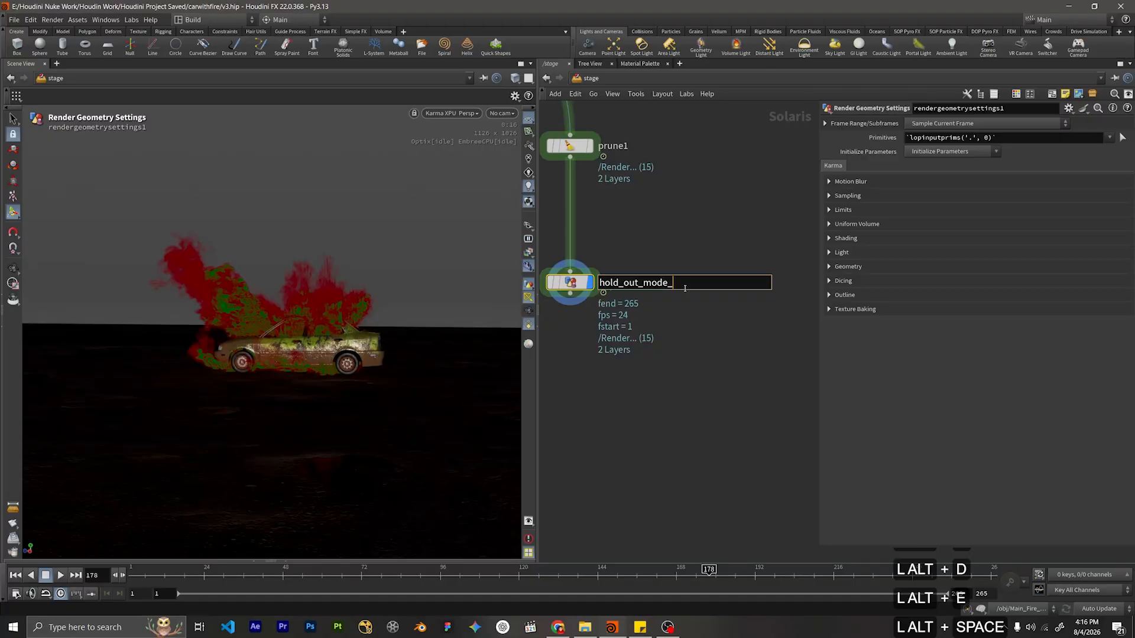
pyautogui.write('heathaze')
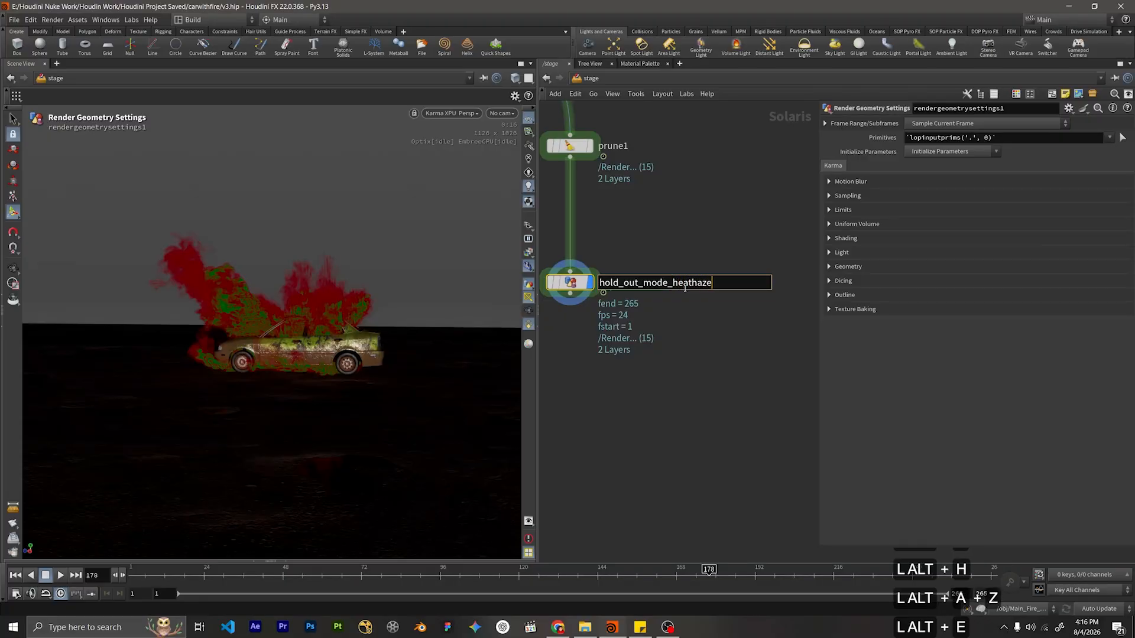
pyautogui.press('Return')
# Replace the default Primitives expression on hold_out_mode_heathaze with /car/car_destroy.
pyautogui.moveTo(545, 349); pyautogui.dragTo(621, 285, button='middle')
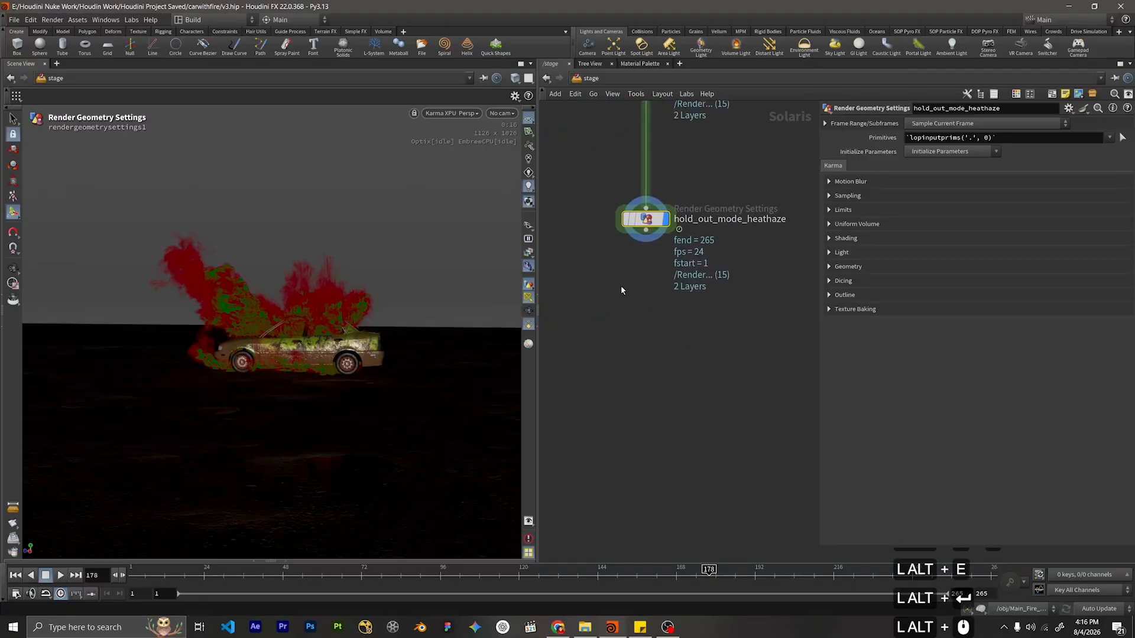
pyautogui.tripleClick(1009, 138)
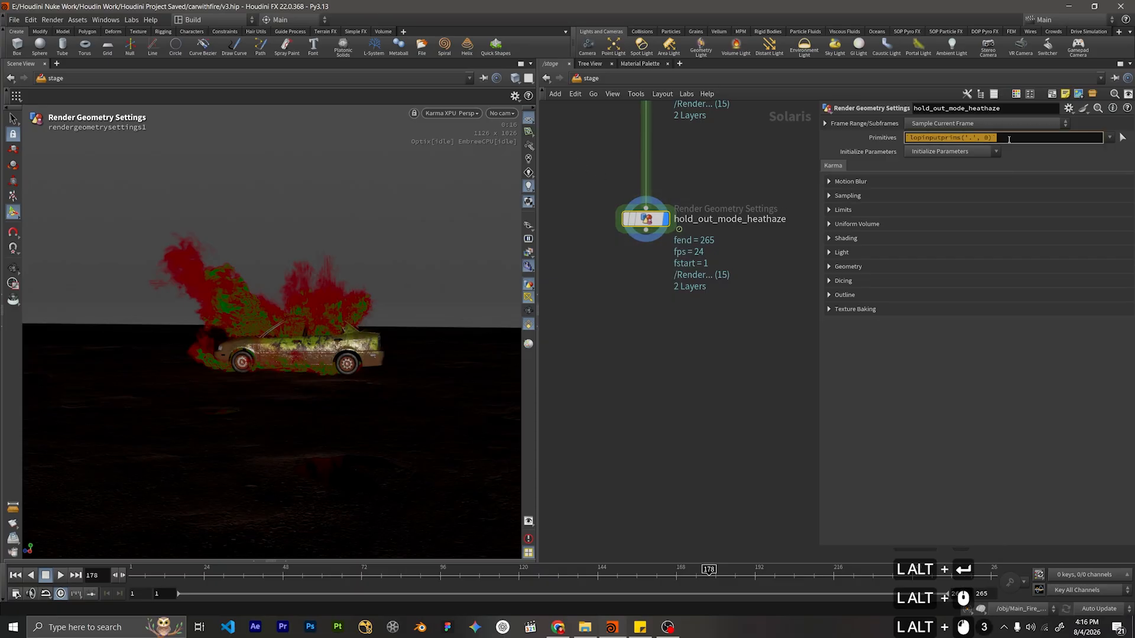
pyautogui.press('BackSpace')
pyautogui.press('Insert')
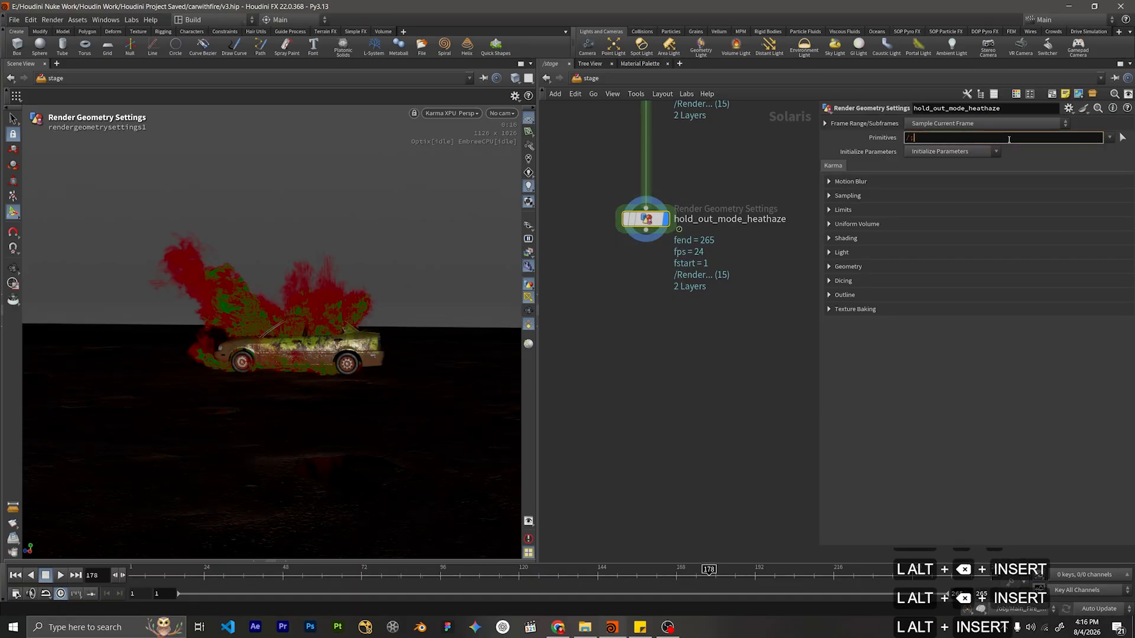
pyautogui.write('/car')
pyautogui.press('Return')
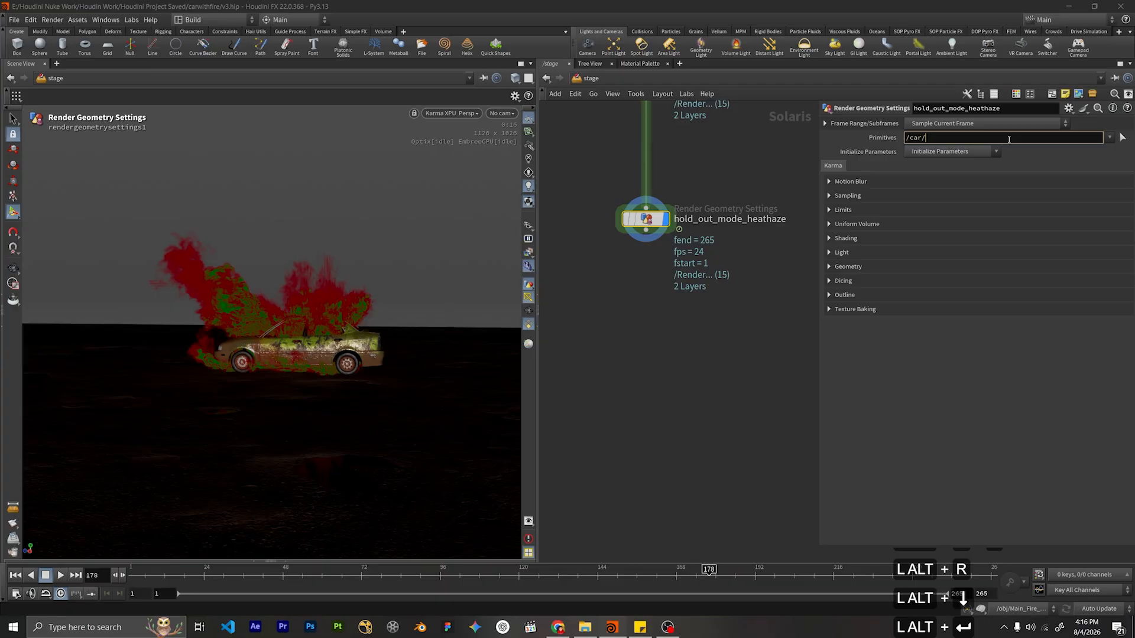
pyautogui.press('Down')
pyautogui.press('Down')
pyautogui.press('Return')
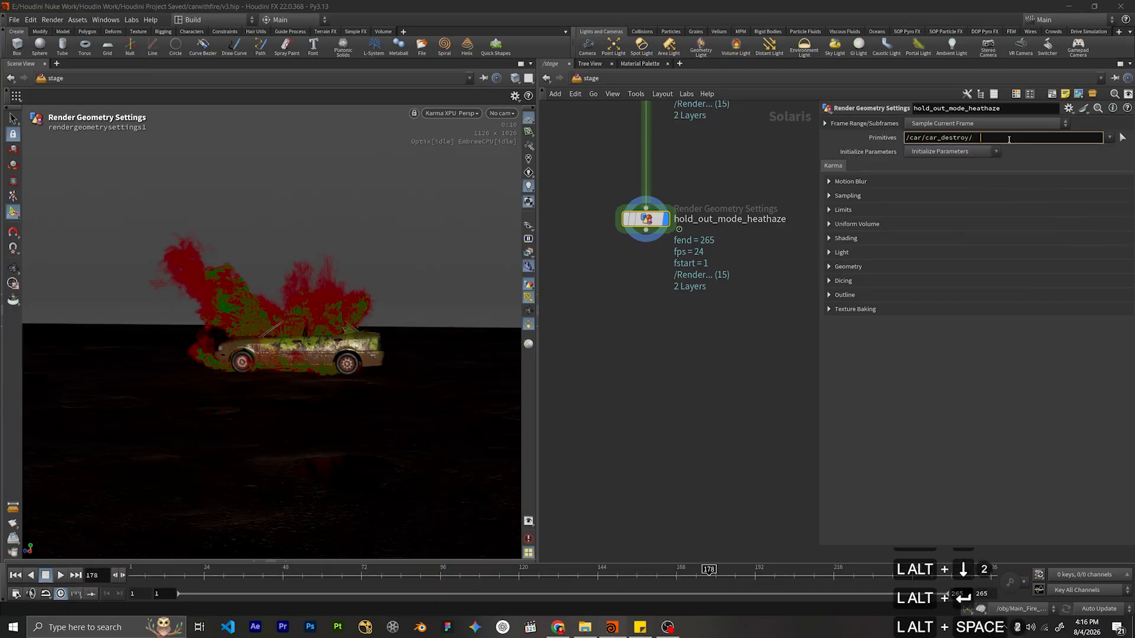
pyautogui.press('BackSpace')
pyautogui.press('BackSpace')
pyautogui.press('BackSpace')
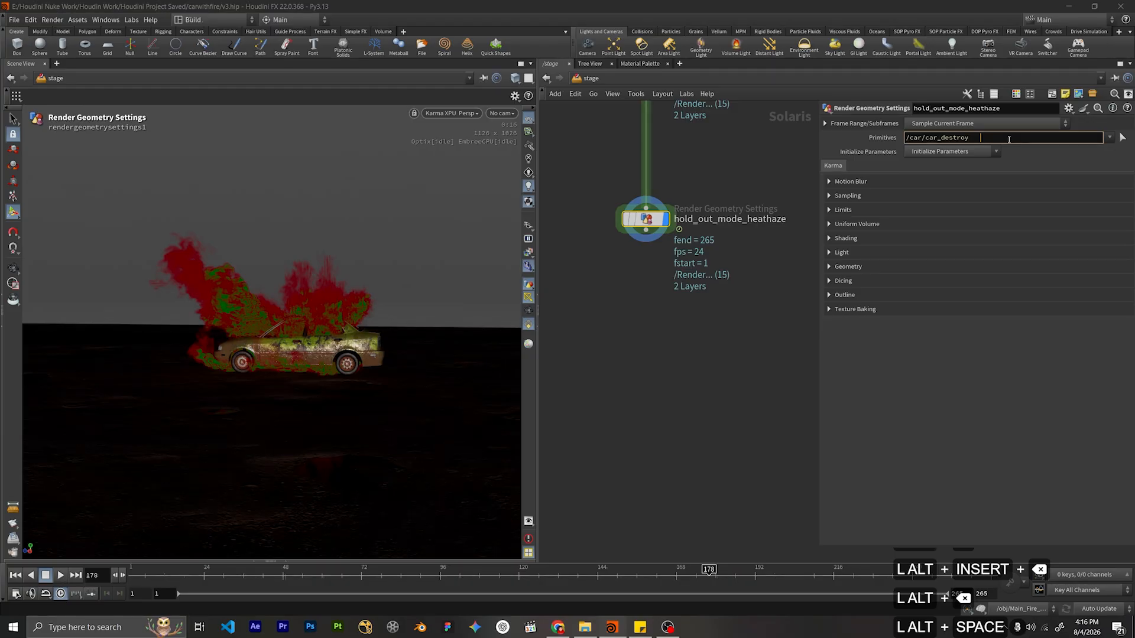
# Append the ground plane /root/Plane to the Primitives of hold_out_mode_heathaze.
pyautogui.write('/')
pyautogui.write('root/')
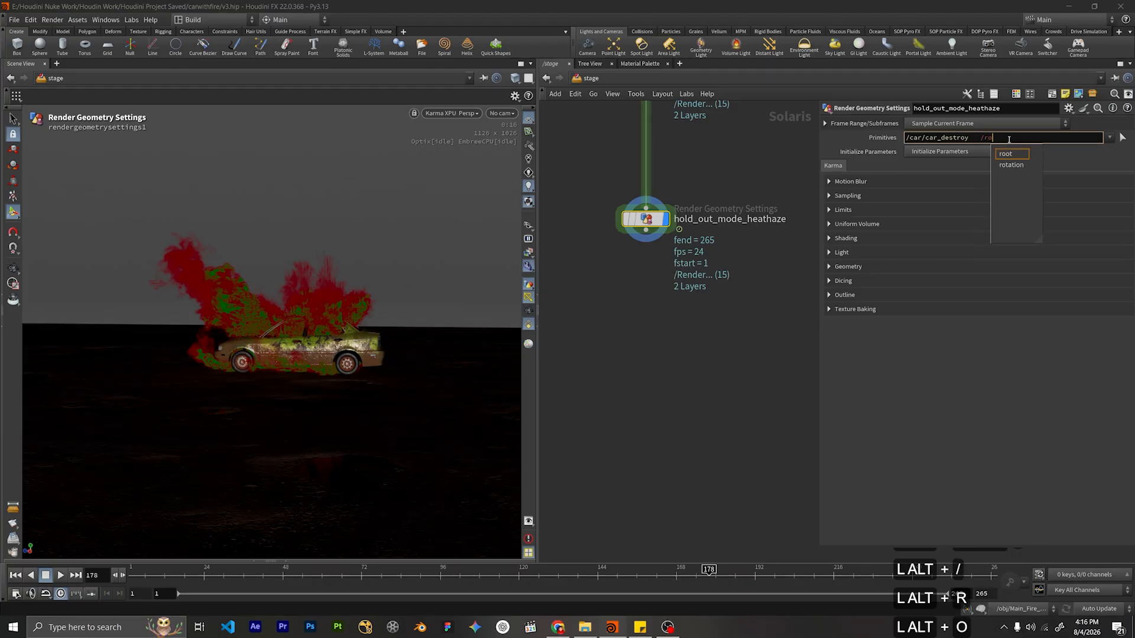
pyautogui.write('lane')
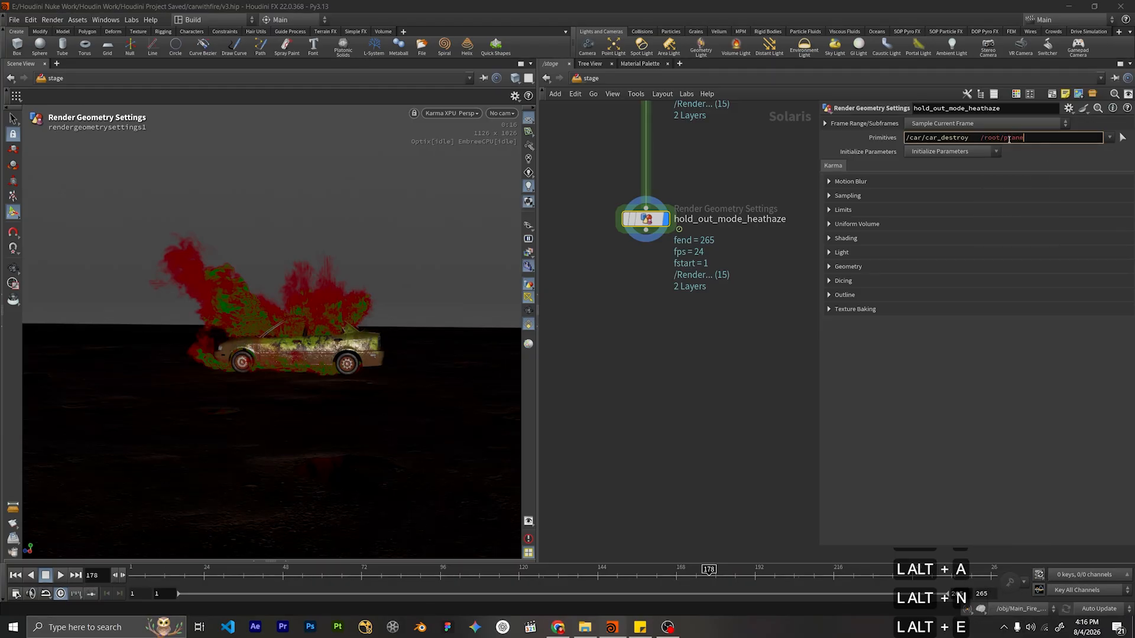
pyautogui.press('BackSpace')
pyautogui.press('BackSpace')
pyautogui.press('BackSpace')
pyautogui.press('BackSpace')
pyautogui.press('BackSpace')
pyautogui.press('Down')
pyautogui.press('Down')
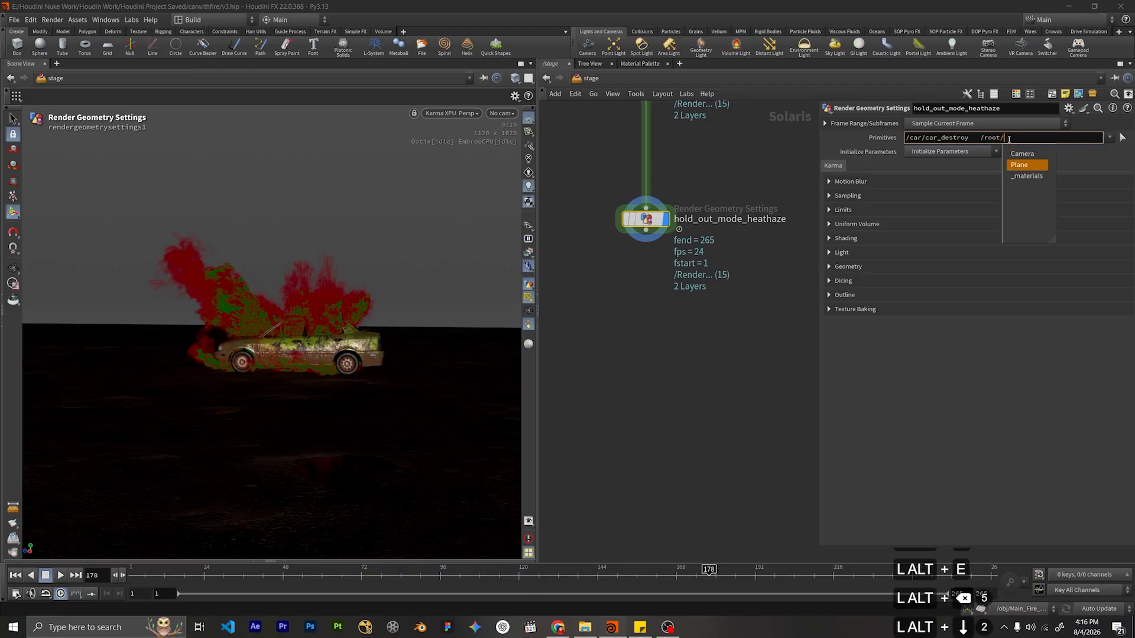
pyautogui.press('Return')
pyautogui.press('BackSpace')
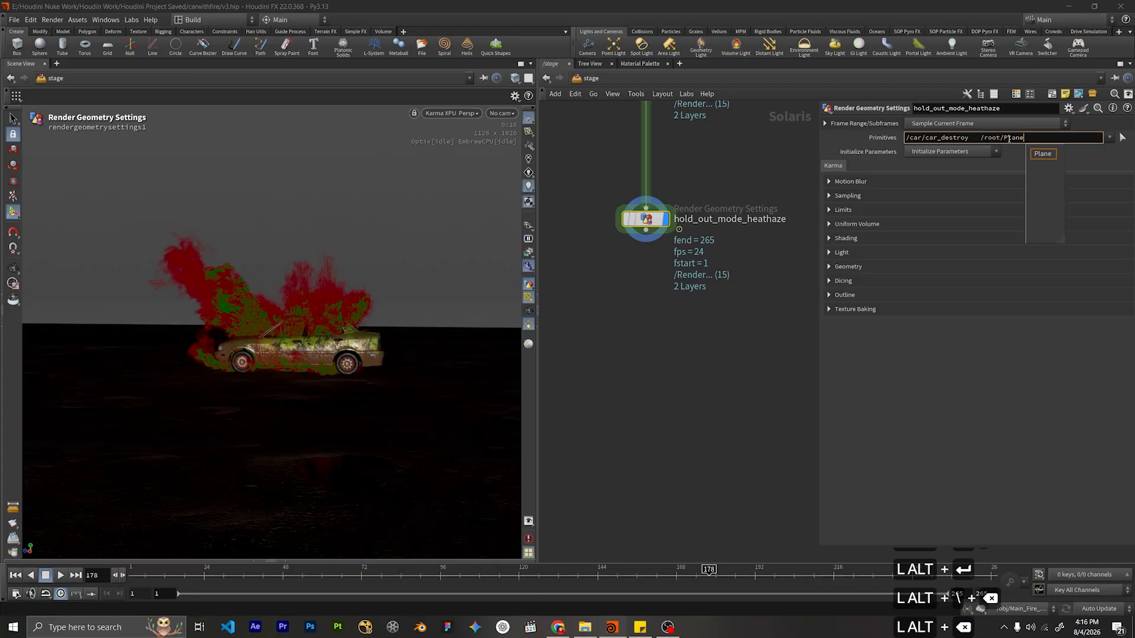
pyautogui.click(762, 339)
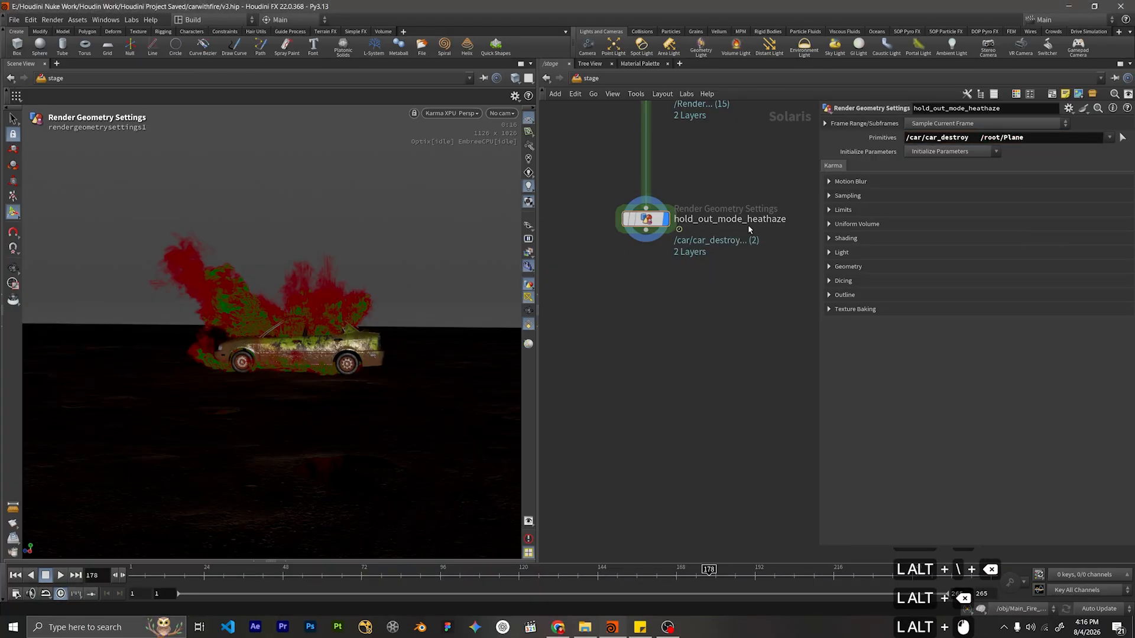
# Enable Holdout Mode in the Shading settings of hold_out_mode_heathaze and set it to Matte.
pyautogui.click(831, 238)
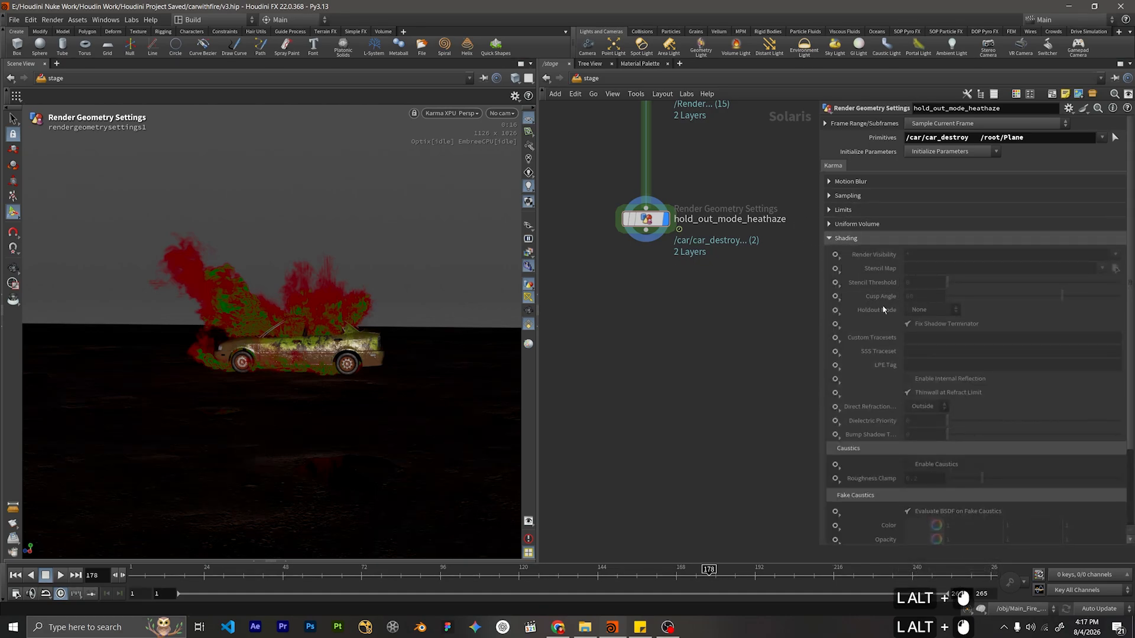
pyautogui.click(835, 311)
pyautogui.click(865, 322)
pyautogui.click(934, 311)
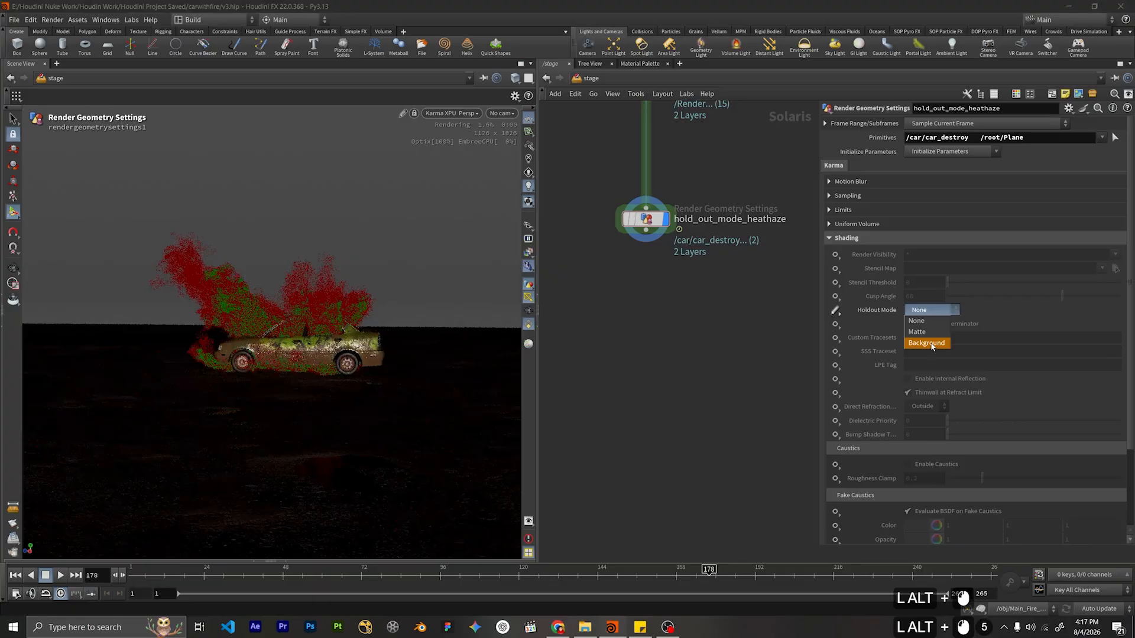
pyautogui.click(916, 332)
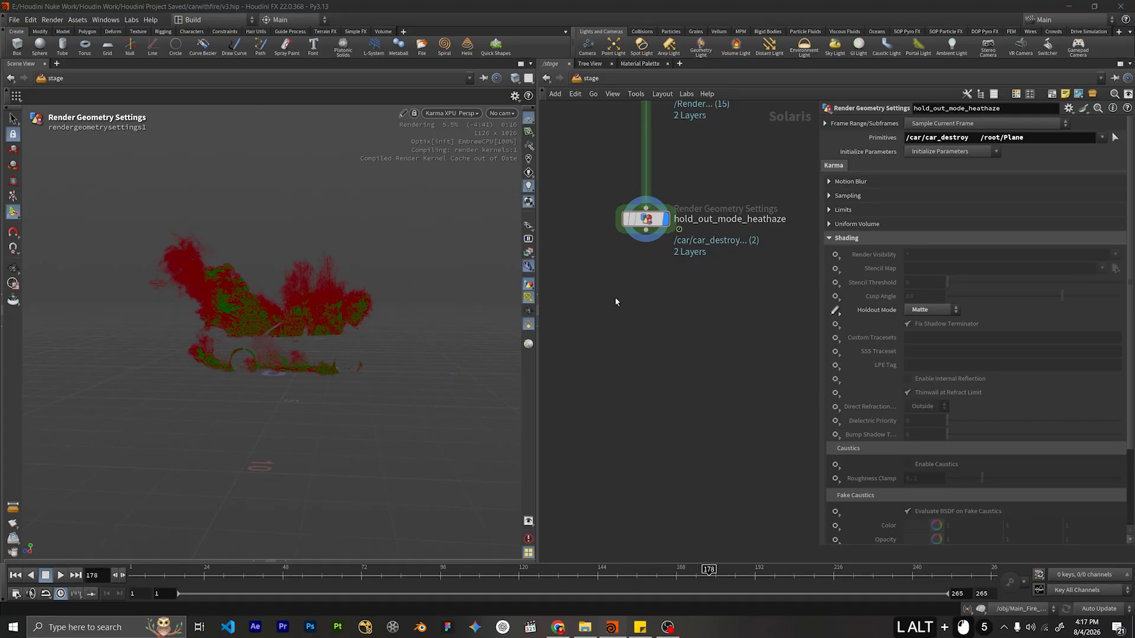
# Check the held-out heat haze from another angle, and return the viewport to the /rotation/position/animating_camera view.
pyautogui.keyDown('alt'); pyautogui.scroll(-3, 650, 295); pyautogui.keyUp('alt')
pyautogui.keyDown('alt'); pyautogui.moveTo(654, 293); pyautogui.dragTo(669, 373, button='middle'); pyautogui.keyUp('alt')
pyautogui.keyDown('alt'); pyautogui.scroll(-4, 632, 343); pyautogui.keyUp('alt')
pyautogui.keyDown('alt'); pyautogui.moveTo(621, 331); pyautogui.dragTo(680, 280, button='middle'); pyautogui.keyUp('alt')
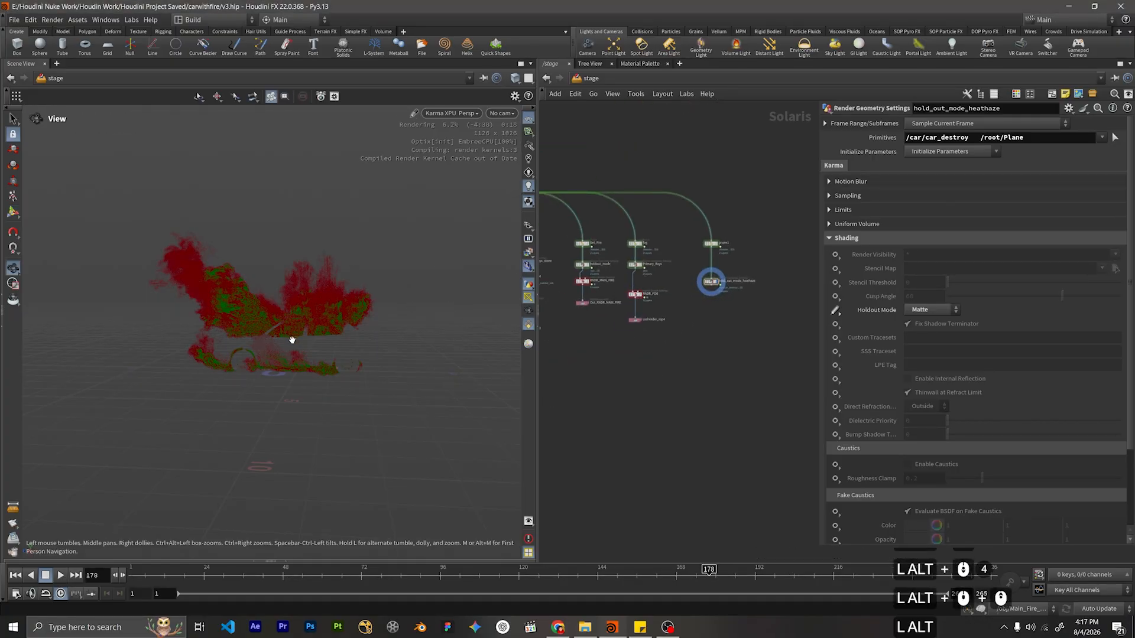
pyautogui.moveTo(292, 340)
pyautogui.keyDown('alt'); pyautogui.mouseDown()
pyautogui.moveTo(376, 347)
pyautogui.moveTo(291, 360)
pyautogui.mouseUp(); pyautogui.keyUp('alt')
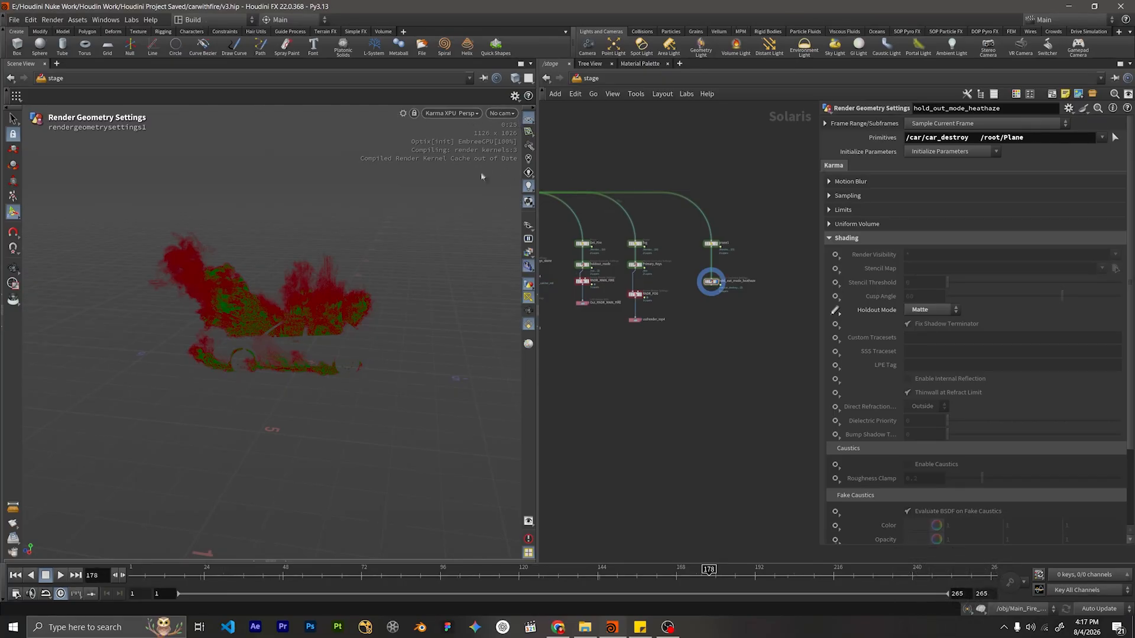
pyautogui.scroll(3, 654, 218)
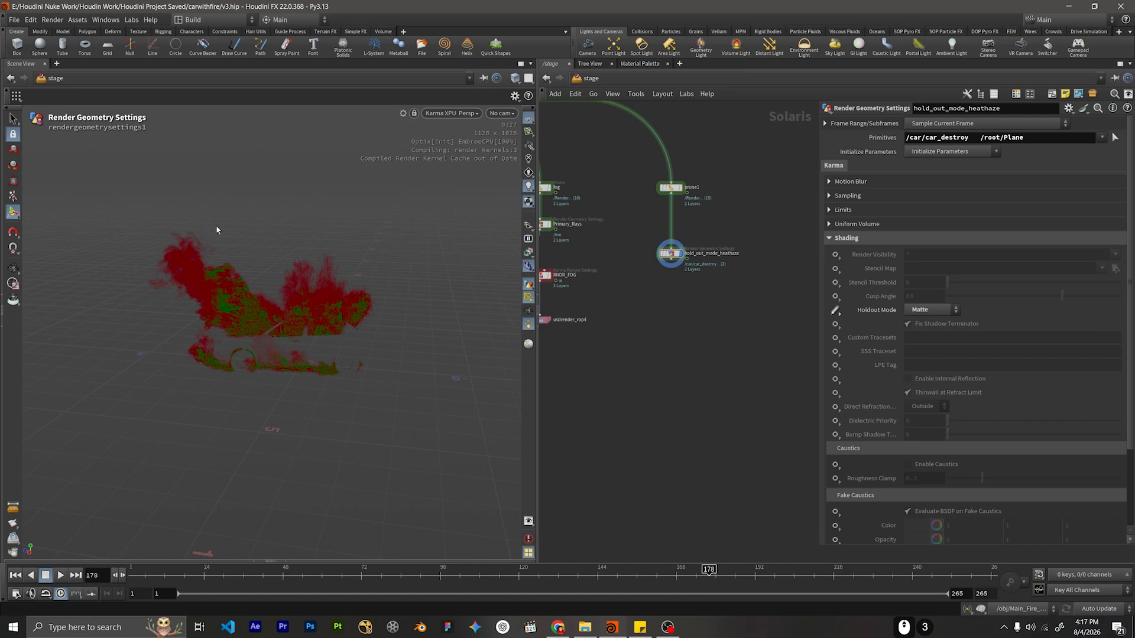
pyautogui.click(501, 113)
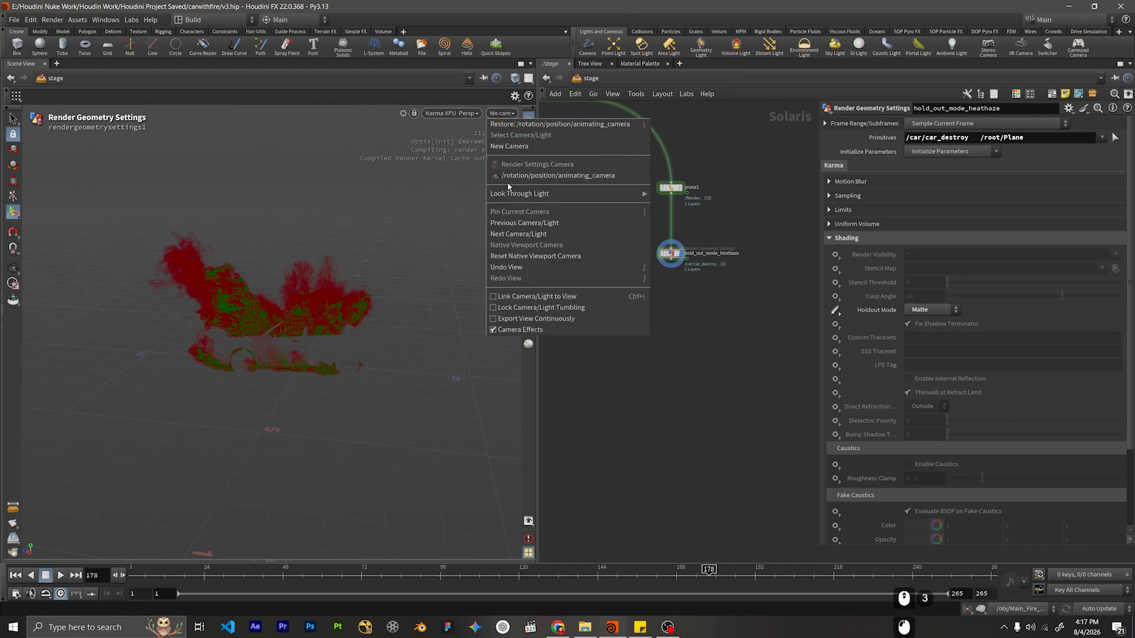
pyautogui.click(504, 187)
# Move hold_out_mode_heathaze closer to prune1 and add a Karma (Setup) below it, dismissing the kernel pre-compile tip.
pyautogui.moveTo(644, 282); pyautogui.dragTo(662, 271, button='middle')
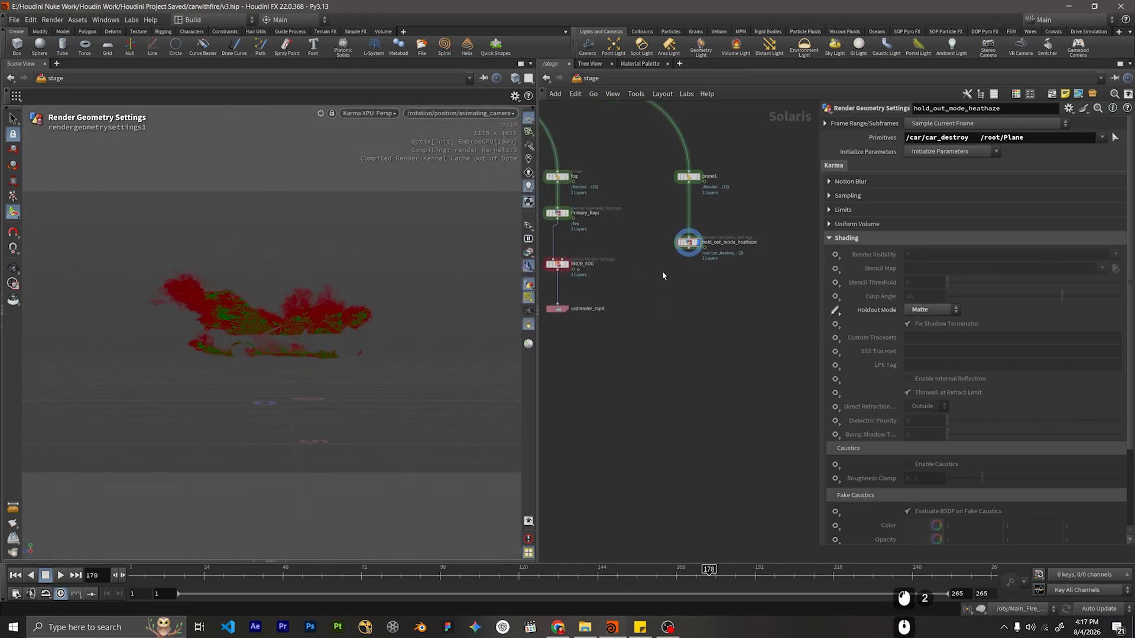
pyautogui.moveTo(689, 243); pyautogui.dragTo(689, 212)
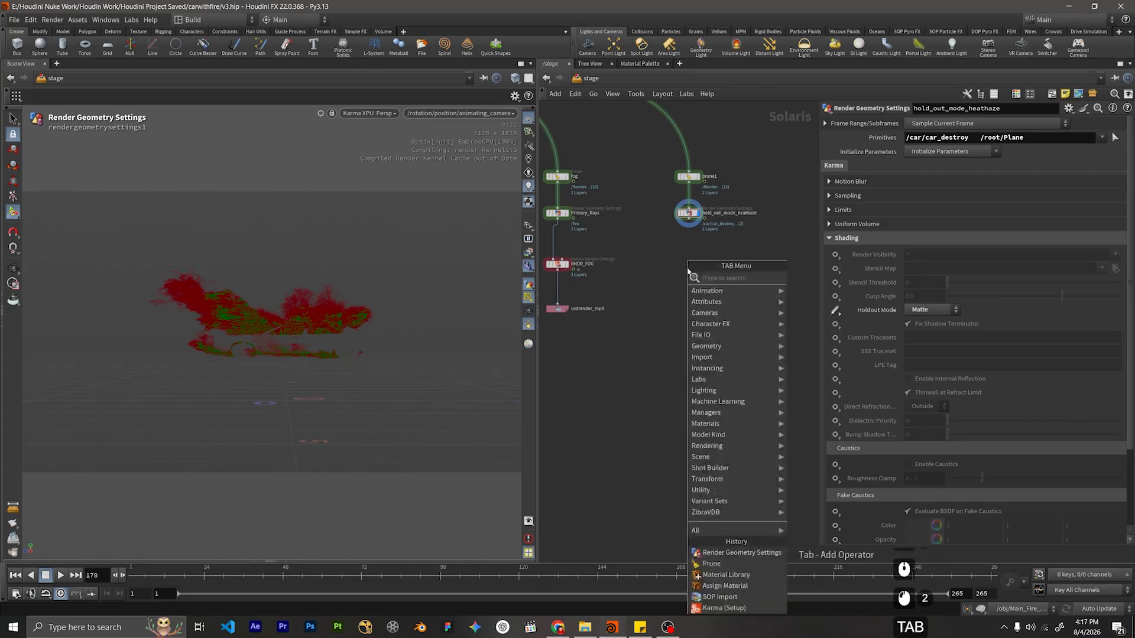
pyautogui.press('Tab')
pyautogui.write('karma')
pyautogui.press('Return')
pyautogui.press('Return')
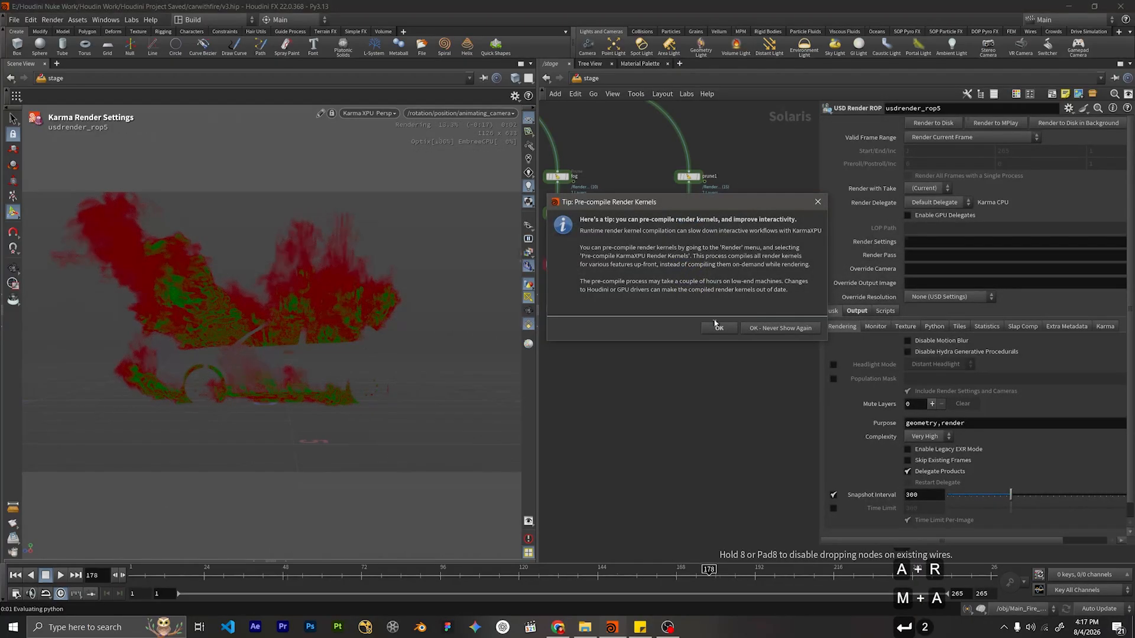
pyautogui.click(718, 327)
# Delete the render pass node from the new Karma setup and wire hold_out_mode_heathaze into karmarendersettings.
pyautogui.click(730, 297)
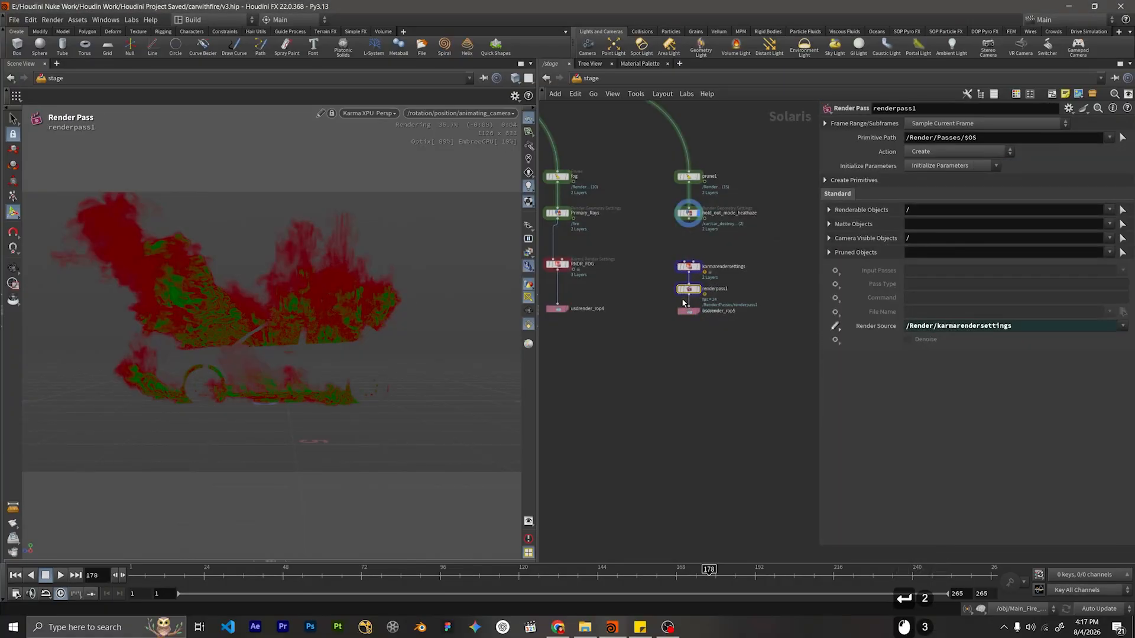
pyautogui.press('Delete')
pyautogui.moveTo(713, 273); pyautogui.dragTo(685, 311)
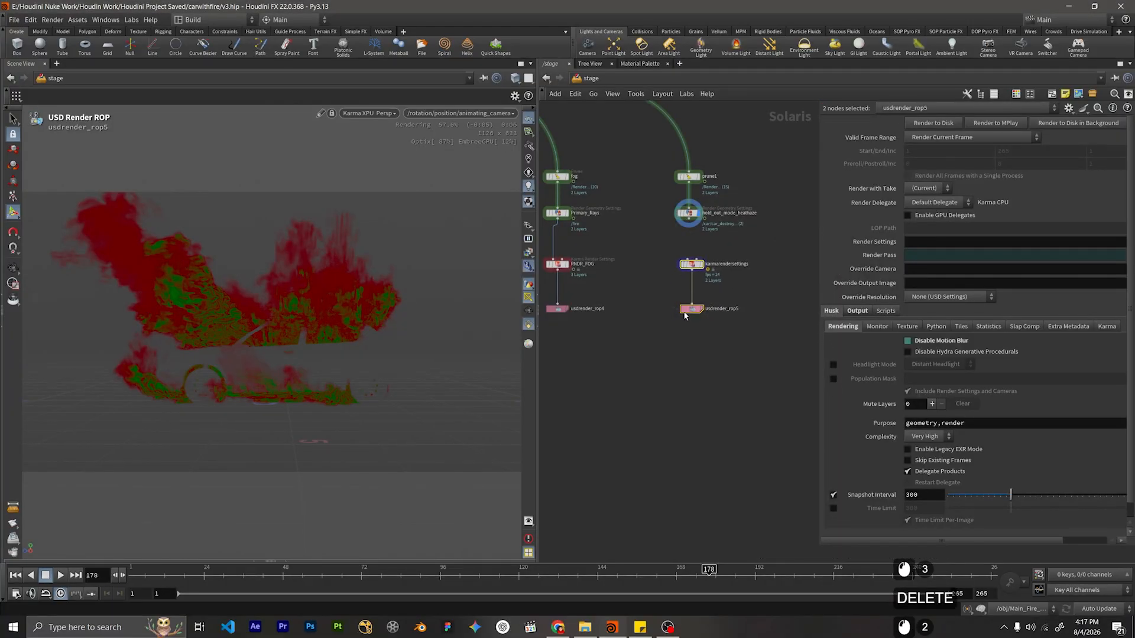
pyautogui.click(685, 310)
pyautogui.moveTo(688, 221); pyautogui.dragTo(660, 269)
# Set the output picture of karmarendersettings to $HIP/render/Heathaze/$OS.$F4.exr and save the scene.
pyautogui.click(687, 273)
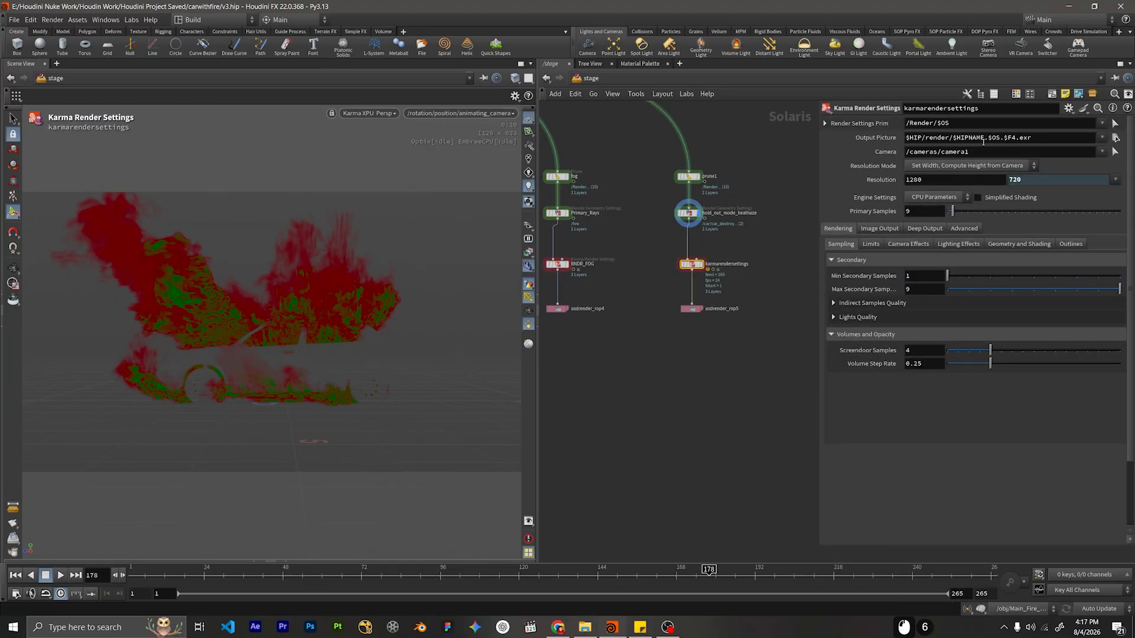
pyautogui.moveTo(988, 138); pyautogui.dragTo(953, 140)
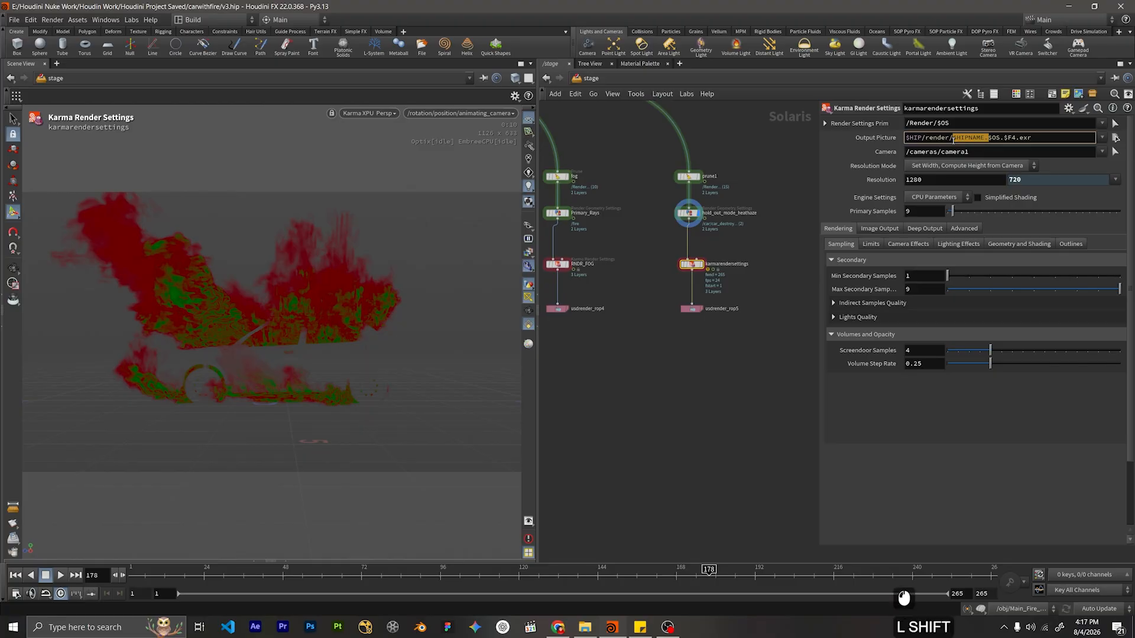
pyautogui.write('Heathaze')
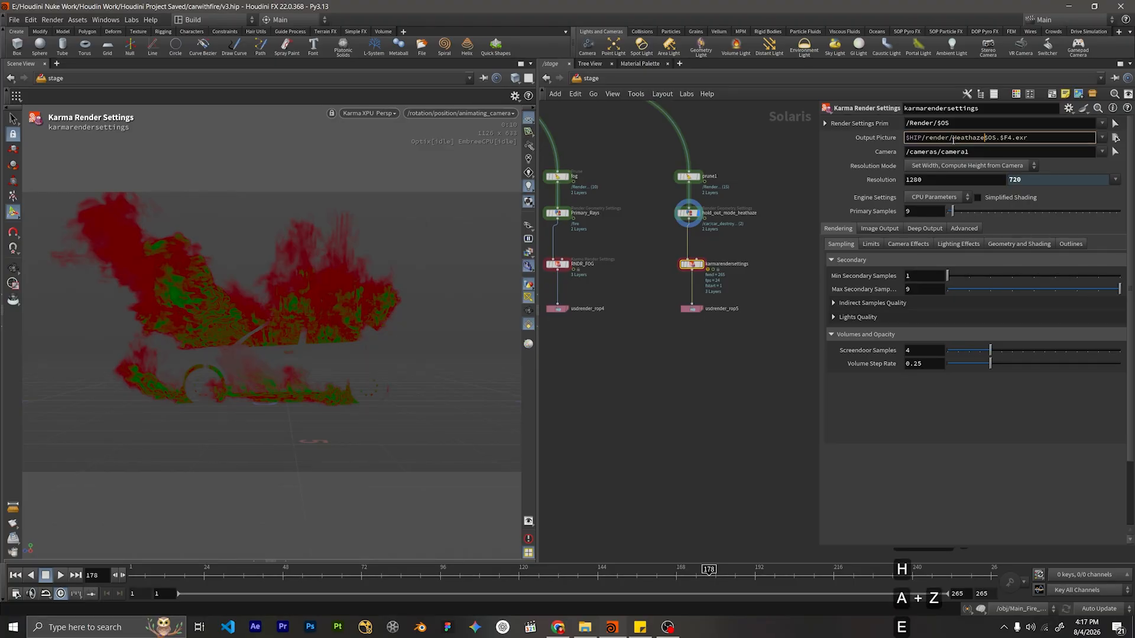
pyautogui.write('/')
pyautogui.press('Return')
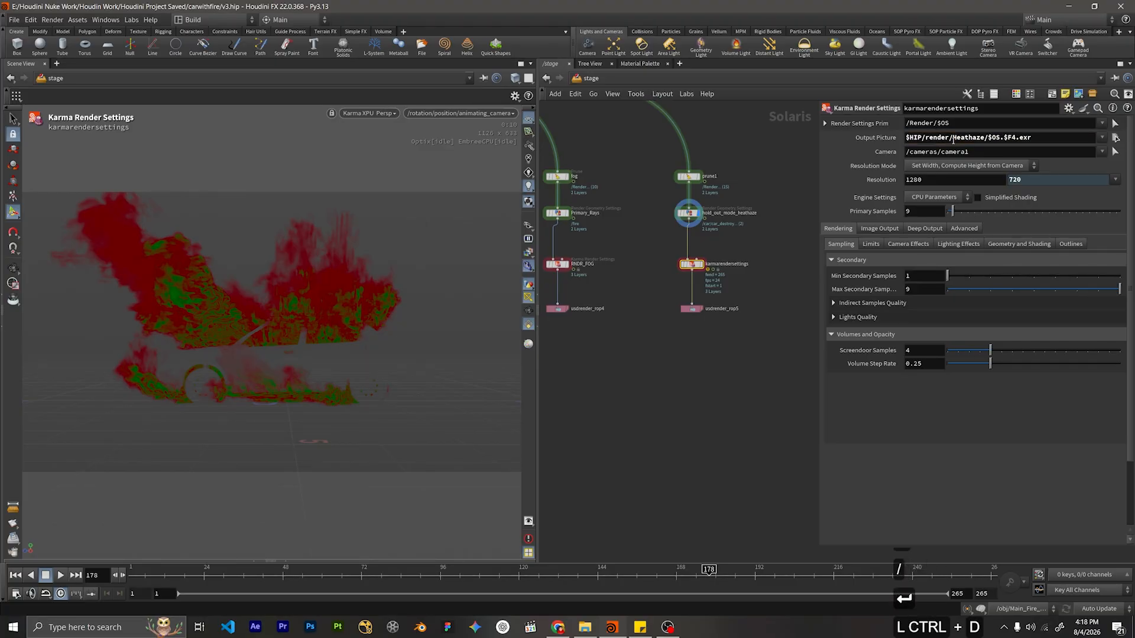
pyautogui.hotkey('ctrl', 's')
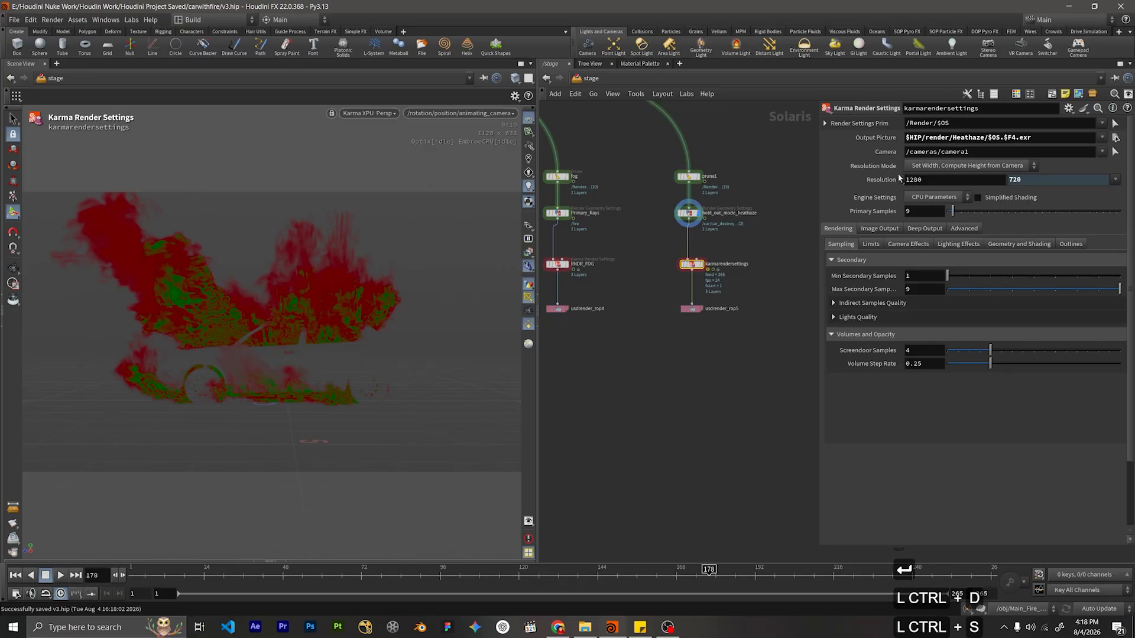
# Set the heat haze render resolution width to 2048.
pyautogui.moveTo(740, 248); pyautogui.dragTo(739, 229, button='middle')
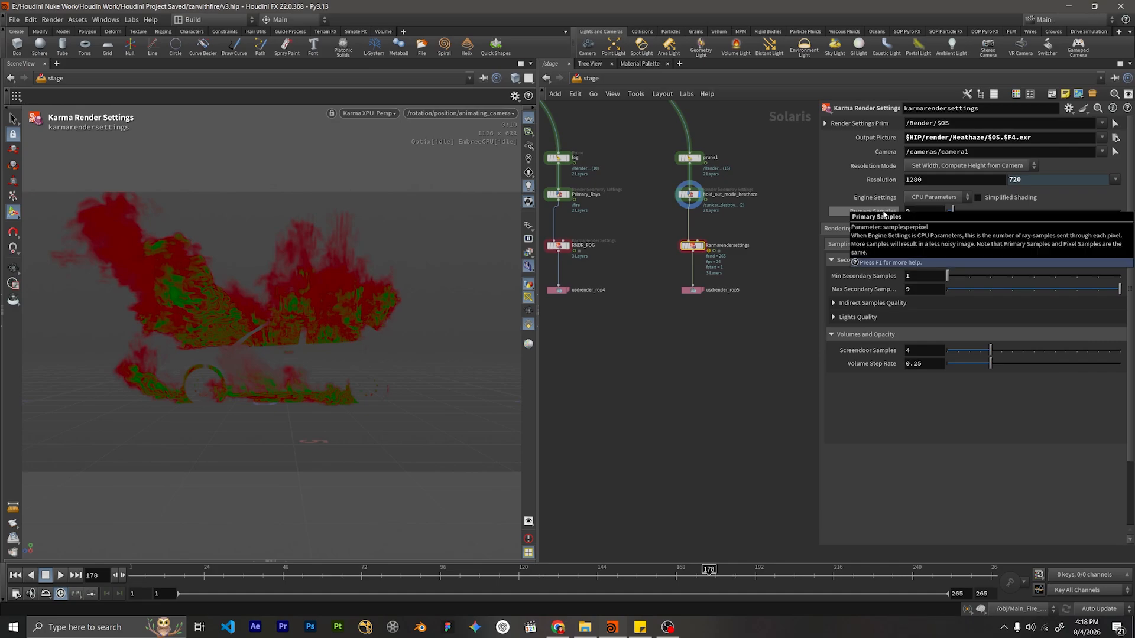
pyautogui.click(999, 178)
pyautogui.write('2048')
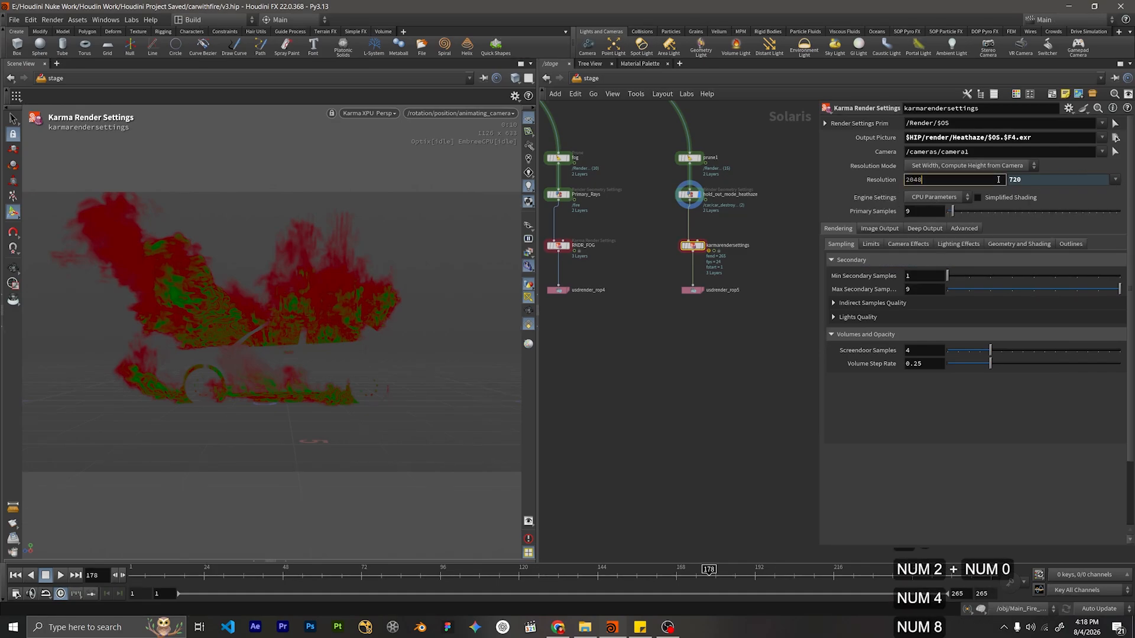
pyautogui.press('Return')
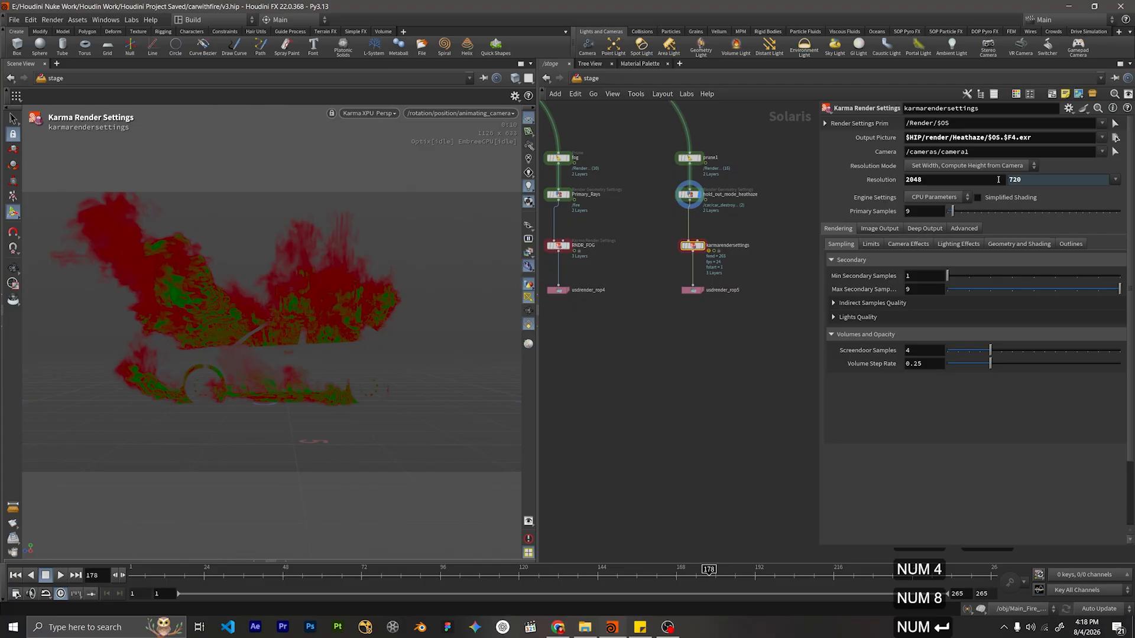
# Switch the heat haze render's engine settings to XPU Parameters with 16 path traced samples.
pyautogui.click(936, 197)
pyautogui.click(935, 208)
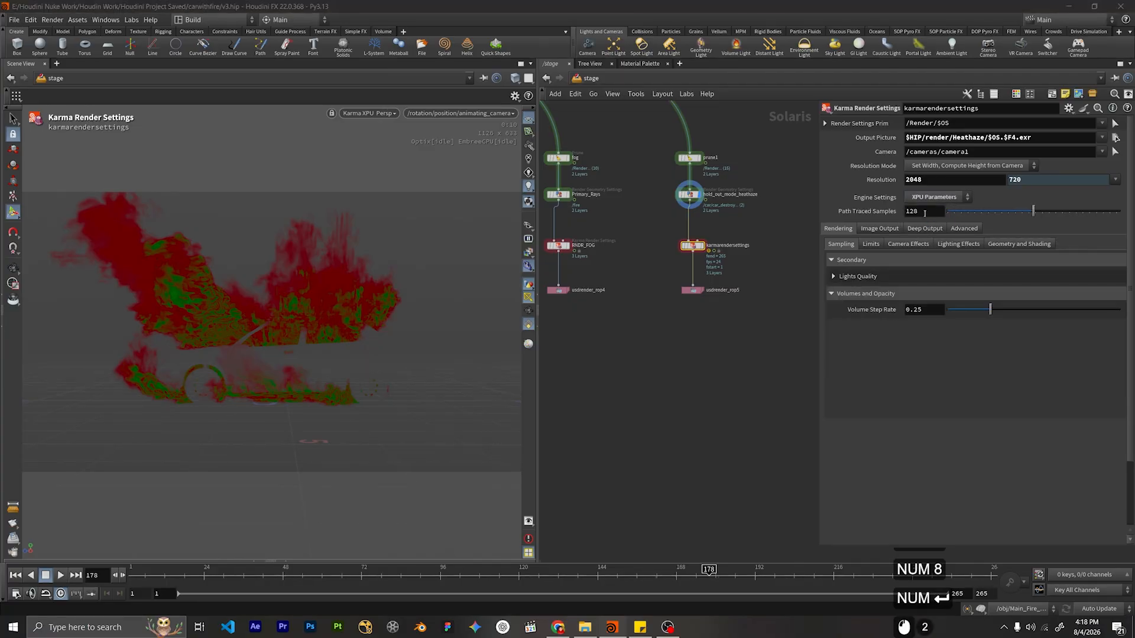
pyautogui.click(941, 212)
pyautogui.click(942, 211)
pyautogui.write('16')
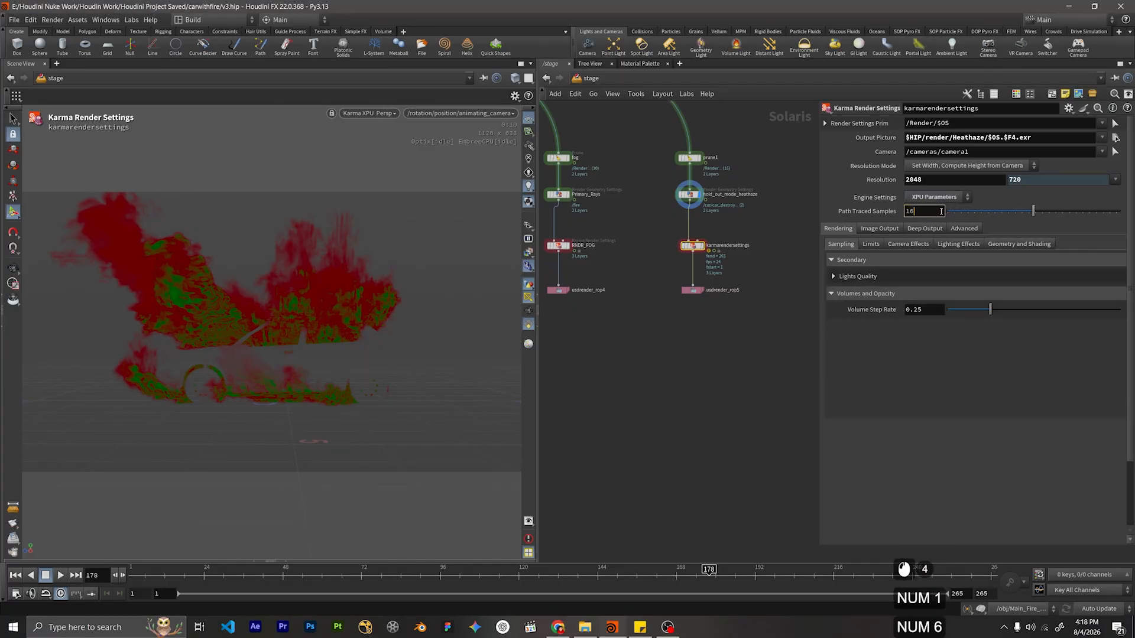
pyautogui.press('Return')
# Display karmarendersettings in the viewport and set its render camera to /rotation/position/animating_camera.
pyautogui.click(692, 245)
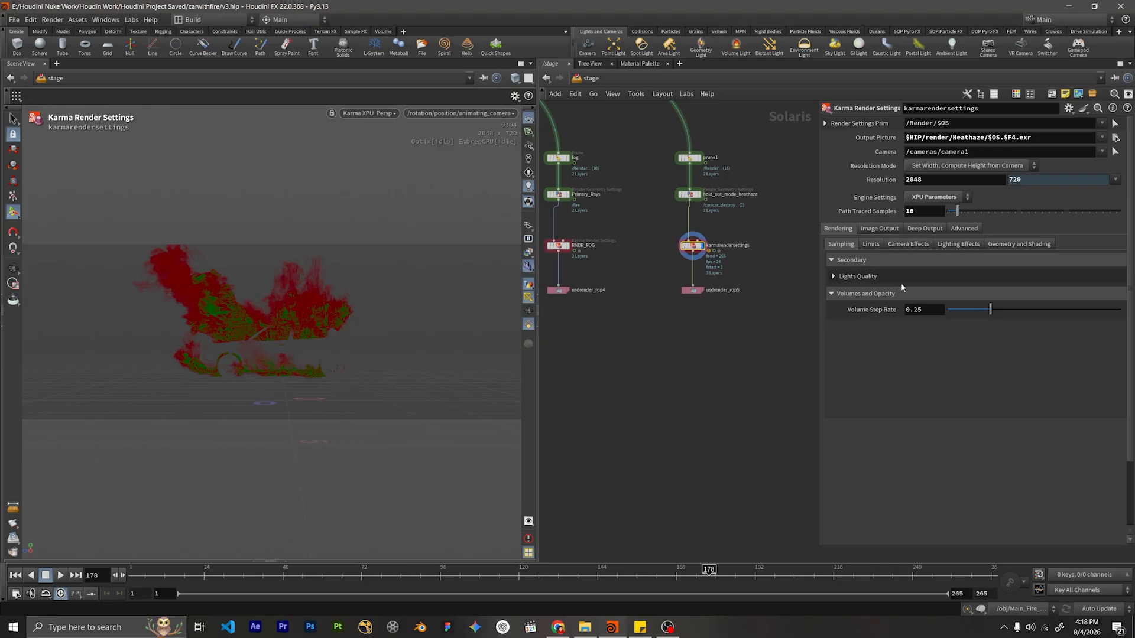
pyautogui.click(1101, 152)
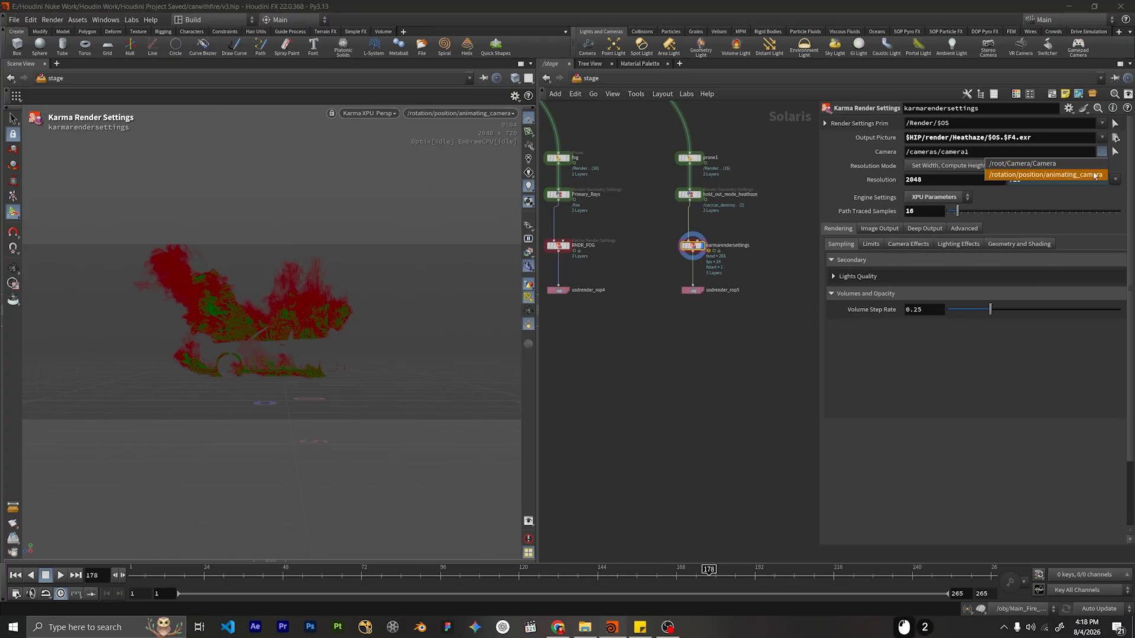
pyautogui.click(1096, 173)
# Look over the whole stage network, from the environment setup and its material groups down to the render branches.
pyautogui.scroll(-8, 658, 373)
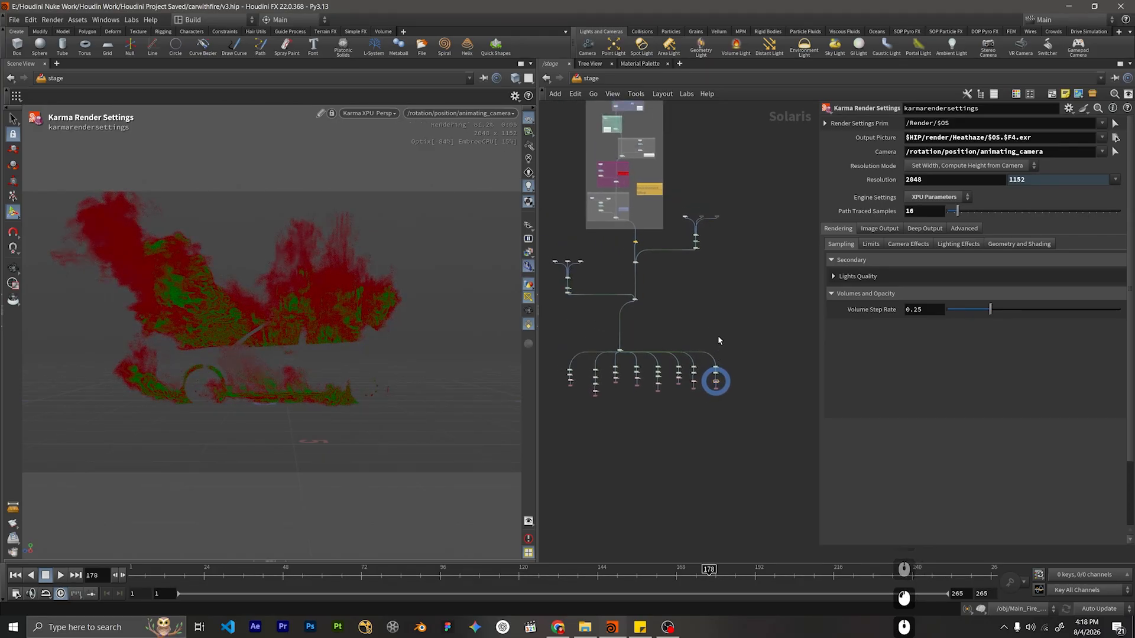
pyautogui.moveTo(698, 297); pyautogui.dragTo(720, 401, button='middle')
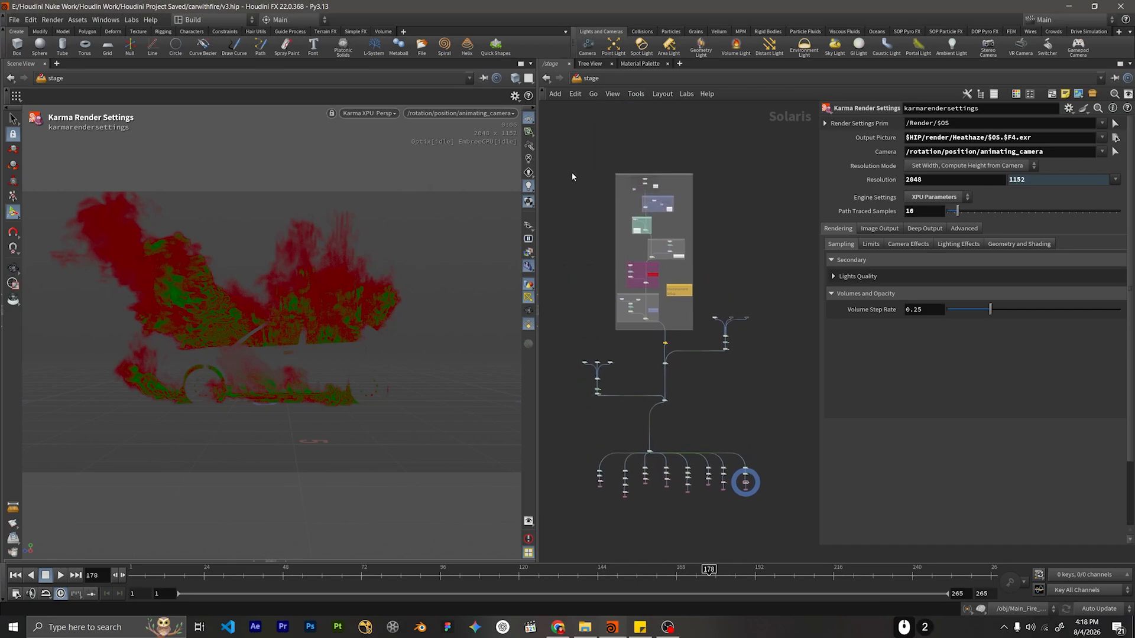
pyautogui.scroll(8, 613, 205)
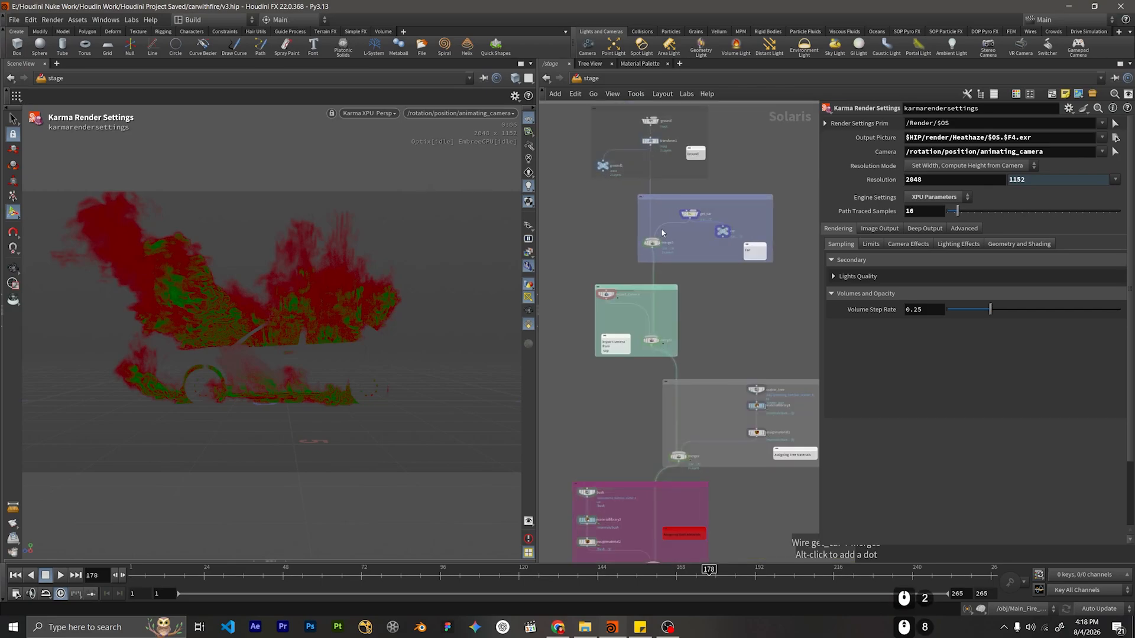
pyautogui.scroll(-2, 685, 377)
pyautogui.scroll(8, 633, 316)
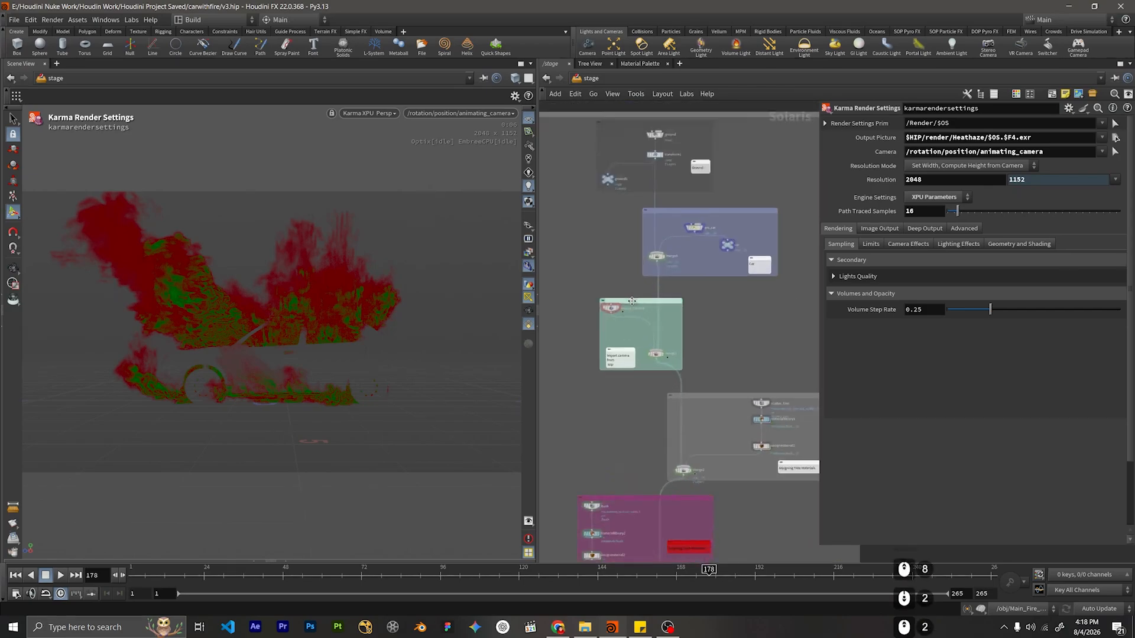
pyautogui.scroll(-5, 632, 315)
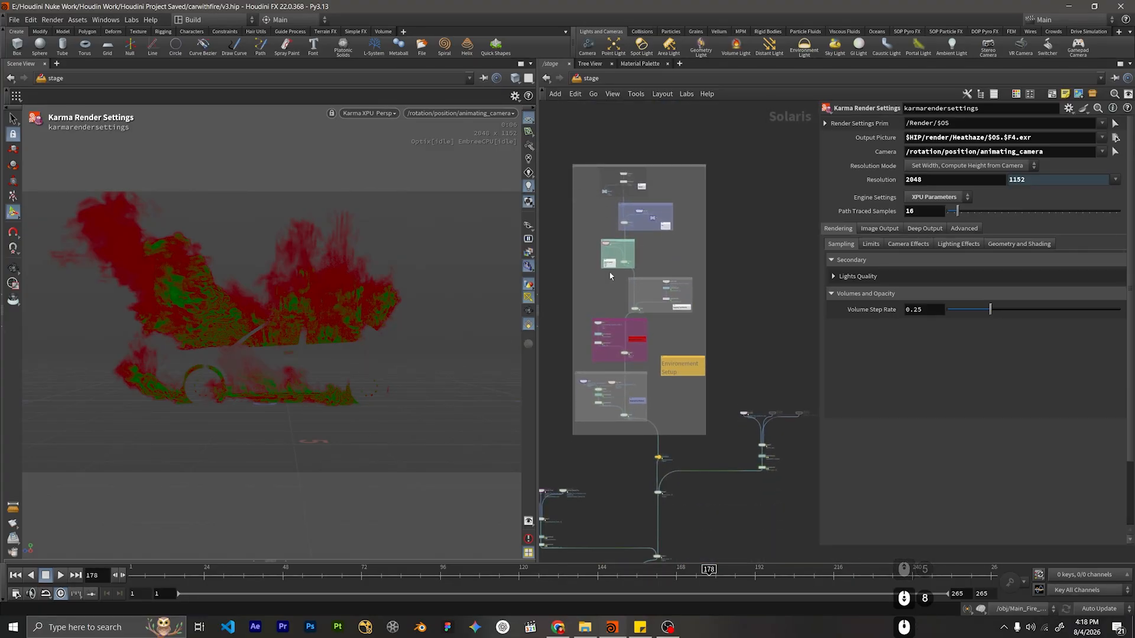
pyautogui.scroll(4, 610, 278)
pyautogui.moveTo(586, 337); pyautogui.dragTo(610, 248, button='middle')
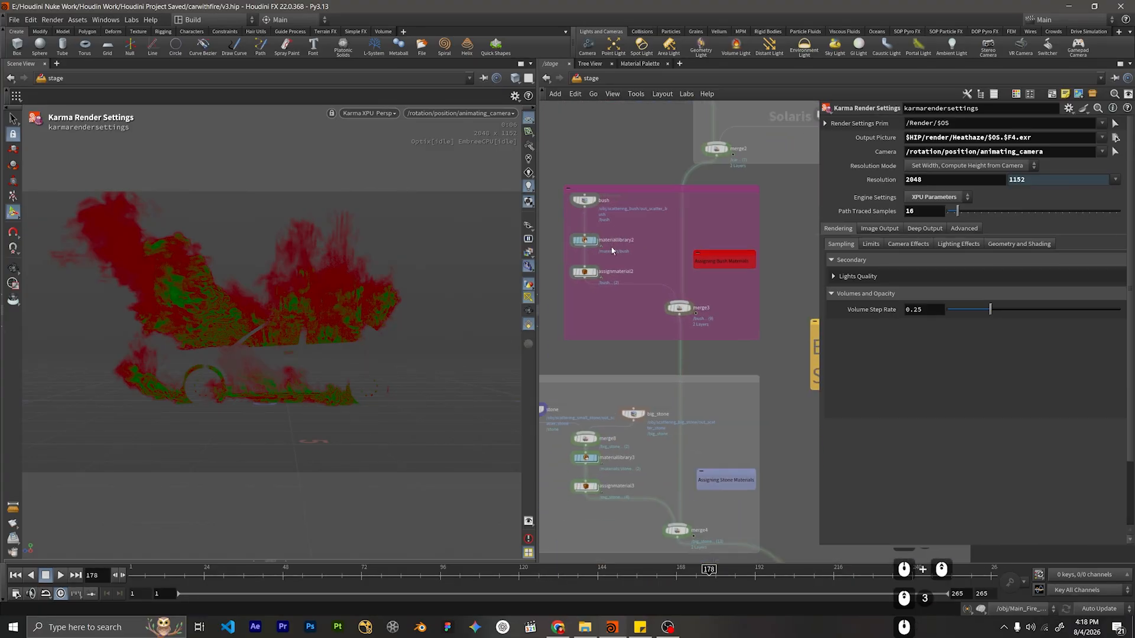
pyautogui.scroll(-8, 613, 359)
pyautogui.moveTo(677, 266); pyautogui.dragTo(681, 194, button='middle')
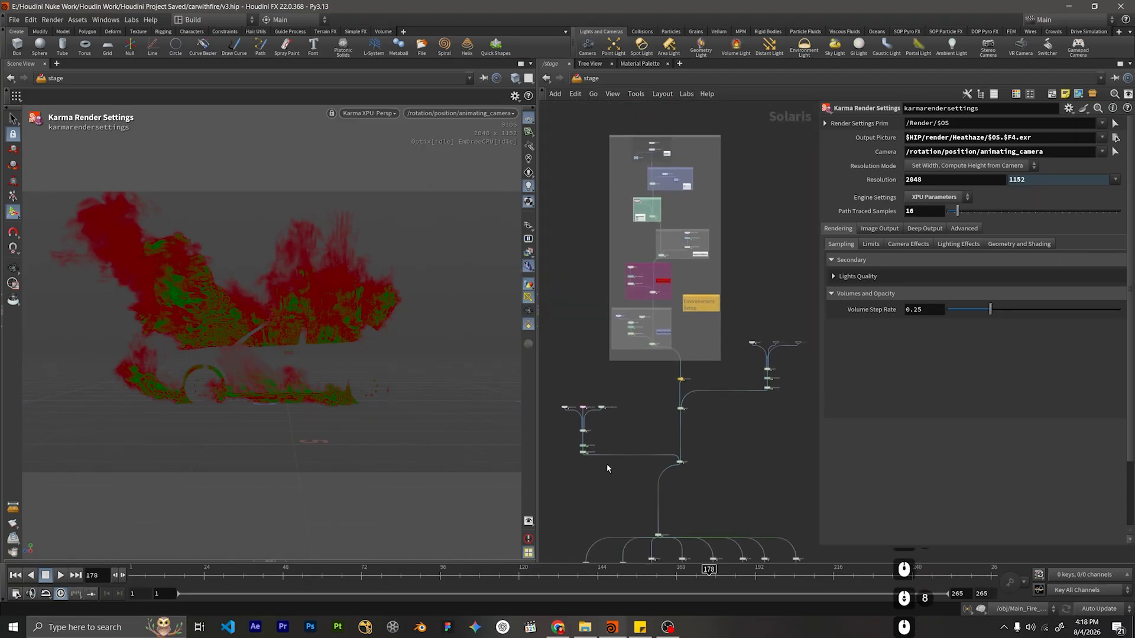
# Preview the ground branch node by node, from the Get_ground_Fire_lights prune to Rendering_Ground, and save the scene.
pyautogui.moveTo(606, 456); pyautogui.dragTo(598, 280, button='middle')
pyautogui.scroll(4, 580, 379)
pyautogui.moveTo(594, 389); pyautogui.dragTo(709, 260, button='middle')
pyautogui.scroll(2, 710, 260)
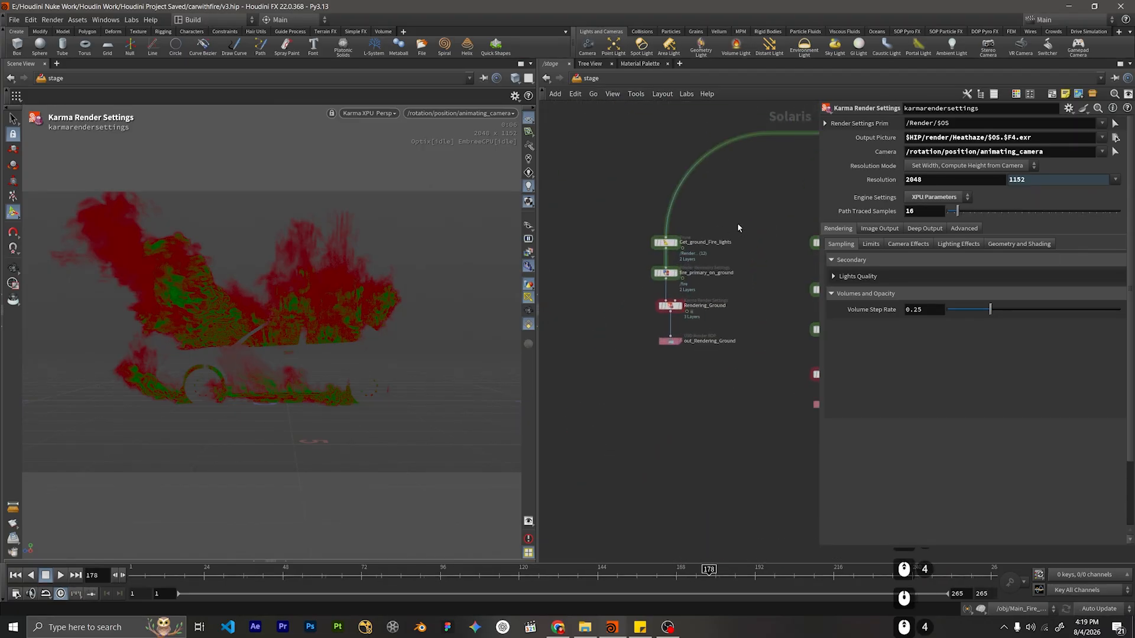
pyautogui.click(677, 247)
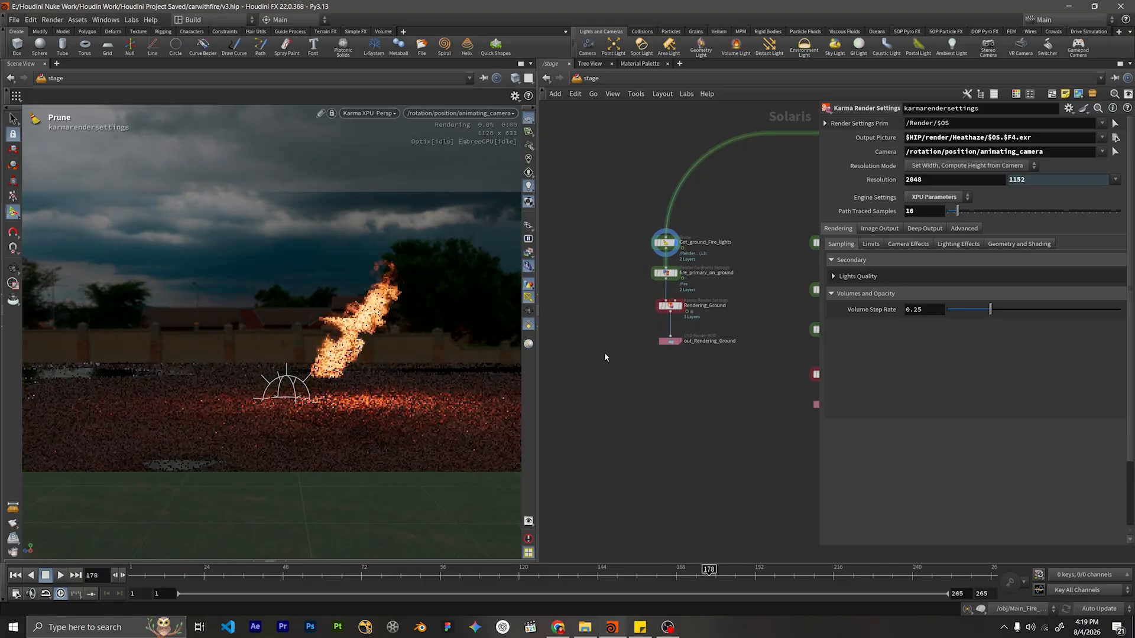
pyautogui.hotkey('ctrl', 's')
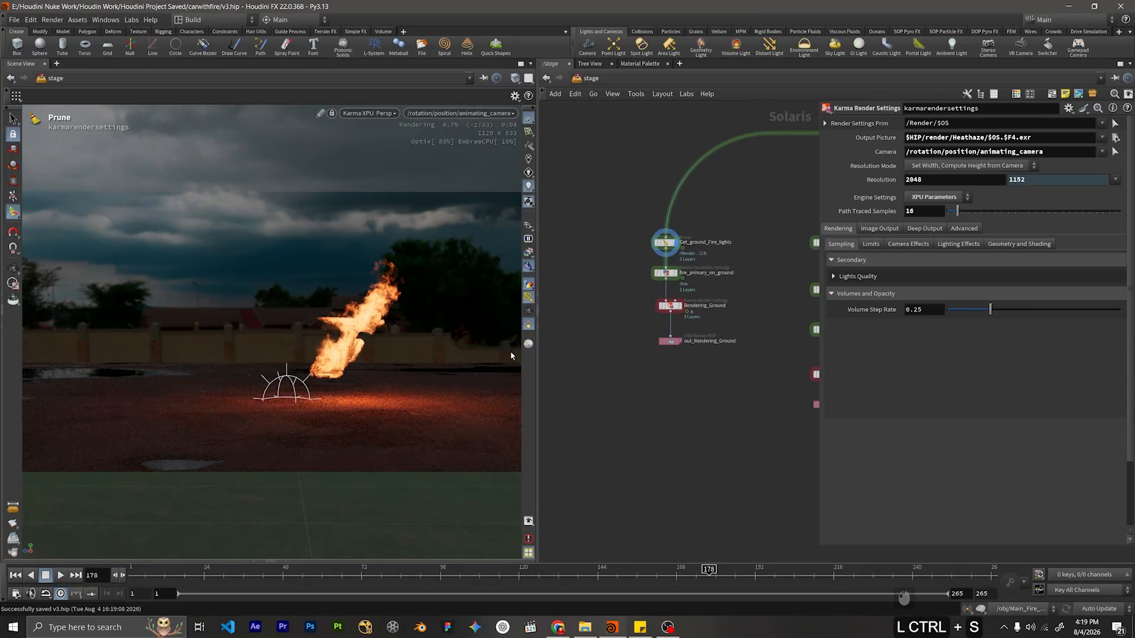
pyautogui.click(665, 272)
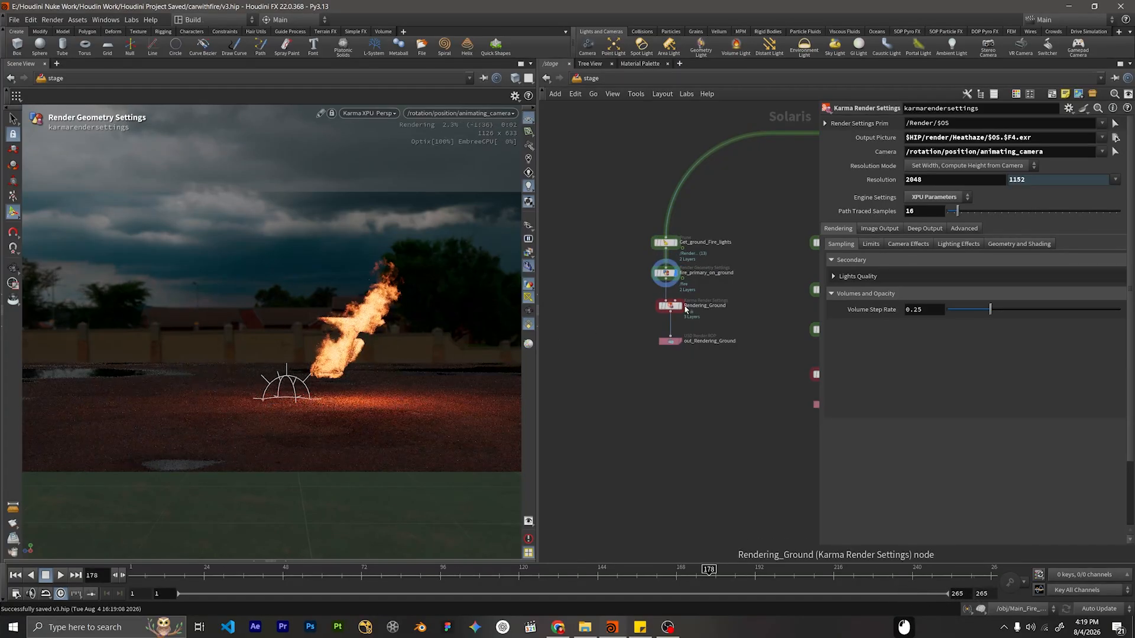
pyautogui.moveTo(683, 309)
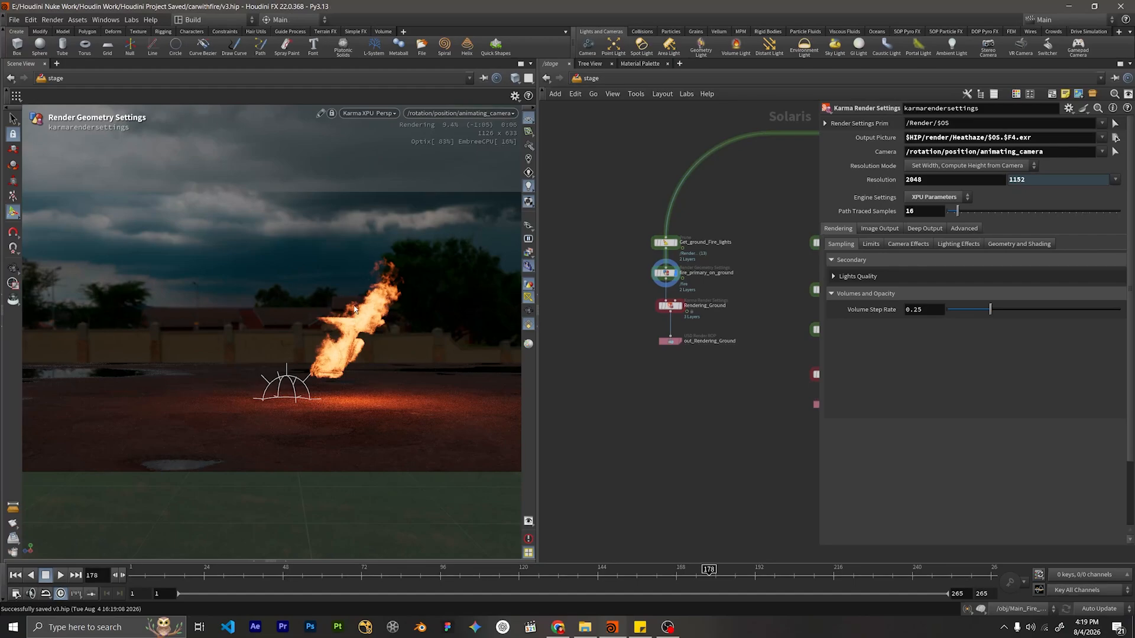
pyautogui.click(671, 305)
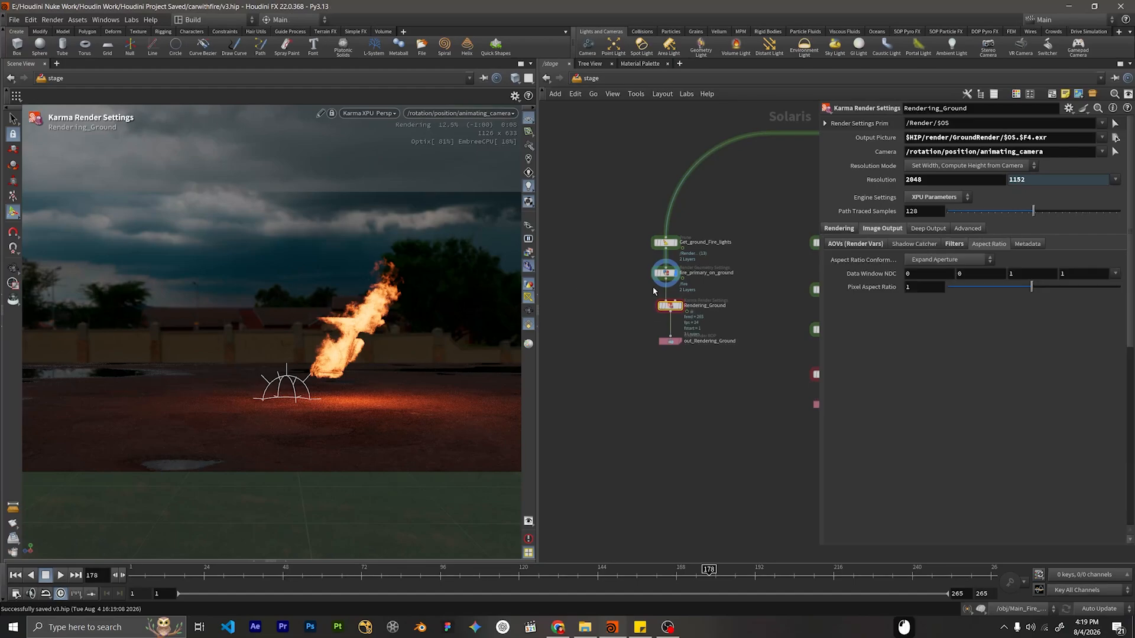
pyautogui.click(680, 306)
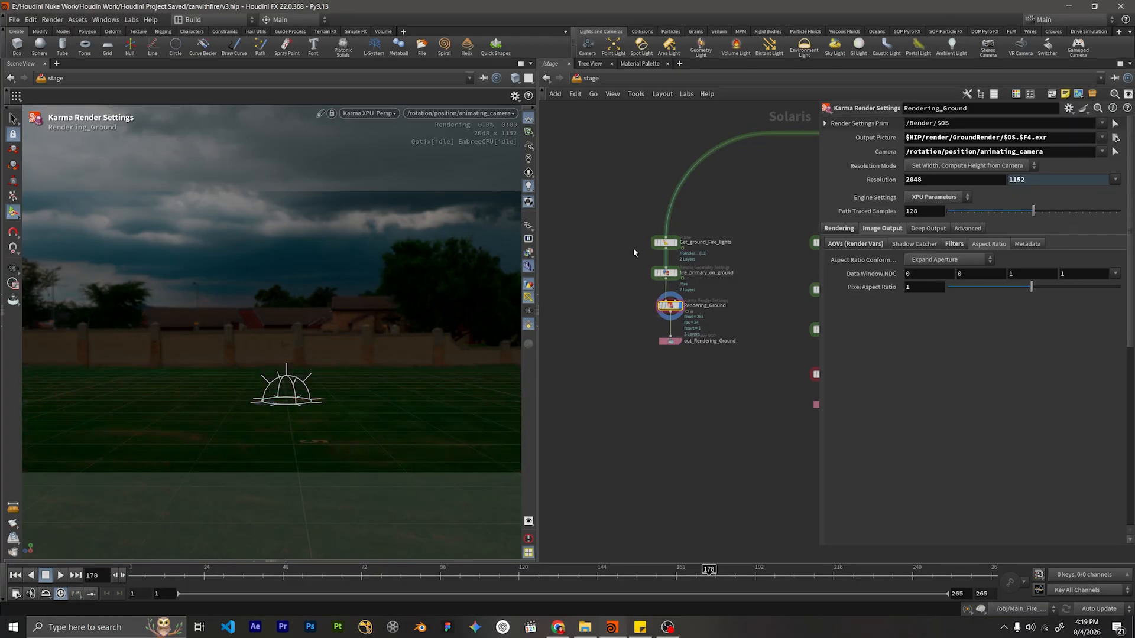
# Set the path traced samples of Rendering_Ground to 64.
pyautogui.doubleClick(918, 215)
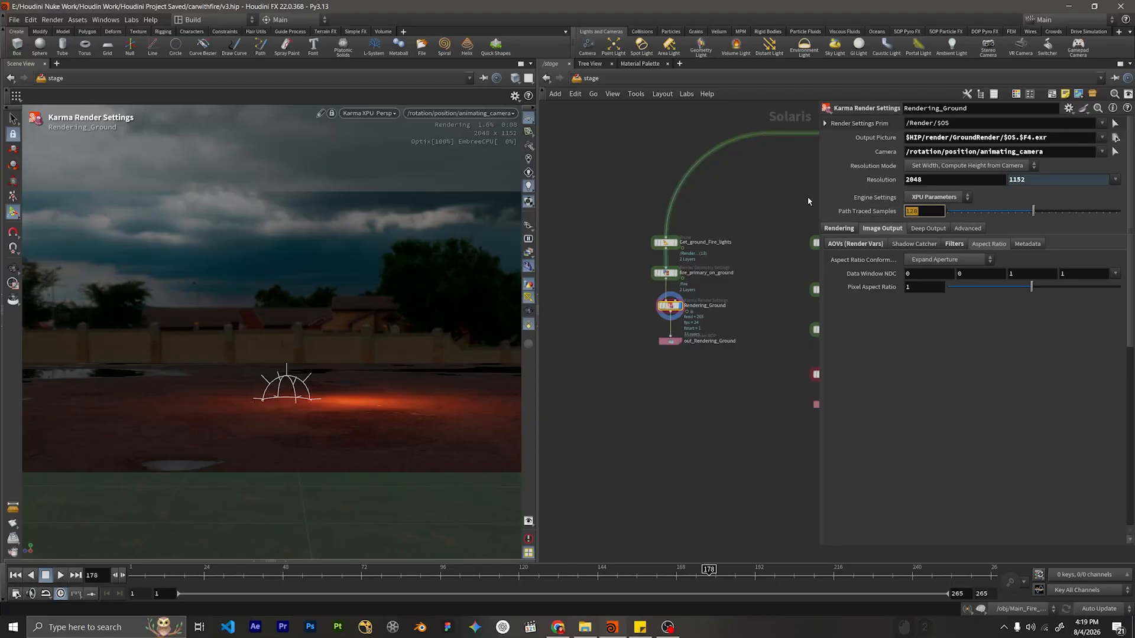
pyautogui.click(660, 197)
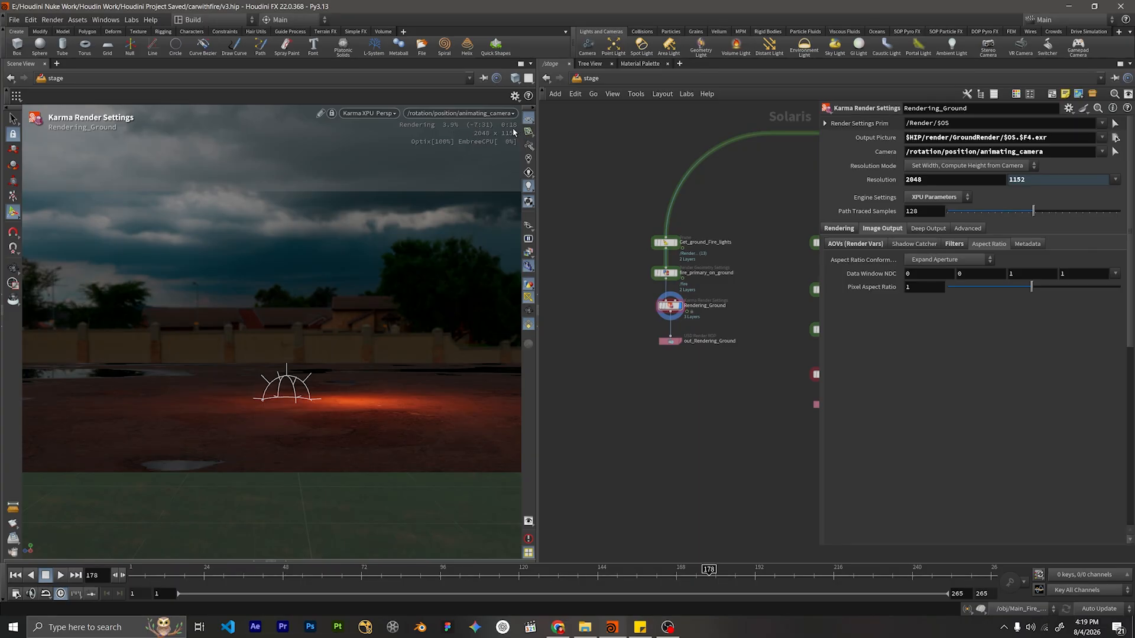
pyautogui.doubleClick(914, 212)
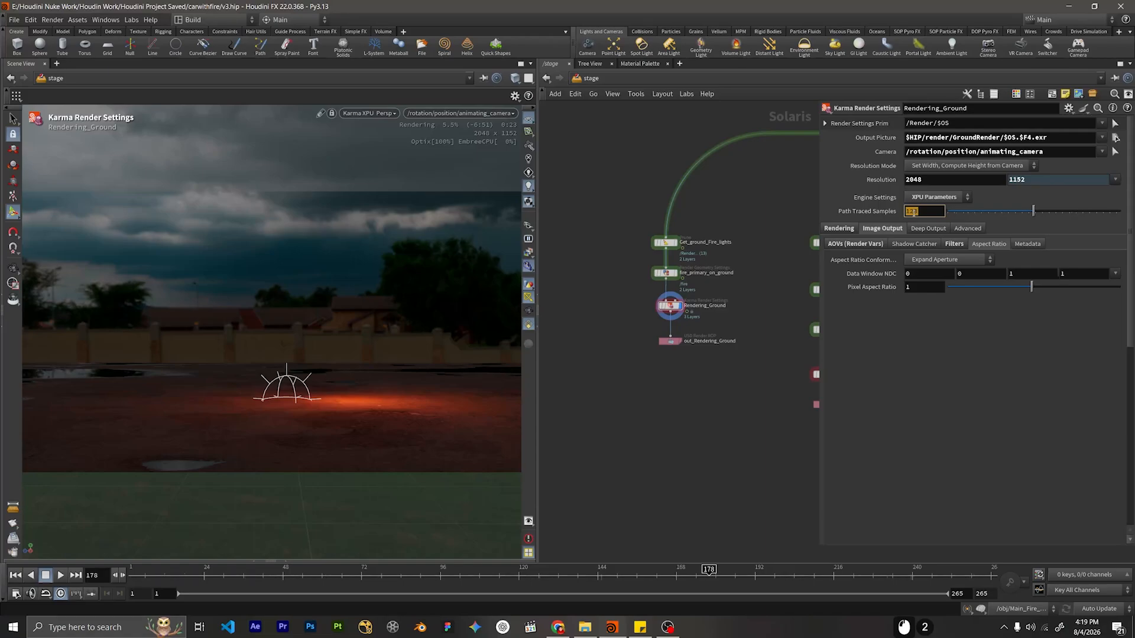
pyautogui.write('64')
pyautogui.click(341, 162)
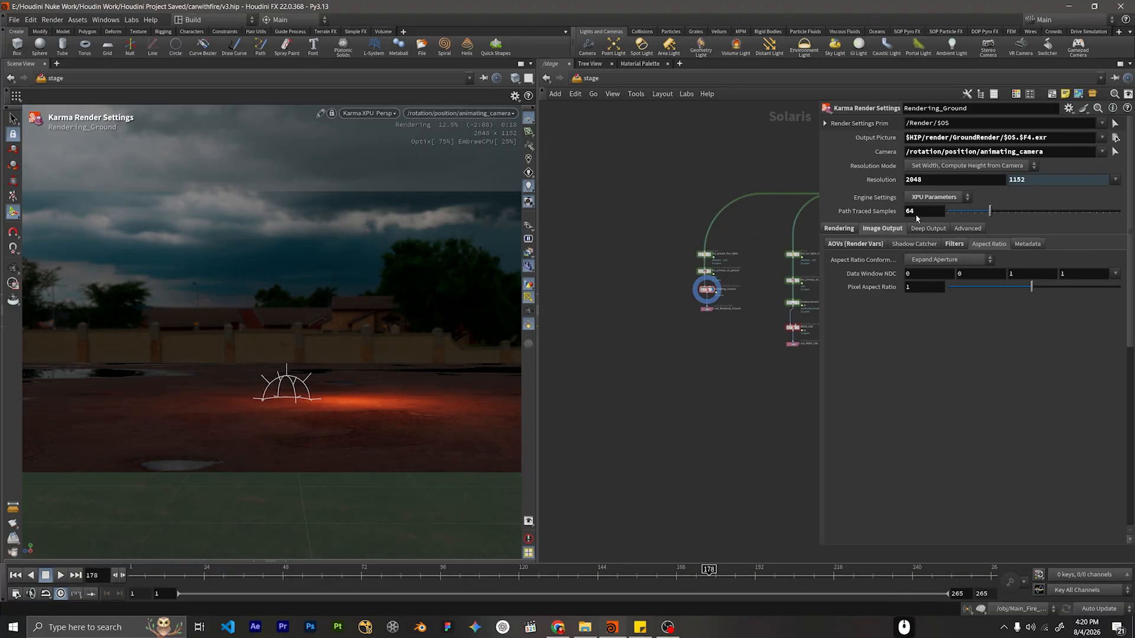
# Review the AOV render vars of Rendering_Ground, including the beauty, albedo and utility options.
pyautogui.click(855, 244)
pyautogui.scroll(-6, 861, 366)
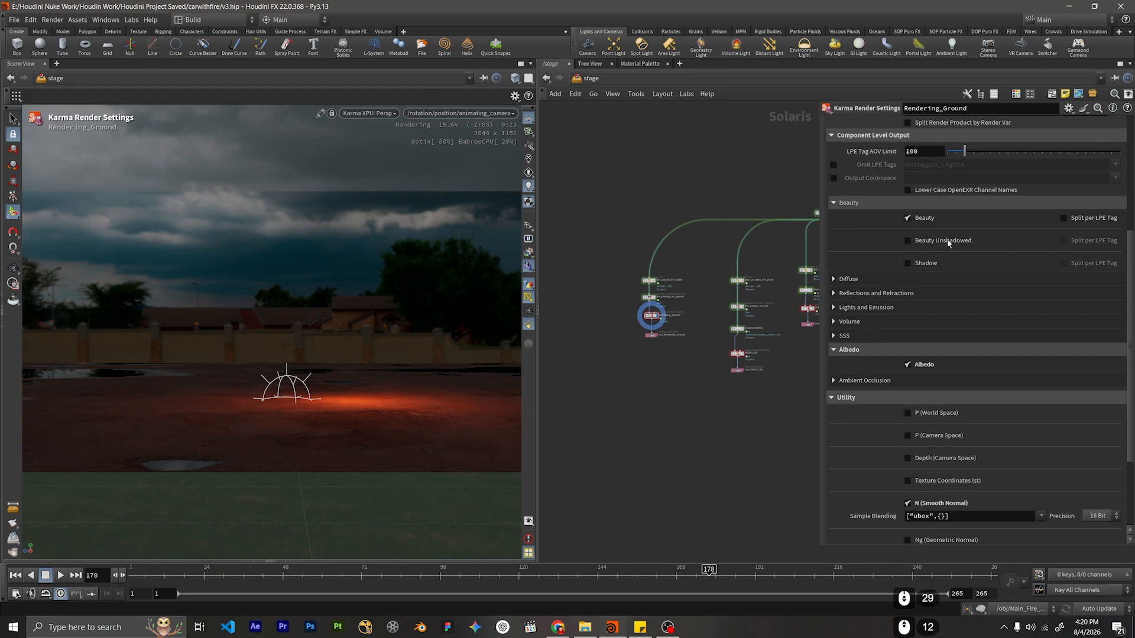
pyautogui.scroll(5, 947, 239)
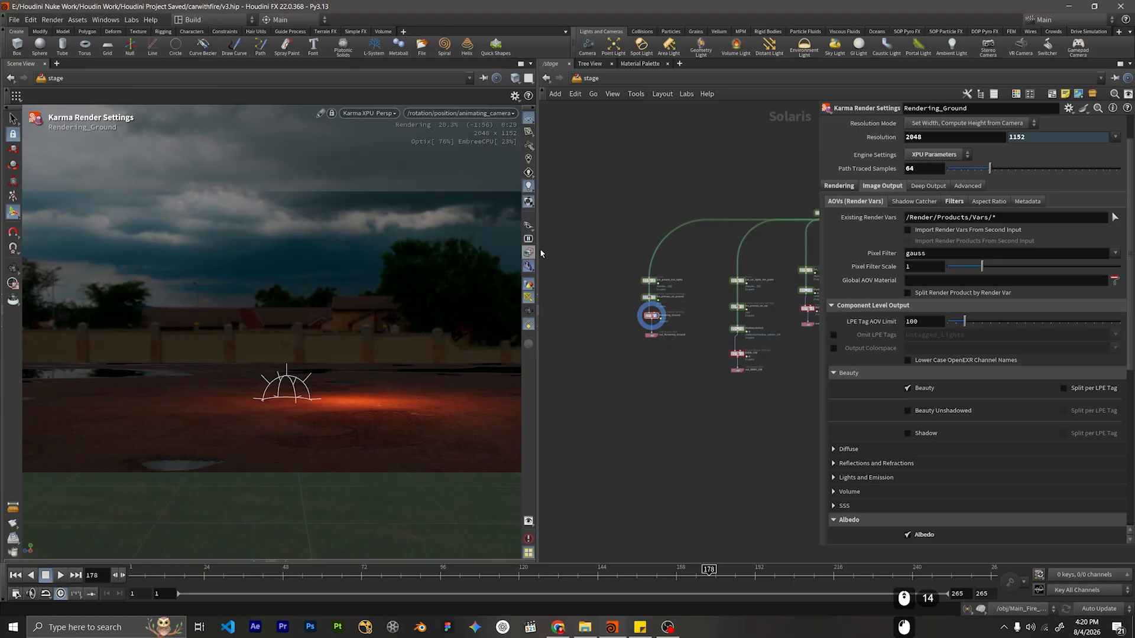
pyautogui.click(540, 247)
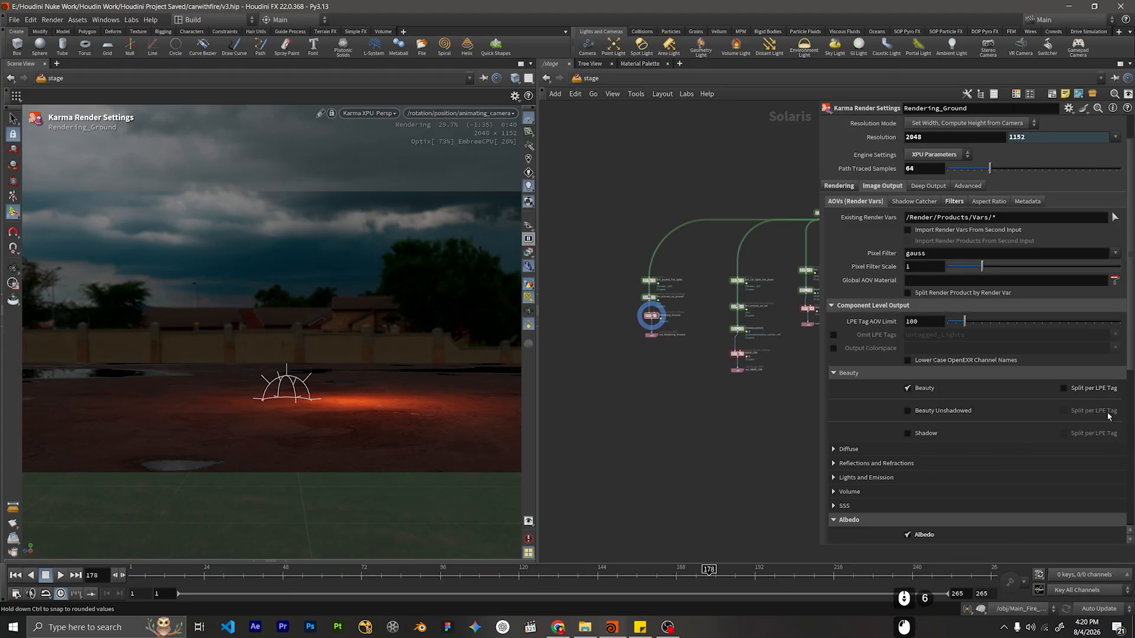
pyautogui.scroll(-6, 988, 376)
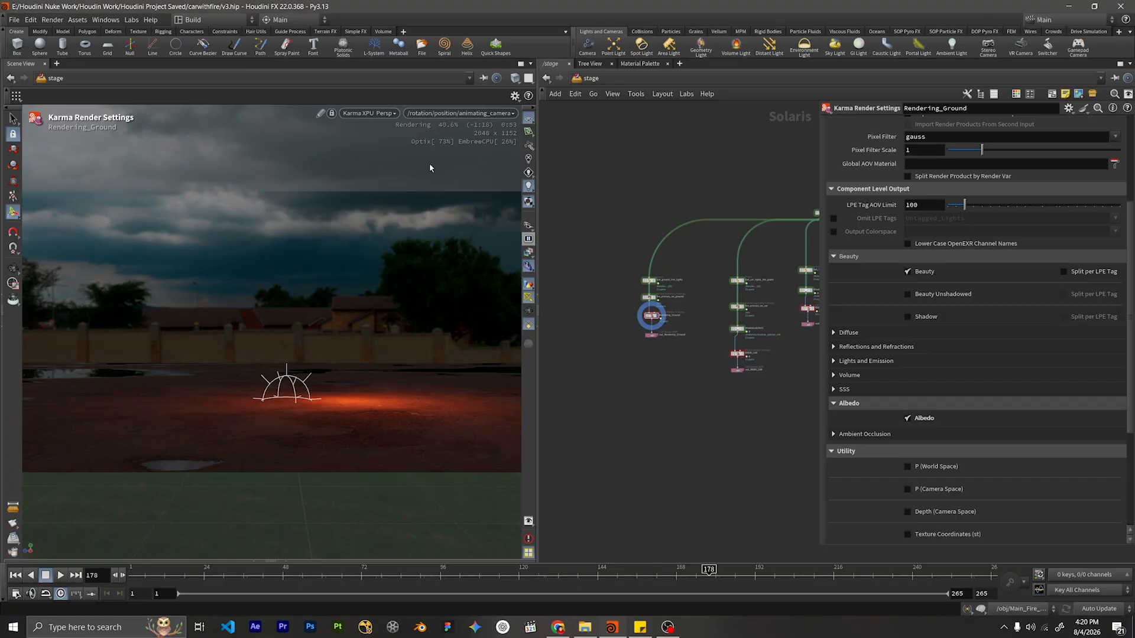
pyautogui.scroll(3, 977, 282)
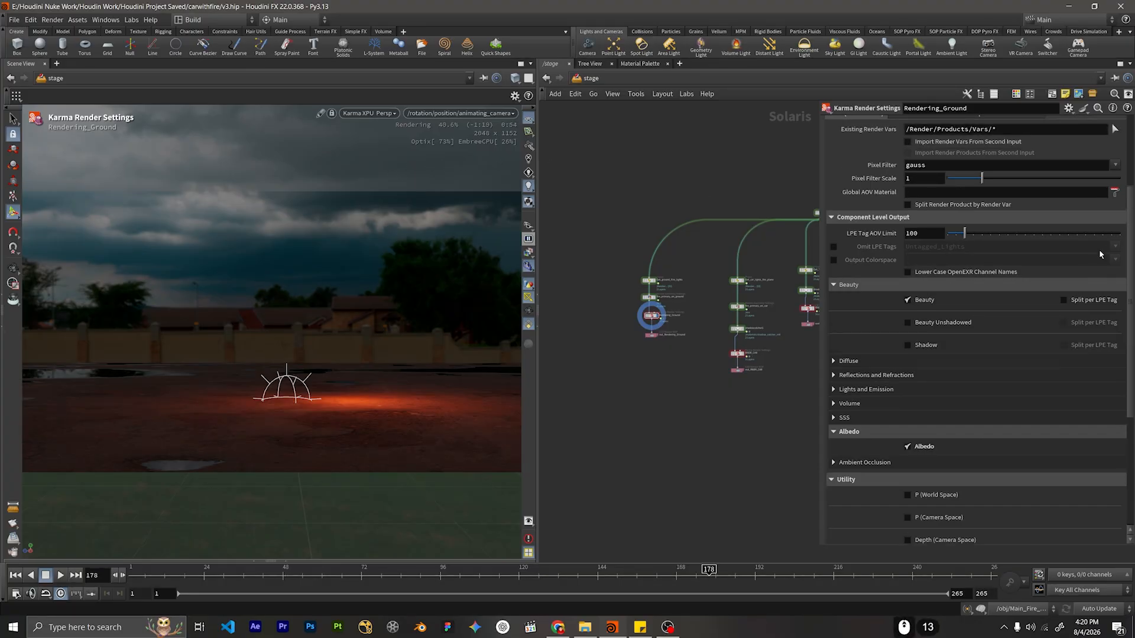
# Review the AOV options, render limits and motion blur camera effects of Rendering_Ground.
pyautogui.scroll(-5, 1100, 253)
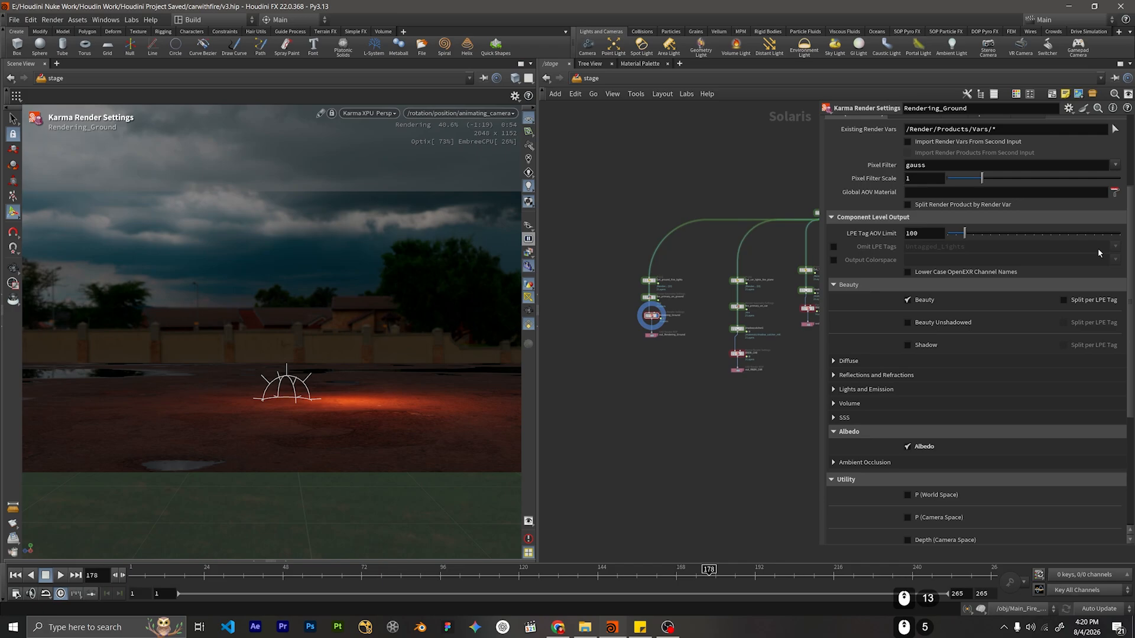
pyautogui.scroll(8, 1099, 253)
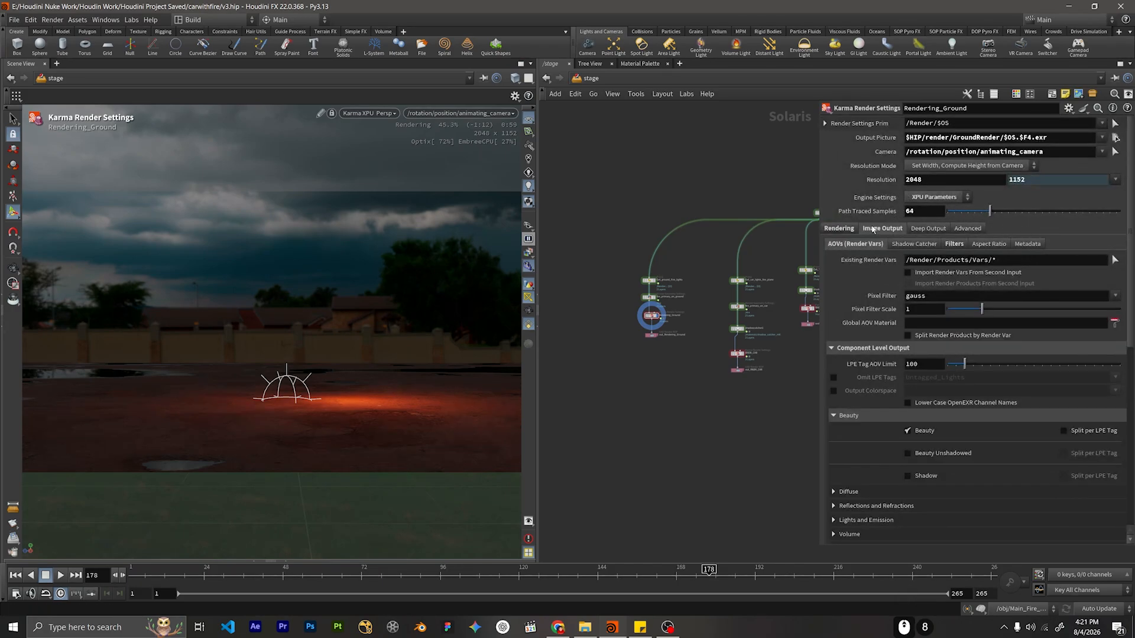
pyautogui.click(851, 230)
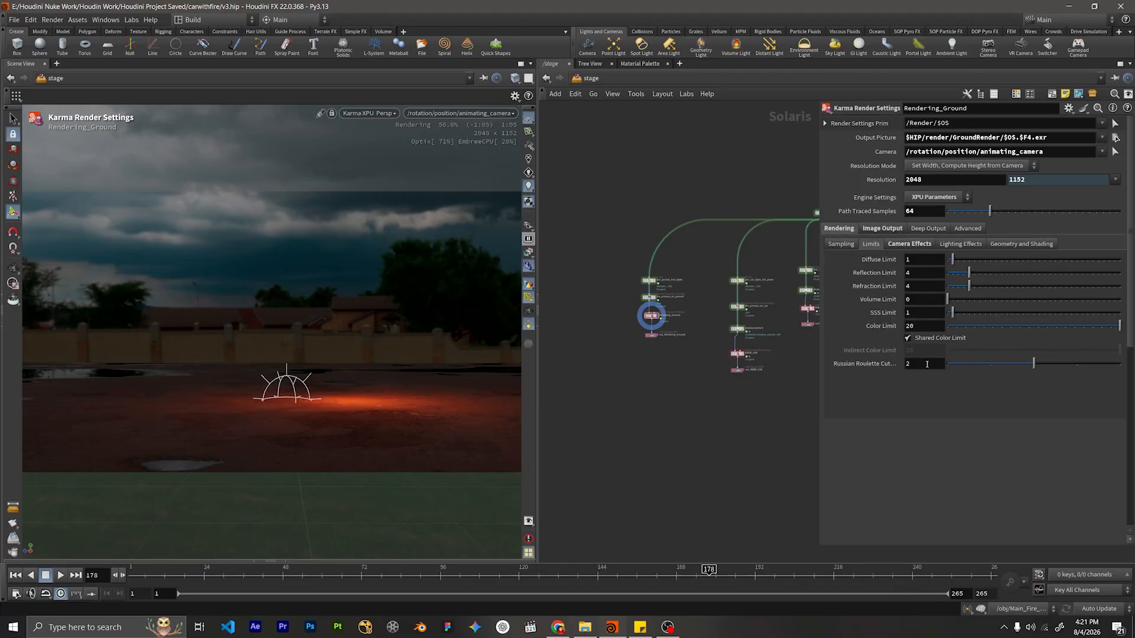
pyautogui.click(894, 247)
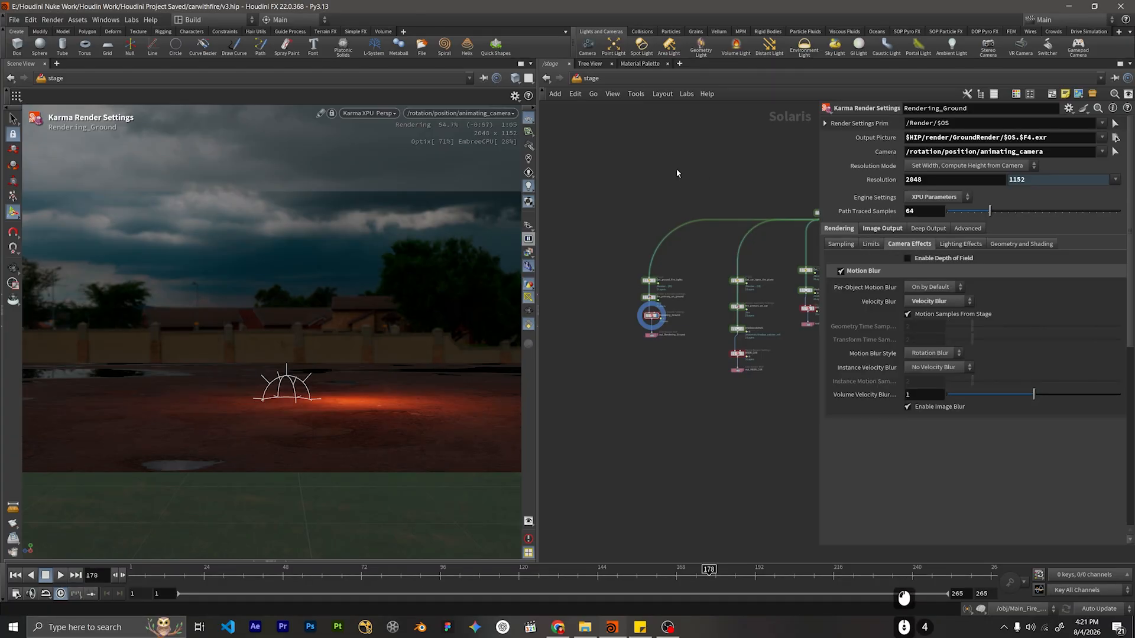
# Hide the light guide in the viewport and look over the render branches in the stage network.
pyautogui.scroll(-3, 676, 168)
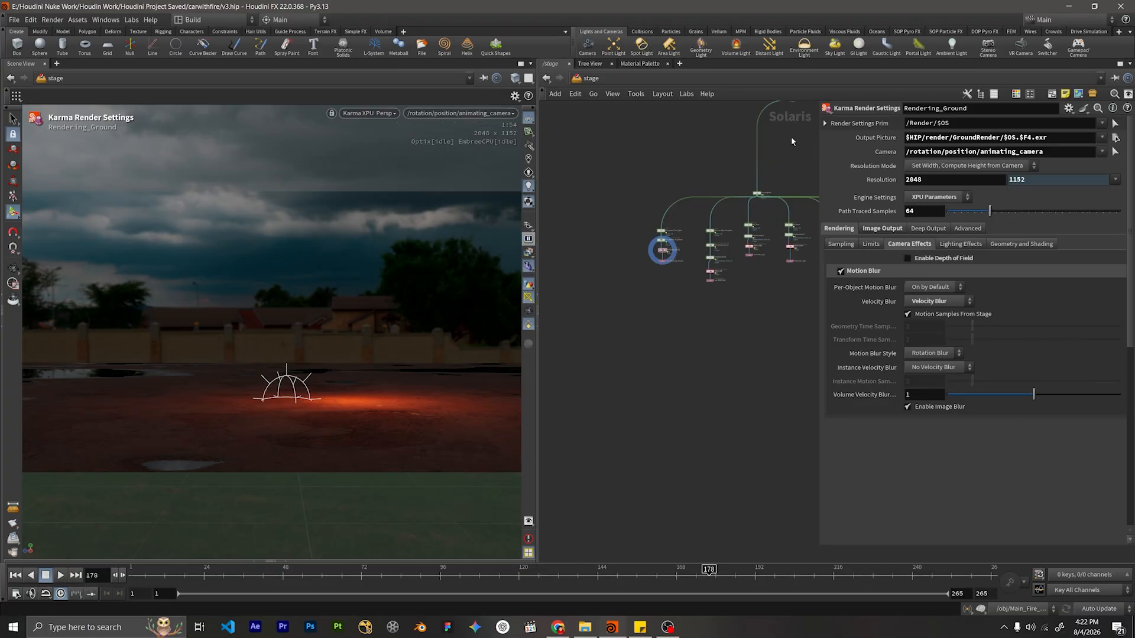
pyautogui.click(529, 297)
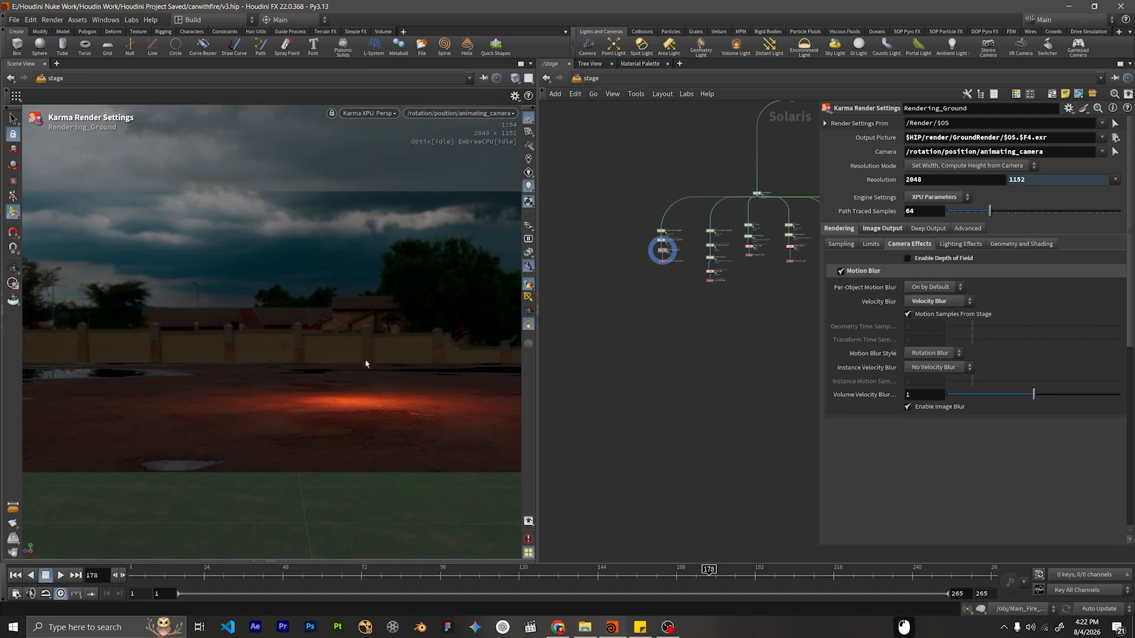
pyautogui.scroll(-3, 655, 349)
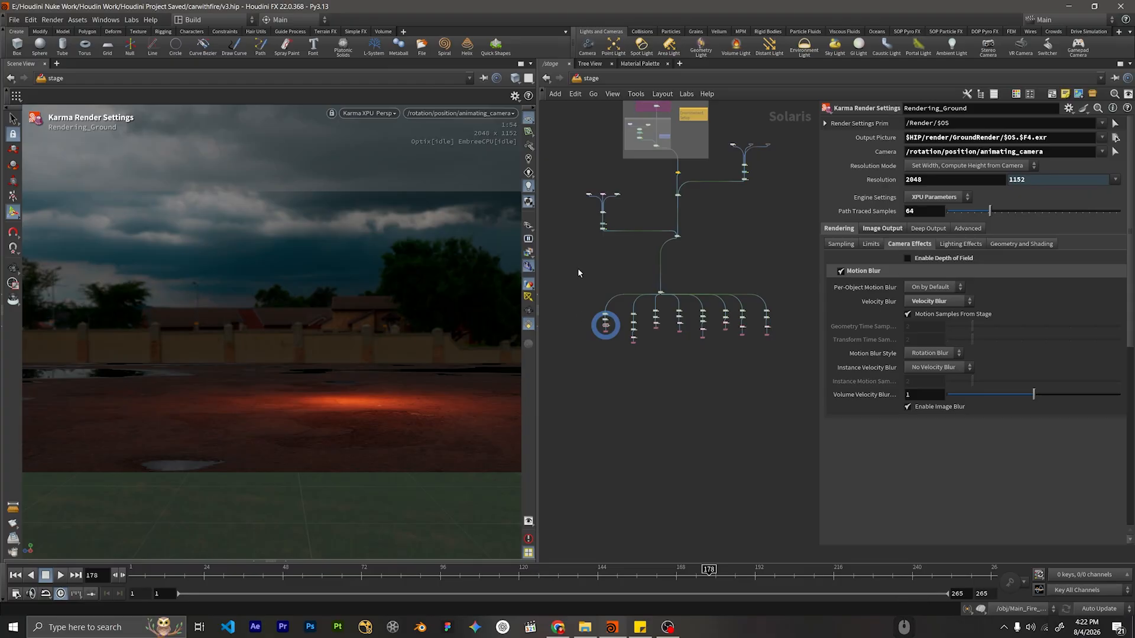
pyautogui.scroll(5, 658, 284)
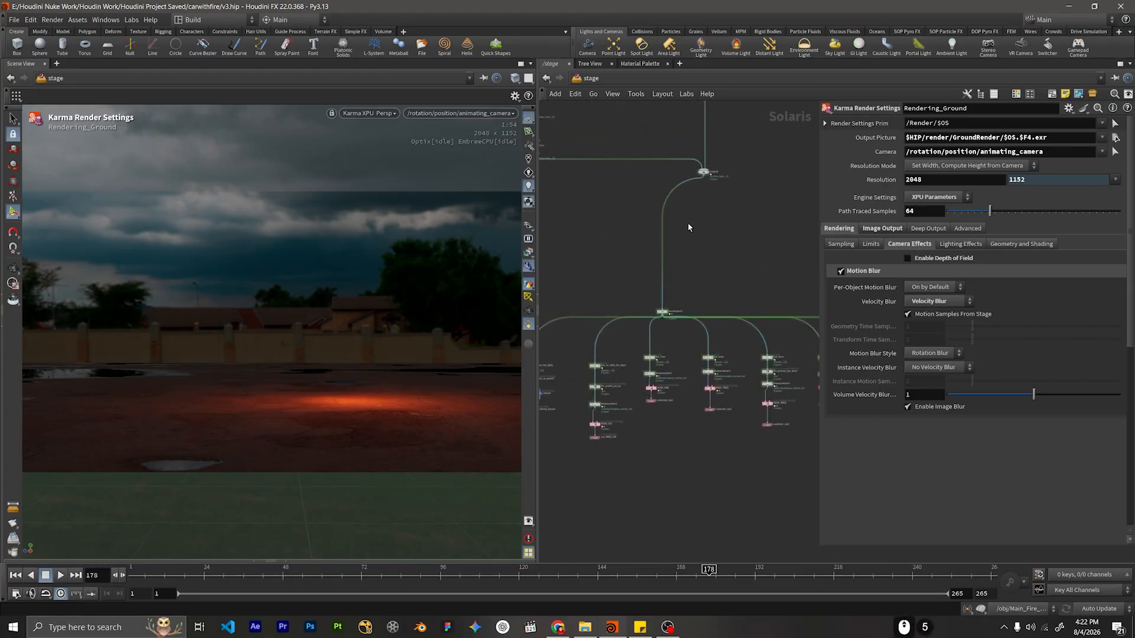
pyautogui.scroll(-2, 646, 230)
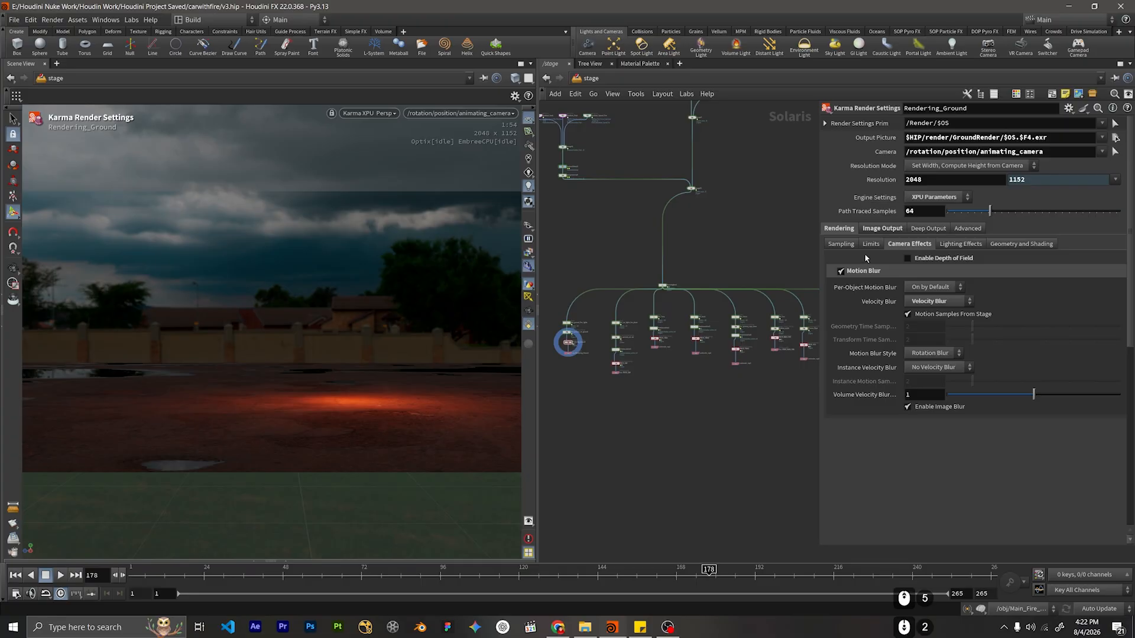
# Add a Render Geometry Settings node and insert it between the Fire_back import and merge10.
pyautogui.moveTo(744, 159); pyautogui.dragTo(681, 388, button='middle')
pyautogui.scroll(3, 762, 285)
pyautogui.scroll(4, 707, 344)
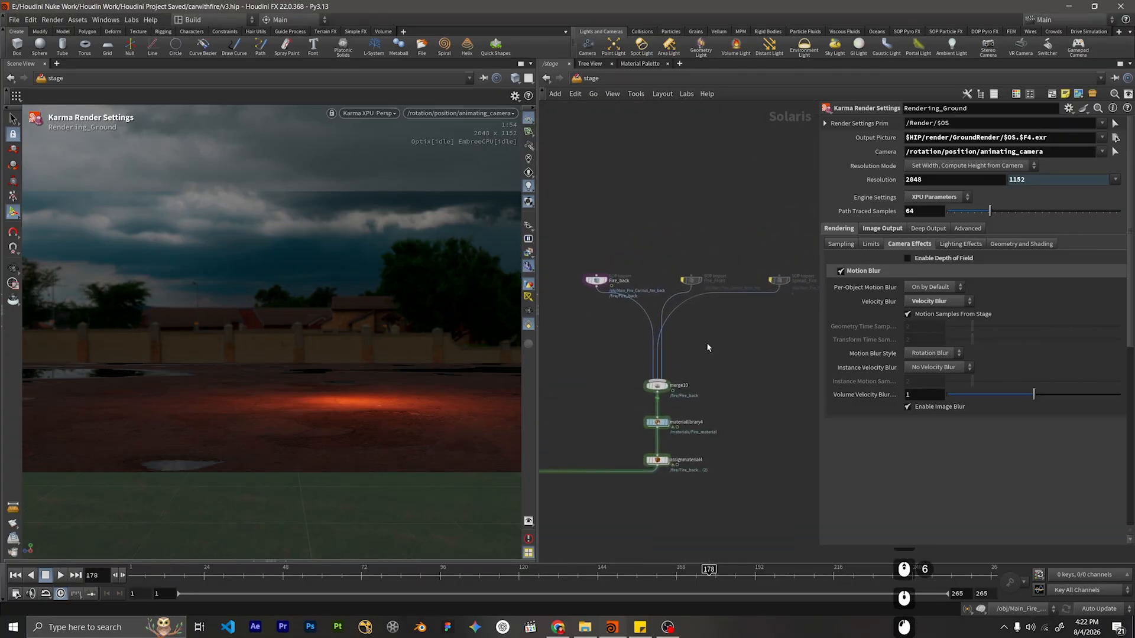
pyautogui.press('Tab')
pyautogui.write('render')
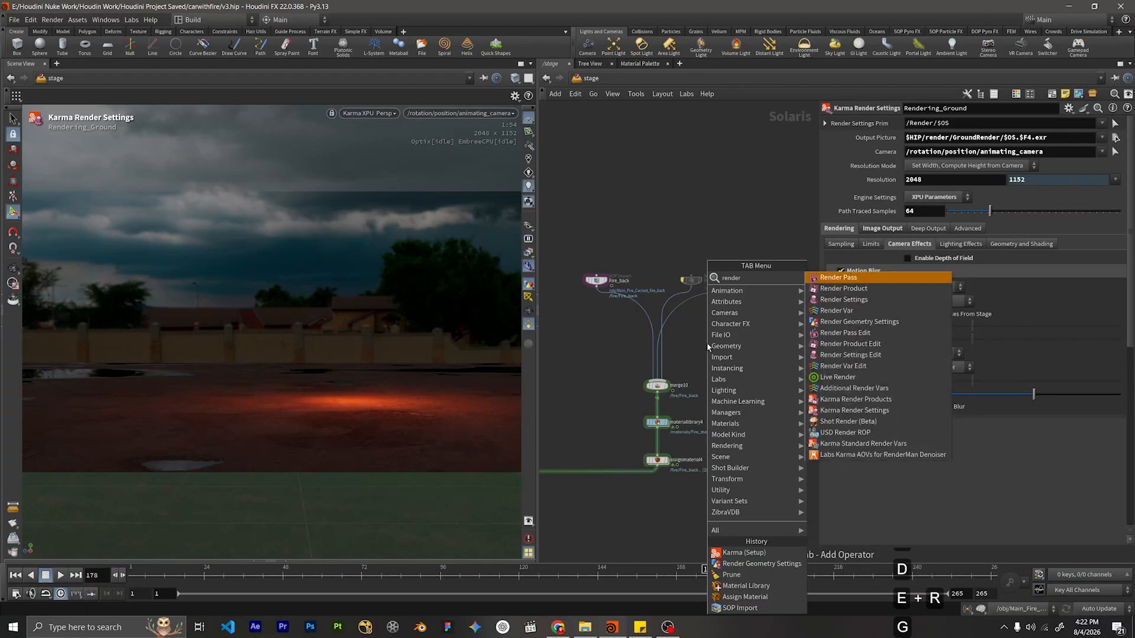
pyautogui.write('ge')
pyautogui.press('Return')
pyautogui.press('Return')
pyautogui.click(708, 347)
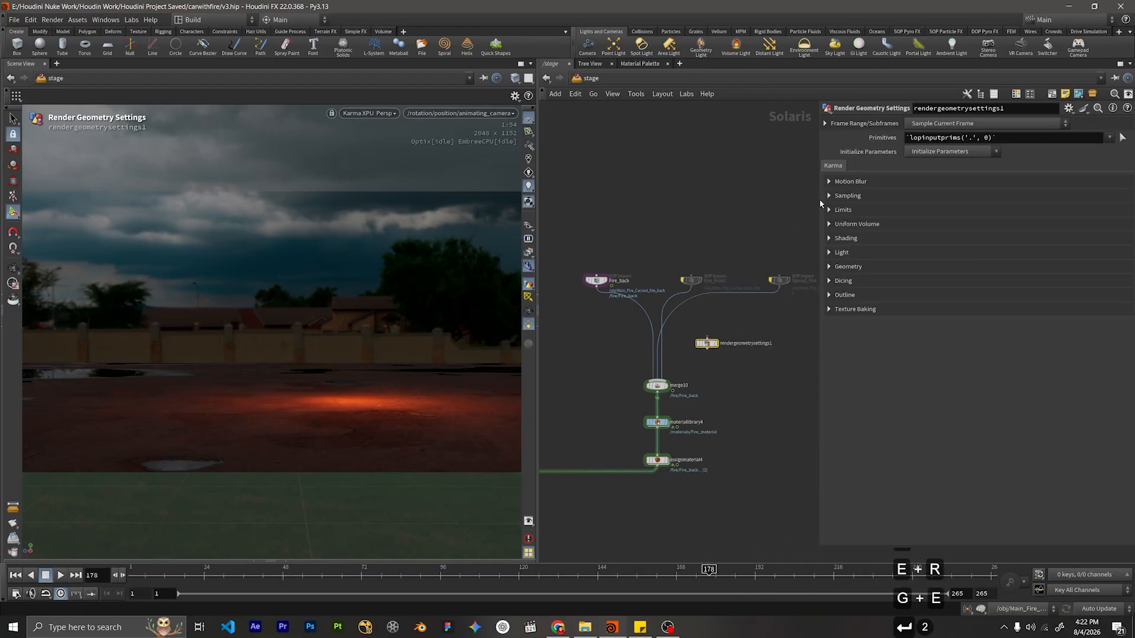
pyautogui.moveTo(709, 345); pyautogui.dragTo(600, 318)
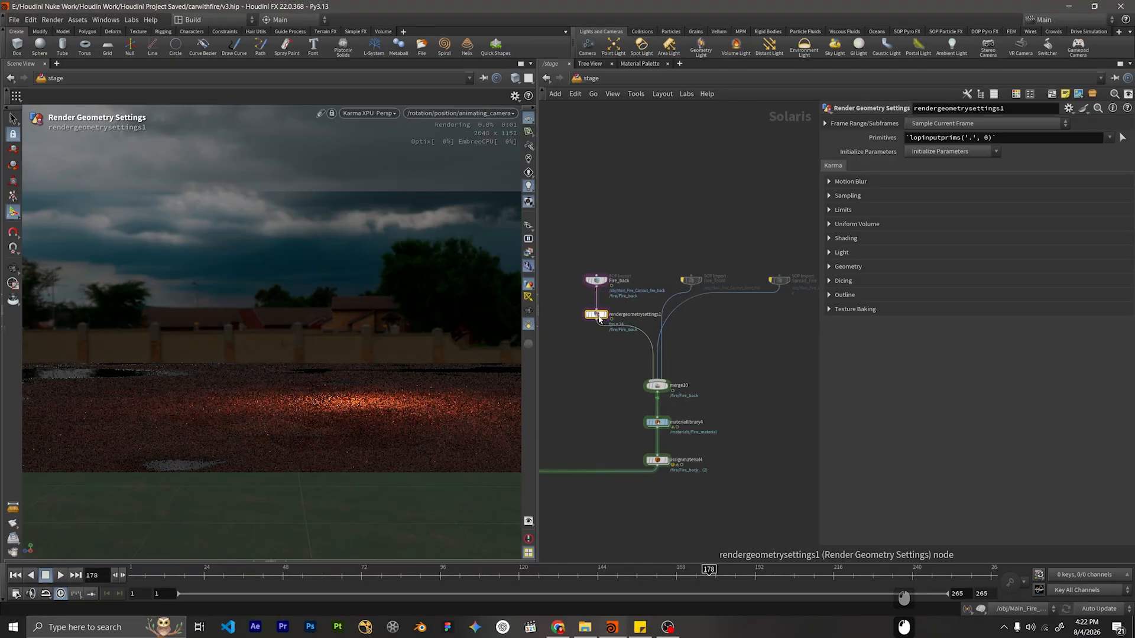
# Switch the viewport from Karma XPU to the standard perspective display and move the geometry settings node closer to Fire_back.
pyautogui.click(373, 115)
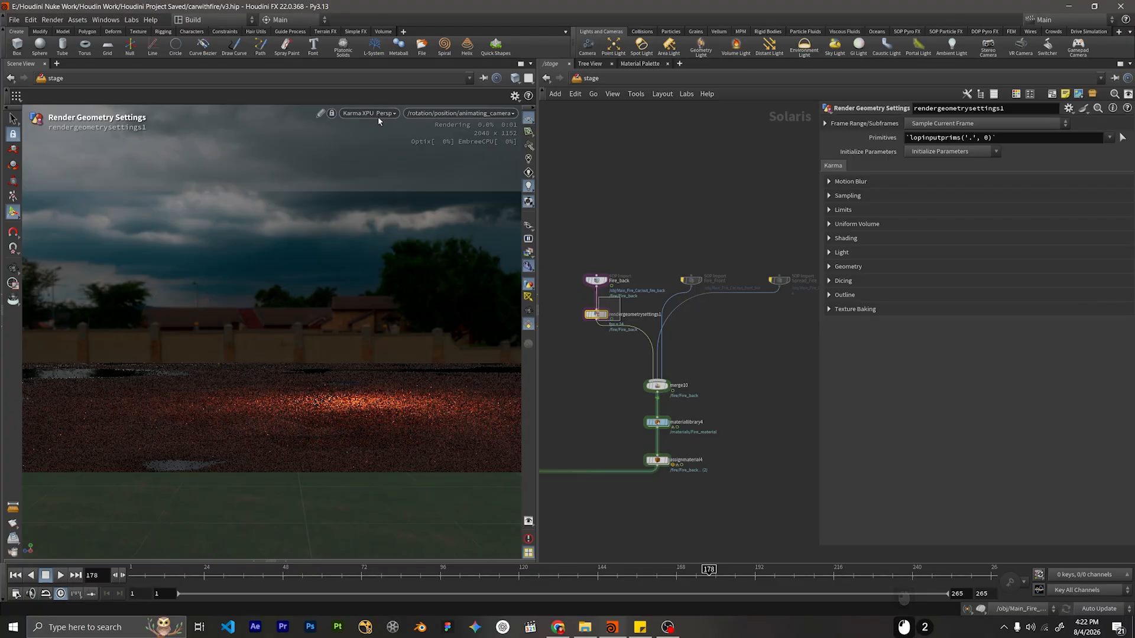
pyautogui.click(377, 115)
pyautogui.click(376, 155)
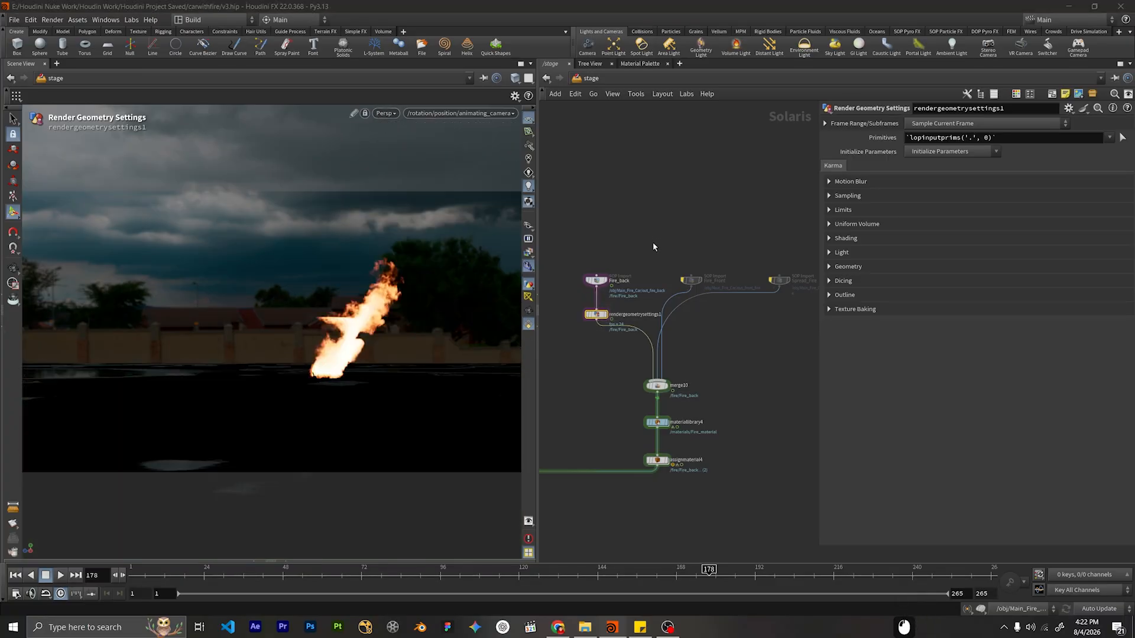
pyautogui.moveTo(603, 315); pyautogui.dragTo(604, 307)
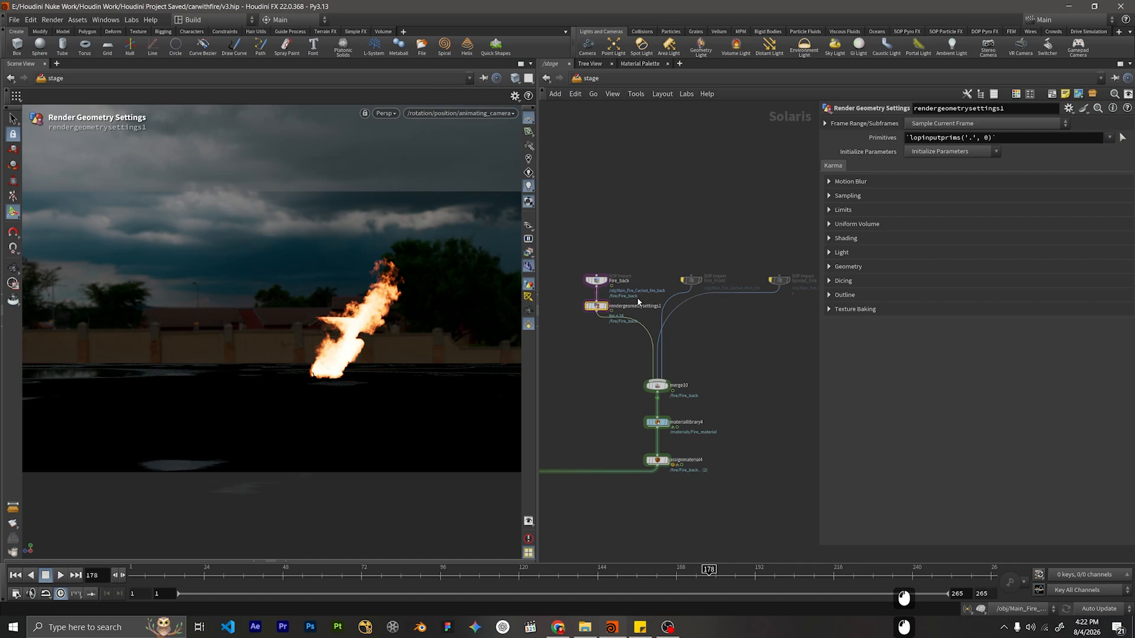
# Set the Primitives of the render geometry settings to /fire/Fire_back.
pyautogui.tripleClick(957, 142)
pyautogui.write('/')
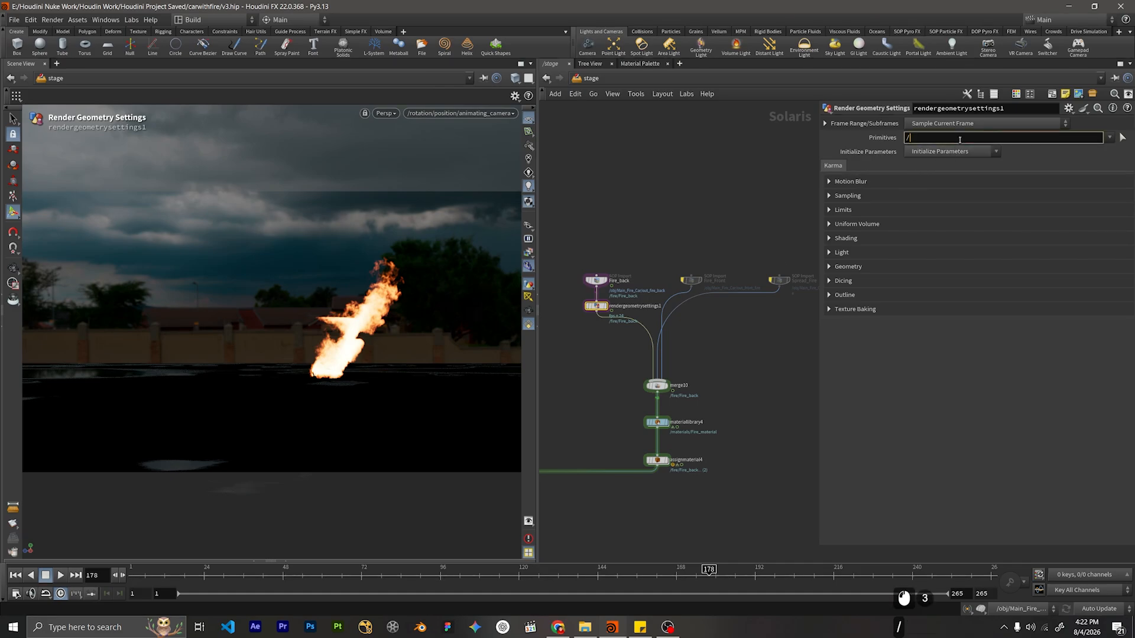
pyautogui.write('fire/')
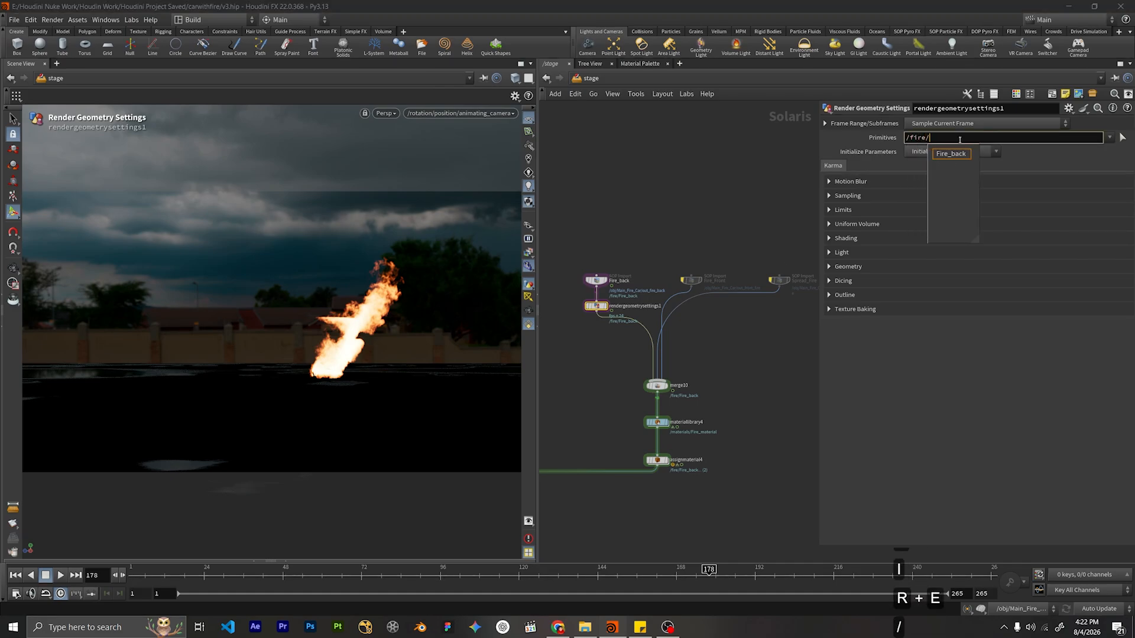
pyautogui.press('Return')
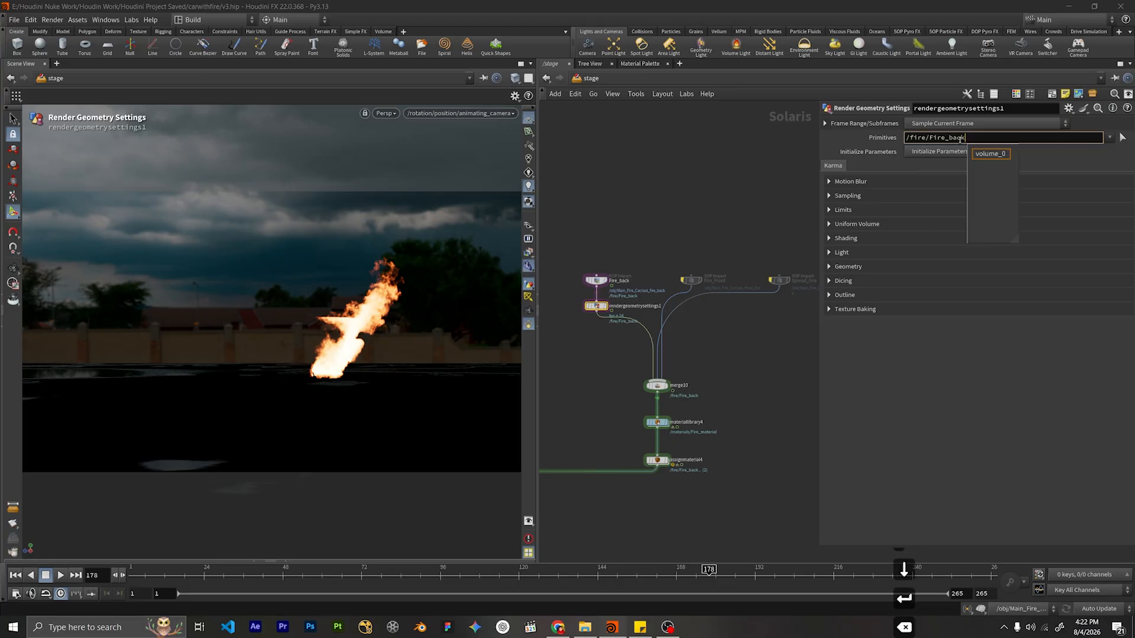
pyautogui.press('BackSpace')
pyautogui.press('Return')
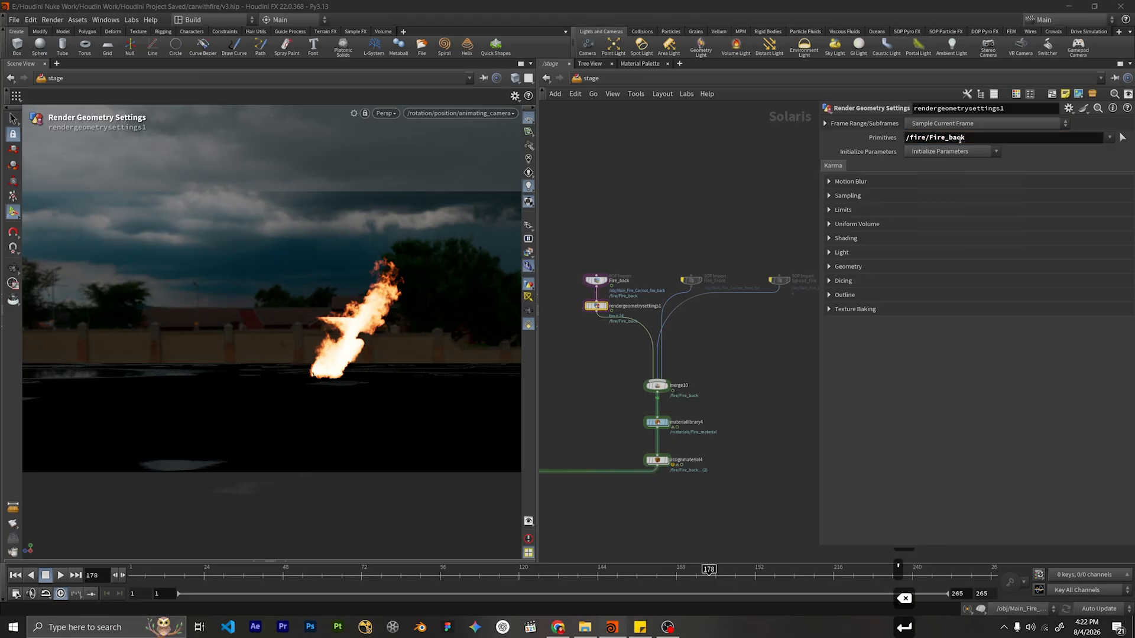
# Enable the Velocity Blur override in the Fire_back geometry settings and set it to Velocity Blur.
pyautogui.click(867, 181)
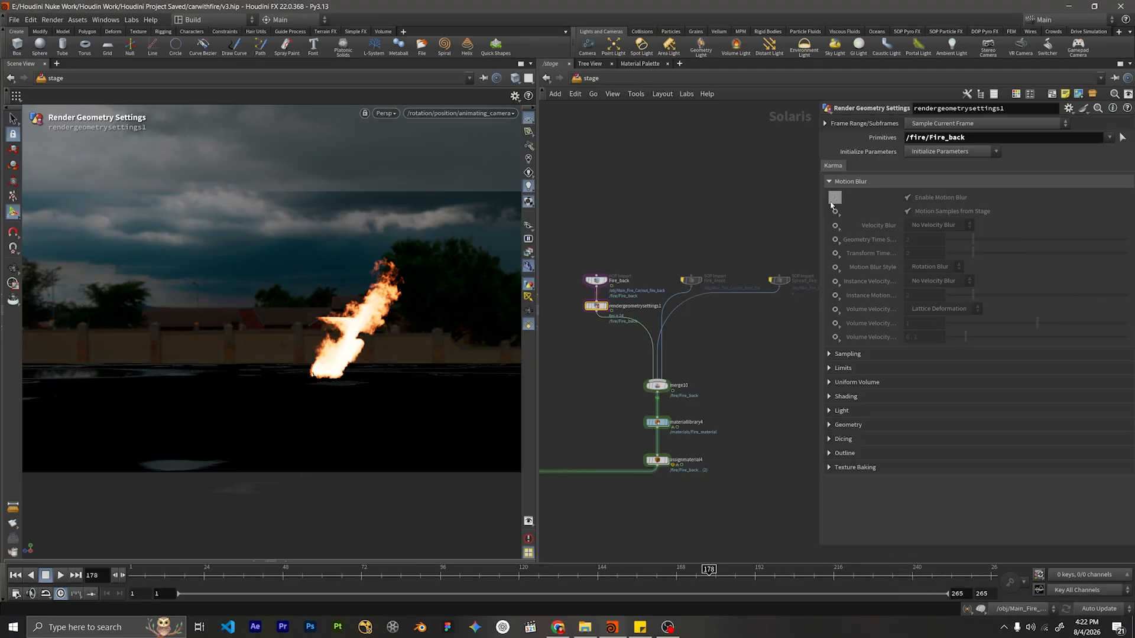
pyautogui.click(835, 225)
pyautogui.click(896, 239)
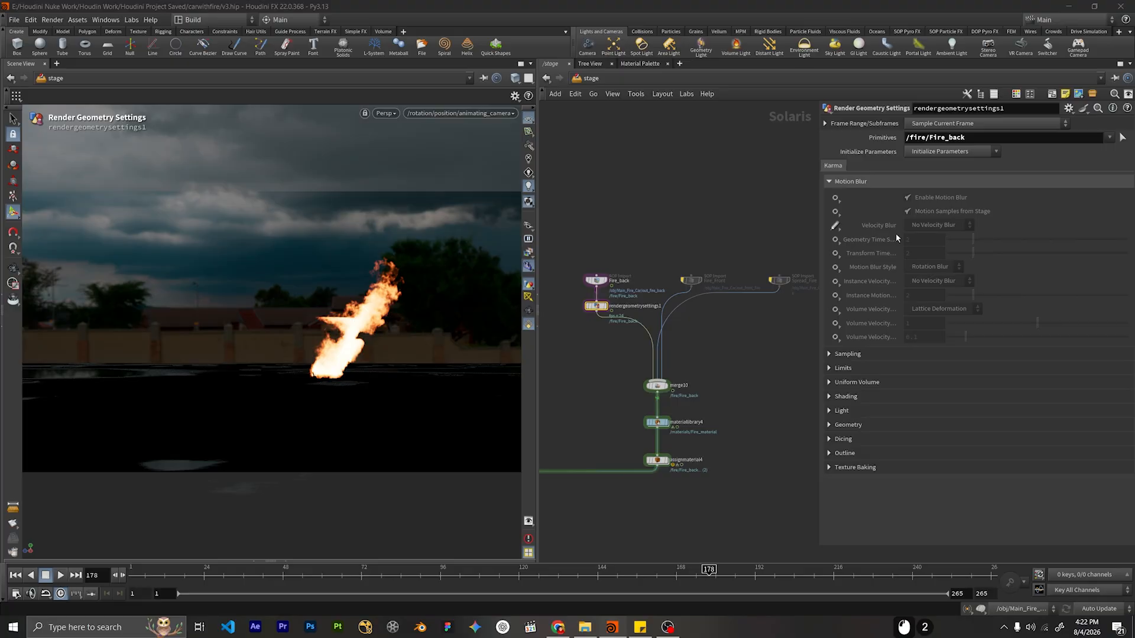
pyautogui.click(931, 225)
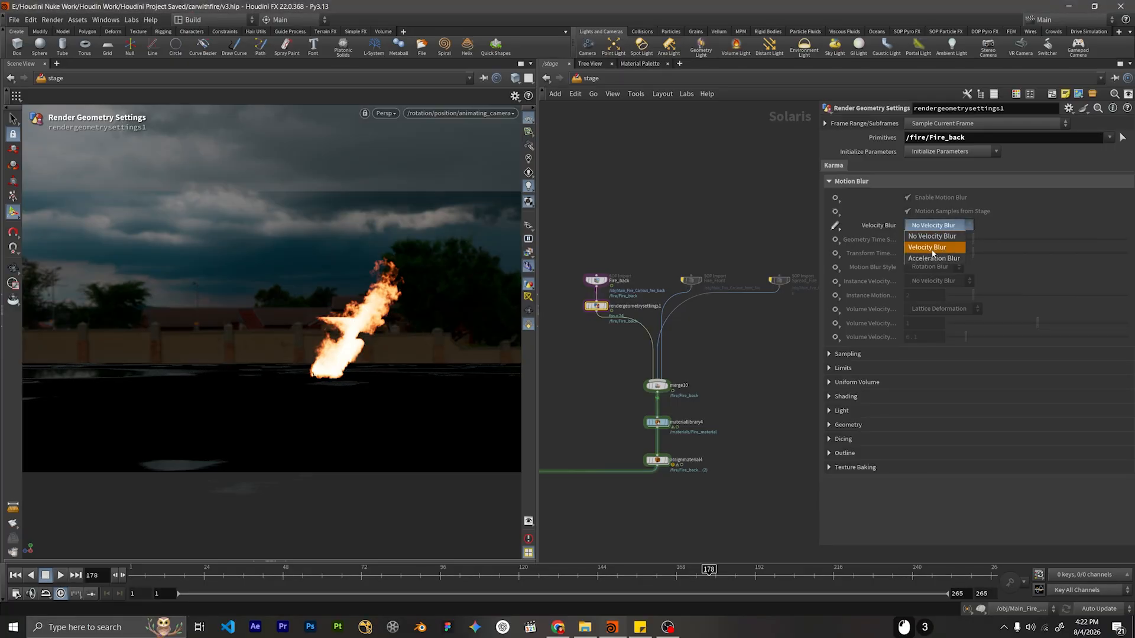
pyautogui.click(930, 248)
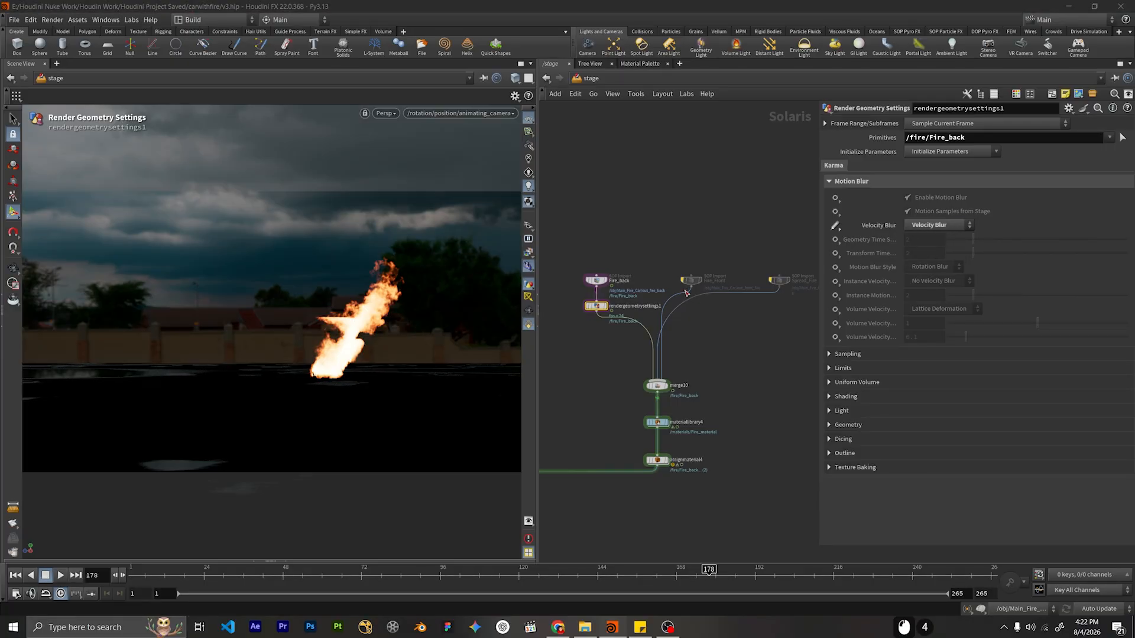
pyautogui.click(924, 228)
pyautogui.click(925, 235)
pyautogui.click(924, 228)
pyautogui.click(926, 247)
# Move the Fire_Front import below the other fire imports, and undo a trial duplicate of the geometry settings node.
pyautogui.moveTo(703, 292); pyautogui.dragTo(699, 274, button='middle')
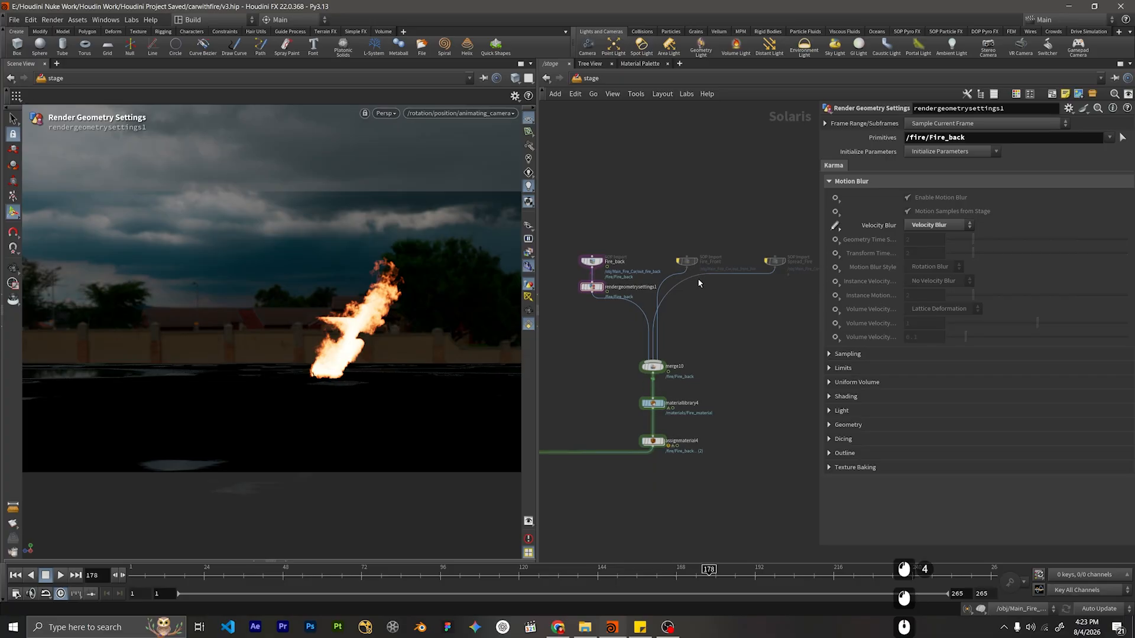
pyautogui.moveTo(690, 266); pyautogui.dragTo(734, 328)
pyautogui.keyDown('alt'); pyautogui.moveTo(600, 288); pyautogui.dragTo(679, 254); pyautogui.keyUp('alt')
pyautogui.hotkey('ctrl', 'z')
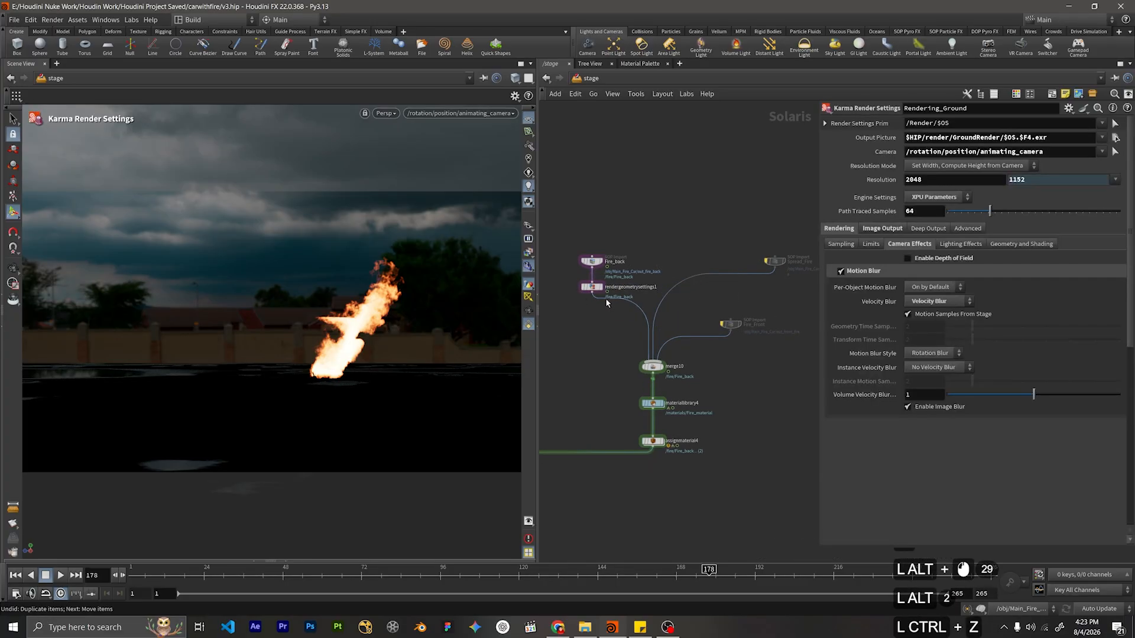
# Rename the render geometry settings node under Fire_back to velocity_for_rendering.
pyautogui.doubleClick(616, 288)
pyautogui.write('velocityu')
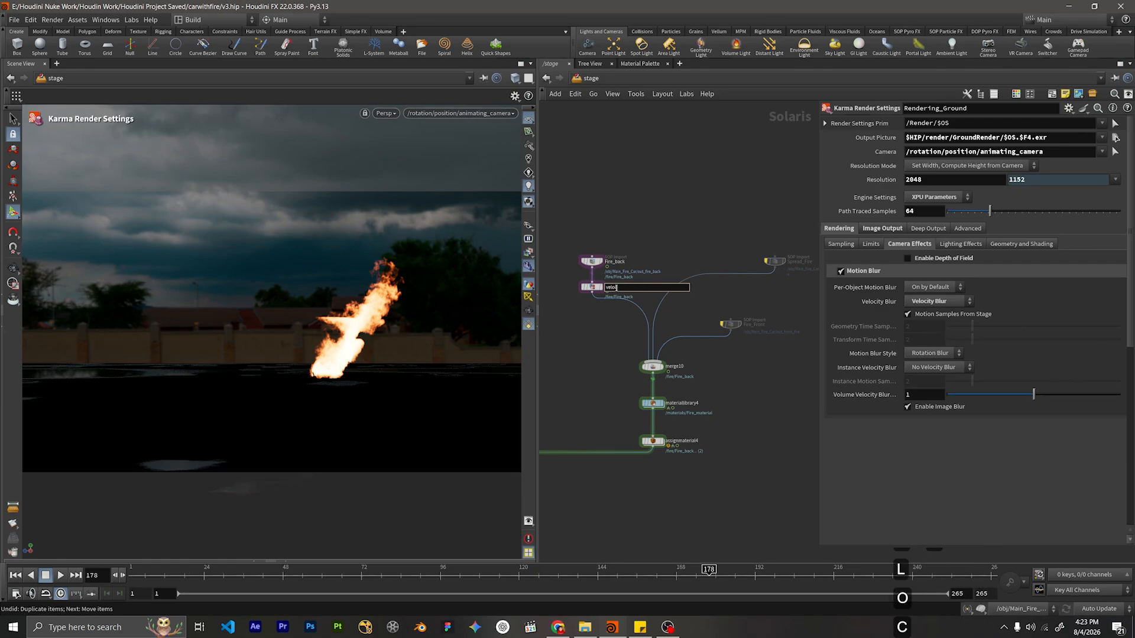
pyautogui.press('BackSpace')
pyautogui.write('_for_renmde')
pyautogui.press('BackSpace')
pyautogui.press('BackSpace')
pyautogui.press('BackSpace')
pyautogui.write('dering')
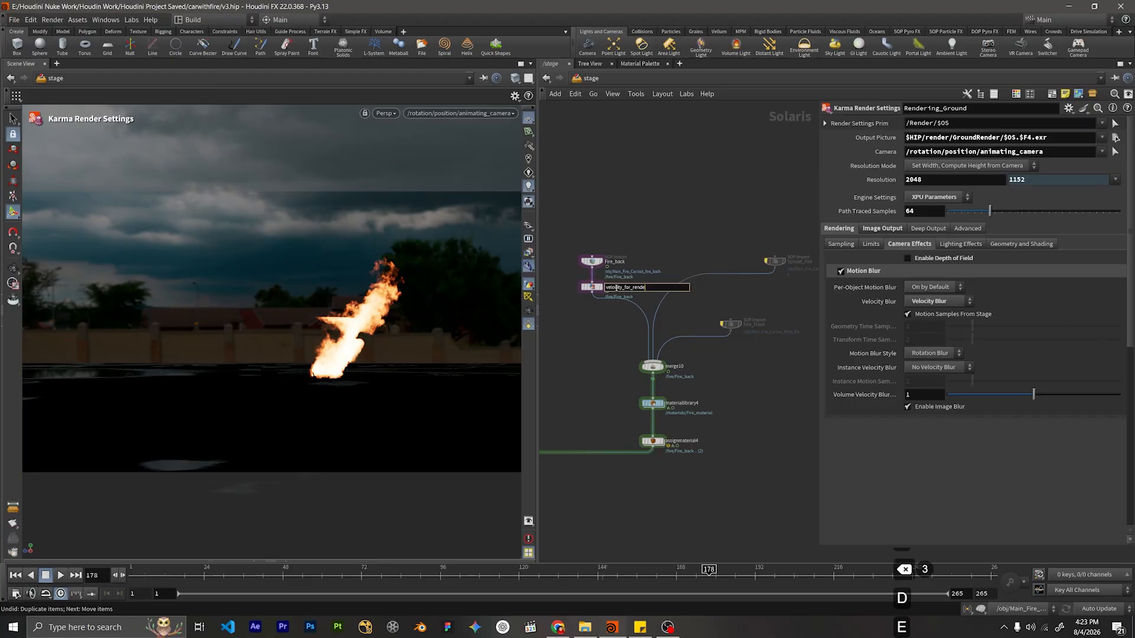
pyautogui.press('Return')
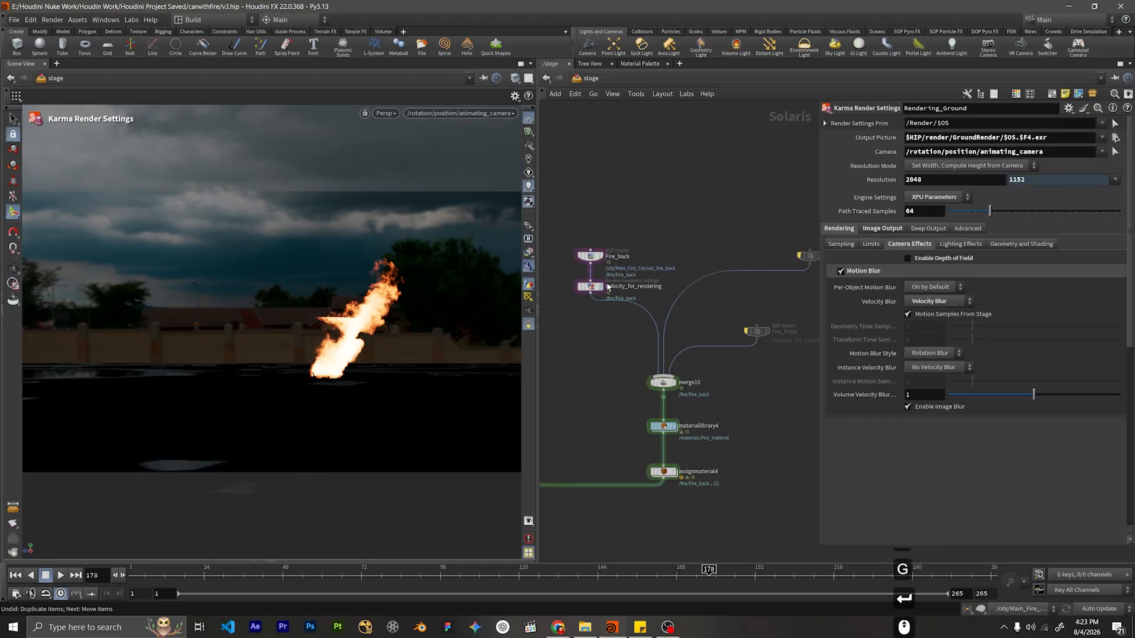
# Copy velocity_for_rendering and insert the copy between the Spread_Fire import and merge10.
pyautogui.click(592, 287)
pyautogui.hotkey('ctrl', 'c')
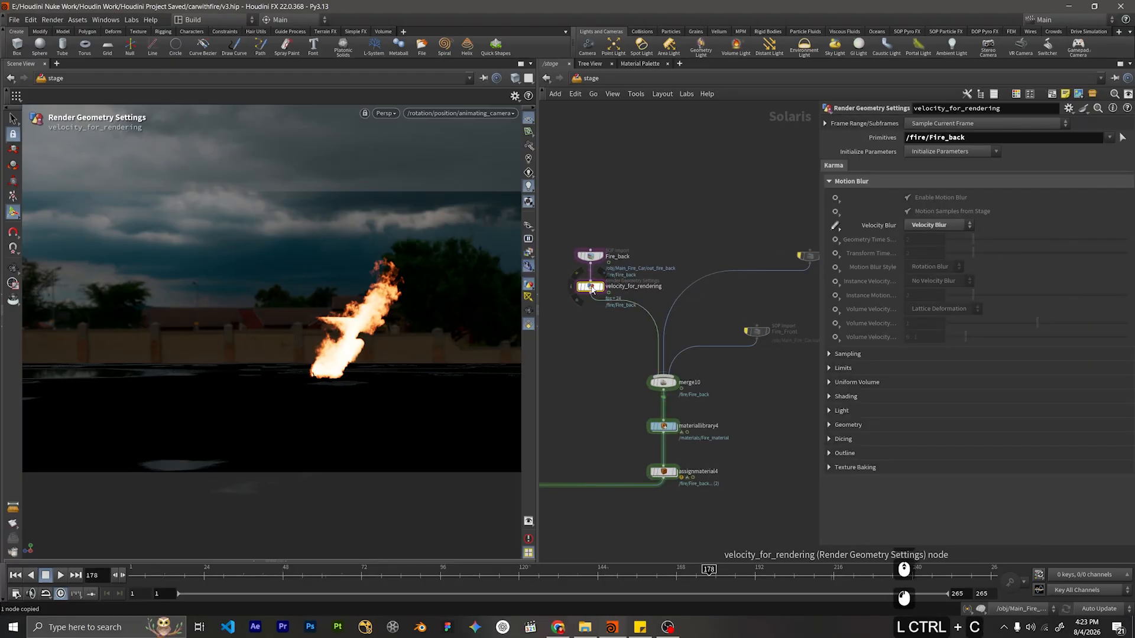
pyautogui.hotkey('ctrl', 'v')
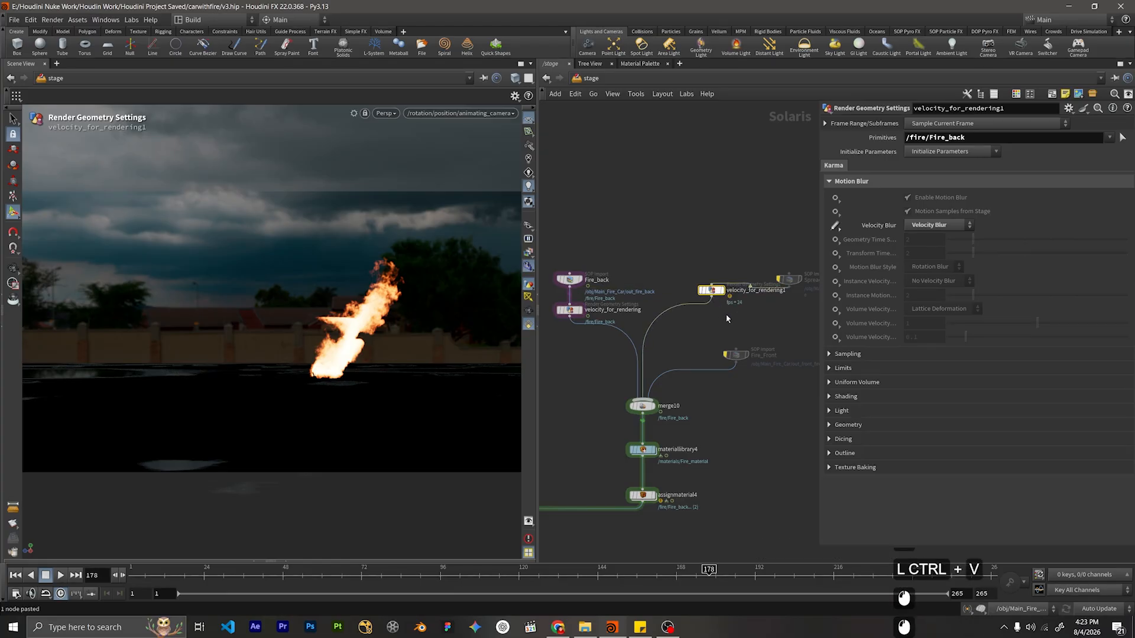
pyautogui.click(726, 314)
pyautogui.moveTo(730, 310); pyautogui.dragTo(733, 311)
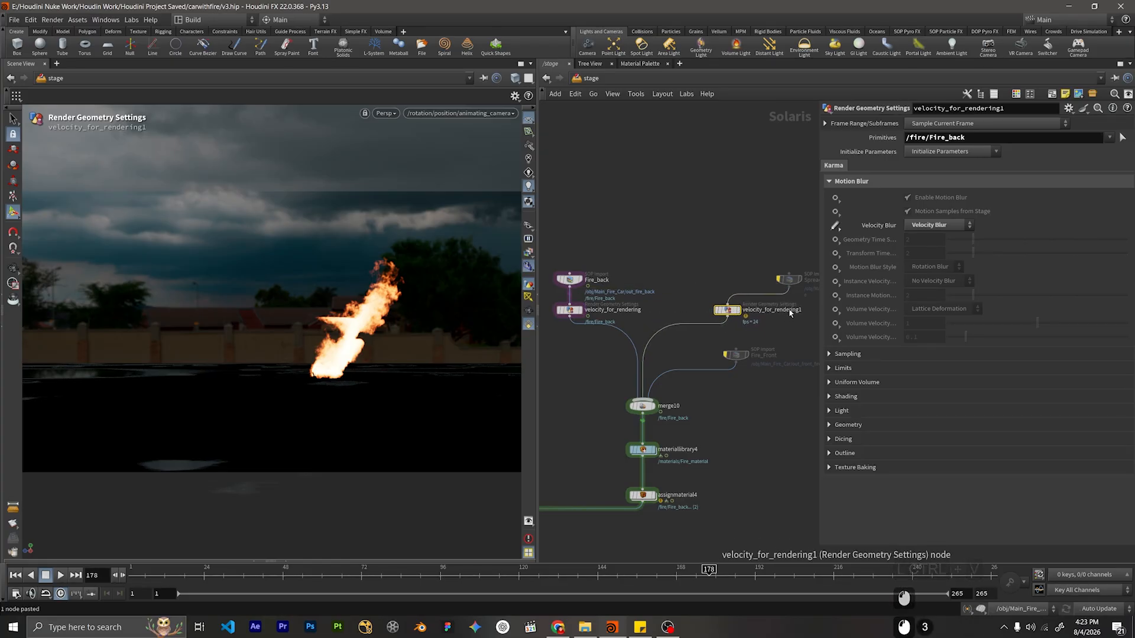
pyautogui.moveTo(812, 289); pyautogui.dragTo(785, 297, button='middle')
# Compare the Spread_Fire import with its render geometry settings node and turn off the bypass on Spread_Fire.
pyautogui.click(761, 288)
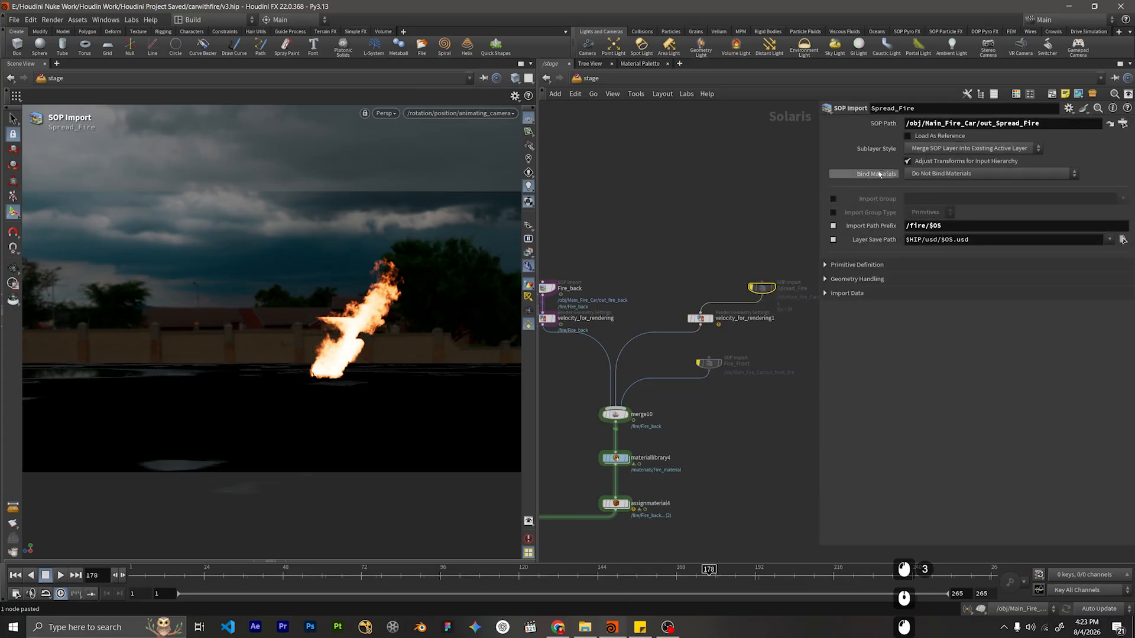
pyautogui.click(702, 318)
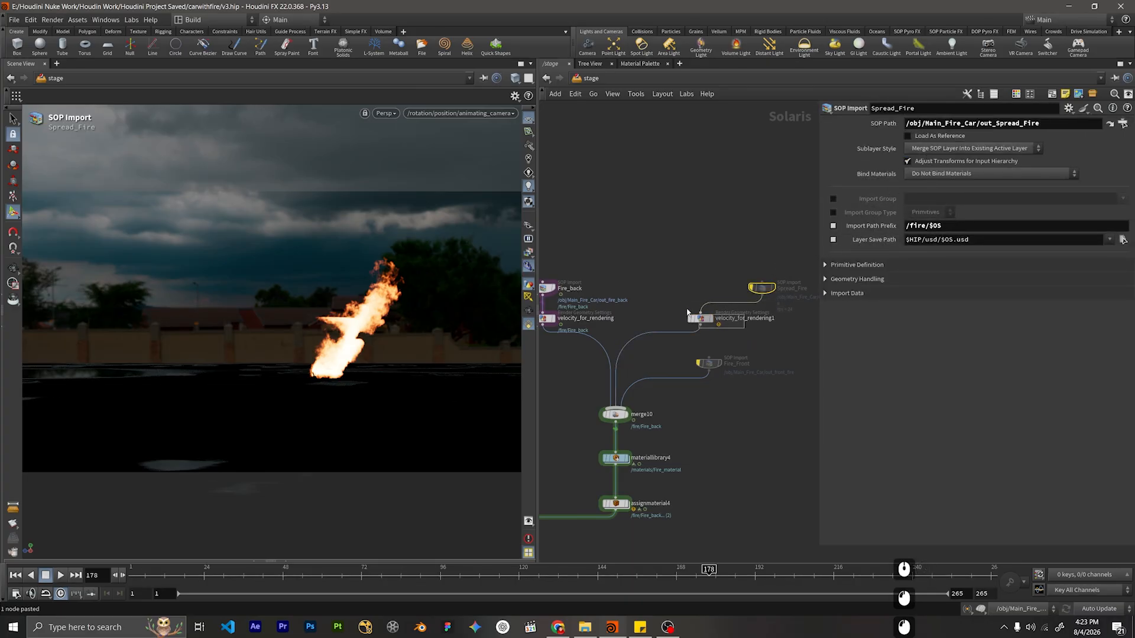
pyautogui.moveTo(736, 245); pyautogui.dragTo(773, 265)
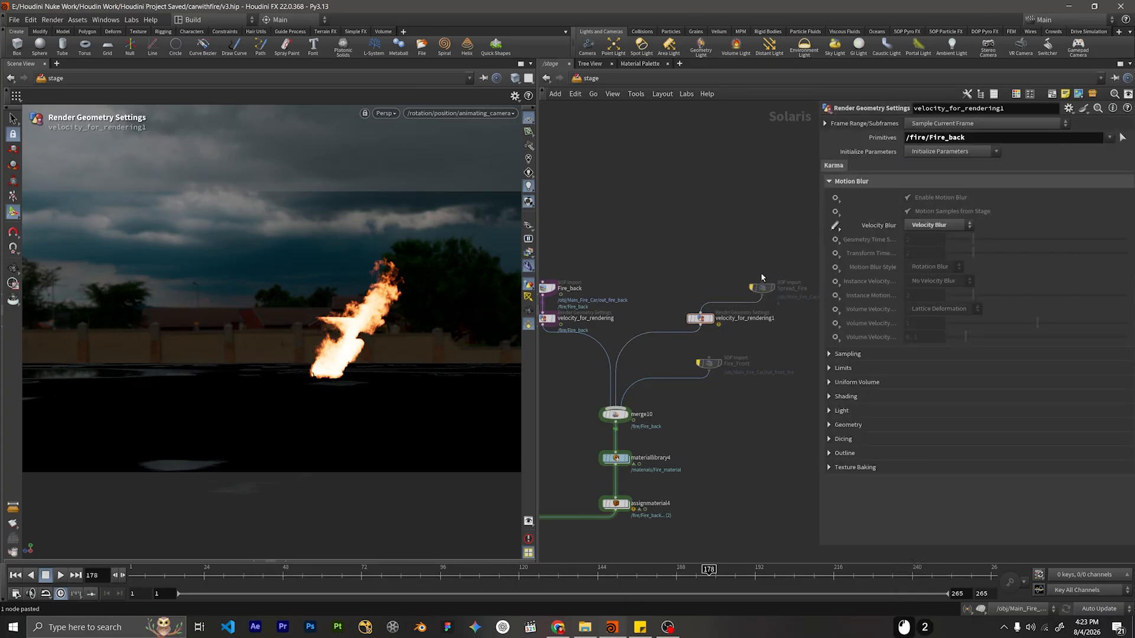
pyautogui.click(755, 279)
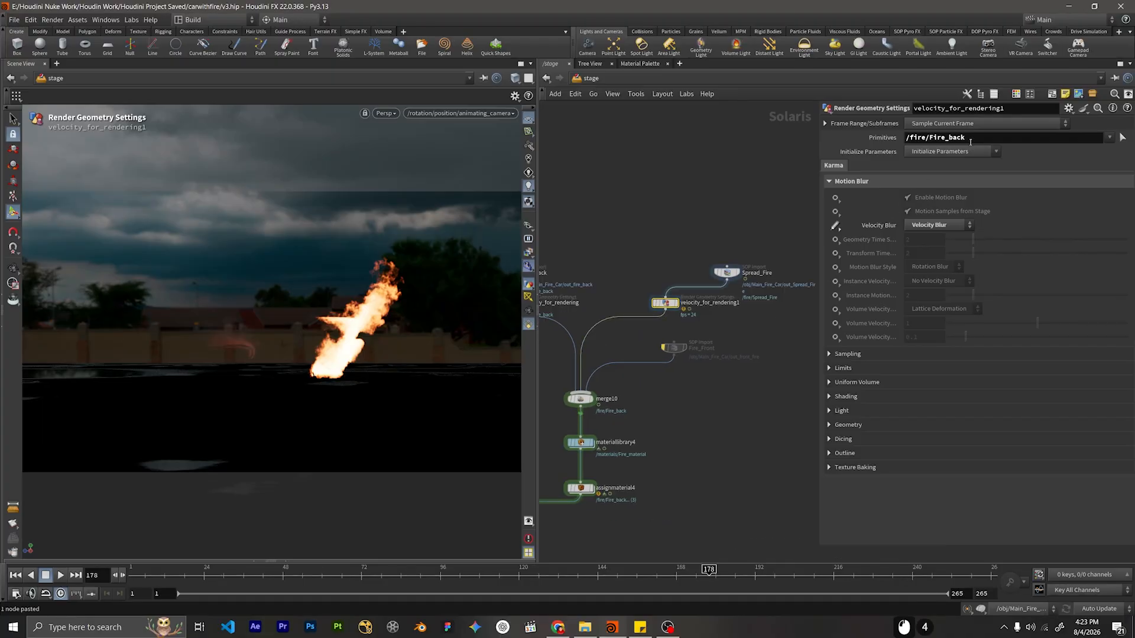
# Set the Primitives path of velocity_for_rendering1 to /fire/Spread_Fire.
pyautogui.moveTo(986, 136); pyautogui.dragTo(929, 139)
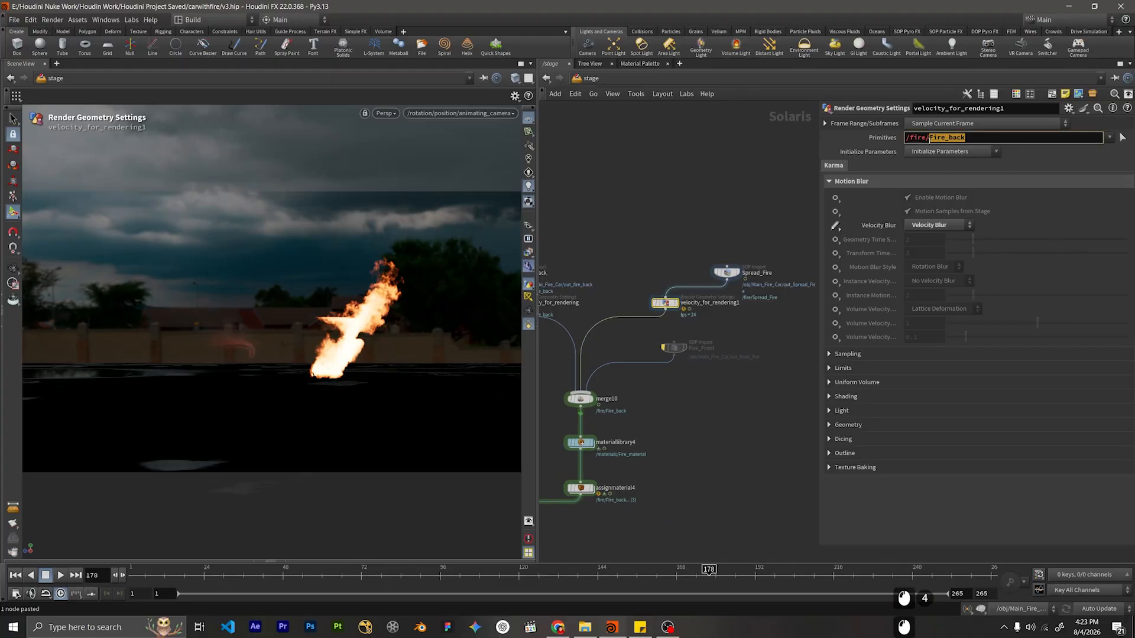
pyautogui.write('s')
pyautogui.press('Home')
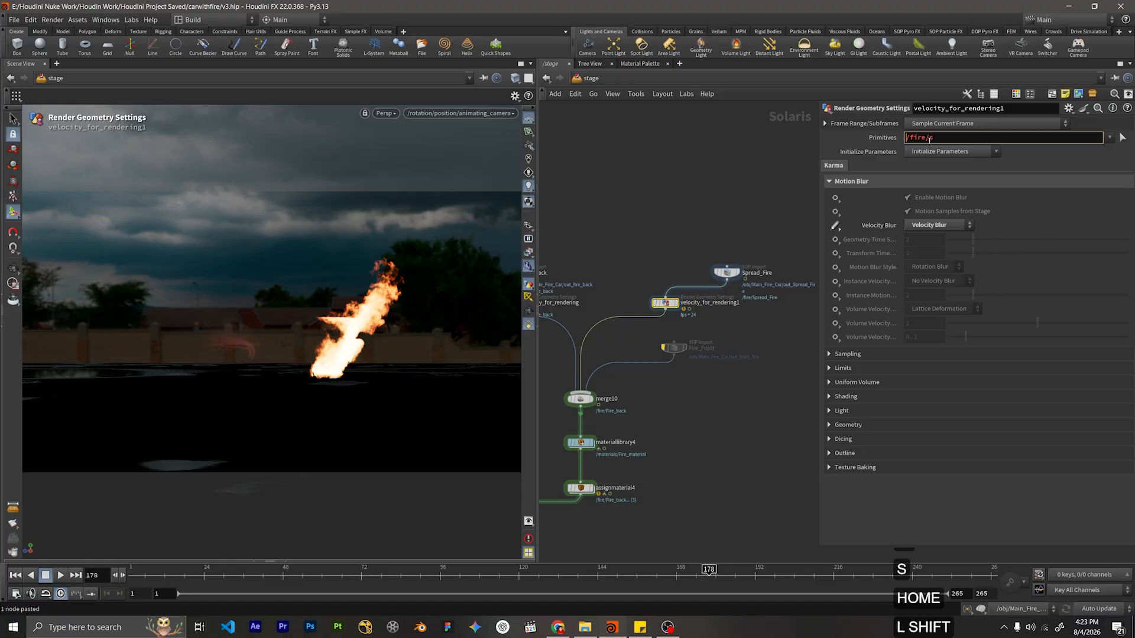
pyautogui.hotkey('shift', 'Right')
pyautogui.hotkey('shift', 'Right')
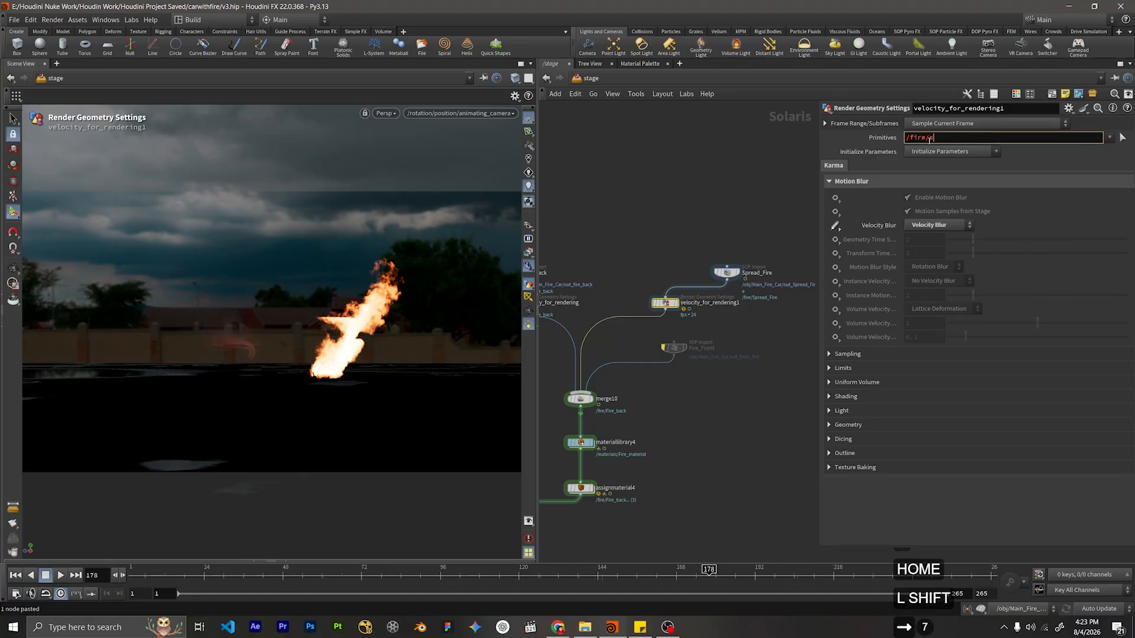
pyautogui.press('BackSpace')
pyautogui.write('Sp[')
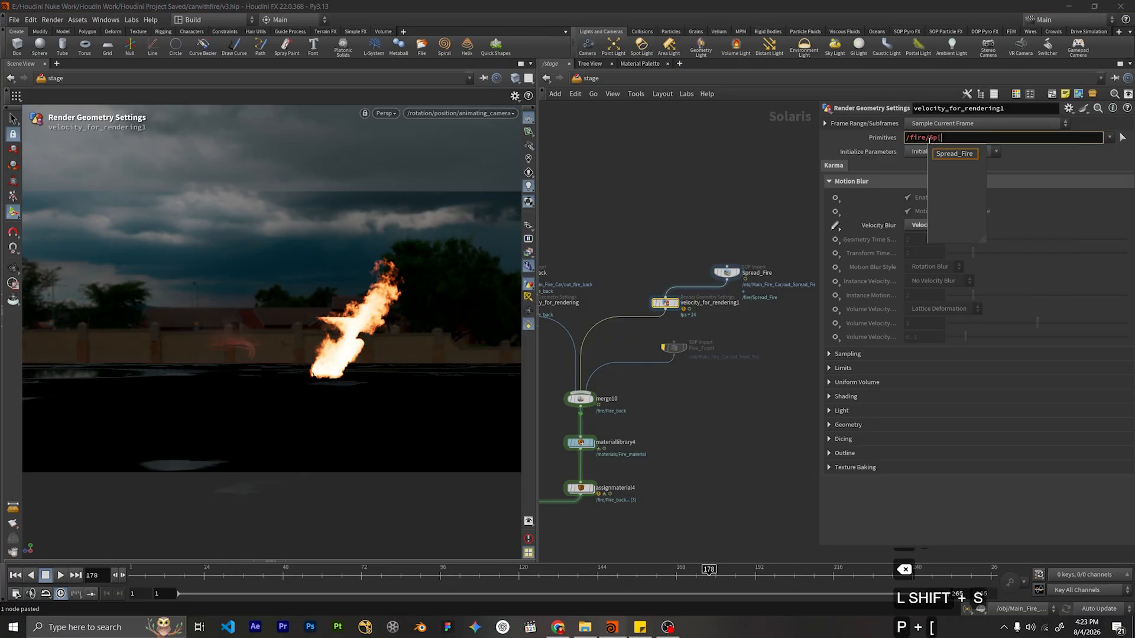
pyautogui.press('Down')
pyautogui.press('Return')
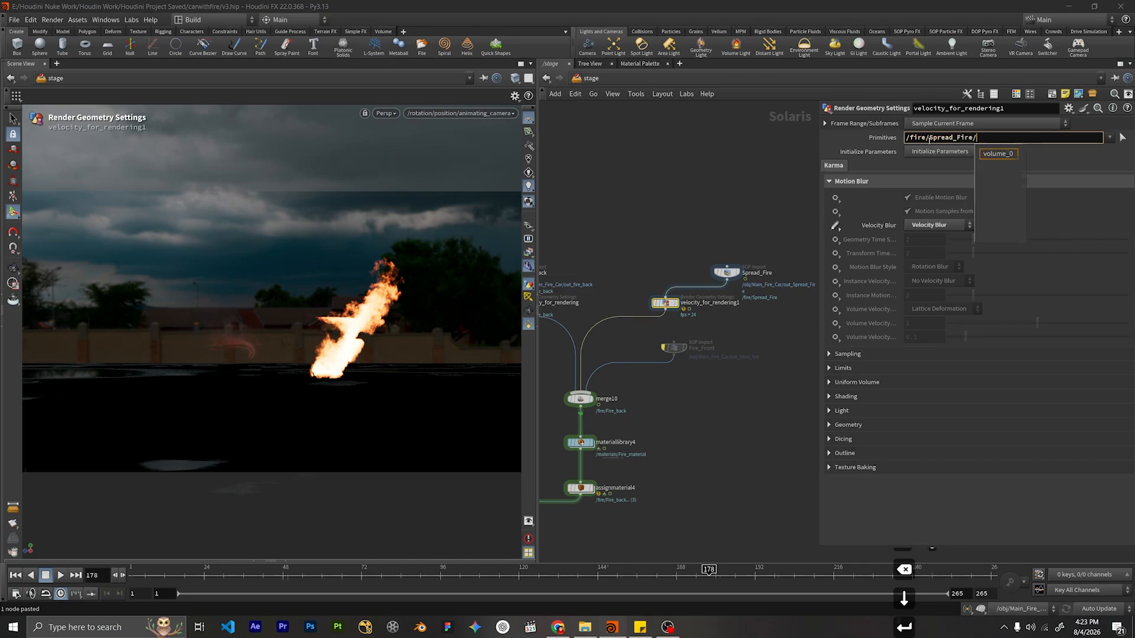
pyautogui.press('BackSpace')
pyautogui.click(877, 140)
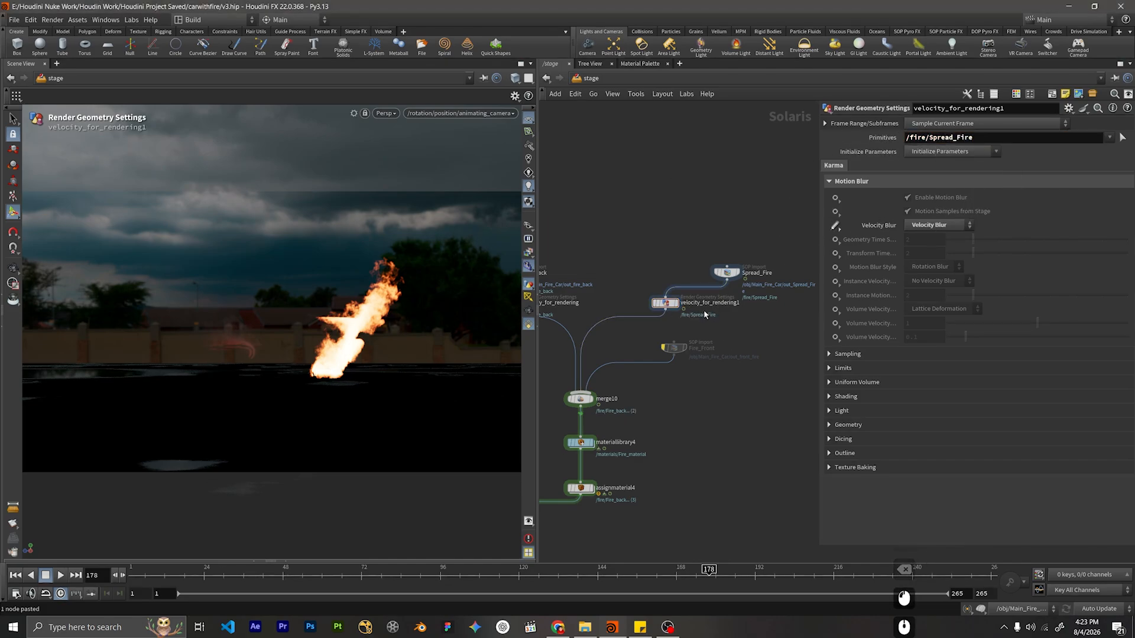
# Move the Fire_Front import aside and insert a copy of velocity_for_rendering1 between Fire_Front and merge10.
pyautogui.moveTo(718, 354); pyautogui.dragTo(703, 327, button='middle')
pyautogui.moveTo(659, 320); pyautogui.dragTo(744, 318)
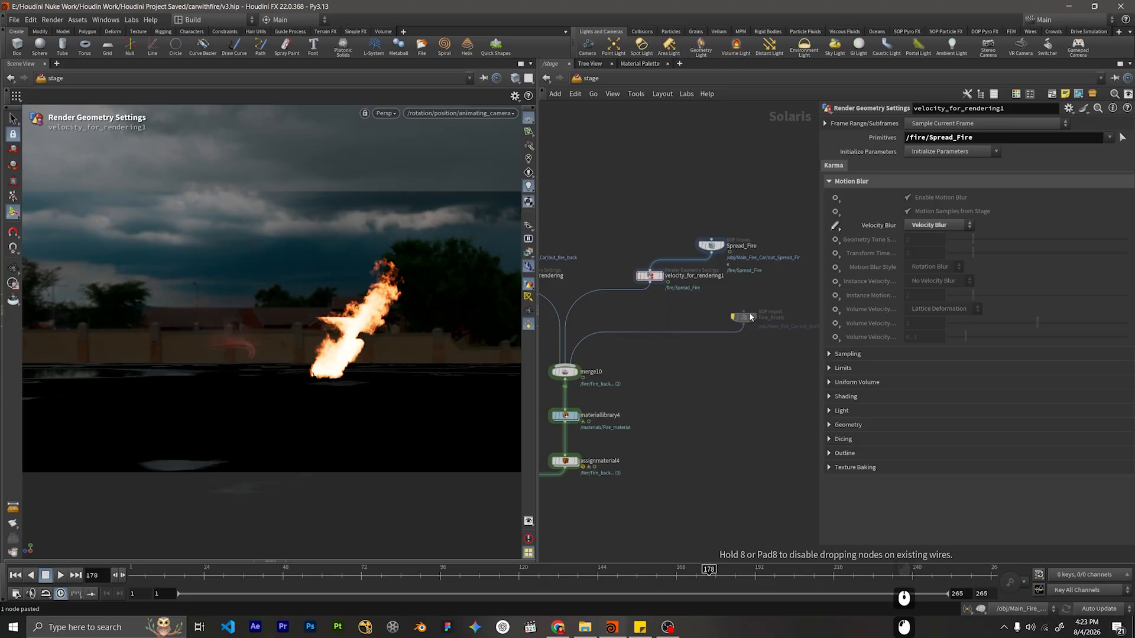
pyautogui.hotkey('ctrl', 'c')
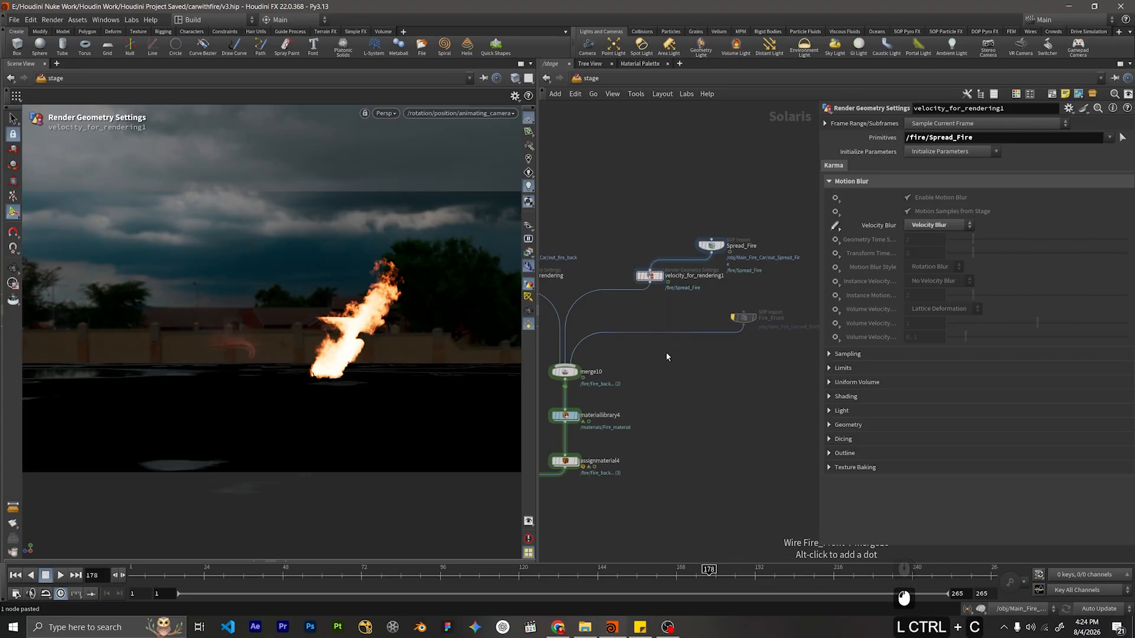
pyautogui.click(650, 276)
pyautogui.hotkey('ctrl', 'c')
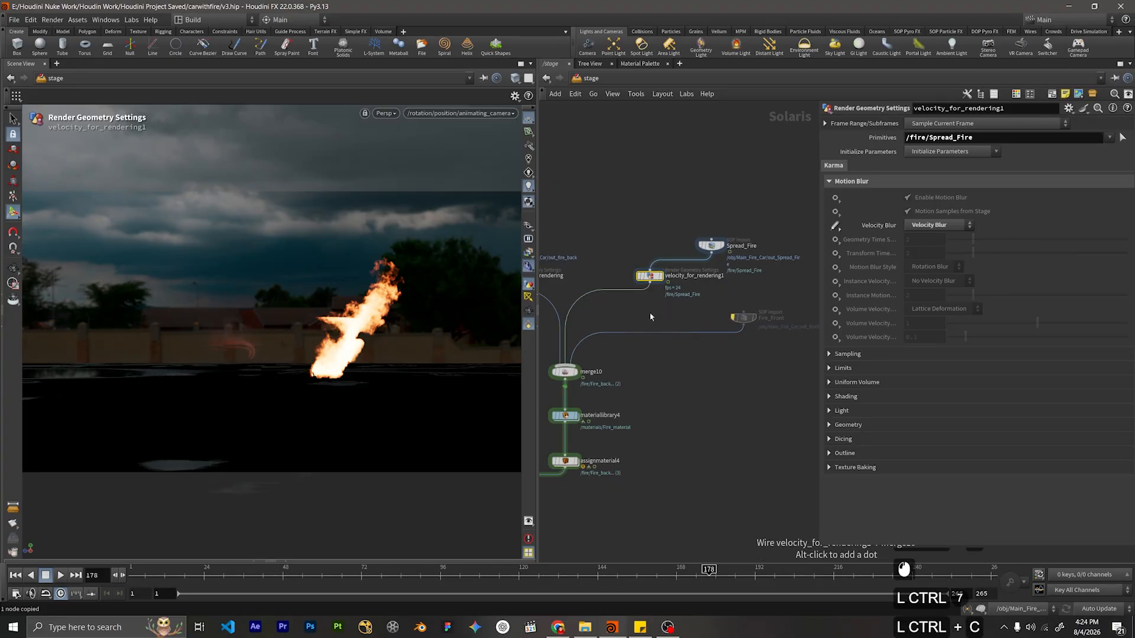
pyautogui.hotkey('ctrl', 'v')
pyautogui.moveTo(660, 367); pyautogui.dragTo(661, 345)
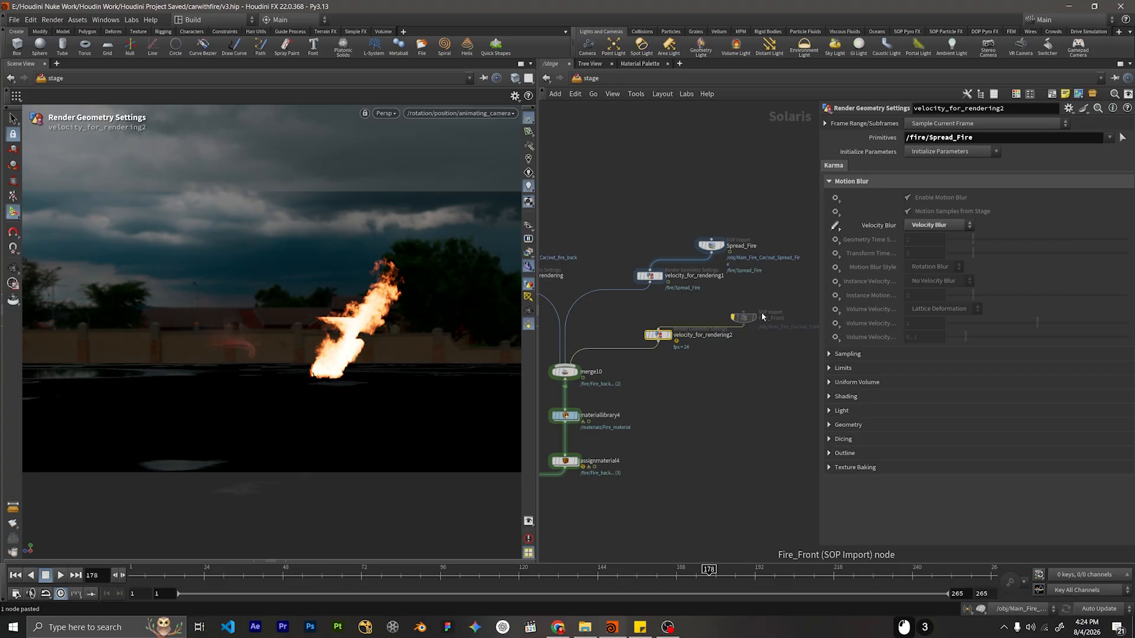
# Turn off the bypass on the Fire_Front import and set velocity_for_rendering2's Primitives path to /fire/Fire_Front.
pyautogui.click(731, 308)
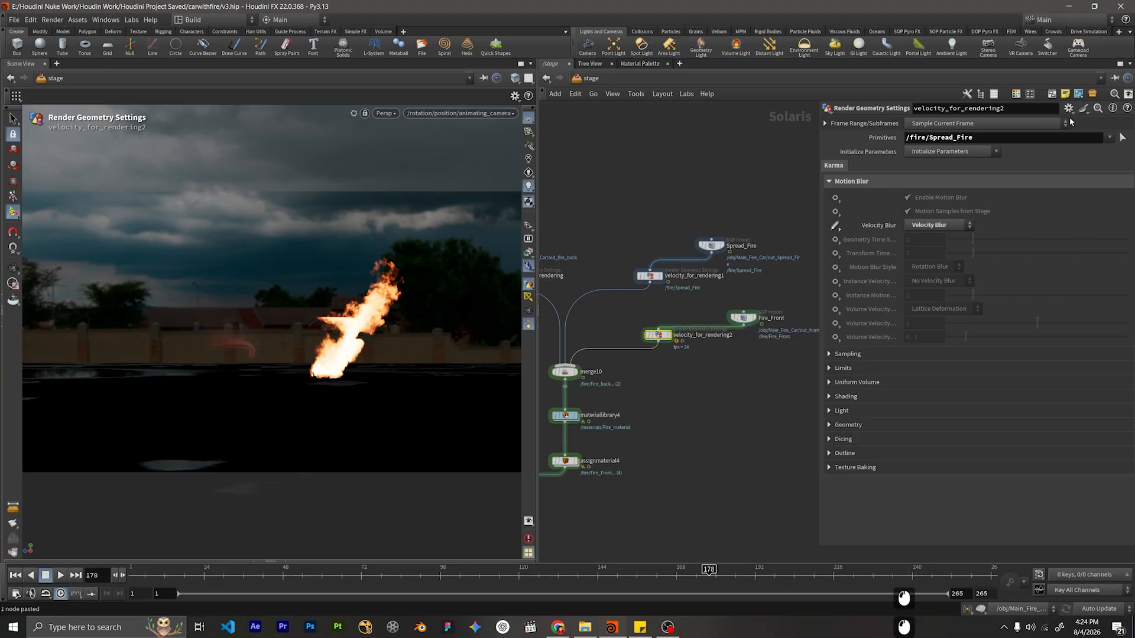
pyautogui.click(981, 140)
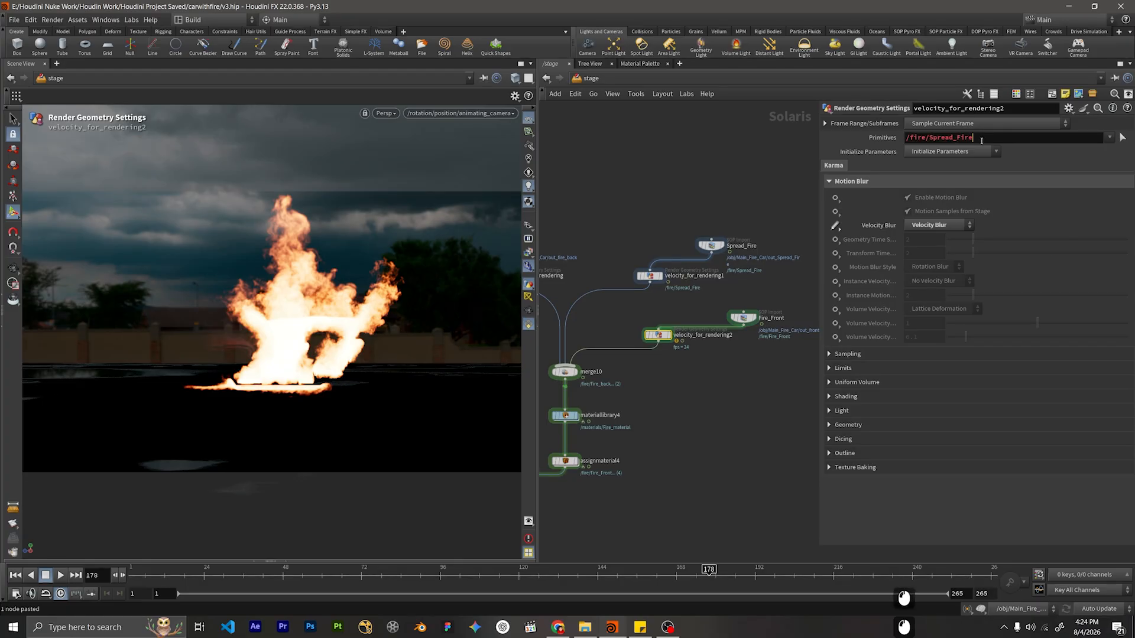
pyautogui.moveTo(981, 140); pyautogui.dragTo(929, 140)
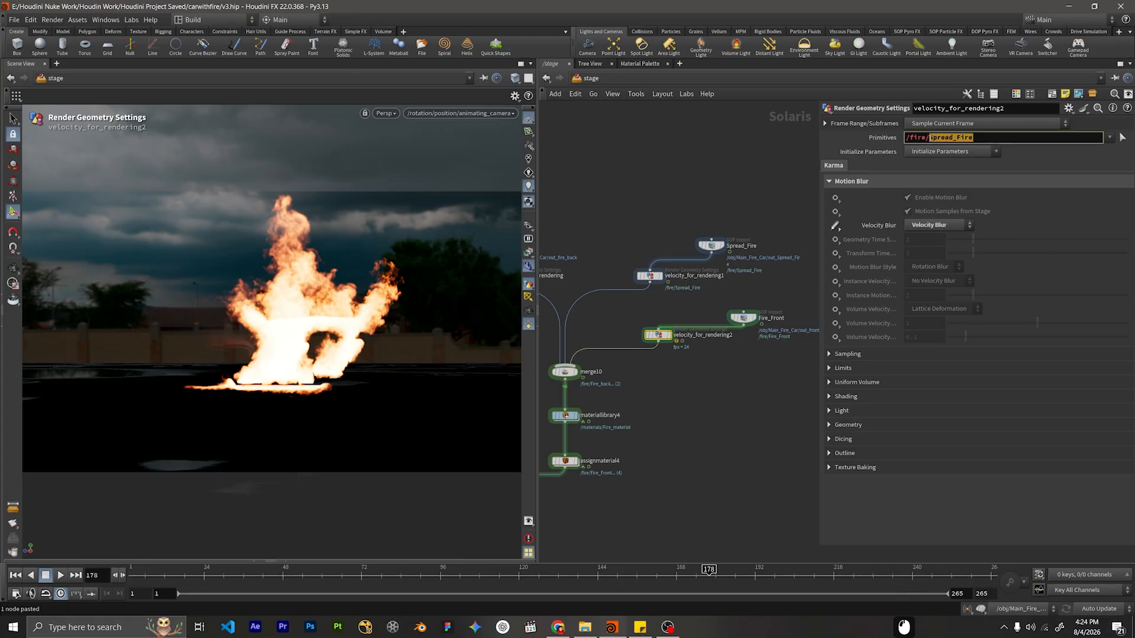
pyautogui.press('BackSpace')
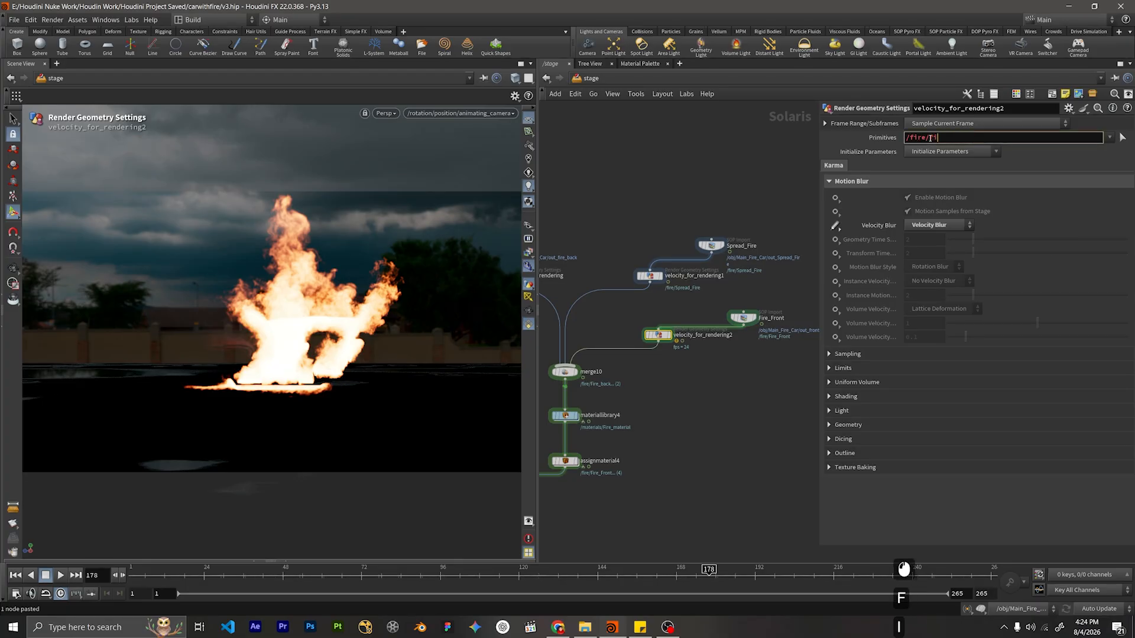
pyautogui.write('F')
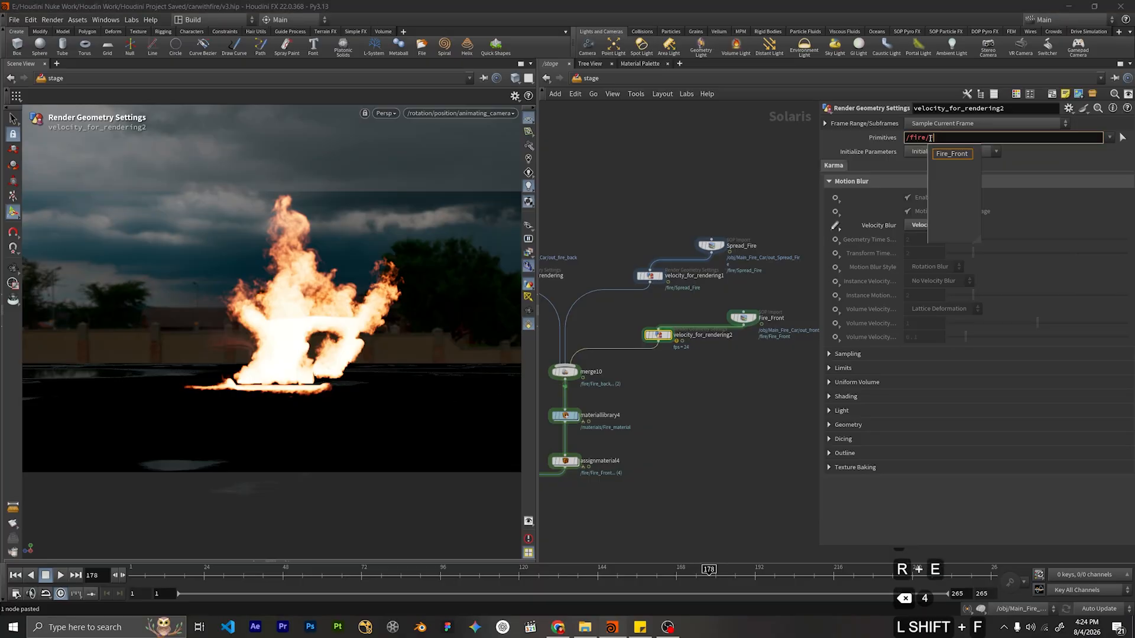
pyautogui.press('Down')
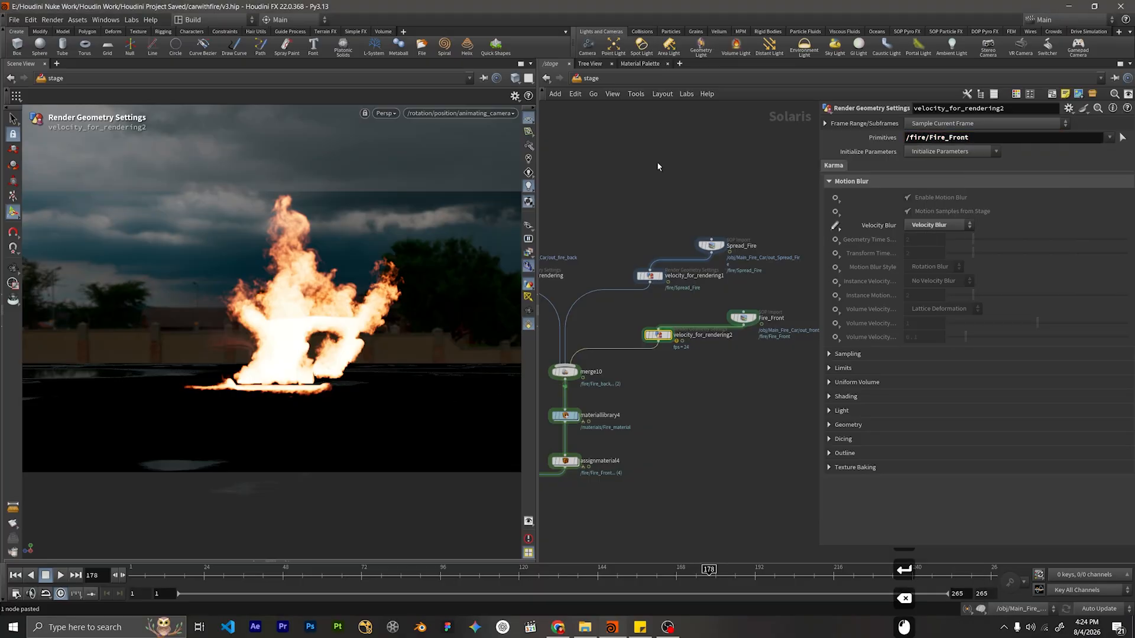
# Copy the velocity_for_rendering node under Fire_back and paste it beside the heathaze_back import.
pyautogui.scroll(-2, 764, 346)
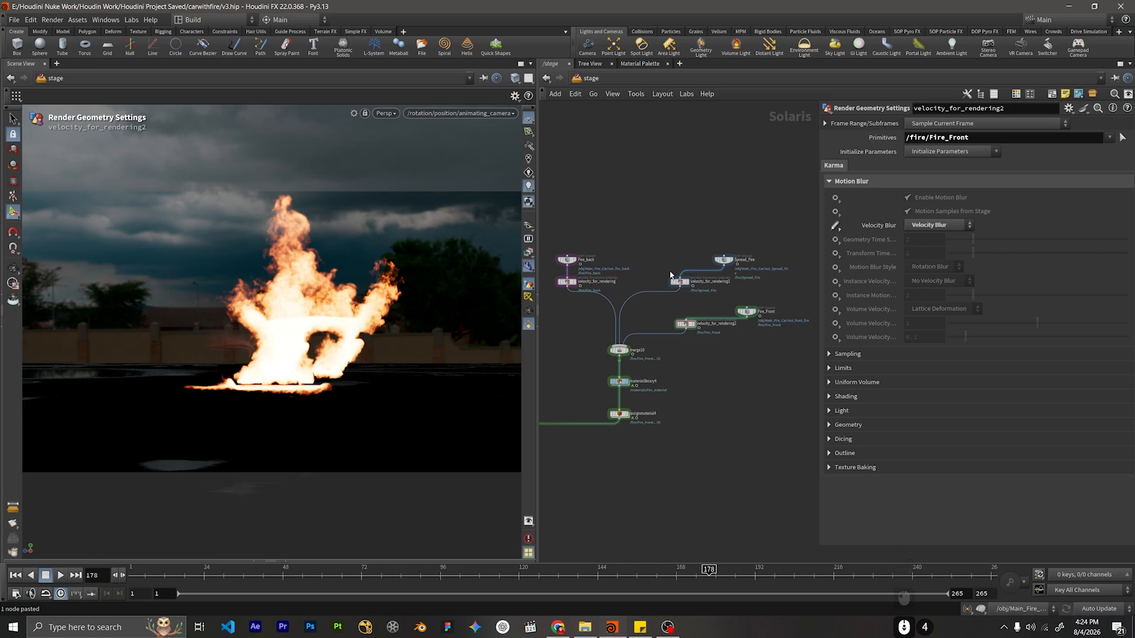
pyautogui.scroll(-5, 669, 271)
pyautogui.moveTo(649, 333); pyautogui.dragTo(809, 270, button='middle')
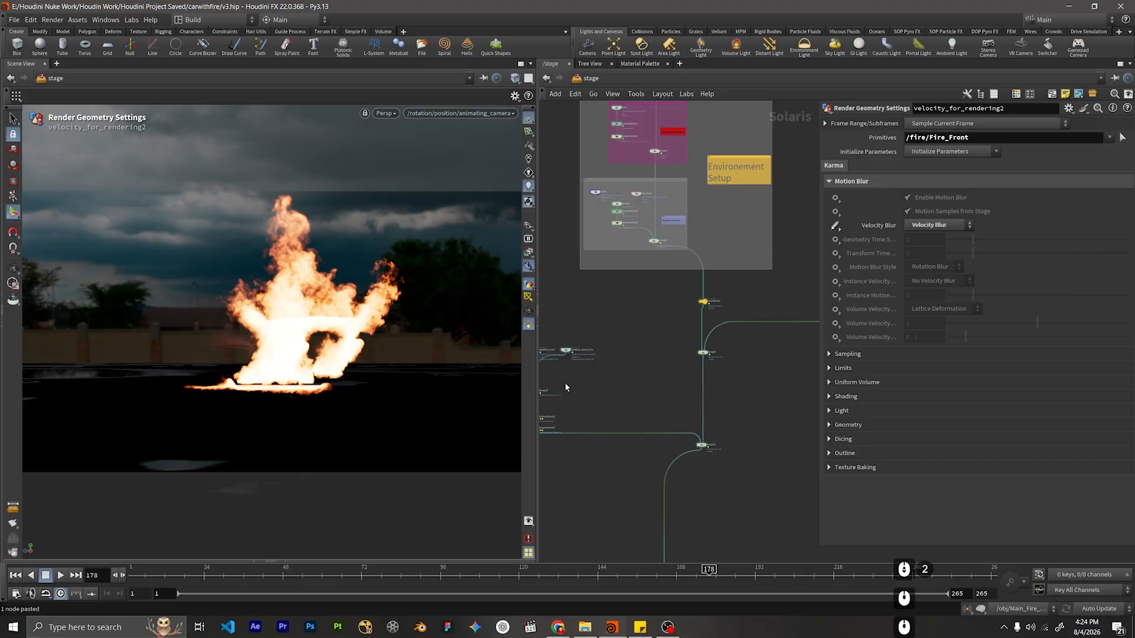
pyautogui.moveTo(595, 346); pyautogui.dragTo(668, 354, button='middle')
pyautogui.scroll(5, 669, 356)
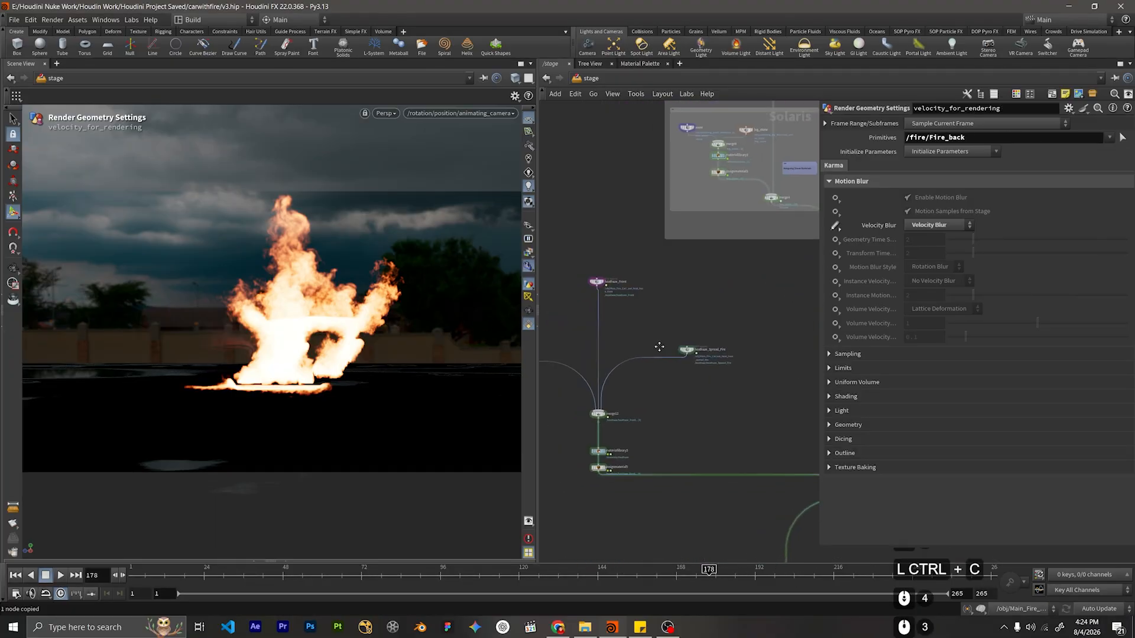
pyautogui.moveTo(658, 347); pyautogui.dragTo(701, 340, button='middle')
pyautogui.scroll(5, 569, 327)
pyautogui.moveTo(568, 330); pyautogui.dragTo(684, 296, button='middle')
pyautogui.hotkey('ctrl', 'v')
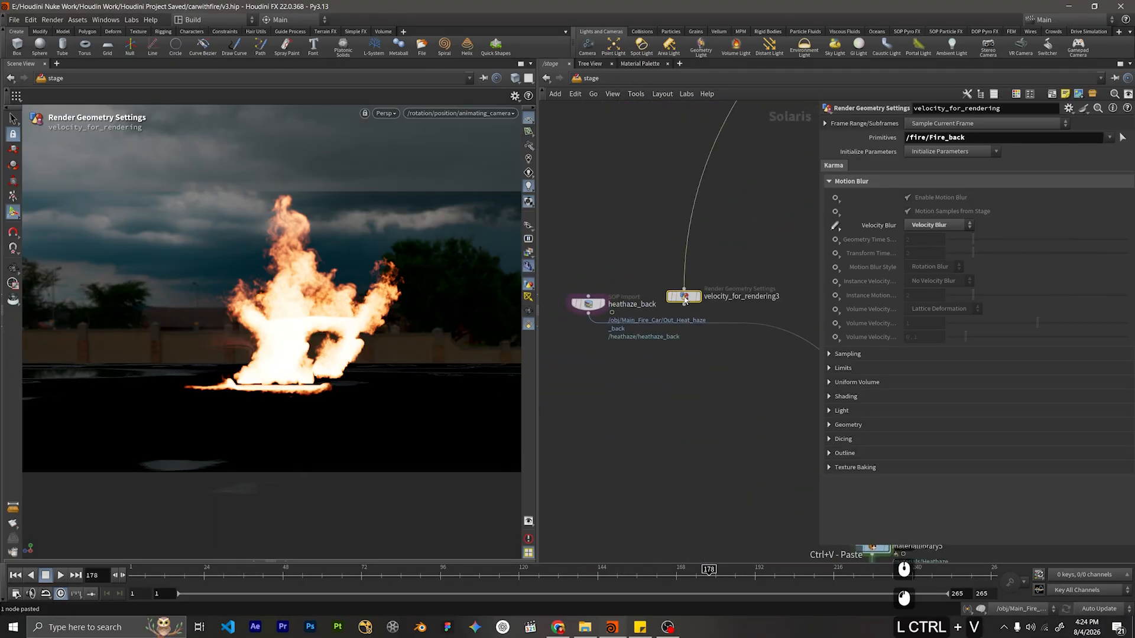
# Insert the pasted velocity_for_rendering3 node into the wire below heathaze_back and save the scene.
pyautogui.moveTo(686, 295); pyautogui.dragTo(591, 363)
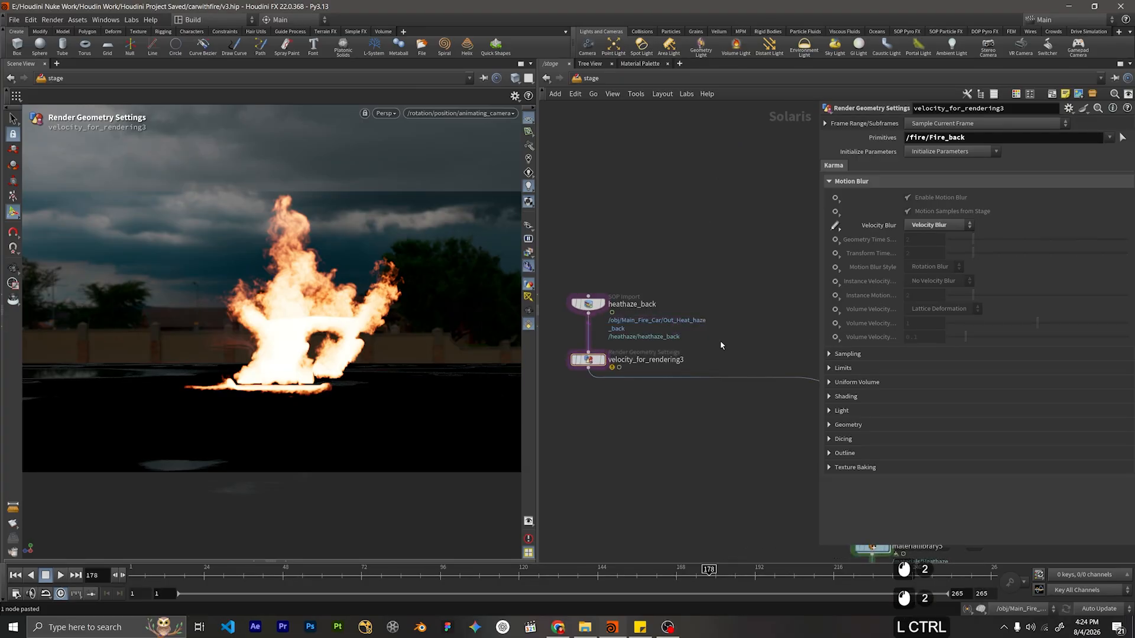
pyautogui.hotkey('ctrl', 's')
pyautogui.moveTo(714, 339); pyautogui.dragTo(565, 375)
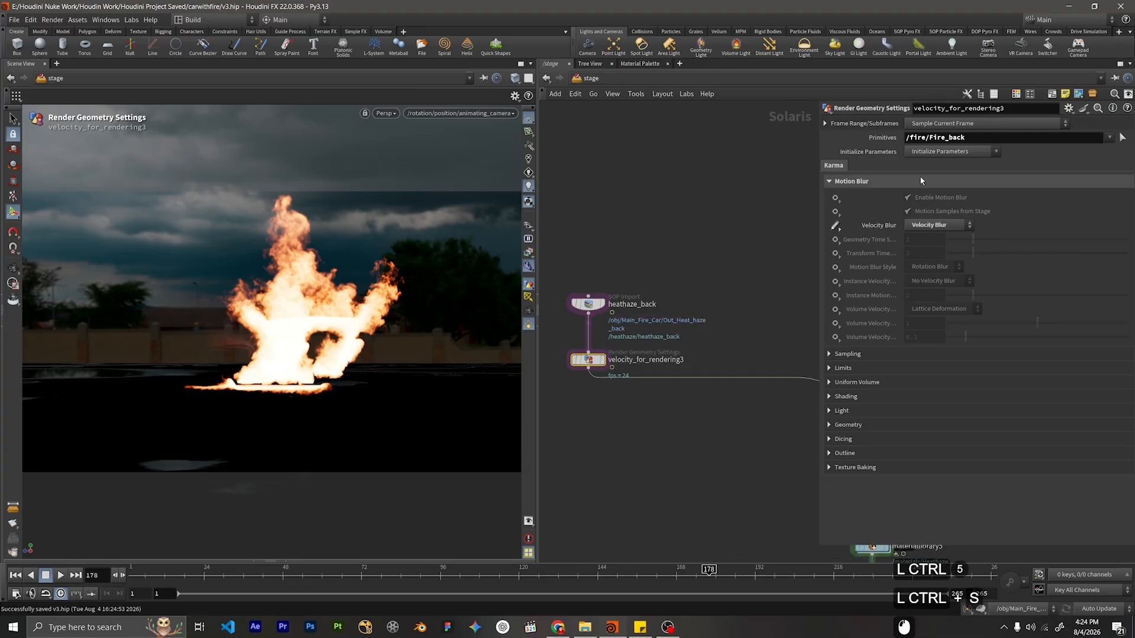
# Set the Primitives path of velocity_for_rendering3 to /heathaze/heathaze_back.
pyautogui.click(975, 139)
pyautogui.press('BackSpace')
pyautogui.write('/')
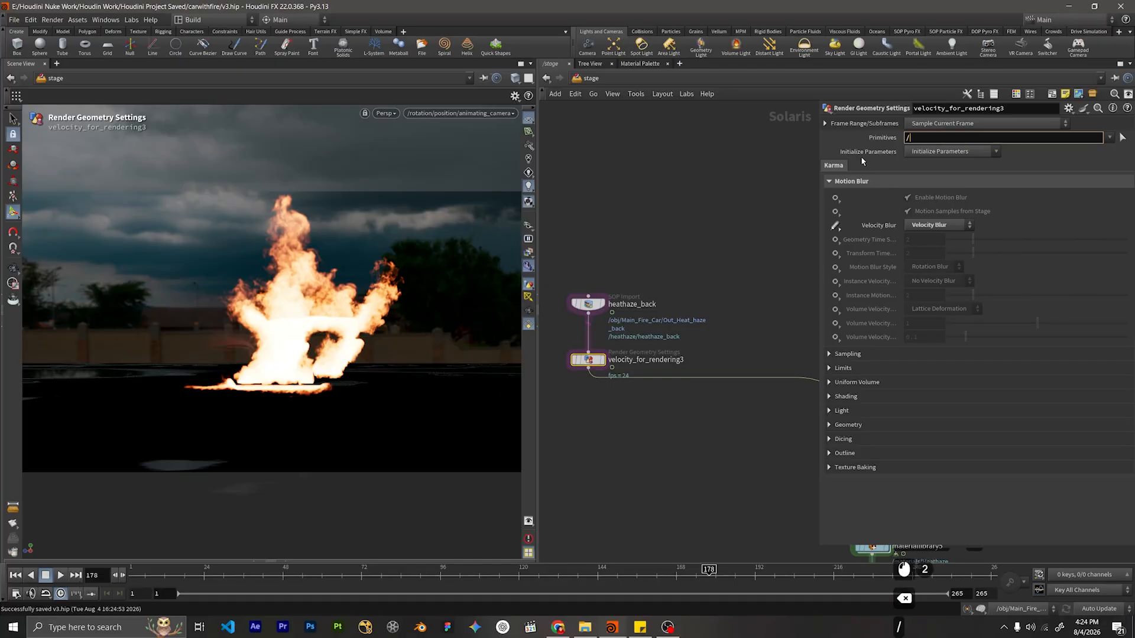
pyautogui.write('hea')
pyautogui.press('Down')
pyautogui.press('Return')
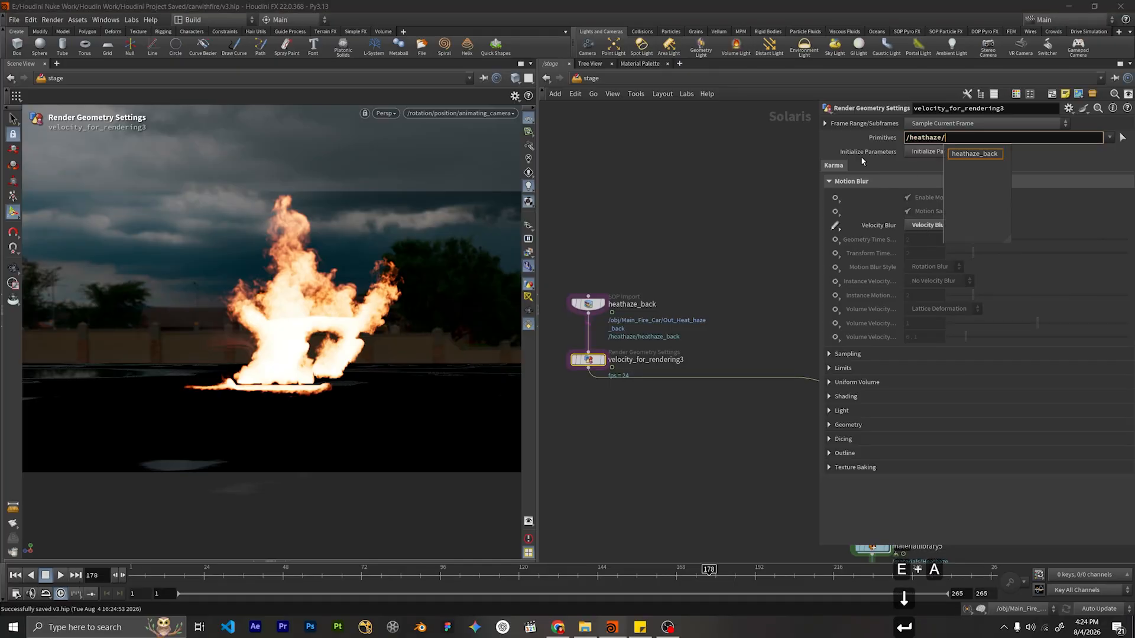
pyautogui.press('Down')
pyautogui.press('Return')
pyautogui.press('BackSpace')
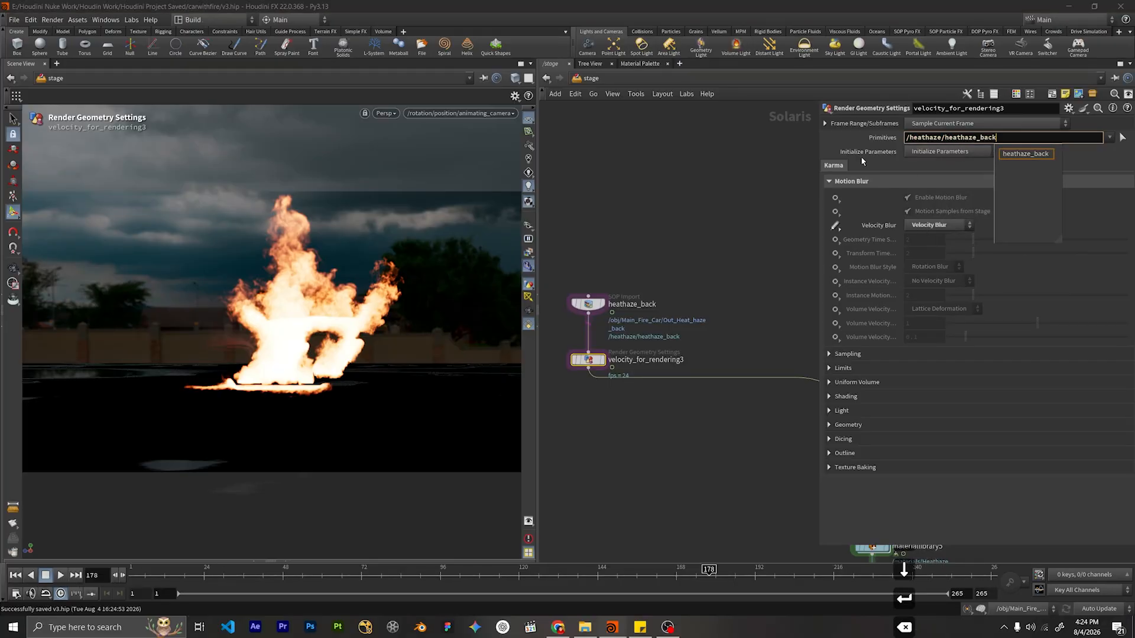
pyautogui.press('Return')
# Duplicate velocity_for_rendering3 into the wire below heathaze_Front and display the copy.
pyautogui.scroll(-3, 721, 299)
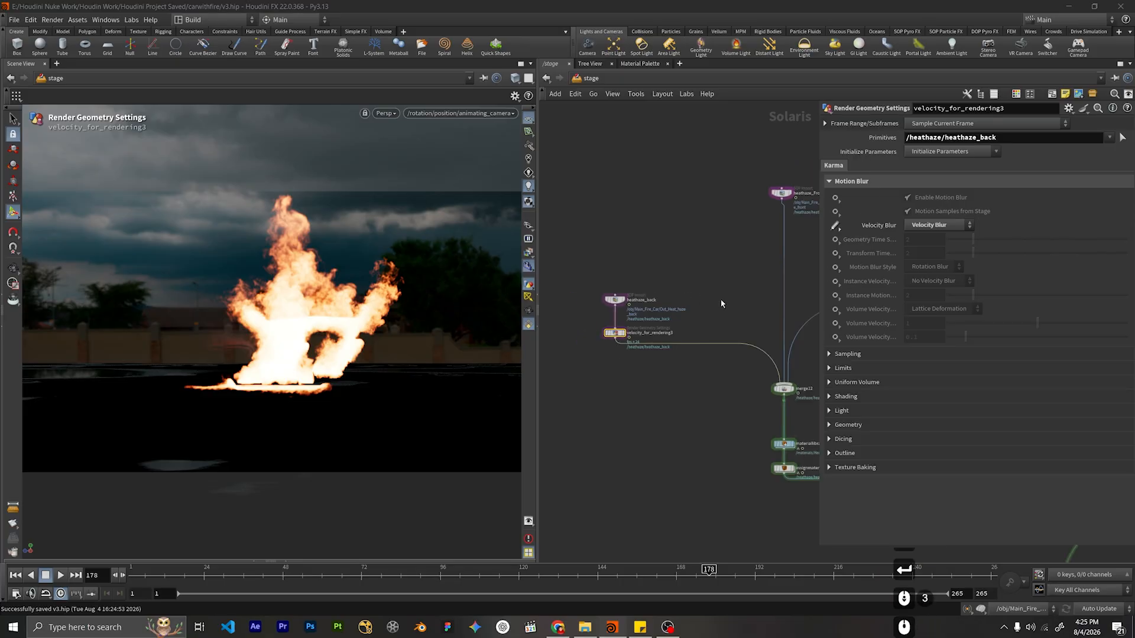
pyautogui.moveTo(721, 300); pyautogui.dragTo(693, 339, button='middle')
pyautogui.keyDown('alt'); pyautogui.moveTo(586, 373); pyautogui.dragTo(761, 289); pyautogui.keyUp('alt')
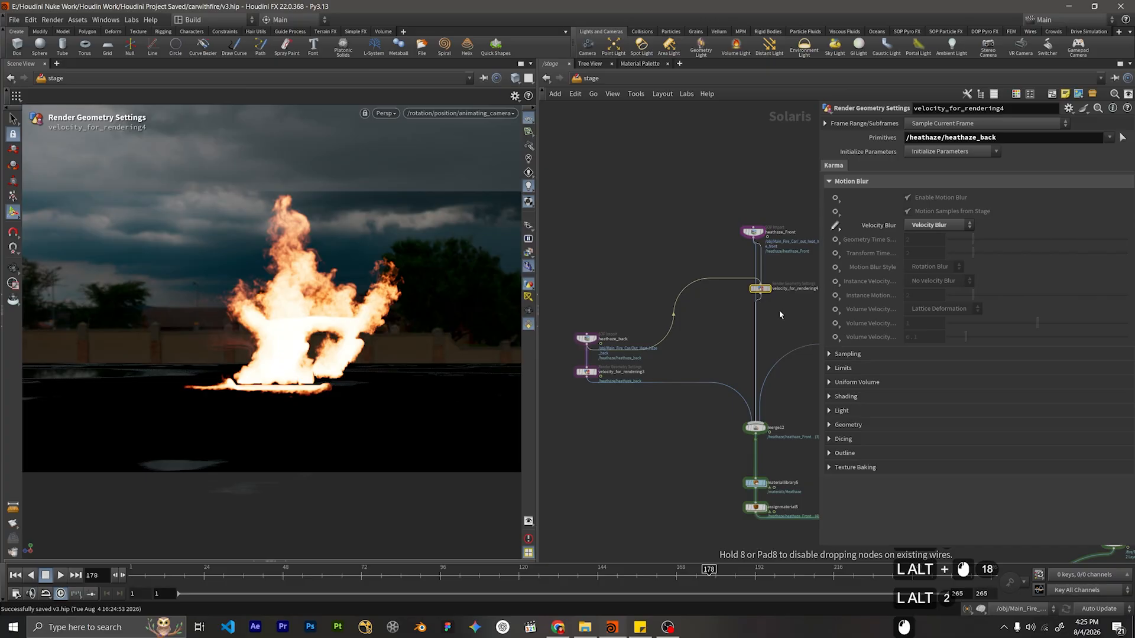
pyautogui.moveTo(778, 311); pyautogui.dragTo(748, 343, button='middle')
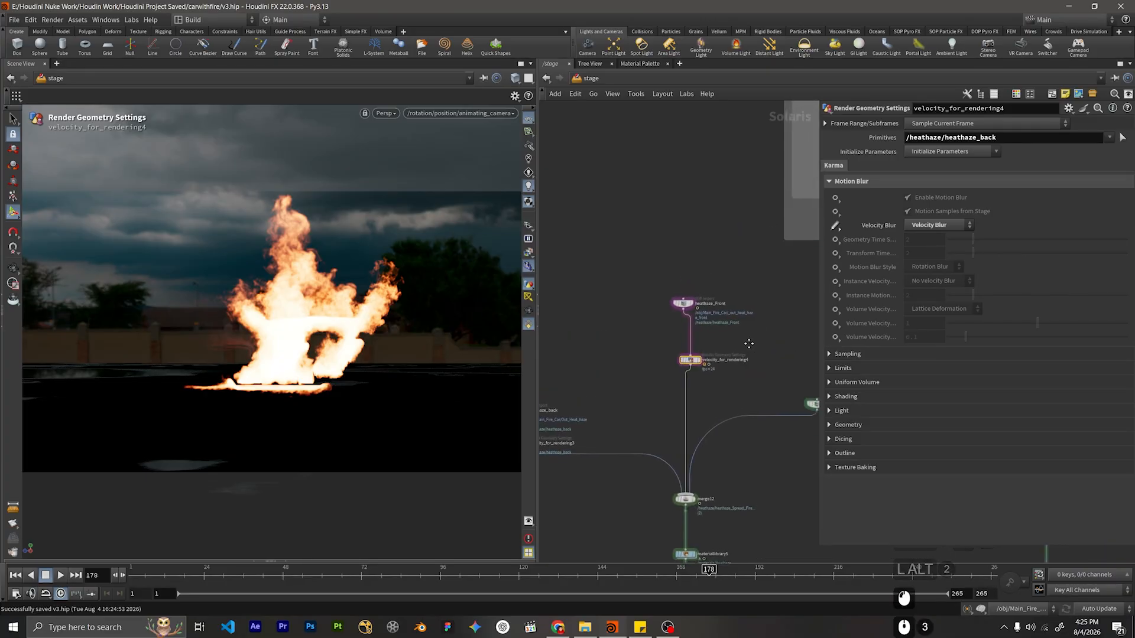
pyautogui.scroll(3, 721, 325)
pyautogui.click(679, 391)
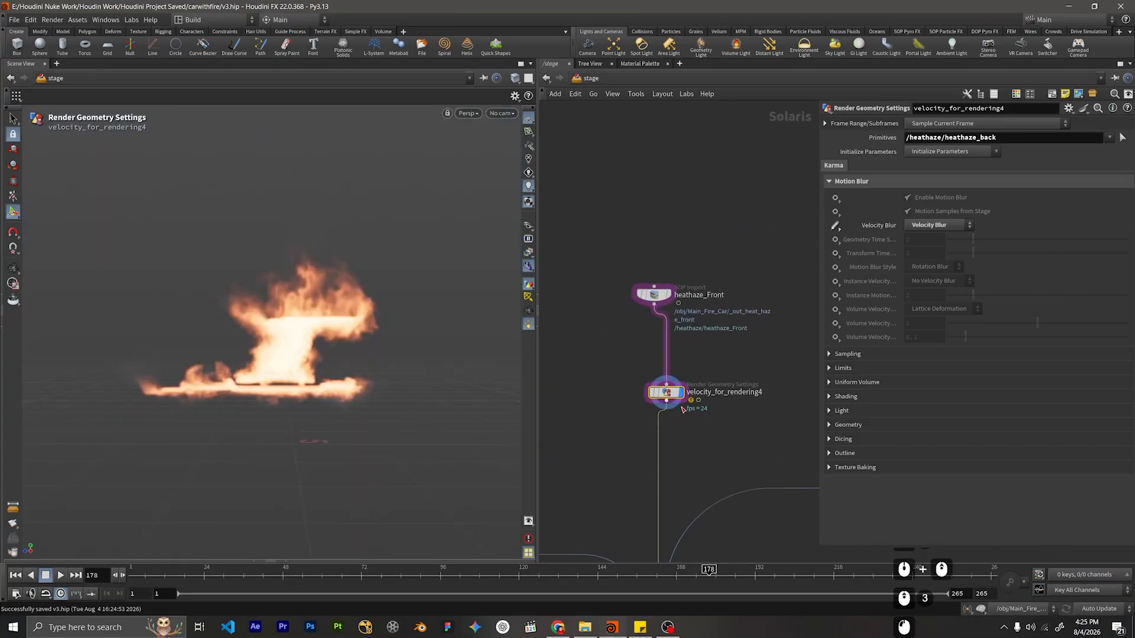
# Set the Primitives path of the velocity node below heathaze_Front to /heathaze/heathaze_Front.
pyautogui.click(705, 417)
pyautogui.doubleClick(969, 137)
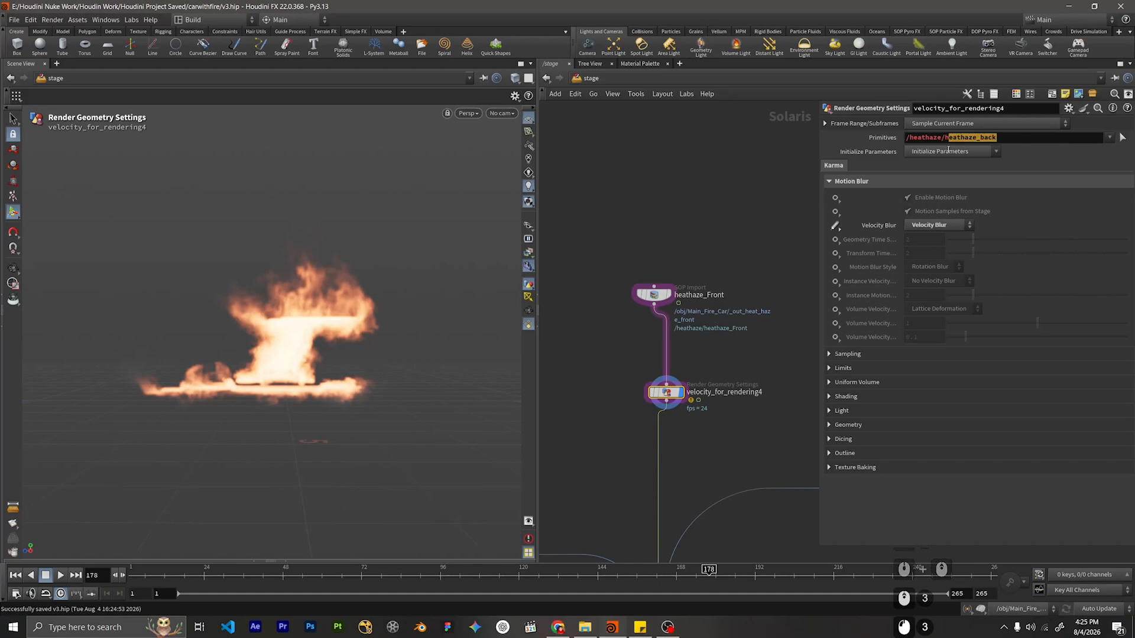
pyautogui.press('BackSpace')
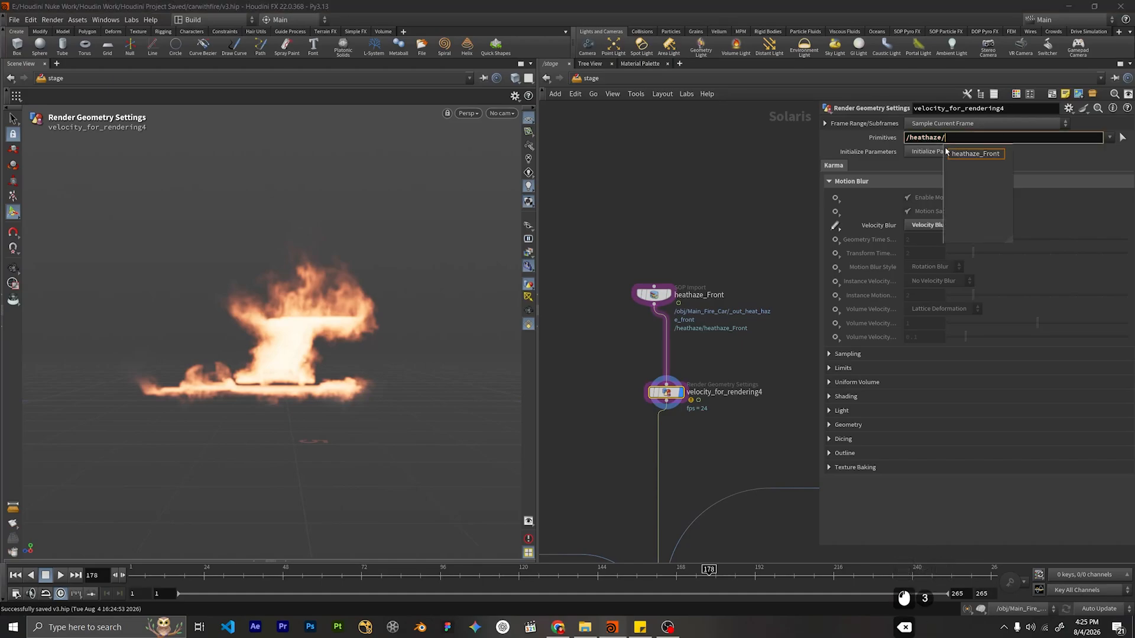
pyautogui.press('Down')
pyautogui.press('Return')
pyautogui.click(748, 198)
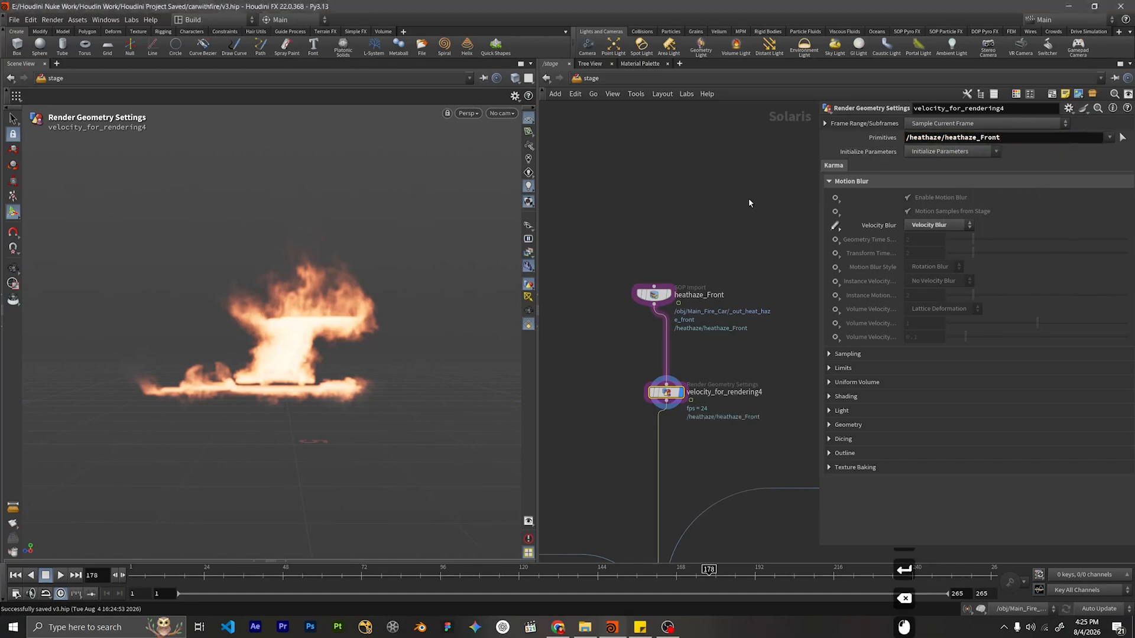
# Copy the heathaze_Front velocity node, insert the copy below heathaze_Spread_Fire ahead of merge12, and display it.
pyautogui.scroll(1, 763, 248)
pyautogui.moveTo(767, 256); pyautogui.dragTo(646, 106, button='middle')
pyautogui.scroll(-2, 698, 231)
pyautogui.moveTo(707, 245); pyautogui.dragTo(729, 240, button='middle')
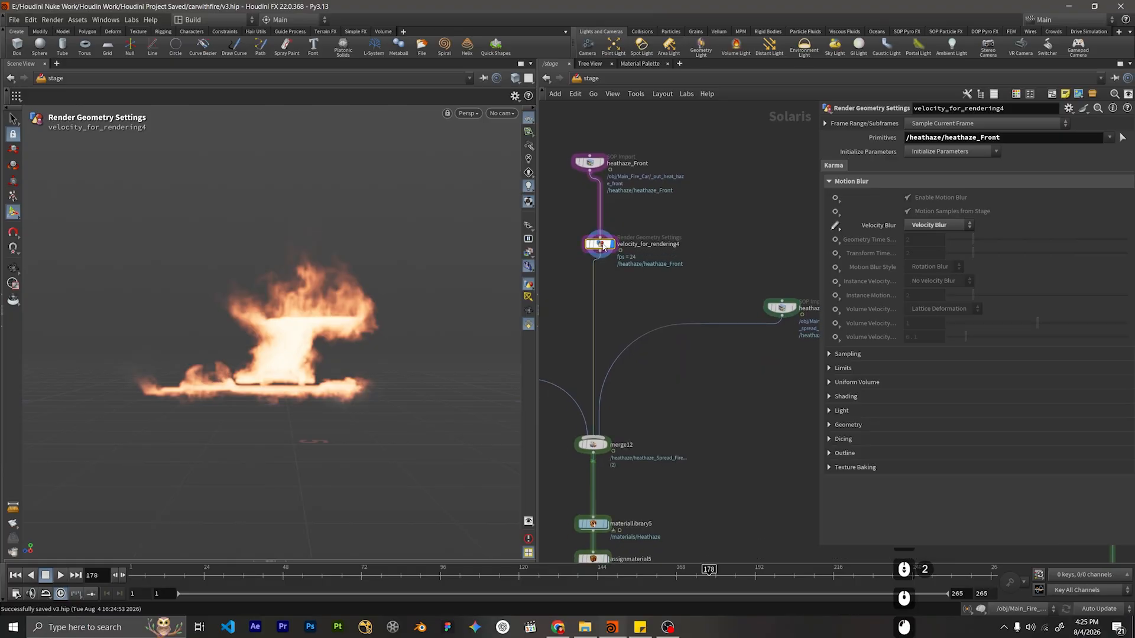
pyautogui.hotkey('ctrl', 'c')
pyautogui.hotkey('ctrl', 'v')
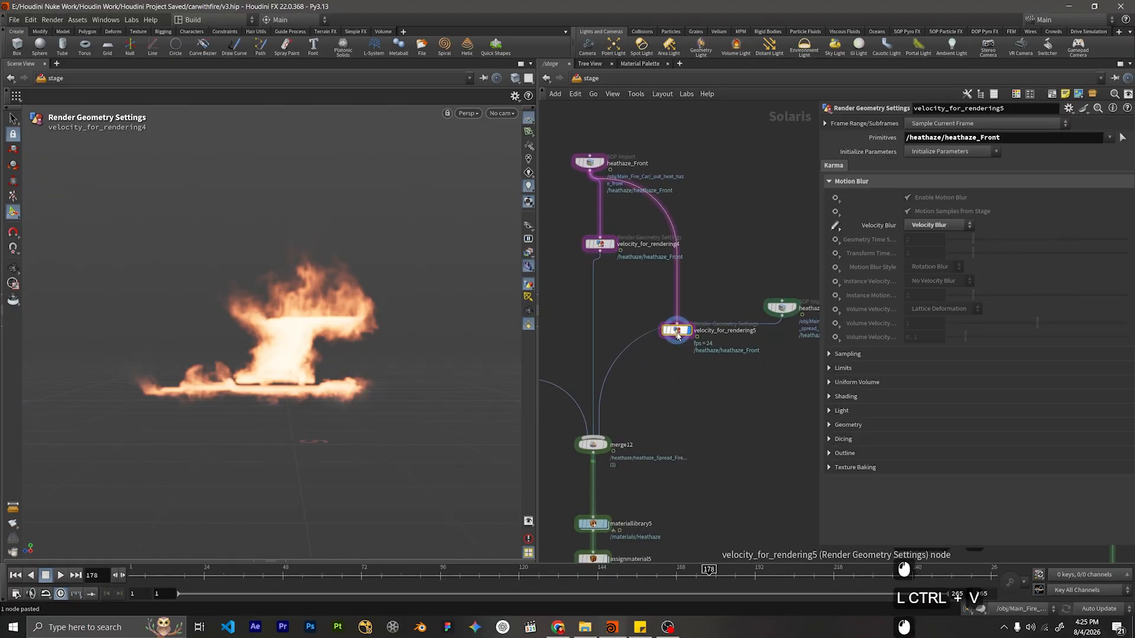
pyautogui.click(672, 324)
pyautogui.moveTo(673, 324); pyautogui.dragTo(754, 379)
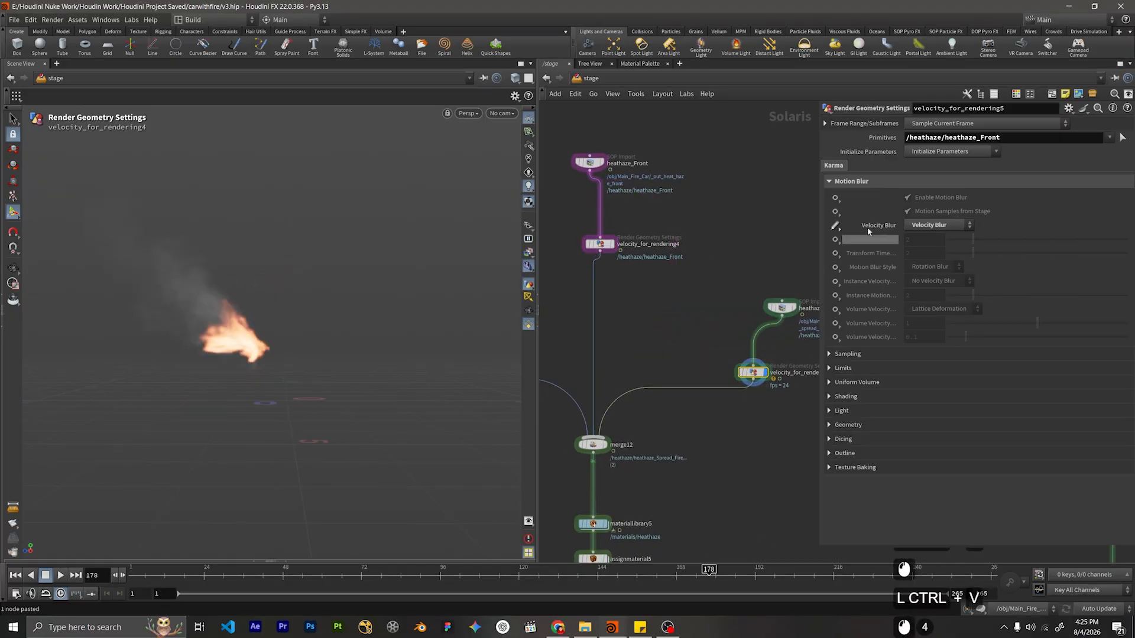
# Set the Primitives path of the velocity node below heathaze_Spread_Fire to /heathaze/heathaze_Spread_Fire.
pyautogui.moveTo(1000, 137); pyautogui.dragTo(944, 165)
pyautogui.press('Right')
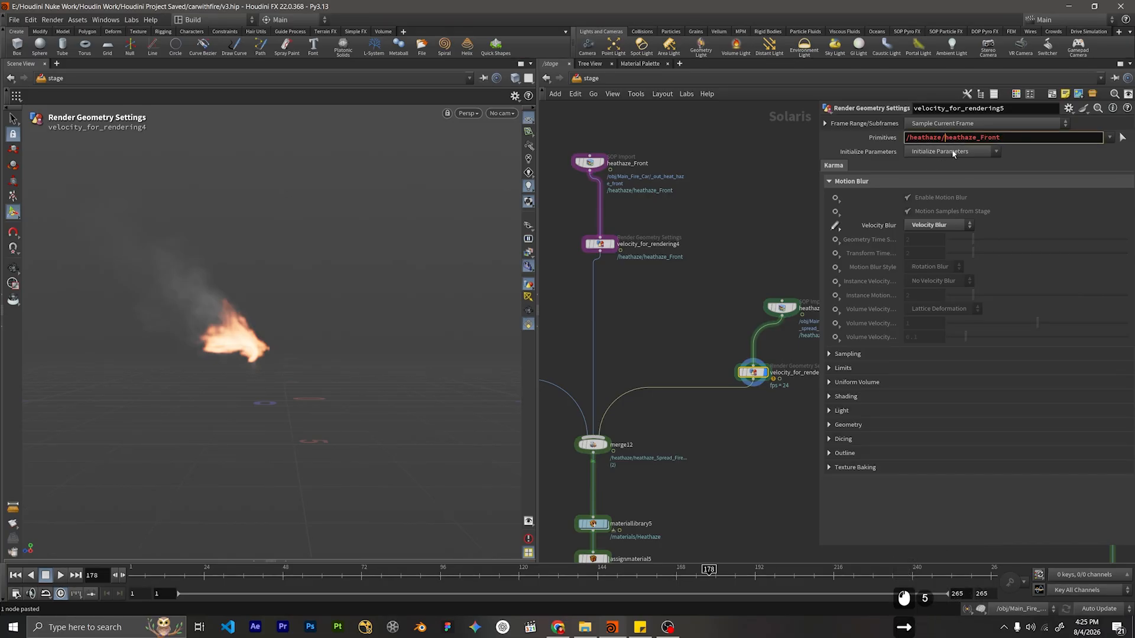
pyautogui.press('BackSpace')
pyautogui.hotkey('ctrl', 'a')
pyautogui.press('BackSpace')
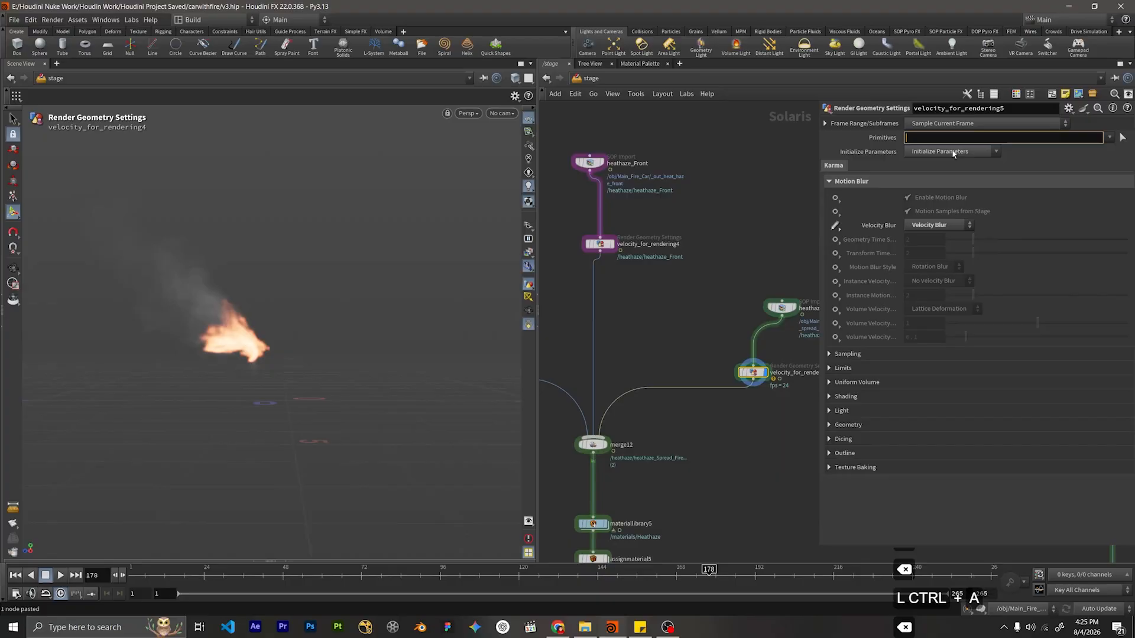
pyautogui.write('/heat')
pyautogui.press('Down')
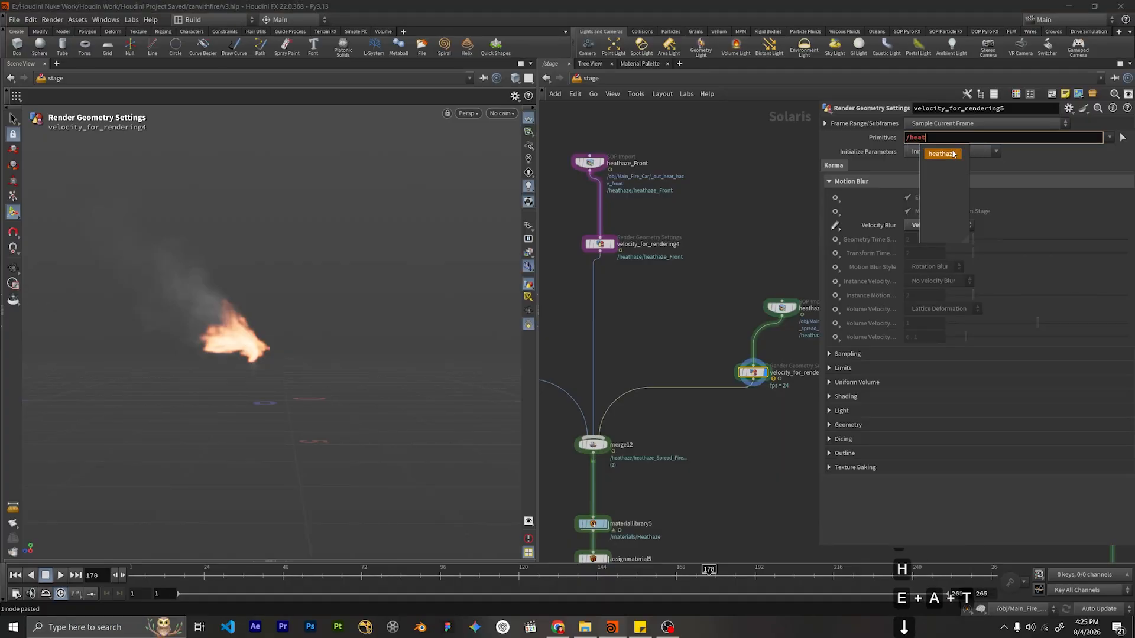
pyautogui.press('Return')
pyautogui.click(953, 153)
pyautogui.press('BackSpace')
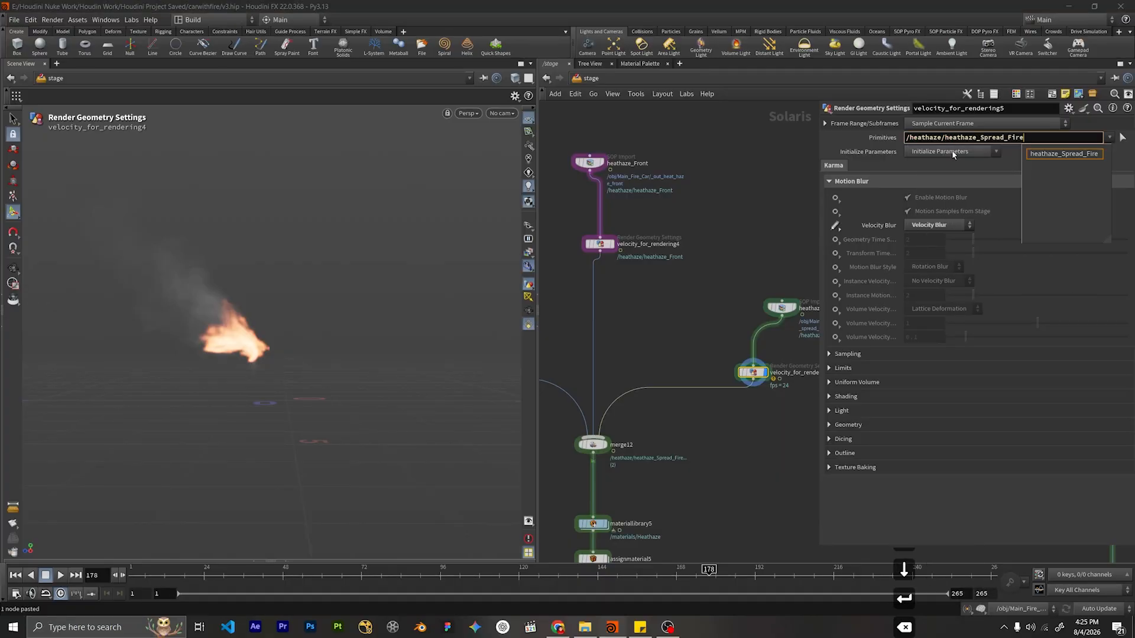
pyautogui.click(696, 280)
# Check the Primitives paths and wiring of the three heat haze velocity nodes feeding merge12.
pyautogui.moveTo(712, 310); pyautogui.dragTo(650, 284, button='middle')
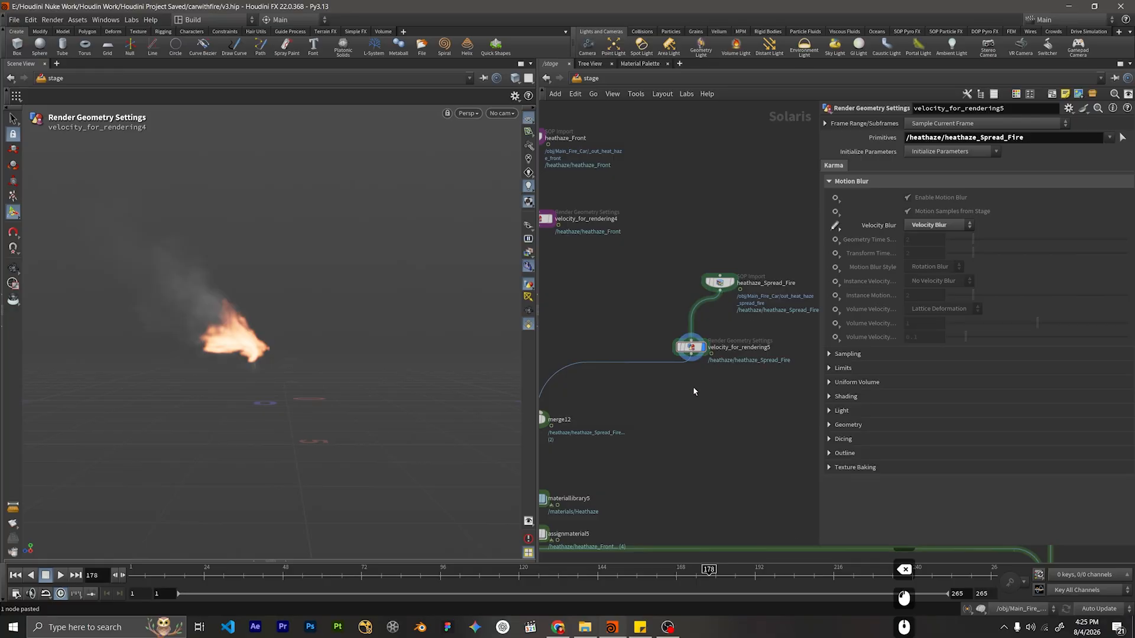
pyautogui.moveTo(694, 390); pyautogui.dragTo(724, 353, button='middle')
pyautogui.scroll(-4, 691, 276)
pyautogui.moveTo(573, 280); pyautogui.dragTo(706, 277, button='middle')
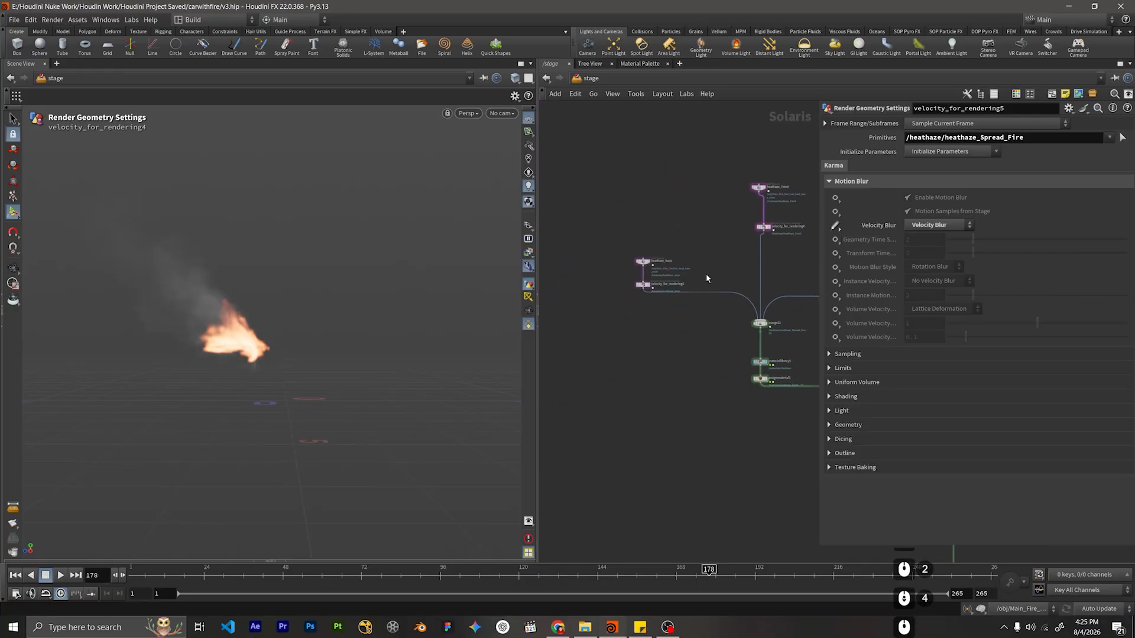
pyautogui.scroll(4, 675, 280)
pyautogui.moveTo(689, 278); pyautogui.dragTo(574, 311)
pyautogui.moveTo(753, 281); pyautogui.dragTo(571, 341, button='middle')
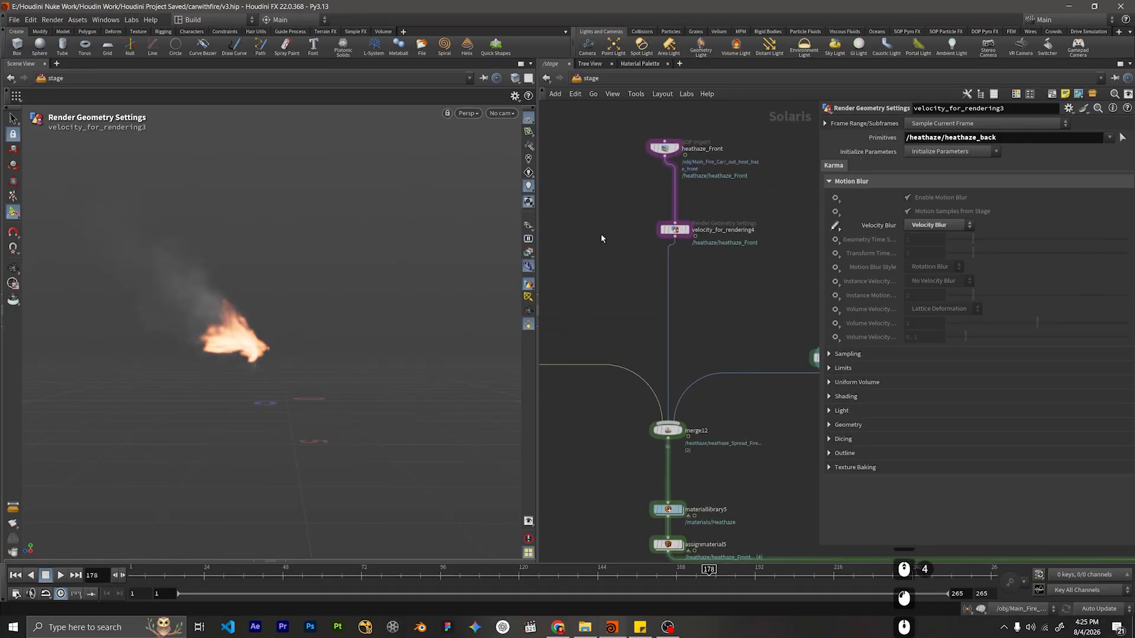
pyautogui.moveTo(751, 302); pyautogui.dragTo(651, 260, button='middle')
pyautogui.moveTo(650, 261); pyautogui.dragTo(734, 335)
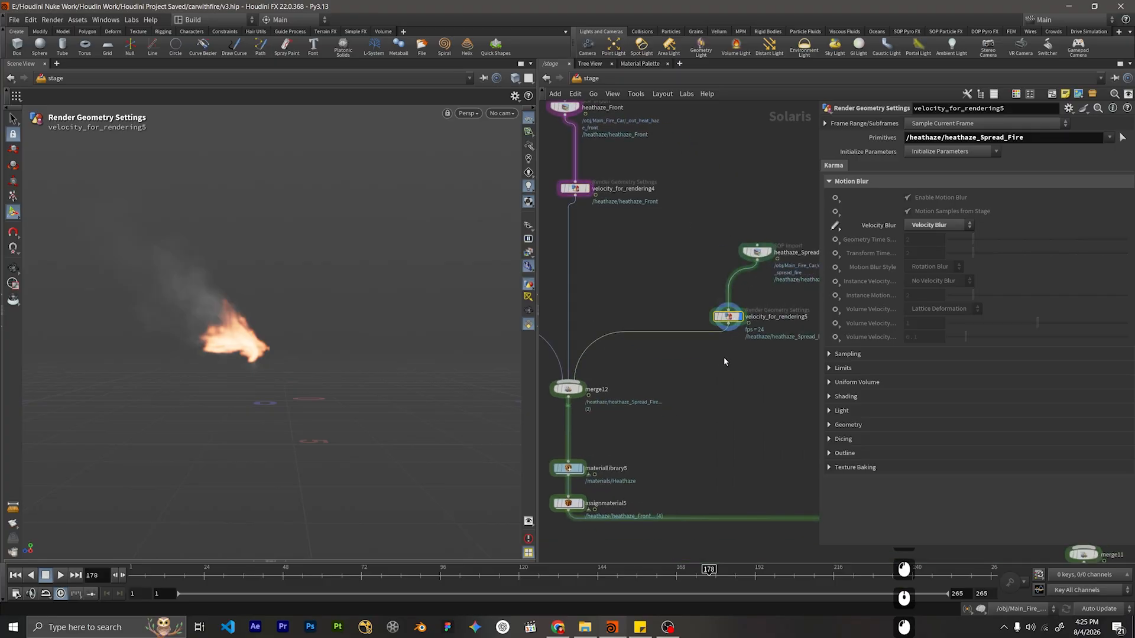
pyautogui.scroll(-5, 718, 363)
pyautogui.click(631, 270)
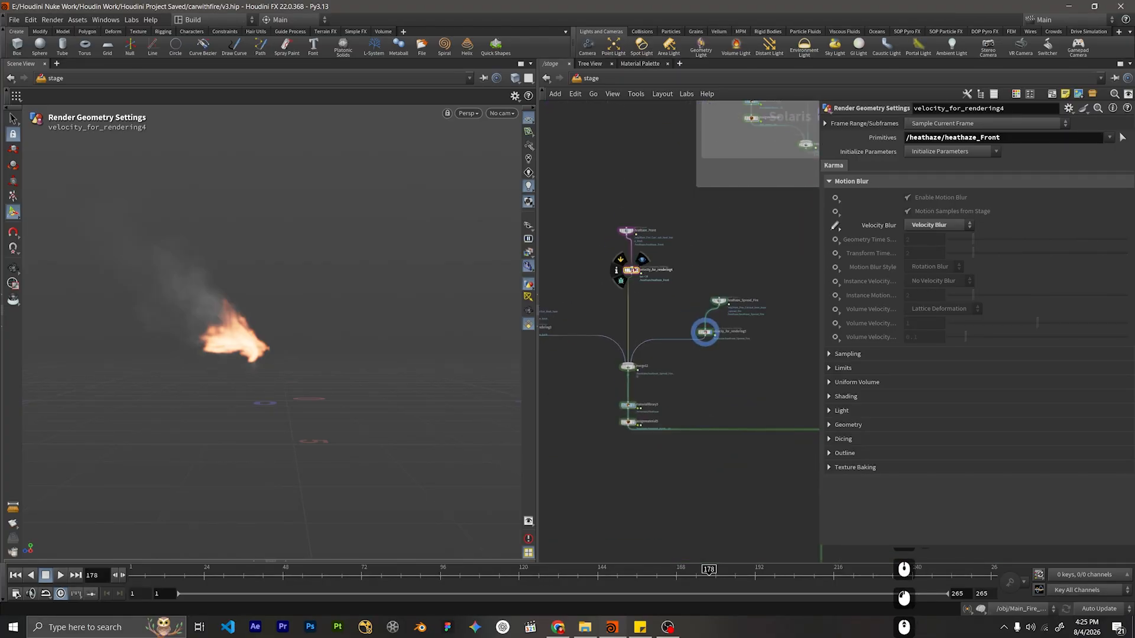
pyautogui.moveTo(561, 316); pyautogui.dragTo(619, 301, button='middle')
pyautogui.click(568, 313)
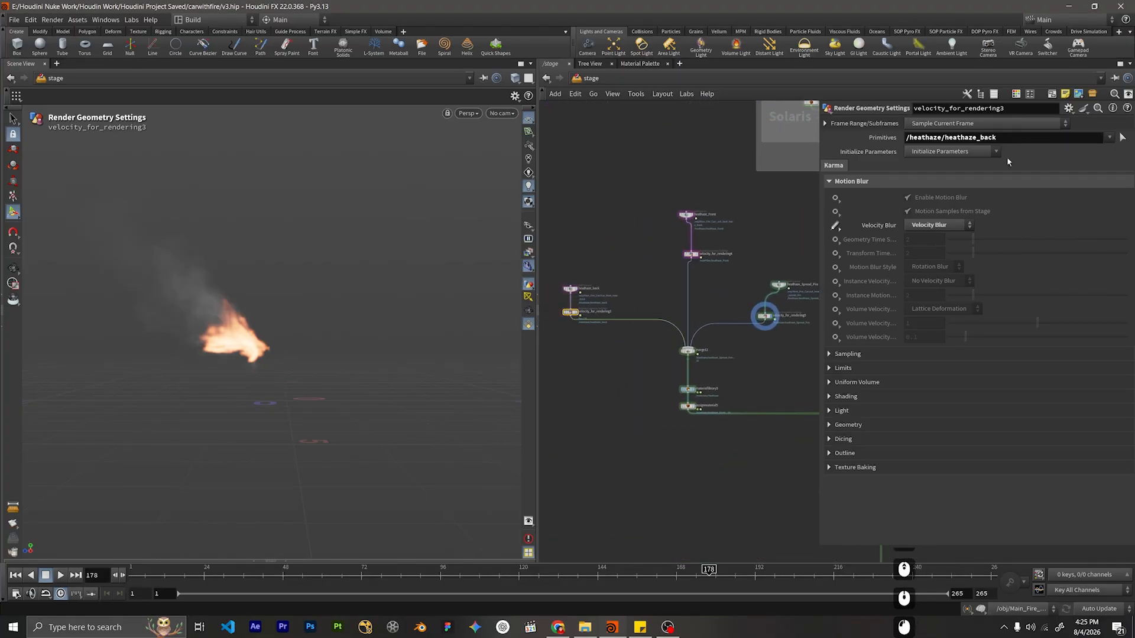
# Examine the stage network from the environment setup and fire branches down to the render branches.
pyautogui.scroll(-4, 763, 379)
pyautogui.moveTo(762, 387); pyautogui.dragTo(598, 257, button='middle')
pyautogui.scroll(5, 645, 321)
pyautogui.scroll(-5, 598, 258)
pyautogui.moveTo(738, 362); pyautogui.dragTo(710, 409, button='middle')
pyautogui.moveTo(719, 215); pyautogui.dragTo(643, 302, button='middle')
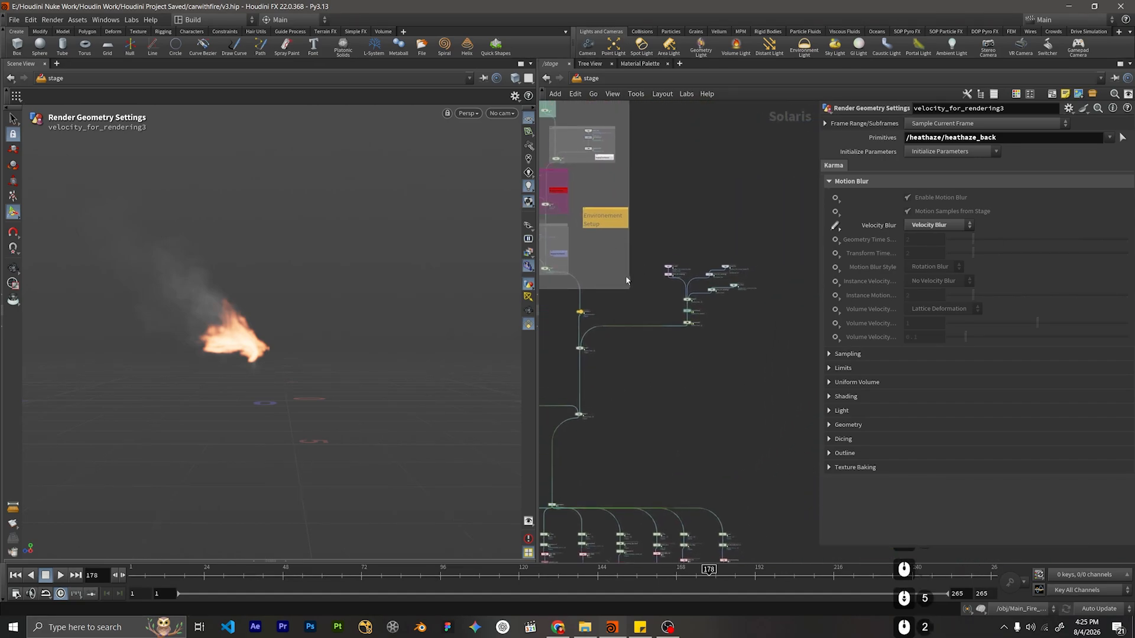
pyautogui.scroll(5, 640, 277)
pyautogui.moveTo(748, 289); pyautogui.dragTo(661, 303, button='middle')
pyautogui.scroll(4, 662, 303)
pyautogui.scroll(-3, 729, 328)
pyautogui.scroll(-4, 606, 357)
pyautogui.moveTo(654, 407); pyautogui.dragTo(764, 274, button='middle')
pyautogui.scroll(-1, 607, 358)
pyautogui.moveTo(666, 485); pyautogui.dragTo(693, 401, button='middle')
pyautogui.moveTo(695, 403); pyautogui.dragTo(691, 496, button='middle')
pyautogui.moveTo(714, 249); pyautogui.dragTo(727, 436, button='middle')
pyautogui.scroll(-3, 738, 387)
pyautogui.moveTo(770, 491); pyautogui.dragTo(771, 306, button='middle')
pyautogui.moveTo(773, 348); pyautogui.dragTo(718, 211, button='middle')
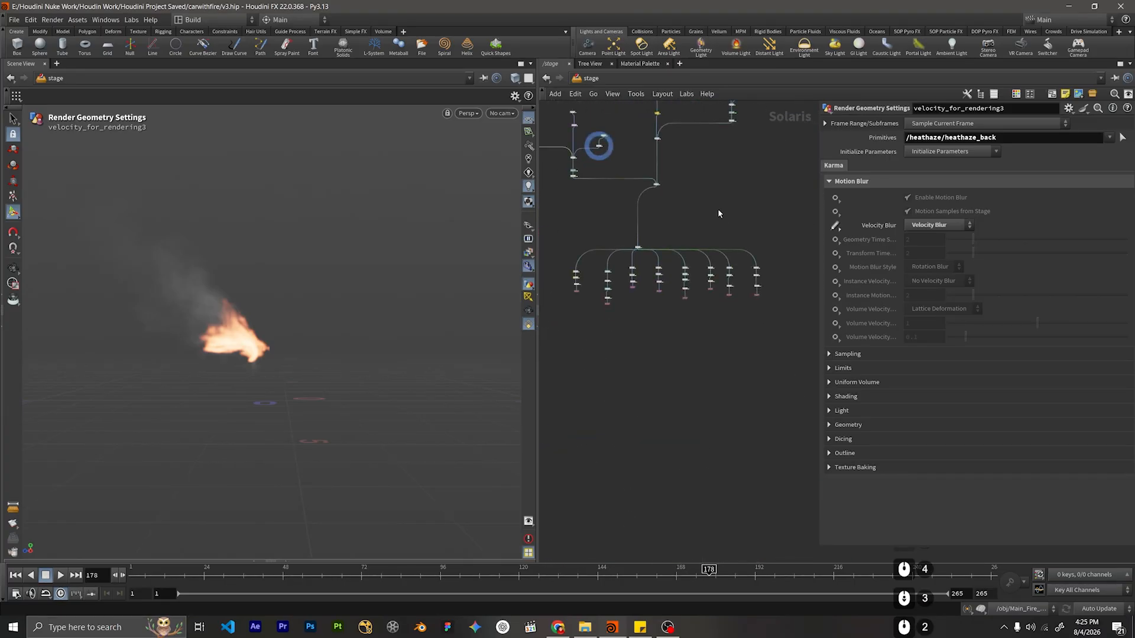
pyautogui.scroll(6, 608, 271)
pyautogui.moveTo(573, 295); pyautogui.dragTo(719, 308, button='middle')
pyautogui.scroll(5, 718, 303)
# Review the camera effects, lighting, limits and sampling settings of the Rendering_Ground Karma node and display its output.
pyautogui.click(672, 316)
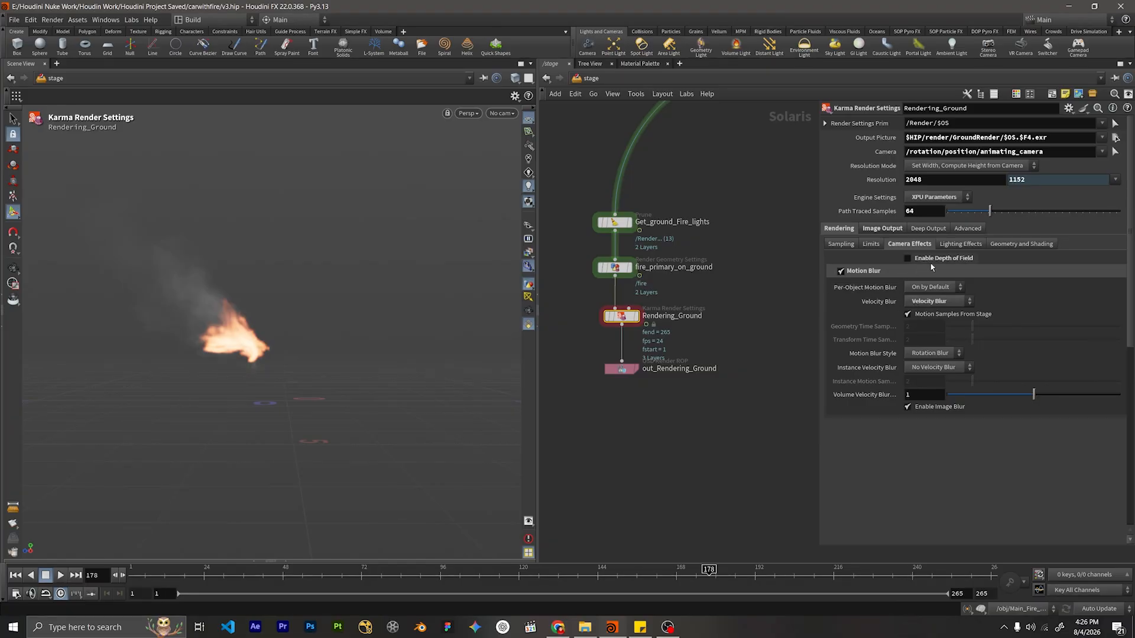
pyautogui.click(949, 249)
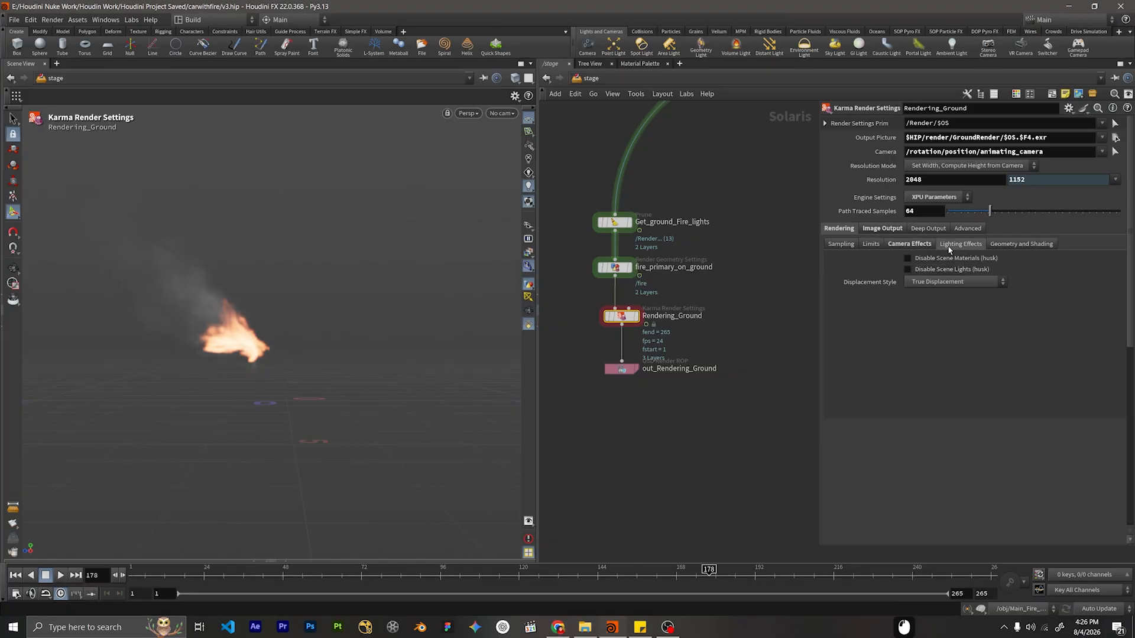
pyautogui.click(916, 247)
pyautogui.click(876, 246)
pyautogui.click(844, 245)
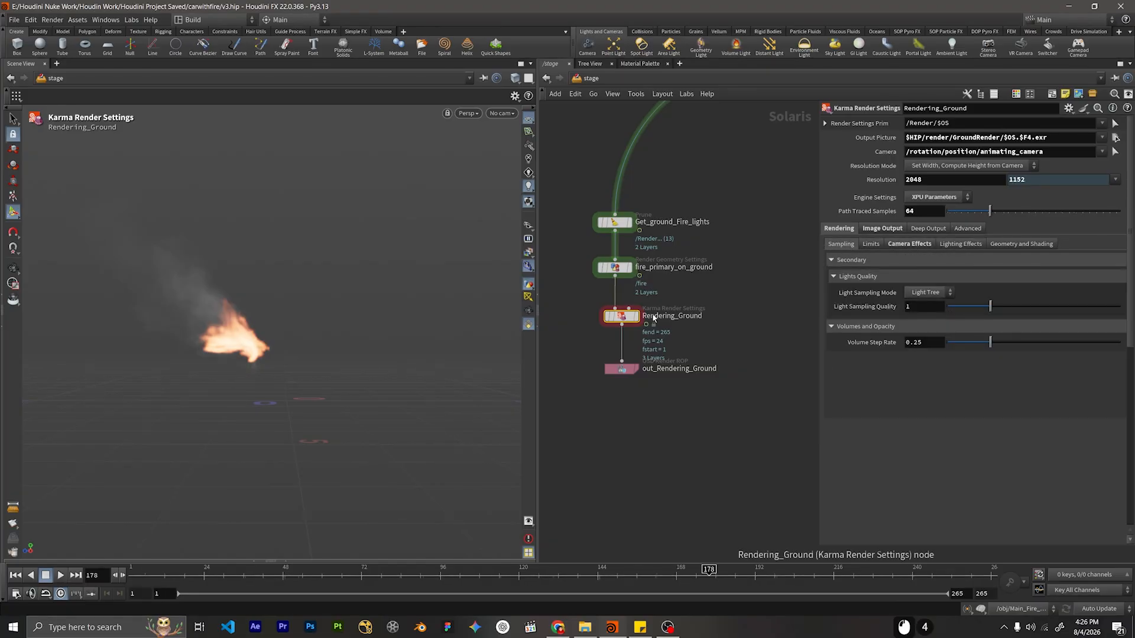
pyautogui.click(464, 117)
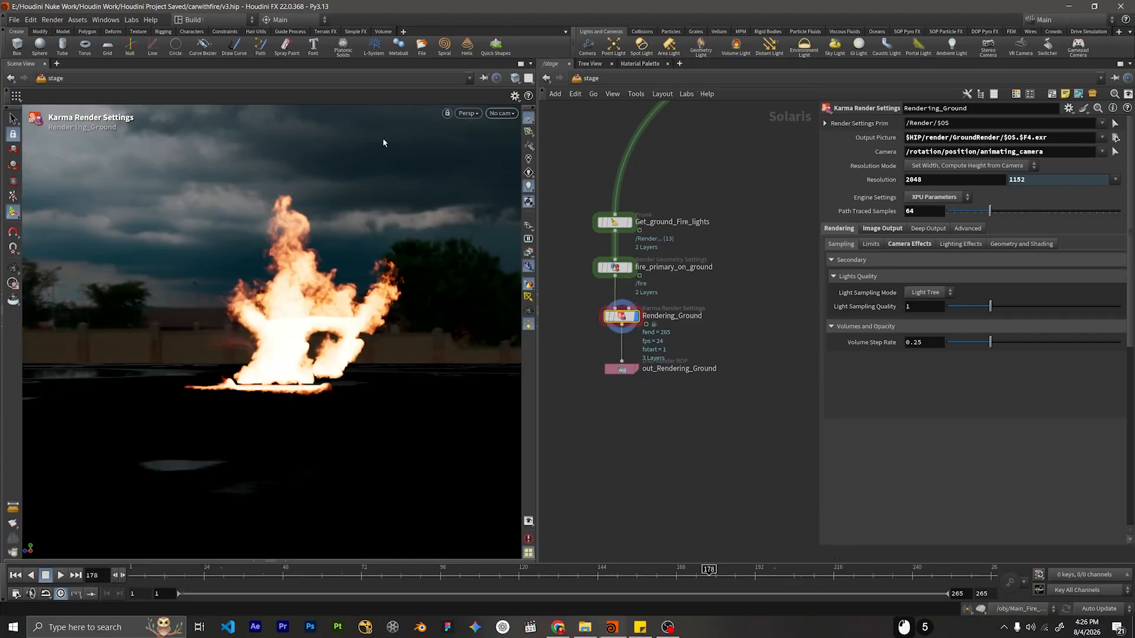
# Bypass the six selected fire import and velocity nodes to check the Rendering_Ground view without fire.
pyautogui.scroll(-10, 722, 192)
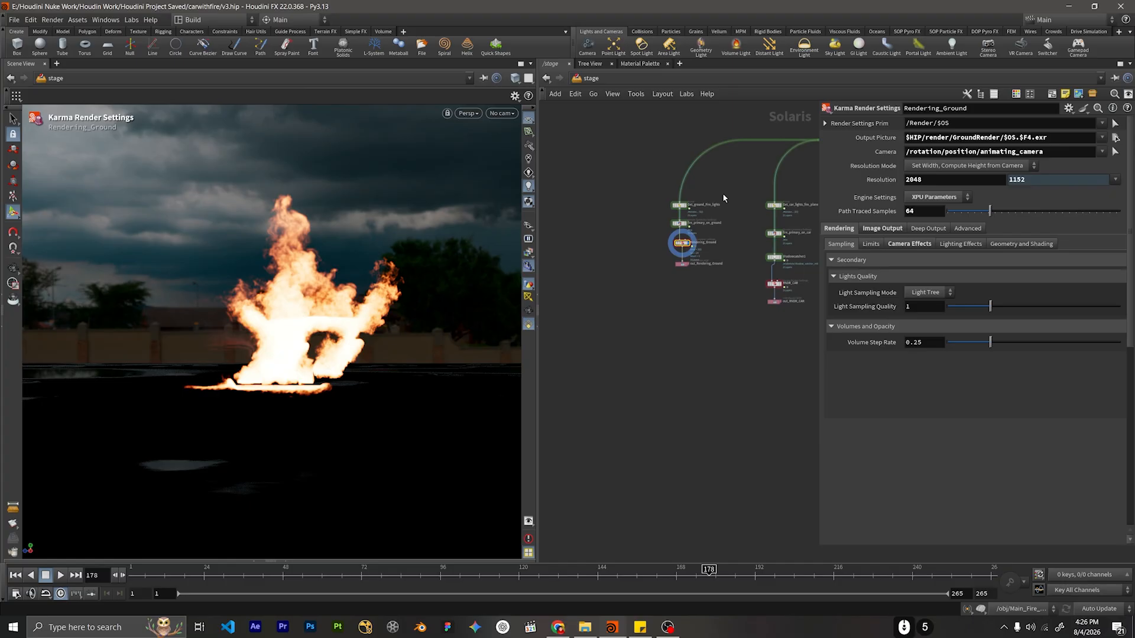
pyautogui.moveTo(766, 256); pyautogui.dragTo(647, 329)
pyautogui.scroll(3, 669, 296)
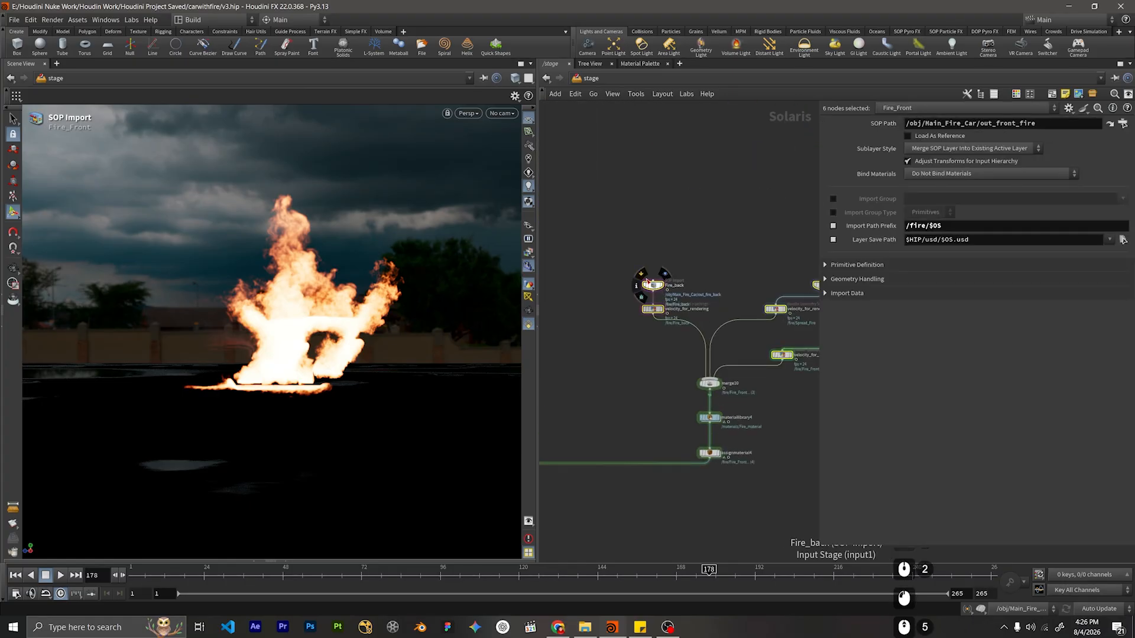
pyautogui.click(642, 273)
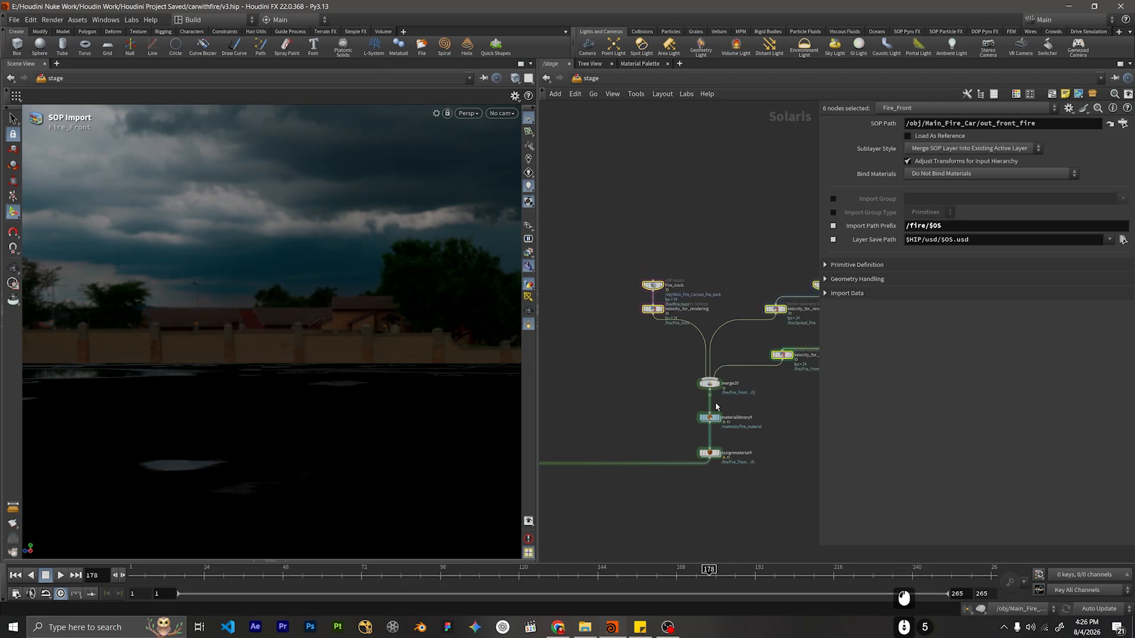
pyautogui.scroll(-6, 716, 407)
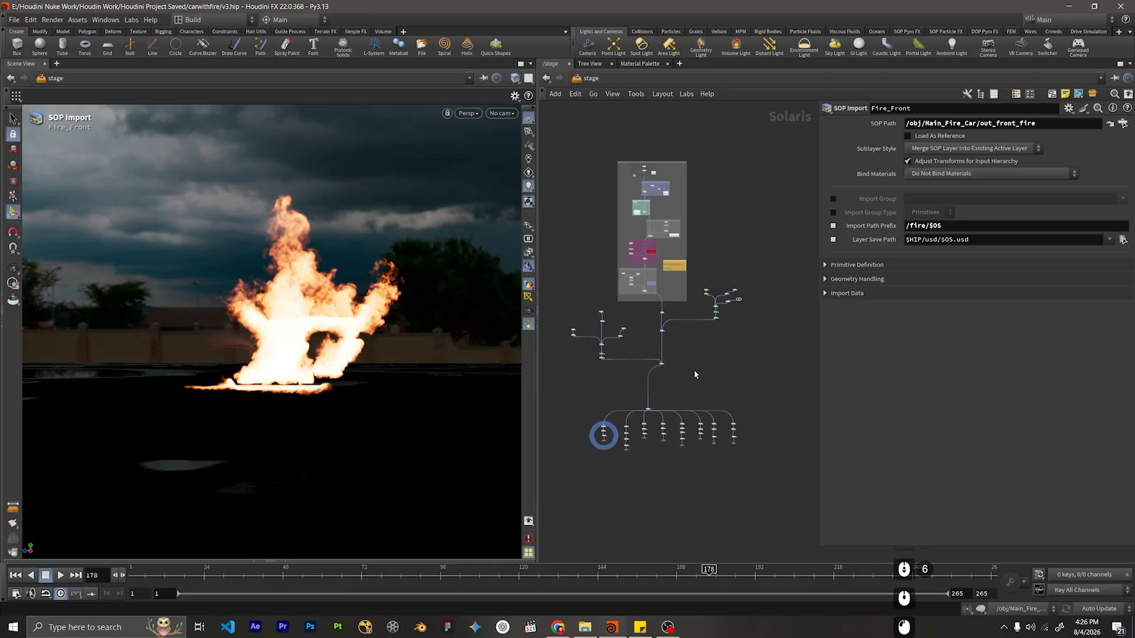
# Switch the viewport renderer to Karma XPU to preview the car render branch at shadowcatcher1.
pyautogui.scroll(11, 662, 379)
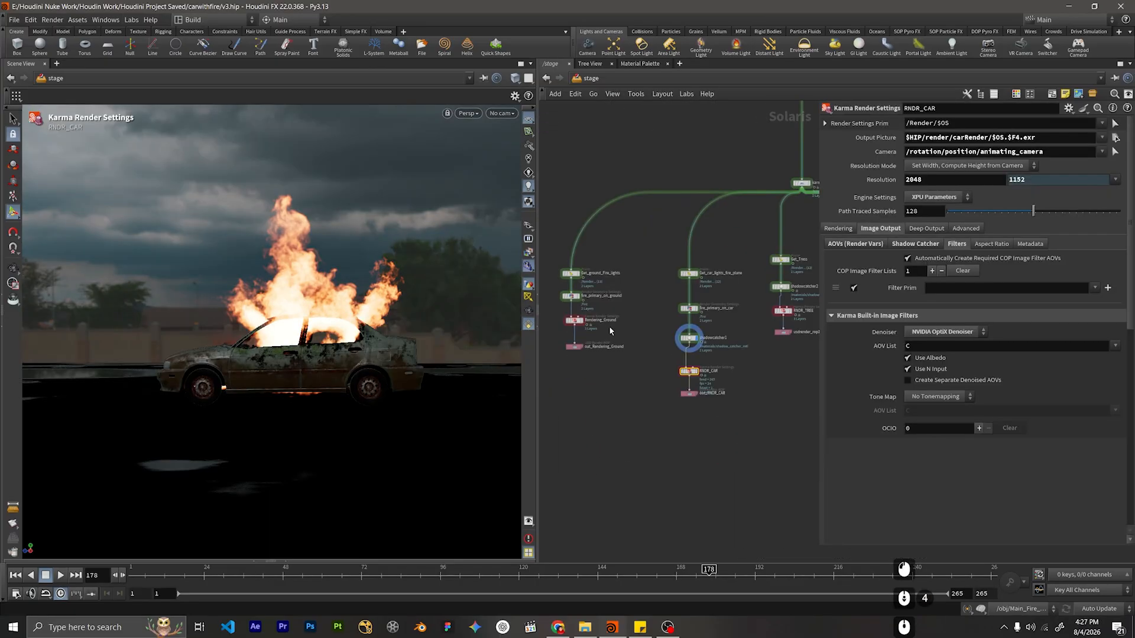
pyautogui.scroll(3, 695, 351)
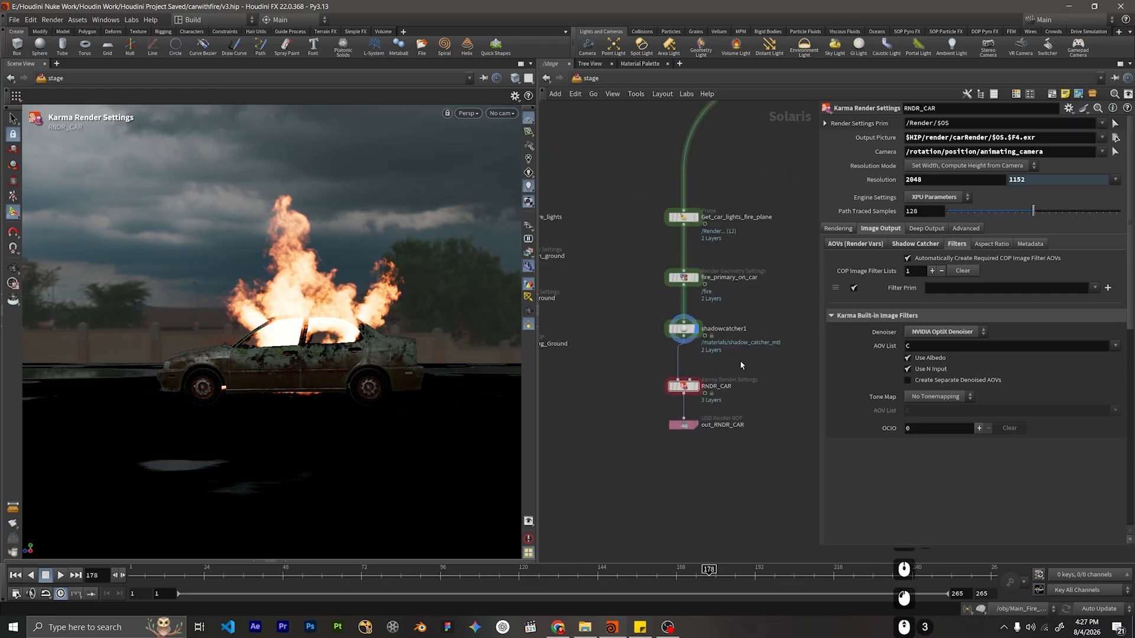
pyautogui.click(468, 113)
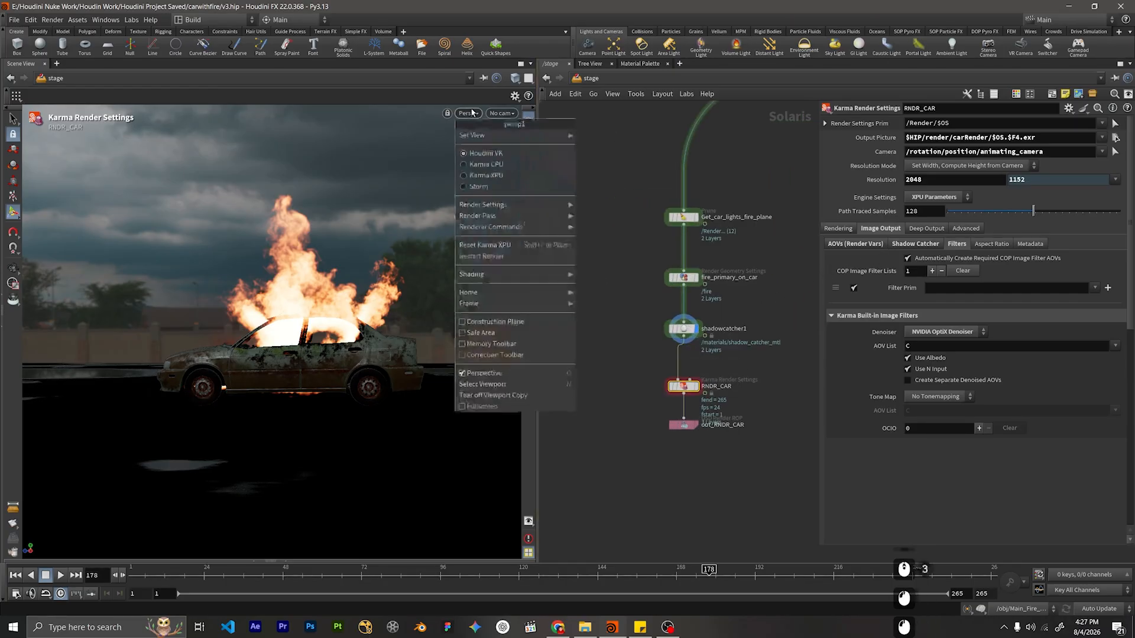
pyautogui.click(481, 175)
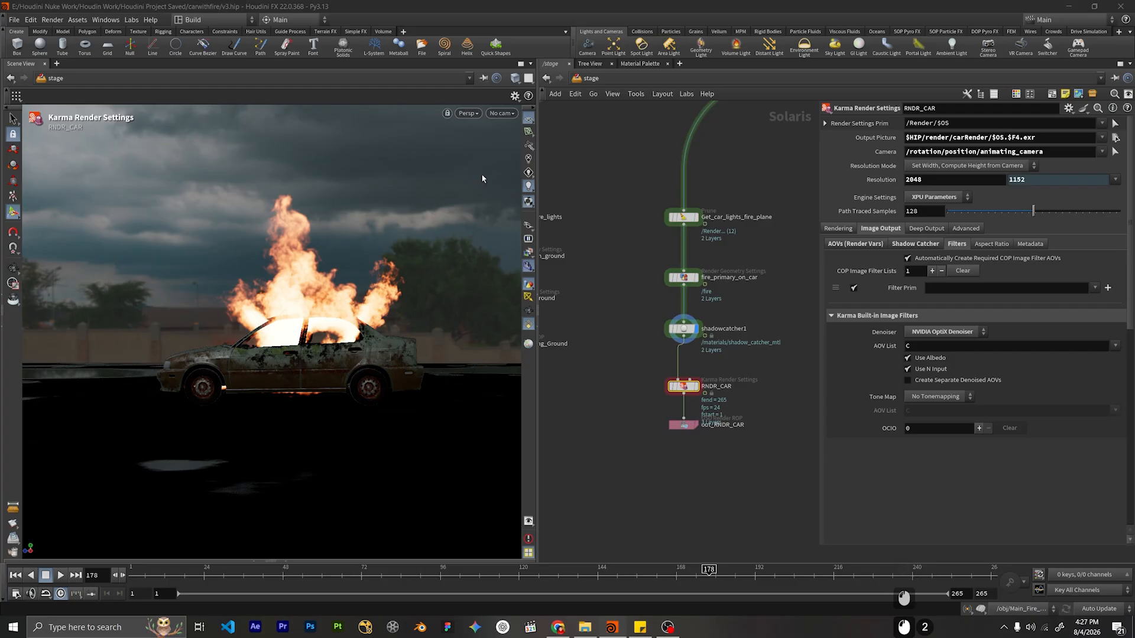
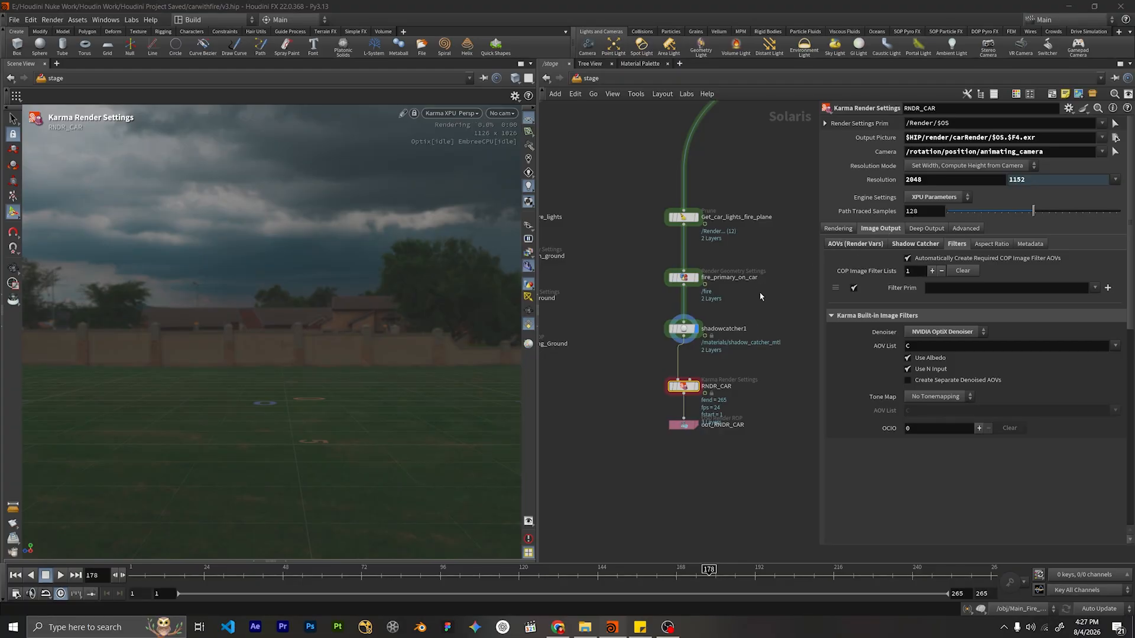
pyautogui.moveTo(735, 368); pyautogui.dragTo(711, 326, button='middle')
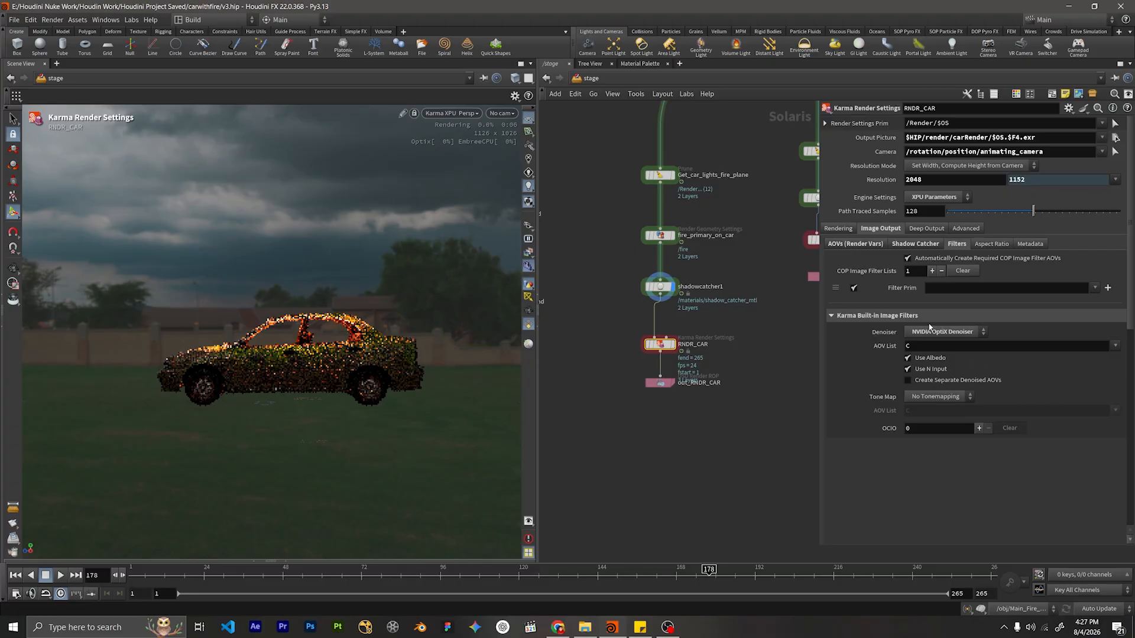
# Review the aspect ratio, metadata, shadow catcher and AOV output settings of the RNDR_CAR Karma node.
pyautogui.click(991, 244)
pyautogui.click(1015, 244)
pyautogui.click(900, 247)
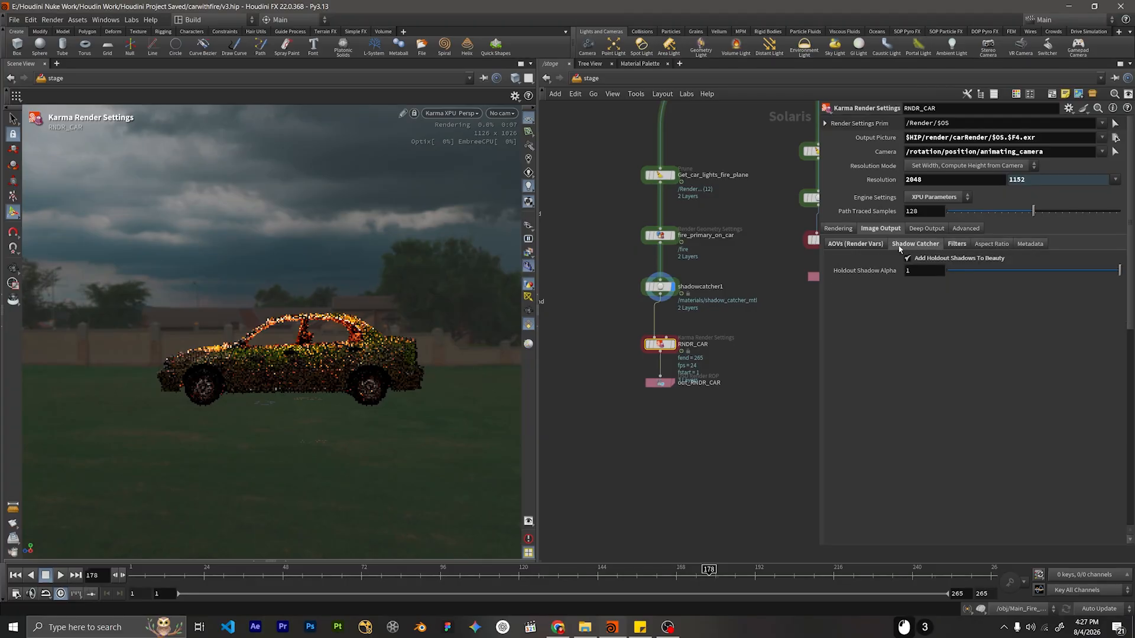
pyautogui.click(855, 244)
pyautogui.scroll(-3, 953, 470)
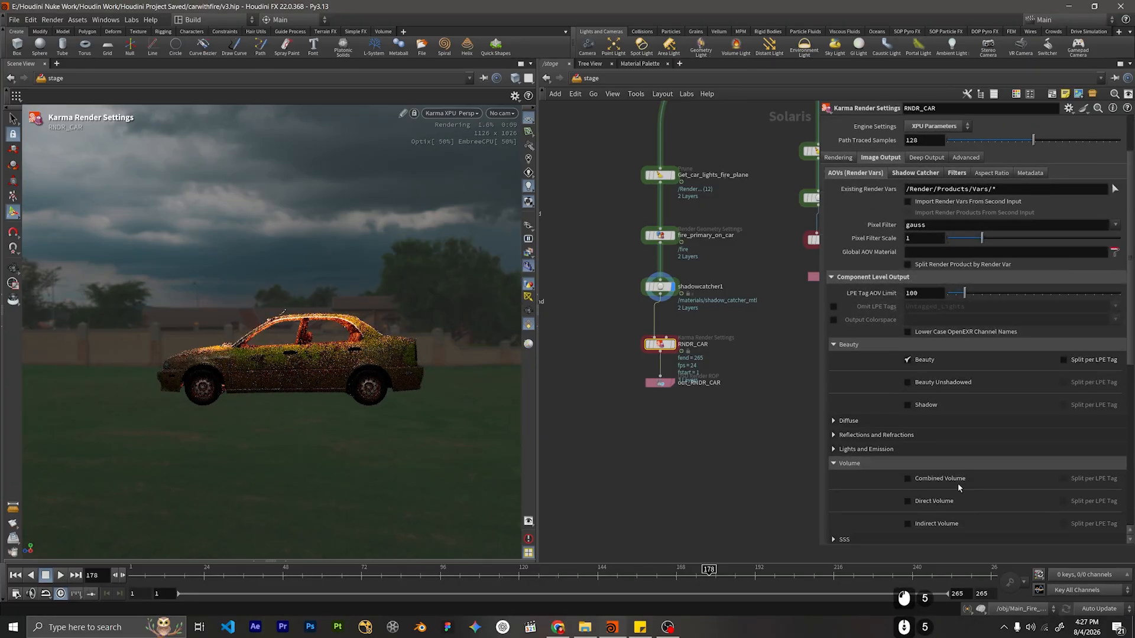
pyautogui.scroll(-5, 958, 484)
pyautogui.scroll(6, 958, 483)
pyautogui.scroll(-12, 958, 482)
pyautogui.scroll(12, 958, 479)
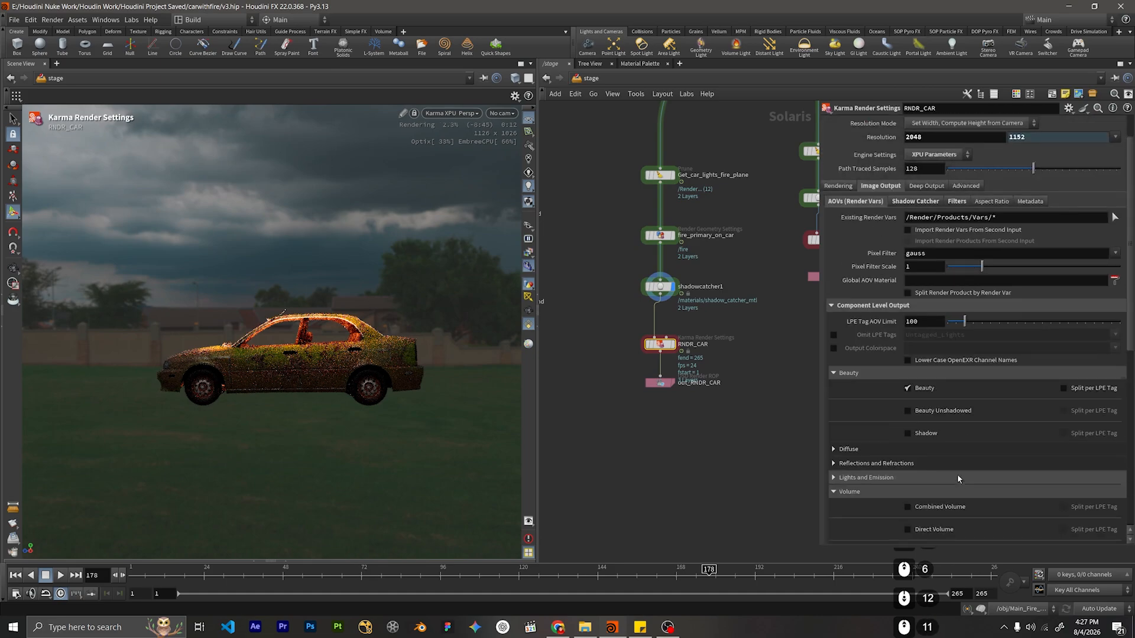
pyautogui.scroll(3, 958, 479)
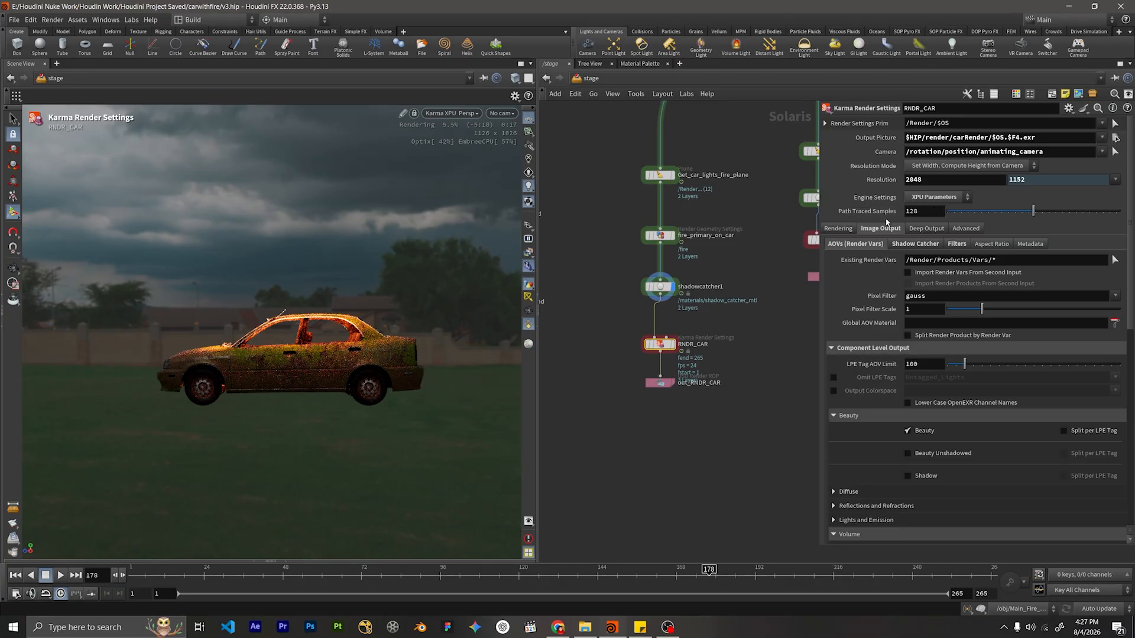
# Set the path traced samples of RNDR_CAR to 64 and restart the viewport render.
pyautogui.doubleClick(922, 211)
pyautogui.write('64')
pyautogui.press('KP_Enter')
pyautogui.click(528, 118)
pyautogui.moveTo(450, 231)
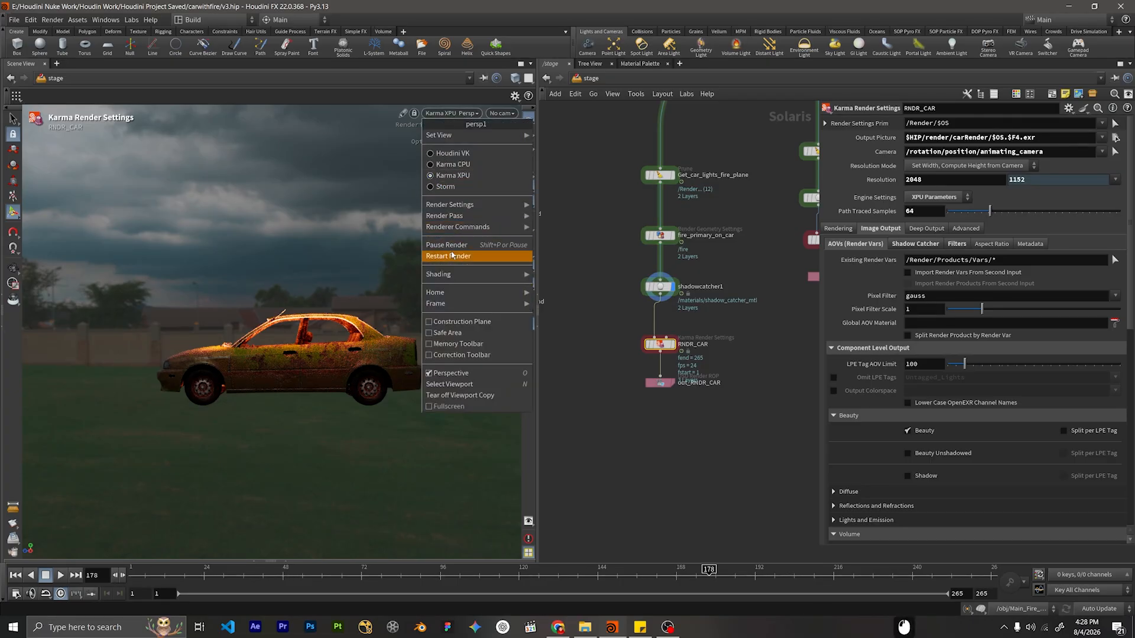
pyautogui.click(453, 256)
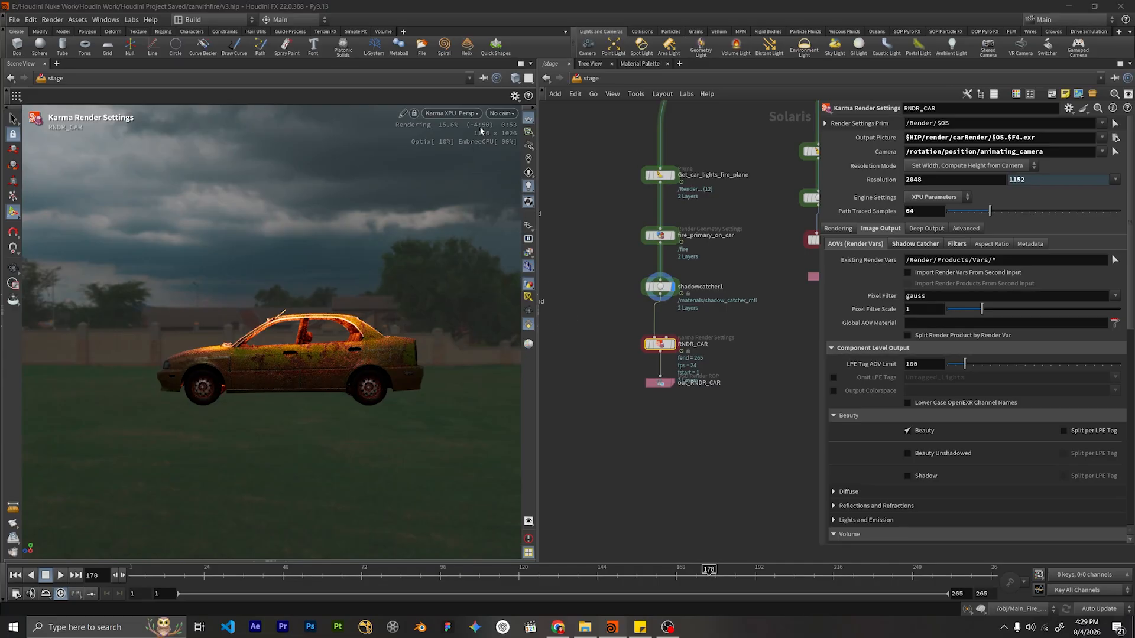
# Set the path traced samples of RNDR_CAR to 128.
pyautogui.doubleClick(914, 212)
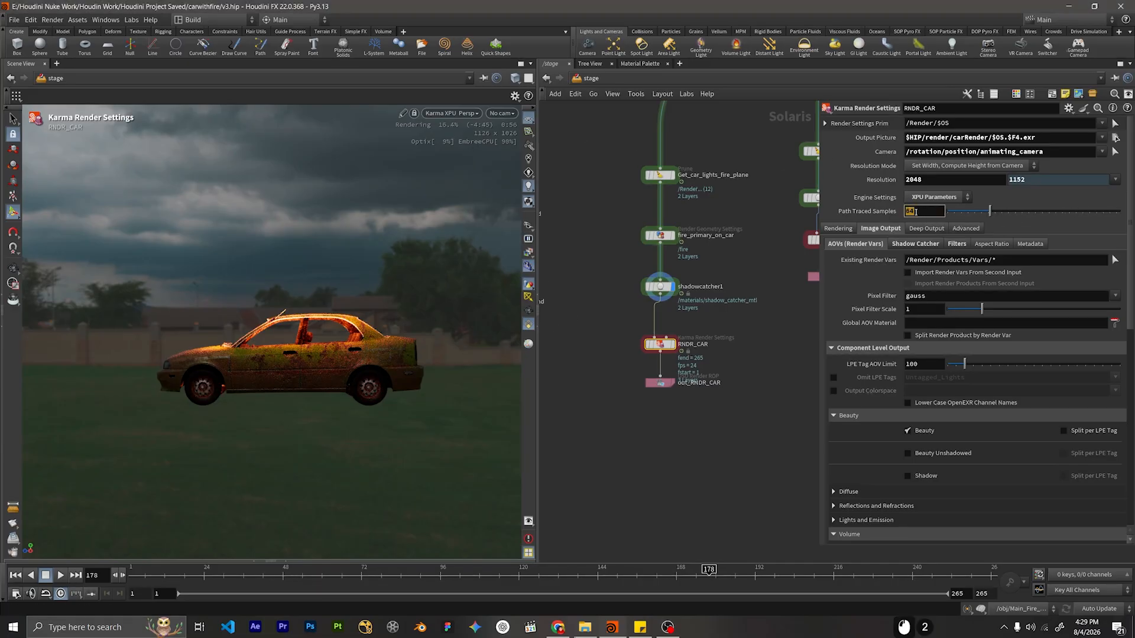
pyautogui.write('1280')
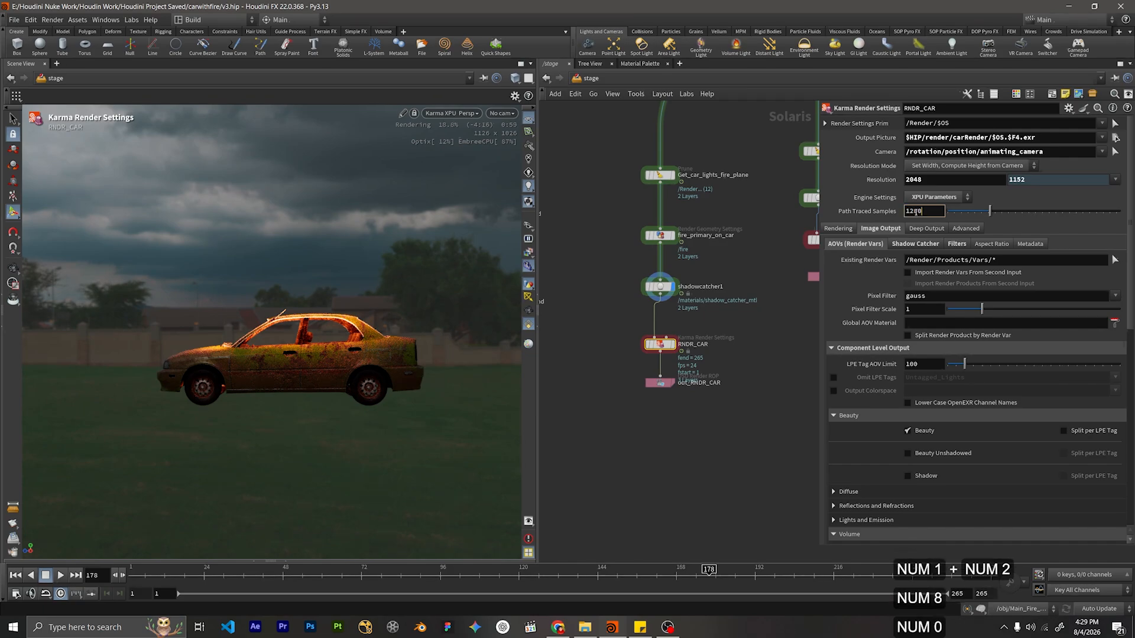
pyautogui.press('BackSpace')
pyautogui.press('BackSpace')
pyautogui.press('BackSpace')
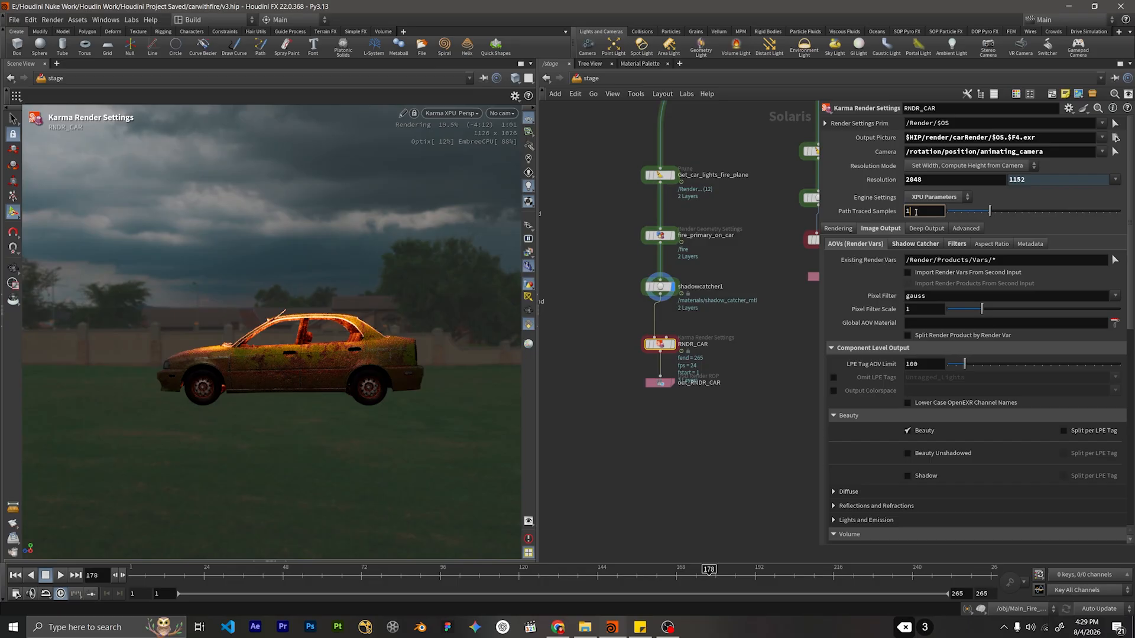
pyautogui.write('28')
pyautogui.press('Return')
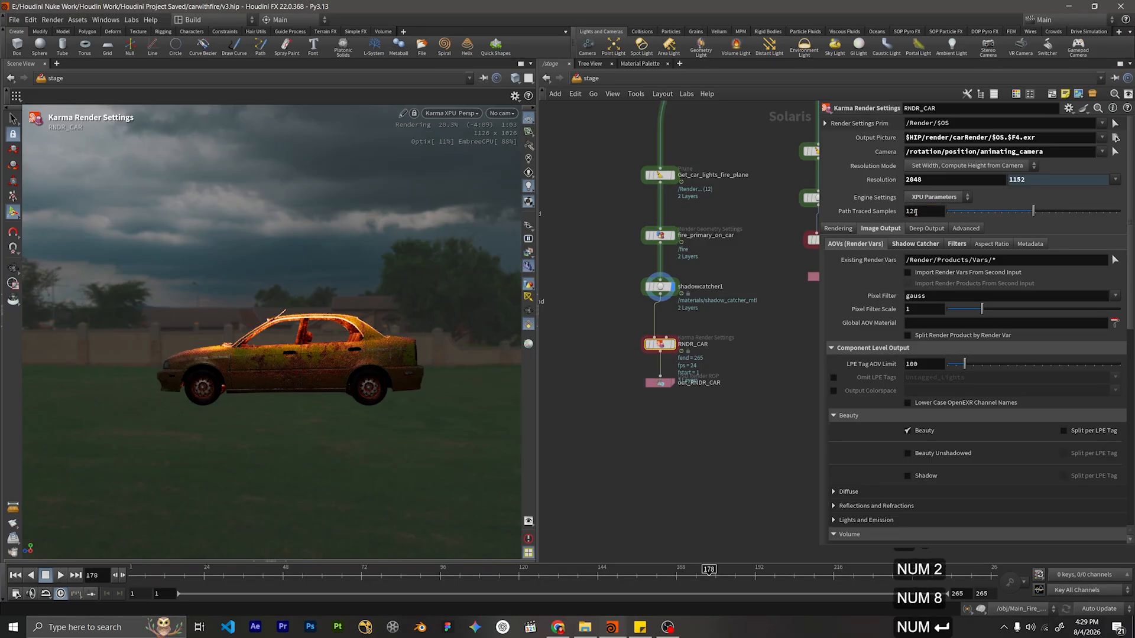
# Check the Rendering_Ground Karma settings, then make RNDR_CAR the displayed node.
pyautogui.scroll(-3, 708, 268)
pyautogui.scroll(3, 721, 270)
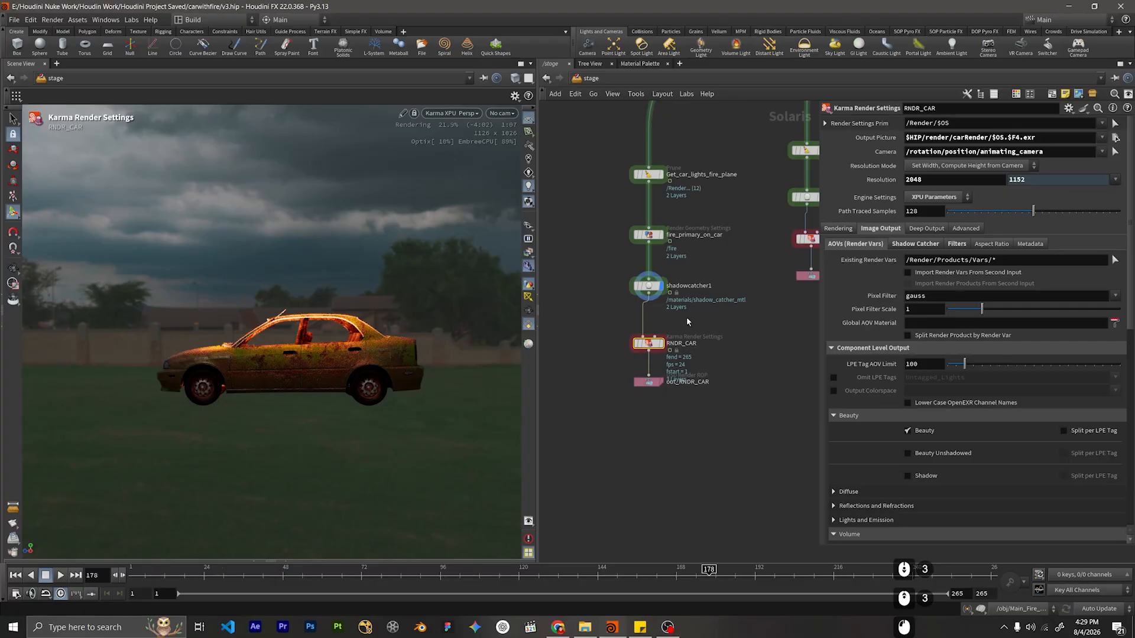
pyautogui.scroll(-4, 596, 270)
pyautogui.moveTo(597, 270); pyautogui.dragTo(728, 323, button='middle')
pyautogui.scroll(3, 728, 323)
pyautogui.moveTo(655, 335); pyautogui.dragTo(588, 306)
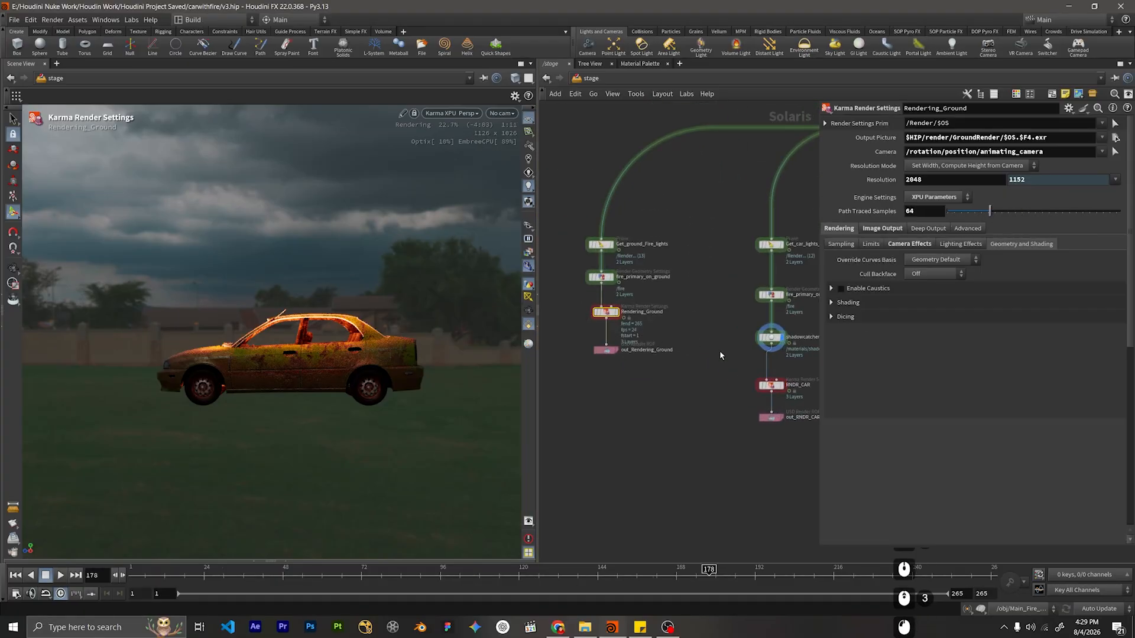
pyautogui.moveTo(719, 349); pyautogui.dragTo(661, 327, button='middle')
pyautogui.scroll(3, 704, 354)
pyautogui.moveTo(721, 358)
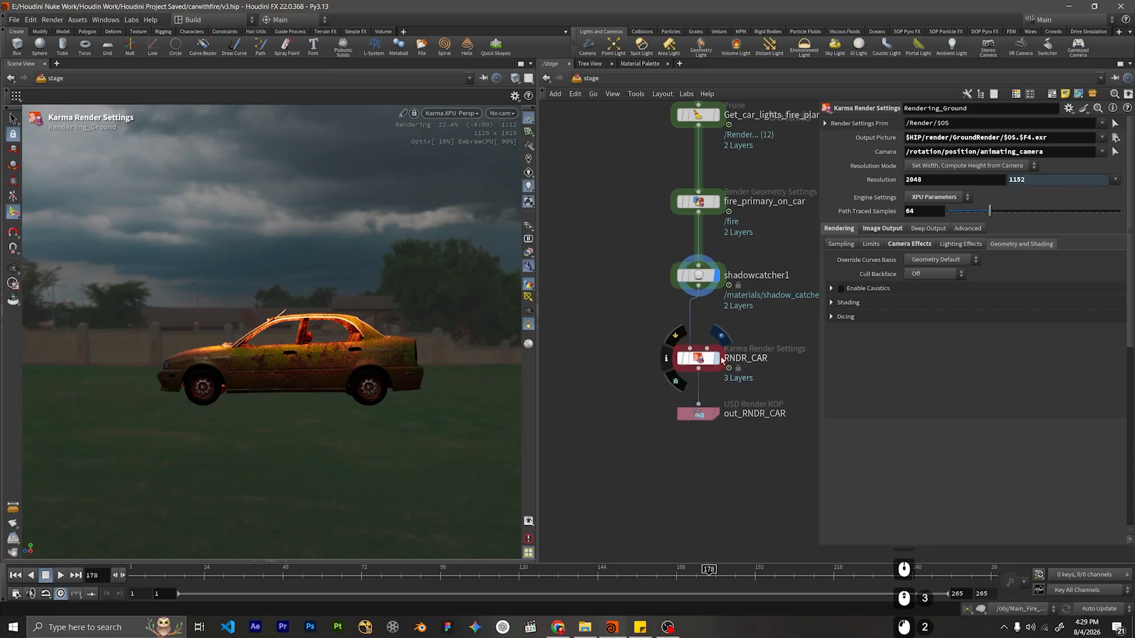
pyautogui.click(710, 337)
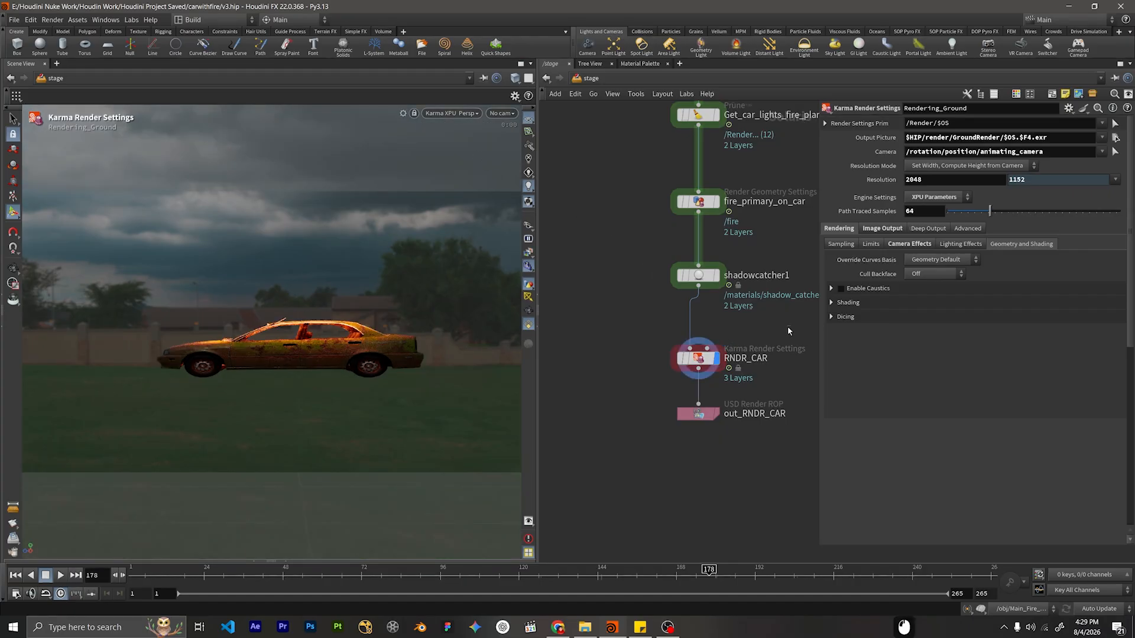
# Set the path traced samples of the displayed RNDR_CAR node to 64 and save the scene file.
pyautogui.click(698, 358)
pyautogui.click(932, 216)
pyautogui.write('64')
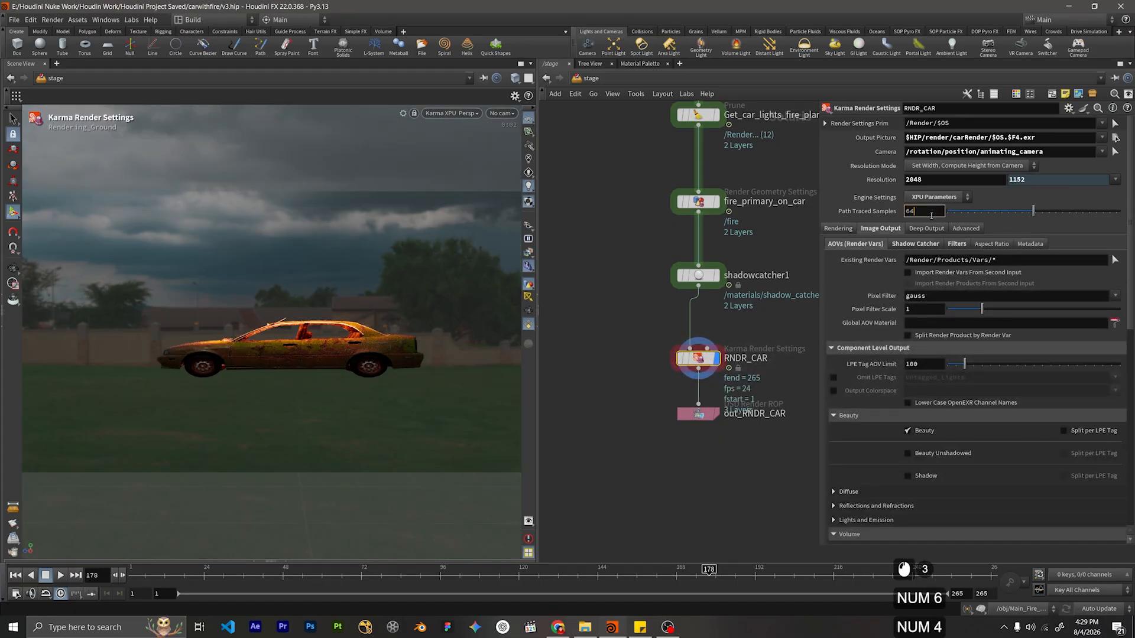
pyautogui.press('KP_Enter')
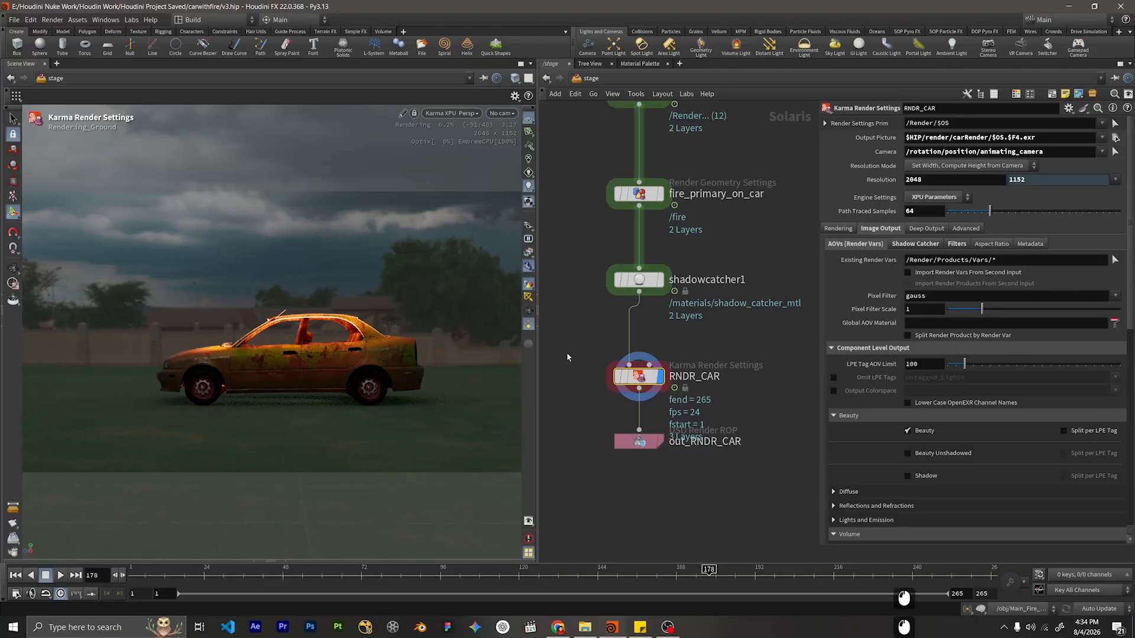
pyautogui.hotkey('ctrl', 's')
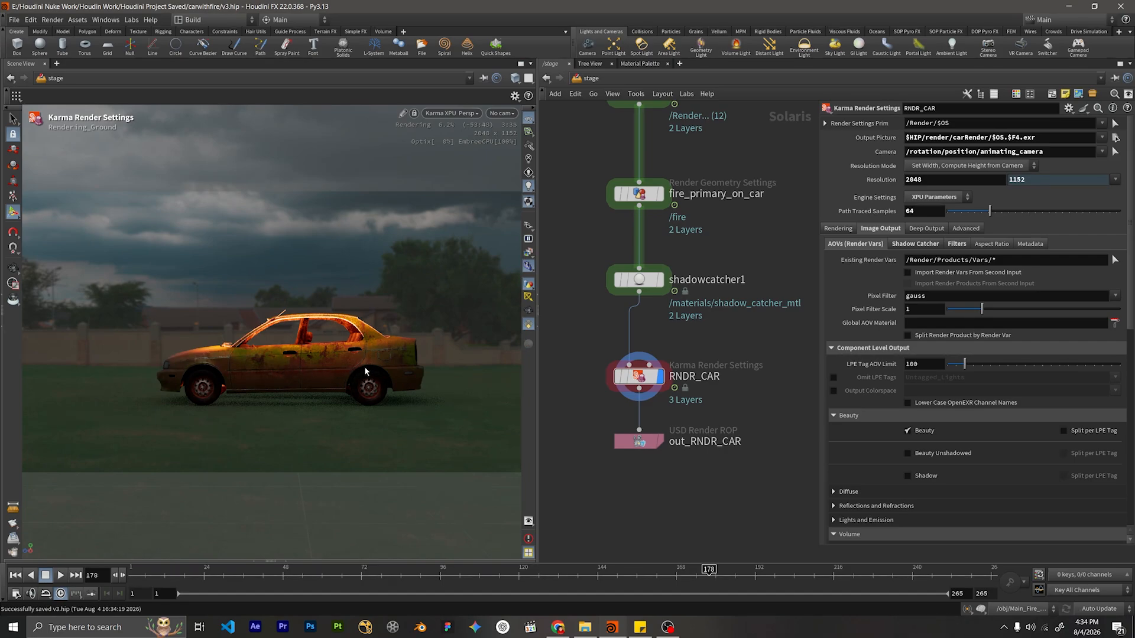
# Set the image filter denoiser of RNDR_CAR to No Denoiser and restart the viewport render.
pyautogui.click(935, 245)
pyautogui.click(952, 245)
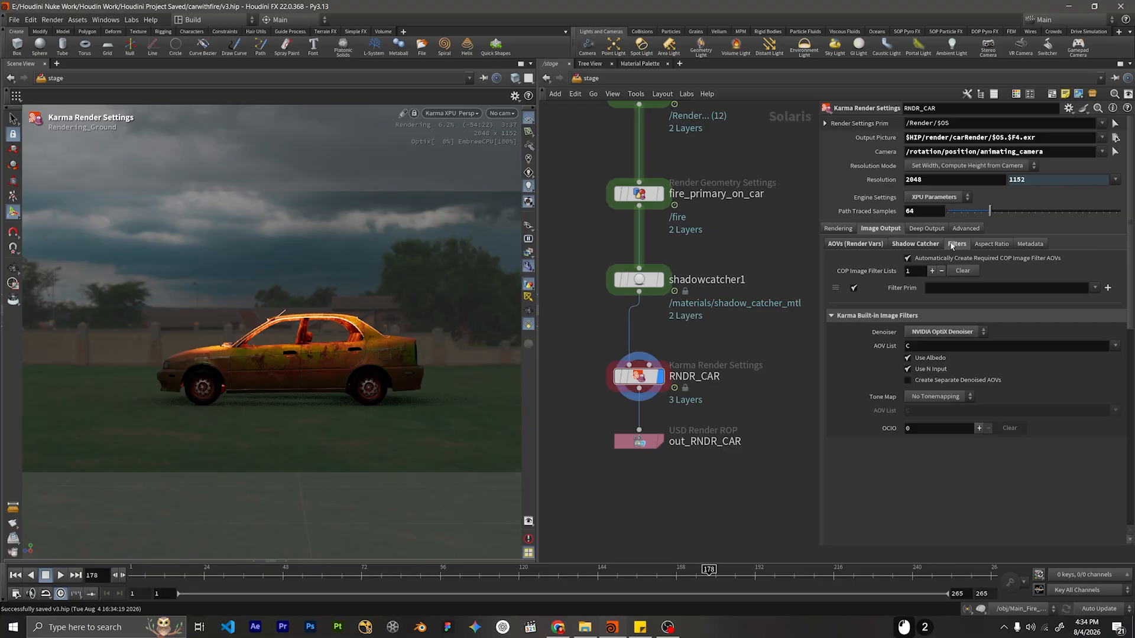
pyautogui.click(930, 333)
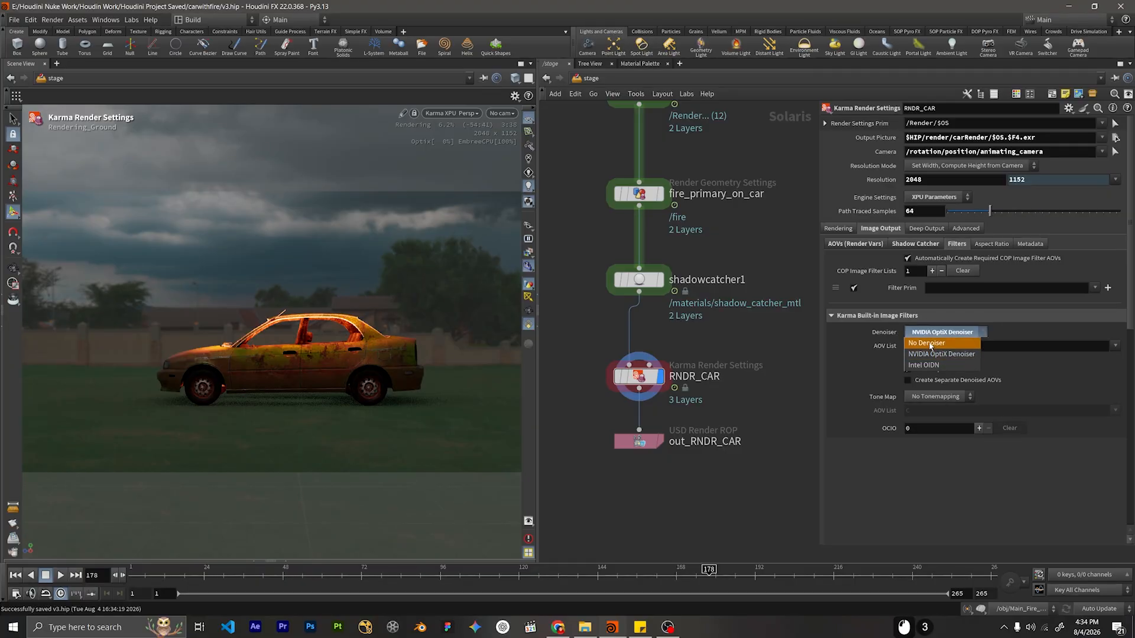
pyautogui.click(931, 344)
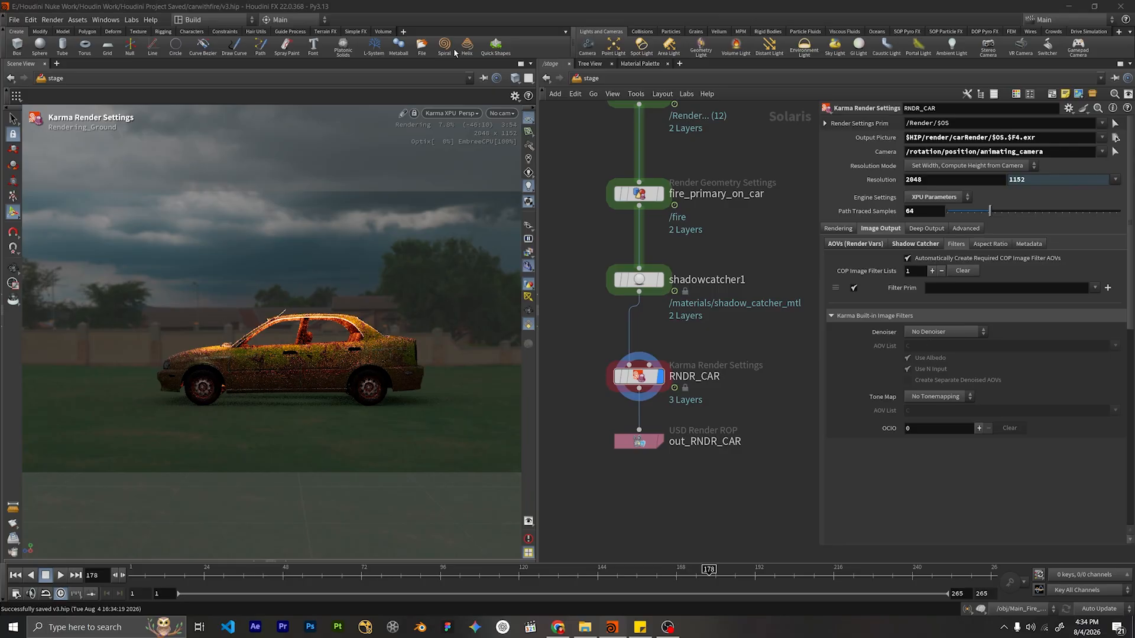
pyautogui.click(450, 113)
pyautogui.click(464, 256)
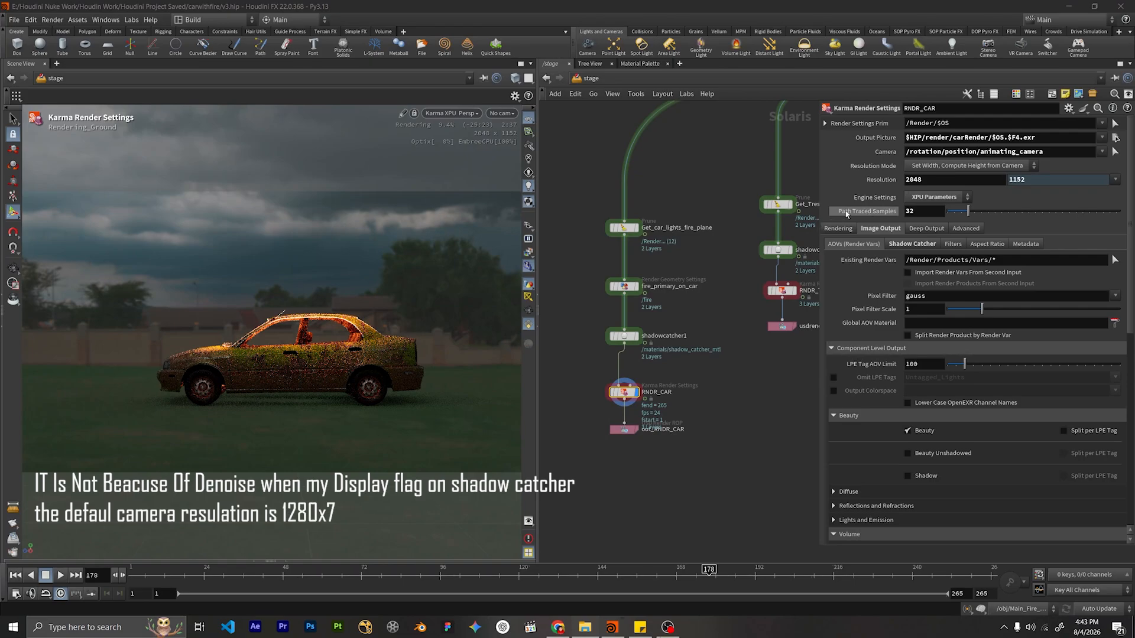
# Check the AOV and shadow catcher options of RNDR_CAR and set its denoiser to NVIDIA OptiX Denoiser.
pyautogui.scroll(-5, 922, 296)
pyautogui.scroll(11, 924, 273)
pyautogui.click(914, 245)
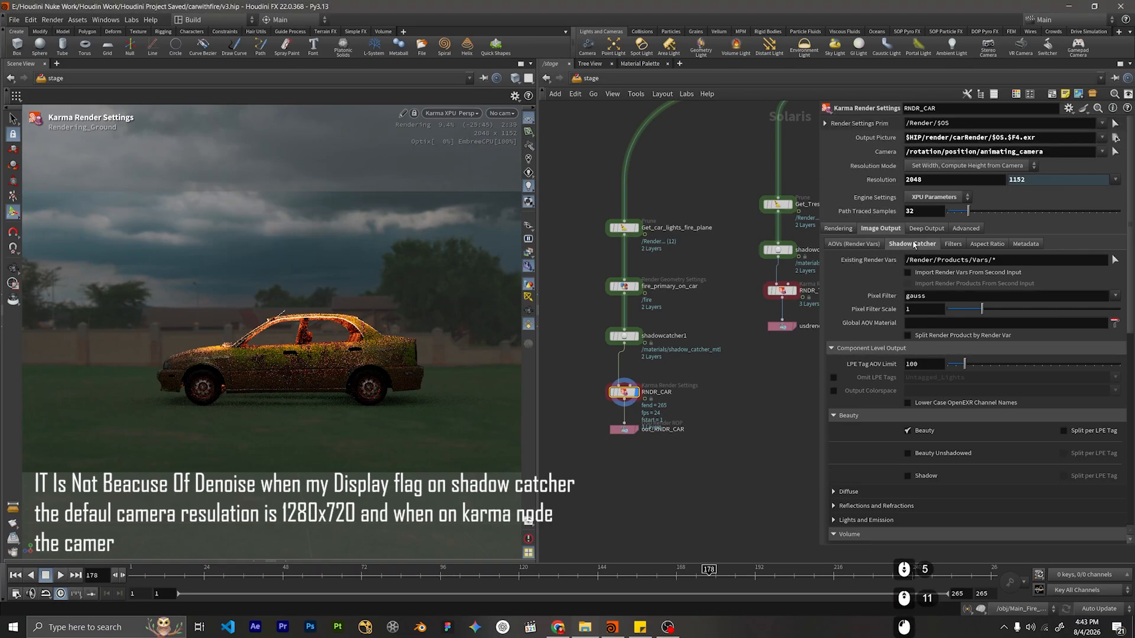
pyautogui.scroll(-2, 593, 247)
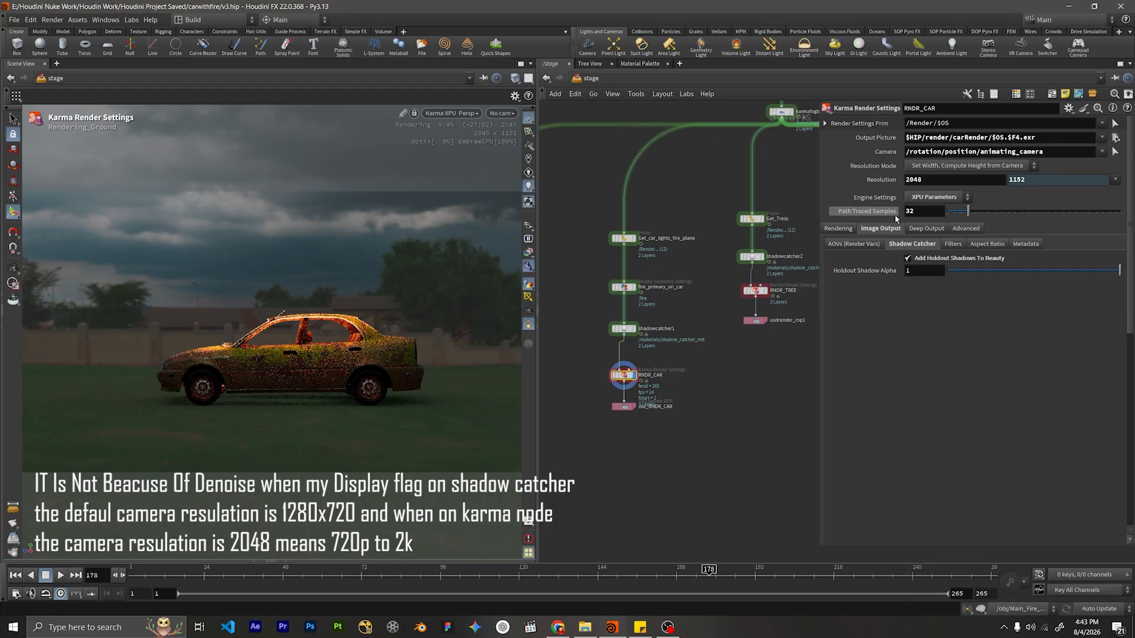
pyautogui.click(926, 230)
pyautogui.click(899, 229)
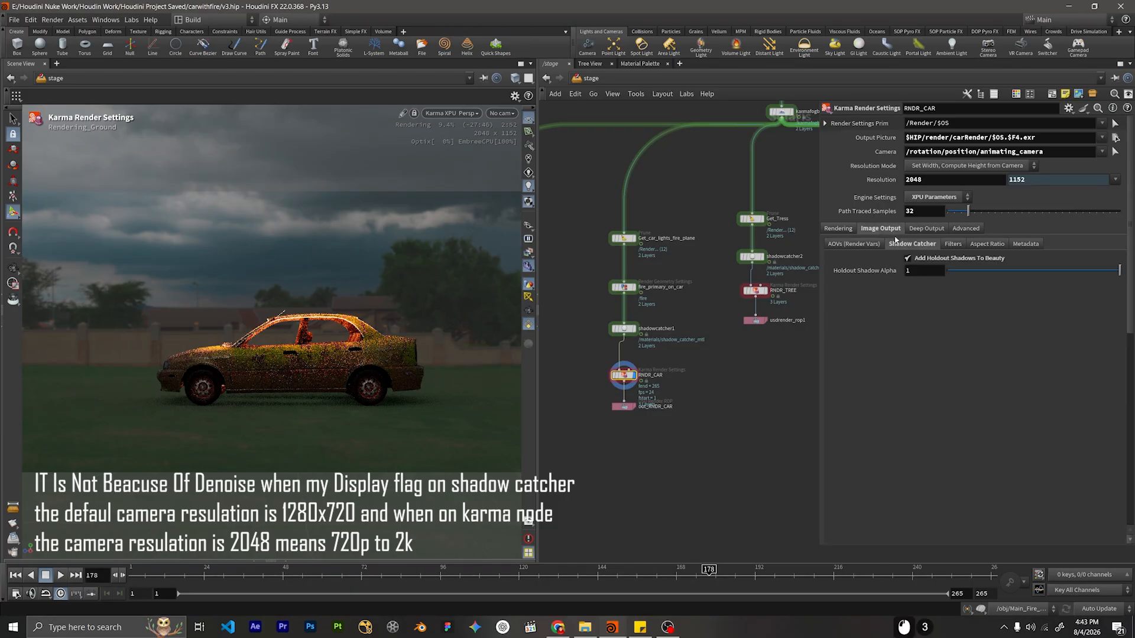
pyautogui.click(931, 331)
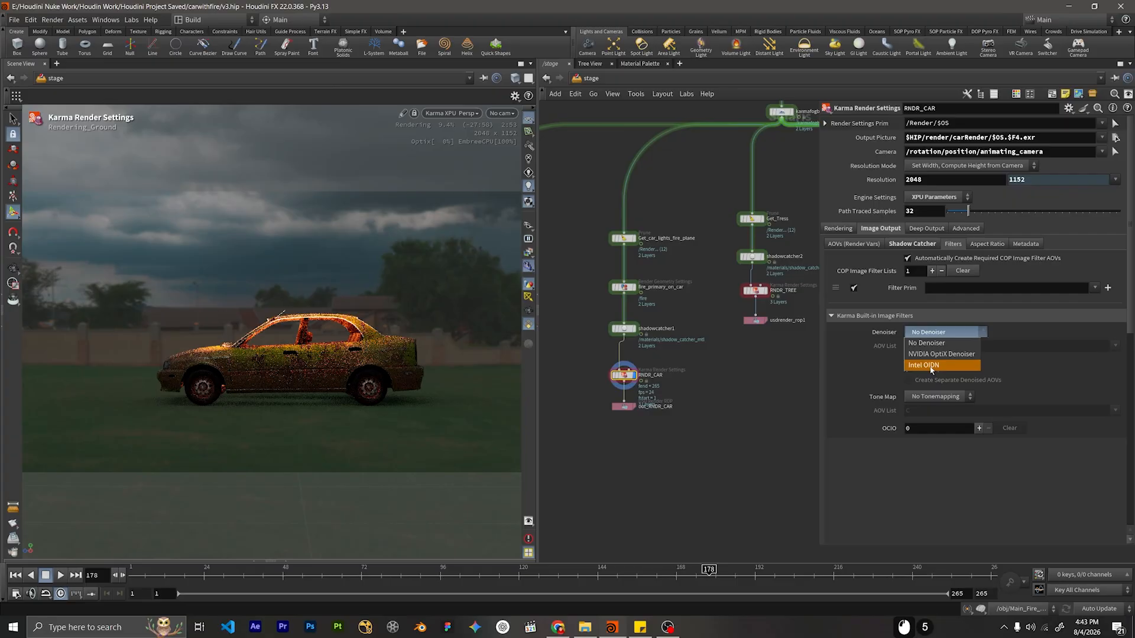
pyautogui.click(925, 347)
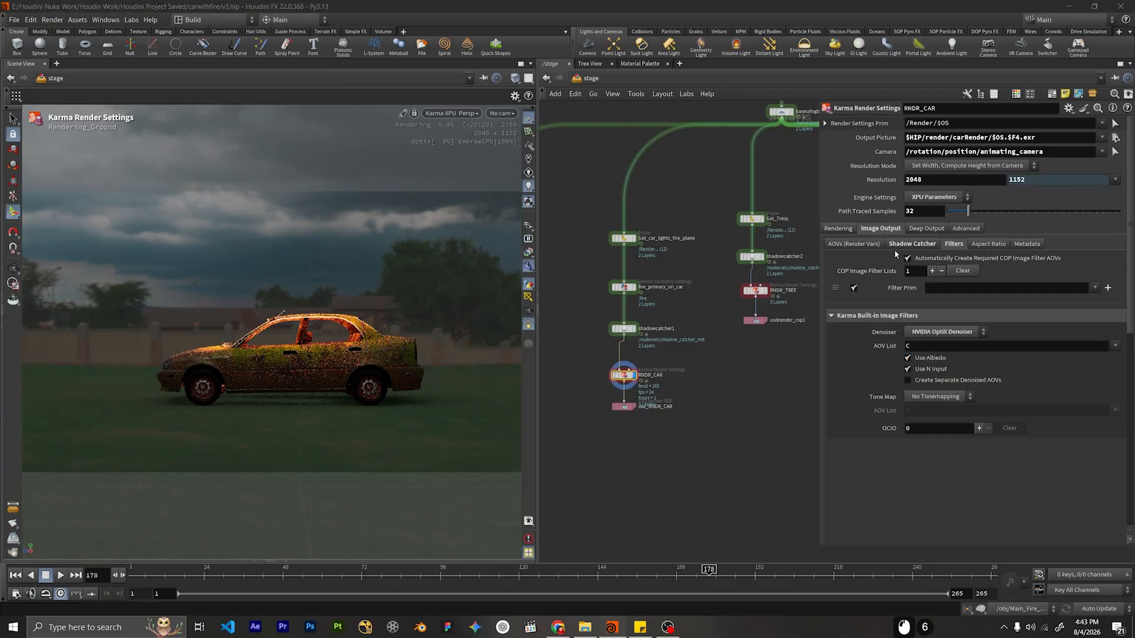
# Enable the Albedo render variable in the AOV output of RNDR_CAR.
pyautogui.click(854, 244)
pyautogui.scroll(-3, 885, 367)
pyautogui.scroll(-13, 887, 367)
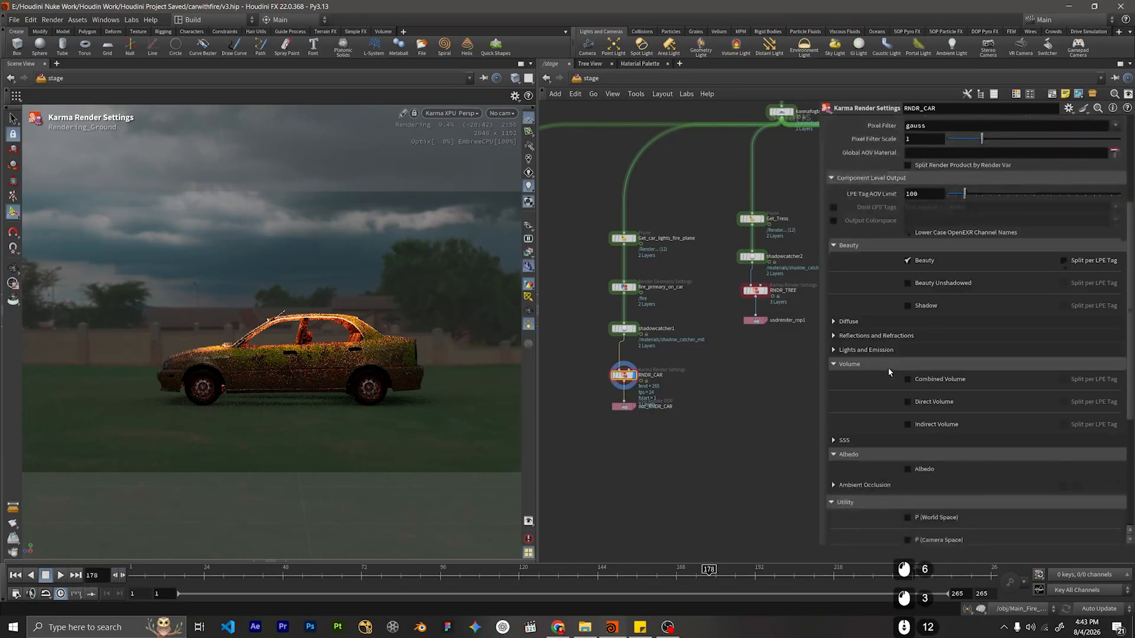
pyautogui.click(929, 401)
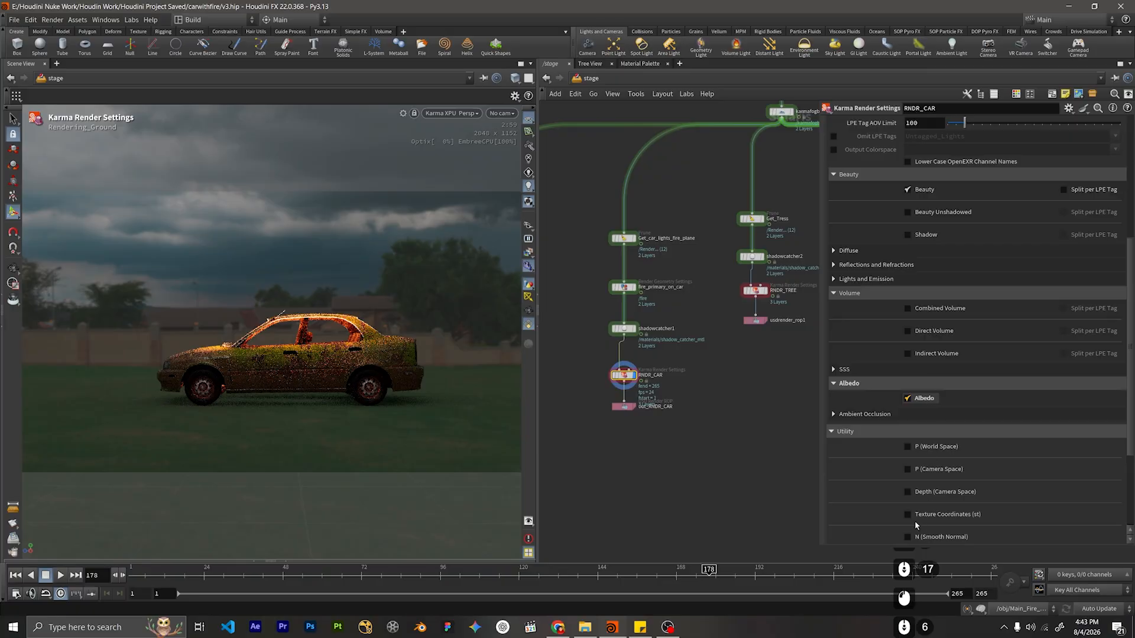
pyautogui.scroll(-3, 903, 534)
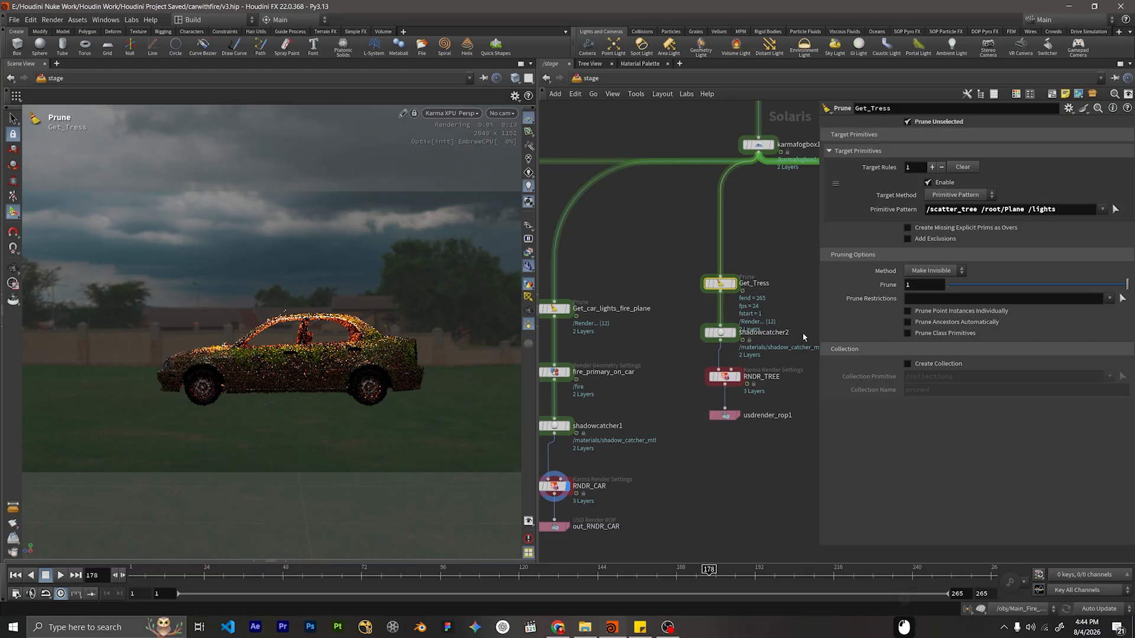
# Check the settings of the shadowcatcher2 node in the tree branch and open the RNDR_TREE render settings.
pyautogui.moveTo(776, 327); pyautogui.dragTo(708, 262, button='middle')
pyautogui.click(630, 289)
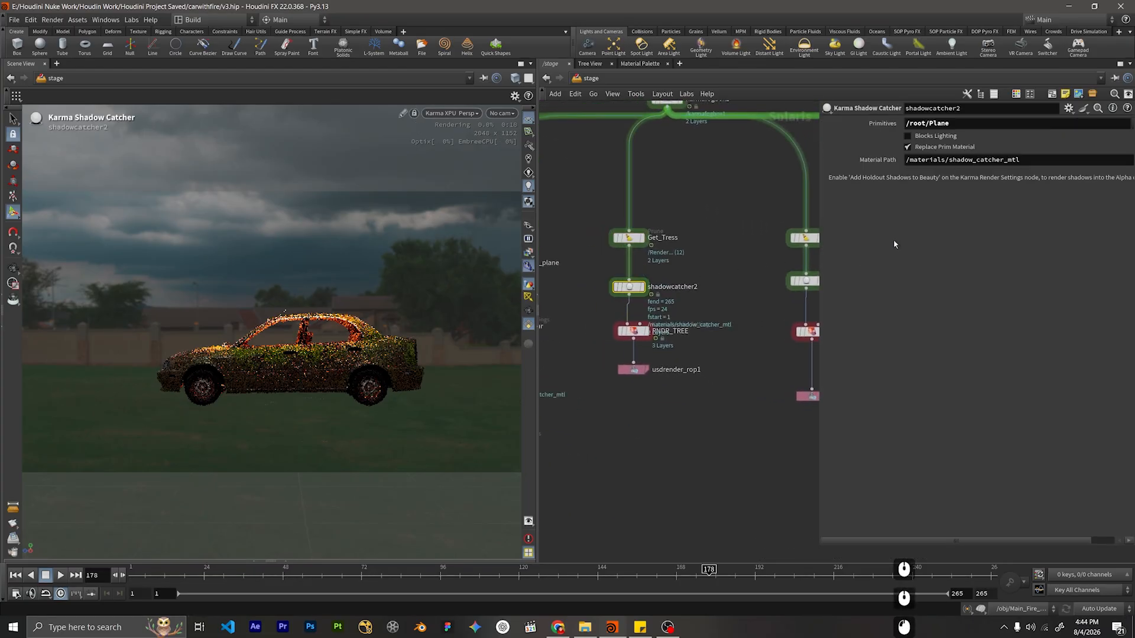
pyautogui.moveTo(629, 331)
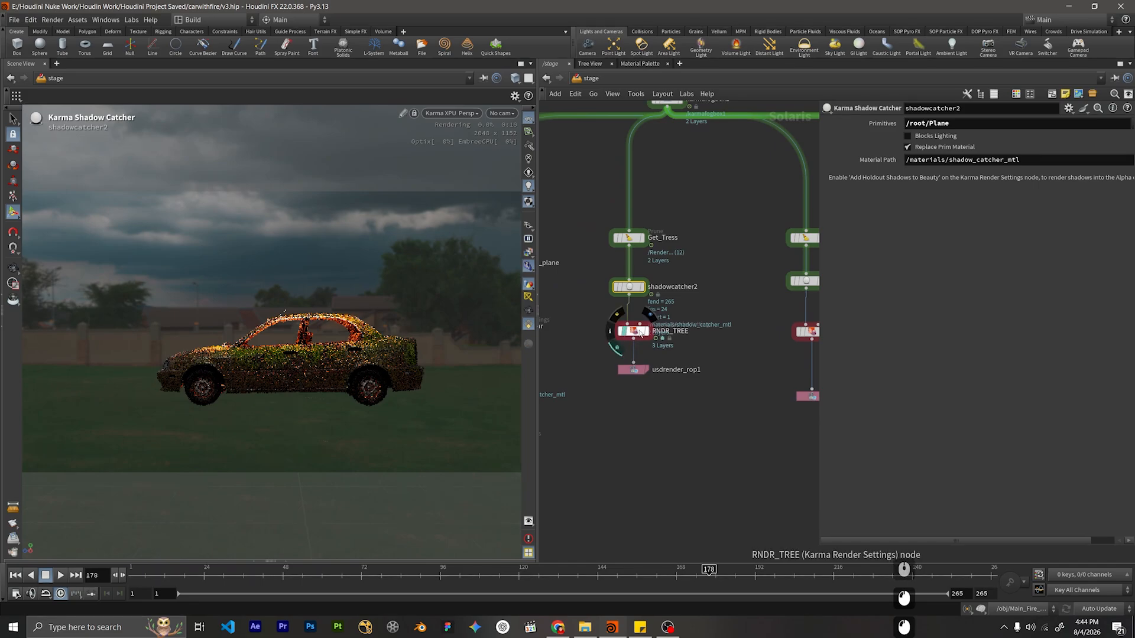
pyautogui.click(636, 332)
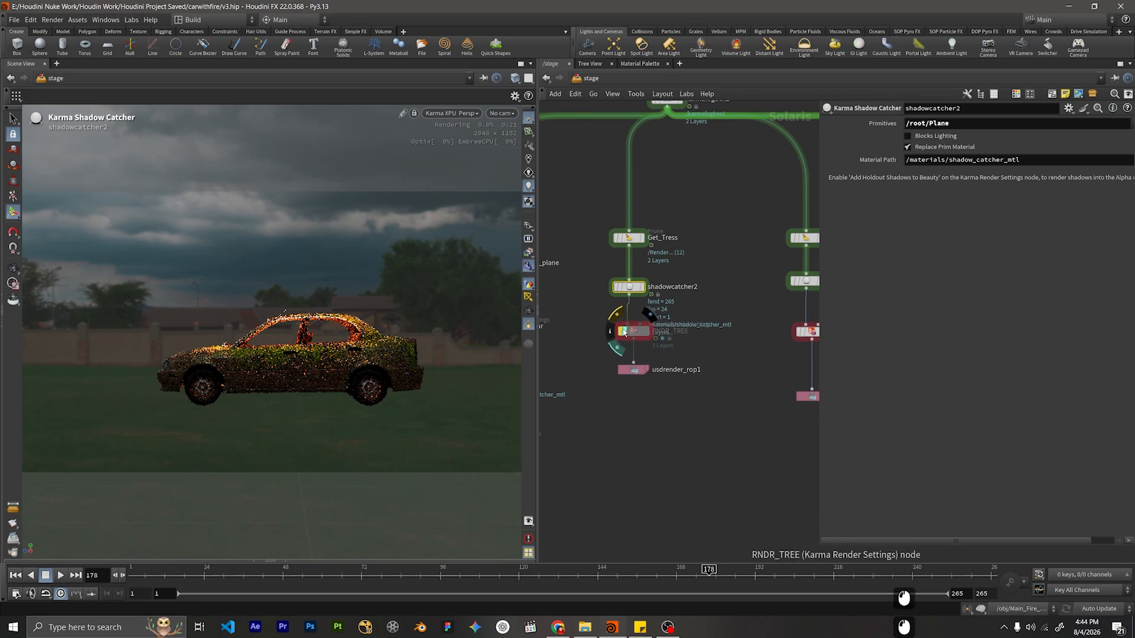
pyautogui.click(637, 333)
pyautogui.click(636, 333)
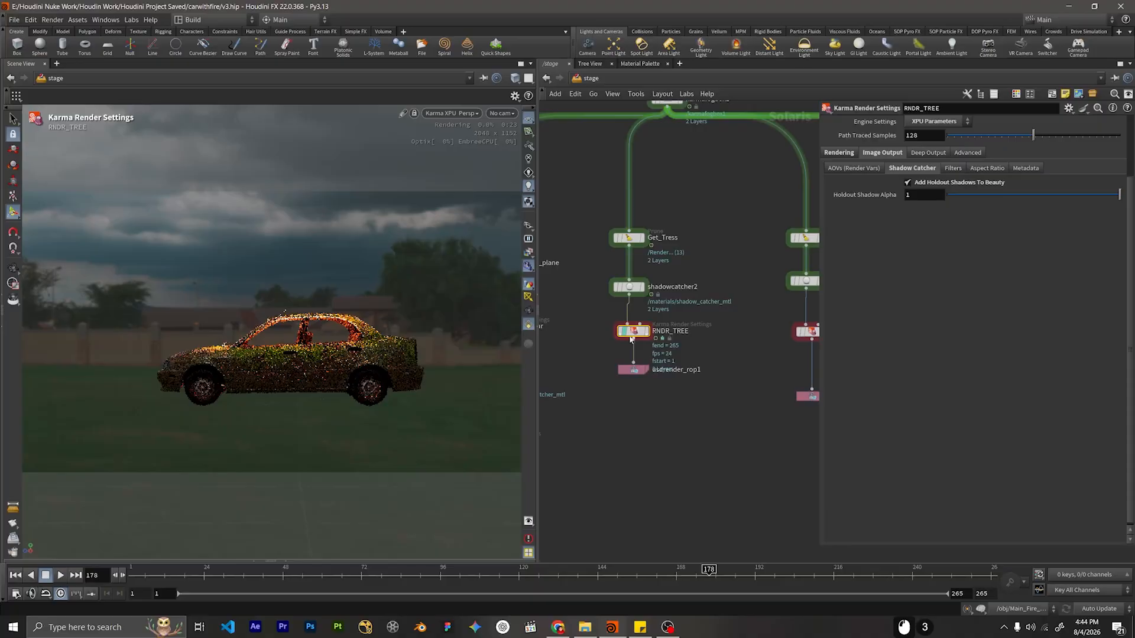
pyautogui.click(622, 350)
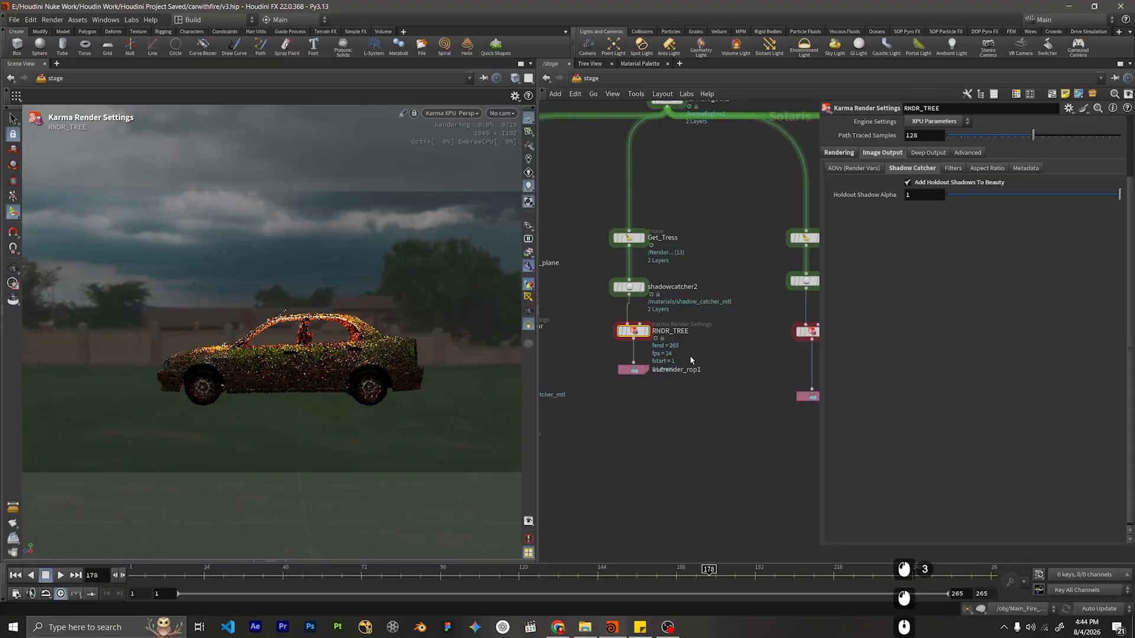
# Review the sampling, ray limit and camera effects settings of RNDR_TREE.
pyautogui.moveTo(690, 357); pyautogui.dragTo(659, 325, button='middle')
pyautogui.click(841, 153)
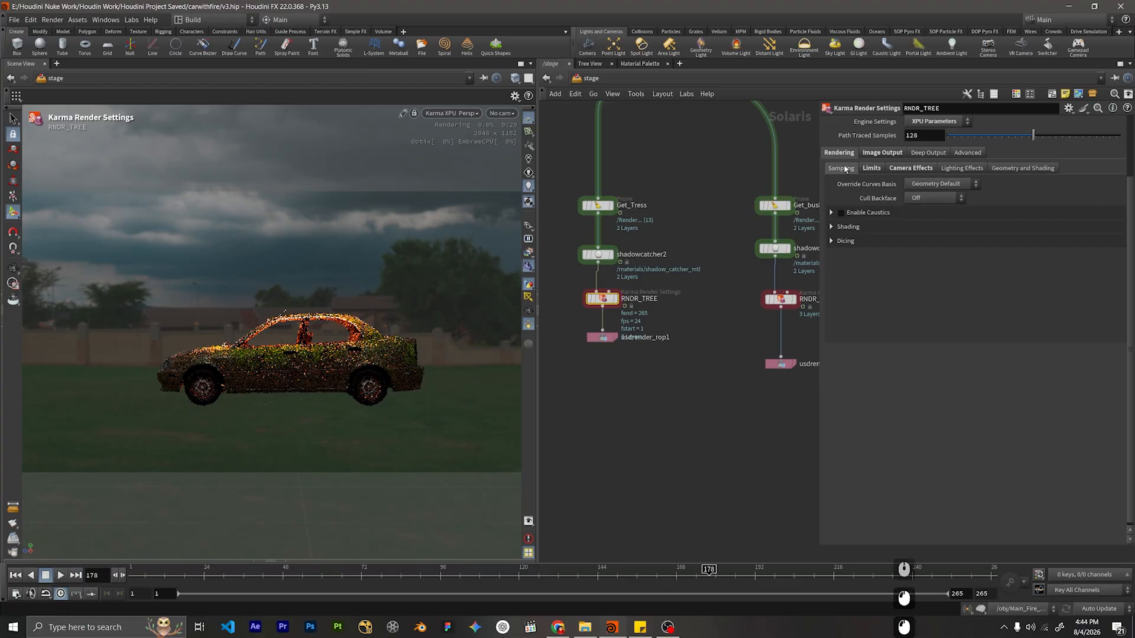
pyautogui.click(844, 169)
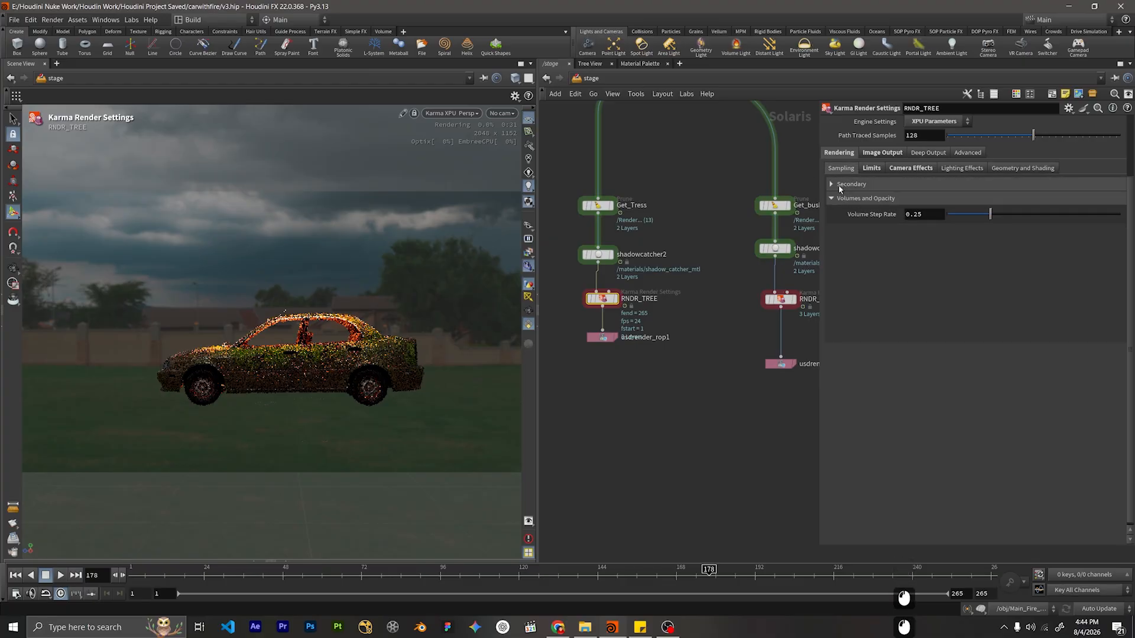
pyautogui.click(840, 199)
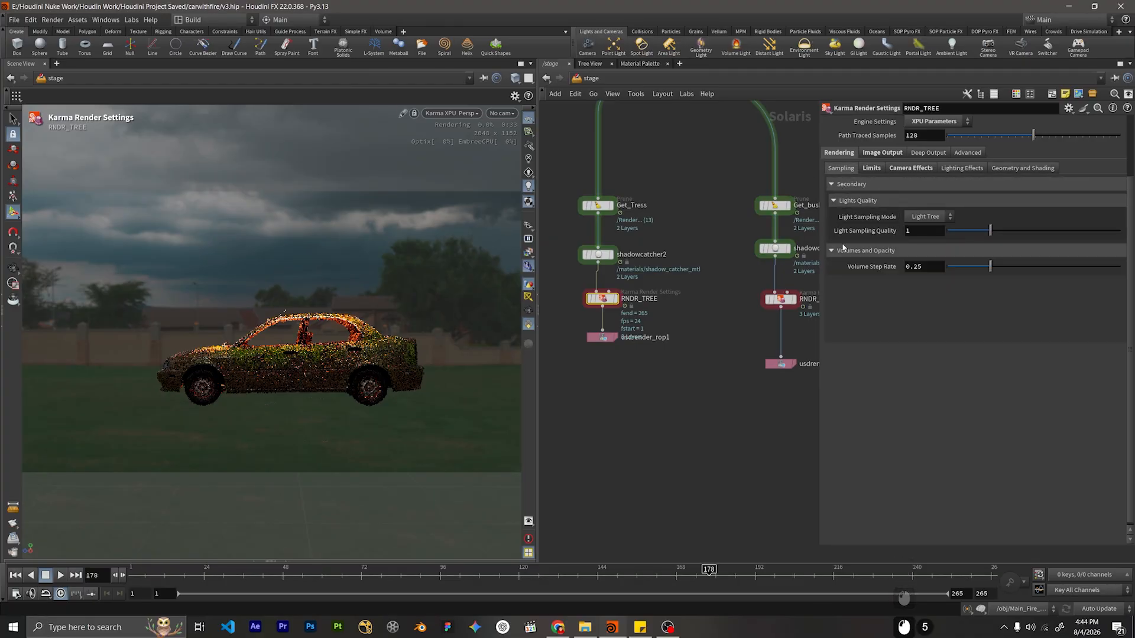
pyautogui.click(867, 170)
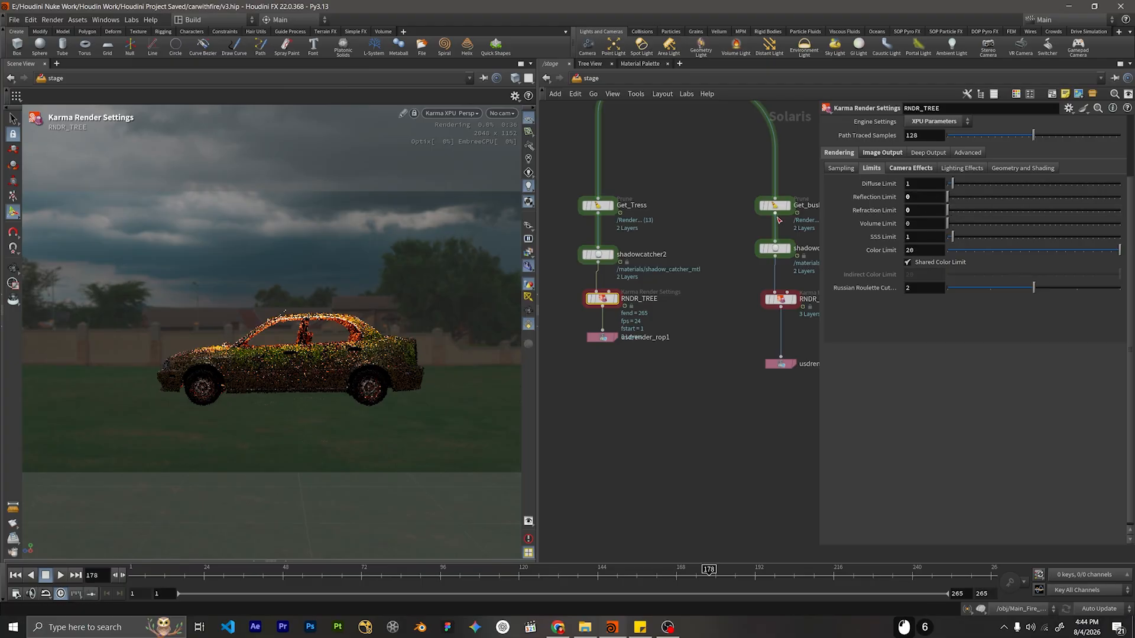
pyautogui.moveTo(676, 204); pyautogui.dragTo(695, 222, button='middle')
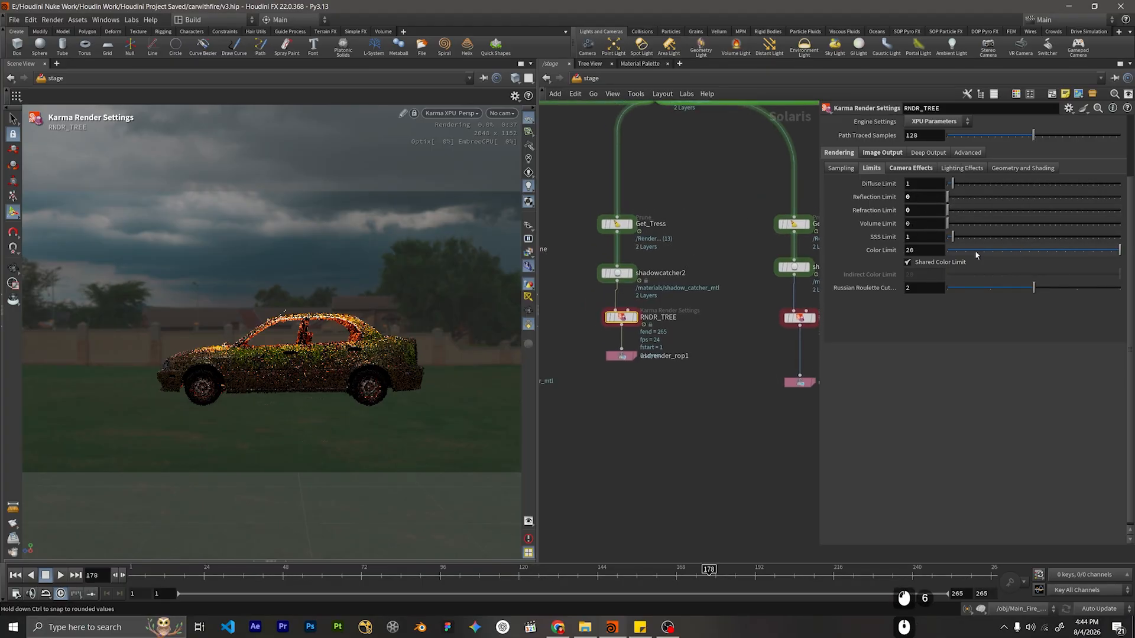
pyautogui.click(899, 169)
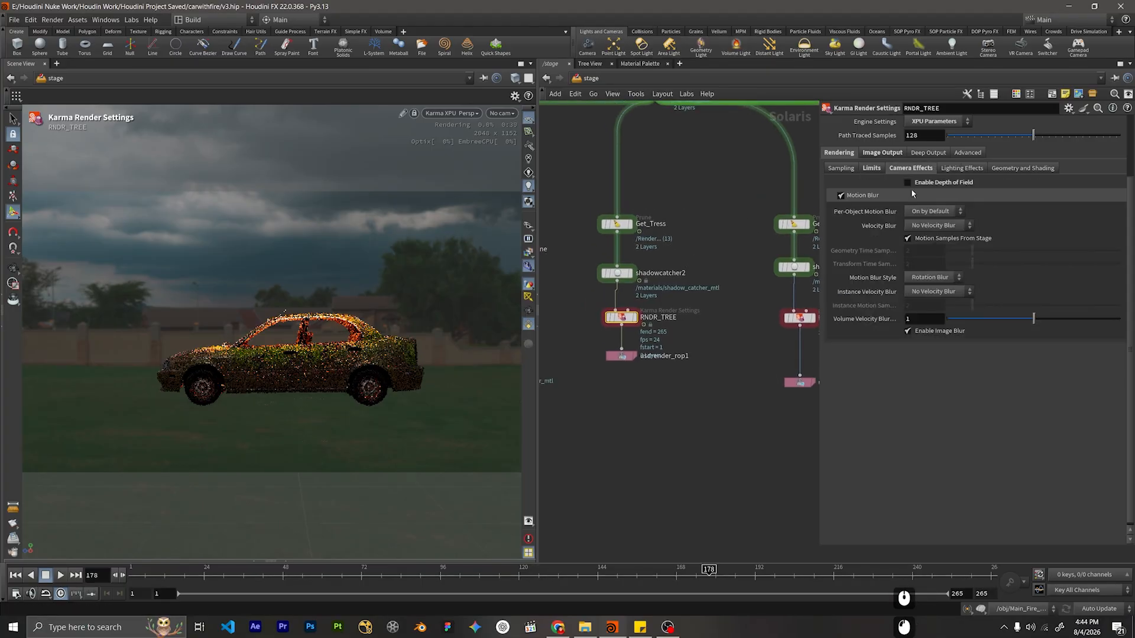
# Open the RNDR_CAR render settings and disable depth of field in its camera effects.
pyautogui.scroll(-5, 703, 266)
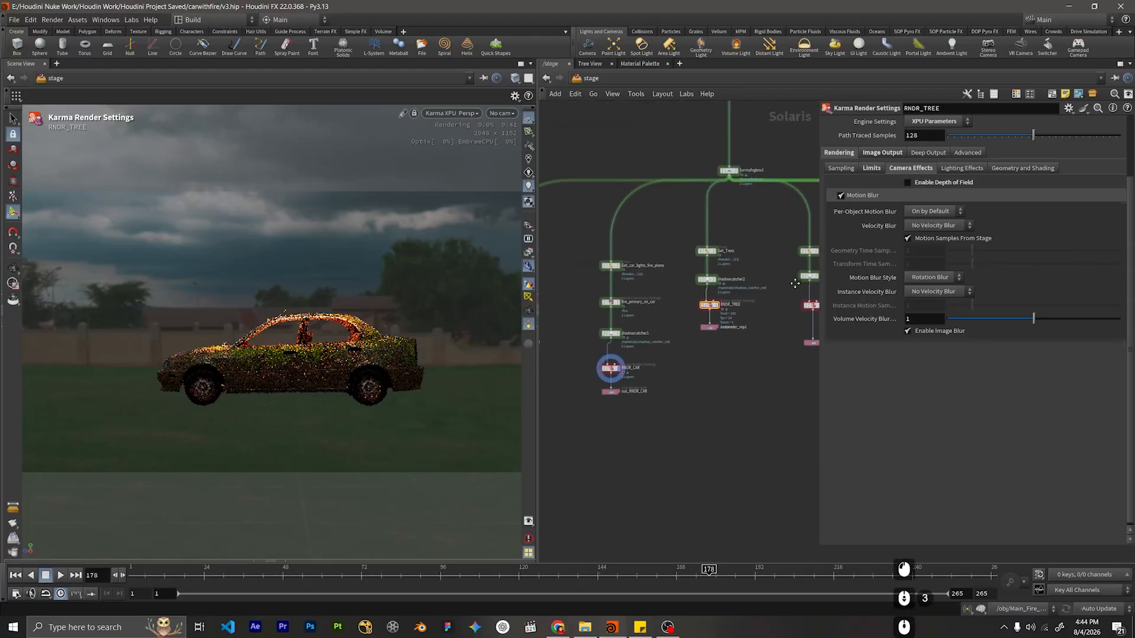
pyautogui.scroll(4, 650, 331)
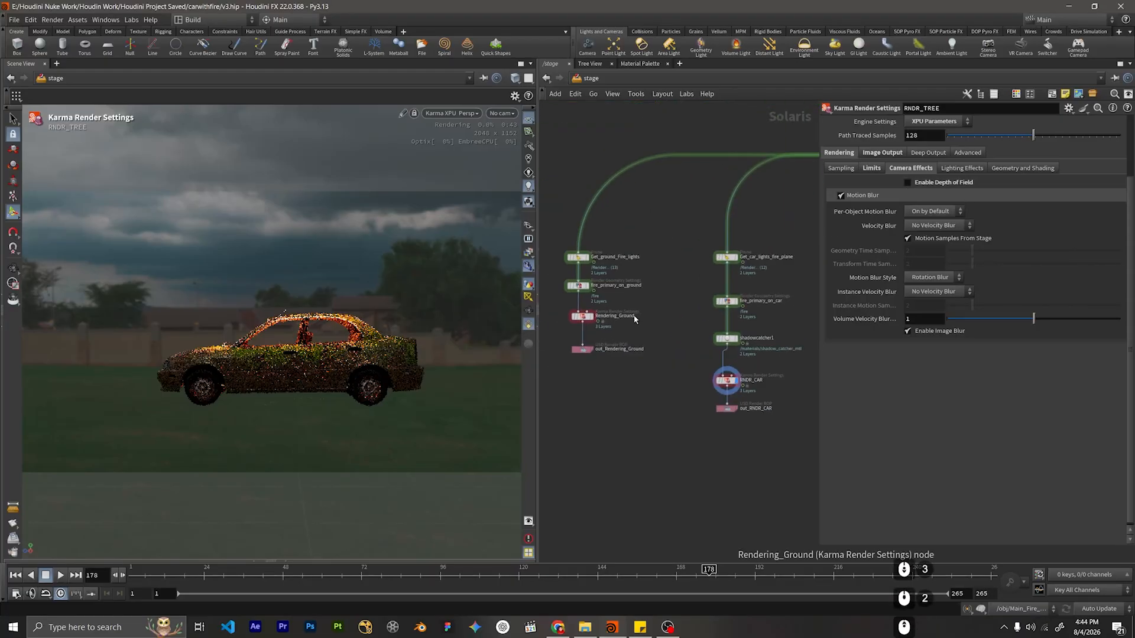
pyautogui.moveTo(679, 398); pyautogui.dragTo(633, 395, button='middle')
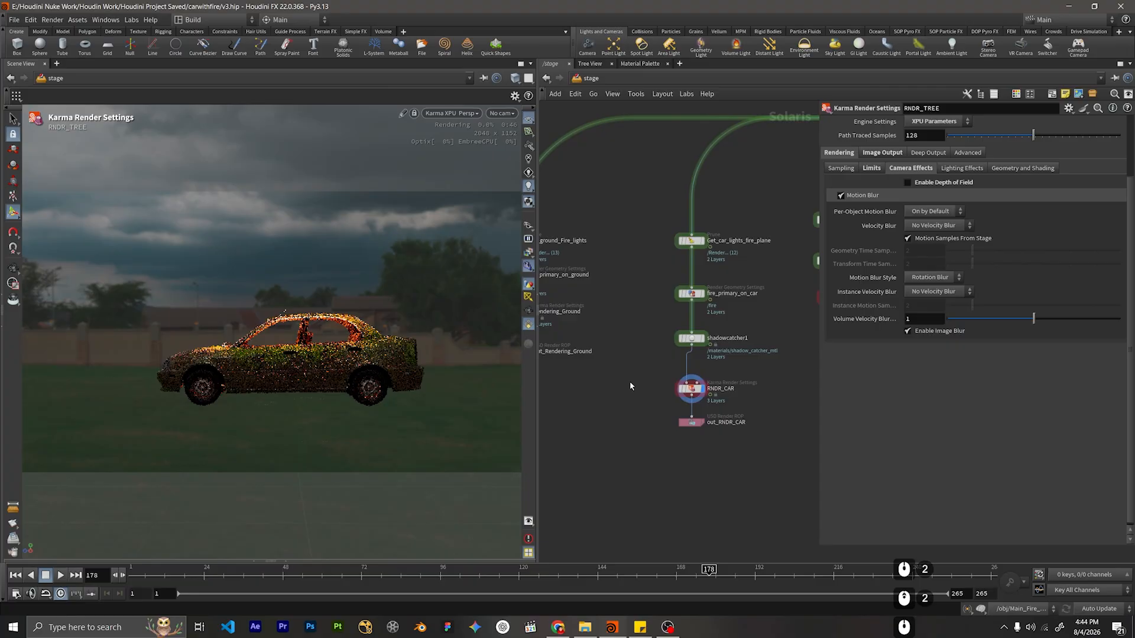
pyautogui.moveTo(663, 326); pyautogui.dragTo(695, 326, button='middle')
pyautogui.click(733, 392)
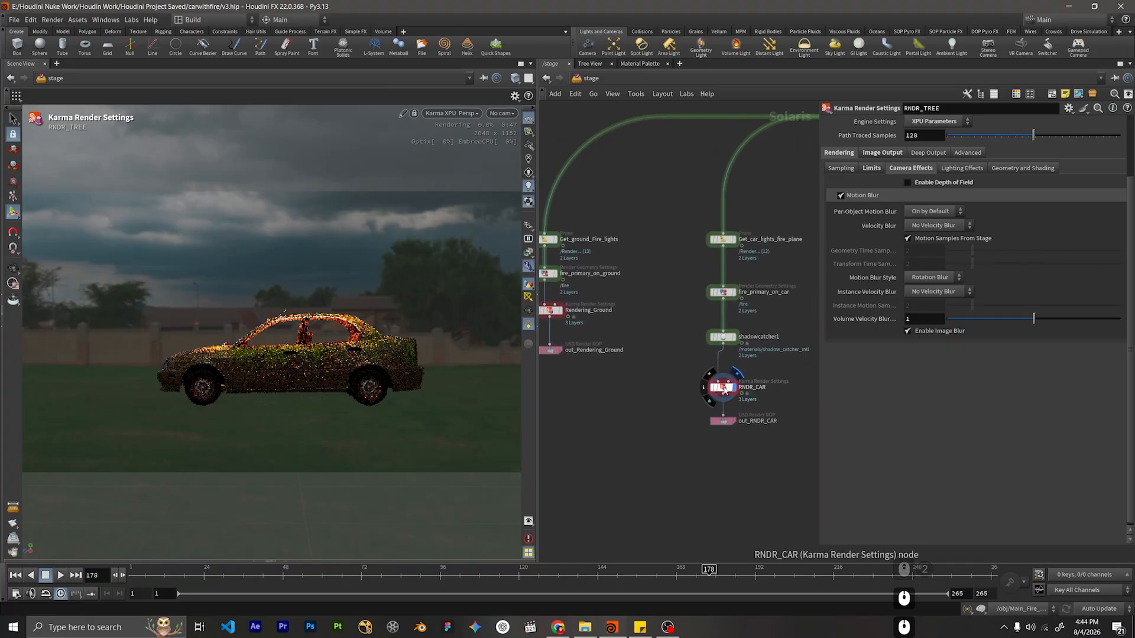
pyautogui.scroll(-5, 863, 246)
pyautogui.scroll(5, 862, 246)
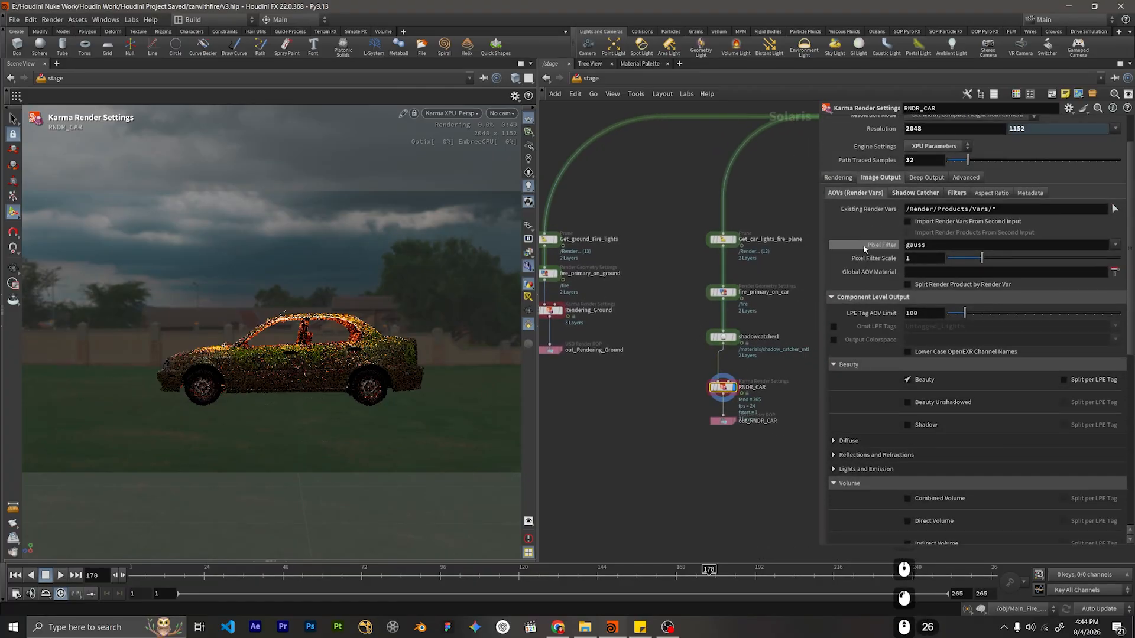
pyautogui.click(915, 243)
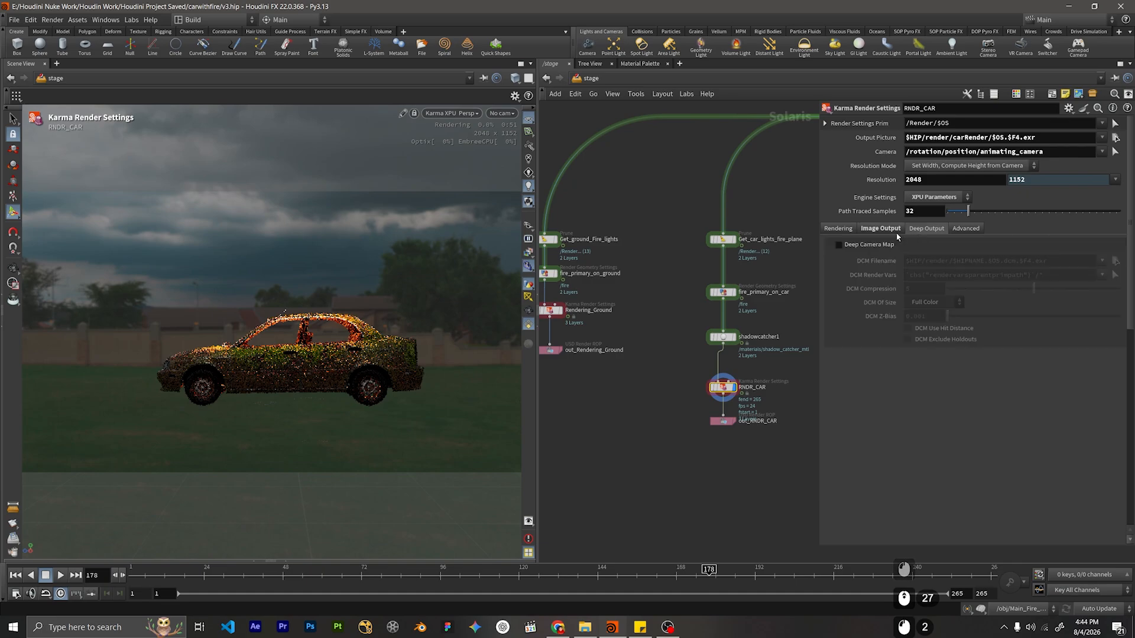
pyautogui.click(855, 244)
pyautogui.click(845, 228)
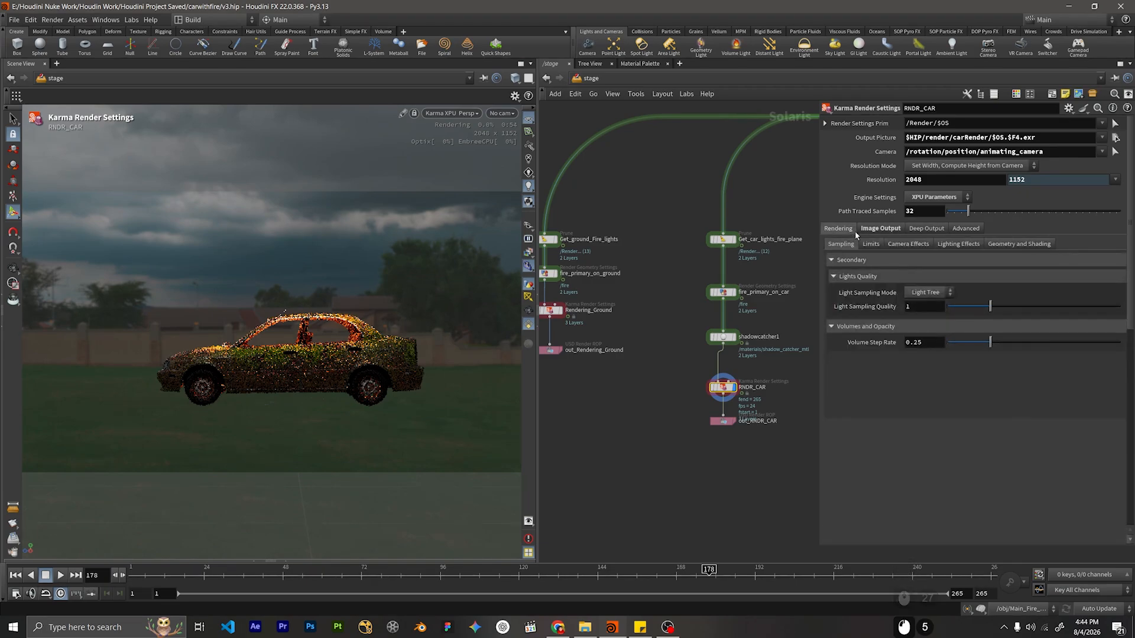
pyautogui.click(908, 243)
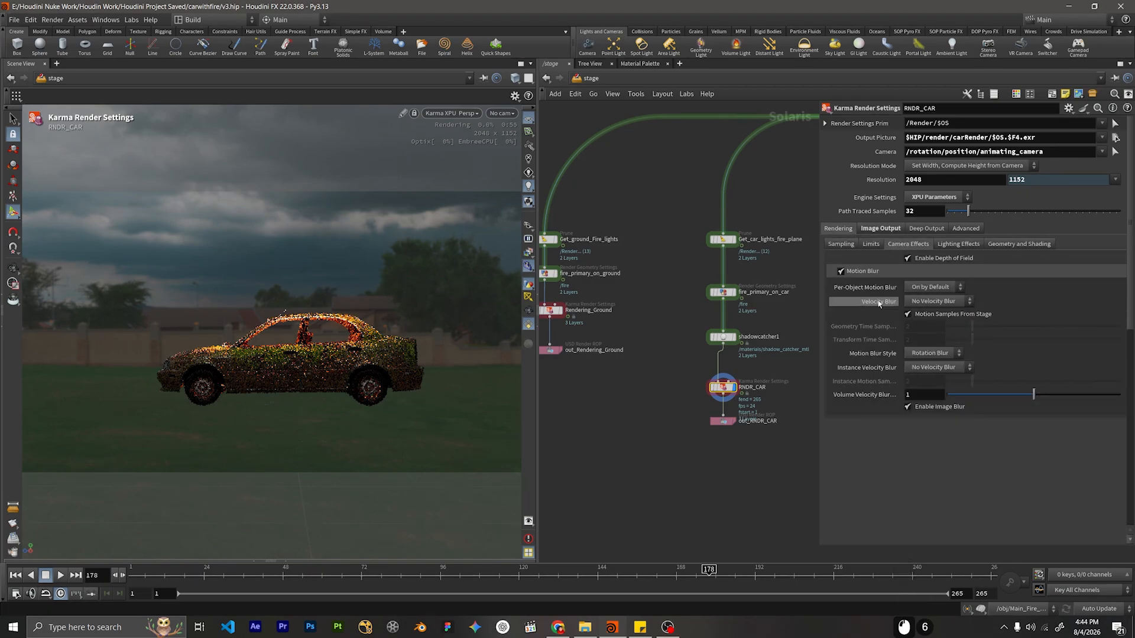
pyautogui.click(925, 260)
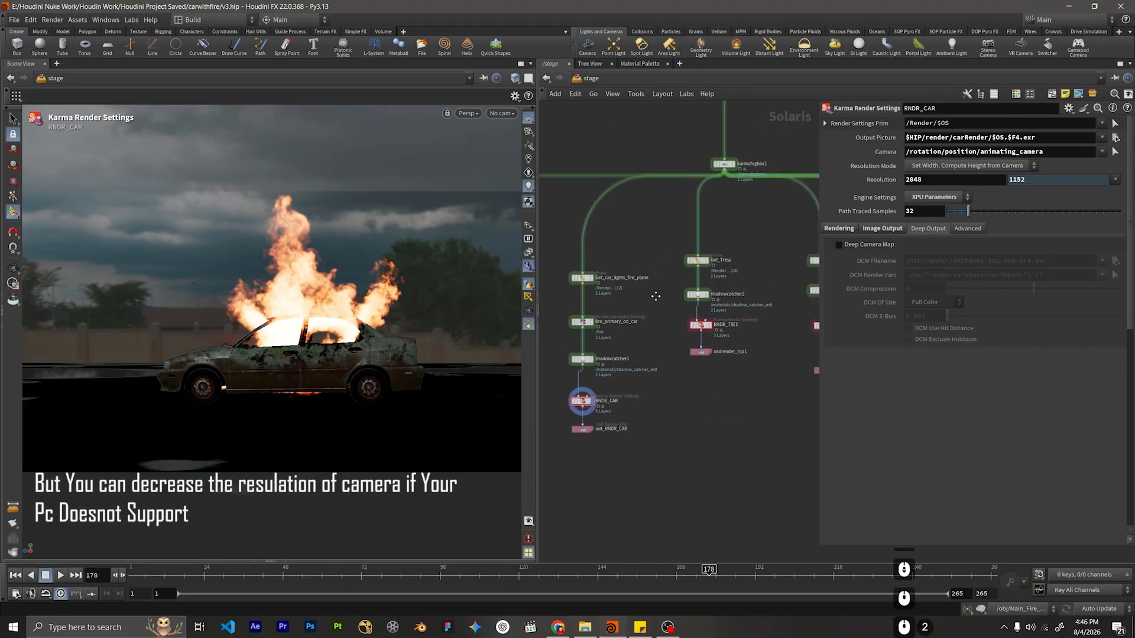
# Display the Get_Tress prune node in the viewport and check its primitive pattern.
pyautogui.moveTo(693, 312); pyautogui.dragTo(643, 312, button='middle')
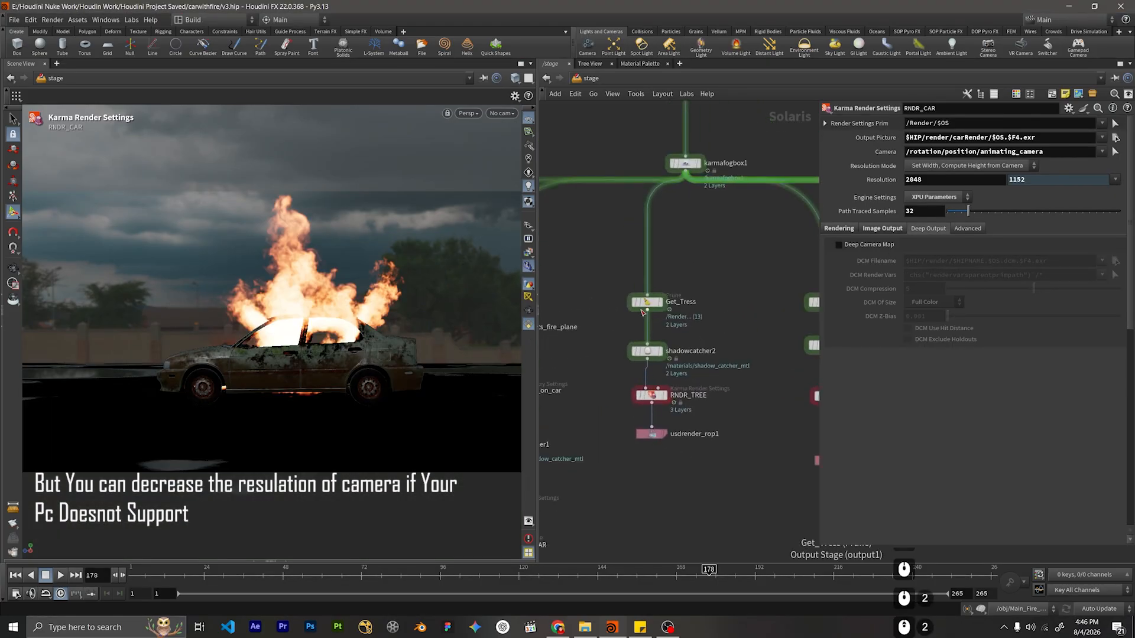
pyautogui.moveTo(645, 307)
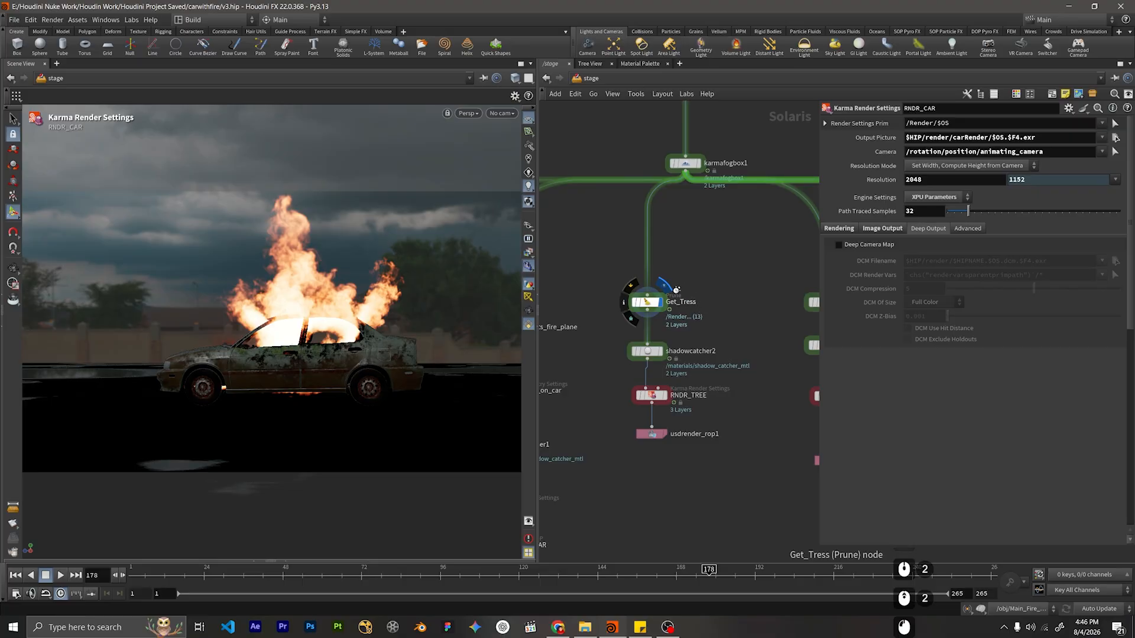
pyautogui.click(667, 285)
pyautogui.click(641, 302)
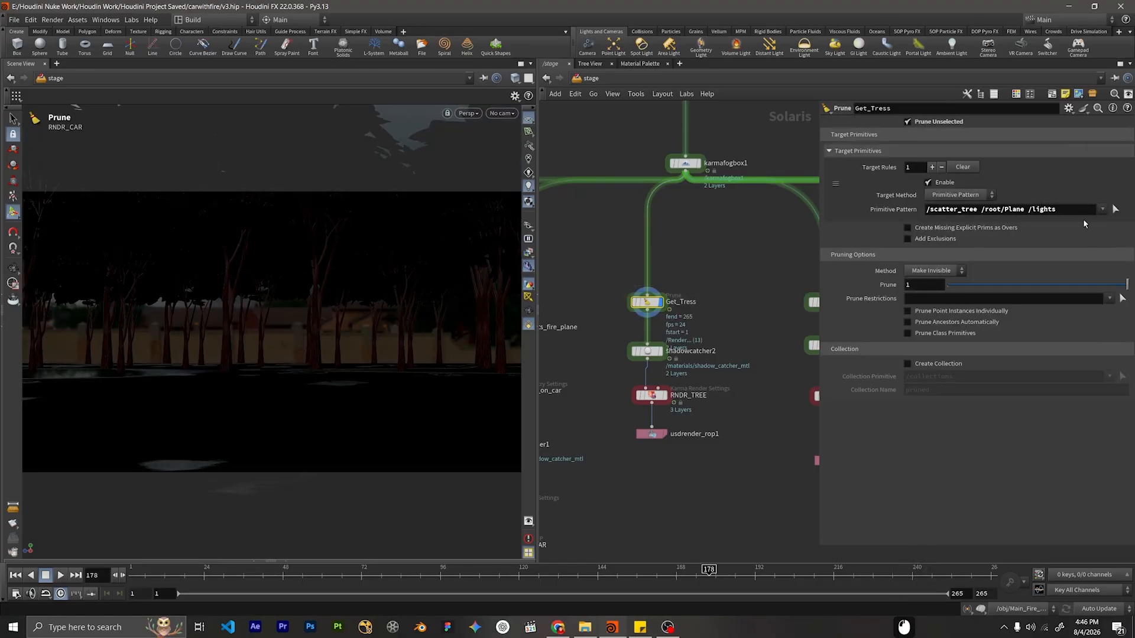
# Display the RNDR_TREE node and render the viewport with Karma XPU.
pyautogui.moveTo(682, 388); pyautogui.dragTo(681, 370, button='middle')
pyautogui.moveTo(663, 336)
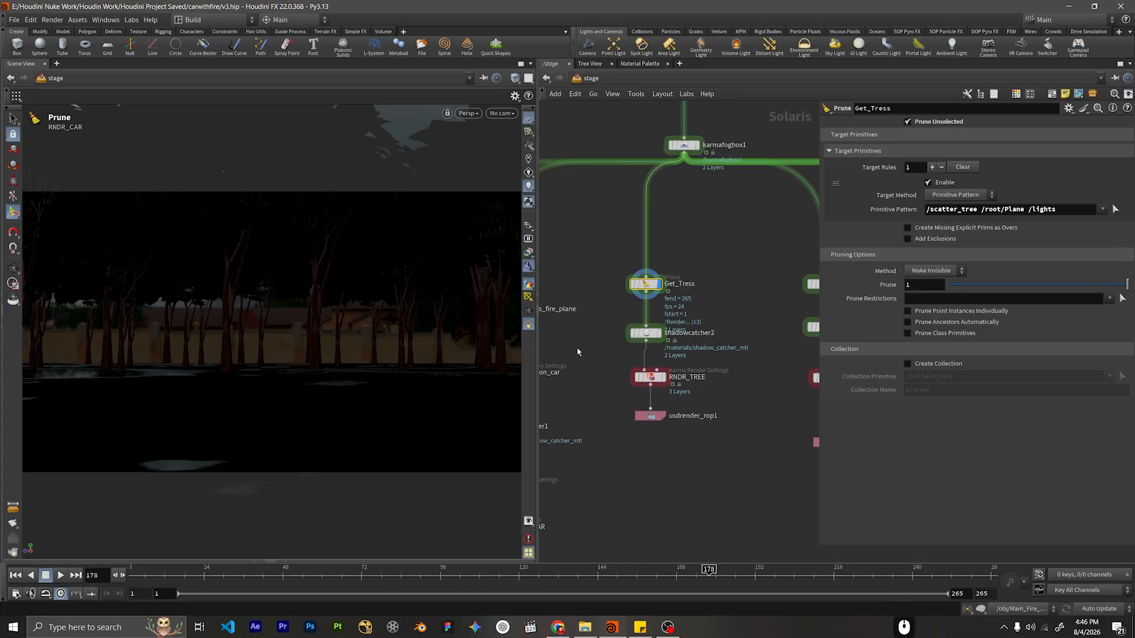
pyautogui.click(658, 333)
pyautogui.click(663, 382)
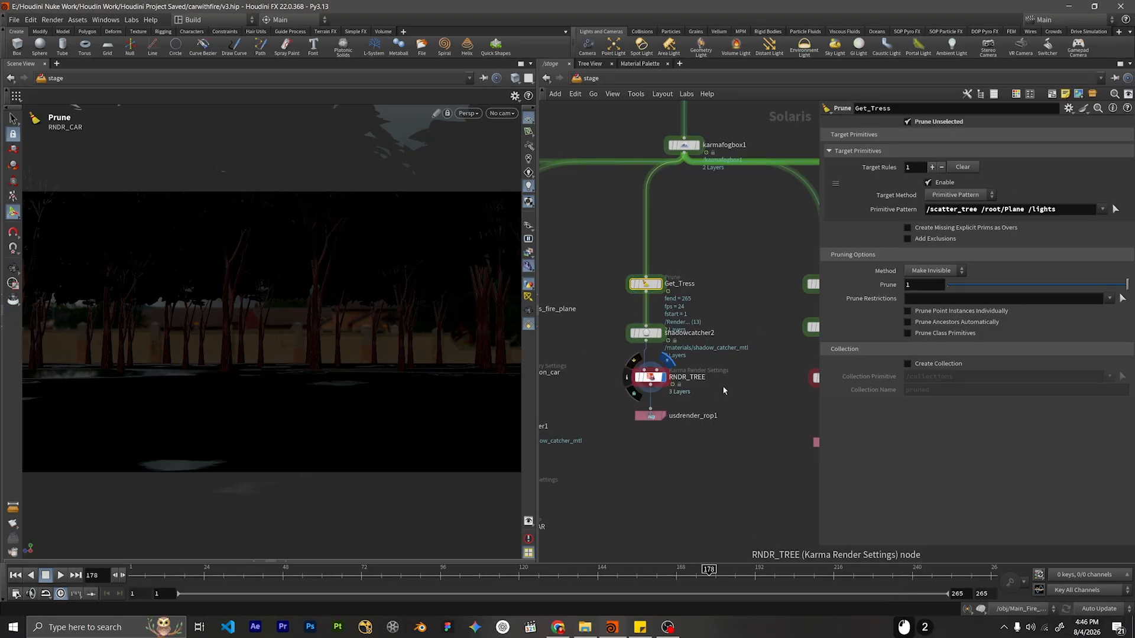
pyautogui.click(468, 112)
pyautogui.click(484, 175)
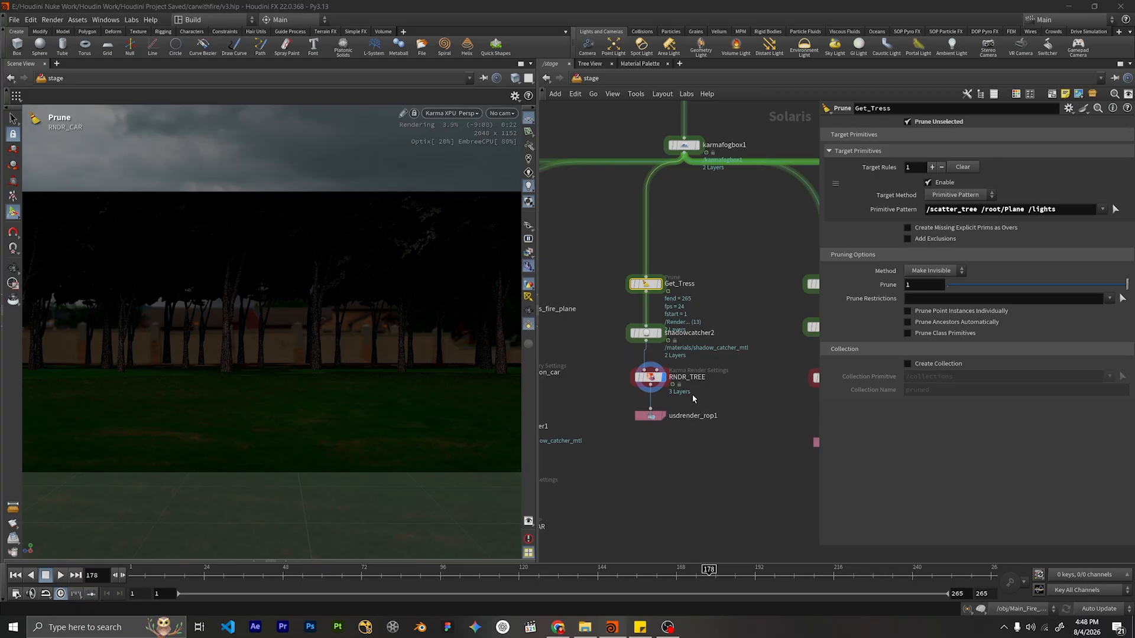
# Set the path traced samples of RNDR_TREE to 32.
pyautogui.click(649, 377)
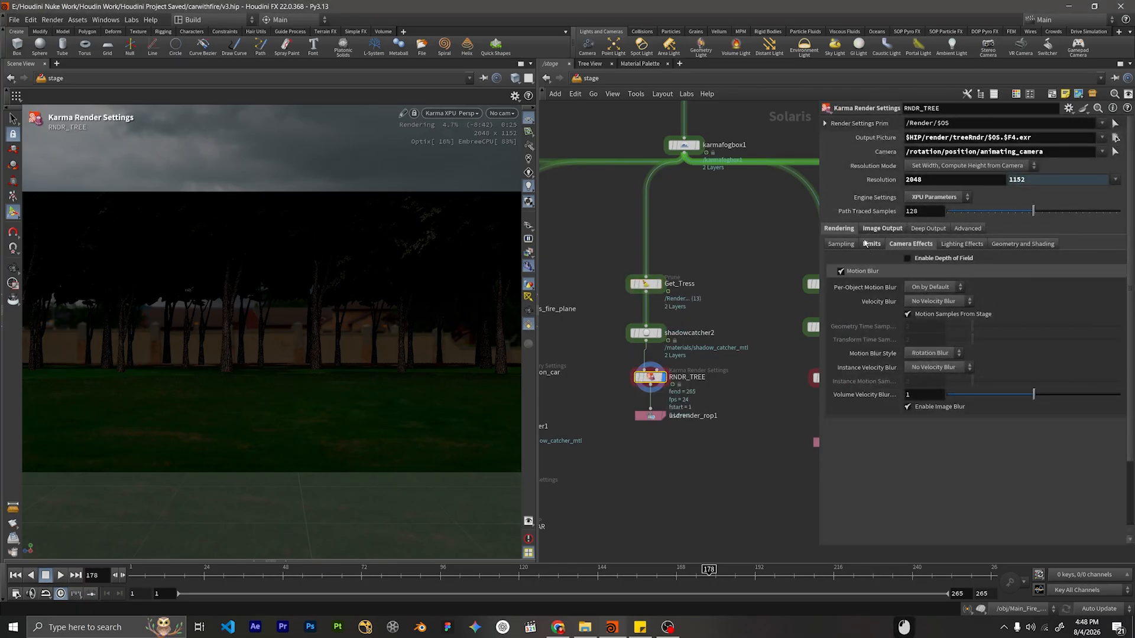
pyautogui.click(844, 244)
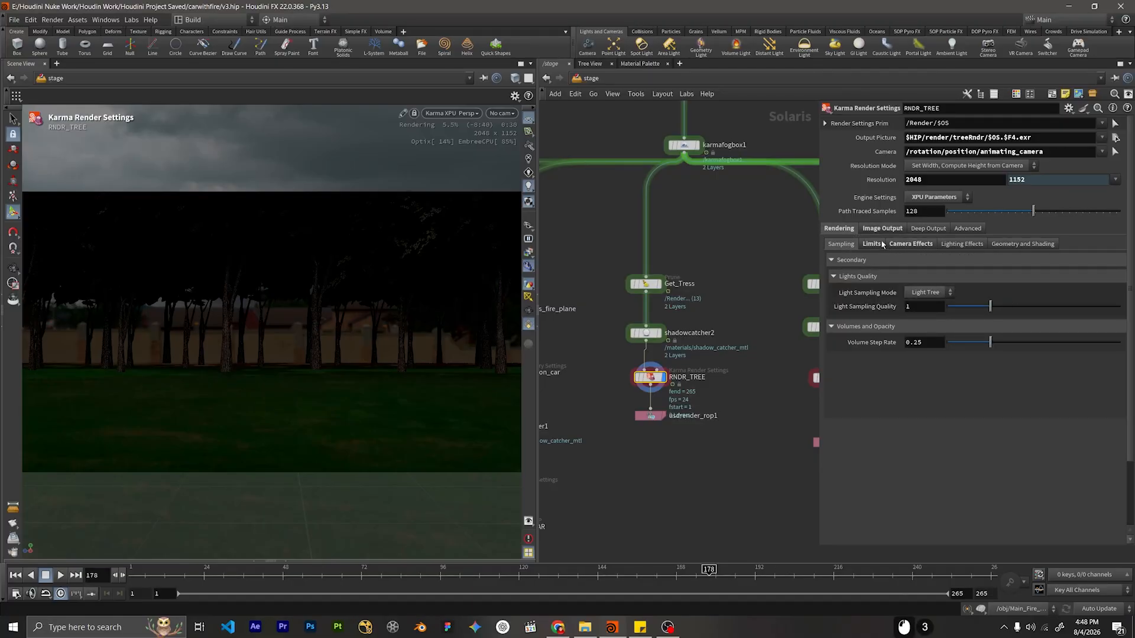
pyautogui.doubleClick(921, 212)
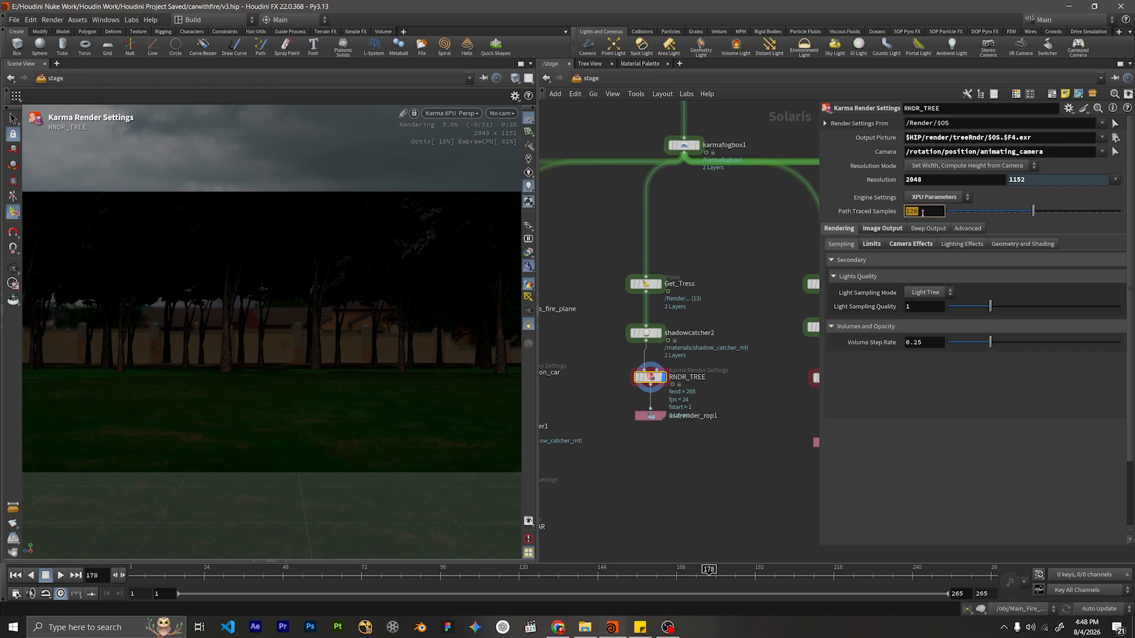
pyautogui.write('32')
pyautogui.press('Return')
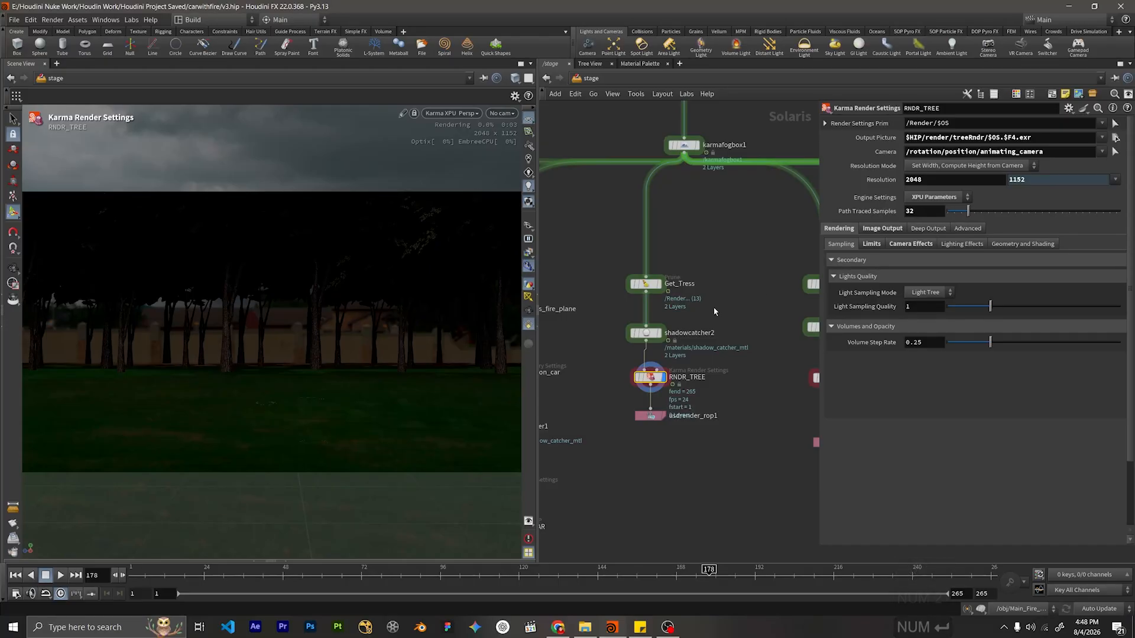
# Review the limits, camera effects, geometry and shading, image output, deep output and advanced settings of RNDR_TREE.
pyautogui.scroll(-2, 715, 336)
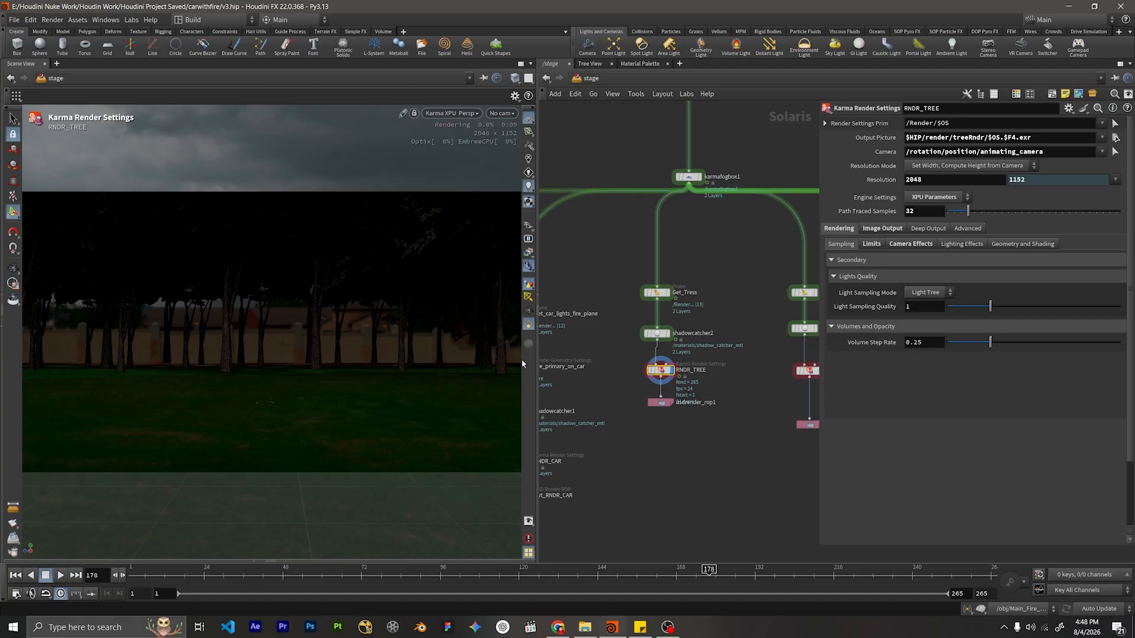
pyautogui.click(884, 245)
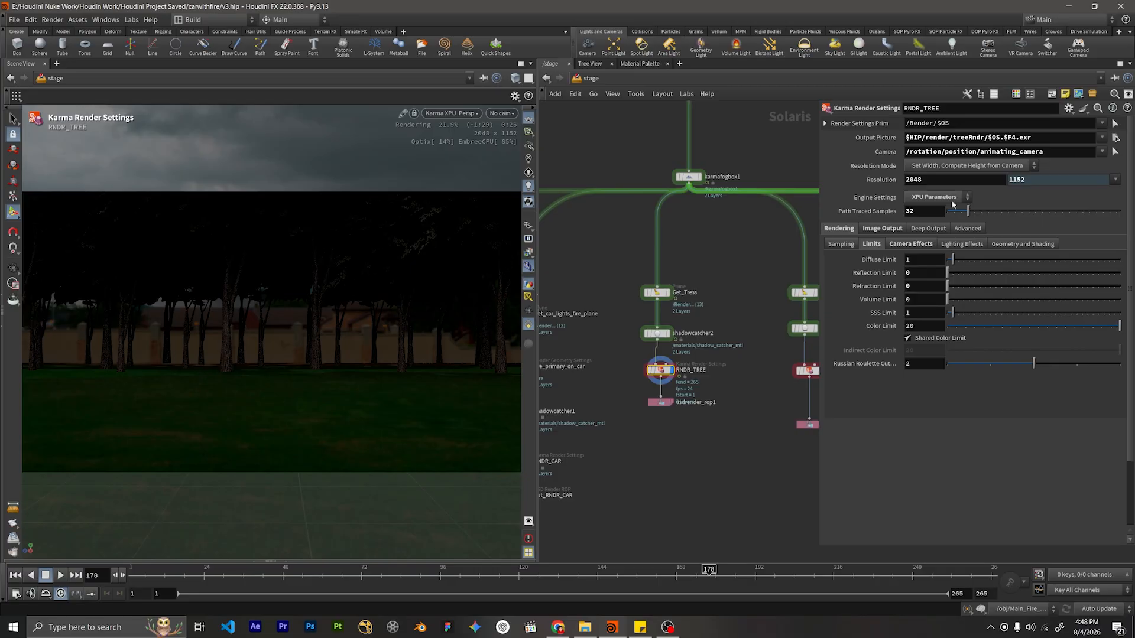
pyautogui.click(921, 247)
pyautogui.click(1003, 245)
pyautogui.click(999, 246)
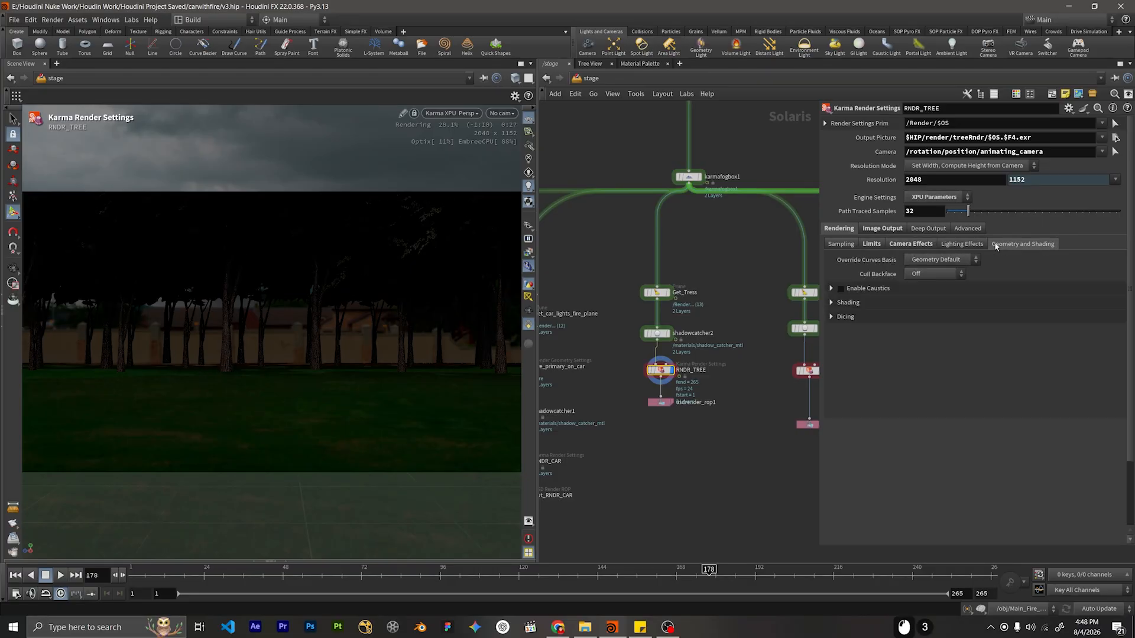
pyautogui.click(893, 229)
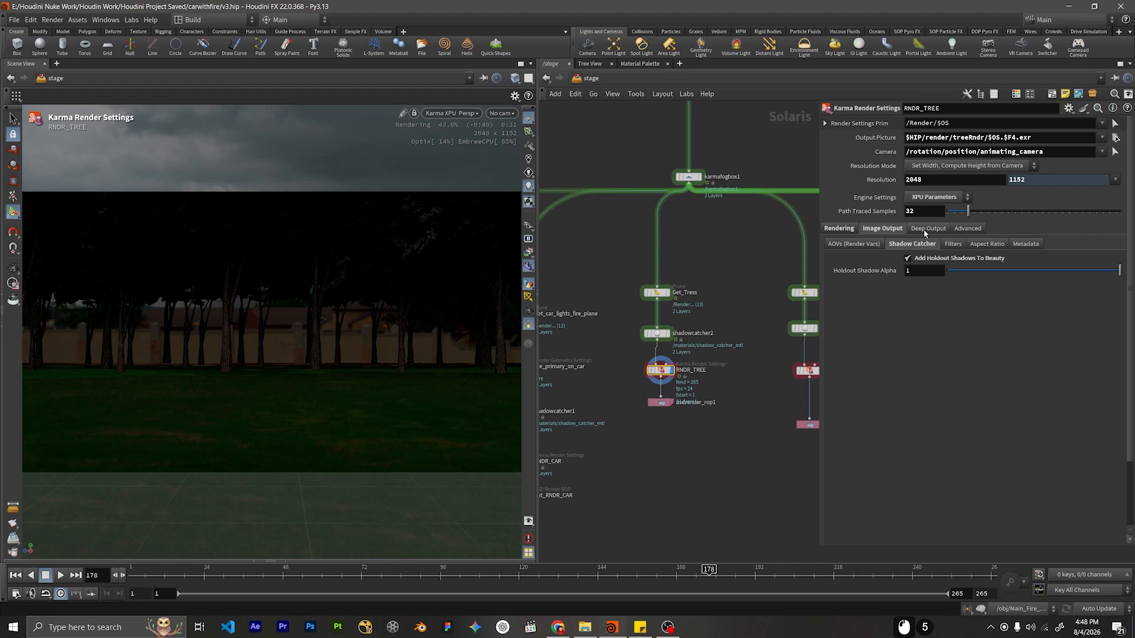
pyautogui.click(925, 230)
pyautogui.click(962, 229)
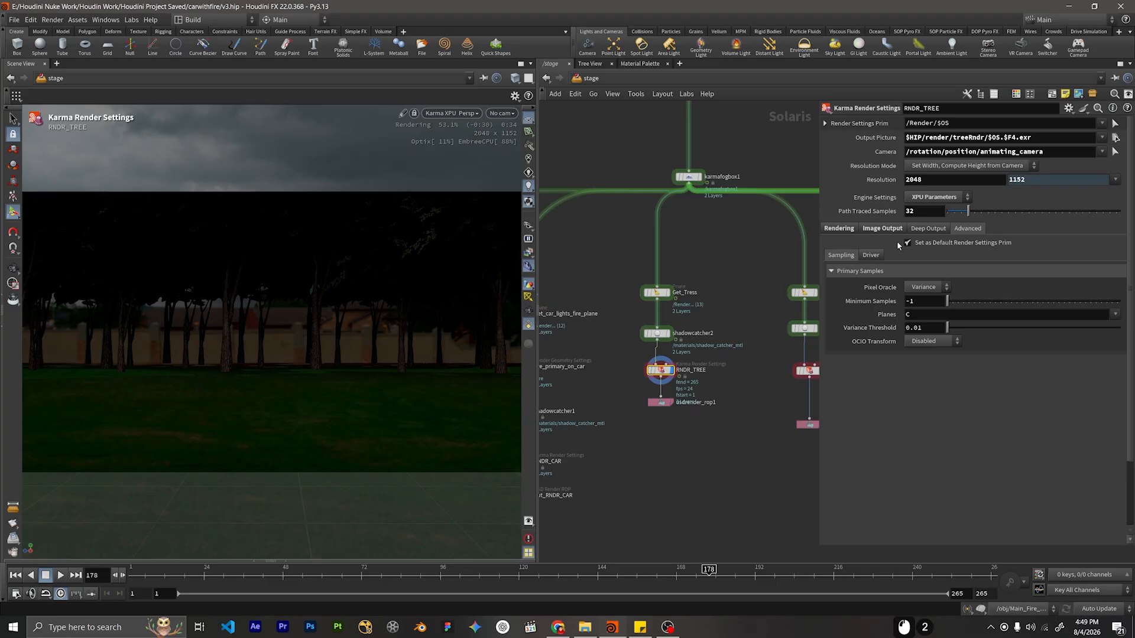
# Review the driver, AOV, filter, aspect ratio, metadata and sampling settings of RNDR_TREE.
pyautogui.click(877, 254)
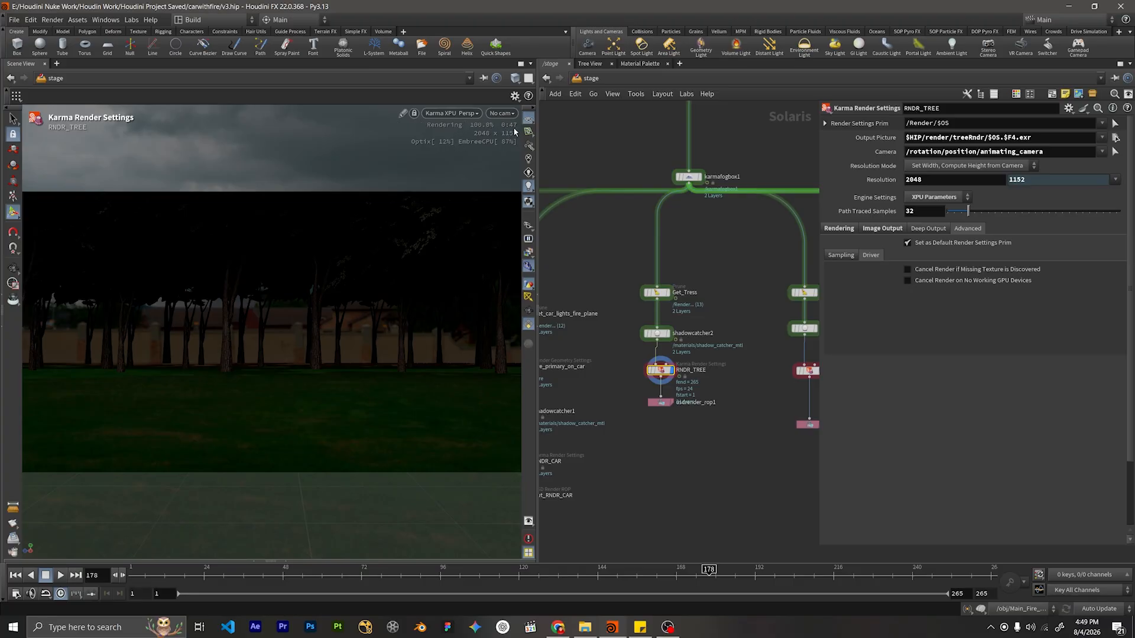
pyautogui.click(927, 230)
pyautogui.click(888, 231)
pyautogui.click(868, 246)
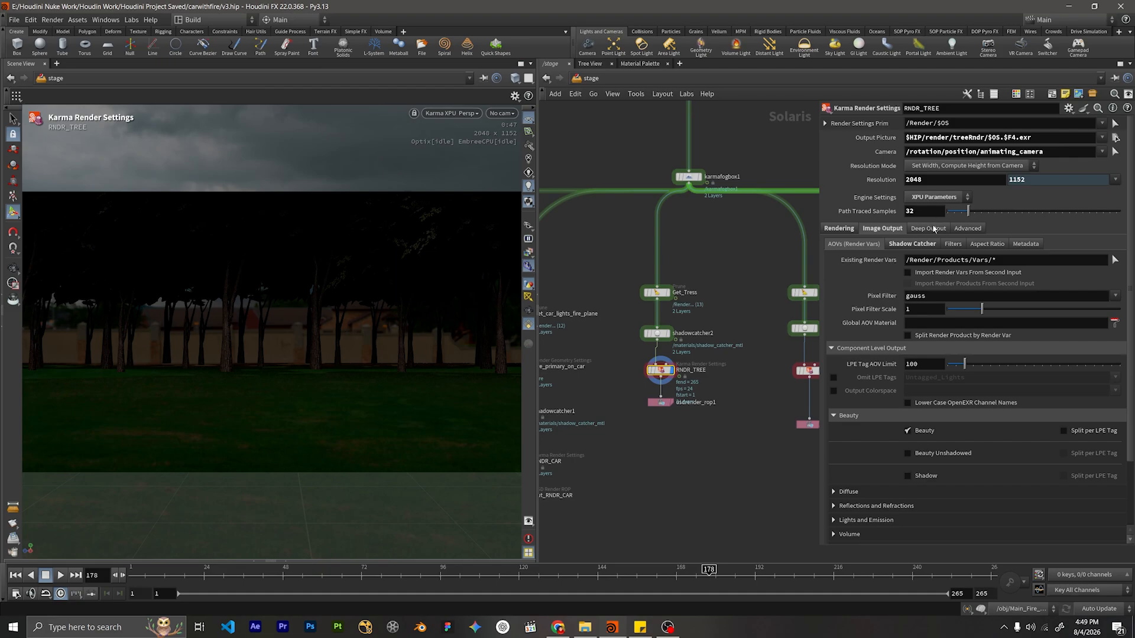
pyautogui.click(953, 244)
pyautogui.click(987, 248)
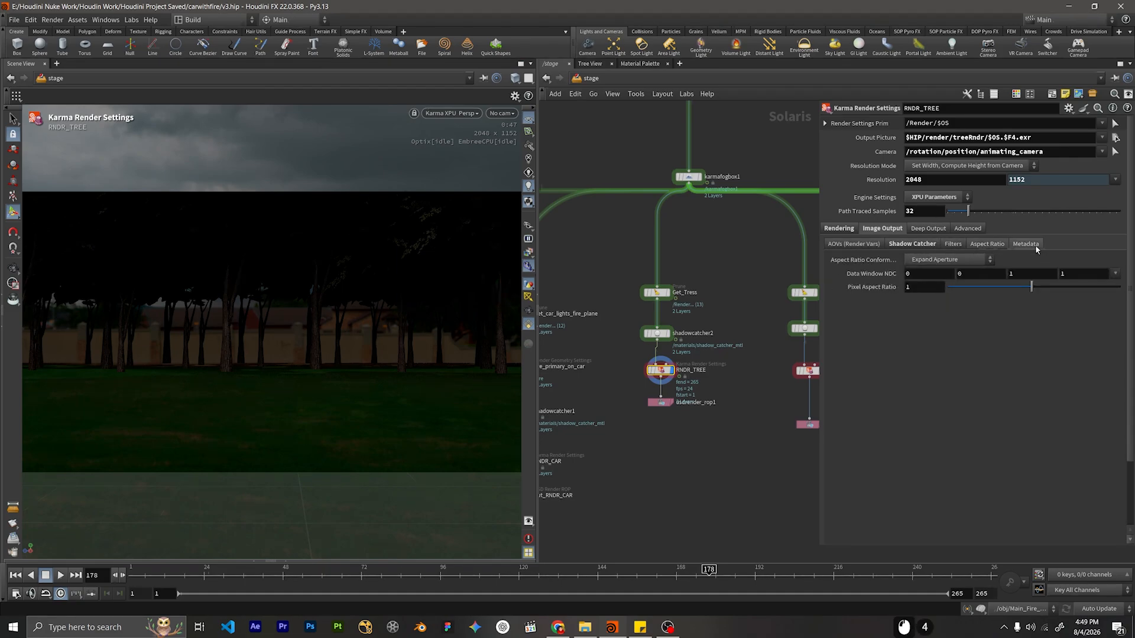
pyautogui.click(1031, 245)
pyautogui.click(953, 248)
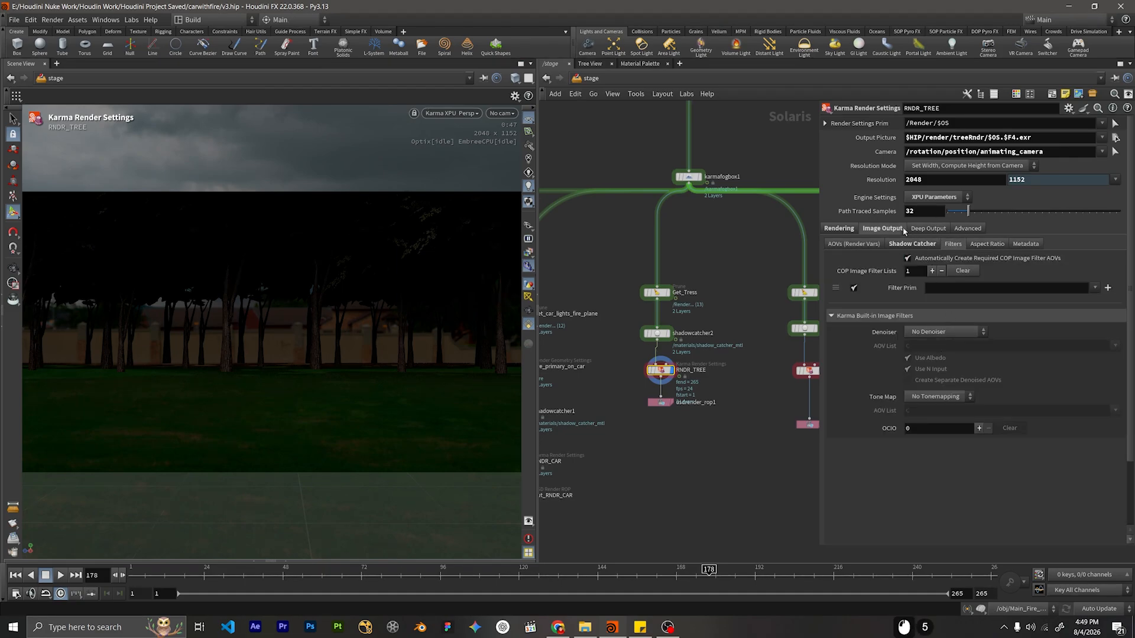
pyautogui.click(855, 229)
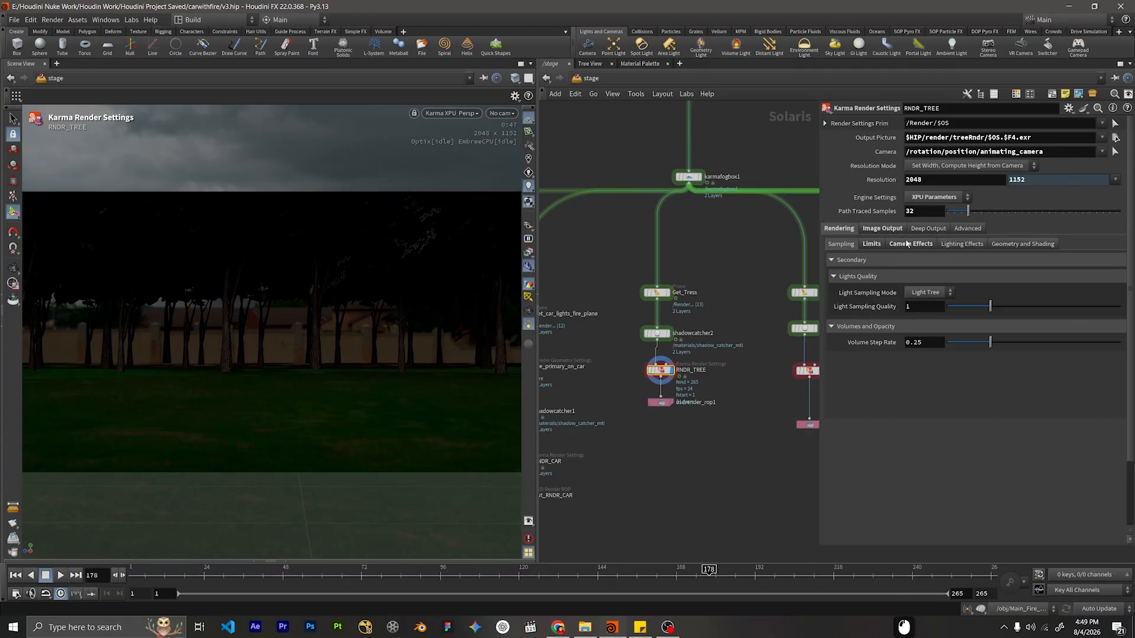
# Display the Get_bush branch in the viewport, check its shadowcatcher3 node, and display RNDR_TREE1.
pyautogui.moveTo(735, 324); pyautogui.dragTo(567, 327, button='middle')
pyautogui.click(645, 296)
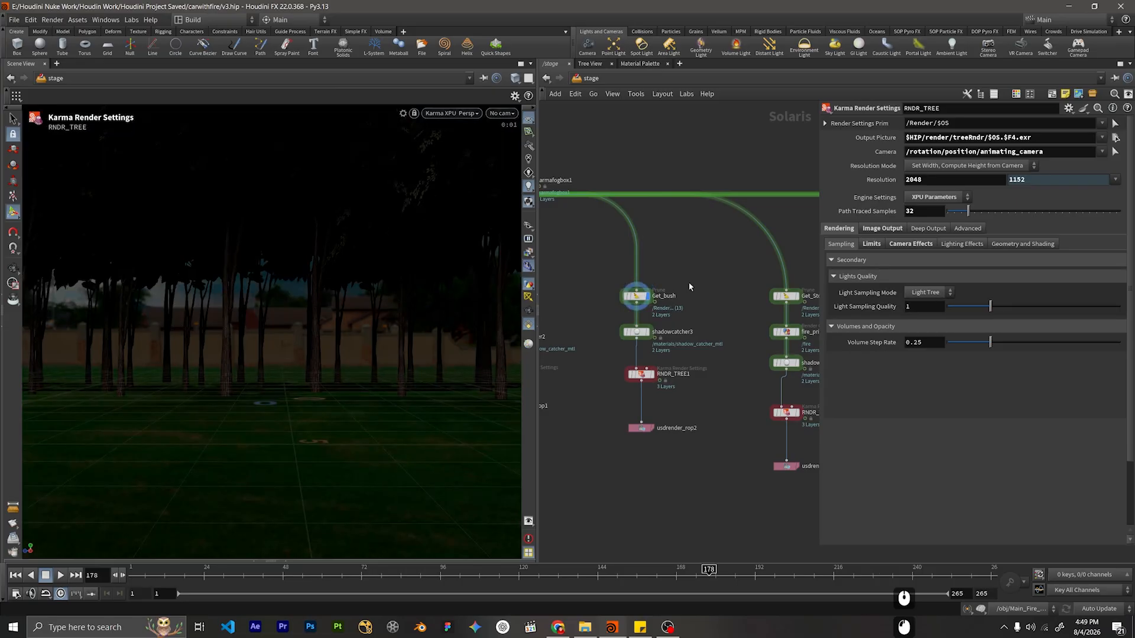
pyautogui.click(697, 332)
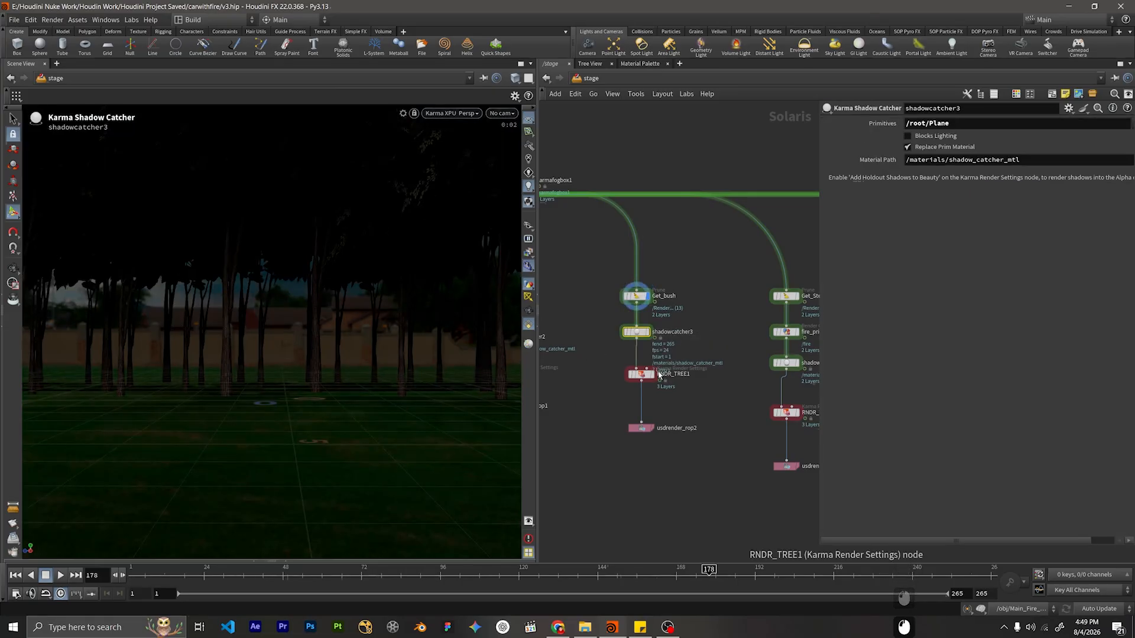
pyautogui.click(653, 376)
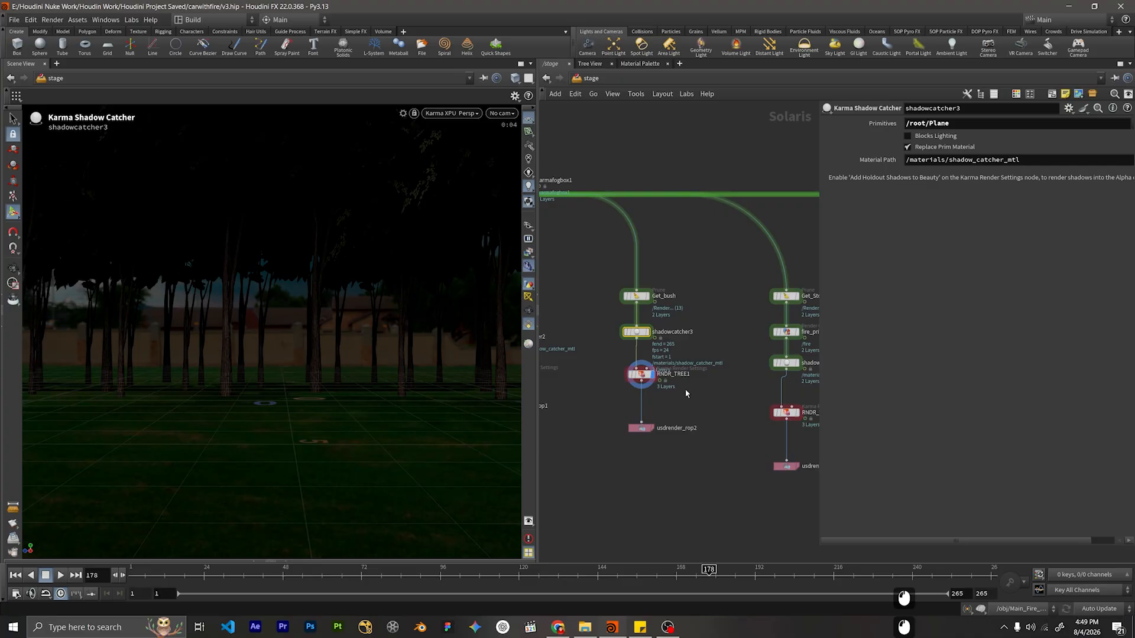
# Rename the USD render node below RNDR_TREE to out_RNDR_Tree, reusing the car output node's name as the base.
pyautogui.scroll(-2, 598, 374)
pyautogui.moveTo(600, 374); pyautogui.dragTo(741, 374, button='middle')
pyautogui.moveTo(579, 461); pyautogui.dragTo(640, 405, button='middle')
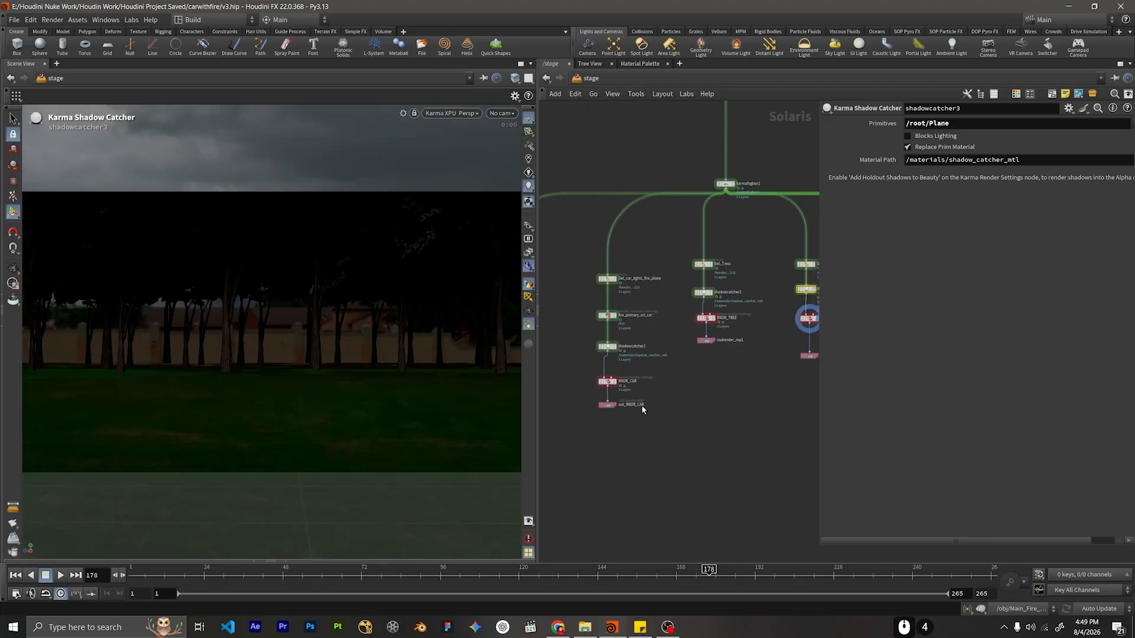
pyautogui.doubleClick(641, 405)
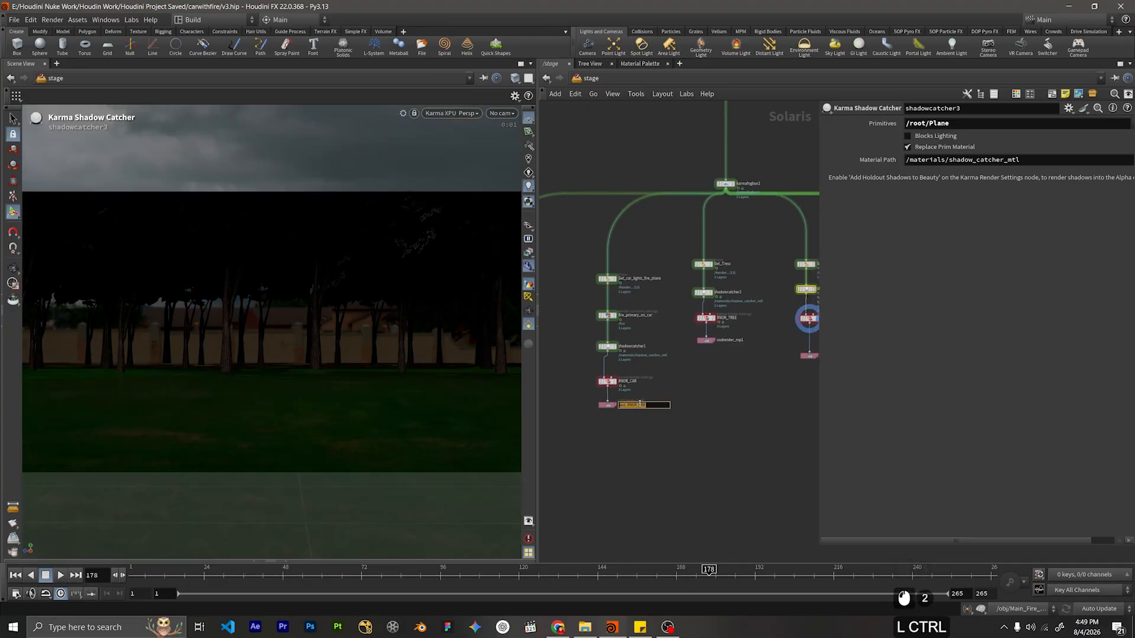
pyautogui.hotkey('ctrl', 'c')
pyautogui.scroll(5, 753, 349)
pyautogui.doubleClick(700, 374)
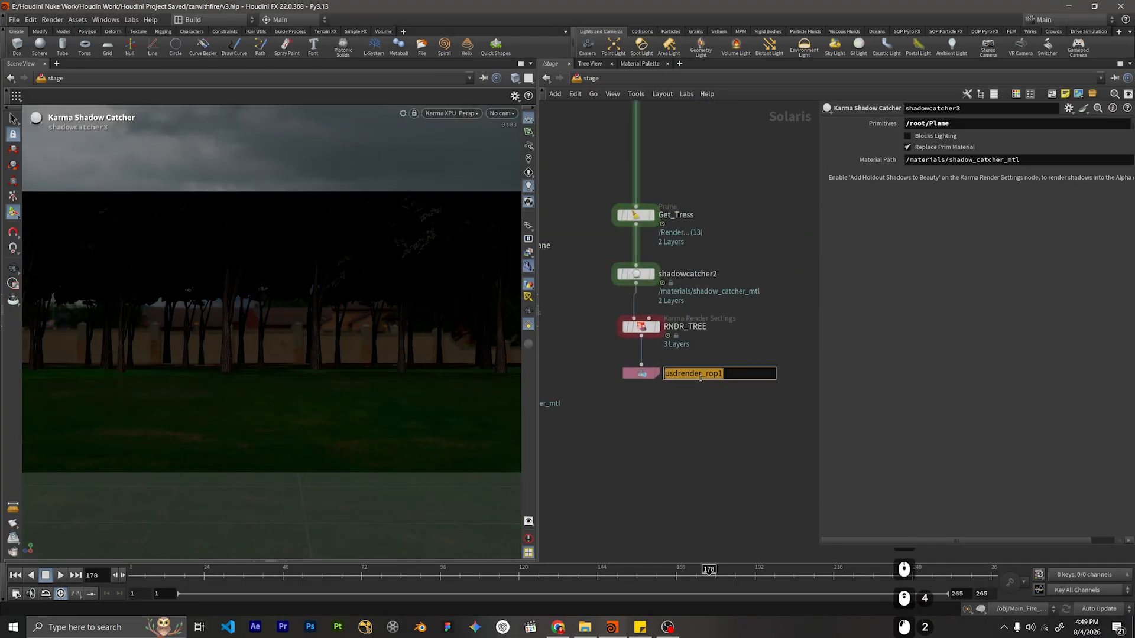
pyautogui.hotkey('ctrl', 'v')
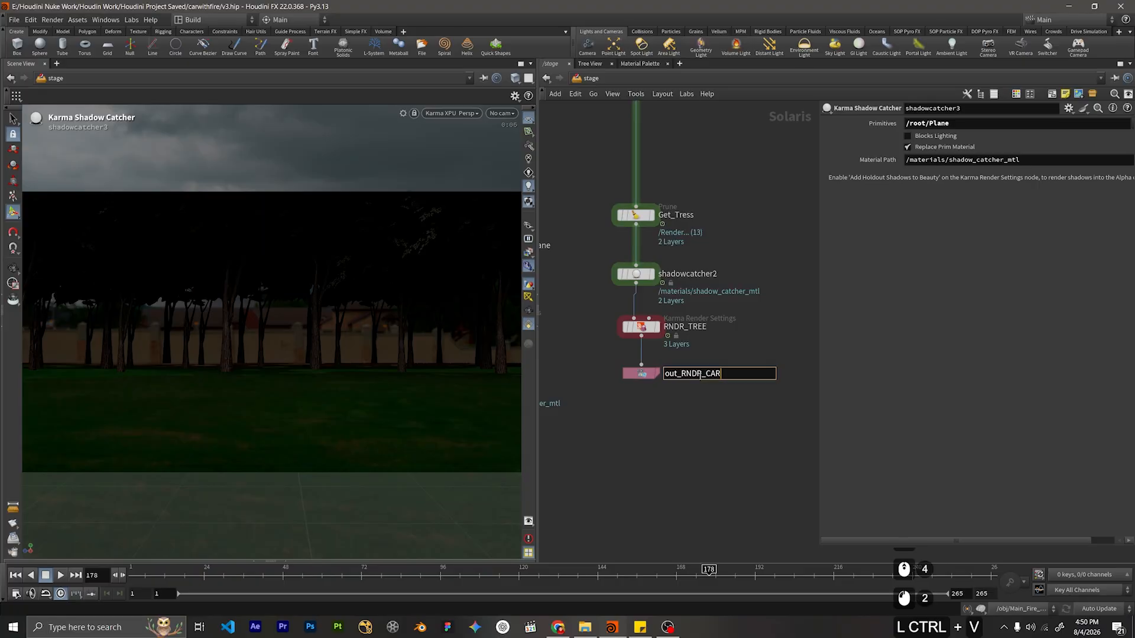
pyautogui.press('BackSpace')
pyautogui.press('BackSpace')
pyautogui.press('BackSpace')
pyautogui.write('Tree')
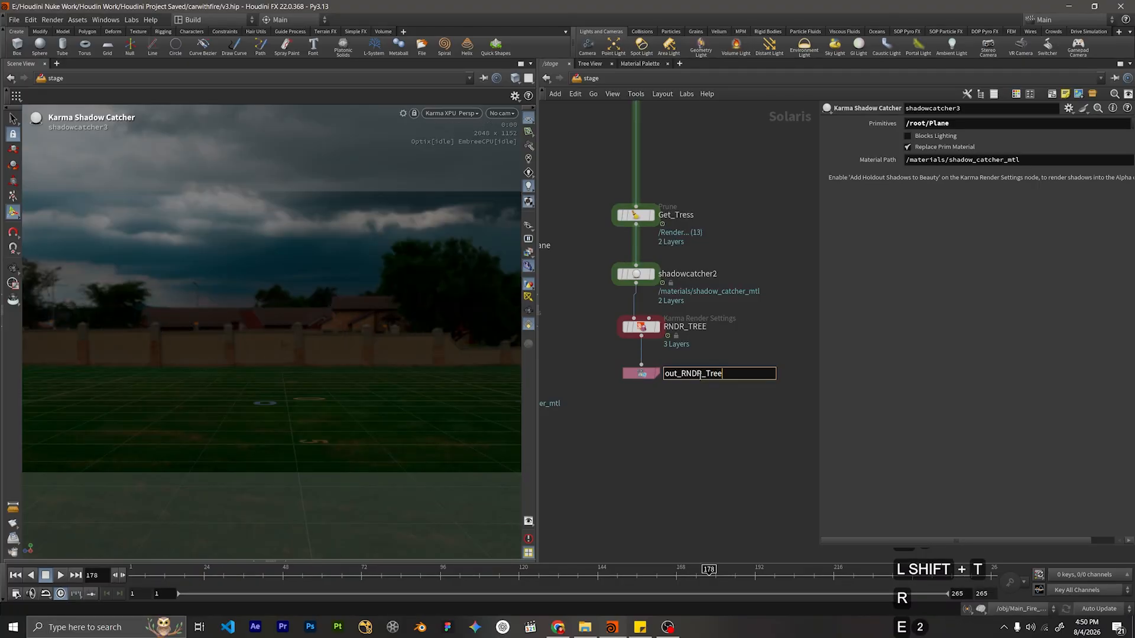
pyautogui.press('Return')
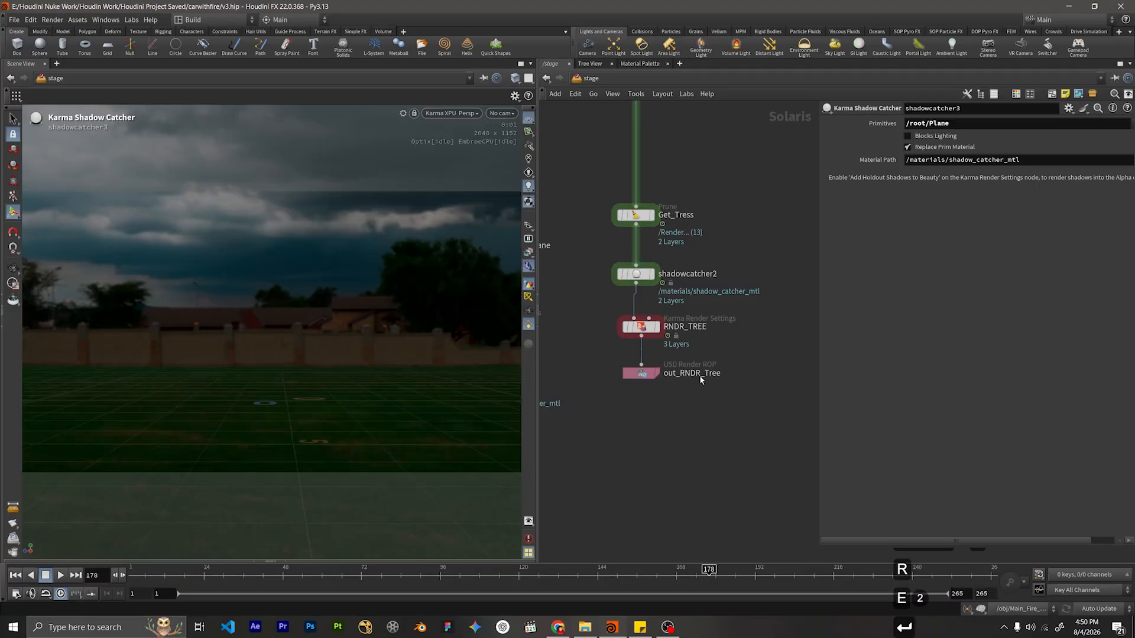
# Rename the Karma render settings node of the bush branch to RNDR_Bush.
pyautogui.scroll(-4, 700, 376)
pyautogui.moveTo(700, 377); pyautogui.dragTo(495, 417, button='middle')
pyautogui.scroll(3, 559, 408)
pyautogui.moveTo(643, 400); pyautogui.dragTo(708, 395, button='middle')
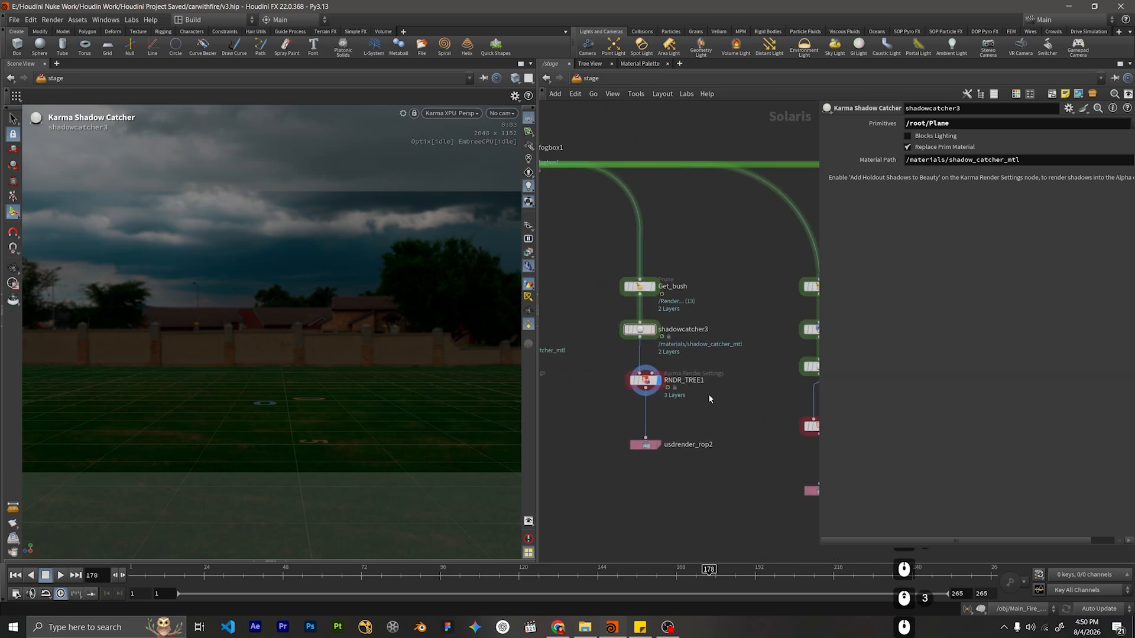
pyautogui.doubleClick(686, 381)
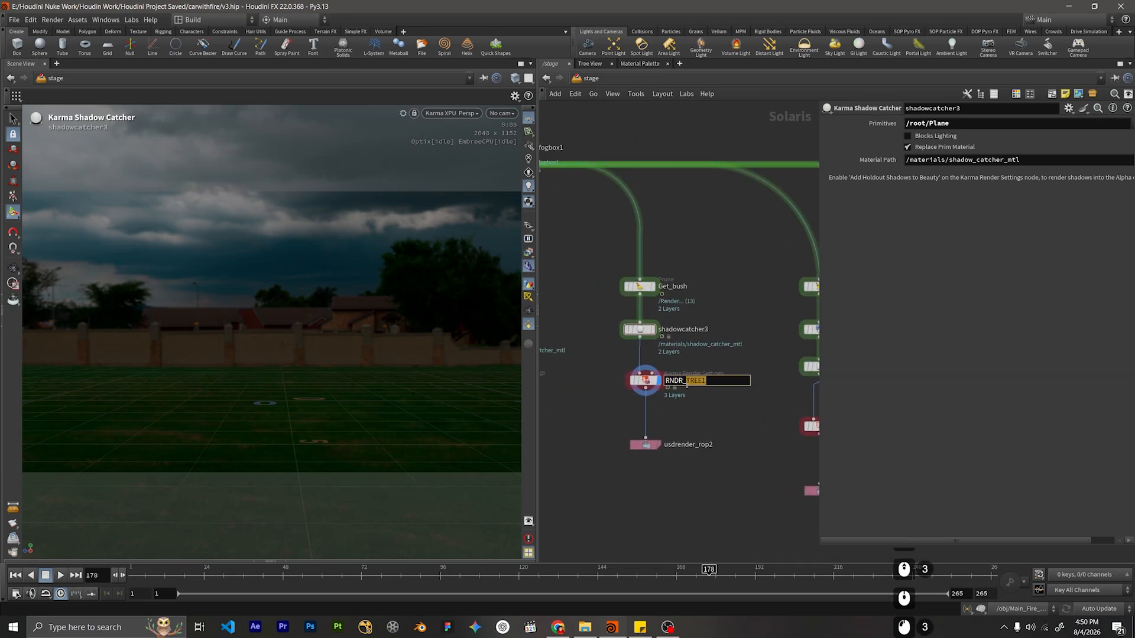
pyautogui.write('BR')
pyautogui.press('BackSpace')
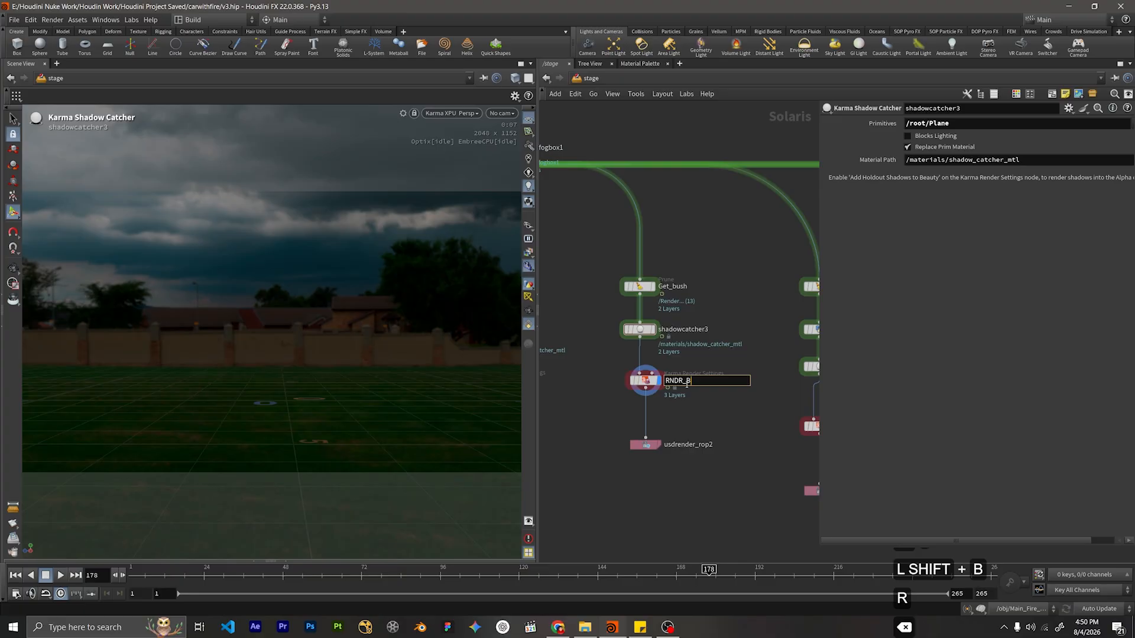
pyautogui.write('ush')
pyautogui.press('Return')
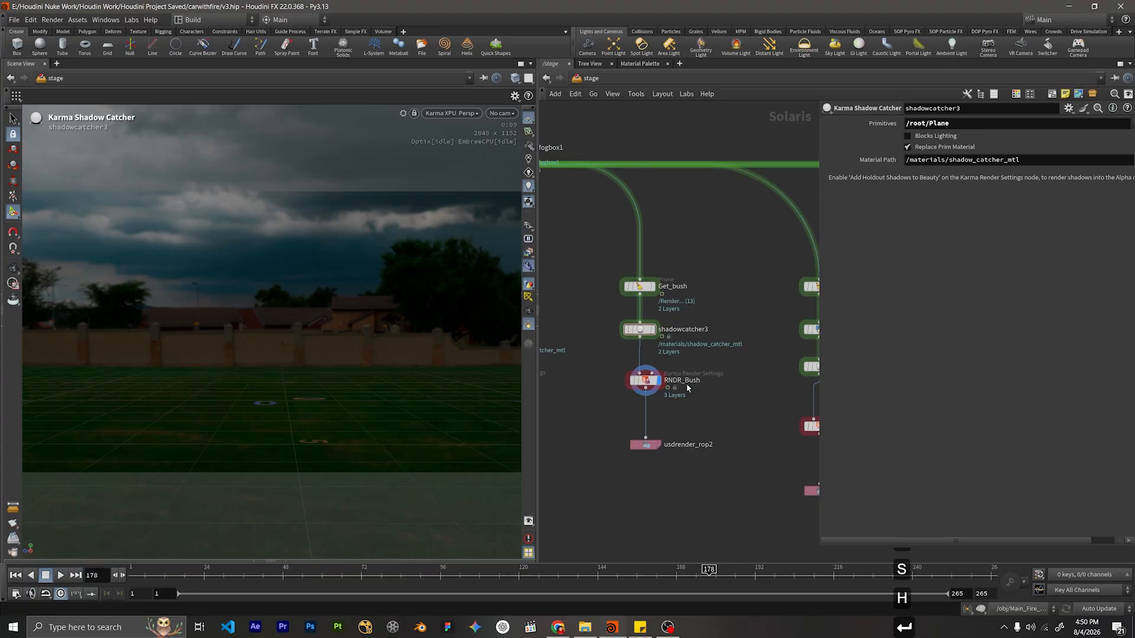
# Rename the USD render node below RNDR_Bush to out_RNDR_bush.
pyautogui.moveTo(682, 396); pyautogui.dragTo(679, 374, button='middle')
pyautogui.doubleClick(697, 422)
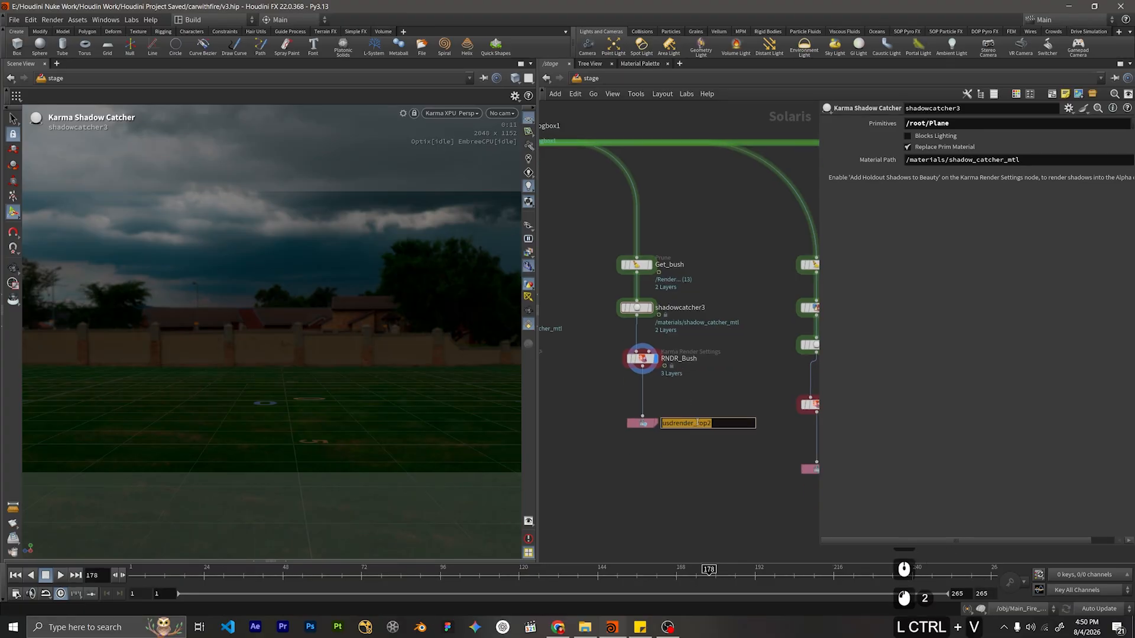
pyautogui.hotkey('ctrl', 'v')
pyautogui.press('BackSpace')
pyautogui.press('BackSpace')
pyautogui.press('BackSpace')
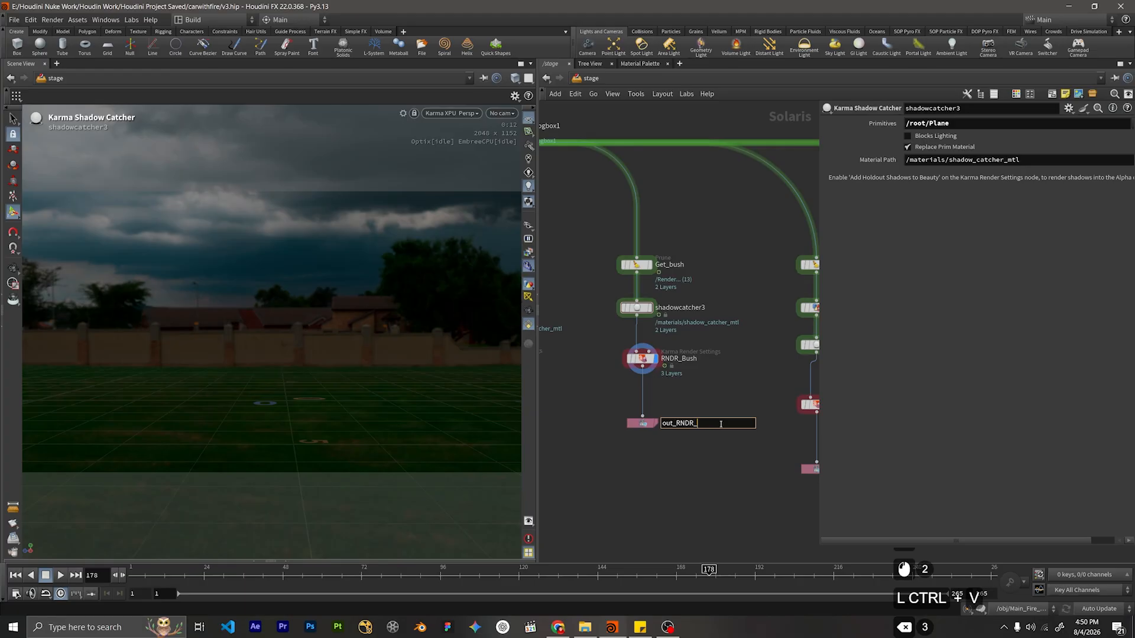
pyautogui.write('bush')
pyautogui.press('Return')
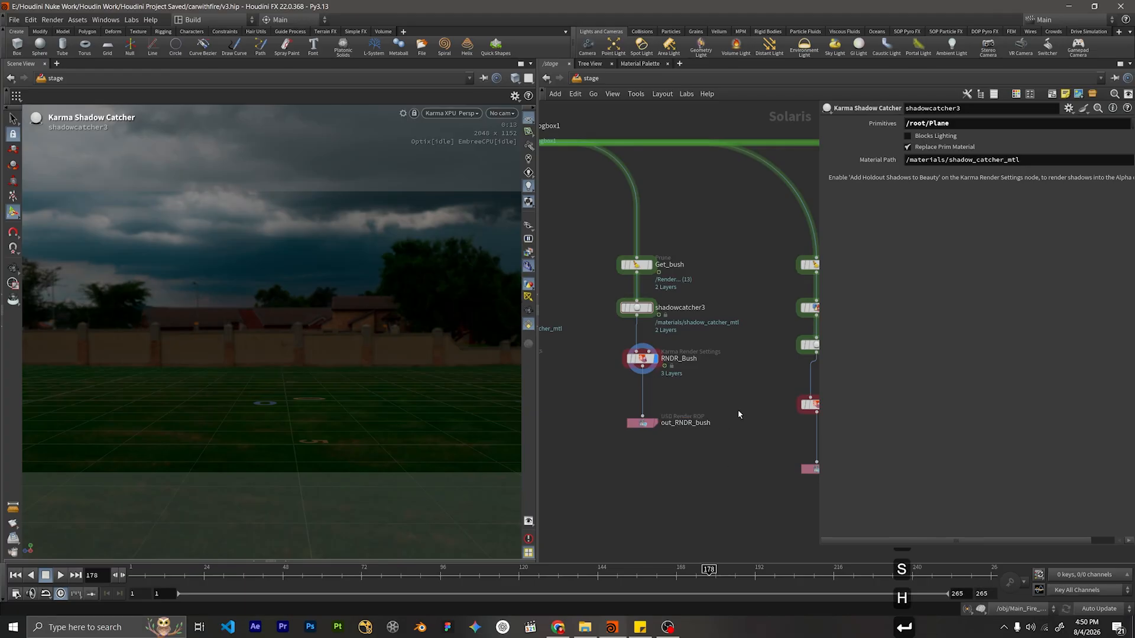
# Check the Get_bush node's primitive pattern with the bush pass rendered in the viewport.
pyautogui.scroll(-3, 701, 402)
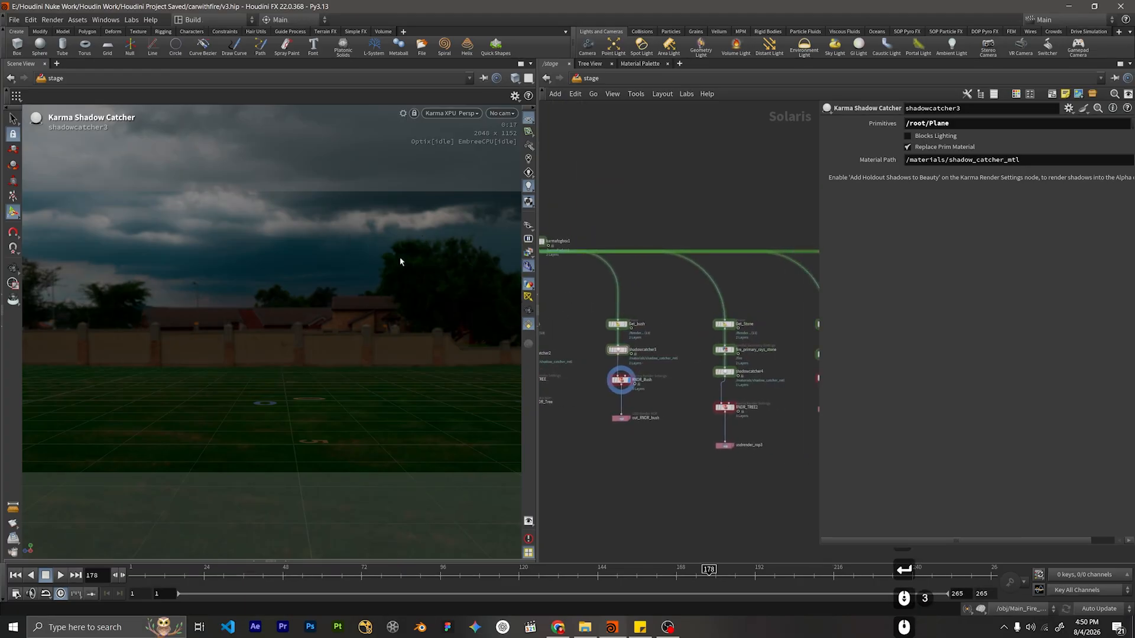
pyautogui.scroll(3, 654, 413)
pyautogui.click(678, 370)
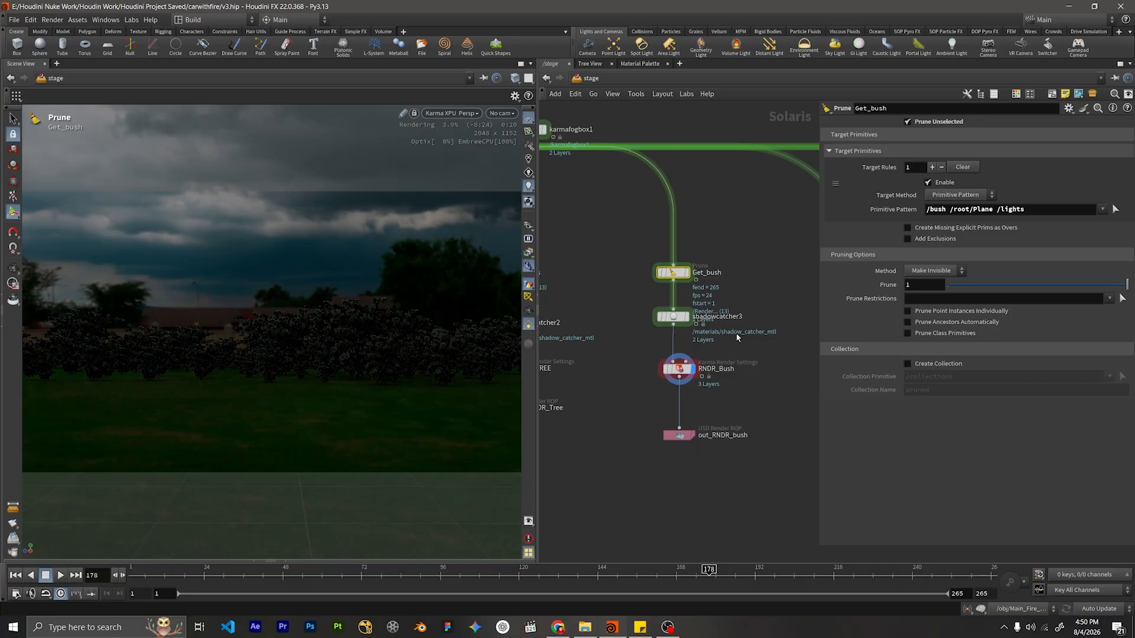
pyautogui.moveTo(736, 333); pyautogui.dragTo(593, 304)
# Set the path traced samples of RNDR_Bush to 32.
pyautogui.click(679, 368)
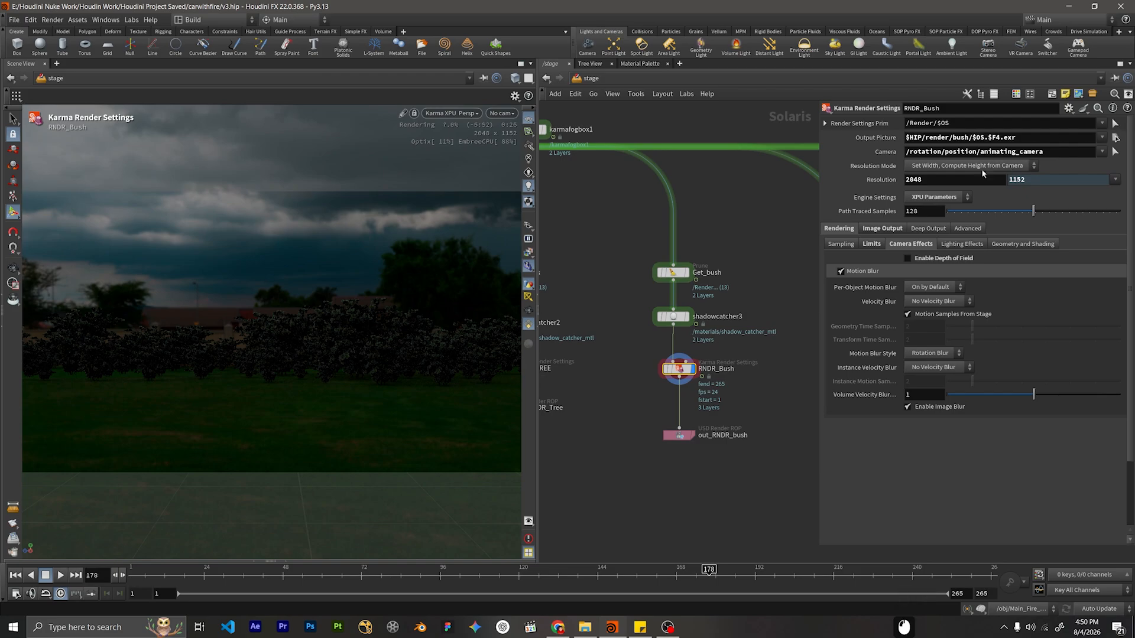
pyautogui.doubleClick(922, 213)
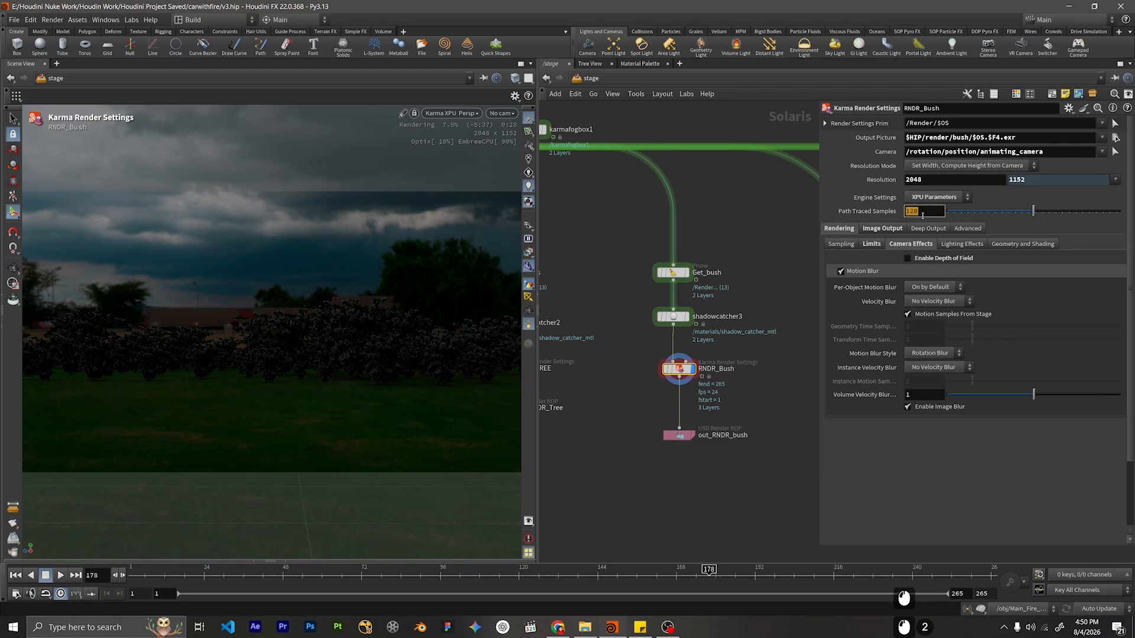
pyautogui.write('32')
pyautogui.press('KP_Enter')
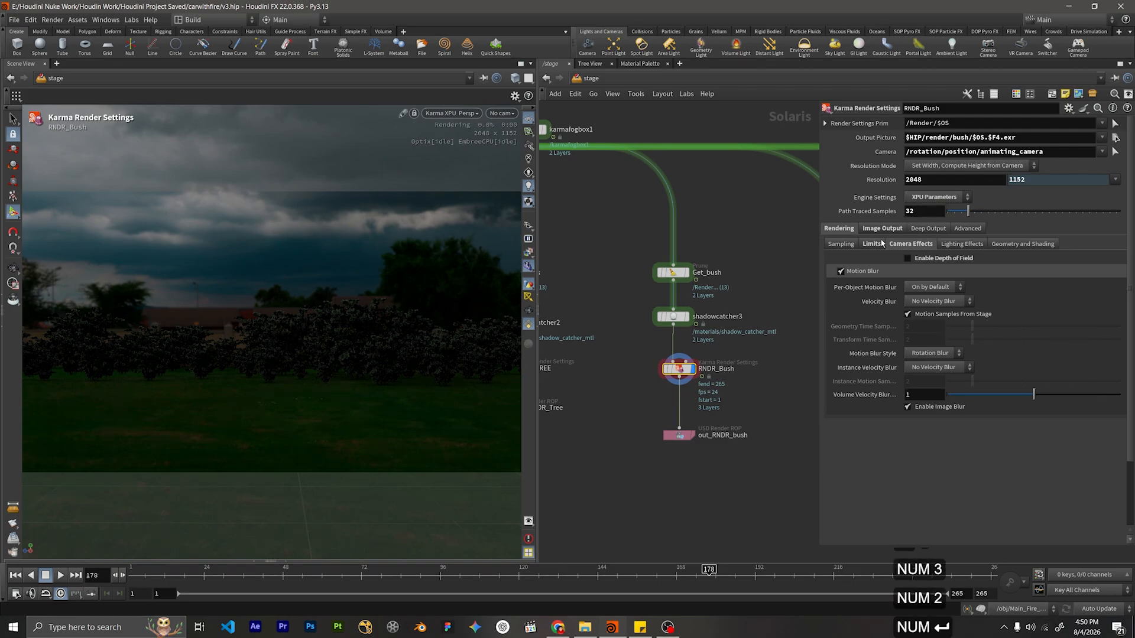
# Display the Get_Stone prune node, check its primitive pattern, and render the stone branch through RNDR_TREE2.
pyautogui.scroll(-2, 638, 310)
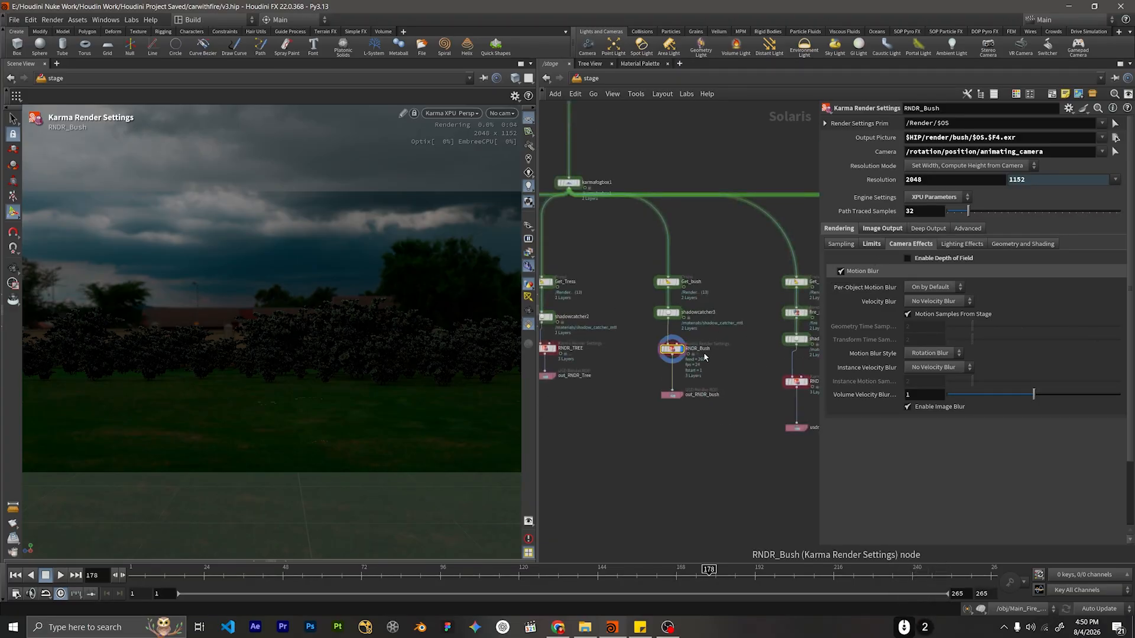
pyautogui.moveTo(704, 352); pyautogui.dragTo(679, 359, button='middle')
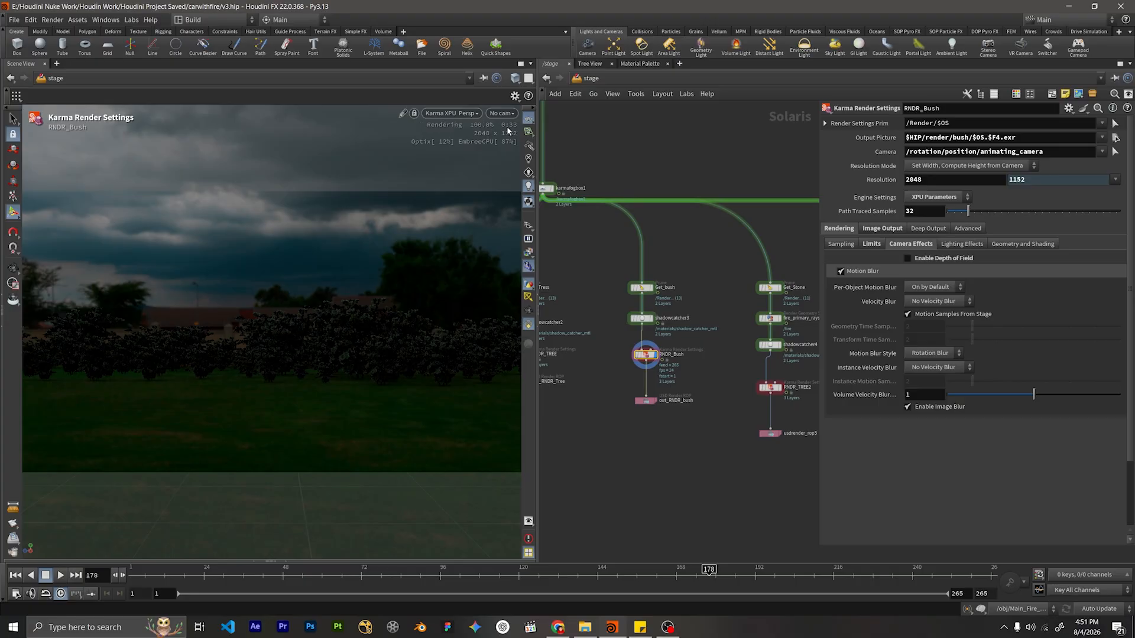
pyautogui.moveTo(706, 365); pyautogui.dragTo(589, 358, button='middle')
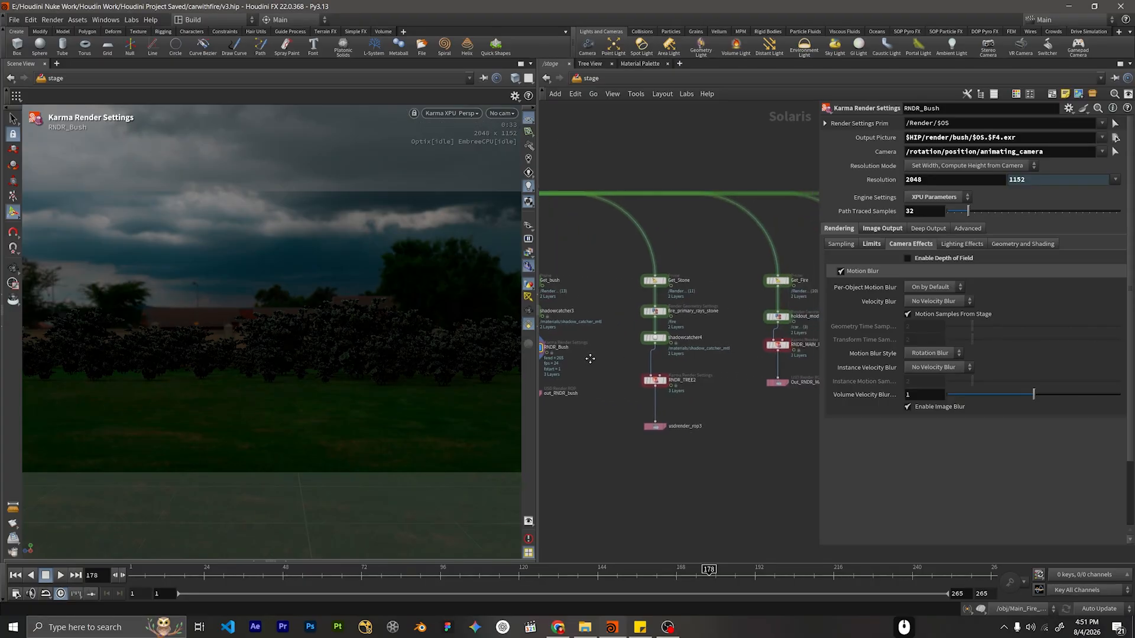
pyautogui.click(666, 282)
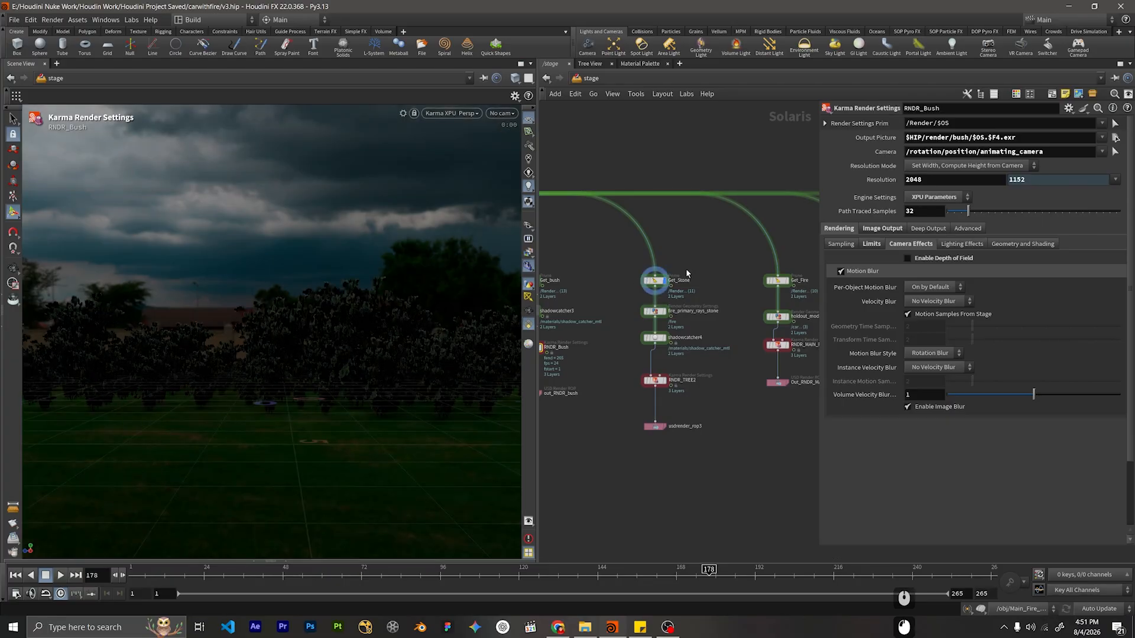
pyautogui.click(654, 281)
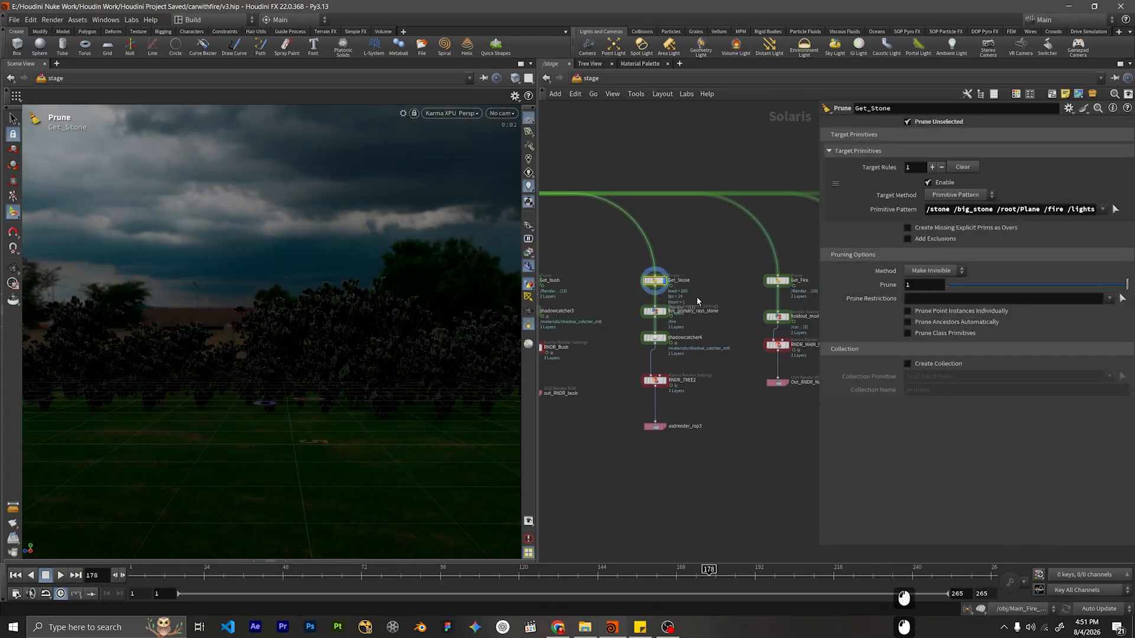
pyautogui.click(654, 311)
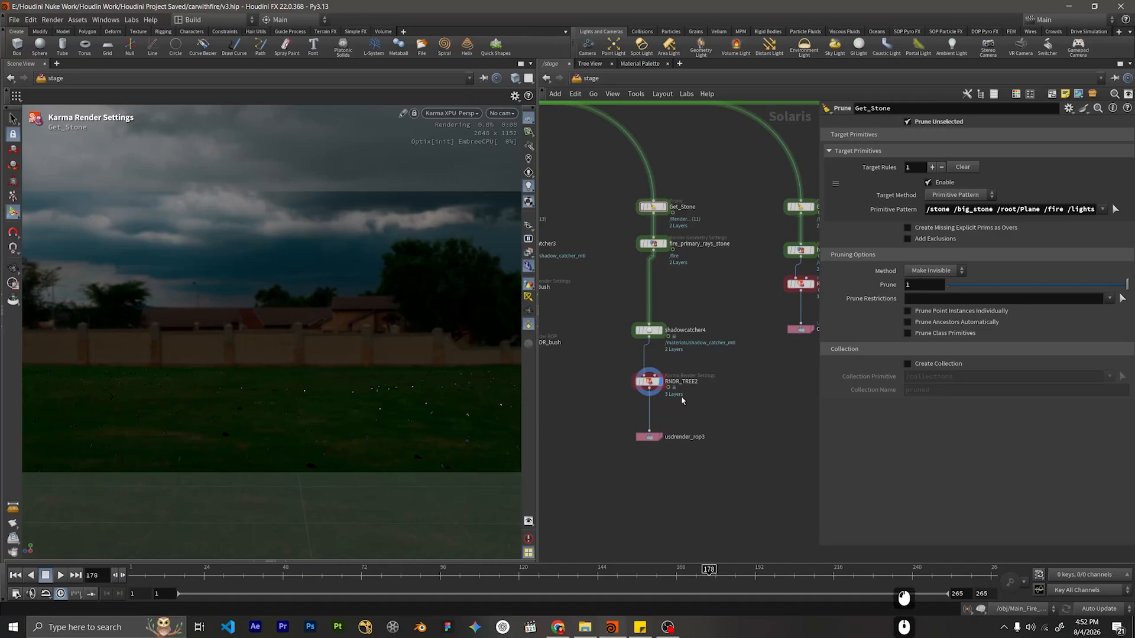
# Review the shadow catcher and AOV image output settings of the stone pass's RNDR_TREE2 node.
pyautogui.moveTo(694, 410); pyautogui.dragTo(677, 371, button='middle')
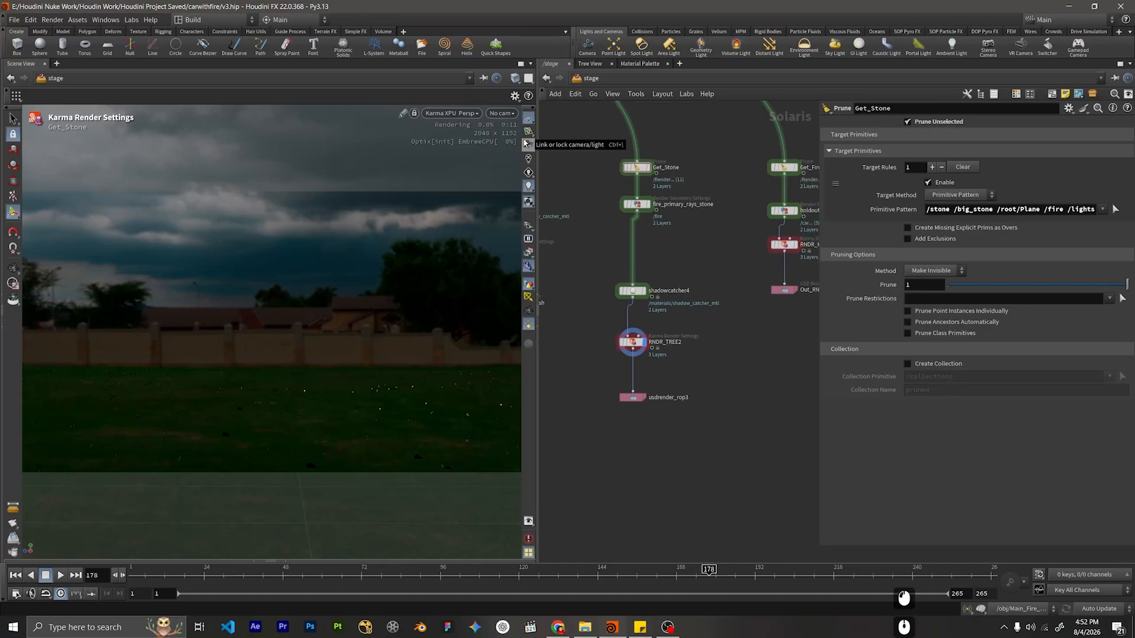
pyautogui.click(630, 342)
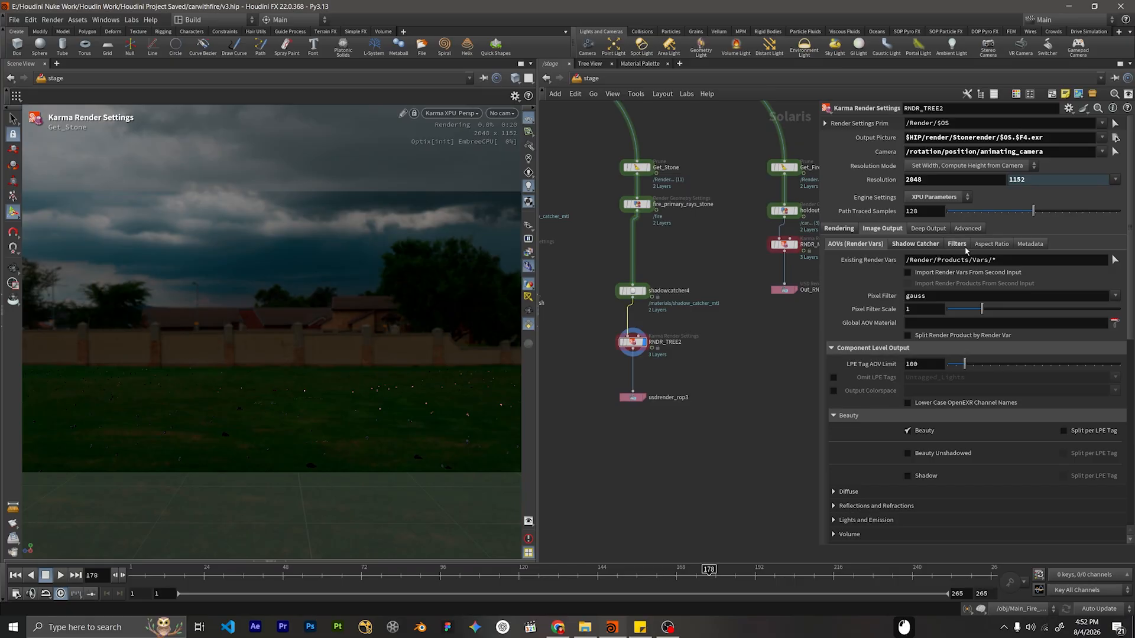
pyautogui.click(915, 244)
pyautogui.click(858, 245)
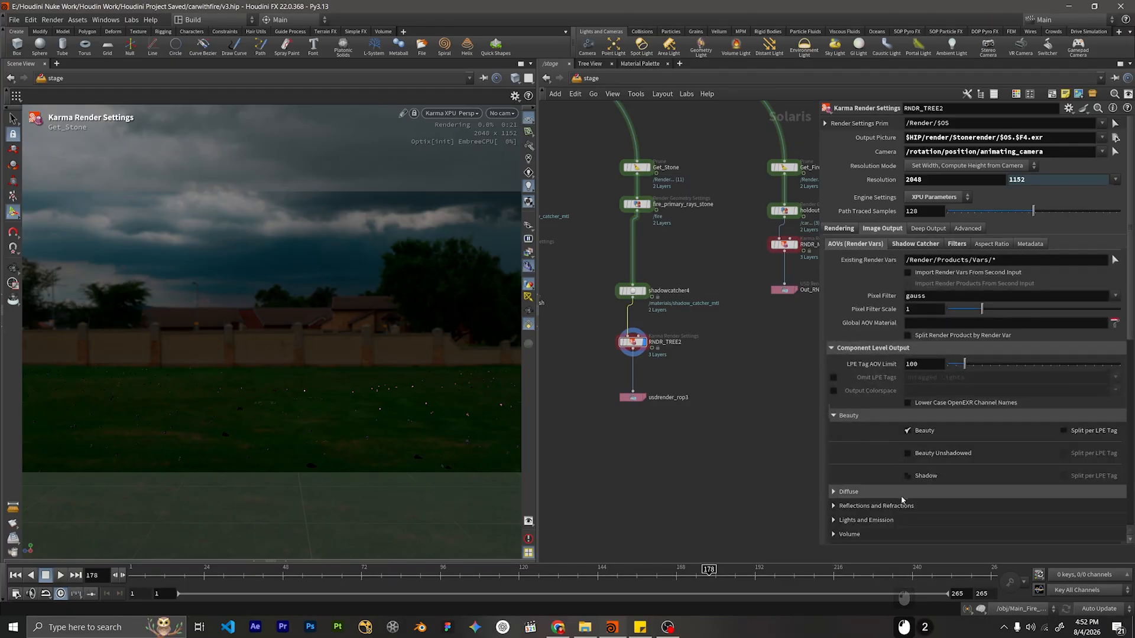
# Turn off the N (Smooth Normal) and Albedo AOVs in the image output of the stone pass's RNDR_TREE2 node.
pyautogui.scroll(-20, 902, 489)
pyautogui.click(907, 389)
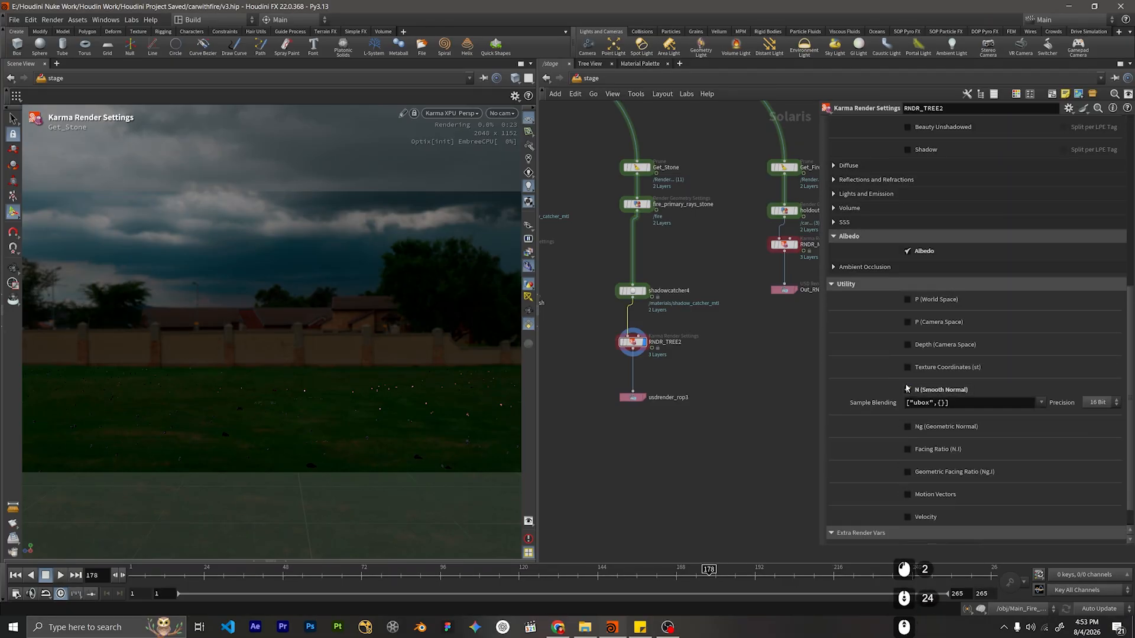
pyautogui.click(907, 389)
pyautogui.click(907, 251)
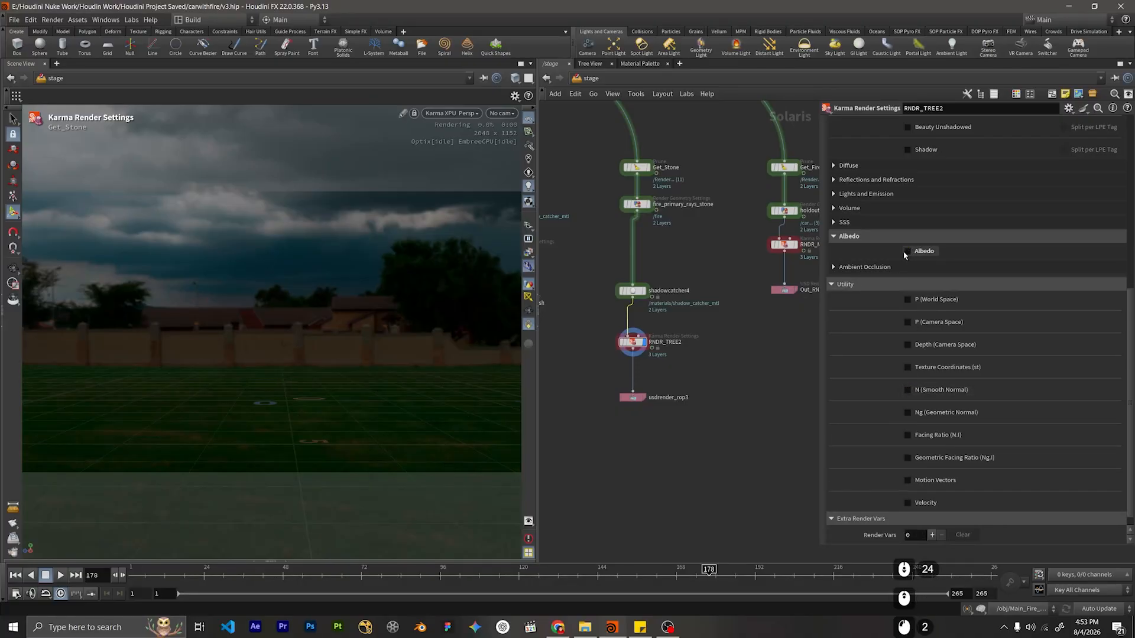
pyautogui.scroll(-12, 890, 275)
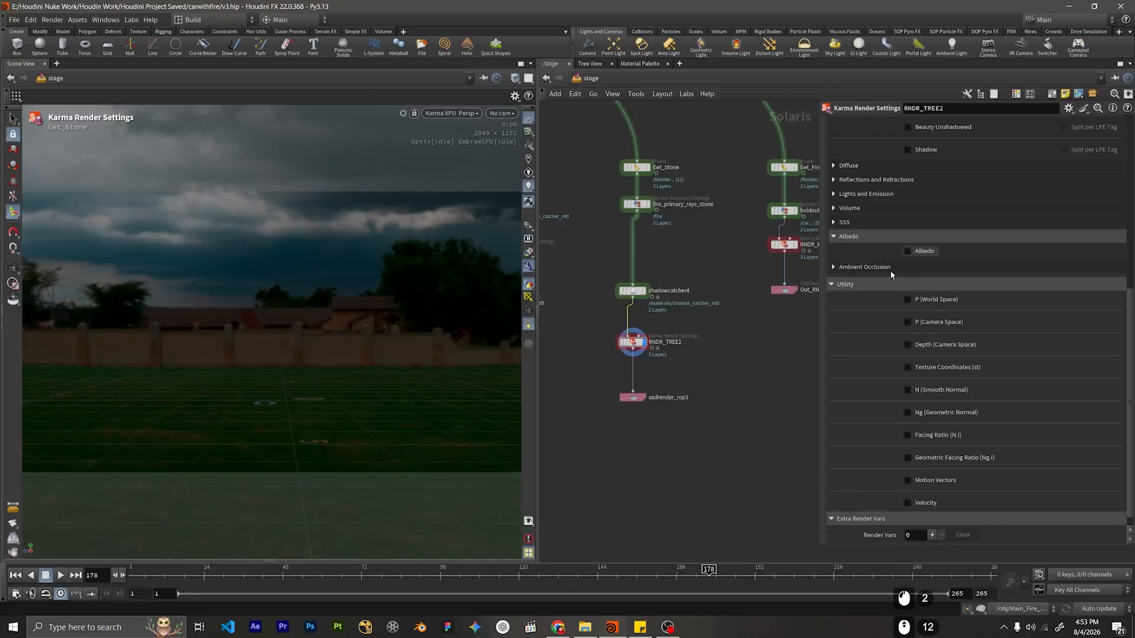
pyautogui.scroll(-5, 890, 271)
pyautogui.scroll(-3, 957, 187)
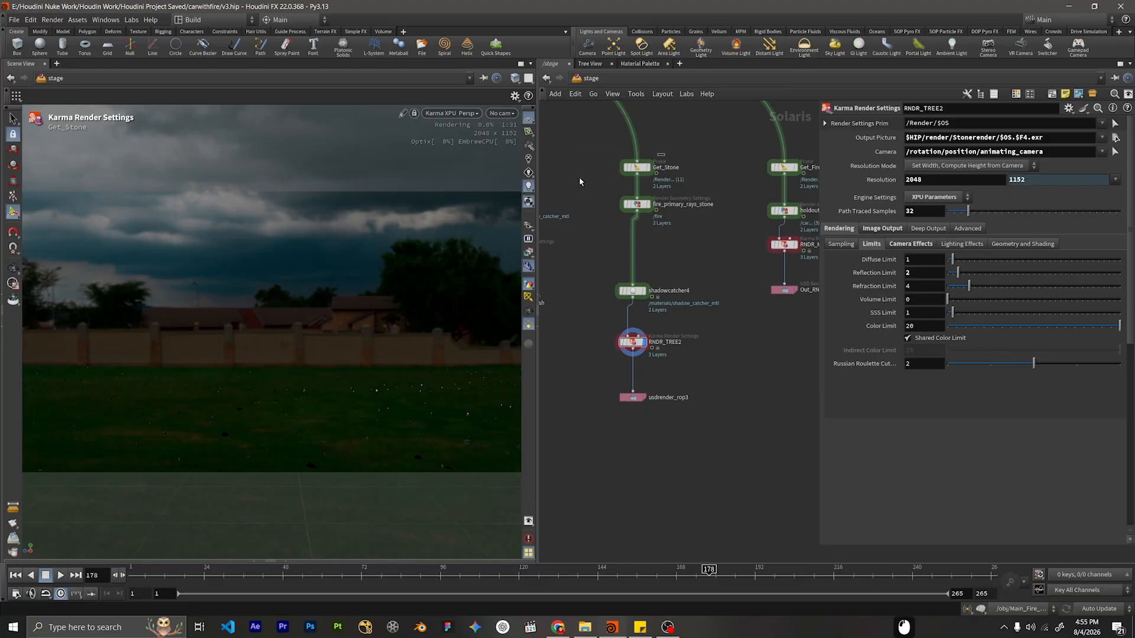
# Remove /fire from the primitive pattern of the Get_Stone prune node.
pyautogui.click(663, 168)
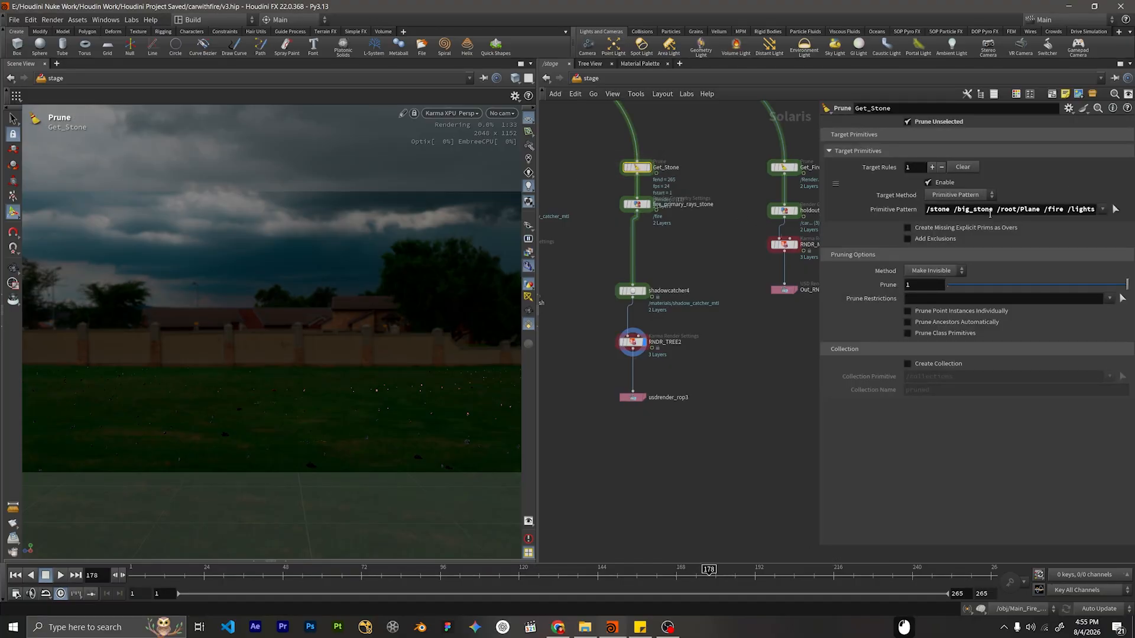
pyautogui.click(1043, 210)
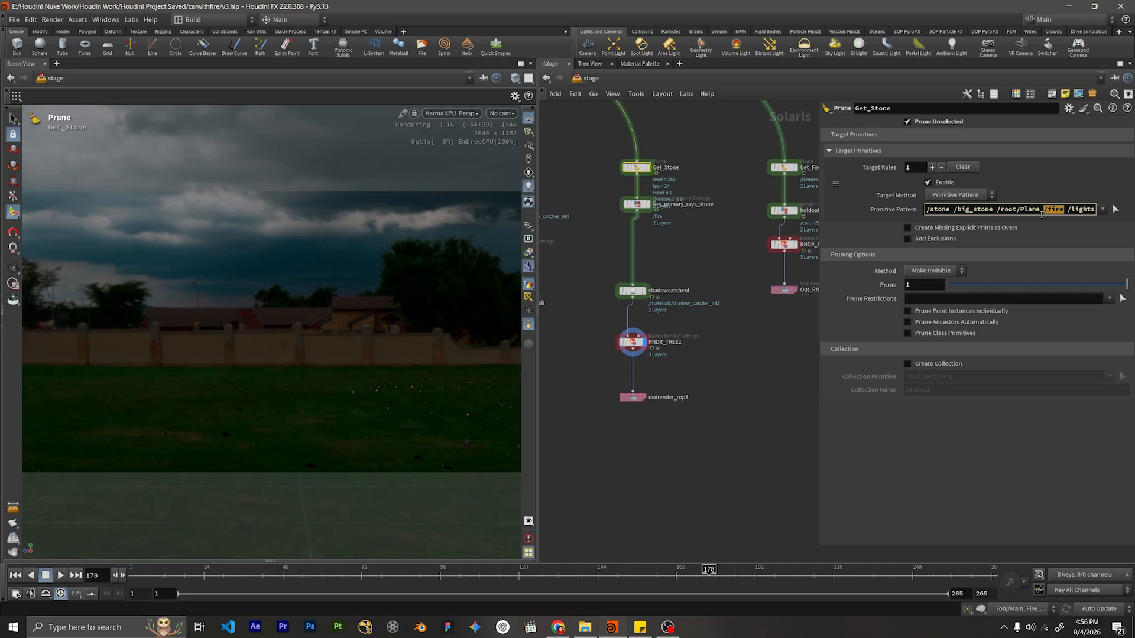
pyautogui.press('BackSpace')
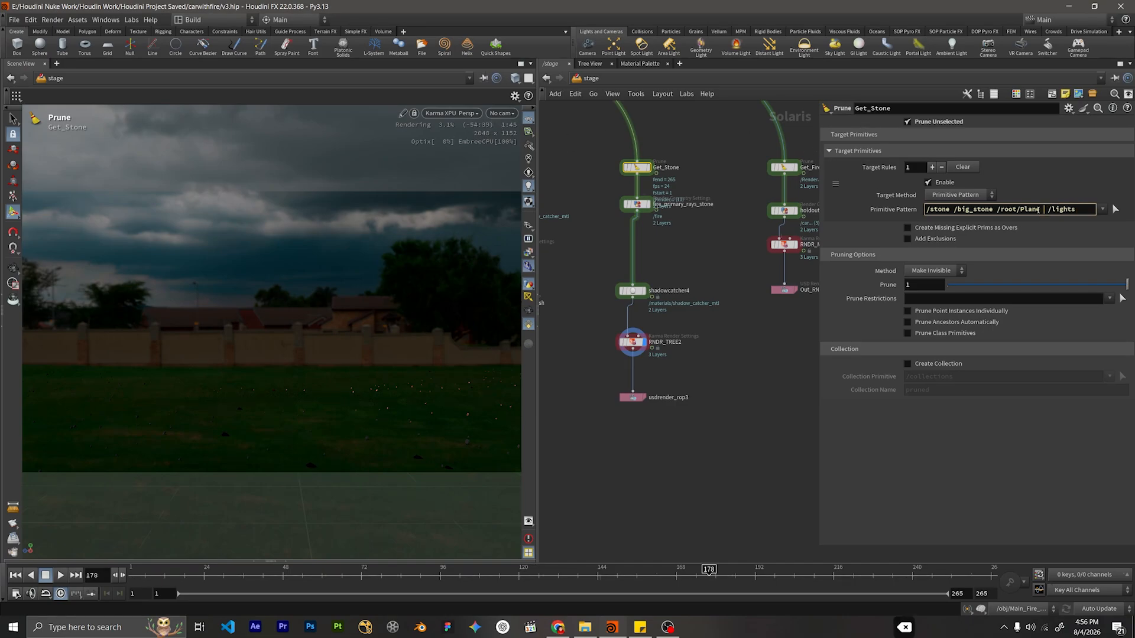
pyautogui.click(674, 258)
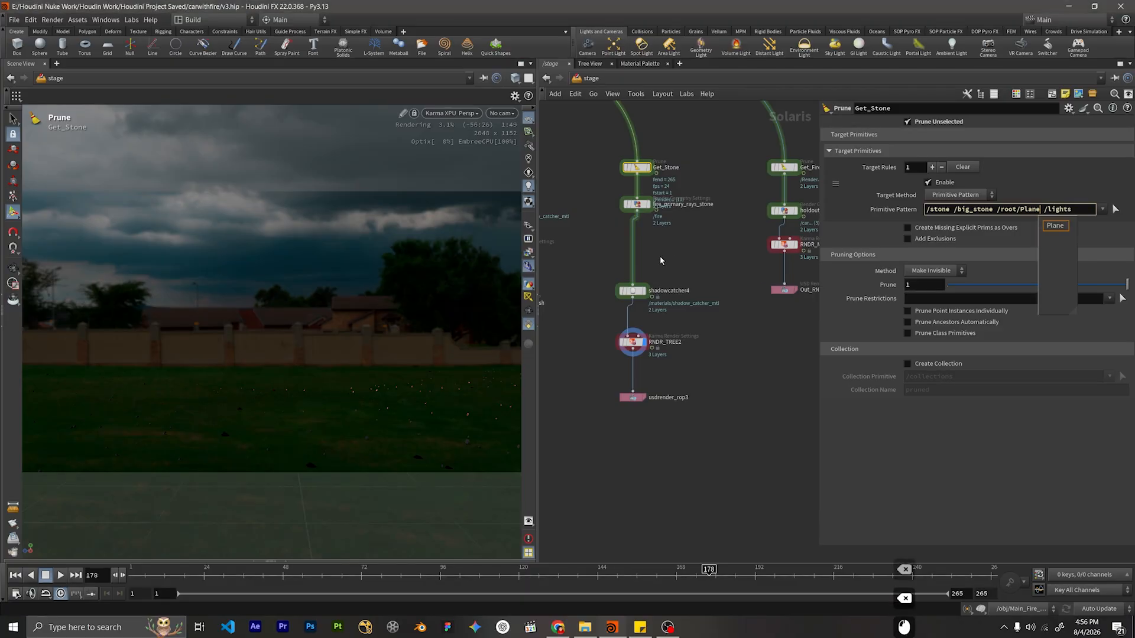
# Bypass the fire_primary_rays_stone render geometry settings node in the stone branch.
pyautogui.moveTo(660, 257); pyautogui.dragTo(660, 288, button='middle')
pyautogui.click(635, 236)
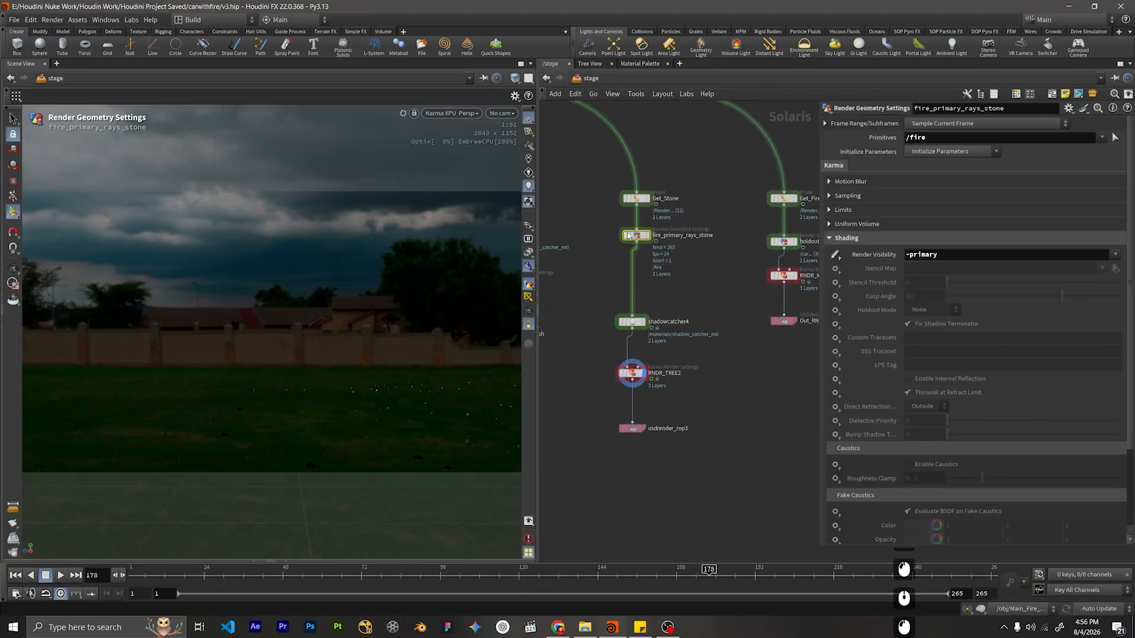
pyautogui.click(624, 235)
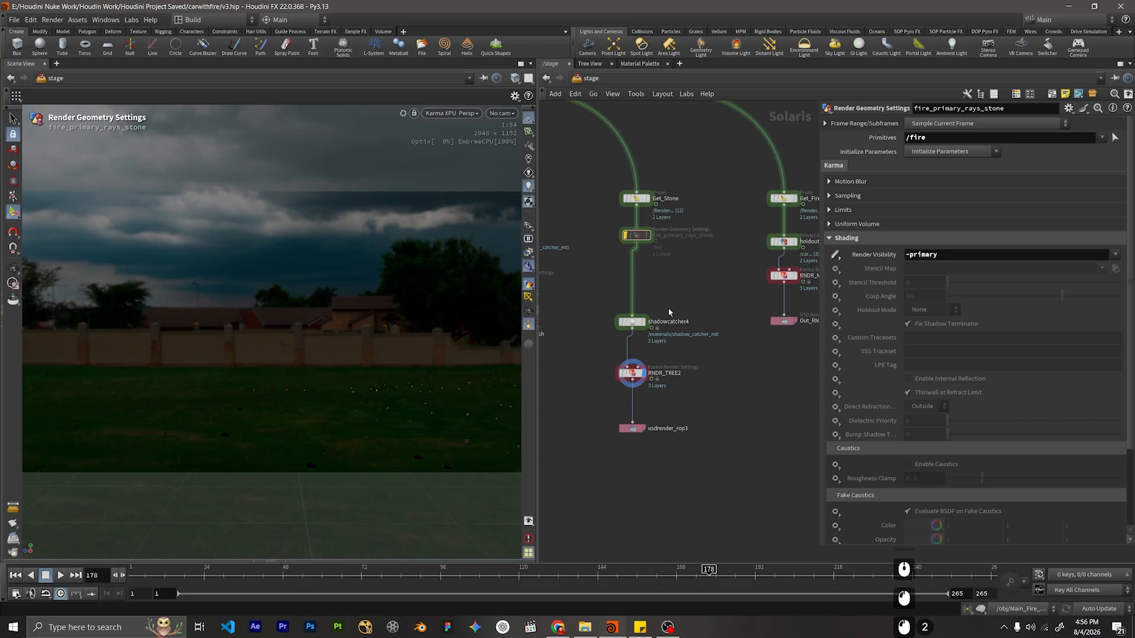
# Tidy the stone branch by moving shadowcatcher4, RNDR_TREE2 and its USD render output up below Get_Stone.
pyautogui.click(630, 323)
pyautogui.moveTo(629, 324); pyautogui.dragTo(633, 292)
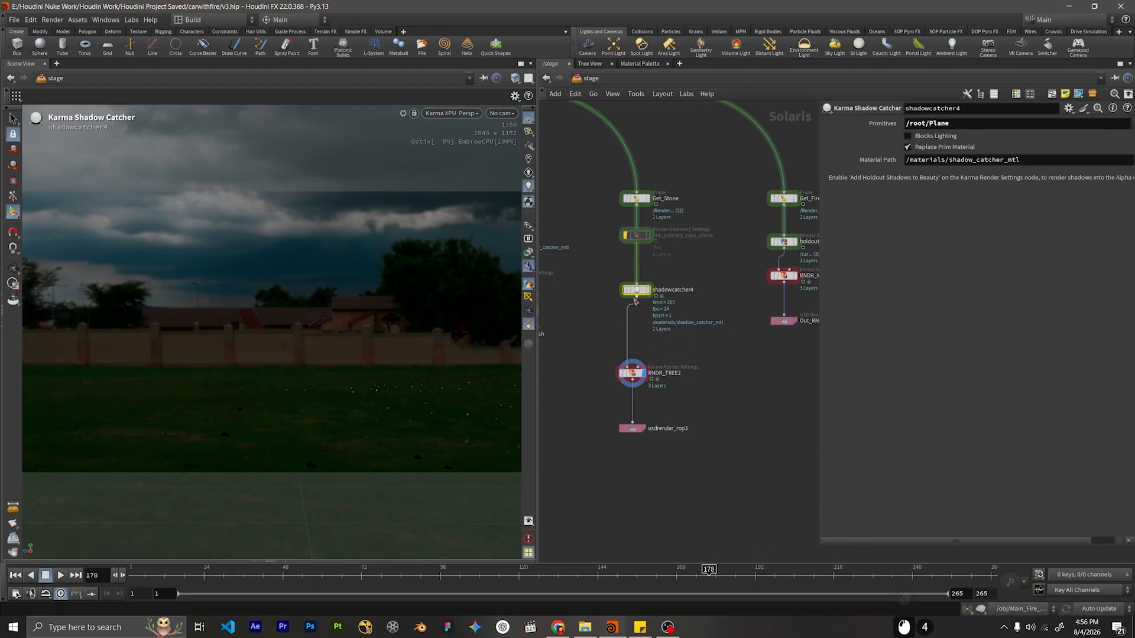
pyautogui.moveTo(684, 344)
pyautogui.mouseDown()
pyautogui.moveTo(639, 392)
pyautogui.moveTo(615, 448)
pyautogui.mouseUp()
pyautogui.moveTo(632, 373); pyautogui.dragTo(640, 332)
# Set the reflection limit and refraction limit of RNDR_TREE2 to 0.
pyautogui.click(640, 332)
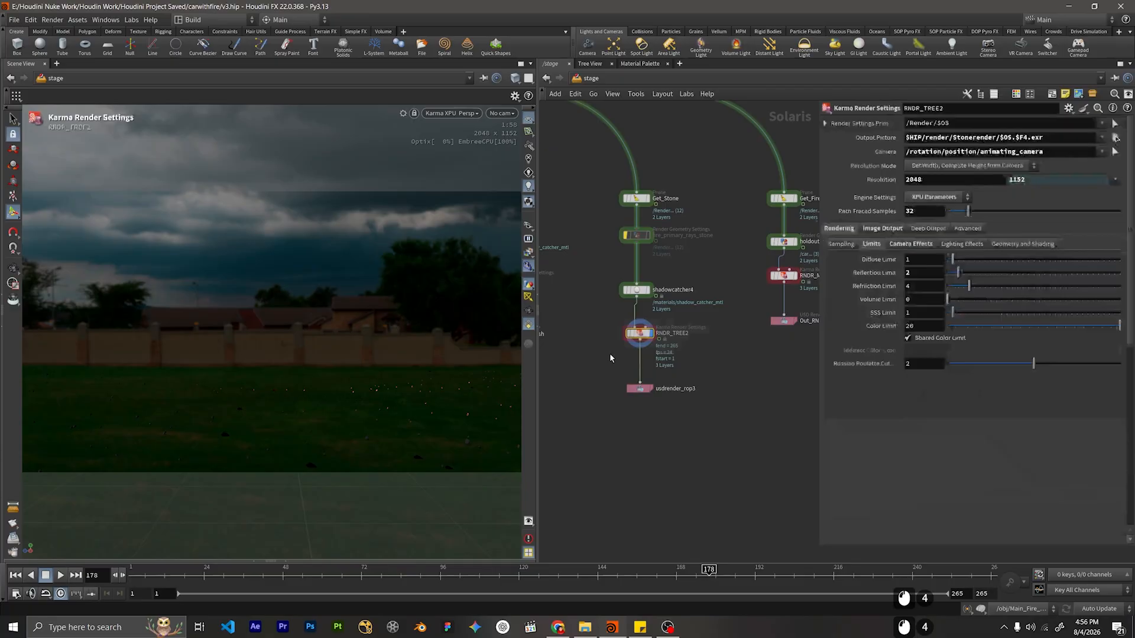
pyautogui.click(928, 273)
pyautogui.write('0')
pyautogui.doubleClick(926, 286)
pyautogui.write('0')
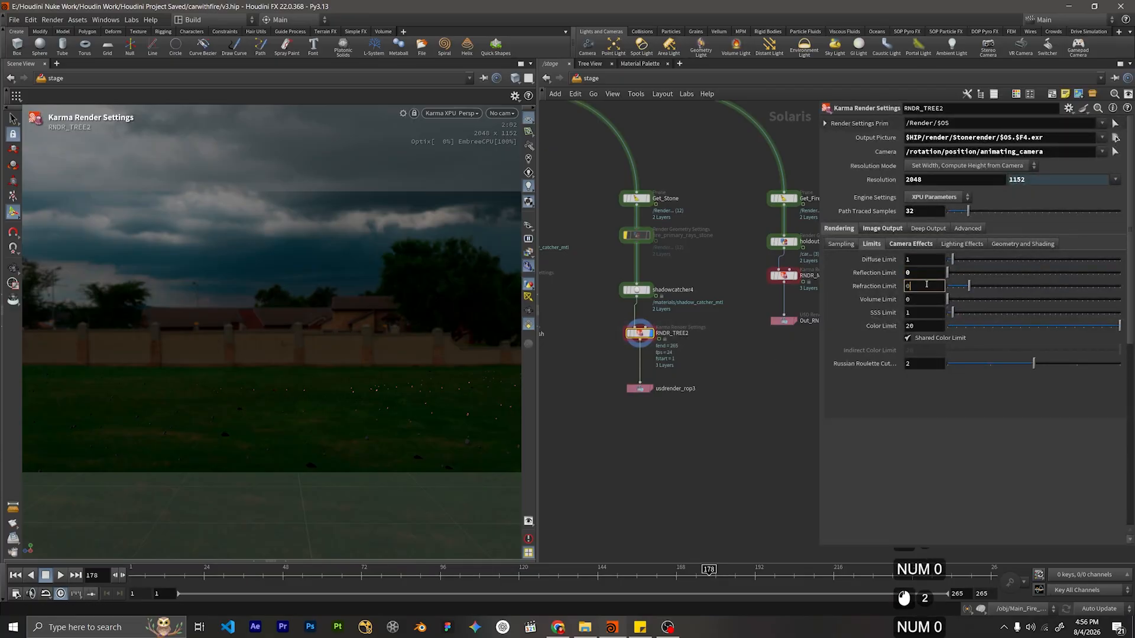
pyautogui.click(760, 397)
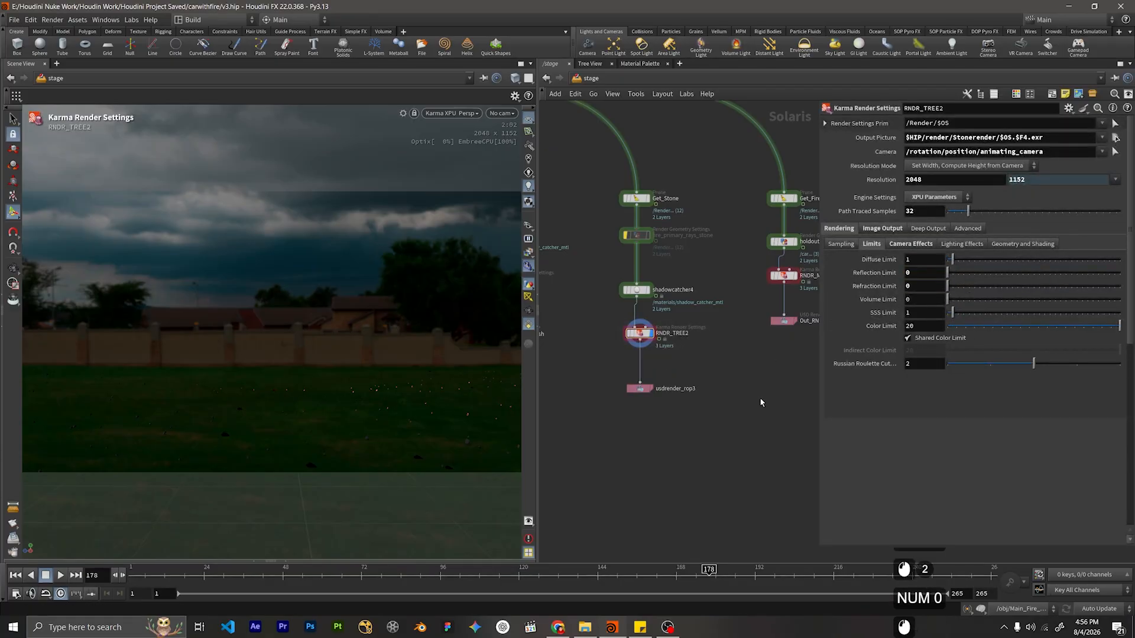
# Check RNDR_TREE2's sampling settings and restart the viewport render of the stone pass.
pyautogui.click(836, 244)
pyautogui.click(452, 112)
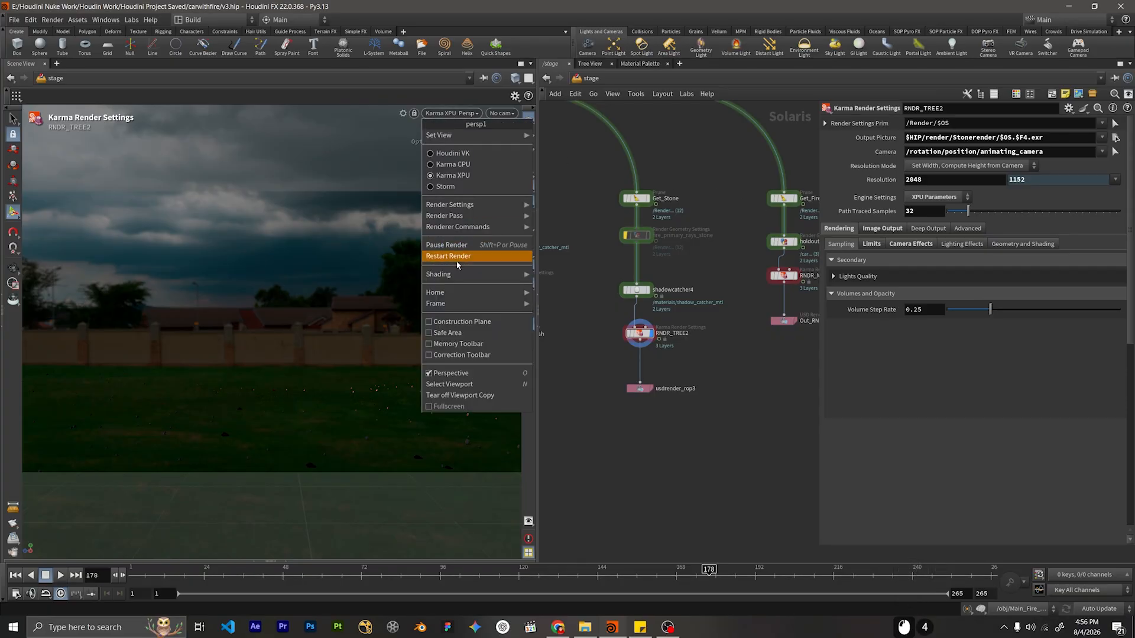
pyautogui.click(456, 245)
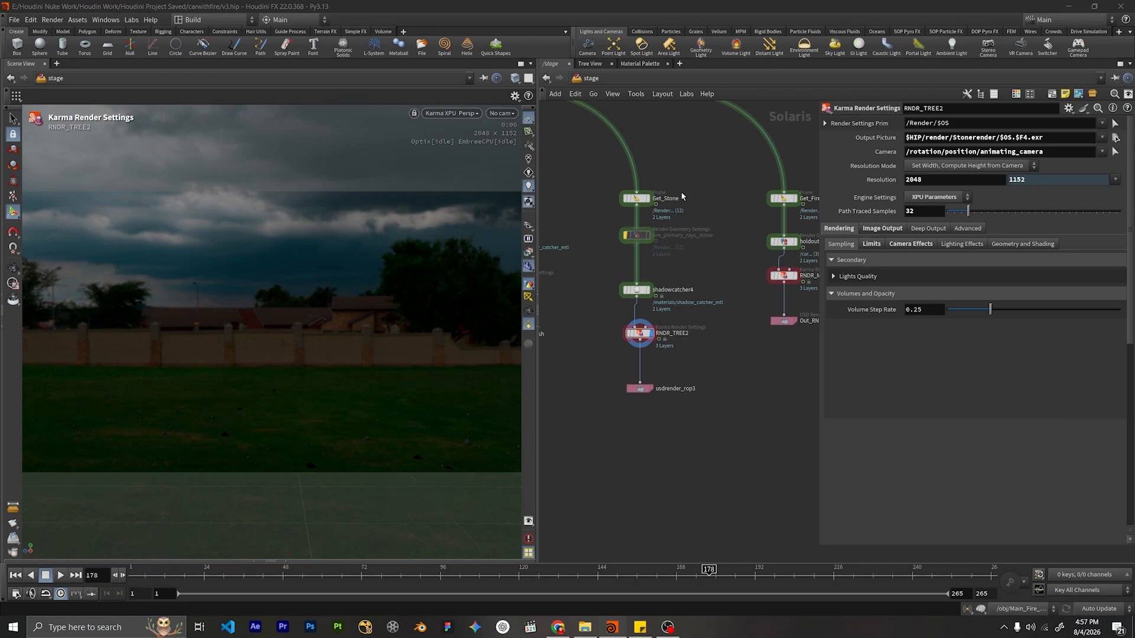
# Display the Get_Fire prune node of the main fire branch and check its whole primitive pattern.
pyautogui.scroll(-4, 592, 207)
pyautogui.scroll(3, 590, 207)
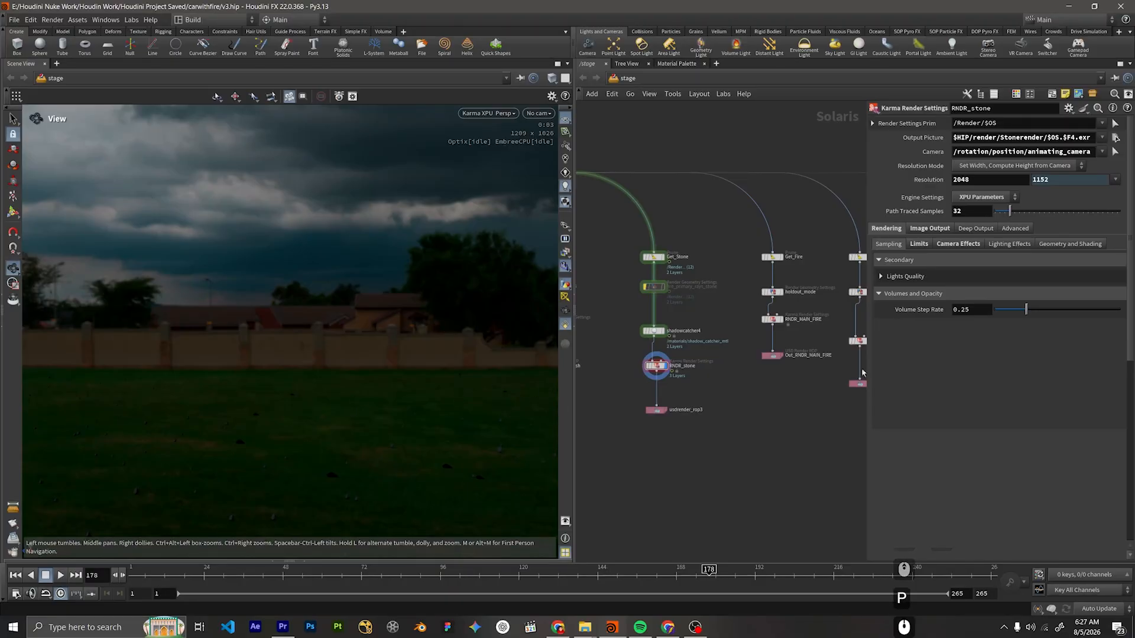
pyautogui.scroll(-2, 687, 392)
pyautogui.scroll(3, 750, 357)
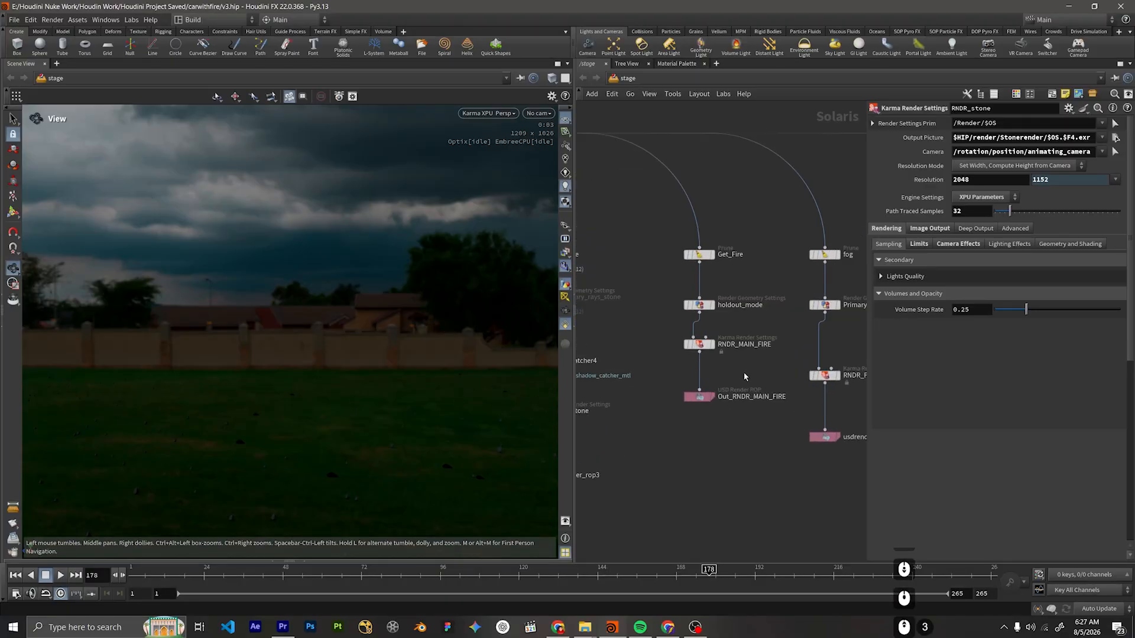
pyautogui.moveTo(729, 280); pyautogui.dragTo(748, 332, button='middle')
pyautogui.click(732, 307)
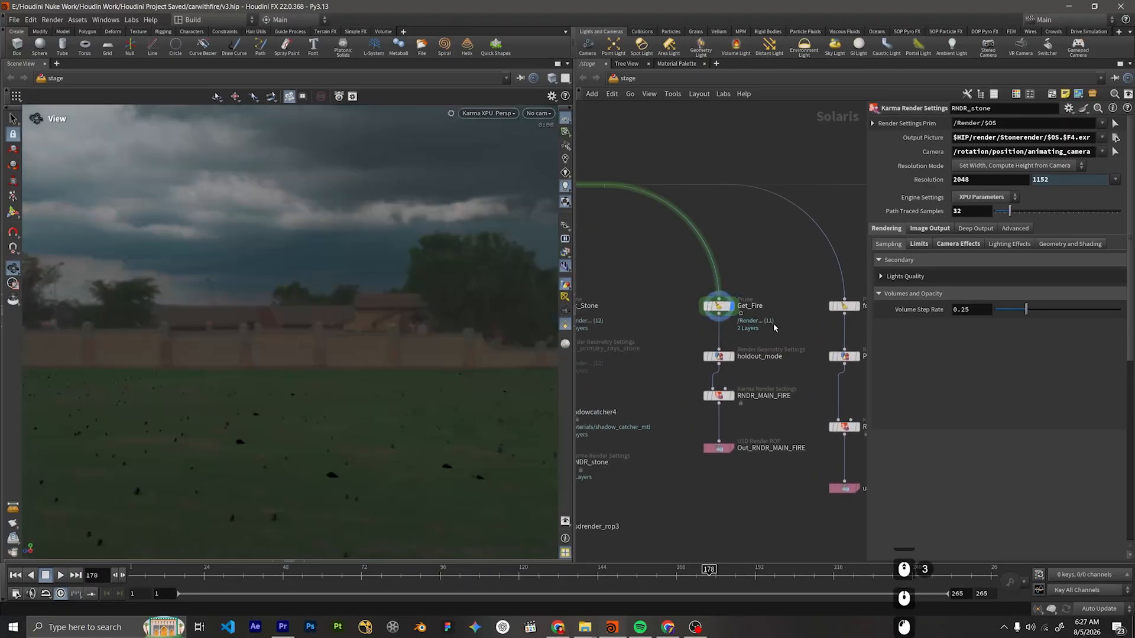
pyautogui.click(719, 306)
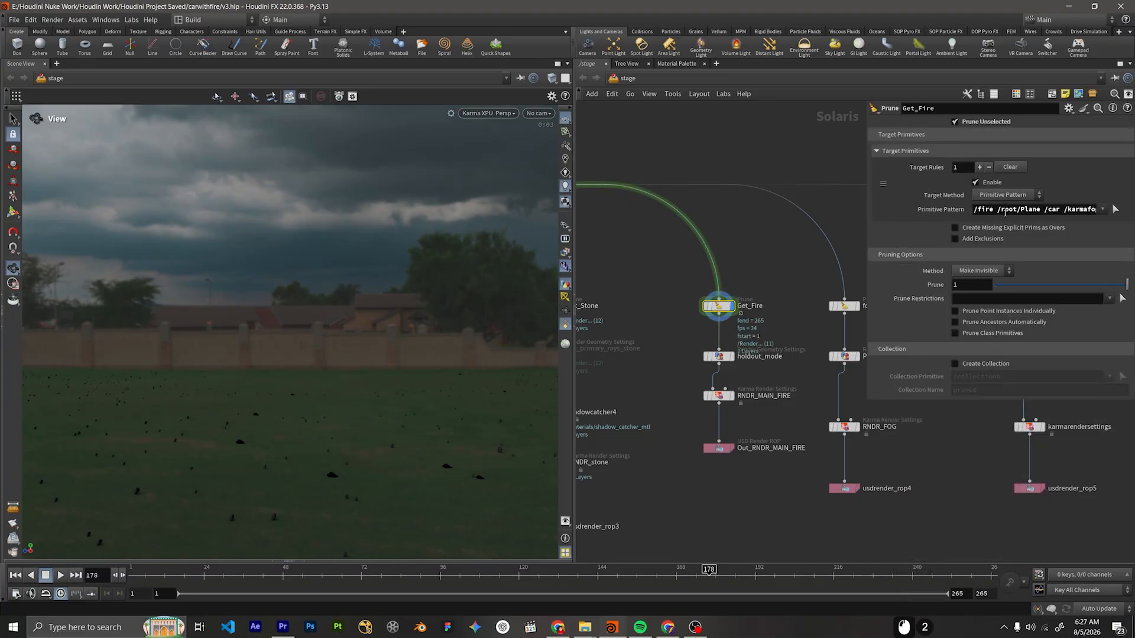
pyautogui.click(1050, 210)
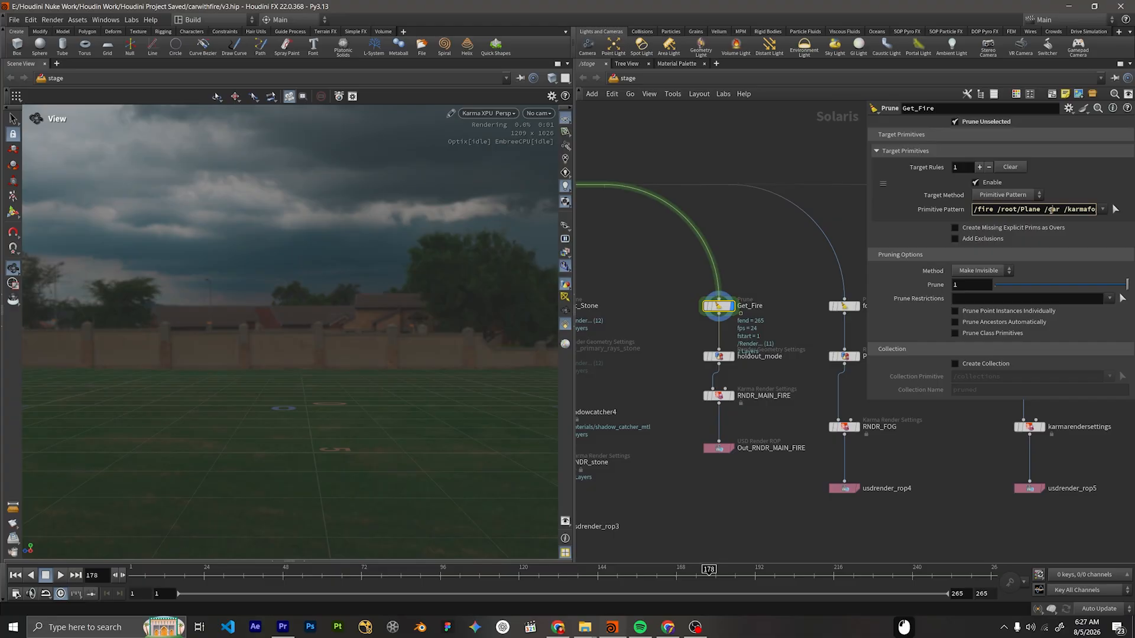
pyautogui.moveTo(1066, 210); pyautogui.dragTo(1107, 210)
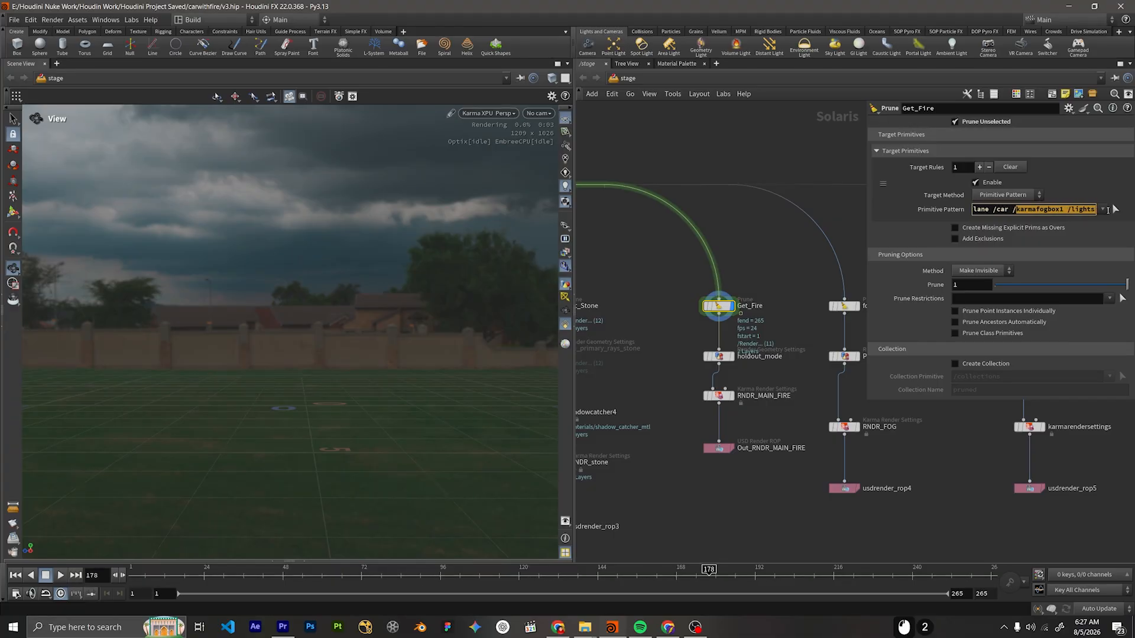
pyautogui.click(811, 268)
# Display the holdout_mode node with its settings open and look at the fire through /rotation/position/animating_camera.
pyautogui.moveTo(786, 311); pyautogui.dragTo(764, 267, button='middle')
pyautogui.click(710, 315)
pyautogui.click(701, 313)
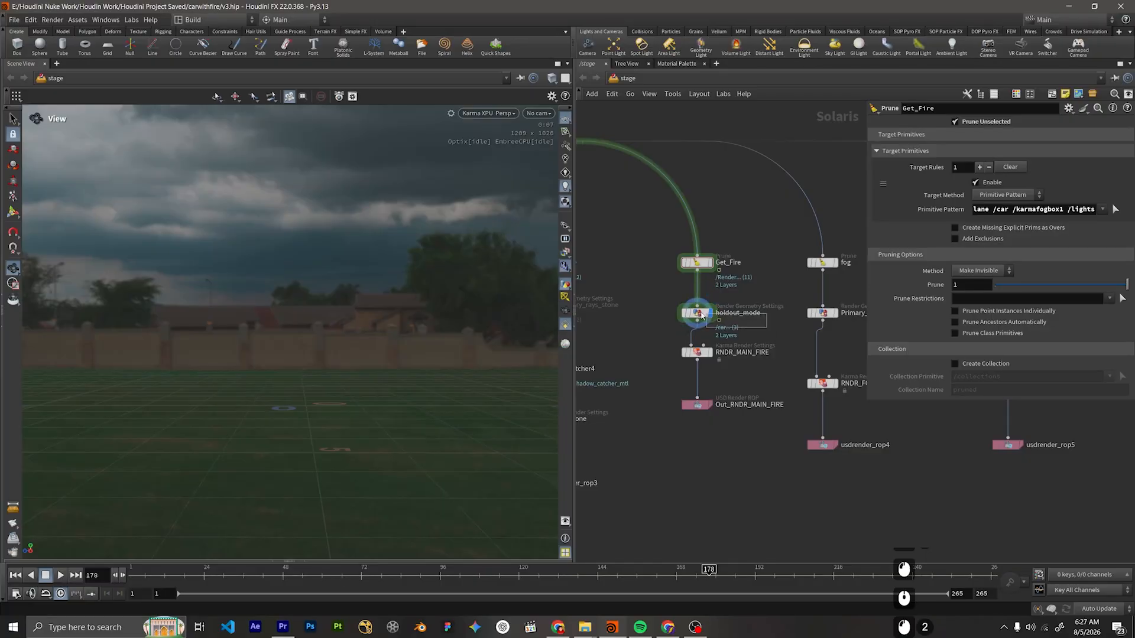
pyautogui.moveTo(701, 316); pyautogui.dragTo(664, 302)
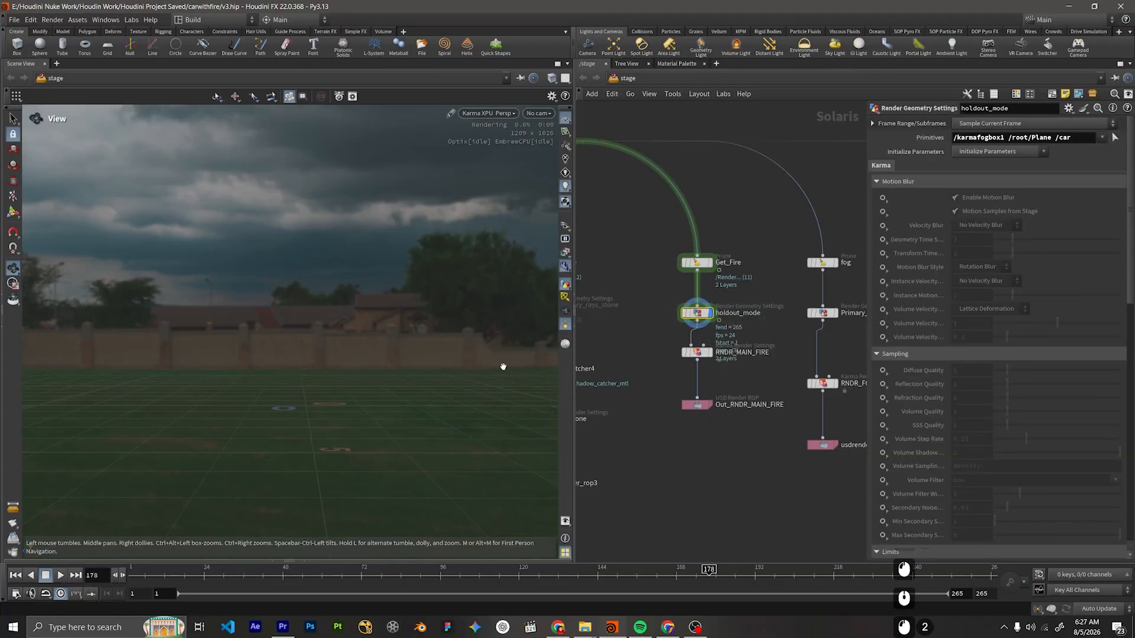
pyautogui.click(536, 113)
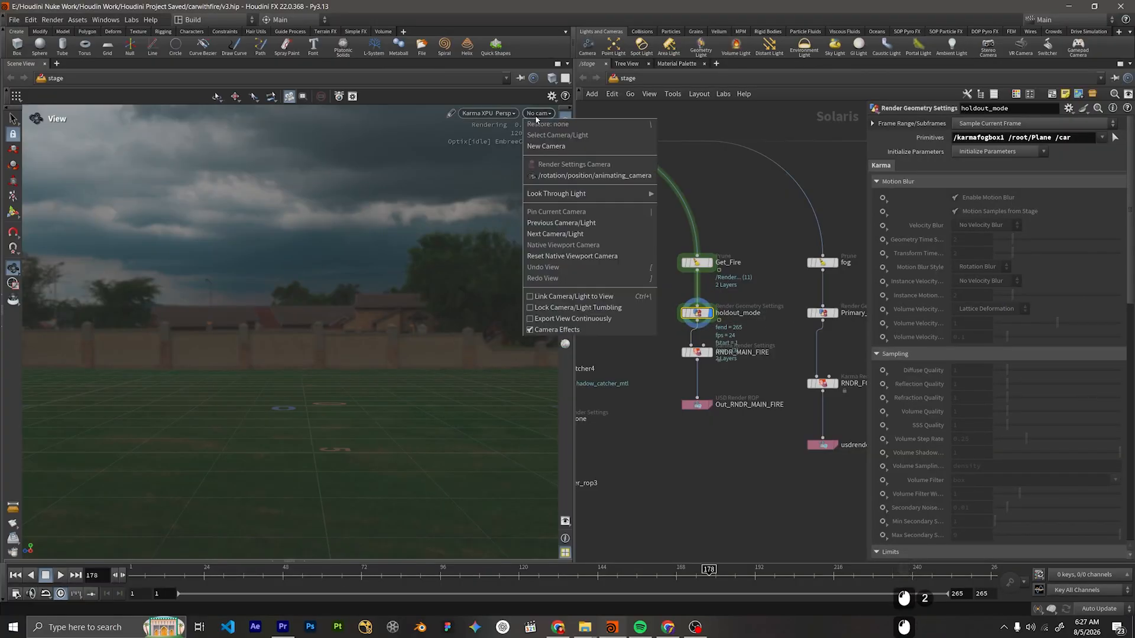
pyautogui.click(553, 176)
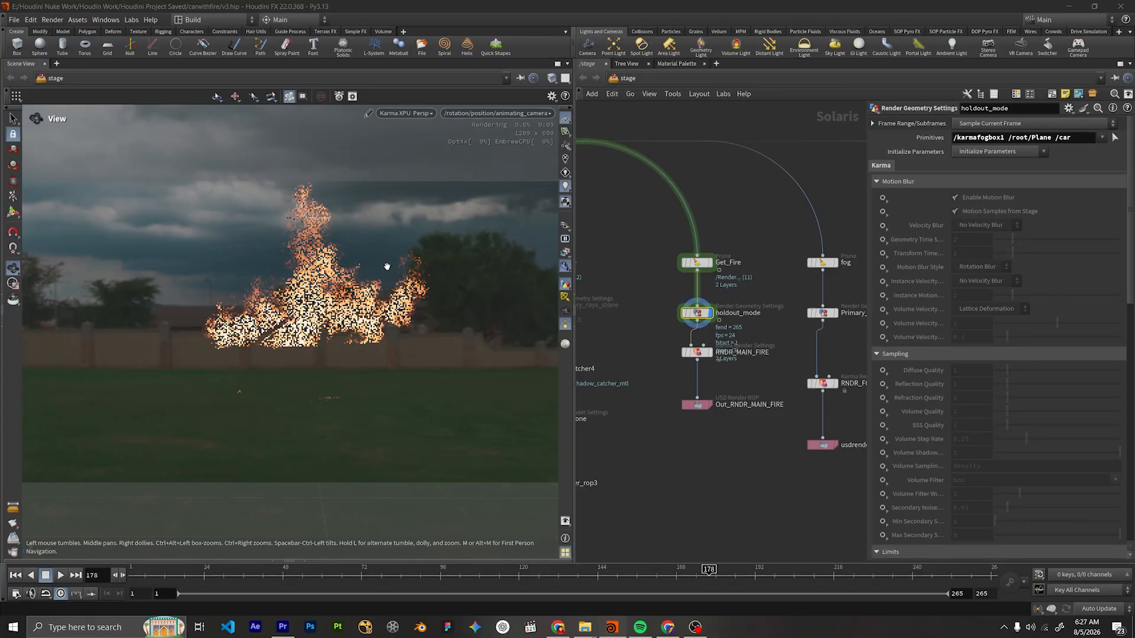
# In the viewport's background display options, turn off environment lights as backgrounds and use the Dark Grey color scheme.
pyautogui.press('d')
pyautogui.click(408, 135)
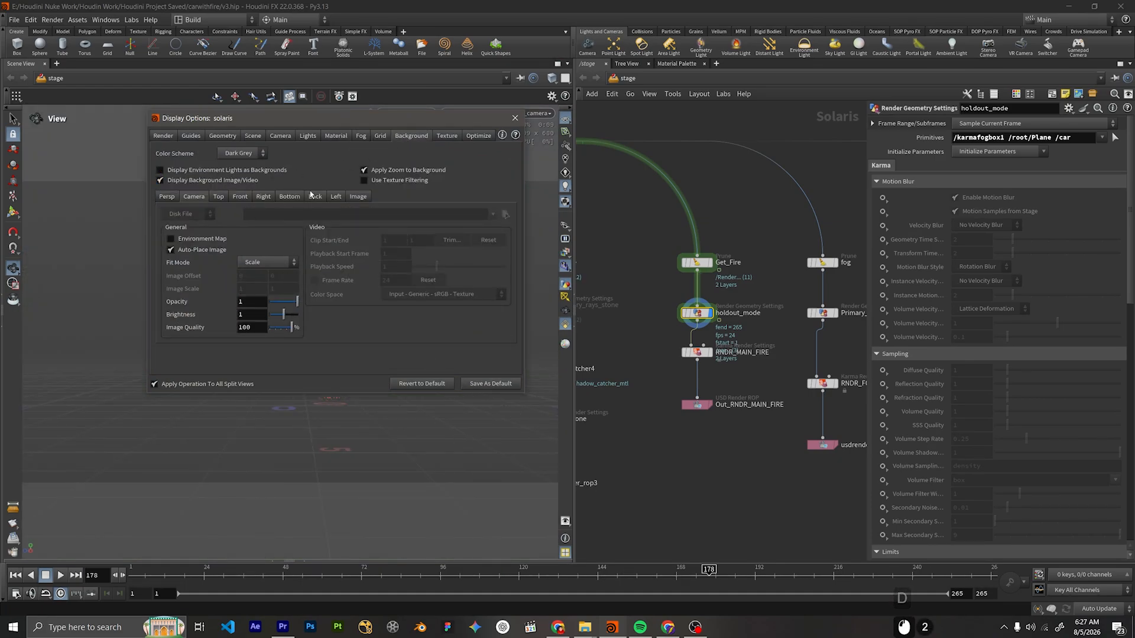
pyautogui.click(230, 155)
pyautogui.click(236, 197)
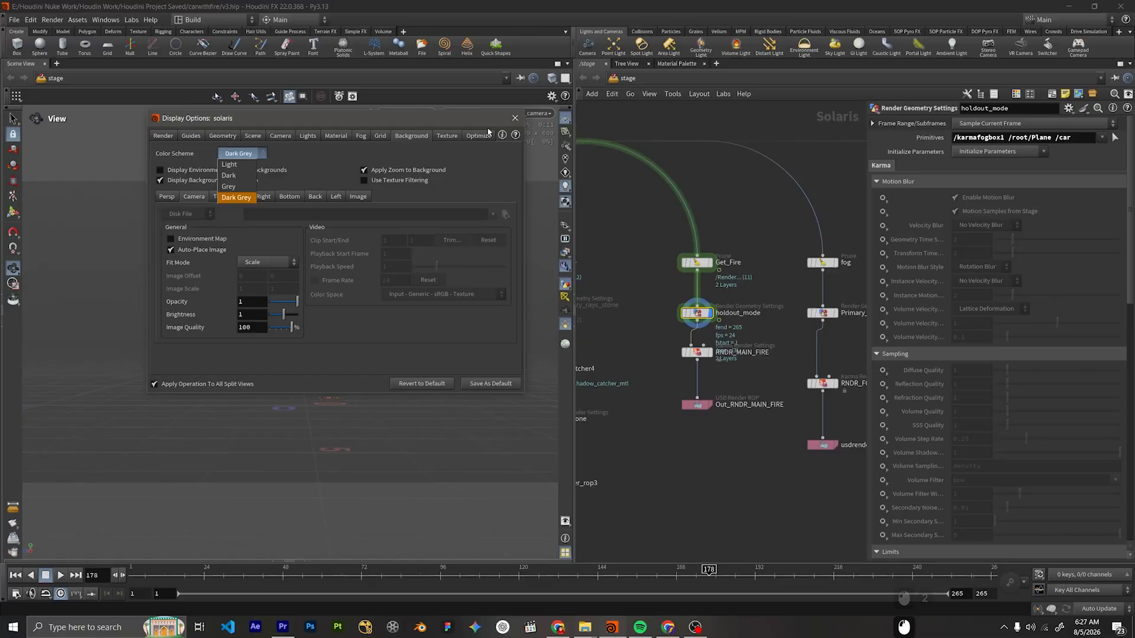
pyautogui.click(514, 118)
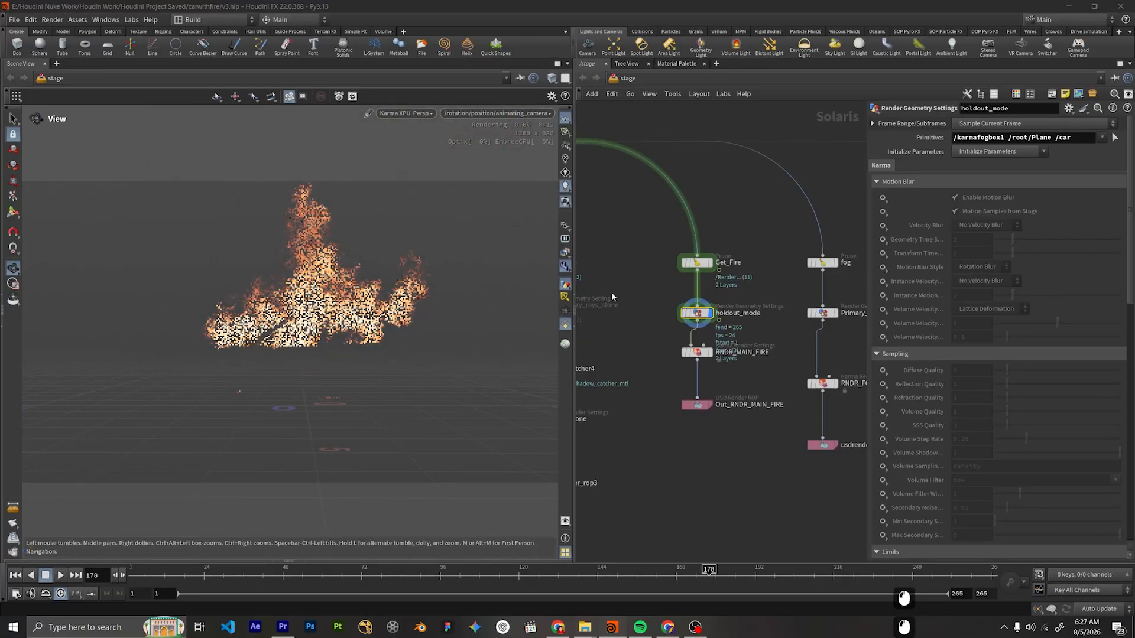
# Move RNDR_MAIN_FIRE farther below holdout_mode, display it in the viewport and open its settings.
pyautogui.moveTo(761, 336); pyautogui.dragTo(748, 300, button='middle')
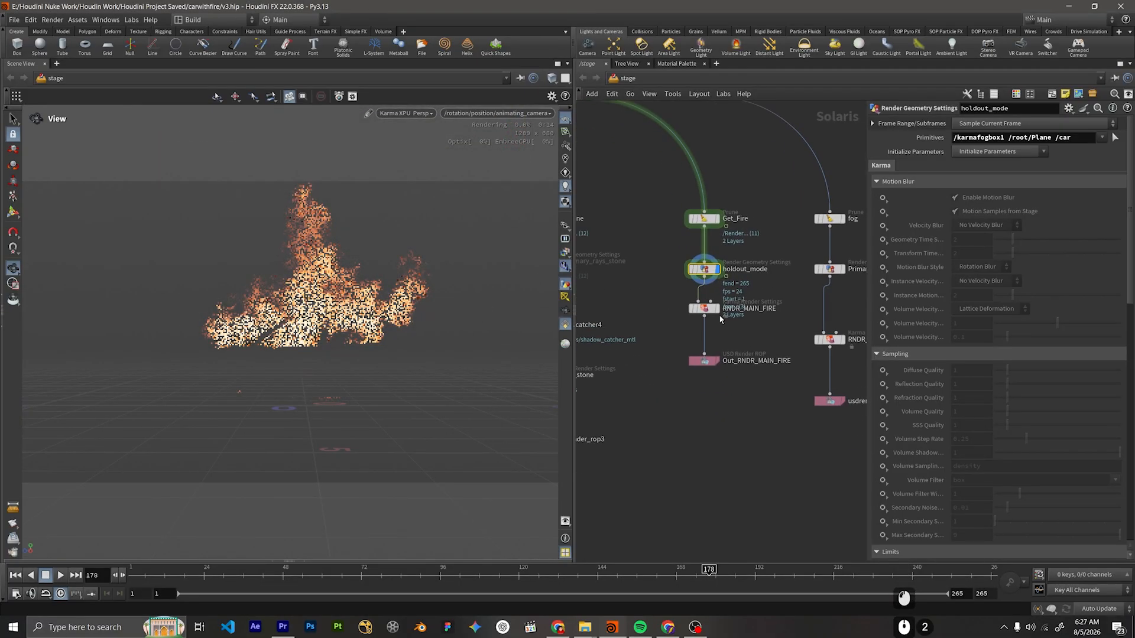
pyautogui.moveTo(718, 313); pyautogui.dragTo(719, 335)
pyautogui.click(719, 335)
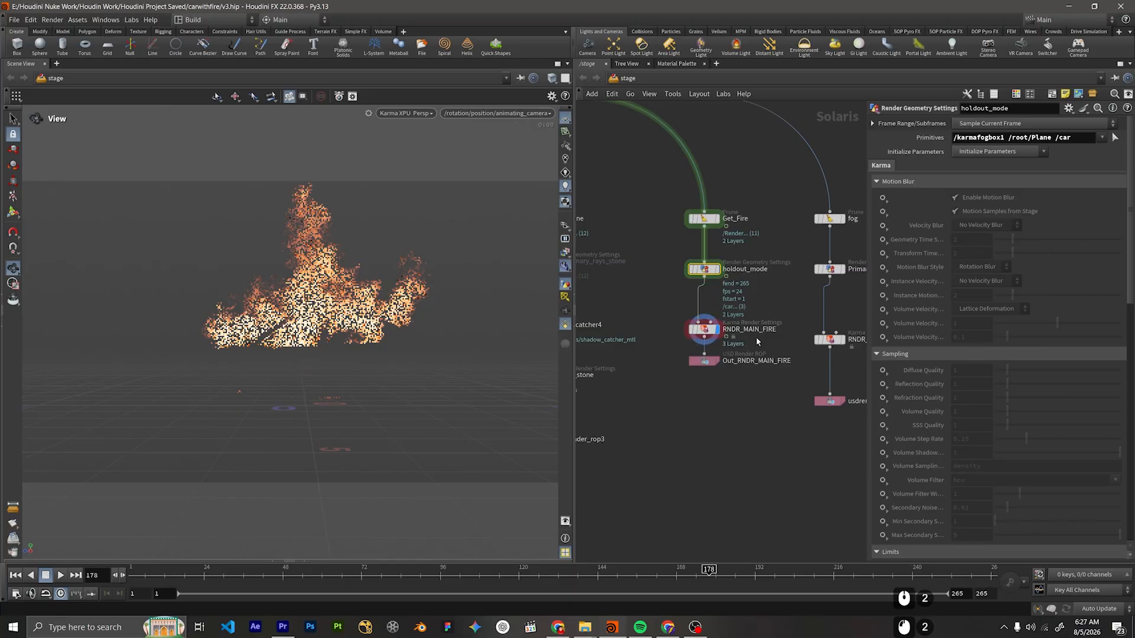
pyautogui.click(728, 325)
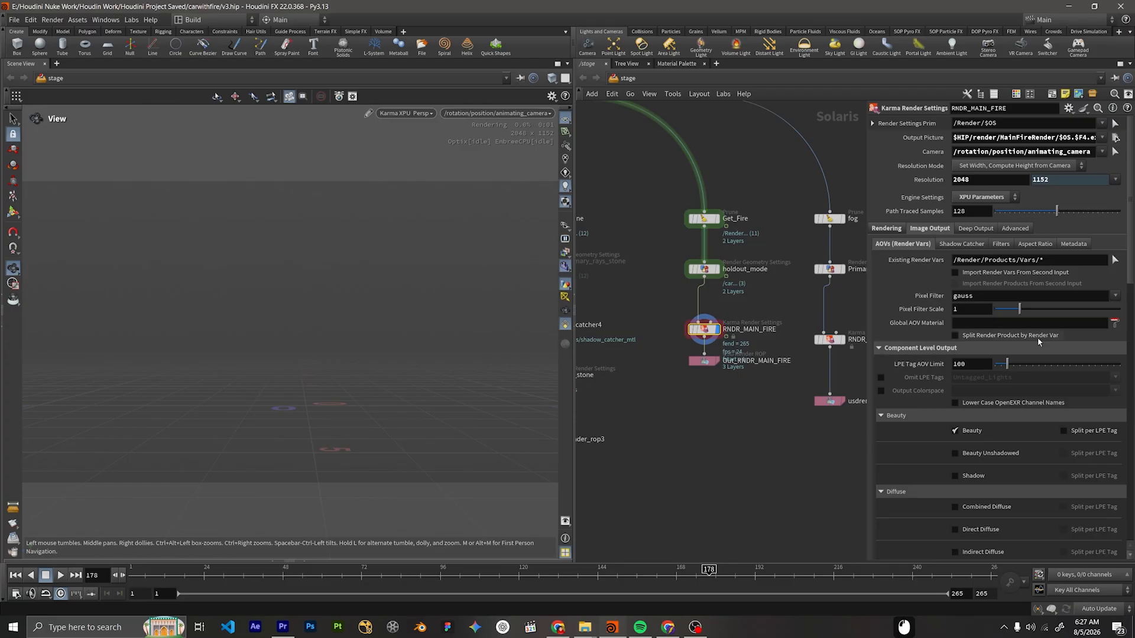
# Review the AOV image output settings of RNDR_MAIN_FIRE, including the Combined Volume output split per LPE tag.
pyautogui.scroll(-10, 1027, 335)
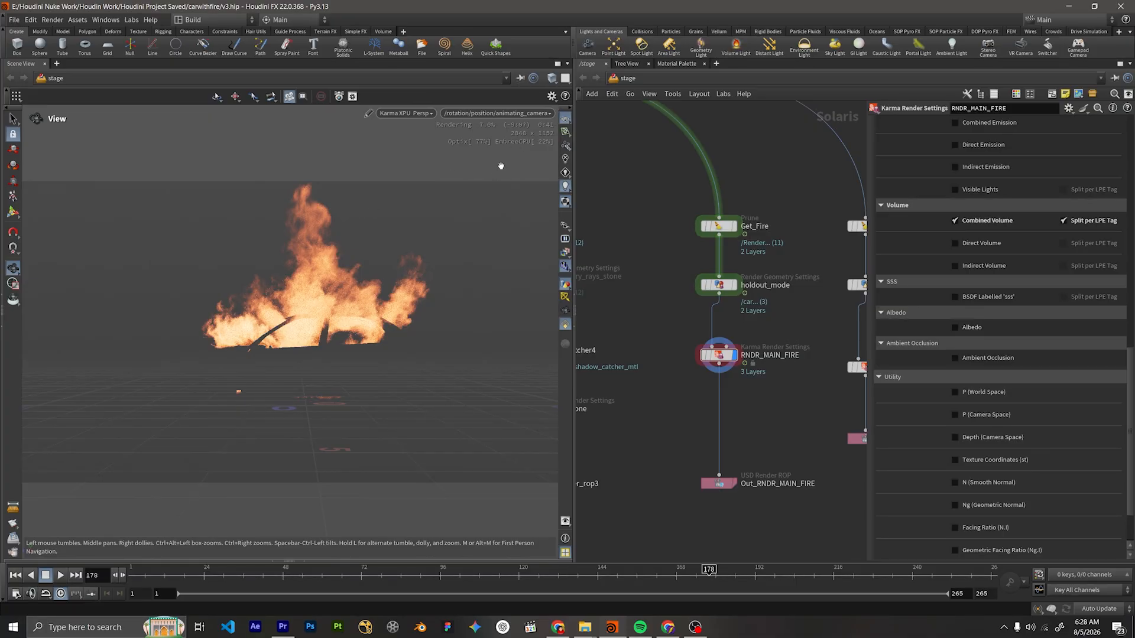
pyautogui.scroll(10, 1041, 325)
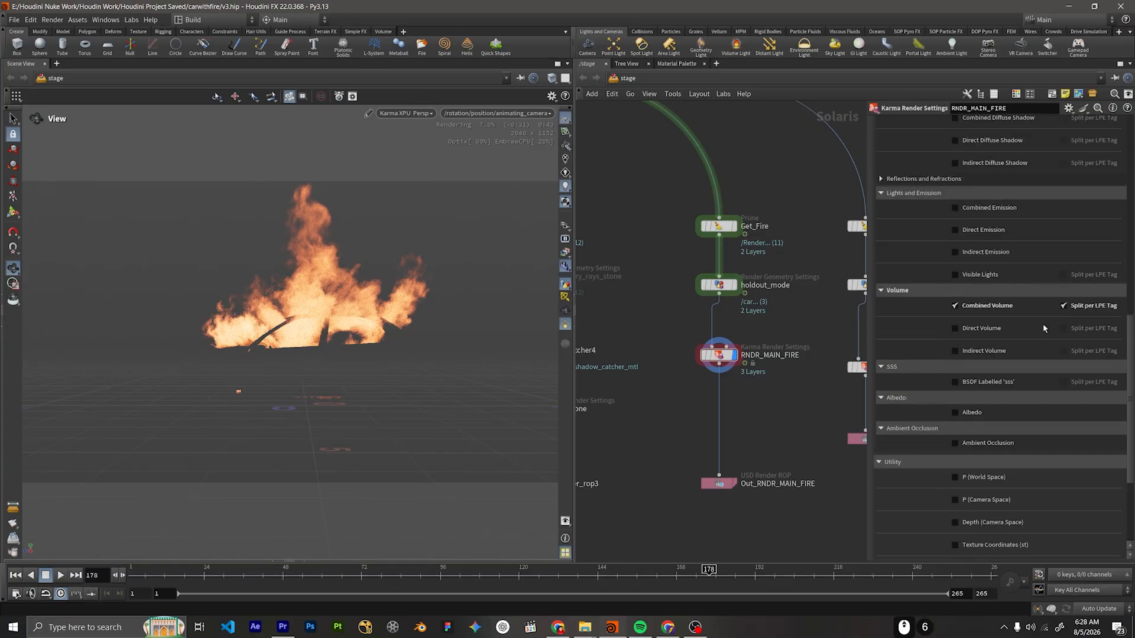
pyautogui.scroll(5, 1041, 321)
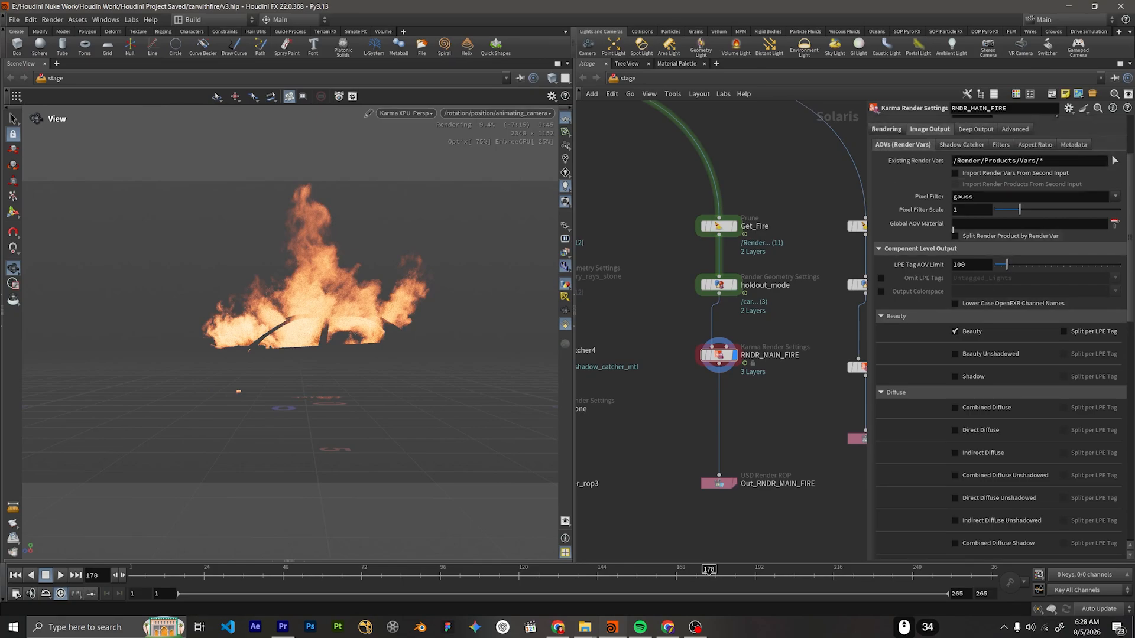
# Expand the Karma built-in image filters of RNDR_MAIN_FIRE and check the denoiser options.
pyautogui.click(978, 229)
pyautogui.click(998, 230)
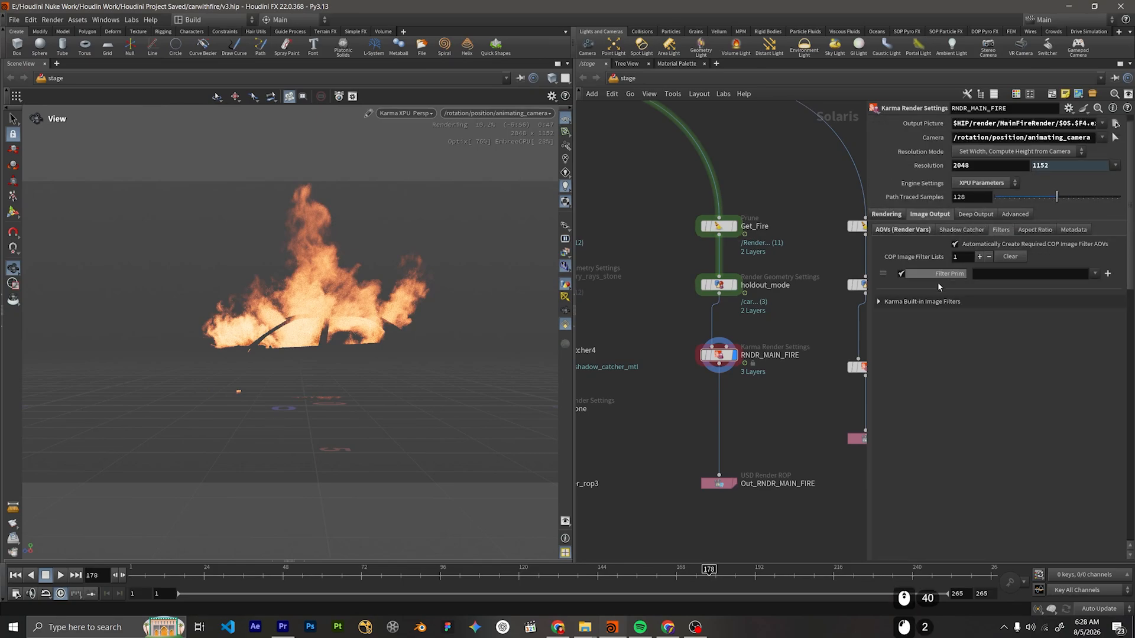
pyautogui.click(925, 303)
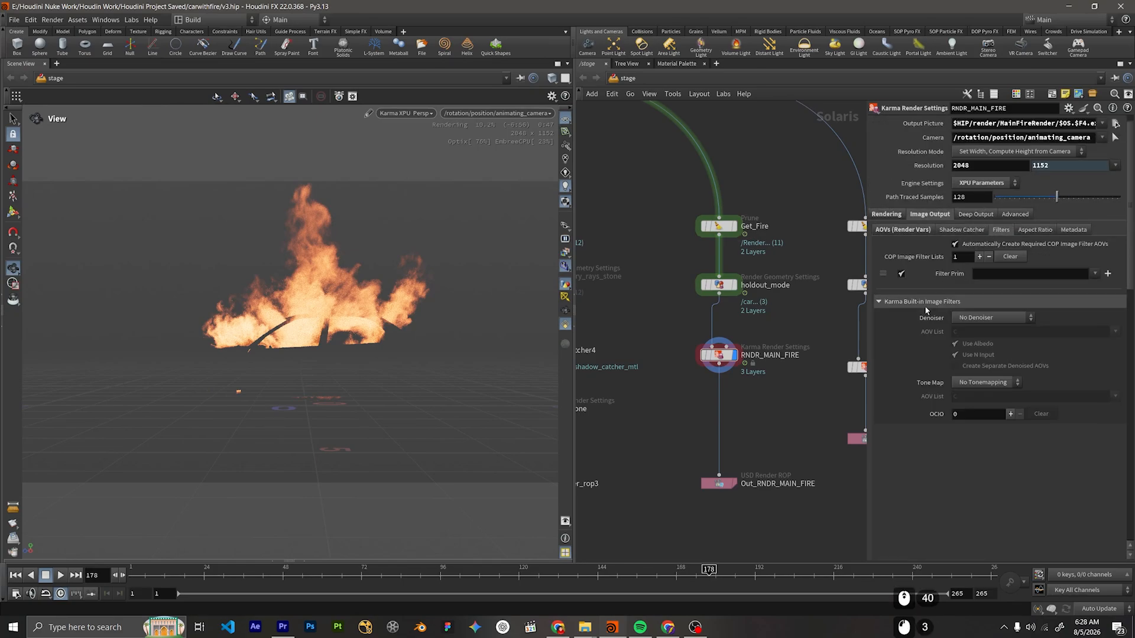
pyautogui.click(990, 320)
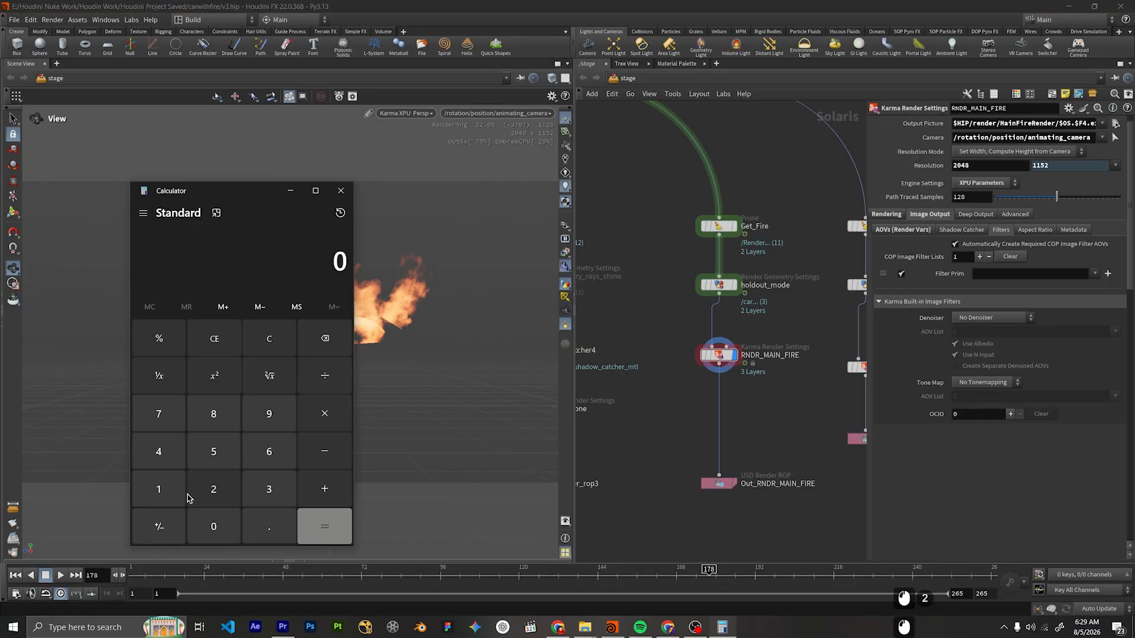
# Calculate three quarters of 128 in Calculator by dividing by 4 and multiplying by 3, and close Calculator.
pyautogui.click(176, 491)
pyautogui.click(220, 492)
pyautogui.click(214, 418)
pyautogui.click(324, 375)
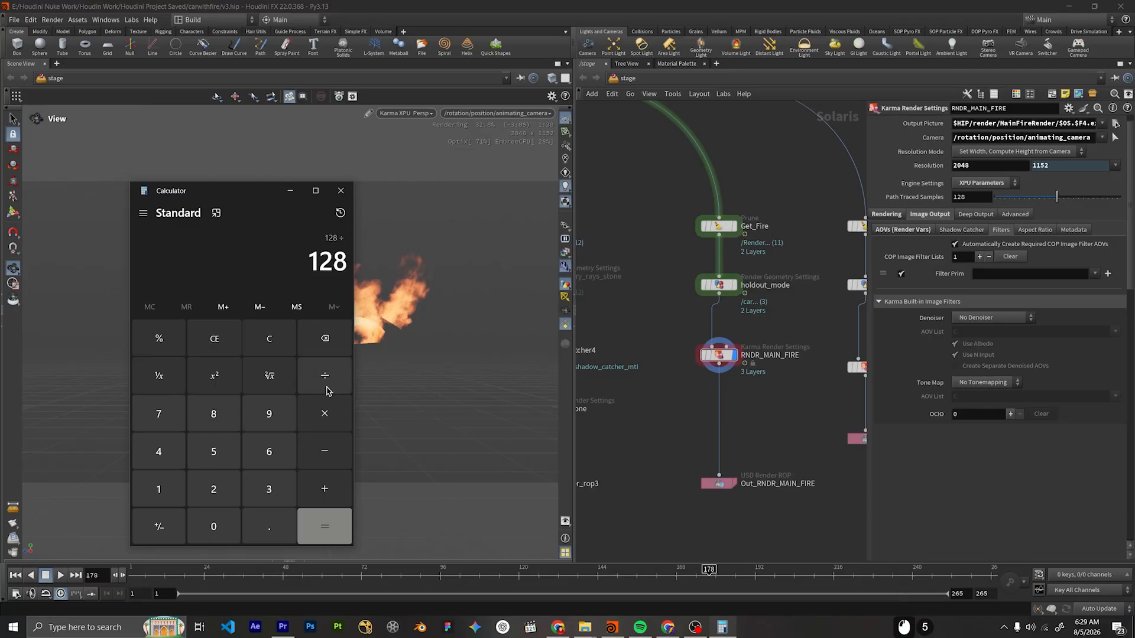
pyautogui.click(158, 451)
pyautogui.click(317, 526)
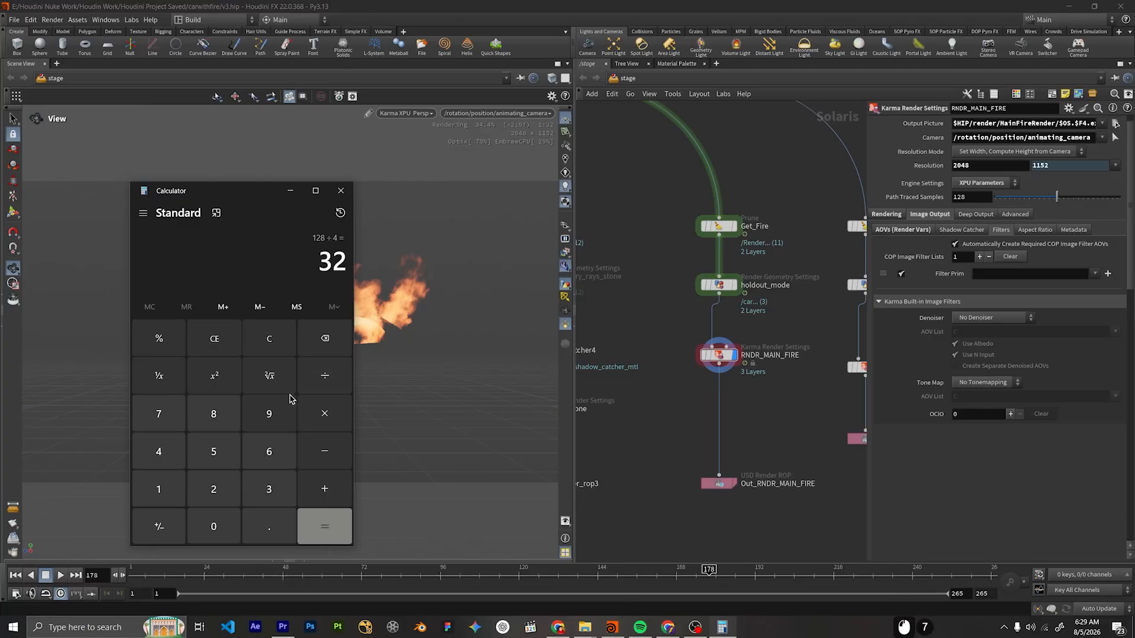
pyautogui.click(325, 413)
pyautogui.click(271, 483)
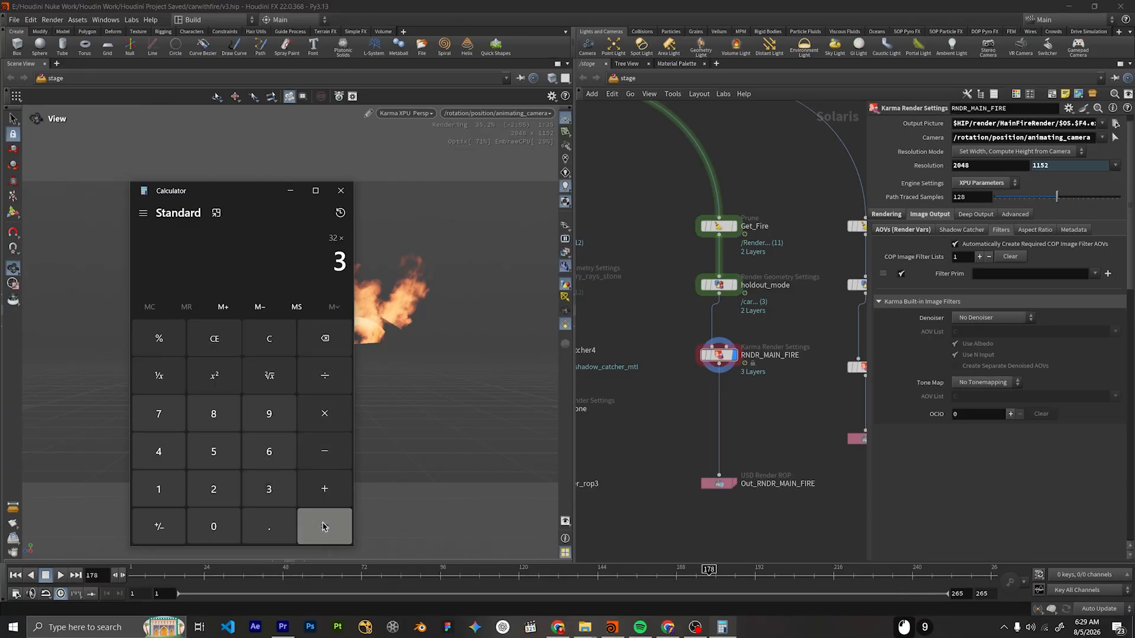
pyautogui.click(322, 523)
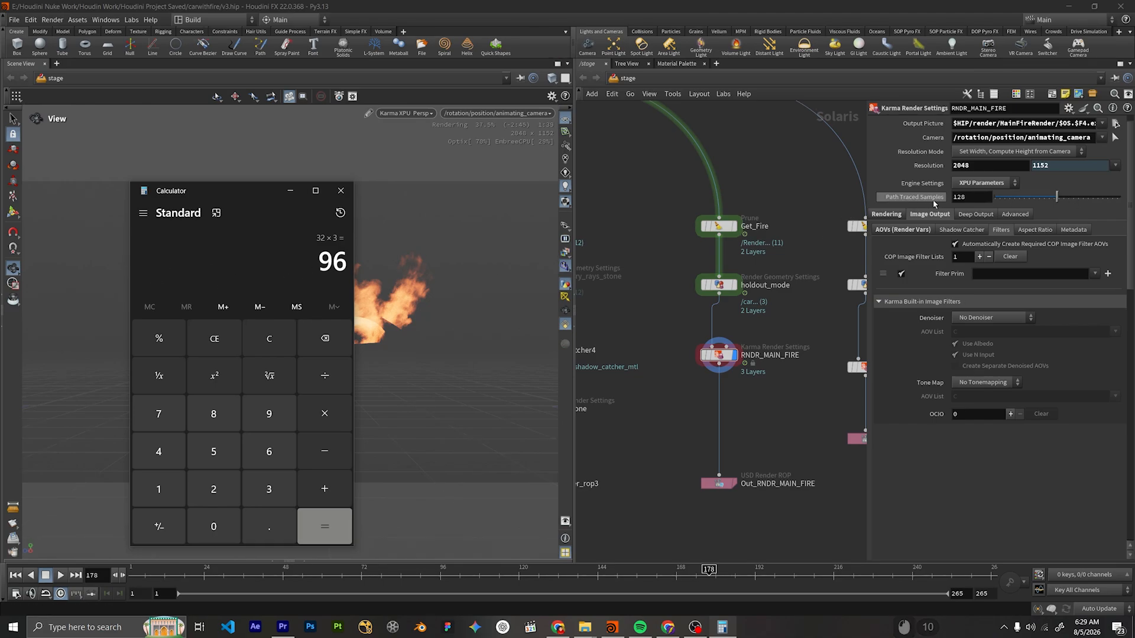
pyautogui.click(341, 191)
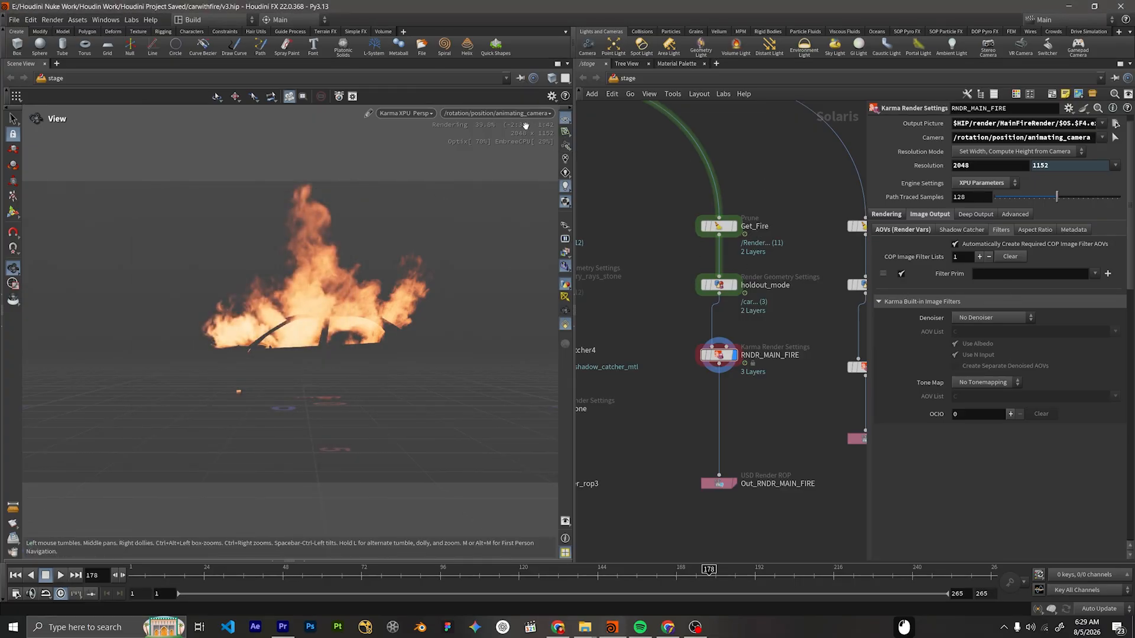
# Set the path traced samples of RNDR_MAIN_FIRE to 96.
pyautogui.doubleClick(957, 197)
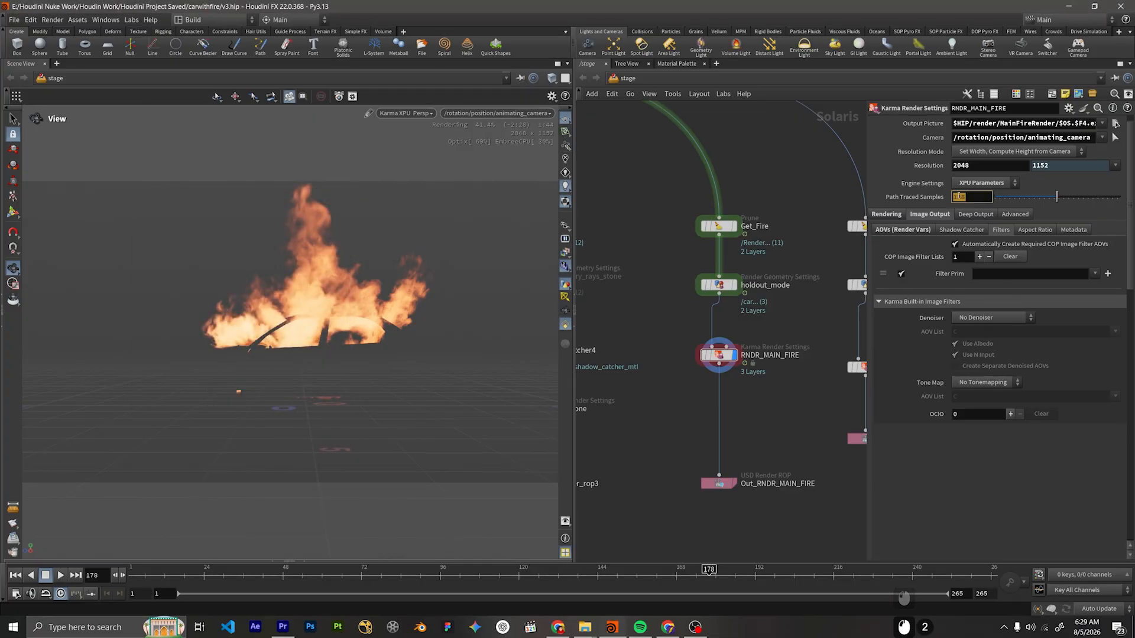
pyautogui.write('96')
pyautogui.press('Return')
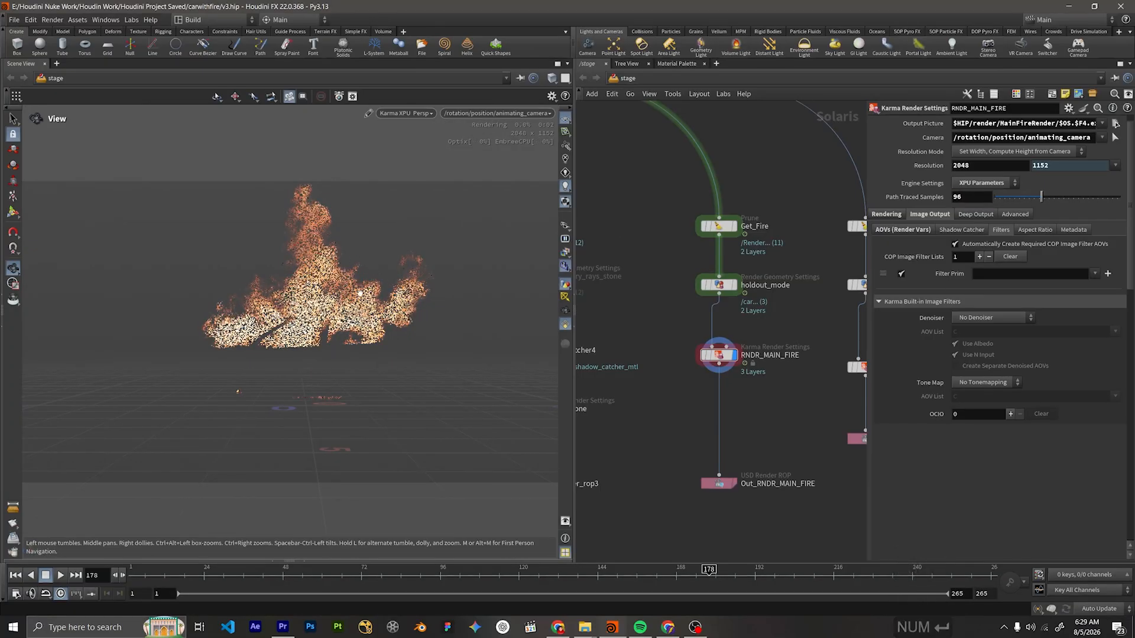
# Review the denoiser choices for RNDR_MAIN_FIRE and keep No Denoiser selected.
pyautogui.click(984, 319)
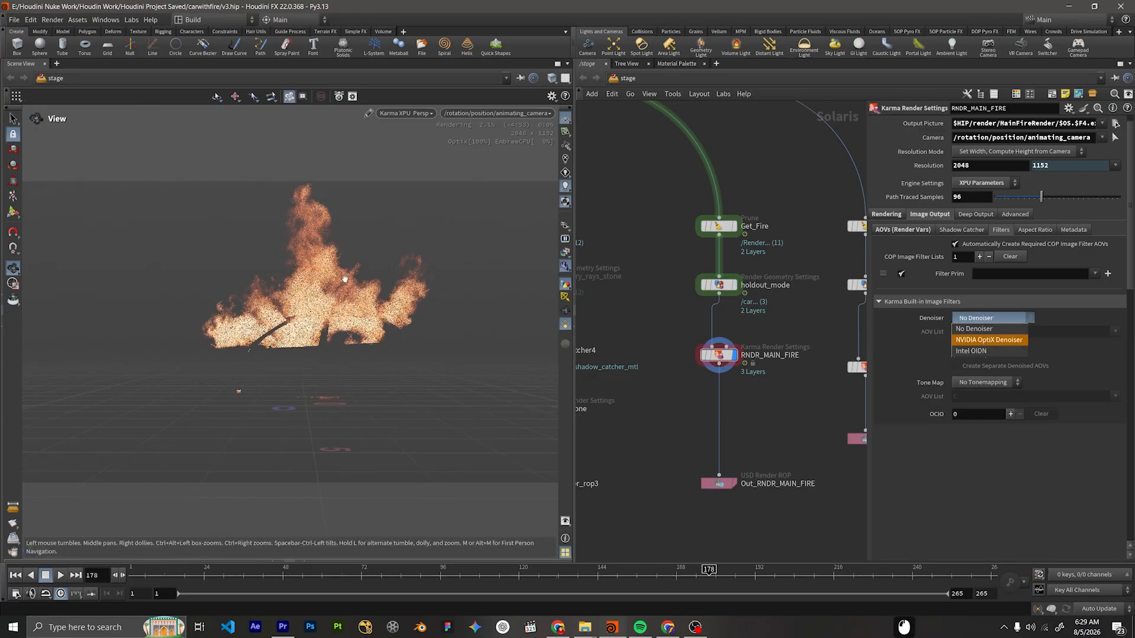
pyautogui.click(626, 192)
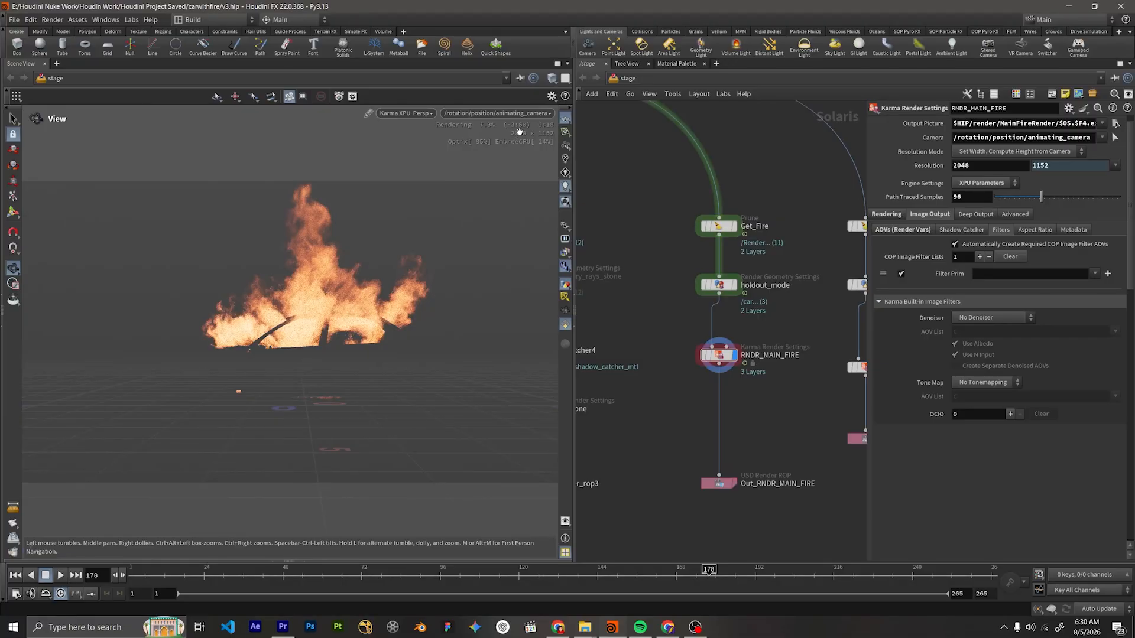
pyautogui.scroll(-7, 647, 307)
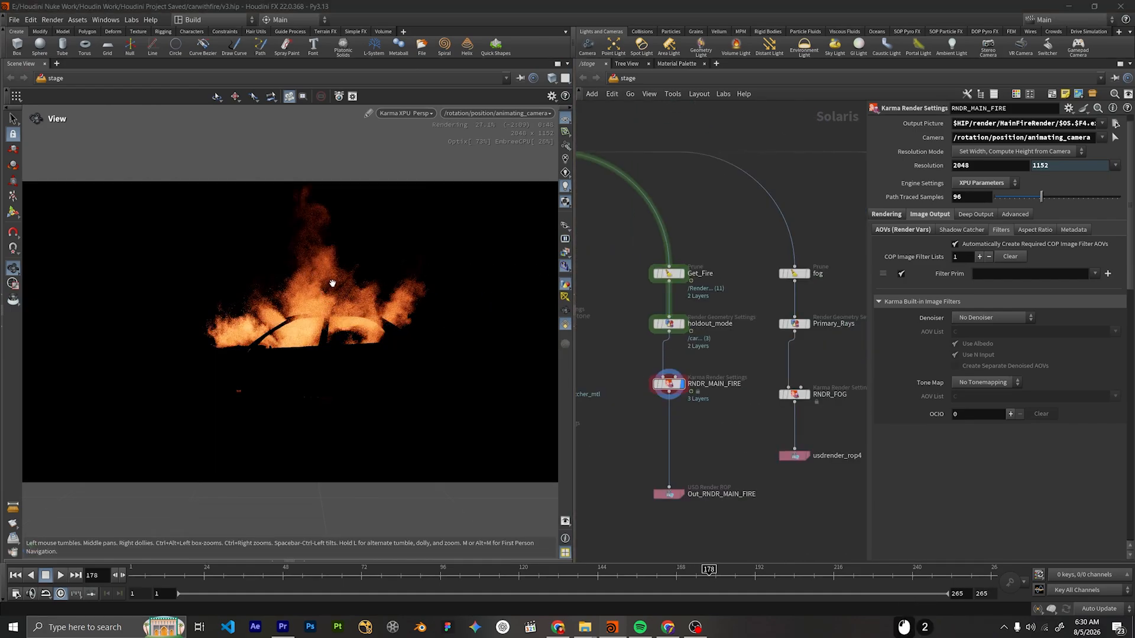
pyautogui.click(955, 317)
pyautogui.click(981, 329)
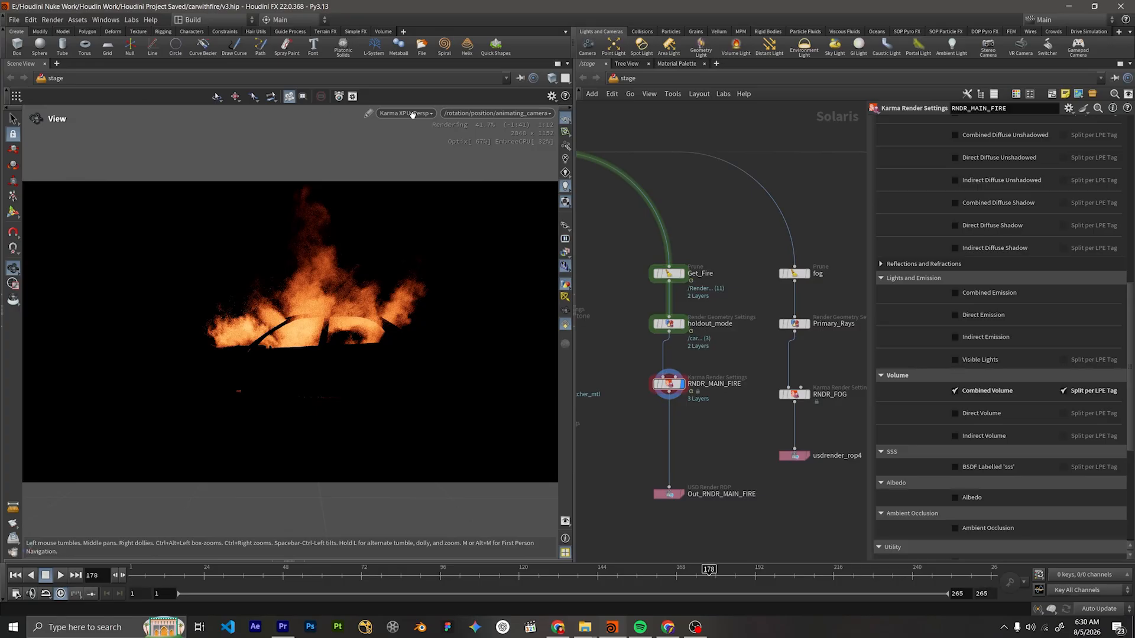
# Enable the Albedo and N (Smooth Normal) AOVs for RNDR_MAIN_FIRE.
pyautogui.click(955, 498)
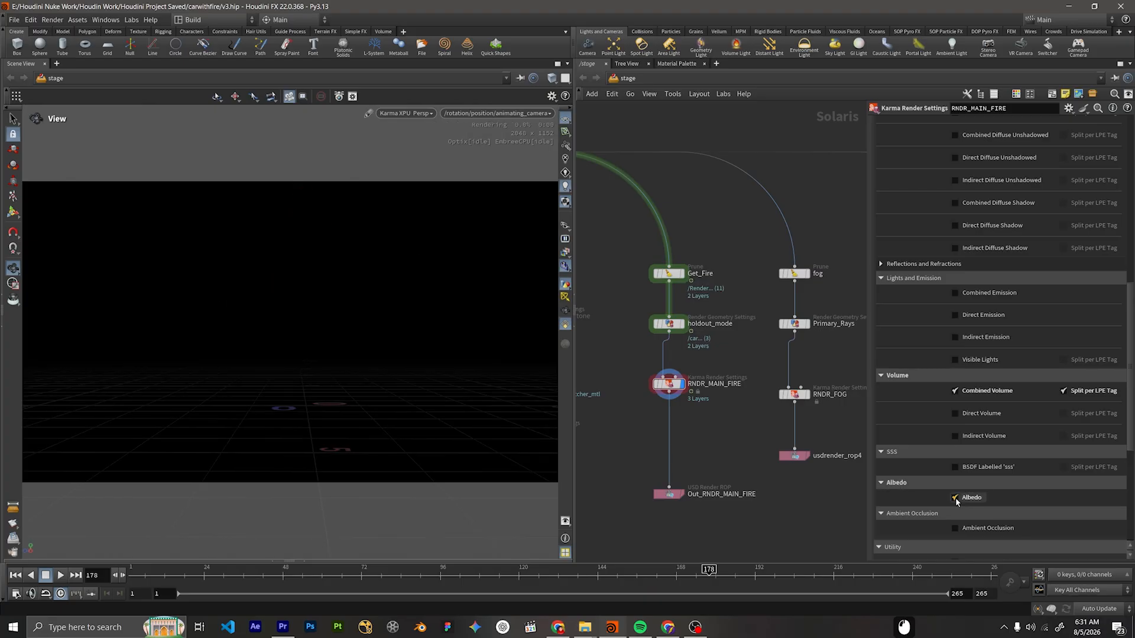
pyautogui.scroll(-1, 930, 429)
pyautogui.scroll(-3, 930, 429)
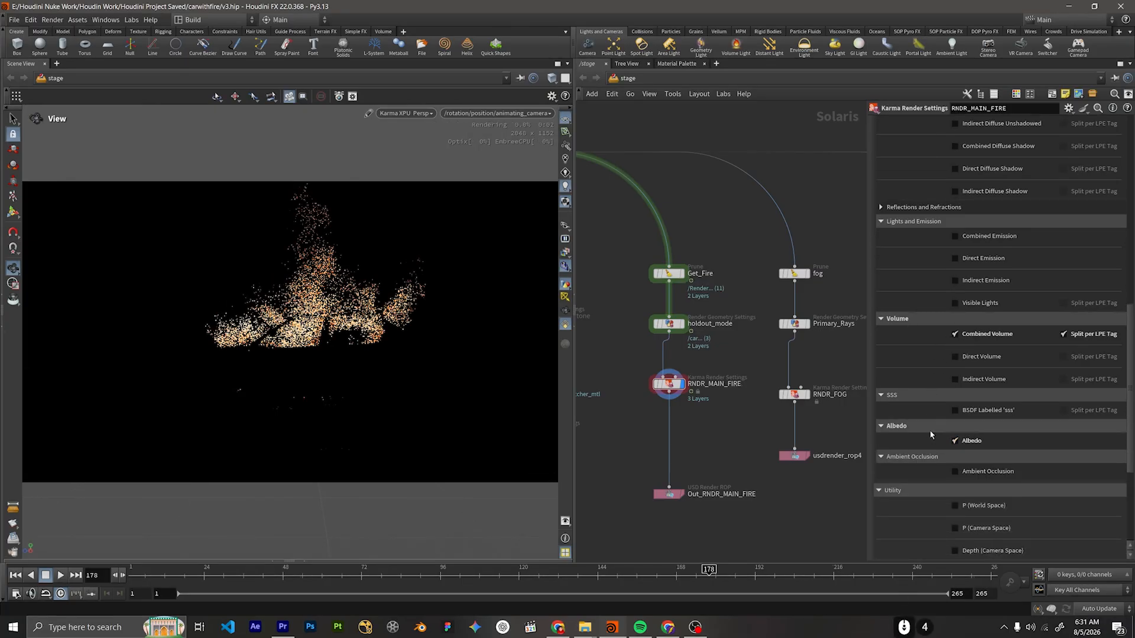
pyautogui.scroll(-4, 930, 434)
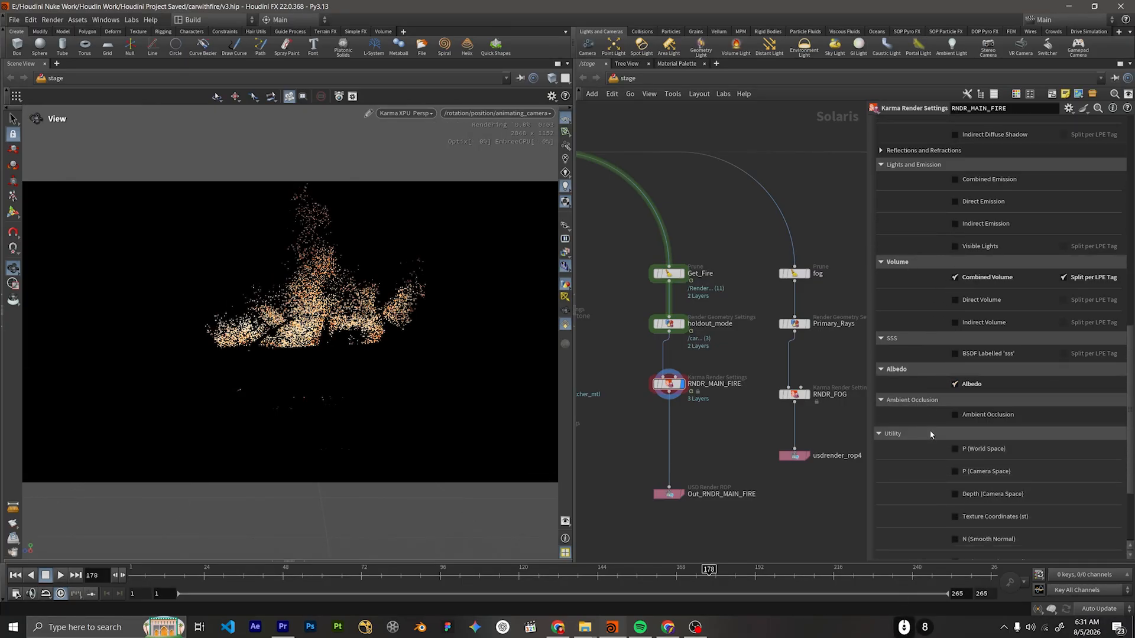
pyautogui.scroll(-2, 931, 434)
pyautogui.scroll(-8, 953, 546)
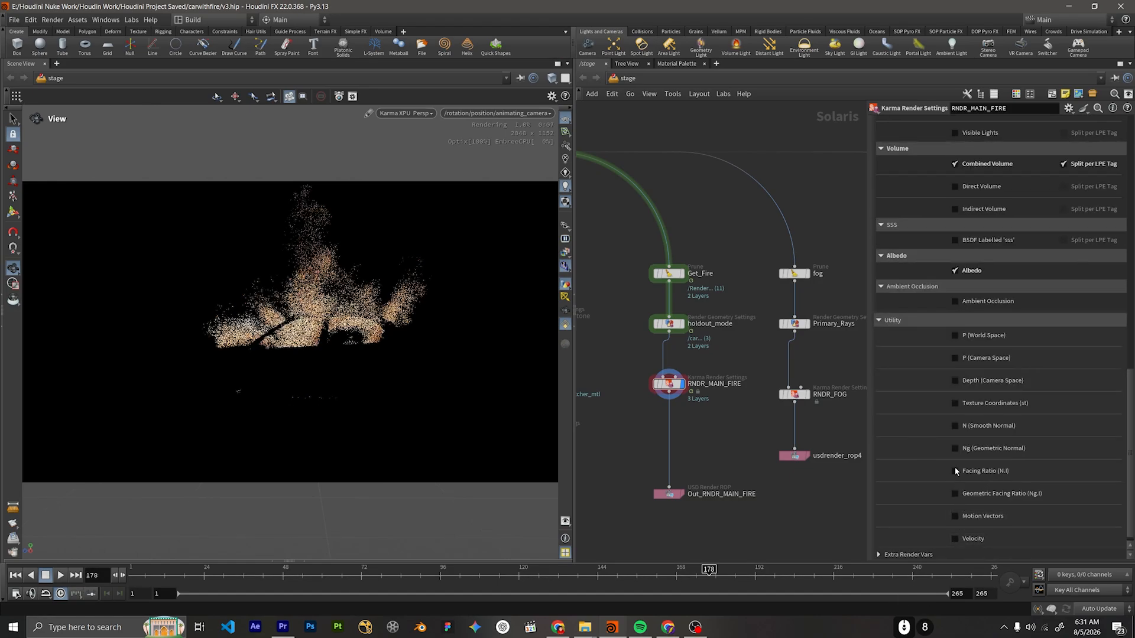
pyautogui.click(955, 426)
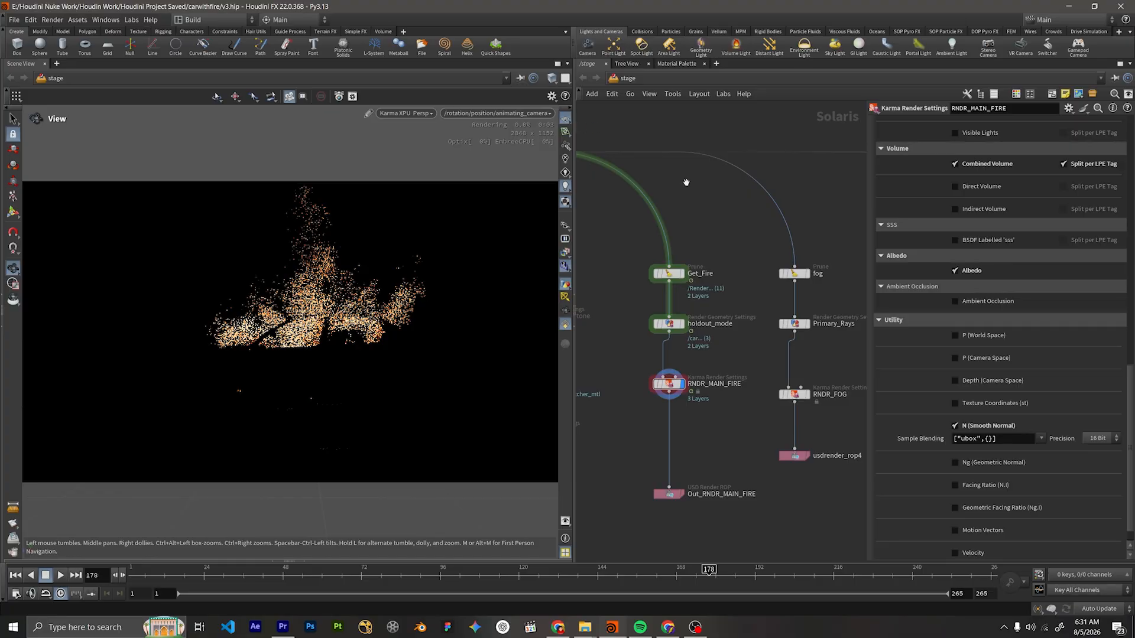
# Compare the combinedvolume render output with the C beauty output in the viewport and check the list of available outputs.
pyautogui.scroll(-4, 696, 464)
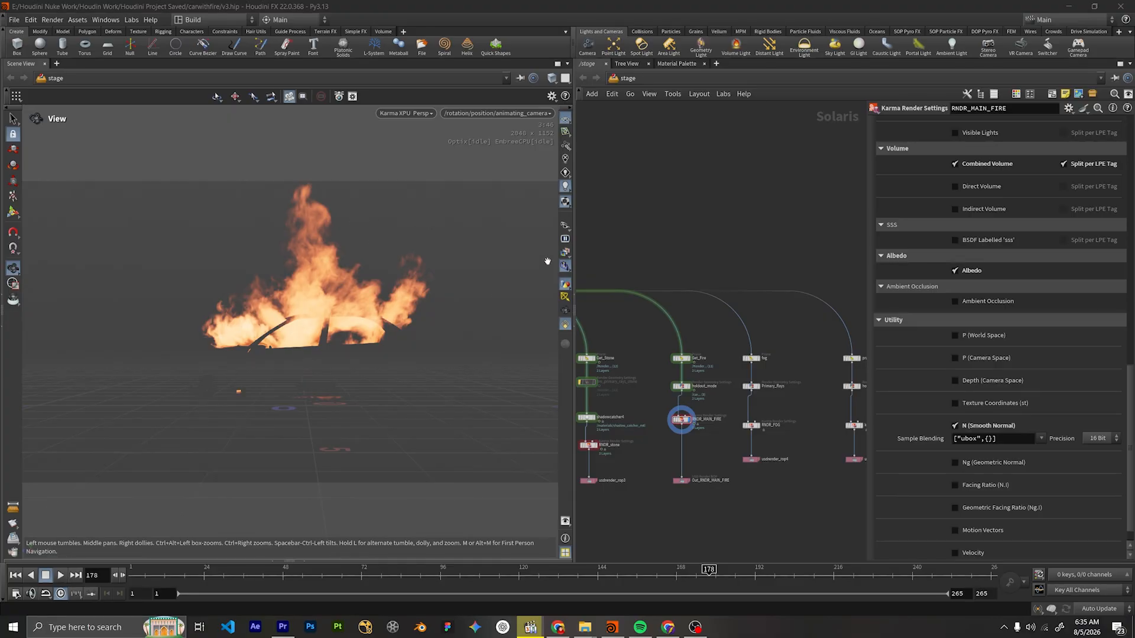
pyautogui.click(564, 253)
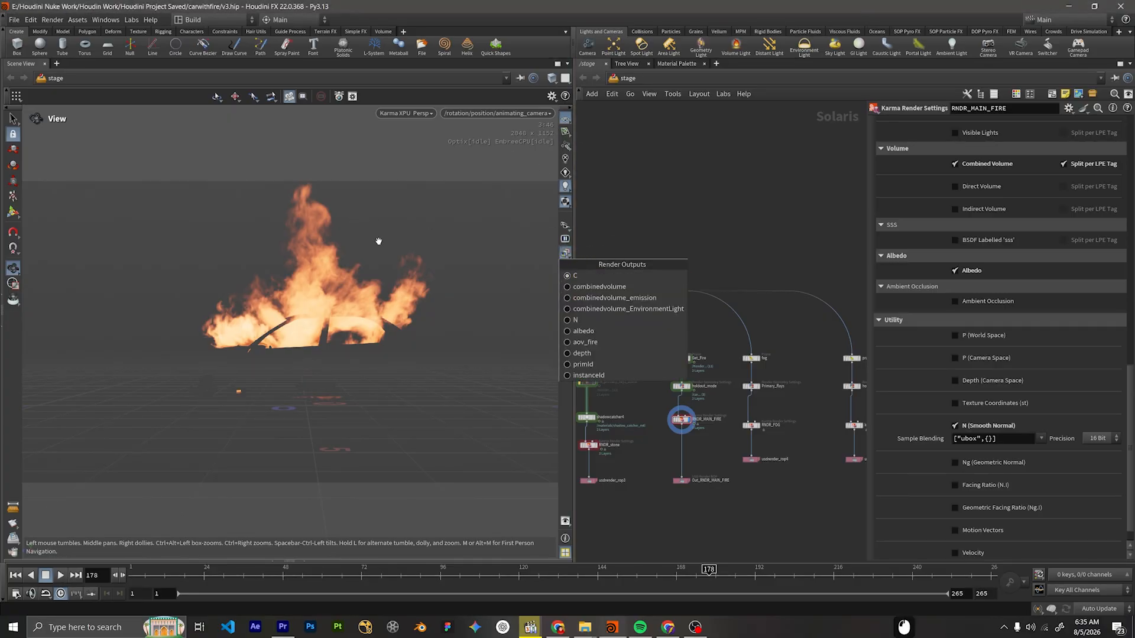
pyautogui.click(608, 287)
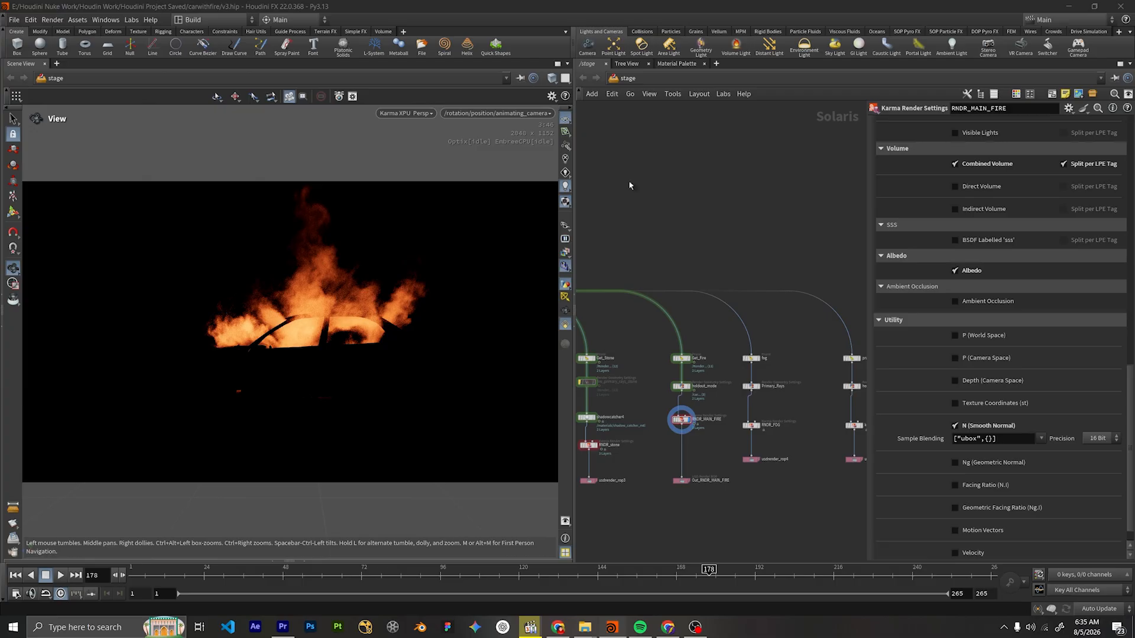
pyautogui.click(566, 253)
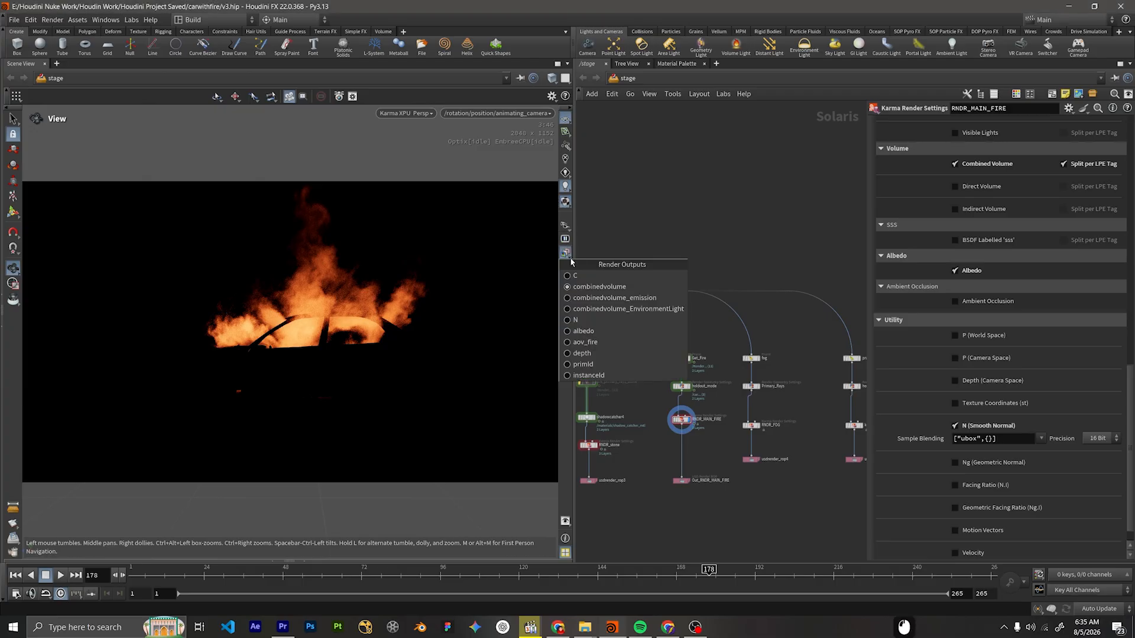
pyautogui.click(573, 275)
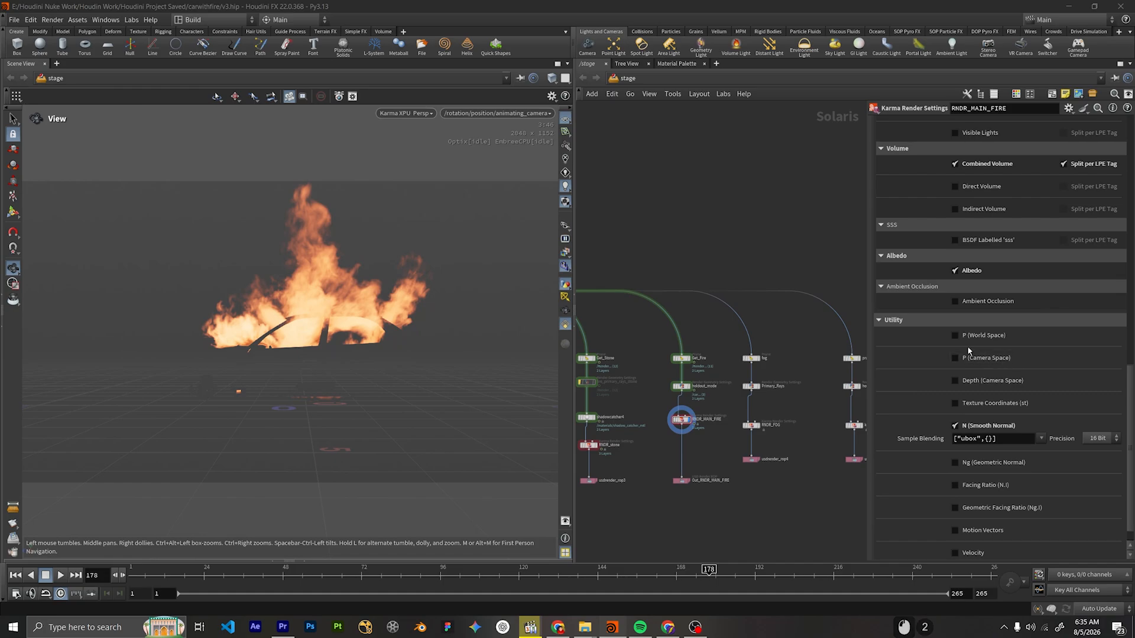
pyautogui.scroll(2, 967, 346)
pyautogui.scroll(-2, 720, 405)
pyautogui.moveTo(720, 405); pyautogui.dragTo(702, 408, button='middle')
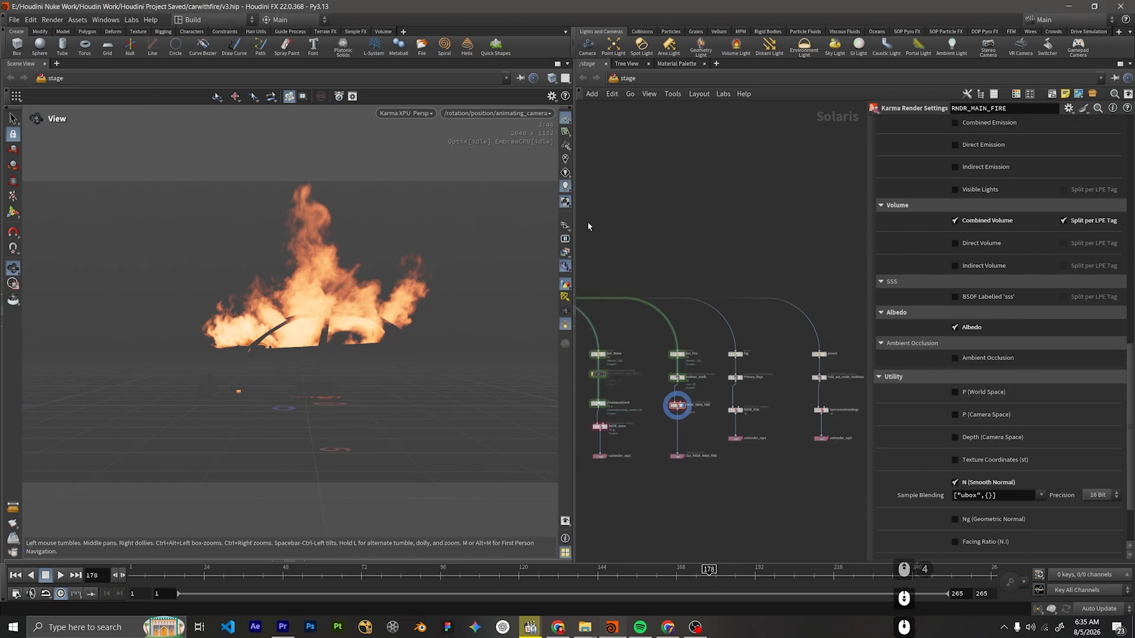
pyautogui.click(563, 250)
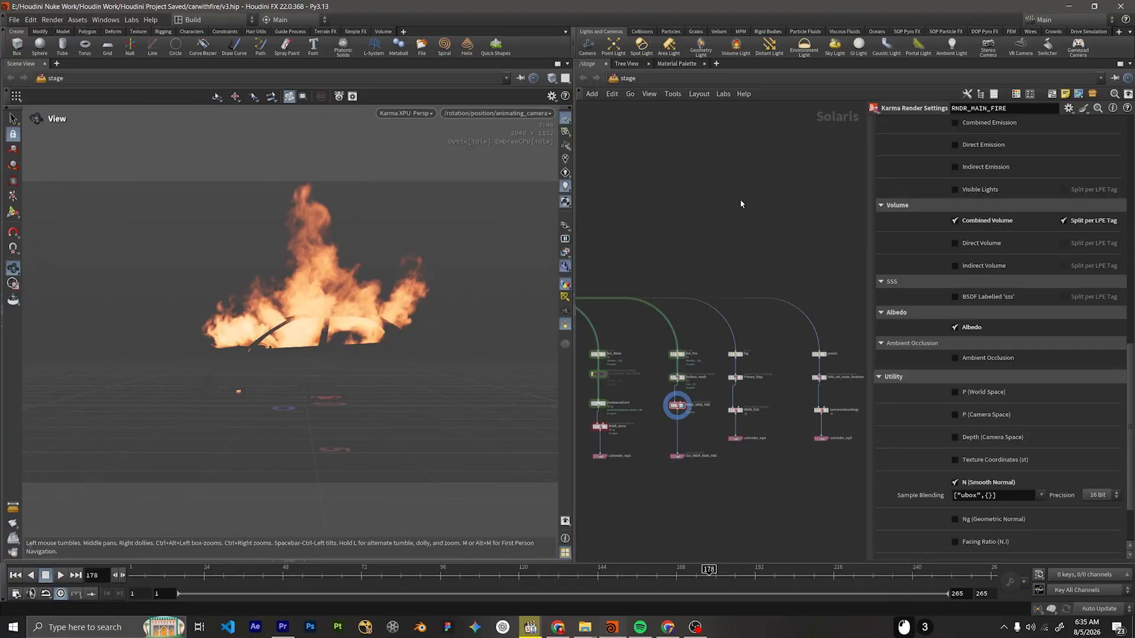
# Display the fog prune node in the viewport and open the settings of the Primary_Rays node below it.
pyautogui.scroll(-5, 708, 321)
pyautogui.scroll(5, 687, 357)
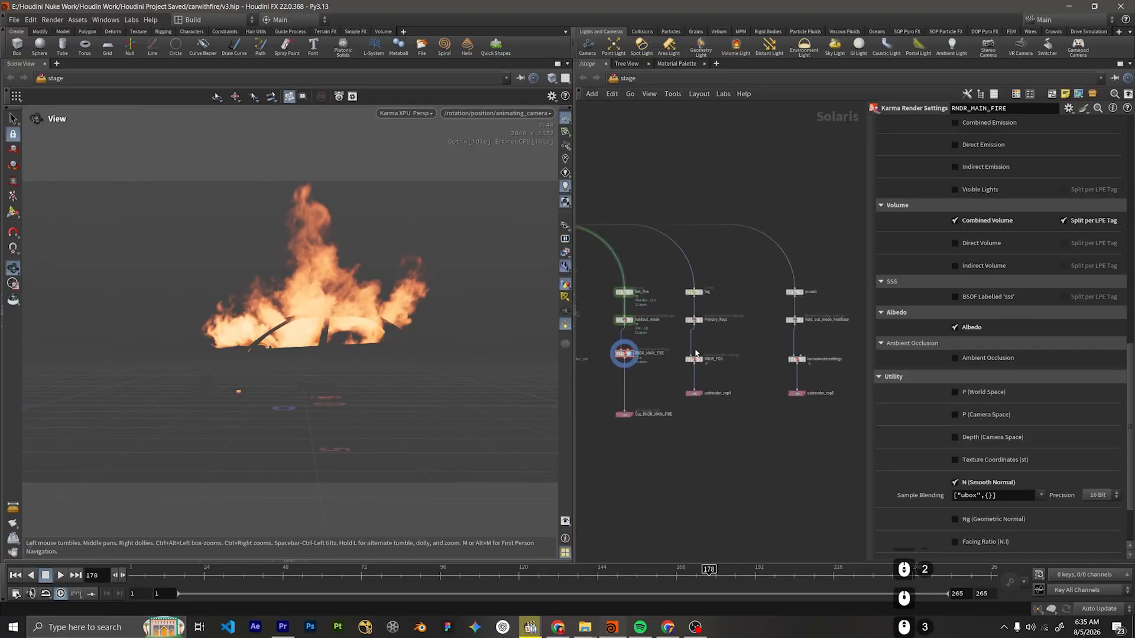
pyautogui.moveTo(657, 372); pyautogui.dragTo(733, 313, button='middle')
pyautogui.click(678, 342)
pyautogui.click(671, 342)
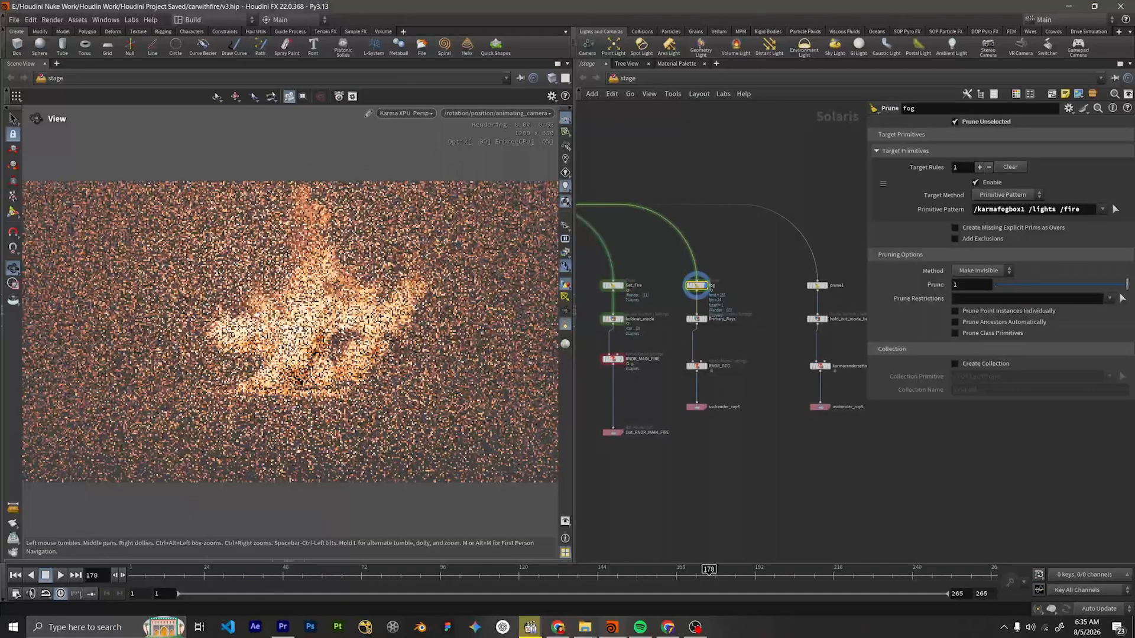
pyautogui.scroll(2, 703, 322)
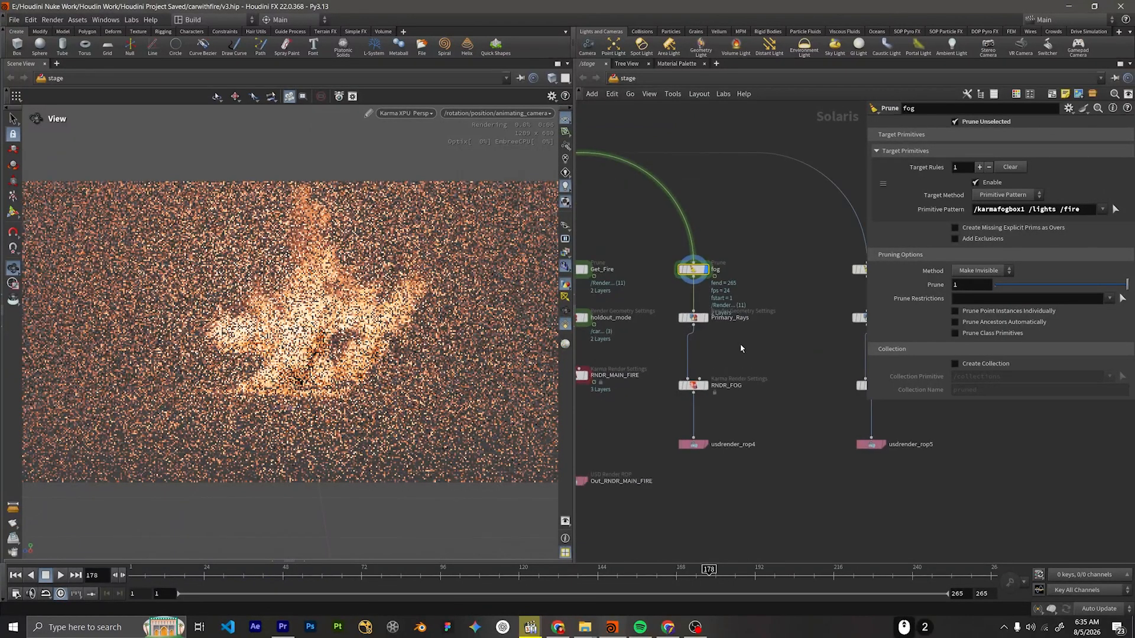
pyautogui.moveTo(740, 344); pyautogui.dragTo(689, 319)
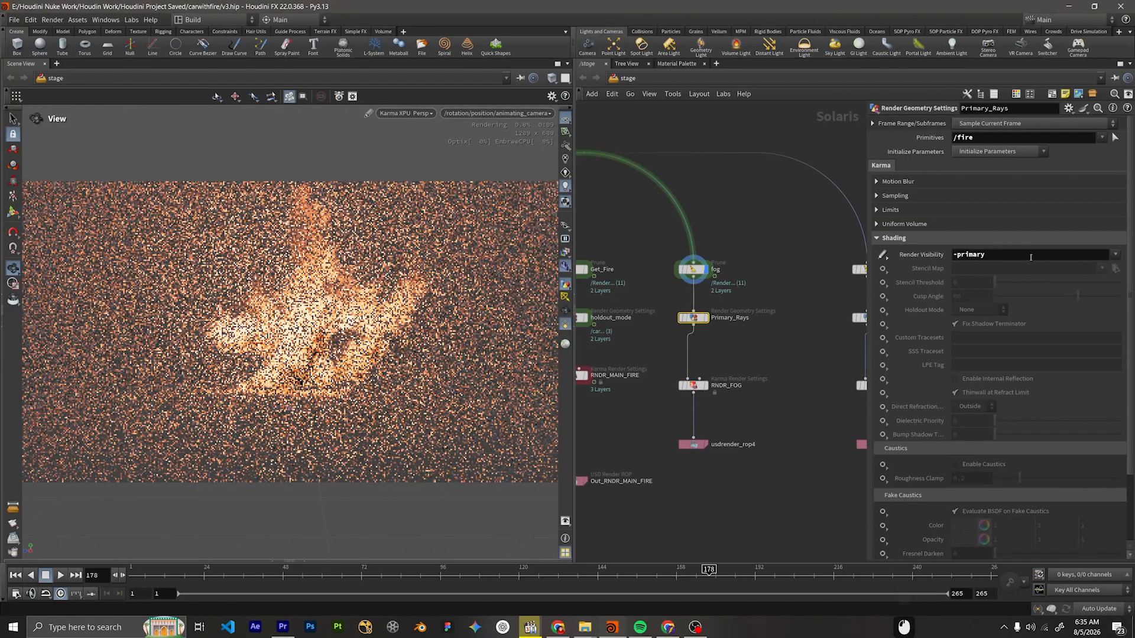
# Set both the reflection limit and the refraction limit of RNDR_FOG to 2.
pyautogui.moveTo(721, 360); pyautogui.dragTo(735, 309, button='middle')
pyautogui.moveTo(747, 319); pyautogui.dragTo(685, 343)
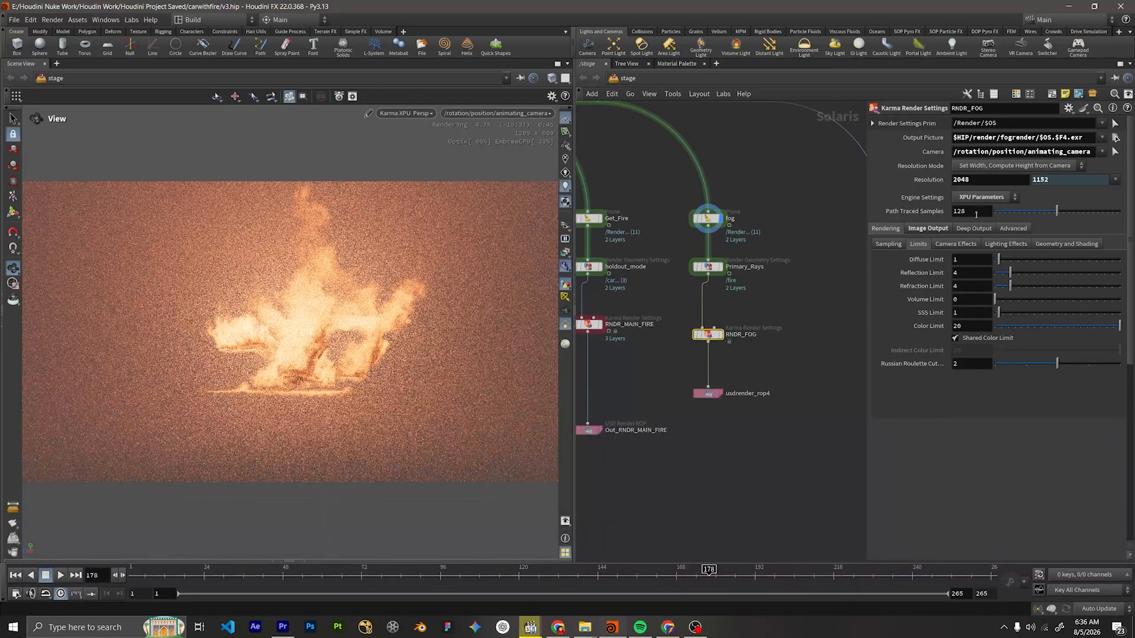
pyautogui.doubleClick(972, 273)
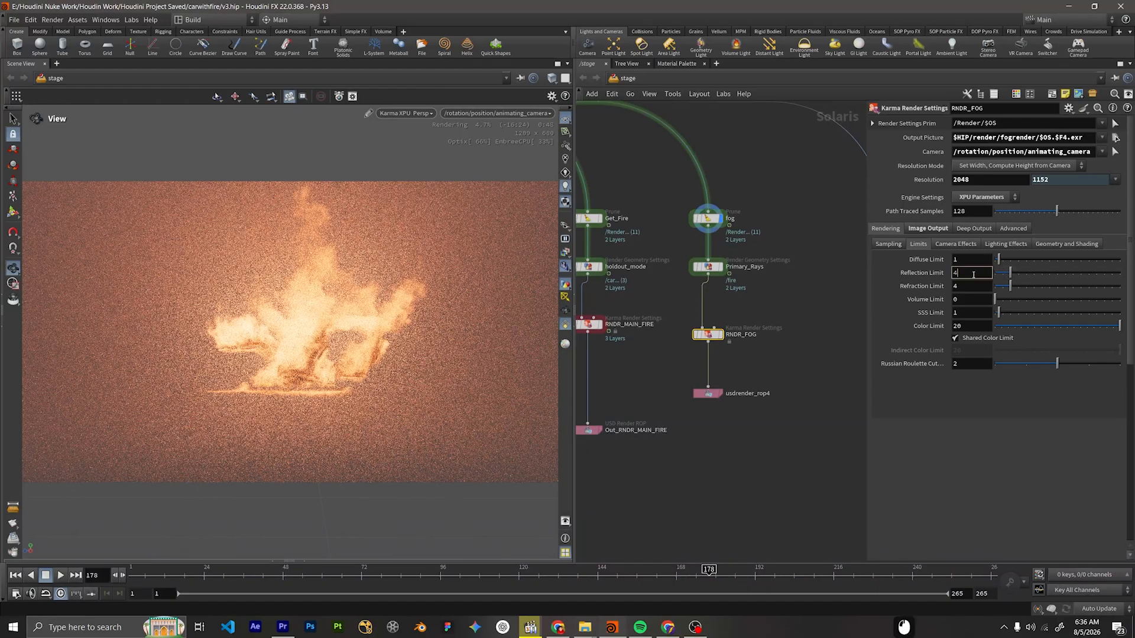
pyautogui.doubleClick(957, 287)
pyautogui.doubleClick(964, 273)
pyautogui.write('2')
pyautogui.press('Tab')
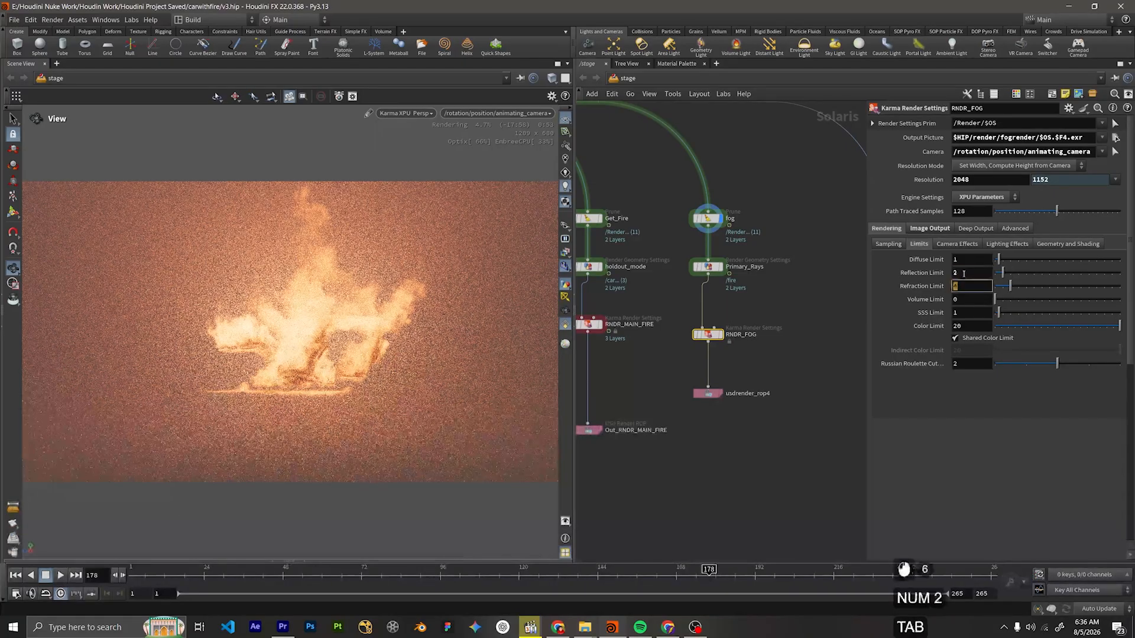
pyautogui.write('2')
pyautogui.press('Return')
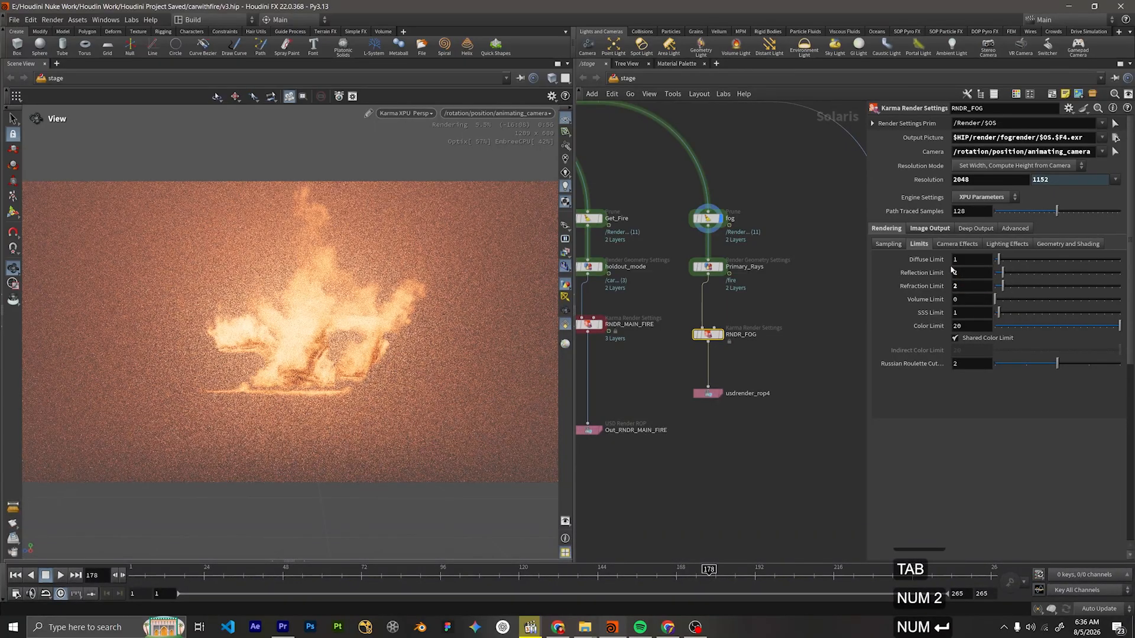
# Check the depth of field and motion blur settings among the camera effects of RNDR_FOG.
pyautogui.click(939, 244)
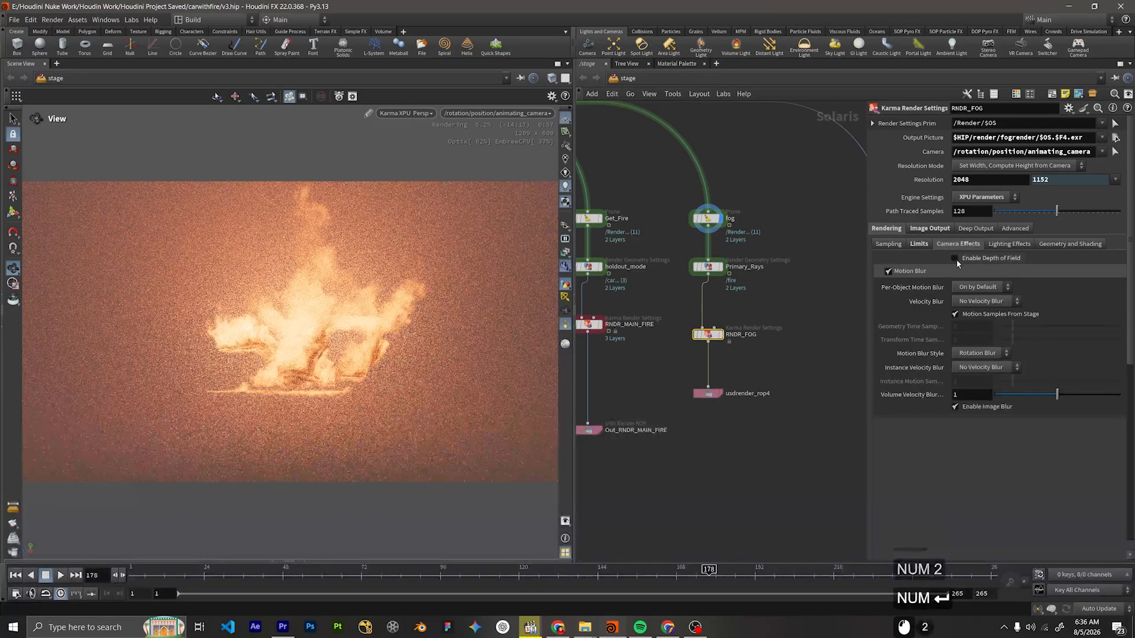
pyautogui.click(955, 259)
pyautogui.scroll(-2, 780, 278)
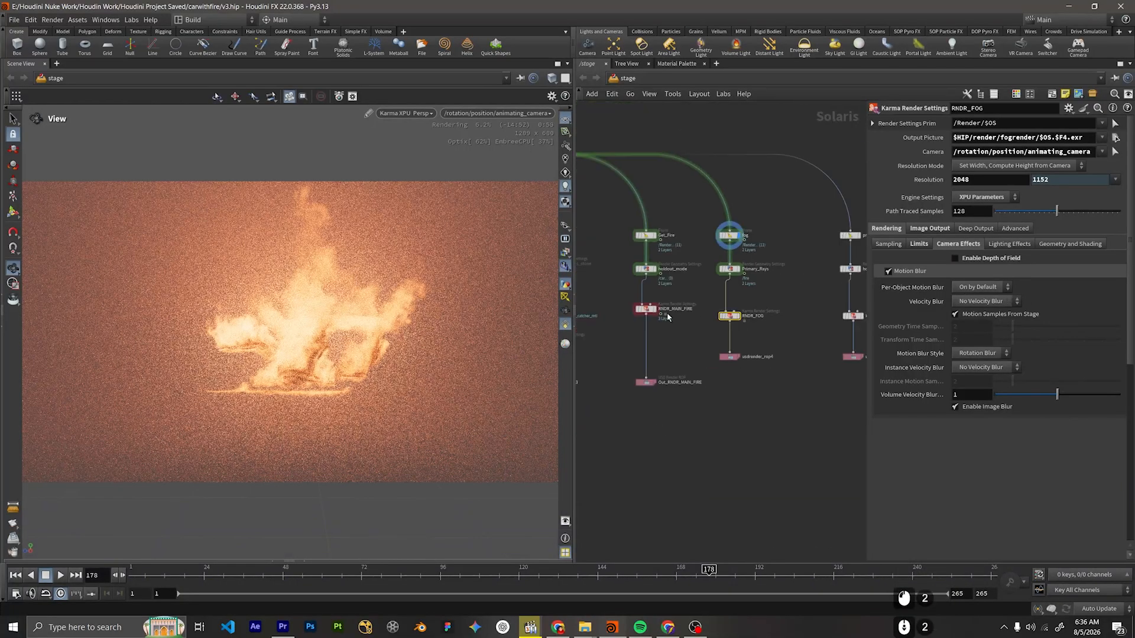
# Select RNDR_MAIN_FIRE and review its image output settings for filters, AOVs and the shadow catcher.
pyautogui.moveTo(669, 312); pyautogui.dragTo(726, 339, button='middle')
pyautogui.scroll(3, 727, 325)
pyautogui.moveTo(742, 313); pyautogui.dragTo(659, 355)
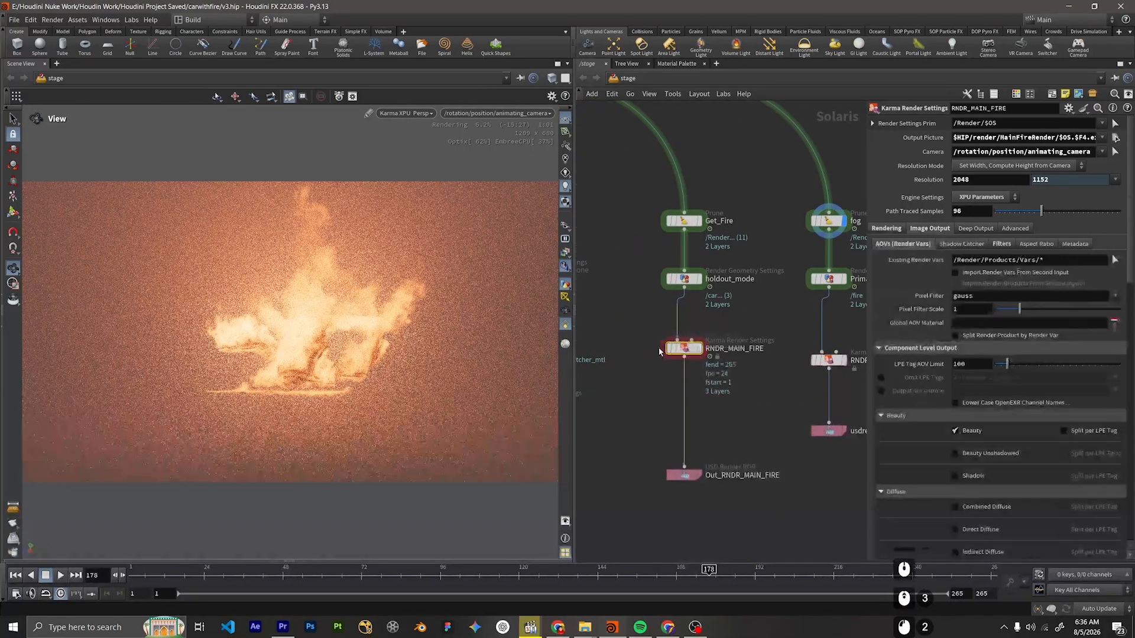
pyautogui.click(975, 245)
pyautogui.click(999, 244)
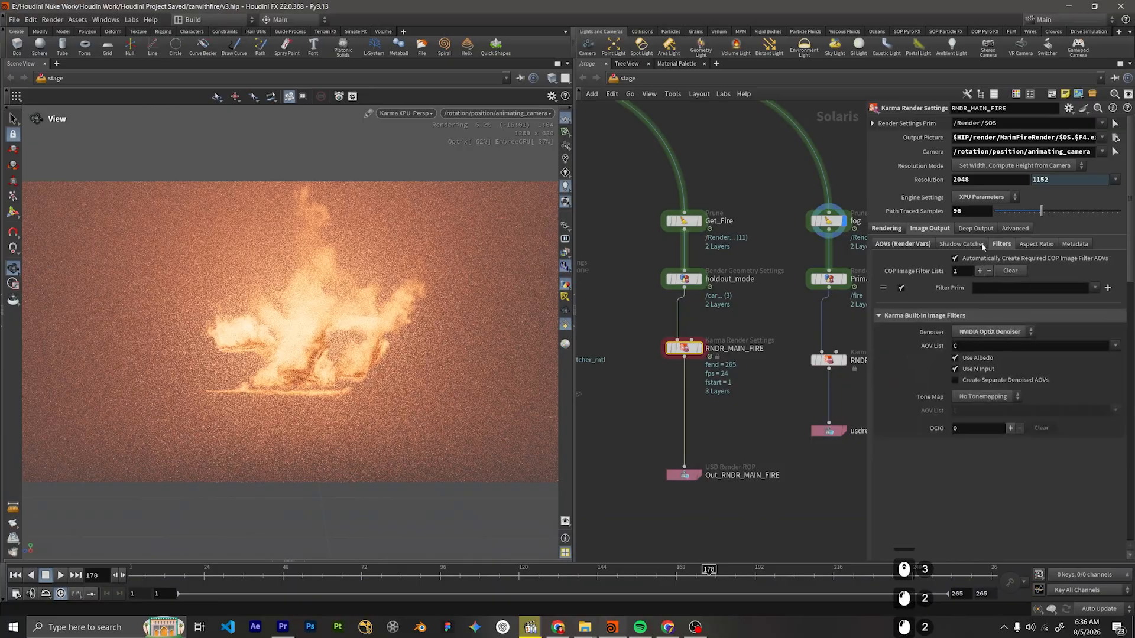
pyautogui.click(968, 229)
pyautogui.click(929, 228)
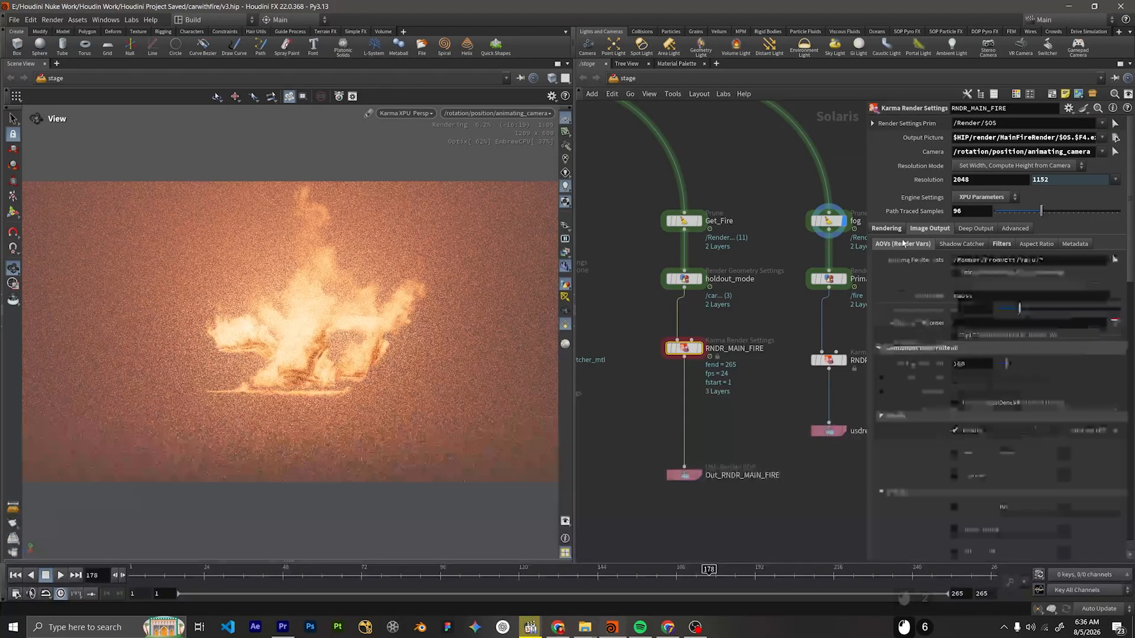
pyautogui.click(961, 244)
# Keep RNDR_MAIN_FIRE's per-object motion blur on by default and set its Velocity Blur option to Velocity Blur.
pyautogui.click(890, 229)
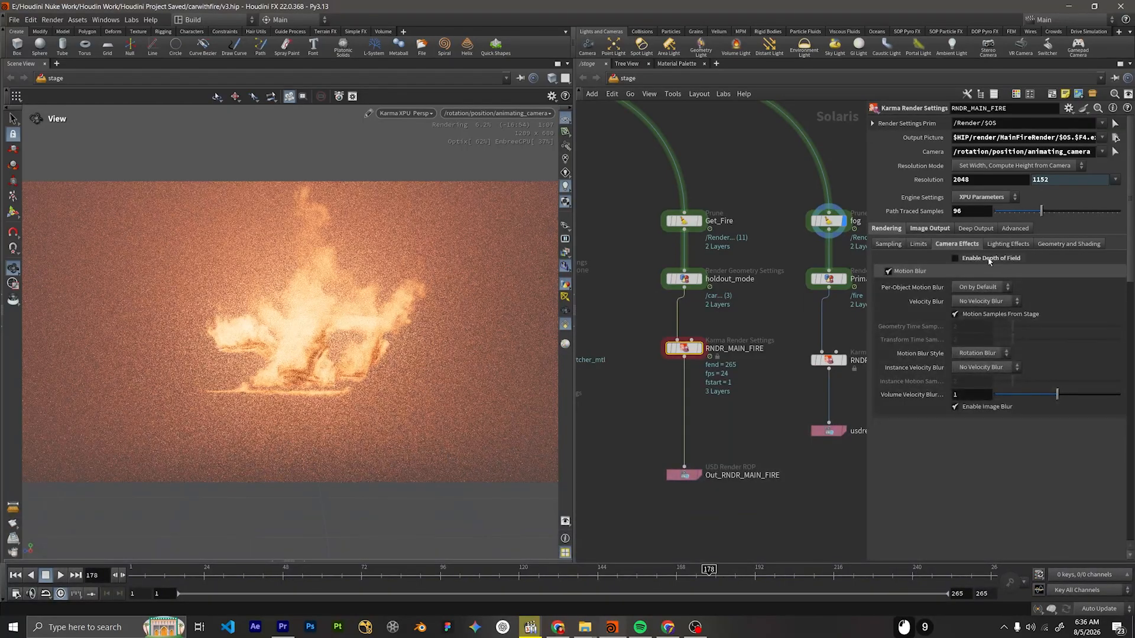
pyautogui.click(984, 288)
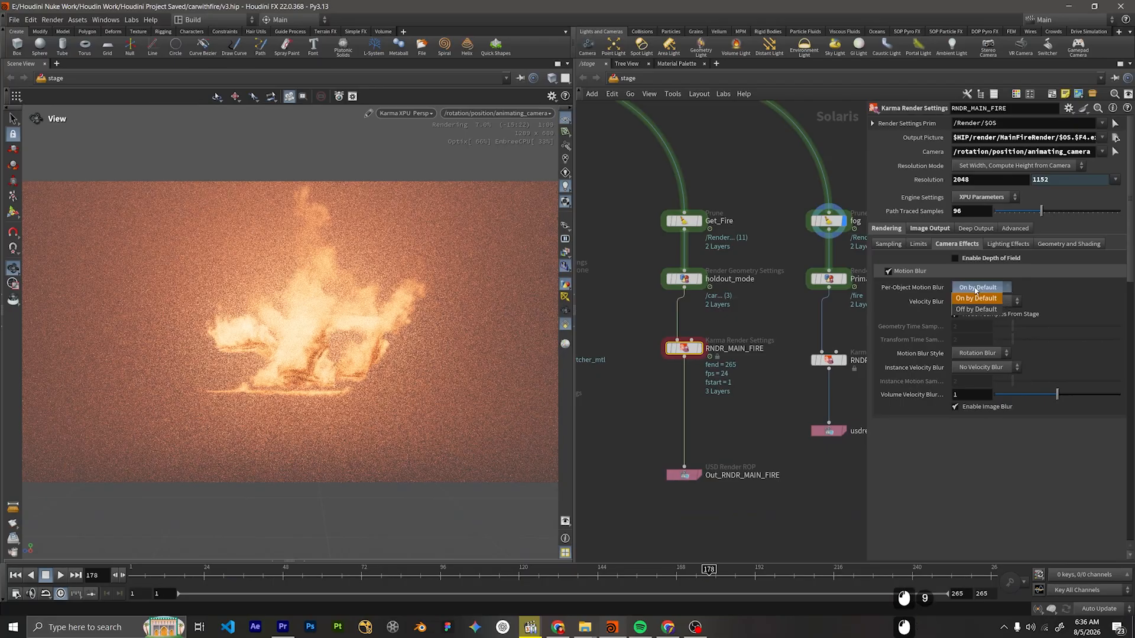
pyautogui.click(982, 300)
pyautogui.click(984, 303)
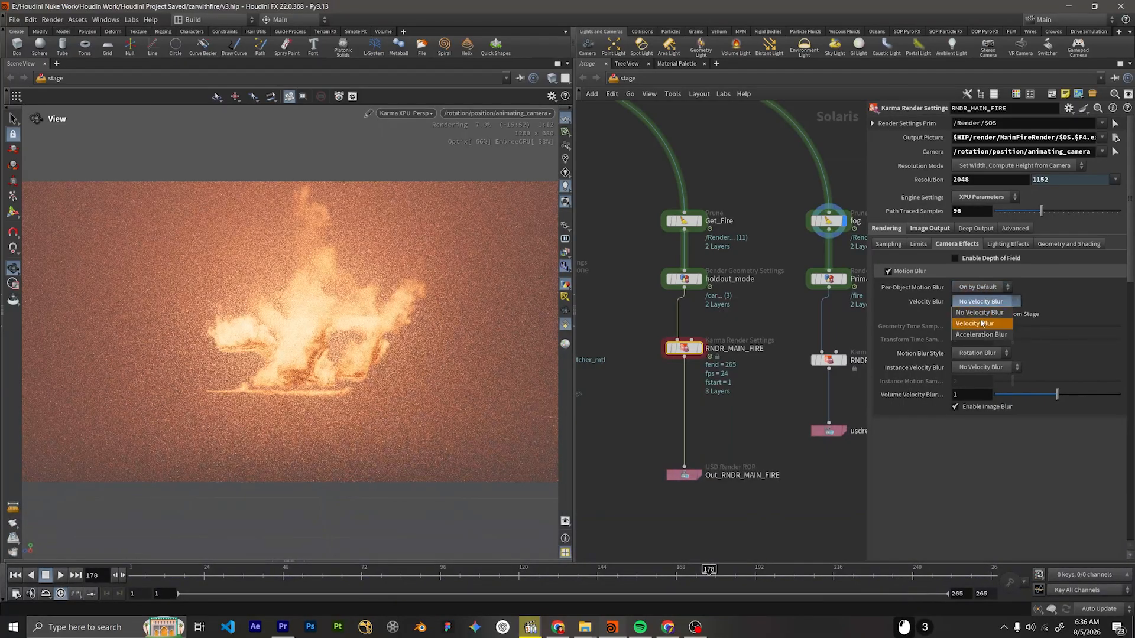
pyautogui.click(974, 323)
pyautogui.click(954, 313)
# Open the settings of RNDR_CAR in the car branch and check its per-object motion blur.
pyautogui.scroll(-5, 744, 339)
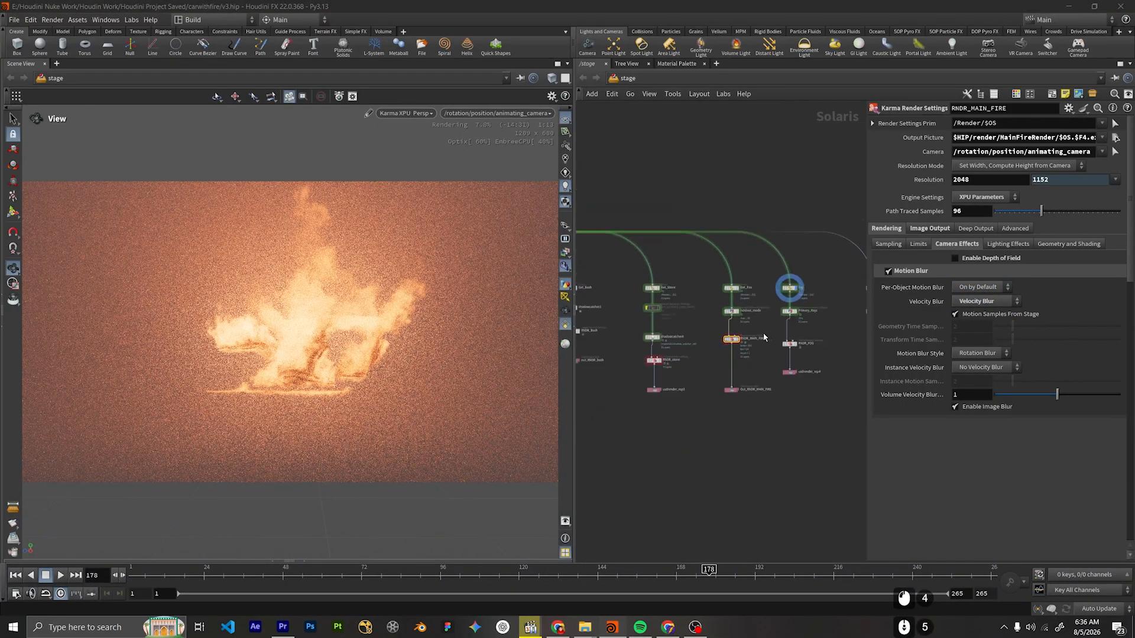
pyautogui.scroll(1, 742, 338)
pyautogui.moveTo(657, 335); pyautogui.dragTo(846, 340, button='middle')
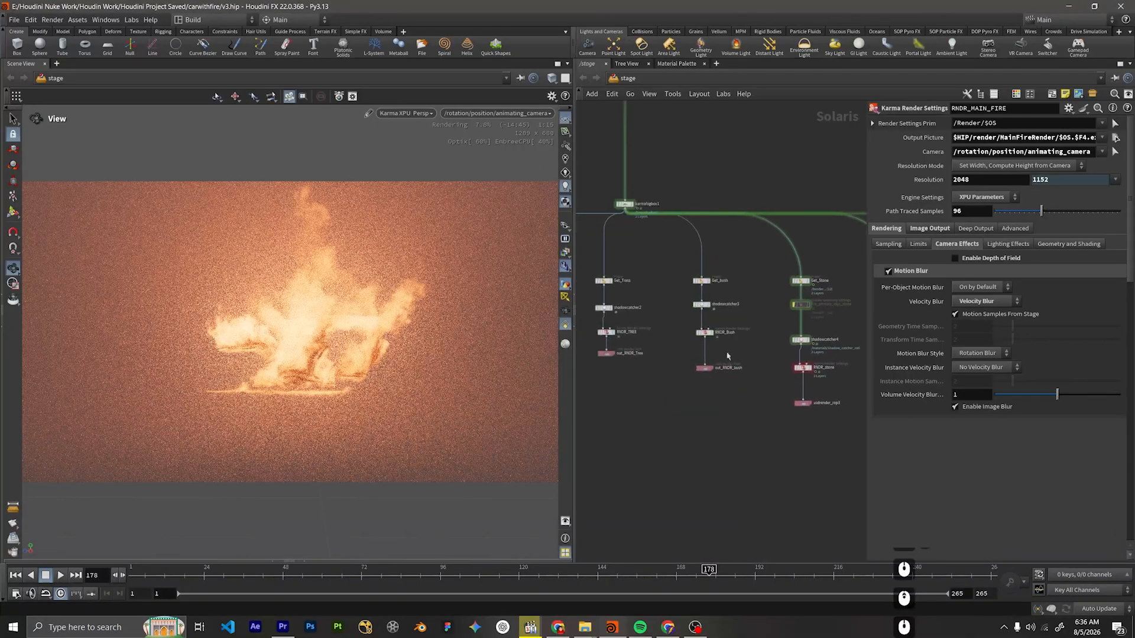
pyautogui.moveTo(672, 328); pyautogui.dragTo(798, 329, button='middle')
pyautogui.scroll(2, 666, 326)
pyautogui.scroll(-2, 644, 329)
pyautogui.scroll(3, 675, 357)
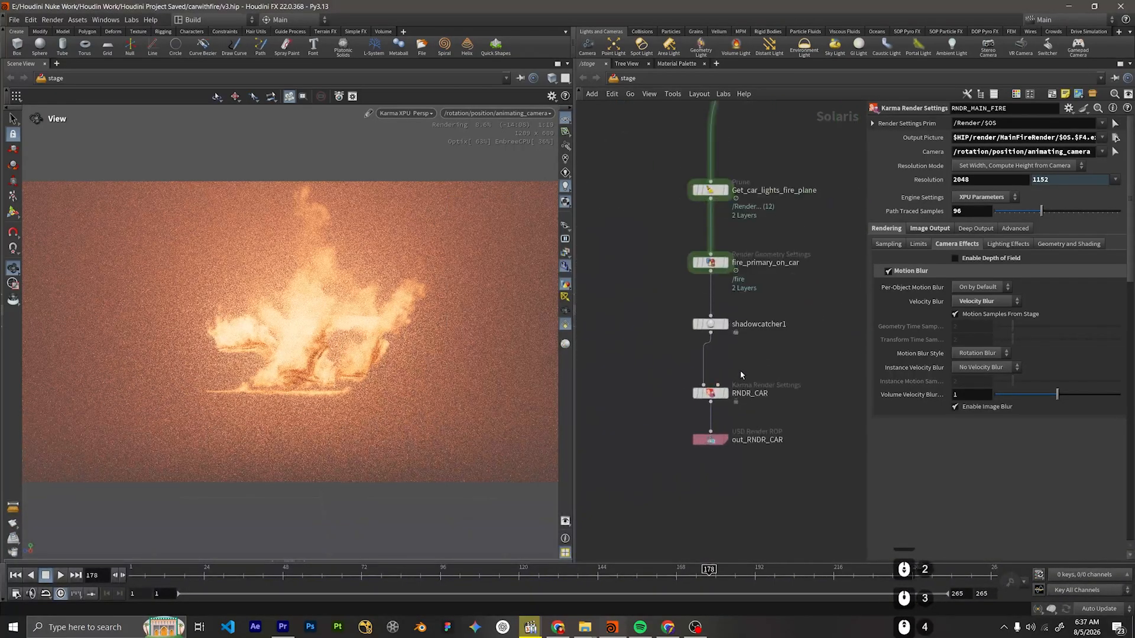
pyautogui.click(710, 393)
pyautogui.click(892, 228)
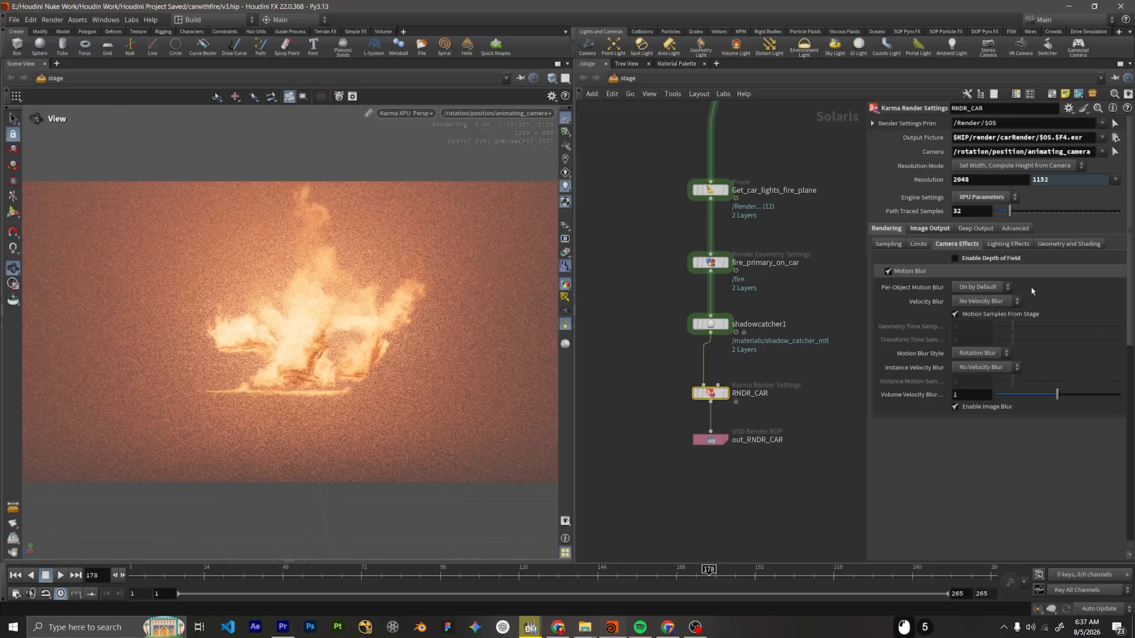
pyautogui.click(1003, 288)
pyautogui.click(793, 266)
# Return to the fog branch and display the RNDR_FOG render settings node in the viewport.
pyautogui.scroll(-4, 654, 263)
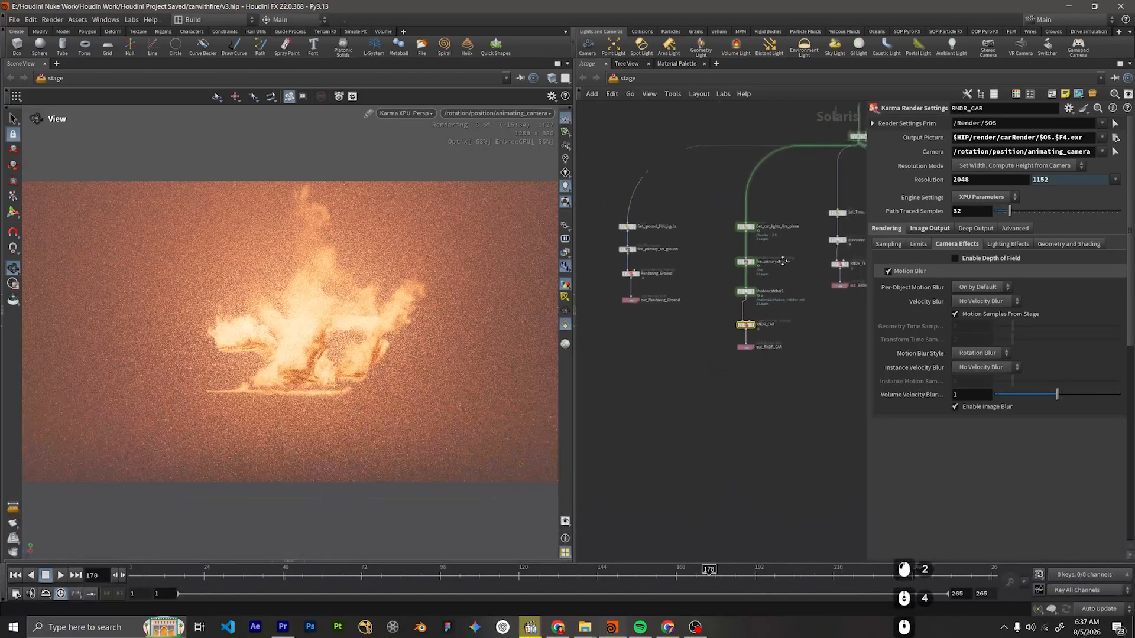
pyautogui.scroll(-1, 711, 351)
pyautogui.moveTo(711, 353); pyautogui.dragTo(600, 388, button='middle')
pyautogui.moveTo(792, 353); pyautogui.dragTo(659, 405, button='middle')
pyautogui.scroll(5, 695, 377)
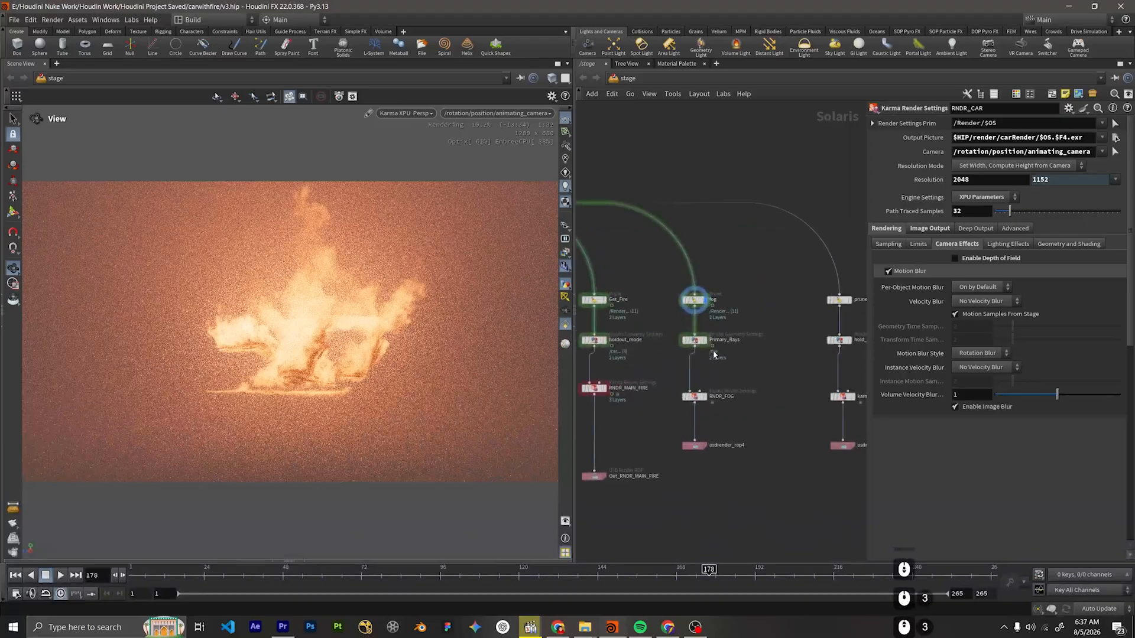
pyautogui.moveTo(727, 354); pyautogui.dragTo(738, 330, button='middle')
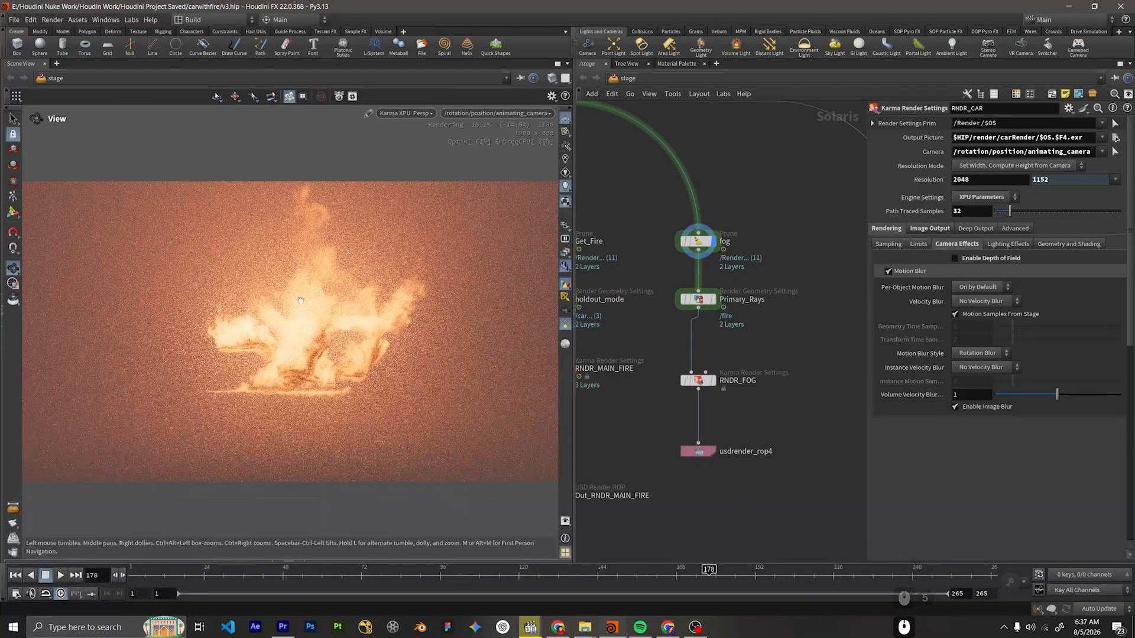
pyautogui.moveTo(809, 285); pyautogui.dragTo(845, 220, button='middle')
pyautogui.click(749, 235)
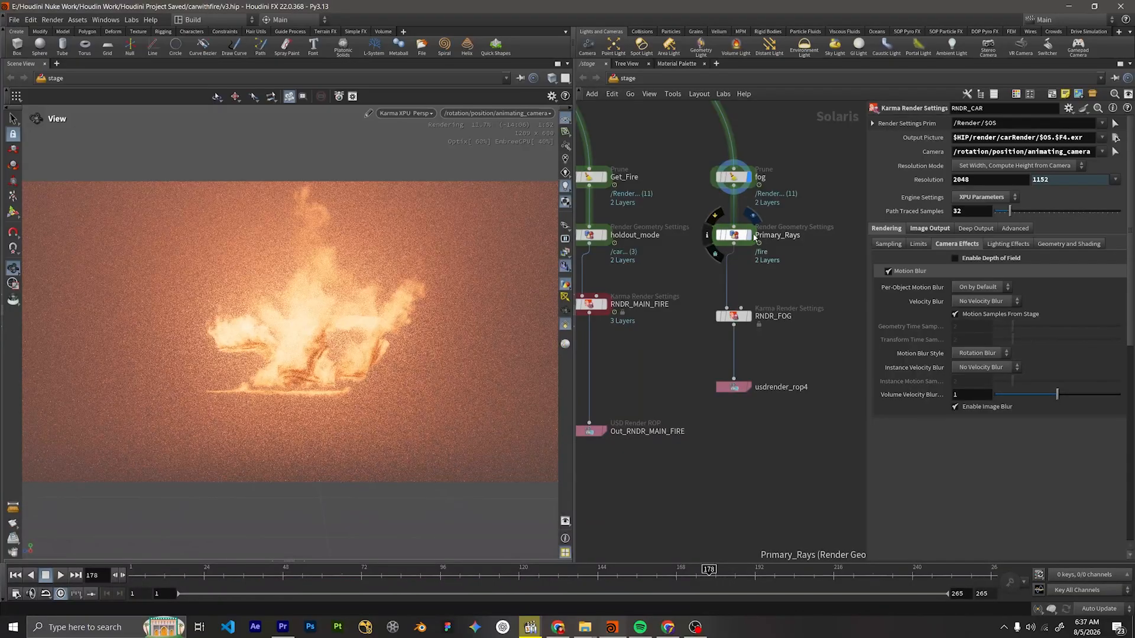
pyautogui.click(748, 316)
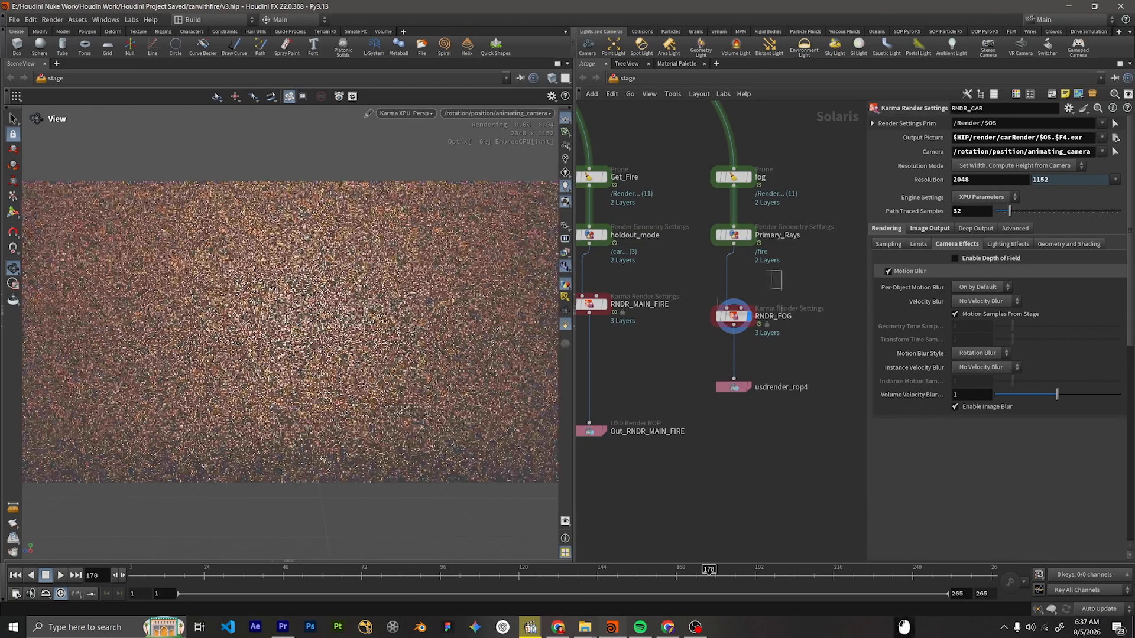
pyautogui.click(733, 316)
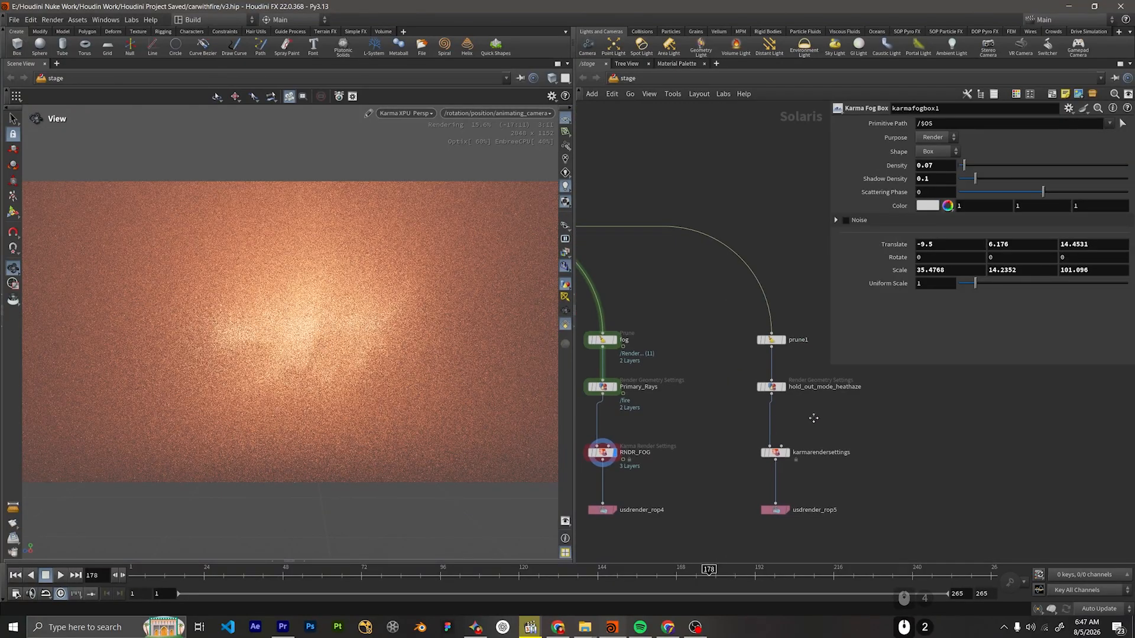
# Display the prune1 node at the head of the heat haze branch in the viewport.
pyautogui.scroll(-2, 714, 394)
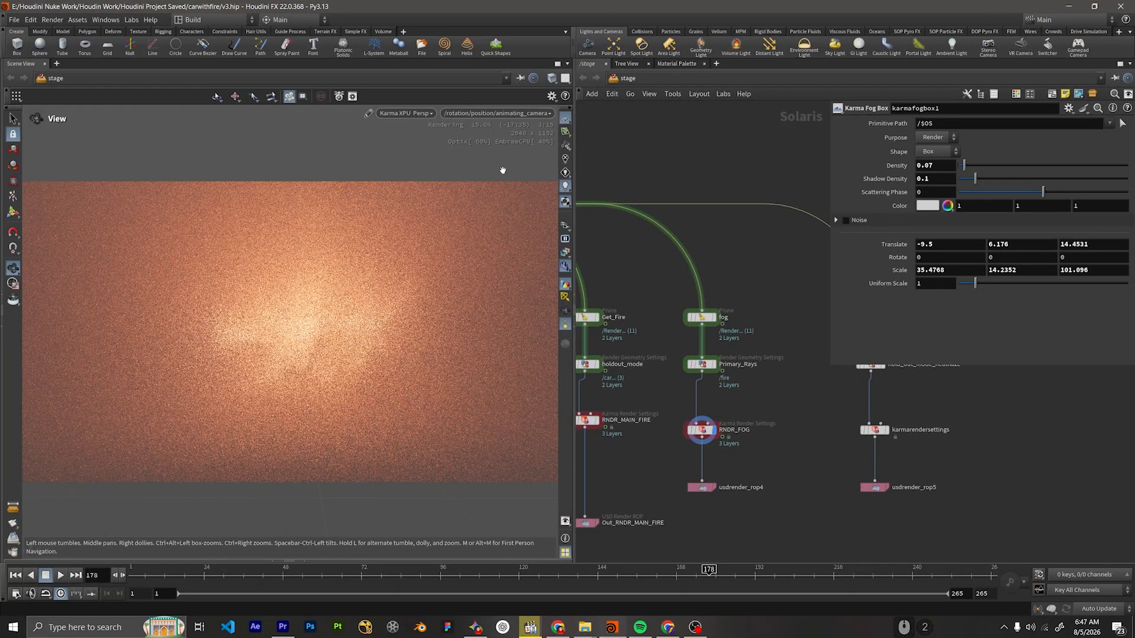
pyautogui.scroll(-6, 633, 286)
pyautogui.moveTo(773, 352); pyautogui.dragTo(779, 355, button='middle')
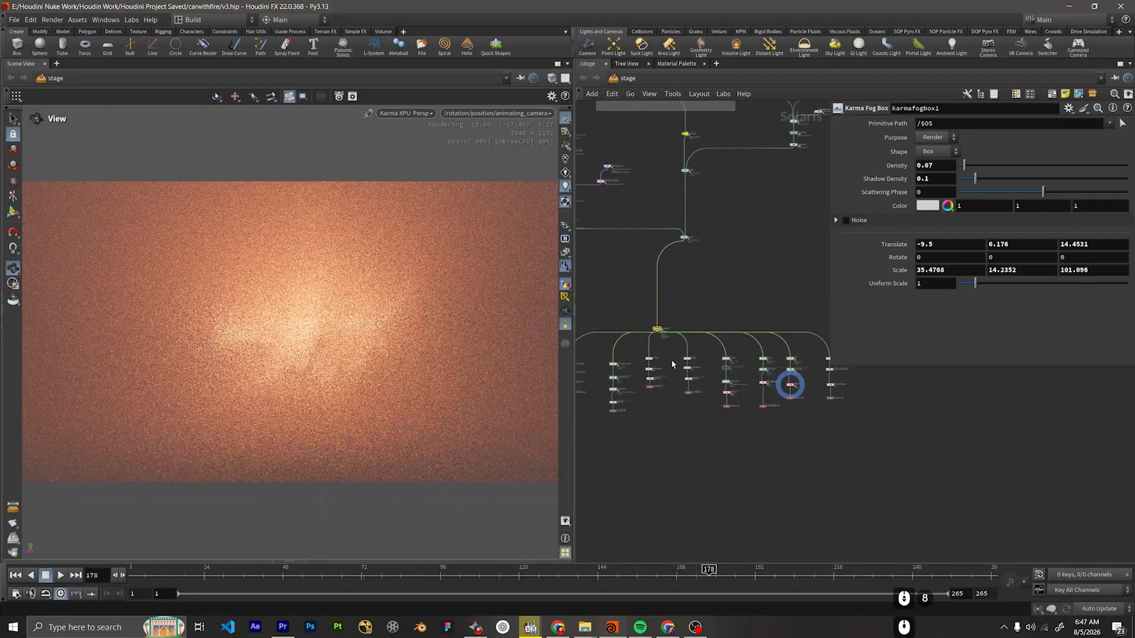
pyautogui.moveTo(671, 360); pyautogui.dragTo(749, 361, button='middle')
pyautogui.click(799, 410)
pyautogui.moveTo(800, 409); pyautogui.dragTo(565, 439, button='middle')
pyautogui.scroll(8, 612, 343)
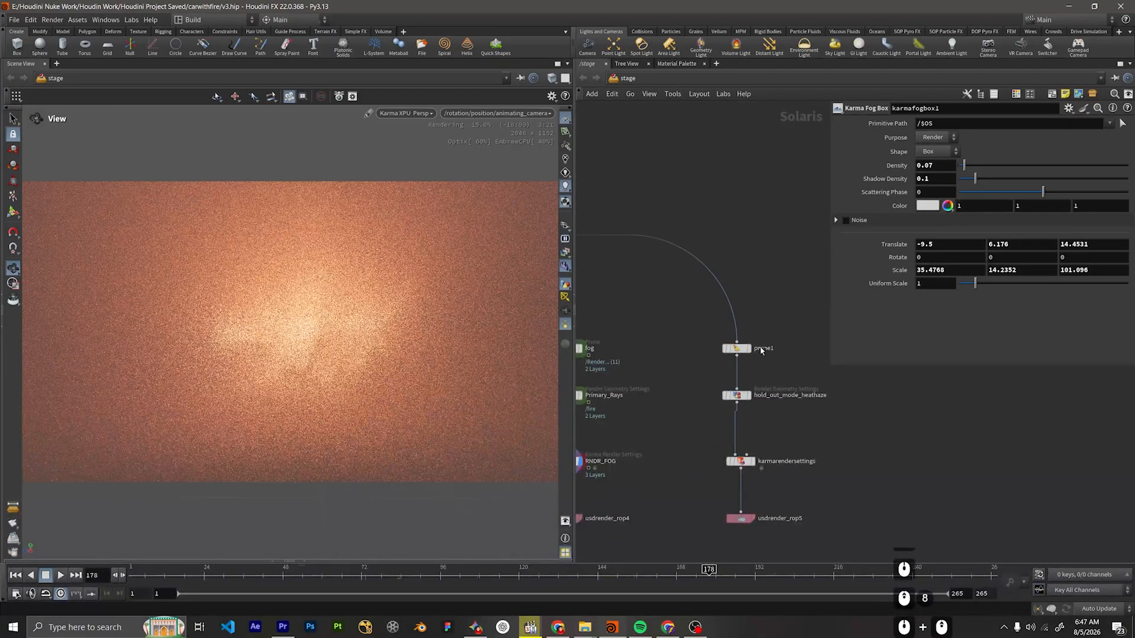
pyautogui.click(752, 353)
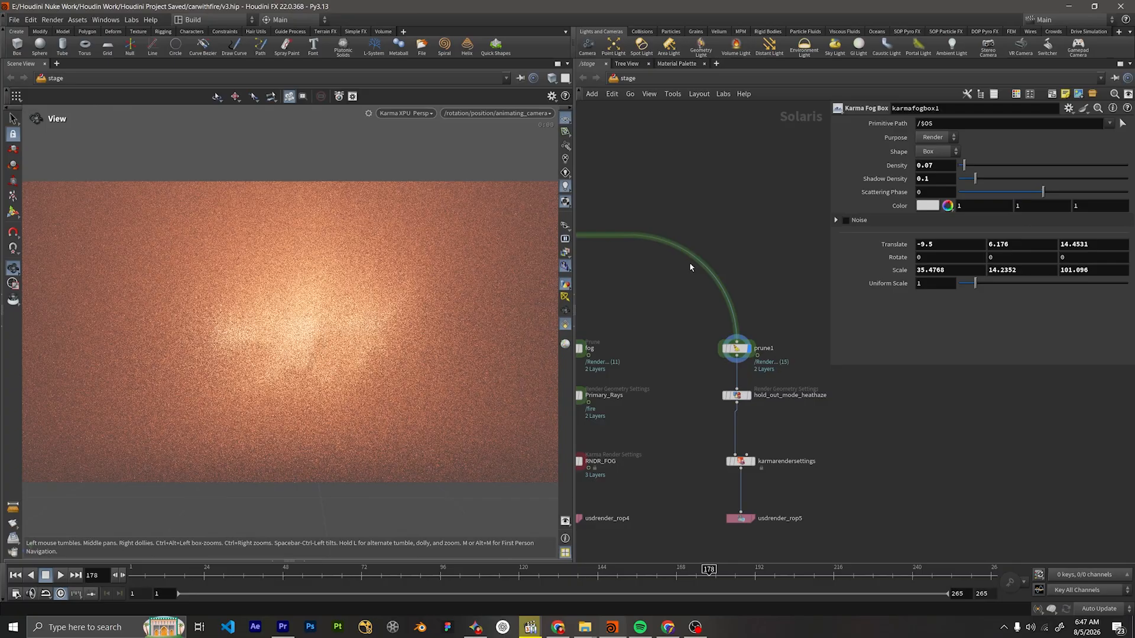
pyautogui.scroll(-2, 600, 356)
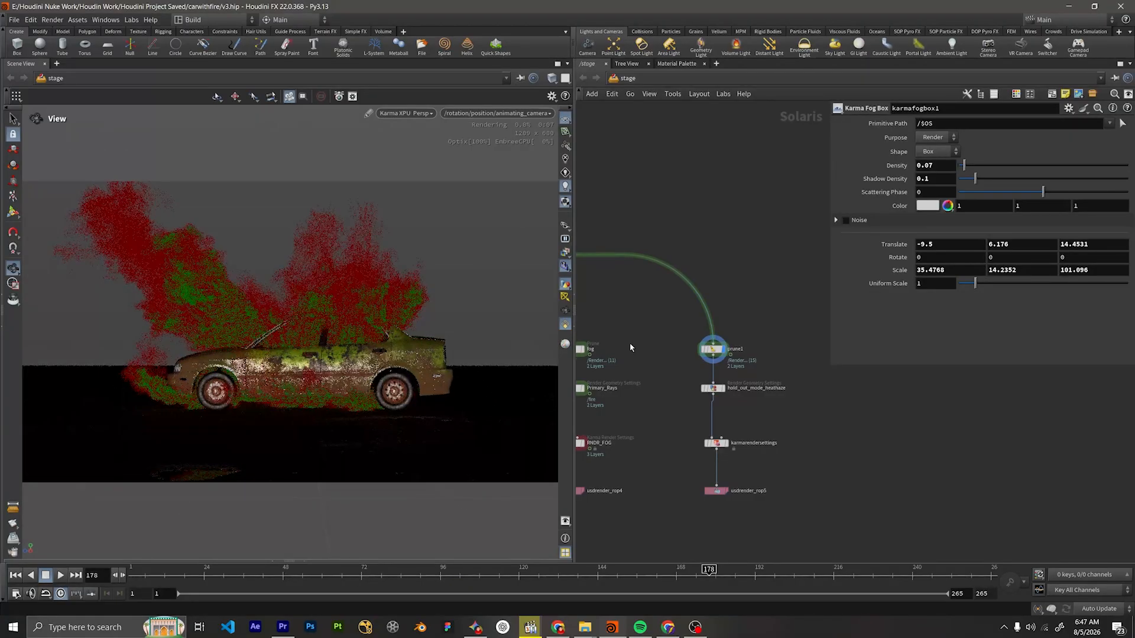
pyautogui.scroll(-2, 630, 344)
pyautogui.scroll(3, 630, 344)
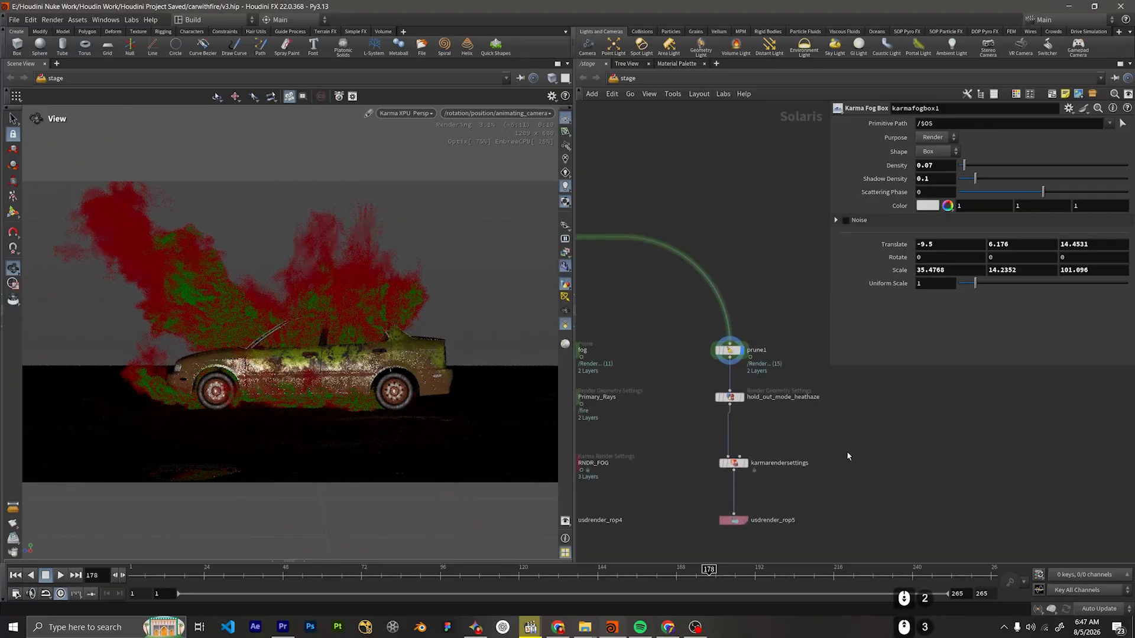
# Display the hold_out_mode_heathaze node in the viewport and open its settings.
pyautogui.moveTo(831, 441); pyautogui.dragTo(763, 388, button='middle')
pyautogui.scroll(1, 729, 374)
pyautogui.click(662, 335)
pyautogui.moveTo(730, 367); pyautogui.dragTo(595, 308)
# Display the karmarendersettings node of the heat haze branch in the viewport and open its settings.
pyautogui.moveTo(736, 411); pyautogui.dragTo(749, 346, button='middle')
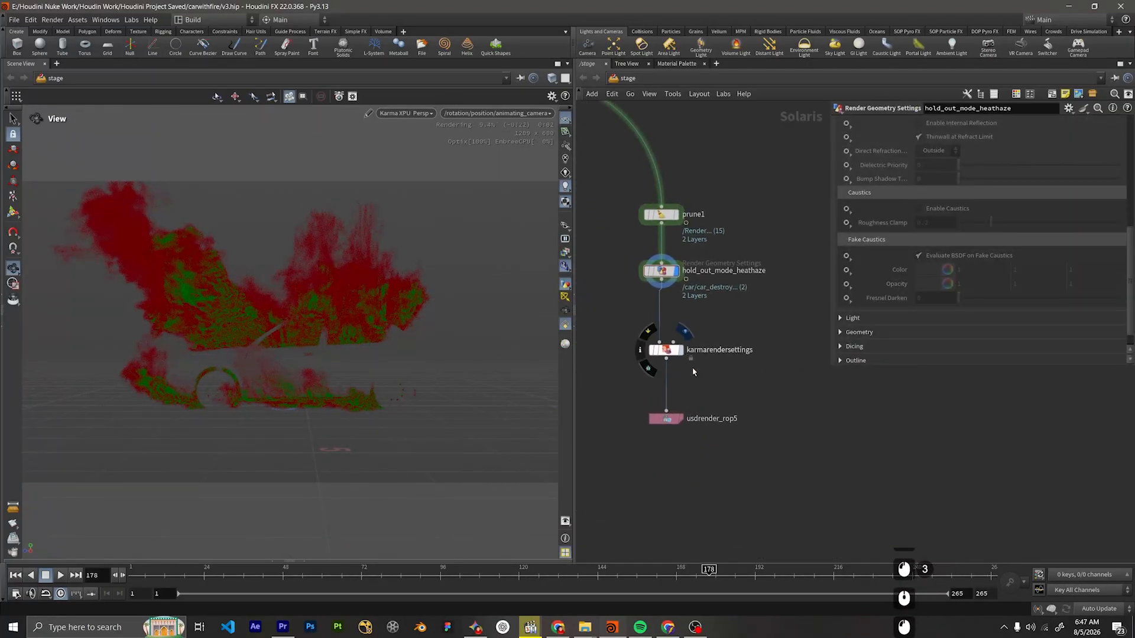
pyautogui.click(680, 350)
pyautogui.moveTo(782, 389); pyautogui.dragTo(582, 310)
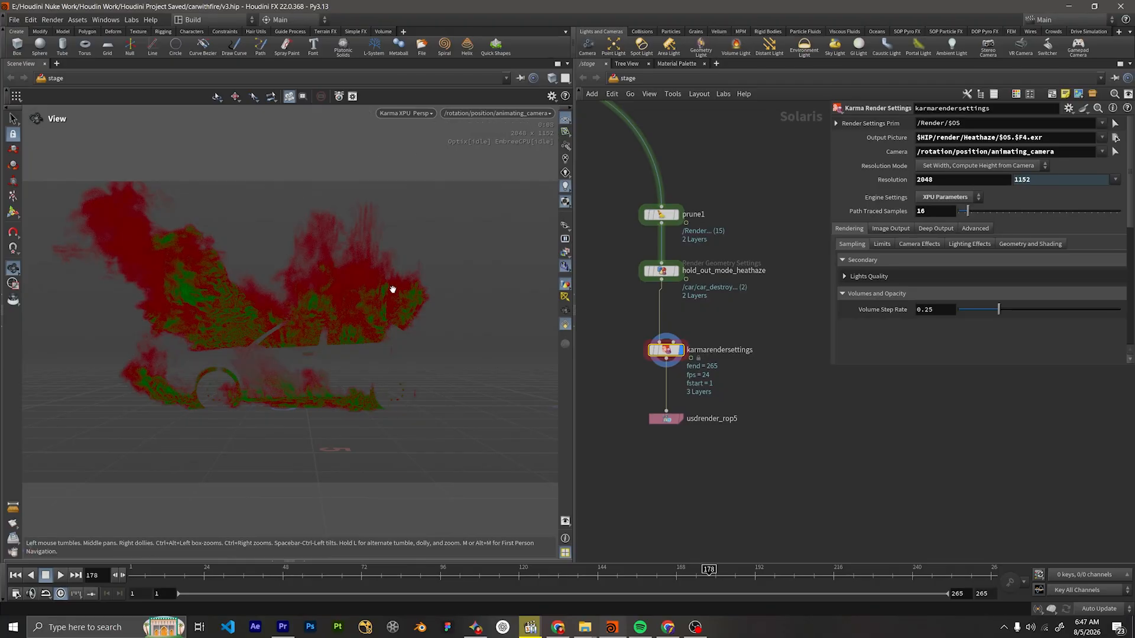
# Rename the USD Render ROP below RNDR_FOG to Out_RNDR_FOG, reusing the name of the render settings node.
pyautogui.scroll(-8, 689, 380)
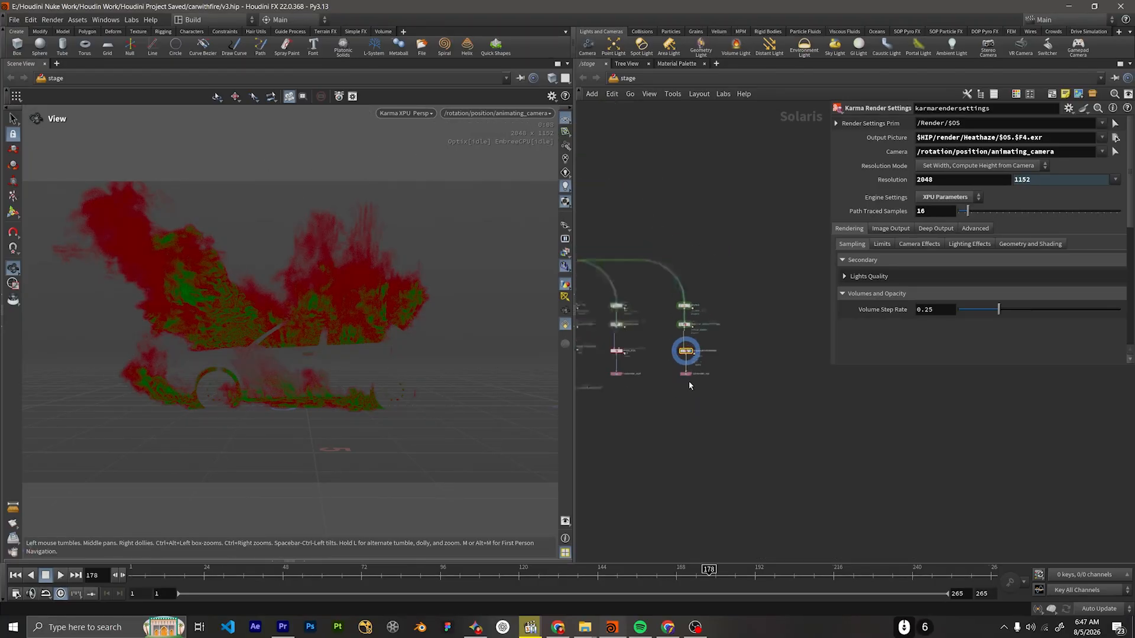
pyautogui.scroll(9, 689, 361)
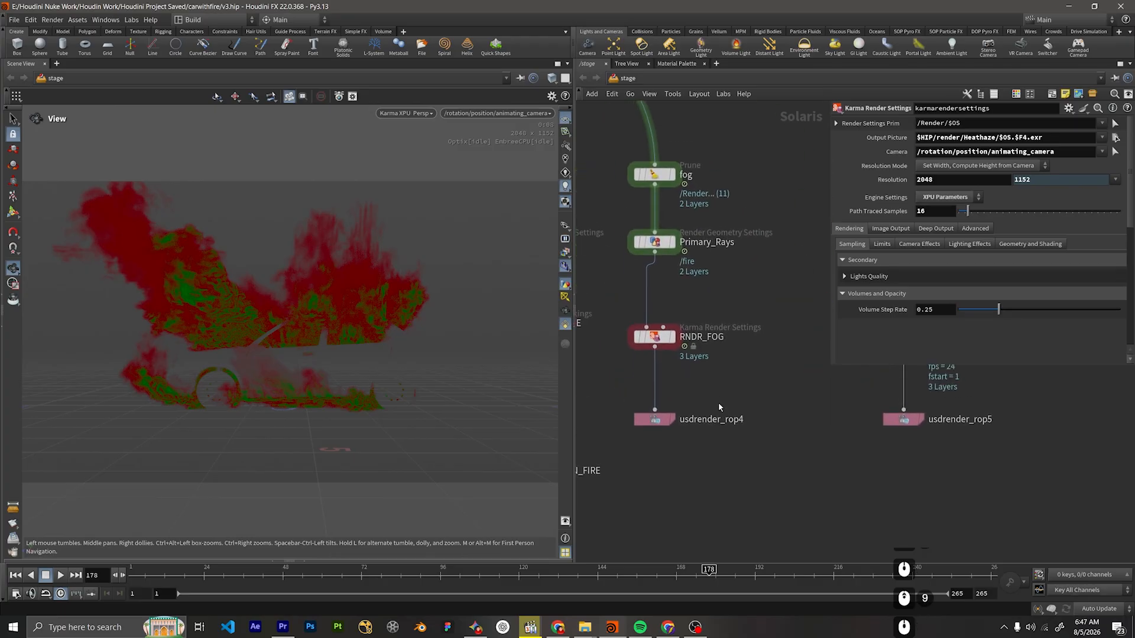
pyautogui.scroll(-3, 711, 401)
pyautogui.scroll(2, 711, 400)
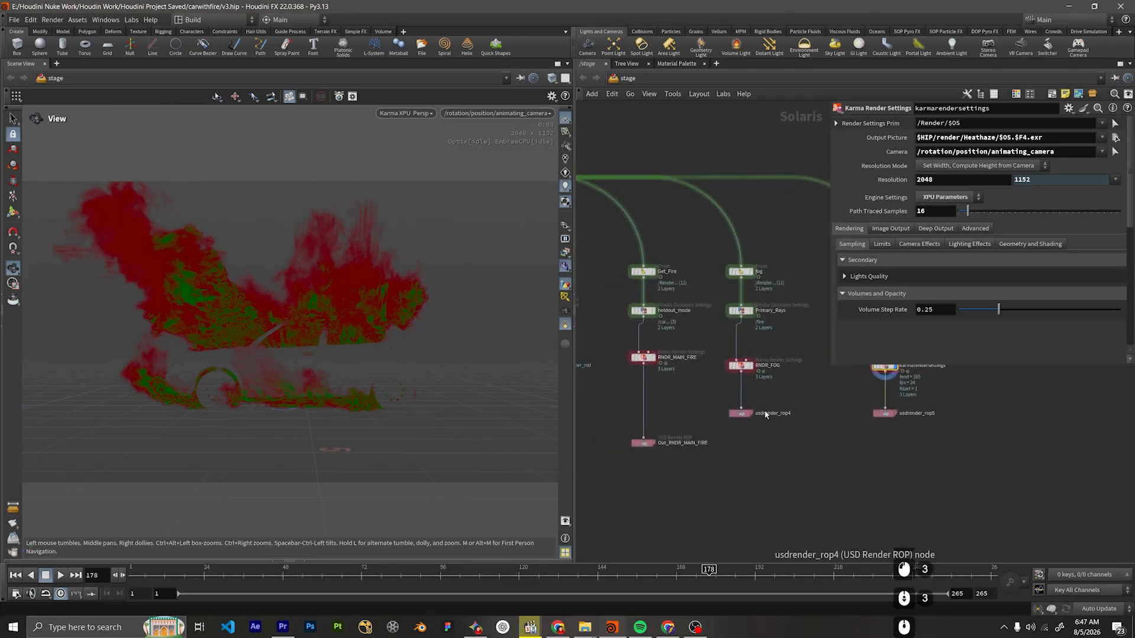
pyautogui.doubleClick(768, 346)
pyautogui.hotkey('ctrl', 'c')
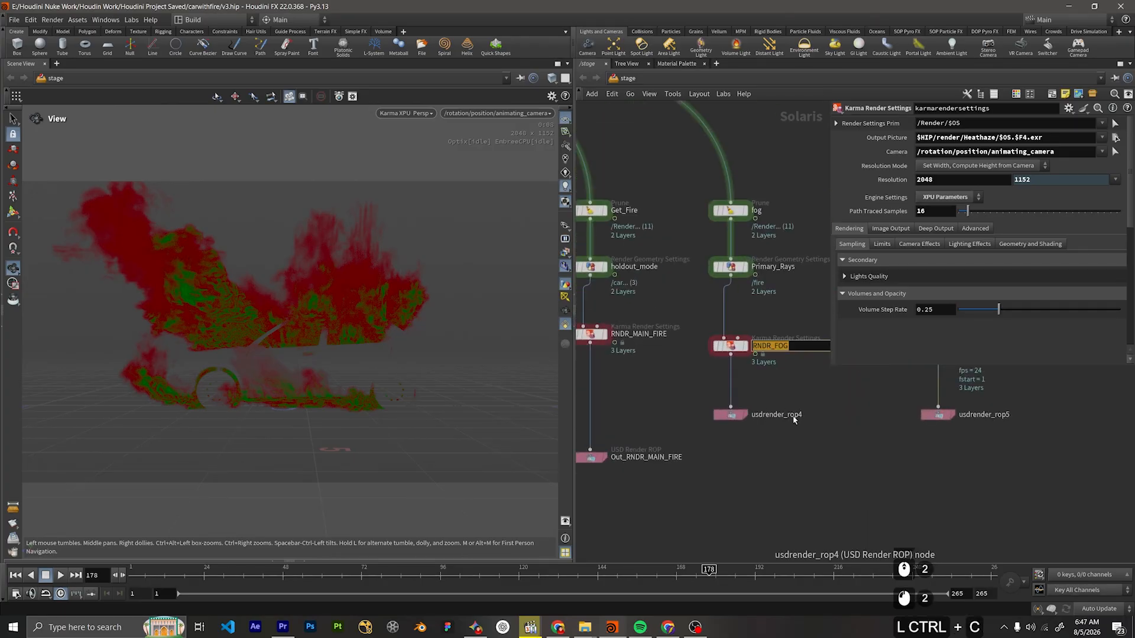
pyautogui.doubleClick(762, 415)
pyautogui.hotkey('ctrl', 'v')
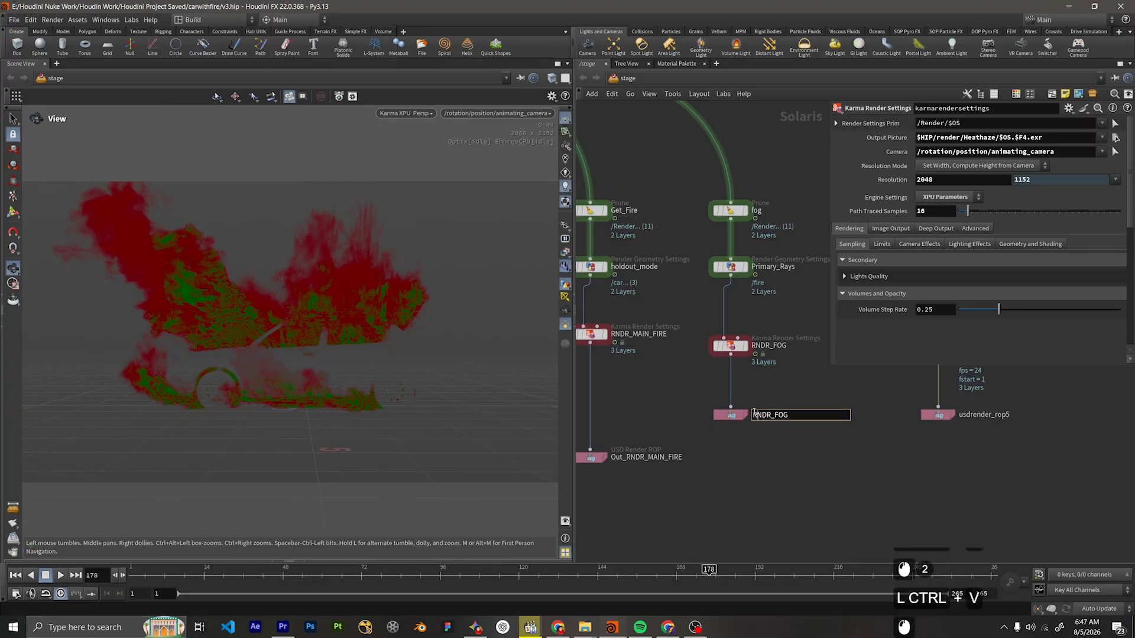
pyautogui.write('Out_')
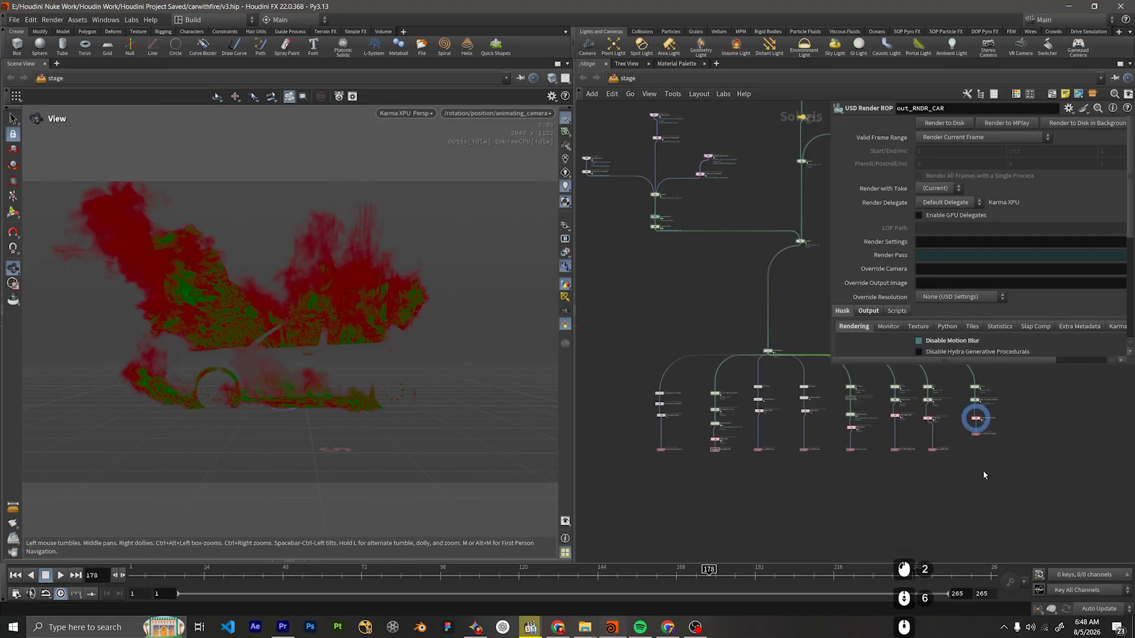
pyautogui.moveTo(984, 471); pyautogui.dragTo(928, 440, button='middle')
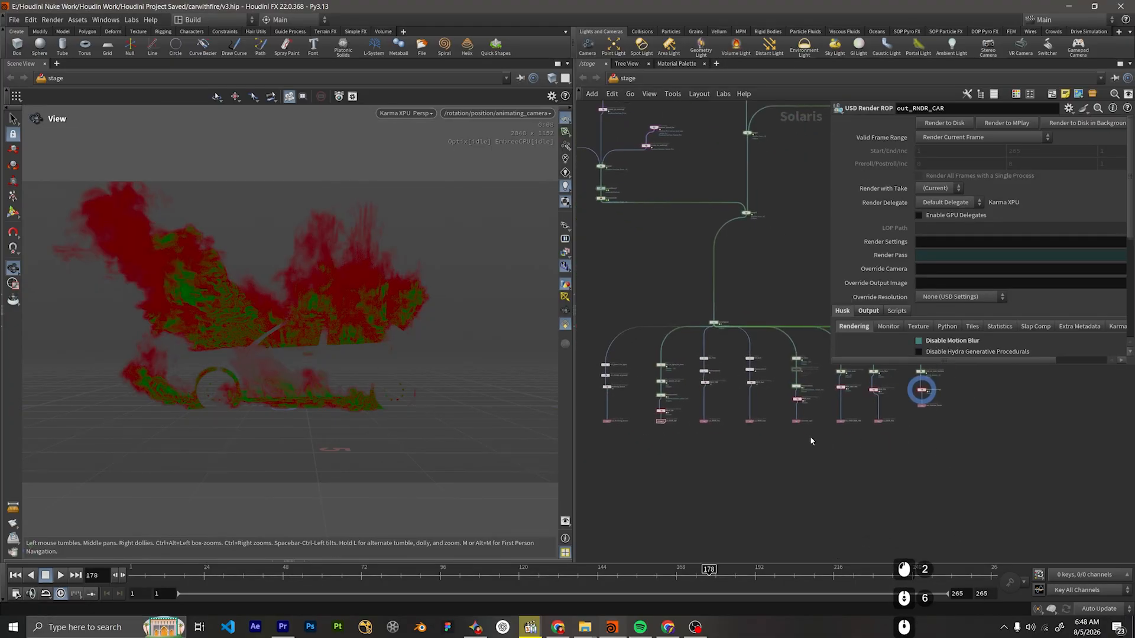
pyautogui.scroll(-5, 665, 238)
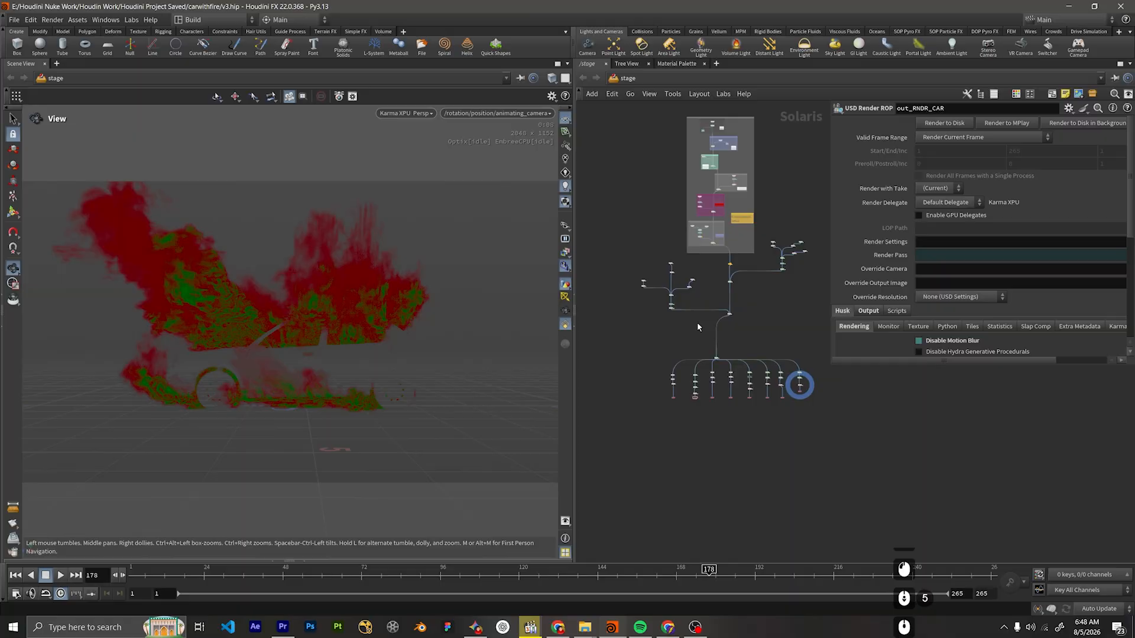
pyautogui.moveTo(734, 341); pyautogui.dragTo(730, 373, button='middle')
pyautogui.moveTo(737, 468); pyautogui.dragTo(717, 401, button='middle')
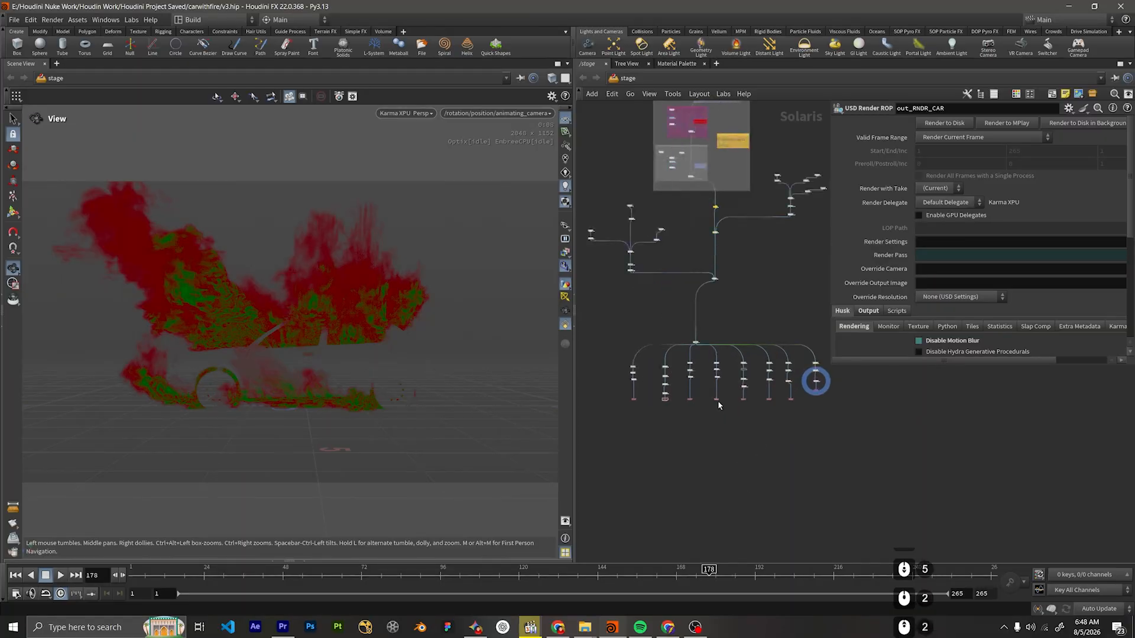
pyautogui.scroll(5, 737, 403)
pyautogui.scroll(1, 787, 400)
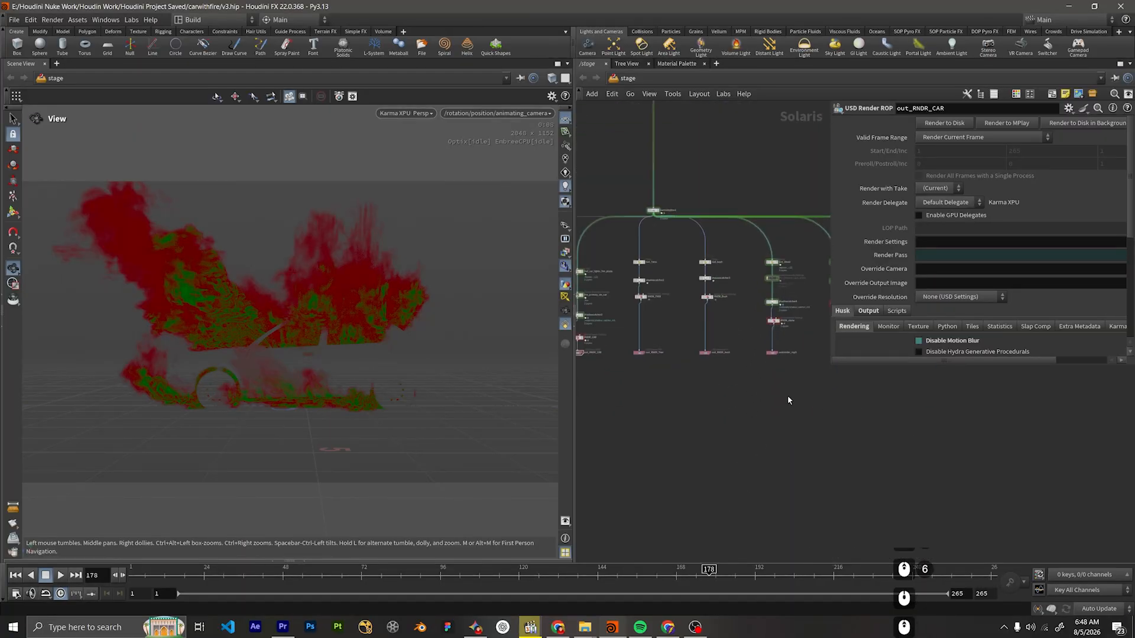
pyautogui.moveTo(757, 403); pyautogui.dragTo(754, 361, button='middle')
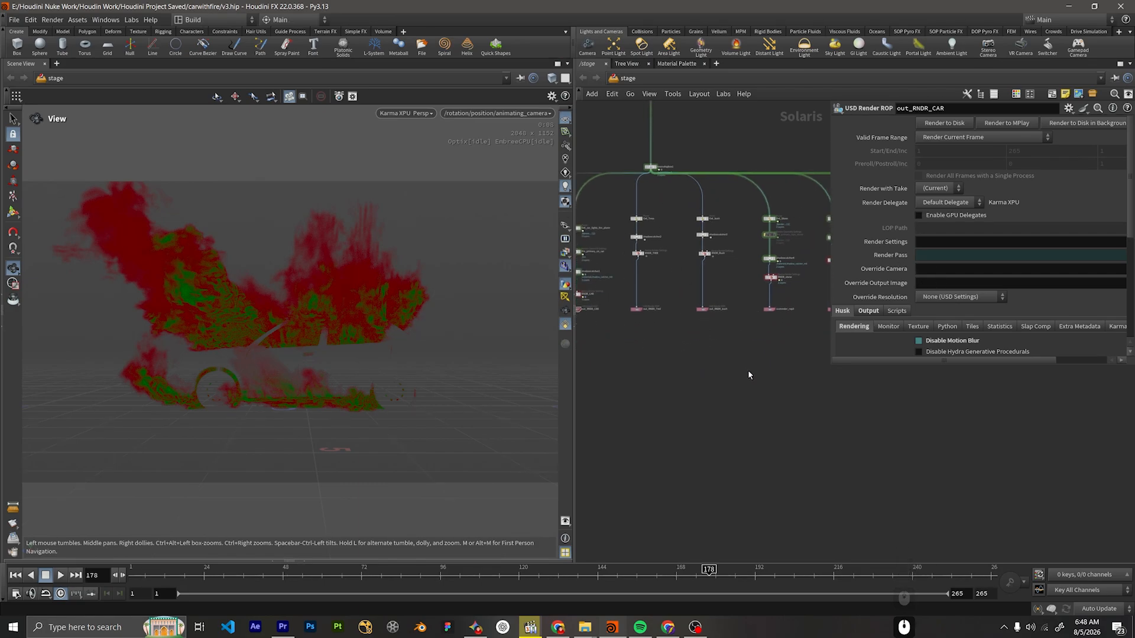
pyautogui.scroll(3, 749, 375)
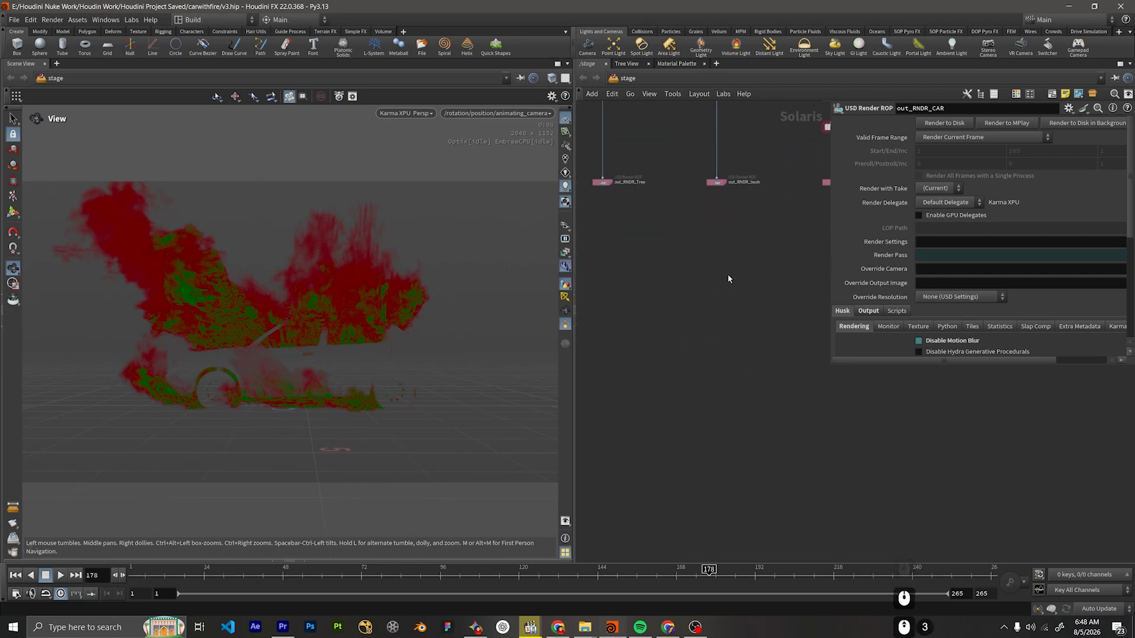
pyautogui.scroll(-9, 728, 279)
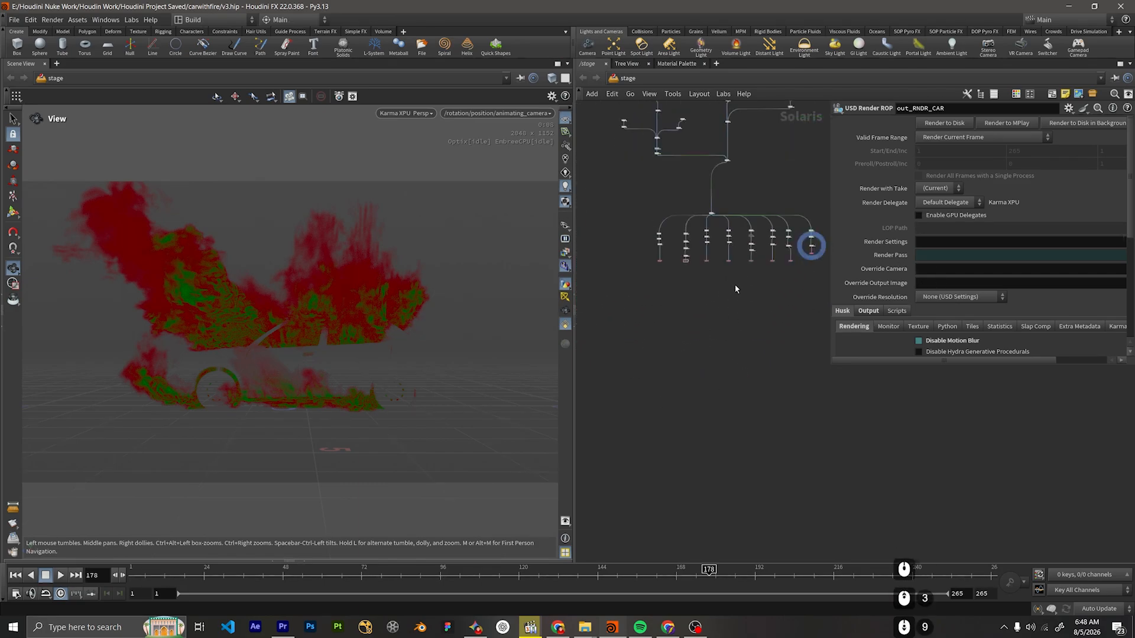
# Switch to the obj network and add a TOP Network node below geo1.
pyautogui.click(628, 81)
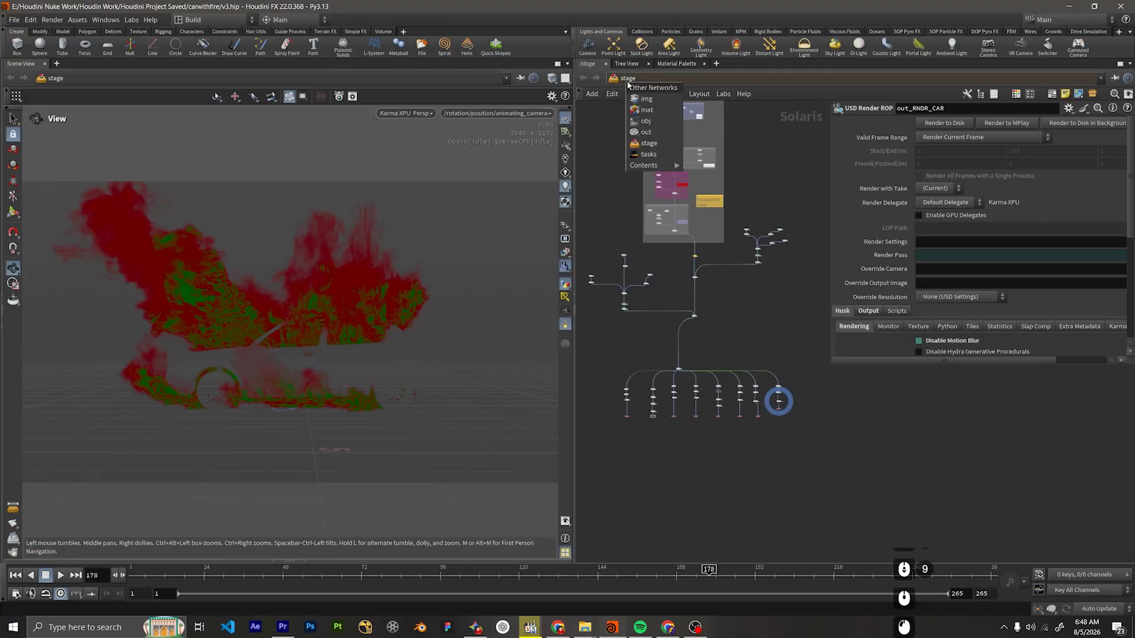
pyautogui.click(645, 120)
pyautogui.scroll(-5, 757, 274)
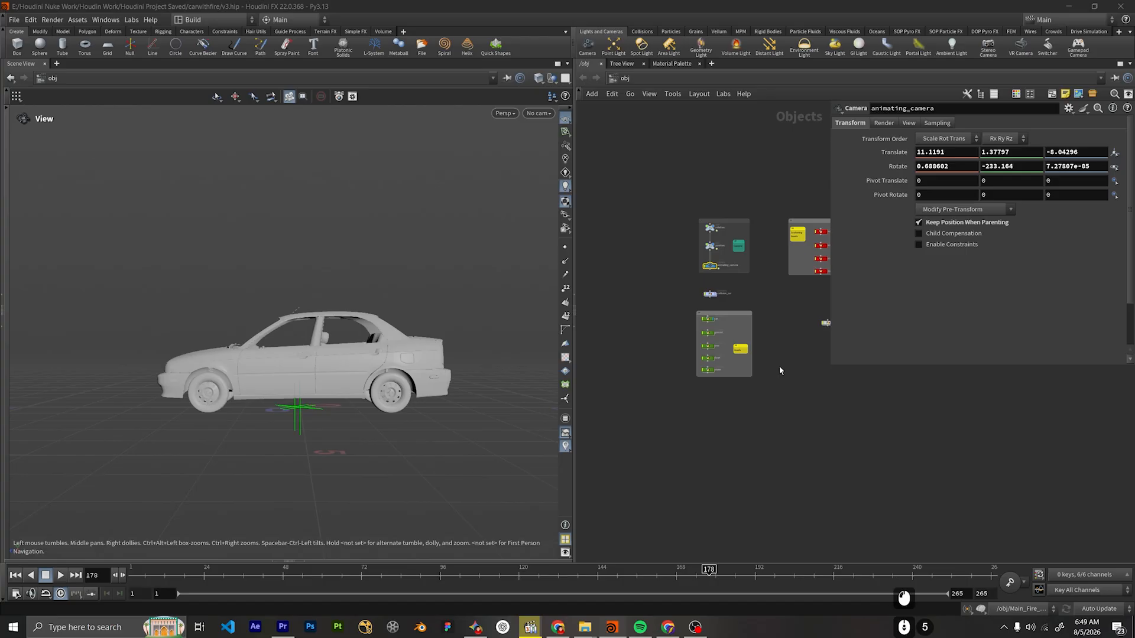
pyautogui.moveTo(807, 384); pyautogui.dragTo(690, 298, button='middle')
pyautogui.click(694, 294)
pyautogui.scroll(5, 701, 257)
pyautogui.press('Tab')
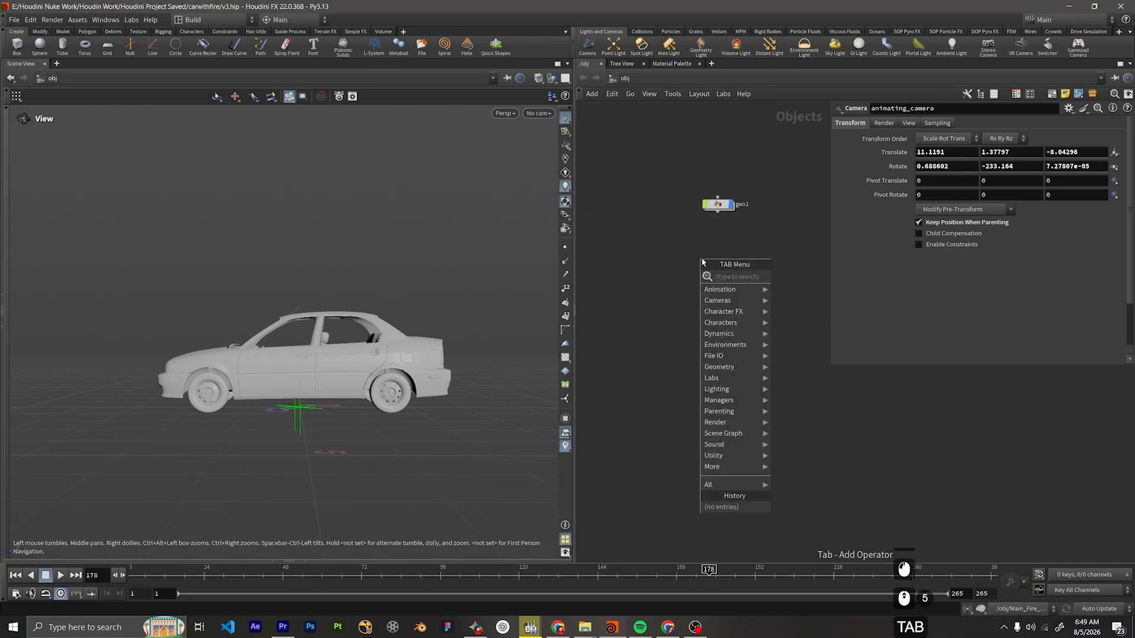
pyautogui.write('top')
pyautogui.press('Return')
pyautogui.click(701, 258)
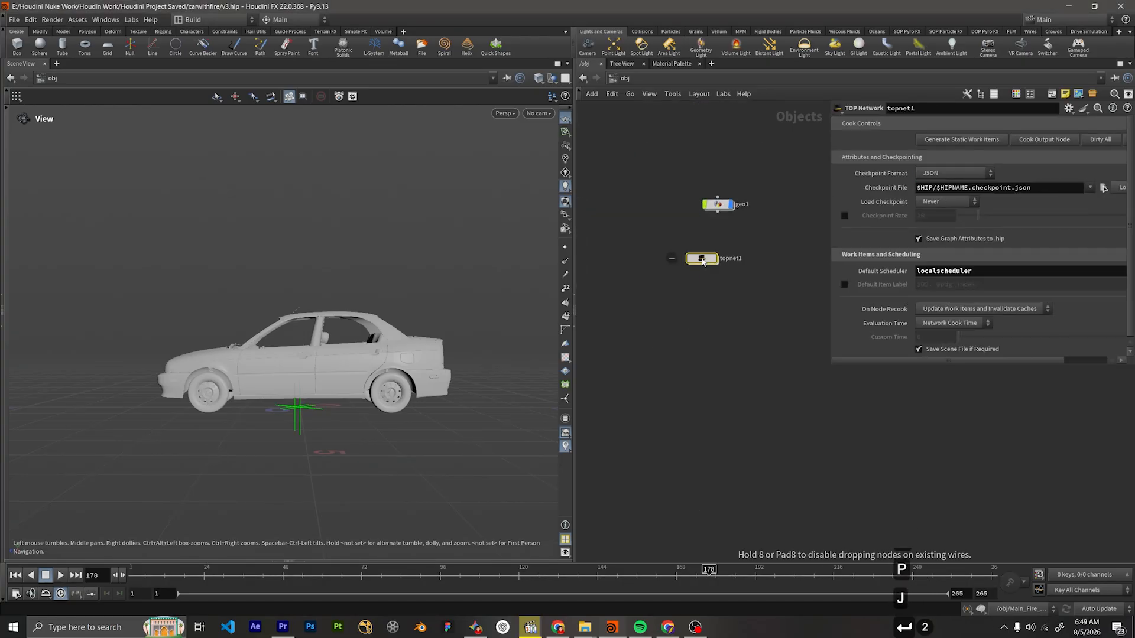
pyautogui.moveTo(703, 261); pyautogui.dragTo(719, 275)
# Rename the new TOP Network node to Rendering_Our_Scene.
pyautogui.doubleClick(748, 273)
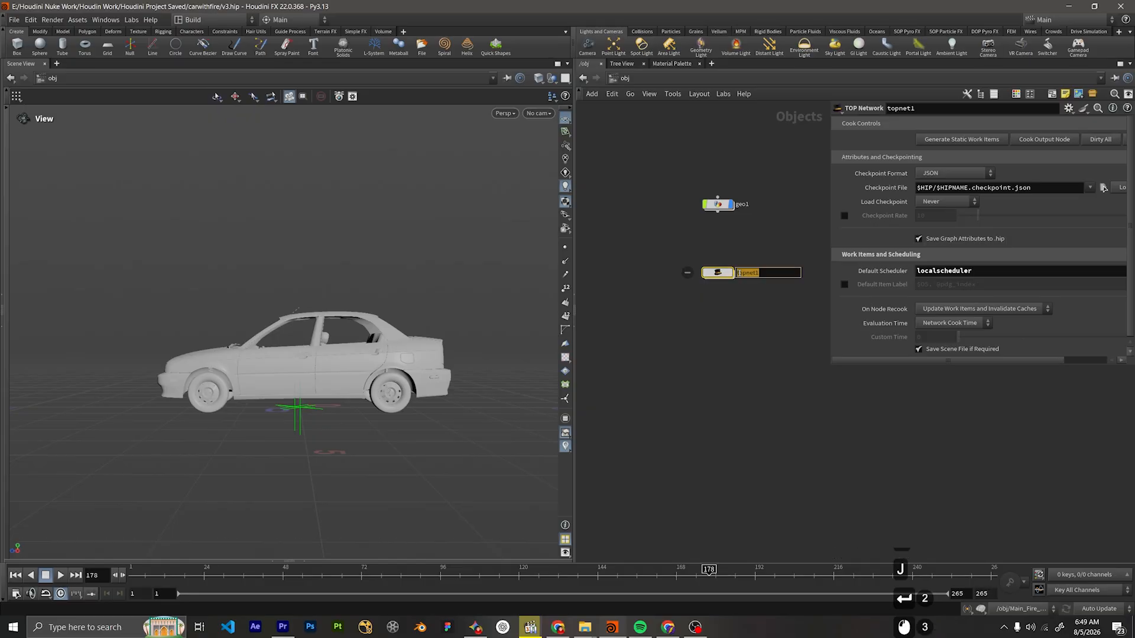
pyautogui.write('Renderuin')
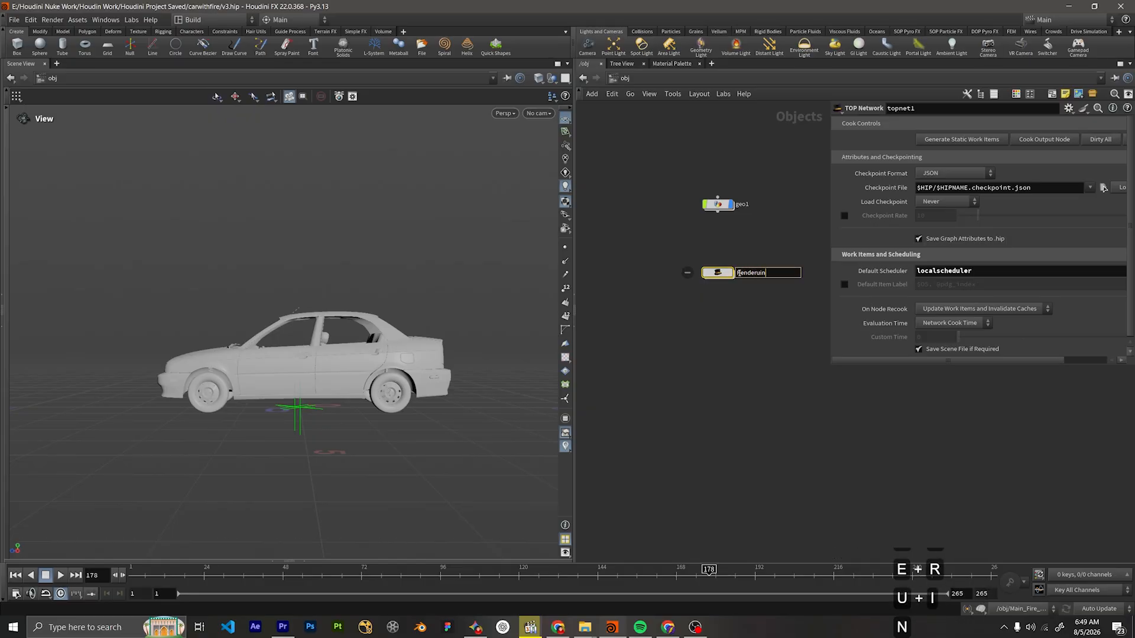
pyautogui.press('BackSpace')
pyautogui.press('BackSpace')
pyautogui.write('ing Our Scene')
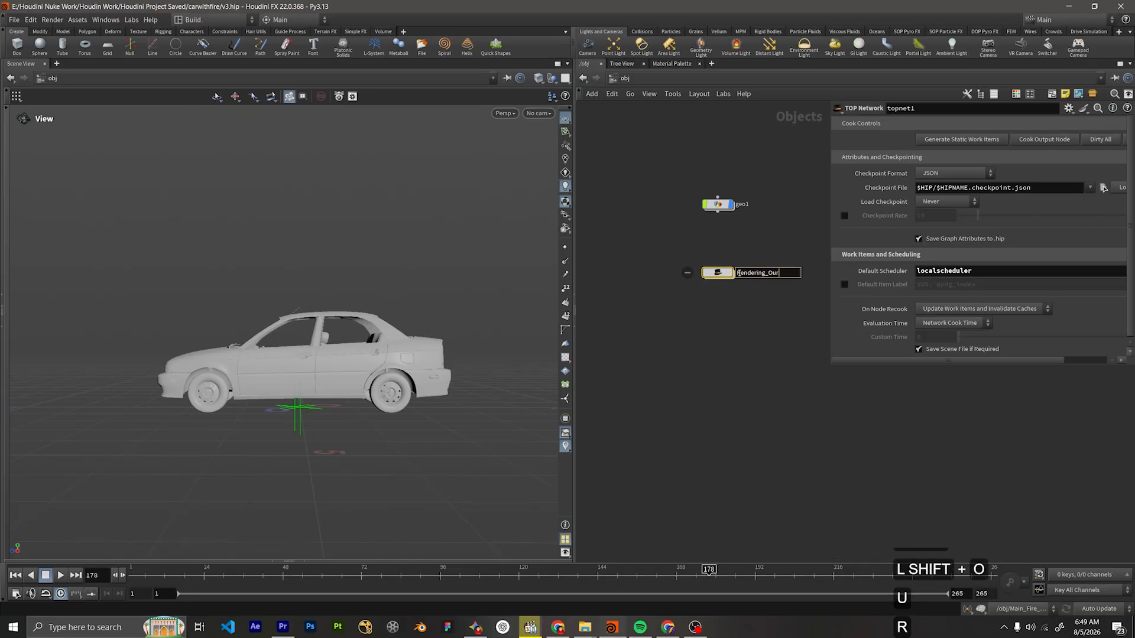
pyautogui.press('Return')
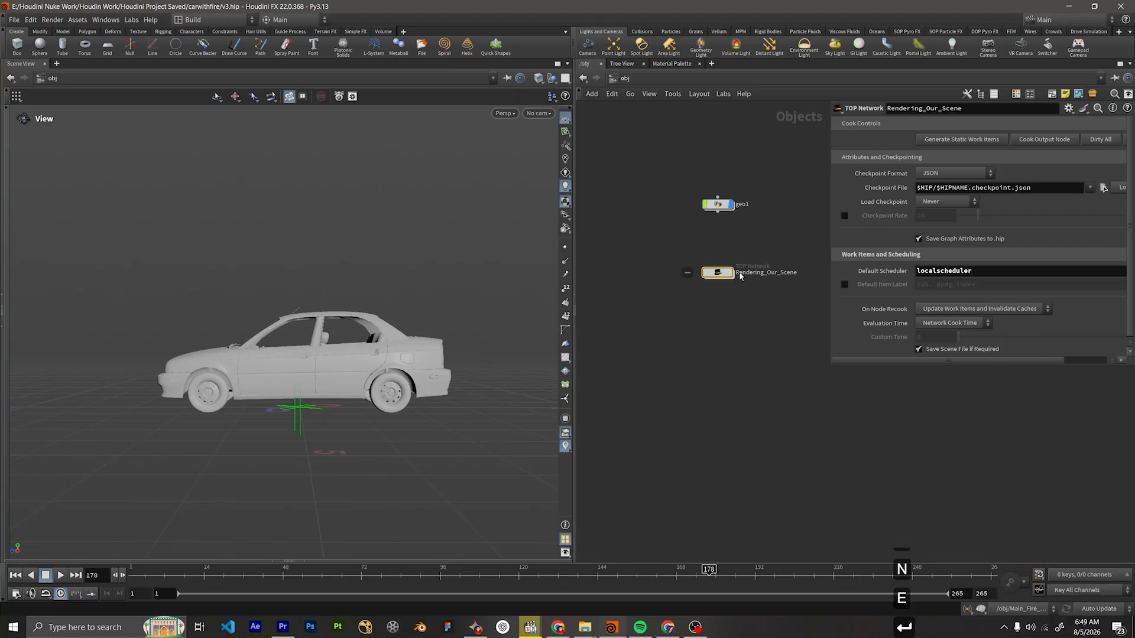
# Enter the Rendering_Our_Scene network and add a ROP Fetch node.
pyautogui.moveTo(761, 305); pyautogui.dragTo(674, 343, button='middle')
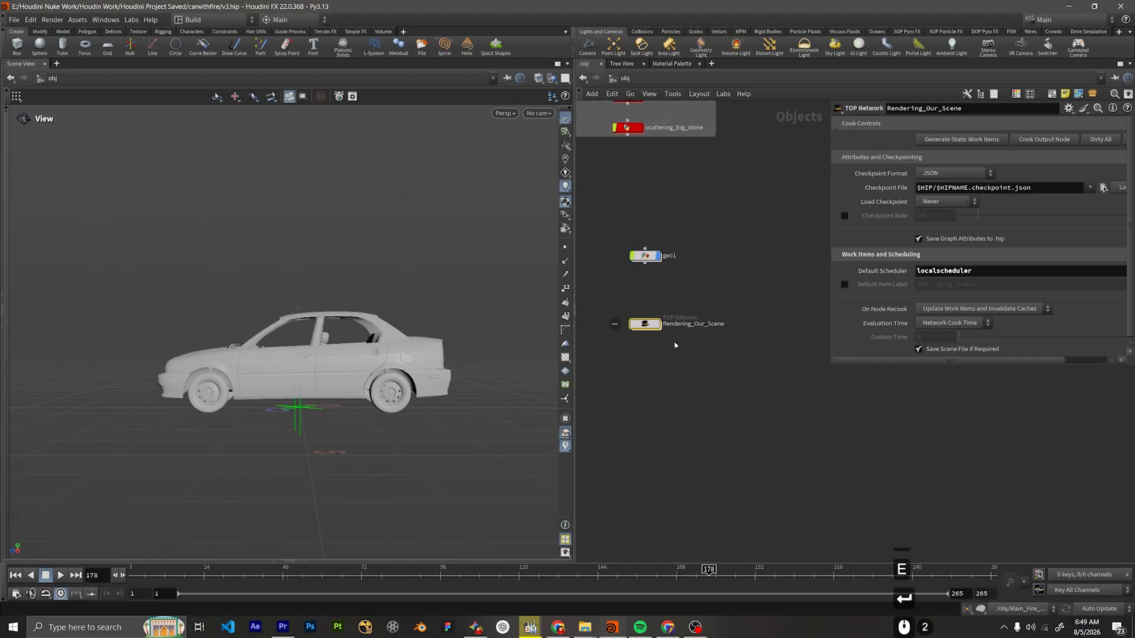
pyautogui.doubleClick(645, 324)
pyautogui.press('Tab')
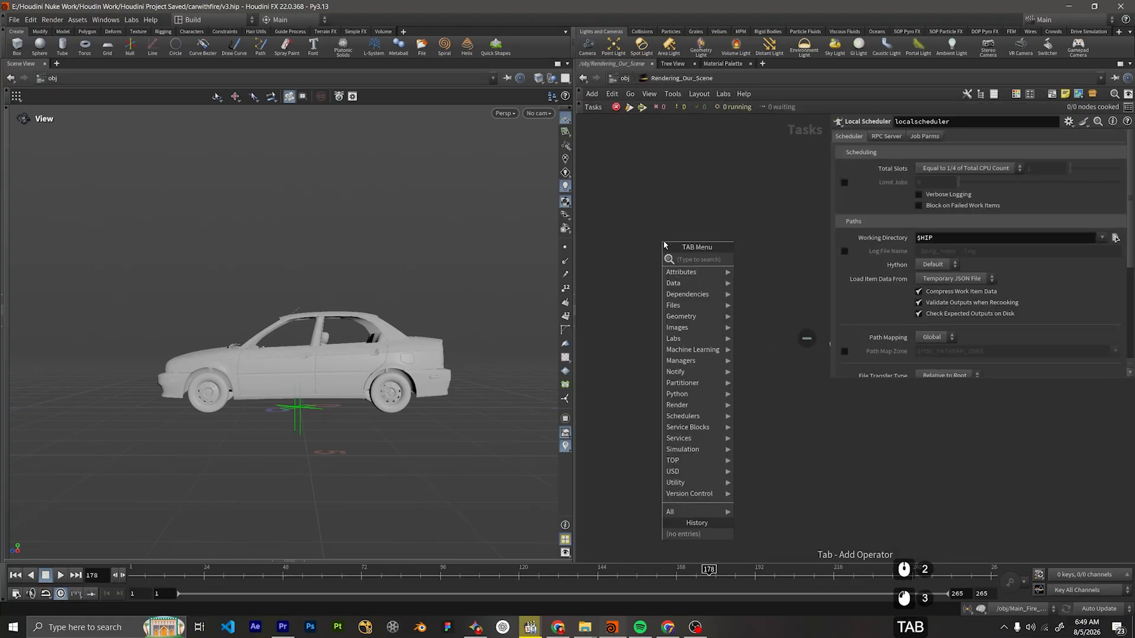
pyautogui.write('s')
pyautogui.press('BackSpace')
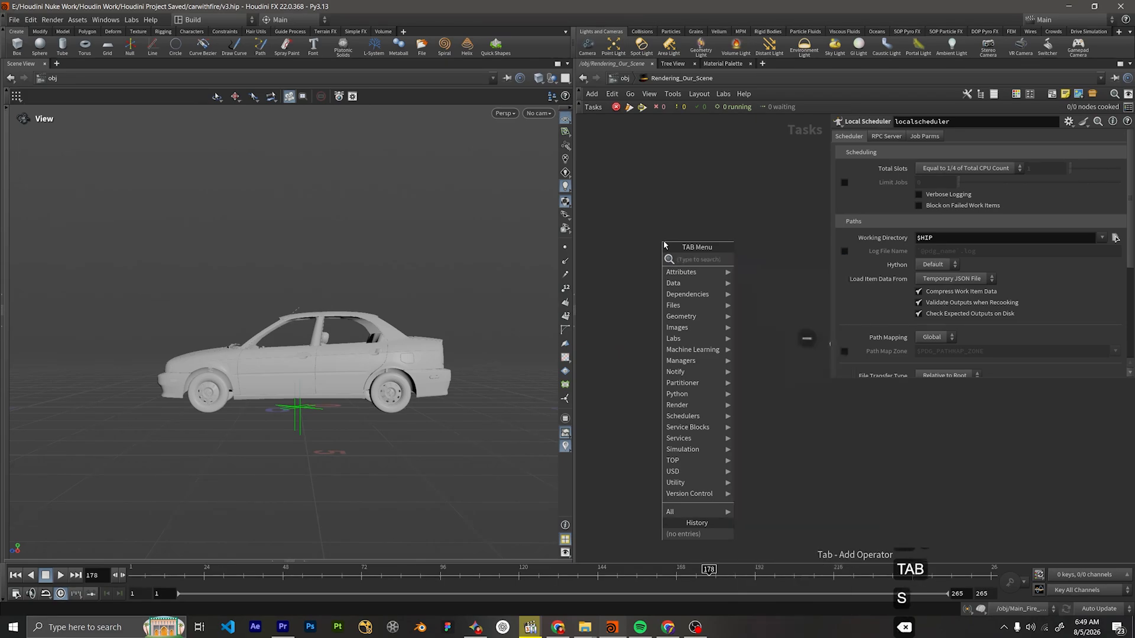
pyautogui.write('rop')
pyautogui.press('Return')
pyautogui.press('Return')
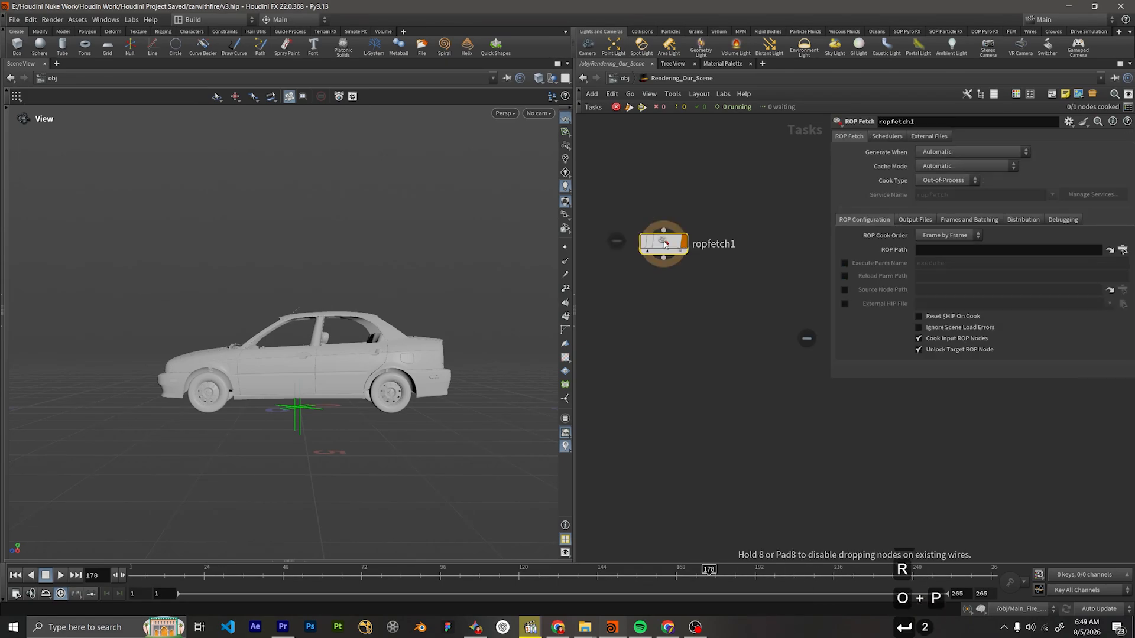
pyautogui.doubleClick(714, 248)
pyautogui.click(735, 224)
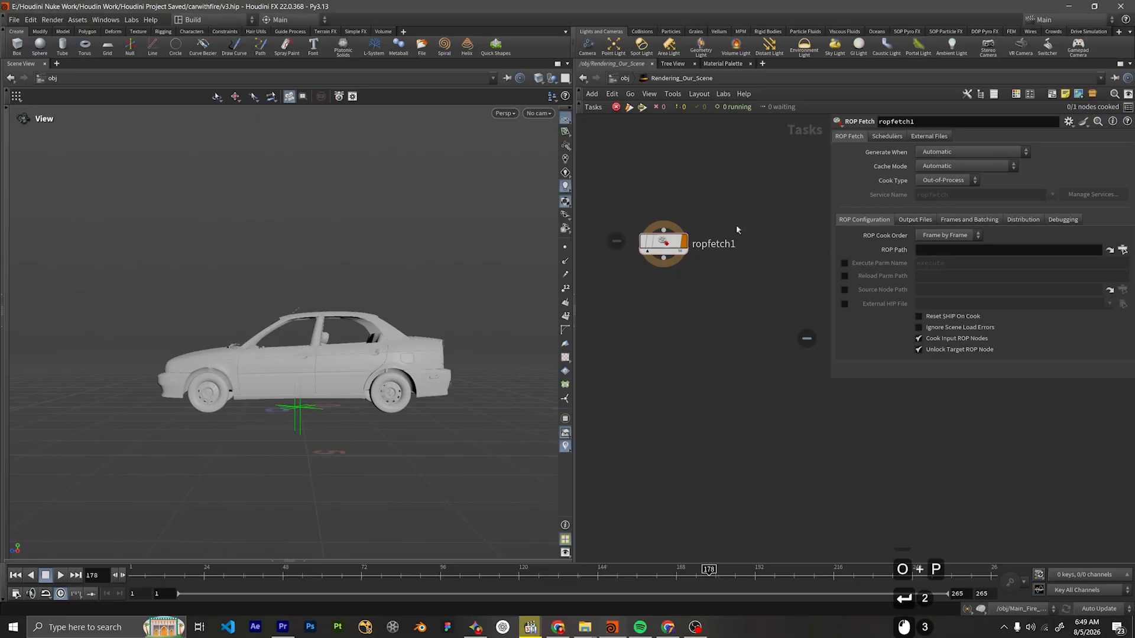
# Look through the stage operators offered for the ROP path of ropfetch1, checking the render output node names.
pyautogui.click(1122, 250)
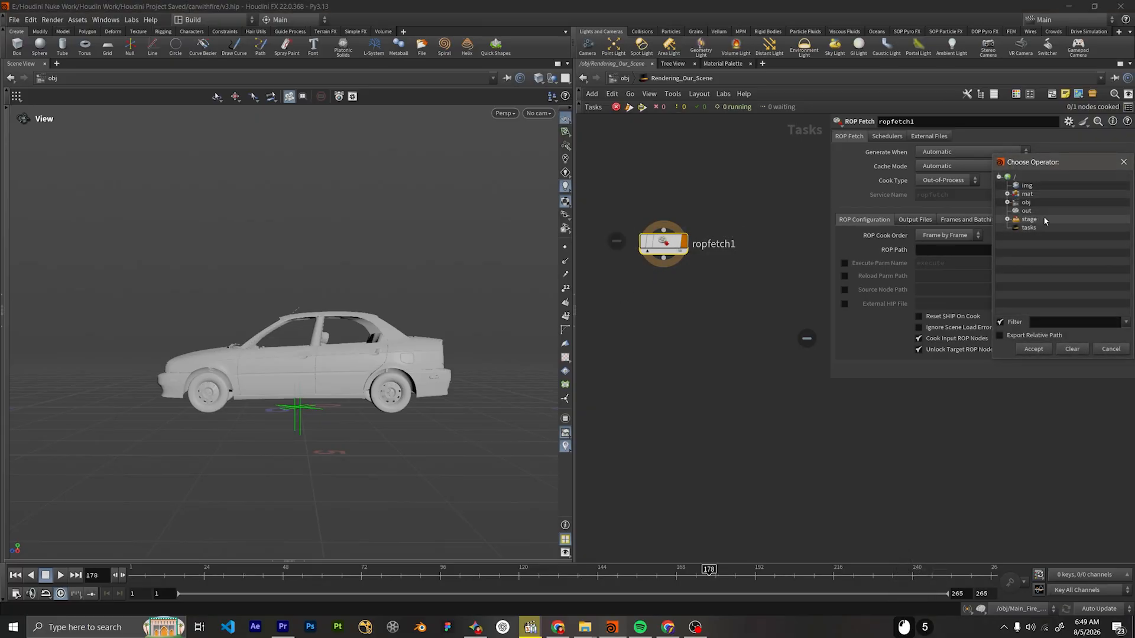
pyautogui.click(1008, 219)
pyautogui.scroll(-20, 1030, 239)
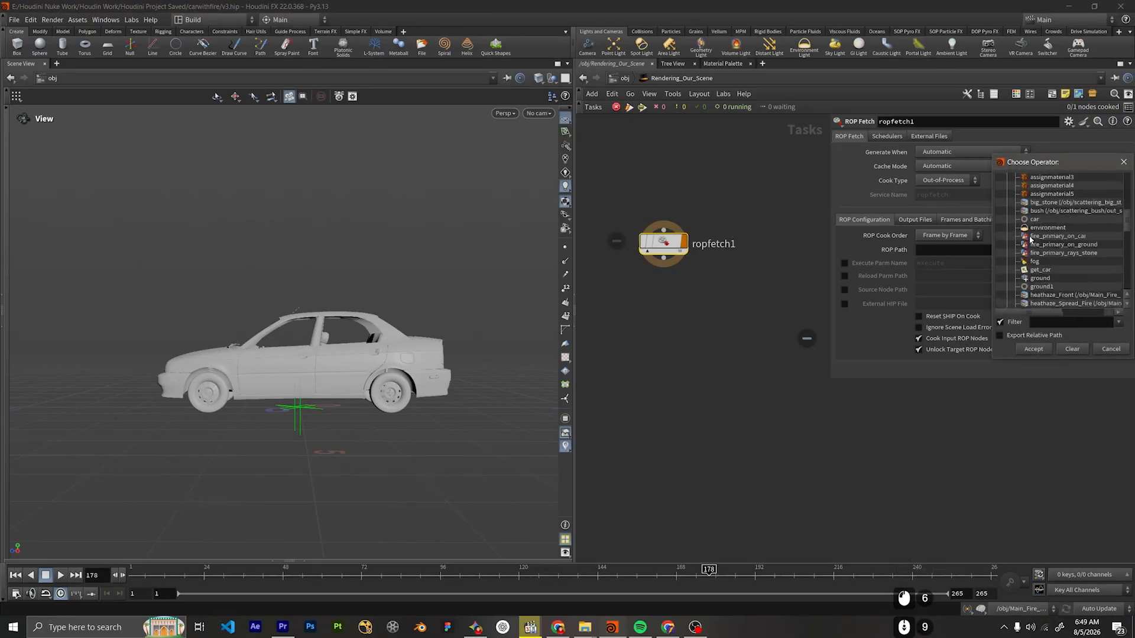
pyautogui.scroll(-3, 1038, 238)
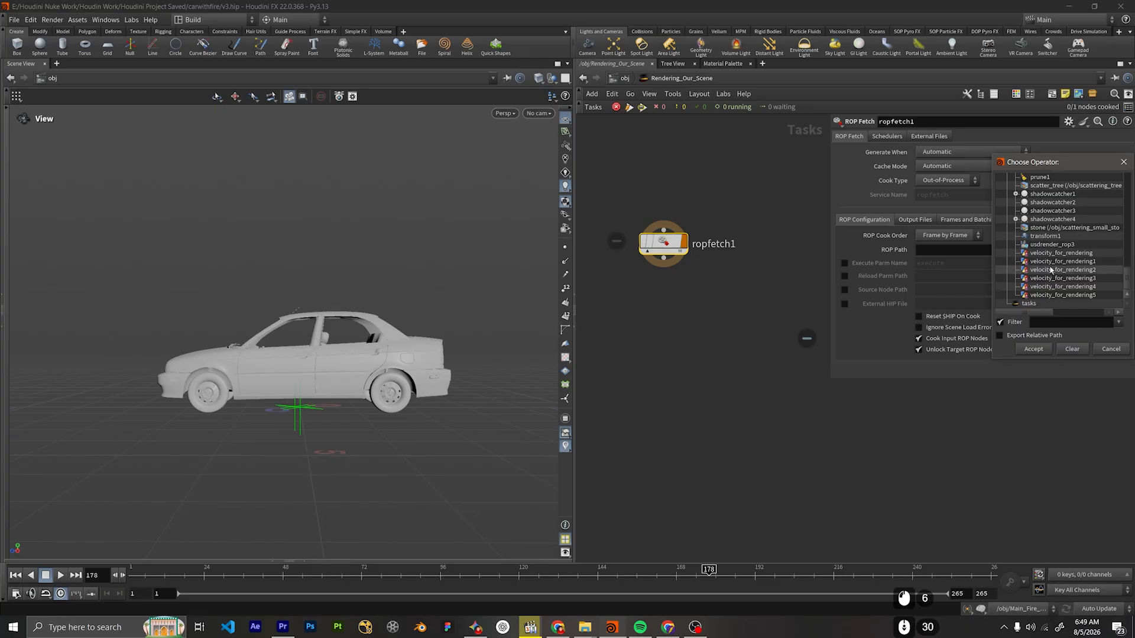
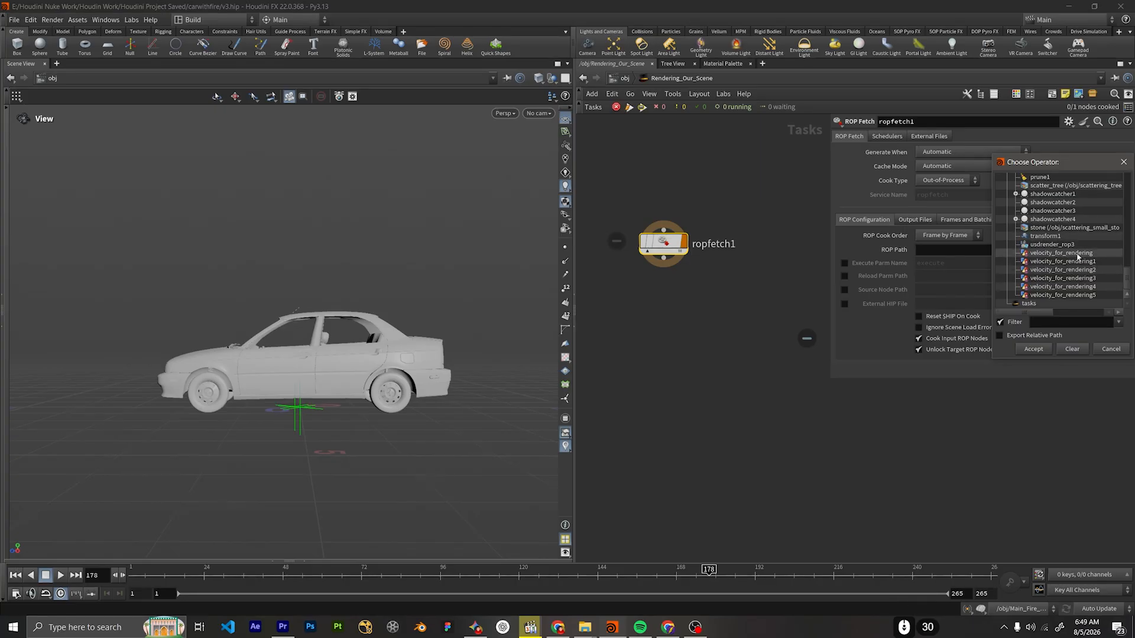
pyautogui.click(1041, 245)
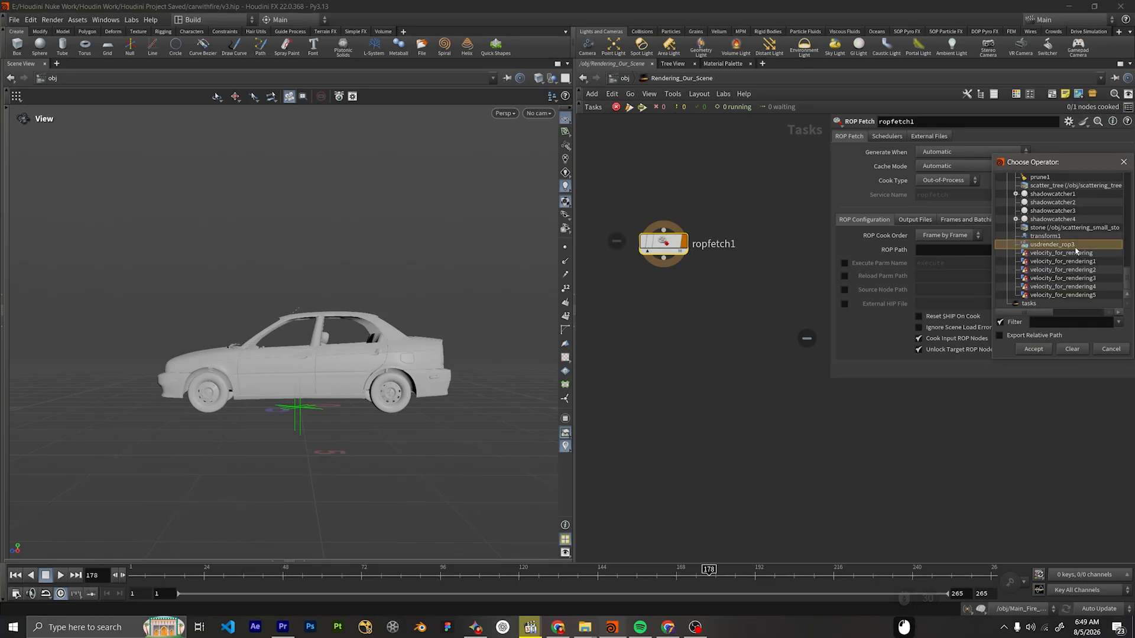
pyautogui.moveTo(1130, 282); pyautogui.dragTo(1131, 191)
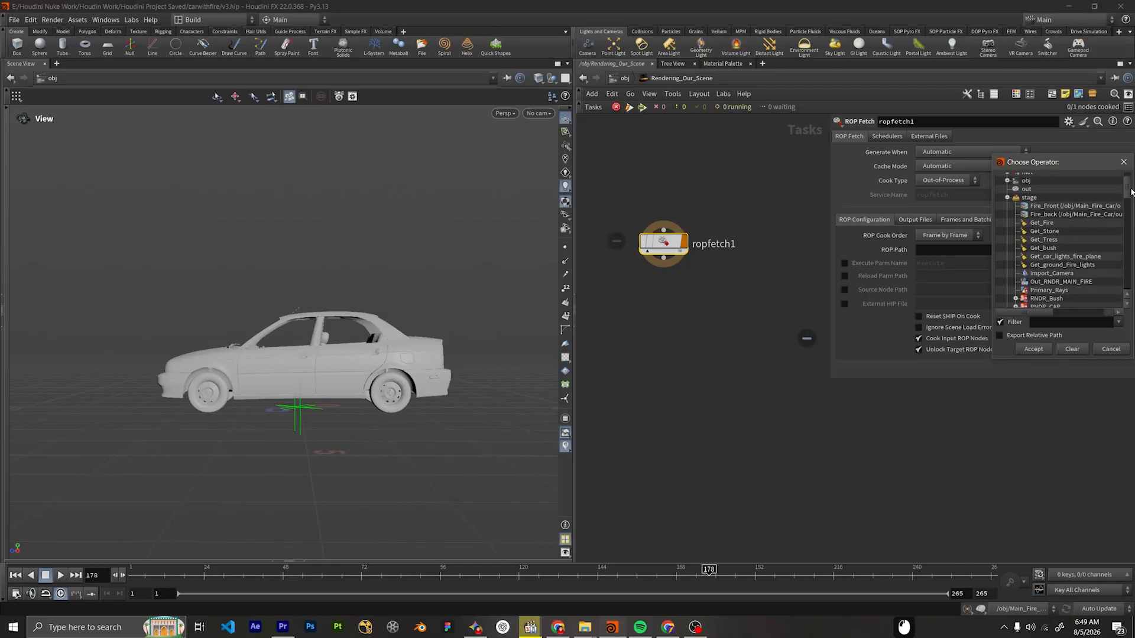
pyautogui.click(1083, 349)
# Set Quickmark 1 on the task network view with ropfetch1 and return to the stage network.
pyautogui.scroll(-3, 788, 243)
pyautogui.click(779, 291)
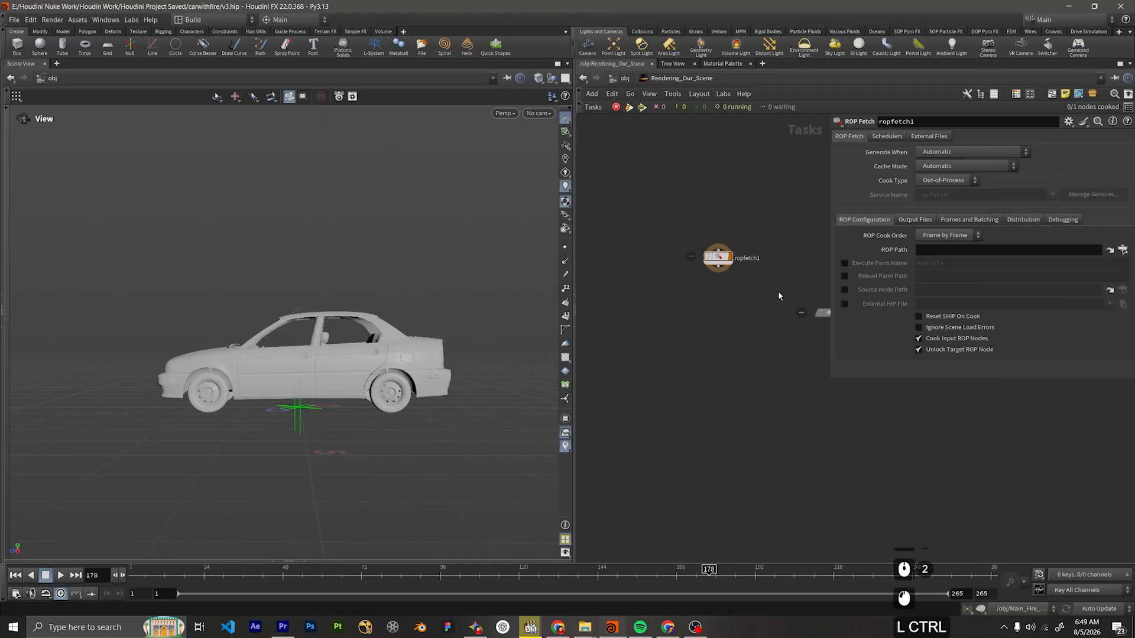
pyautogui.hotkey('ctrl', '1')
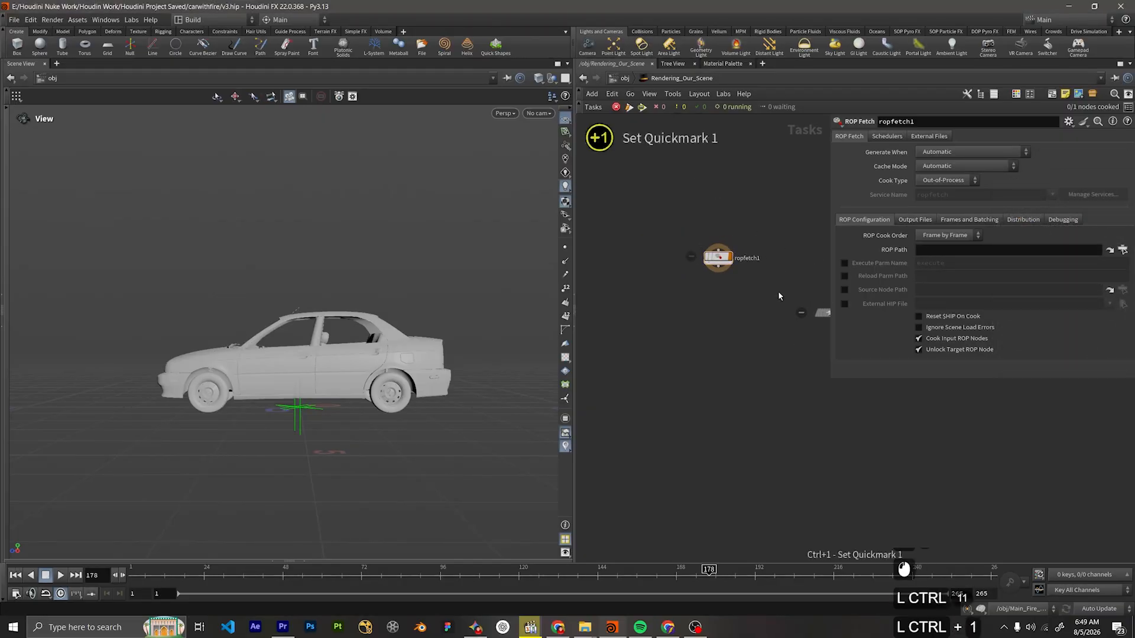
pyautogui.click(624, 78)
pyautogui.click(625, 80)
pyautogui.click(653, 147)
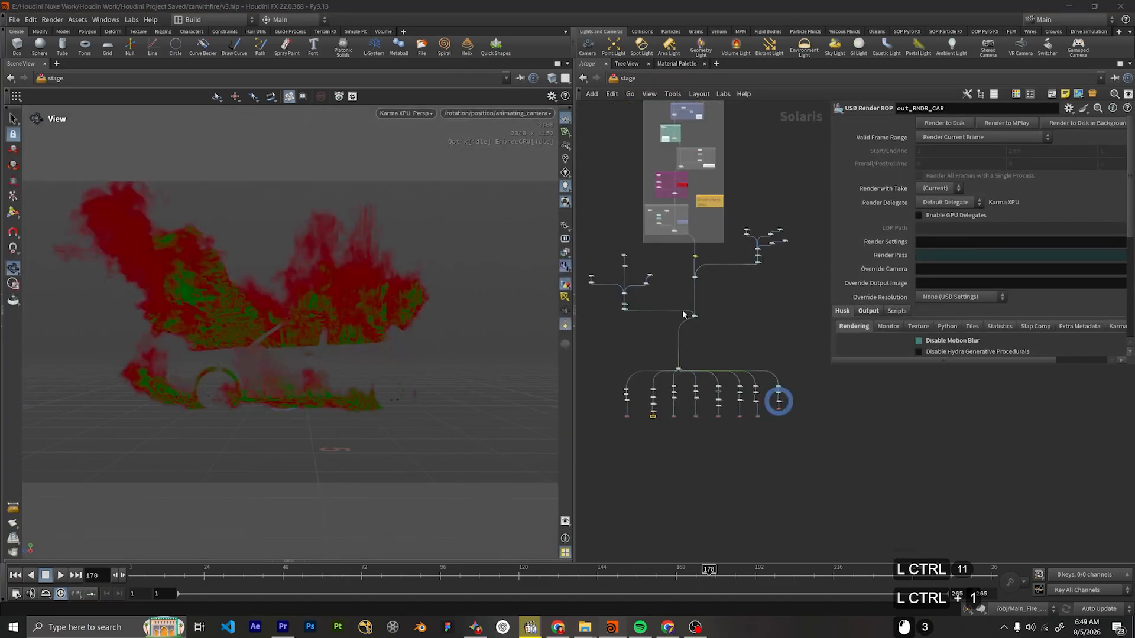
# Rename the USD Render ROP below RNDR_stone to Out_Render_Stone.
pyautogui.scroll(11, 686, 434)
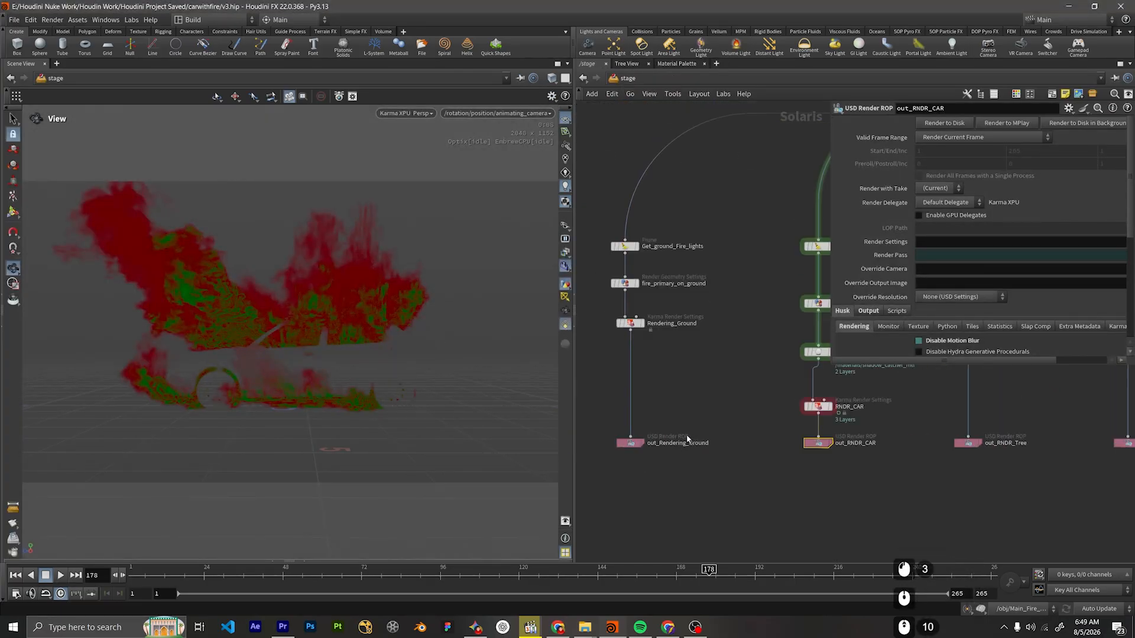
pyautogui.moveTo(890, 468); pyautogui.dragTo(702, 438, button='middle')
pyautogui.moveTo(1039, 421); pyautogui.dragTo(647, 480, button='middle')
pyautogui.scroll(-3, 829, 471)
pyautogui.scroll(4, 803, 476)
pyautogui.doubleClick(809, 466)
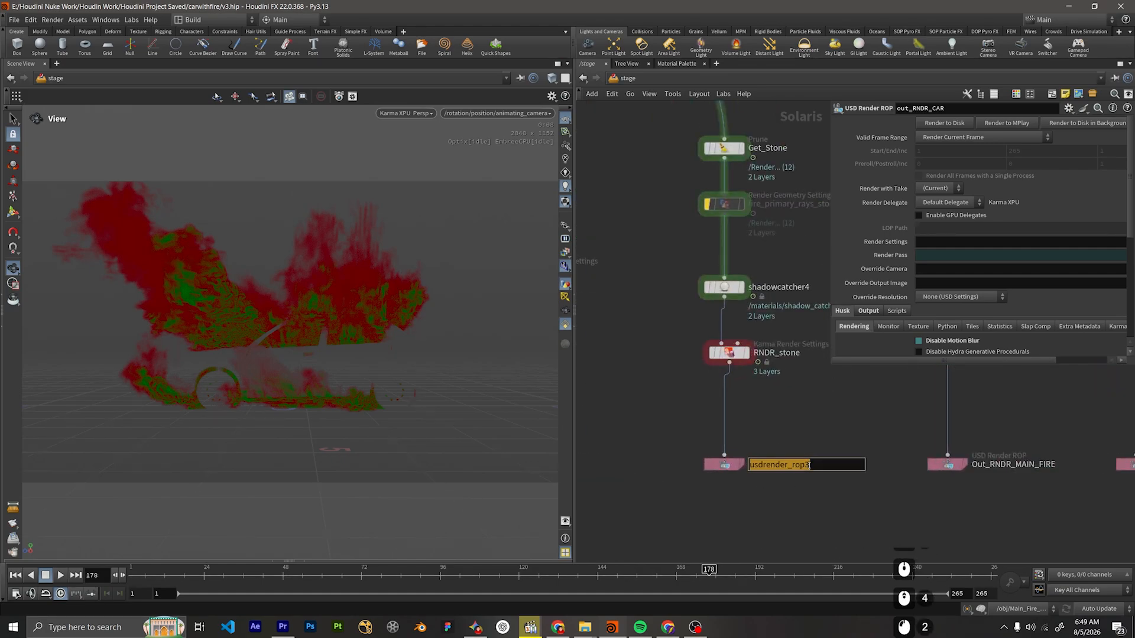
pyautogui.write('O')
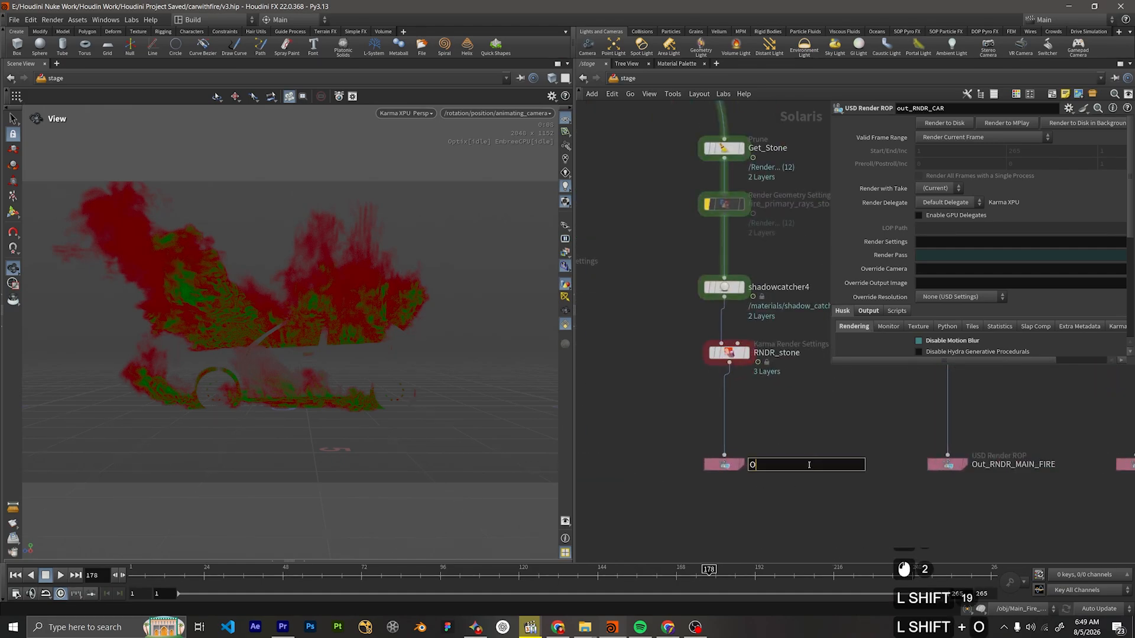
pyautogui.write('ut_Render_Stone')
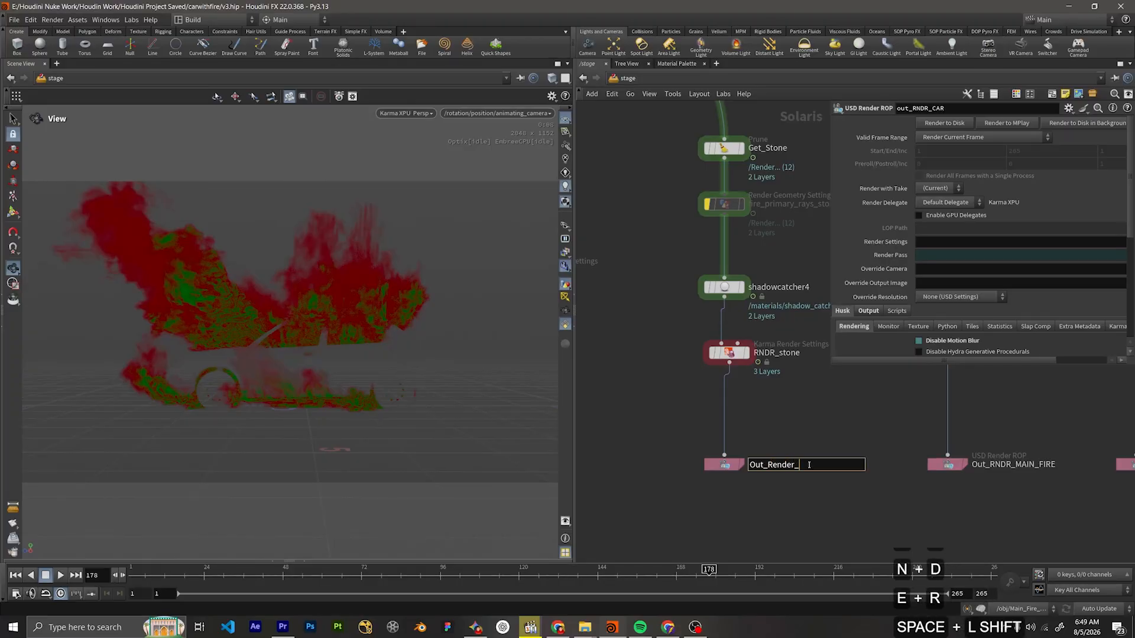
pyautogui.press('Return')
# Capitalise the first letter of the bush render output node's name so it reads Out_RNDR_bush.
pyautogui.scroll(-4, 801, 509)
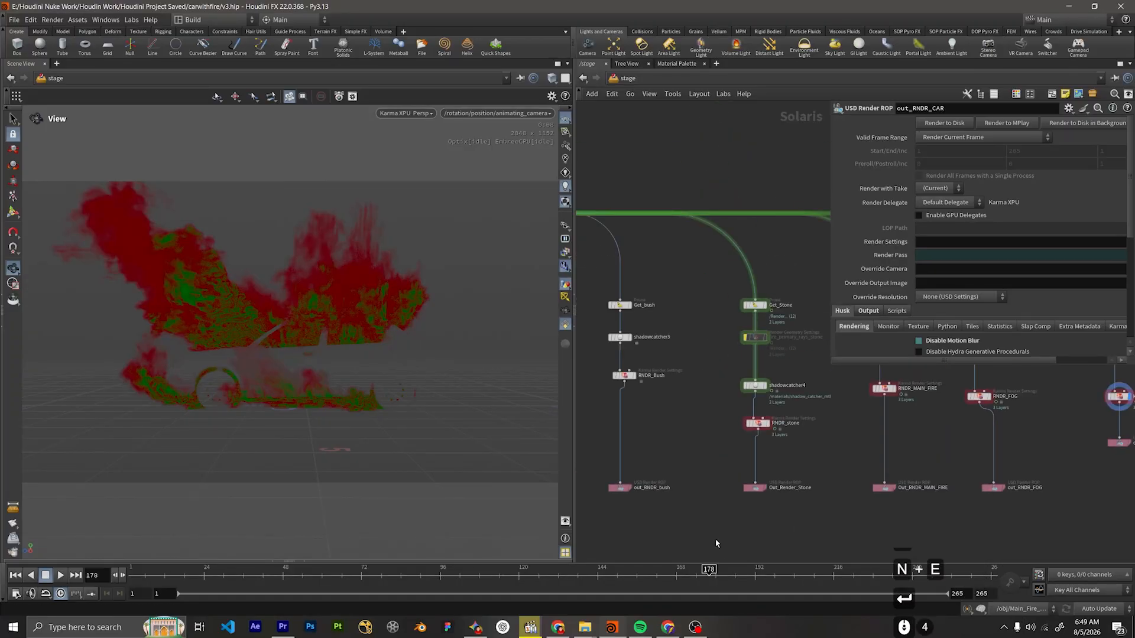
pyautogui.moveTo(715, 538); pyautogui.dragTo(931, 476, button='middle')
pyautogui.scroll(4, 918, 461)
pyautogui.doubleClick(793, 400)
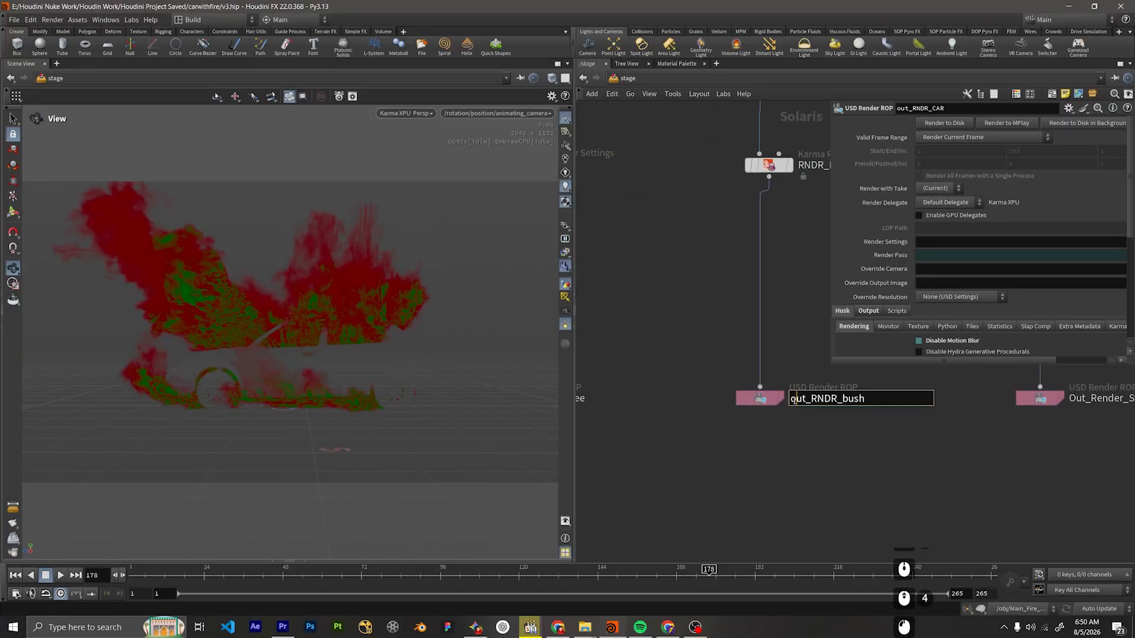
pyautogui.press('BackSpace')
pyautogui.write('O')
pyautogui.click(747, 440)
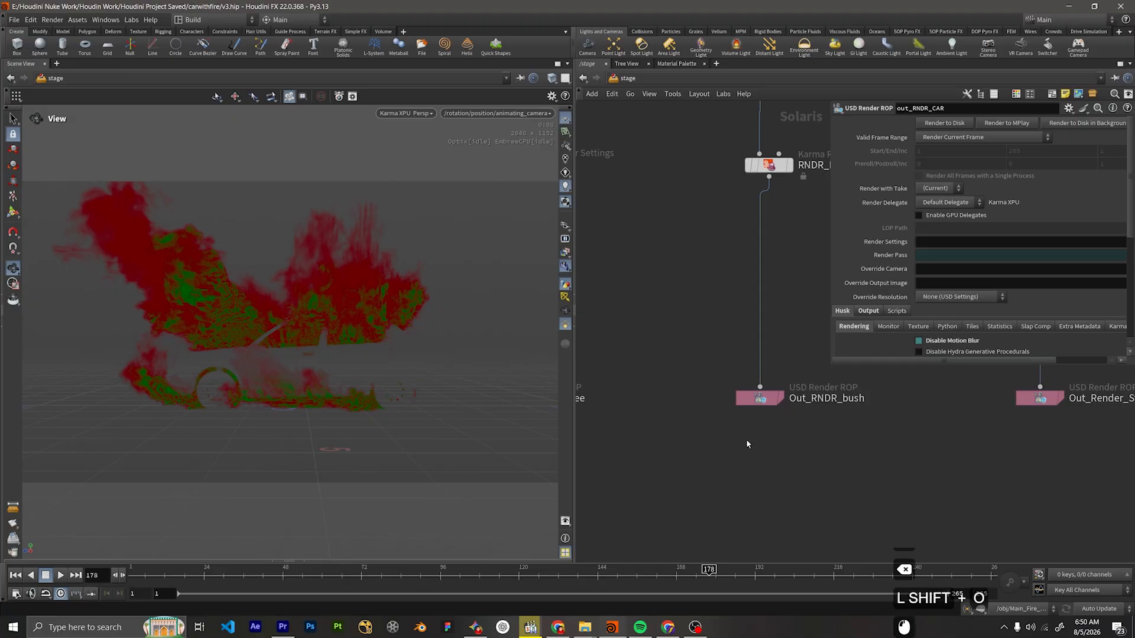
# Capitalise the first letter of the tree render output node's name so it reads Out_RNDR_Tree.
pyautogui.scroll(-2, 626, 425)
pyautogui.moveTo(627, 424); pyautogui.dragTo(859, 471, button='middle')
pyautogui.scroll(4, 807, 454)
pyautogui.click(755, 448)
pyautogui.press('BackSpace')
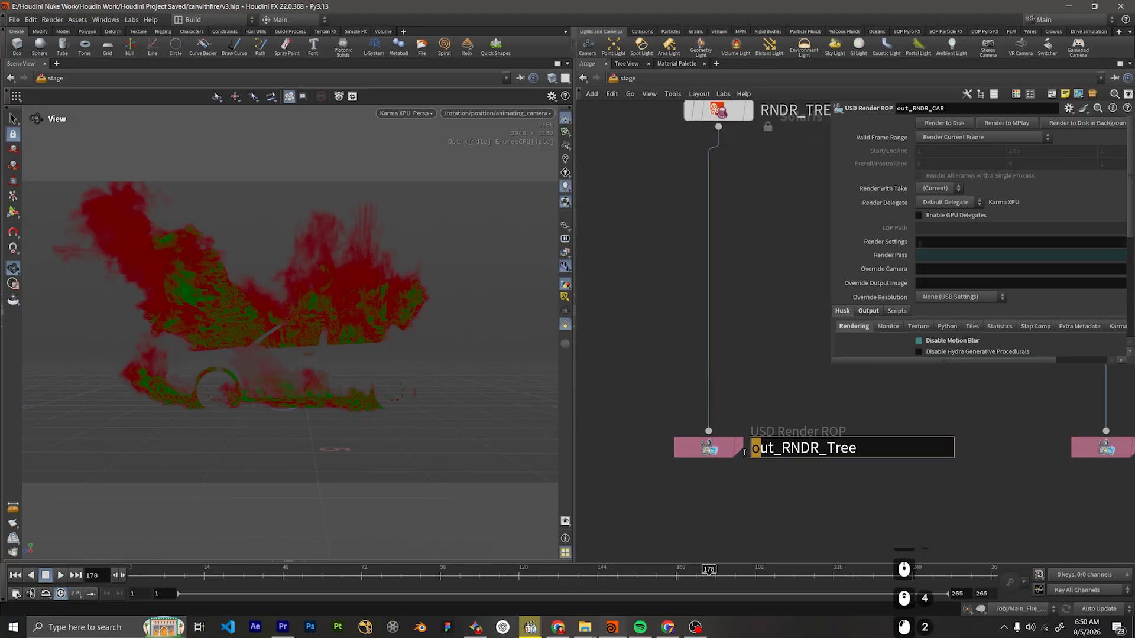
pyautogui.write('O')
pyautogui.keyDown('shift'); pyautogui.click(640, 474); pyautogui.keyUp('shift')
pyautogui.scroll(-3, 640, 473)
pyautogui.moveTo(639, 473); pyautogui.dragTo(881, 469, button='middle')
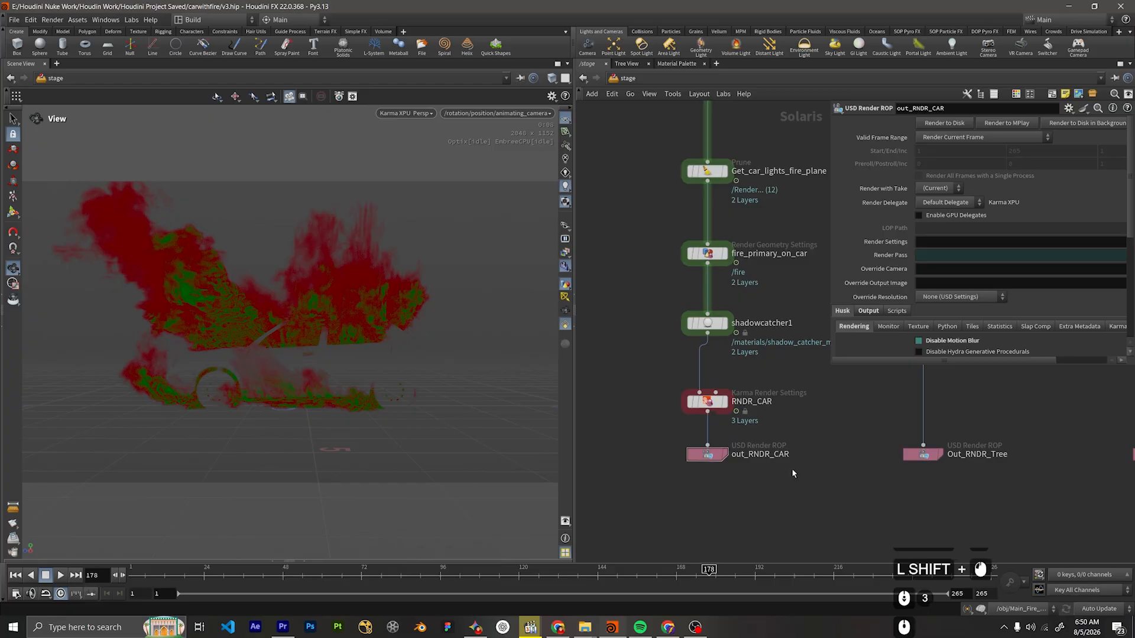
# Capitalise the first letter of the car render output node's name so it reads Out_RNDR_CAR.
pyautogui.scroll(3, 792, 469)
pyautogui.click(712, 449)
pyautogui.moveTo(700, 445); pyautogui.dragTo(664, 444)
pyautogui.write('O')
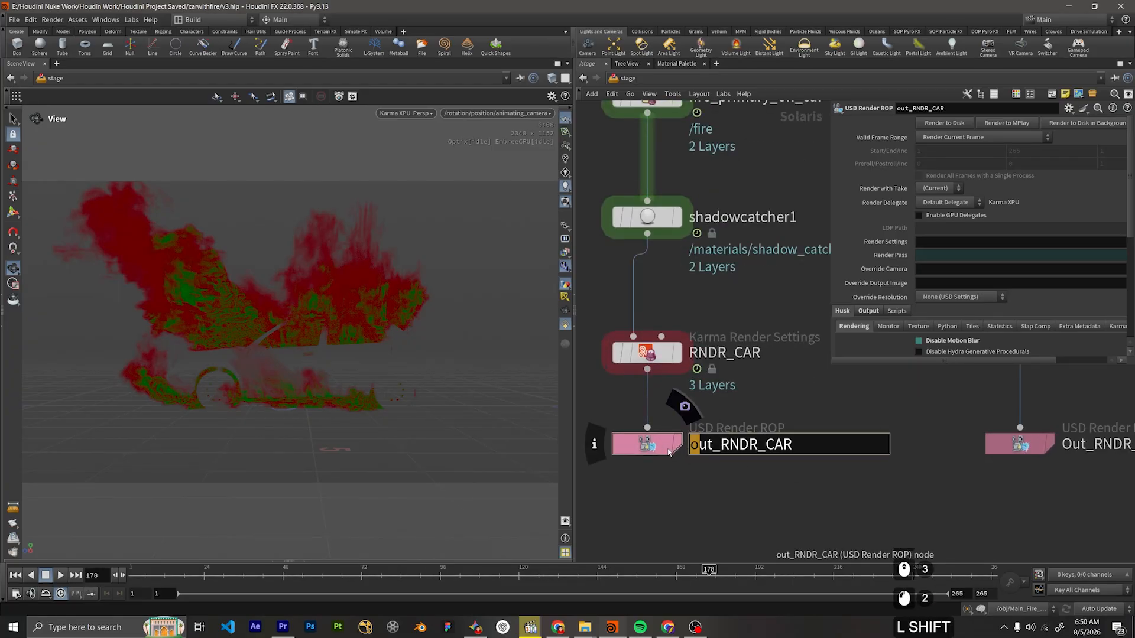
pyautogui.keyDown('shift'); pyautogui.click(841, 491); pyautogui.keyUp('shift')
pyautogui.scroll(-3, 841, 491)
pyautogui.moveTo(840, 491); pyautogui.dragTo(791, 484, button='middle')
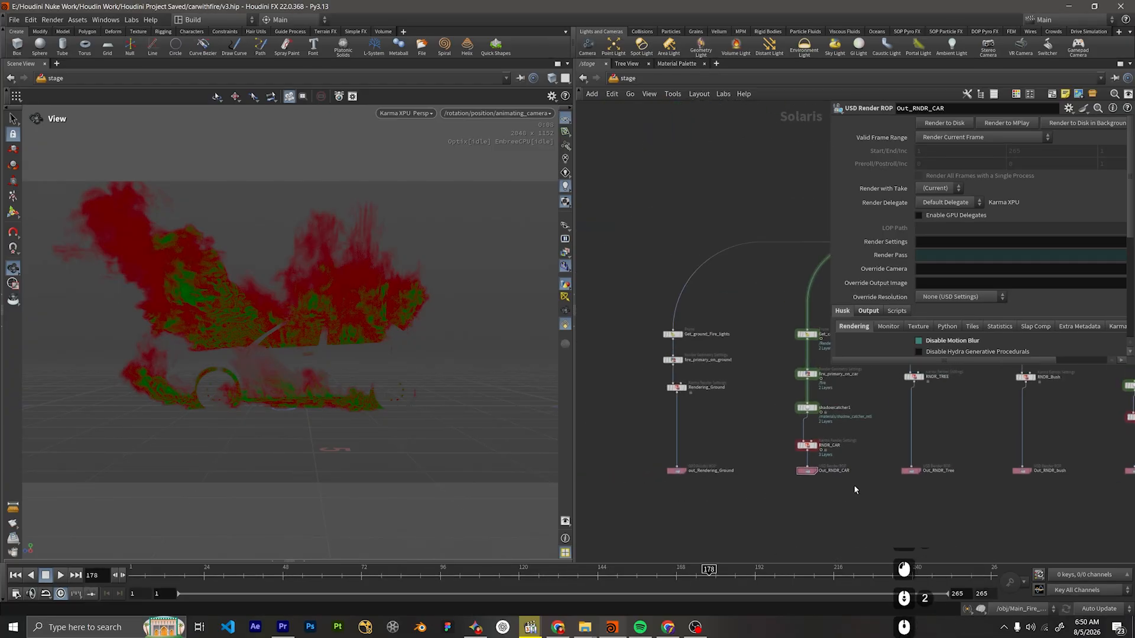
# Capitalise the first letter of the ground render output node's name so it reads Out_Rendering_Ground.
pyautogui.scroll(8, 679, 472)
pyautogui.click(732, 468)
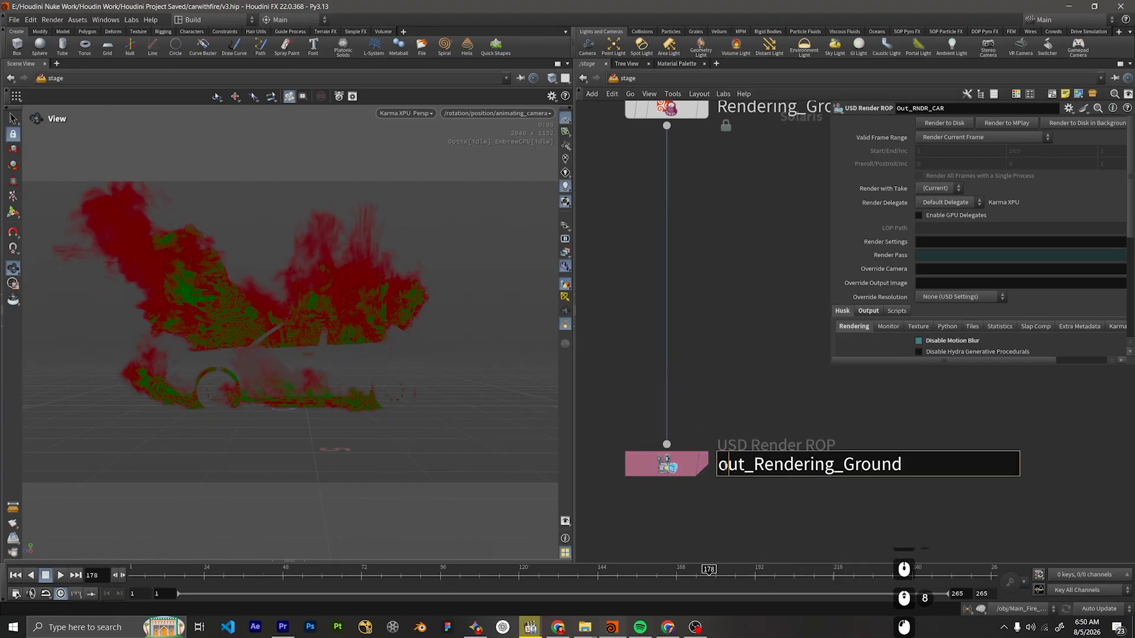
pyautogui.moveTo(730, 468); pyautogui.dragTo(708, 471)
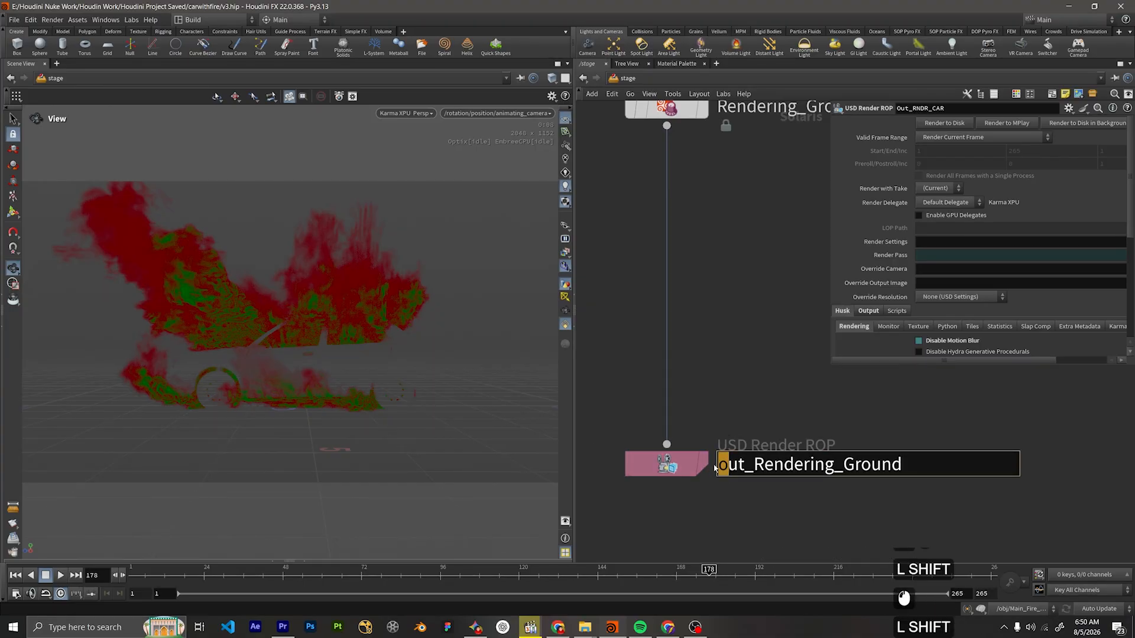
pyautogui.write('O')
pyautogui.click(725, 489)
pyautogui.scroll(-2, 817, 493)
pyautogui.scroll(-8, 857, 488)
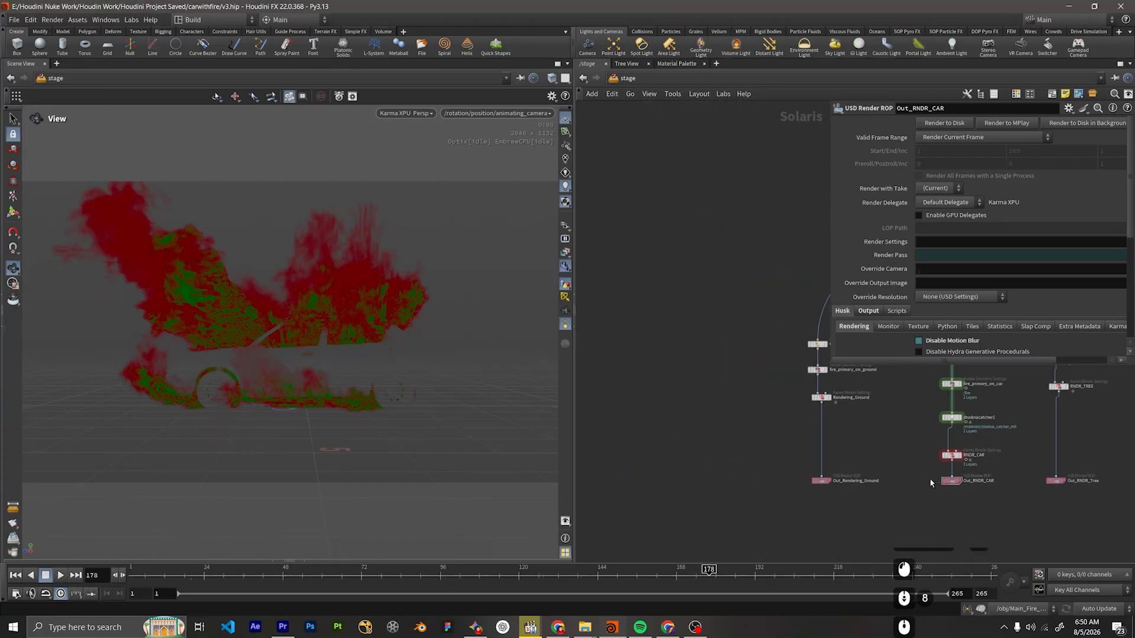
# Capitalise the first letter of the fog render output node's name so it reads Out_RNDR_FOG.
pyautogui.scroll(3, 910, 461)
pyautogui.moveTo(948, 481); pyautogui.dragTo(755, 448, button='middle')
pyautogui.scroll(6, 873, 443)
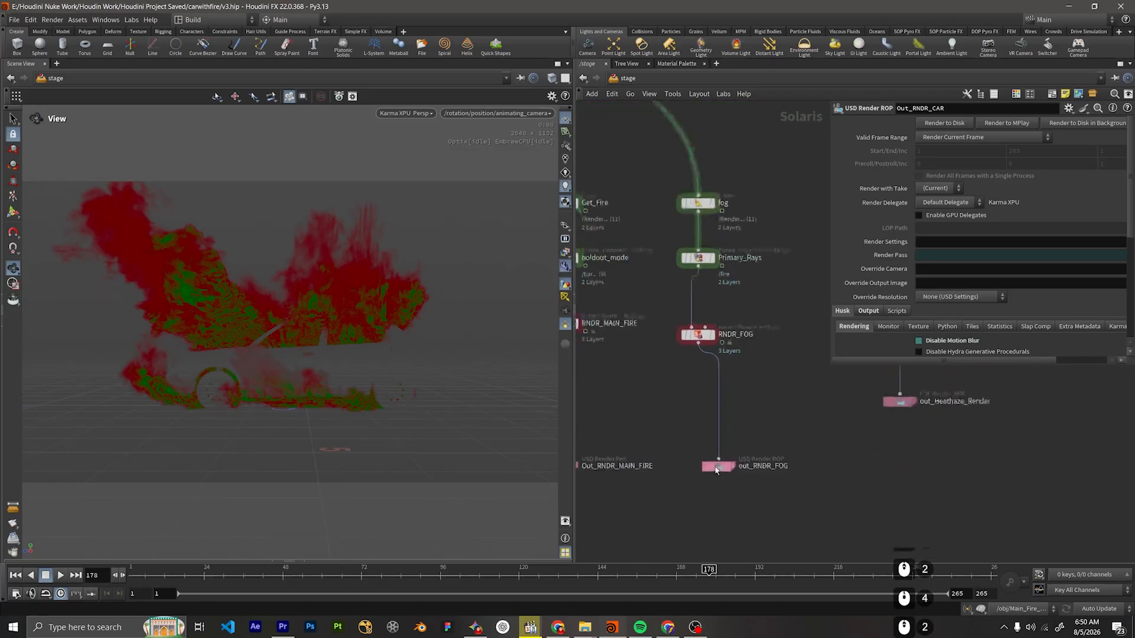
pyautogui.doubleClick(794, 469)
pyautogui.press('BackSpace')
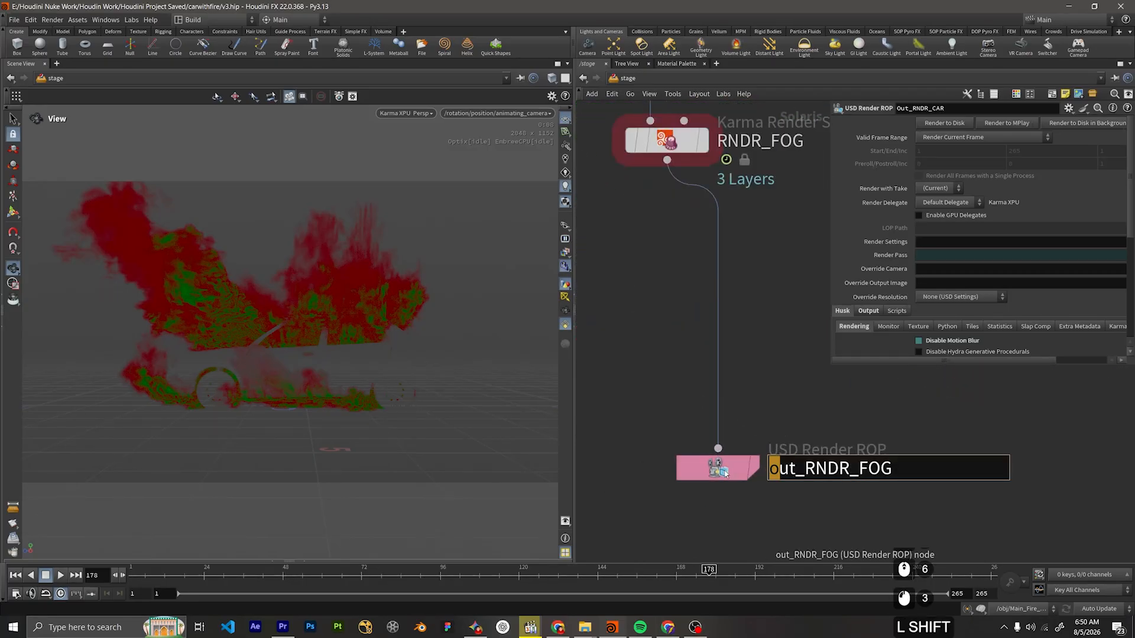
pyautogui.write('O')
pyautogui.press('Return')
pyautogui.scroll(-3, 684, 520)
# Capitalise the first letter of the heat haze render output node's name so it reads Out_Heathaze_Render.
pyautogui.scroll(4, 934, 455)
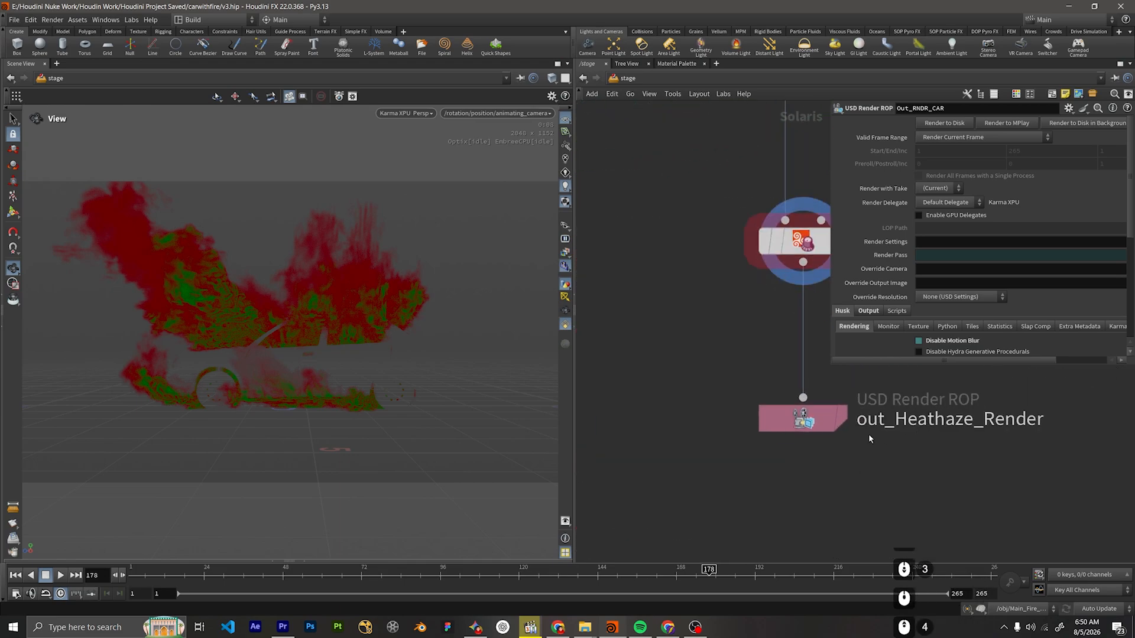
pyautogui.doubleClick(868, 420)
pyautogui.hotkey('shift', 'Left')
pyautogui.write('O')
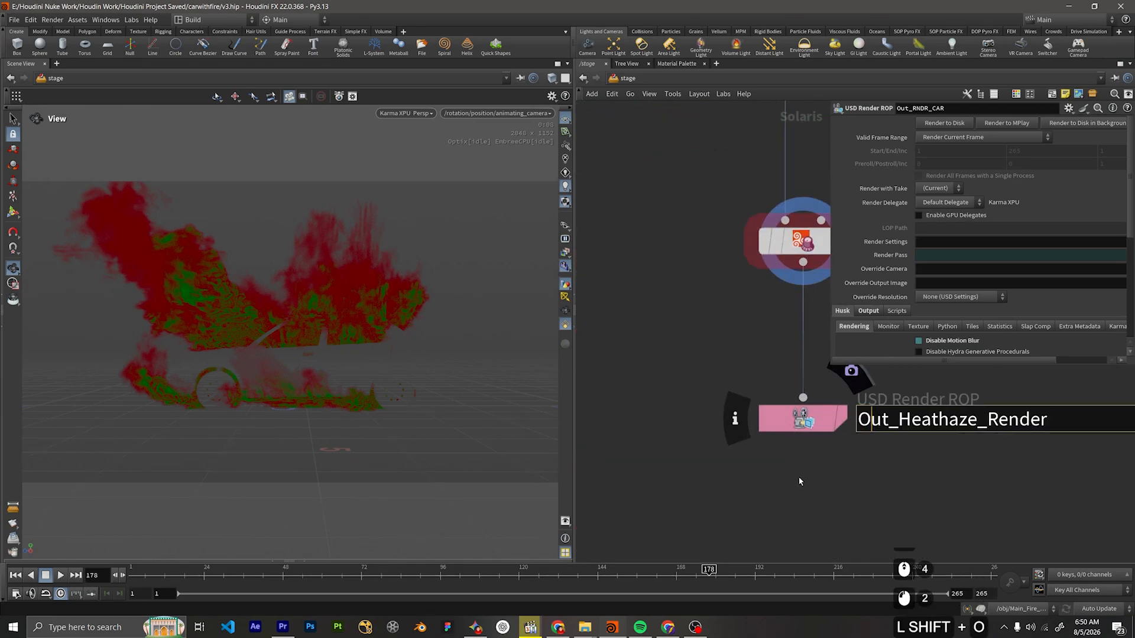
pyautogui.press('Return')
pyautogui.scroll(-8, 780, 467)
pyautogui.scroll(8, 769, 444)
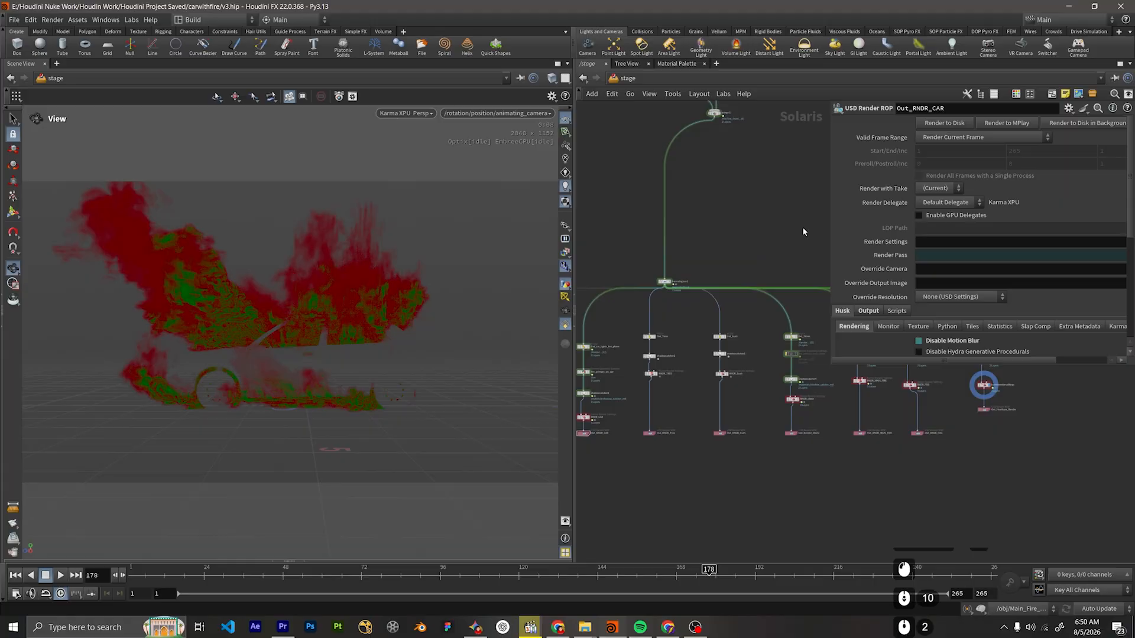
# Copy the Out_Rendering_Ground node and paste its path as the ROP Path of ropfetch1 in the Rendering_Our_Scene TOP network.
pyautogui.moveTo(761, 446); pyautogui.dragTo(656, 402)
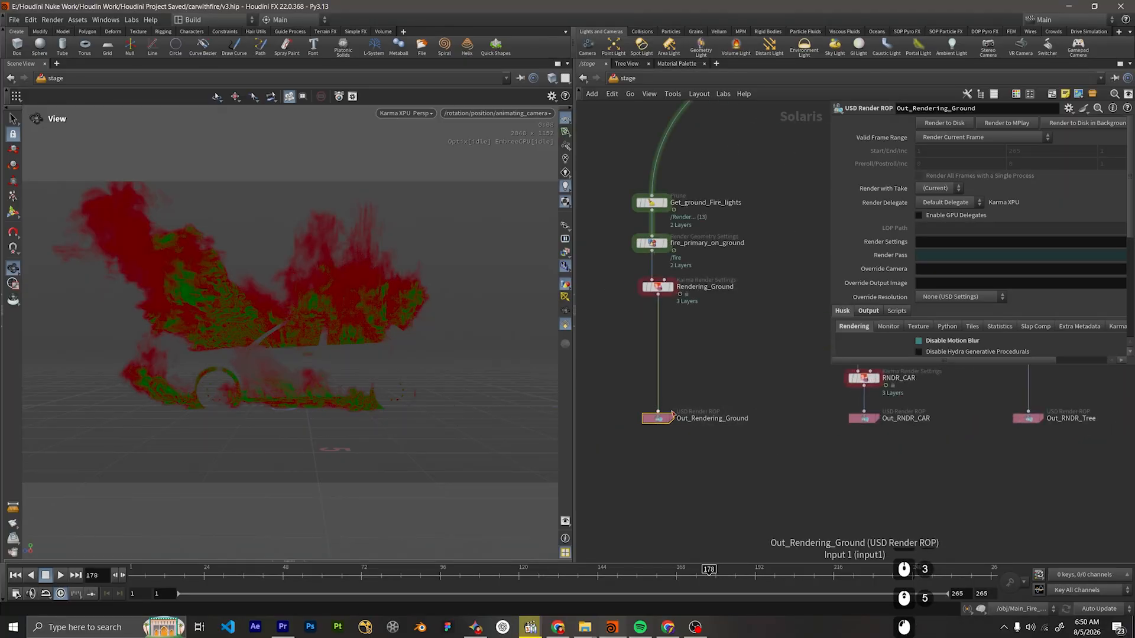
pyautogui.hotkey('ctrl', 'c')
pyautogui.click(628, 80)
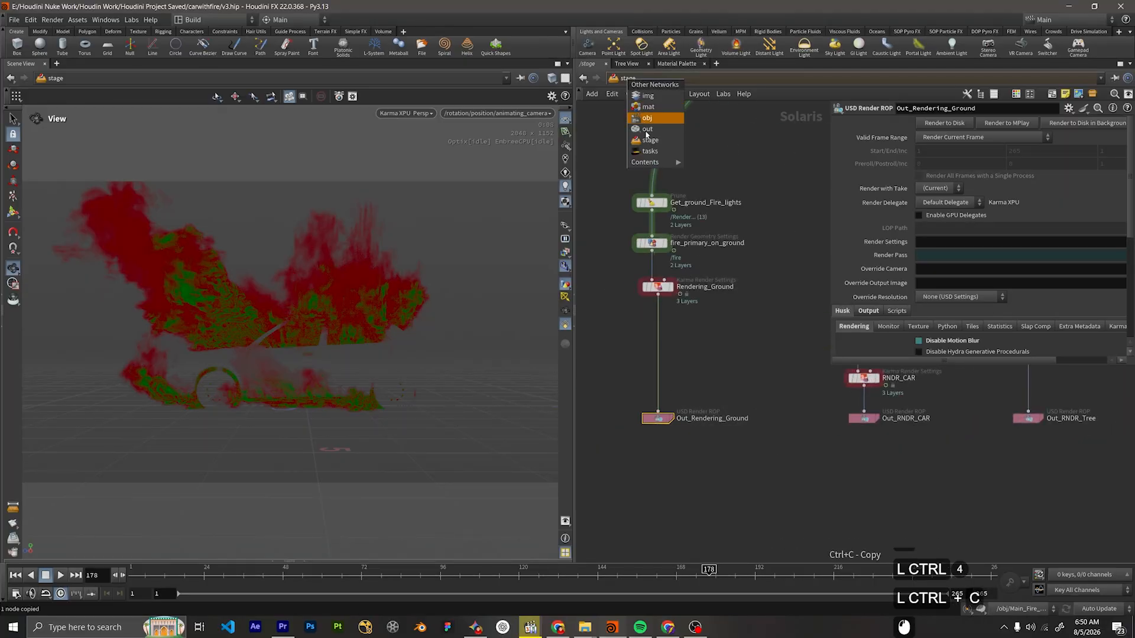
pyautogui.click(647, 118)
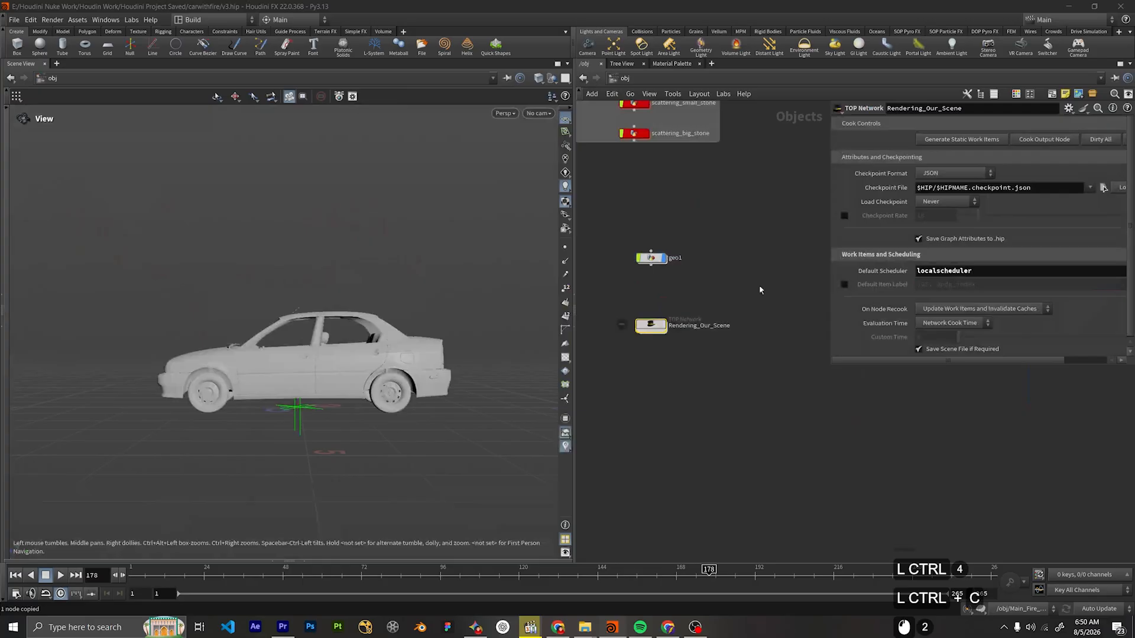
pyautogui.doubleClick(653, 327)
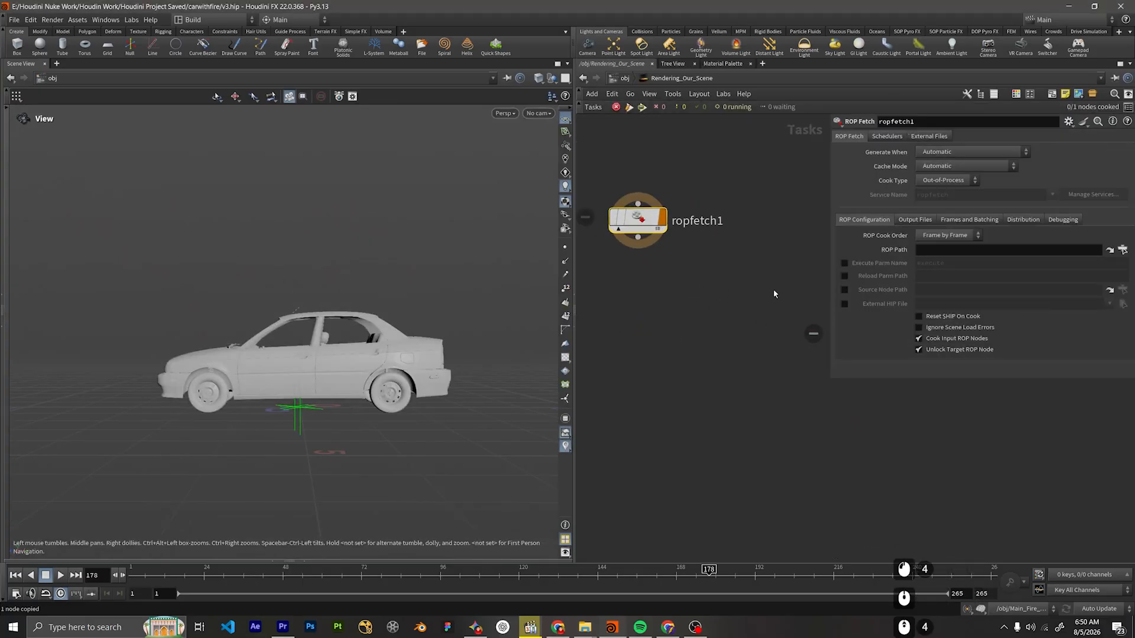
pyautogui.click(957, 250)
pyautogui.hotkey('ctrl', 'v')
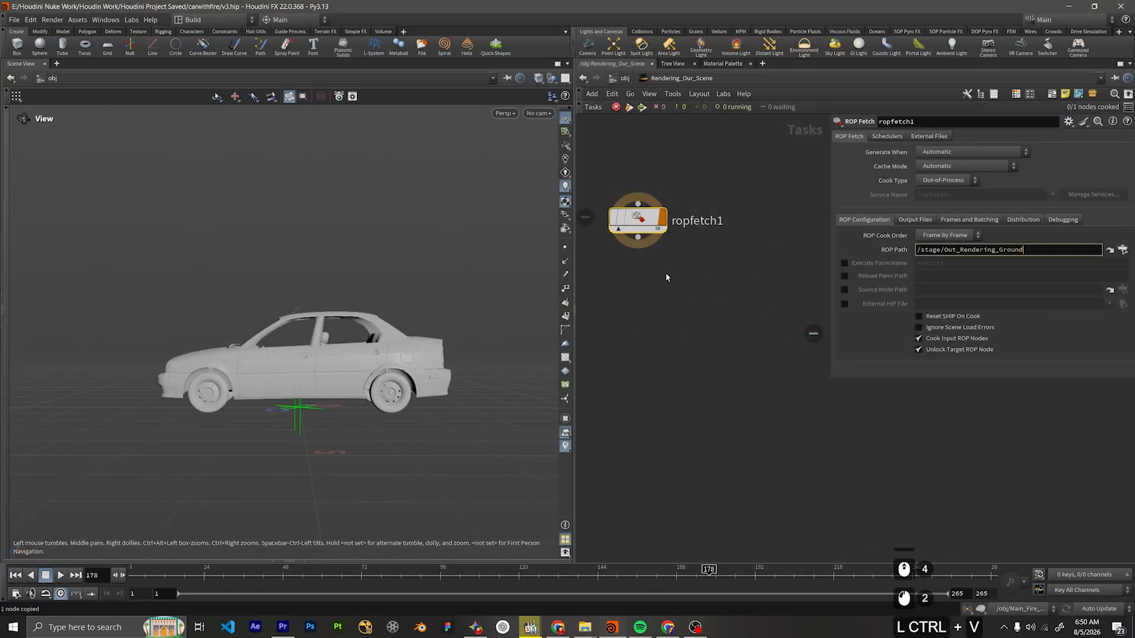
# Rename the ROP Fetch node ropfetch1 as Rendering_Ground.
pyautogui.doubleClick(717, 248)
pyautogui.write('R')
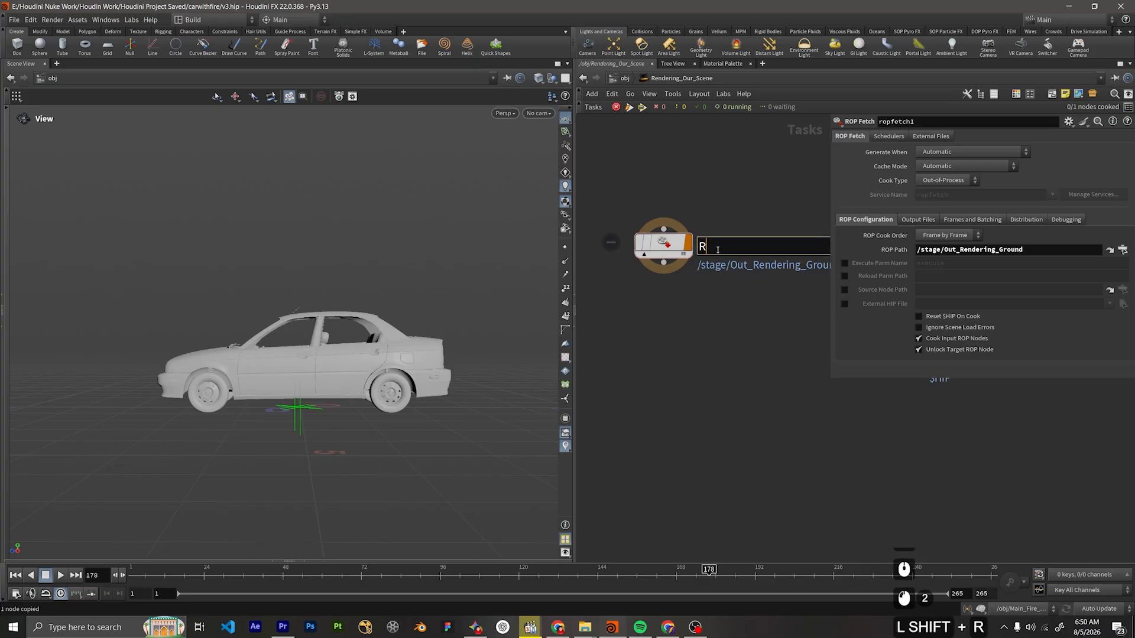
pyautogui.write('ender')
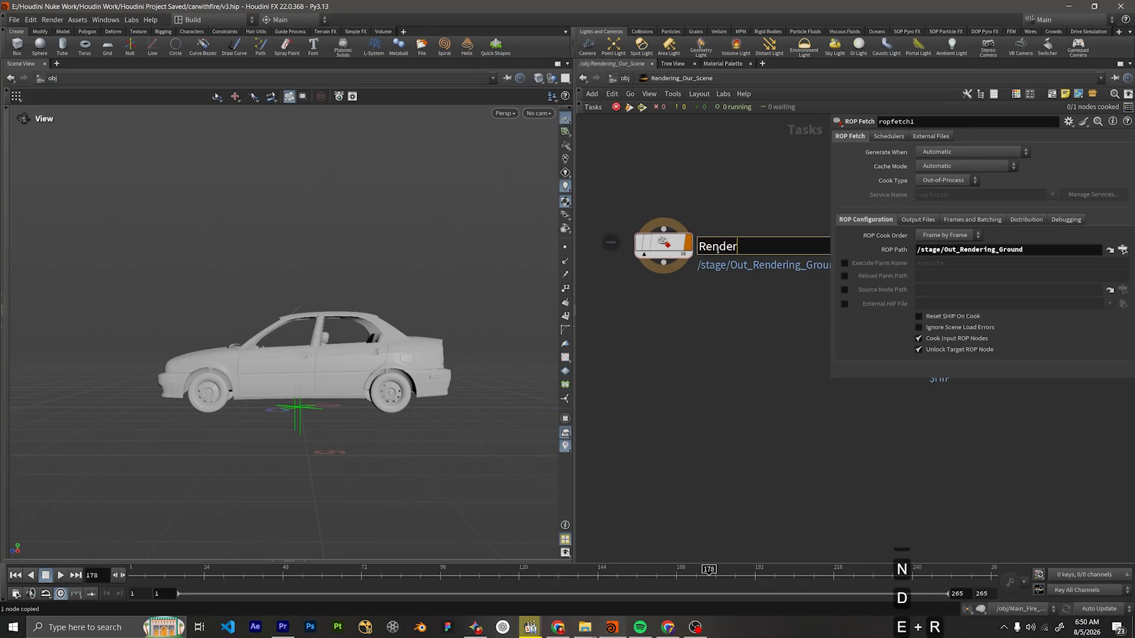
pyautogui.write('ing_Ground')
pyautogui.press('Return')
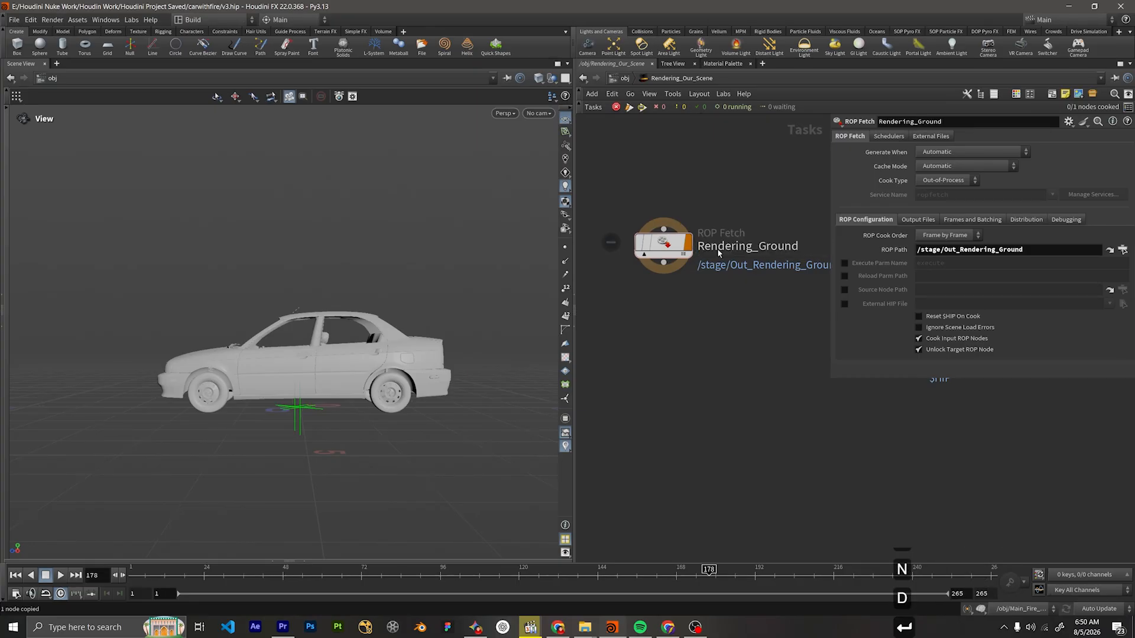
# Set Rendering_Ground to evaluate using Frame Range and remove the expressions from its Frame Range values.
pyautogui.click(910, 220)
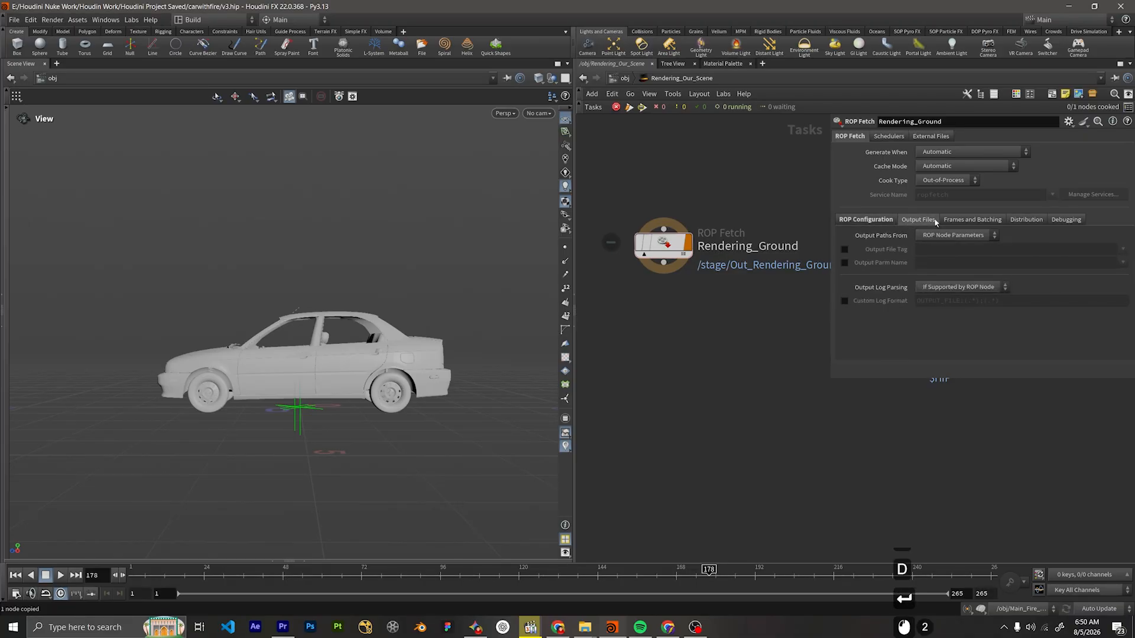
pyautogui.click(973, 220)
pyautogui.click(946, 235)
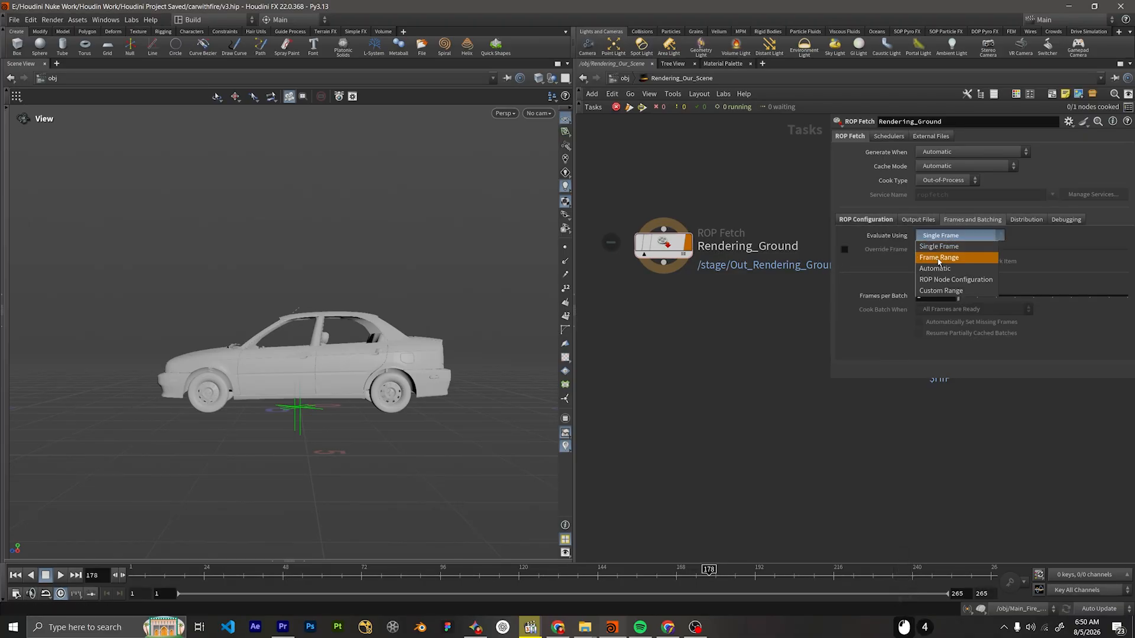
pyautogui.click(939, 258)
pyautogui.keyDown('ctrl'); pyautogui.keyDown('shift'); pyautogui.click(885, 253); pyautogui.keyUp('shift'); pyautogui.keyUp('ctrl')
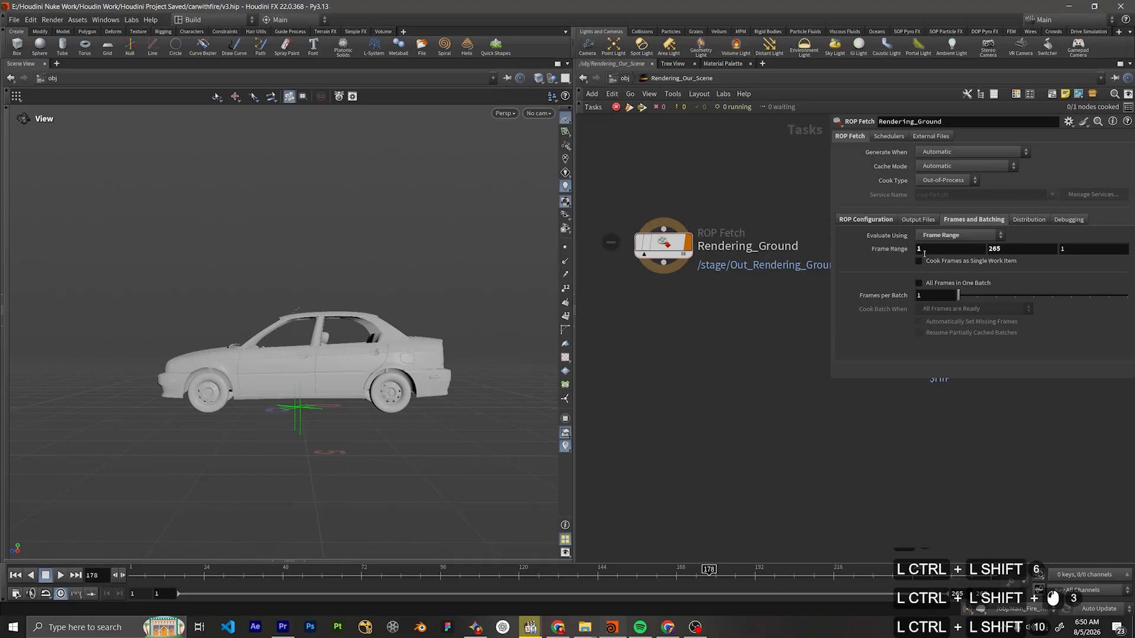
pyautogui.doubleClick(965, 251)
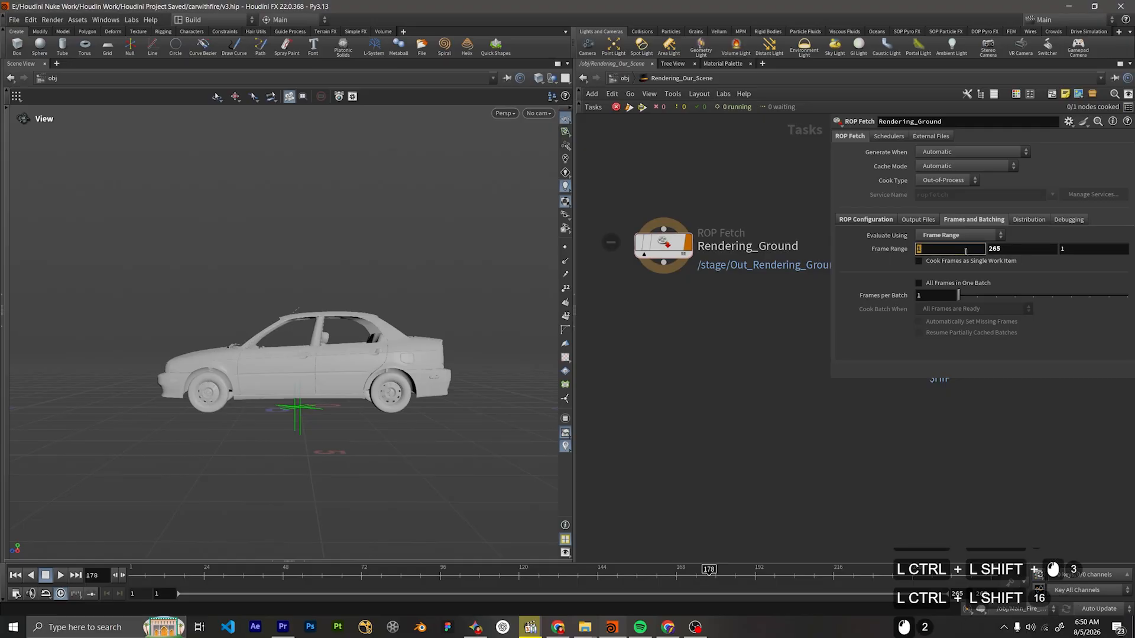
# Check the camera position null's first keyframe by moving the timeline to frame 25, and return to the Rendering_Our_Scene network.
pyautogui.click(624, 78)
pyautogui.scroll(-4, 664, 224)
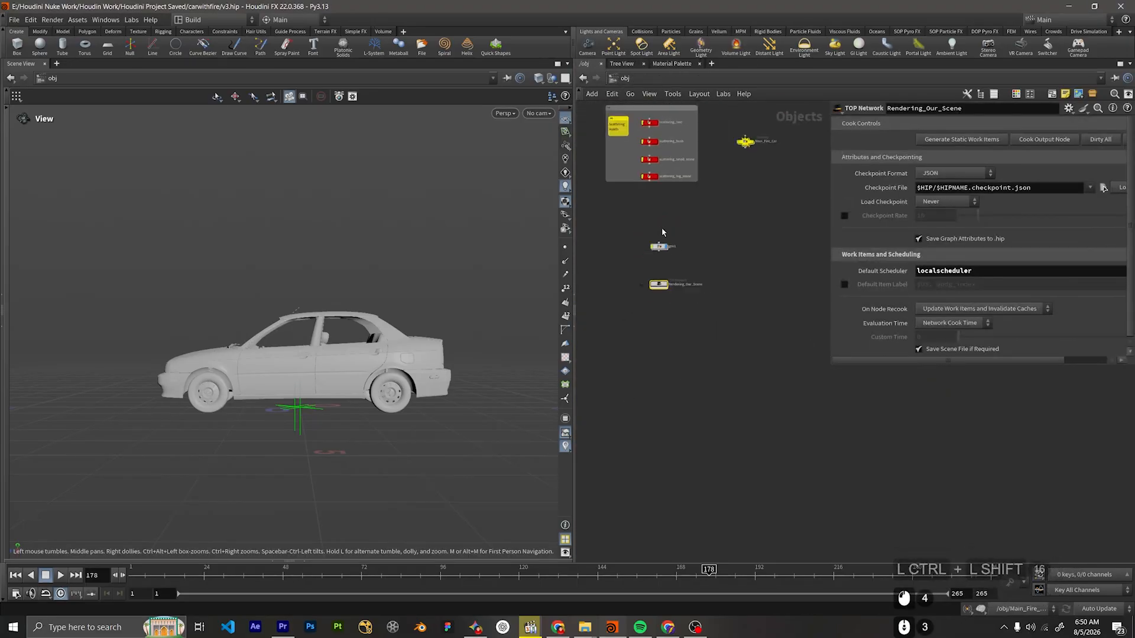
pyautogui.moveTo(597, 184); pyautogui.dragTo(732, 339, button='middle')
pyautogui.scroll(5, 680, 322)
pyautogui.click(674, 324)
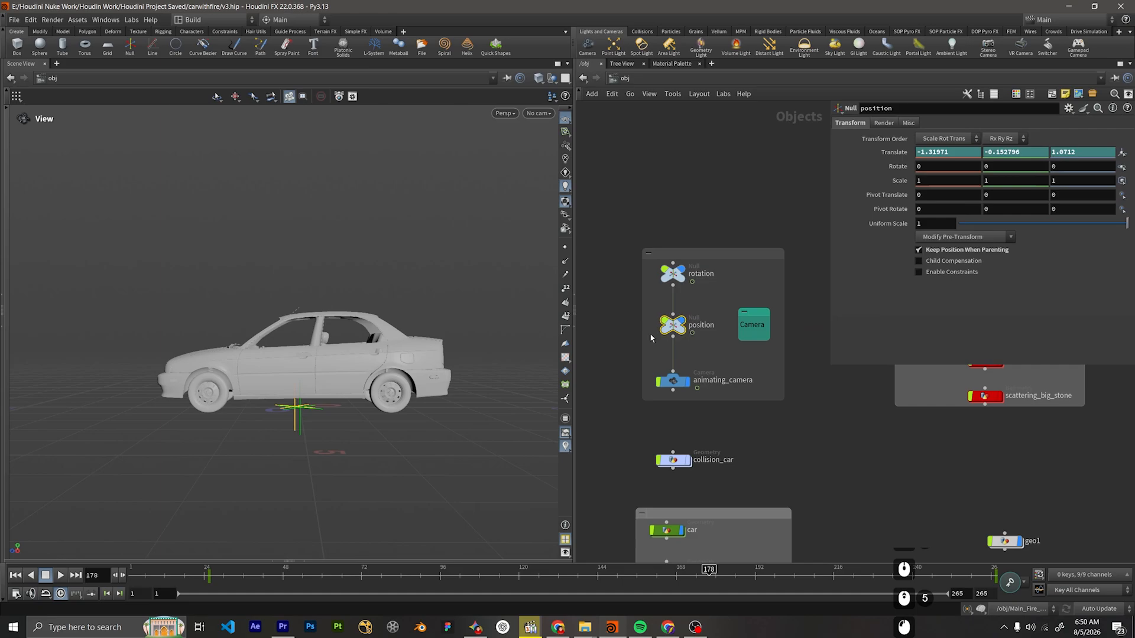
pyautogui.click(201, 575)
pyautogui.moveTo(202, 575); pyautogui.dragTo(205, 578)
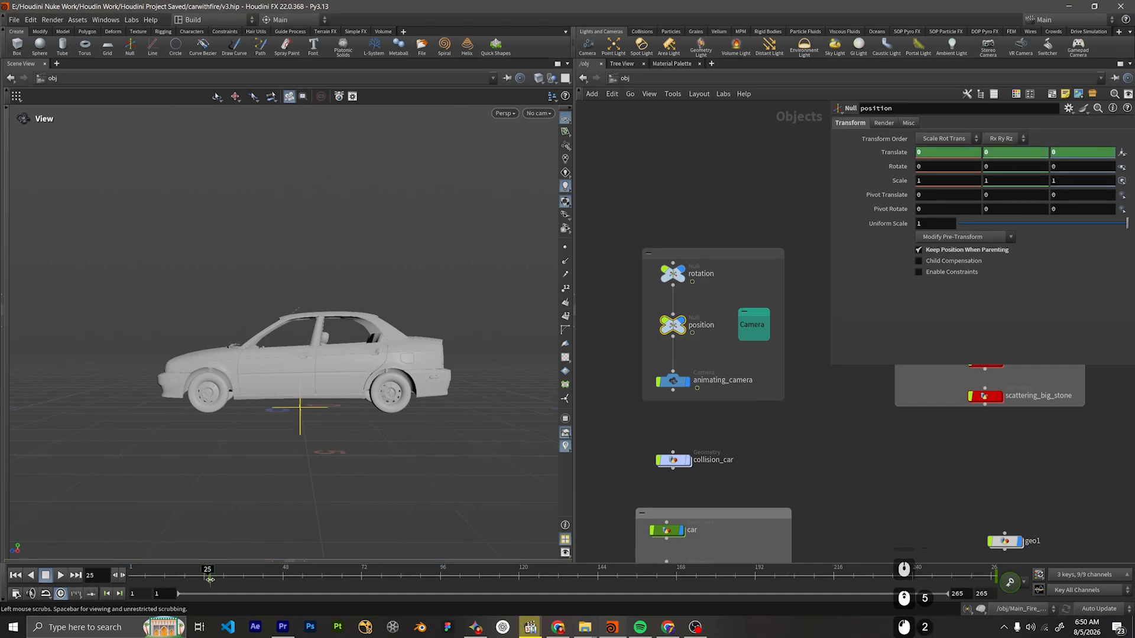
pyautogui.moveTo(1081, 473); pyautogui.dragTo(770, 271, button='middle')
pyautogui.doubleClick(693, 418)
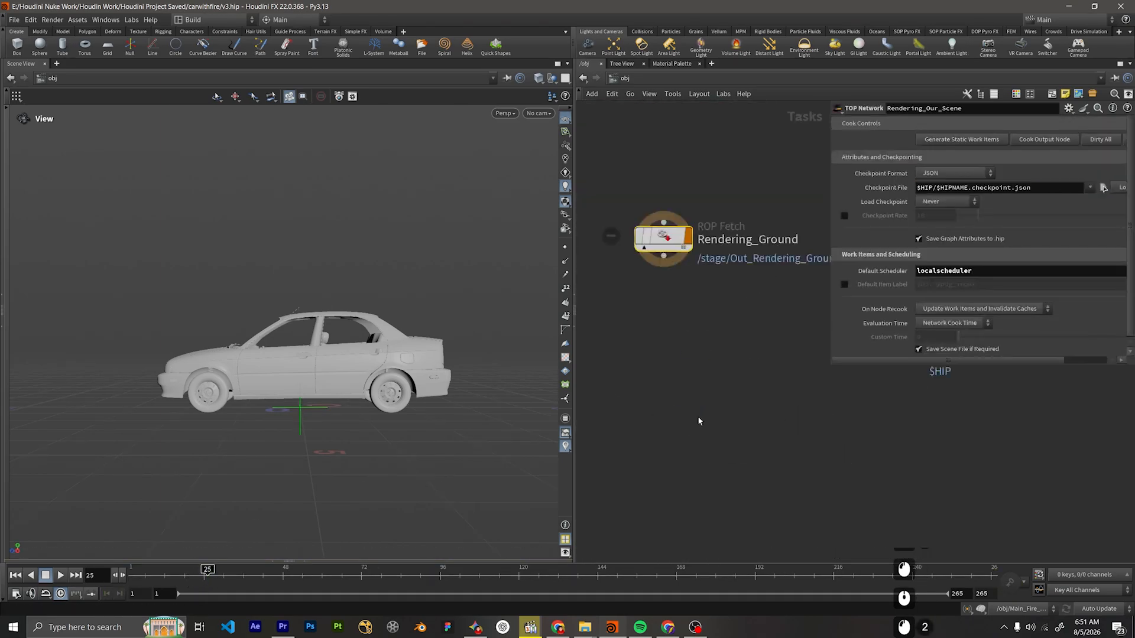
# Set the start of Rendering_Ground's frame range to 25.
pyautogui.scroll(2, 727, 331)
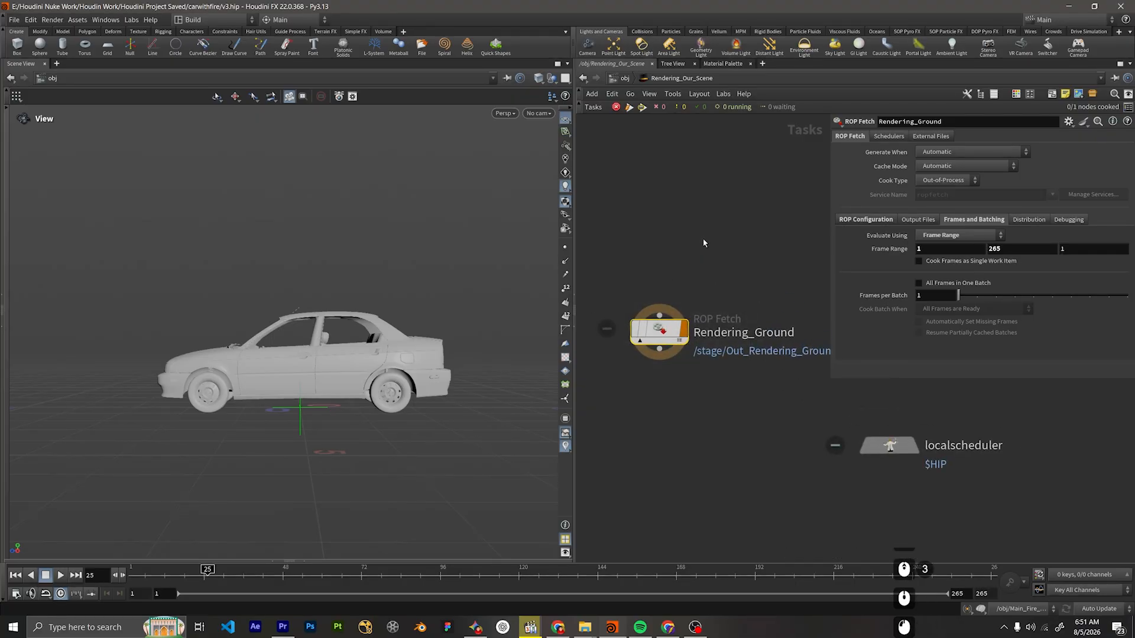
pyautogui.moveTo(721, 260)
pyautogui.mouseDown(button='middle')
pyautogui.moveTo(727, 251)
pyautogui.moveTo(717, 253)
pyautogui.mouseUp(button='middle')
pyautogui.scroll(2, 720, 267)
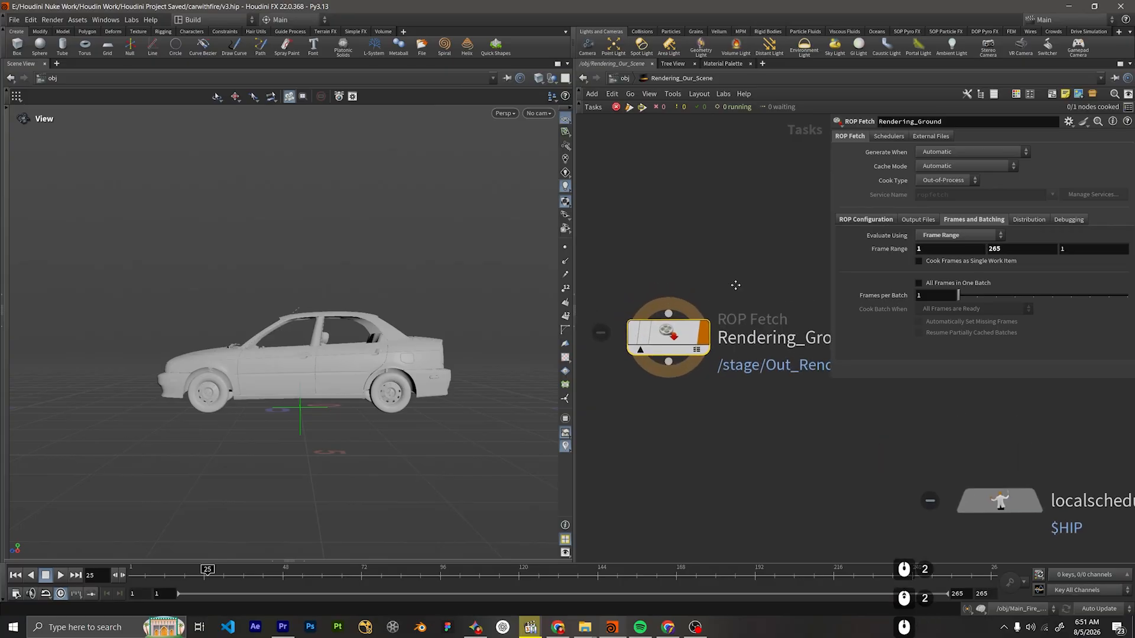
pyautogui.doubleClick(928, 248)
pyautogui.write('25')
pyautogui.press('Return')
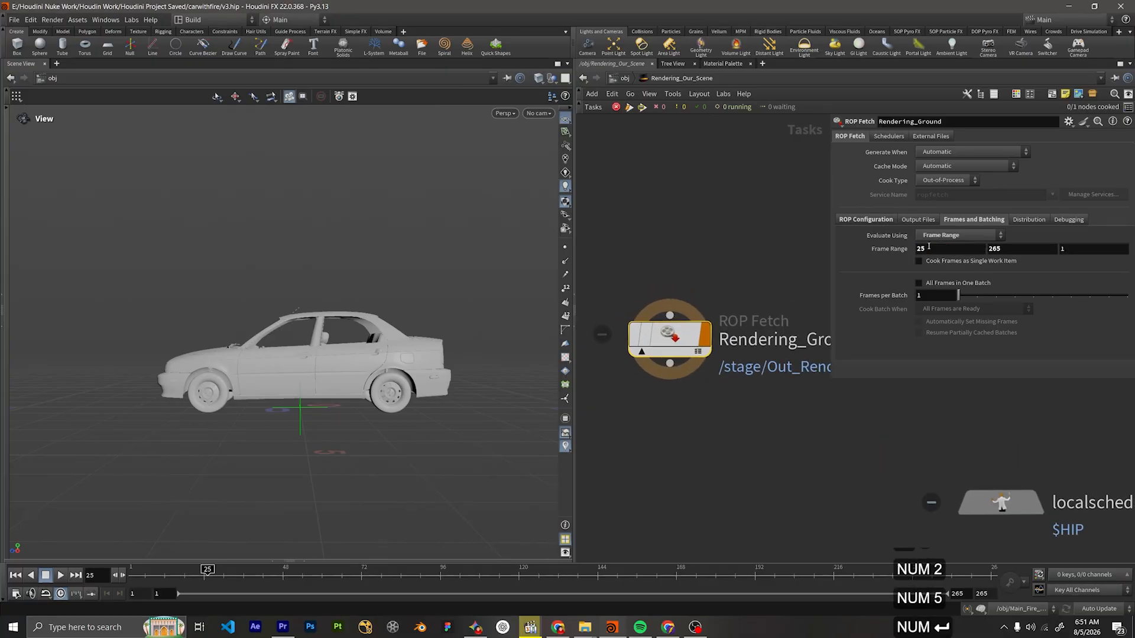
# Duplicate the Rendering_Ground ROP Fetch node and place the copy directly below the original.
pyautogui.scroll(-4, 685, 375)
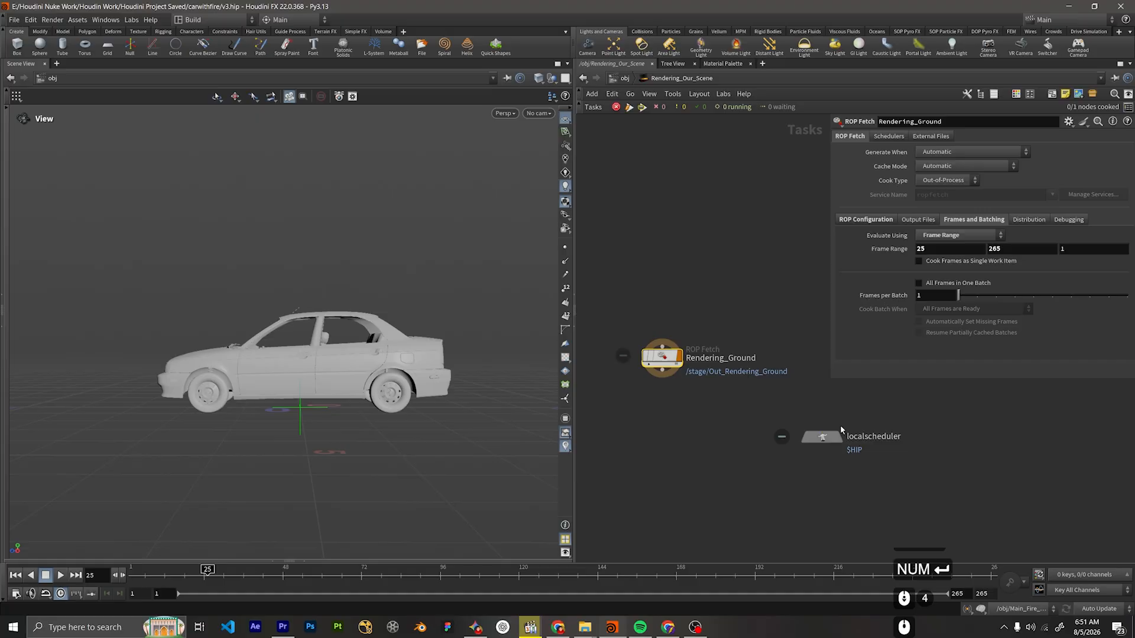
pyautogui.moveTo(839, 424); pyautogui.dragTo(724, 177)
pyautogui.click(748, 281)
pyautogui.moveTo(725, 284); pyautogui.dragTo(757, 225, button='middle')
pyautogui.scroll(1, 728, 308)
pyautogui.moveTo(694, 330); pyautogui.dragTo(684, 254, button='middle')
pyautogui.keyDown('alt'); pyautogui.moveTo(666, 219); pyautogui.dragTo(668, 395); pyautogui.keyUp('alt')
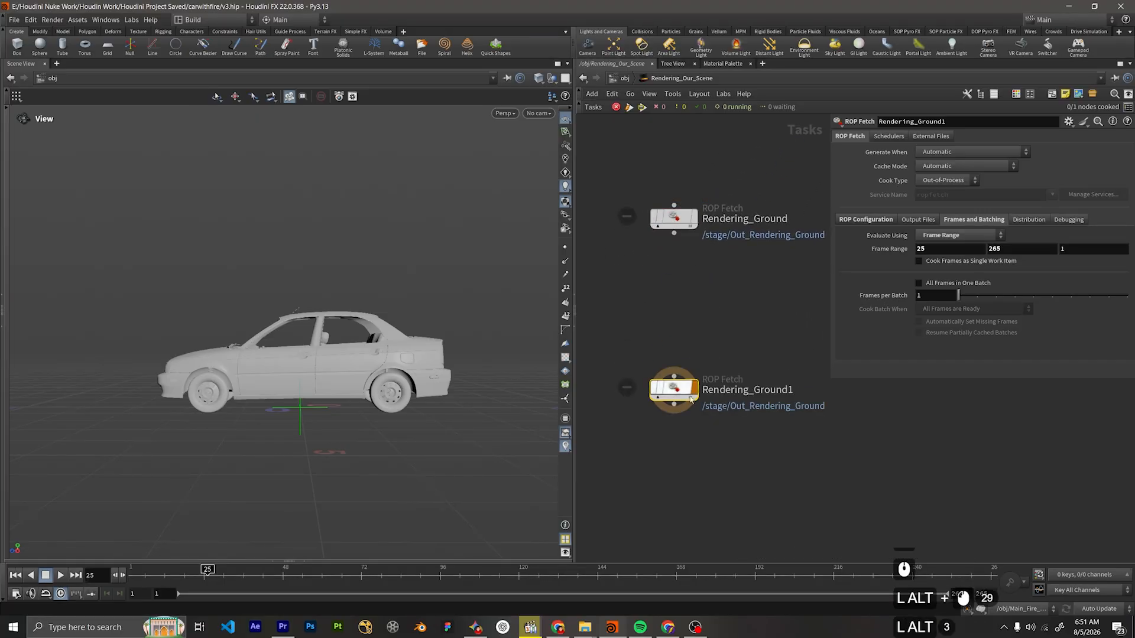
# Choose /stage/Out_Render_Stone as the ROP Path of the duplicated ROP Fetch node.
pyautogui.click(876, 220)
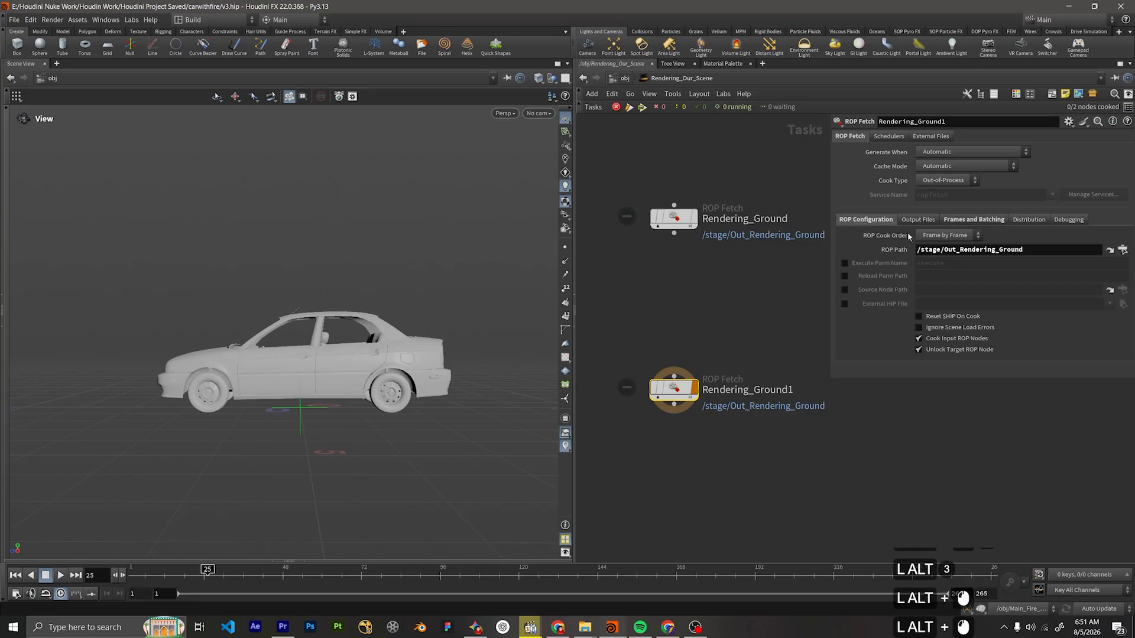
pyautogui.click(1122, 250)
pyautogui.keyDown('alt'); pyautogui.moveTo(1065, 168); pyautogui.dragTo(897, 189); pyautogui.keyUp('alt')
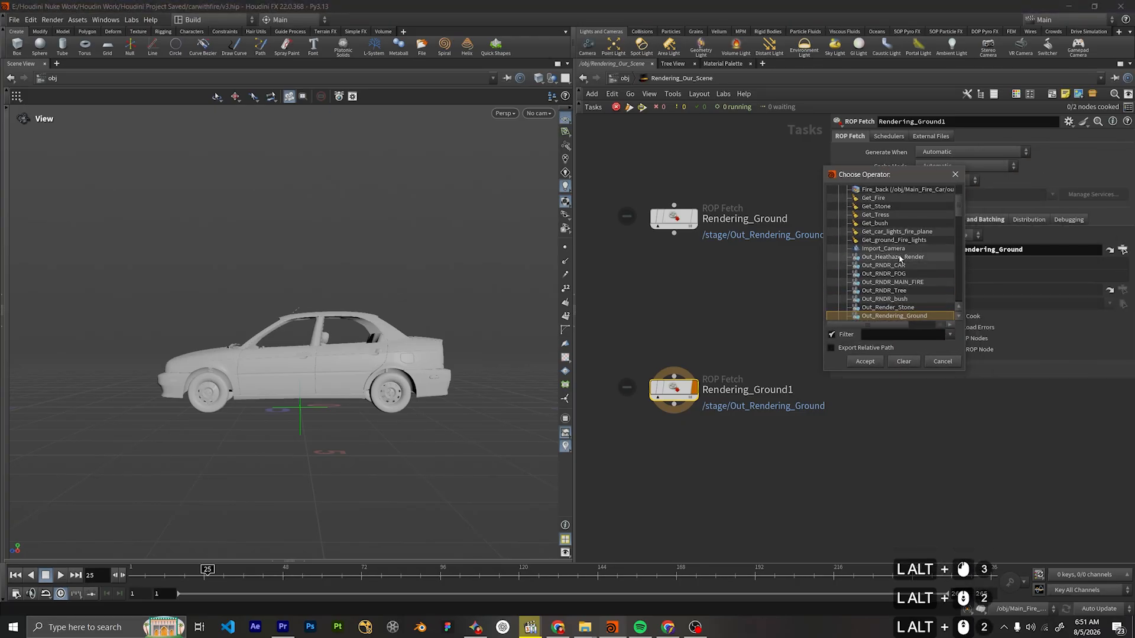
pyautogui.click(899, 259)
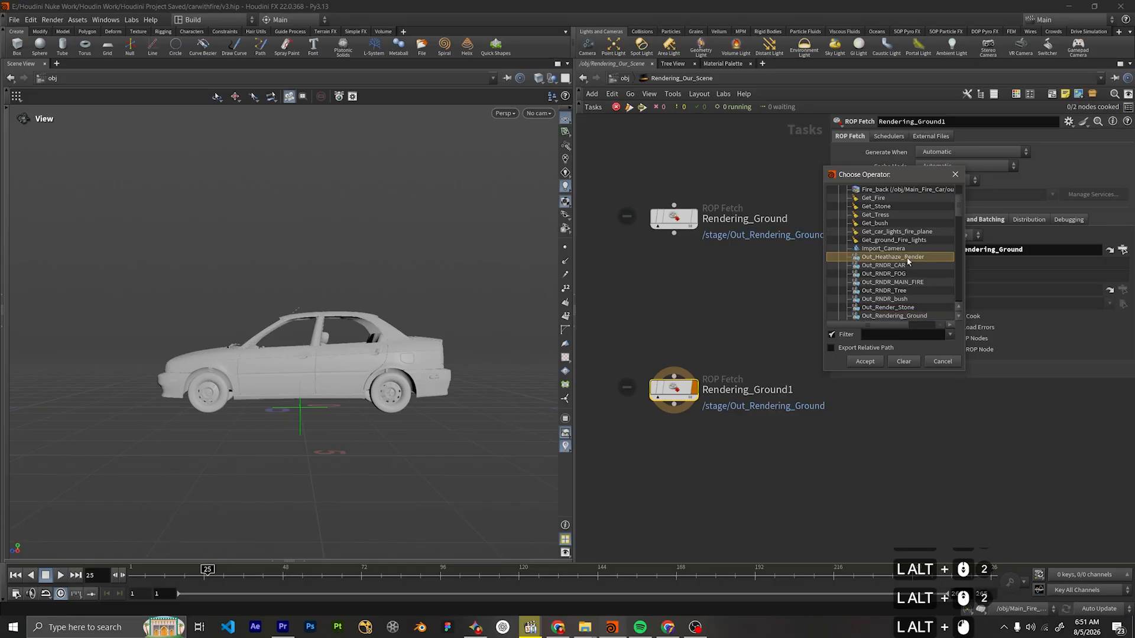
pyautogui.doubleClick(913, 308)
# Rename the duplicated ROP Fetch node below Rendering_Ground as Rendering_Stone.
pyautogui.doubleClick(796, 390)
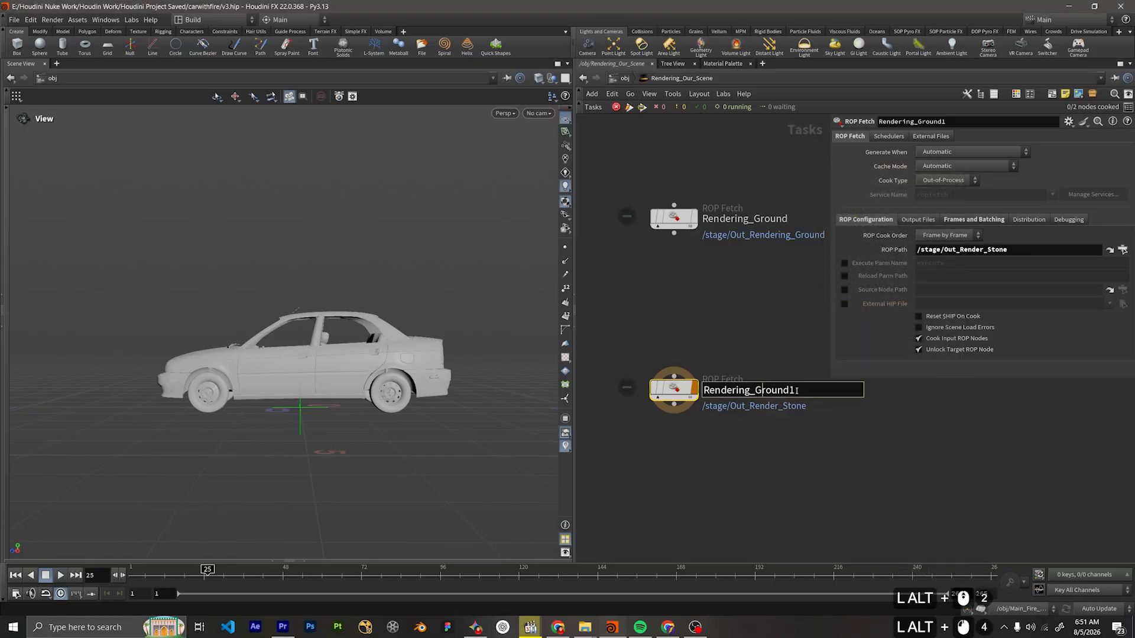
pyautogui.write('Sto')
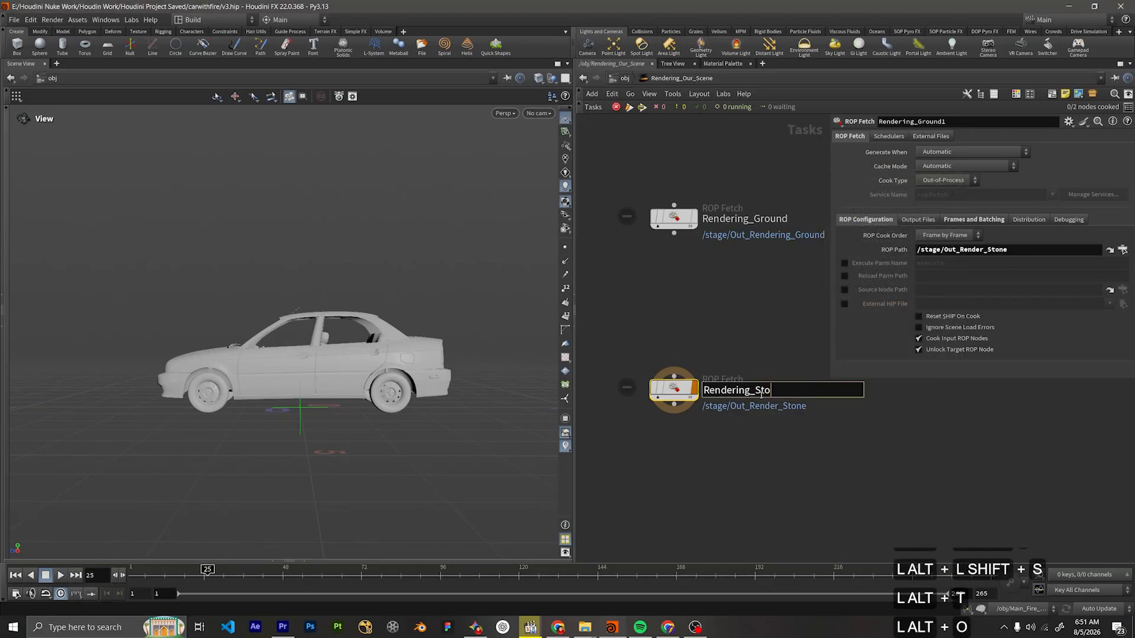
pyautogui.write('ne')
pyautogui.press('Return')
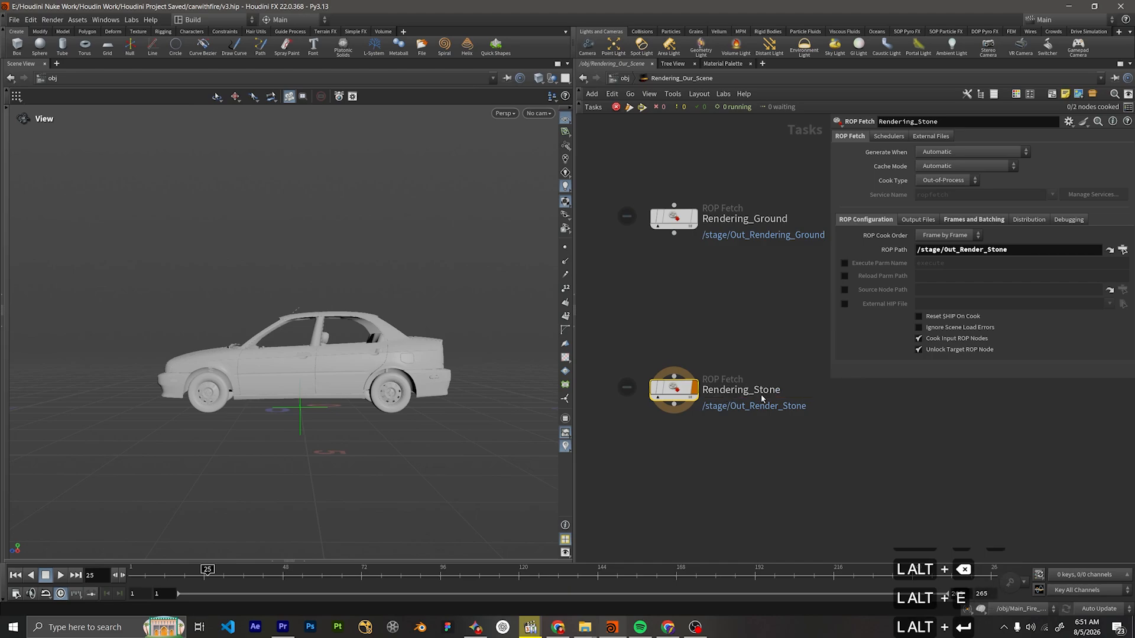
# Duplicate Rendering_Stone directly below itself and choose /stage/Out_RNDR_bush as the copy's ROP Path.
pyautogui.moveTo(770, 449); pyautogui.dragTo(758, 357, button='middle')
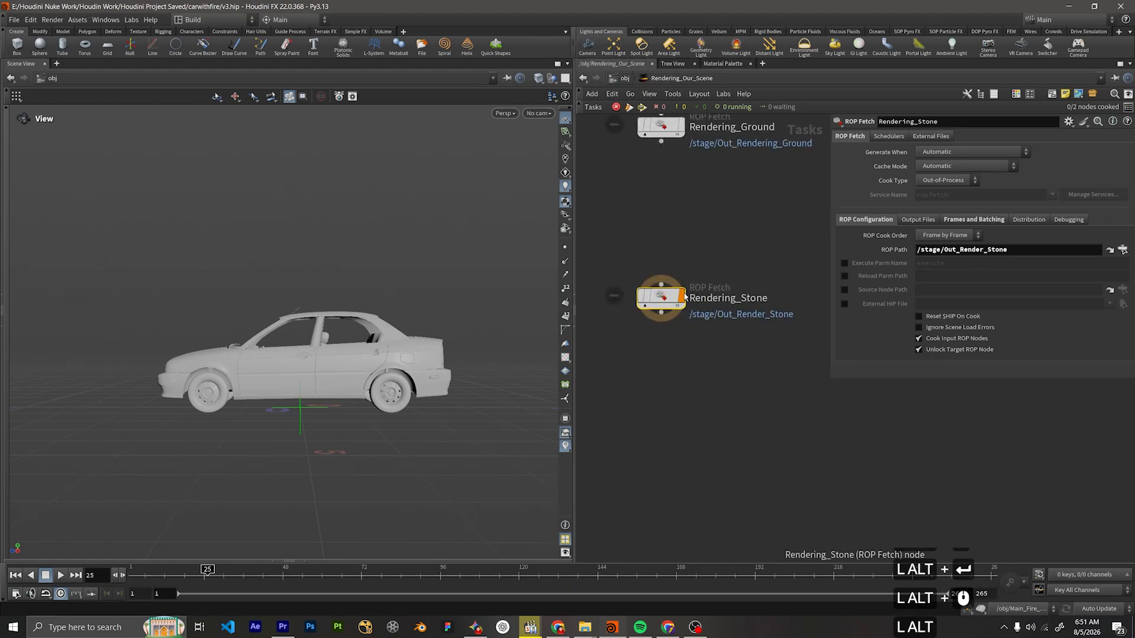
pyautogui.keyDown('alt'); pyautogui.moveTo(660, 297); pyautogui.dragTo(661, 425); pyautogui.keyUp('alt')
pyautogui.moveTo(782, 390); pyautogui.dragTo(616, 456)
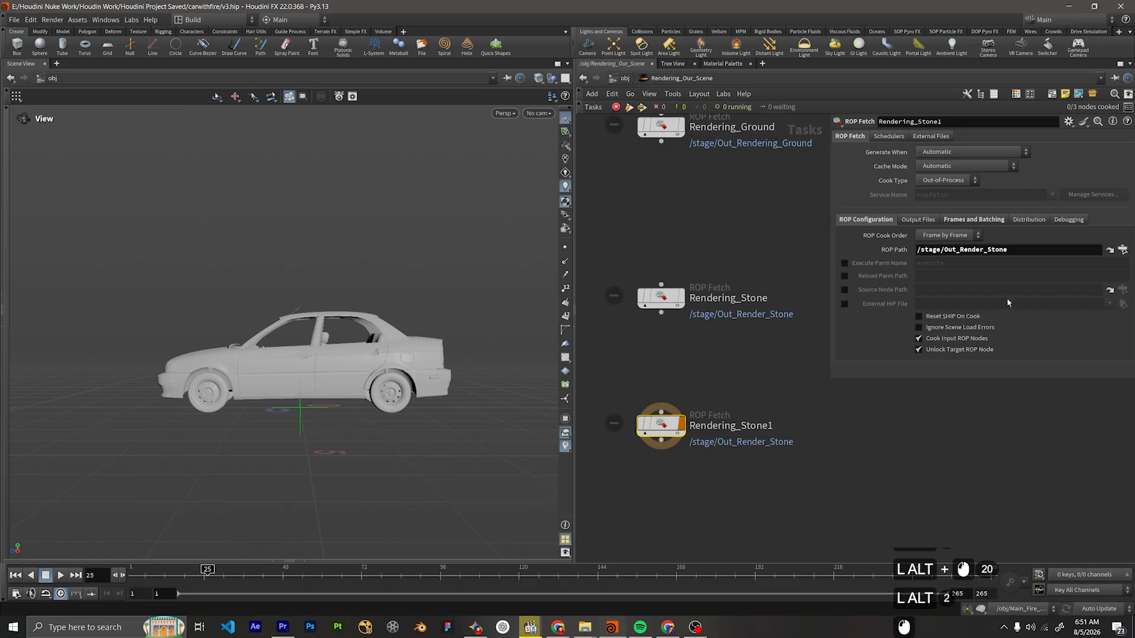
pyautogui.click(1122, 250)
pyautogui.click(1075, 284)
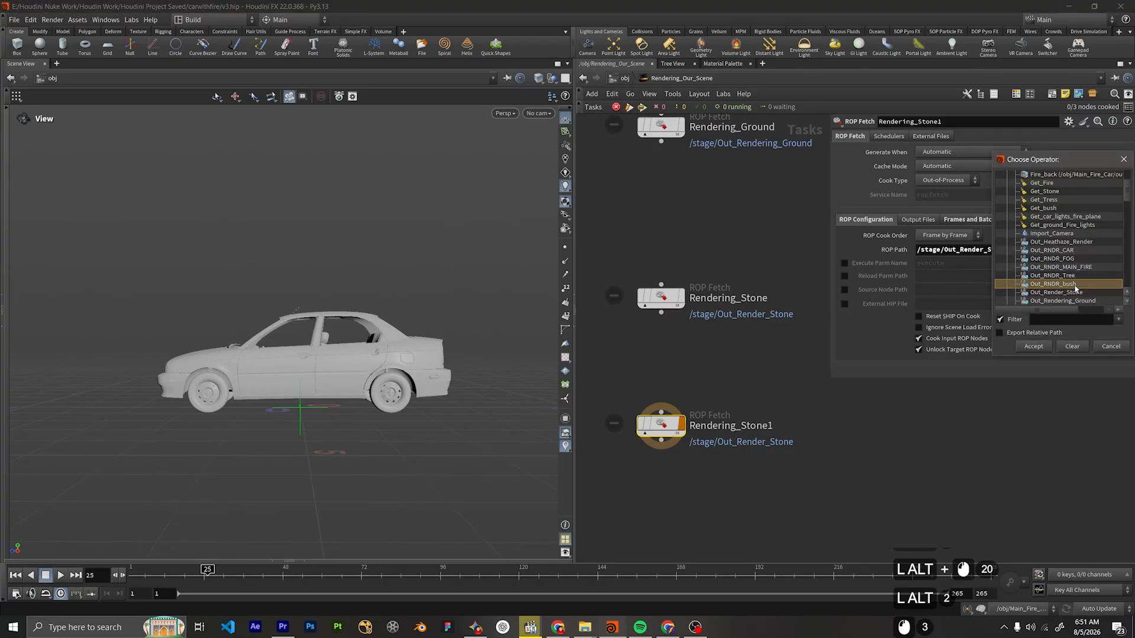
pyautogui.click(1045, 348)
# Rename the ROP Fetch node that points to the bush render output as Rendering_Bush.
pyautogui.click(769, 426)
pyautogui.moveTo(776, 426); pyautogui.dragTo(743, 435)
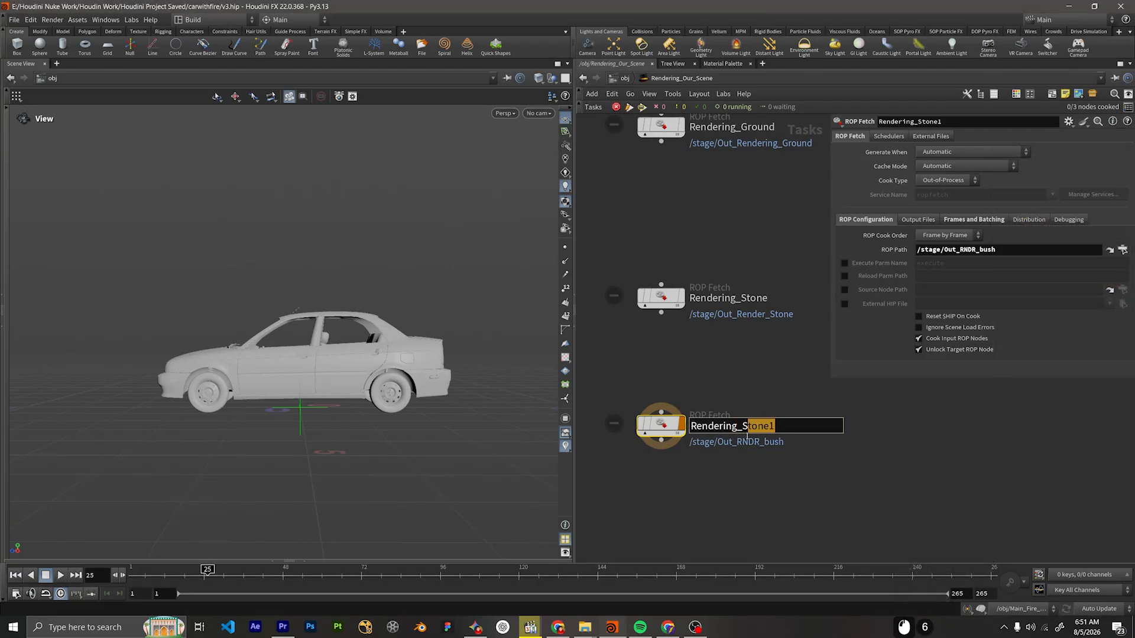
pyautogui.write('Bush')
pyautogui.press('Return')
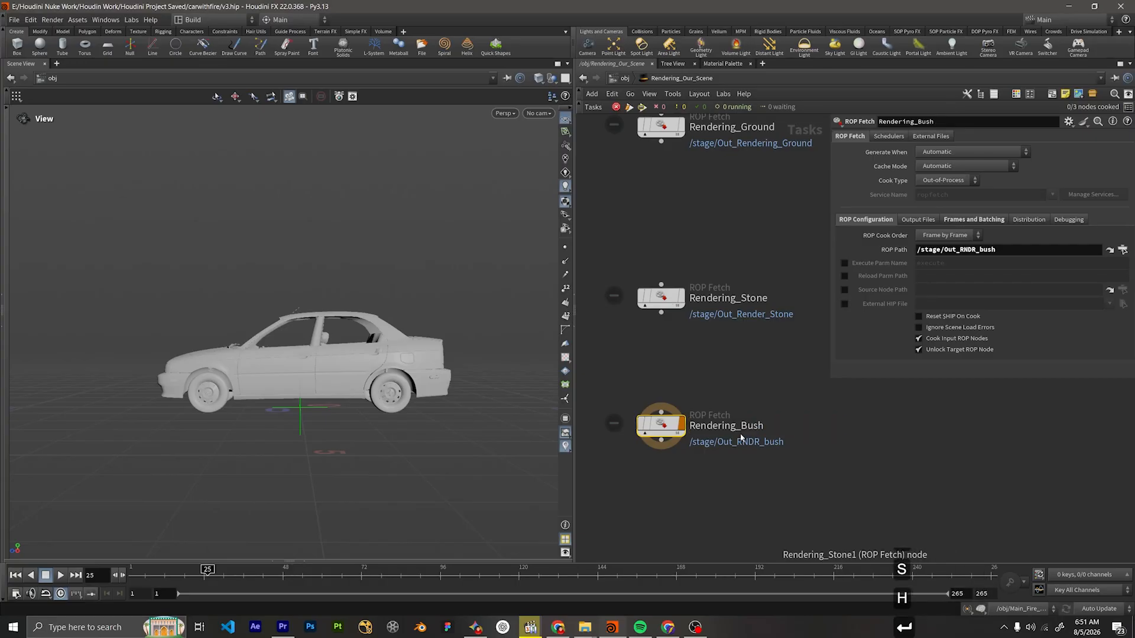
# Duplicate Rendering_Bush directly below itself and choose /stage/Out_RNDR_Tree as the copy's ROP Path.
pyautogui.moveTo(782, 497); pyautogui.dragTo(792, 373, button='middle')
pyautogui.keyDown('alt'); pyautogui.moveTo(670, 308); pyautogui.dragTo(671, 426); pyautogui.keyUp('alt')
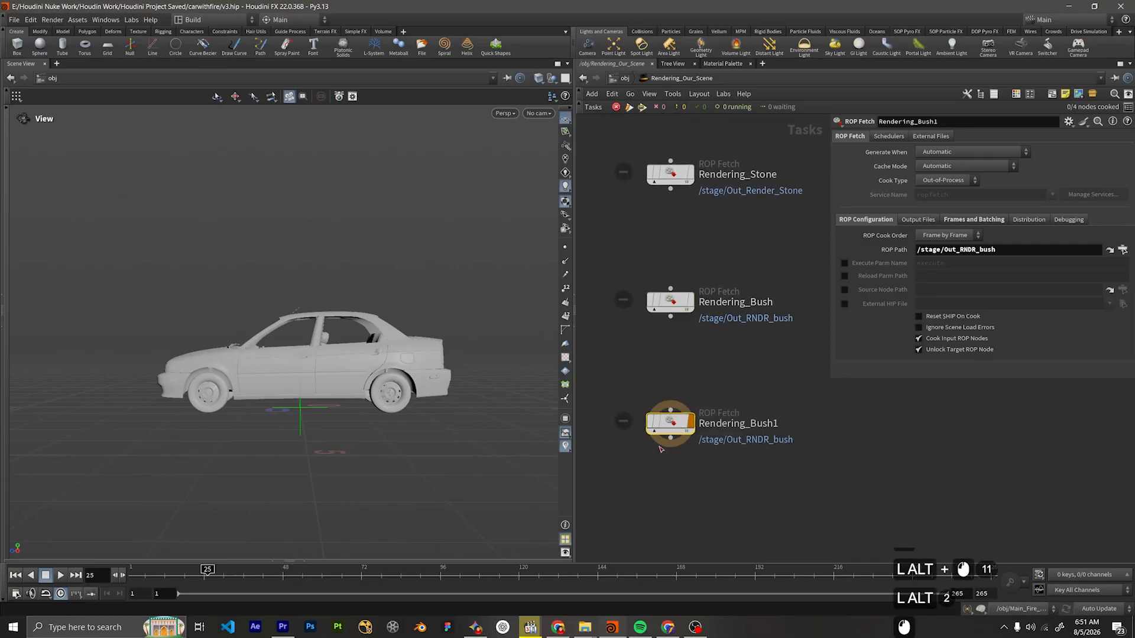
pyautogui.click(1122, 251)
pyautogui.doubleClick(1085, 272)
# Rename the ROP Fetch node that points to the tree render output as Rendering_Tree.
pyautogui.doubleClick(739, 423)
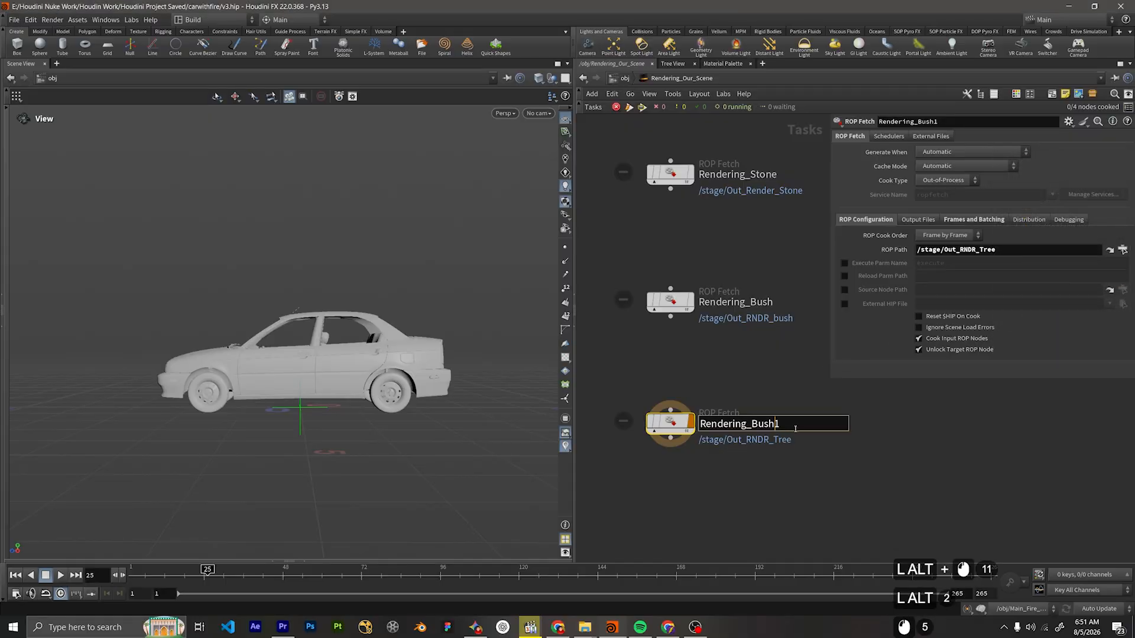
pyautogui.moveTo(779, 424); pyautogui.dragTo(749, 425)
pyautogui.write('Tree')
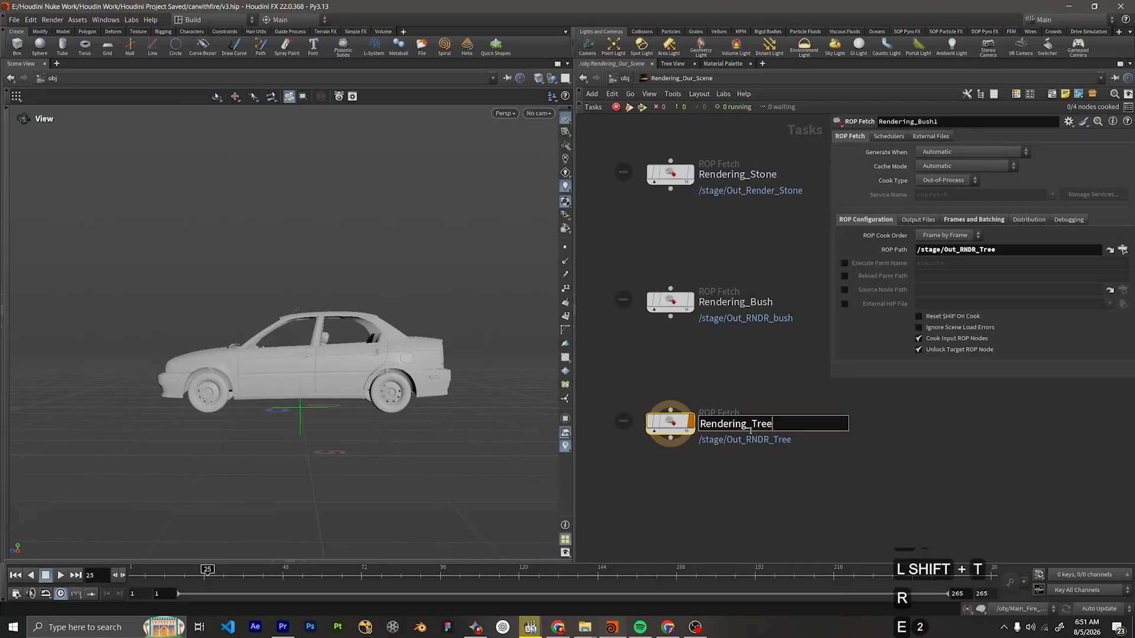
pyautogui.press('Return')
# Duplicate Rendering_Tree directly below itself and choose /stage/Out_RNDR_MAIN_FIRE as the copy's ROP Path.
pyautogui.moveTo(754, 480); pyautogui.dragTo(750, 380, button='middle')
pyautogui.keyDown('alt'); pyautogui.moveTo(672, 330); pyautogui.dragTo(673, 433); pyautogui.keyUp('alt')
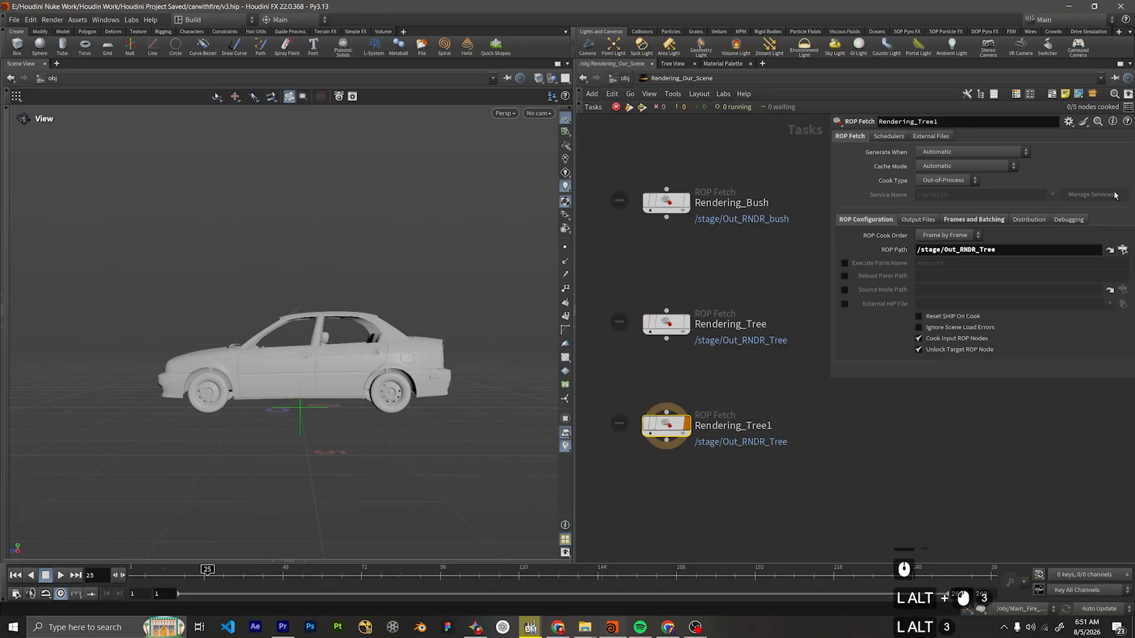
pyautogui.click(1122, 250)
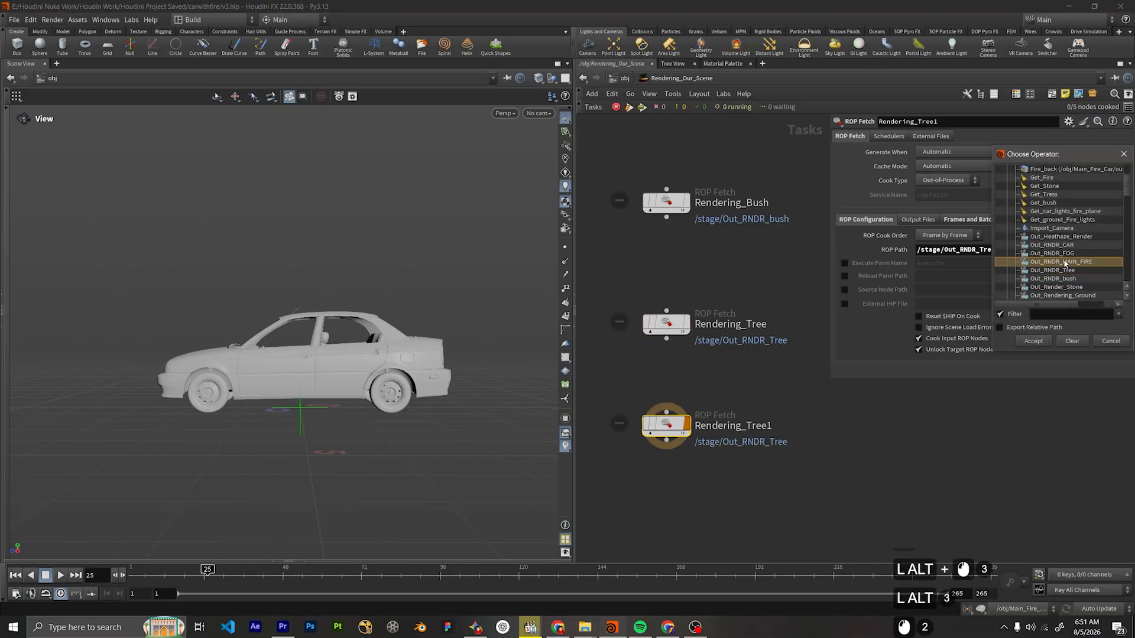
pyautogui.doubleClick(1058, 261)
# Rename the ROP Fetch node that points to the main fire render output as Main_Fire.
pyautogui.doubleClick(705, 431)
pyautogui.write('Mai')
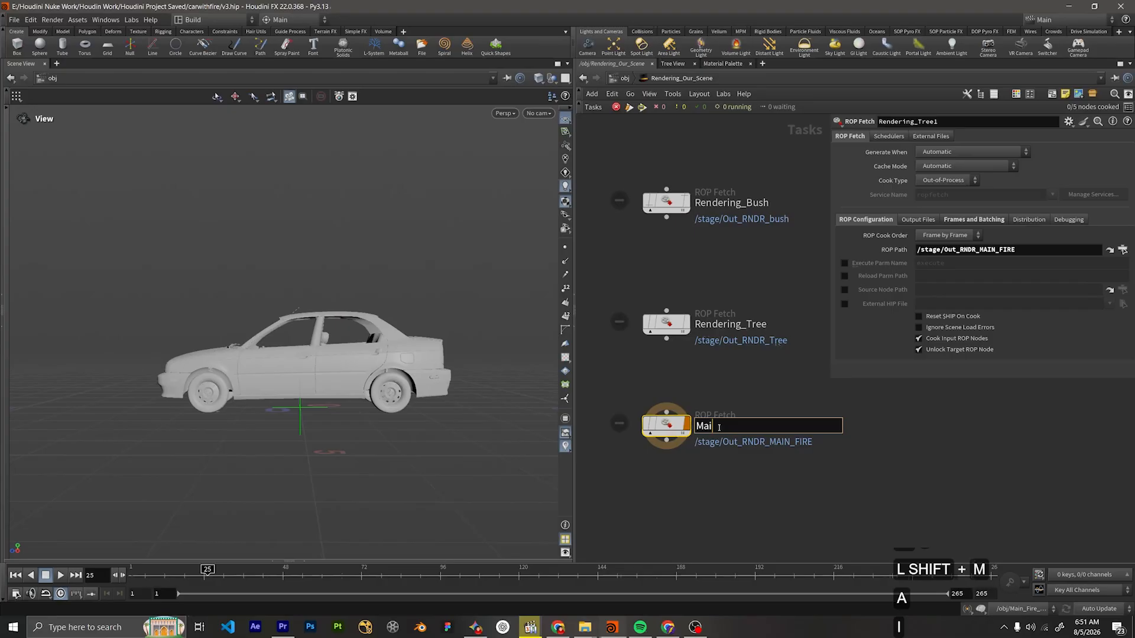
pyautogui.write('n_Fire')
pyautogui.press('Return')
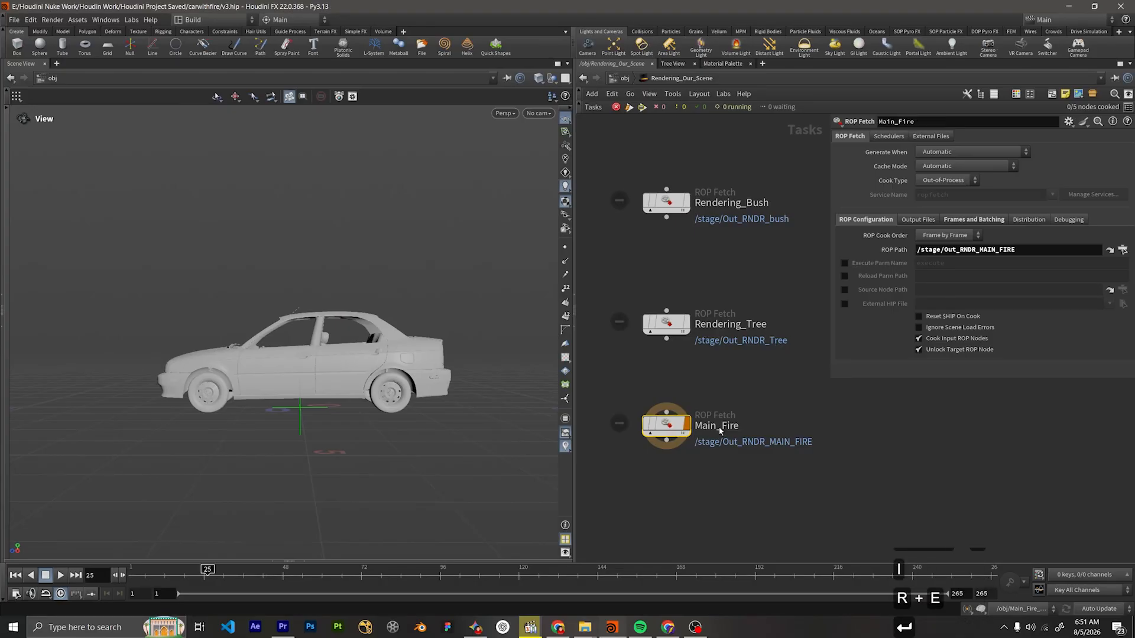
# Move the Rendering_Stone, Rendering_Bush, Rendering_Tree and Main_Fire nodes up together, closer to Rendering_Ground.
pyautogui.scroll(-4, 719, 427)
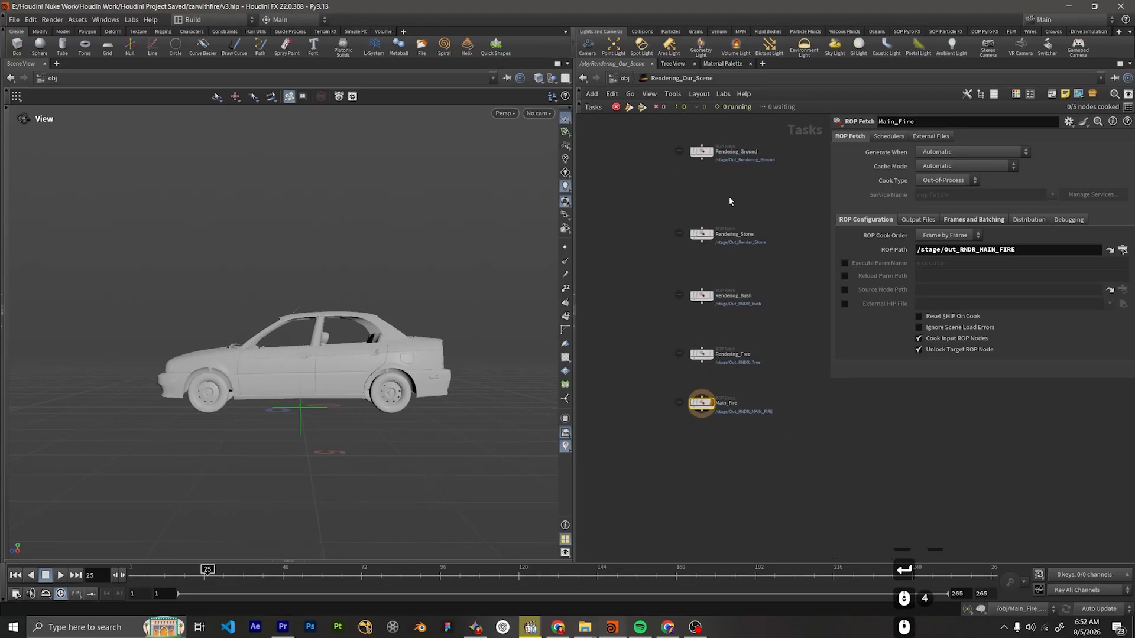
pyautogui.moveTo(751, 215); pyautogui.dragTo(688, 365)
pyautogui.click(752, 197)
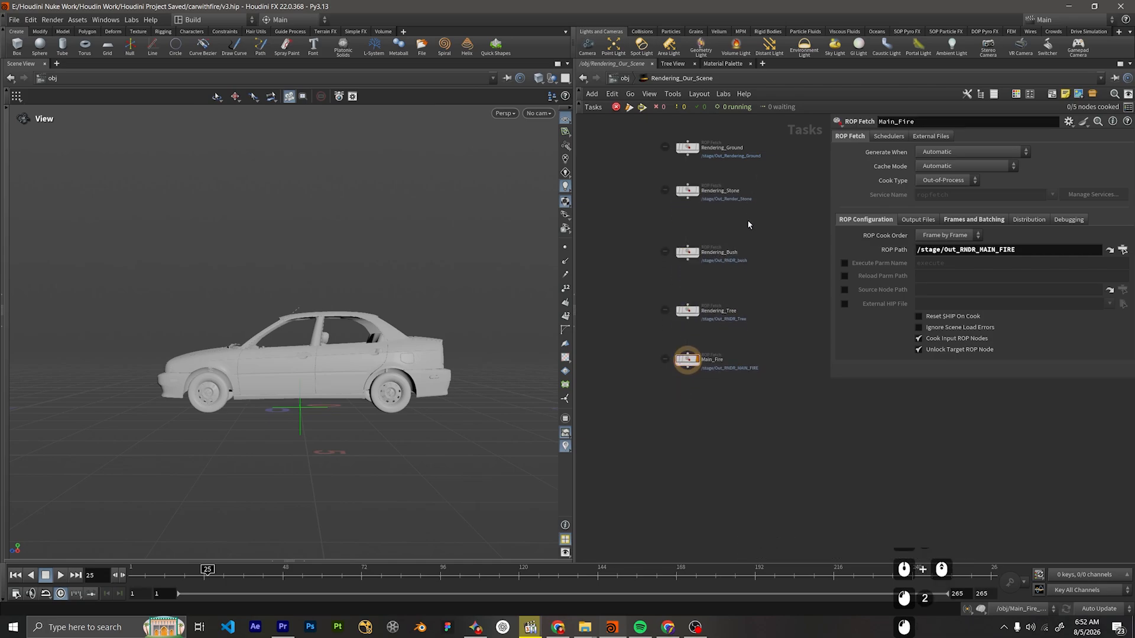
pyautogui.moveTo(701, 271); pyautogui.dragTo(696, 366)
pyautogui.click(696, 361)
# Duplicate Main_Fire directly below itself and choose /stage/Out_RNDR_FOG as the copy's ROP Path.
pyautogui.scroll(4, 698, 358)
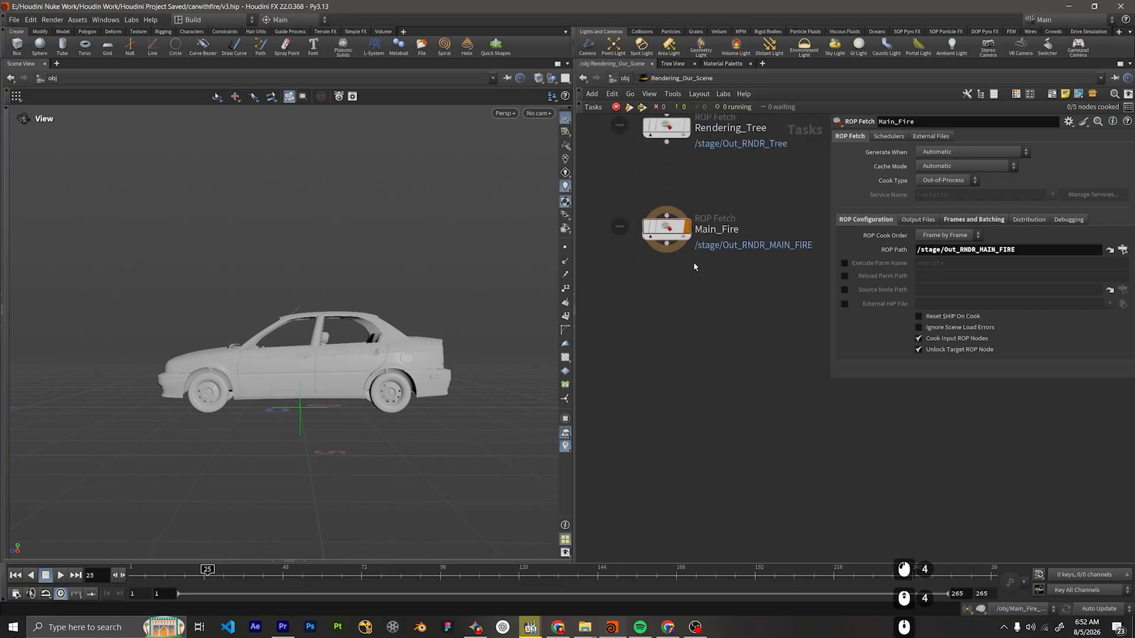
pyautogui.keyDown('alt'); pyautogui.moveTo(689, 247); pyautogui.dragTo(672, 380); pyautogui.keyUp('alt')
pyautogui.click(1110, 250)
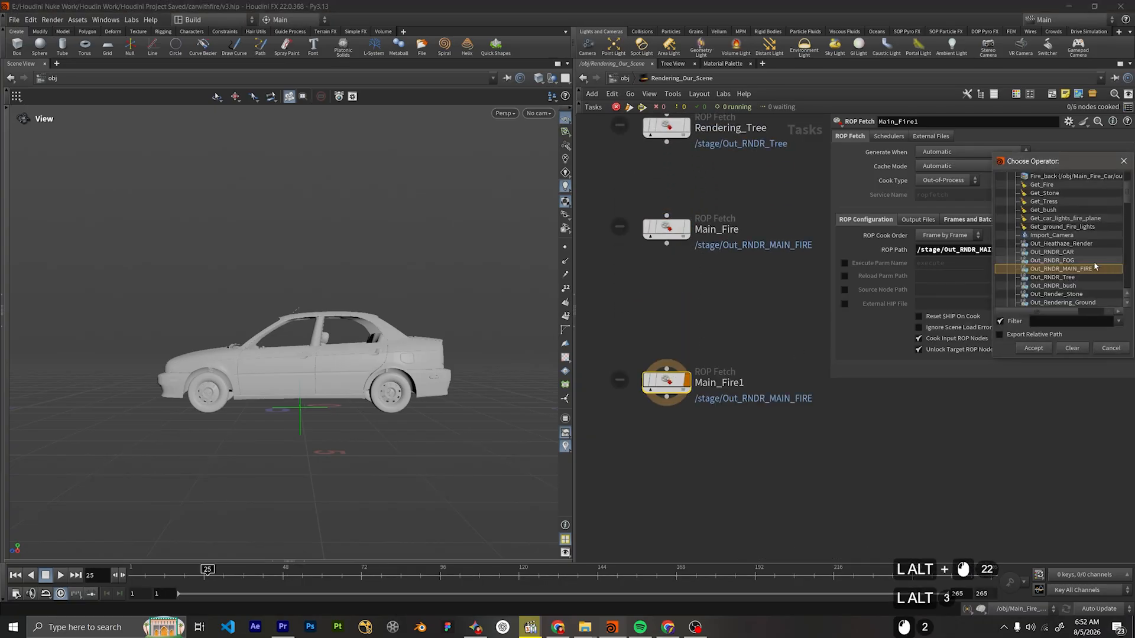
pyautogui.doubleClick(1094, 261)
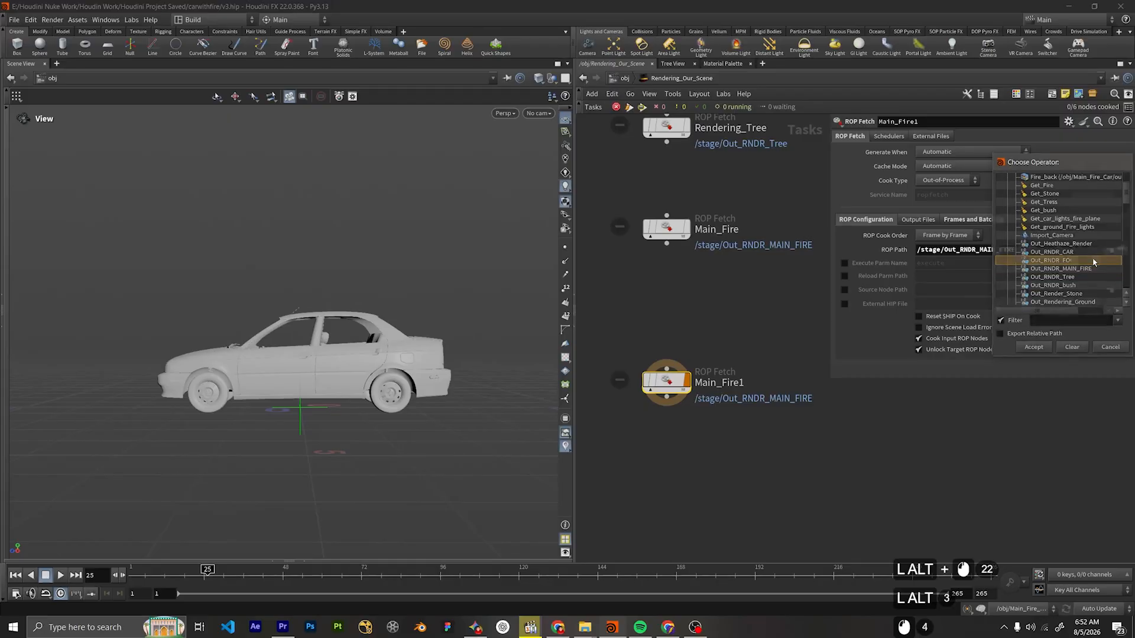
# Rename the ROP Fetch node that points to the fog render output as Rendering_Fog.
pyautogui.doubleClick(743, 384)
pyautogui.press('shift')
pyautogui.write('REd')
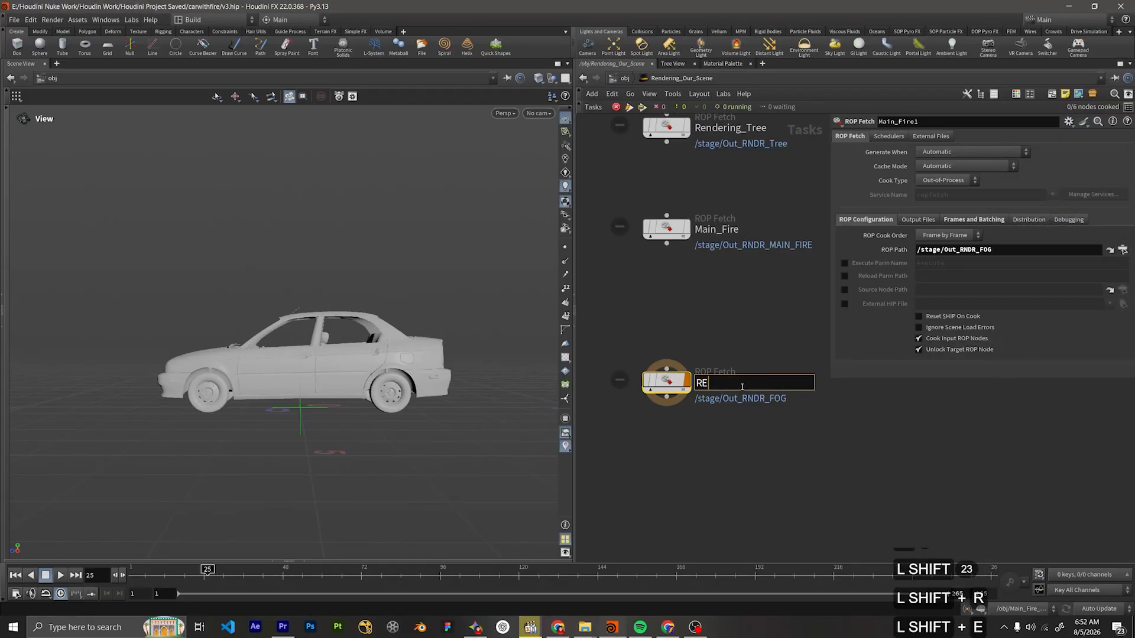
pyautogui.press('BackSpace')
pyautogui.press('BackSpace')
pyautogui.write('ender')
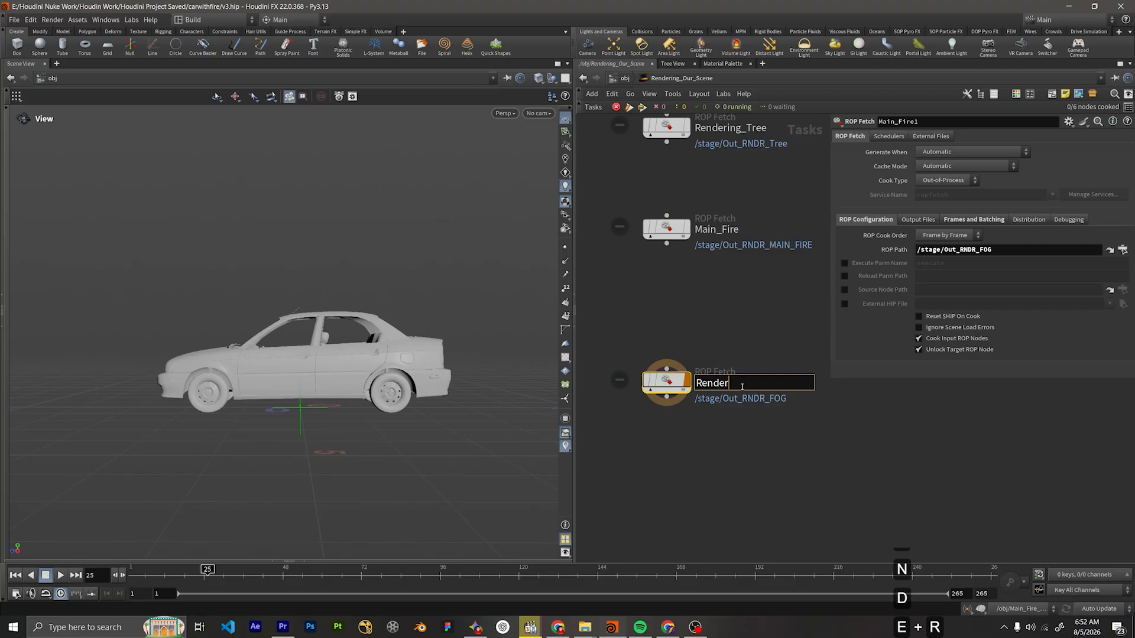
pyautogui.write('ing_Fog')
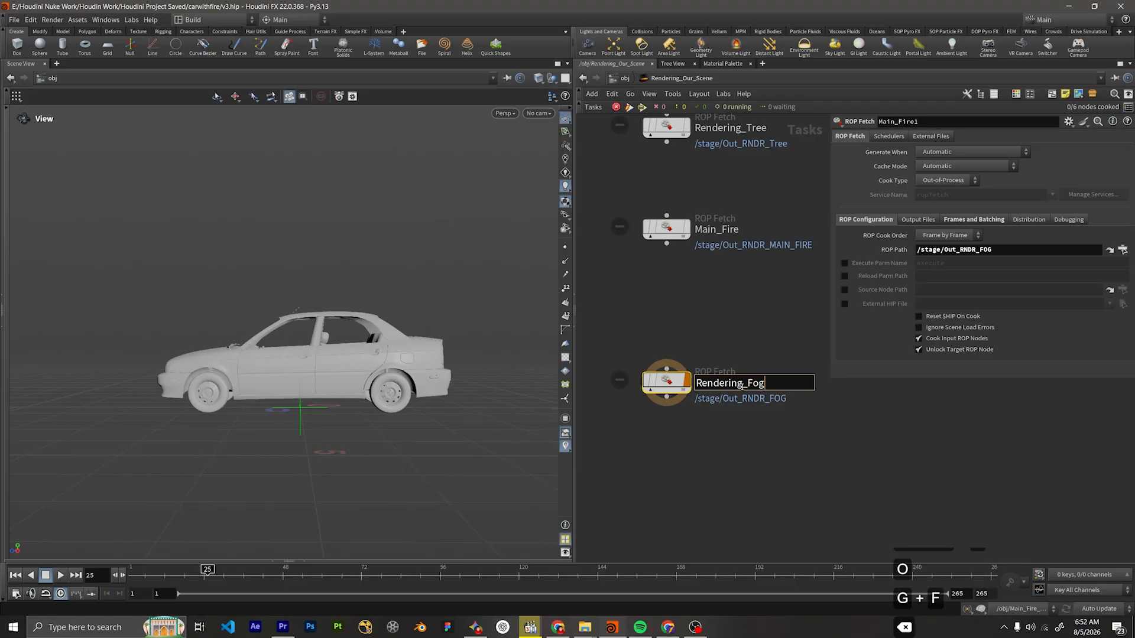
pyautogui.press('Return')
# Duplicate Rendering_Fog directly below itself and choose /stage/Out_RNDR_CAR as the copy's ROP Path.
pyautogui.scroll(-3, 743, 390)
pyautogui.moveTo(742, 390); pyautogui.dragTo(736, 335, button='middle')
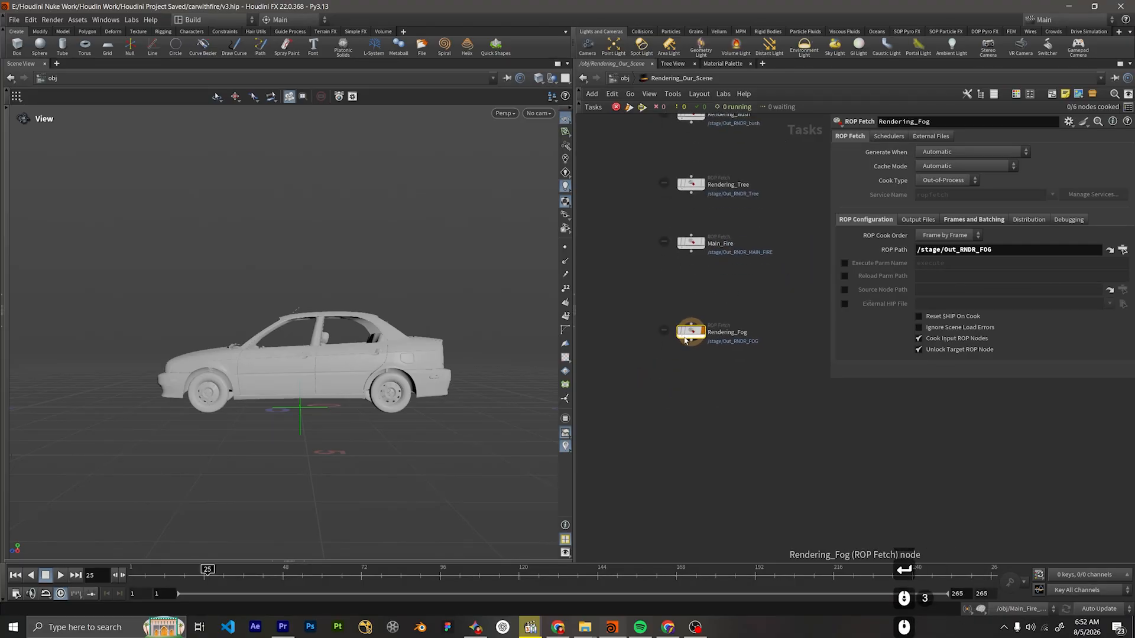
pyautogui.keyDown('alt'); pyautogui.moveTo(690, 332); pyautogui.dragTo(689, 404); pyautogui.keyUp('alt')
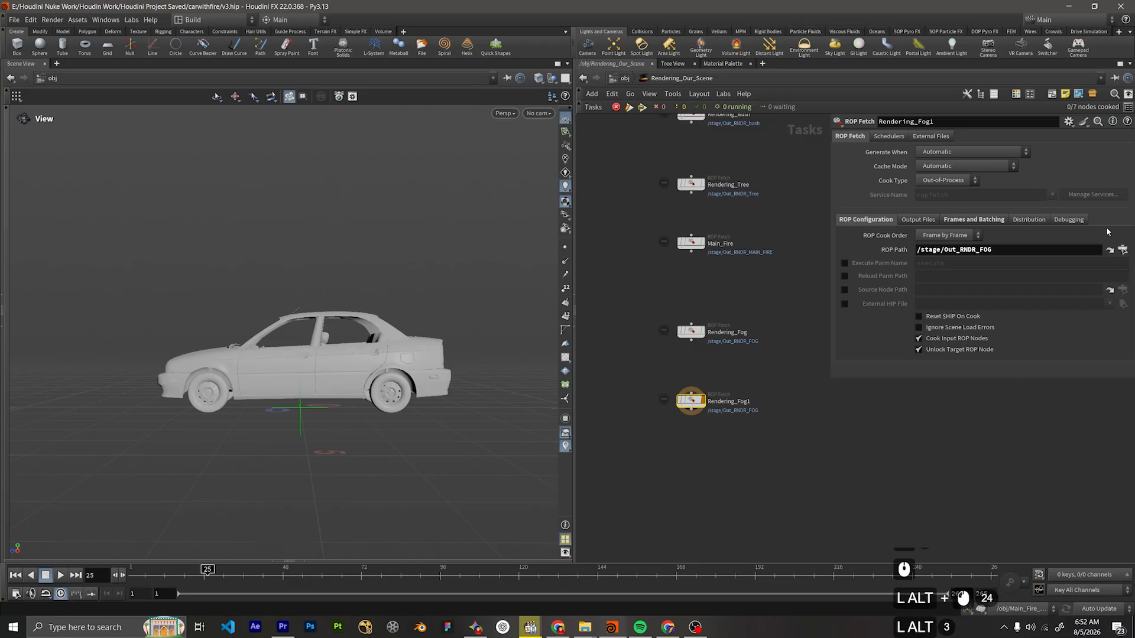
pyautogui.click(1122, 249)
pyautogui.click(1091, 241)
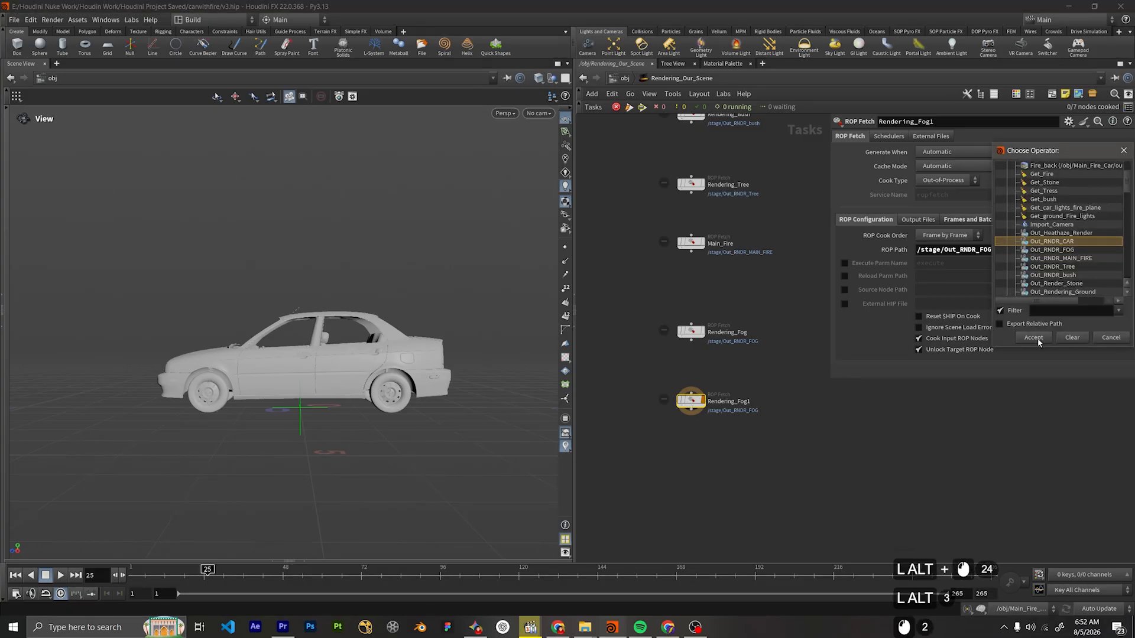
pyautogui.click(1033, 337)
# Rename the ROP Fetch node that points to the car render output as Rendering_Car.
pyautogui.scroll(3, 739, 393)
pyautogui.doubleClick(788, 391)
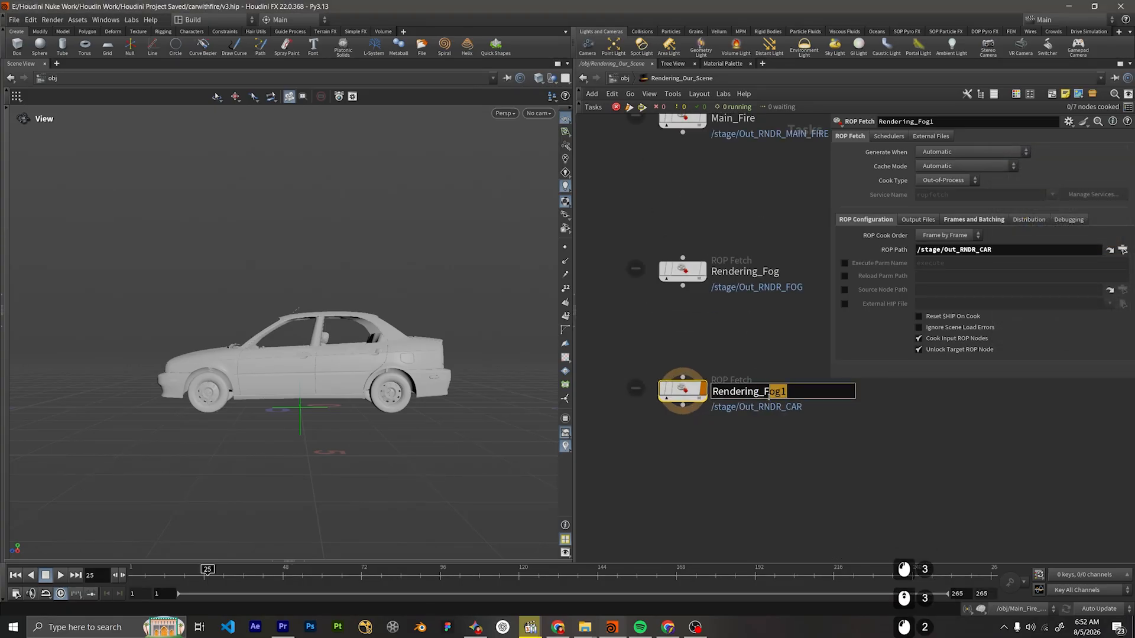
pyautogui.moveTo(768, 396); pyautogui.dragTo(764, 395)
pyautogui.write('Carr')
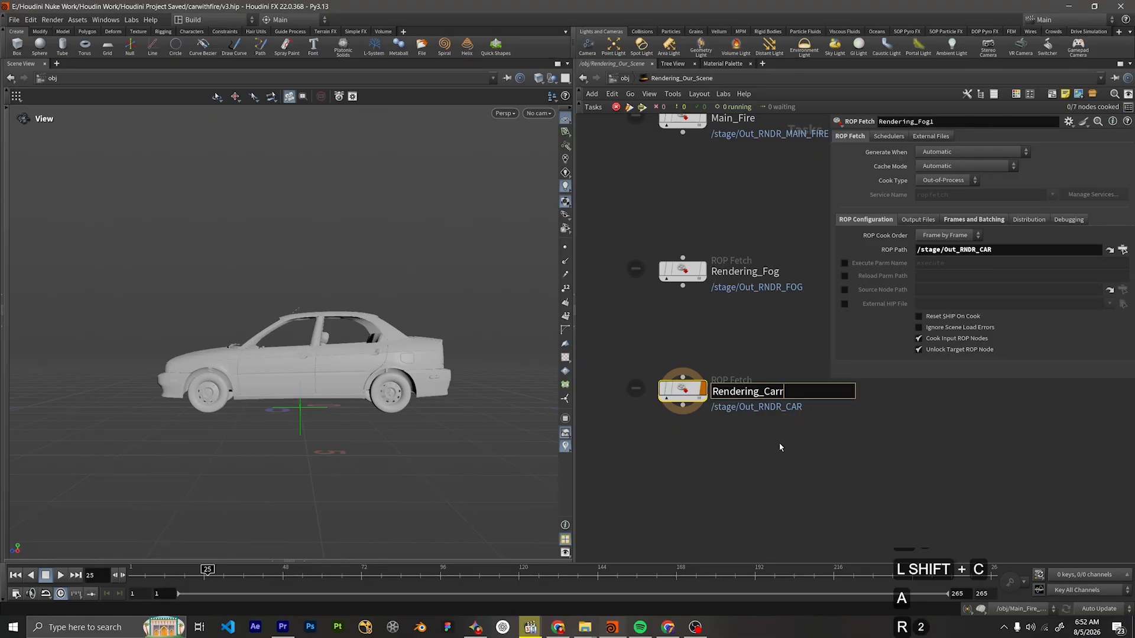
pyautogui.press('BackSpace')
pyautogui.press('Return')
# Duplicate the Rendering_Car ROP Fetch node and place the copy directly below the original.
pyautogui.scroll(-4, 716, 323)
pyautogui.scroll(13, 715, 397)
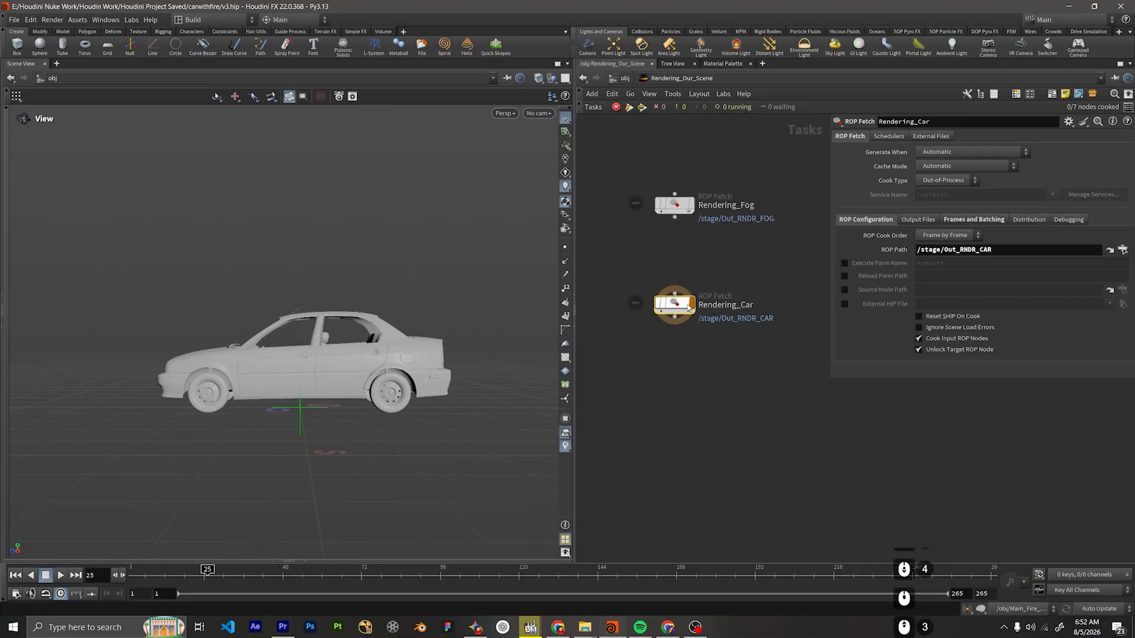
pyautogui.keyDown('alt'); pyautogui.moveTo(748, 310); pyautogui.dragTo(748, 411); pyautogui.keyUp('alt')
# Rename the copy of Rendering_Car as Rendering_Heathaze.
pyautogui.doubleClick(748, 408)
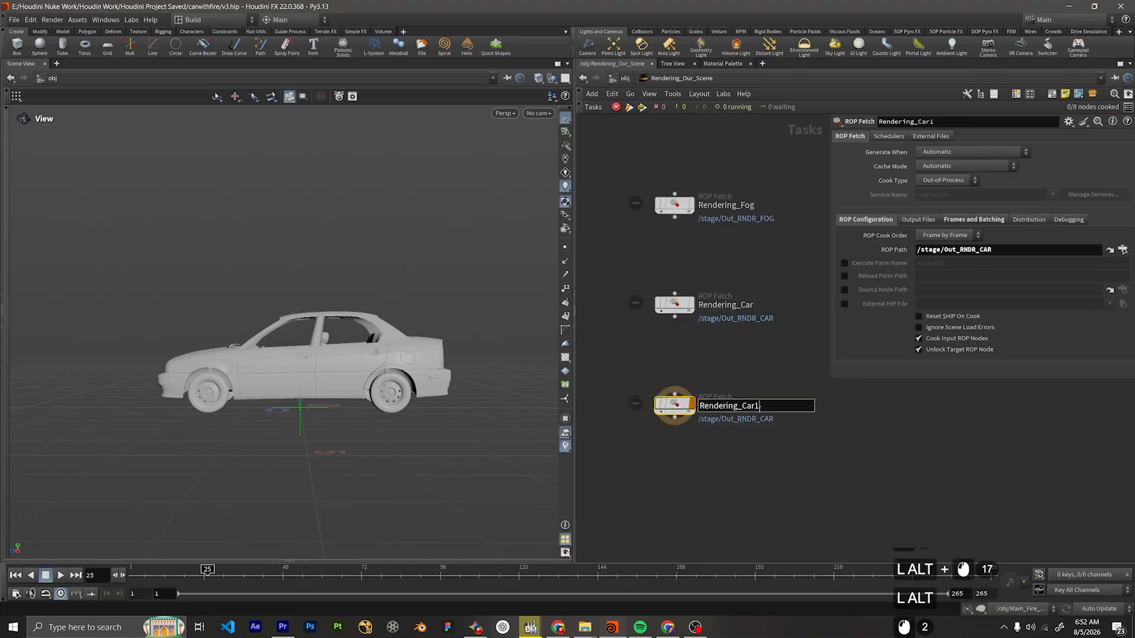
pyautogui.press('BackSpace')
pyautogui.press('BackSpace')
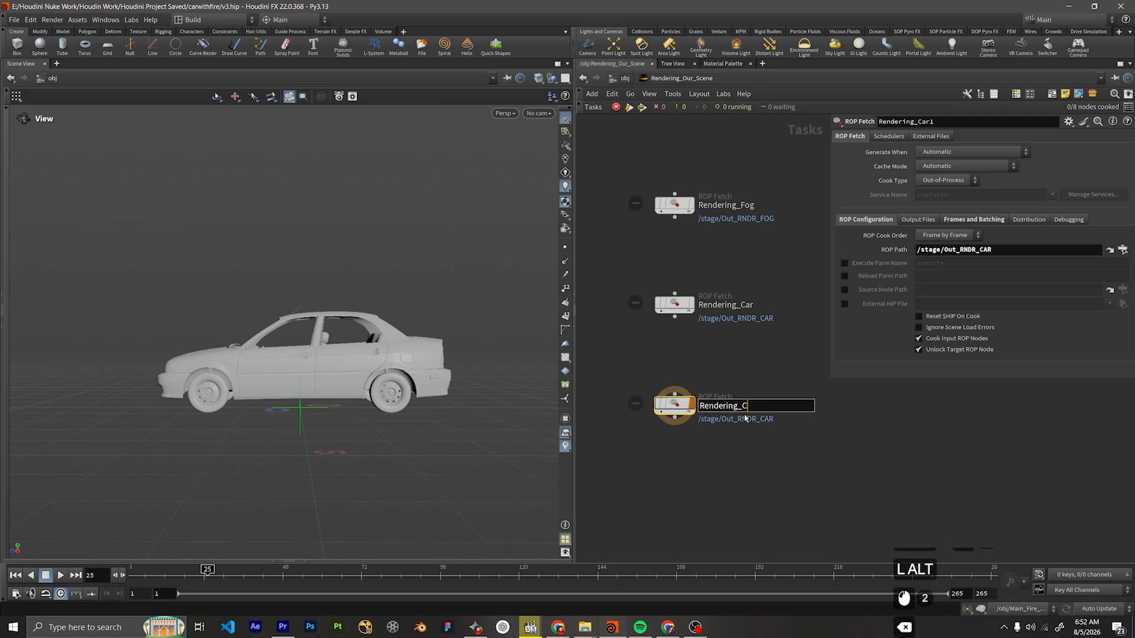
pyautogui.hotkey('shift', 'h')
pyautogui.press('e')
pyautogui.press('a')
pyautogui.press('t')
pyautogui.press('r')
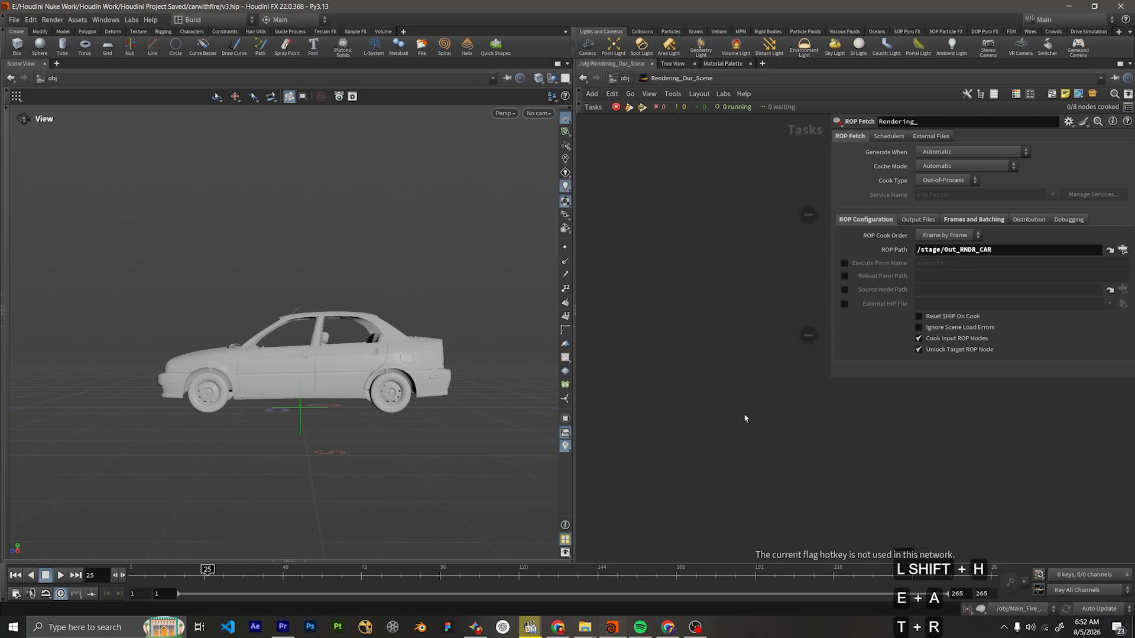
pyautogui.scroll(-2, 745, 414)
pyautogui.moveTo(829, 381); pyautogui.dragTo(698, 421, button='middle')
pyautogui.scroll(3, 698, 420)
pyautogui.doubleClick(752, 395)
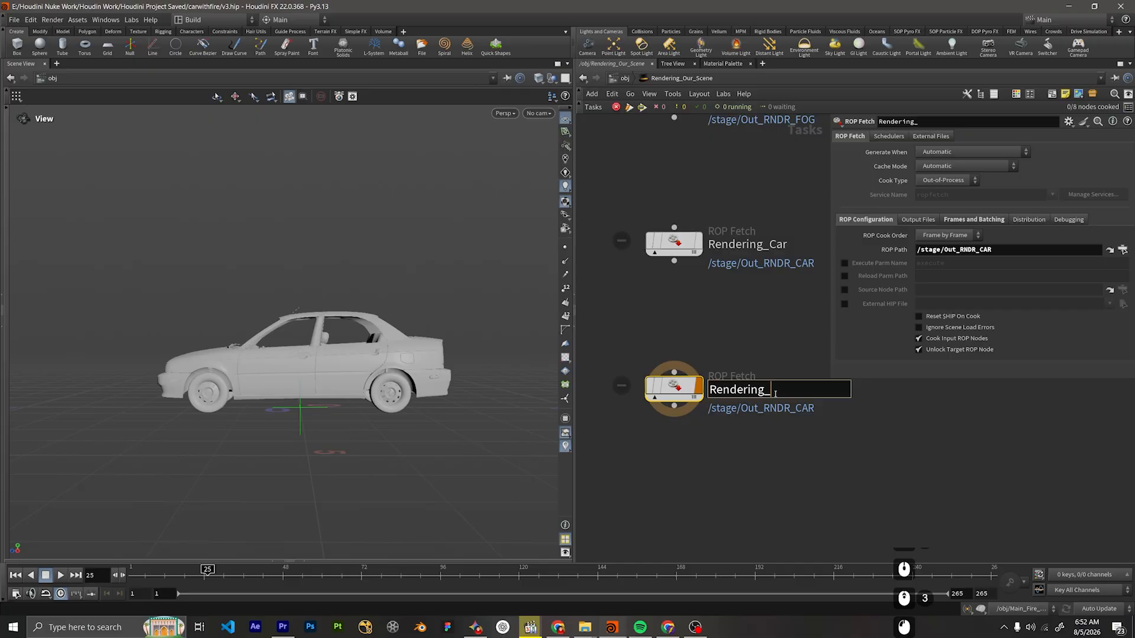
pyautogui.write('Heathaze')
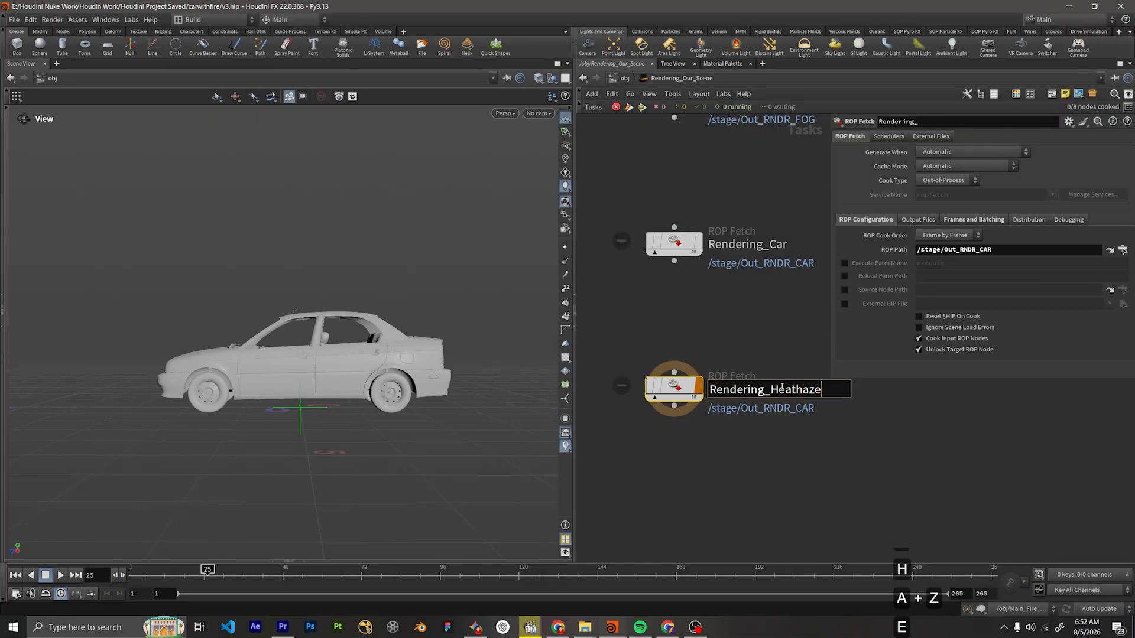
pyautogui.press('Return')
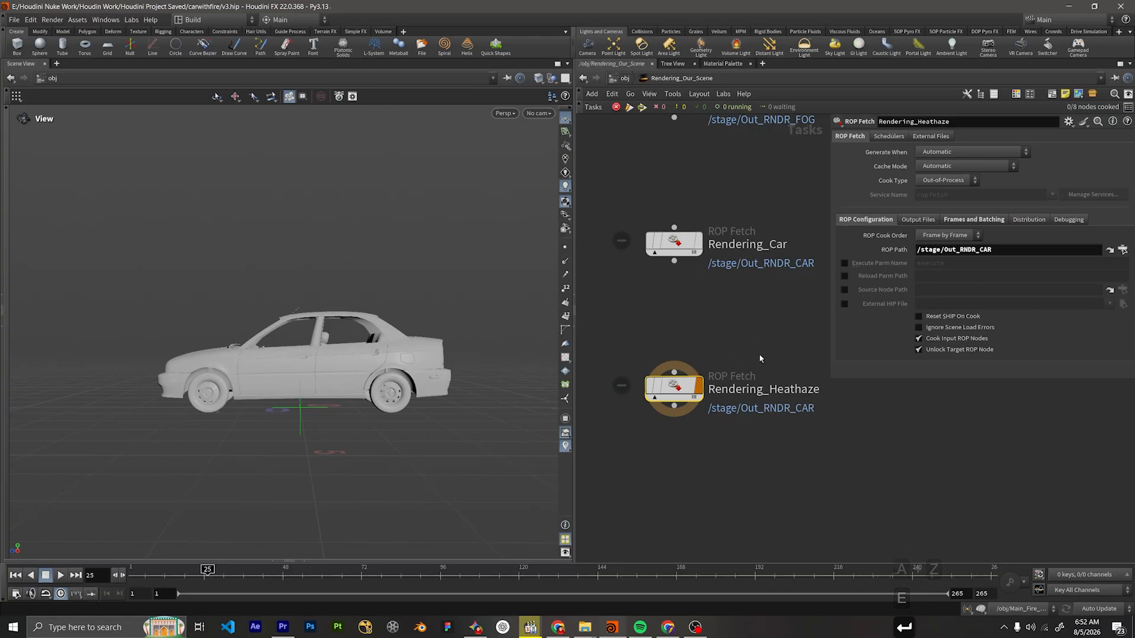
# Set the ROP Path of the Rendering_Heathaze node to /stage/Out_Heathaze_Render.
pyautogui.click(1125, 251)
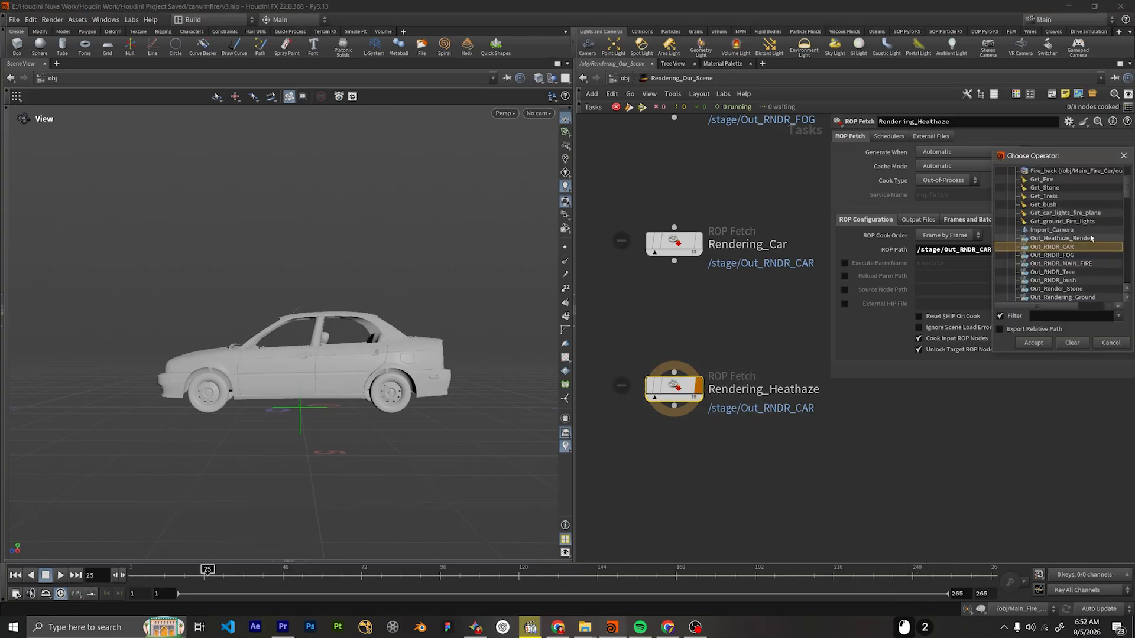
pyautogui.click(1052, 237)
pyautogui.click(1020, 340)
pyautogui.scroll(-8, 711, 328)
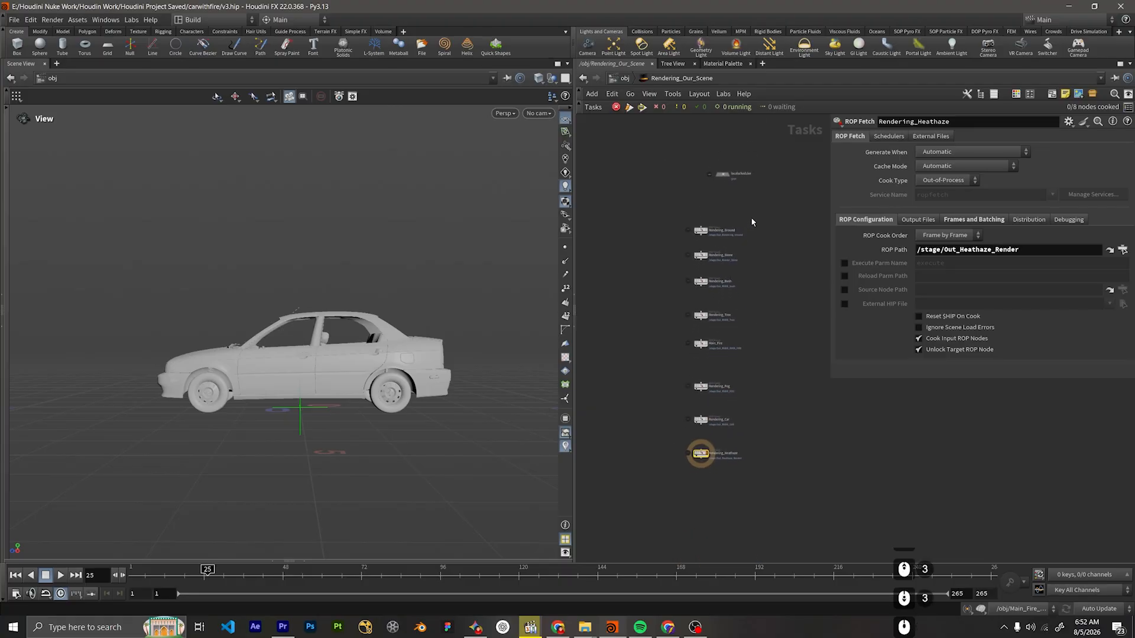
# Check the ROP Fetch nodes against the USD Render ROP outputs at the end of each branch in the stage network.
pyautogui.moveTo(751, 218); pyautogui.dragTo(684, 300)
pyautogui.moveTo(695, 378); pyautogui.dragTo(685, 400)
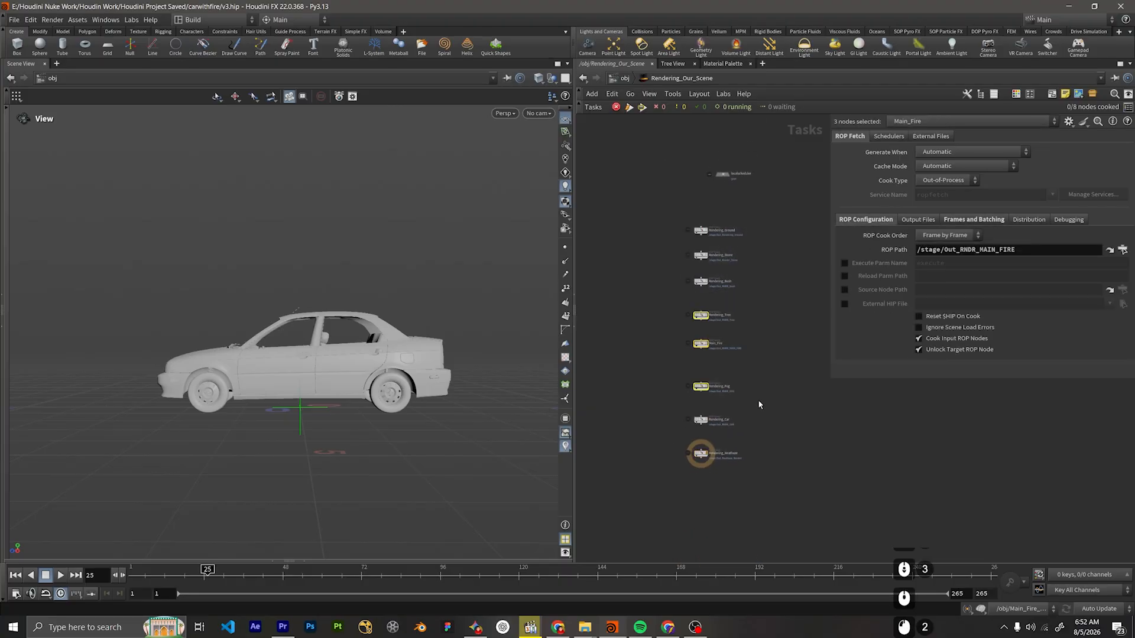
pyautogui.moveTo(697, 475); pyautogui.dragTo(697, 427)
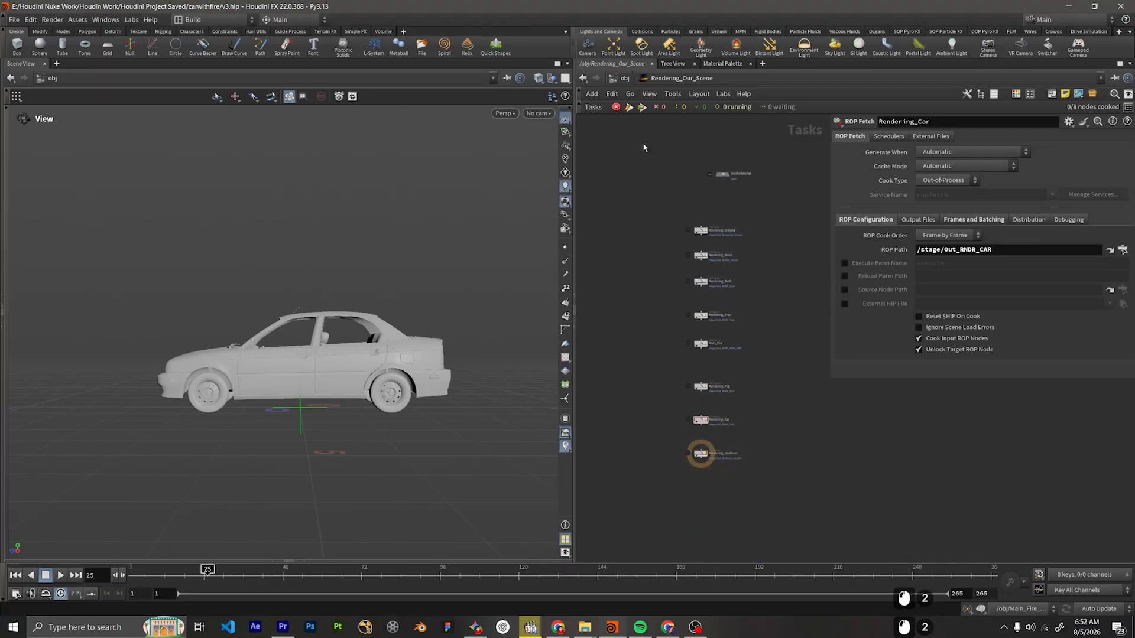
pyautogui.click(617, 80)
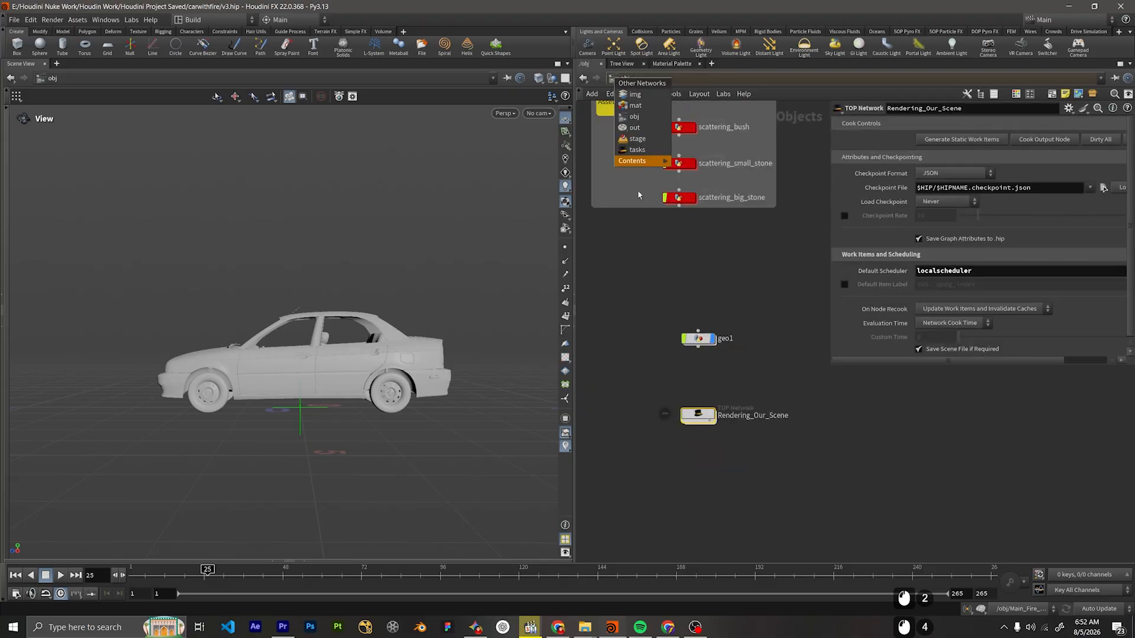
pyautogui.click(637, 139)
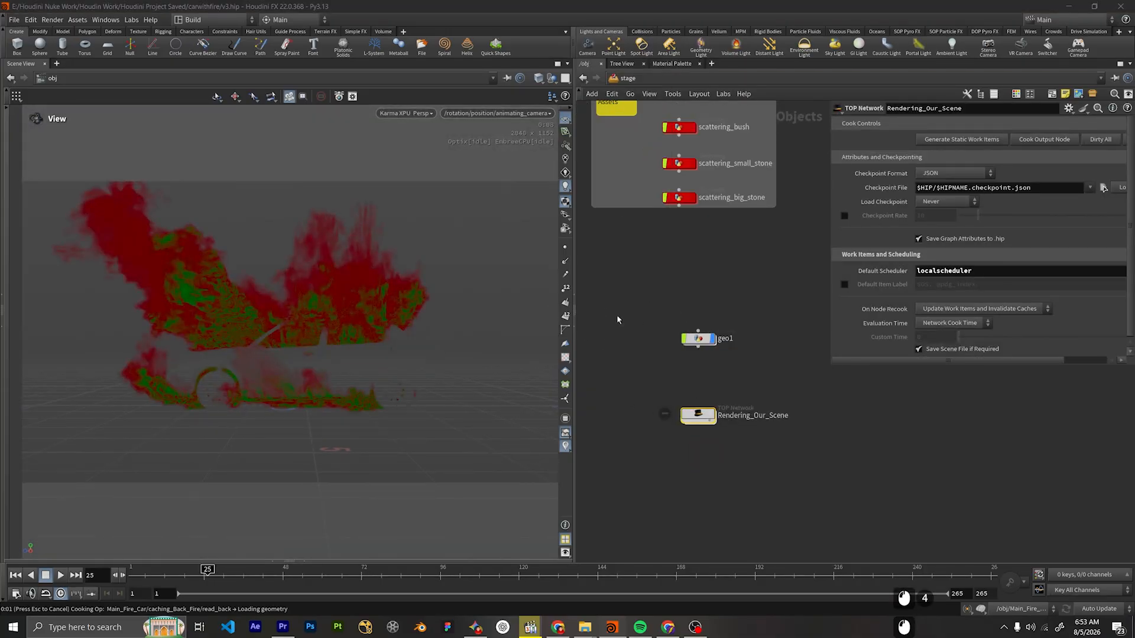
pyautogui.scroll(-4, 807, 413)
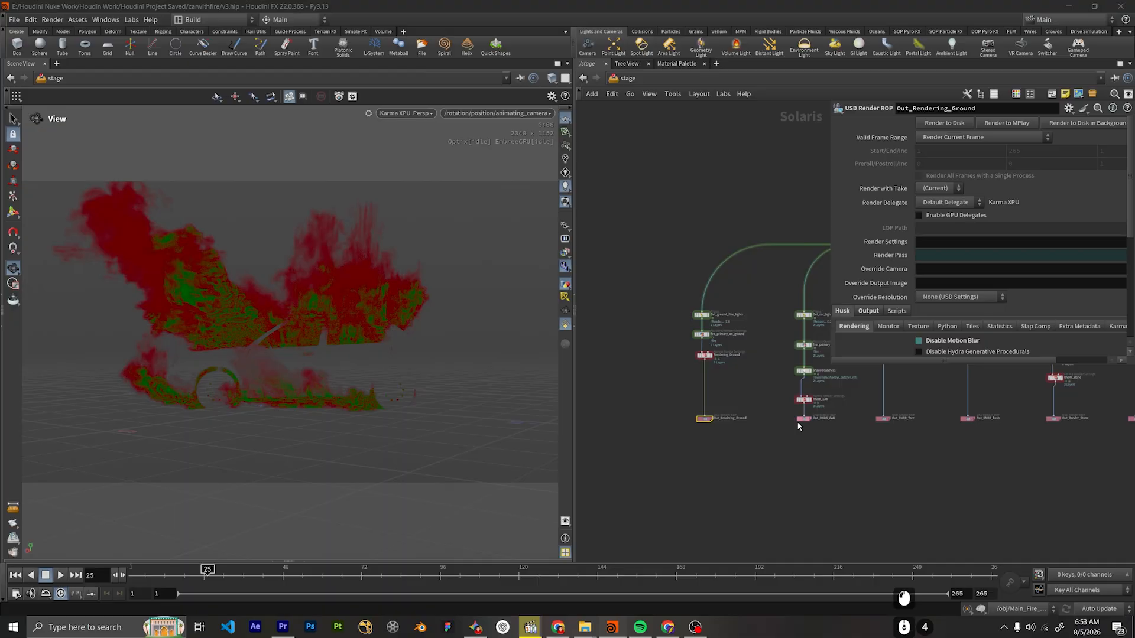
pyautogui.moveTo(797, 422); pyautogui.dragTo(714, 432, button='middle')
pyautogui.moveTo(642, 473); pyautogui.dragTo(848, 435)
pyautogui.moveTo(936, 456); pyautogui.dragTo(710, 475, button='middle')
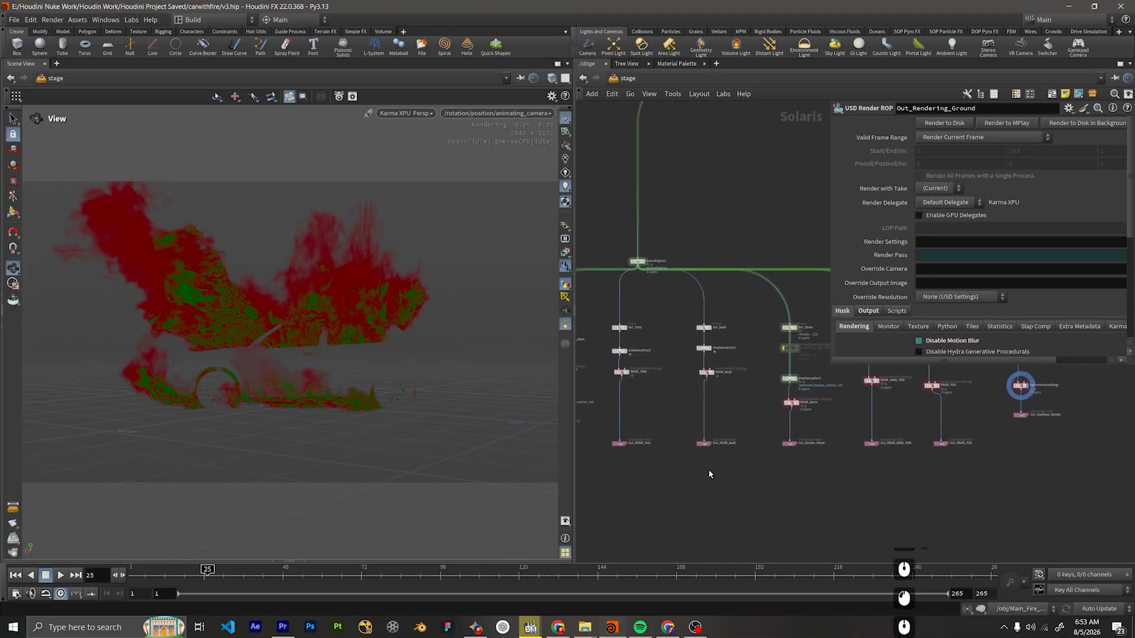
pyautogui.moveTo(837, 429); pyautogui.dragTo(894, 436)
pyautogui.moveTo(932, 470); pyautogui.dragTo(1061, 409)
pyautogui.scroll(-5, 1061, 419)
pyautogui.moveTo(1061, 418); pyautogui.dragTo(874, 491, button='middle')
pyautogui.scroll(-1, 875, 490)
pyautogui.scroll(1, 749, 373)
pyautogui.moveTo(749, 372); pyautogui.dragTo(733, 265, button='middle')
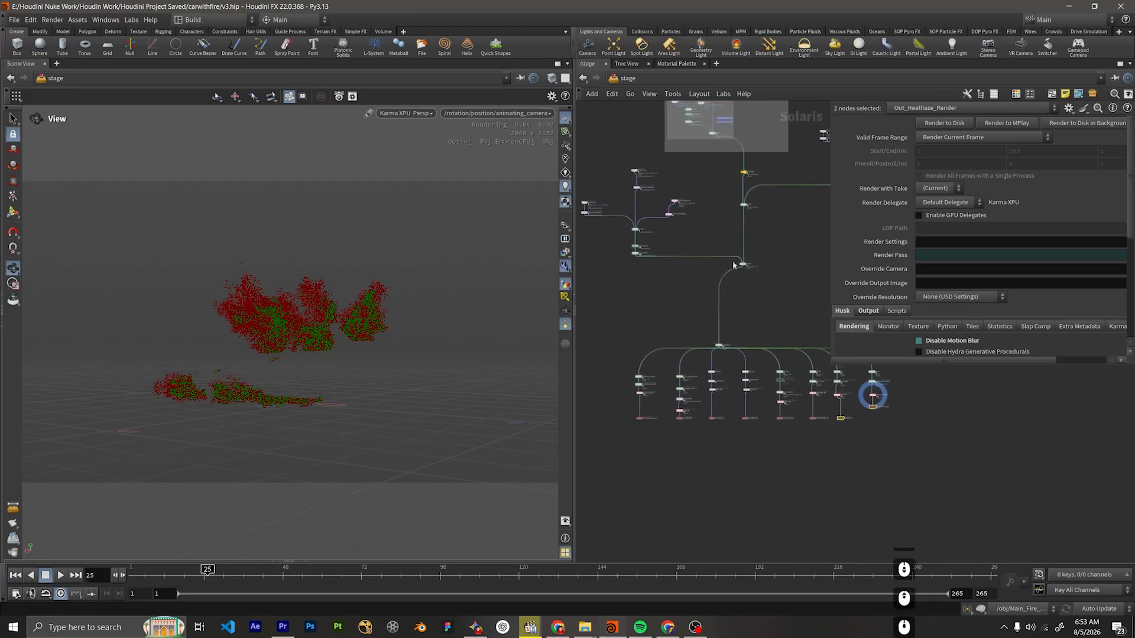
# Return to the Rendering_Our_Scene TOP network and move Rendering_Heathaze to the head of the column, above Rendering_Ground.
pyautogui.click(625, 79)
pyautogui.click(641, 119)
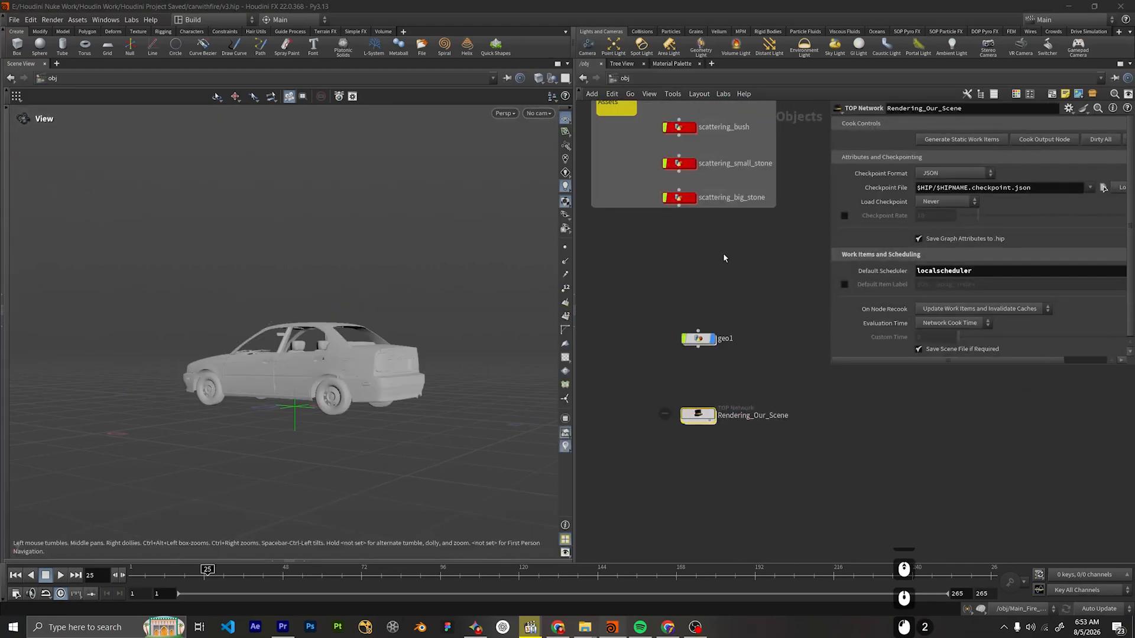
pyautogui.doubleClick(704, 420)
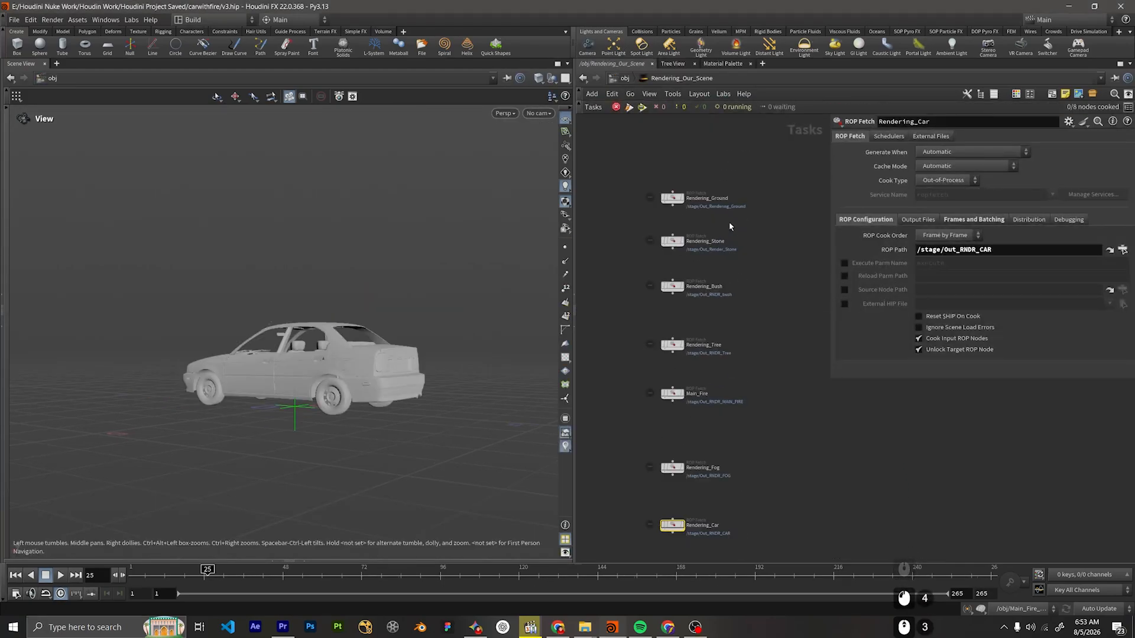
pyautogui.scroll(-3, 749, 352)
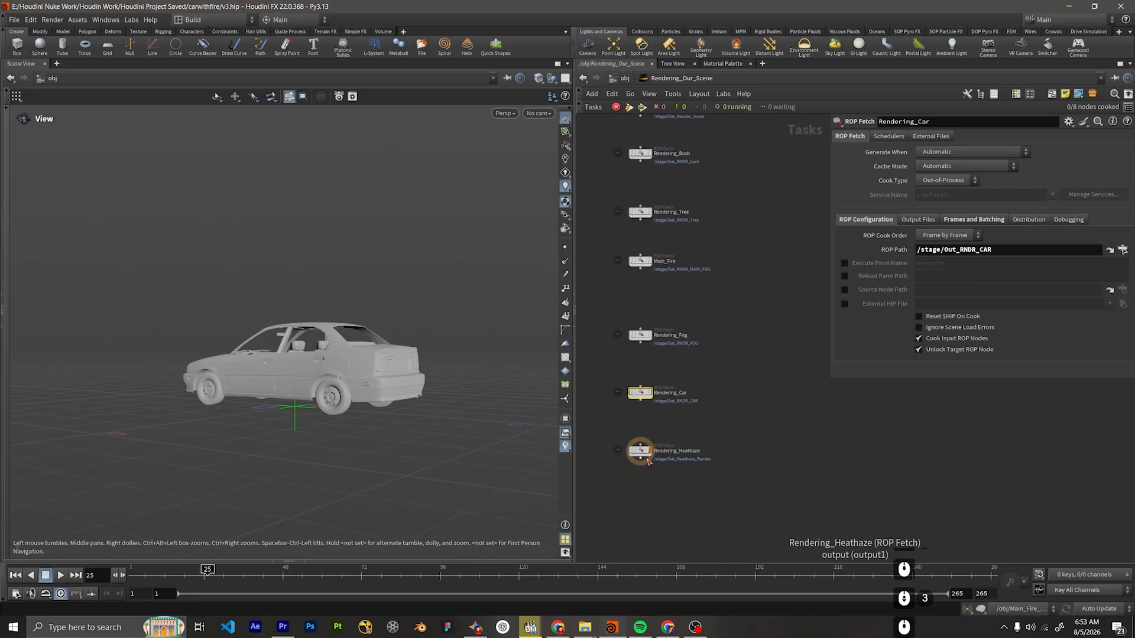
pyautogui.moveTo(660, 452); pyautogui.dragTo(638, 251)
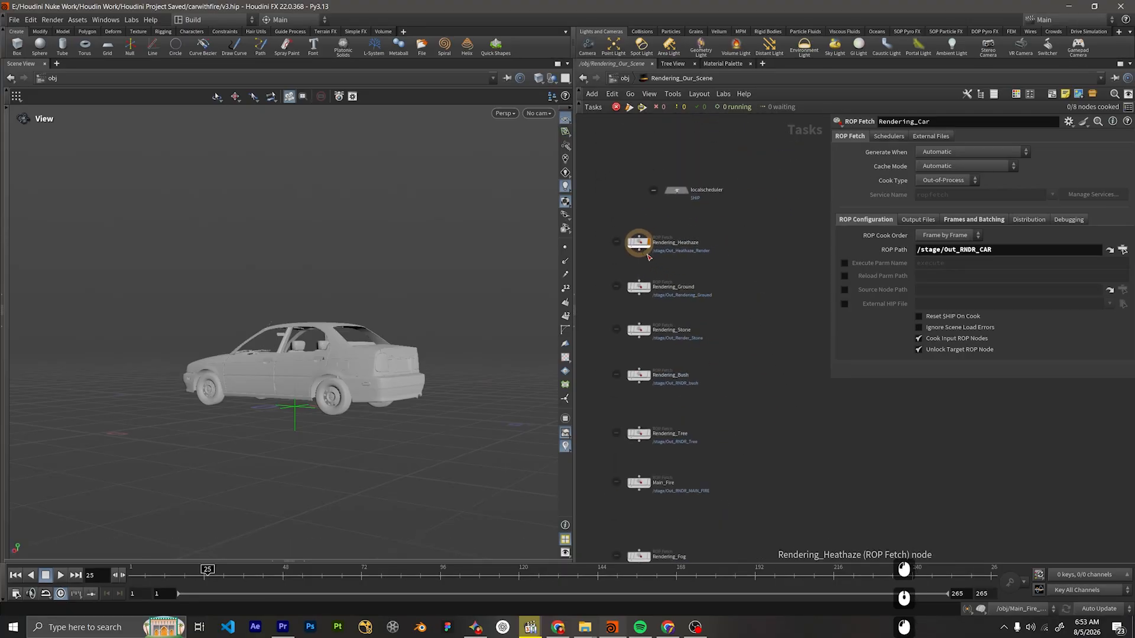
# Move the Rendering_Fog and Rendering_Car nodes up, closer beneath Main_Fire.
pyautogui.moveTo(728, 419); pyautogui.dragTo(727, 310, button='middle')
pyautogui.moveTo(717, 395); pyautogui.dragTo(727, 360, button='middle')
pyautogui.moveTo(739, 393); pyautogui.dragTo(652, 423)
pyautogui.click(651, 434)
pyautogui.click(738, 328)
pyautogui.moveTo(730, 295); pyautogui.dragTo(739, 393, button='middle')
pyautogui.click(743, 376)
# Check the ROP Path of every ROP Fetch node, from Rendering_Heathaze down to Rendering_Car.
pyautogui.click(655, 245)
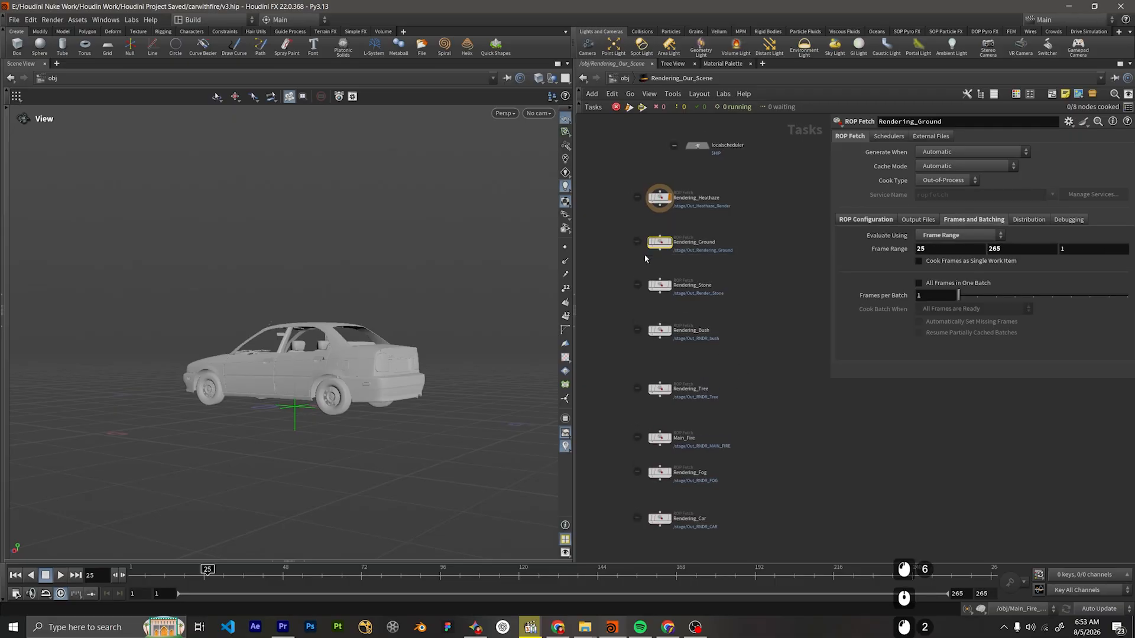
pyautogui.click(875, 219)
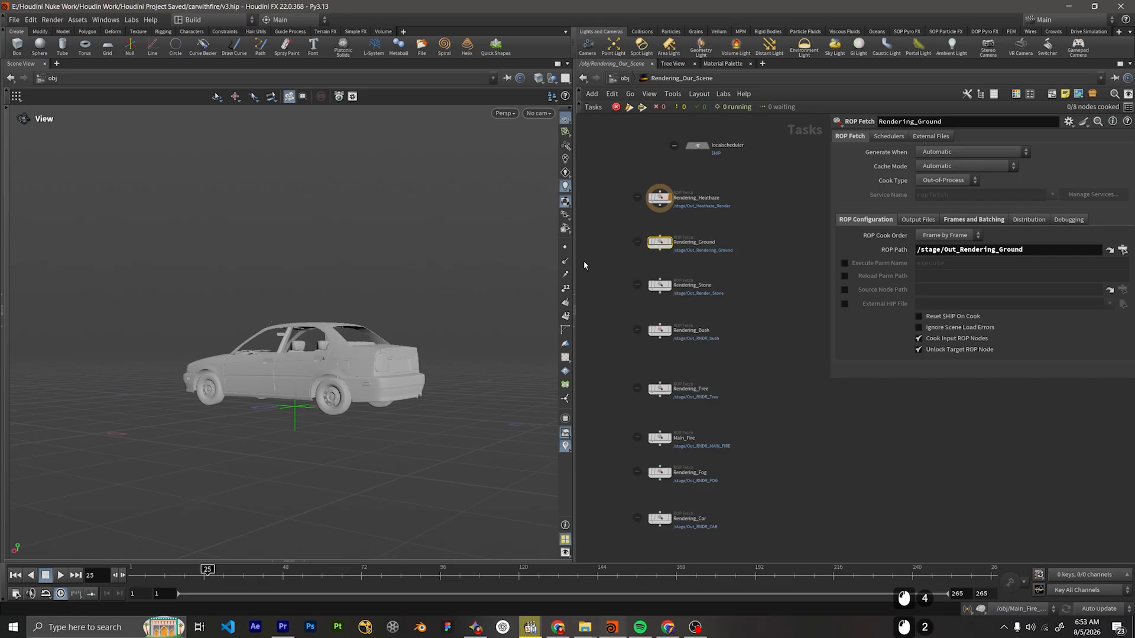
pyautogui.click(659, 198)
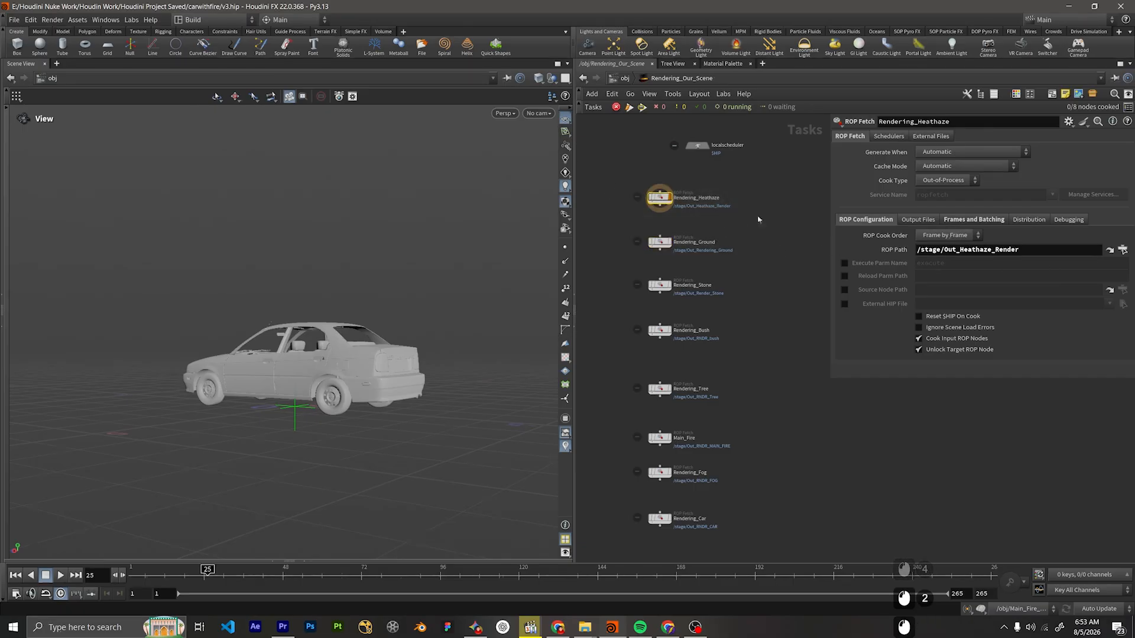
pyautogui.moveTo(734, 227); pyautogui.dragTo(619, 264)
pyautogui.moveTo(757, 303); pyautogui.dragTo(754, 251, button='middle')
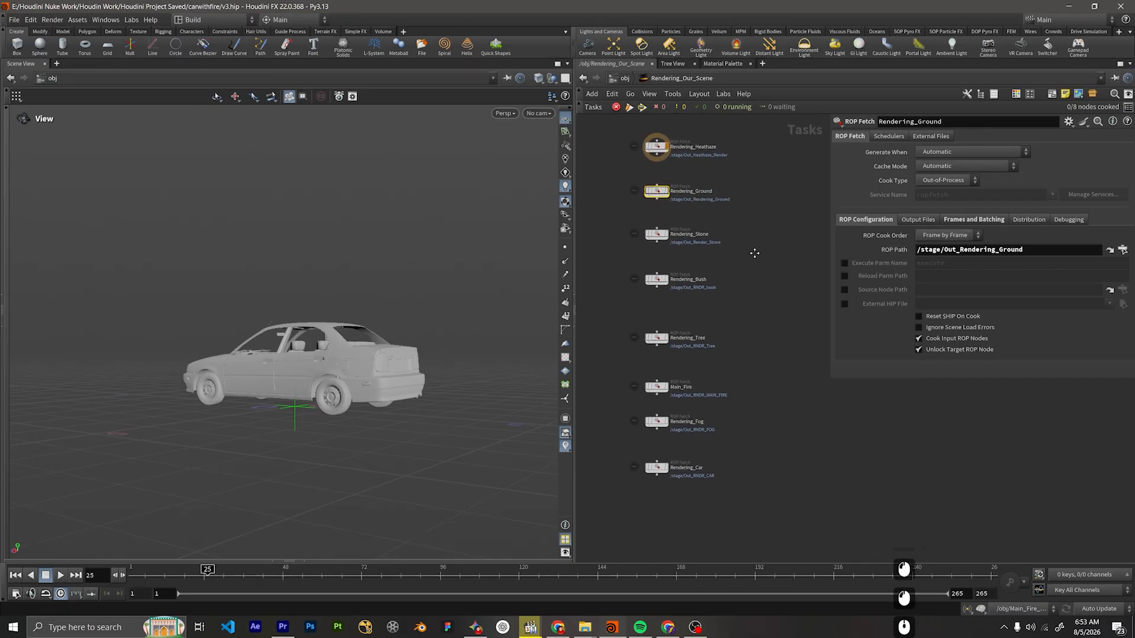
pyautogui.moveTo(745, 230); pyautogui.dragTo(547, 240)
pyautogui.moveTo(708, 261); pyautogui.dragTo(710, 236, button='middle')
pyautogui.moveTo(713, 239); pyautogui.dragTo(610, 259)
pyautogui.moveTo(695, 297); pyautogui.dragTo(695, 245, button='middle')
pyautogui.moveTo(692, 246); pyautogui.dragTo(634, 283)
pyautogui.moveTo(747, 296); pyautogui.dragTo(745, 259, button='middle')
pyautogui.moveTo(739, 260); pyautogui.dragTo(641, 276)
pyautogui.moveTo(706, 300); pyautogui.dragTo(707, 271, button='middle')
pyautogui.moveTo(706, 271); pyautogui.dragTo(648, 341)
pyautogui.scroll(-4, 714, 272)
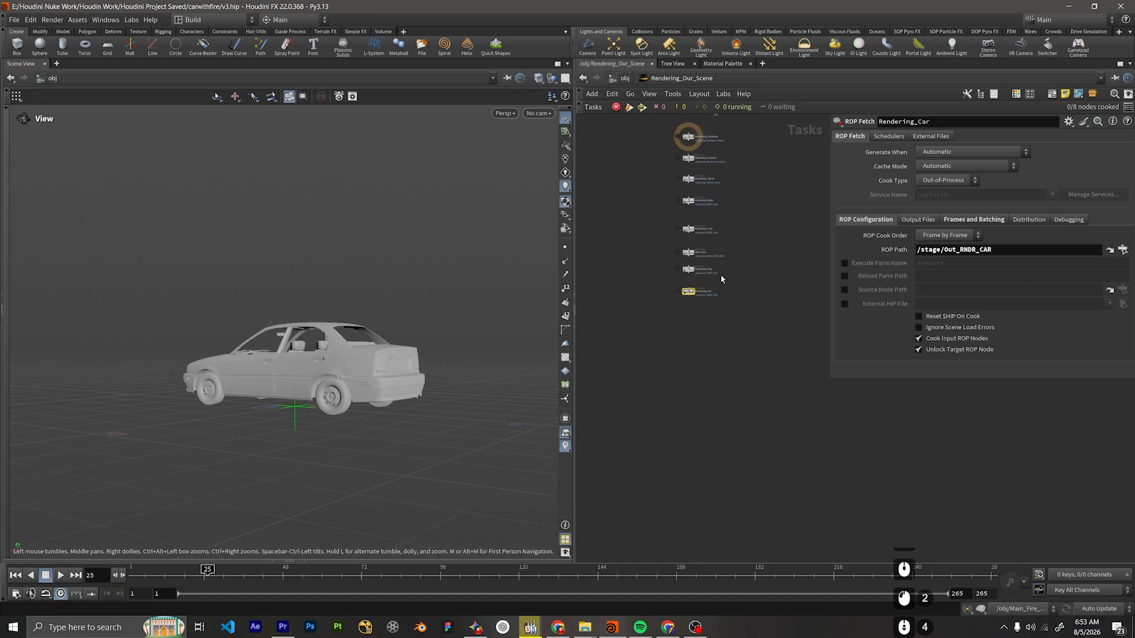
# Examine the frame range and batching settings of the Rendering_Heathaze, Rendering_Ground and Rendering_Stone nodes.
pyautogui.moveTo(721, 274); pyautogui.dragTo(722, 313, button='middle')
pyautogui.scroll(4, 698, 194)
pyautogui.scroll(2, 697, 197)
pyautogui.moveTo(709, 162); pyautogui.dragTo(701, 250, button='middle')
pyautogui.moveTo(701, 251); pyautogui.dragTo(642, 207)
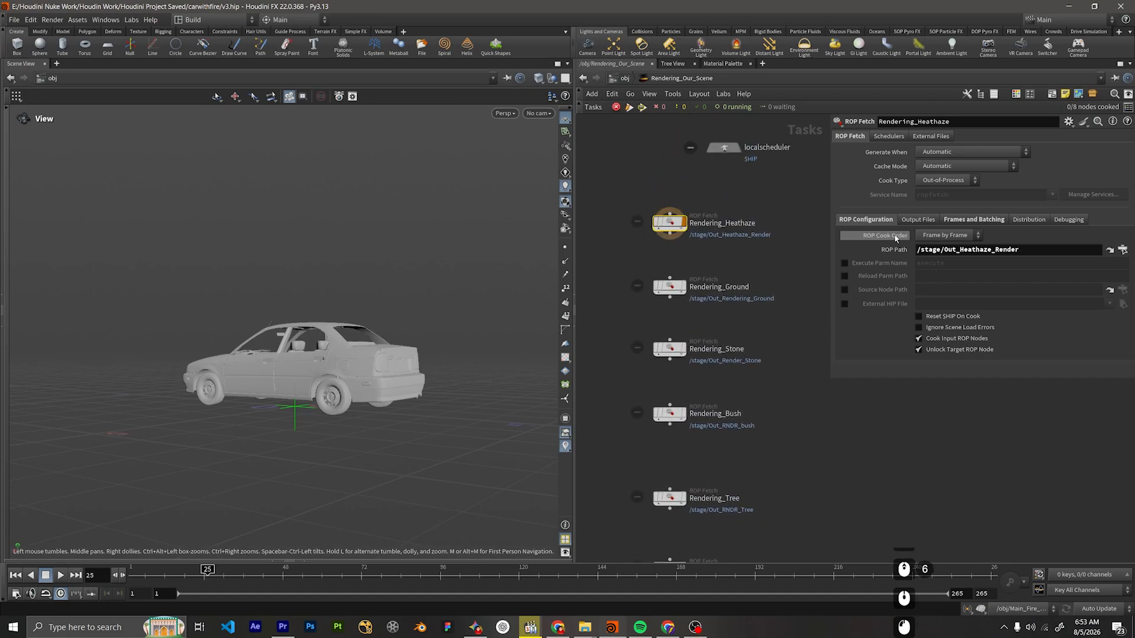
pyautogui.click(910, 222)
pyautogui.click(973, 221)
pyautogui.moveTo(800, 460); pyautogui.dragTo(770, 381, button='middle')
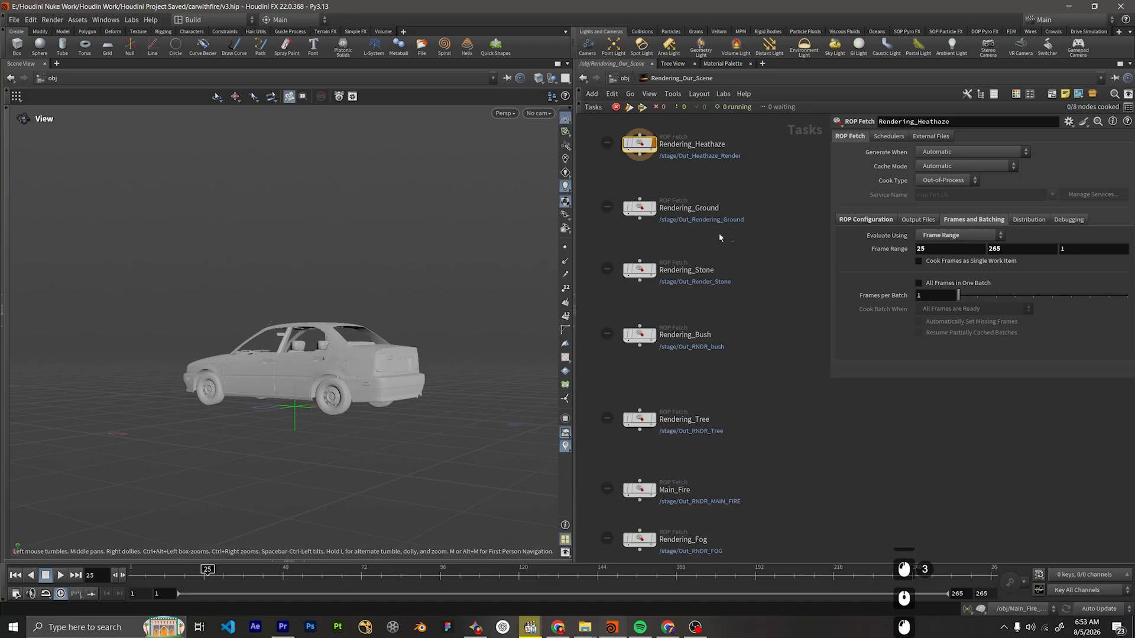
pyautogui.moveTo(719, 236); pyautogui.dragTo(591, 299)
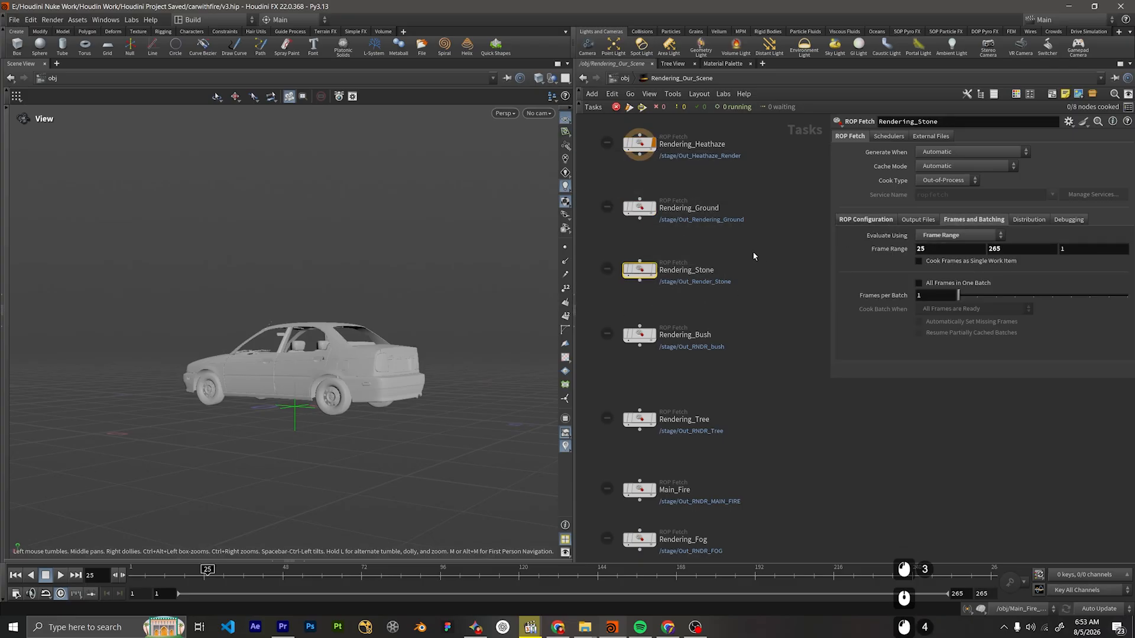
pyautogui.moveTo(742, 237); pyautogui.dragTo(643, 206)
pyautogui.press('h')
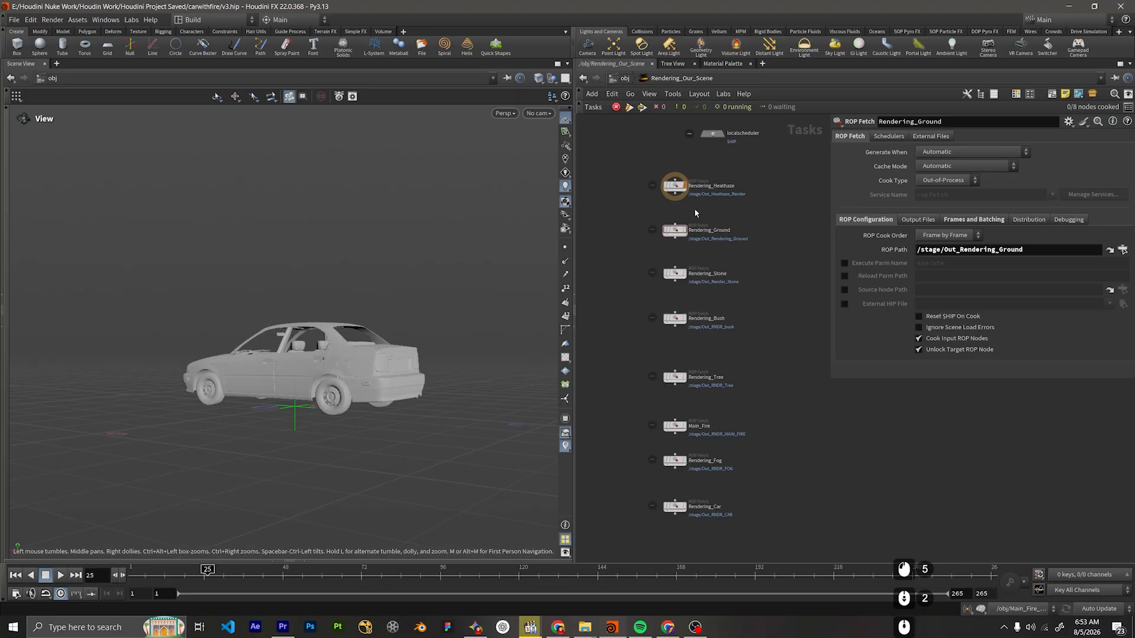
# Add a Wait for All node between Rendering_Heathaze and Rendering_Ground and wire it to both.
pyautogui.scroll(3, 709, 201)
pyautogui.press('Tab')
pyautogui.write('wa')
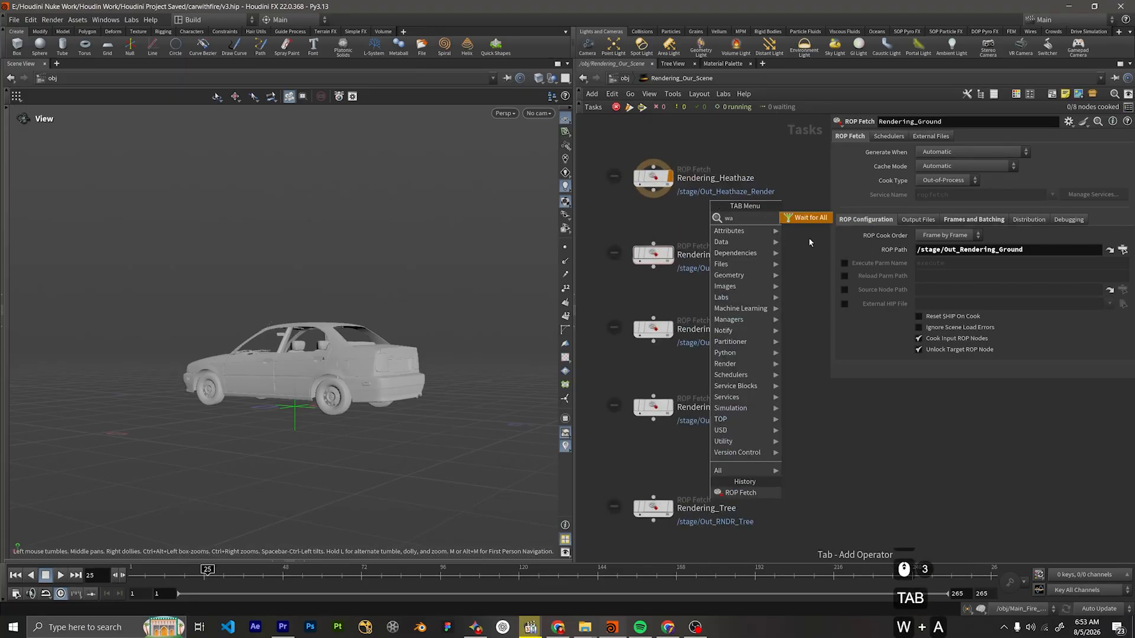
pyautogui.click(813, 218)
pyautogui.click(654, 218)
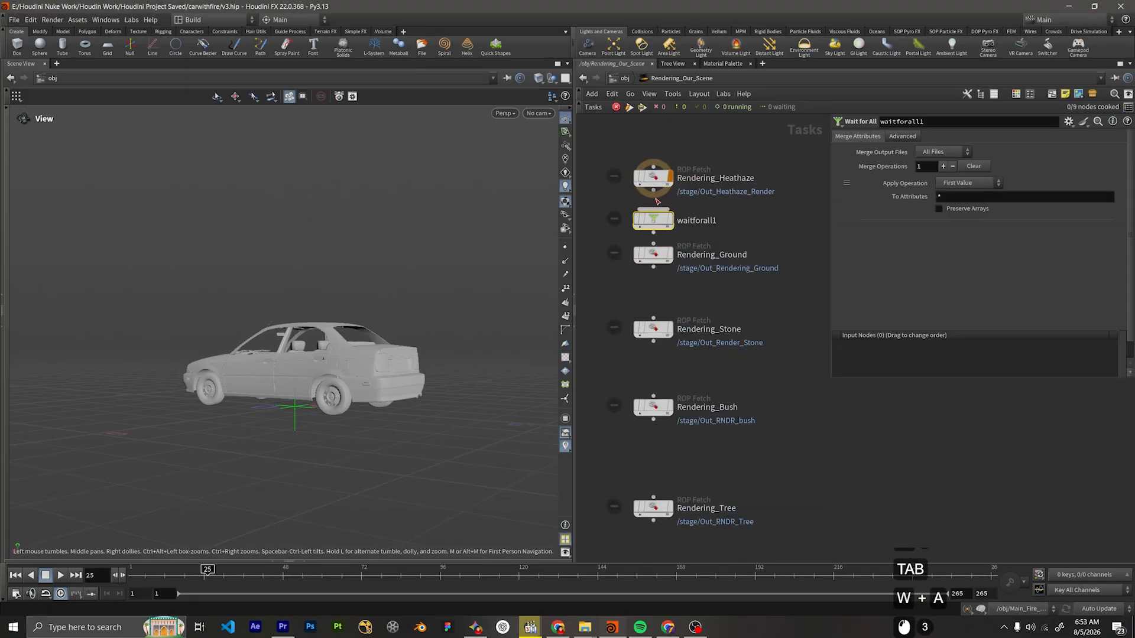
pyautogui.click(654, 232)
pyautogui.moveTo(653, 192); pyautogui.dragTo(731, 204)
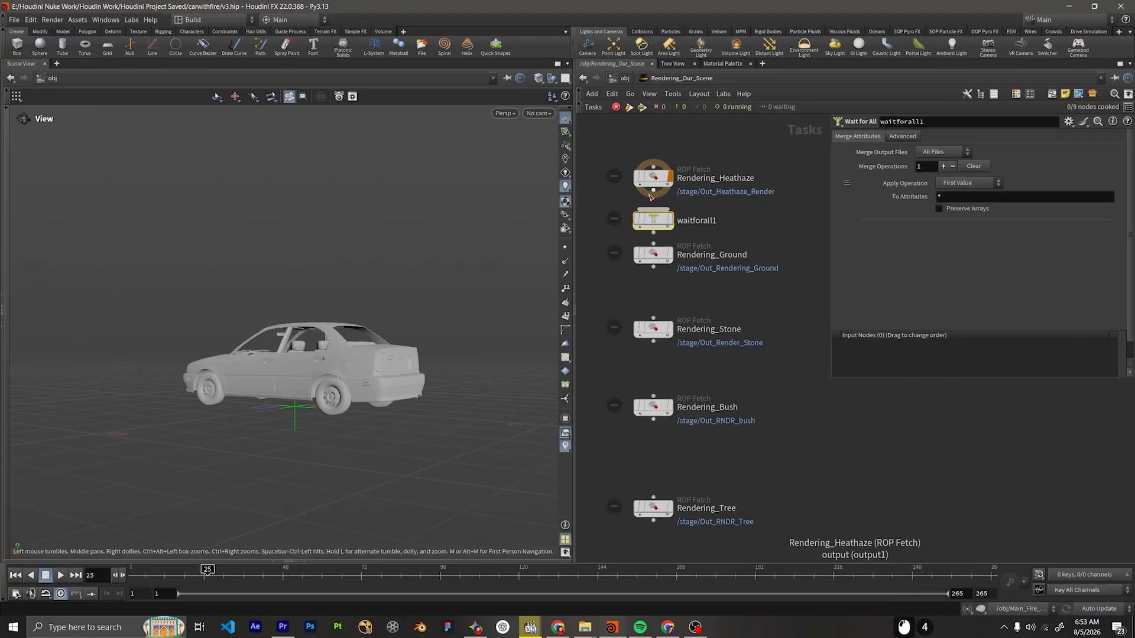
pyautogui.moveTo(653, 191); pyautogui.dragTo(656, 228)
pyautogui.click(656, 228)
pyautogui.click(653, 233)
pyautogui.click(653, 243)
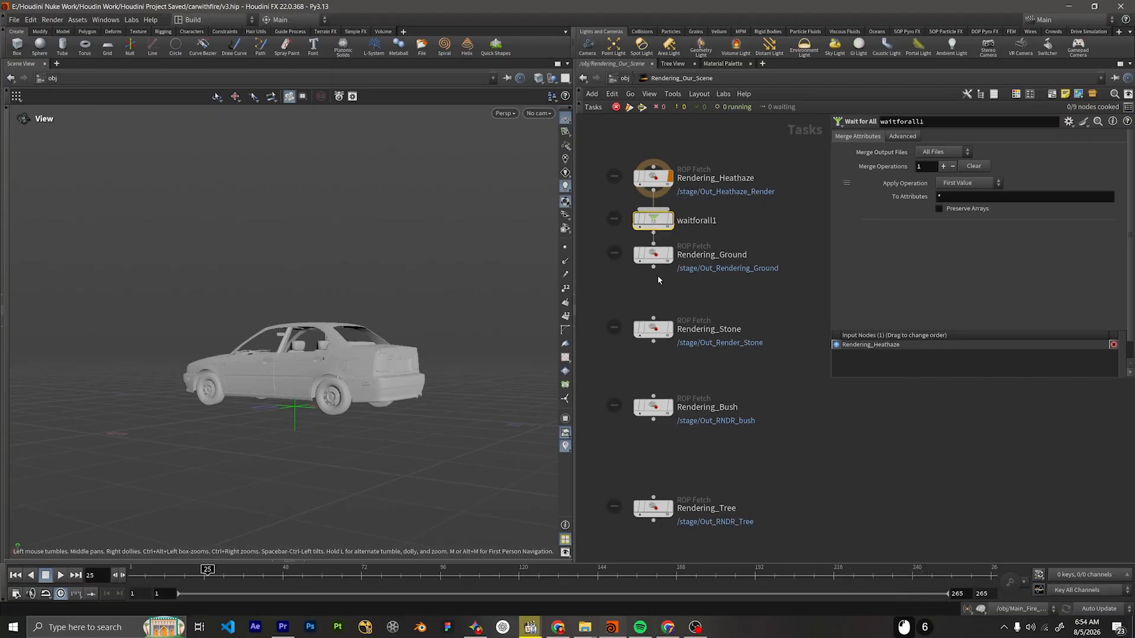
# Add a second Wait for All node and wire it between Rendering_Ground and Rendering_Stone.
pyautogui.press('Tab')
pyautogui.write('wa')
pyautogui.click(757, 294)
pyautogui.click(654, 297)
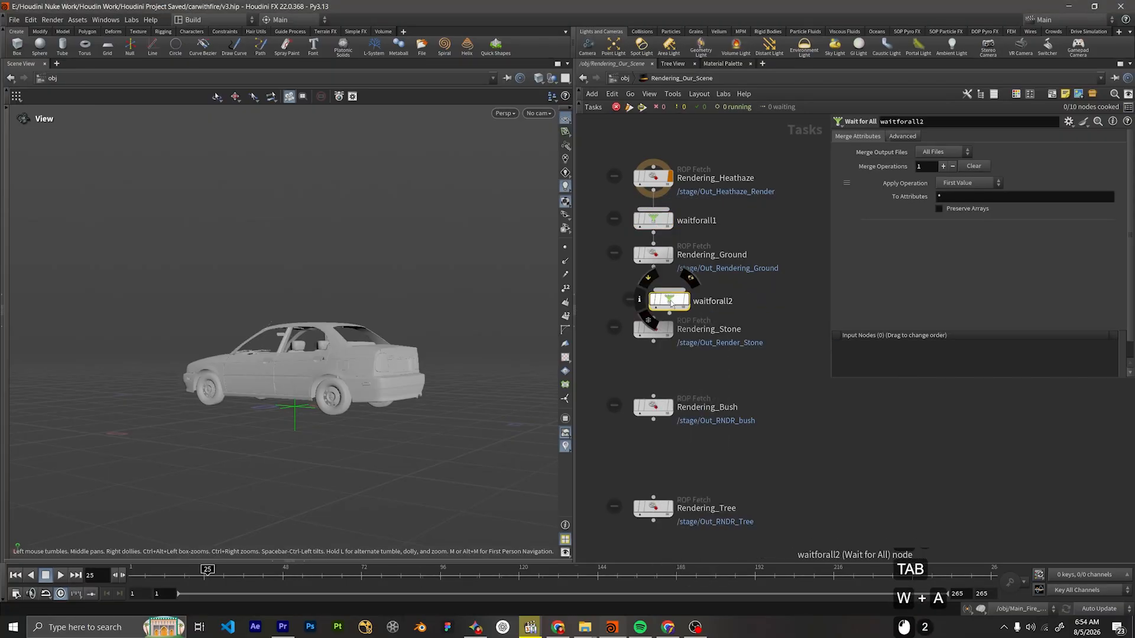
pyautogui.moveTo(653, 267); pyautogui.dragTo(709, 294)
pyautogui.moveTo(653, 267); pyautogui.dragTo(709, 284)
pyautogui.moveTo(709, 308); pyautogui.dragTo(655, 319)
# Duplicate the Wait for All node twice, wiring one copy between Rendering_Stone and Rendering_Bush and the other between Rendering_Bush and Rendering_Tree.
pyautogui.moveTo(724, 349); pyautogui.dragTo(694, 273, button='middle')
pyautogui.keyDown('alt'); pyautogui.moveTo(680, 220); pyautogui.dragTo(679, 299); pyautogui.keyUp('alt')
pyautogui.moveTo(622, 265); pyautogui.dragTo(679, 288)
pyautogui.moveTo(679, 310); pyautogui.dragTo(623, 321)
pyautogui.keyDown('alt'); pyautogui.moveTo(684, 225); pyautogui.dragTo(659, 319); pyautogui.keyUp('alt')
pyautogui.moveTo(631, 267); pyautogui.dragTo(663, 306)
pyautogui.moveTo(663, 329); pyautogui.dragTo(657, 404)
pyautogui.moveTo(657, 404); pyautogui.dragTo(682, 301, button='middle')
# Wire one Wait for All copy between Rendering_Tree and Main_Fire and another between Main_Fire and Rendering_Fog.
pyautogui.moveTo(656, 265)
pyautogui.mouseDown()
pyautogui.moveTo(681, 290)
pyautogui.moveTo(656, 324)
pyautogui.mouseUp()
pyautogui.moveTo(724, 318); pyautogui.dragTo(732, 248, button='middle')
pyautogui.moveTo(697, 222)
pyautogui.keyDown('alt'); pyautogui.mouseDown()
pyautogui.moveTo(696, 281)
pyautogui.moveTo(706, 277)
pyautogui.moveTo(688, 263)
pyautogui.mouseUp(); pyautogui.keyUp('alt')
pyautogui.scroll(3, 681, 265)
pyautogui.moveTo(707, 310); pyautogui.dragTo(673, 315)
# Add a Wait for All node between Rendering_Fog and Rendering_Car and connect it to both.
pyautogui.press('Tab')
pyautogui.write('wa')
pyautogui.moveTo(668, 216); pyautogui.dragTo(684, 251)
pyautogui.moveTo(684, 289); pyautogui.dragTo(668, 309)
# Align all ROP Fetch and Wait for All nodes into one evenly spaced vertical column below the local scheduler.
pyautogui.scroll(-7, 691, 296)
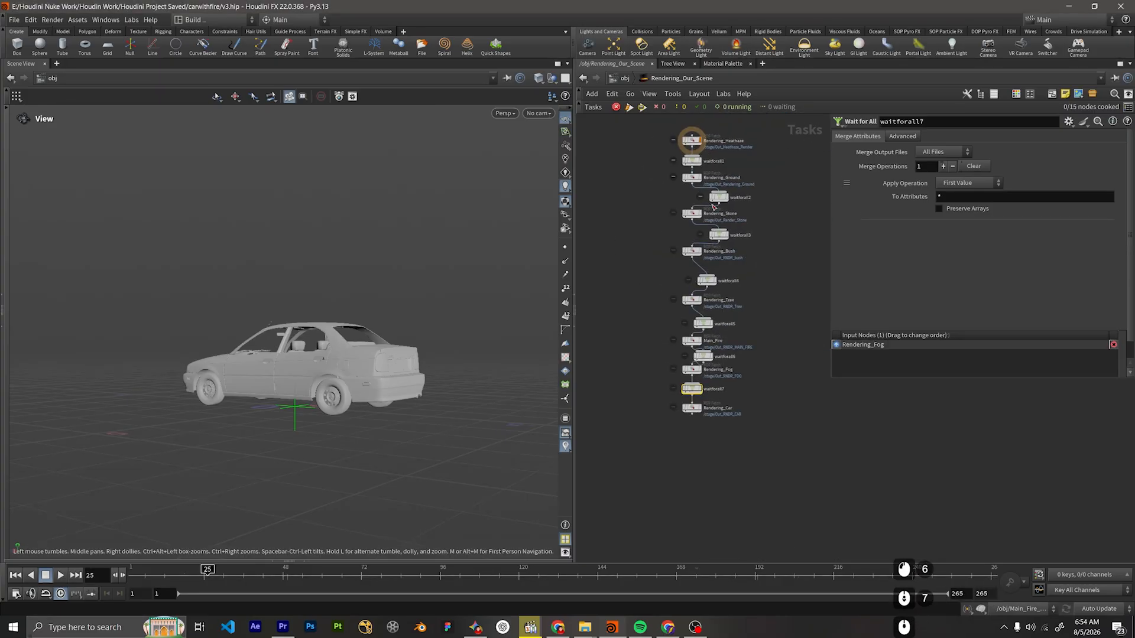
pyautogui.moveTo(693, 258); pyautogui.dragTo(732, 259)
pyautogui.moveTo(706, 316); pyautogui.dragTo(640, 183, button='middle')
pyautogui.click(626, 184)
pyautogui.scroll(-5, 692, 282)
pyautogui.moveTo(693, 212); pyautogui.dragTo(722, 332, button='middle')
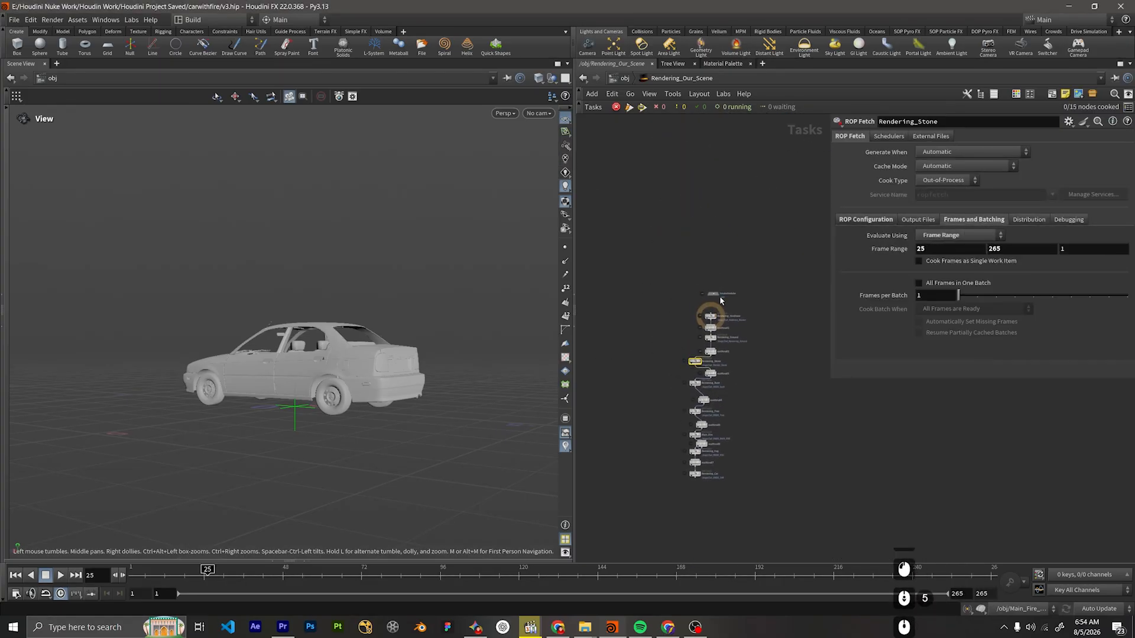
pyautogui.moveTo(718, 294); pyautogui.dragTo(667, 490)
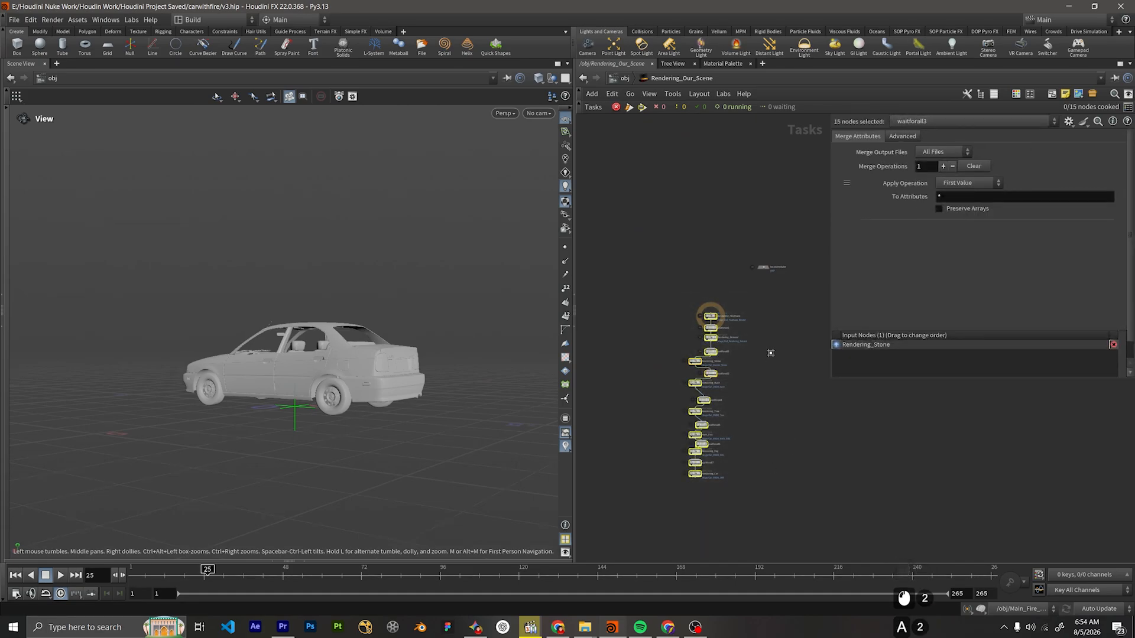
pyautogui.moveTo(763, 331); pyautogui.dragTo(775, 480)
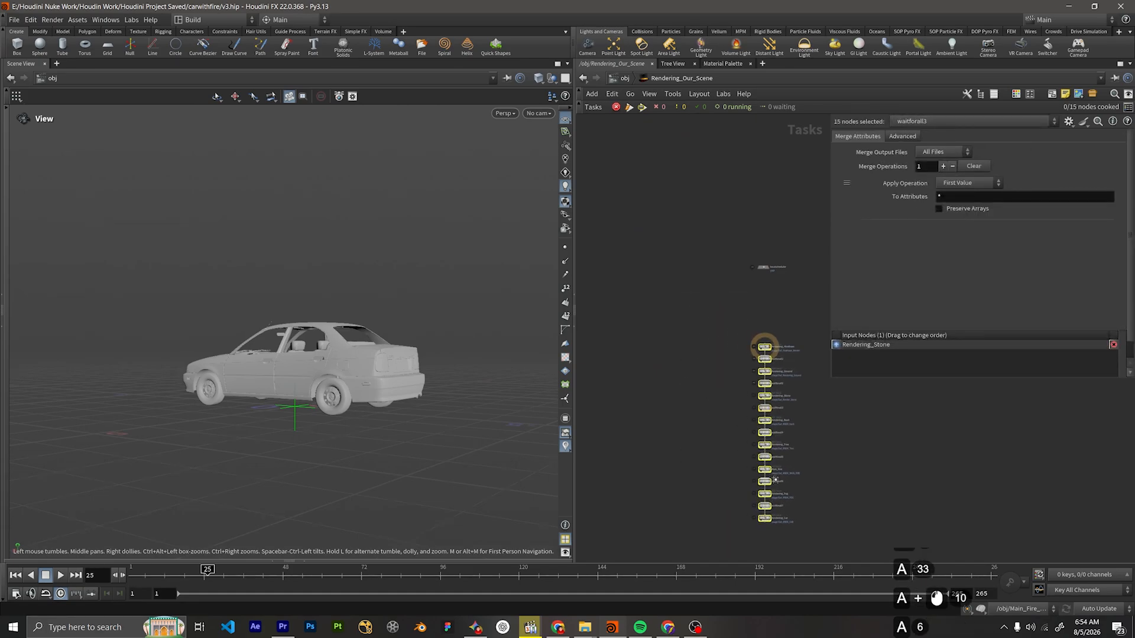
pyautogui.click(842, 474)
# Make Rendering_Car at the end of the chain the network's output node and save the scene file.
pyautogui.scroll(1, 750, 345)
pyautogui.moveTo(842, 474); pyautogui.dragTo(815, 316, button='middle')
pyautogui.scroll(3, 703, 230)
pyautogui.click(713, 472)
pyautogui.hotkey('ctrl', 's')
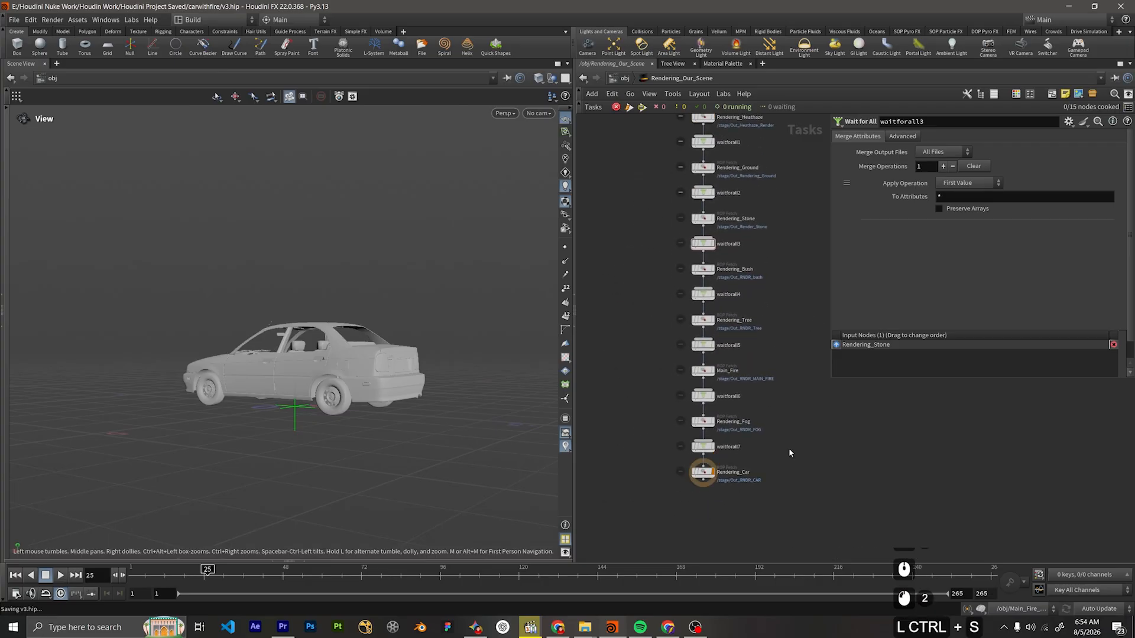
pyautogui.click(14, 20)
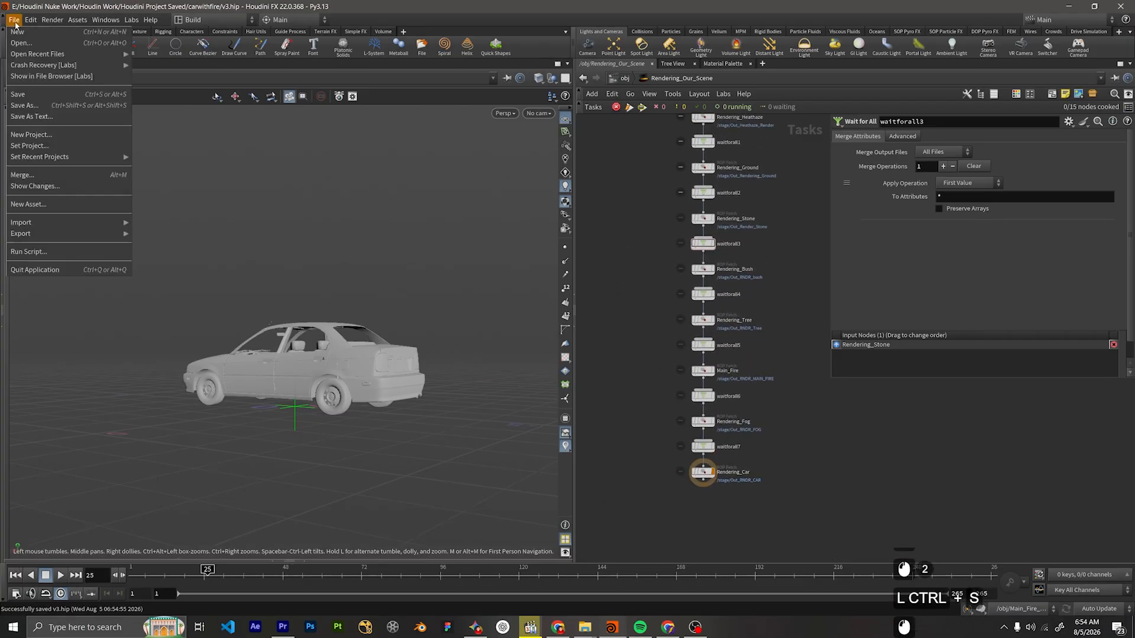
pyautogui.click(18, 94)
# Select the Rendering_Car ROP Fetch at the end of the chain, then dirty and cook the selected node to start the renders.
pyautogui.moveTo(784, 228); pyautogui.dragTo(760, 327, button='middle')
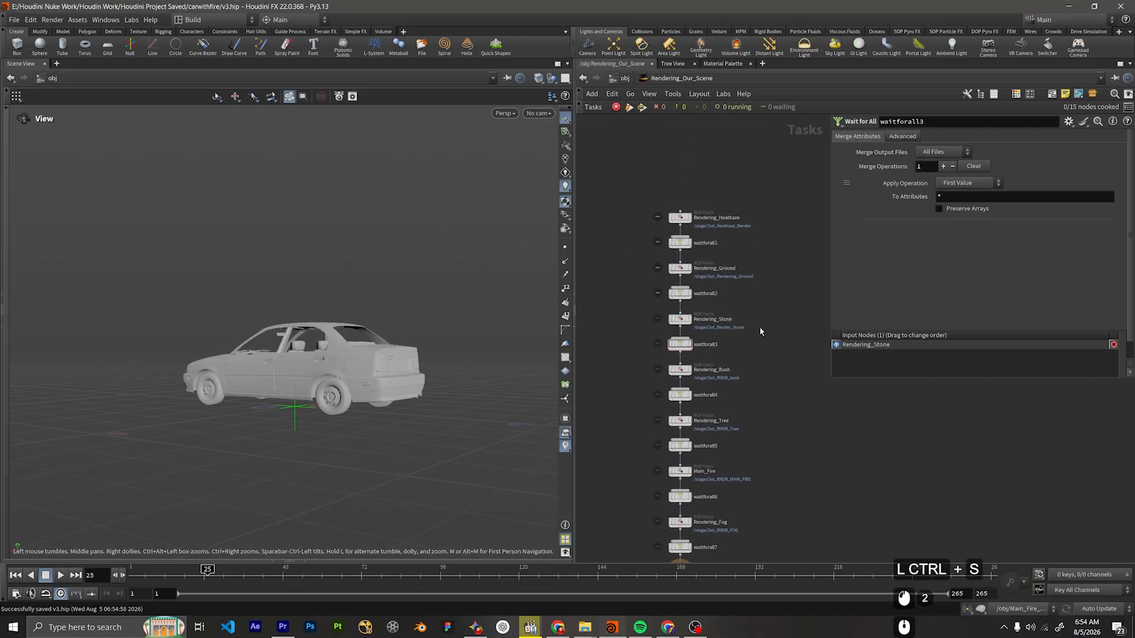
pyautogui.moveTo(745, 542); pyautogui.dragTo(740, 343, button='middle')
pyautogui.scroll(3, 737, 345)
pyautogui.moveTo(739, 358); pyautogui.dragTo(660, 406)
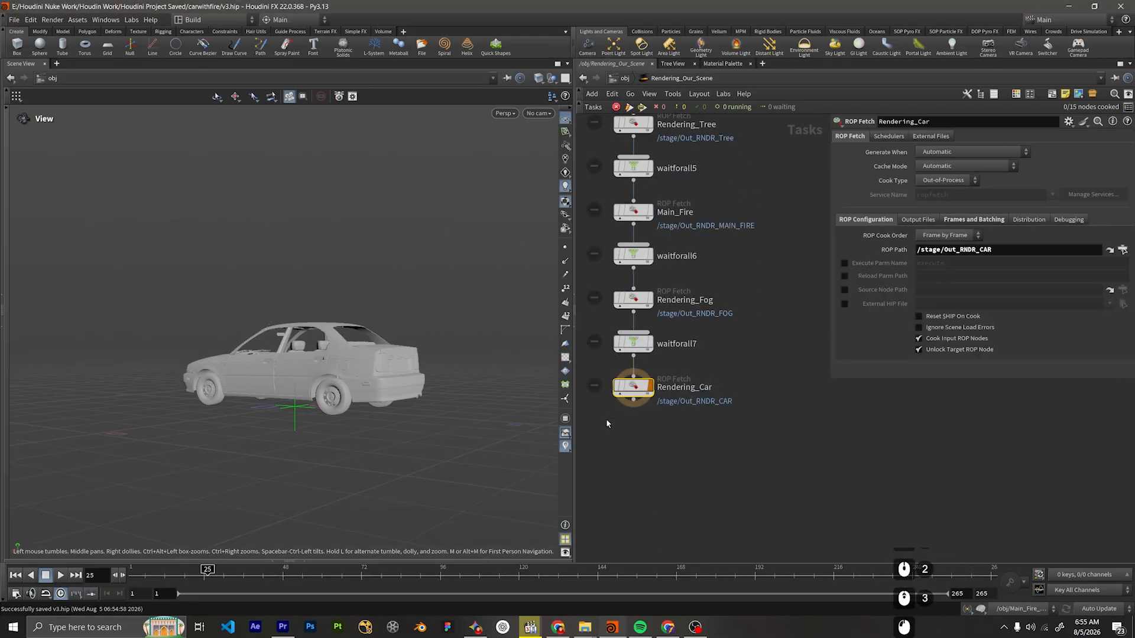
pyautogui.moveTo(606, 419); pyautogui.dragTo(702, 427, button='middle')
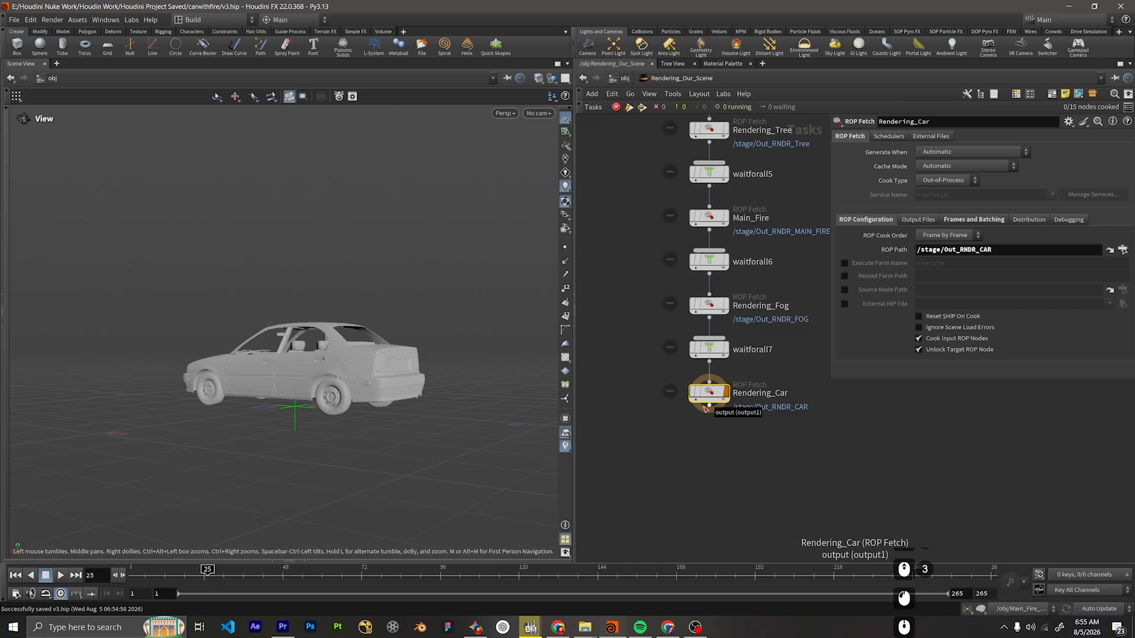
pyautogui.click(593, 107)
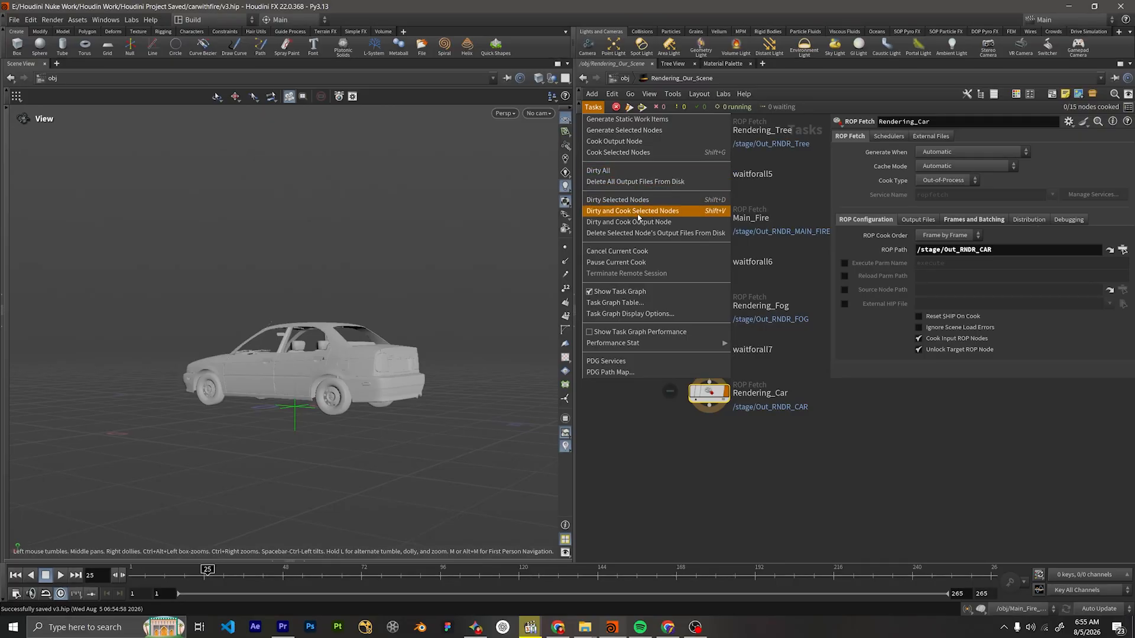
pyautogui.click(637, 212)
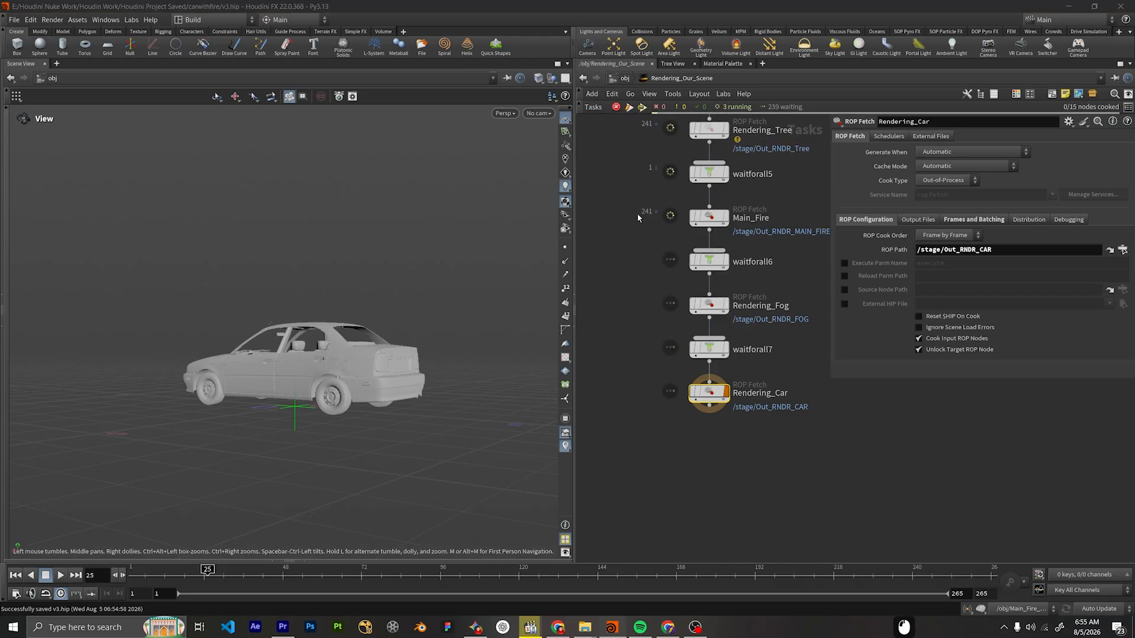
# Select the whole chain from Rendering_Heathaze to Rendering_Car and space its nodes out vertically so their task grids no longer overlap.
pyautogui.scroll(-6, 638, 214)
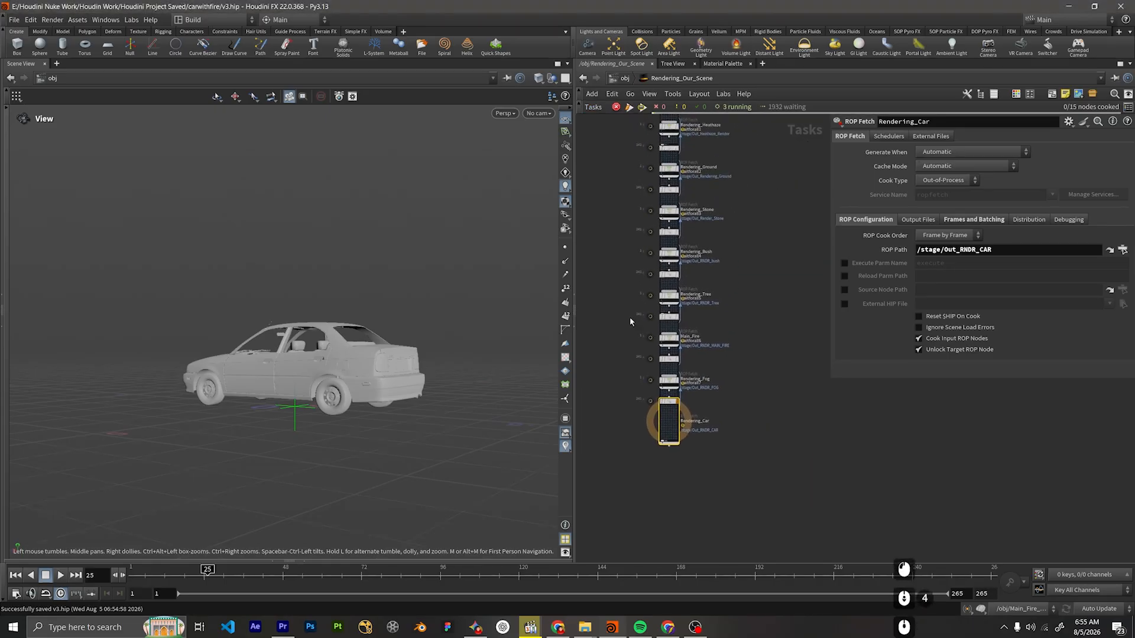
pyautogui.moveTo(622, 225); pyautogui.dragTo(742, 517)
pyautogui.moveTo(740, 282); pyautogui.dragTo(730, 417)
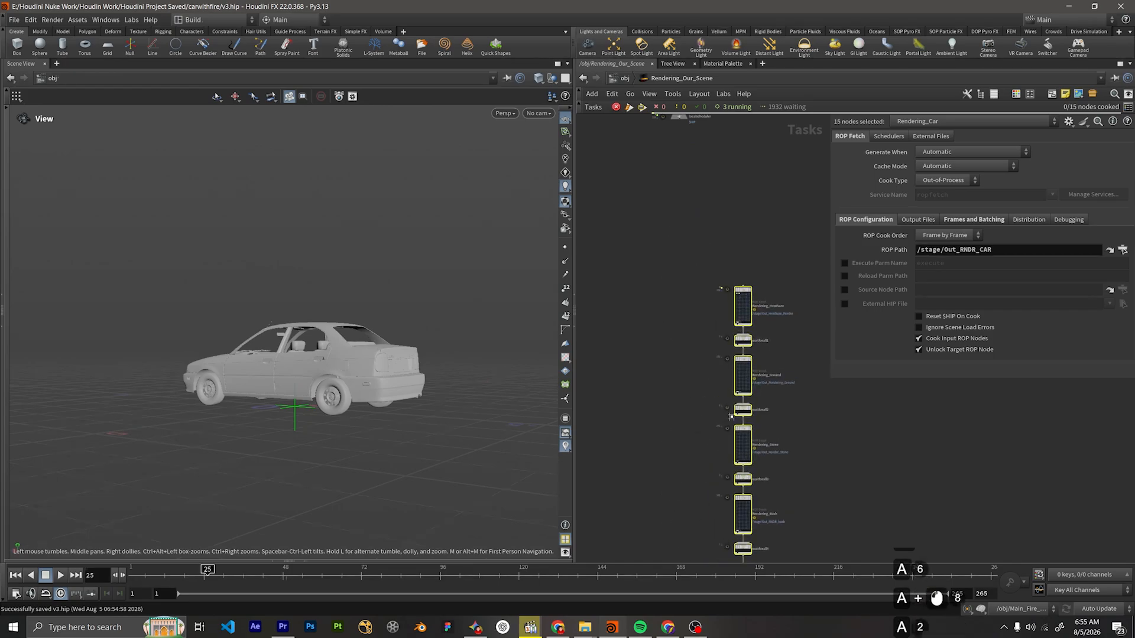
pyautogui.click(797, 461)
# Examine the work item progress along the chain, from Rendering_Heathaze down to Rendering_Car.
pyautogui.moveTo(814, 473); pyautogui.dragTo(751, 313, button='middle')
pyautogui.scroll(-2, 750, 322)
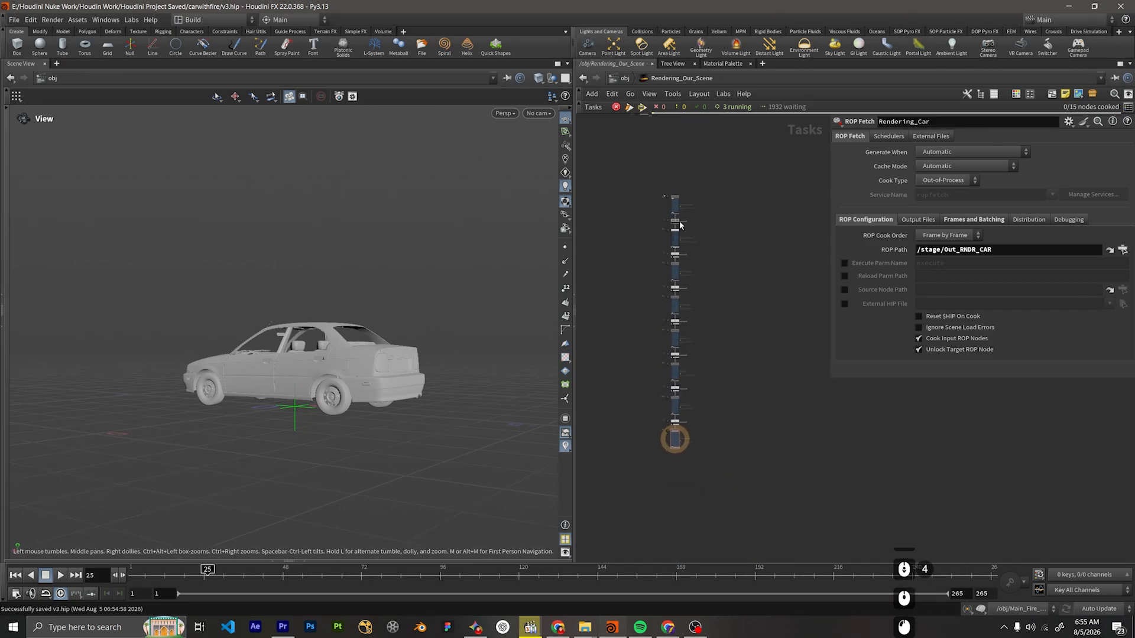
pyautogui.scroll(7, 714, 304)
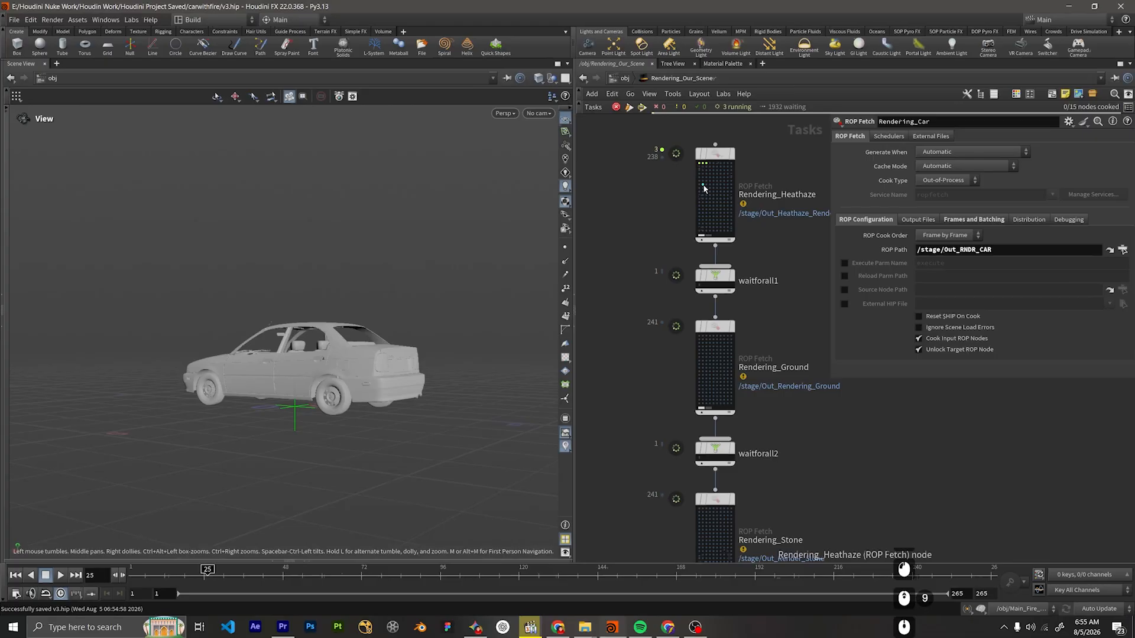
pyautogui.scroll(-5, 783, 338)
pyautogui.moveTo(821, 470); pyautogui.dragTo(717, 340, button='middle')
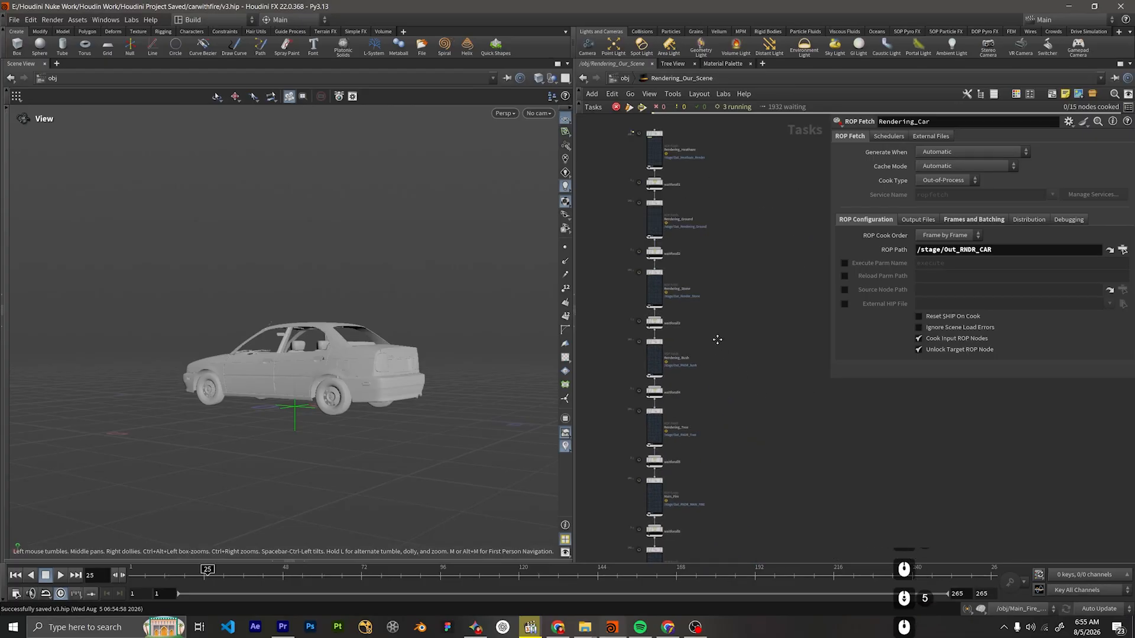
pyautogui.moveTo(731, 389); pyautogui.dragTo(797, 252, button='middle')
pyautogui.moveTo(769, 375); pyautogui.dragTo(762, 304, button='middle')
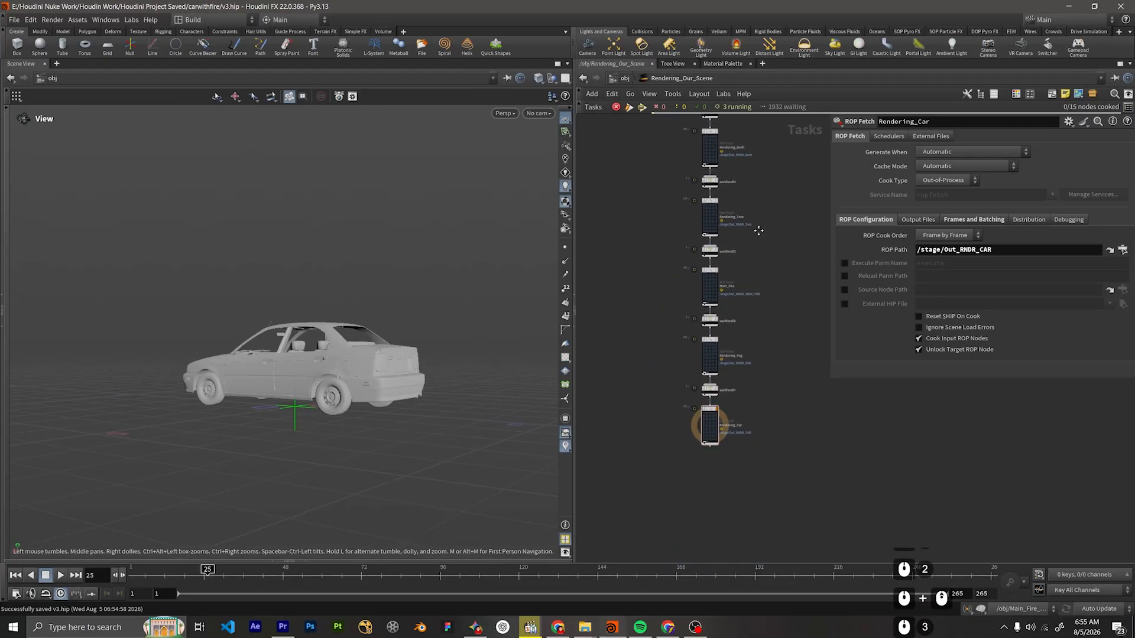
pyautogui.moveTo(759, 235); pyautogui.dragTo(762, 302, button='middle')
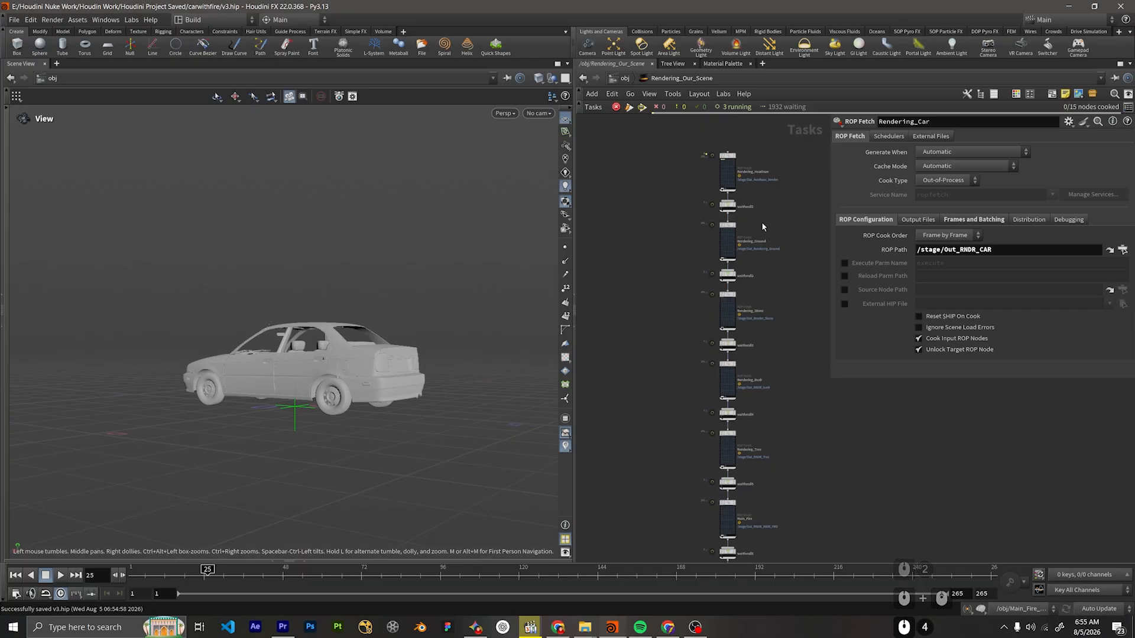
pyautogui.scroll(4, 733, 157)
pyautogui.scroll(4, 669, 187)
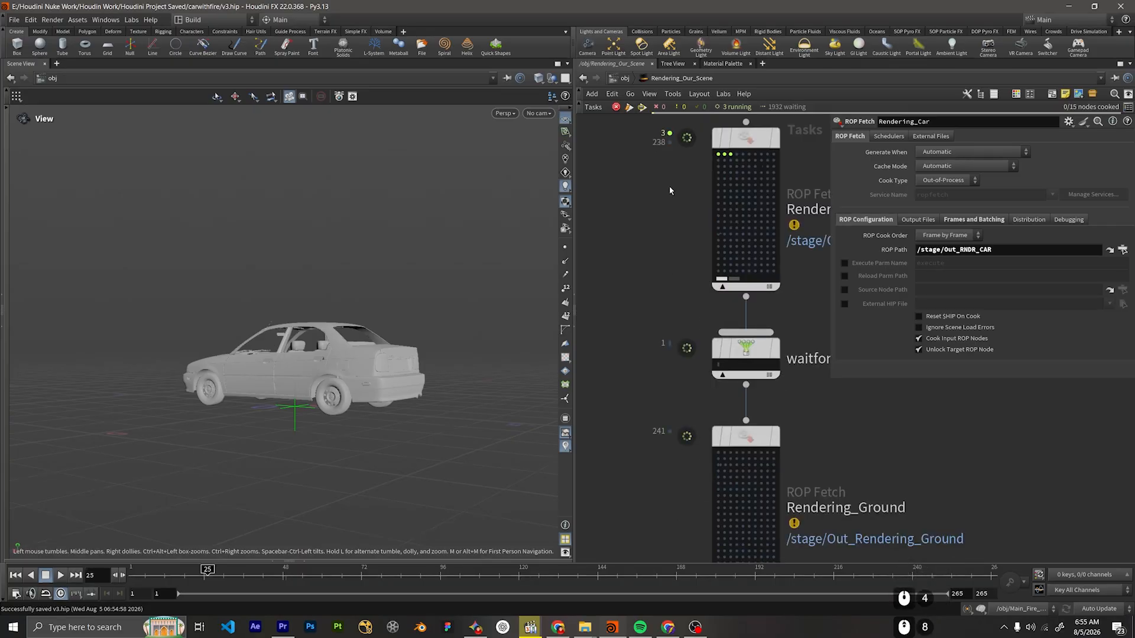
pyautogui.moveTo(669, 187); pyautogui.dragTo(641, 201, button='middle')
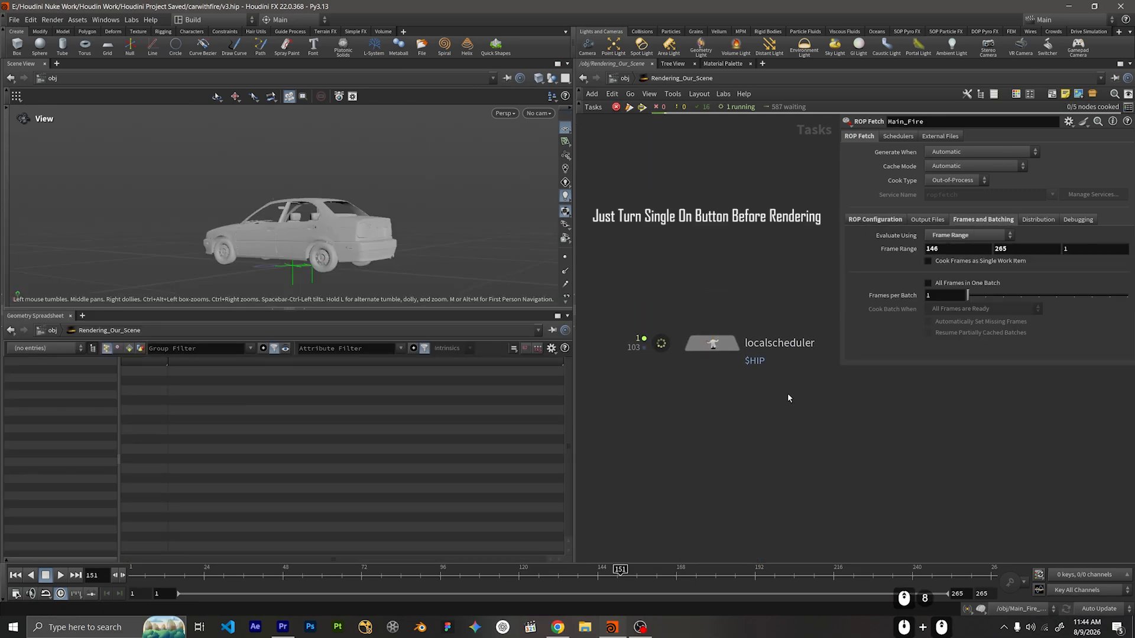
# Select the local scheduler node and check the Single option in its job parameters.
pyautogui.moveTo(787, 395); pyautogui.dragTo(654, 315)
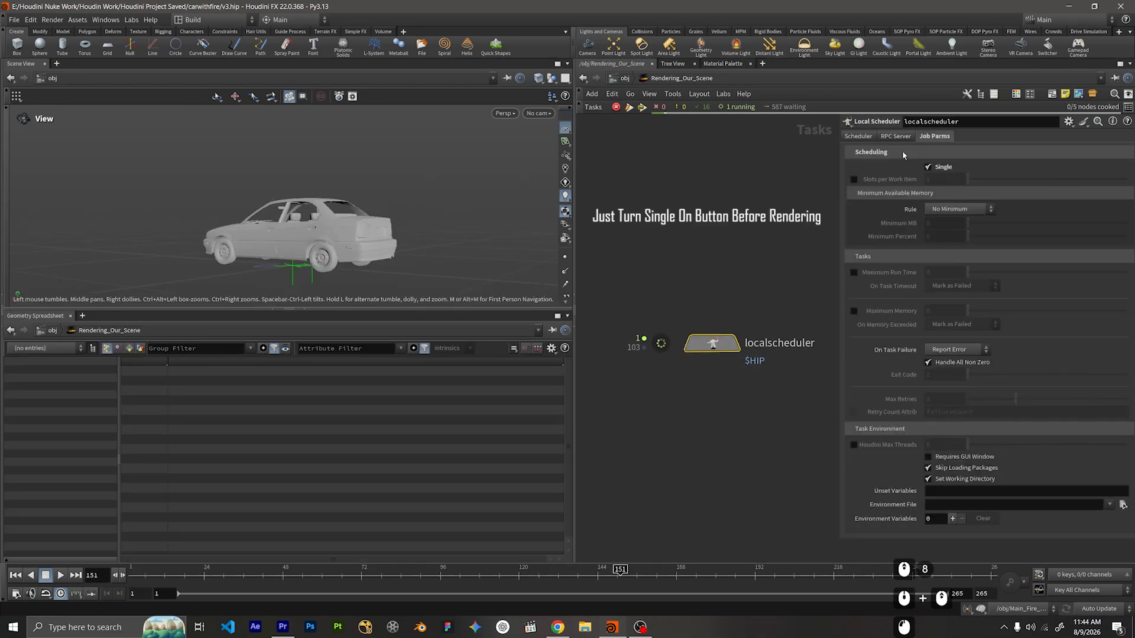